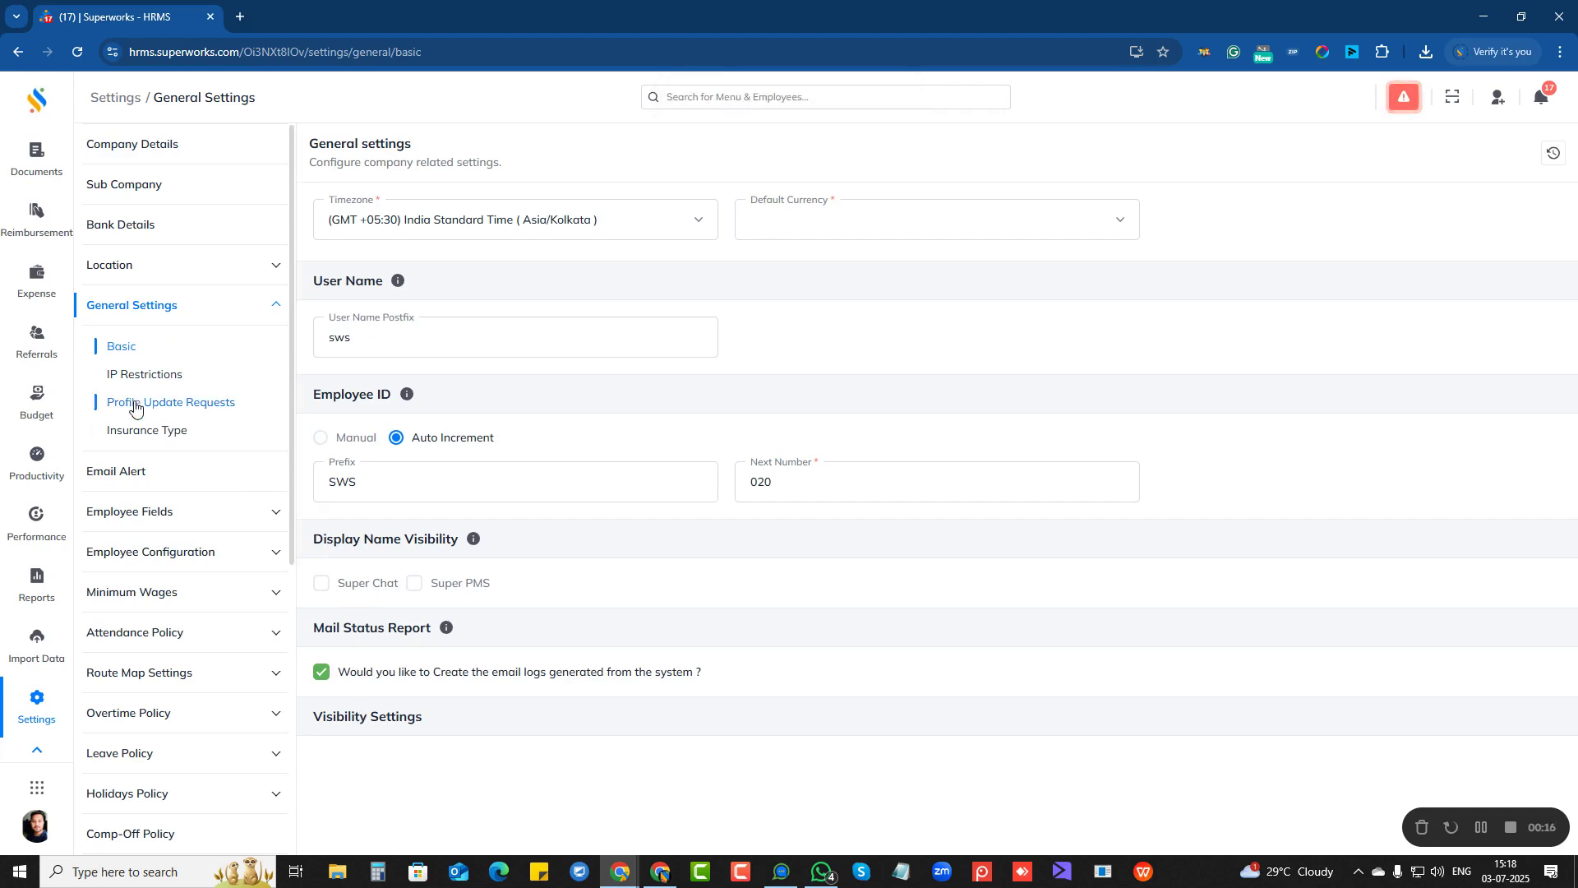
Choose India-INR-₹ as the Default Currency in the Basic general settings
click(36, 825)
click(199, 765)
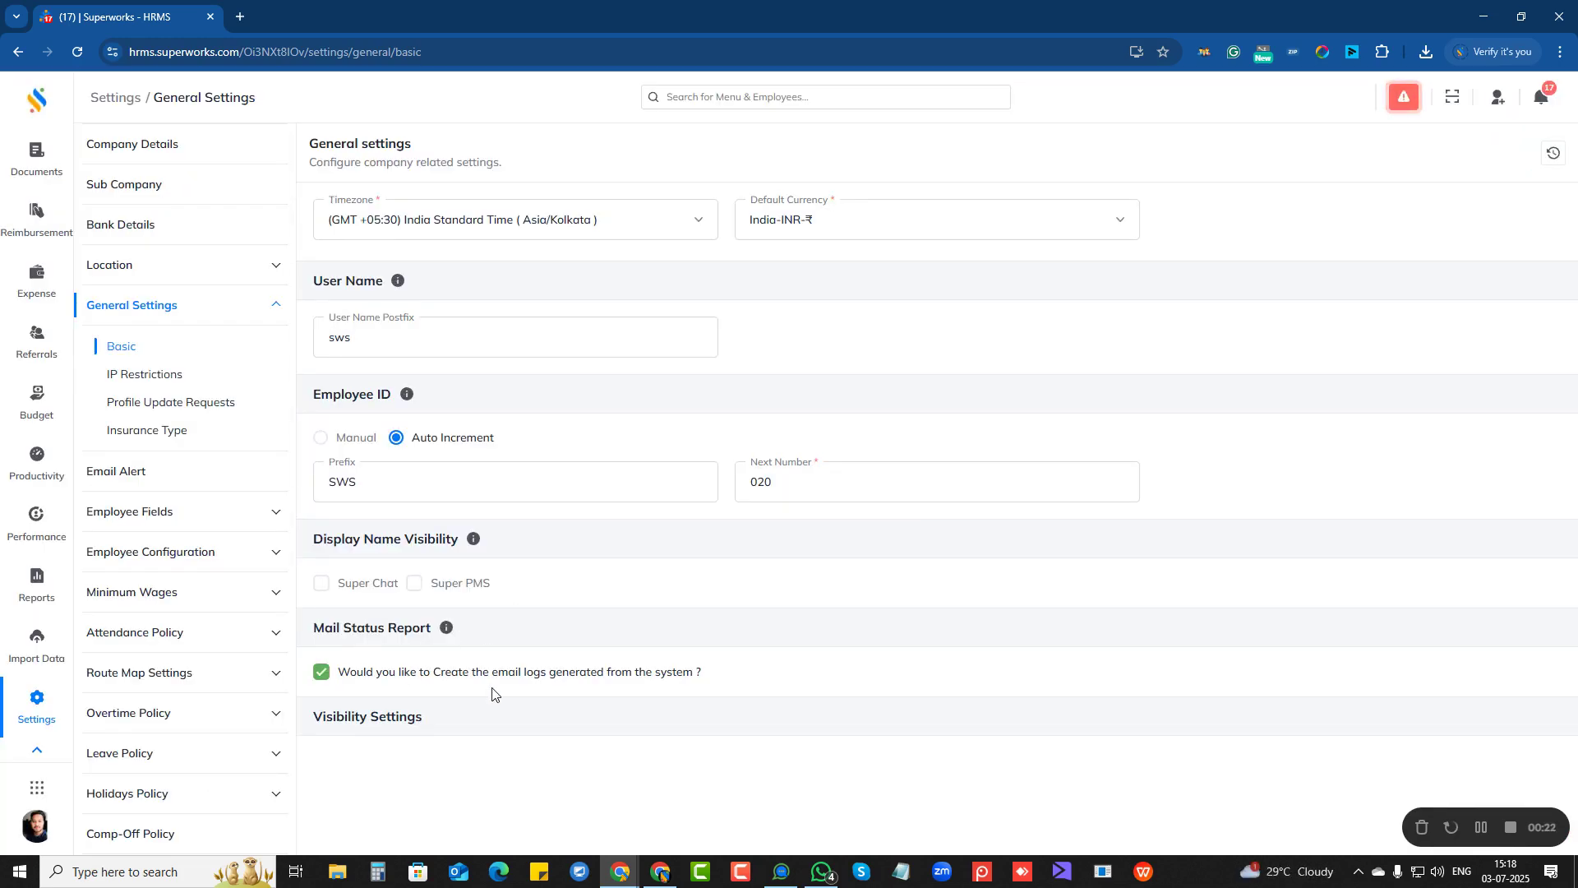
key(alt+Tab)
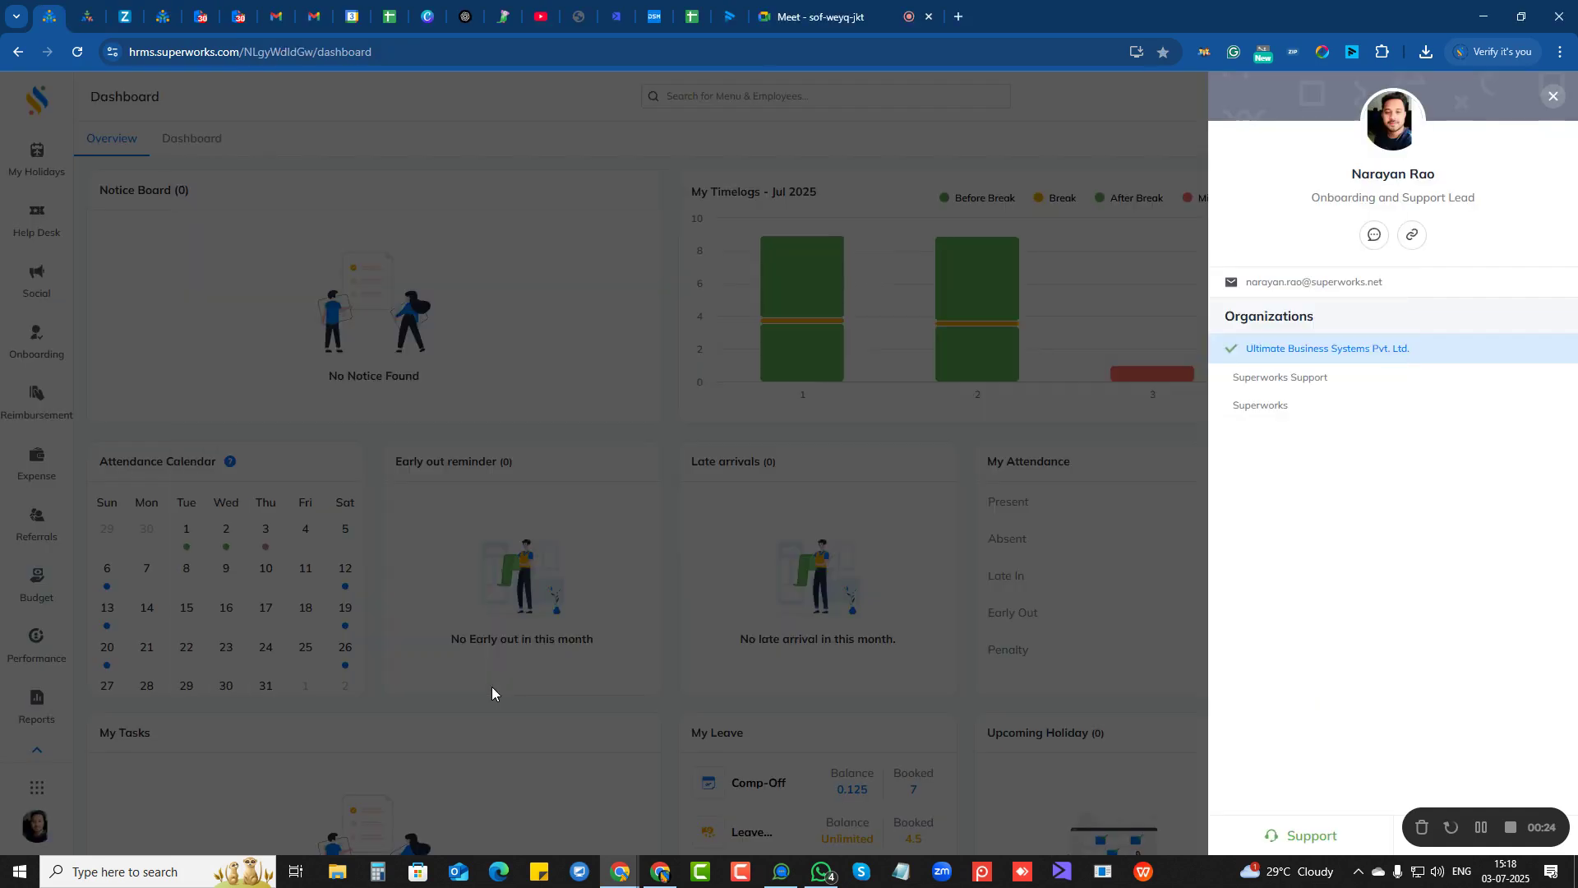
In Super Admin, search the companies for Superworks and open its company page
click(165, 16)
mouse_move(37, 221)
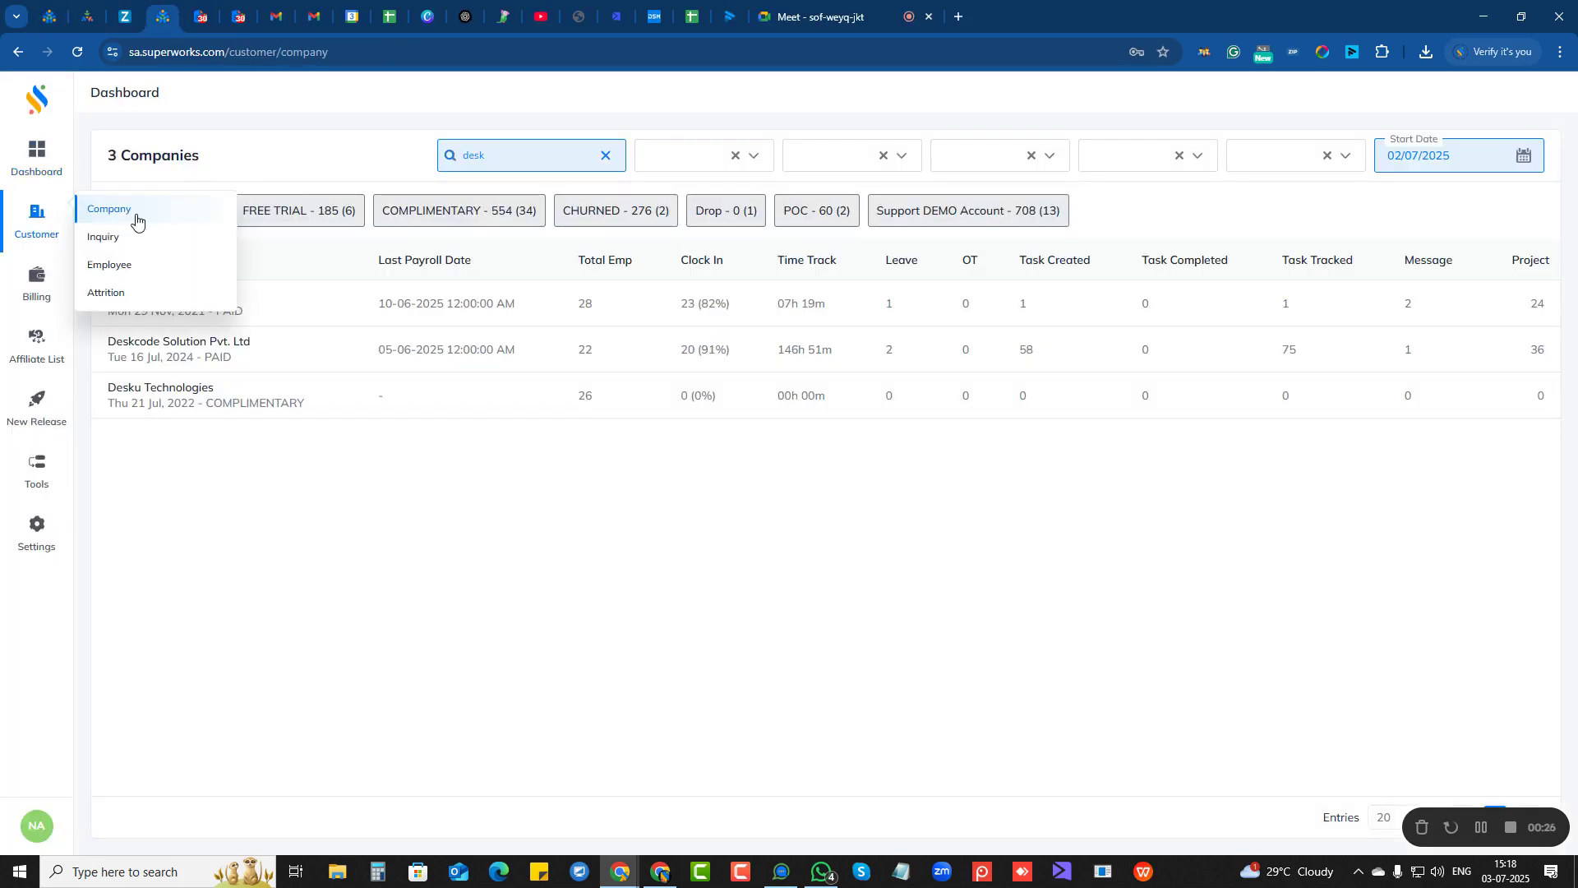
click(124, 210)
click(456, 154)
text(Super)
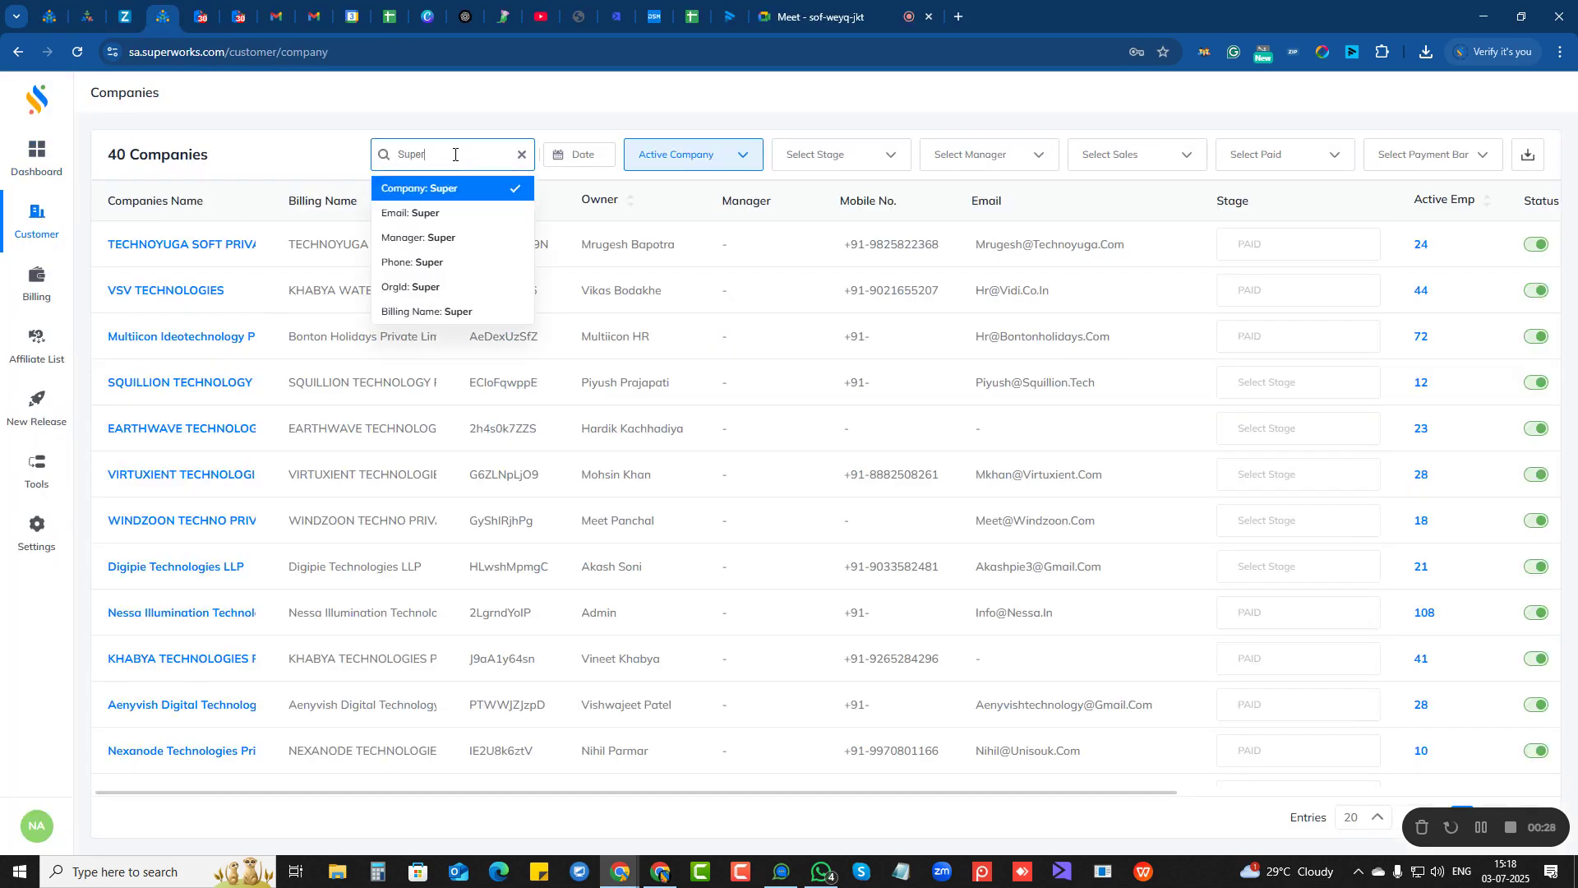
text(works)
key(Return)
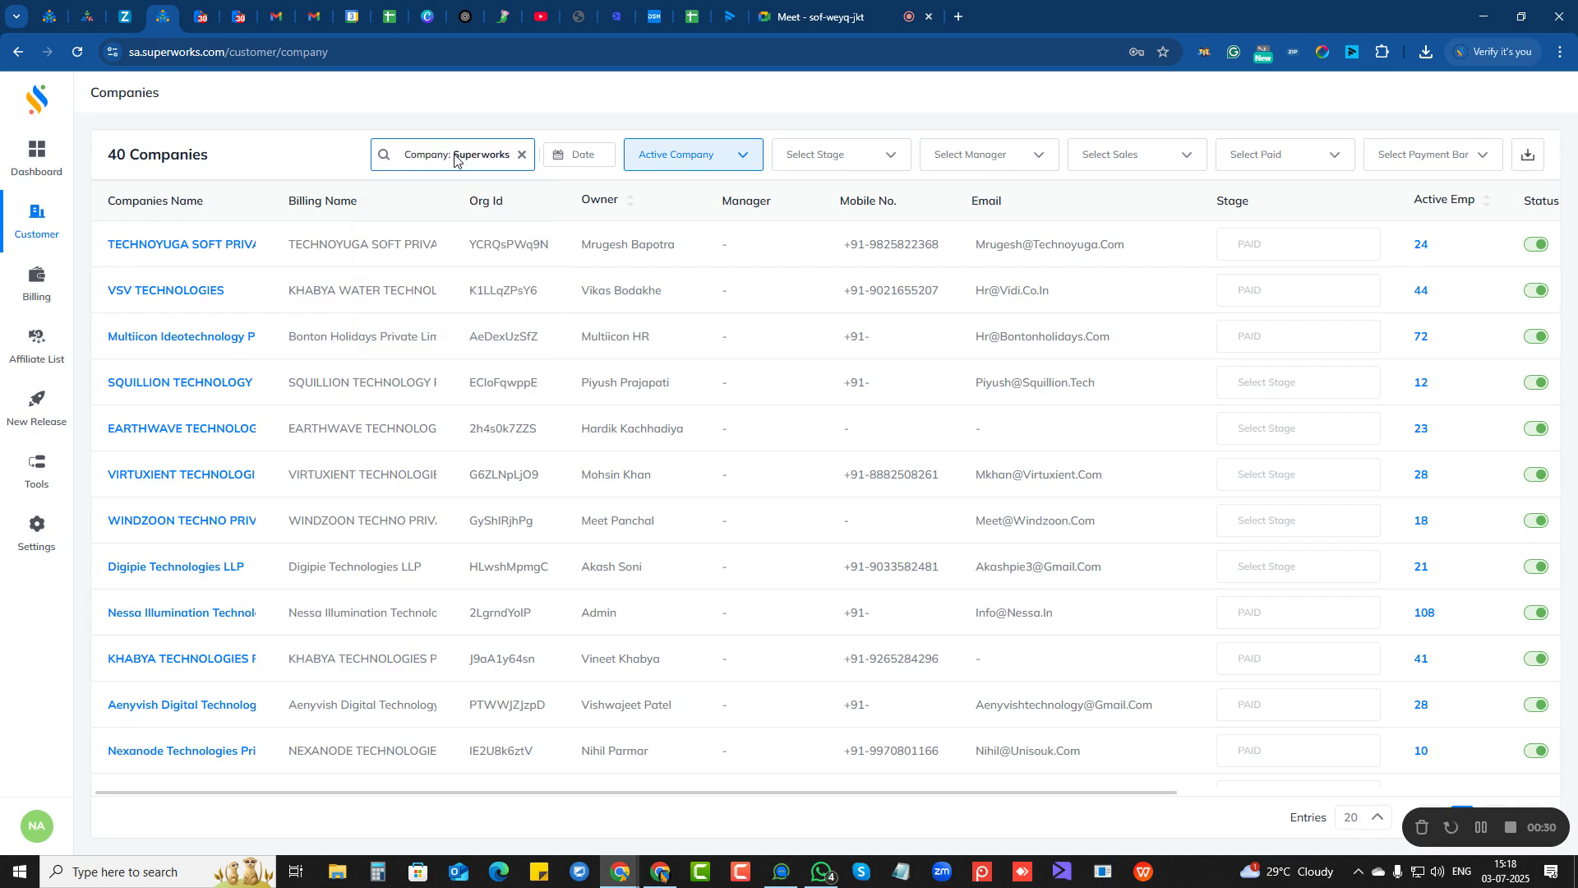
click(164, 348)
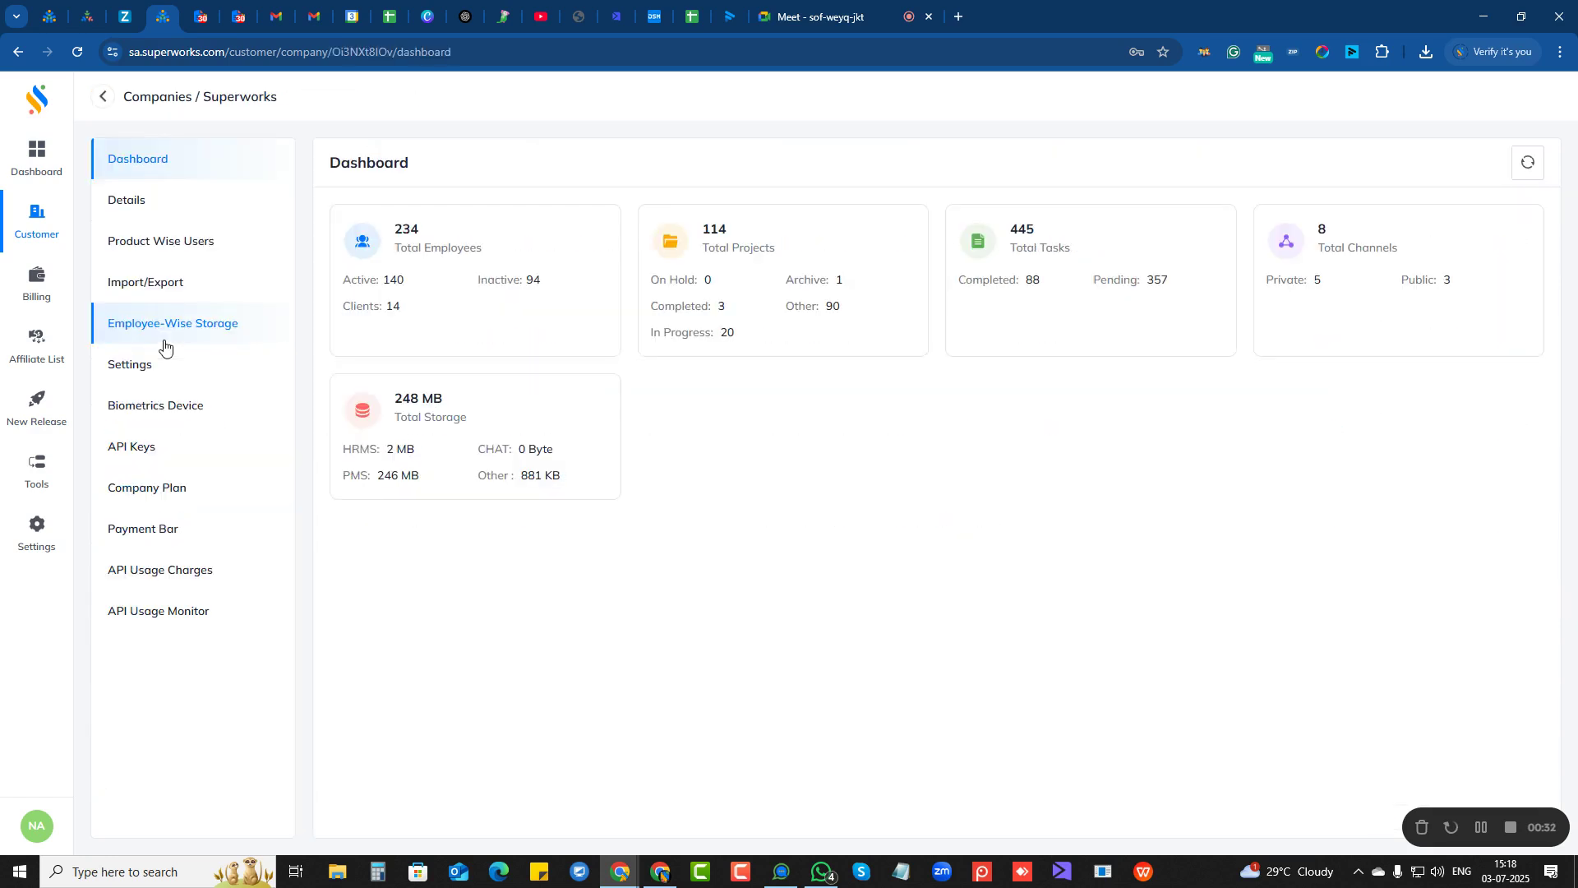
Edit the Core Access company plan to enable all HRMS features and save it
click(160, 488)
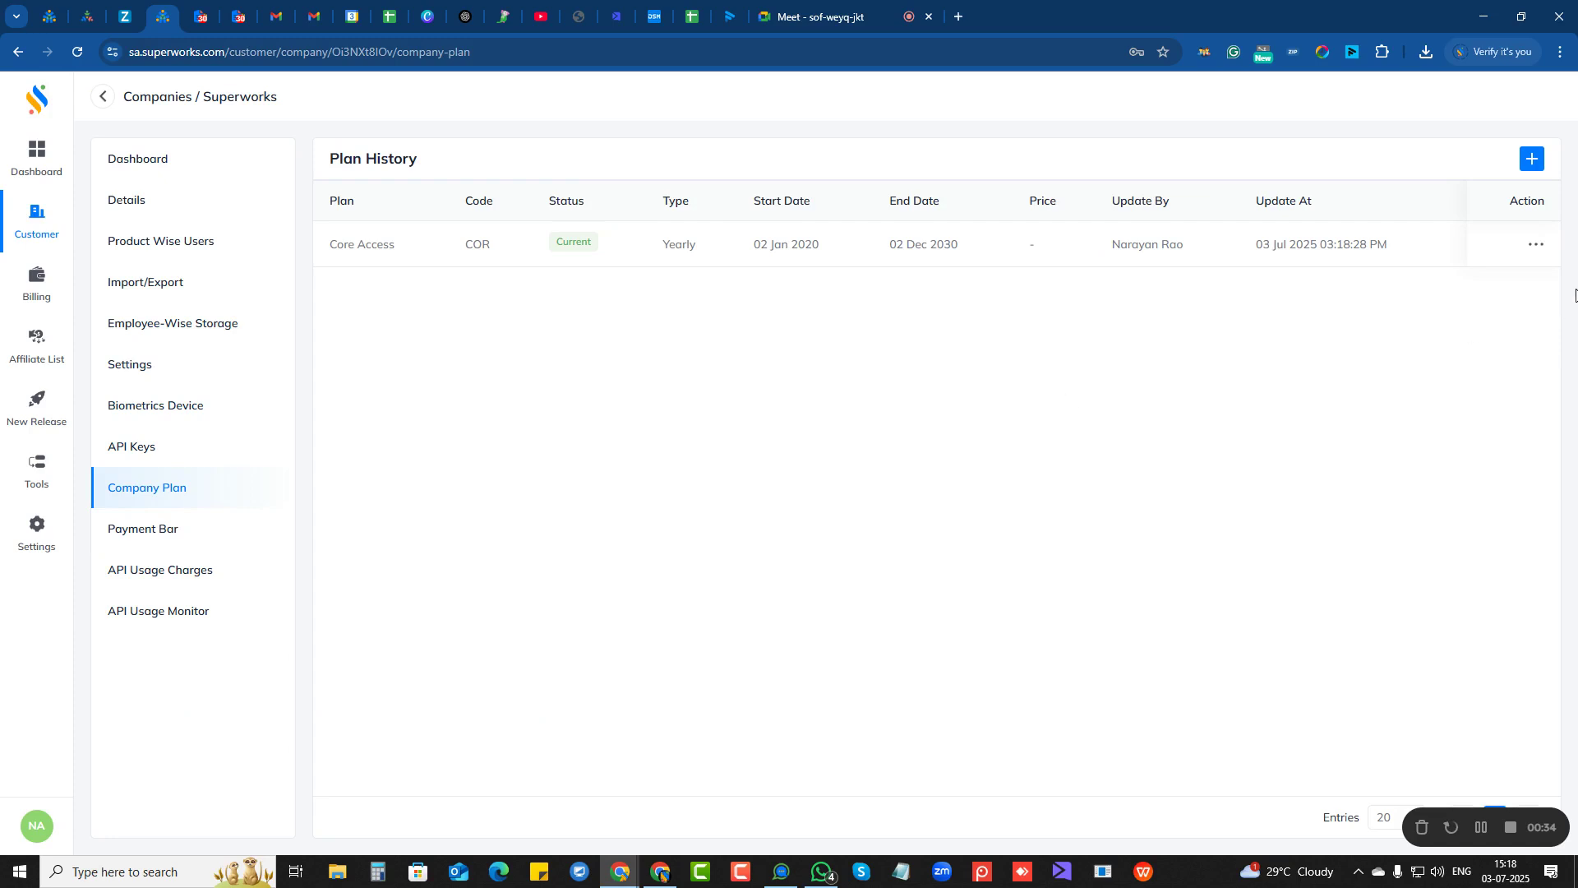
click(1534, 241)
click(545, 491)
scroll(671, 494, down, 3)
scroll(671, 494, up, 1)
click(606, 332)
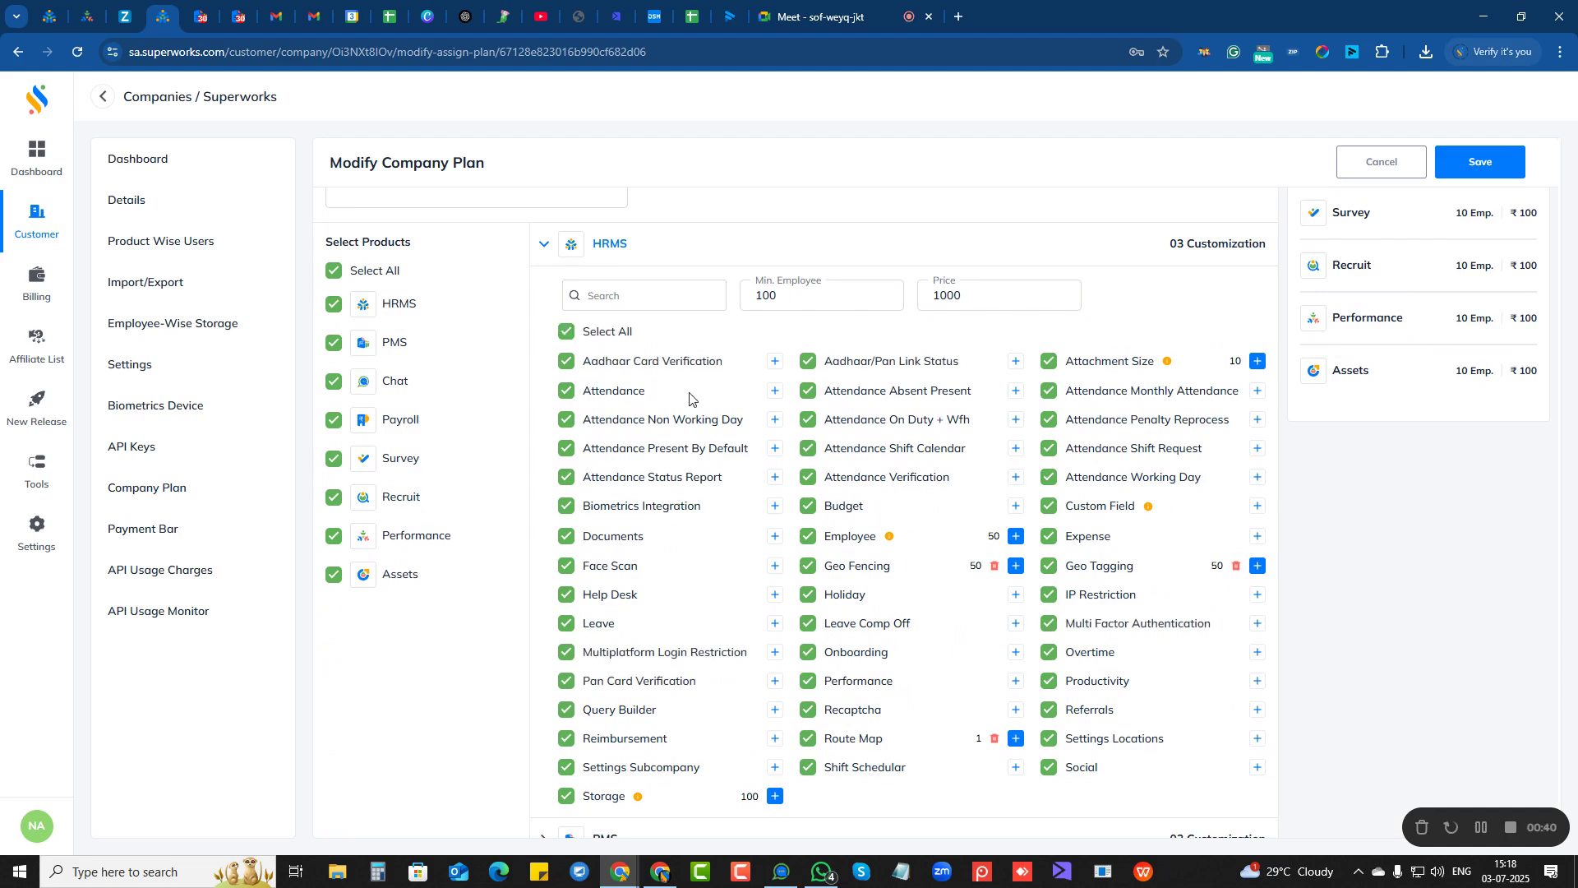
scroll(726, 460, down, 3)
click(1480, 165)
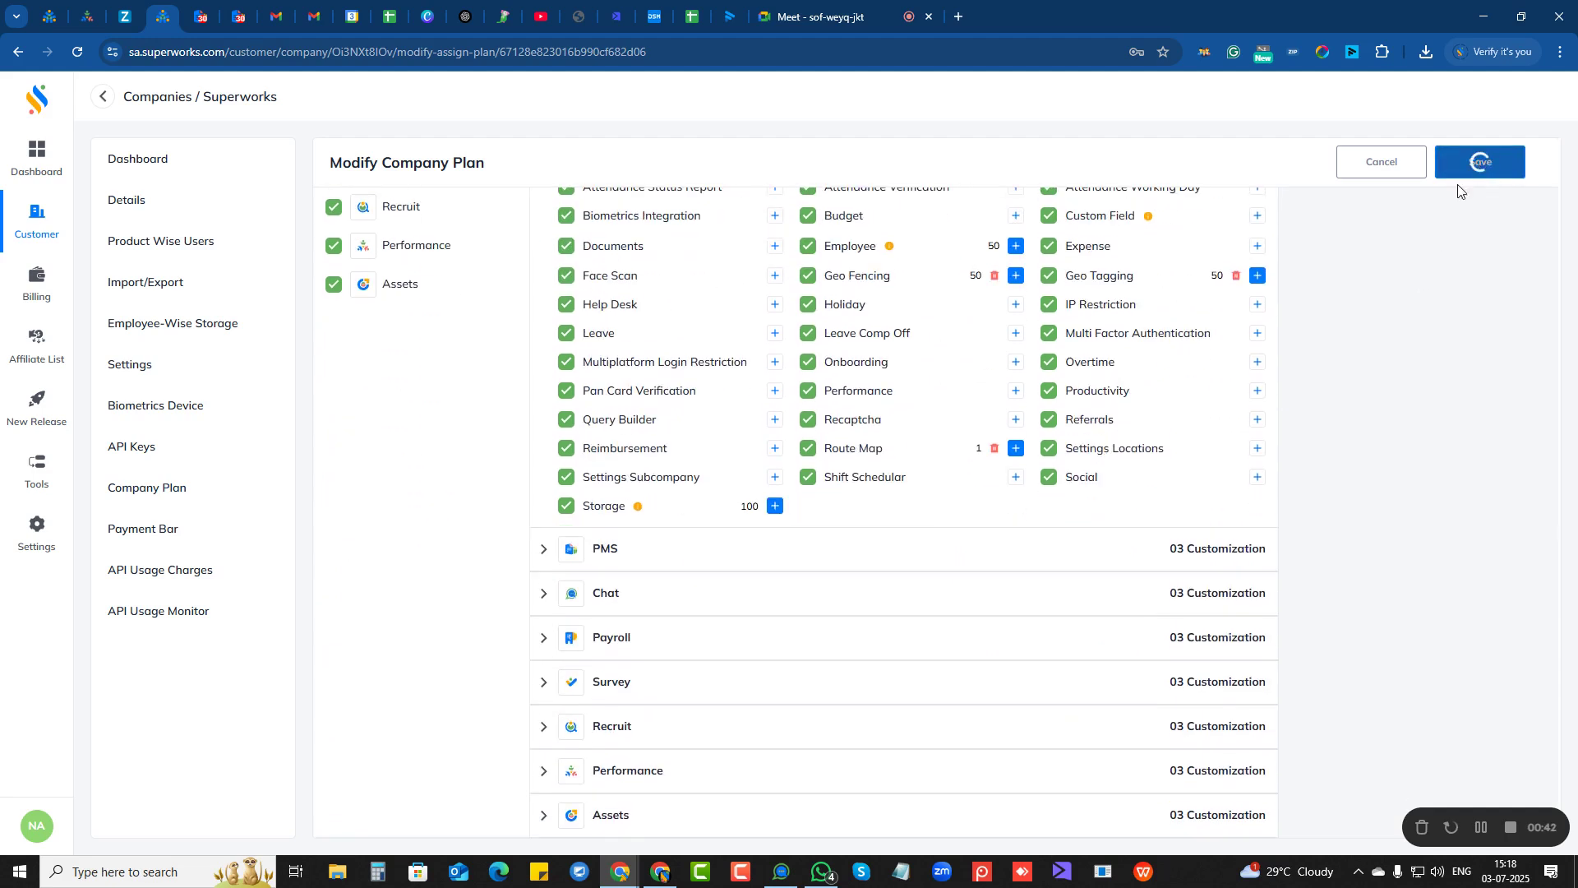
key(alt+Tab)
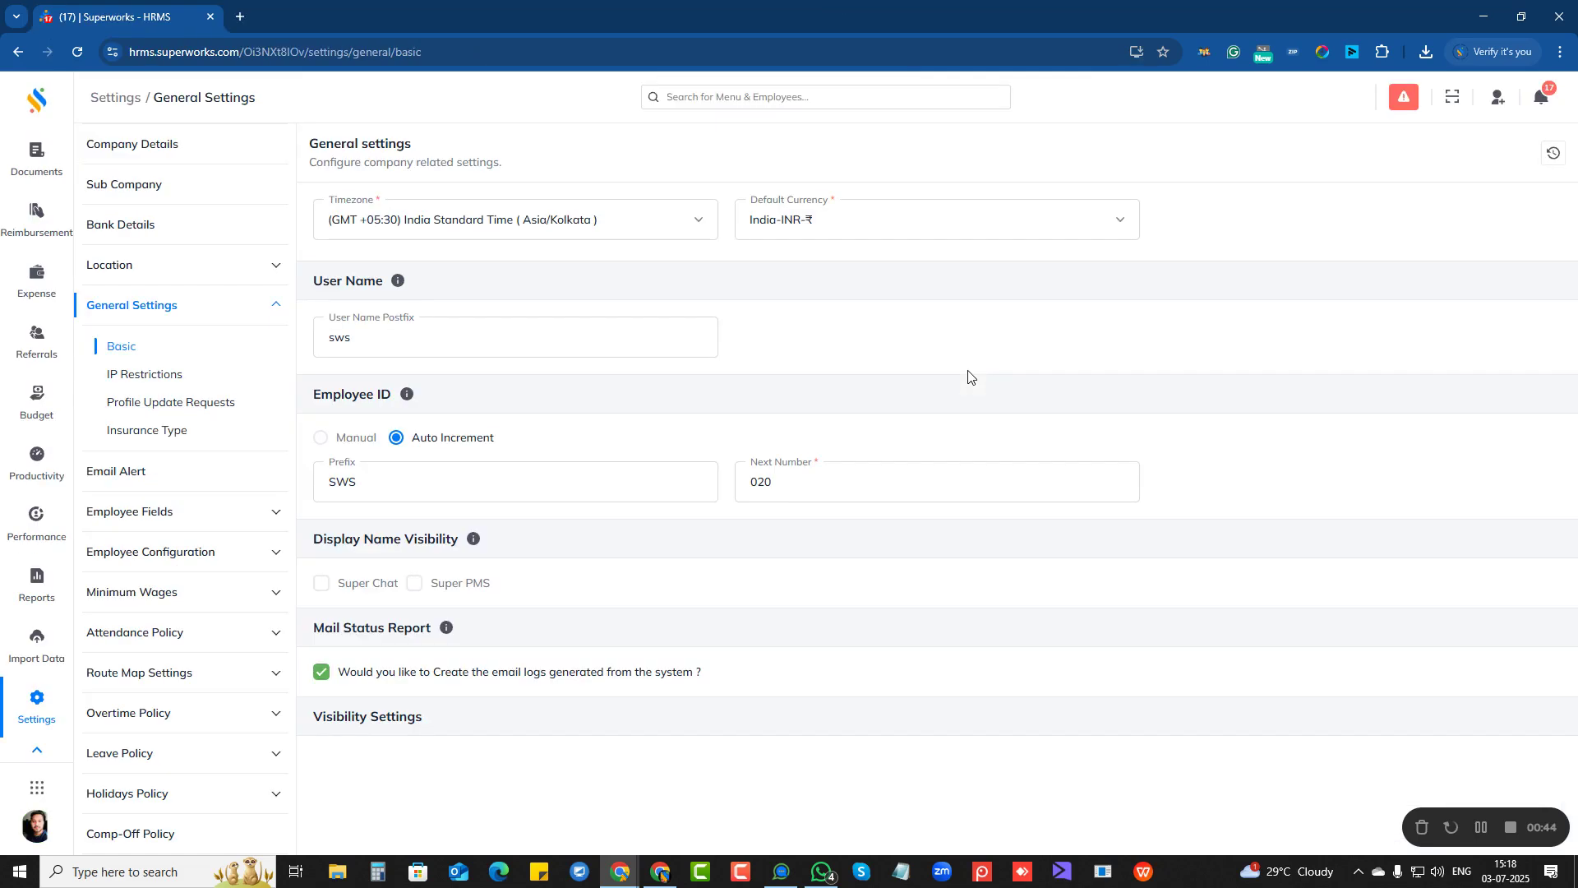
Reload the settings page and review the multi-platform login options: Web, Mobile and Desktop App
key(F5)
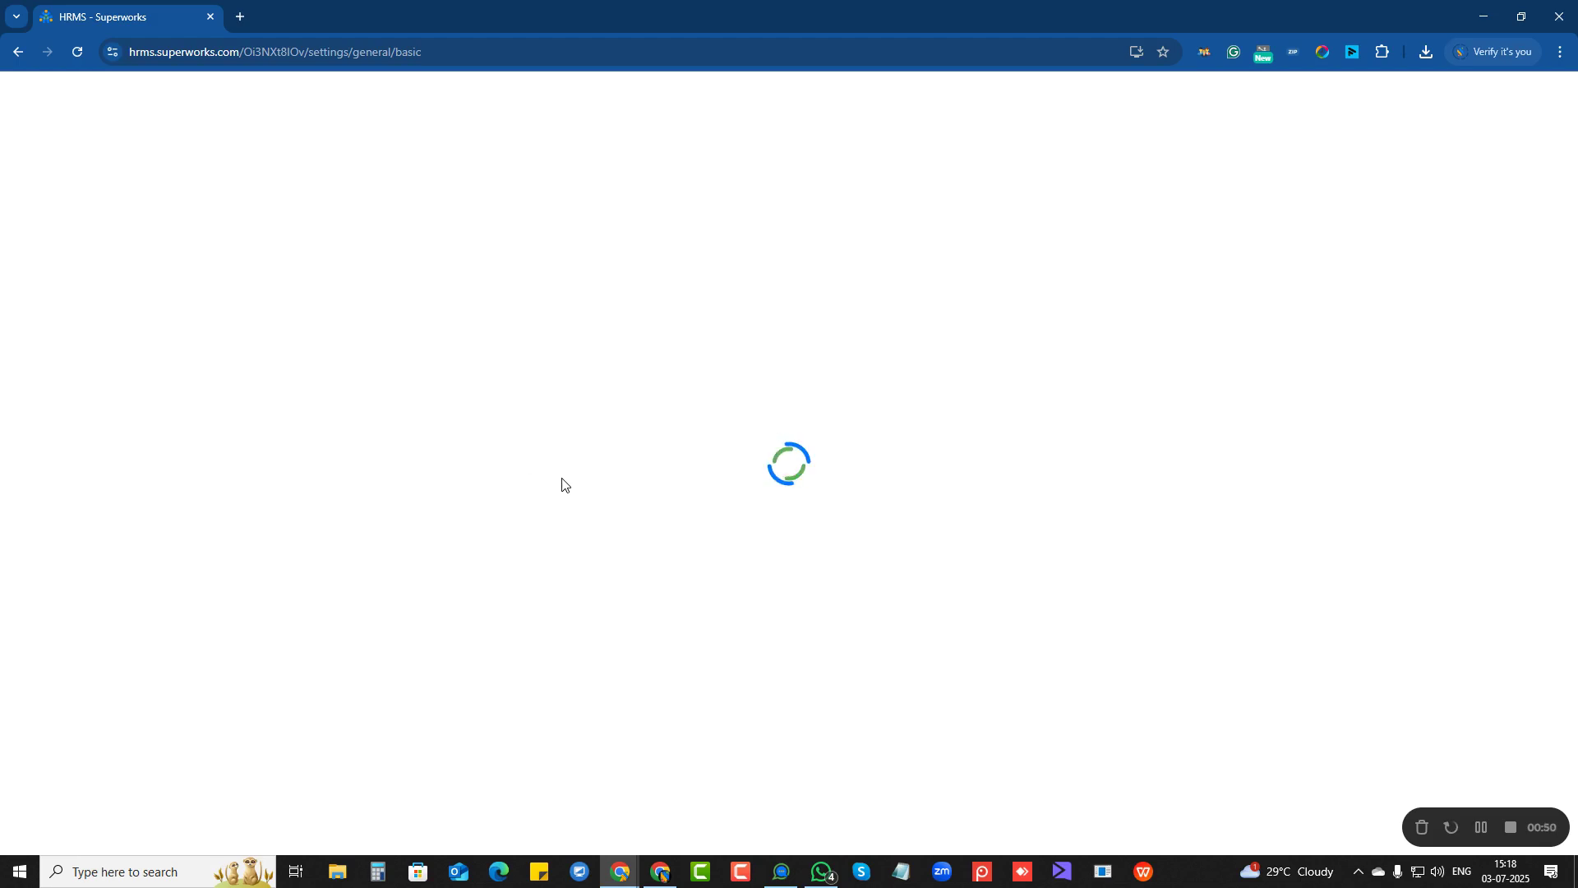
scroll(599, 606, down, 3)
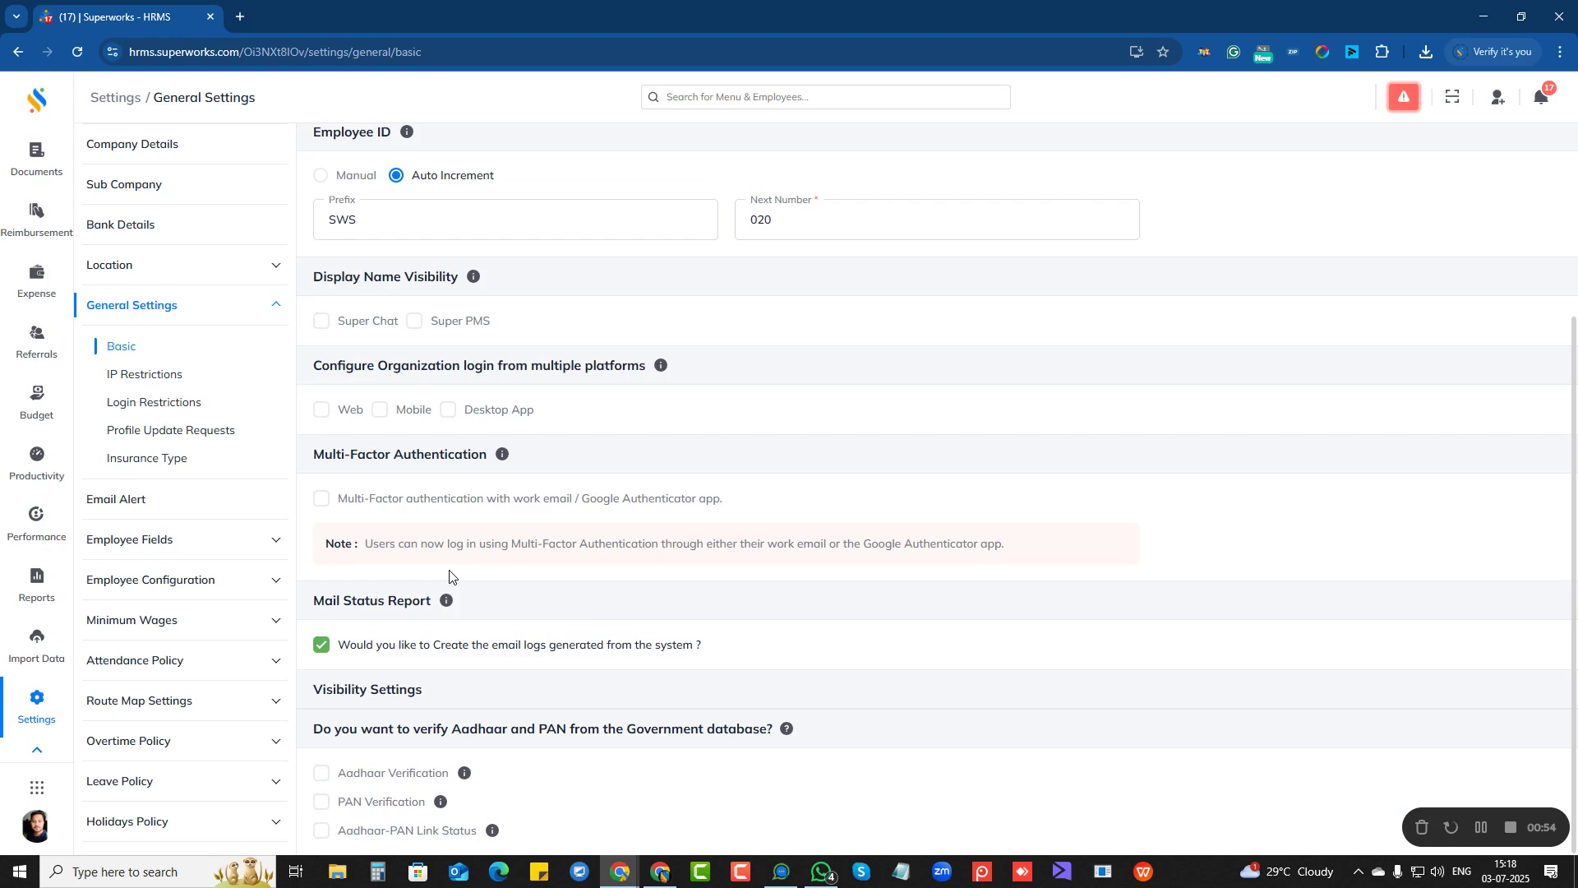
scroll(551, 541, up, 3)
scroll(559, 541, down, 3)
scroll(710, 636, up, 2)
scroll(712, 634, down, 2)
drag(313, 396, 646, 375)
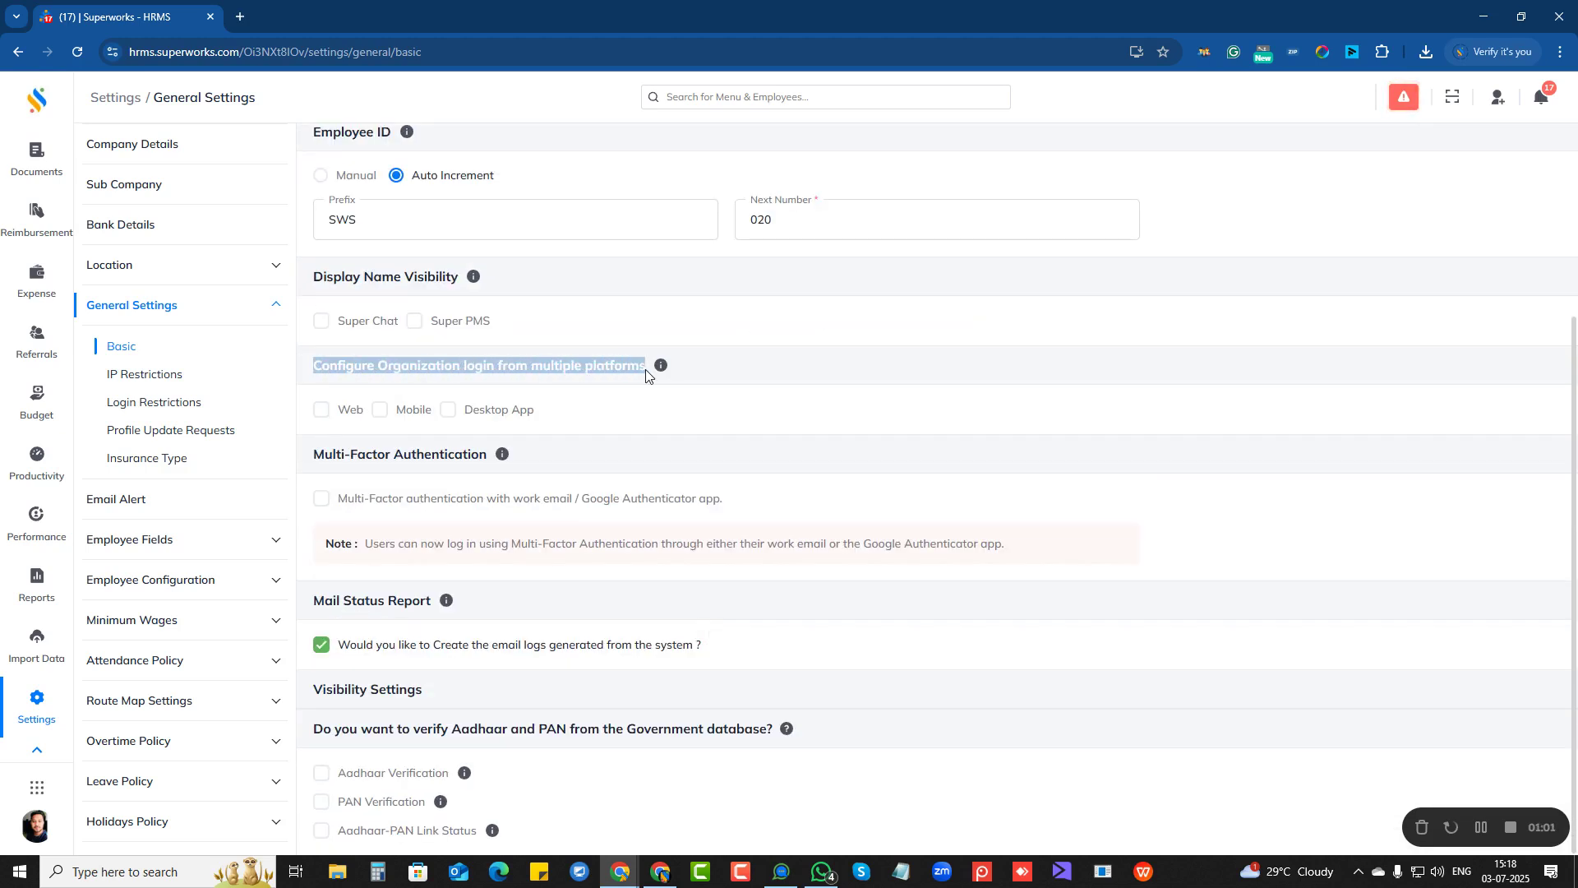
click(375, 381)
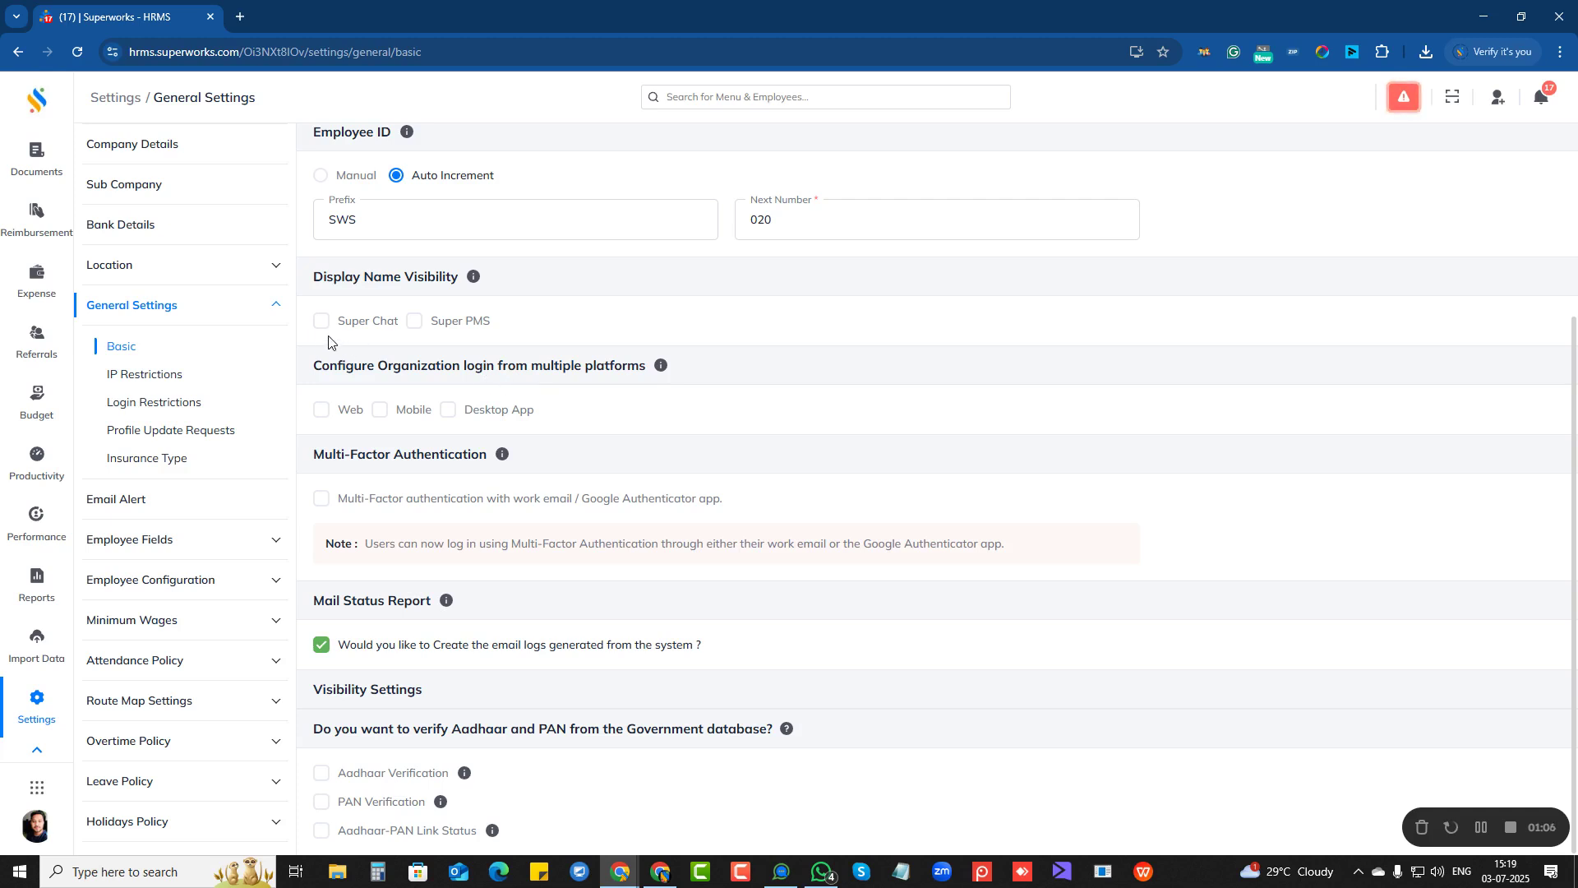
drag(304, 372, 651, 380)
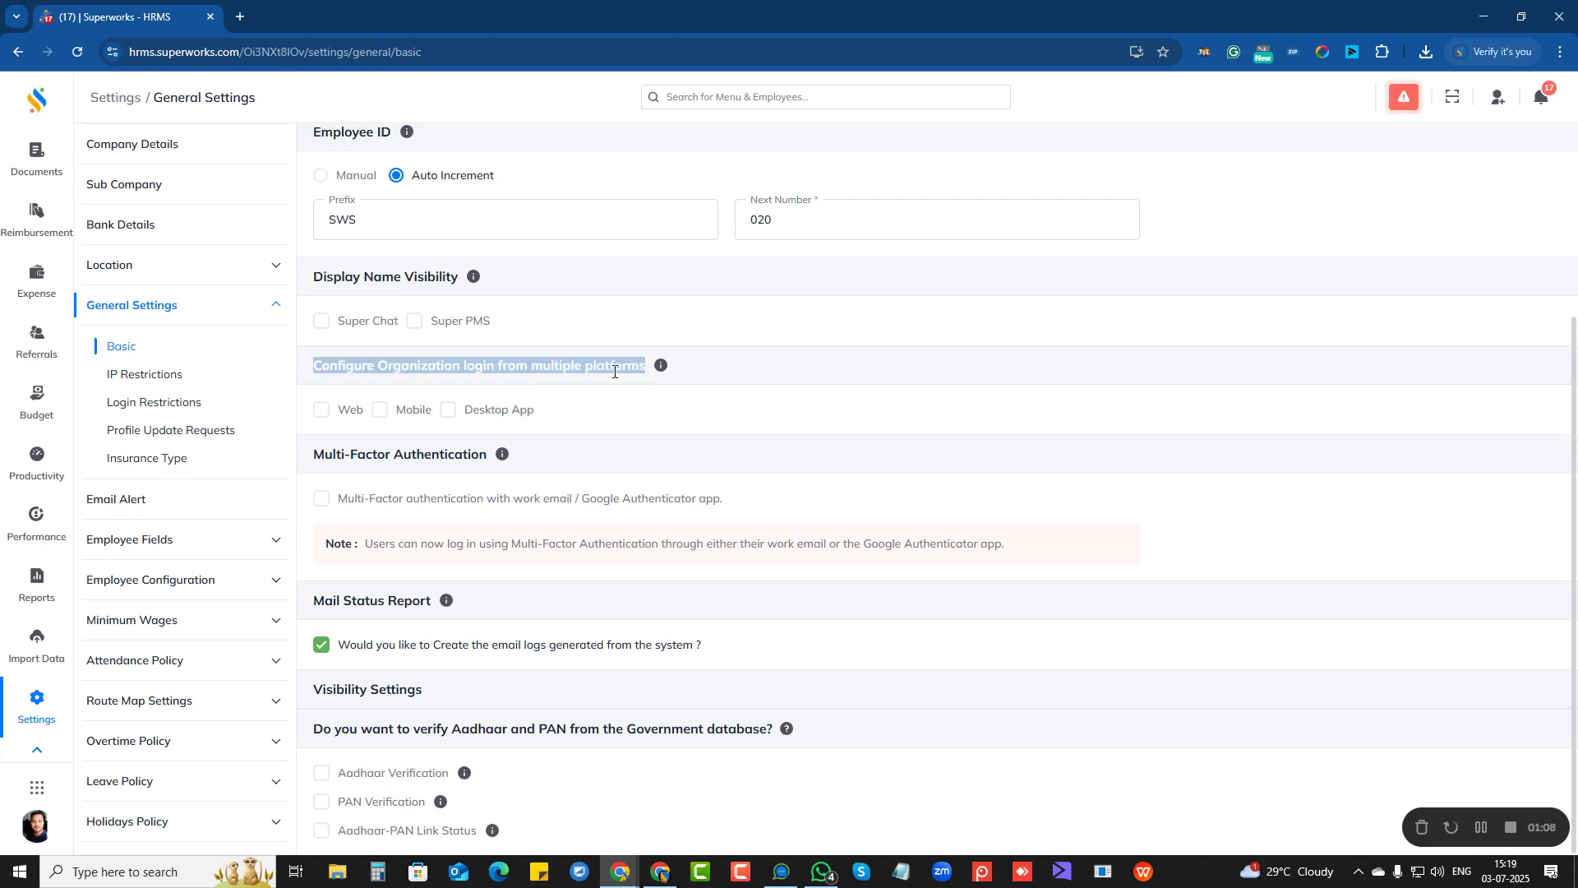
click(615, 372)
Open Super Track from the tray, stop the running timer, and log out
click(1358, 871)
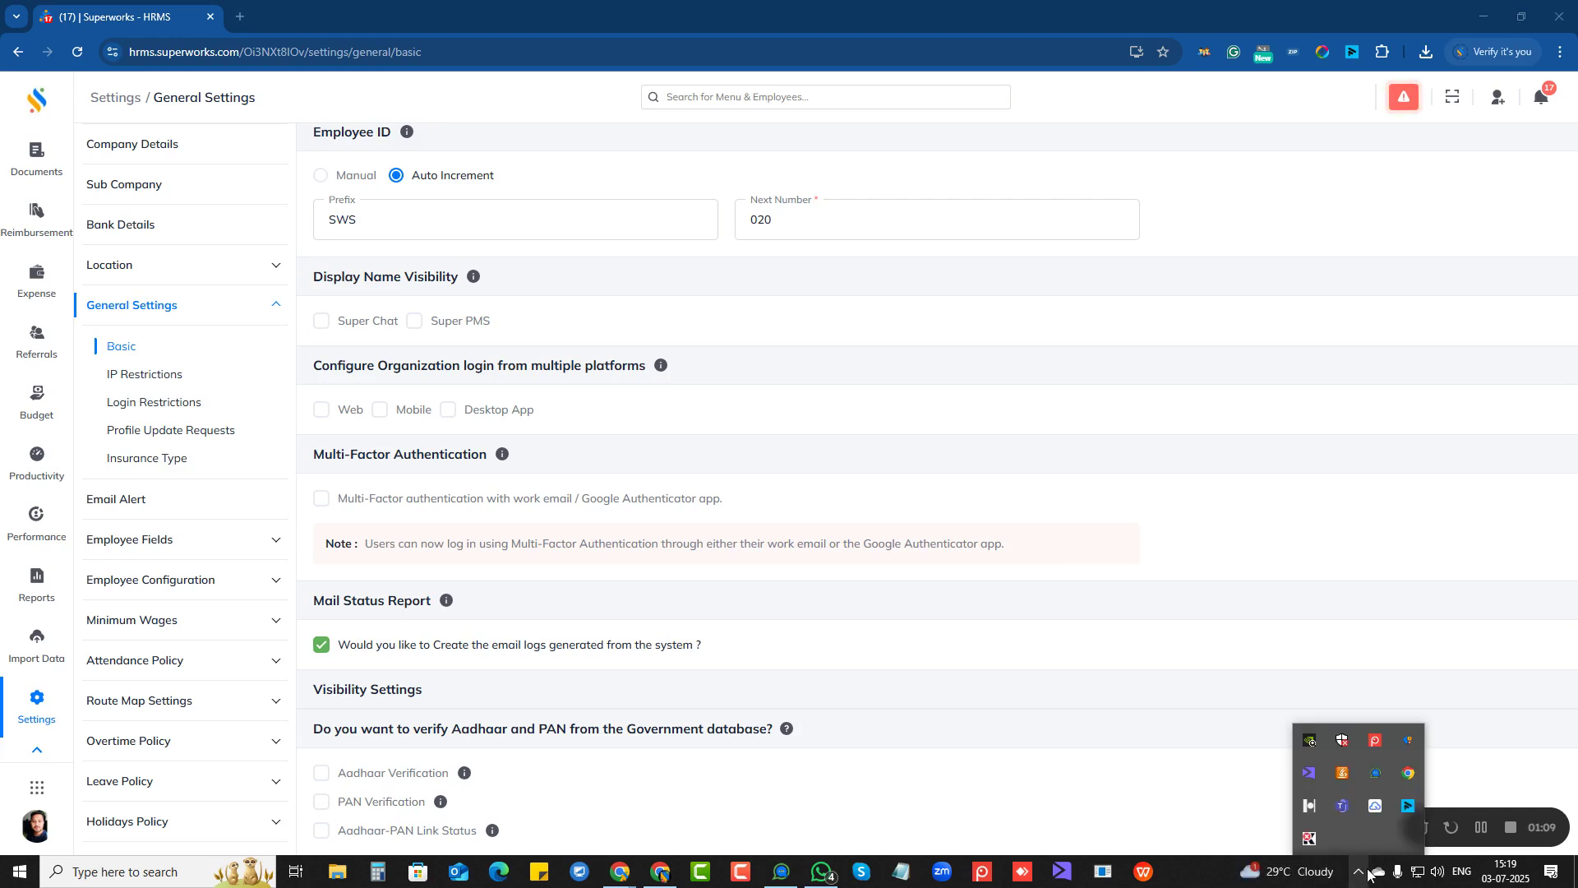
click(1412, 744)
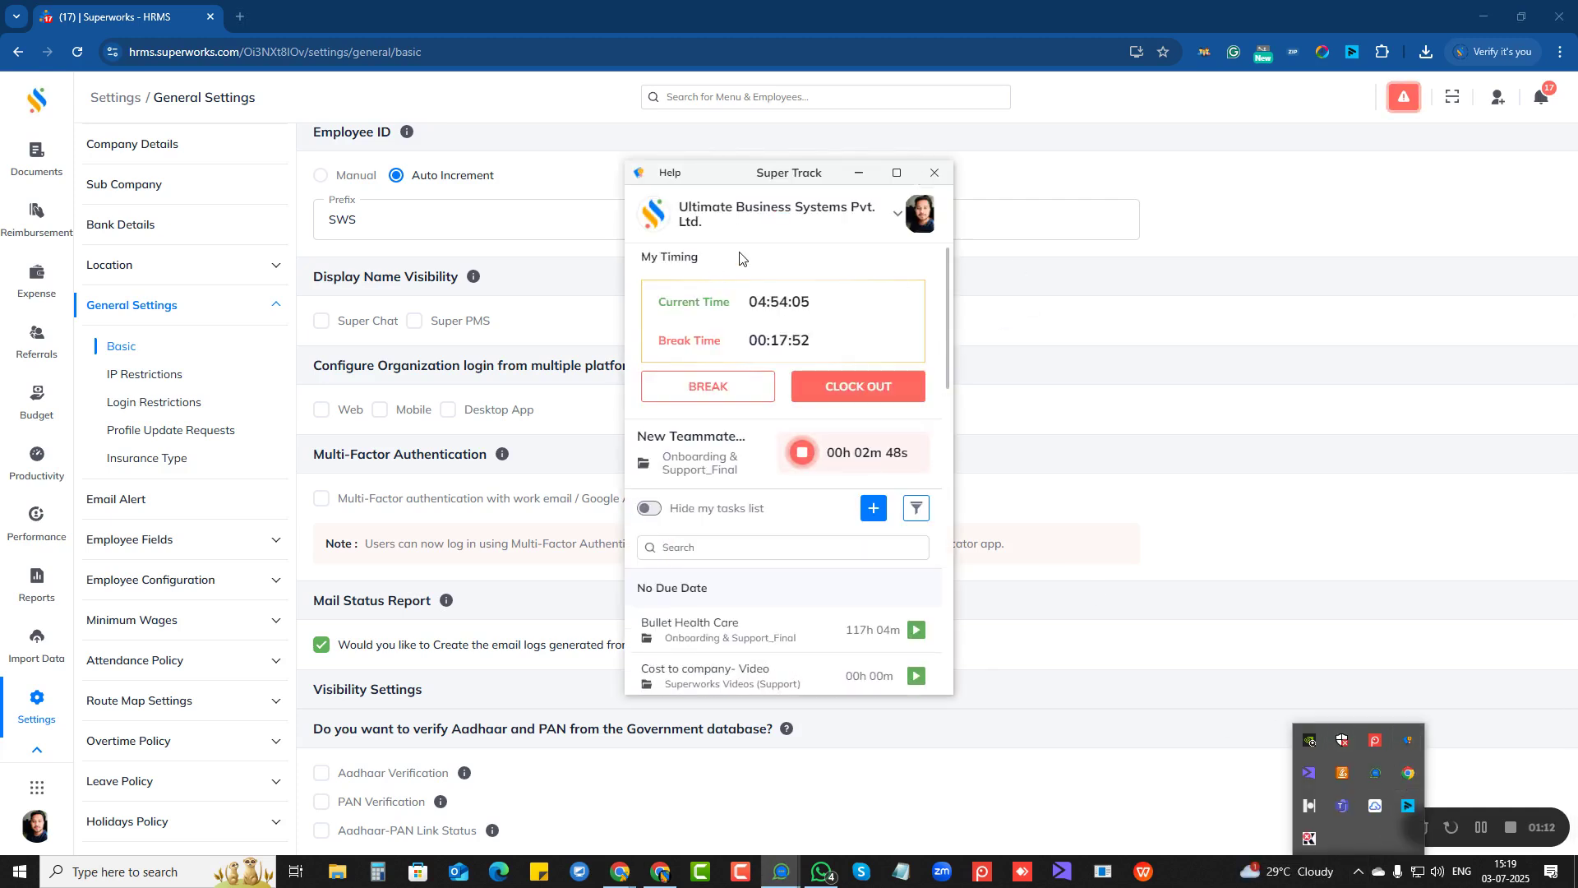
click(803, 452)
click(911, 279)
click(920, 213)
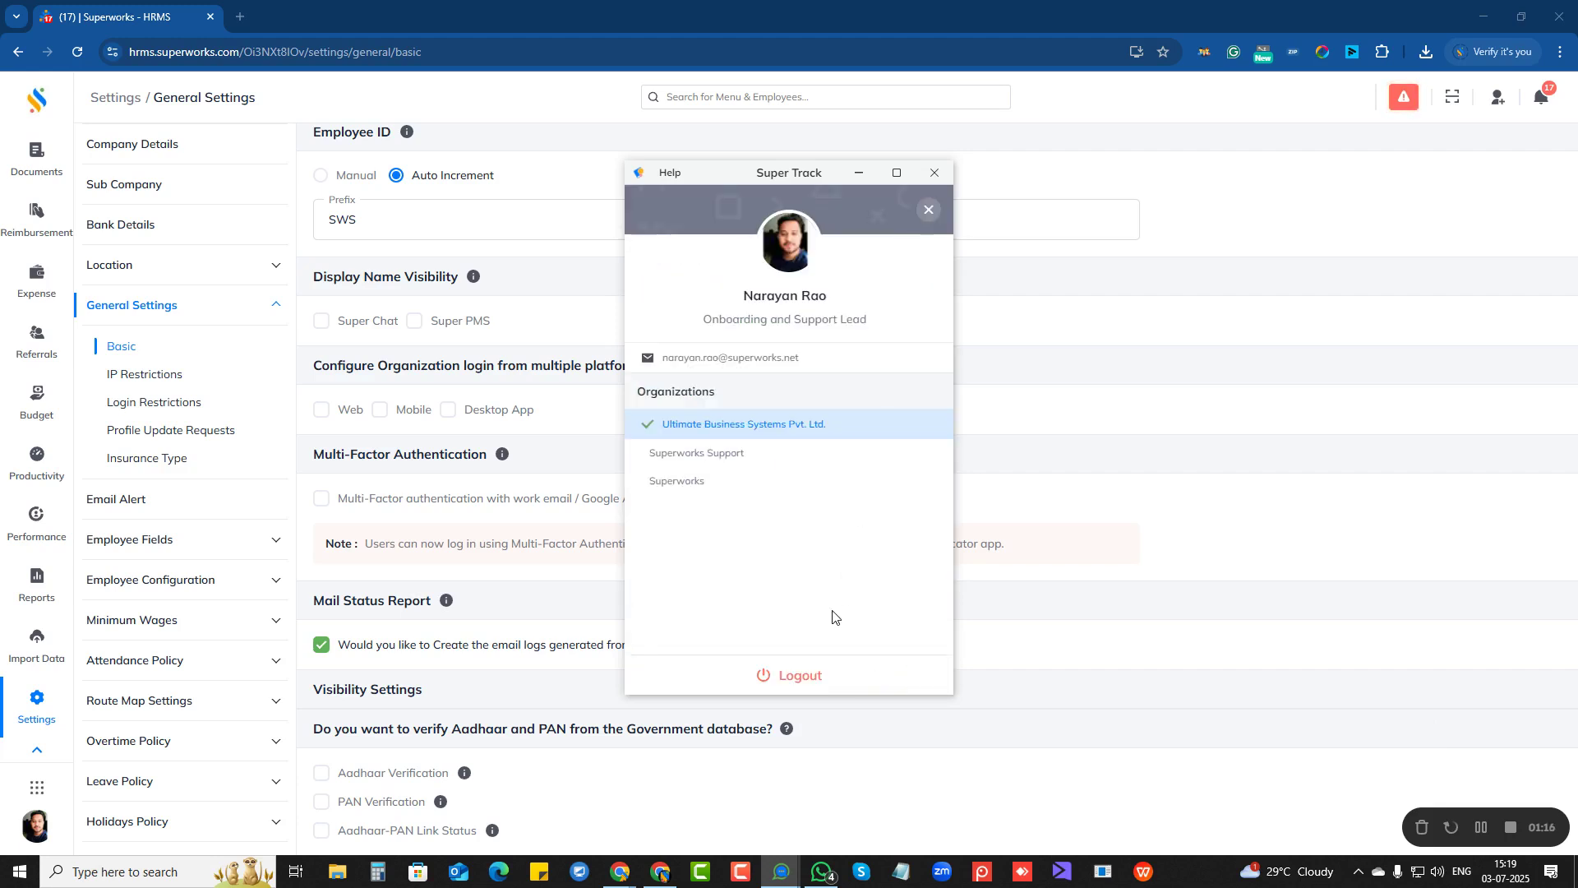
click(810, 676)
Sign back in with the account e-mail and password and continue with Ultimate Business Systems Pvt. Ltd
drag(779, 200, 1153, 201)
click(1094, 520)
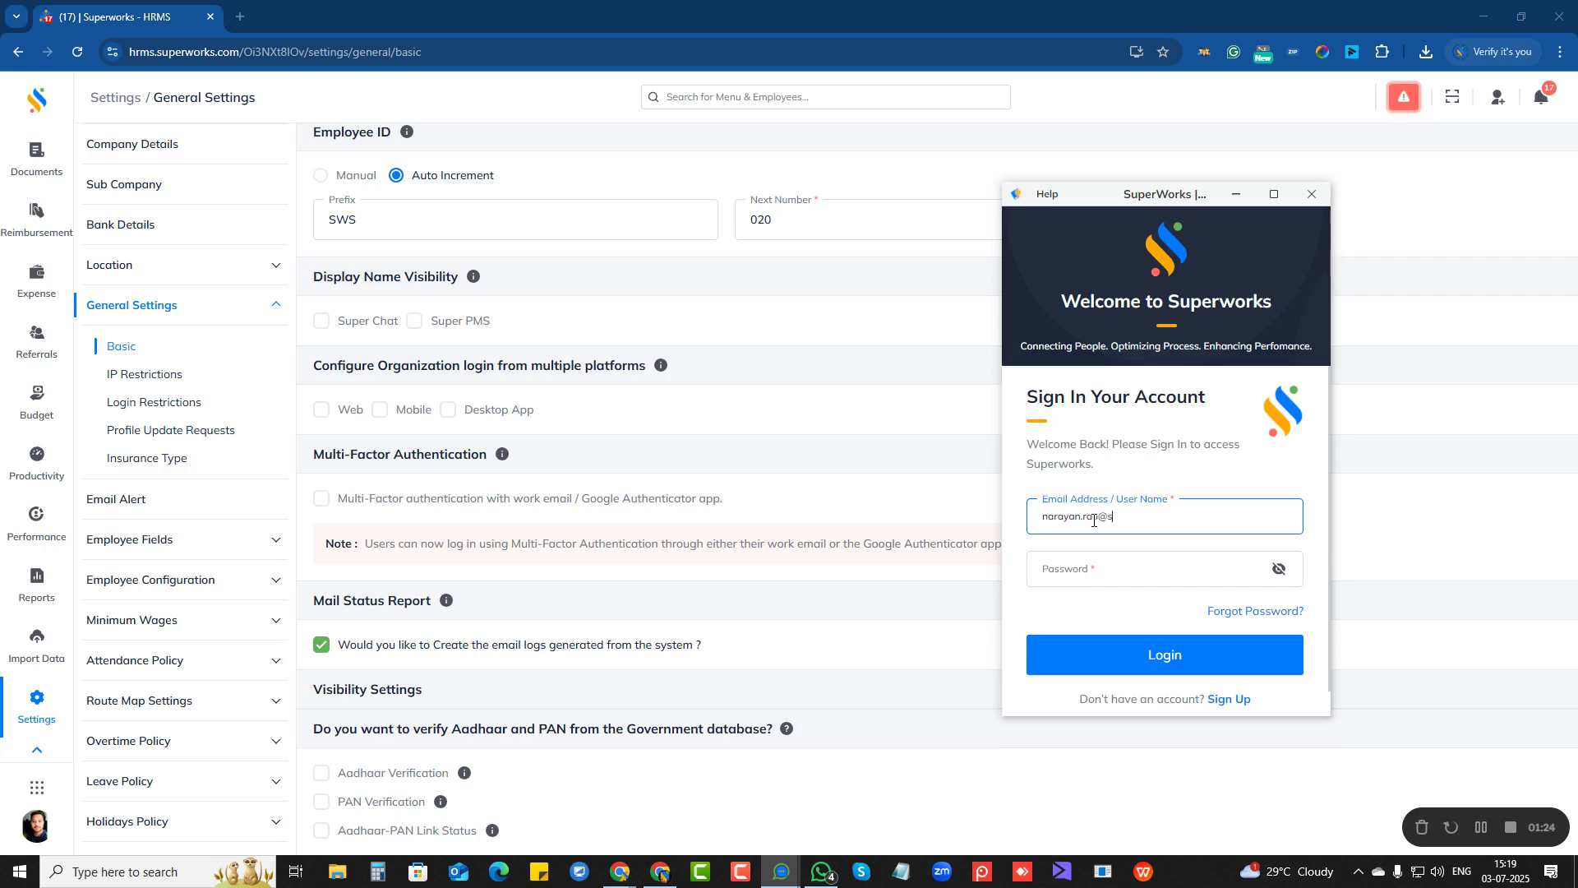
key(Tab)
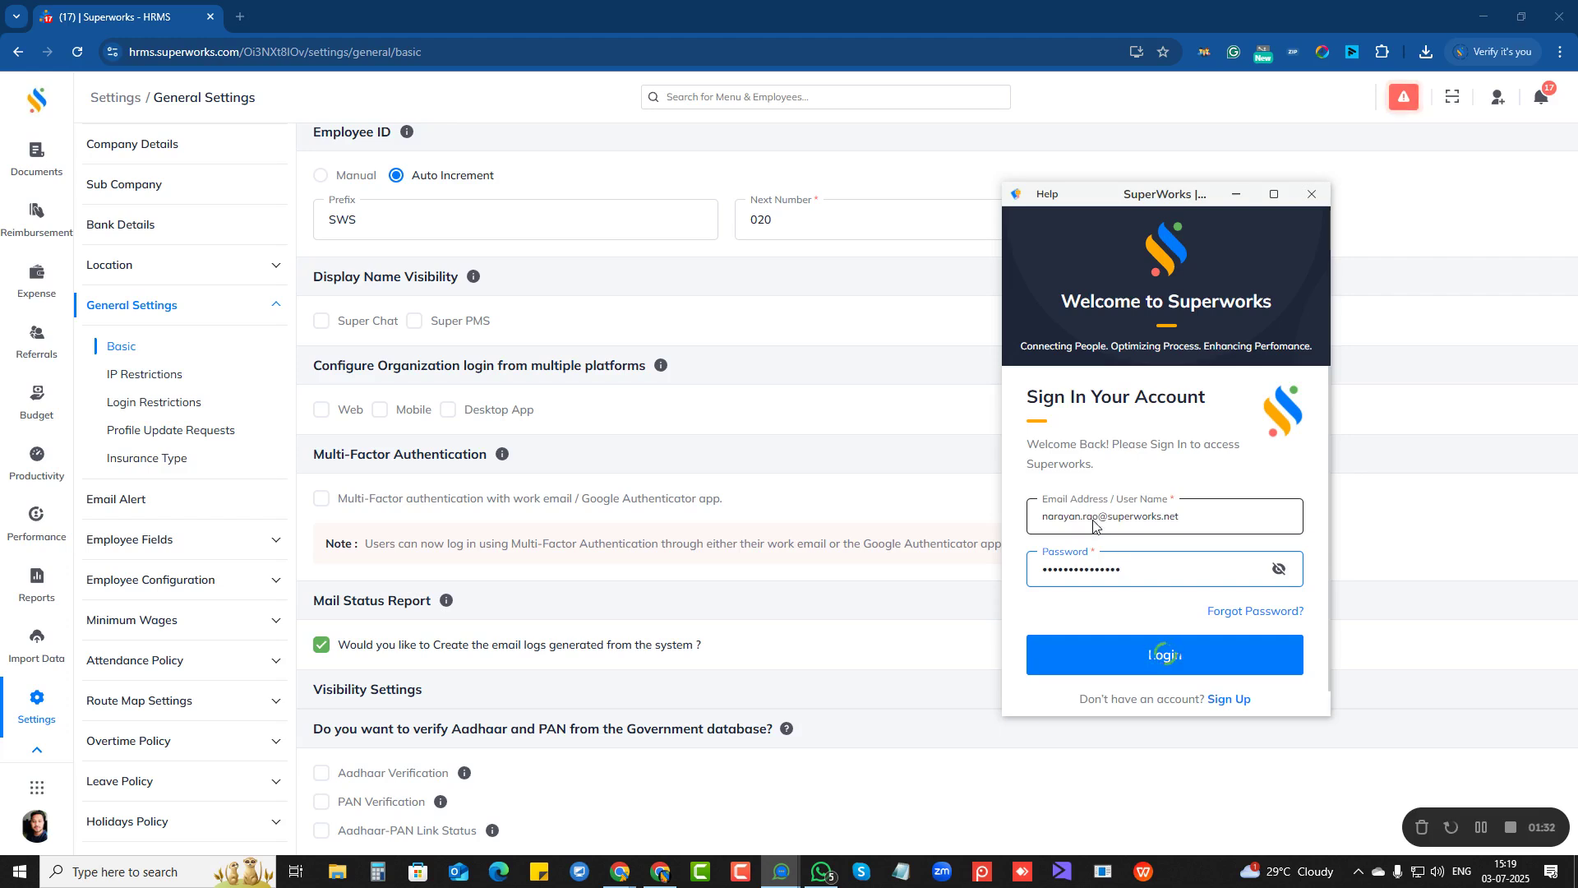
scroll(1151, 540, down, 1)
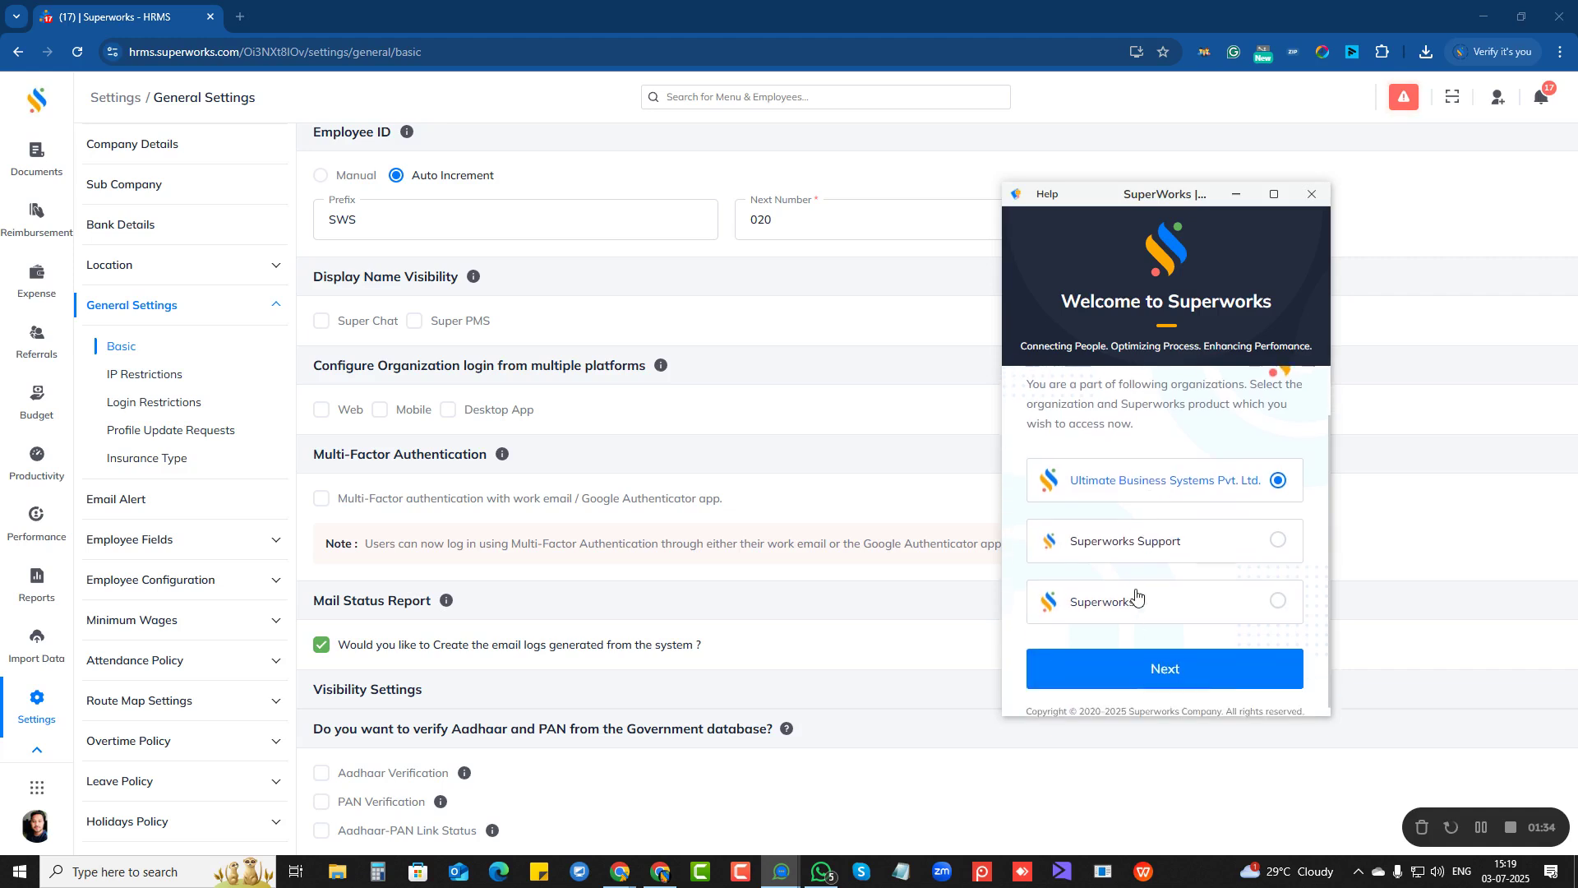
click(1145, 657)
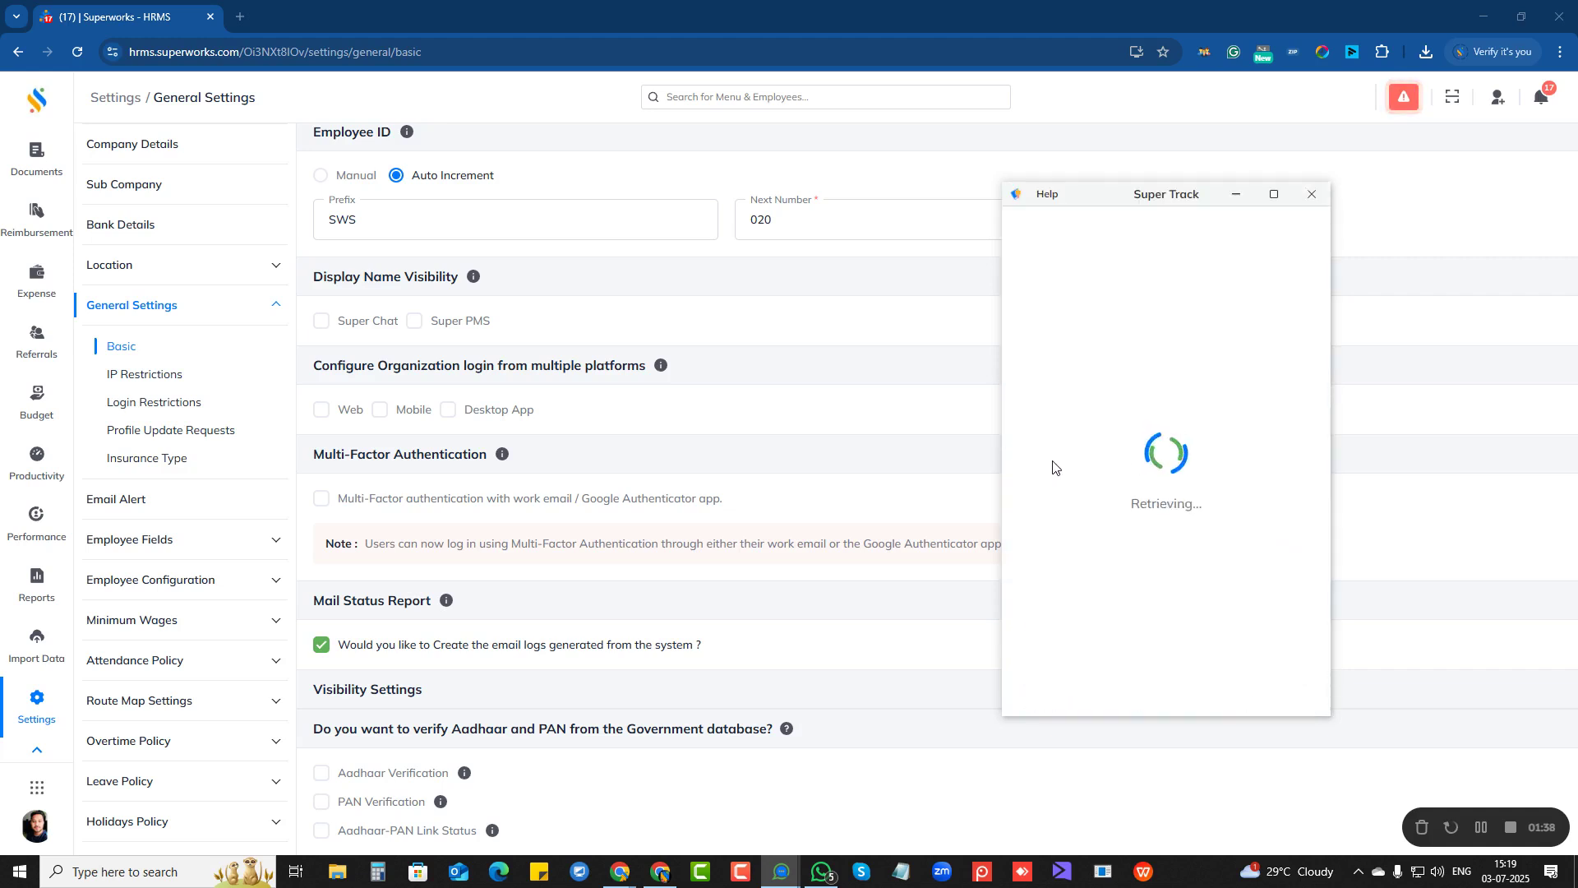
drag(312, 365, 645, 366)
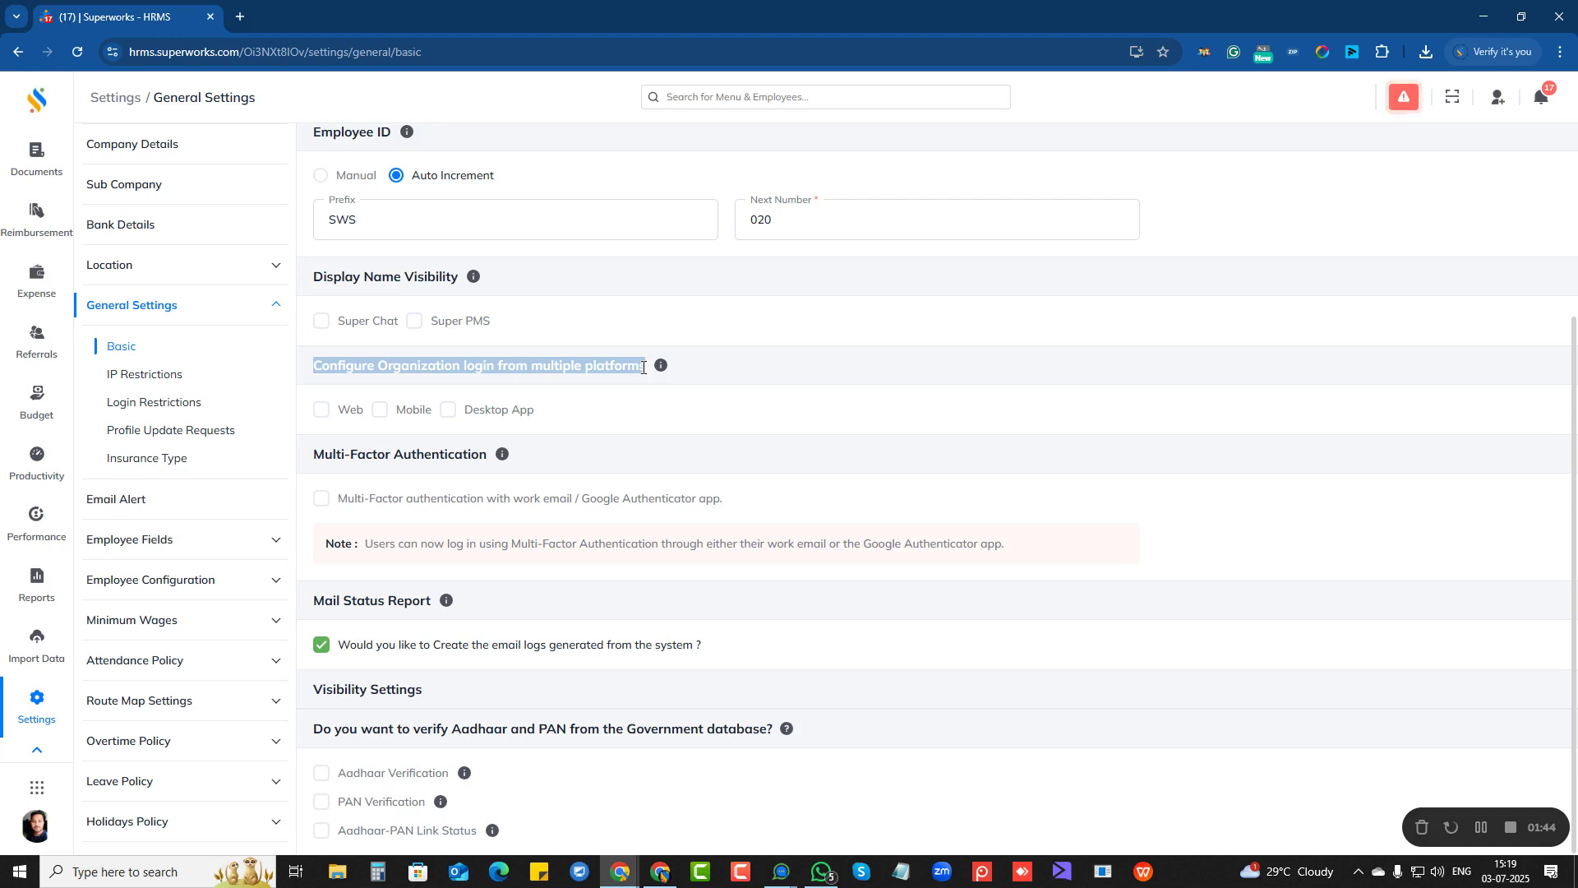
Allow organization login from the Desktop App platform
click(463, 415)
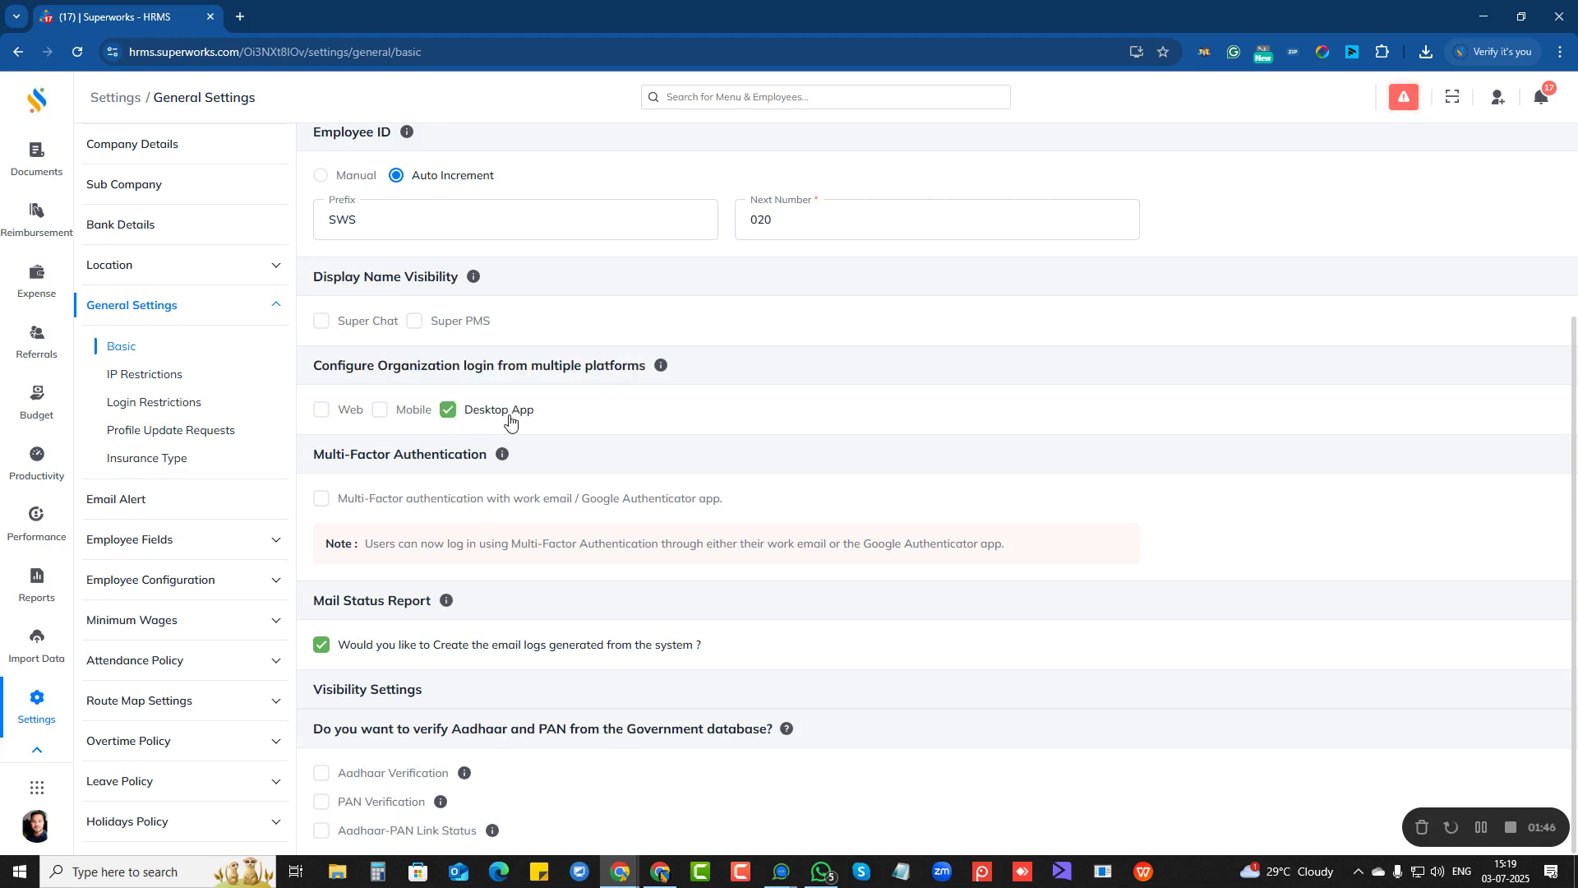
click(1357, 871)
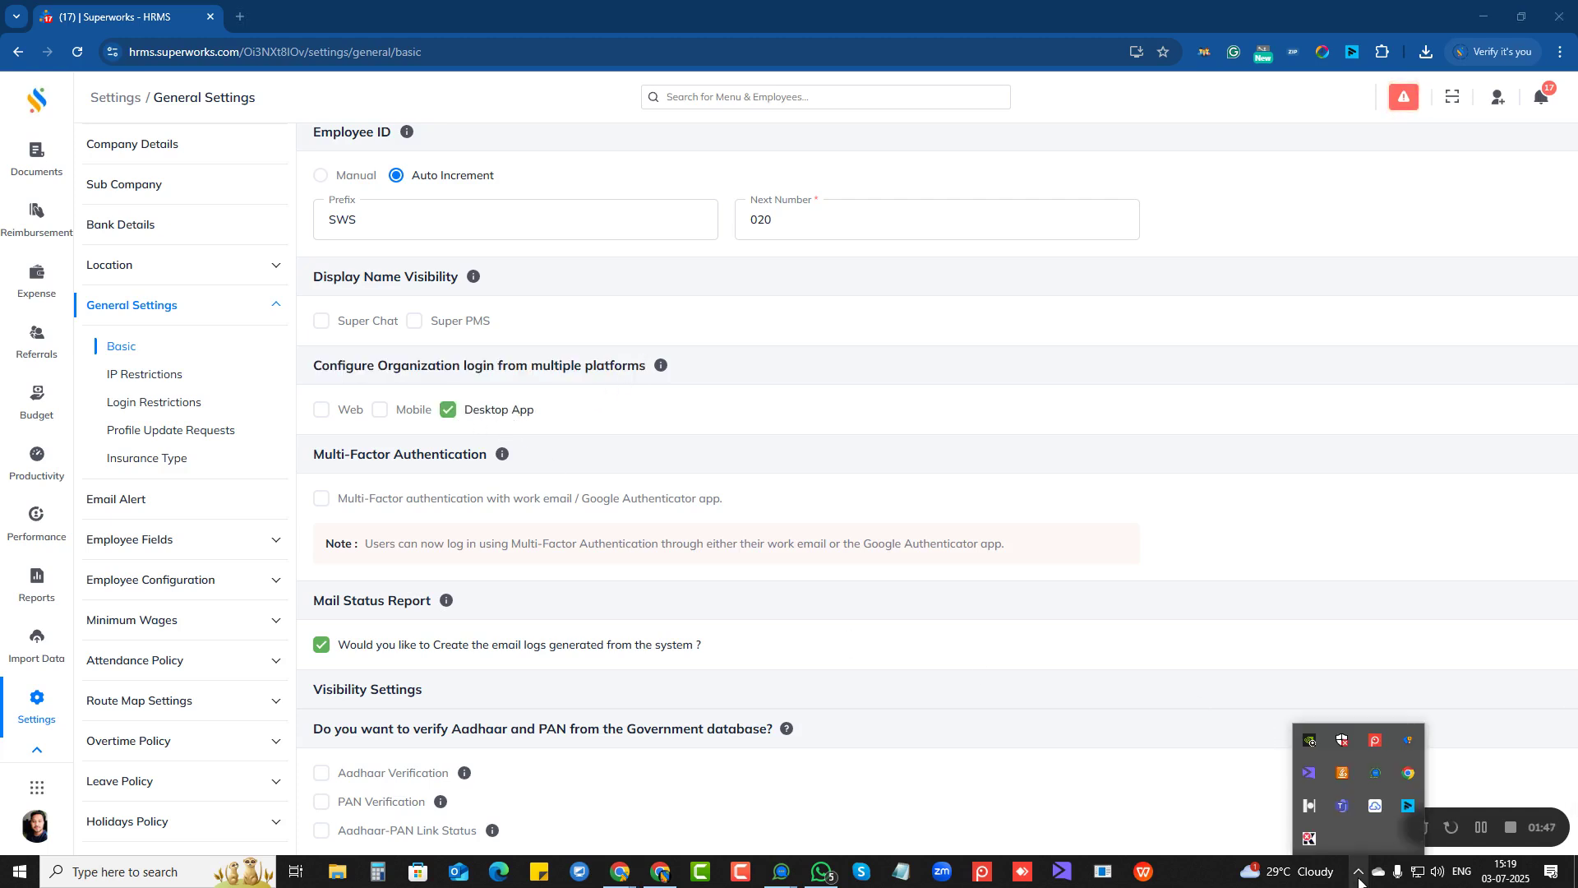
click(1408, 739)
click(1236, 194)
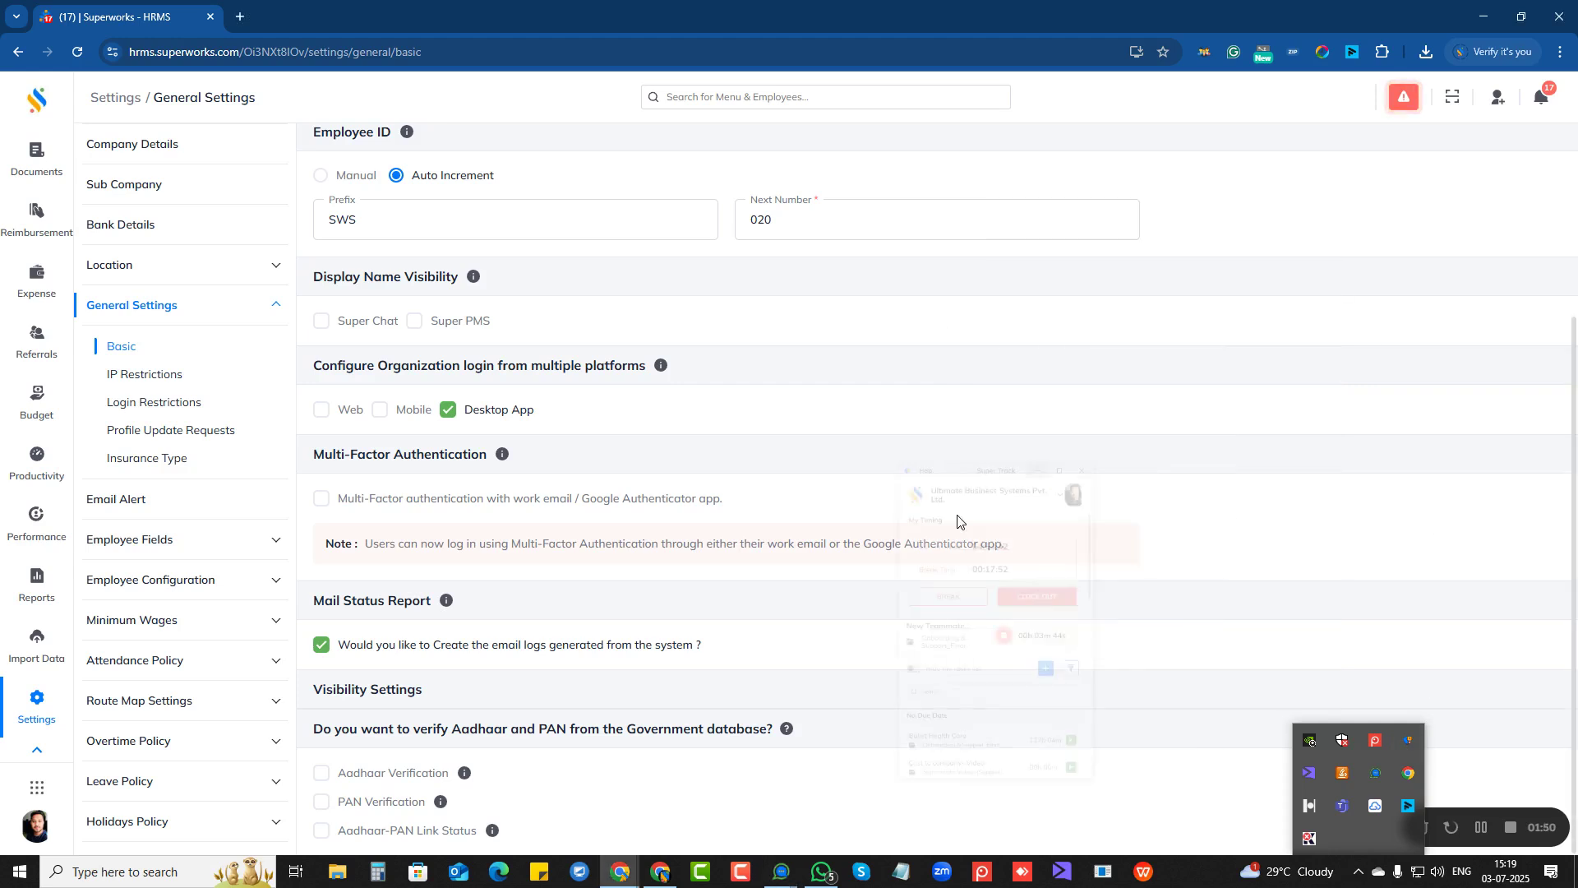
mouse_move(785, 869)
click(737, 802)
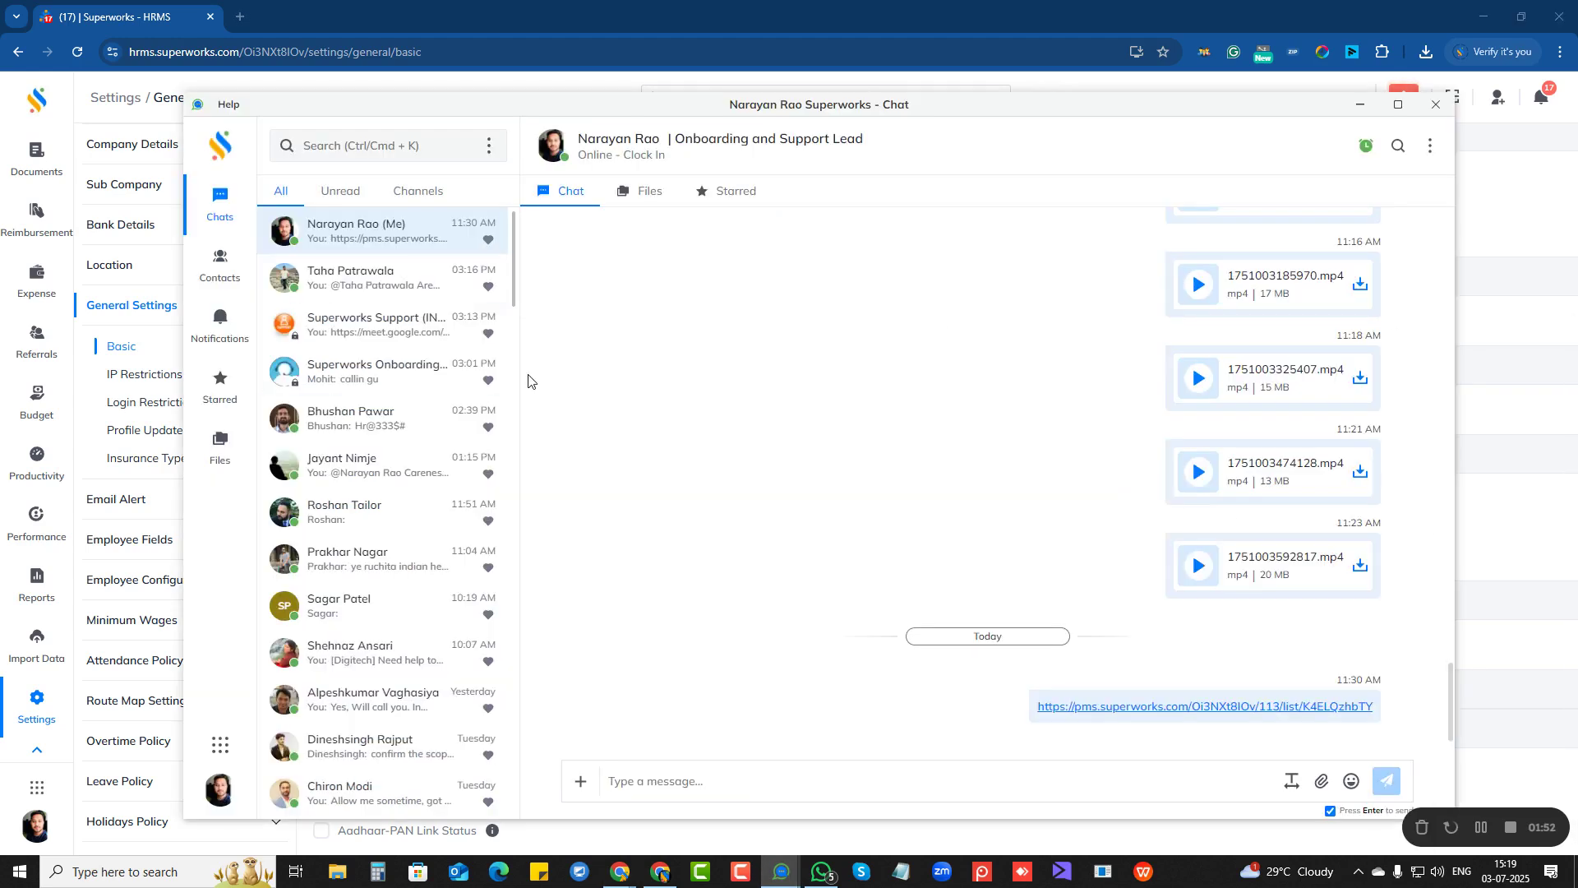
click(1359, 105)
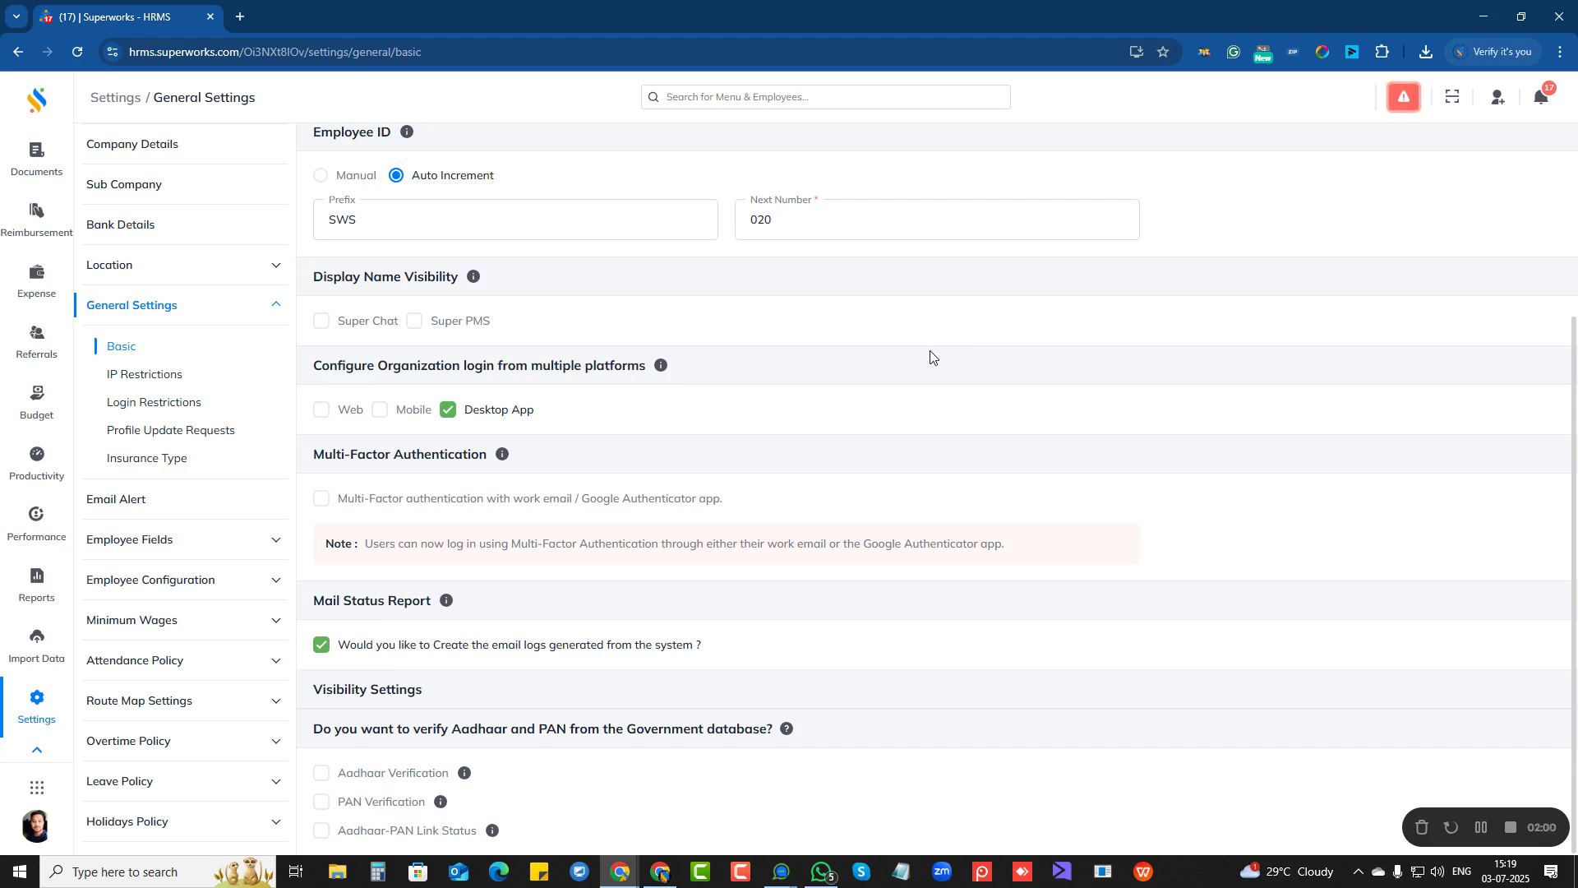
Reopen Super Track, centre its window, and view its profile and organizations
click(1358, 871)
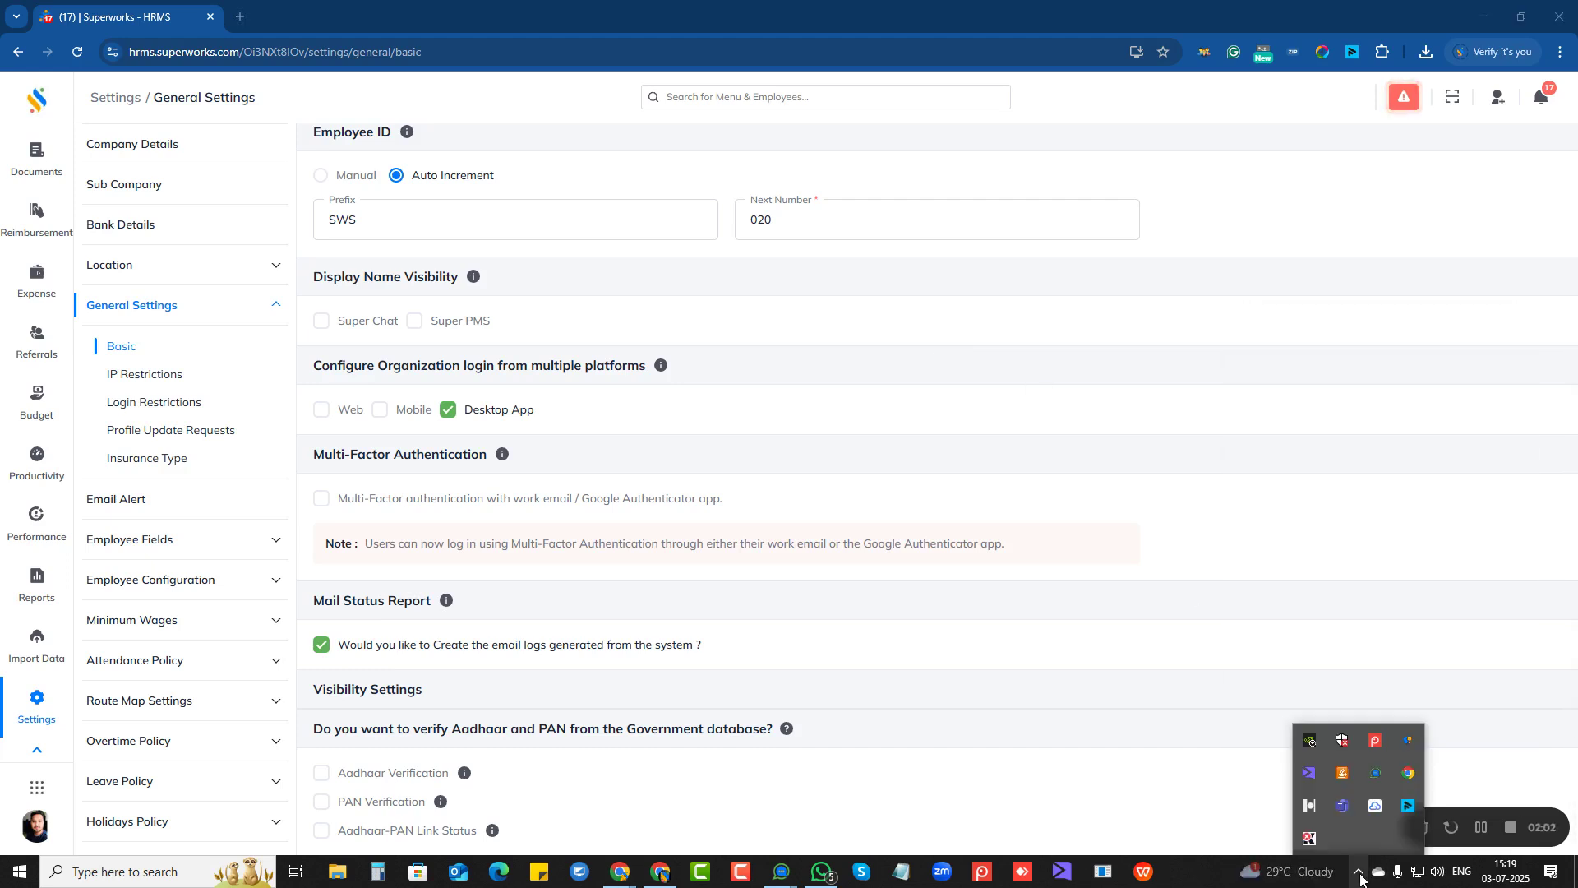
click(1406, 768)
drag(1151, 201, 804, 247)
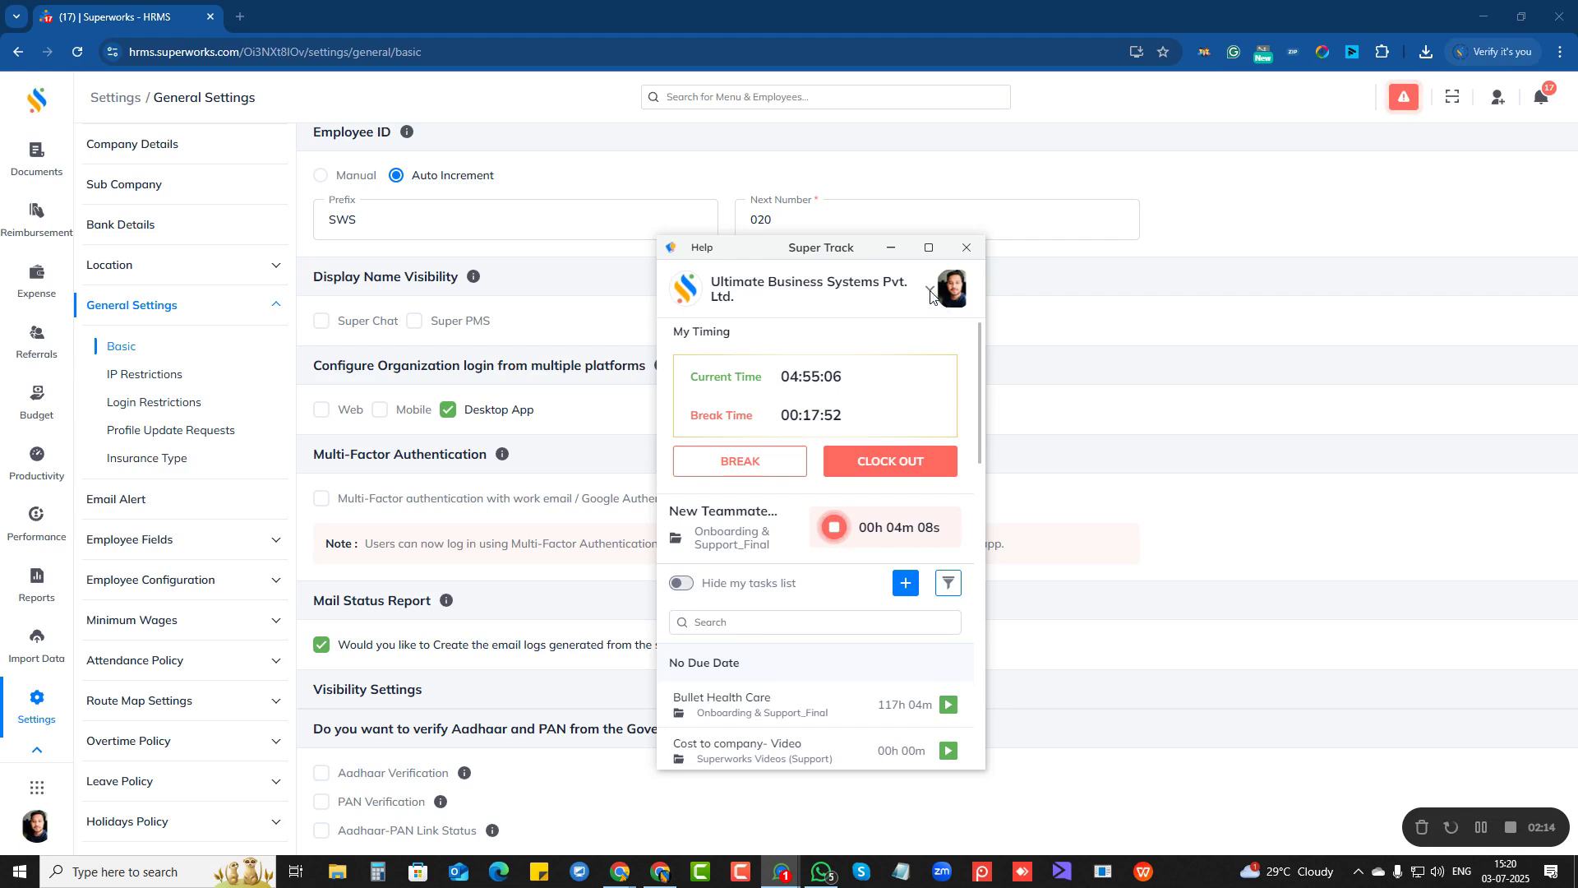
click(931, 298)
click(1147, 360)
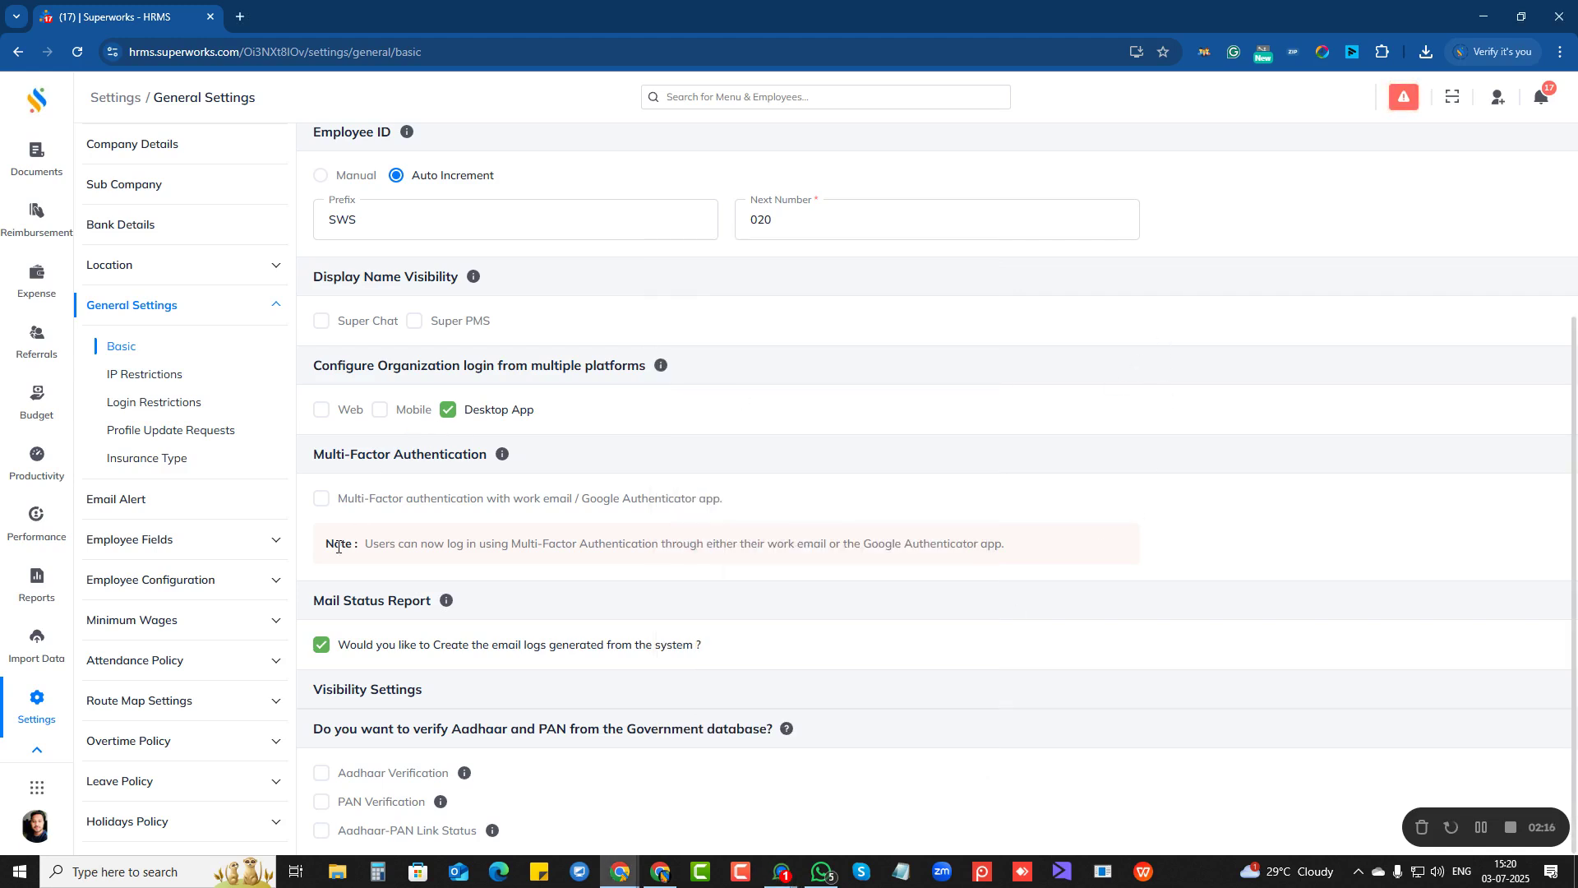
Keep the changes with Stay On Page and save the general settings
click(165, 402)
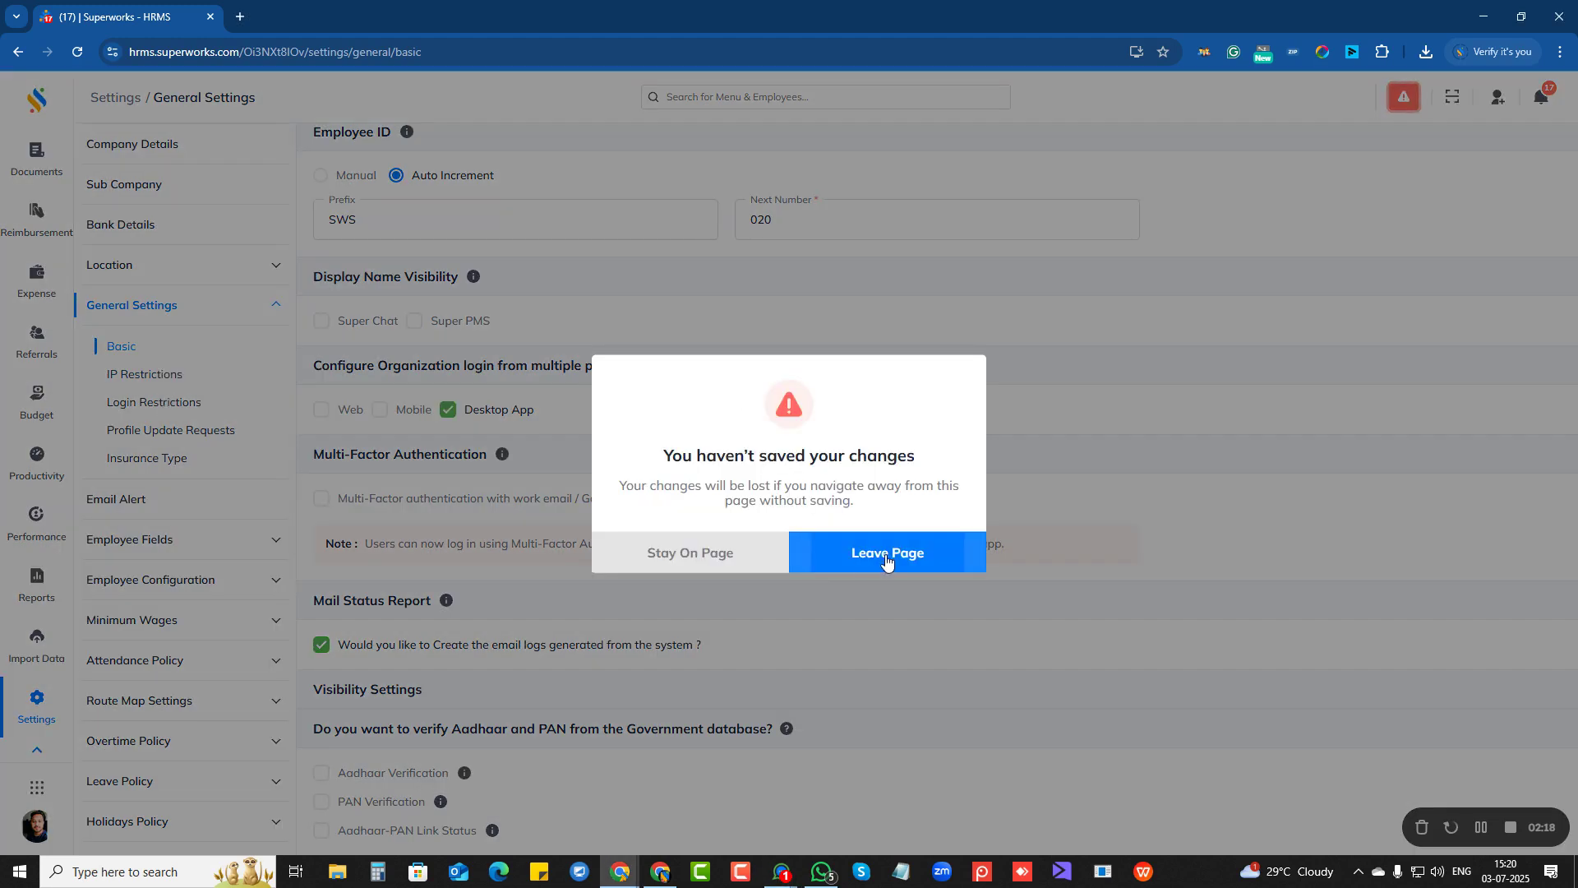
click(723, 555)
click(1518, 155)
scroll(723, 542, down, 2)
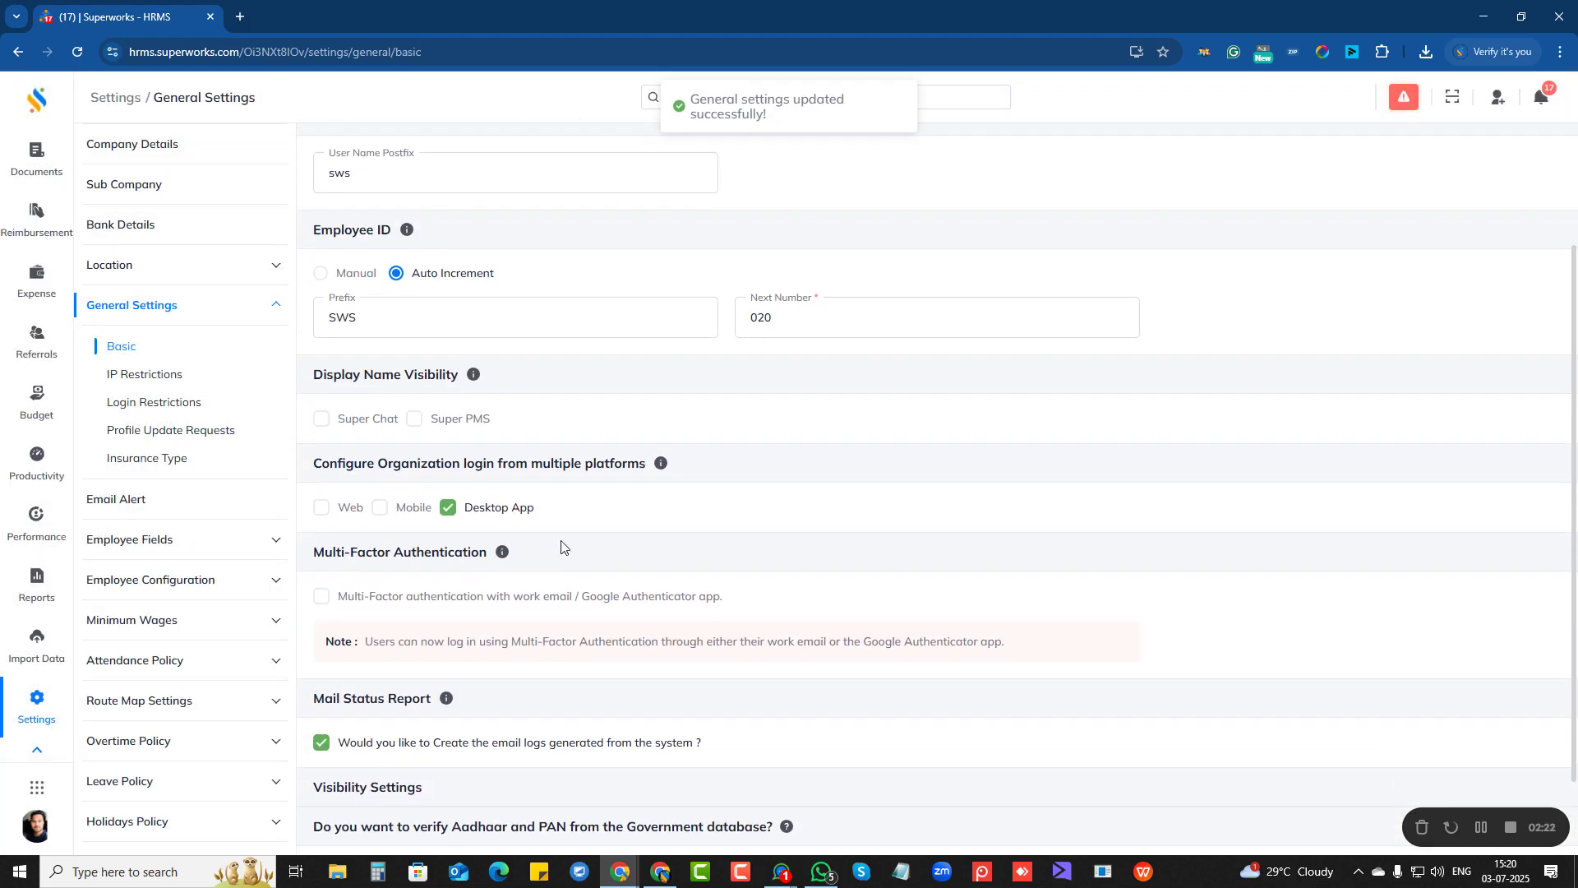
key(alt+Tab)
click(757, 571)
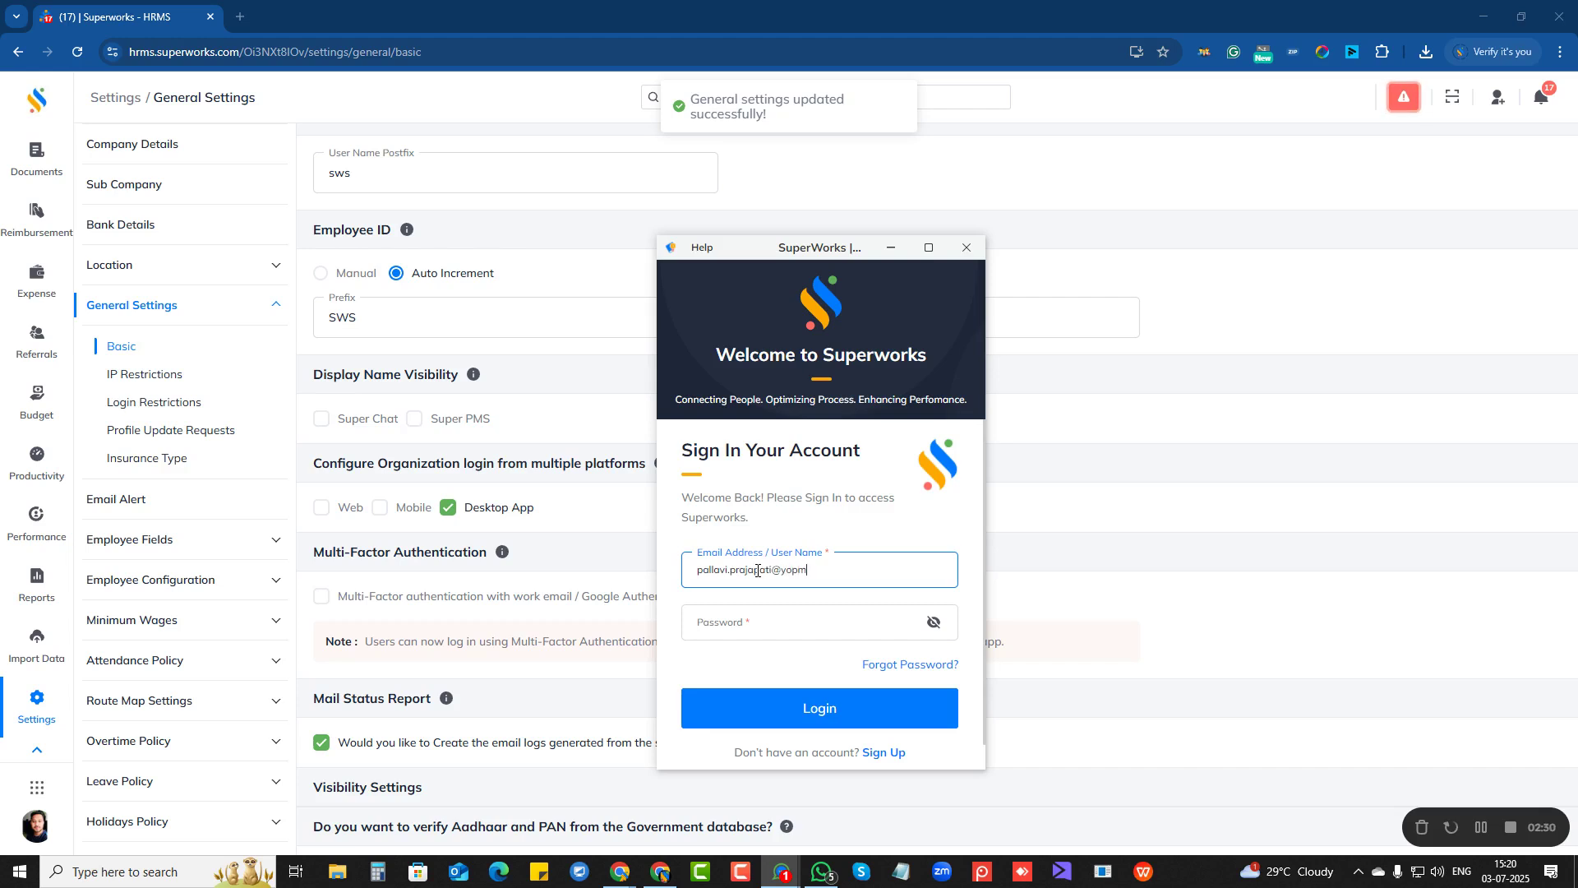
Log in to Super Track with the employee's e-mail and revealed password
key(Tab)
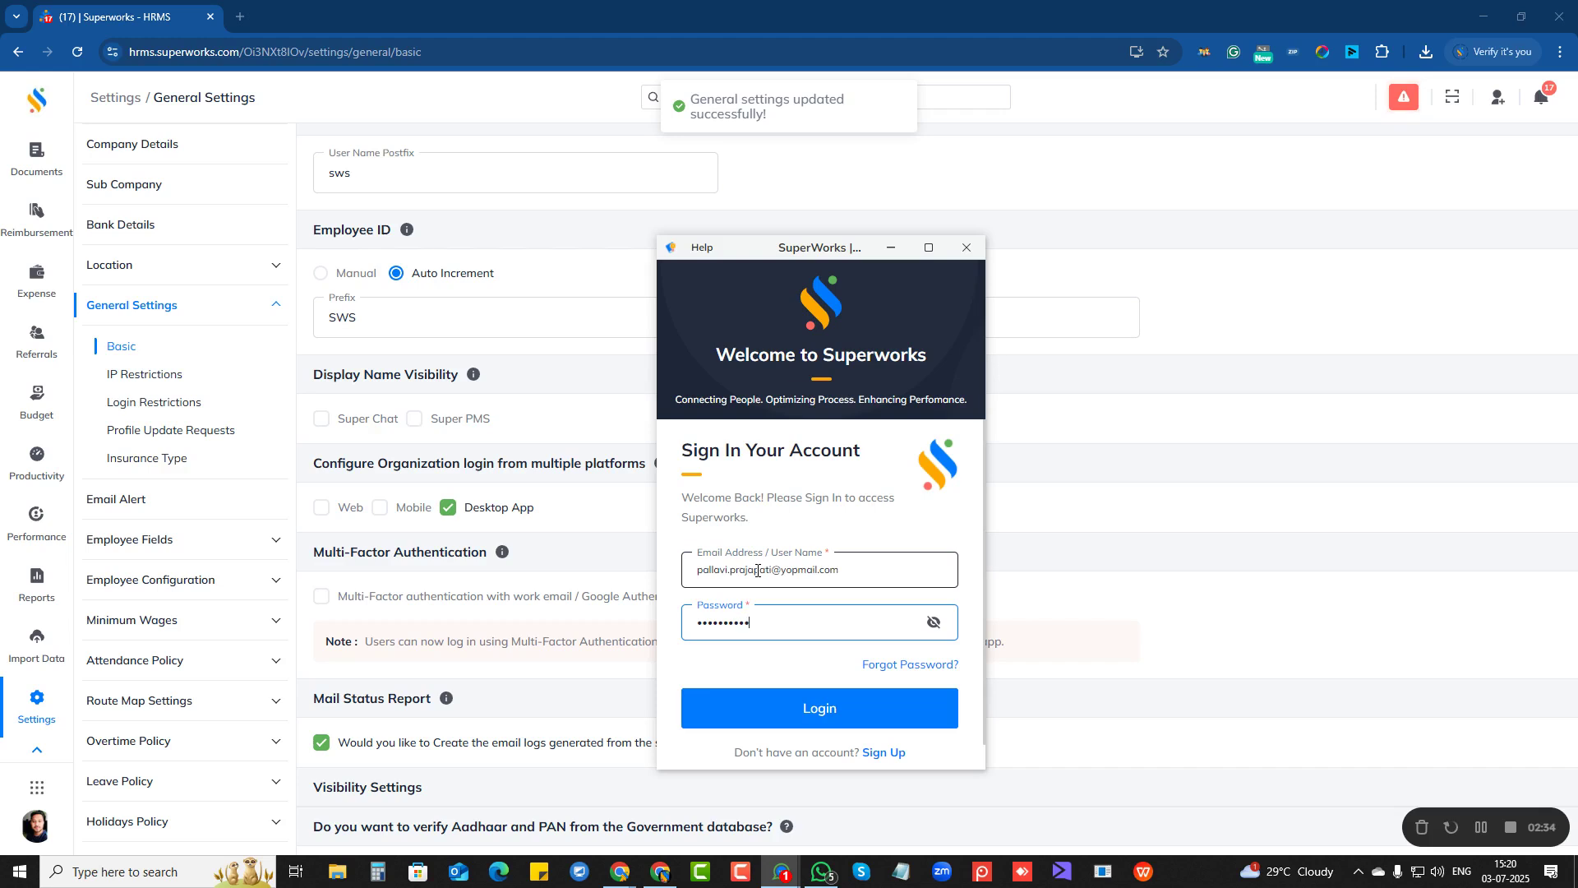
click(757, 570)
key(ctrl+a)
click(928, 635)
click(933, 625)
triple_click(860, 625)
click(832, 710)
Change the password and retry the login, which fails with an invalid e-mail/password error
triple_click(873, 628)
text(A)
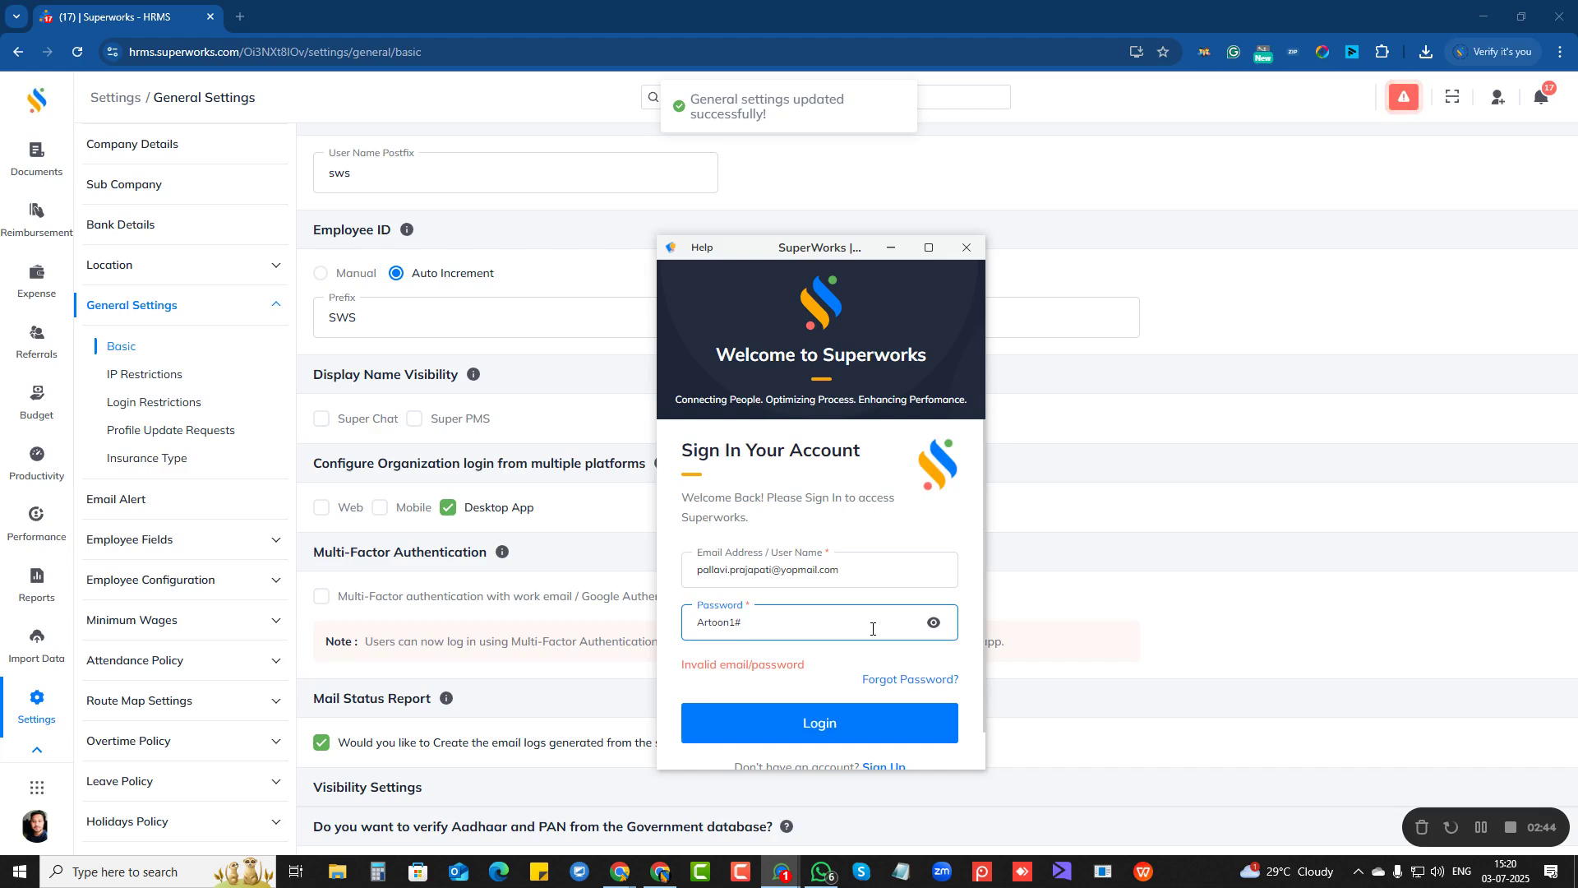
click(844, 745)
triple_click(802, 629)
scroll(39, 460, up, 8)
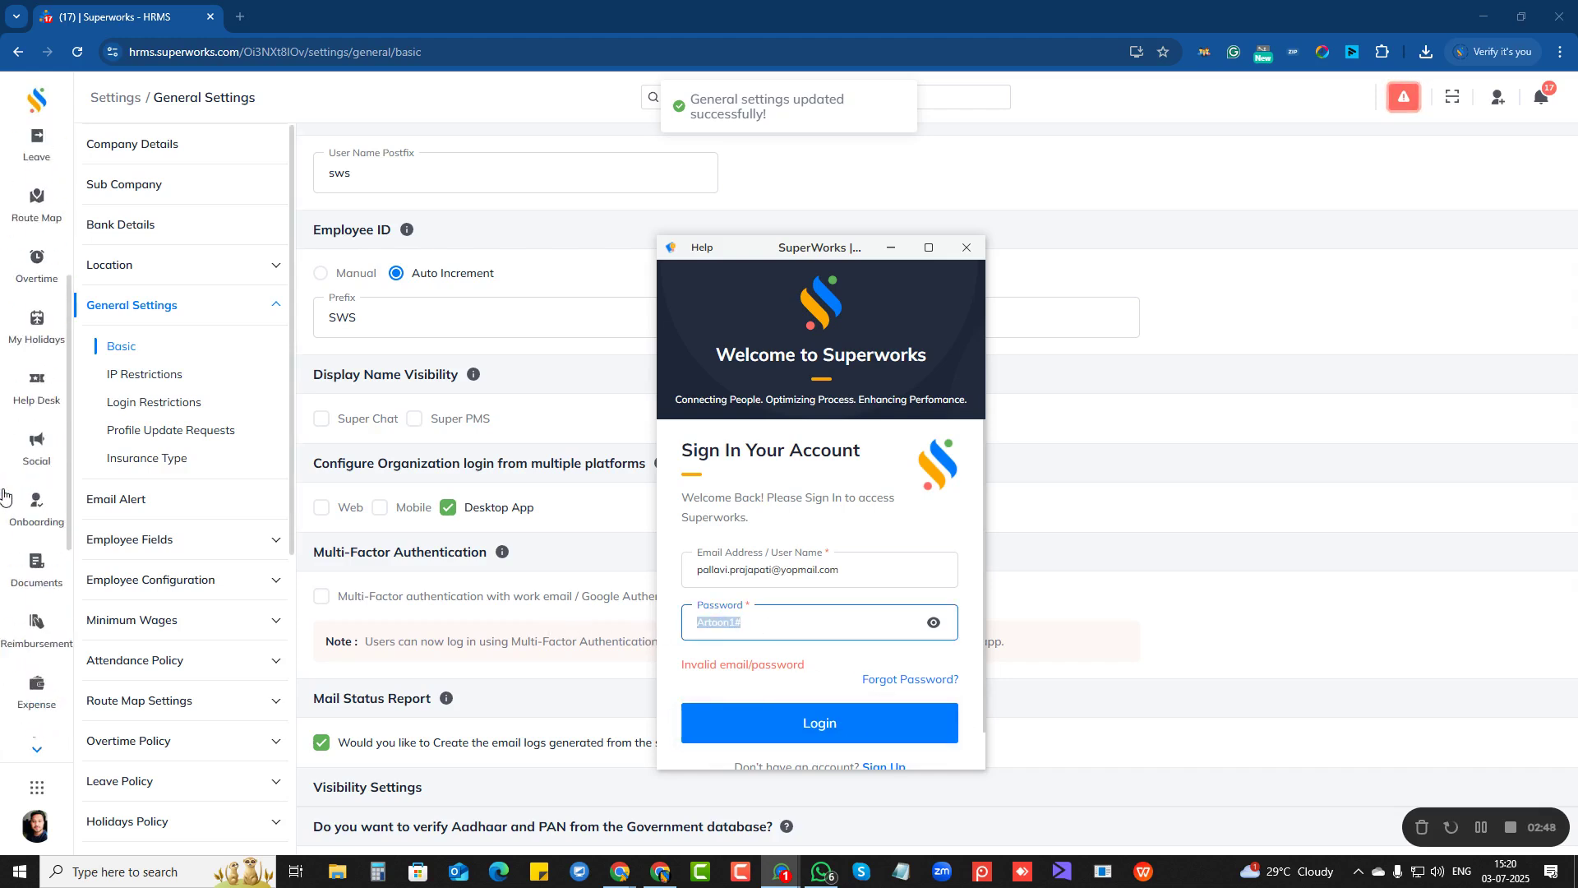
click(35, 335)
Find the employee in the Employee List, open Change Password, and paste the new password
mouse_move(35, 283)
click(88, 318)
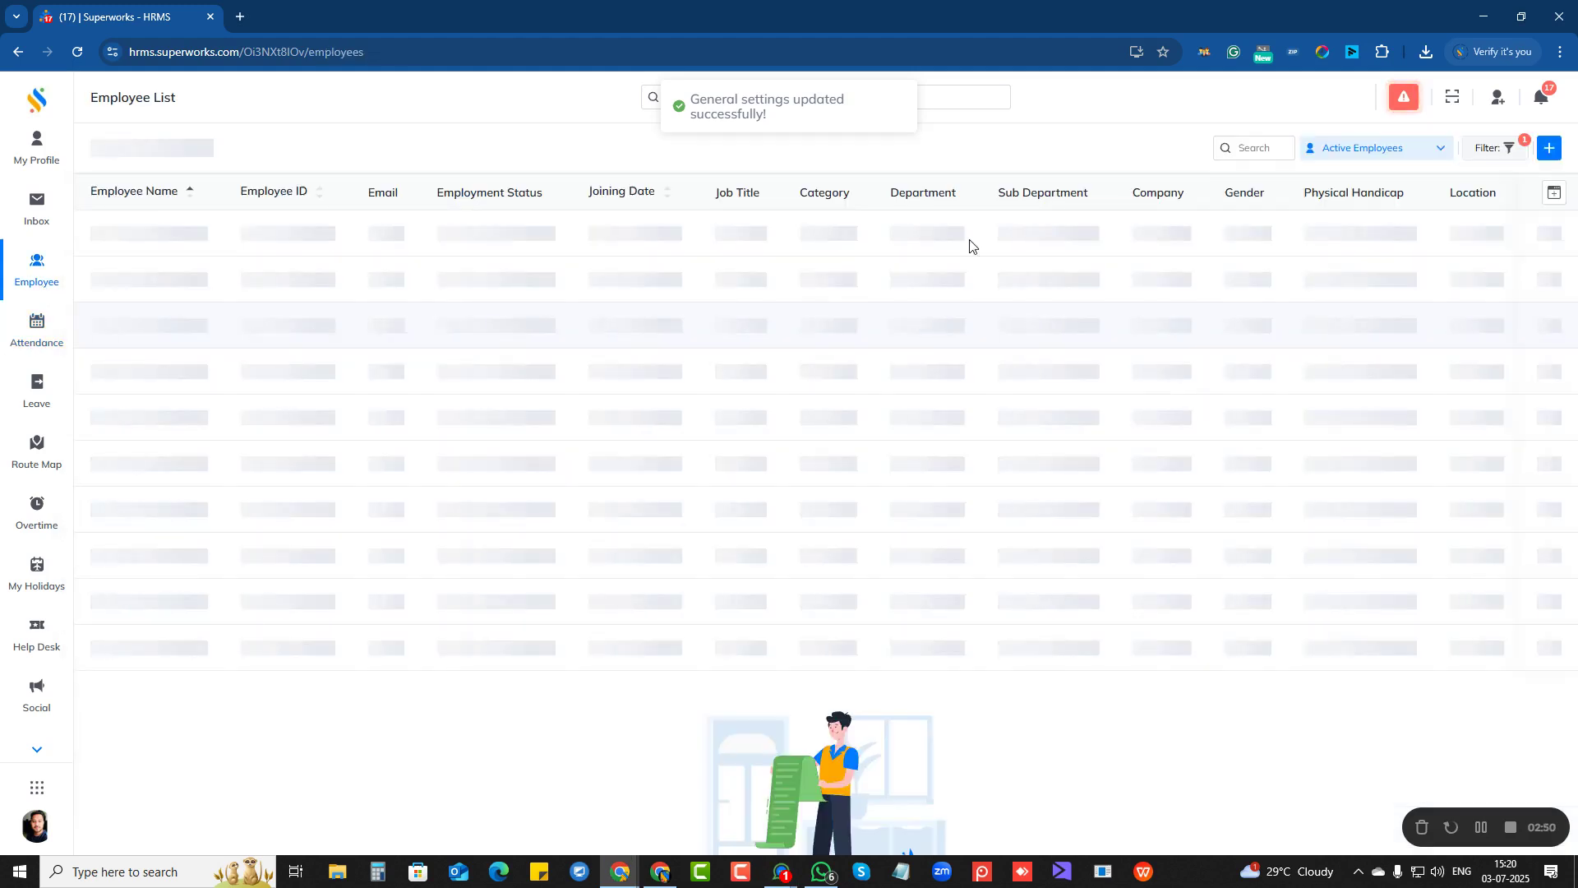
click(1243, 151)
text(Fall)
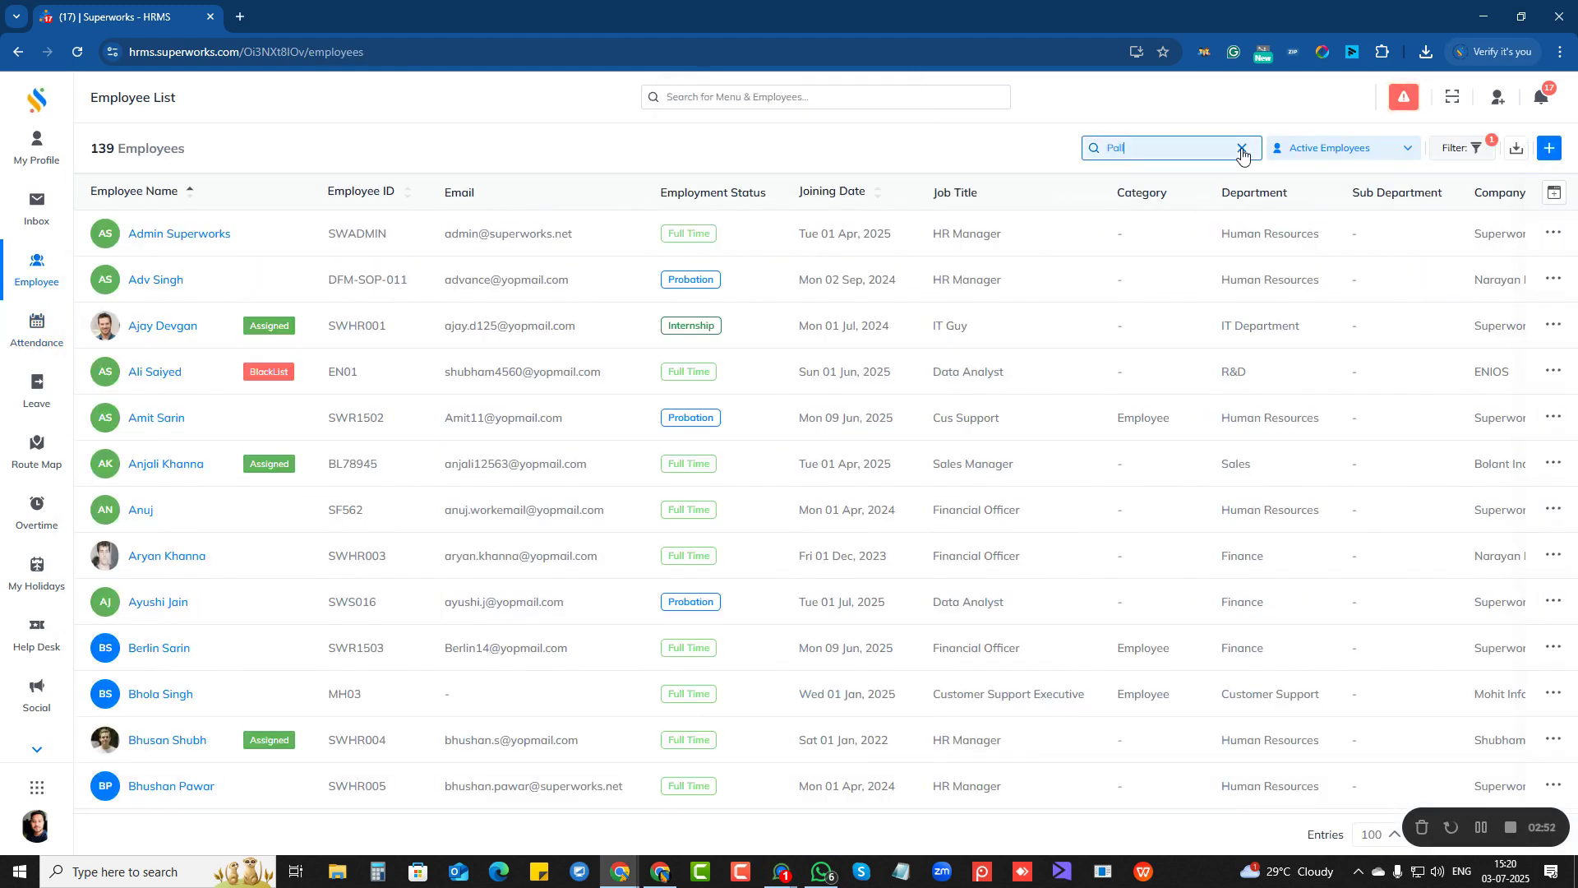
click(176, 233)
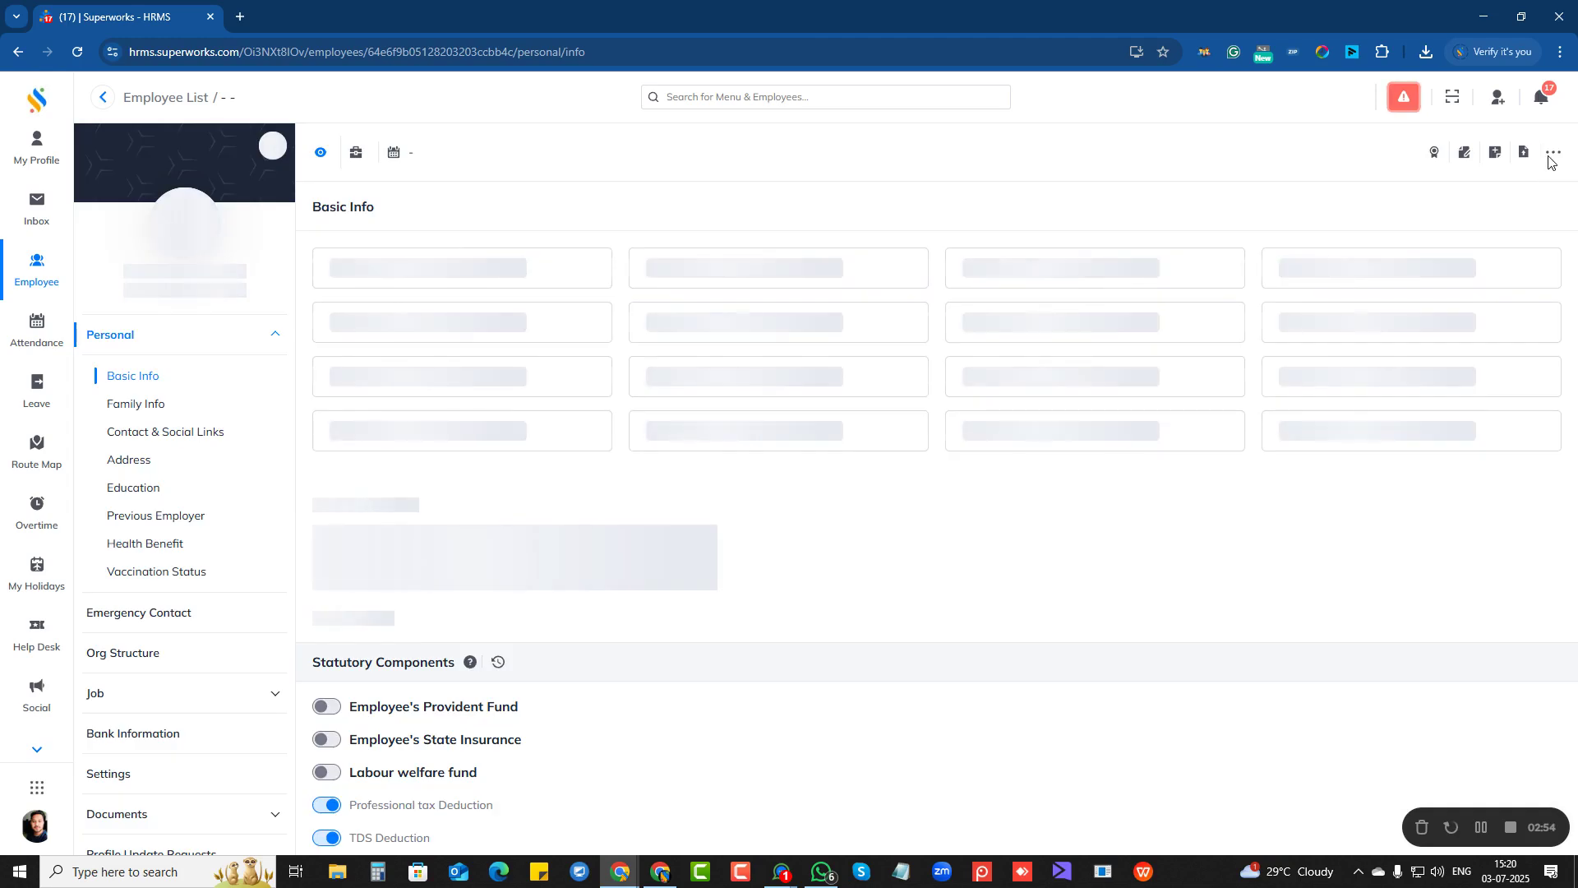
click(1552, 155)
click(1510, 228)
key(ctrl+v)
click(930, 450)
Confirm and save the employee's new password, then sign in to Super Track with it
key(ctrl+v)
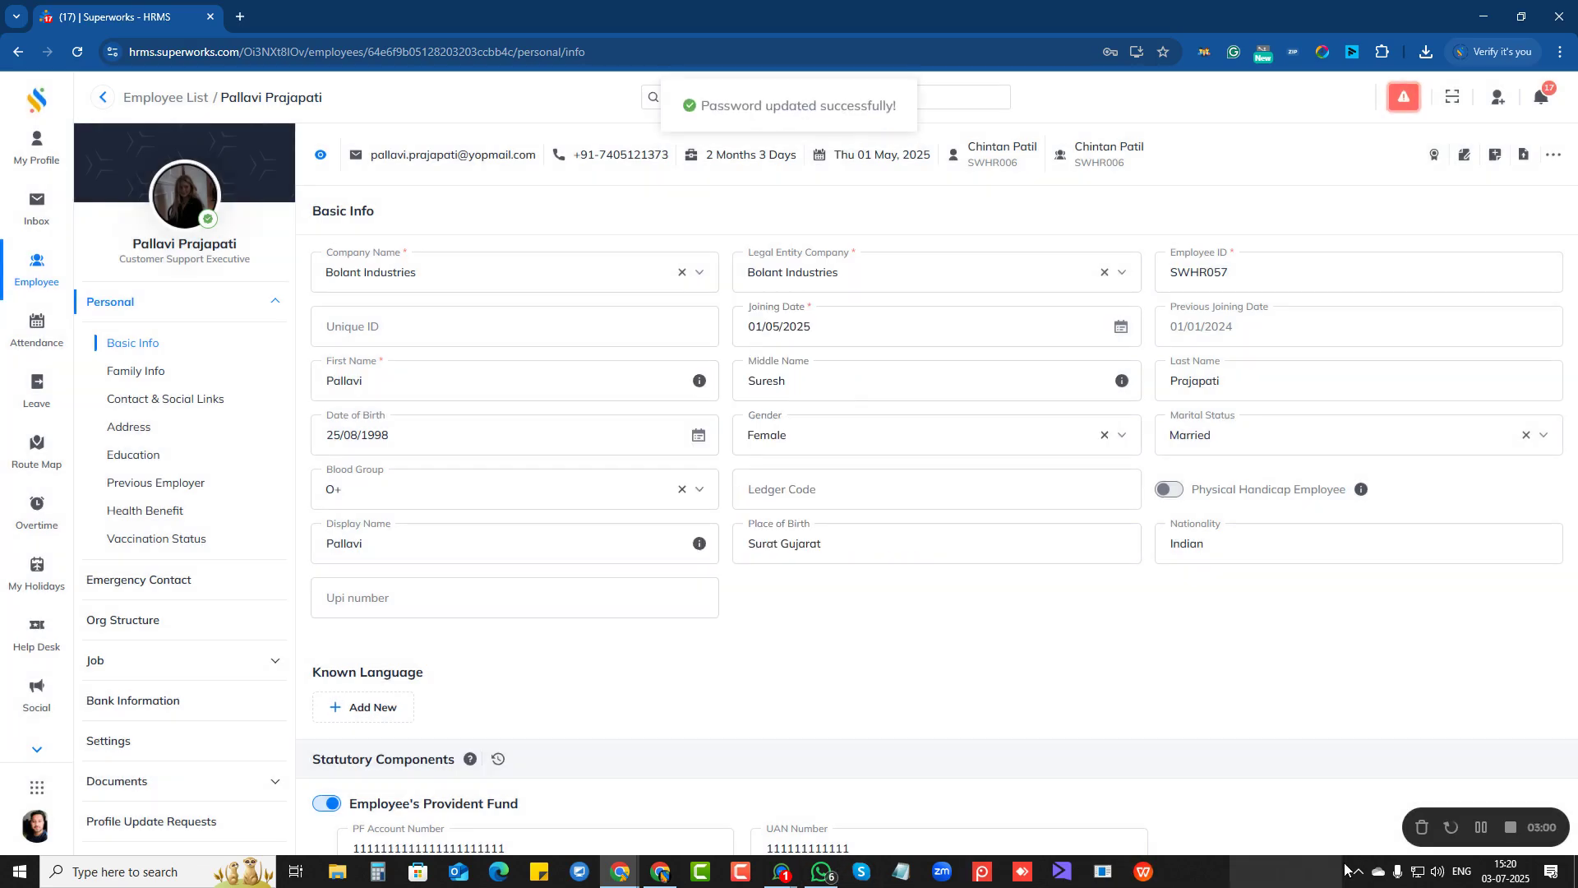
click(1358, 871)
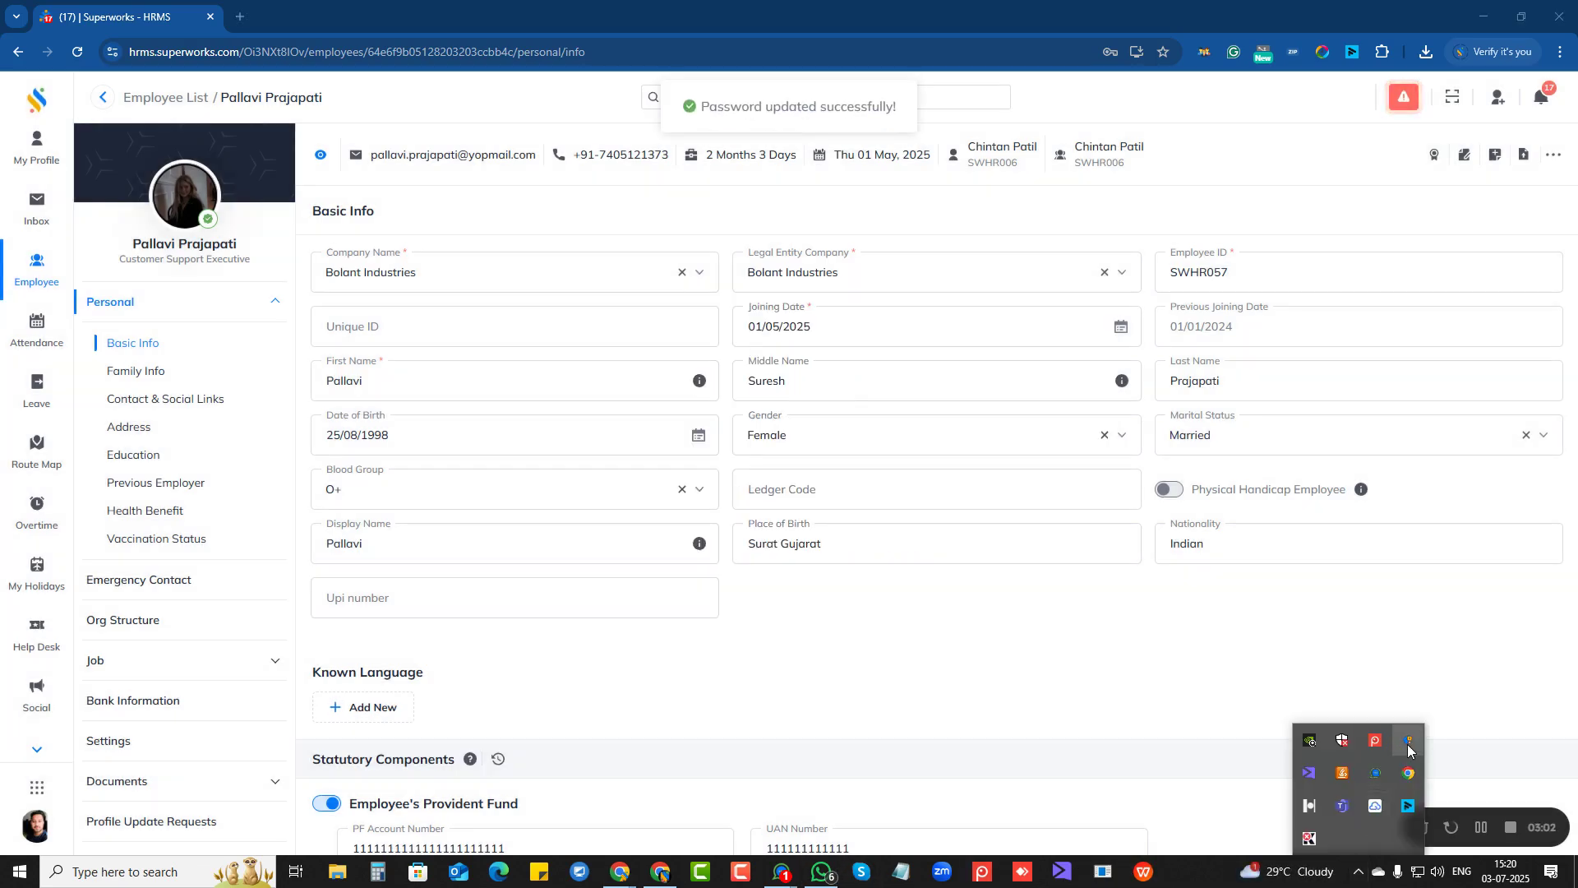
click(1378, 773)
click(832, 729)
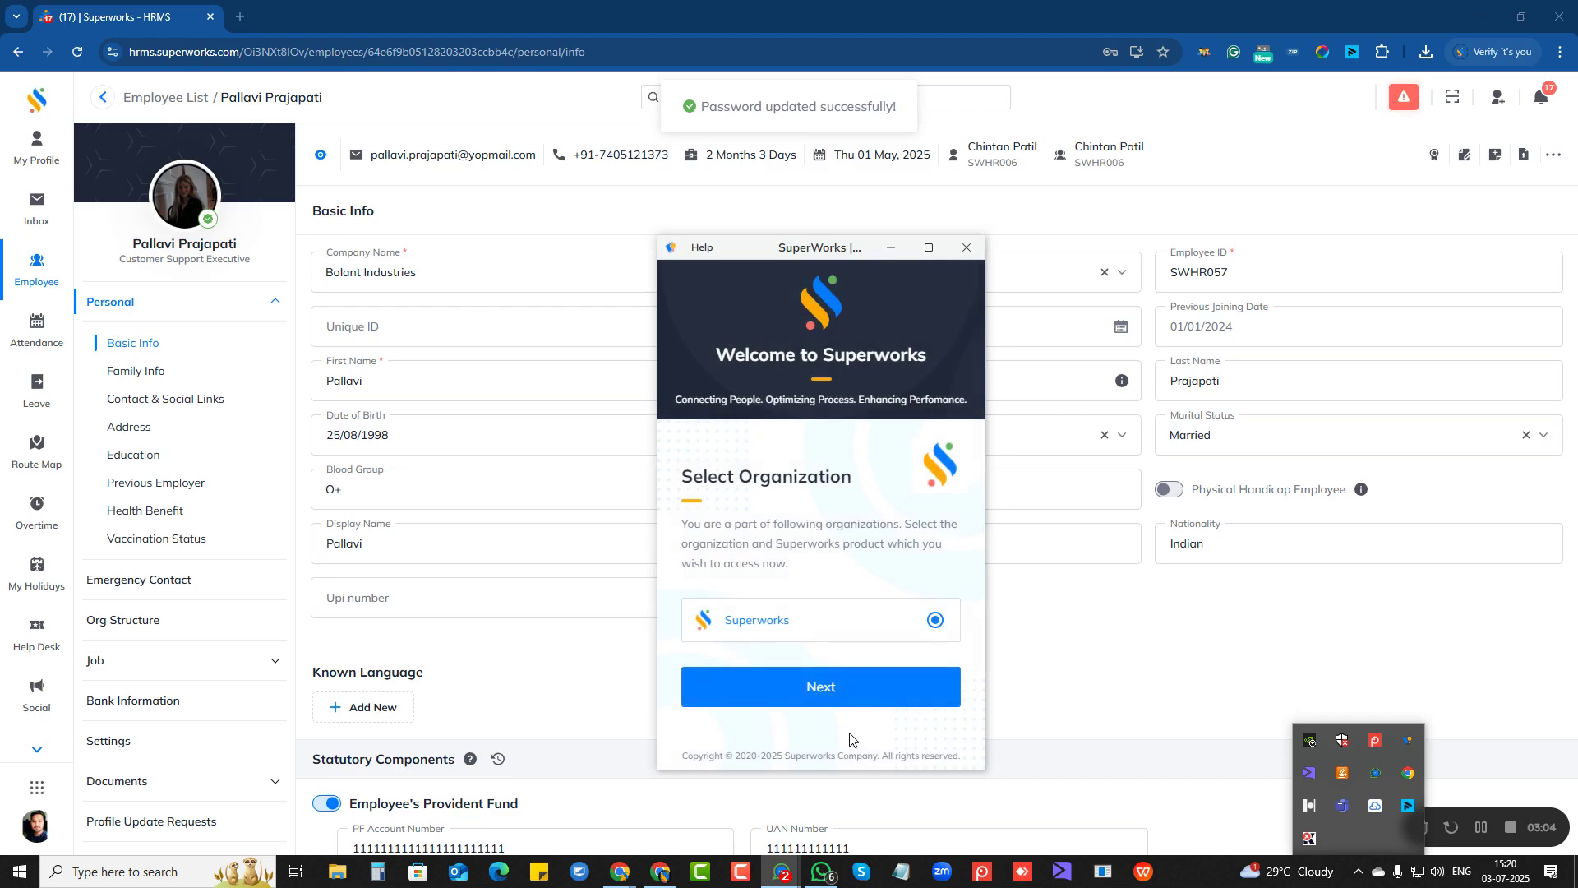
click(841, 680)
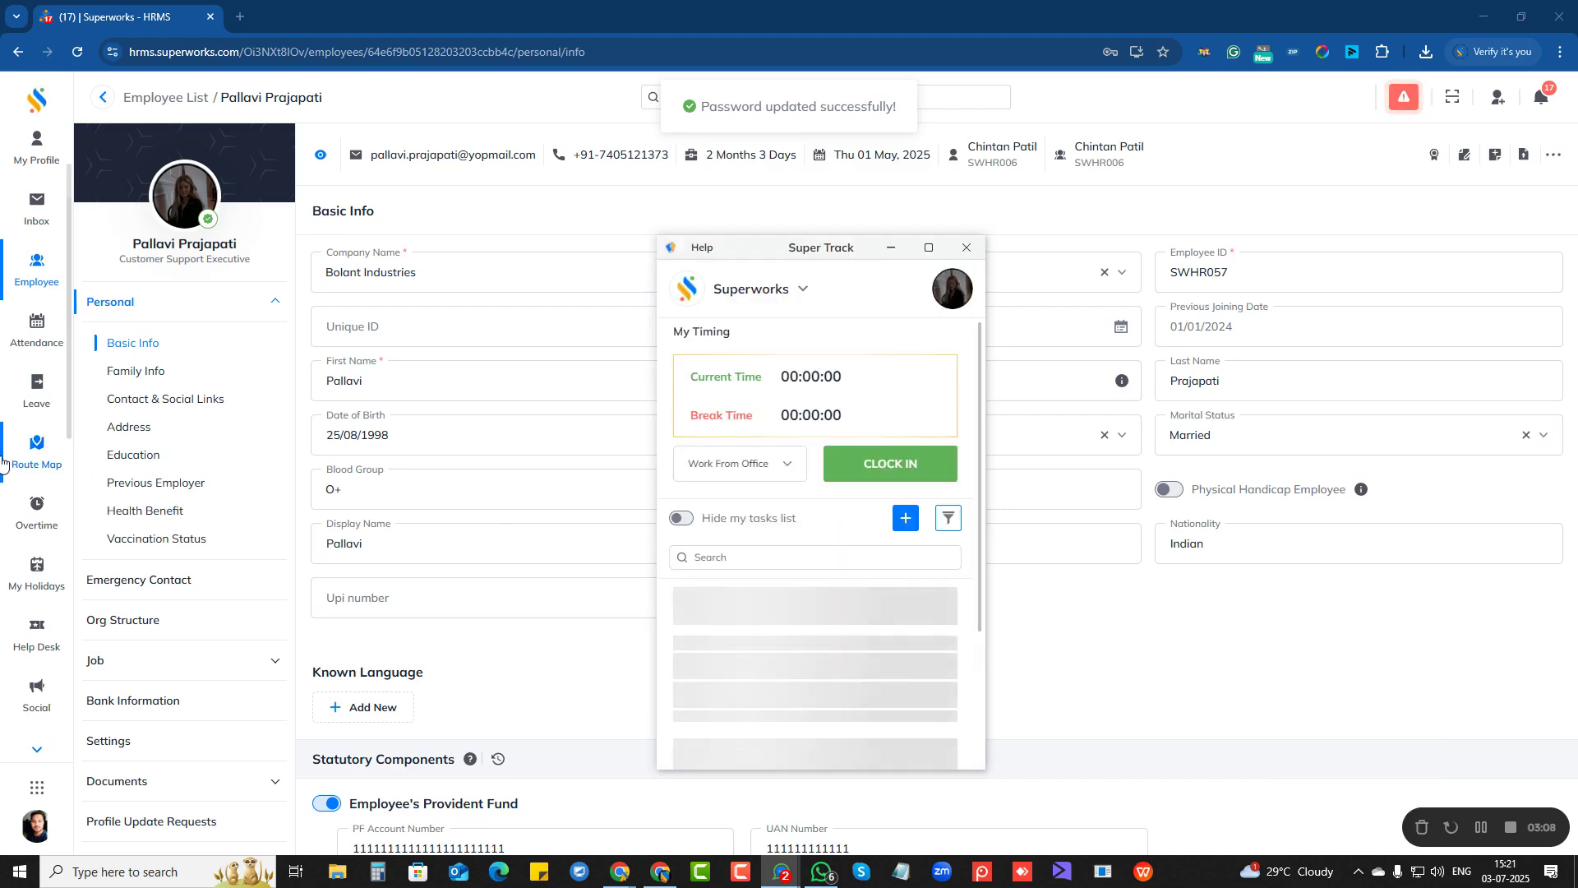
scroll(36, 172, up, 2)
click(36, 172)
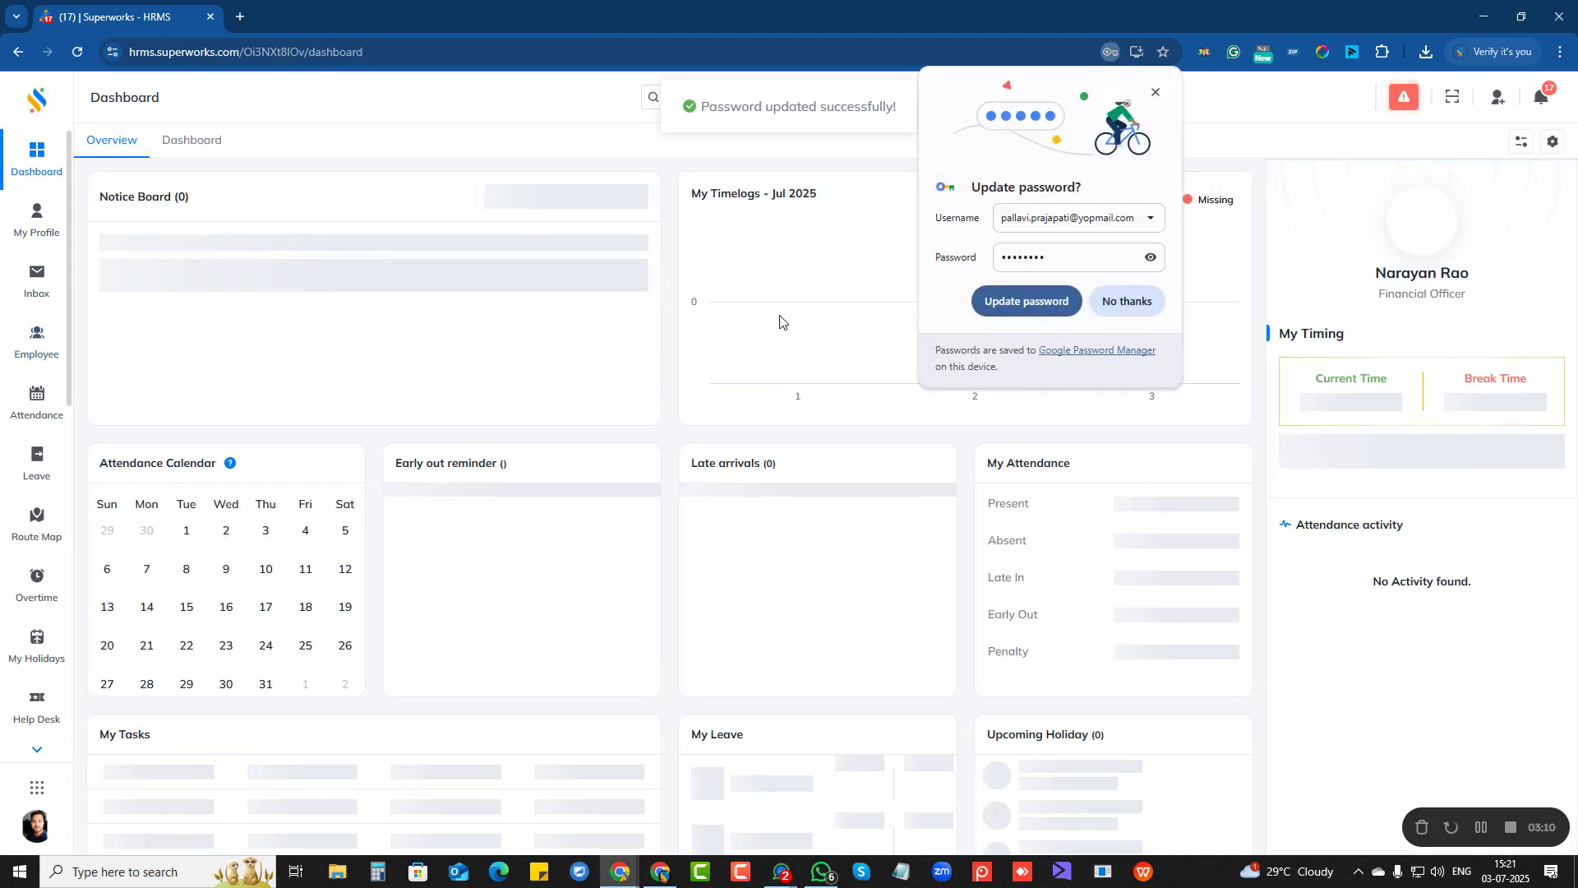
click(615, 523)
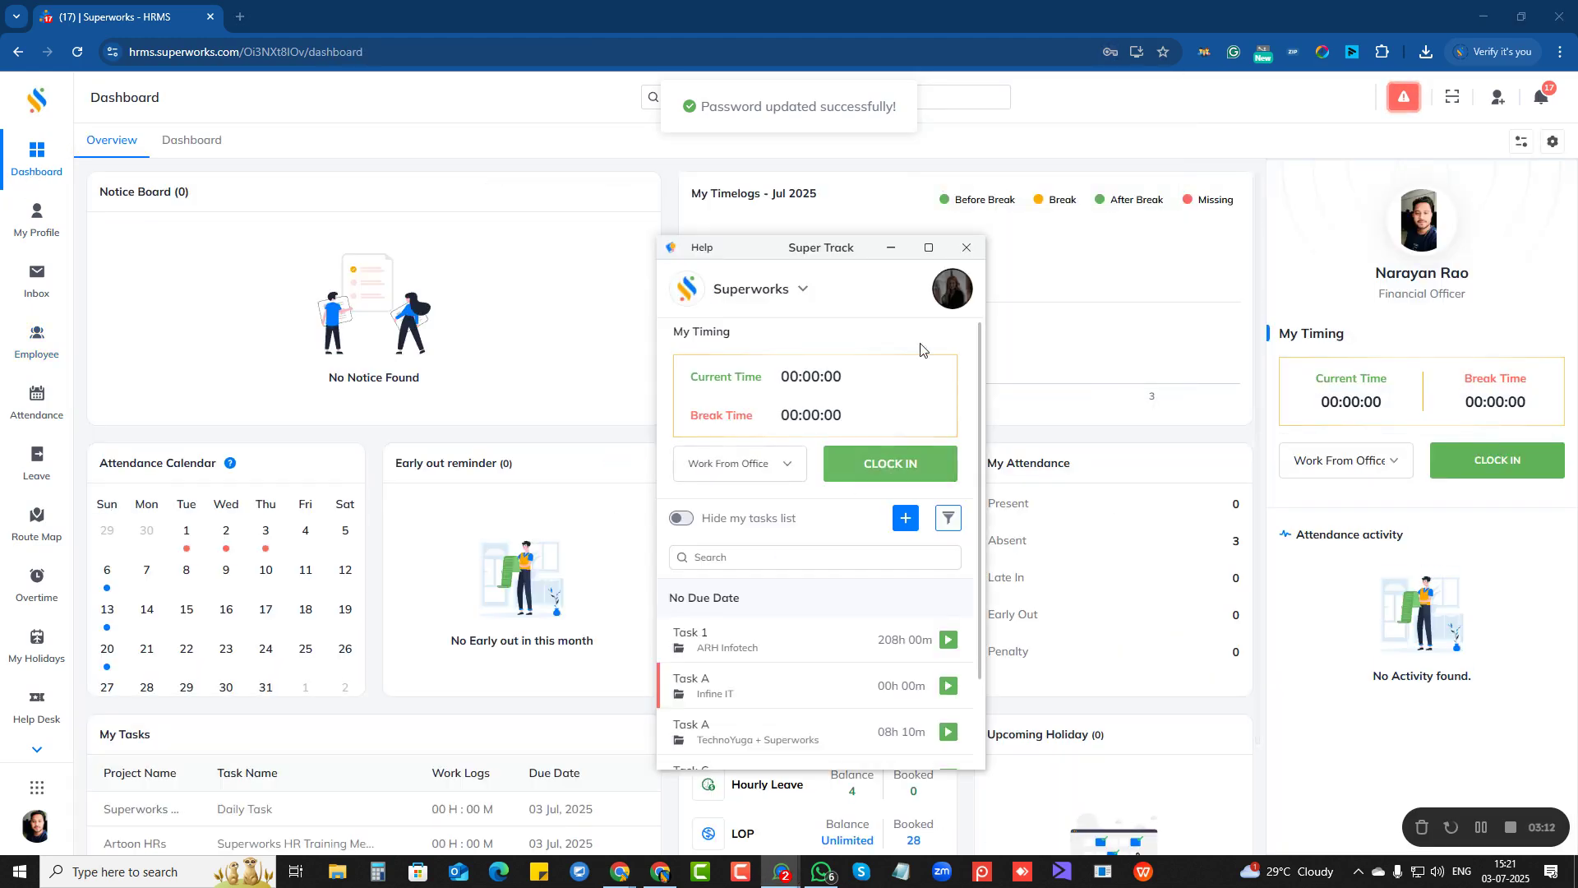
Sign in to Super Track again using the employee's e-mail and password from clipboard history
click(935, 296)
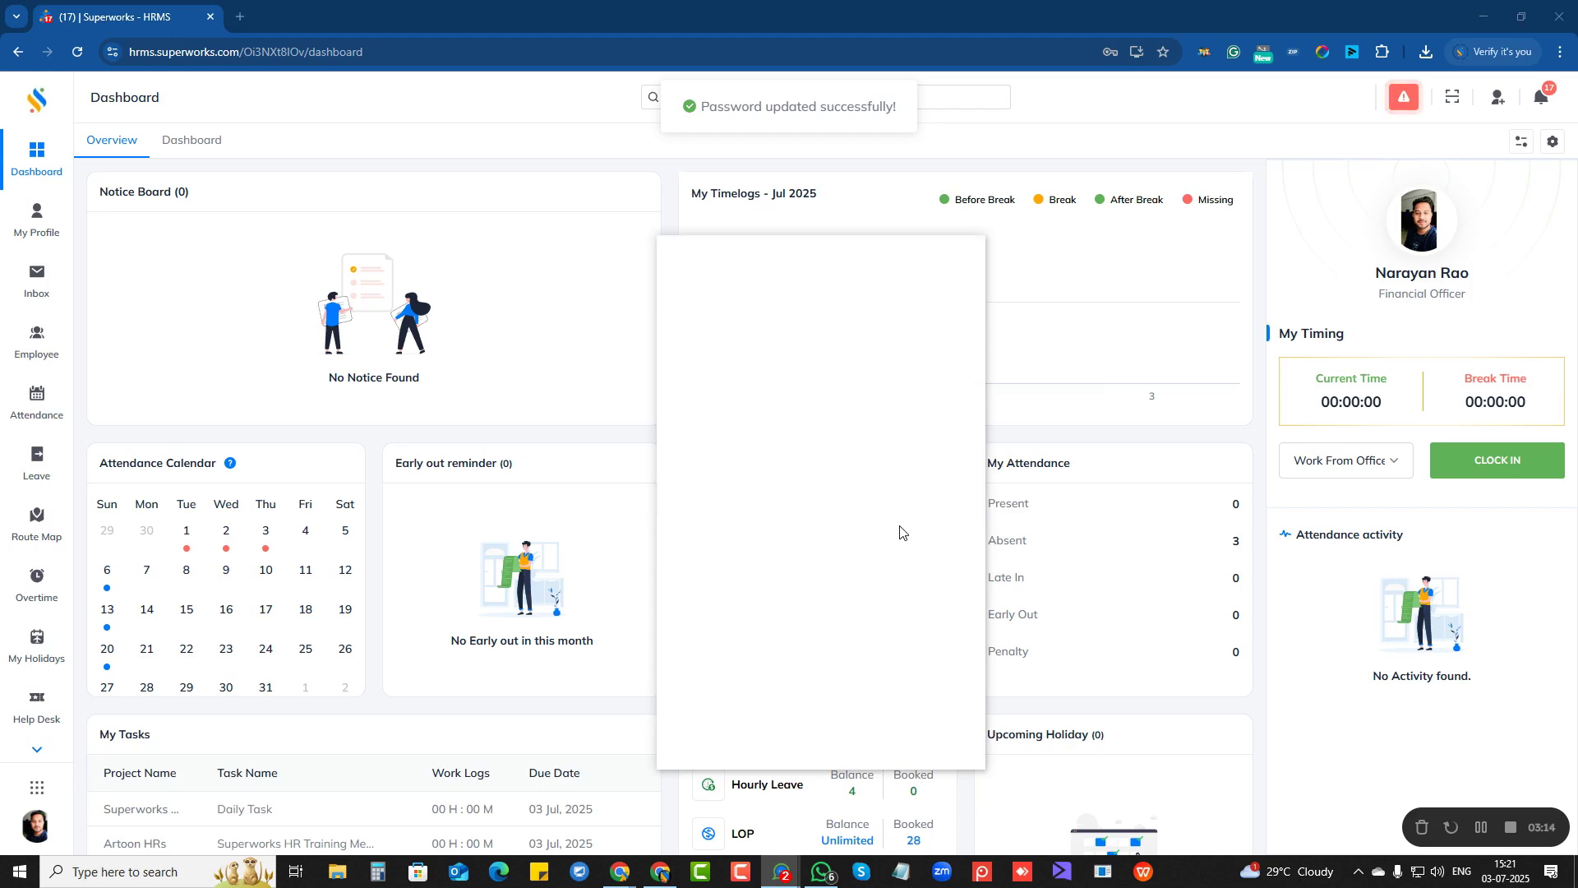
click(773, 569)
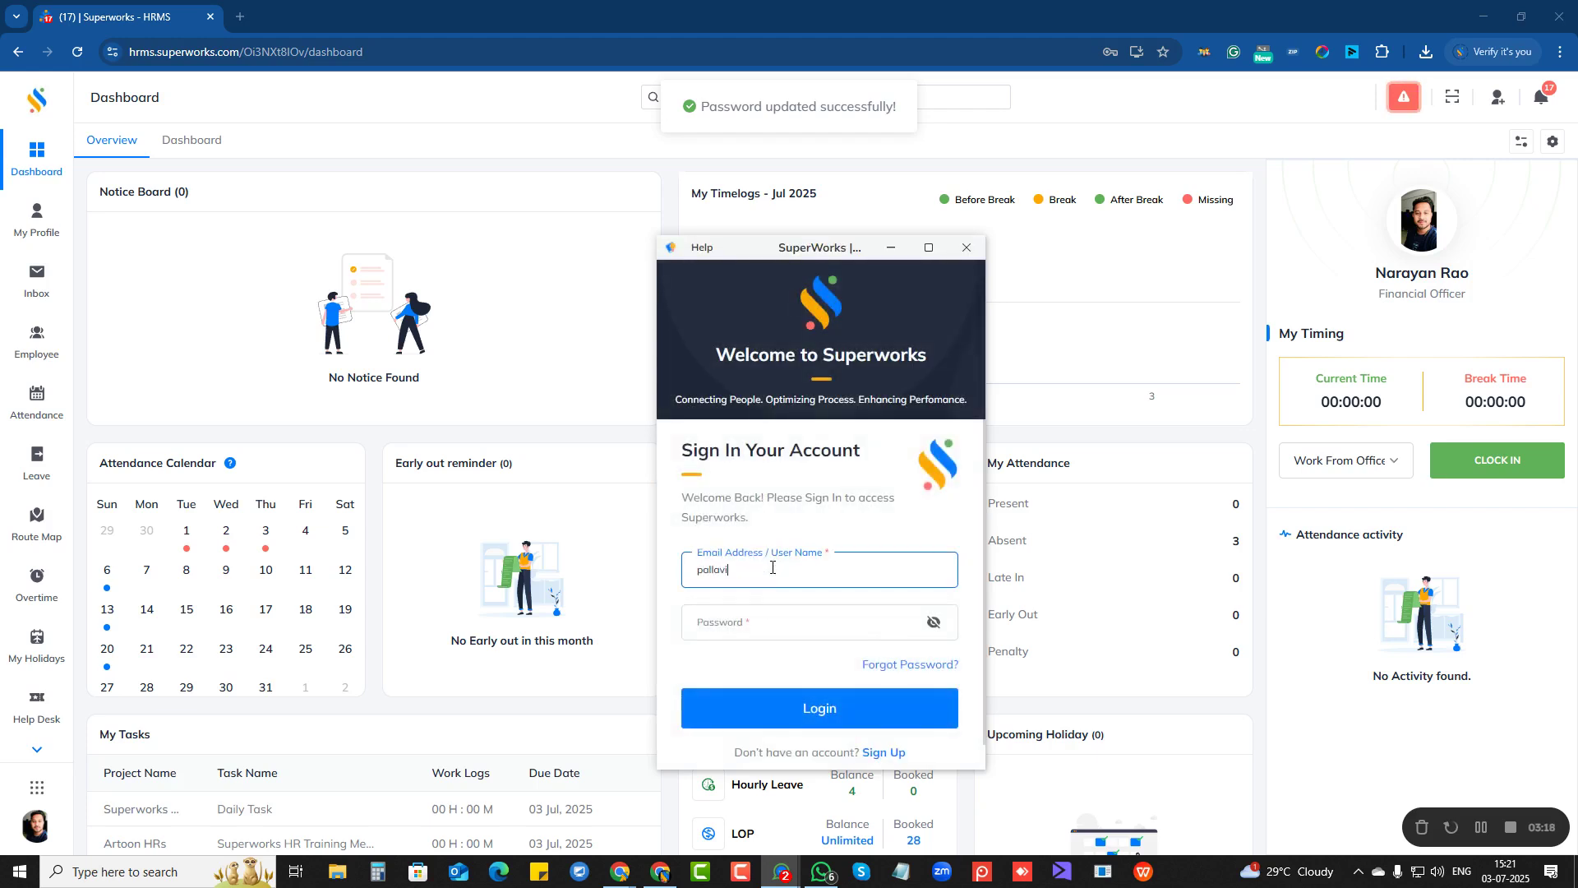
key(ctrl+a)
key(BackSpace)
key(super+v)
key(Return)
click(724, 622)
key(super+v)
click(781, 360)
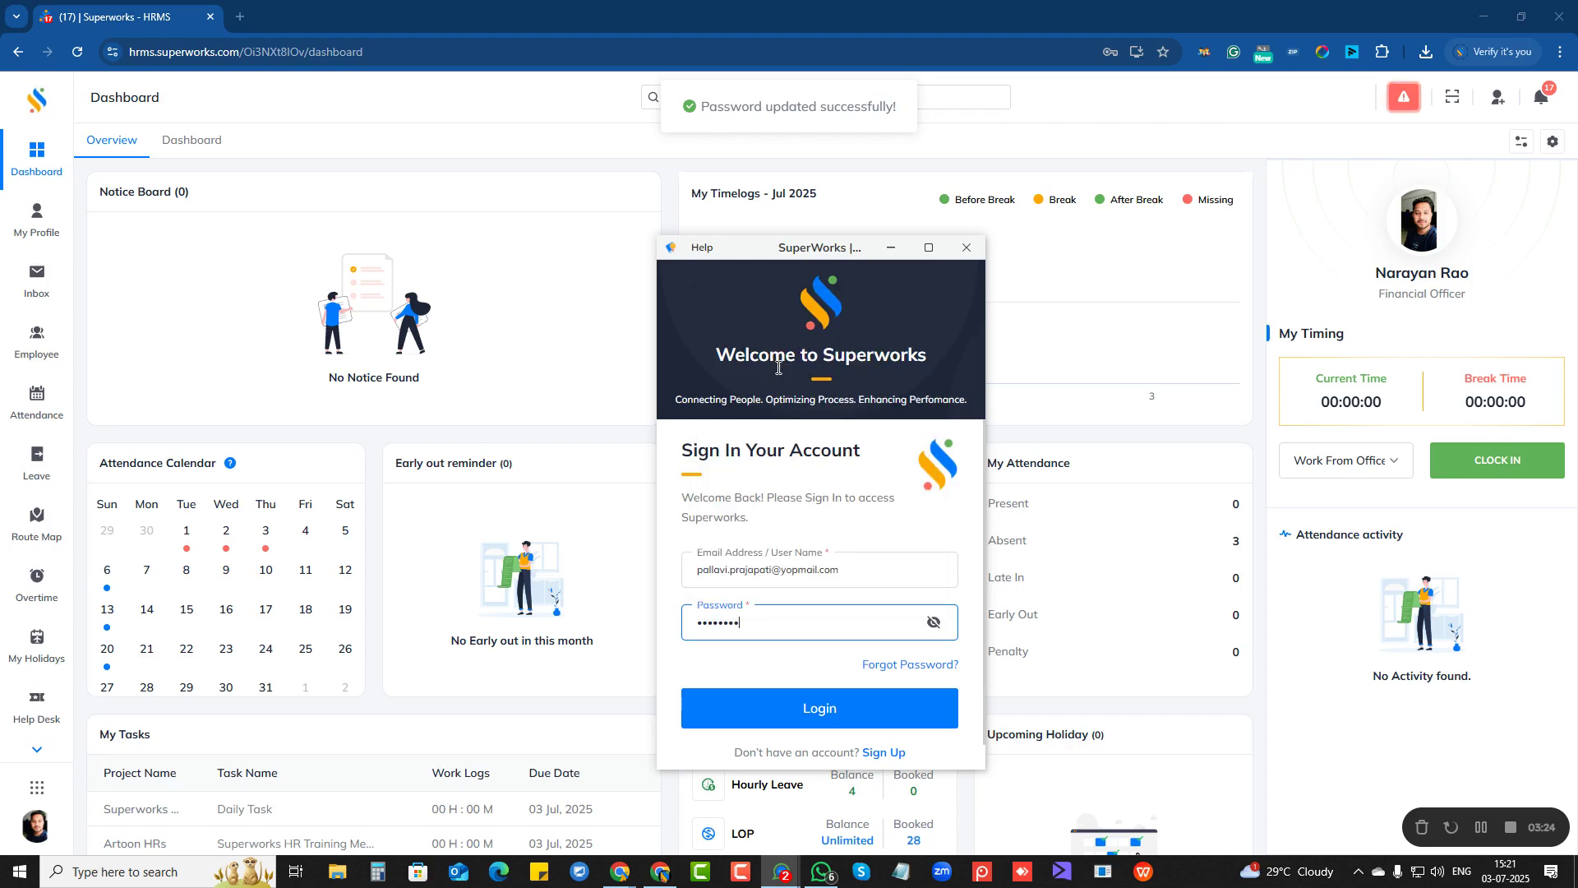
click(795, 720)
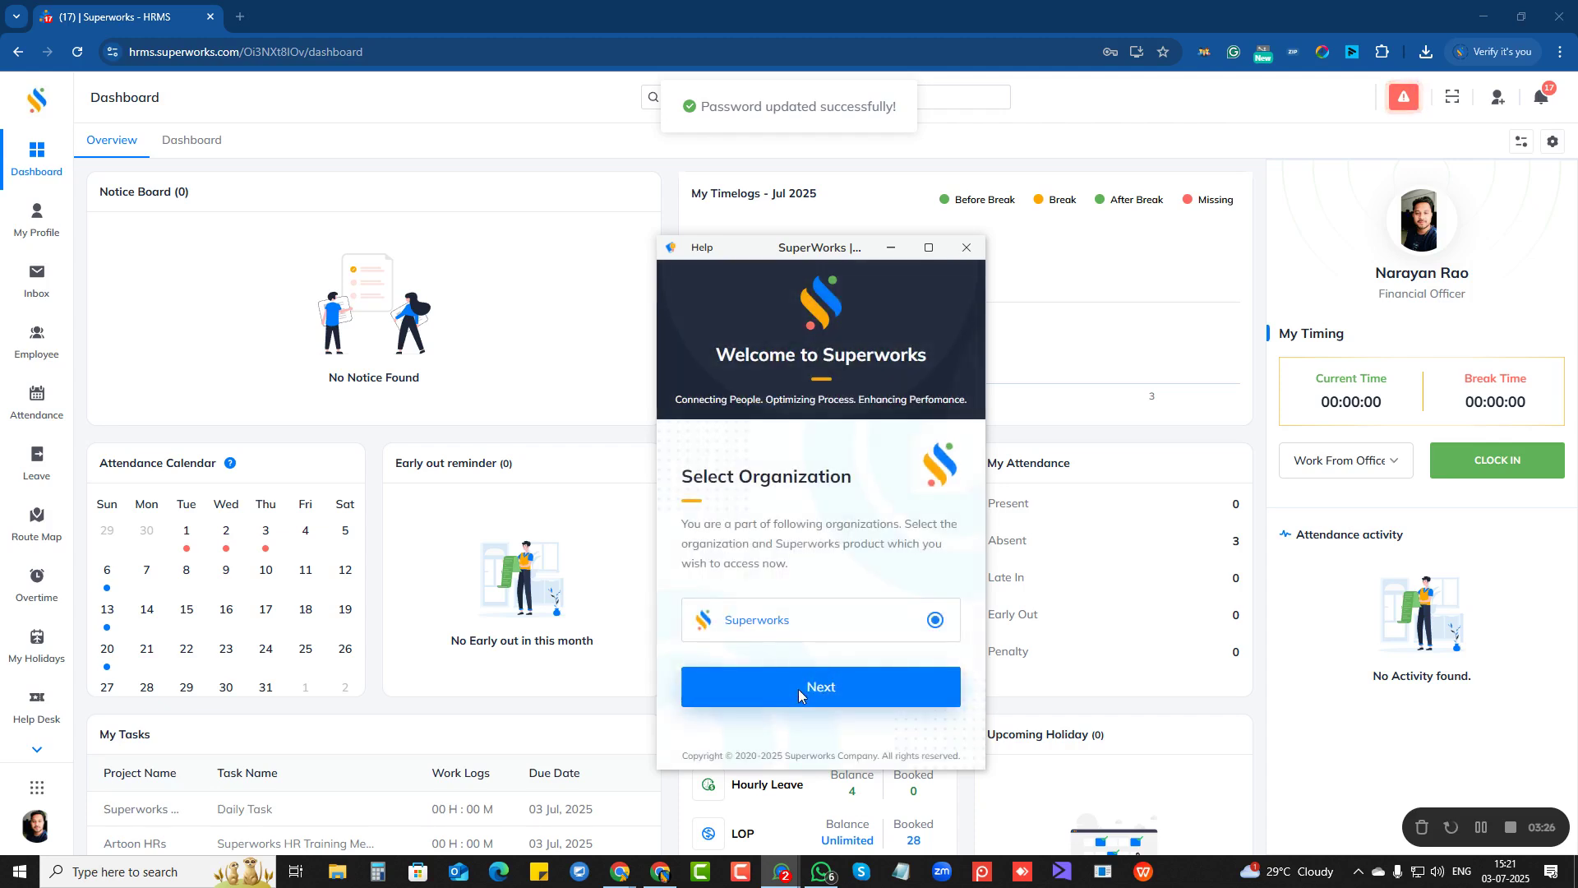
click(800, 696)
Read the security alert saying desktop login is restricted until the system owner resets it
scroll(712, 552, down, 1)
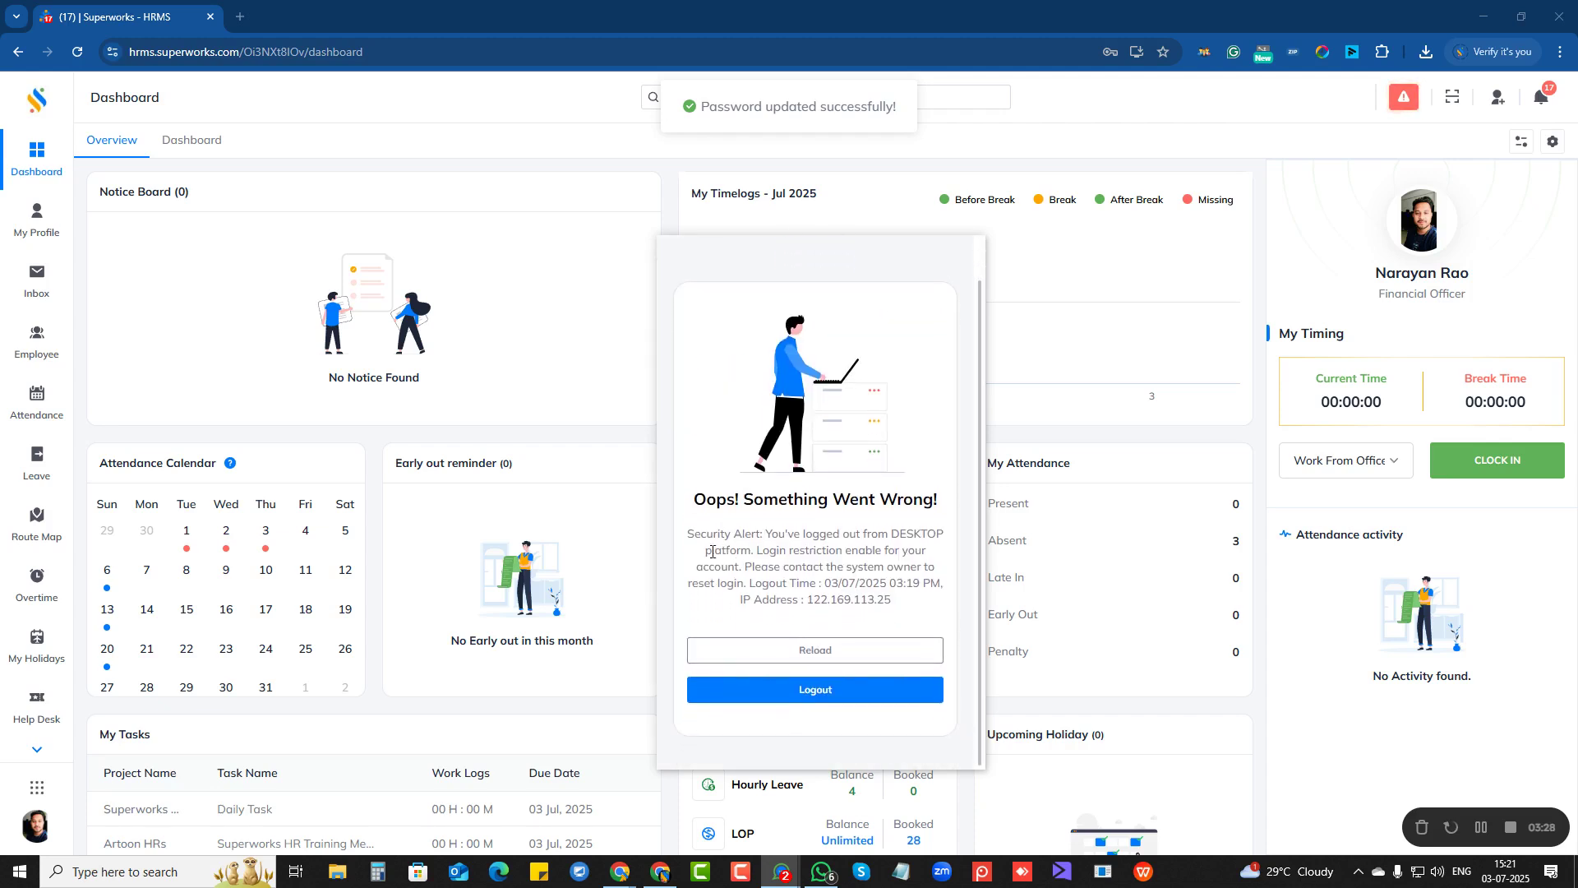
drag(686, 538, 720, 568)
click(761, 553)
drag(752, 567, 934, 569)
drag(693, 587, 741, 584)
scroll(779, 595, up, 1)
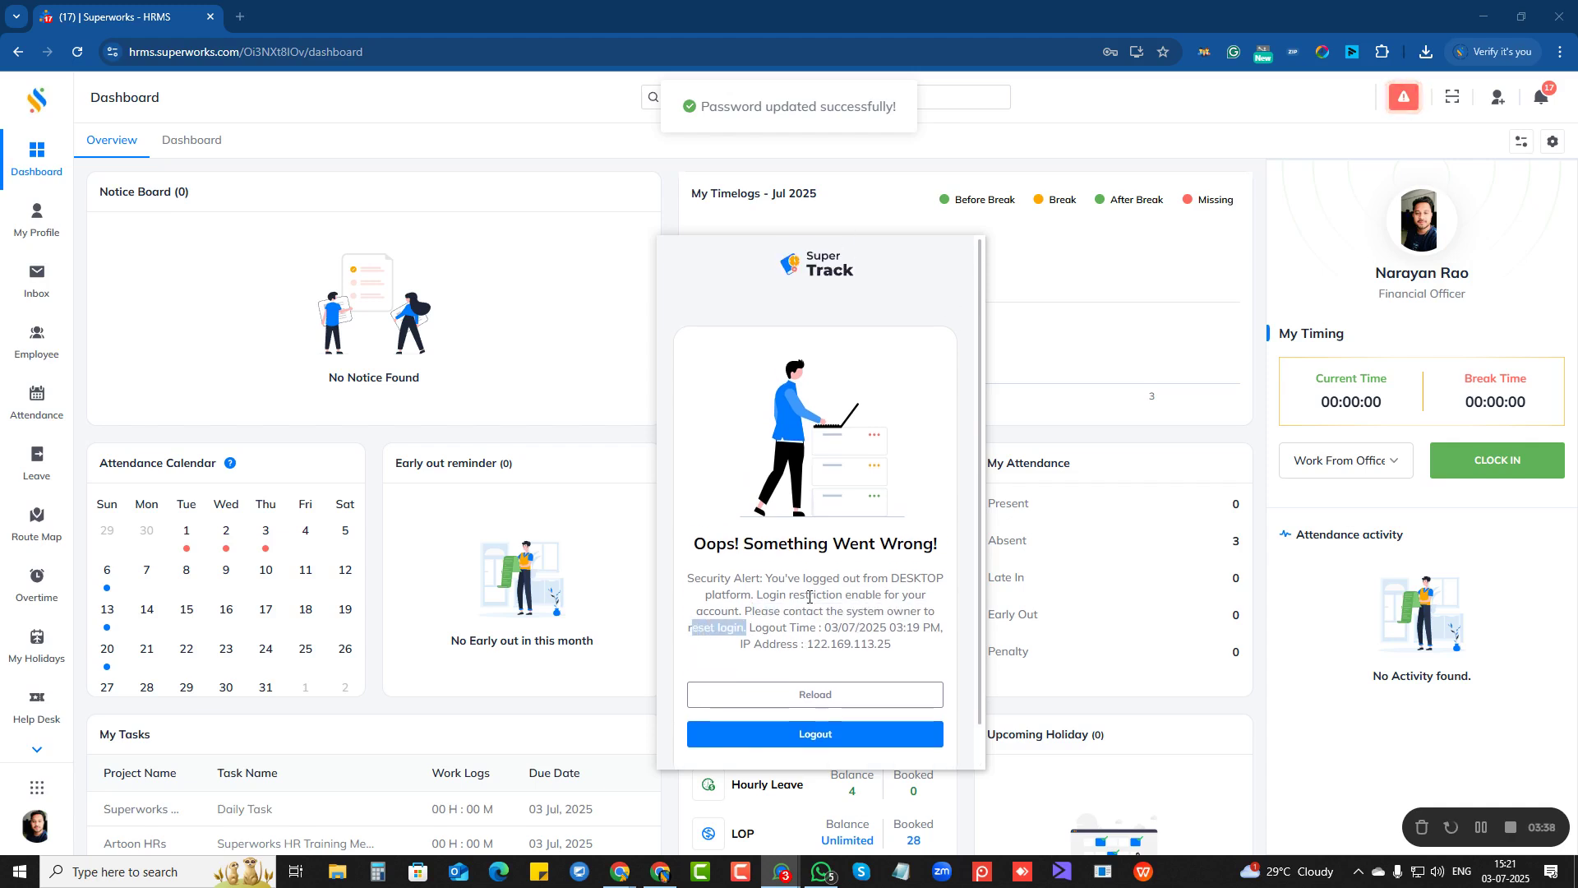
scroll(2, 491, down, 4)
scroll(3, 490, down, 3)
In Login Restrictions, reset and confirm the restricted employee's login, then reload Super Track
click(37, 698)
click(195, 323)
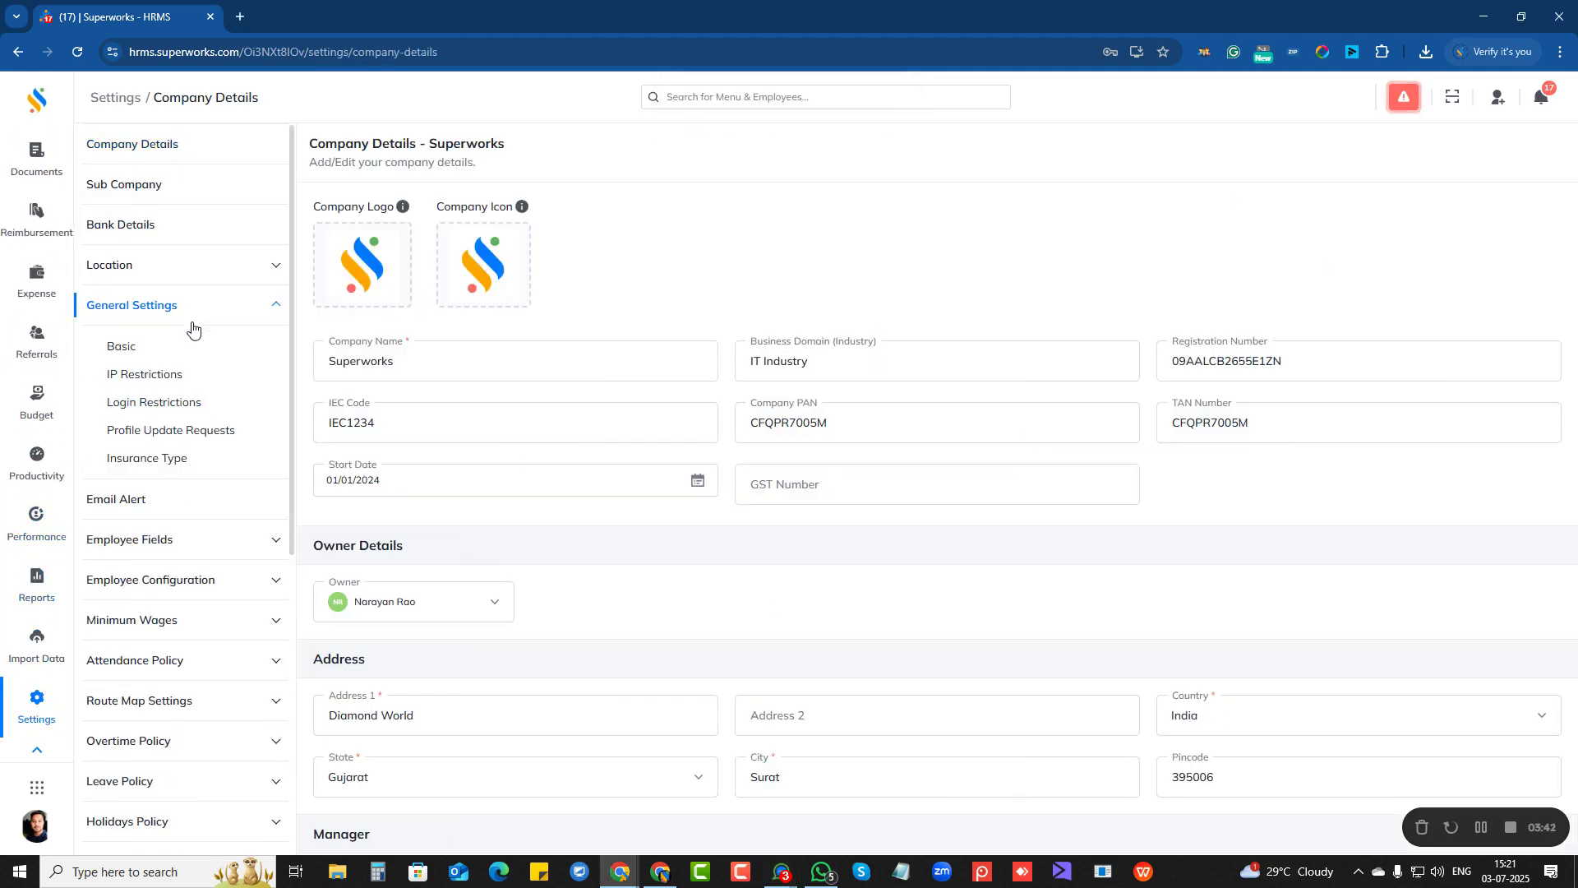
scroll(684, 565, down, 3)
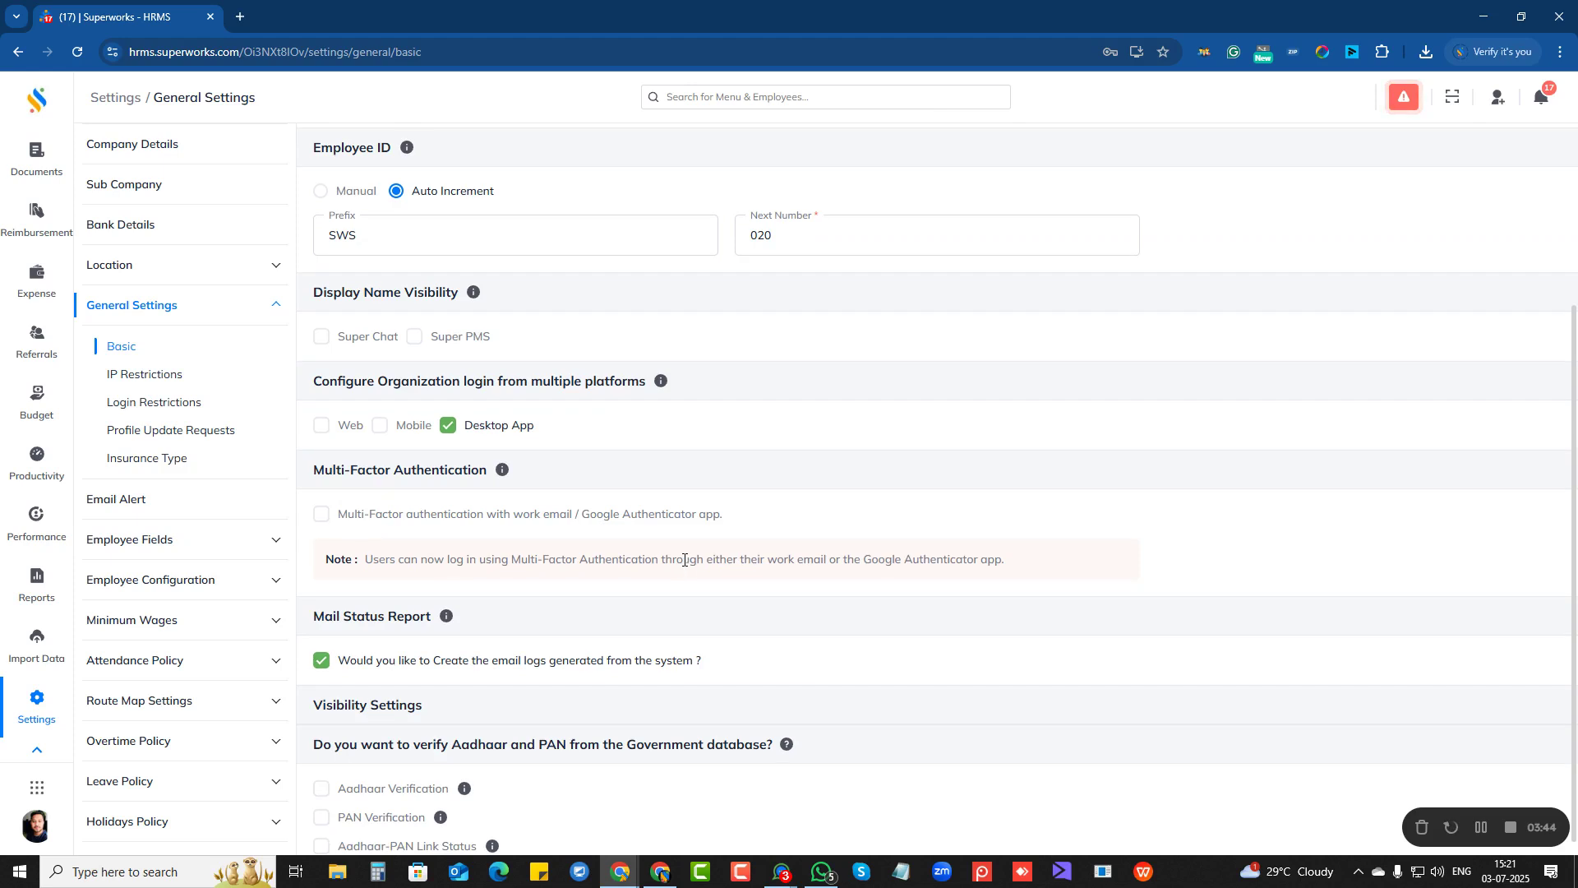
click(165, 405)
drag(114, 402, 207, 408)
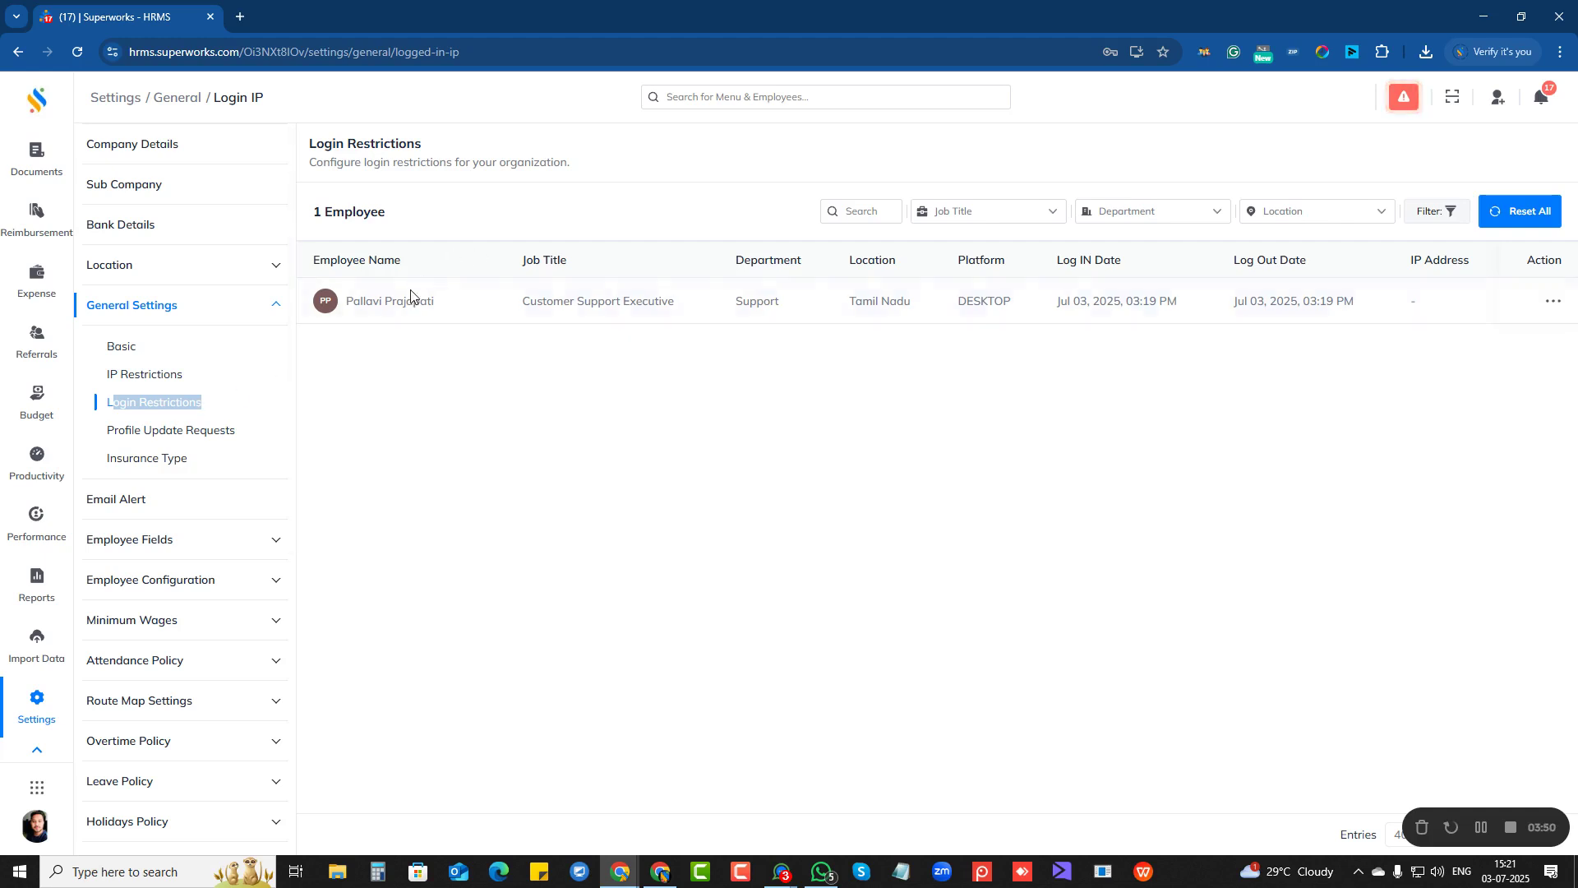
drag(356, 318, 462, 319)
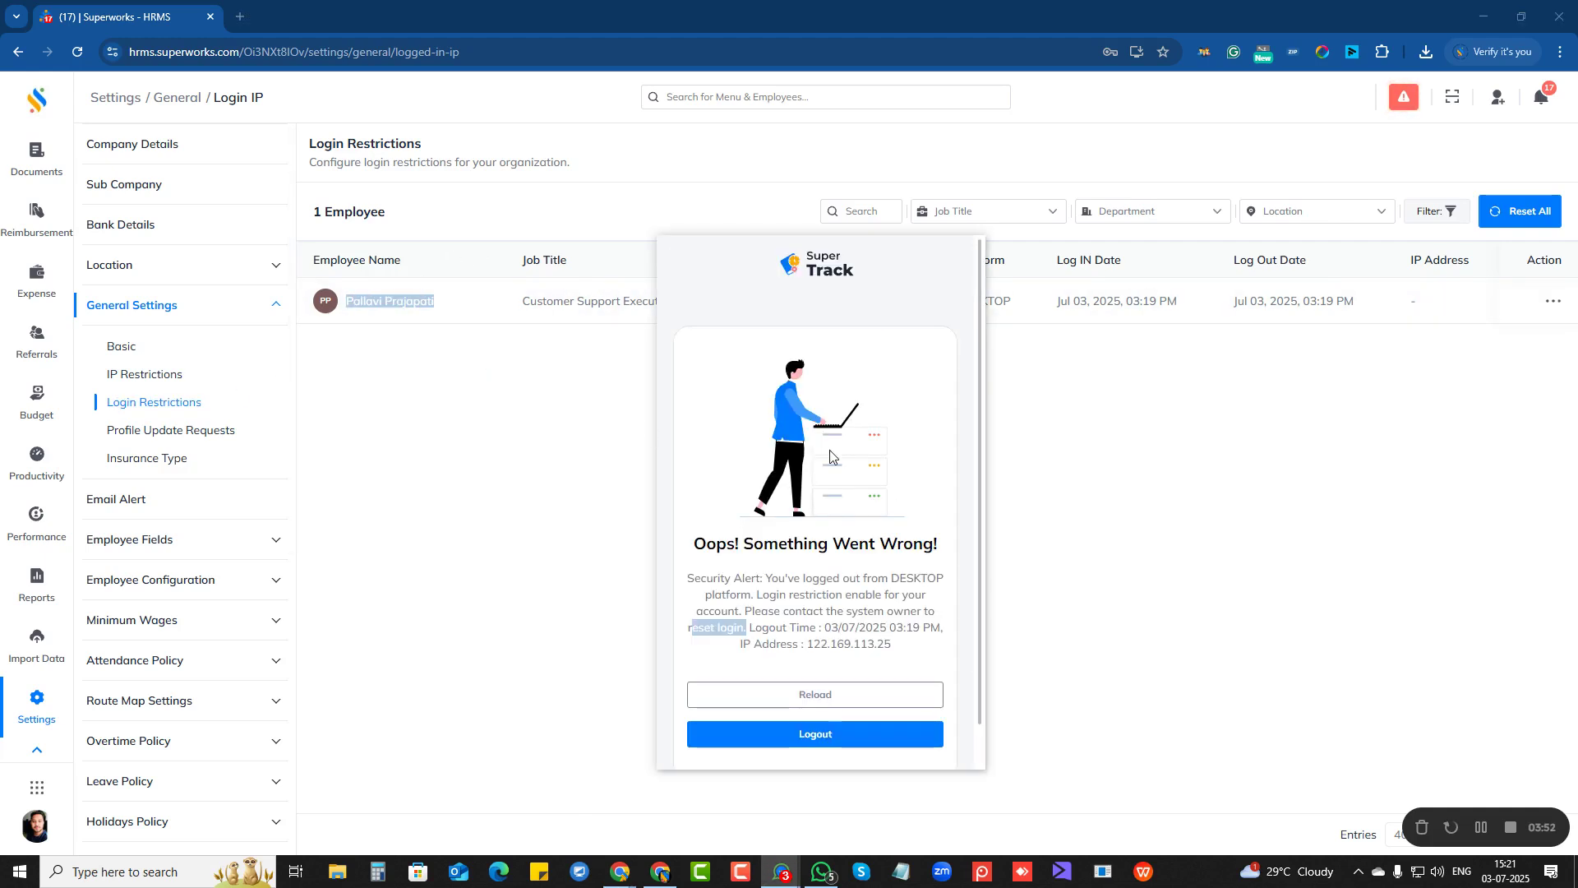
drag(1052, 302, 1232, 308)
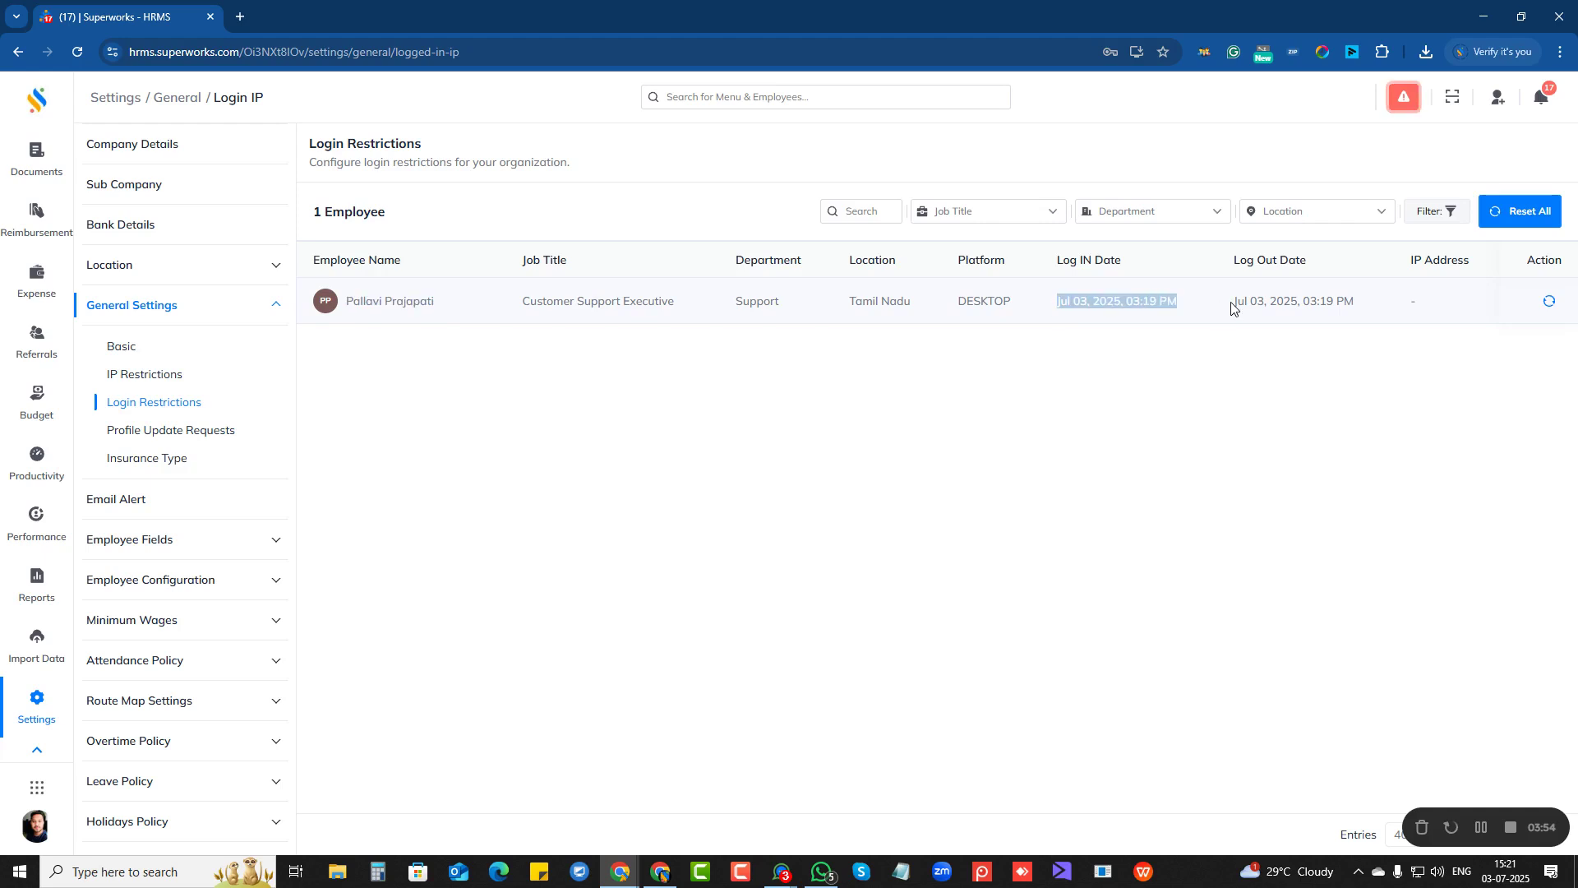
click(1548, 301)
click(937, 567)
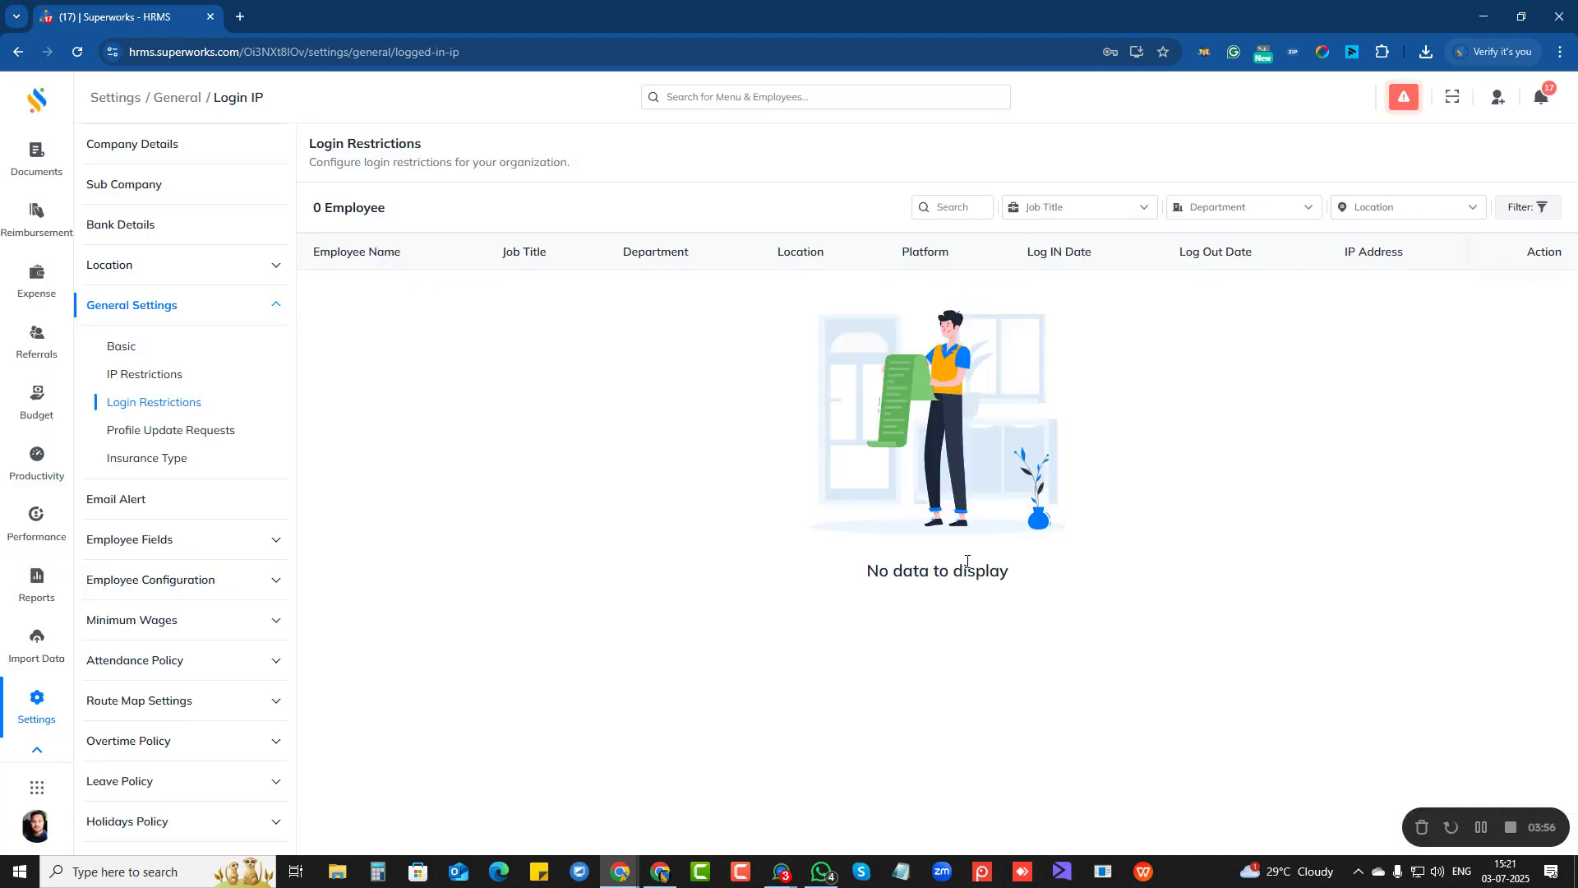
click(843, 699)
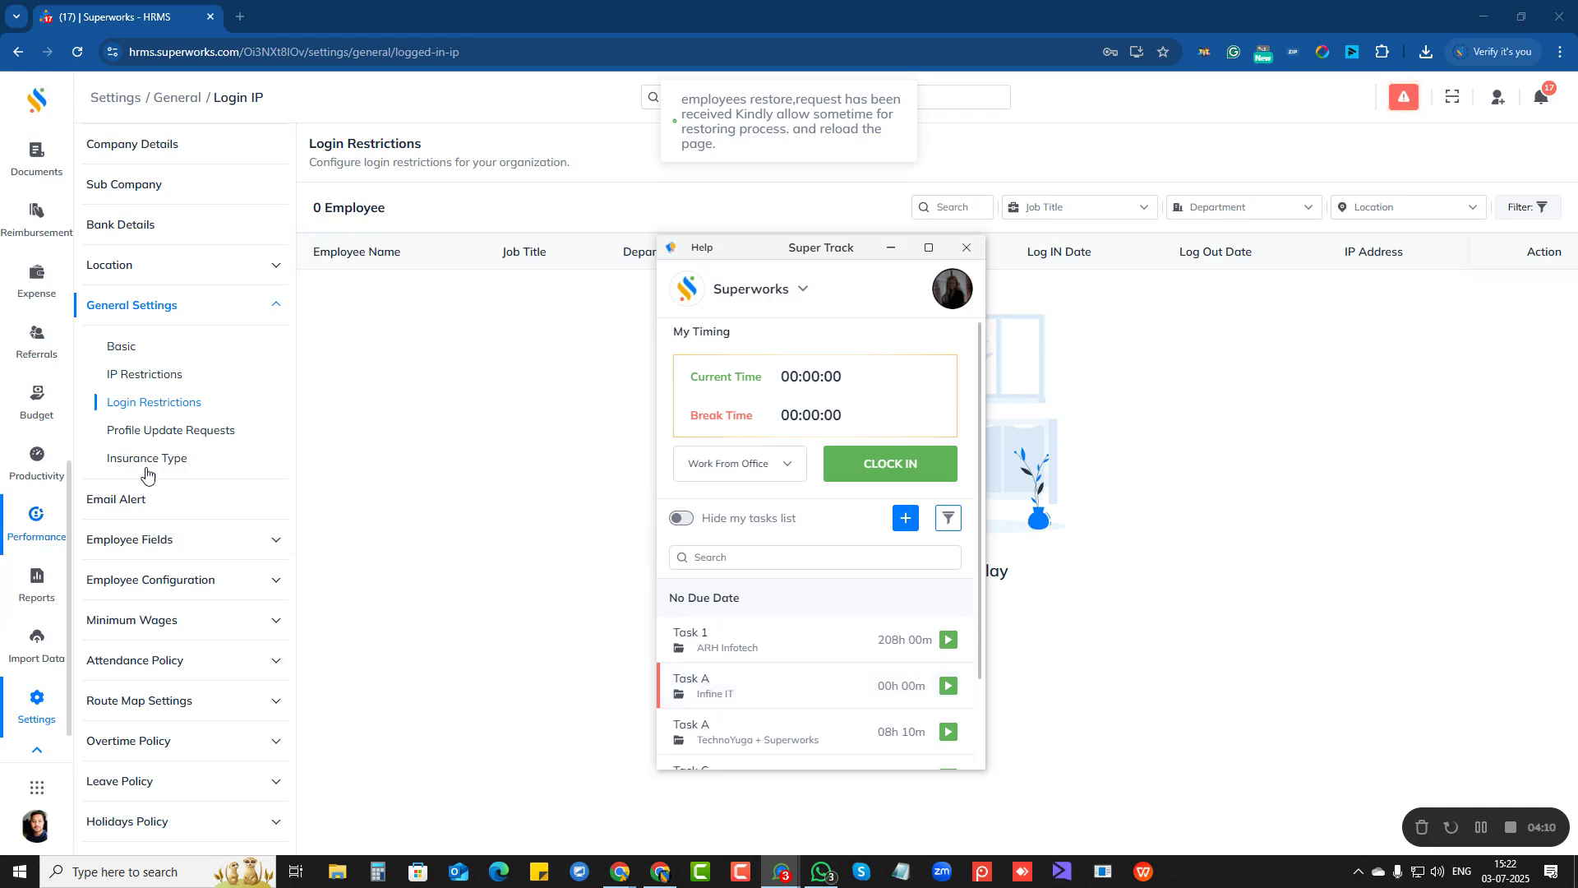
Also allow organization login on Web and save the general settings
click(121, 346)
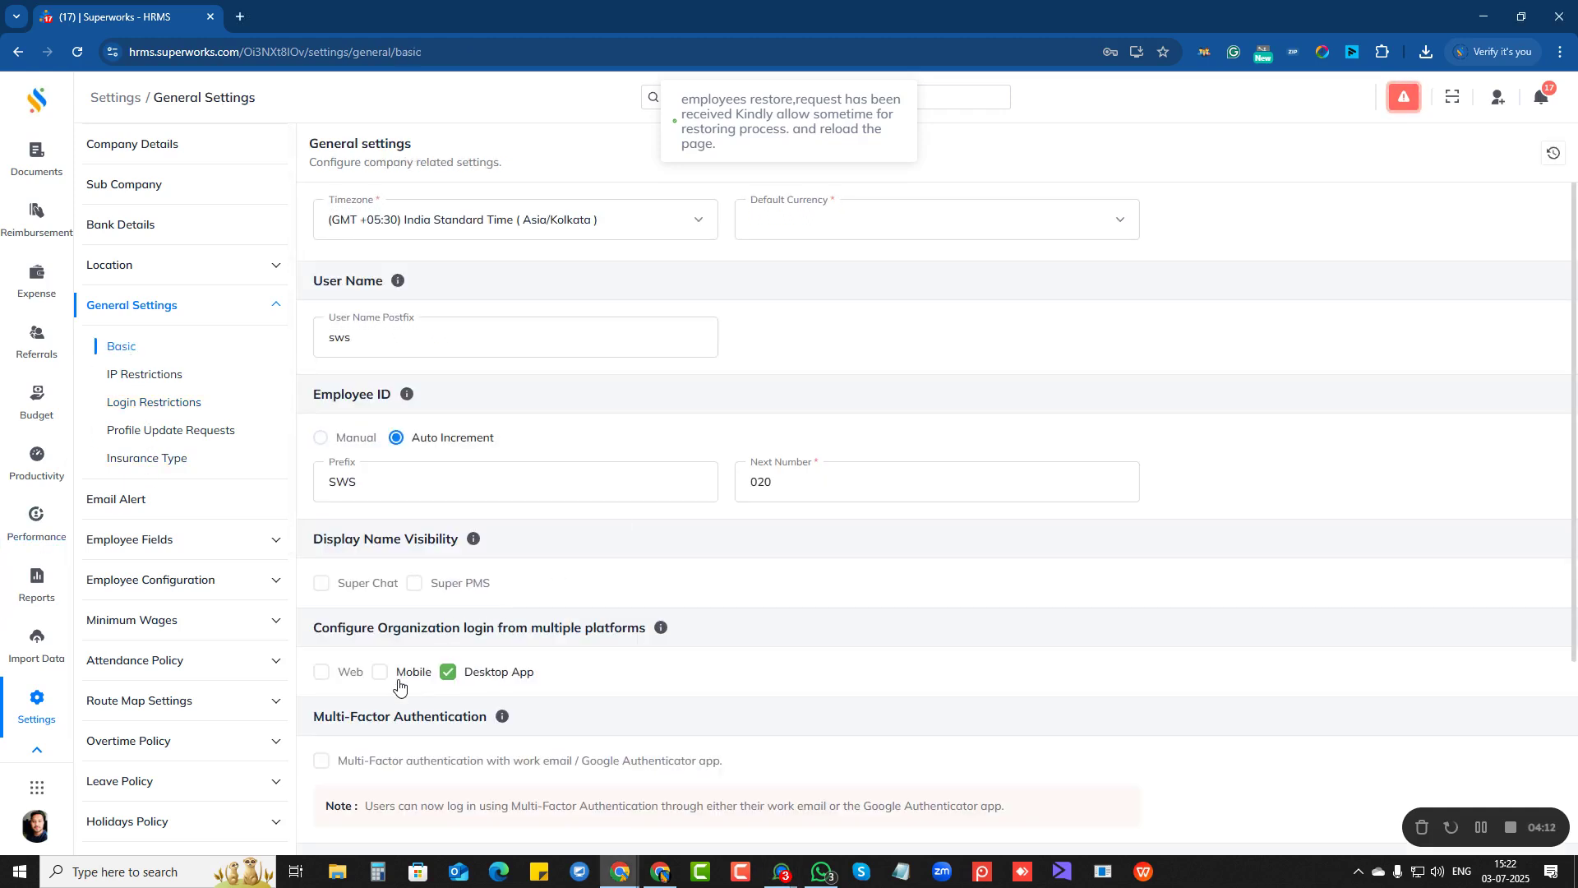
click(350, 672)
click(1550, 164)
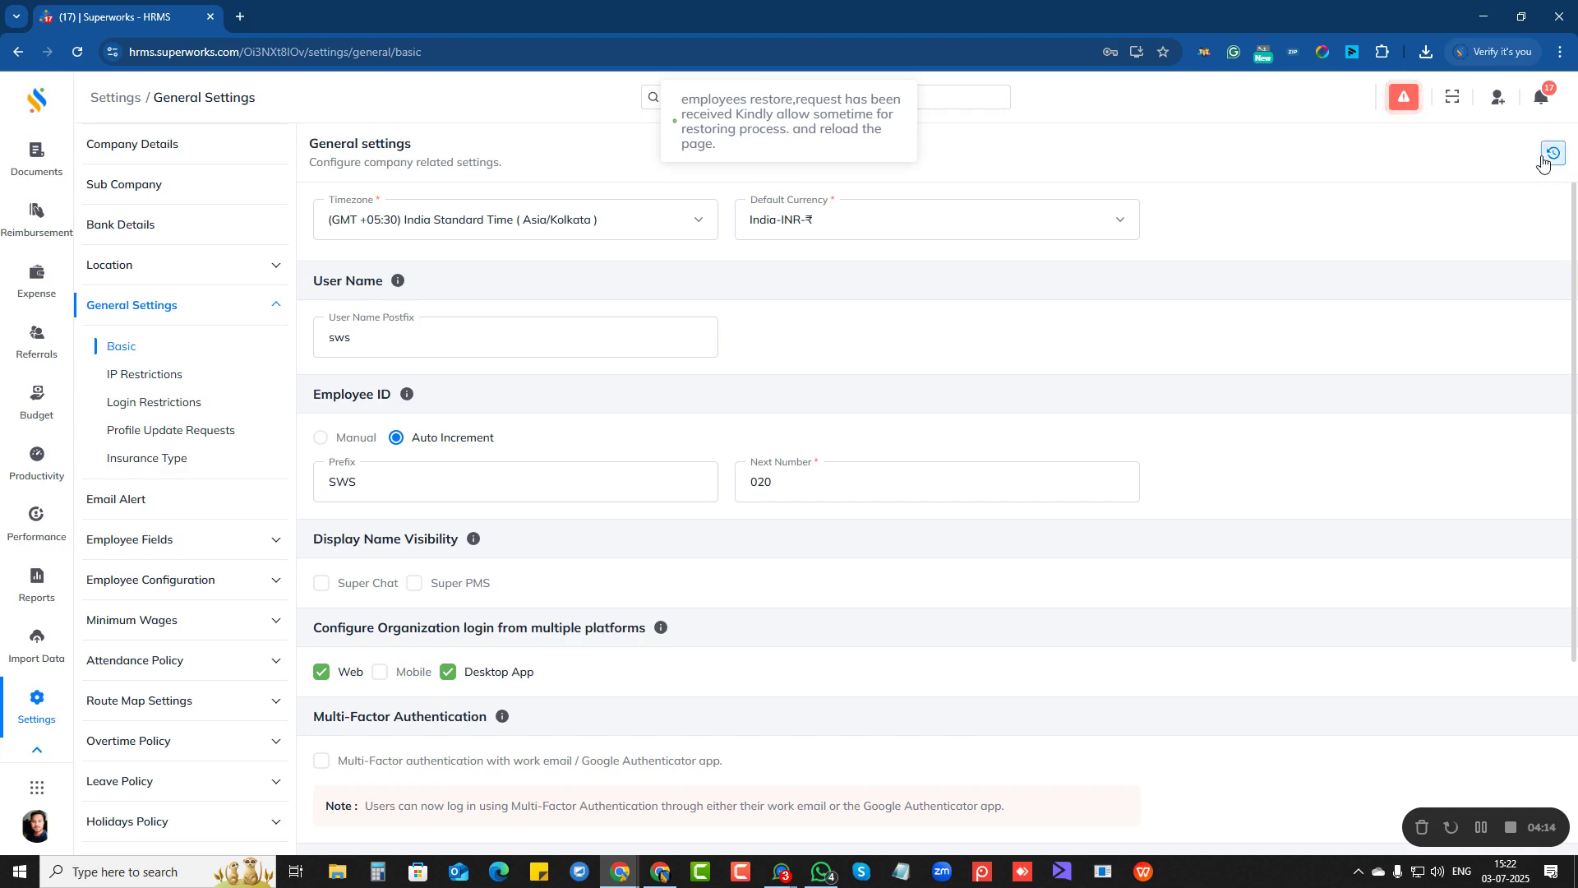
In a new tab, sign in to HRMS as the employee and submit a Fantastic mood rating
key(ctrl+t)
text(hrms)
key(Return)
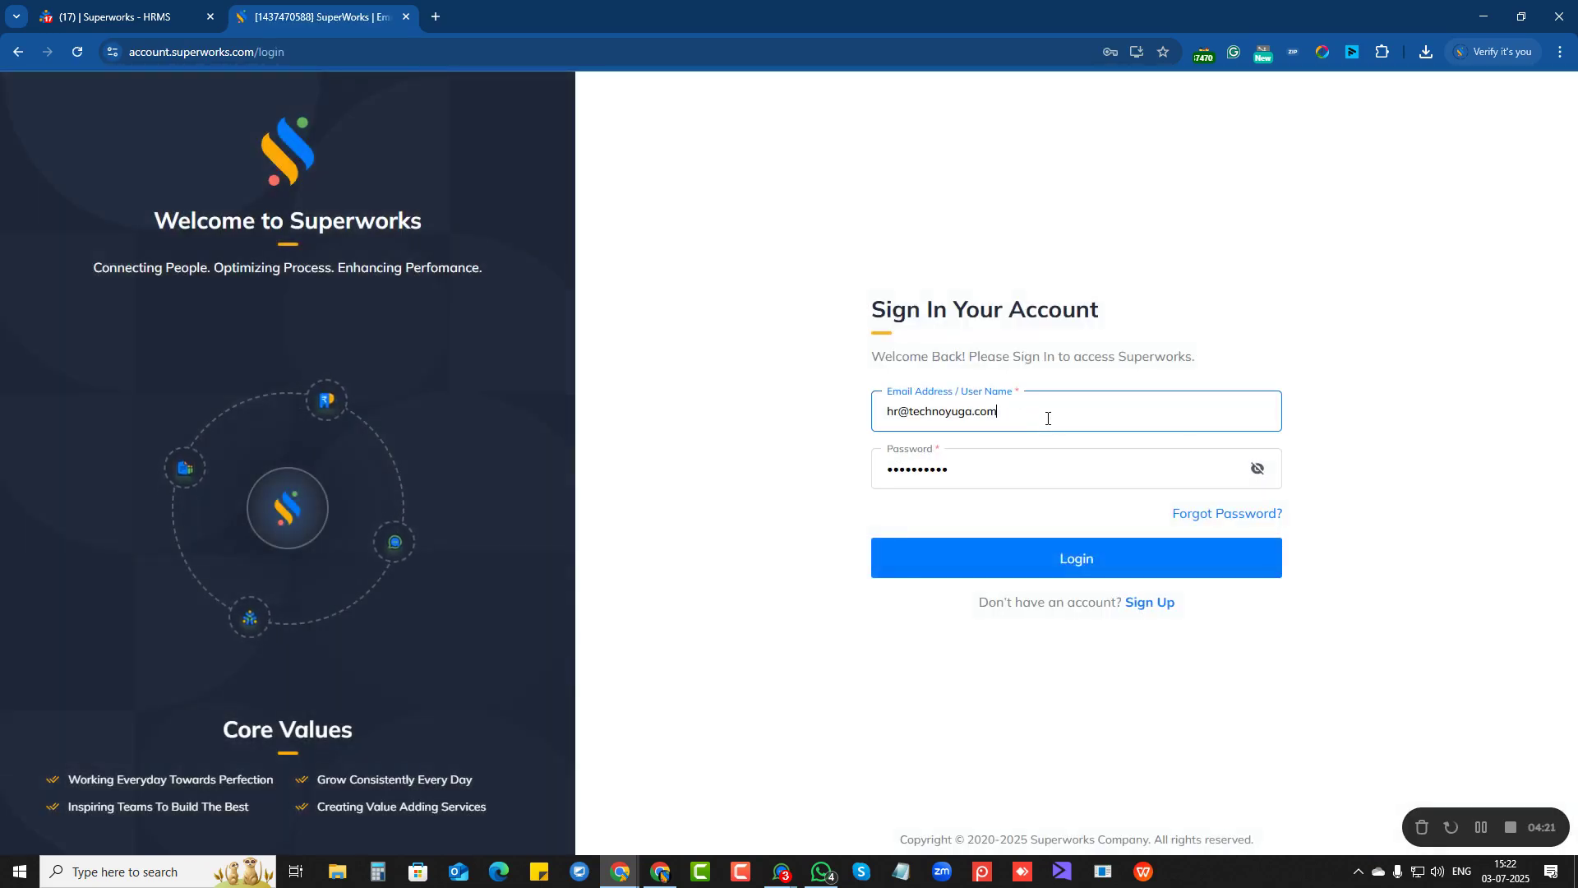
triple_click(1046, 416)
text(p)
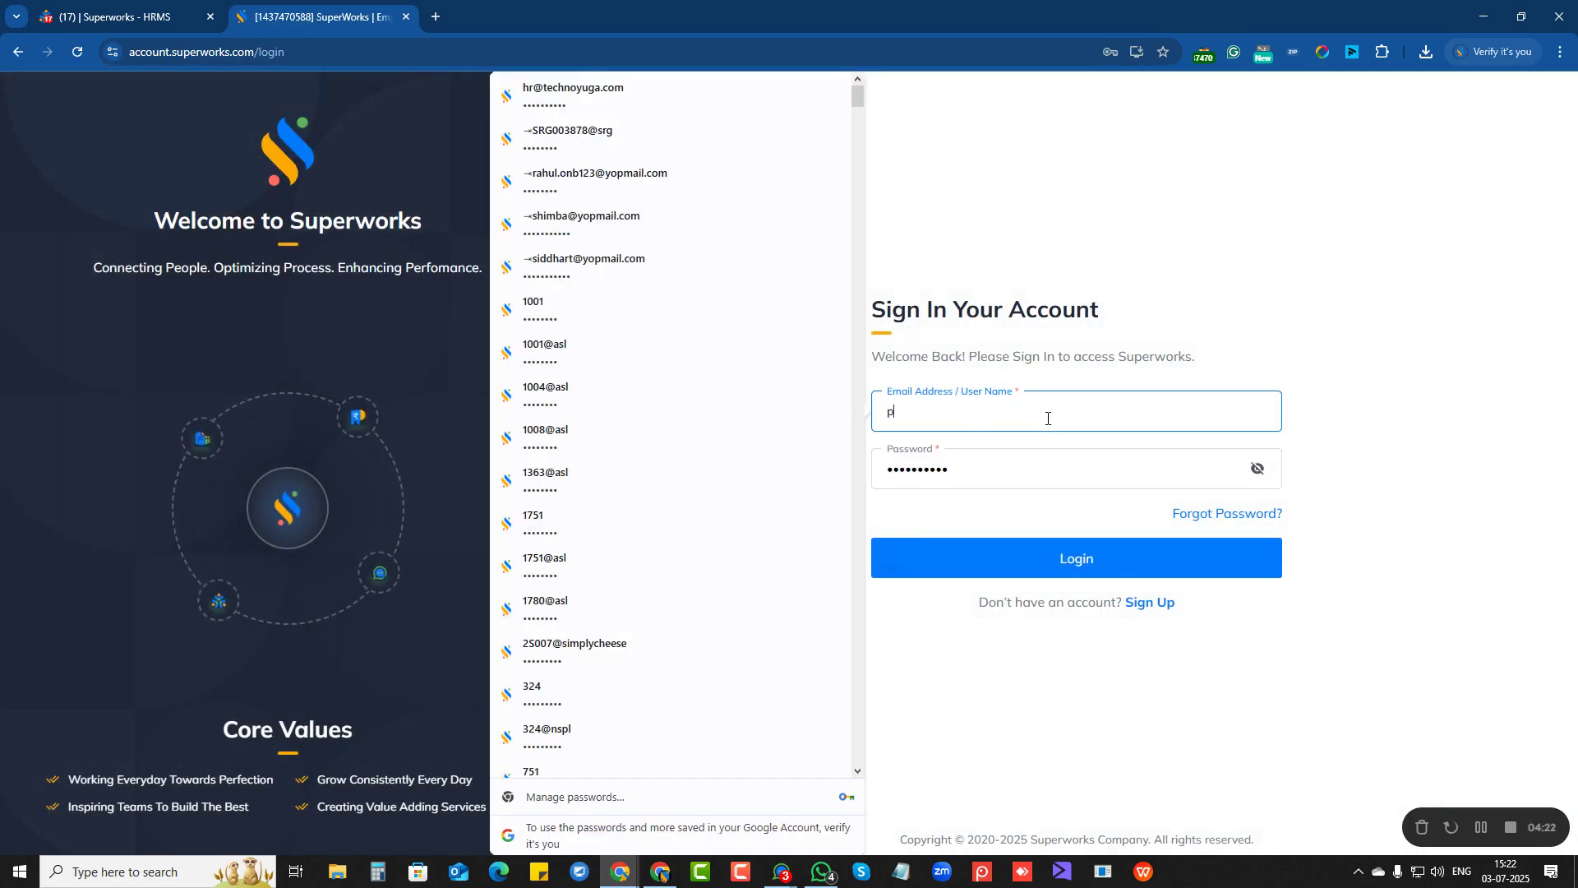
text(all)
key(Down)
key(Down)
key(Down)
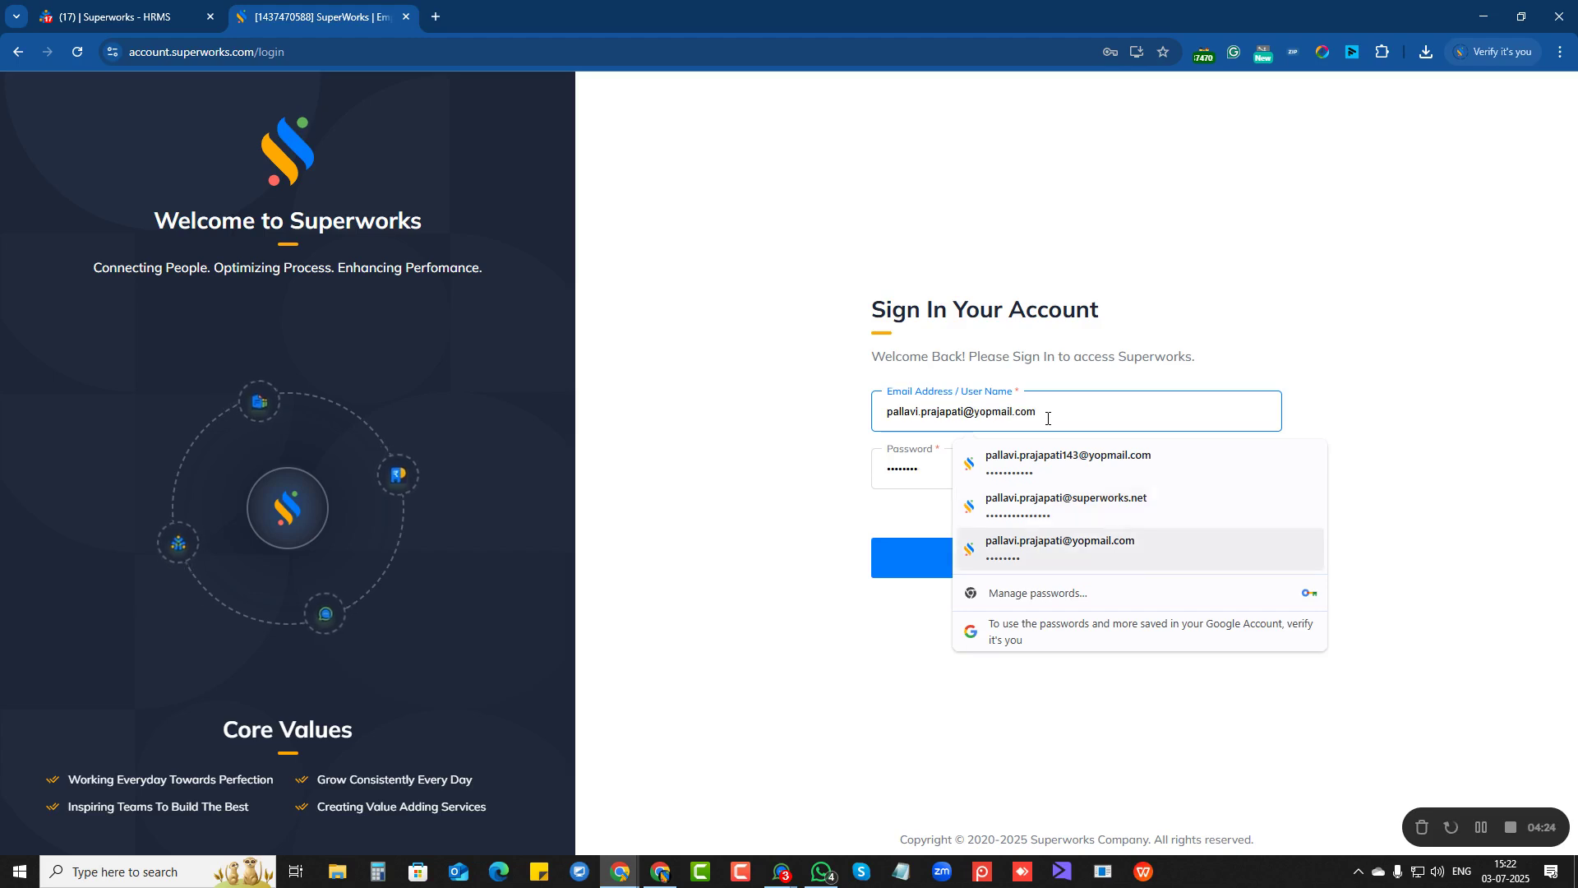
key(Return)
key(Return)
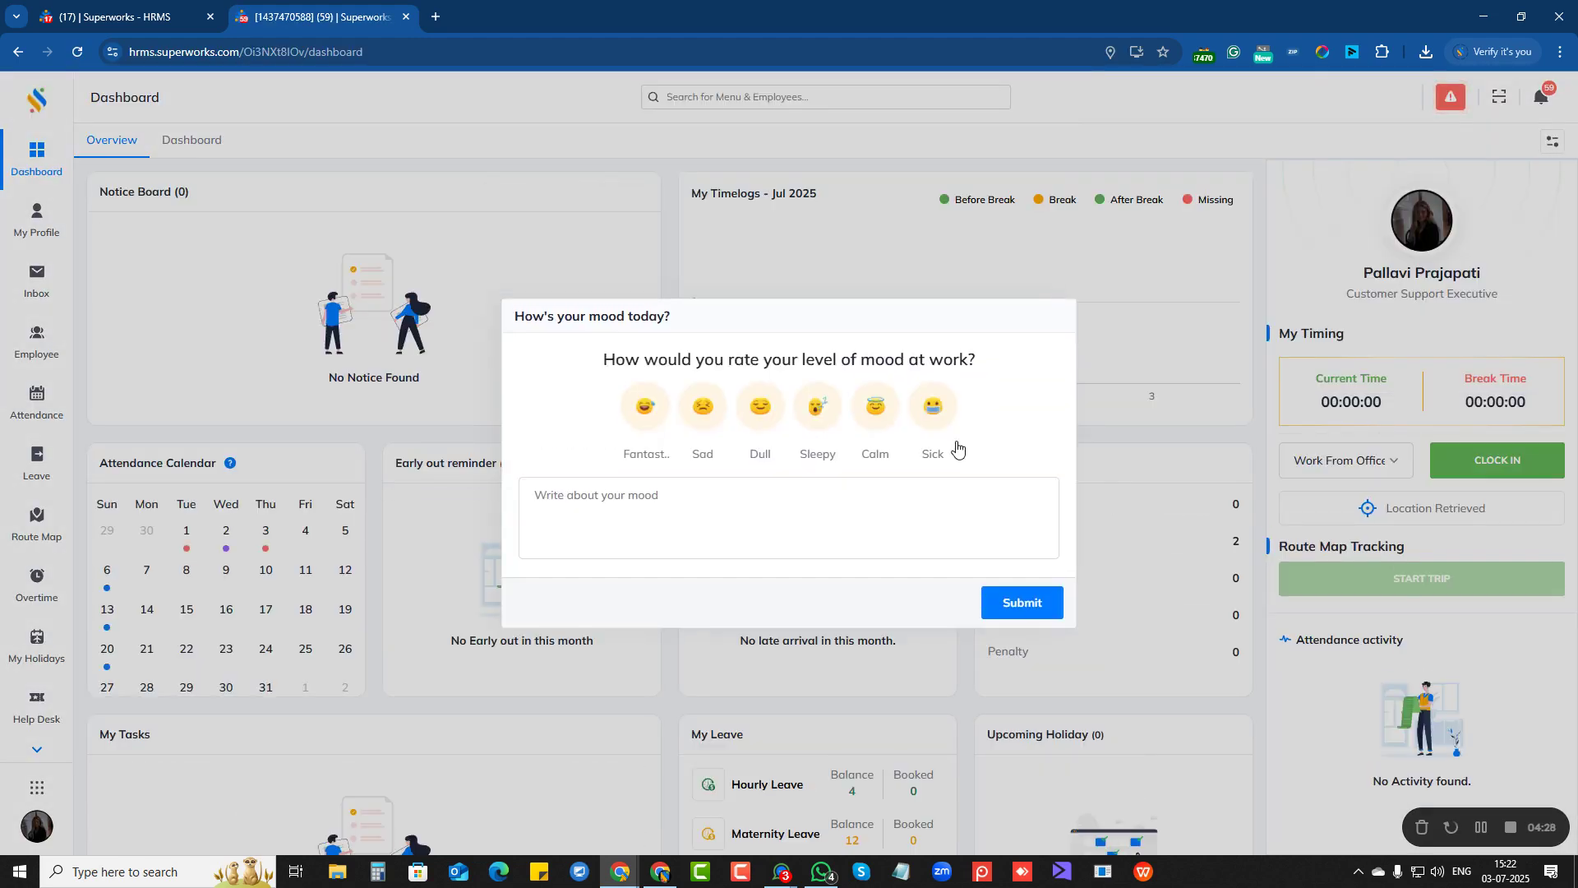
click(645, 405)
click(1019, 602)
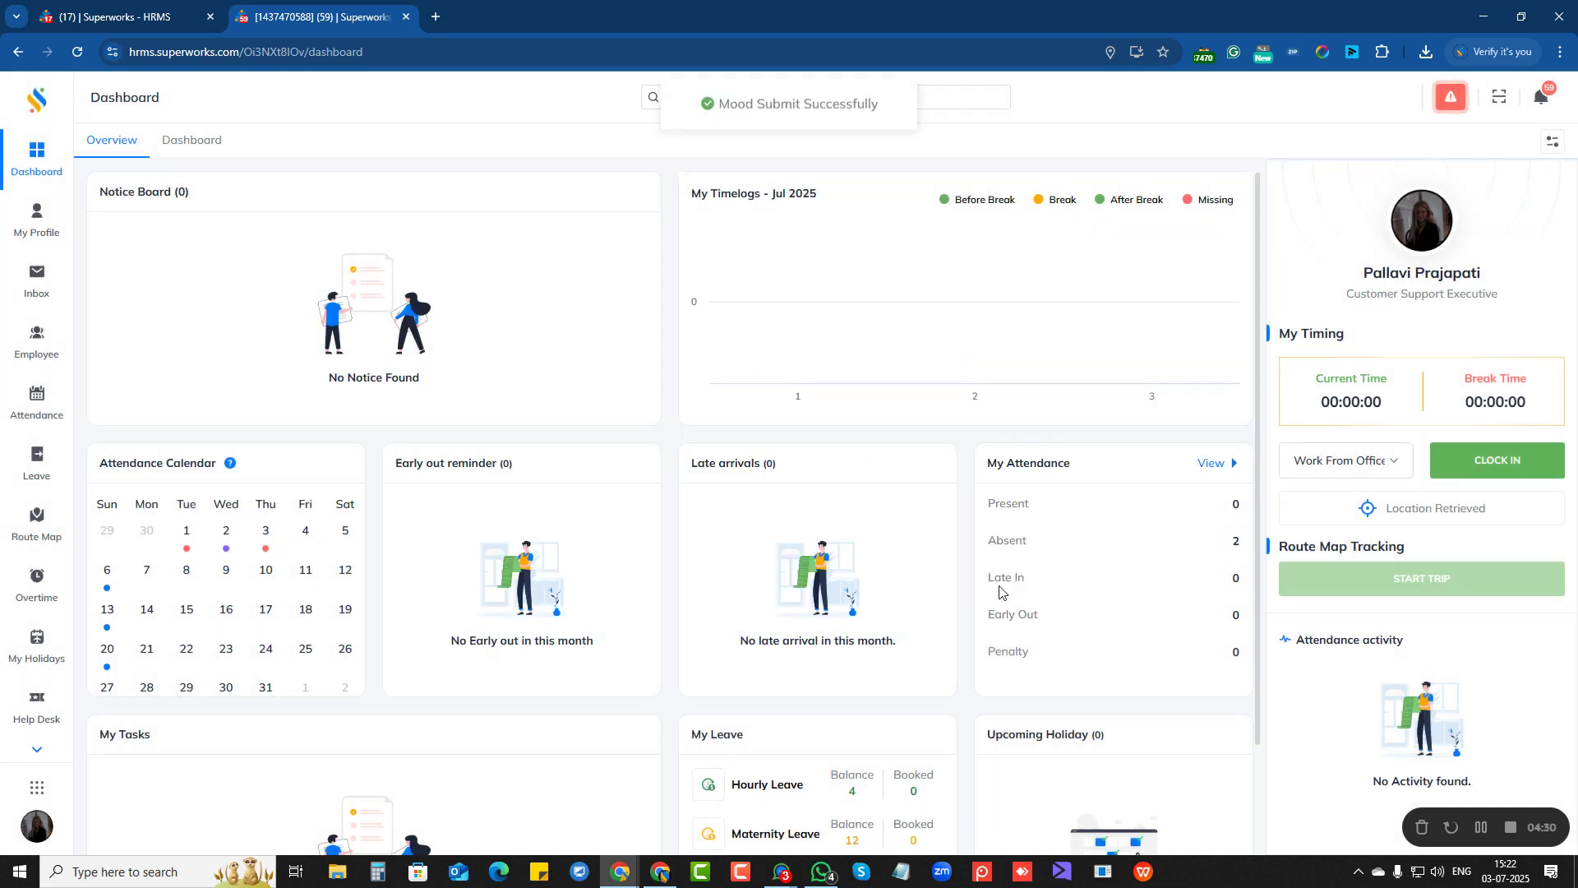
Check Login Restrictions in the admin tab, which shows the employee's WEB login
click(149, 10)
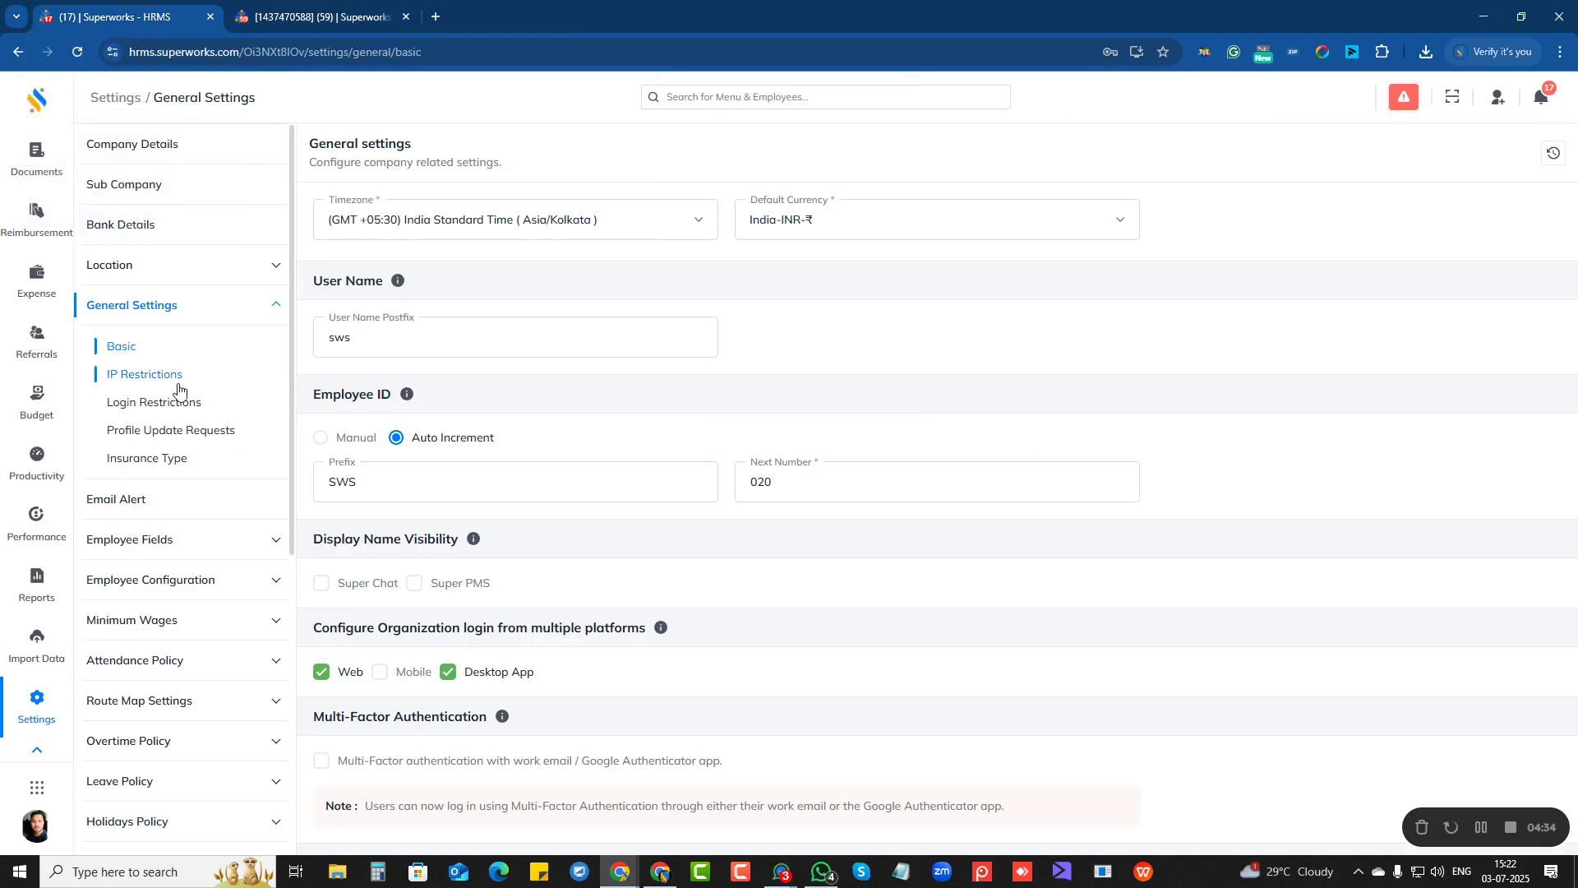
click(161, 402)
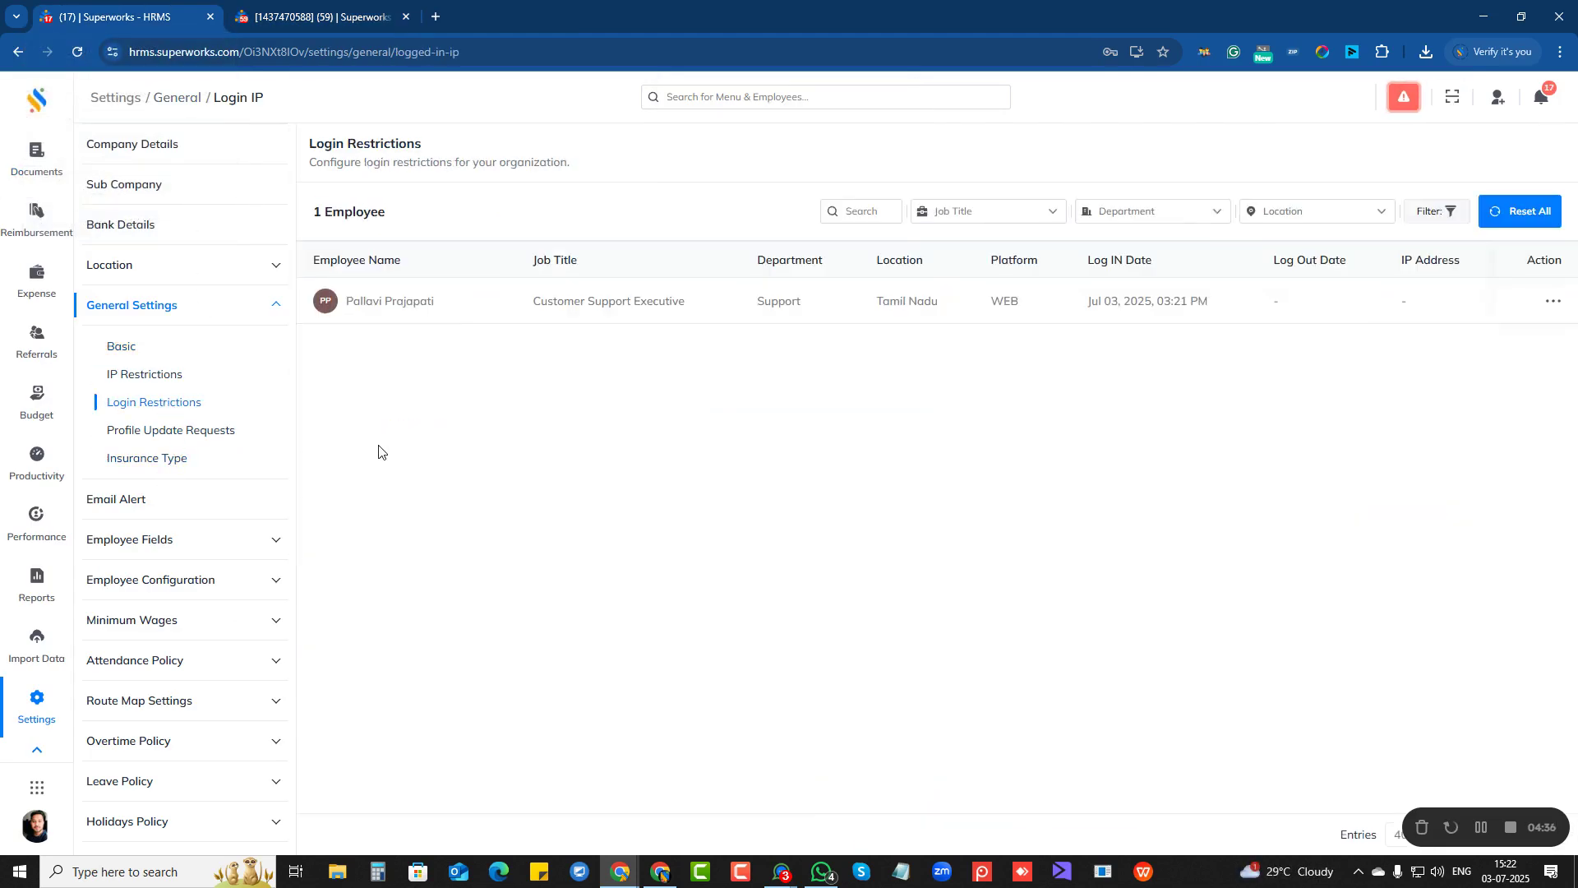
double_click(975, 318)
click(376, 13)
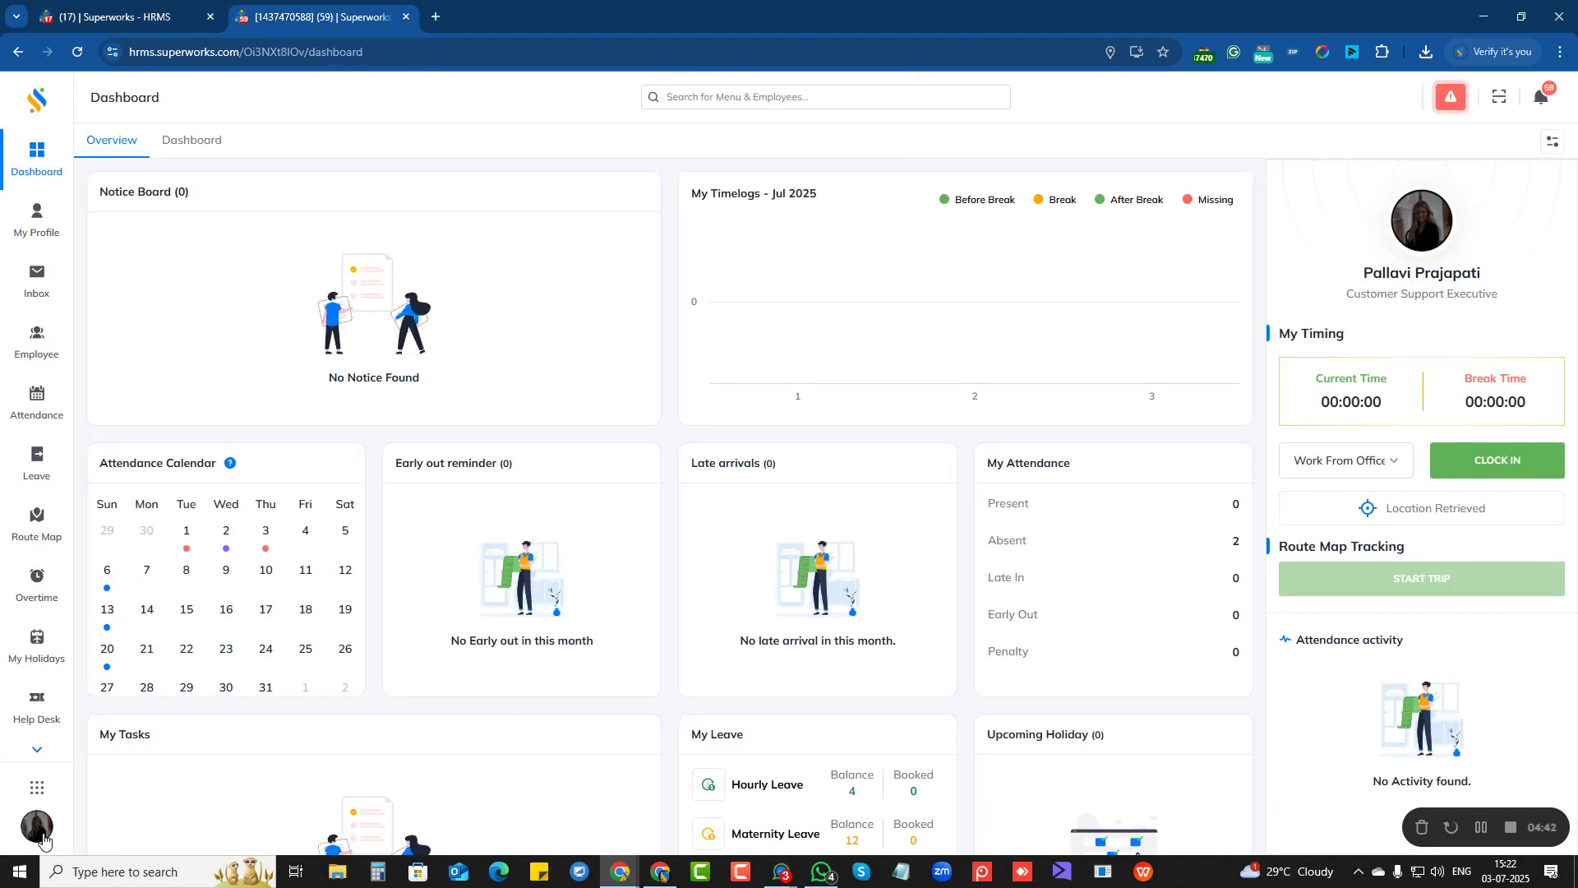
Log the employee out and back into the organization, reaching the WEB login restriction security alert
click(37, 830)
click(1420, 852)
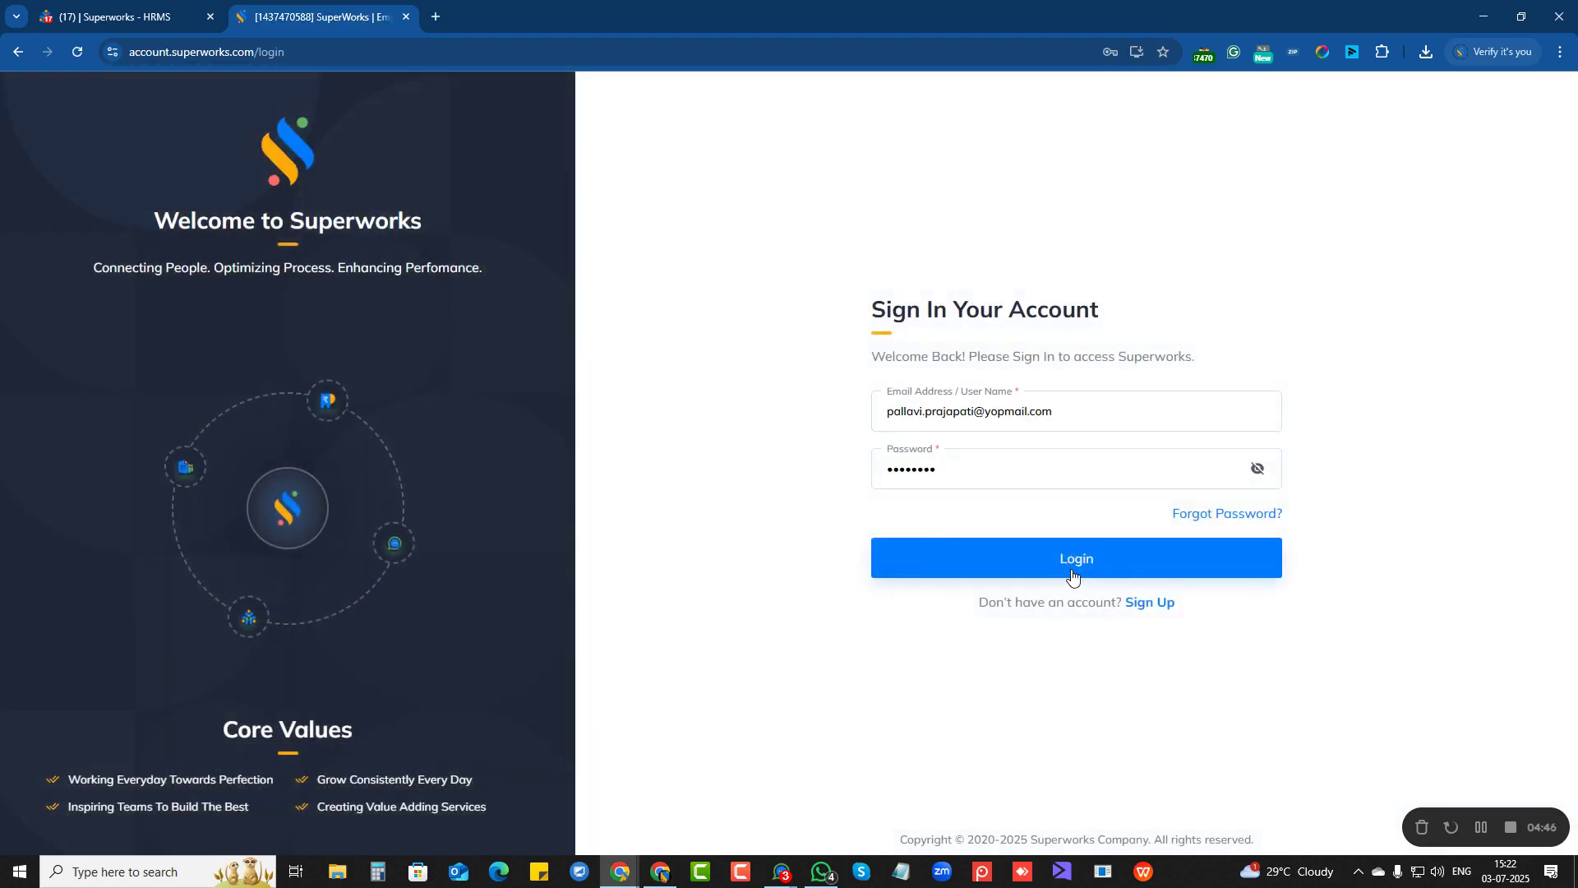
click(1072, 575)
click(1044, 624)
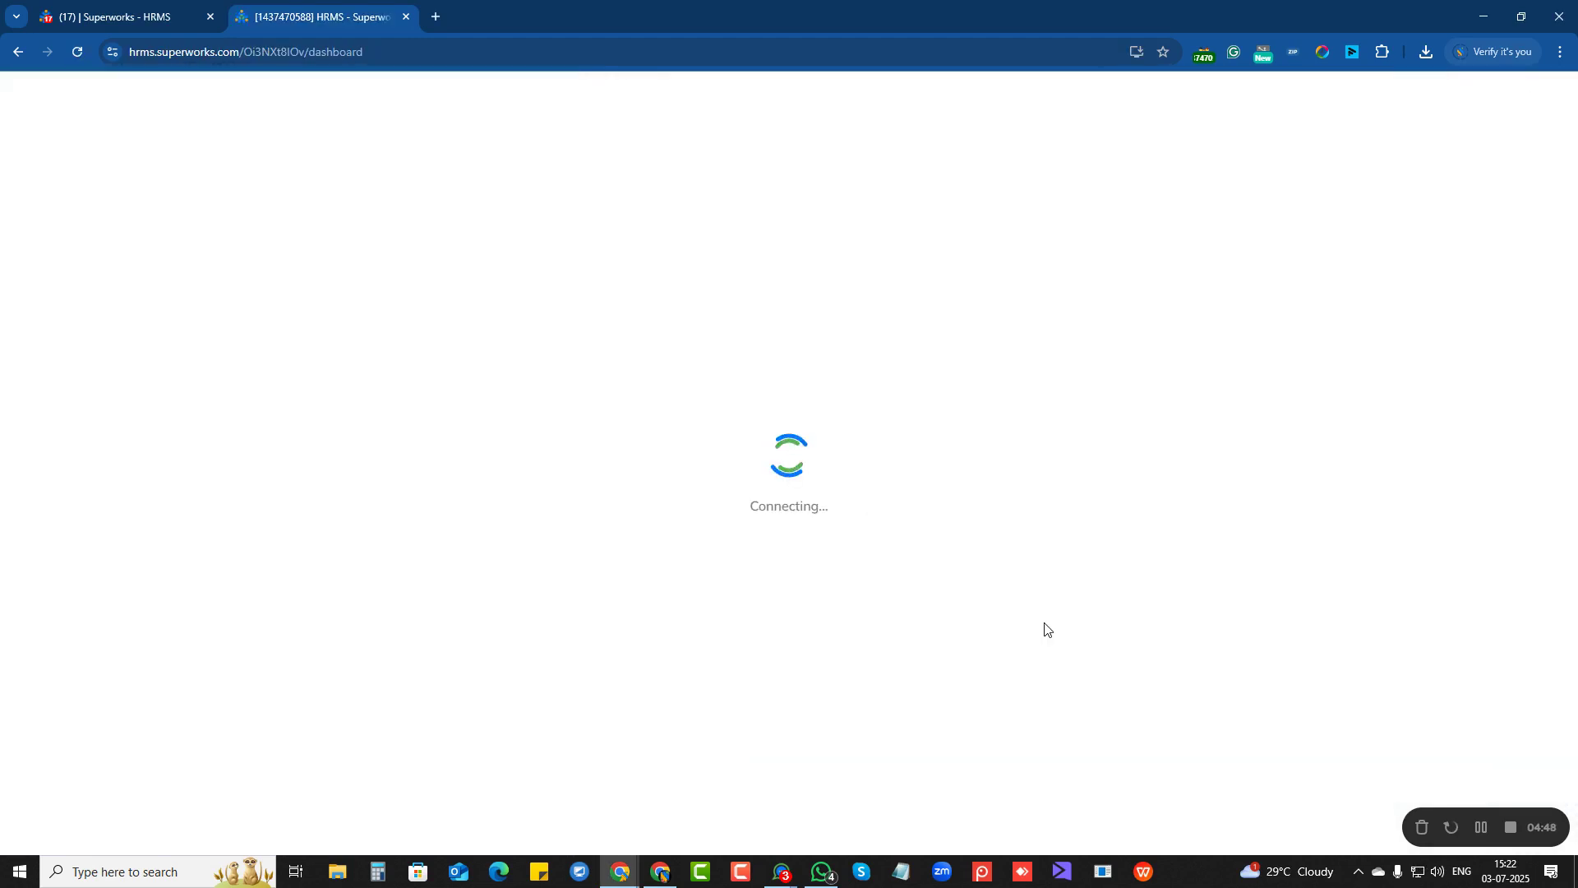
drag(565, 546, 923, 575)
click(924, 577)
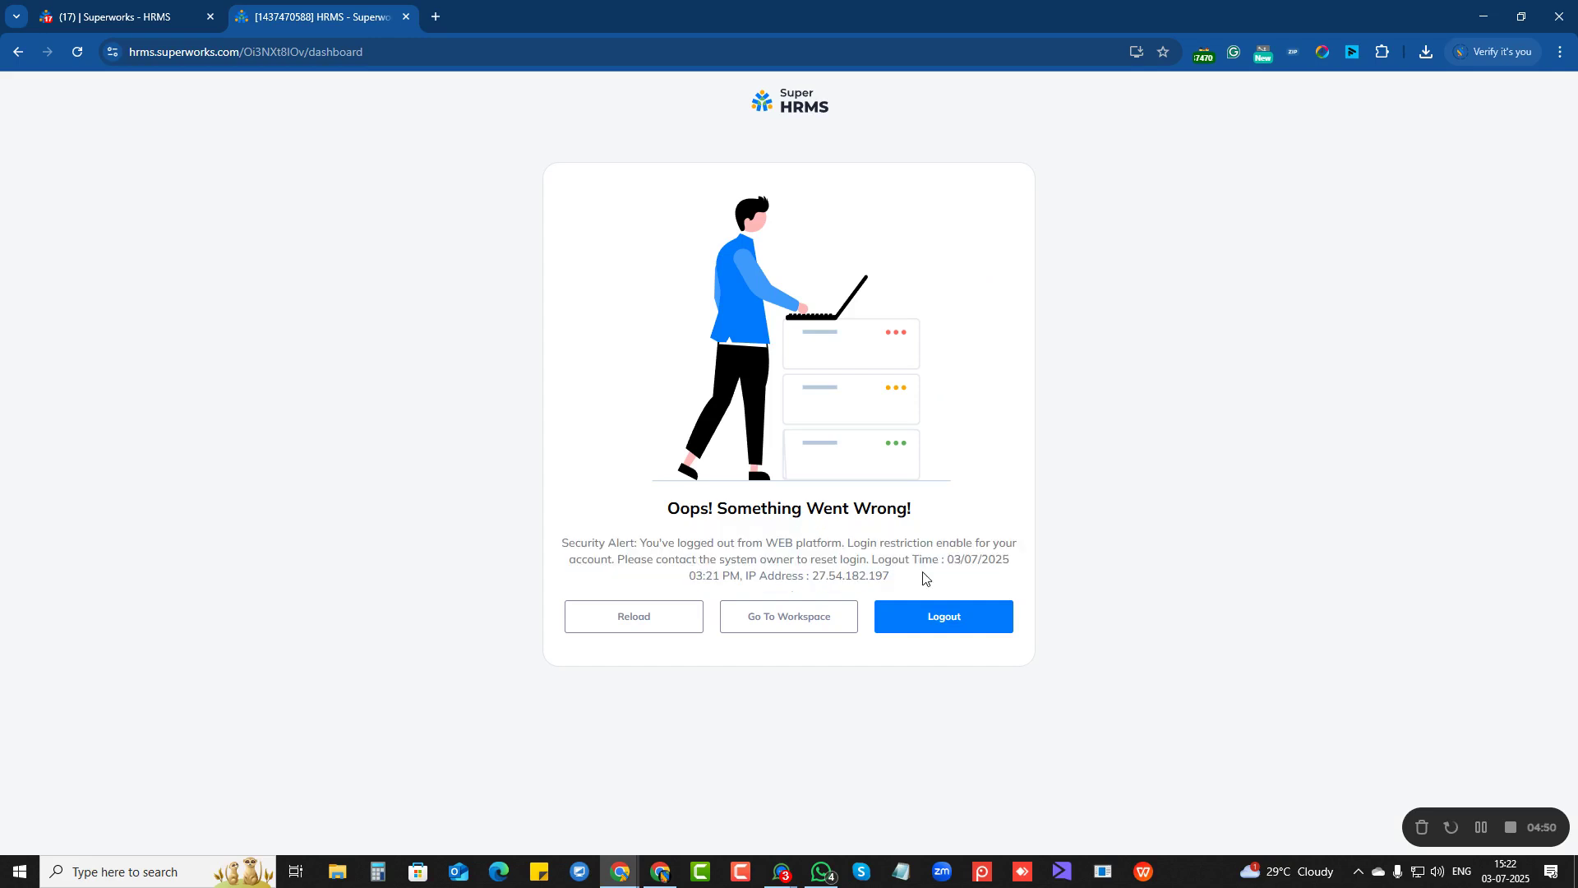
drag(587, 559, 775, 556)
click(627, 539)
drag(627, 539, 1010, 560)
click(843, 537)
drag(843, 536, 1026, 562)
Reset the employee's login restriction from the admin tab and reload the employee's dashboard
click(152, 8)
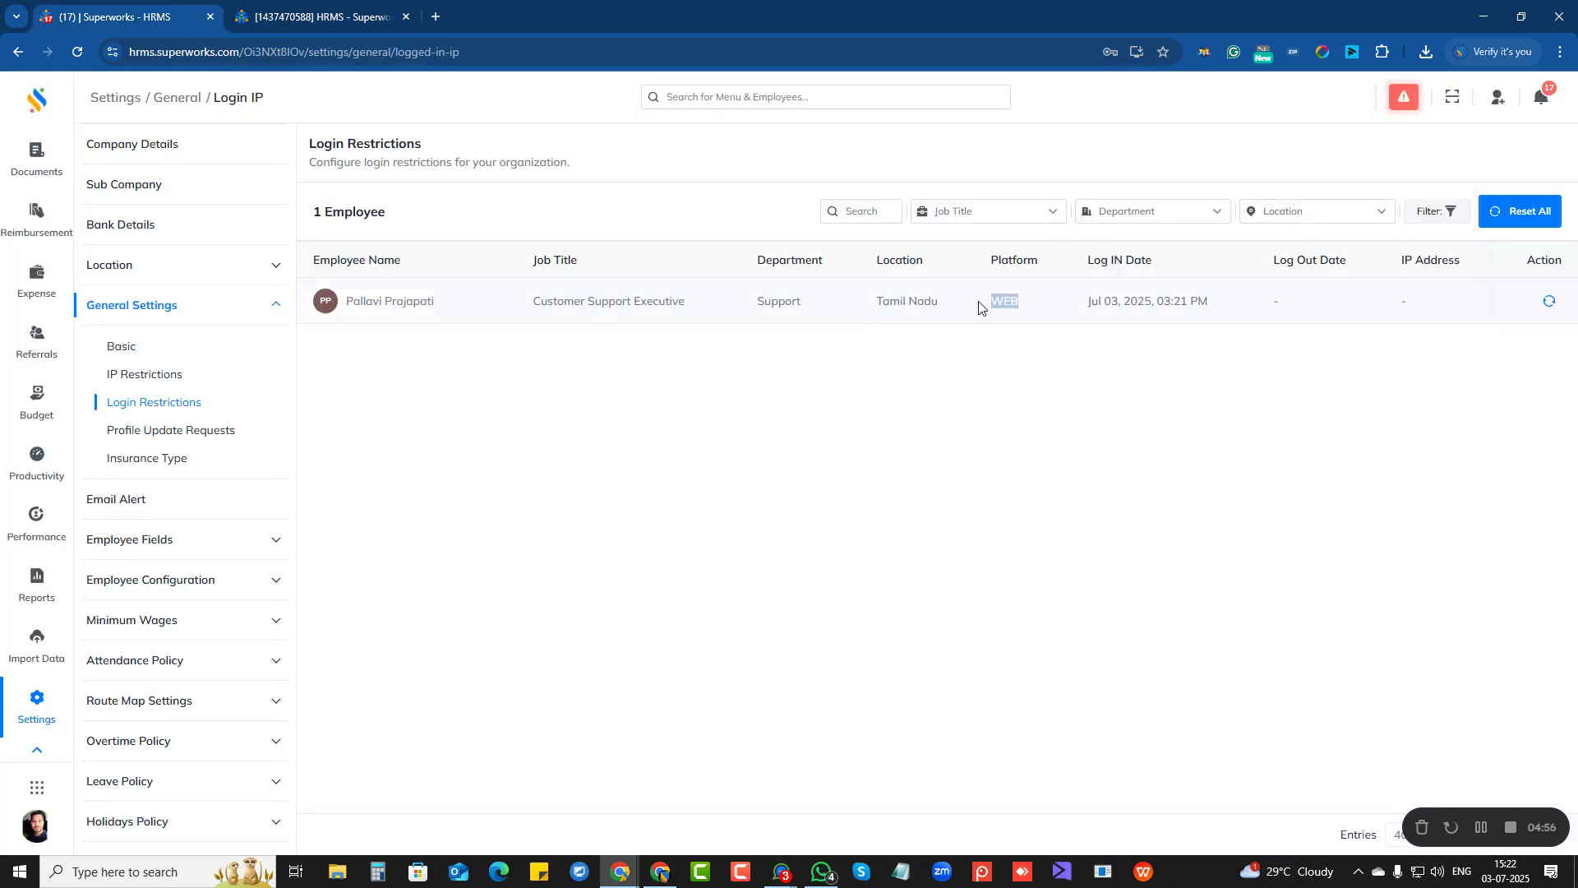
click(1553, 300)
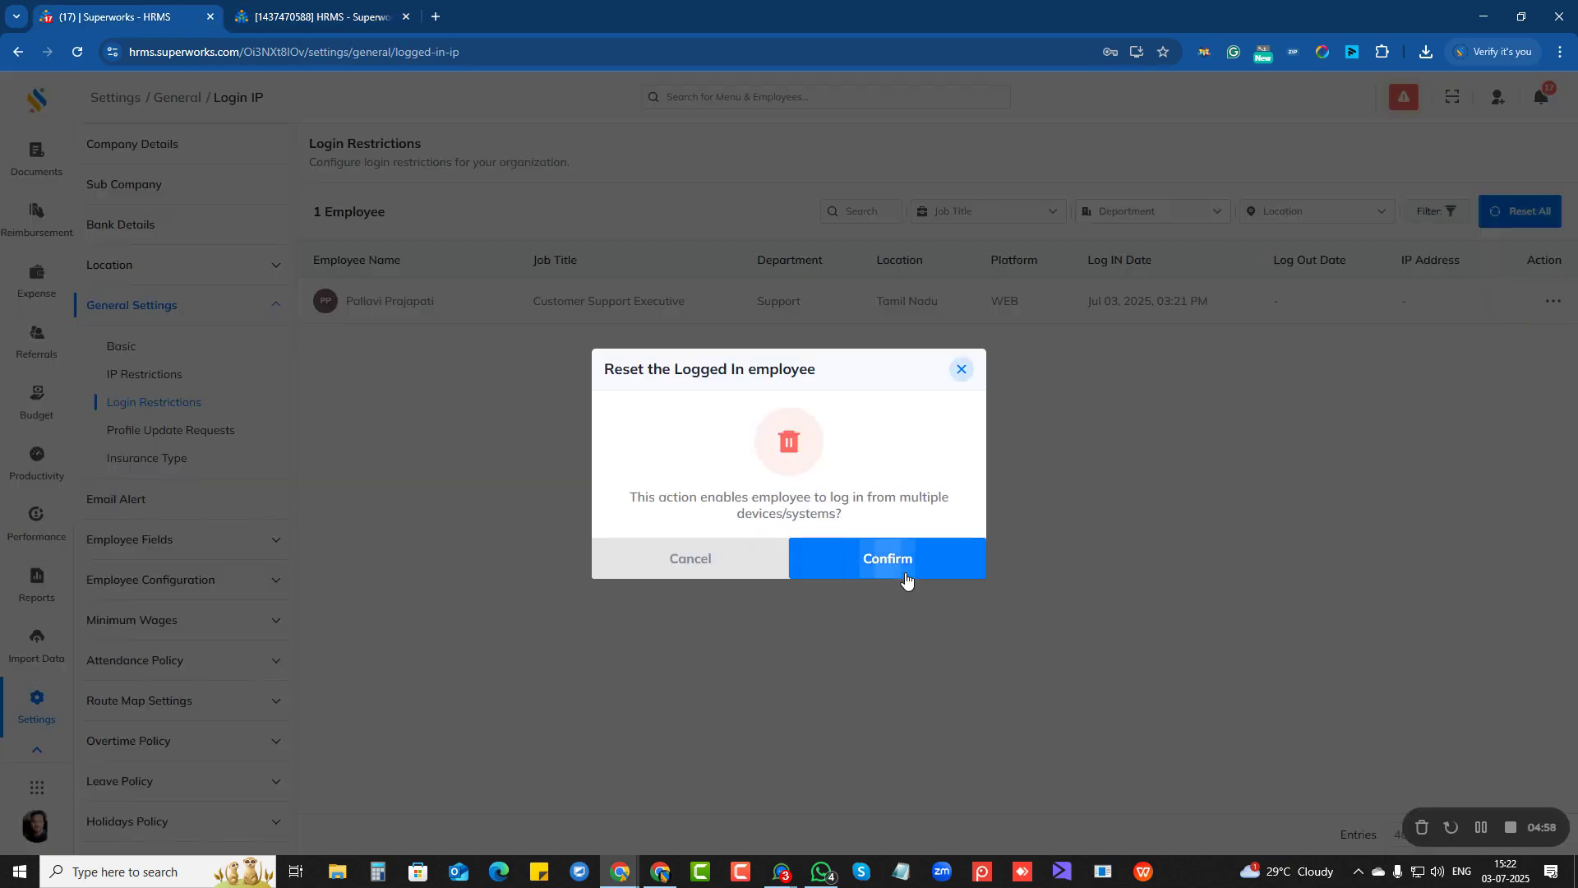
click(904, 571)
click(334, 5)
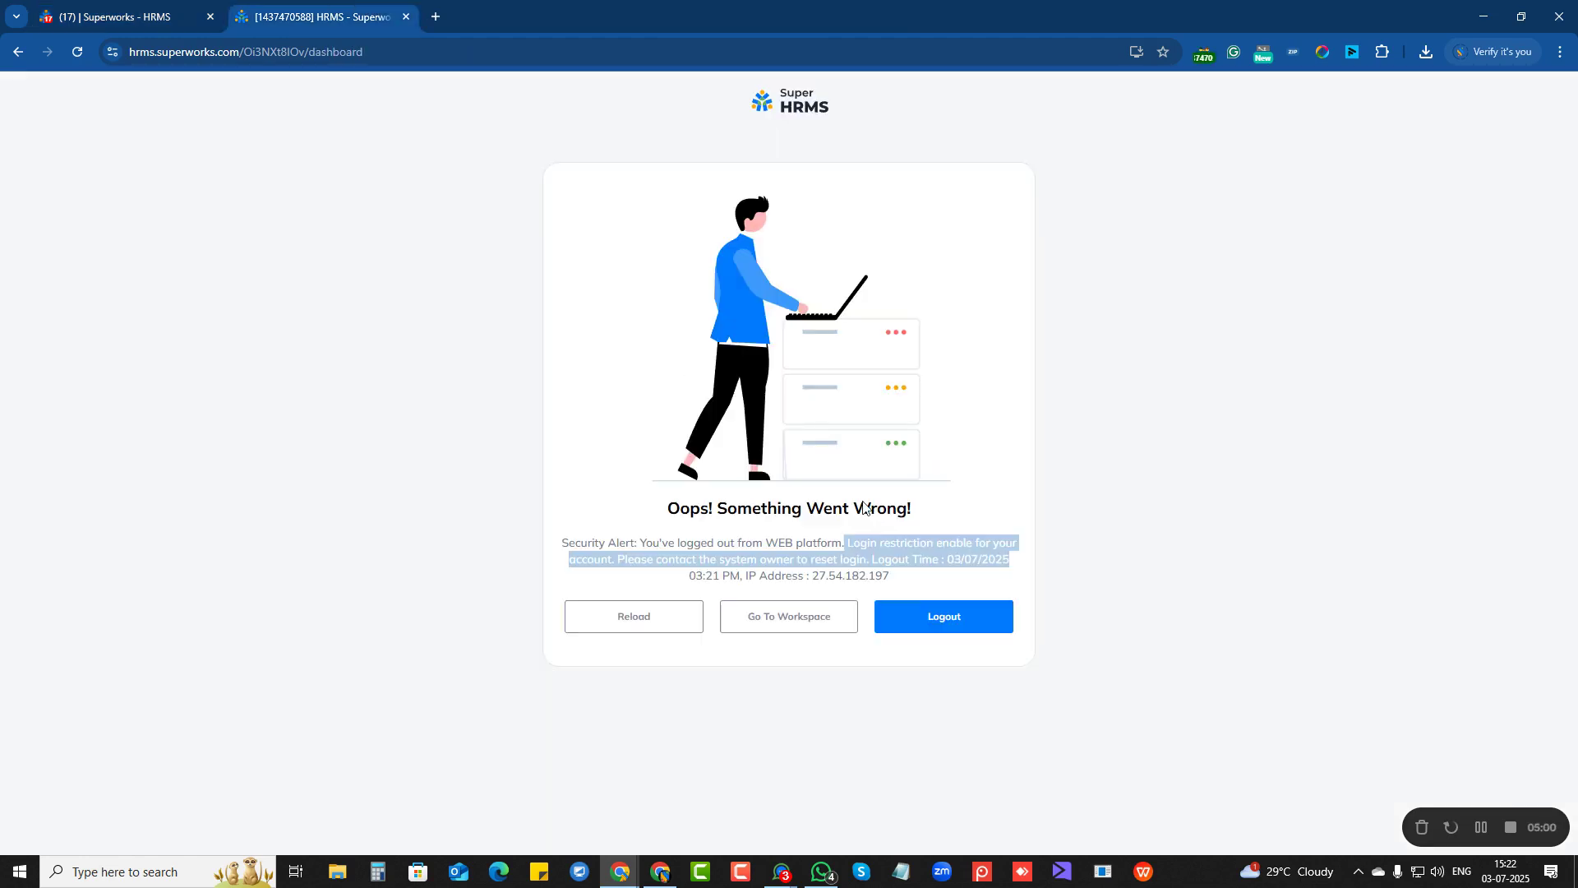
click(634, 629)
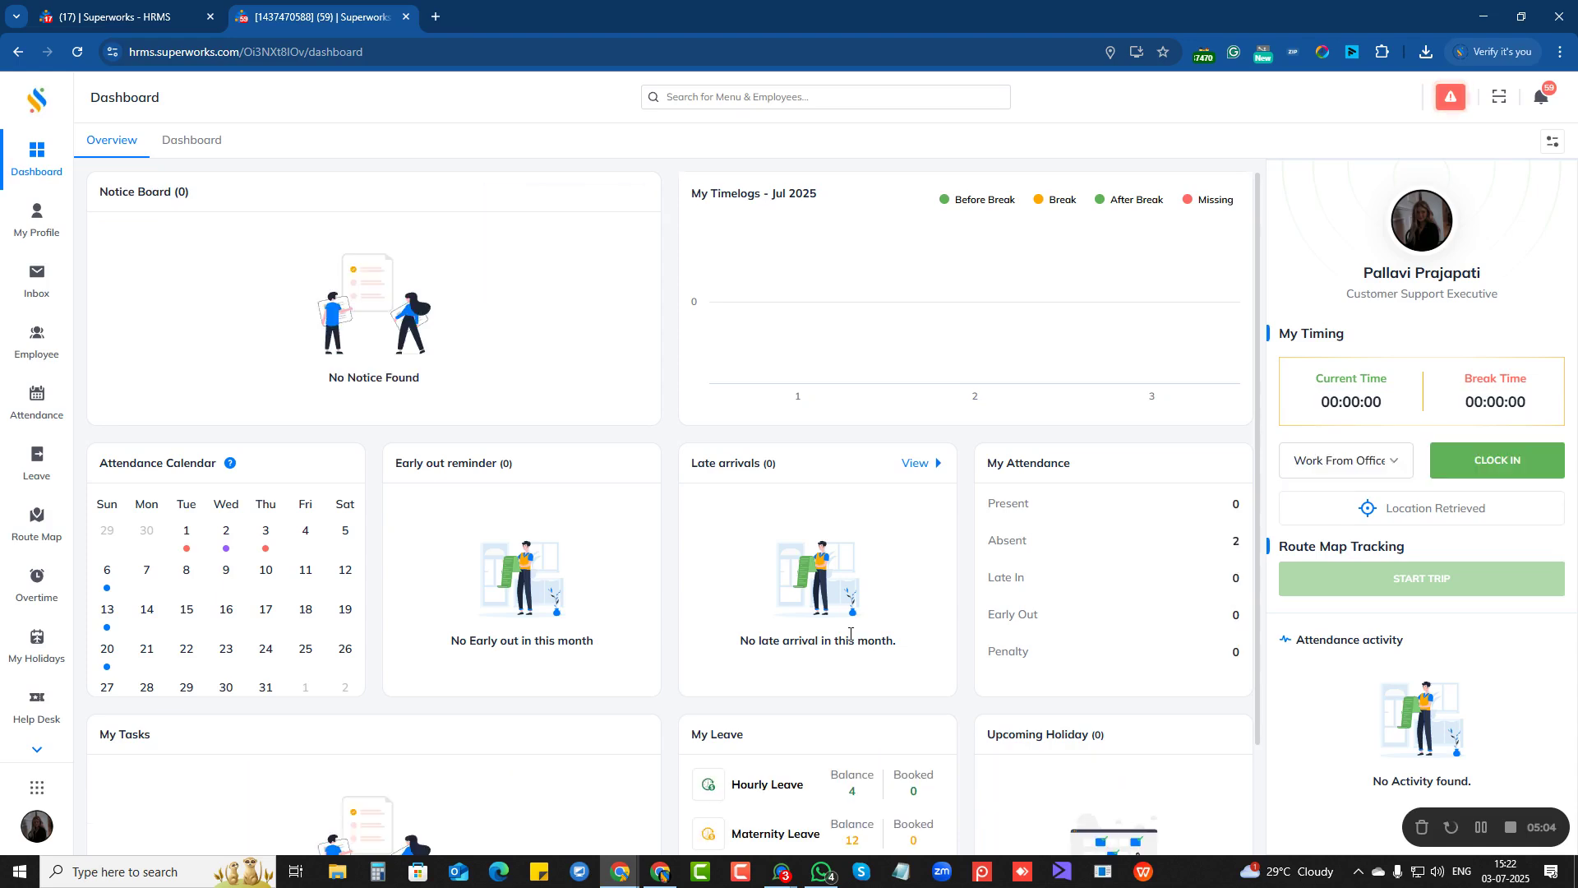
Close the employee tab and save Basic general settings with Desktop App and Web login unchecked
click(406, 20)
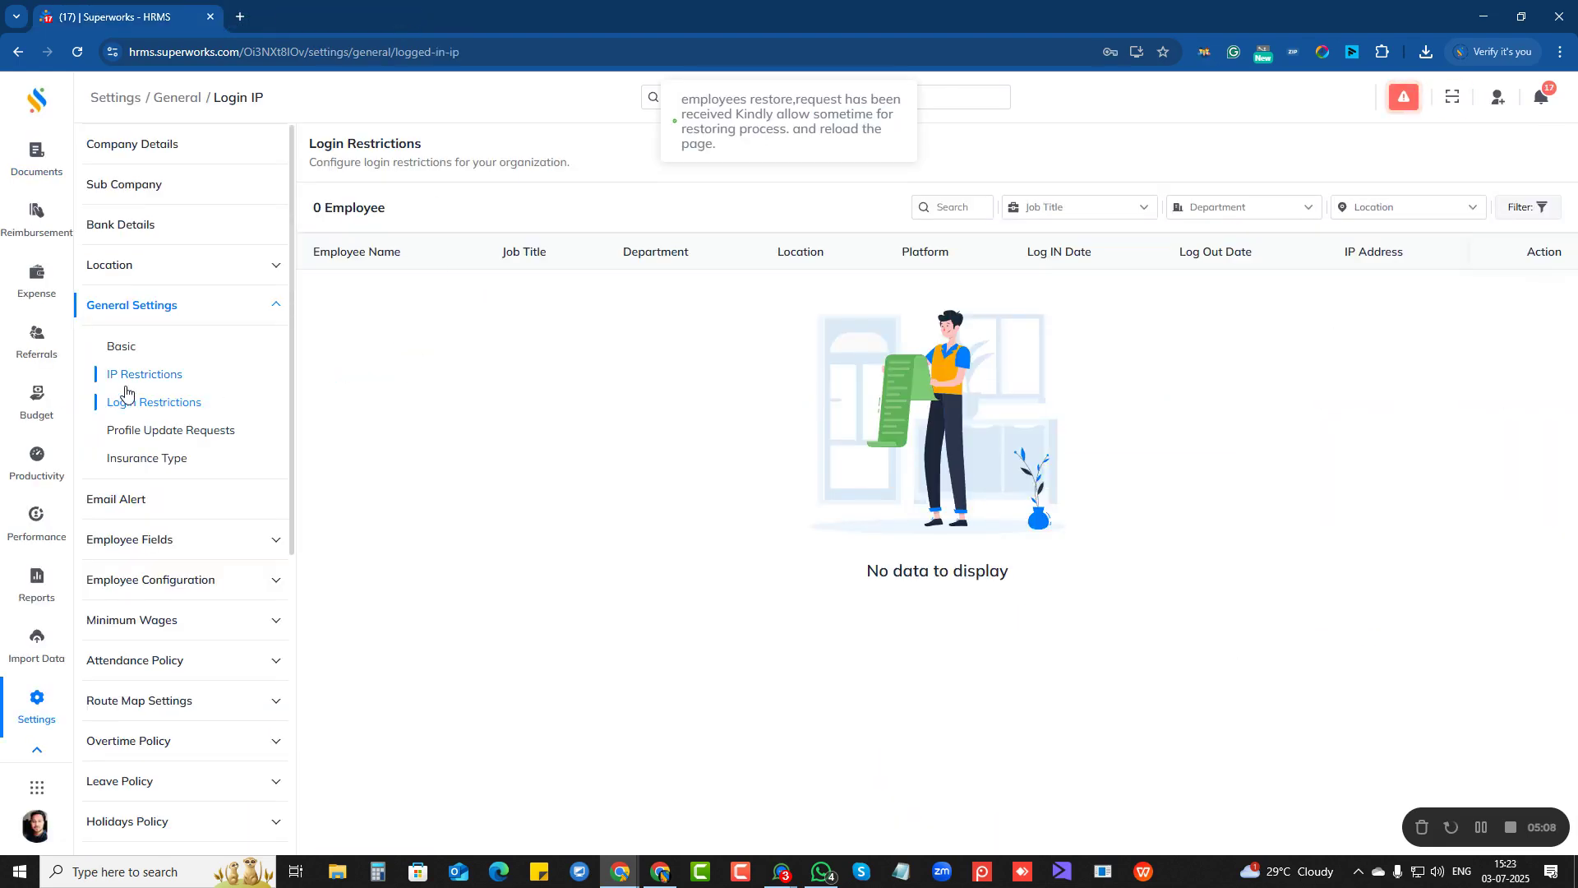
click(147, 347)
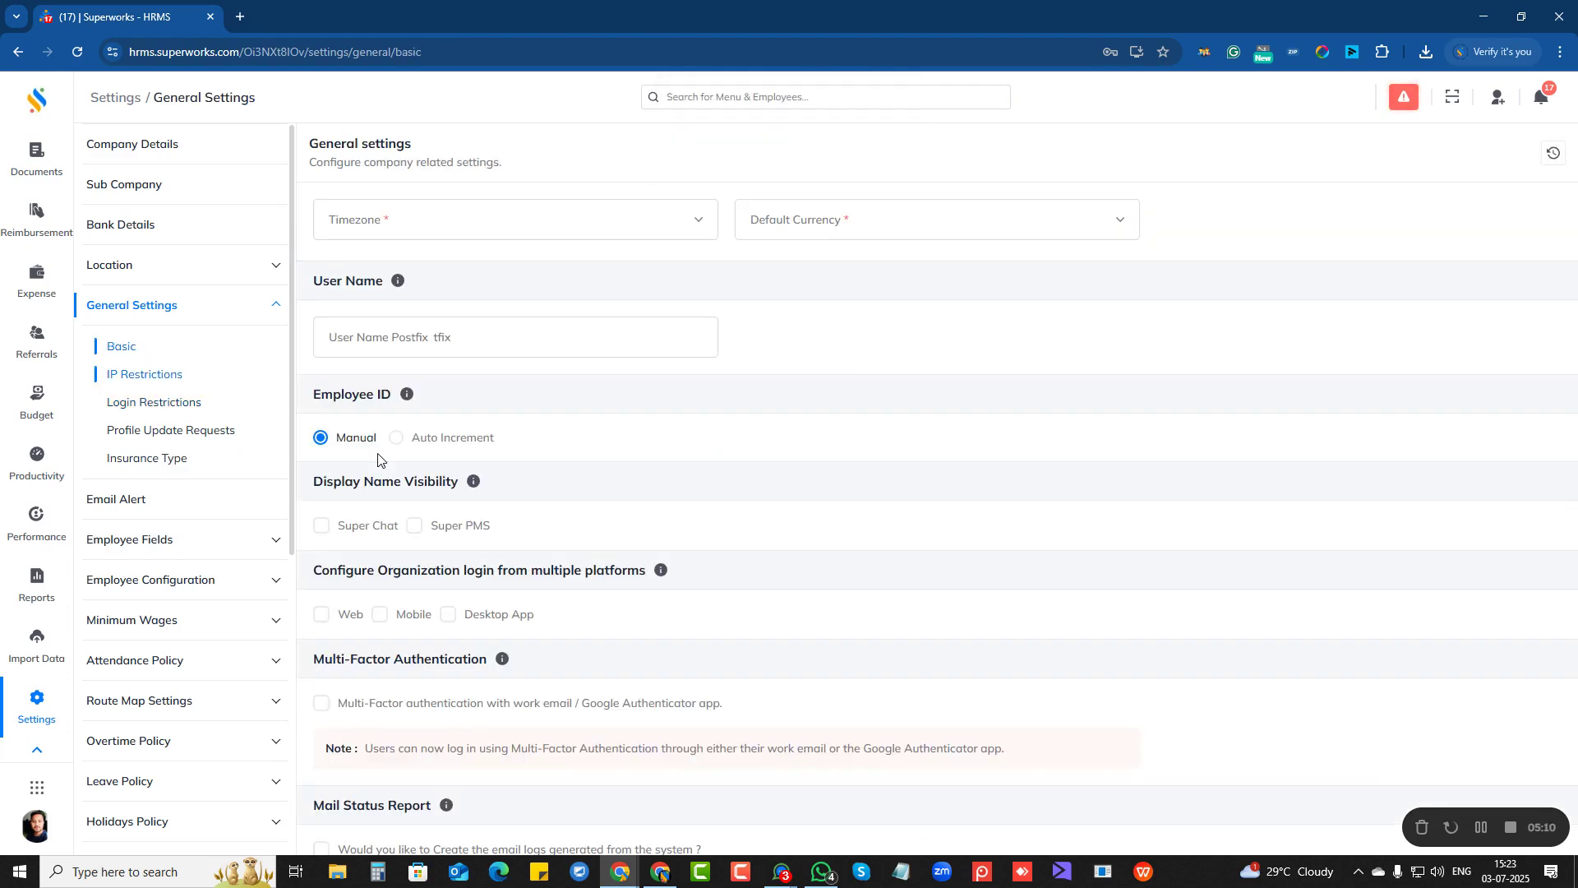
scroll(516, 526, down, 1)
scroll(520, 536, down, 2)
click(477, 413)
click(352, 411)
scroll(904, 328, up, 3)
click(1503, 167)
Open and close an Edge window, then uncheck Web organization login again
scroll(577, 539, down, 1)
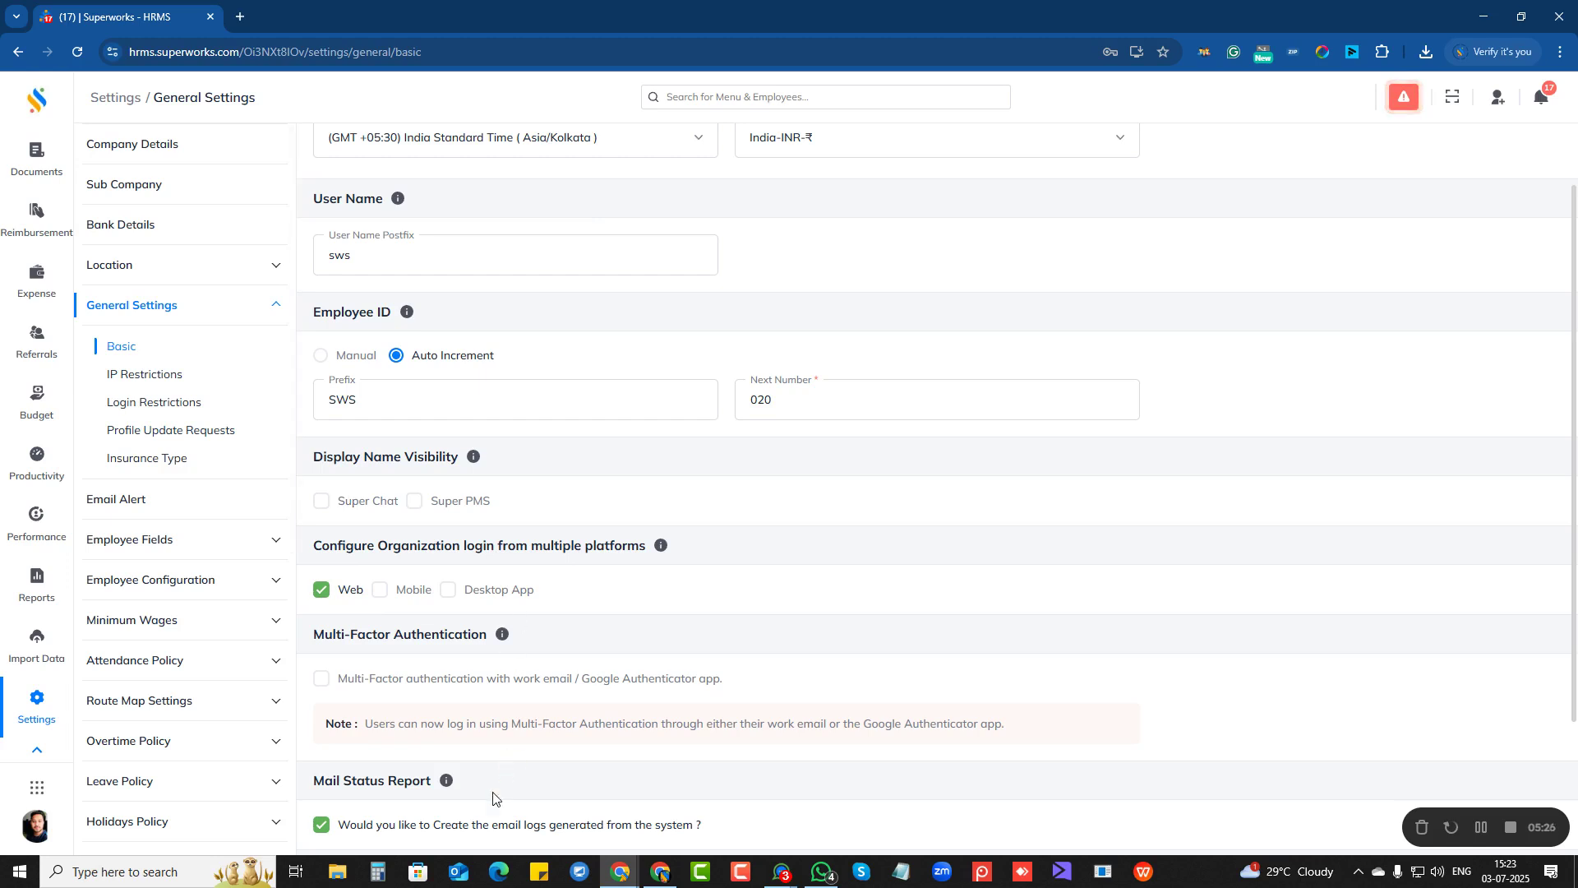
click(498, 875)
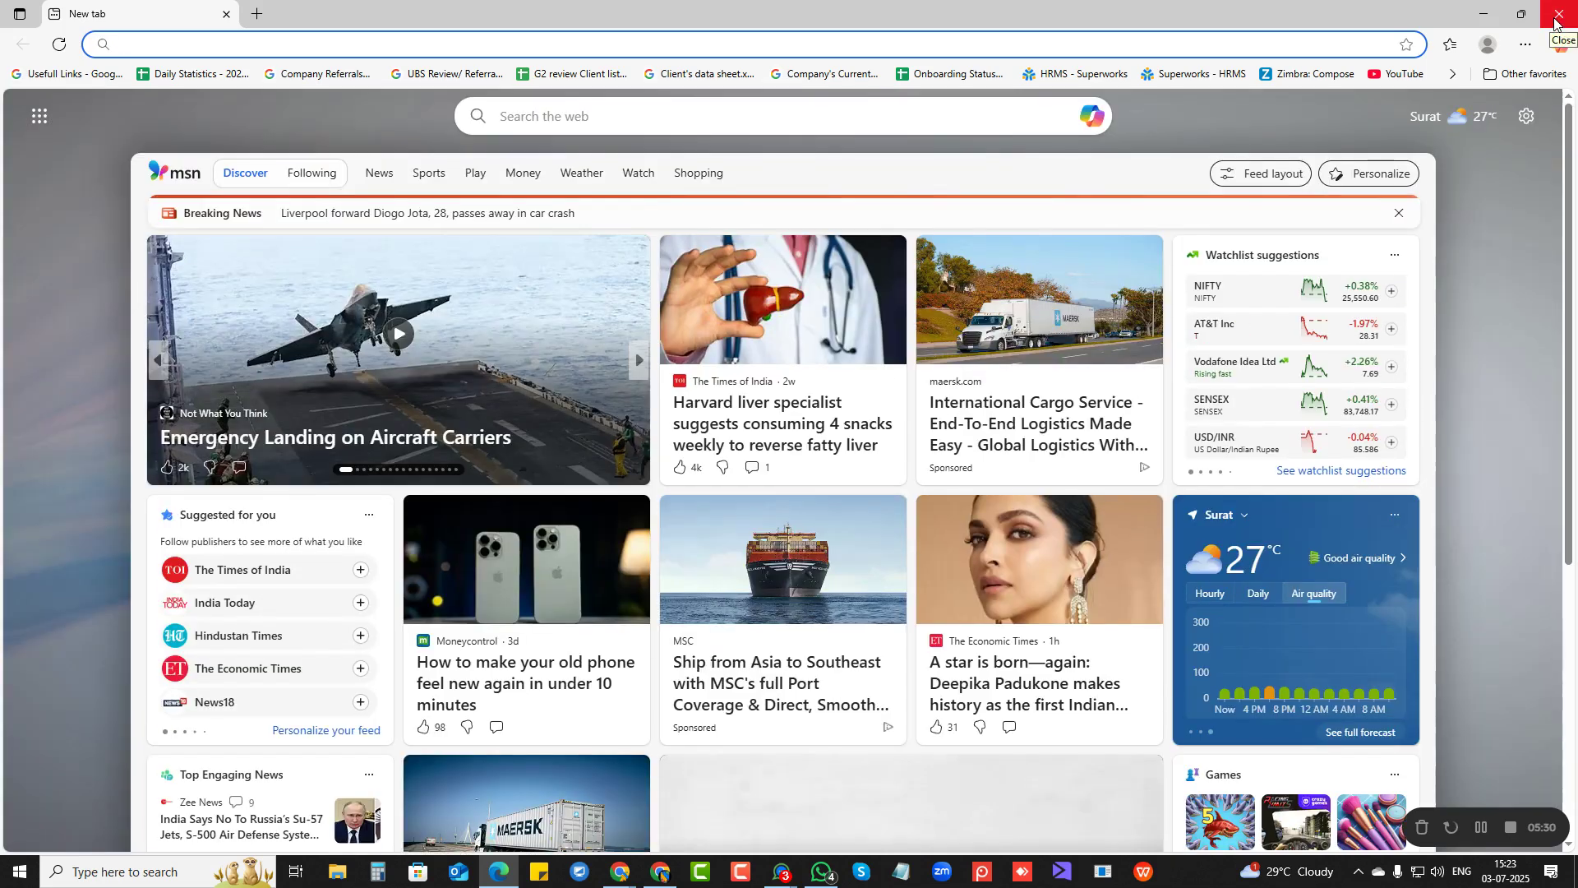
click(1559, 13)
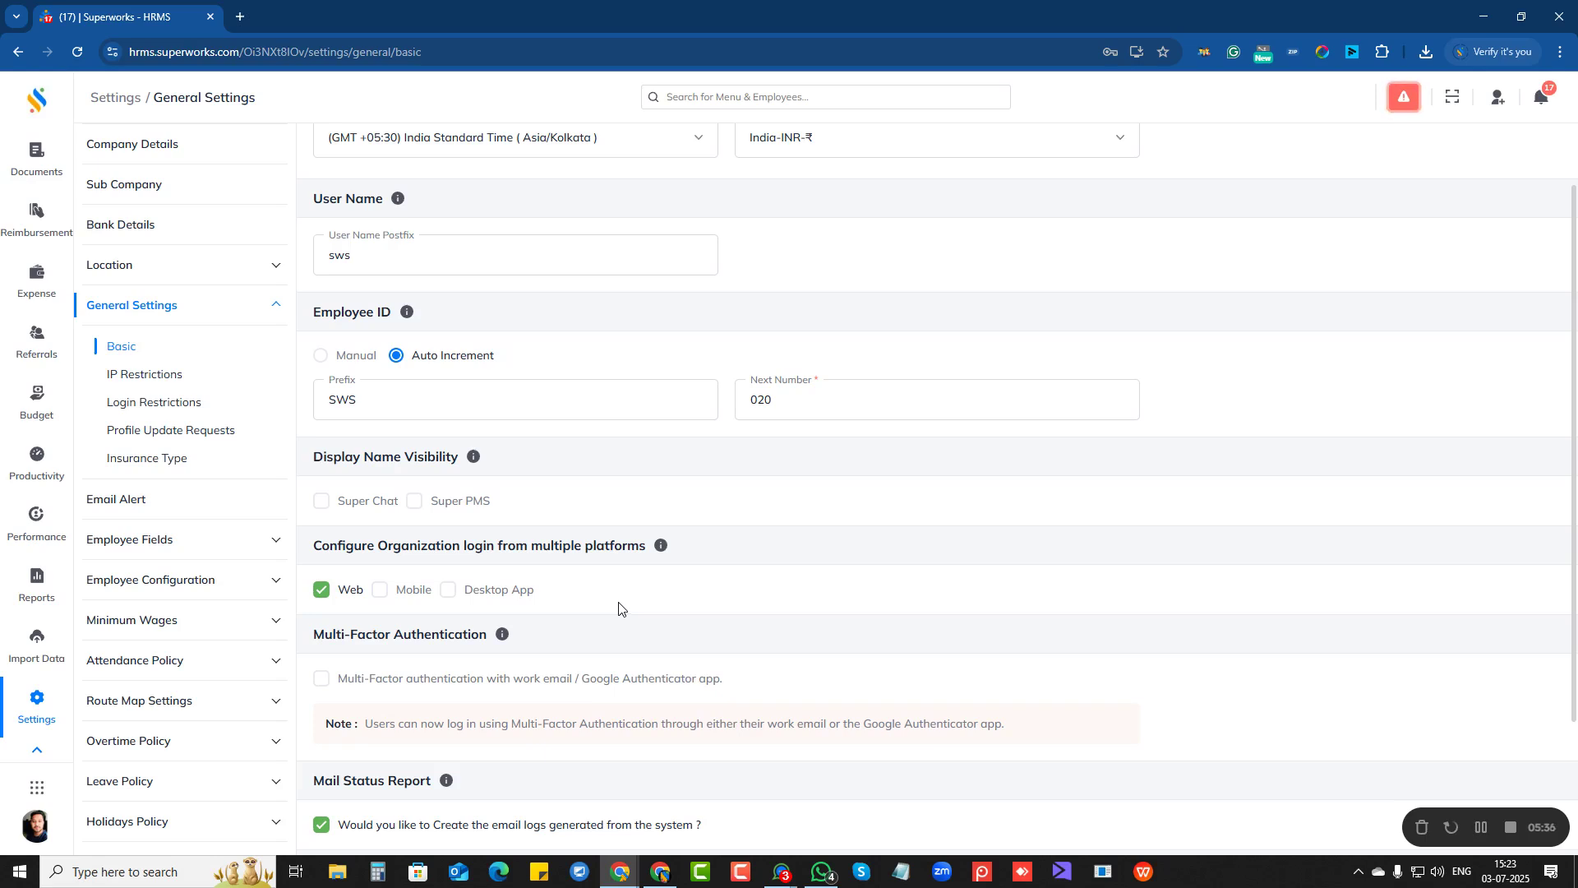
click(338, 591)
scroll(870, 600, up, 1)
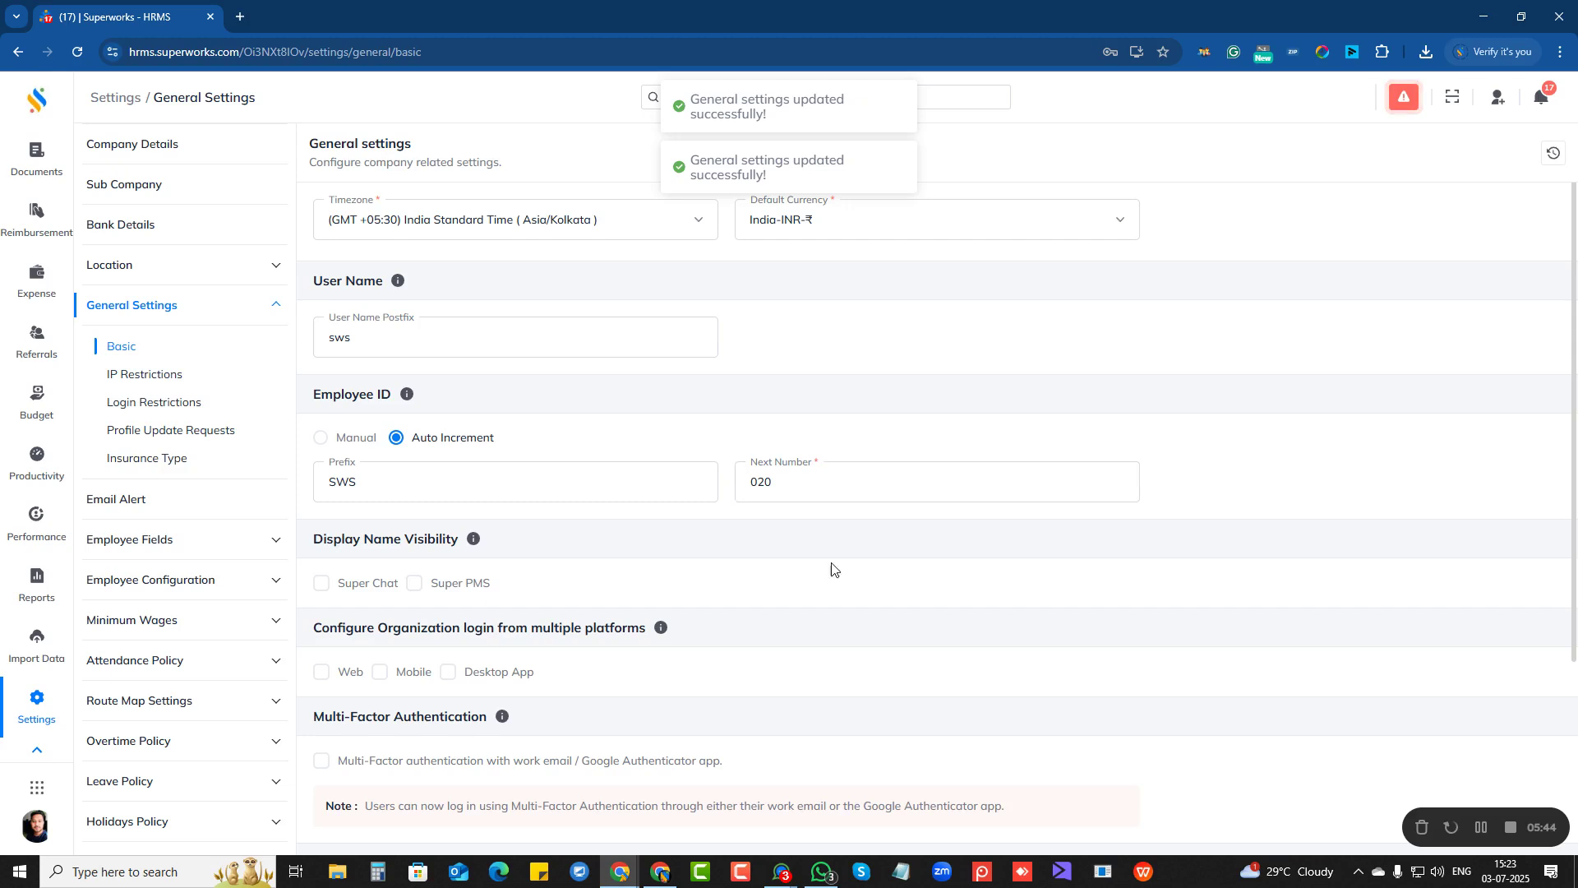
Review the multi-factor authentication note, then open Super Track from the hidden system tray icons
scroll(811, 620, down, 3)
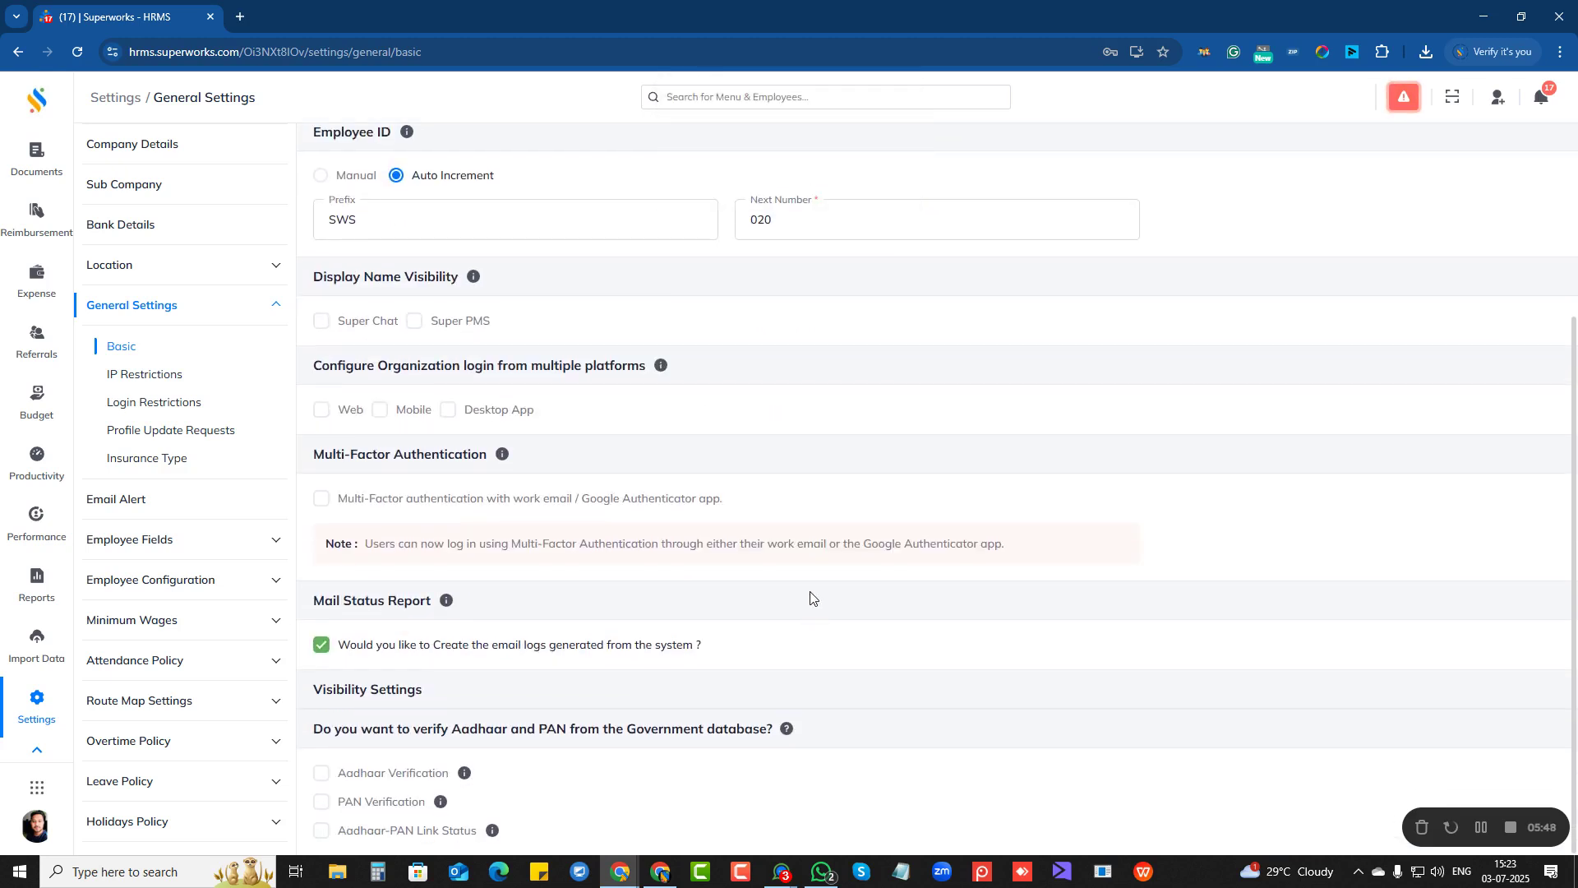
drag(367, 544, 322, 554)
click(1028, 560)
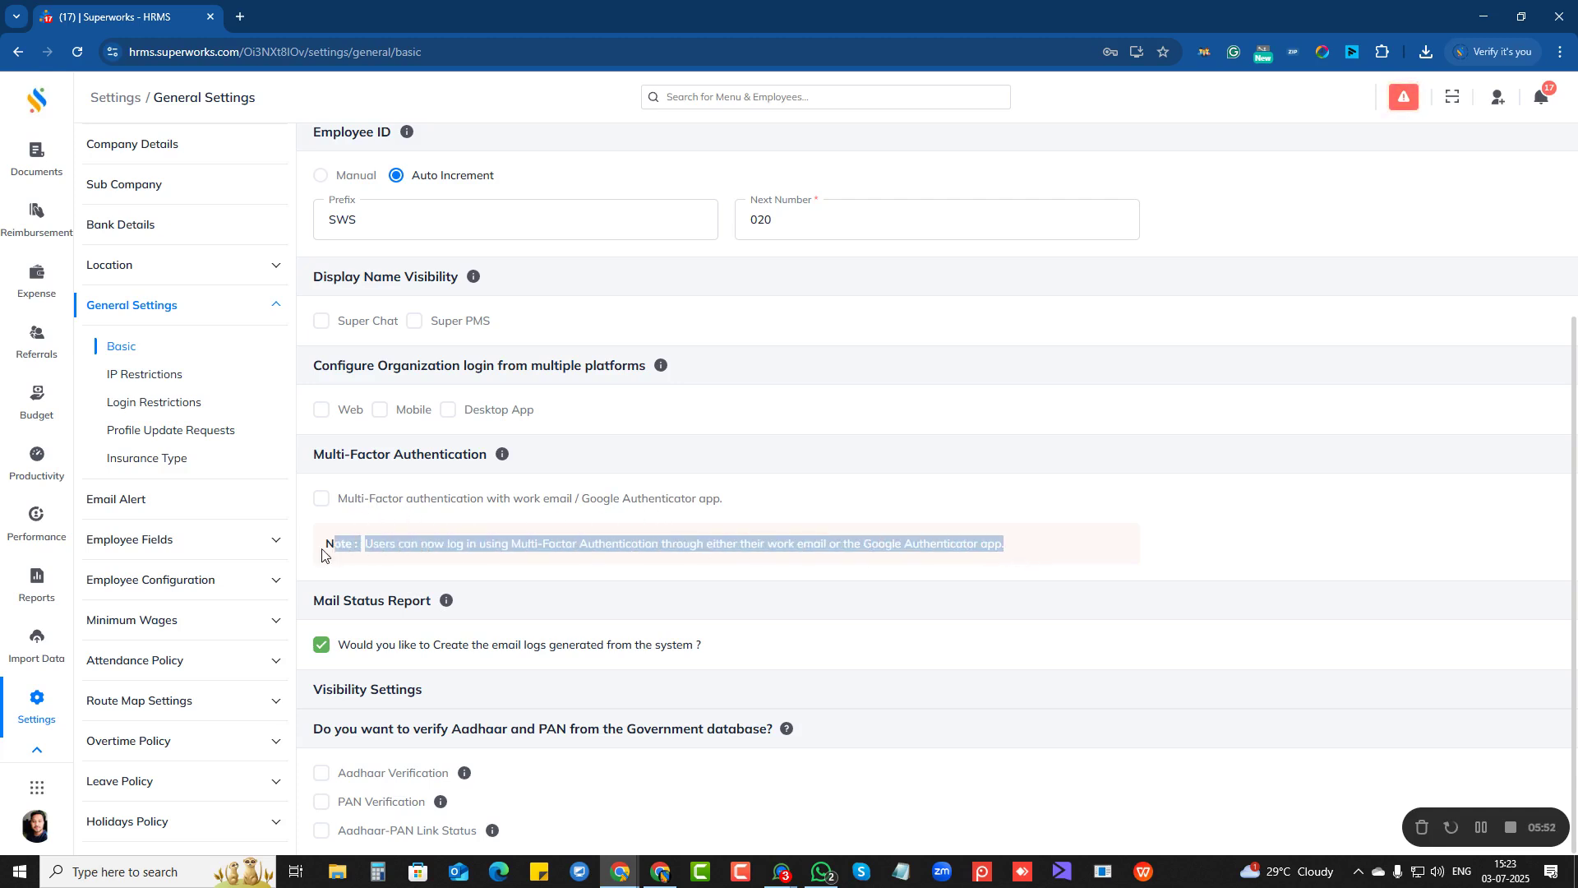
click(320, 554)
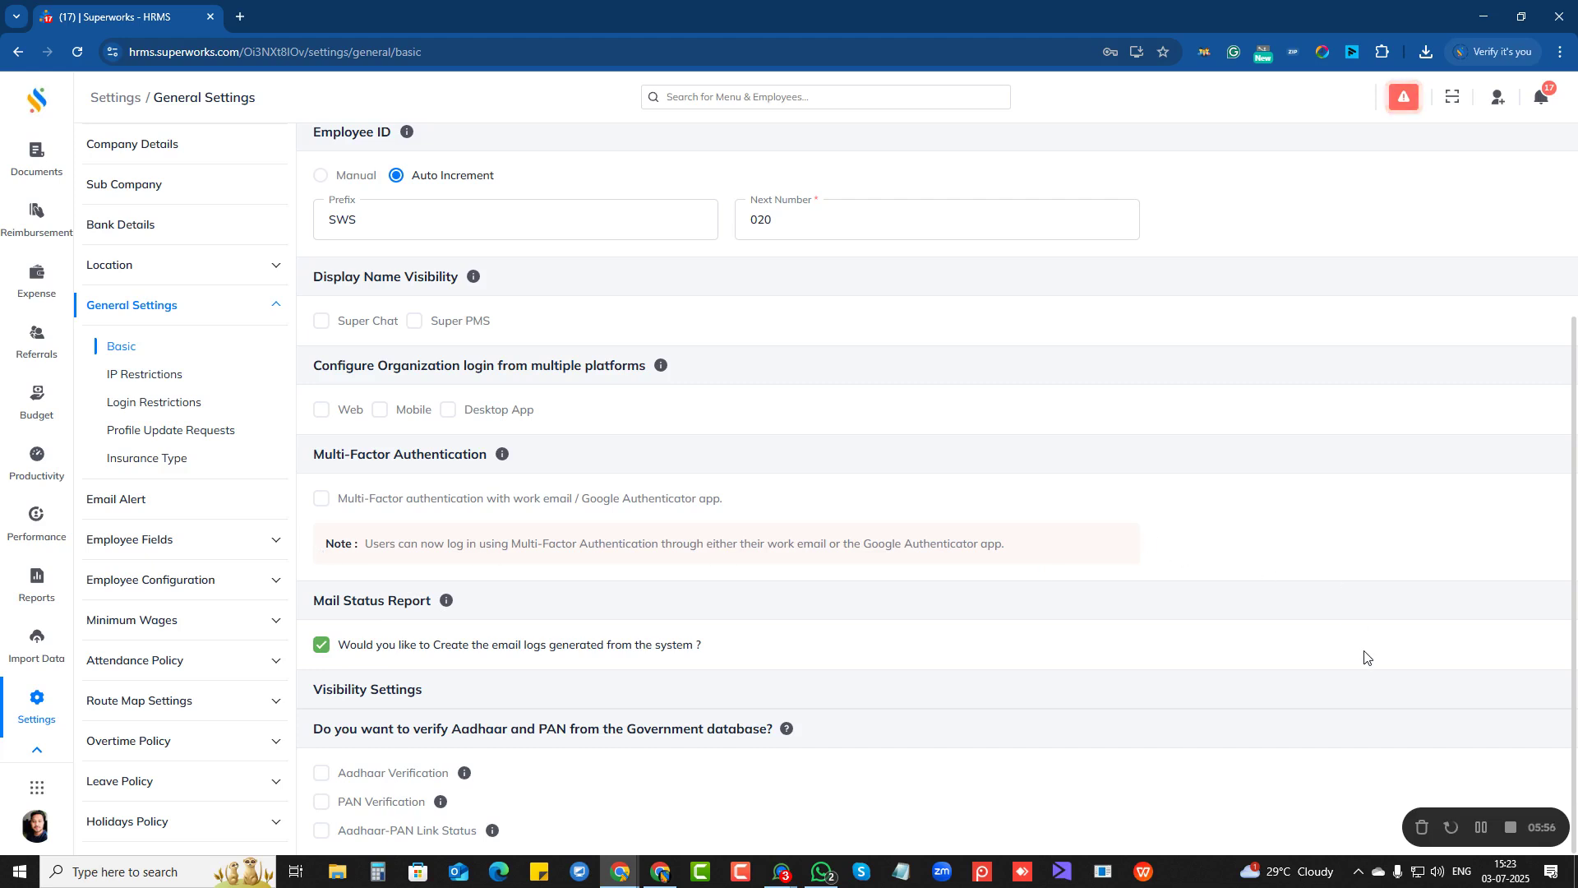
click(1363, 870)
click(1407, 744)
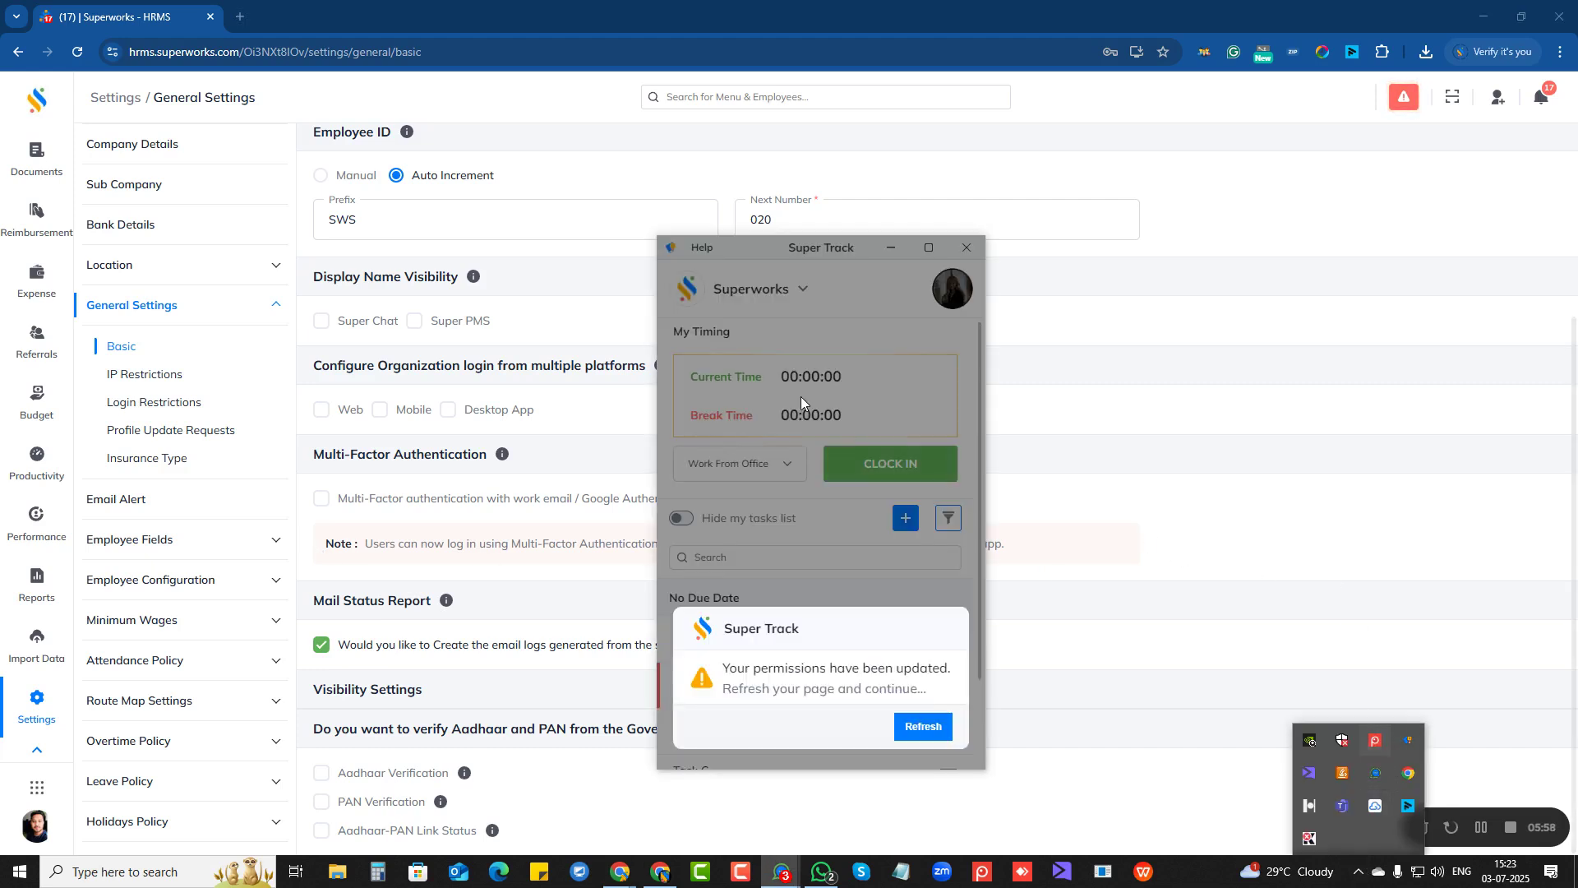
Refresh Super Track and sign back in with the account's email and password
click(914, 727)
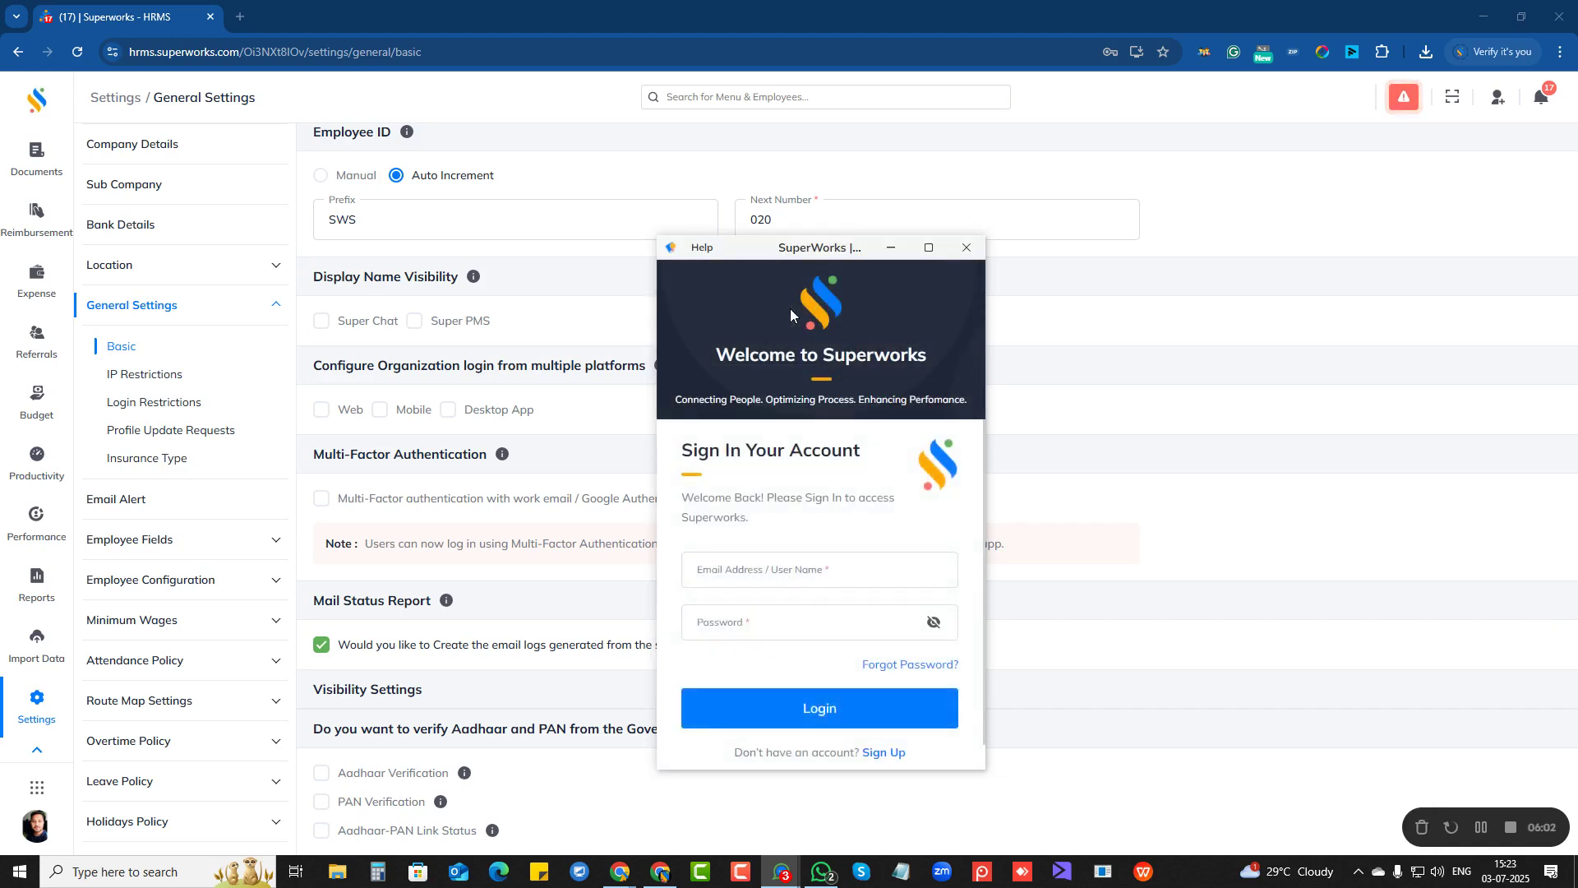
click(813, 570)
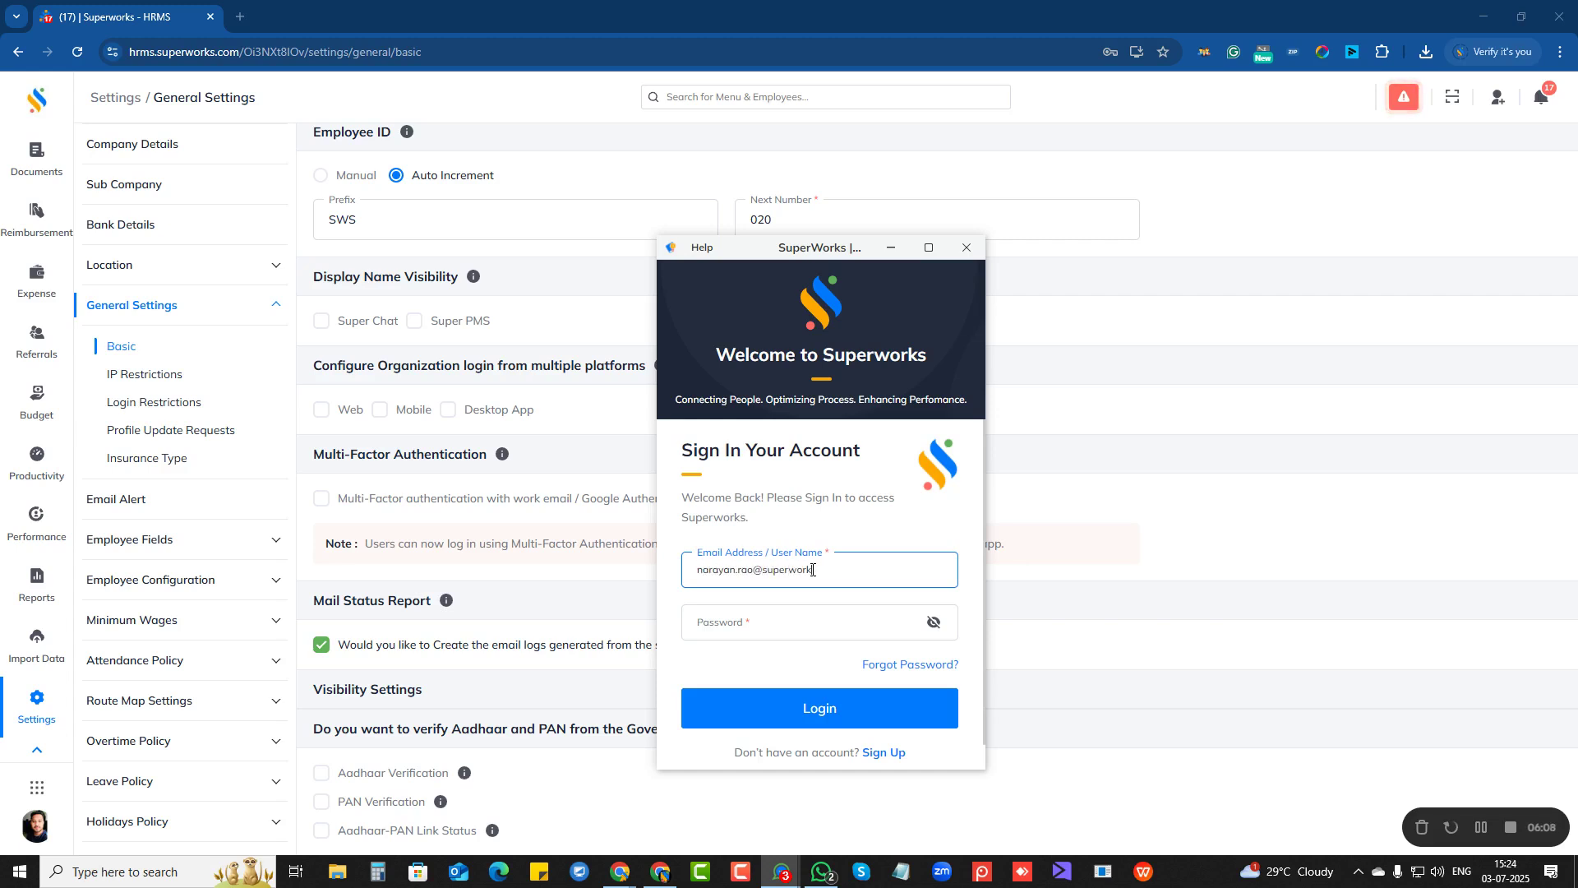
key(Tab)
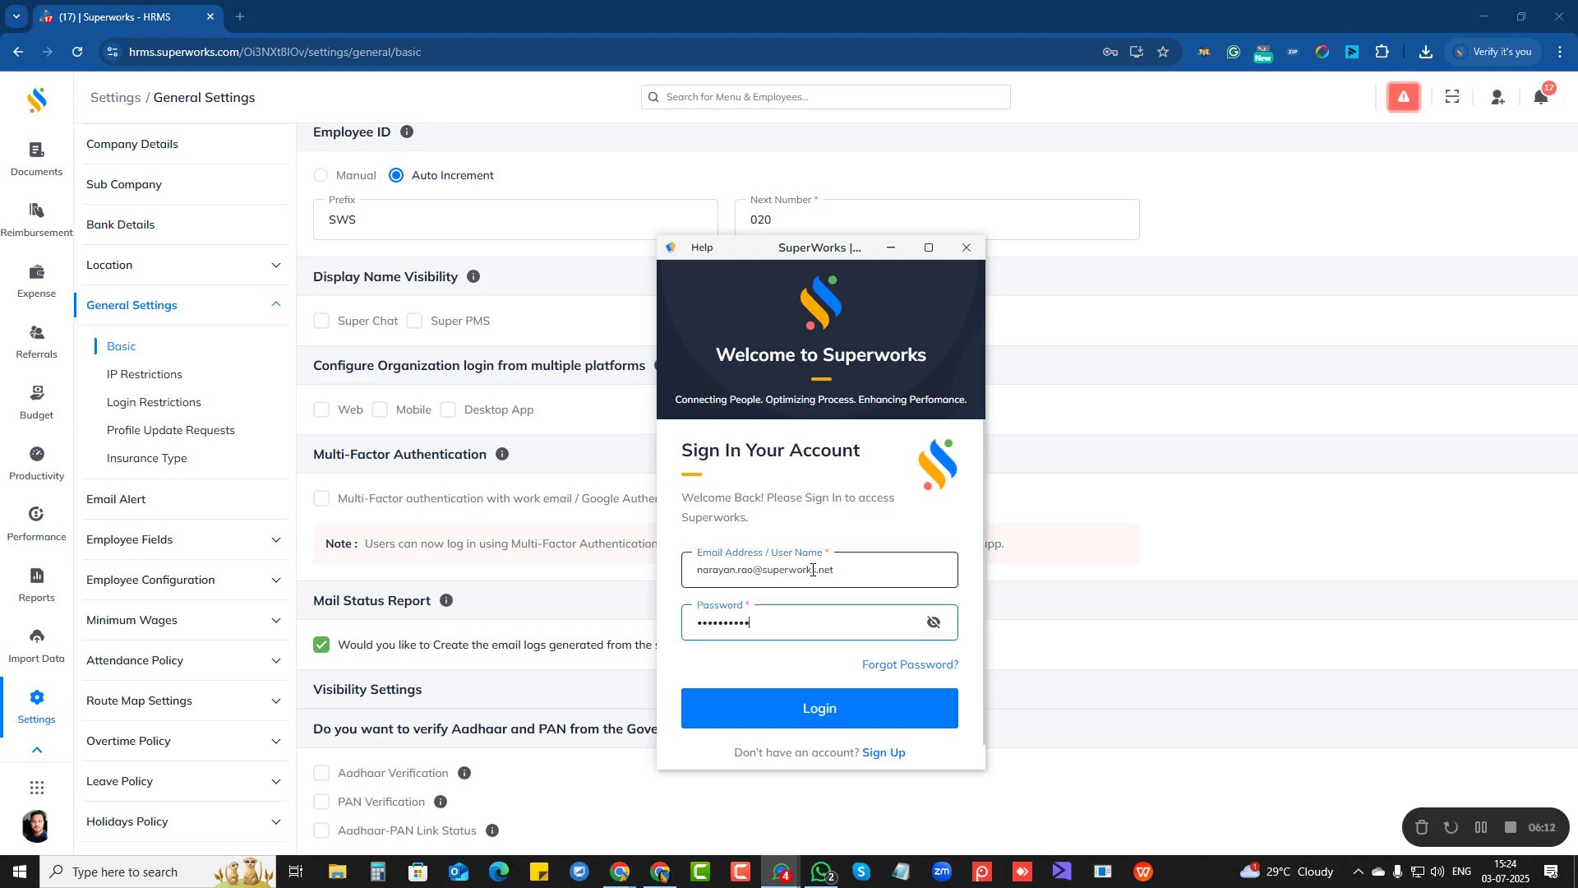
click(937, 594)
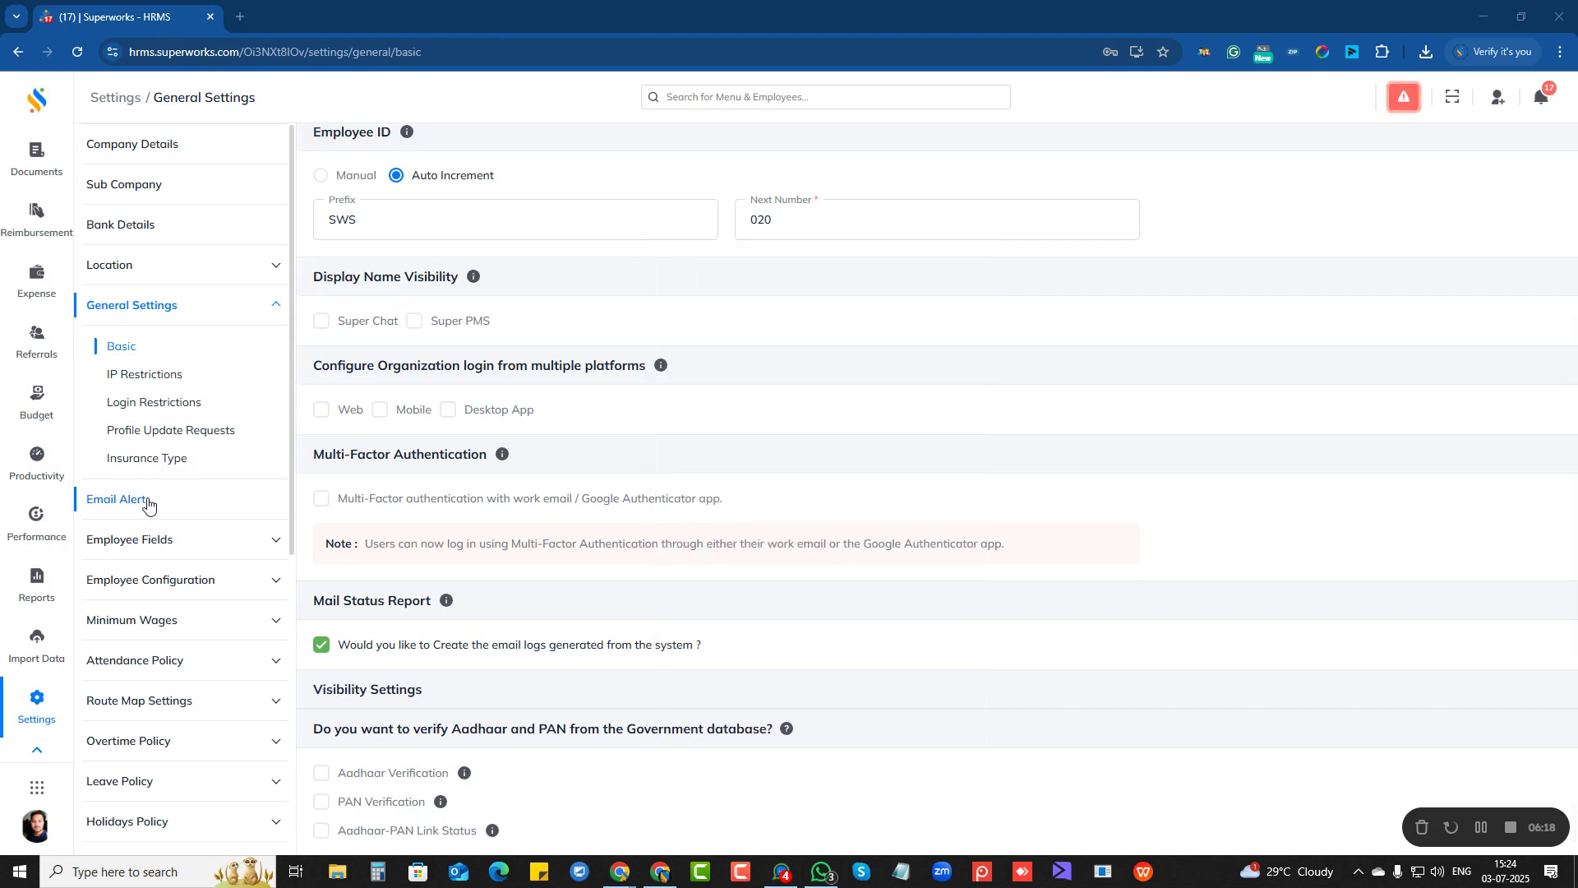
Browse Attendance, Penalisation, Route Map, Overtime and Leave settings, then open the Holidays policy list
scroll(161, 535, down, 3)
click(171, 416)
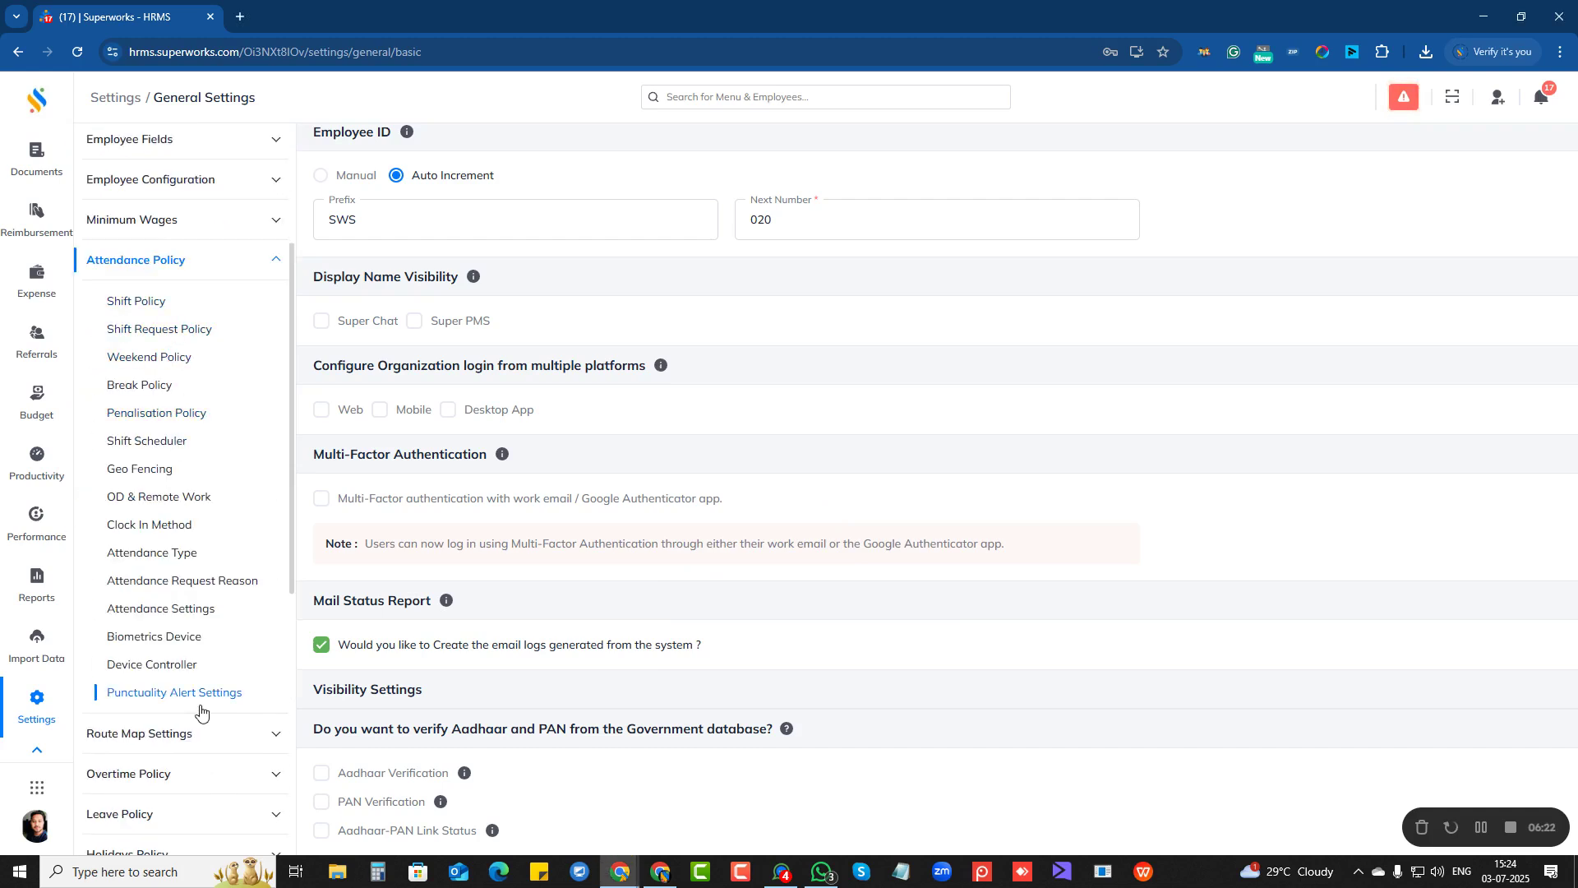
click(163, 415)
scroll(159, 450, down, 2)
click(159, 571)
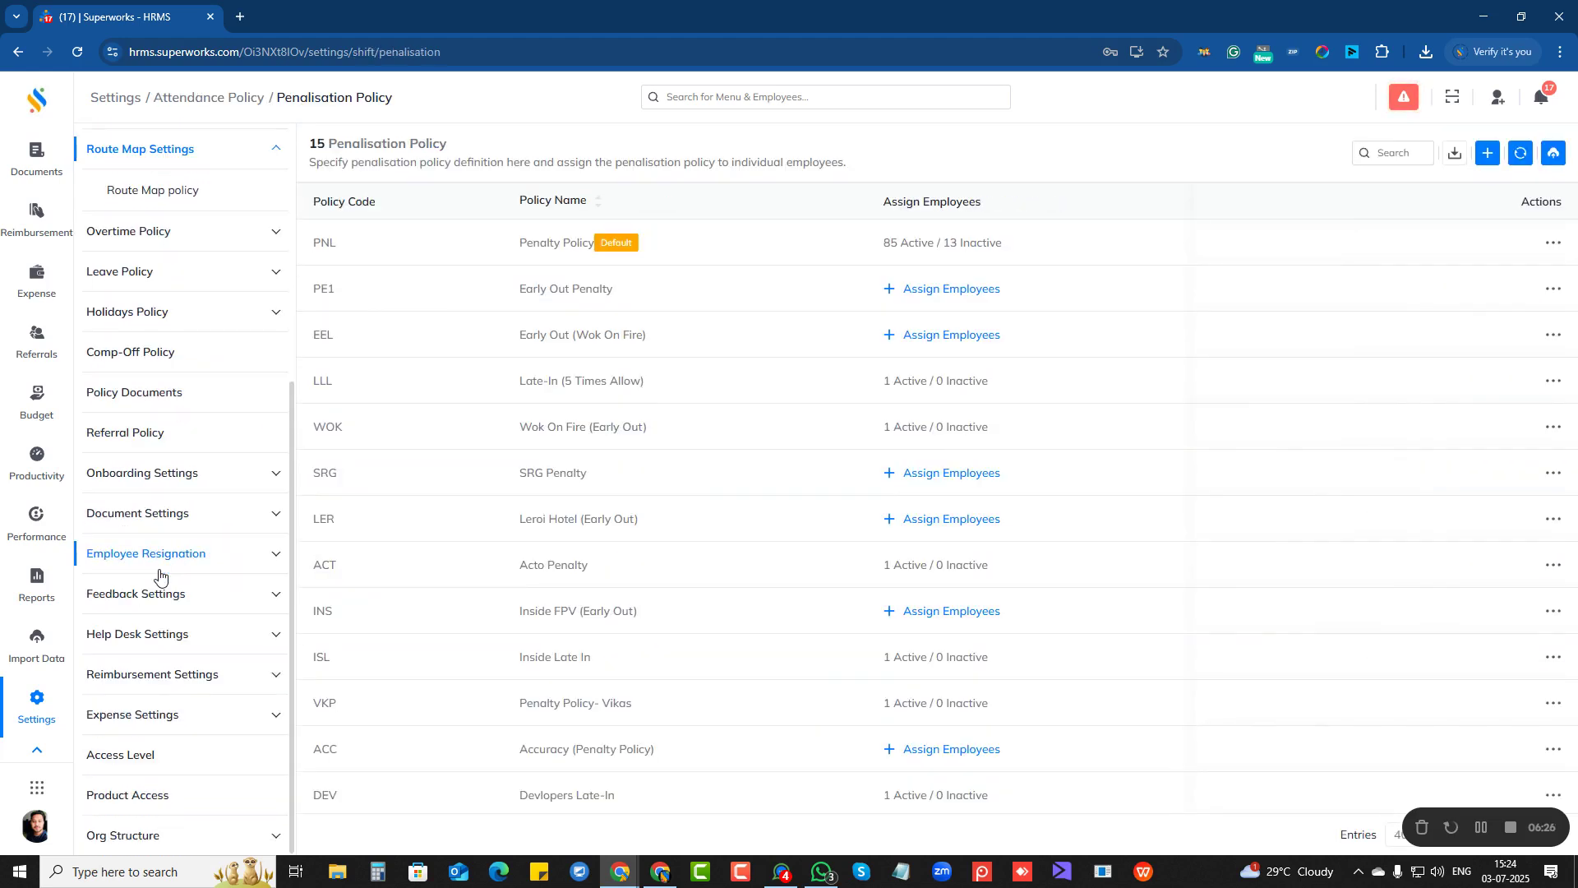
click(160, 233)
click(158, 301)
scroll(180, 387, up, 1)
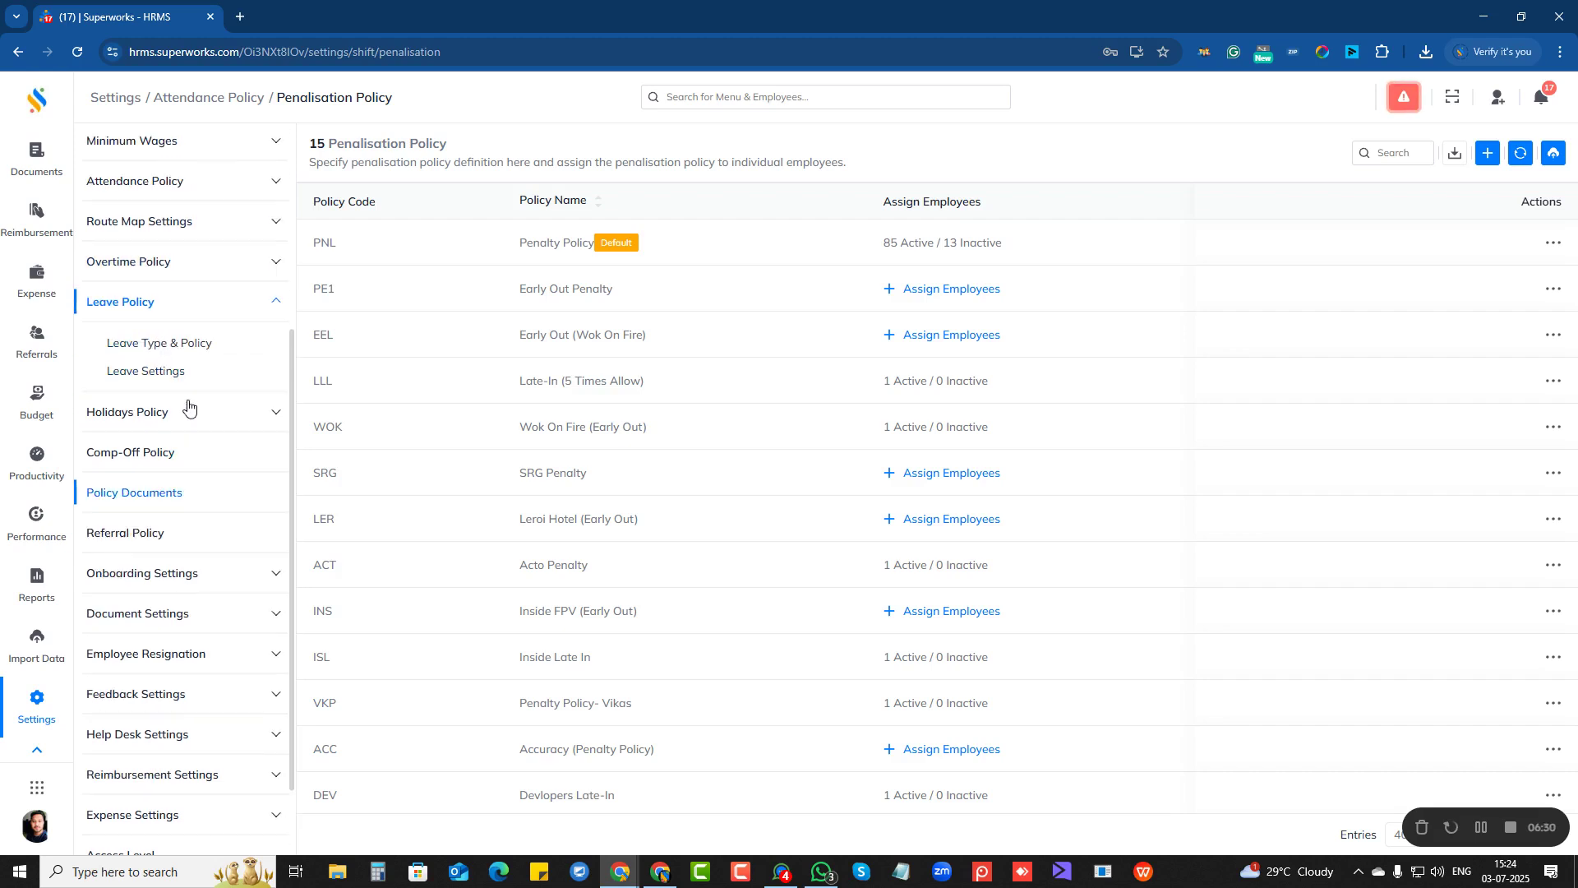
click(158, 425)
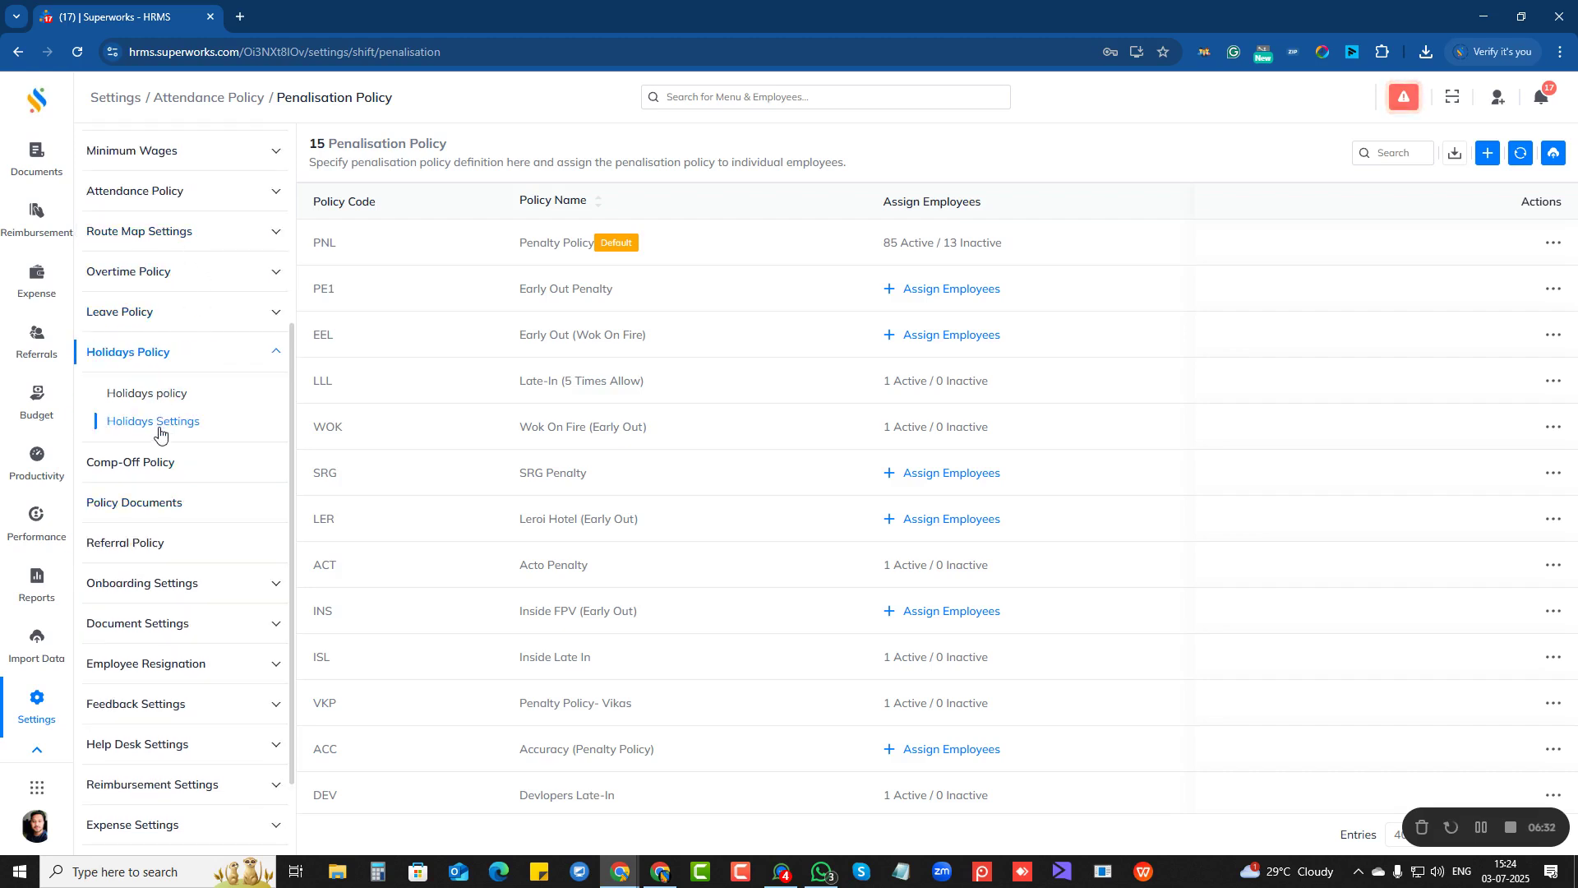
click(165, 397)
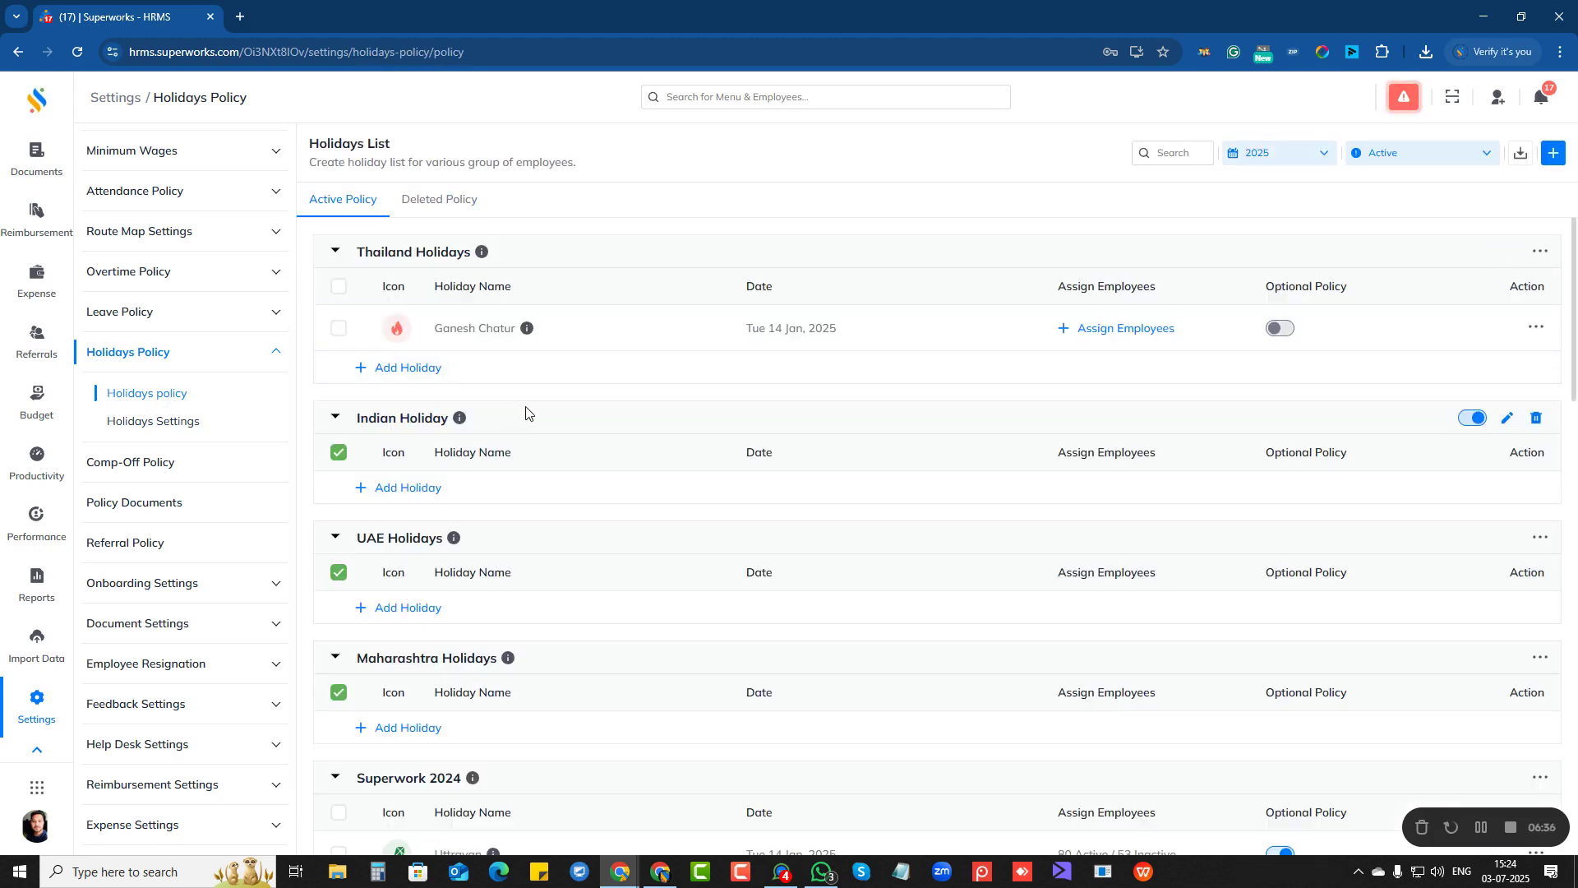
Open the Thailand Holidays edit panel and close it without changes
click(1509, 252)
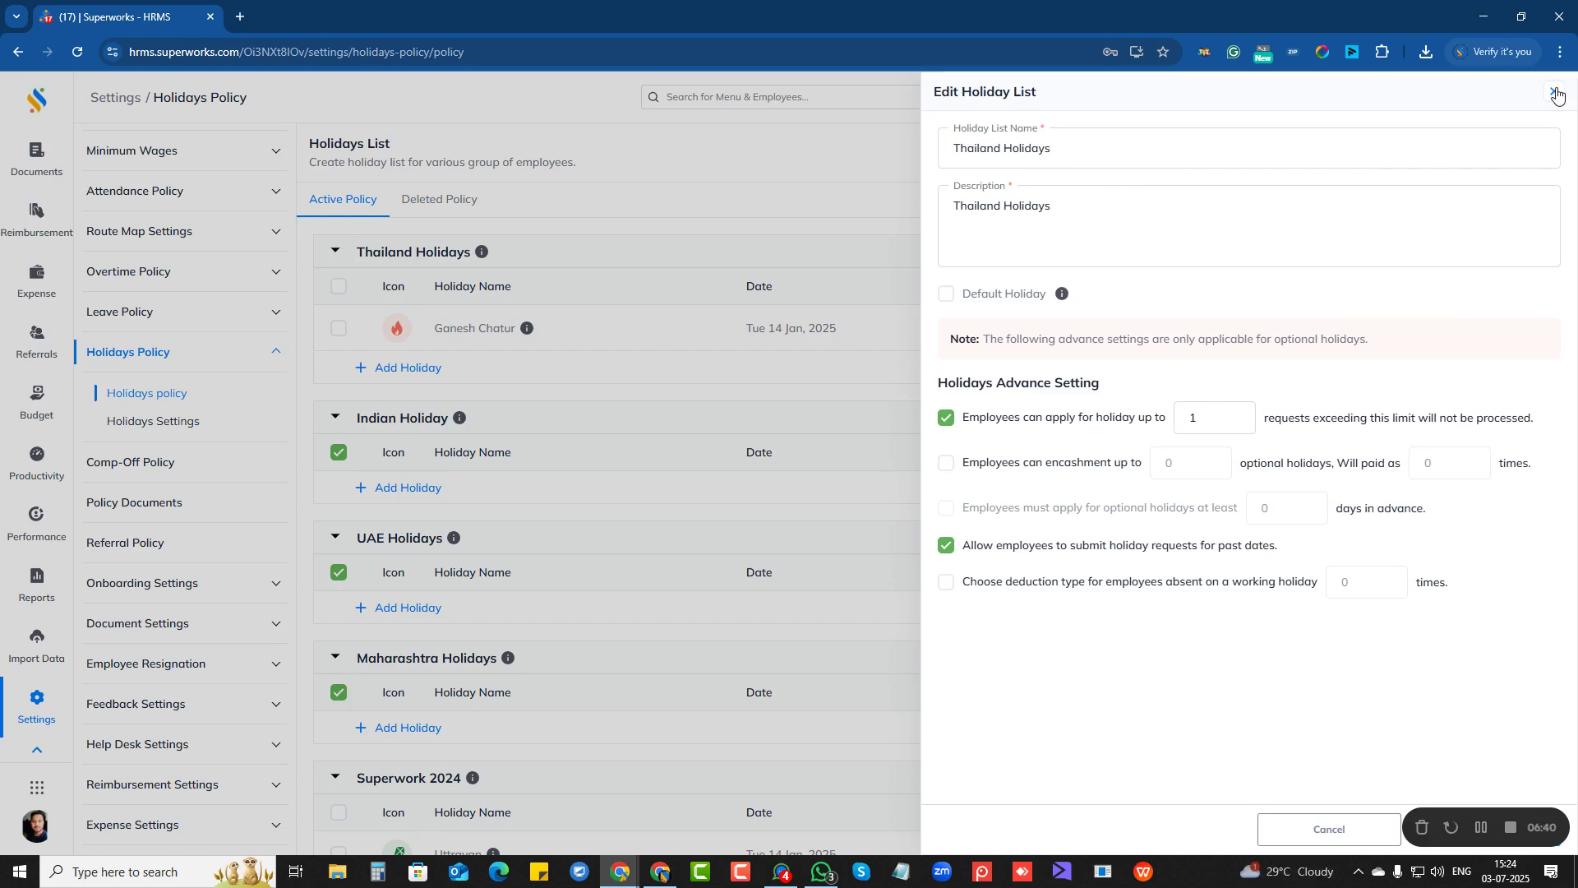
click(1553, 91)
scroll(194, 396, up, 1)
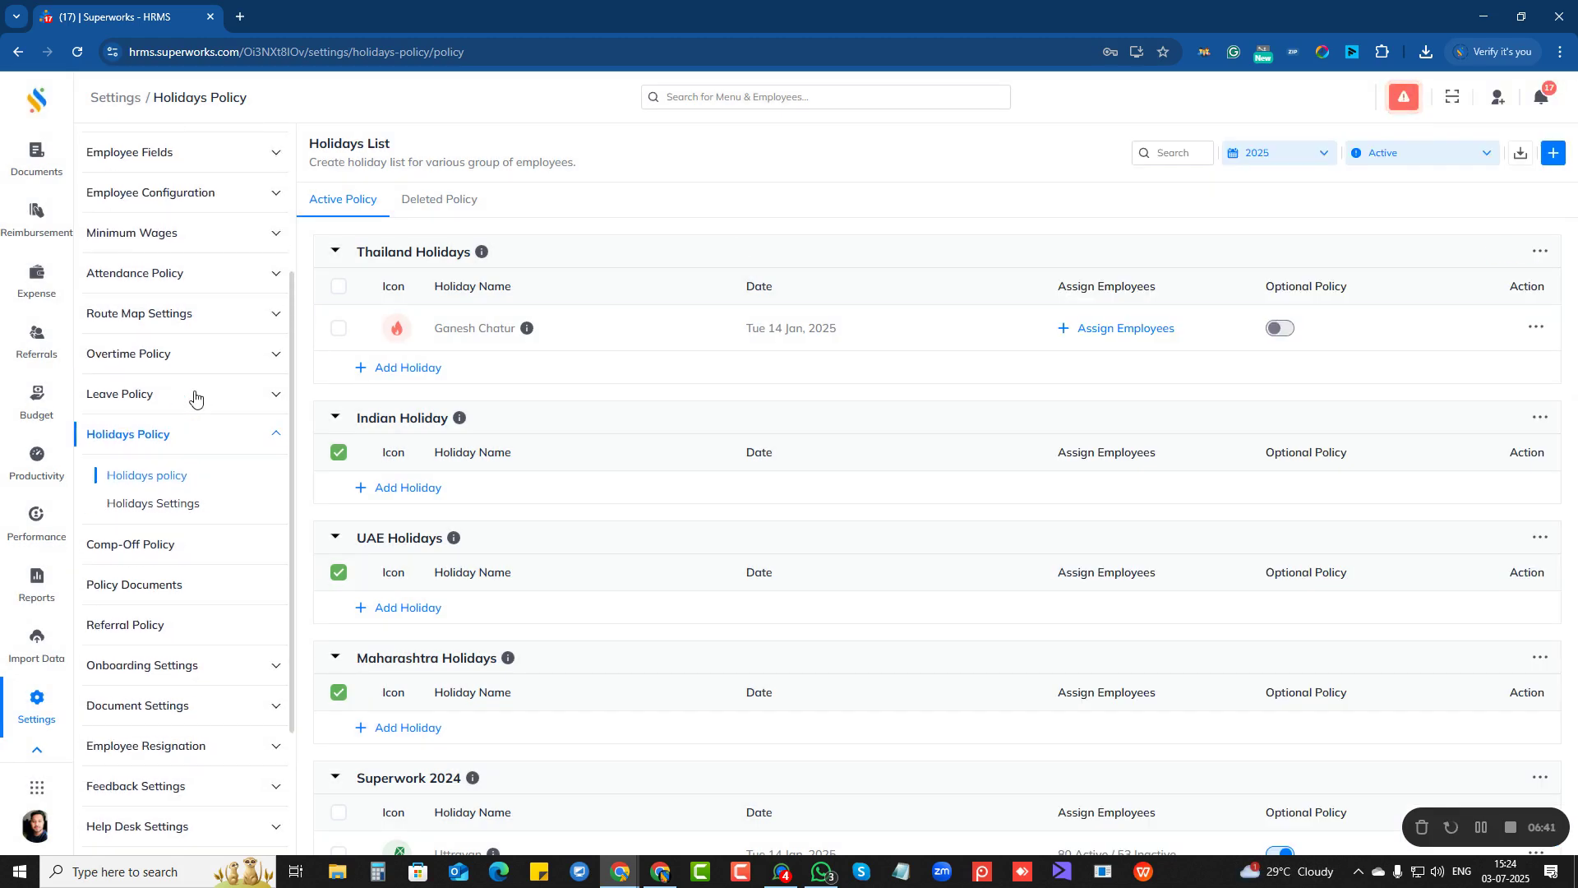
Visit the Route Map policy page, then return to the Holidays policy list
click(182, 313)
click(159, 355)
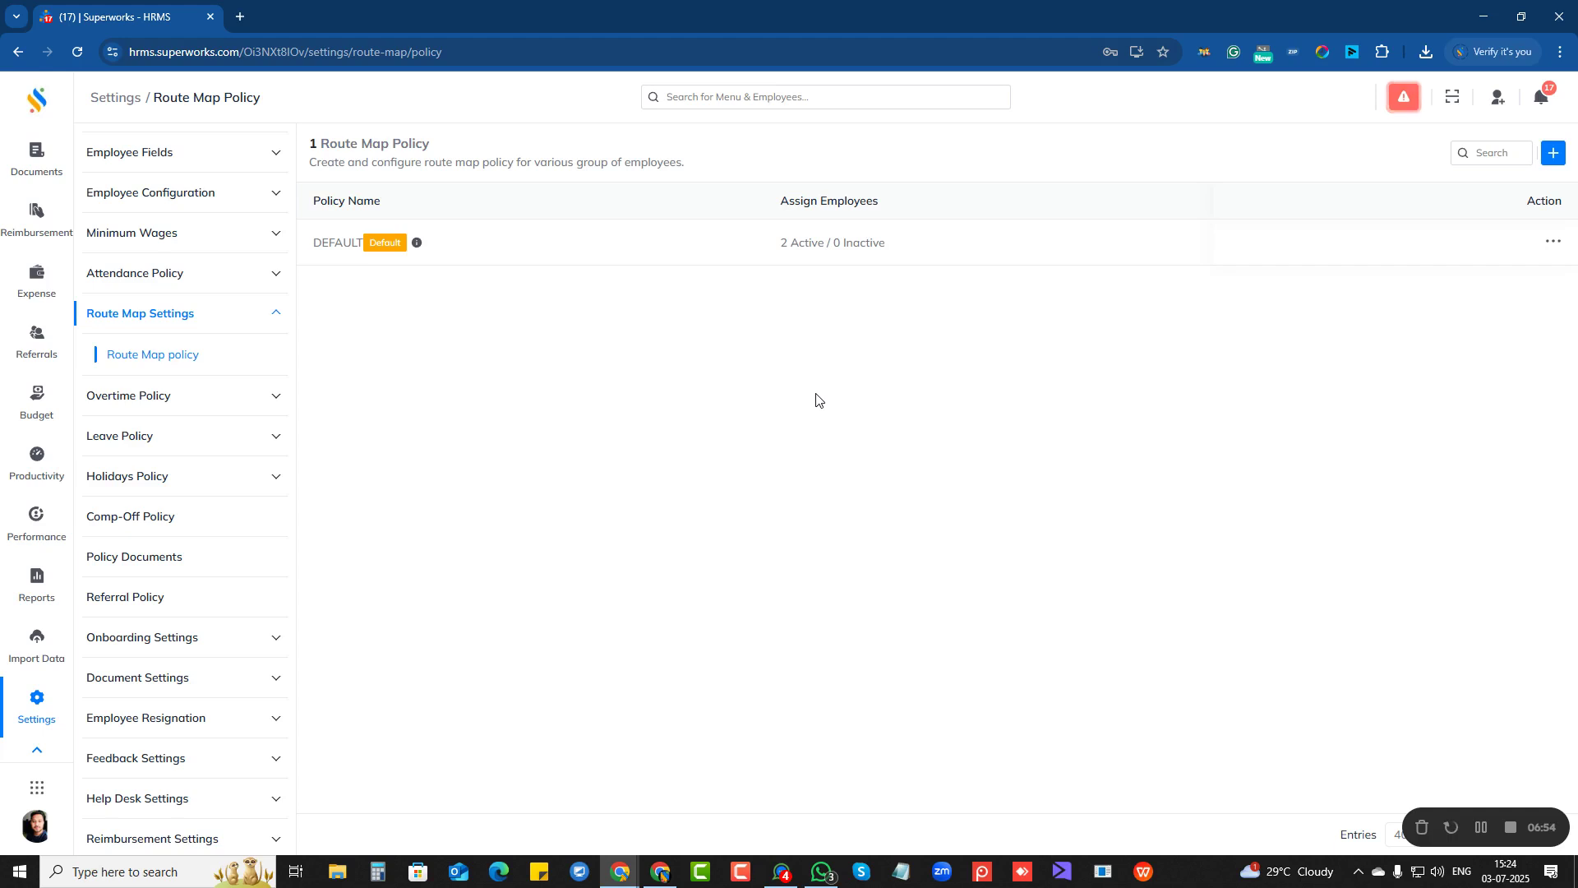
drag(100, 367, 211, 367)
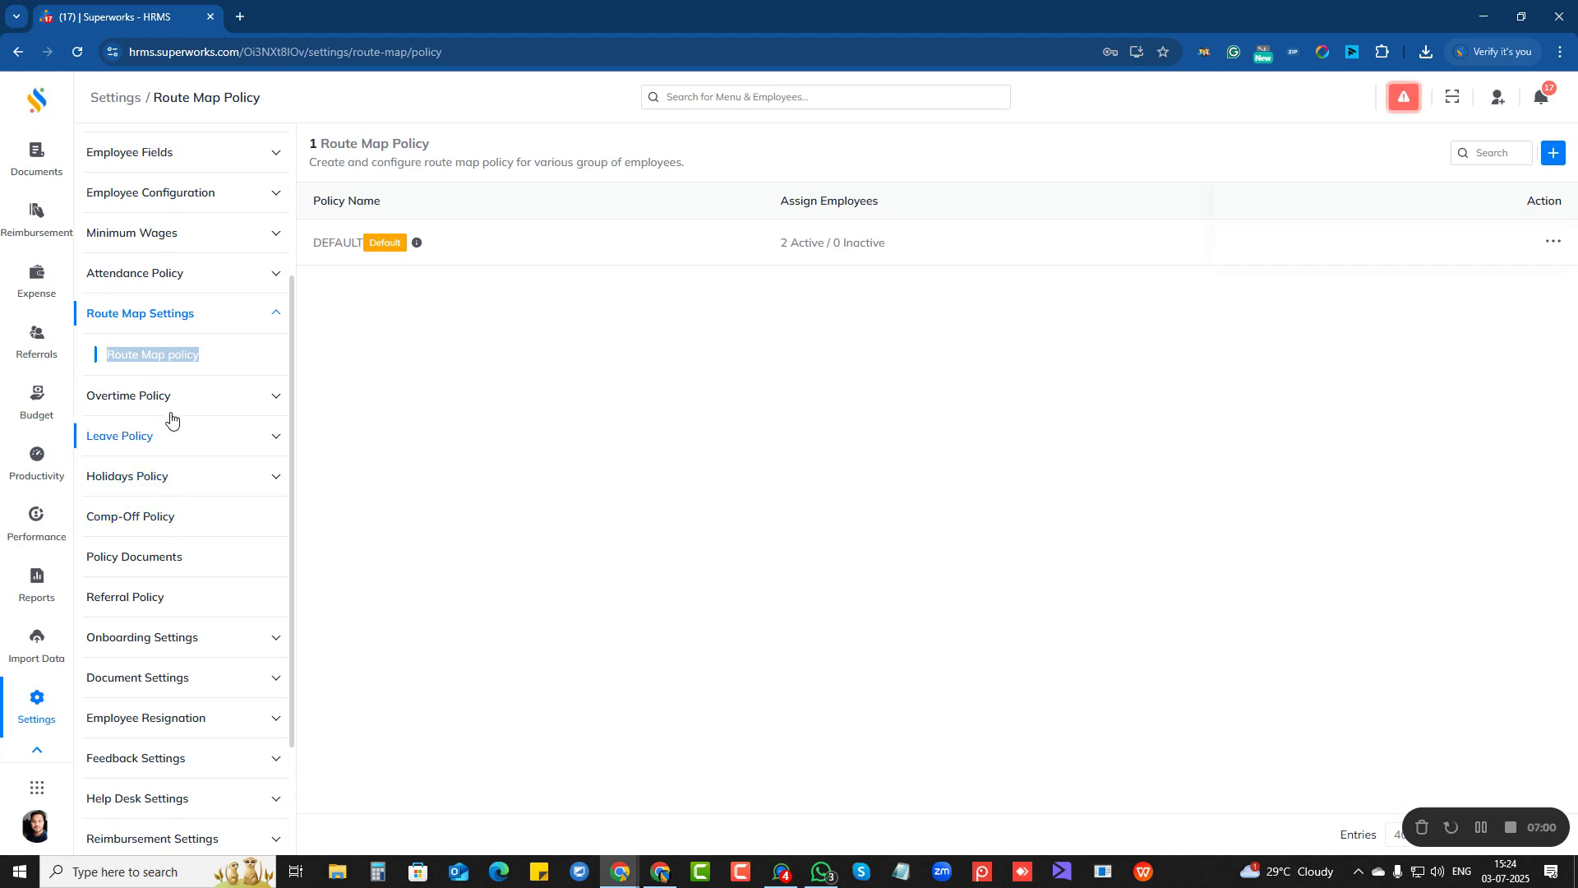
click(157, 475)
click(155, 504)
click(157, 476)
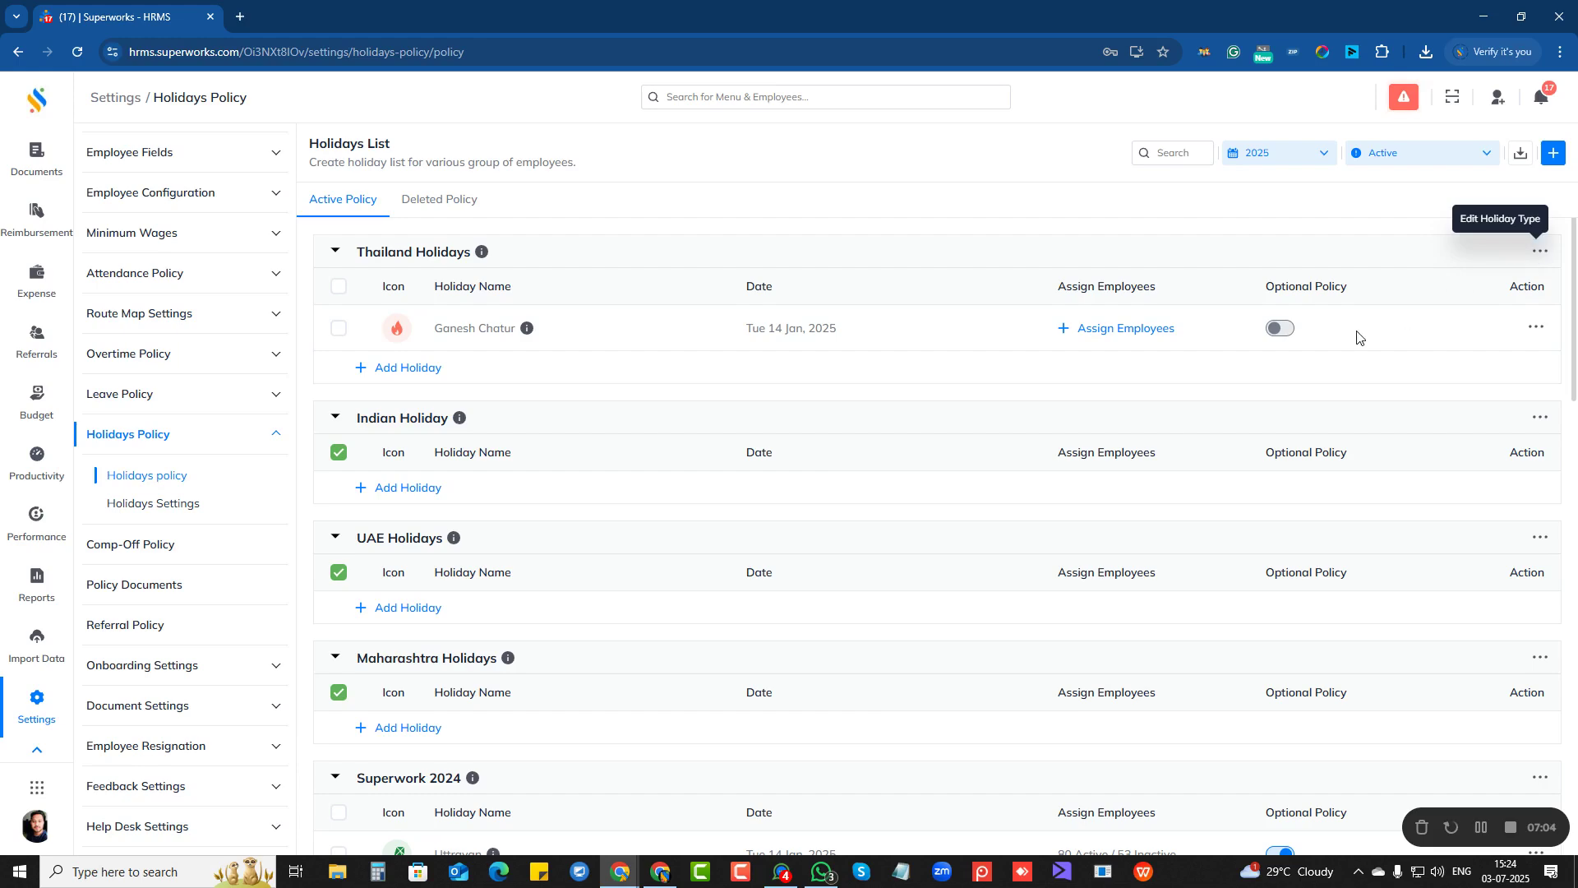
scroll(1232, 420, down, 10)
scroll(1277, 544, up, 5)
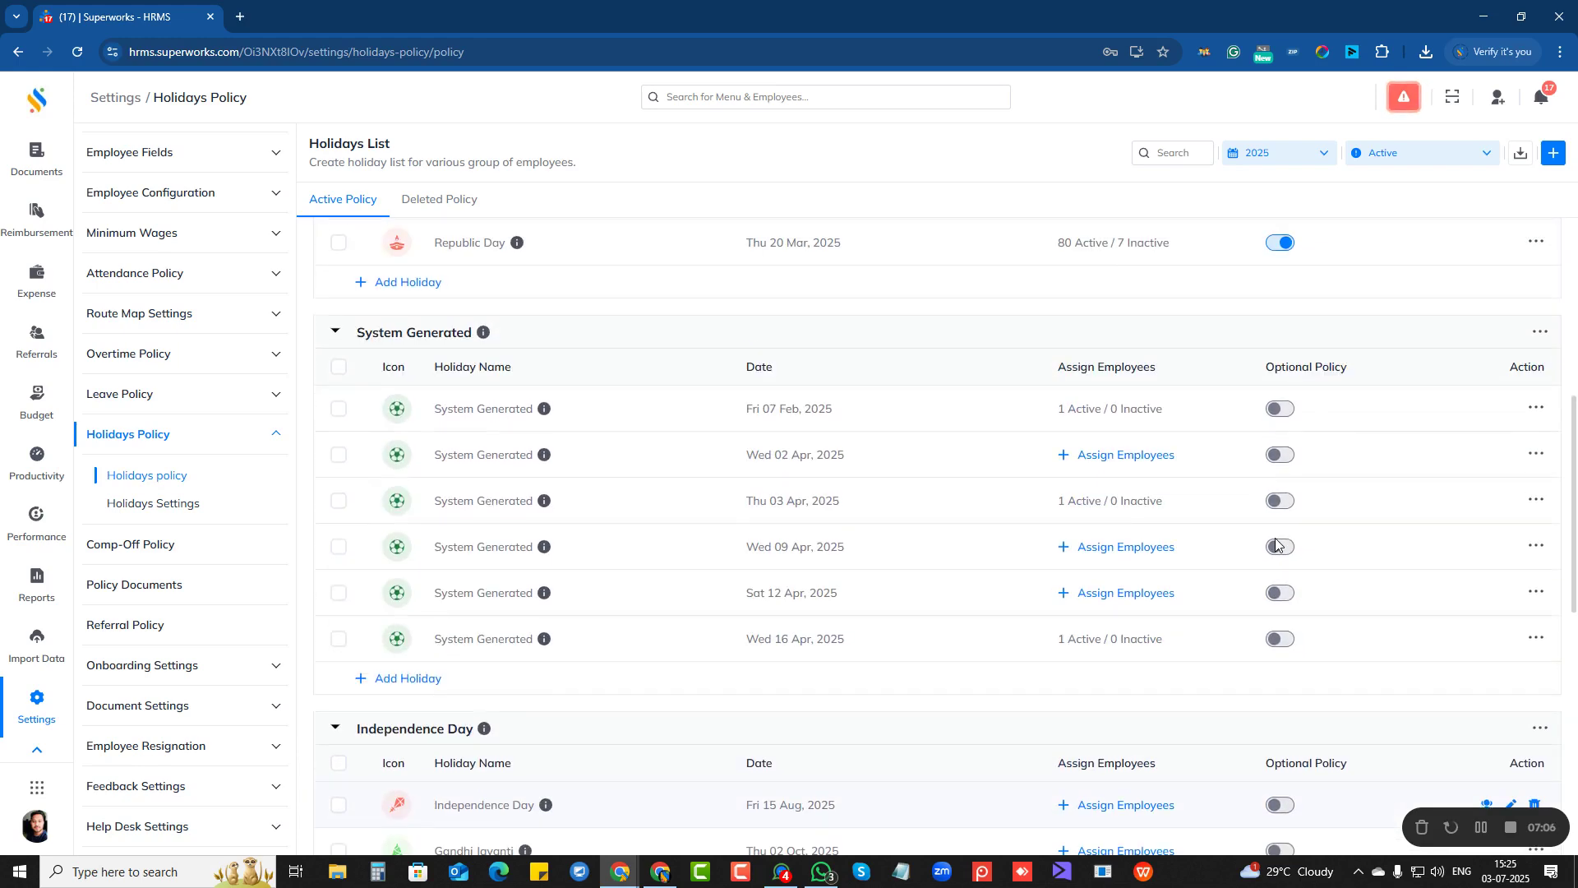
scroll(1276, 544, up, 5)
Open a new browser tab and go to the Superworks HRMS site
key(ctrl+t)
text(h)
key(Return)
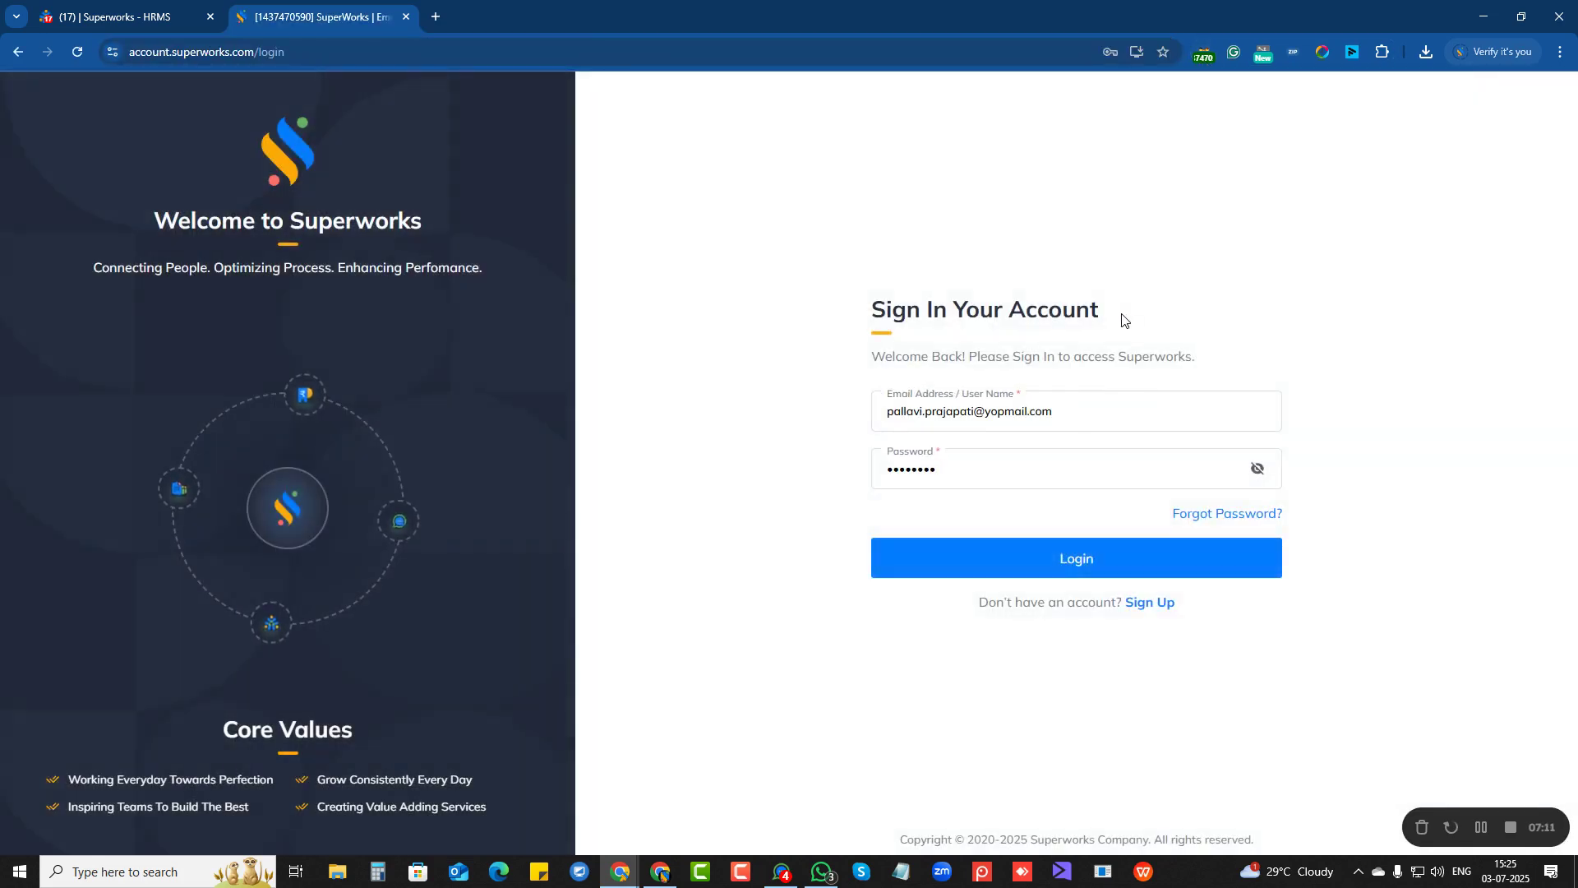
Sign in to the other company using the saved login suggestion
click(1128, 407)
key(ctrl+a)
text(coo)
key(Down)
key(Return)
key(Return)
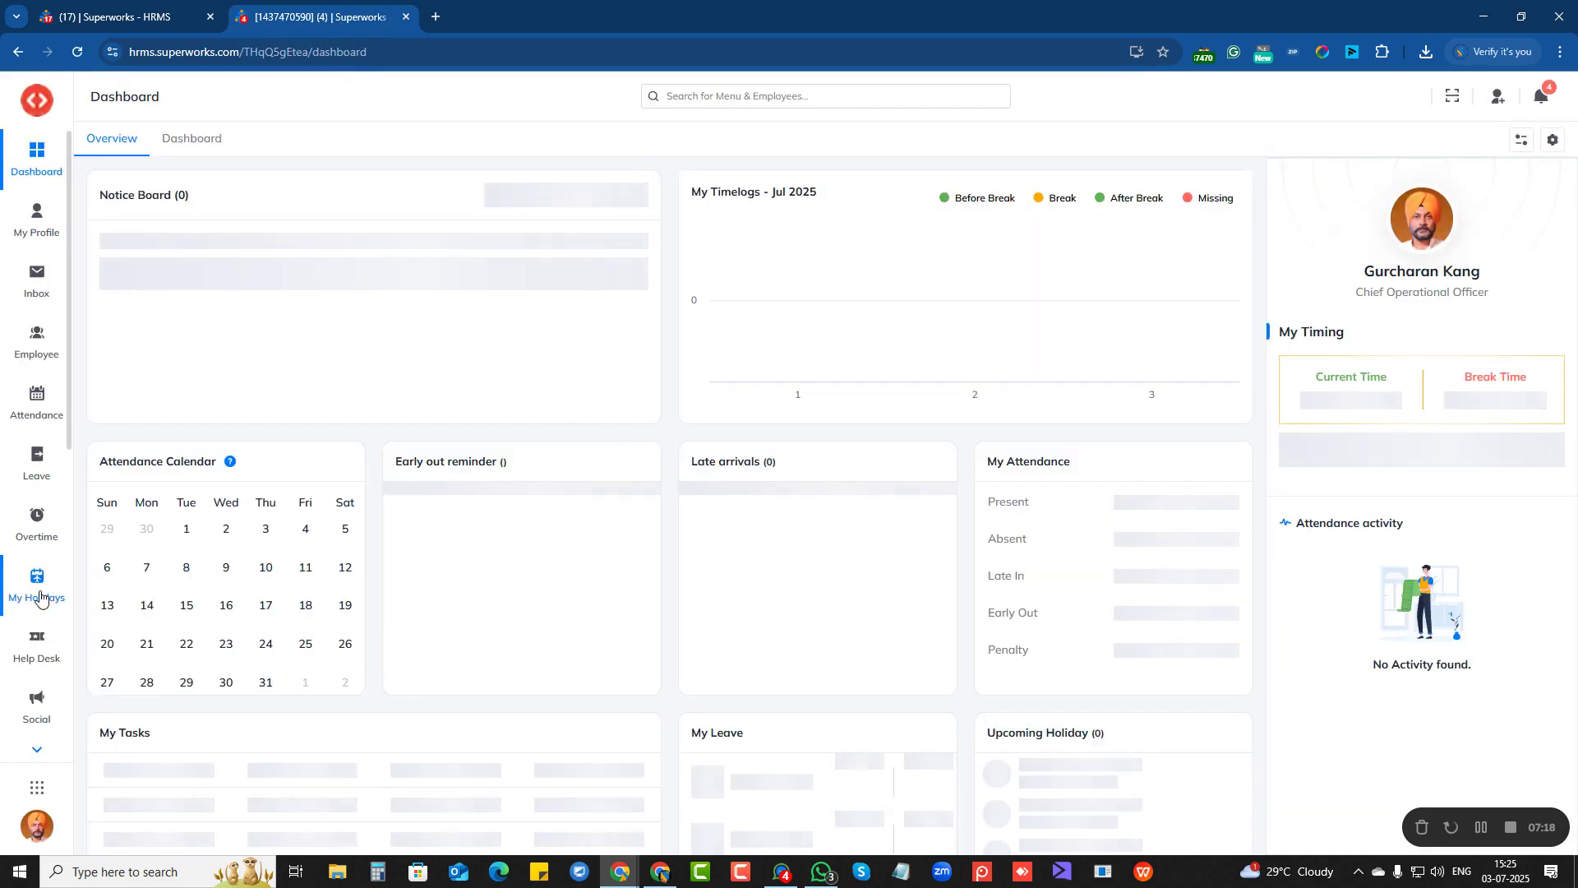
Open this company's Holidays policy and review its Fixed and Floating Holidays lists
scroll(38, 634, down, 6)
click(37, 705)
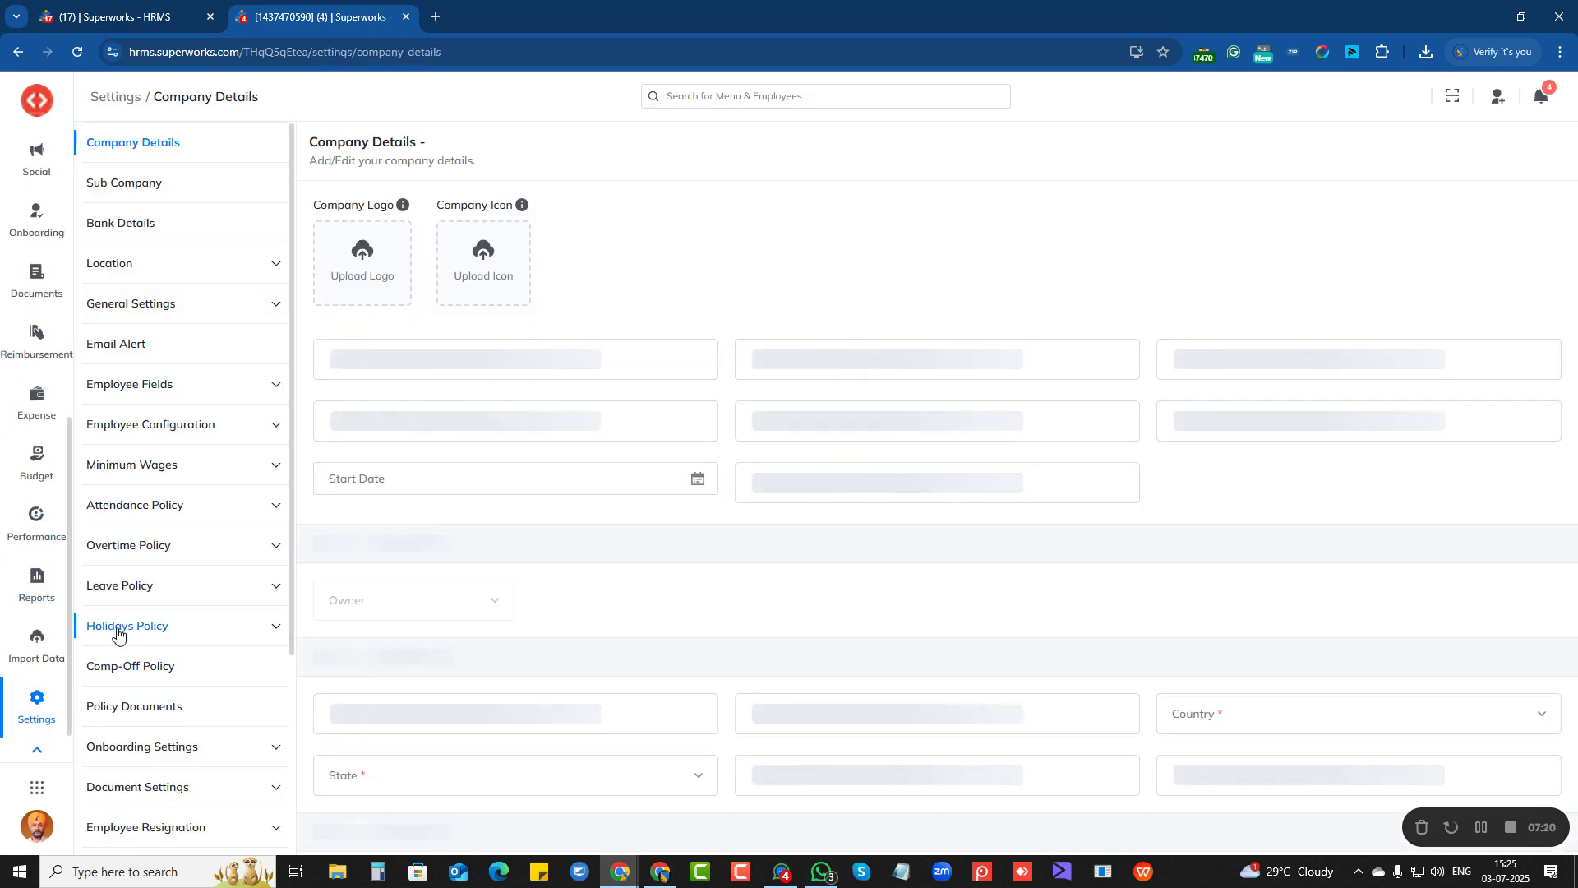
click(129, 637)
click(136, 664)
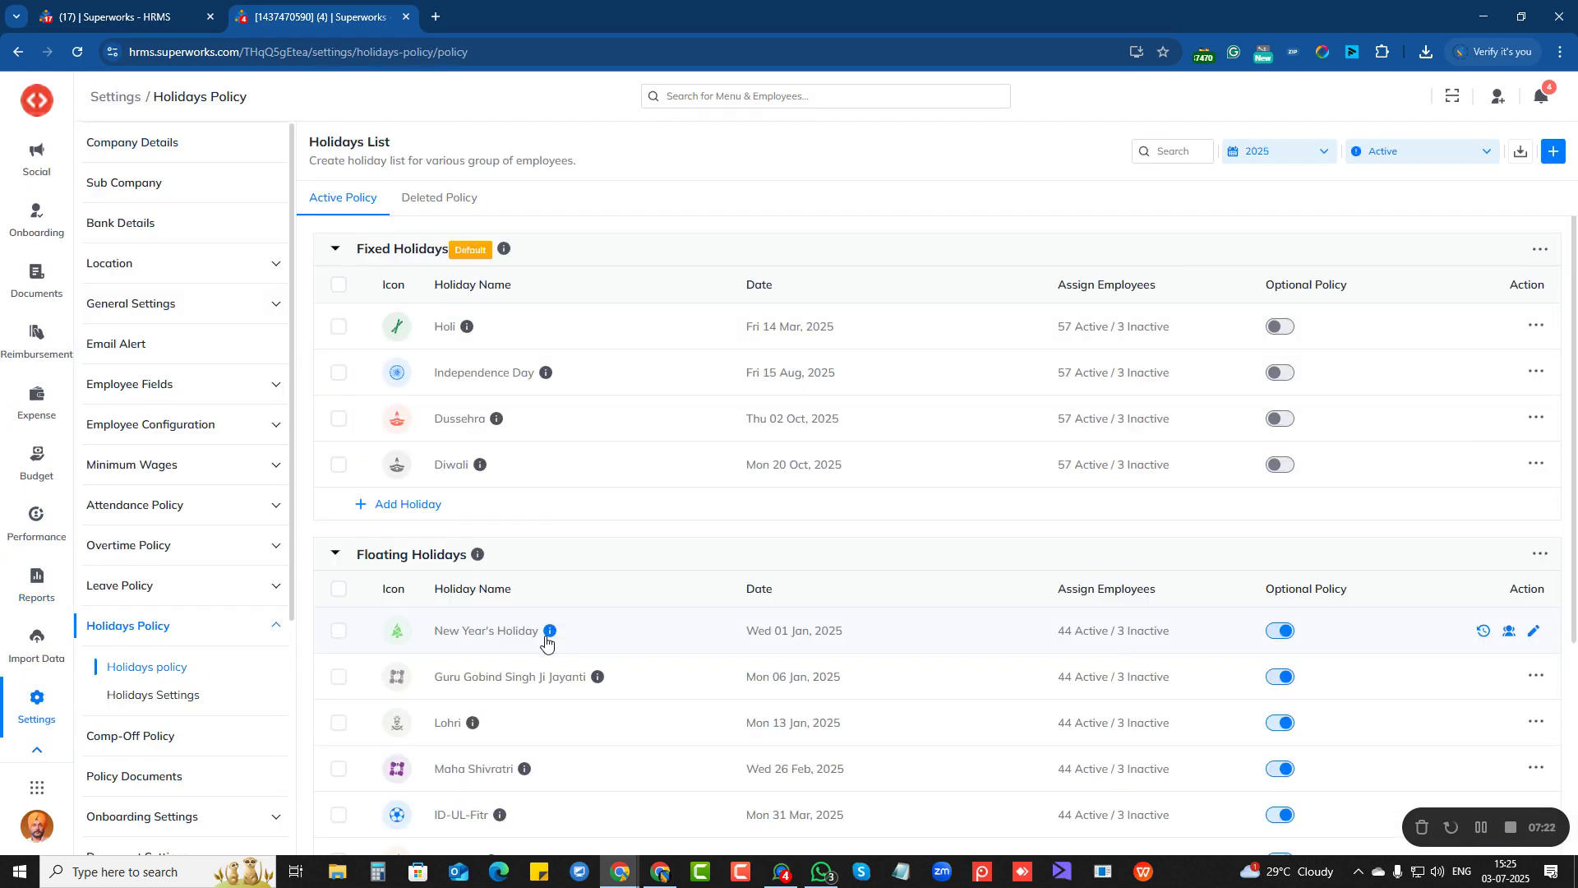
scroll(638, 606, down, 3)
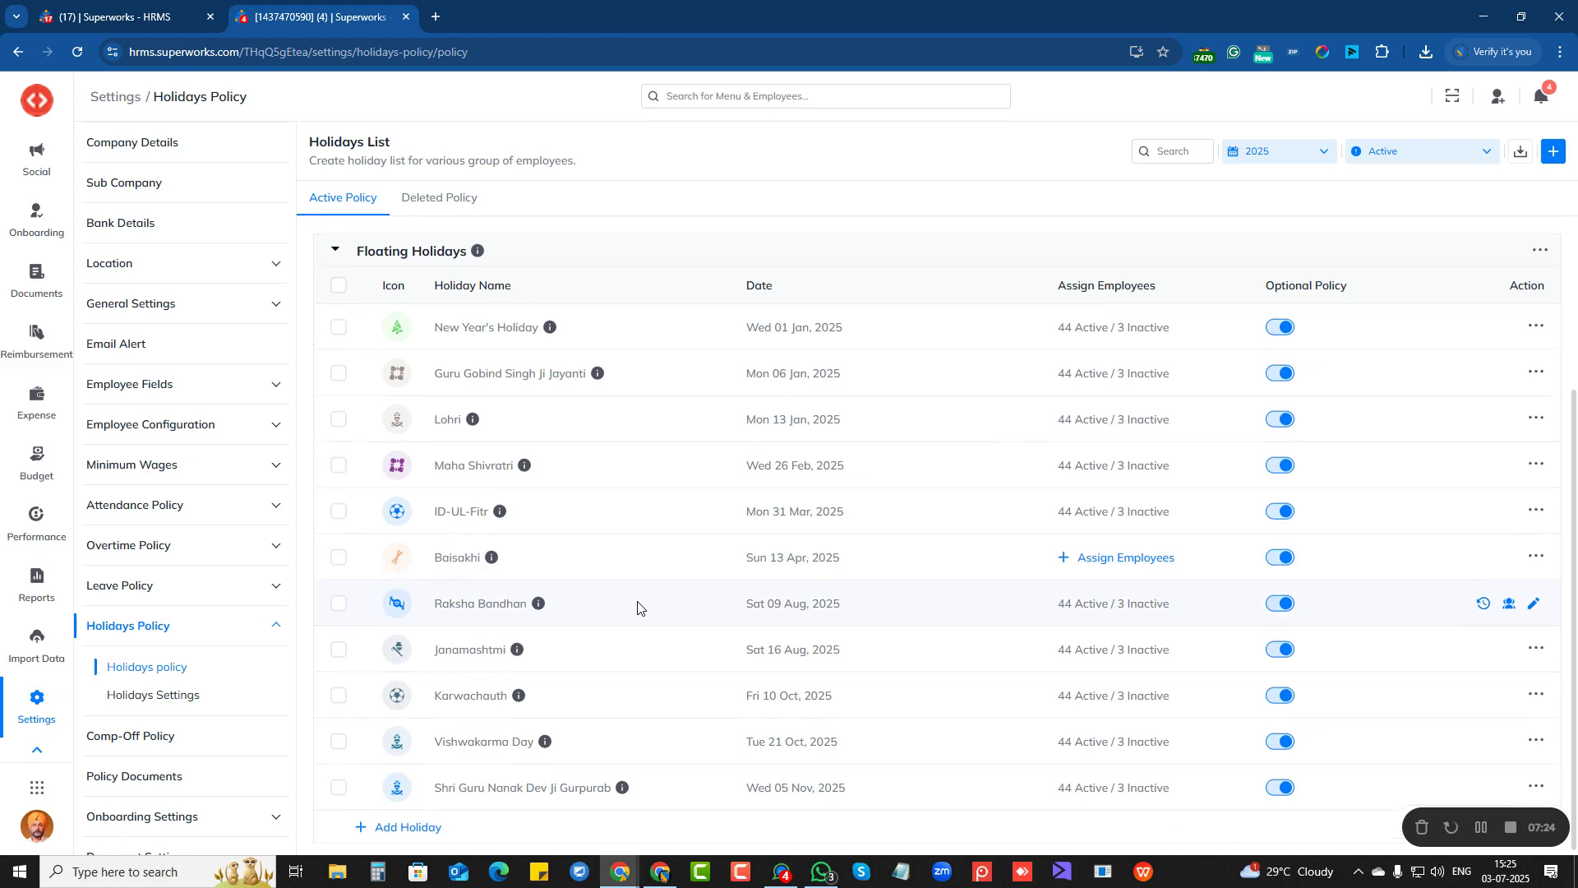
scroll(635, 608, up, 3)
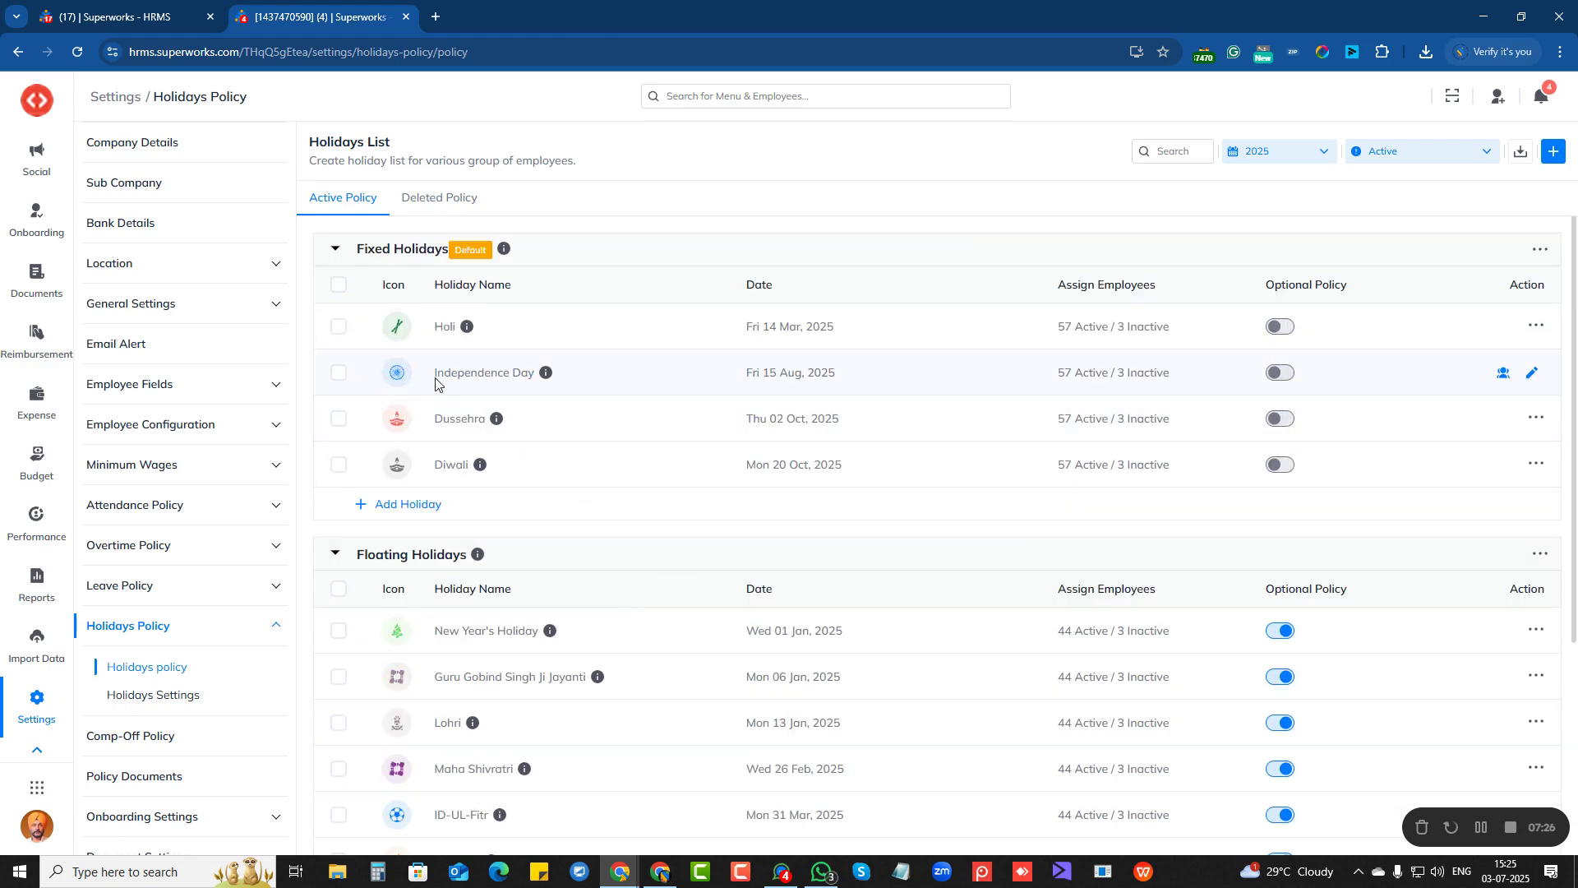
drag(356, 246, 1077, 468)
click(1201, 479)
scroll(1028, 444, down, 3)
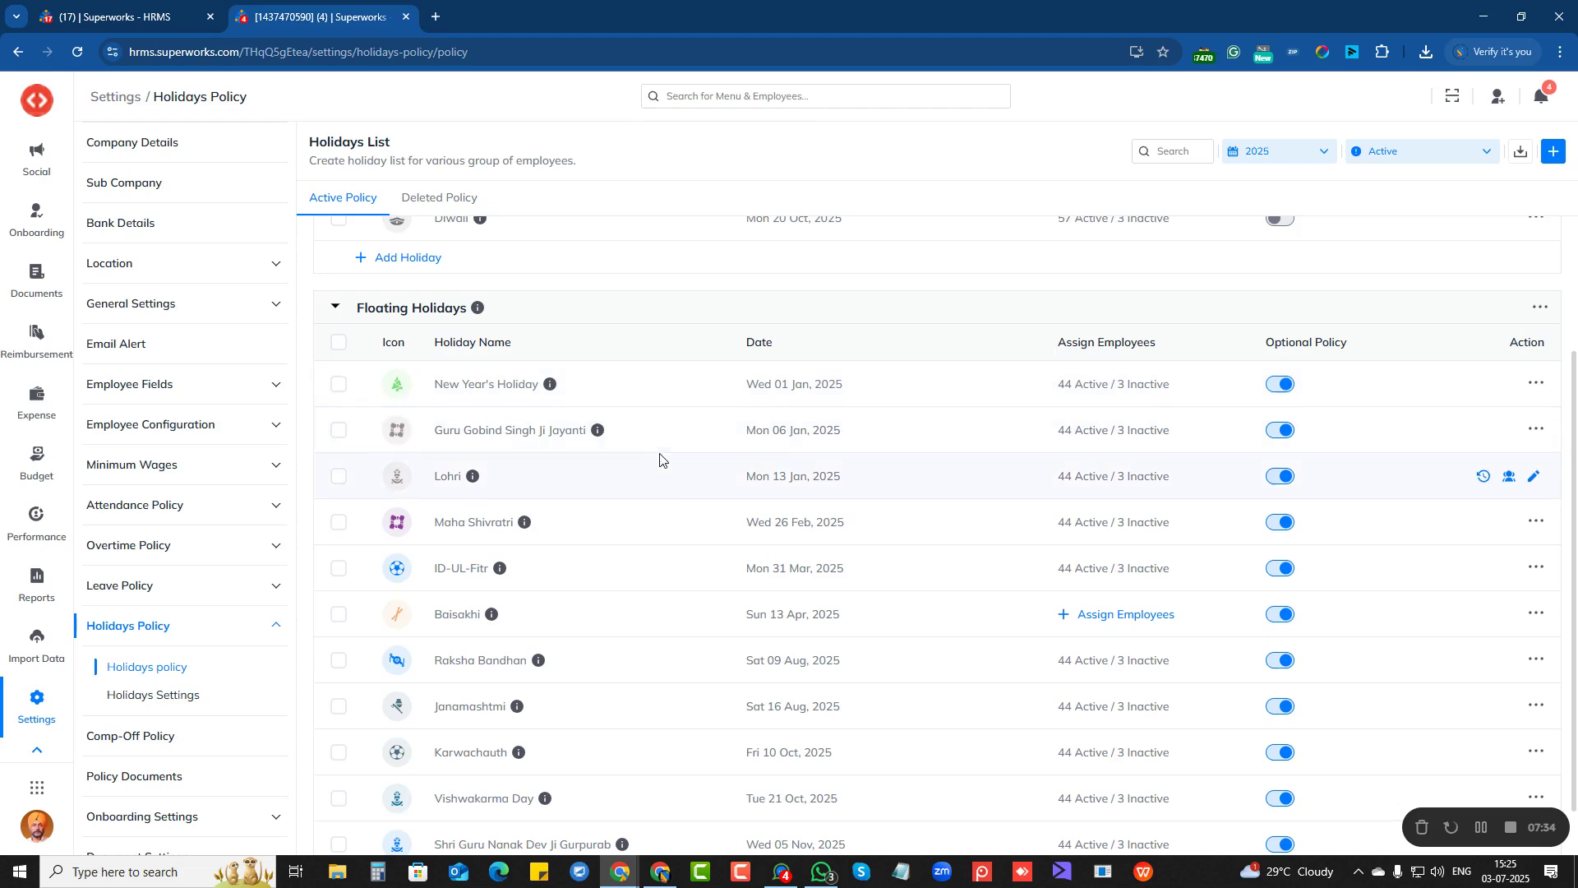
scroll(575, 420, down, 1)
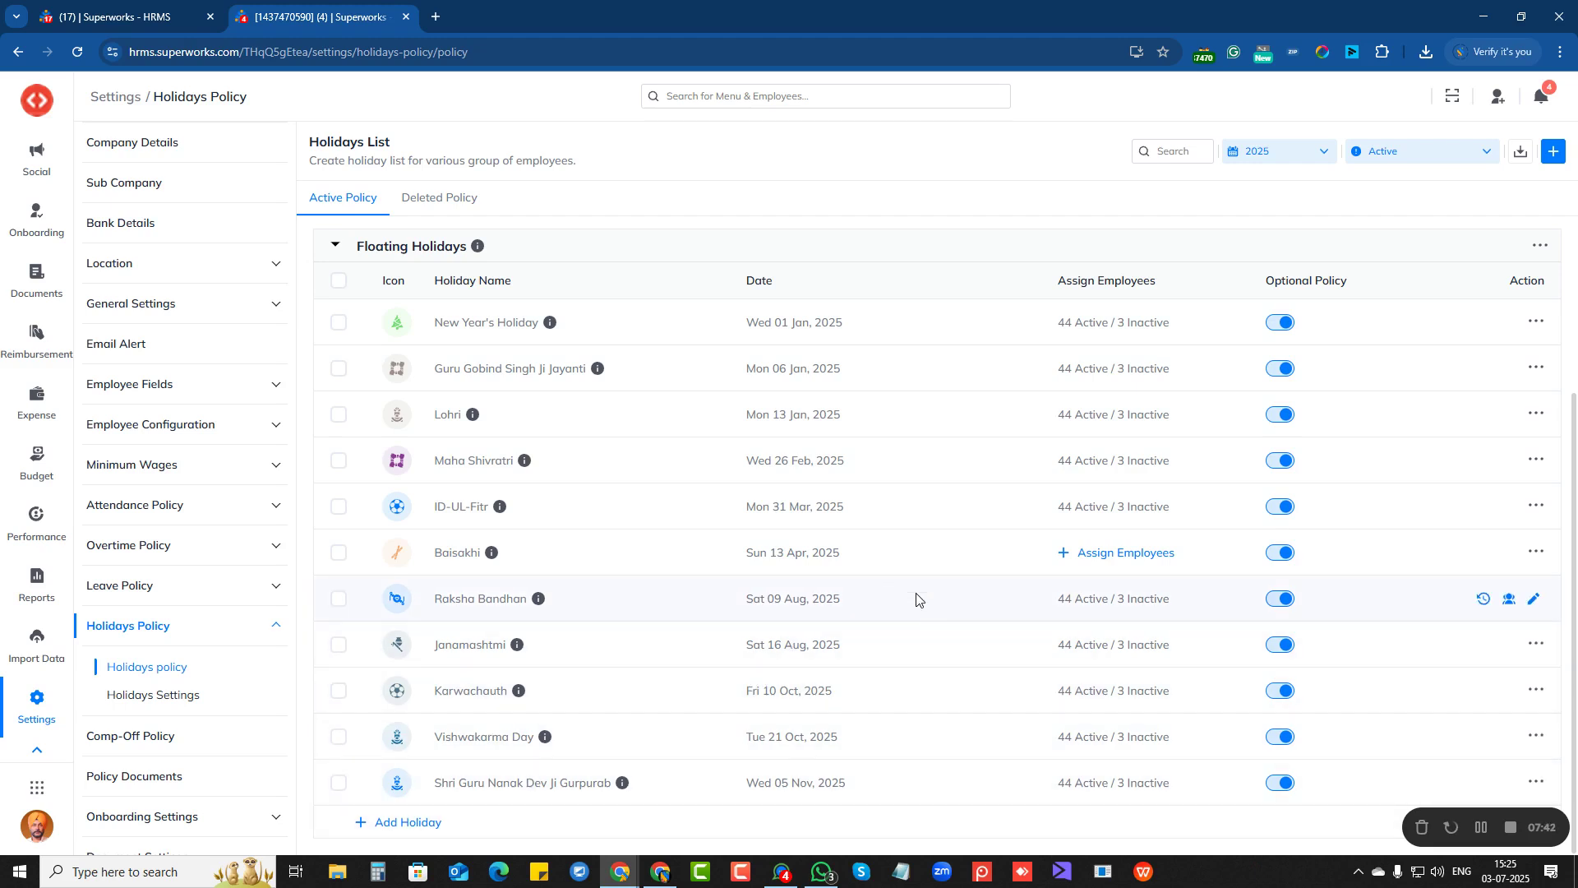
scroll(917, 598, up, 2)
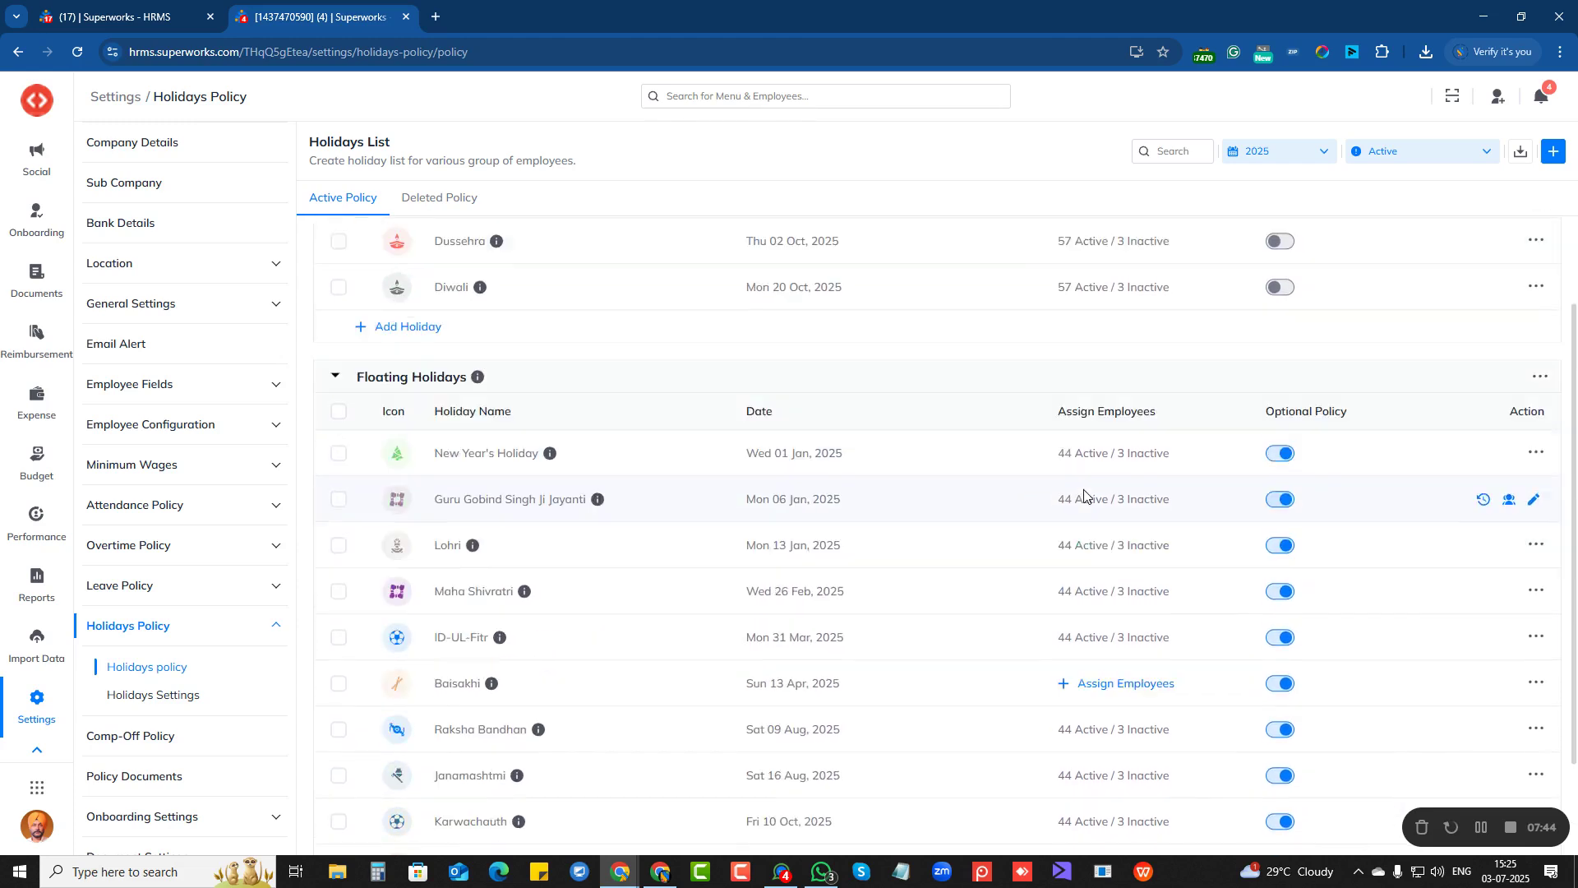
scroll(997, 496, down, 2)
click(1502, 245)
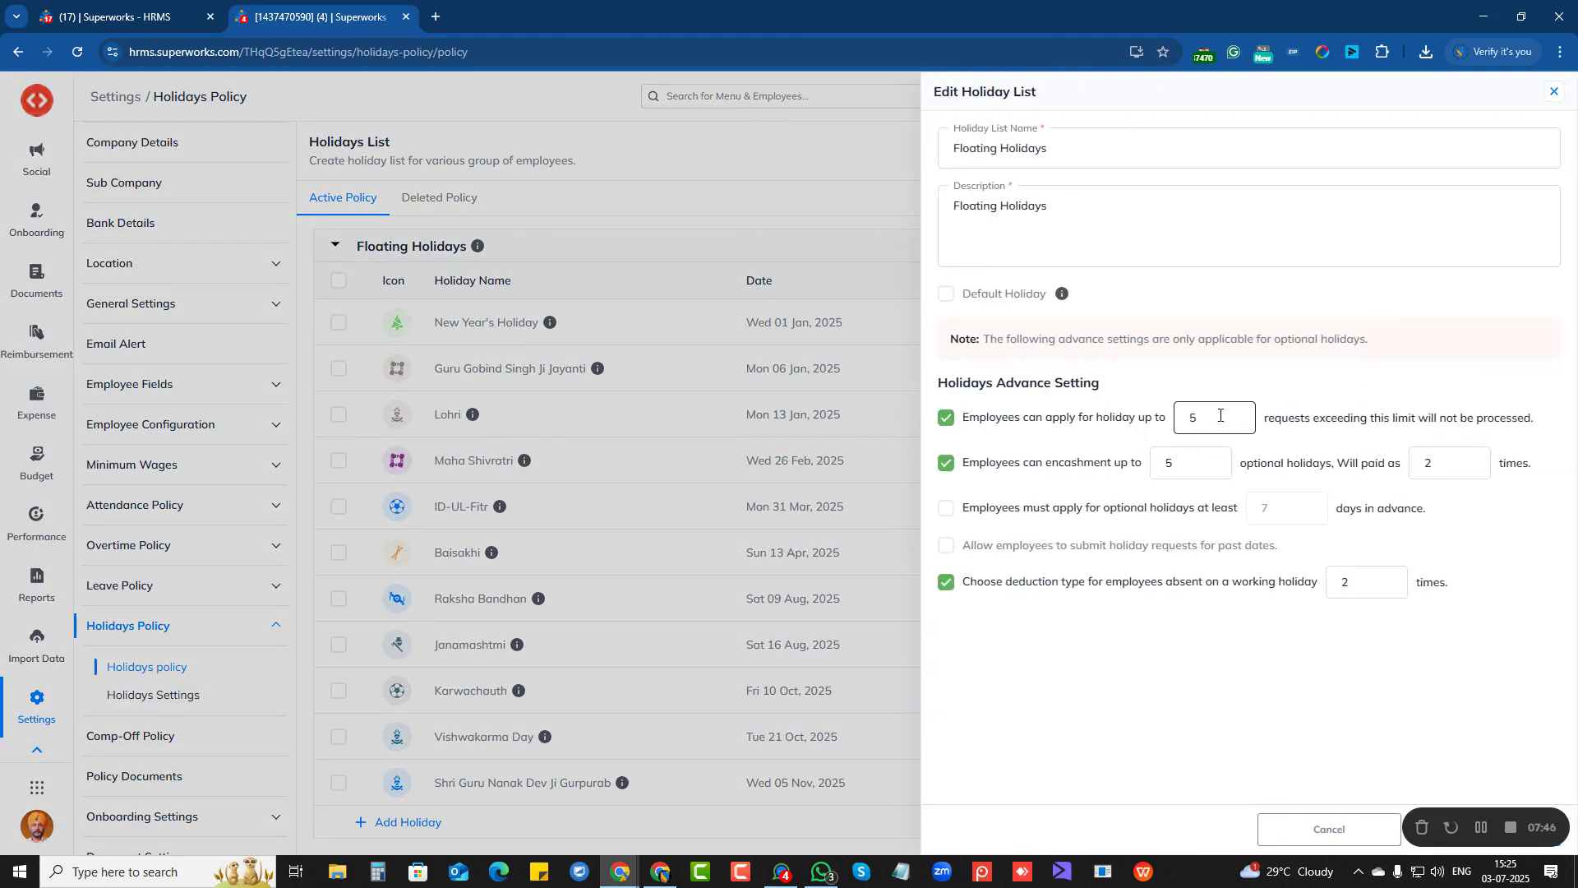
click(1292, 829)
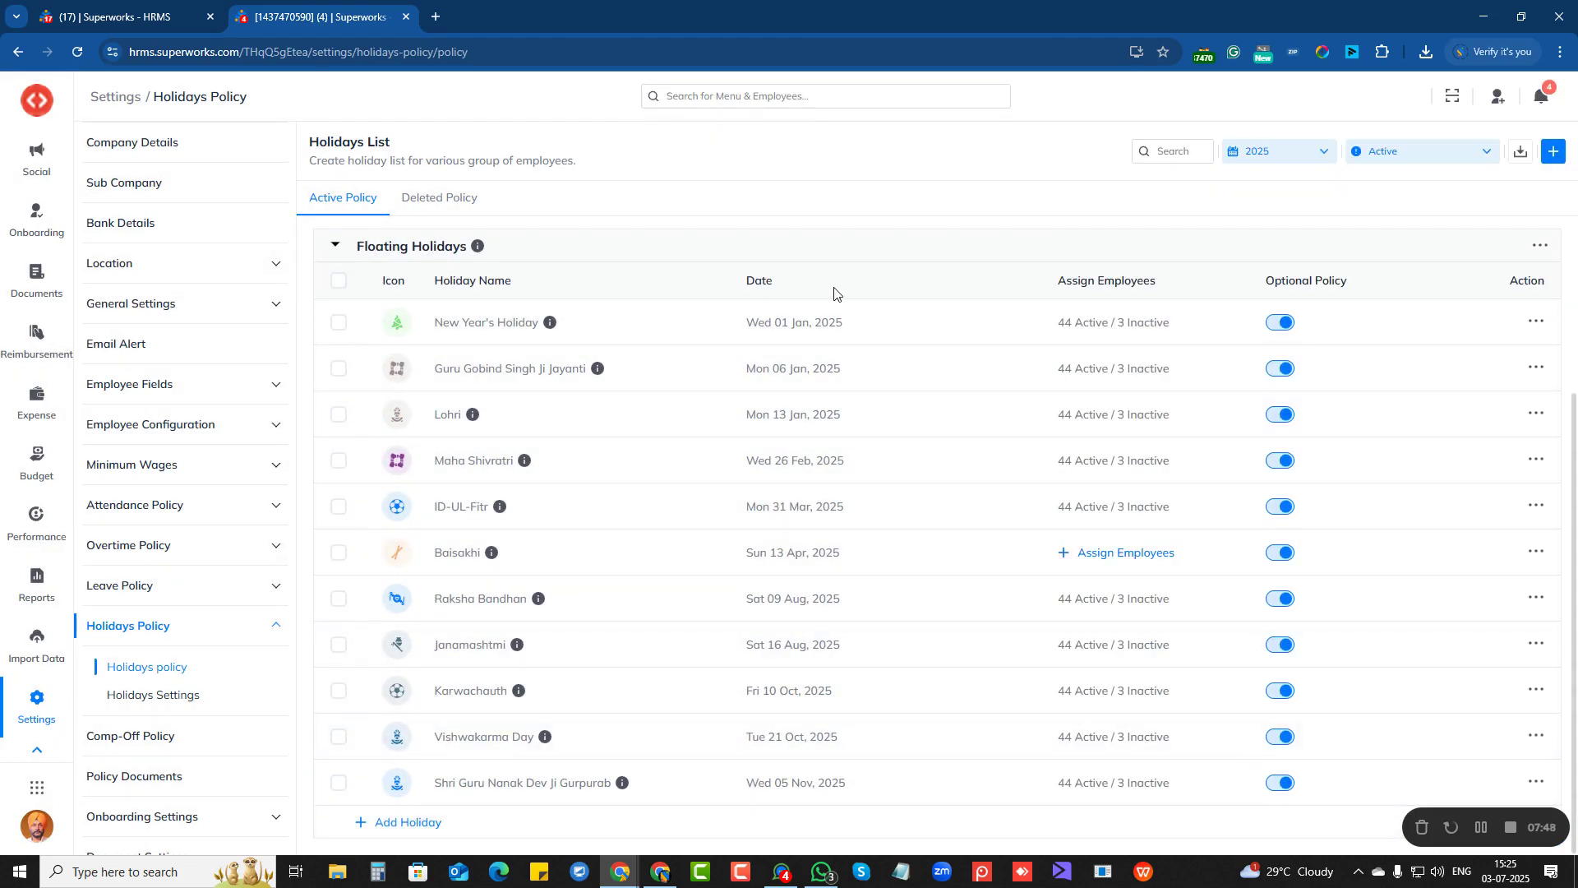
key(alt+Tab)
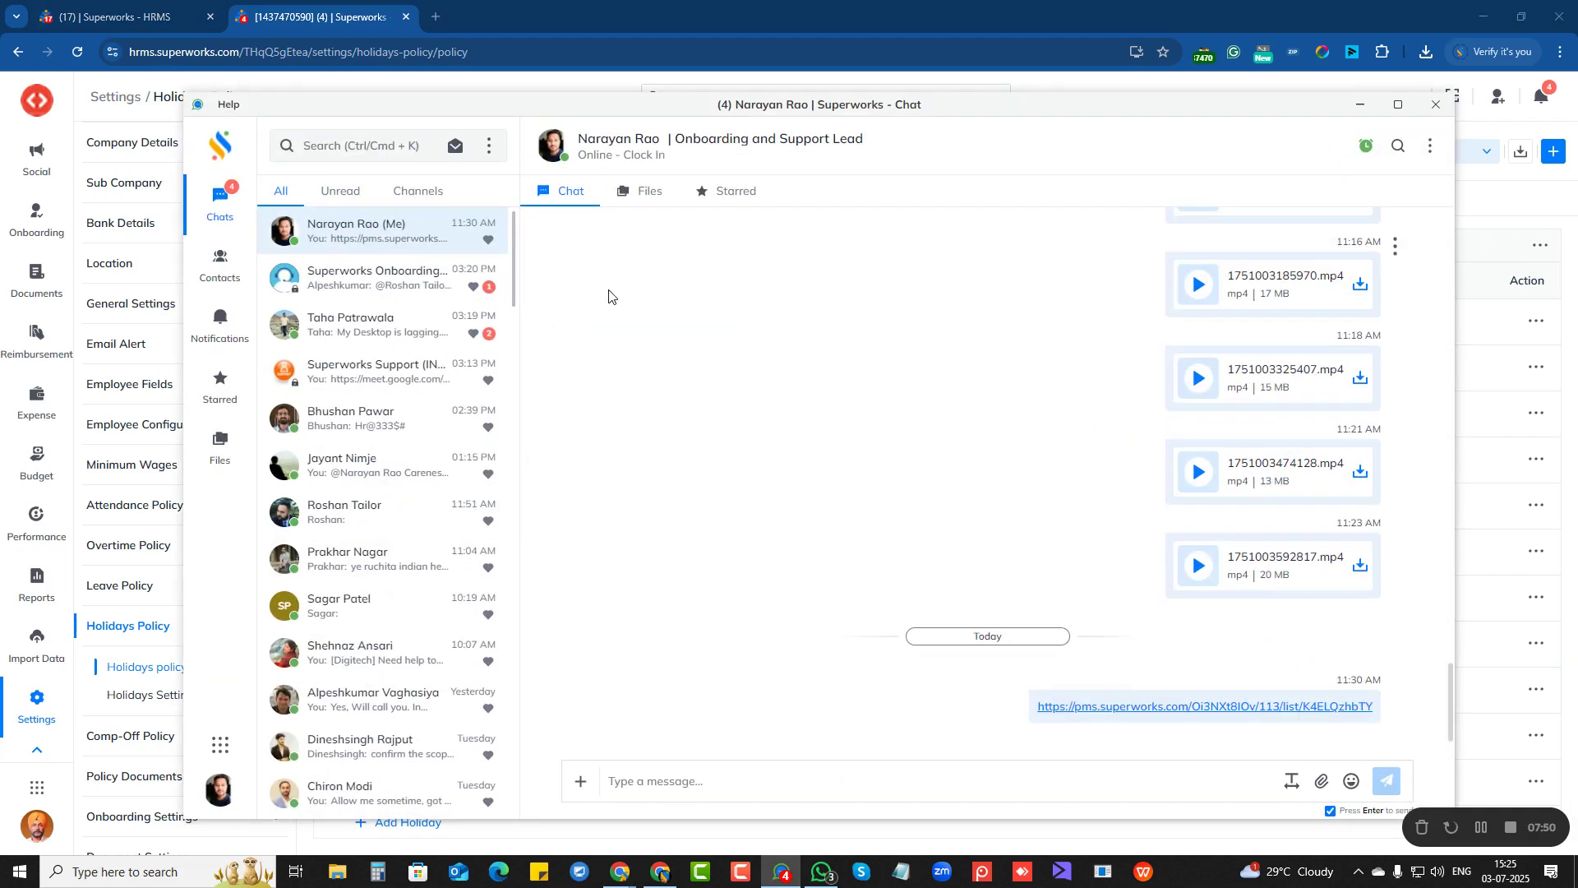
key(alt+Tab)
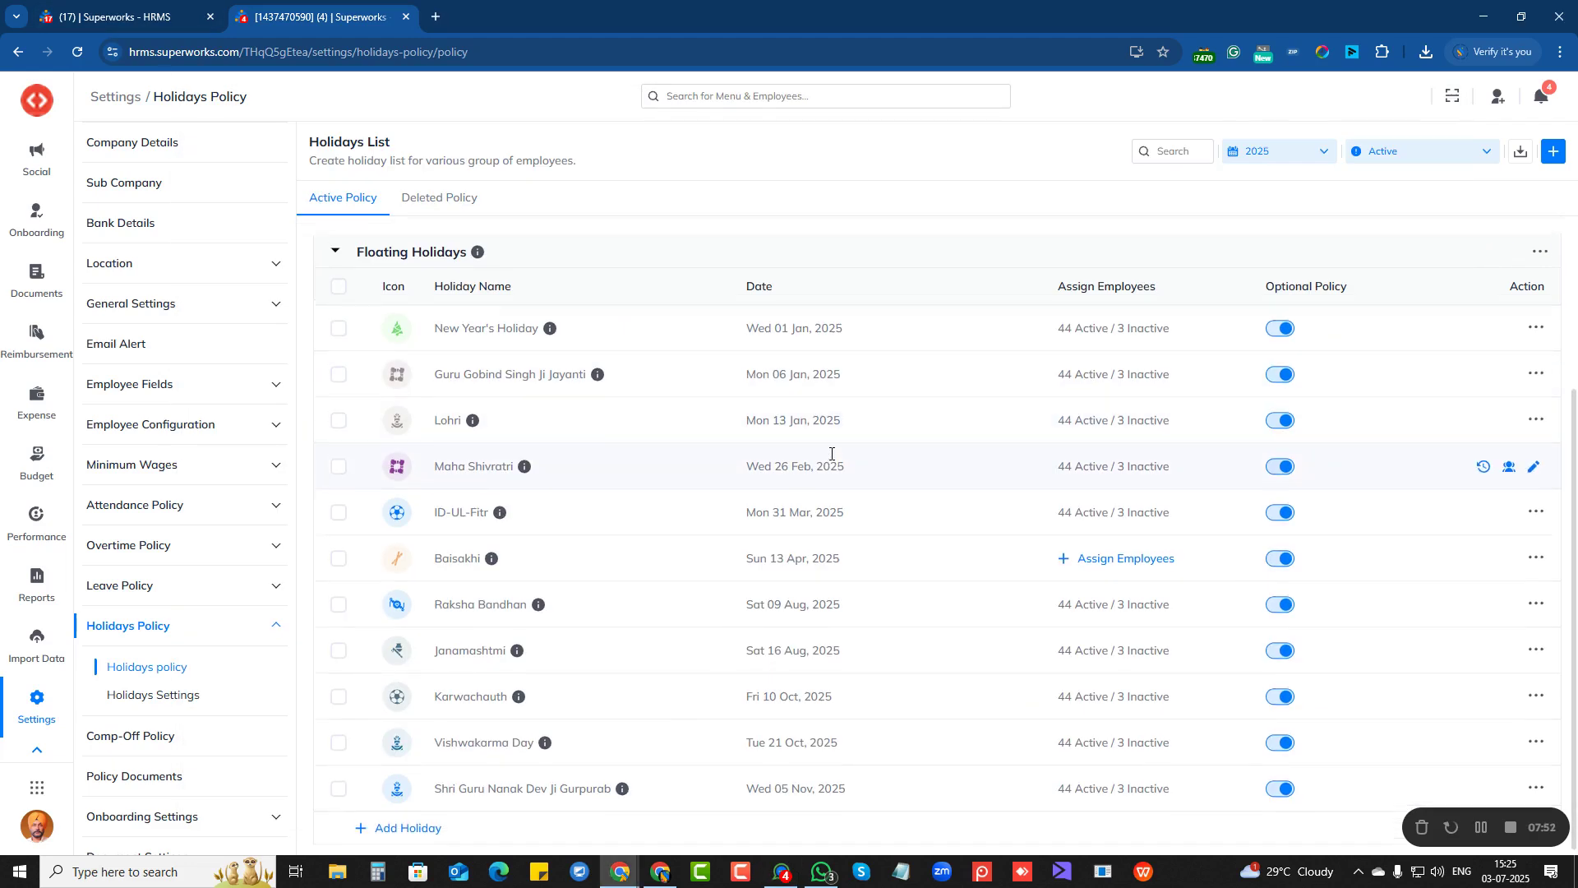
scroll(789, 411, up, 4)
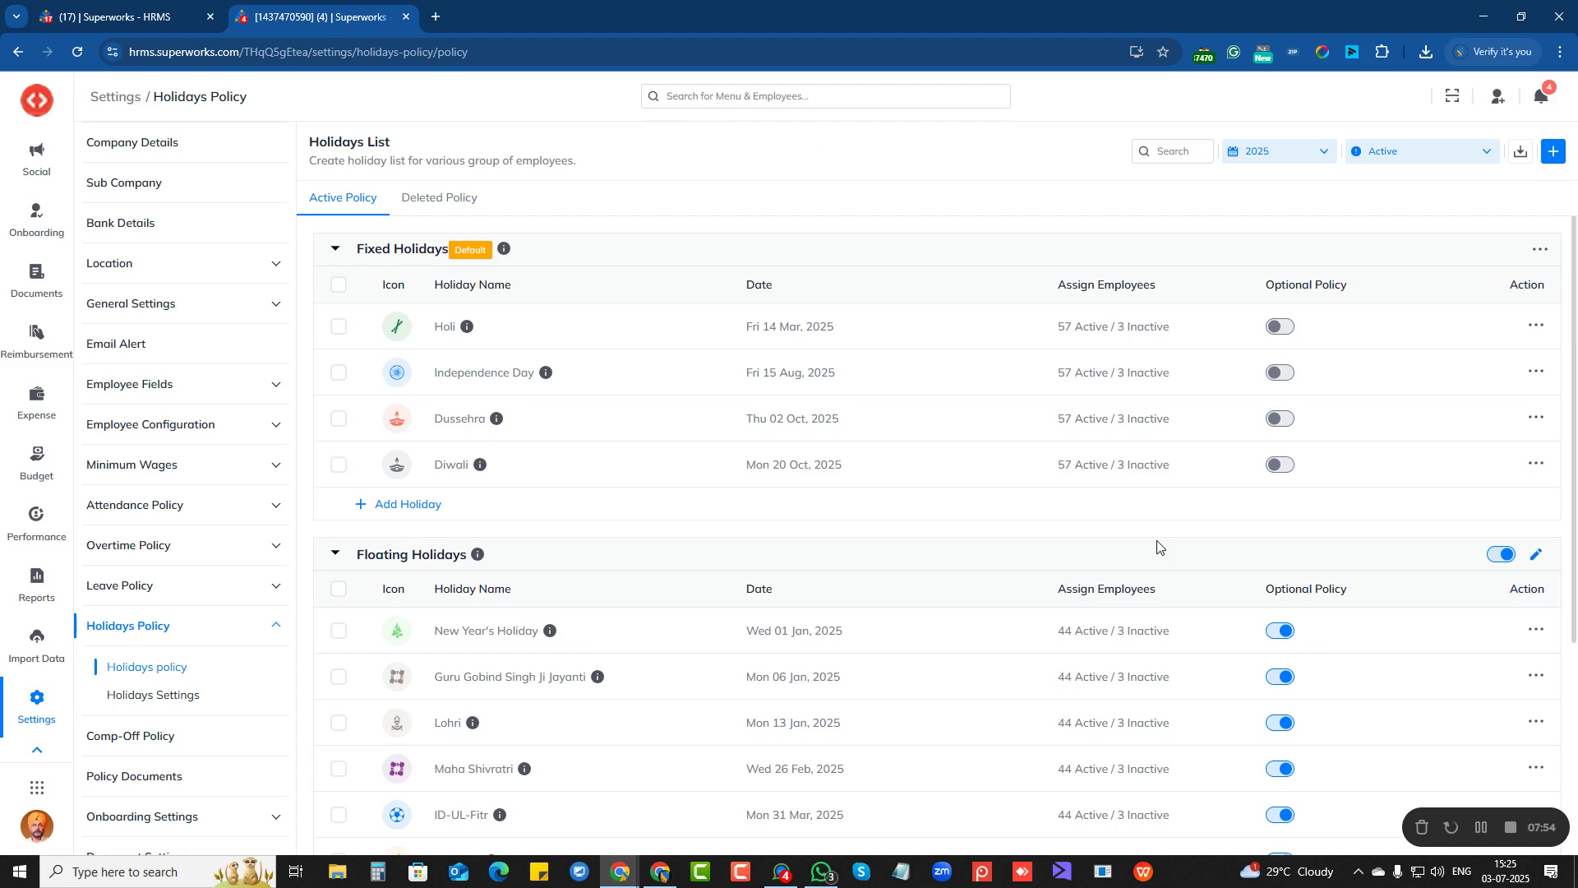
scroll(1130, 567, down, 3)
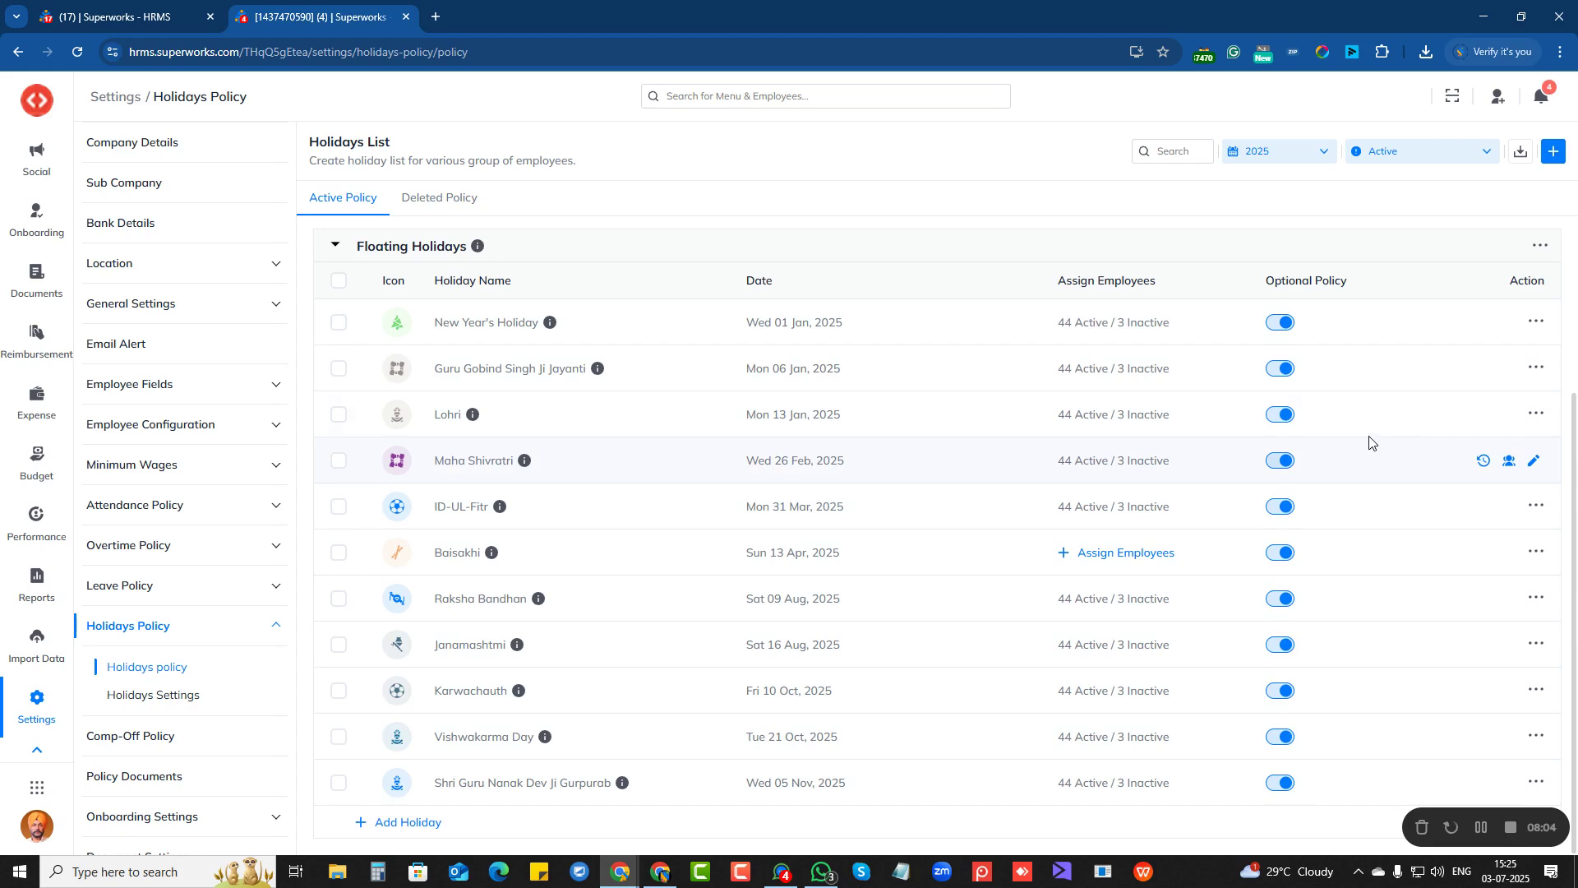
scroll(41, 510, up, 6)
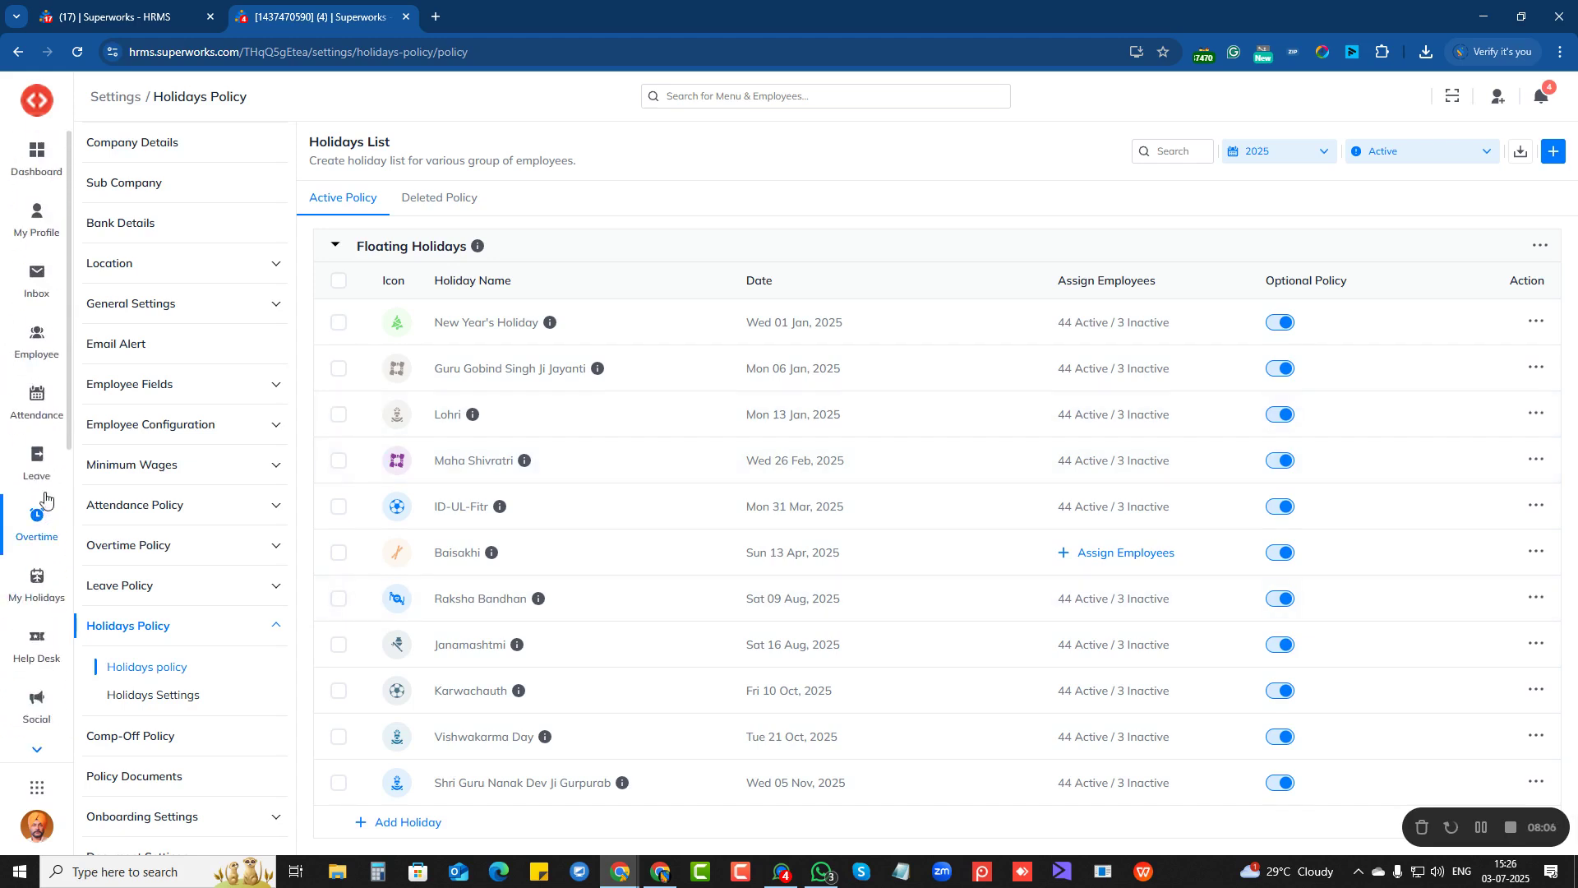
Open My Holidays and switch to the holiday requests view
mouse_move(36, 585)
click(99, 570)
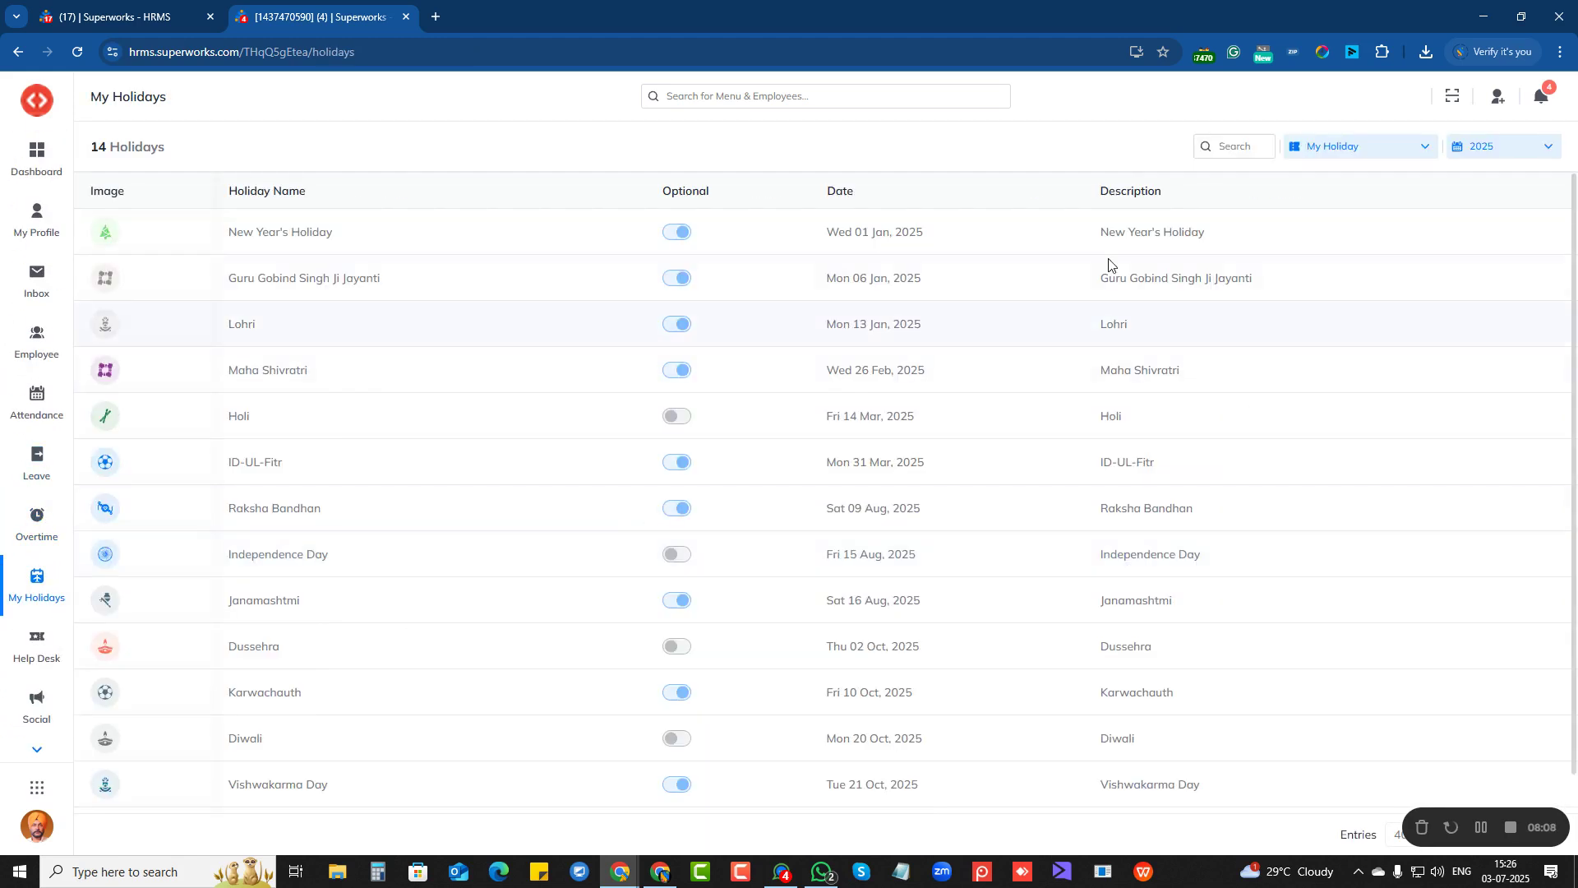
click(1354, 156)
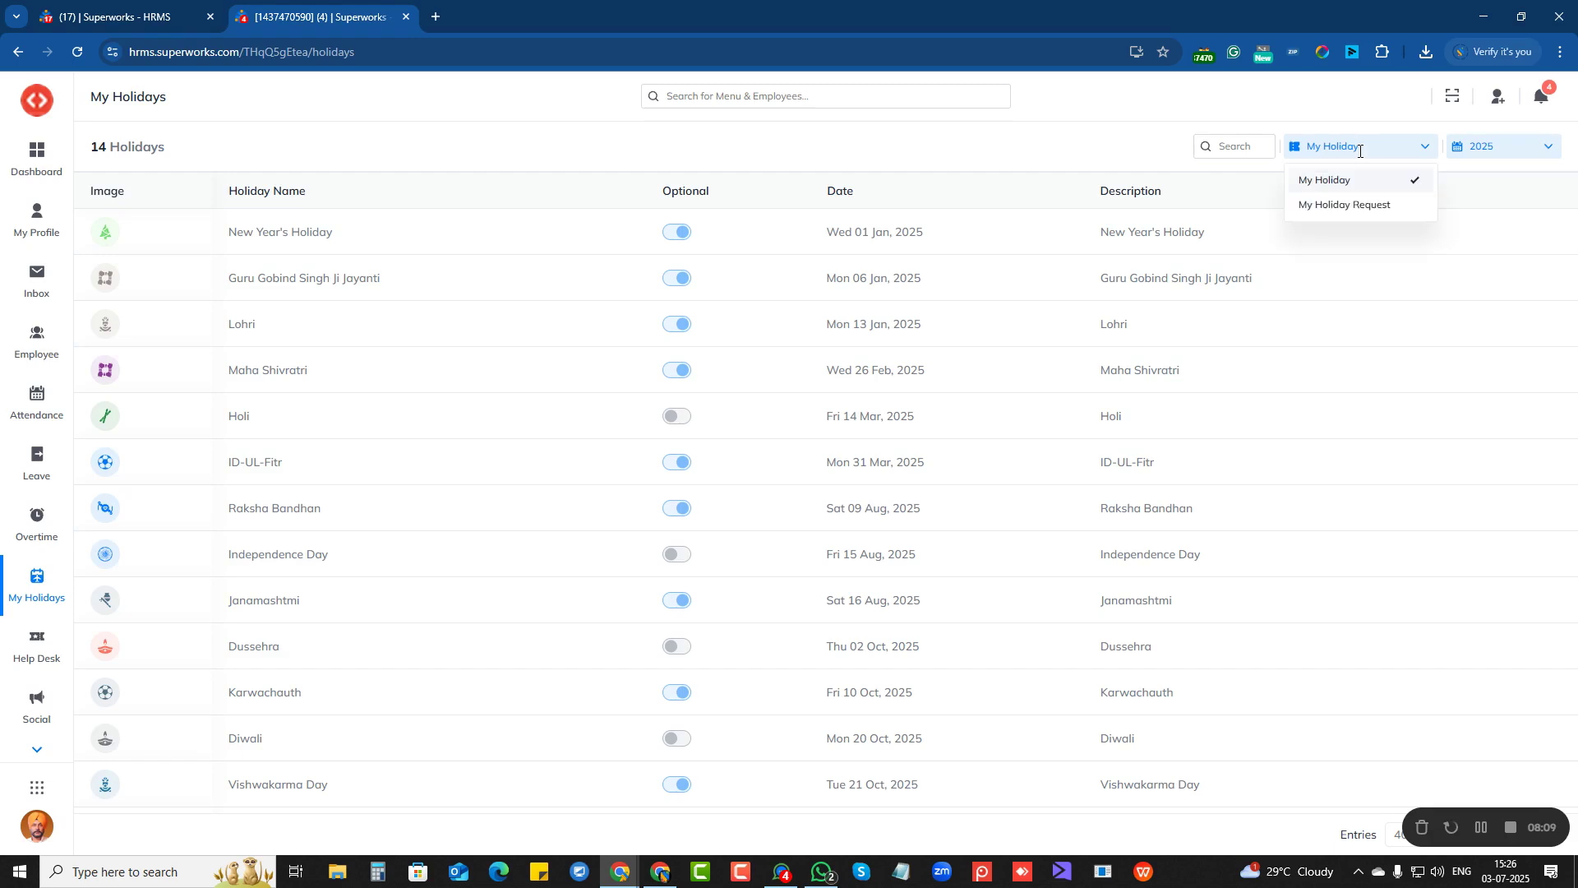
click(1350, 206)
Draft a 2025 holiday request for Vishwakarma Day, discard it, and open Holidays policy settings
click(1550, 148)
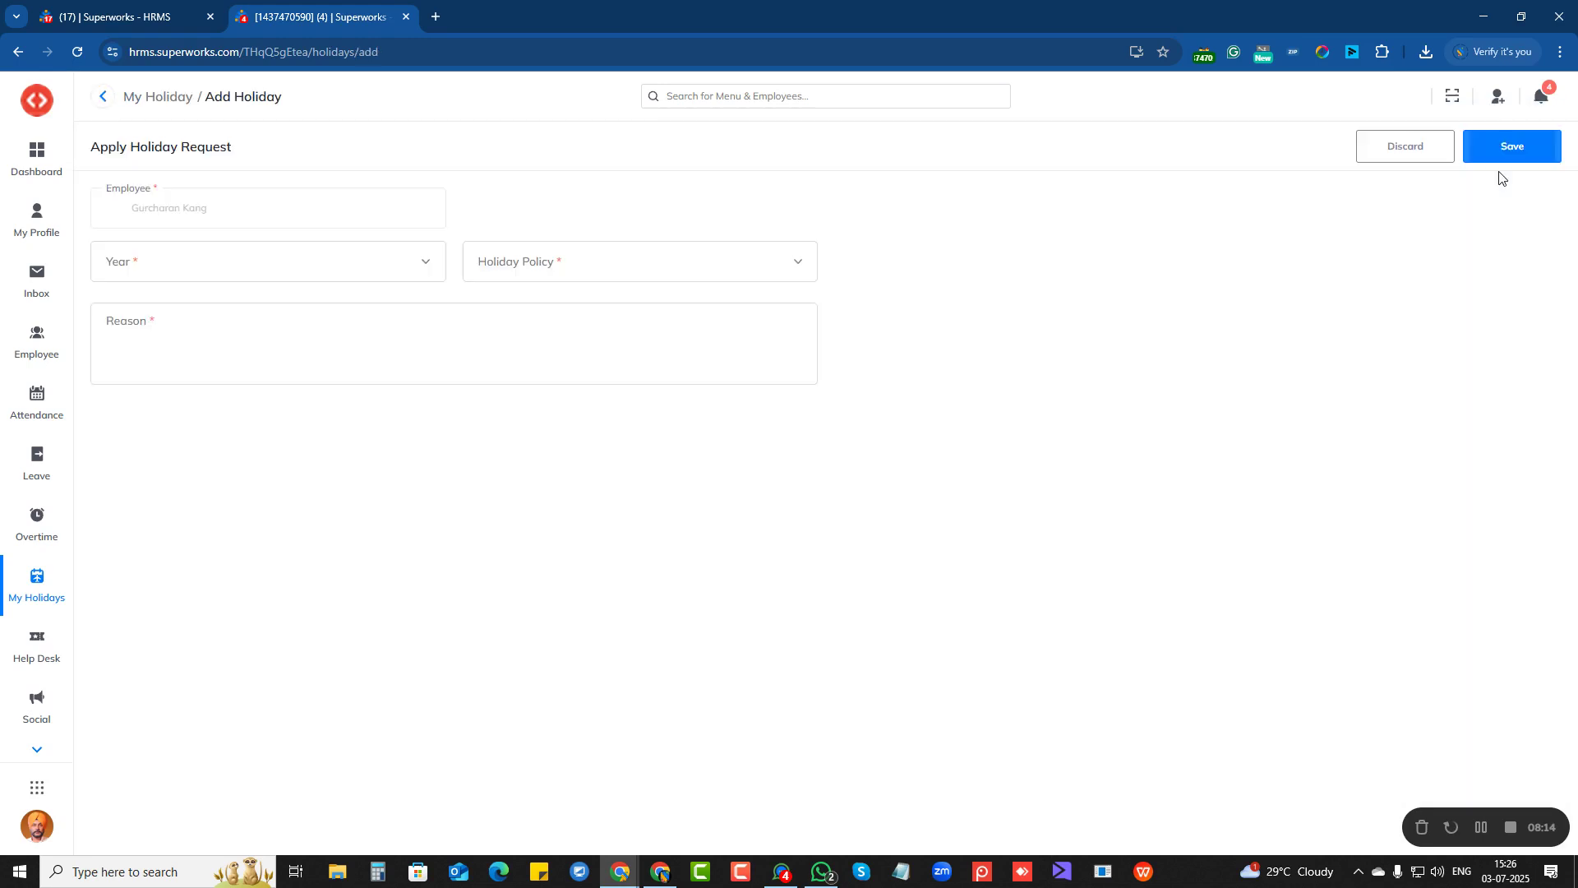
click(247, 261)
click(204, 324)
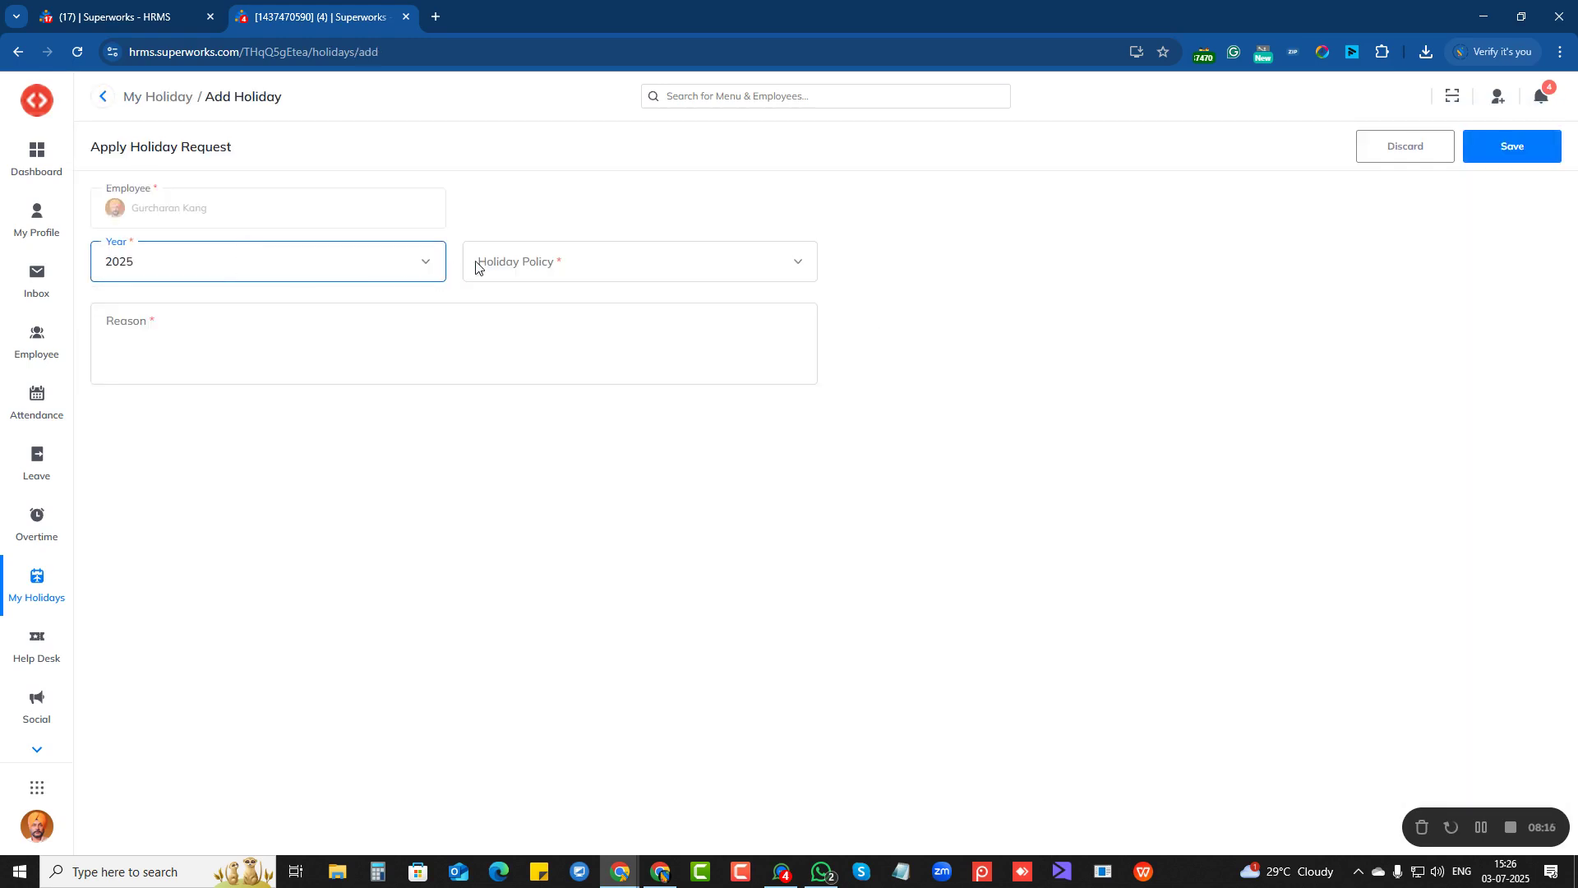
click(476, 267)
scroll(543, 399, down, 5)
scroll(582, 421, up, 5)
scroll(612, 329, down, 5)
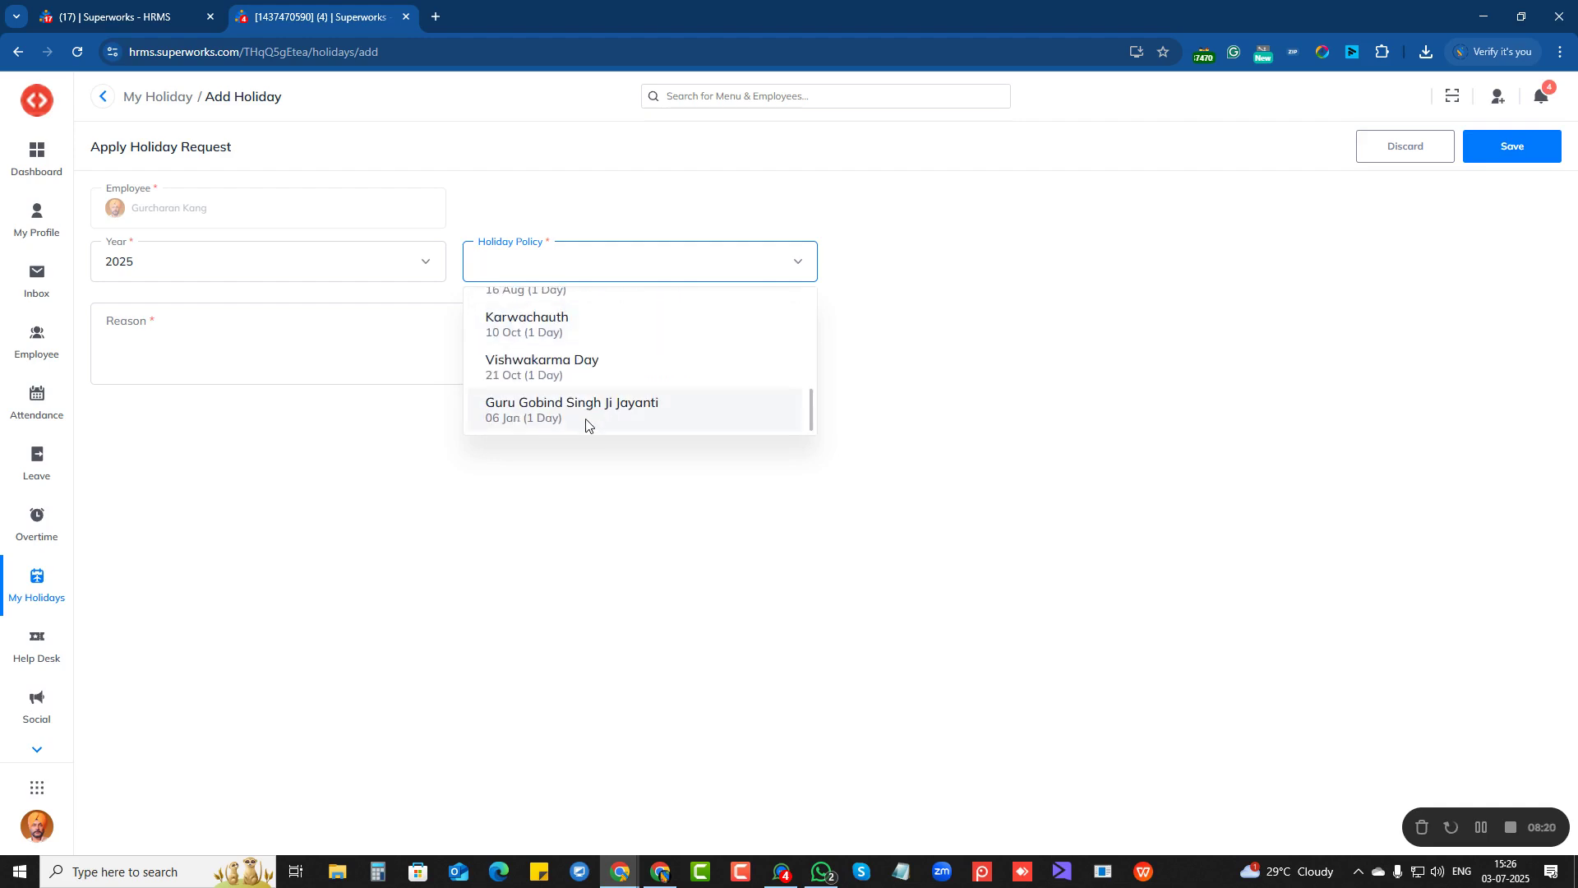
click(576, 370)
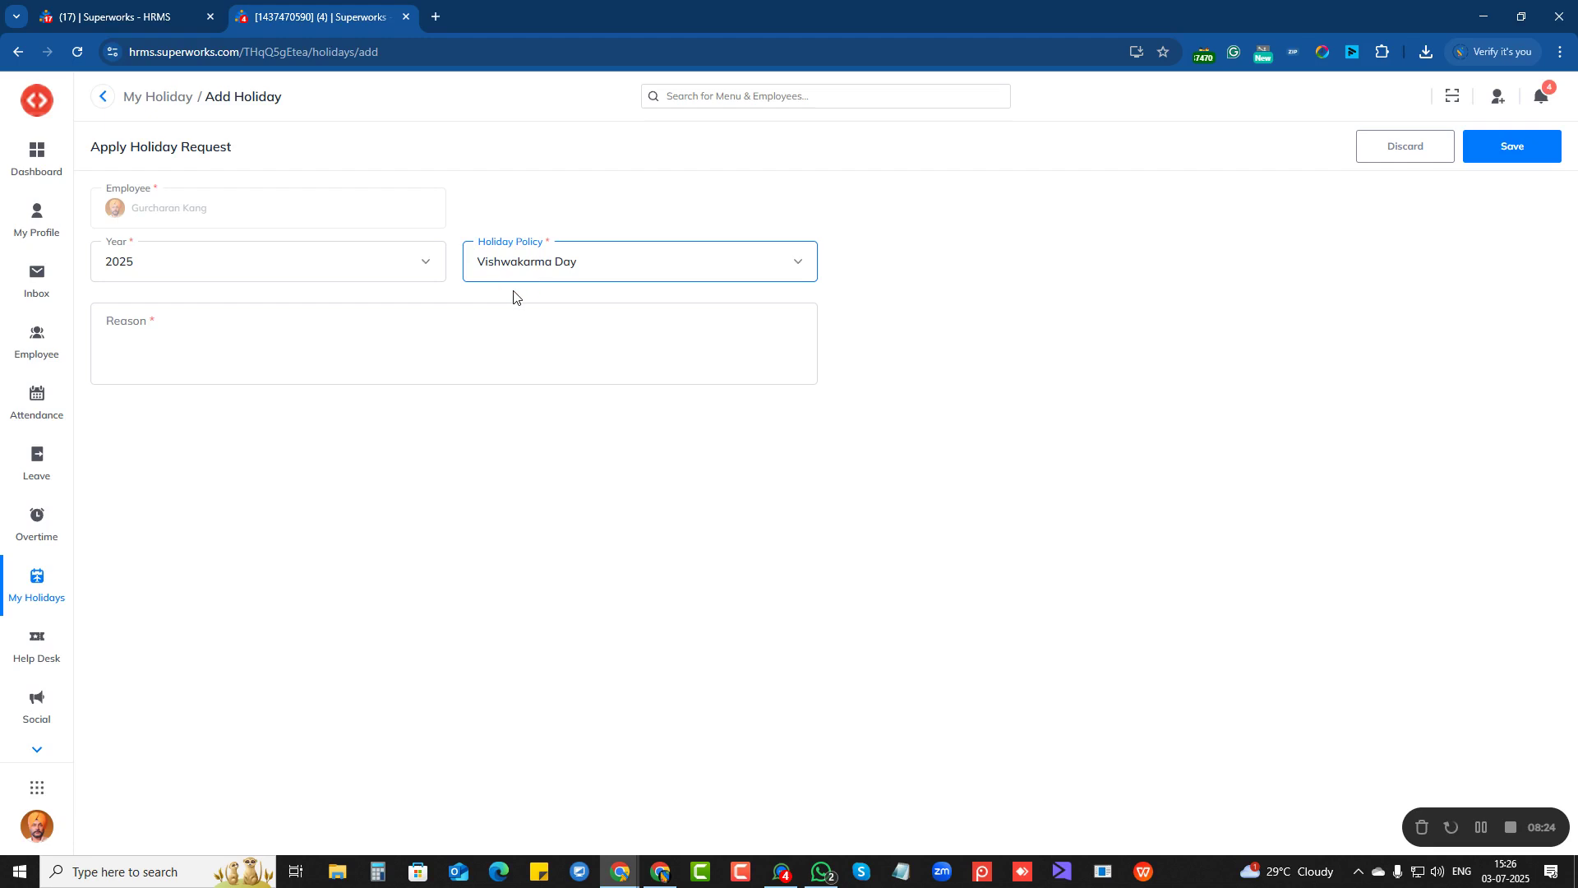
click(1374, 155)
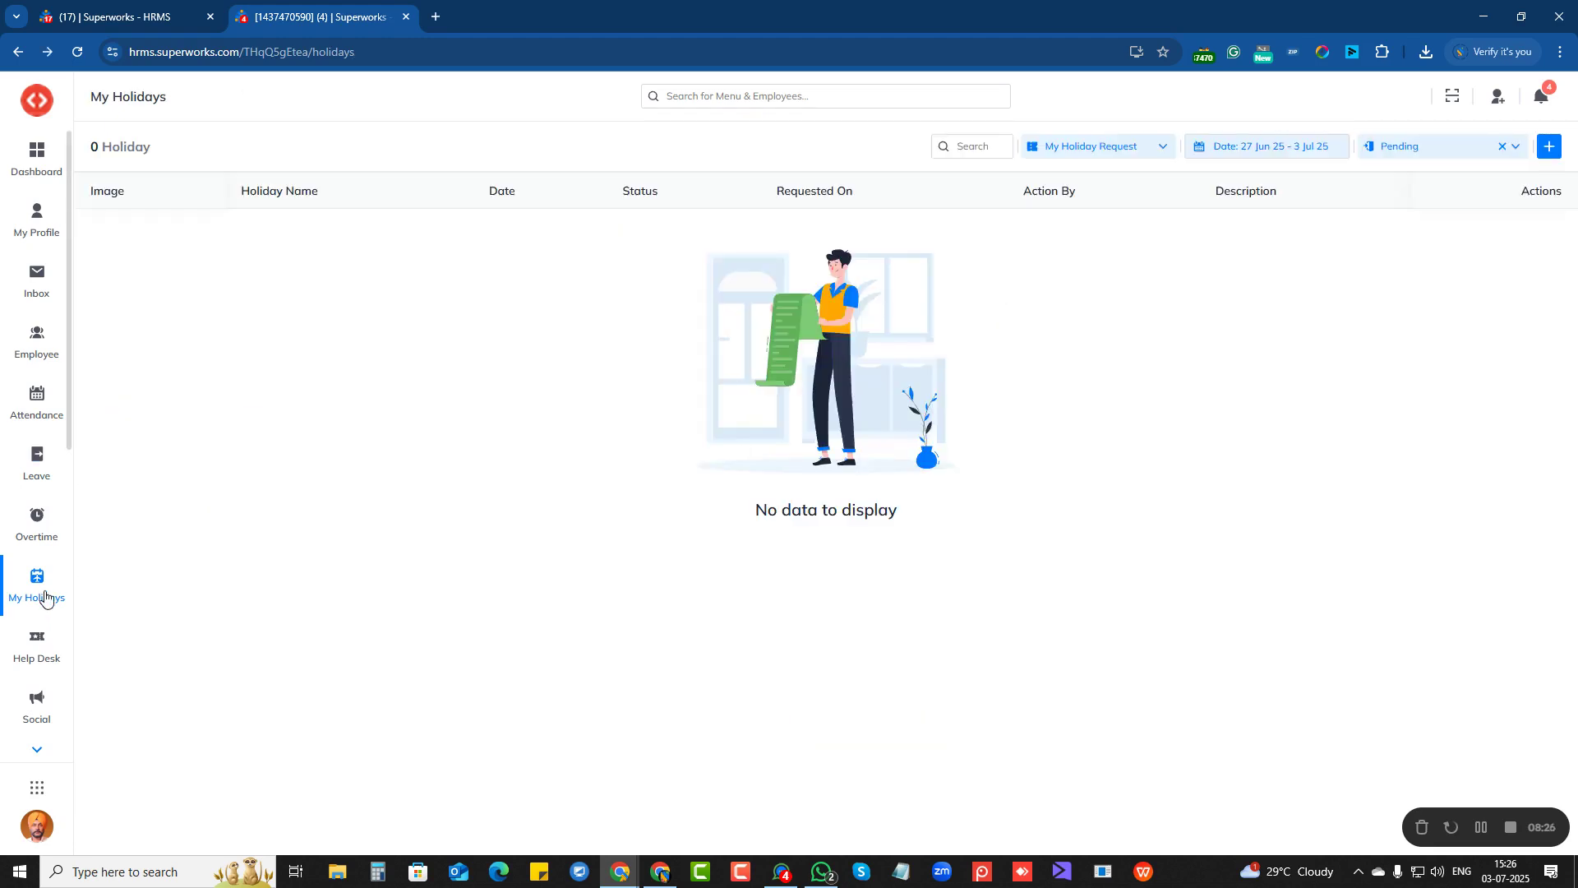
mouse_move(39, 588)
click(136, 638)
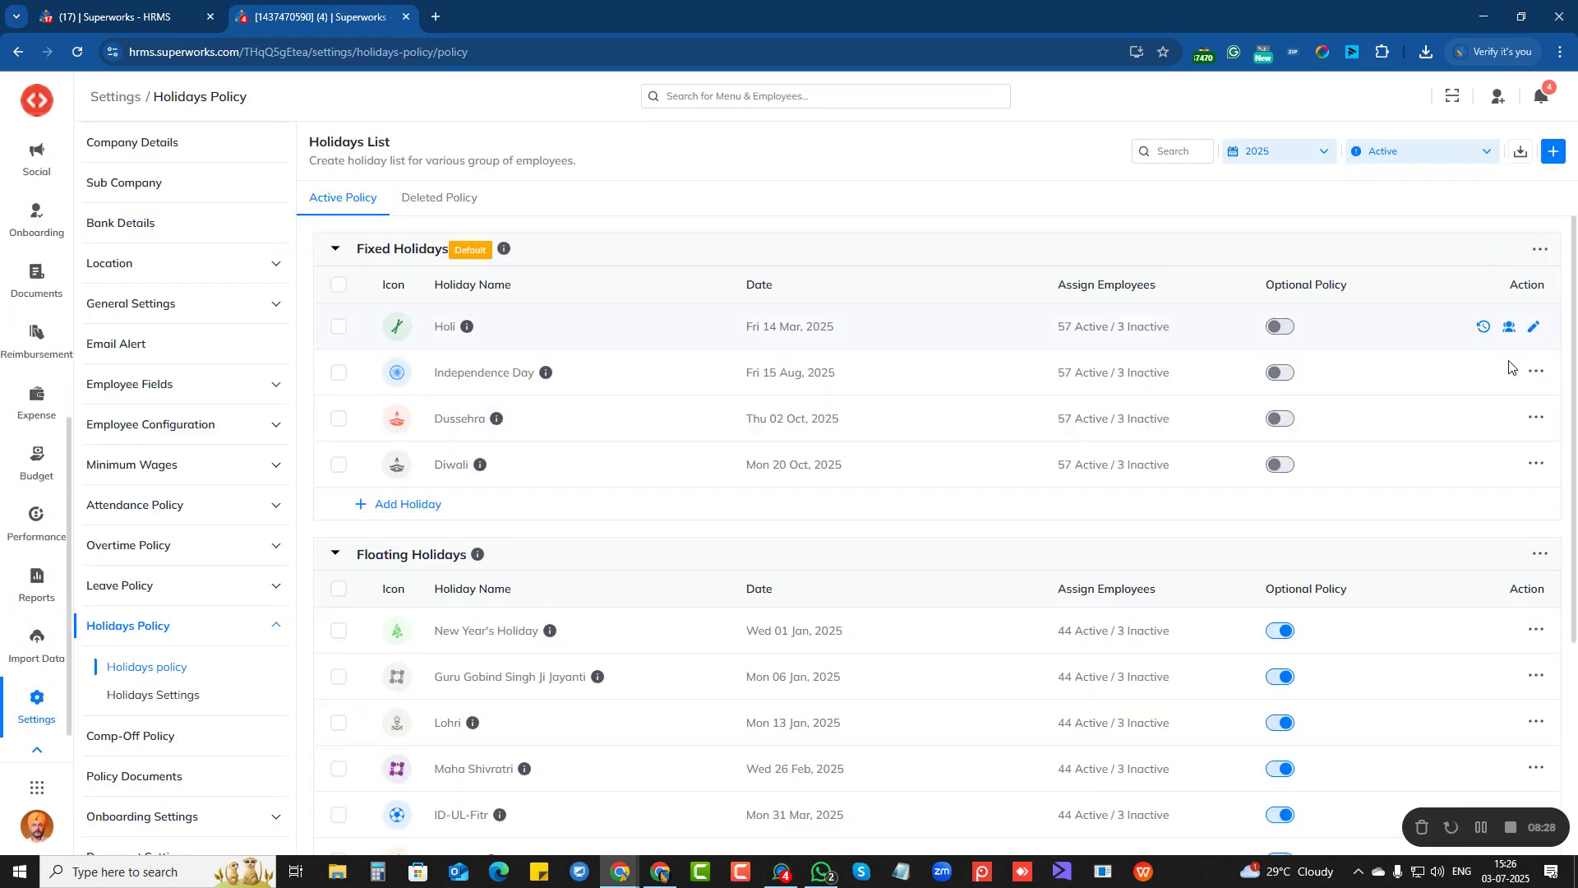
Review the holiday request approval settings, then open the Floating Holidays list for editing
scroll(1488, 477, down, 3)
scroll(1444, 546, up, 1)
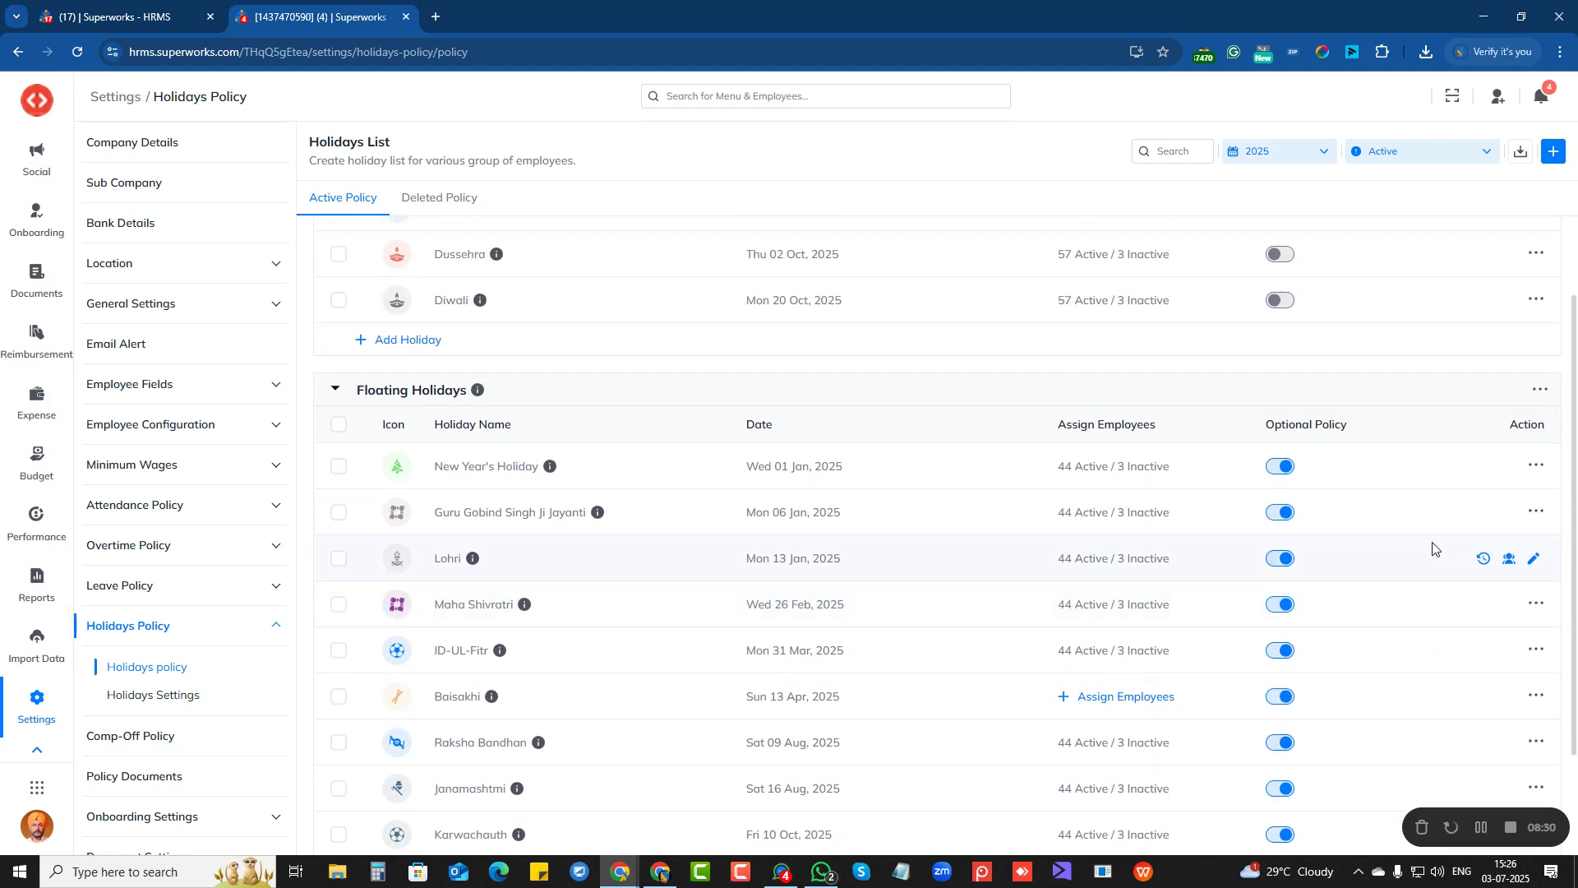
click(215, 698)
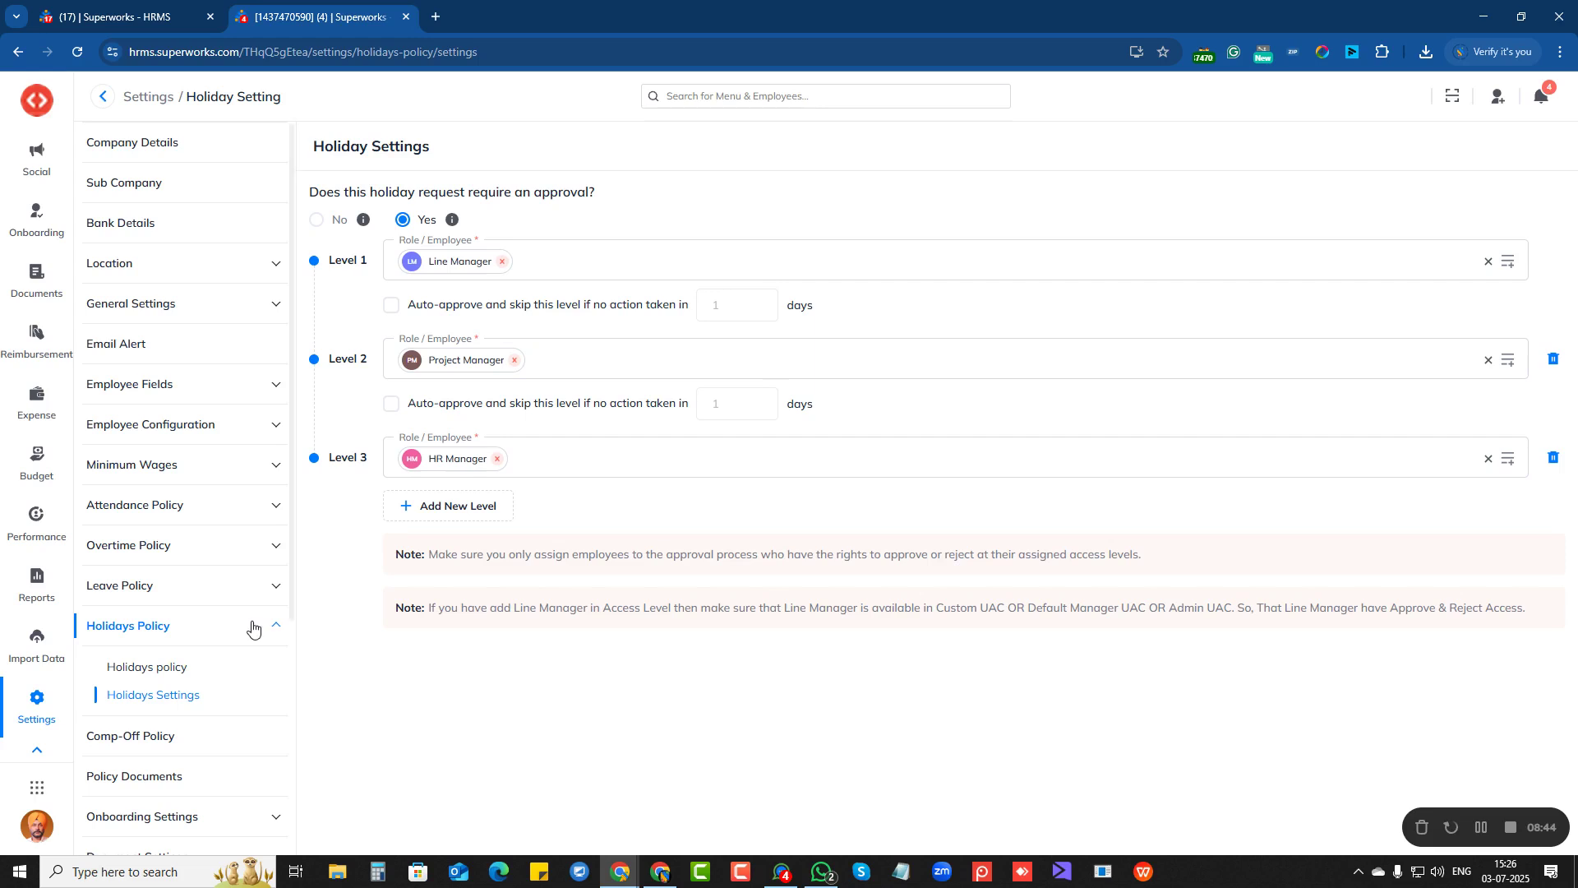
click(197, 671)
scroll(1342, 529, down, 10)
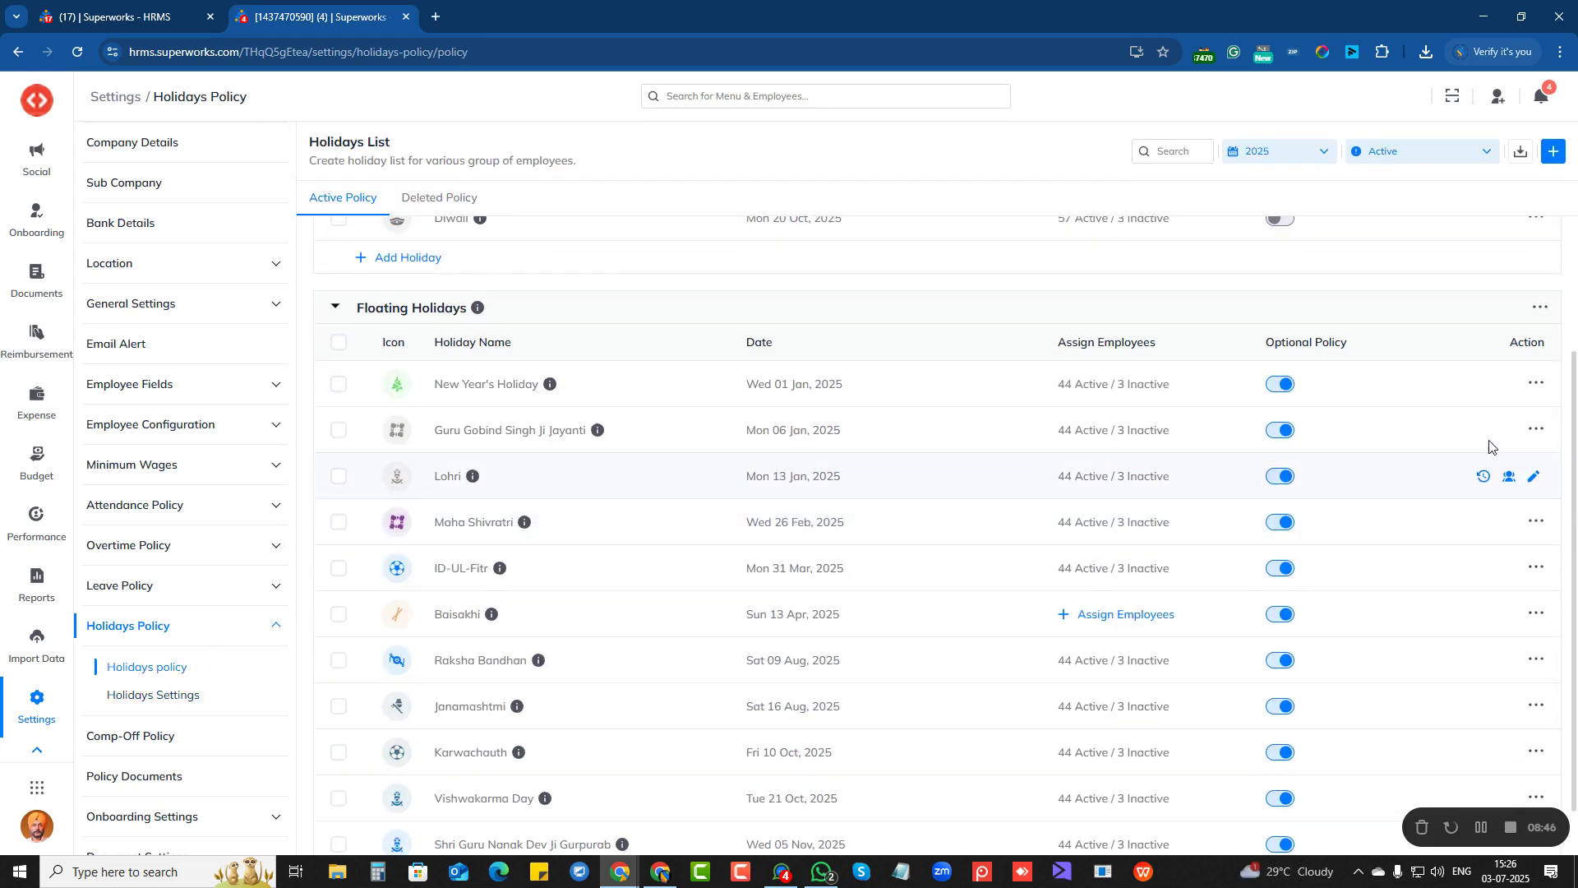
click(1540, 307)
click(1484, 275)
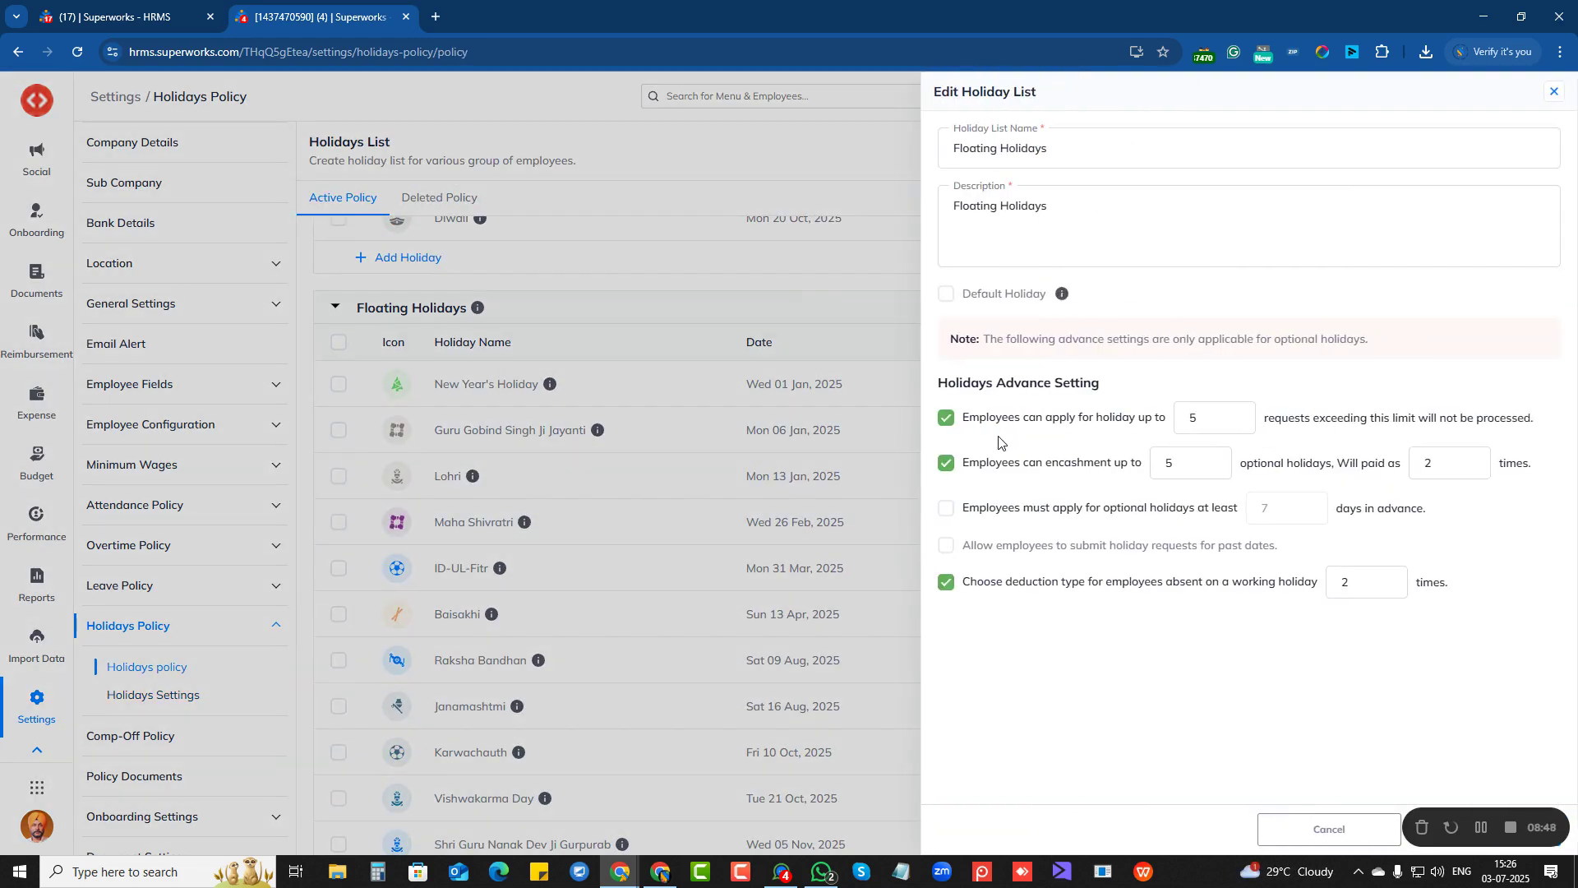
drag(978, 427, 1479, 413)
key(alt+Tab)
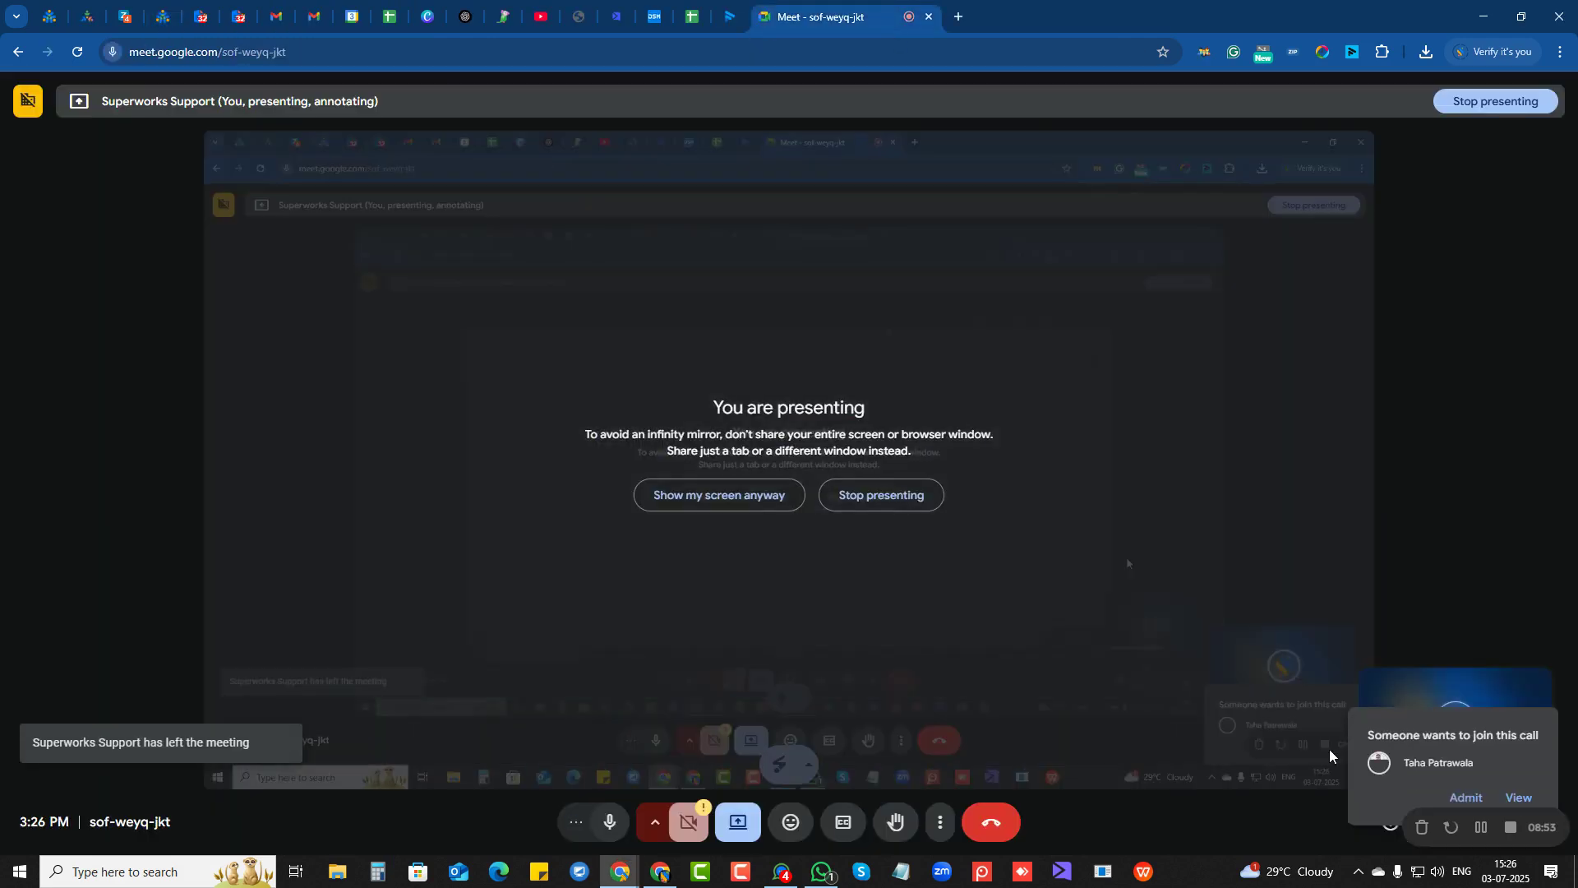
click(1465, 795)
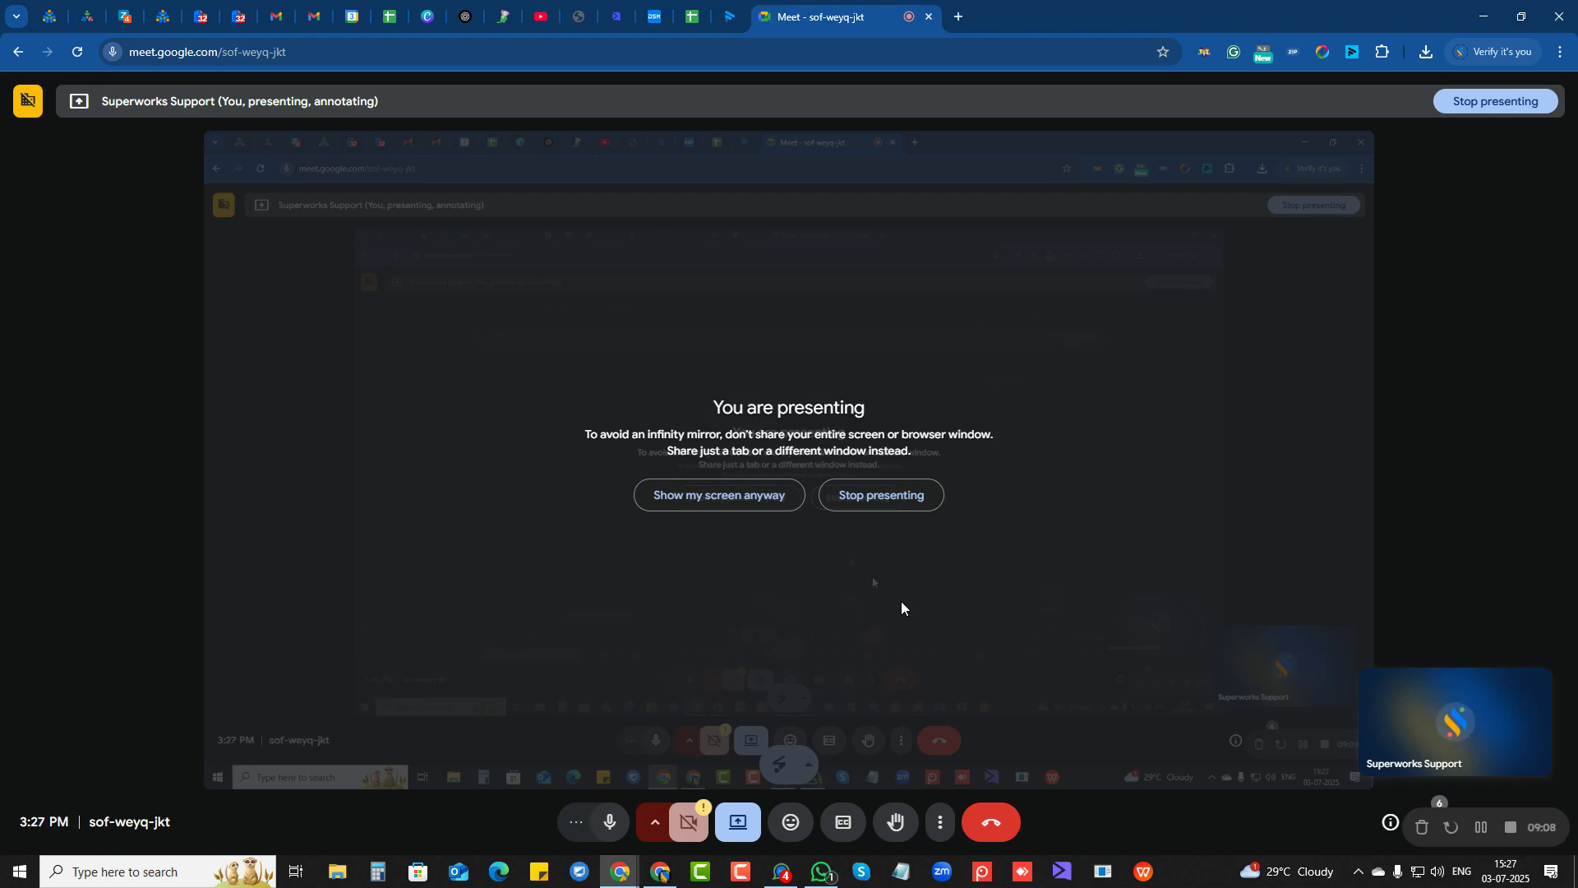
key(alt+Tab)
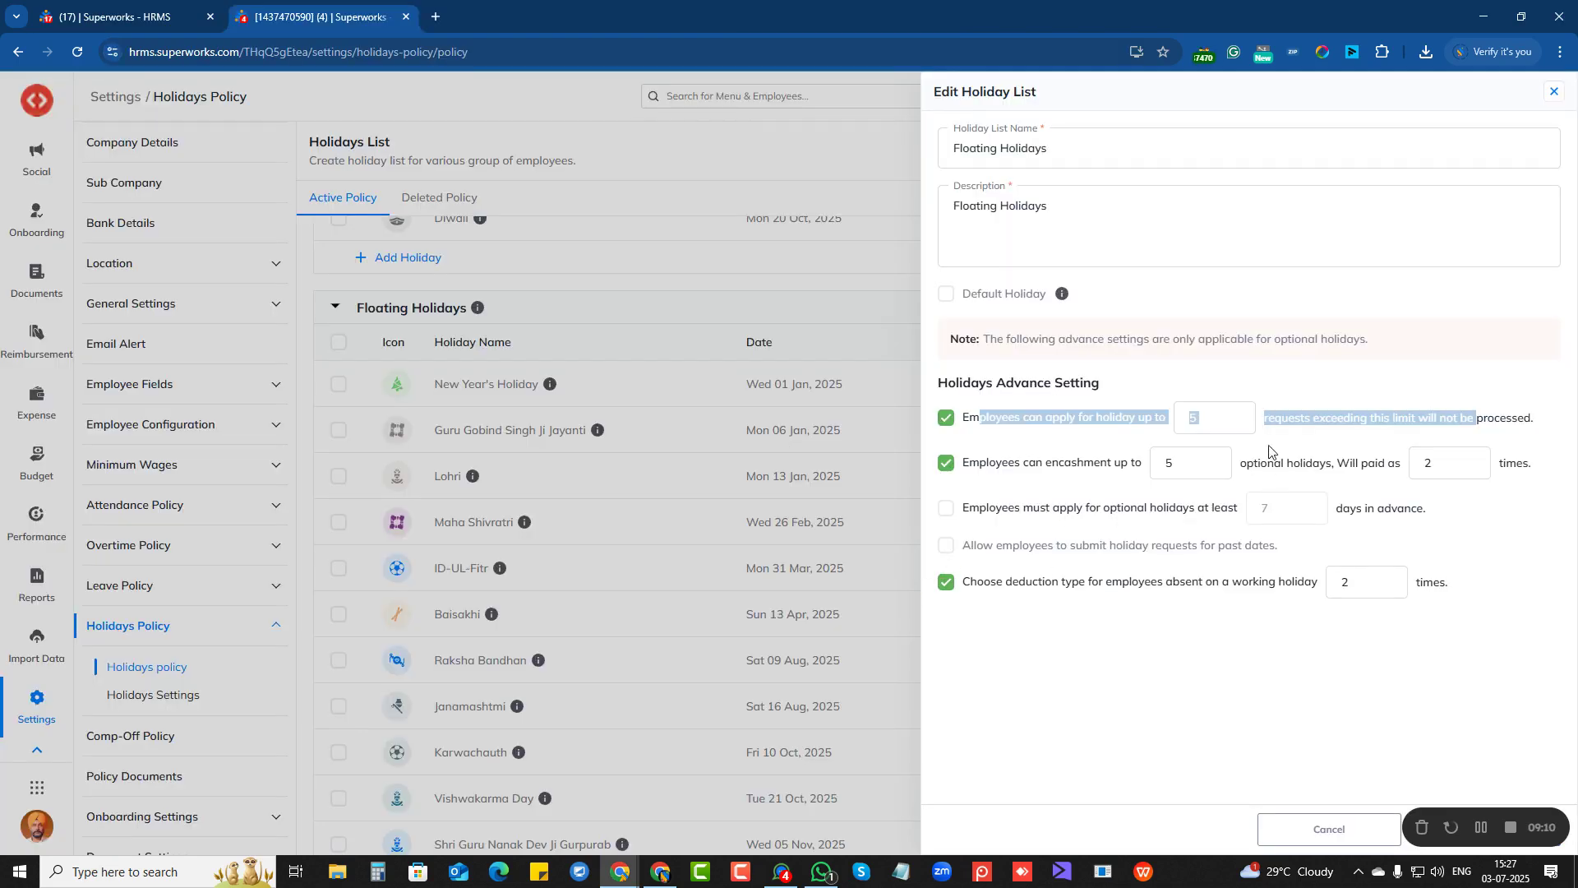
click(1147, 340)
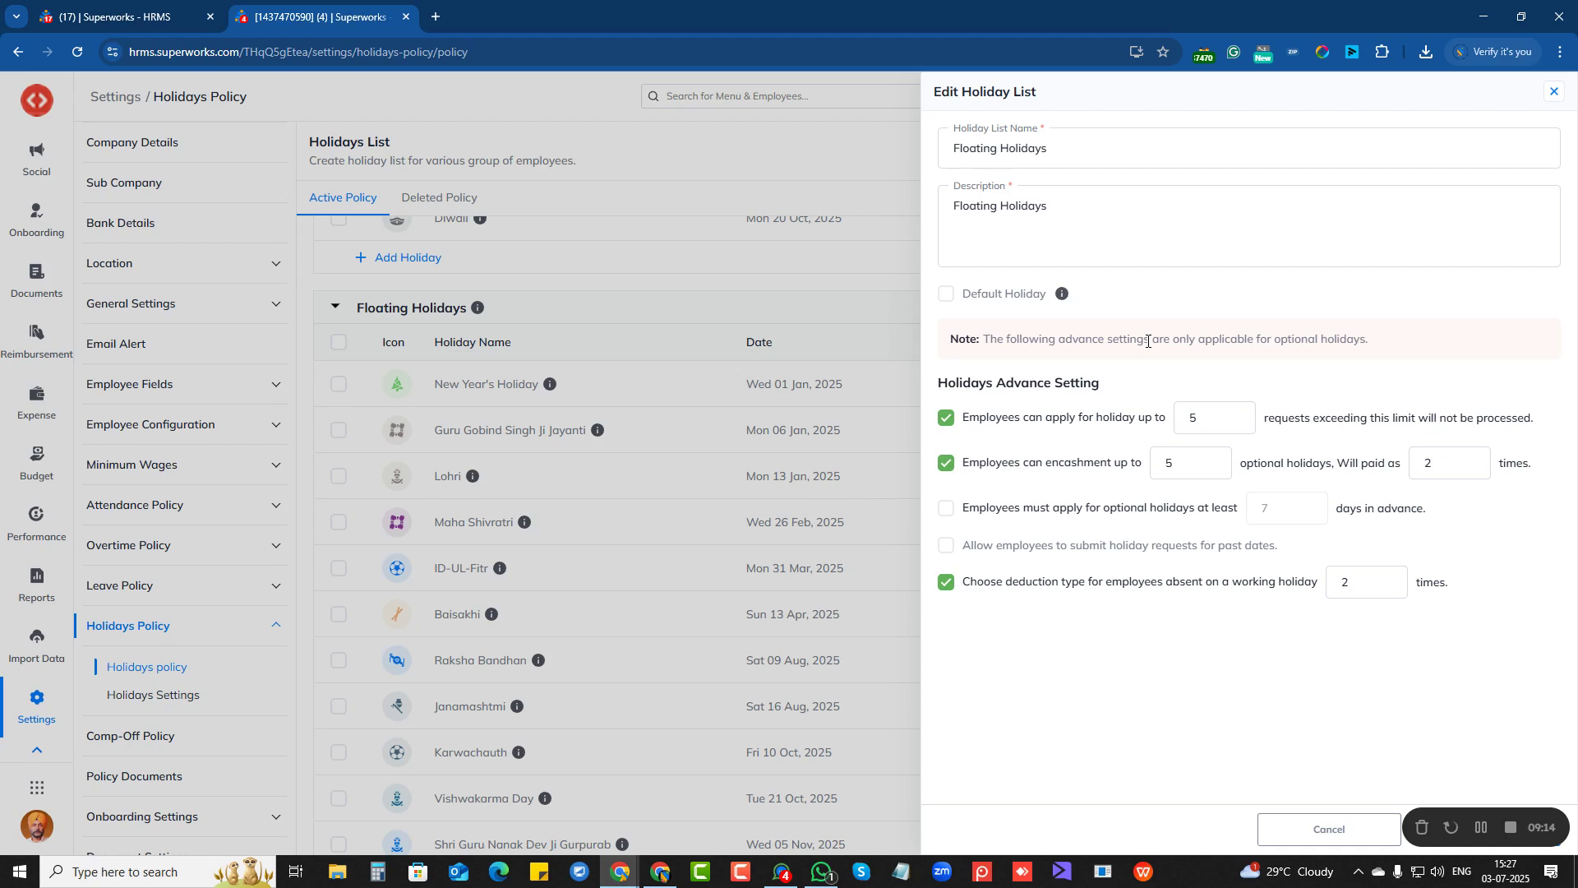
drag(936, 386, 1101, 384)
click(1071, 367)
drag(930, 390, 1121, 395)
click(1120, 395)
drag(934, 393, 1107, 393)
click(1107, 394)
drag(934, 393, 1143, 394)
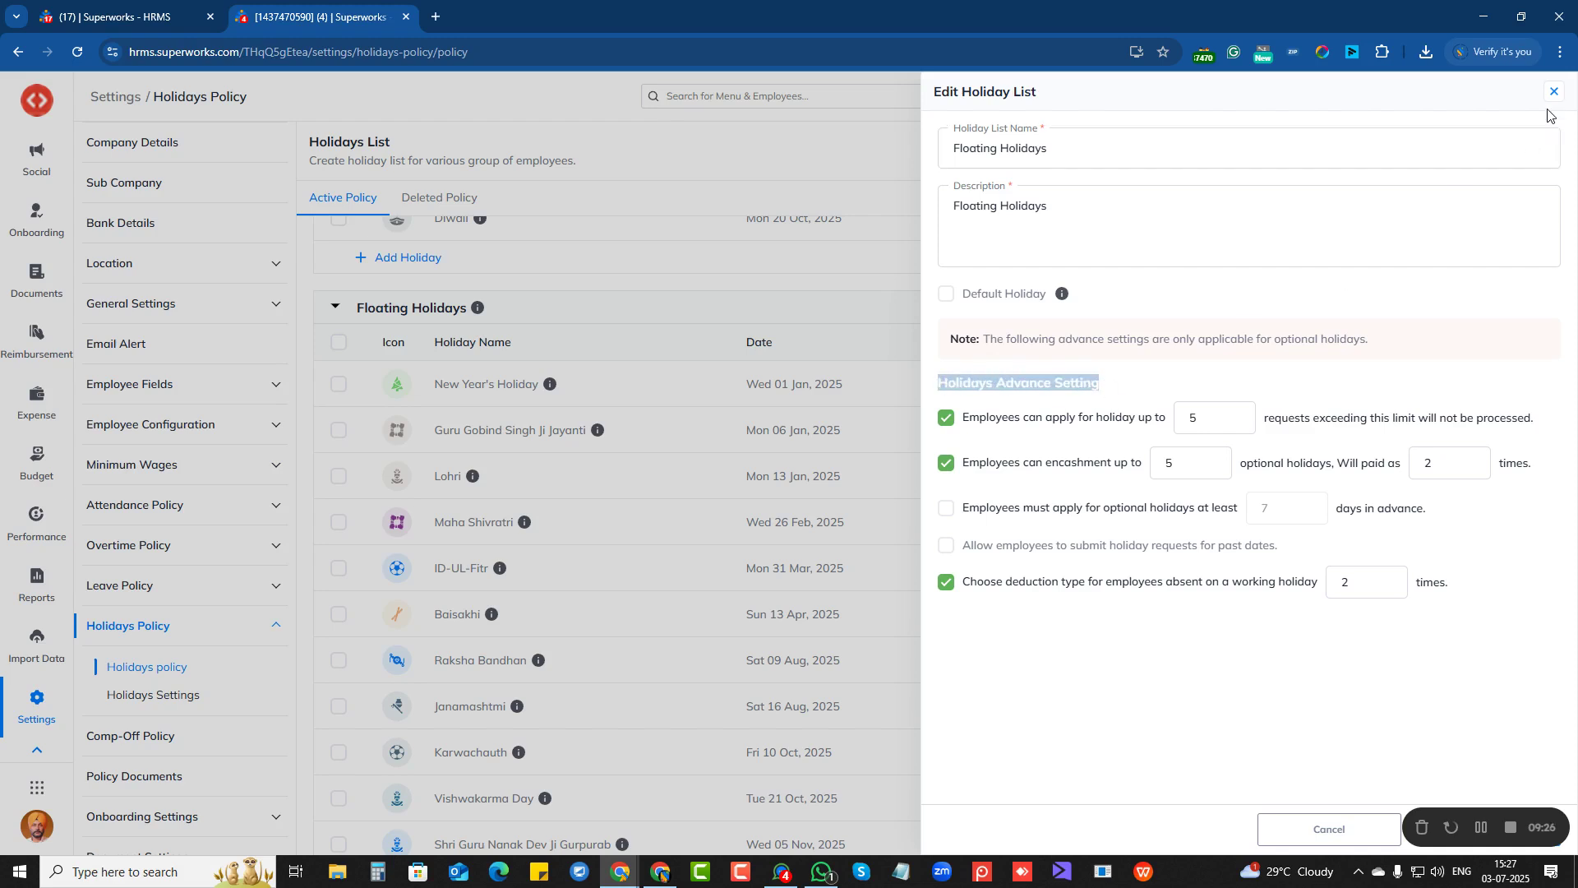
click(1554, 91)
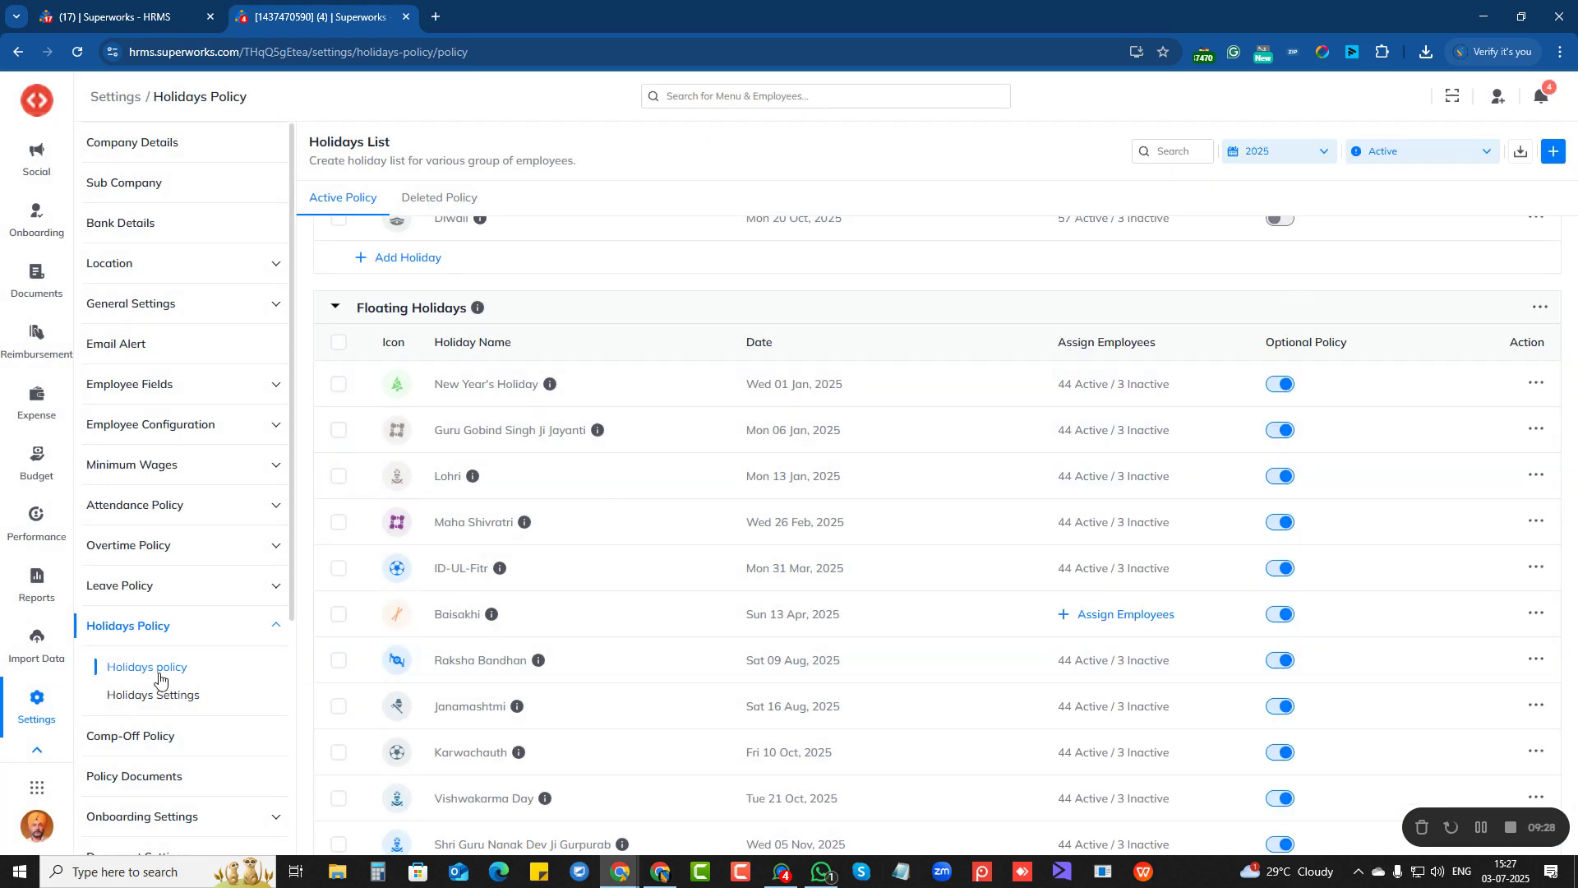
Scroll through the Holidays Policy page to review its holiday lists
scroll(921, 638, down, 1)
scroll(920, 638, up, 4)
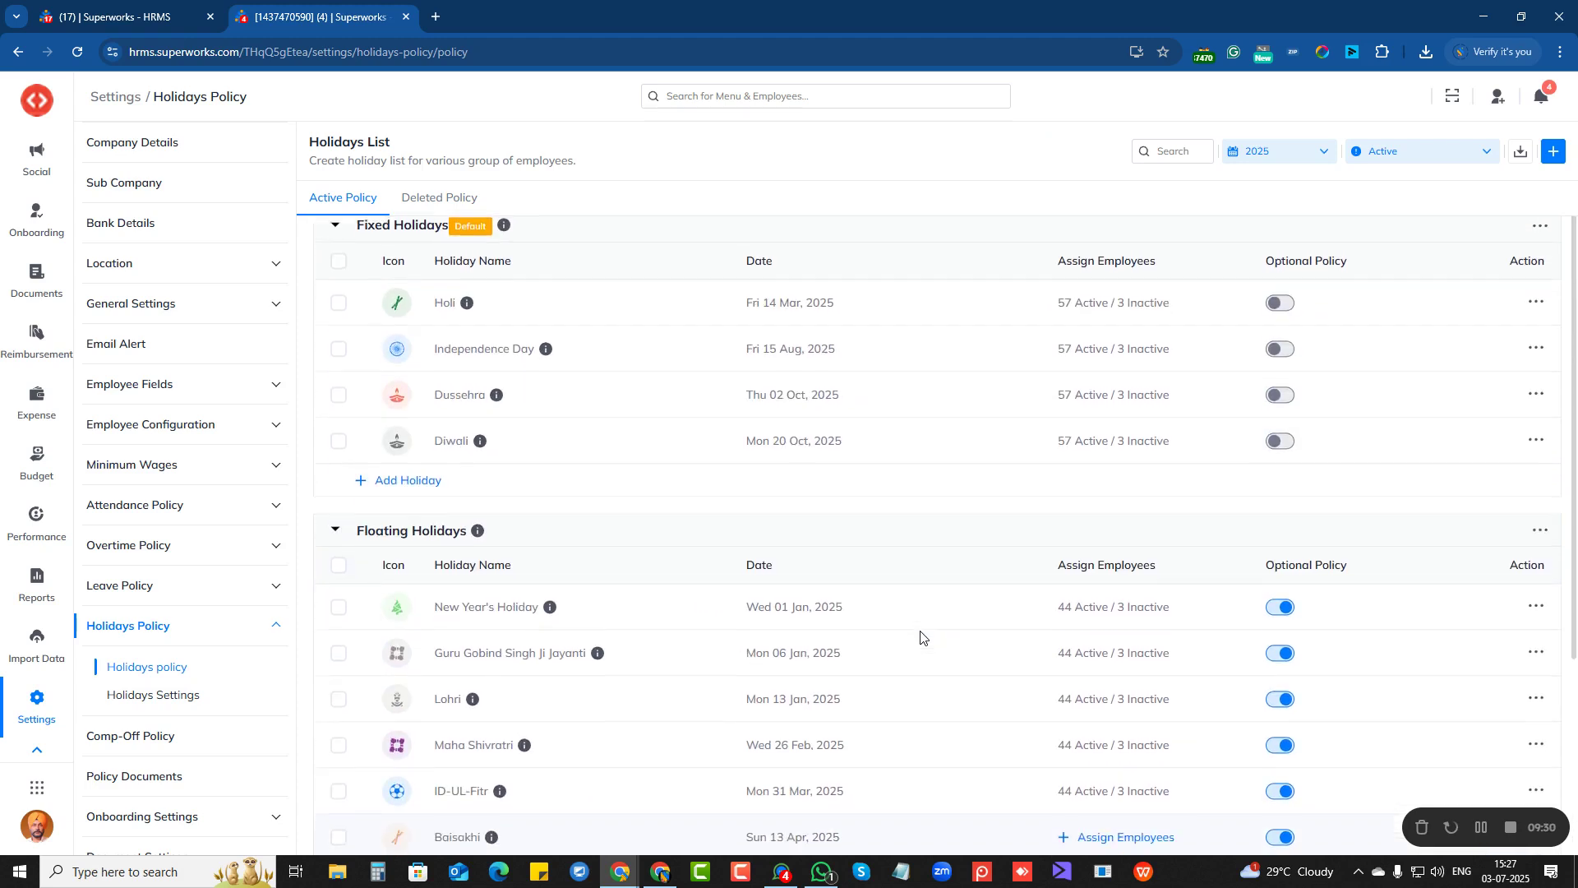
scroll(920, 638, down, 3)
drag(113, 667, 161, 674)
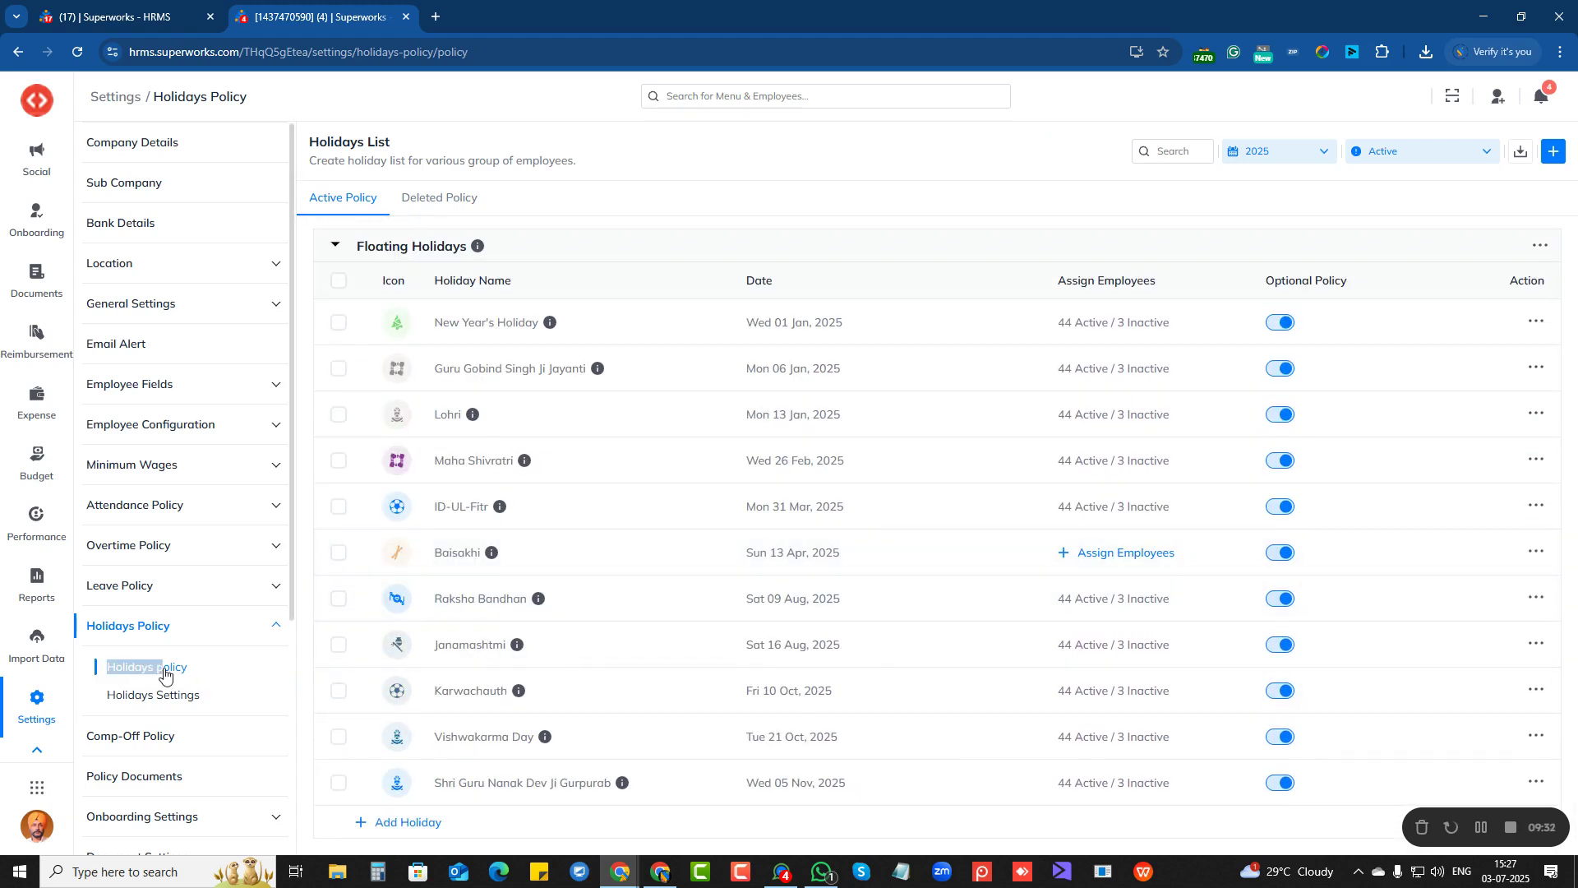
click(191, 675)
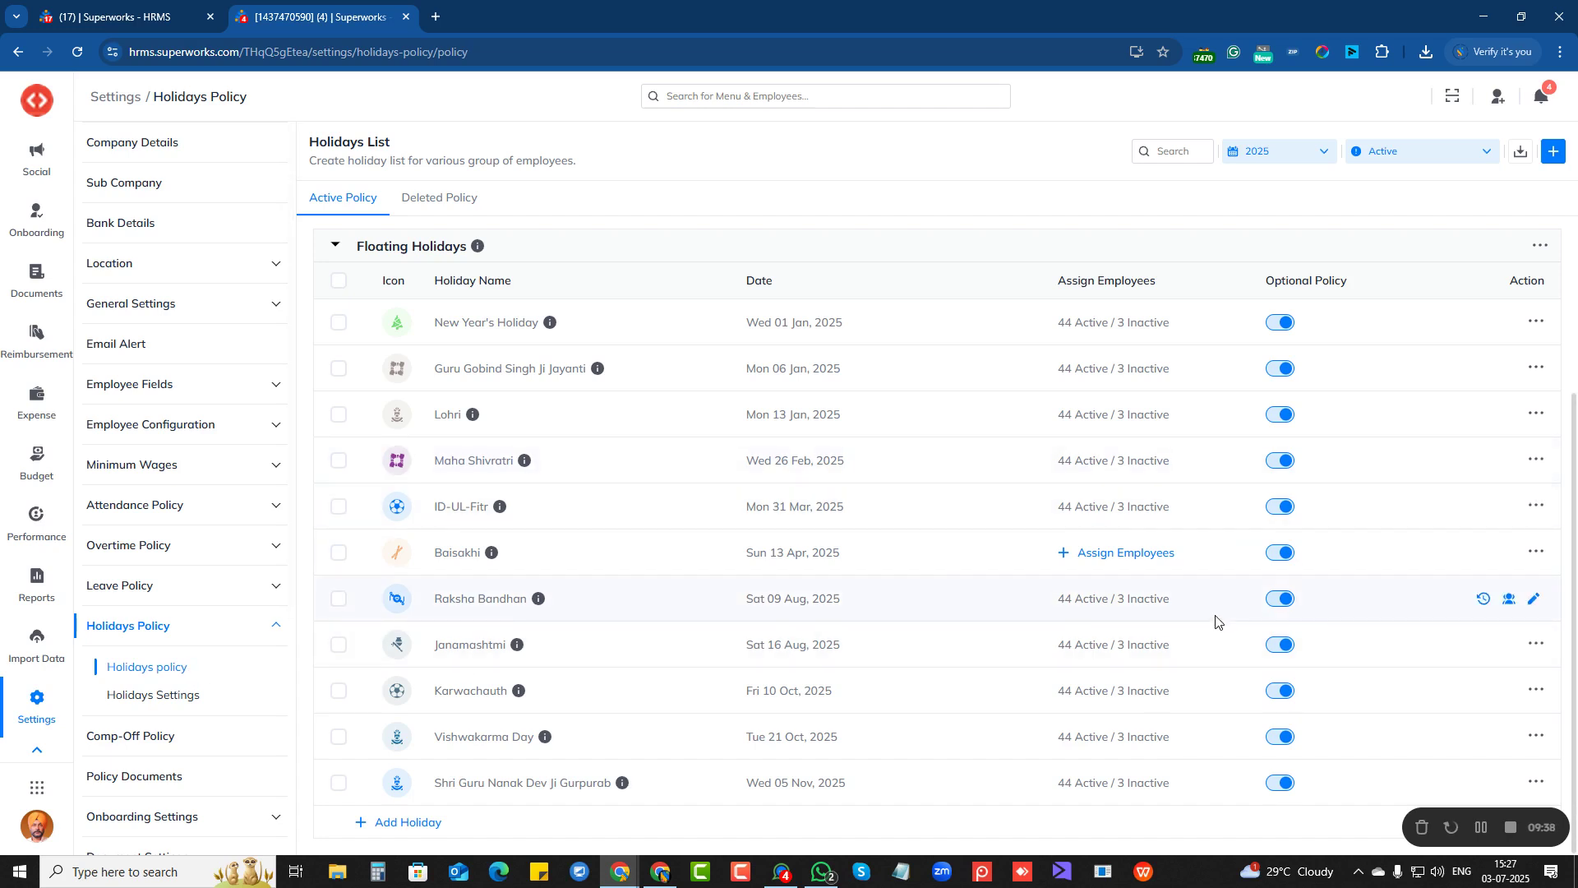
scroll(1215, 620, up, 4)
scroll(1043, 543, down, 3)
scroll(1032, 534, up, 4)
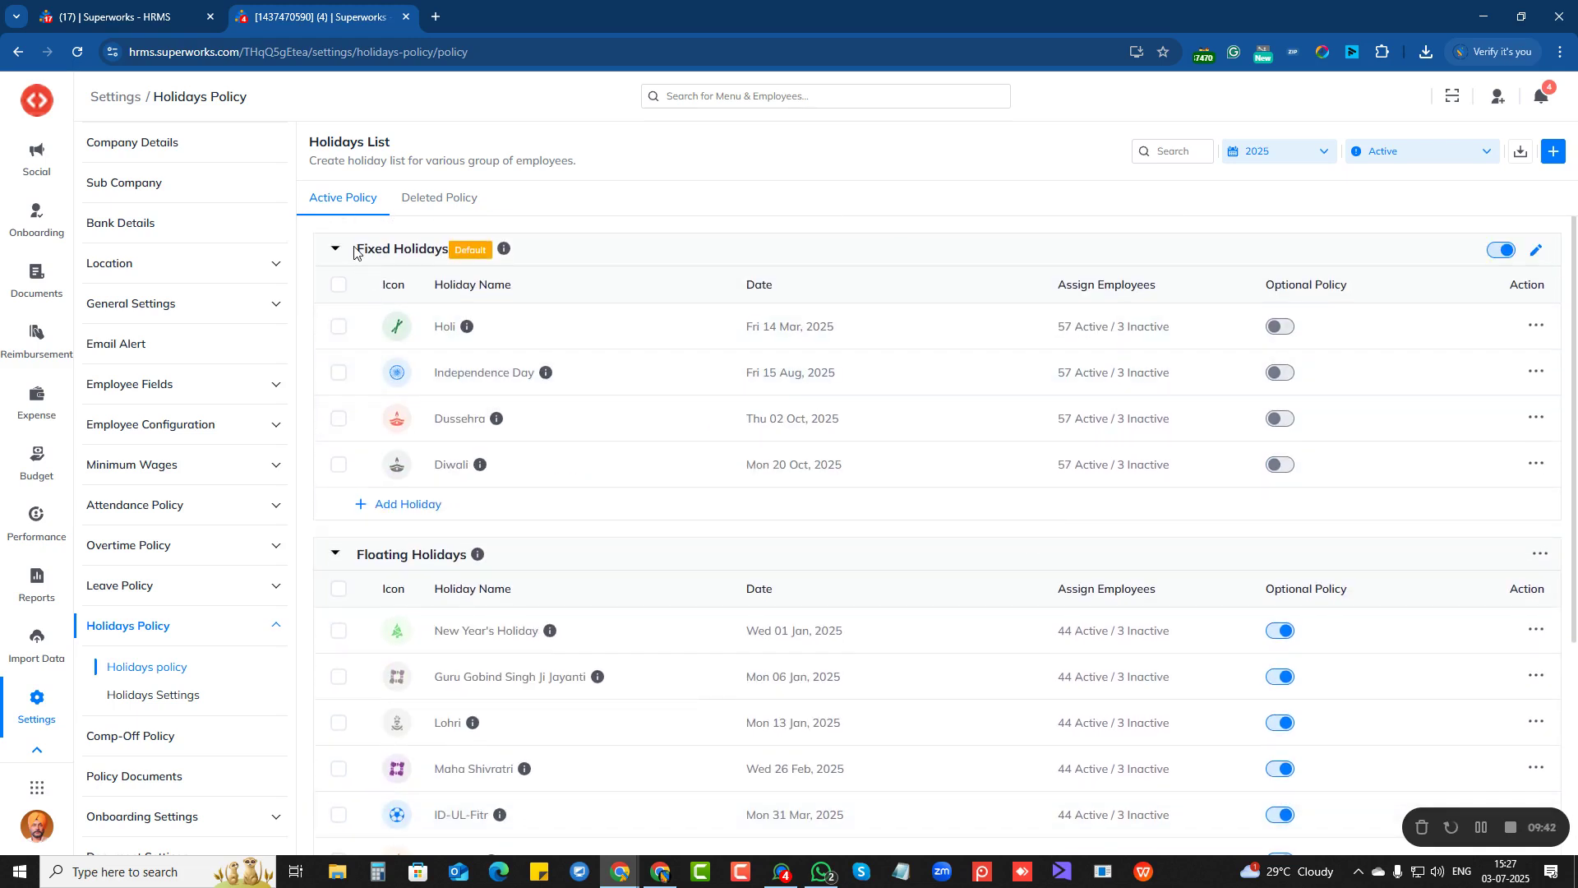
Review the Floating Holidays table and open its Edit Holiday List panel to read the request limit
drag(354, 252, 923, 430)
scroll(904, 432, down, 4)
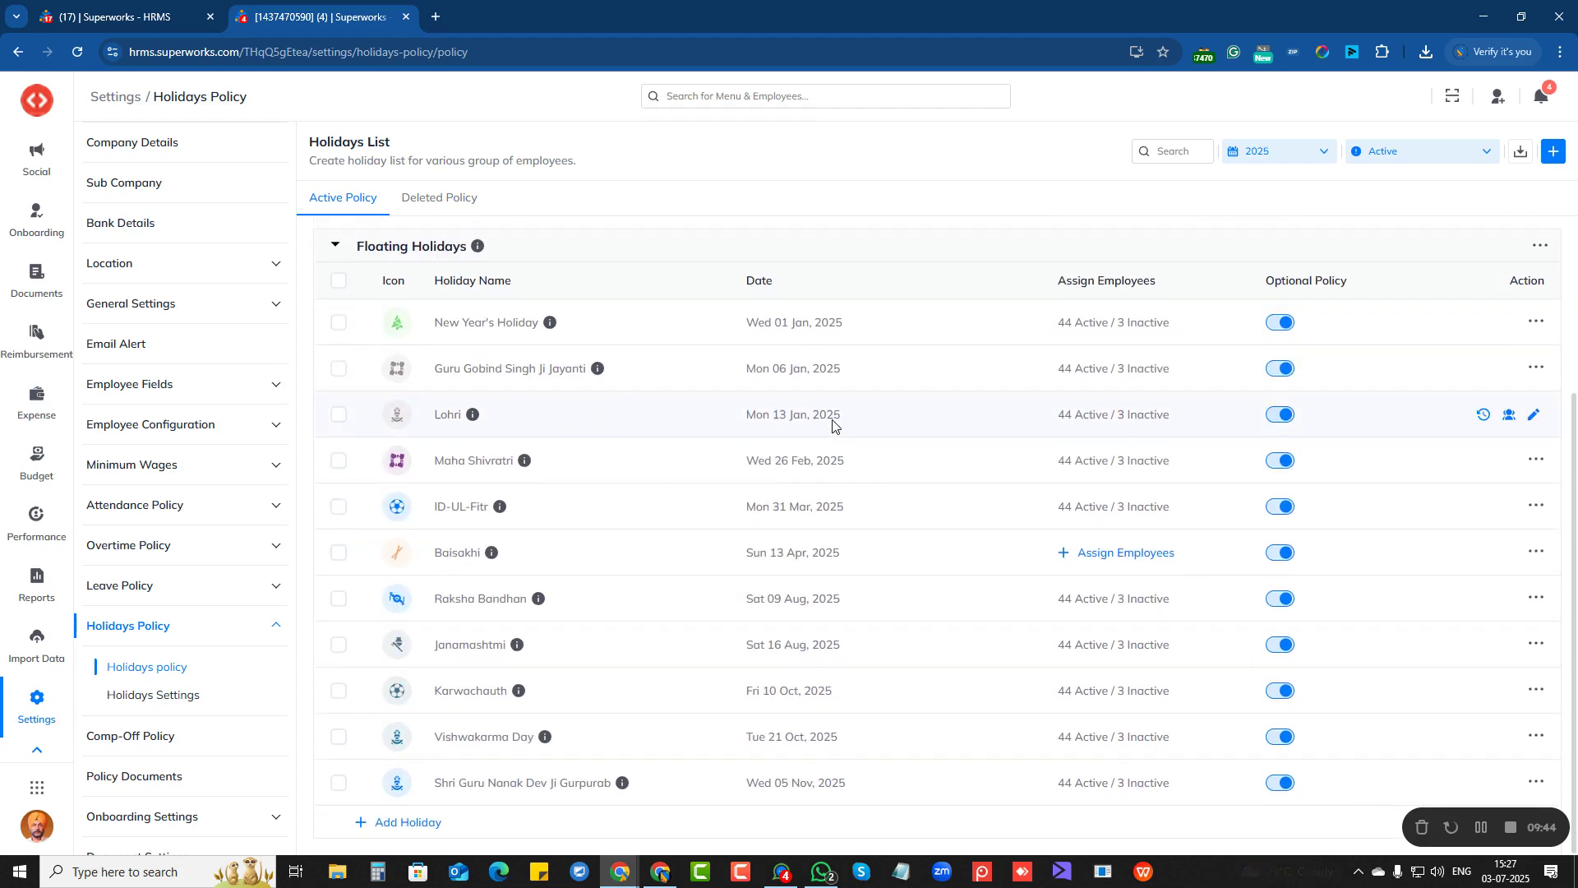
drag(376, 283, 1167, 798)
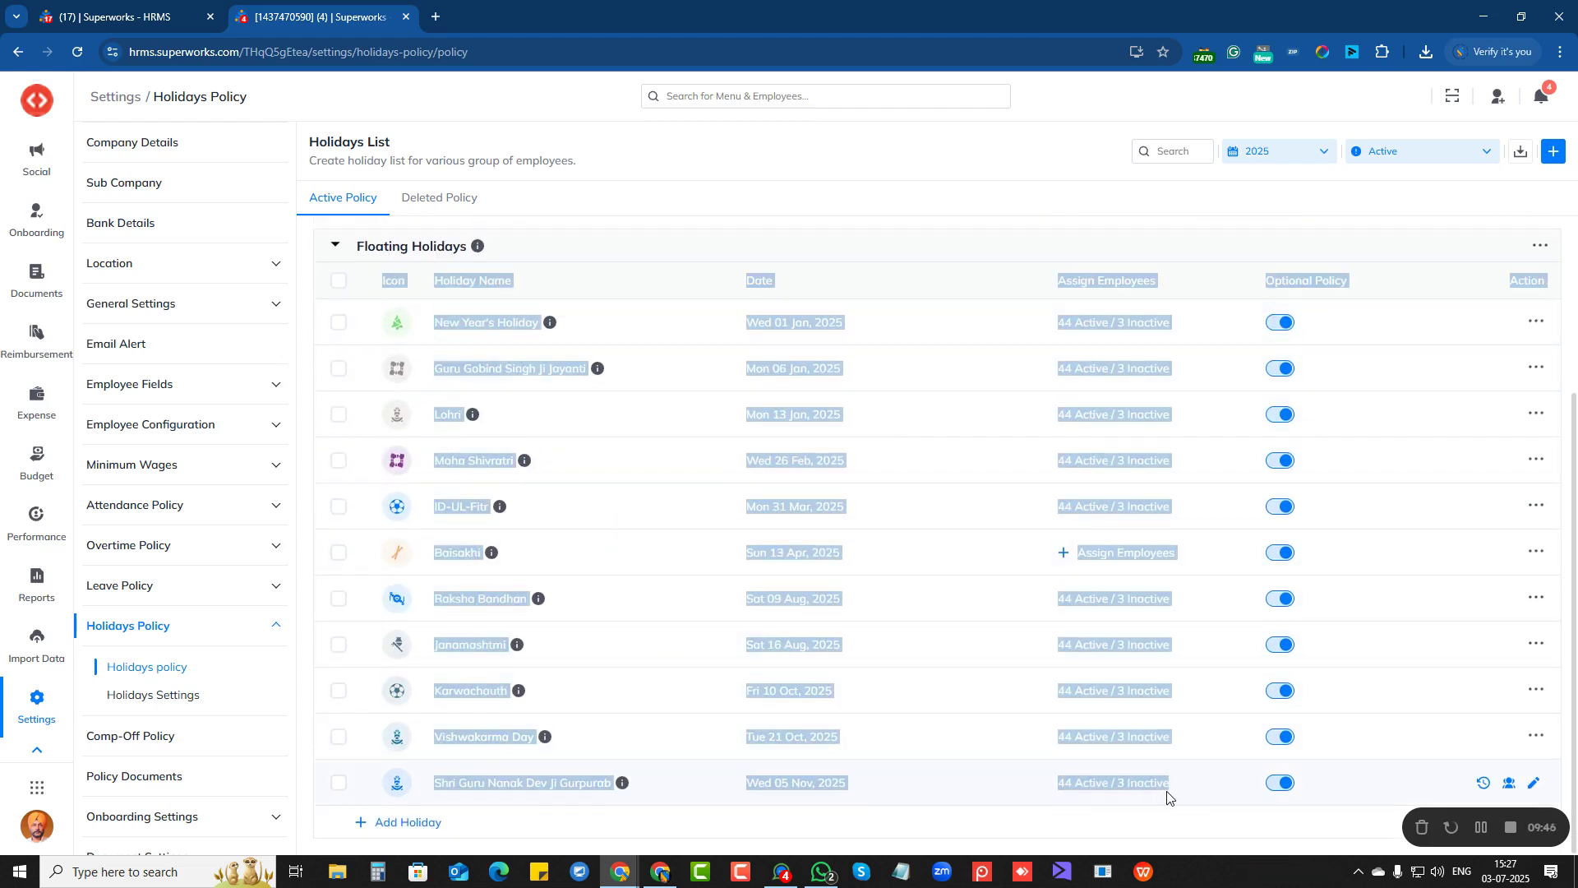
click(1184, 795)
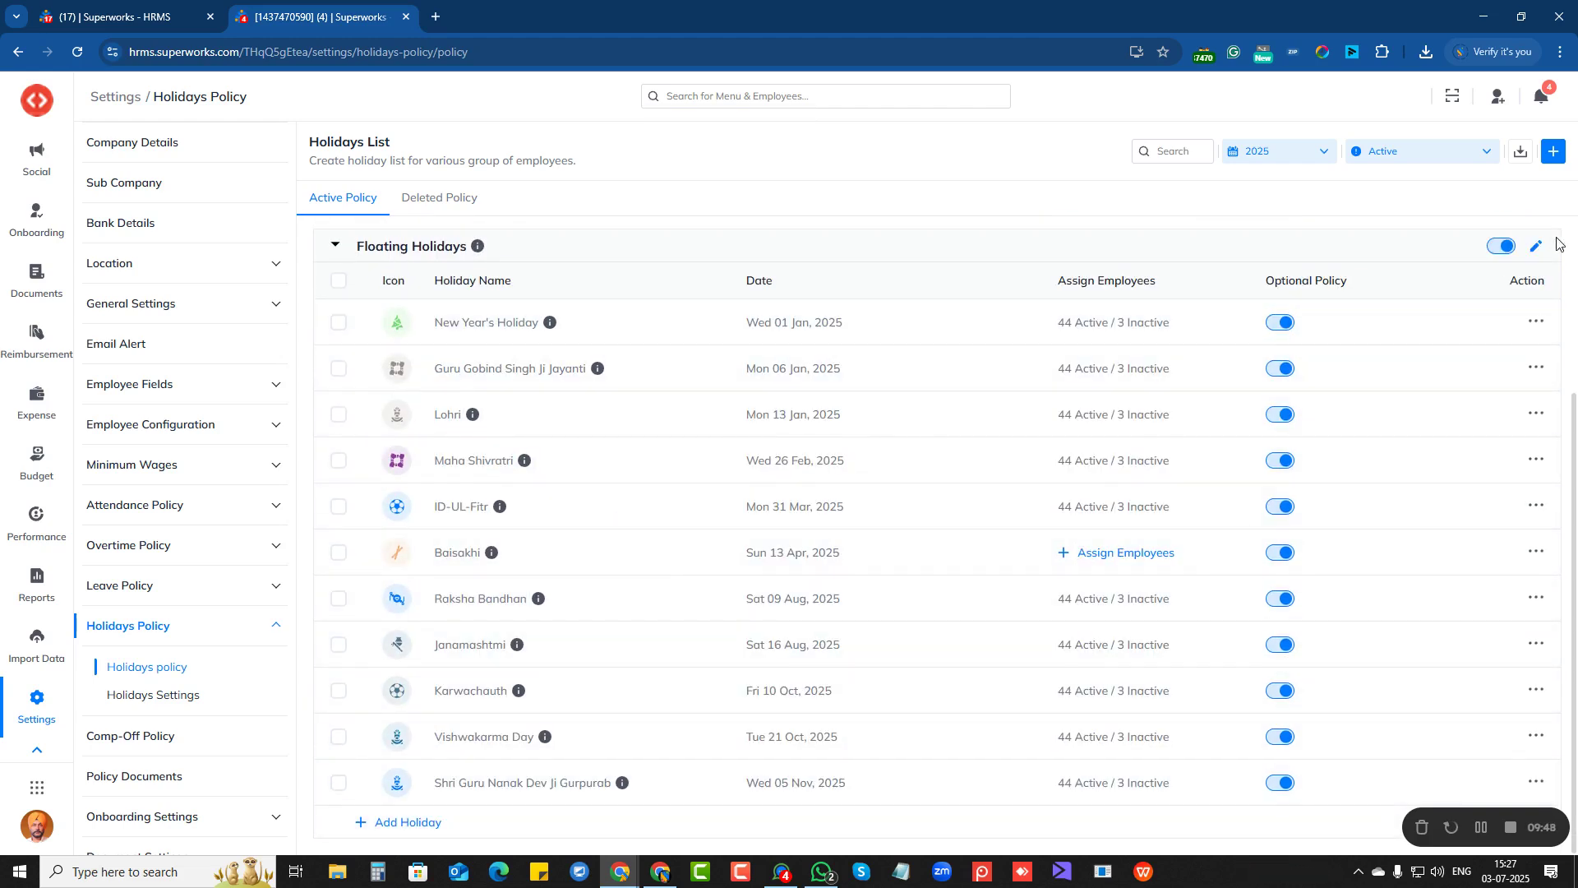
click(1536, 246)
drag(970, 418, 1539, 428)
Review the holiday request limit and encashment wording, leaving the pay multiplier at 2
click(1341, 370)
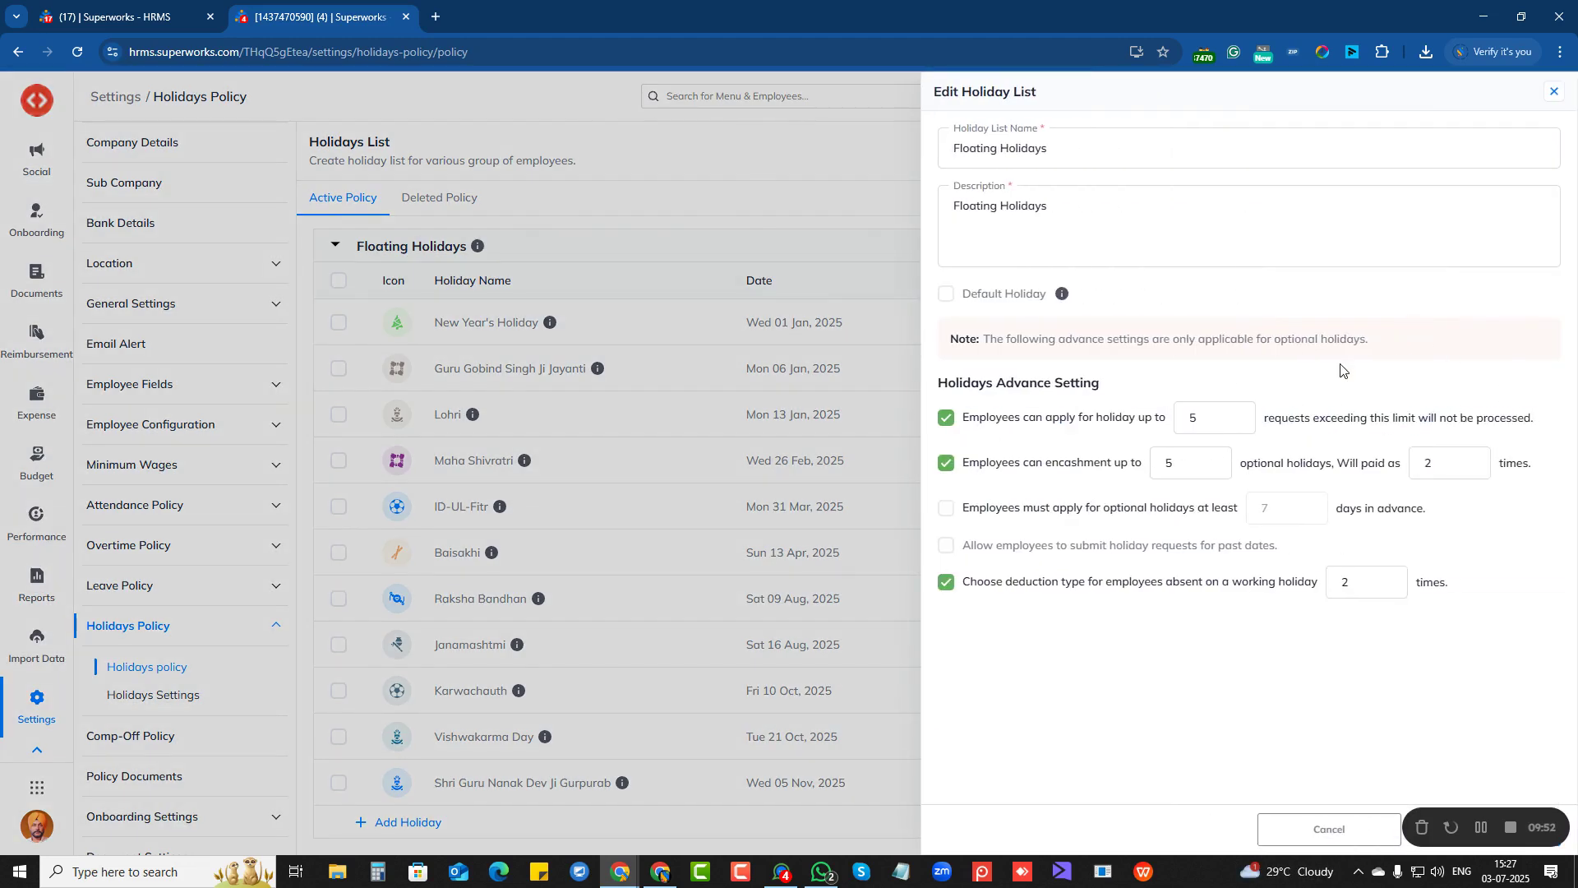
drag(993, 430, 1552, 424)
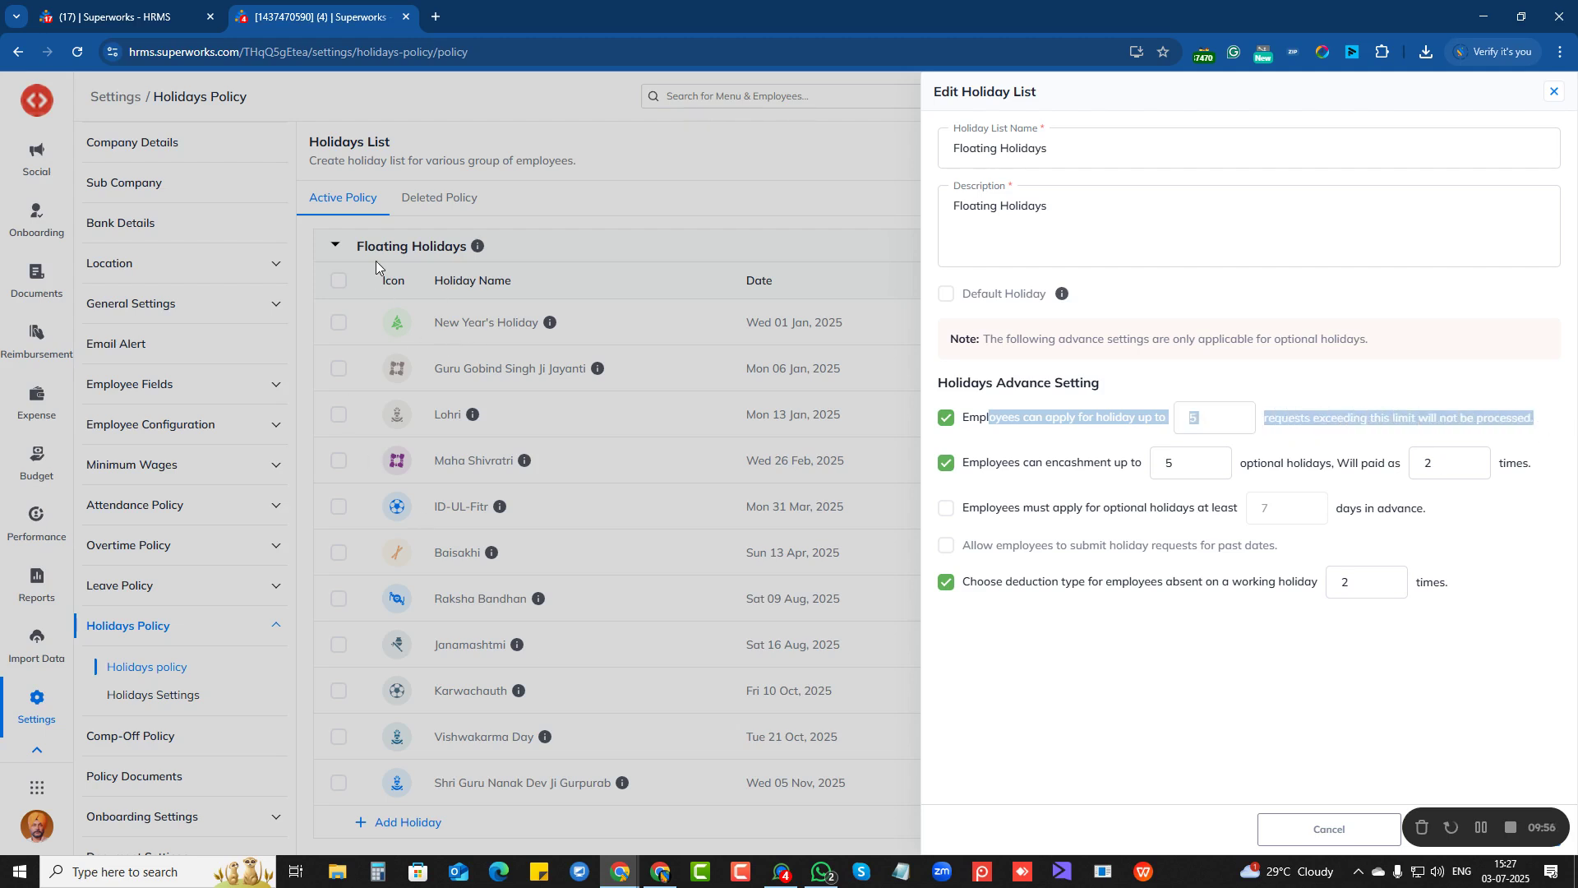
click(1245, 395)
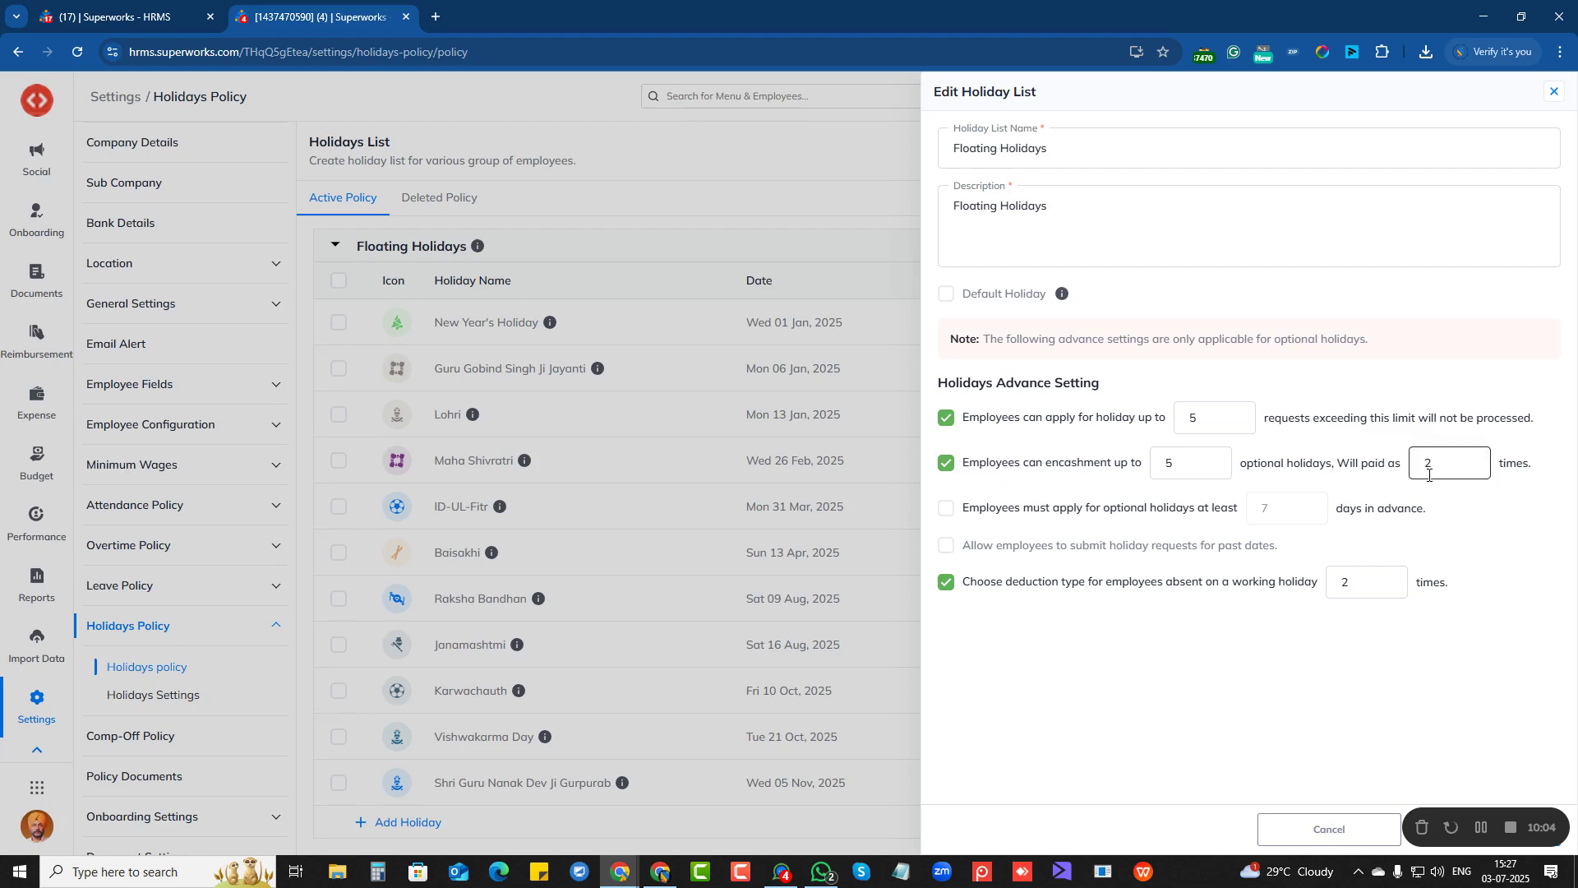
drag(957, 470, 1528, 465)
click(1403, 355)
click(1428, 461)
click(1355, 332)
Toggle the advance-request and past-date request options on and off, checking Friday 4 in the calendar
click(990, 516)
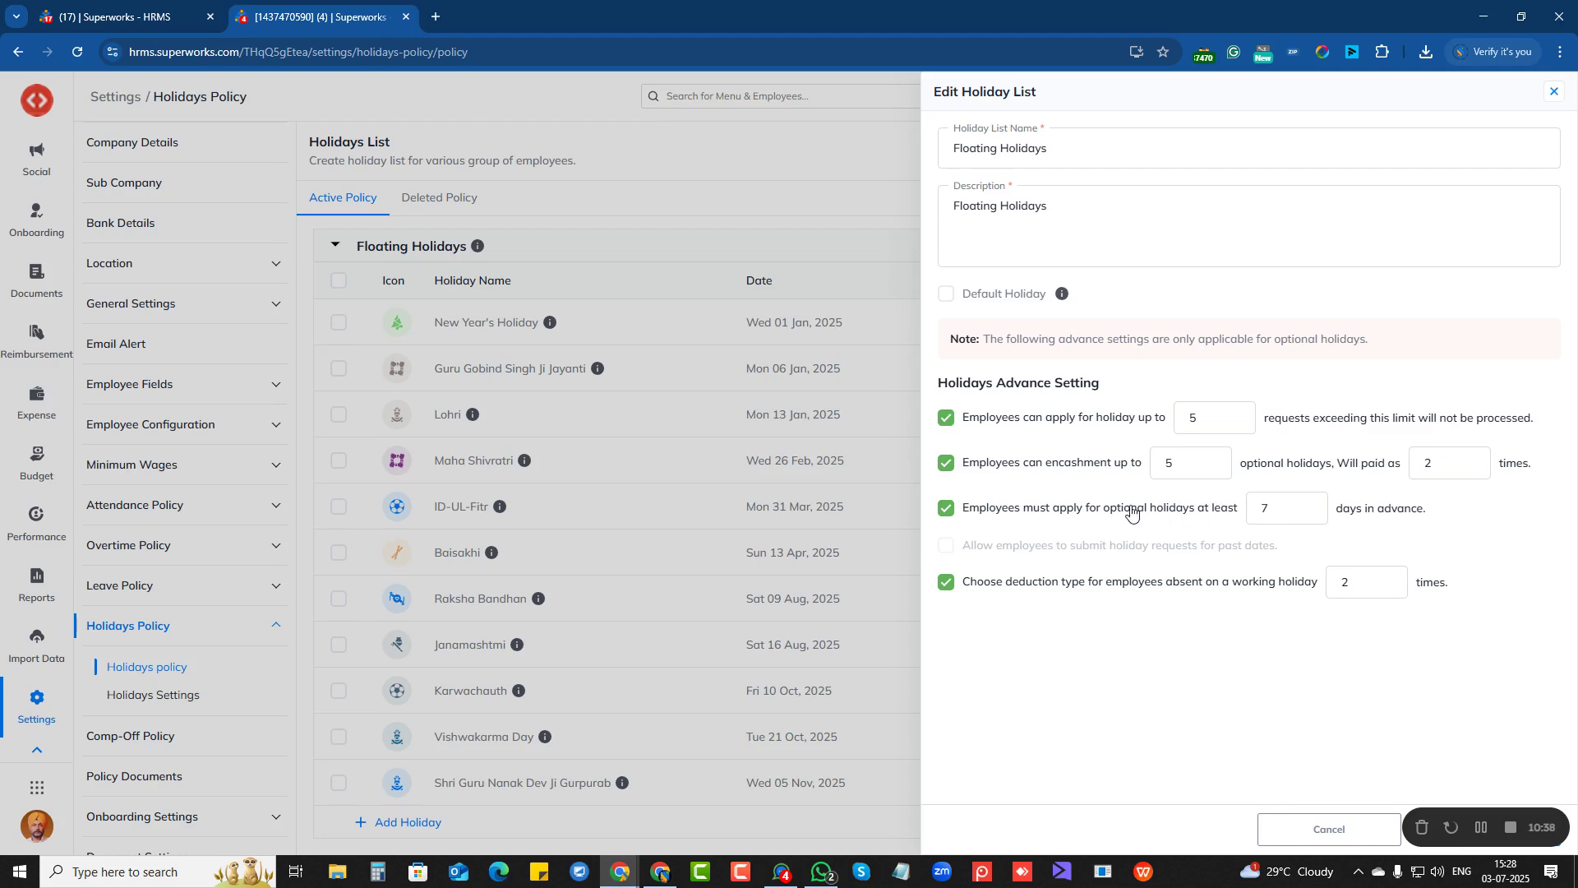
click(1131, 510)
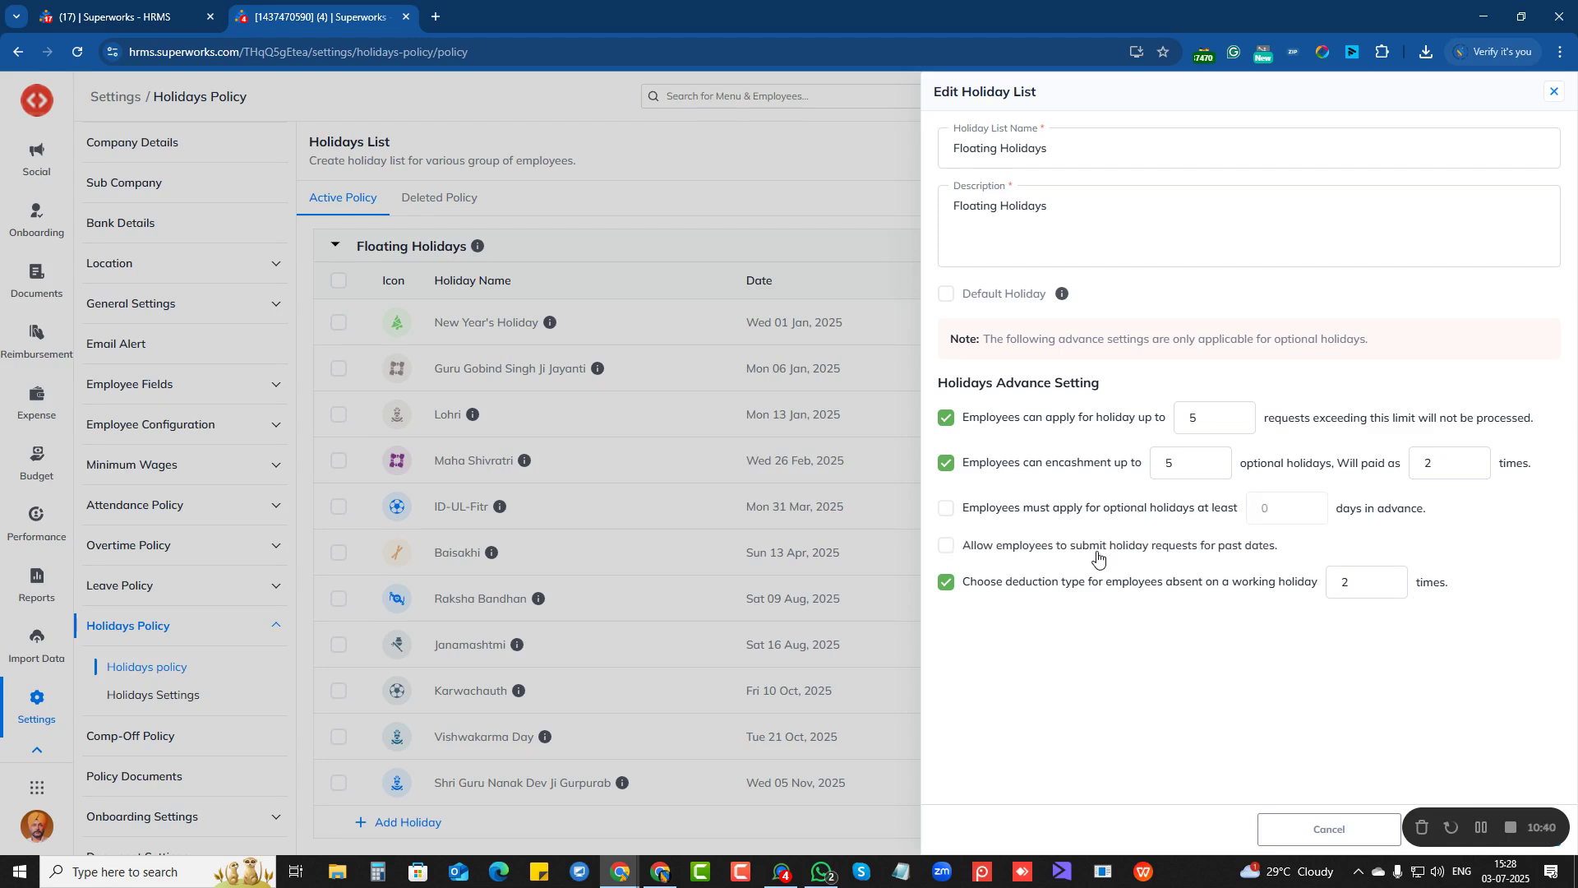
click(999, 552)
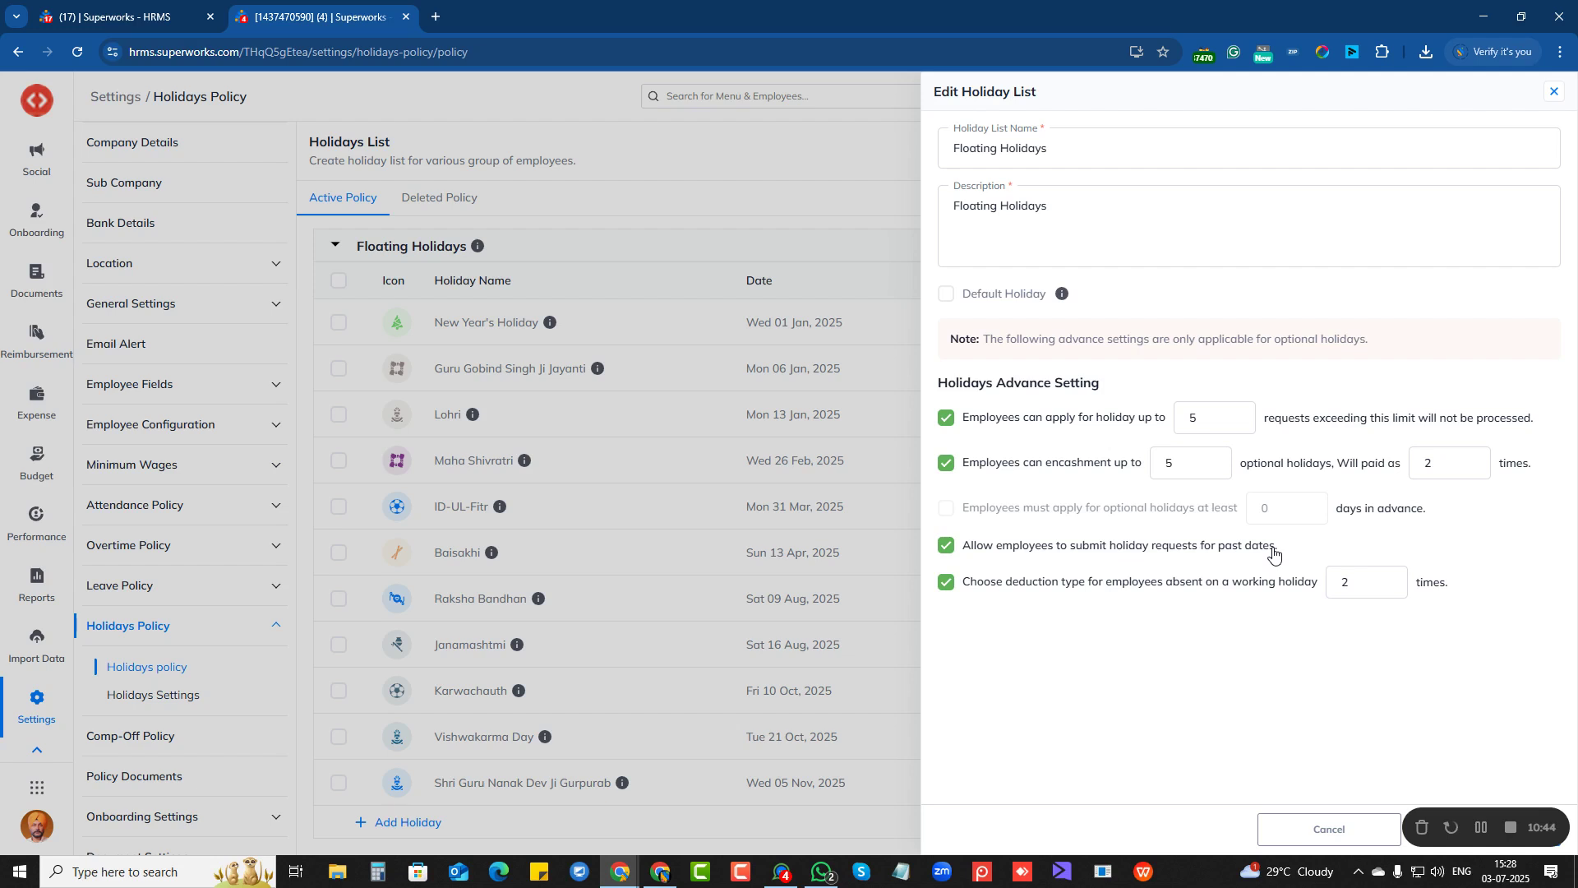
click(1226, 547)
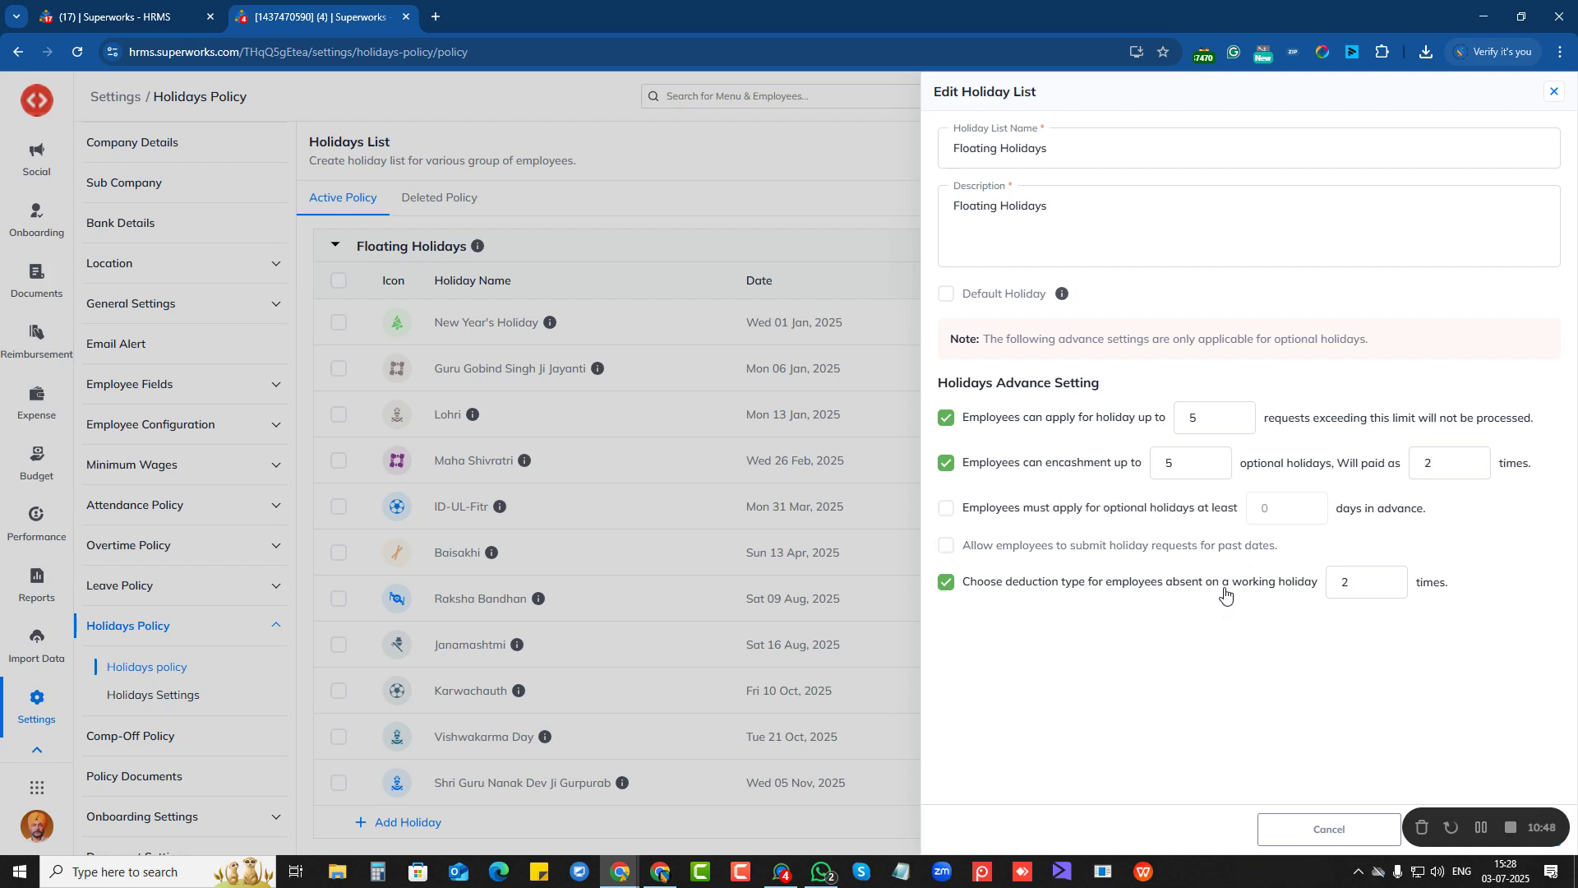
click(1518, 871)
click(1474, 432)
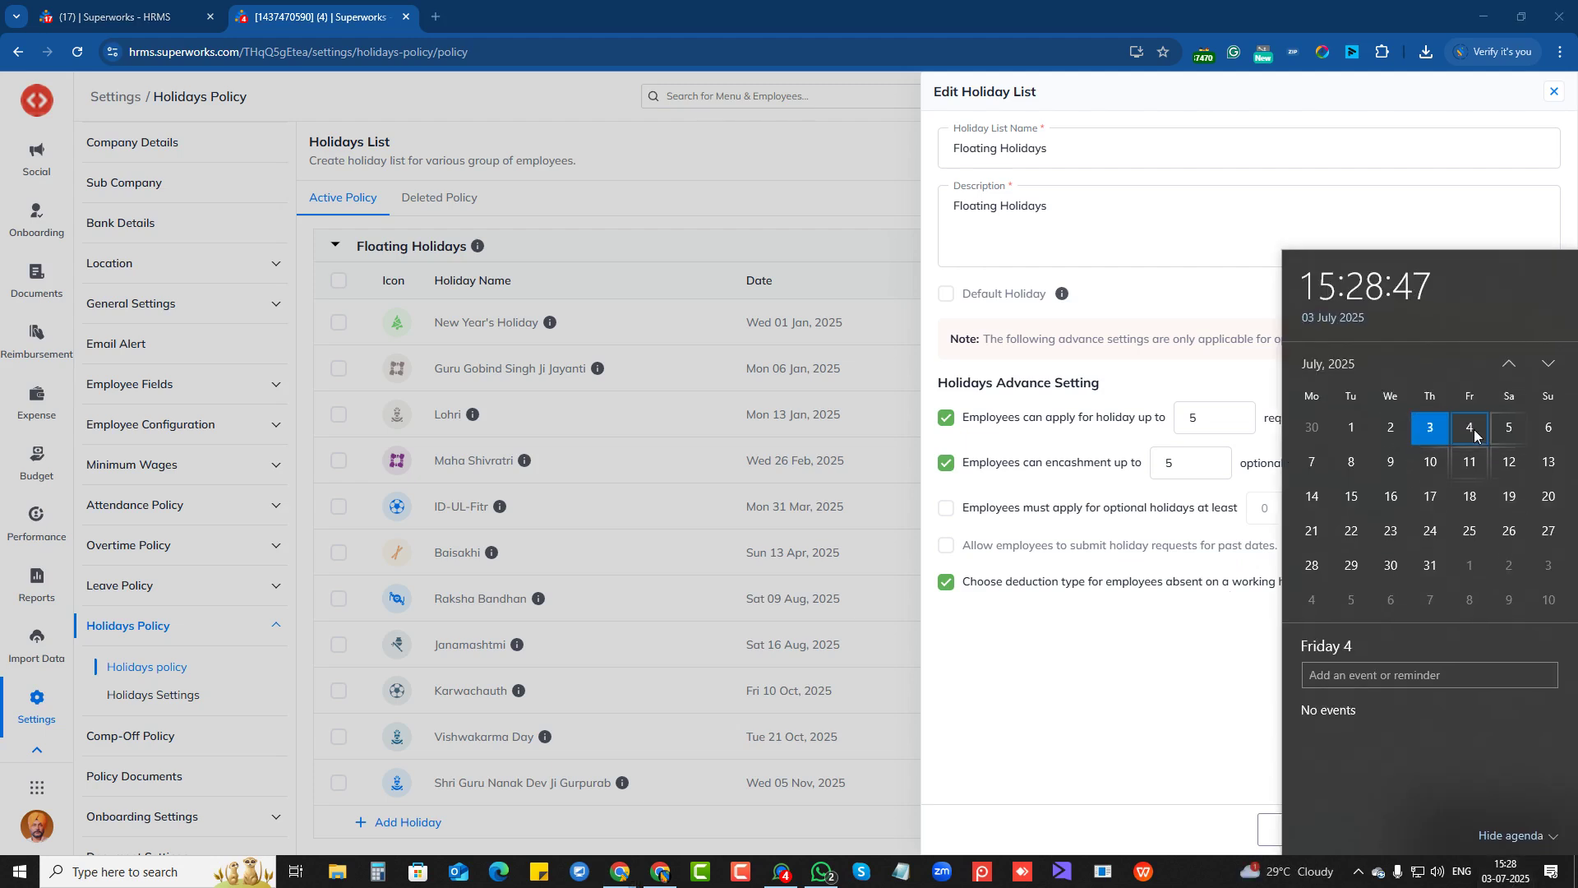
click(1194, 308)
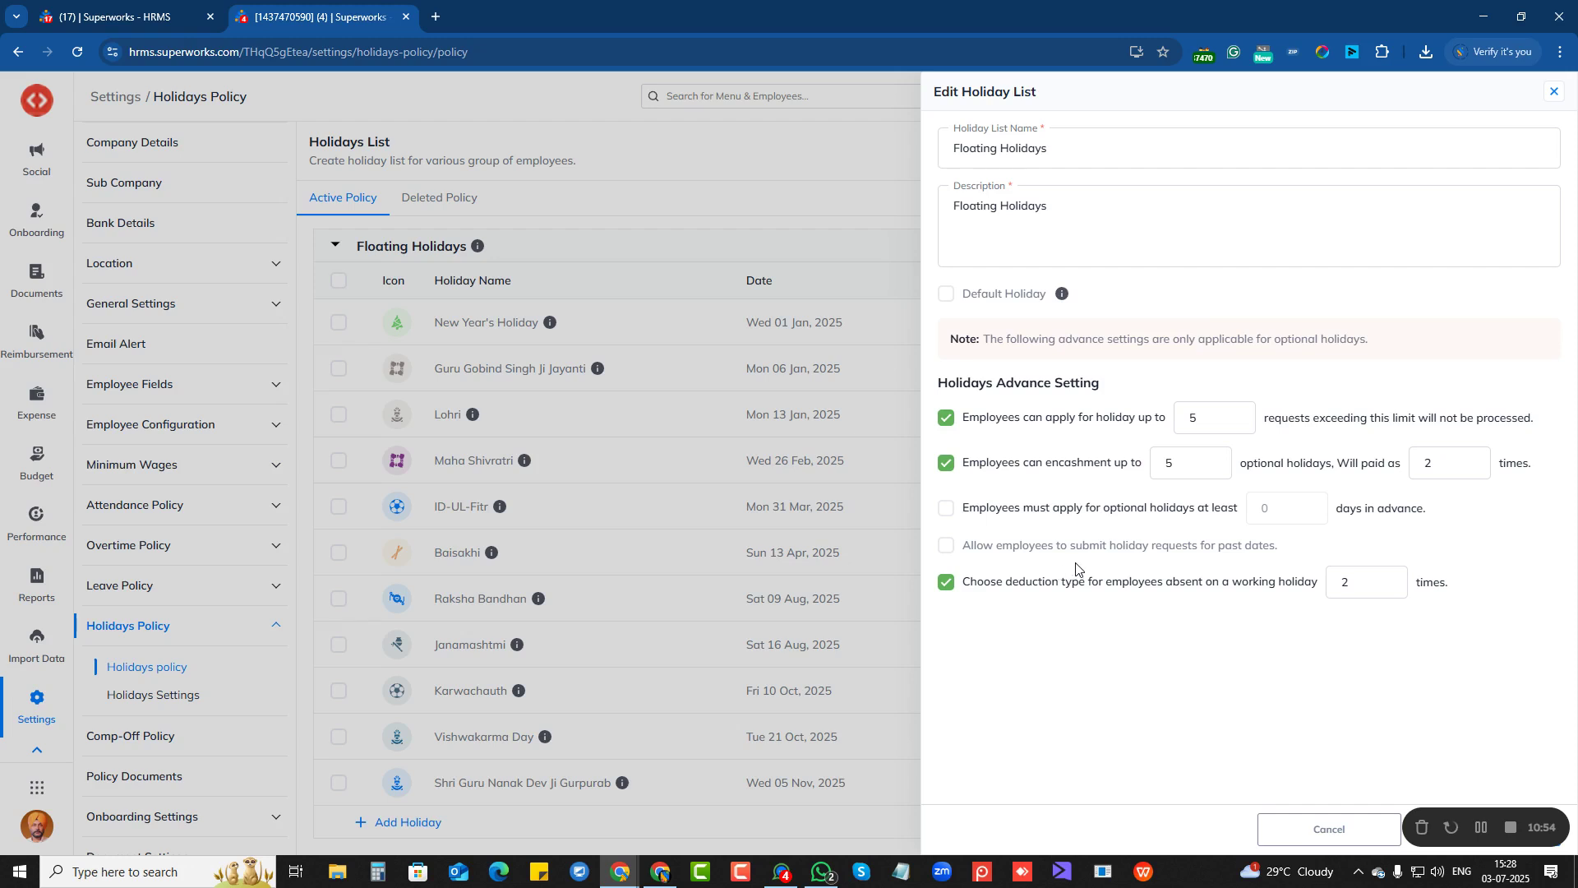
click(1134, 509)
click(1134, 509)
Point out the absence deduction setting and close Edit Holiday List without saving
drag(1451, 589, 1098, 585)
click(1090, 676)
click(1554, 92)
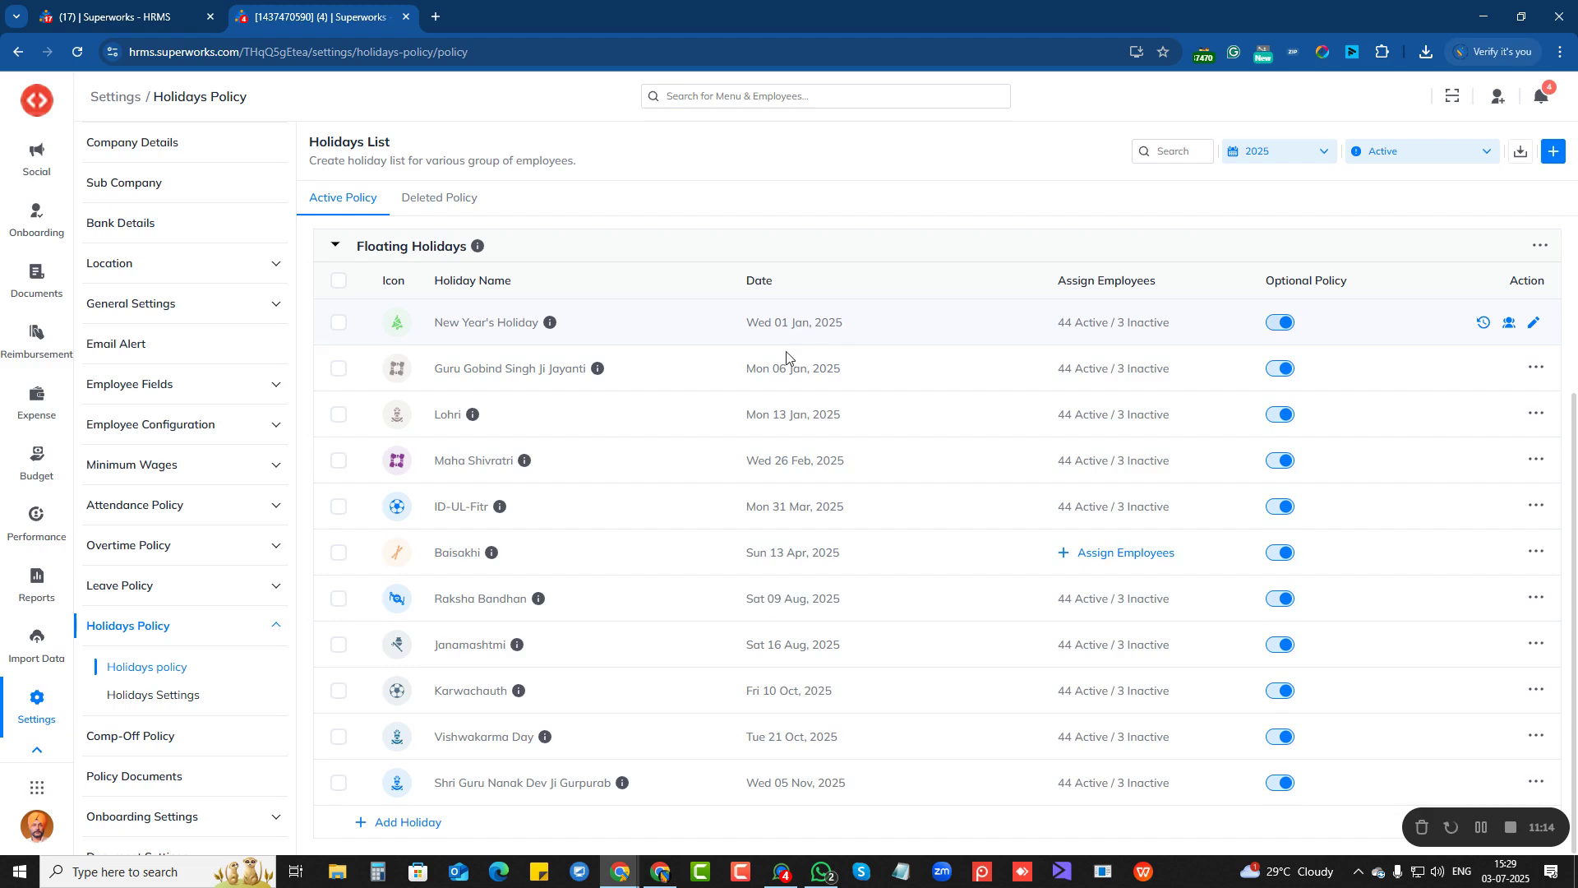
Point out Raksha Bandhan on Sat 09 Aug, 2025 in the floating holidays, then go to Comp-Off Policy
drag(730, 603, 878, 607)
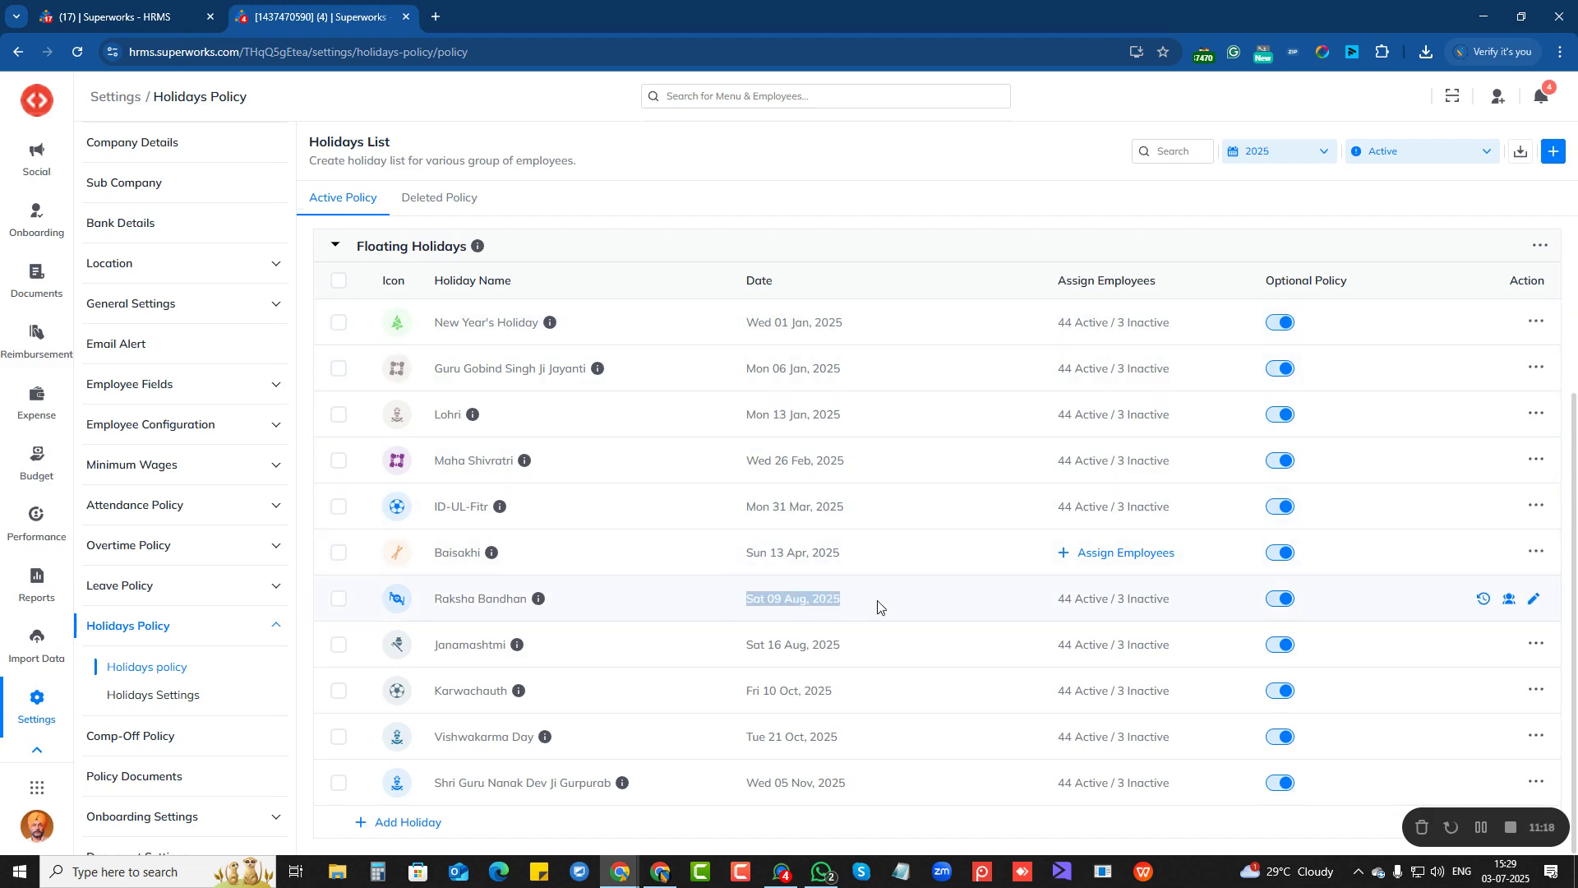
click(878, 607)
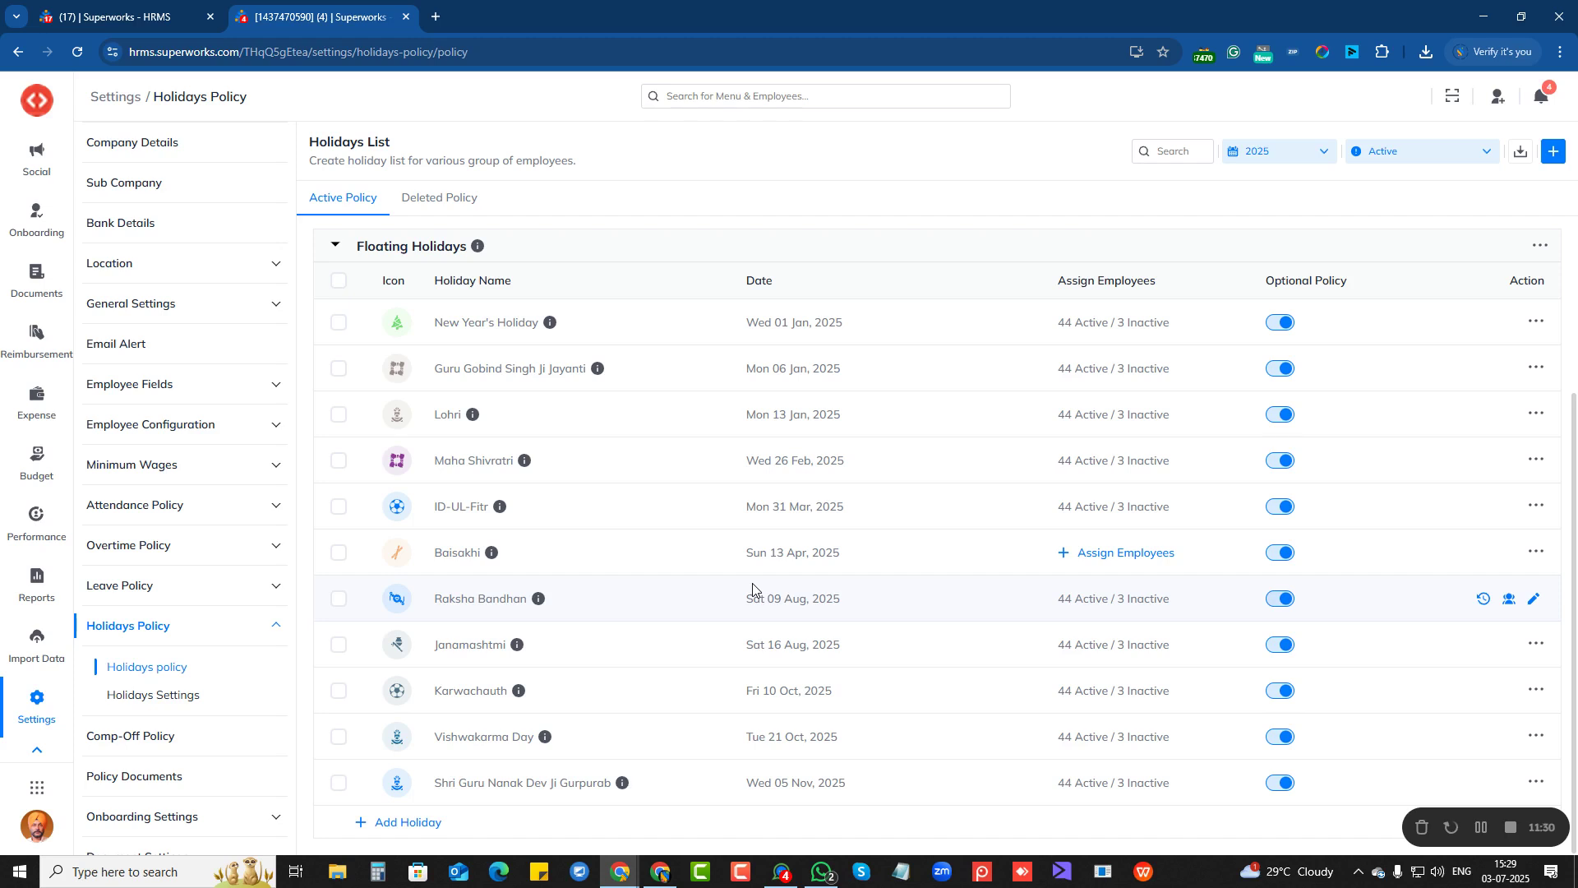
scroll(1042, 271, up, 4)
scroll(1040, 292, down, 4)
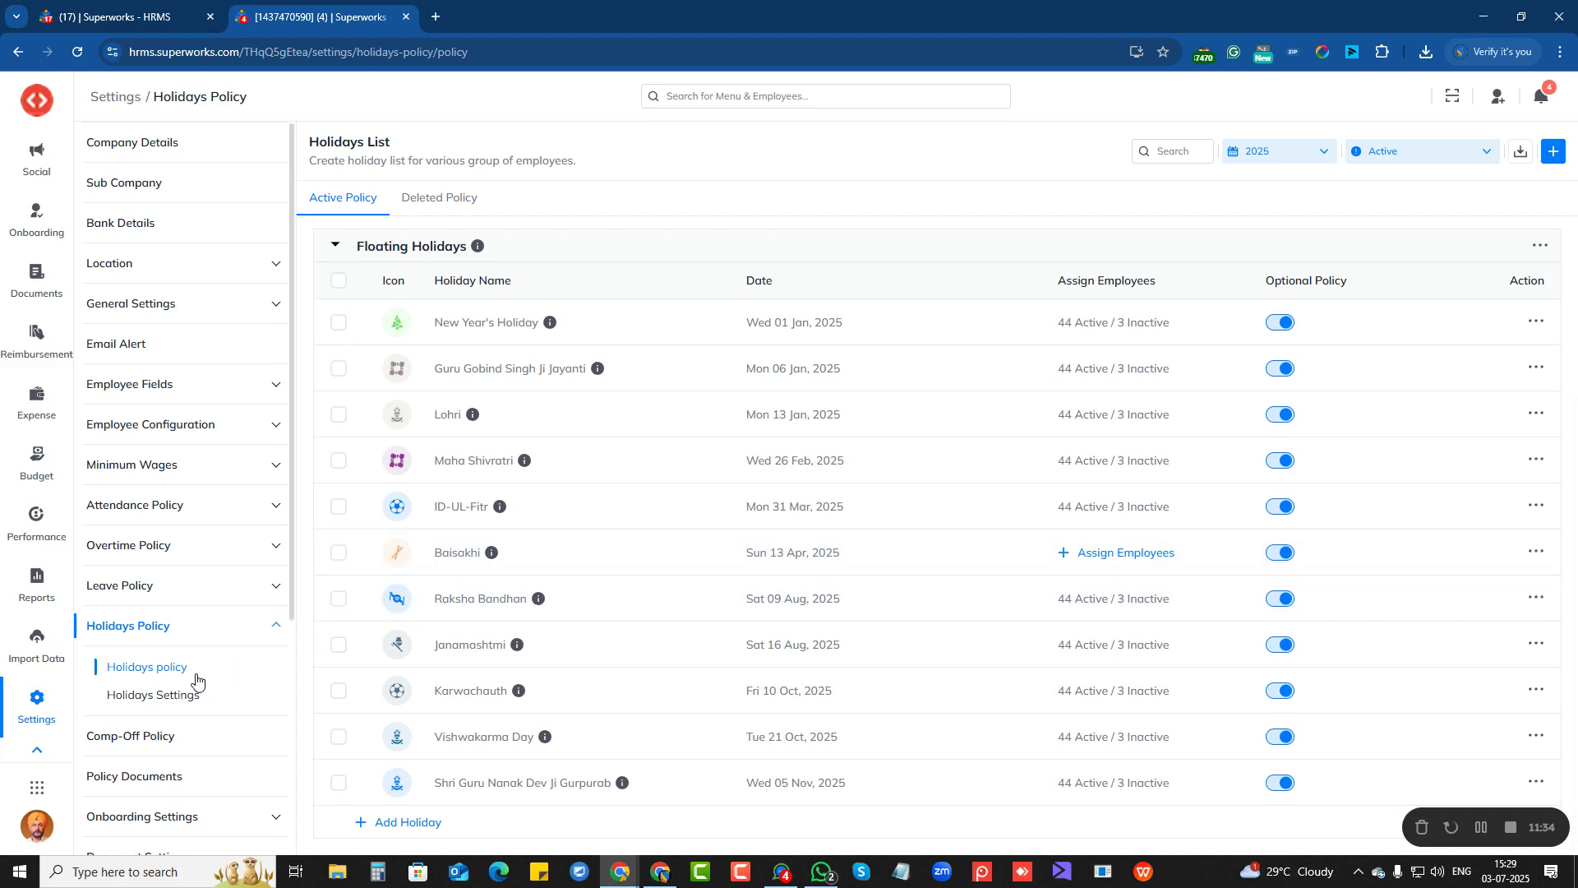
click(168, 738)
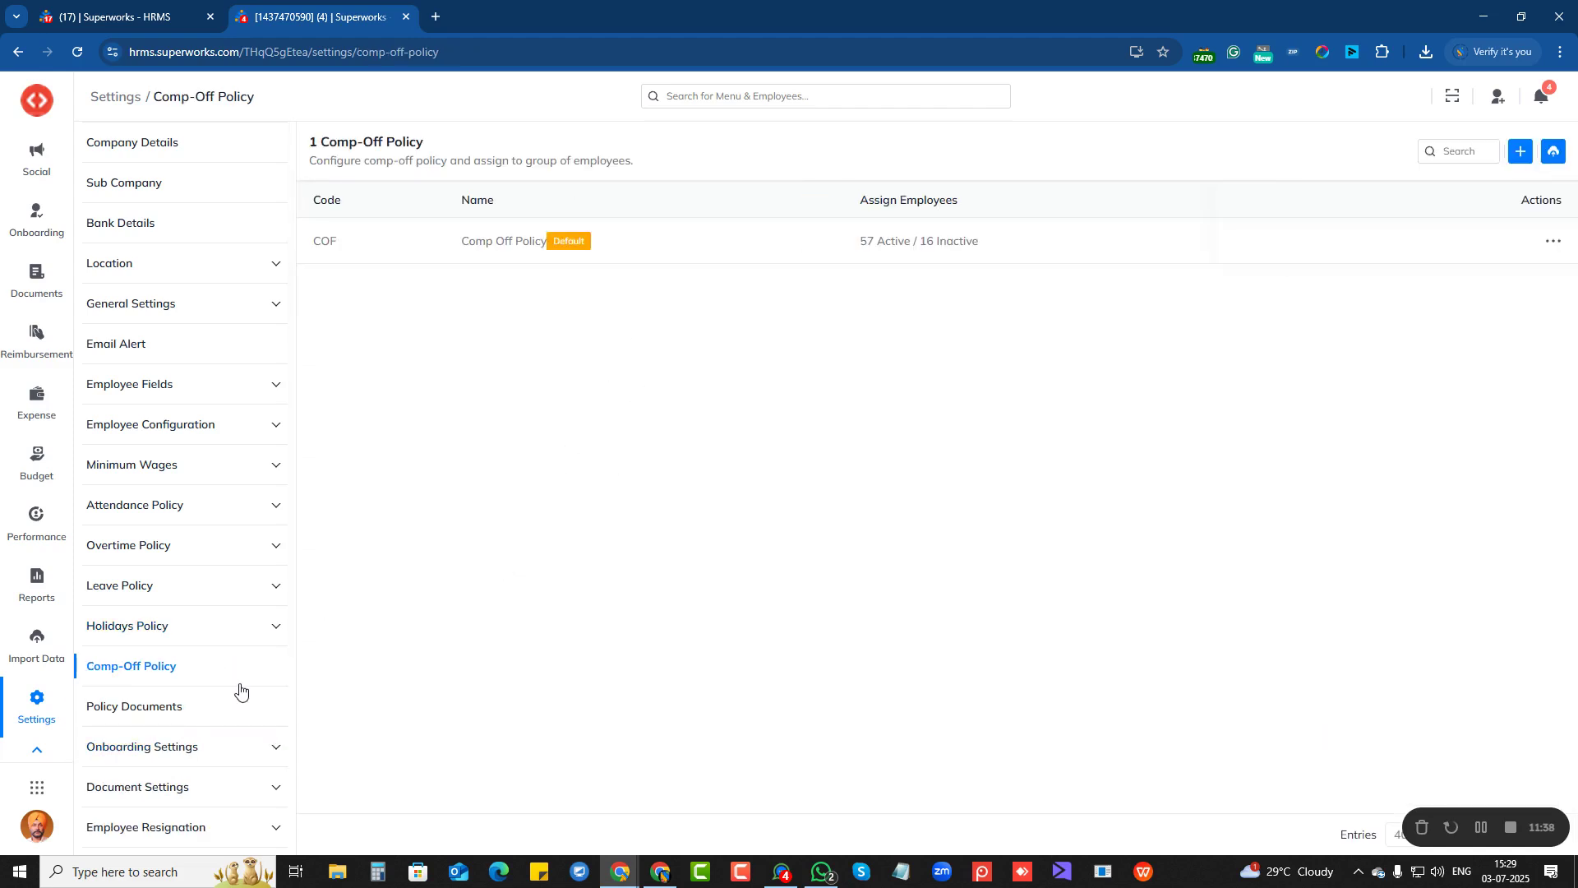
In Policy Documents, inspect the Security policy's edit form and assigned employees without changing anything
click(169, 720)
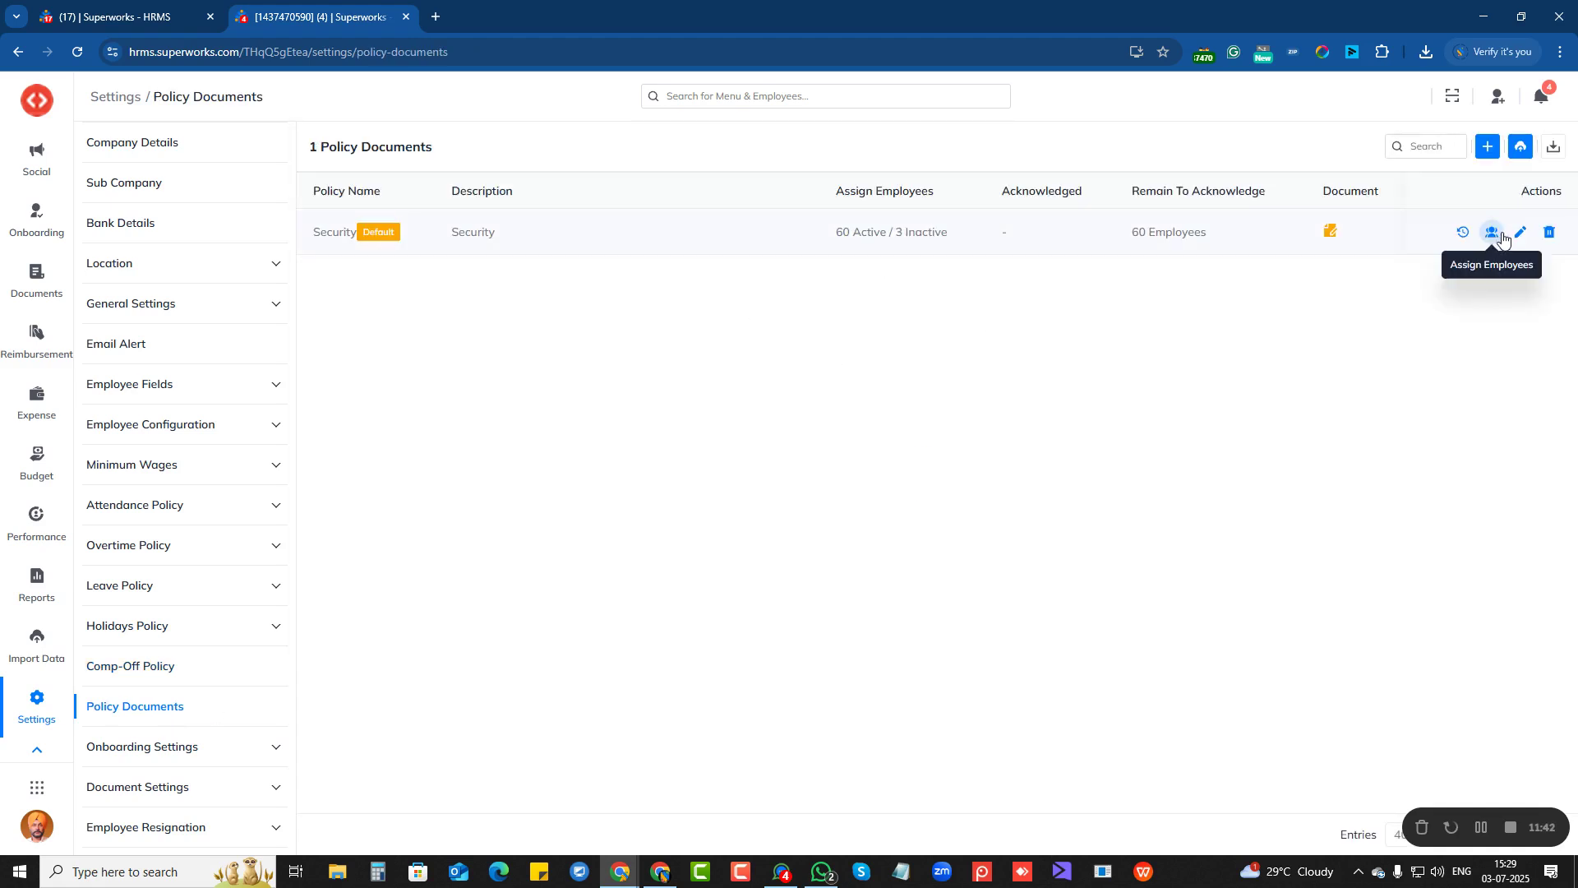
click(1518, 233)
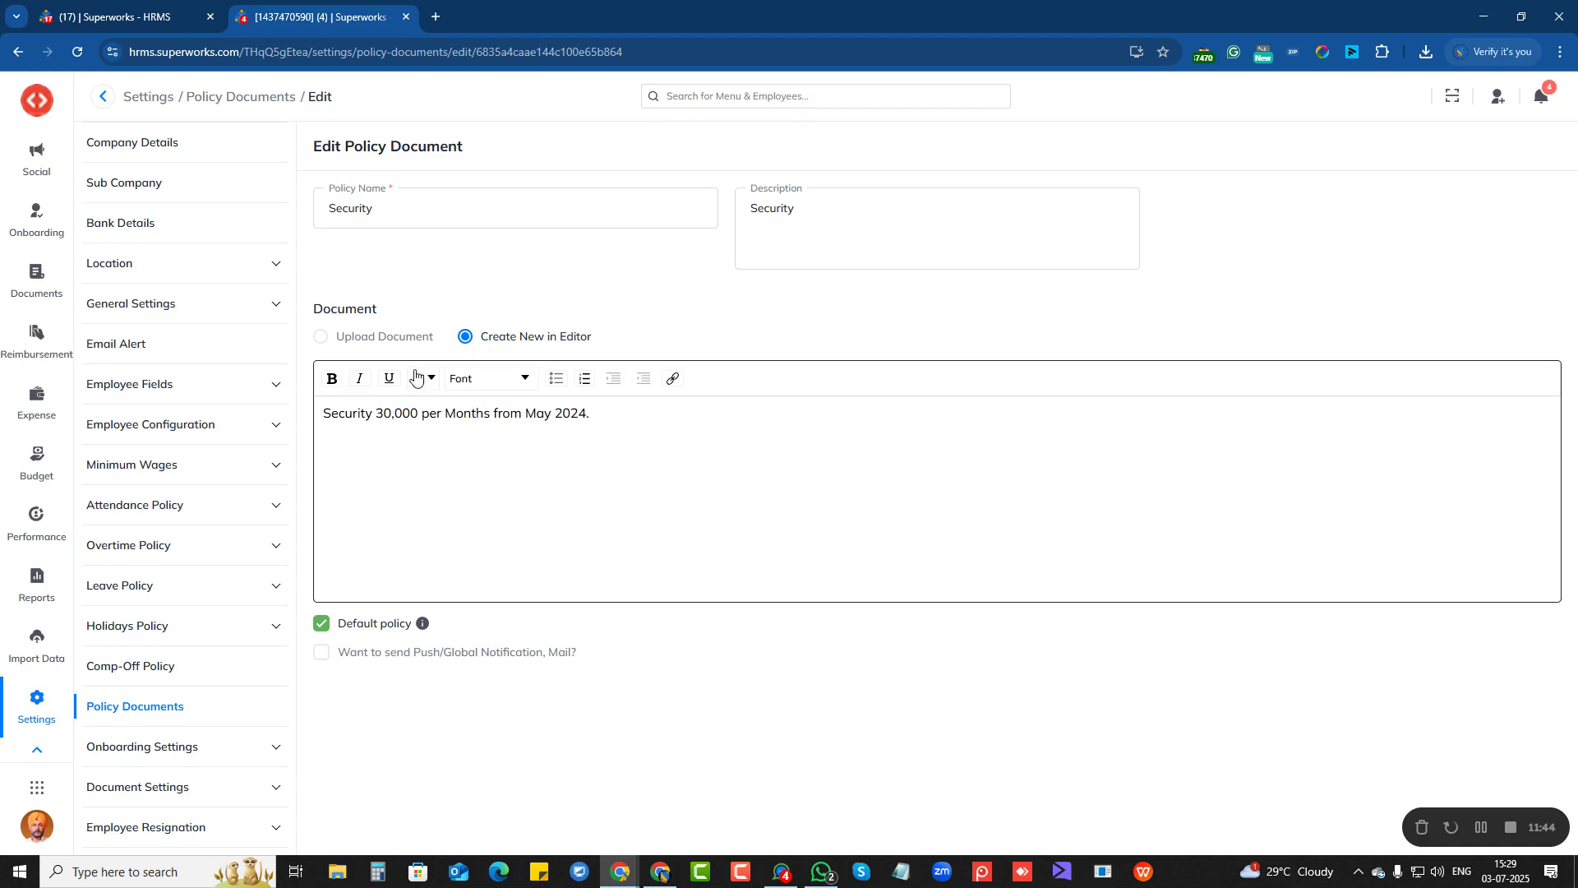
click(249, 106)
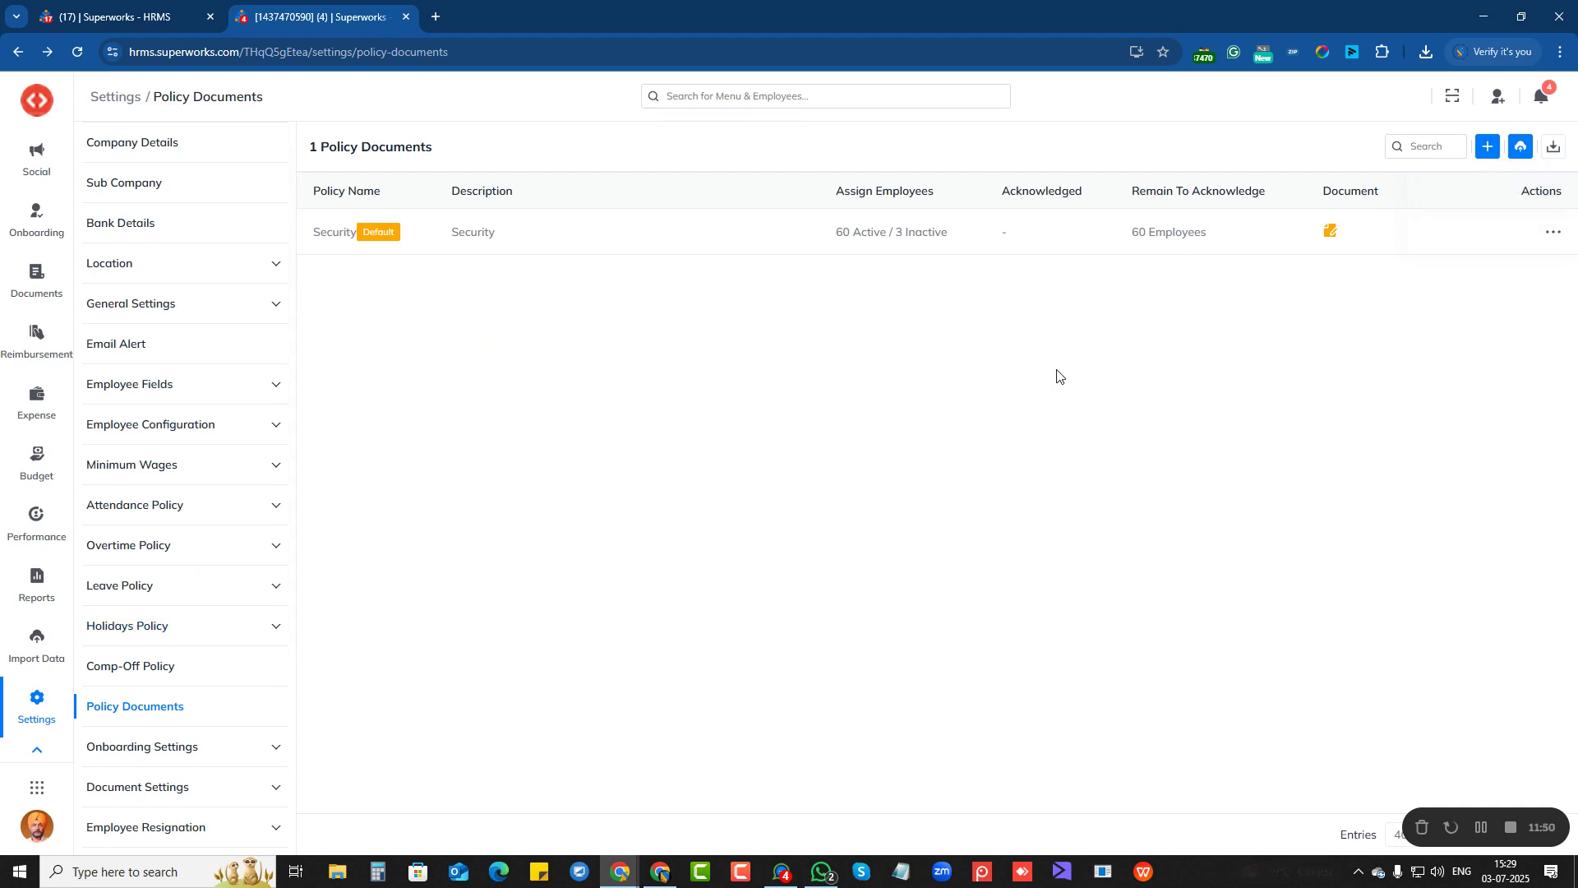
click(923, 233)
click(1337, 816)
Review the list of employees who have not yet acknowledged the Security policy
click(1171, 233)
scroll(1269, 515, down, 5)
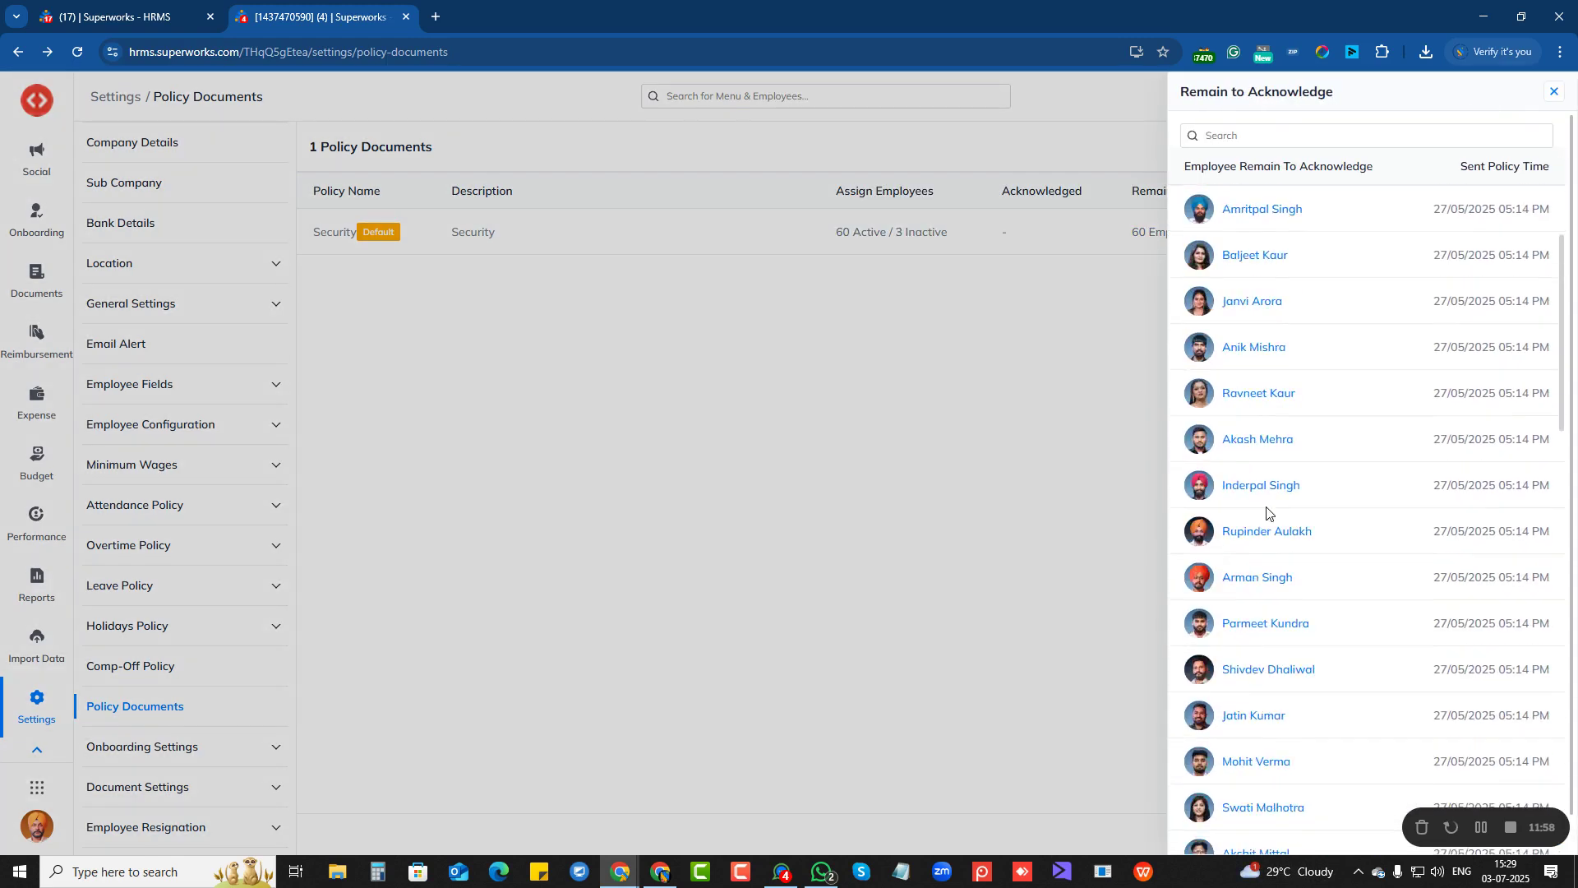
scroll(1346, 279, up, 3)
click(1553, 94)
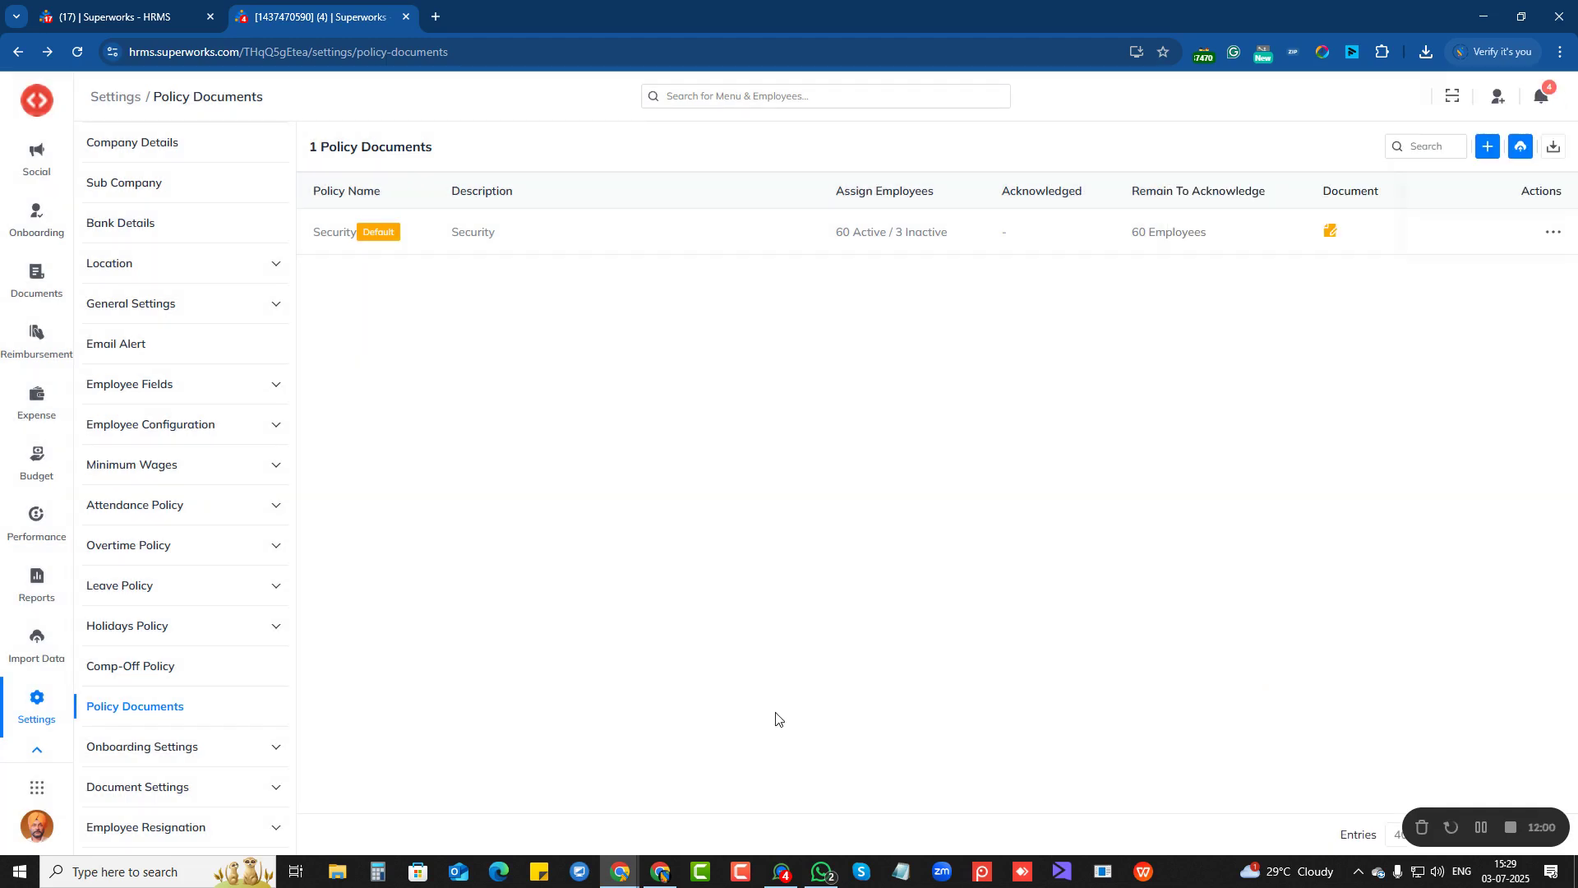
Switch to the employee account's Superworks tab and open the employee's own profile
mouse_move(618, 868)
click(410, 806)
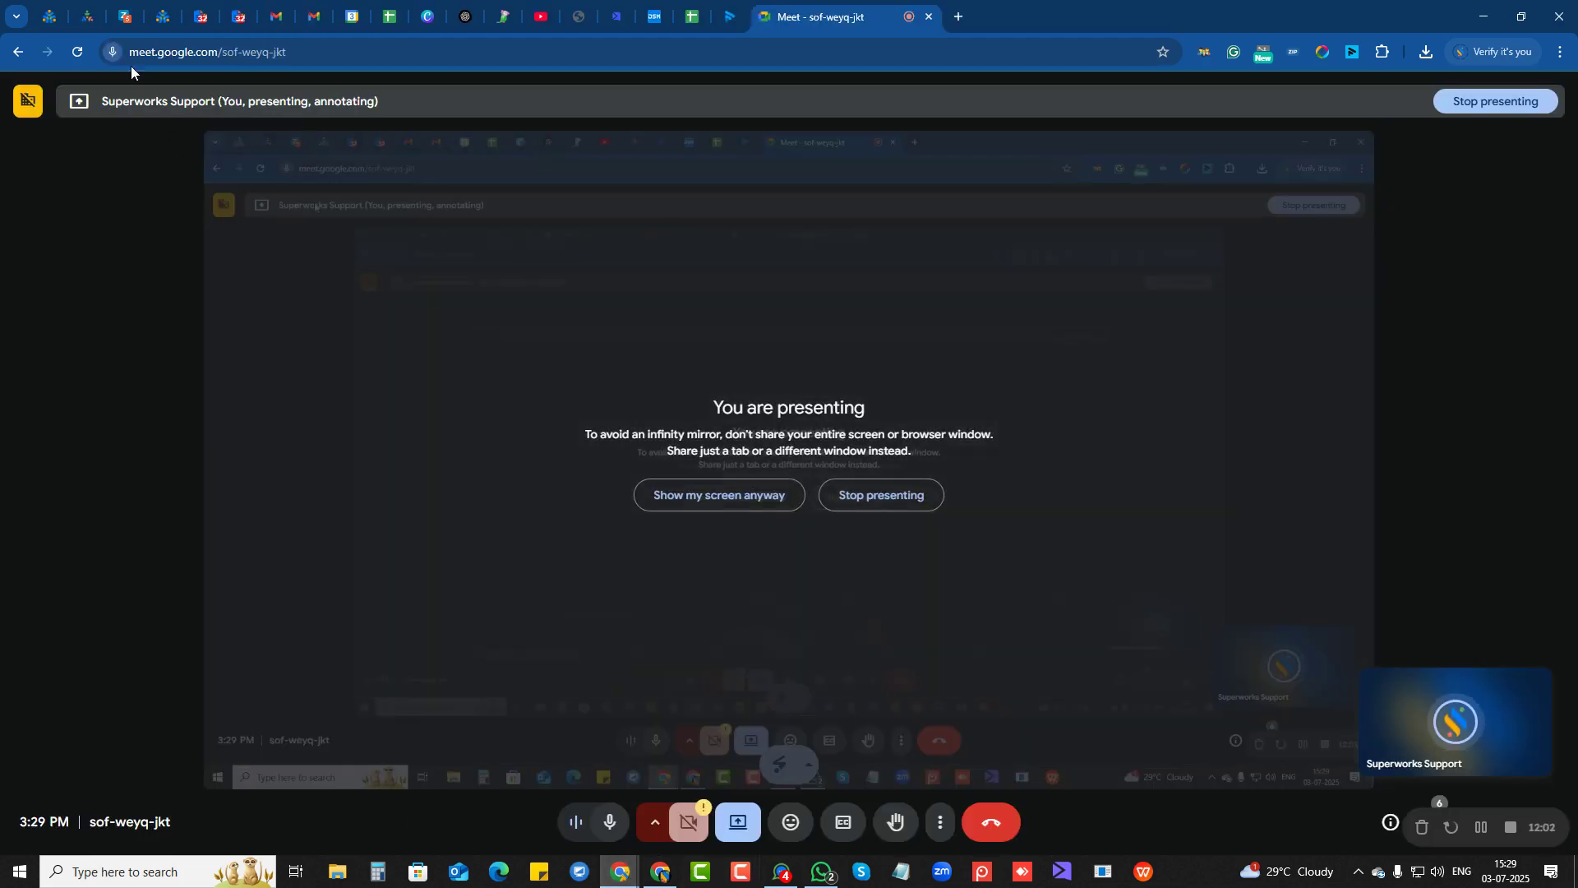
click(50, 17)
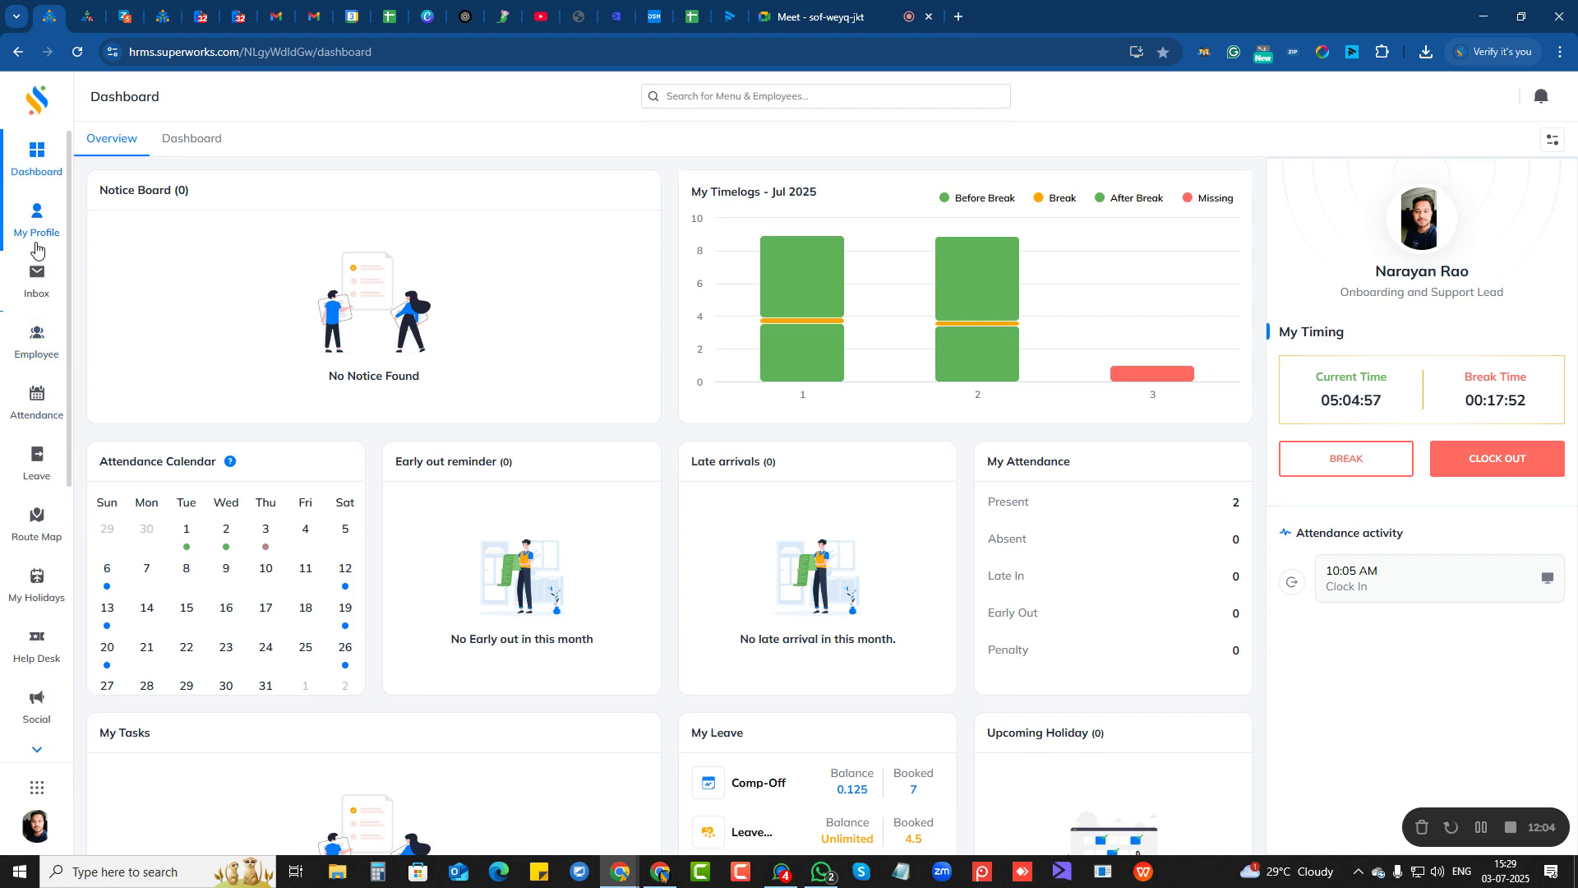
click(36, 238)
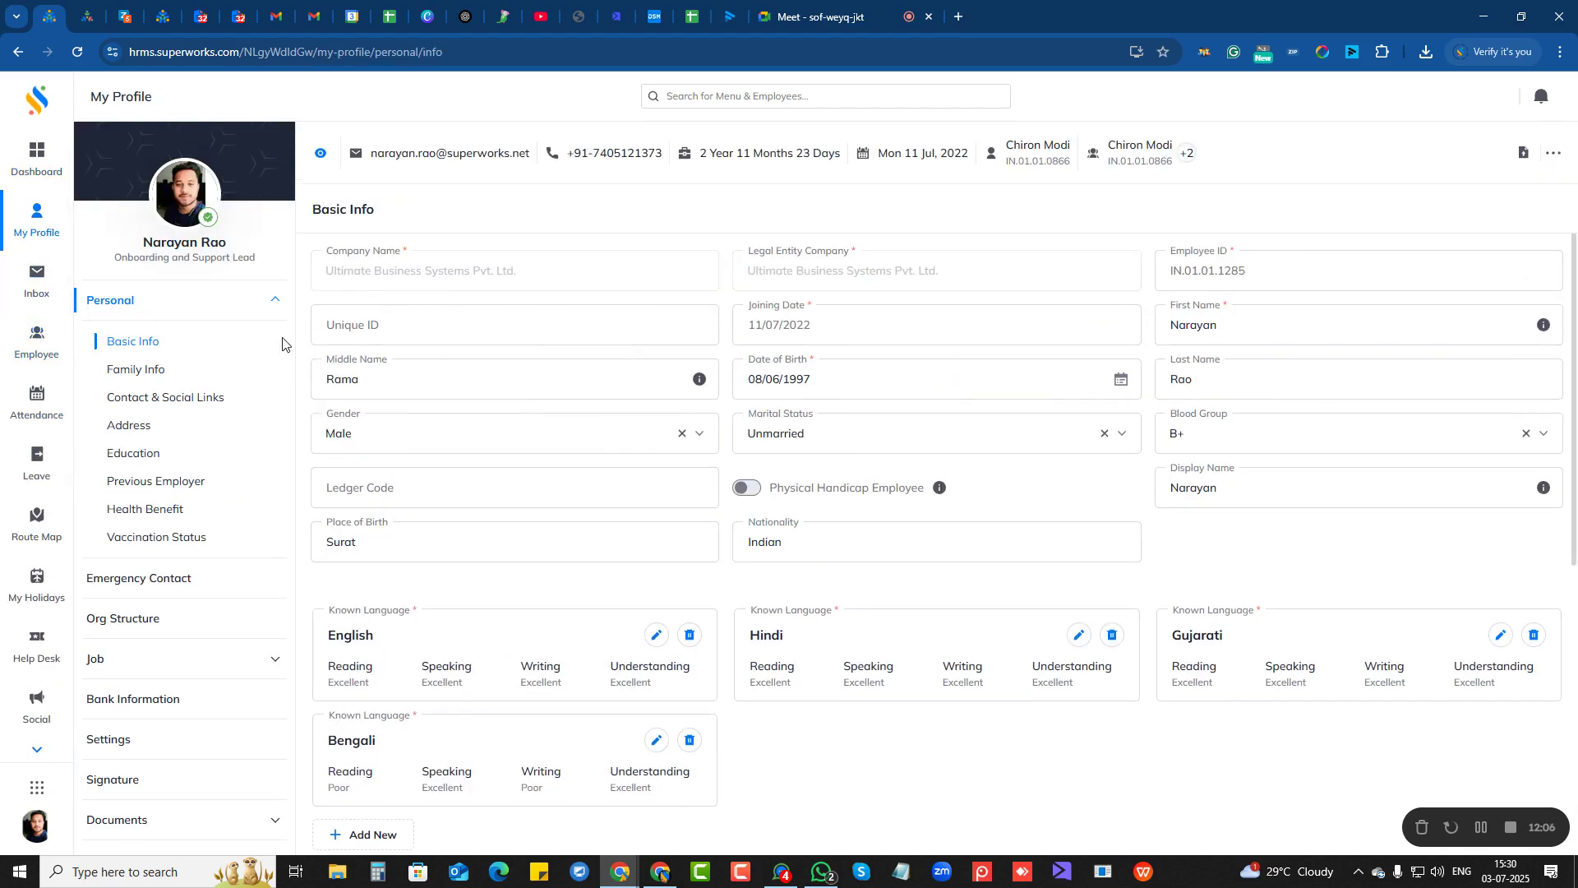
Browse the 14 Read Confirmed policy documents in profile Settings and read the Leave Policy
click(148, 739)
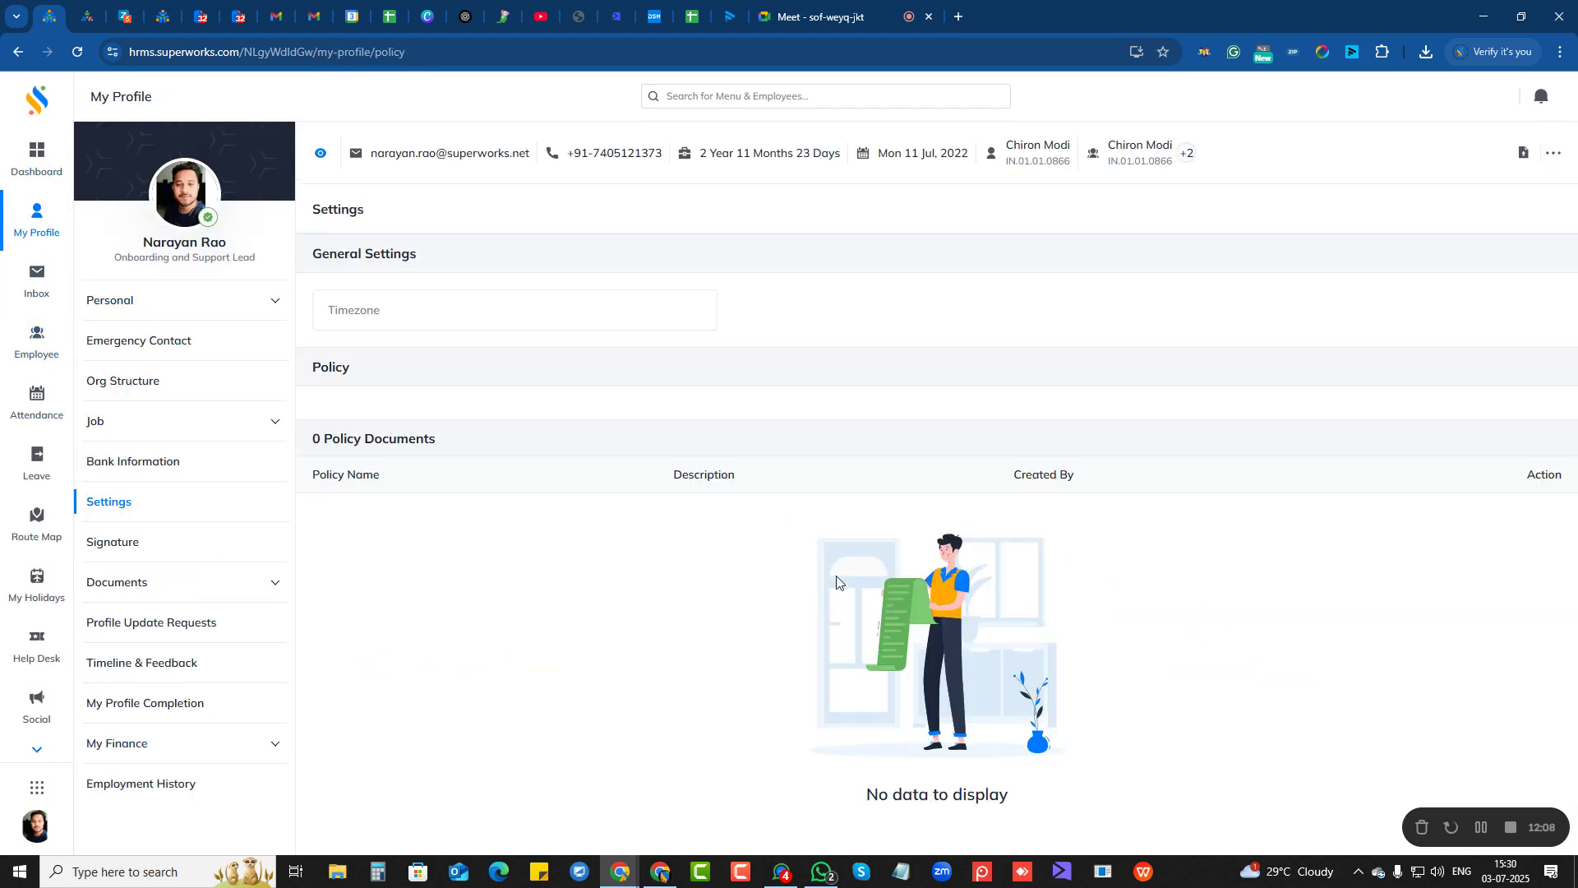
scroll(436, 647, down, 2)
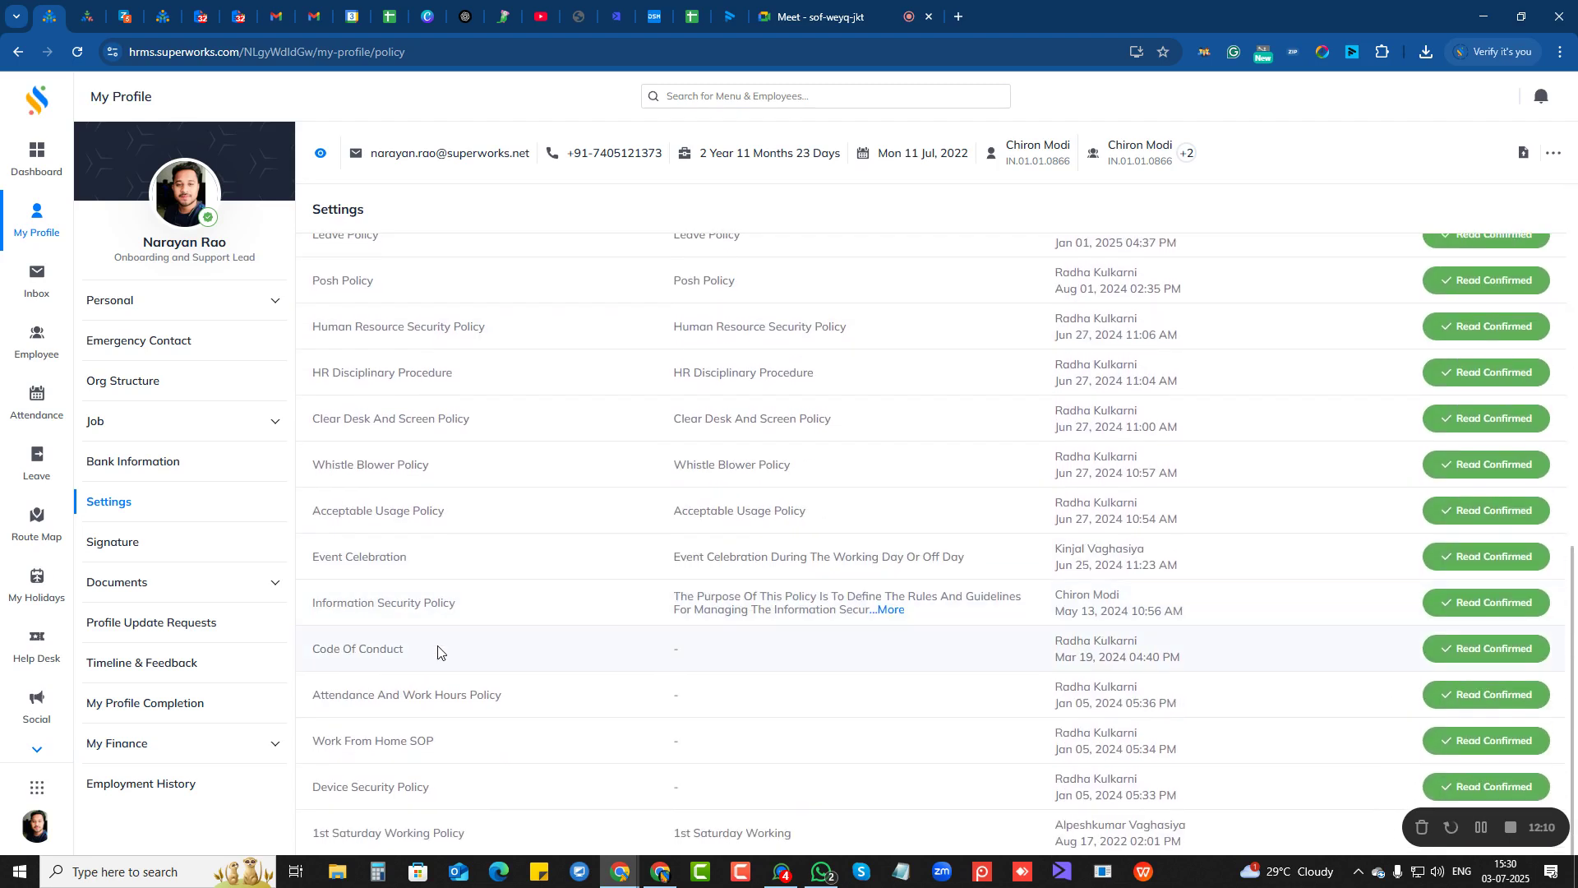
scroll(441, 653, down, 5)
scroll(472, 661, up, 2)
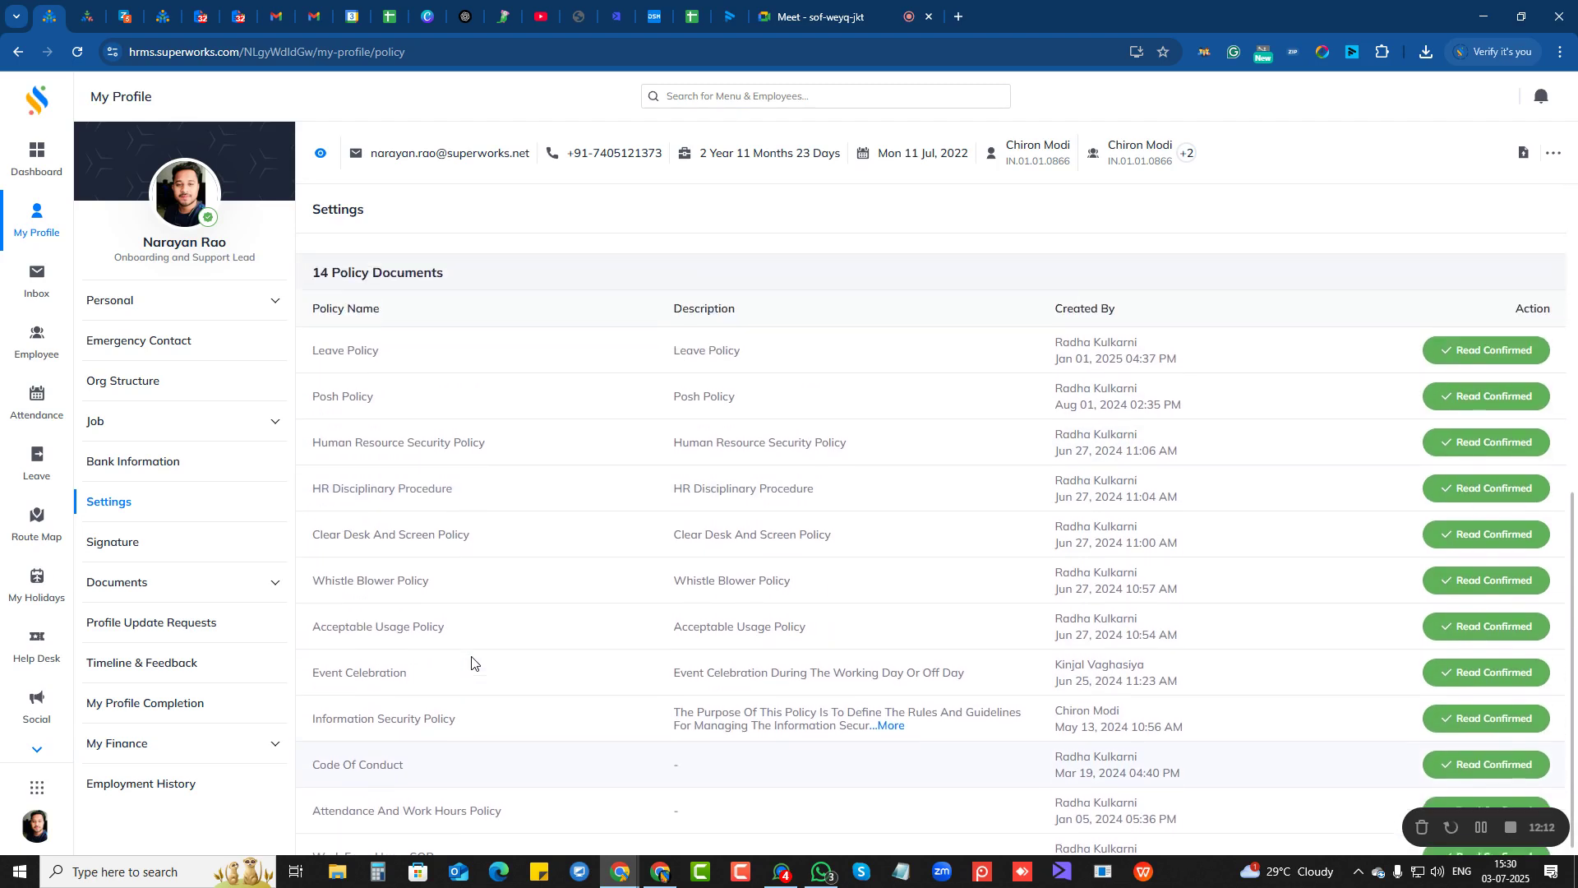
click(1490, 398)
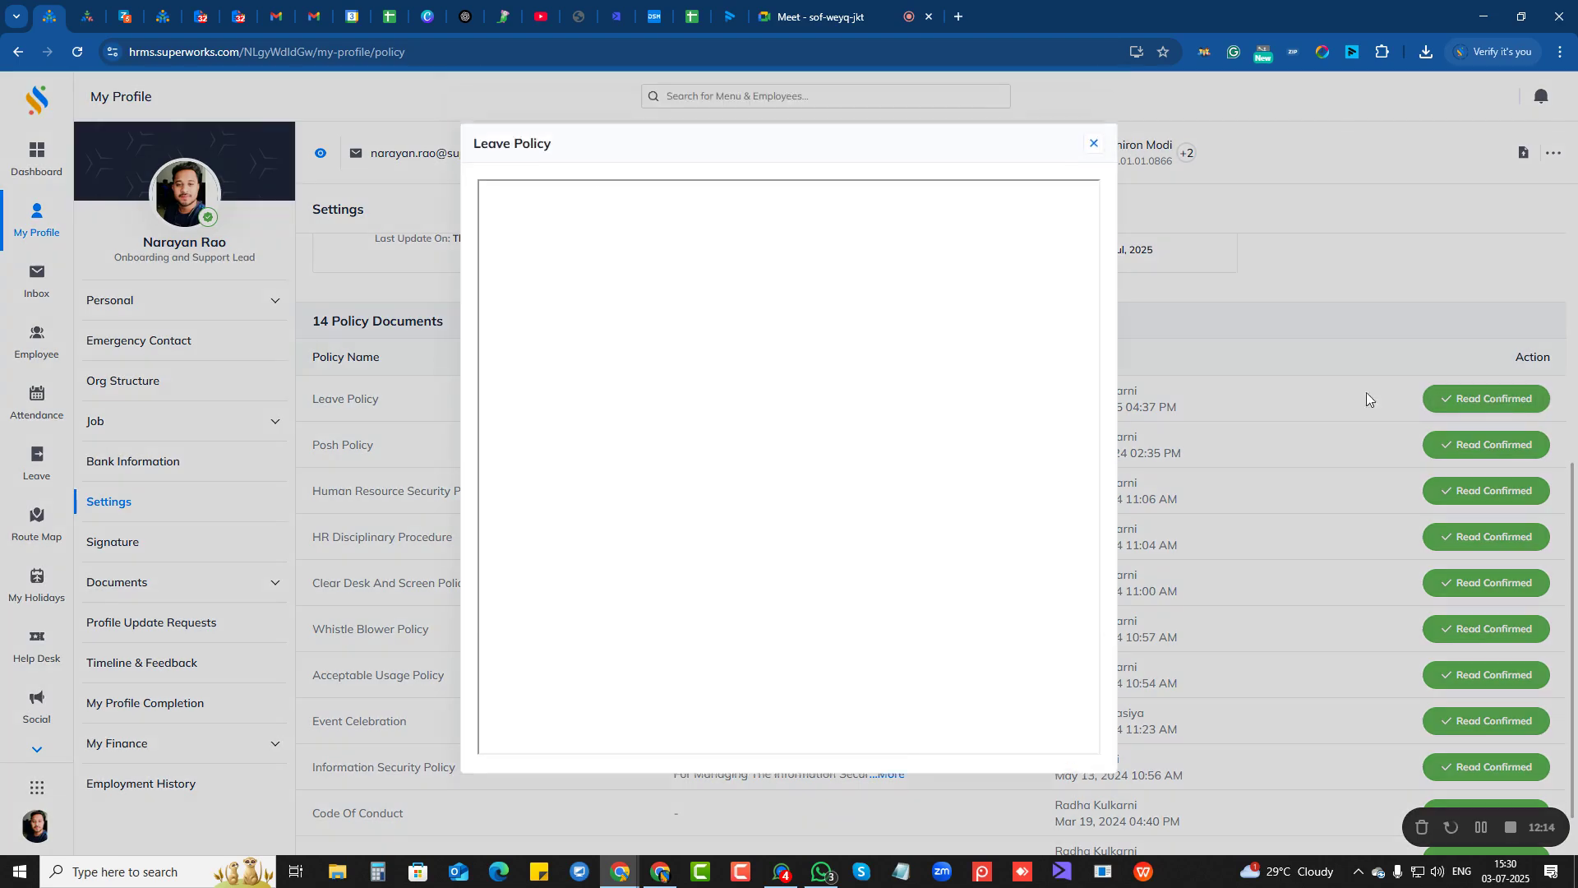
scroll(892, 402, down, 15)
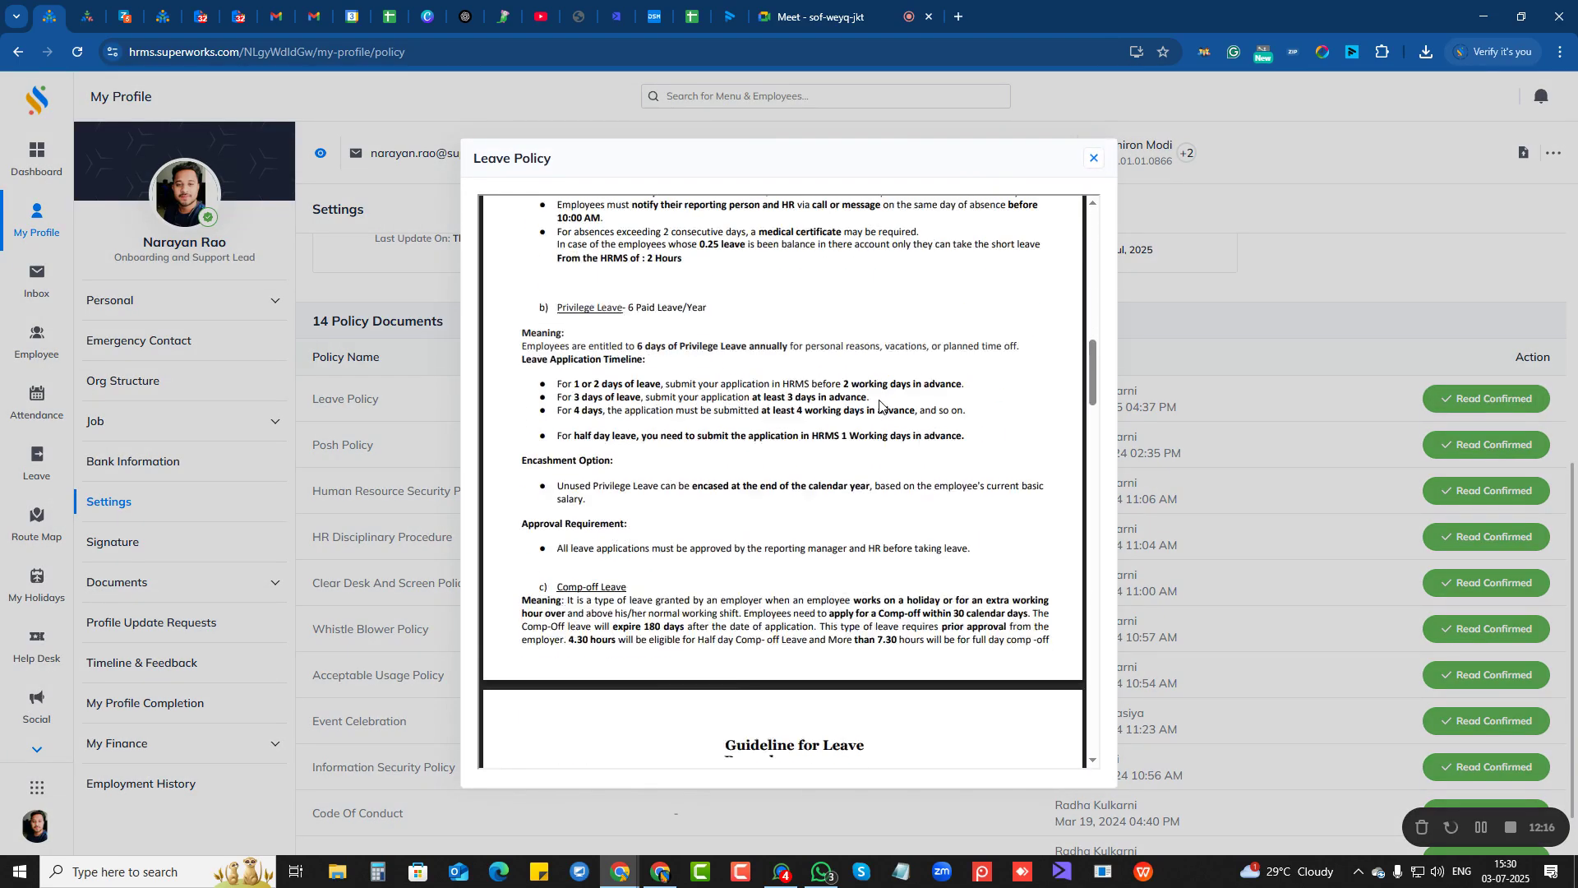
click(1094, 157)
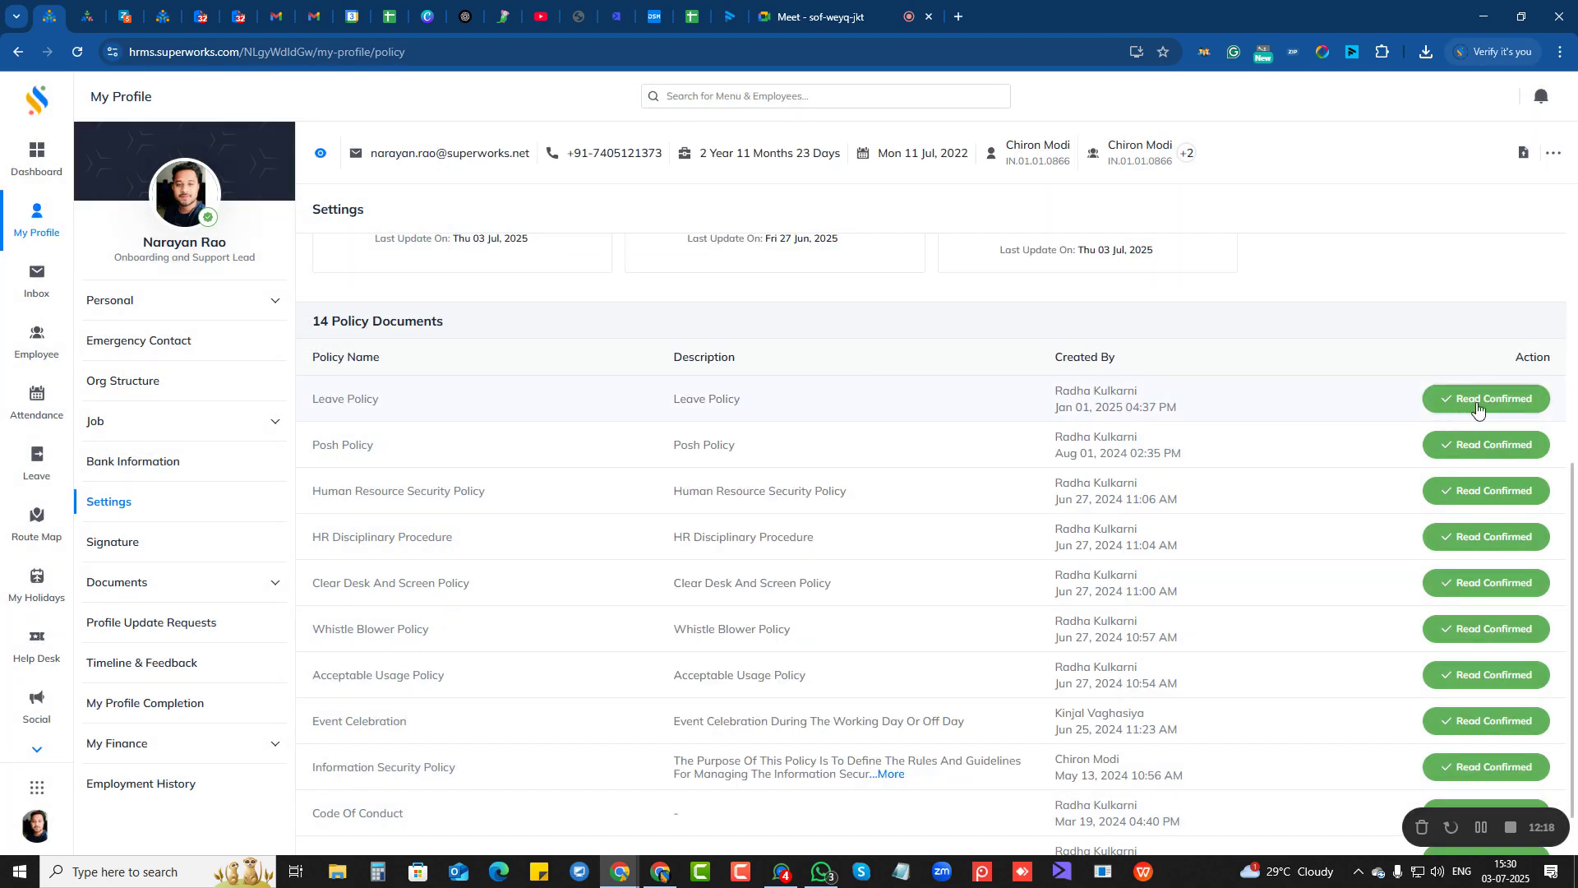
Compare with the admin page, where Security shows no acknowledgements and 60 employees pending
key(alt+Tab)
double_click(1004, 236)
click(1081, 201)
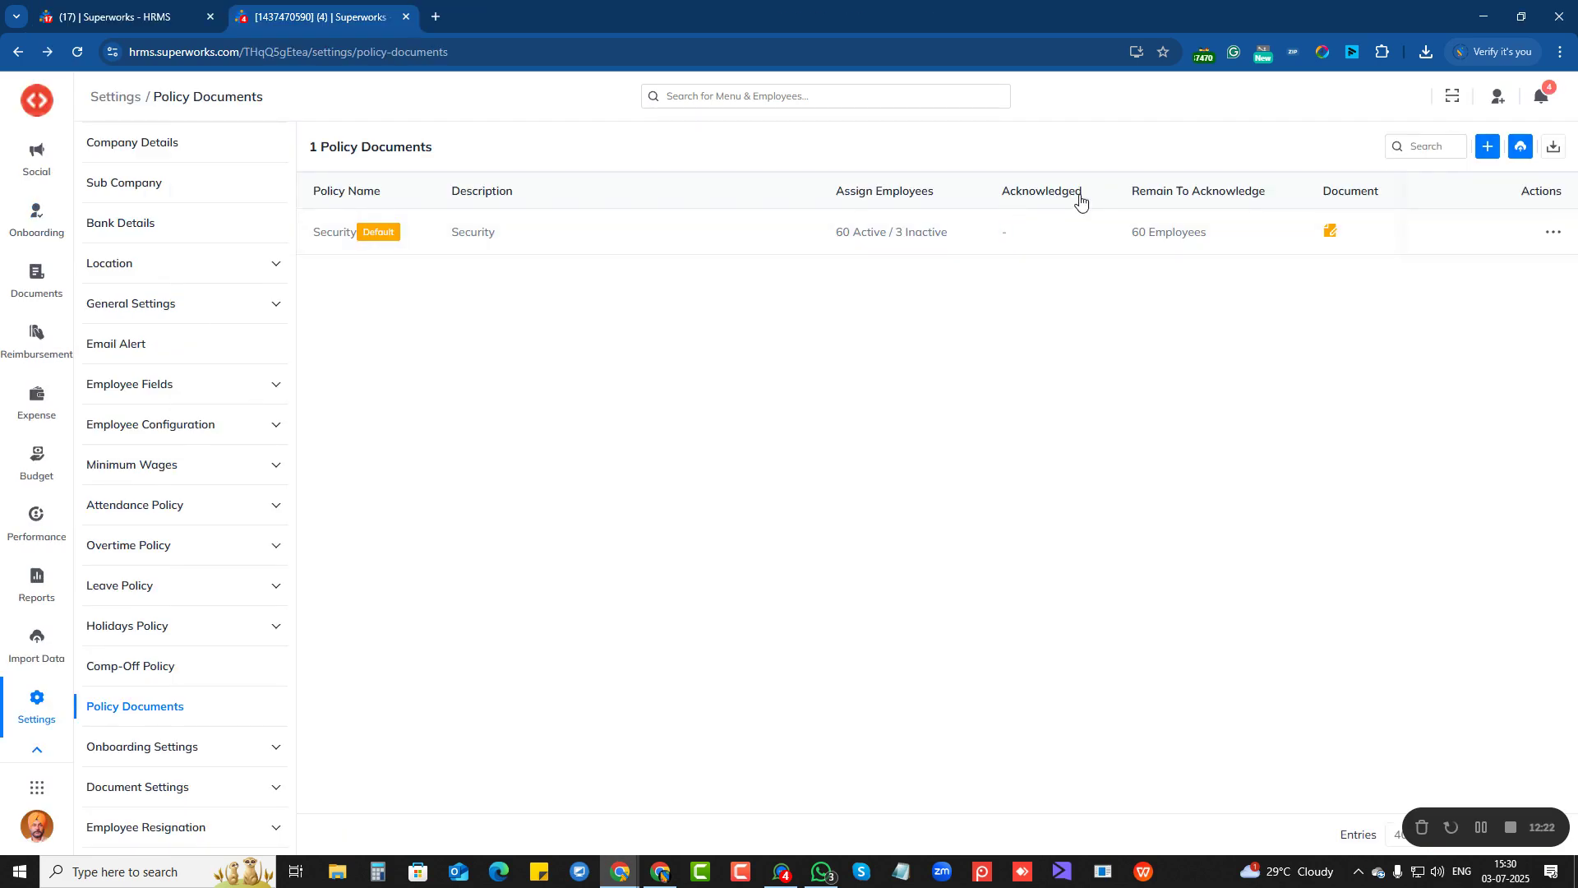
double_click(1141, 236)
drag(1143, 242, 1213, 243)
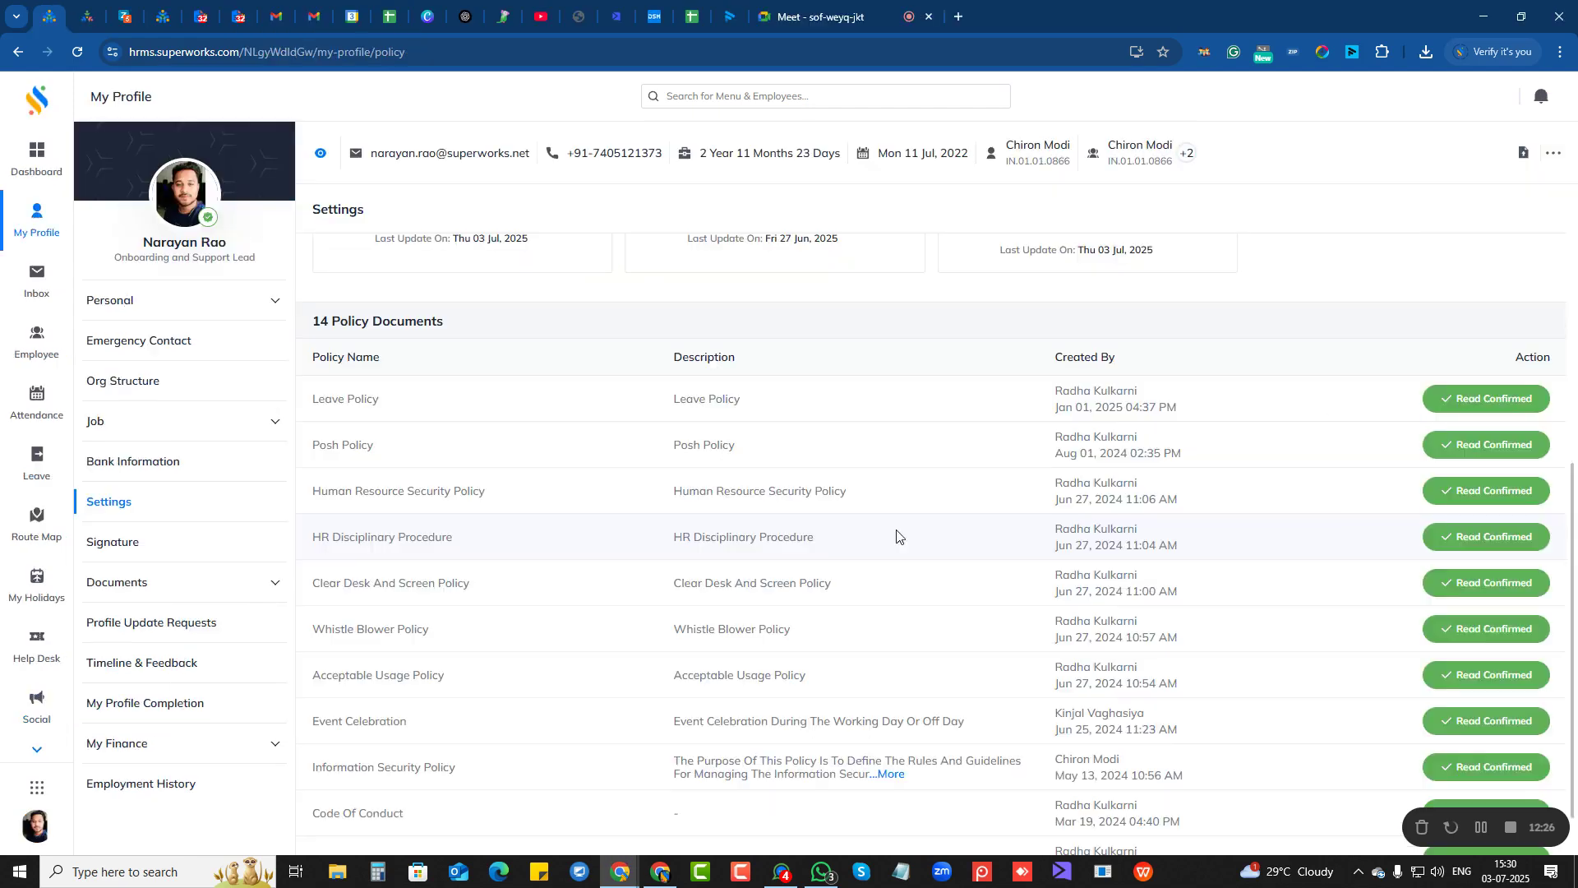
scroll(871, 534, down, 2)
scroll(863, 533, up, 4)
scroll(863, 533, down, 4)
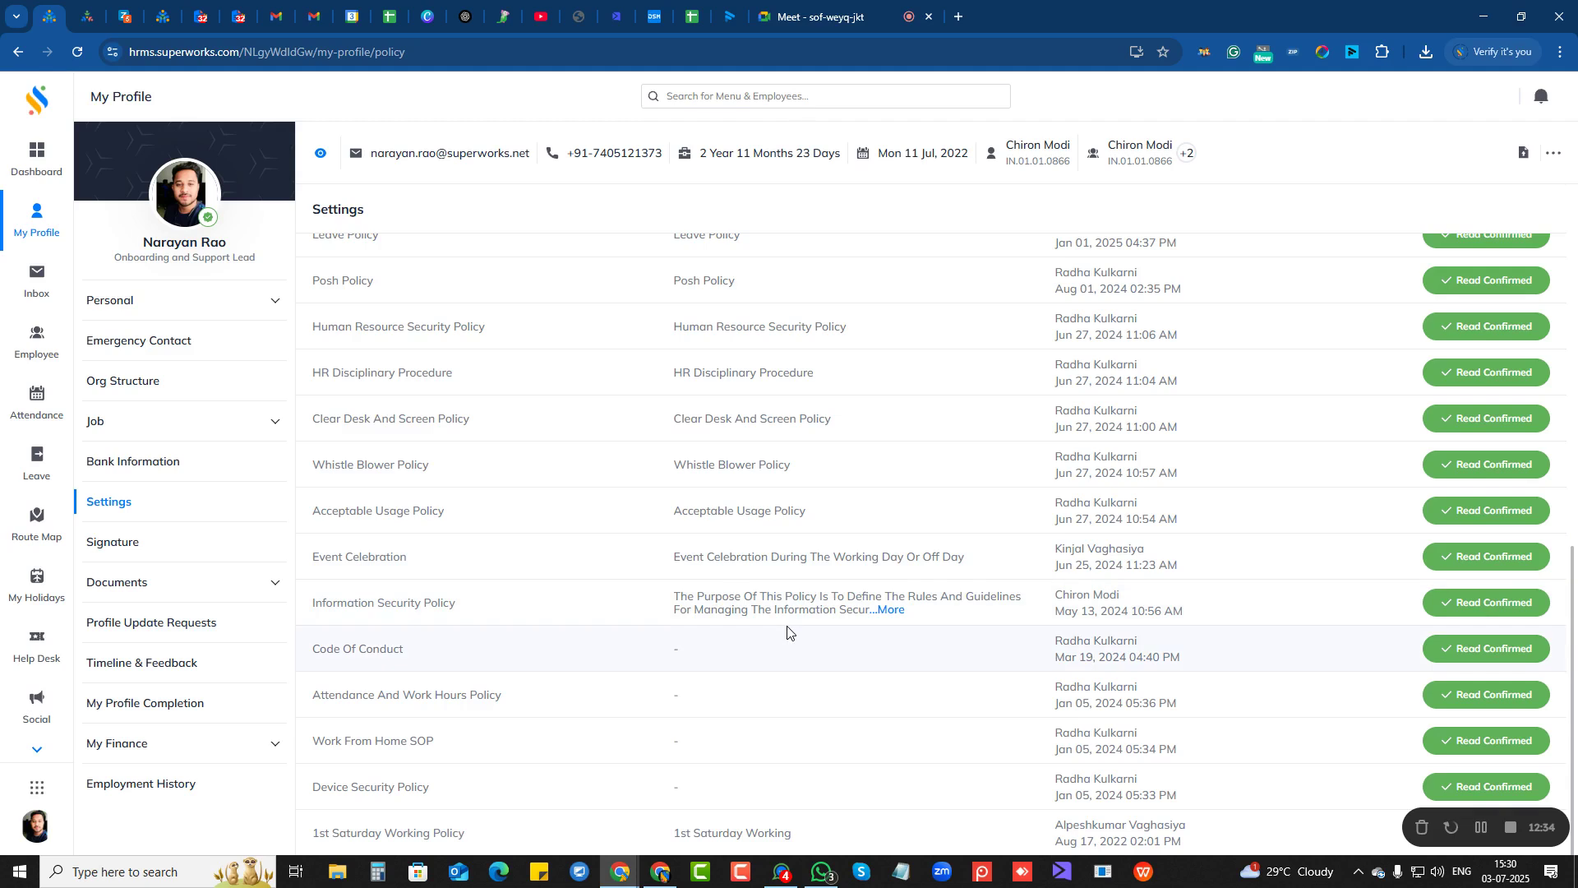
scroll(787, 633, up, 10)
click(36, 156)
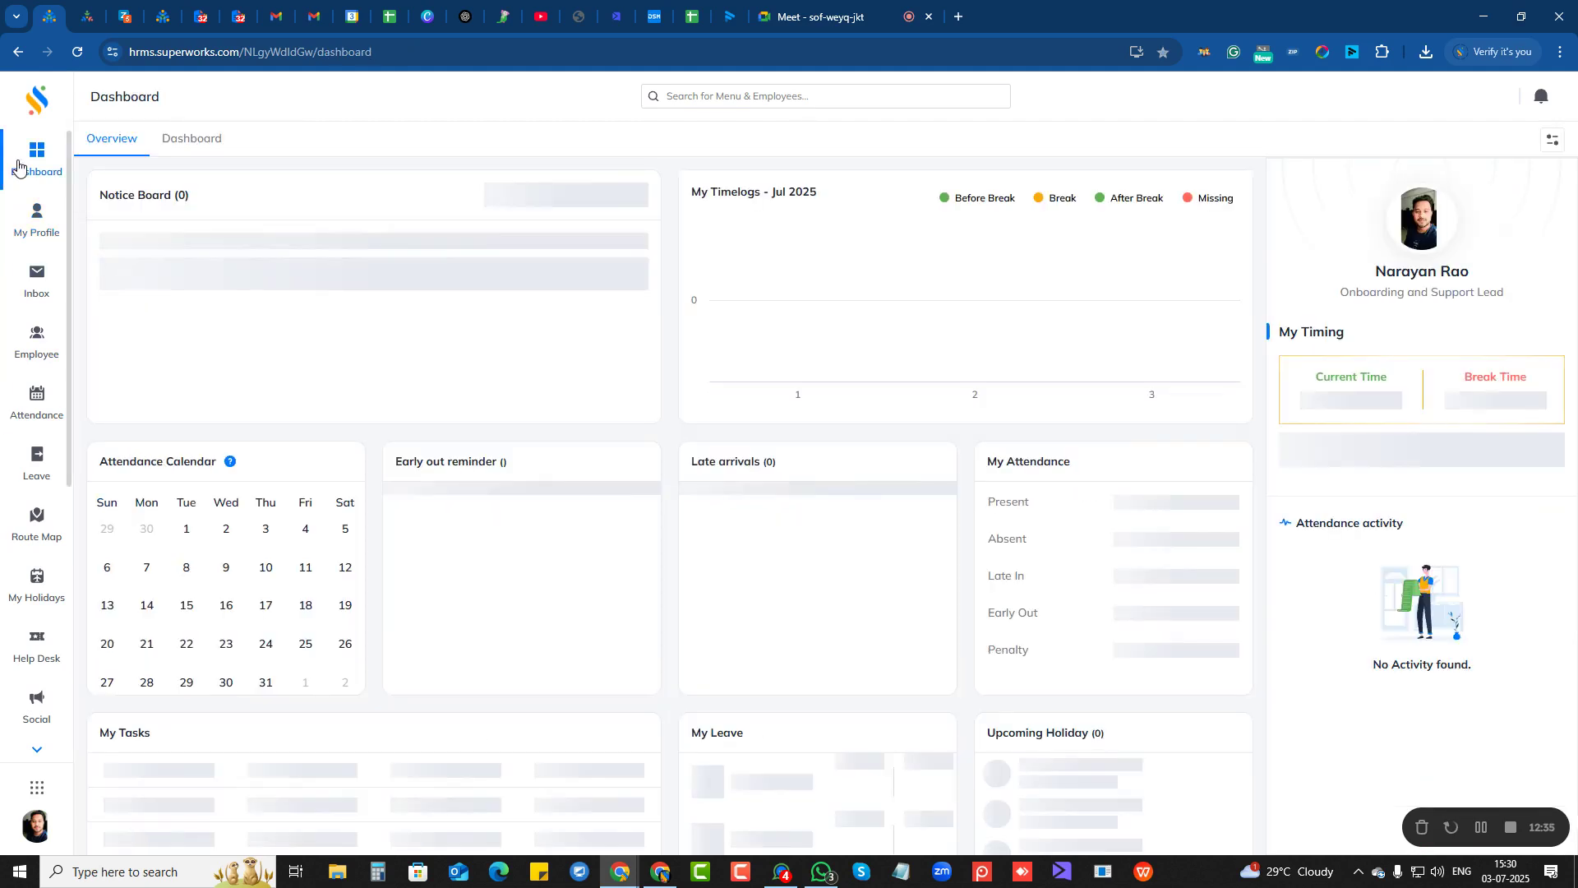
click(198, 153)
scroll(530, 566, down, 2)
scroll(592, 676, up, 2)
drag(858, 461, 925, 476)
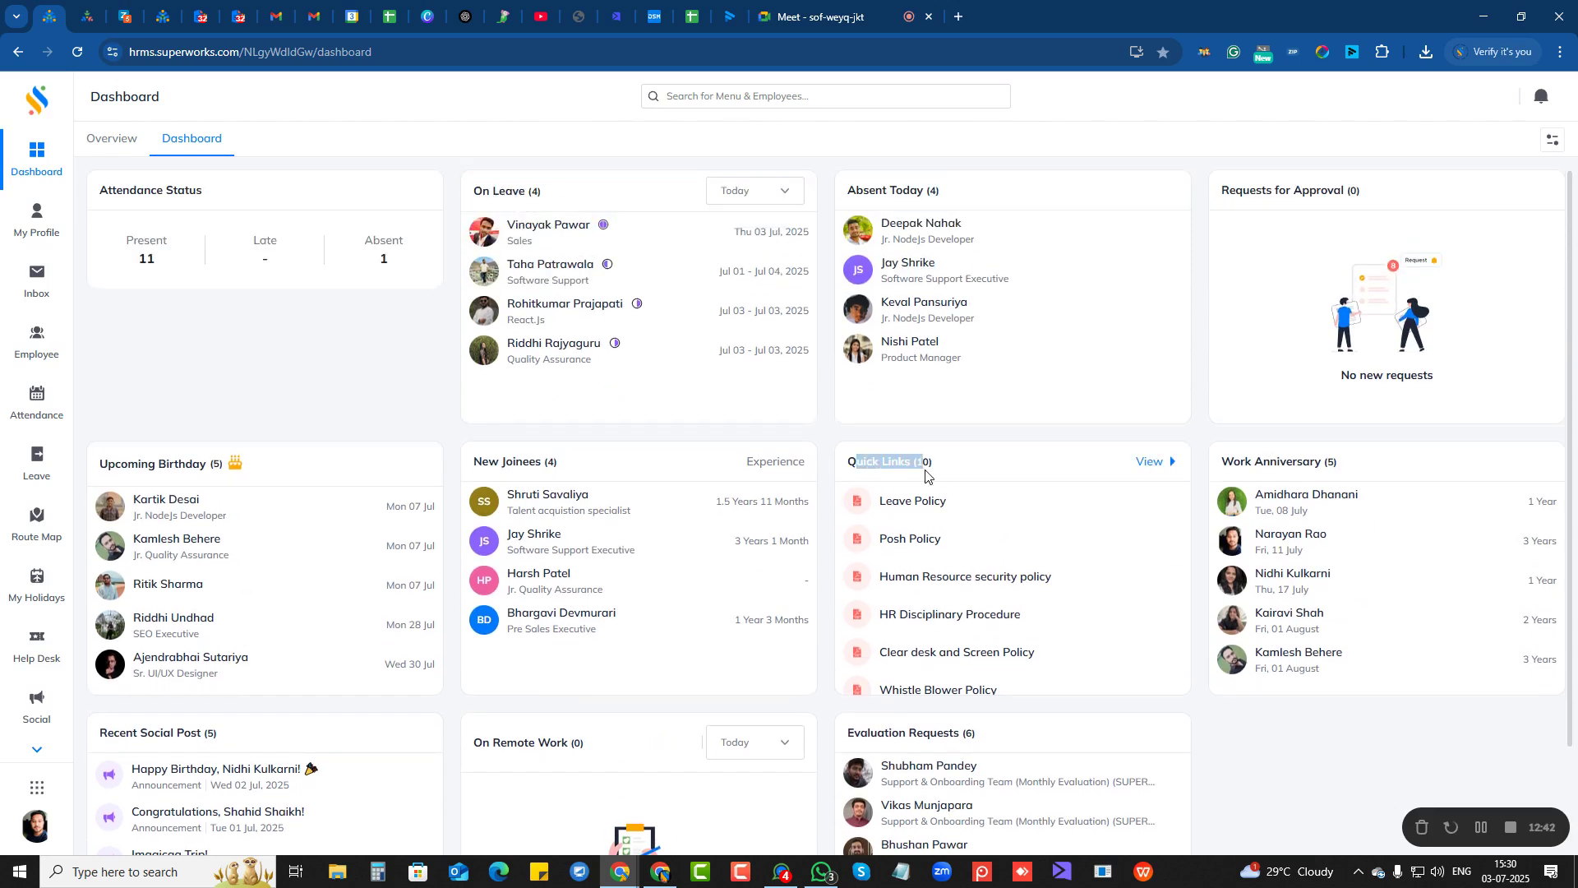
click(36, 217)
click(109, 772)
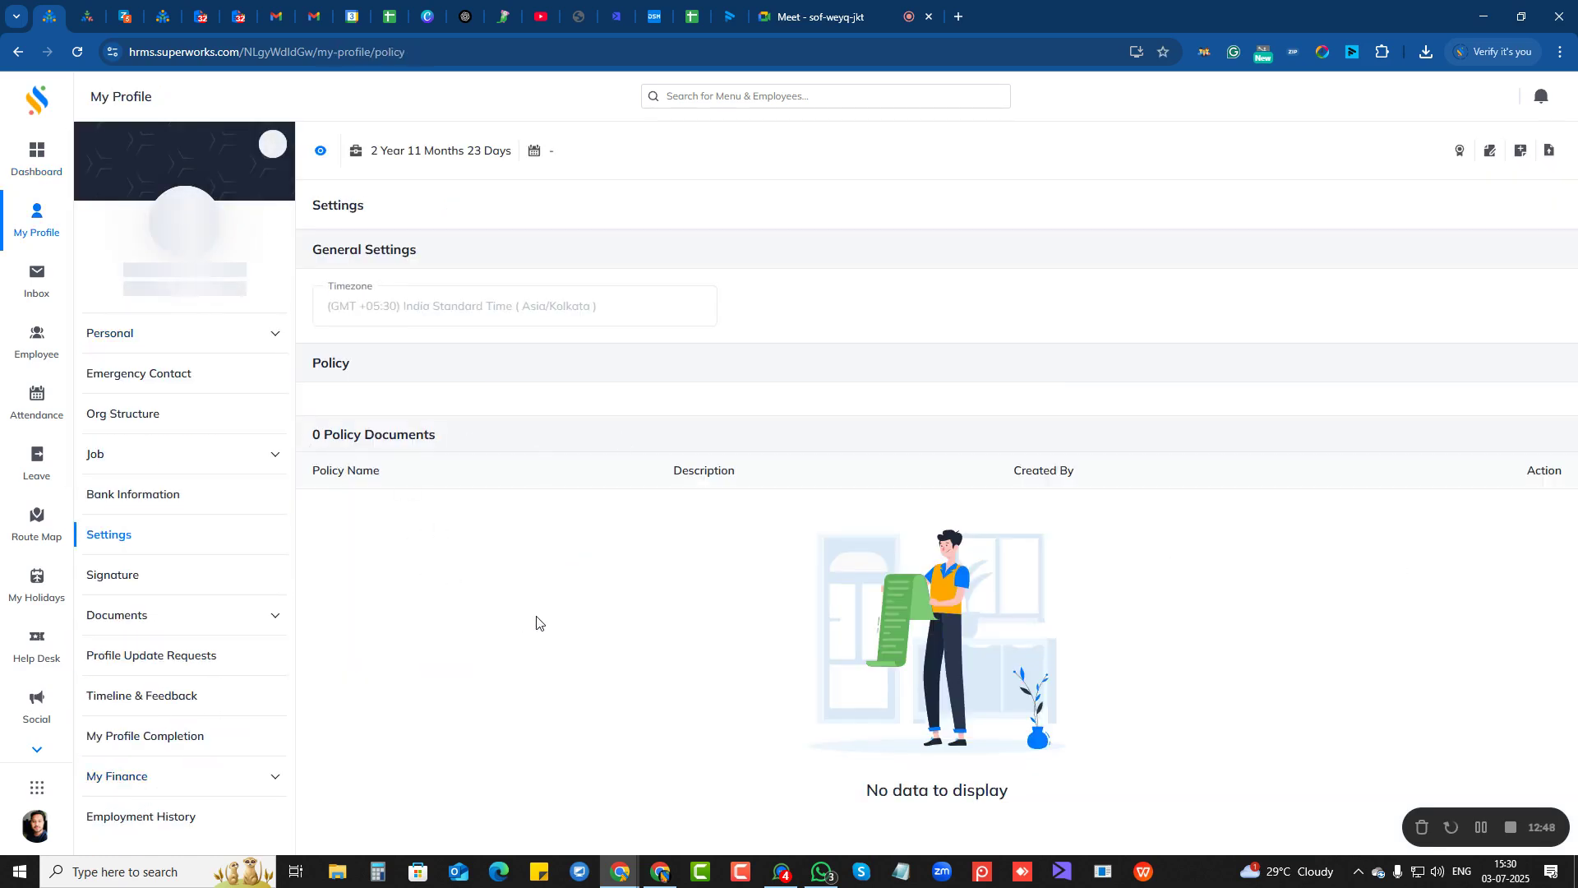
scroll(575, 619, down, 7)
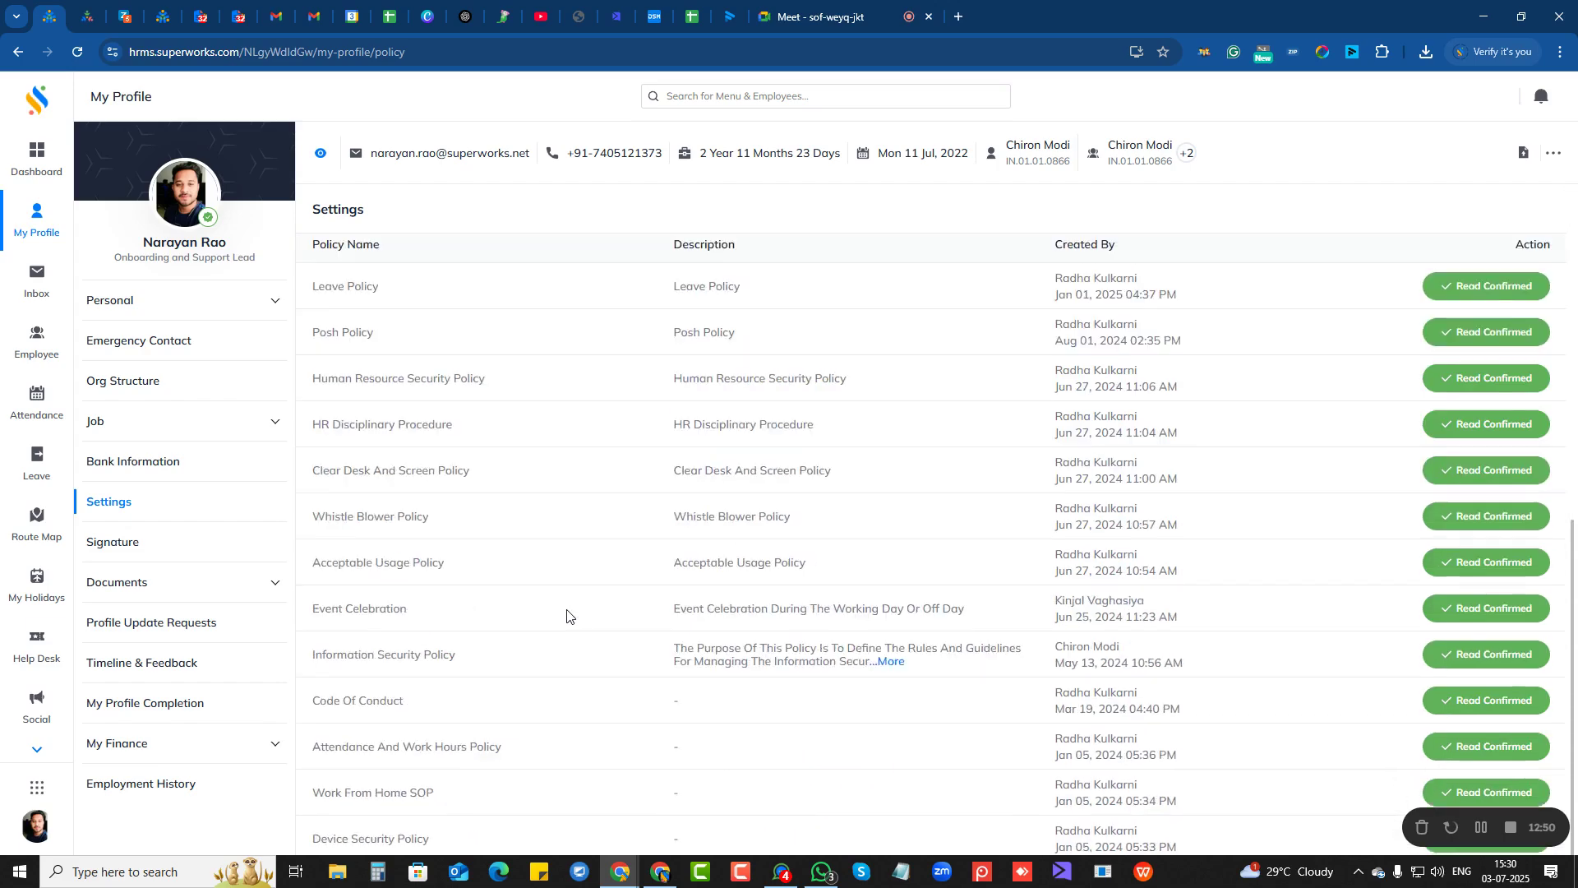
scroll(567, 616, up, 5)
scroll(567, 616, up, 2)
key(alt+Tab)
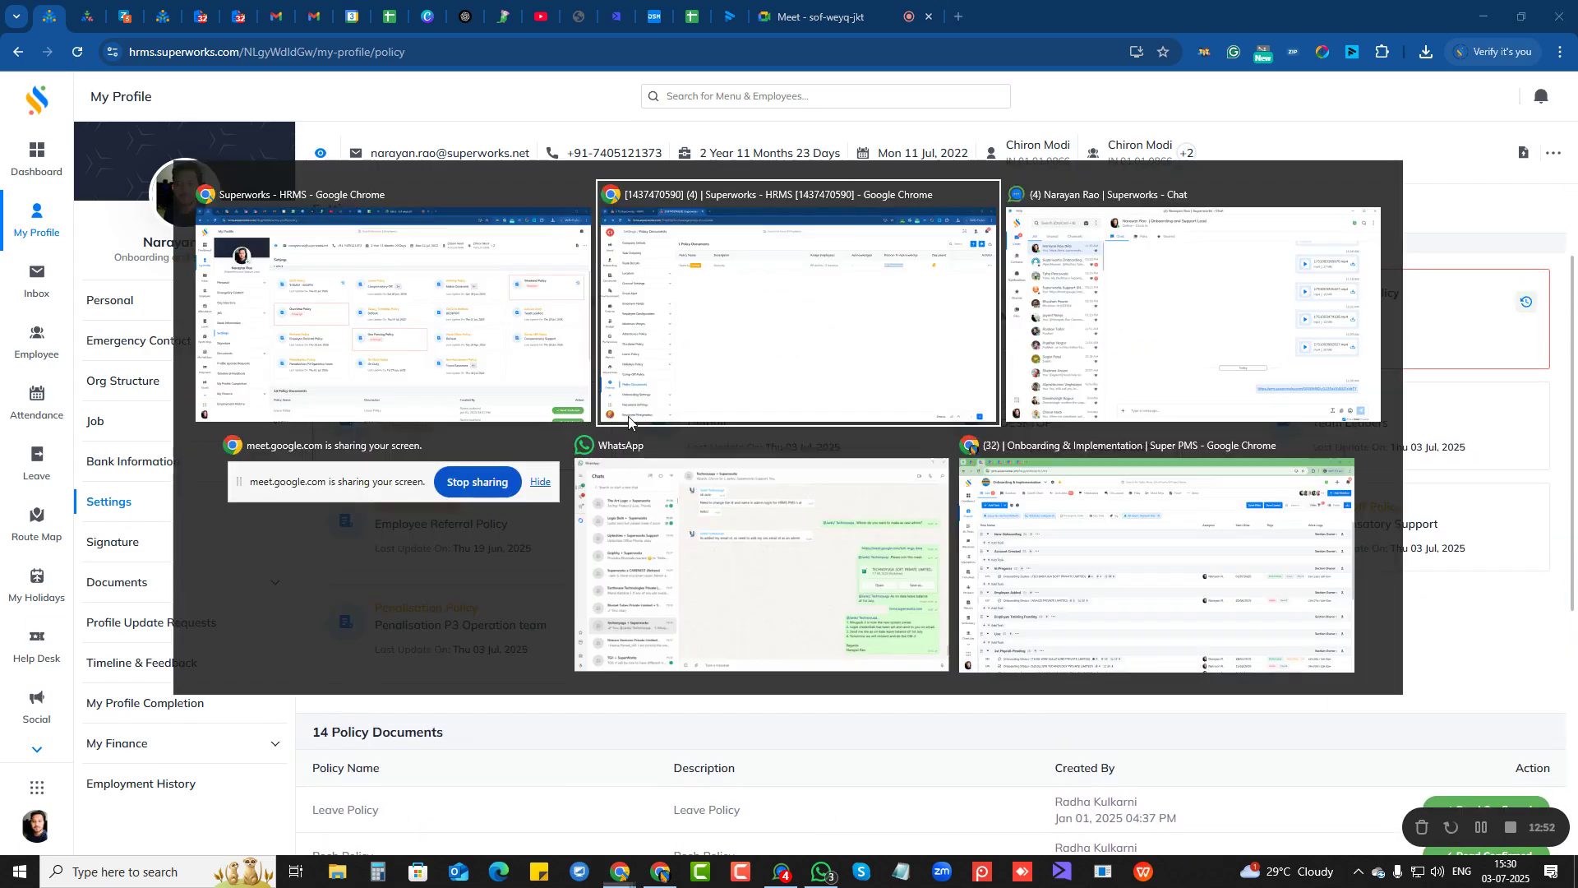
Expand Onboarding Settings in the sidebar and open Onboarding Fields, showing the single Default field
click(146, 720)
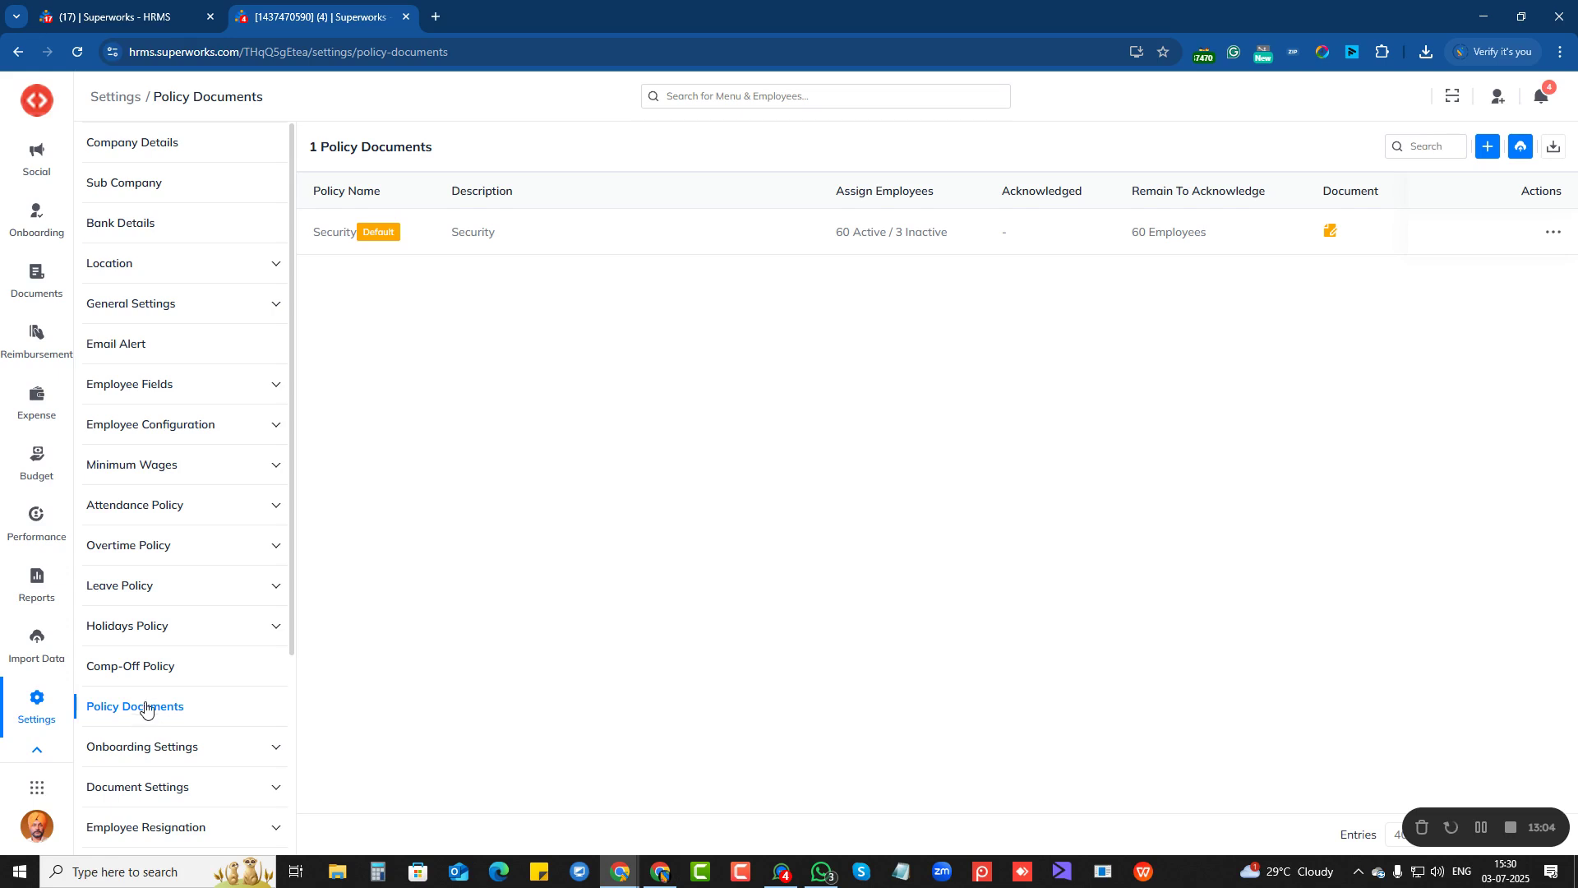
scroll(253, 666, down, 3)
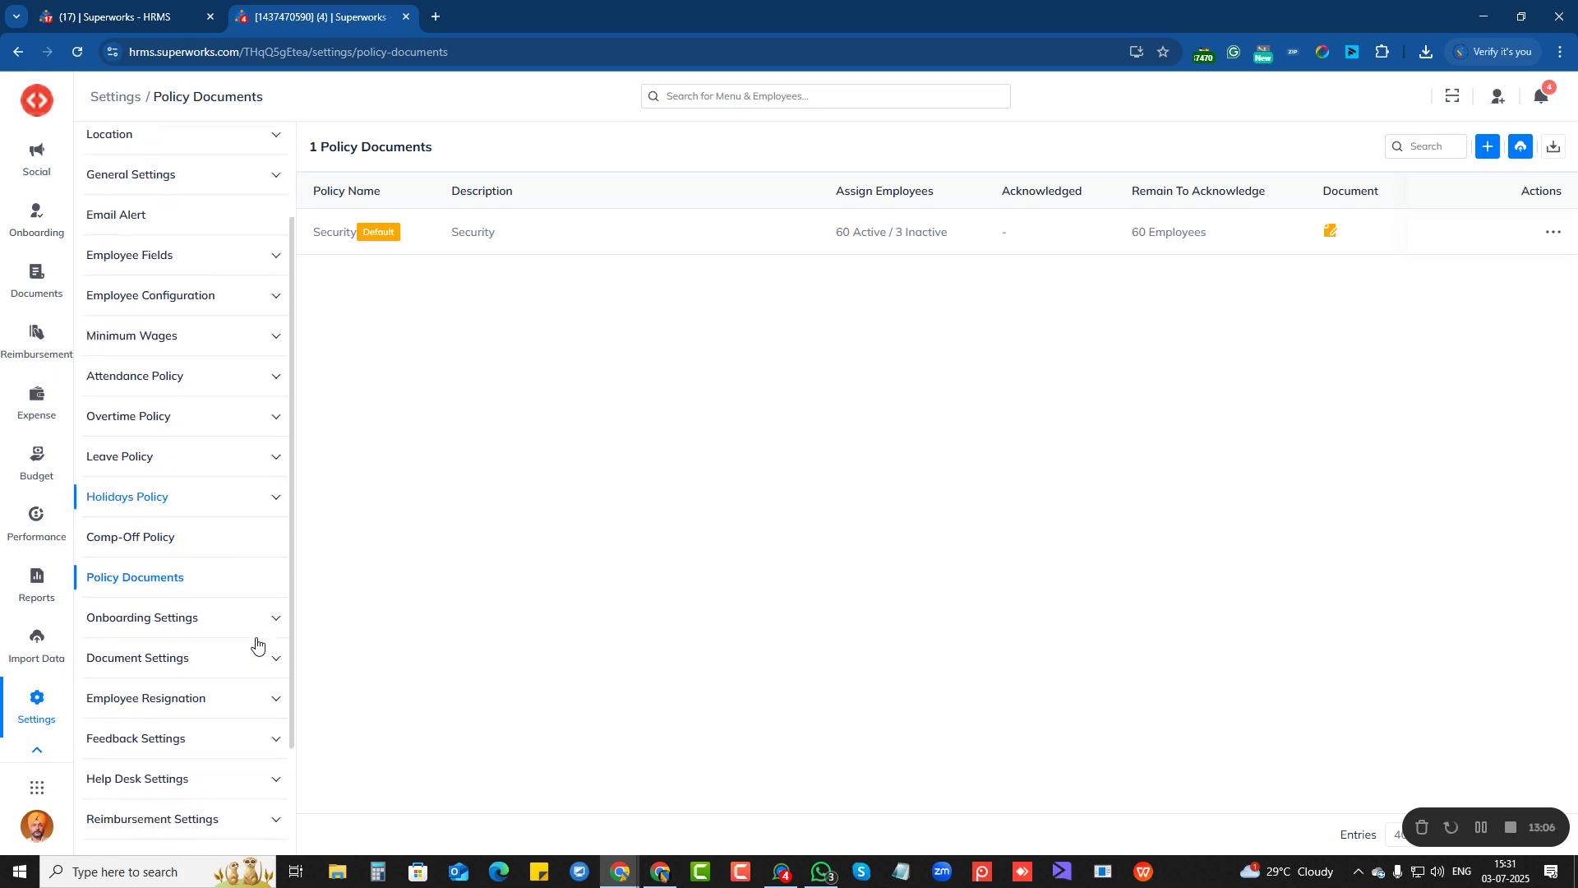
click(212, 470)
click(182, 515)
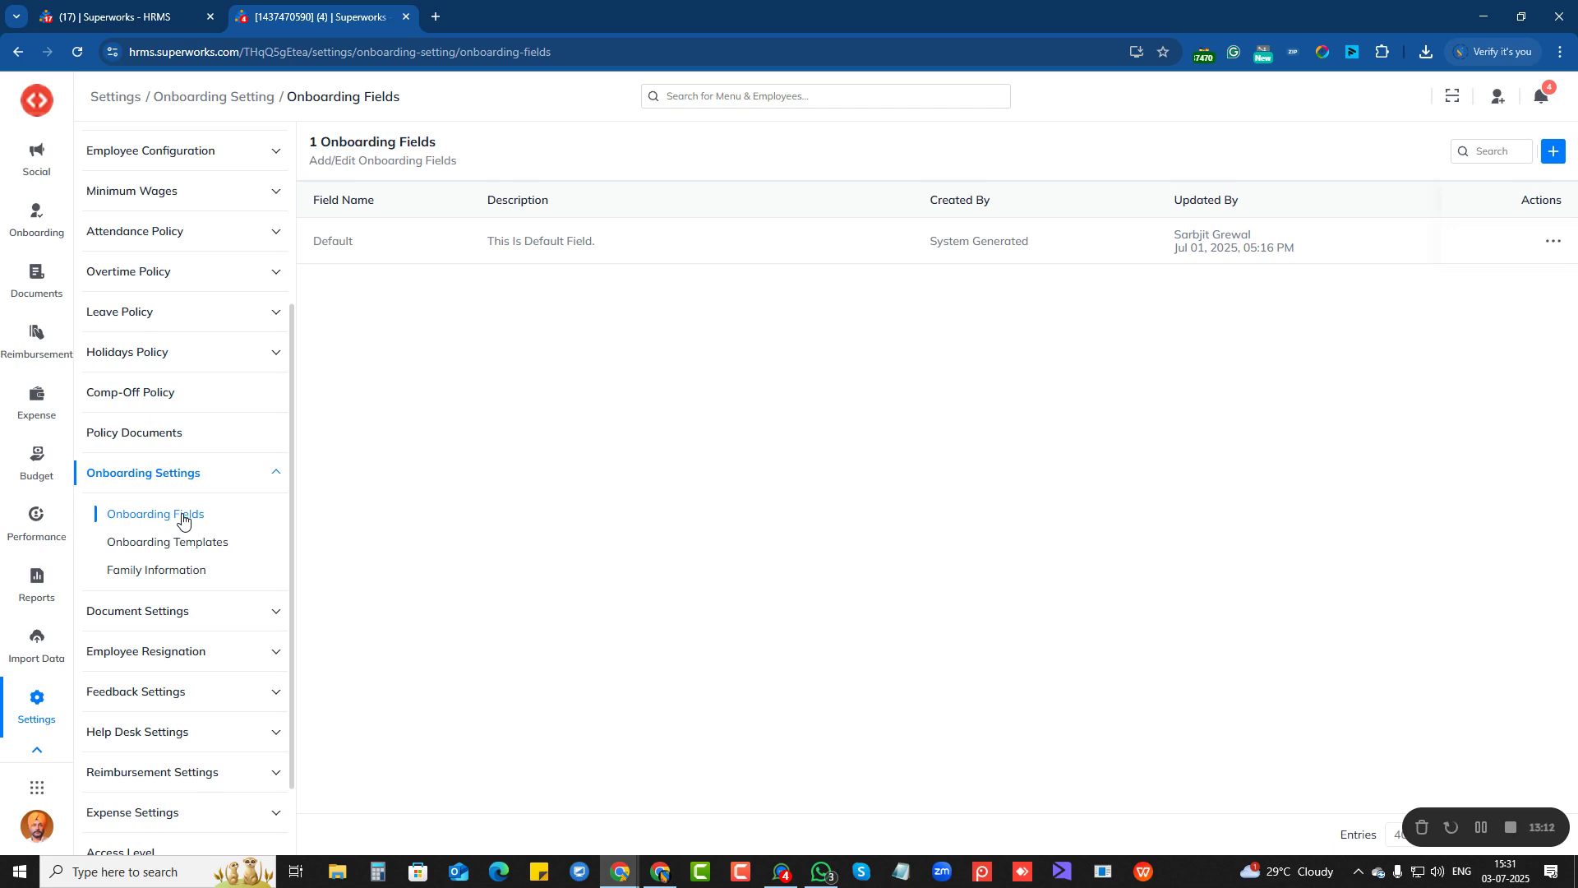
Note '1. Onboarding 2. Offboard/ Resignation/ Exit Process' in a new Notepad note, then return to the browser
click(901, 872)
text(1. Onboarding )
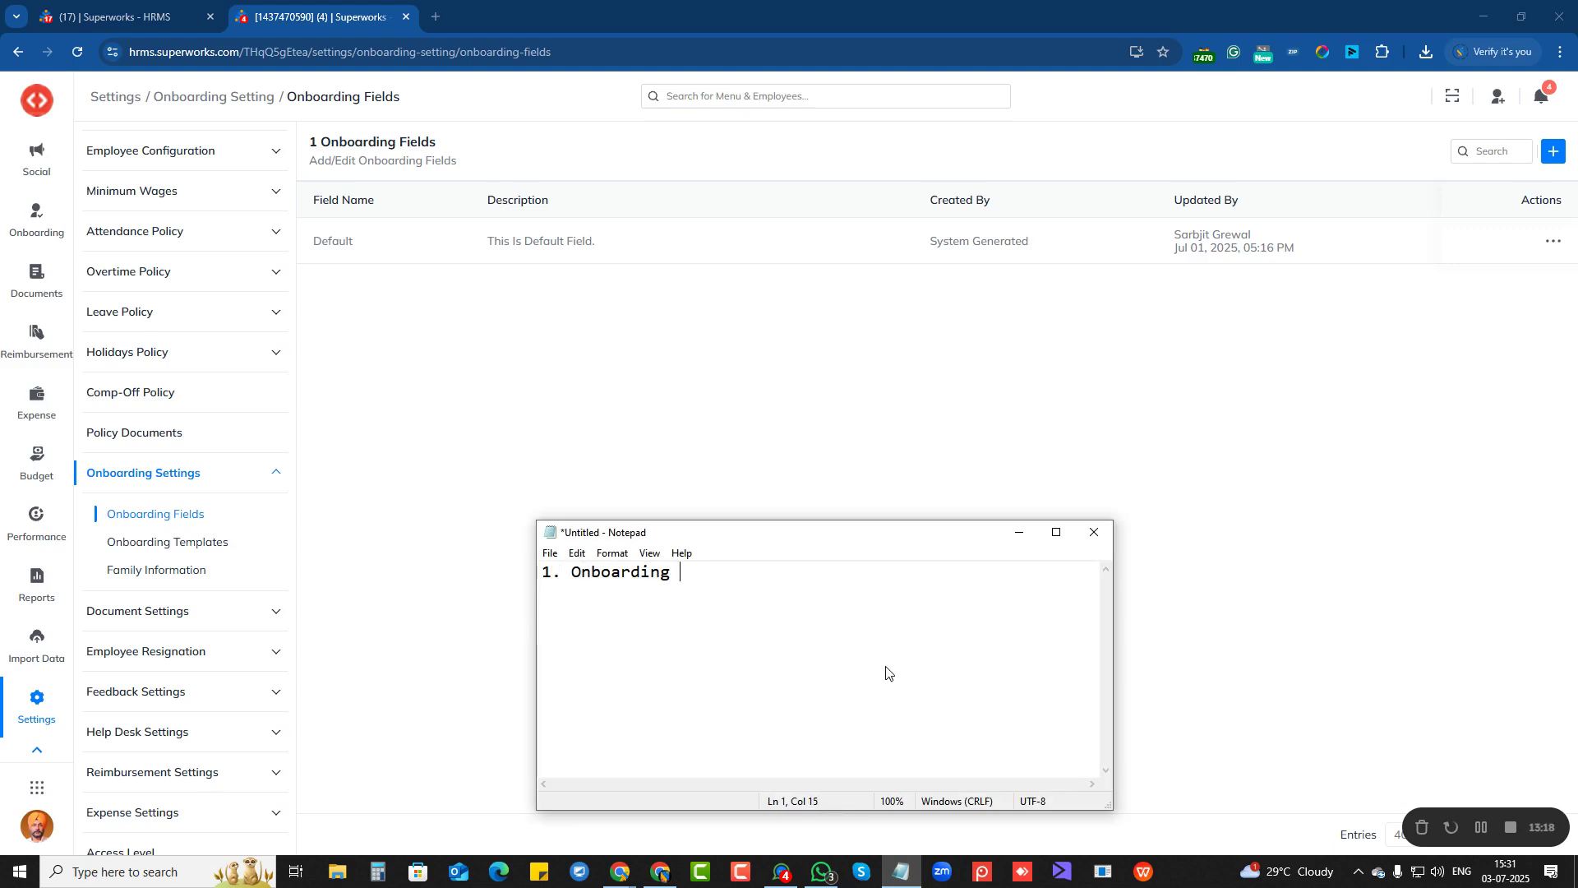
text(2. Offboard/ Resignation)
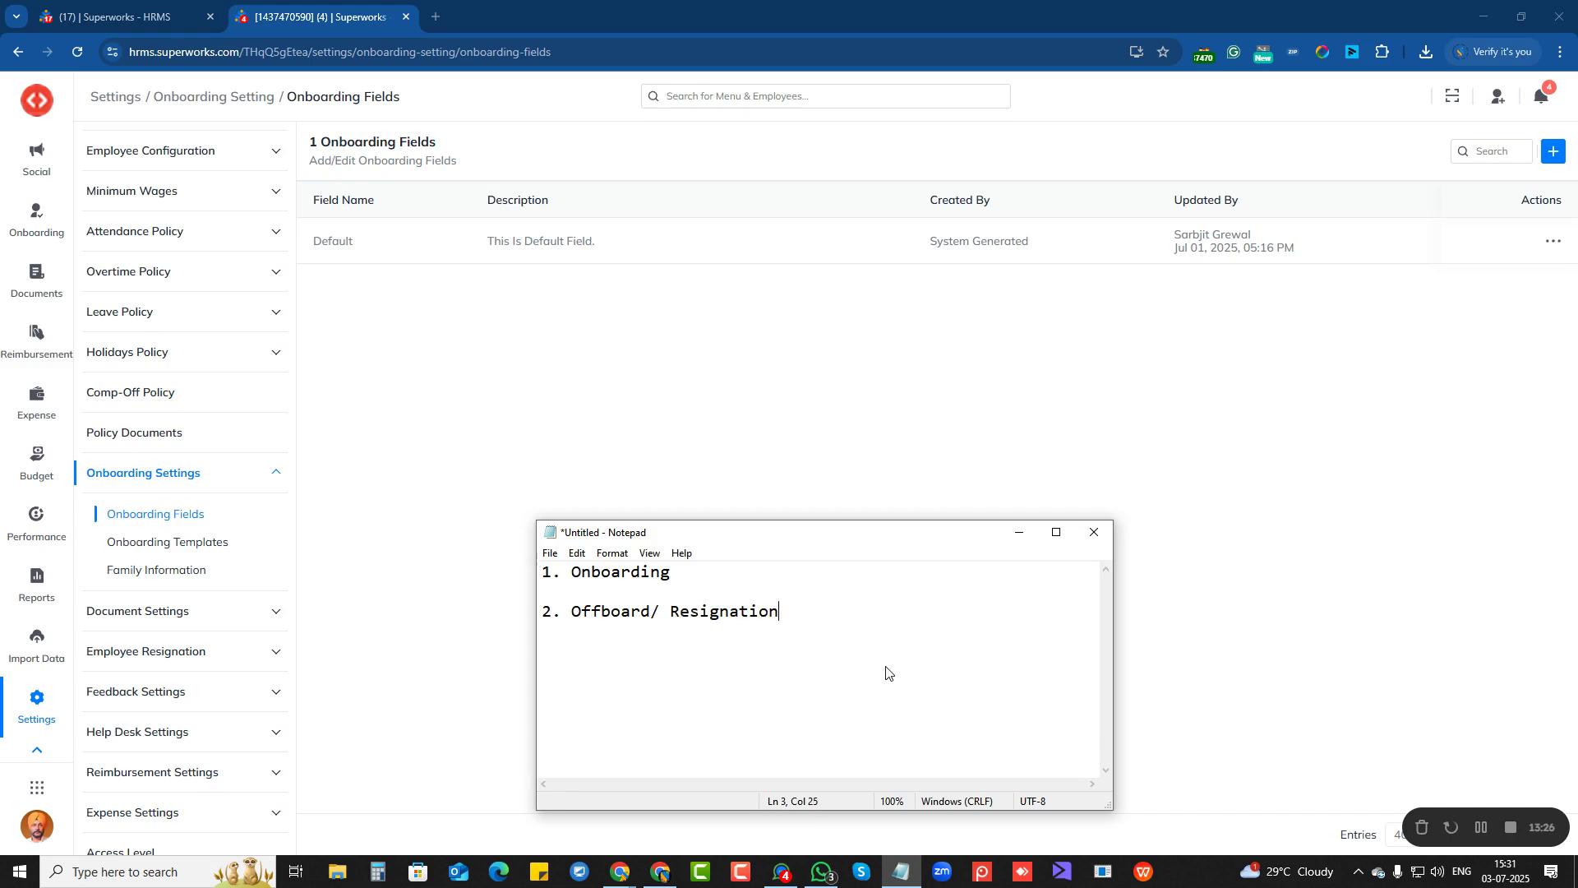
text(/ Exit PE)
key(BackSpace)
key(BackSpace)
text(roces)
click(682, 464)
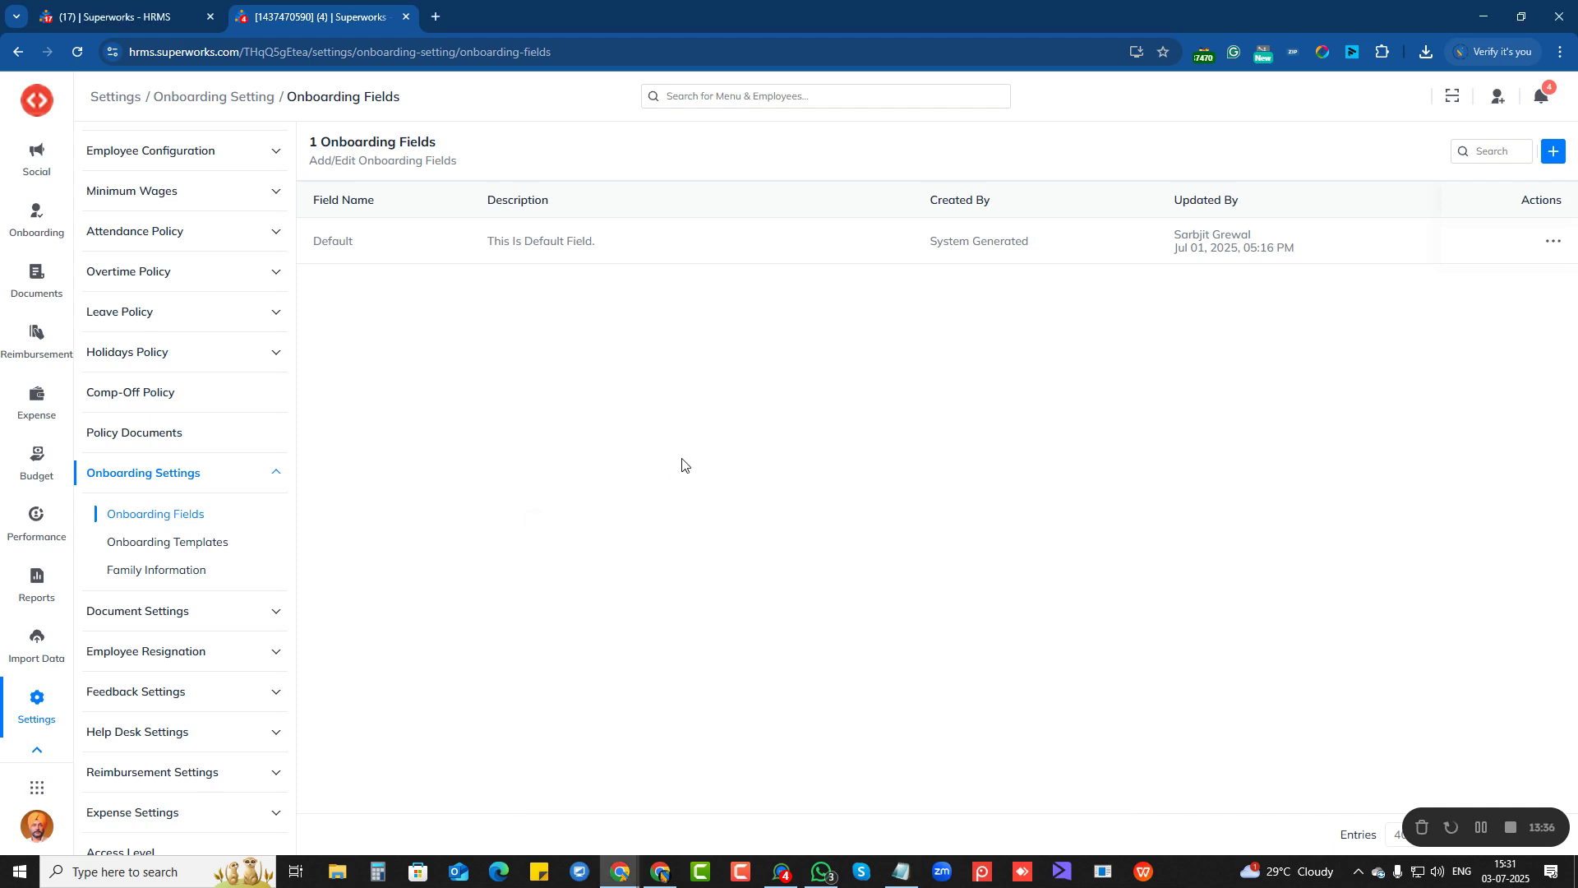
Open the Default onboarding field for editing
drag(113, 518, 201, 521)
click(201, 523)
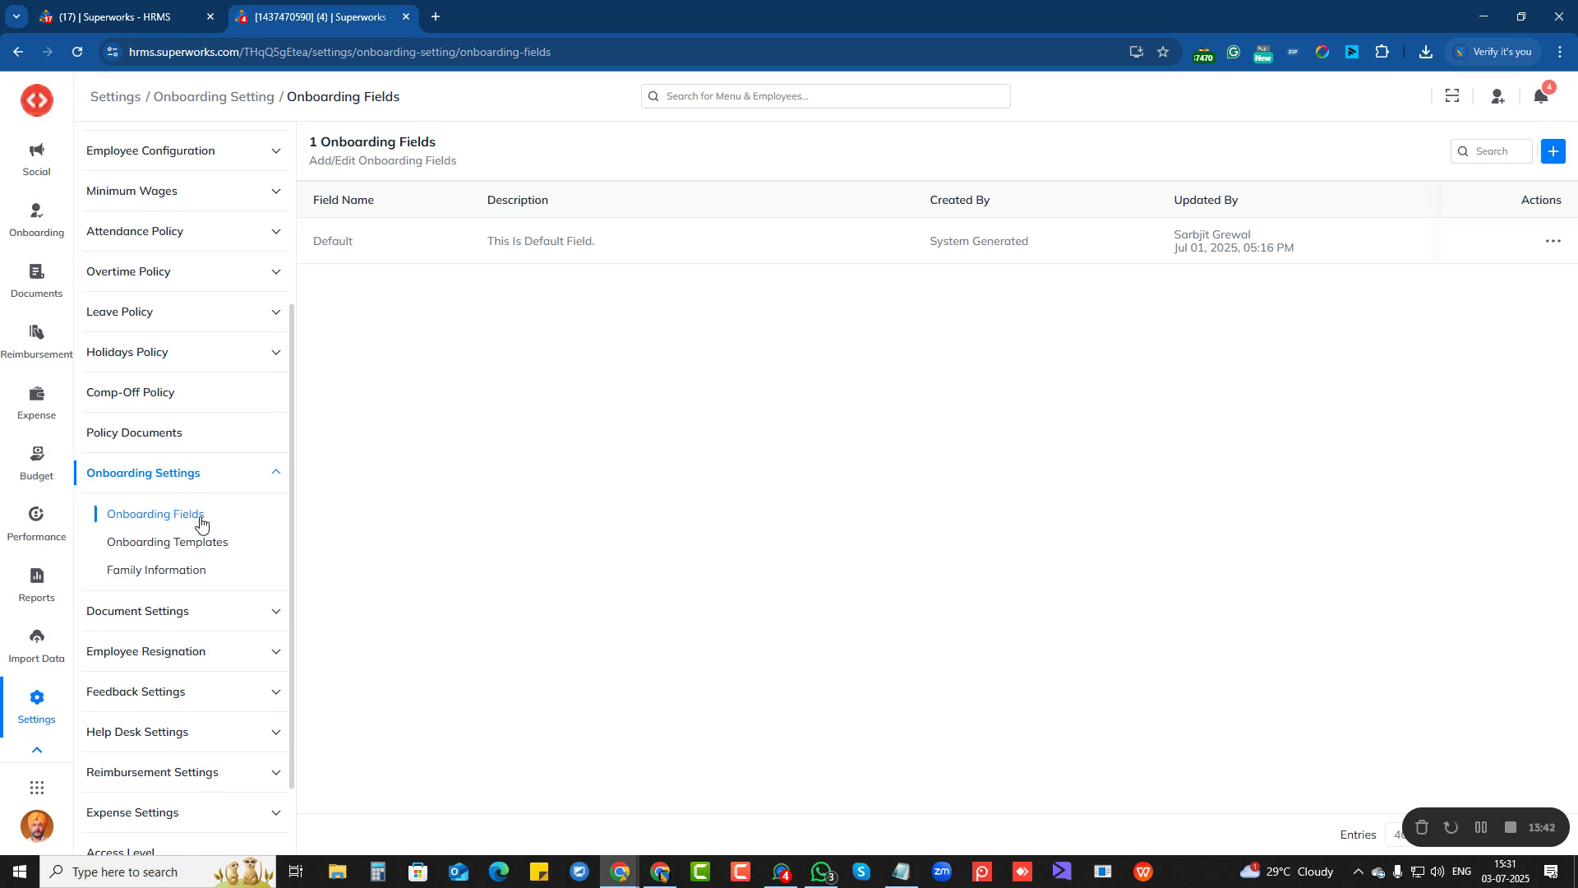
click(1547, 243)
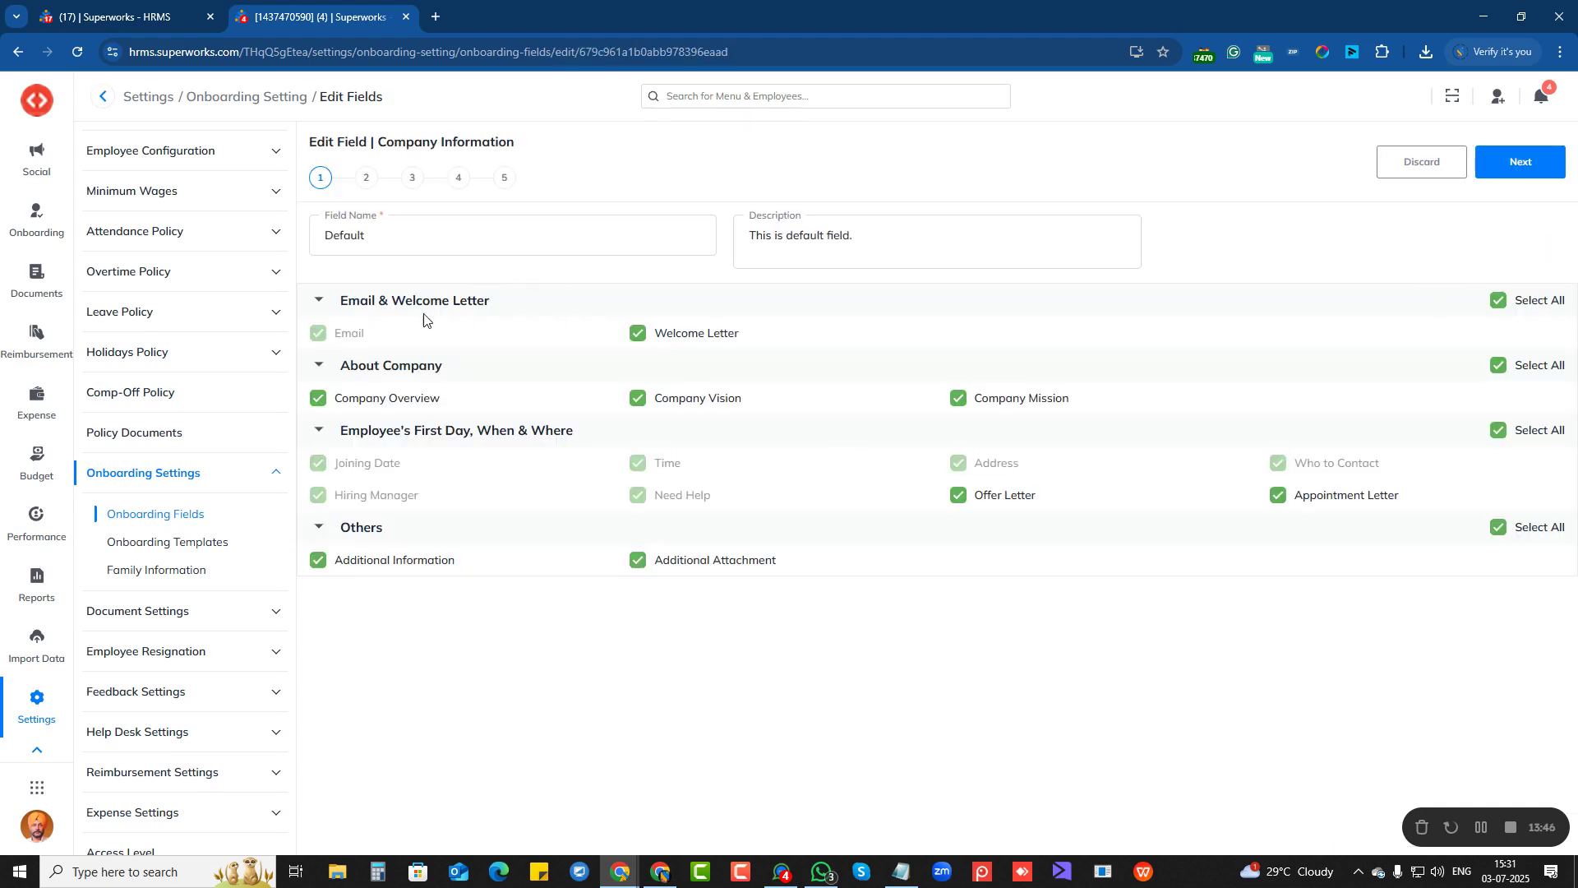
Step through Personal, Family and Education/Employment to Job Information, then close the editing tab
click(1543, 162)
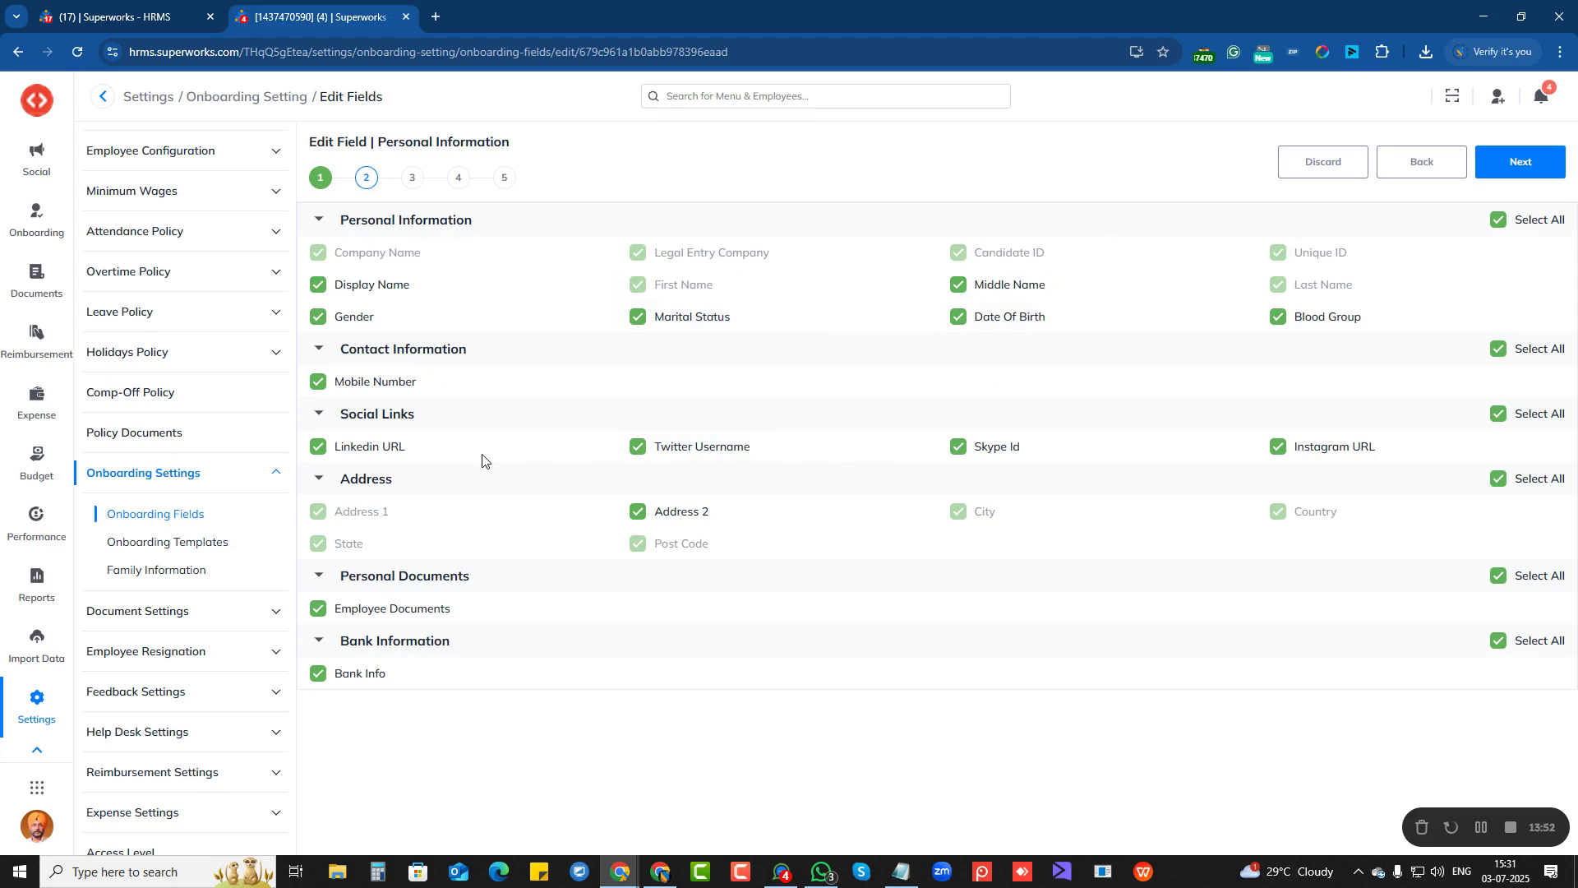
click(1526, 175)
click(1526, 175)
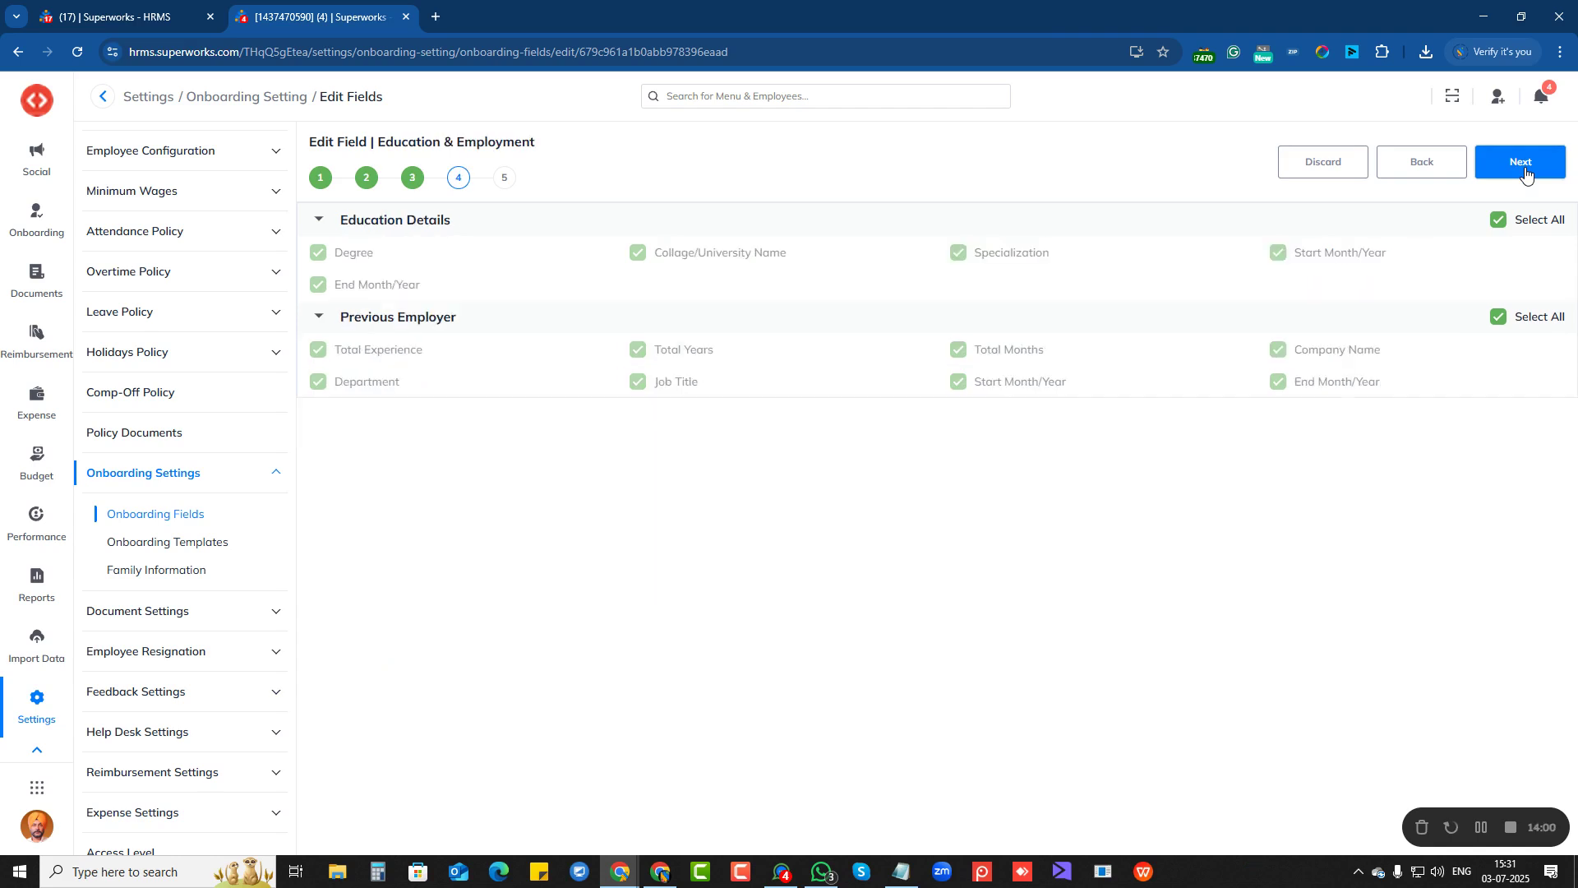
click(1526, 173)
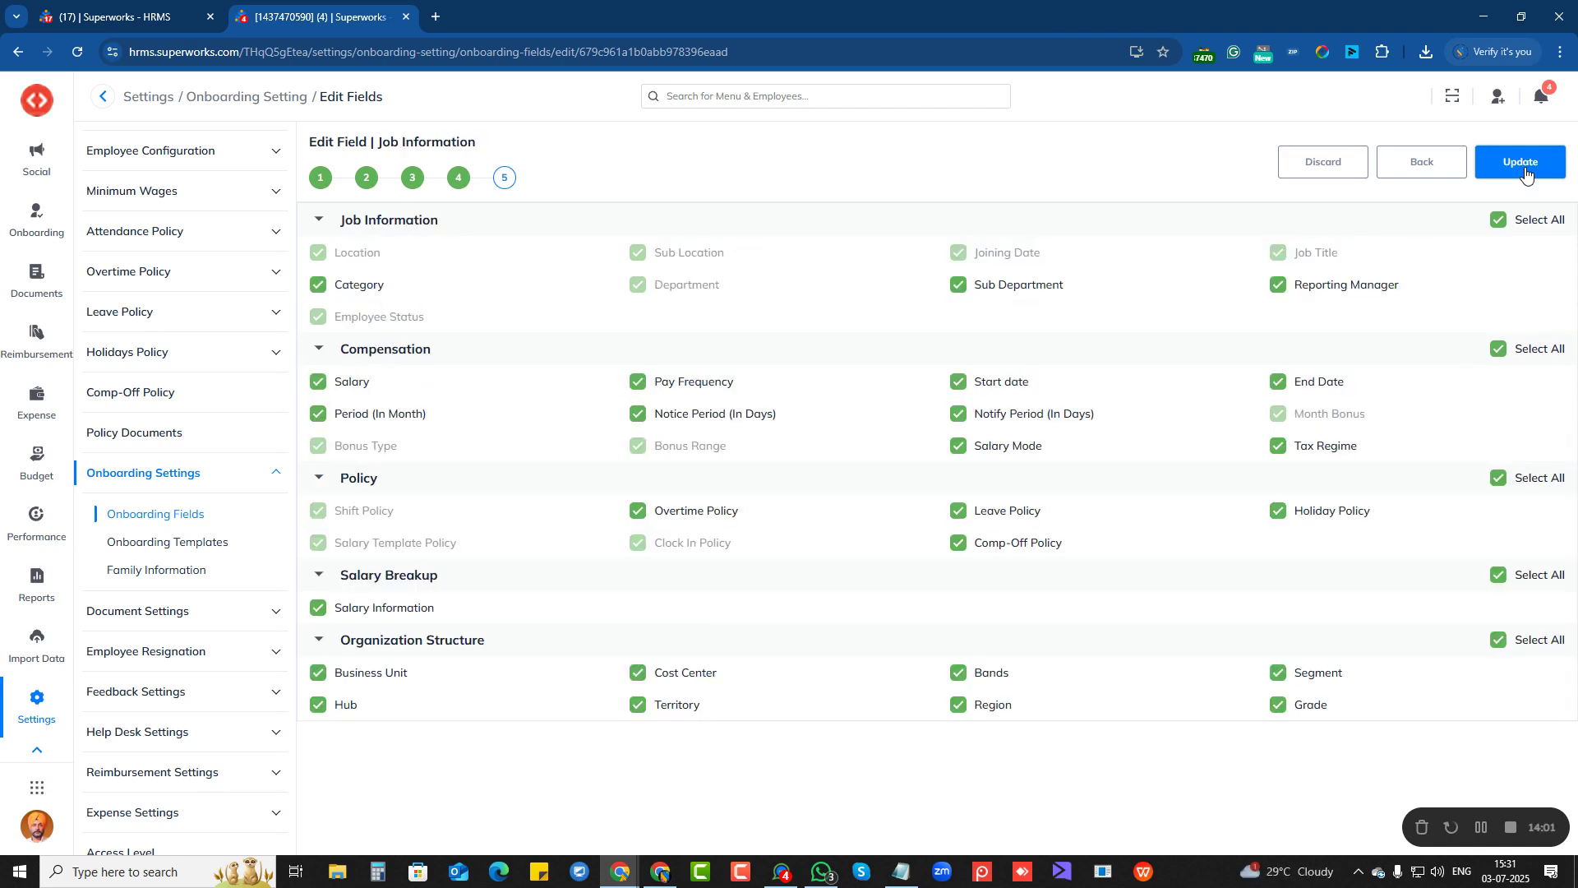
click(406, 16)
scroll(158, 673, down, 1)
Go through Onboarding Settings to the Onboarding Templates list of 7 templates, Default holding 6 tasks
click(197, 478)
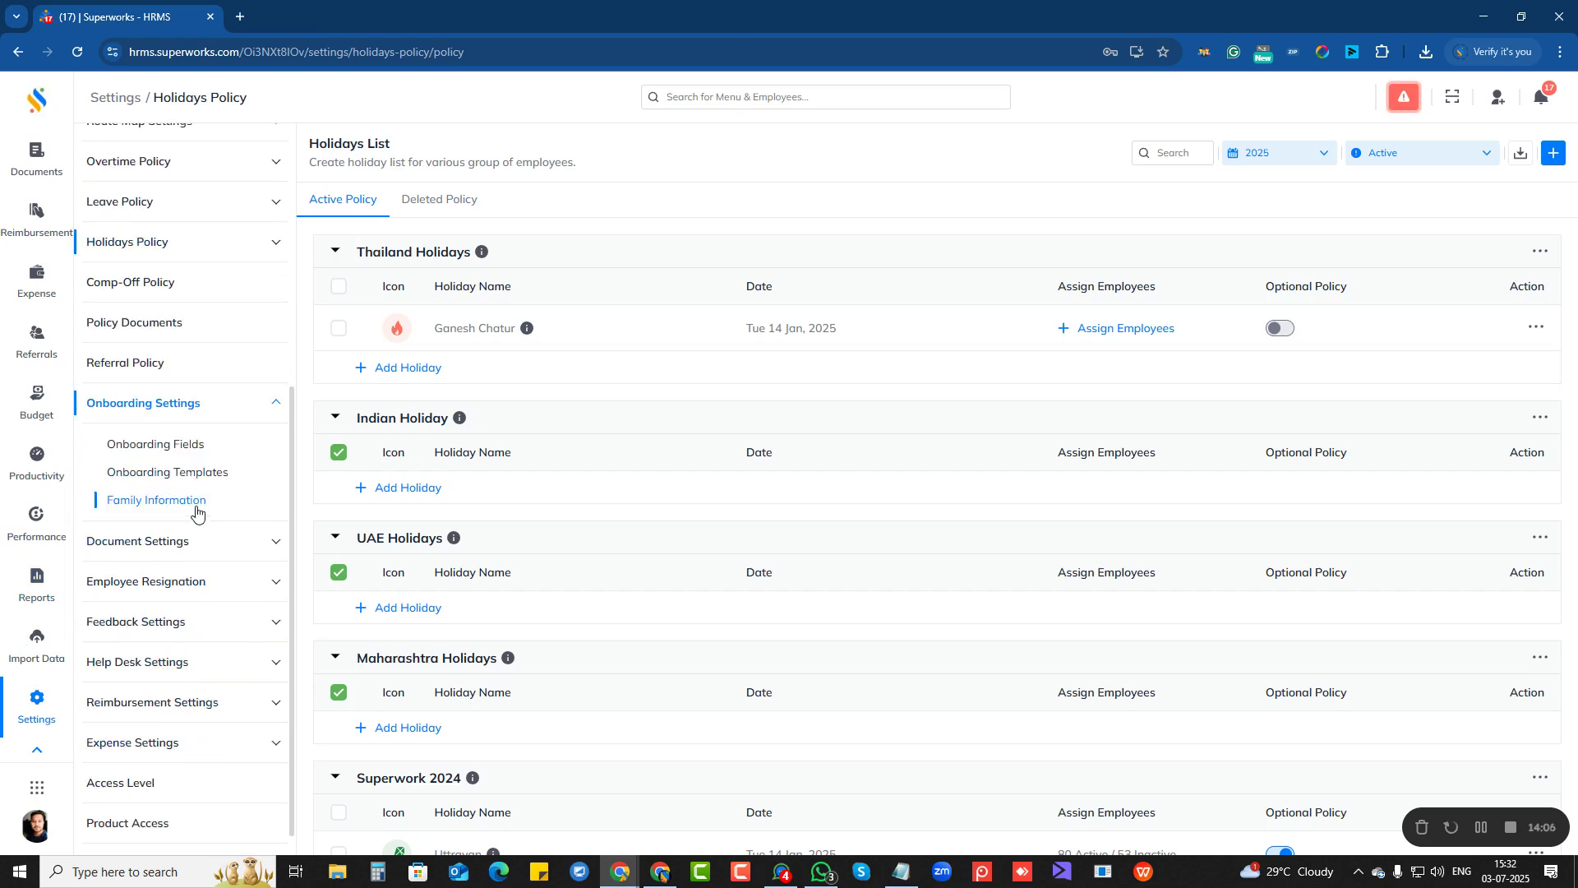
click(188, 444)
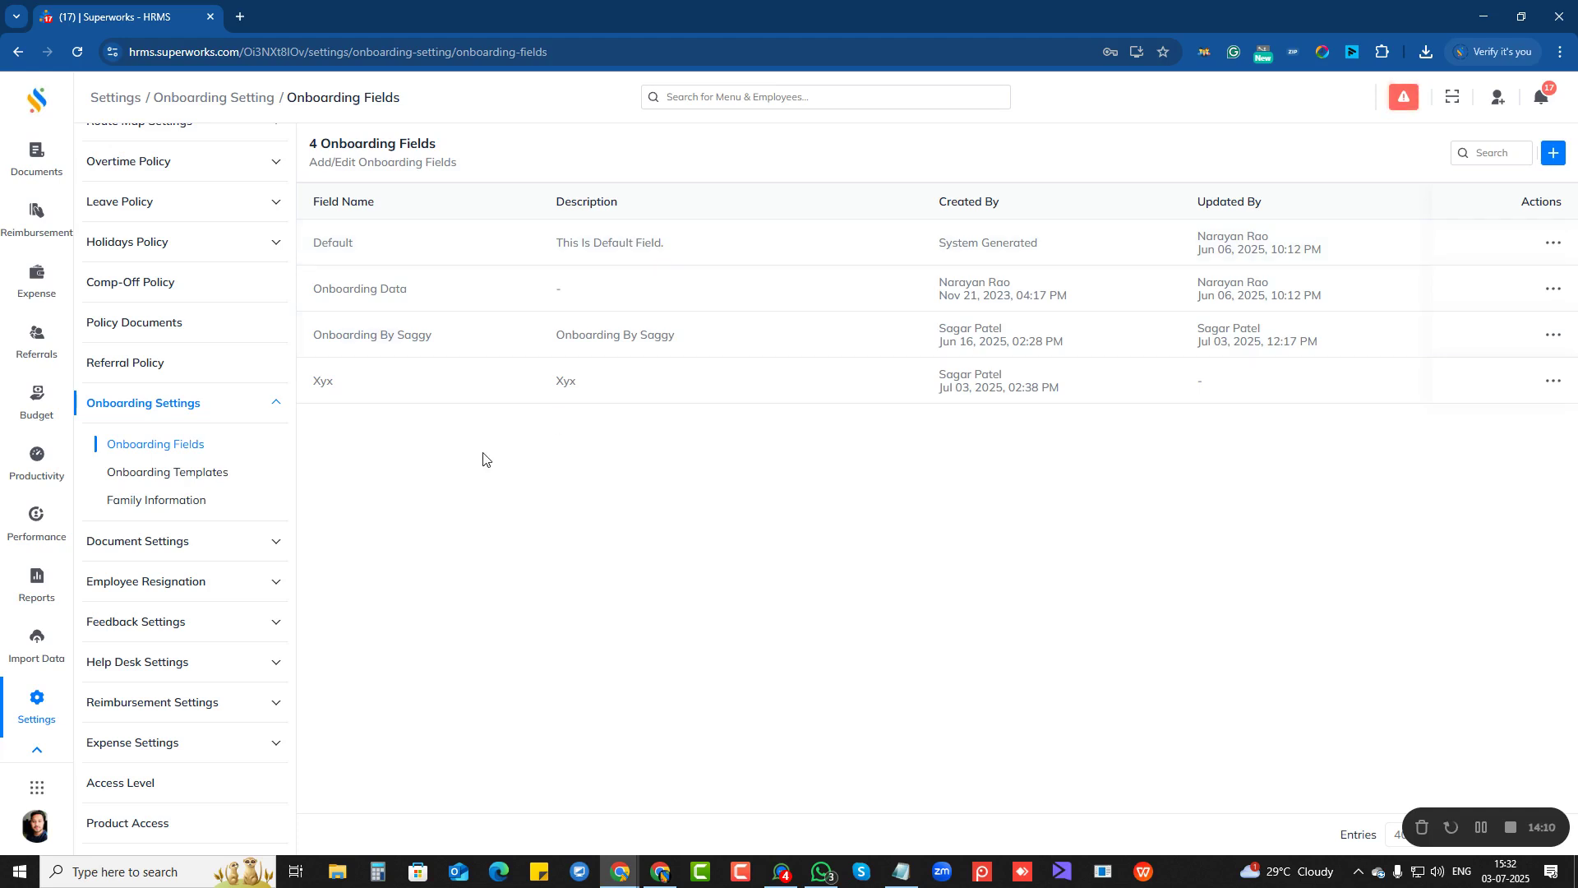
click(222, 476)
drag(107, 475, 235, 479)
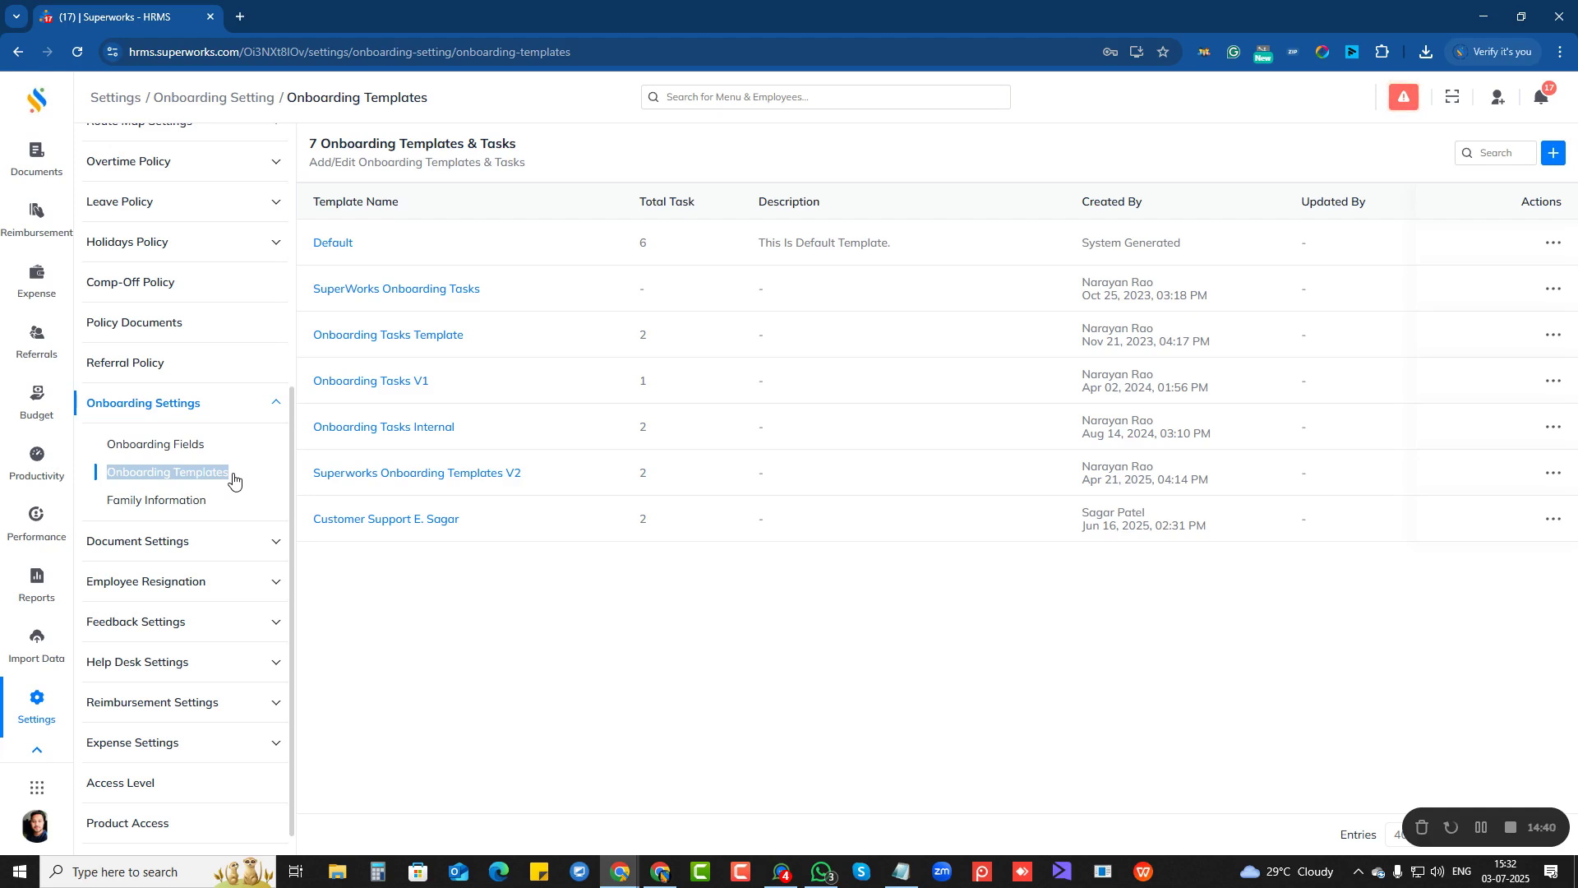
Create a template named with a person's name plus '- Onboarding Template', then open its empty task list
click(863, 670)
mouse_move(1566, 233)
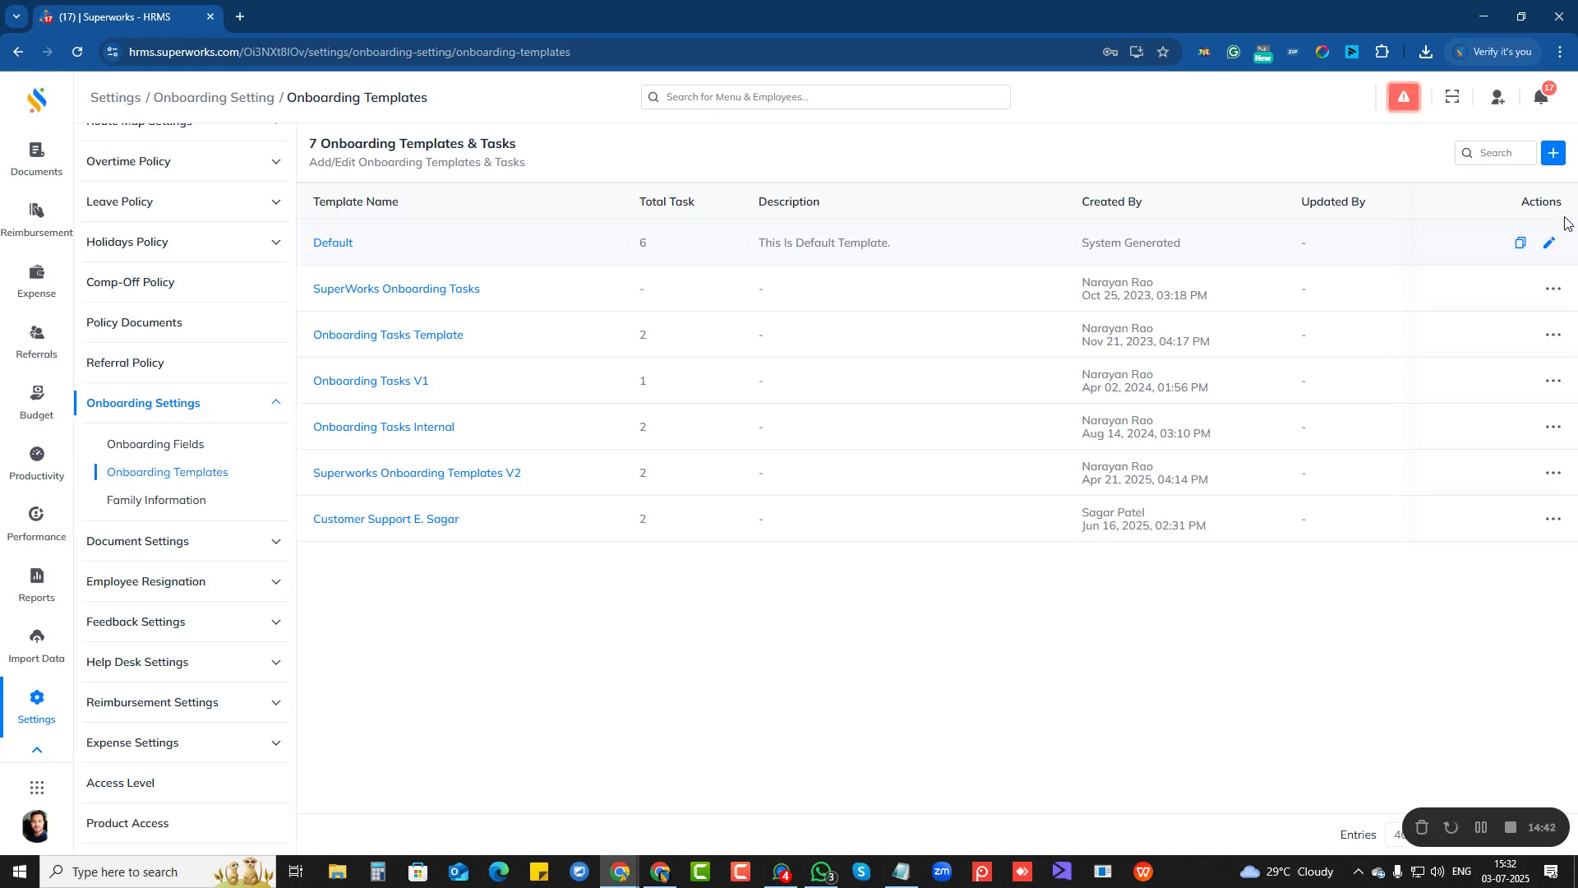
click(1553, 153)
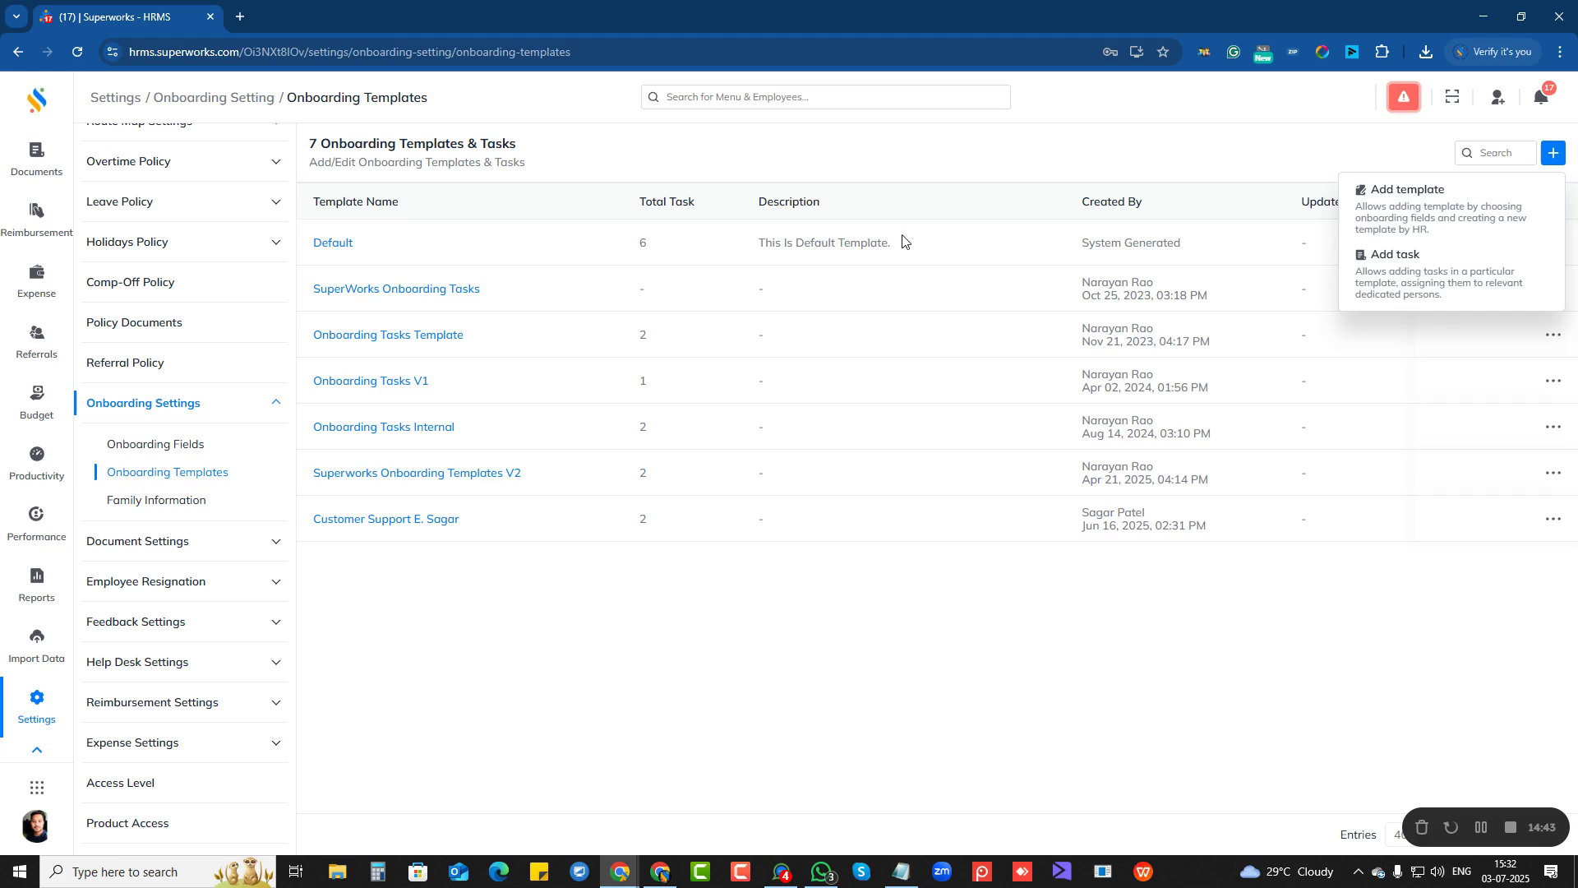
click(1447, 214)
click(748, 417)
text(Sagar- Onboarding Template)
click(937, 551)
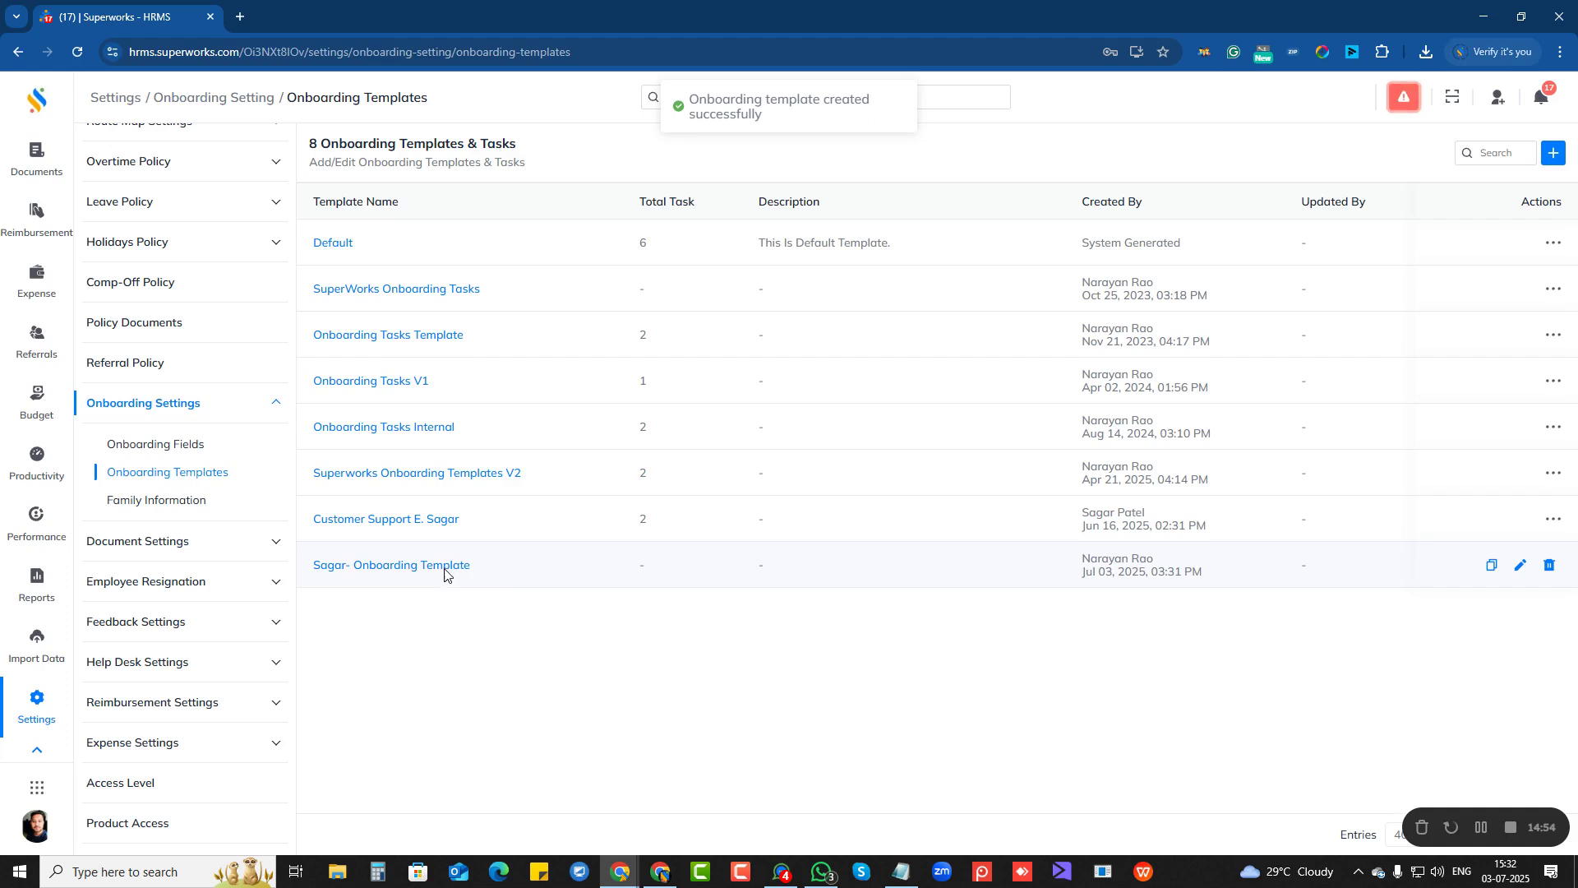
click(447, 567)
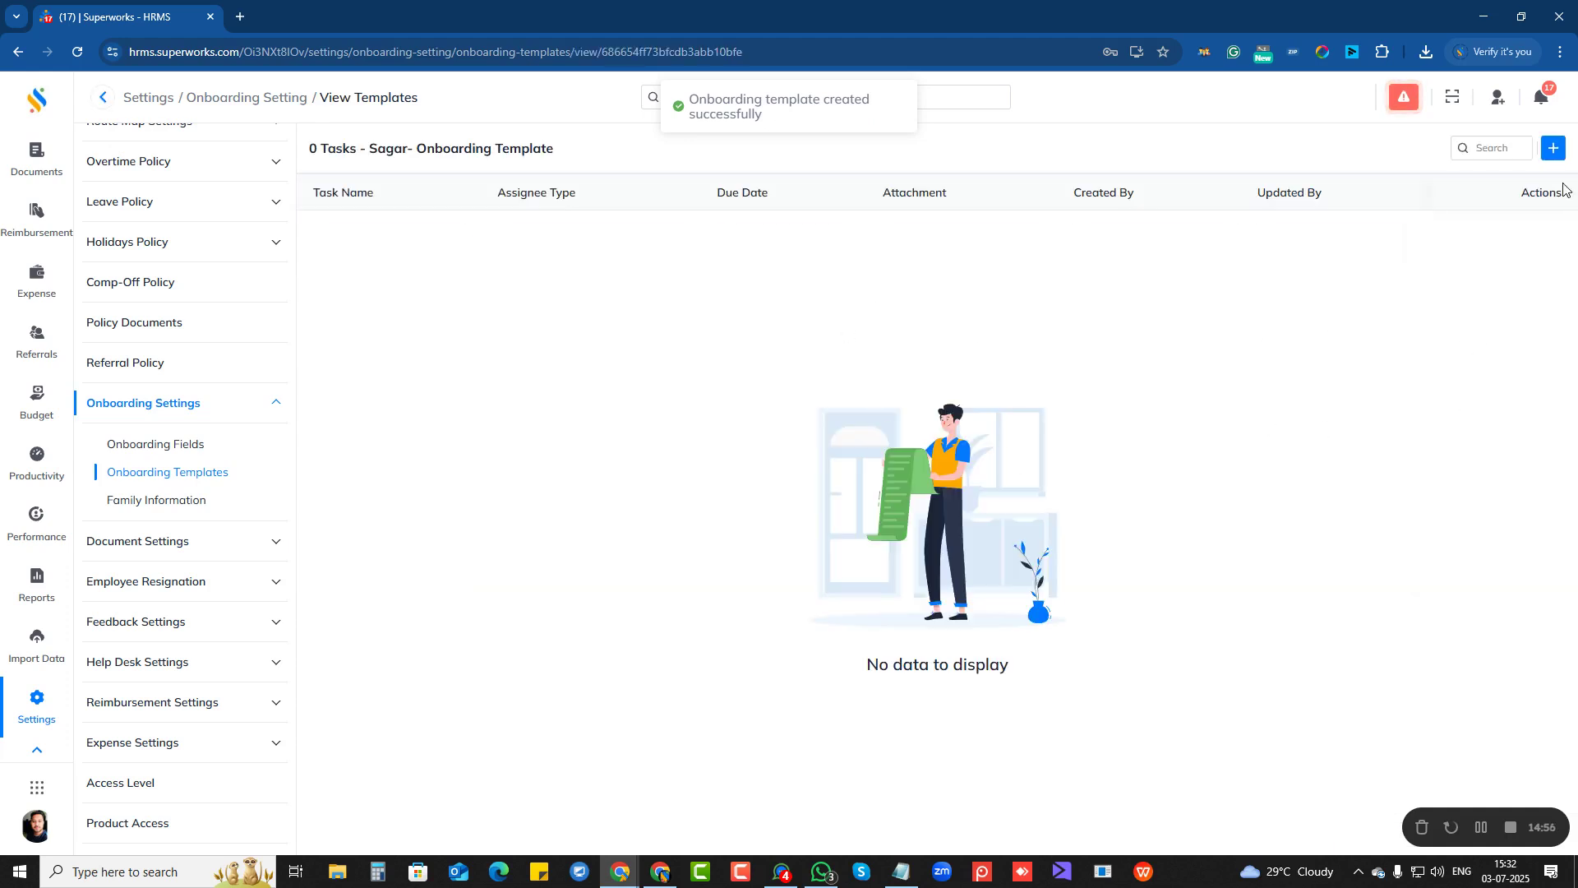
Start a new template task named 'Get the system ready'
click(1555, 157)
click(583, 253)
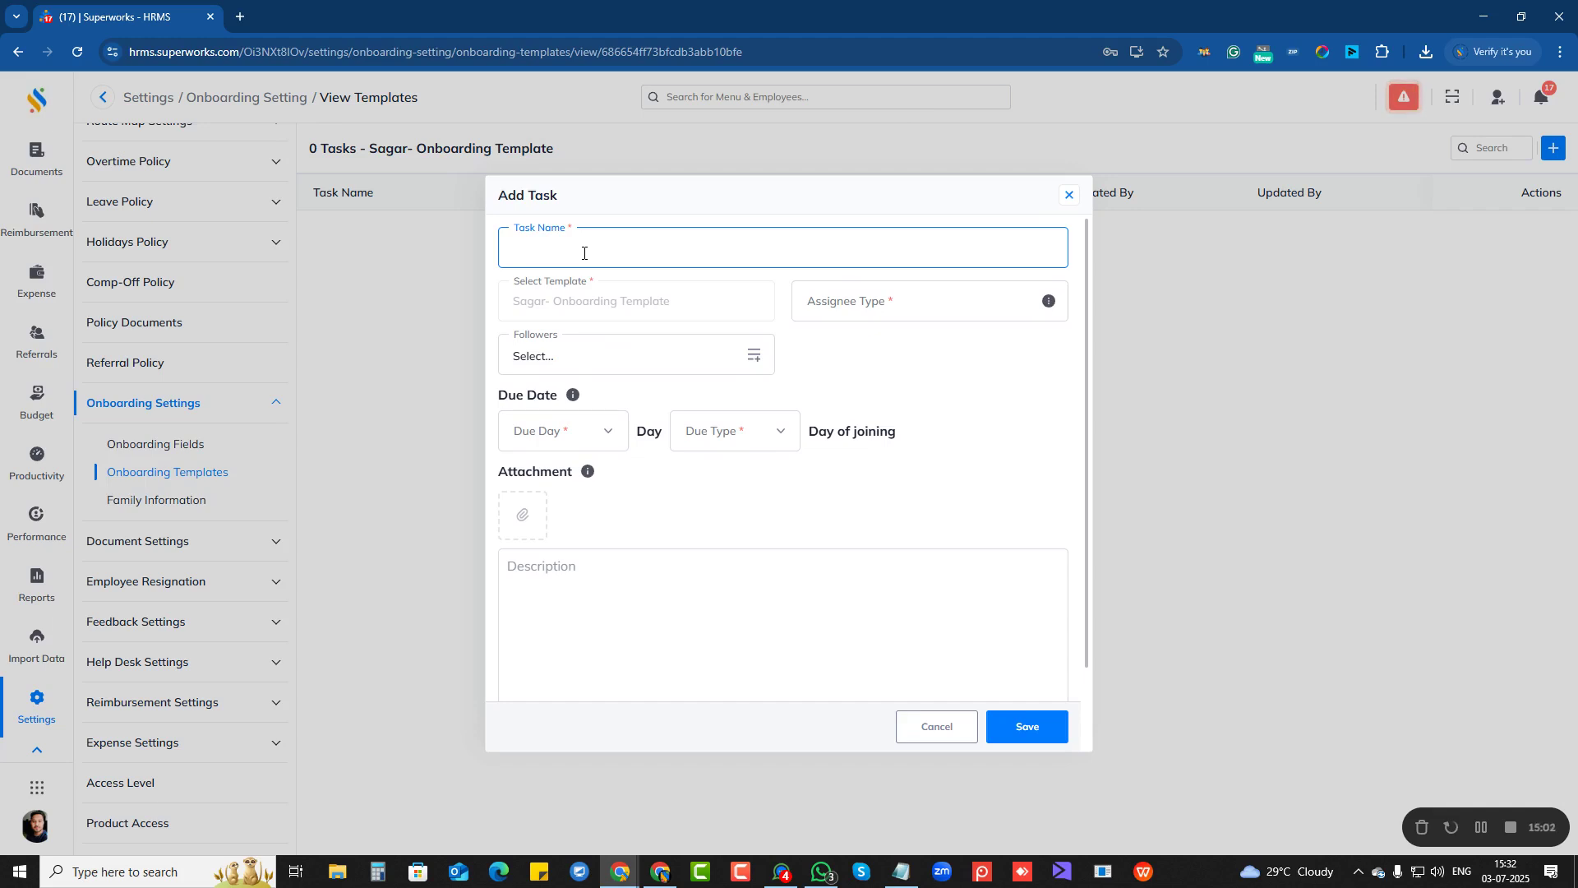
text(Tea)
text(m)
key(BackSpace)
key(BackSpace)
key(BackSpace)
key(BackSpace)
key(BackSpace)
text(Get the system ready)
Set the task's assignee type to Employee Group after trying Employee and Access Level
click(871, 311)
click(846, 368)
click(847, 302)
click(841, 344)
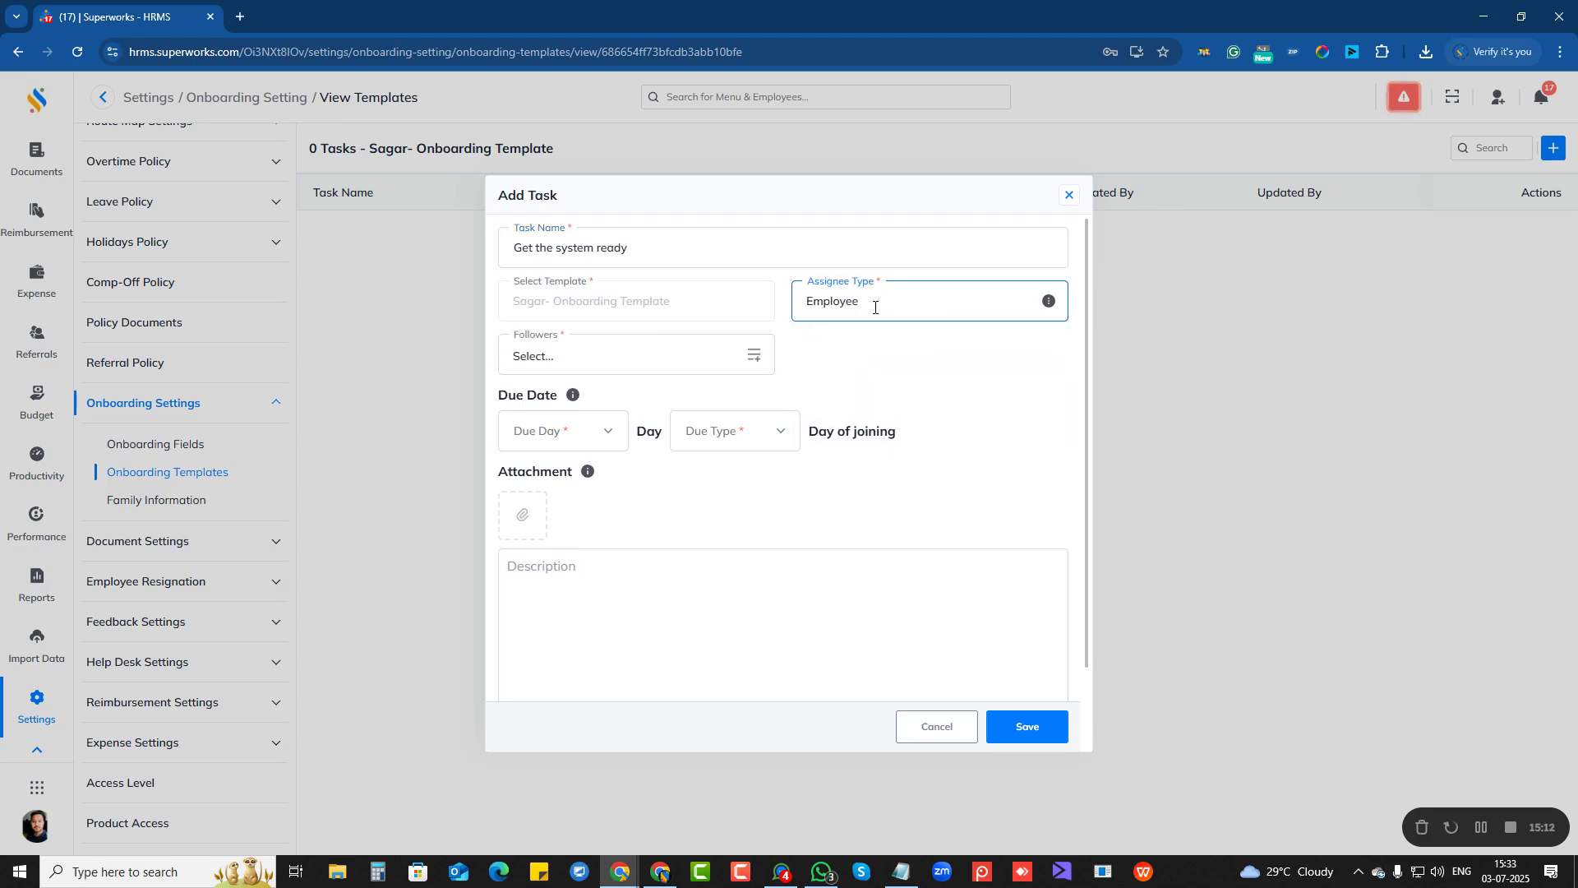
click(875, 307)
click(872, 367)
click(867, 321)
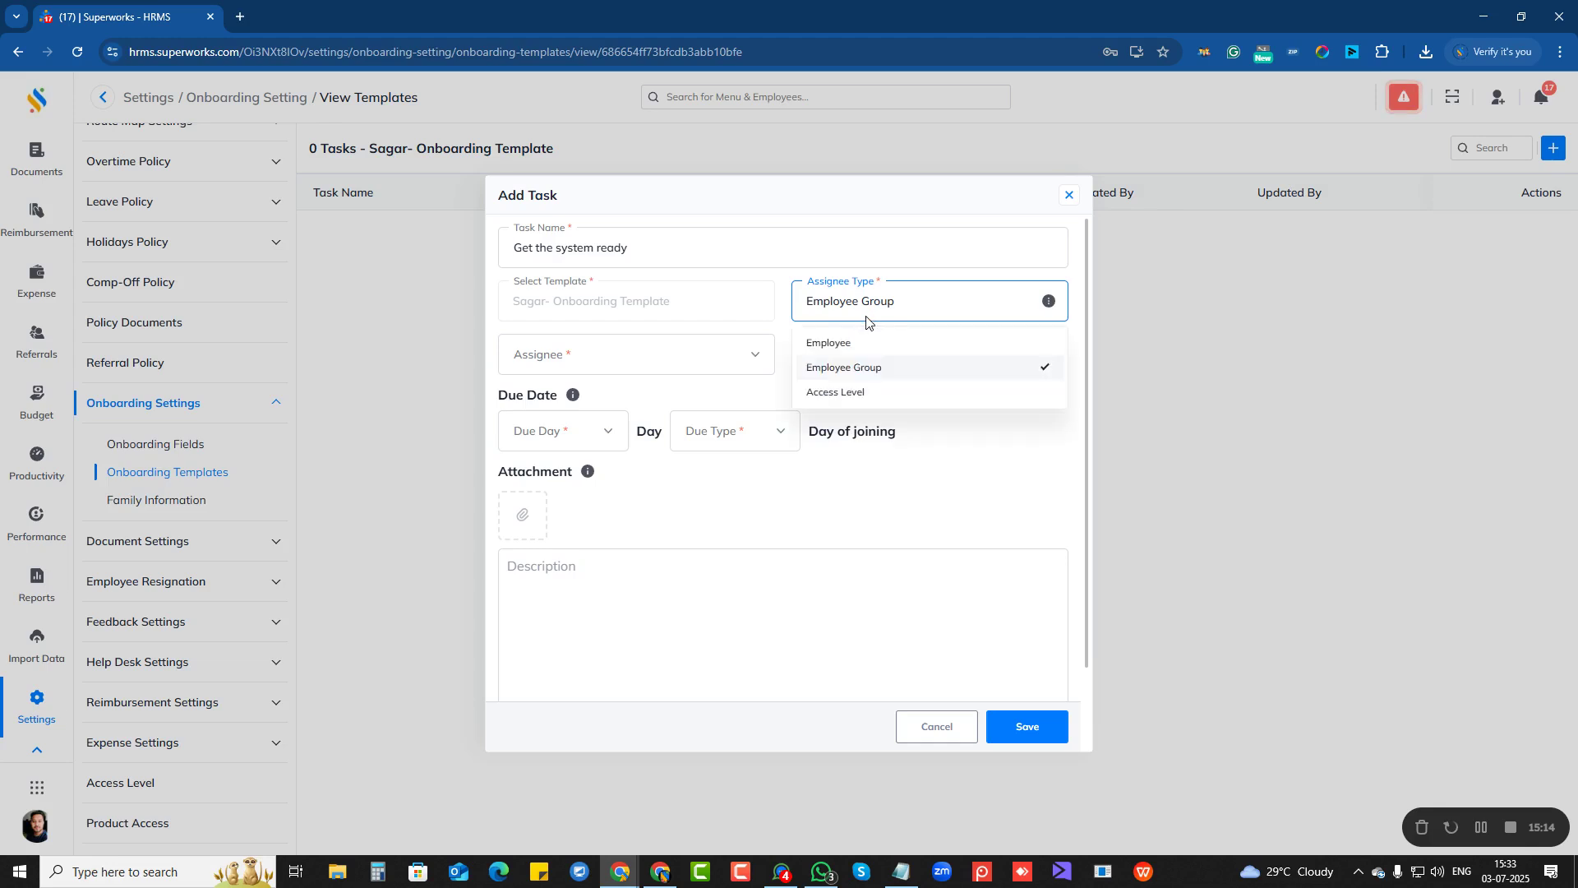
click(872, 391)
click(878, 313)
click(871, 367)
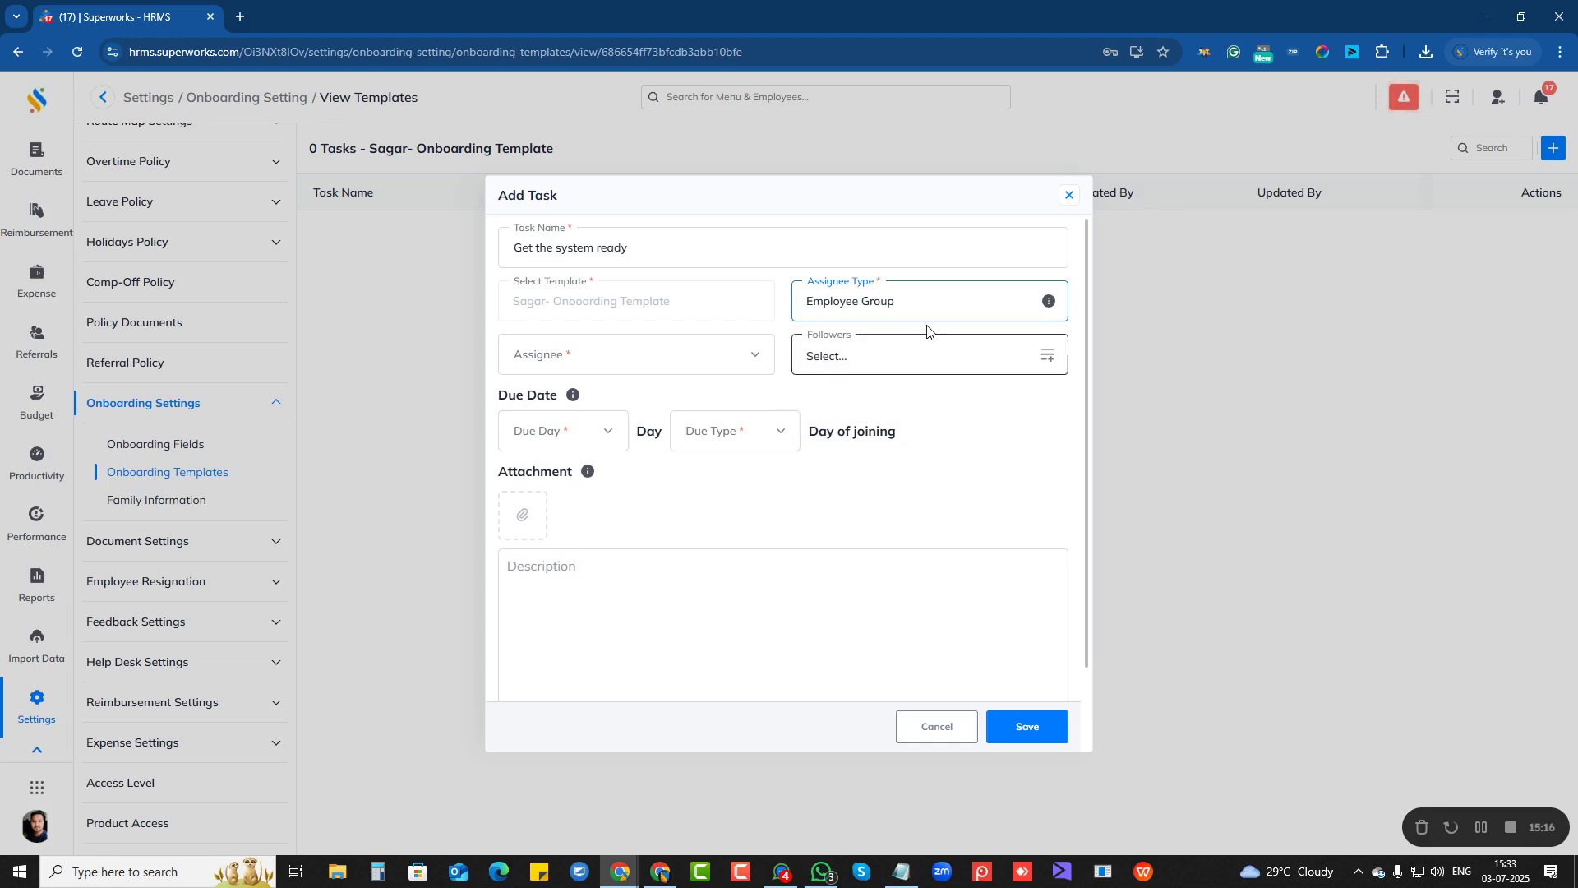
click(875, 319)
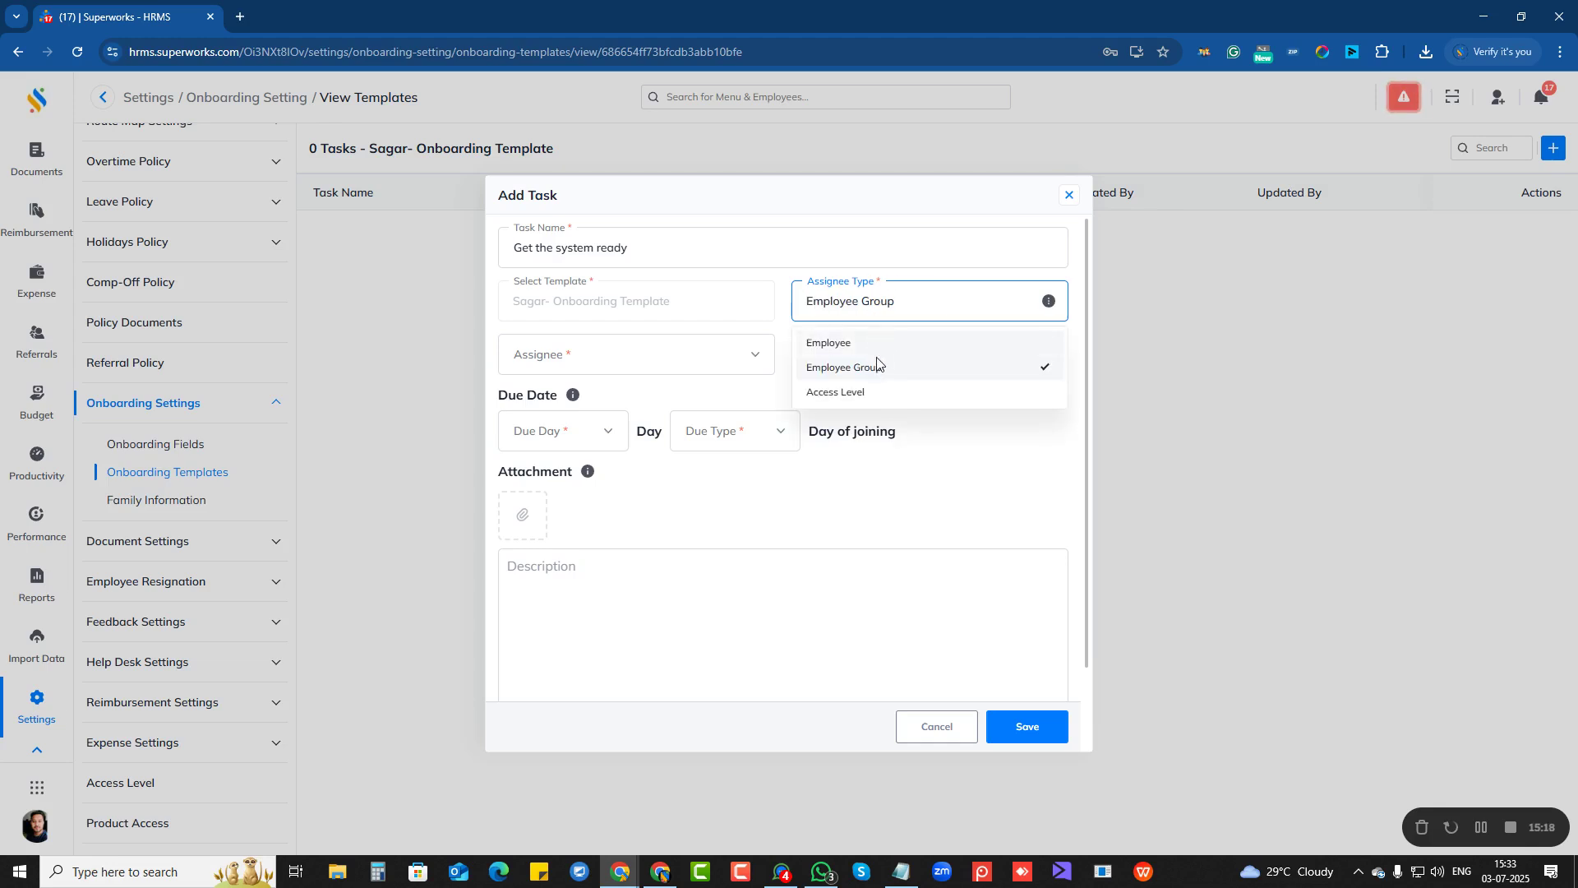
Pick the task's assignee by search and make it due 2 days before joining
click(658, 354)
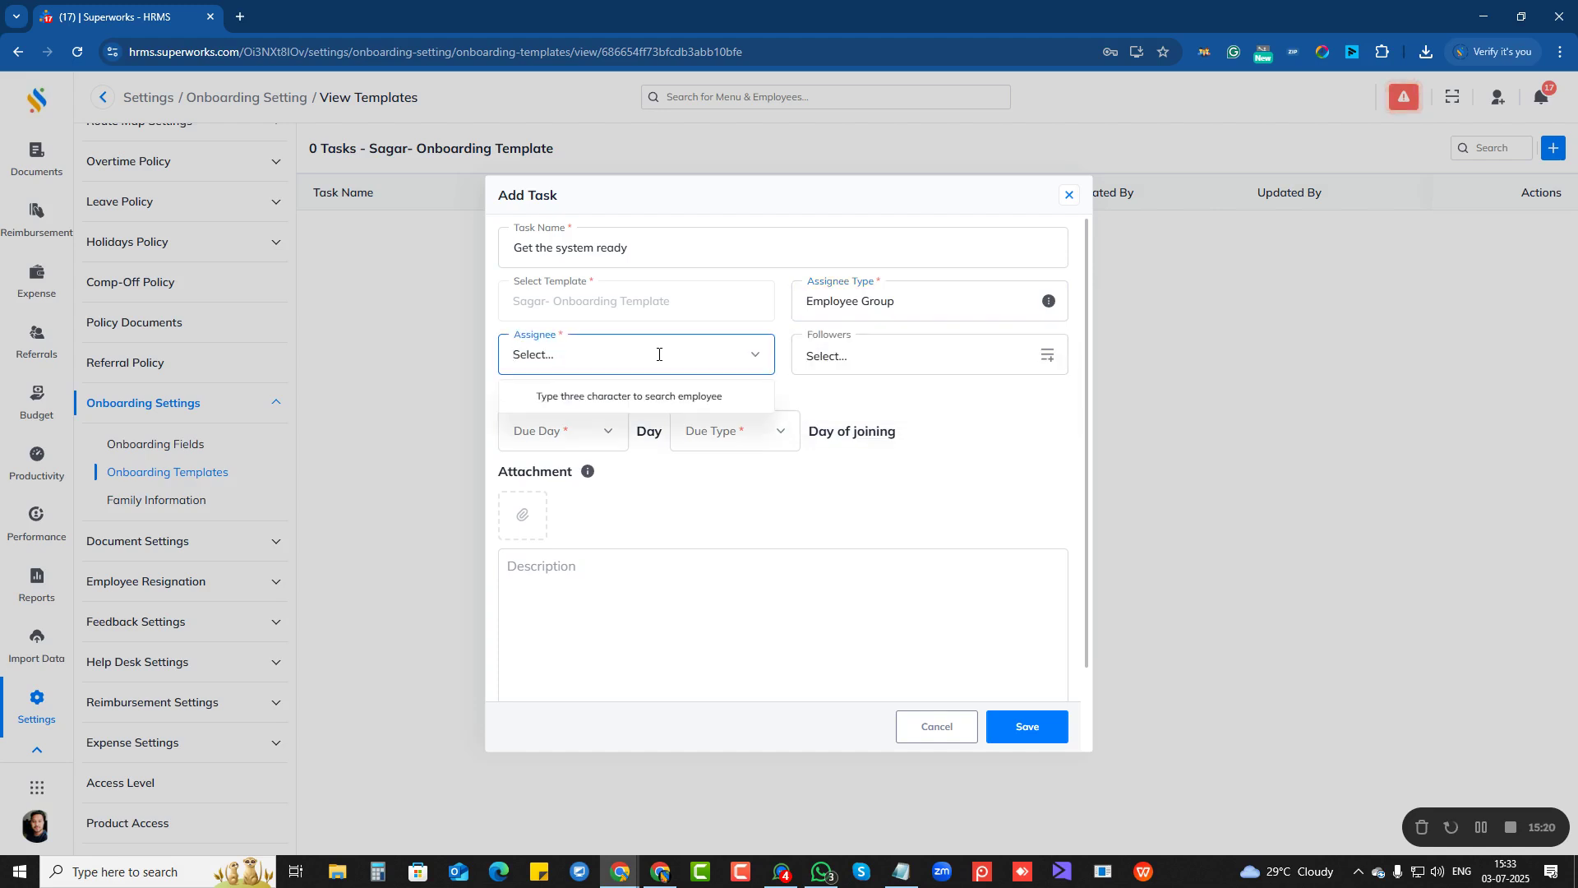
text(Aryo)
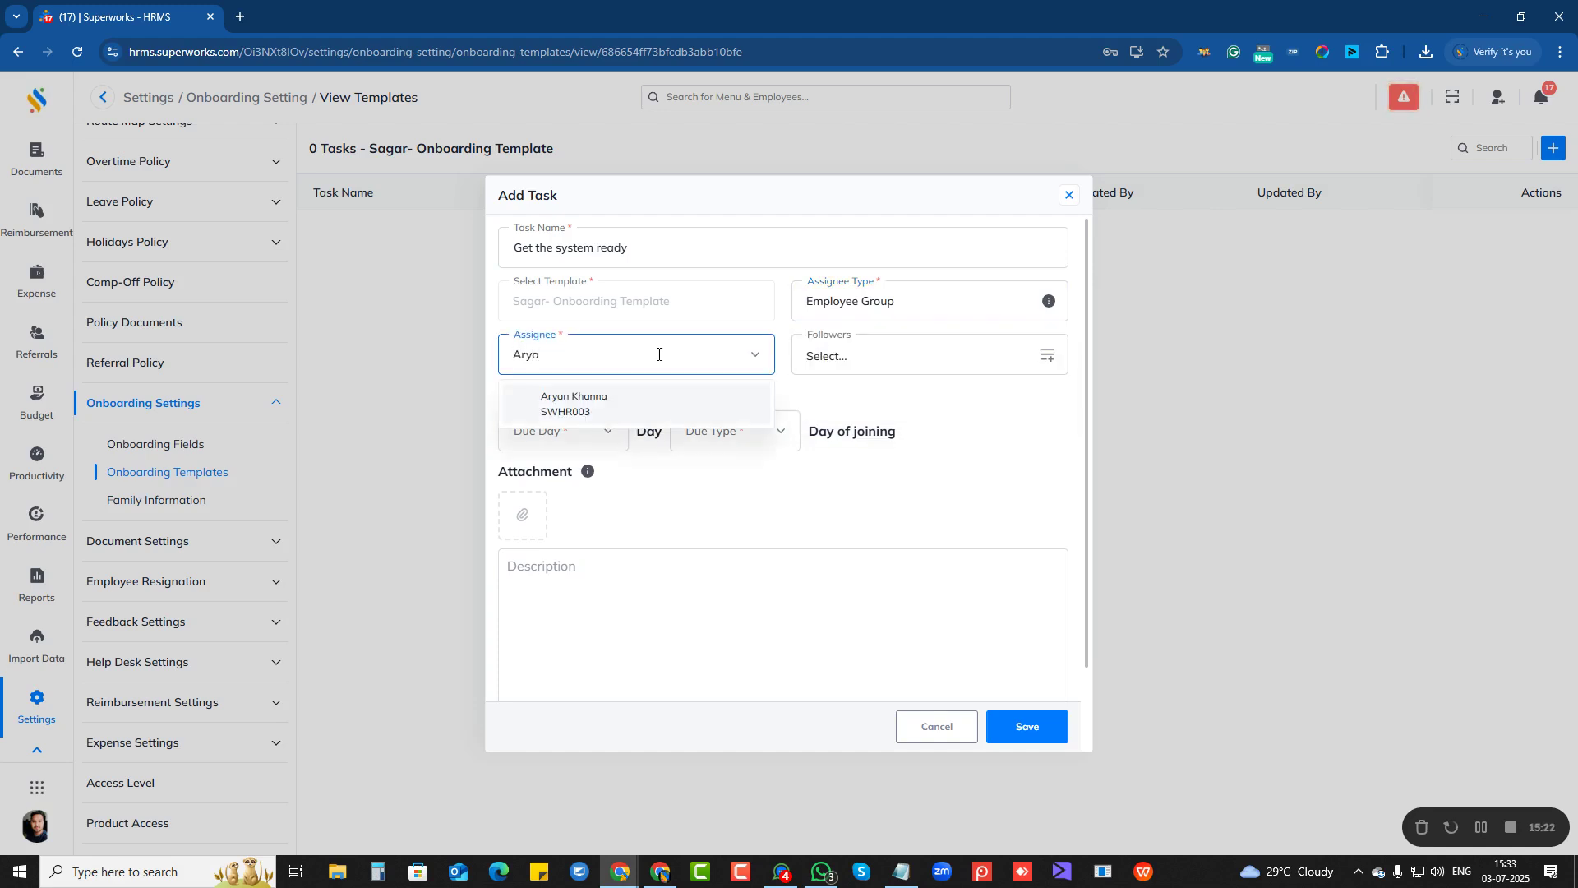
key(Return)
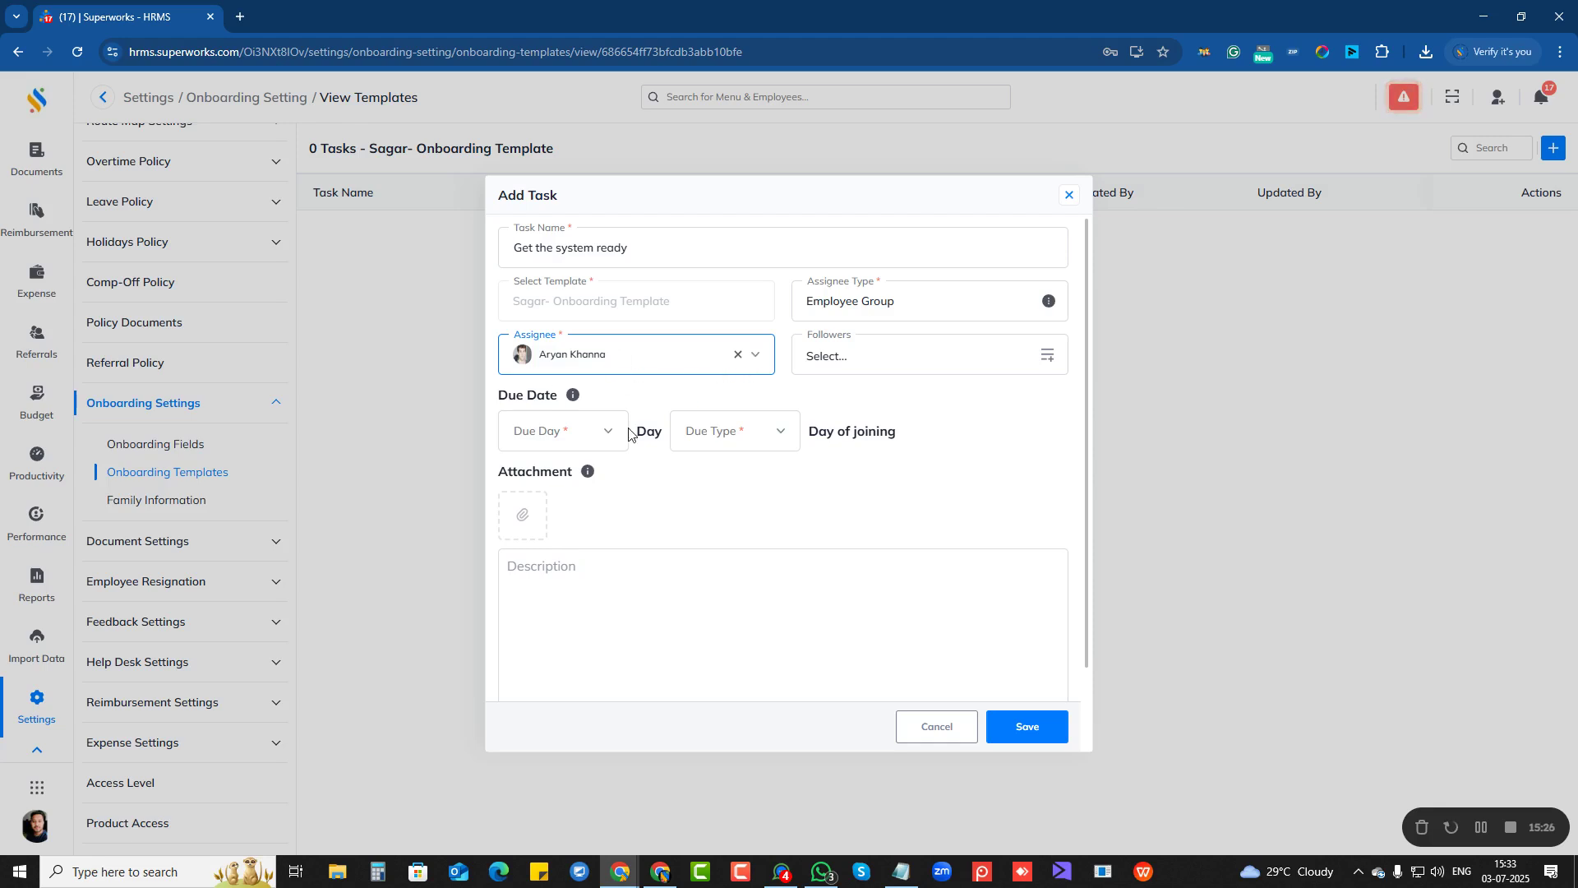
click(591, 436)
click(550, 498)
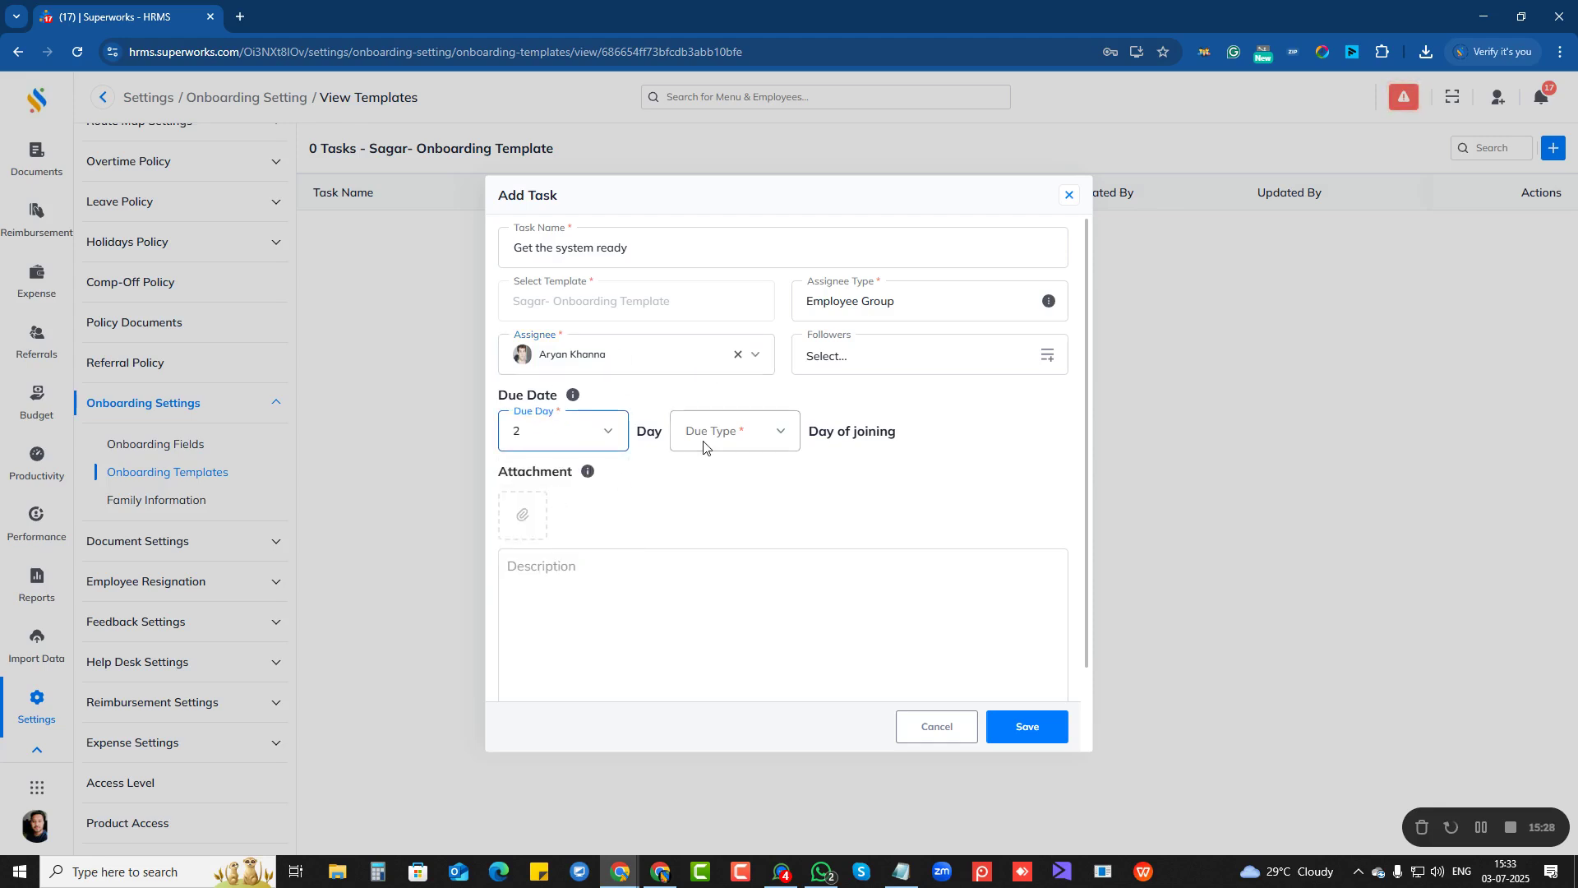
click(704, 439)
click(704, 474)
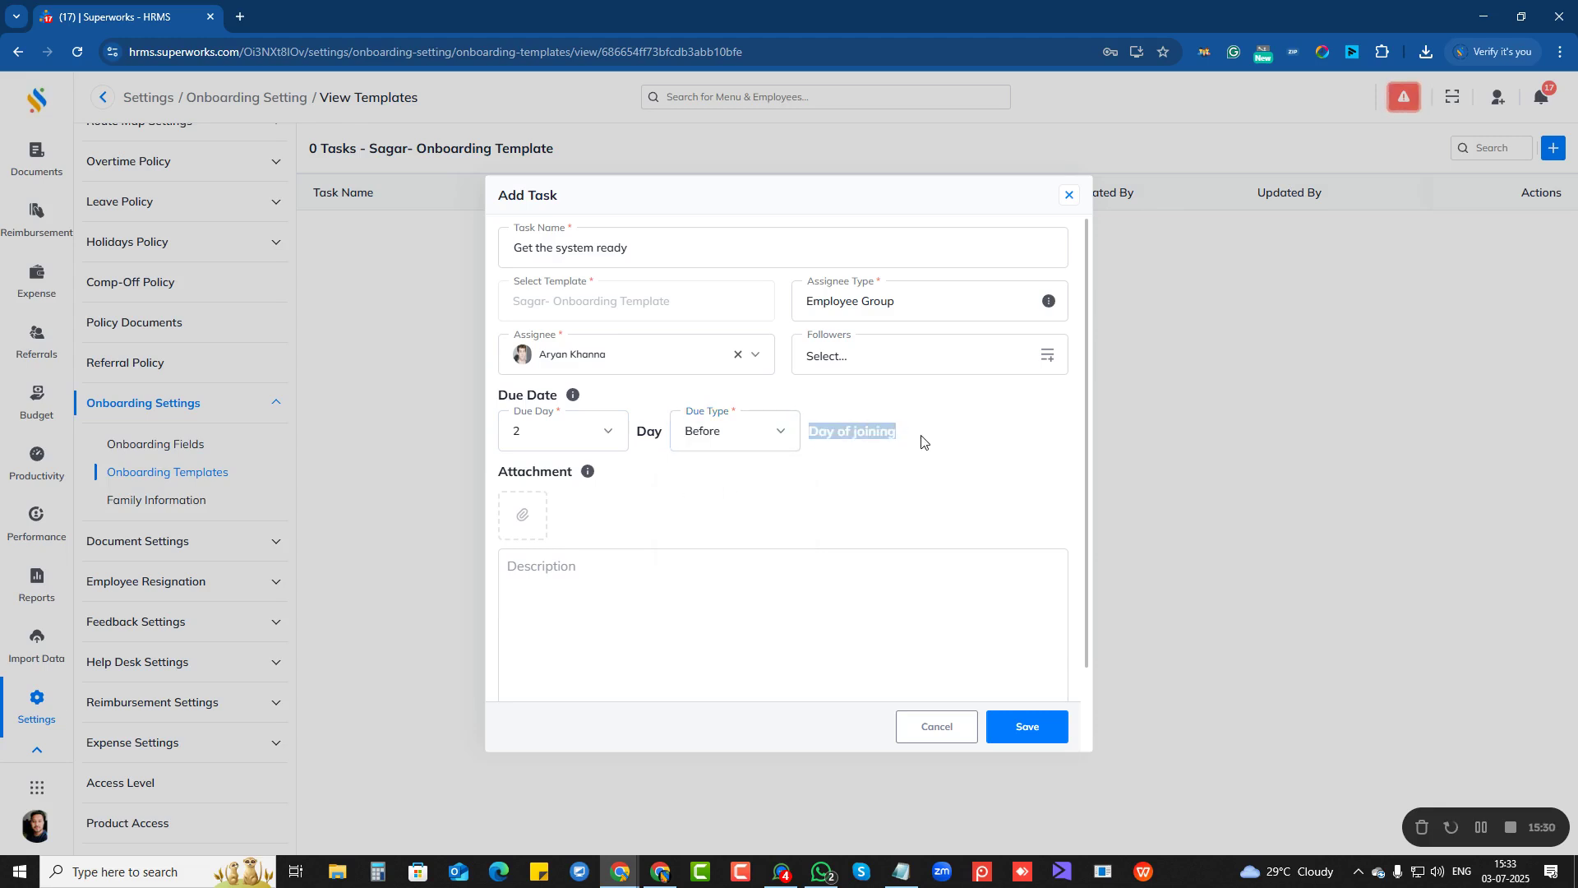
Save the Get The System Ready task to the template
click(633, 573)
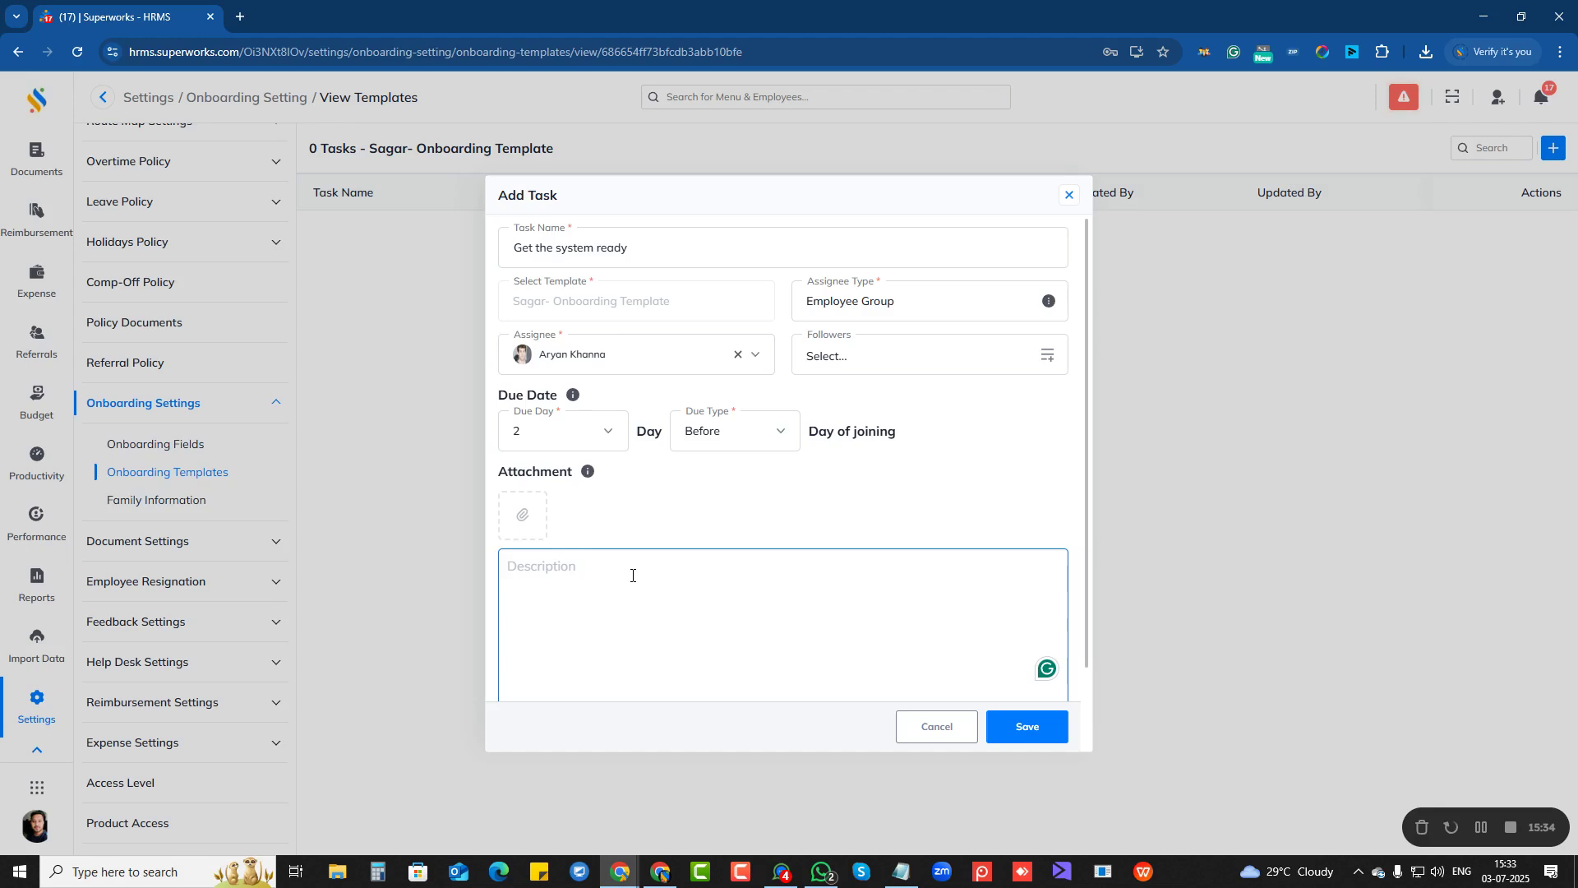
scroll(633, 575, down, 2)
scroll(633, 575, up, 2)
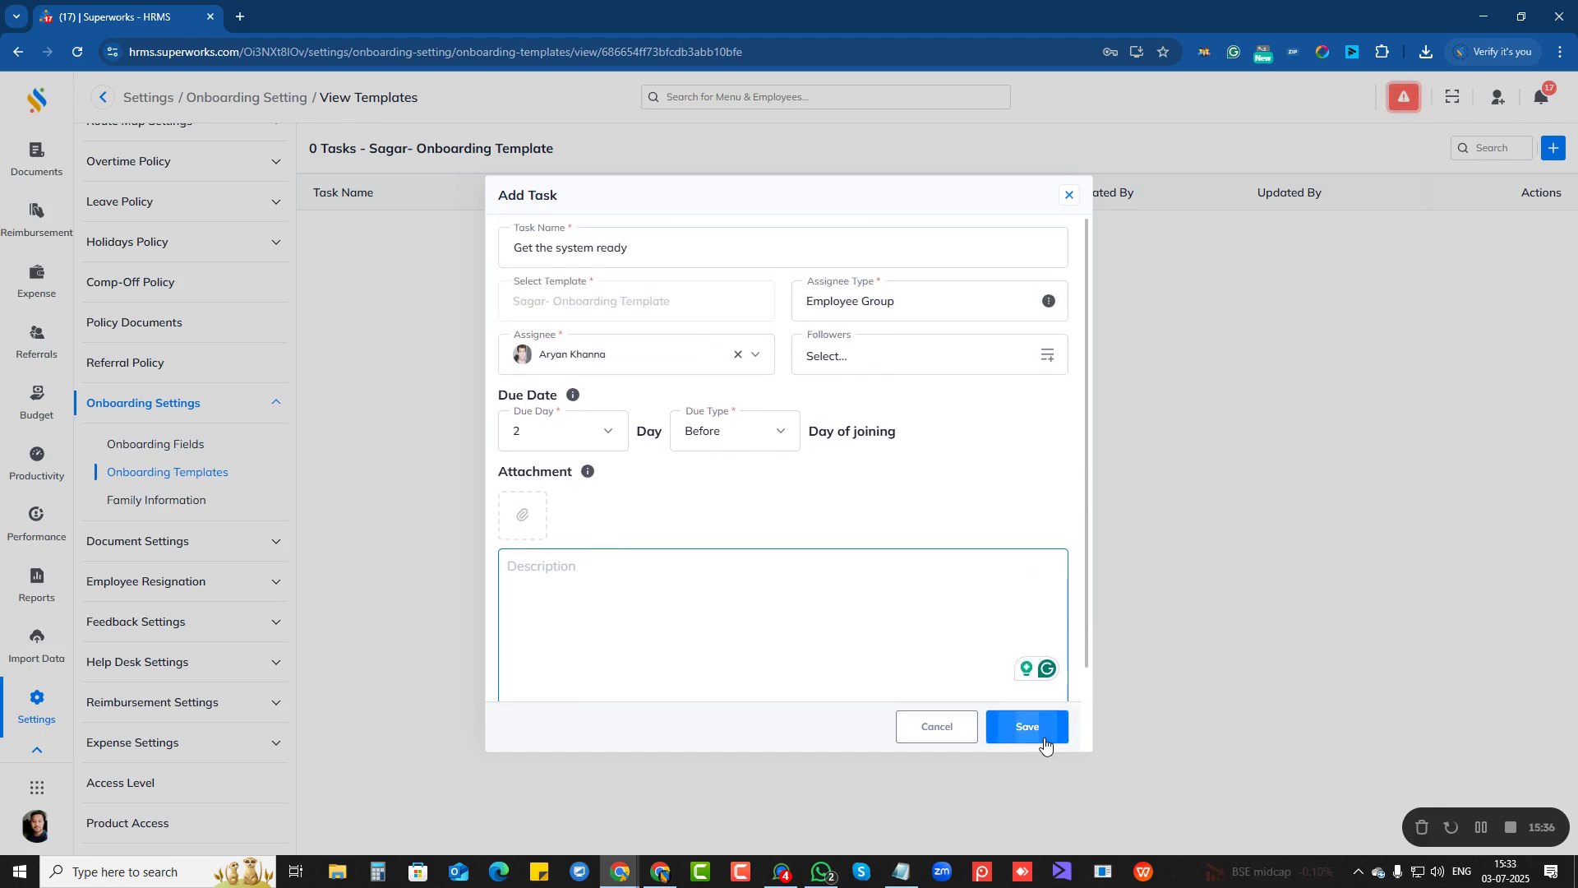
click(1044, 745)
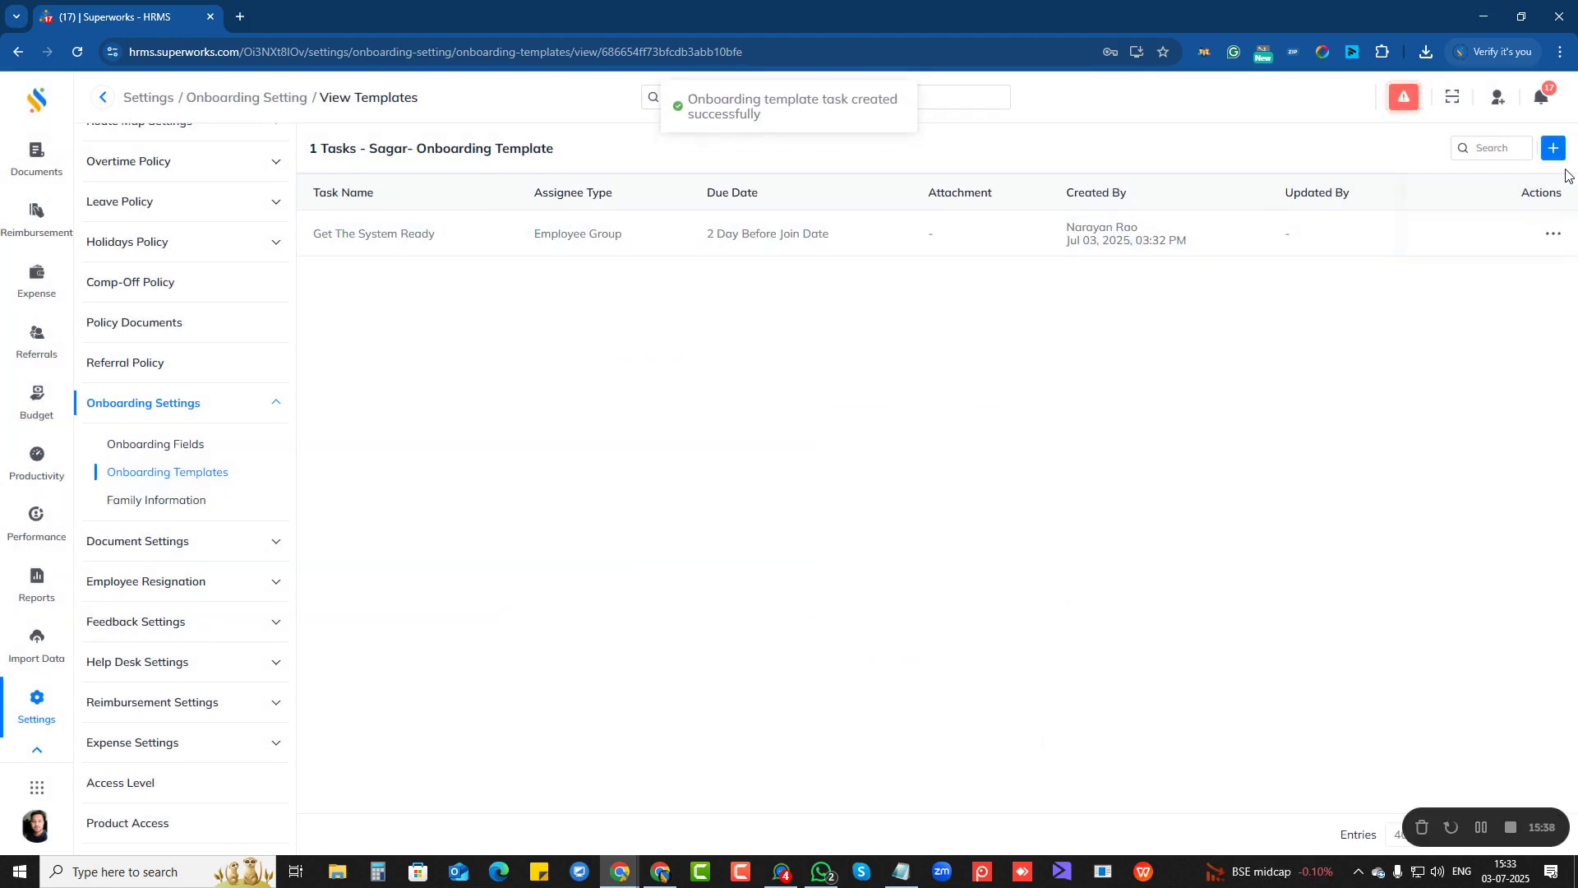
click(1553, 148)
Add a 'Team Induction' task assigned via Employee Group to a matching employee, due the same day as joining
click(654, 248)
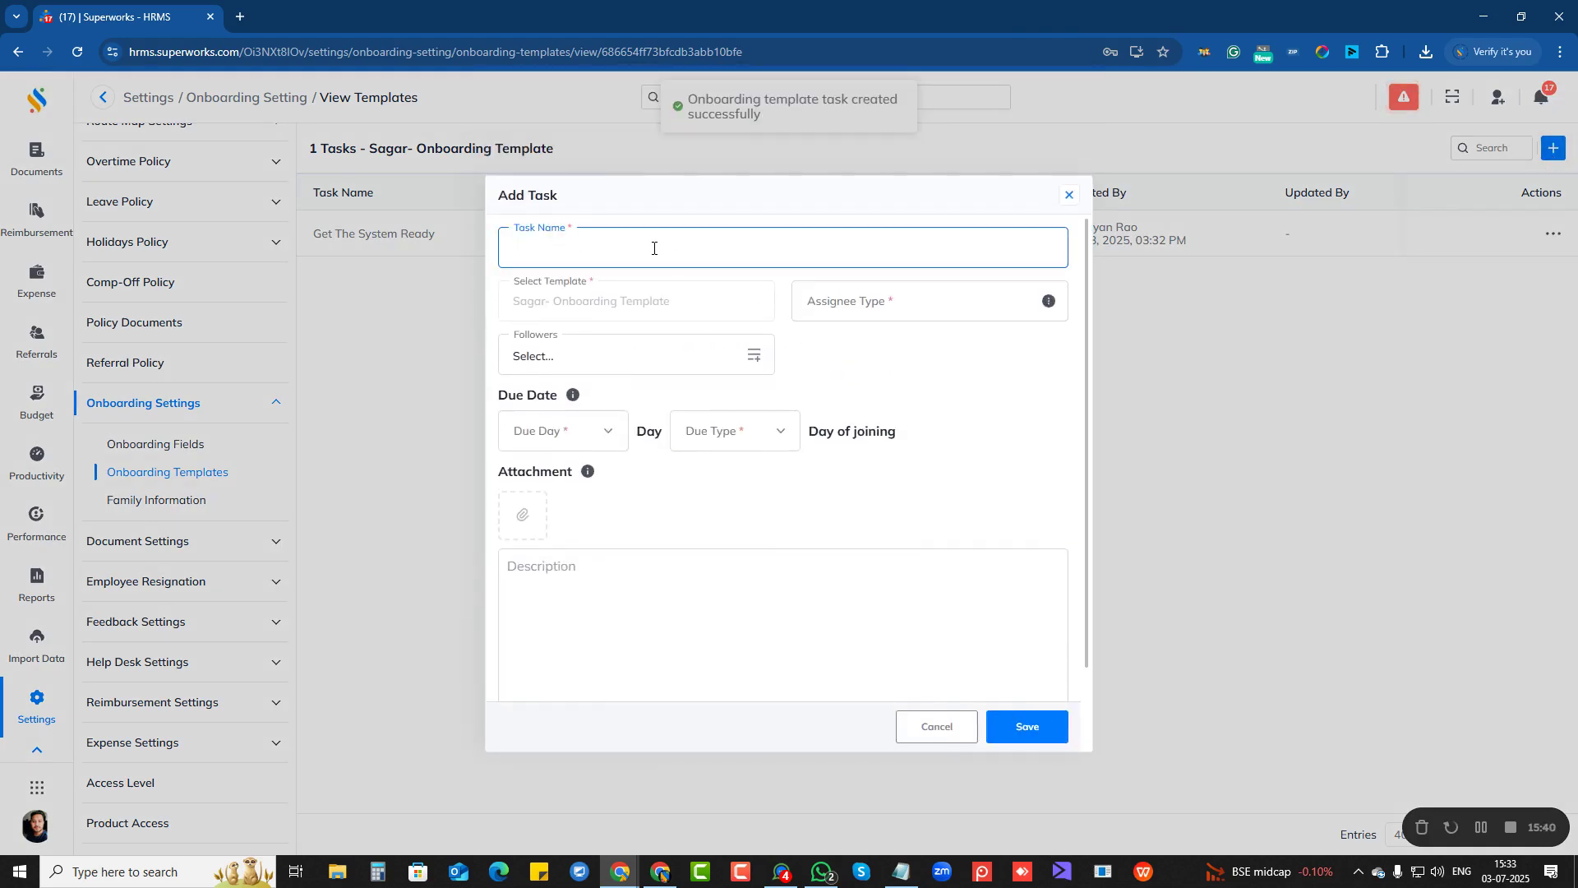
text(Tea)
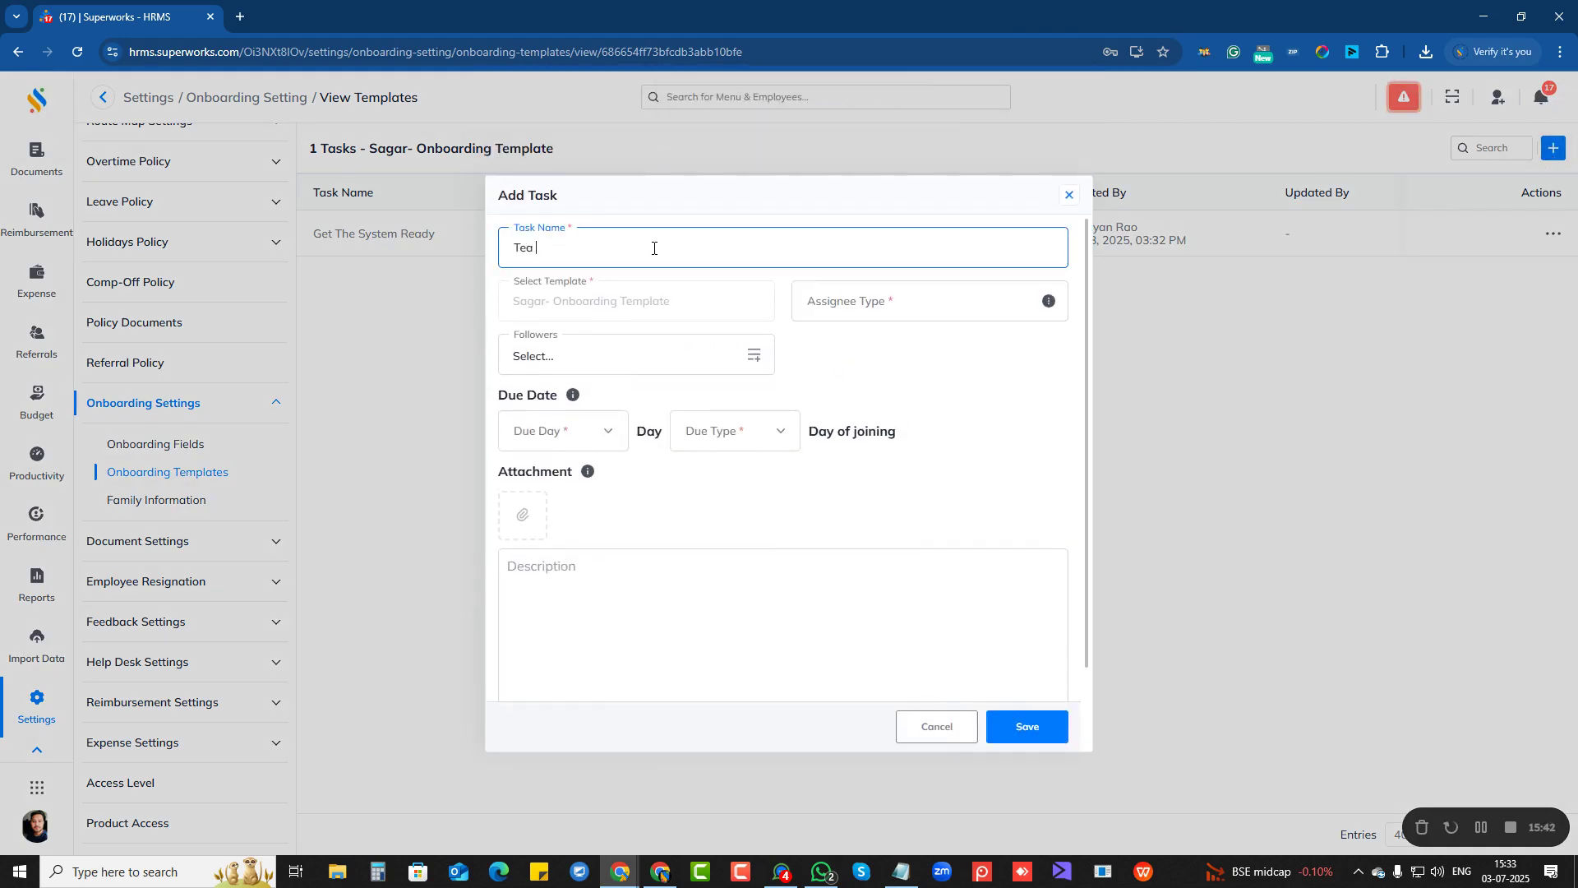
text(m Induction)
click(790, 303)
click(873, 358)
click(624, 353)
text(Pall)
key(Return)
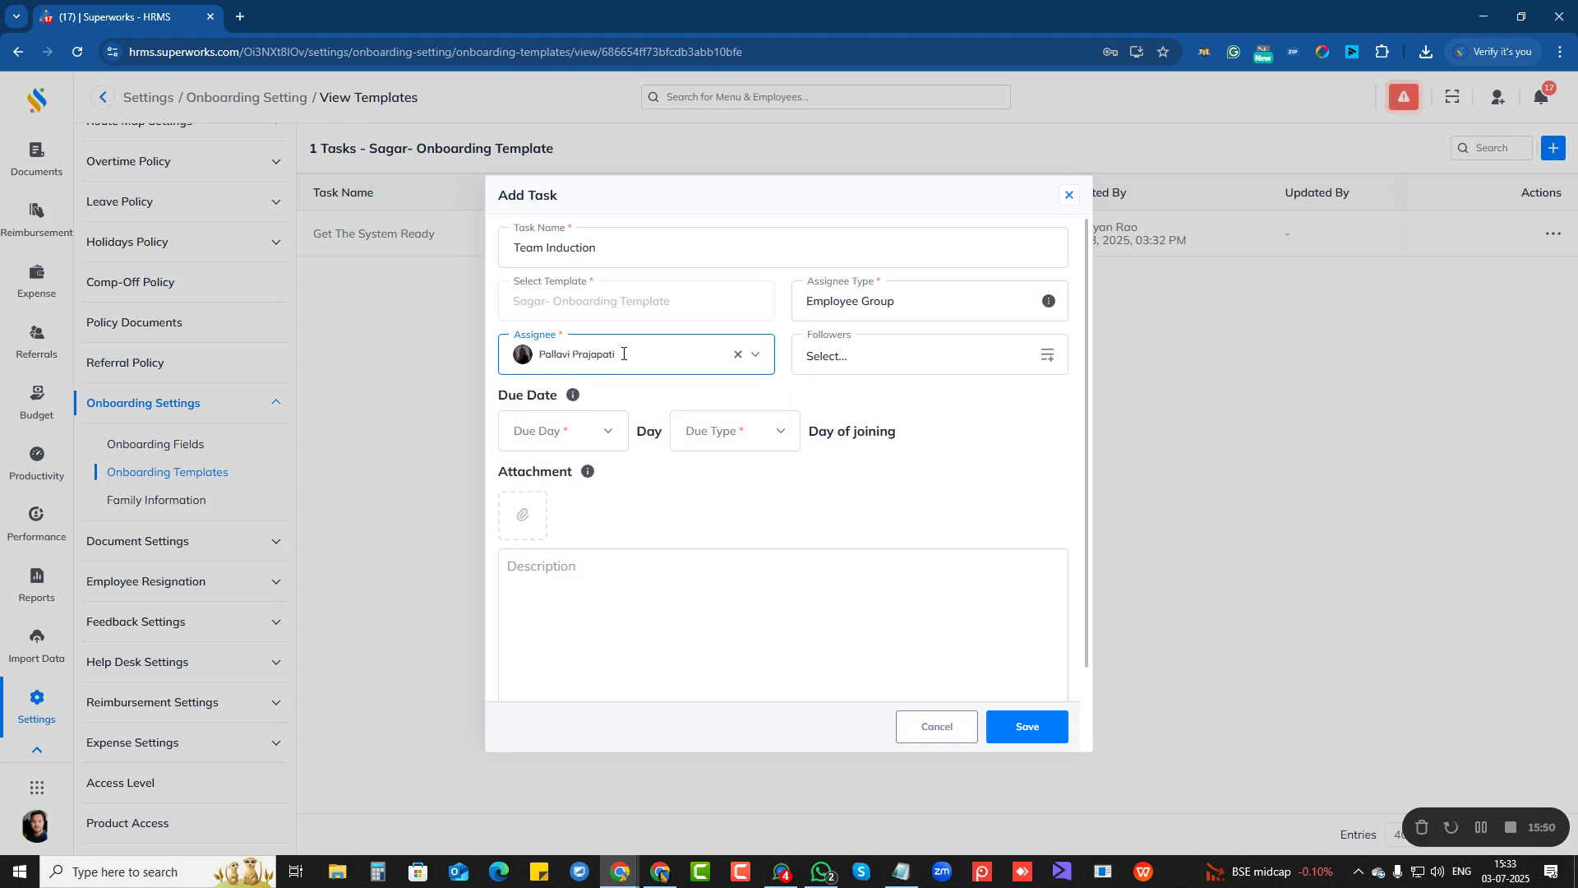
click(559, 430)
click(723, 431)
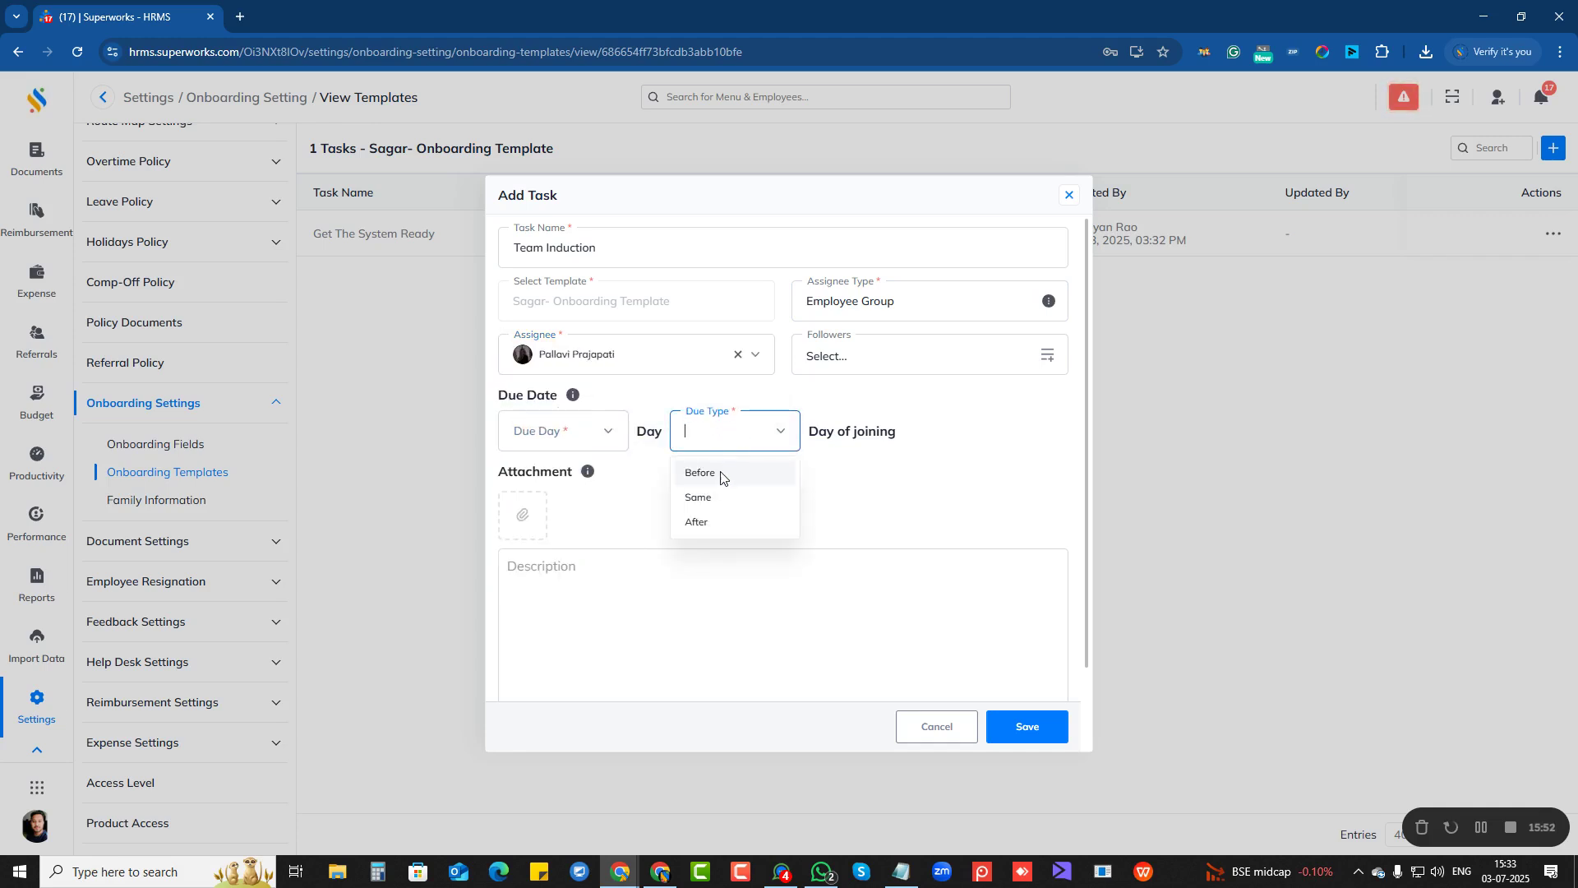
click(720, 498)
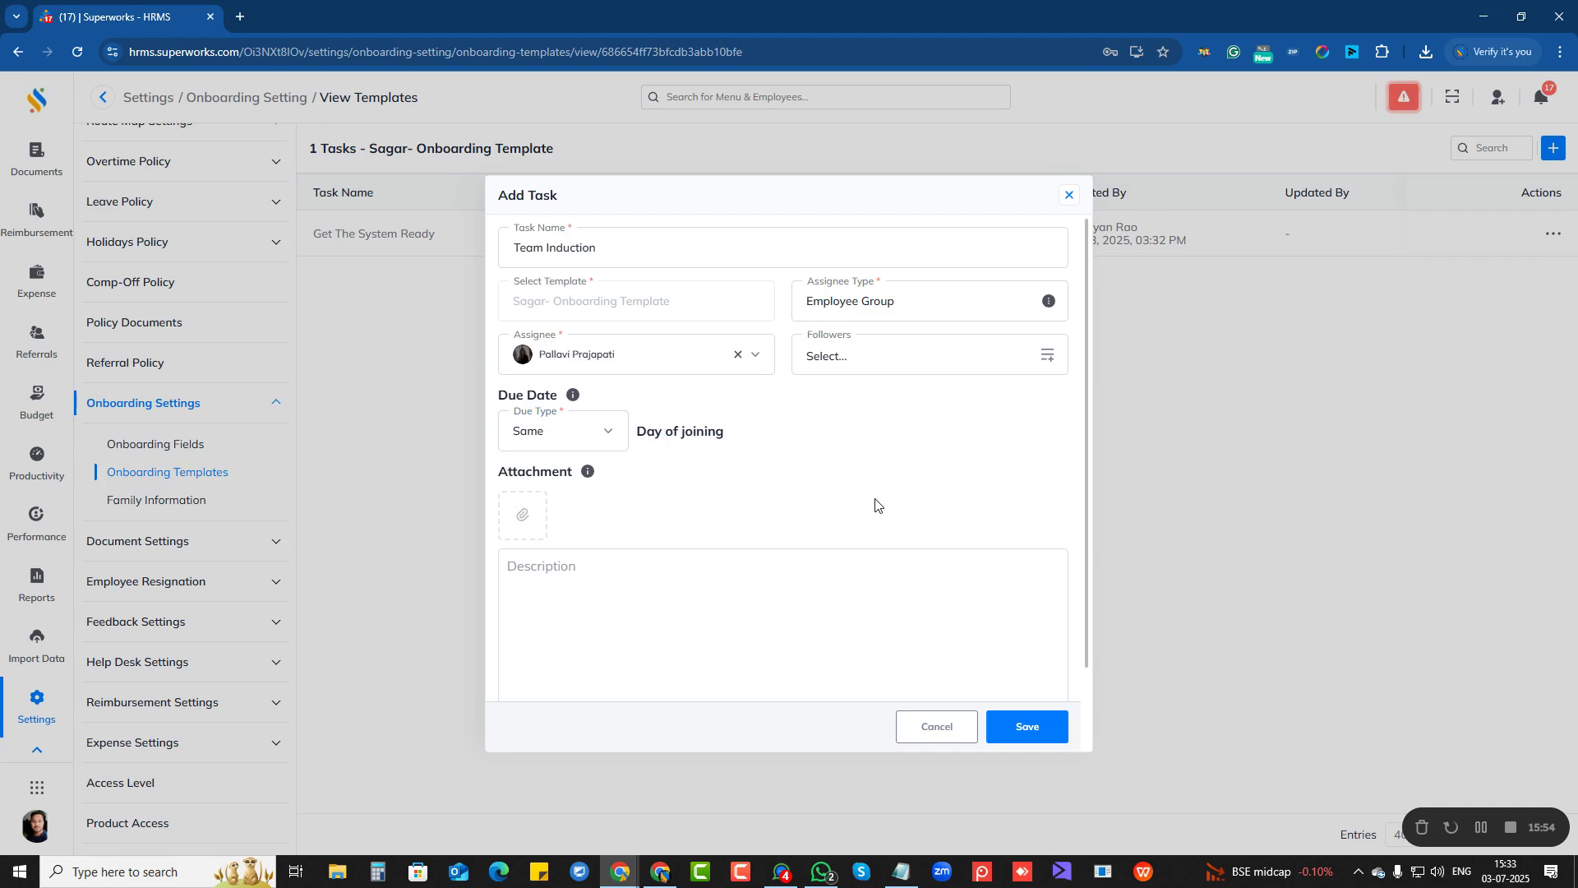
click(1034, 729)
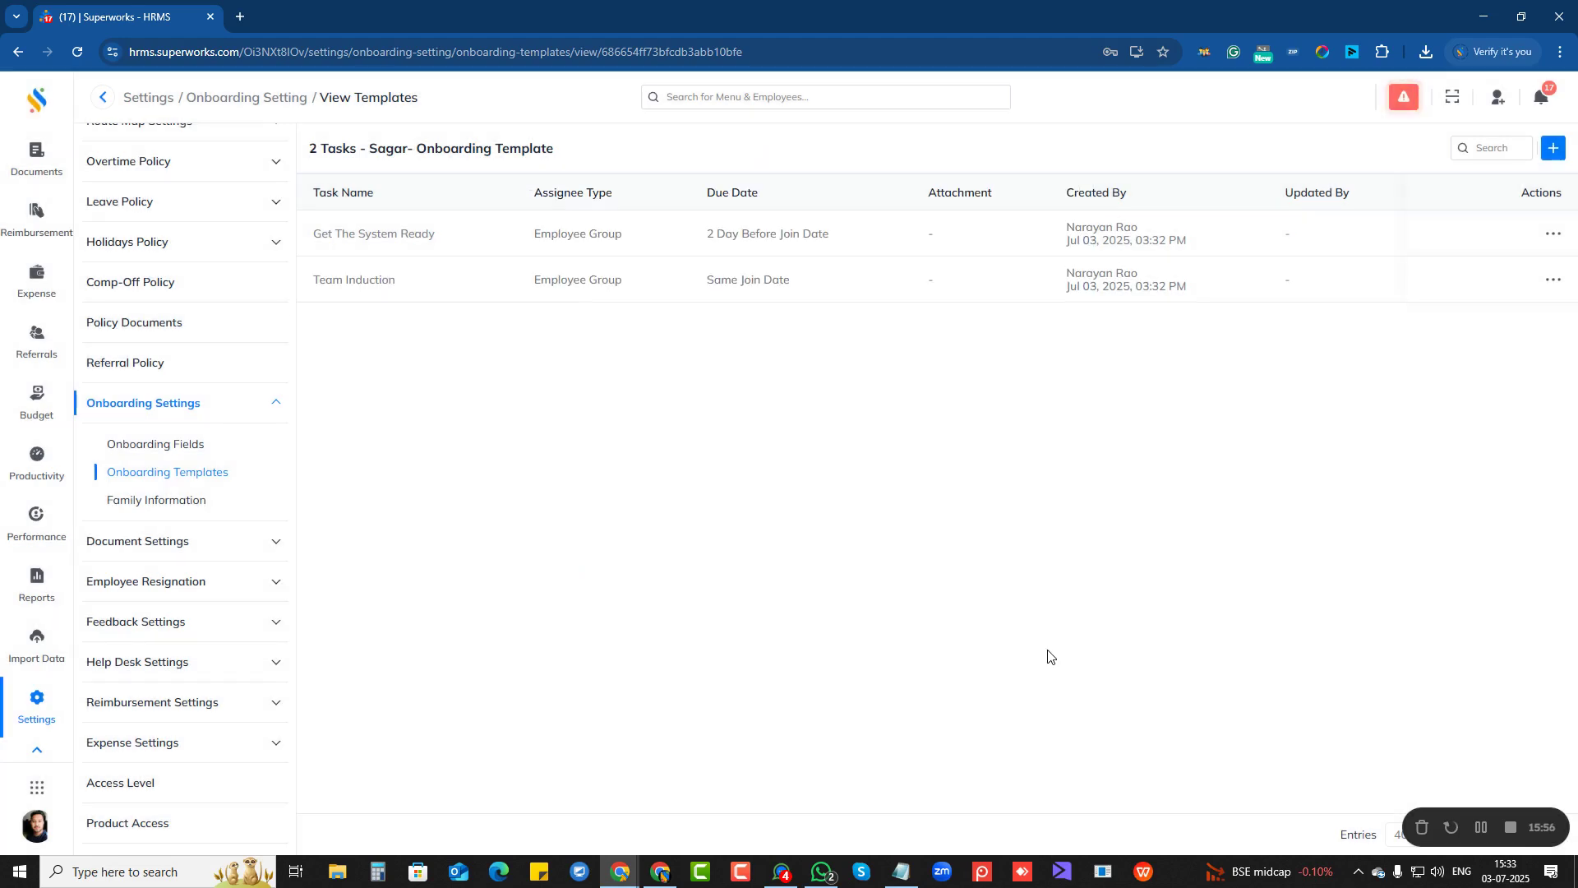
Start a third task and name it 'Handover the appointment letter'
click(1554, 150)
click(573, 251)
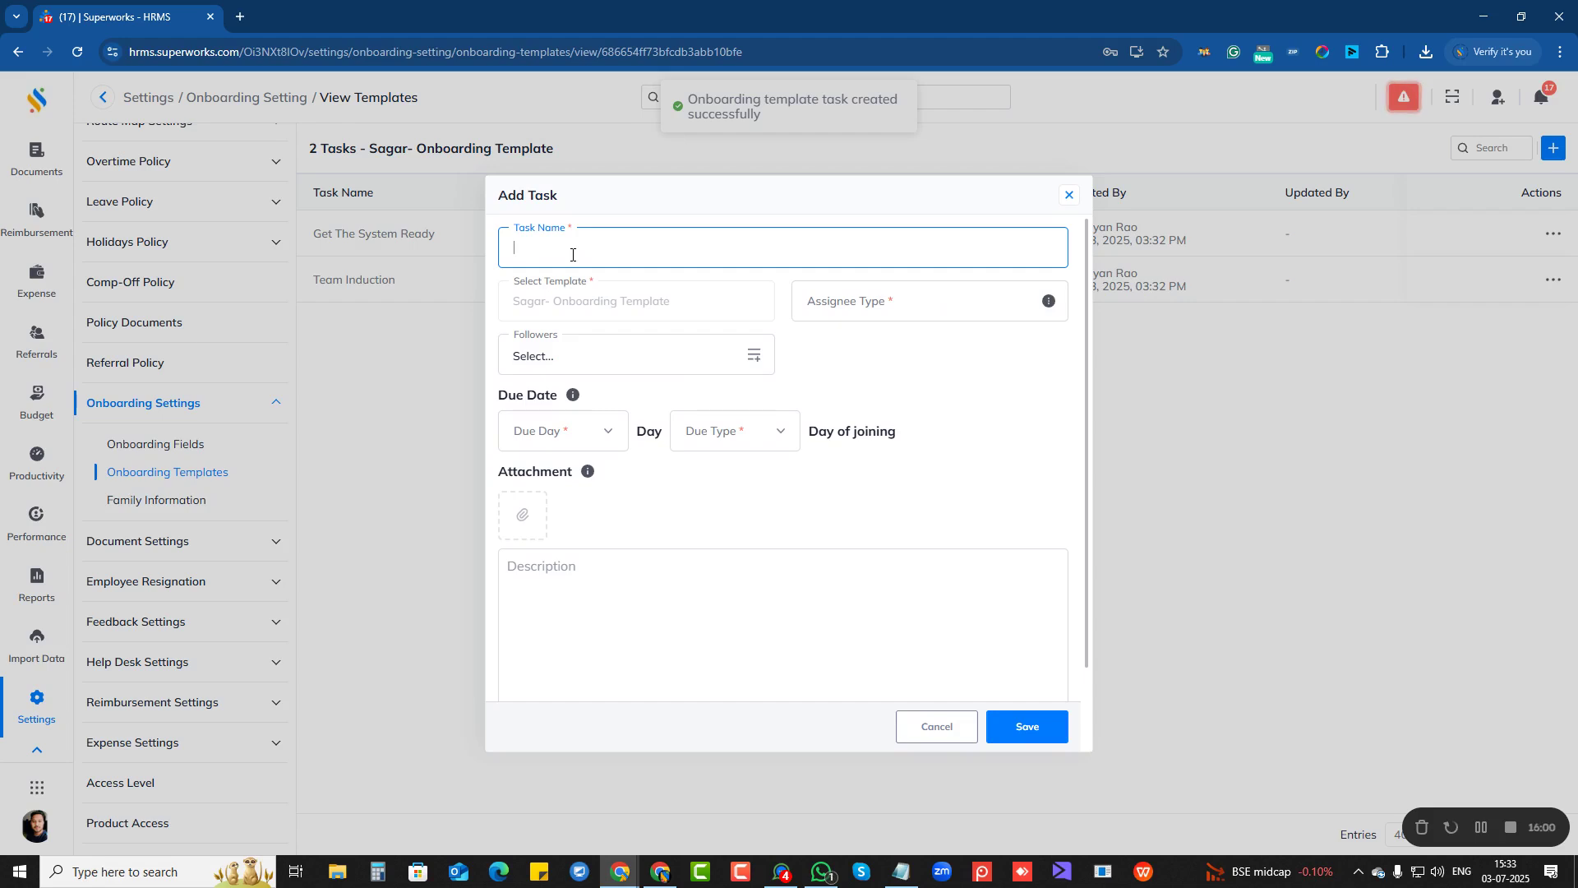
text(Collect the)
key(ctrl+a)
key(BackSpace)
text(Handover the app)
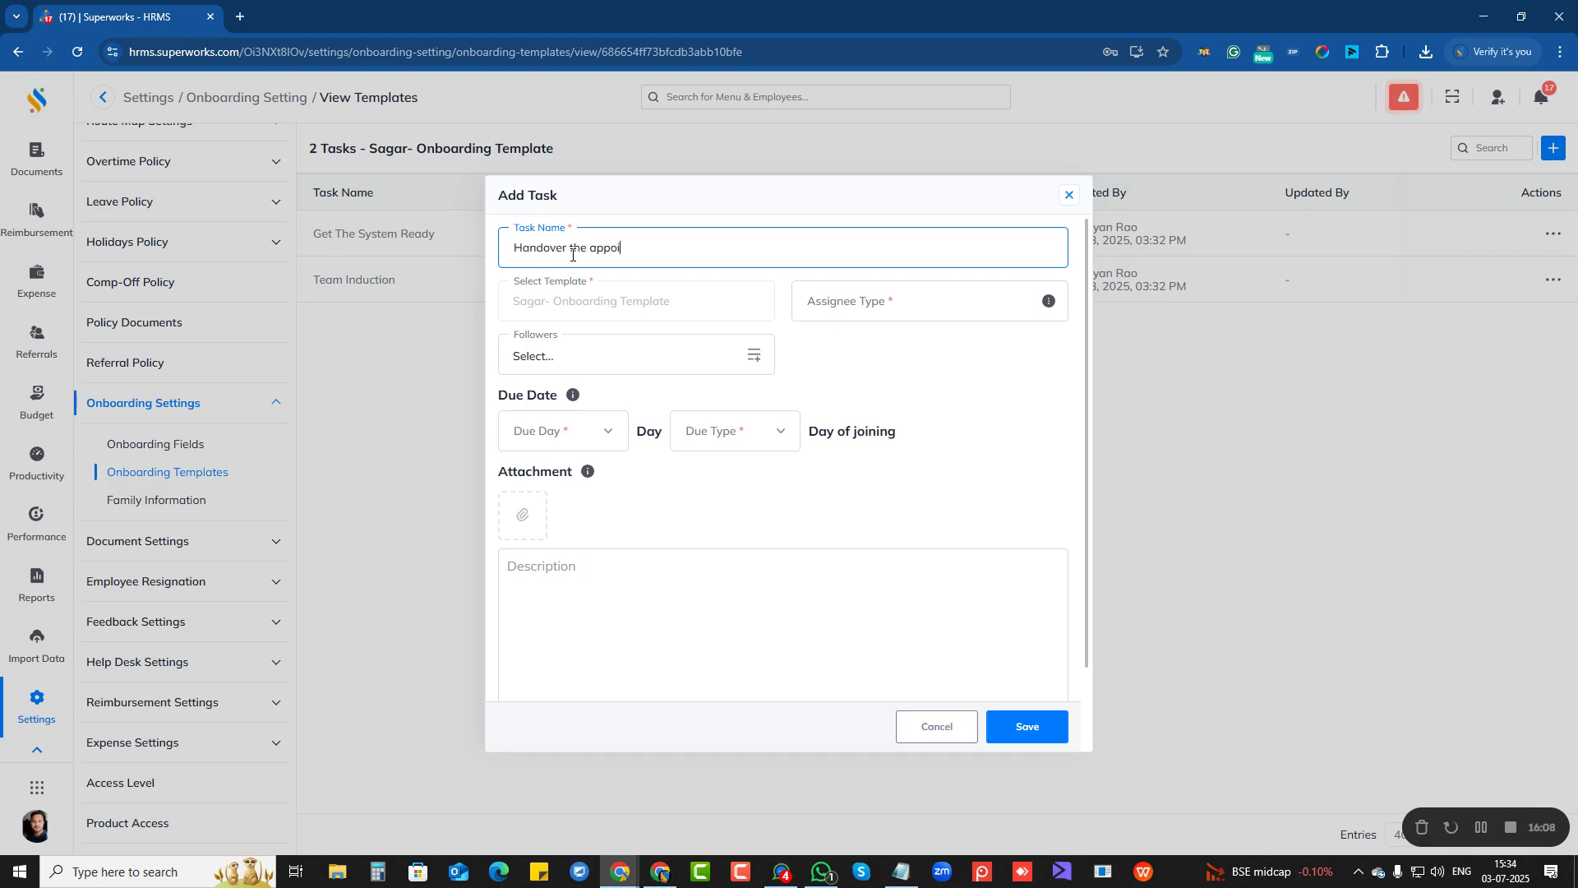
text(ointeme)
key(BackSpace)
key(BackSpace)
key(BackSpace)
text(ment letter)
Assign it via Employee Group to a matching employee, due 2 days after joining, and save
click(905, 302)
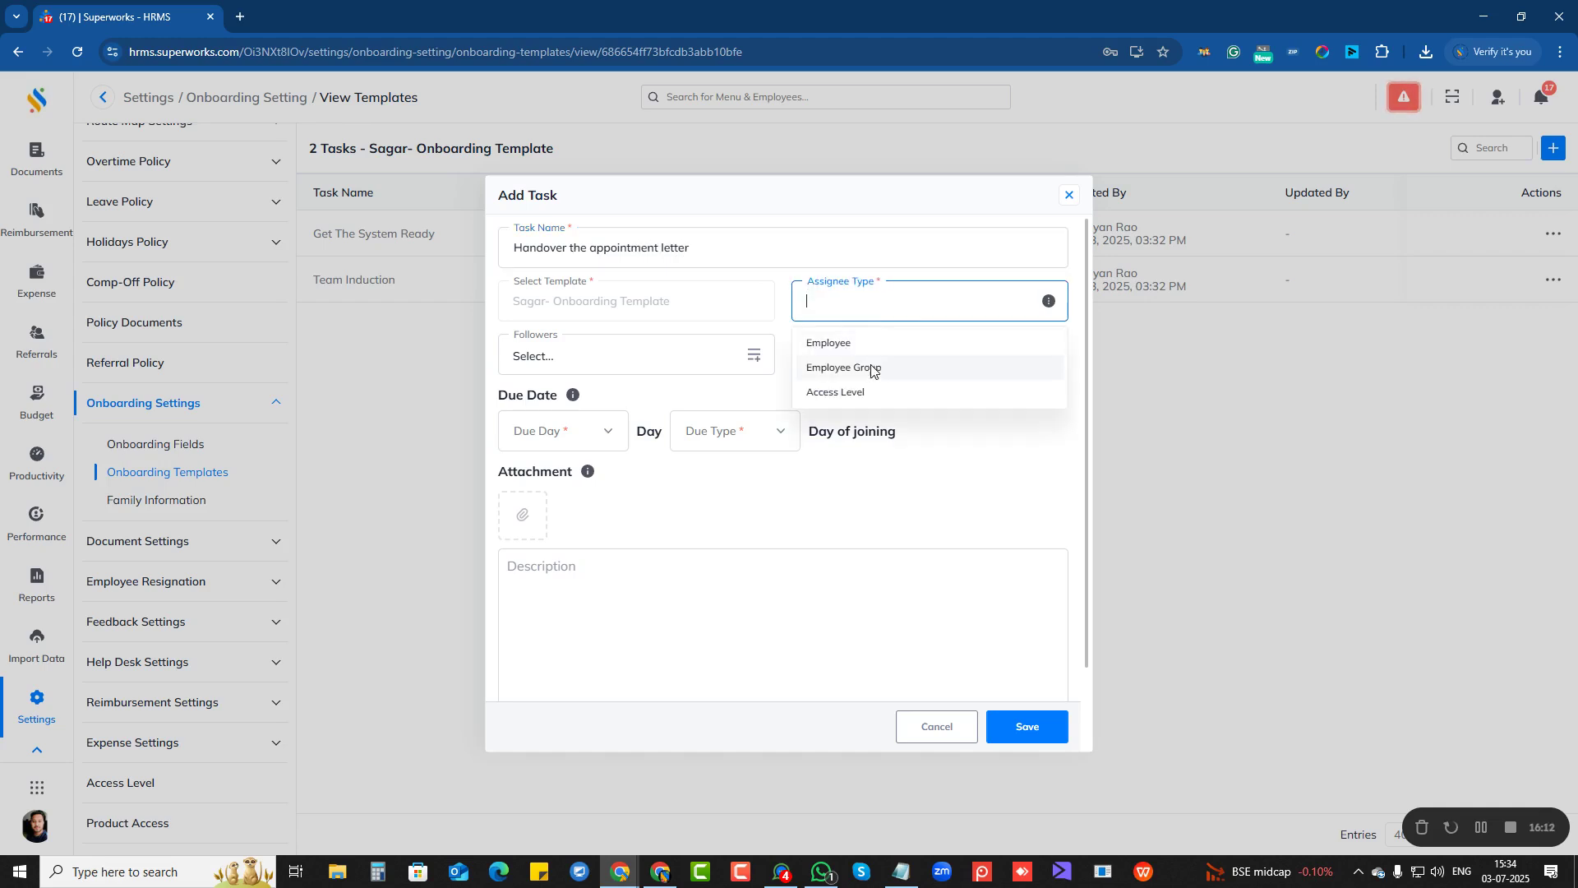
click(870, 367)
click(650, 359)
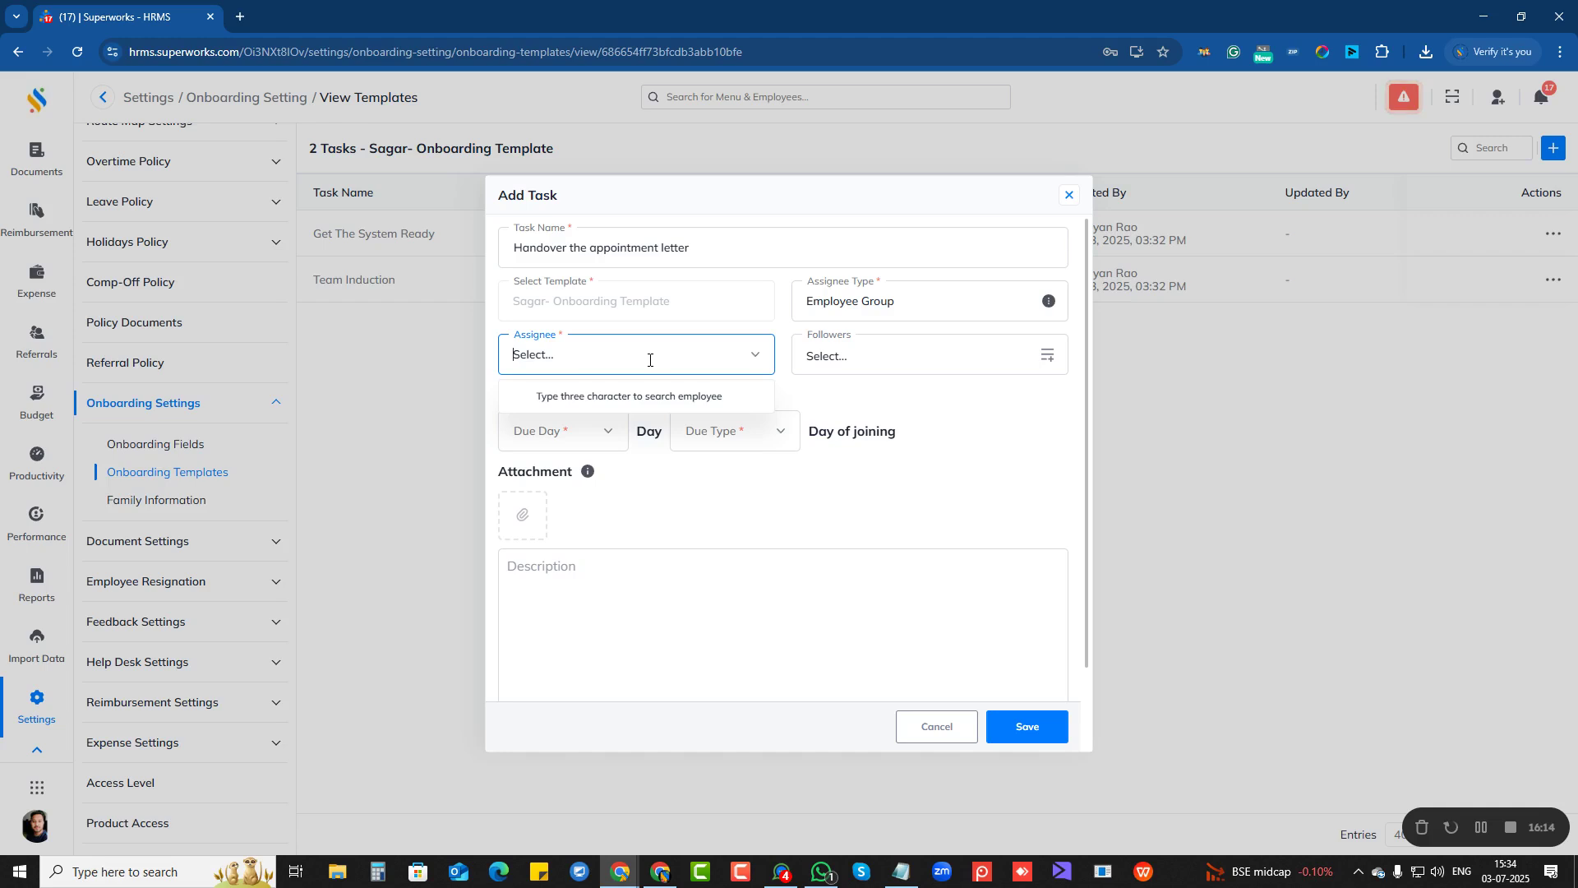
text(Pall)
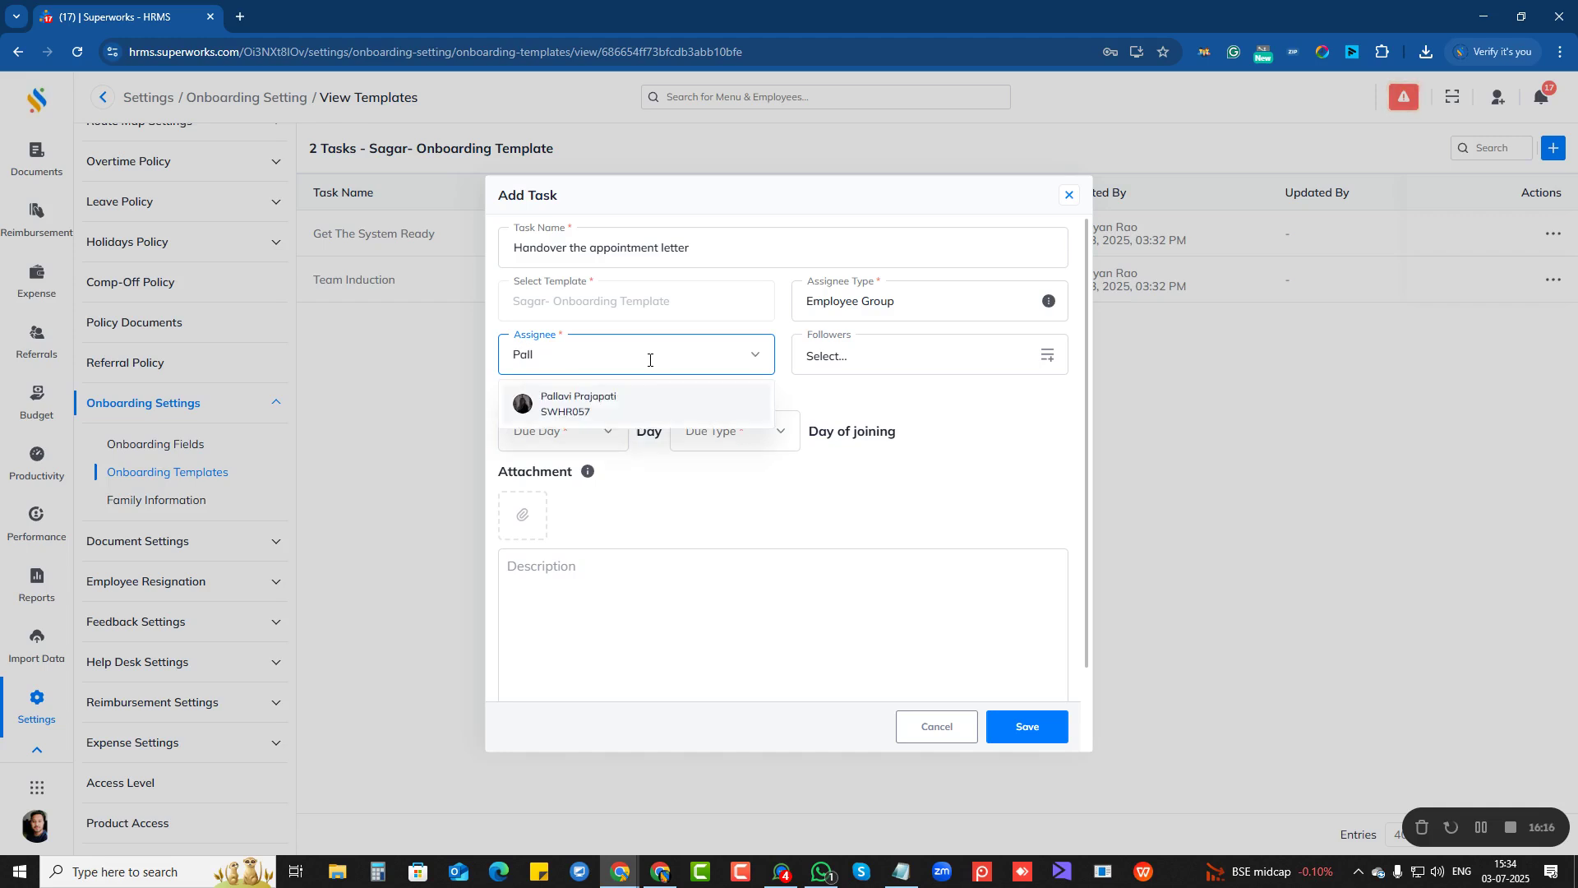
key(Return)
click(736, 430)
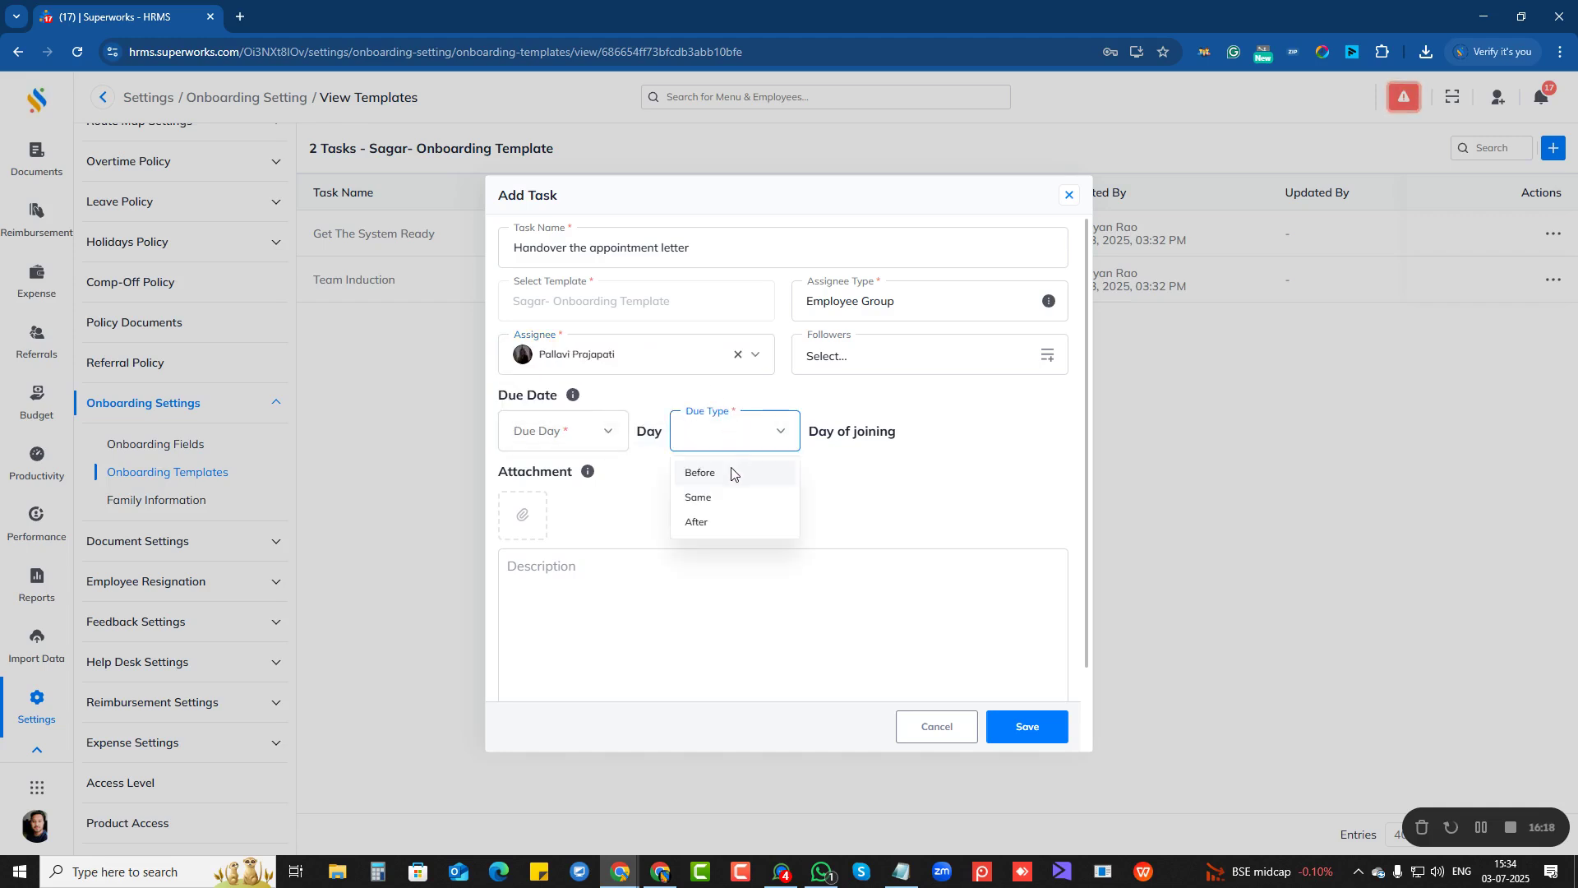
click(574, 431)
click(546, 497)
click(708, 444)
click(727, 523)
click(1024, 734)
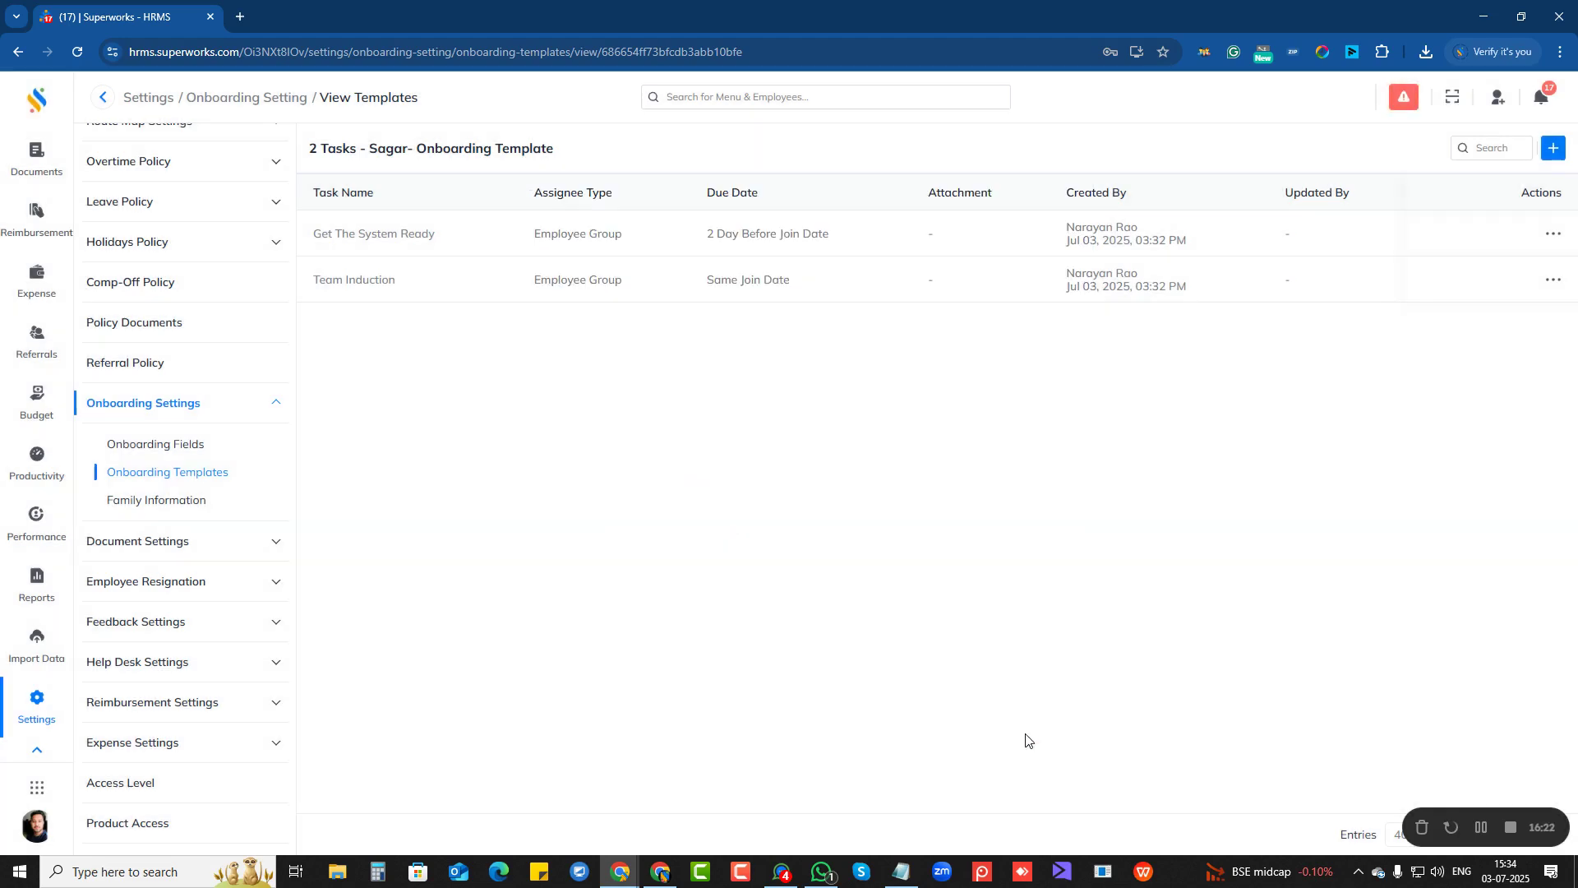
click(1552, 148)
Name a new task 'Discuss Your Roles With Your Manager' for an Employee, due on the joining day
click(584, 258)
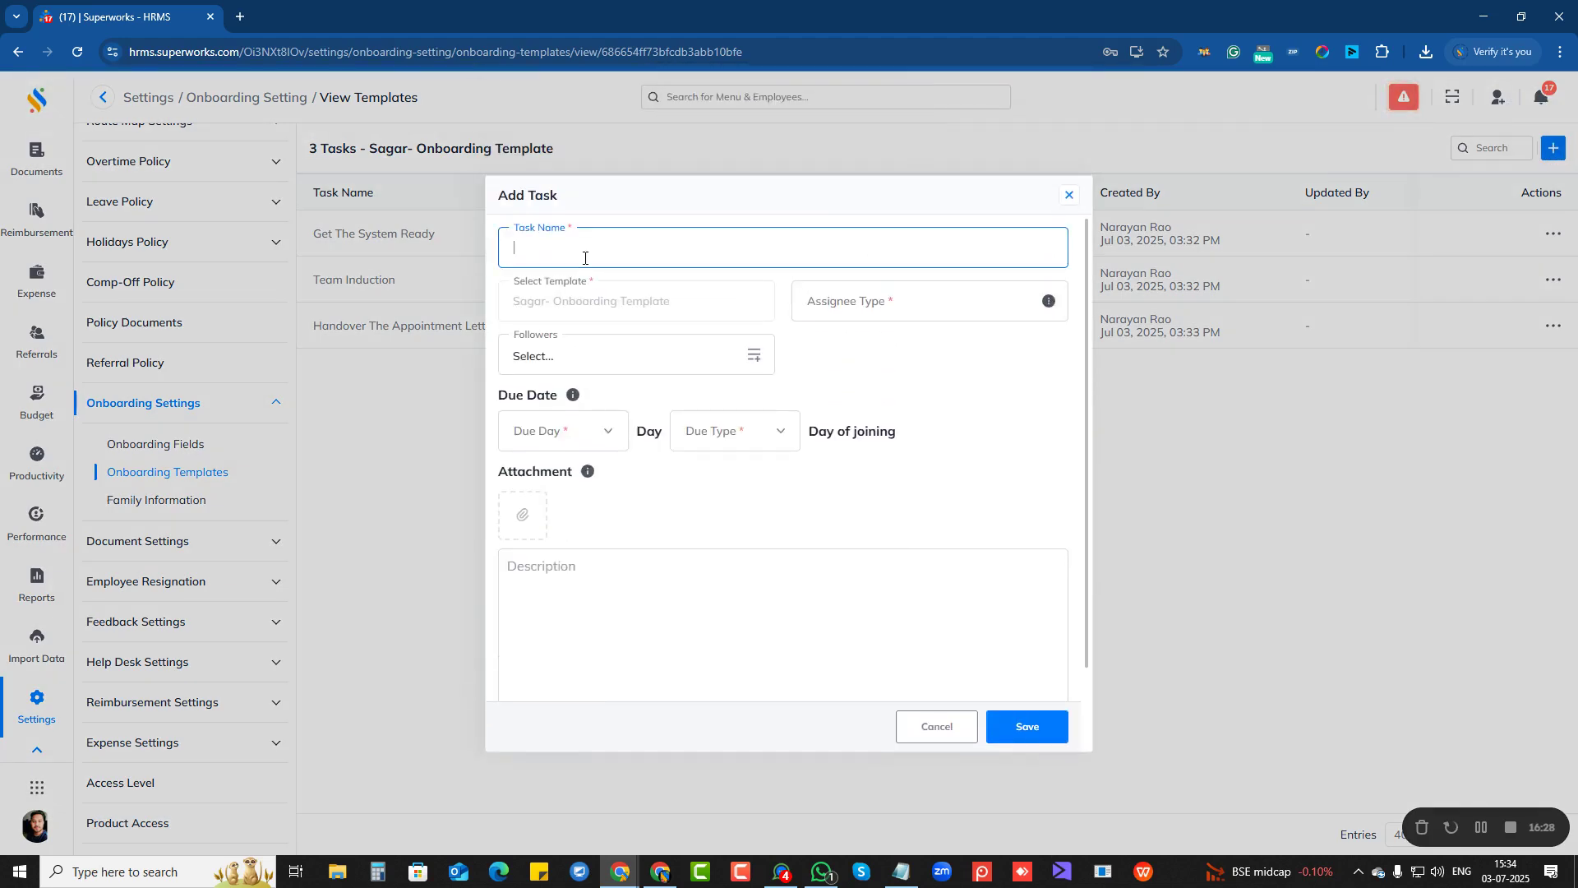
text(Discuss your roles with your manager)
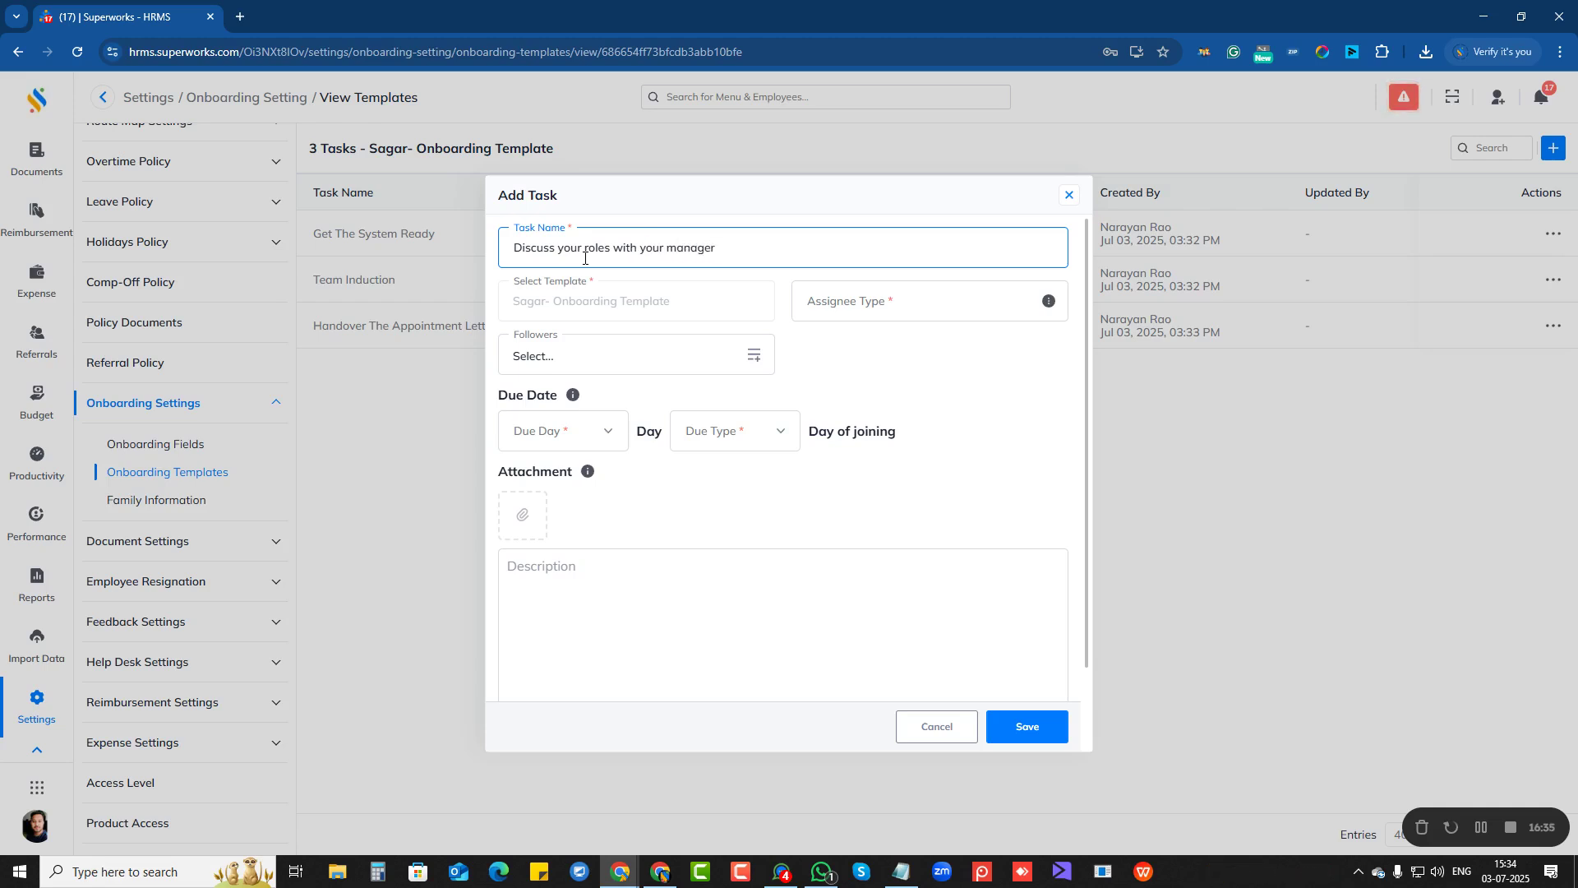
click(820, 301)
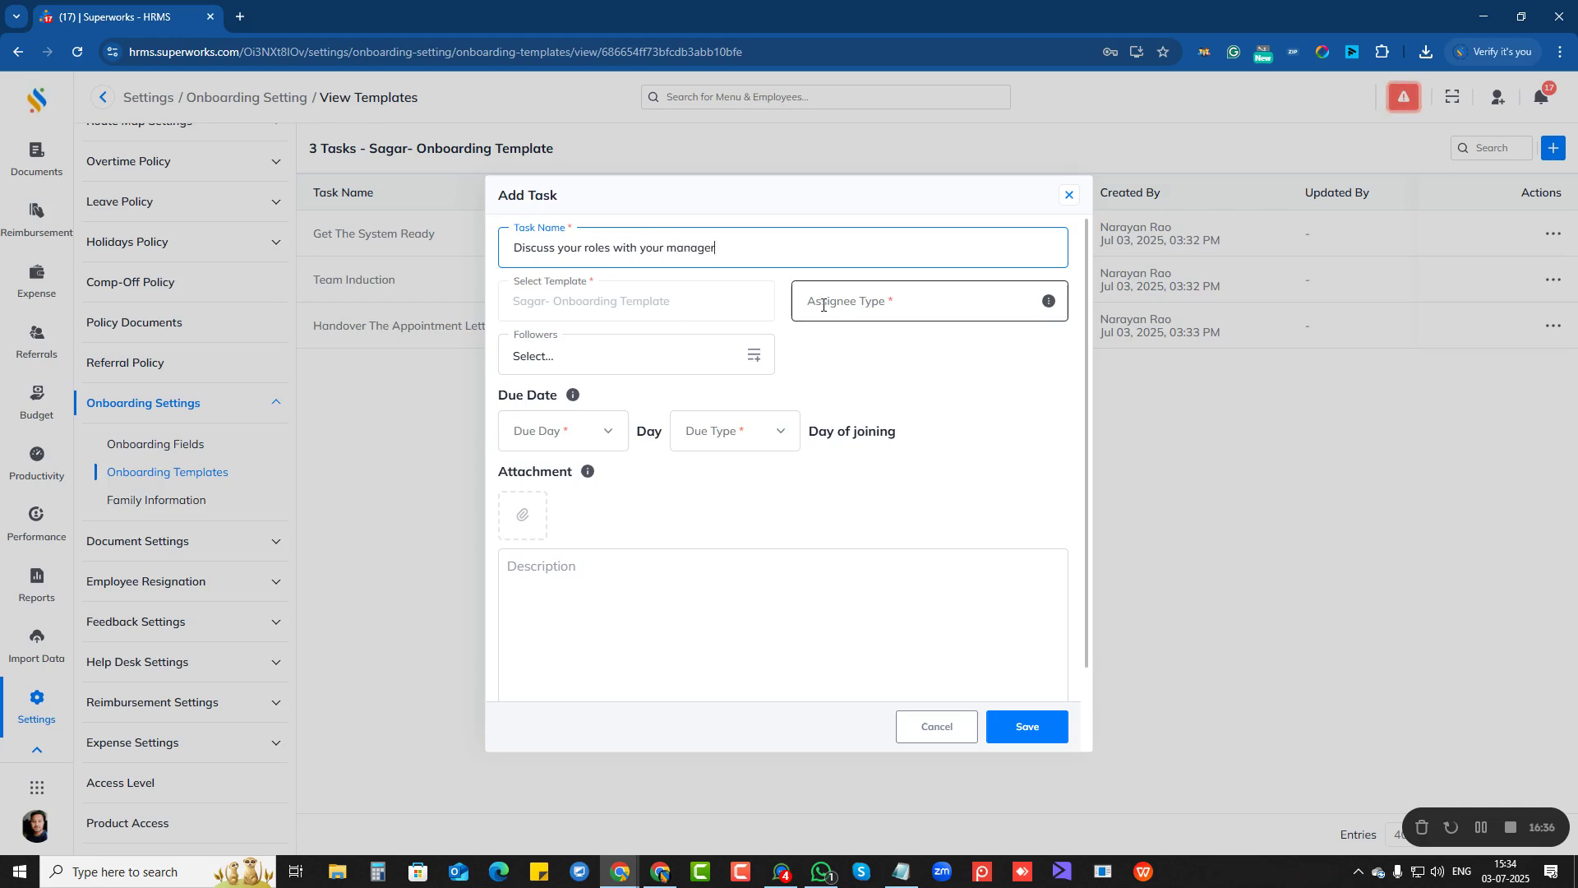
click(822, 346)
click(601, 431)
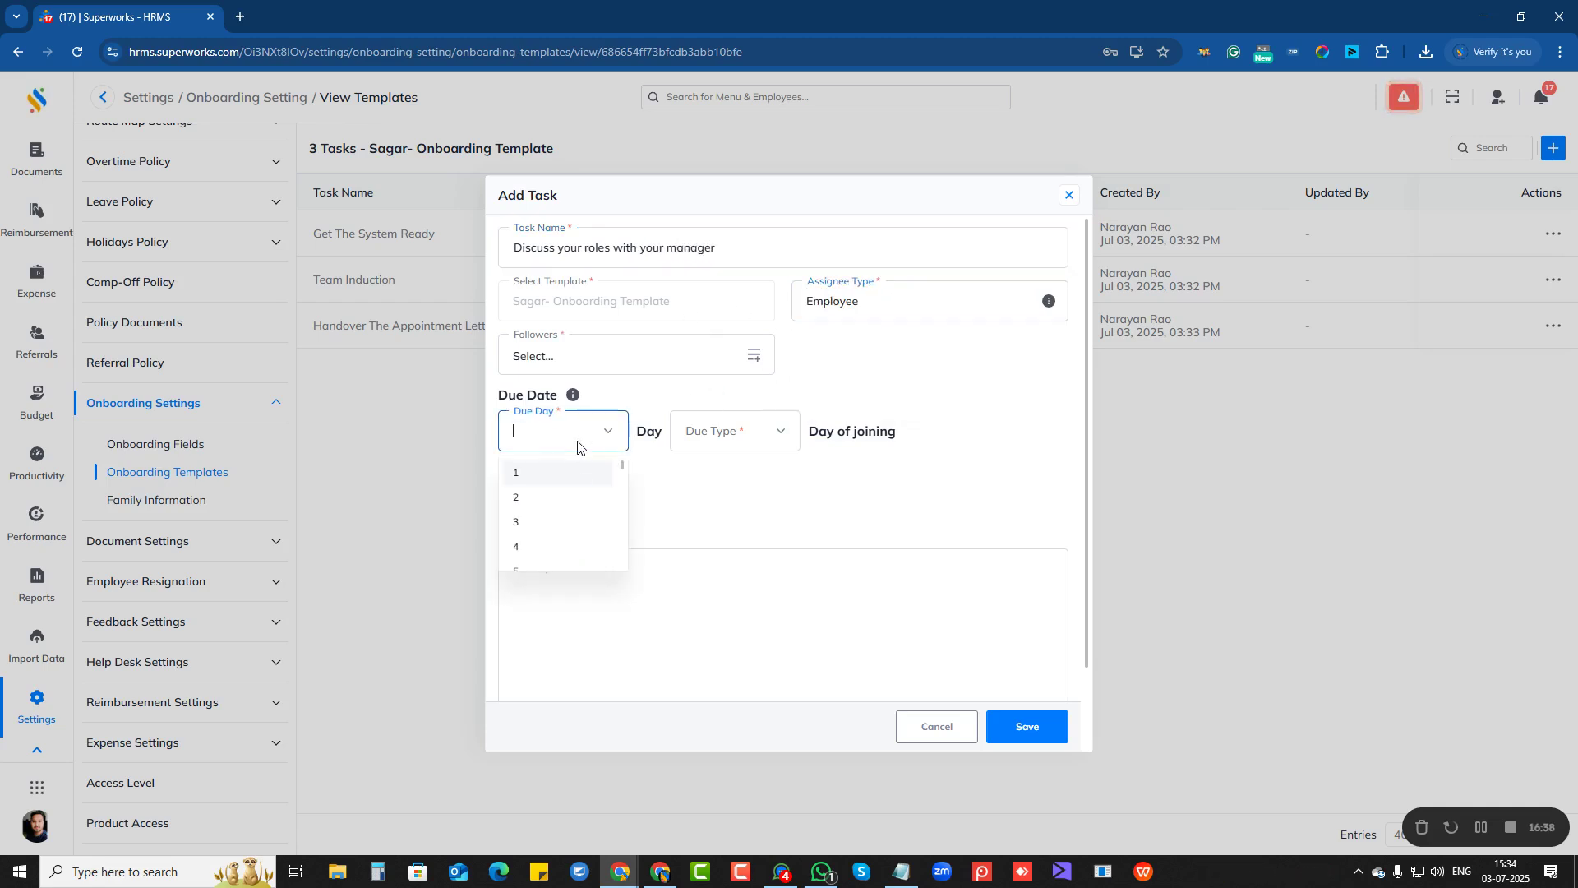
click(768, 444)
click(730, 497)
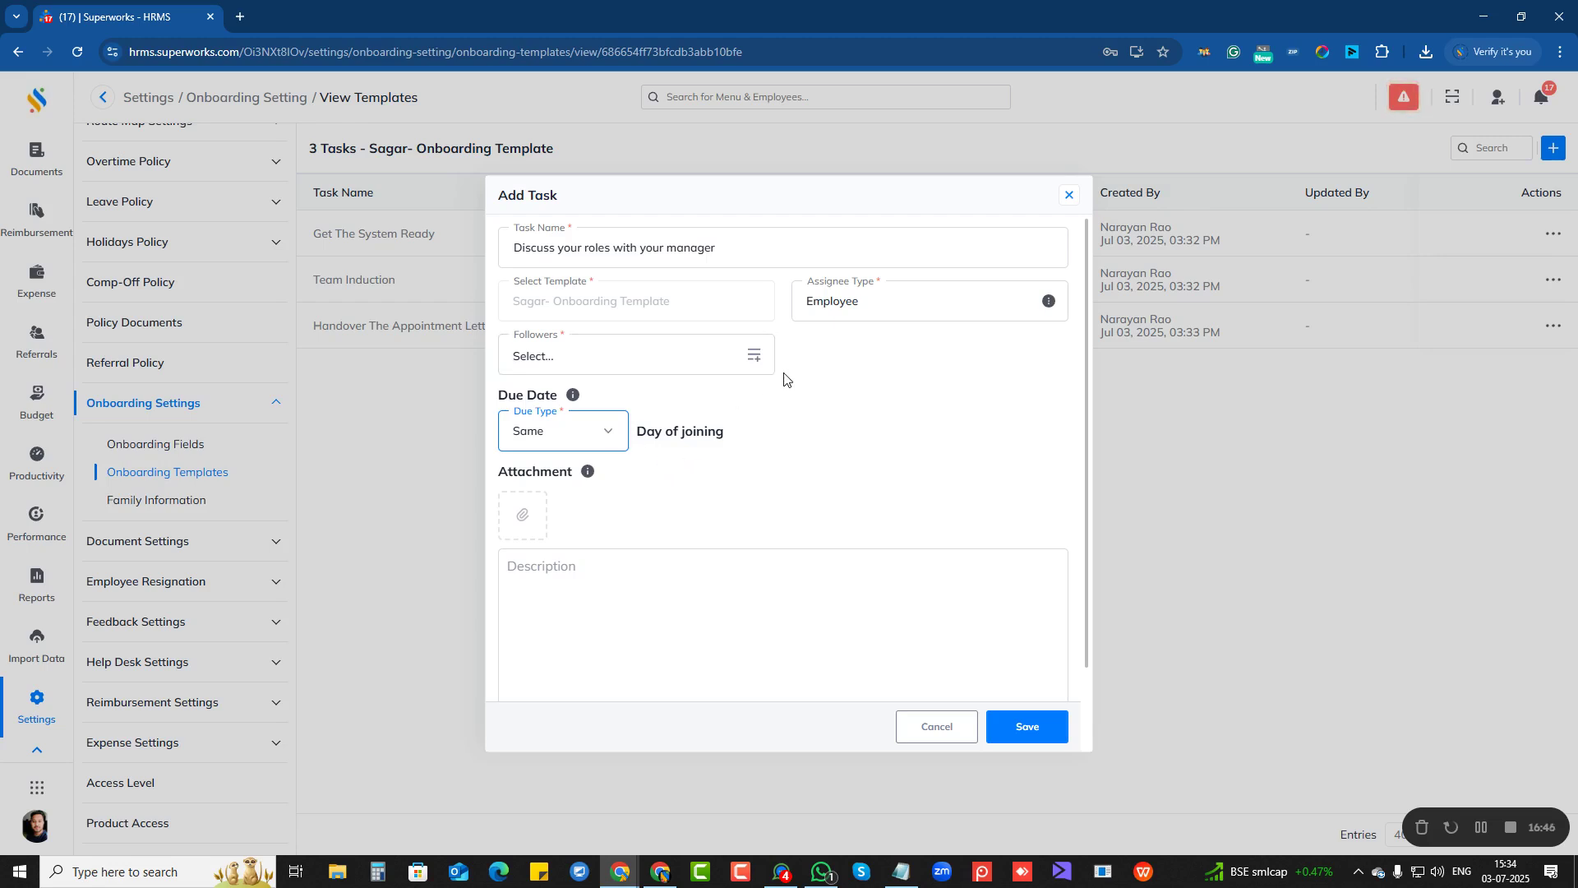
Add a matching employee as follower and save the manager discussion task
click(1037, 734)
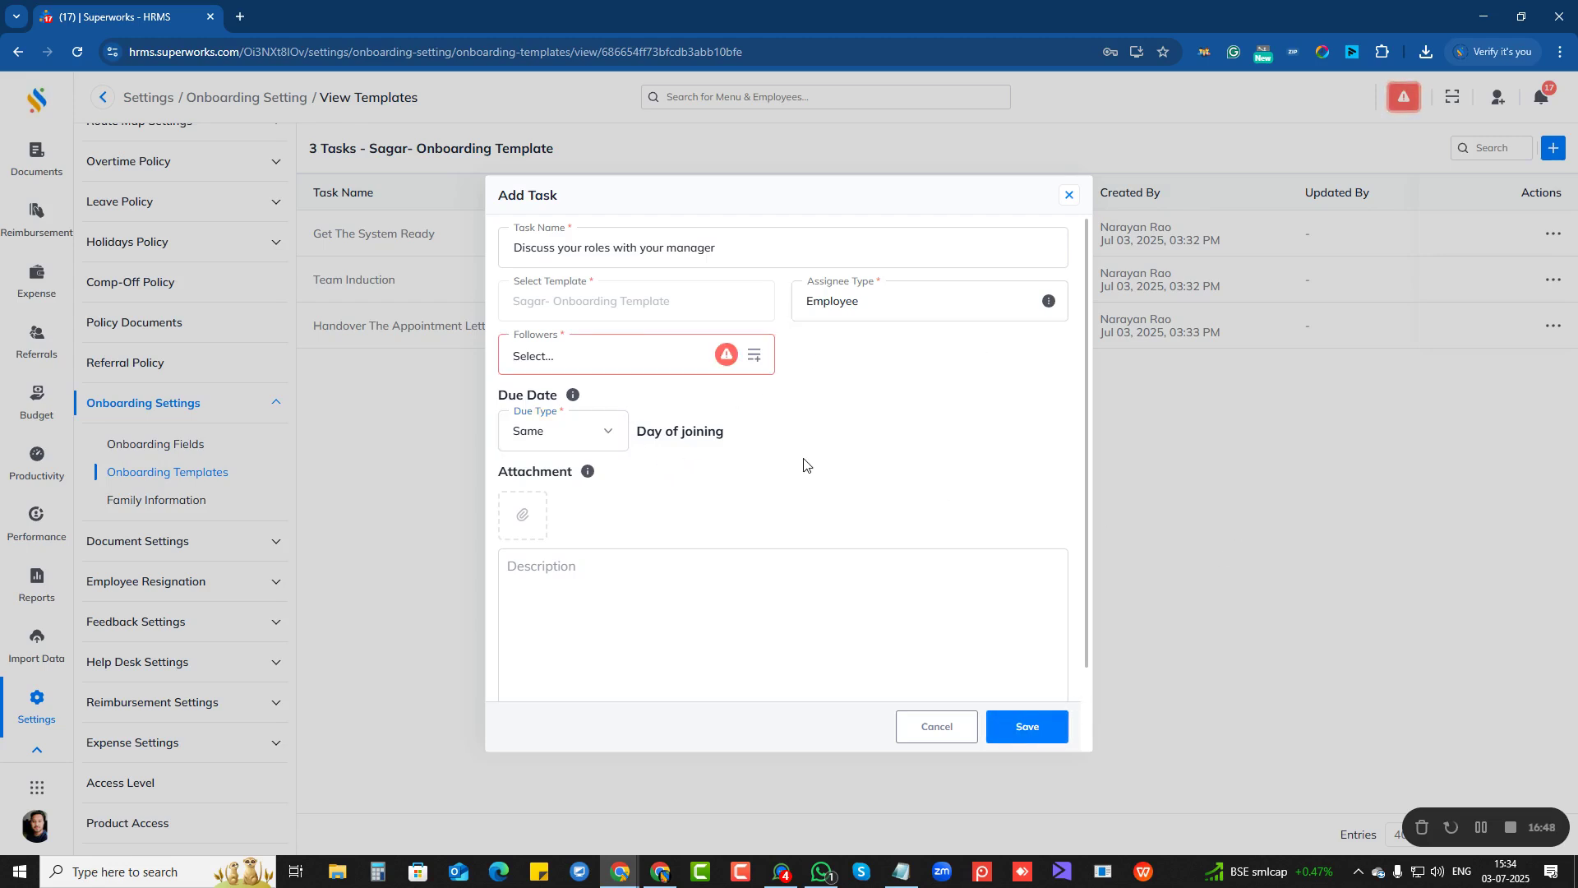
click(604, 349)
click(844, 319)
click(599, 350)
text(Pall)
key(Return)
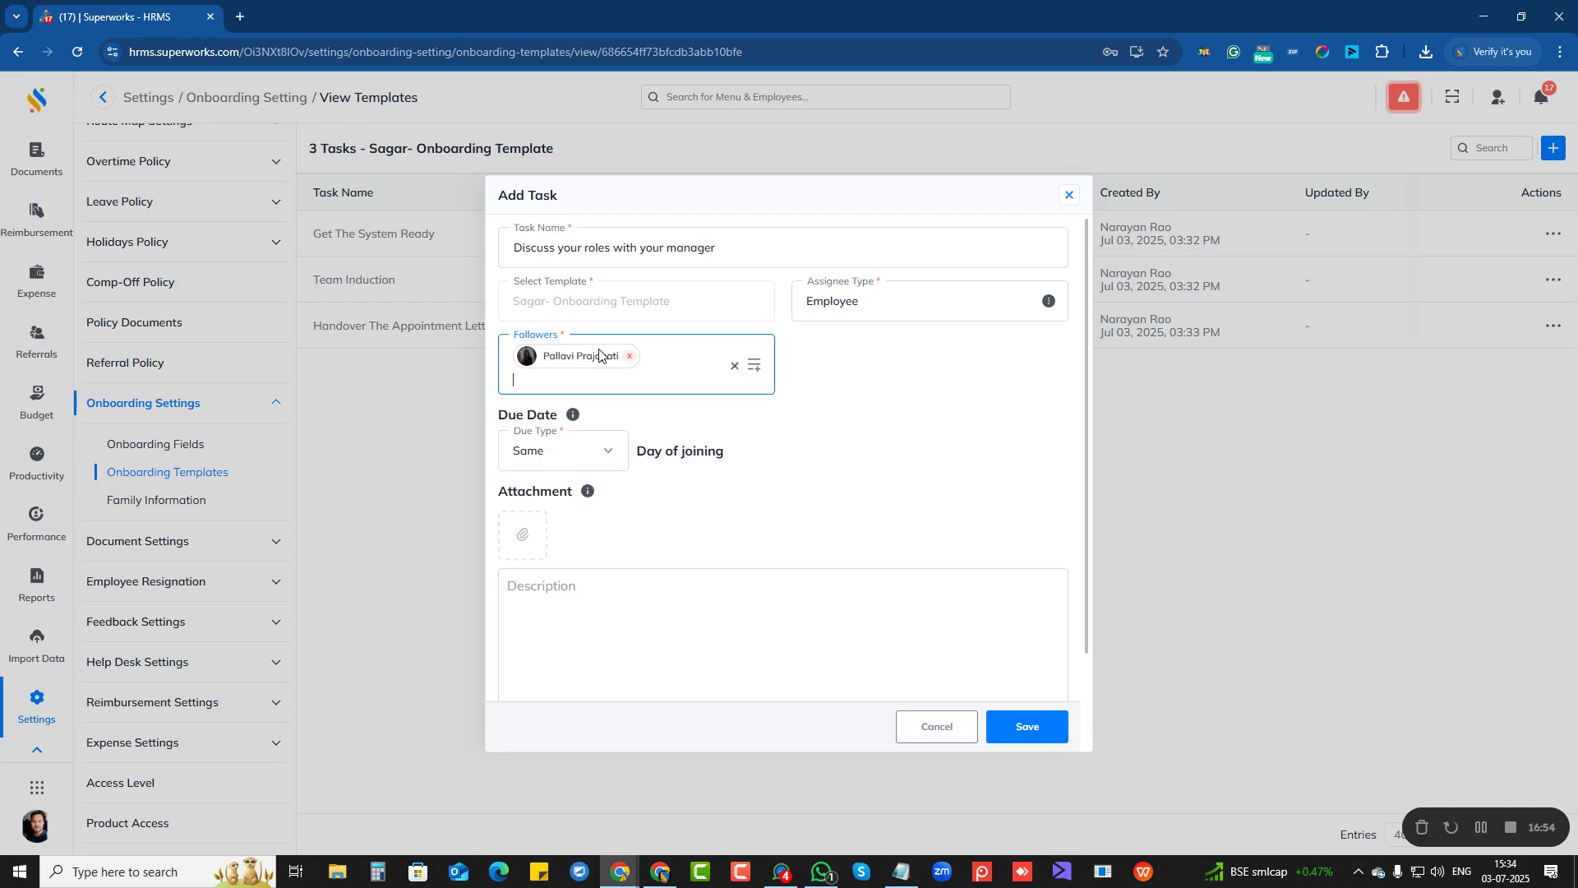
click(1024, 728)
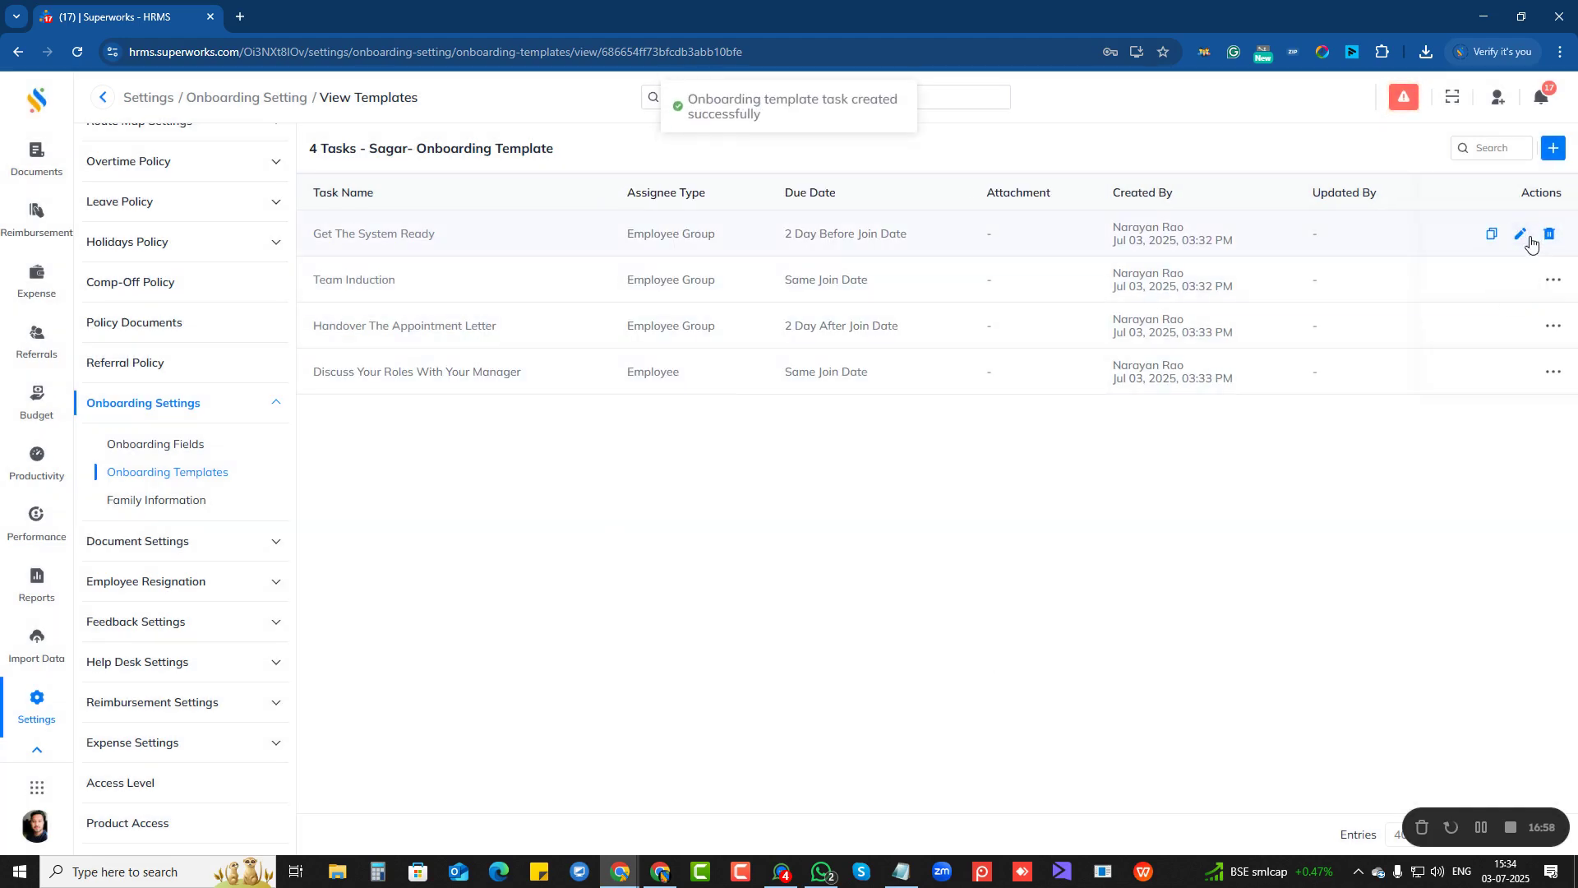
click(1520, 233)
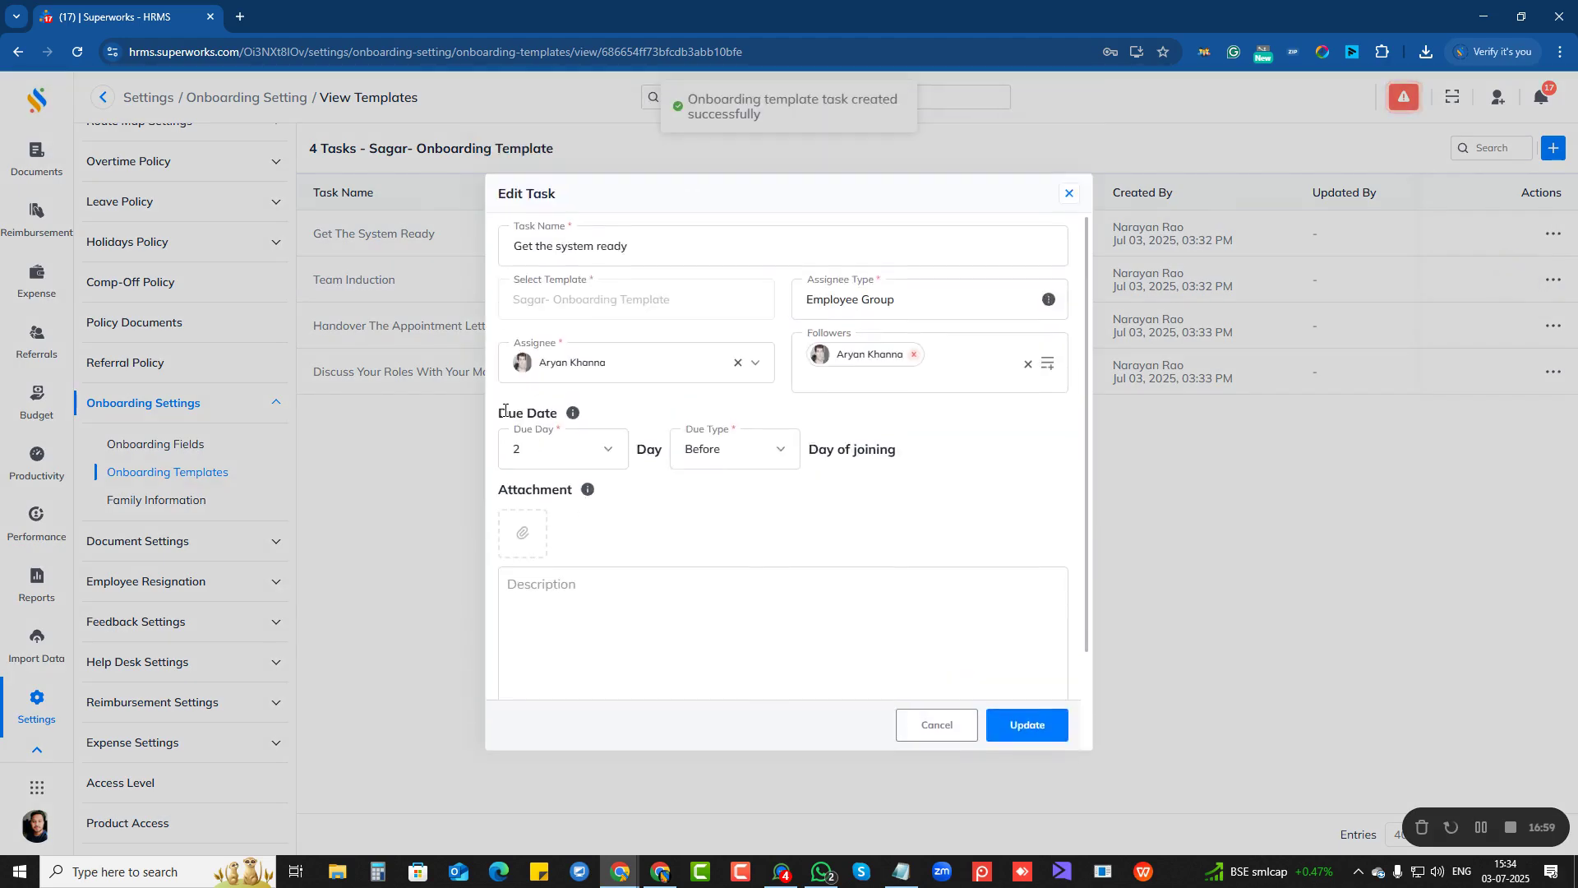
Add a second matching employee as follower on Get The System Ready and update the task
click(889, 381)
text(Chin)
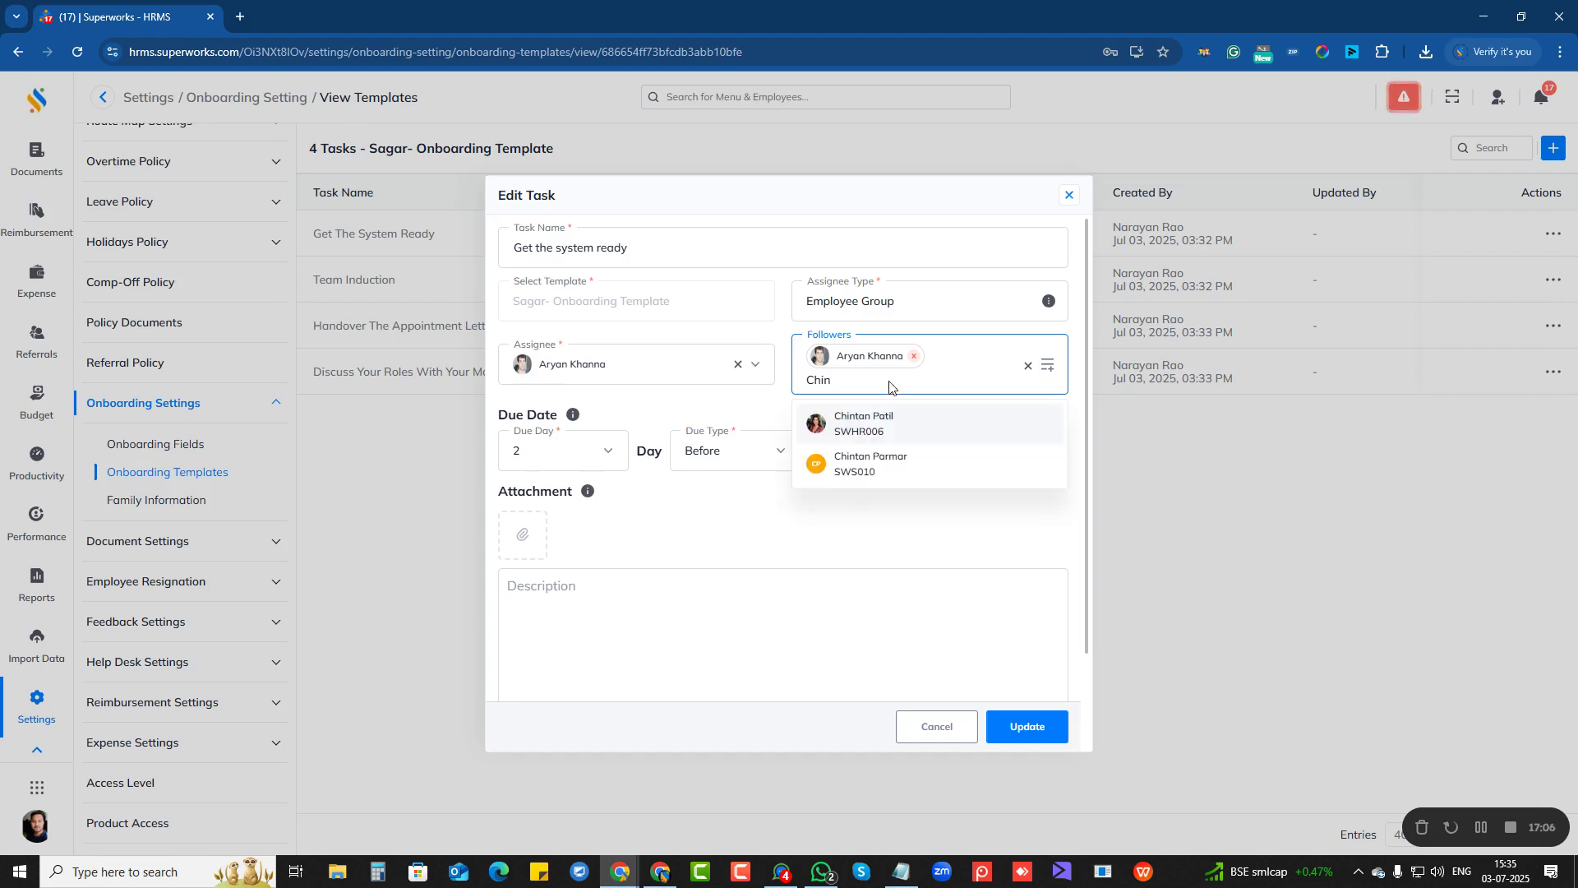
click(884, 420)
click(1032, 730)
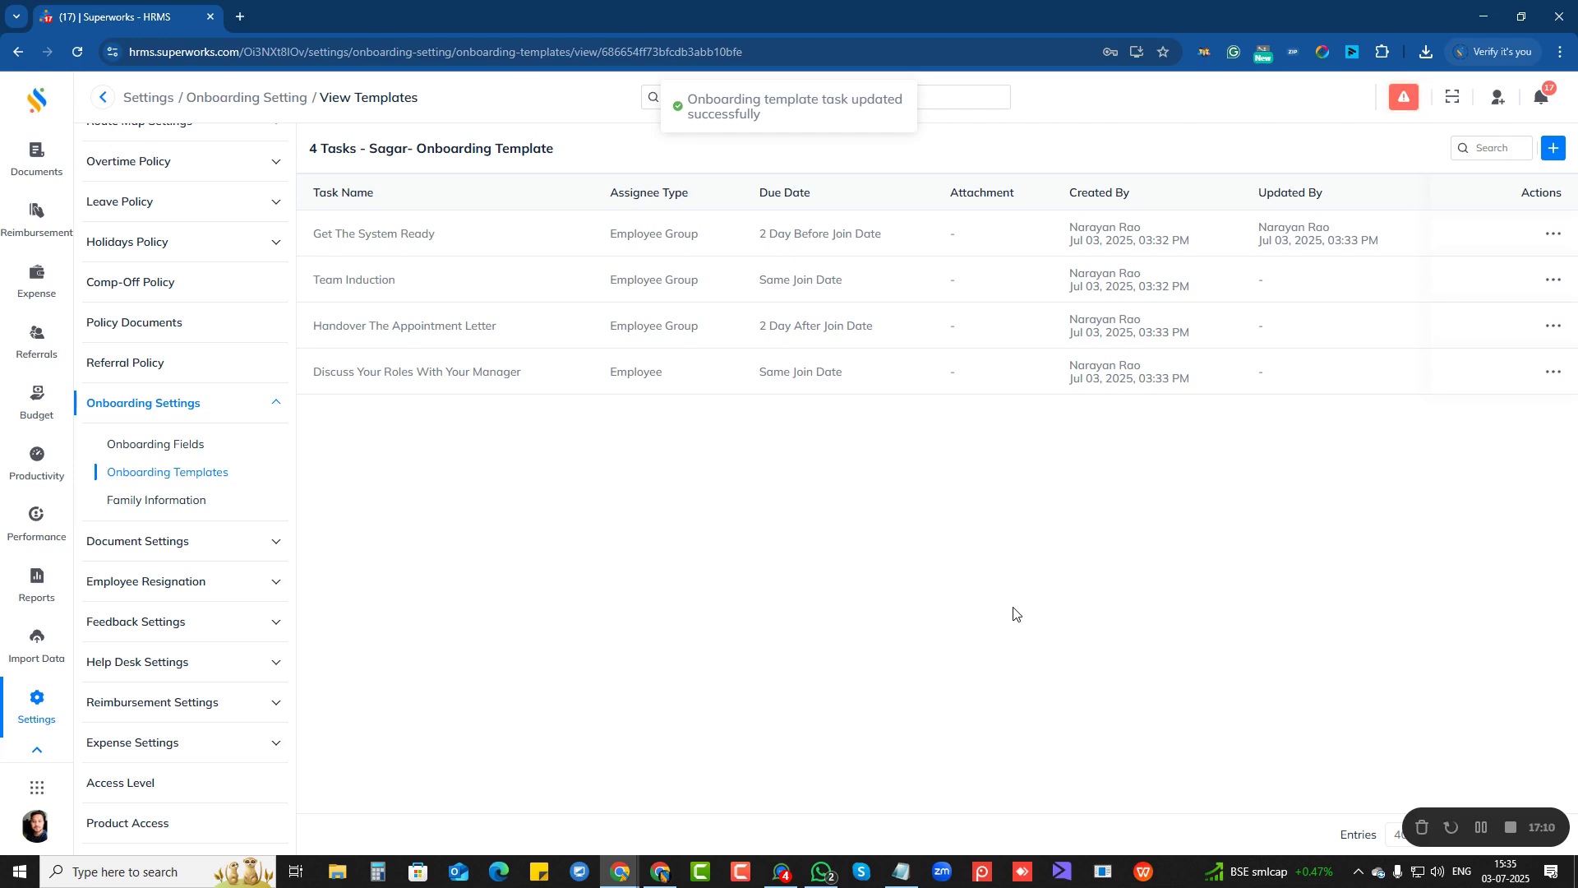
Re-save the Default onboarding field set by stepping through every wizard page to Update
click(205, 445)
click(1540, 249)
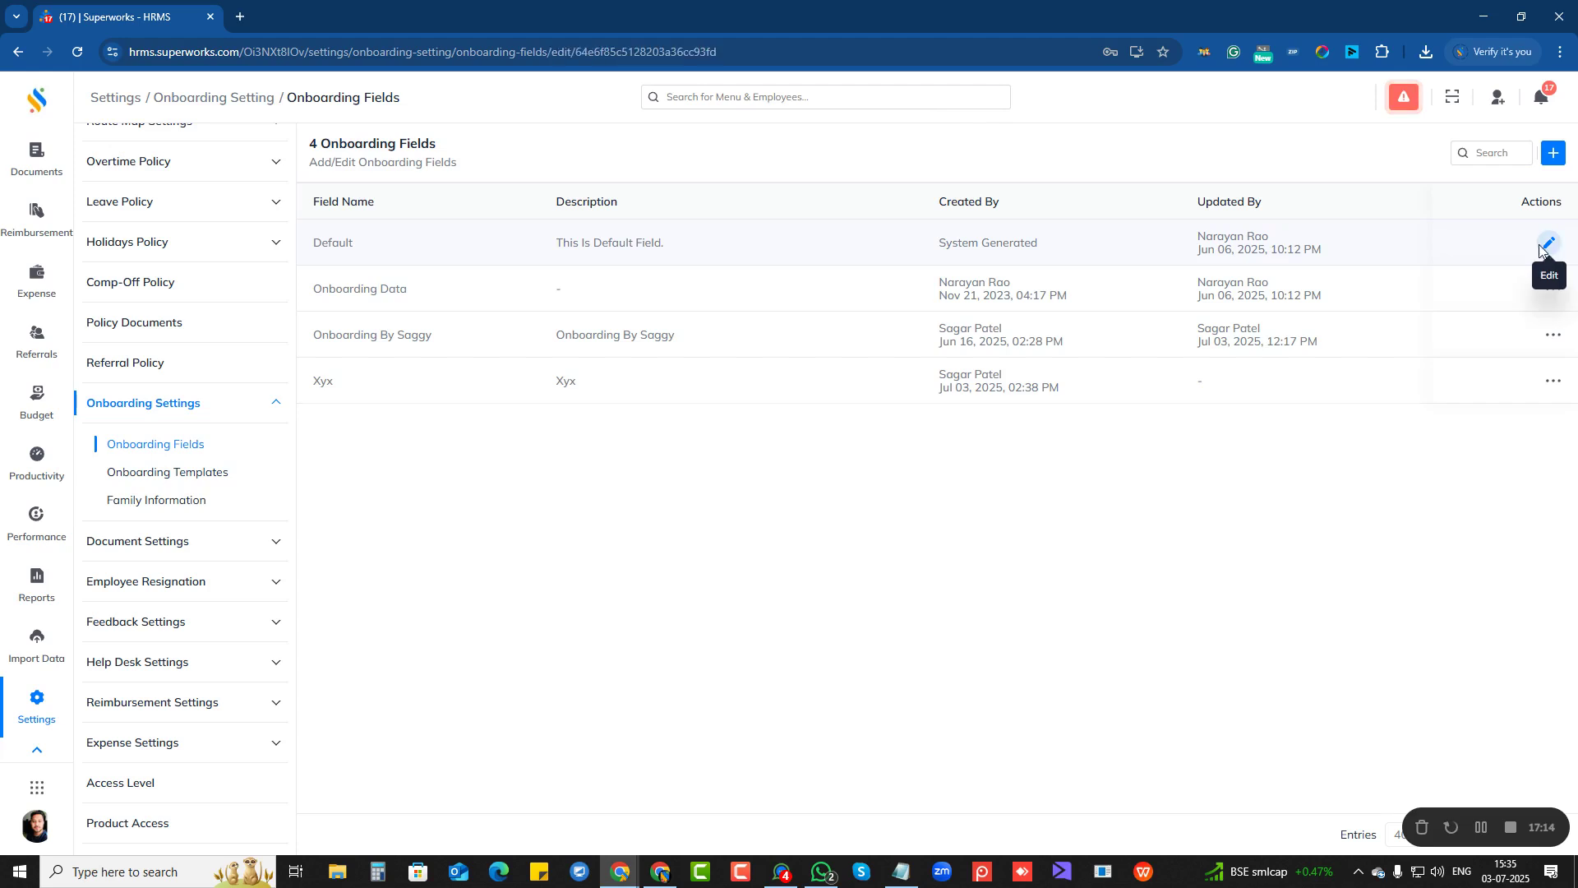
click(1534, 167)
click(1534, 167)
click(1536, 169)
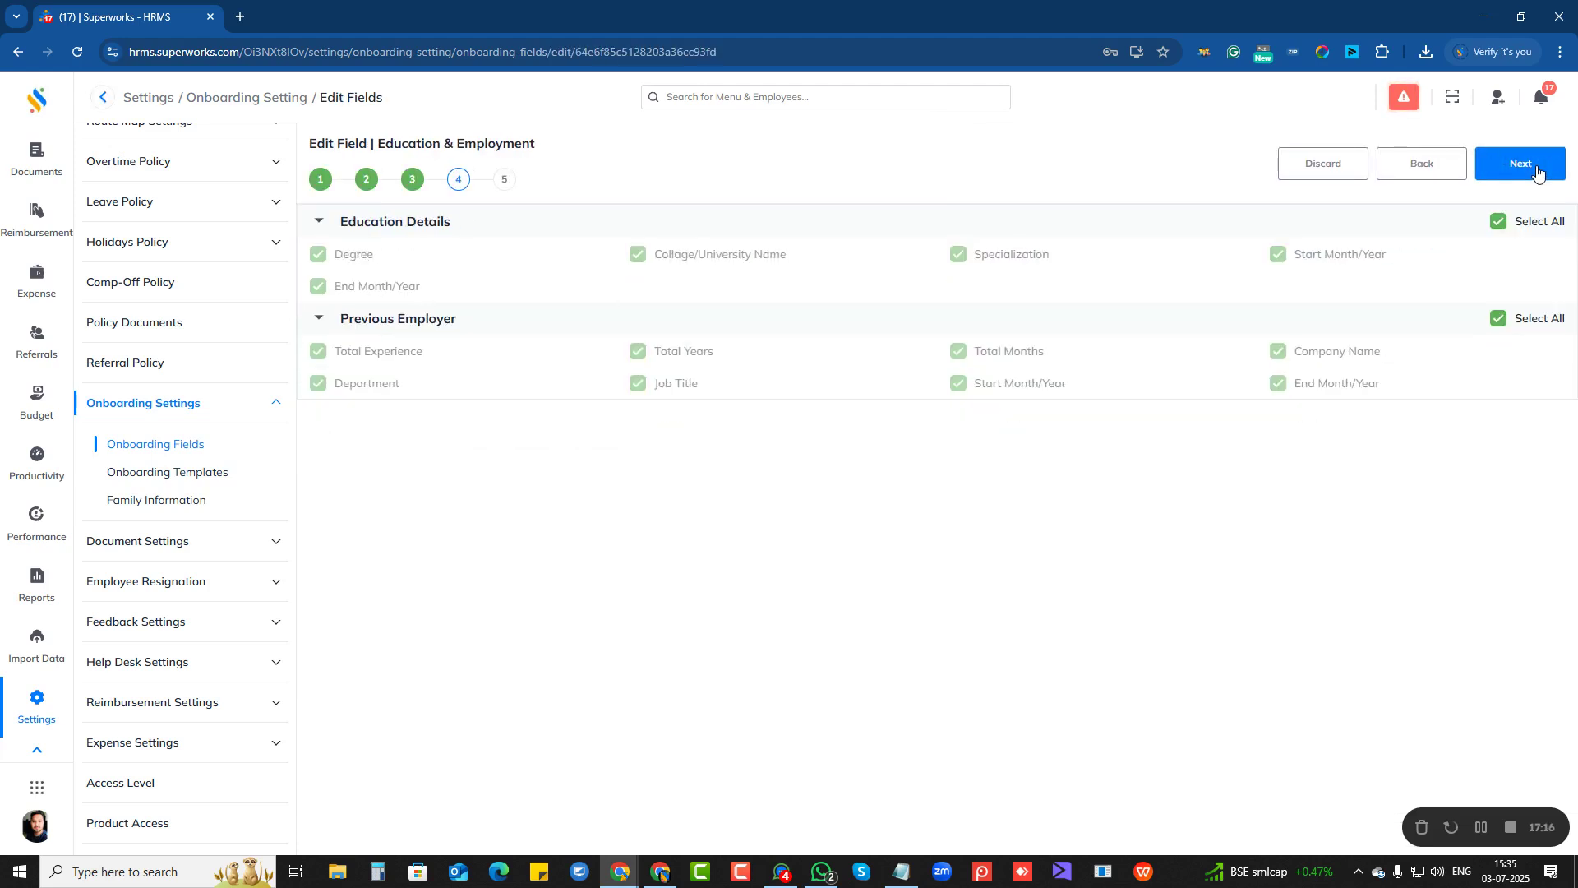
click(1536, 169)
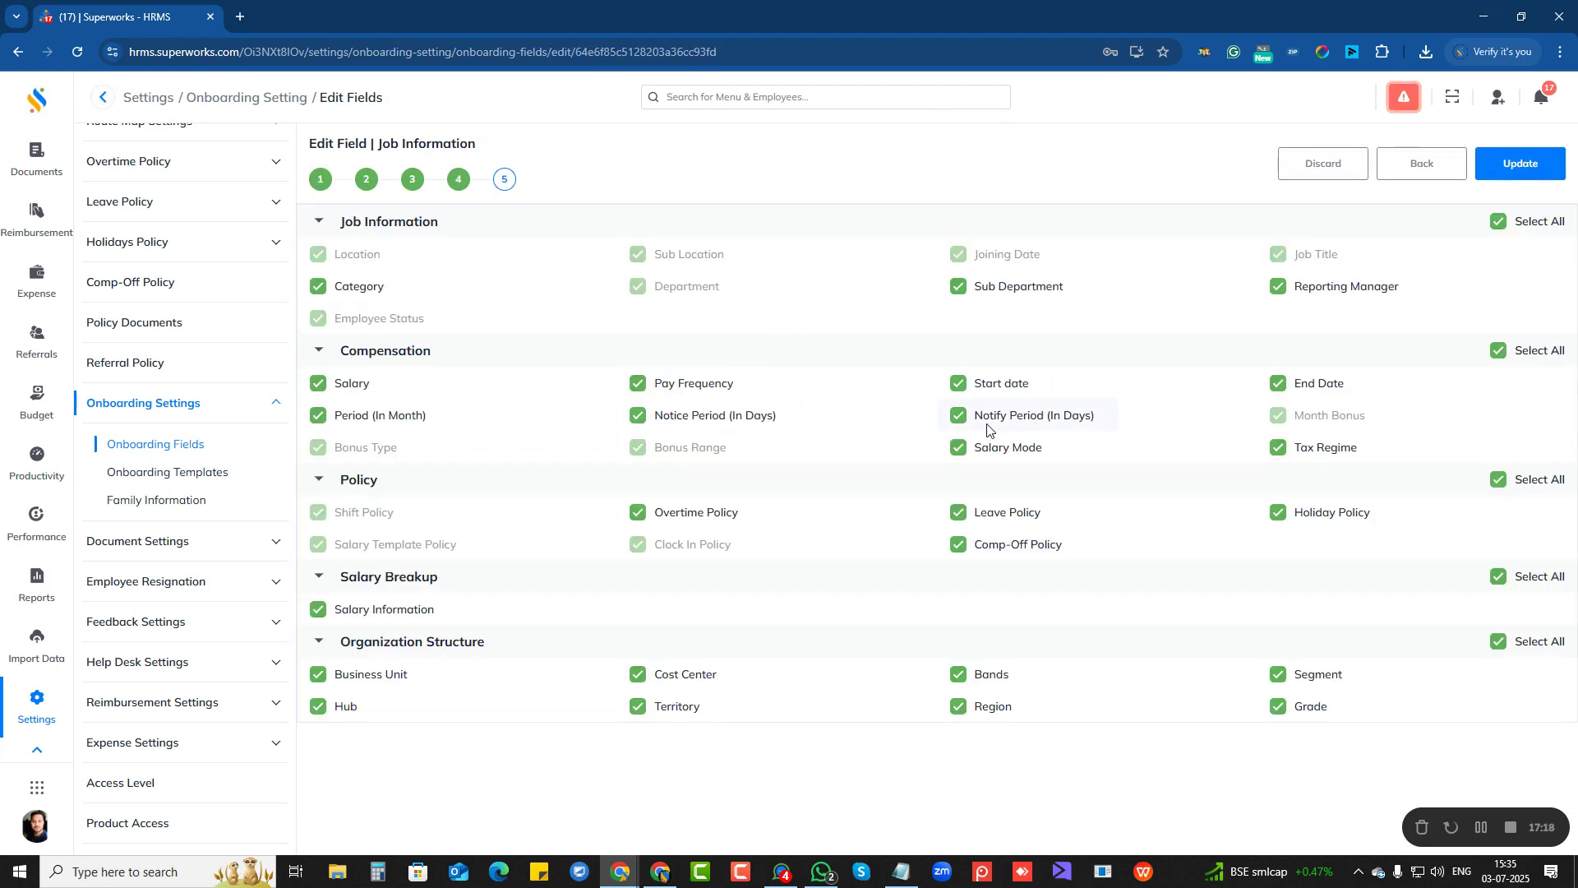
click(1527, 168)
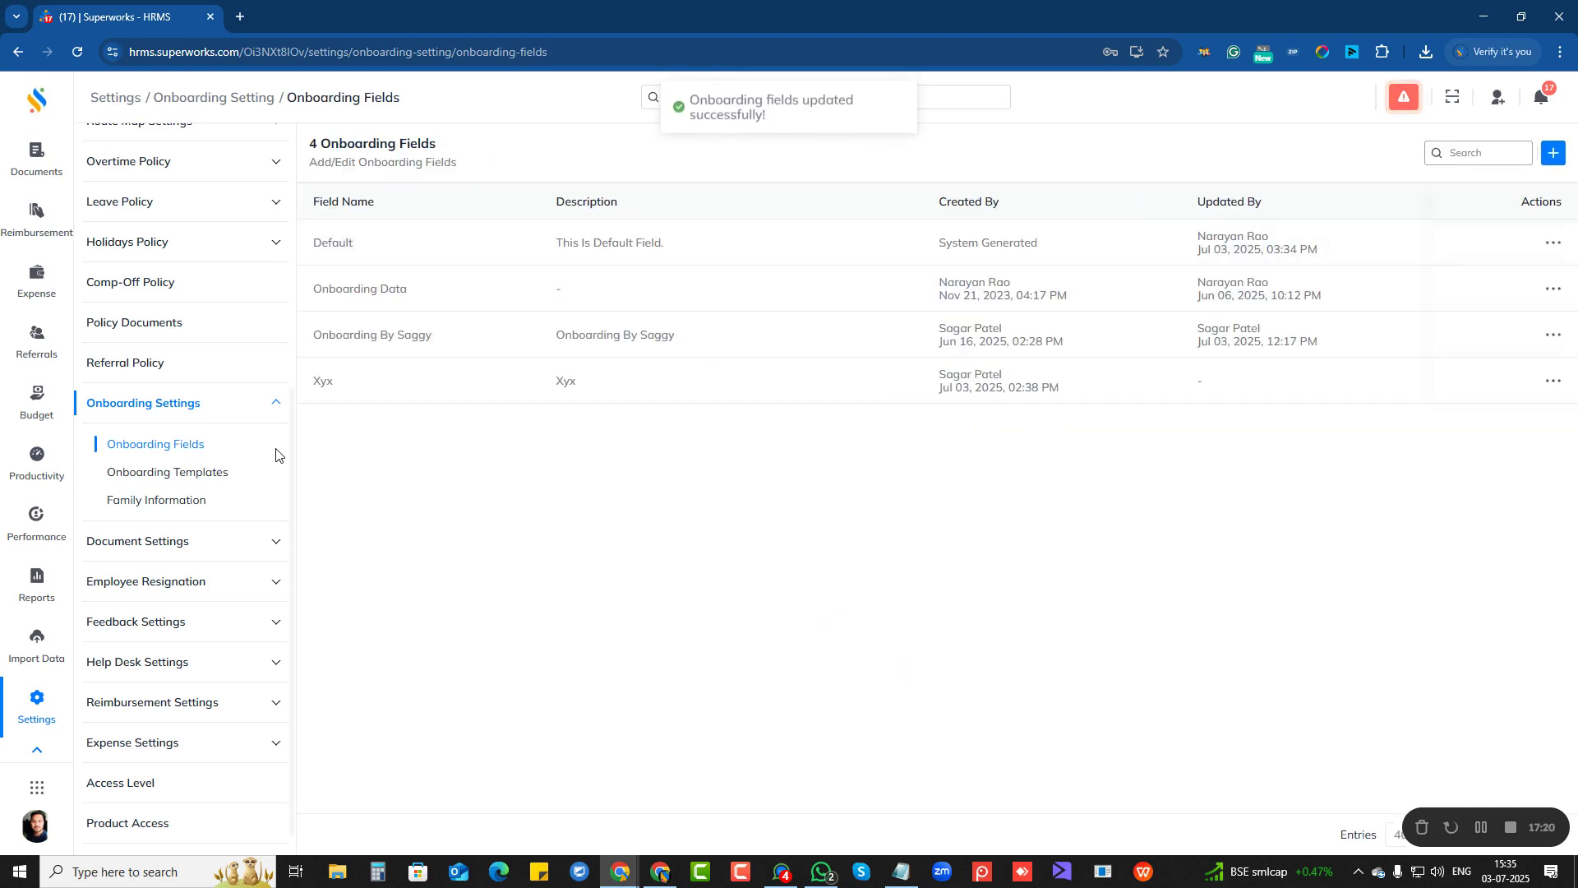
Review the tasks in the Default template and in the template holding the four new tasks
click(196, 486)
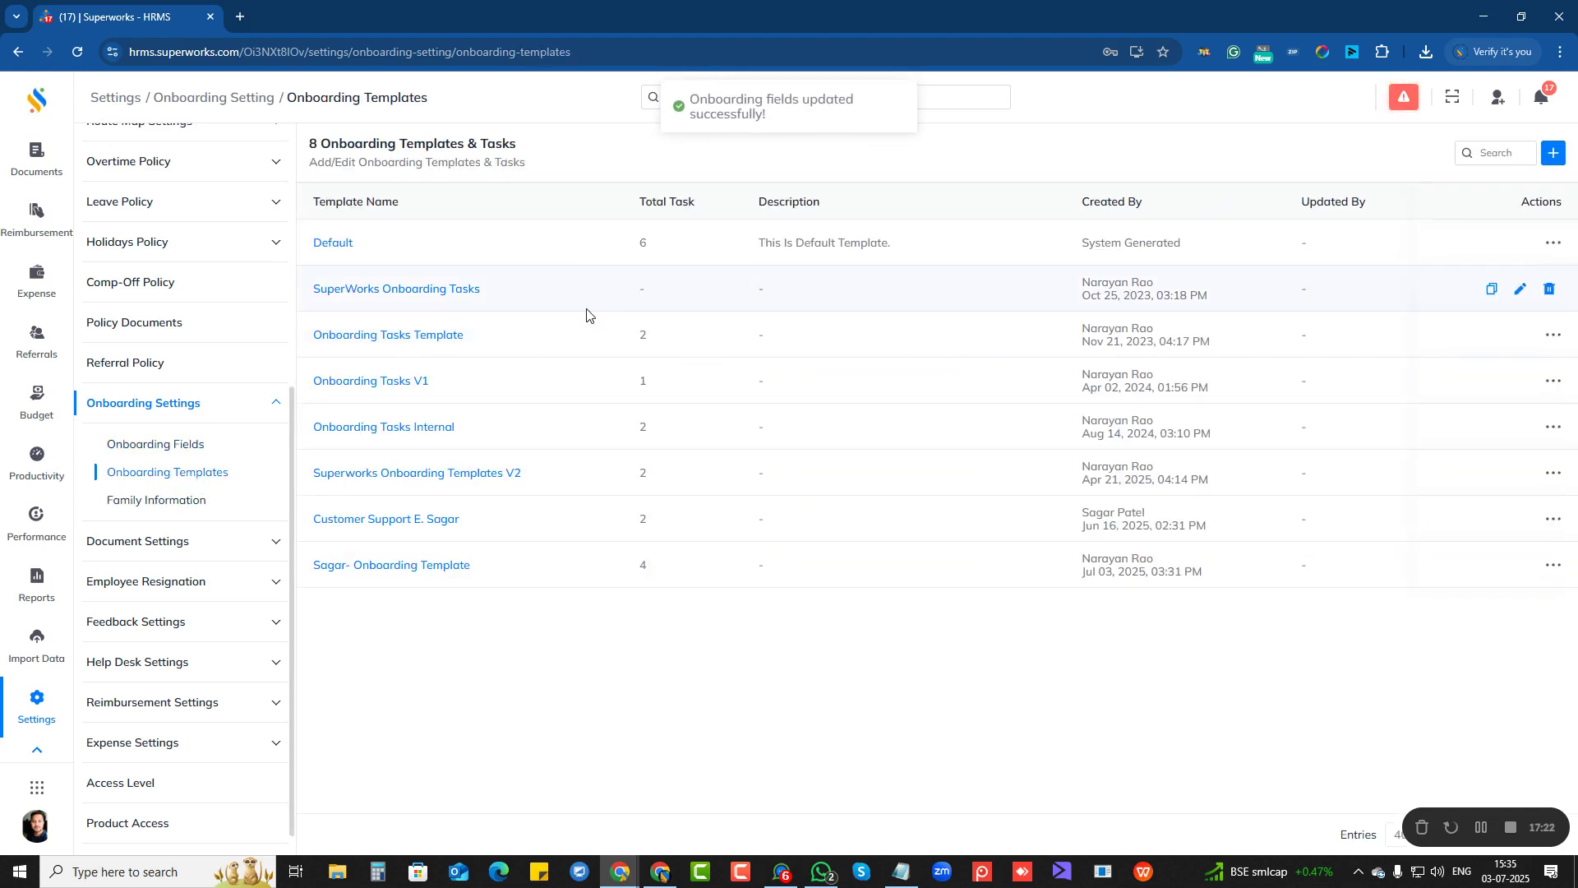
click(351, 249)
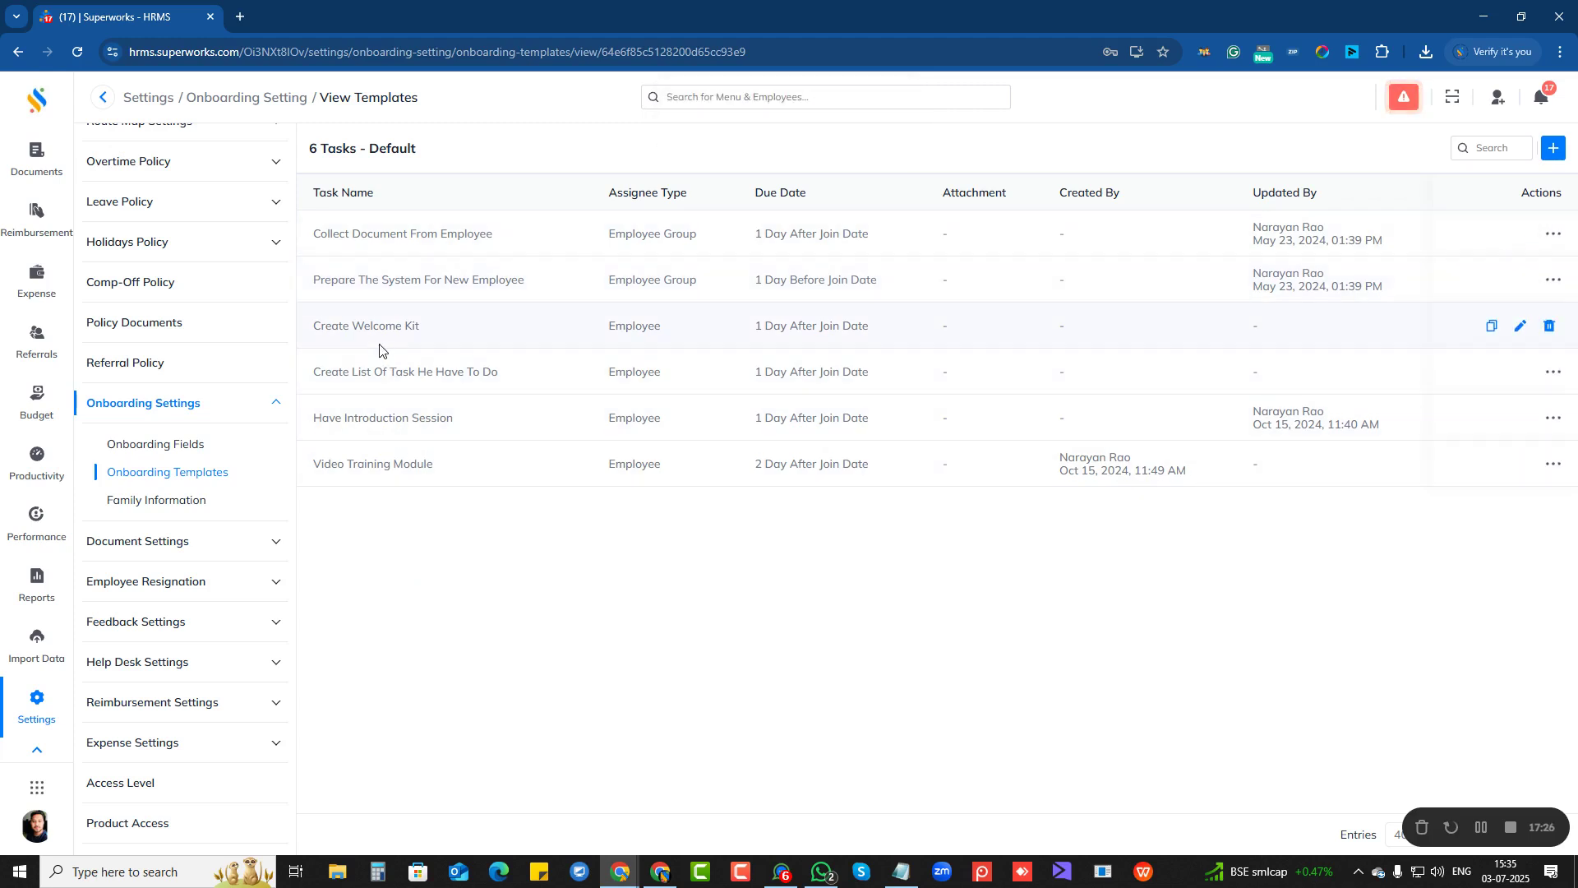
click(168, 472)
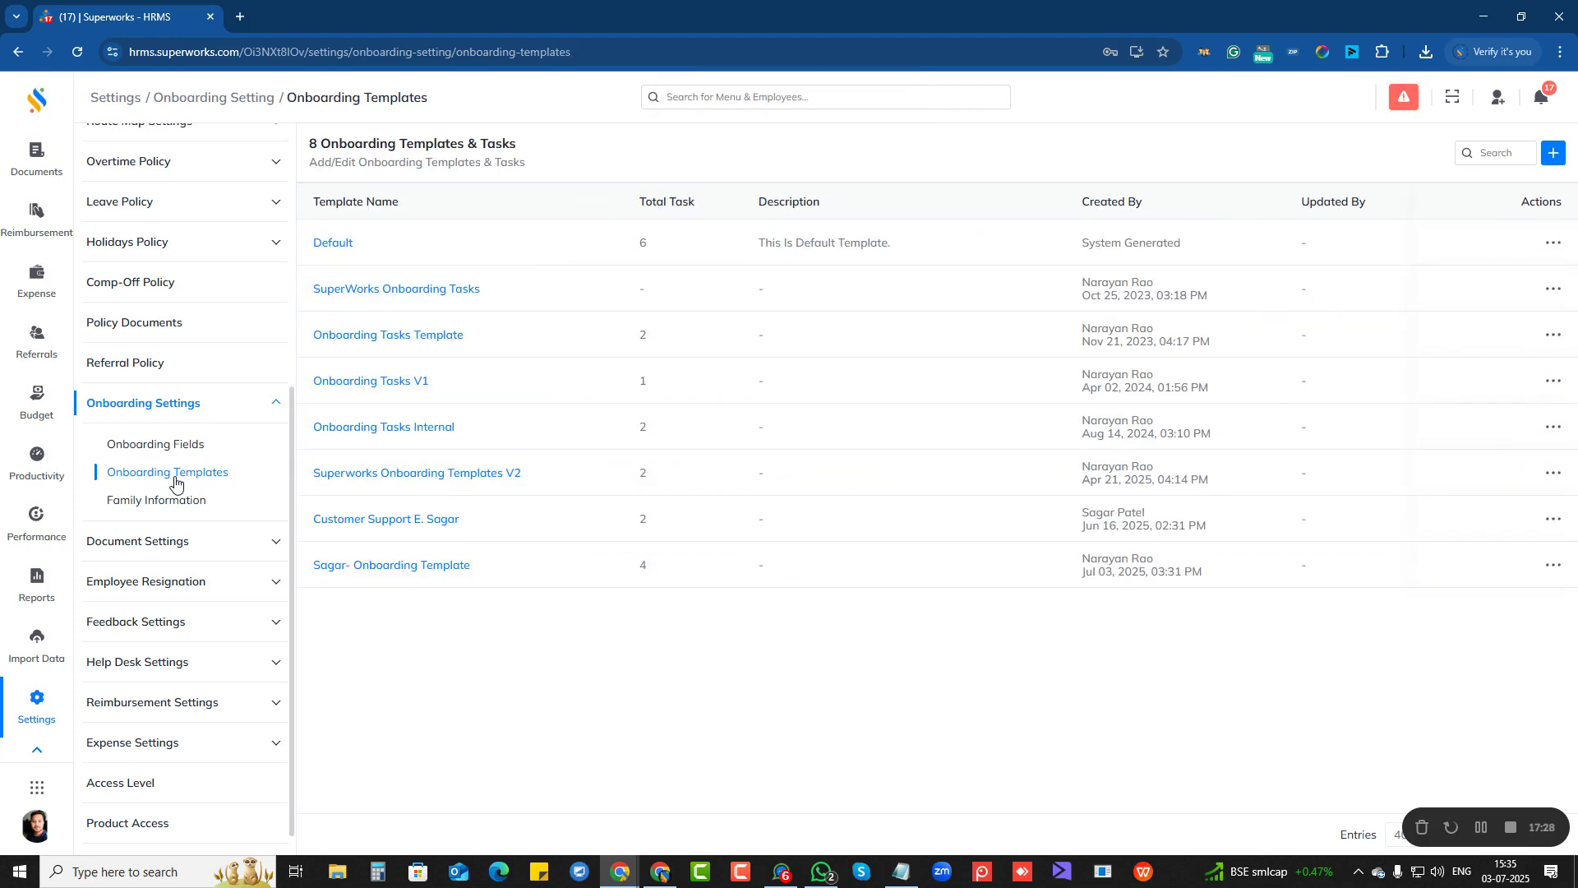
click(376, 566)
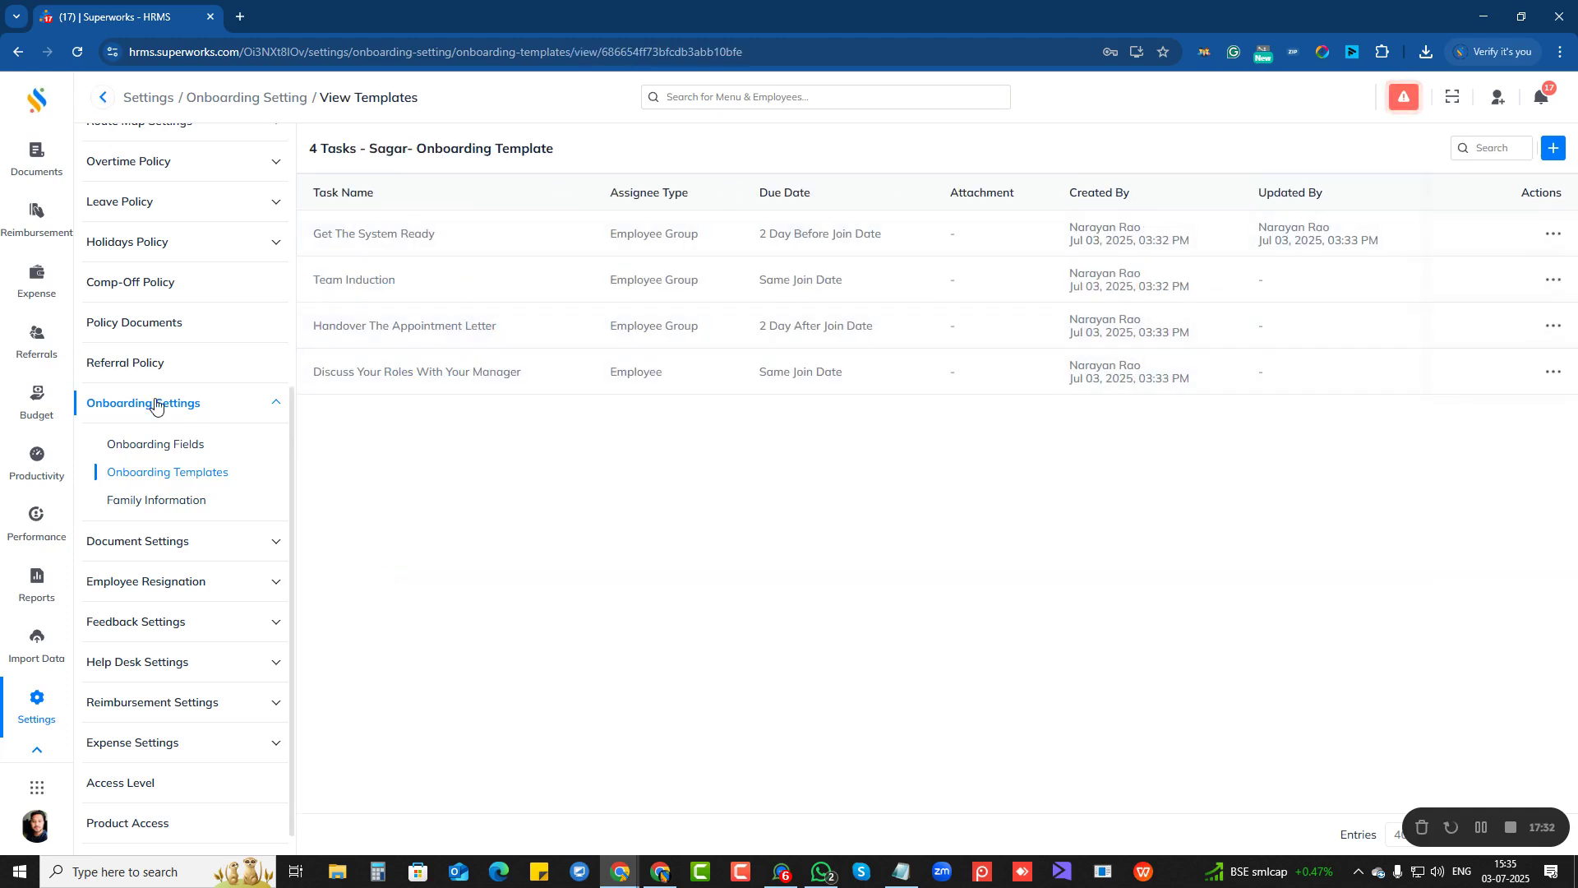
Go to Family Information Settings and look over its family, parents and children options
click(152, 502)
drag(104, 509, 227, 507)
click(736, 491)
drag(308, 137, 557, 169)
click(543, 170)
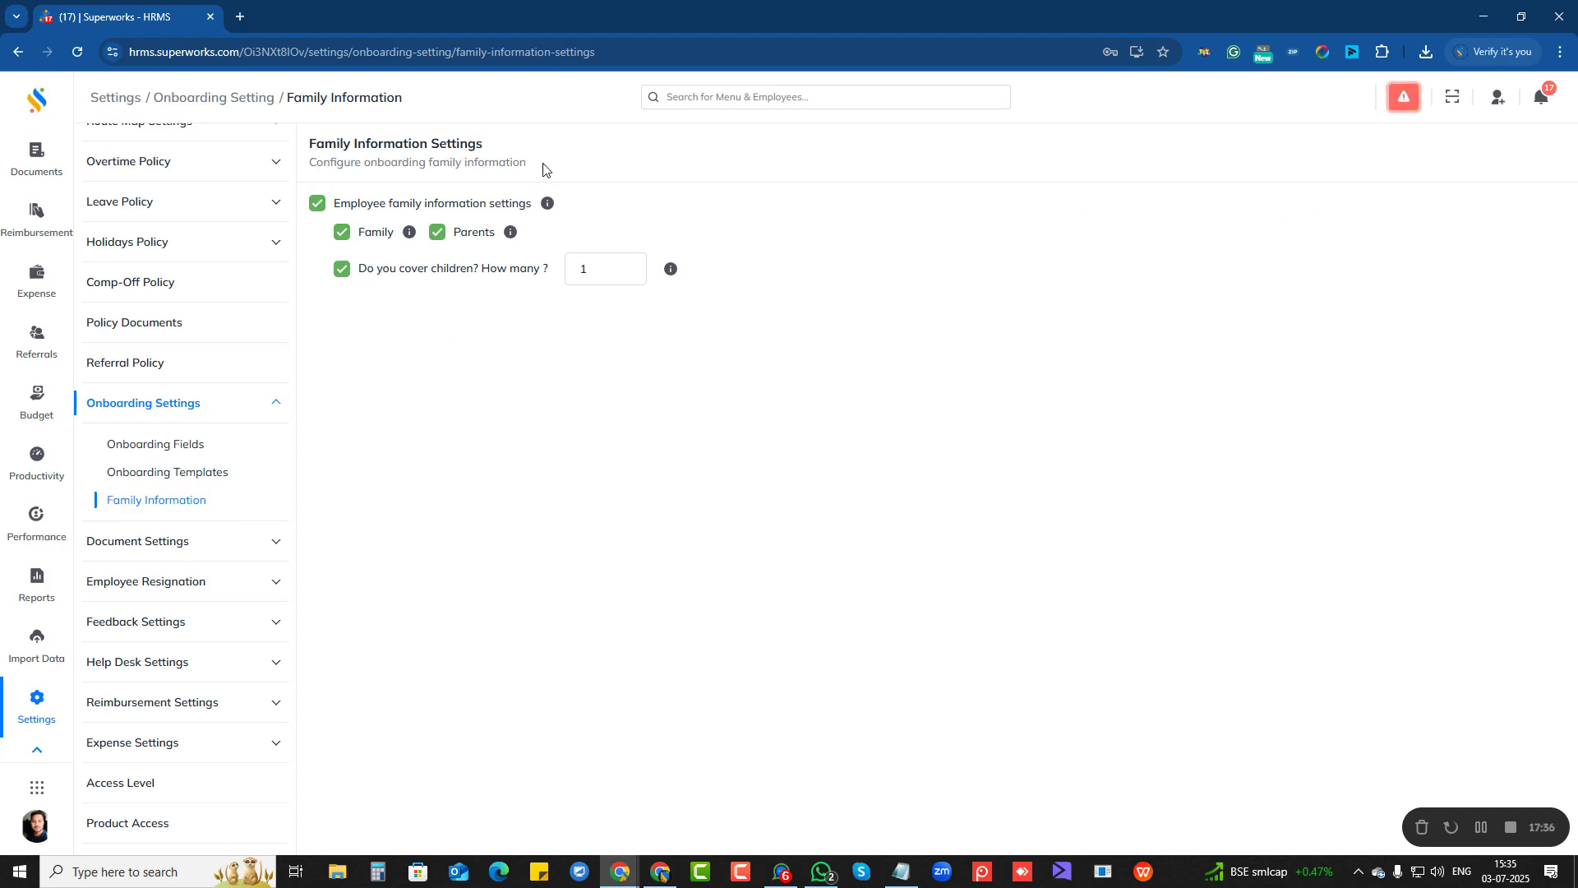
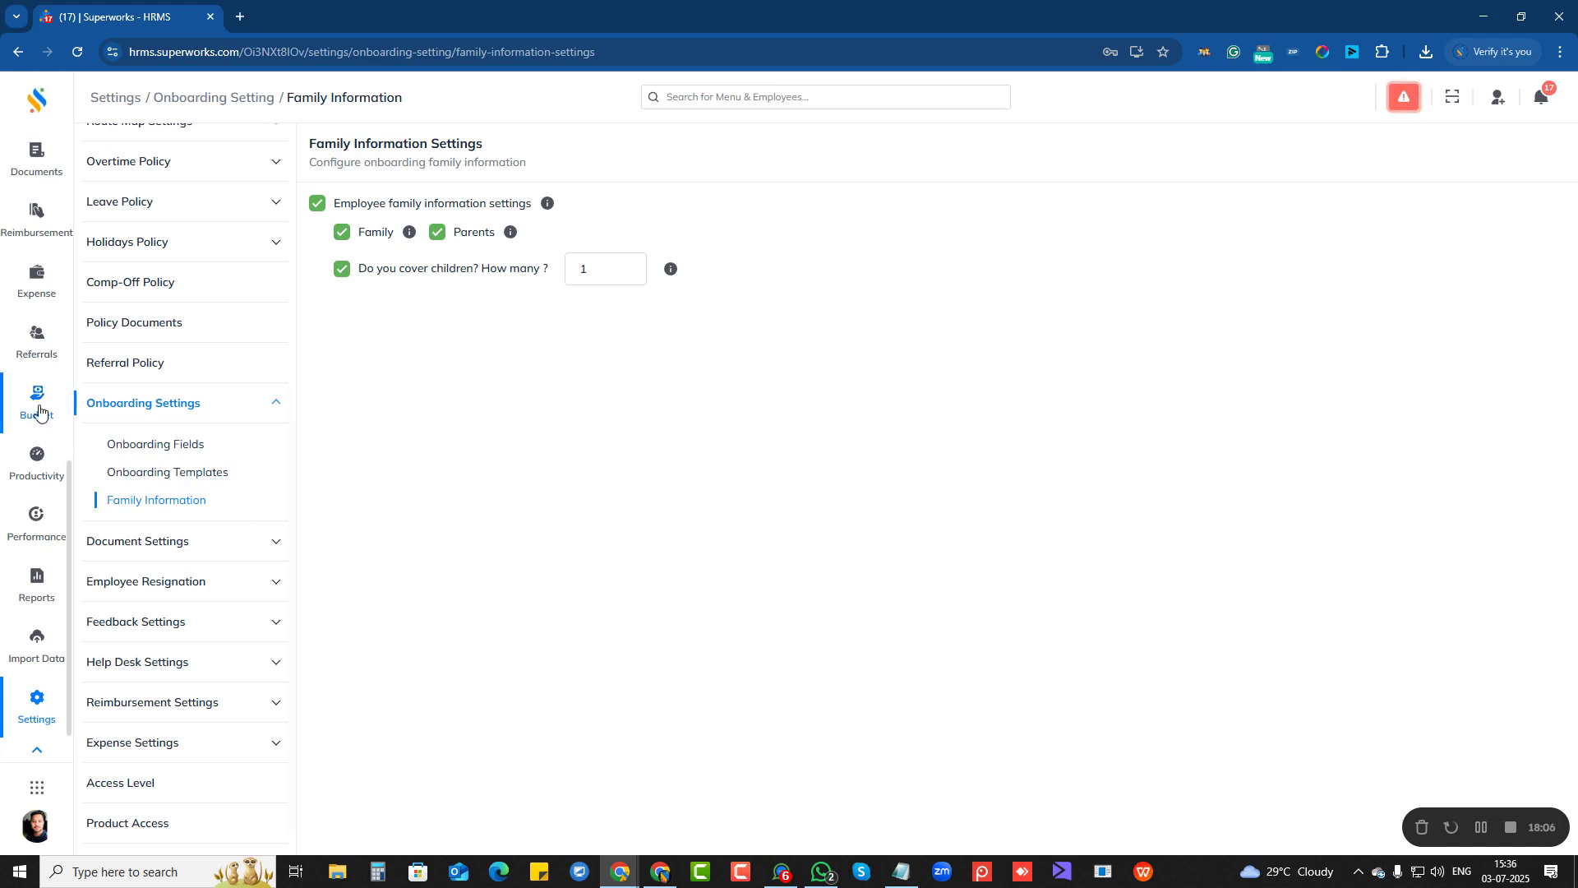
Leave the family information settings by opening the My Profile page
scroll(5, 427, up, 5)
scroll(5, 427, up, 4)
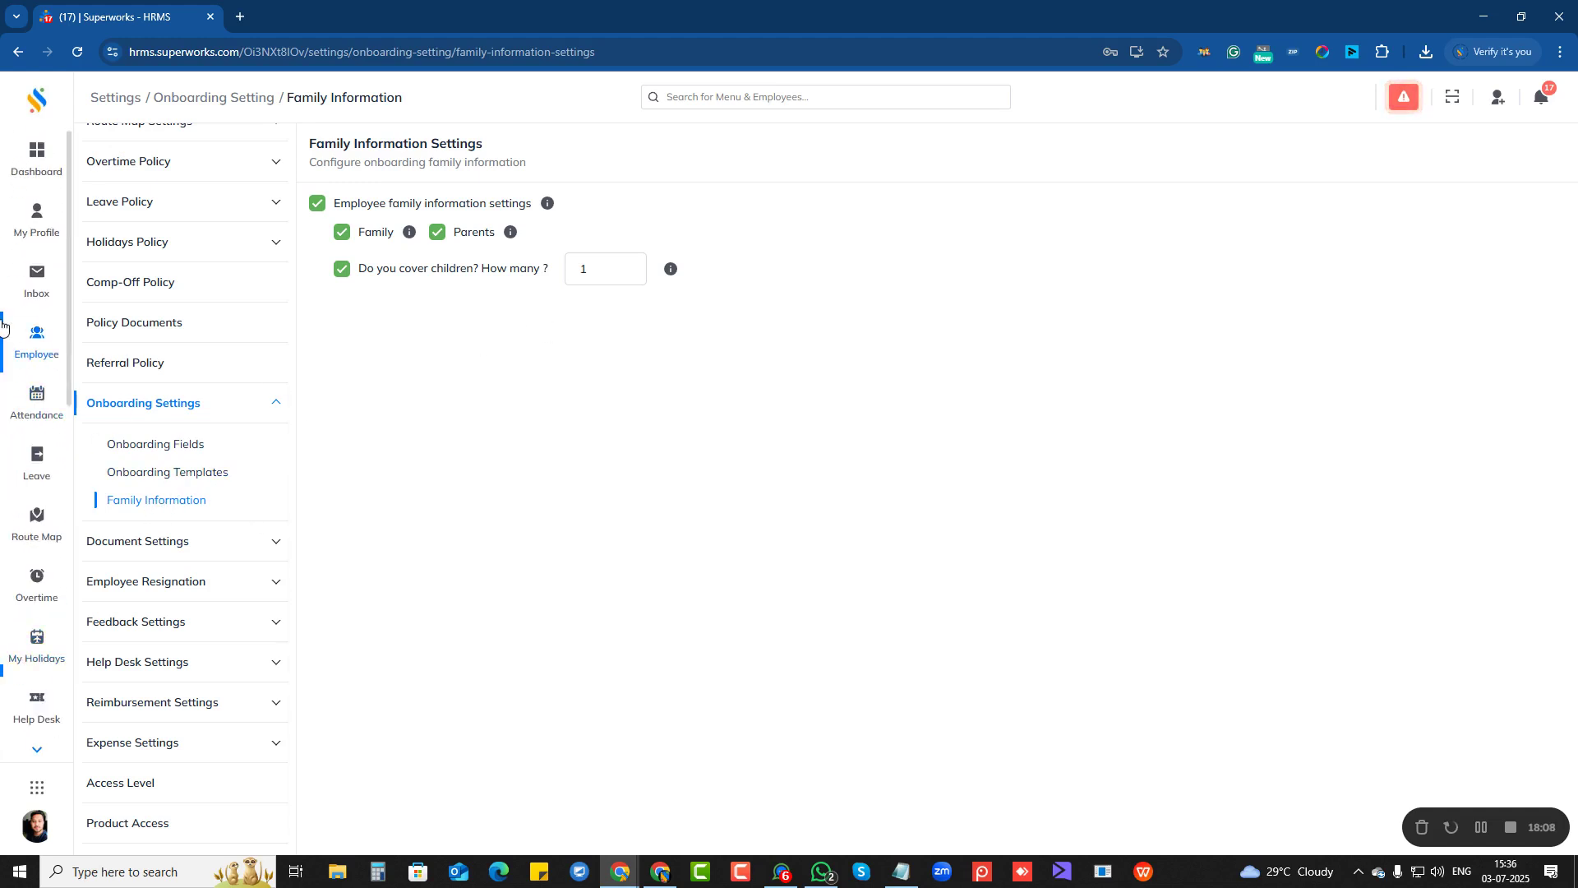
click(41, 222)
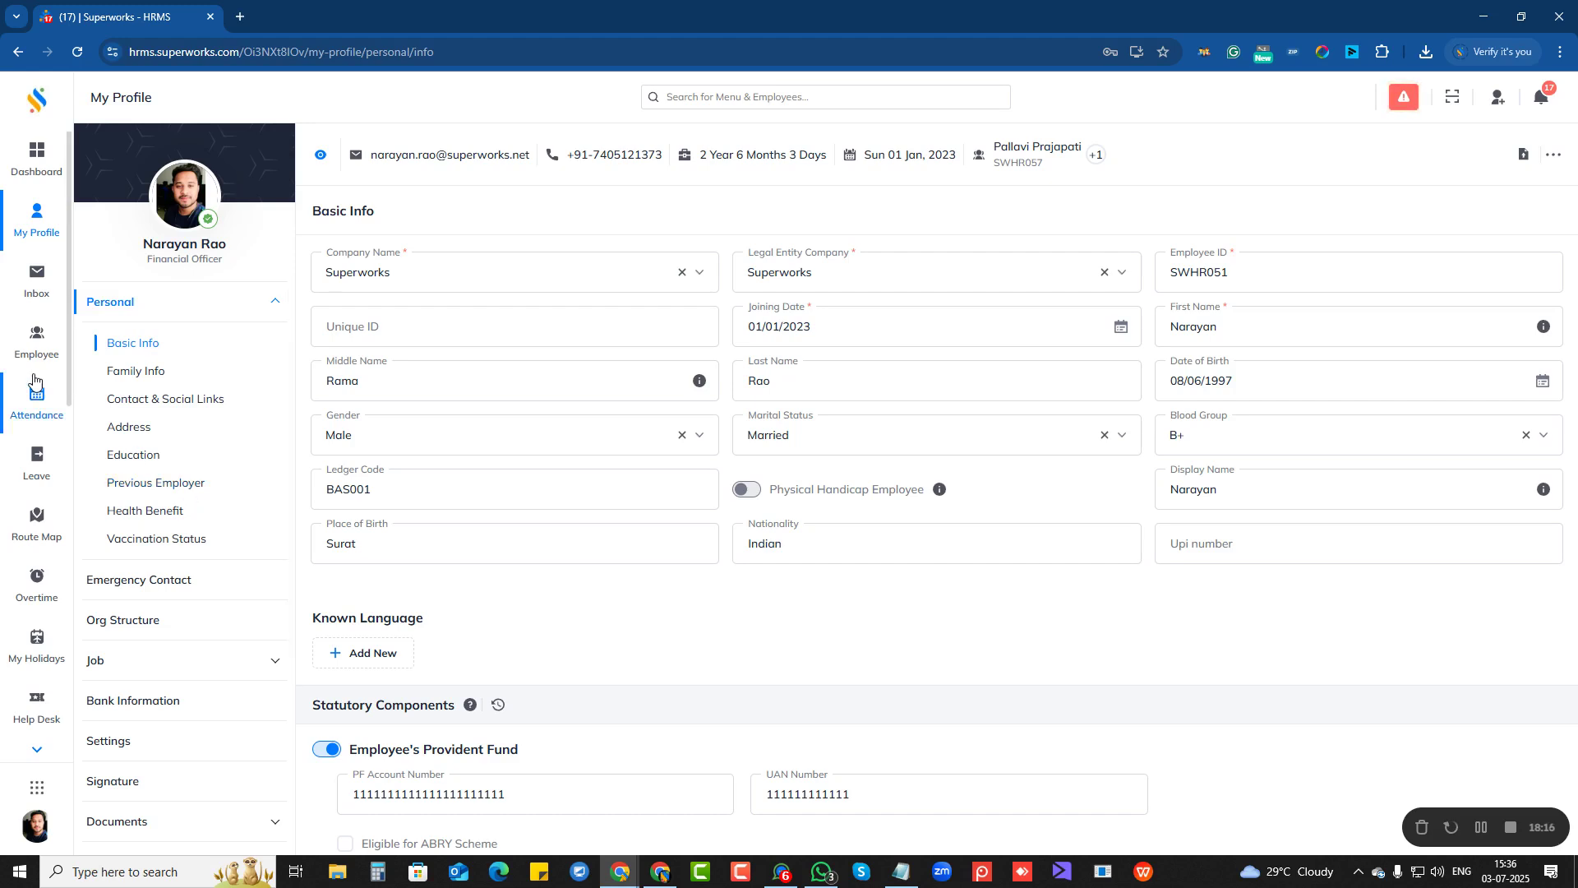
Open the Employee List from the Employee menu
scroll(9, 493, down, 5)
scroll(25, 576, up, 5)
mouse_move(37, 343)
click(110, 386)
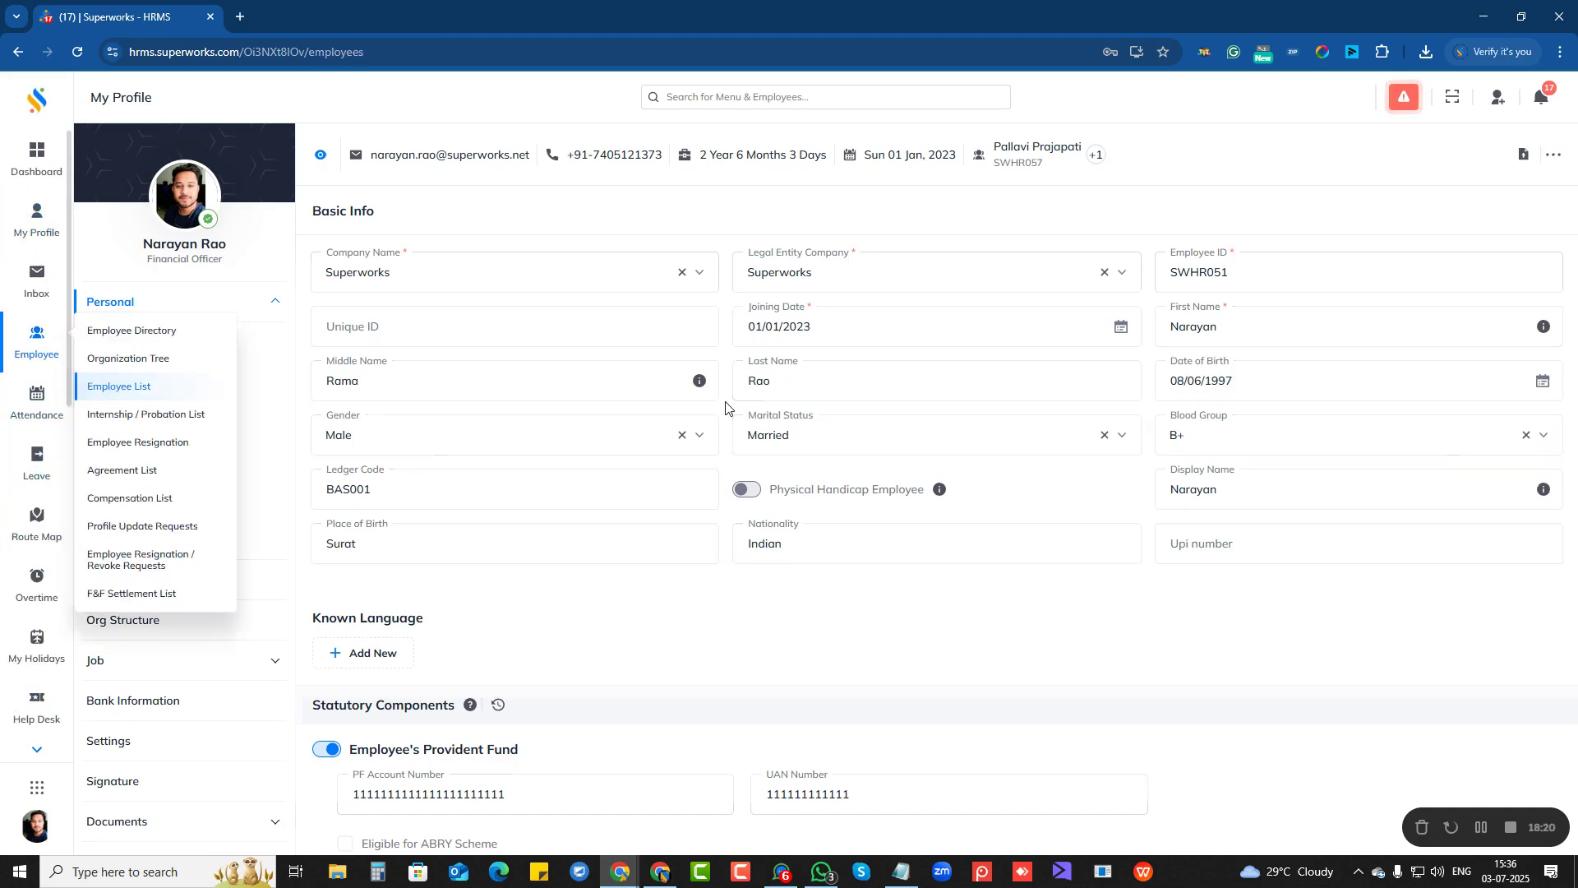
Start a new employee with Company and Legal Entity both set to Superworks
click(1553, 148)
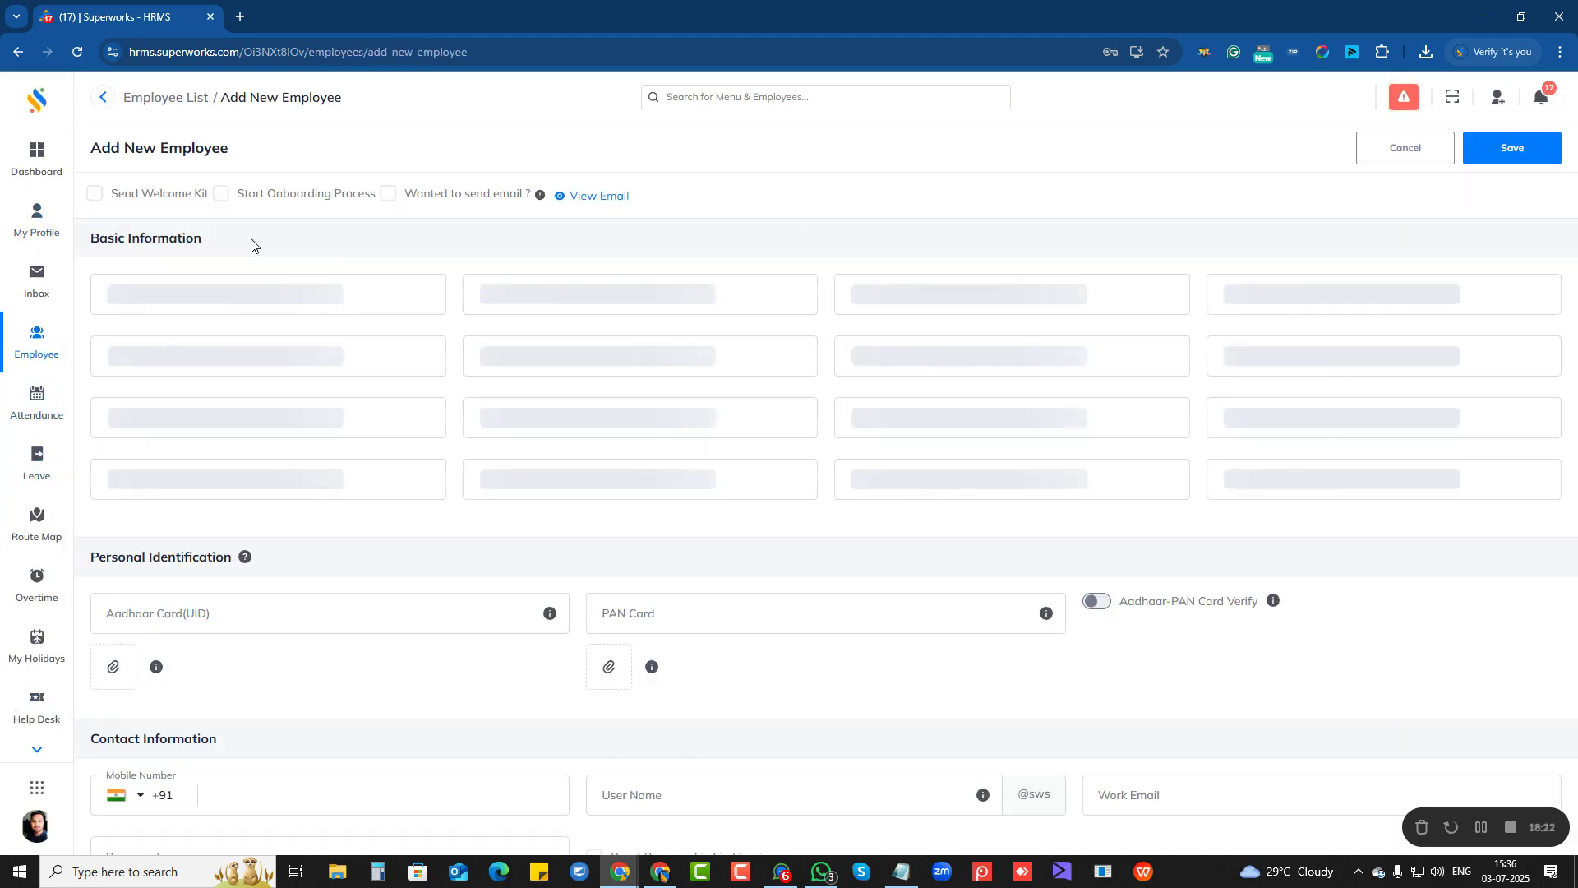
click(247, 294)
click(233, 329)
click(653, 300)
click(646, 337)
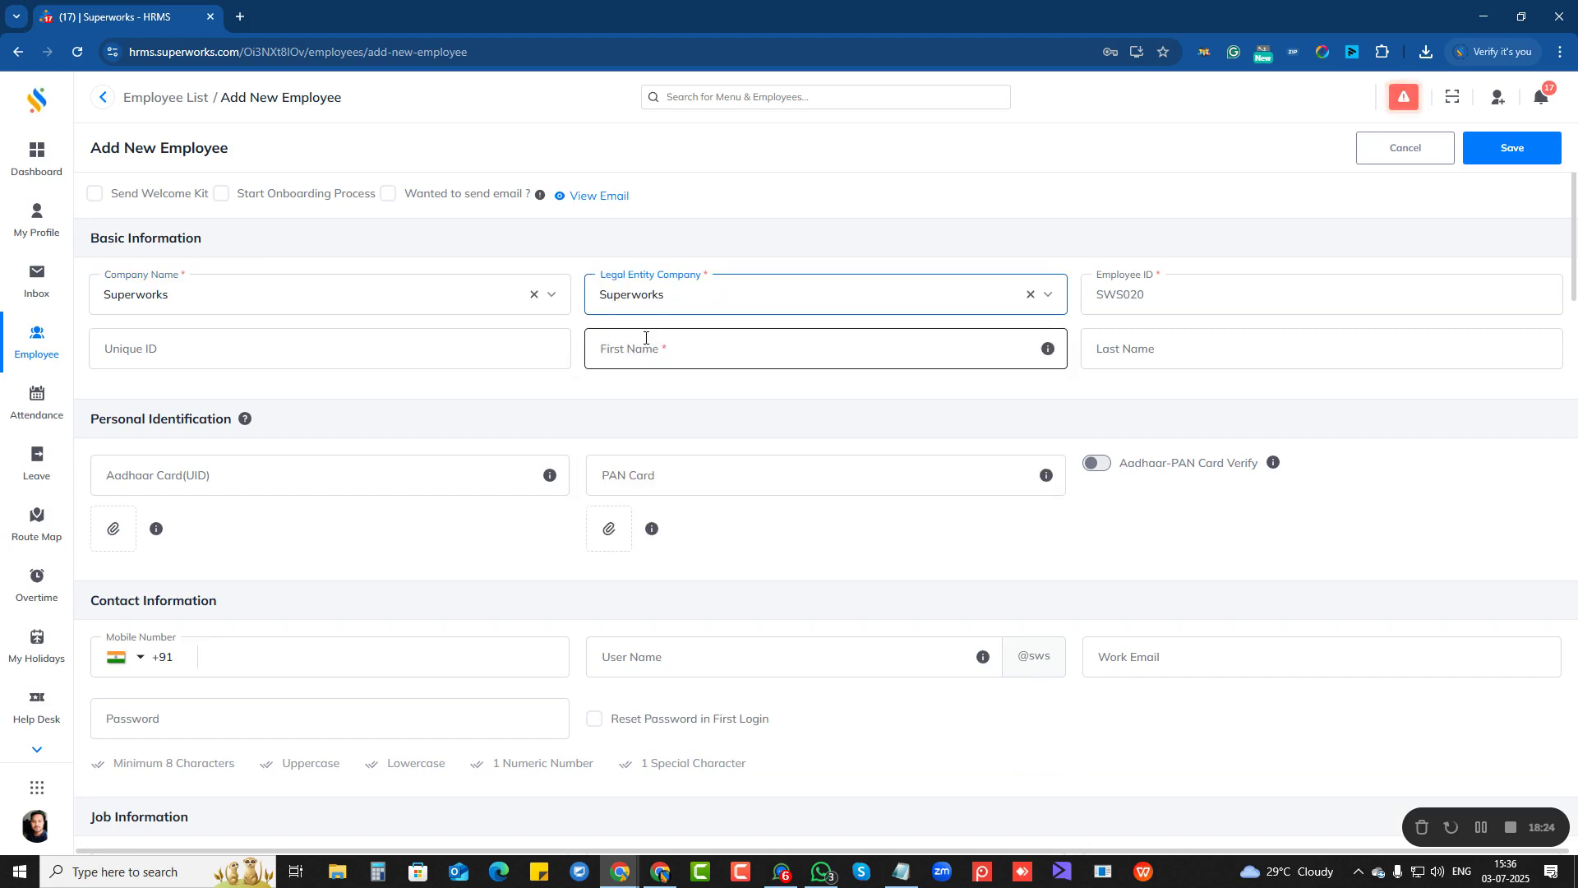
Enable Send Welcome Kit, choose the Default onboarding field set and preview its fields
click(151, 201)
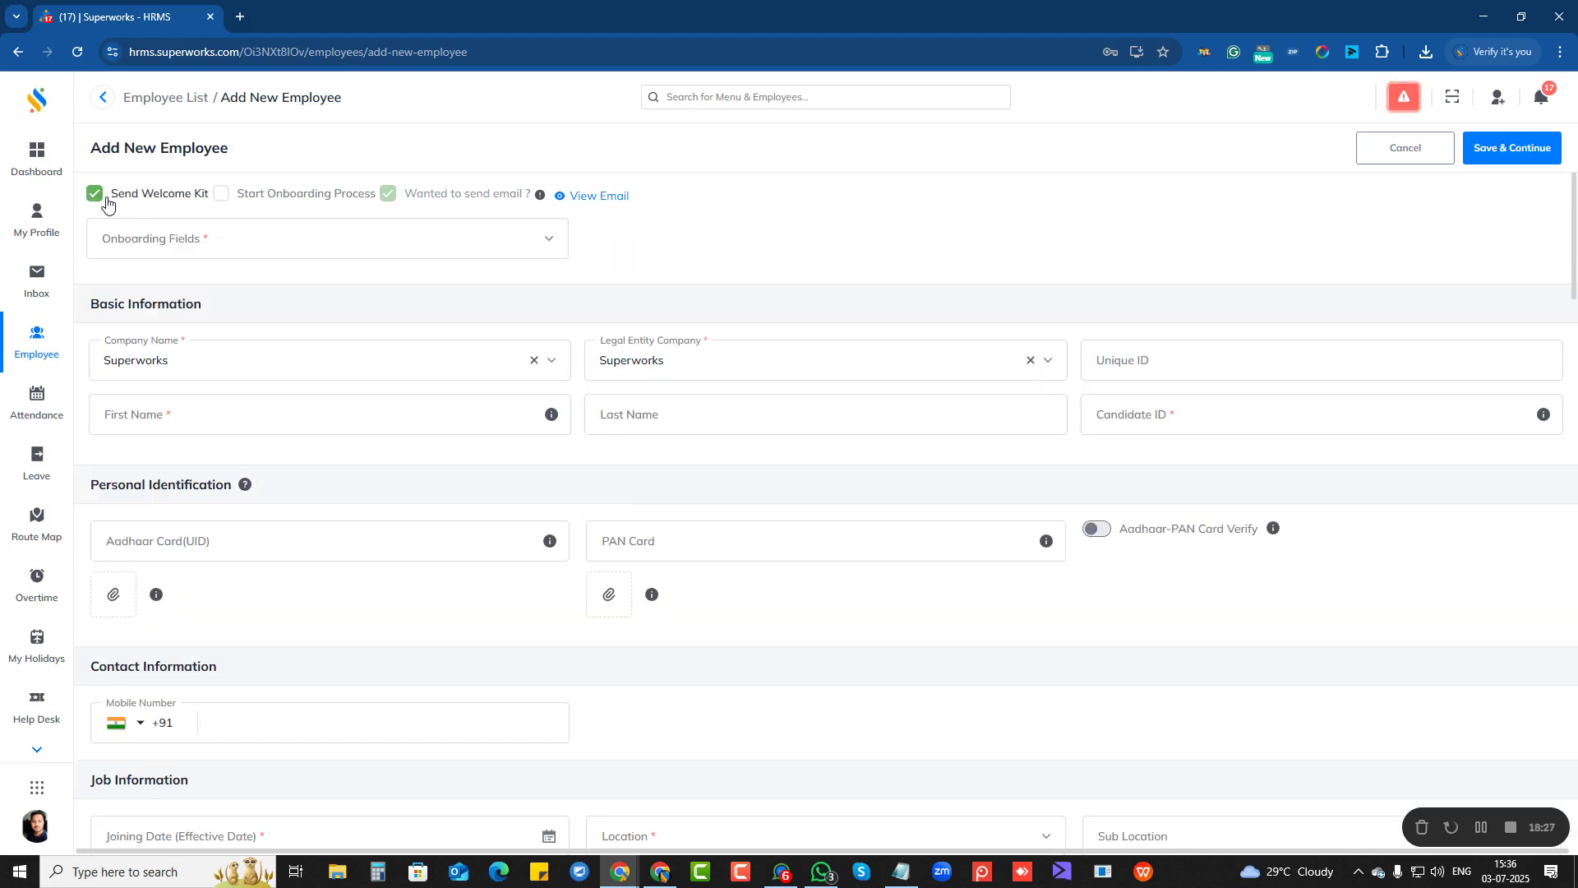
click(166, 239)
click(169, 281)
click(211, 280)
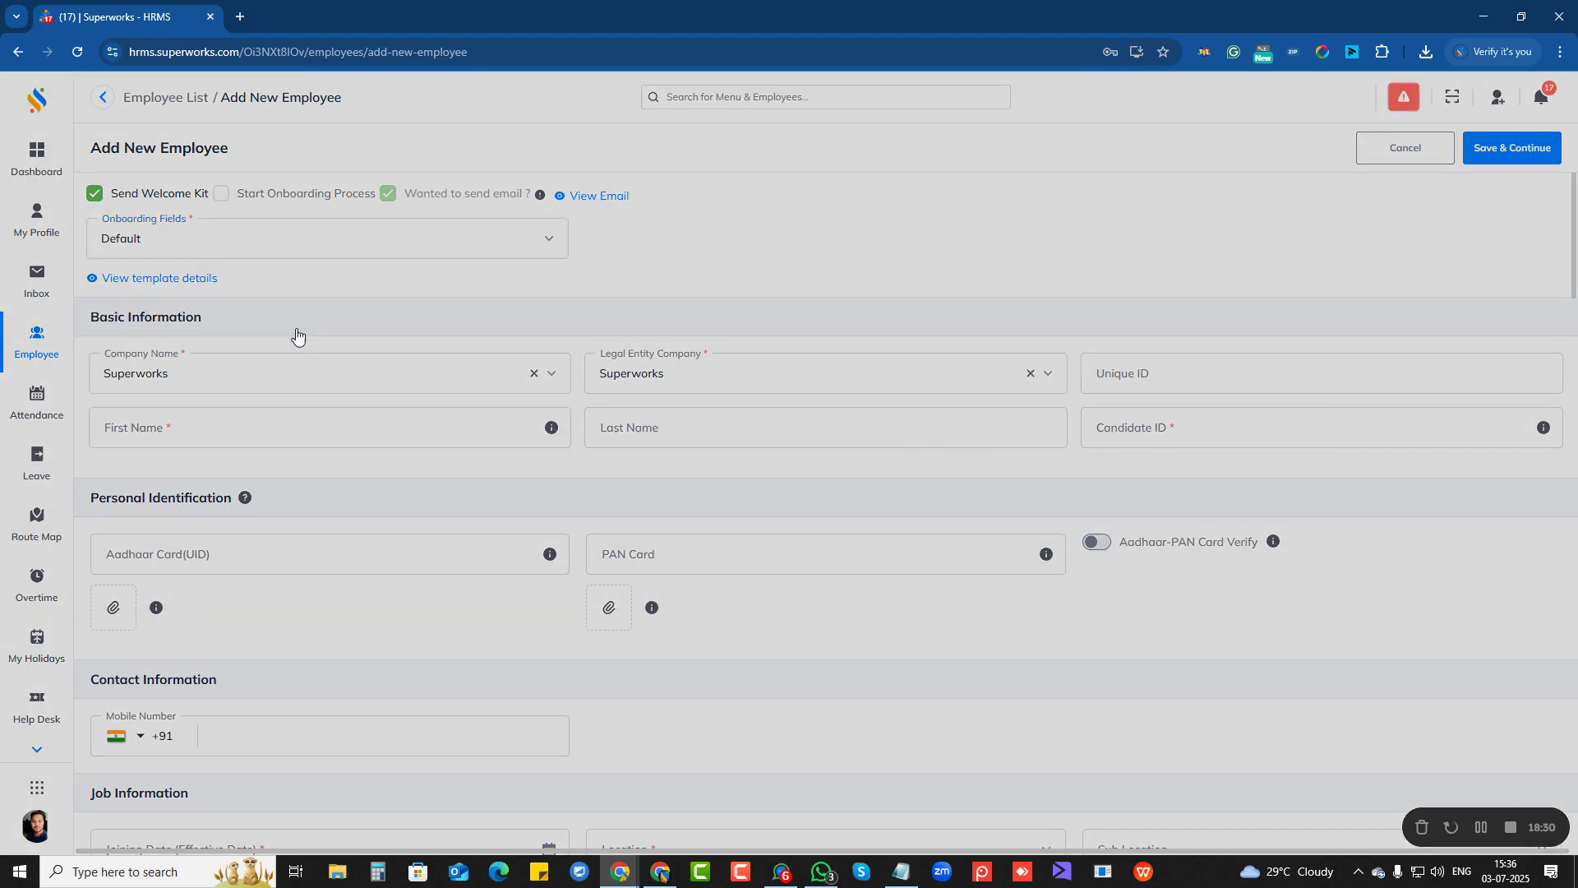
scroll(717, 526, down, 5)
scroll(716, 534, down, 5)
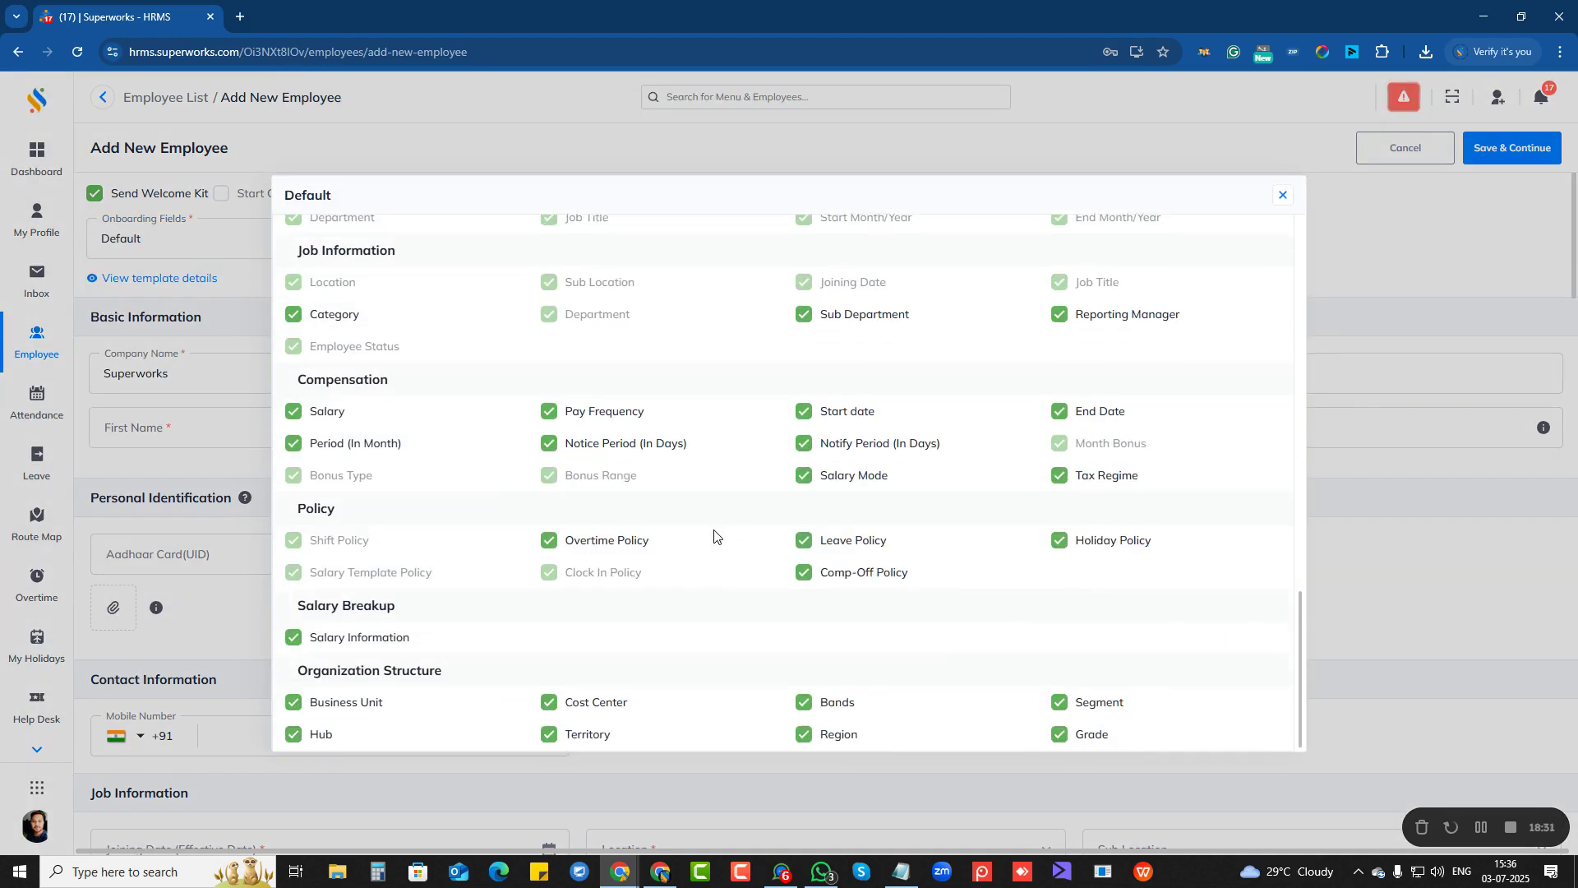
click(1283, 196)
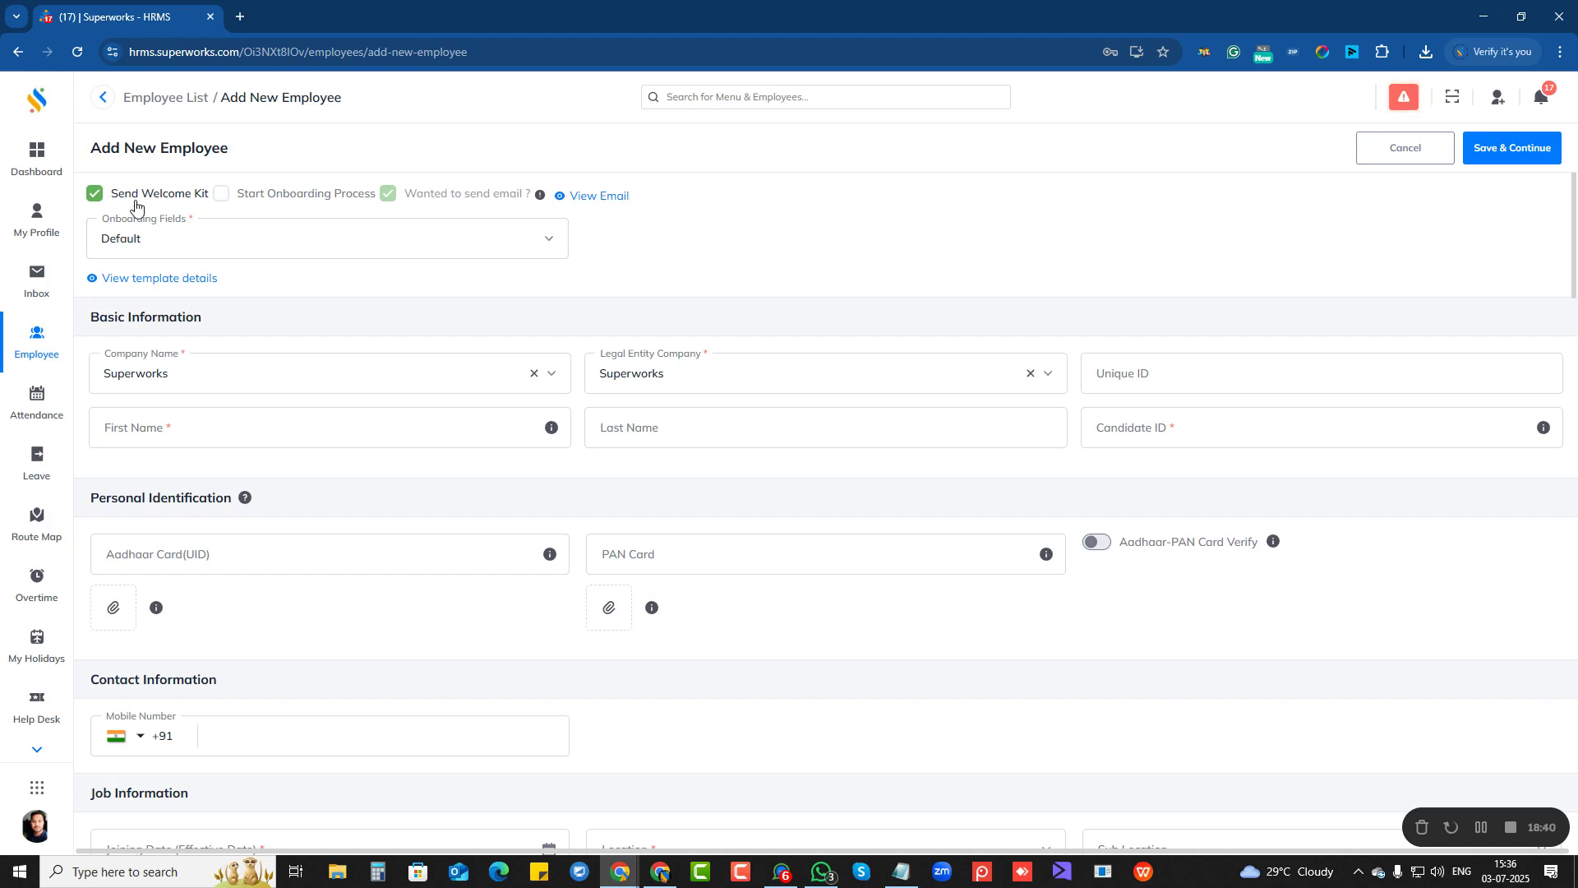
click(152, 279)
scroll(840, 493, down, 5)
scroll(840, 493, down, 3)
click(1283, 196)
Turn on Start Onboarding Process and choose an onboarding template
click(272, 194)
click(689, 247)
scroll(687, 291, down, 3)
click(693, 268)
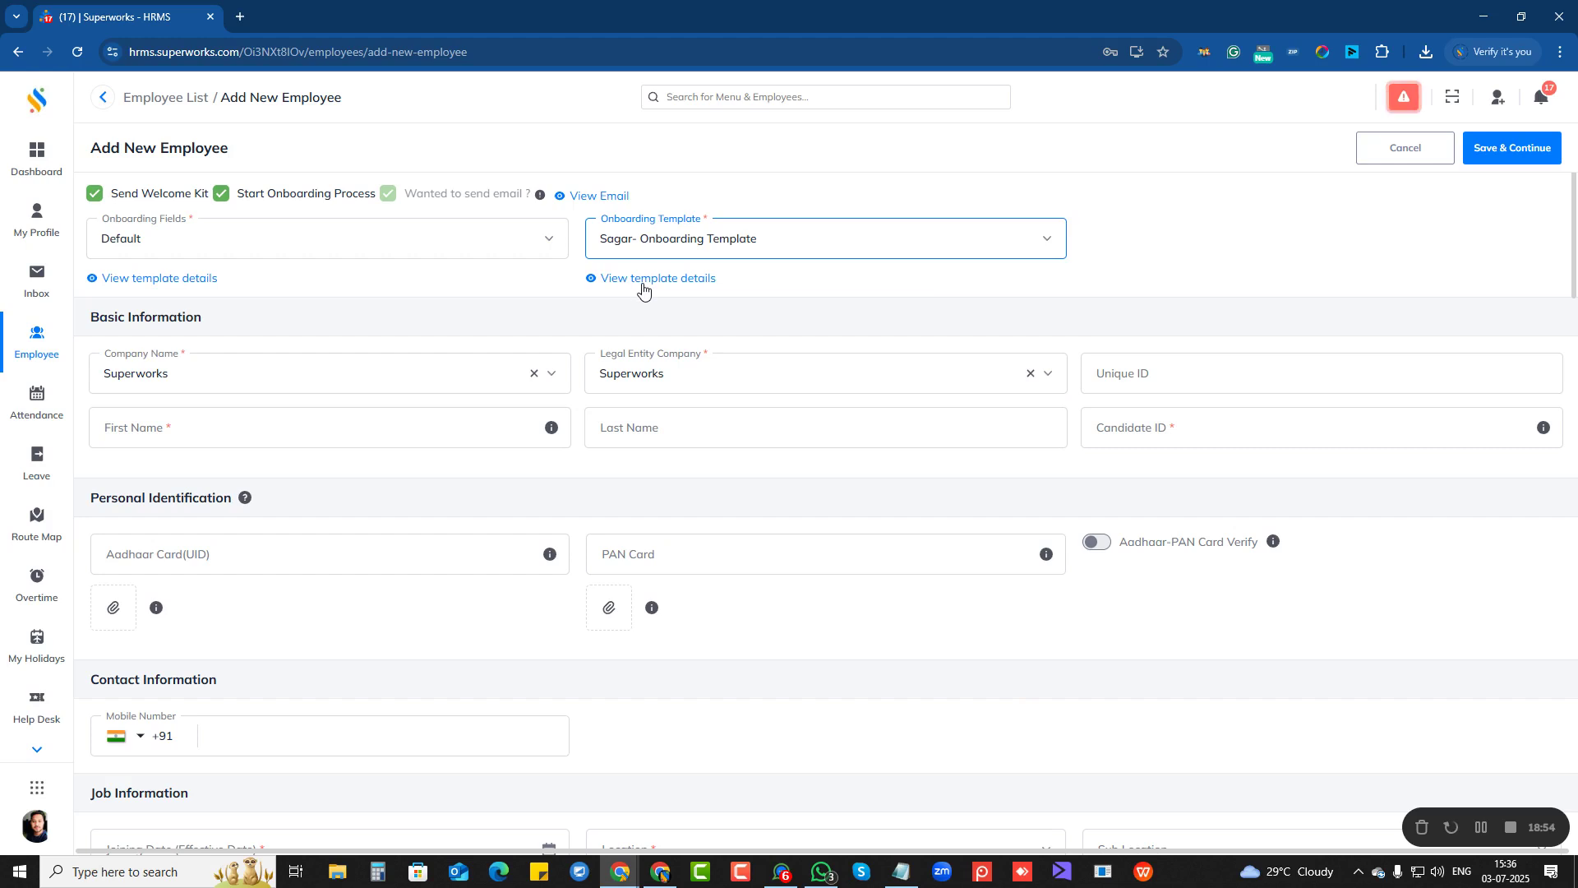
click(273, 203)
click(273, 203)
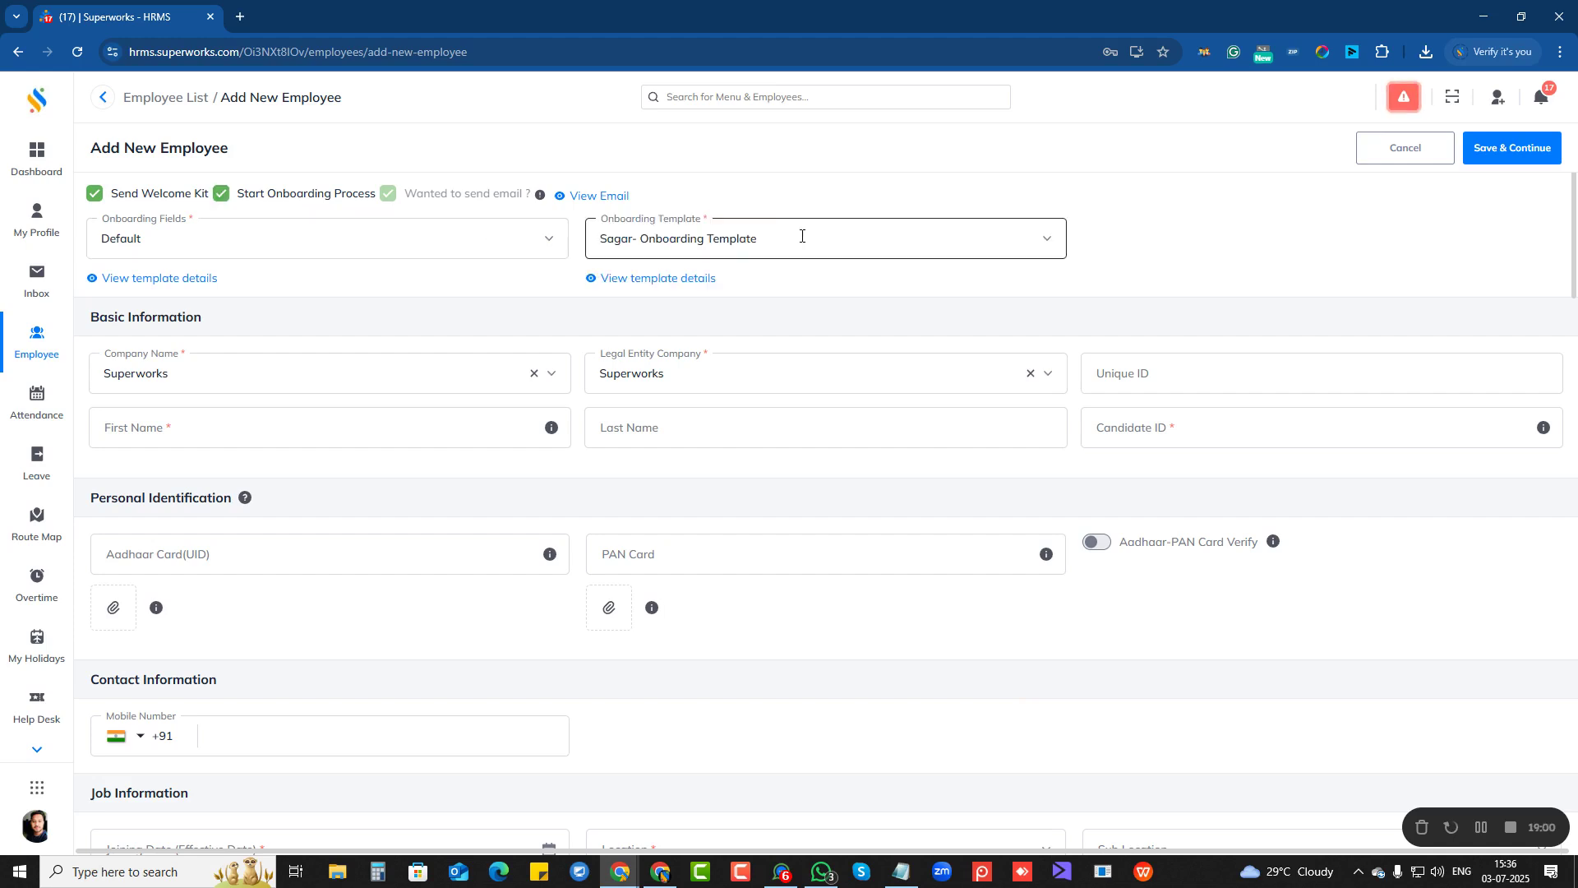
click(773, 242)
click(737, 365)
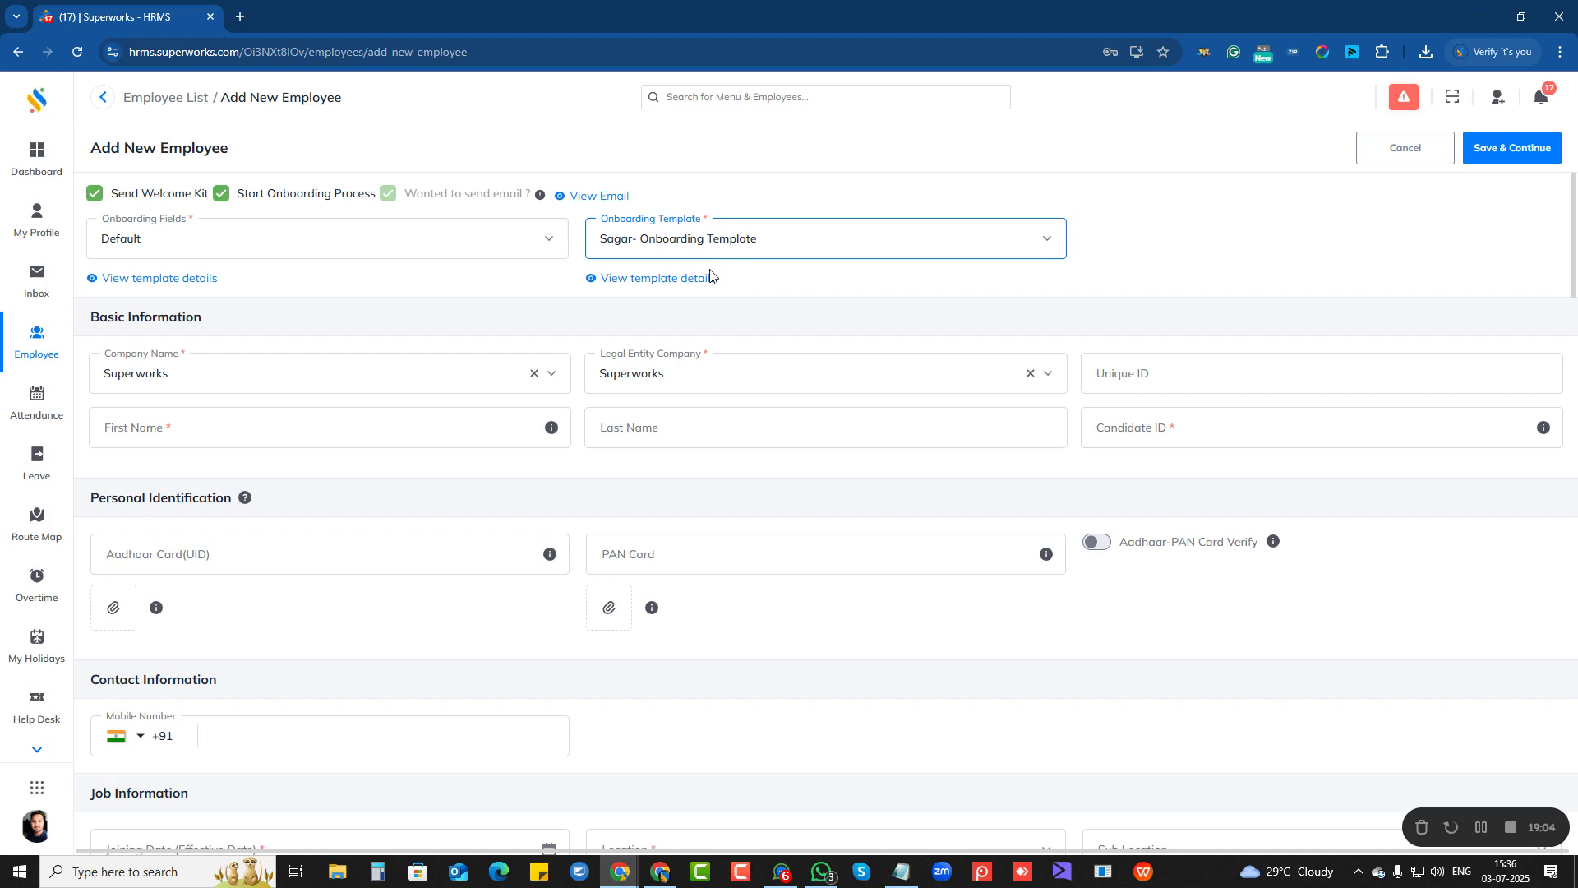
scroll(615, 337, down, 2)
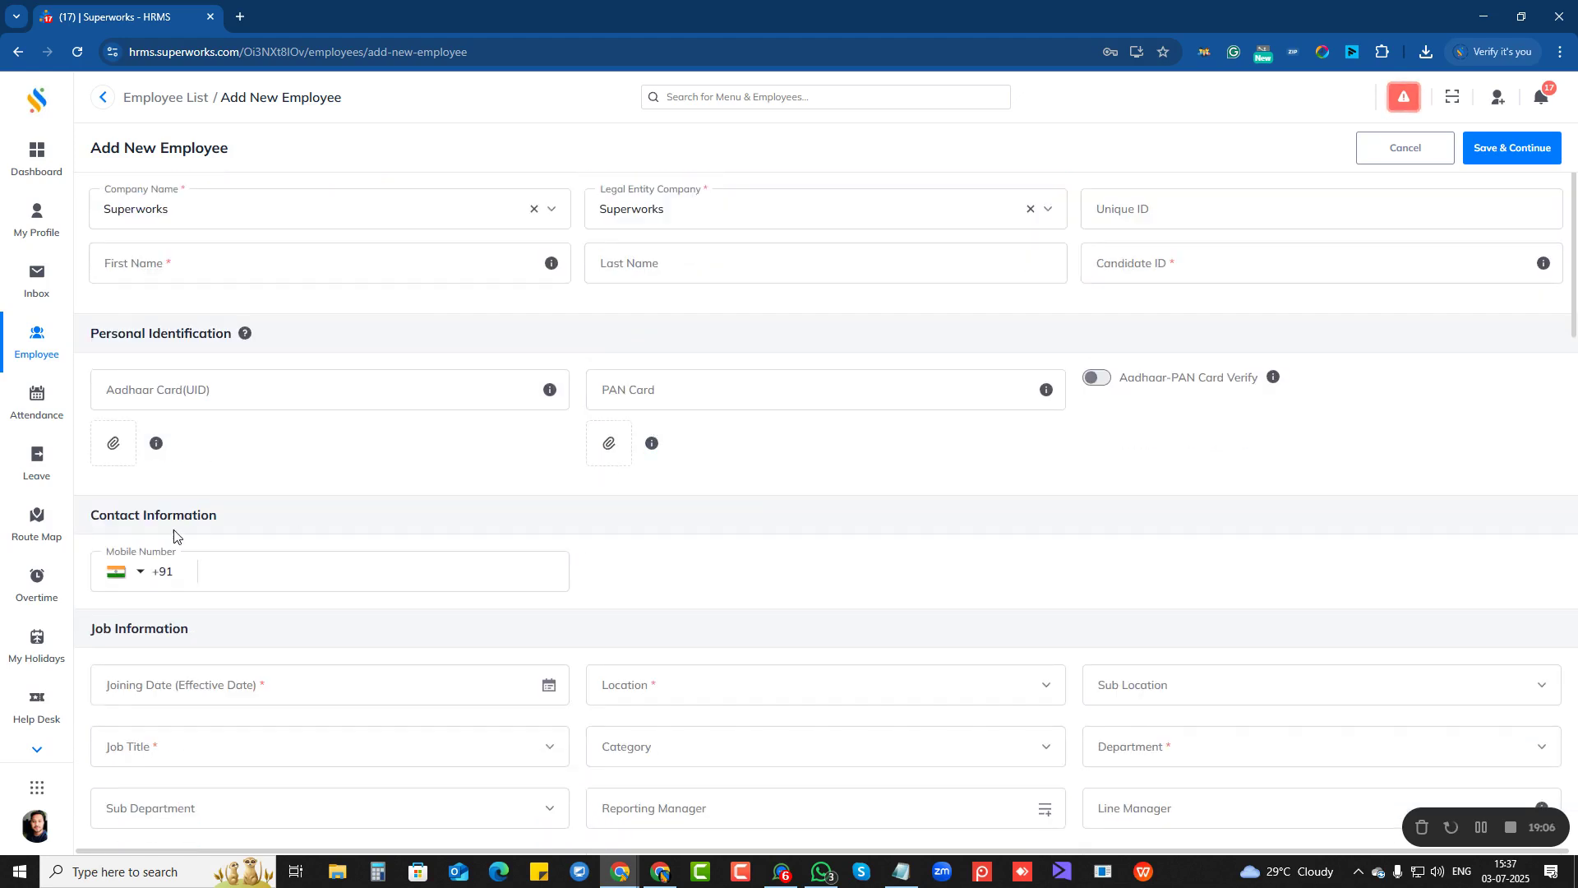
drag(145, 518, 278, 526)
Enter the employee's first name, last name and candidate ID
click(277, 526)
scroll(952, 578, up, 2)
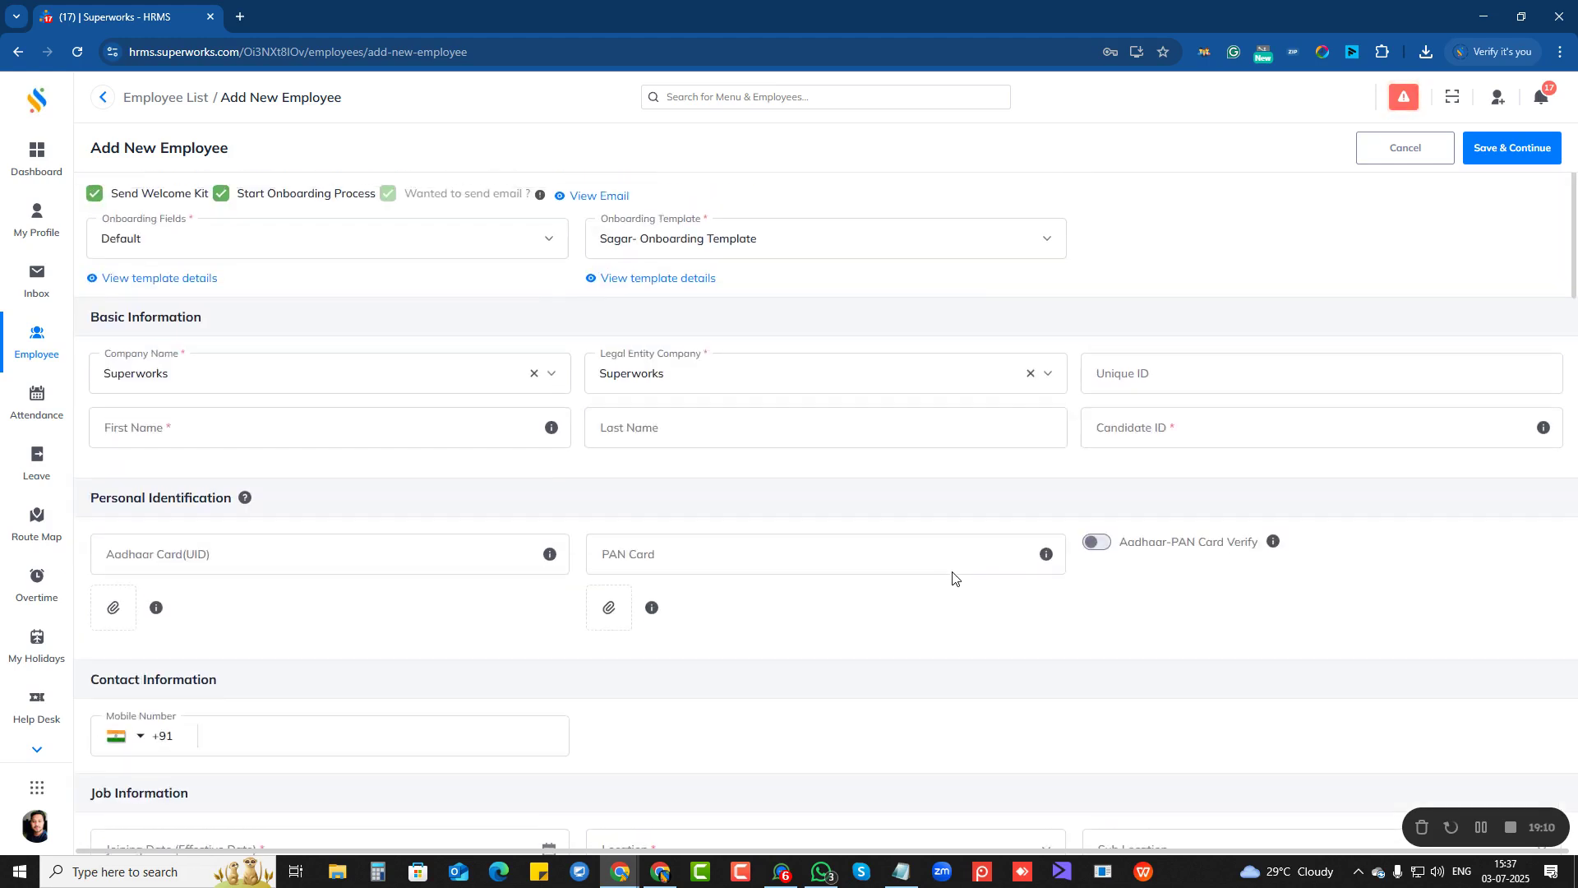
click(1194, 429)
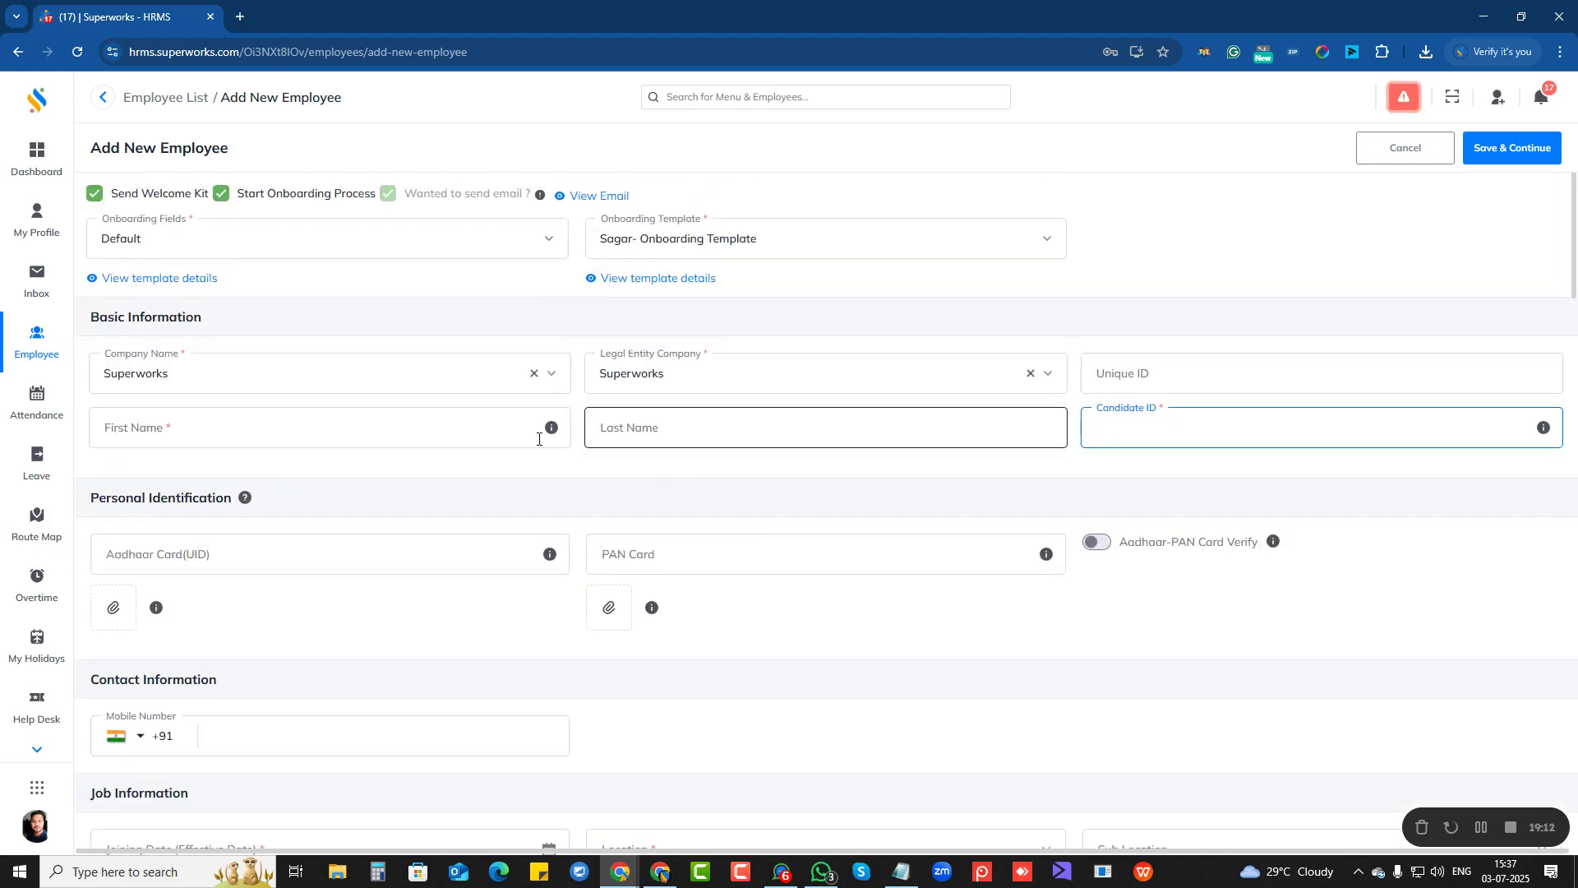
click(313, 424)
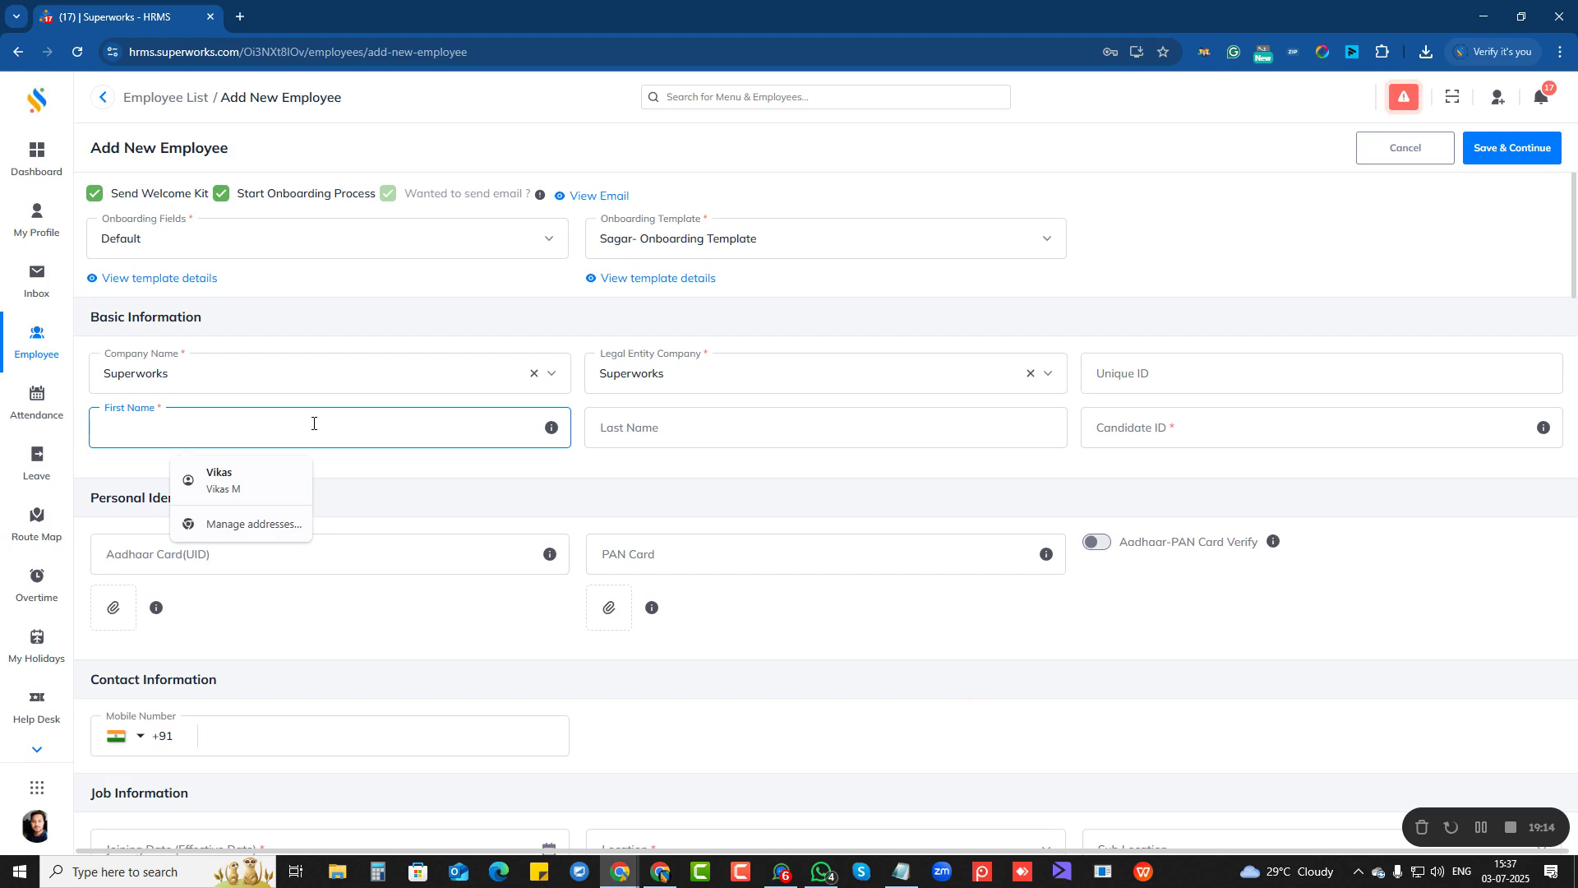
text(Prakhar)
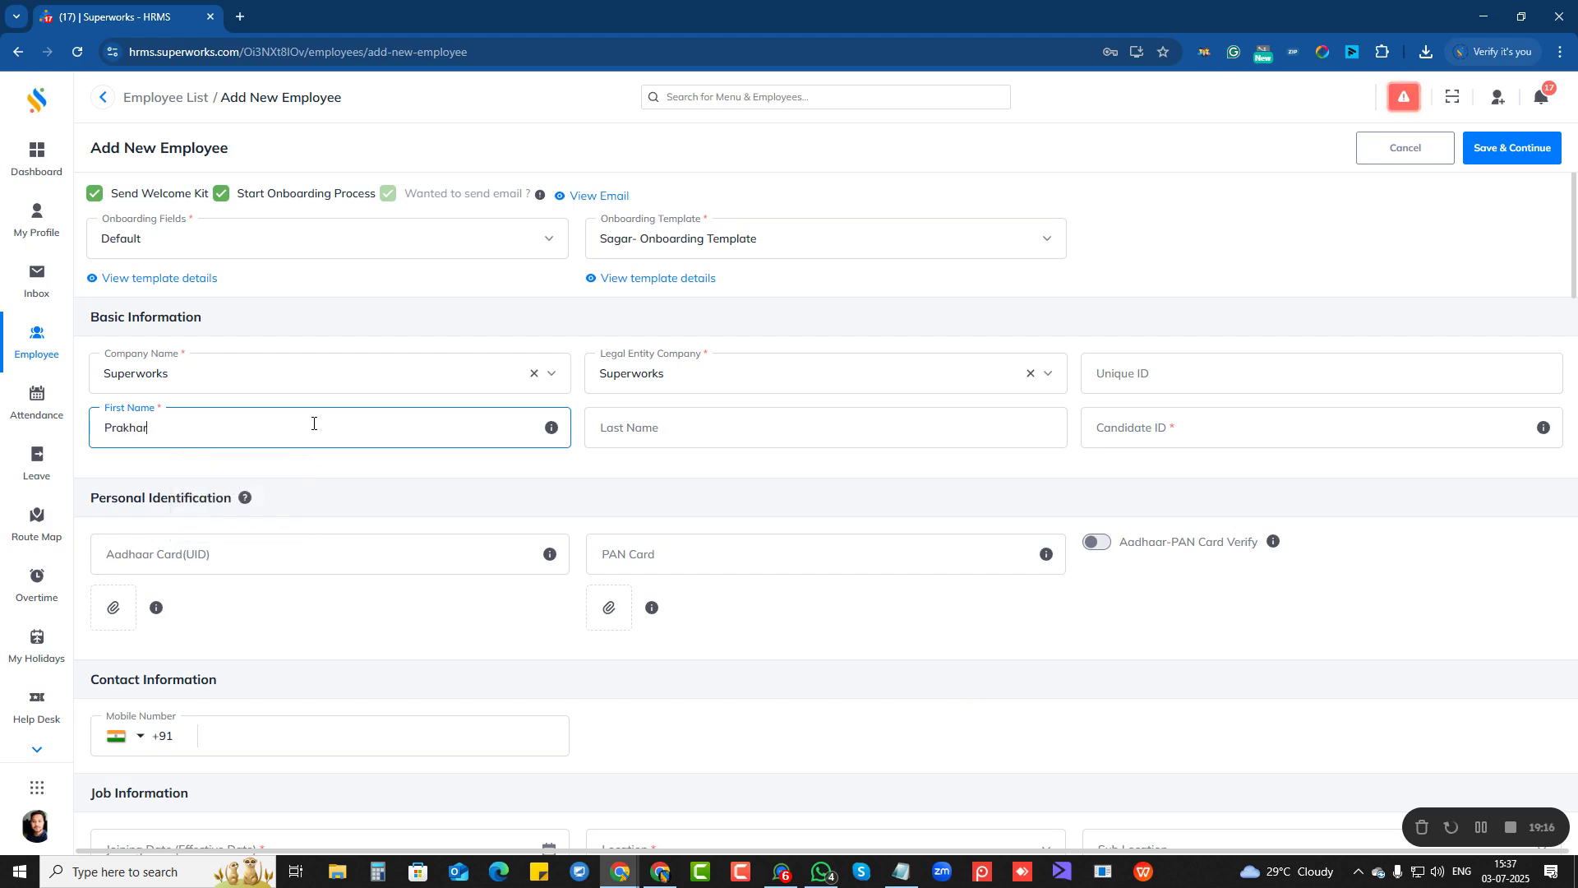
key(Tab)
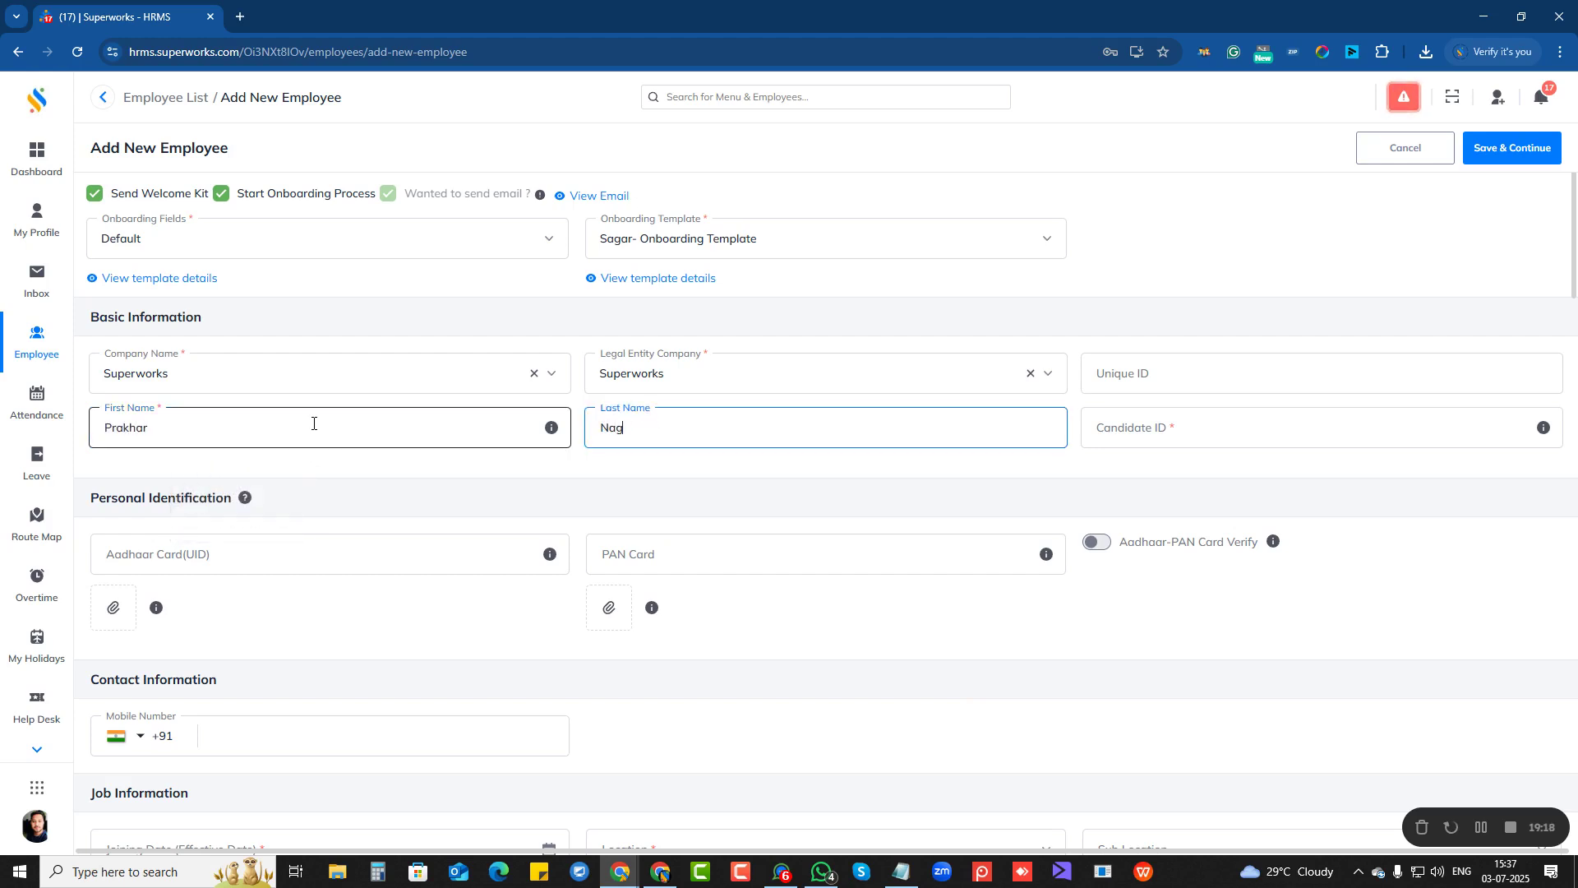
key(Tab)
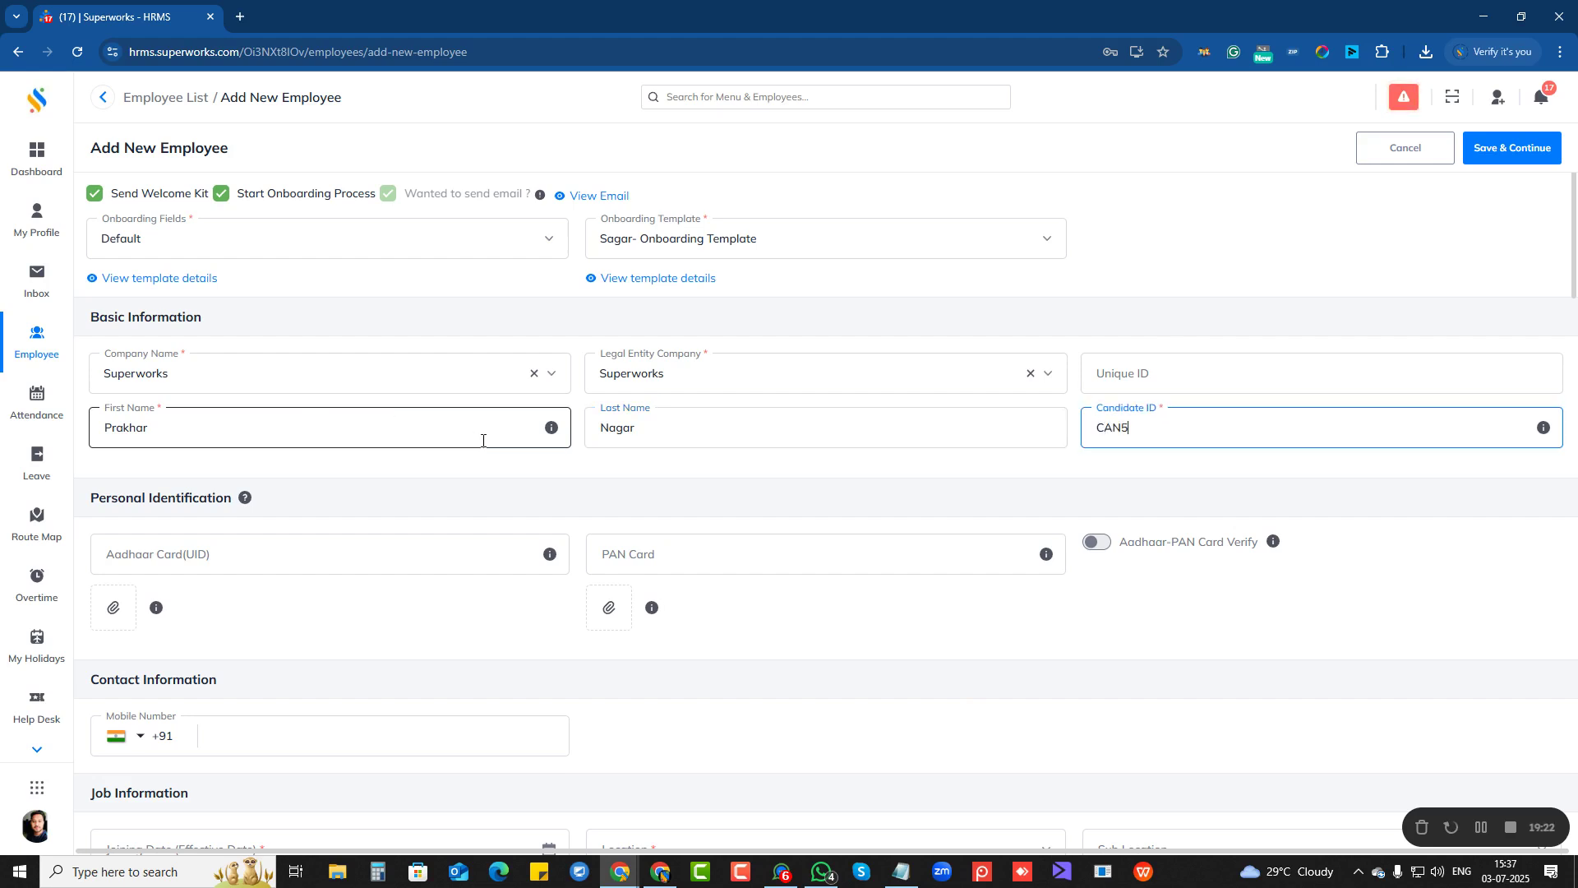
Set joining date 01/07/2025, location Adajan, HR Manager, Human Resources and Probation status
scroll(705, 498, down, 5)
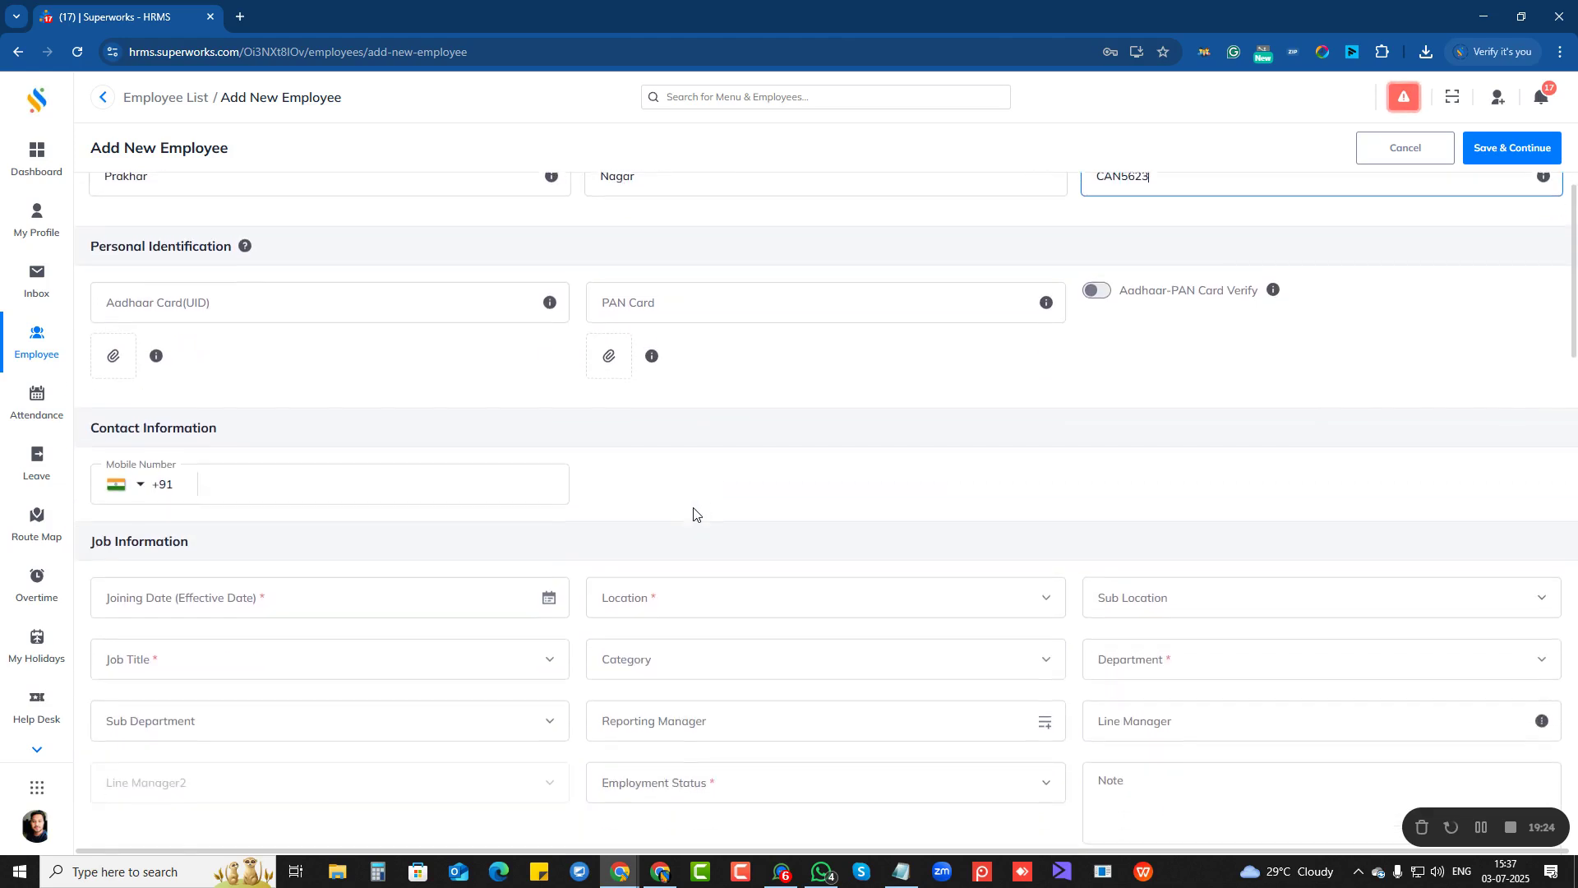
click(321, 448)
click(161, 559)
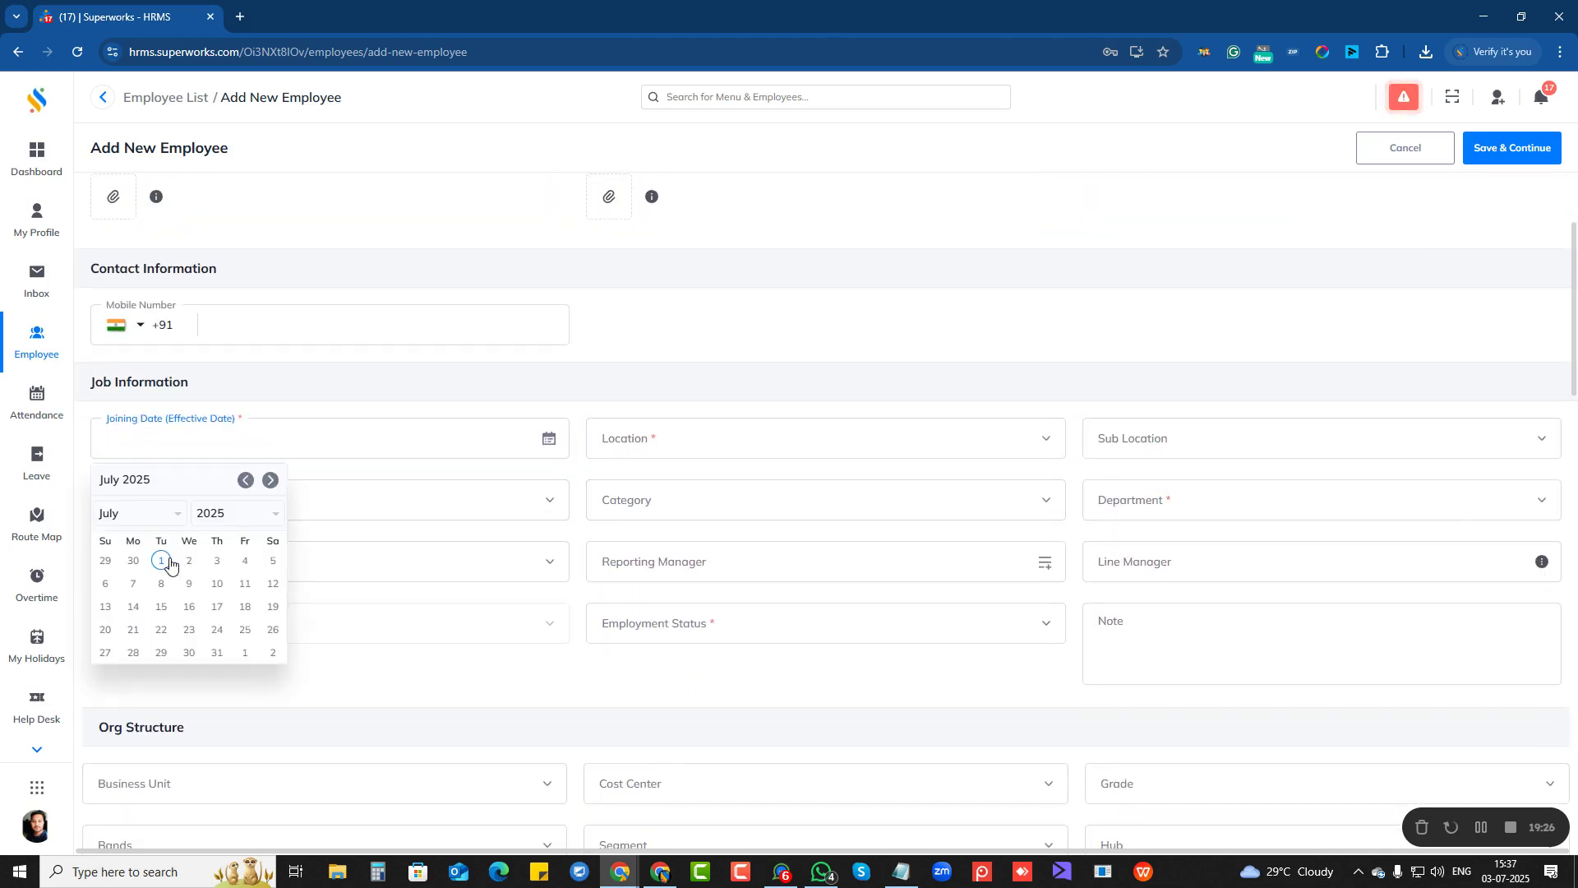
click(709, 438)
click(656, 481)
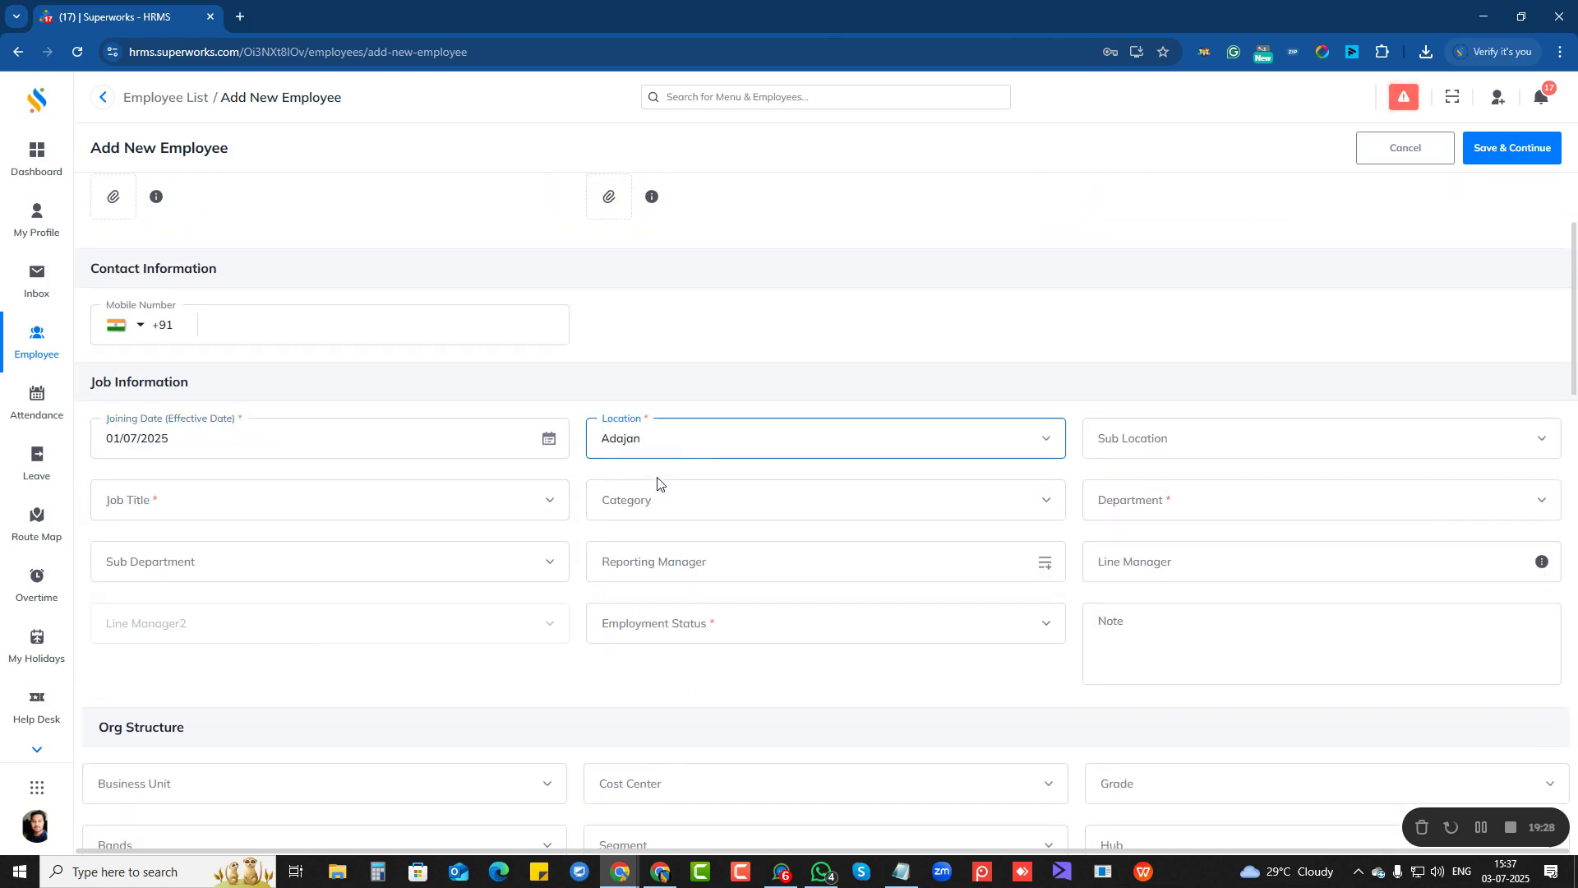
click(362, 508)
click(269, 548)
click(1135, 510)
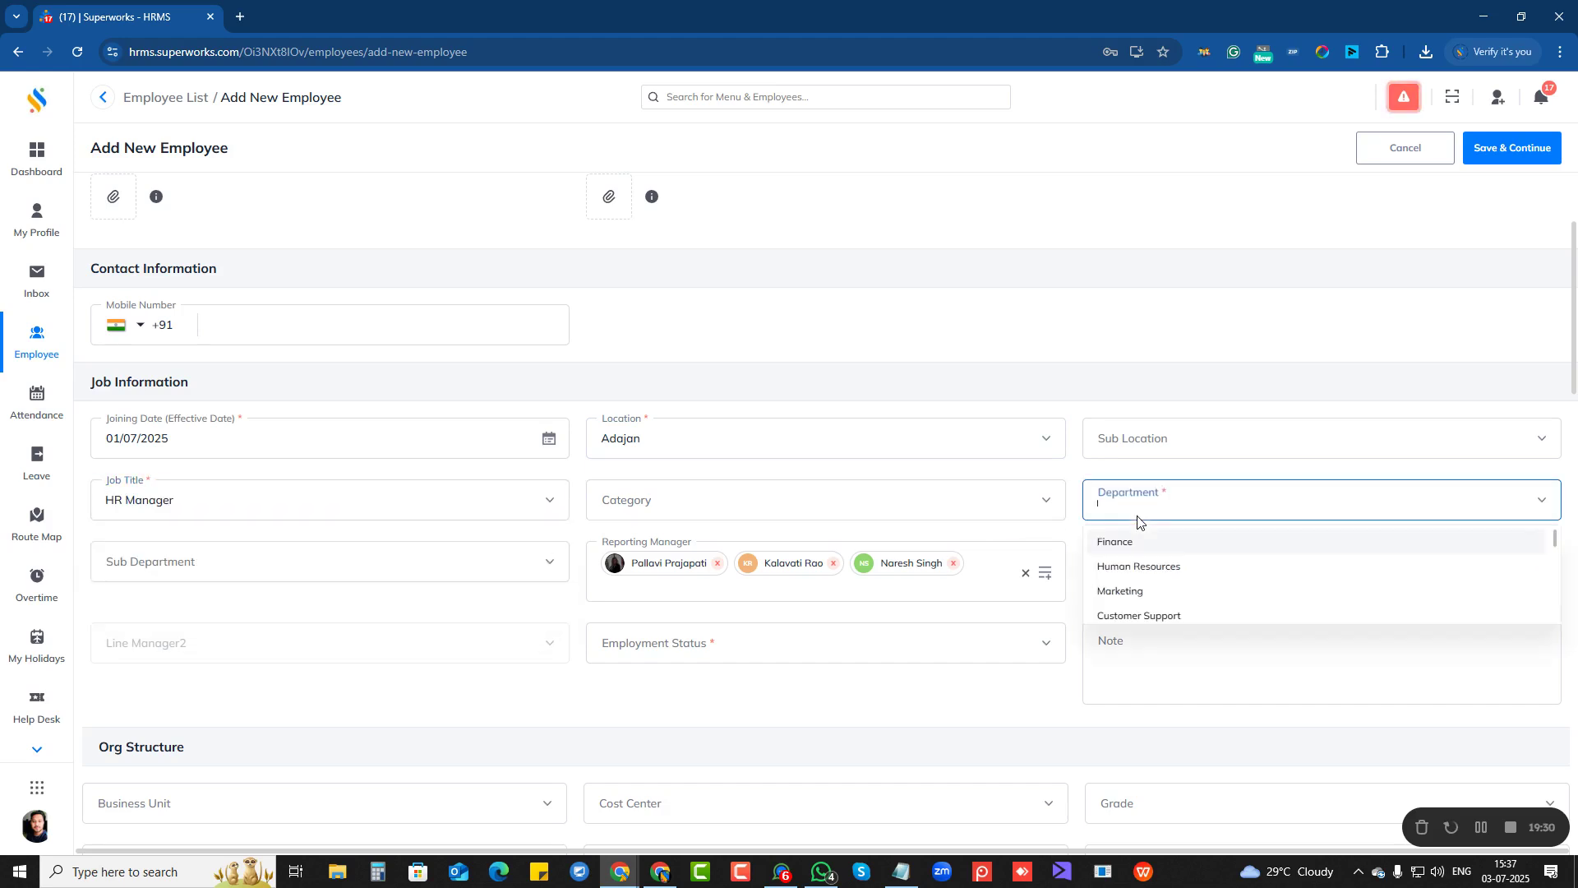
click(1136, 564)
click(642, 661)
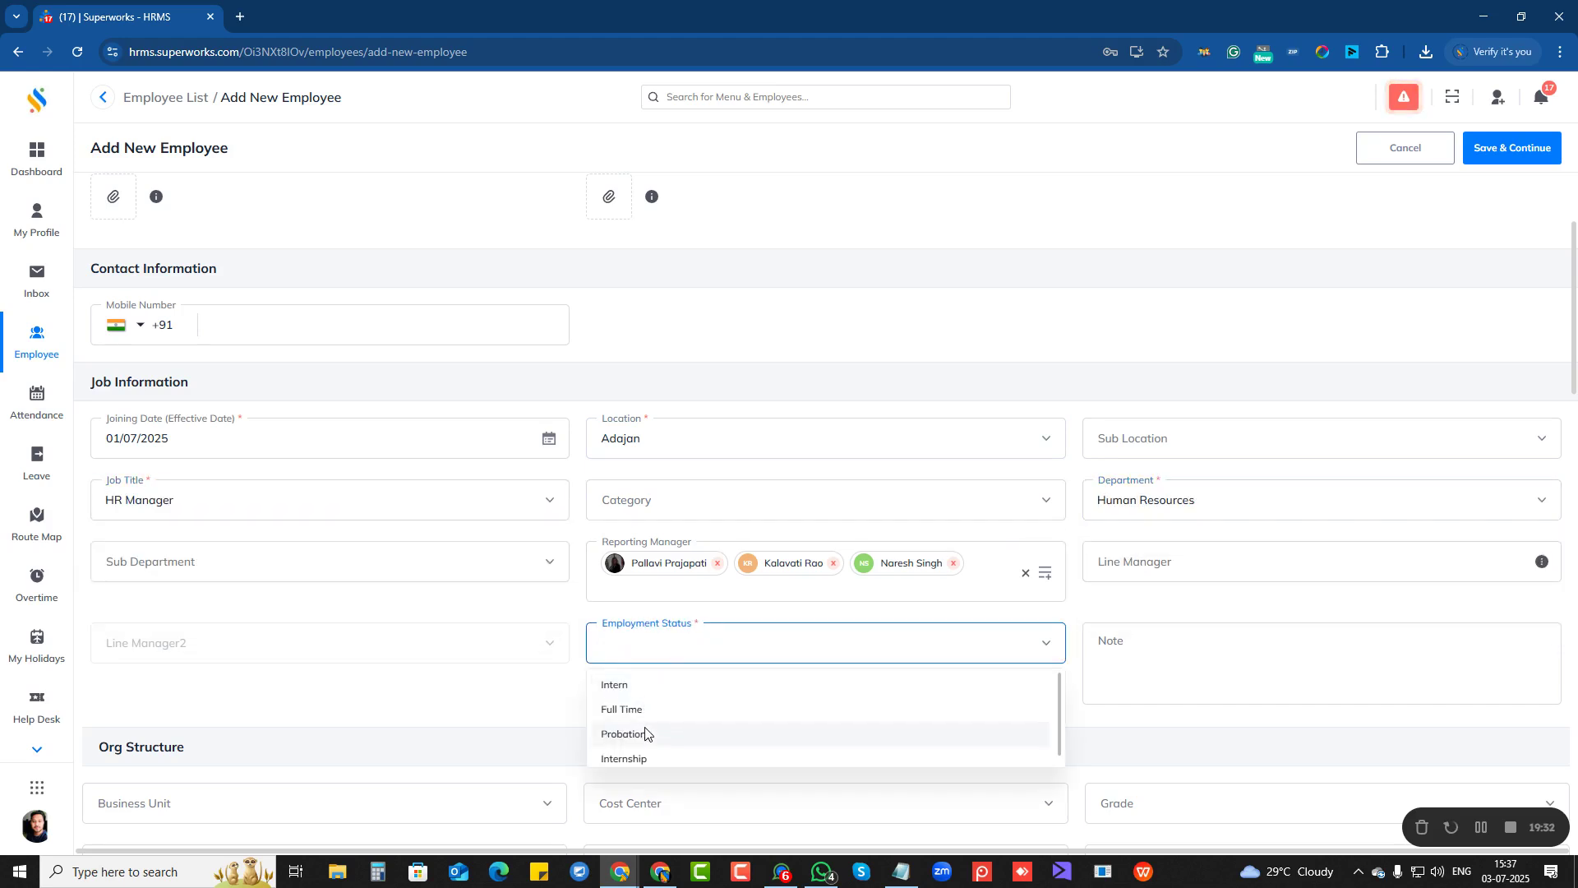
click(649, 733)
Set the probation period to 3, the compensation period to 12 months and salary to 75000
scroll(558, 656, down, 2)
click(328, 553)
text(3)
scroll(415, 645, down, 6)
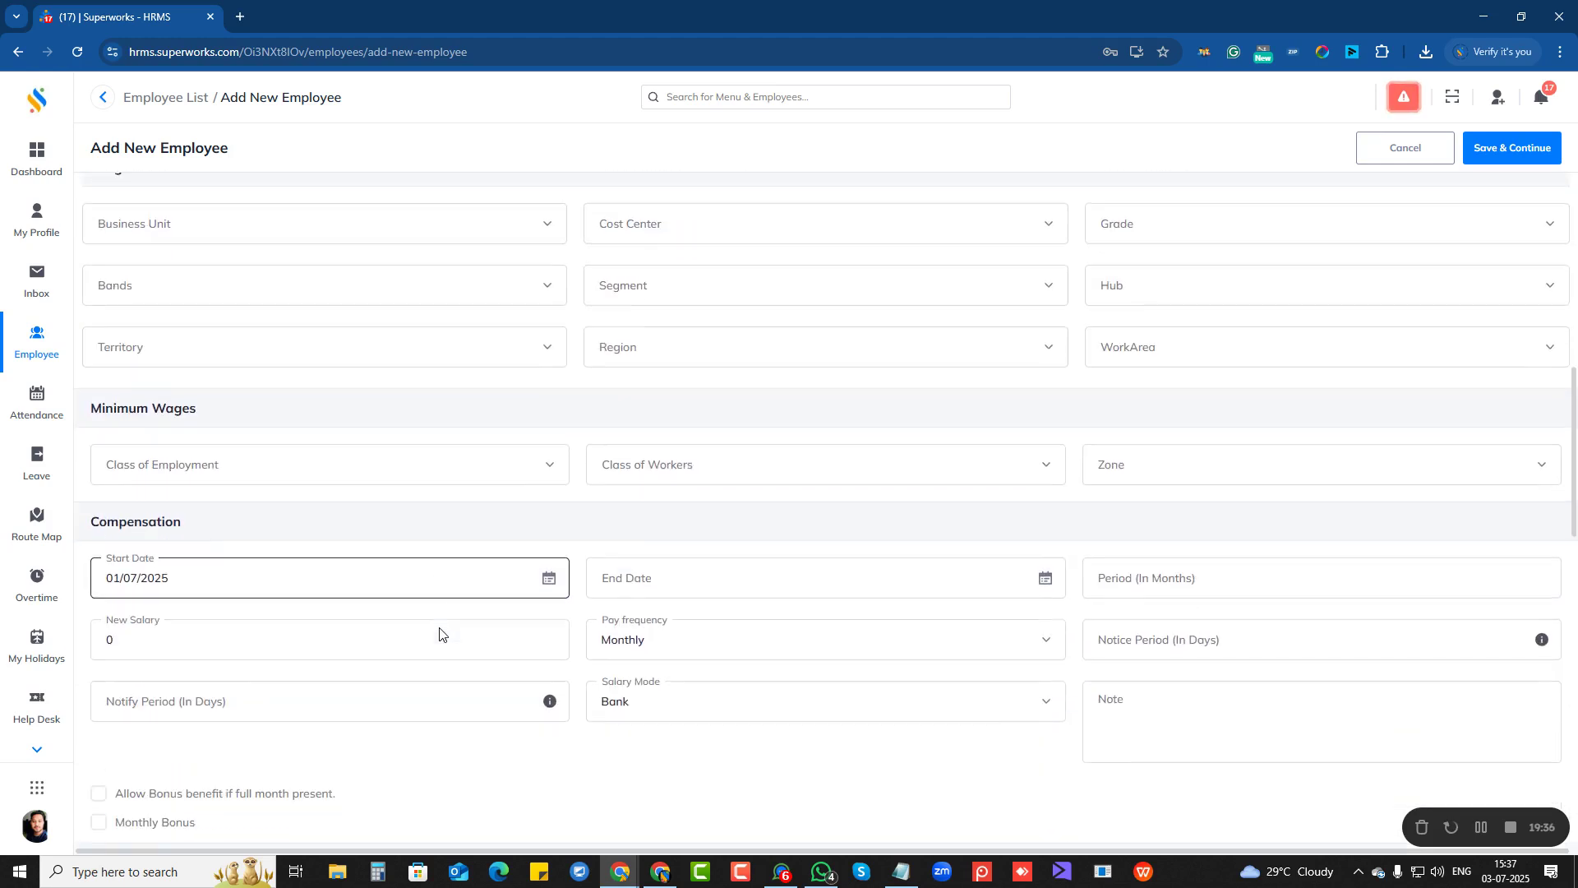
click(1148, 573)
text(12)
key(Tab)
text(7)
scroll(990, 649, down, 8)
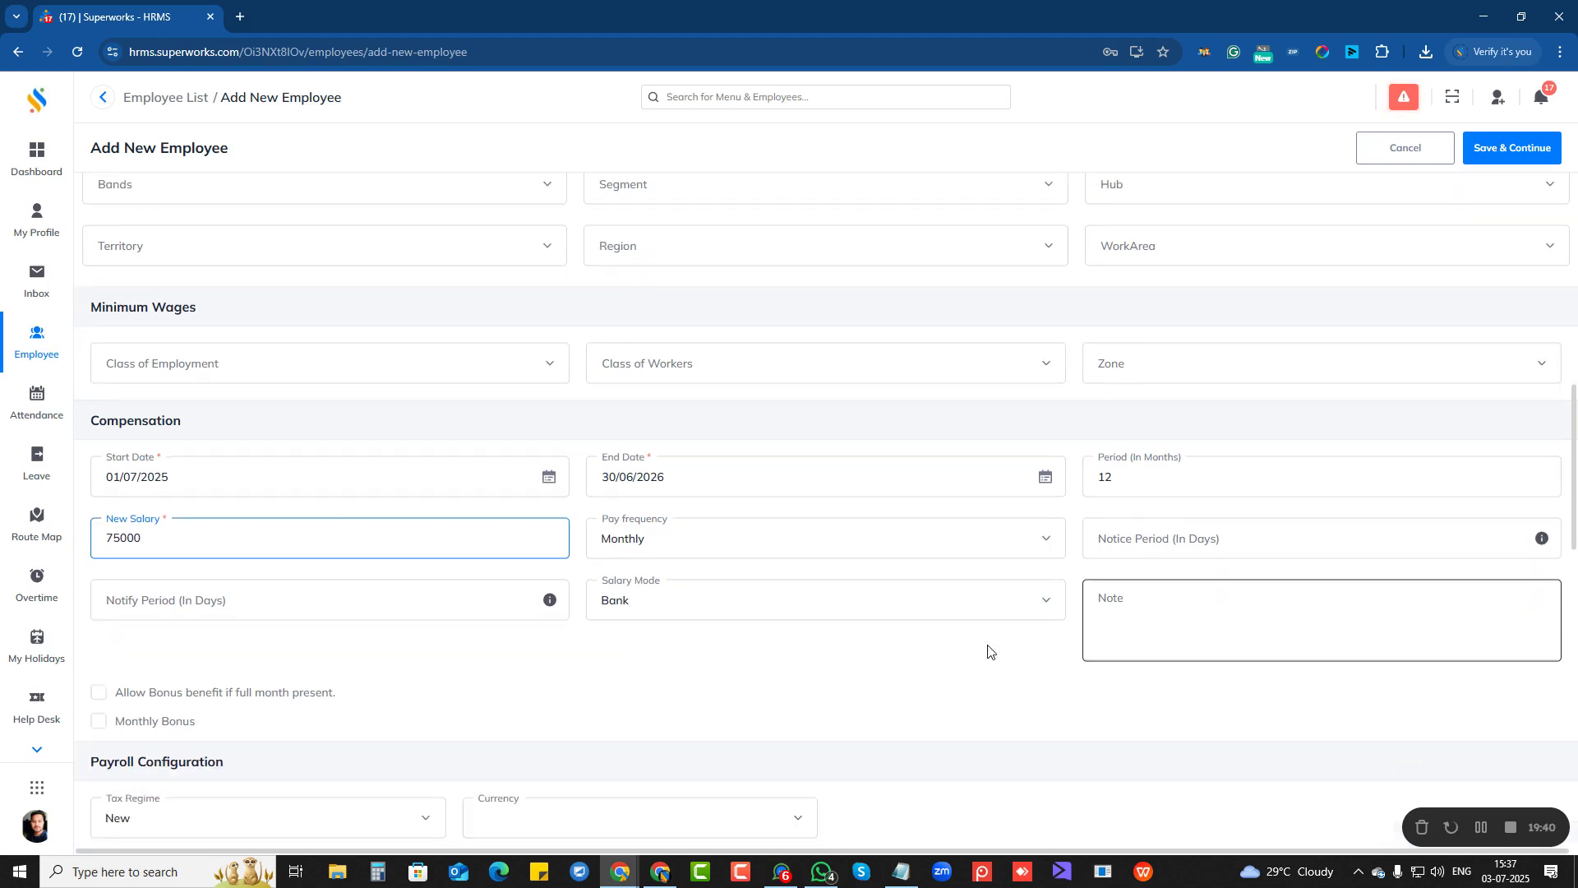
scroll(687, 617, down, 4)
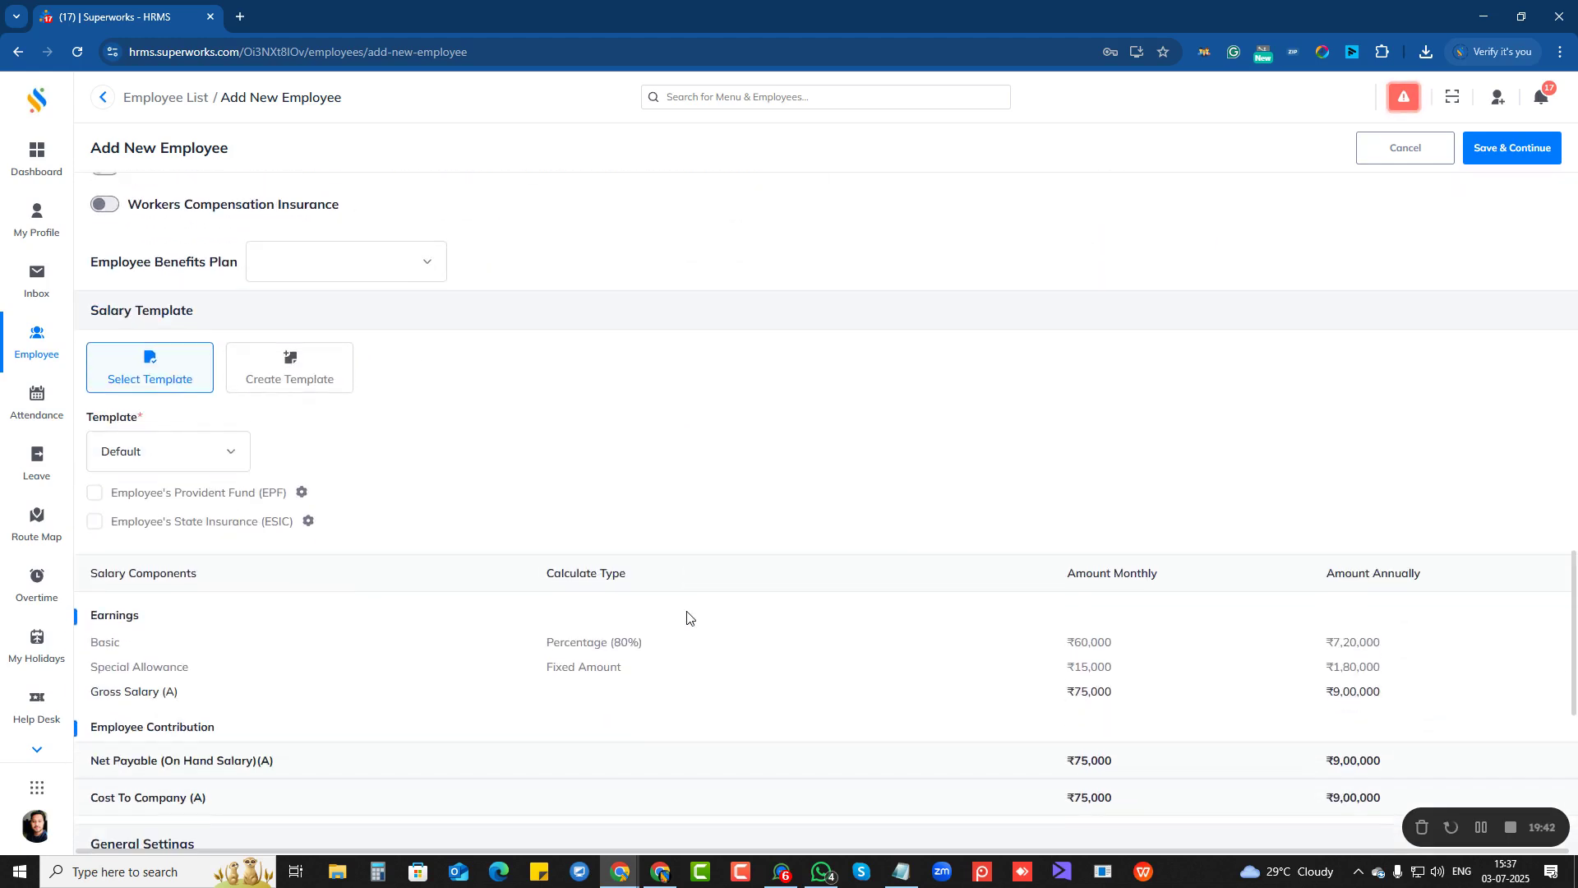
Try the apply and update salary template options, settling on choosing an existing template
click(184, 289)
click(172, 380)
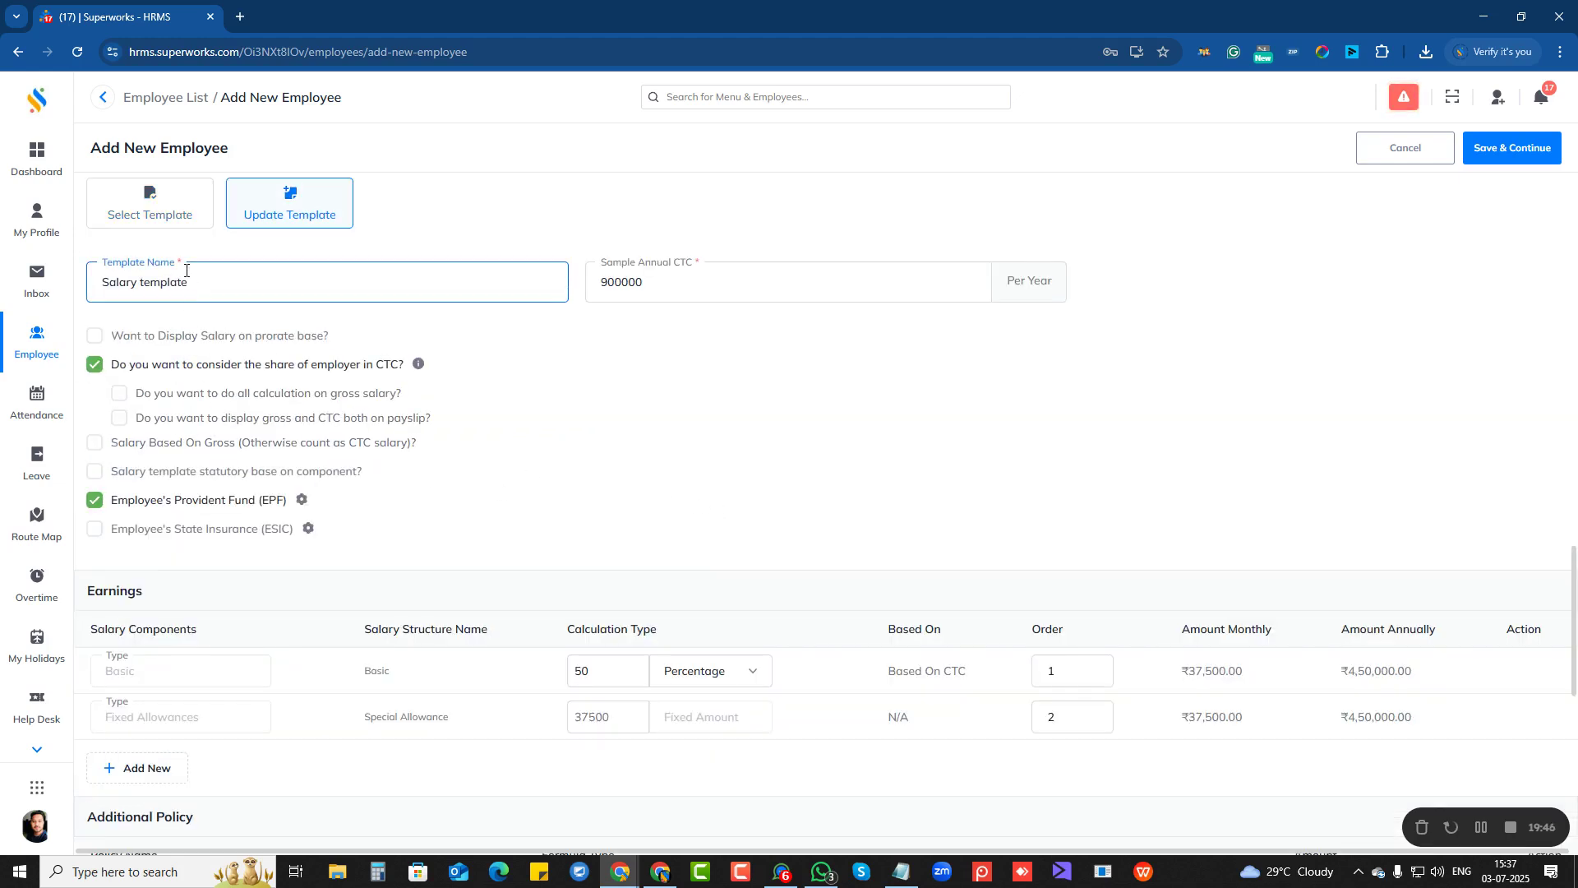
click(156, 205)
scroll(187, 324, up, 2)
click(276, 389)
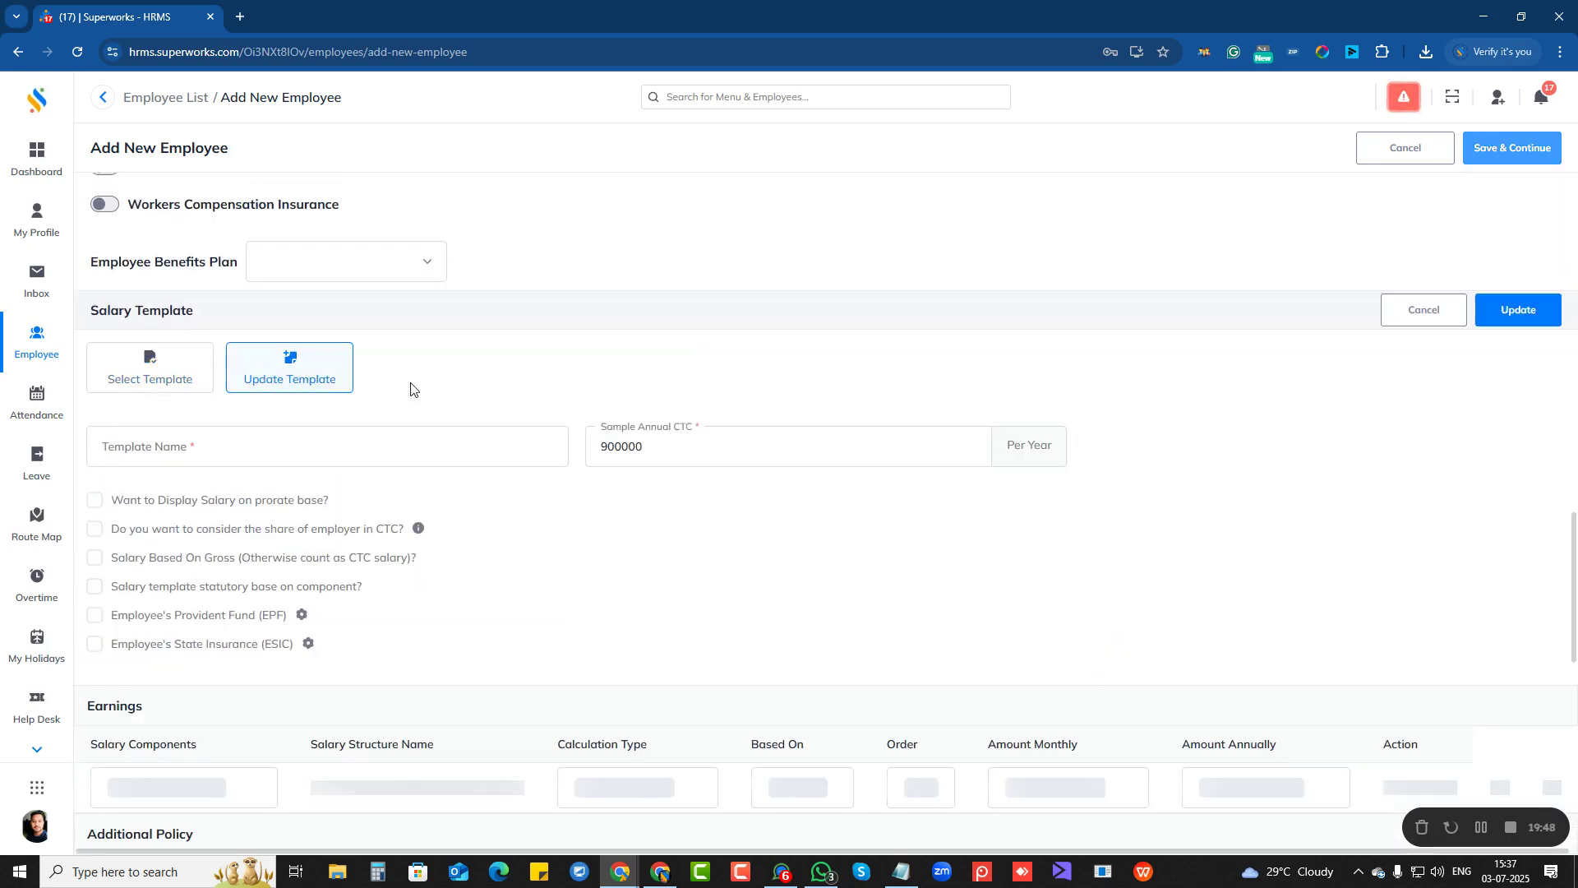
scroll(317, 387, up, 3)
scroll(196, 408, down, 1)
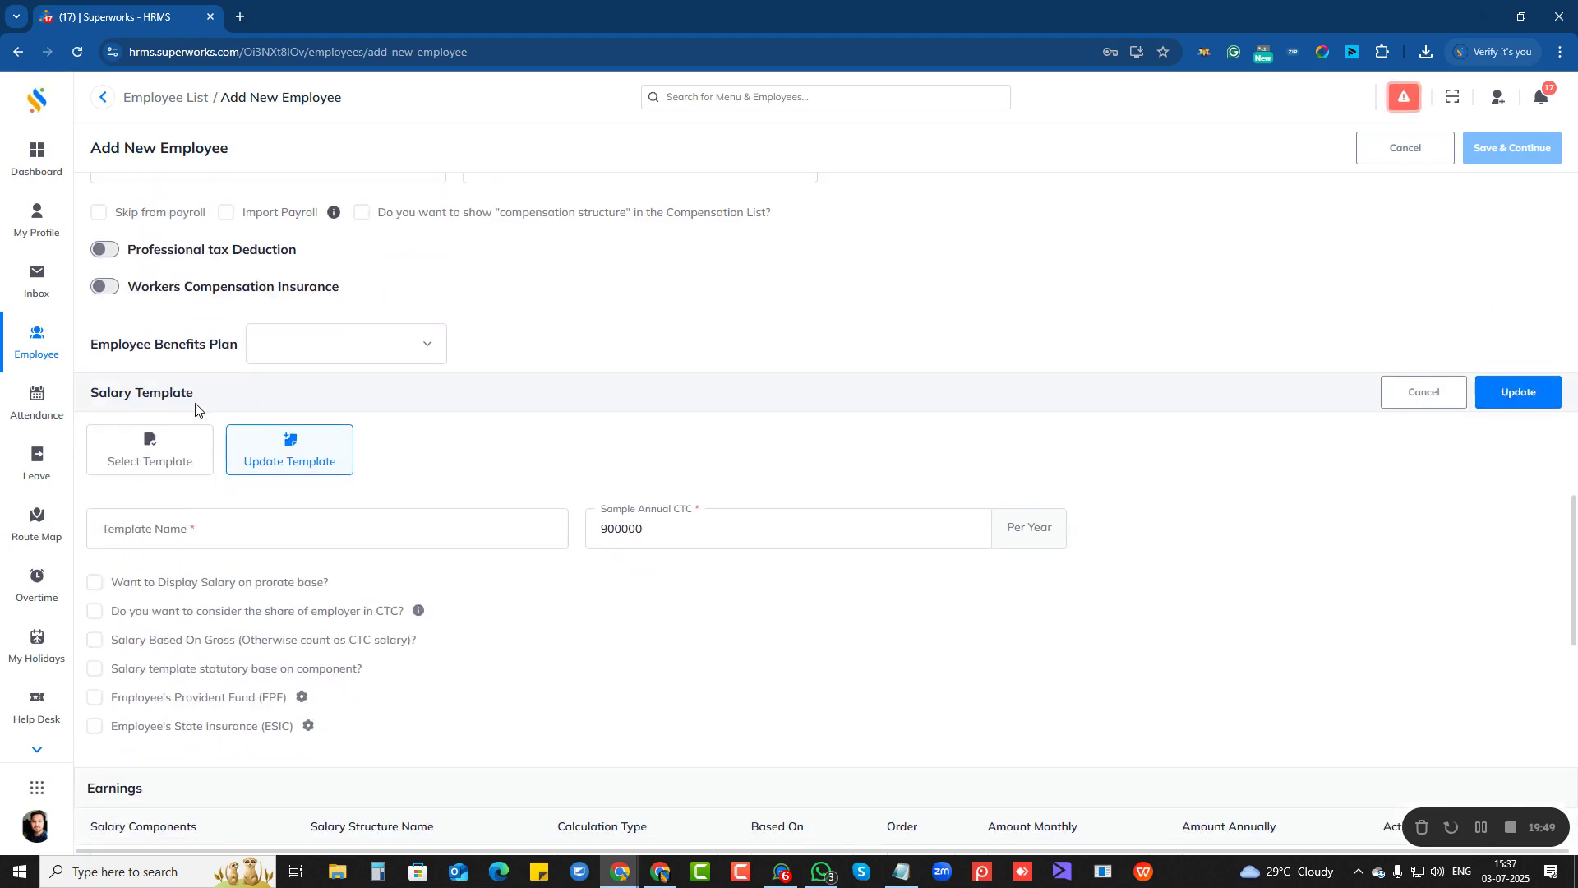
click(152, 450)
Choose Salary Template V2 after trying the Seeyen and Tif Labs templates
click(169, 534)
scroll(157, 613, down, 3)
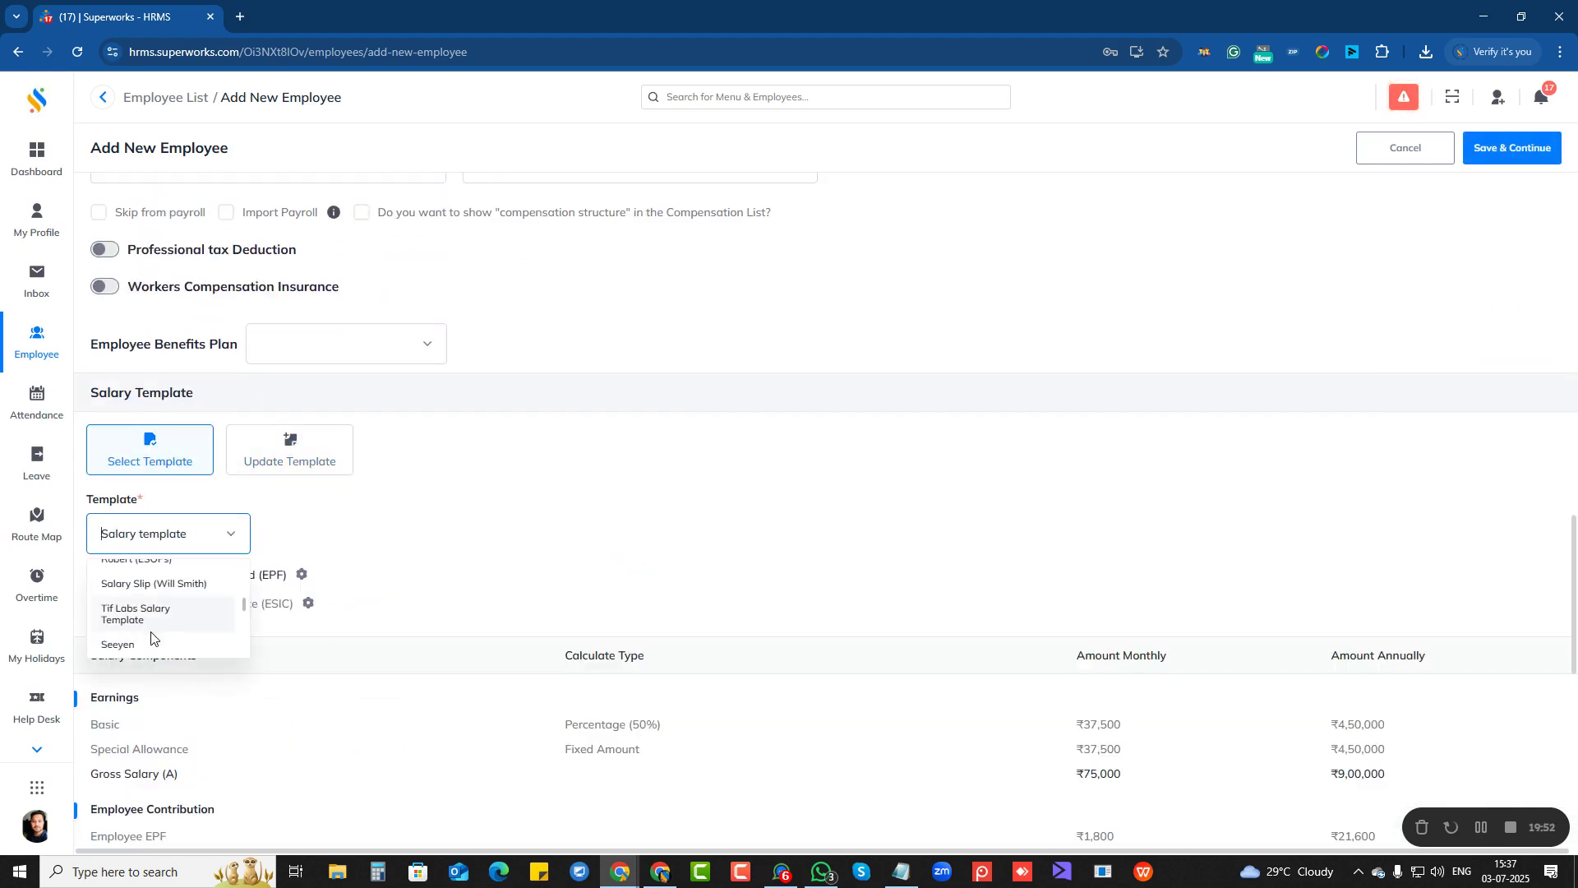
click(152, 642)
scroll(421, 639, down, 2)
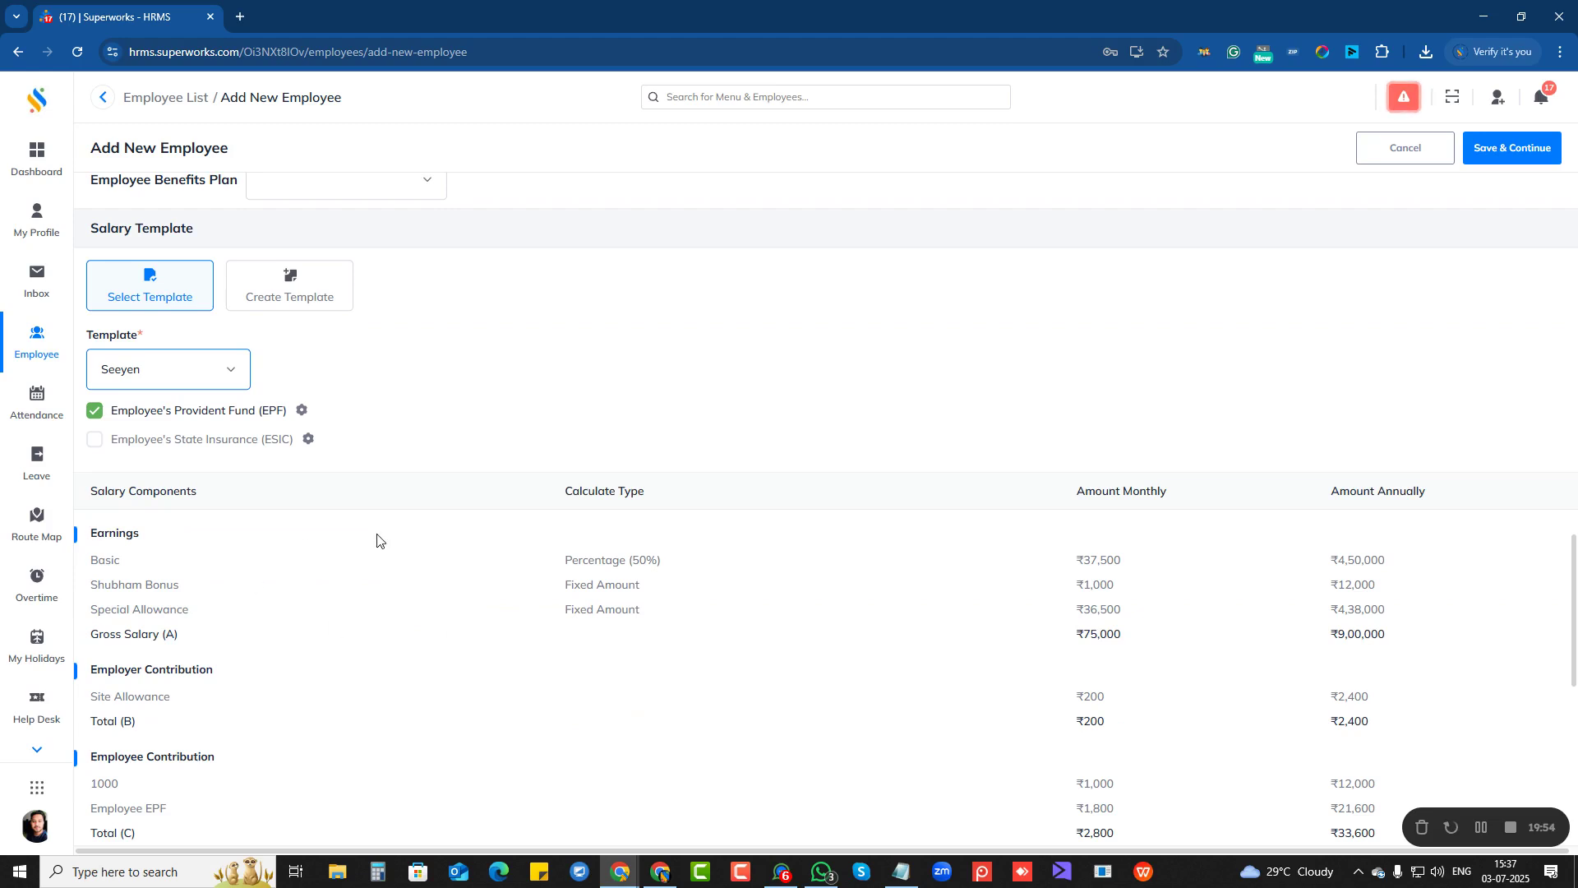
click(201, 374)
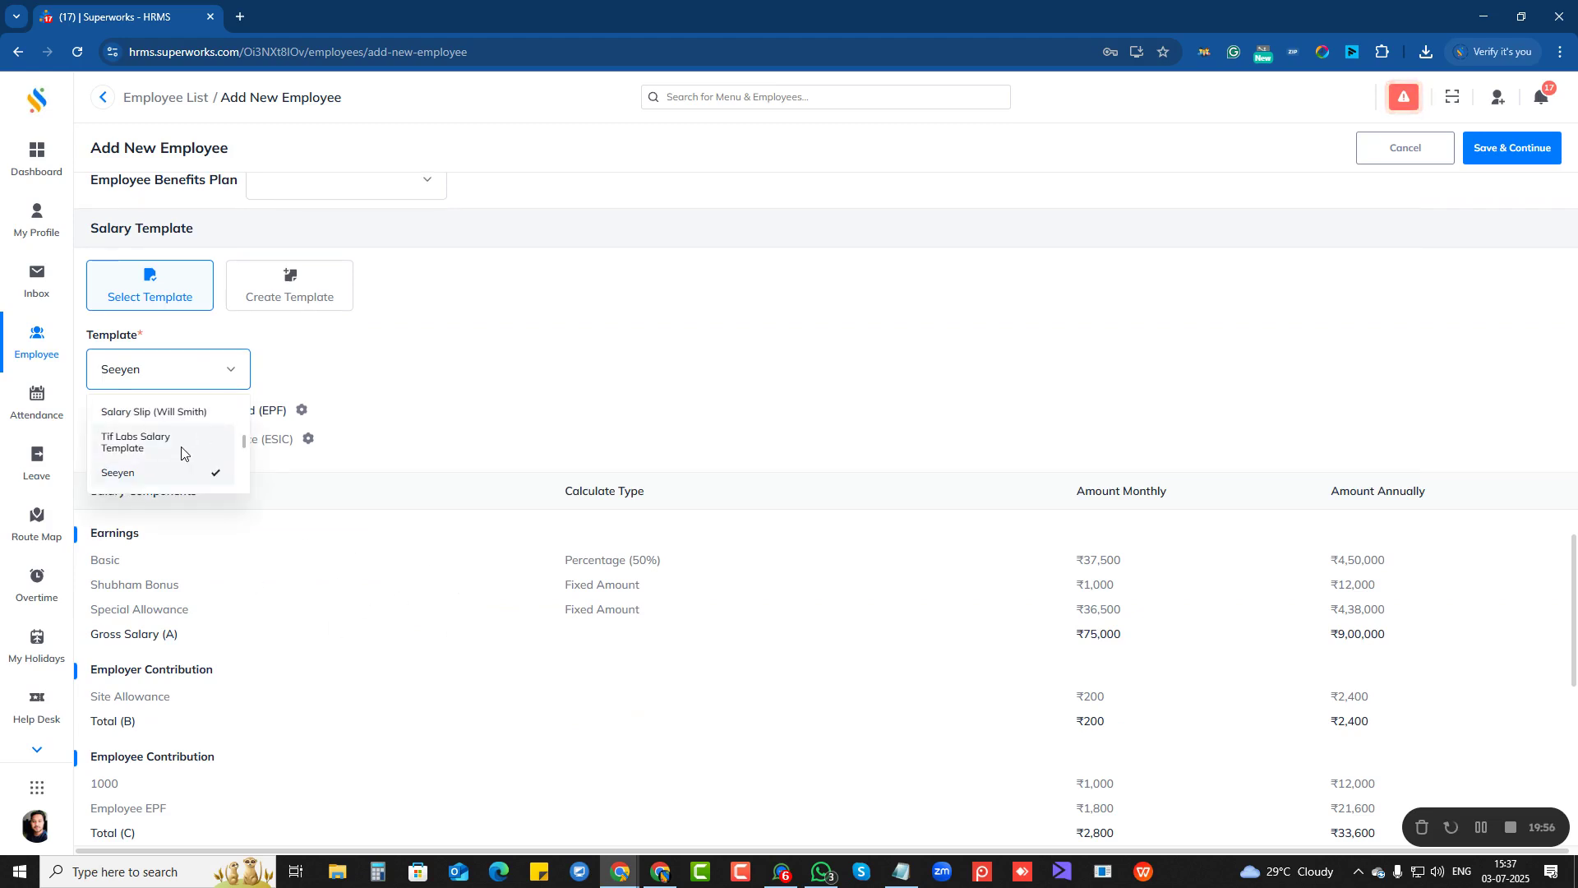
click(183, 451)
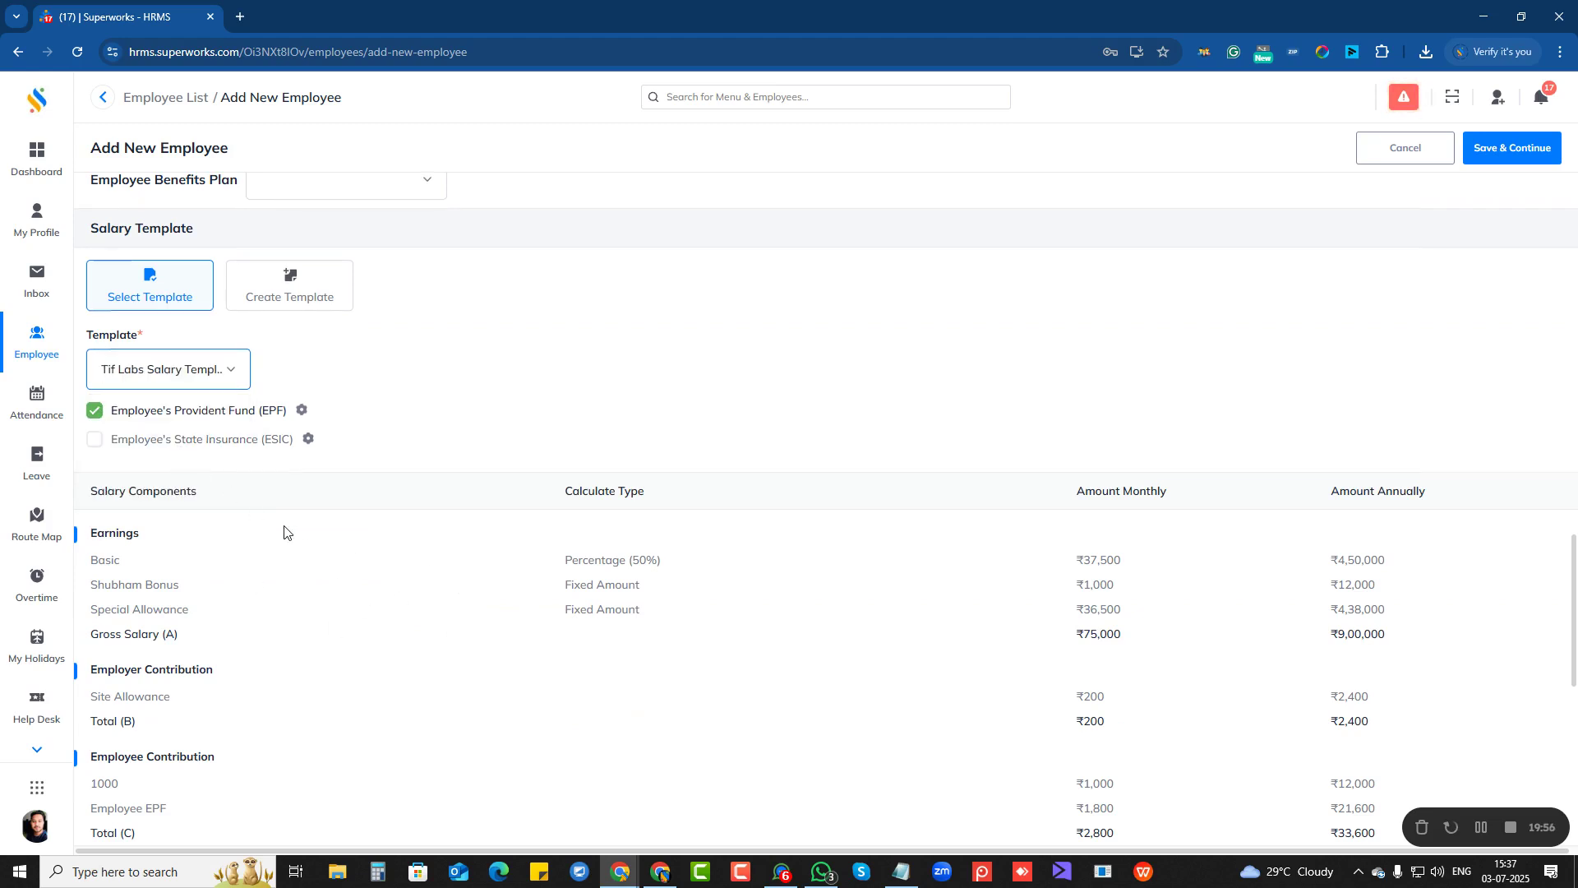
click(205, 383)
click(166, 438)
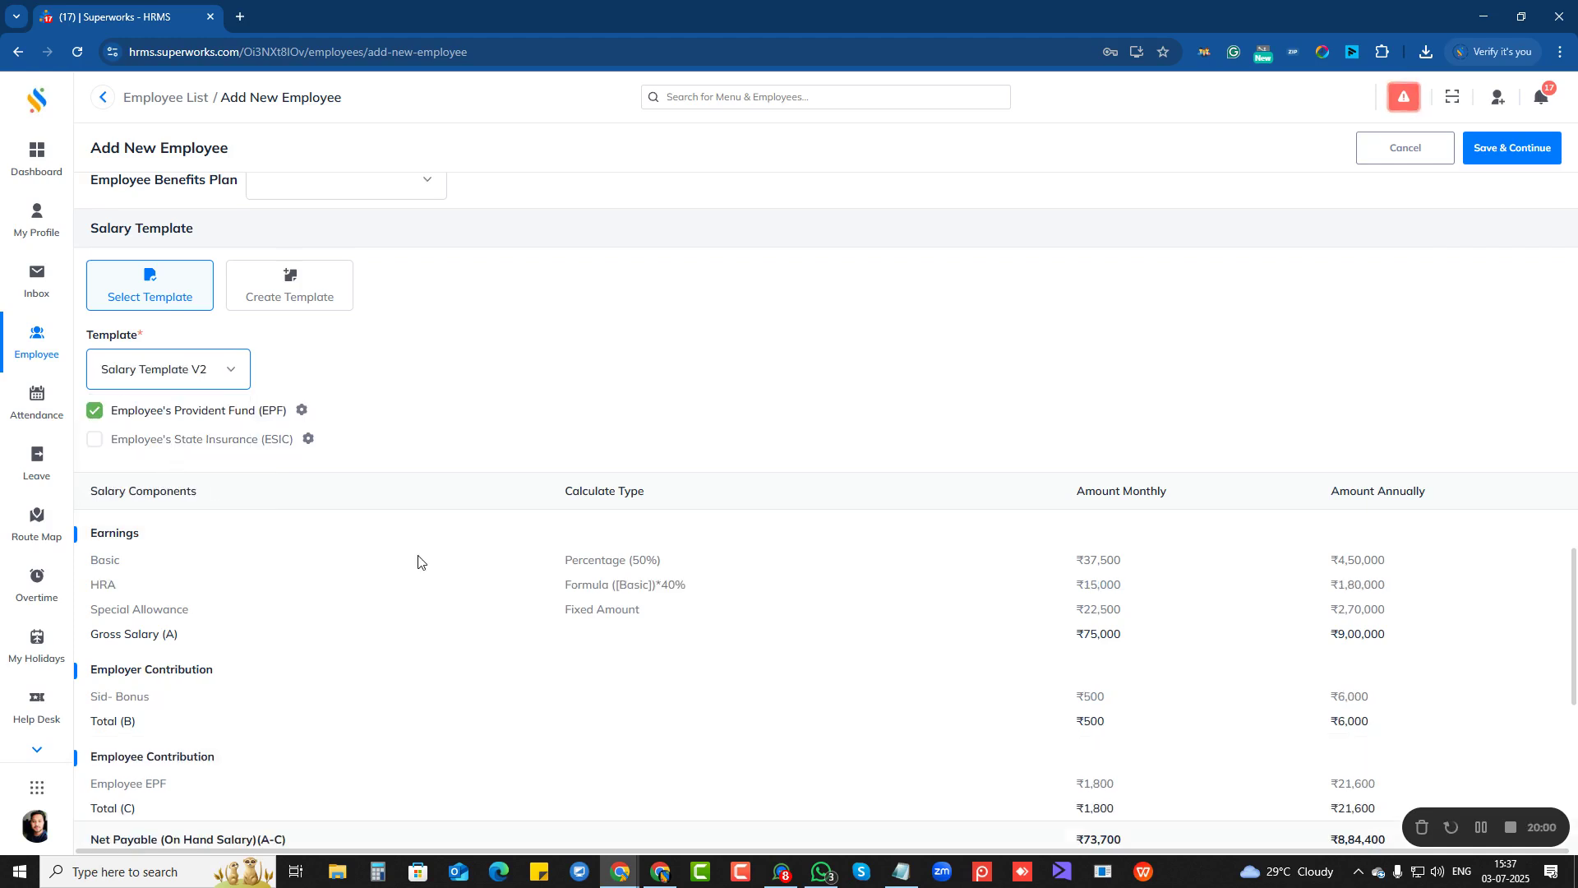
Enable ESIC alongside EPF and save the new employee
scroll(440, 578, down, 3)
drag(98, 313, 69, 358)
click(137, 367)
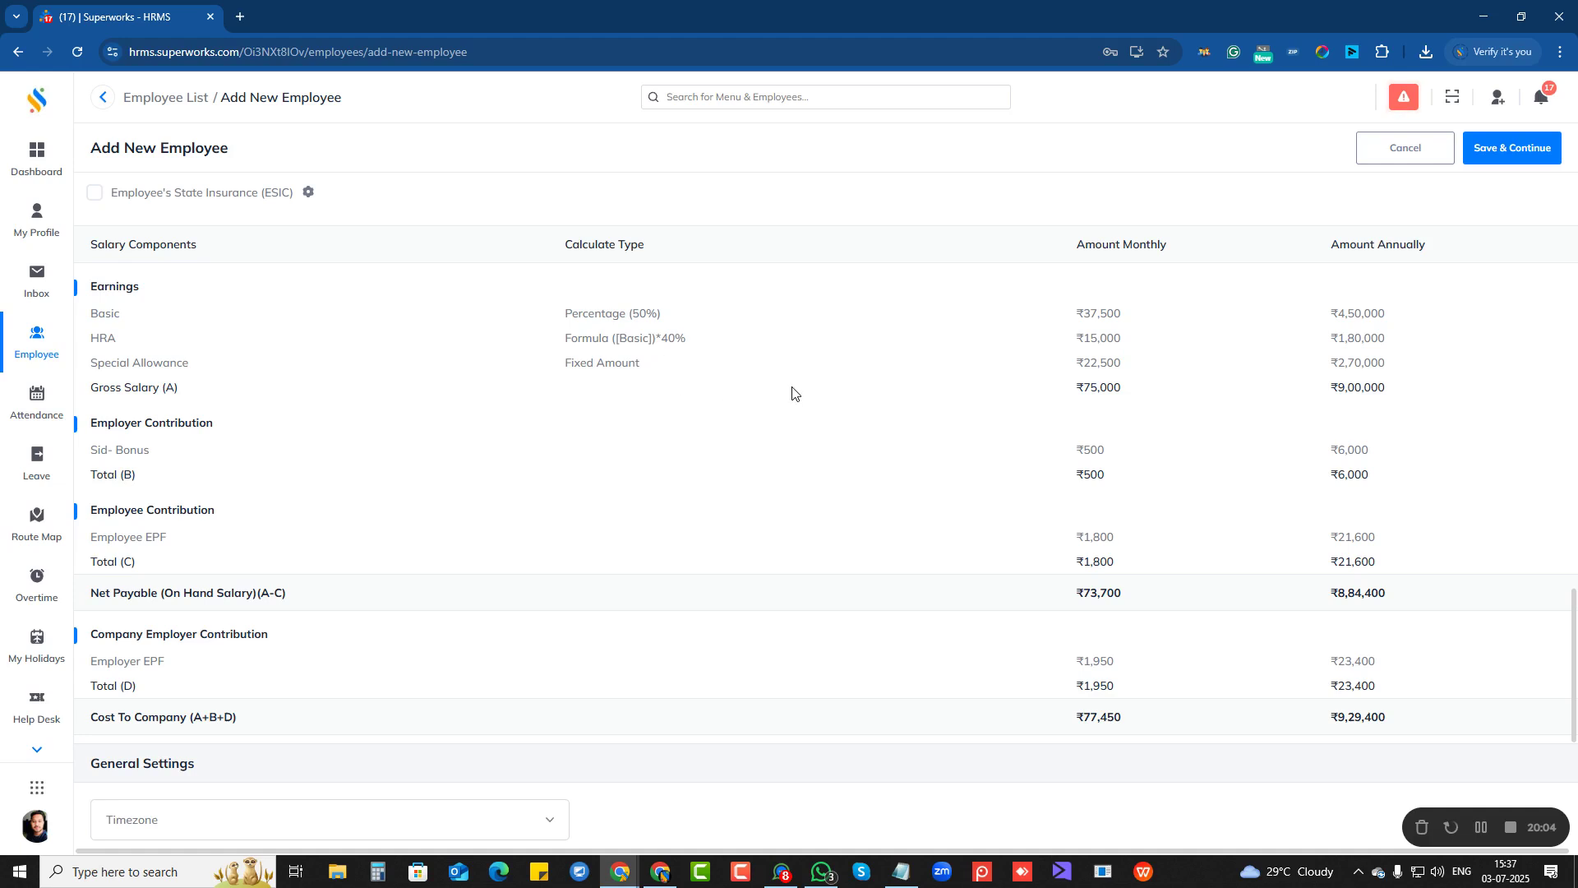
scroll(509, 419, up, 3)
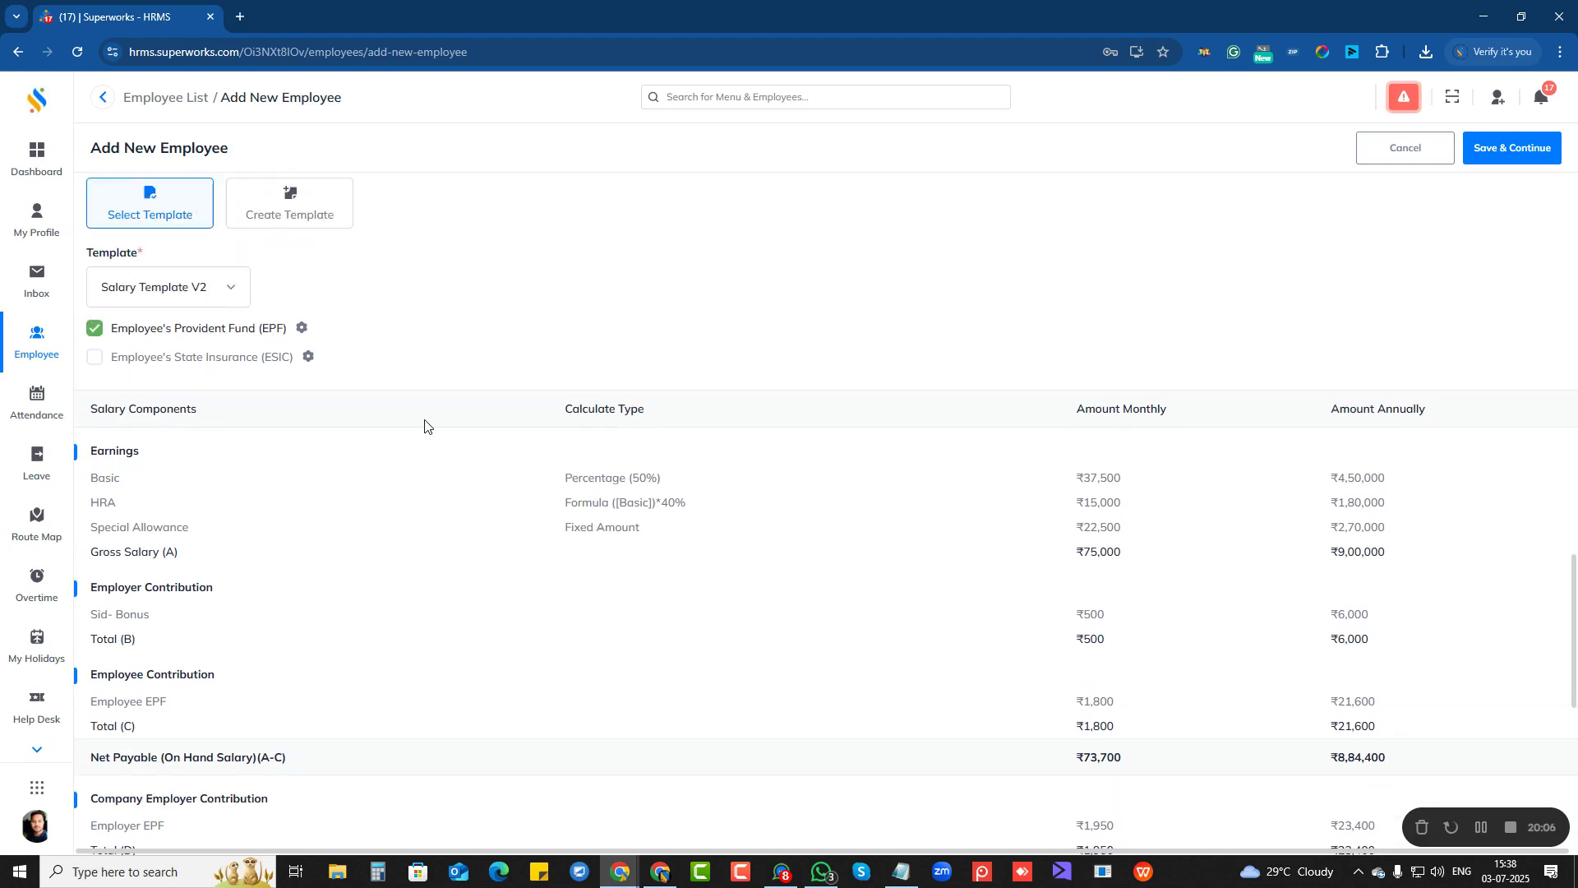
click(218, 440)
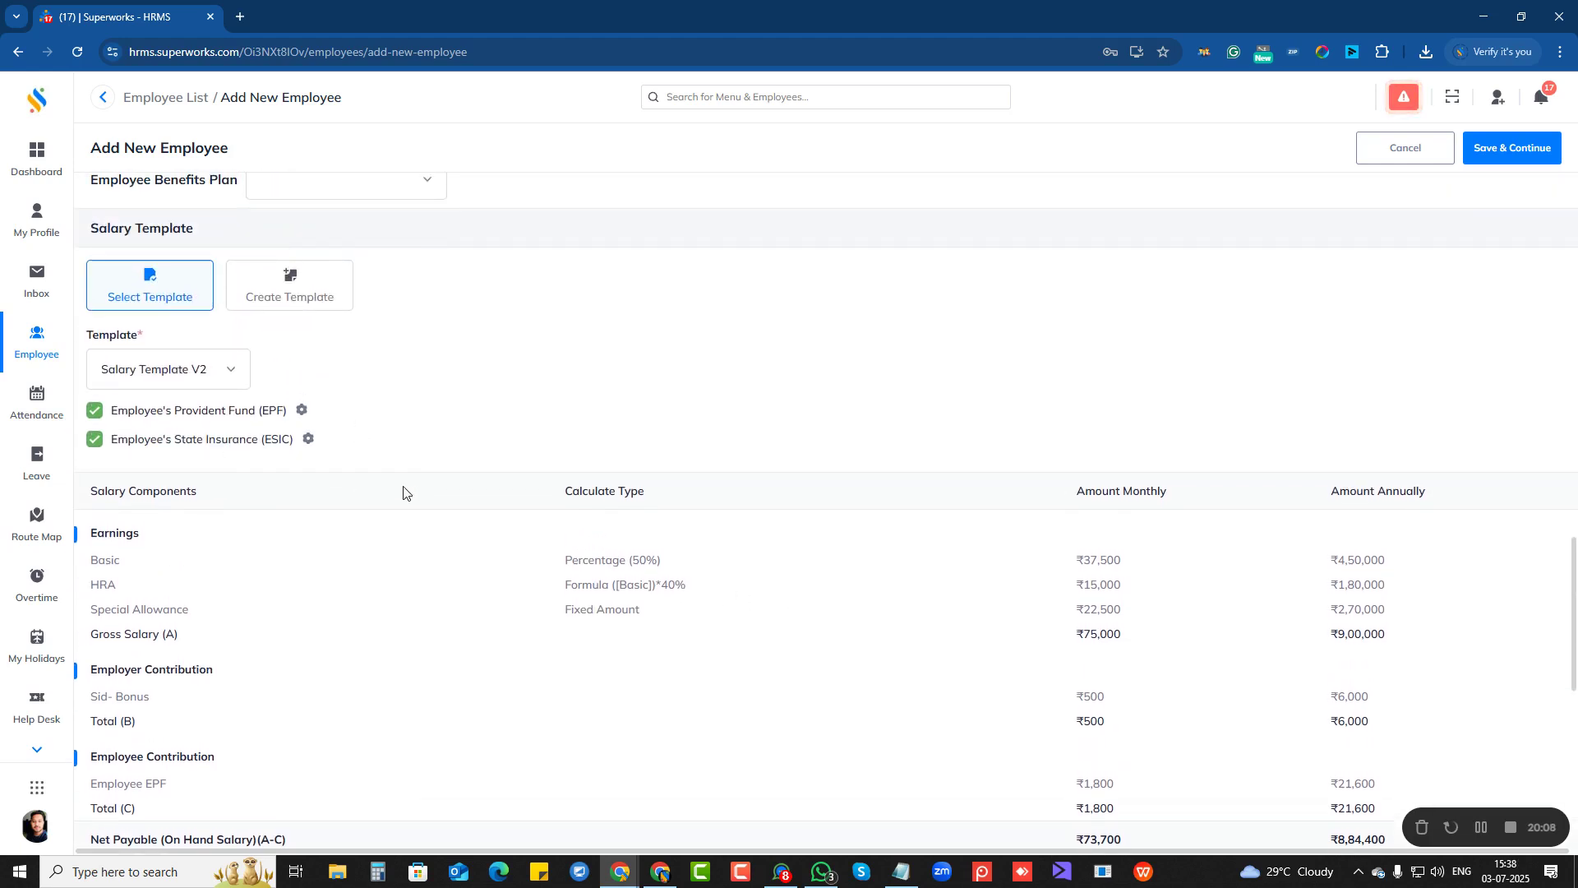
scroll(411, 489, down, 7)
scroll(421, 484, down, 3)
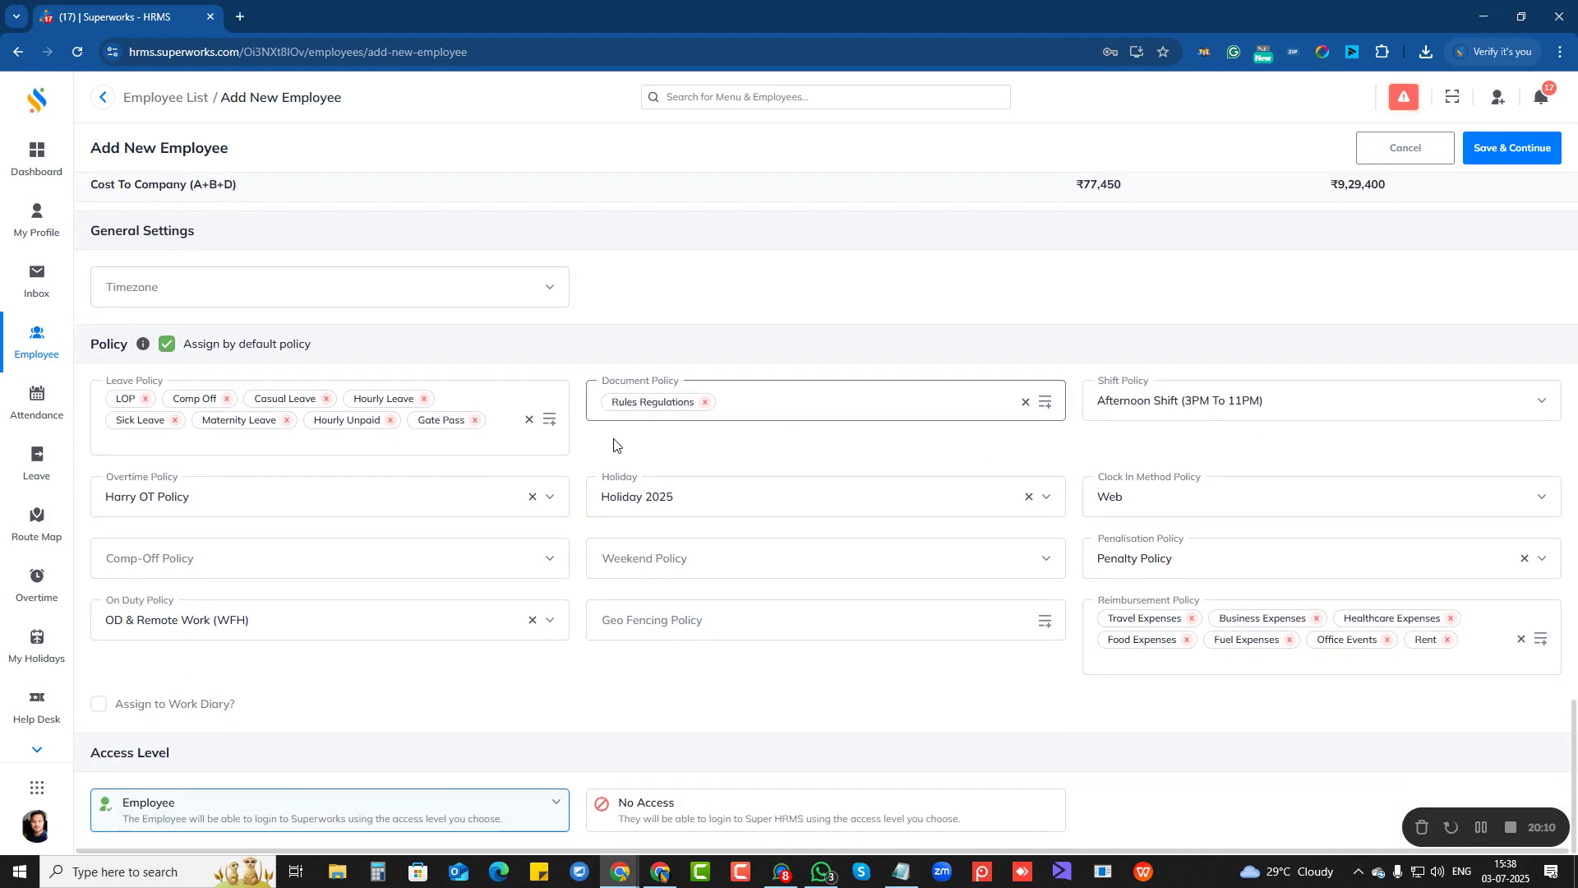
click(1503, 157)
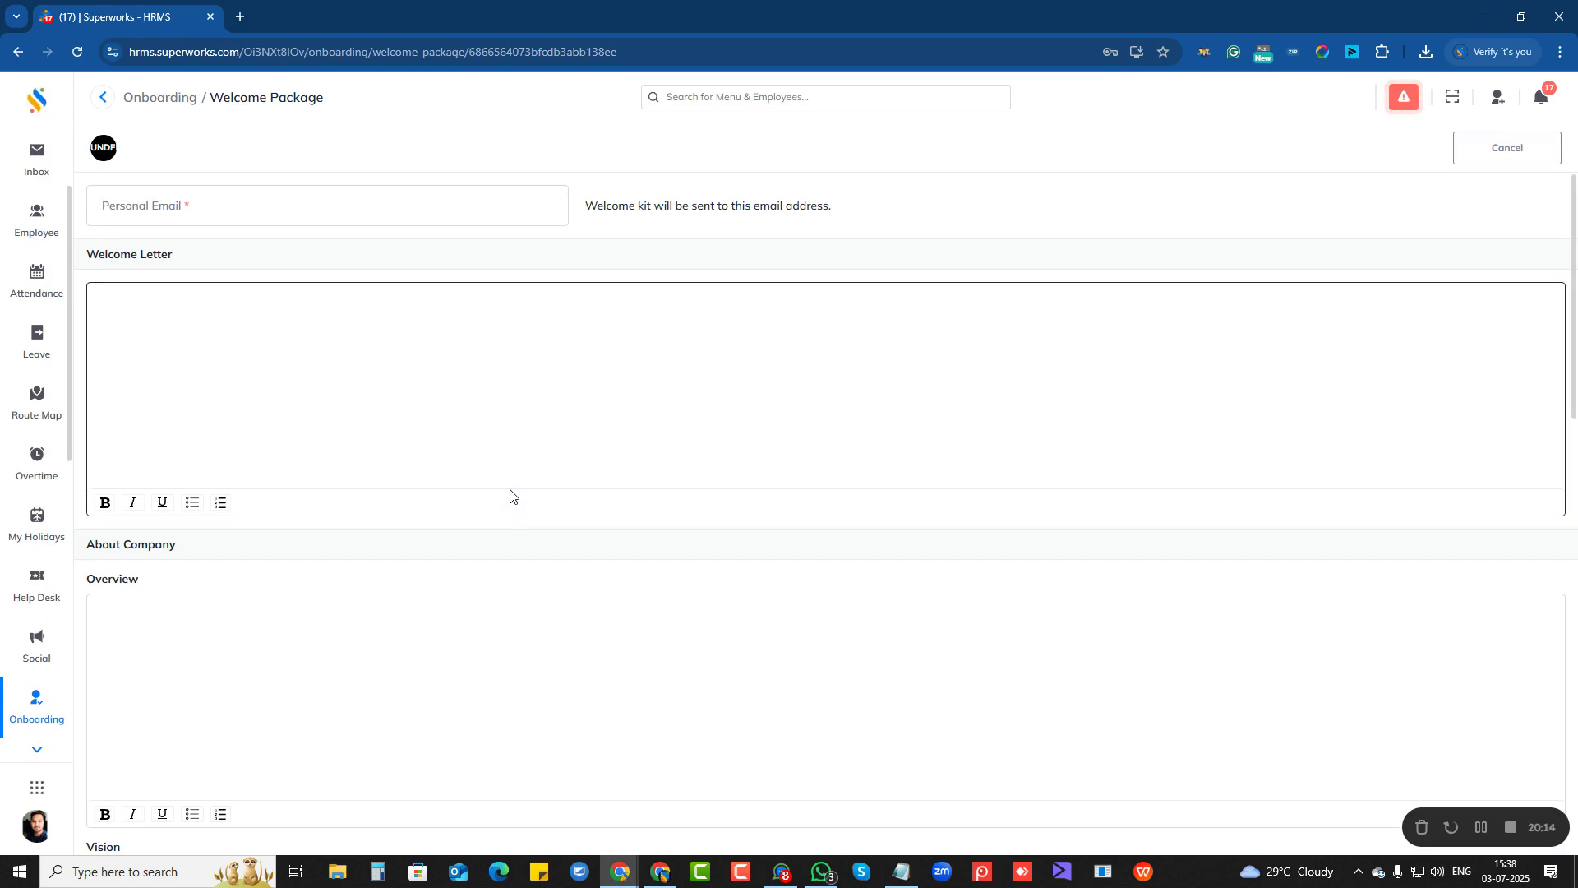
Enter the new hire's personal email address
drag(216, 105, 350, 104)
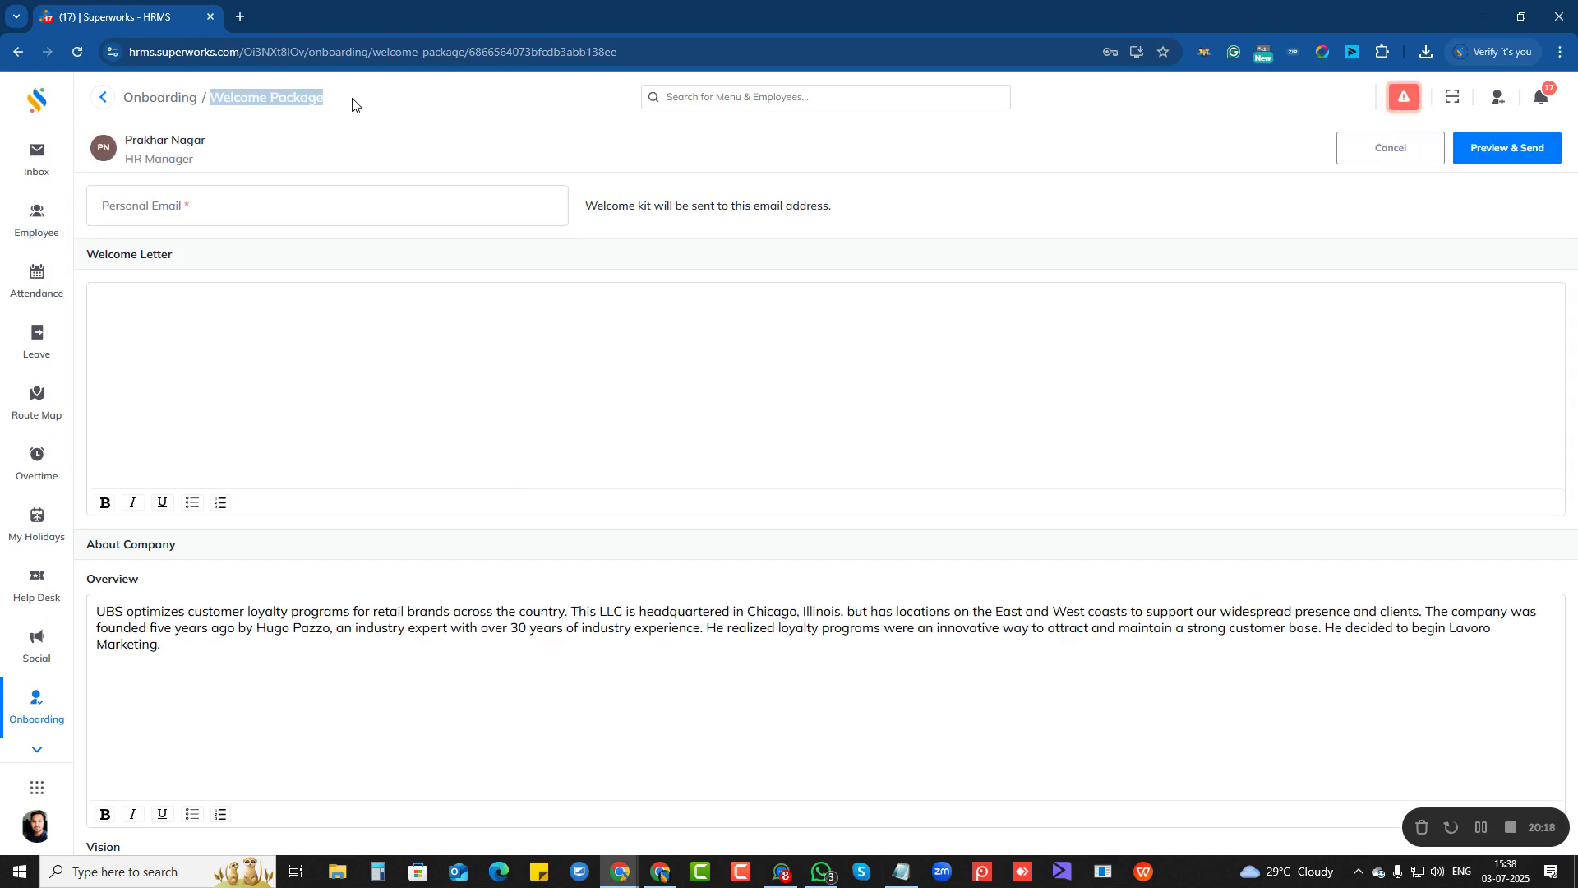
click(208, 198)
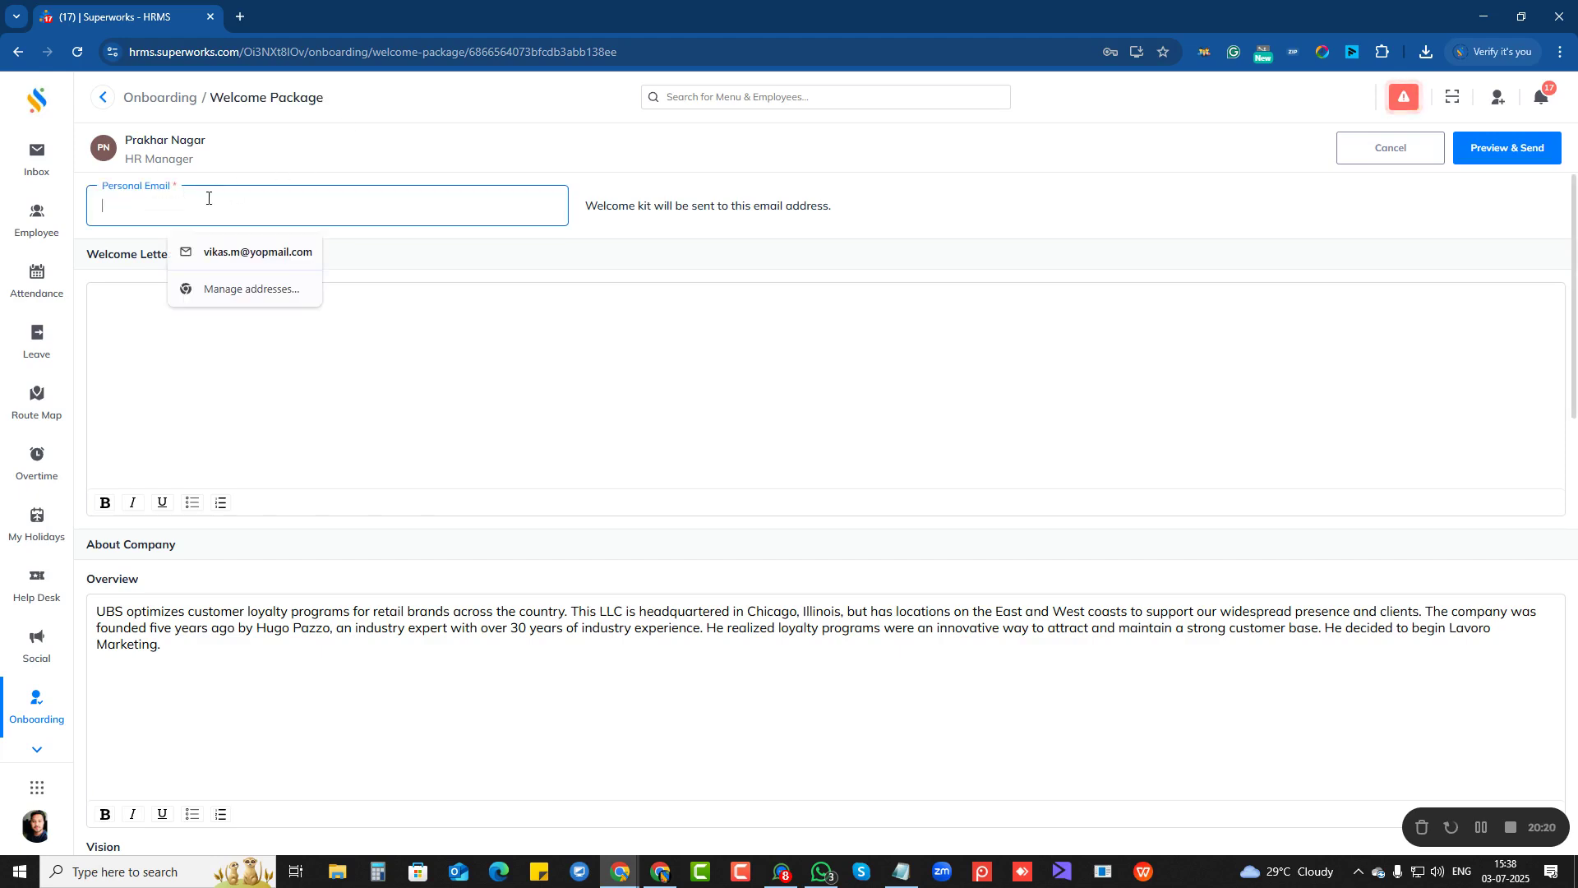
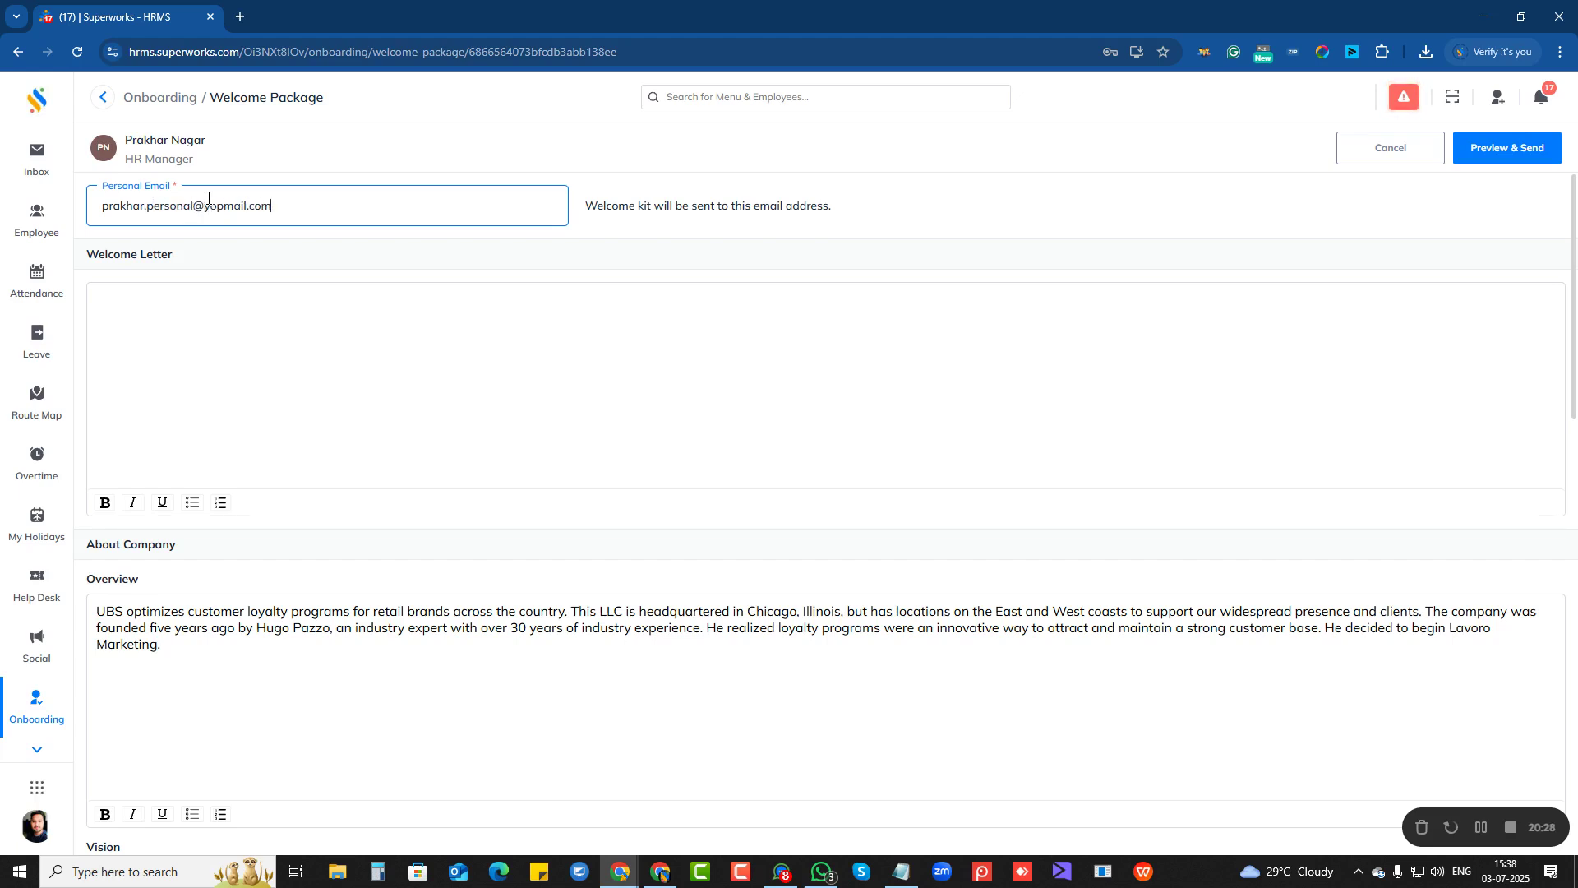
key(ctrl+a)
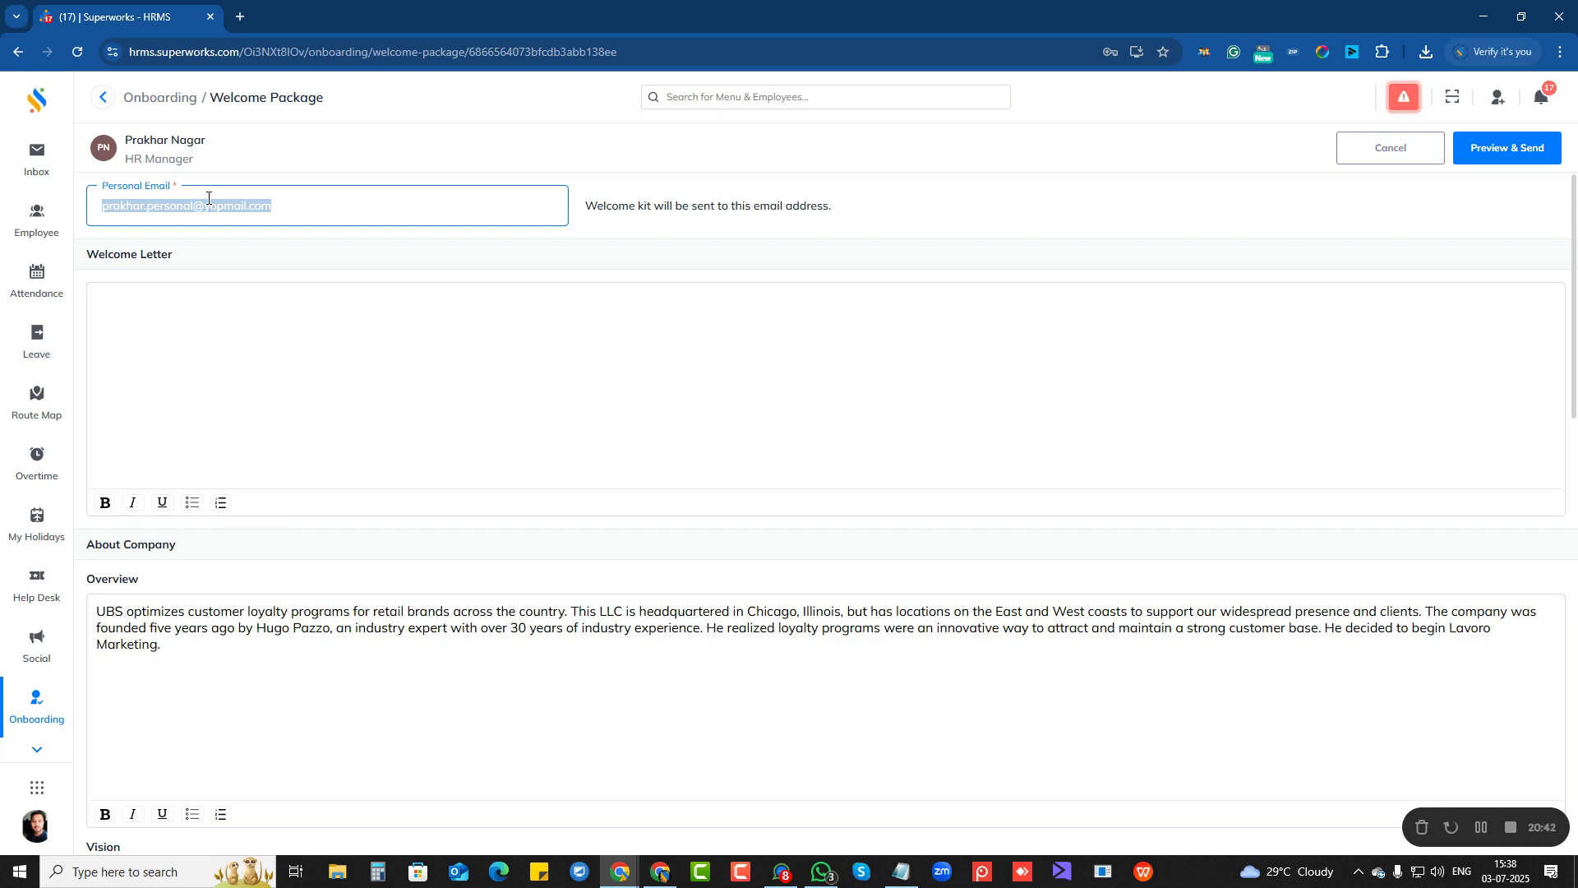
Write 'Welcome Content' in the Welcome Letter and check the Vision and Mission fields
click(186, 329)
text(Welcome Content)
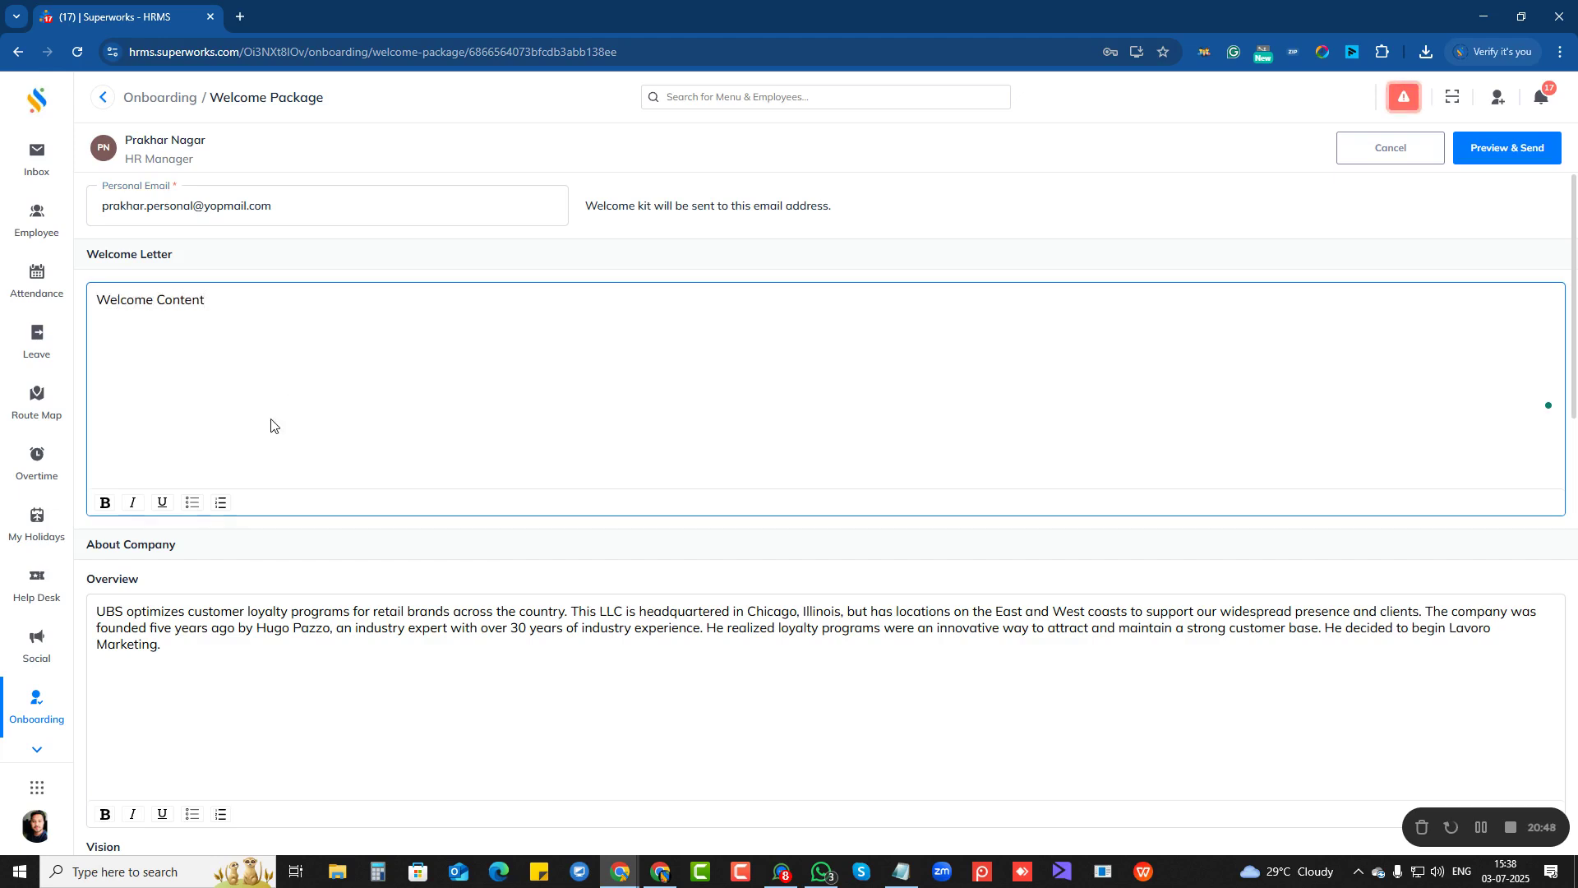
scroll(290, 387, down, 7)
click(221, 612)
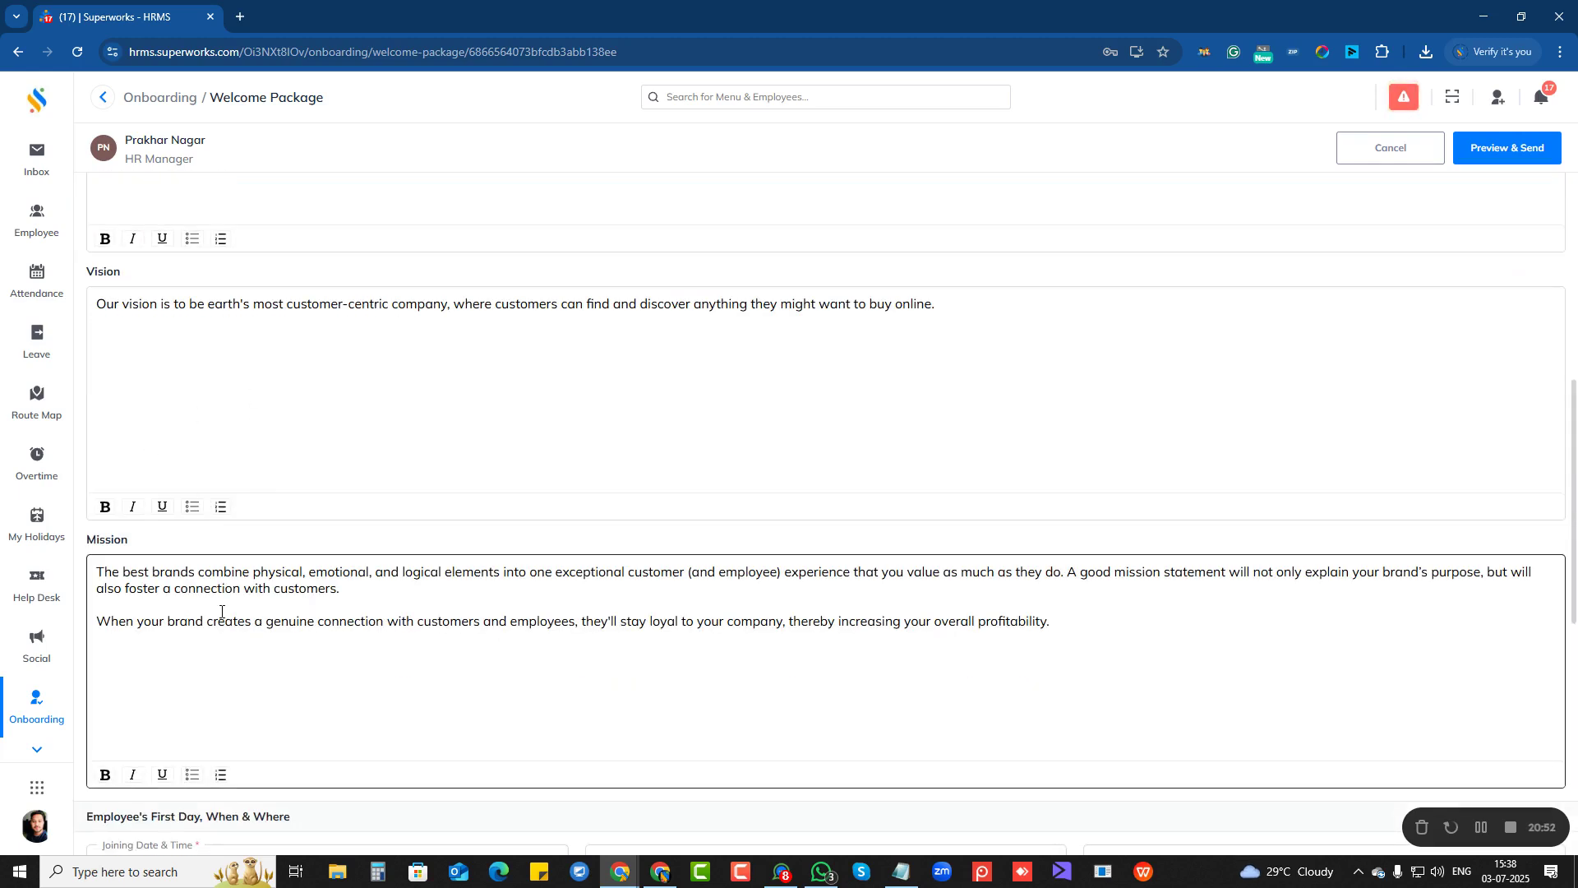
scroll(221, 612, up, 2)
click(221, 618)
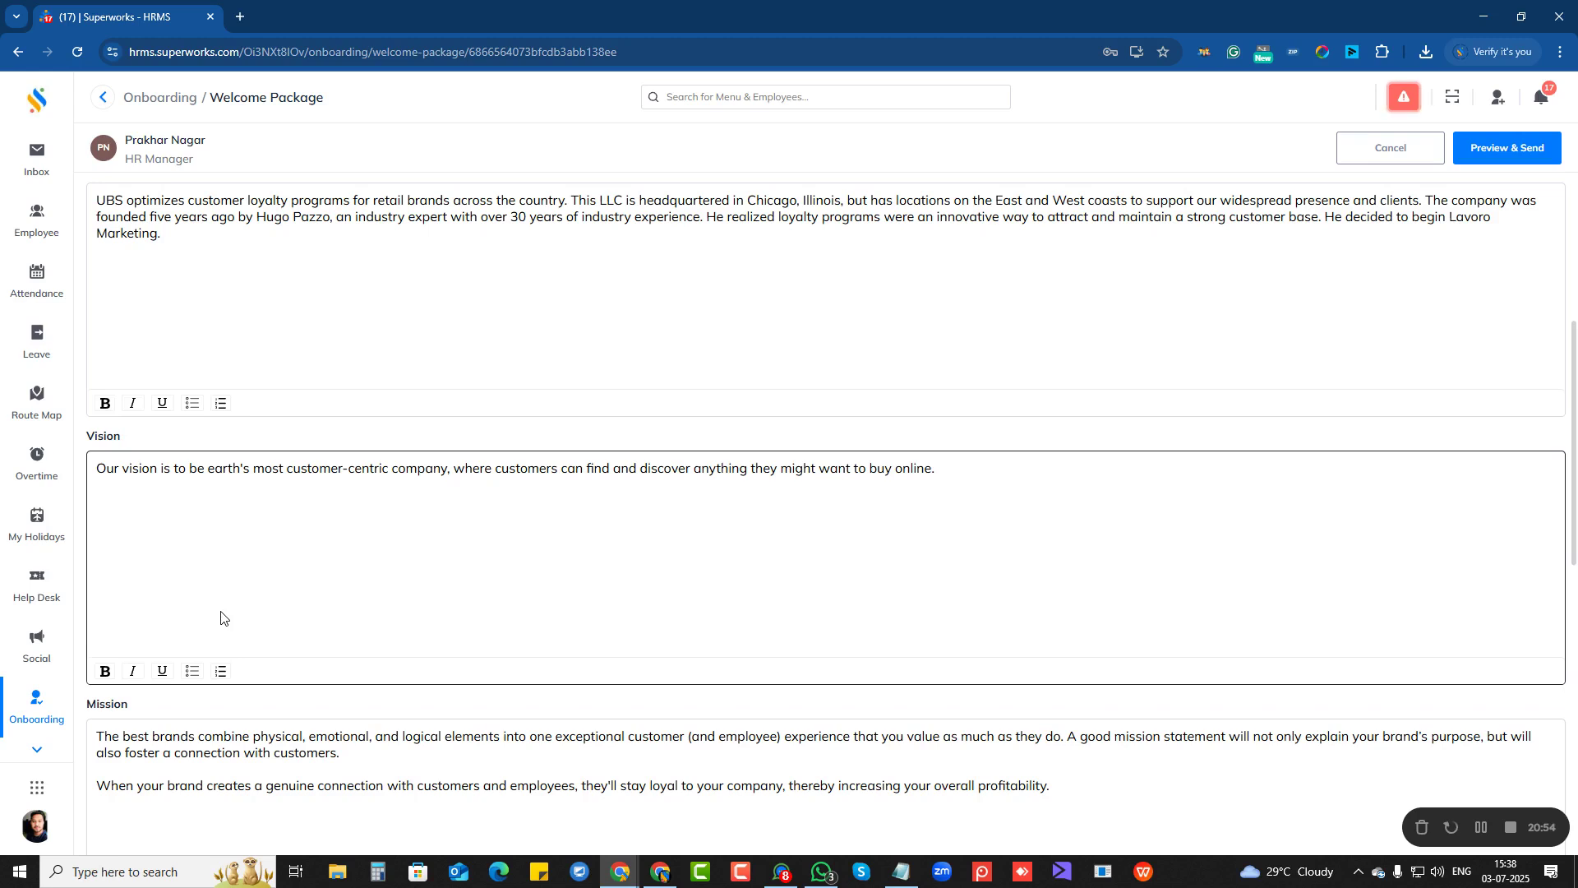
scroll(221, 618, down, 8)
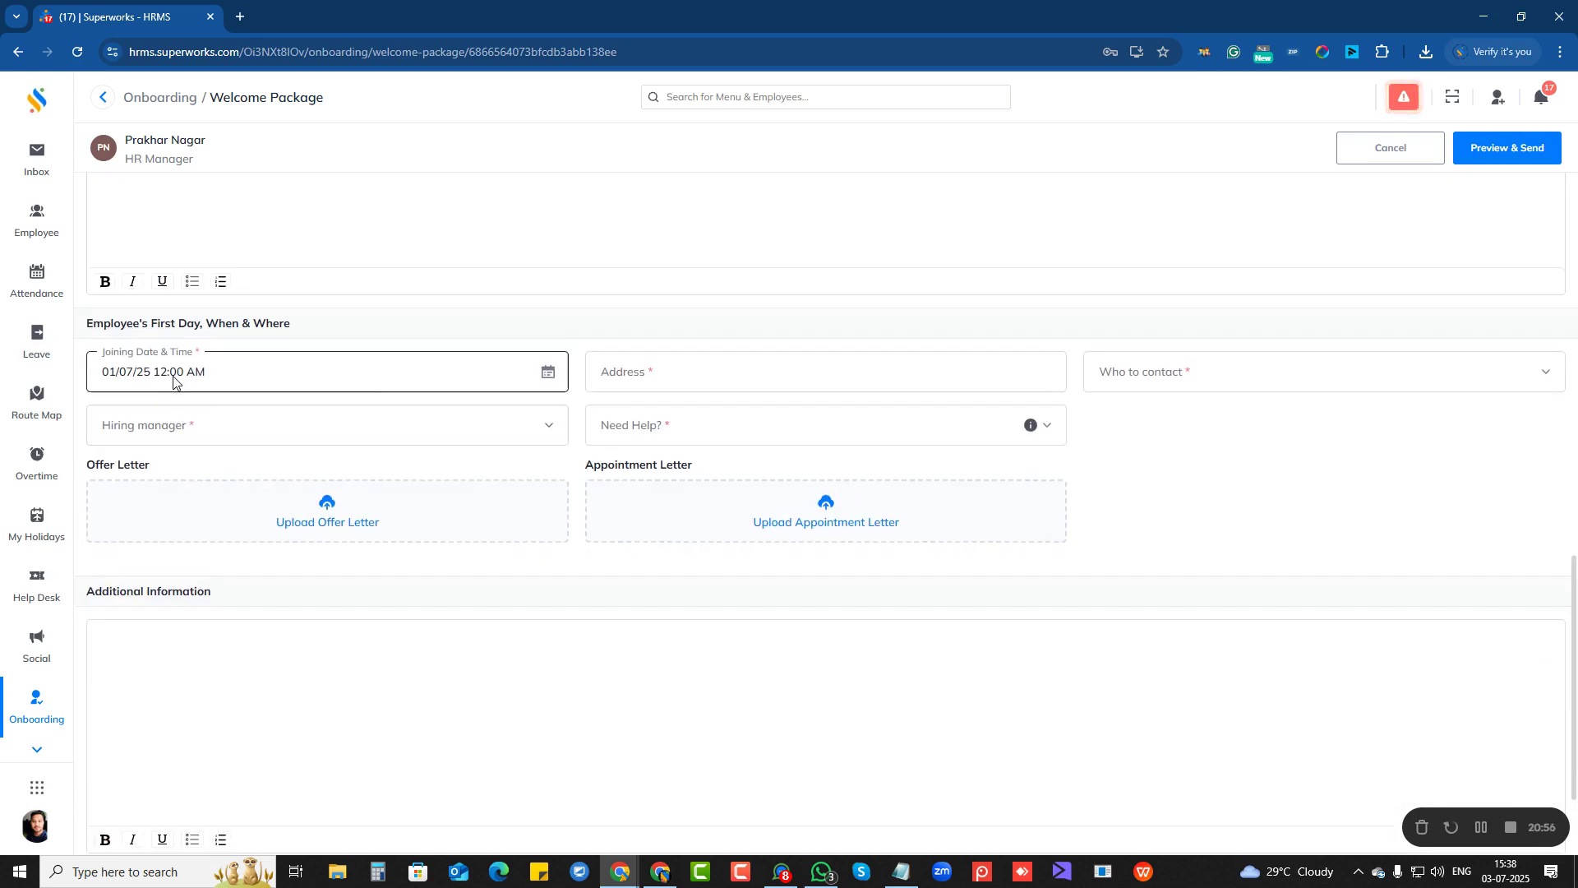
click(165, 377)
double_click(165, 377)
text(9)
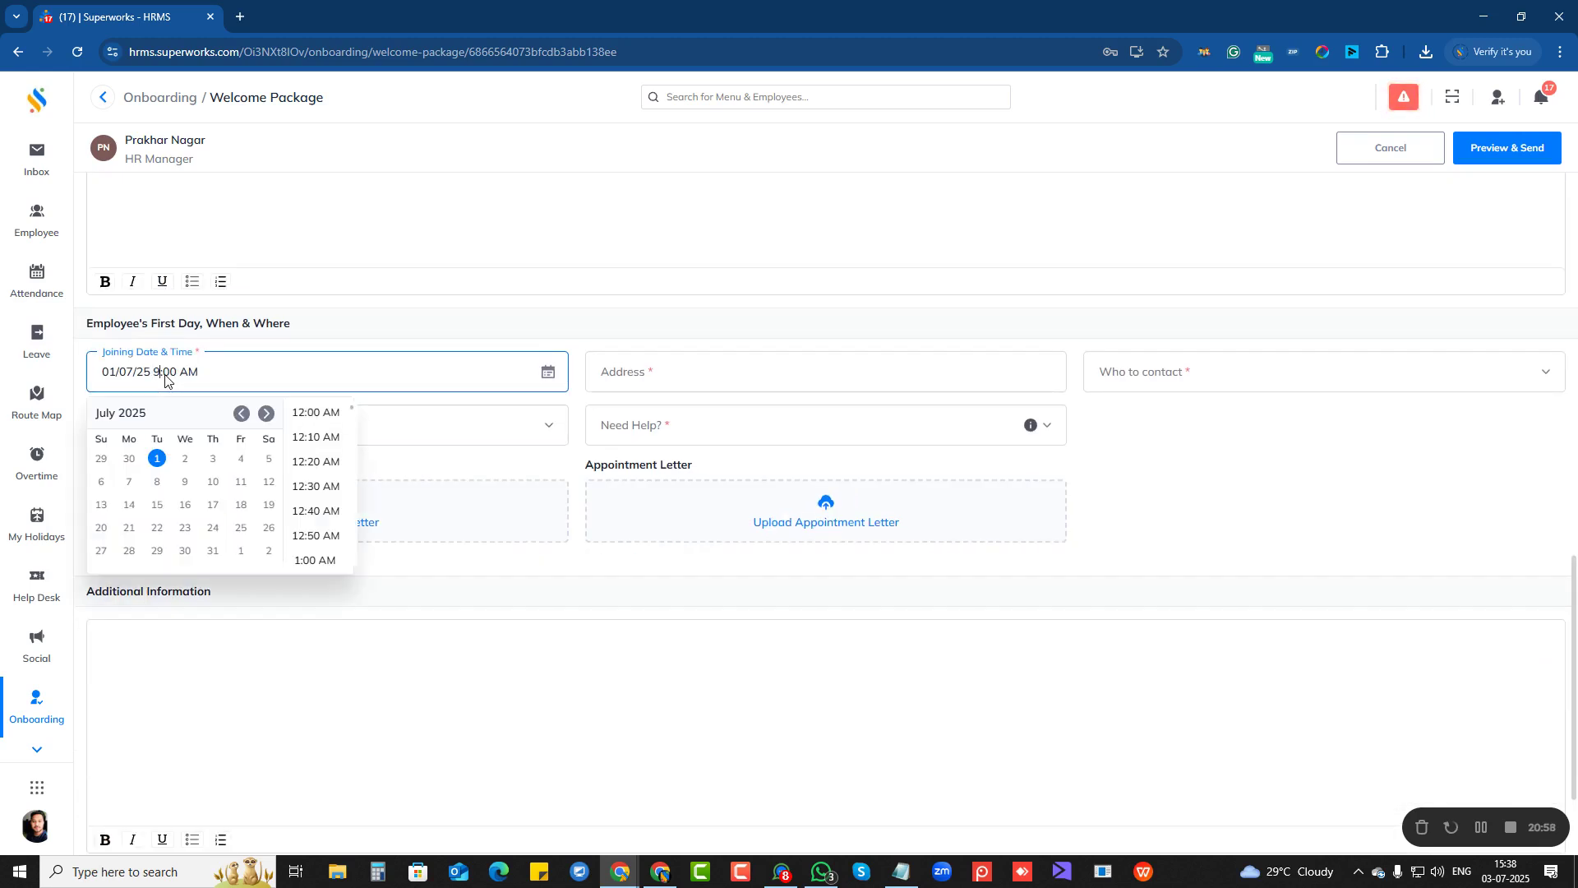
click(689, 365)
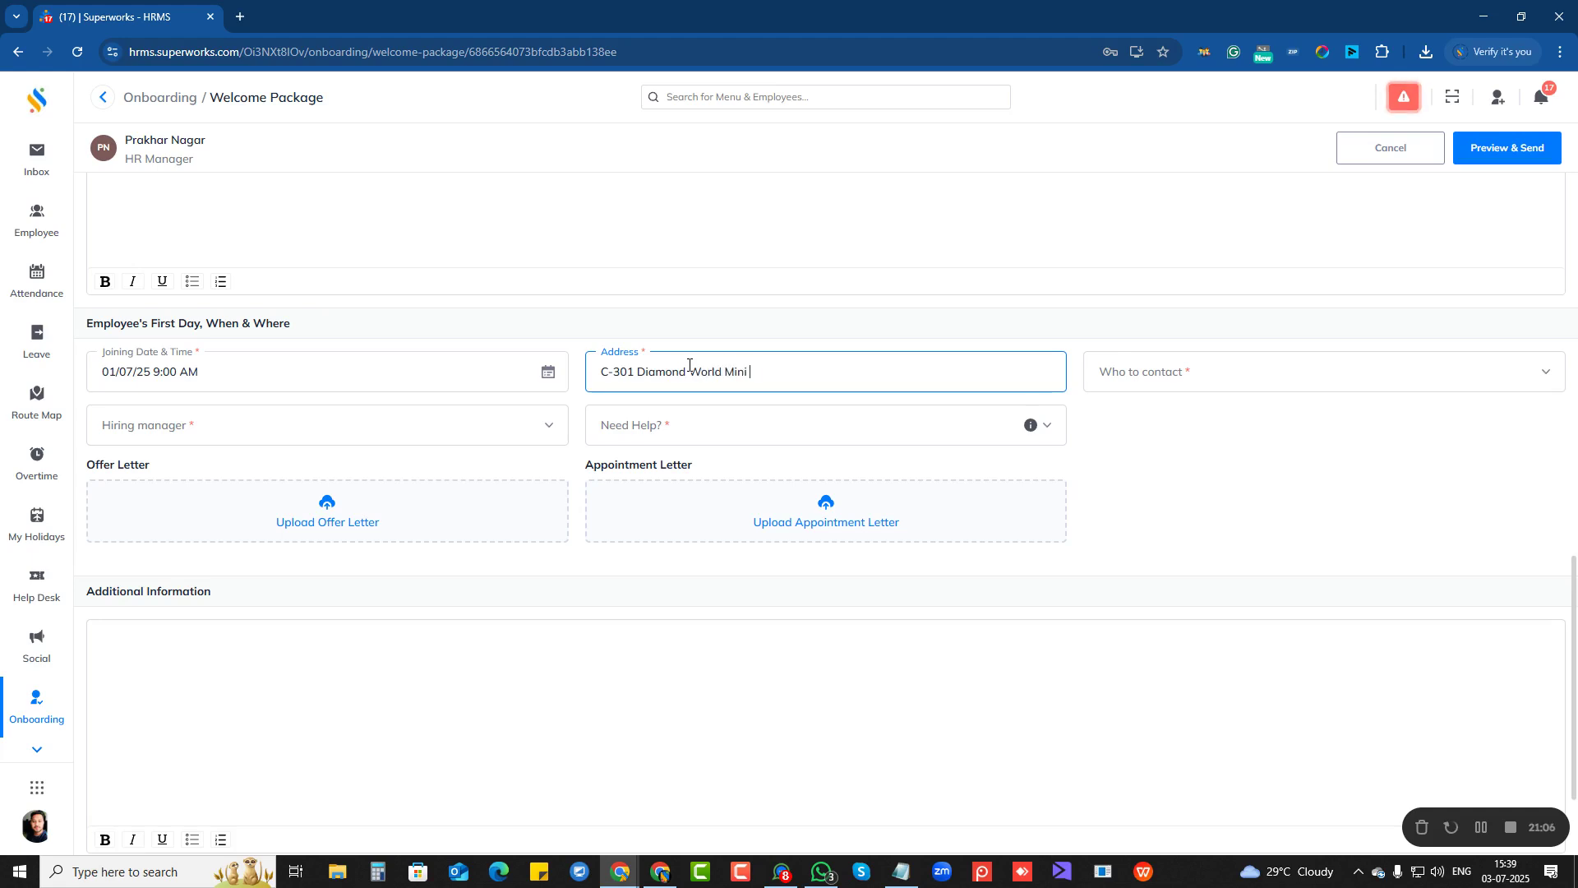
text(r)
key(Tab)
Pick the who-to-contact person, hiring manager and first-day helper from the suggestions
text(Nara)
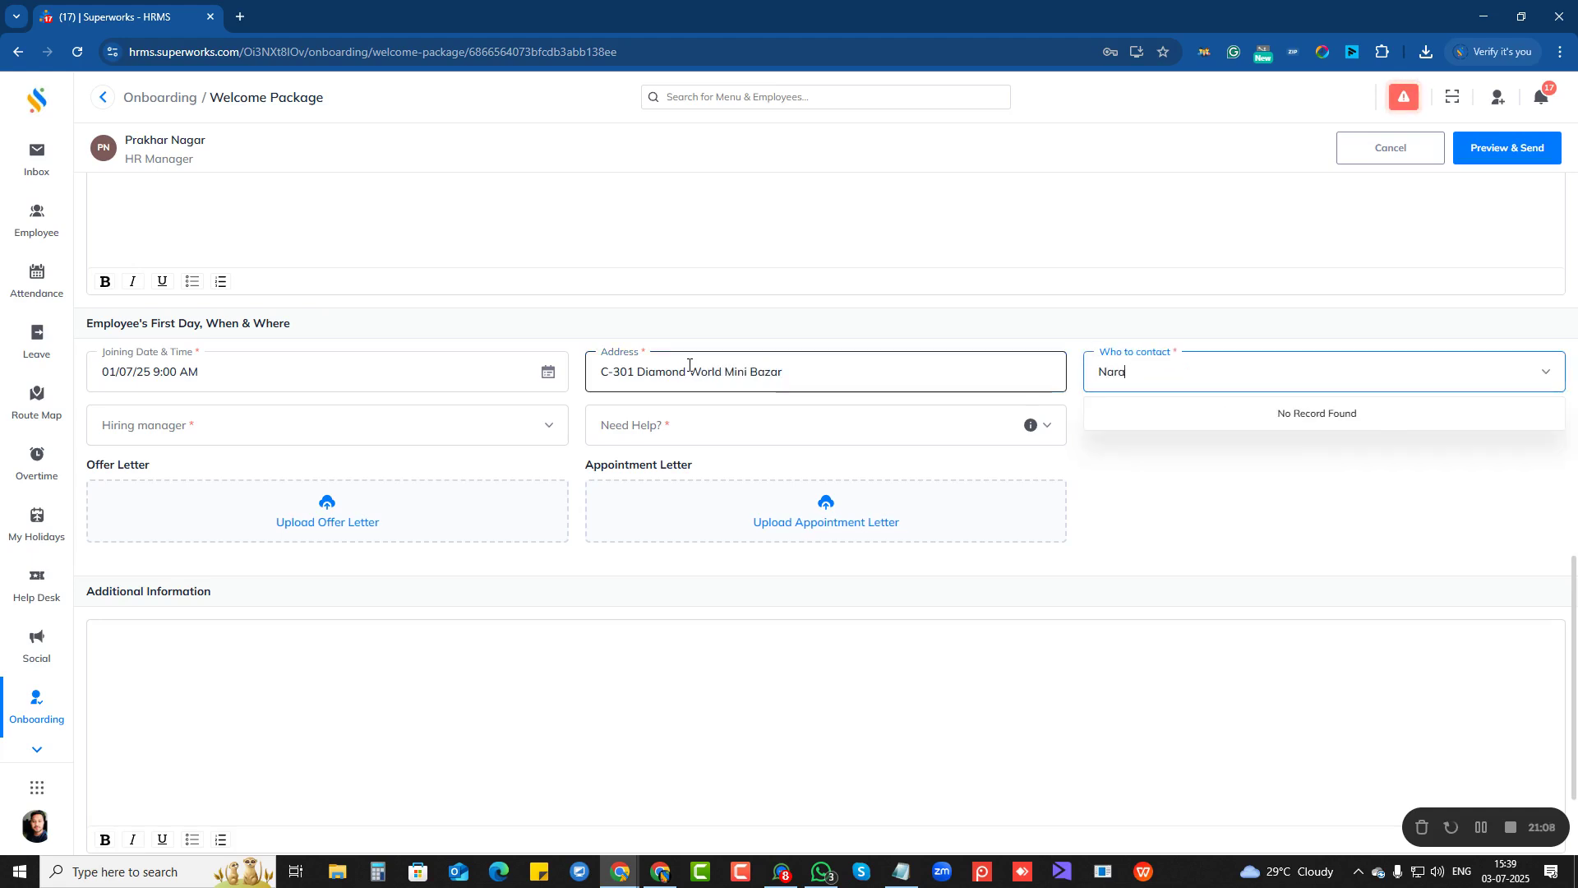
key(Down)
key(Tab)
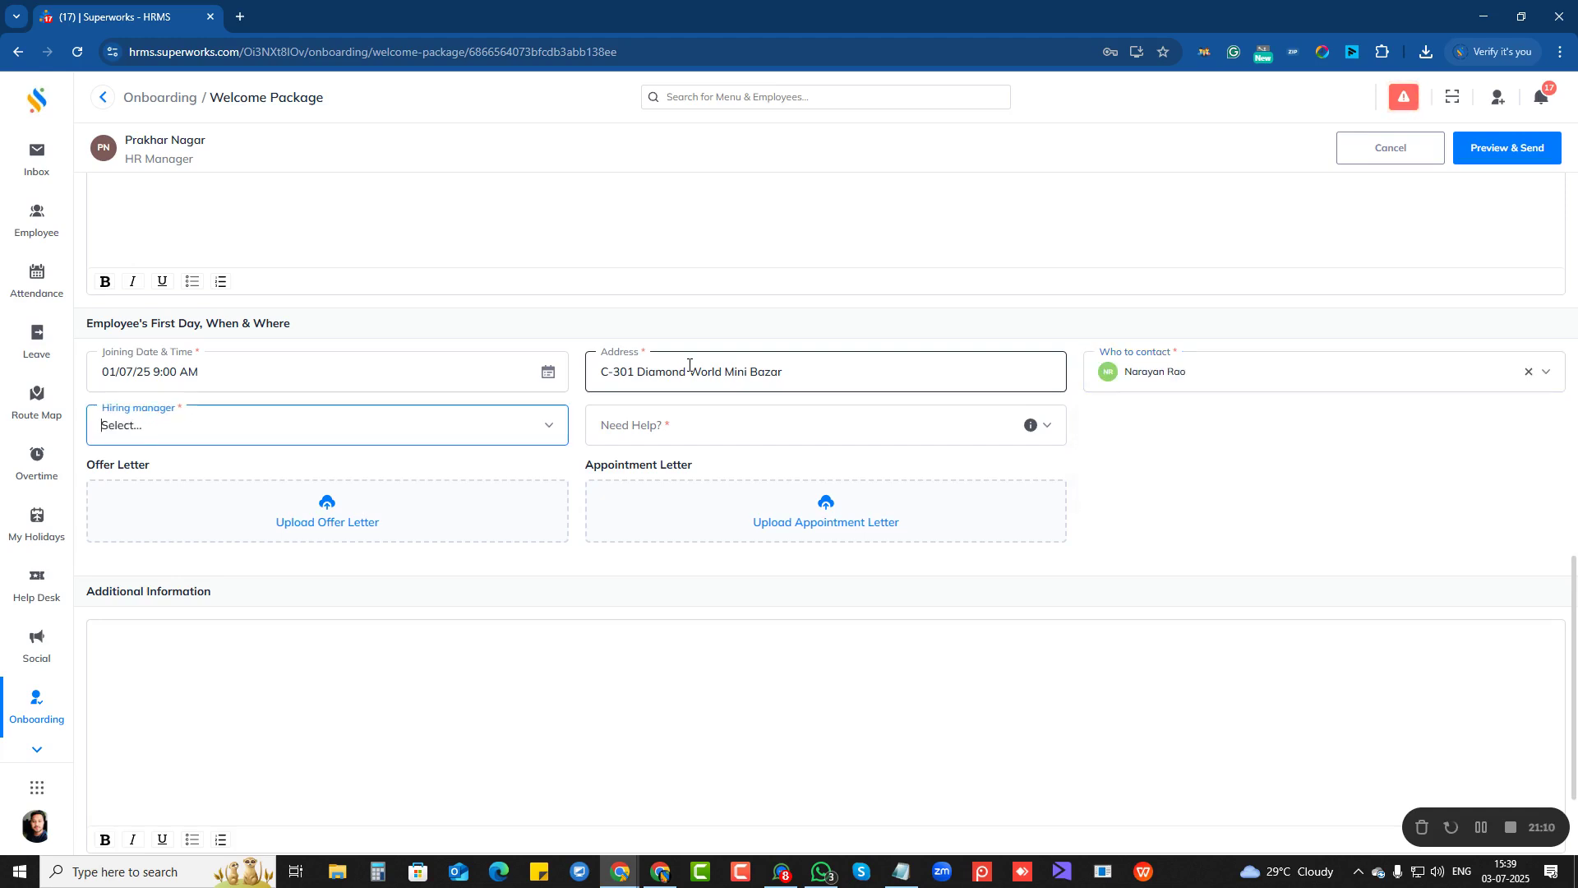
text(Pall)
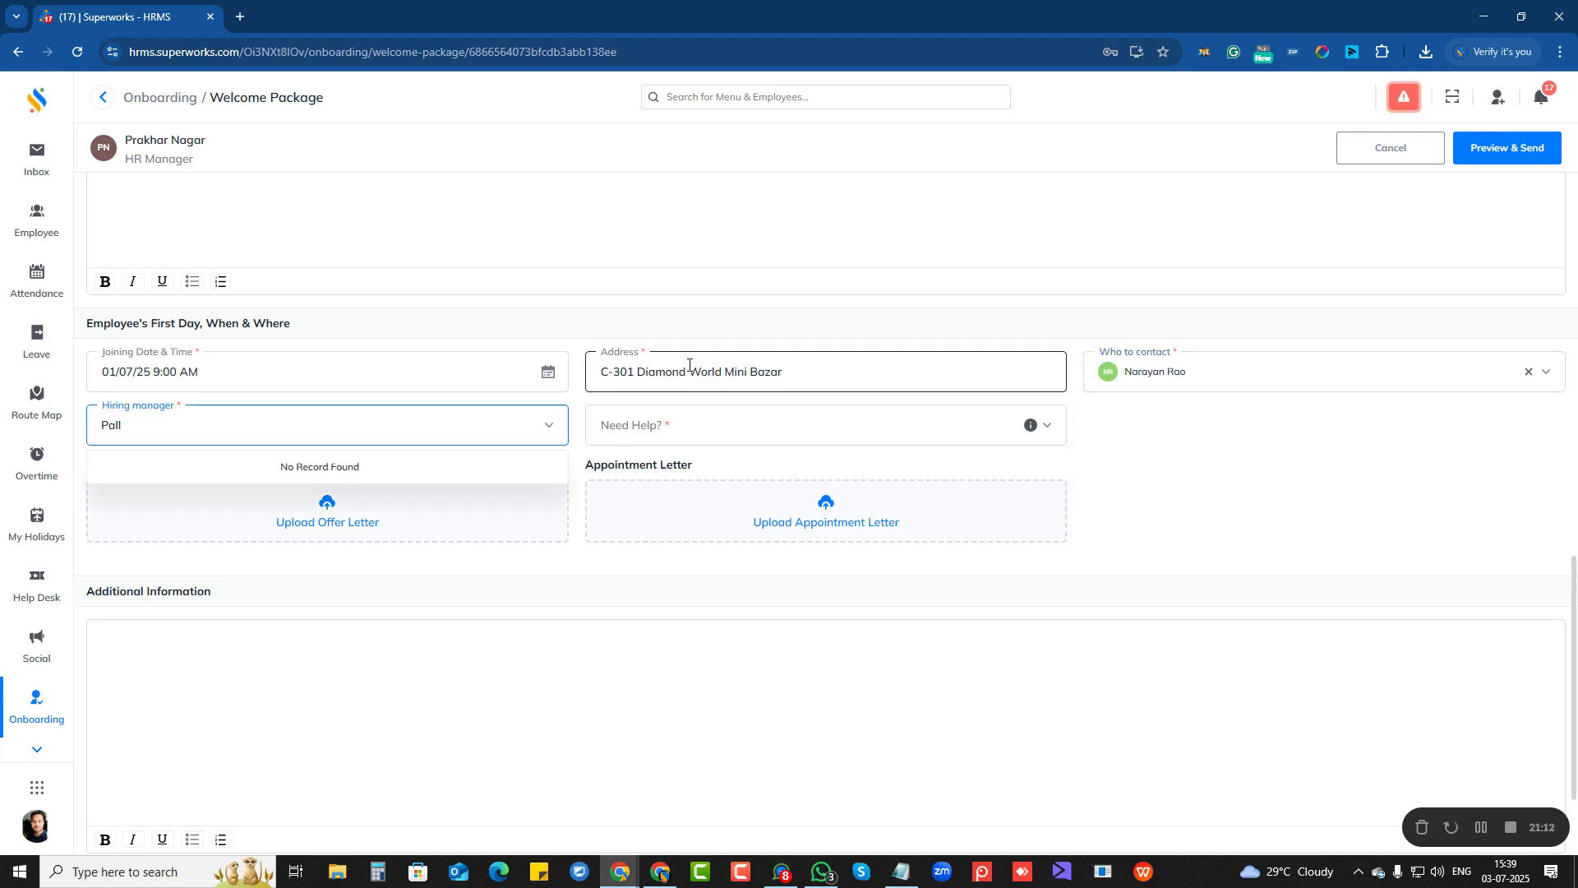
key(Tab)
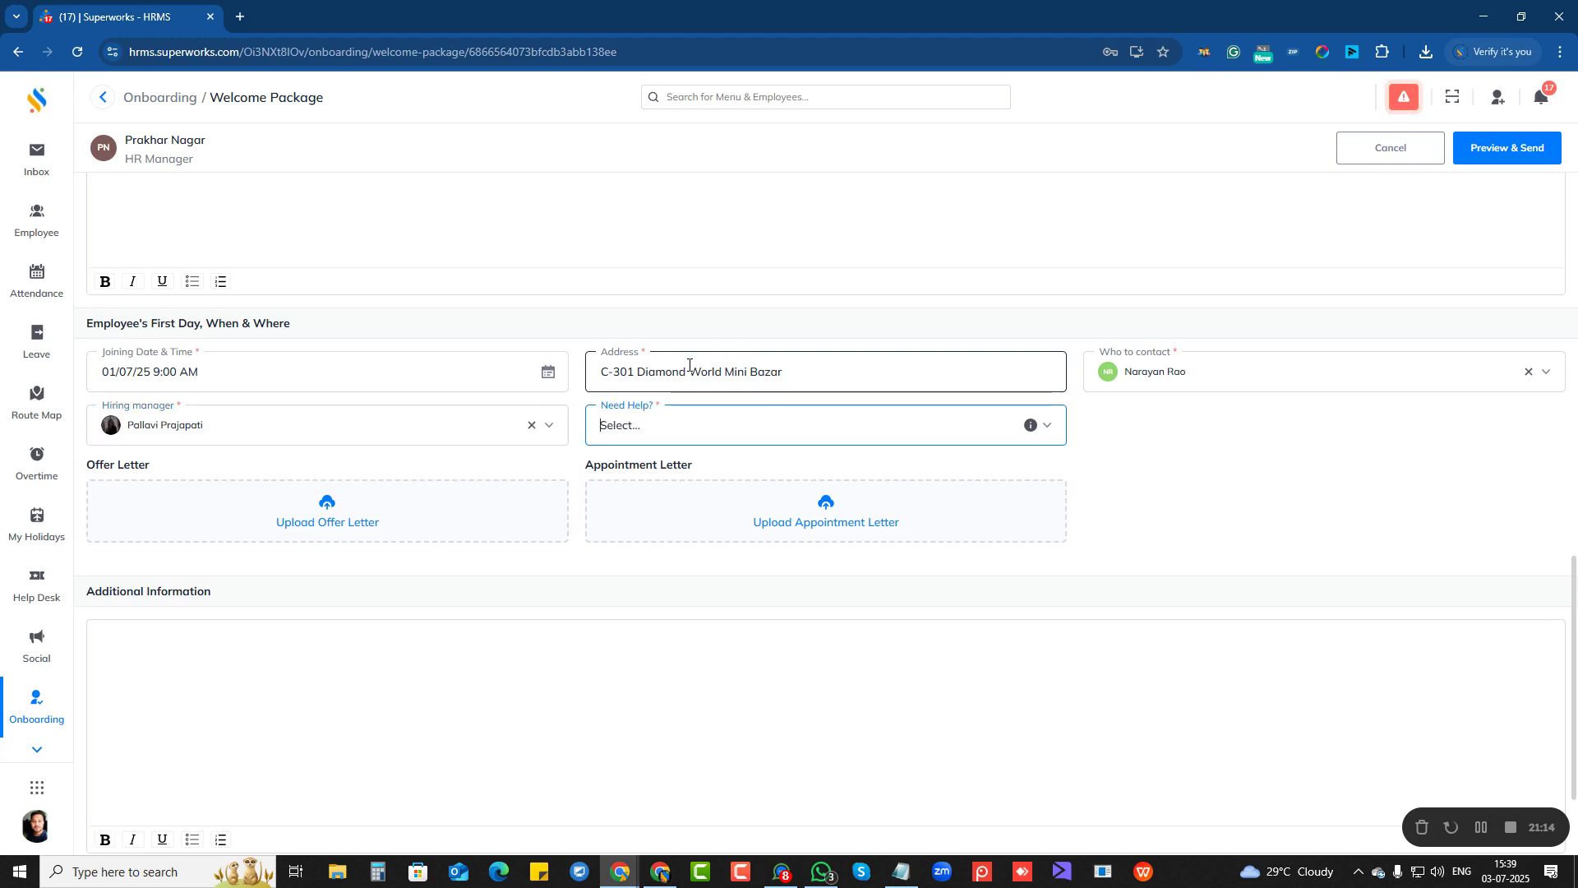
text(Chin)
key(Tab)
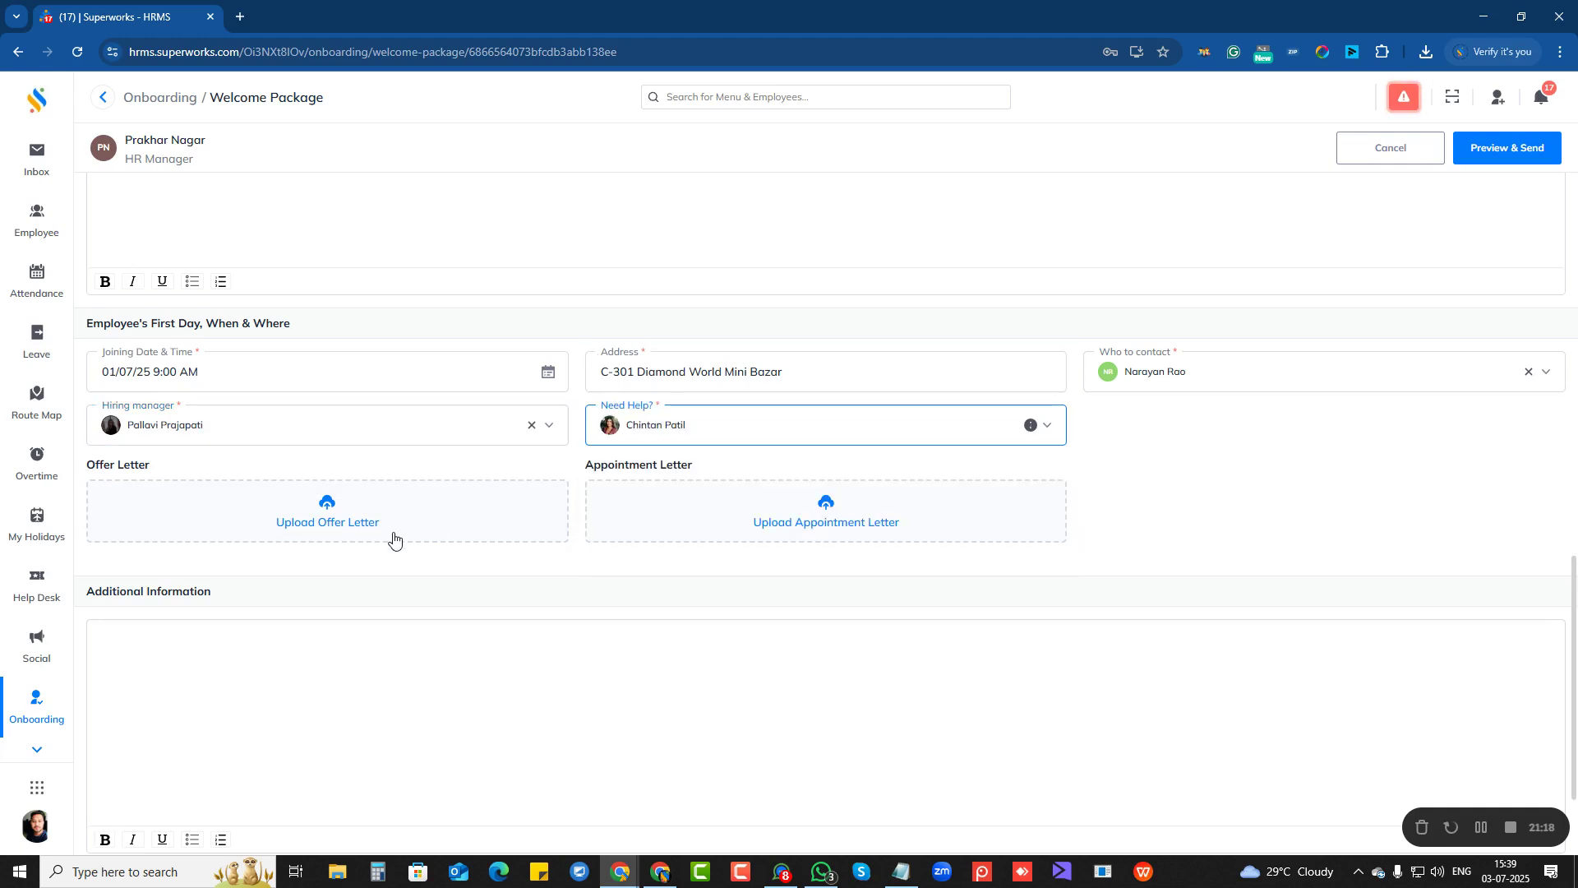
scroll(394, 540, down, 2)
Attach the June 2025 offer letter file and an appointment letter file
click(335, 378)
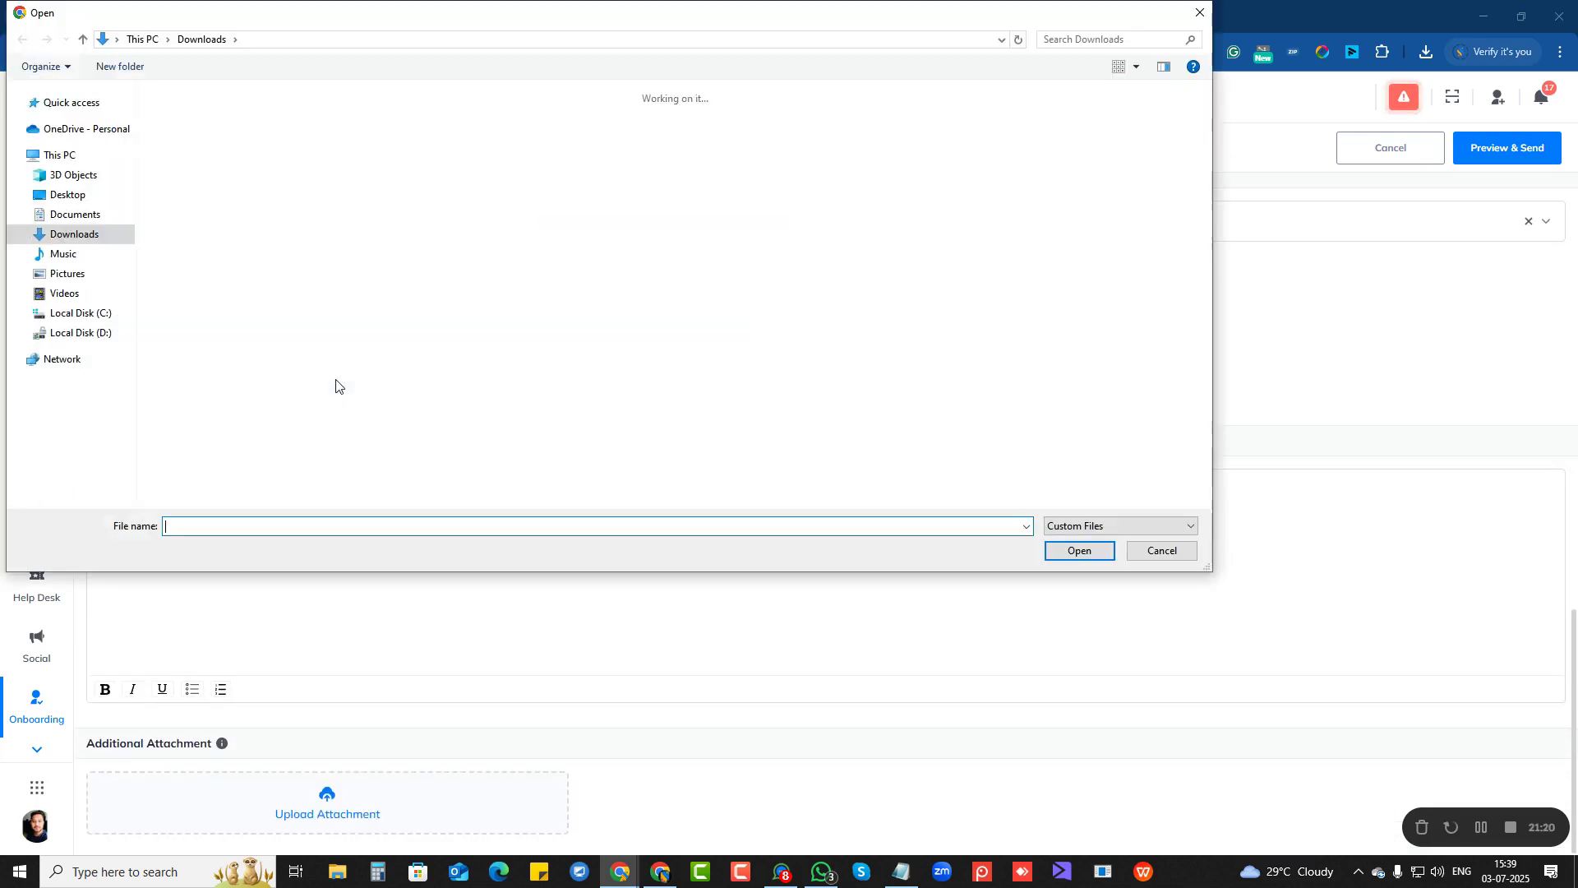
double_click(308, 231)
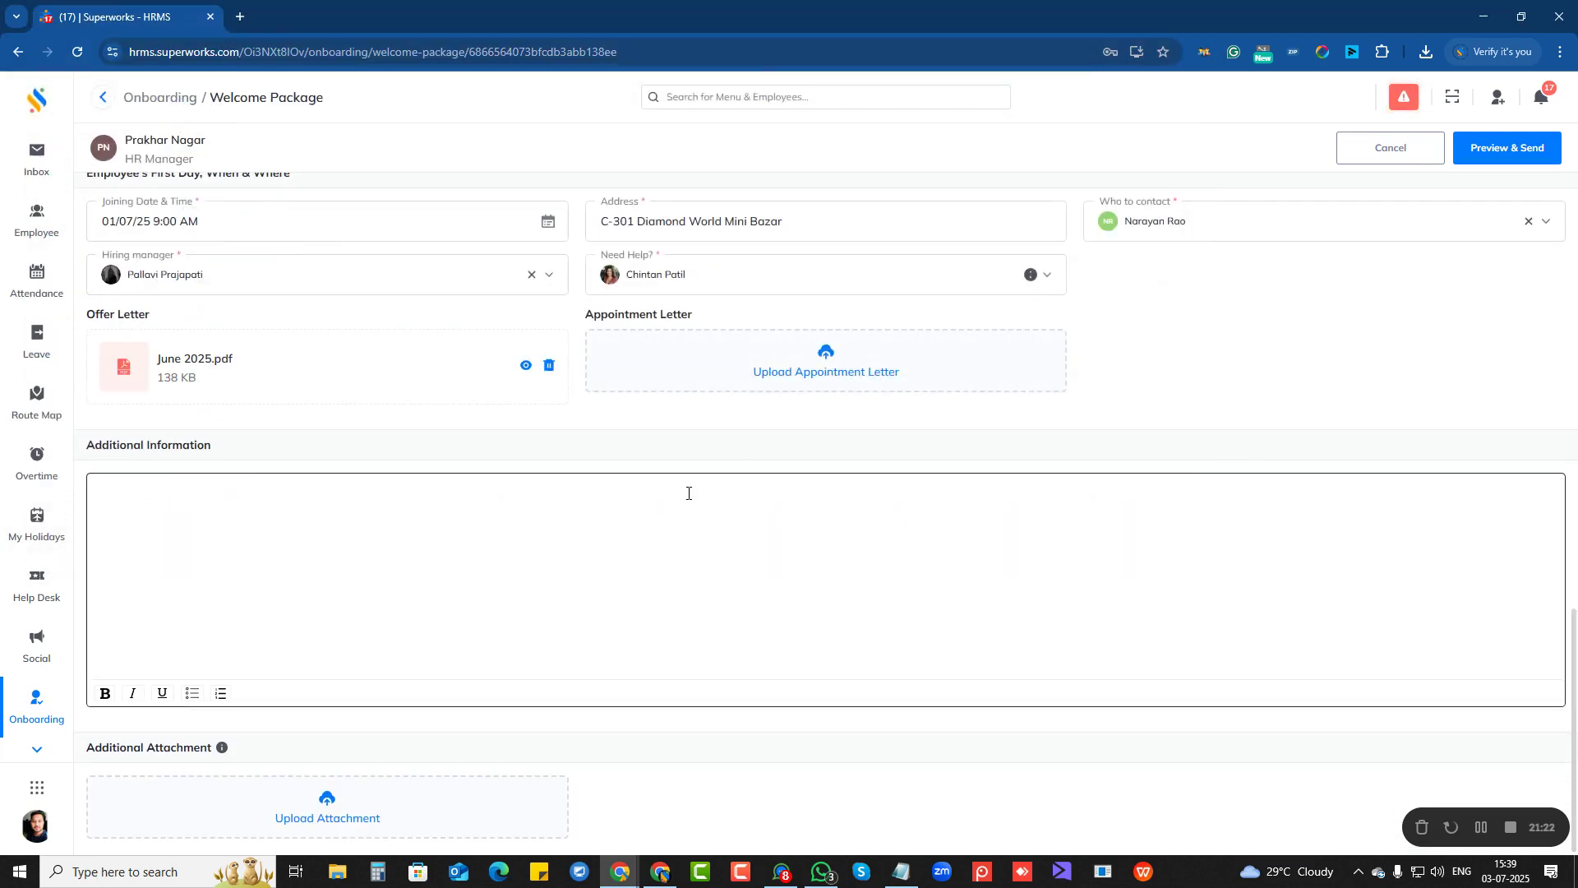
click(760, 374)
double_click(225, 141)
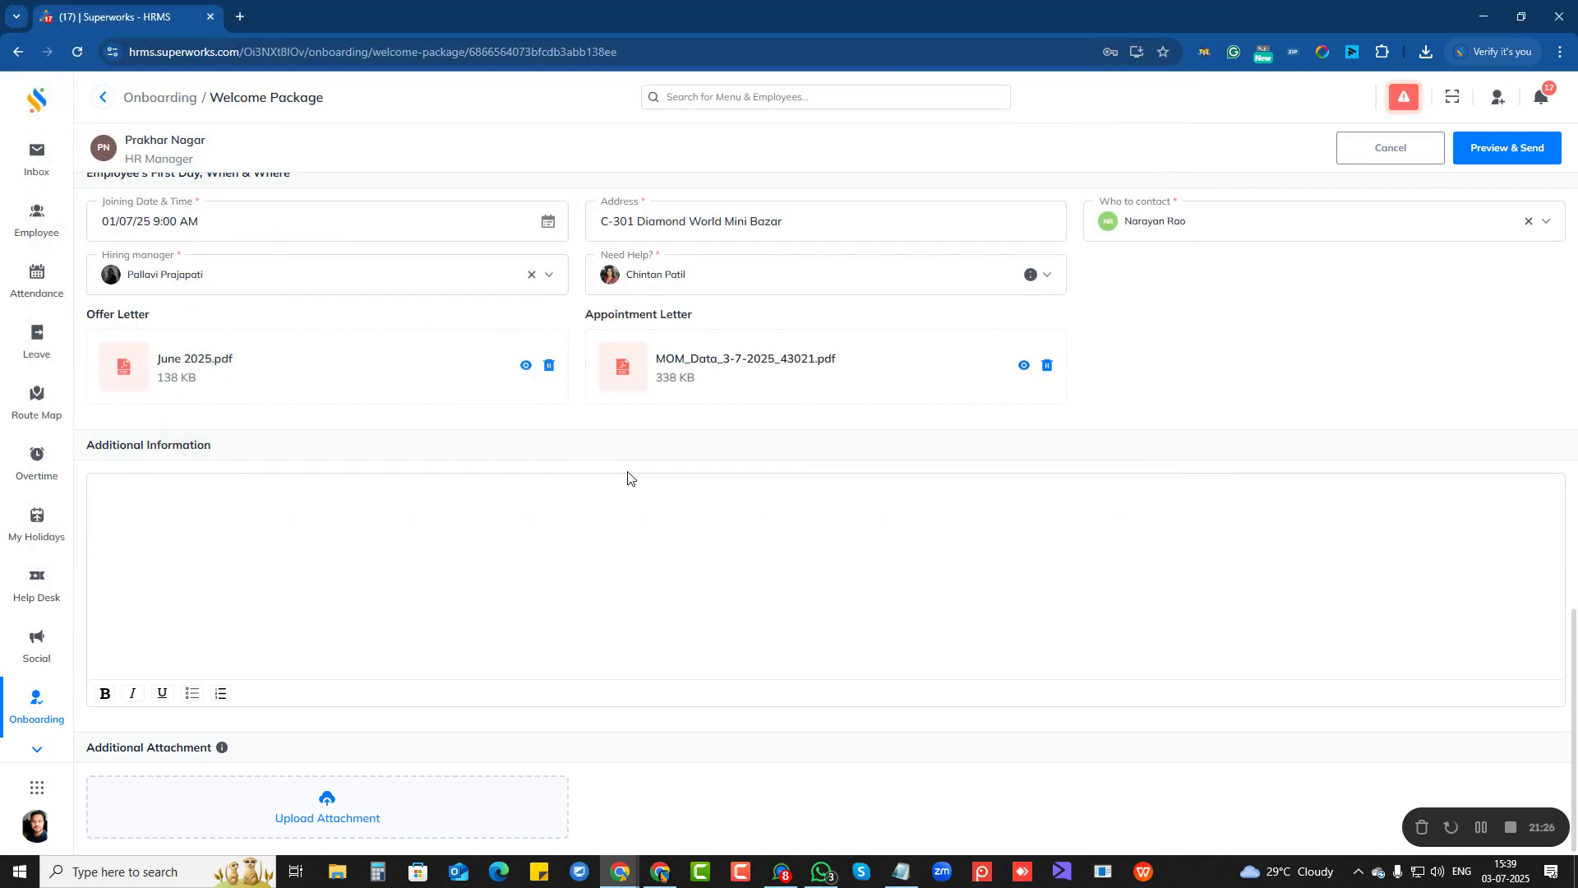
Add 'Additional information' to the Additional Information box and preview the welcome package
click(628, 478)
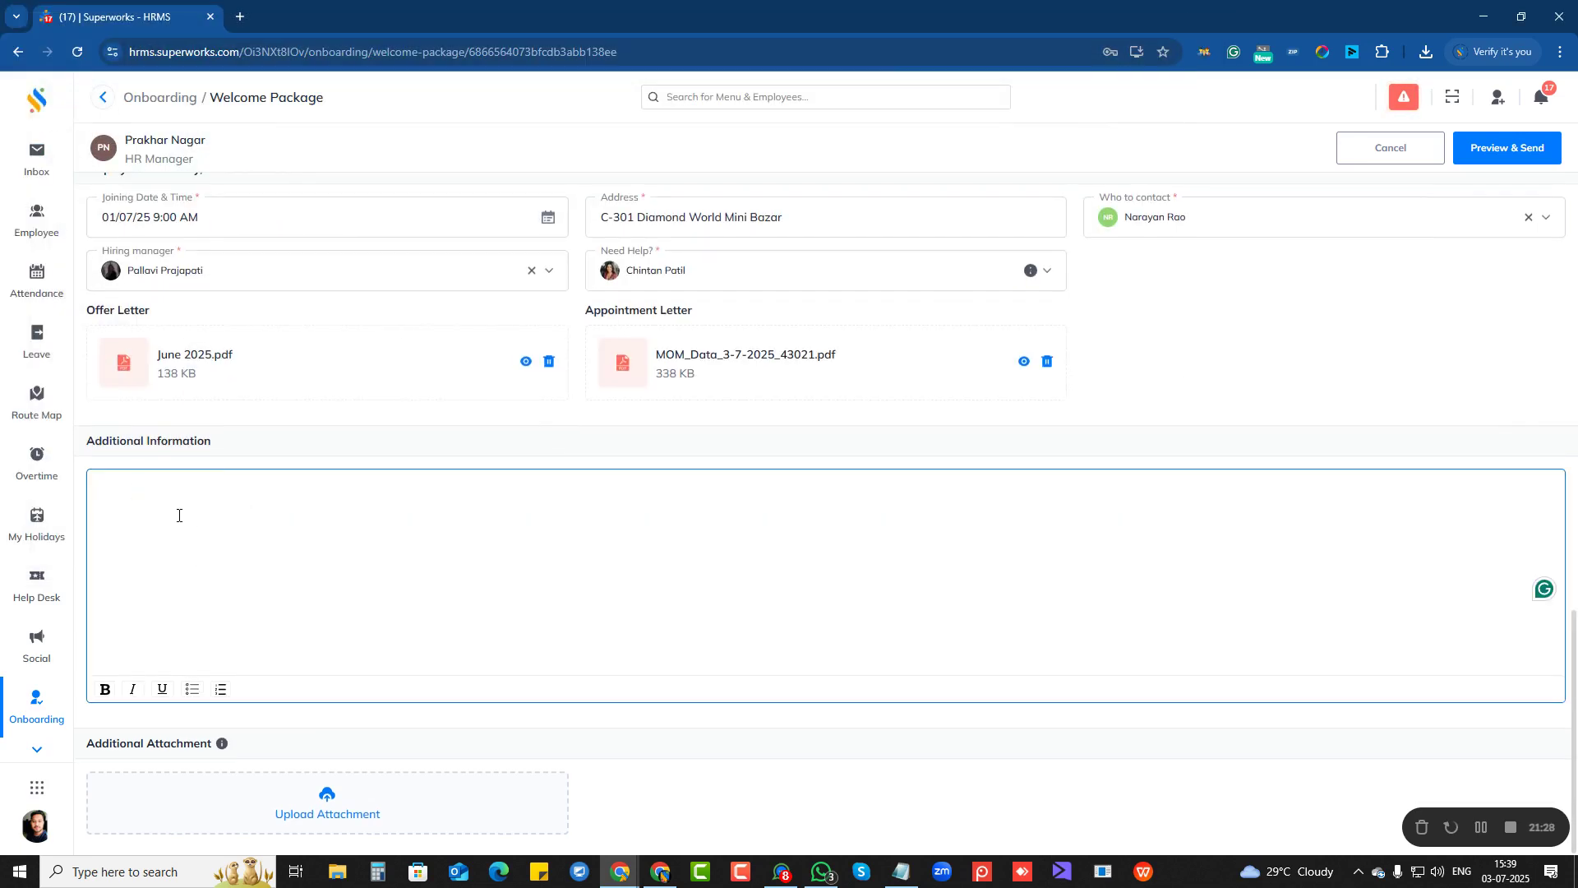
text(Additional information)
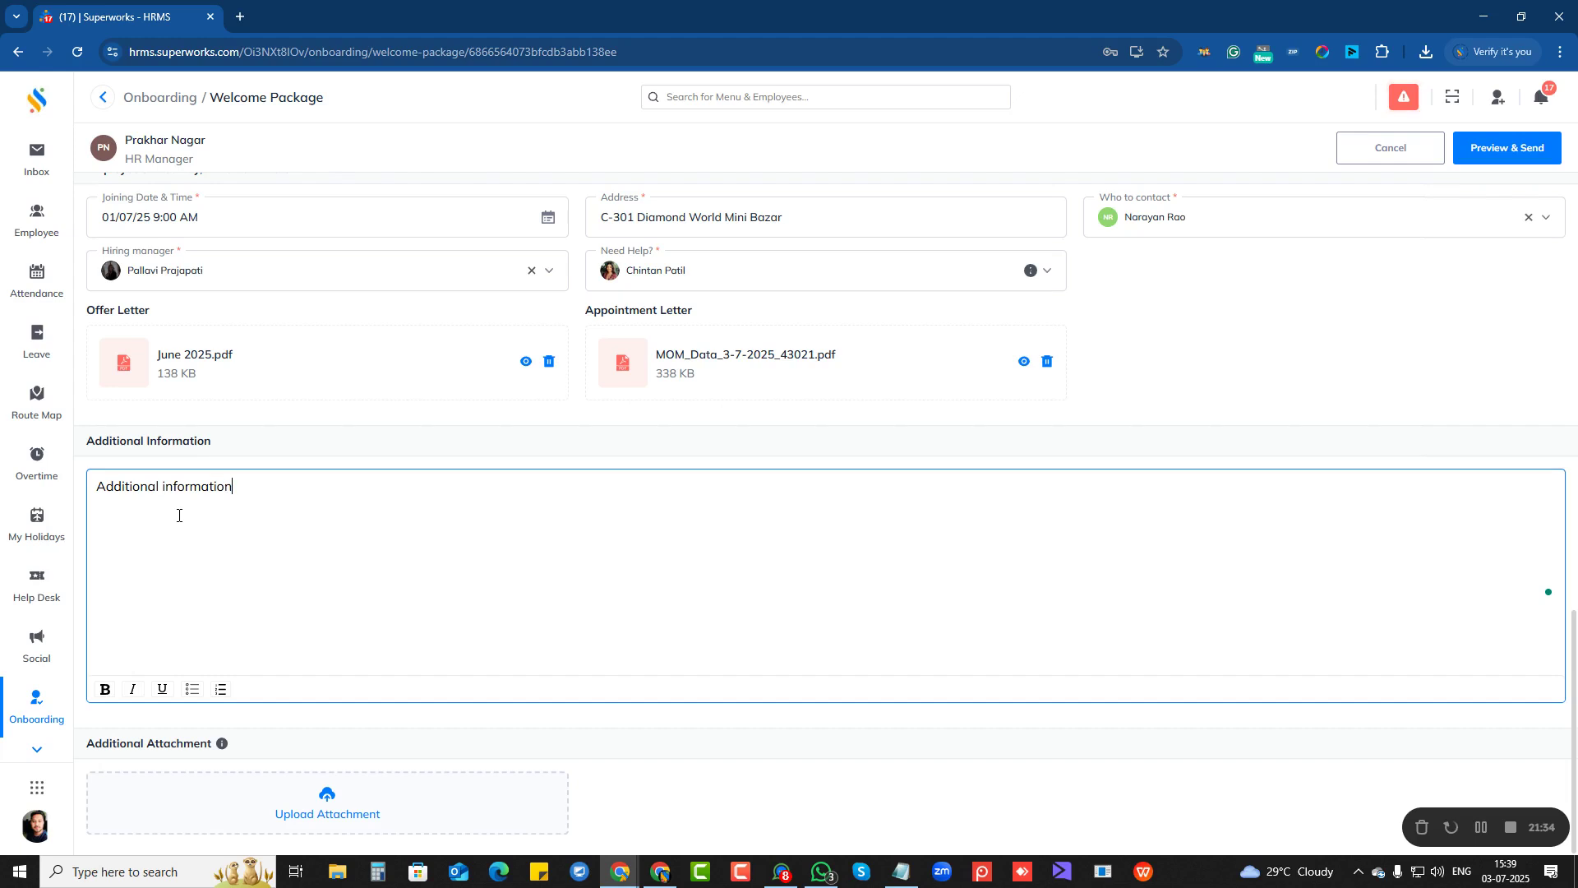
click(1504, 156)
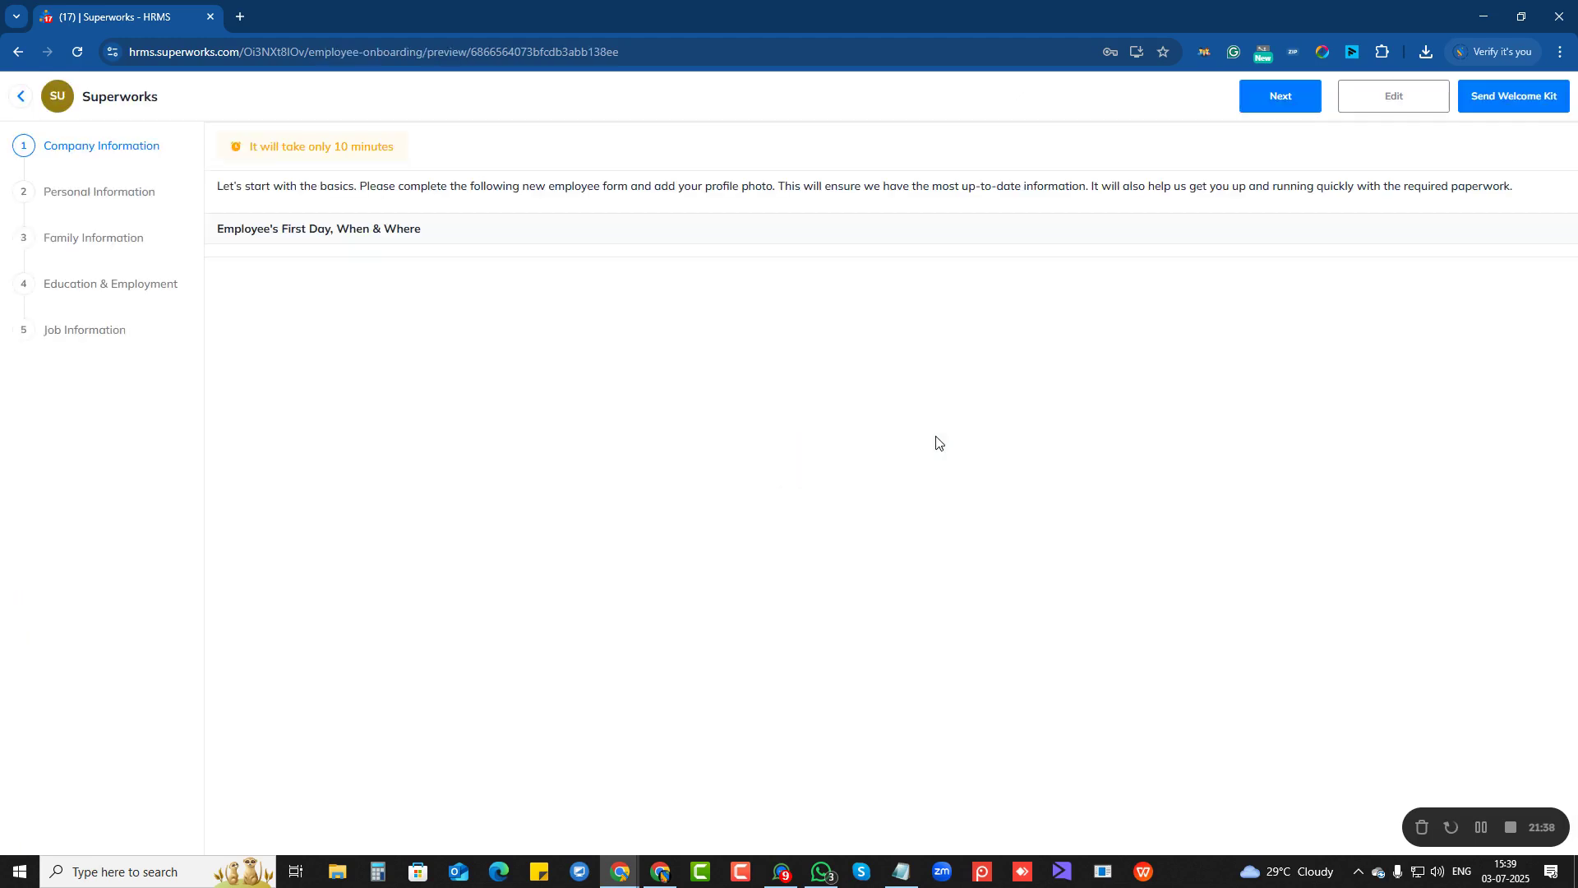
Review the preview, then send the welcome kit and confirm in the dialog
scroll(792, 595, down, 4)
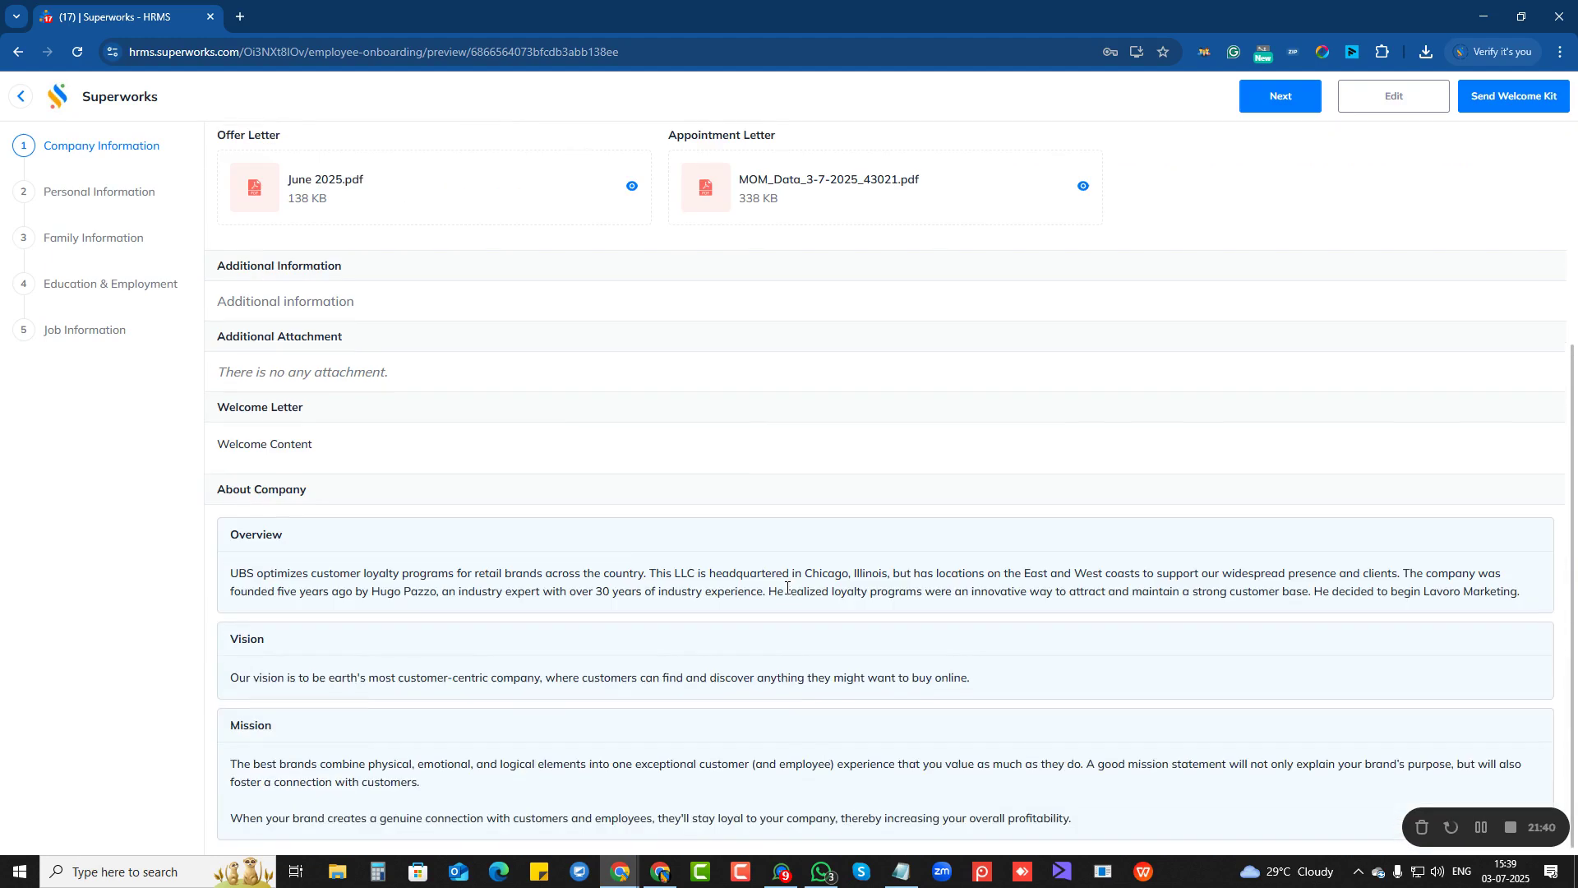
scroll(792, 596, up, 4)
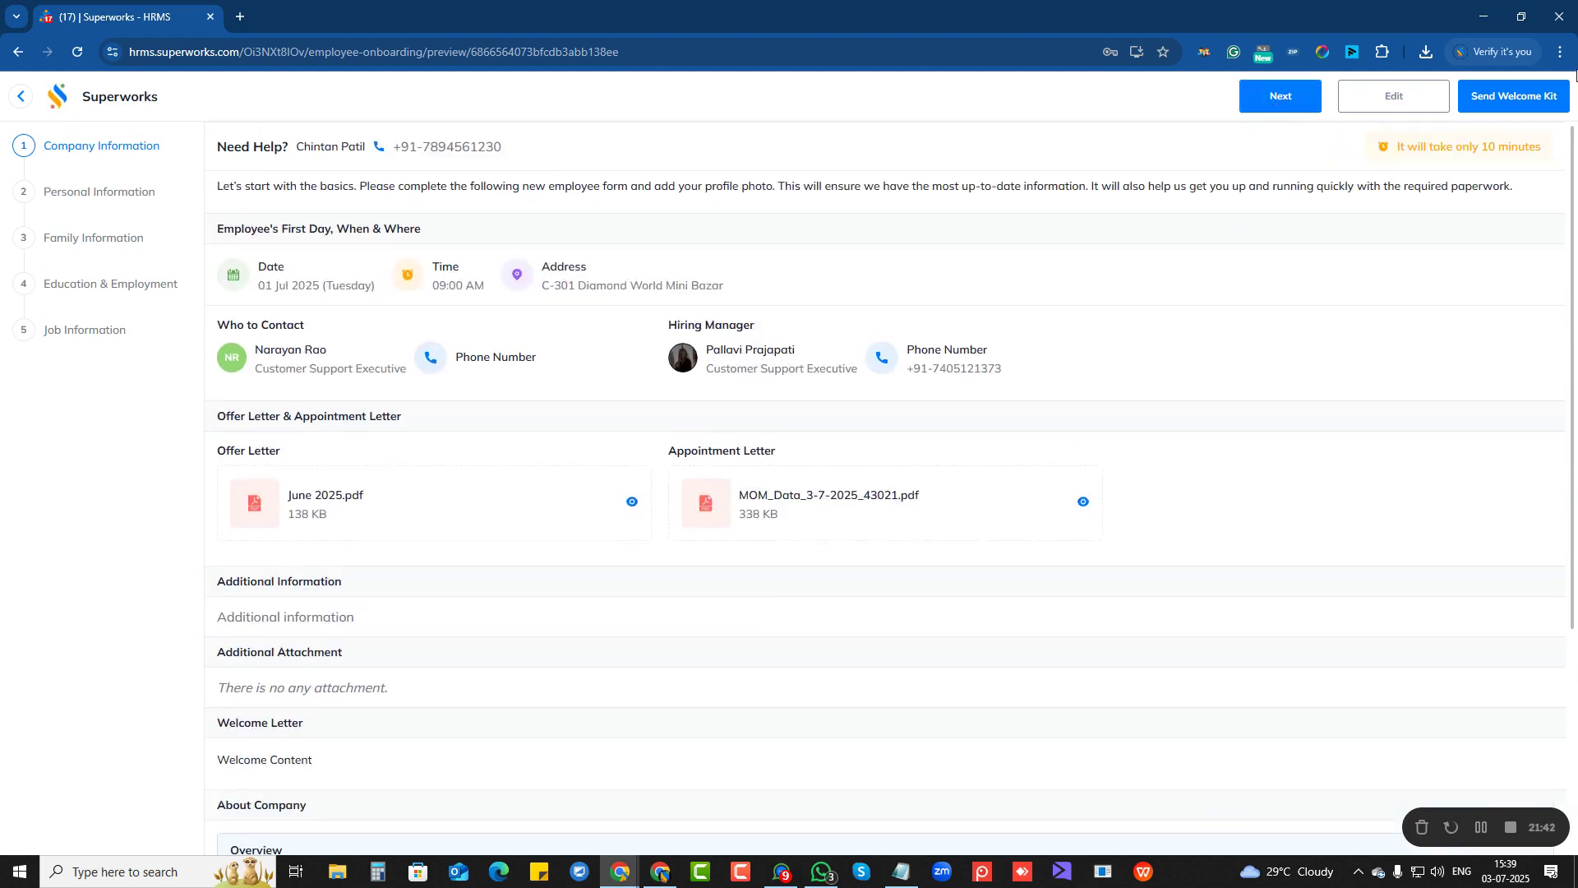
click(1507, 102)
click(896, 568)
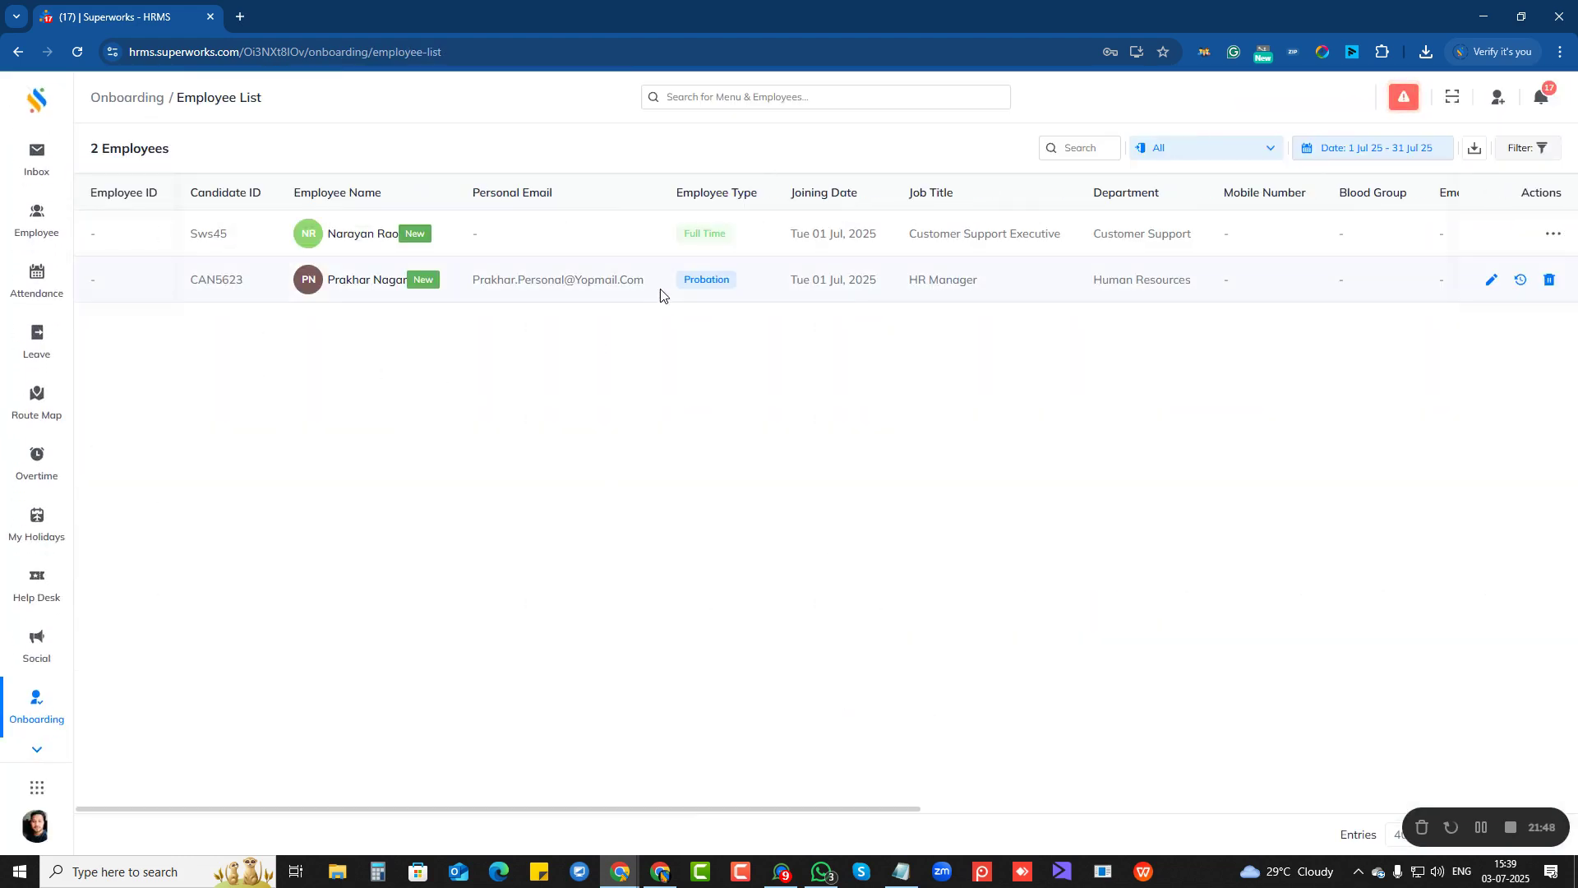
scroll(22, 481, up, 3)
mouse_move(36, 349)
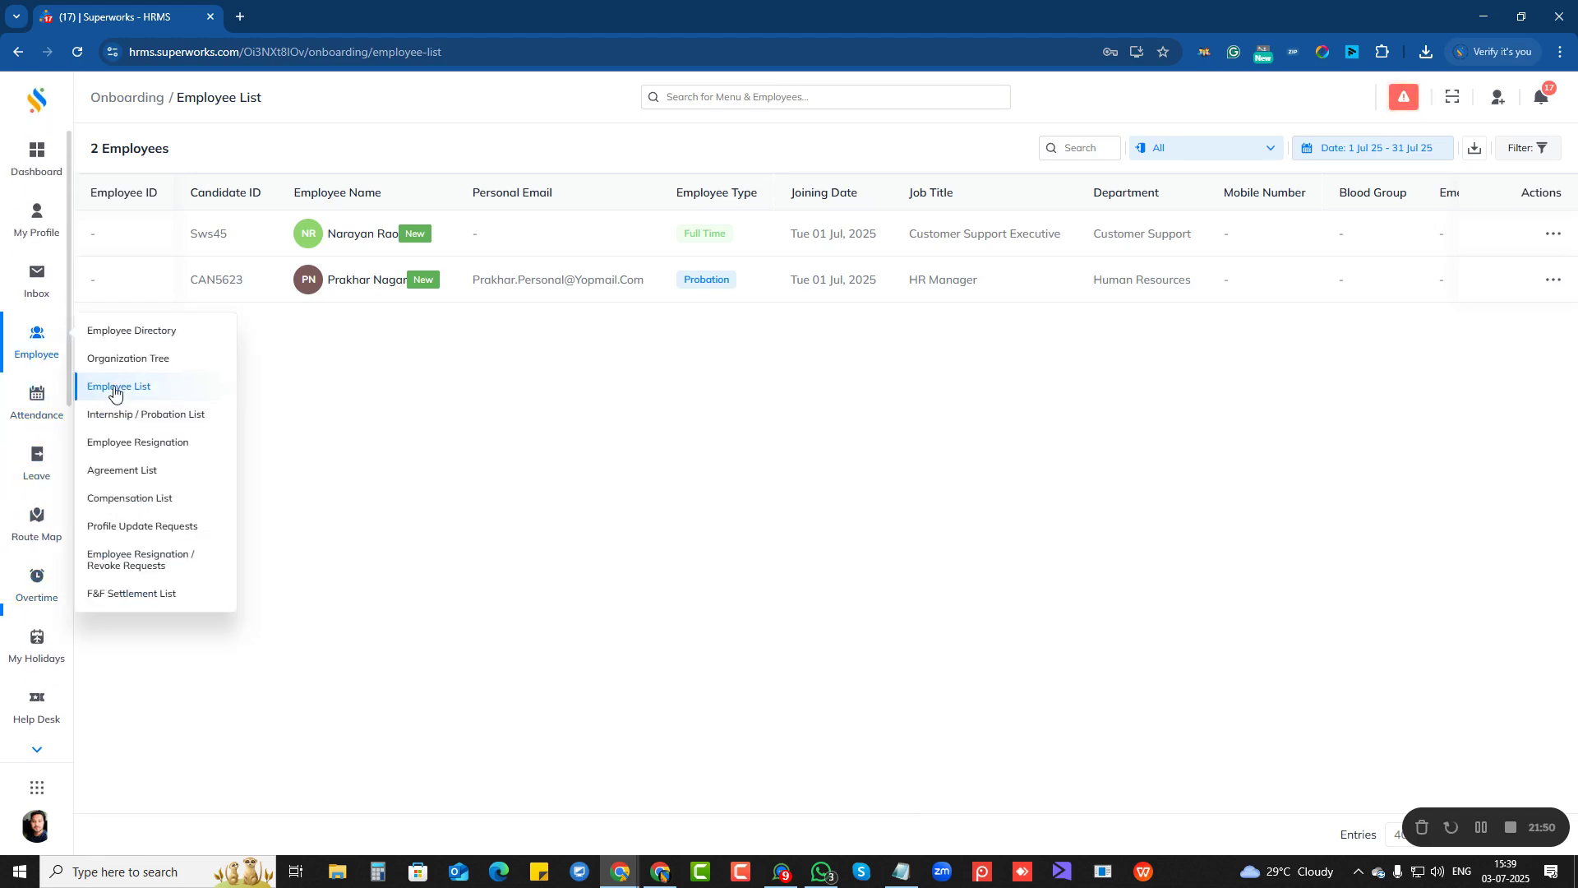
click(96, 384)
key(BackSpace)
key(BackSpace)
key(BackSpace)
text(rak)
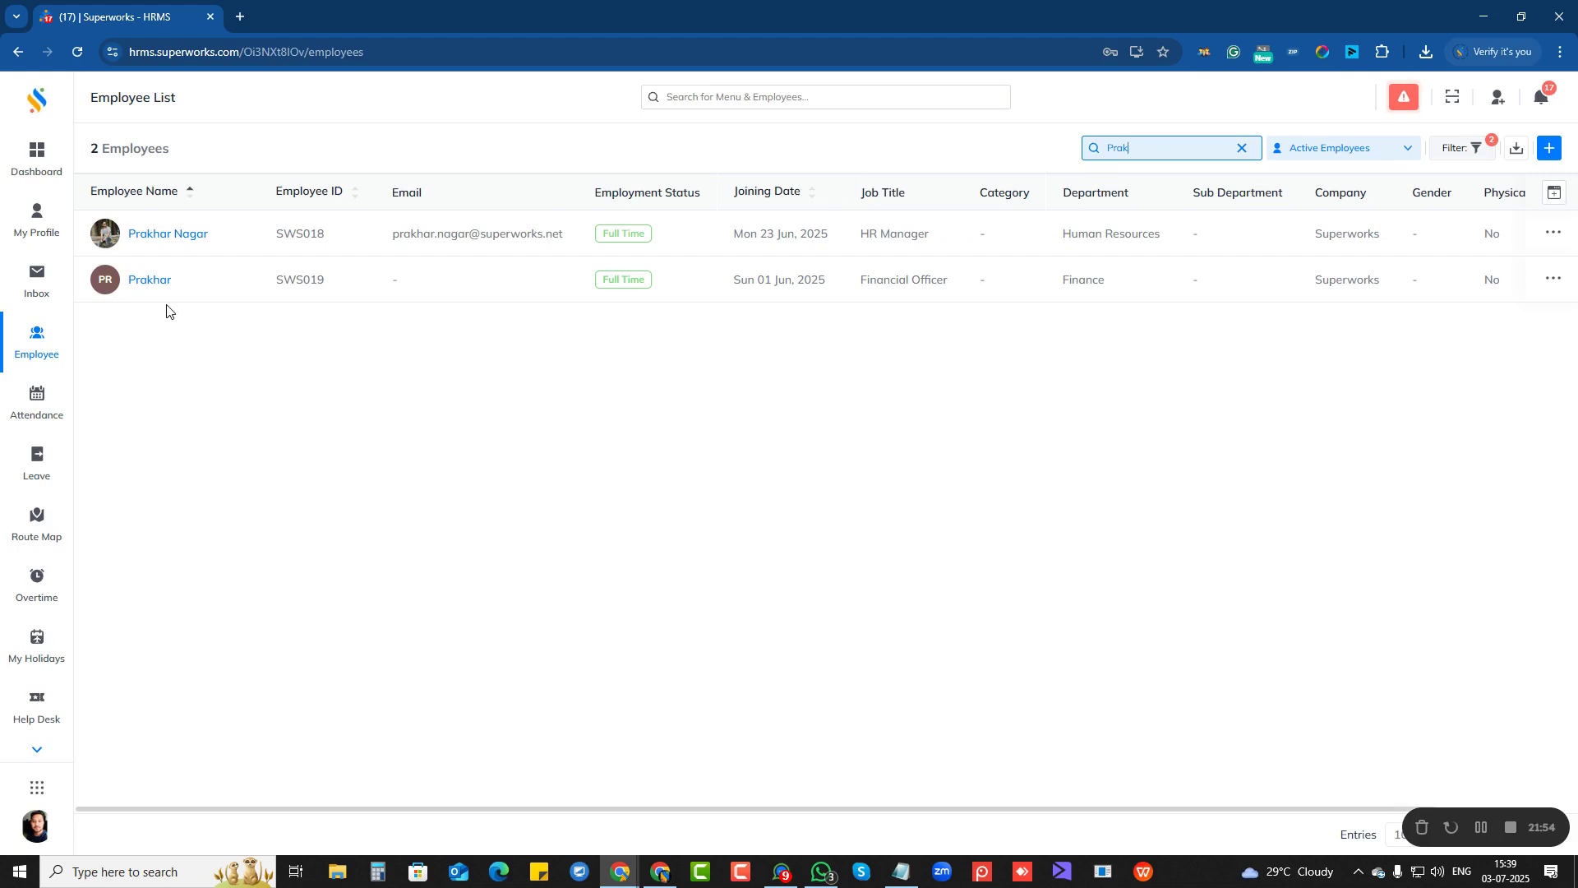
scroll(17, 493, down, 6)
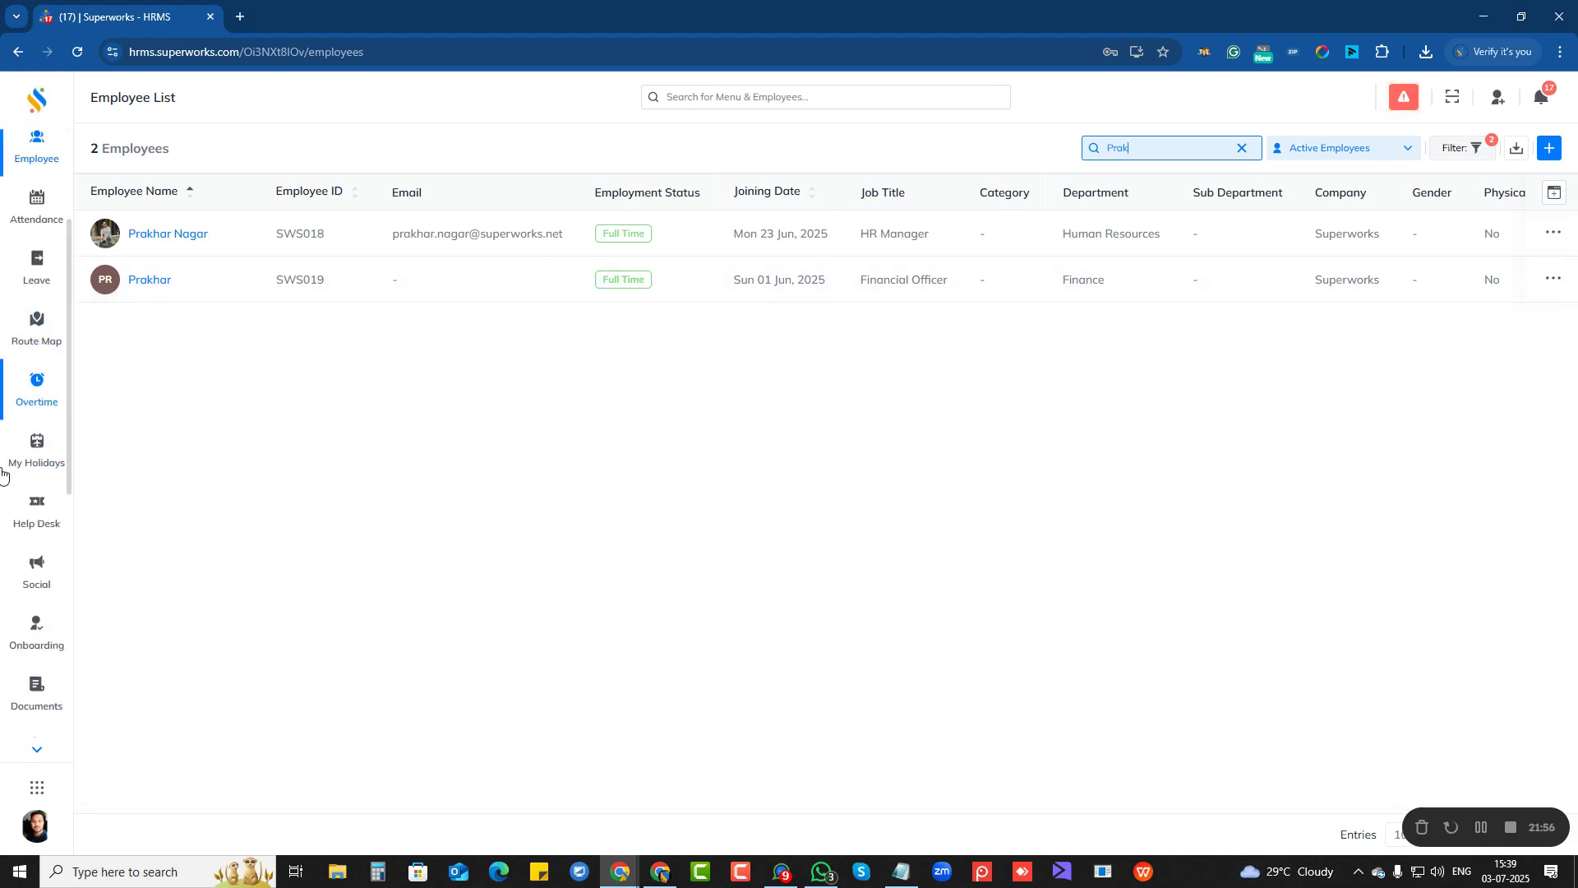
scroll(18, 520, up, 3)
mouse_move(36, 415)
click(116, 433)
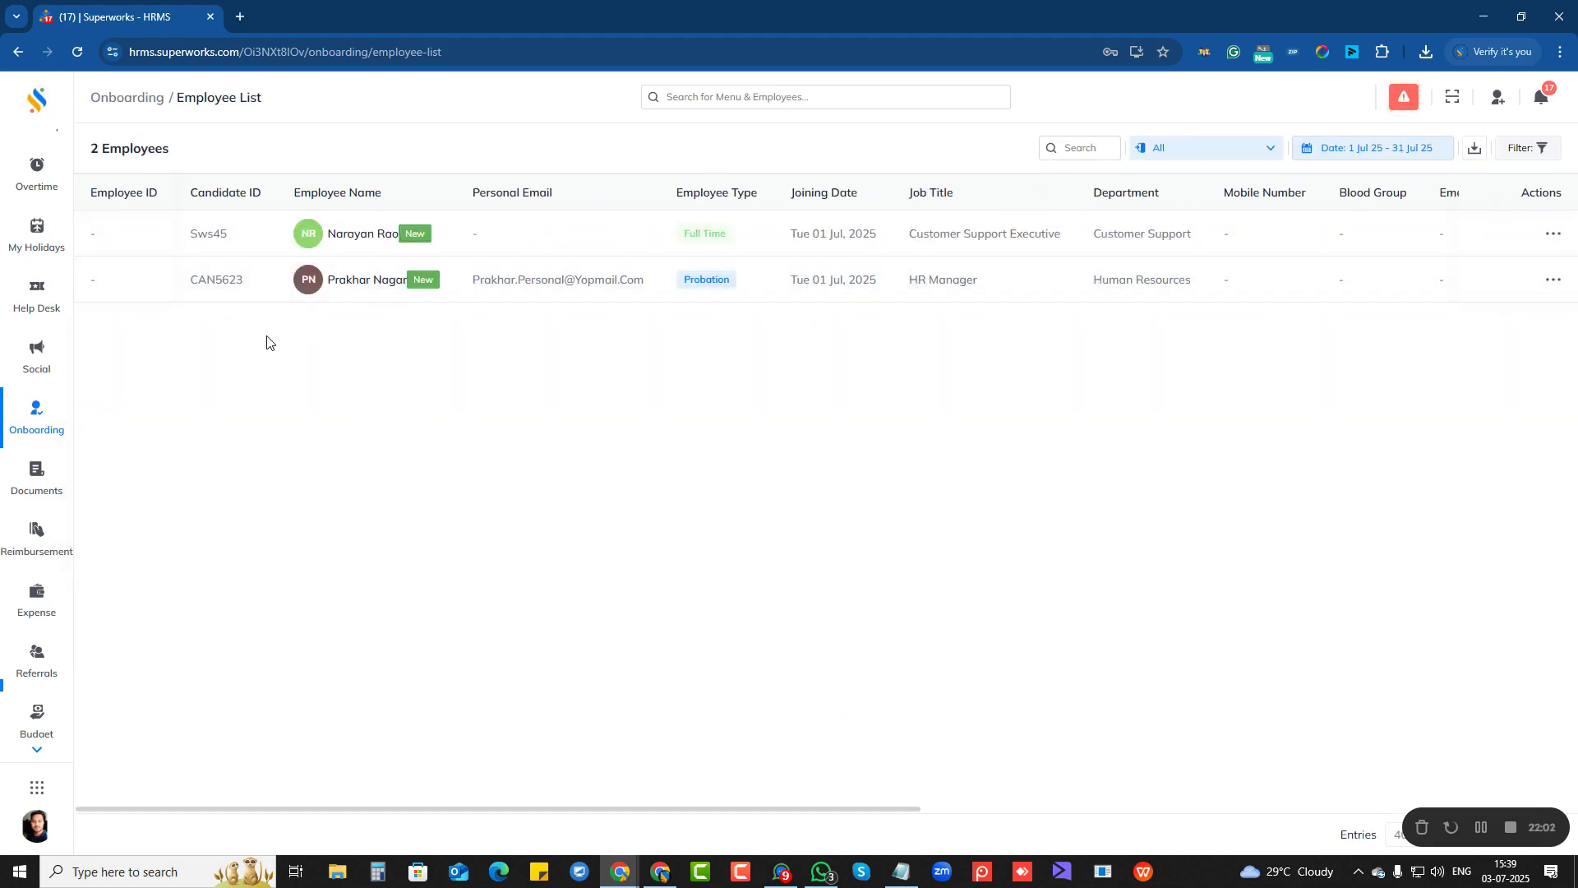
scroll(1109, 281, right, 10)
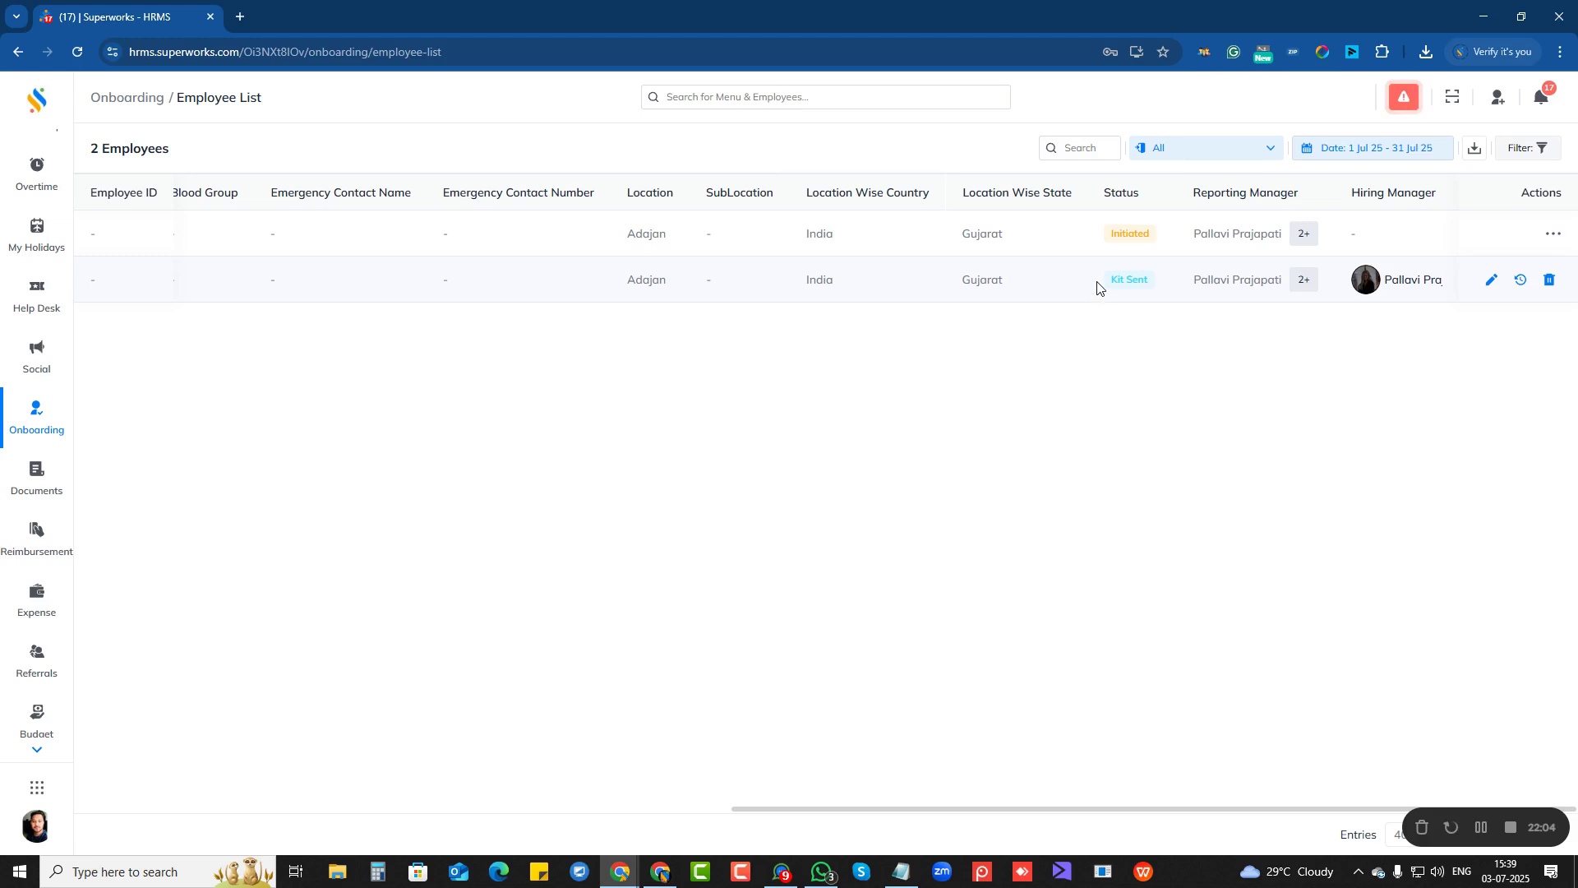
drag(1109, 282, 1145, 281)
click(1520, 279)
drag(604, 362, 720, 355)
click(995, 304)
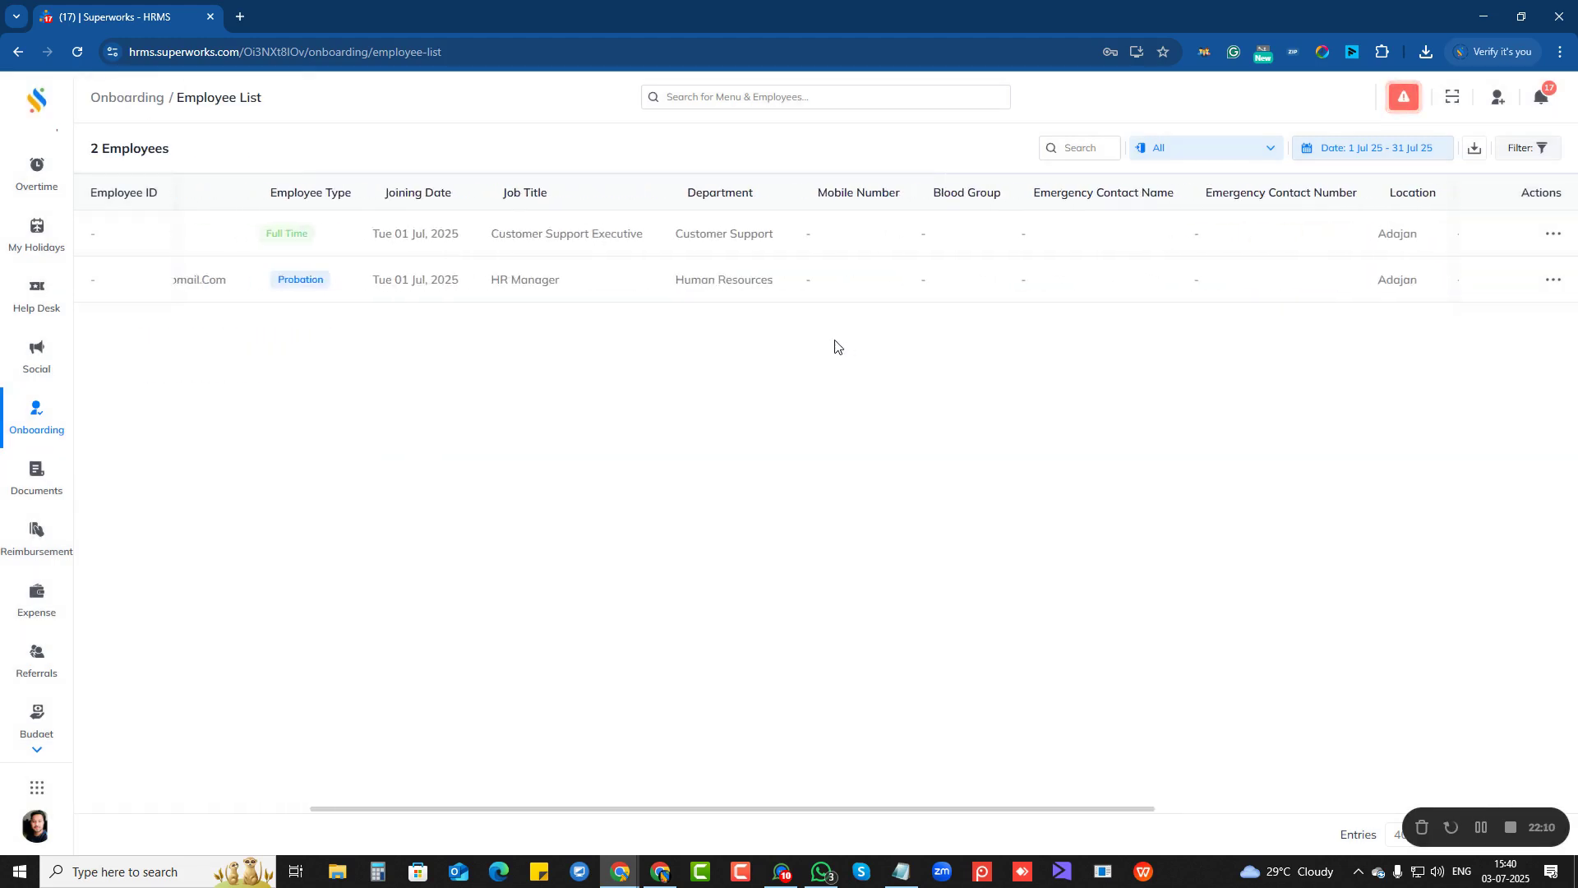
drag(461, 282, 724, 268)
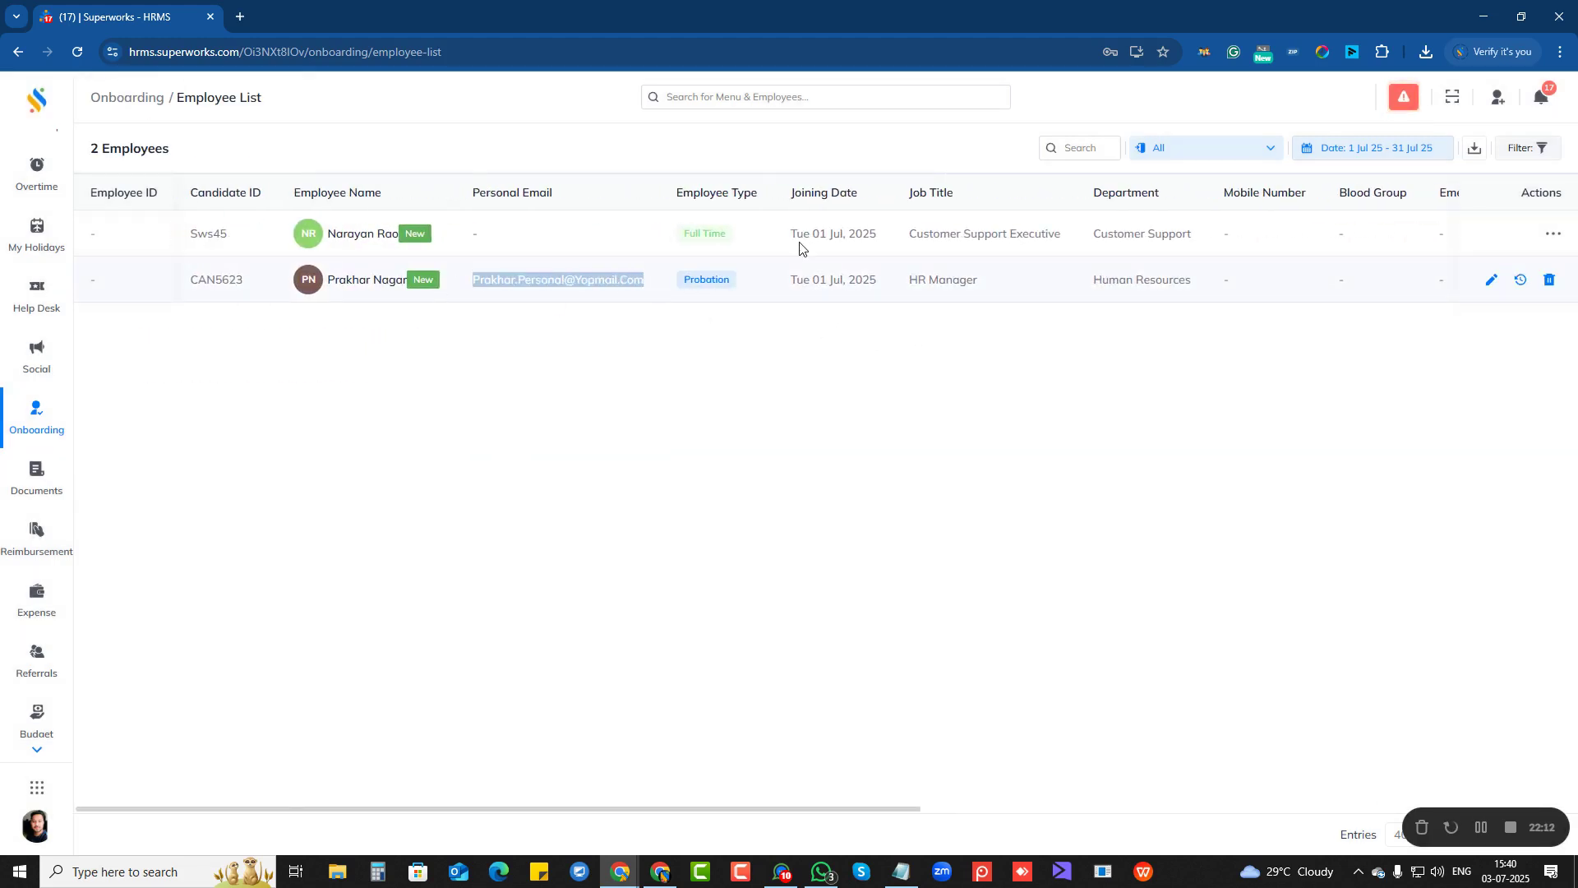
key(ctrl+t)
Open the new hire's personal inbox on YOPmail
text(yop)
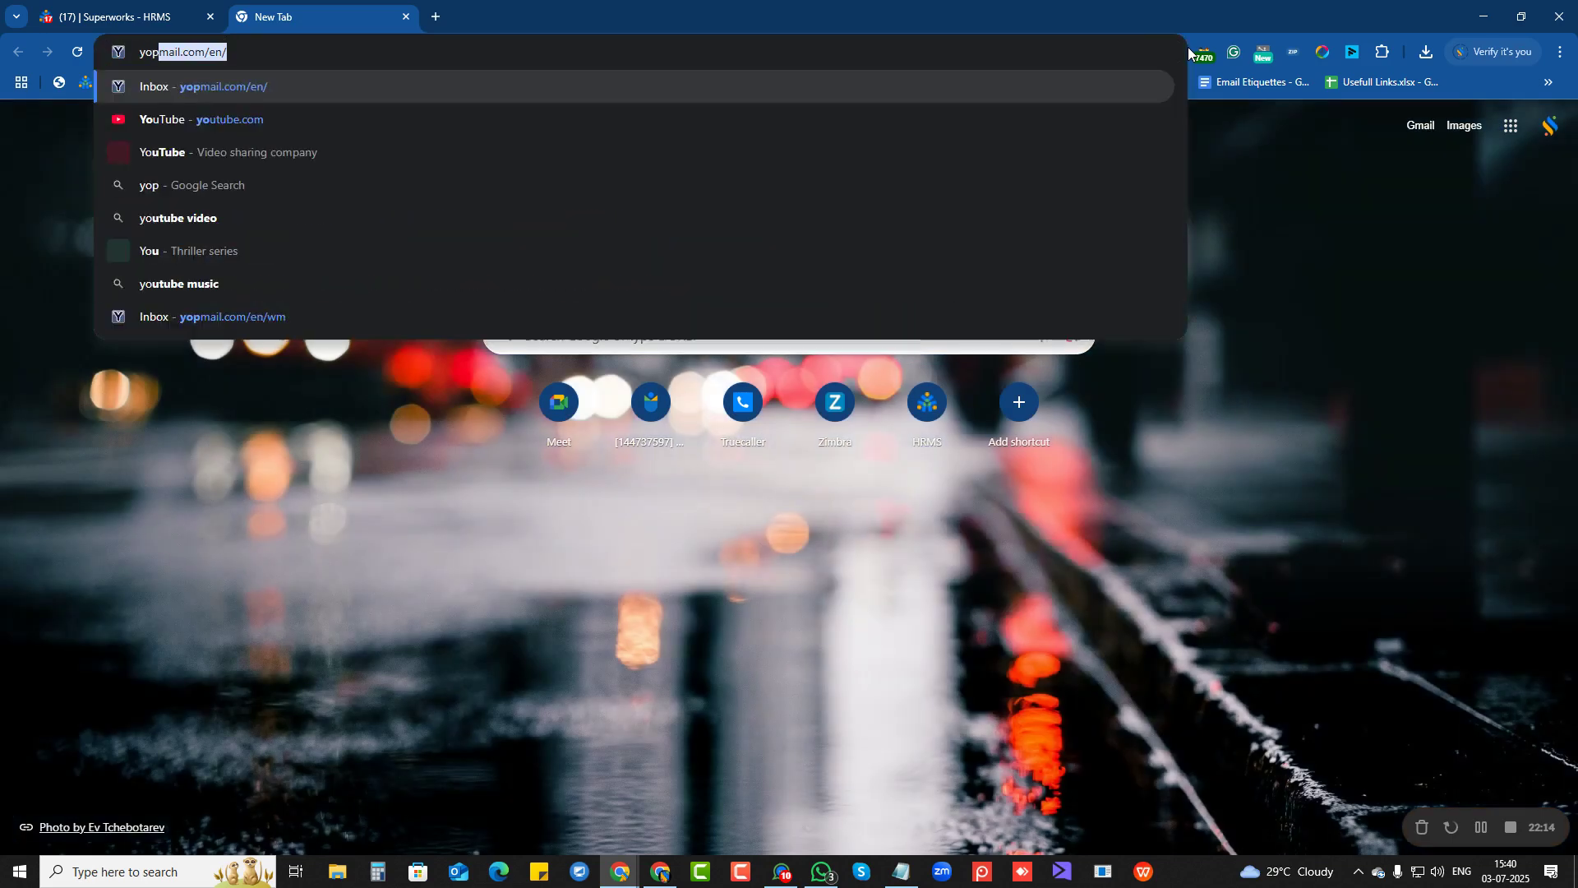
key(Return)
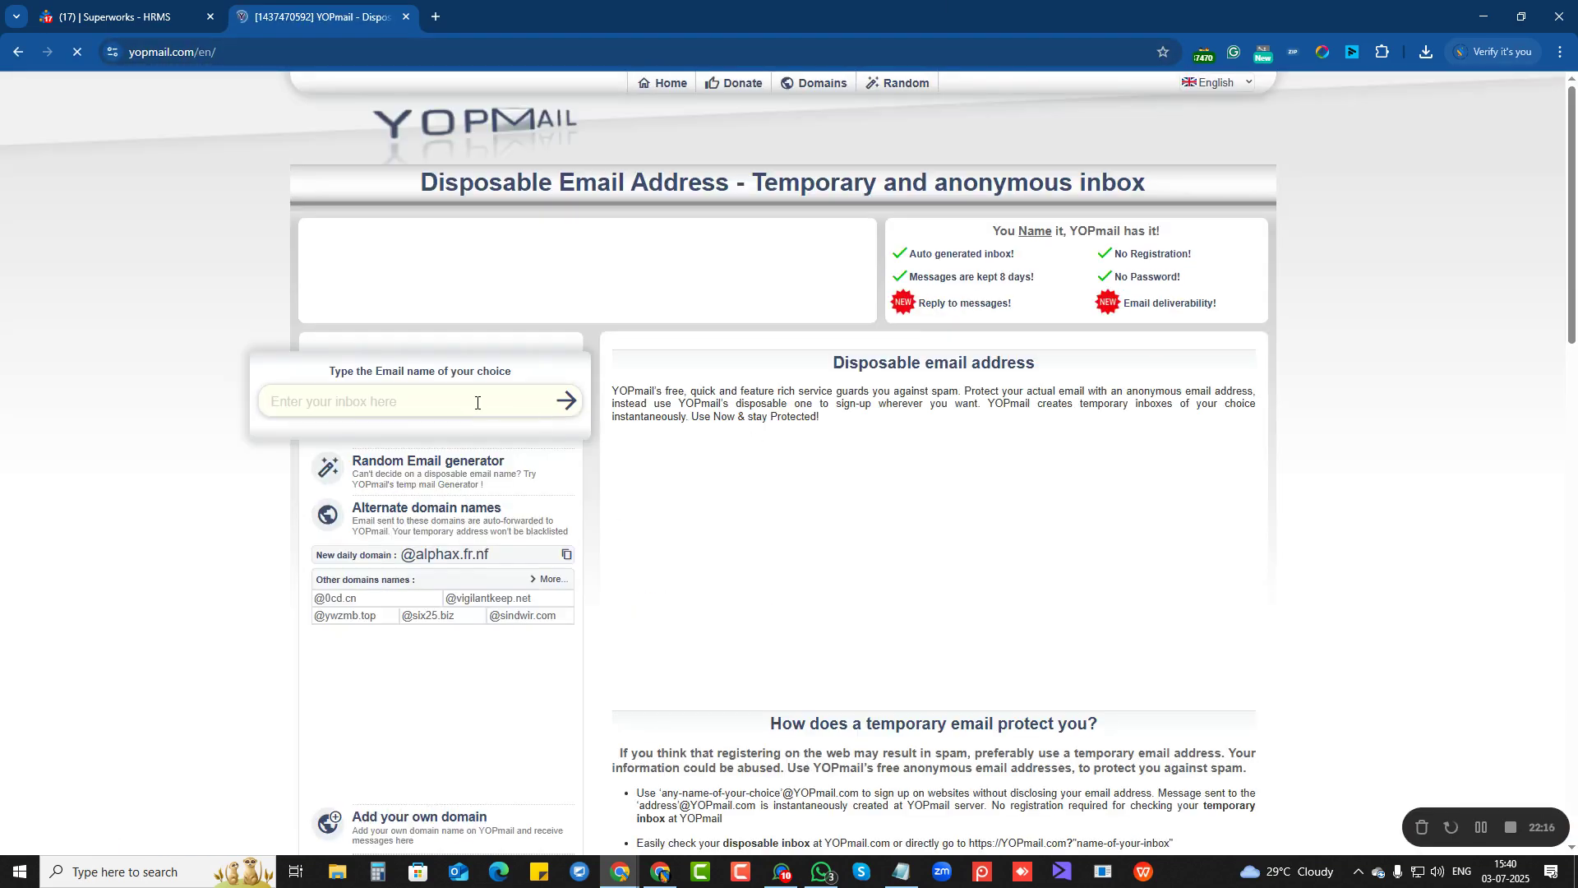
click(477, 402)
key(ctrl+v)
key(Return)
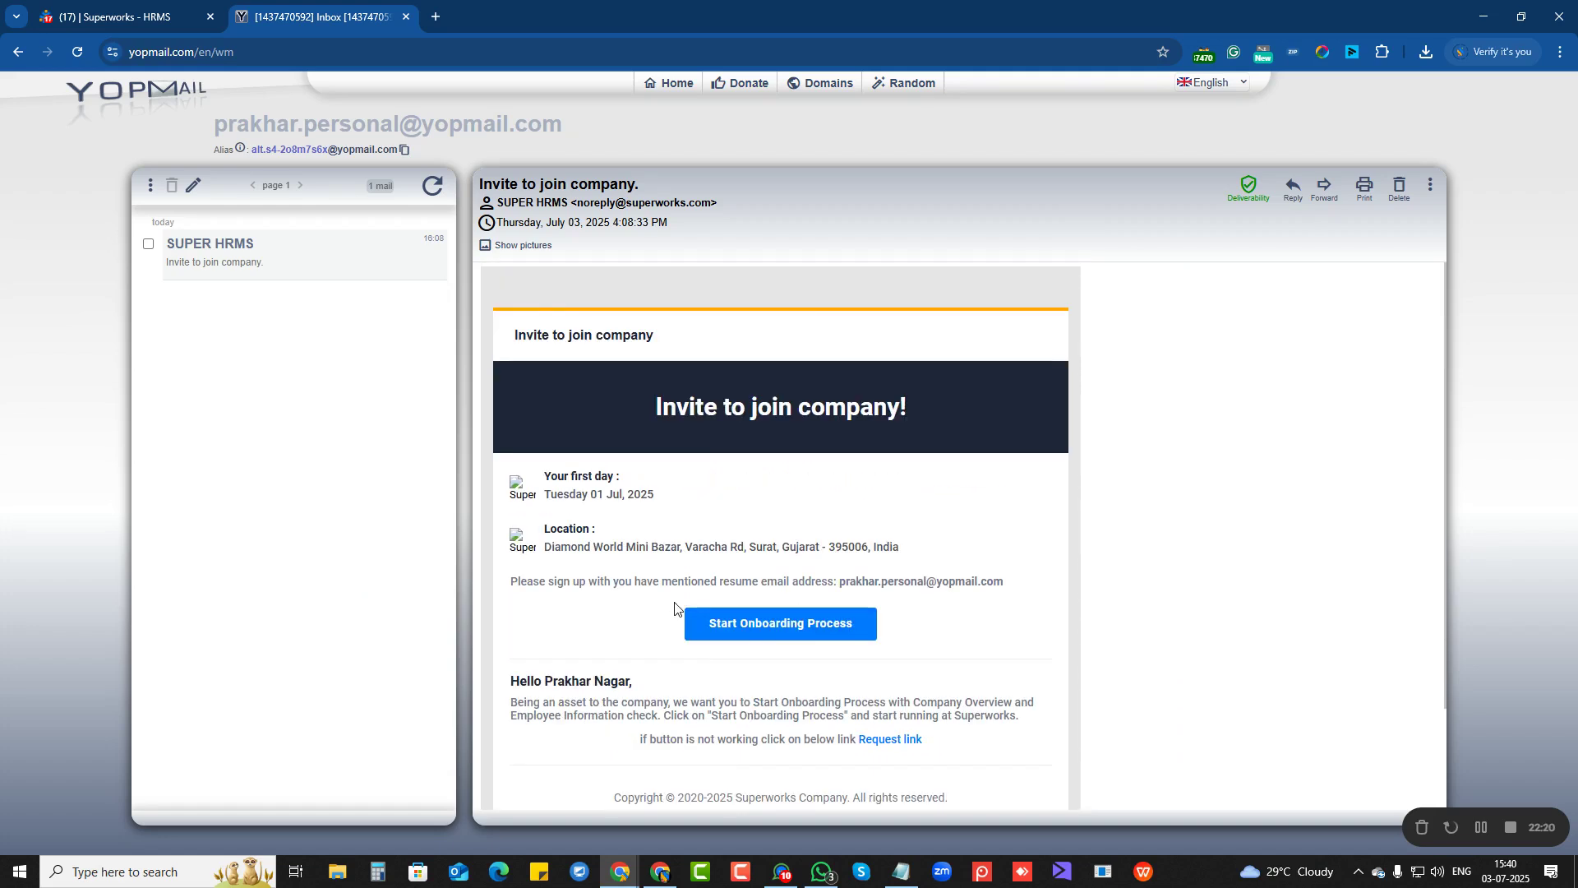
Open the invite's Start Onboarding Process link in a new identity
drag(653, 415, 935, 412)
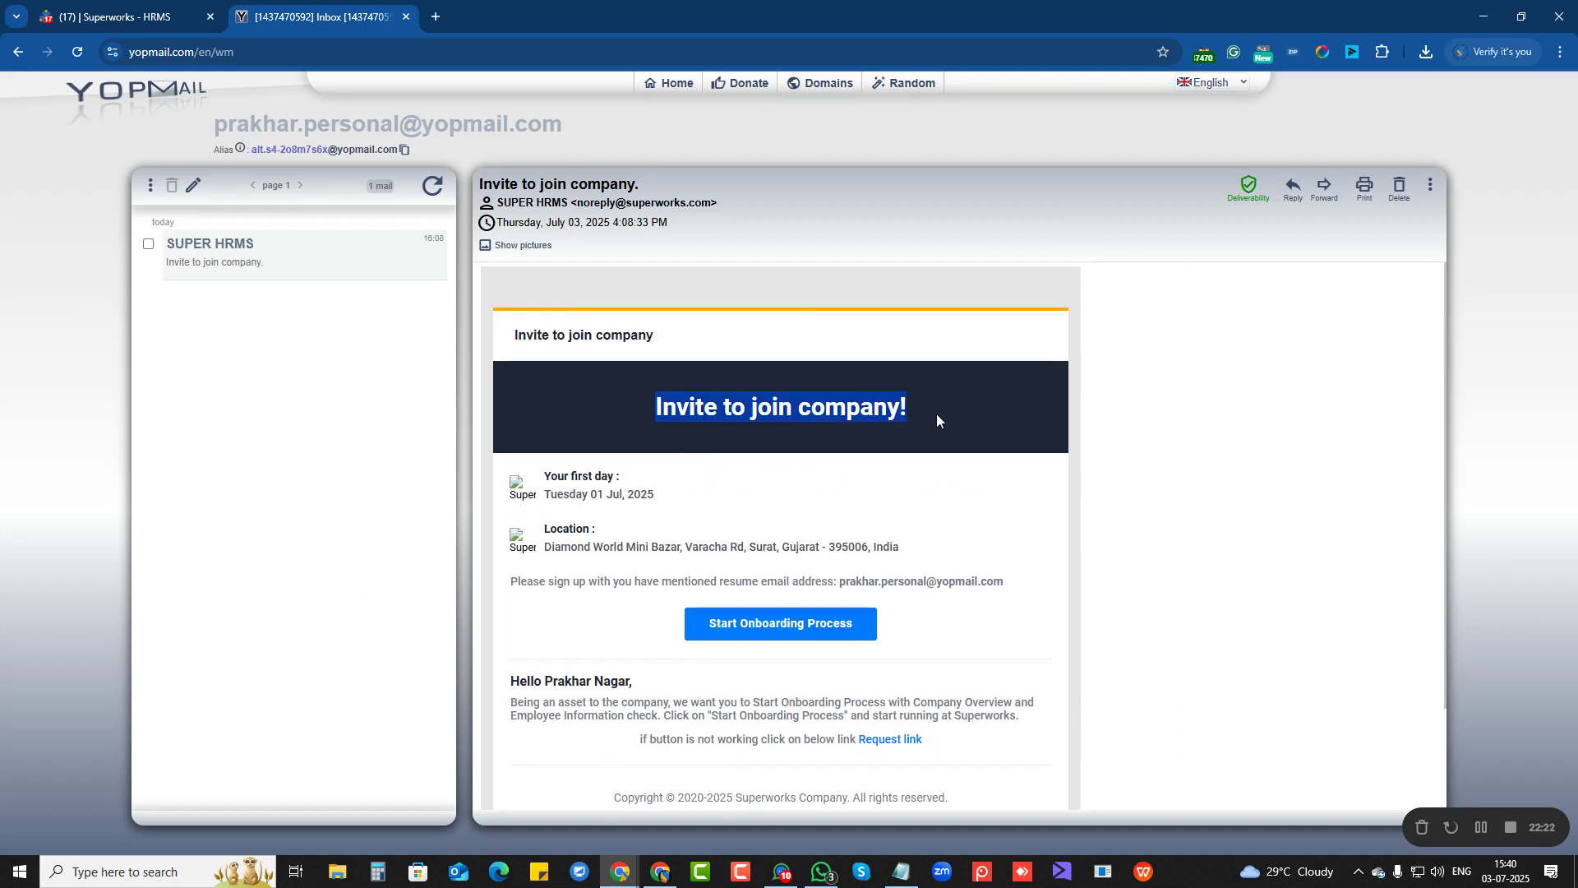
click(770, 487)
scroll(690, 516, down, 1)
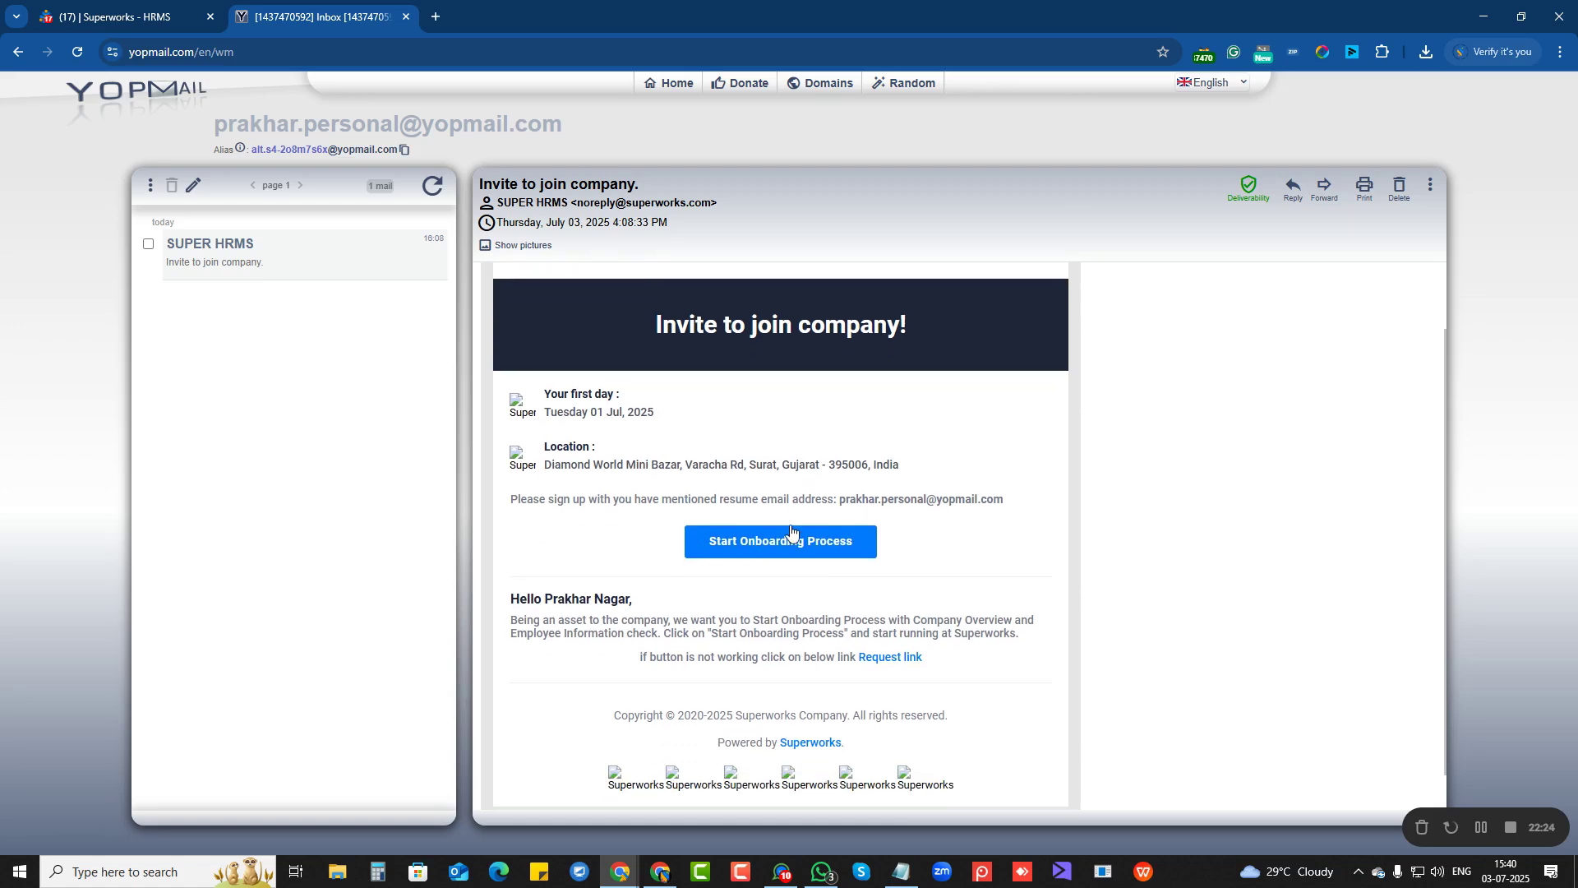
right_click(803, 548)
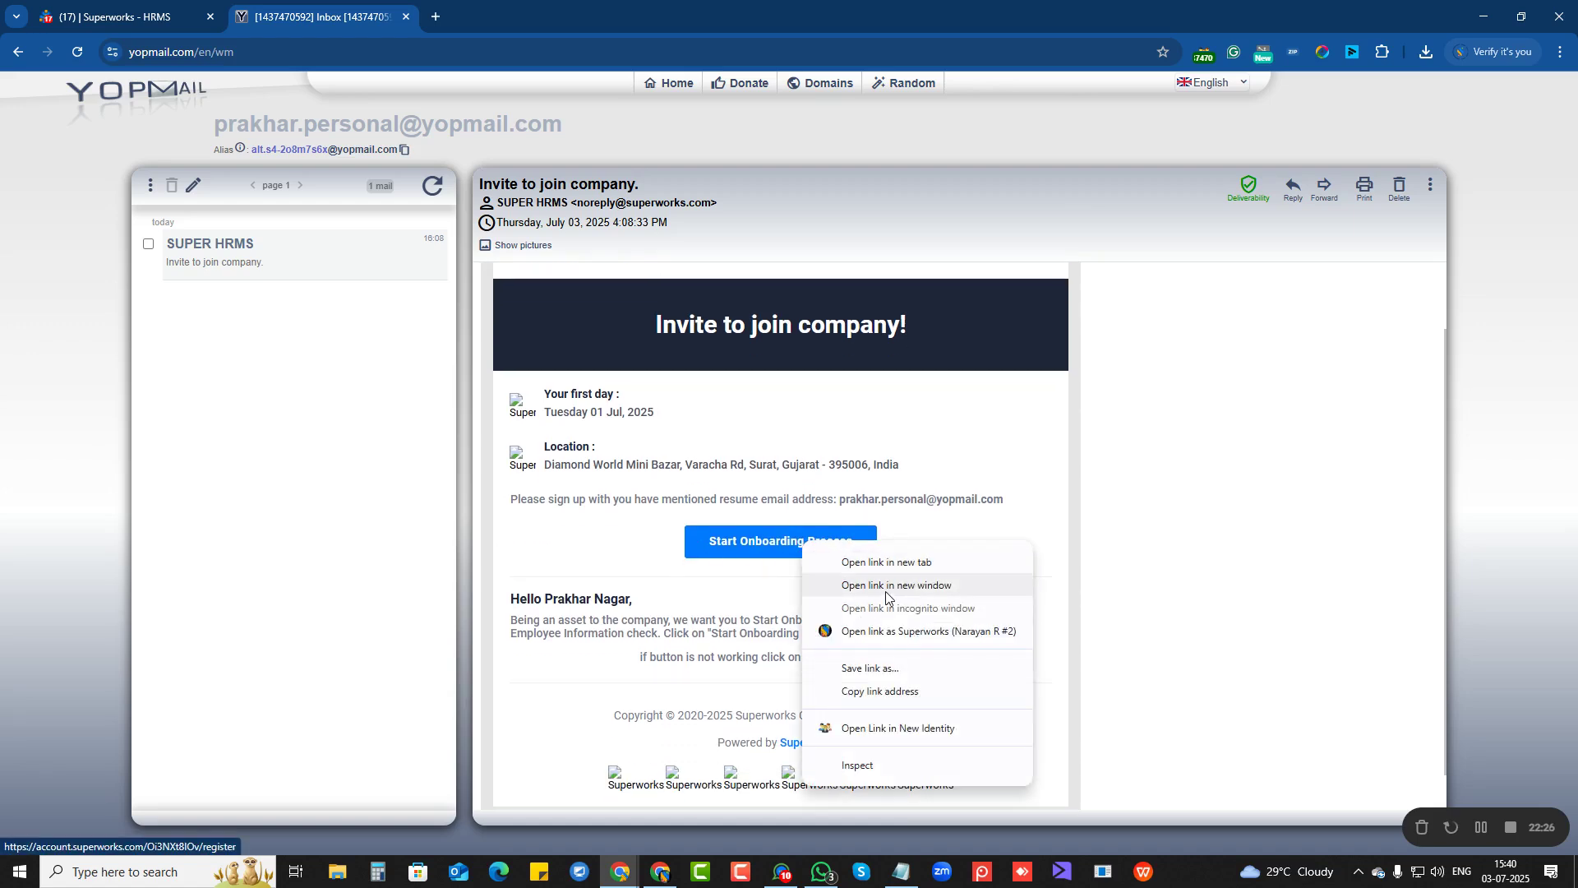
click(896, 729)
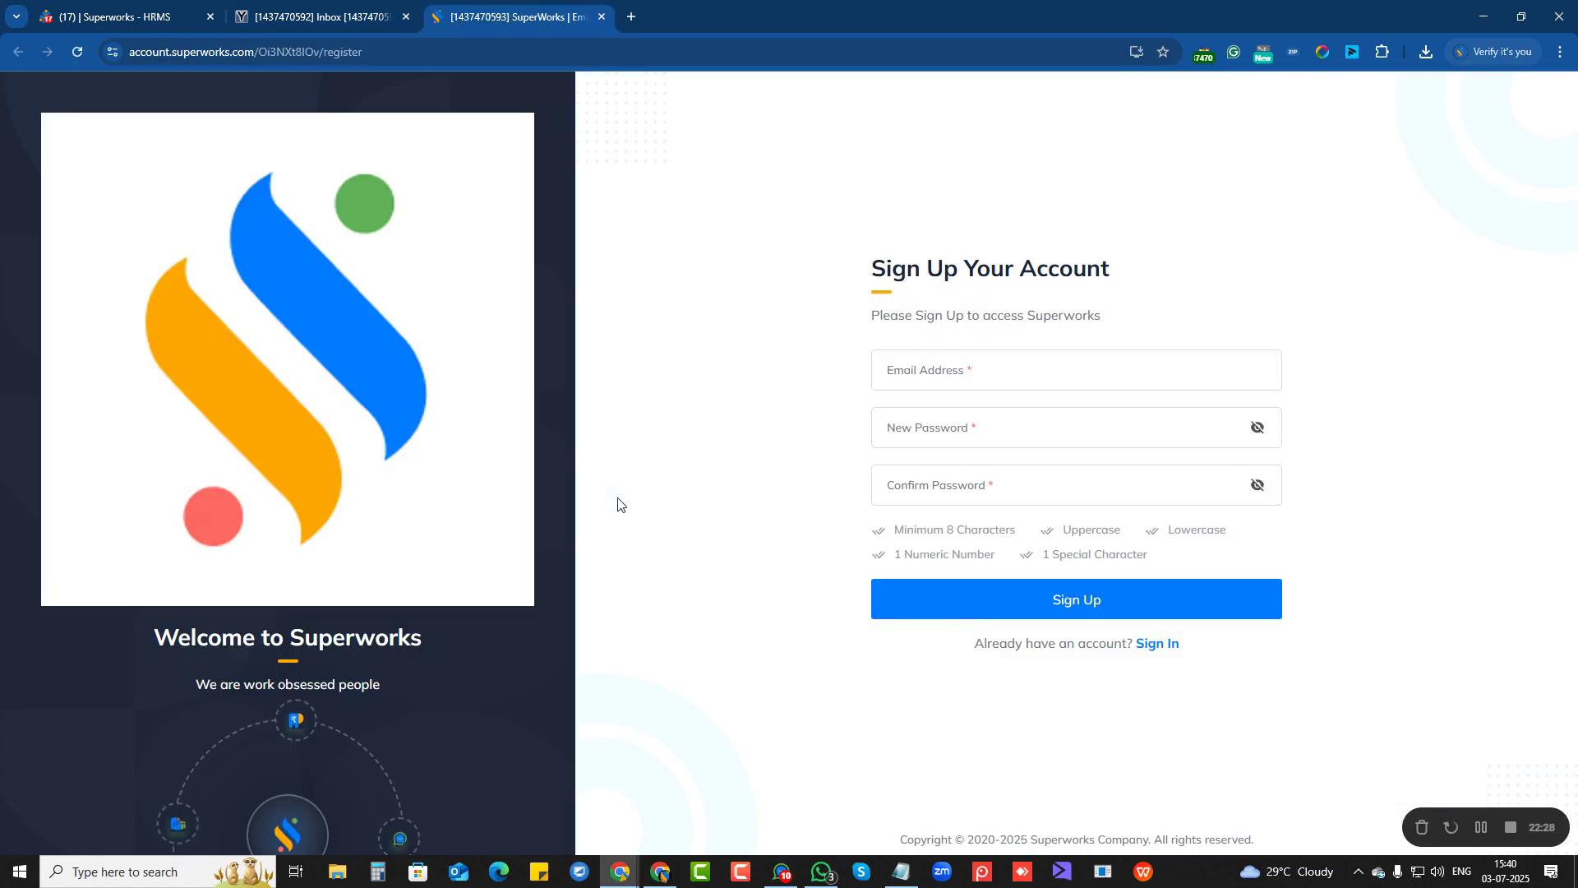
Register the new hire's account with the saved personal email and a matching confirmed password
click(1004, 382)
click(986, 490)
key(Tab)
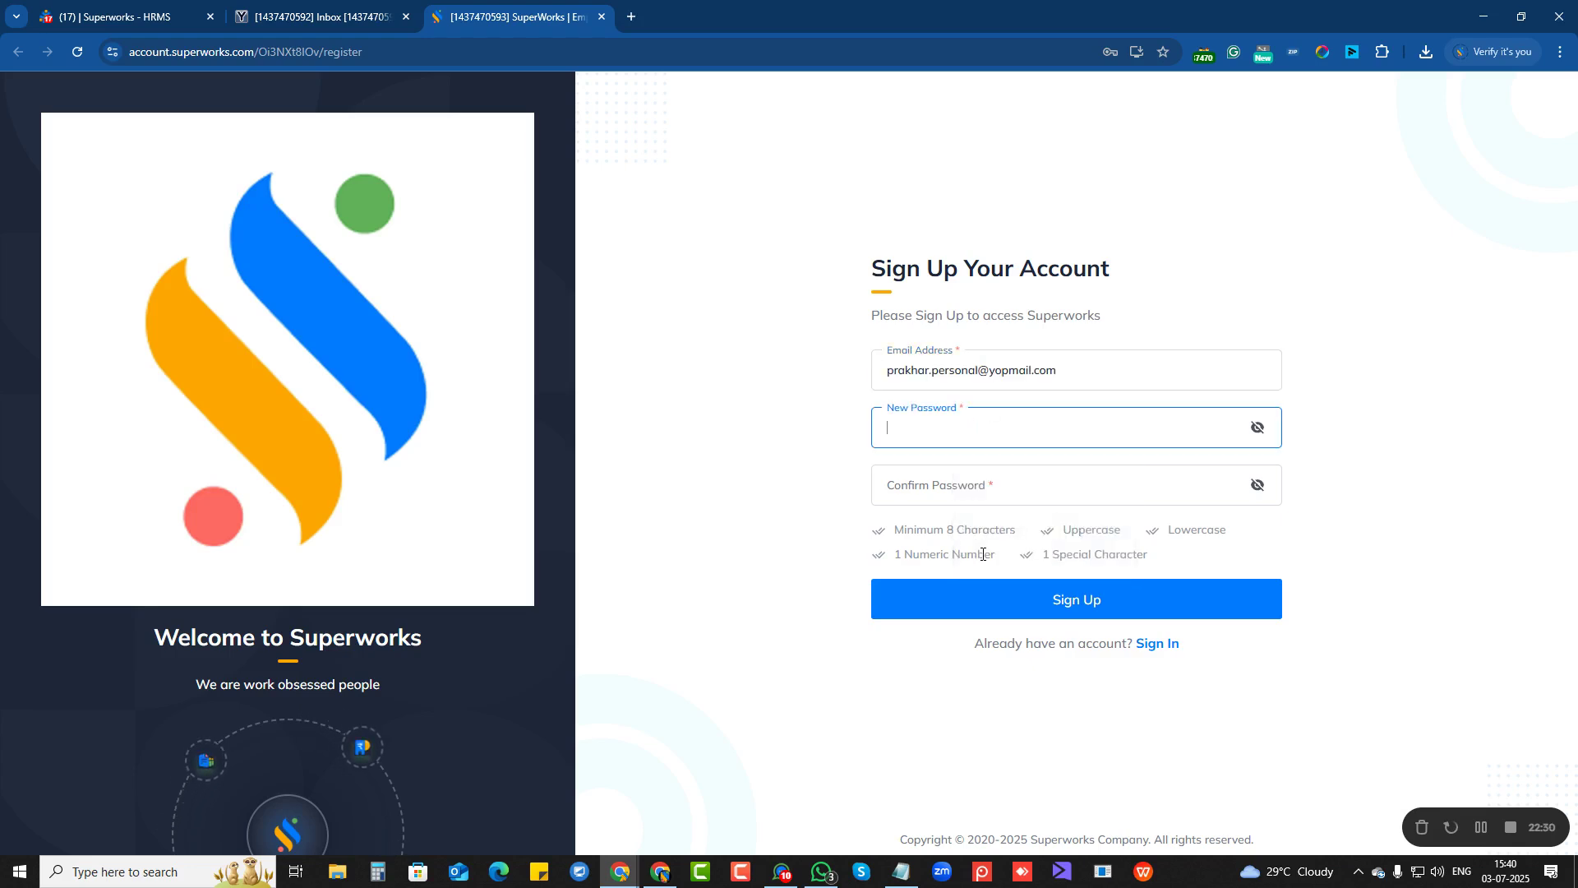
text(•••••••)
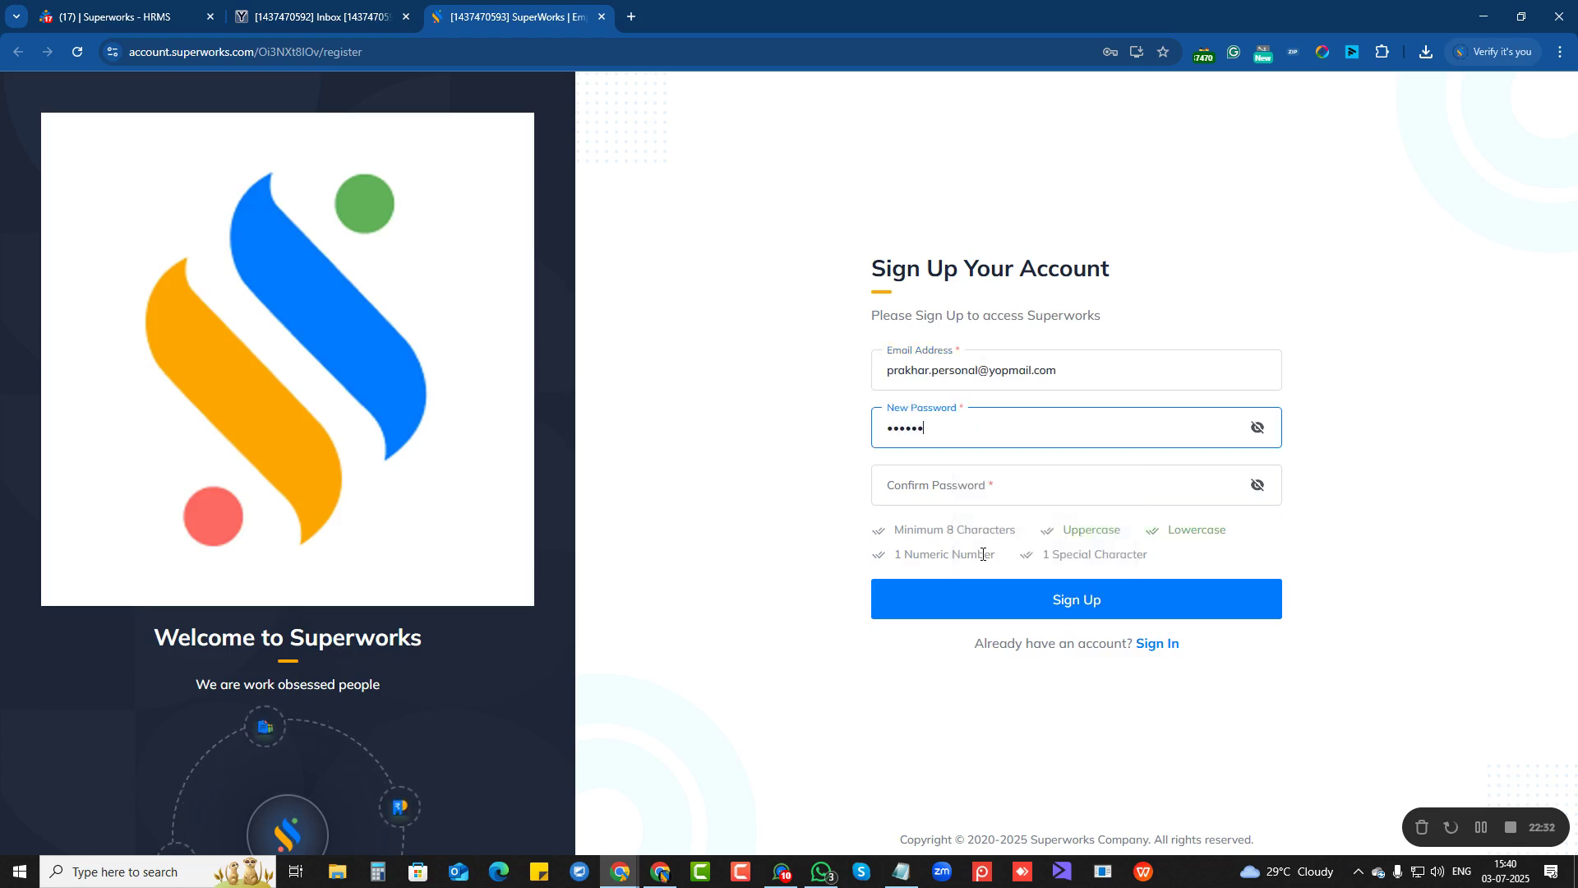
text(#)
click(1258, 428)
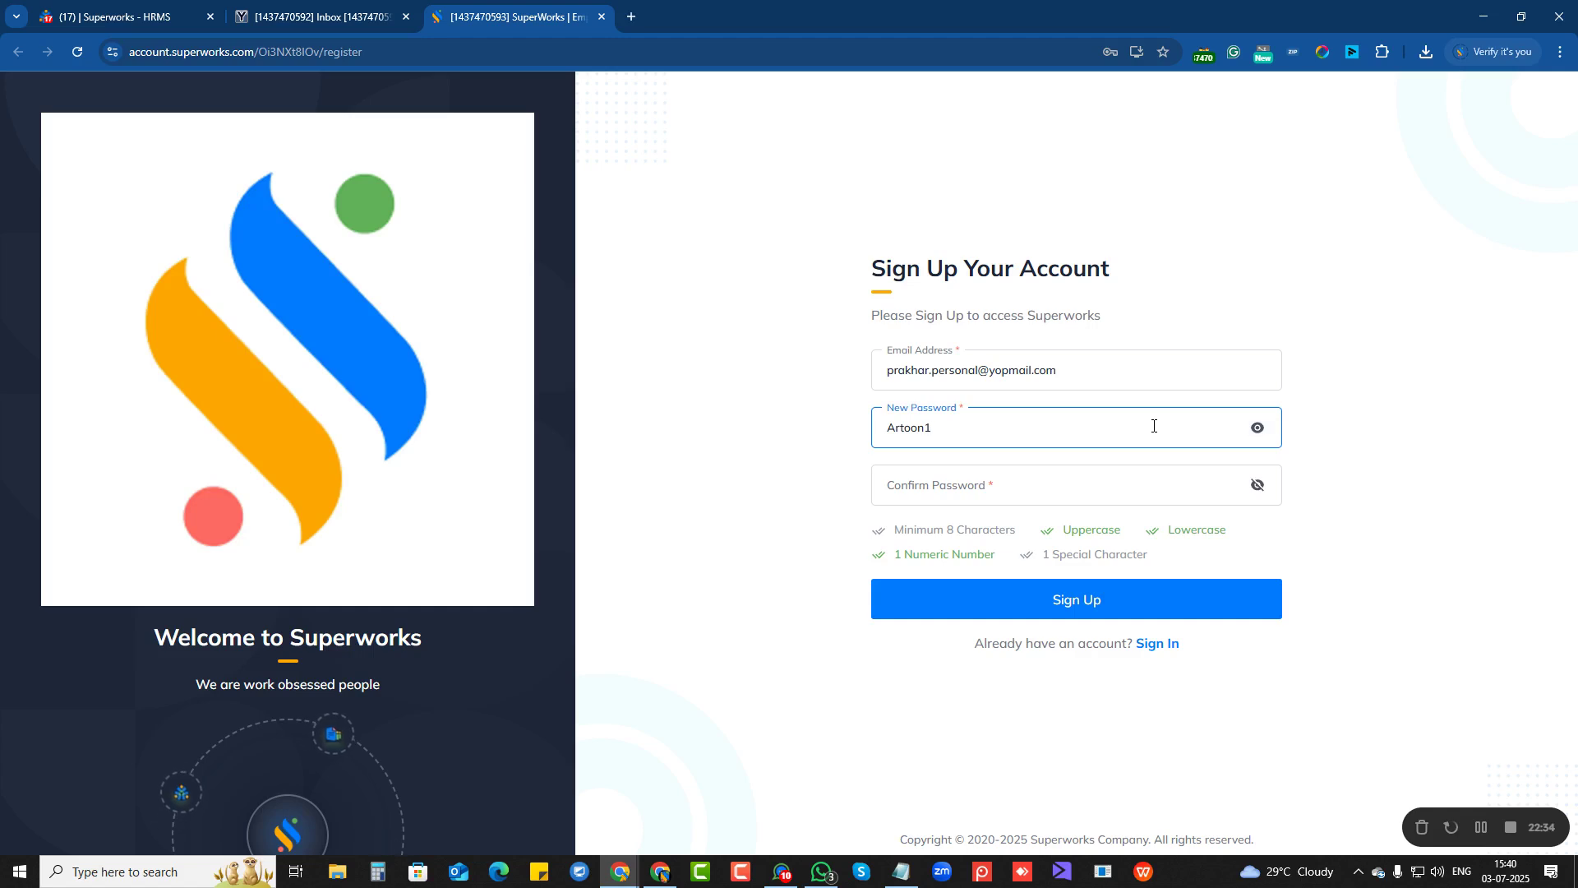
key(ctrl+a)
key(ctrl+c)
click(1011, 493)
key(ctrl+v)
click(996, 600)
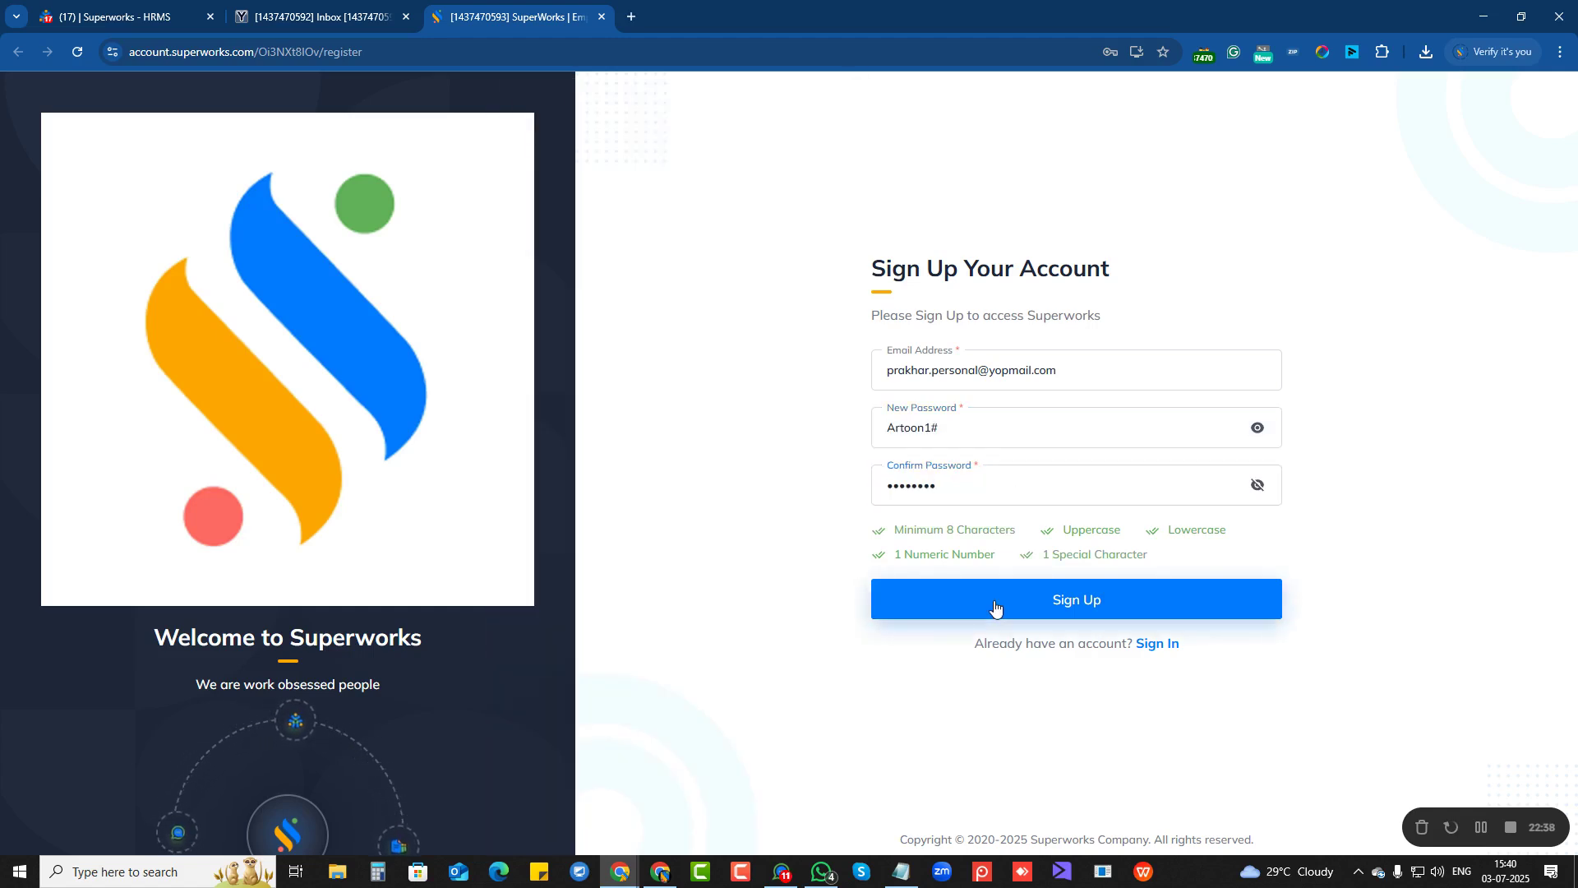
Sign in as the new hire using the saved login
click(988, 411)
click(979, 553)
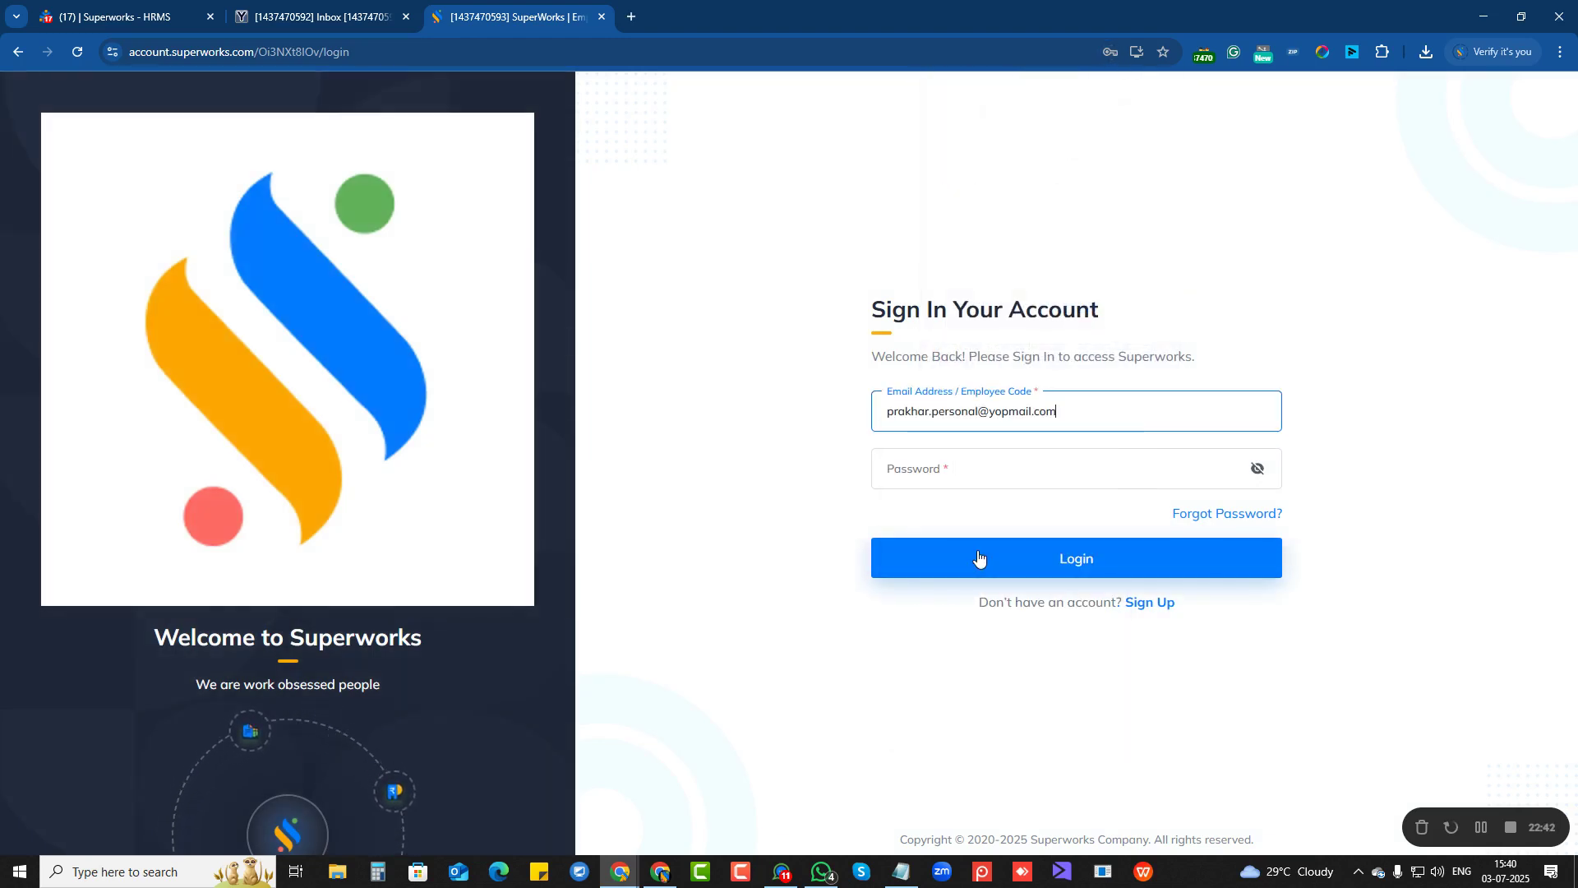
click(979, 558)
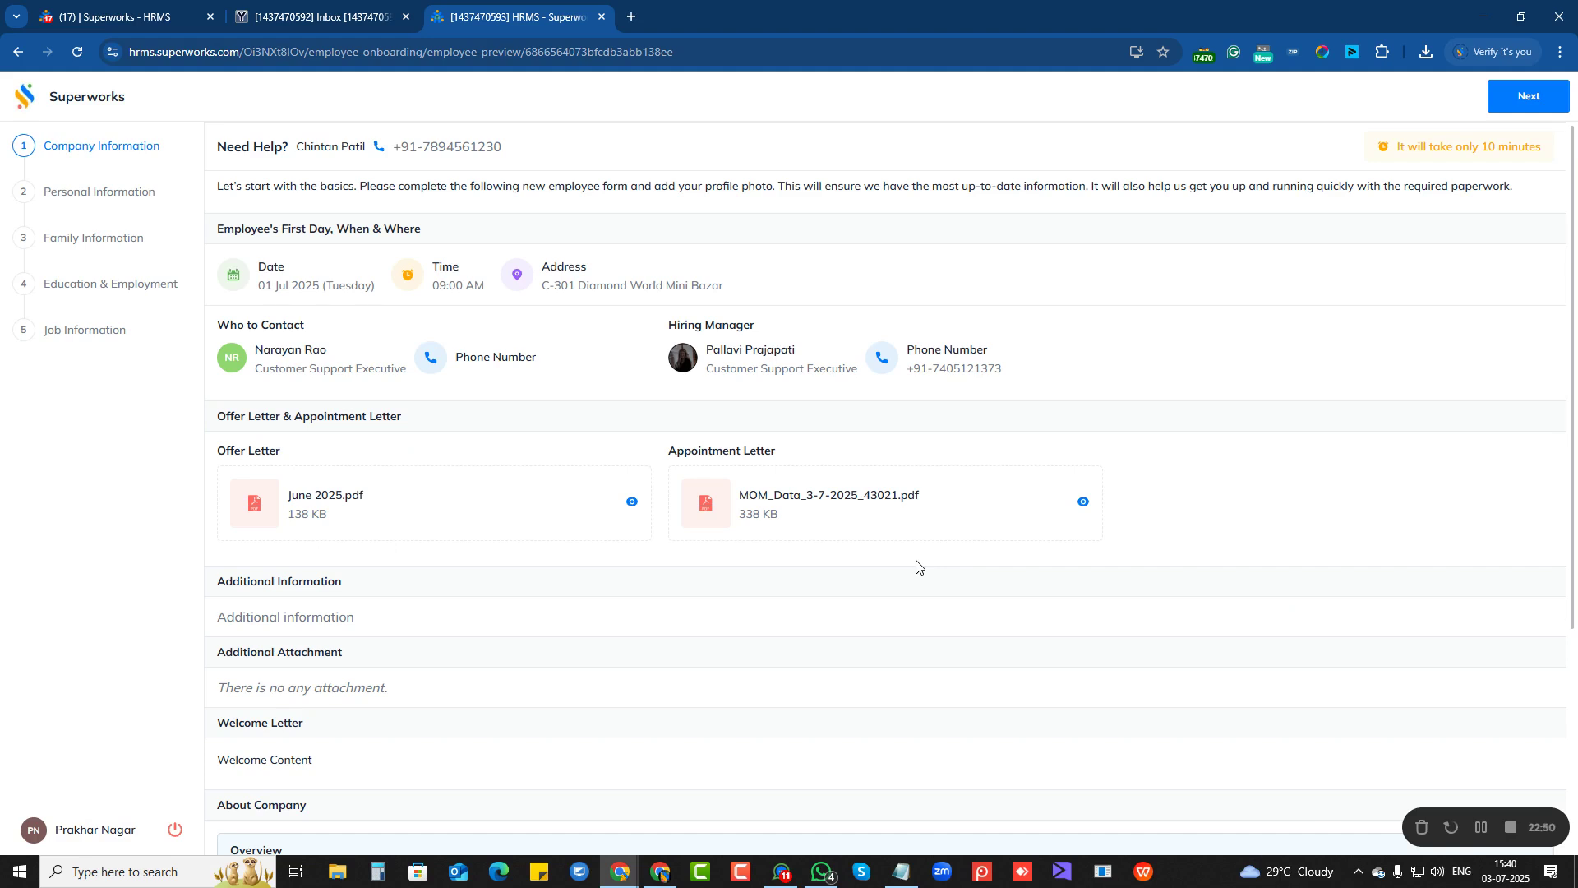
Review the first-day date 01 Jul 2025 and the first-day address
drag(255, 271, 418, 277)
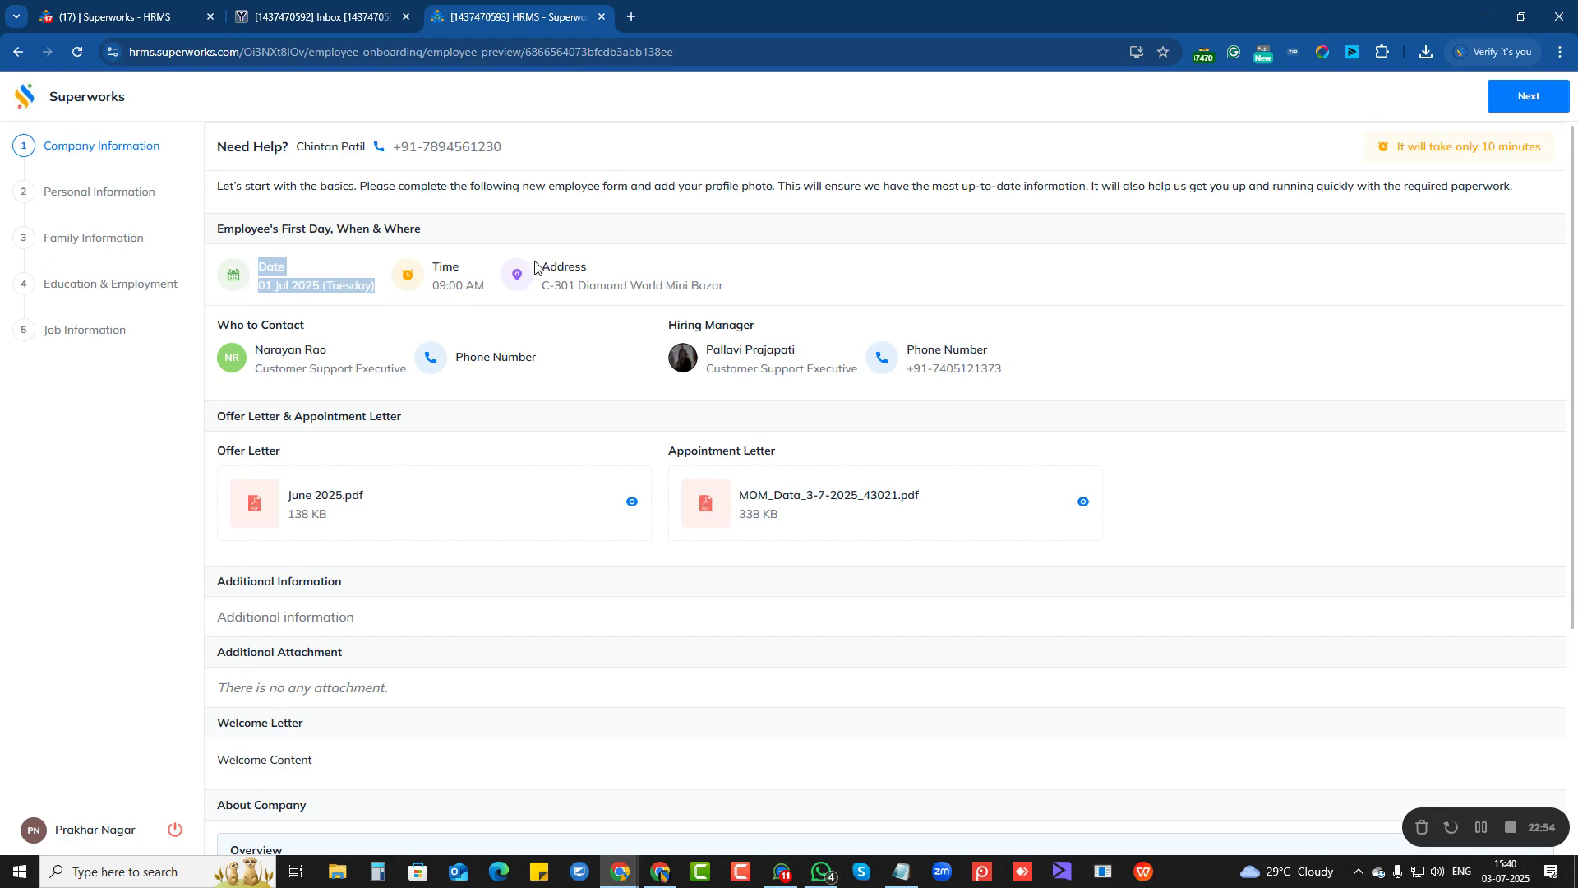
drag(542, 261, 777, 294)
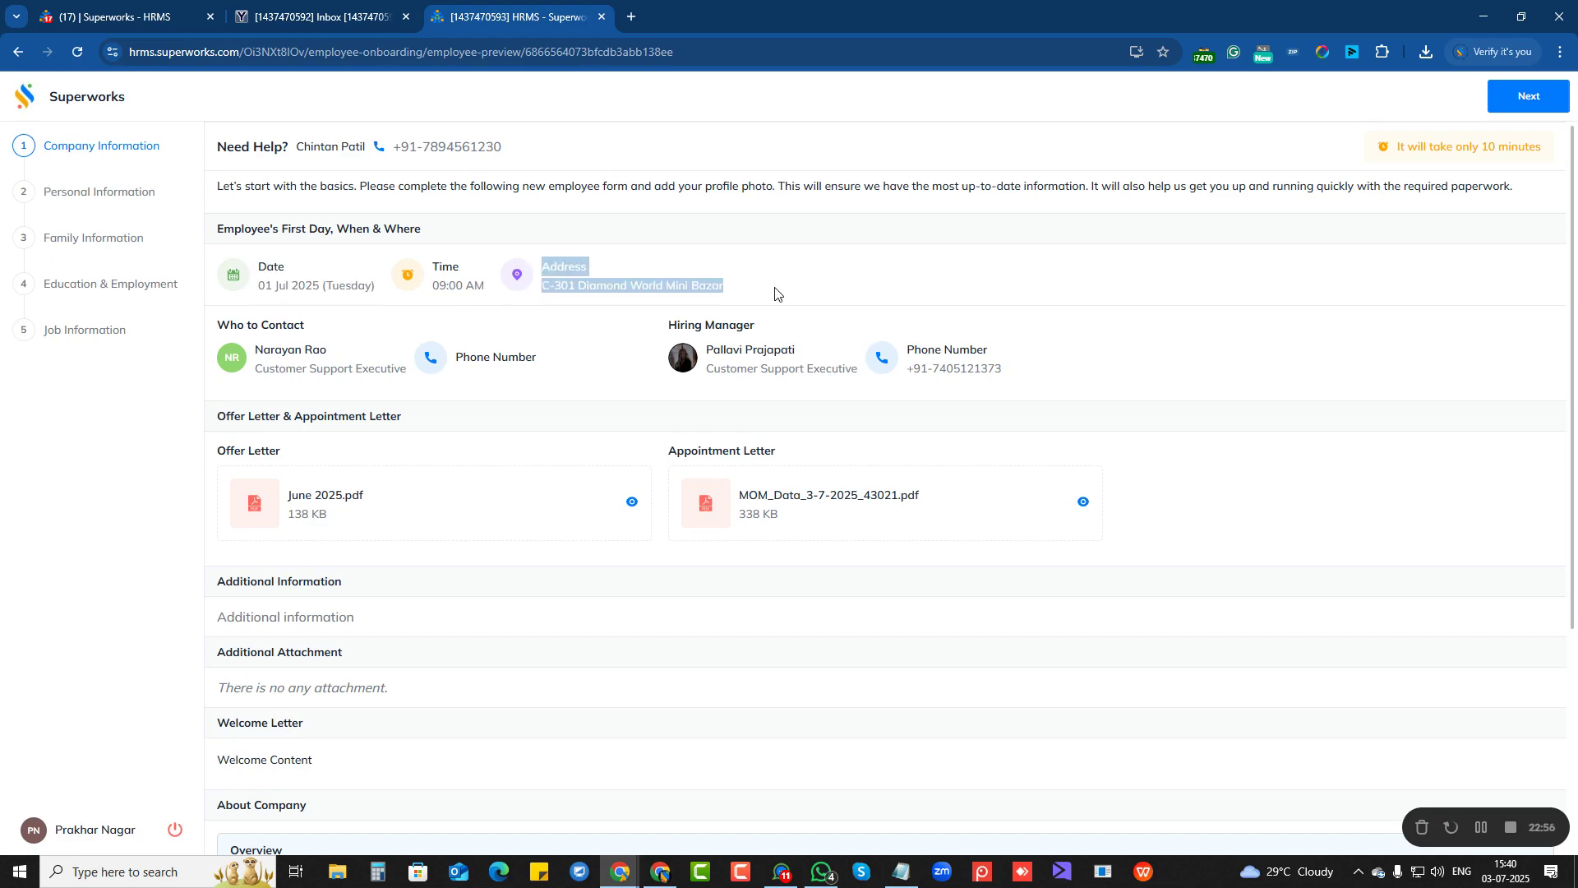
click(703, 341)
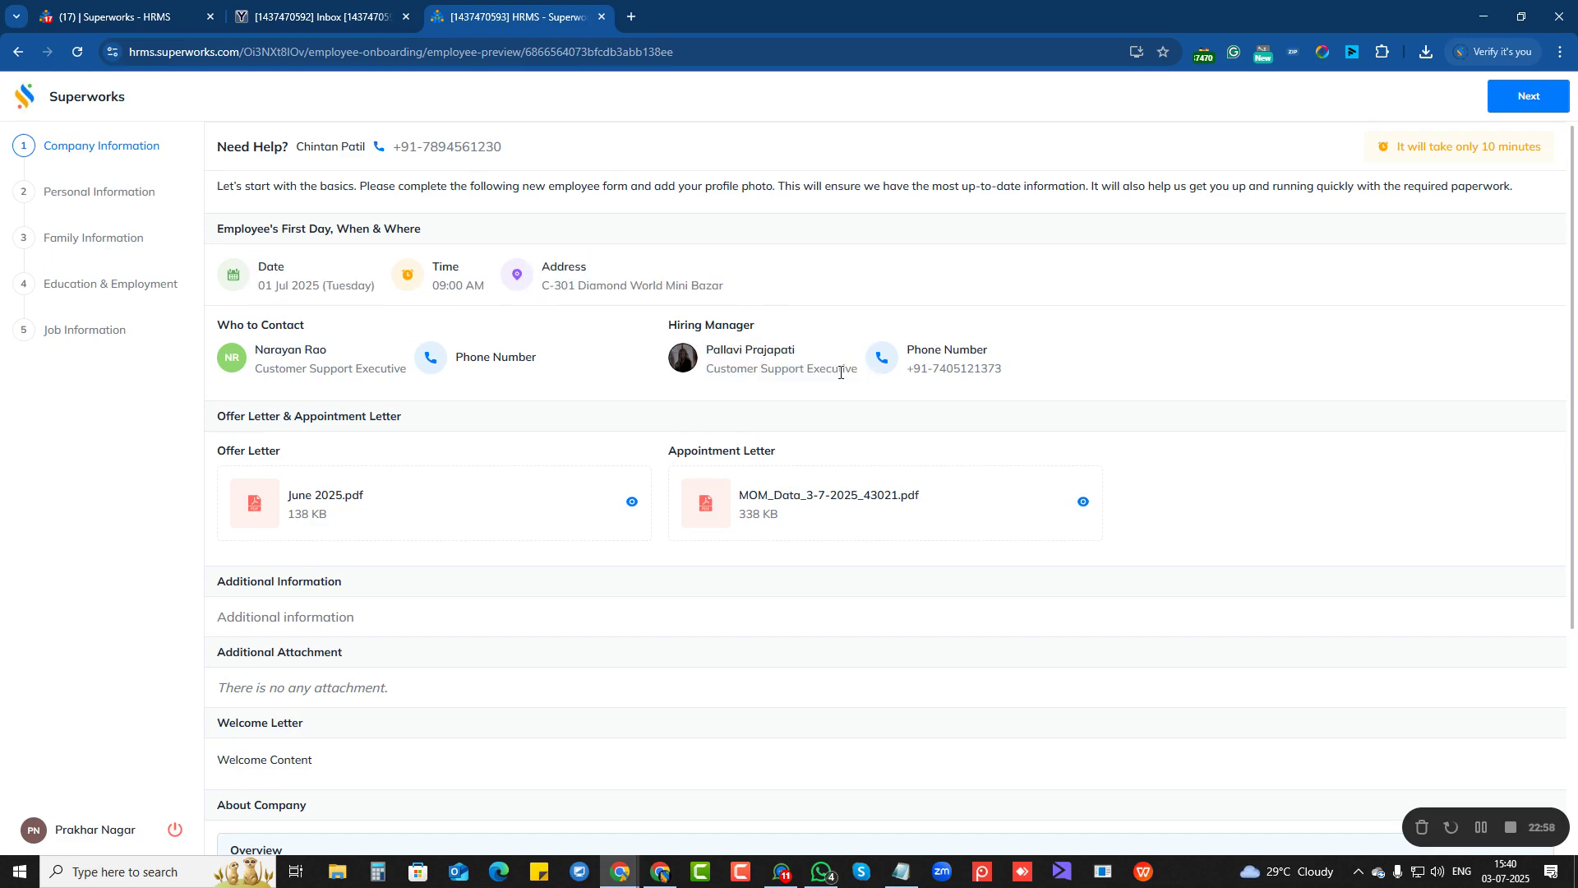
scroll(523, 378, down, 1)
scroll(575, 374, down, 2)
View the offer letter PDF, review the company overview and mission, then continue to Personal Information
click(631, 337)
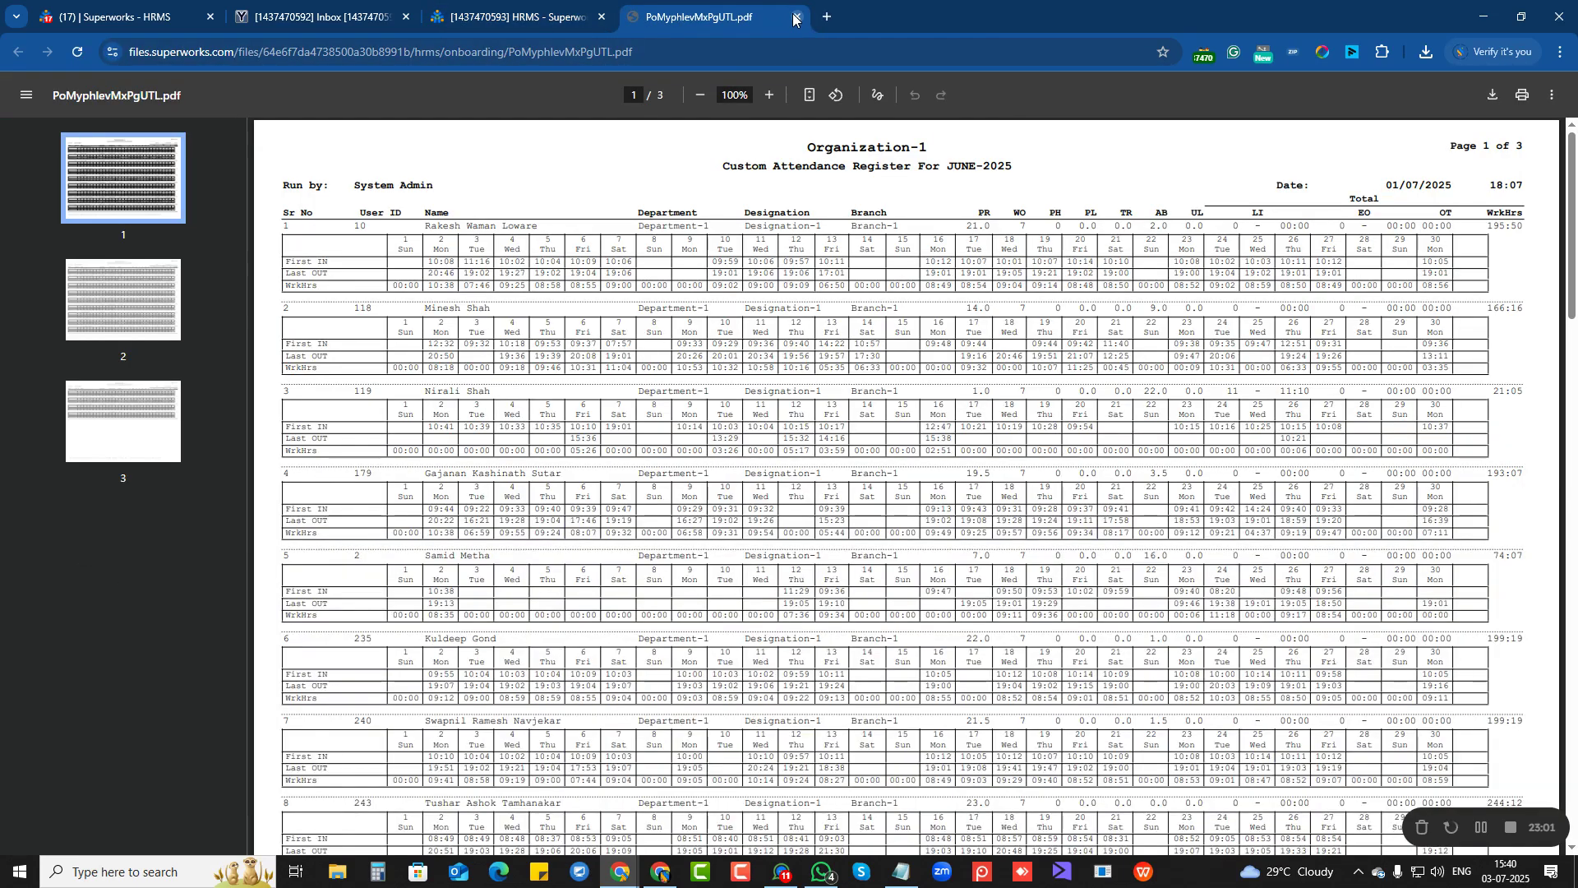
click(794, 16)
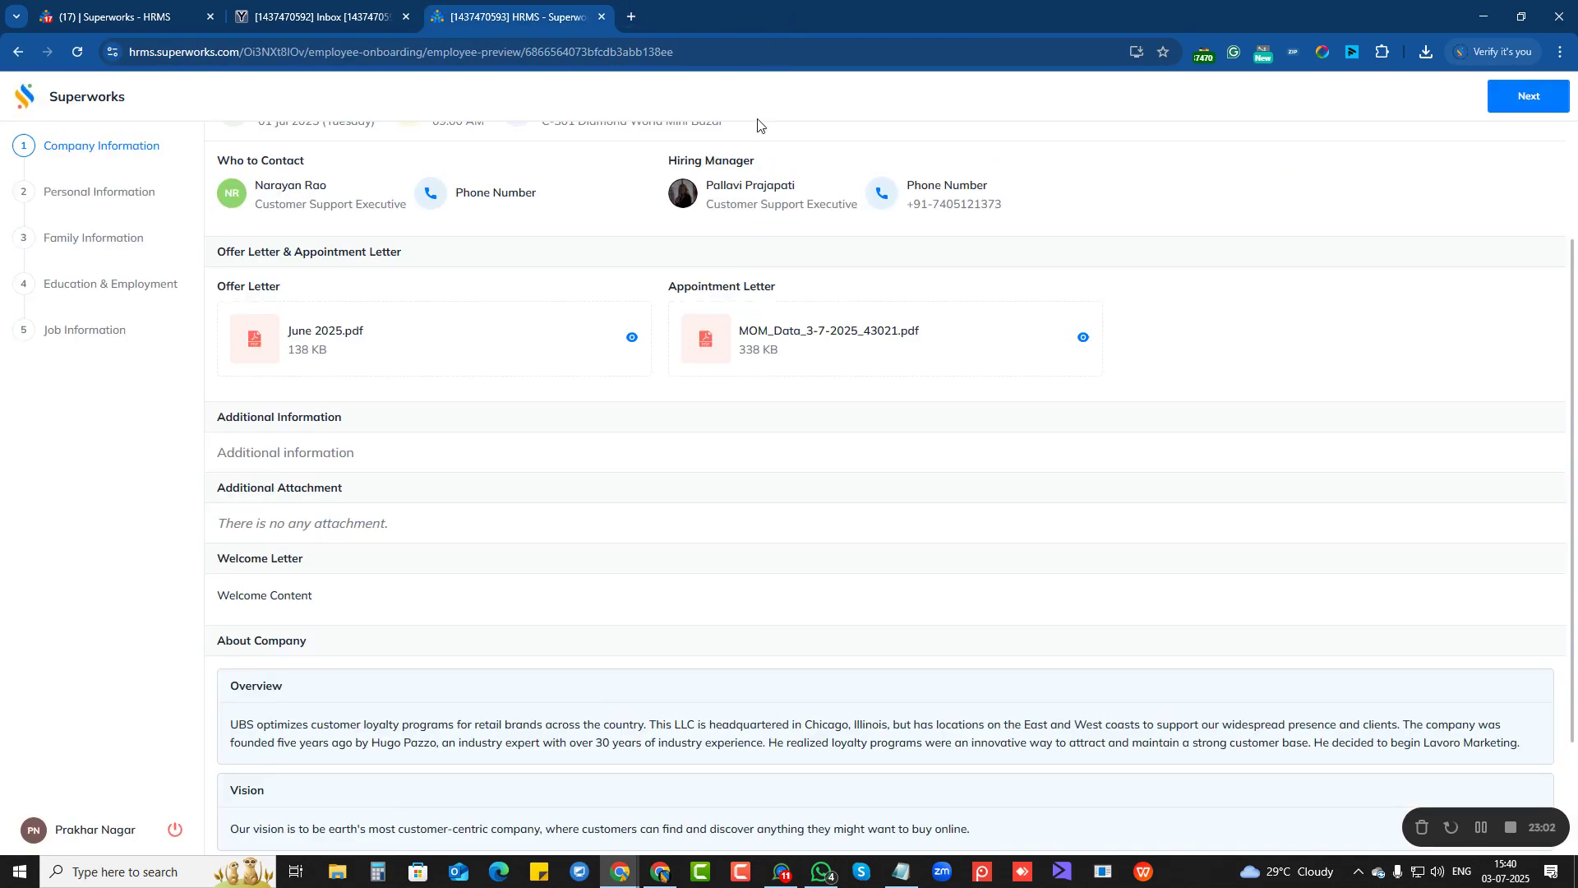
scroll(489, 378, down, 2)
triple_click(212, 303)
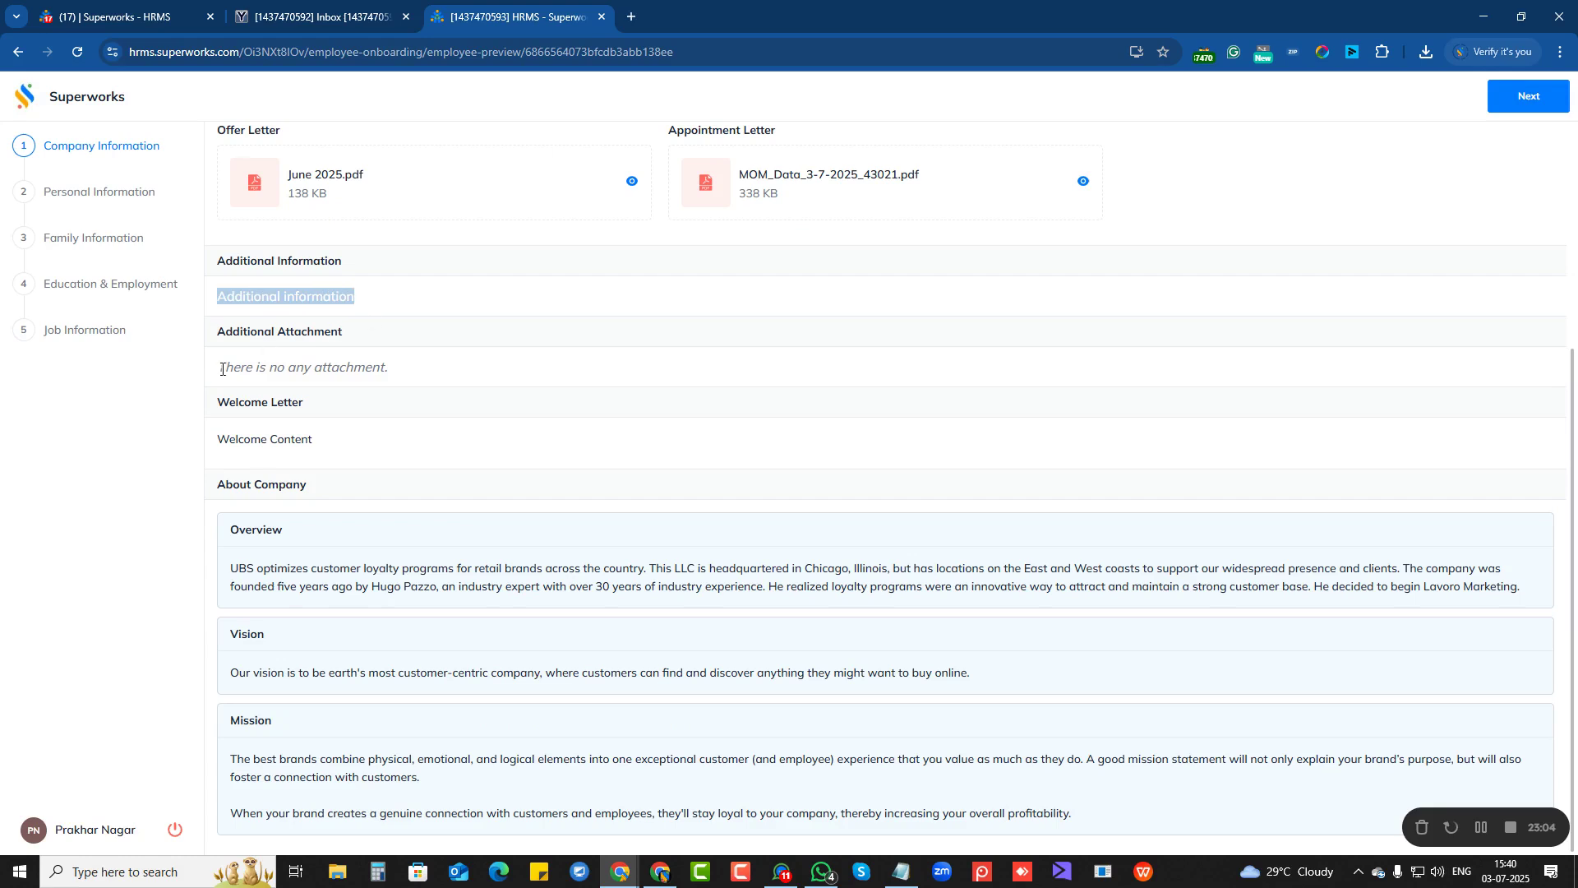
drag(231, 563, 1201, 791)
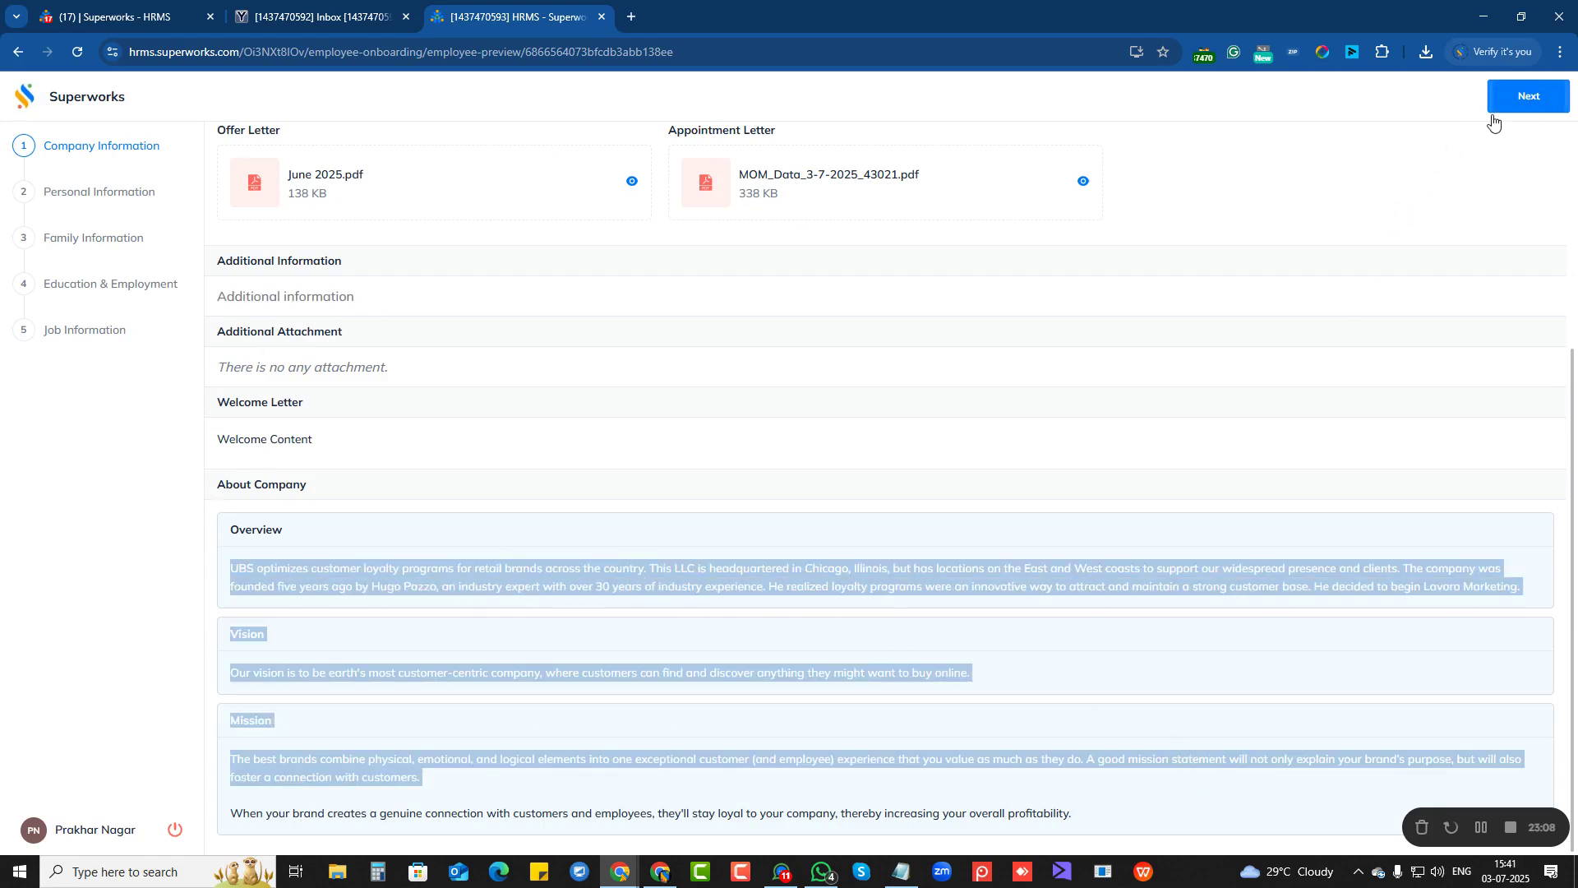
click(1505, 102)
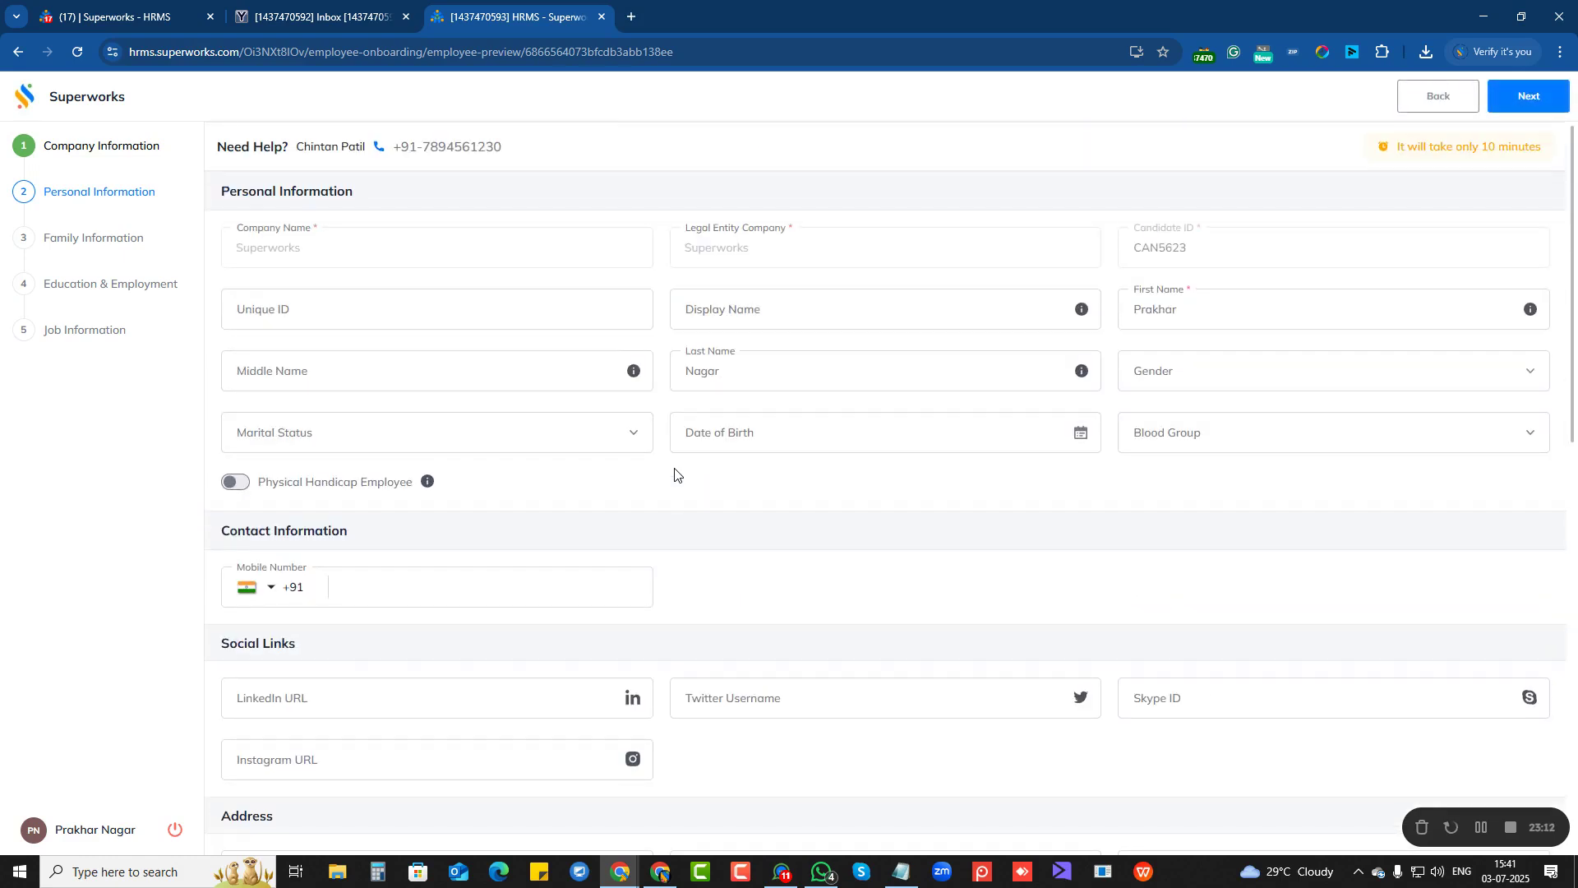
Enter the display name, set gender Male, marital status Married and date of birth the 1st
click(1520, 98)
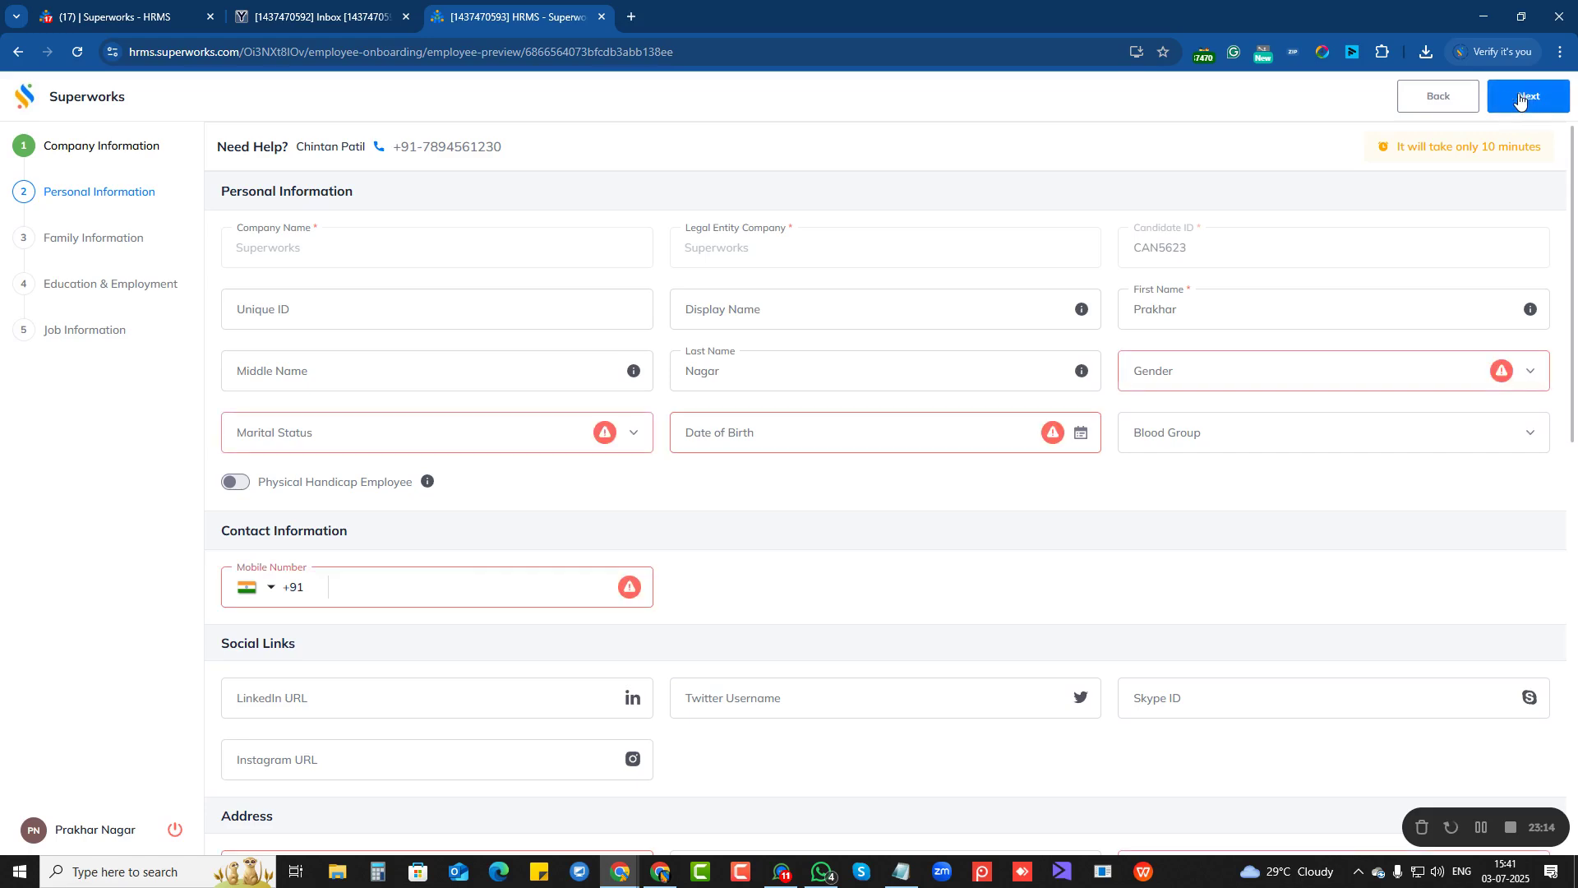
click(812, 313)
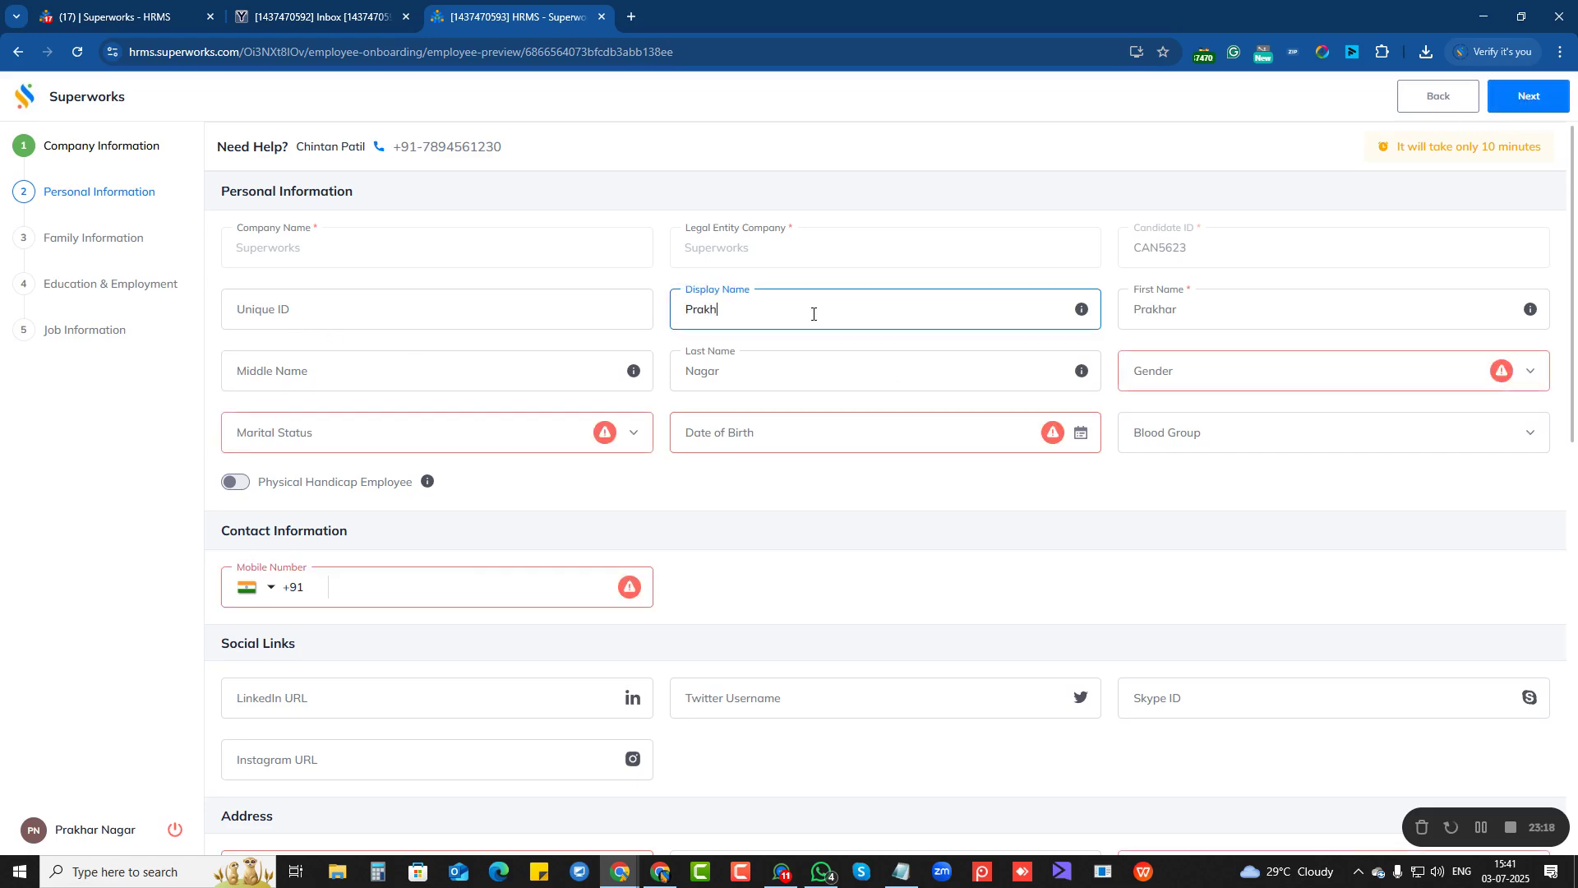
click(1173, 369)
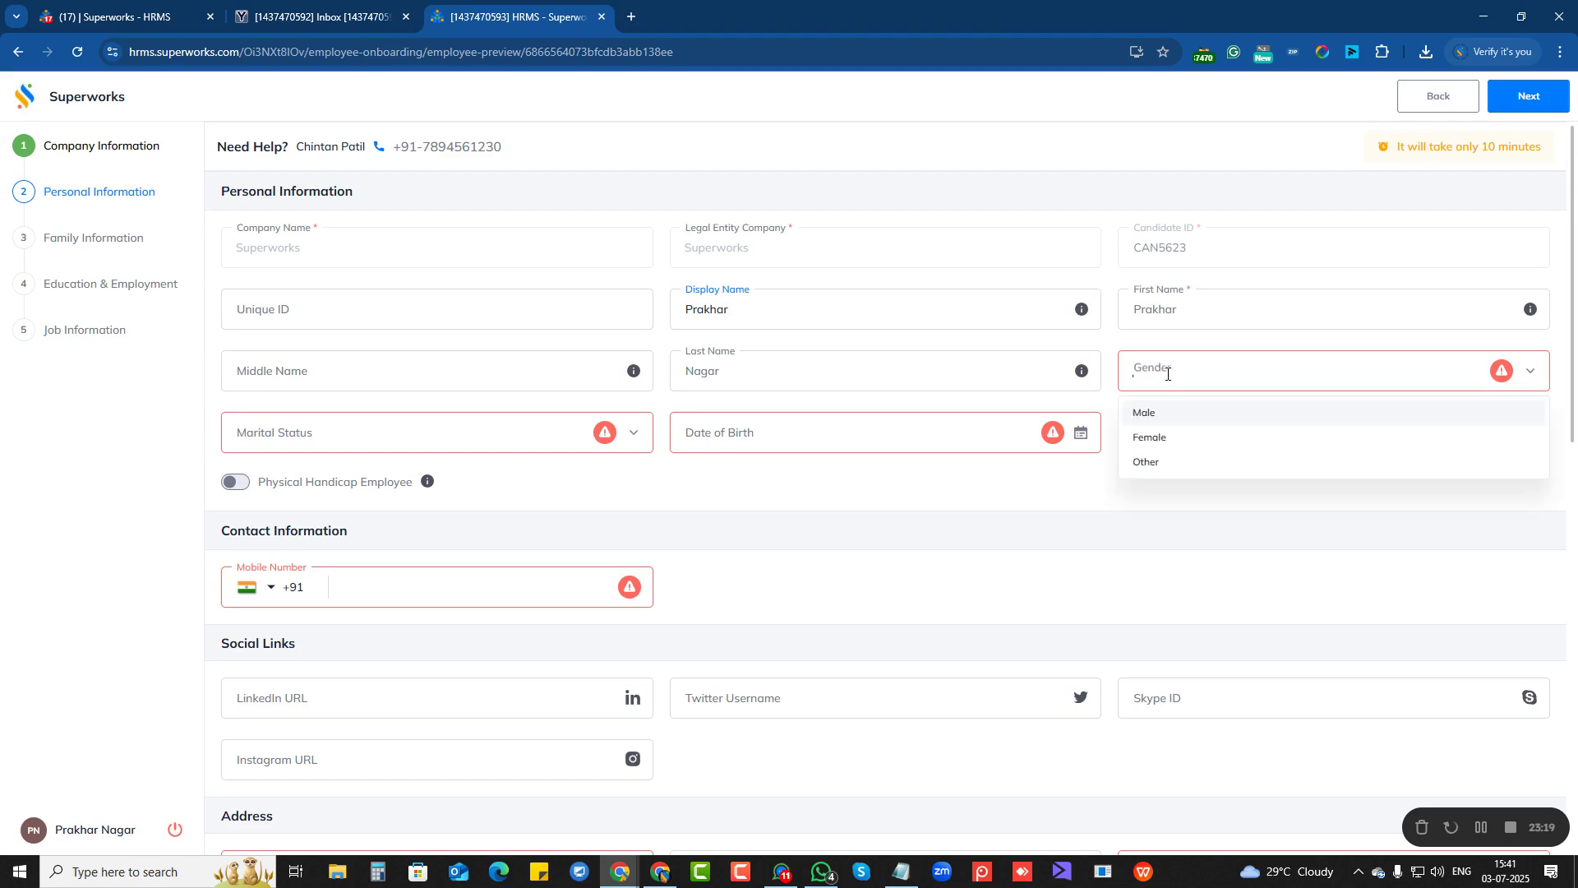
click(1161, 418)
click(418, 449)
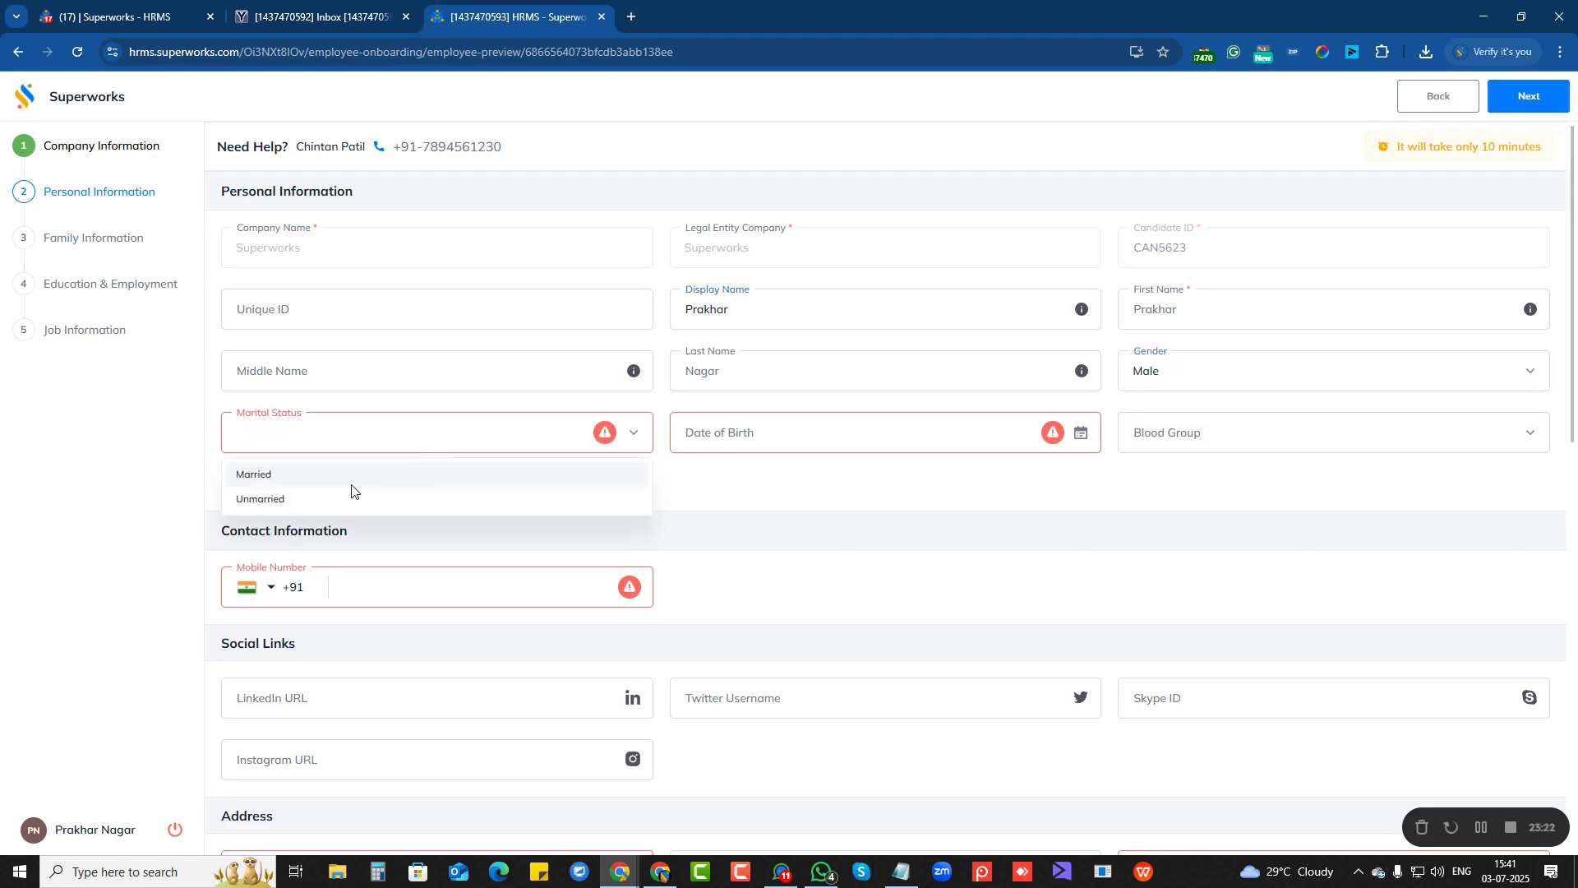
click(352, 483)
click(775, 443)
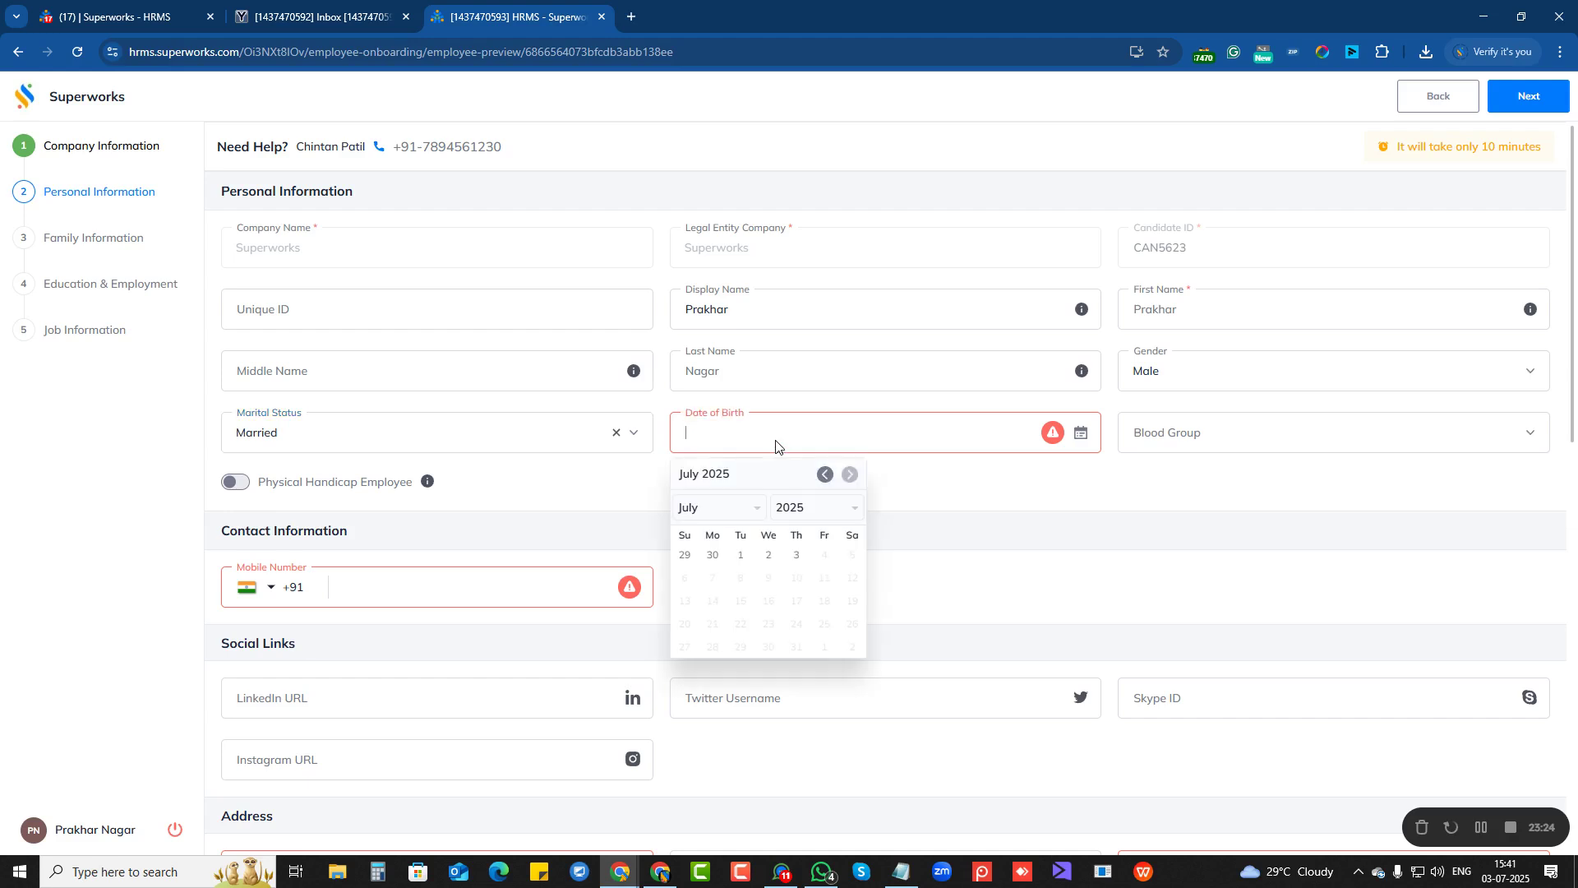
click(742, 554)
scroll(678, 539, down, 1)
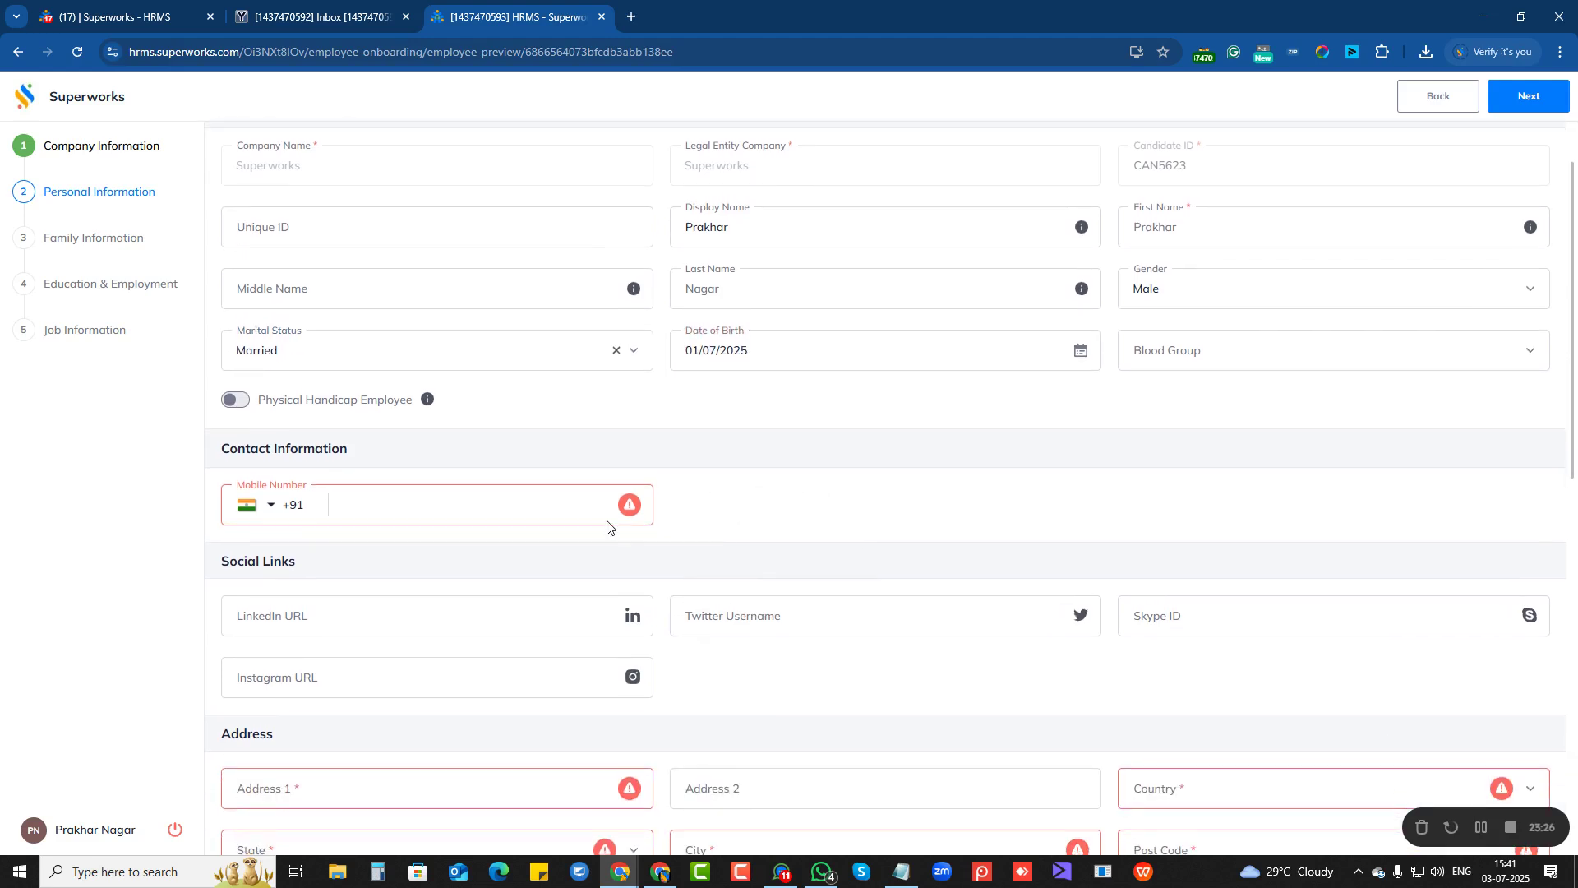
click(462, 505)
text(7894561230)
scroll(594, 504, down, 4)
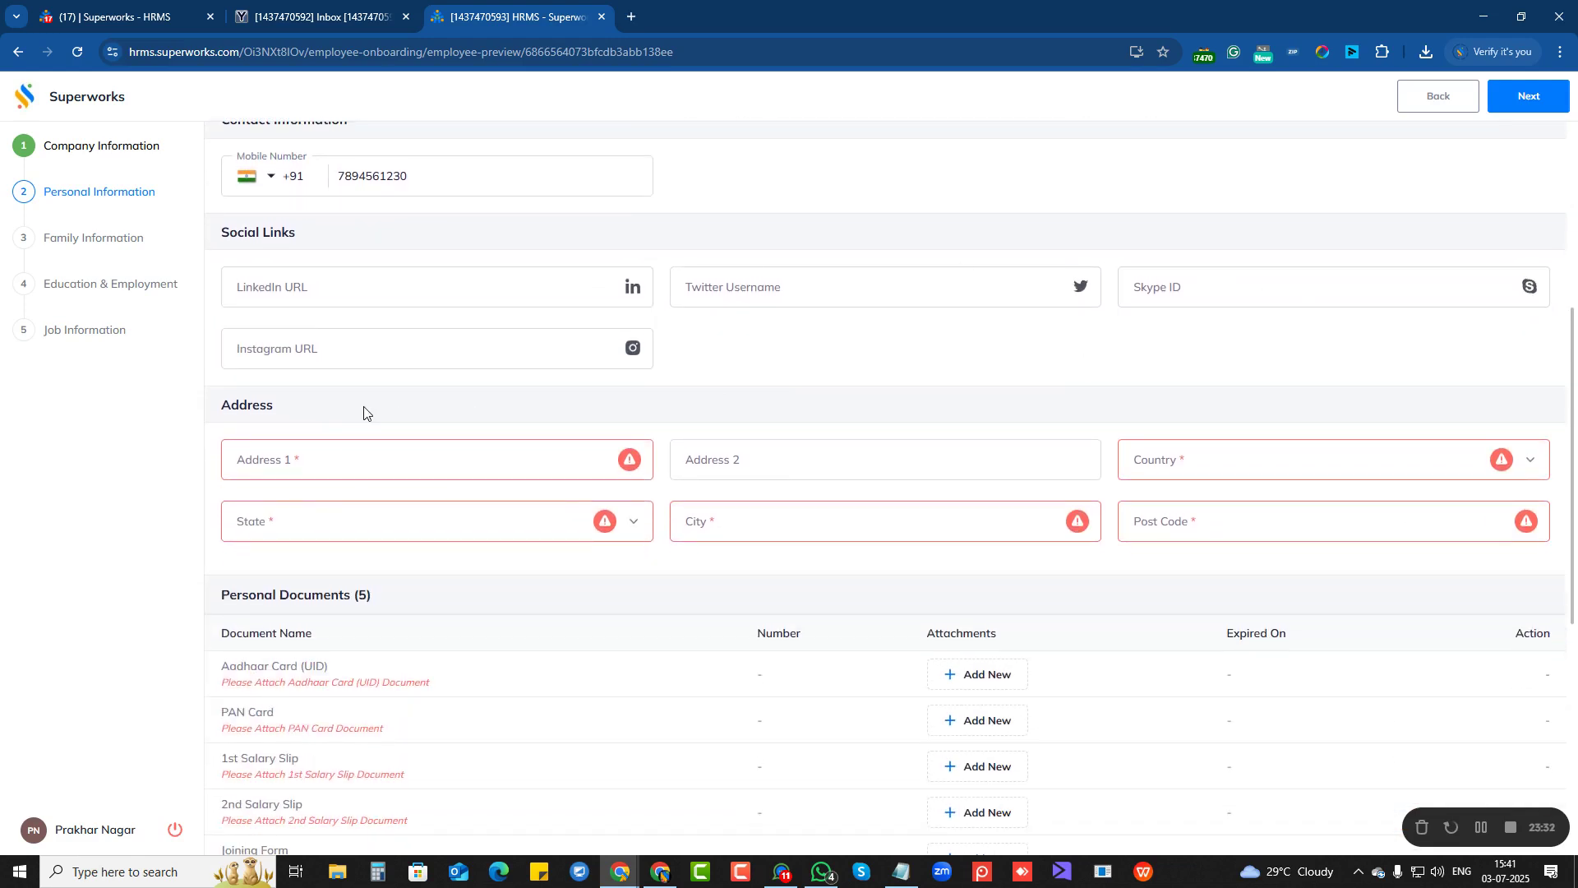
key(Escape)
key(Tab)
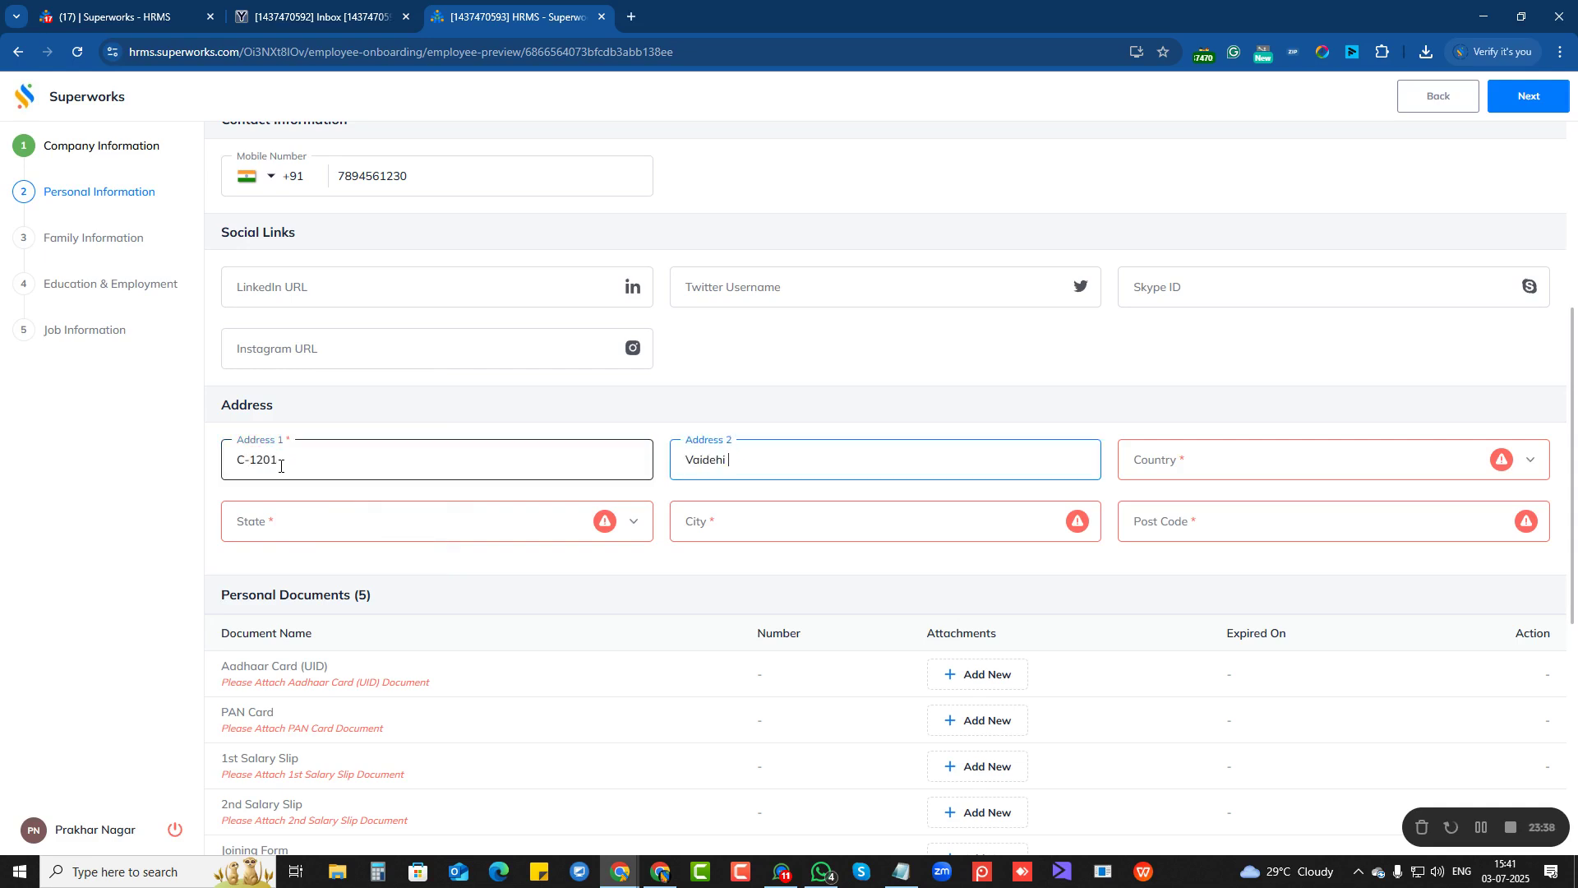
Set the address country India, state Gujarat, city Surat and post code 394210
key(Tab)
text(Ind)
key(Return)
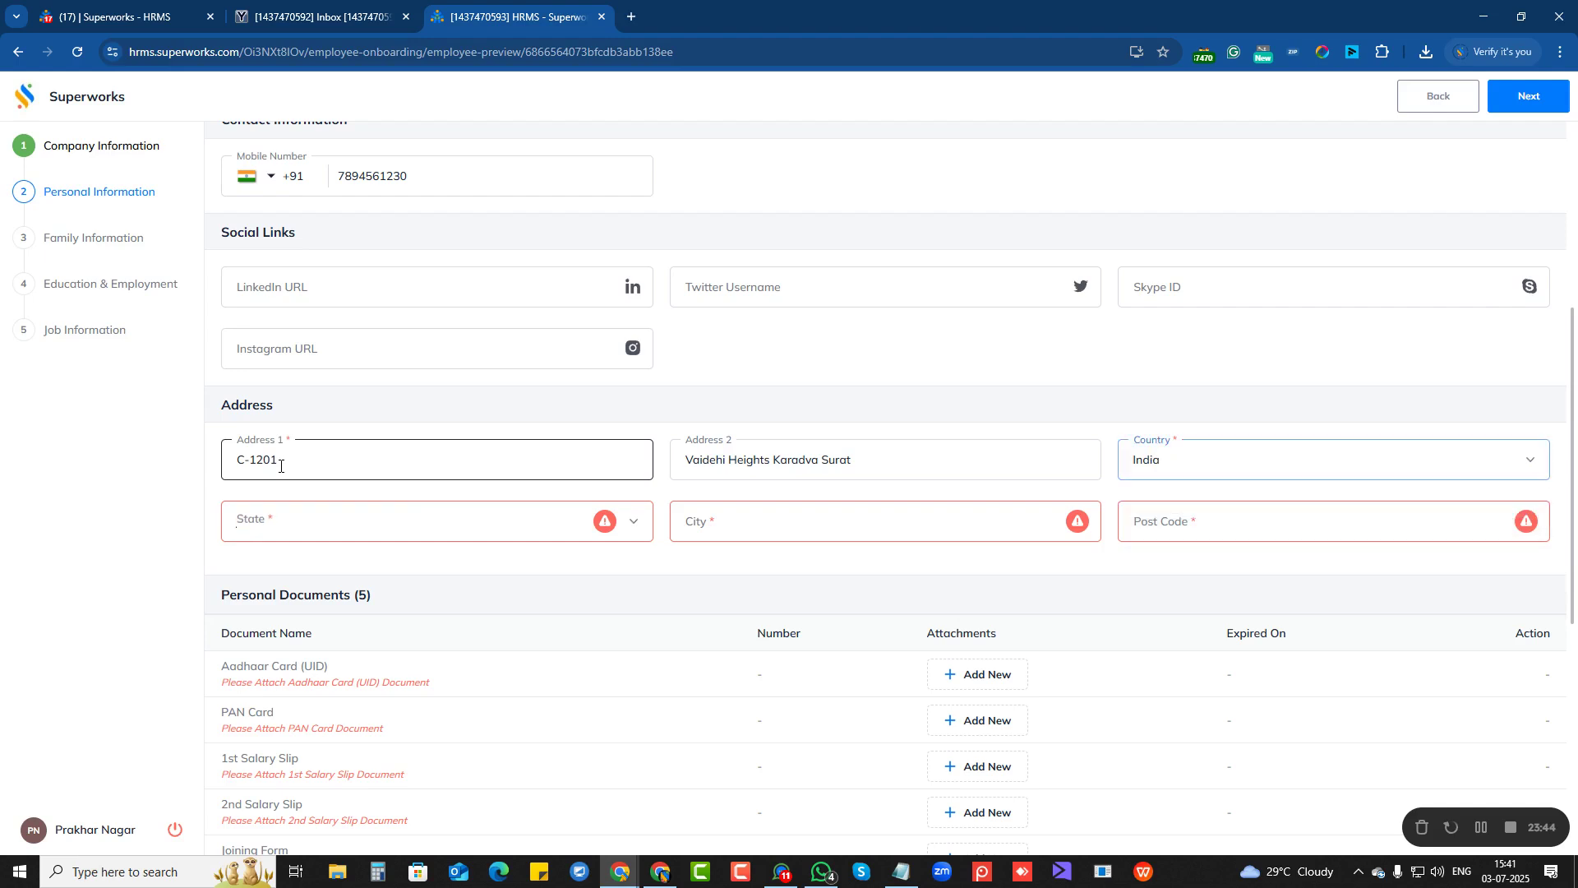
key(Tab)
text(Guj)
key(Return)
key(Tab)
text(Su)
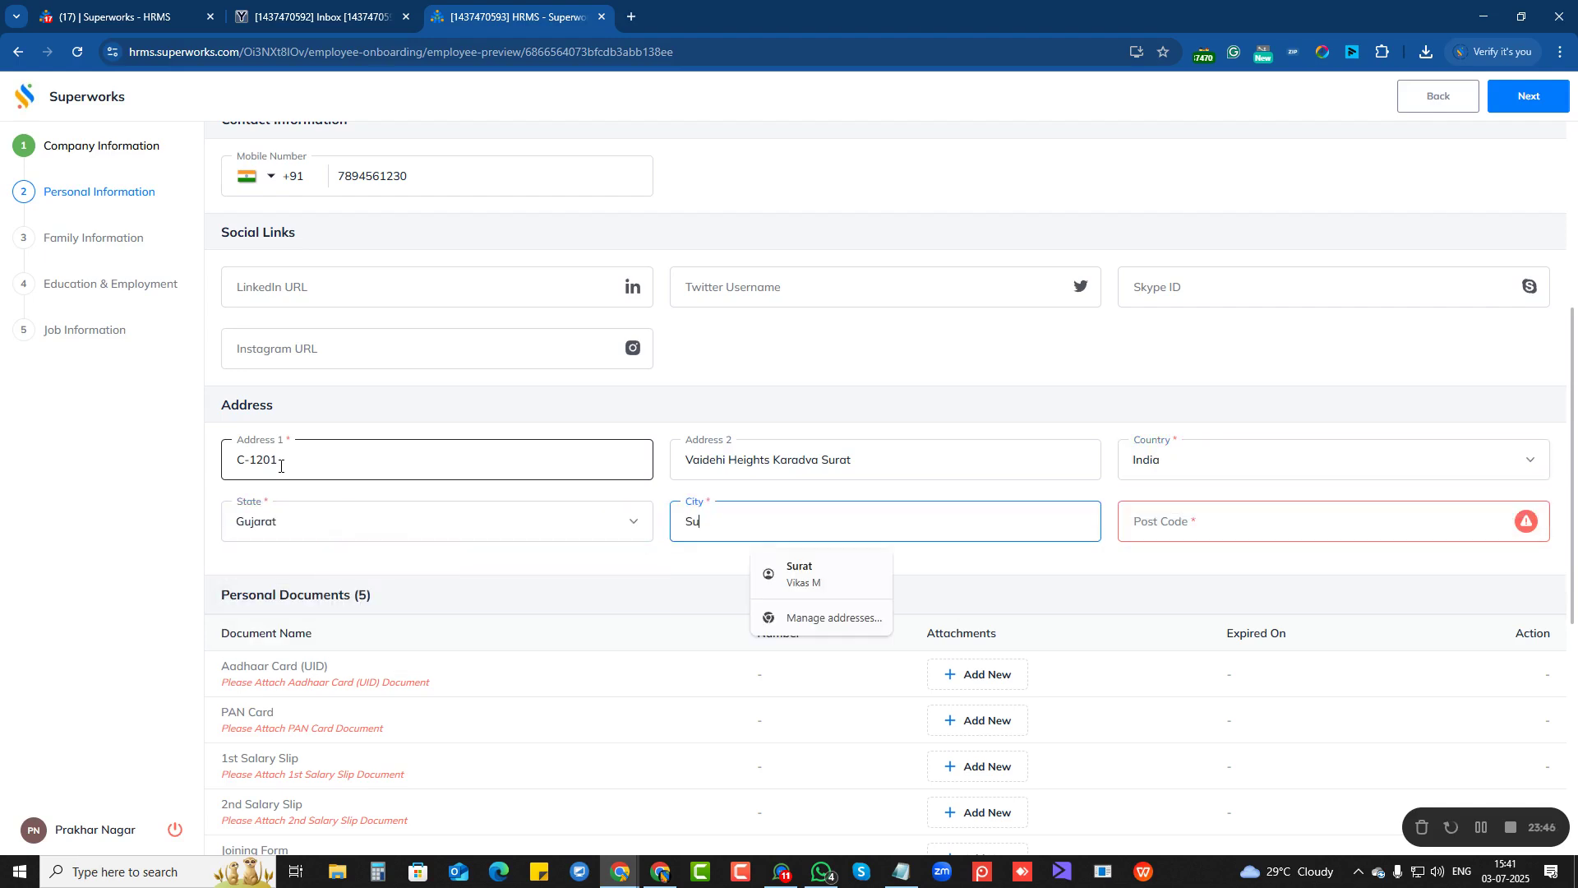
text(rat)
key(Tab)
text(394210)
scroll(777, 649, down, 4)
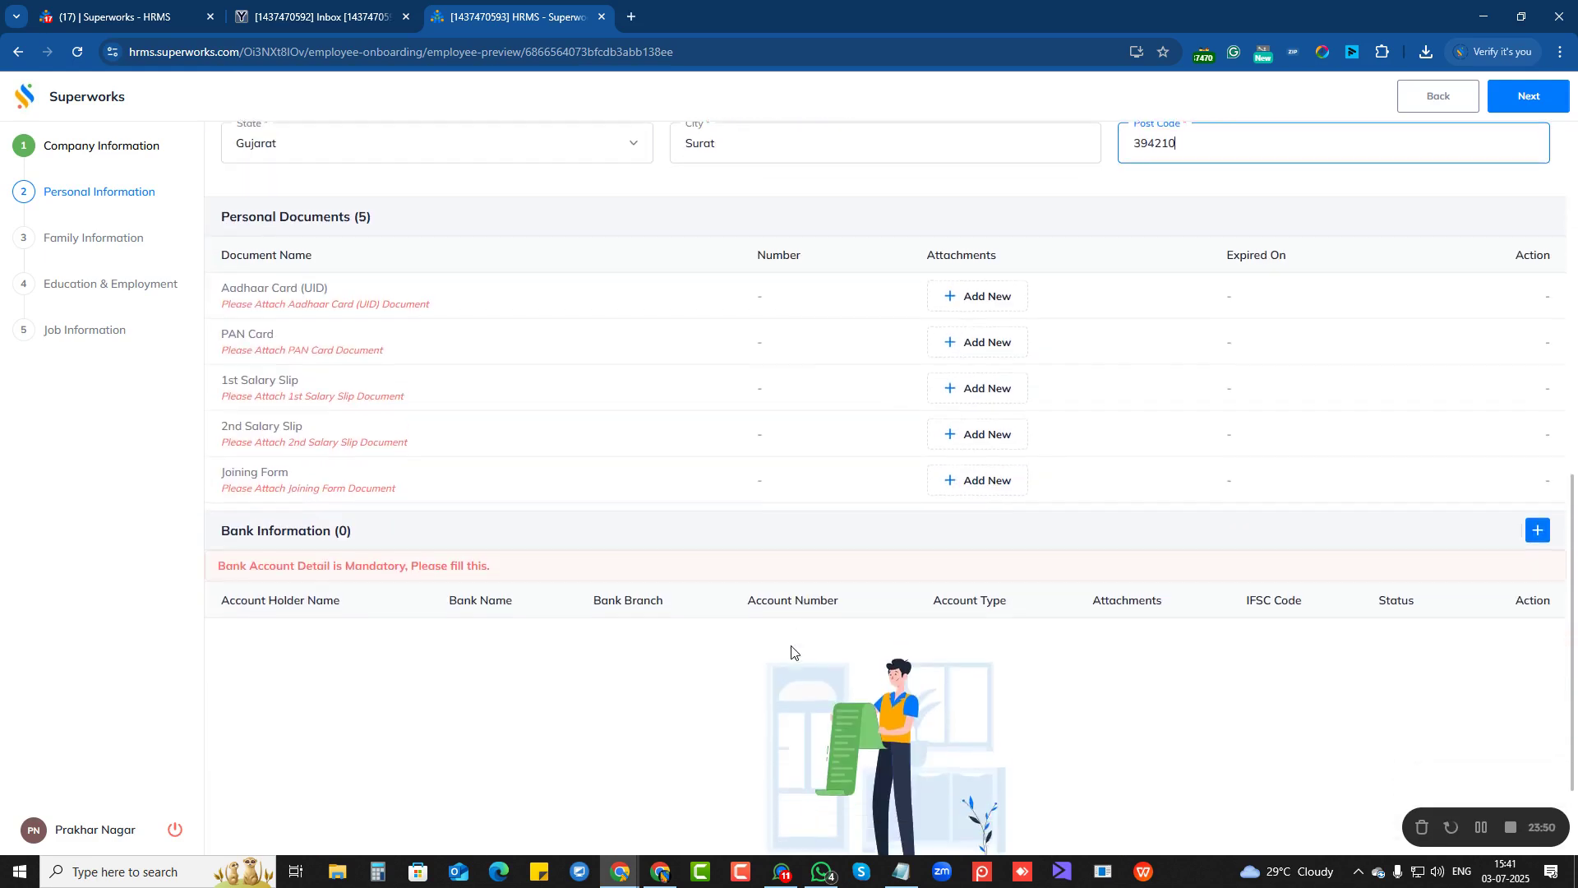
scroll(758, 649, up, 1)
drag(218, 324, 419, 348)
click(419, 350)
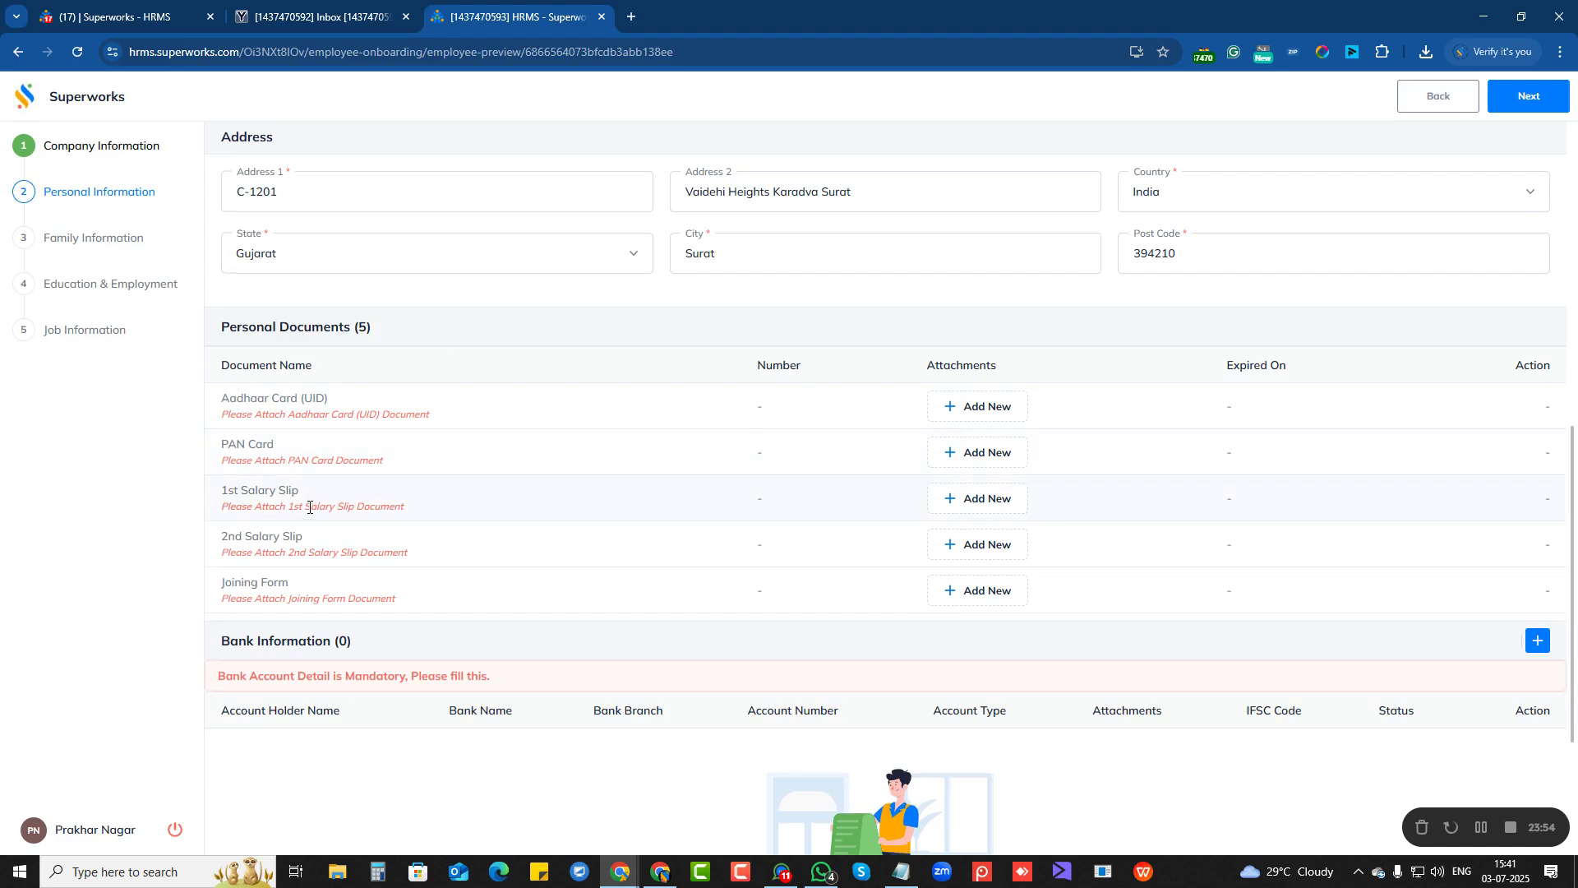
scroll(298, 540, down, 1)
scroll(297, 526, up, 2)
scroll(298, 526, down, 1)
click(153, 18)
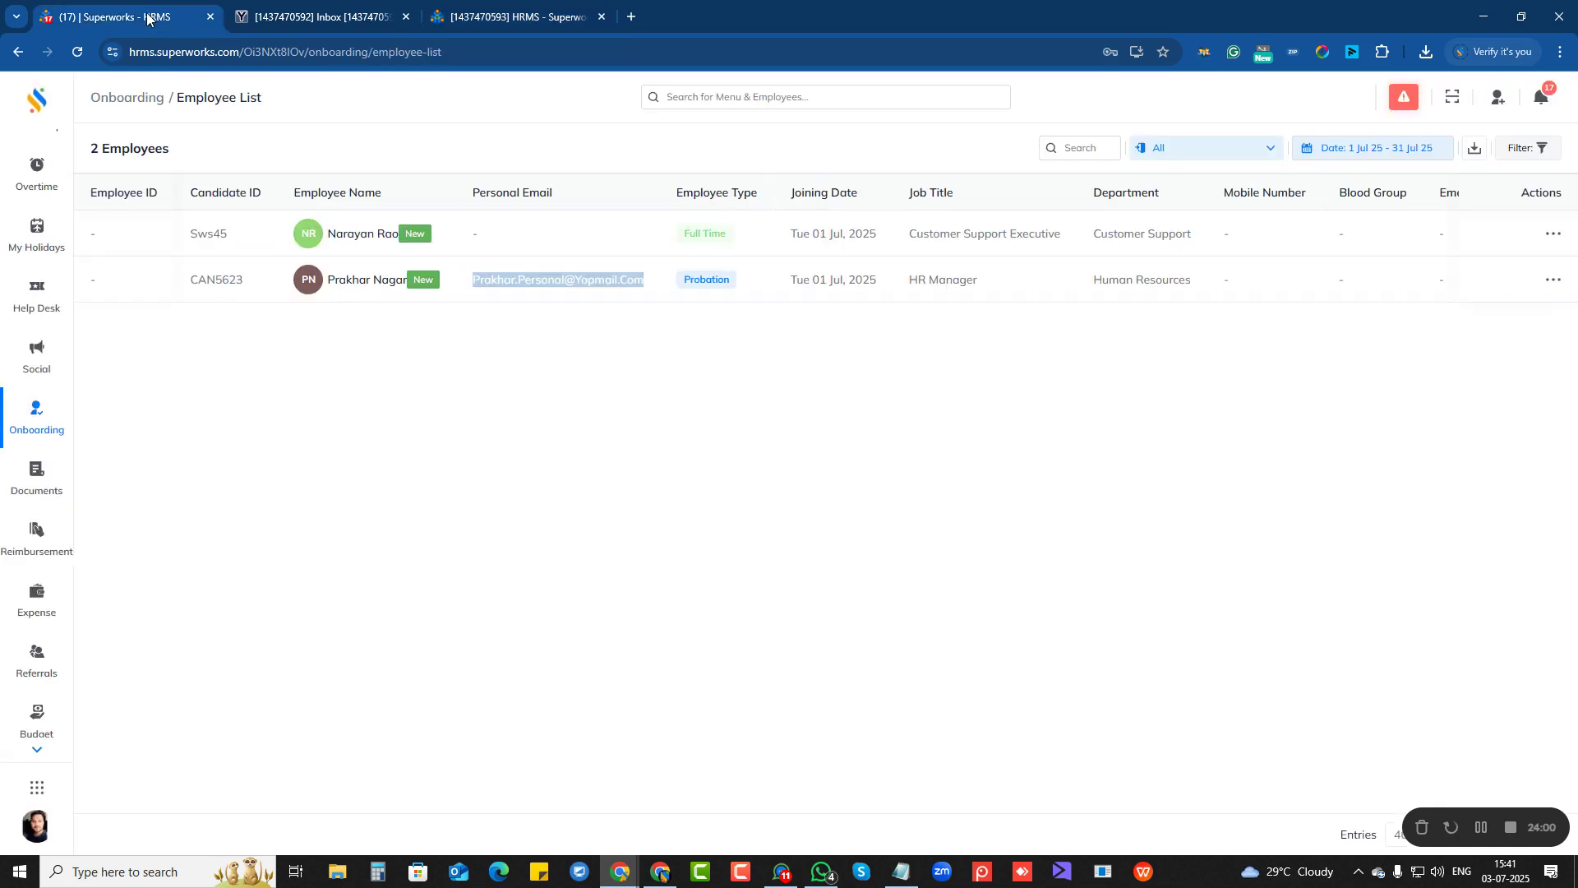
scroll(37, 641, down, 3)
click(42, 708)
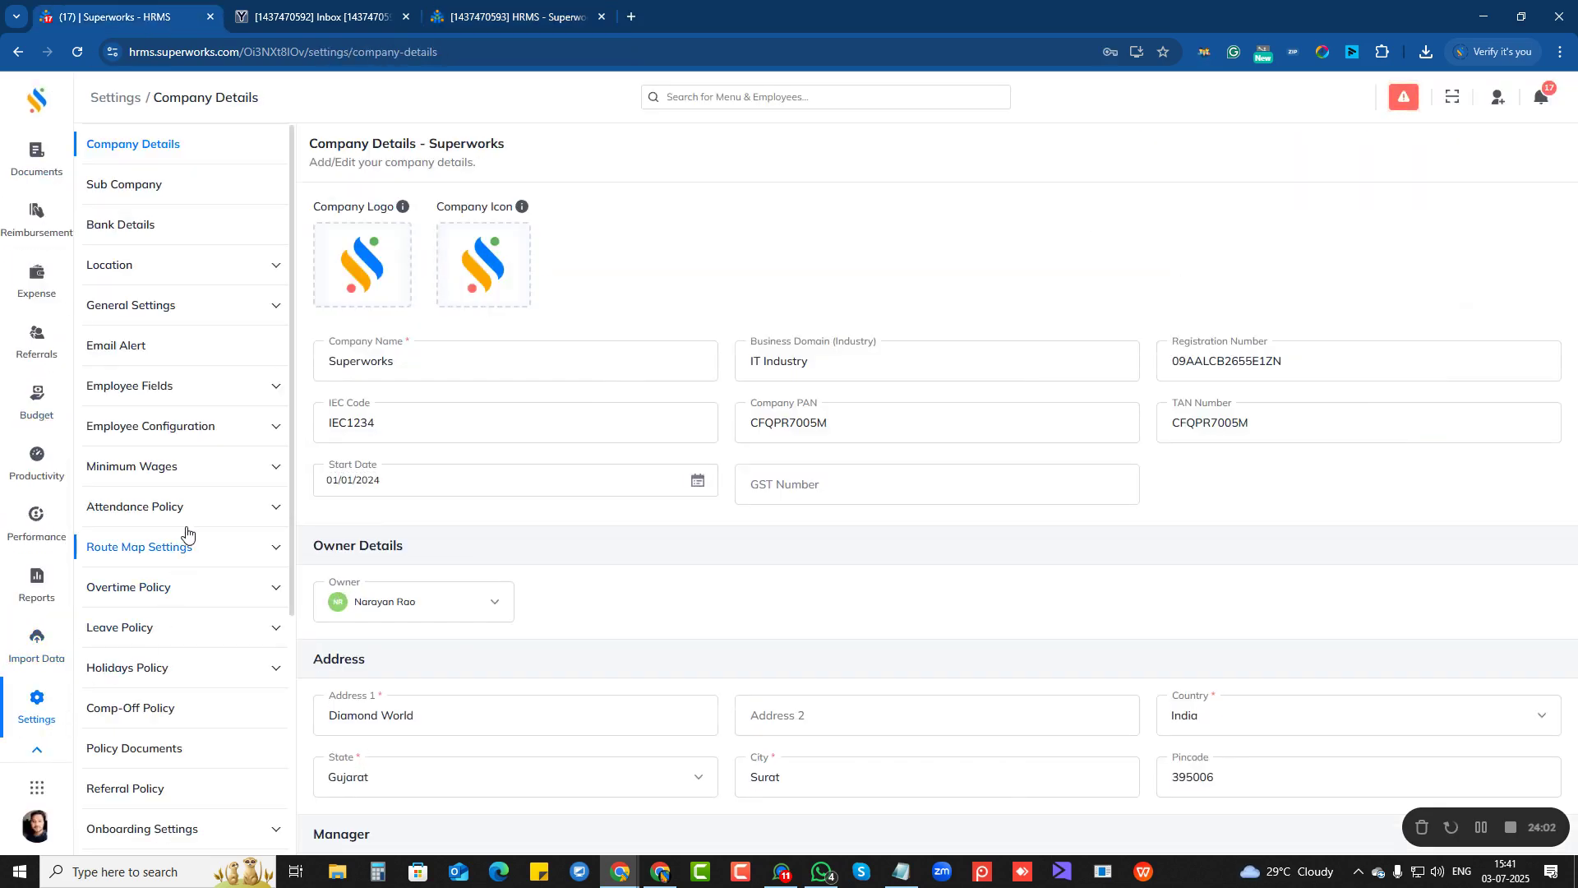
click(170, 389)
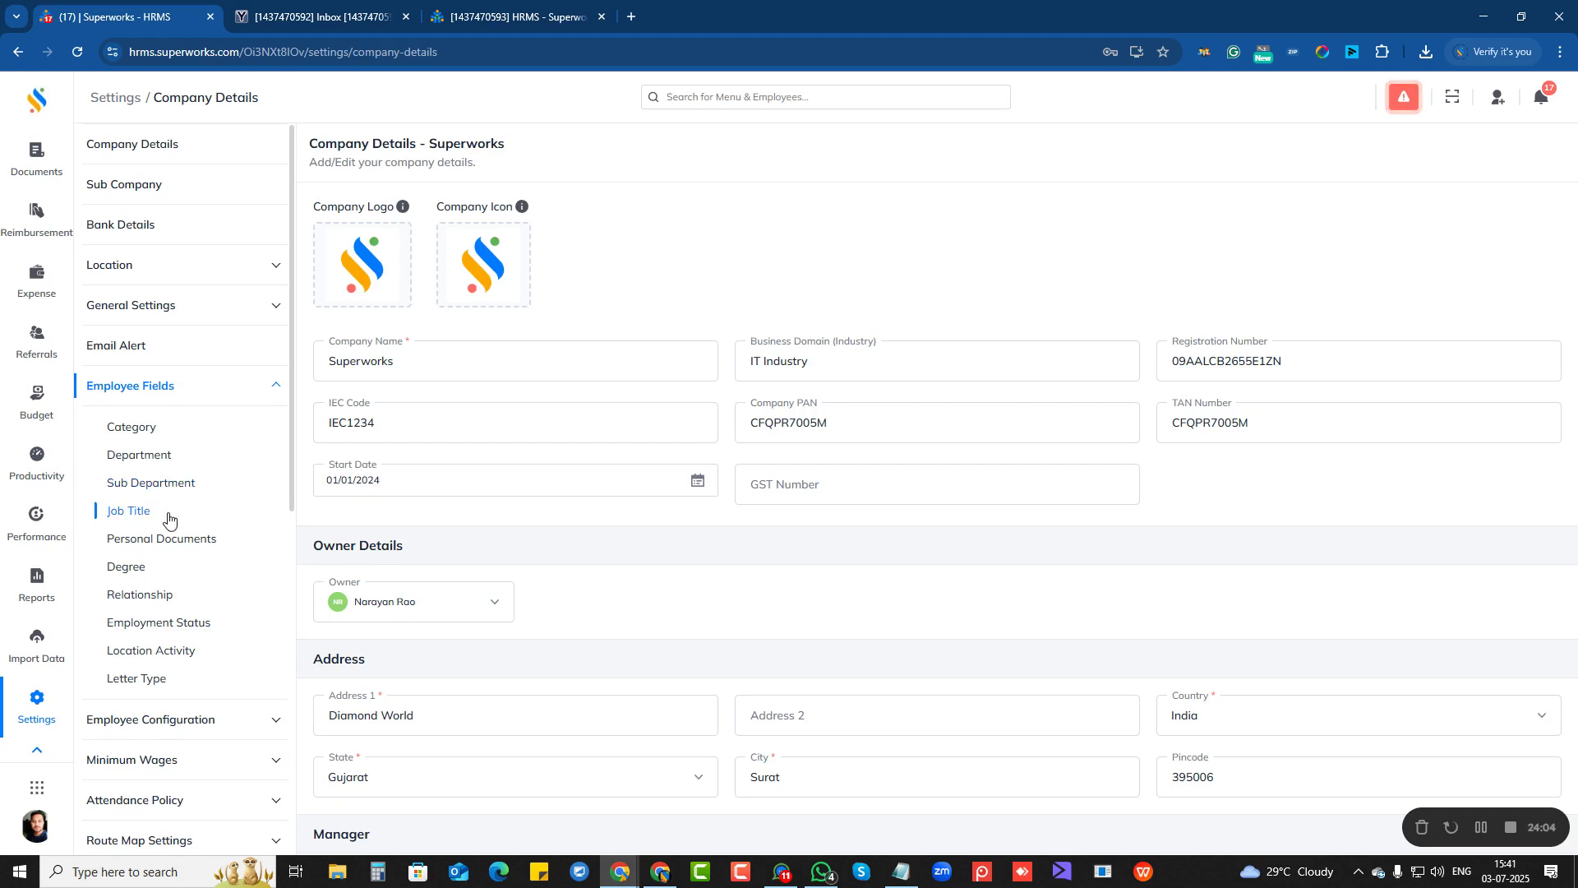
click(123, 540)
mouse_move(1193, 239)
mouse_down()
mouse_move(1258, 210)
mouse_move(1233, 205)
mouse_move(1222, 239)
mouse_up()
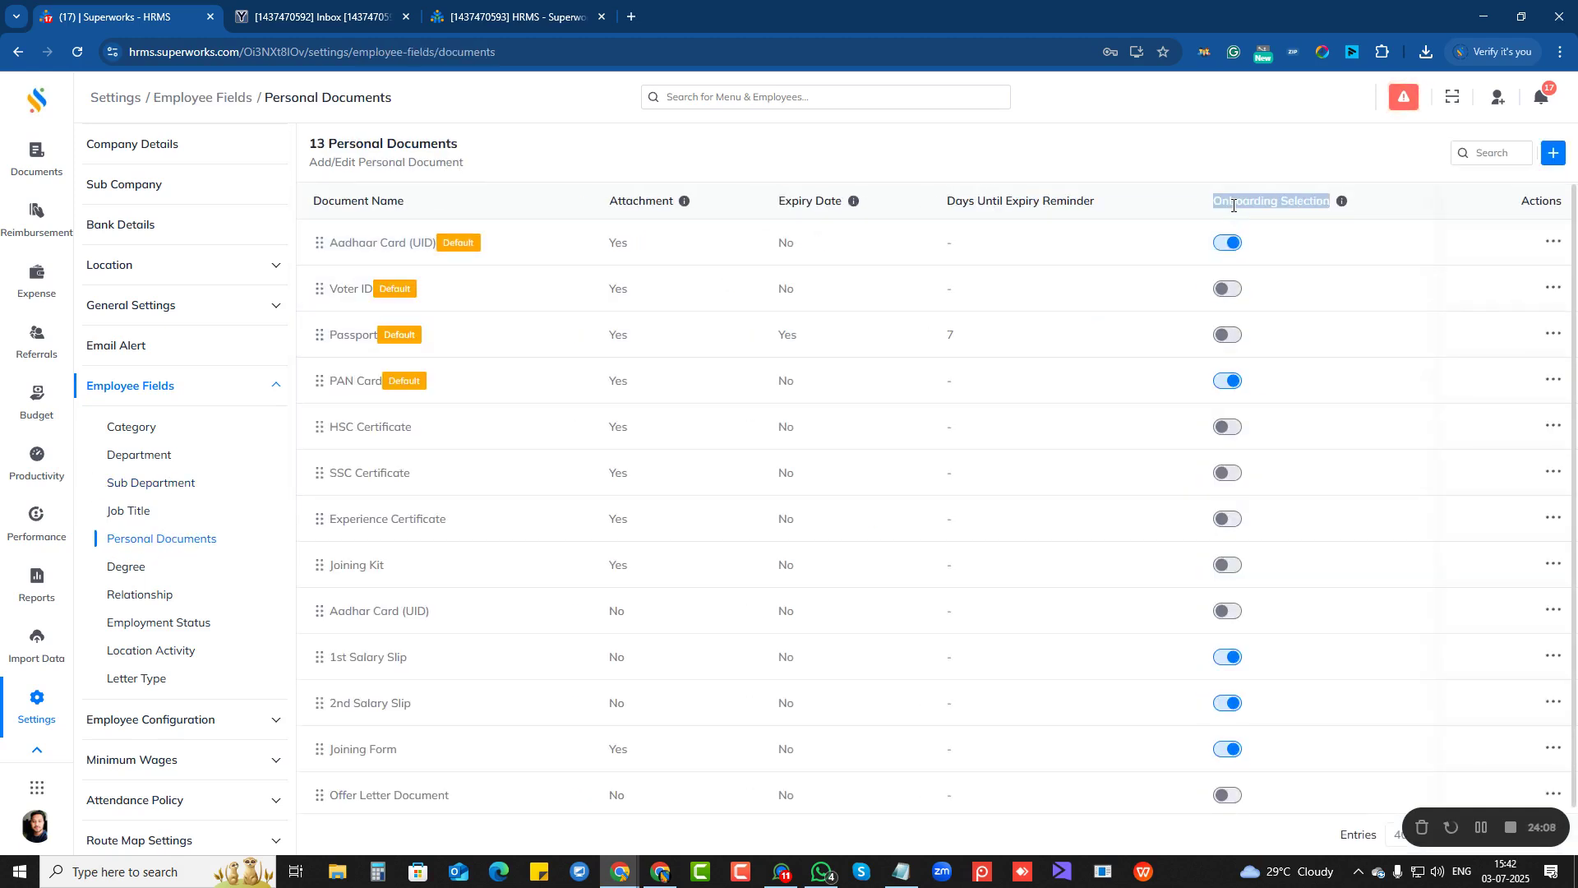
click(313, 11)
click(475, 13)
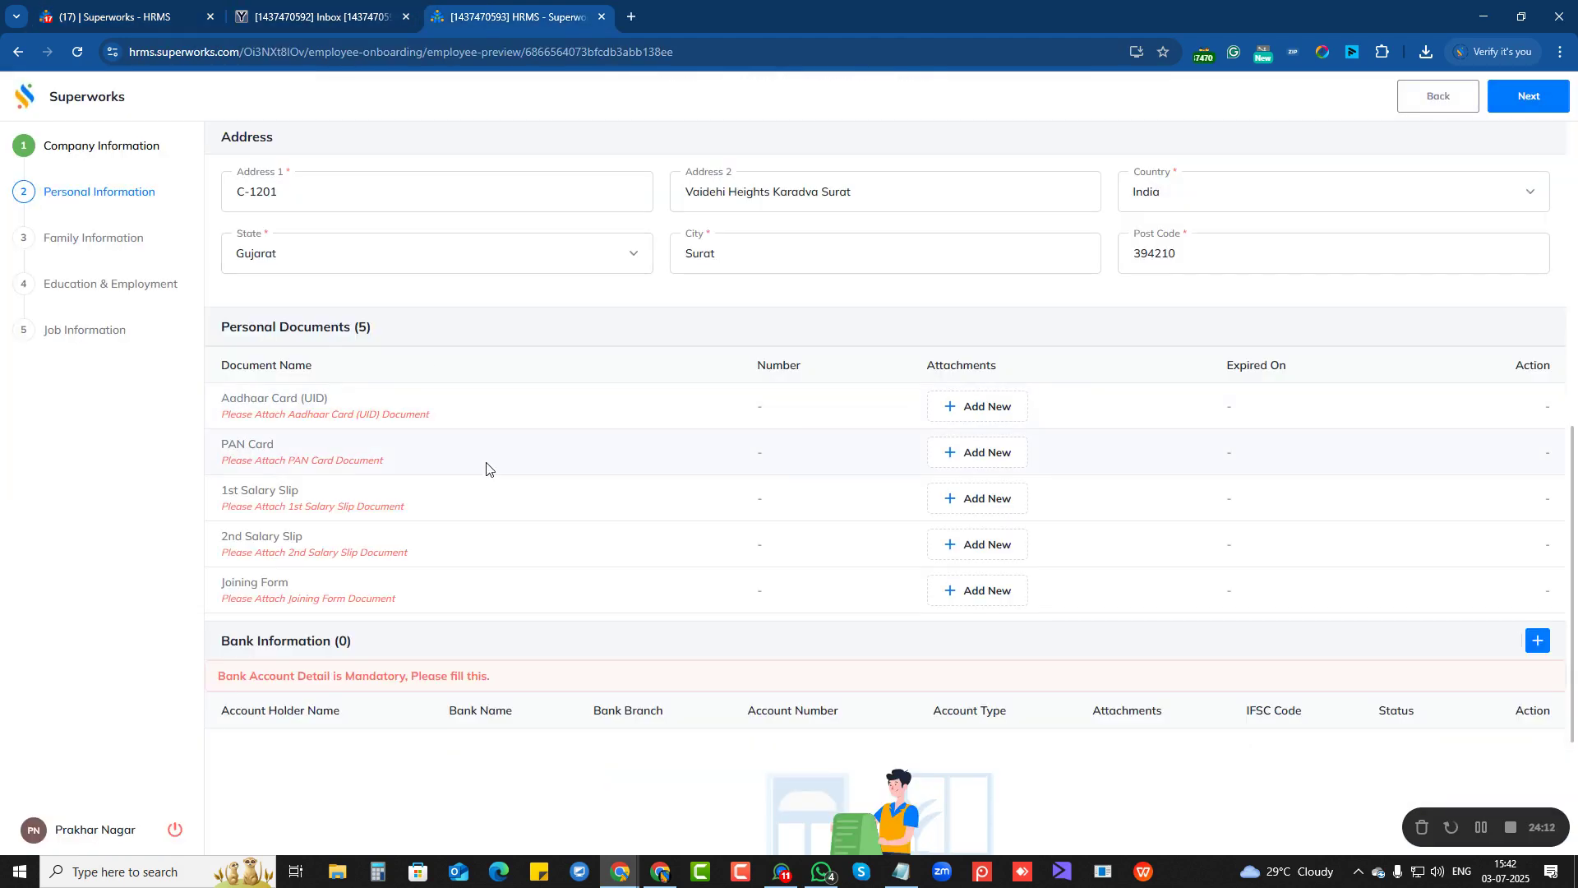
Add the Aadhaar Card document with its number and the downloaded screenshot attached
click(978, 406)
click(765, 410)
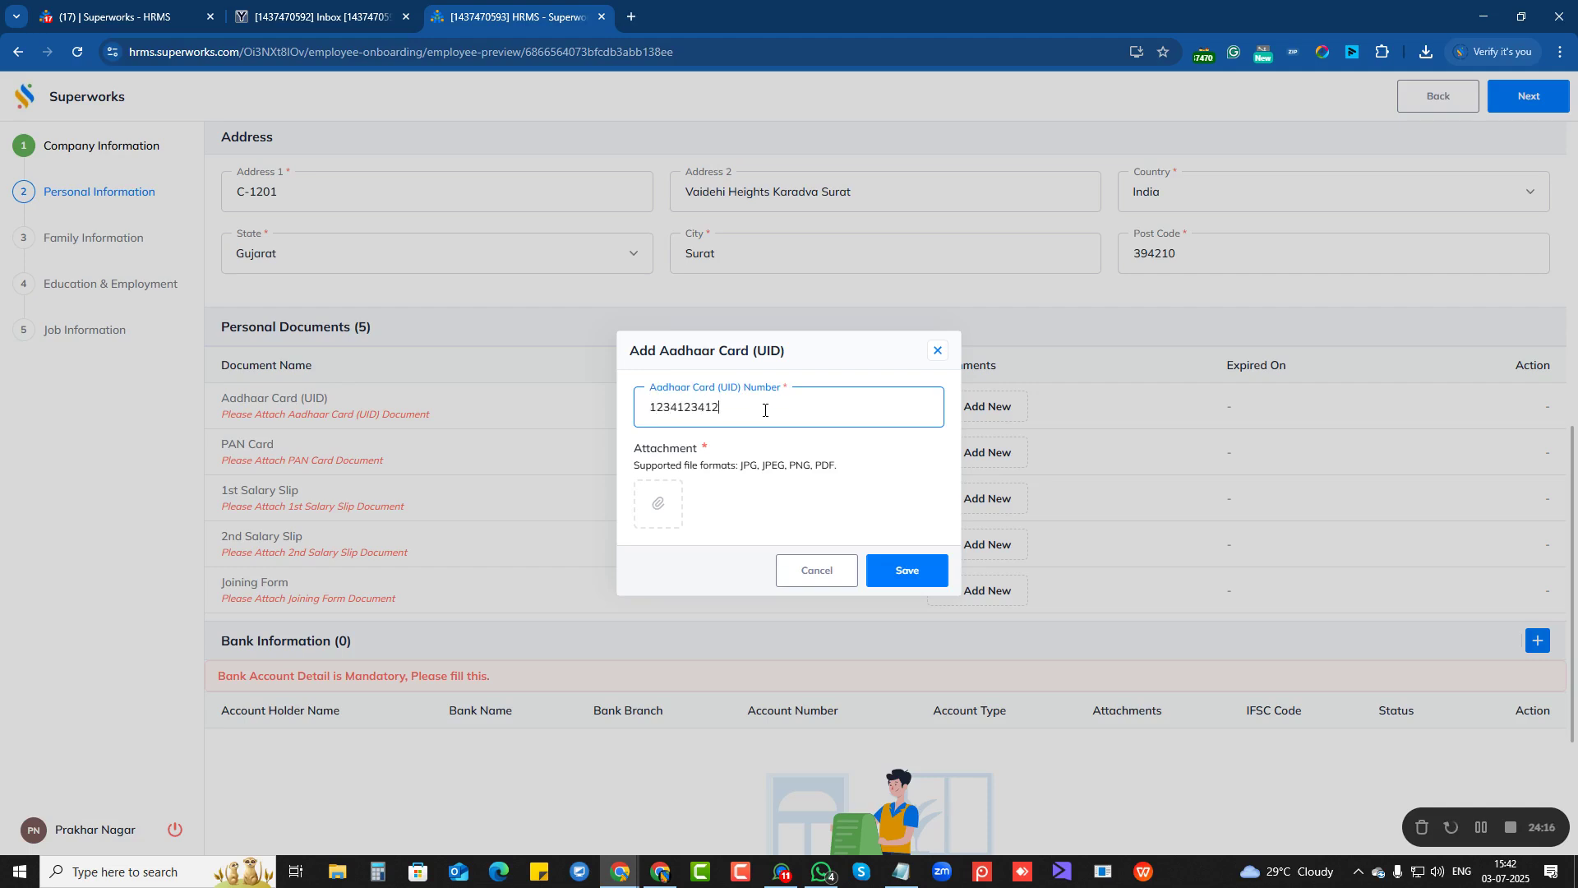
click(658, 503)
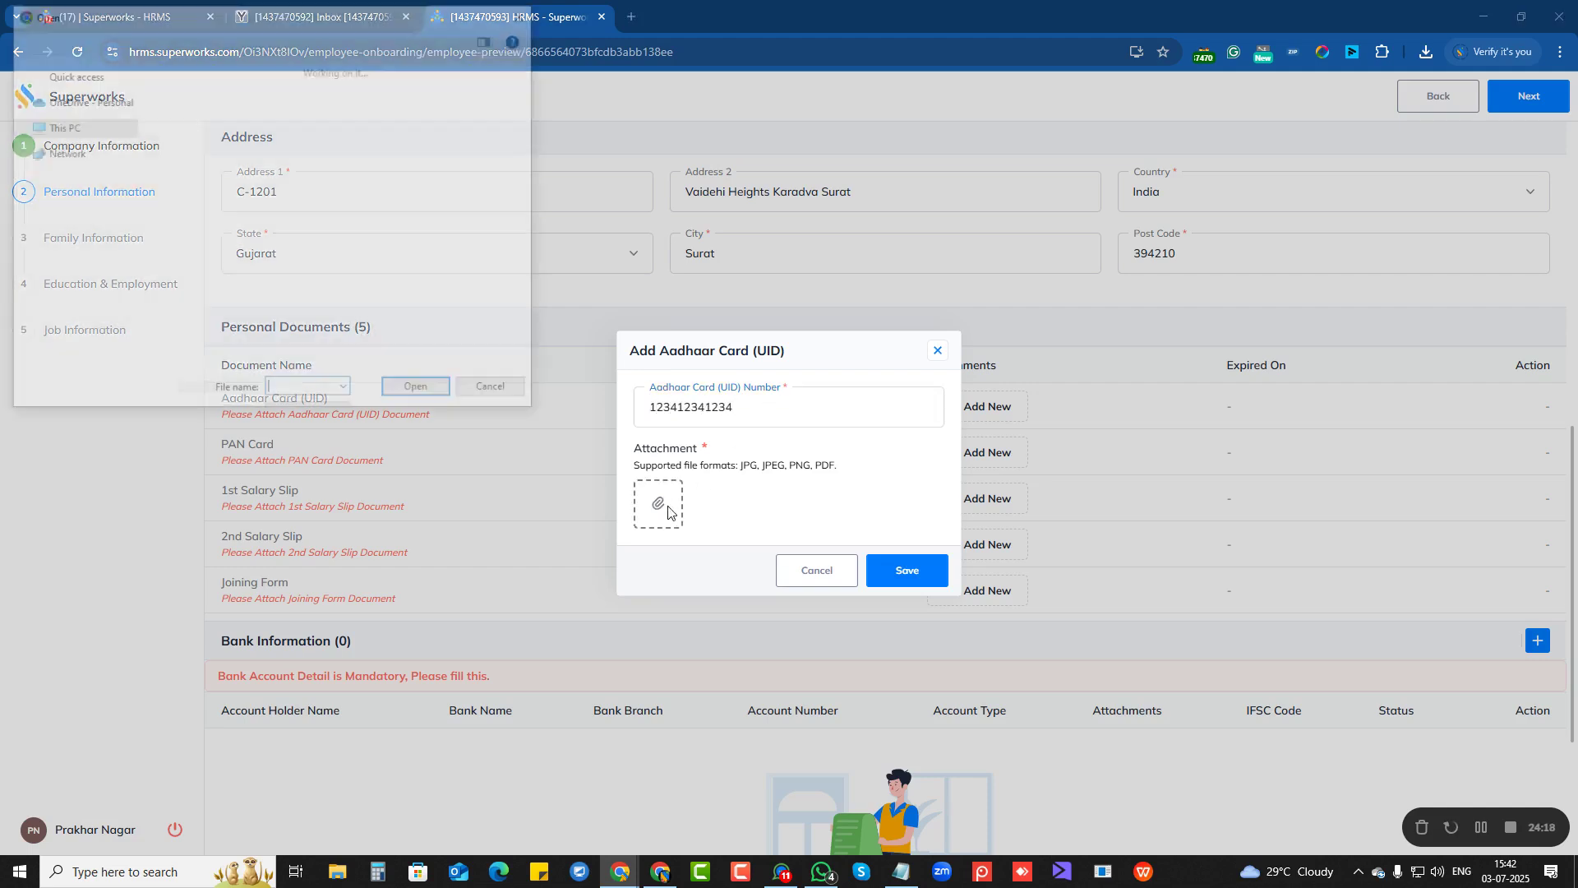
double_click(205, 231)
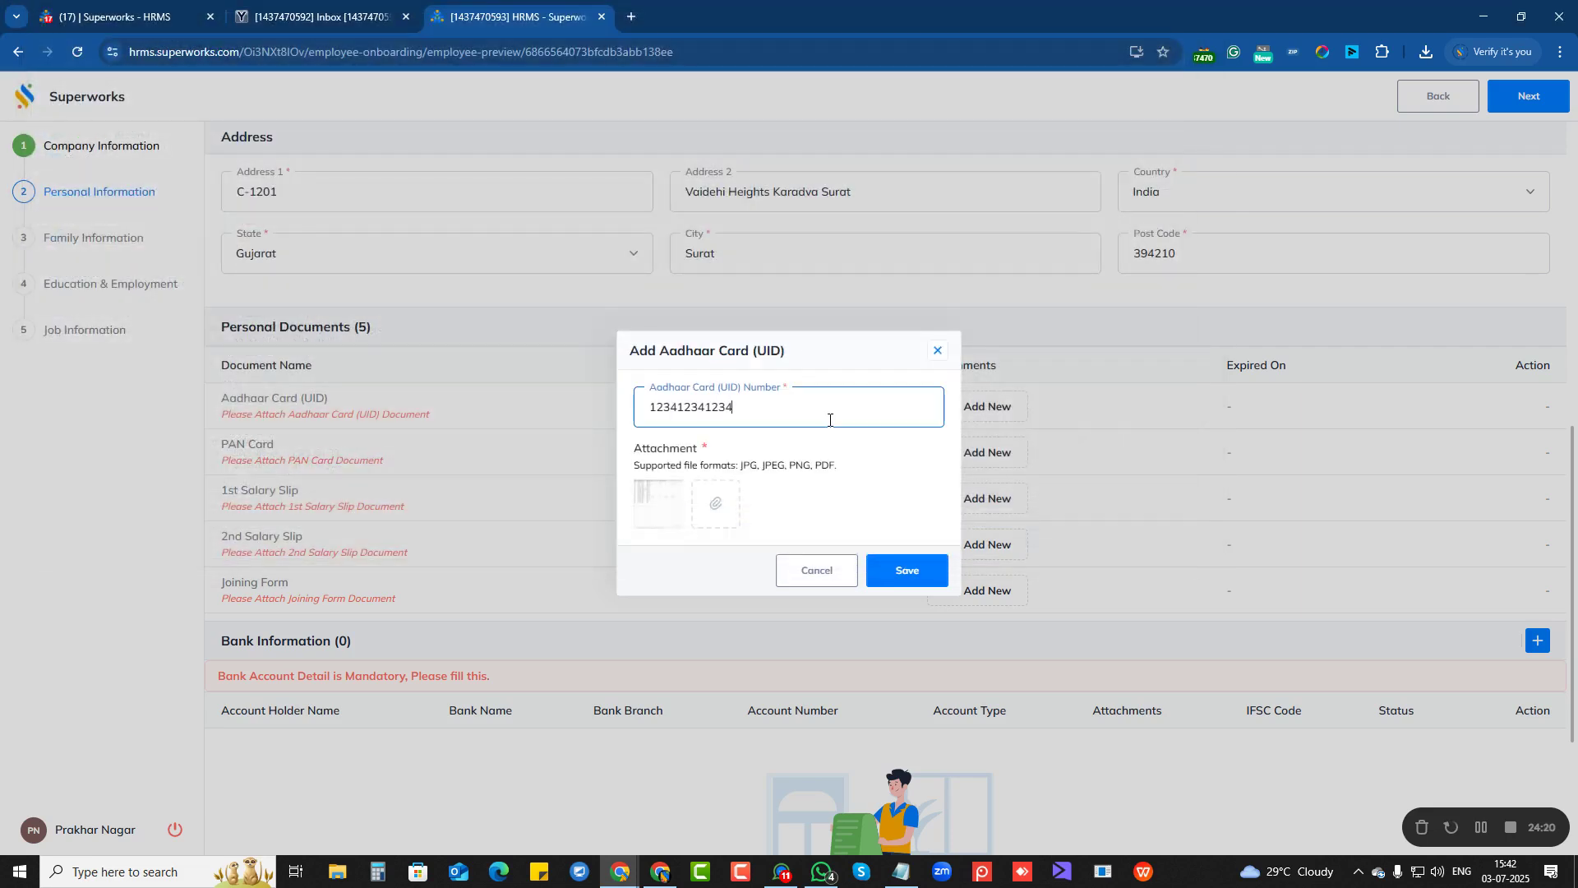
click(904, 567)
click(757, 398)
text(4)
click(896, 572)
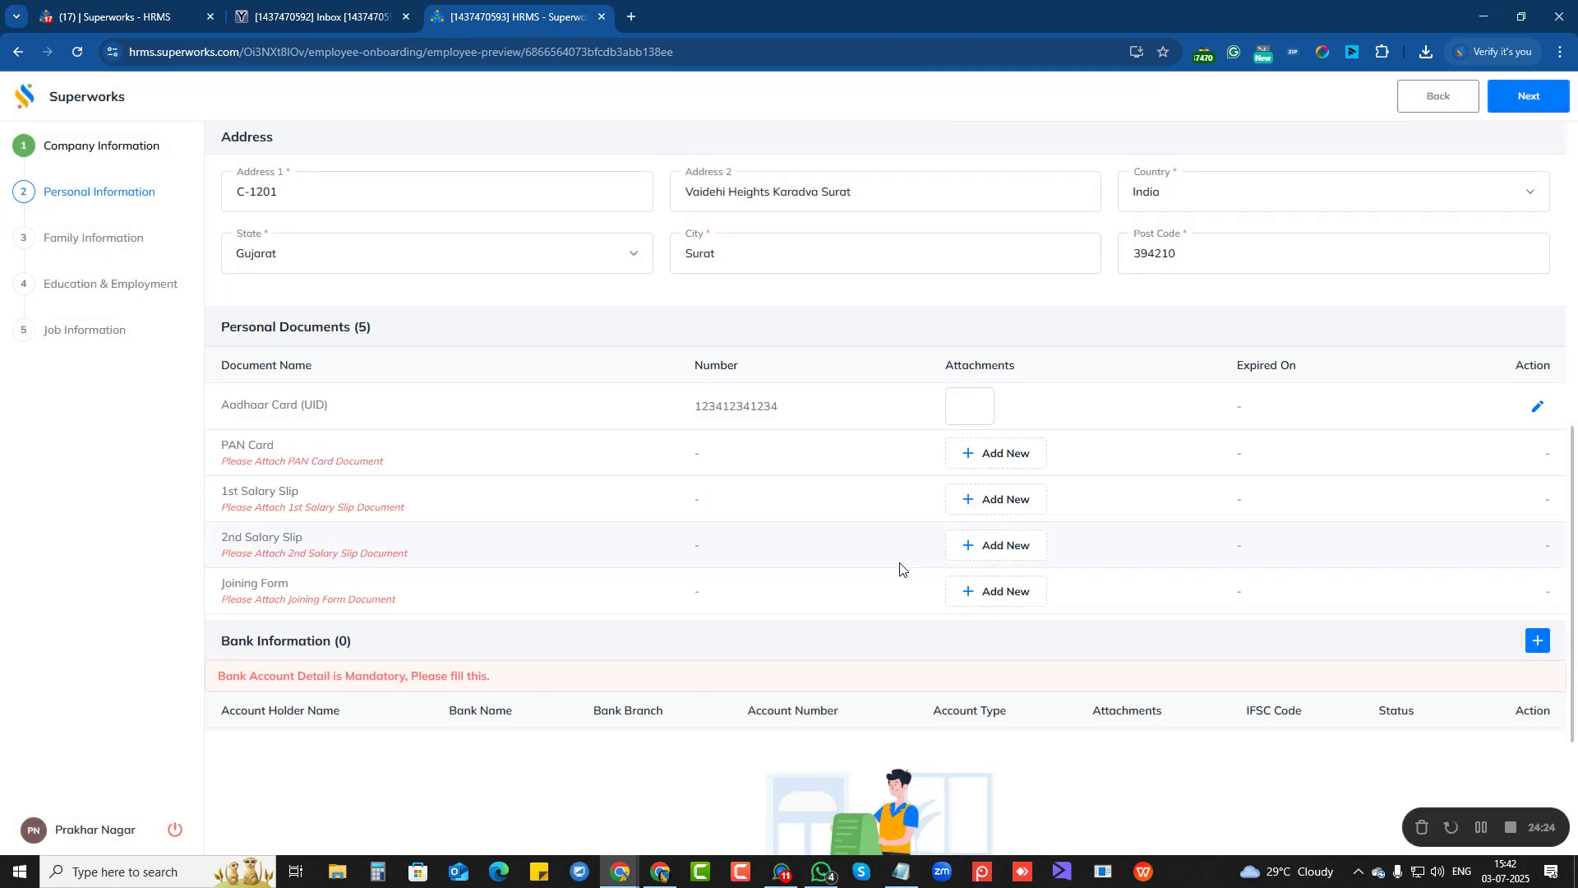
Add the PAN Card document with the corrected PAN number and a screenshot attached
click(1005, 466)
click(745, 415)
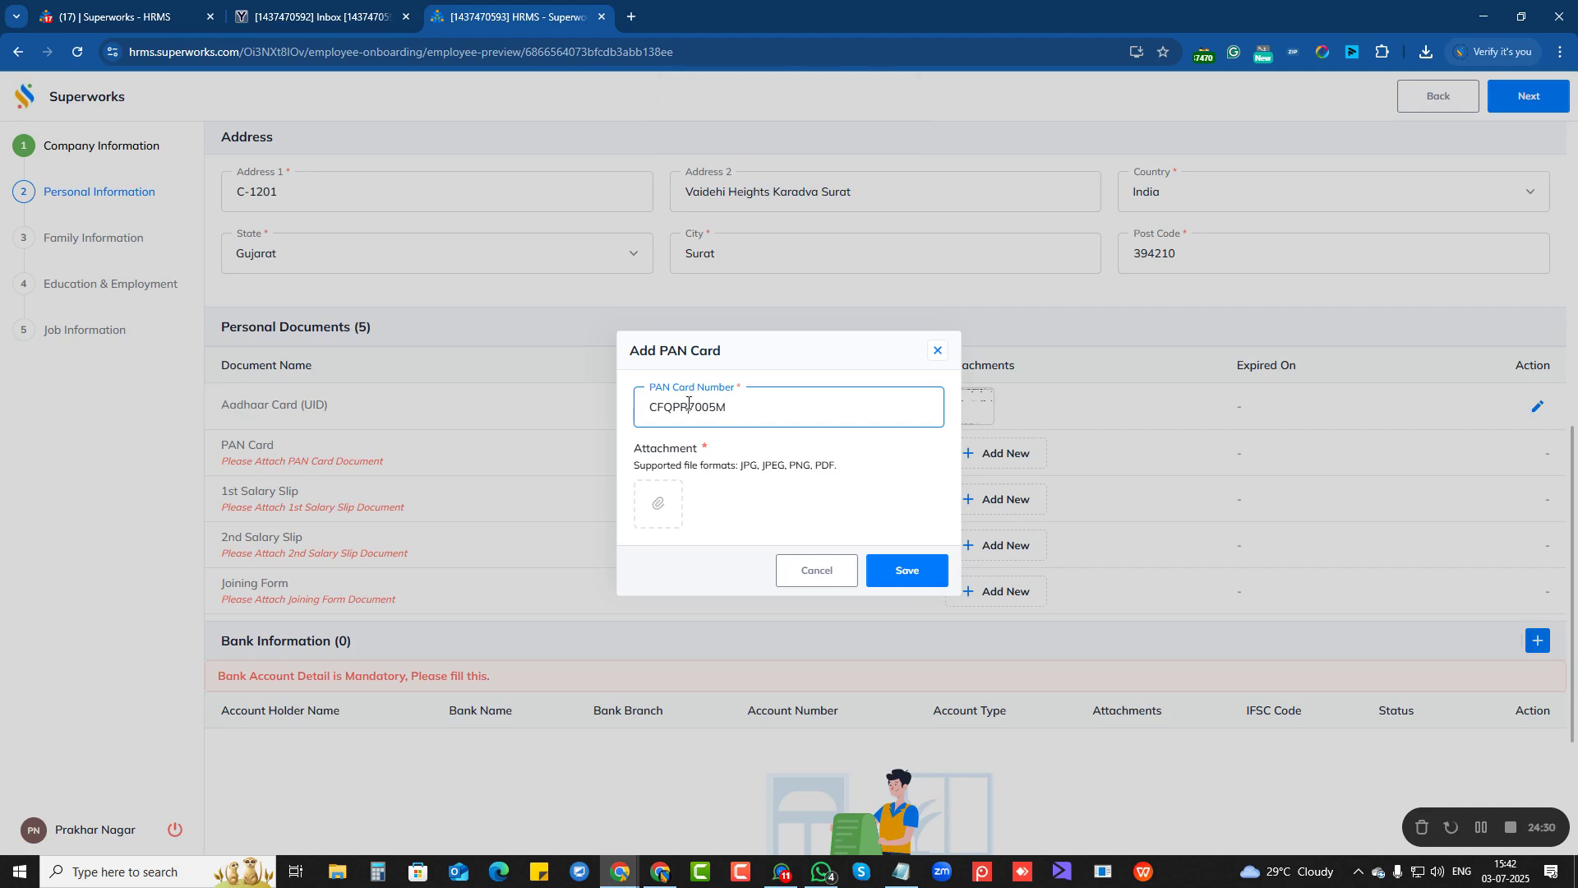
mouse_move(687, 403)
mouse_down()
mouse_move(628, 409)
mouse_move(711, 407)
mouse_up()
click(668, 516)
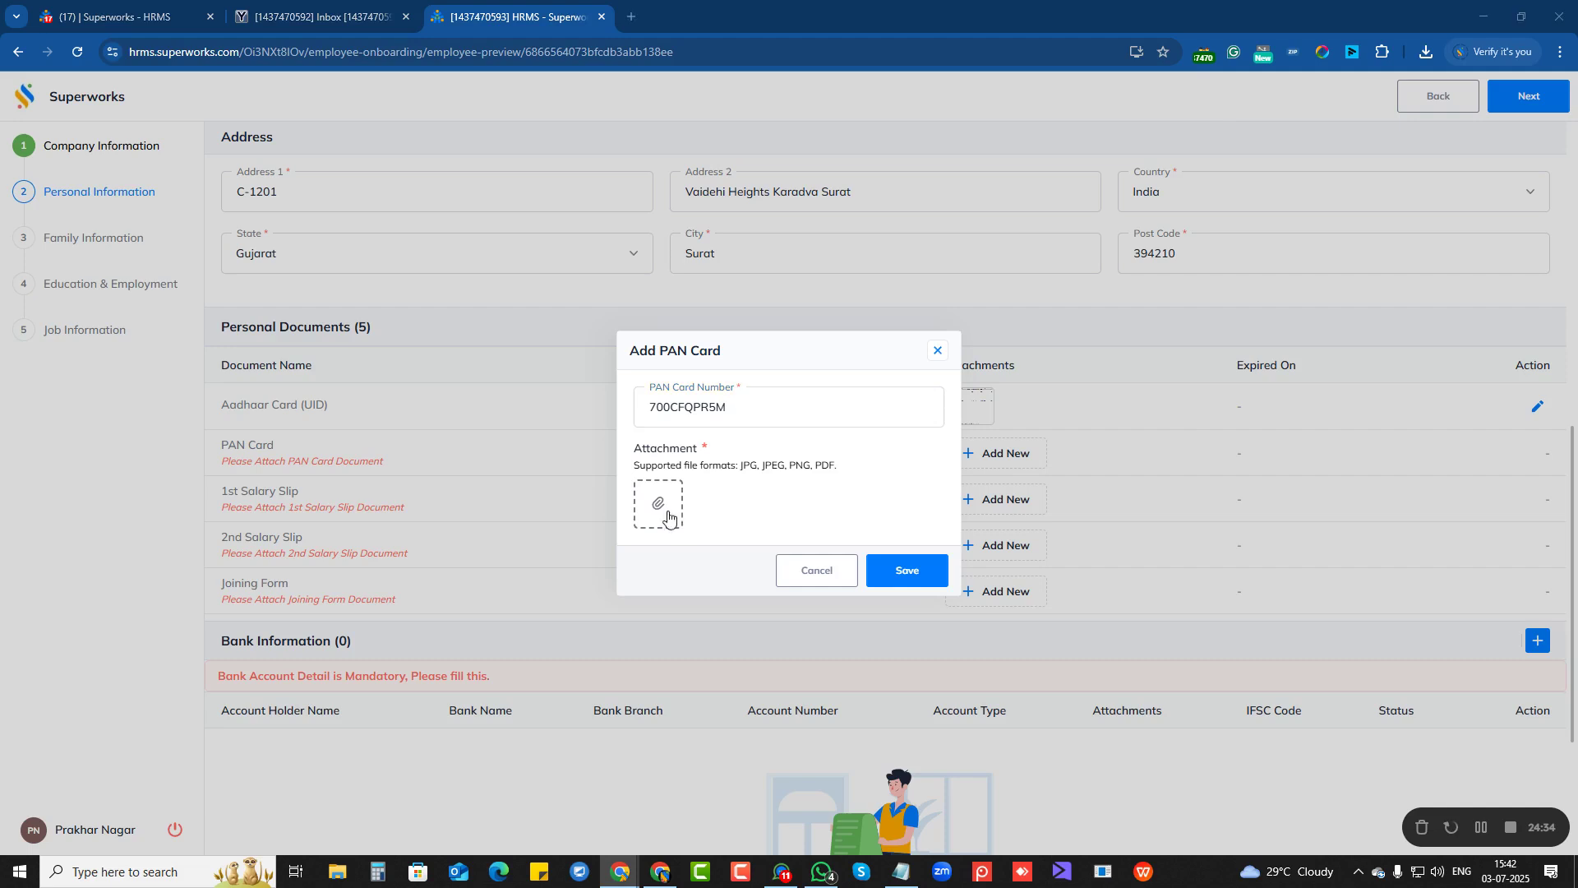
double_click(191, 241)
click(880, 566)
key(ctrl+a)
key(BackSpace)
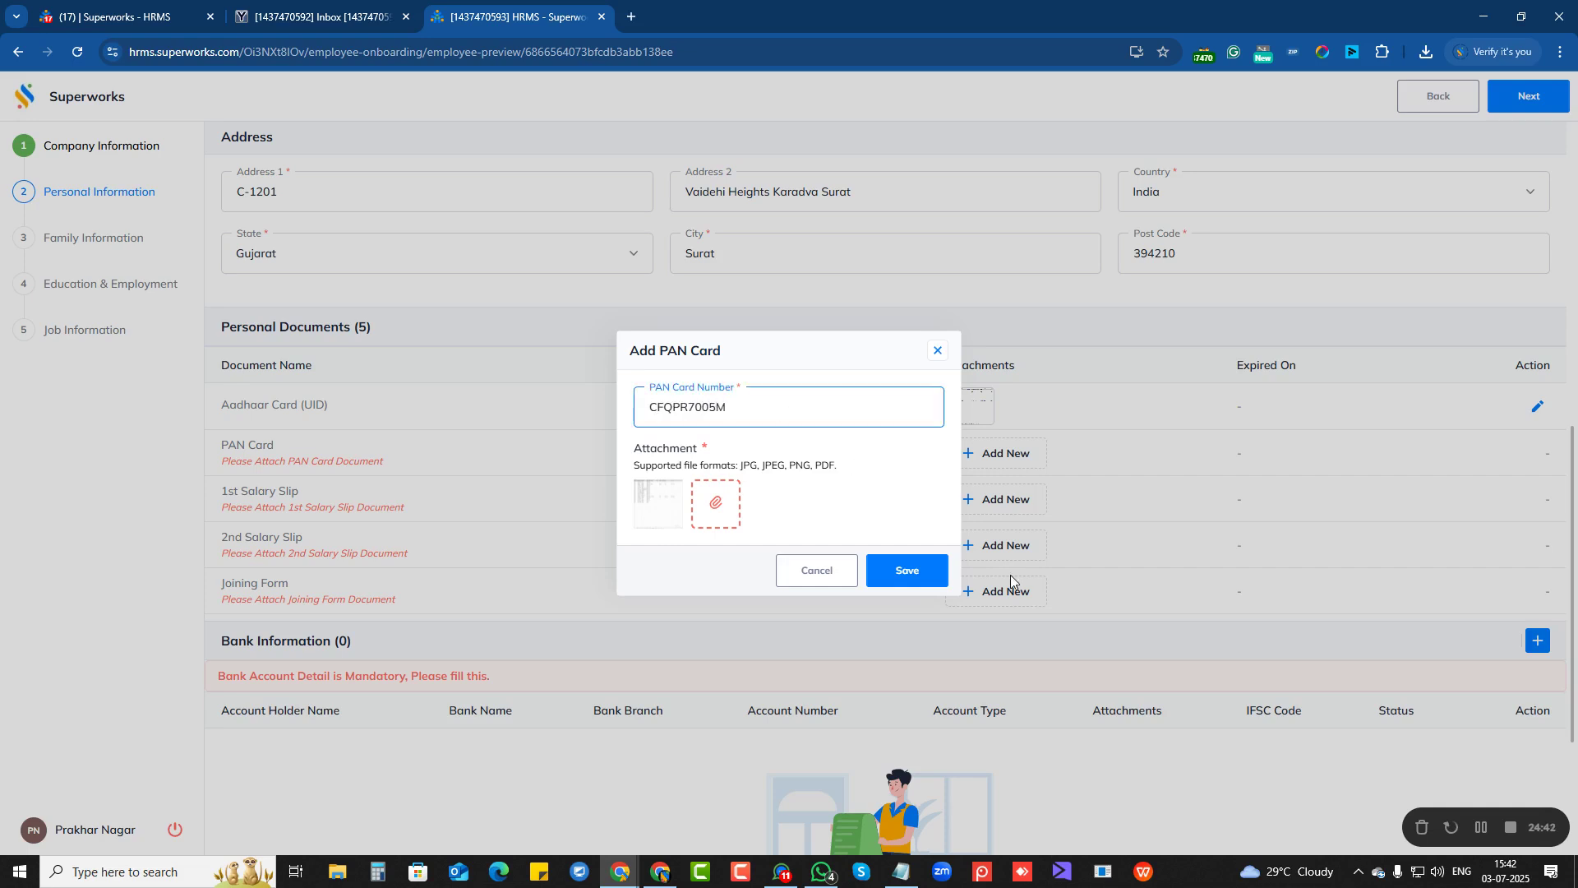
click(908, 569)
Add the 1st and 2nd Salary Slip documents, each with an attached file
click(996, 498)
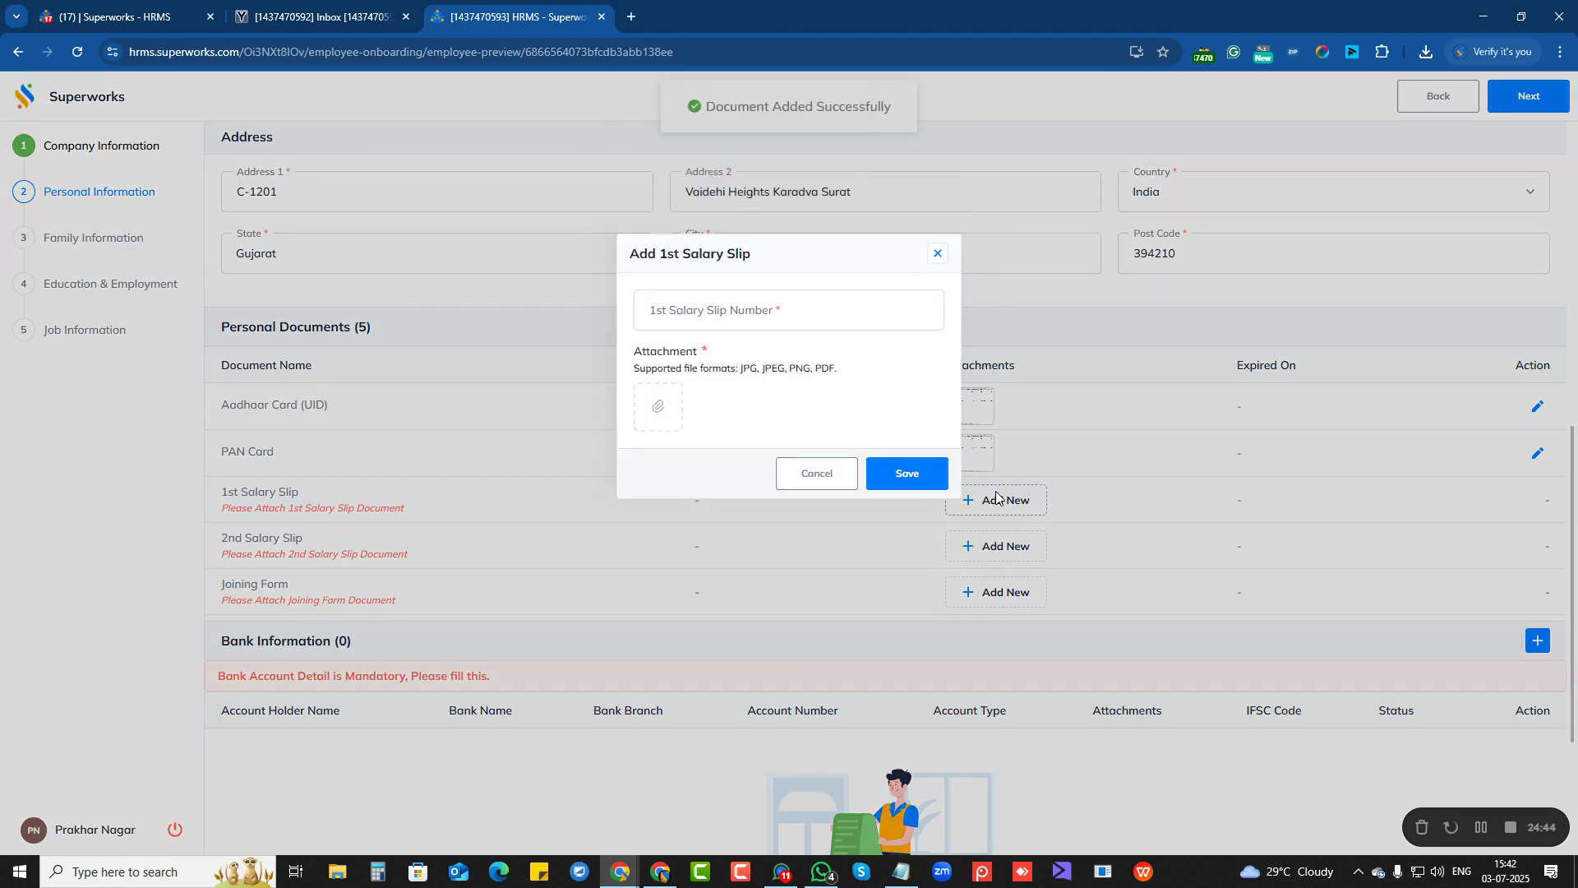
click(730, 424)
click(657, 503)
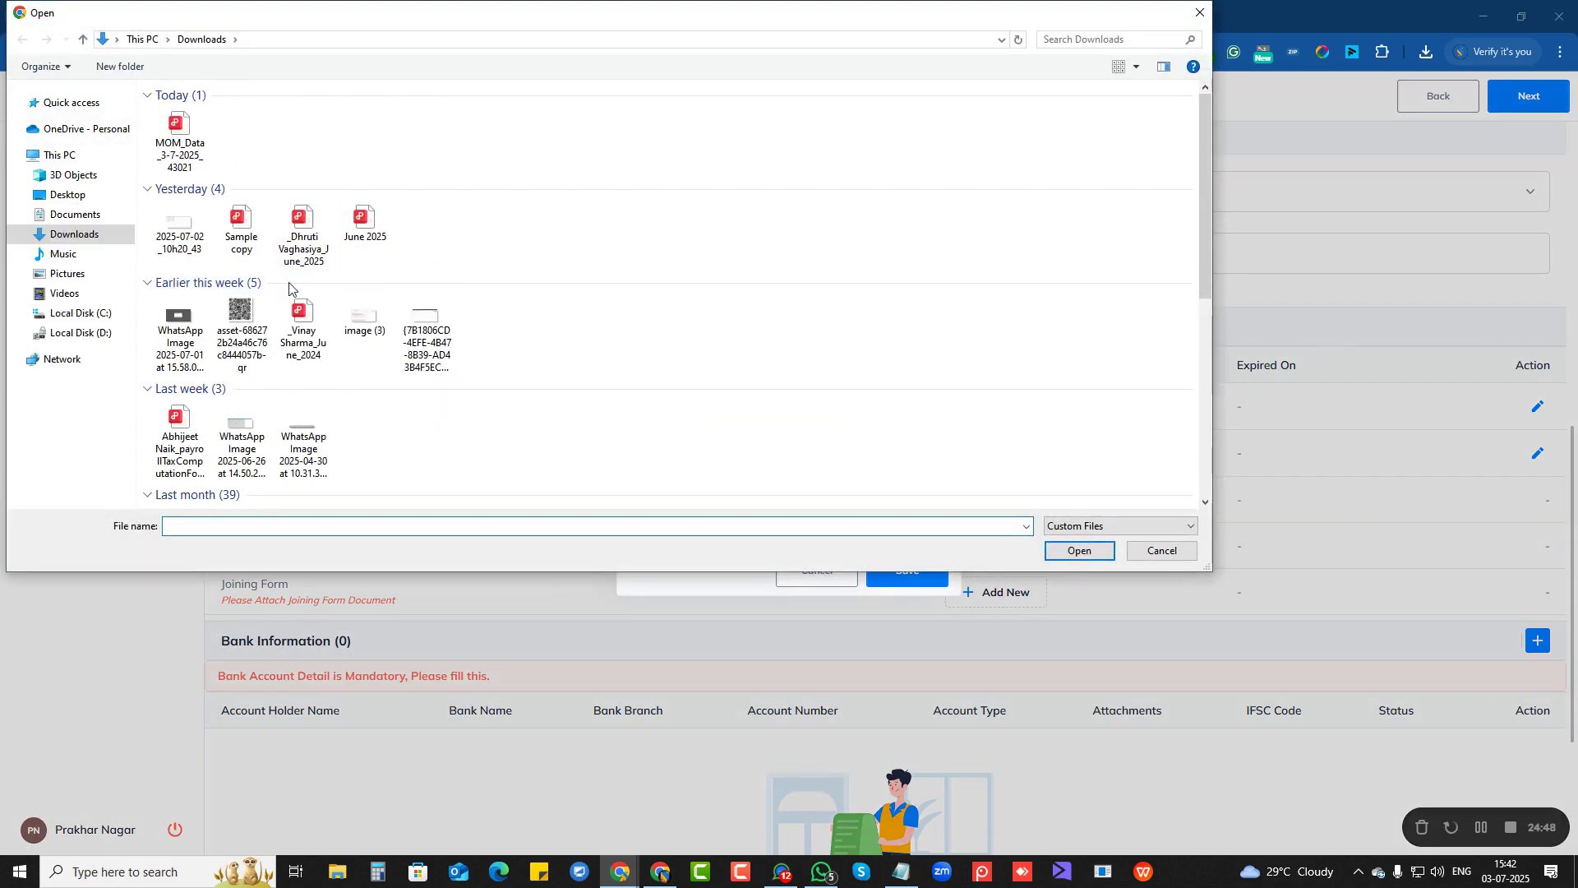
double_click(364, 319)
click(904, 569)
click(996, 546)
click(733, 416)
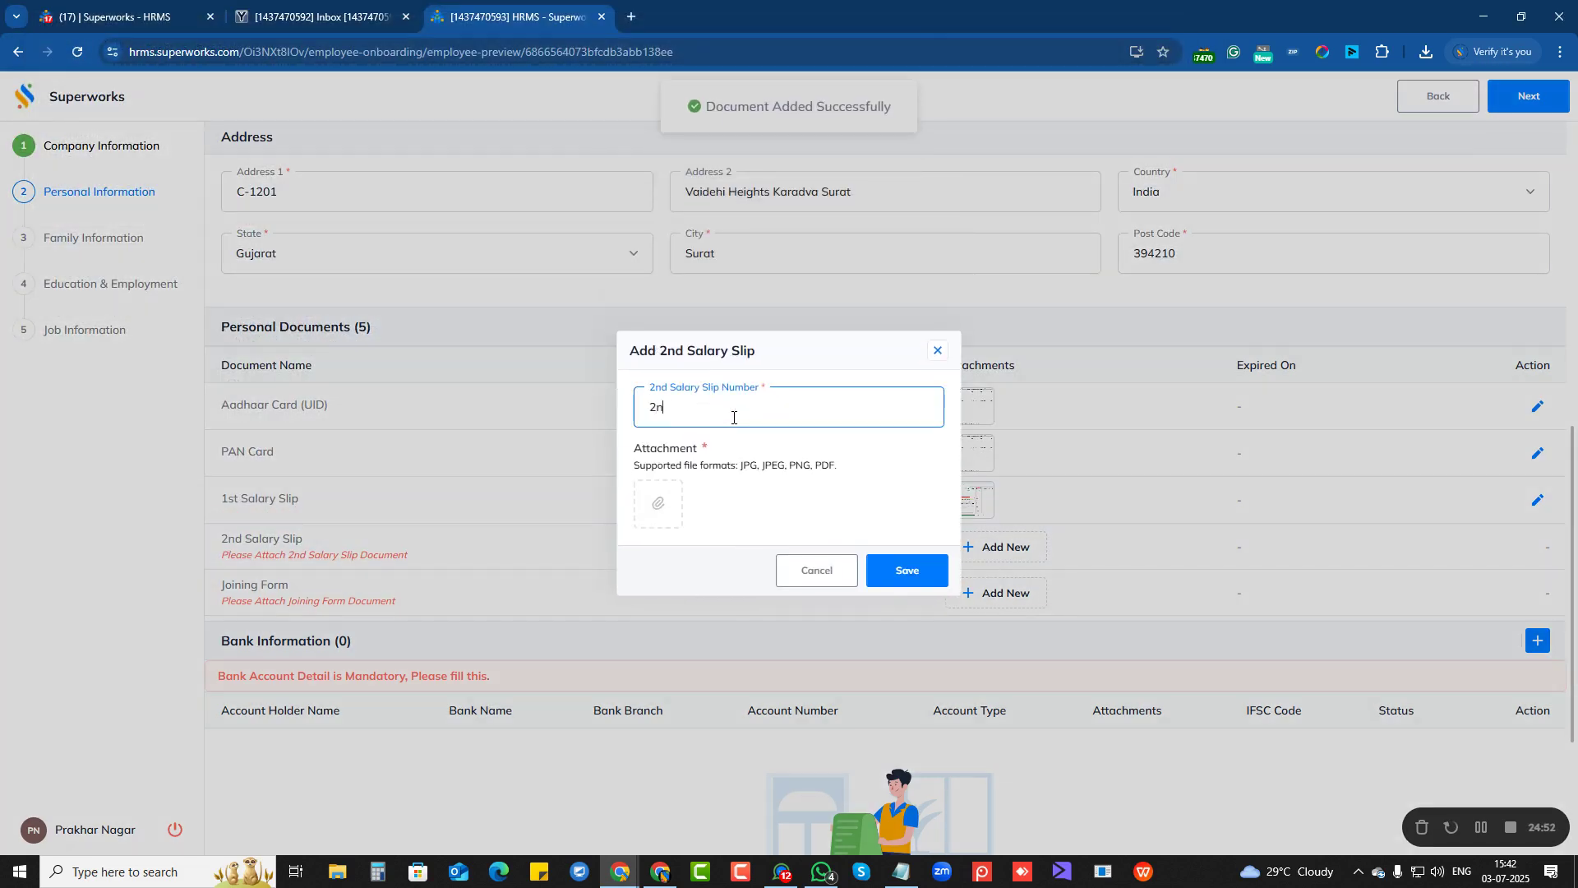
click(661, 503)
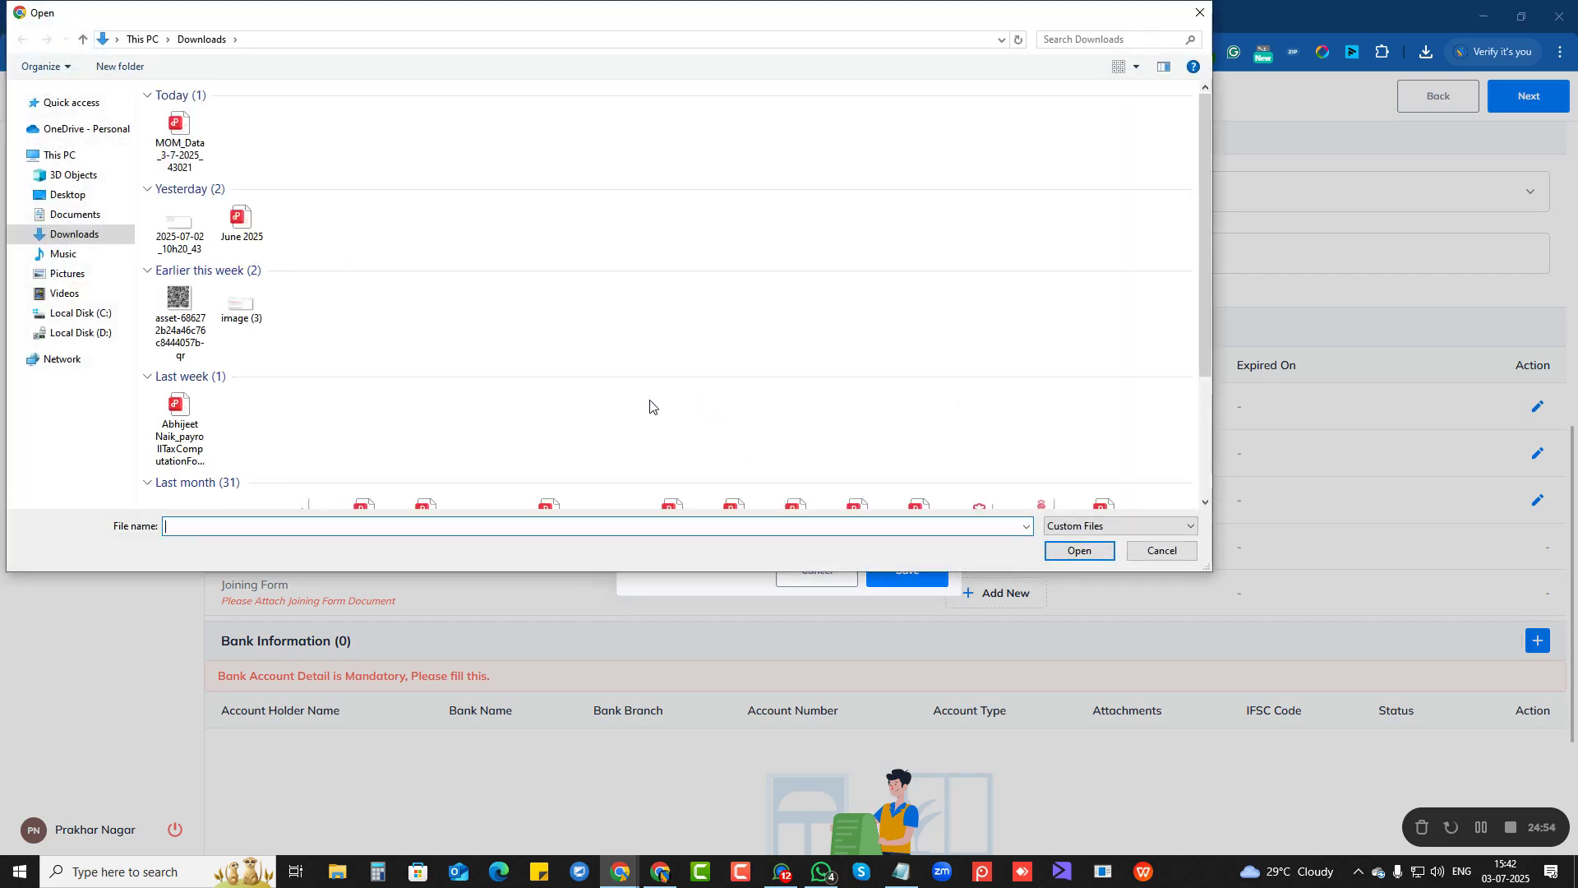
double_click(457, 343)
click(896, 570)
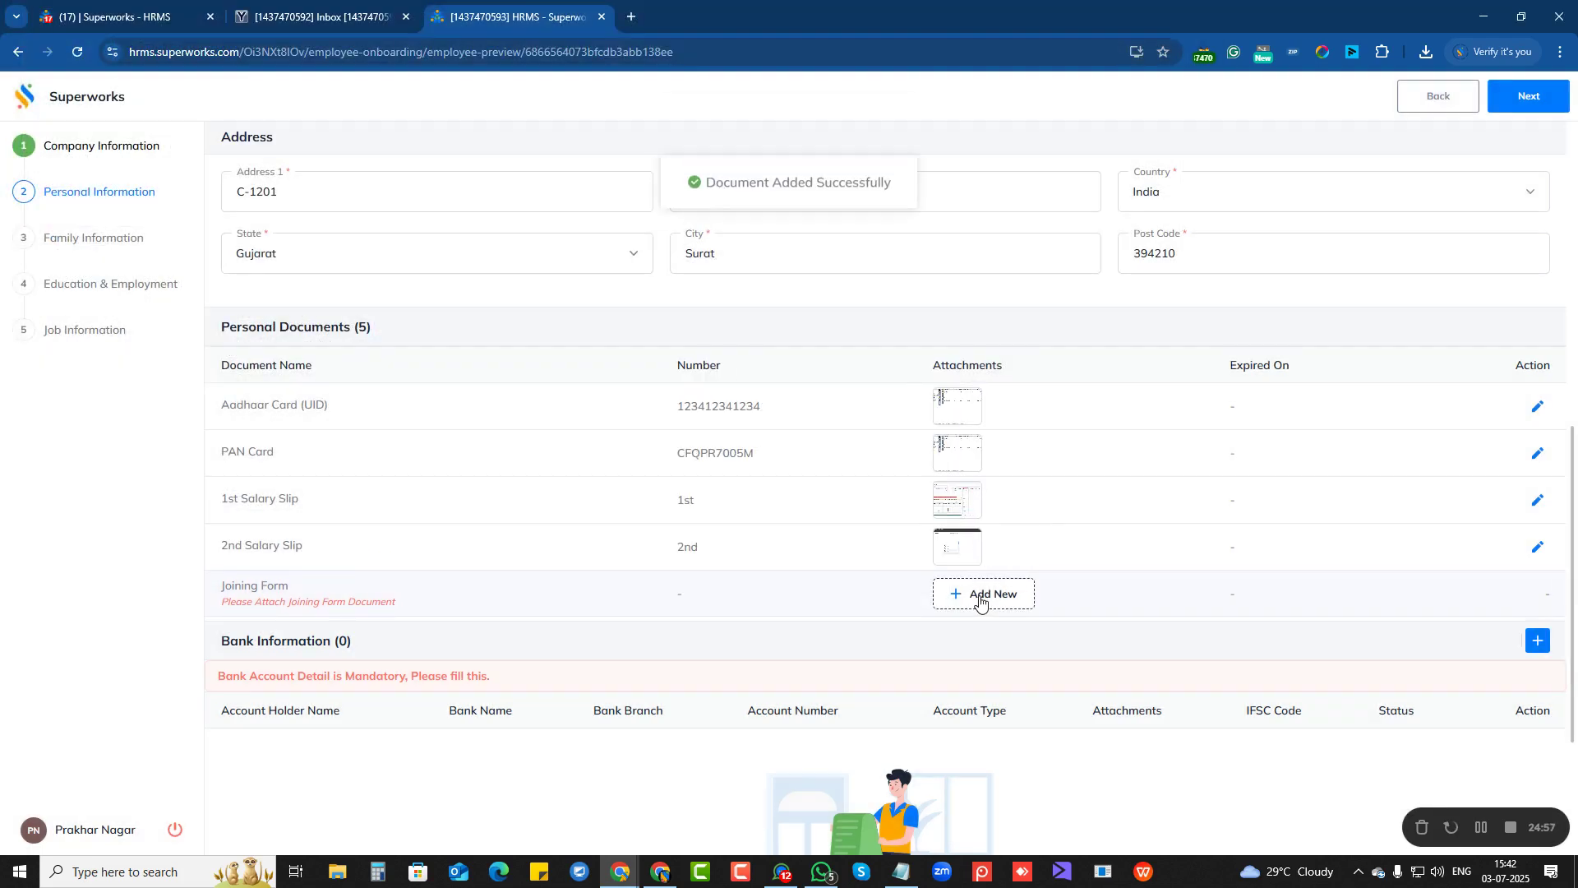
Add the Joining Form with number JF and the 2025-07-02_10h20_43 file attached
click(979, 595)
click(695, 403)
text(JF)
click(658, 503)
click(183, 230)
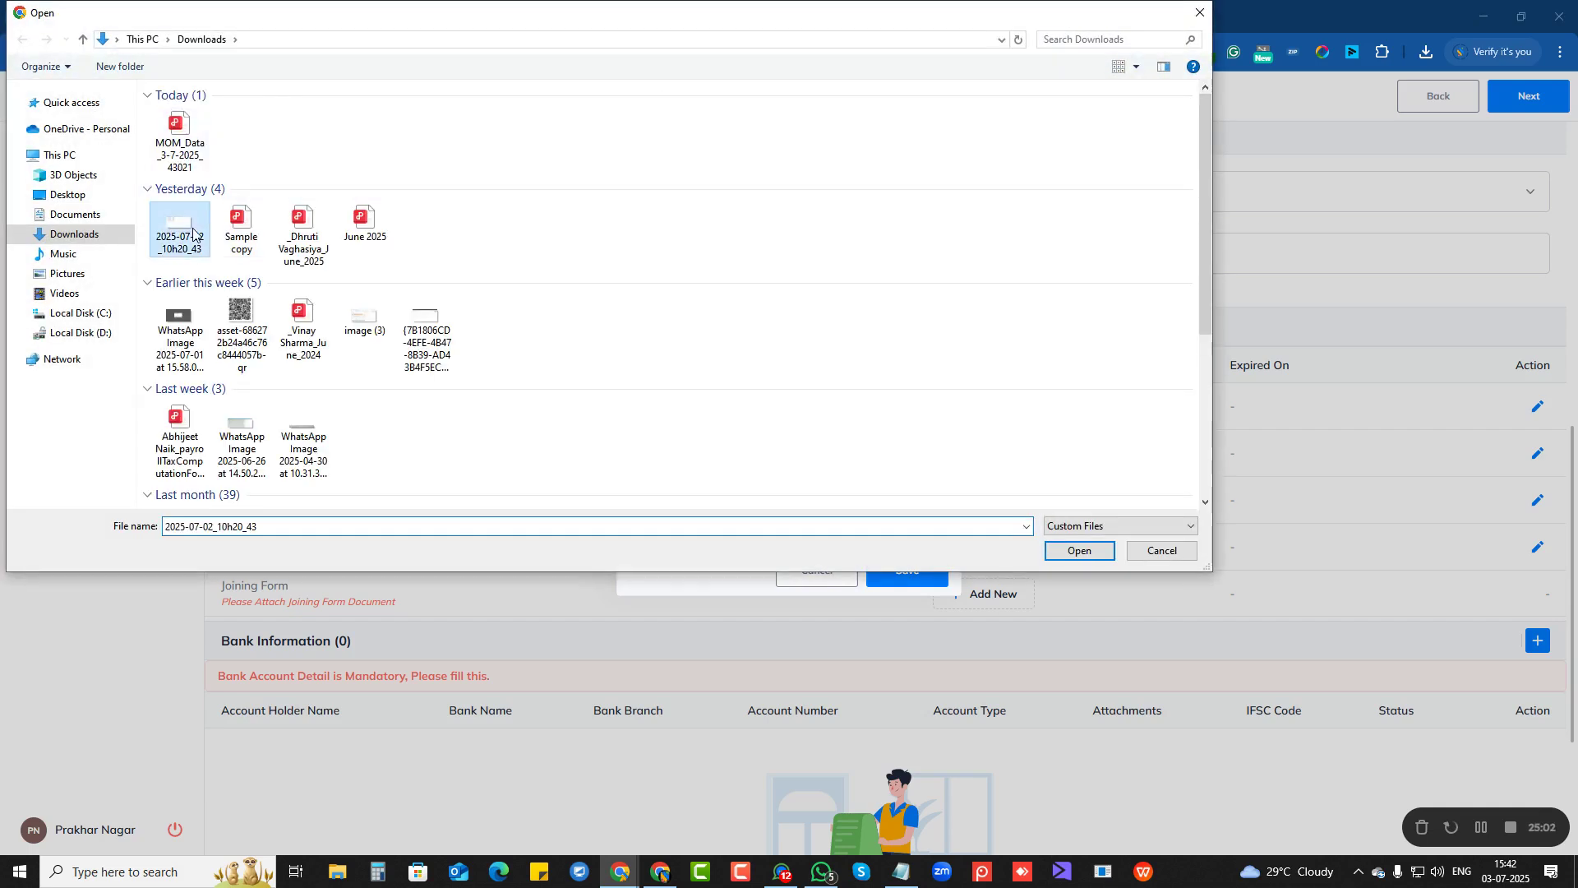
double_click(193, 233)
click(907, 568)
scroll(838, 671, down, 1)
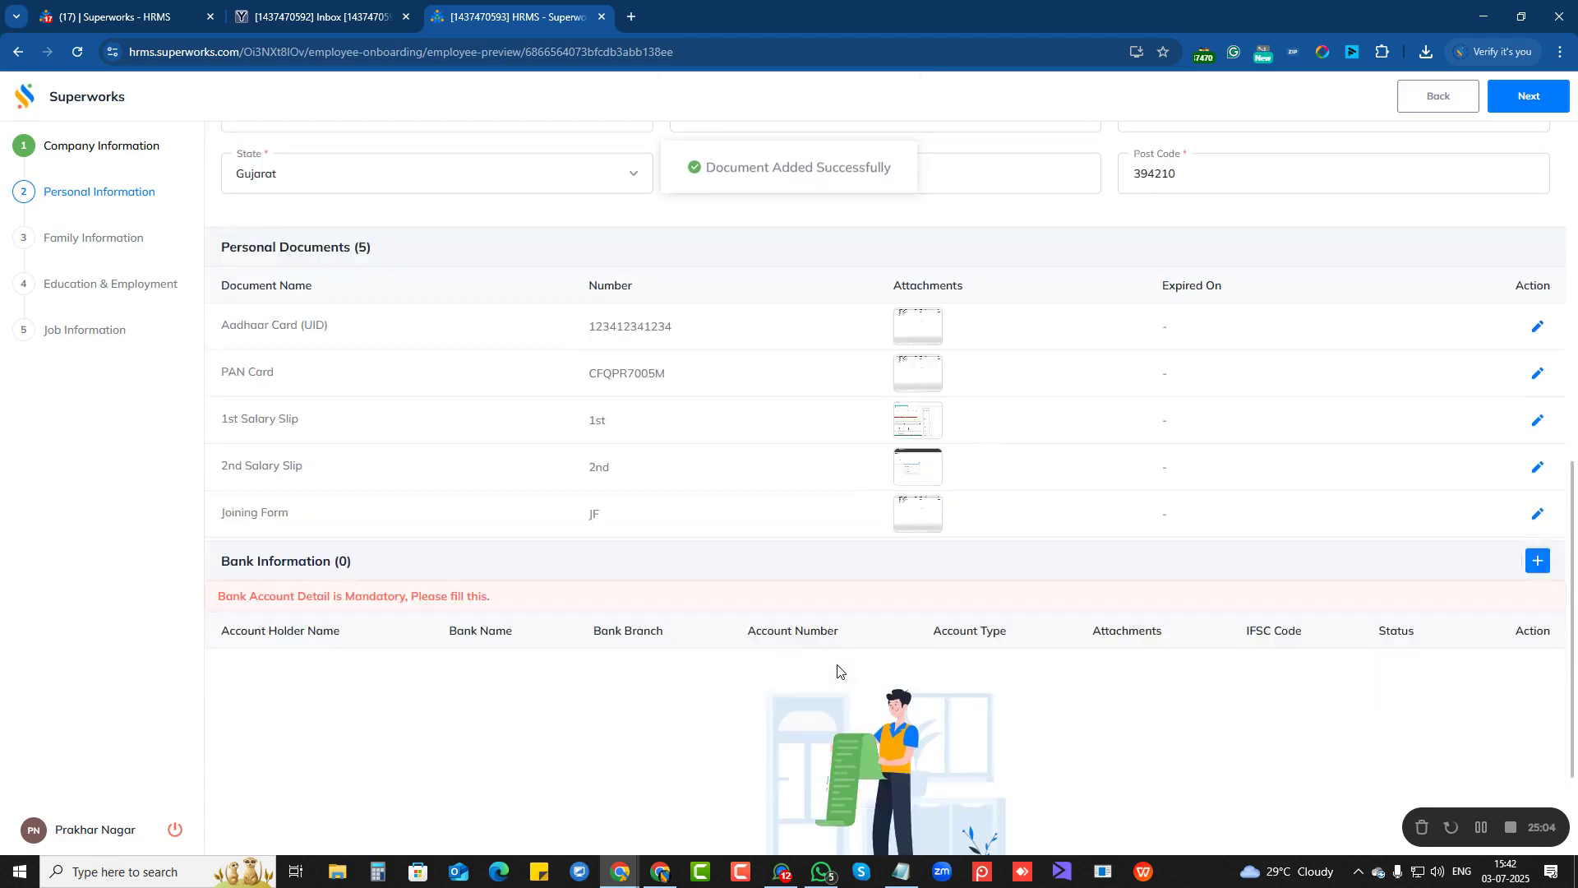
scroll(837, 671, down, 2)
drag(213, 428, 514, 449)
click(514, 449)
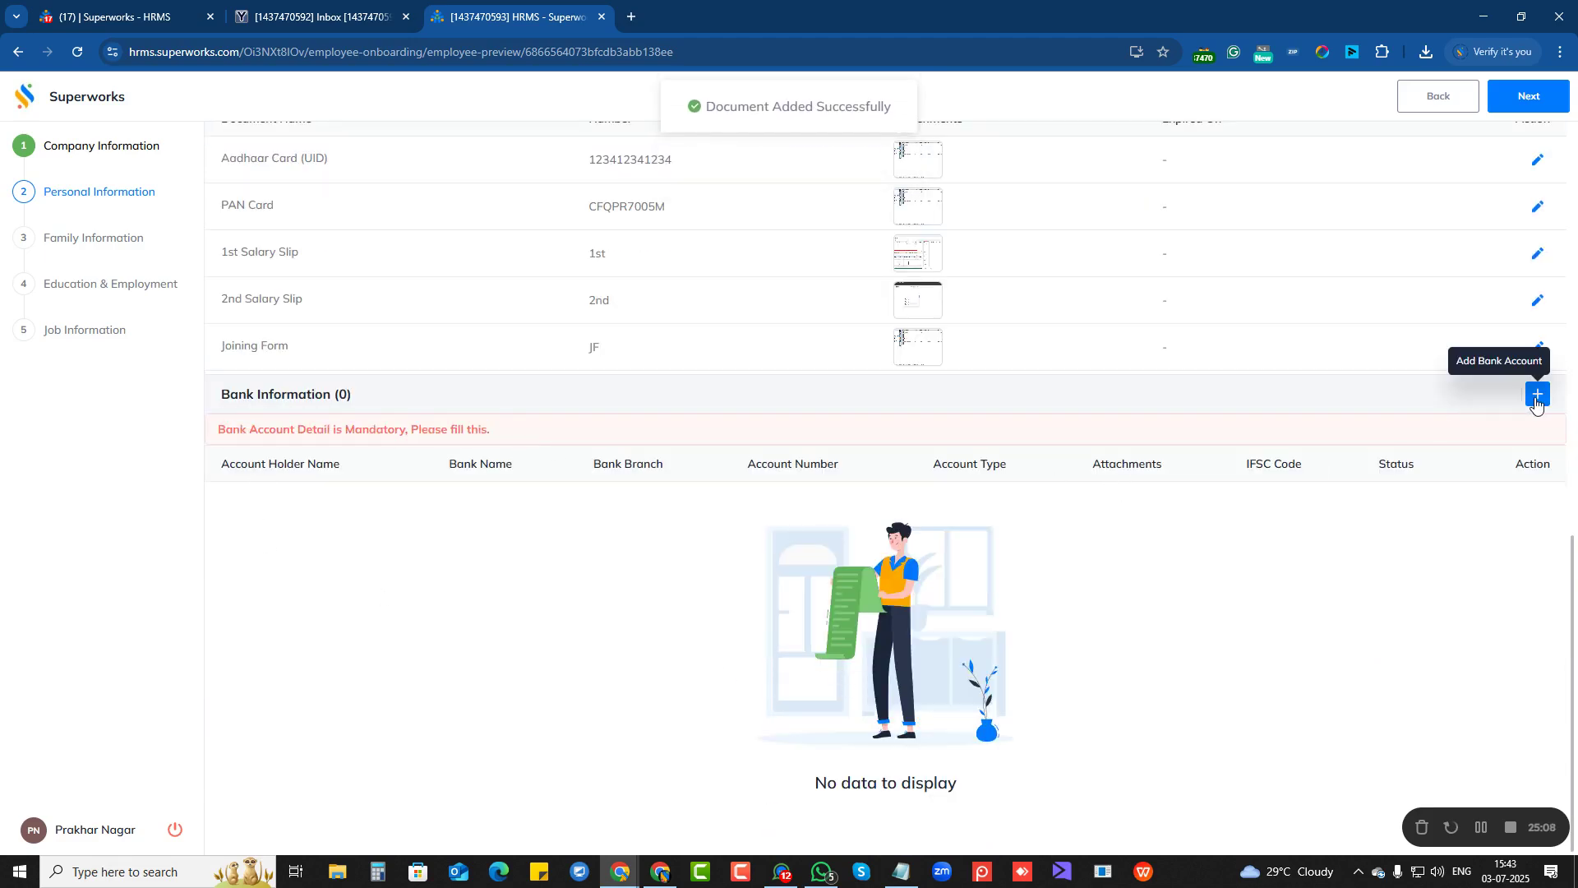
Enter a new bank account: Bank of Baroda, Surat branch, account number, Savings type
click(1536, 396)
click(611, 352)
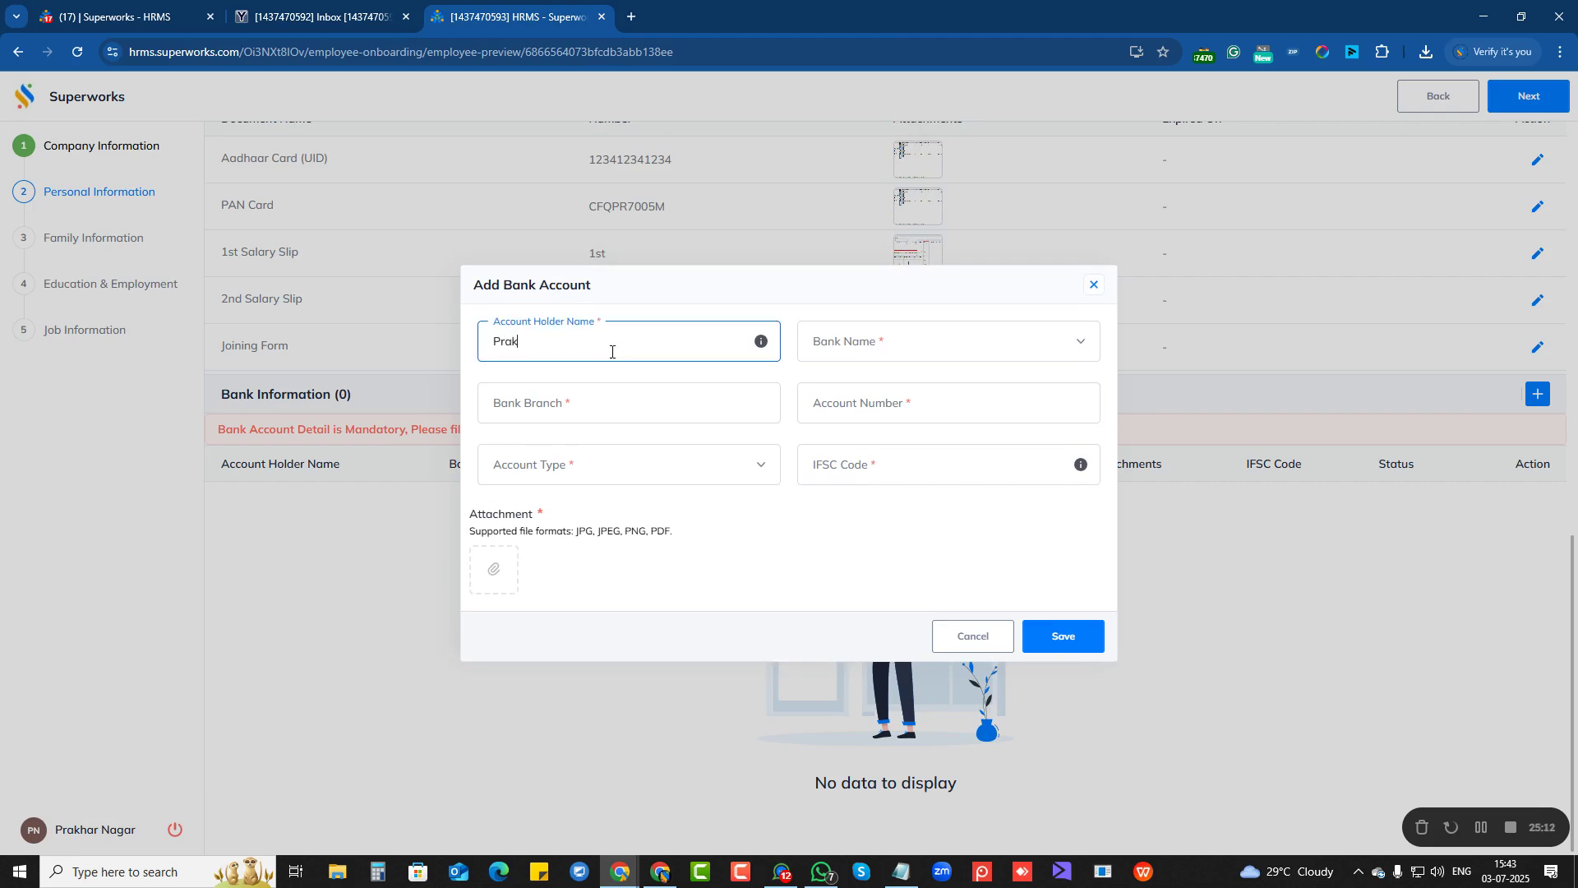
key(Tab)
text(Barod)
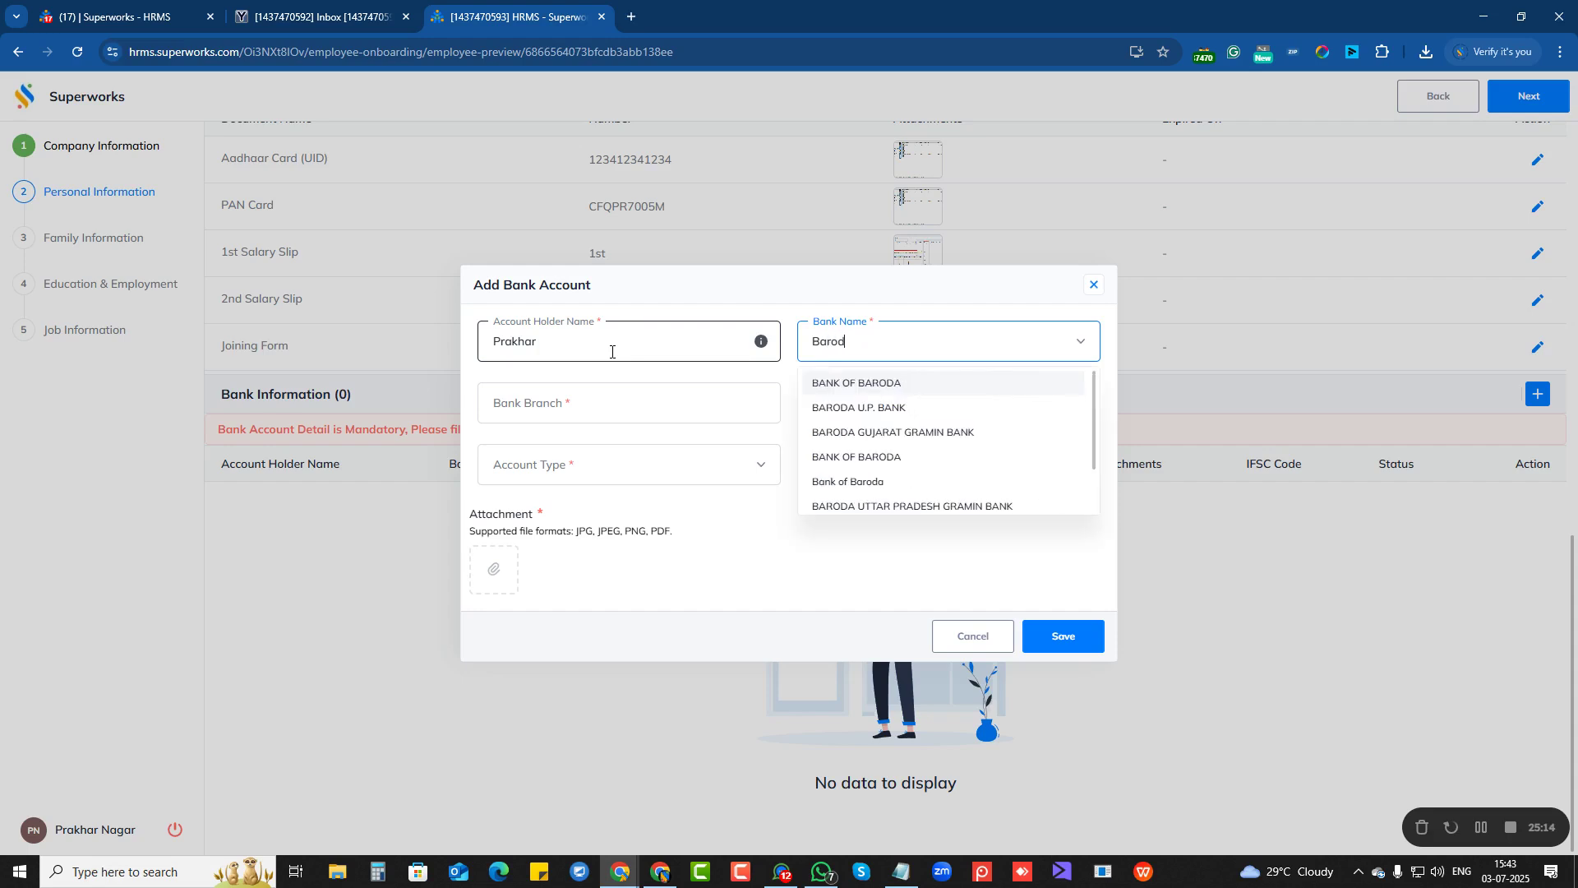
key(Tab)
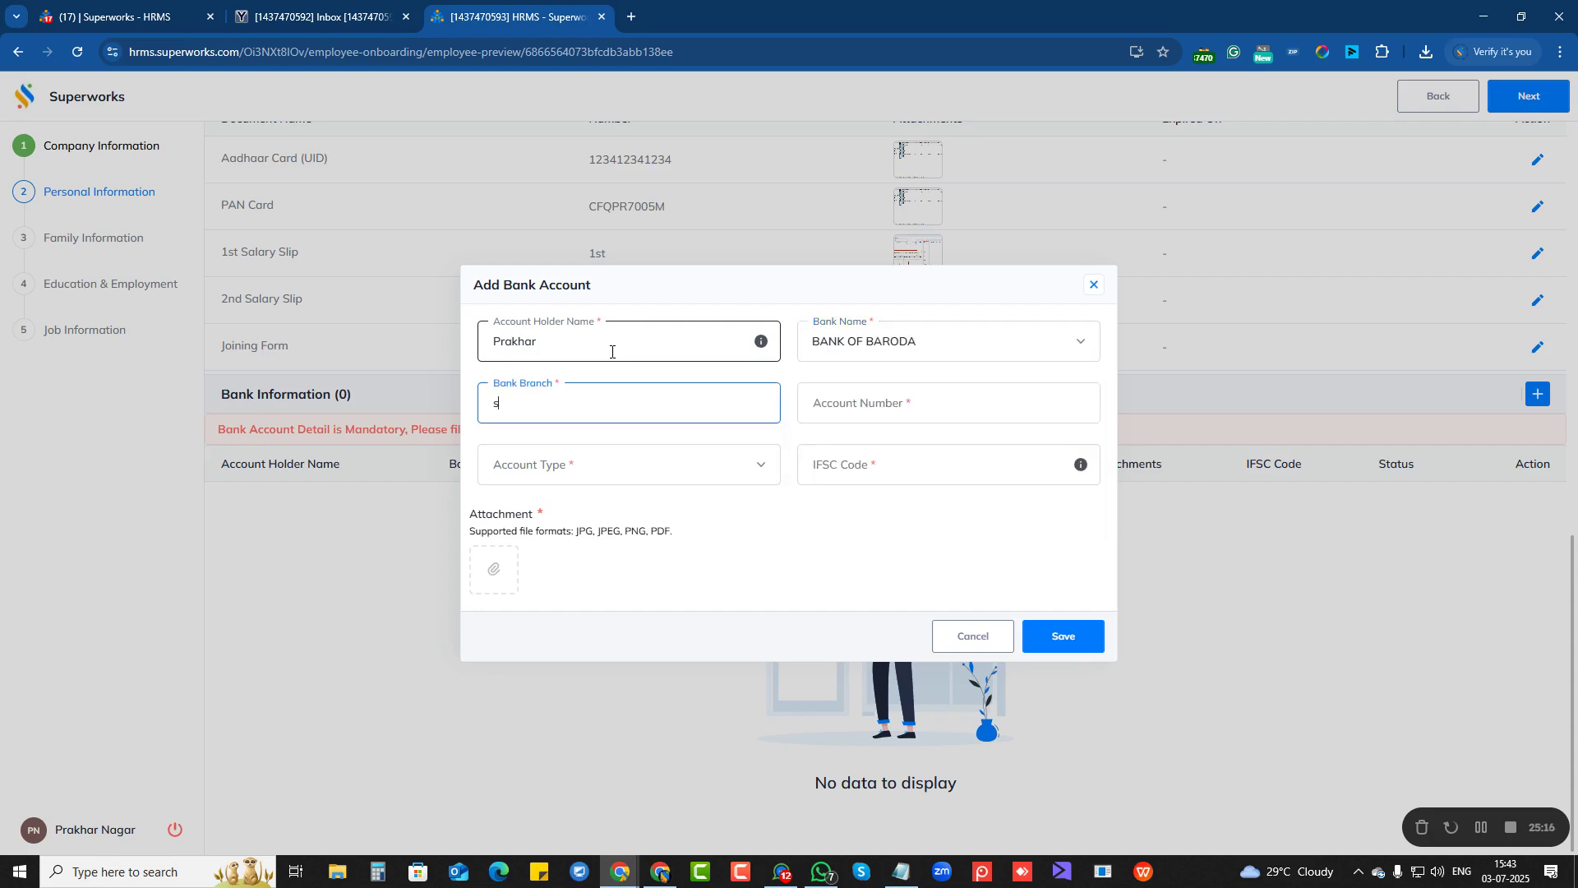
text(Surat)
key(Tab)
text(5)
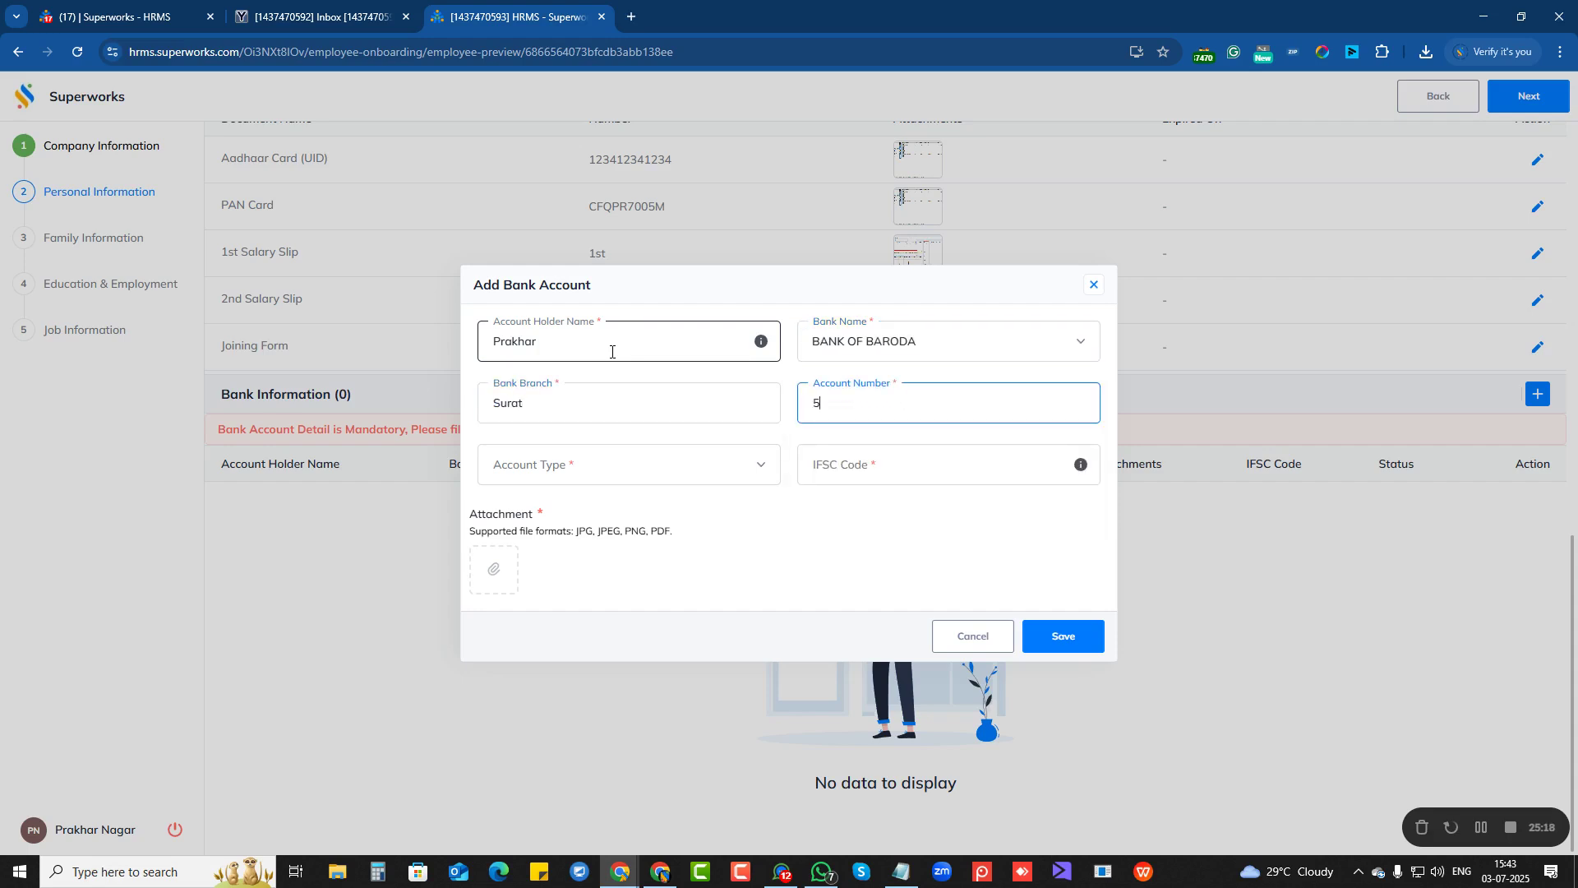
key(Tab)
text(a)
text(avi)
key(Return)
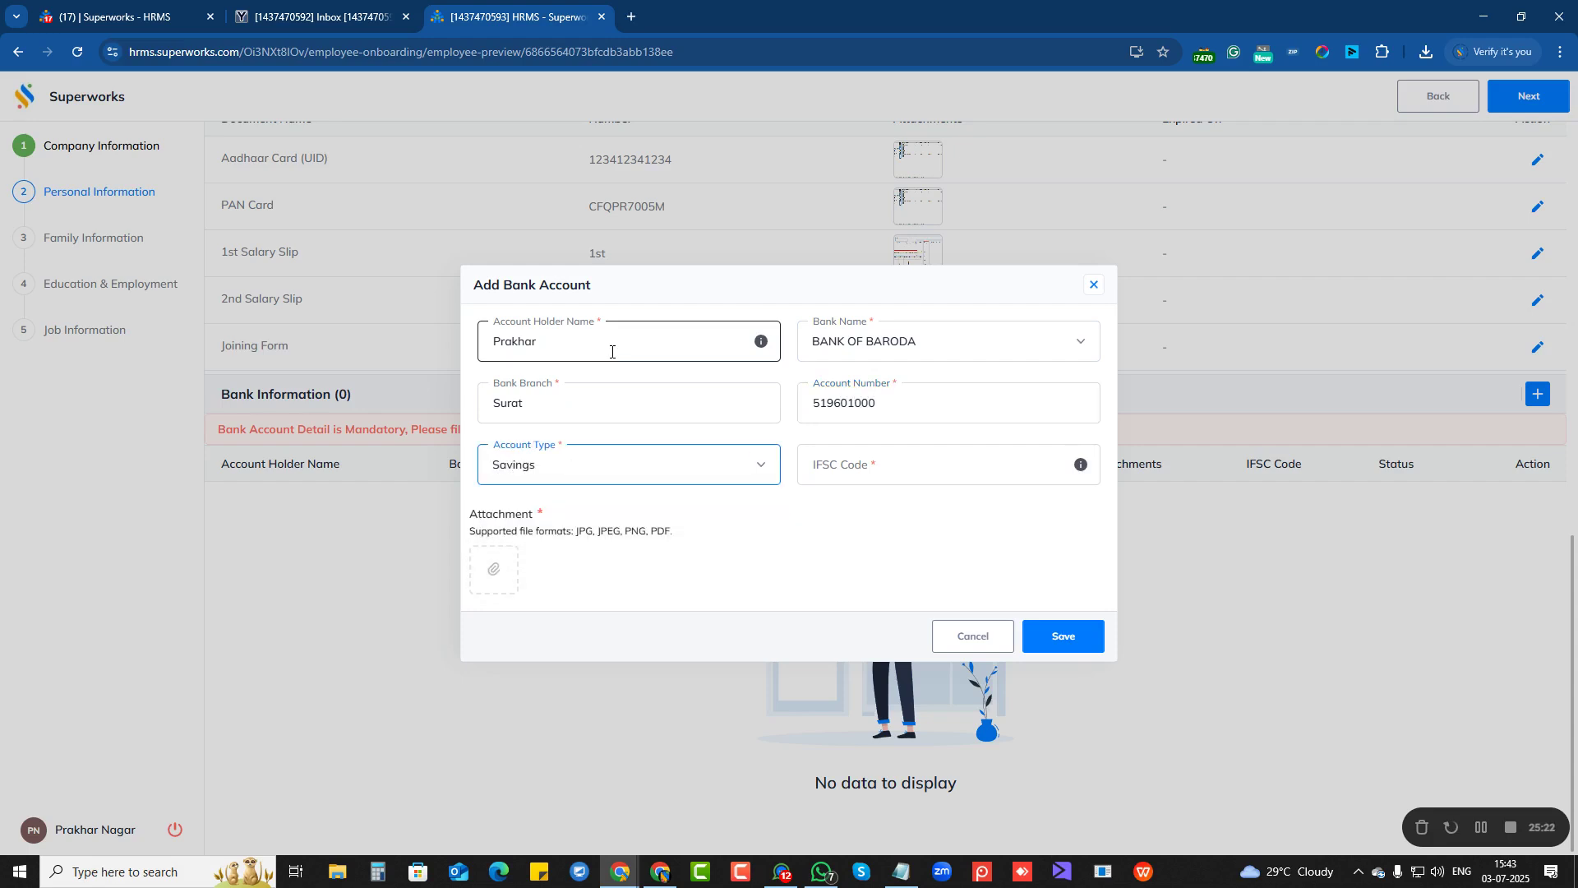
Add IFSC BARB0BAM, attach the 2025-07-02_10h20_43 file, save, and advance to Family Information
click(655, 464)
click(904, 468)
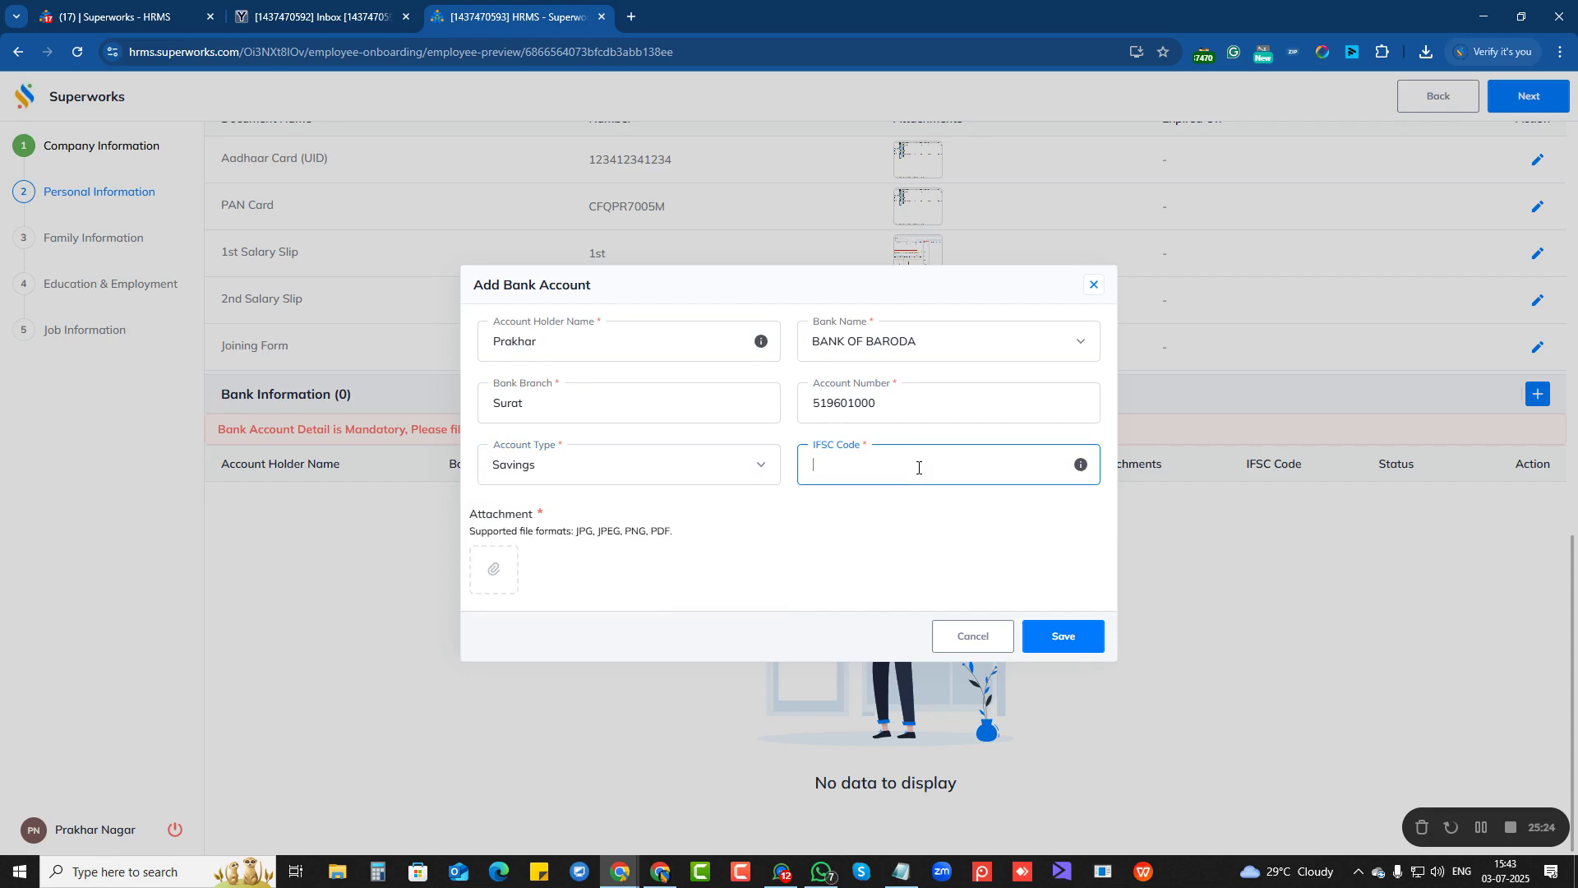
text(BARB0BAMSUR)
click(497, 575)
double_click(179, 226)
click(1076, 636)
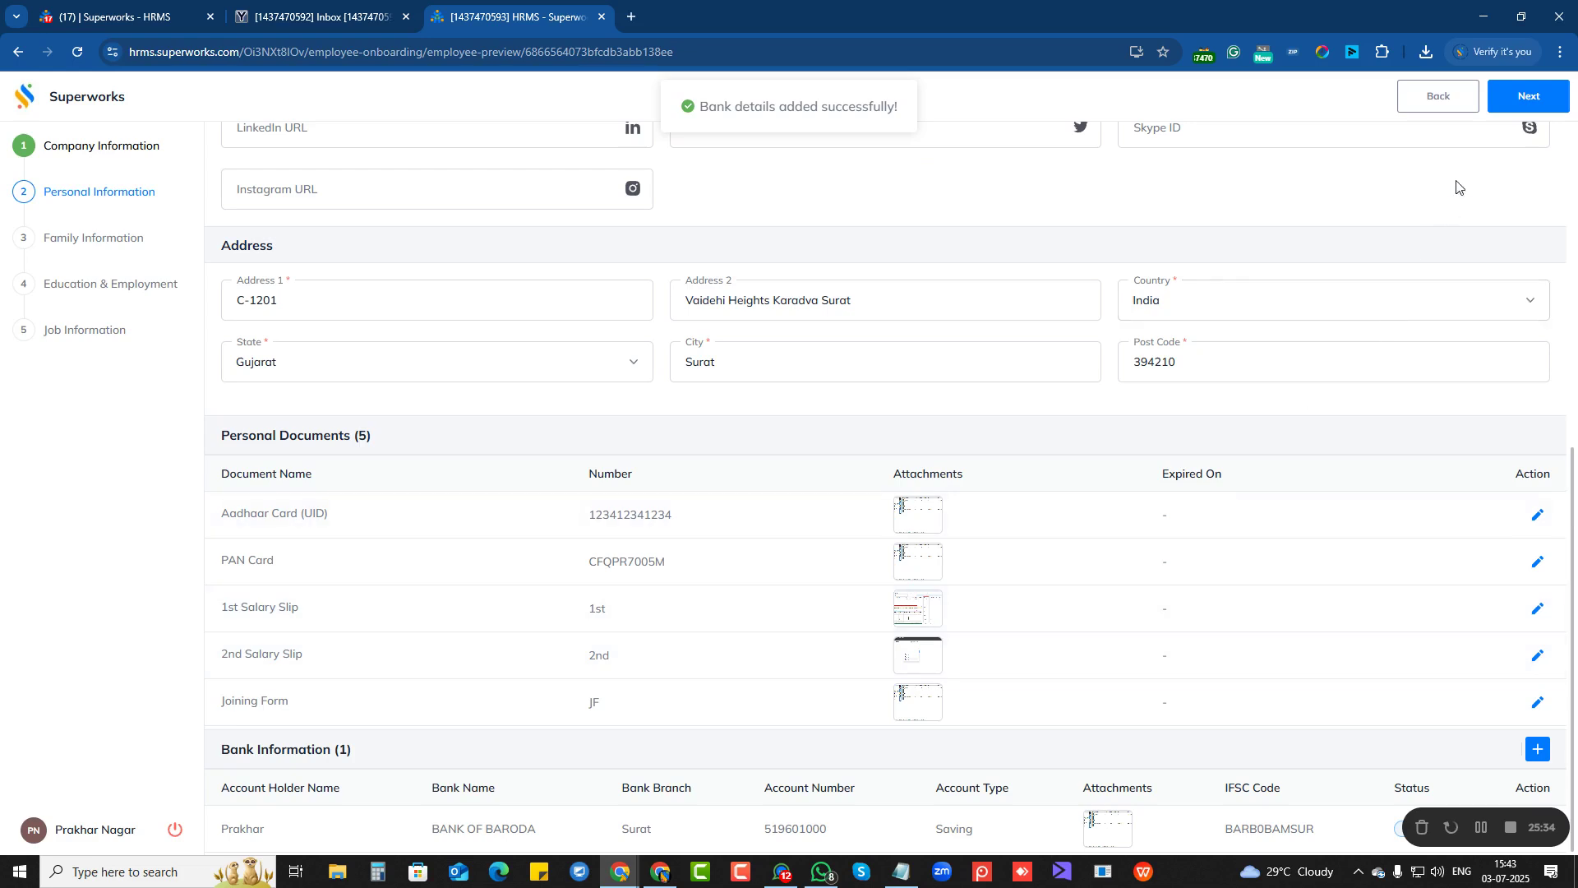
click(1532, 96)
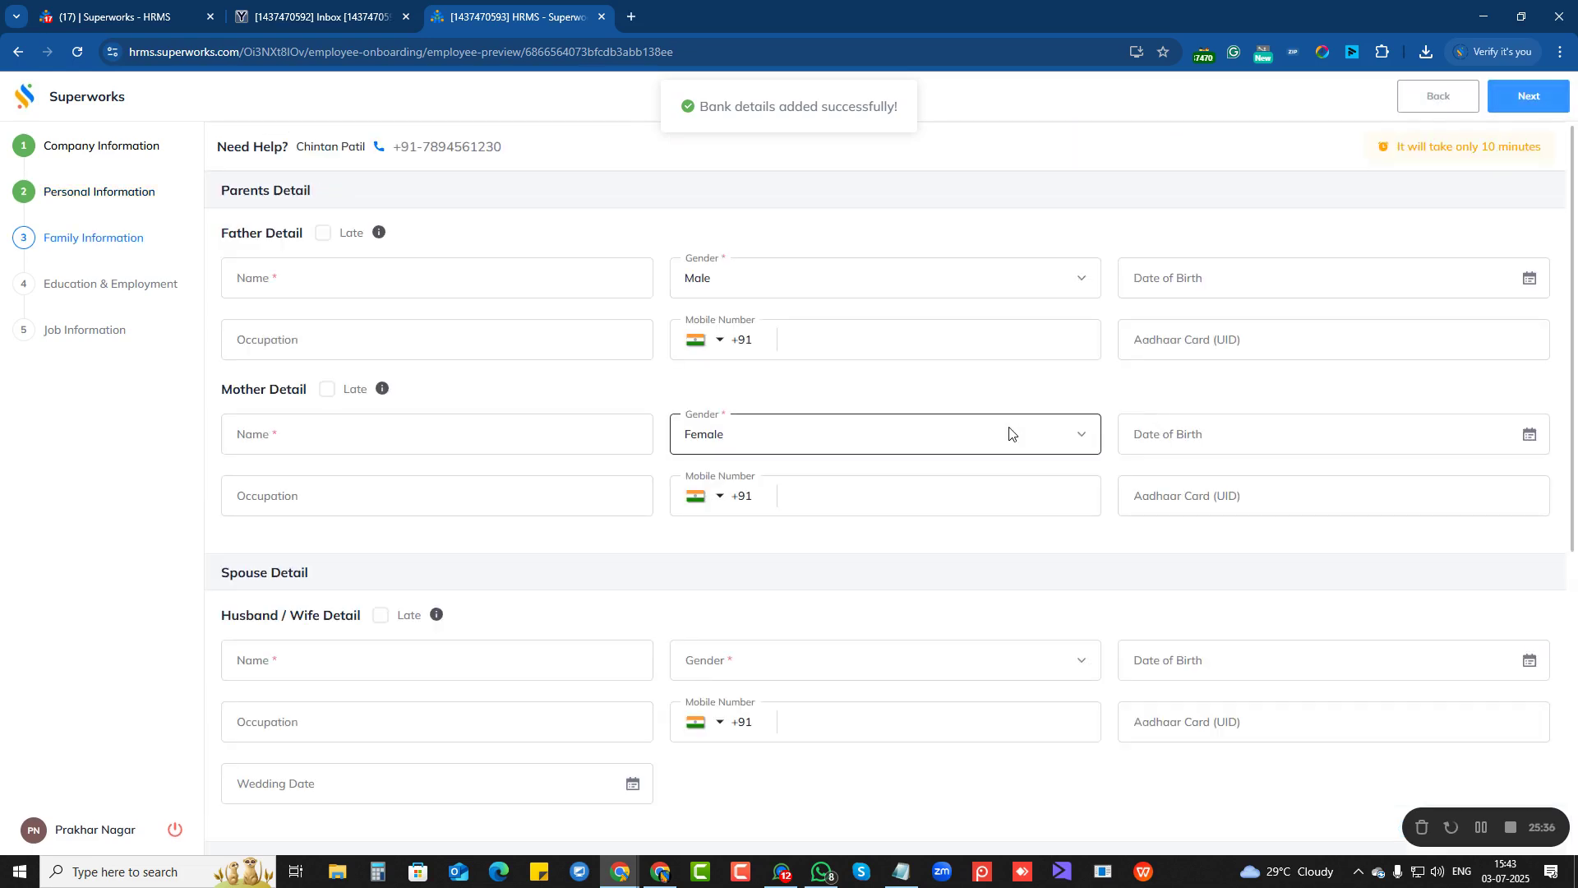
Try to continue so the required family detail fields get flagged
click(1516, 106)
scroll(855, 300, down, 4)
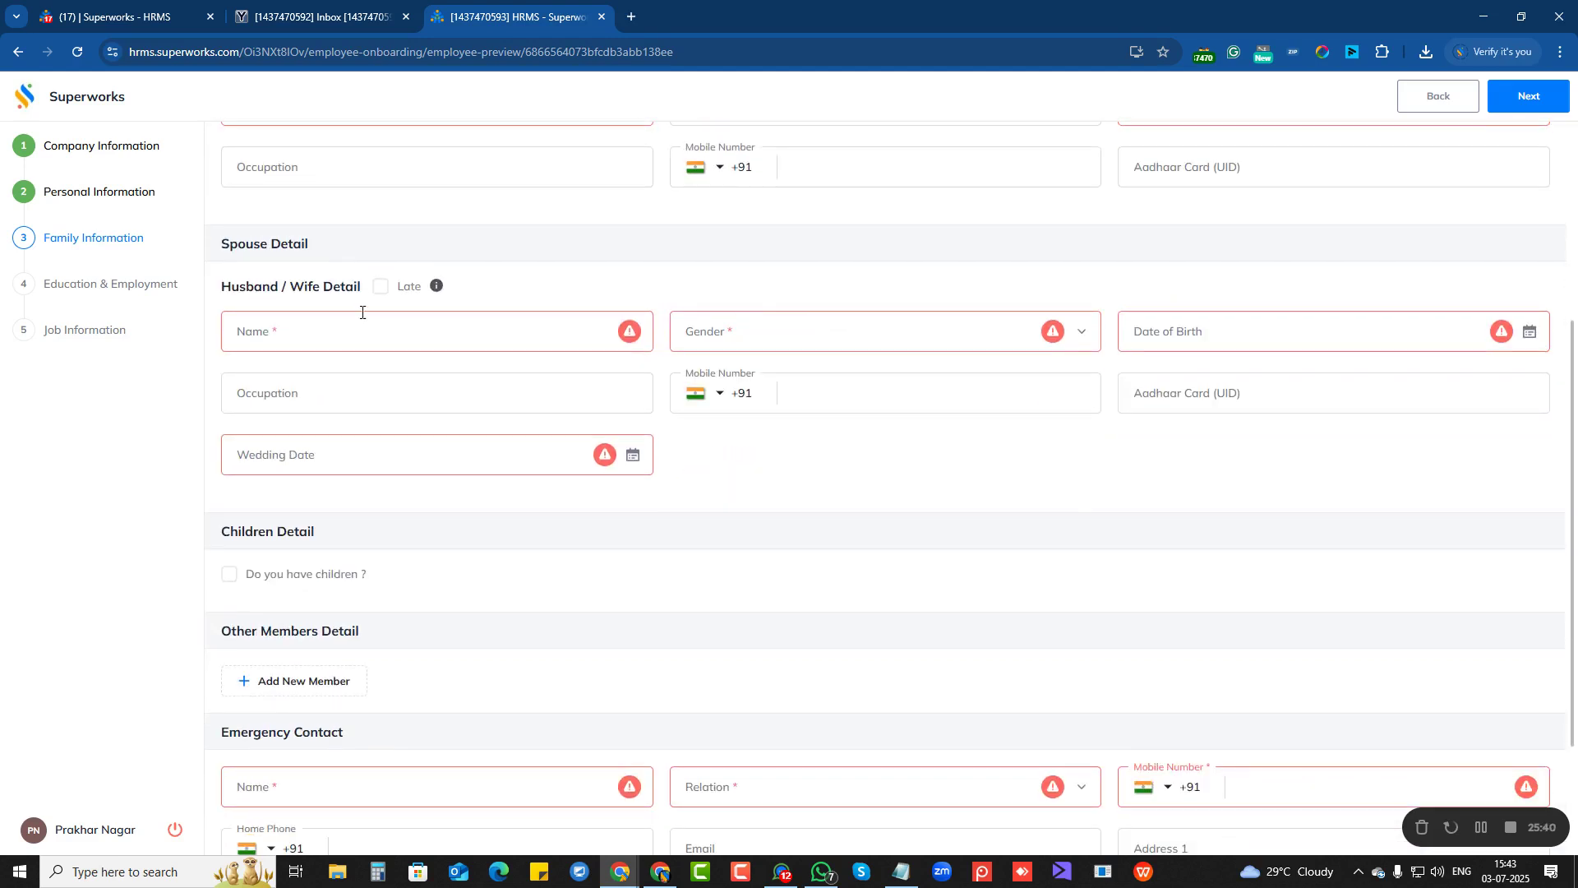
drag(224, 293, 354, 294)
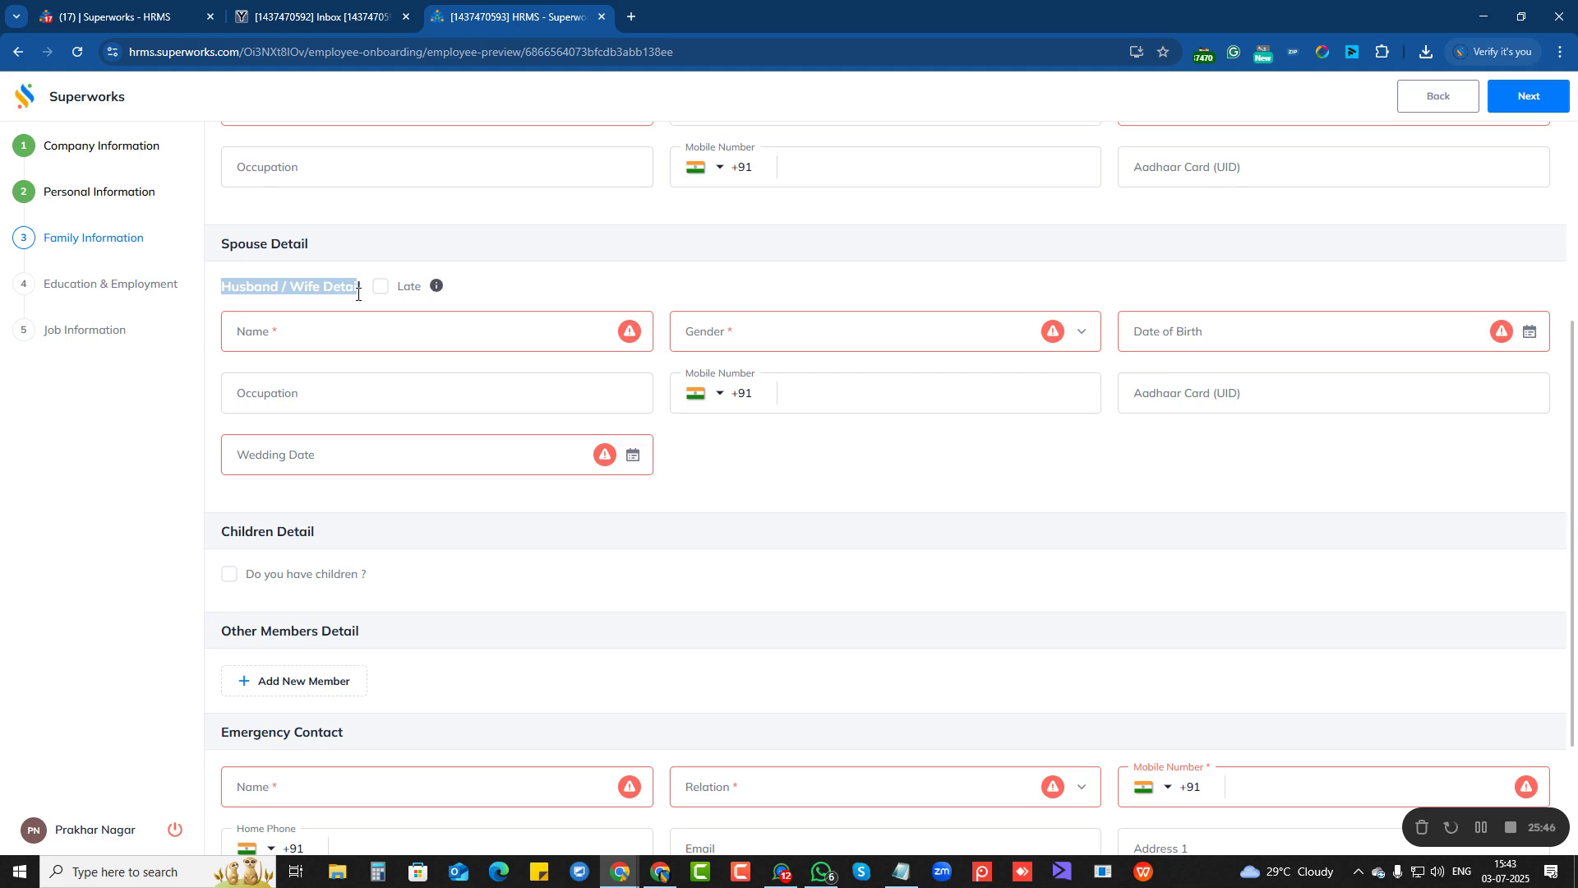
scroll(565, 425, up, 4)
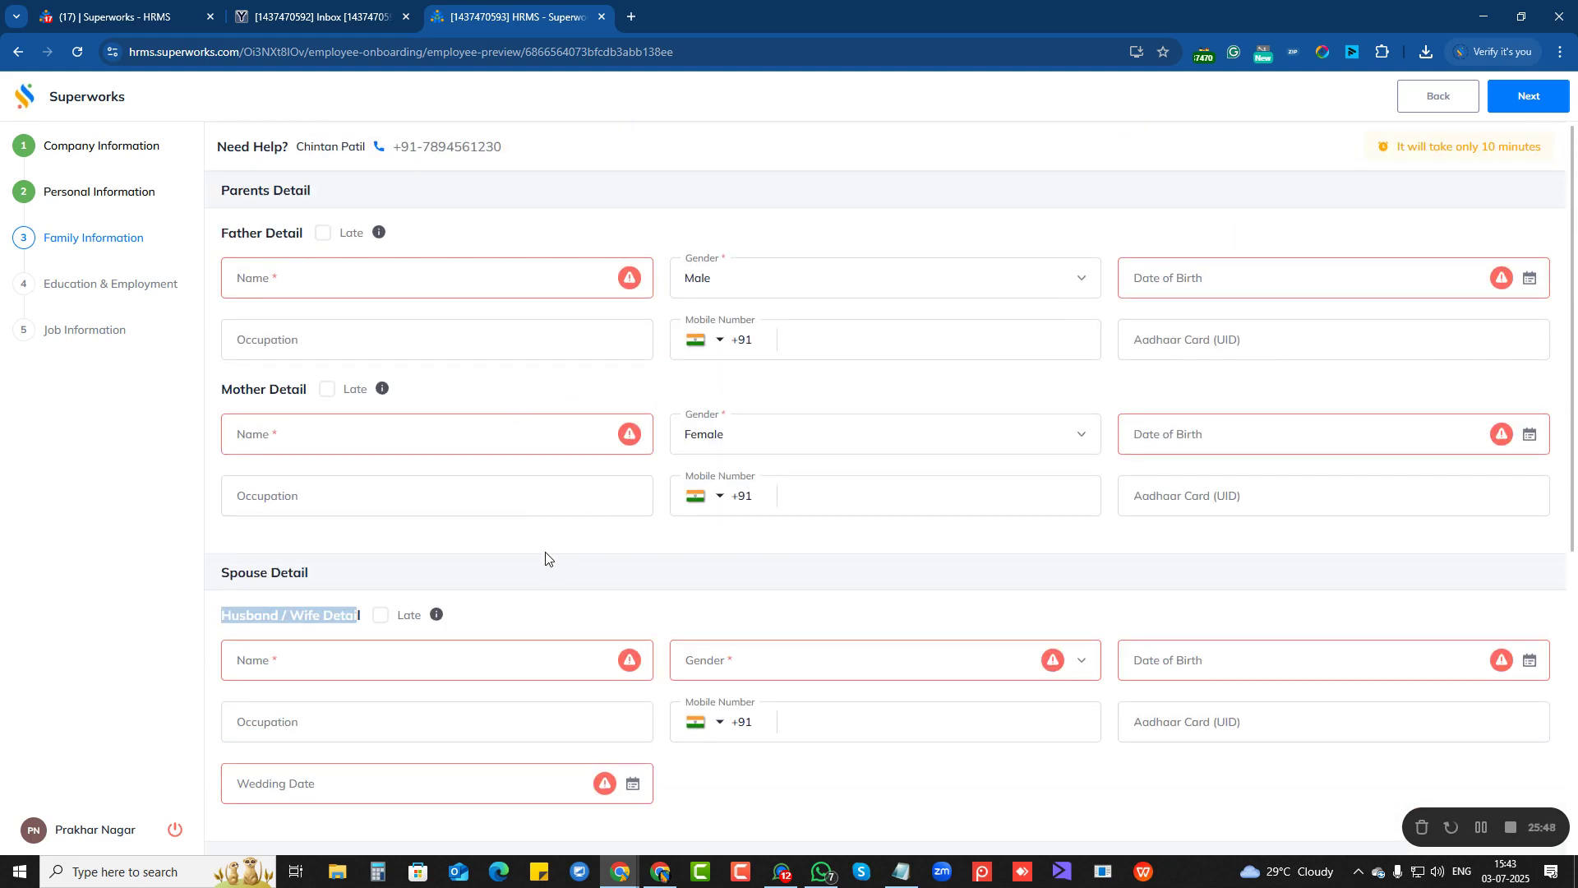
scroll(545, 559, down, 1)
click(556, 538)
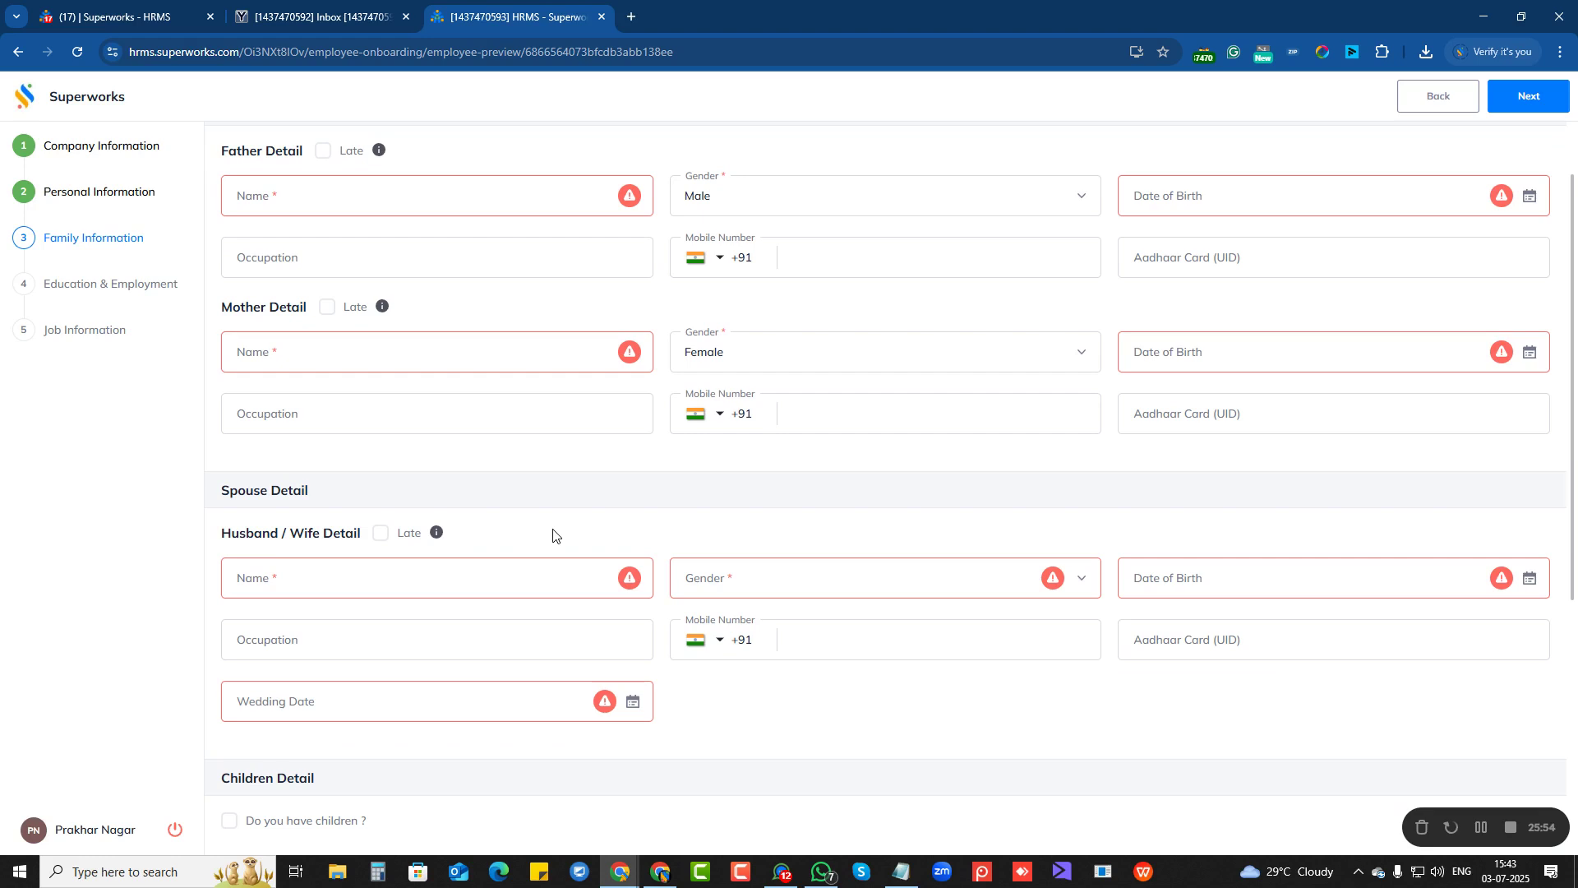
scroll(583, 526, up, 1)
Enter the father 'Fat' and mother 'Mother', each born 01/07/2025
click(311, 280)
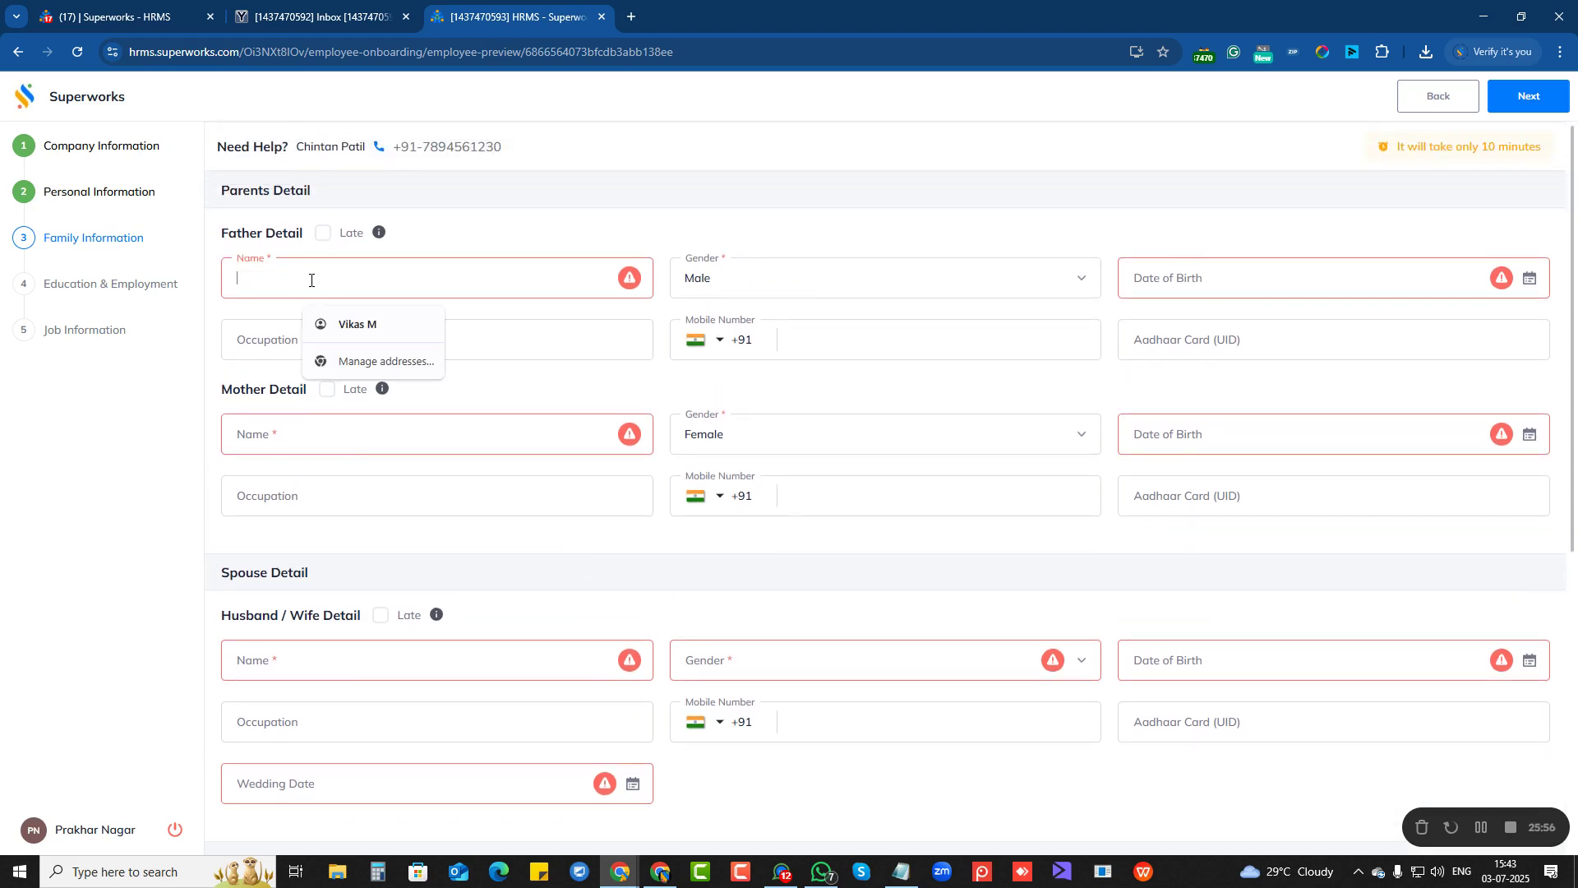
text(Father)
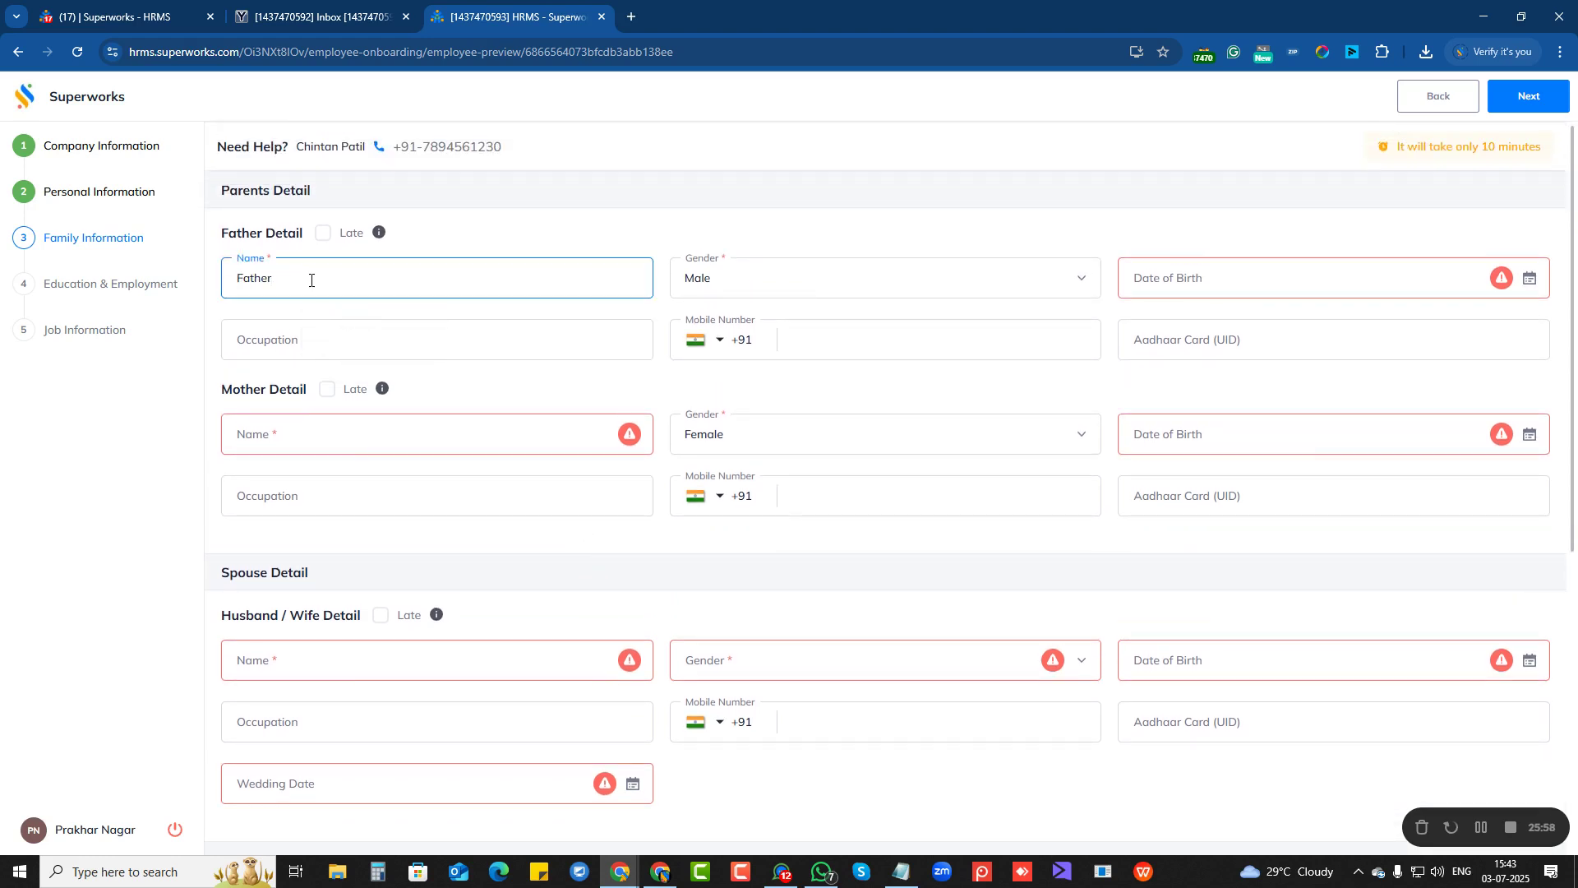
key(Tab)
key(Tab)
text(0)
key(BackSpace)
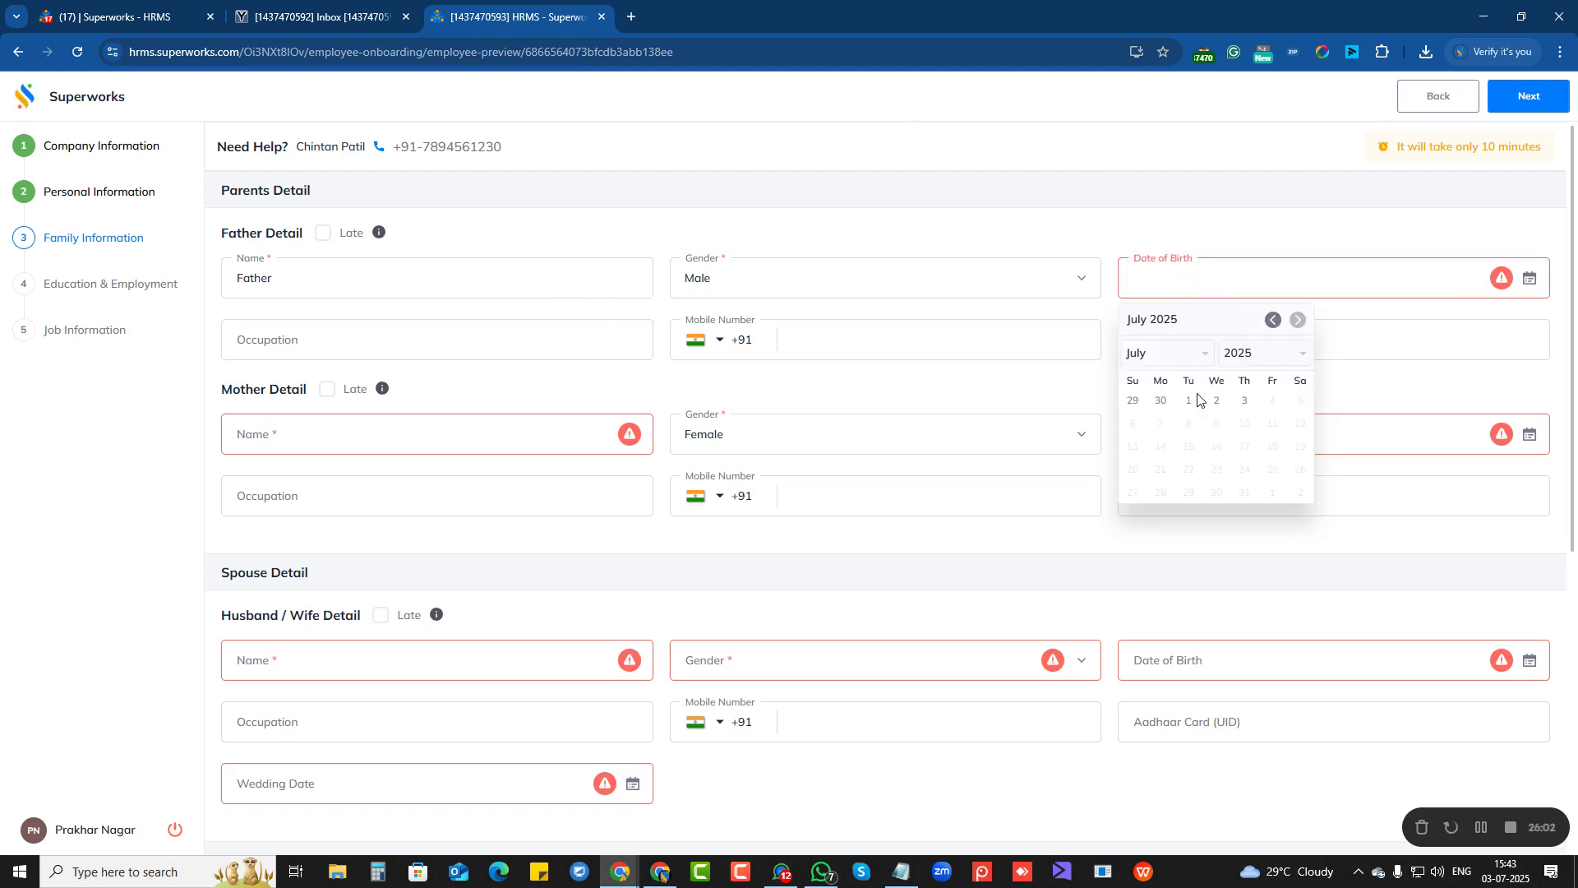
click(1189, 400)
click(359, 438)
text(Mother)
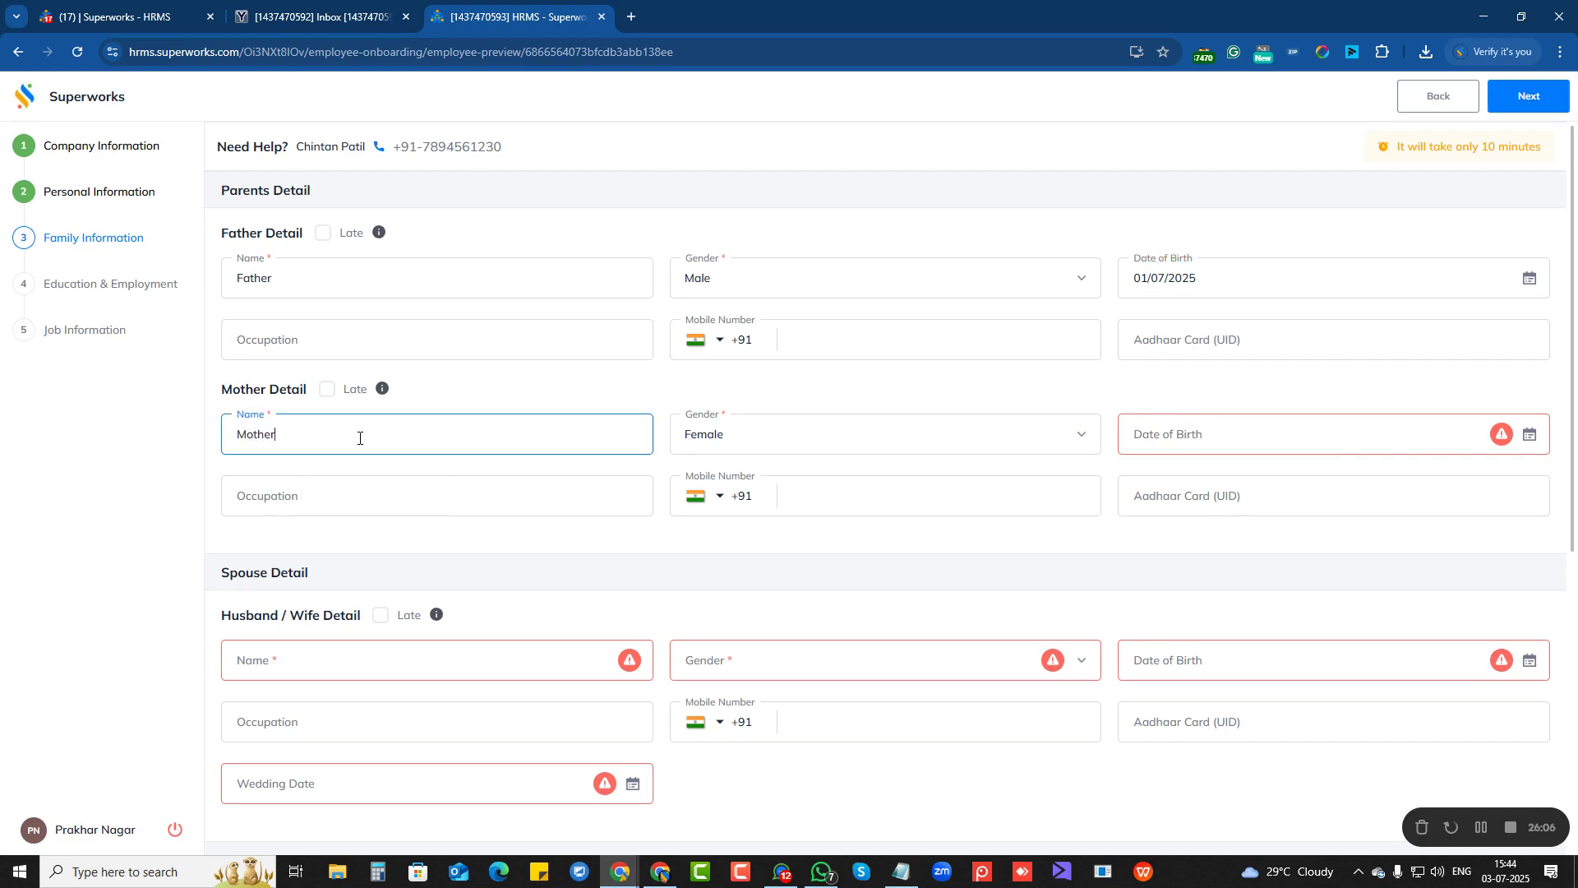
click(1167, 444)
click(1187, 556)
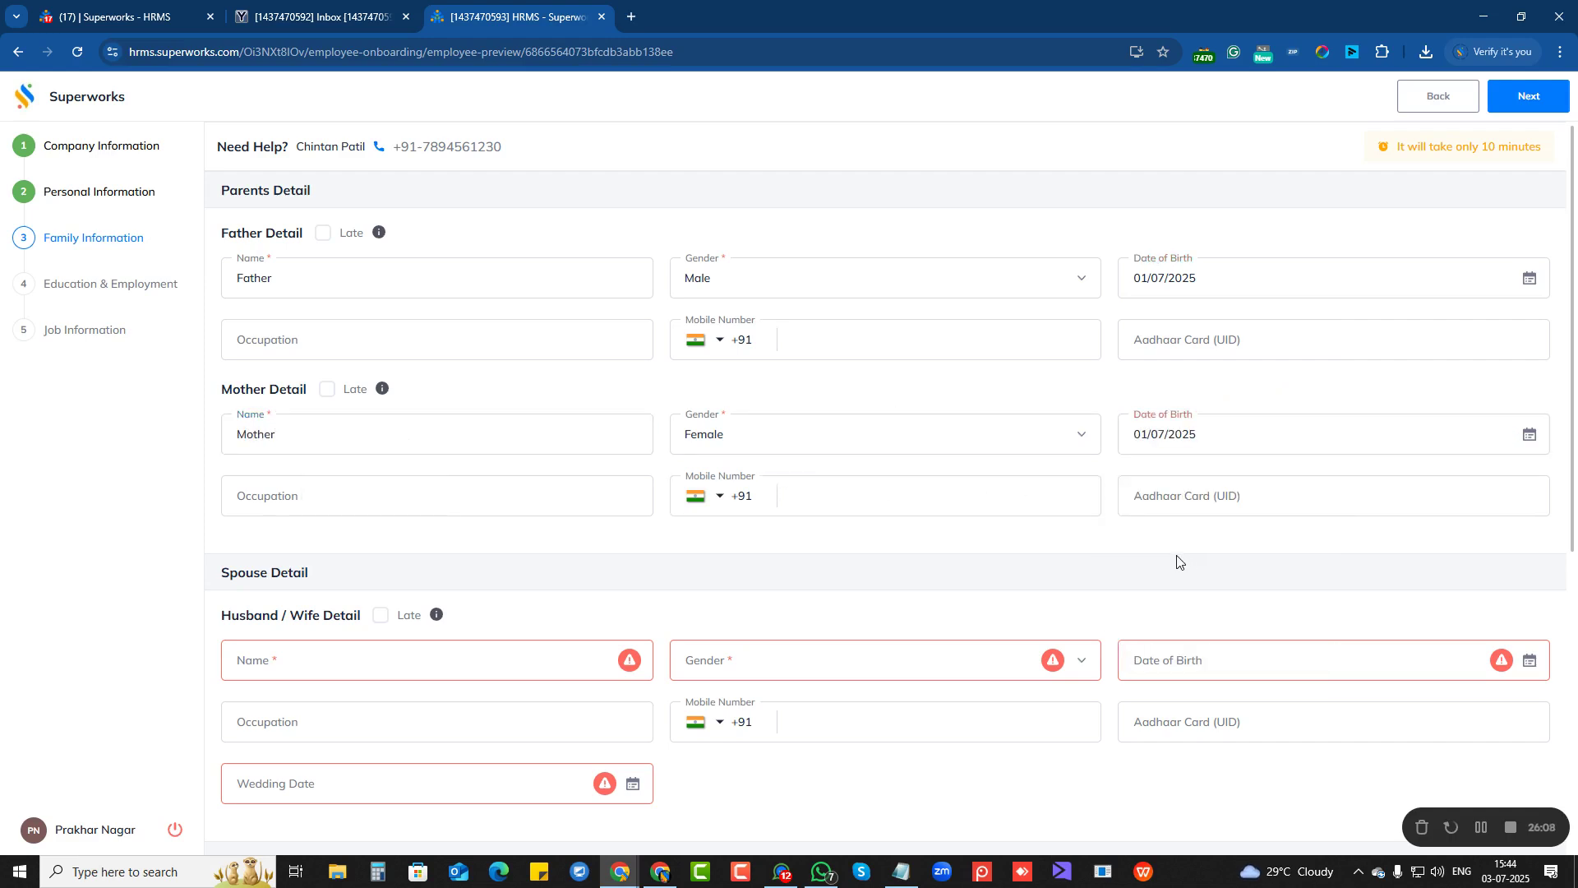
Add the spouse 'Wi' as Female, born 01/07/2025, with wedding date 01/07/2025
scroll(294, 537, down, 2)
click(295, 497)
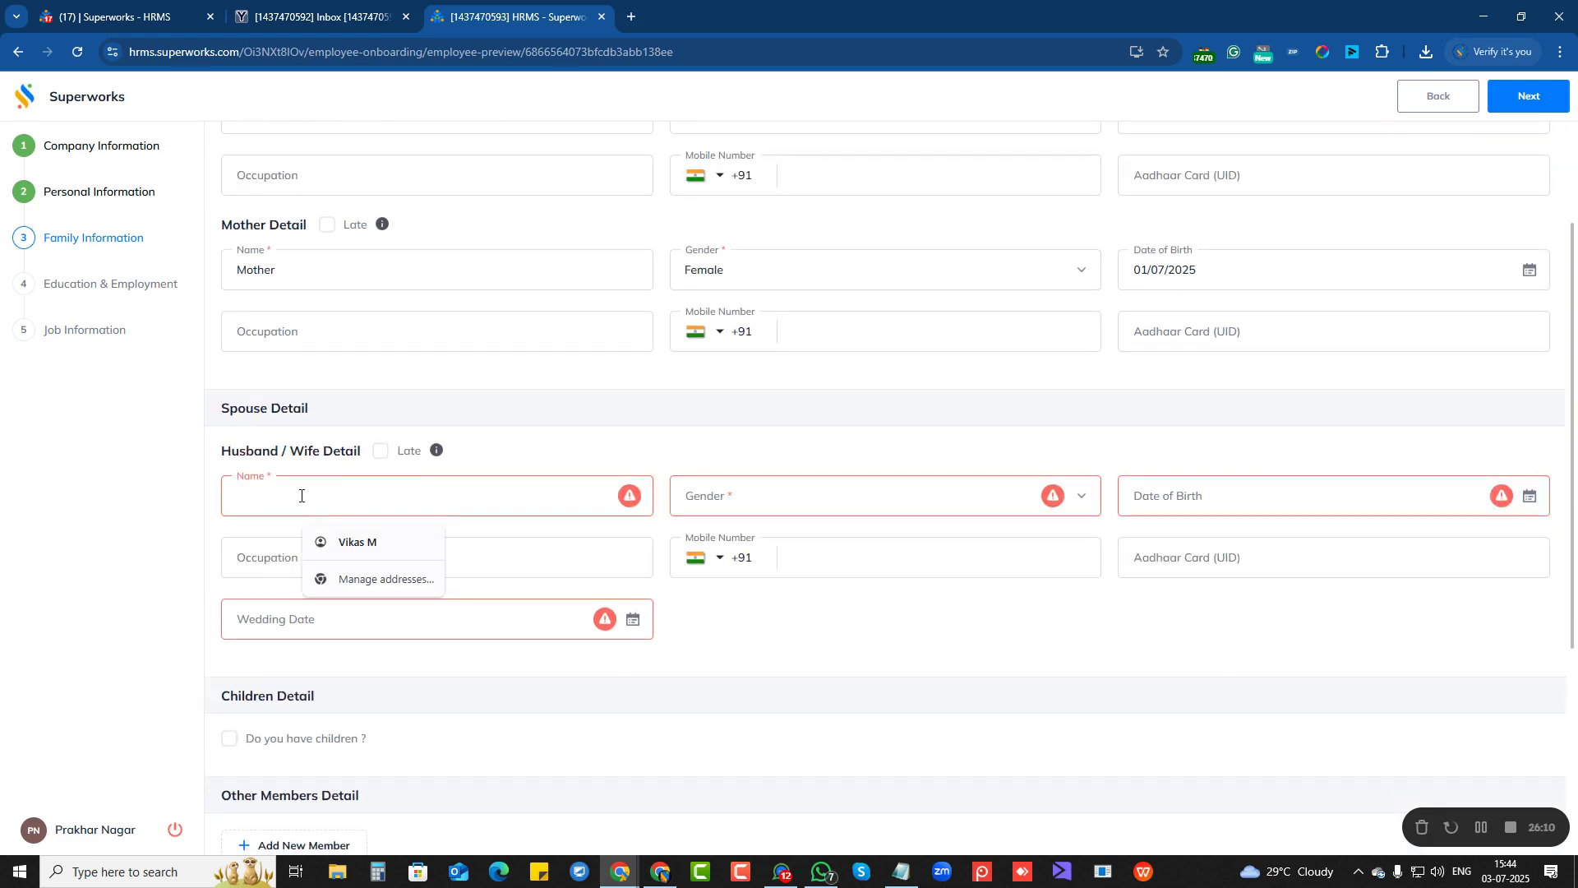
text(Wife)
click(748, 501)
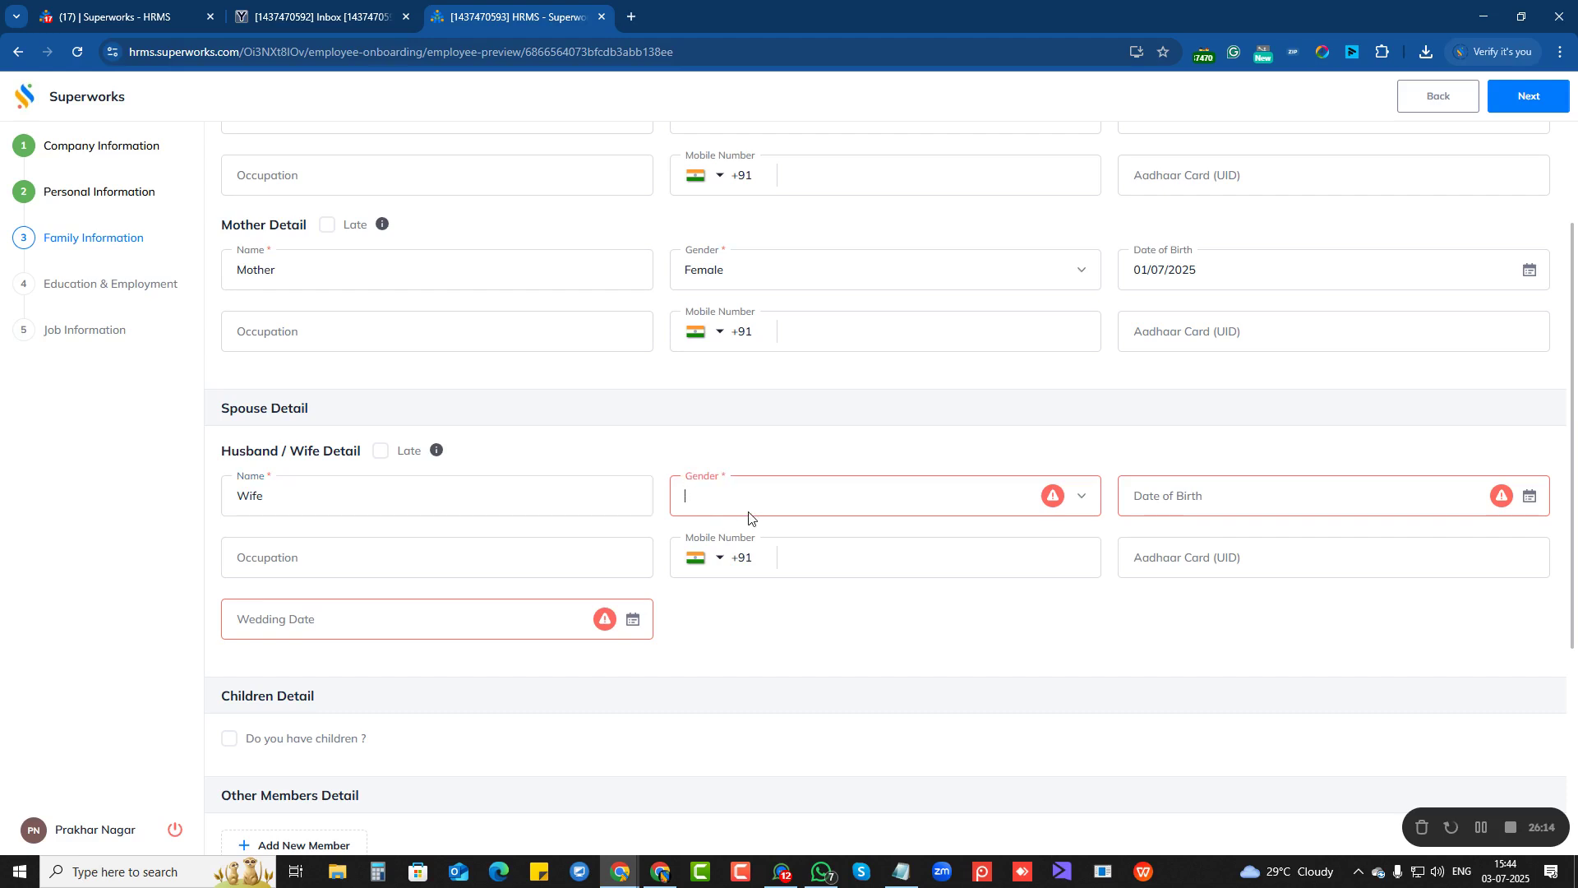
click(746, 539)
click(744, 538)
click(743, 563)
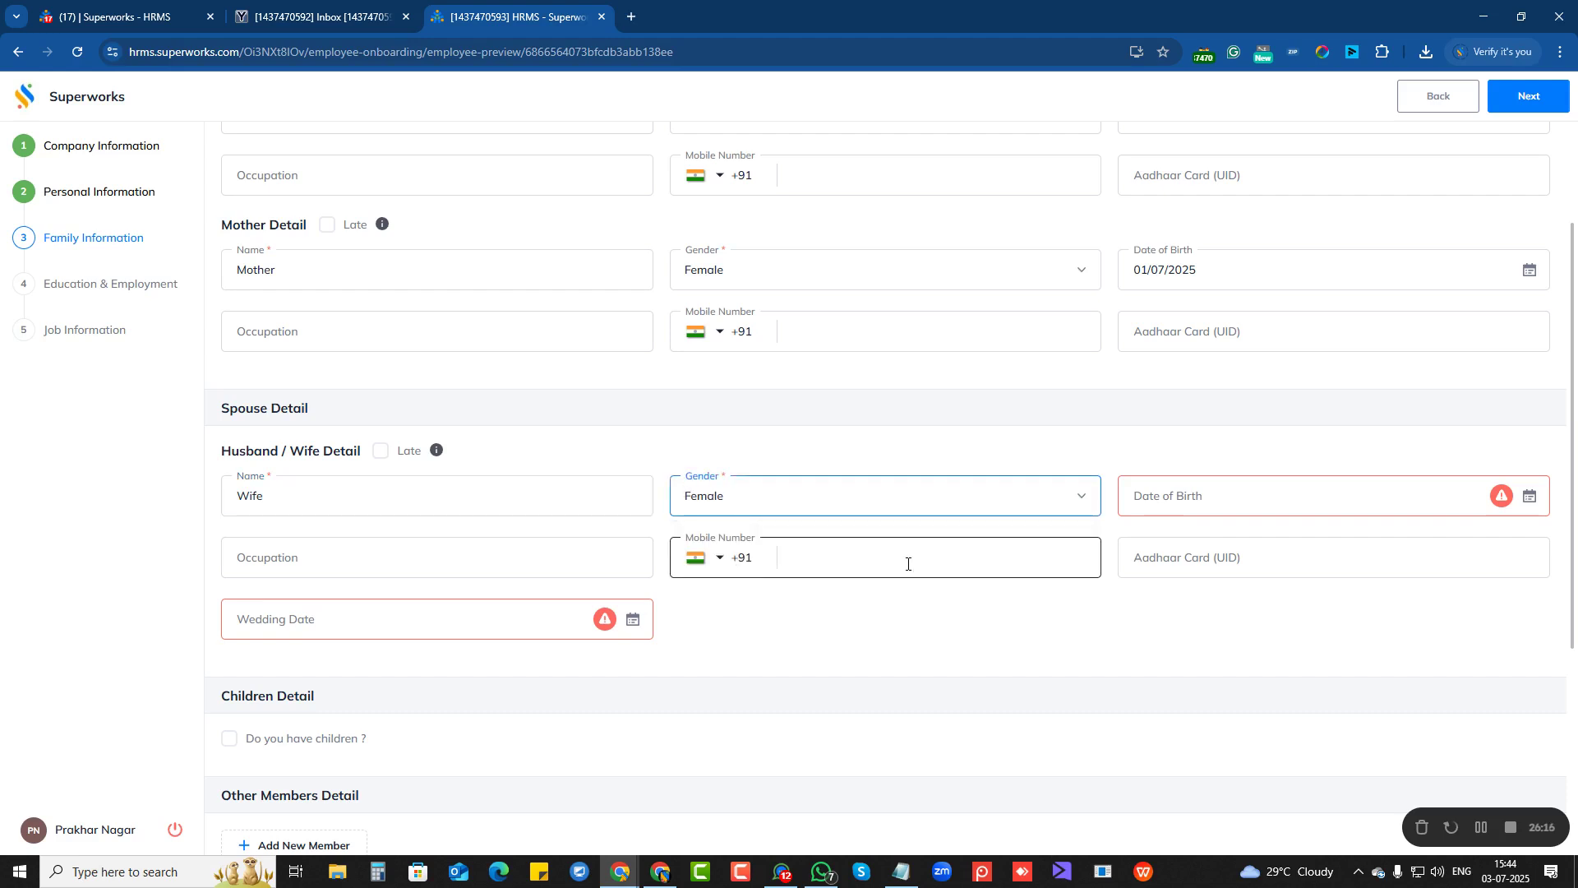
click(1231, 504)
click(1187, 629)
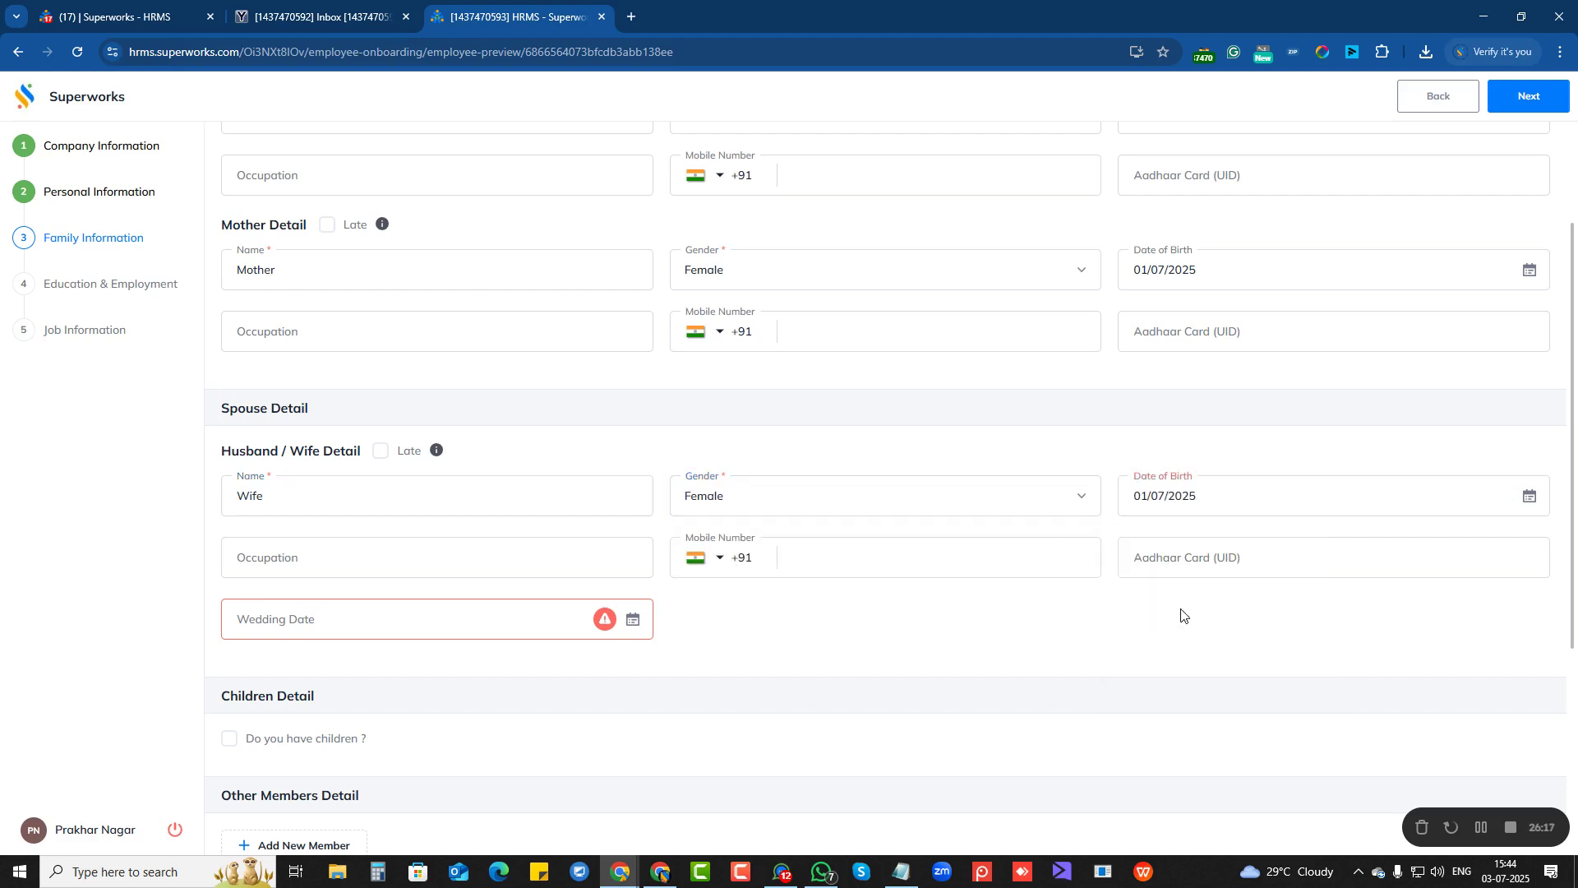
click(409, 620)
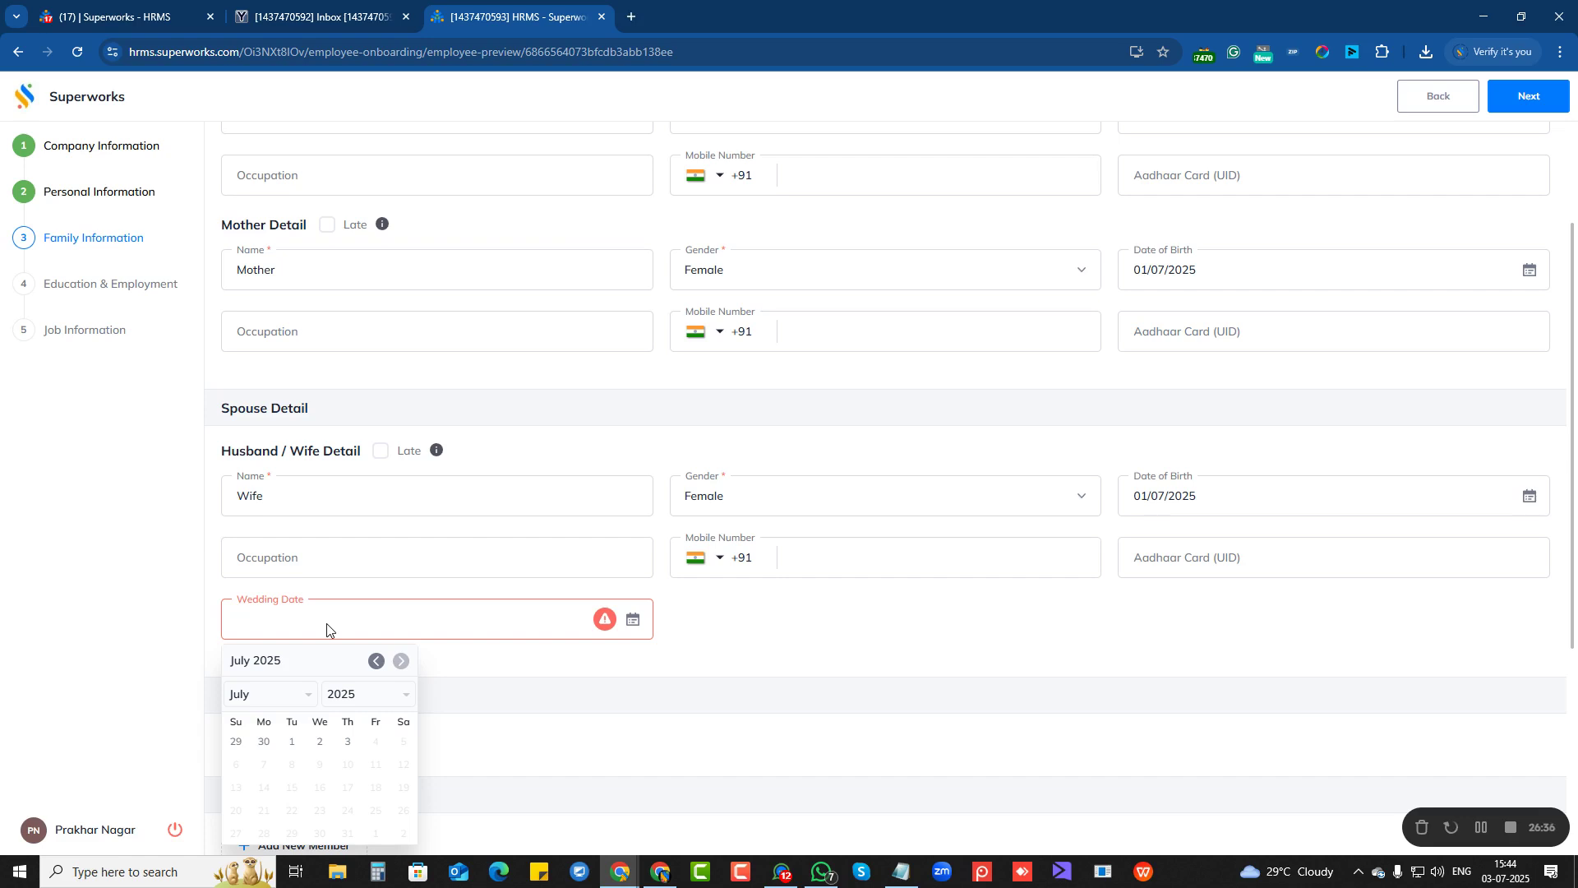
click(292, 742)
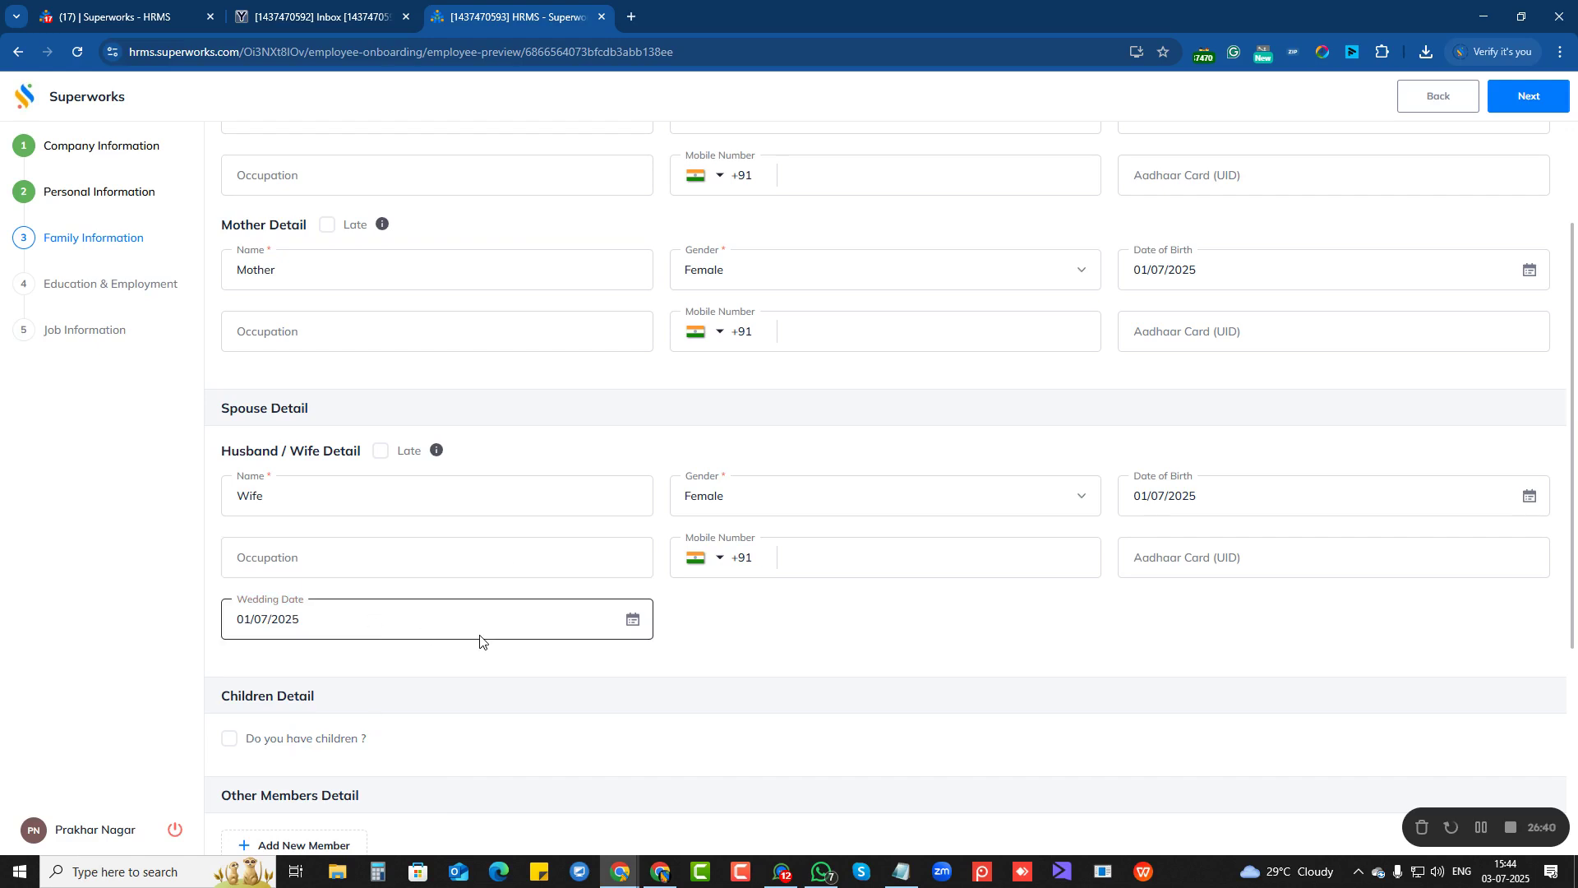
scroll(479, 639, down, 2)
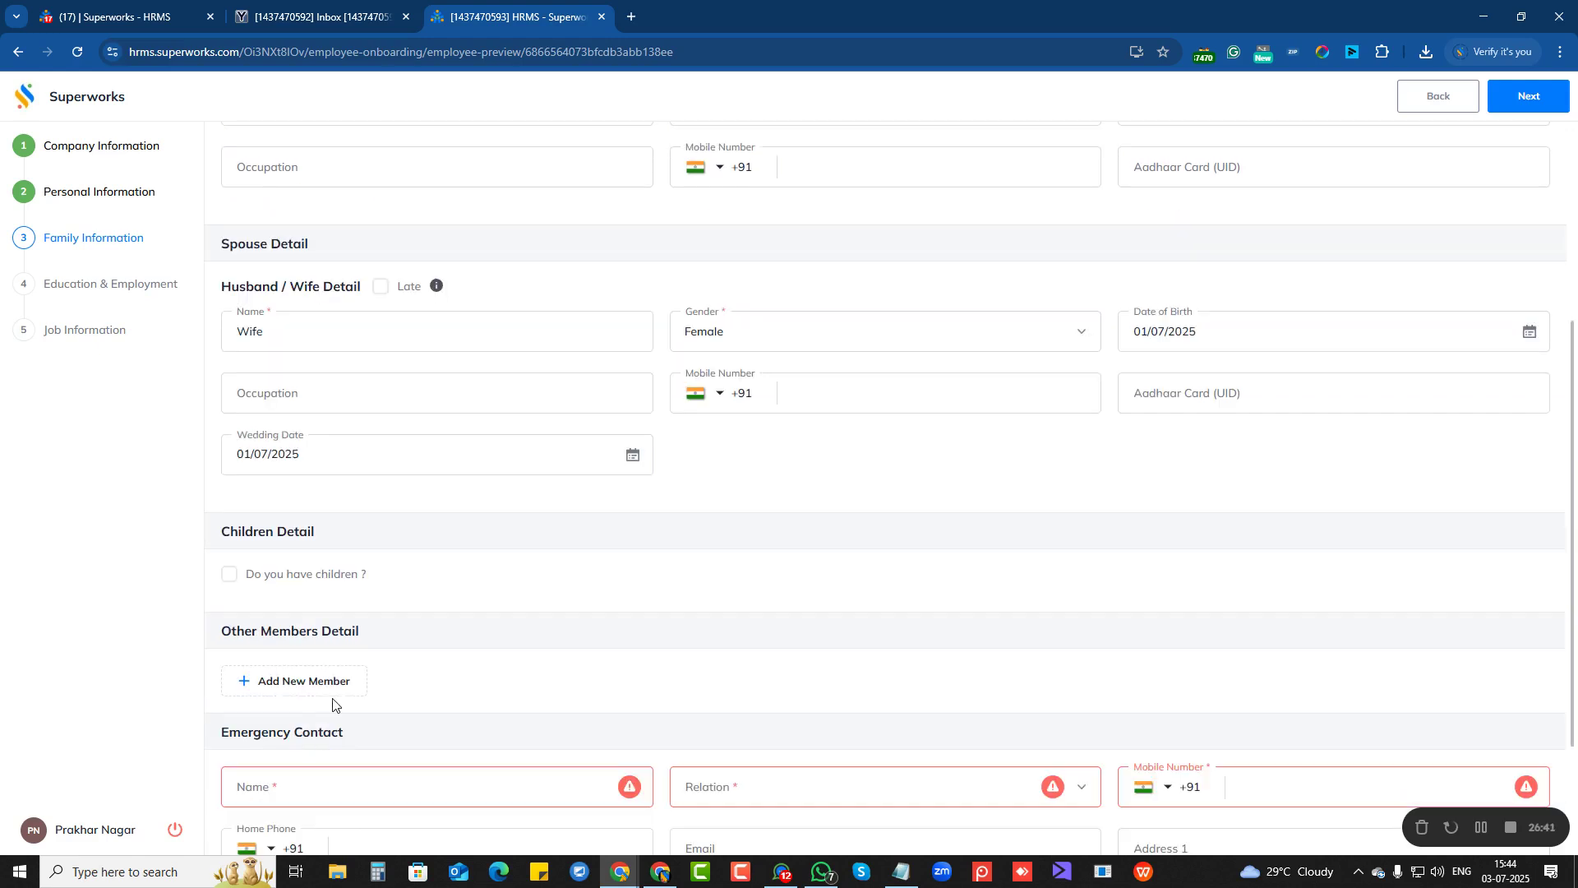
Tick that the employee has children and add Child One, Male, born 01/07/2025
click(277, 582)
scroll(329, 559, down, 2)
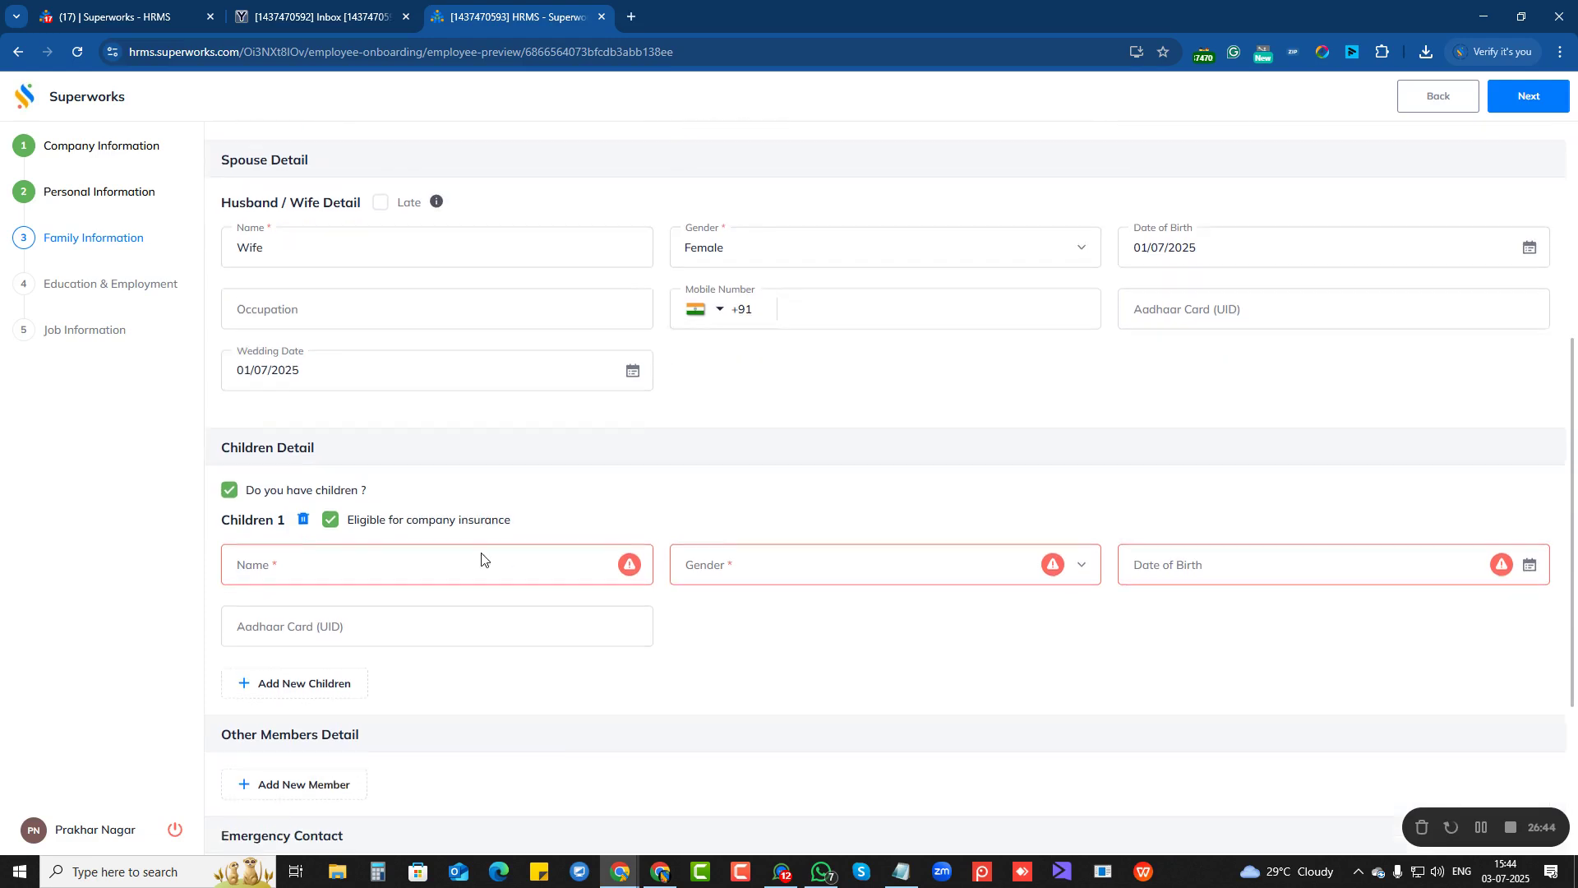
click(248, 493)
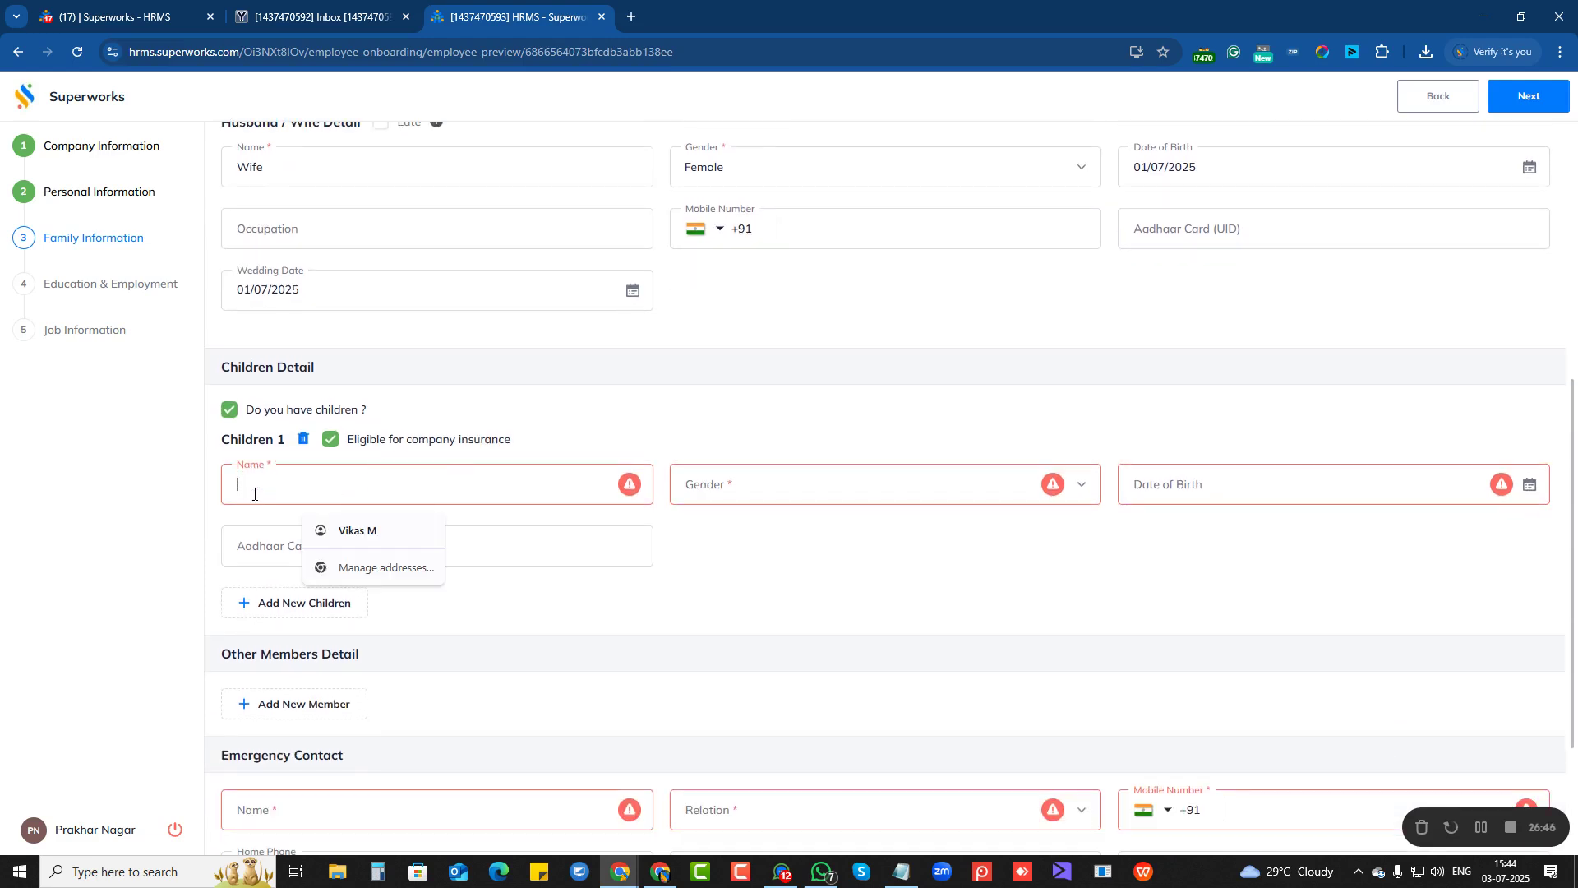
text(Child 1)
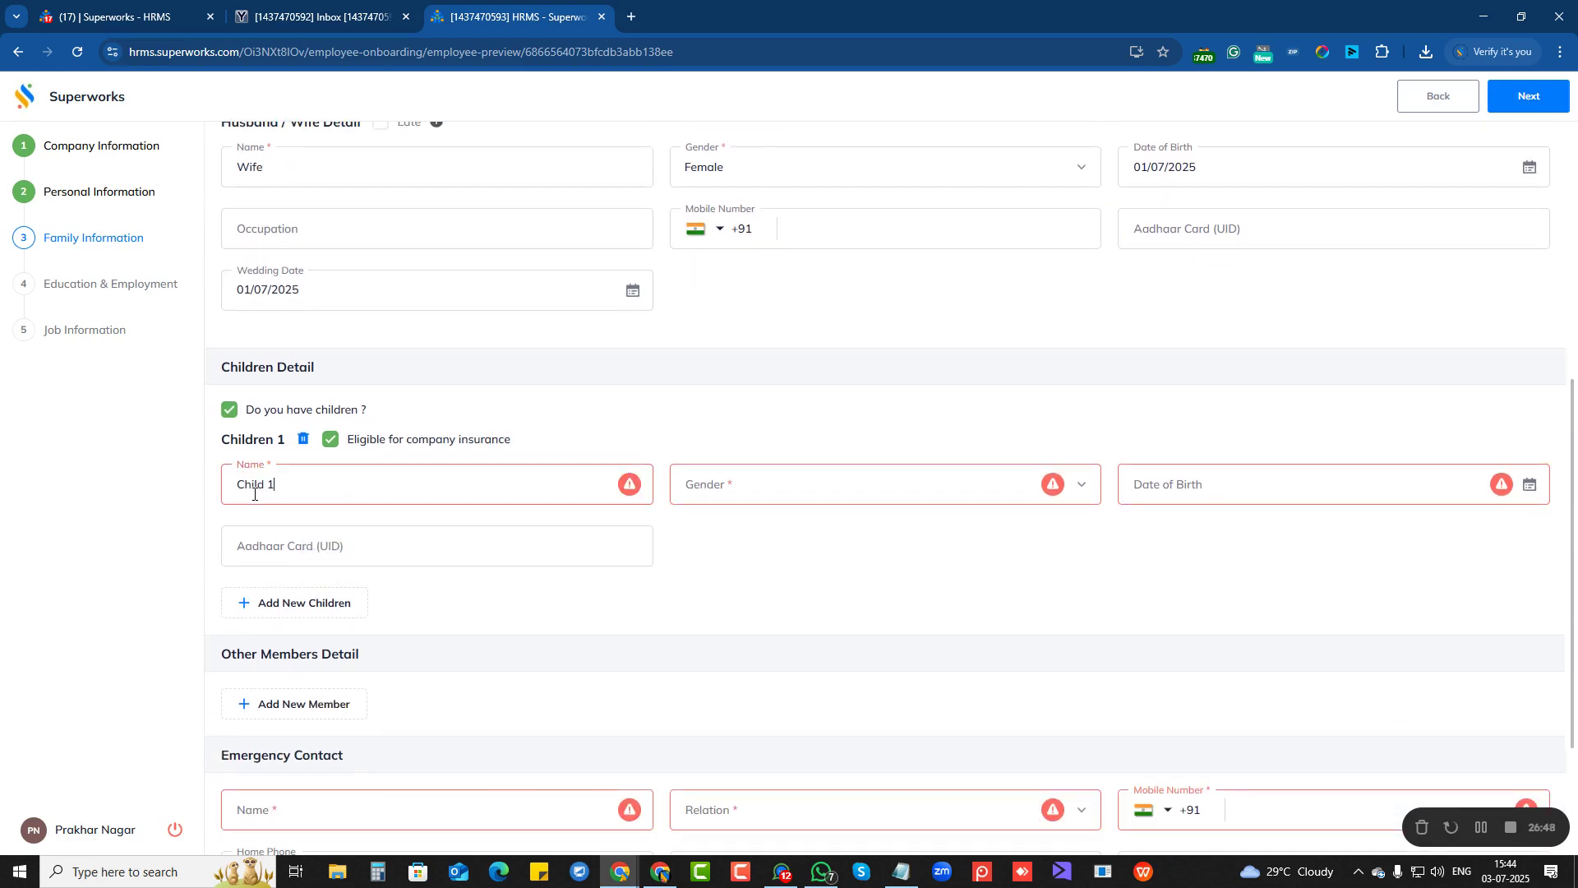
key(BackSpace)
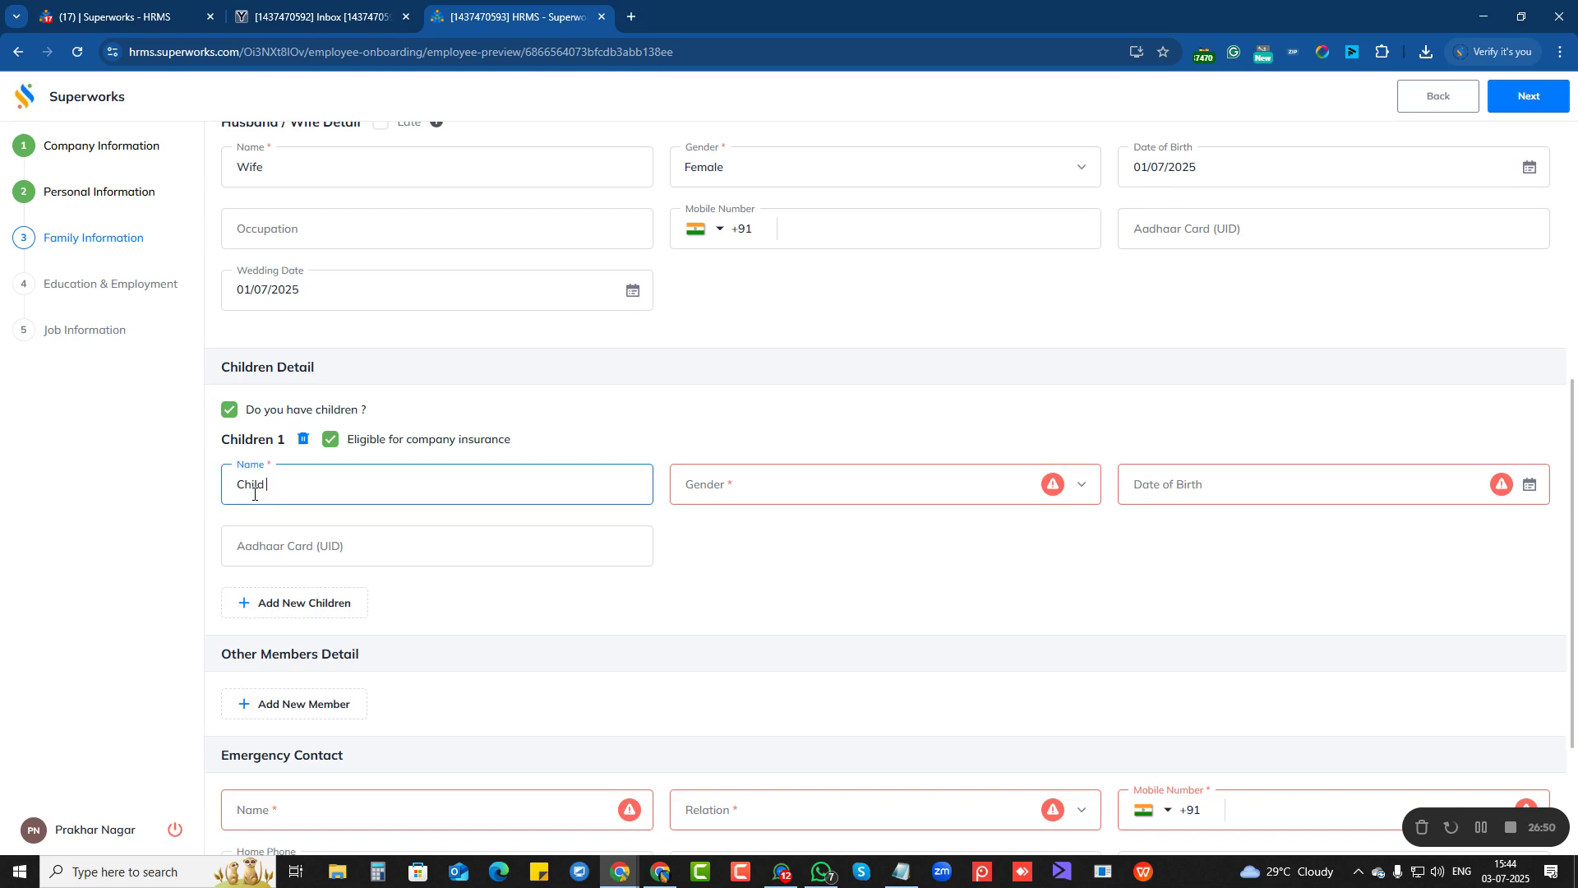
click(687, 484)
click(736, 526)
click(1180, 486)
click(1189, 605)
Add a second child, Child Two, Male, born 01/07/2025
click(308, 603)
click(298, 634)
text(Chind)
key(BackSpace)
text(d Two)
key(Tab)
click(689, 654)
click(783, 681)
click(1167, 645)
click(1198, 515)
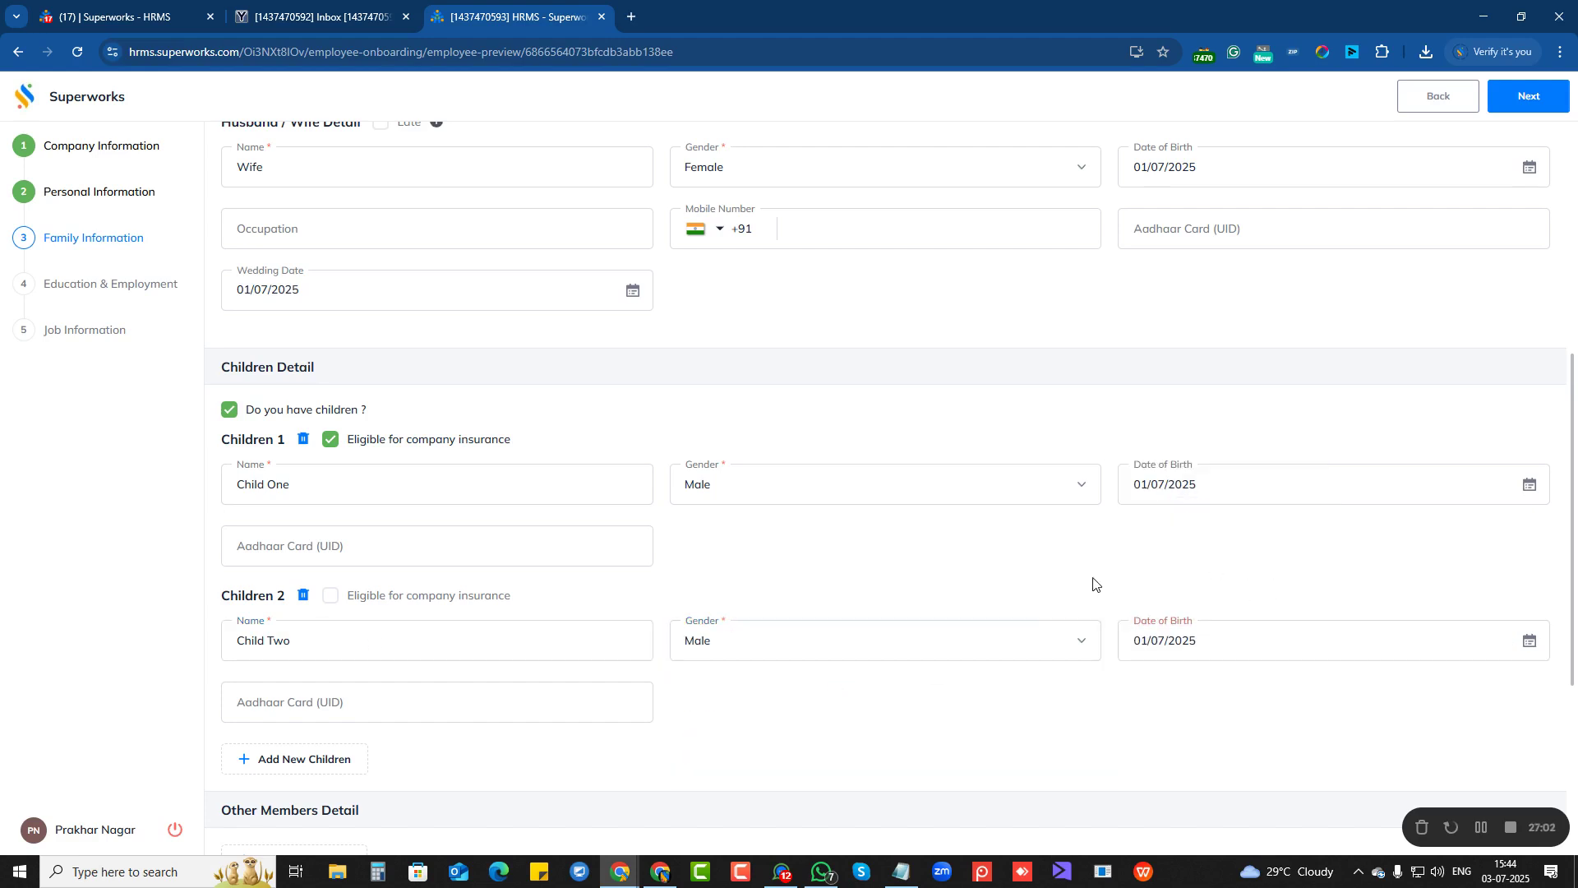
scroll(860, 553, down, 4)
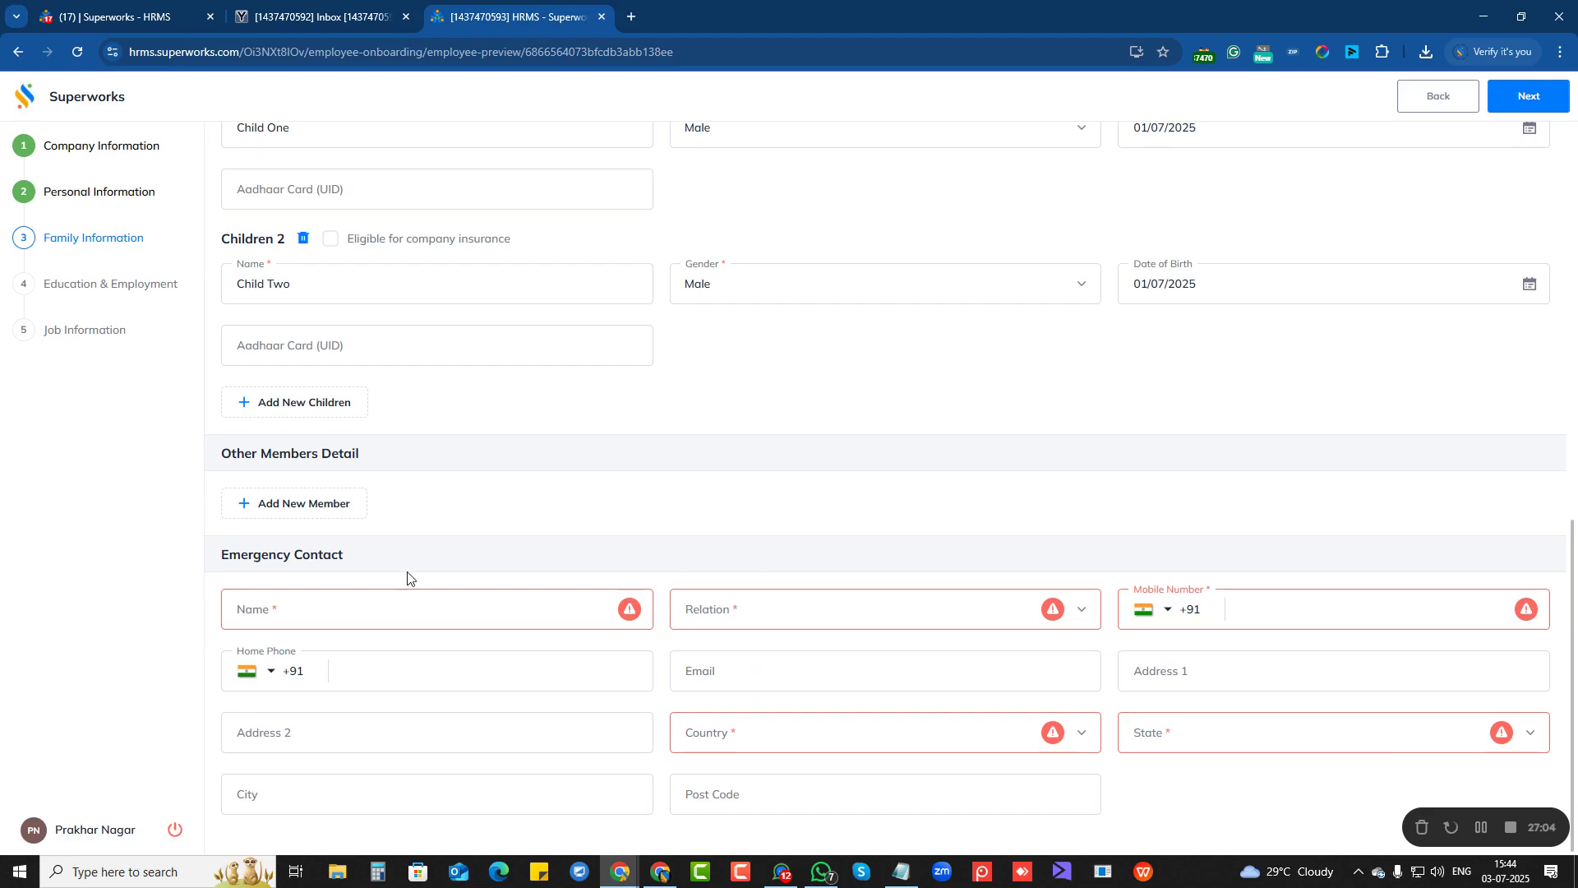
Enter emergency contact 'Father' with relation Father and the contact's mobile number
drag(209, 564, 381, 564)
click(321, 610)
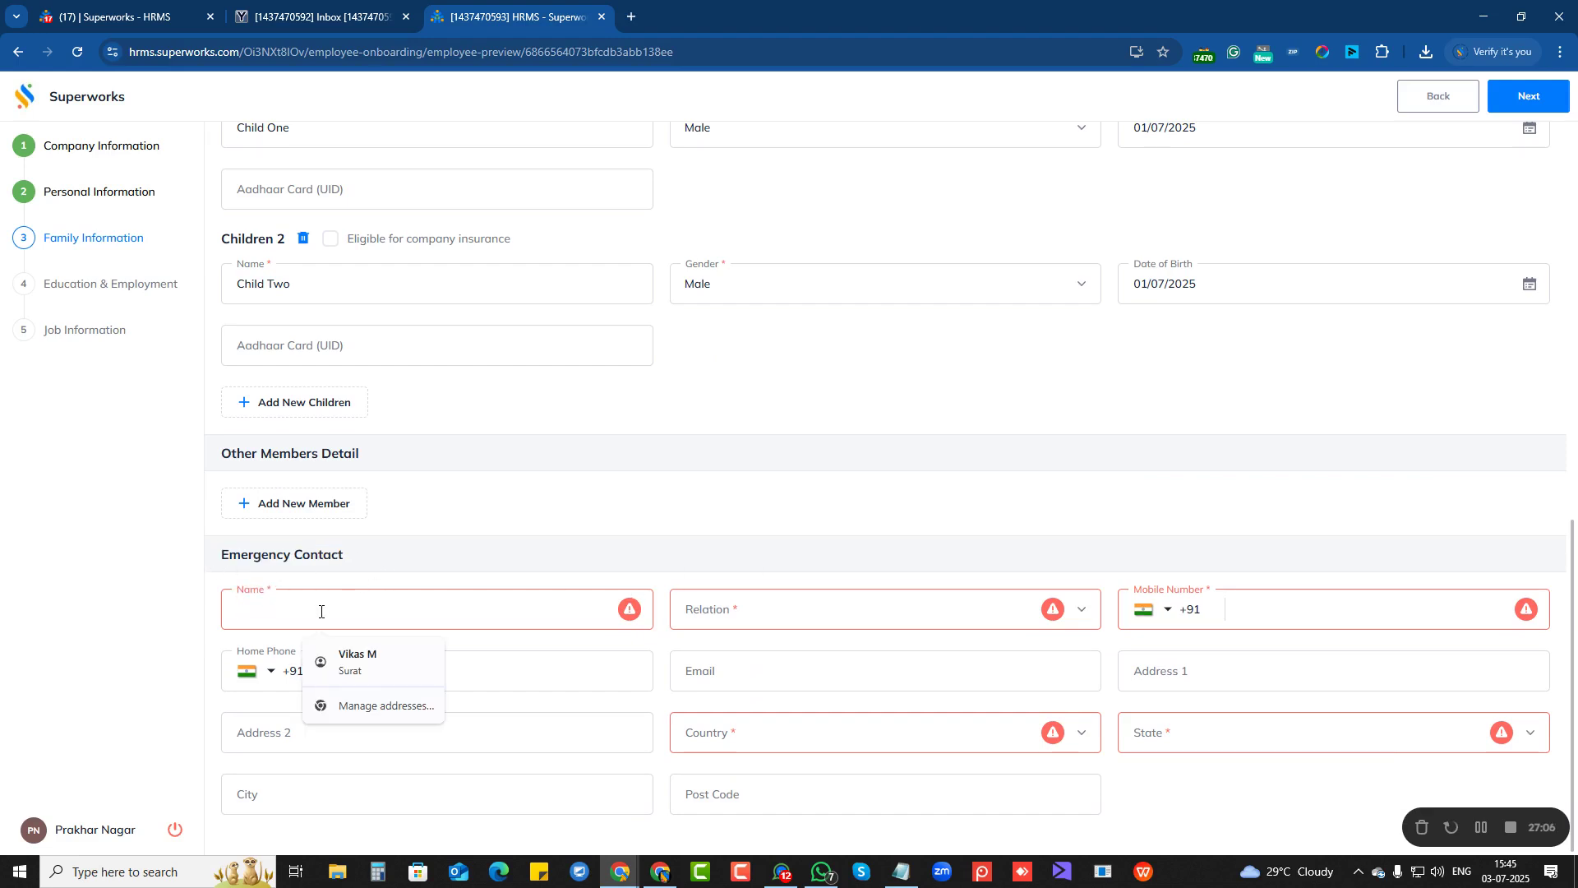
text(Father)
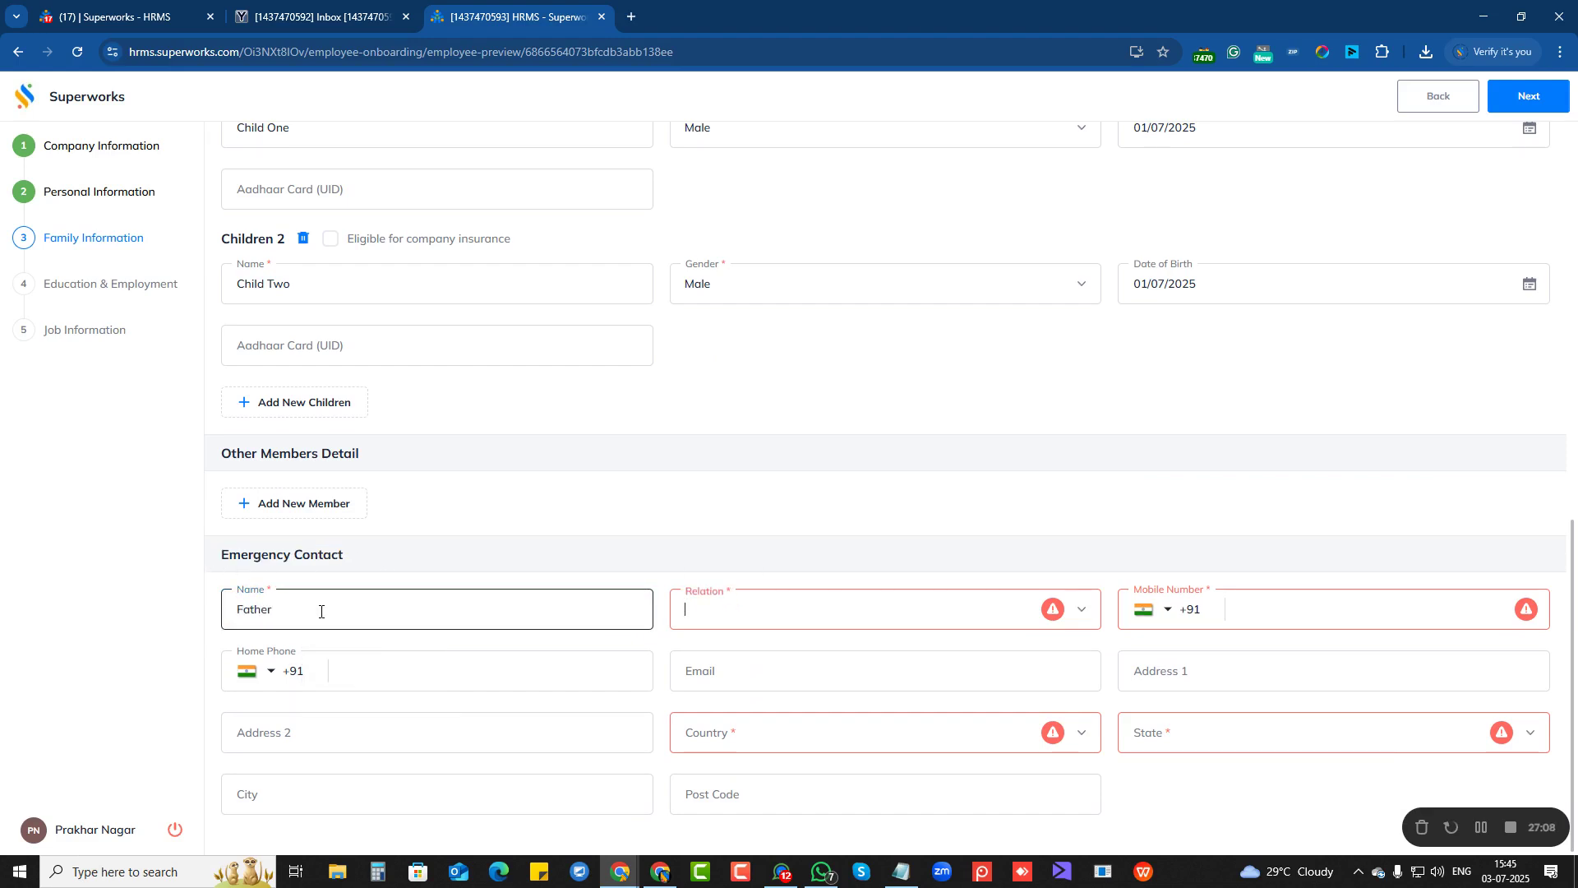
click(701, 622)
click(701, 647)
click(1239, 605)
text(894561230)
Set the contact's country to India and state to Gujarat, then save the family details
key(Tab)
key(Tab)
key(Tab)
key(Tab)
key(Tab)
text(Indi)
key(Tab)
text(Gu)
key(Return)
key(Tab)
click(1528, 105)
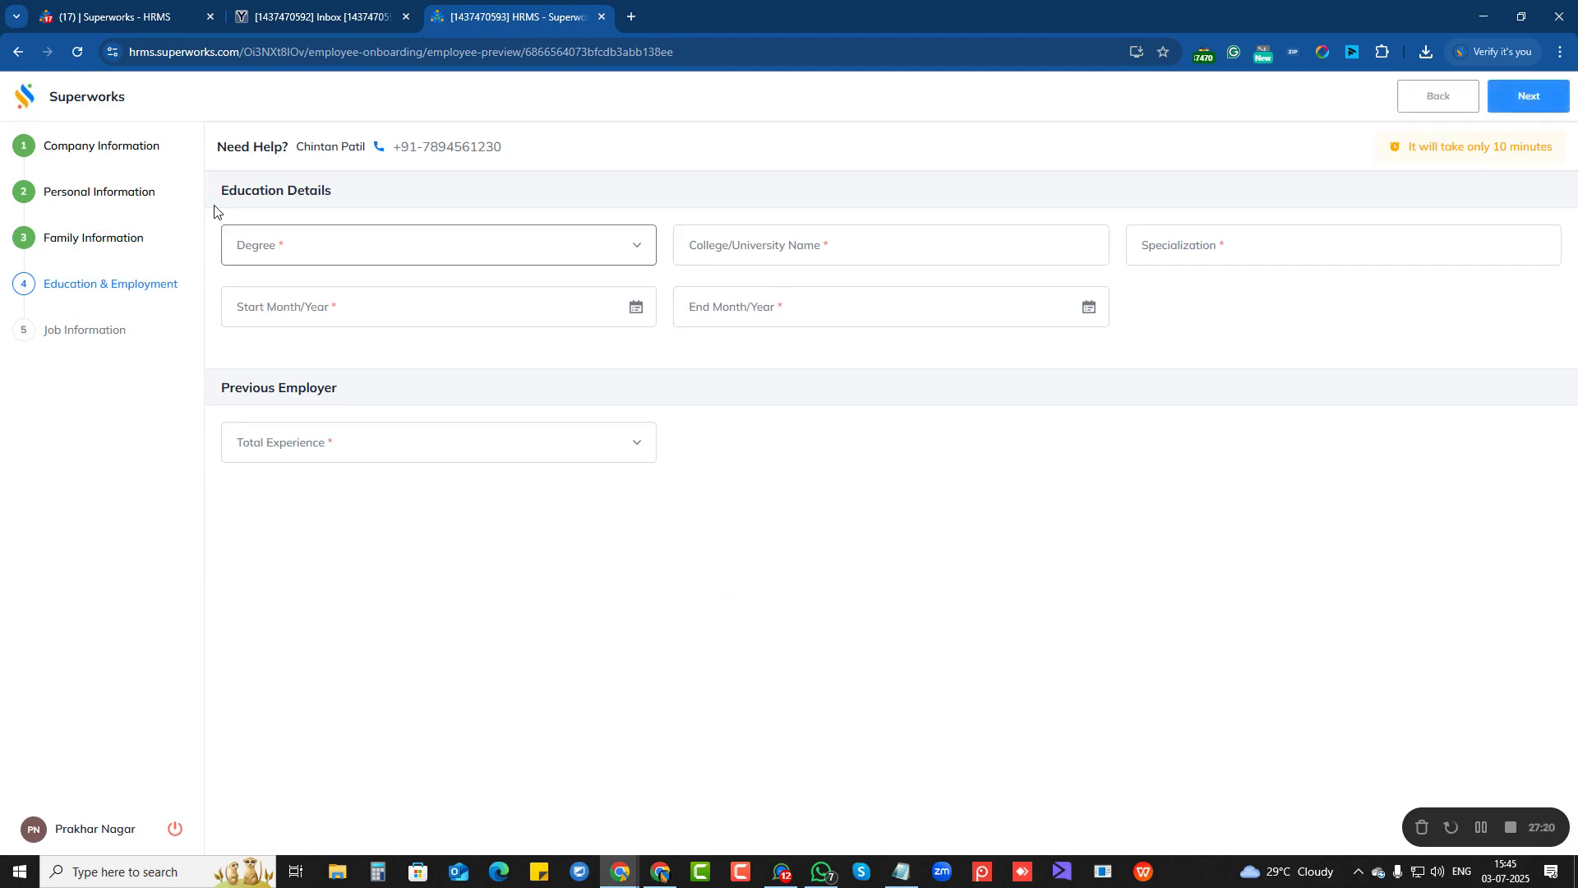
Choose Master's as the degree once the education fields are flagged as required
click(1523, 99)
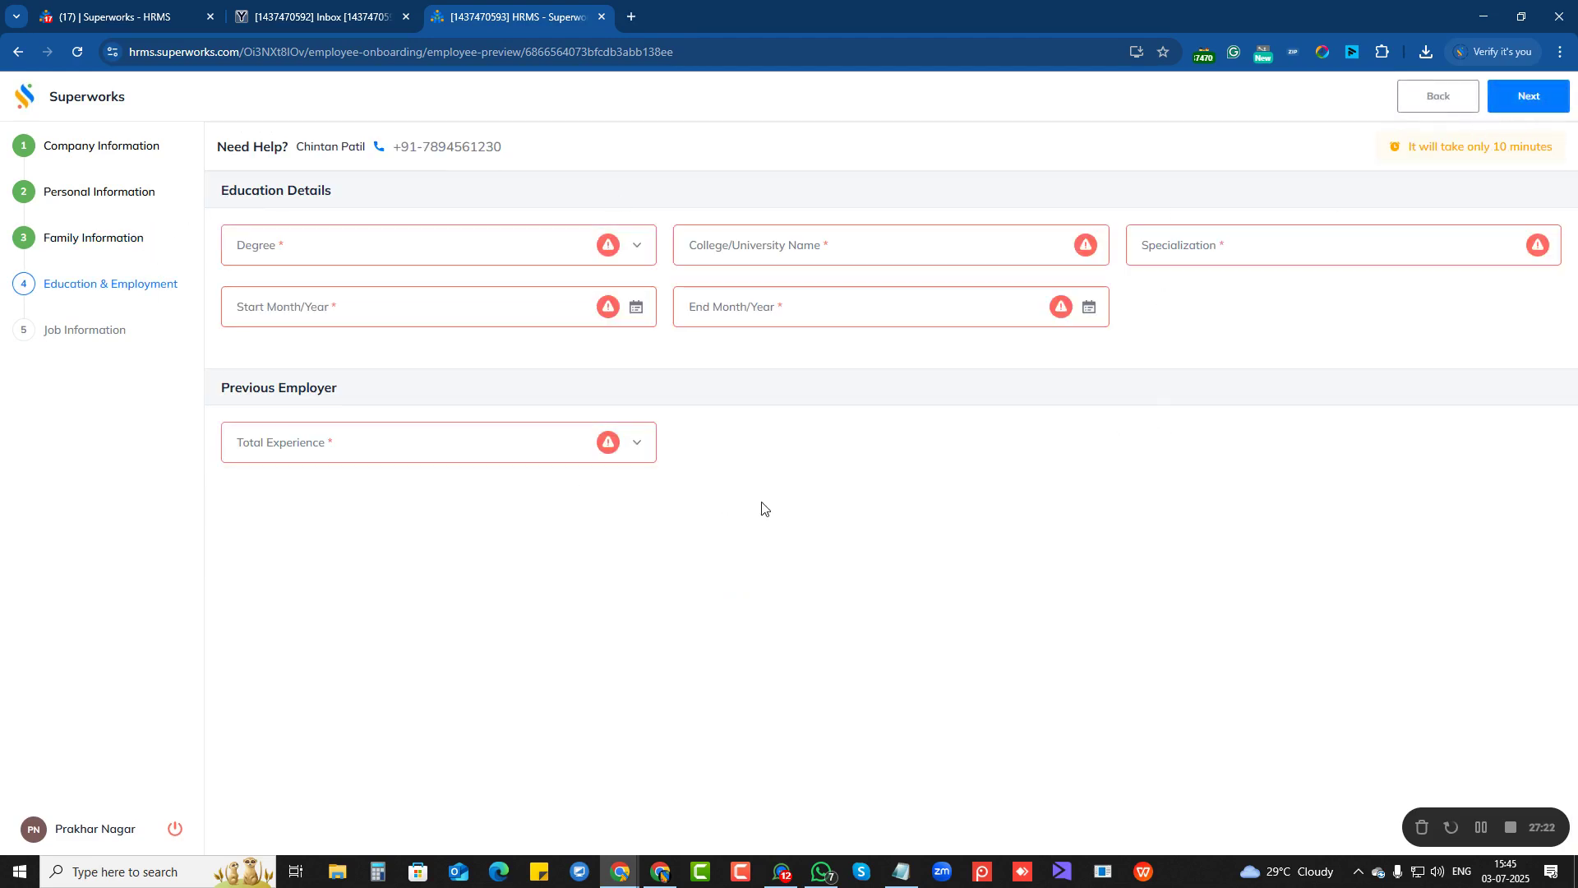
click(302, 241)
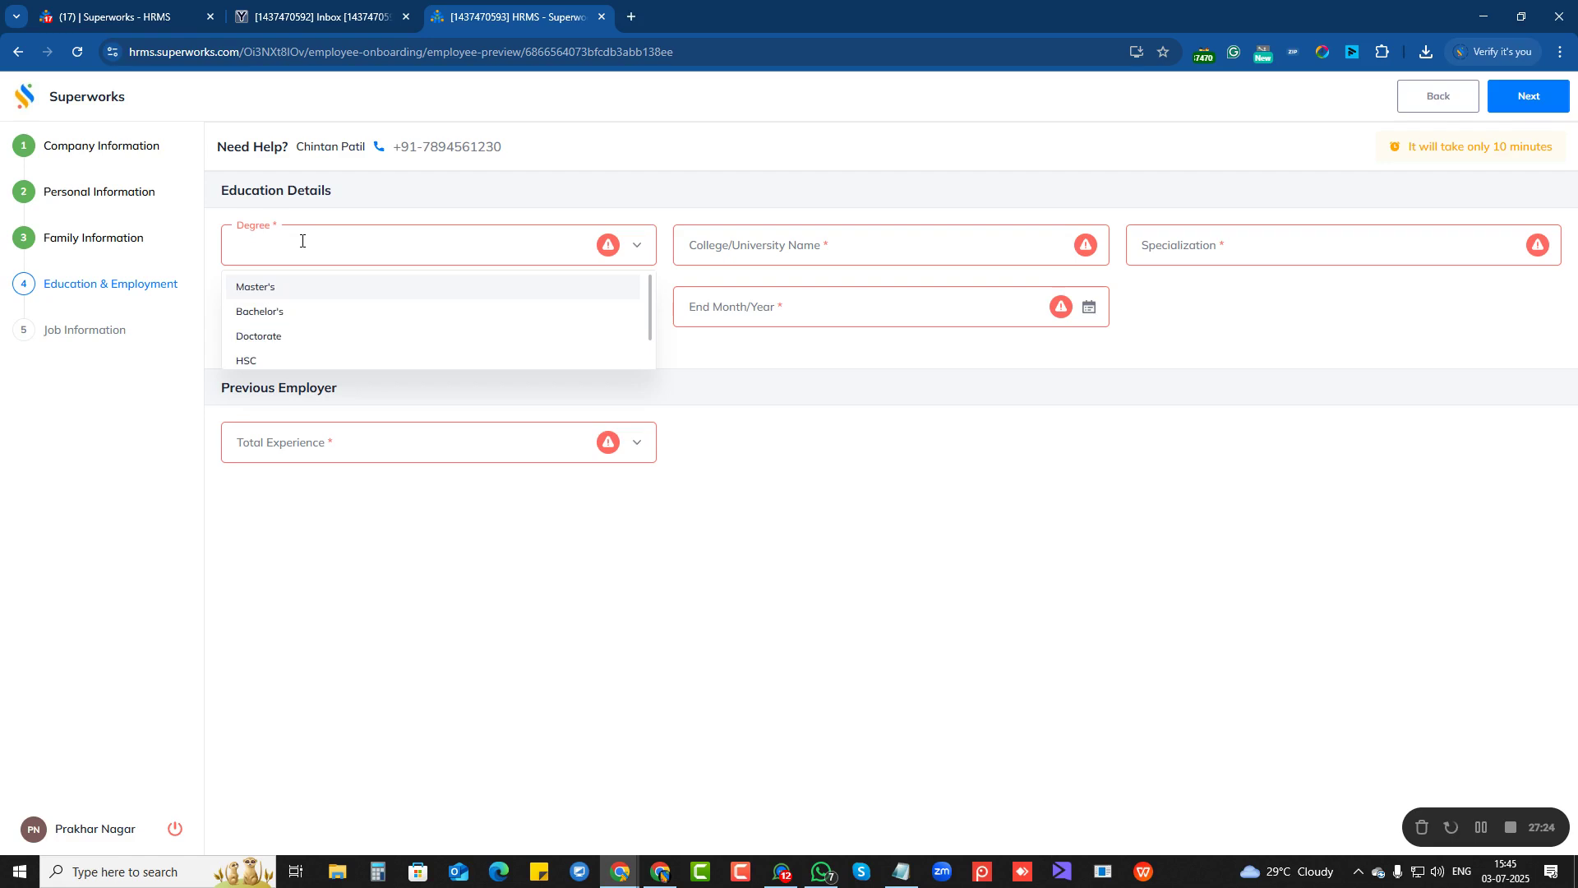
text(VNSGu)
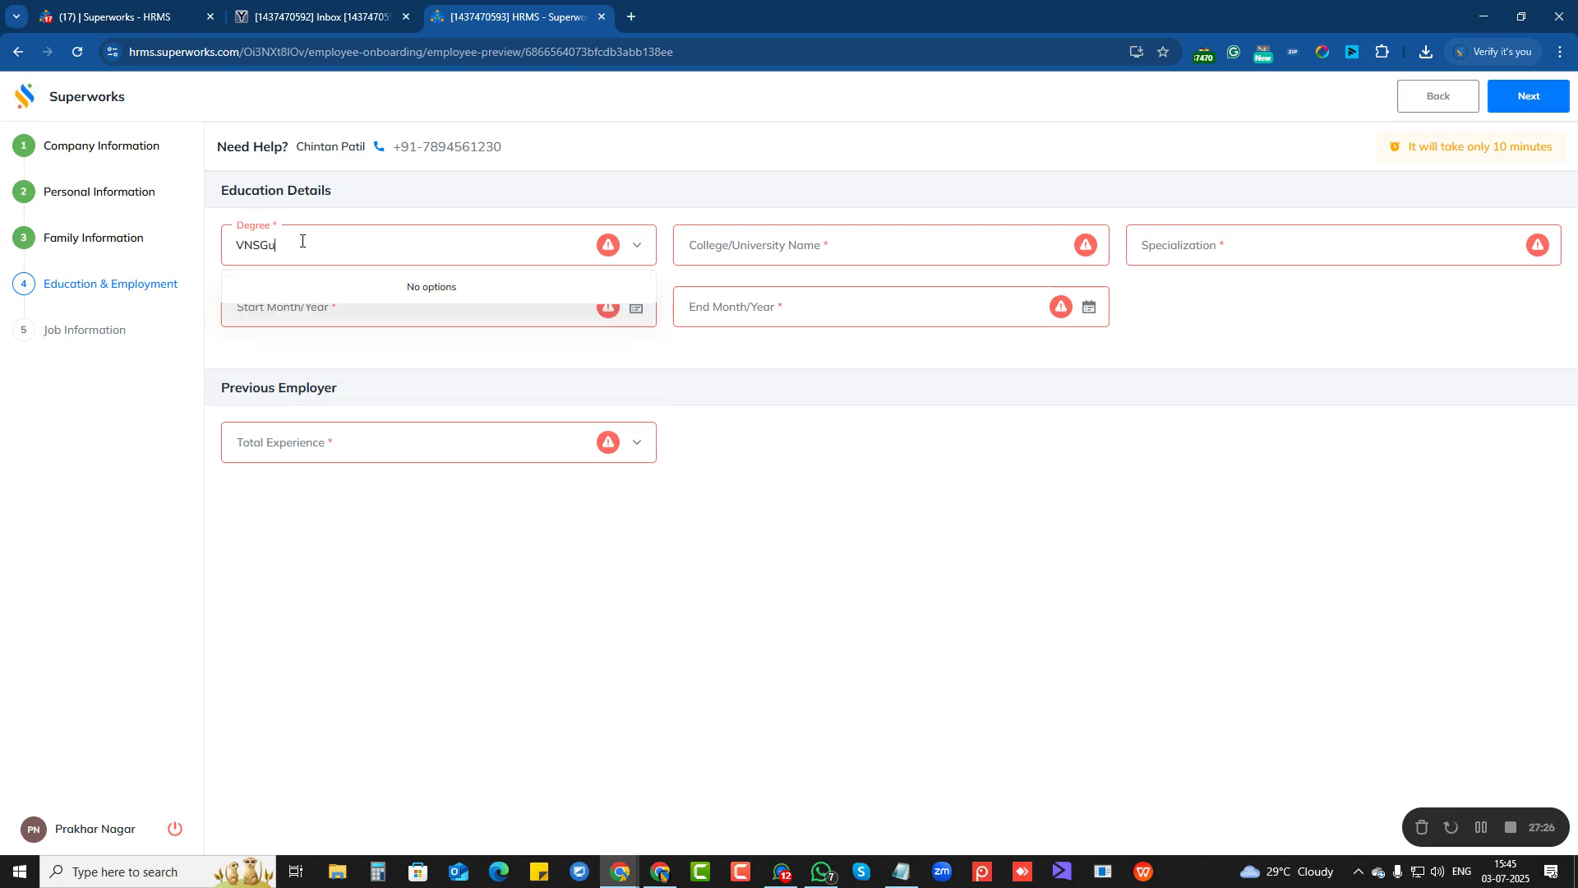
key(Tab)
key(shift+Tab)
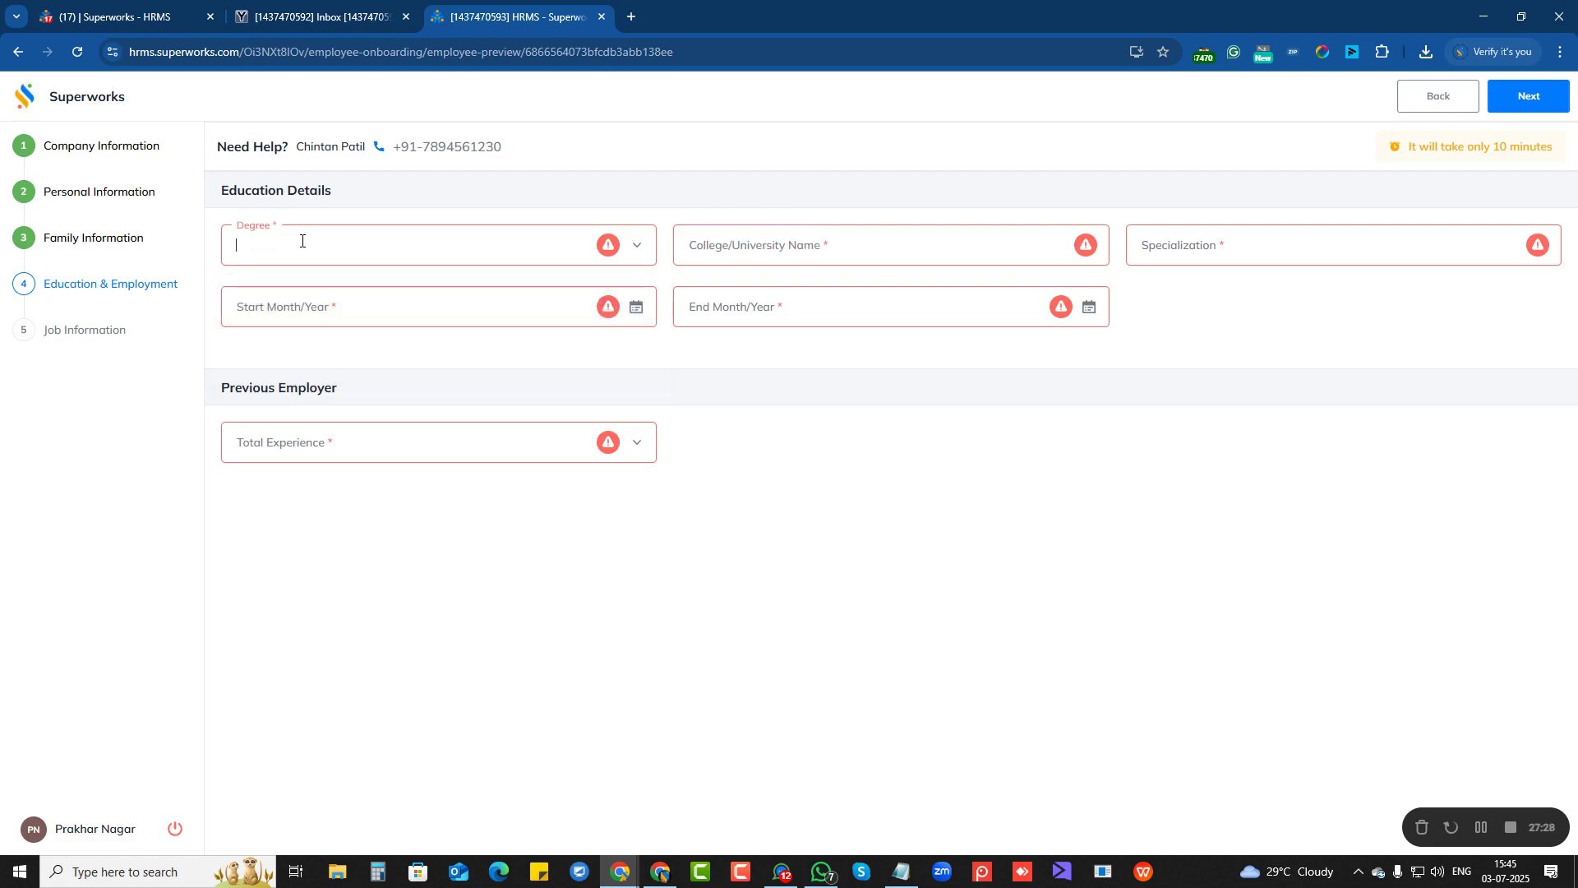
click(302, 241)
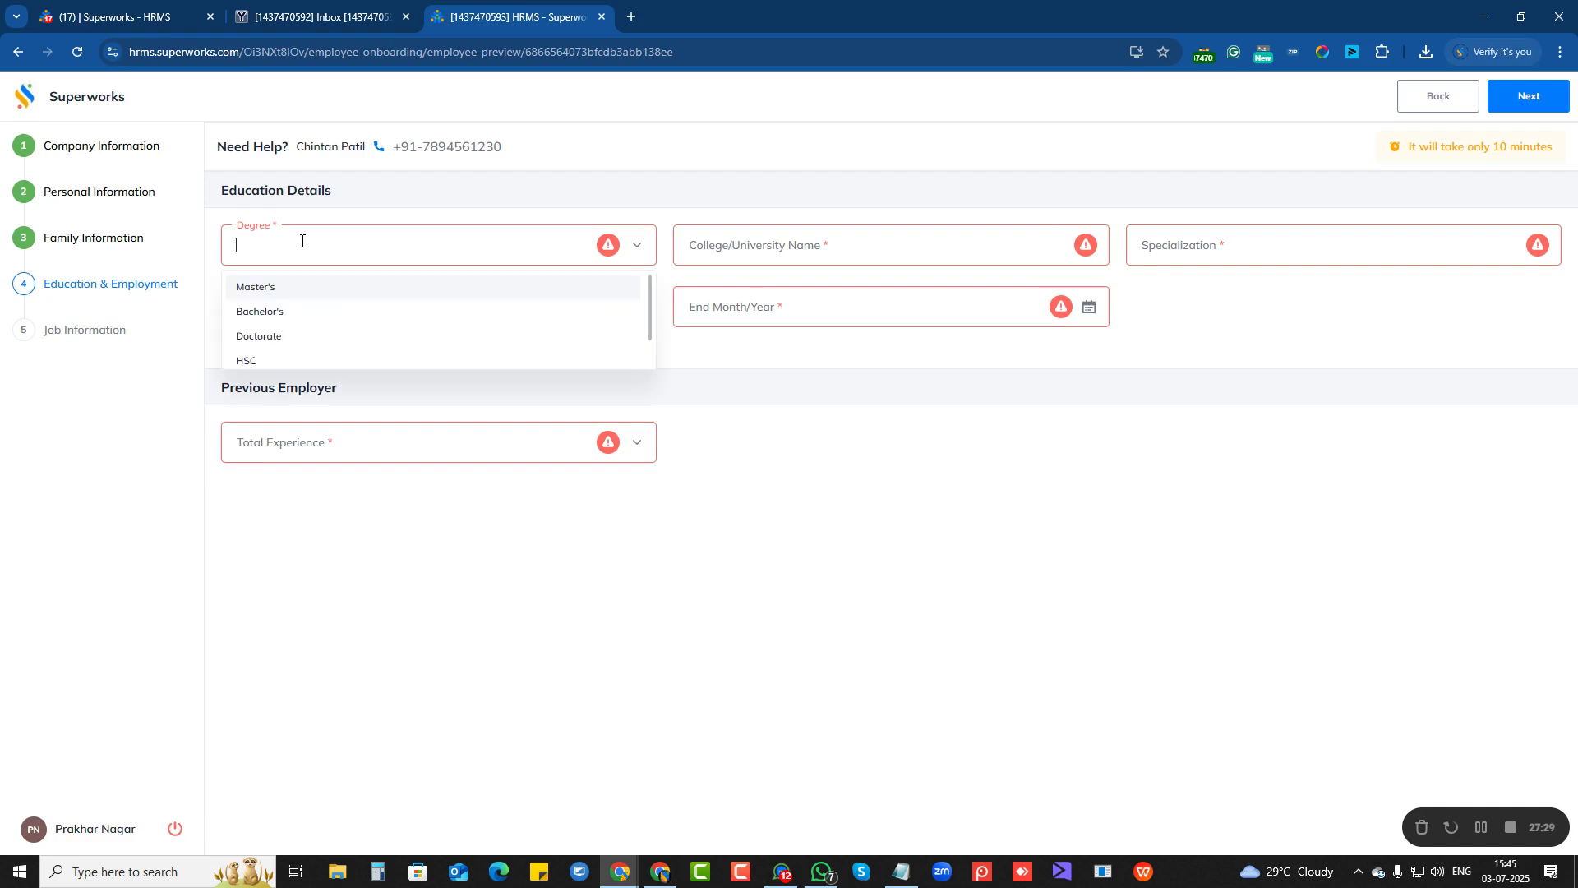
click(296, 291)
Enter college VNSGU, specialization Banking, and study period 01/2025 to 02/2025
click(781, 246)
text(VNSGU)
key(Tab)
text(Ban)
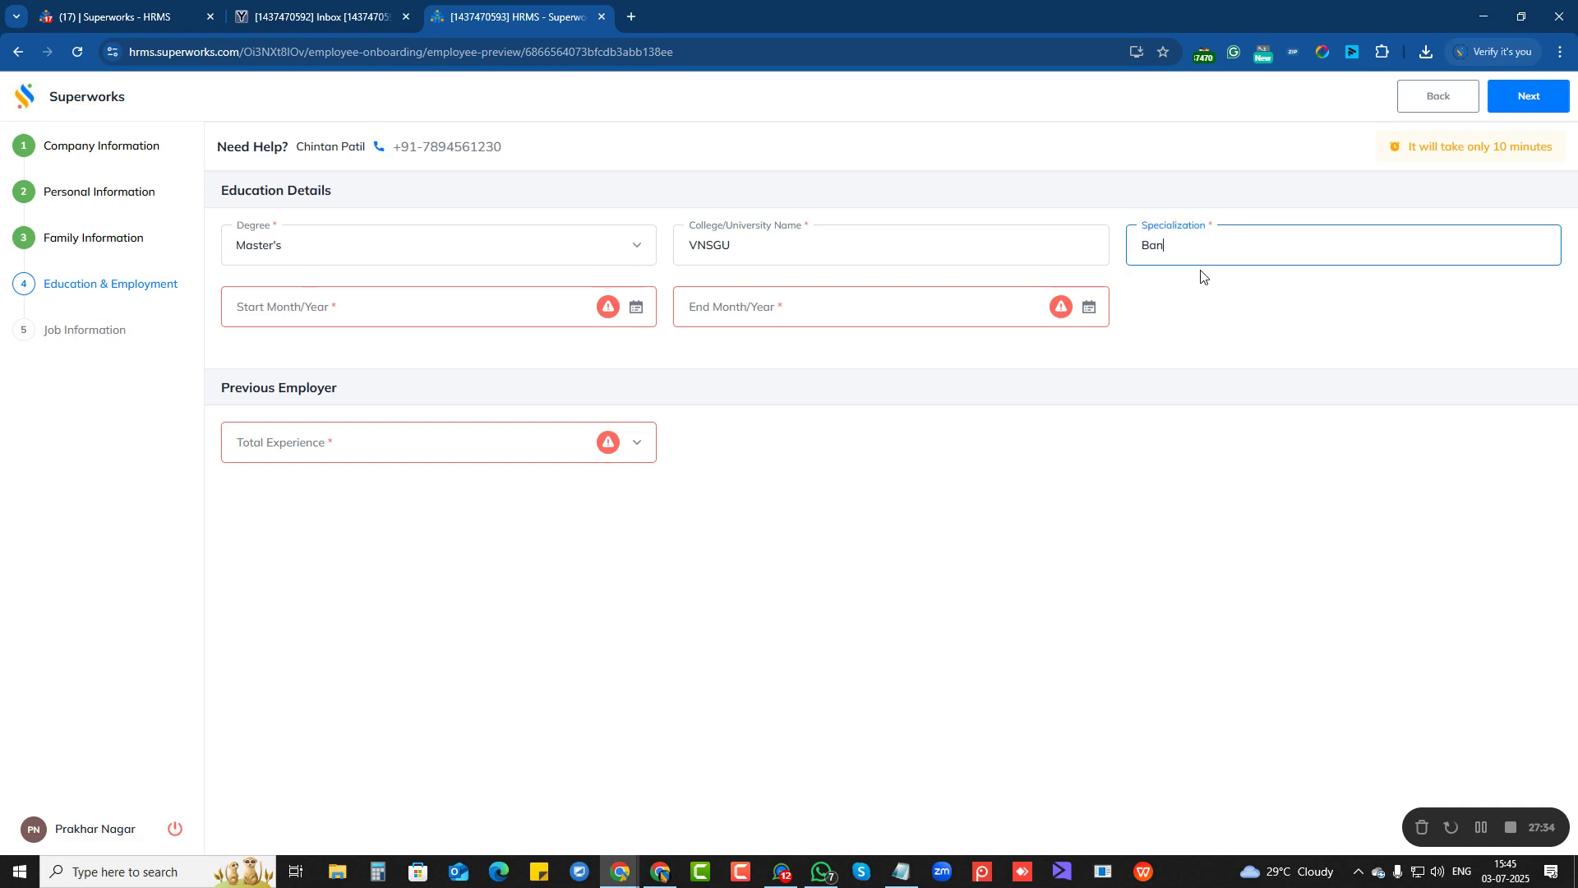
key(Tab)
click(264, 413)
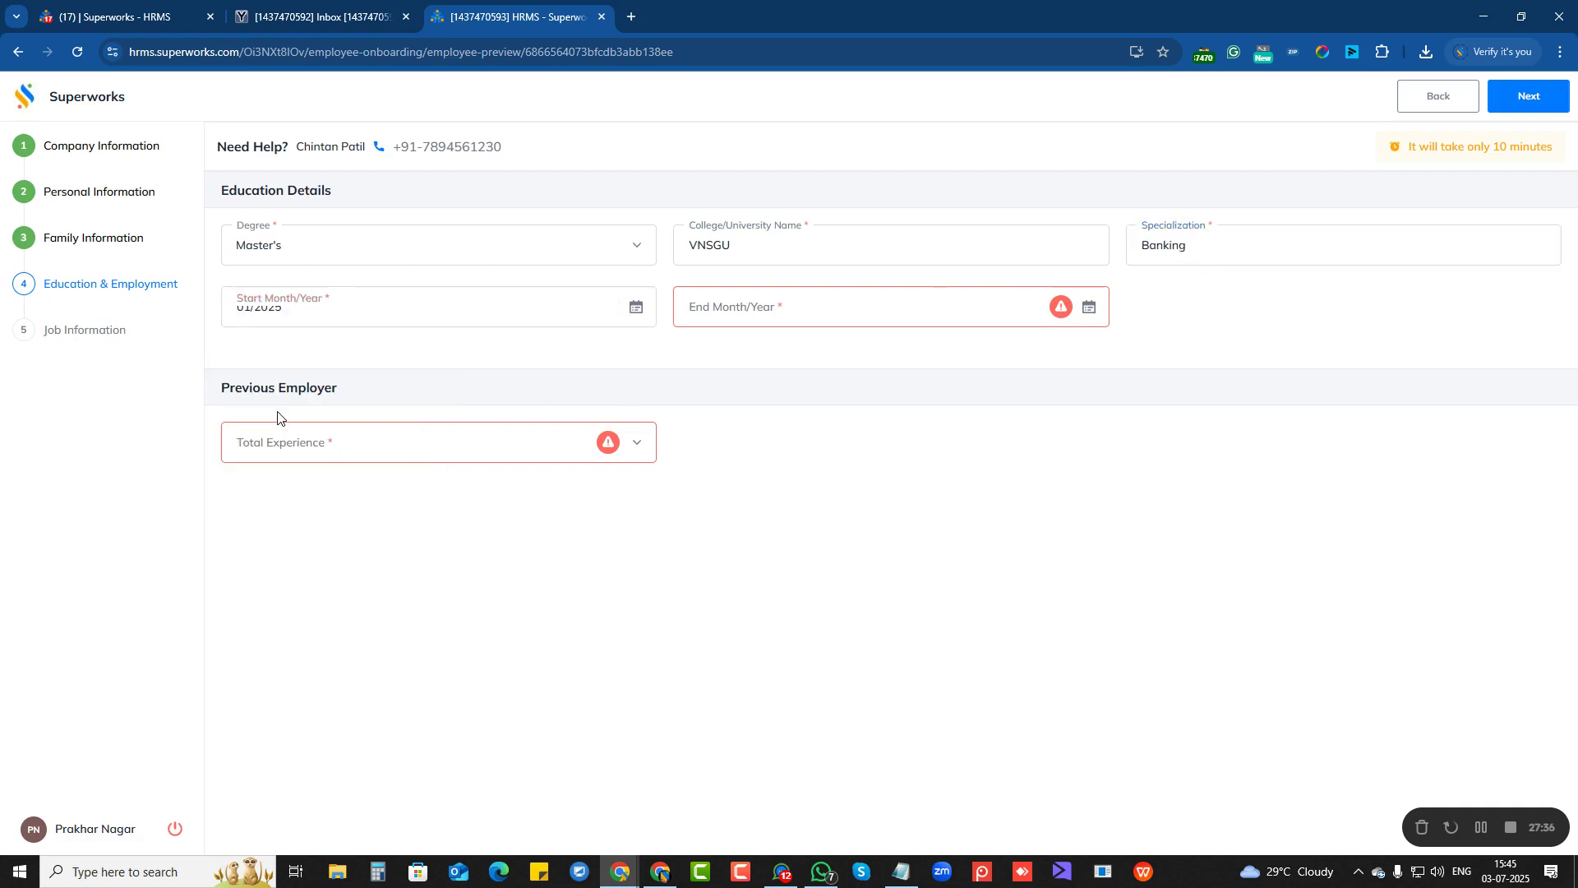
click(775, 315)
click(778, 415)
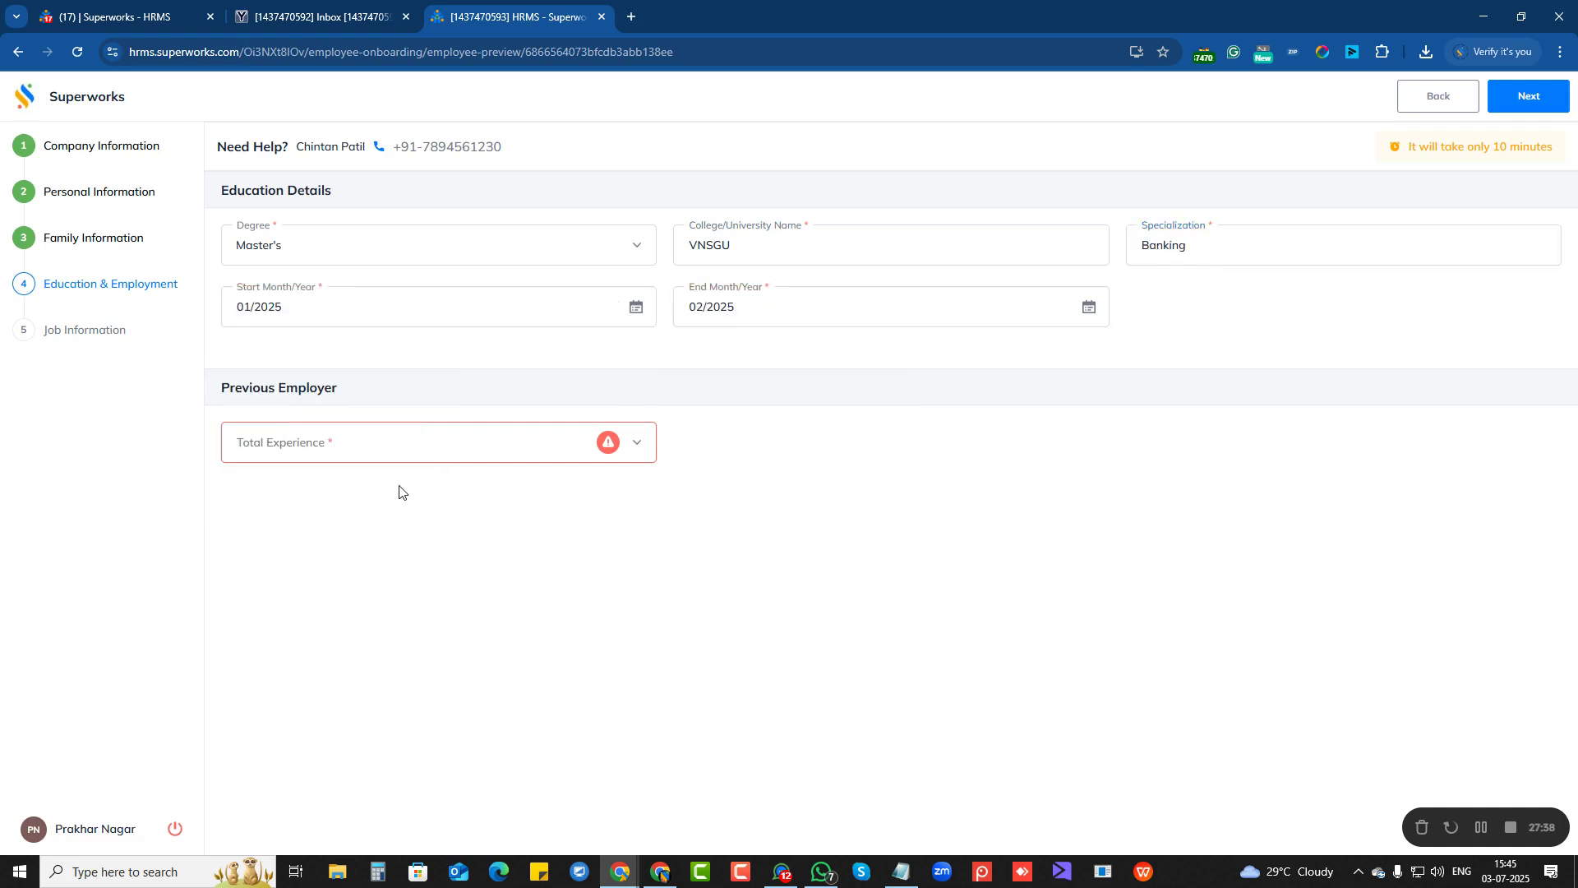
Set total experience to Fresher and submit the education details
click(356, 444)
click(307, 490)
click(328, 457)
click(321, 507)
click(323, 438)
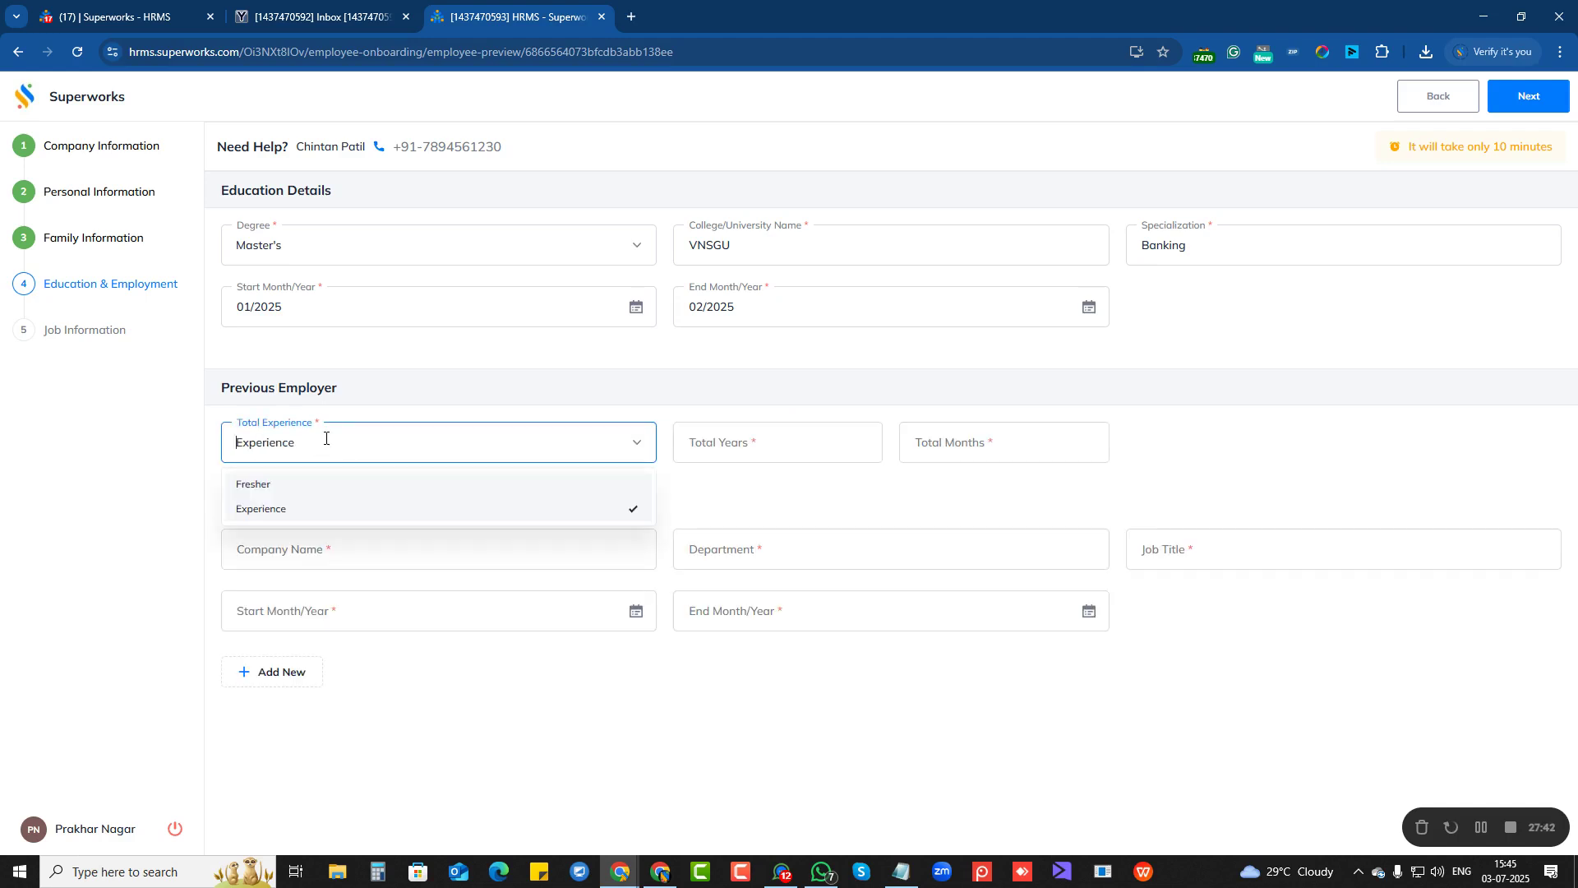
click(319, 481)
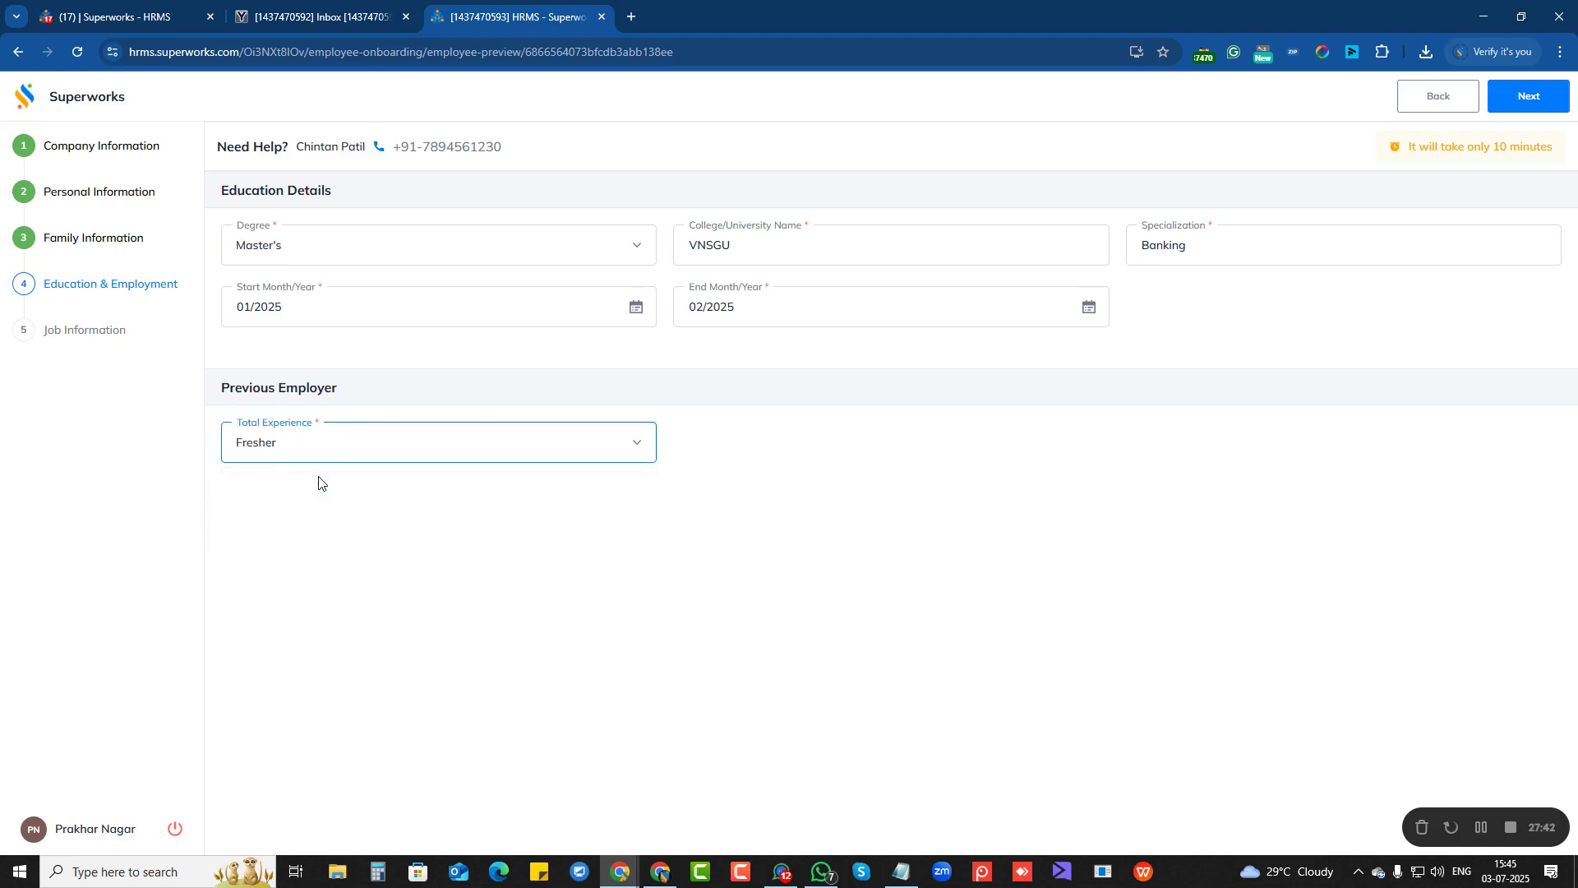
click(1519, 98)
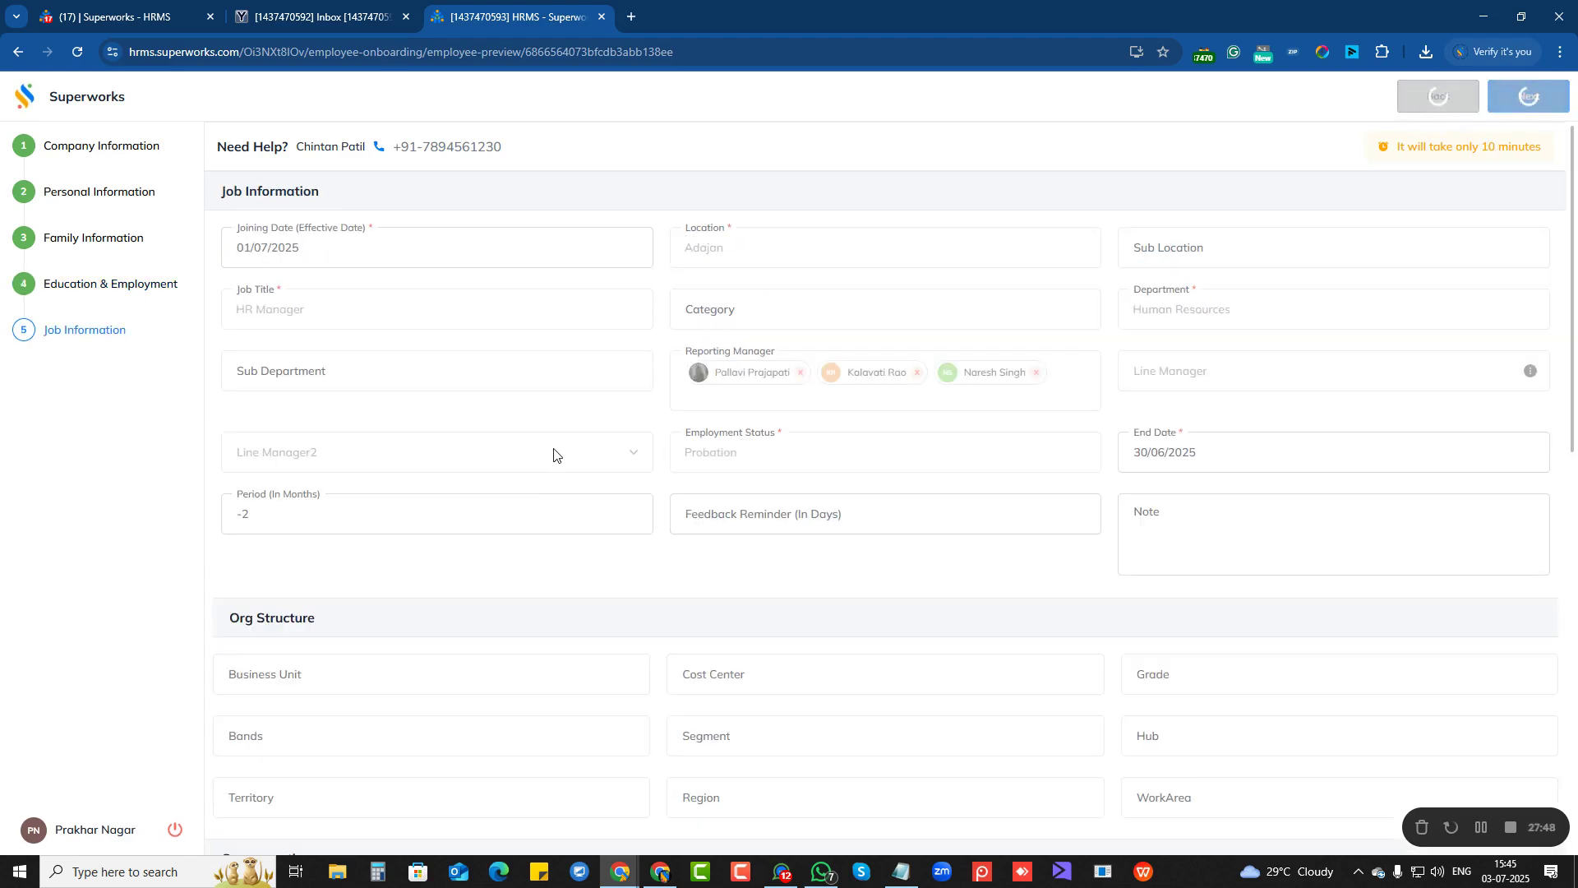
Review the Job Information and Salary Breakup, then open Confirm Details showing first day 01 Jul 2025
drag(227, 191, 385, 203)
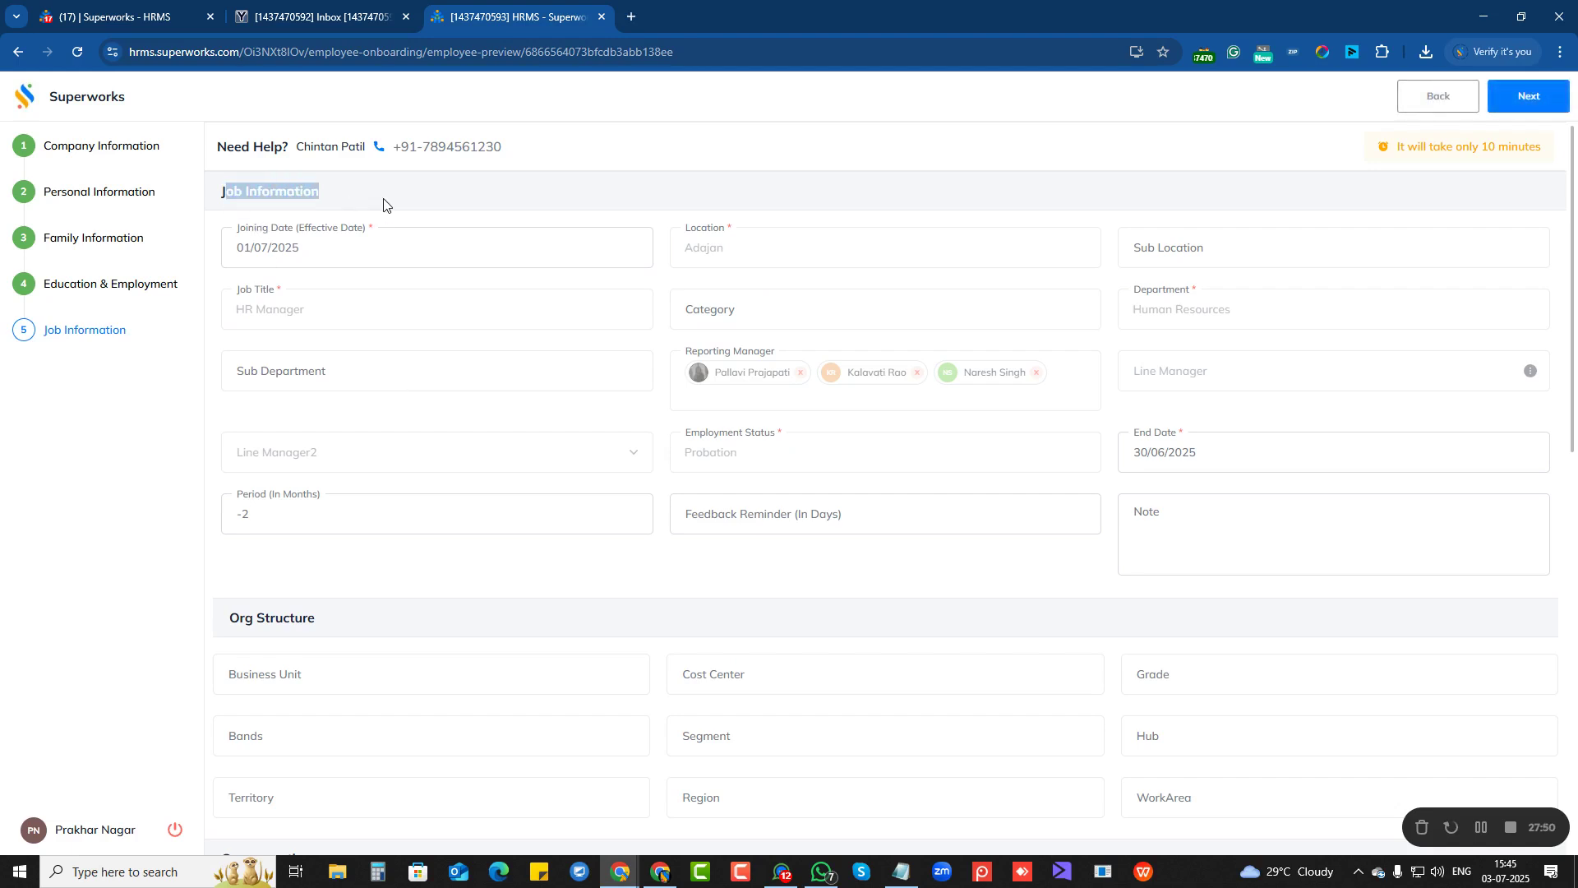
drag(742, 379, 1084, 392)
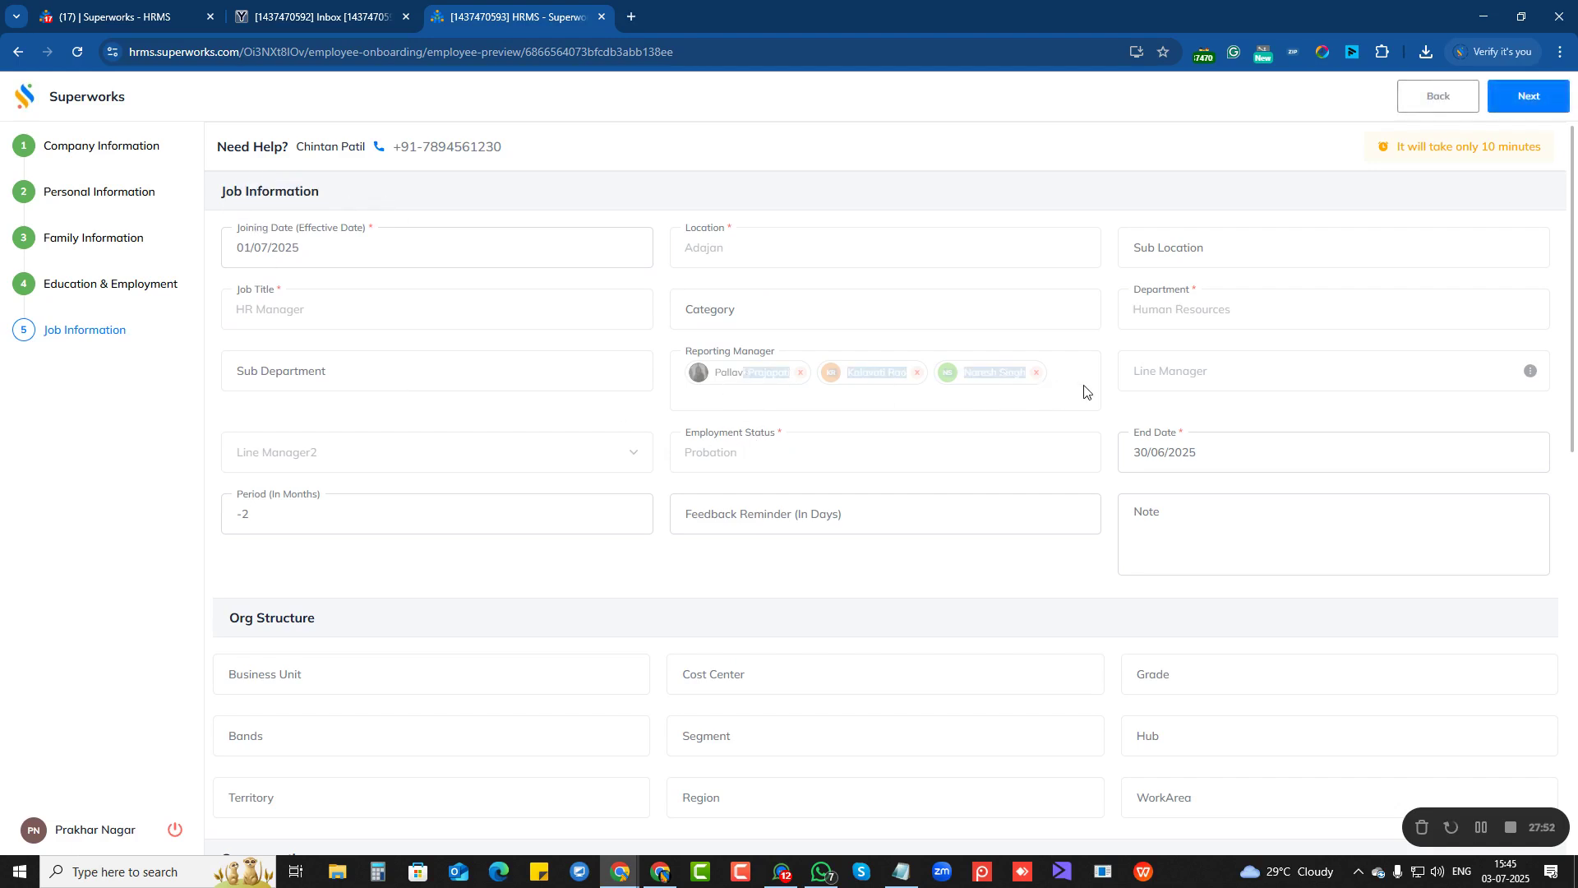
drag(1132, 460, 1240, 458)
scroll(891, 477, down, 8)
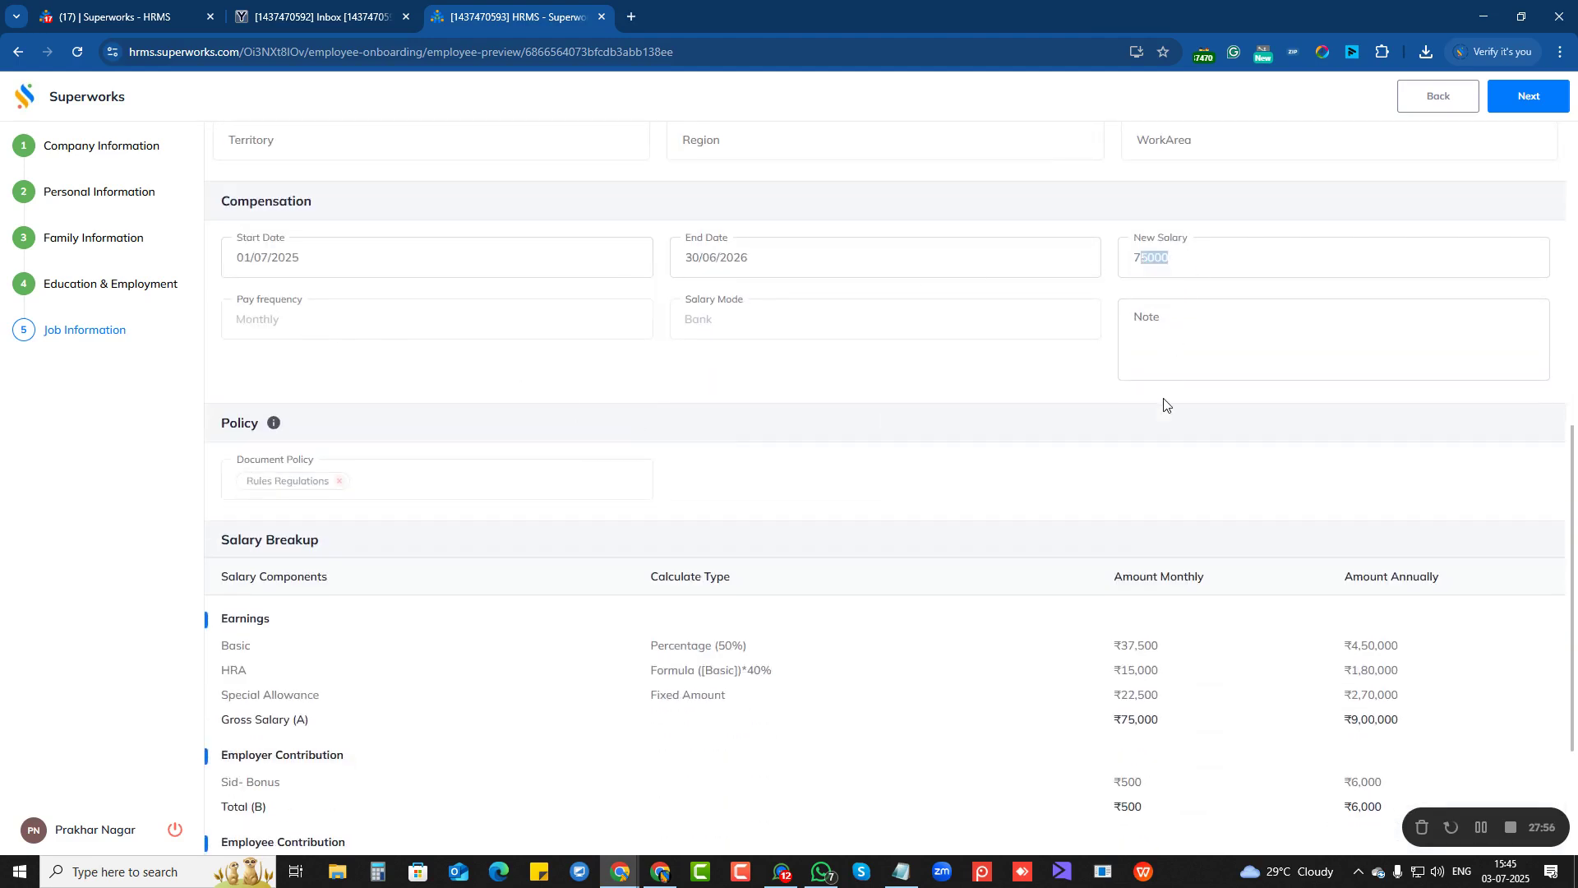
scroll(1165, 402, down, 3)
drag(225, 326, 438, 409)
click(448, 418)
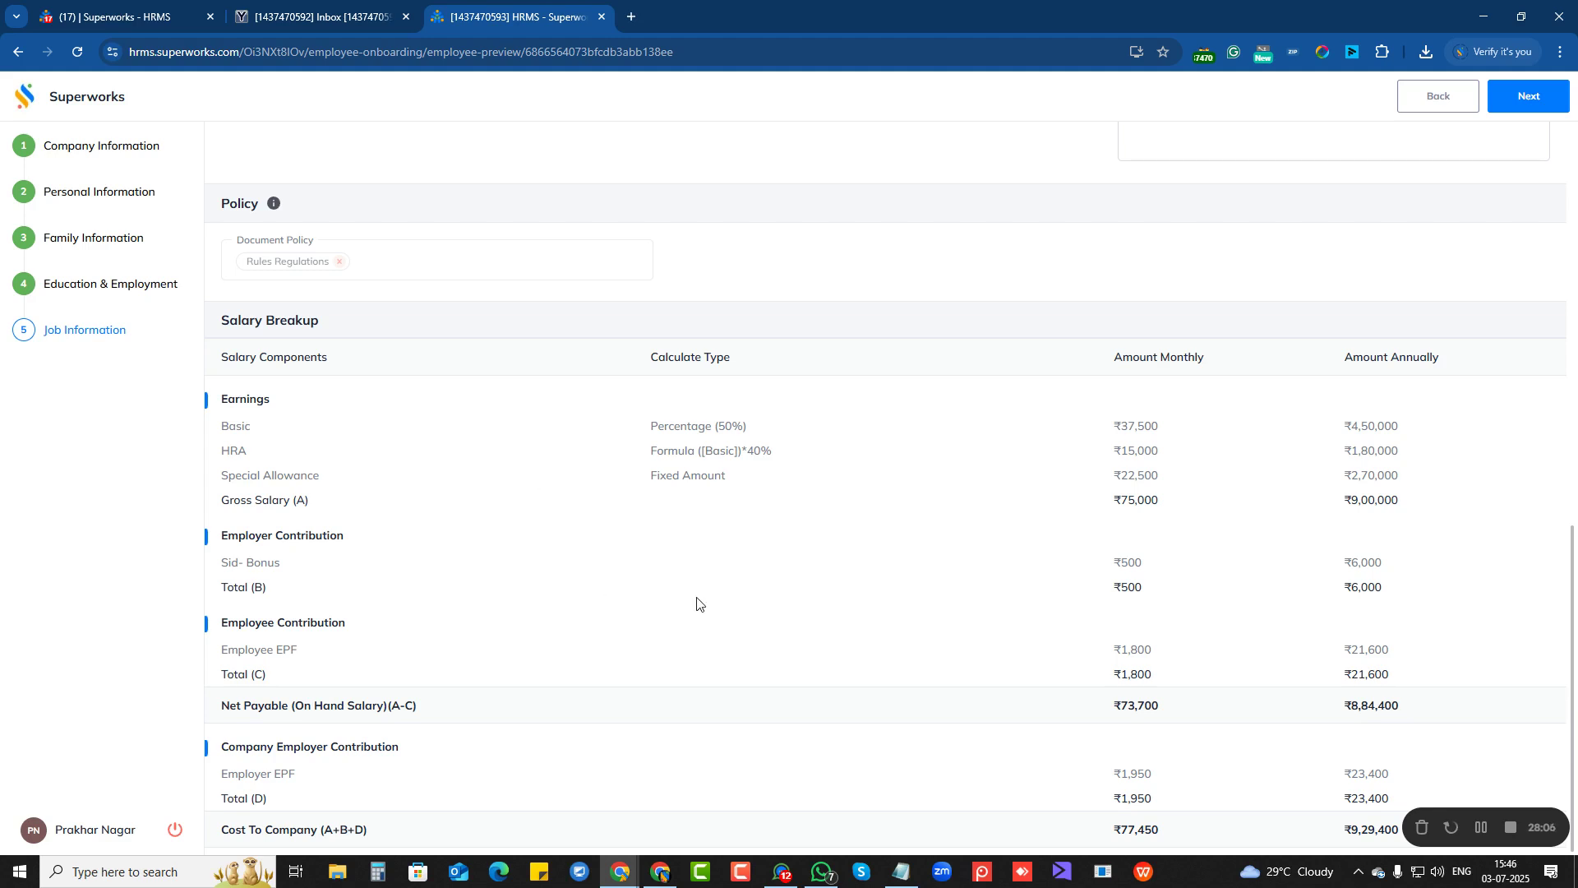
click(1536, 101)
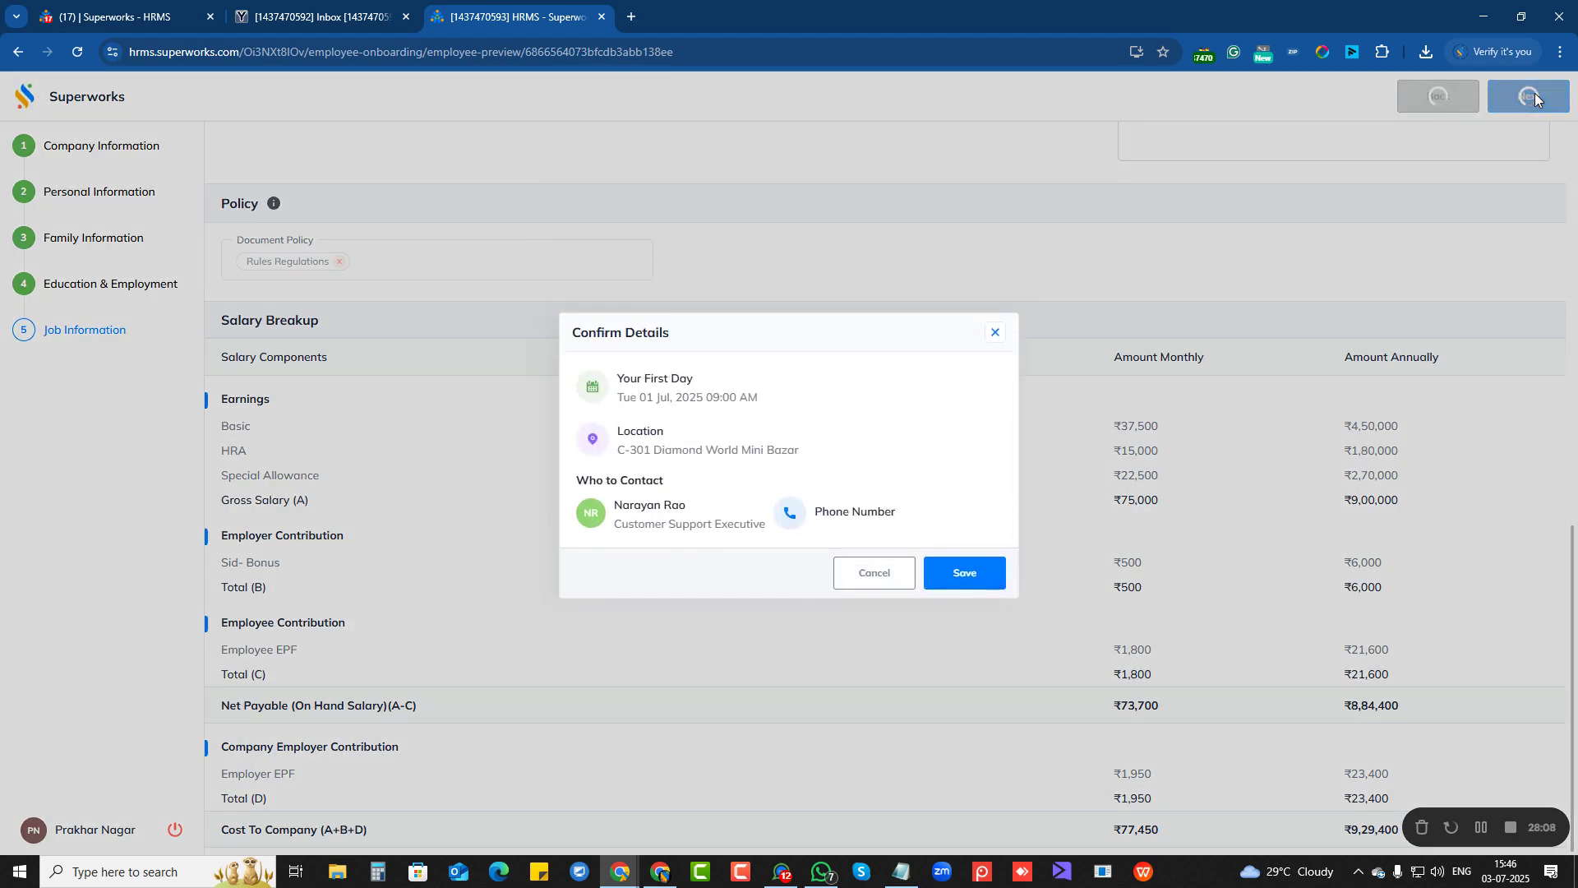
Confirm the details, see the candidate's login rejected as 'User doesn't exists', and return to the admin tab
click(966, 578)
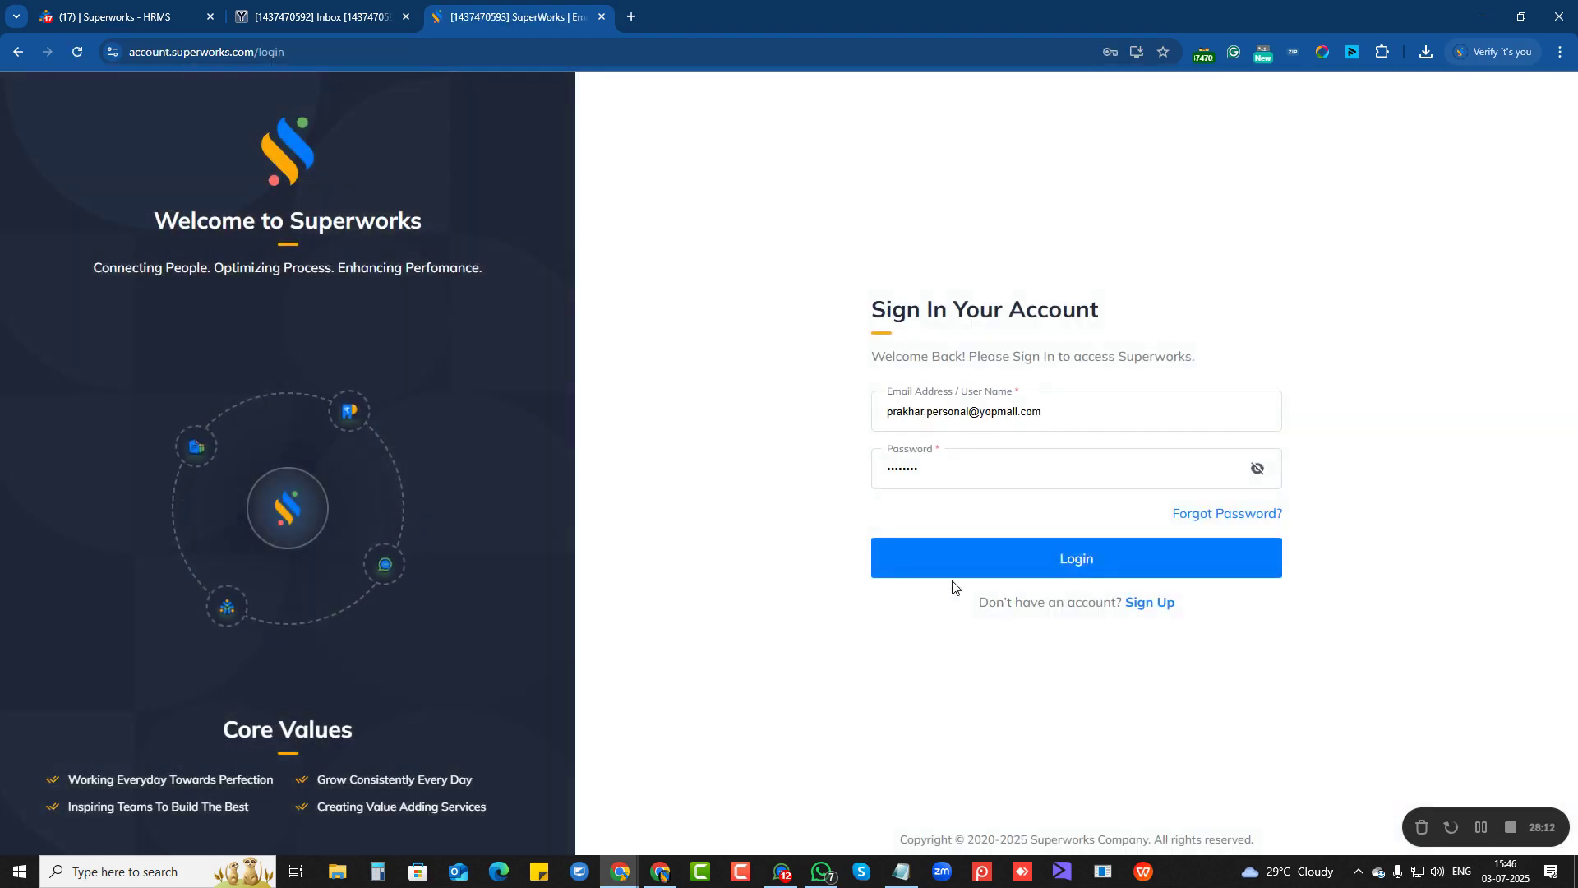
click(1002, 559)
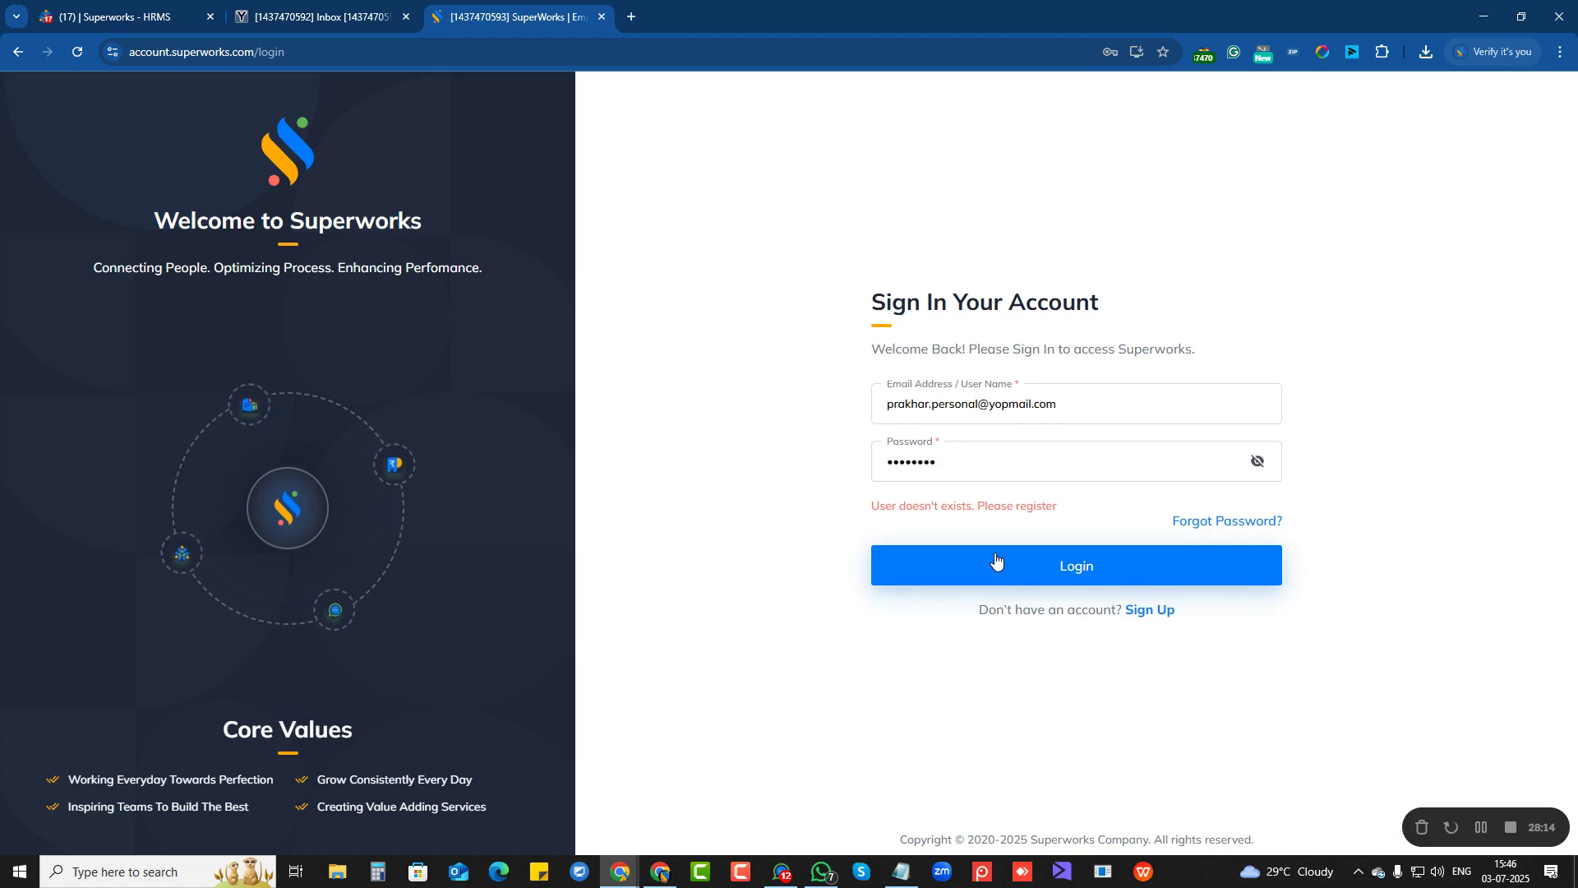
drag(806, 517, 1085, 515)
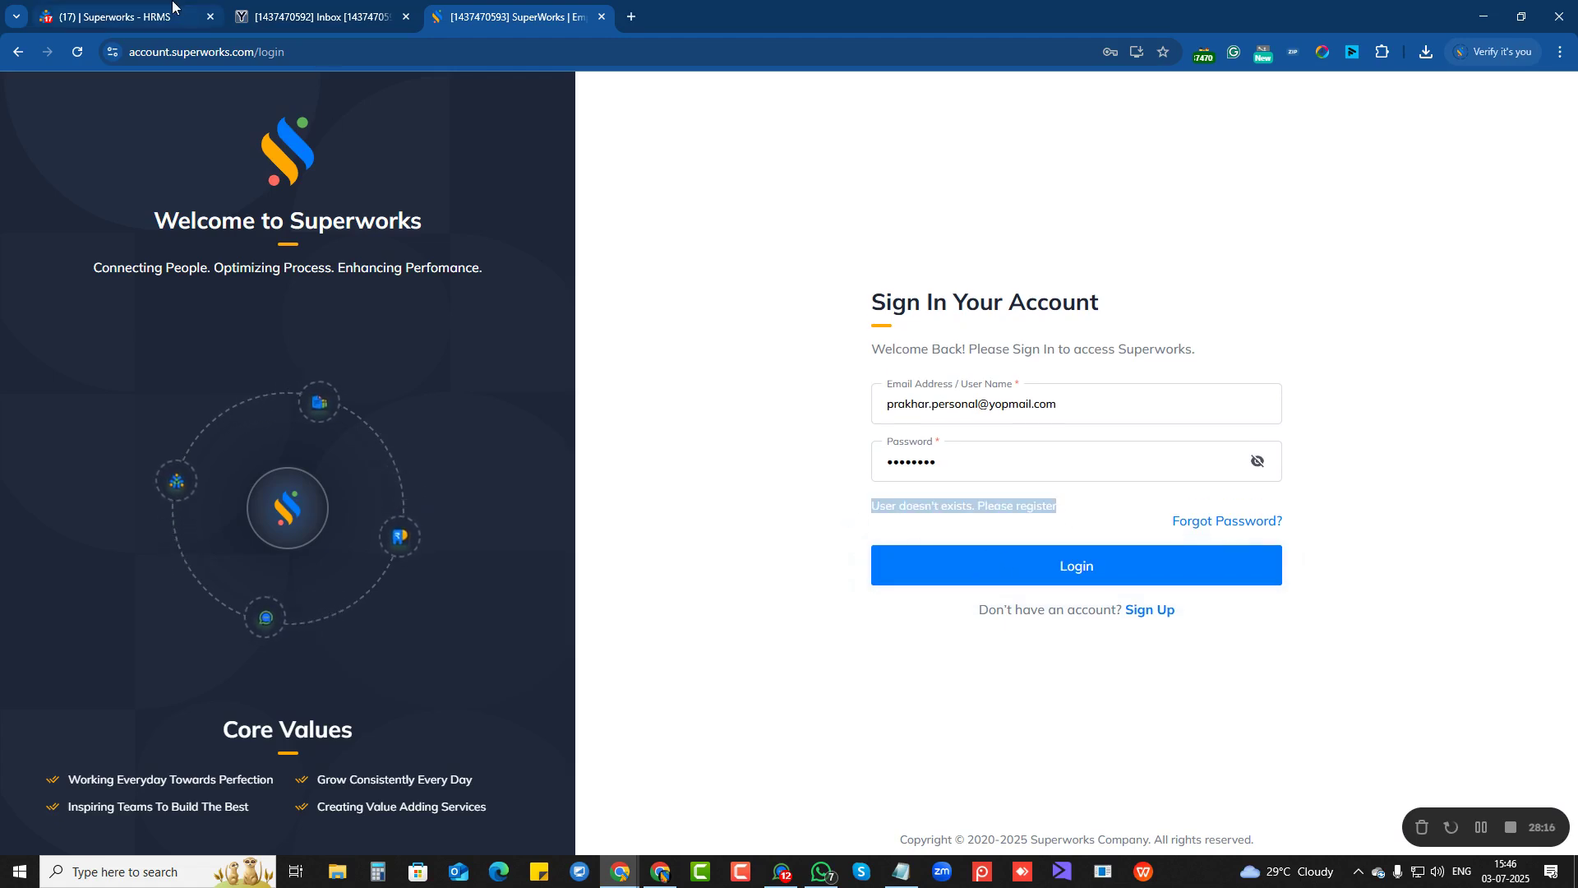
click(172, 9)
scroll(33, 509, up, 5)
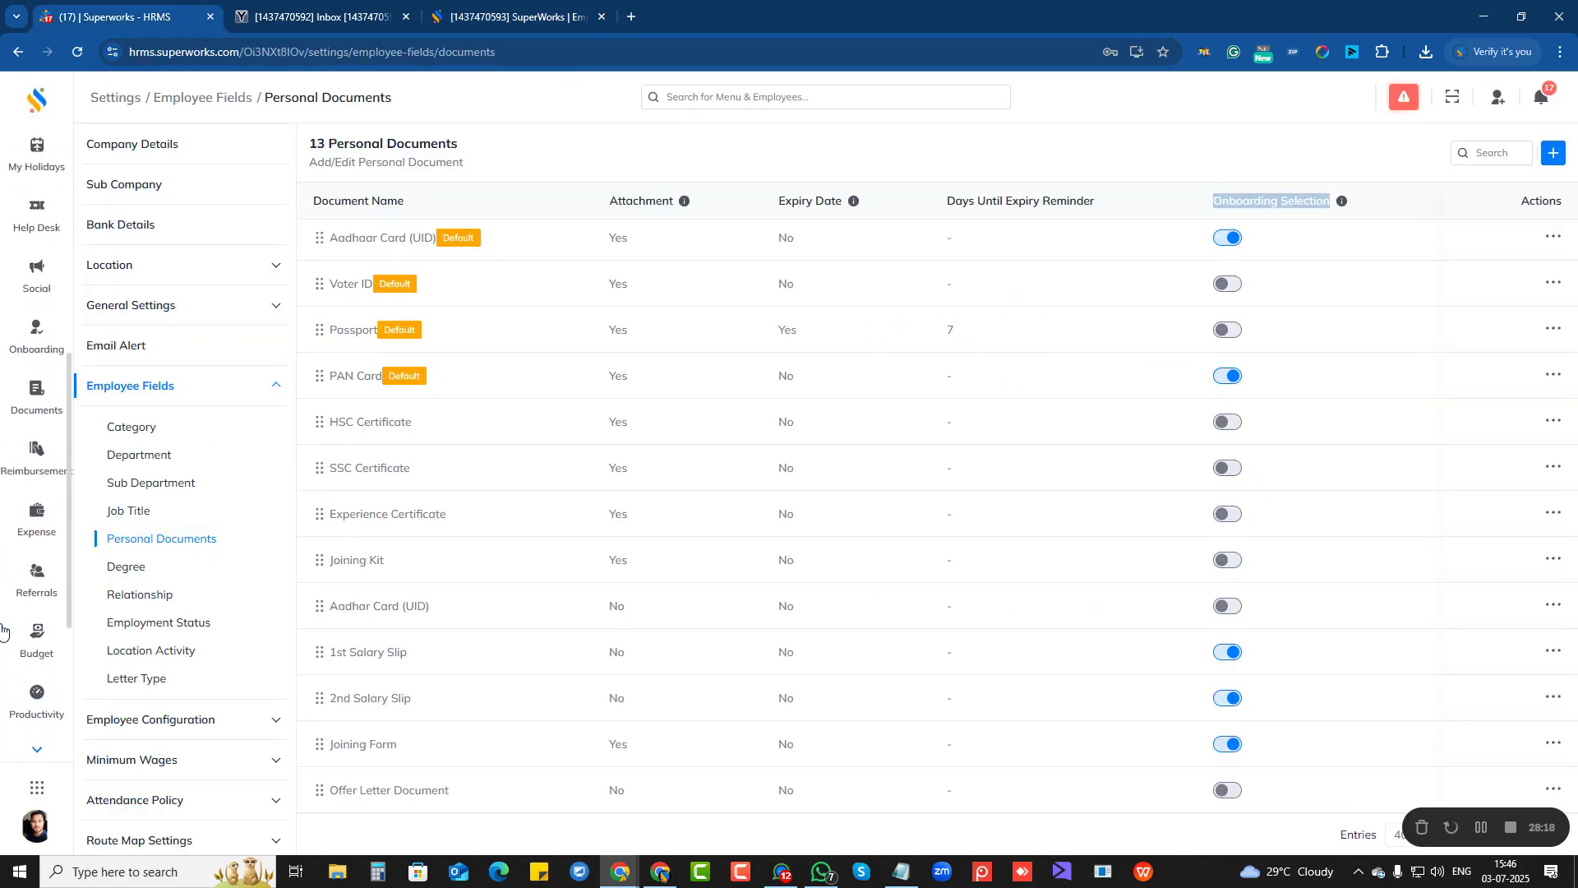
Open Onboarding > Employee List and view the candidate's Welcome Kit progress
click(29, 515)
click(132, 526)
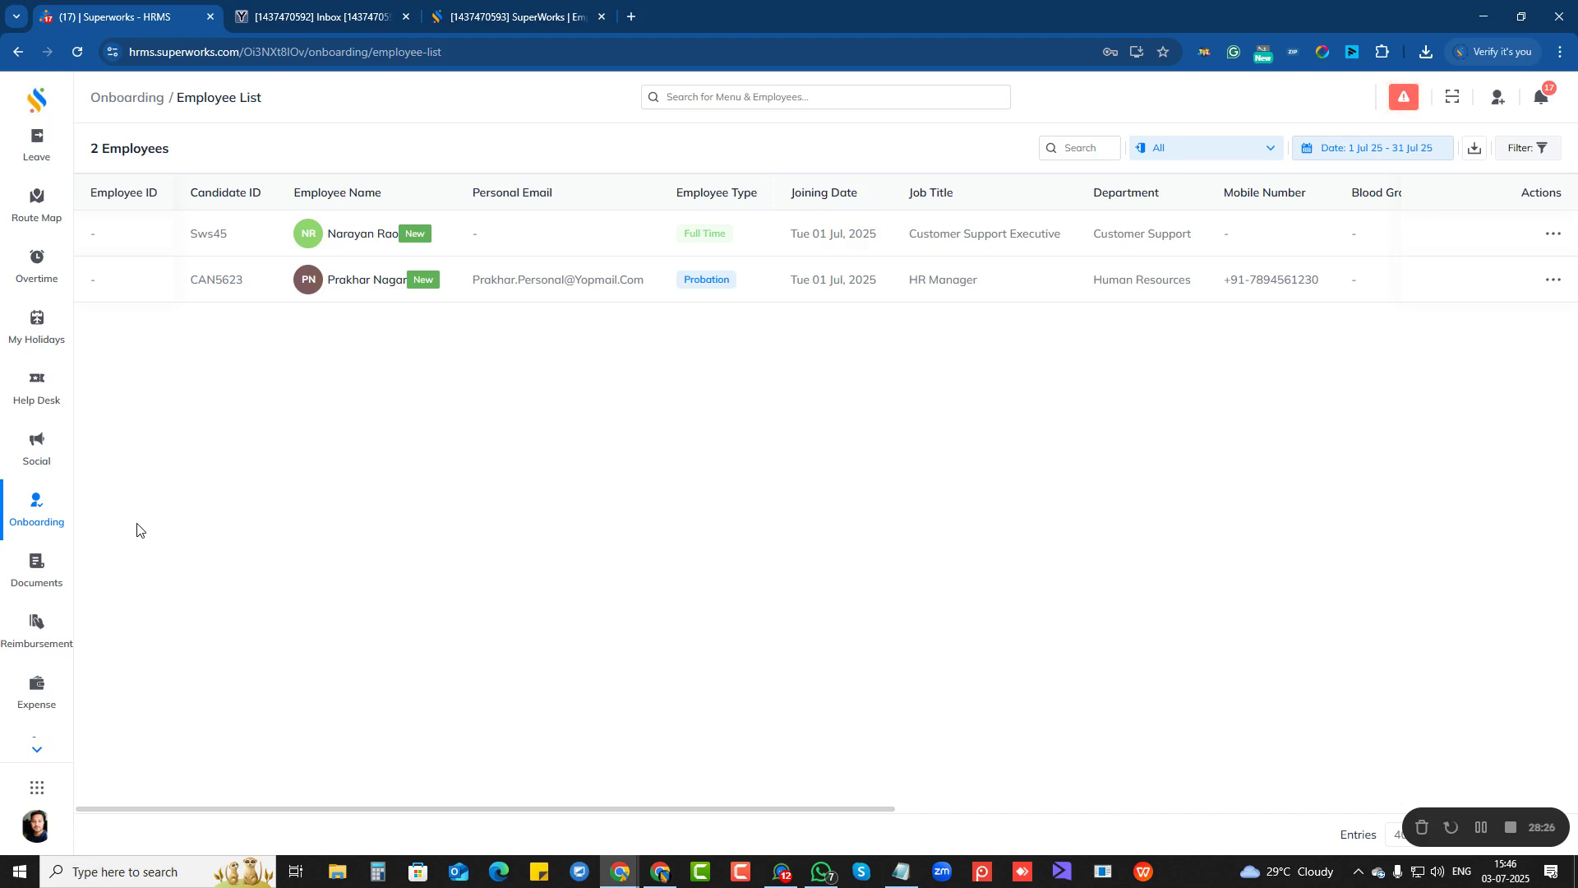
scroll(687, 539, right, 10)
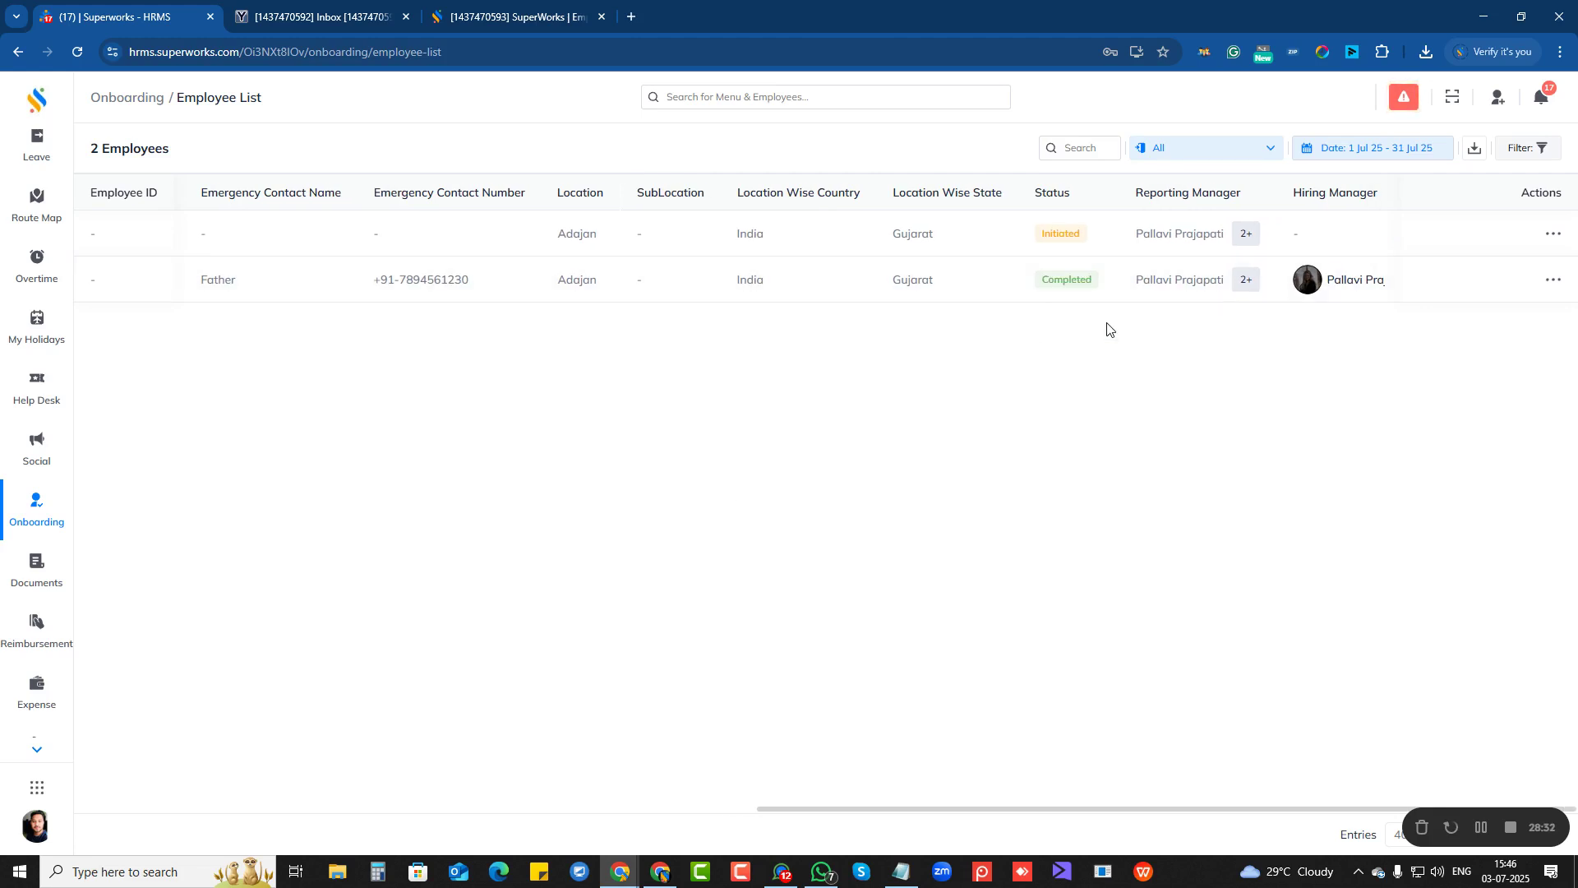
scroll(1117, 354, left, 8)
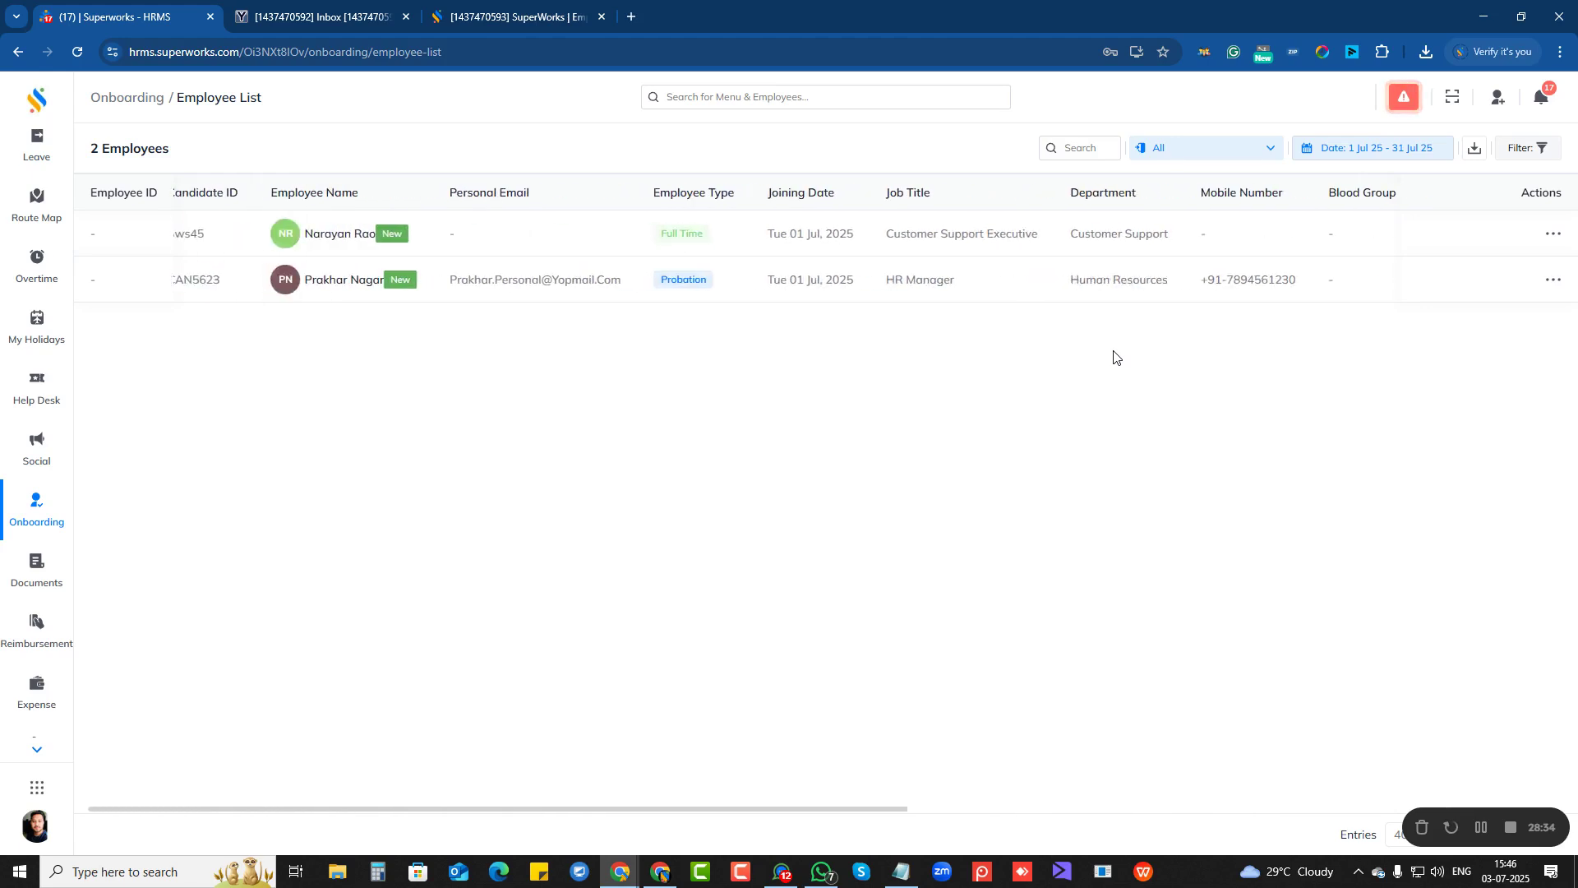
scroll(1119, 354, right, 8)
click(1516, 284)
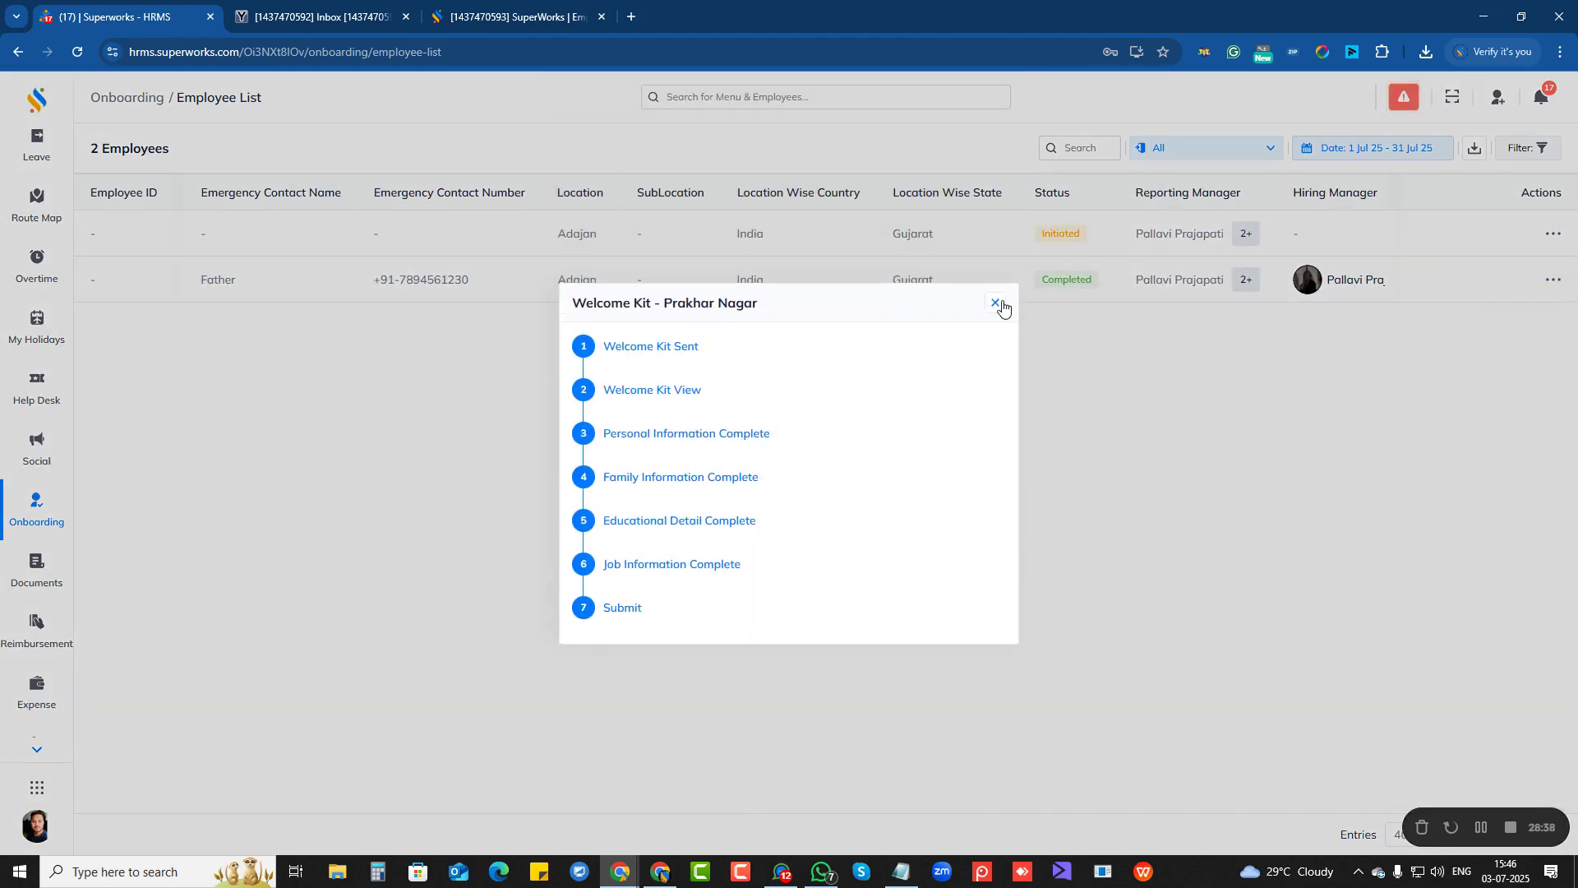
click(1002, 306)
Preview the candidate's onboarding form and attached document, then return to the employee list
click(1462, 278)
click(1523, 97)
scroll(768, 509, down, 8)
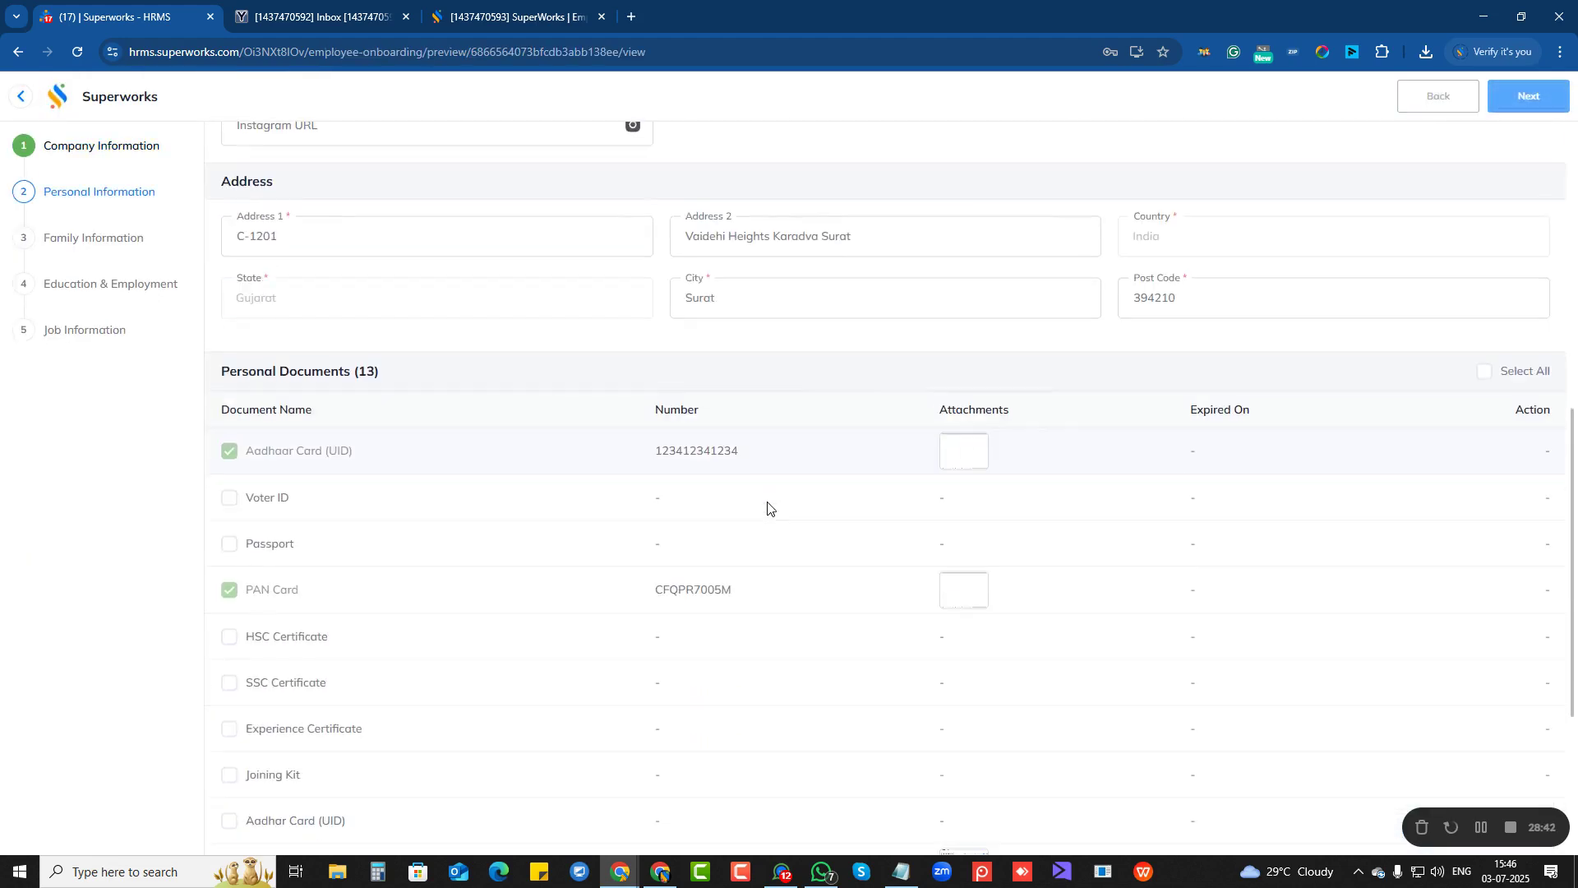
scroll(768, 509, down, 4)
click(963, 553)
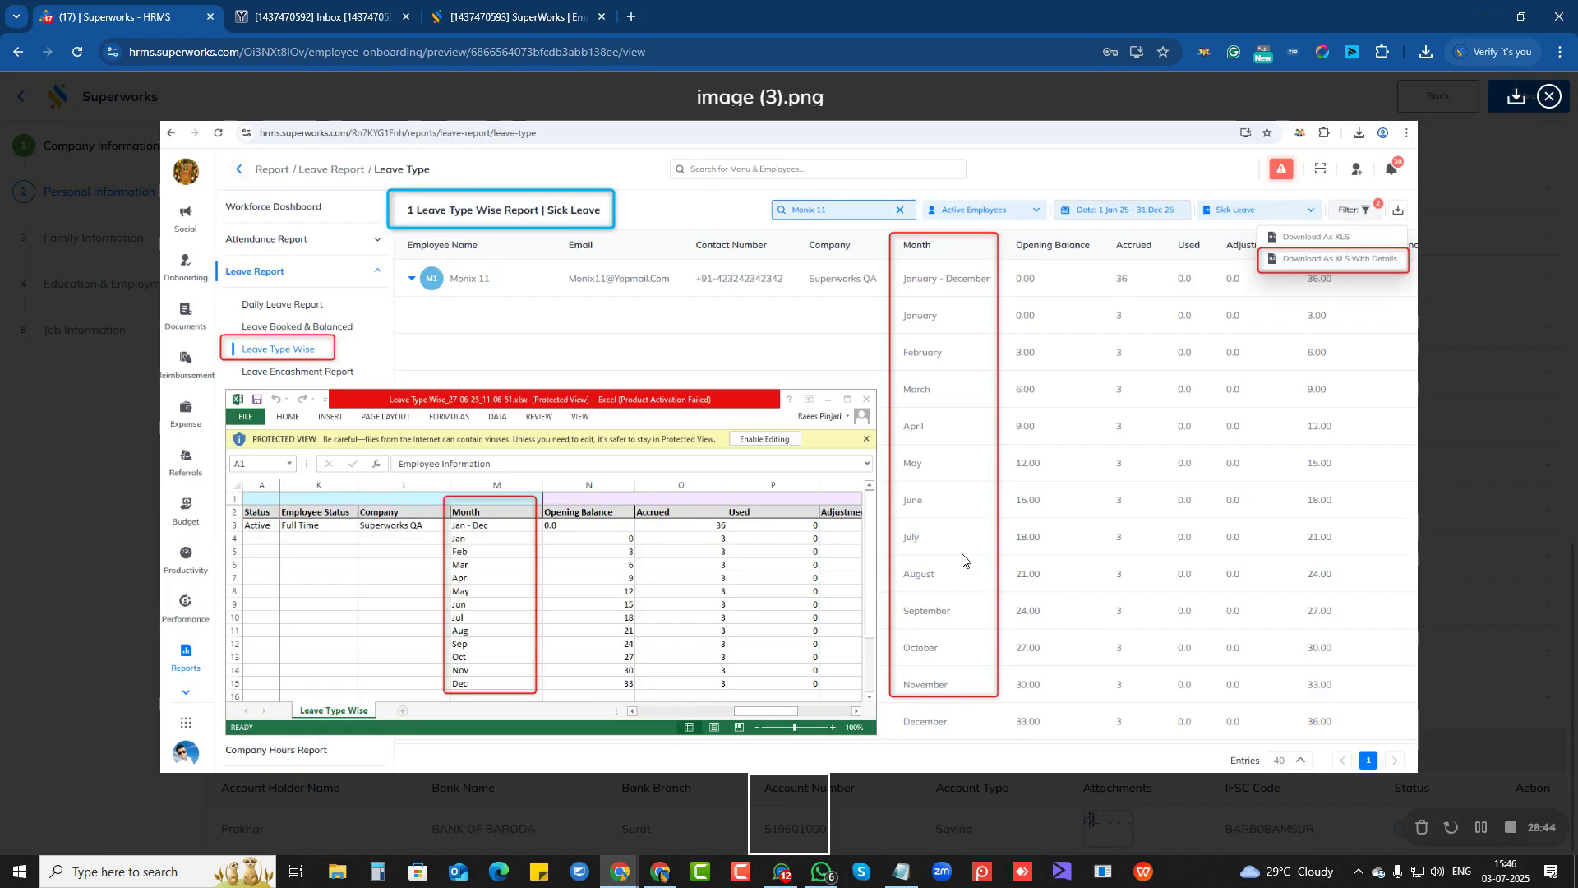
click(1549, 96)
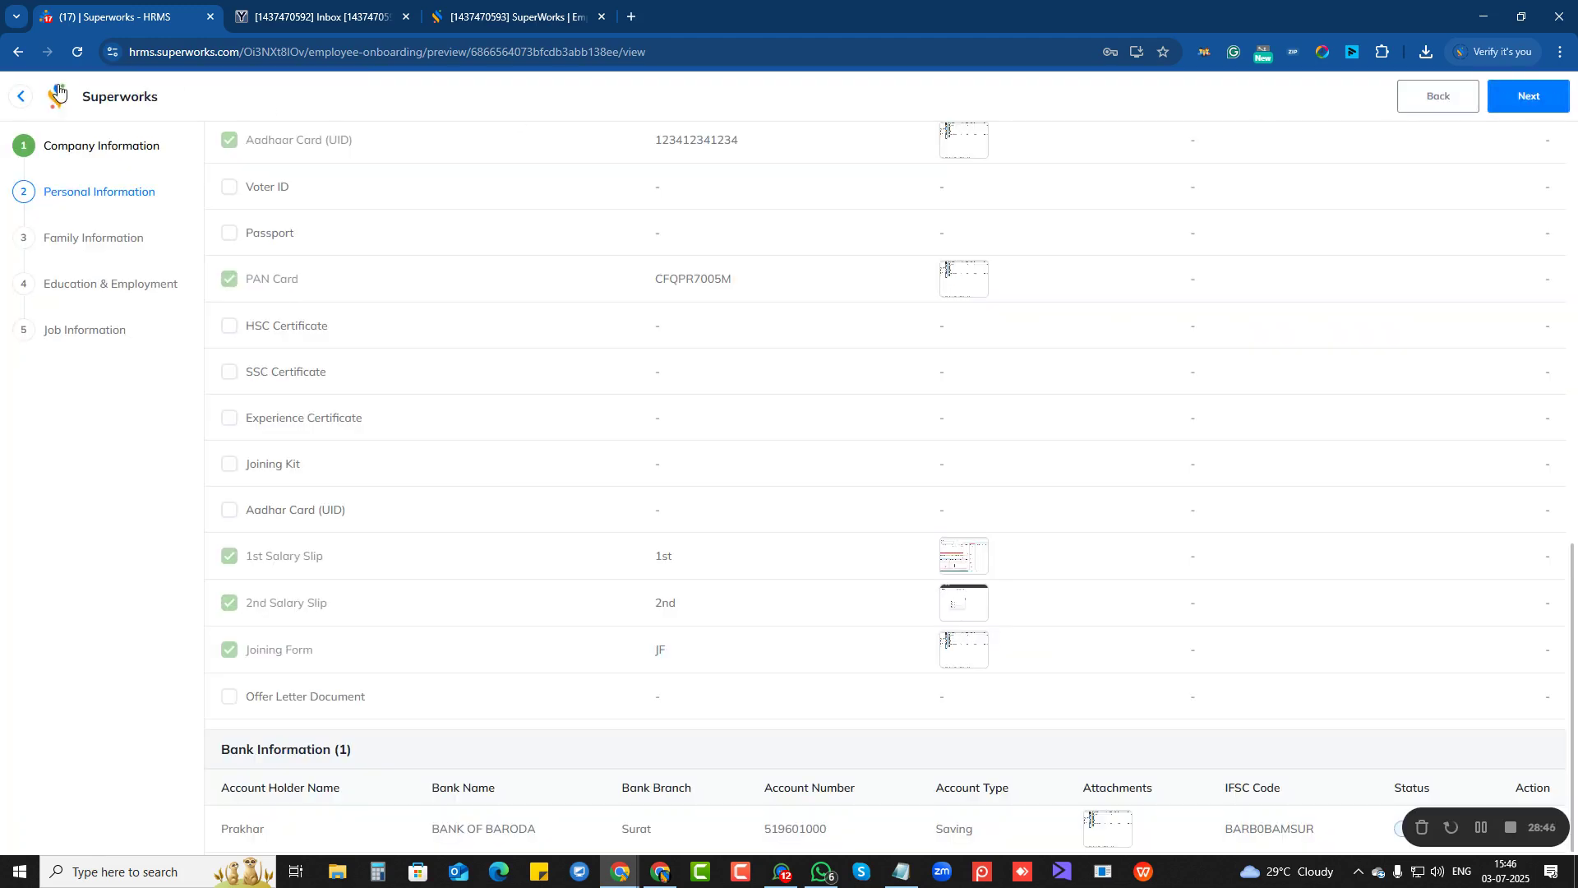
click(20, 97)
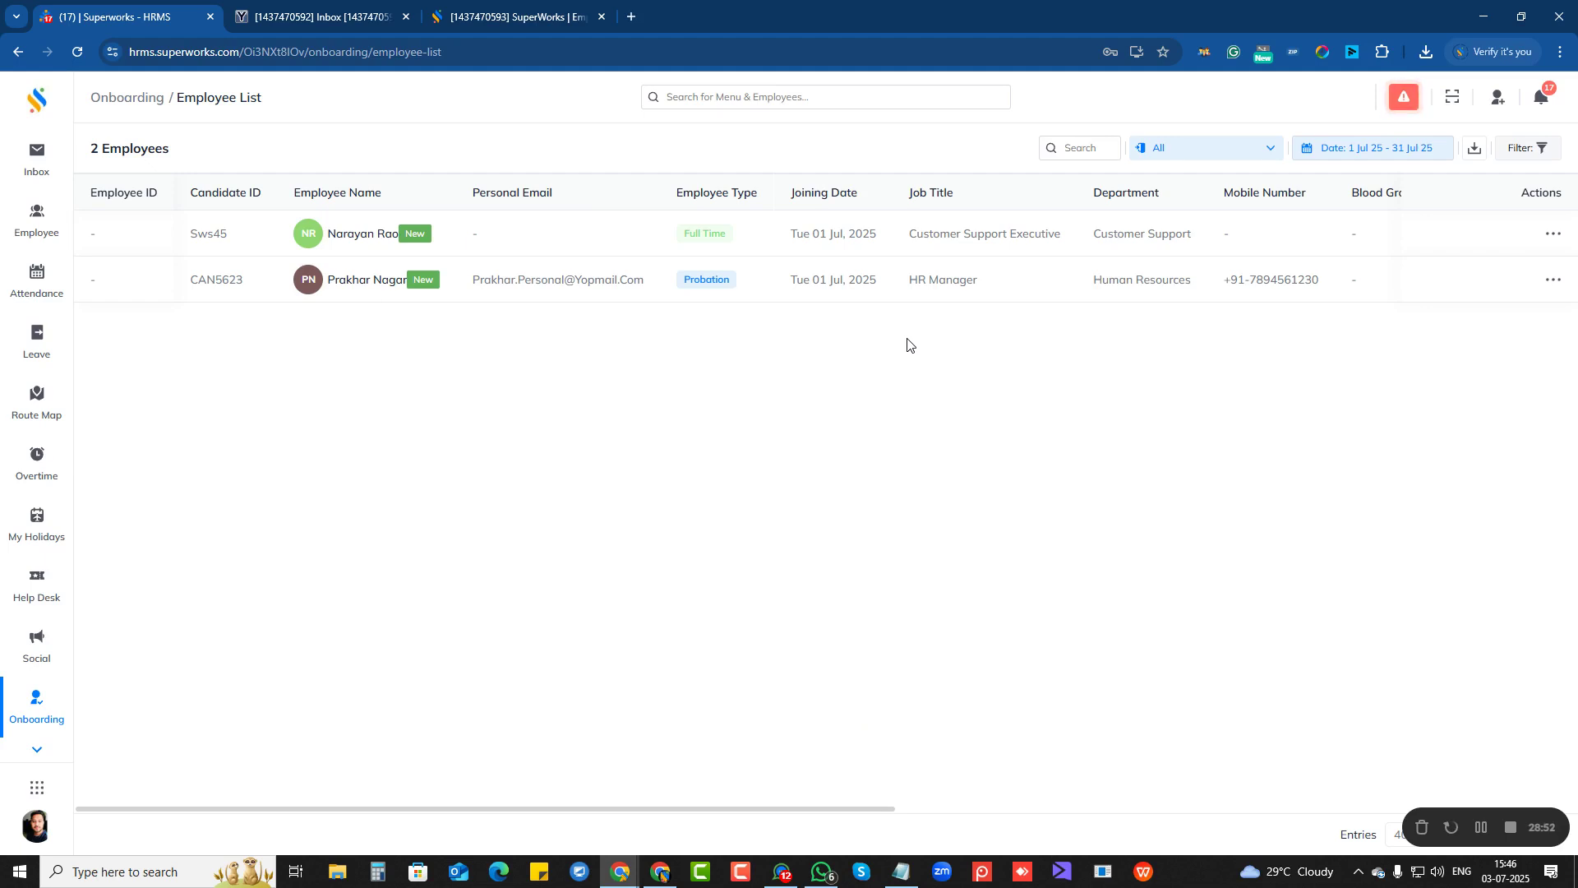
scroll(908, 345, right, 10)
mouse_move(1549, 279)
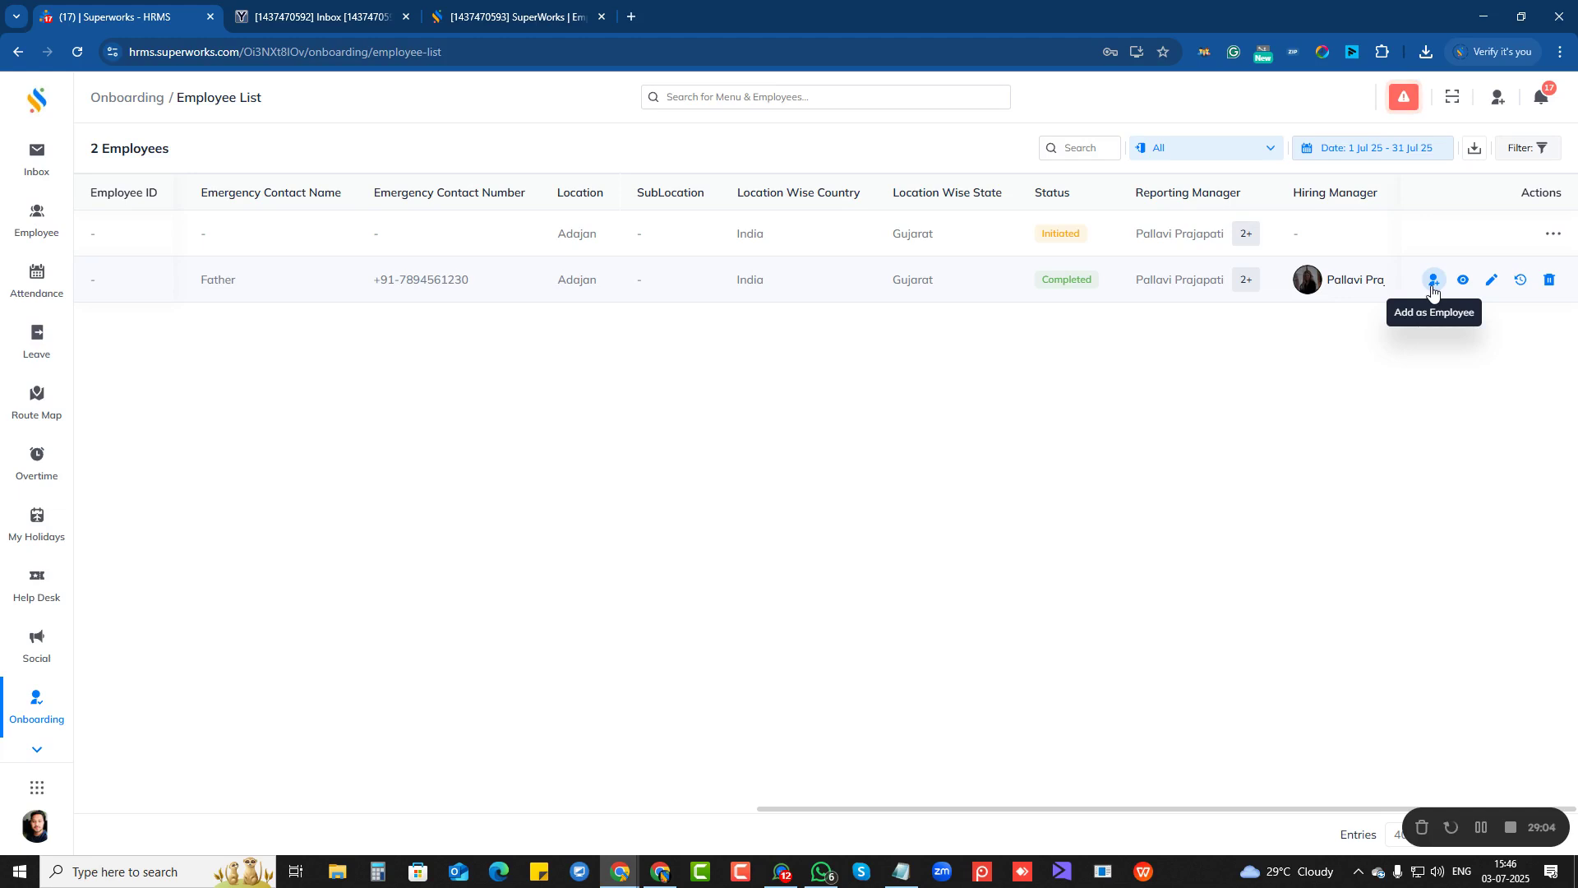
Start adding the candidate as employee SWS020, filling user name, work email and password
click(1433, 283)
click(697, 384)
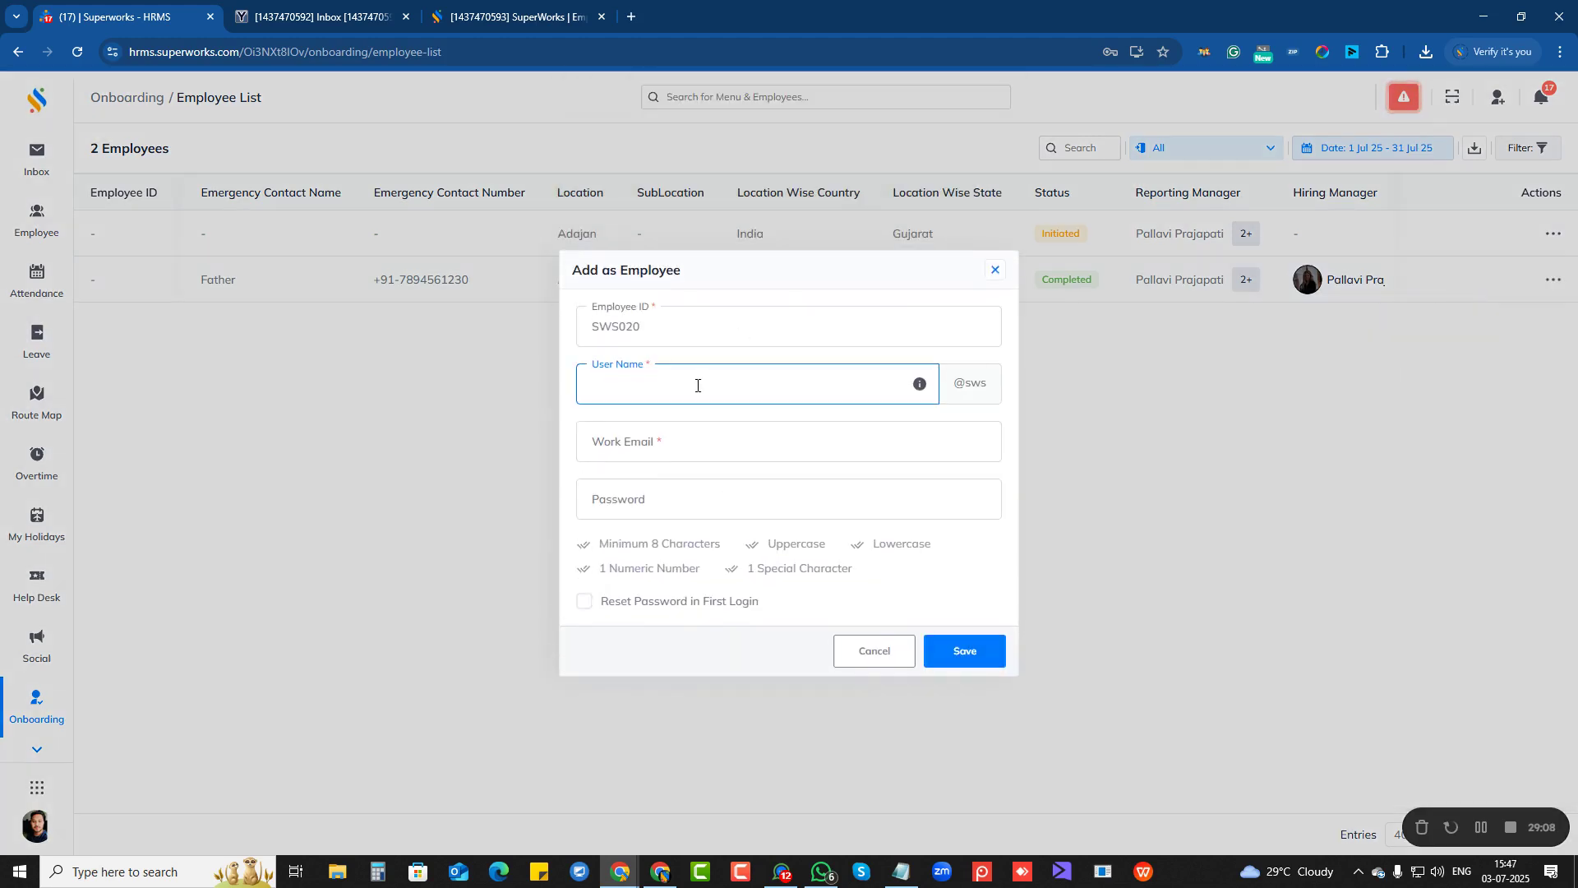
drag(587, 334, 655, 337)
click(646, 386)
click(666, 442)
click(659, 393)
key(Tab)
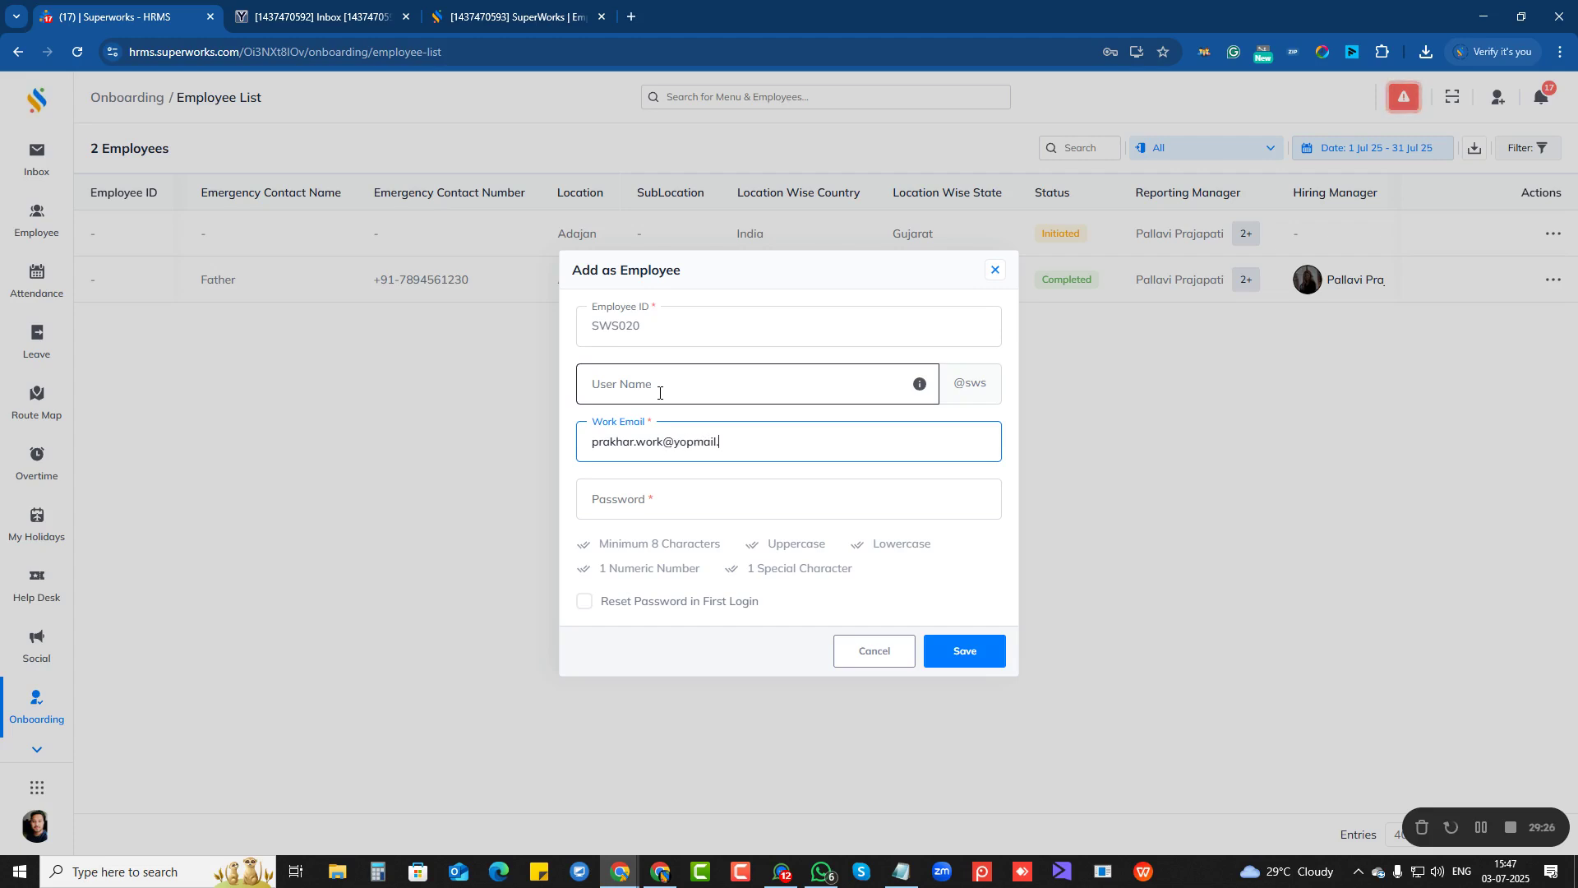
key(Tab)
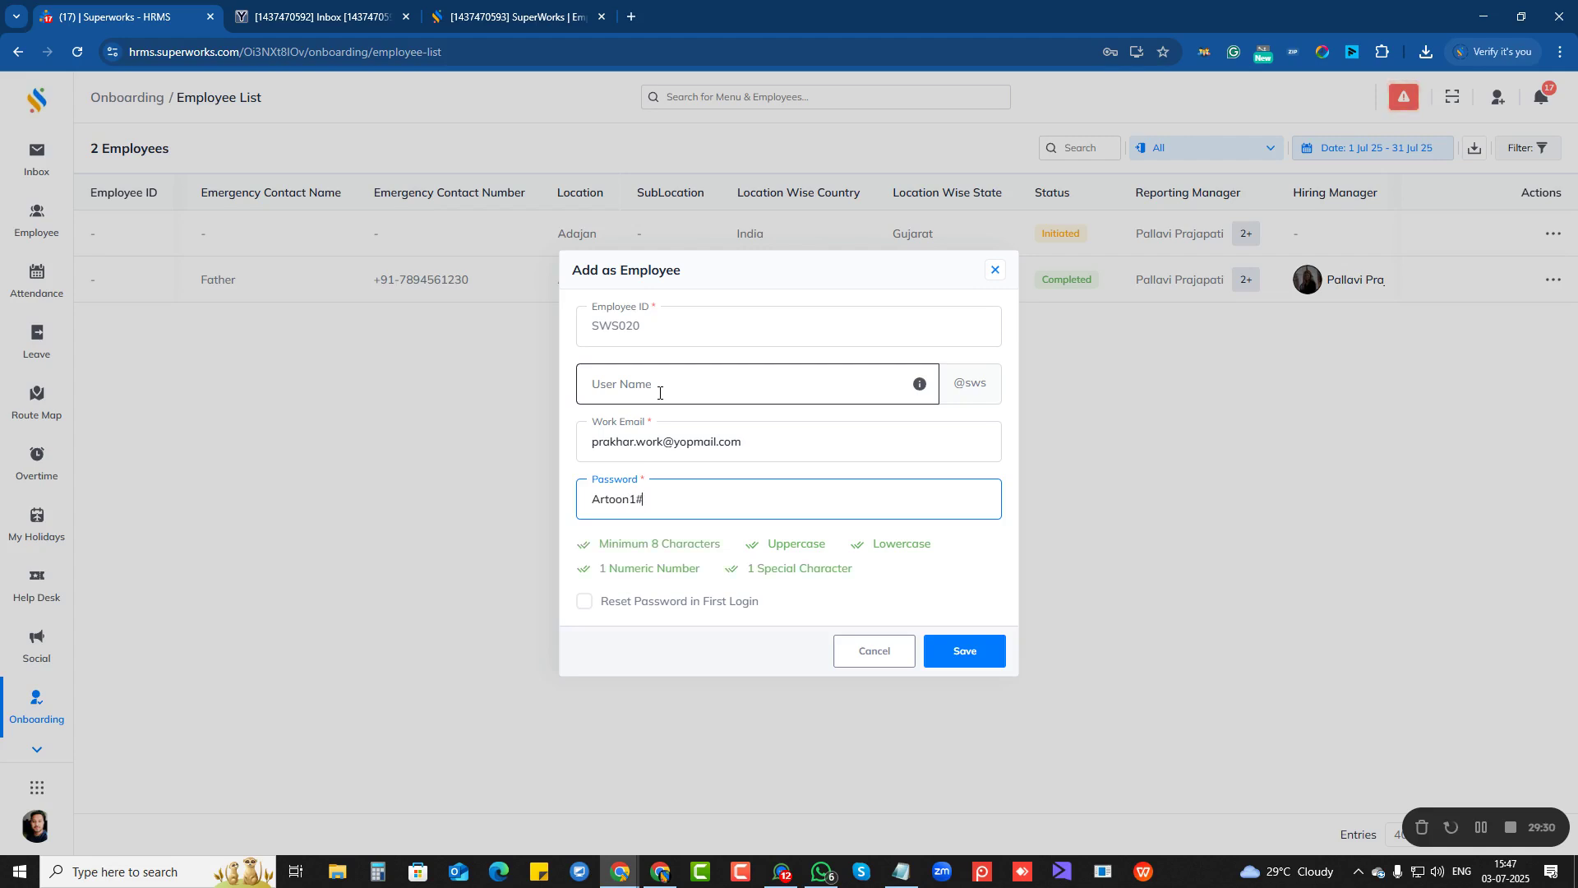
Save the employee, accept the Blacklist Match Alert, and check the Onboarded status
click(964, 649)
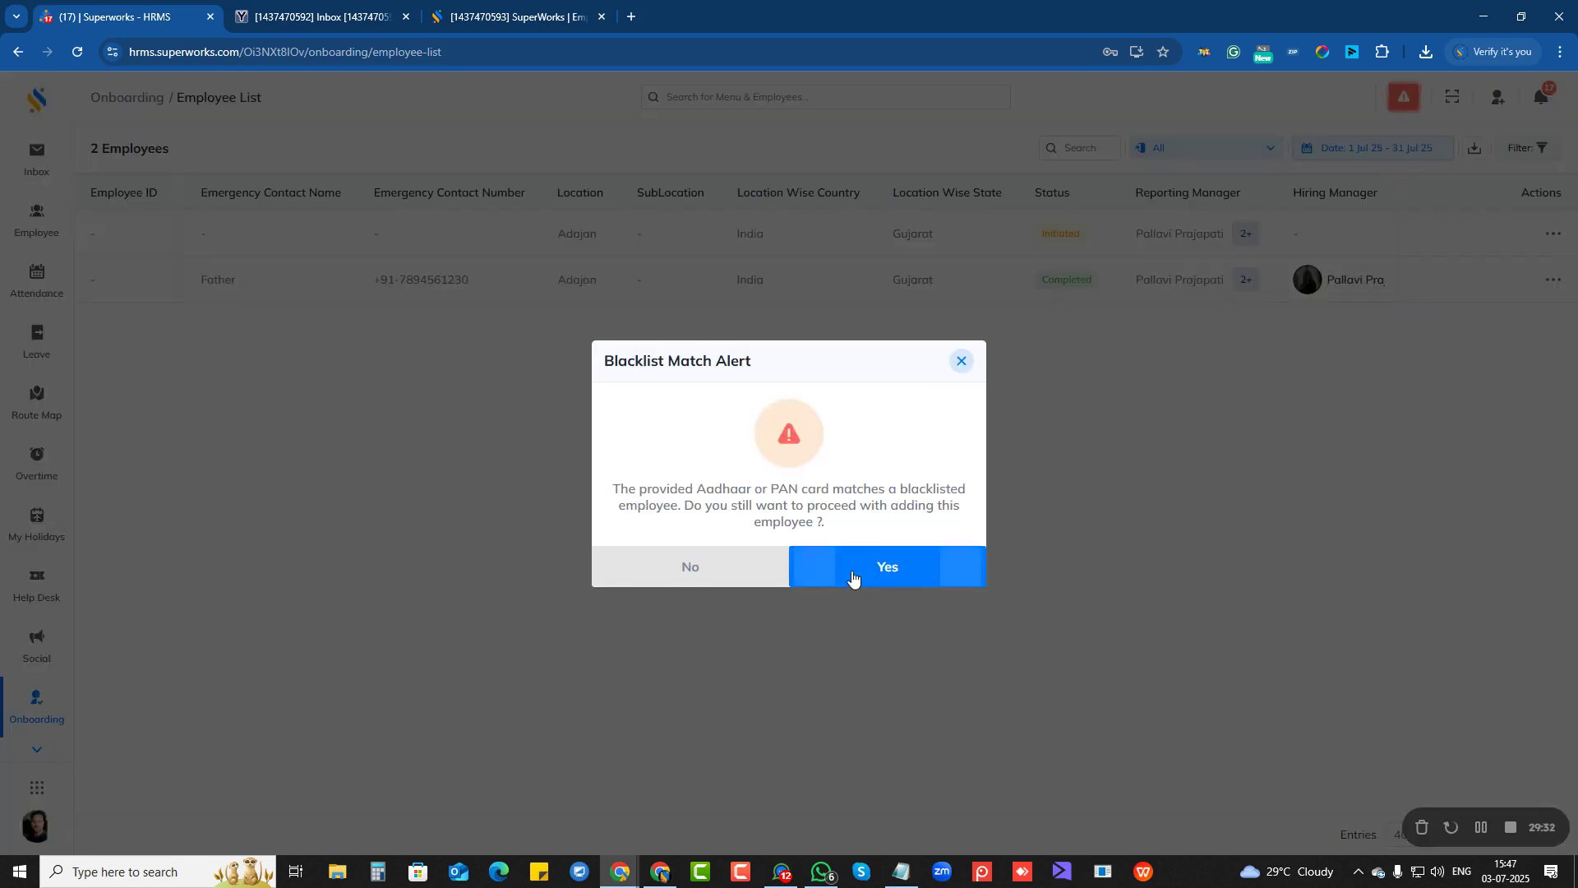
drag(623, 490, 881, 491)
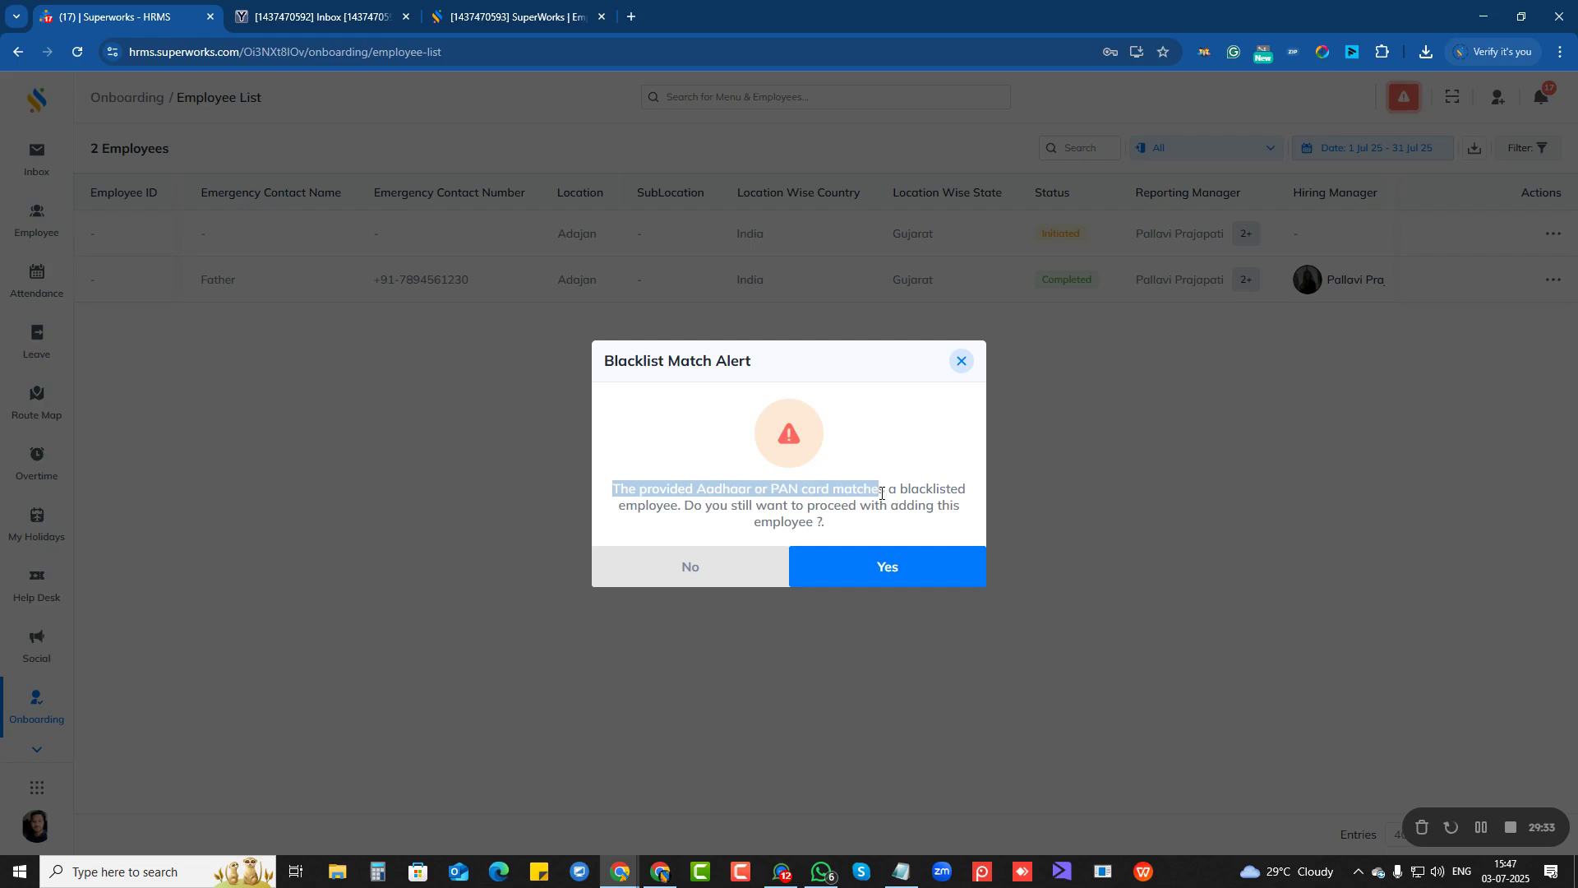
click(913, 567)
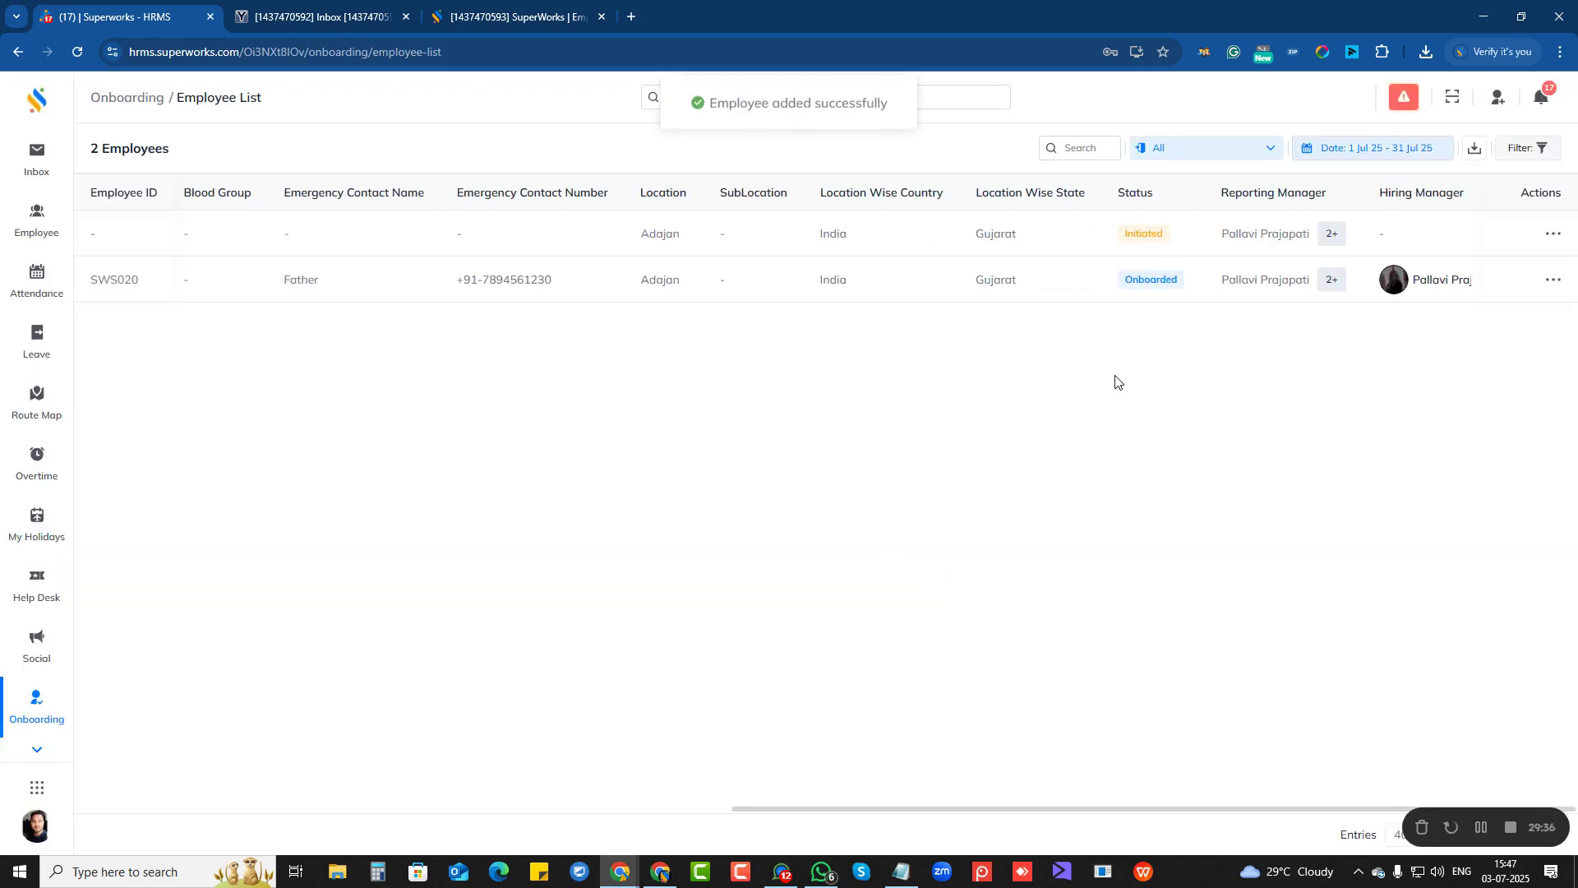
drag(1116, 282, 1179, 293)
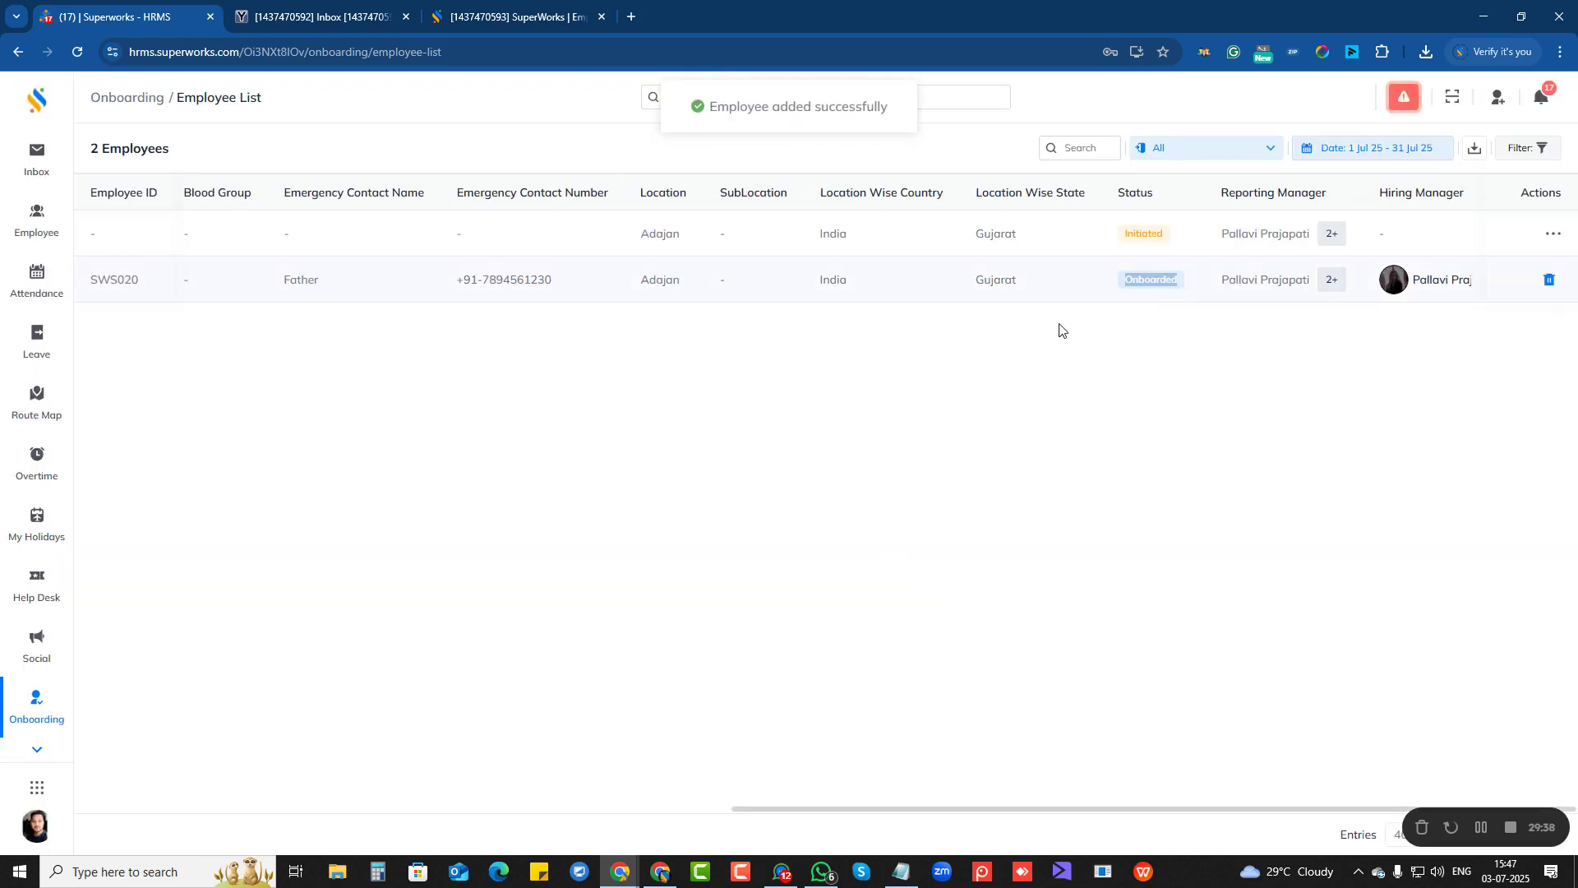
scroll(37, 372, up, 2)
Check the new employee's joining date in the Employee List
mouse_move(37, 372)
click(124, 387)
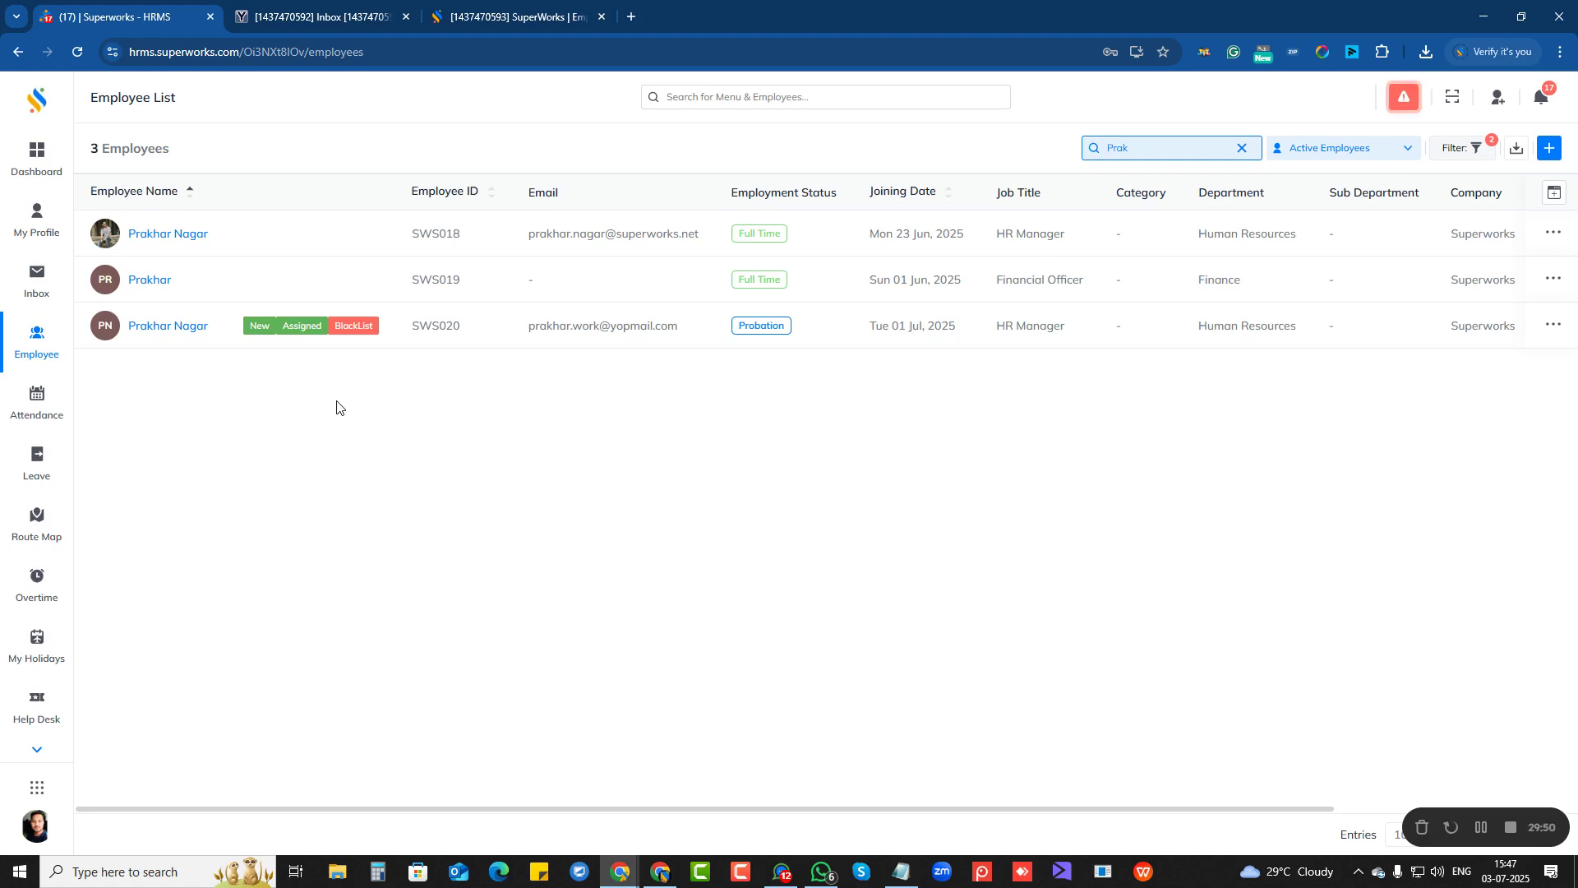
drag(868, 327, 976, 345)
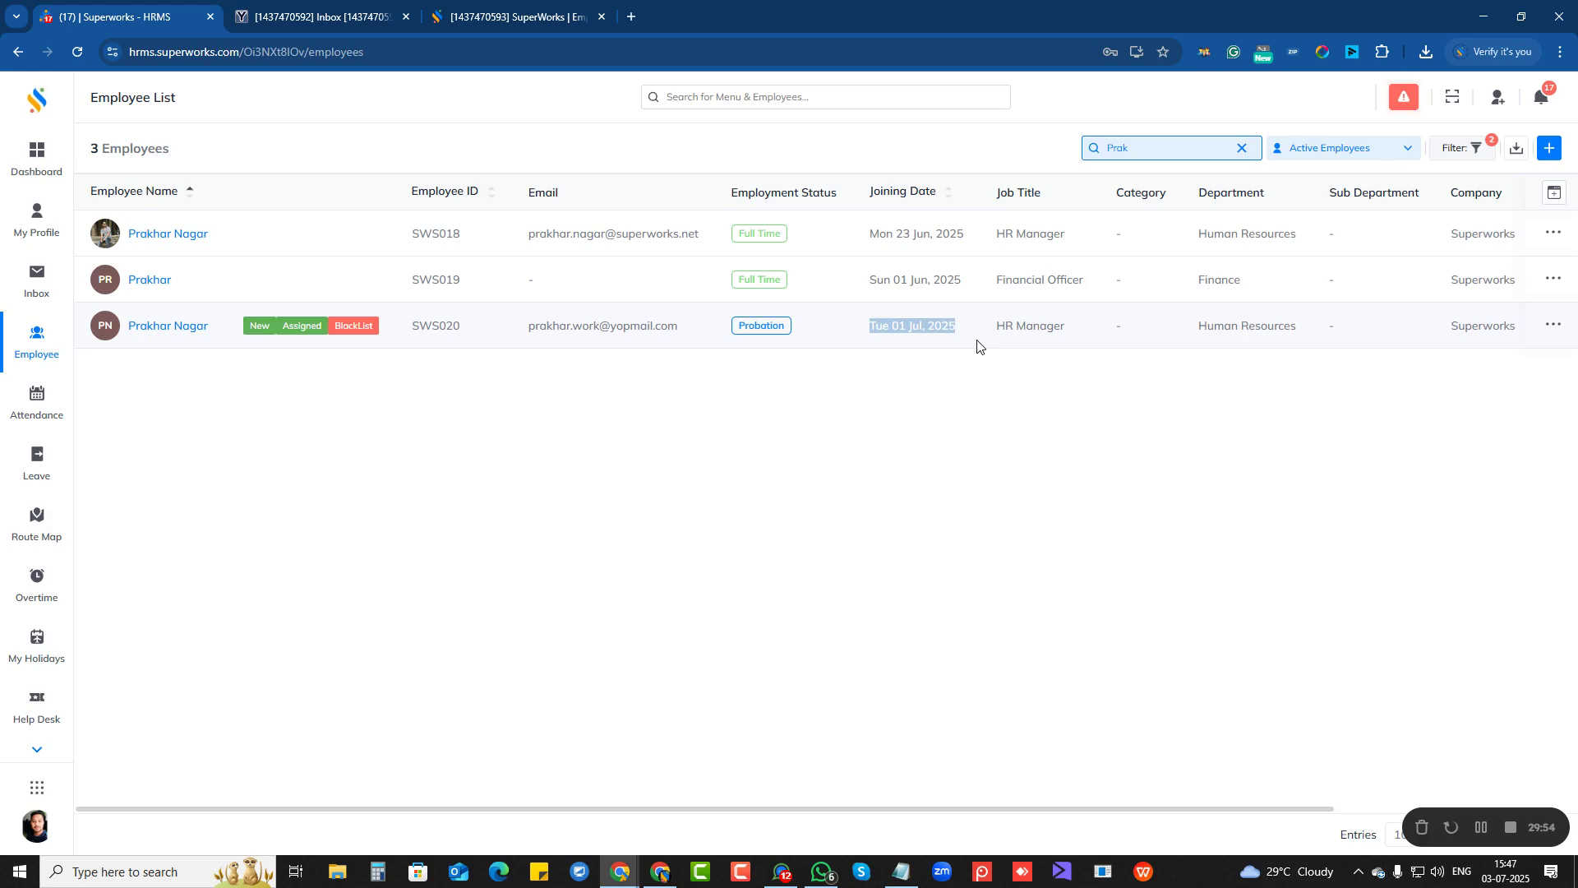
click(877, 378)
scroll(4, 534, down, 3)
scroll(4, 534, down, 2)
Open the candidate's onboarding board, confirming four Not Started tasks, and load Superworks in a new tab
mouse_move(41, 425)
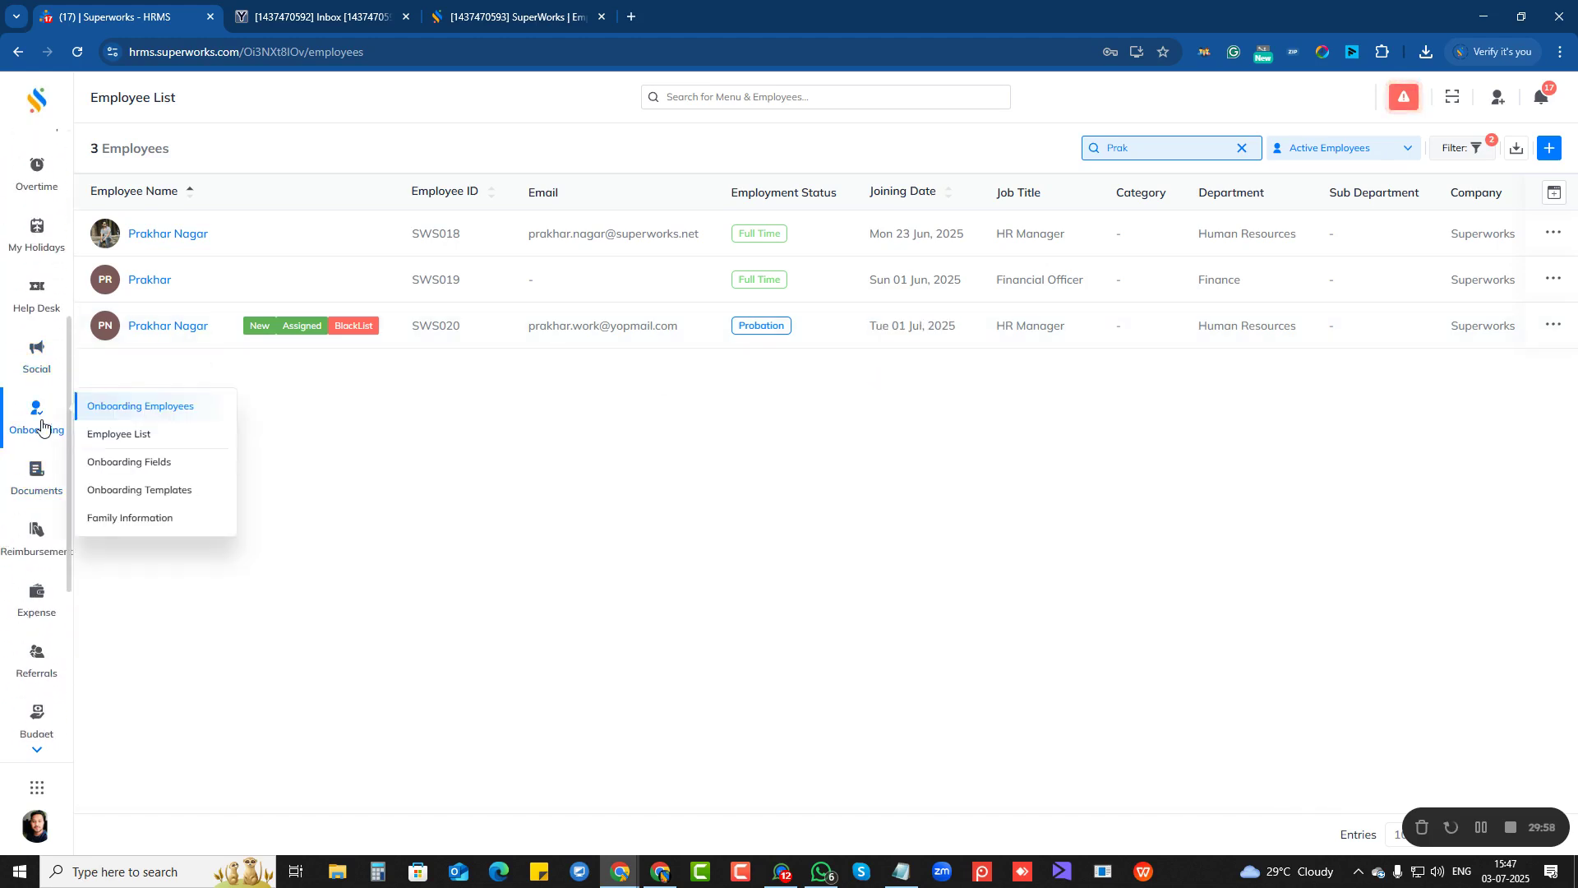
click(170, 436)
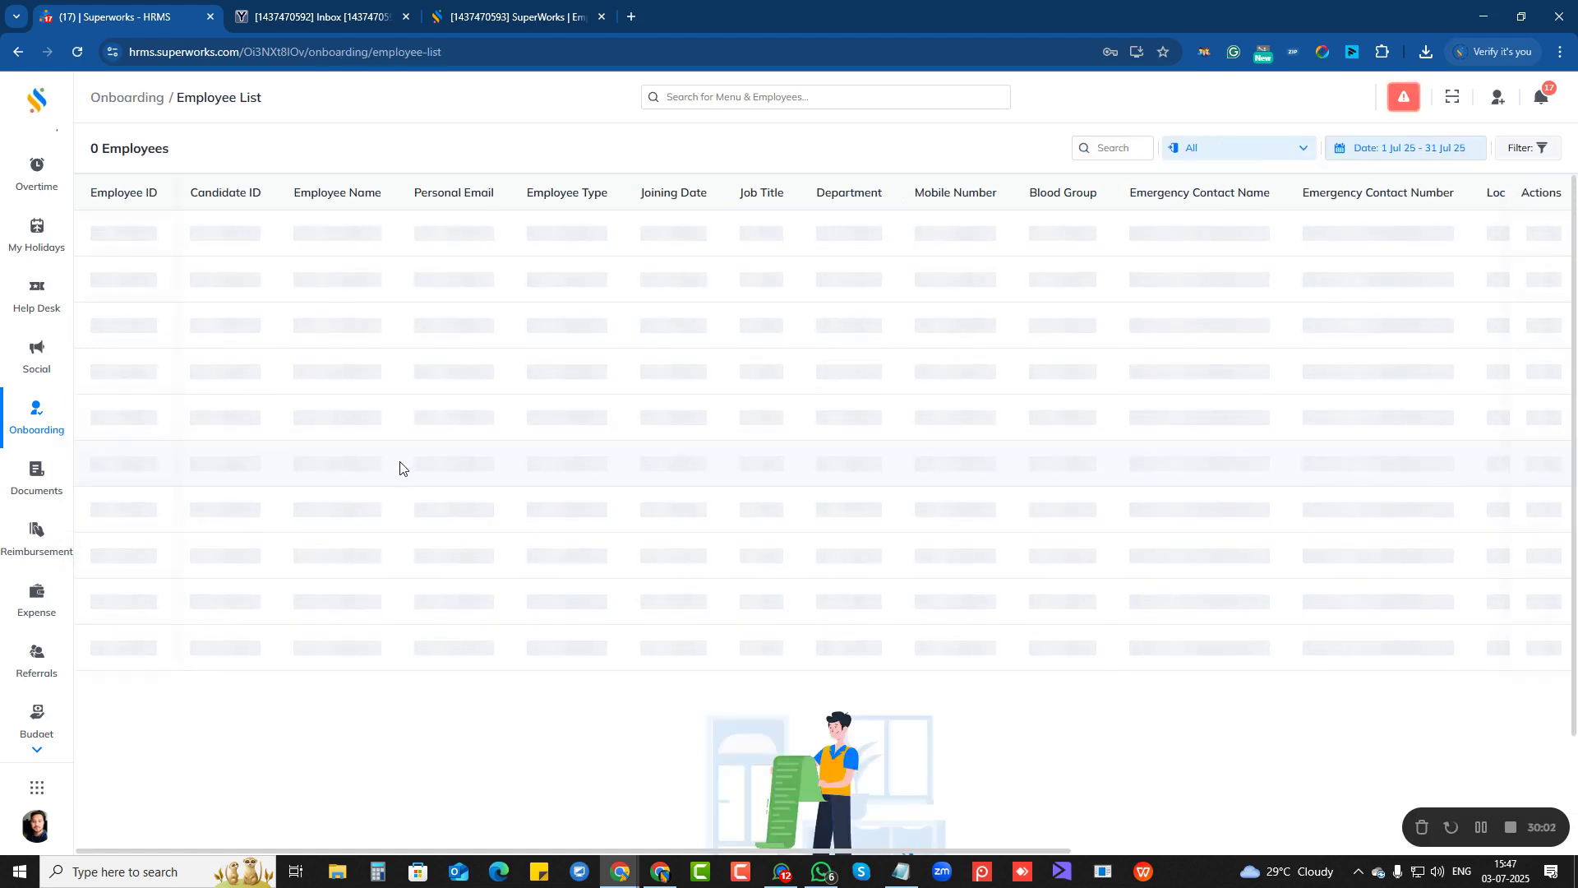
mouse_move(40, 420)
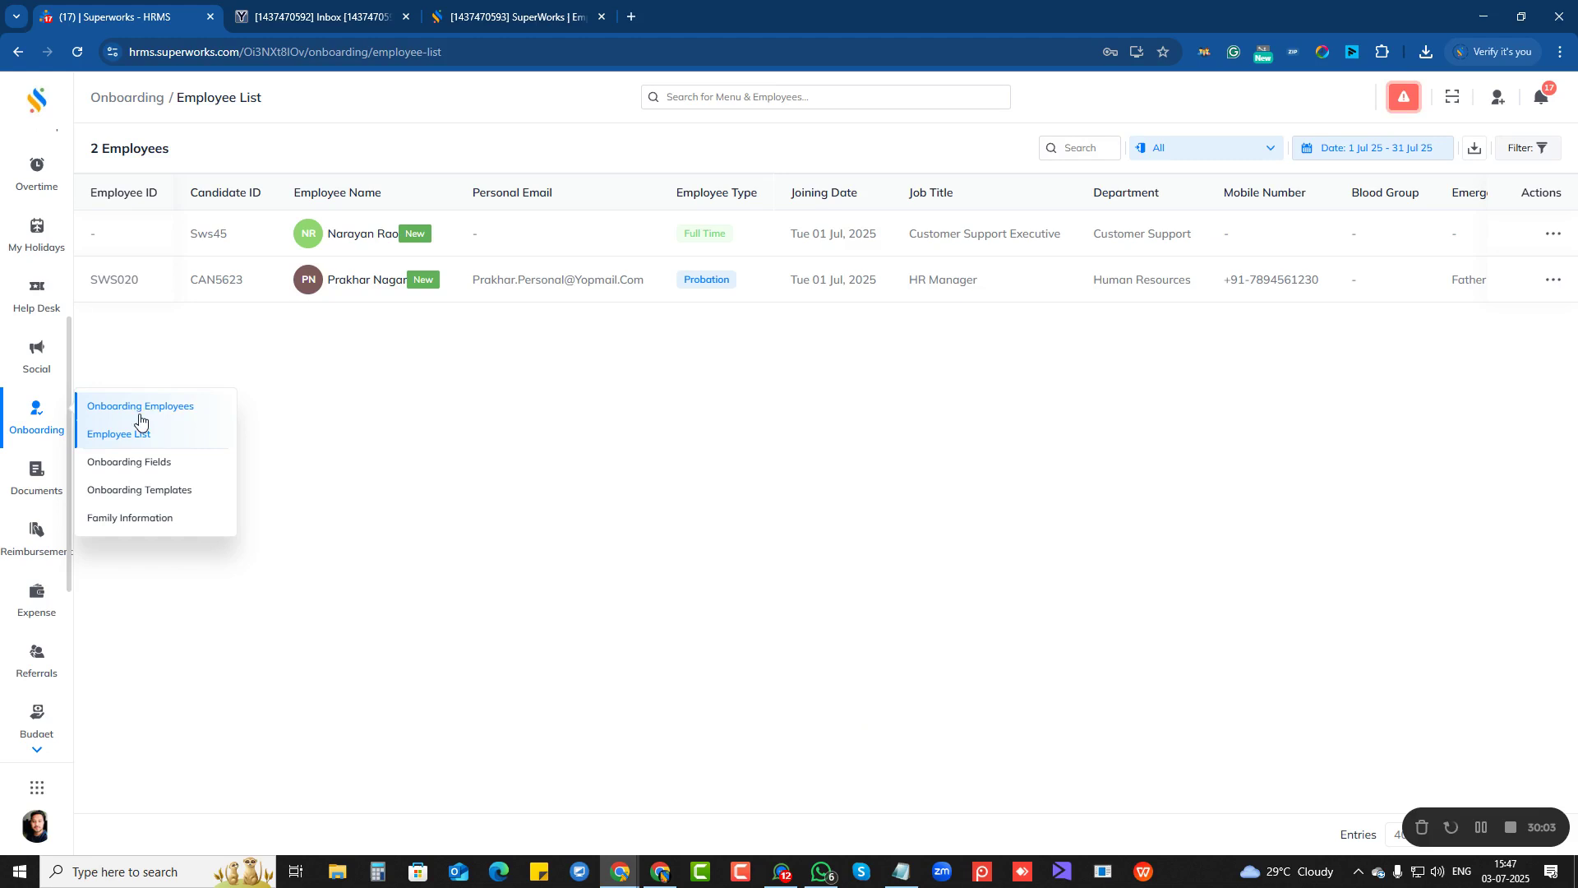
click(192, 417)
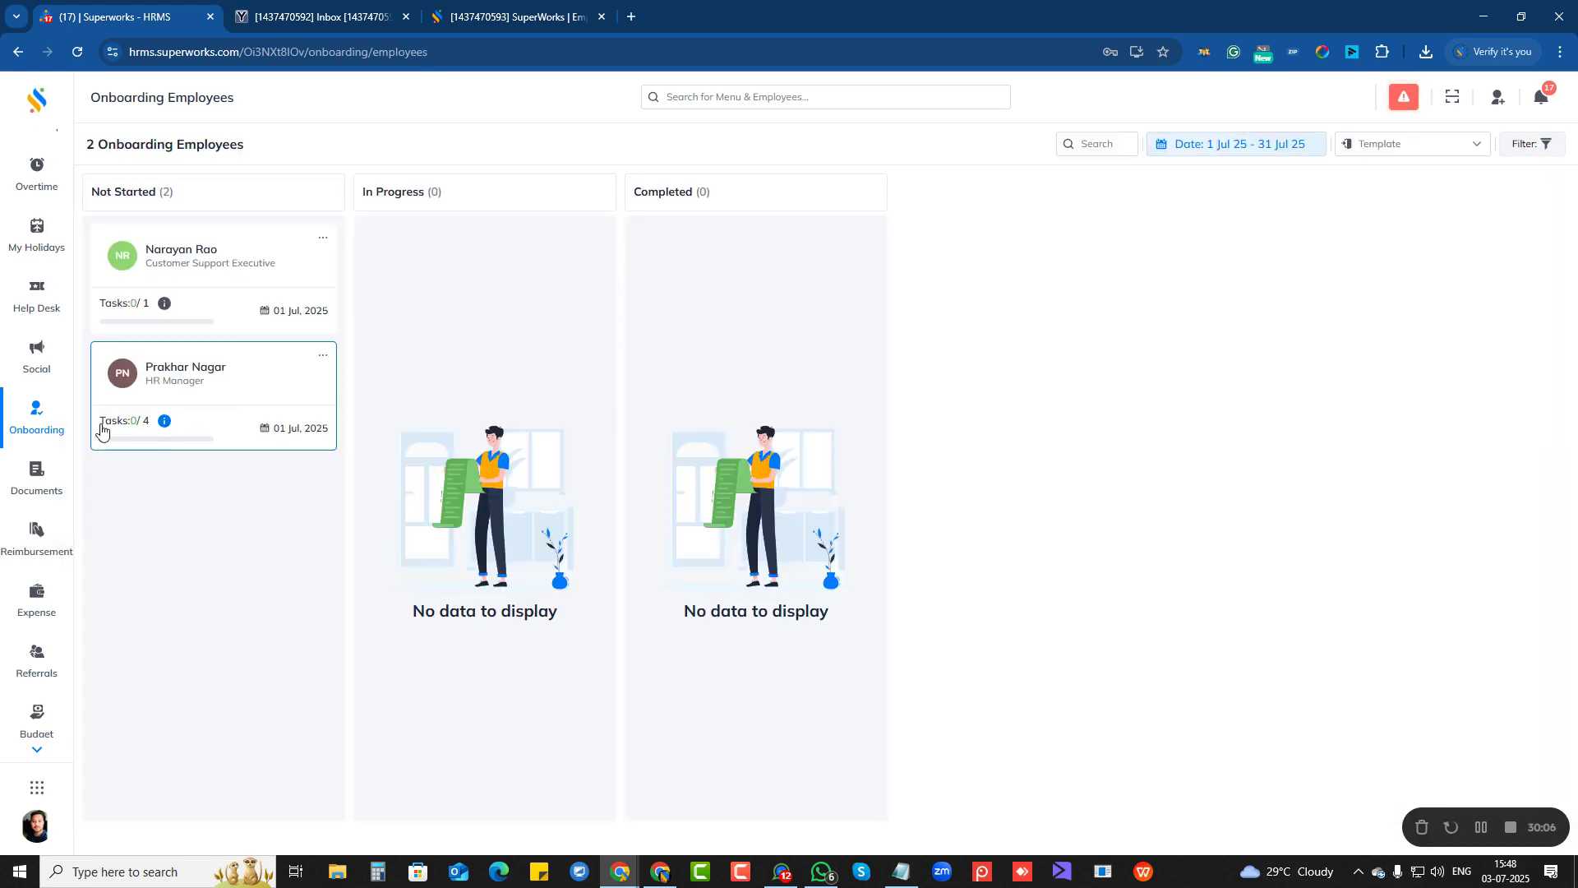
mouse_move(36, 424)
click(120, 436)
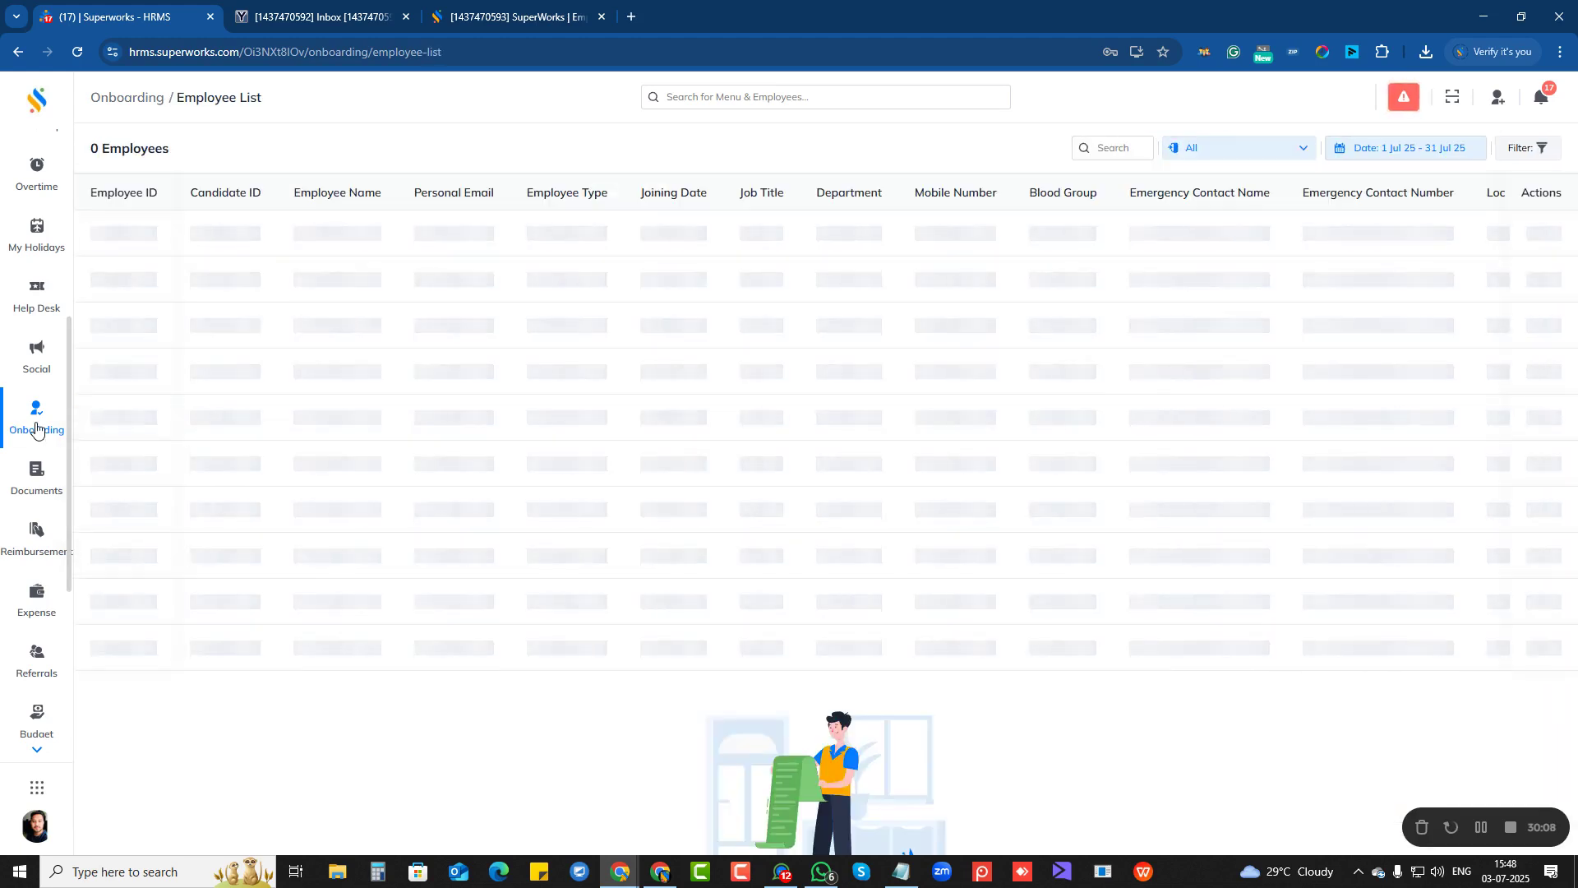
click(127, 412)
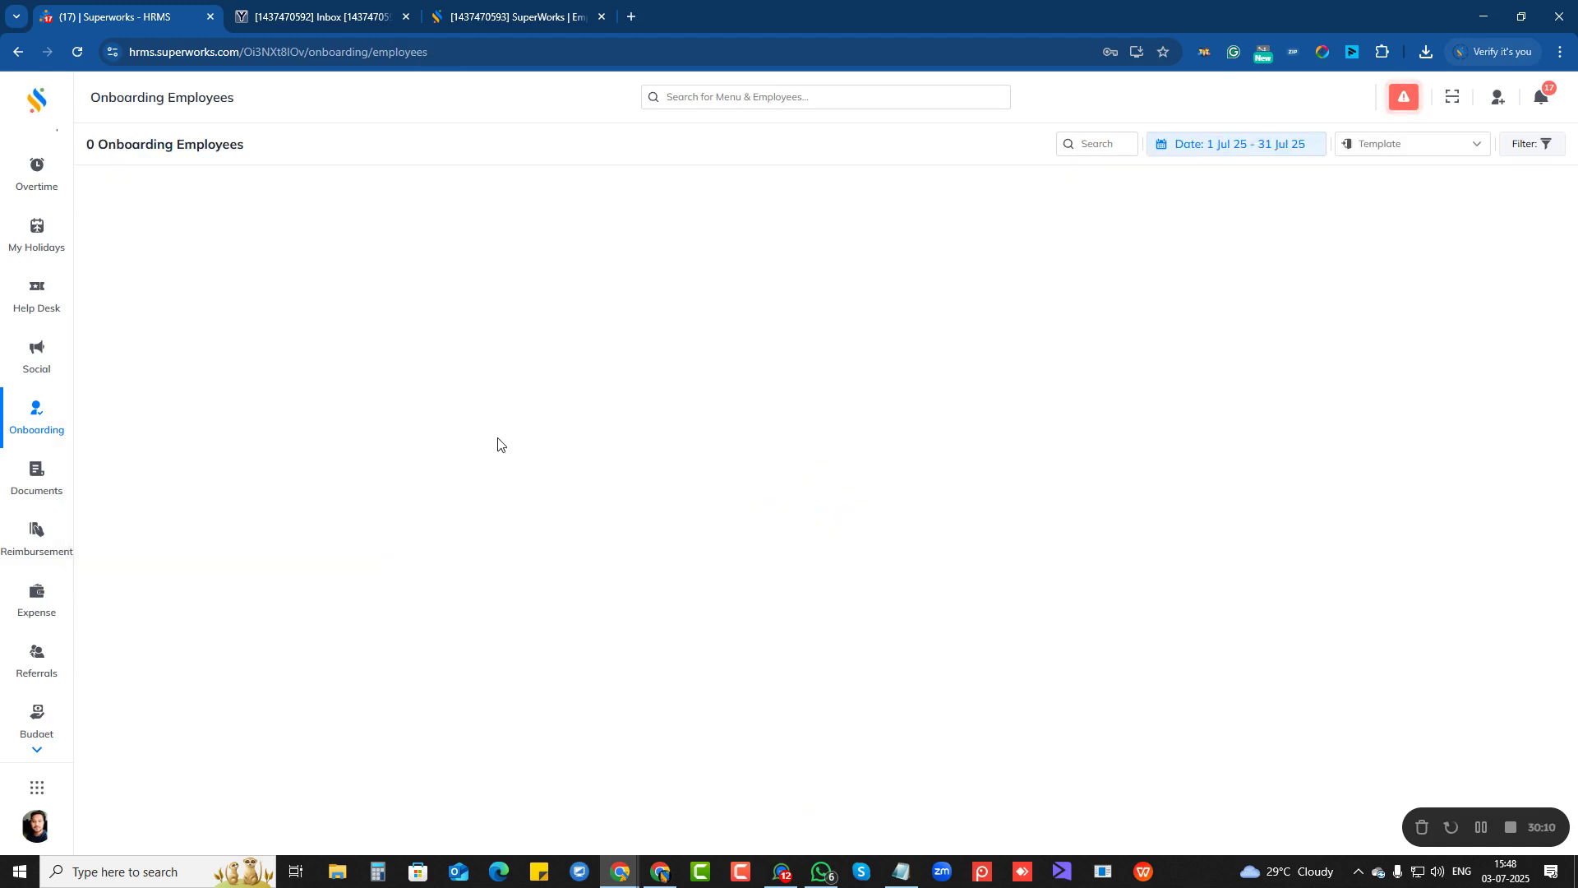
click(206, 380)
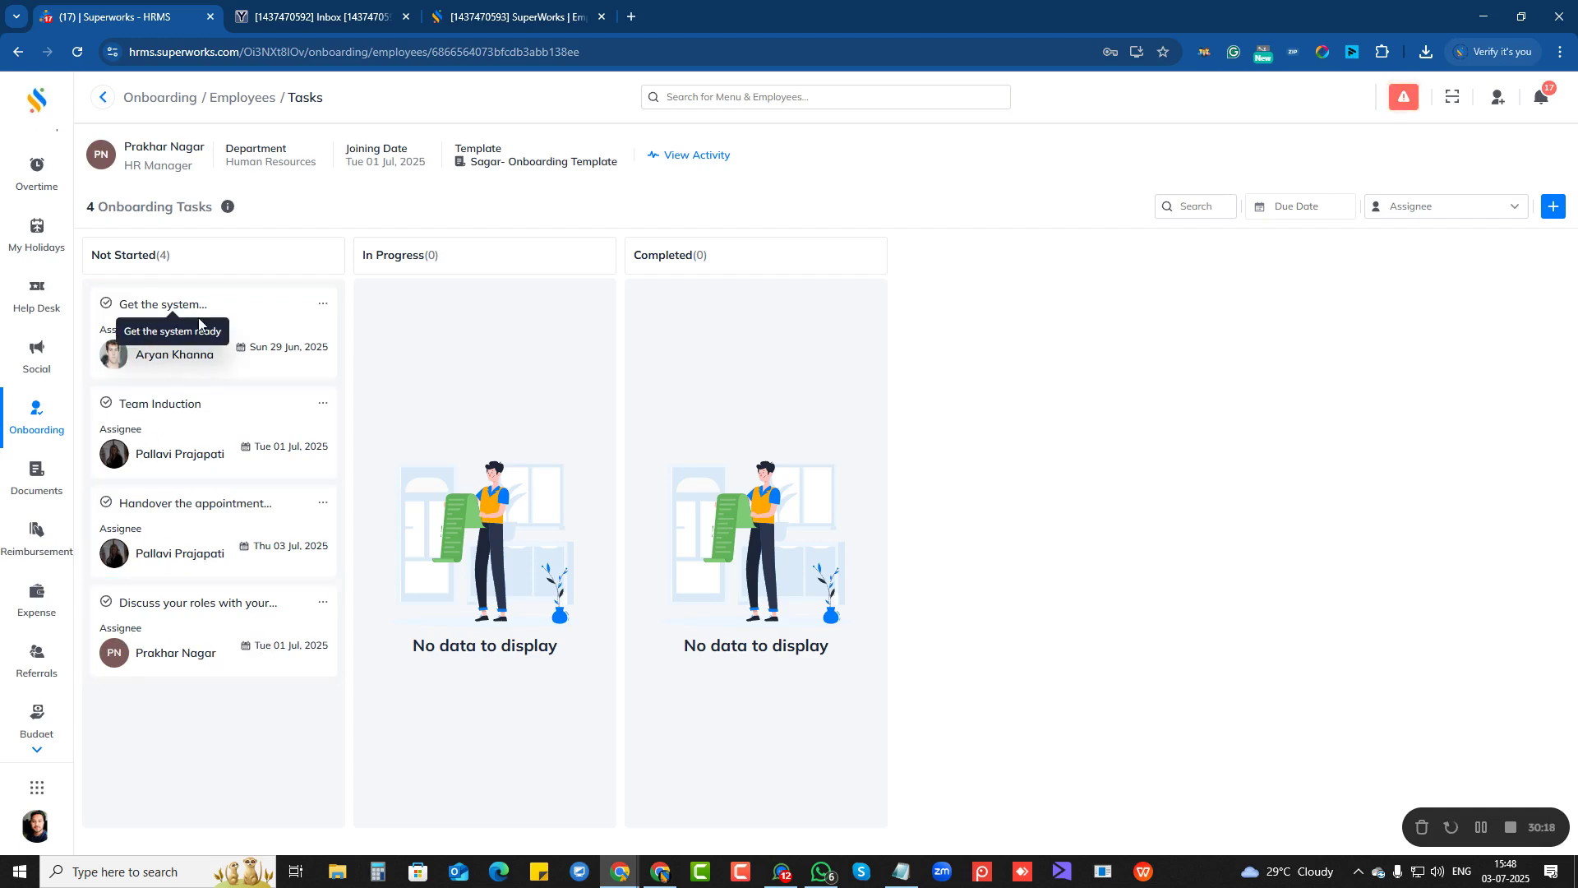
click(1205, 54)
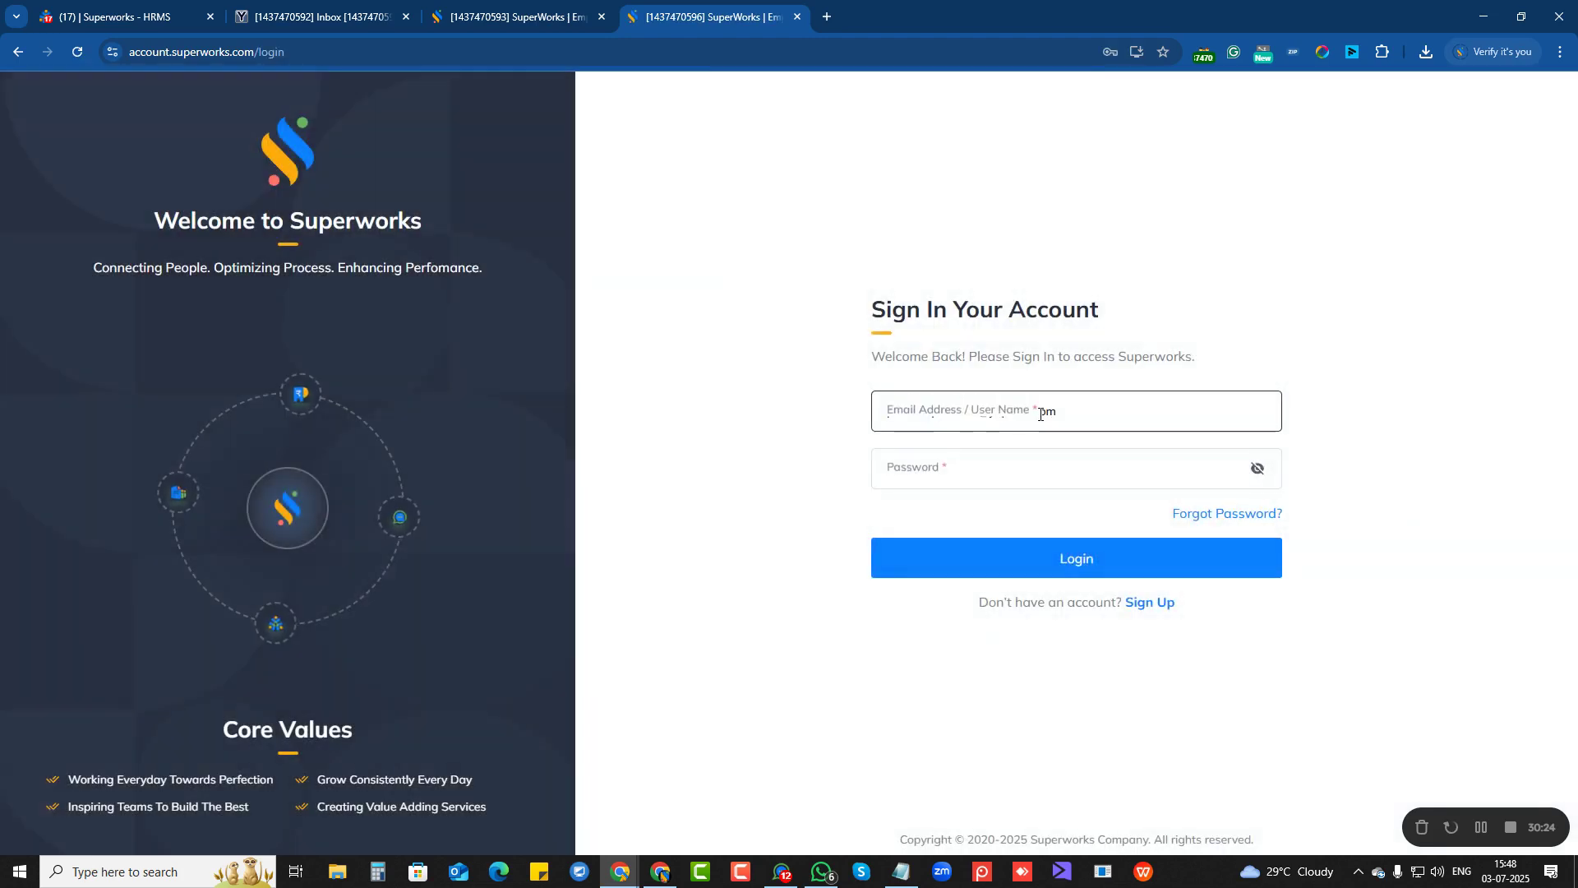
Log in as the first task assignee using the saved login and submit the Fantastic mood
triple_click(1039, 414)
text(ayus)
key(Down)
key(Return)
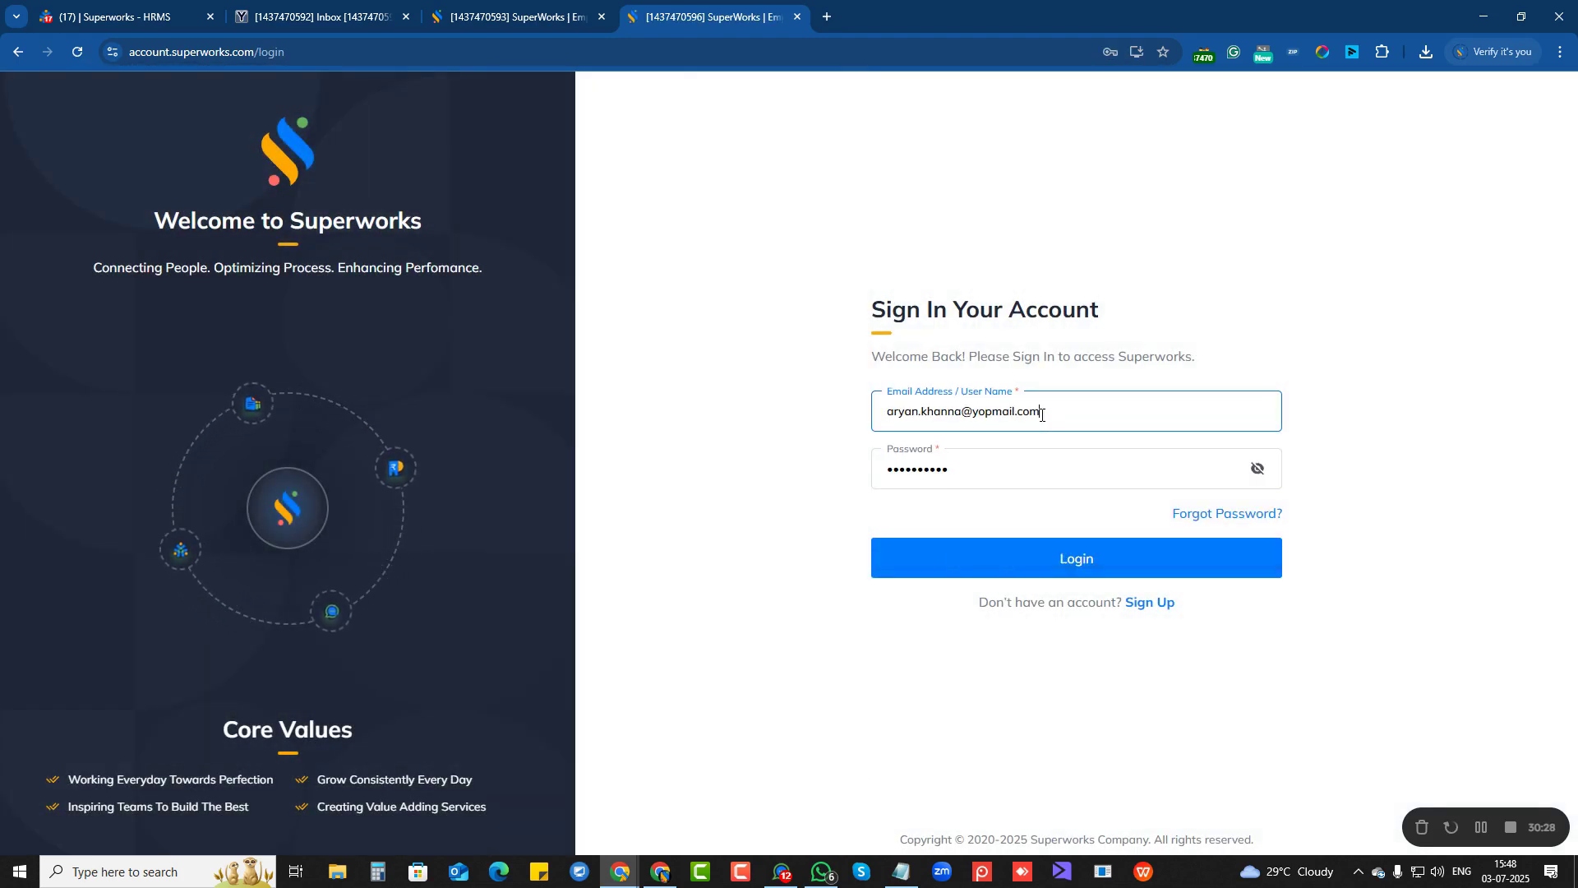
key(Return)
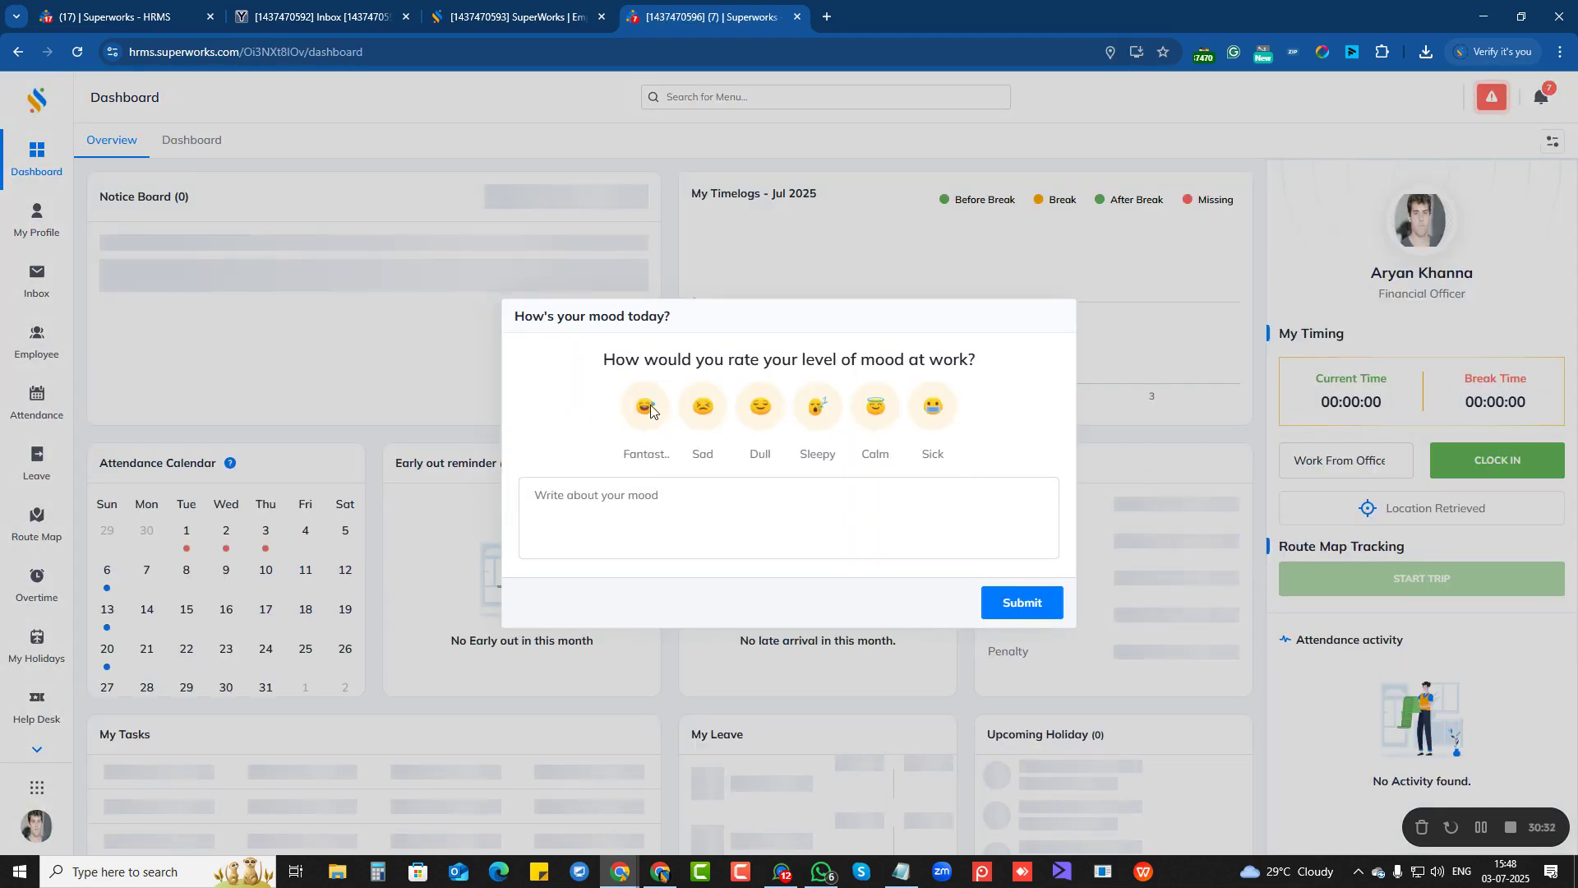
click(650, 409)
click(1039, 606)
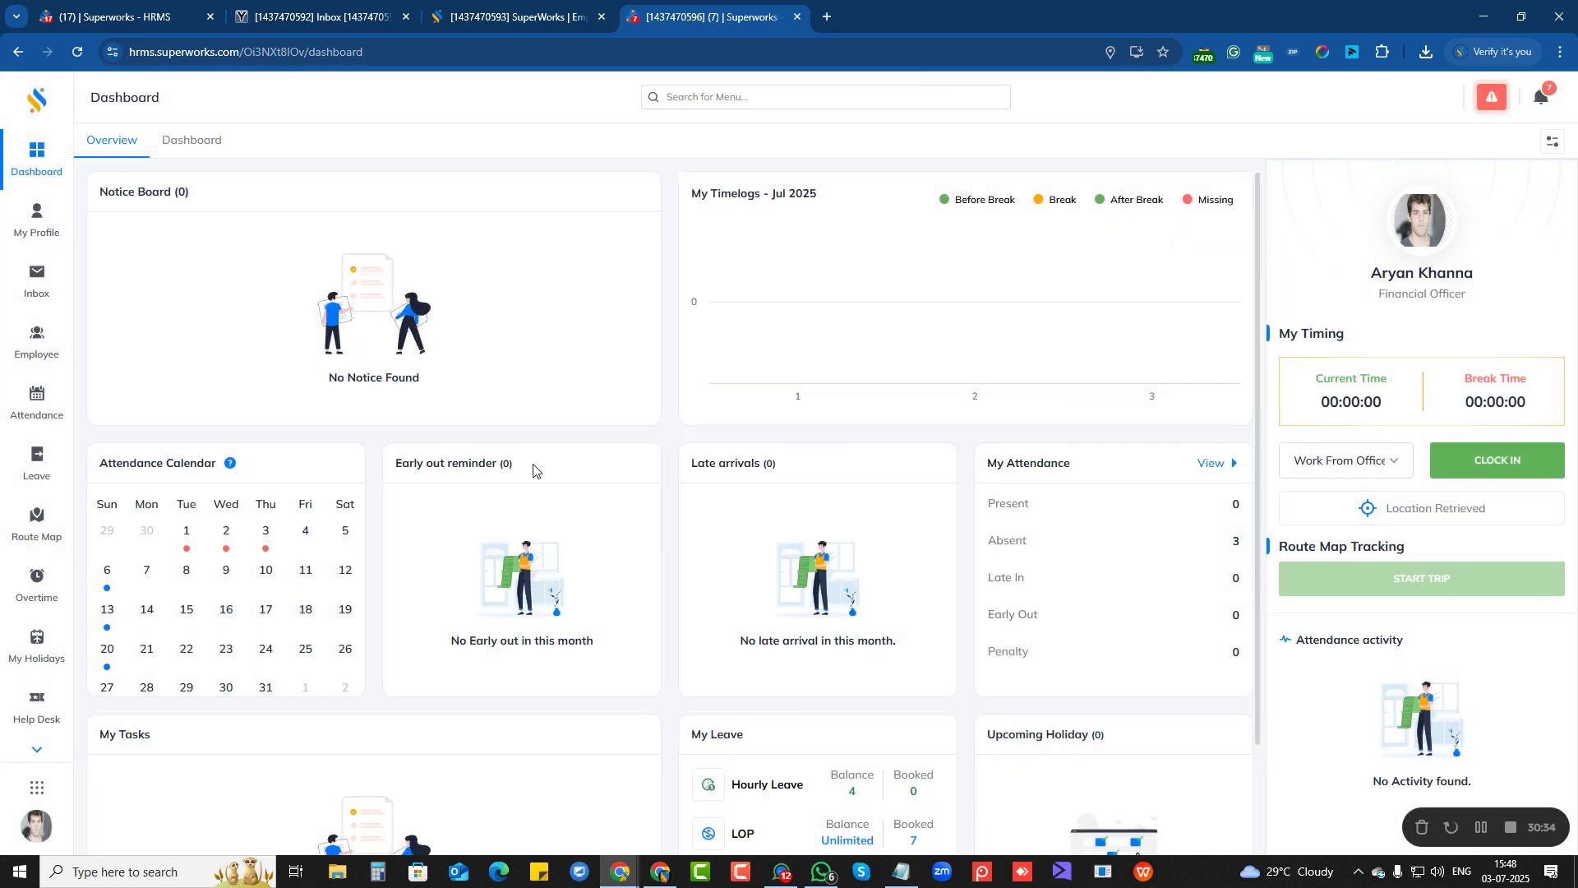
Mark the new HR Manager's get-the-system-ready onboarding task as completed from Inbox > Onboarding Tasks
click(32, 301)
click(120, 232)
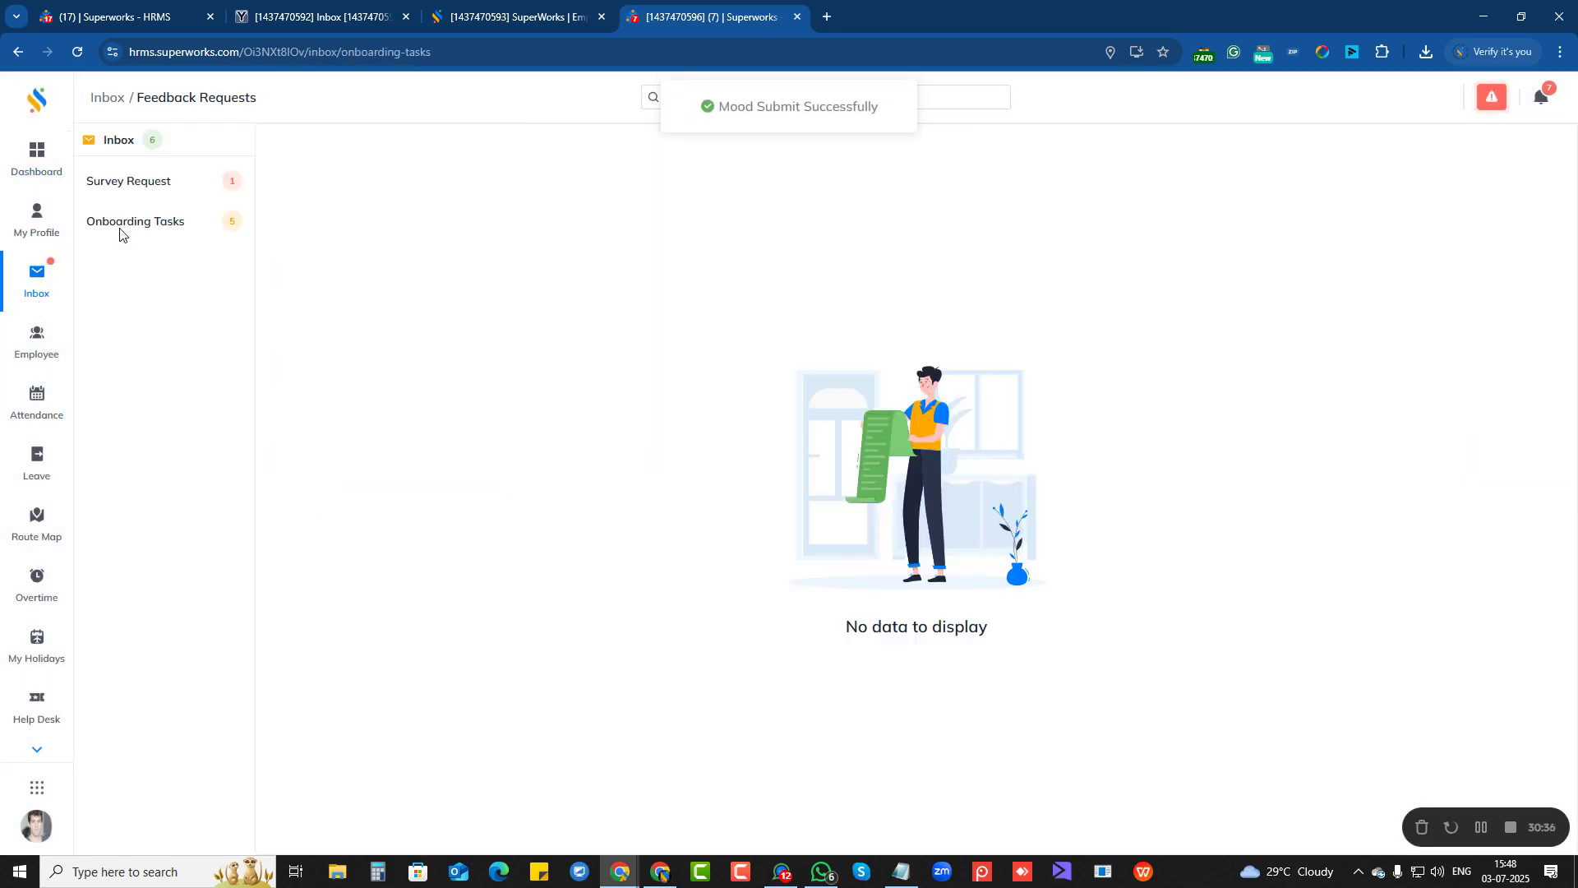
click(346, 342)
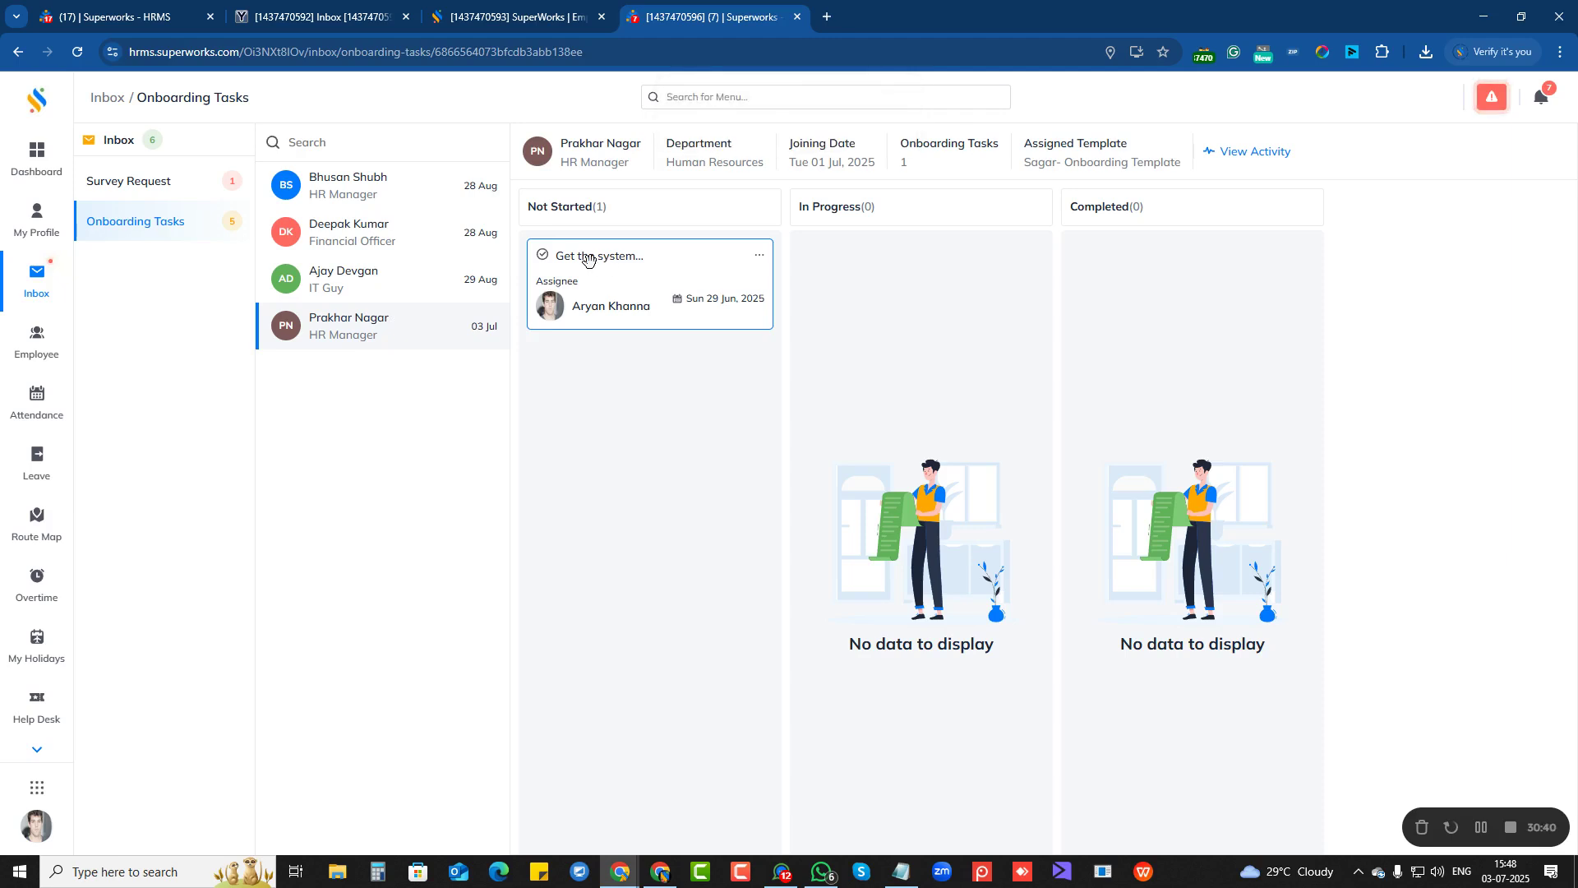
click(544, 256)
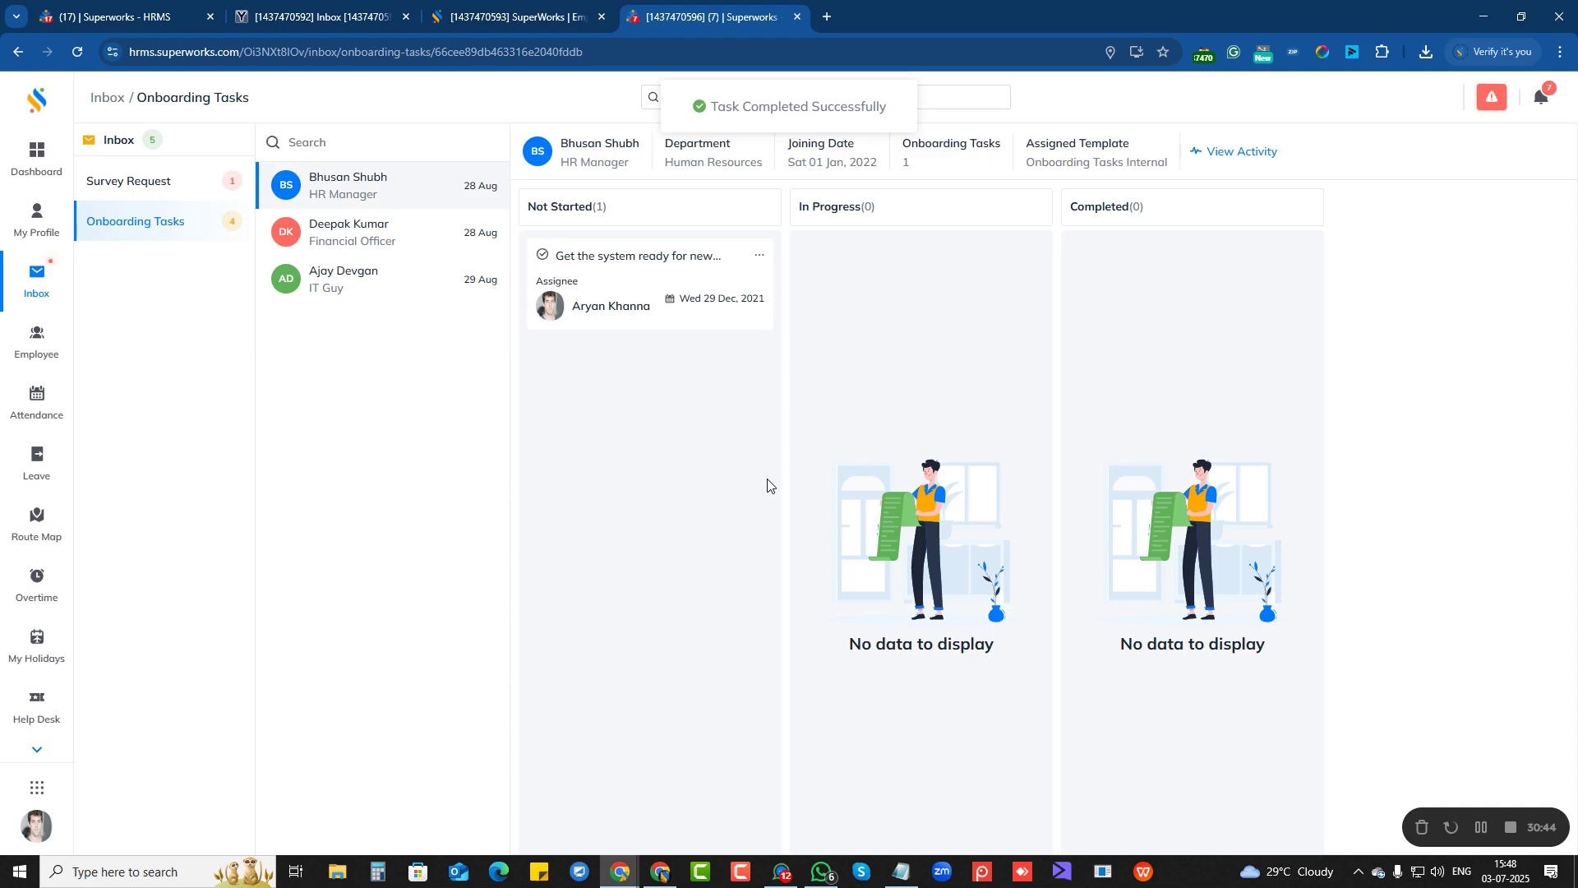
Open the new HR Manager's task board in the admin tab, showing Completed (1)
click(123, 16)
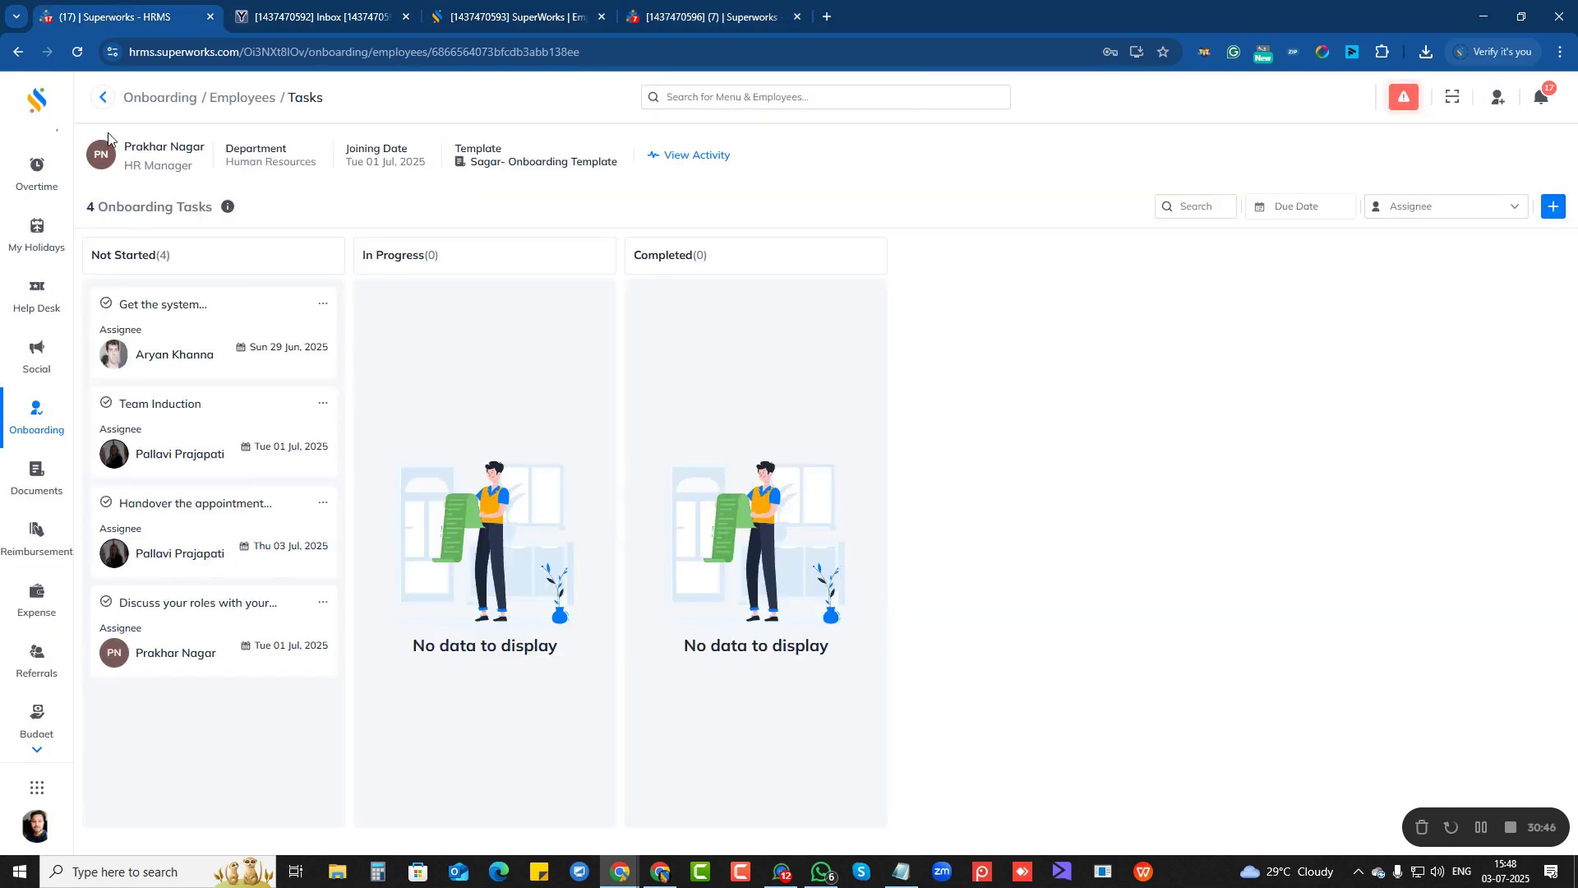
mouse_move(36, 416)
click(136, 417)
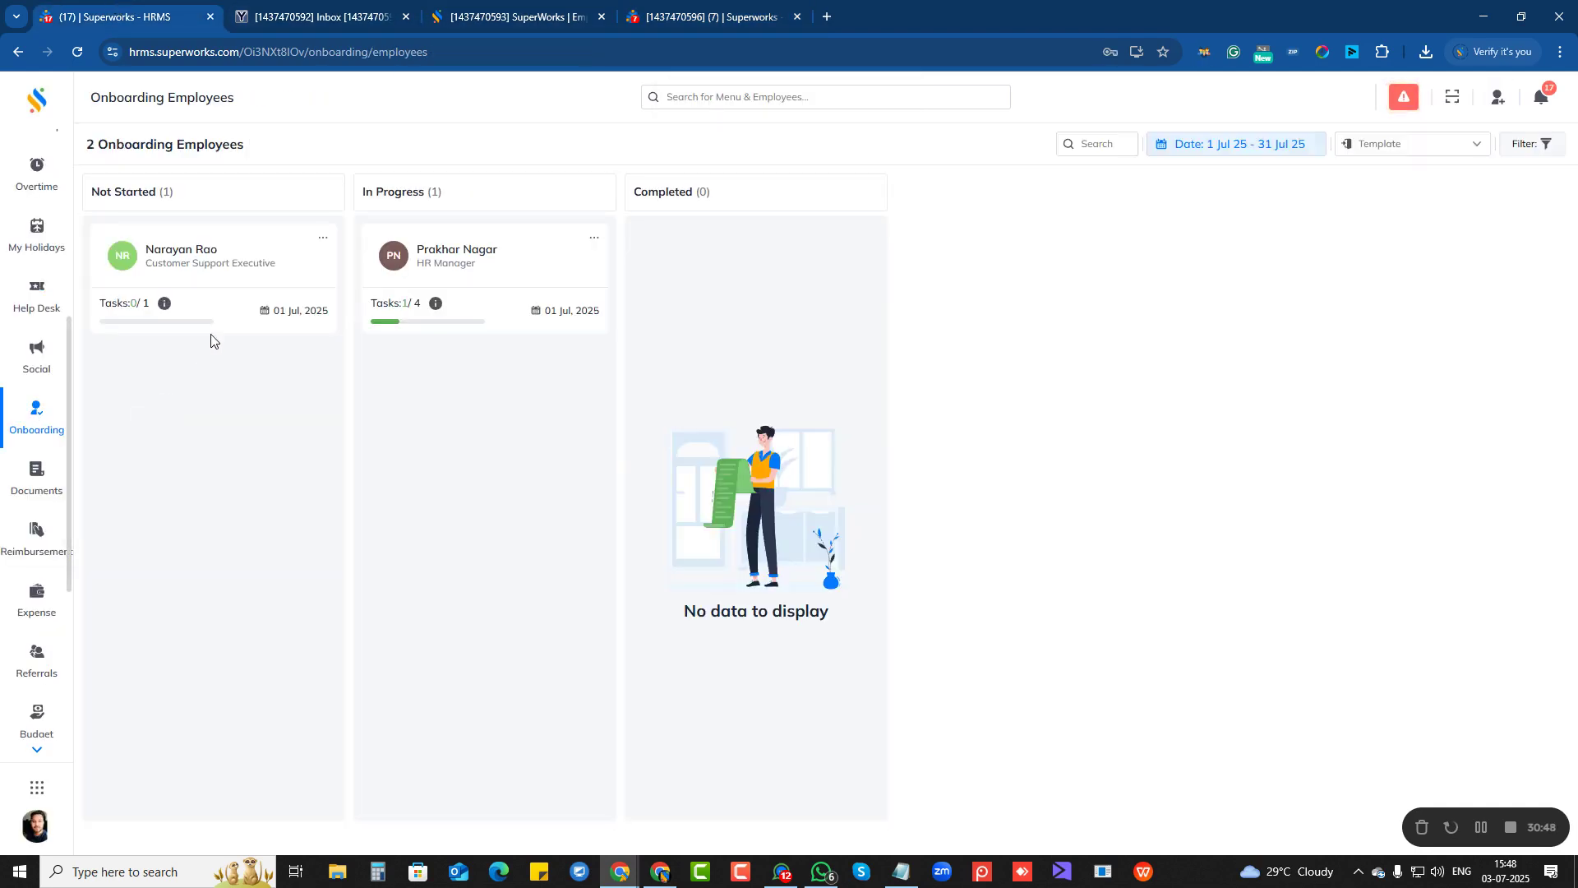
click(452, 261)
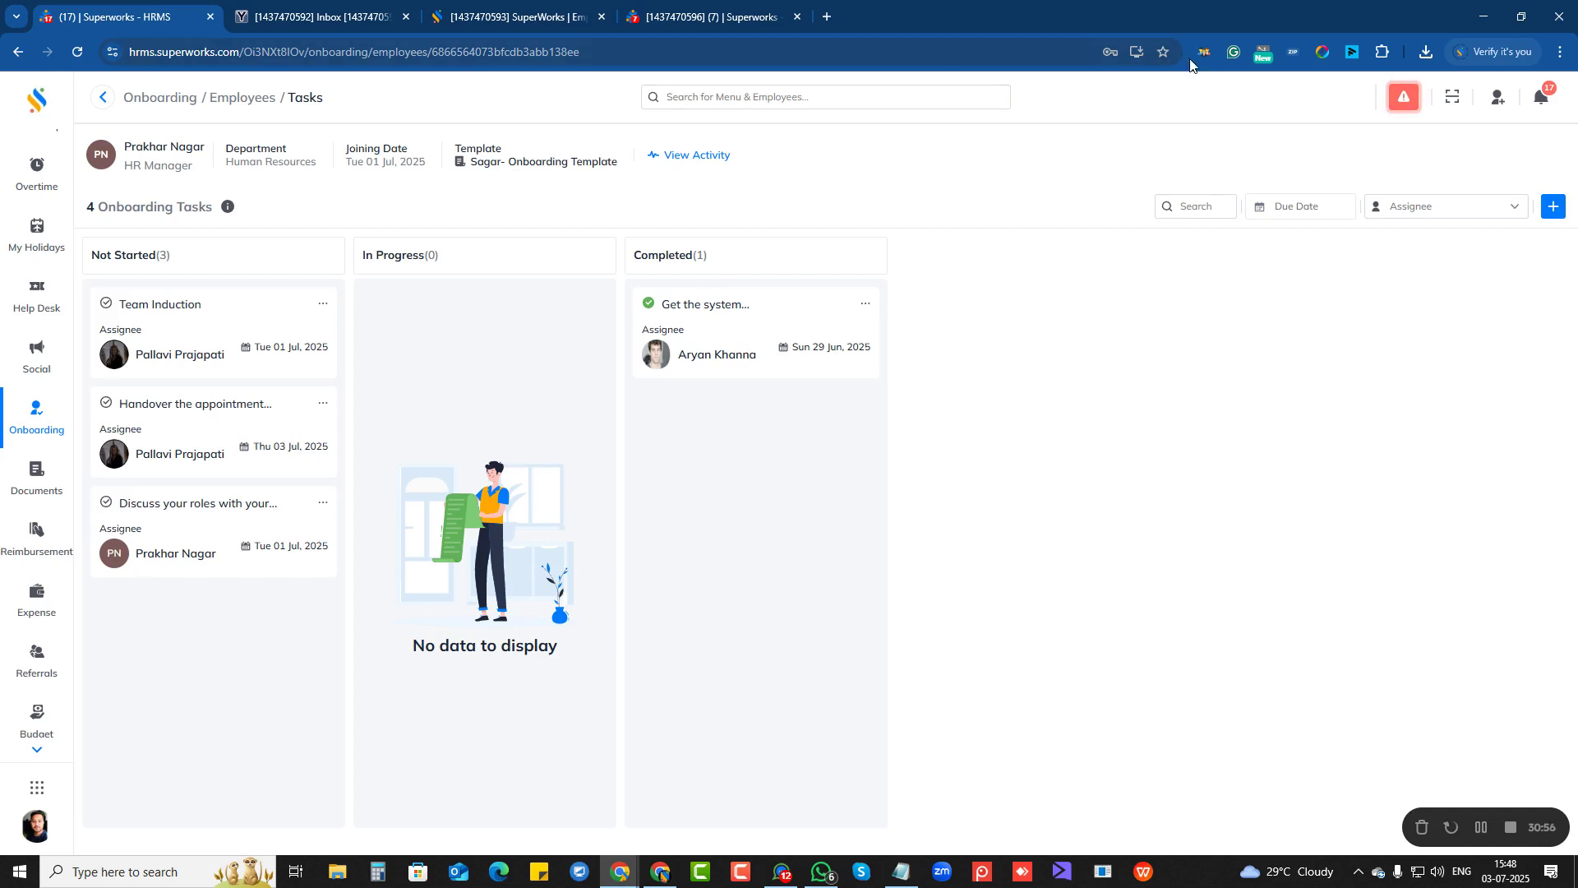
Open Superworks HRMS in a new tab and log in with the second assignee's saved account
key(ctrl+t)
text(hrm)
key(Return)
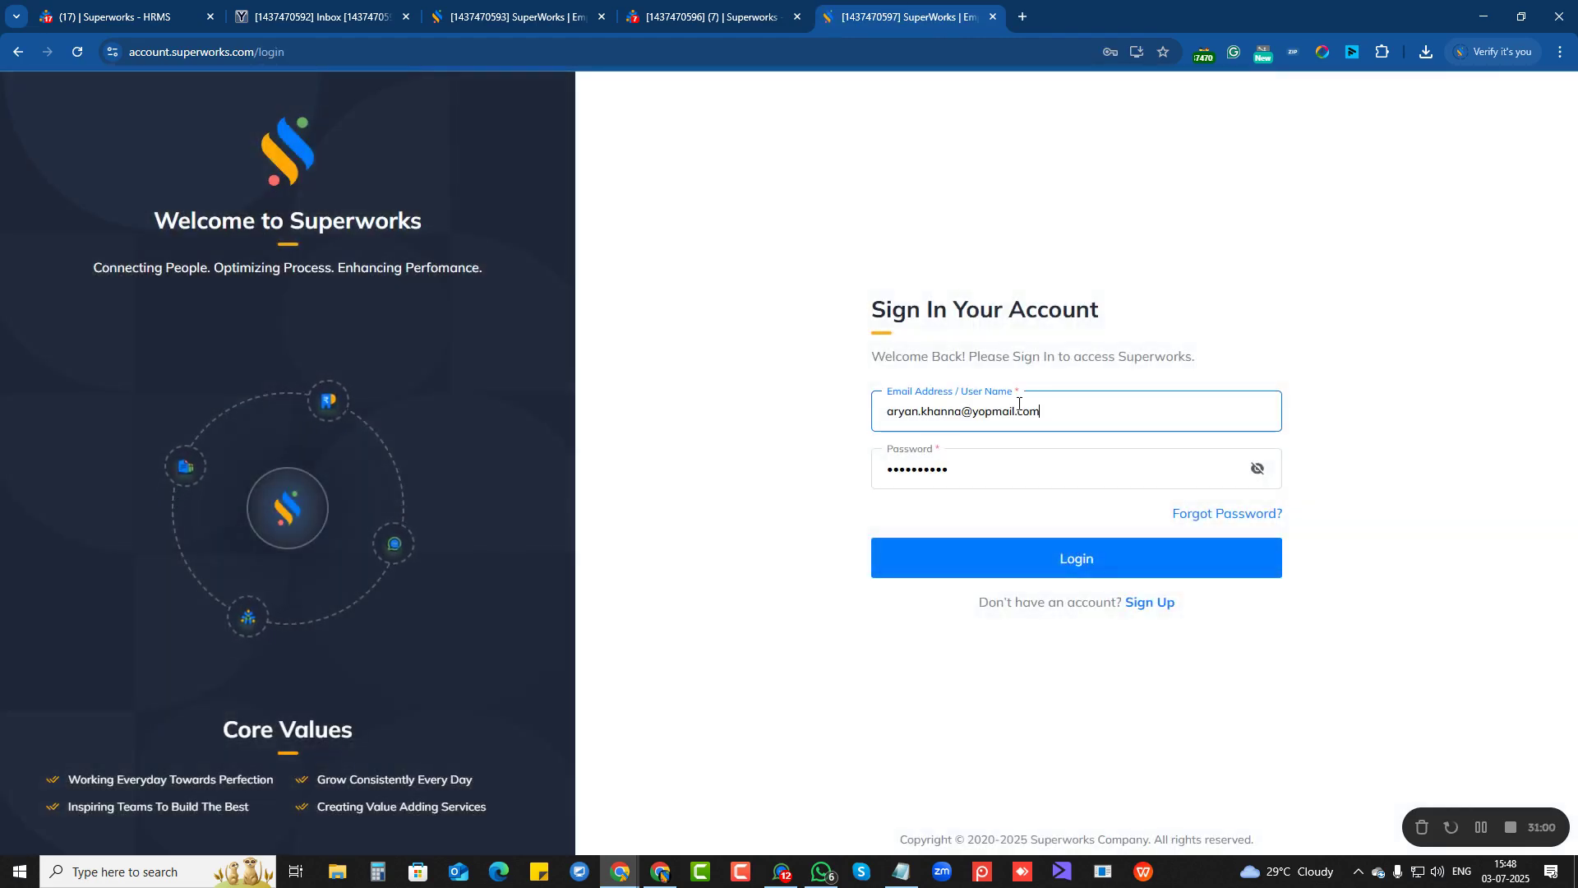
triple_click(1041, 404)
text(pall)
key(Down)
key(Down)
key(Down)
key(Return)
key(Return)
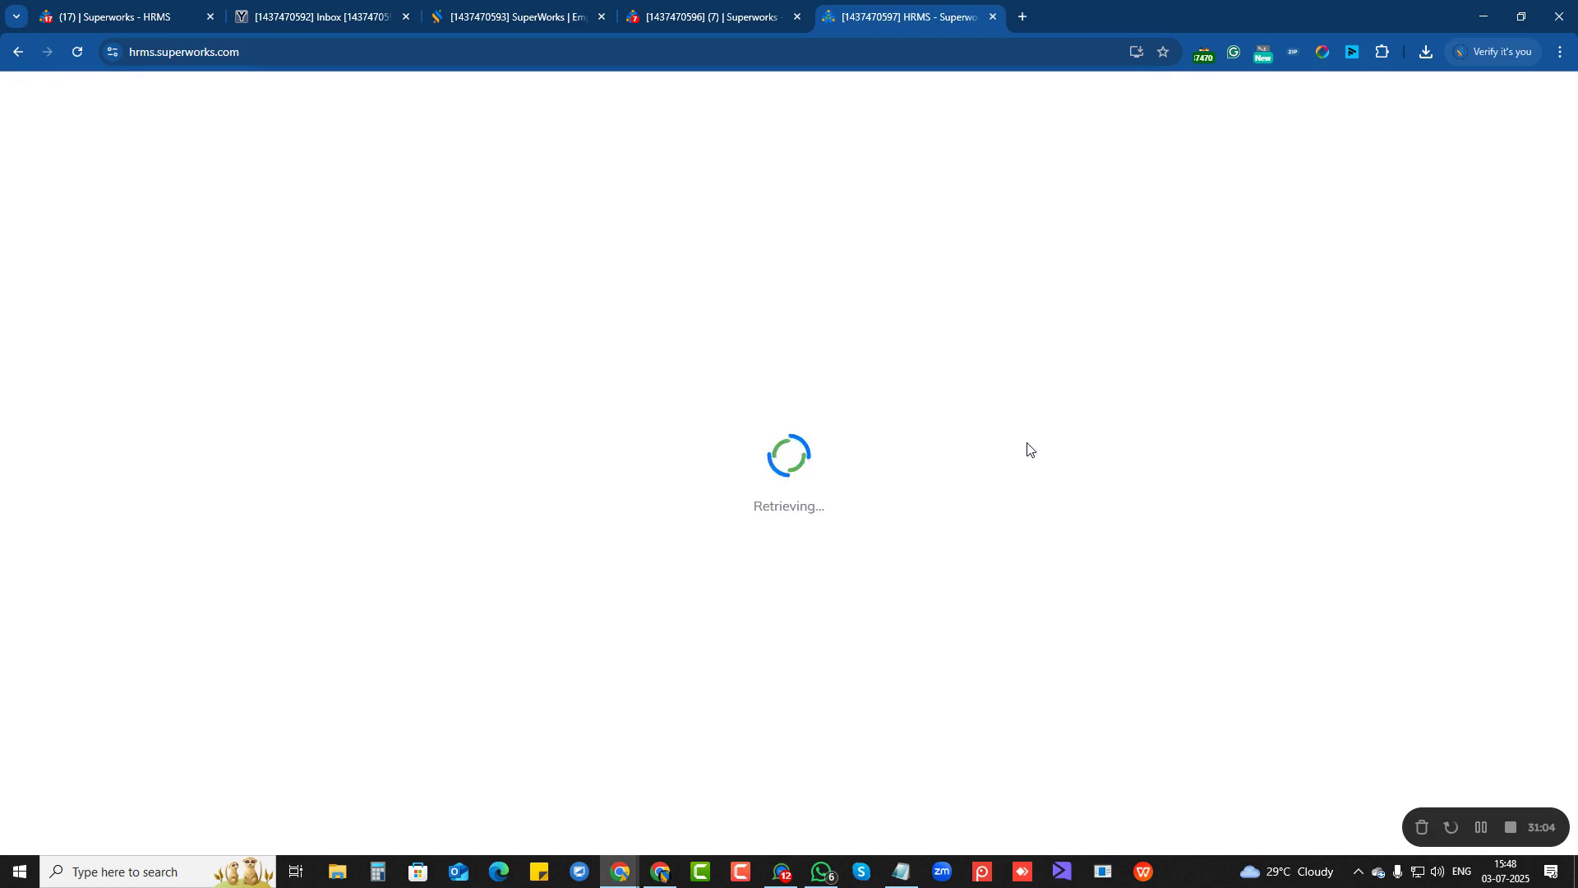
Mark Team Induction and the appointment-handover tasks completed, then return to the admin tab
click(37, 304)
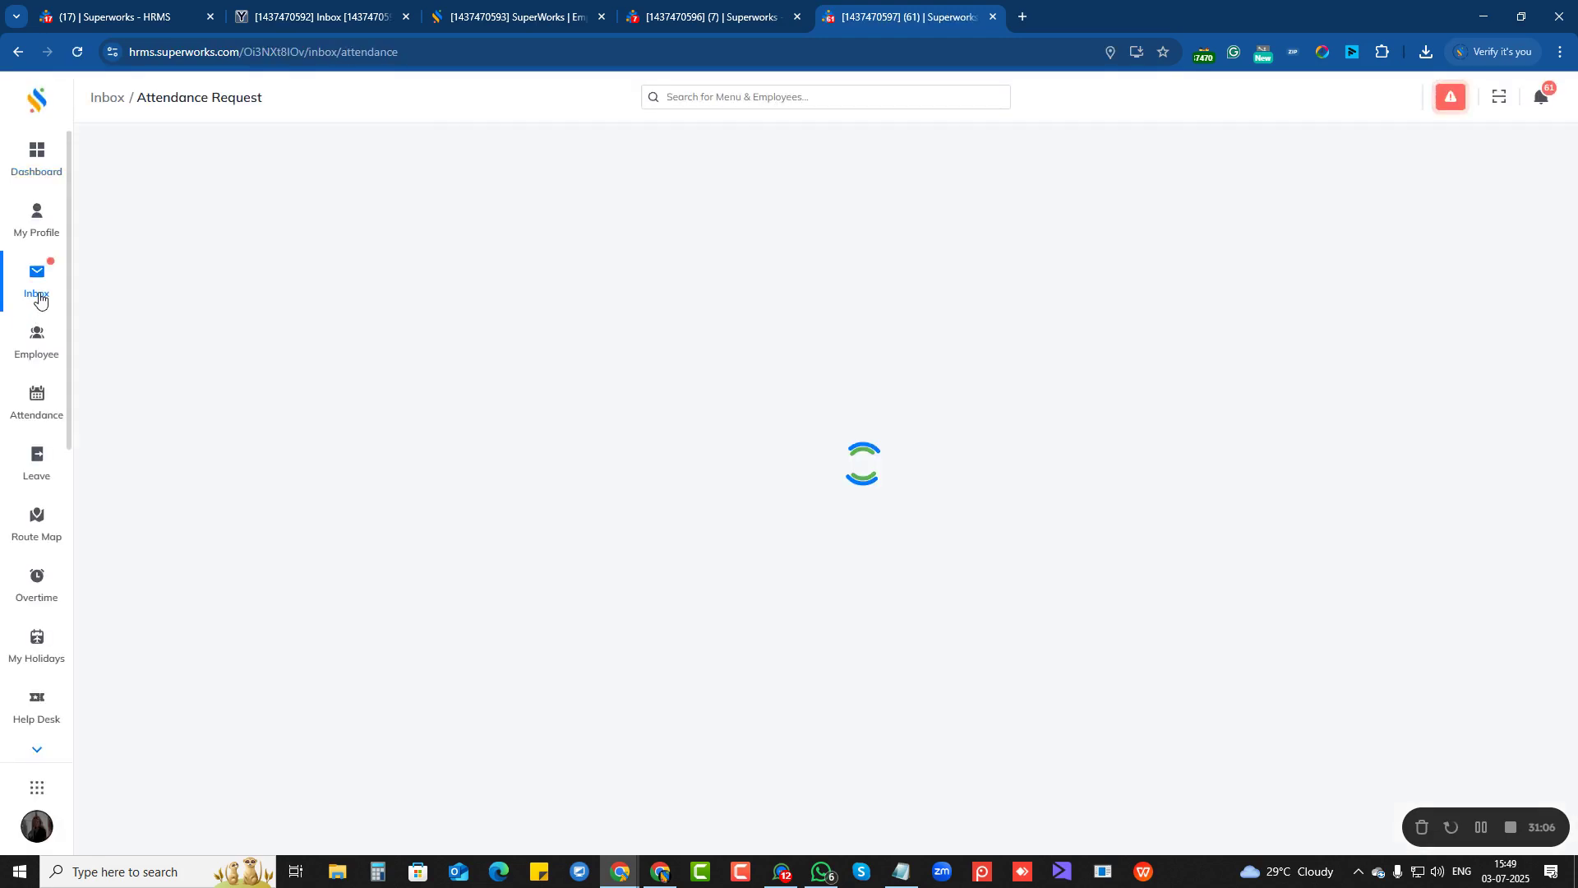
click(159, 186)
click(365, 793)
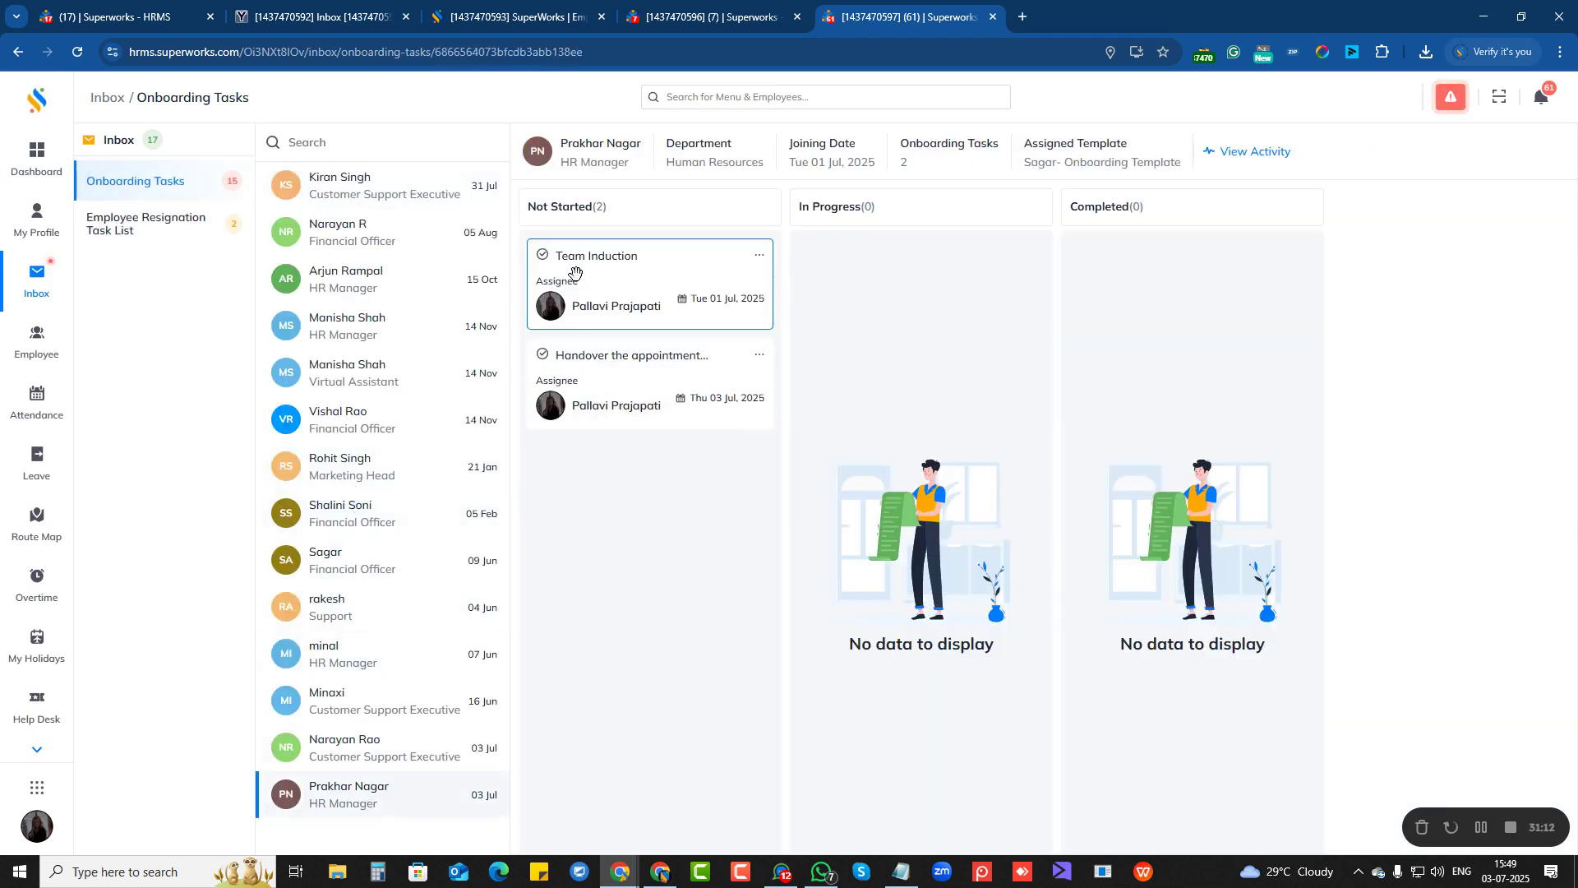
click(546, 261)
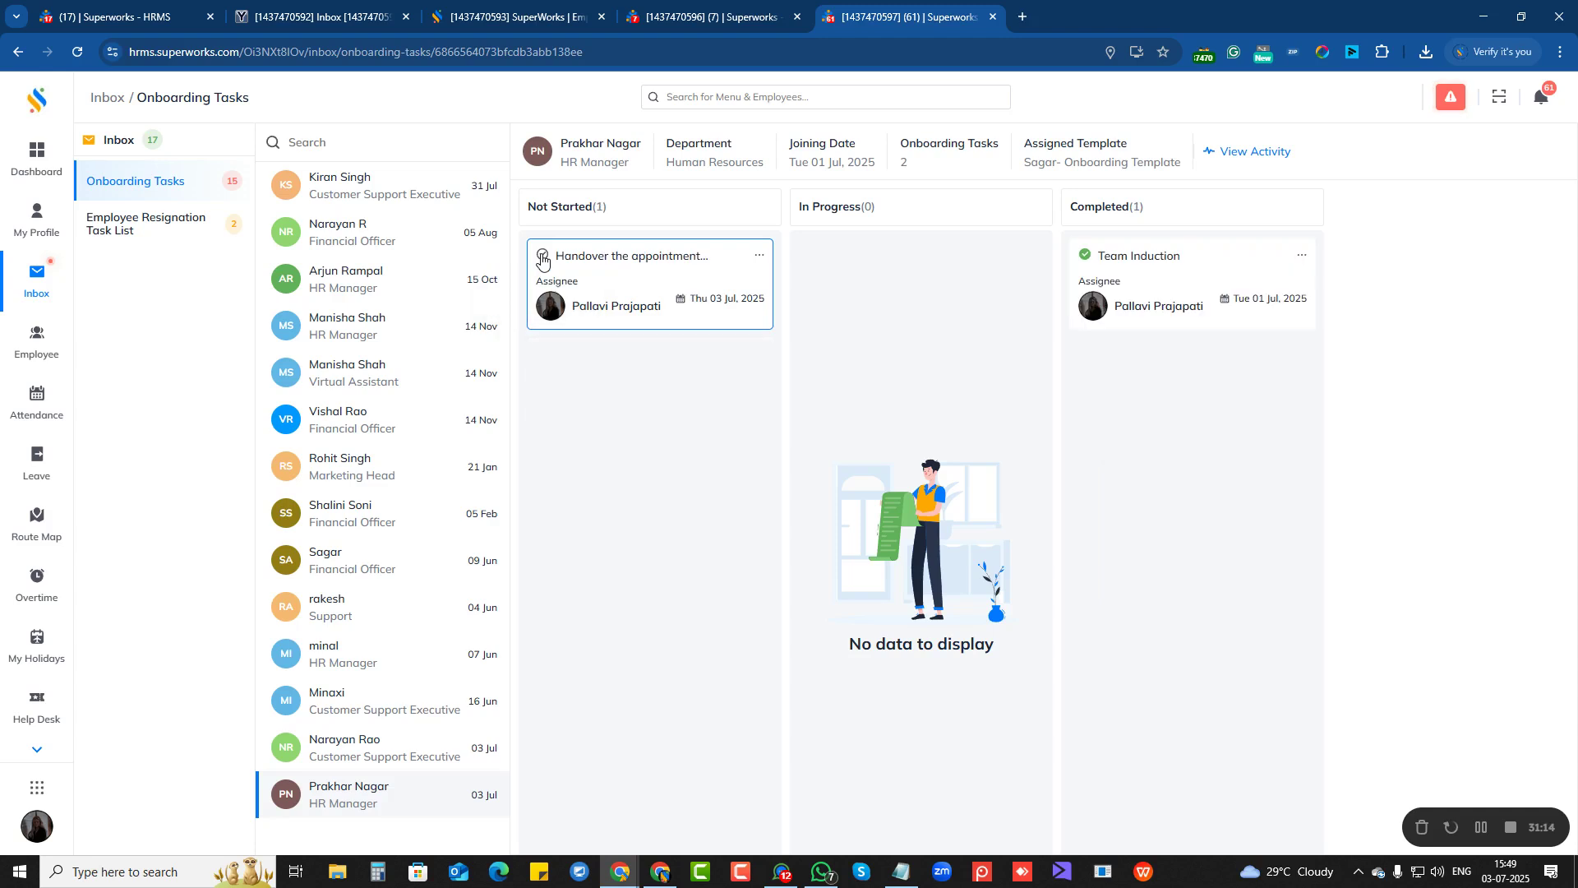
click(547, 260)
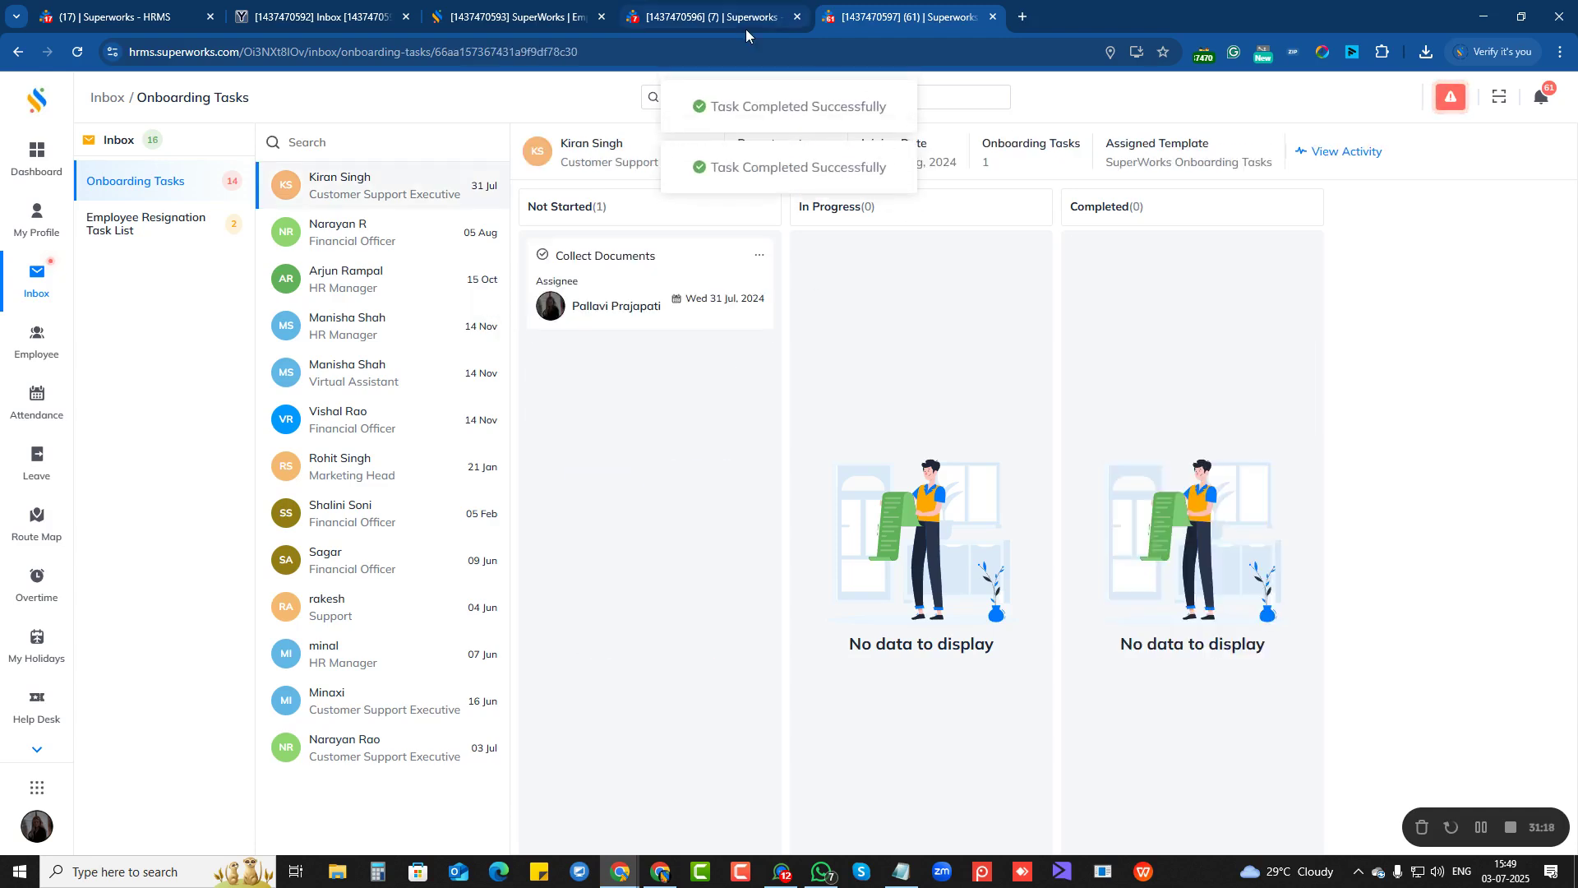
click(345, 8)
click(174, 9)
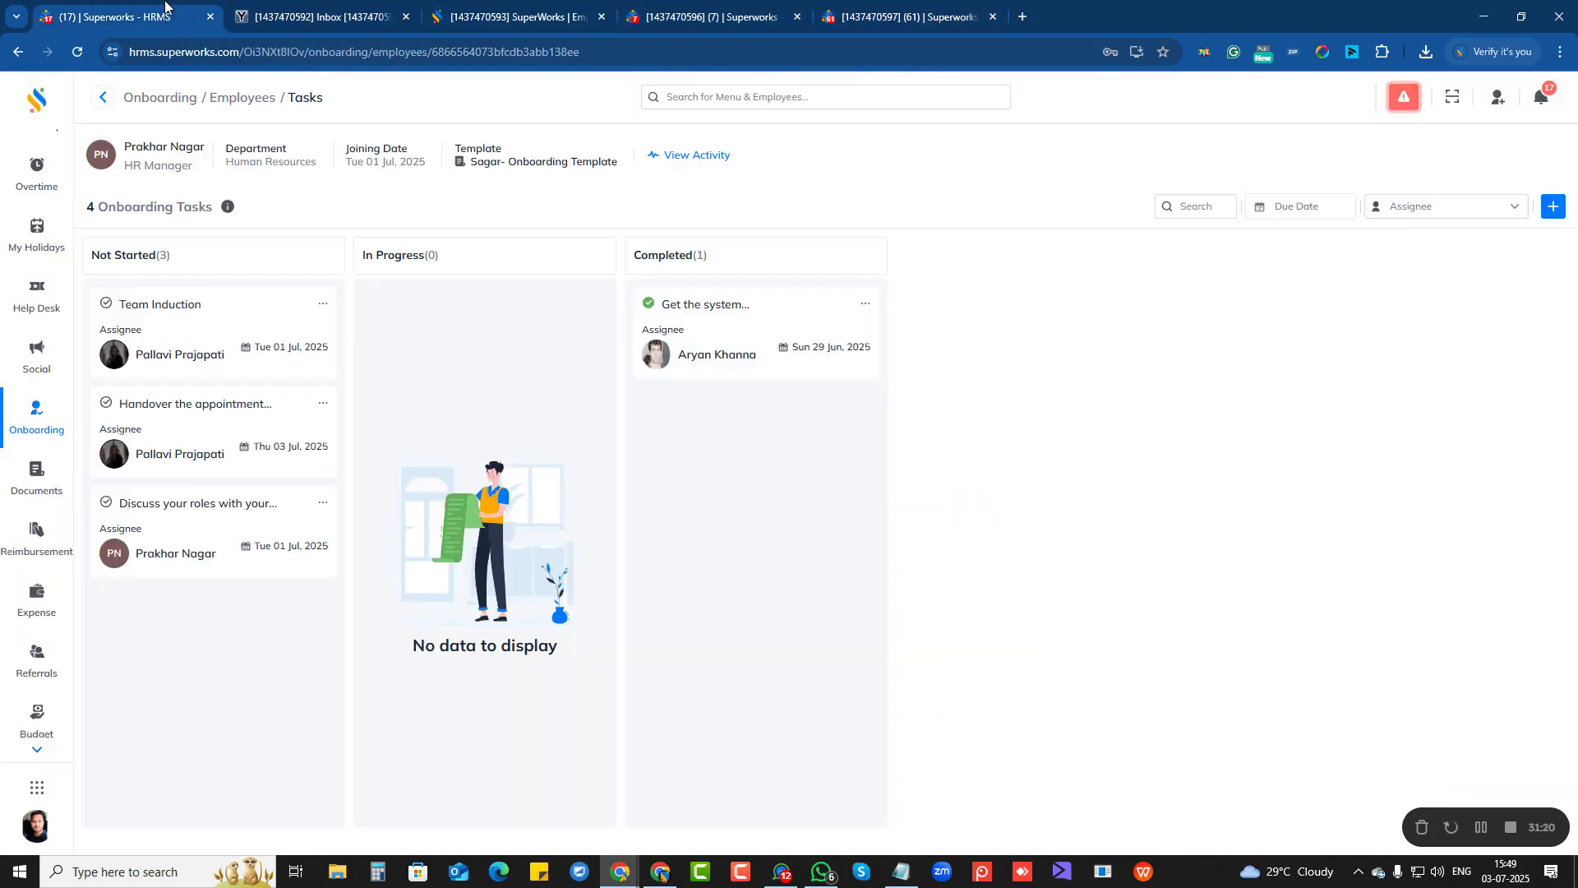
Drag the 'Discuss your roles with your...' task from Not Started into Completed
click(106, 99)
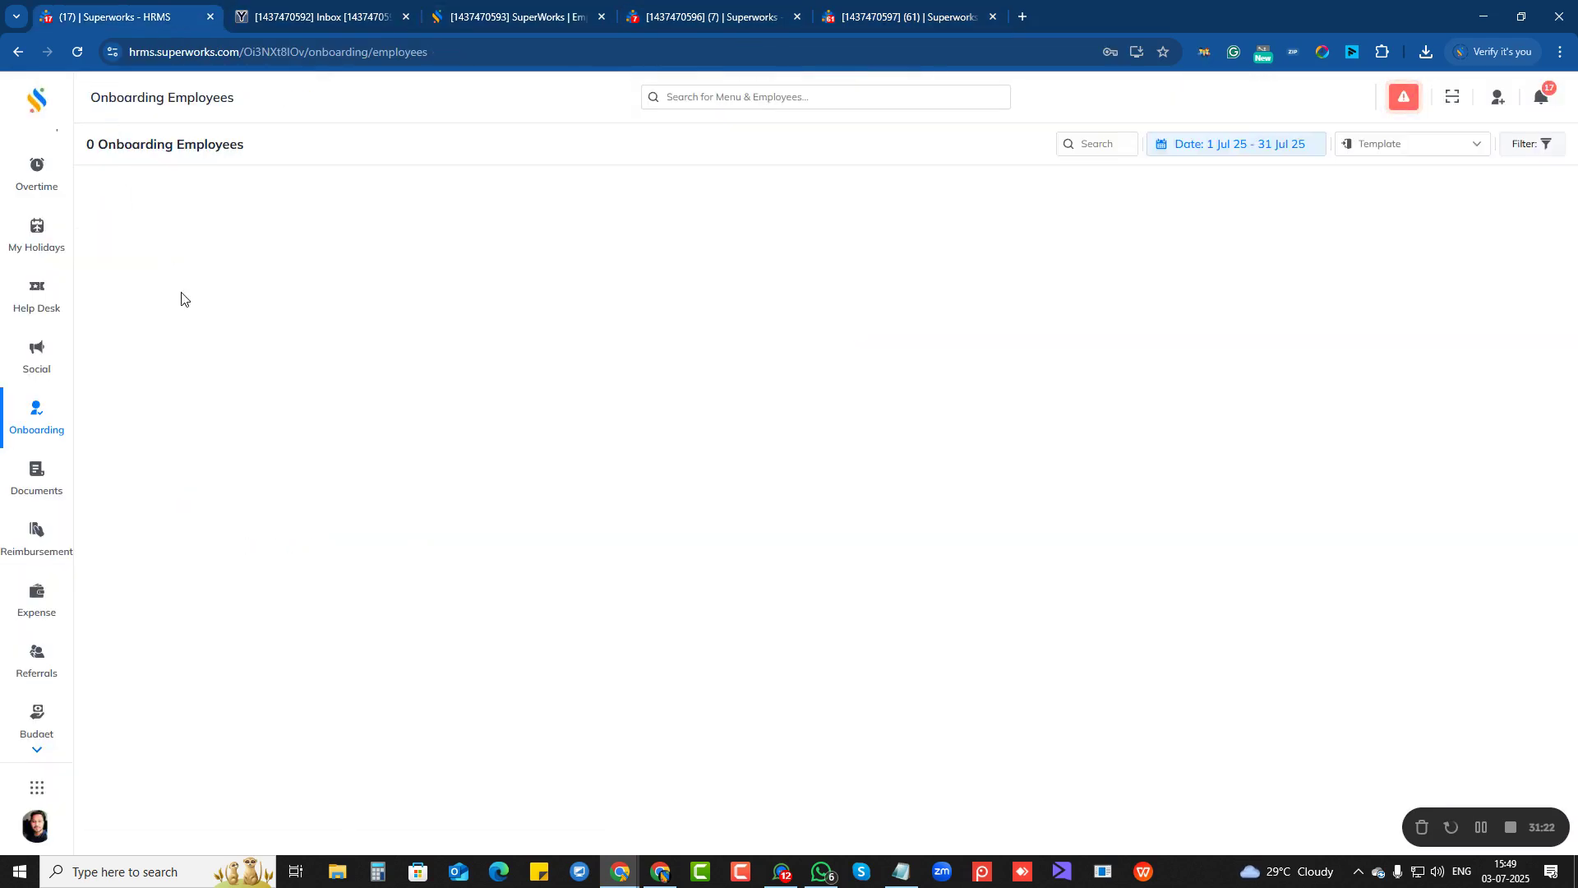
mouse_move(74, 422)
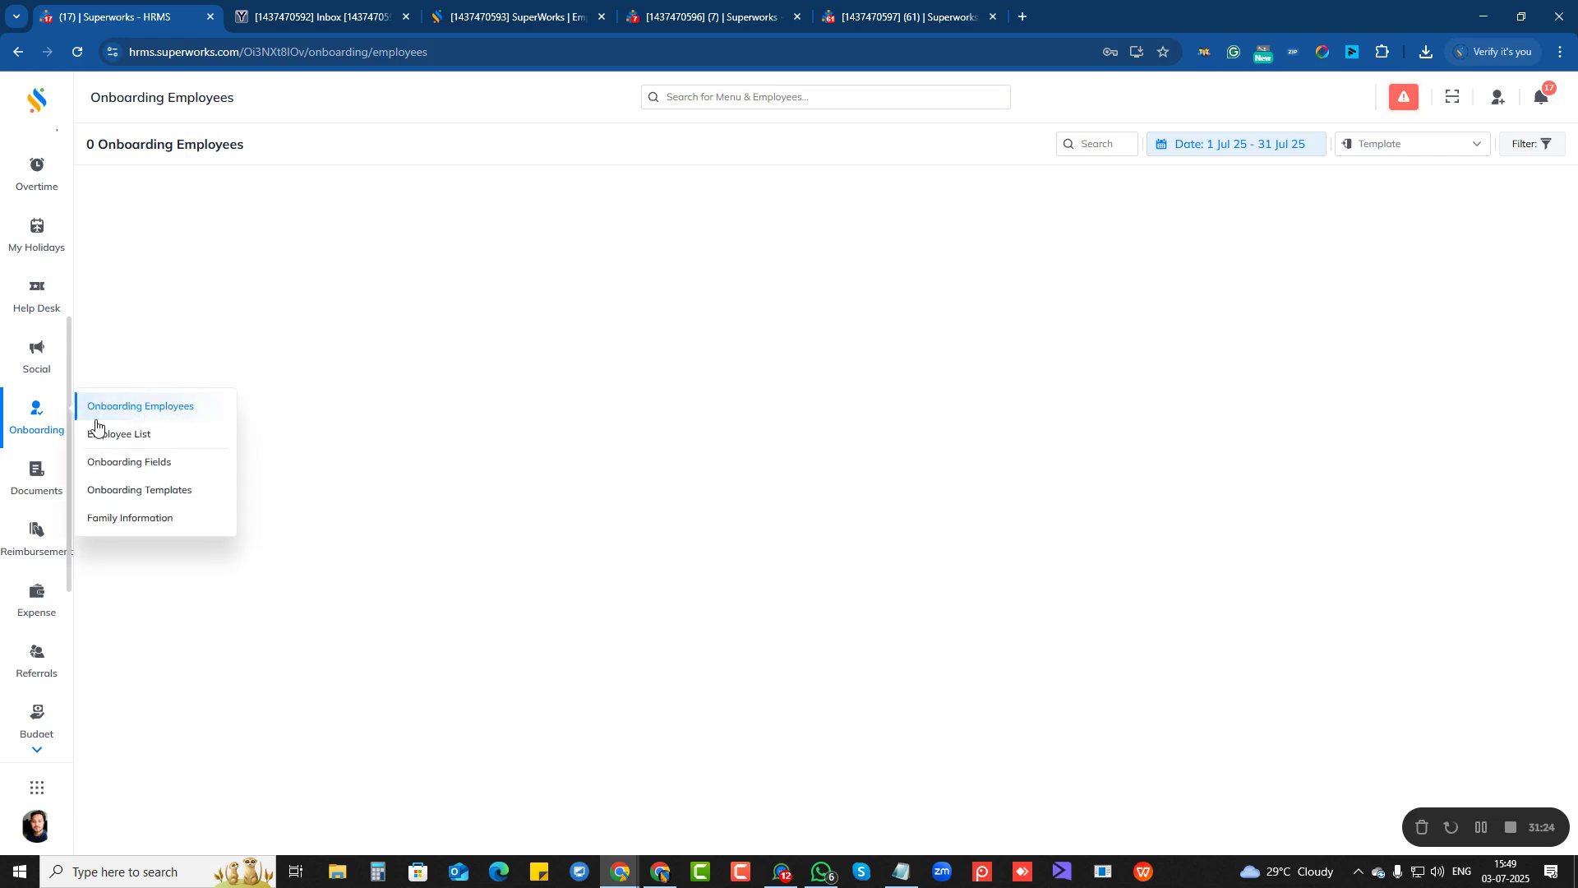
click(468, 282)
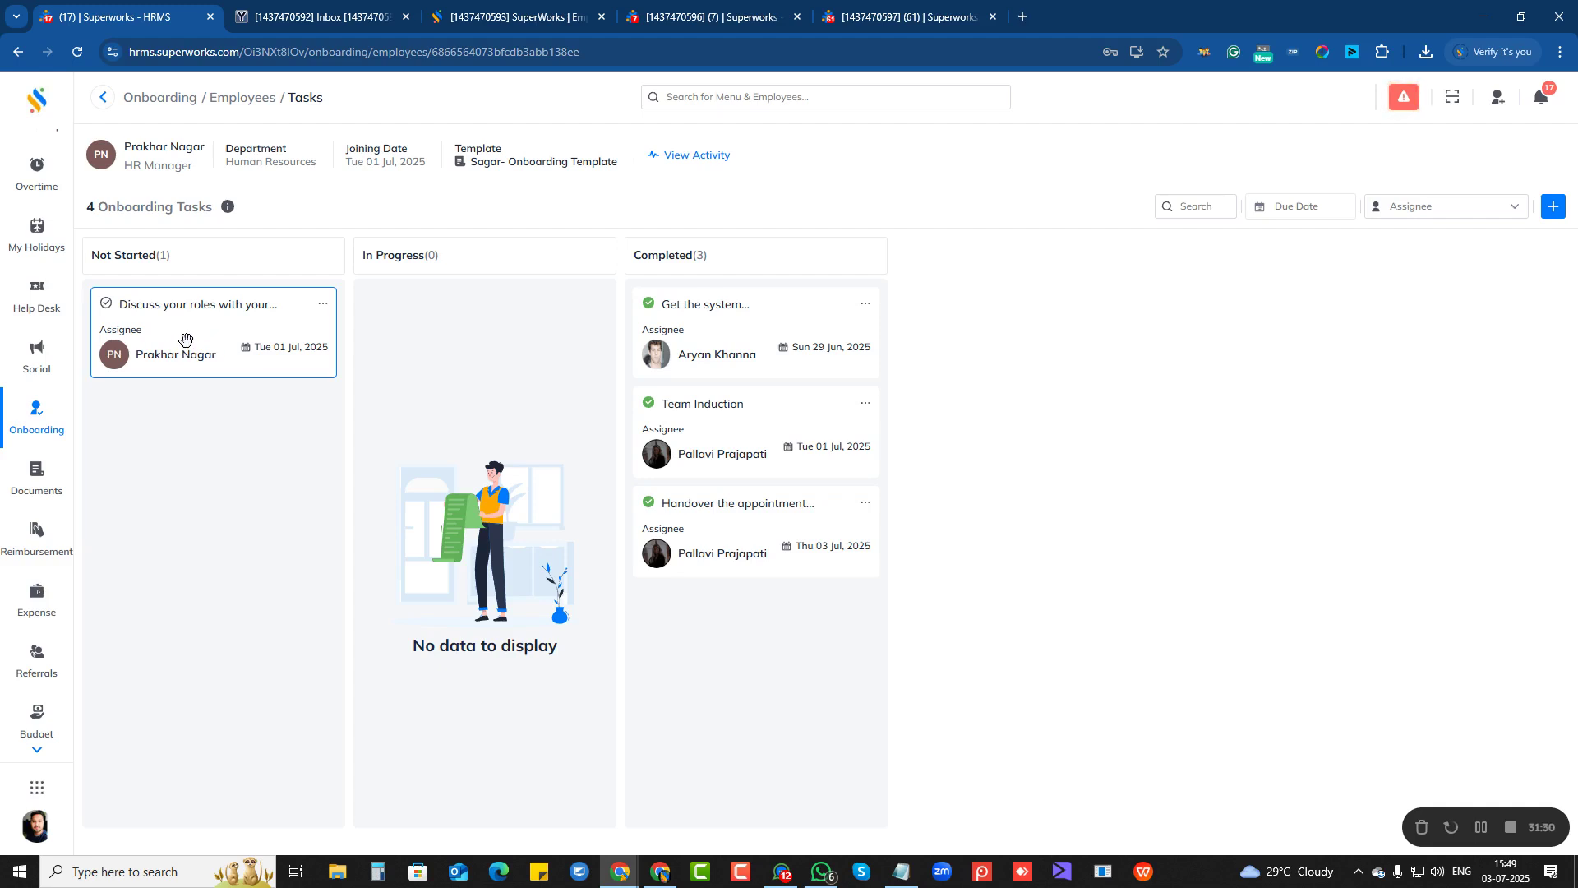
drag(186, 339, 740, 677)
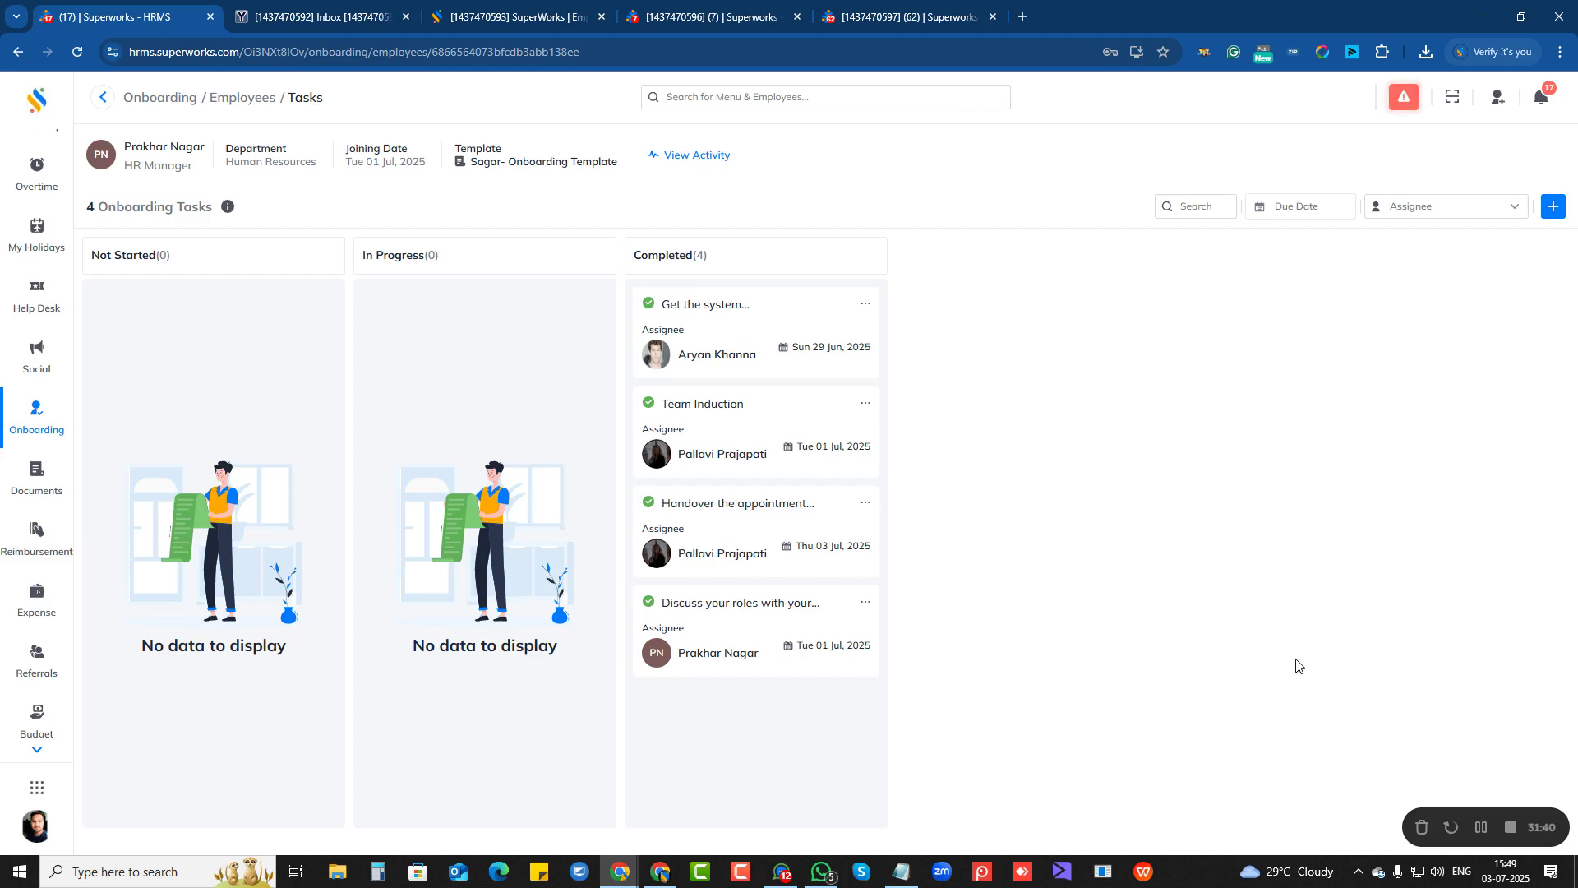
Check today's date in the taskbar calendar, then return to the board
click(1509, 873)
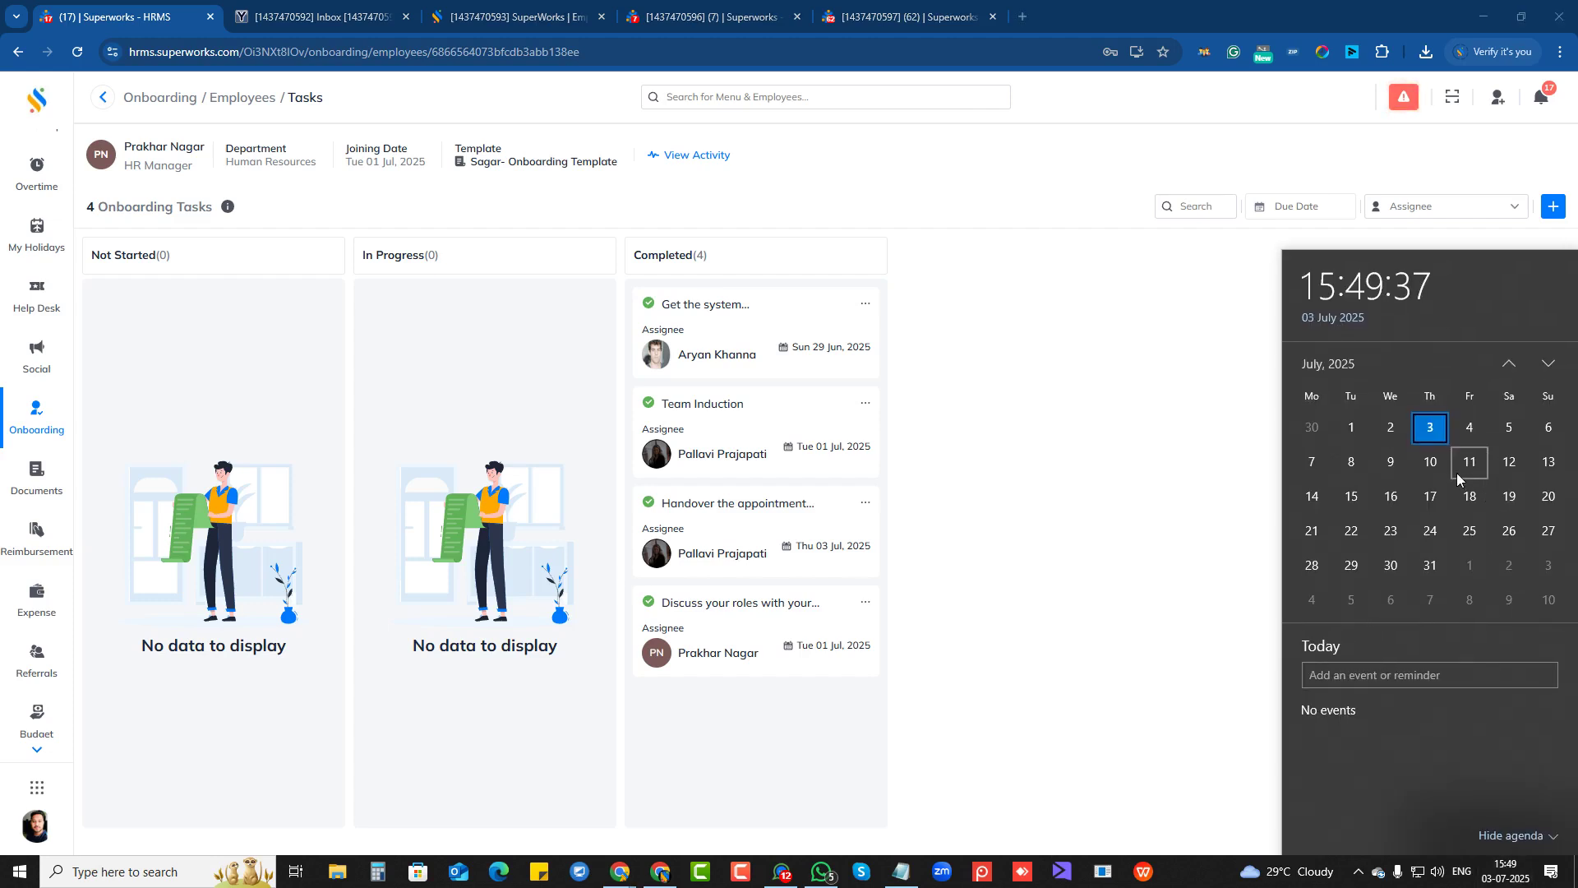
click(1352, 431)
click(909, 372)
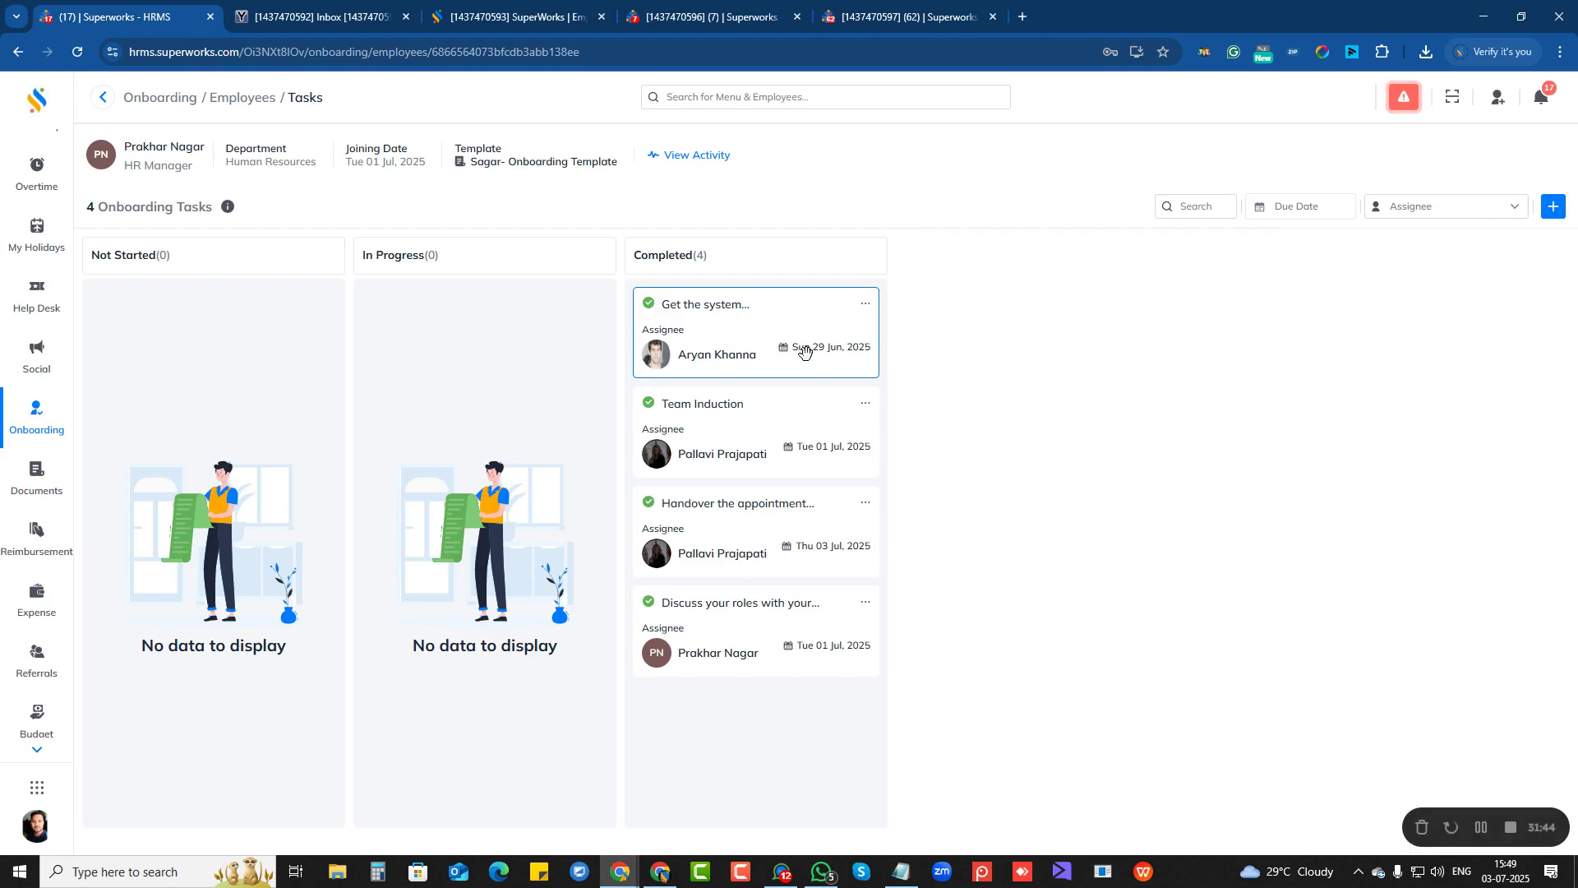
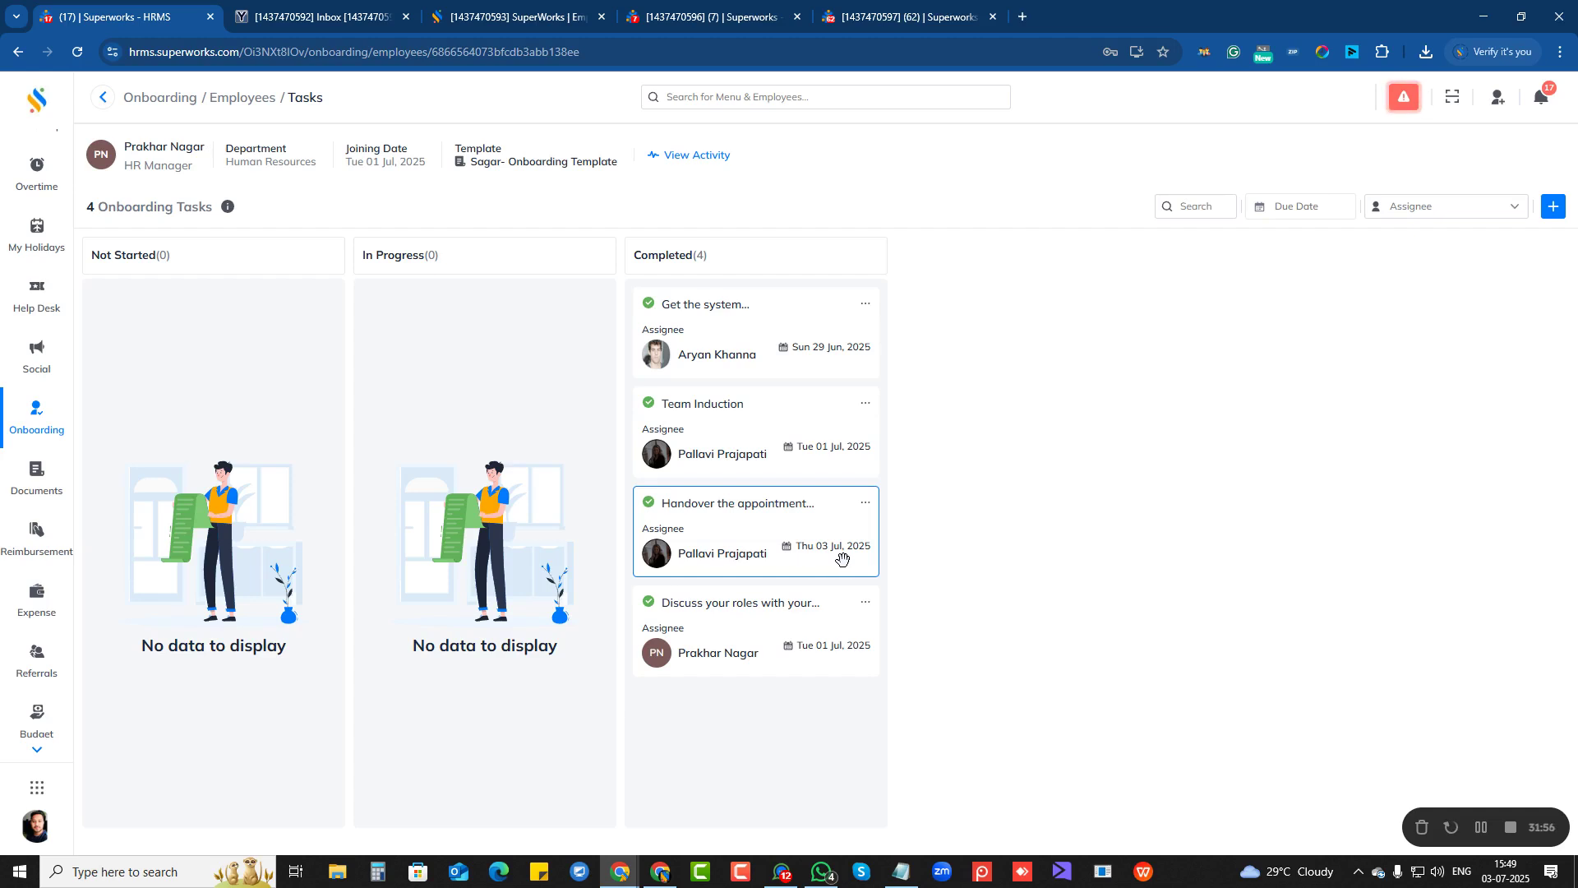
View the 'Discuss your roles' task details, then close the panel
click(814, 630)
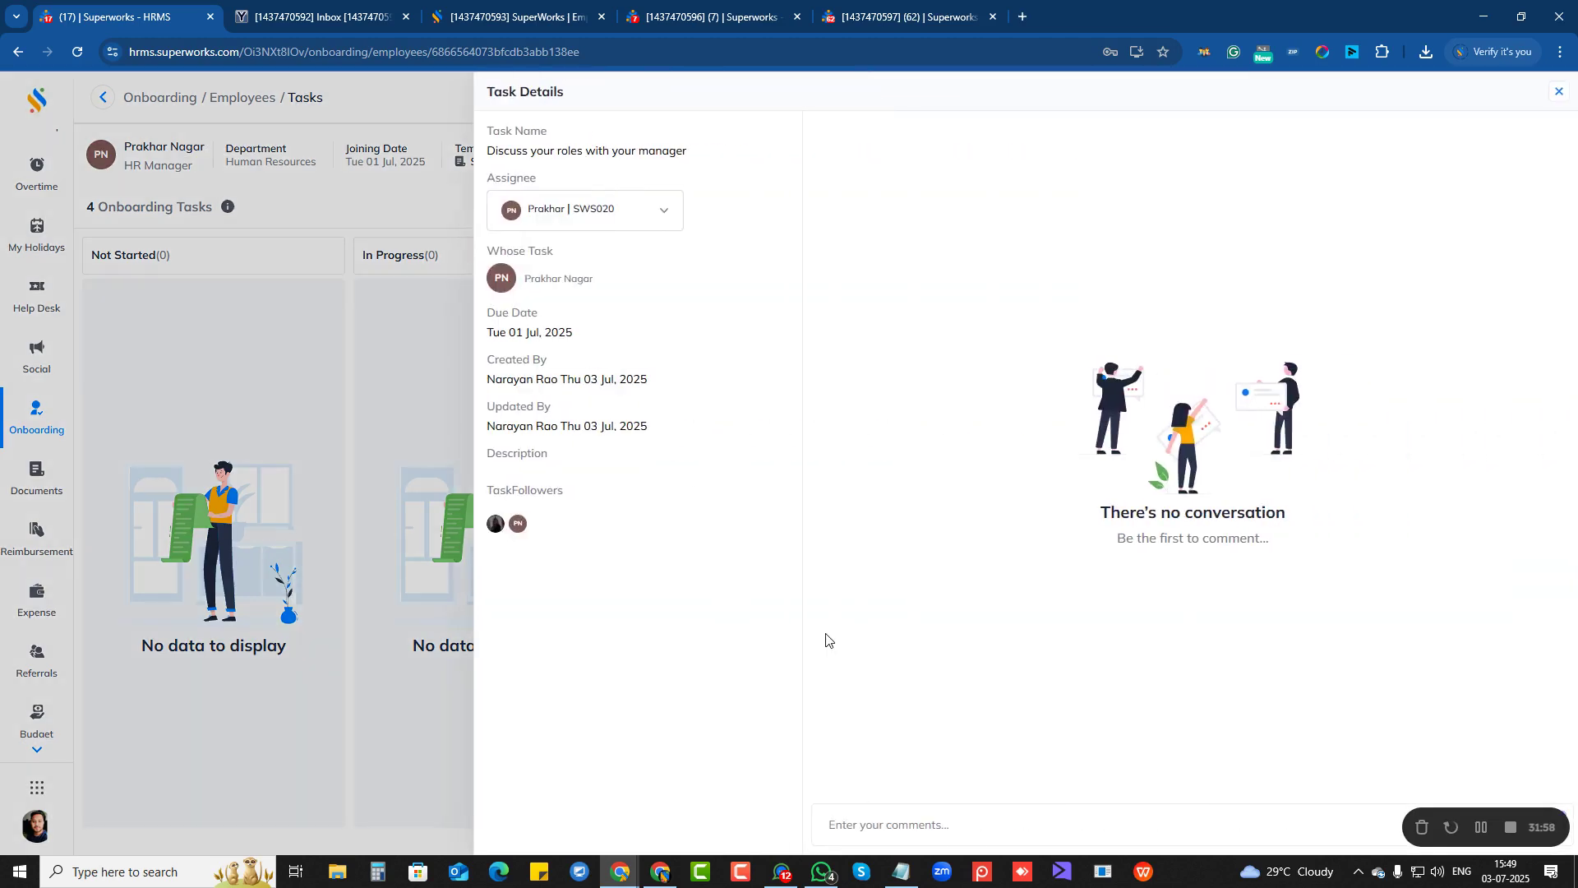
click(1555, 93)
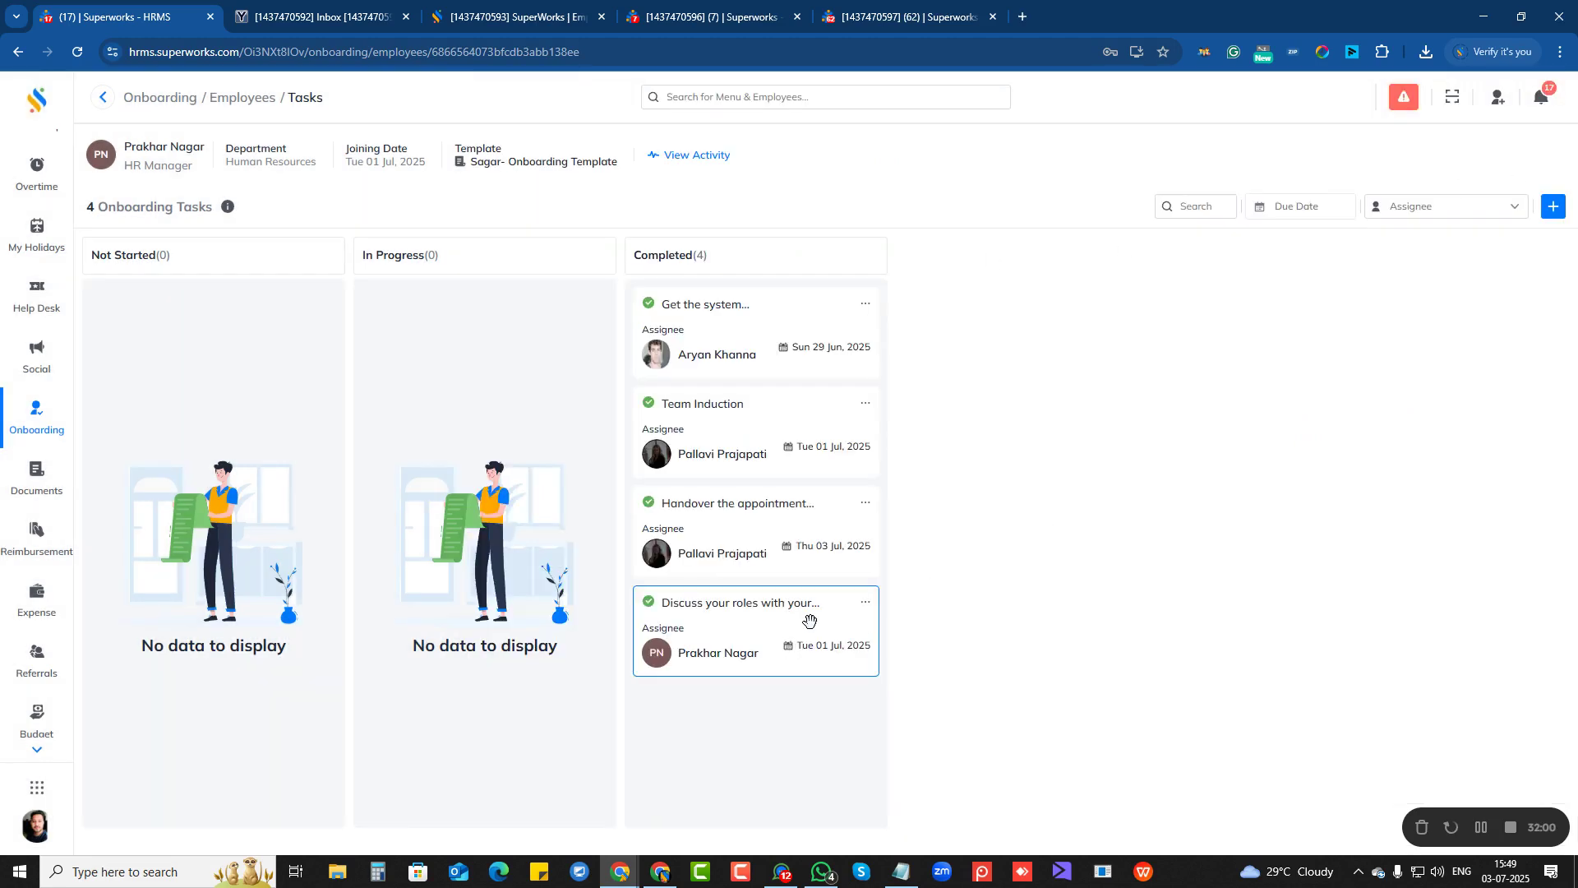
scroll(4, 333, up, 5)
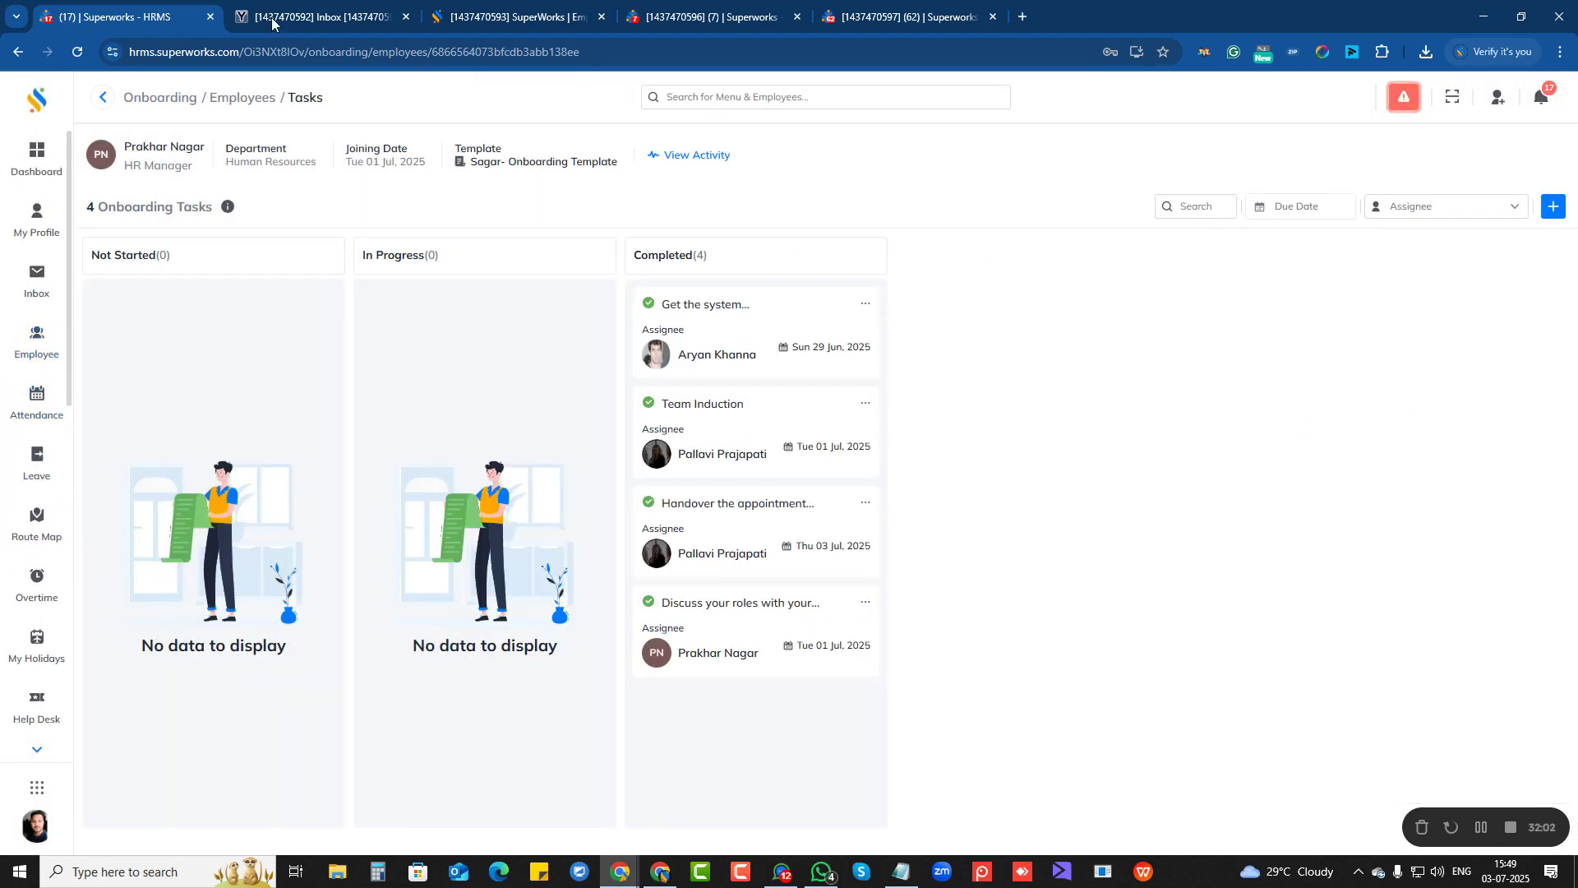
Close the mail inbox, sign-in and other extra browser tabs
click(311, 16)
click(405, 17)
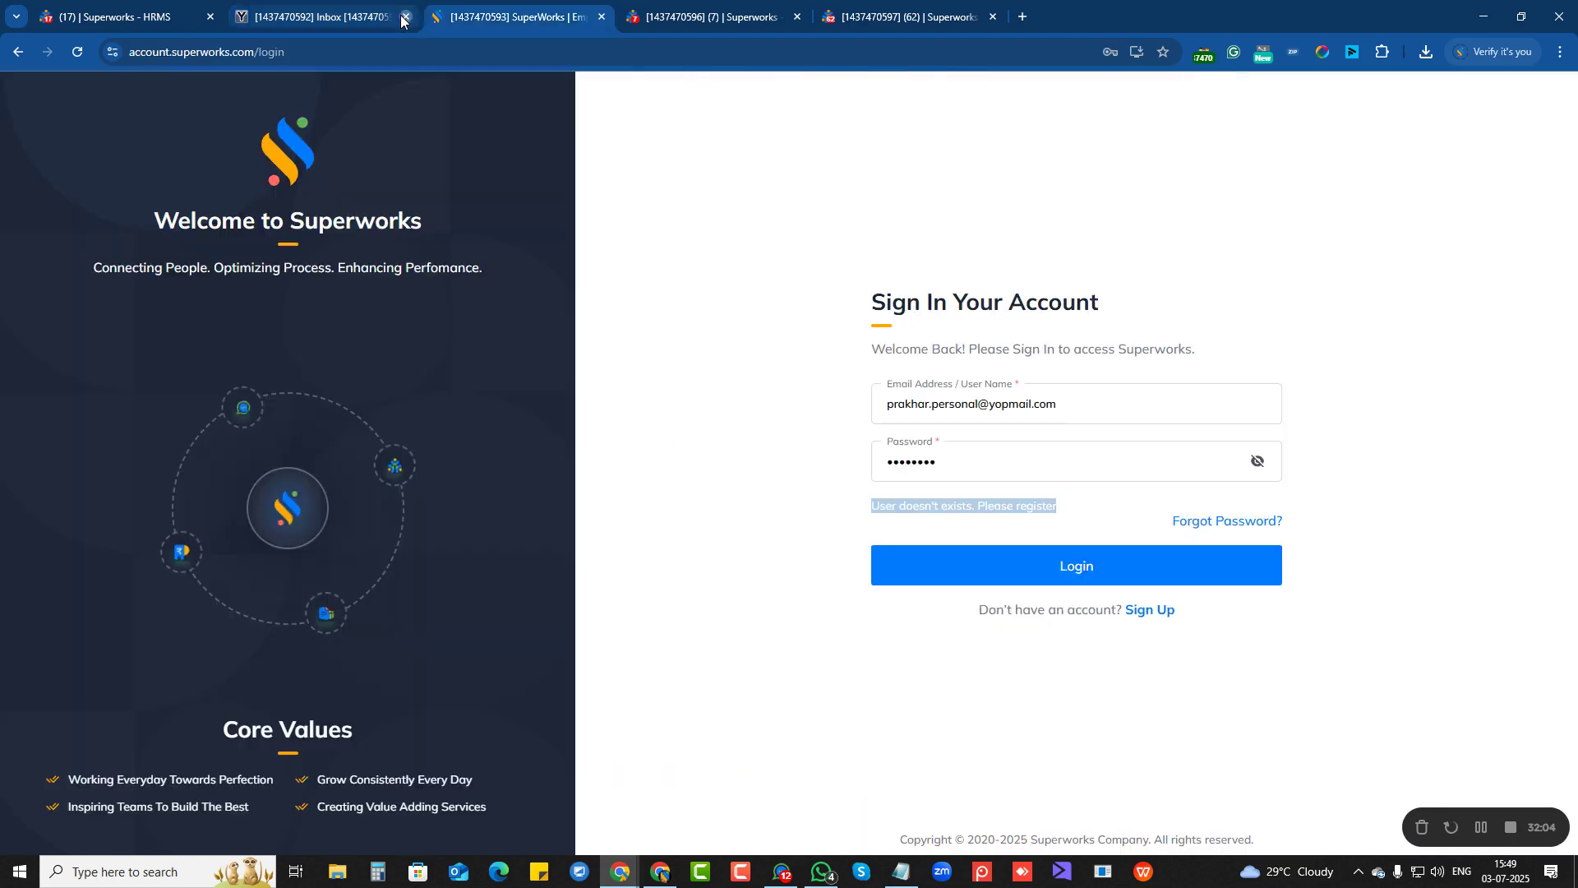
click(406, 16)
click(405, 16)
click(405, 16)
scroll(11, 680, down, 5)
Go to company Settings and browse the Onboarding Templates list
click(29, 702)
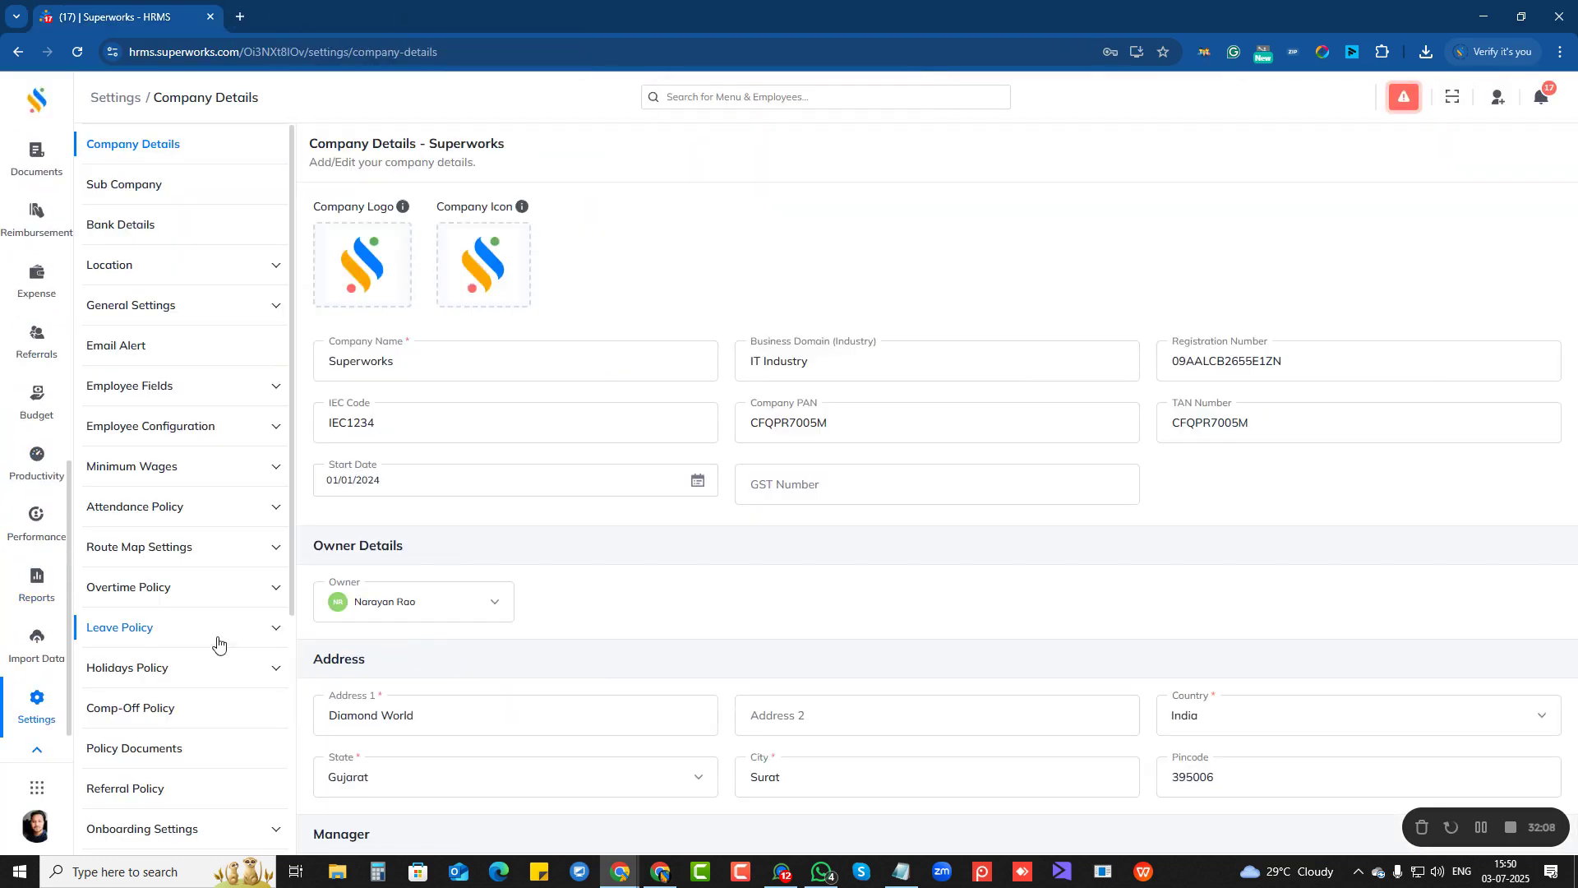
key(alt+Tab)
key(alt+Tab)
click(830, 17)
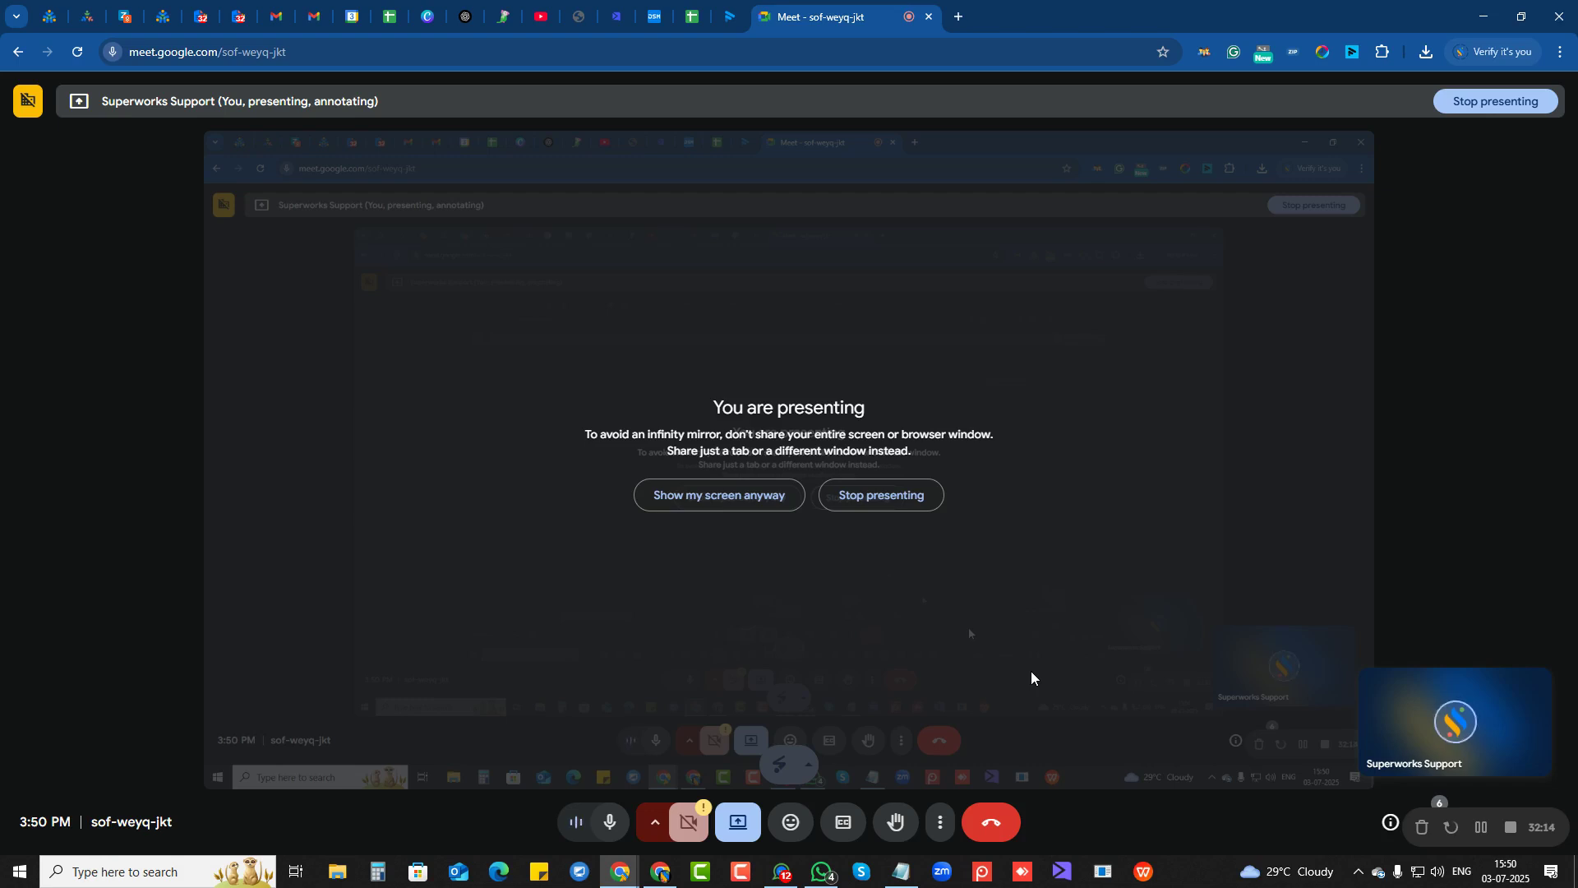
key(alt+Tab)
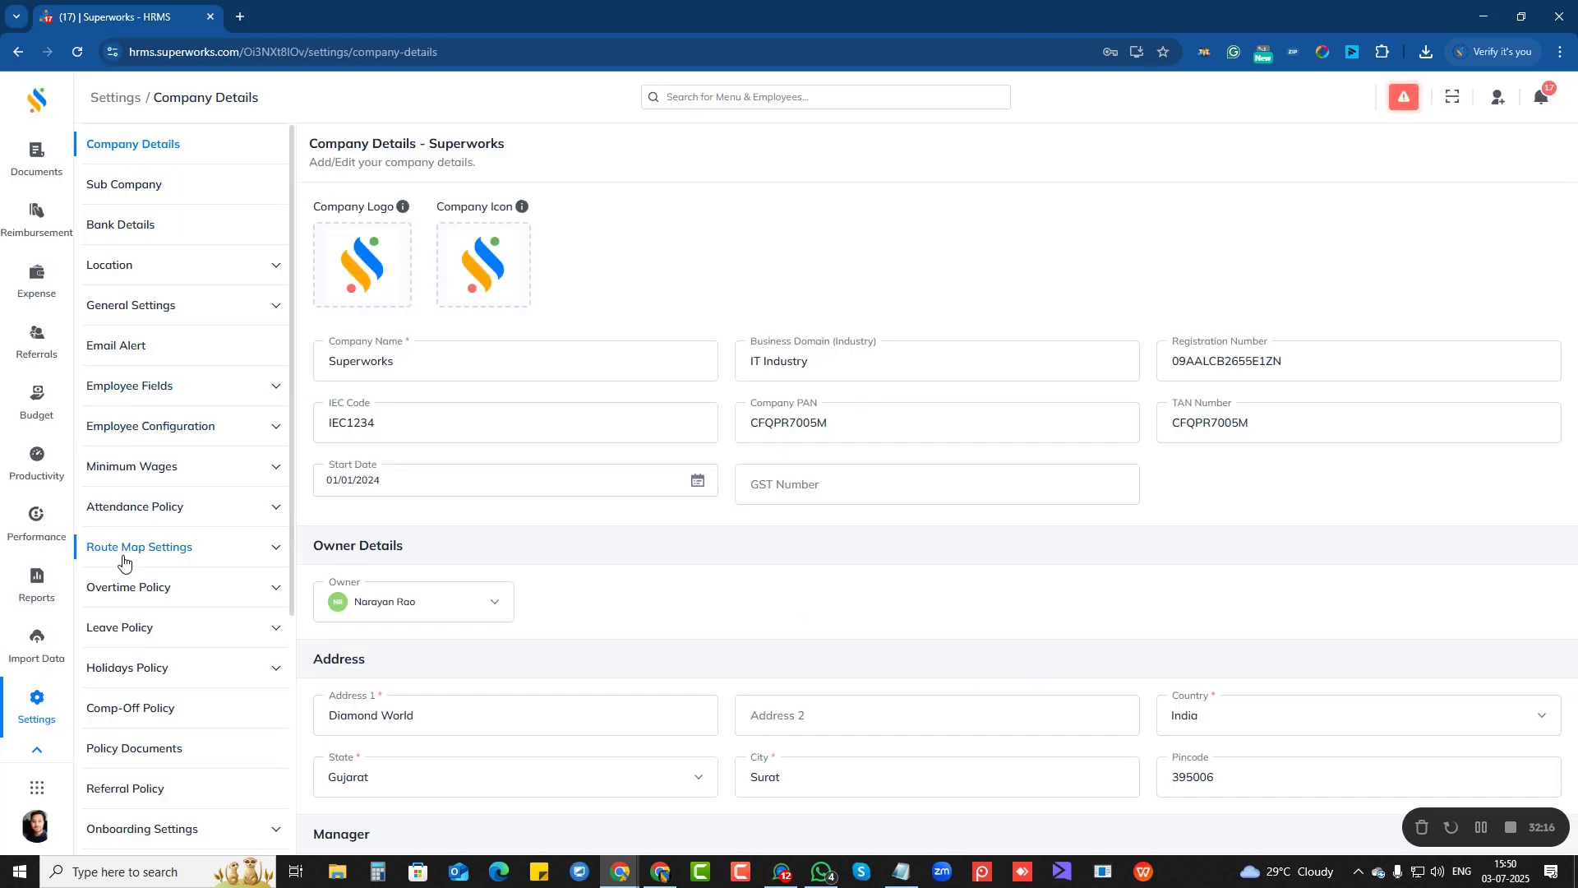
scroll(123, 562, down, 4)
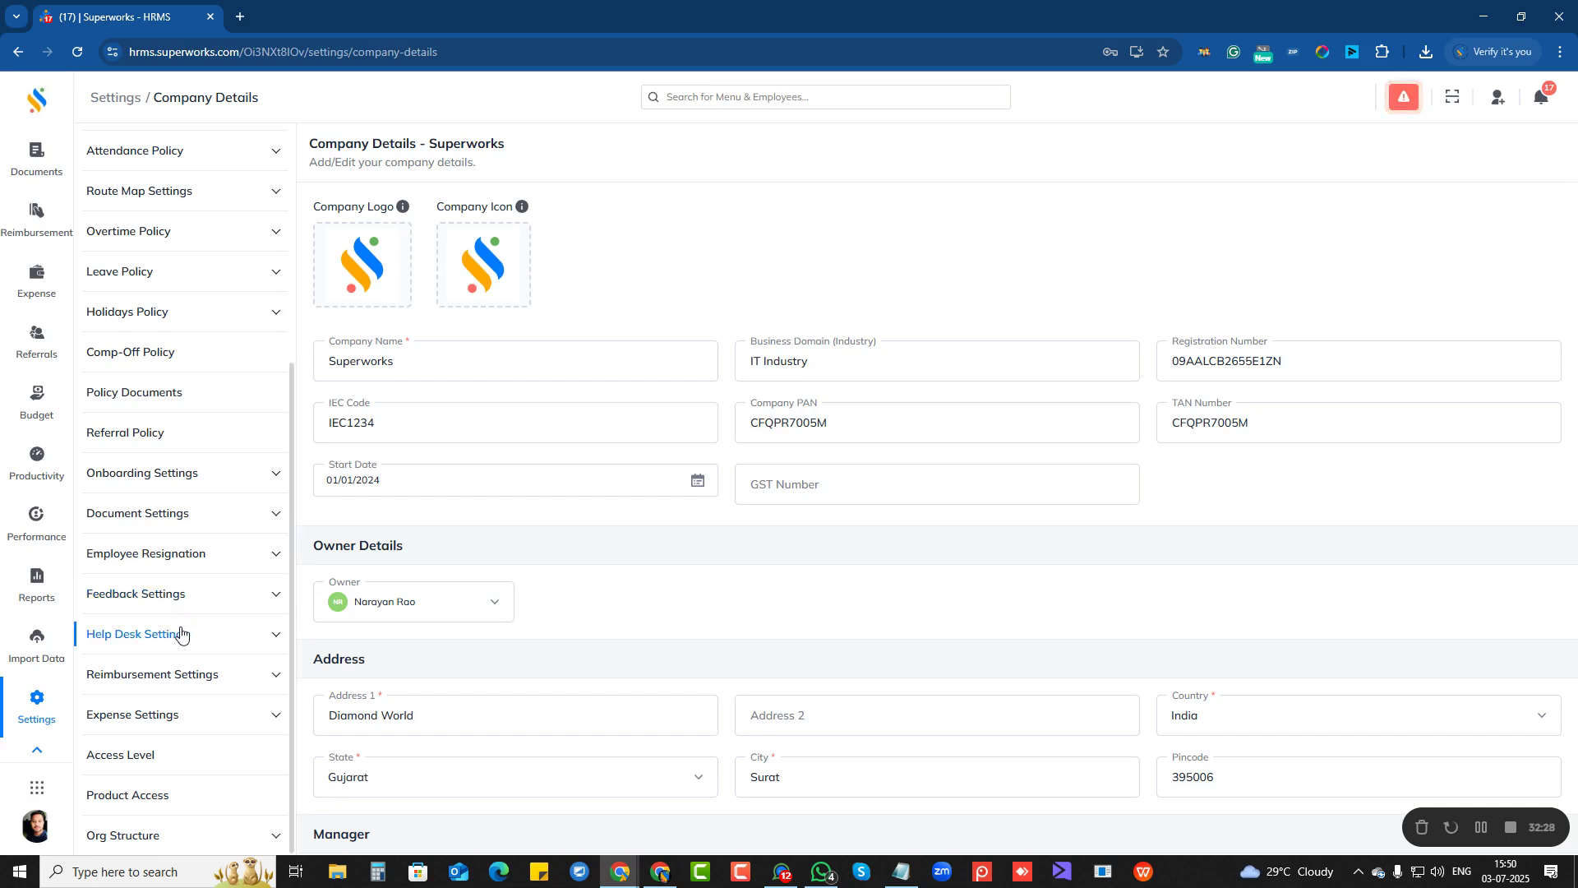
click(187, 475)
click(183, 544)
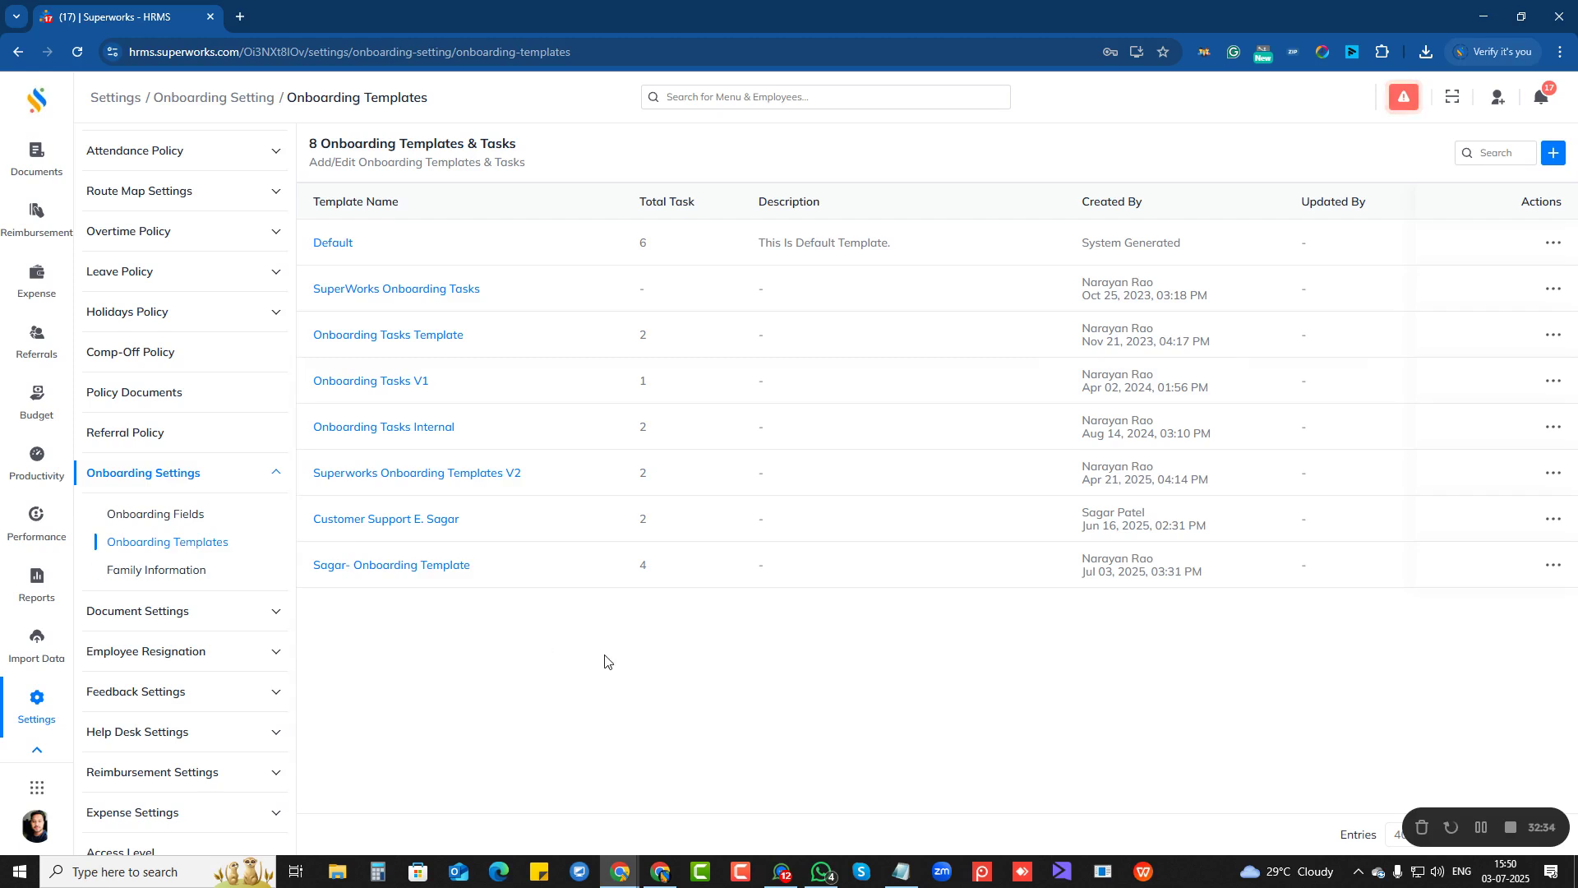
scroll(236, 644, down, 2)
Review the Offer, Appointment, Agreement and Default Letter email templates, then go to Documents
click(185, 519)
click(178, 519)
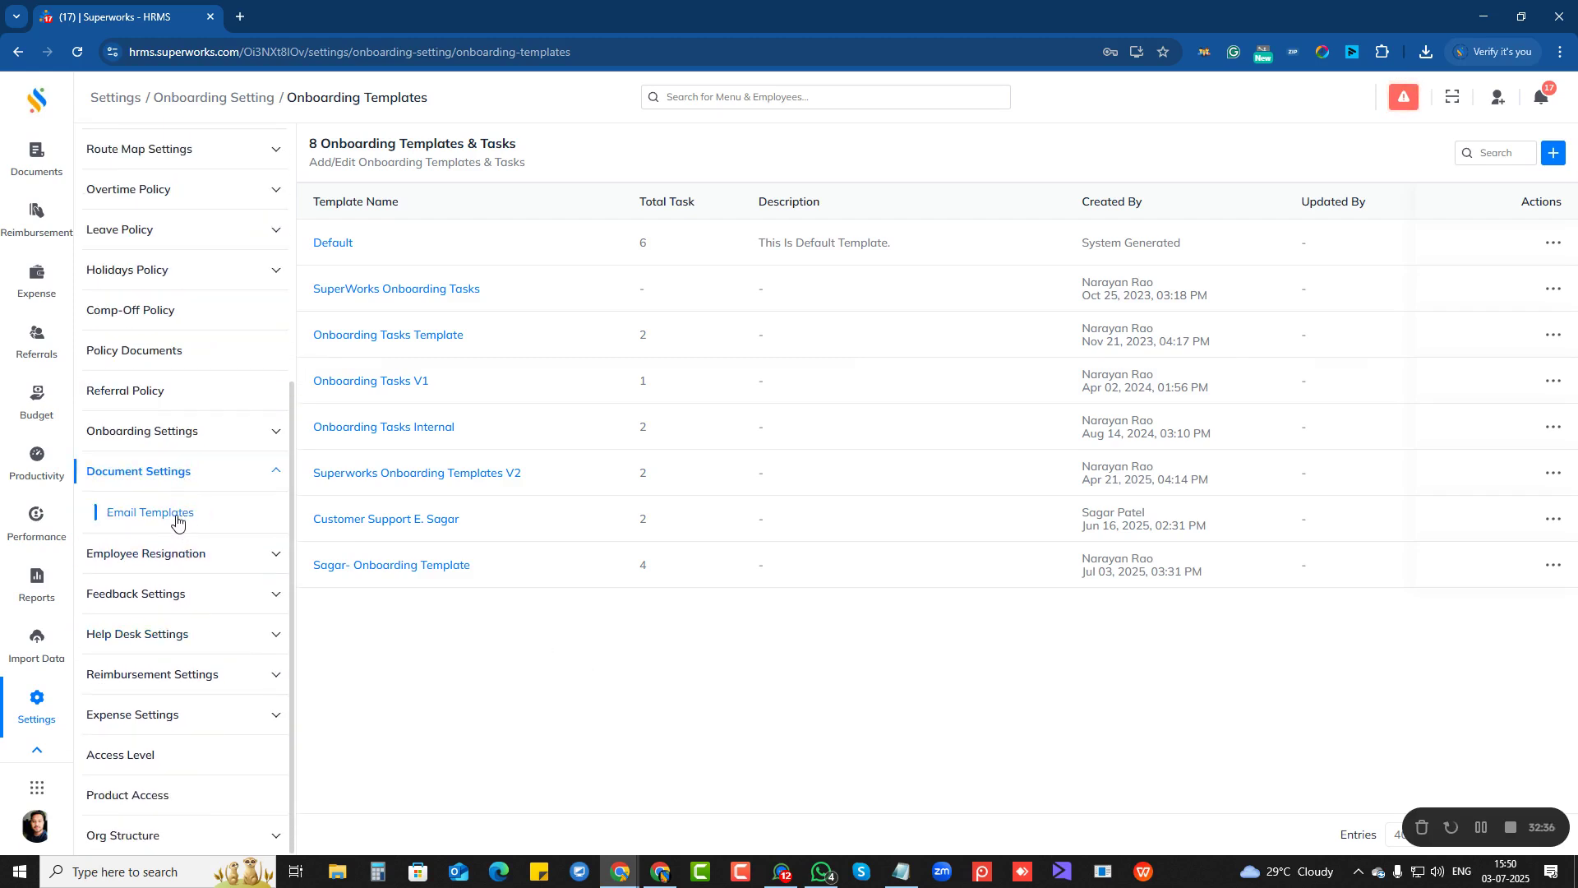
click(106, 514)
click(370, 272)
click(375, 306)
click(380, 348)
click(382, 236)
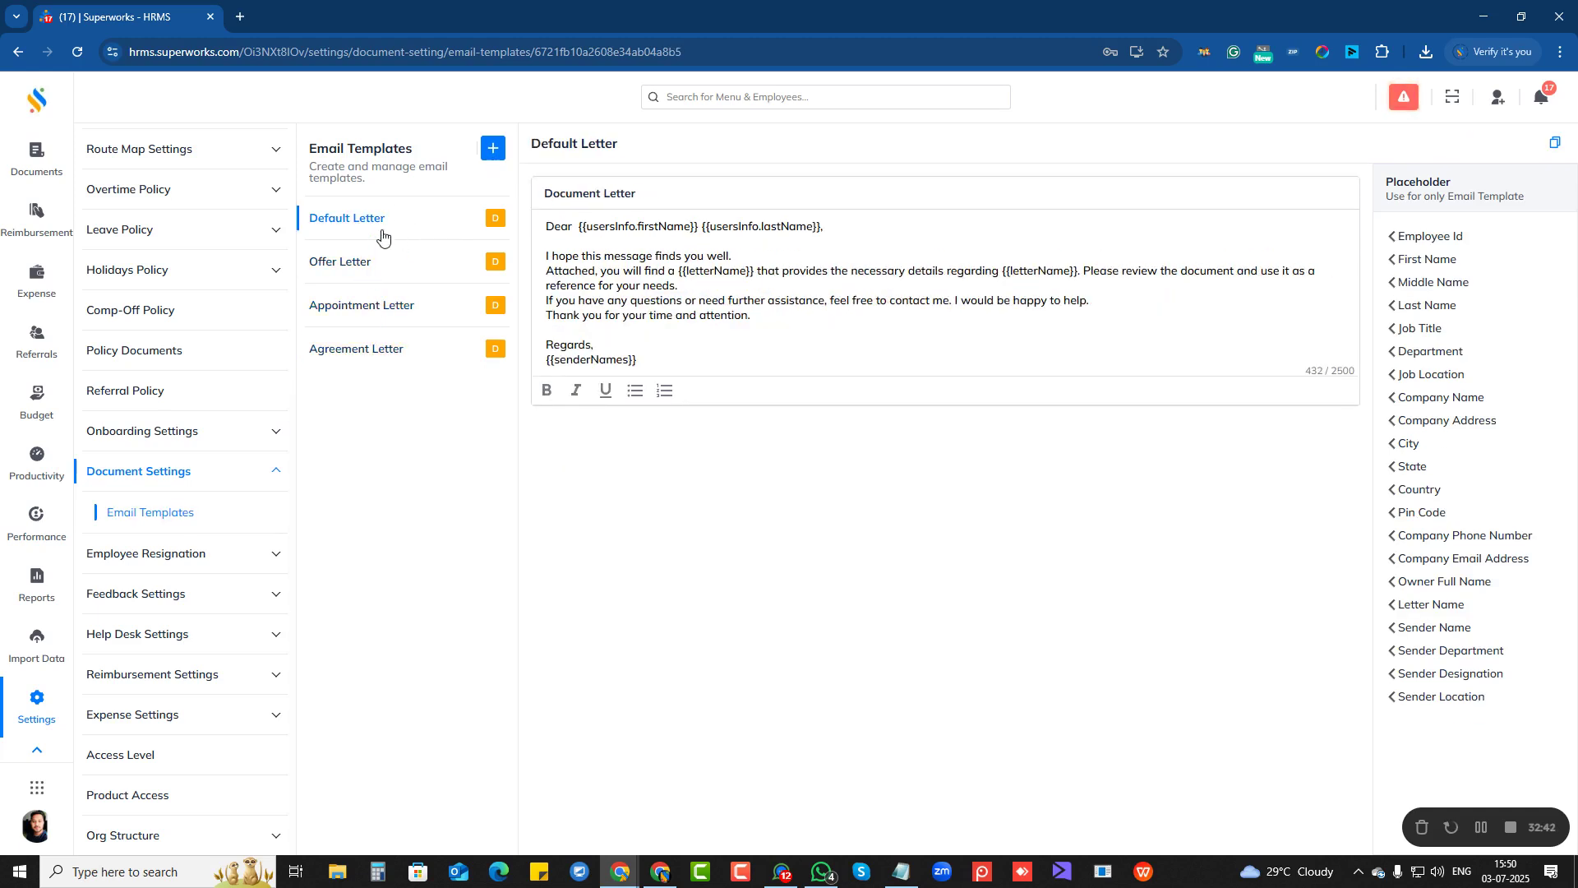
scroll(31, 641, up, 4)
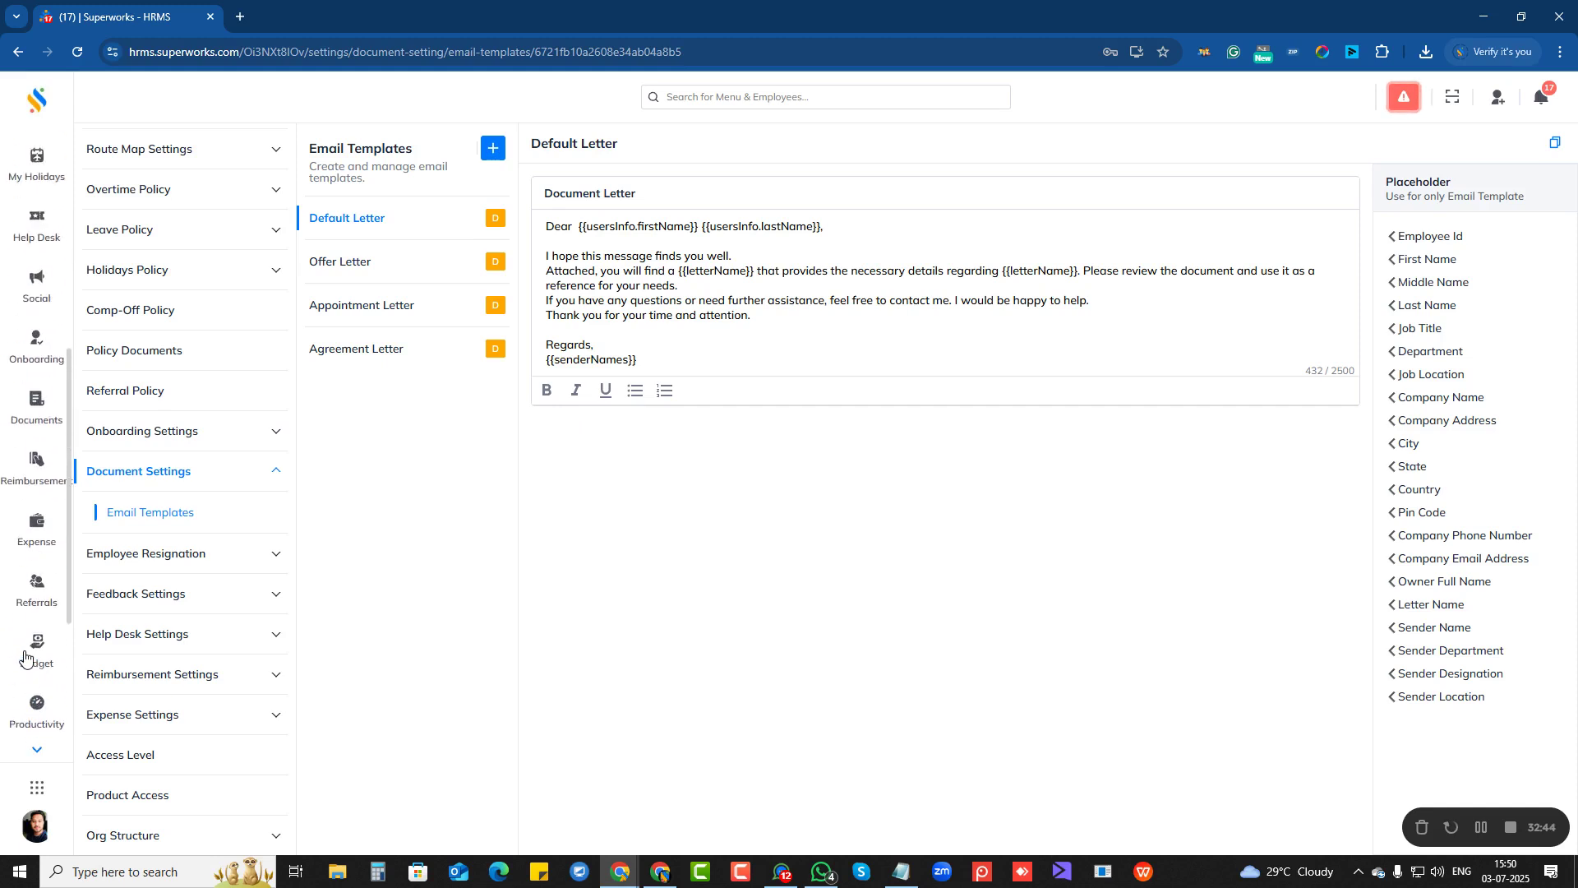
click(46, 494)
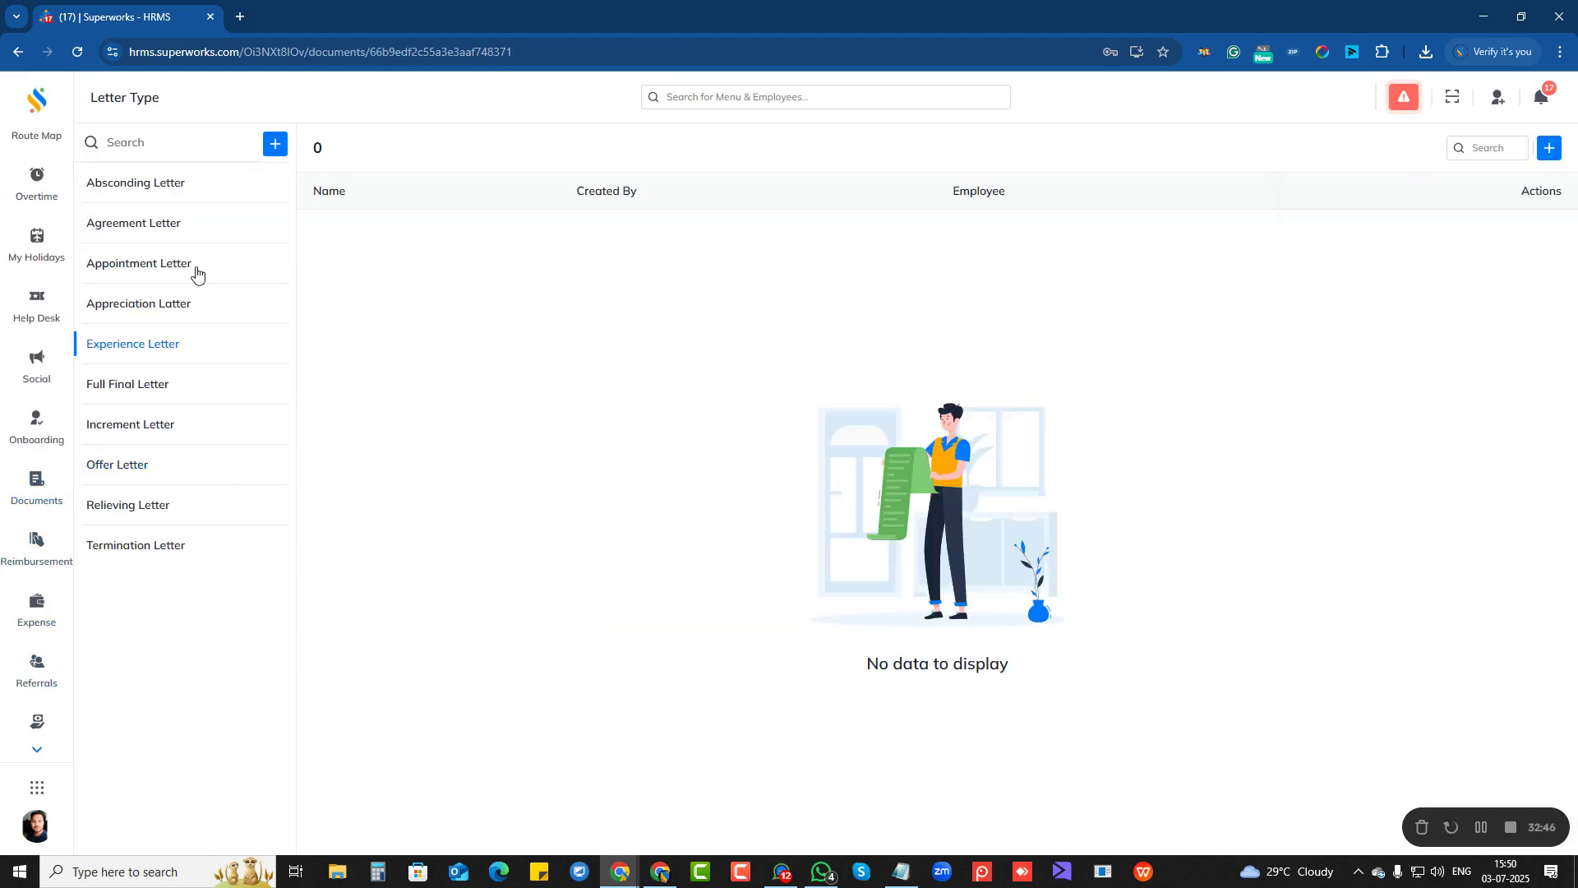
Start assigning the Created By Sag offer letter and pick an employee by name search
click(145, 467)
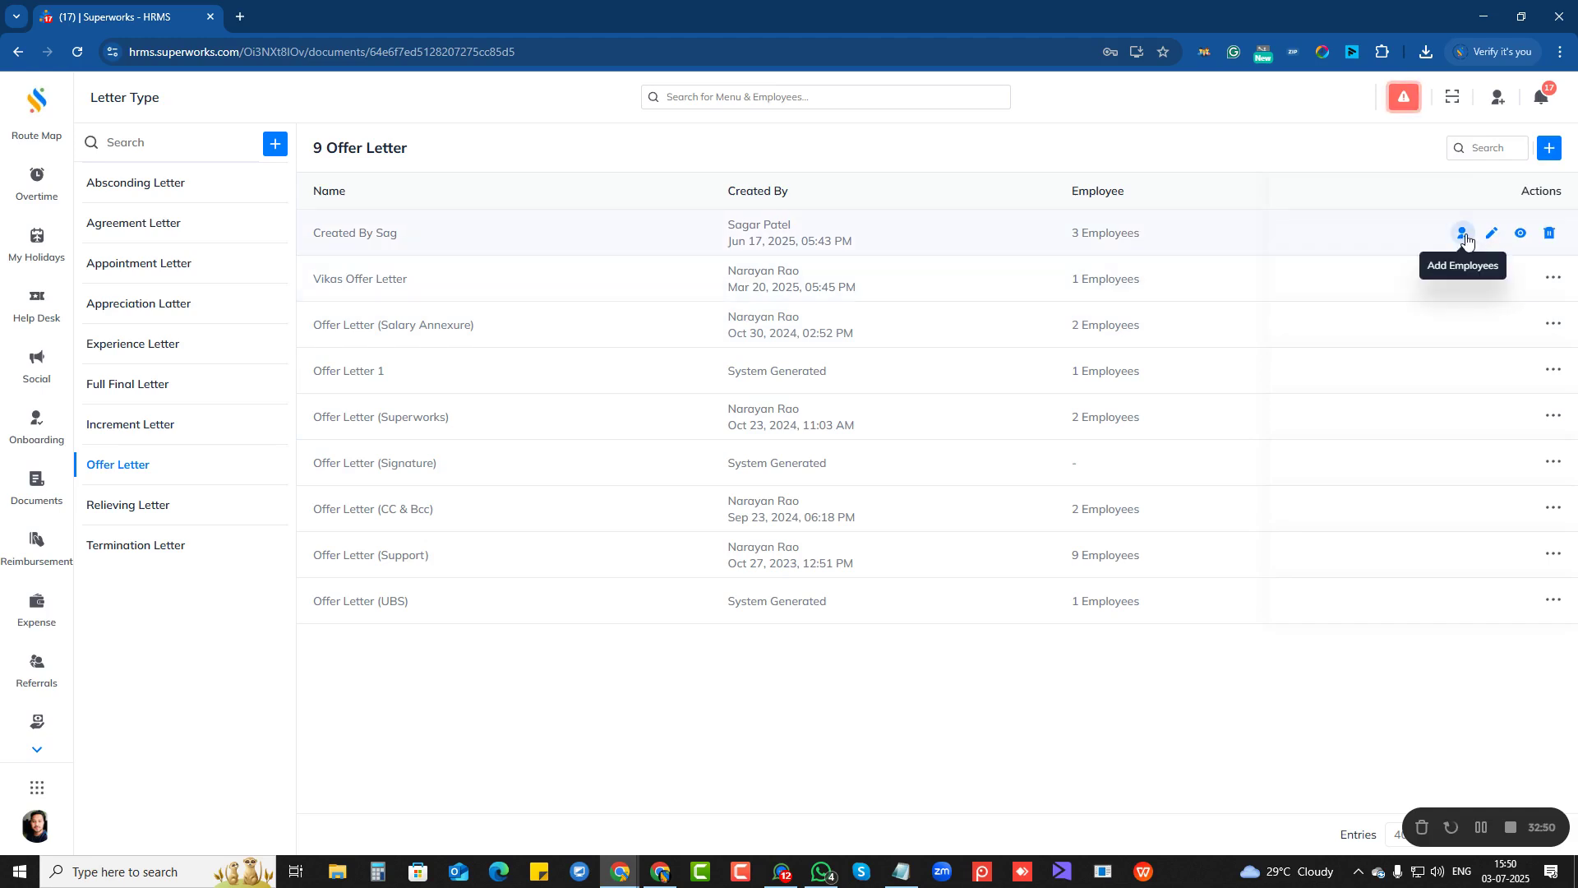
click(1462, 238)
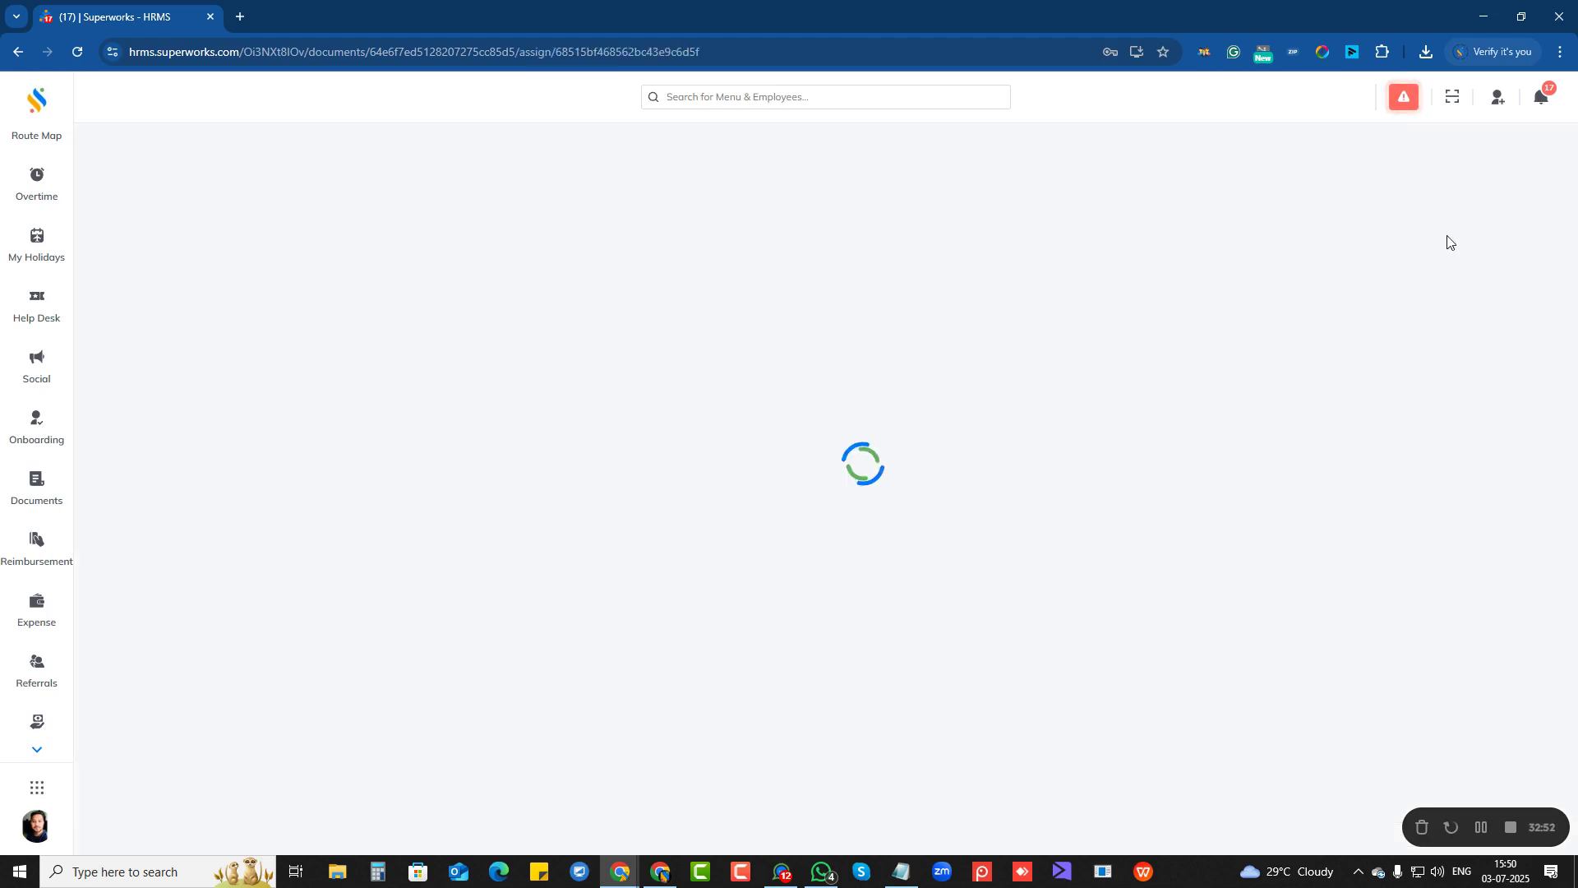
click(182, 221)
text(Prak)
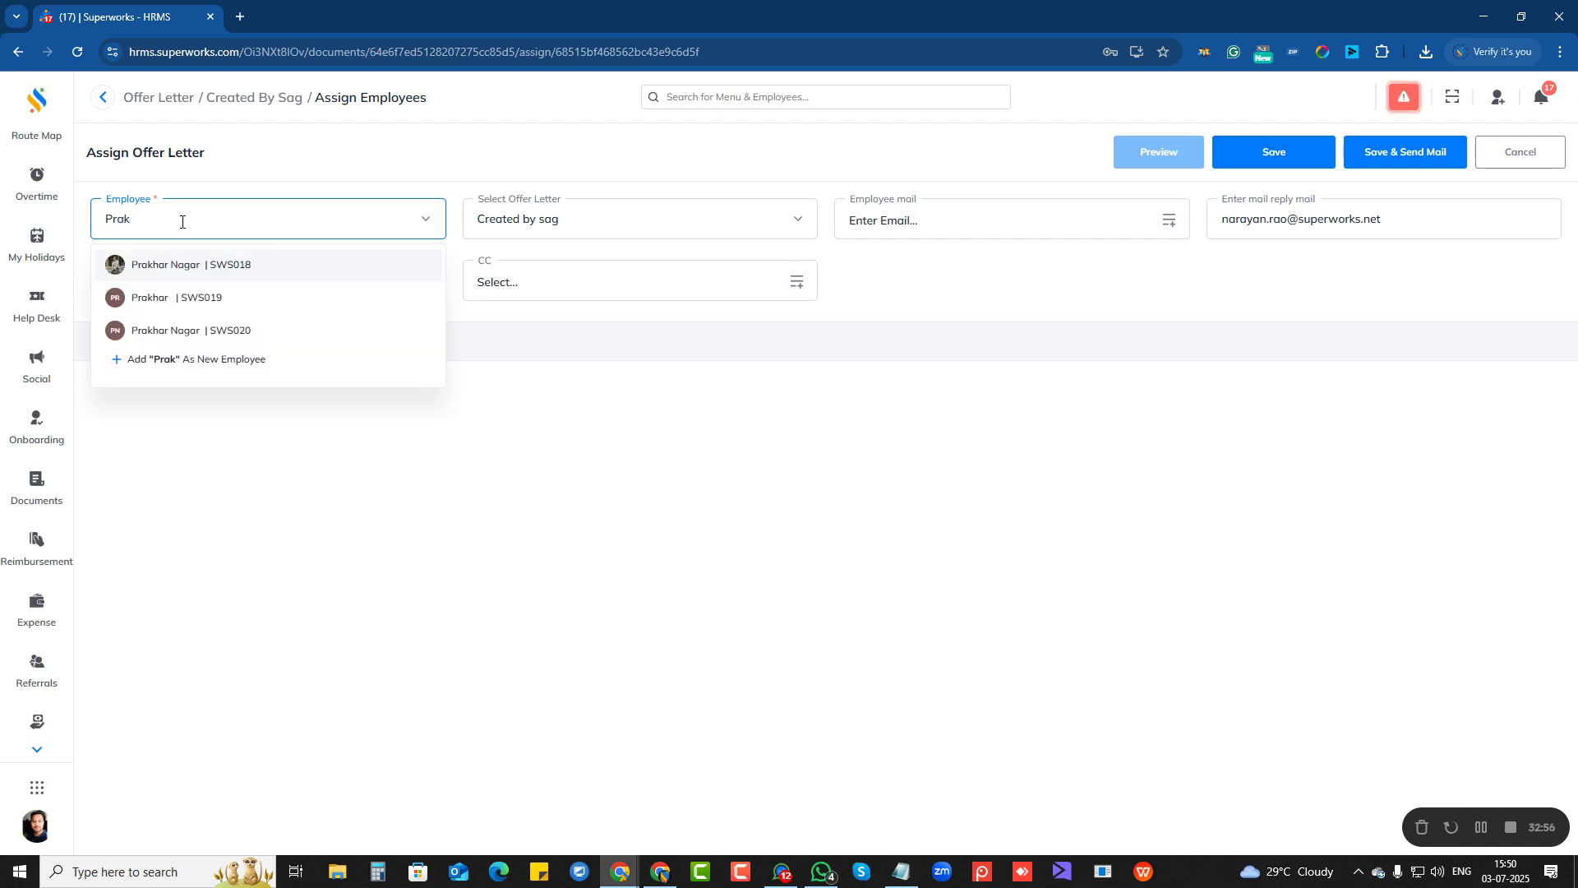
key(Return)
Review the letter's greeting, letterName and senderNames placeholders in the body
scroll(320, 580, down, 3)
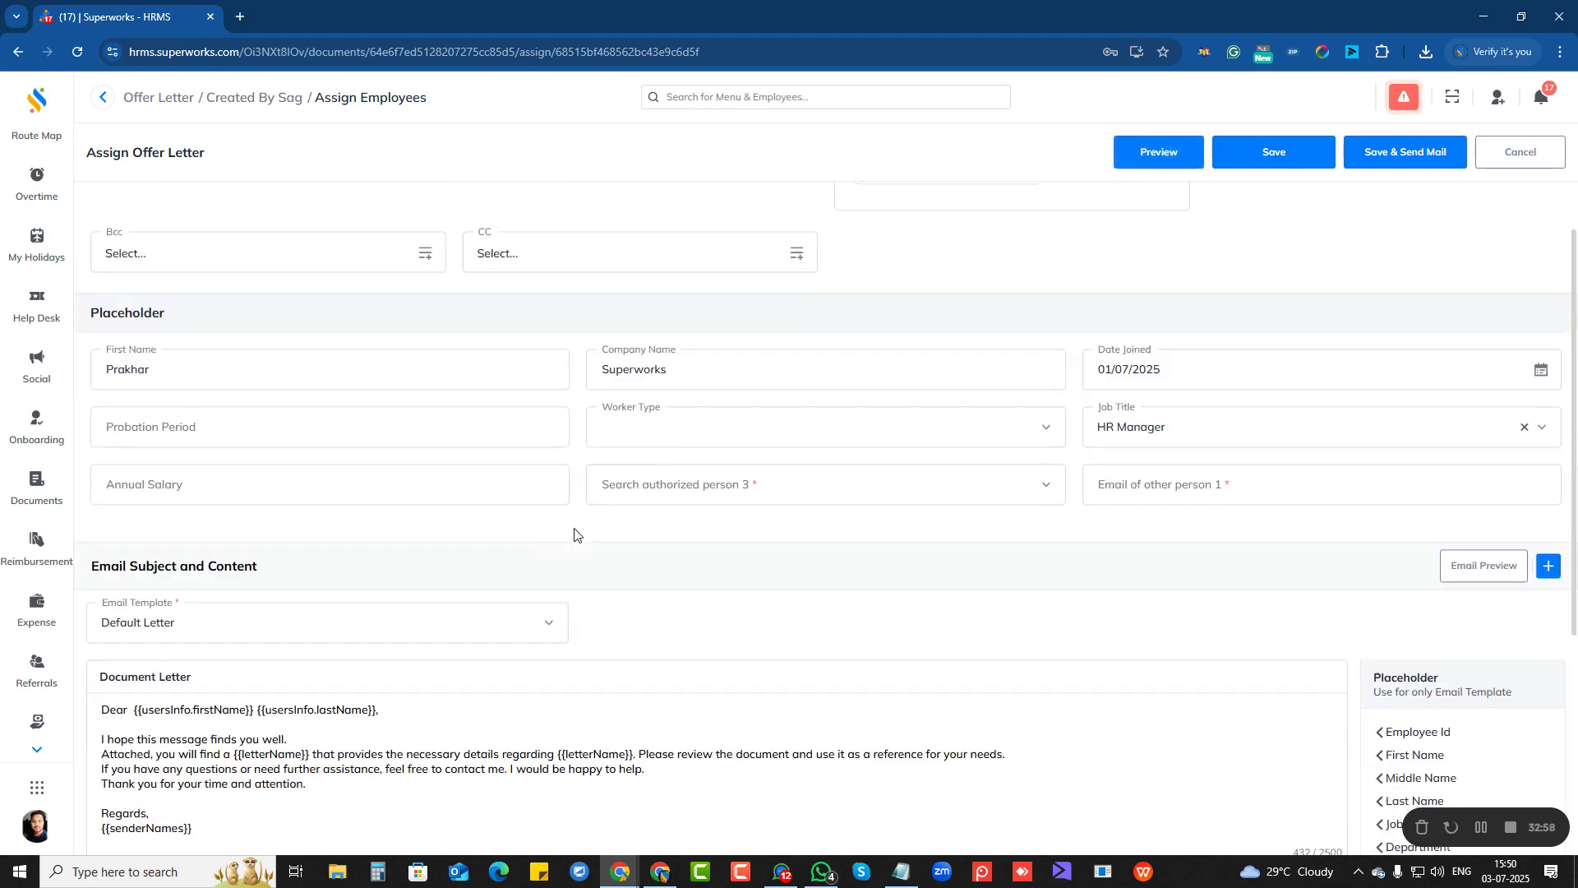
scroll(321, 579, down, 1)
drag(92, 331, 309, 327)
click(297, 339)
drag(121, 469, 282, 581)
click(292, 593)
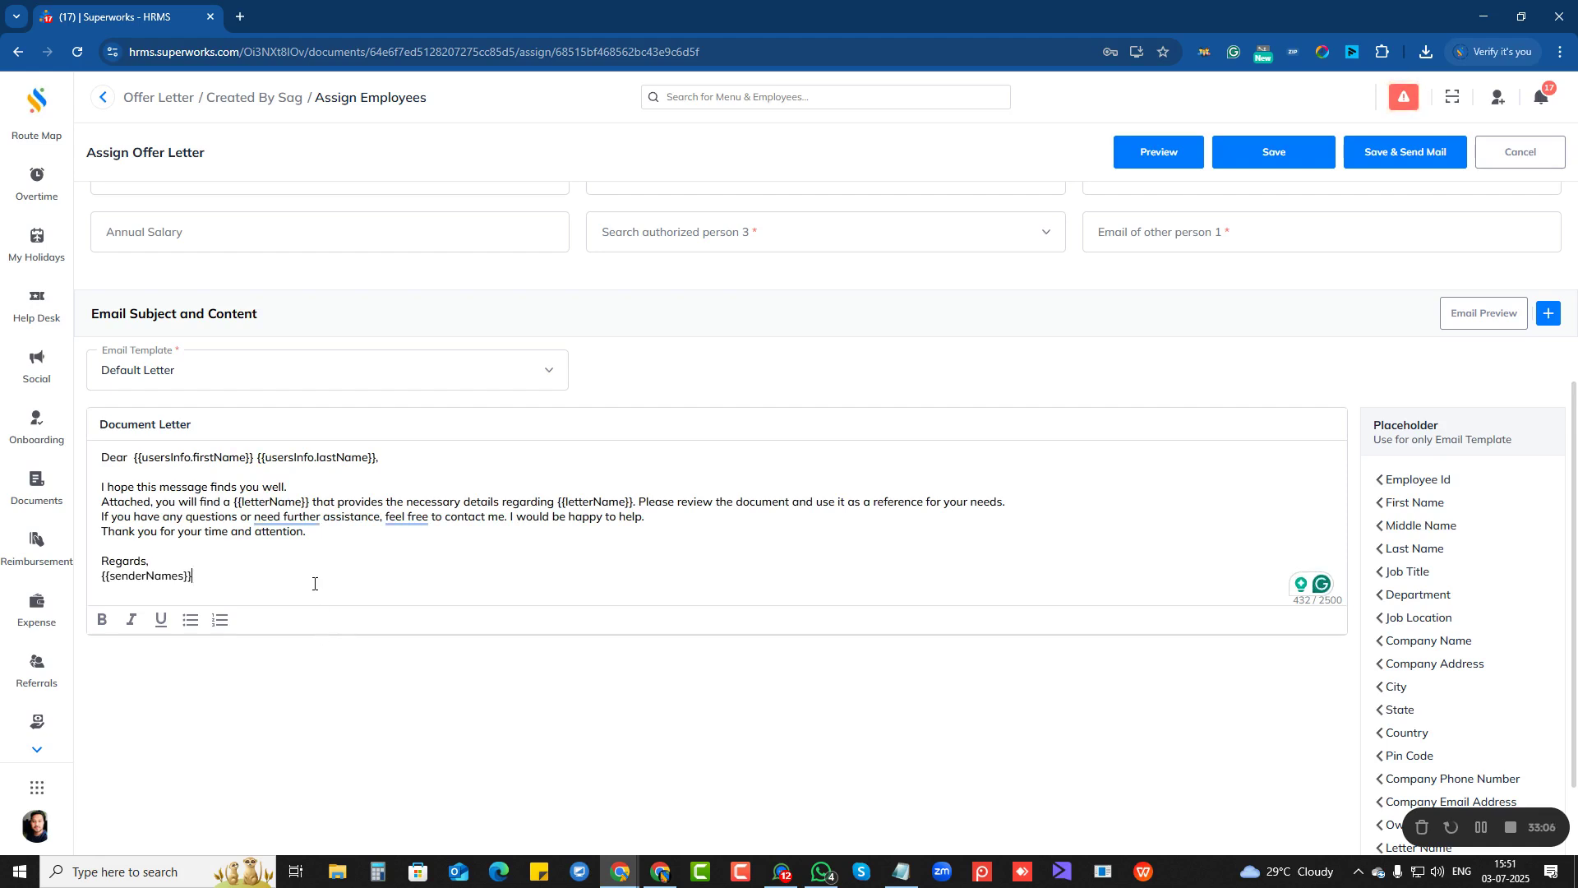
drag(132, 456, 407, 457)
click(403, 458)
drag(122, 490, 325, 489)
drag(123, 502, 239, 504)
click(394, 591)
drag(220, 577, 93, 587)
Cancel the offer letter assignment without saving
scroll(521, 409, up, 4)
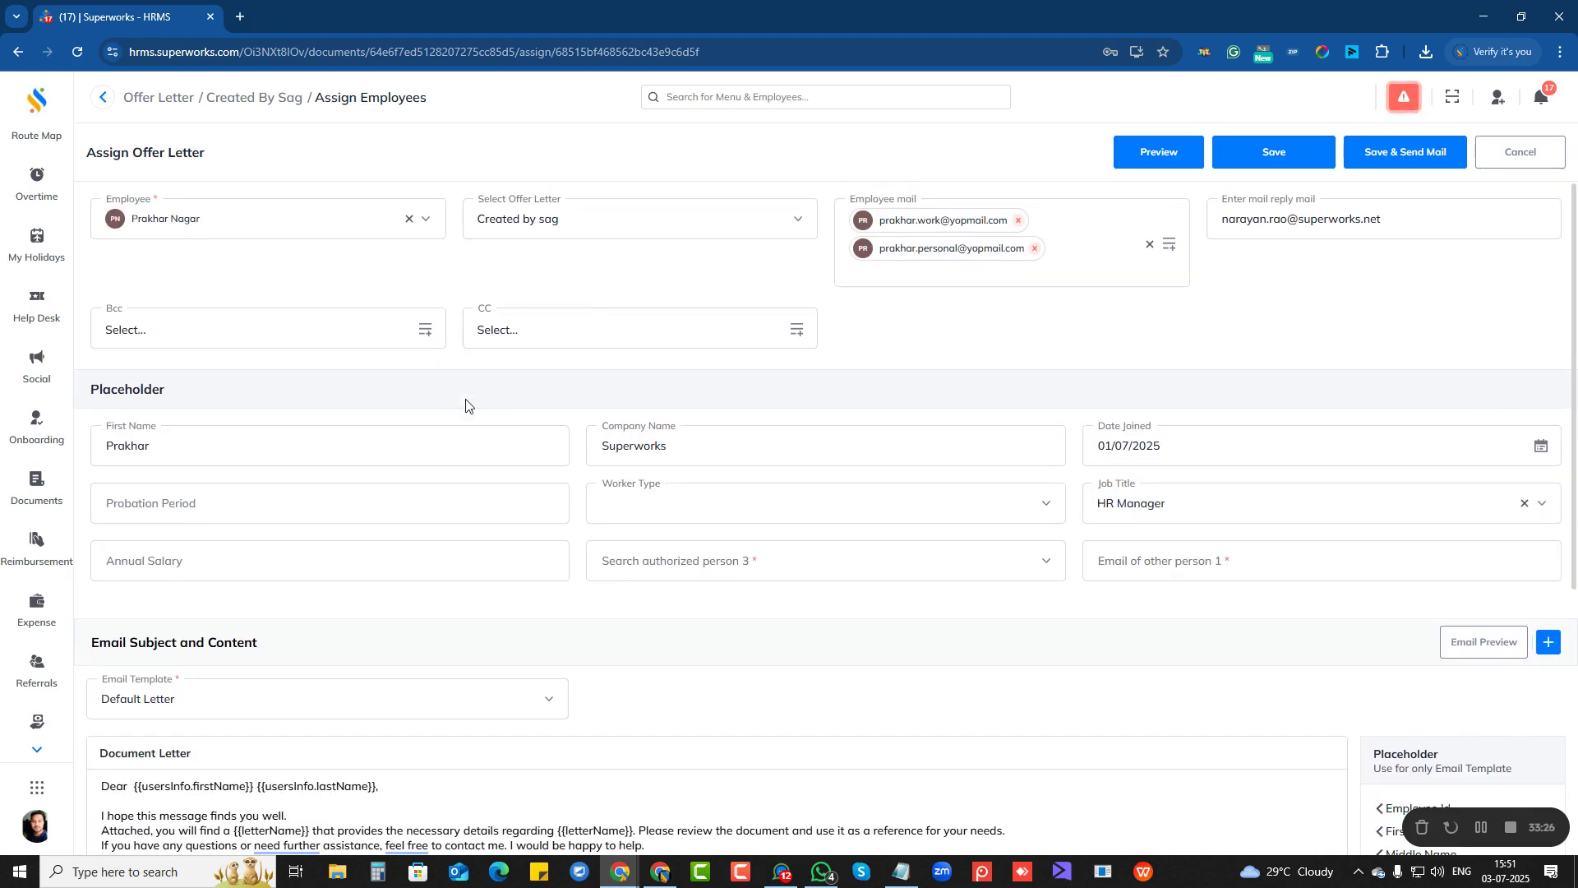
scroll(465, 404, down, 4)
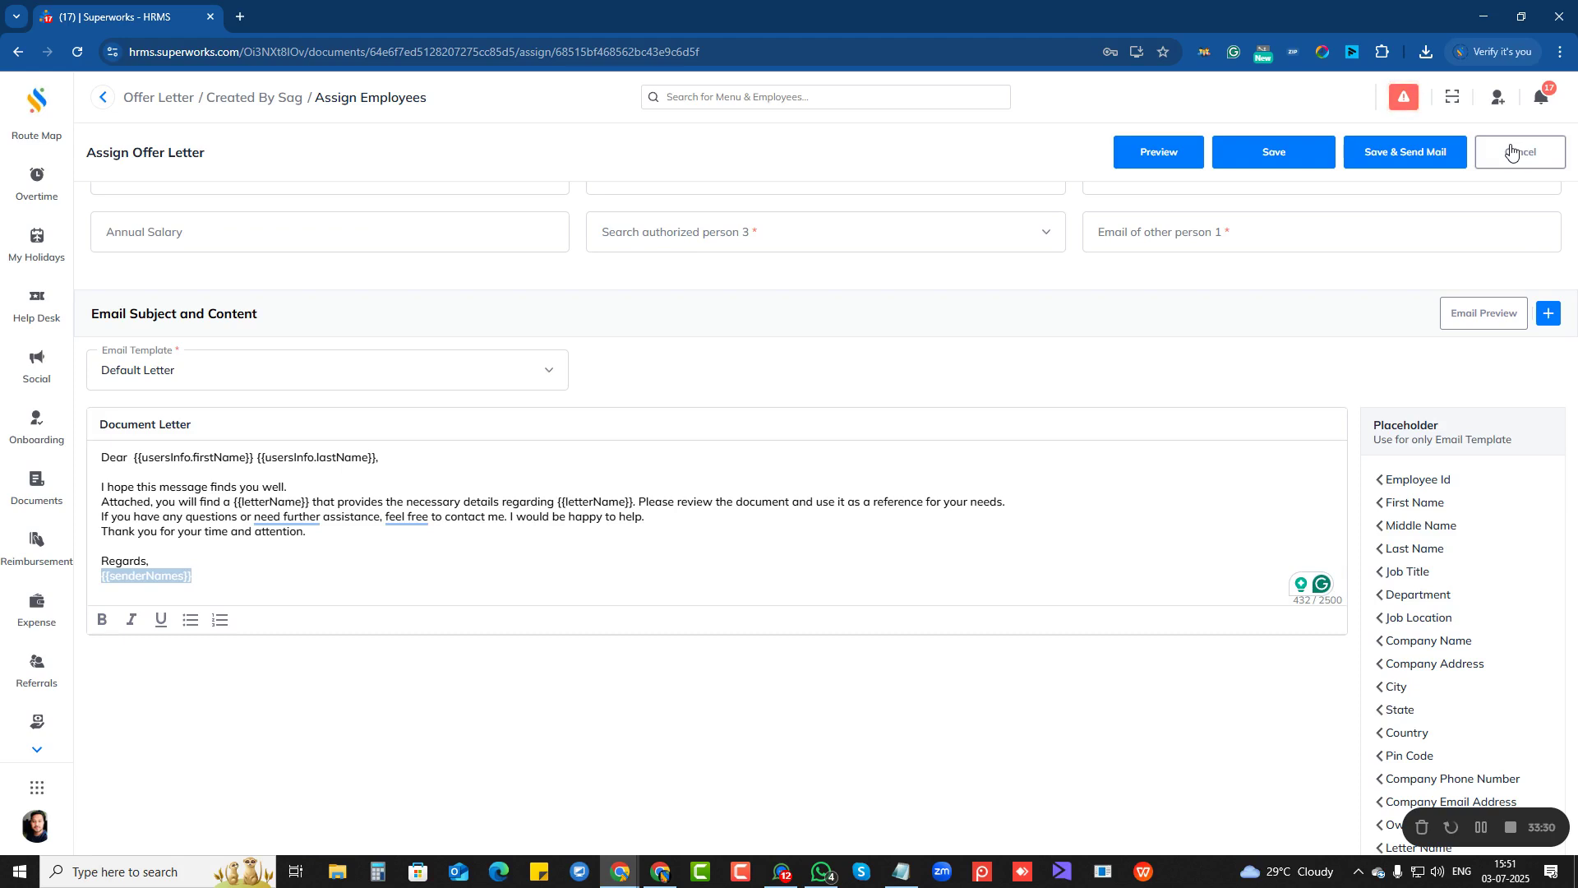
click(1511, 151)
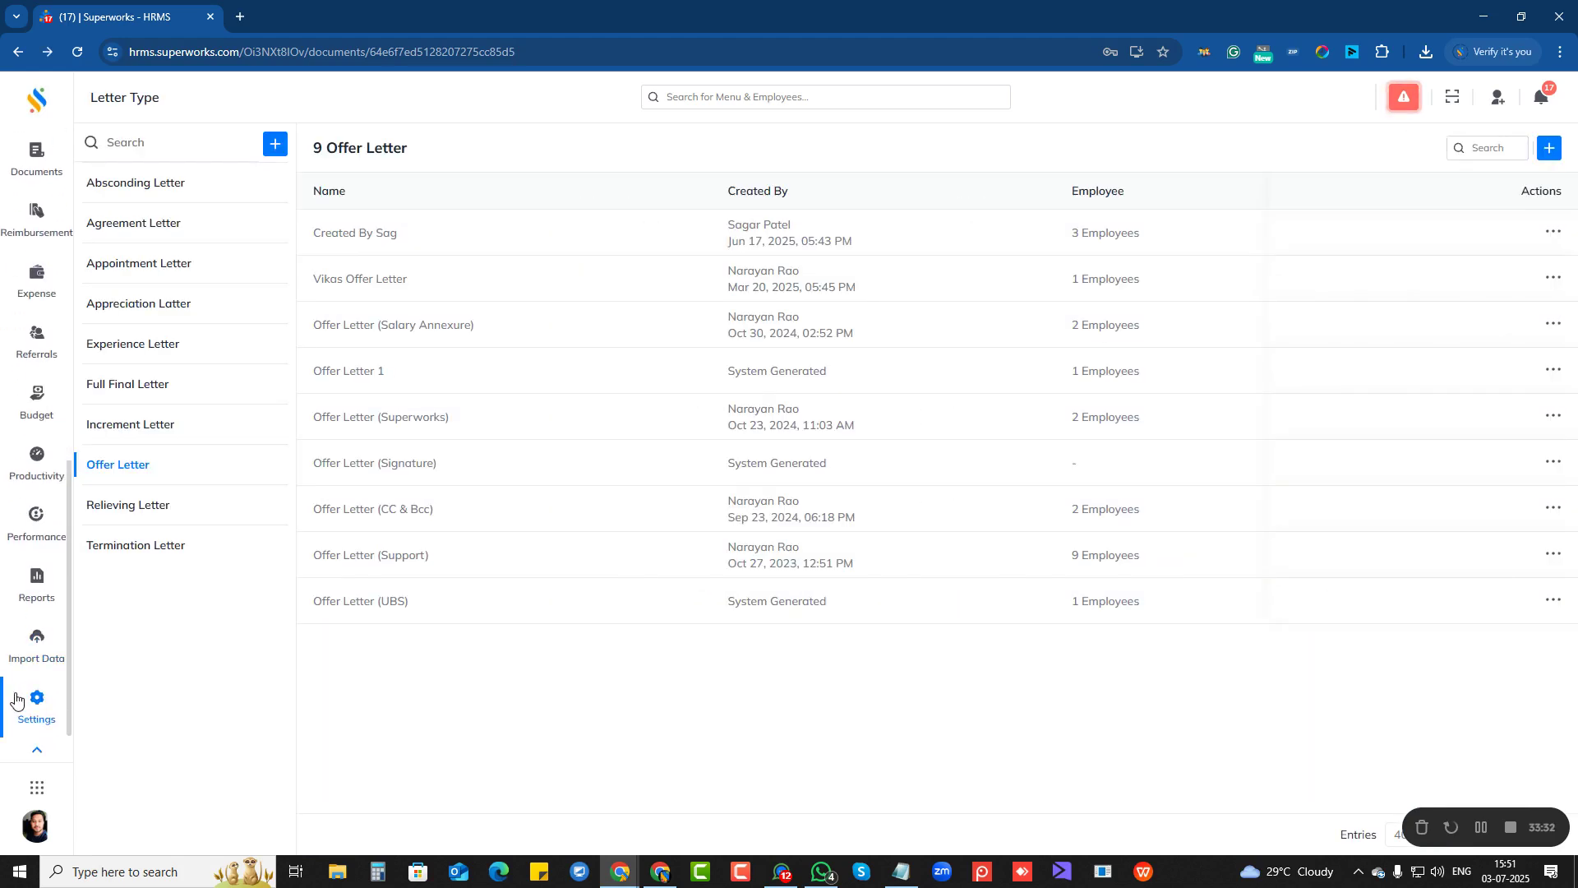
View the Employee Resignation Reason settings, then return to the Dashboard
click(15, 699)
scroll(193, 575, down, 3)
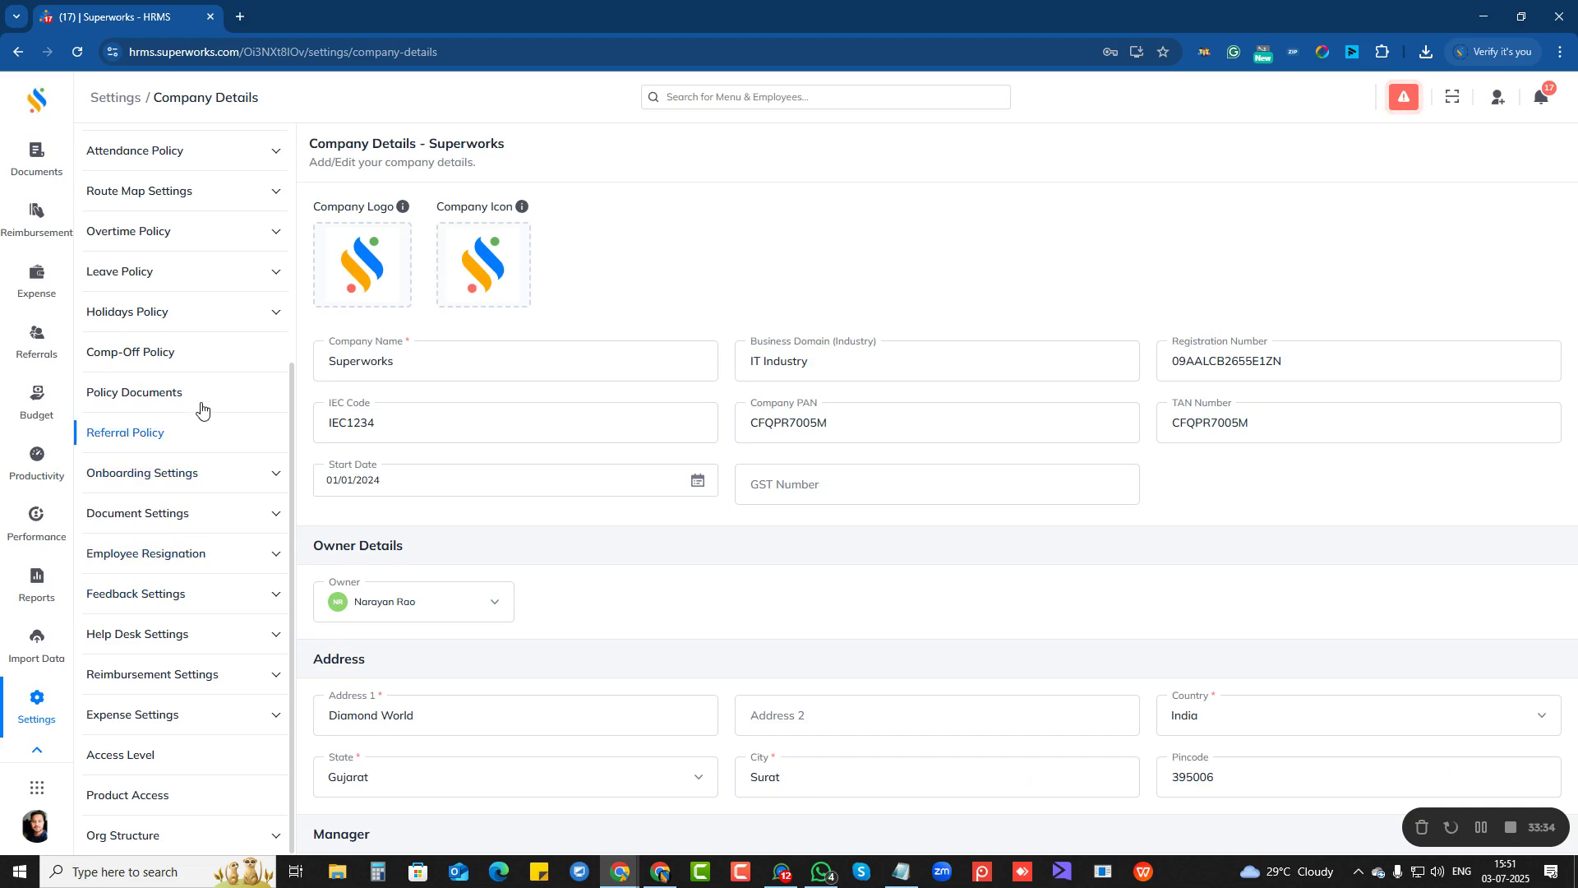
click(168, 567)
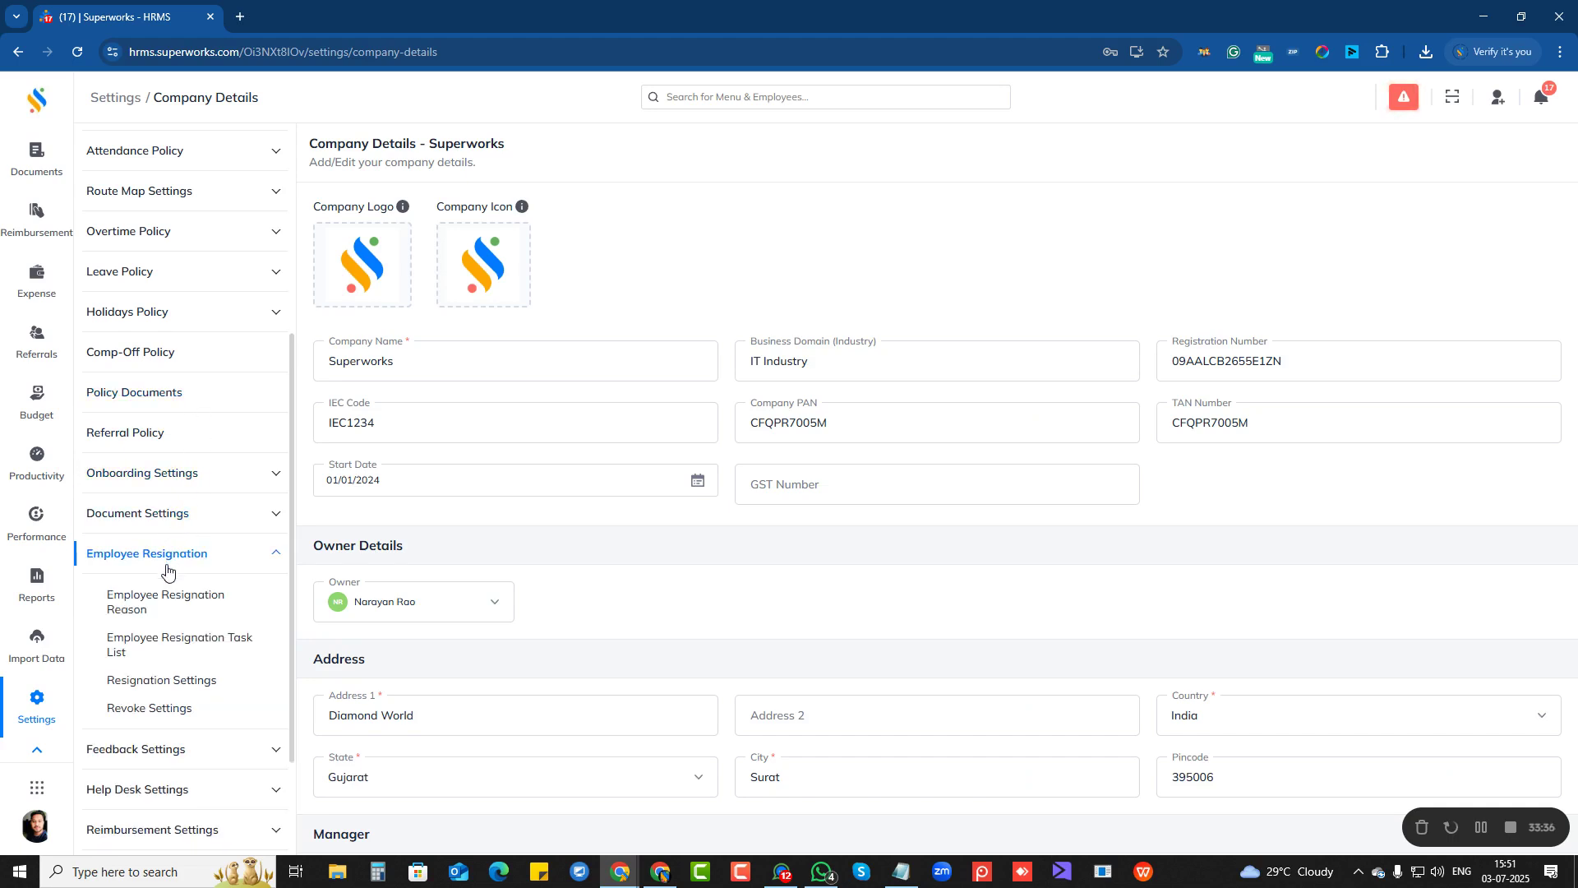
scroll(167, 569, down, 1)
click(176, 524)
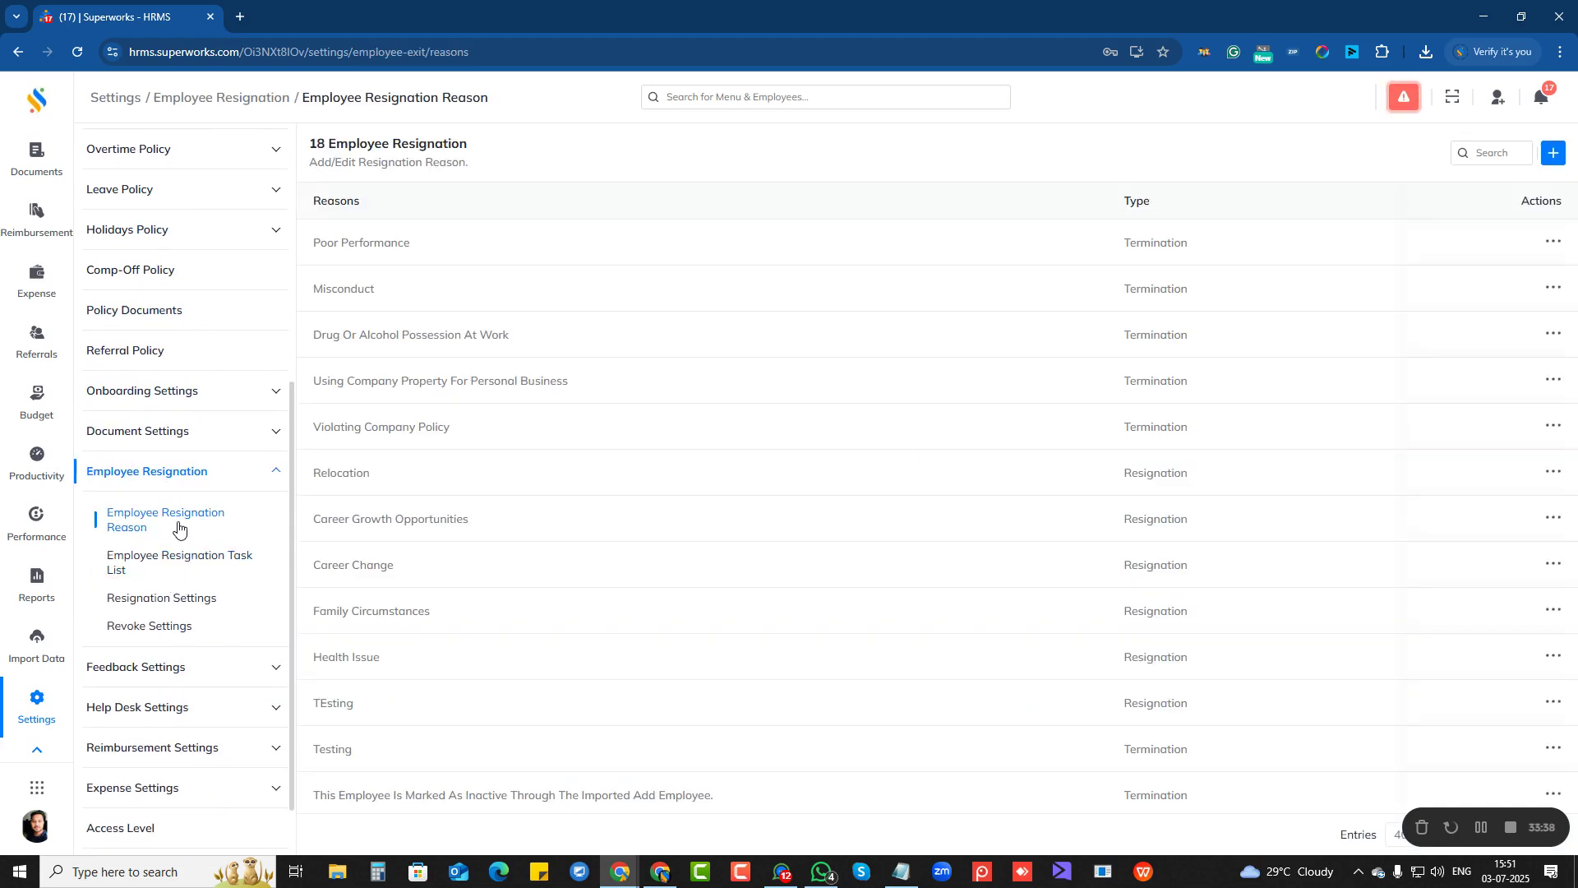
scroll(37, 493, up, 5)
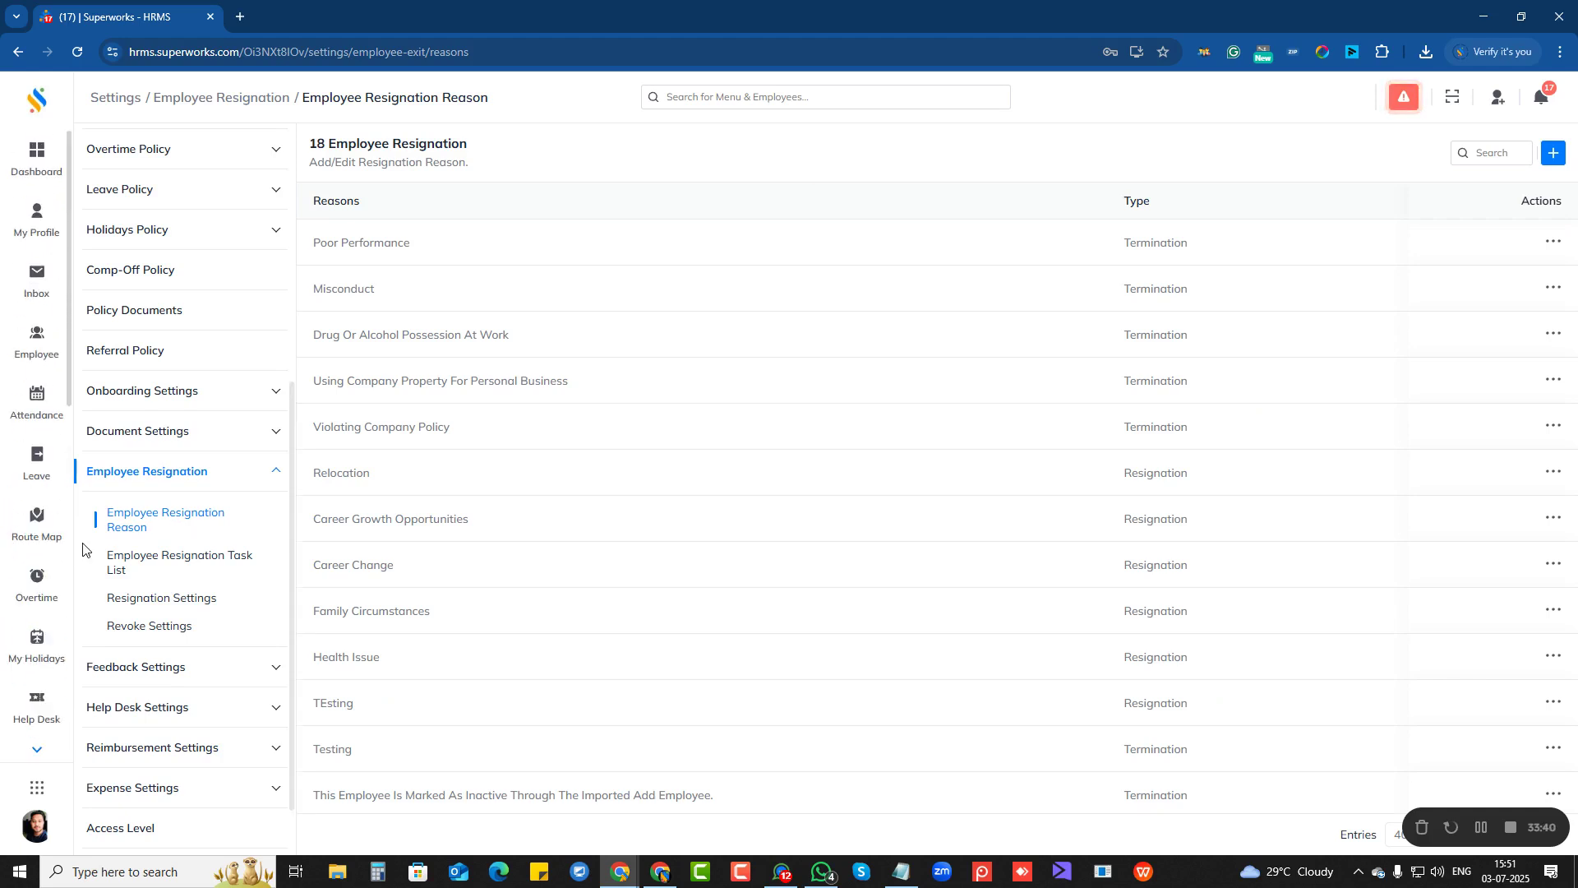
click(49, 165)
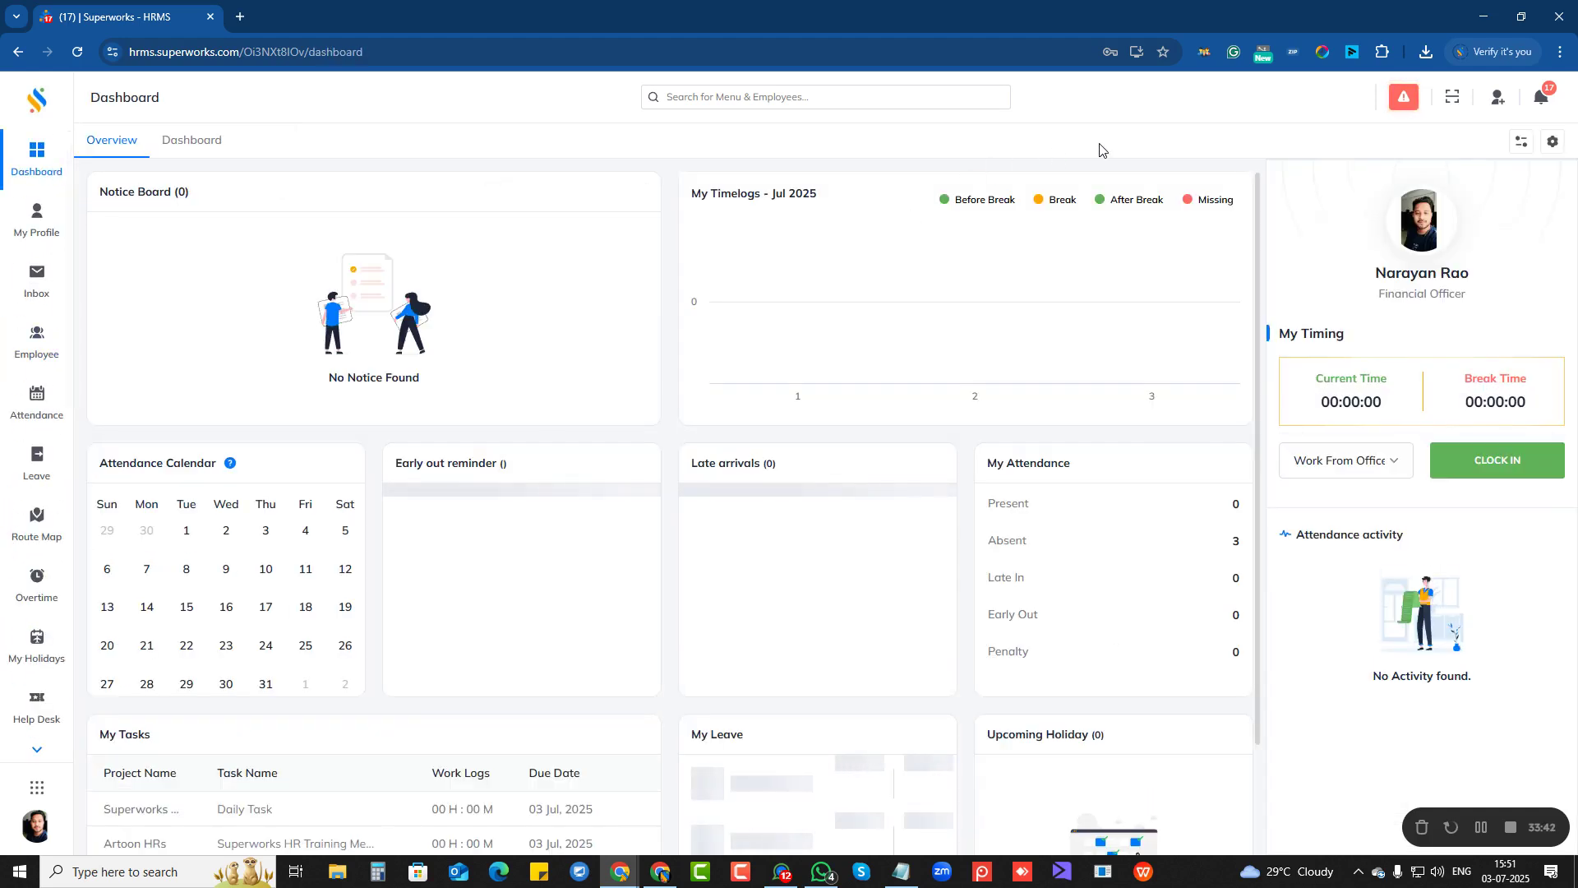
Load hrms.superworks.com in a new browser tab, then return to the main HRMS tab
key(ctrl+t)
text(hrms)
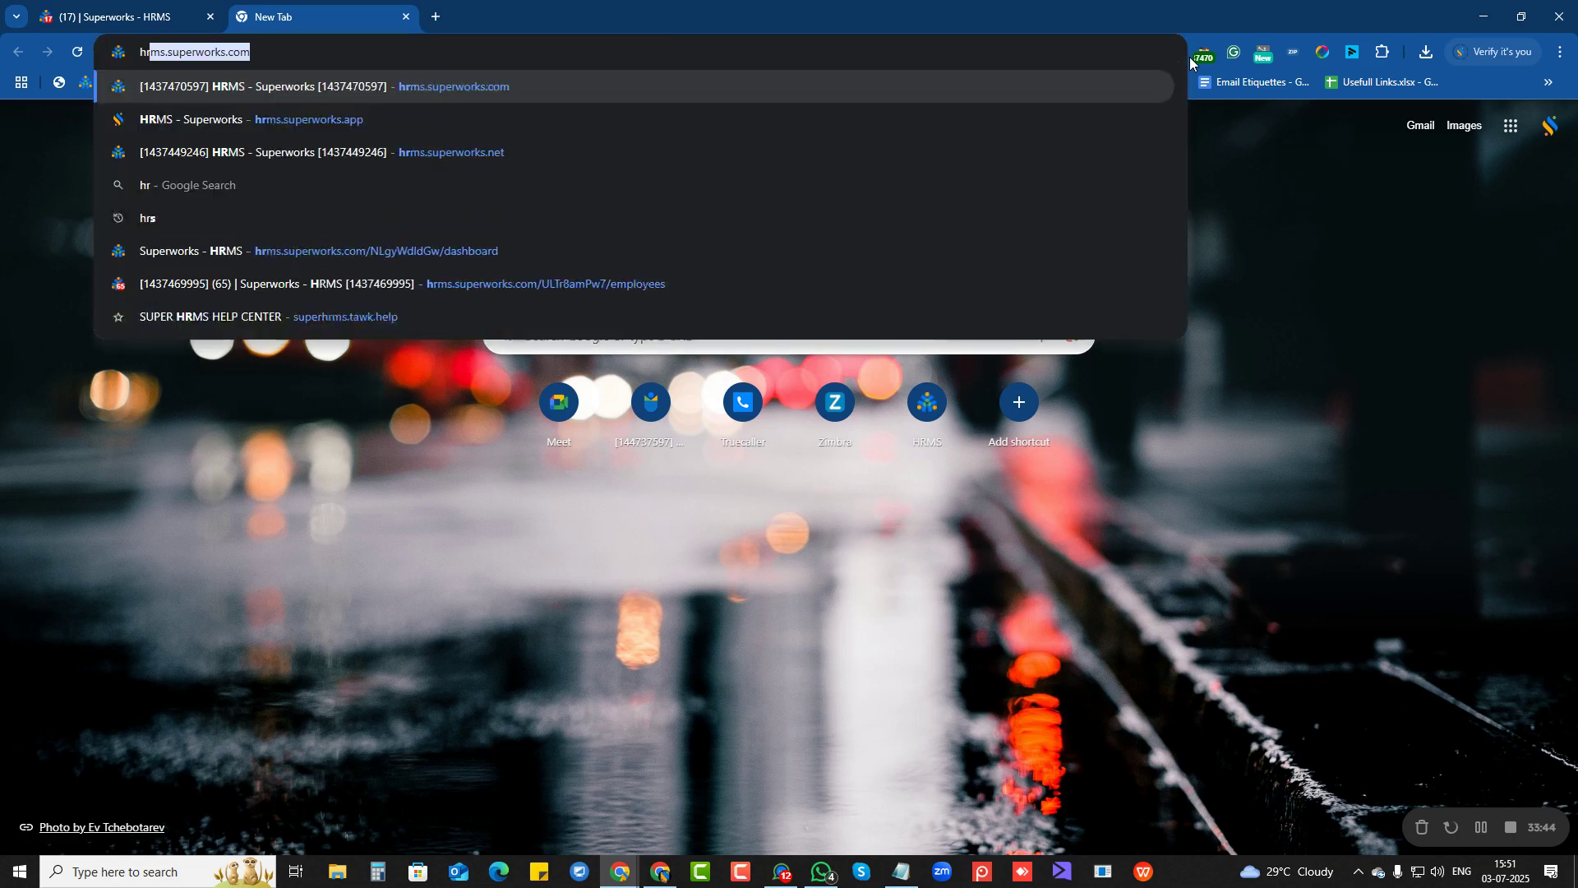
key(Return)
click(16, 17)
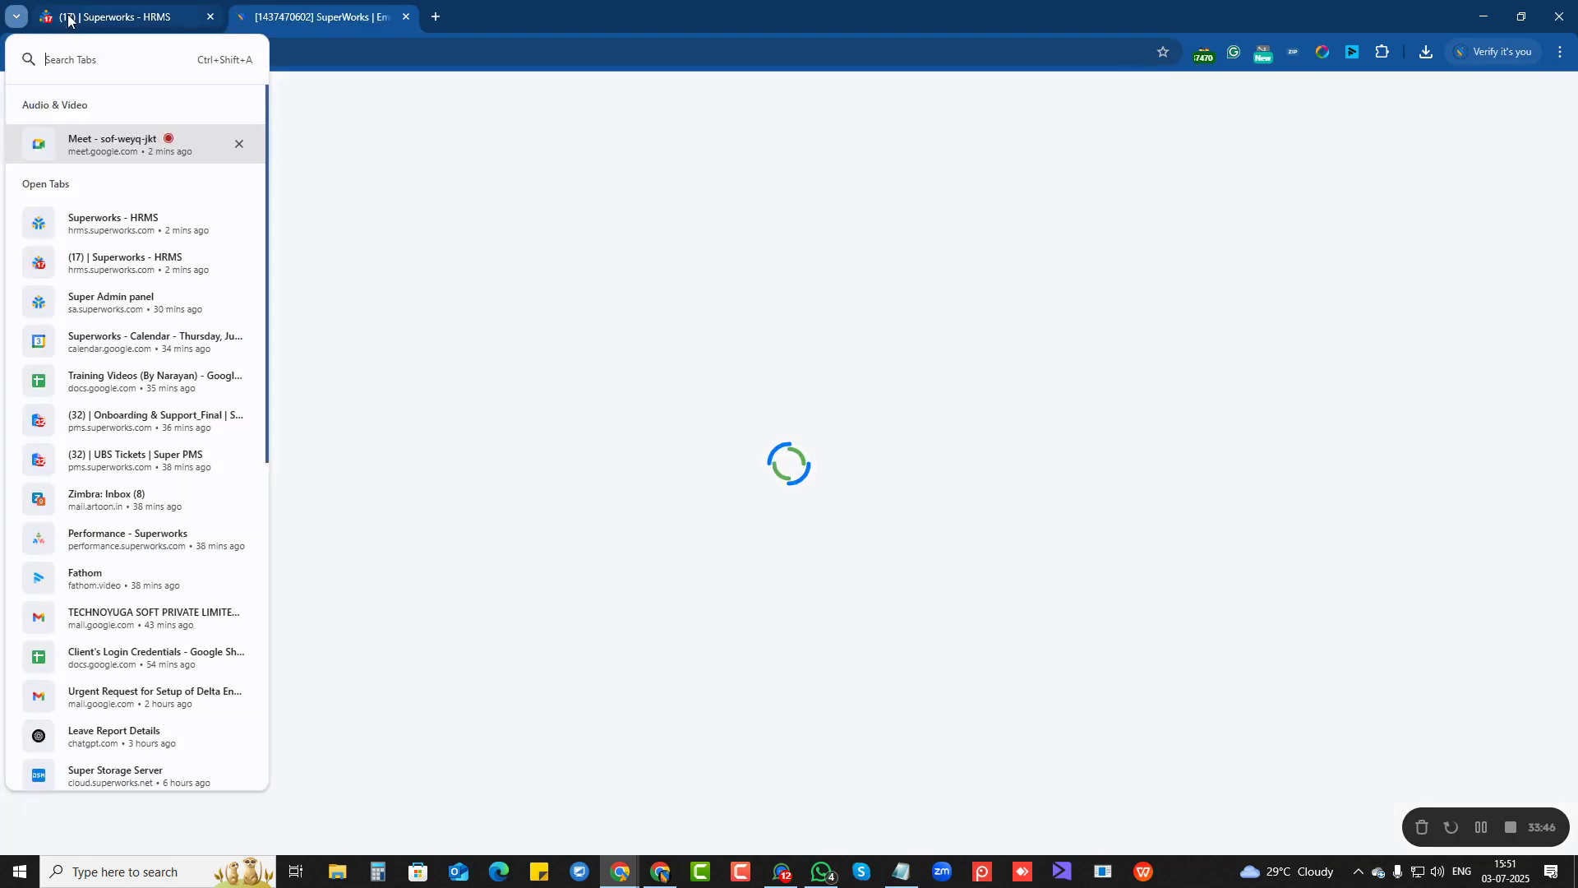
click(124, 219)
Copy the probation employee's work email from Contact & Social Links, then go to the sign-in page
click(37, 352)
click(140, 384)
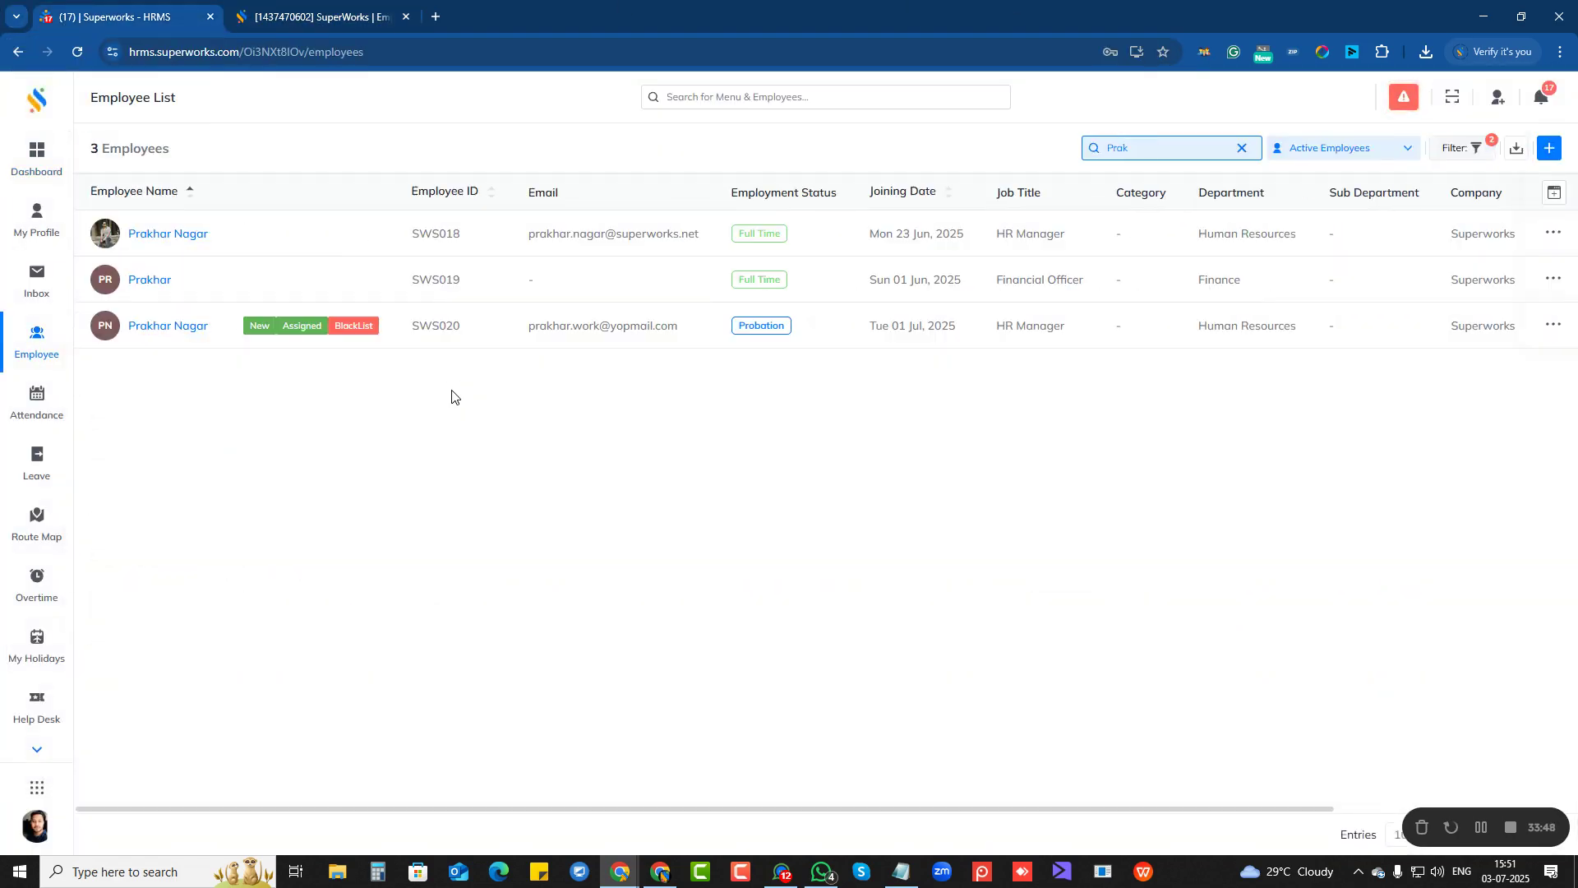
click(200, 329)
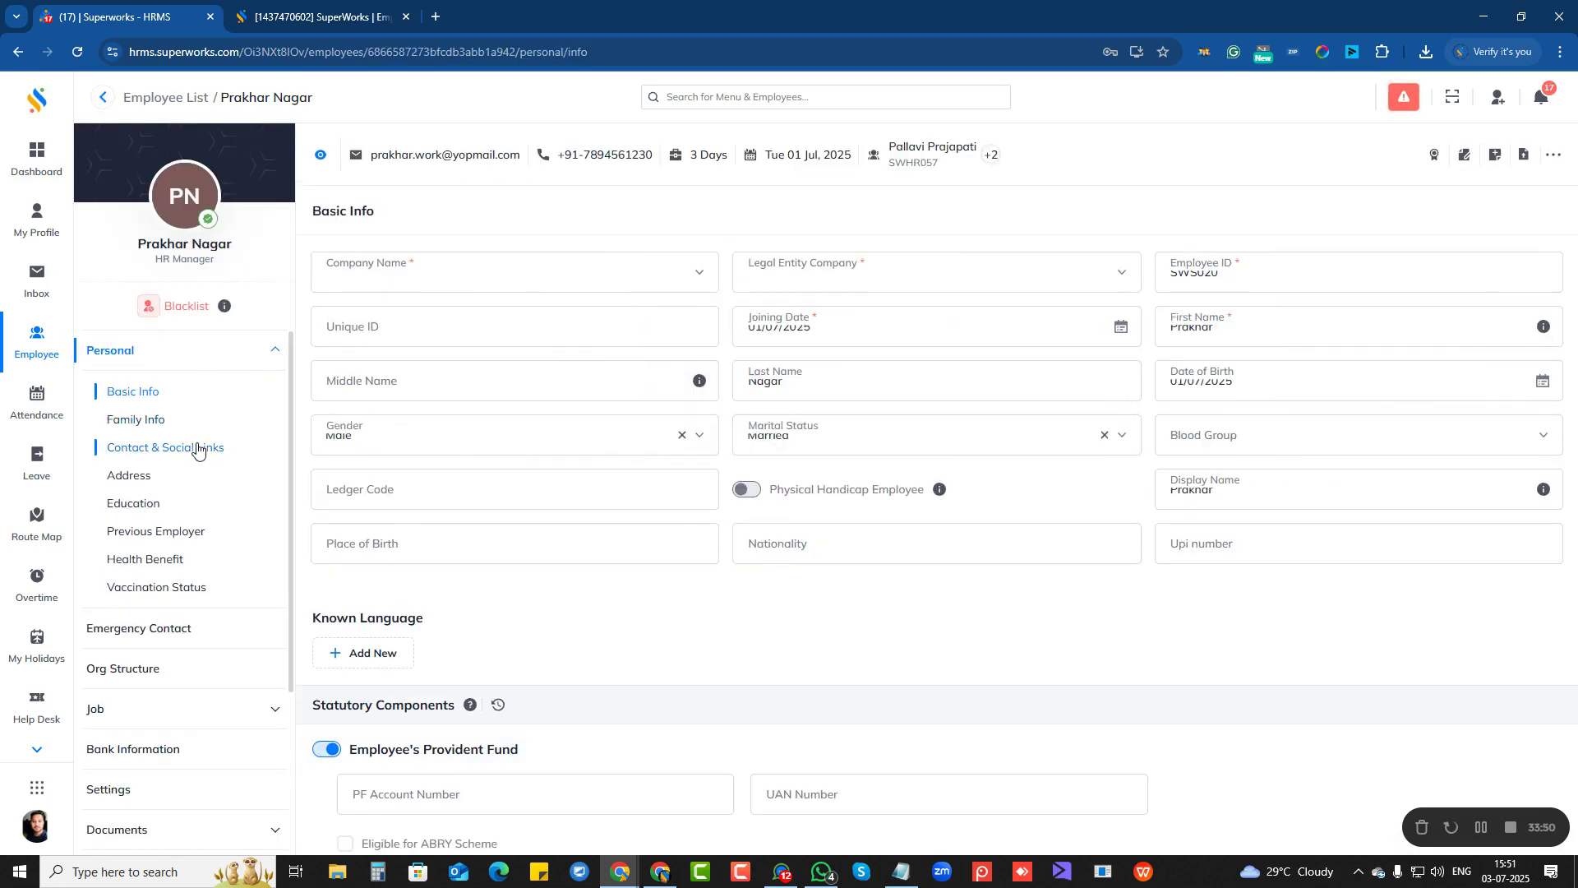
click(197, 447)
drag(493, 272, 322, 265)
key(ctrl+c)
click(330, 10)
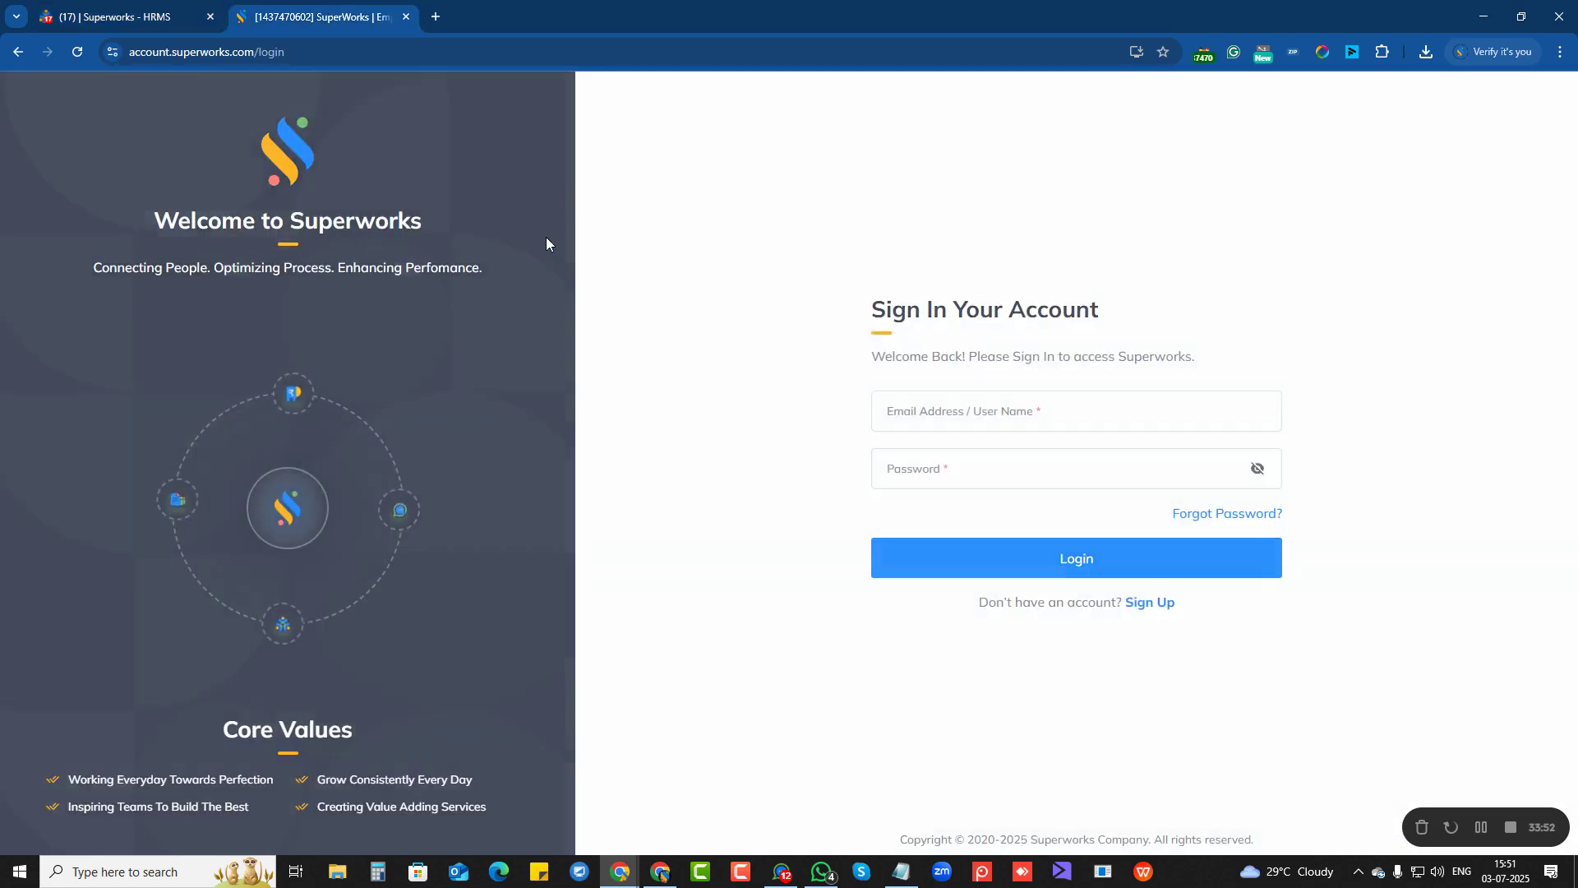
Enter the work e-mail and a first password on the sign-in page; the login fails
drag(1096, 406, 845, 416)
key(ctrl+v)
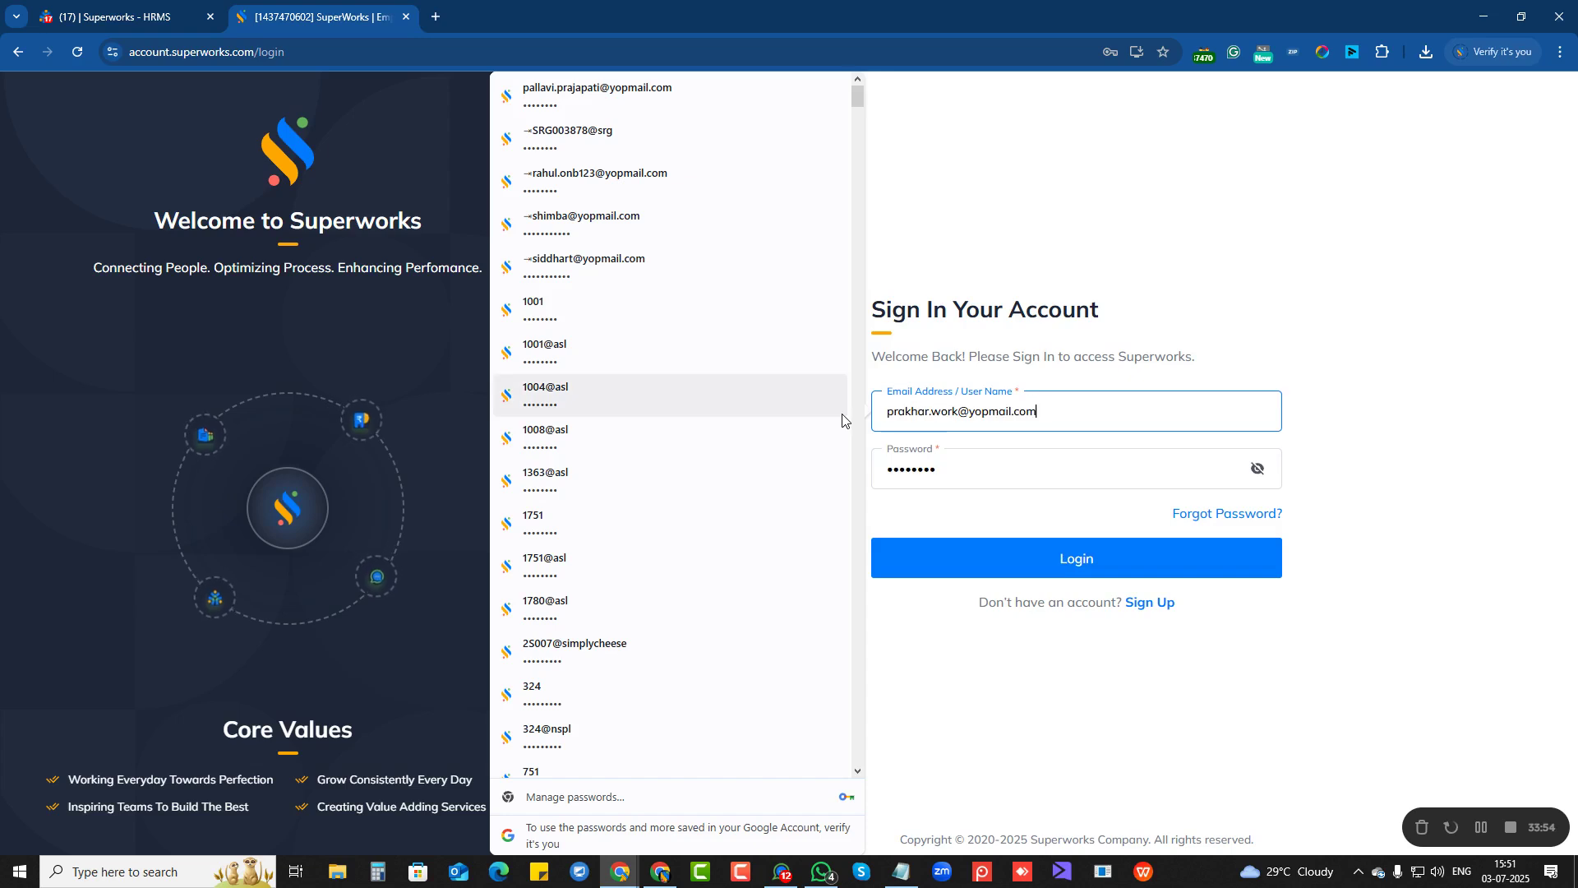
click(1090, 410)
click(1076, 405)
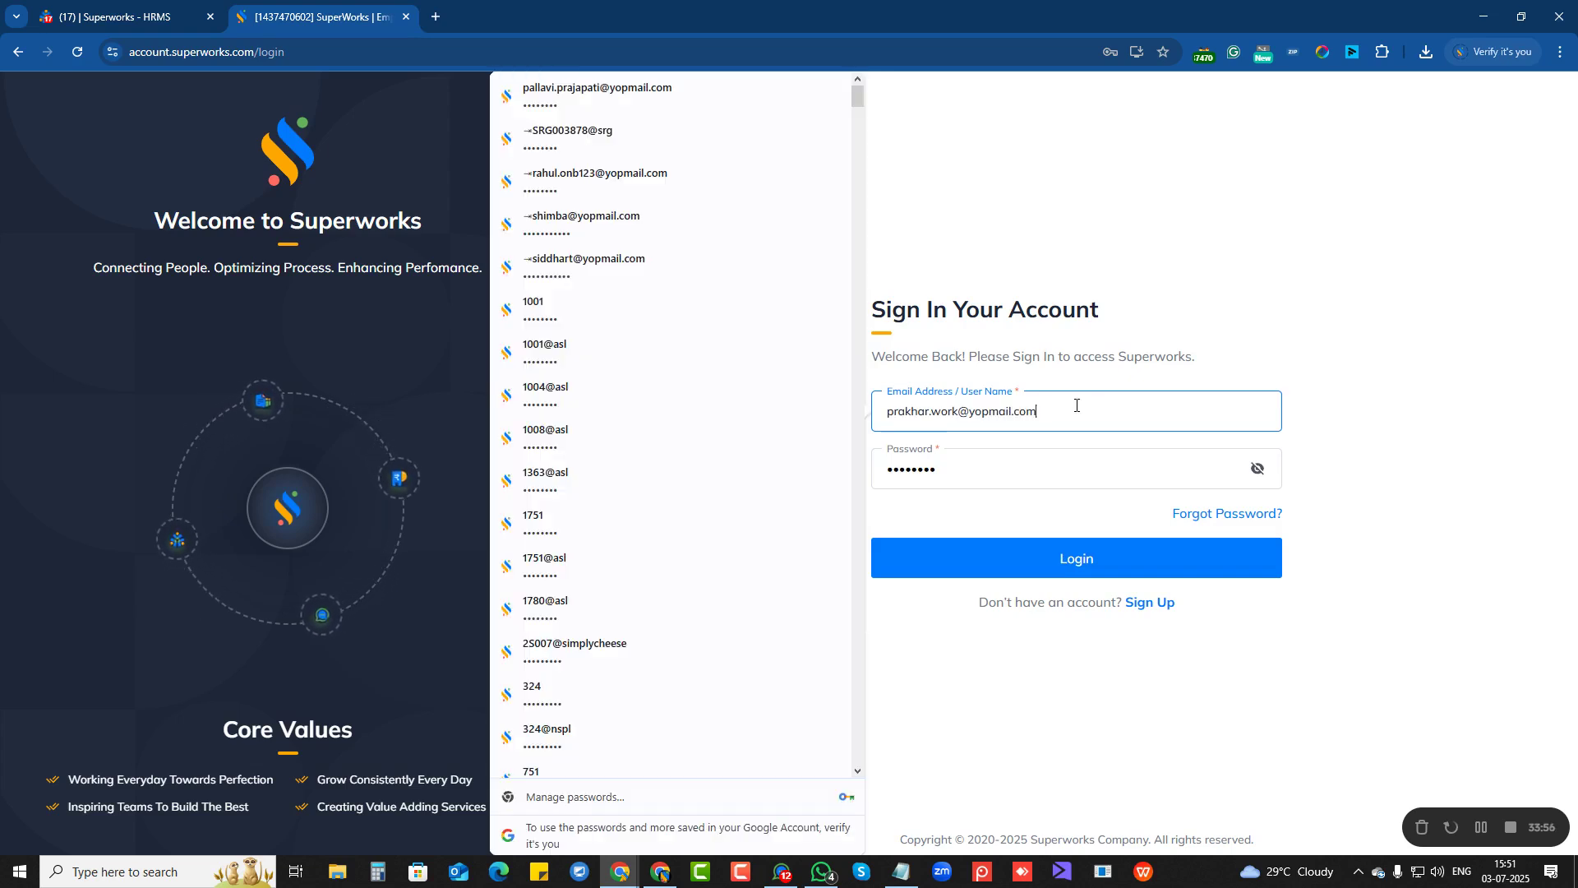
double_click(1008, 470)
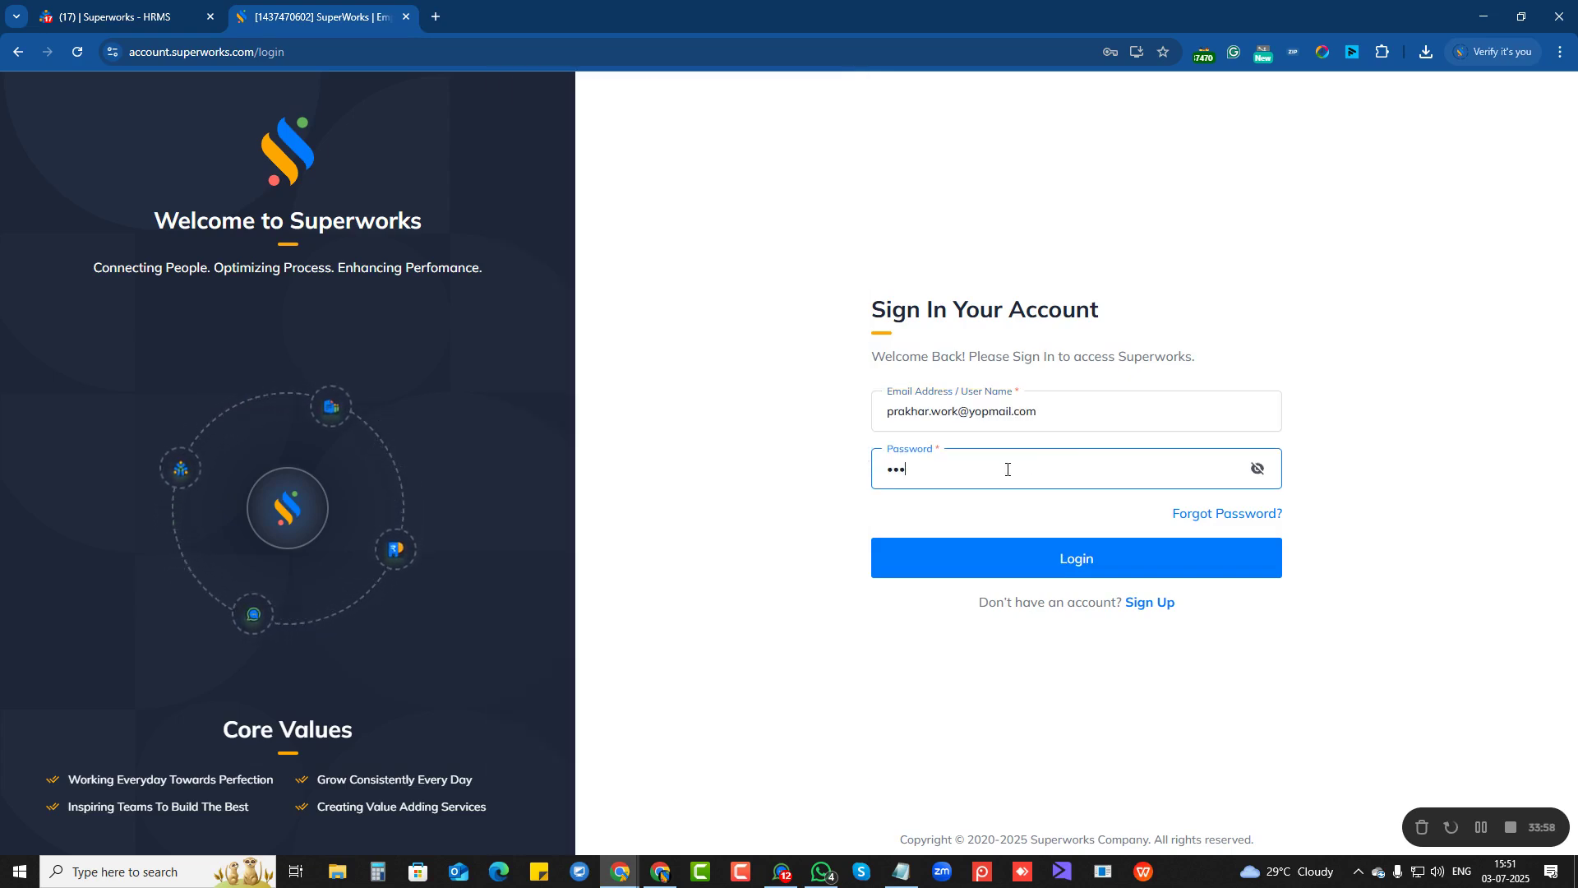
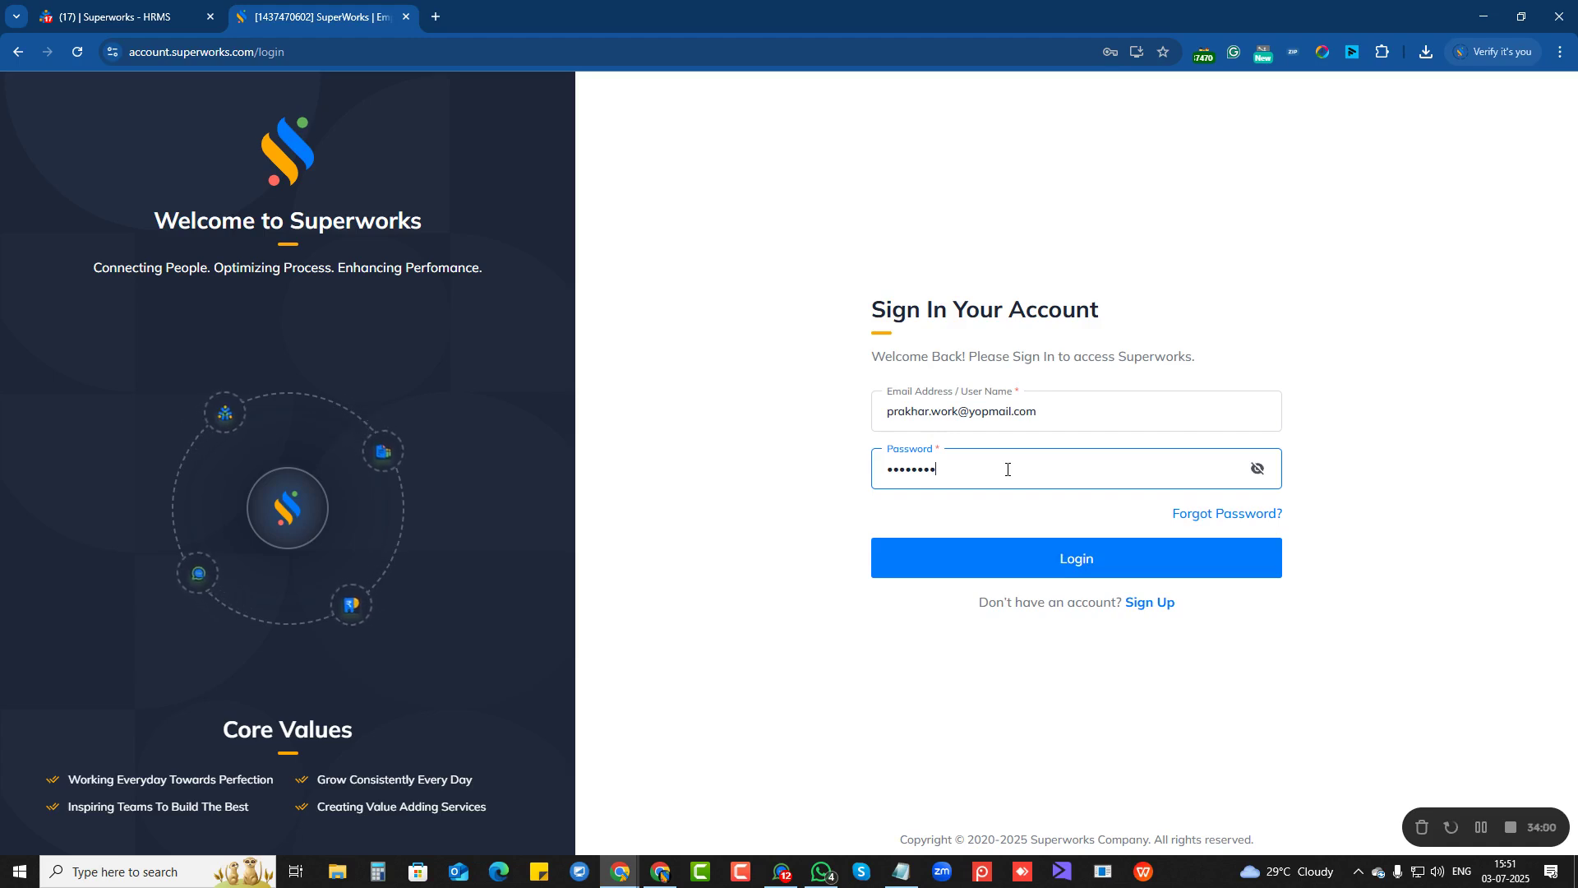
key(Return)
Re-enter the correct password to sign in, and save it in Chrome
click(1257, 460)
double_click(1087, 464)
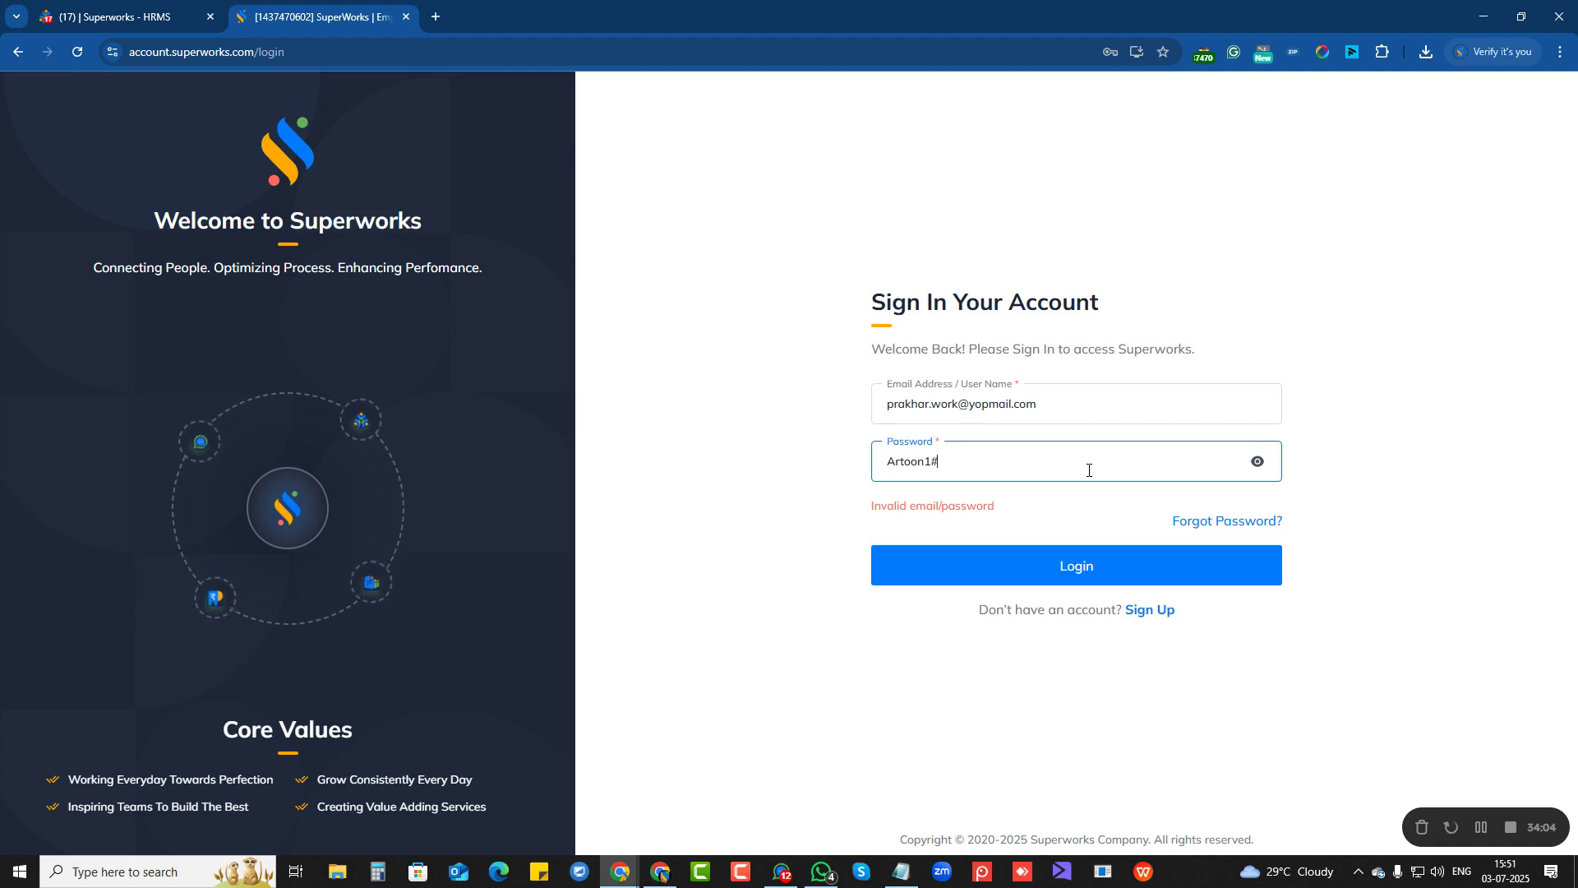
key(Return)
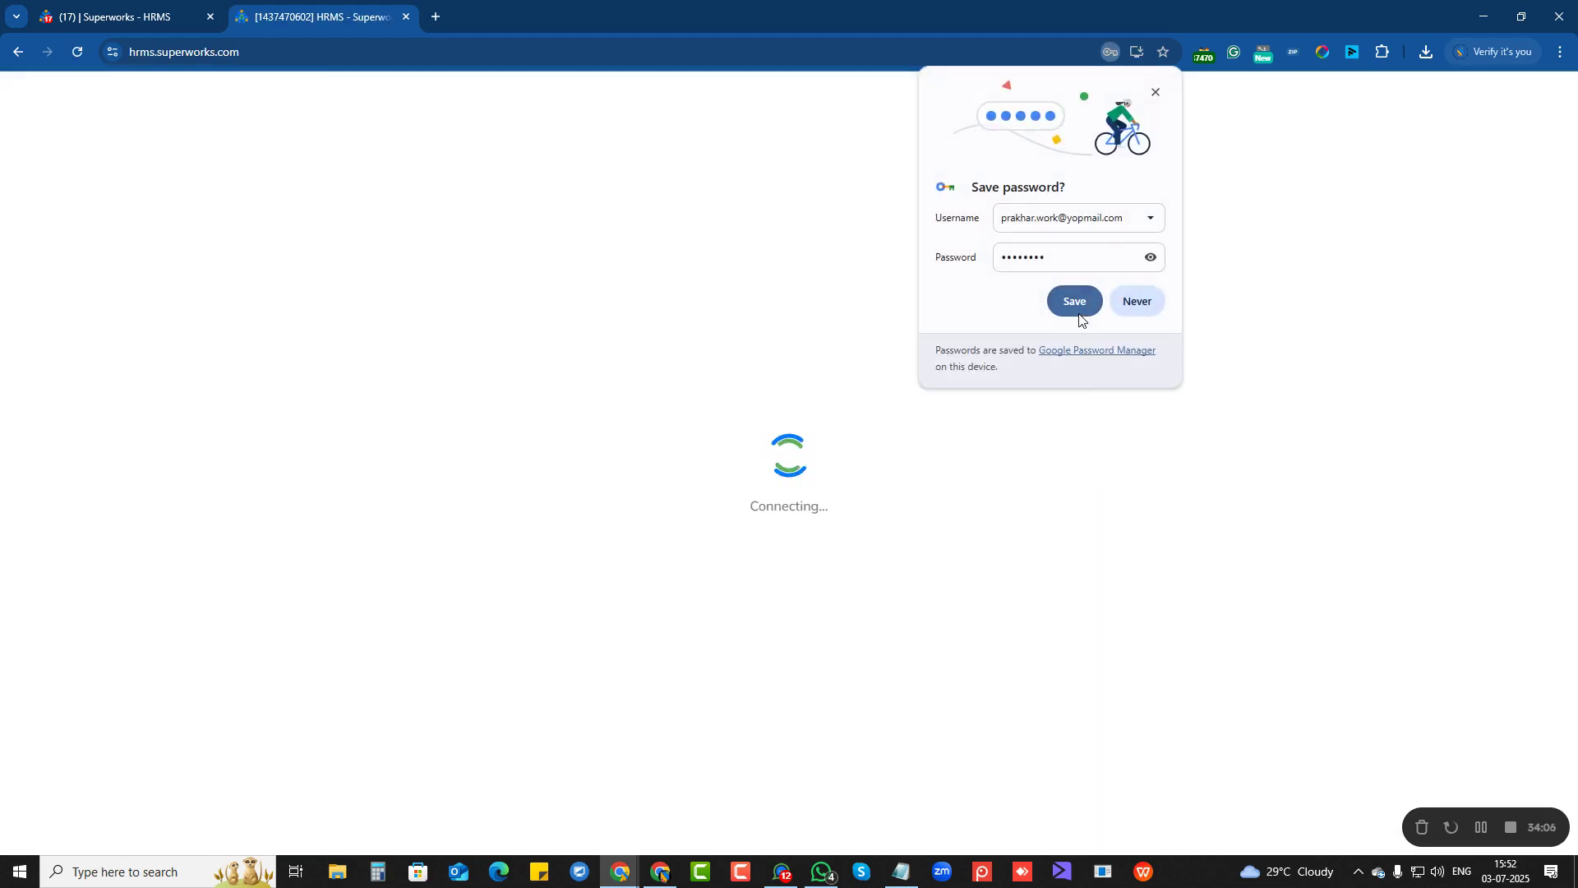
click(1074, 300)
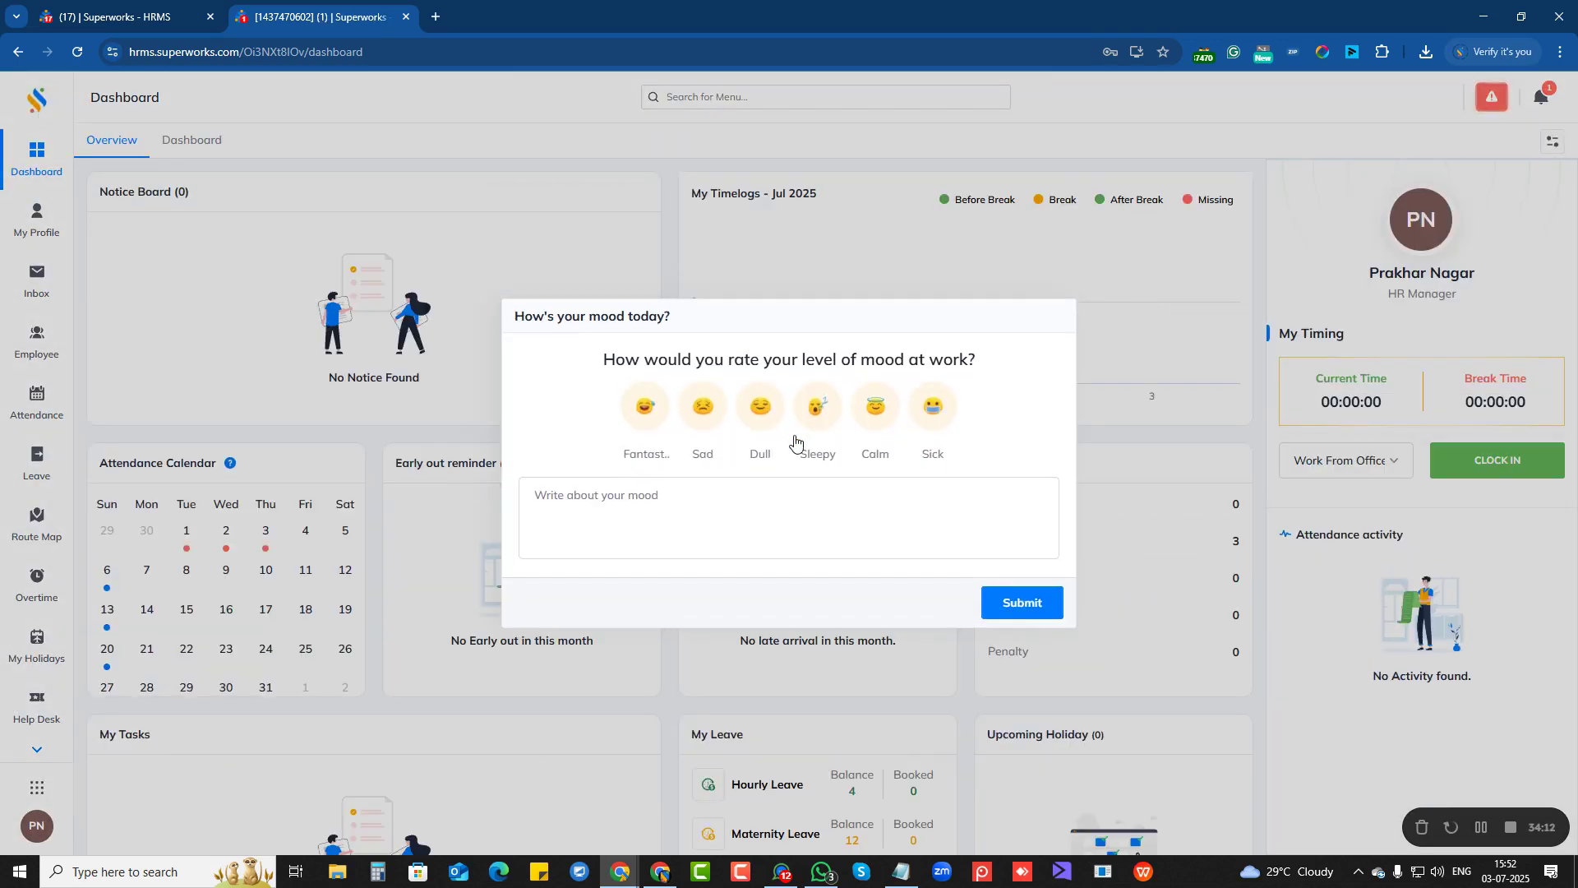
Submit today's mood as Fantastic, then glance at the employee profile and return
click(646, 406)
click(1027, 604)
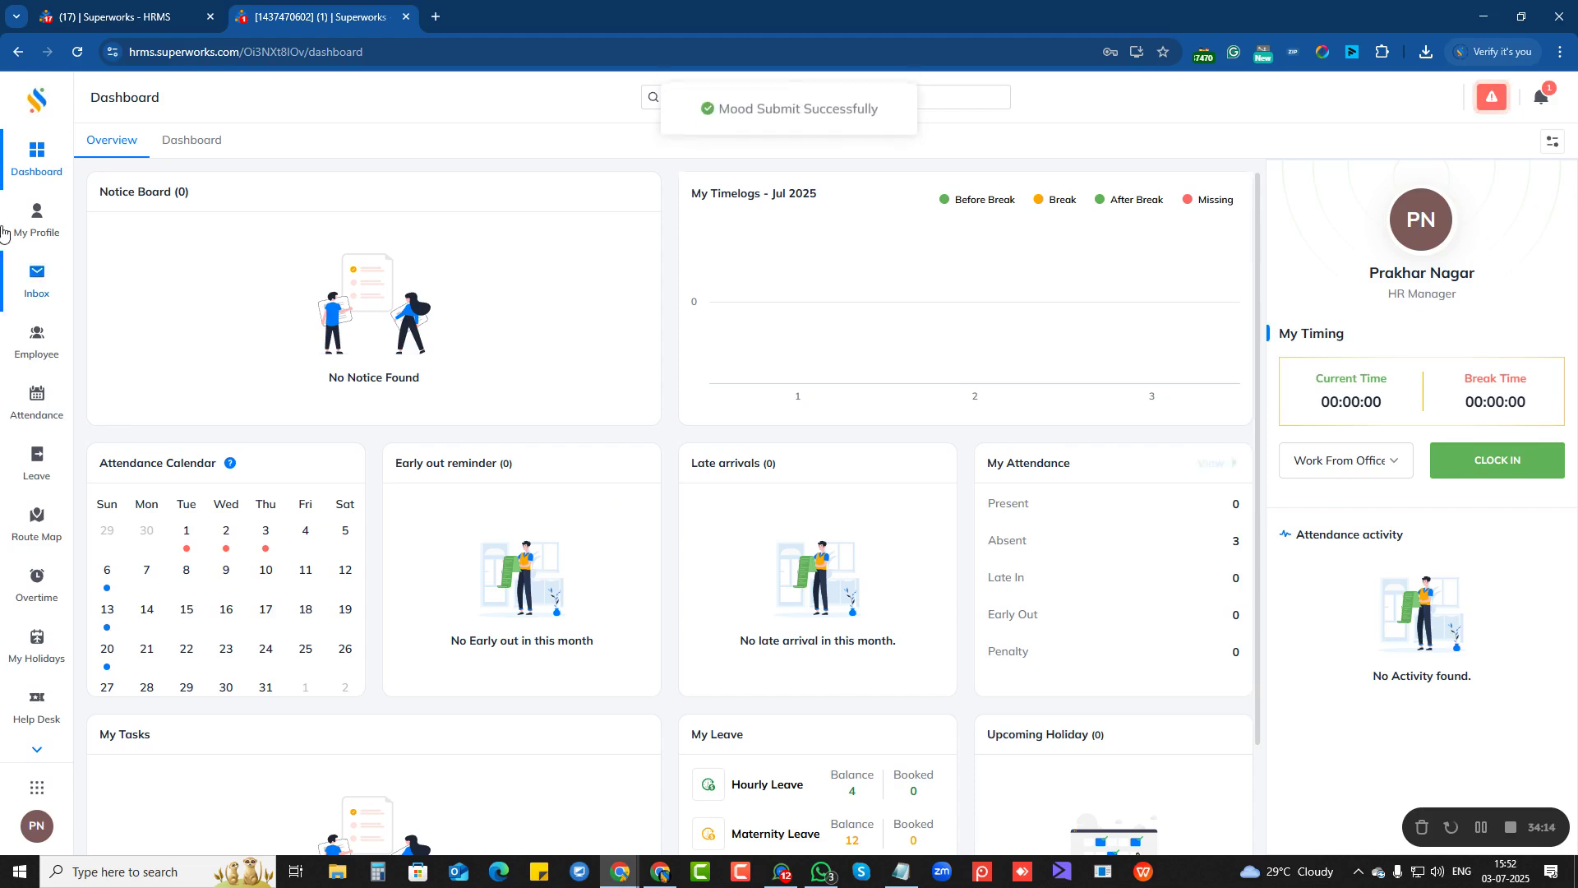
click(95, 8)
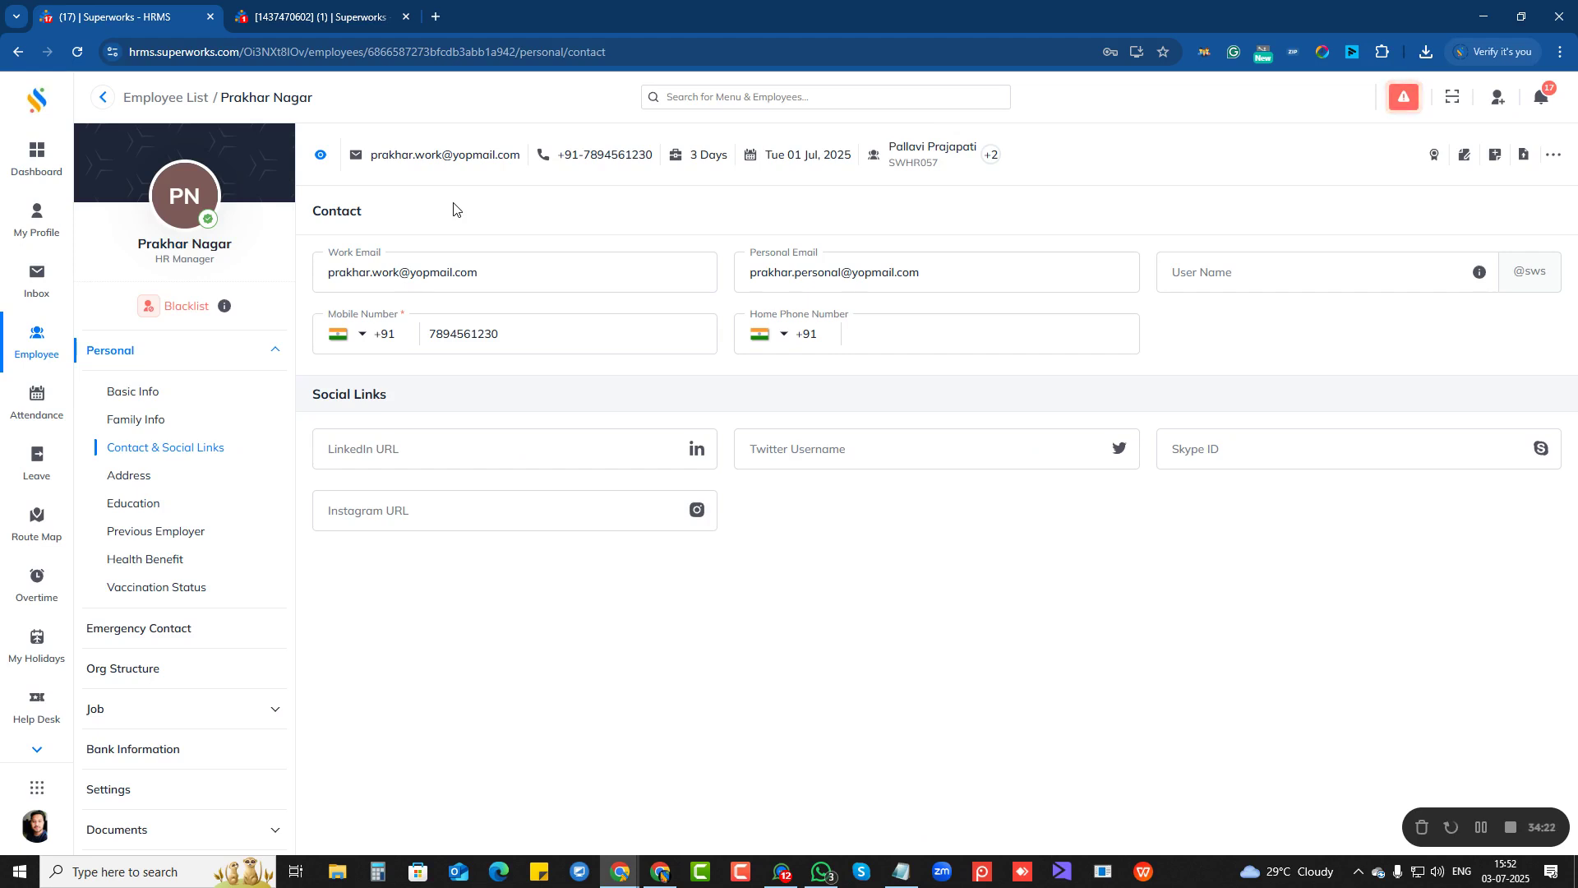
drag(309, 216, 382, 225)
click(382, 225)
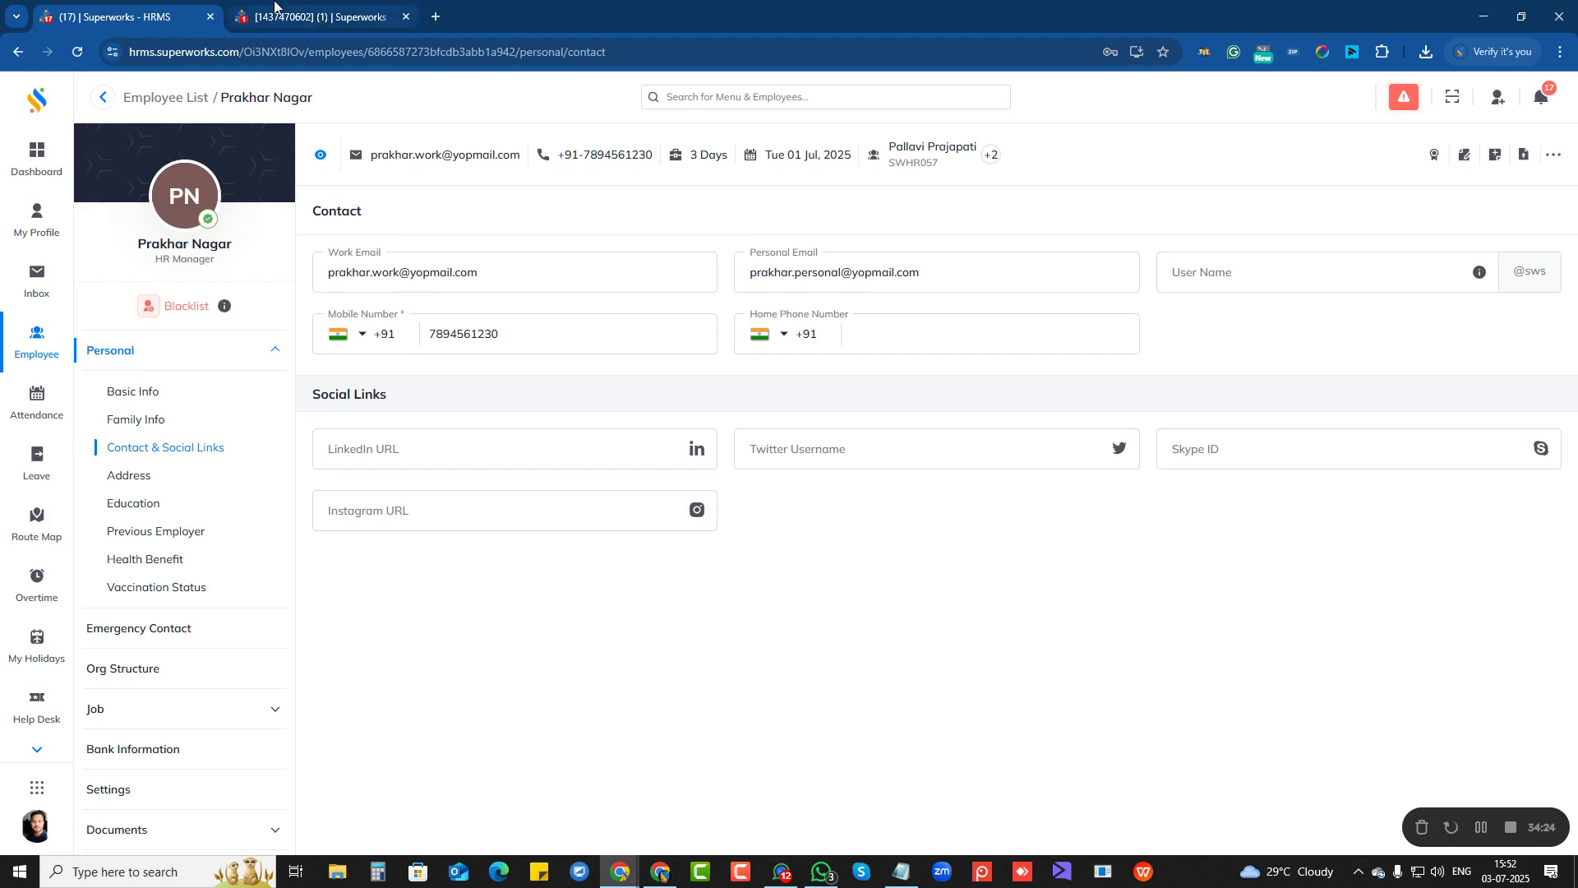
key(ctrl+Tab)
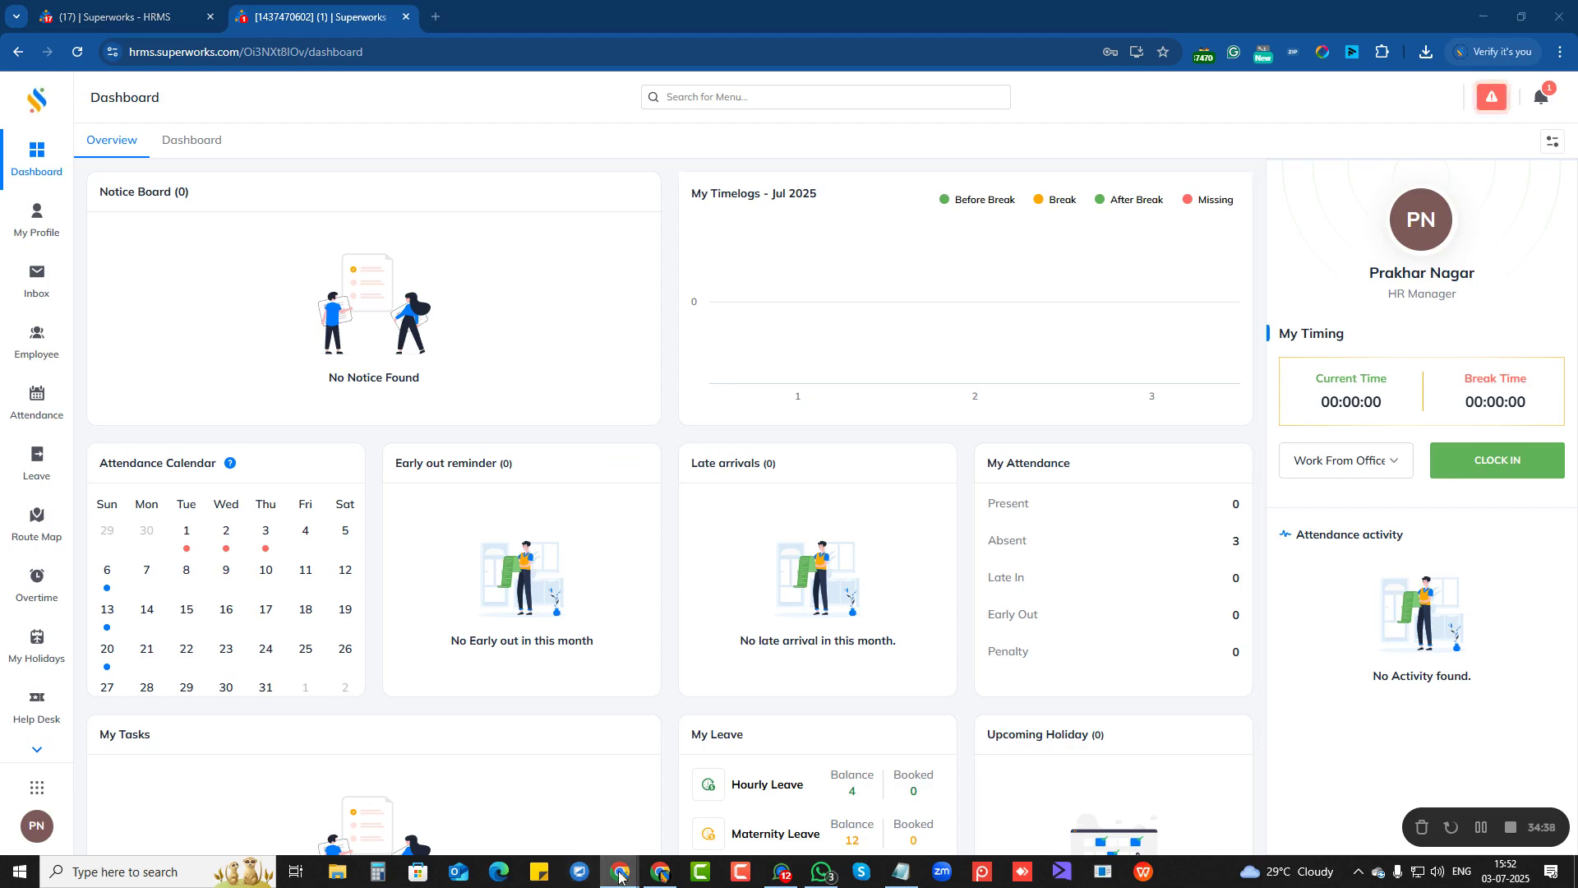
Bring up the Google Meet window, return to HRMS and open the Employee List
mouse_move(621, 871)
click(440, 794)
click(66, 15)
mouse_move(36, 341)
click(123, 382)
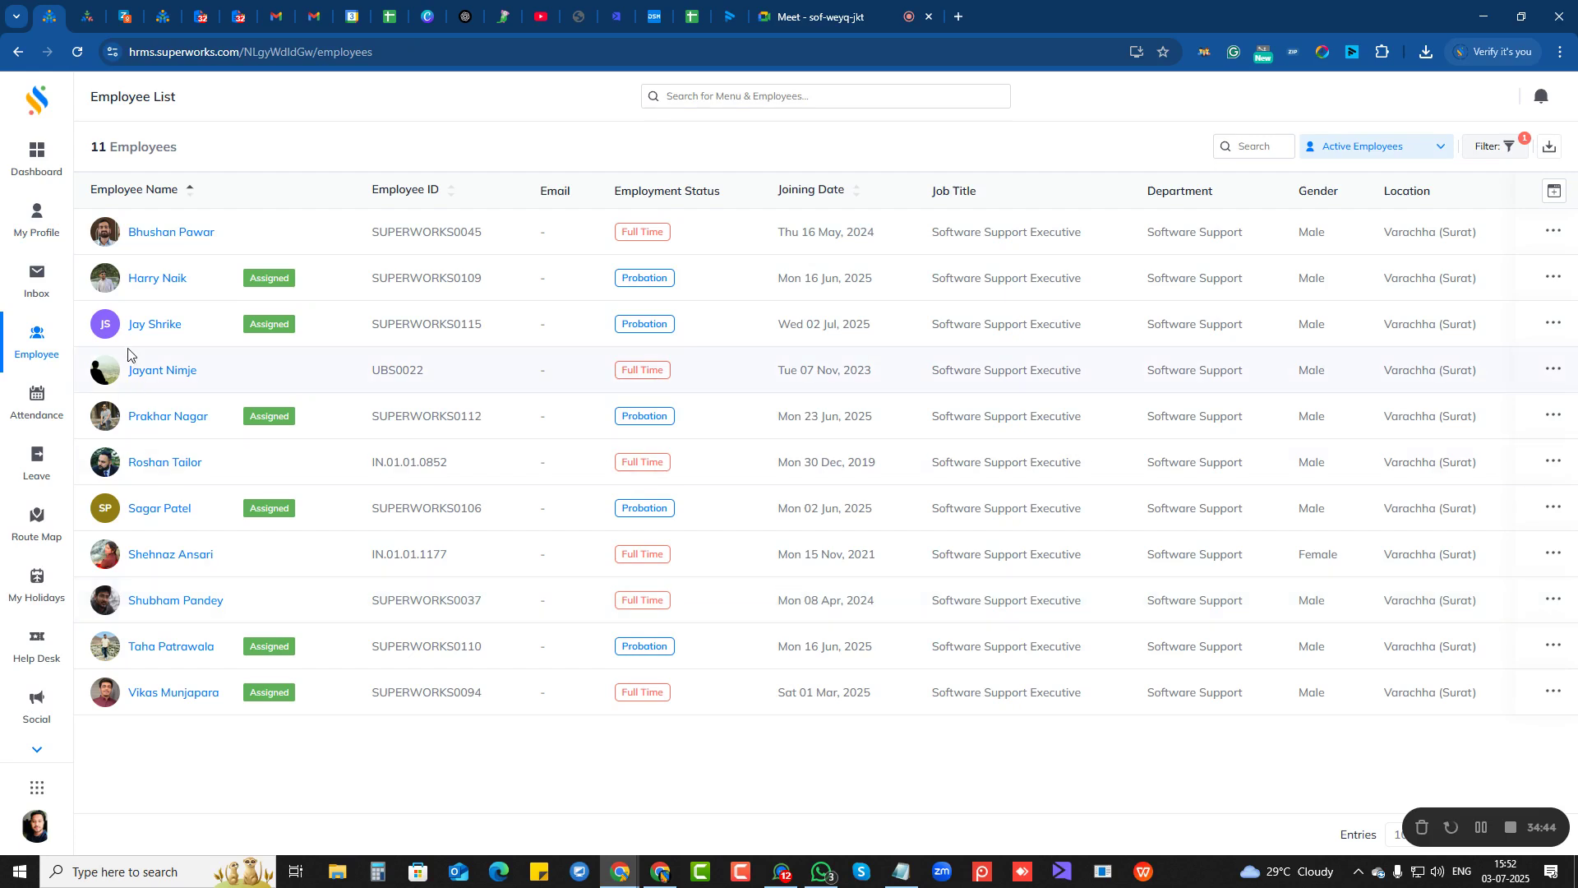
Go to the Dashboard, open the Employee List in the other window, then return to the HR manager's dashboard
click(36, 181)
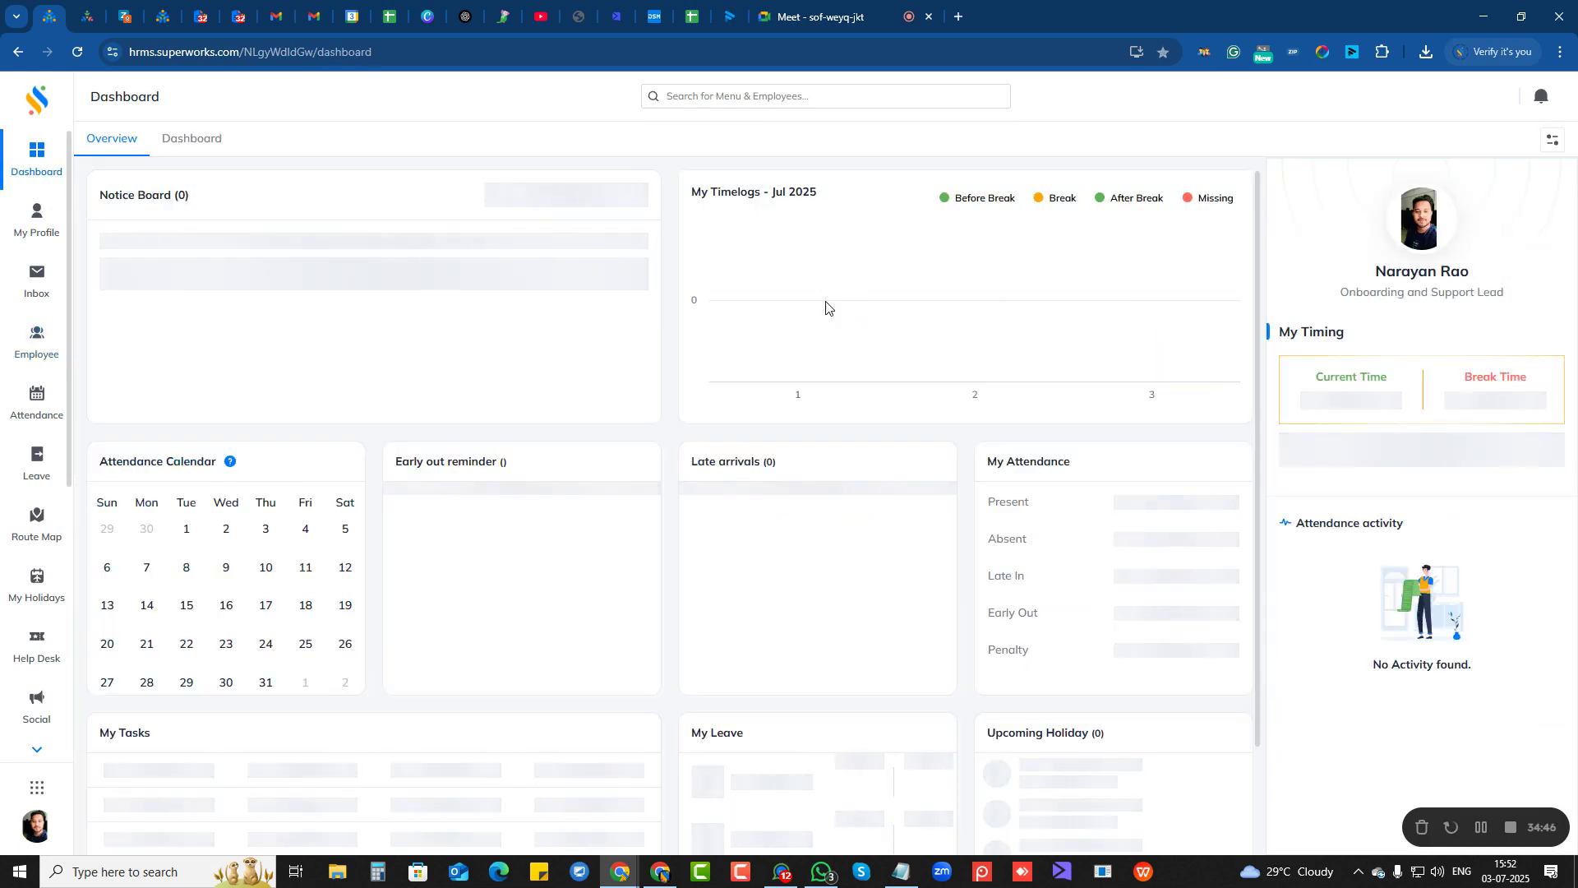
key(alt+Tab)
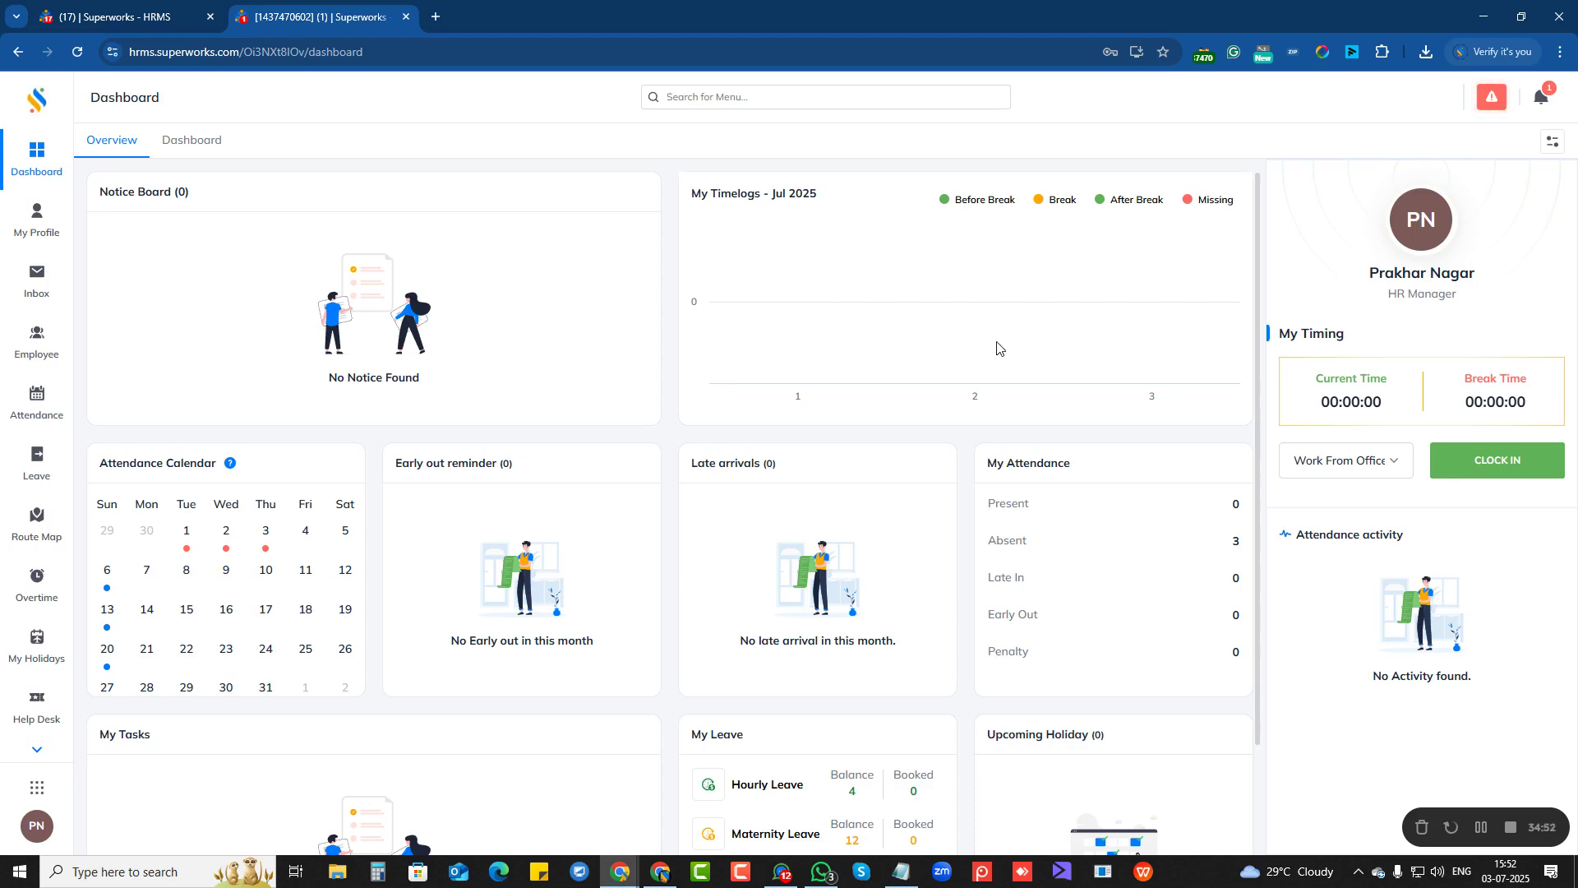
scroll(37, 493, down, 4)
scroll(37, 493, up, 4)
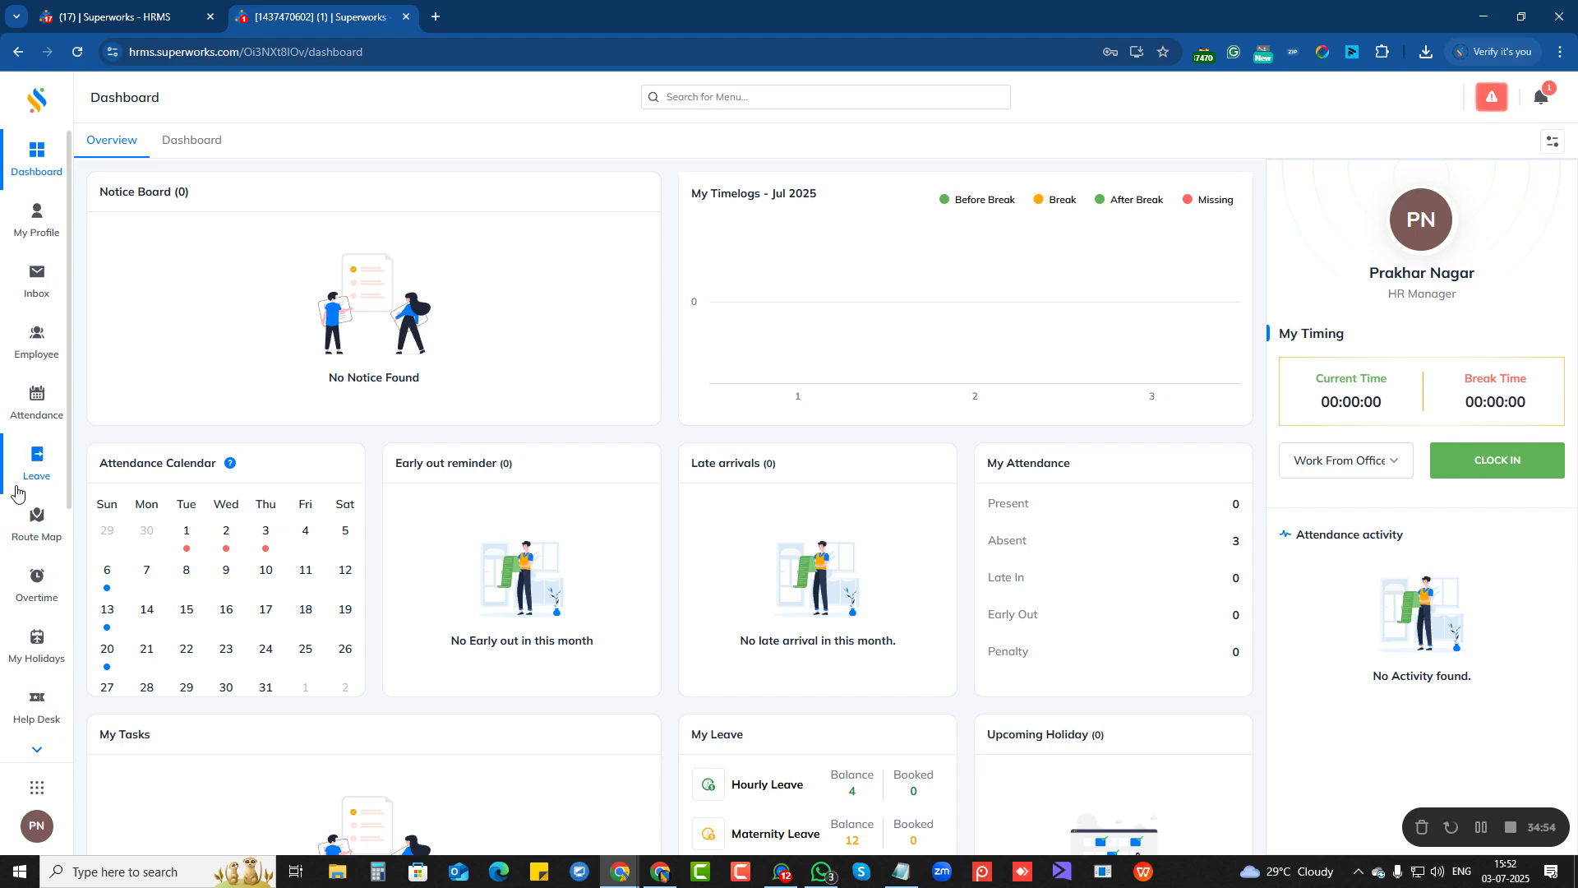
key(alt+Tab)
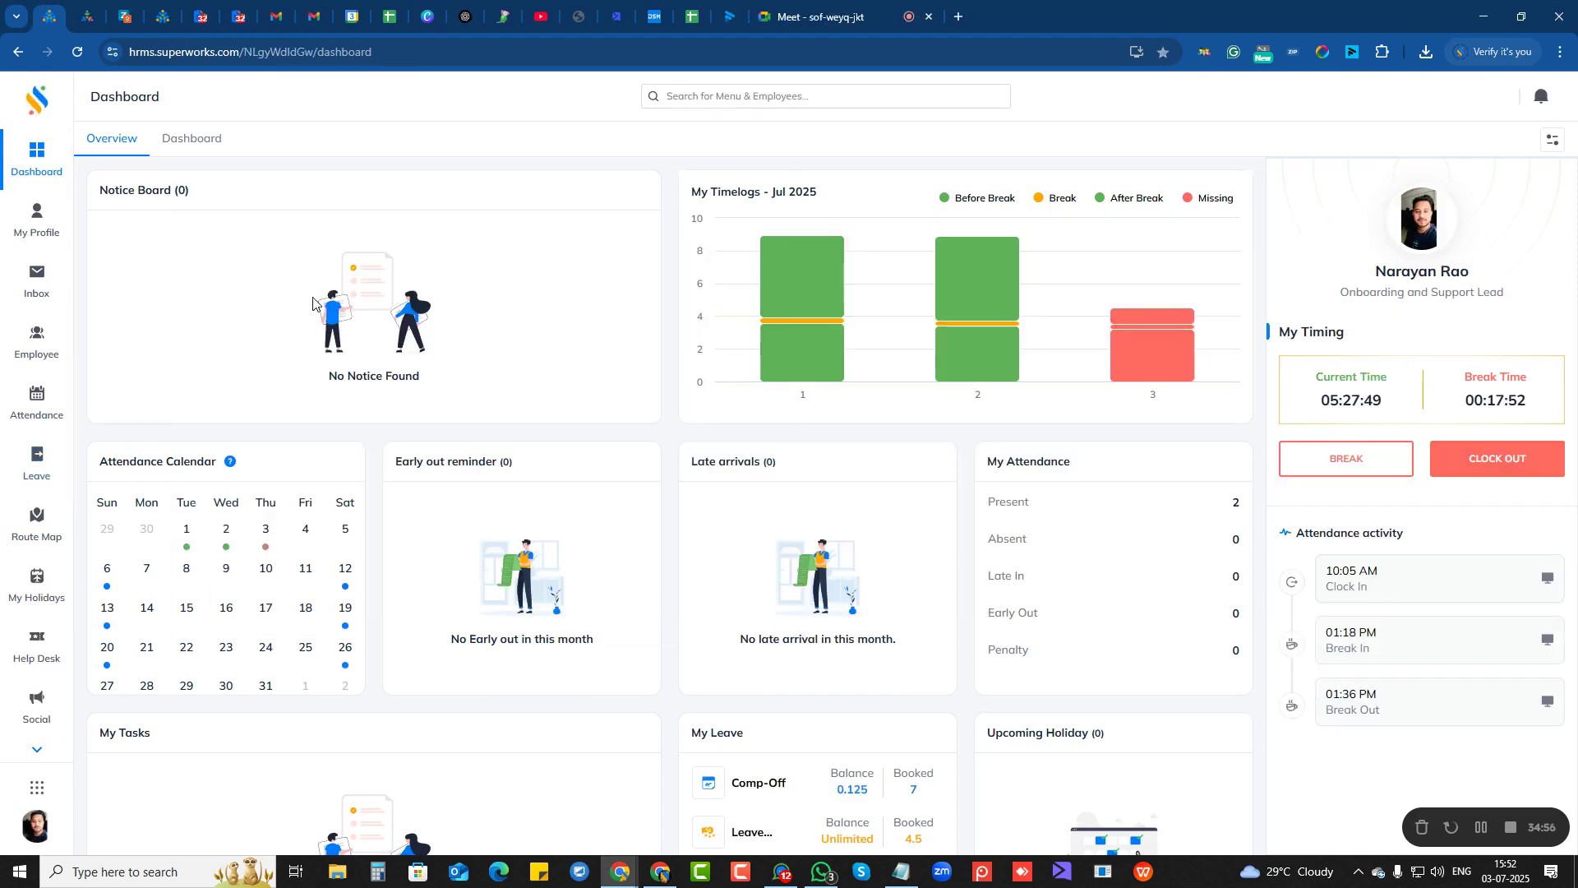
key(alt+Tab)
key(alt+Tab)
mouse_move(16, 358)
click(130, 401)
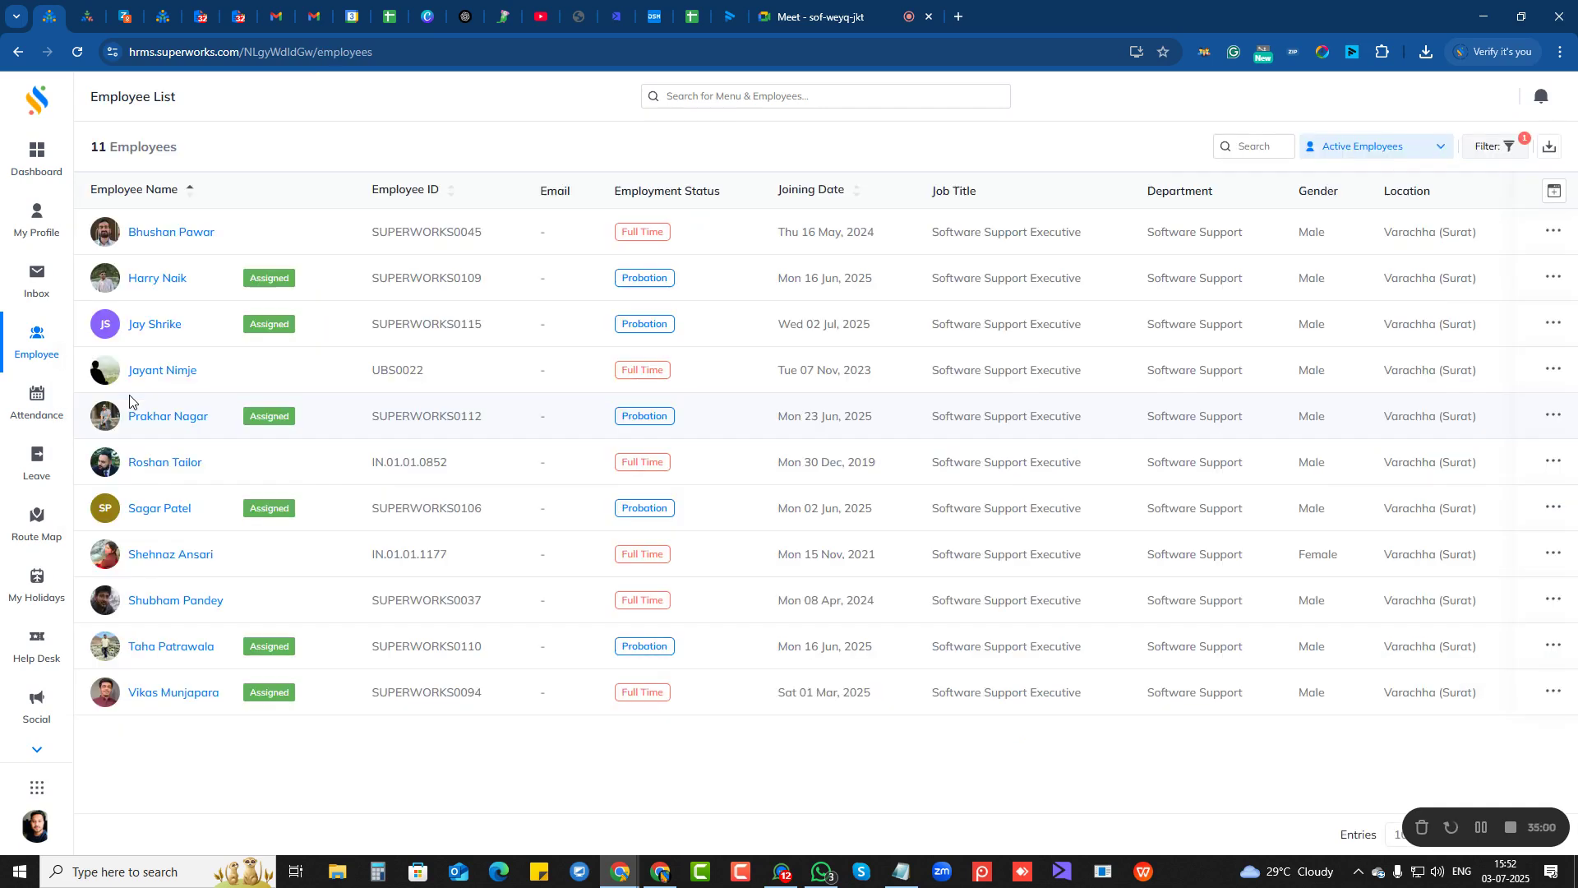
key(alt+Tab)
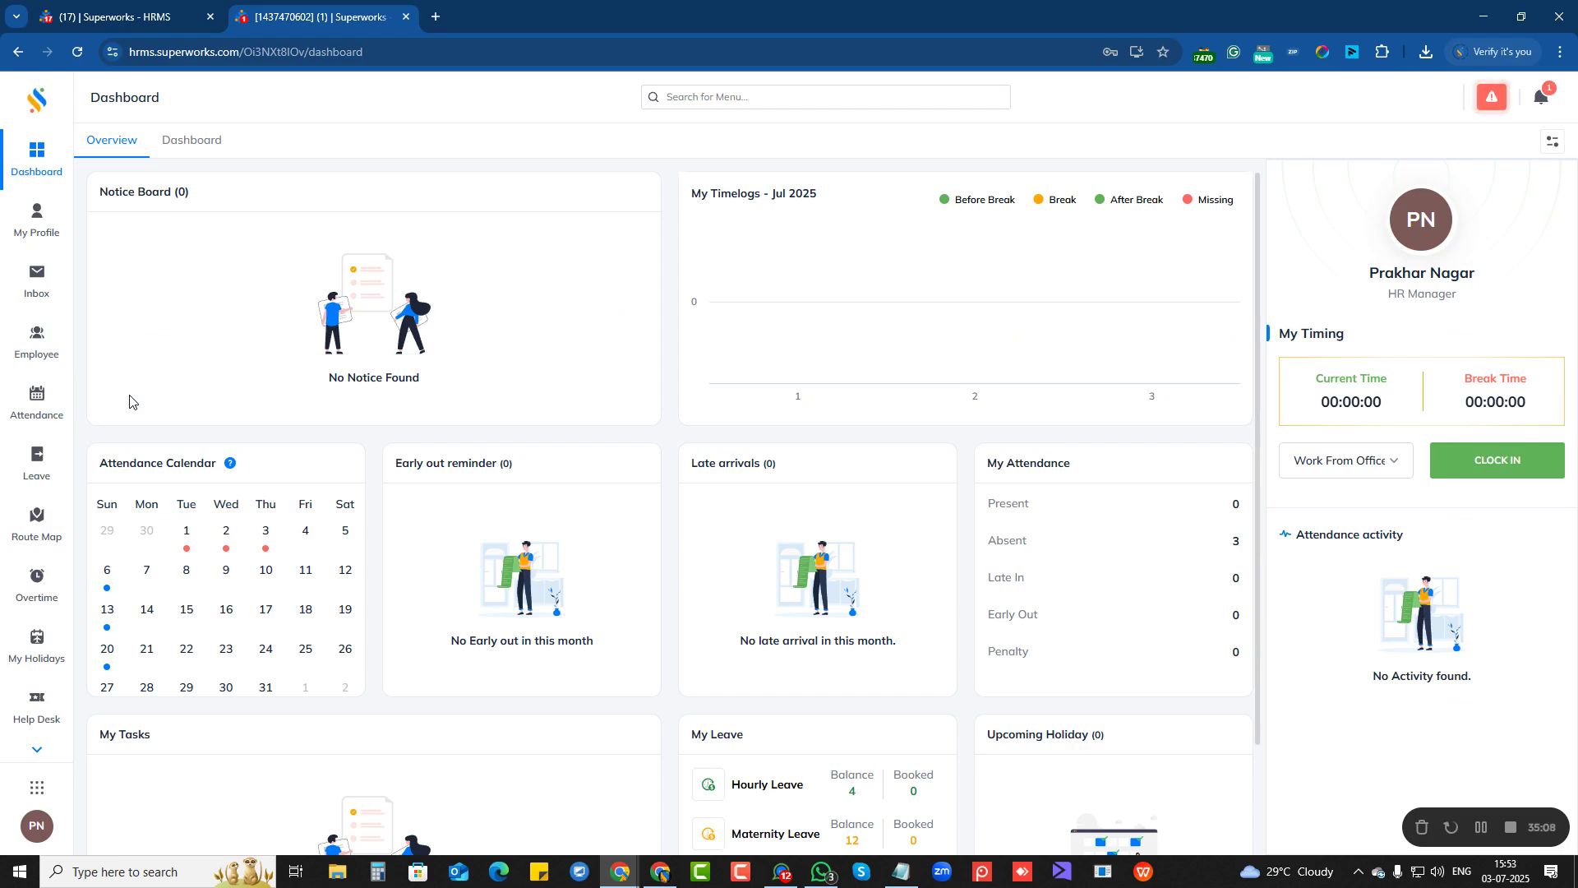
Look over the HR manager's dashboard, including the Notice Board card
scroll(16, 575, down, 2)
scroll(6, 599, up, 2)
drag(116, 211, 148, 211)
click(150, 211)
scroll(24, 575, down, 5)
scroll(25, 591, up, 5)
Back in the first tab, open Settings > Employee Resignation > Employee Resignation Reason
key(ctrl+Tab)
scroll(37, 658, down, 5)
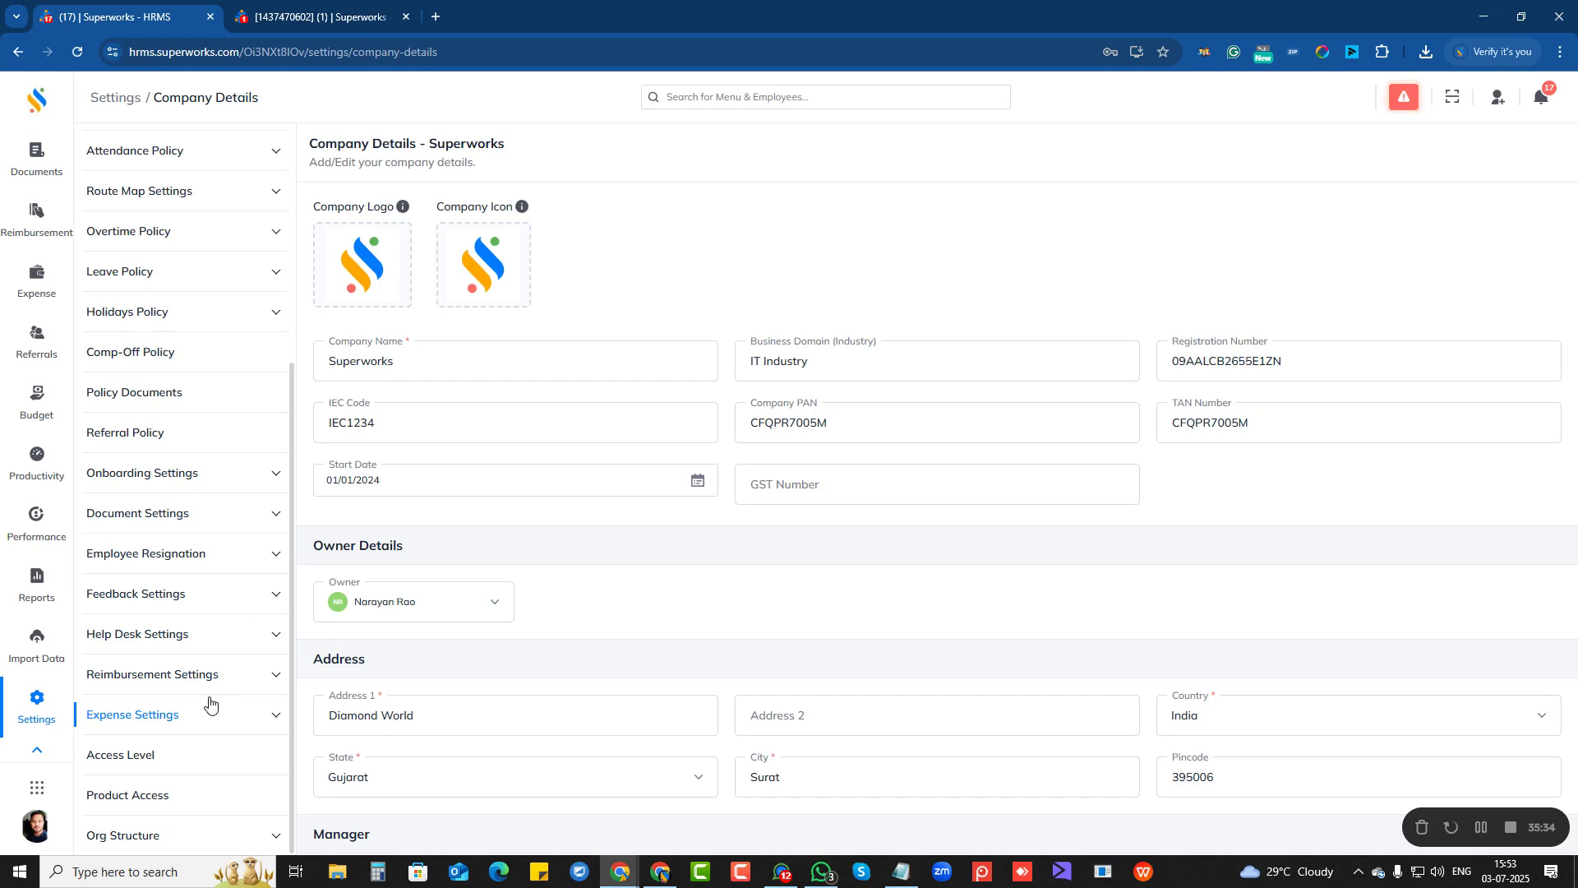
click(201, 562)
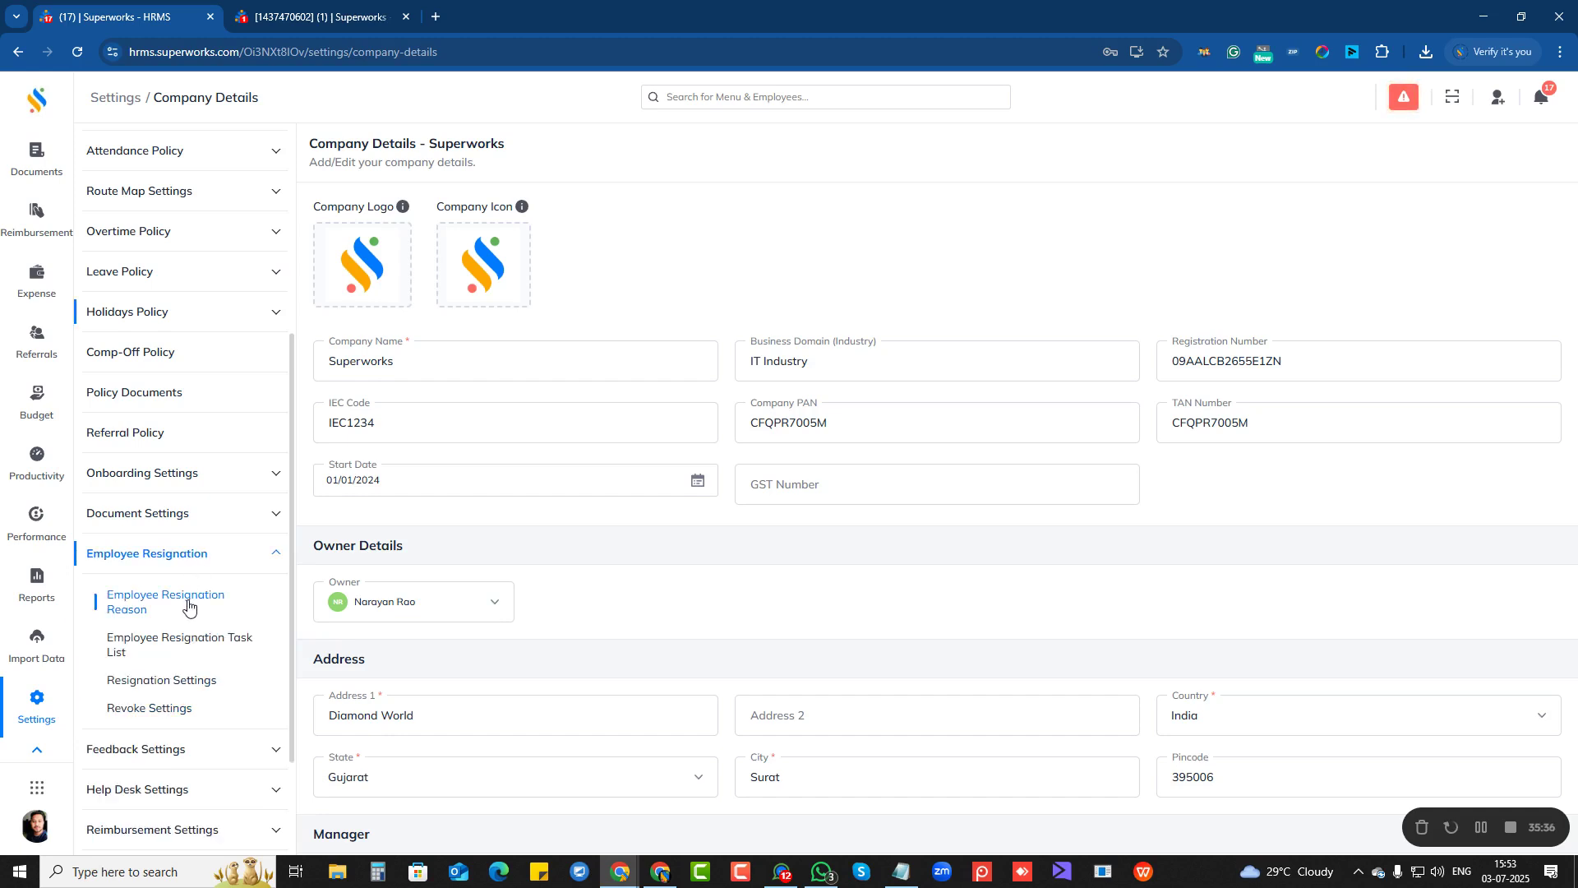
click(188, 606)
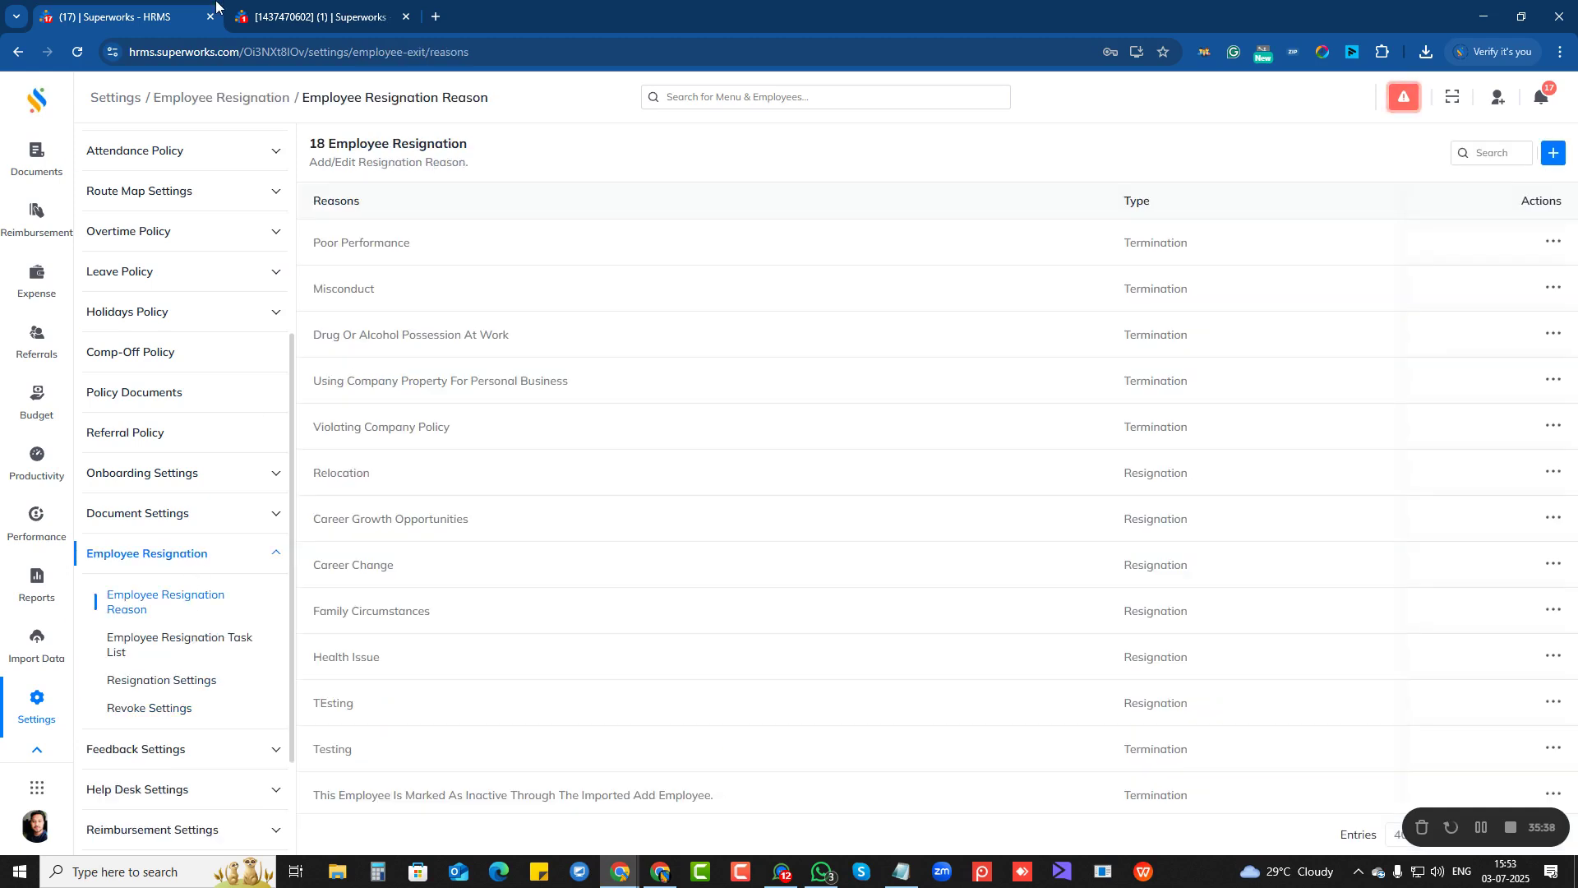
scroll(2, 512, up, 8)
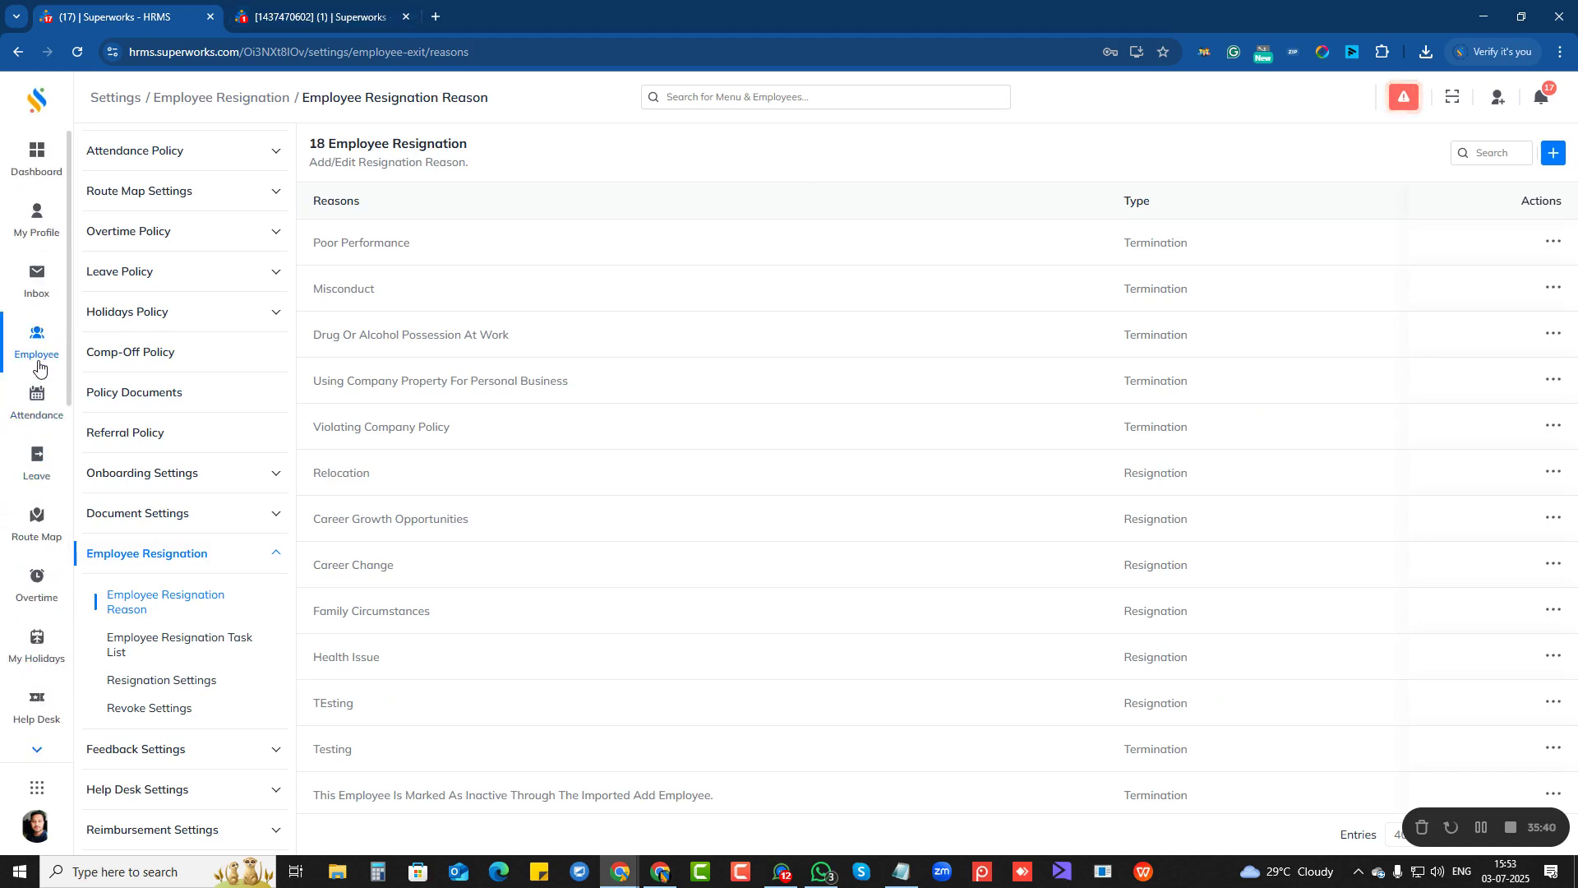
Start a new employee resignation and choose the employee by name search
mouse_move(36, 345)
click(153, 444)
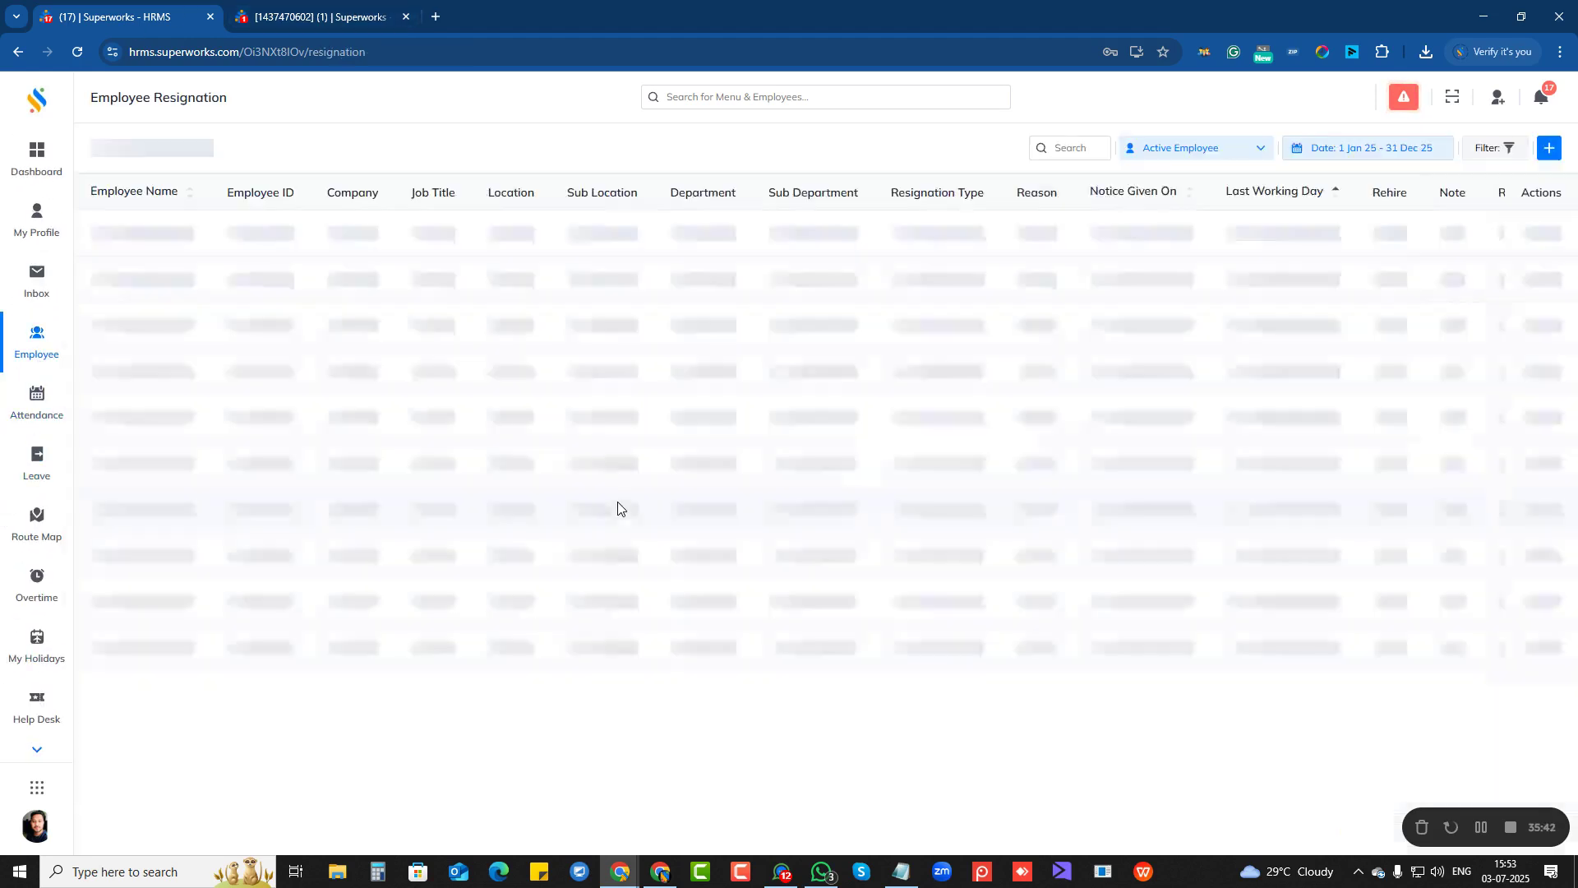
click(1549, 148)
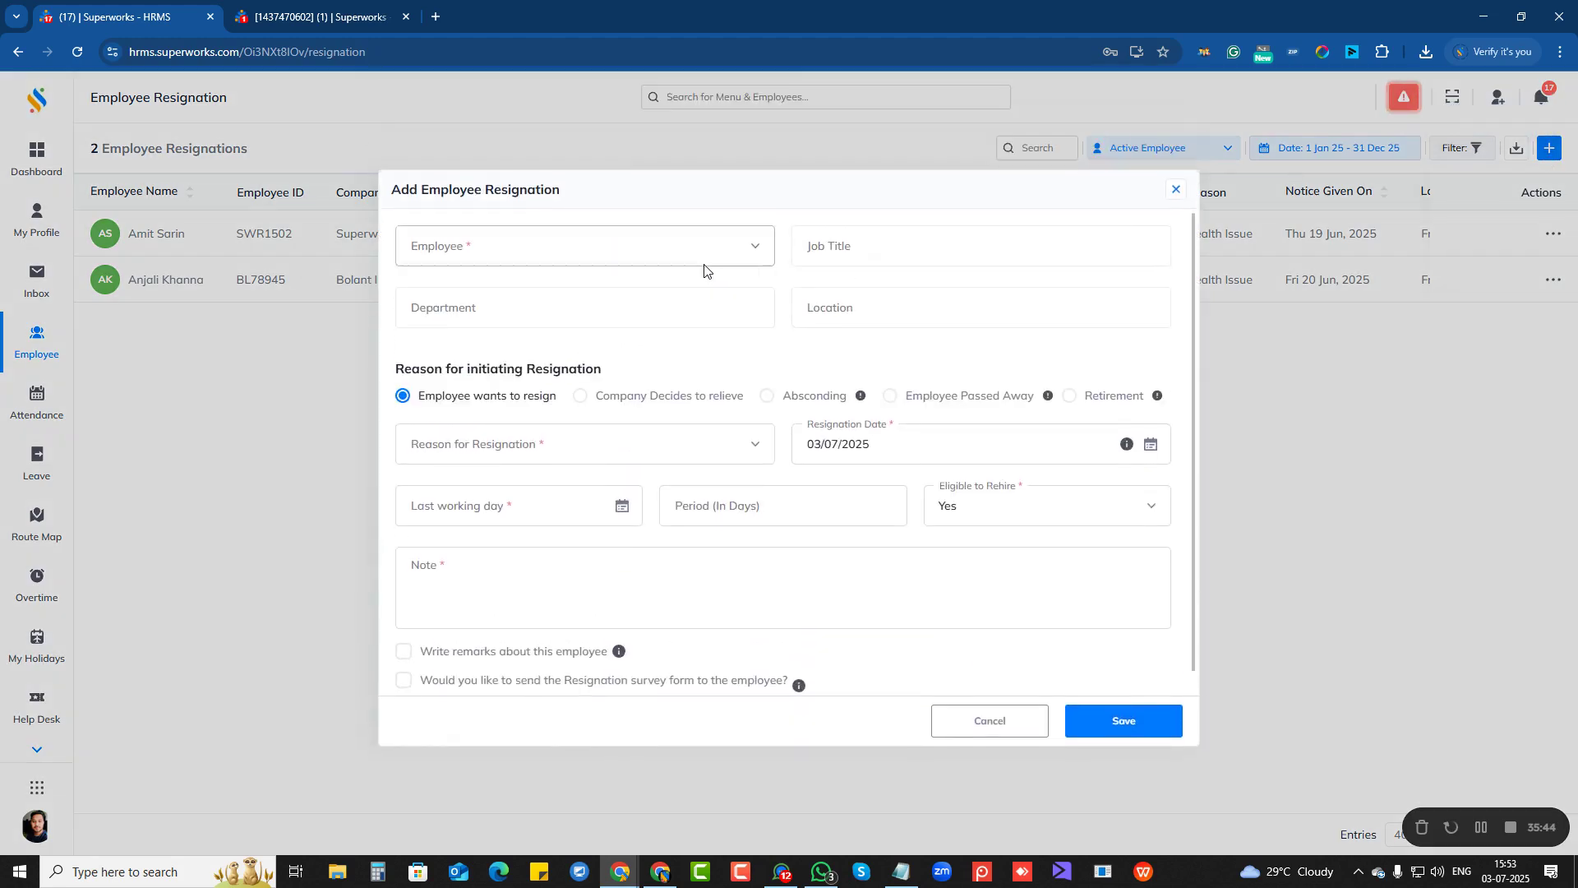
click(551, 261)
text(Prak)
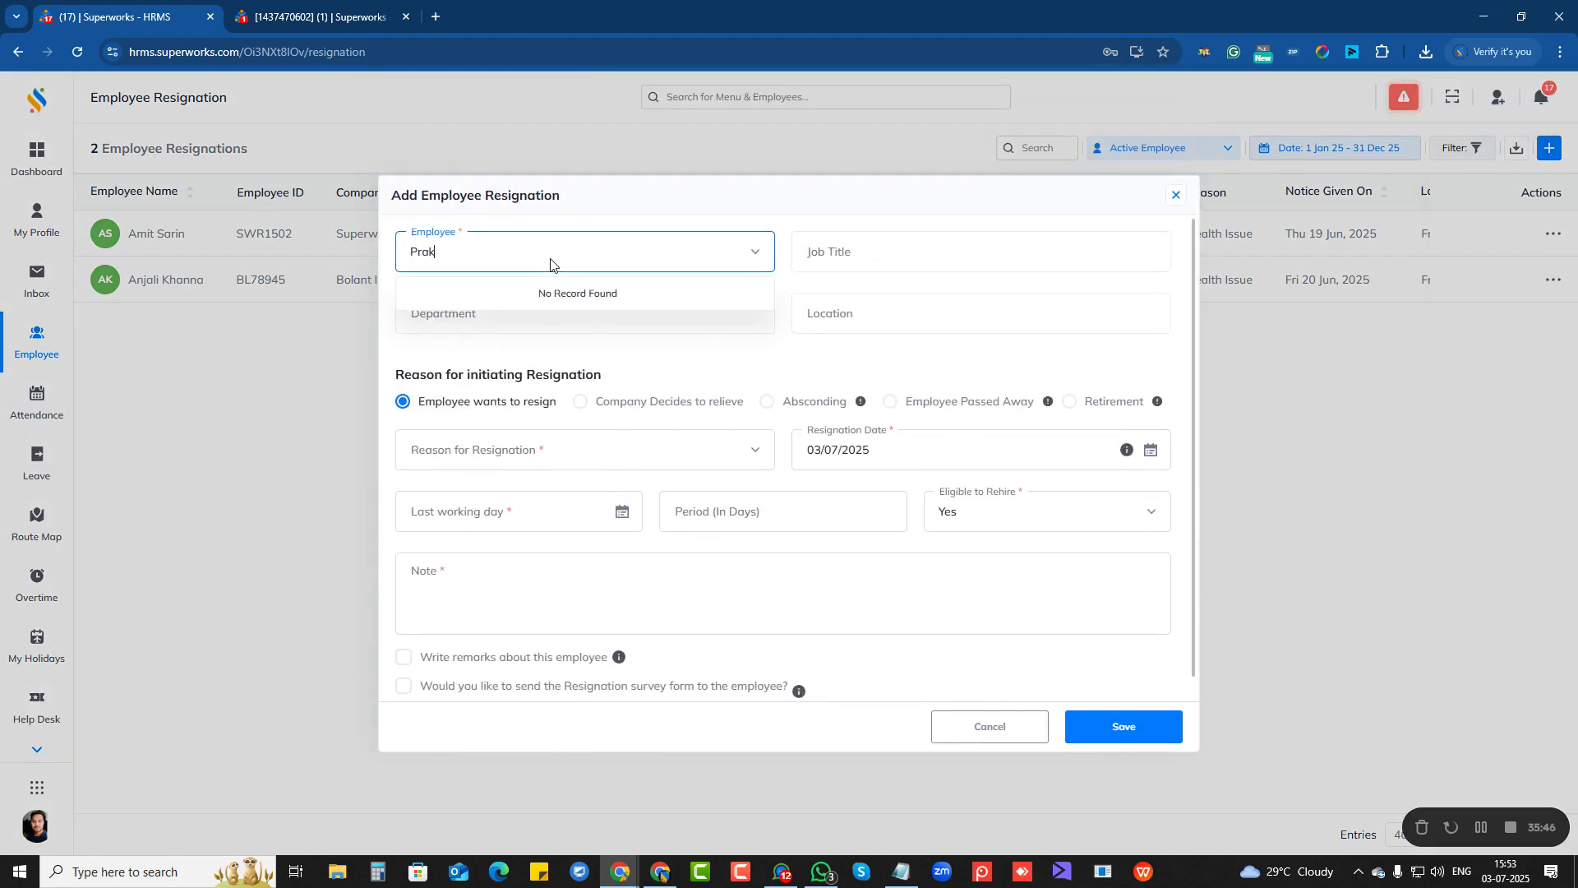
key(Return)
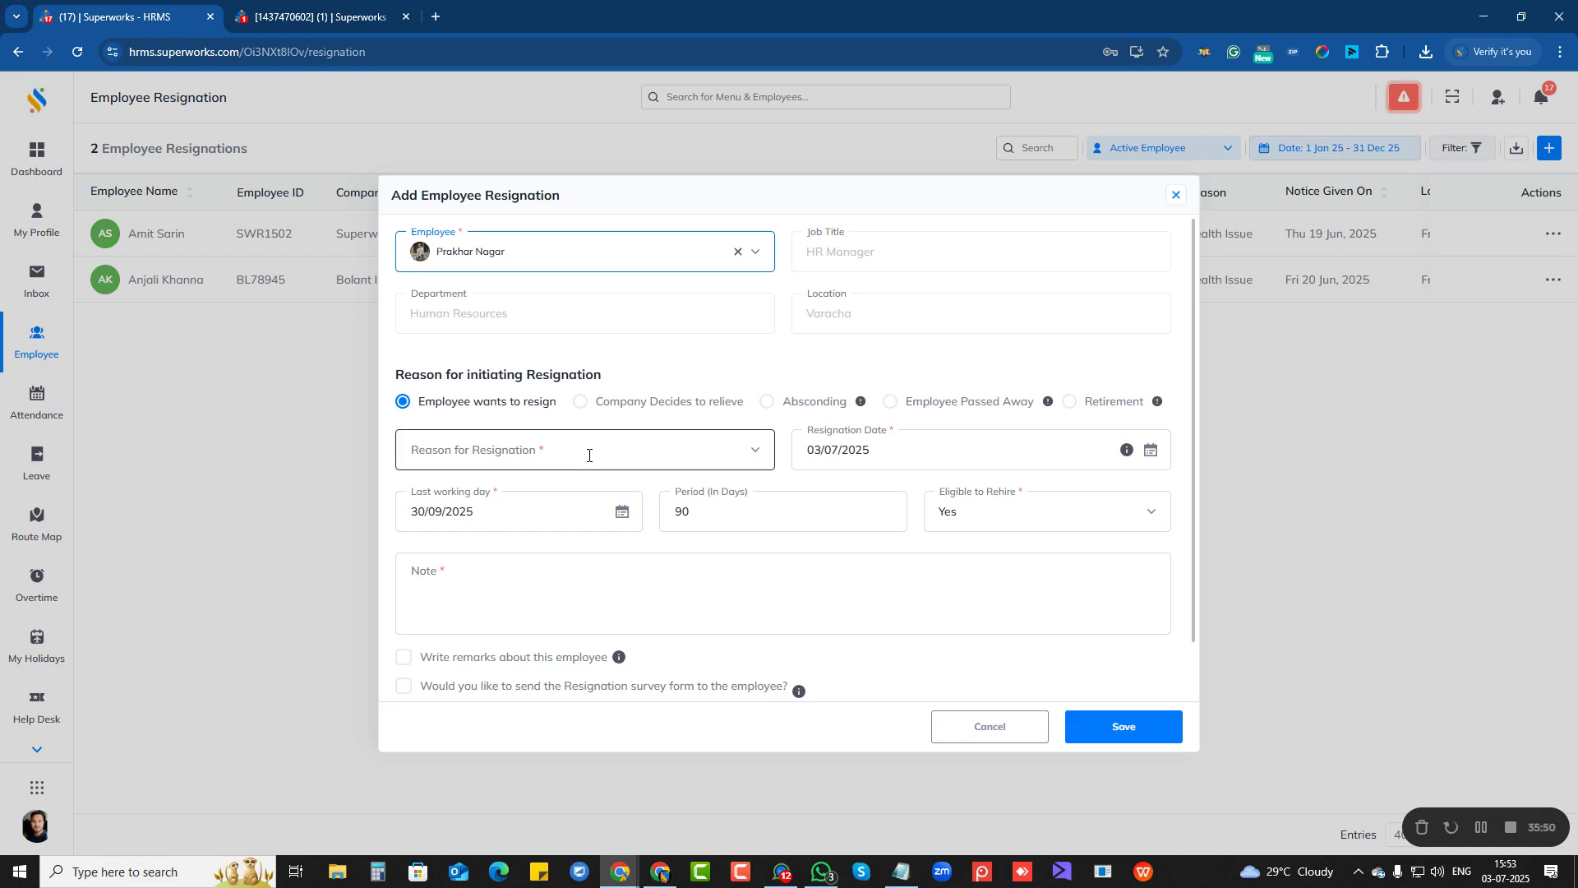
Set Company decision to relieve with reason Drug or Alcohol Possession at Work
drag(417, 405, 558, 416)
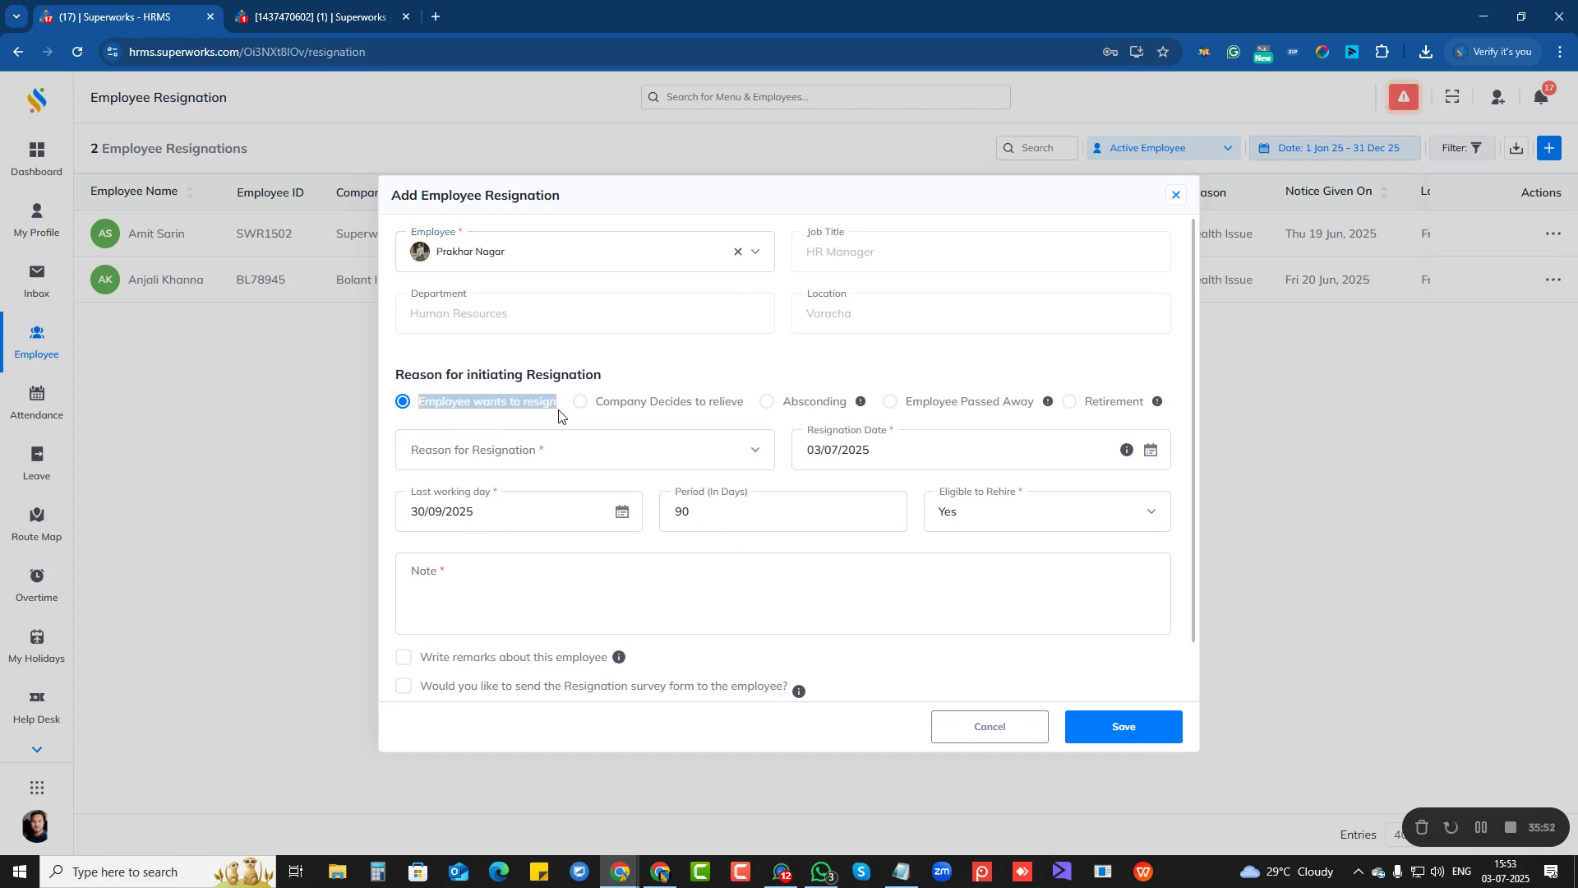
click(638, 448)
scroll(546, 543, down, 1)
scroll(542, 537, up, 1)
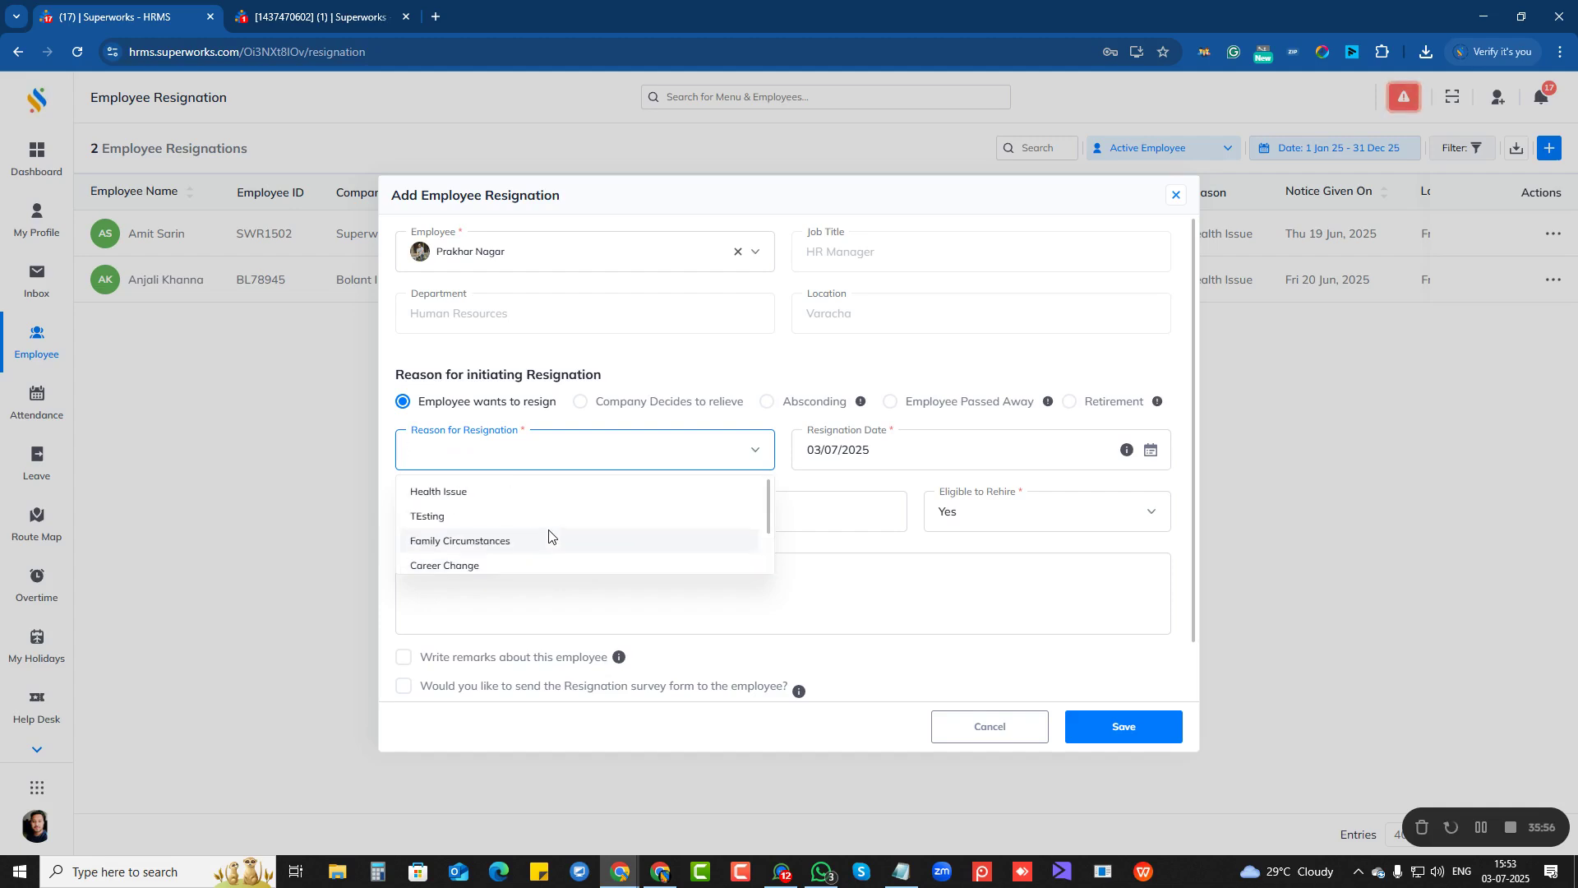
click(655, 405)
click(629, 450)
scroll(599, 547, down, 3)
scroll(588, 543, up, 3)
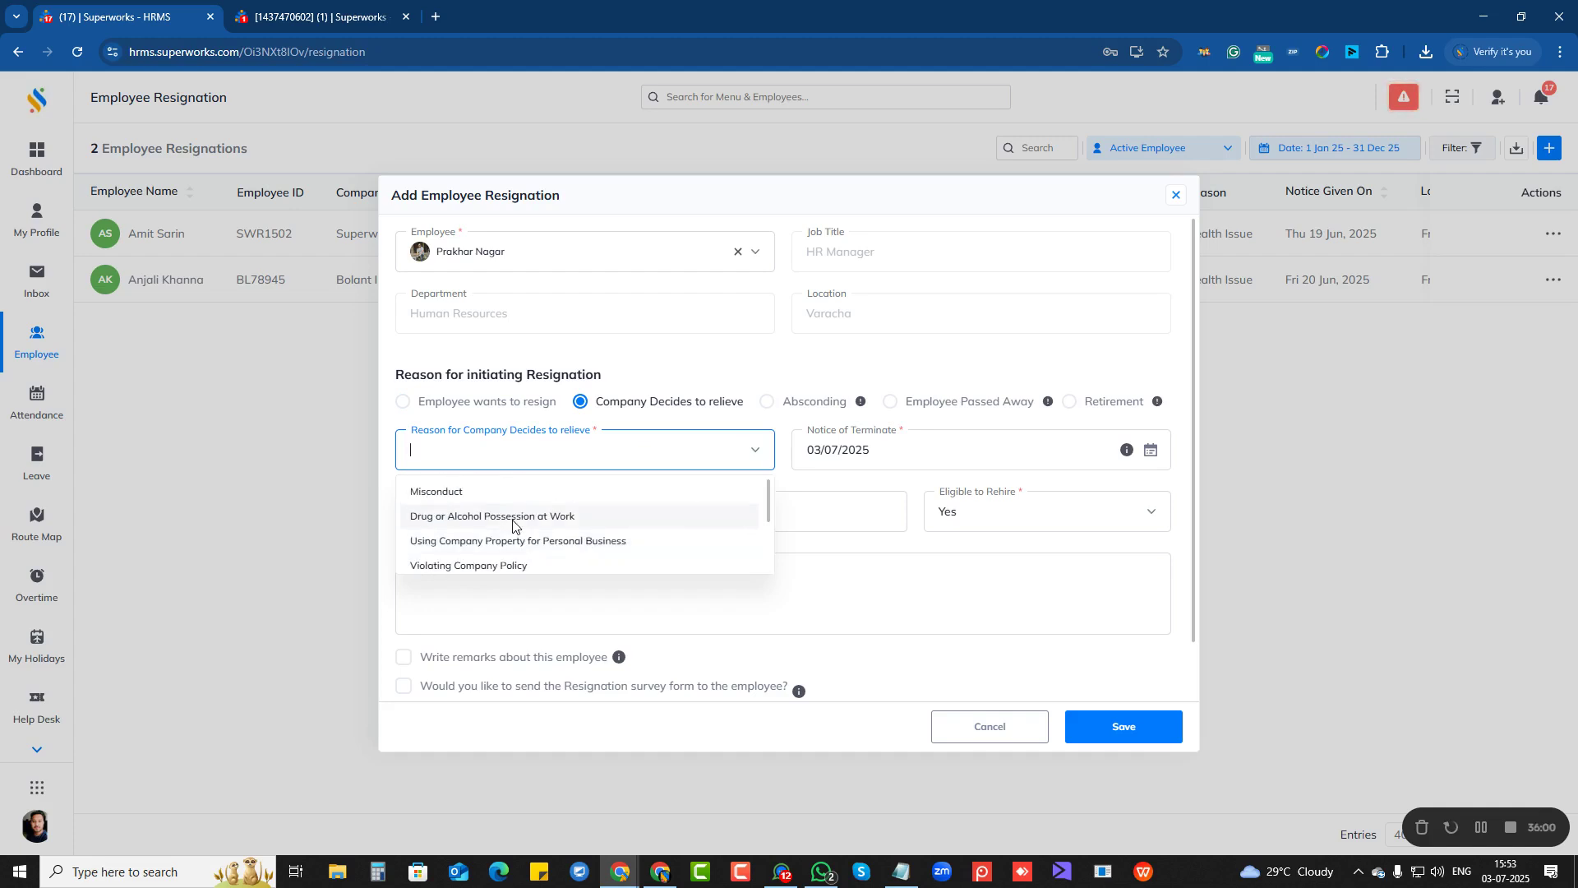
click(526, 515)
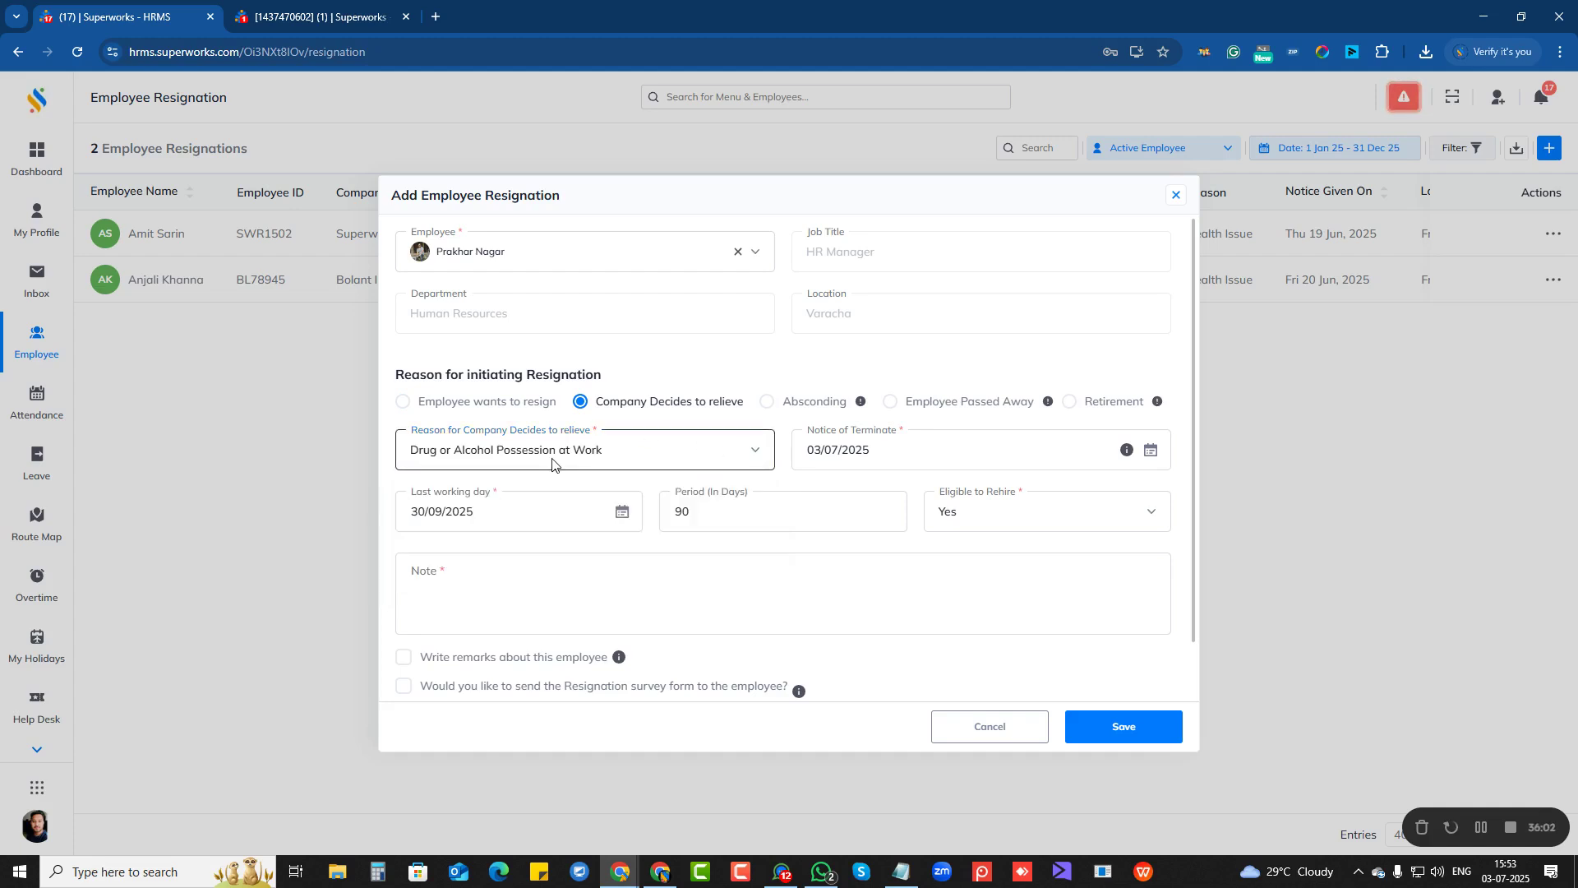
Try Absconding, Employee Passed Away and Retirement, settling on Employee wants to resign
click(788, 407)
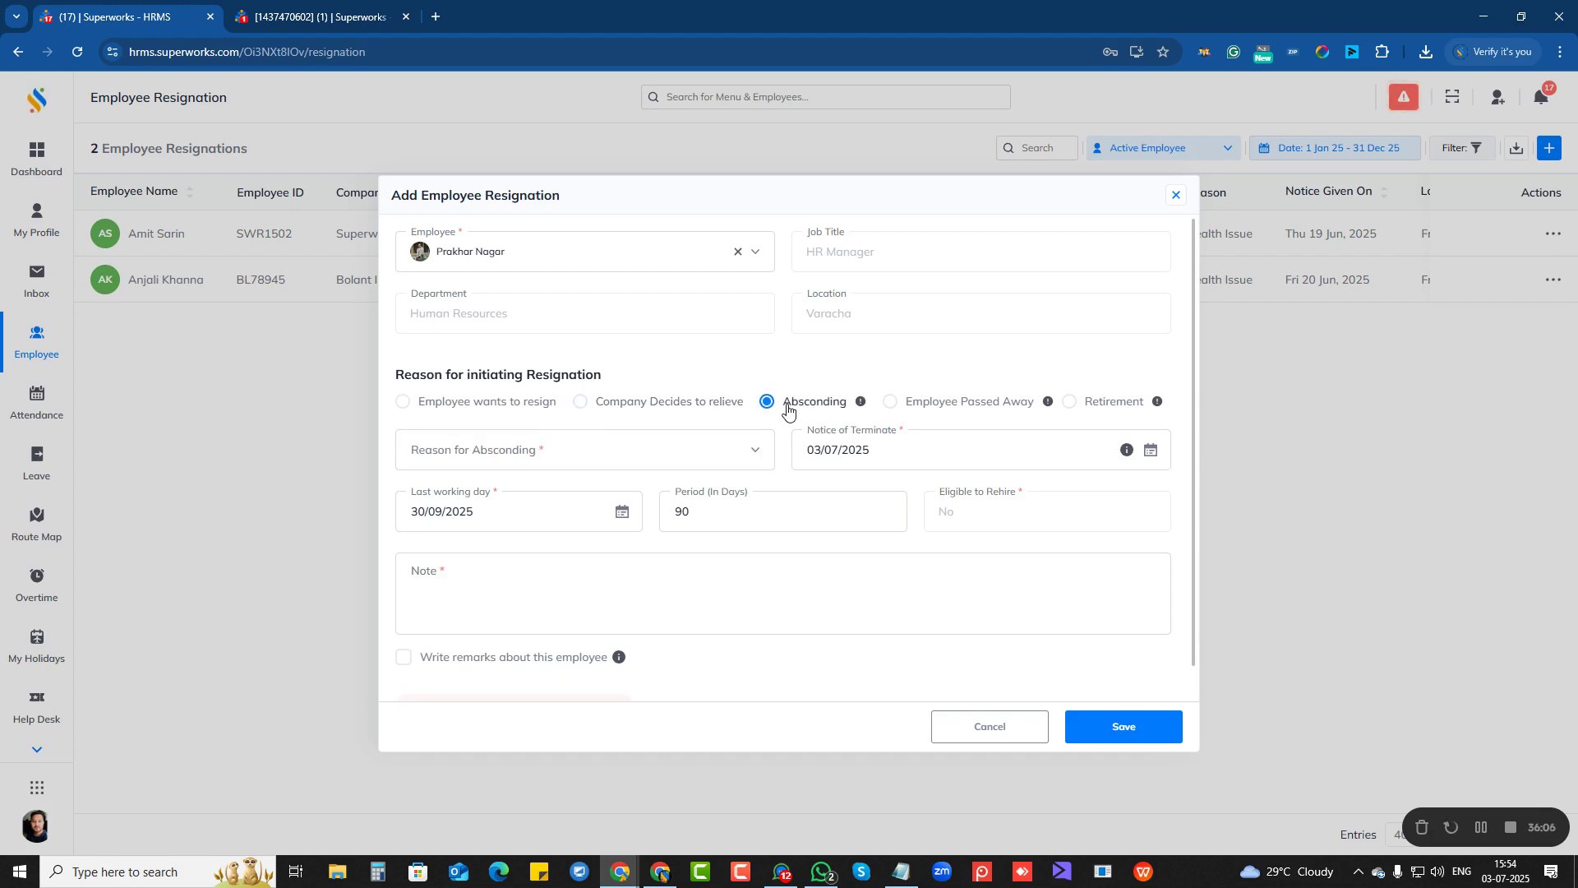
click(912, 407)
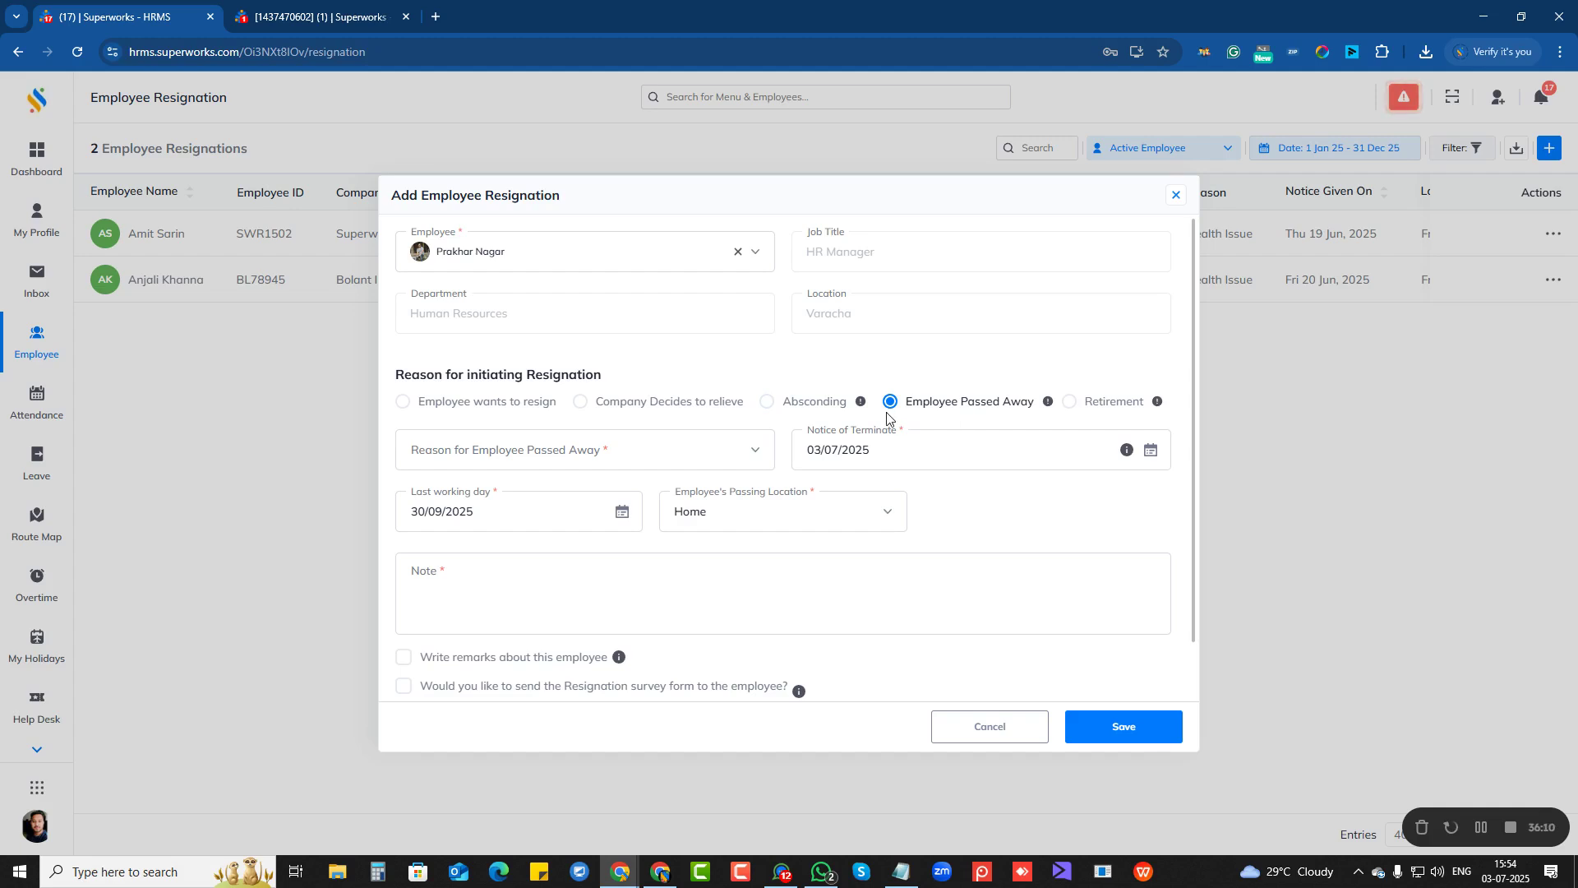
click(1128, 415)
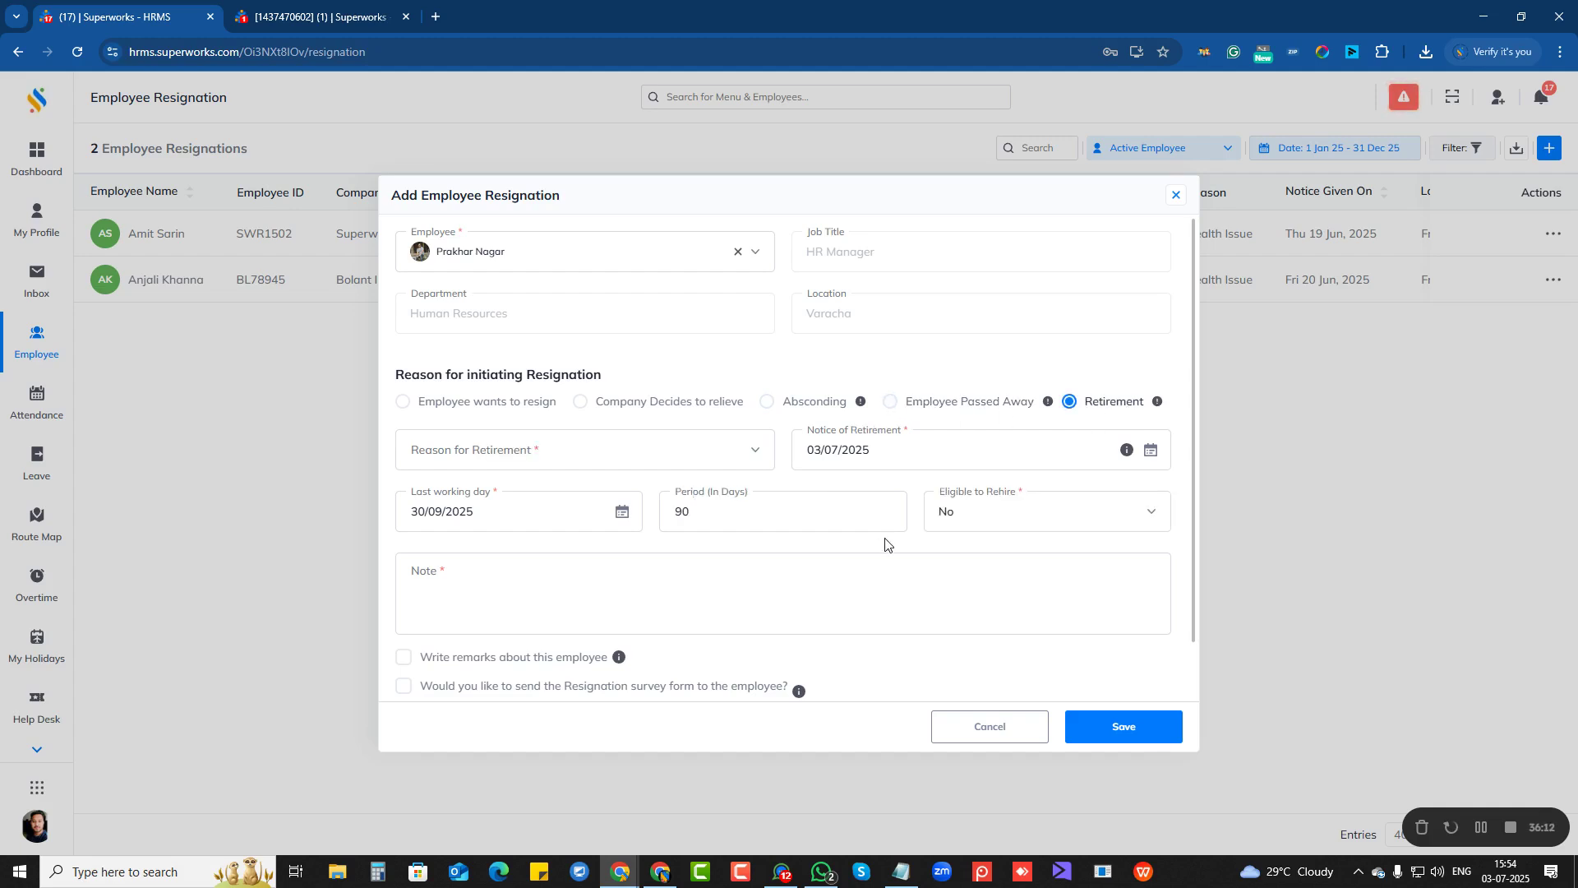
click(492, 408)
click(632, 455)
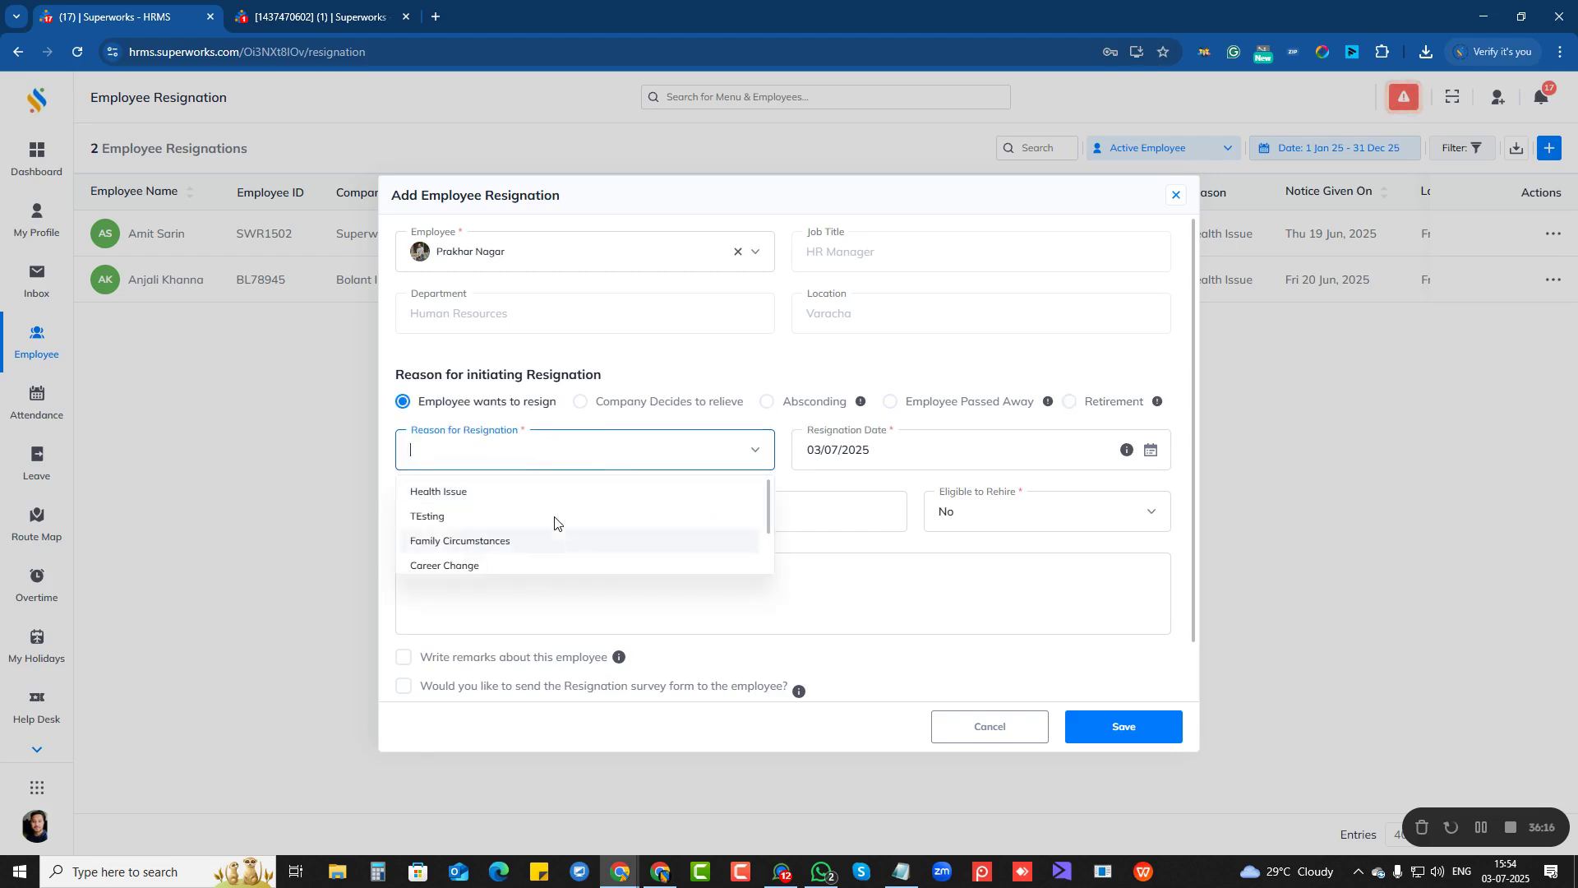
click(277, 10)
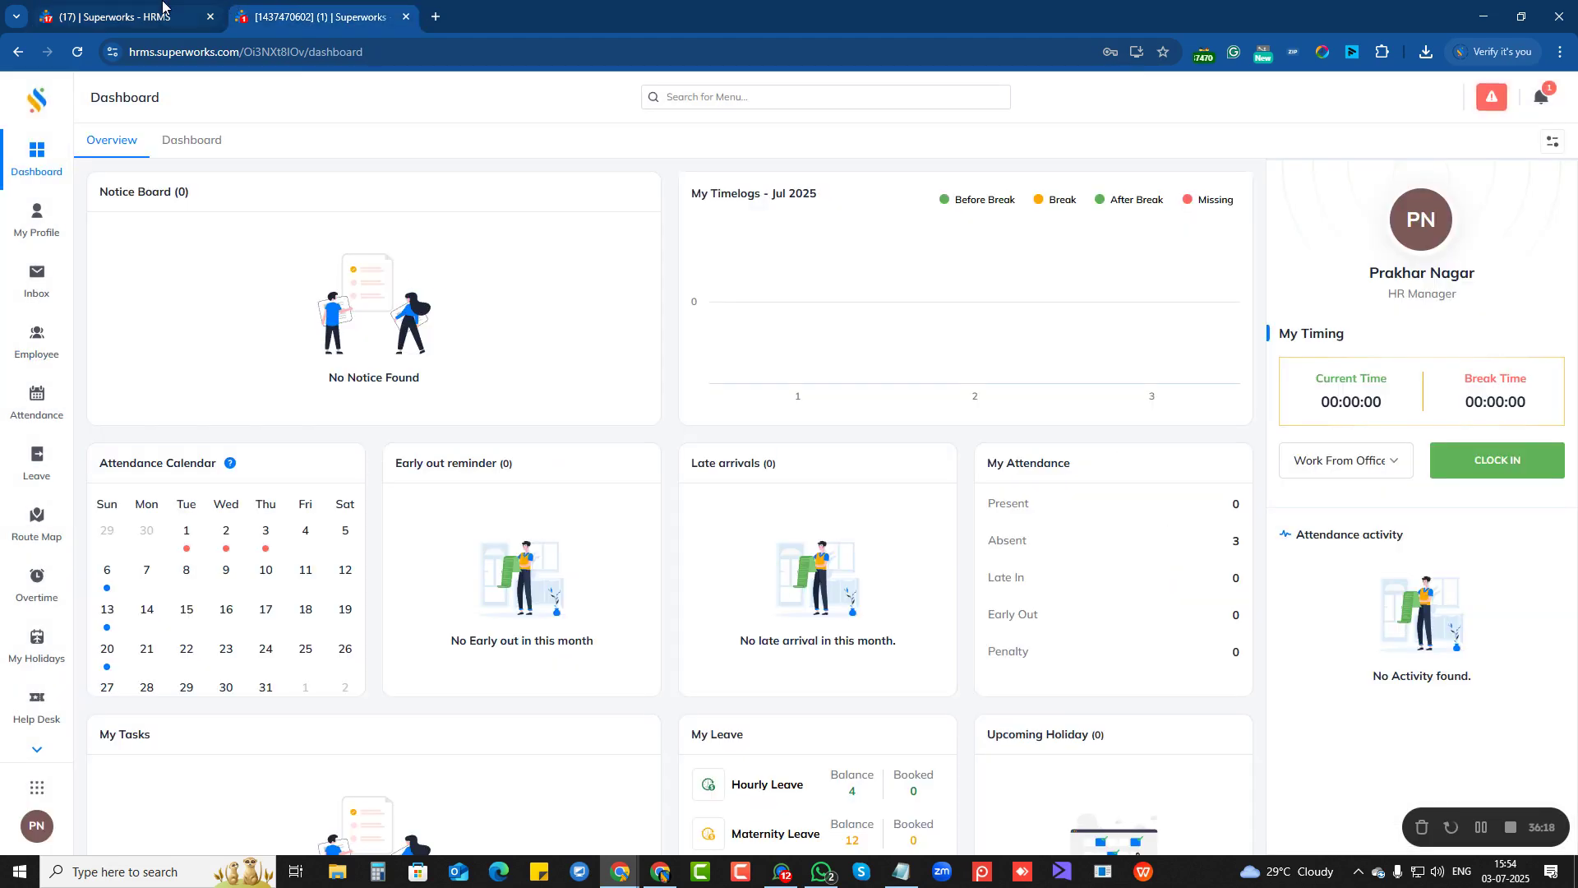
Duplicate the resignation form tab
click(163, 8)
right_click(147, 13)
click(189, 163)
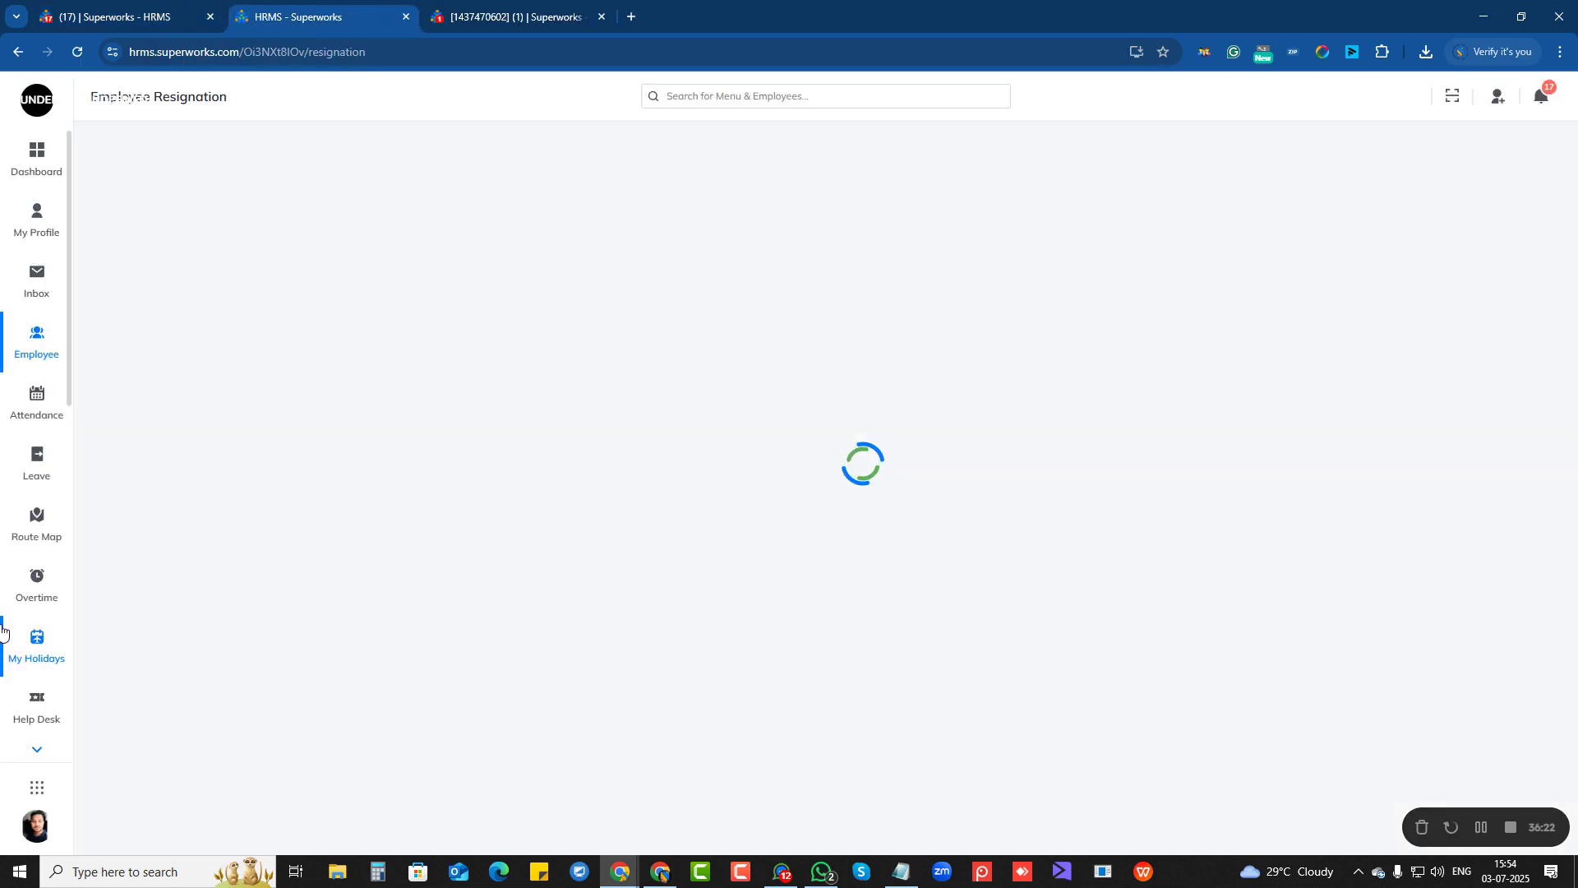
Open the Employee Resignation Reason list under Settings > Employee Resignation
click(32, 715)
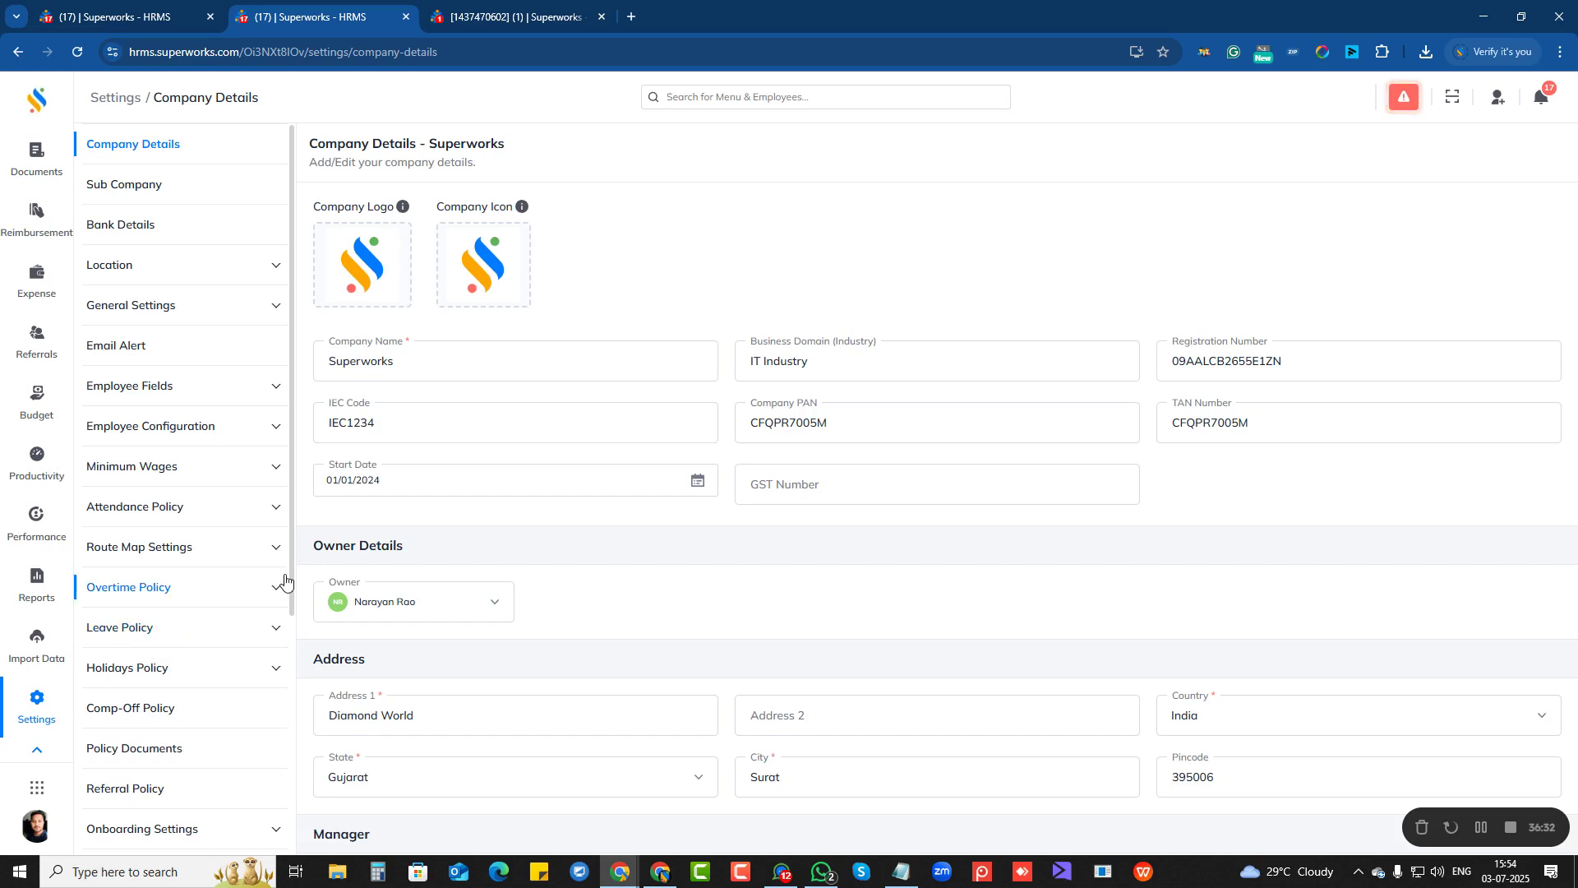
scroll(215, 576, down, 4)
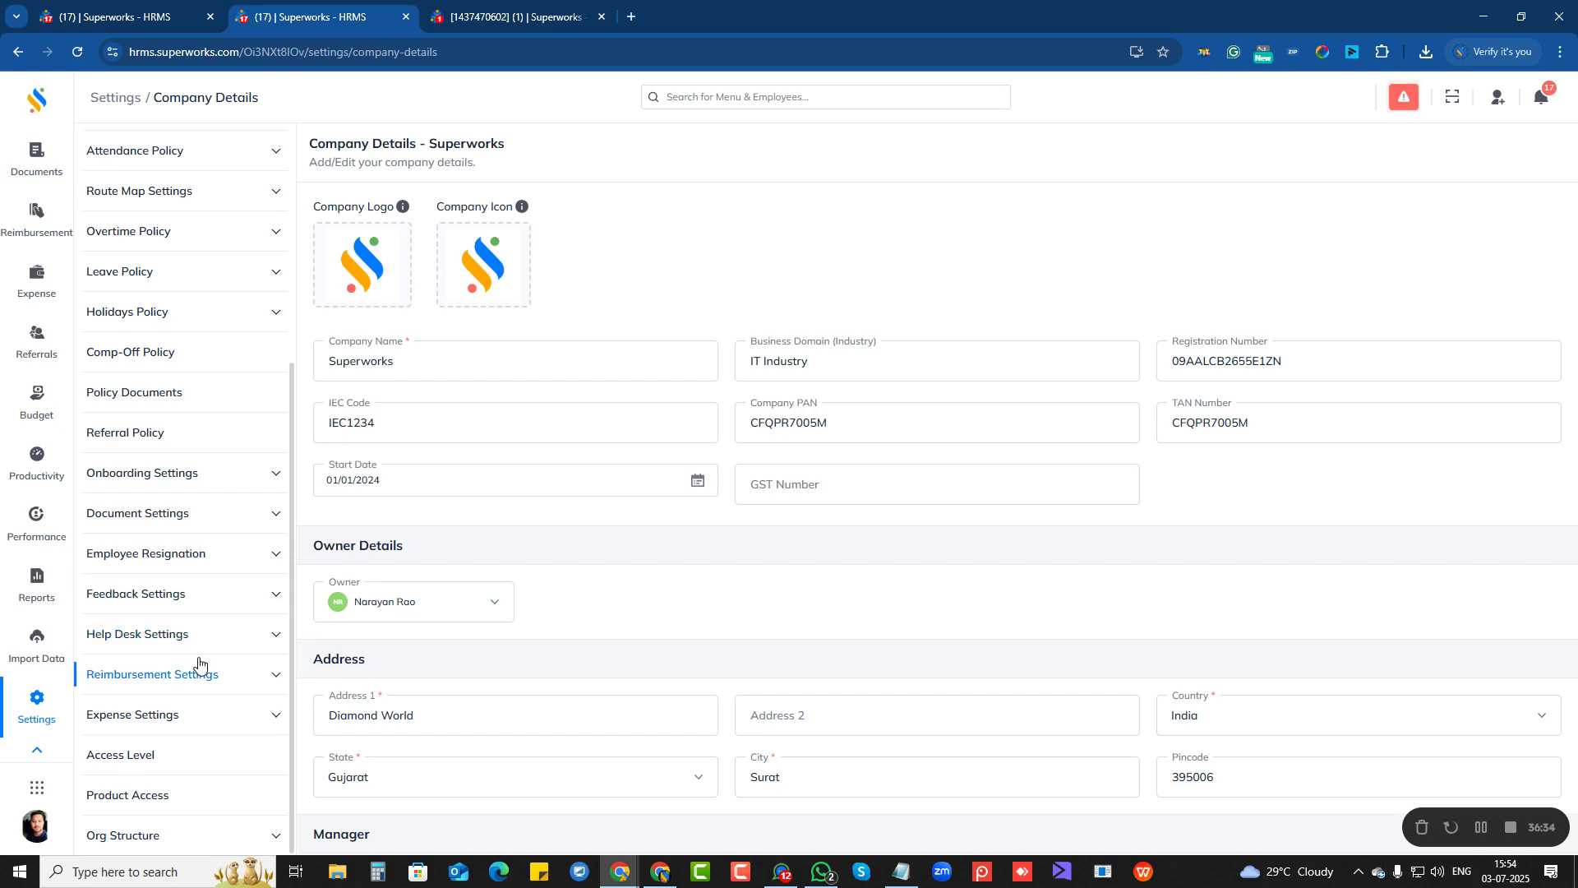
click(211, 556)
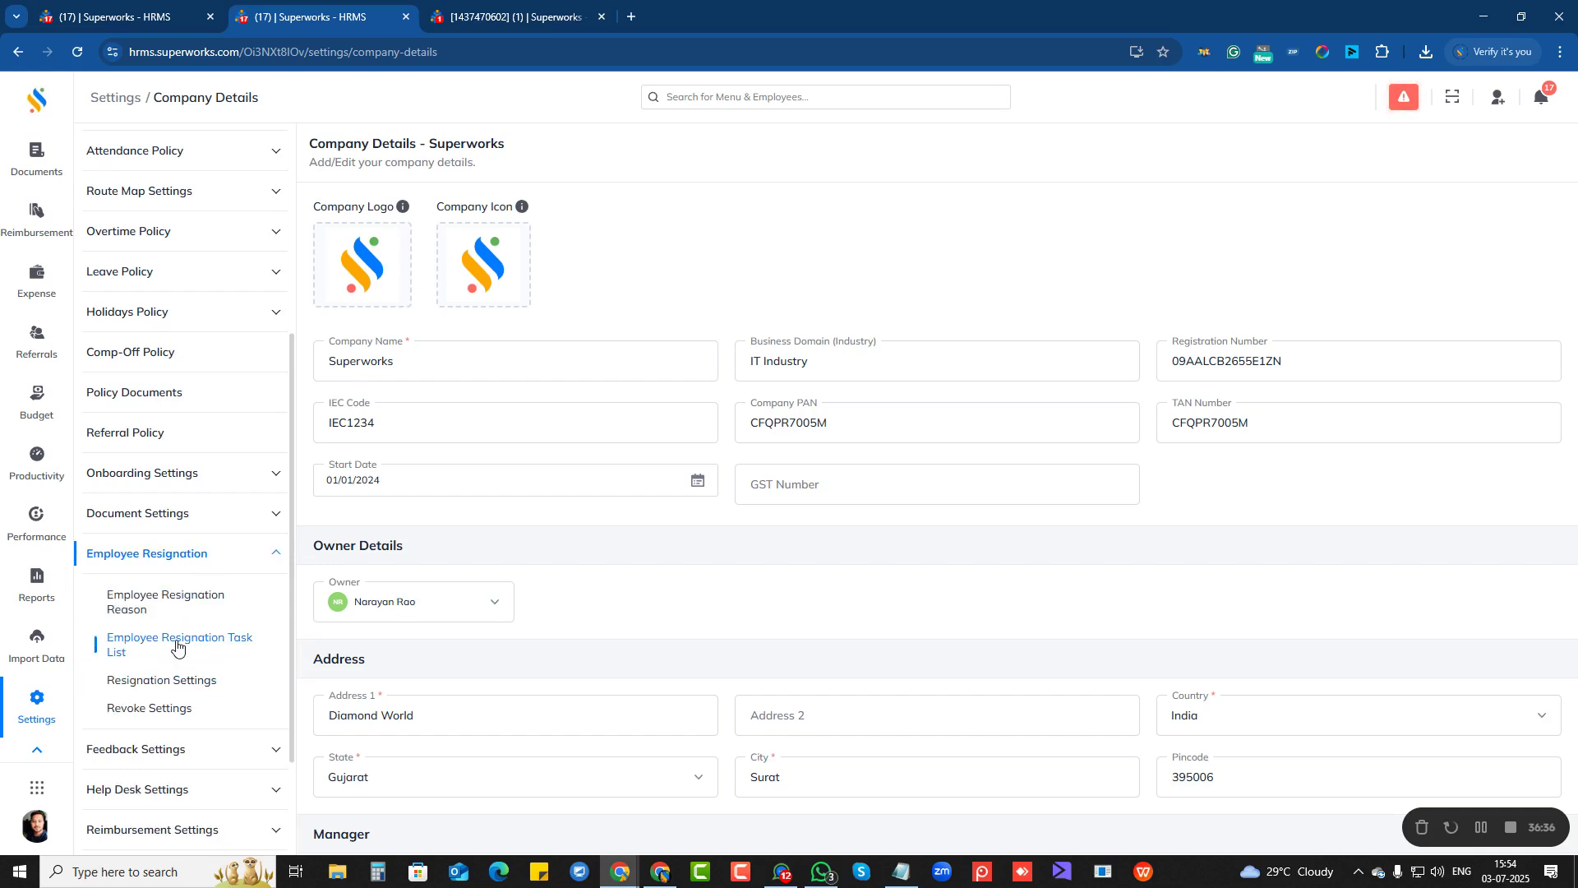
click(164, 606)
scroll(111, 575, down, 2)
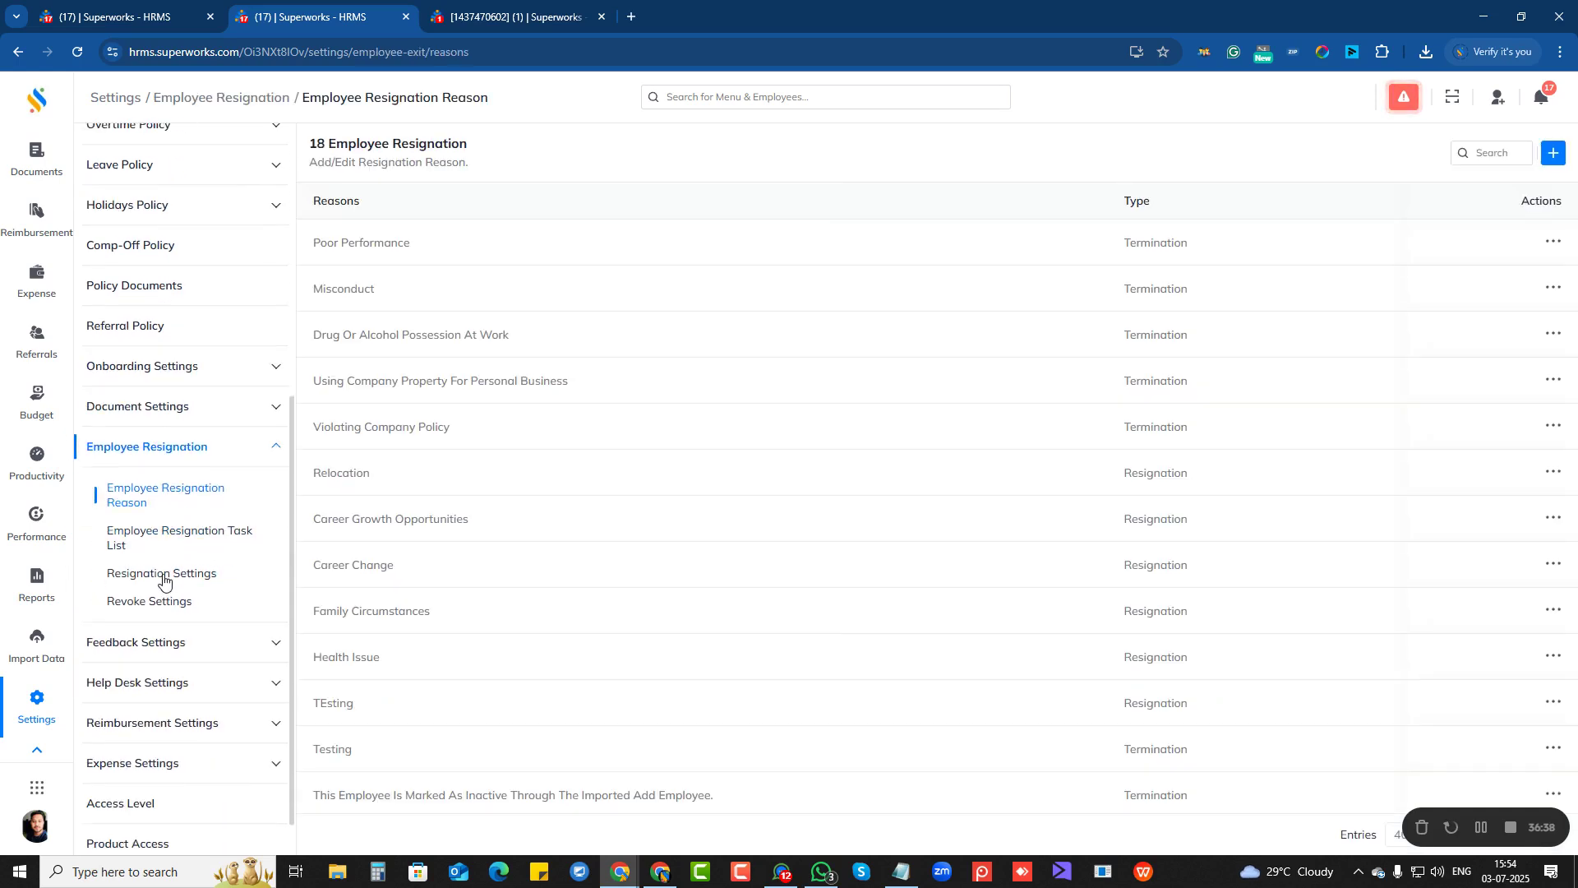
scroll(160, 535, up, 1)
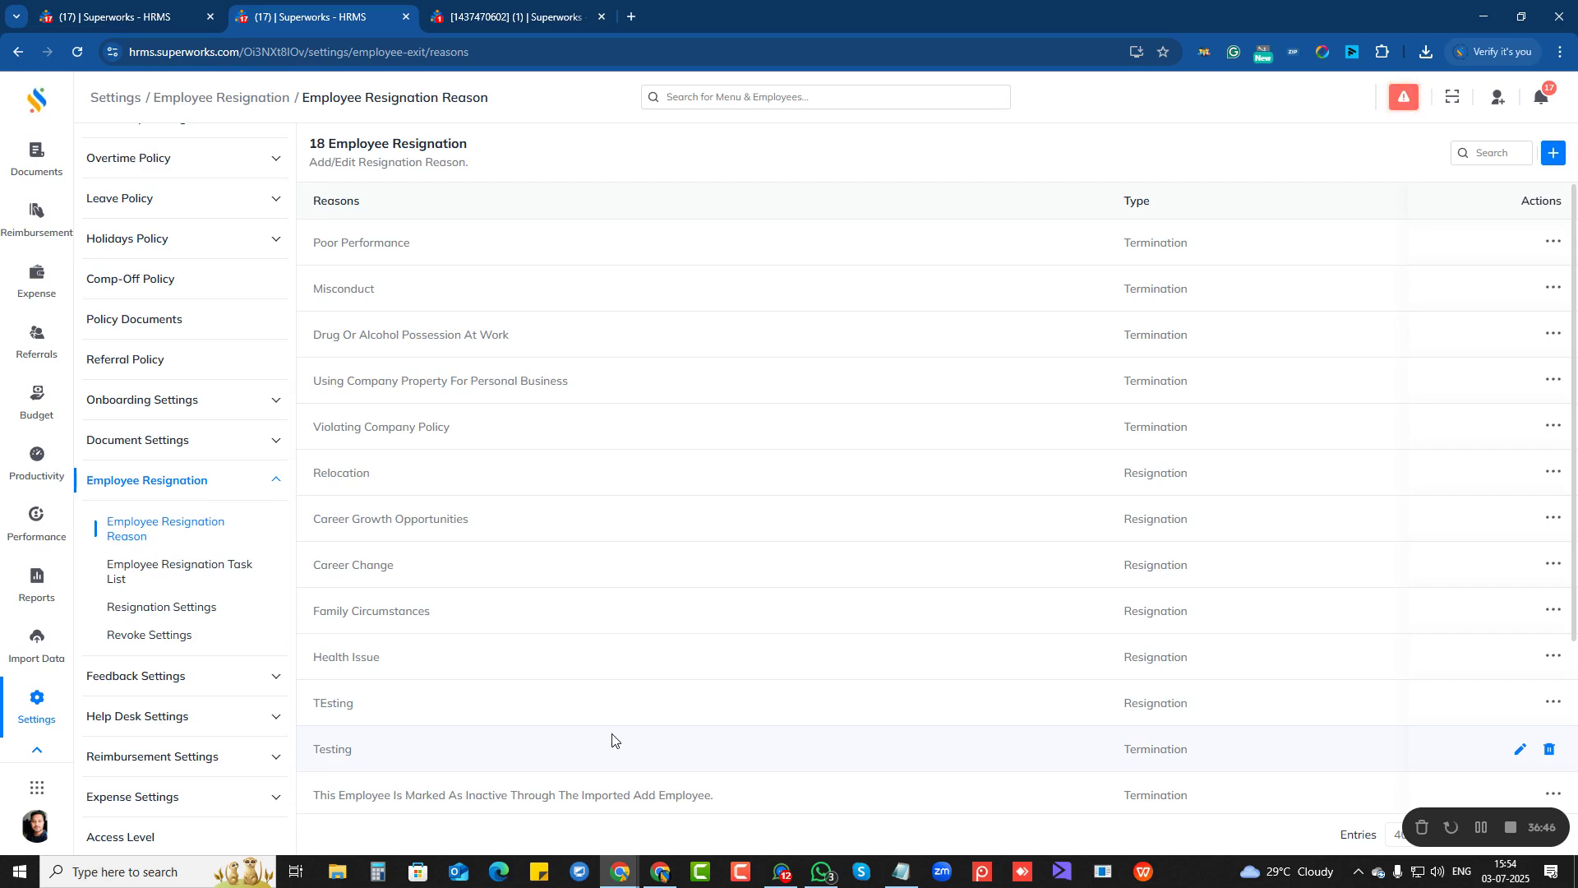
drag(109, 523, 156, 545)
click(156, 545)
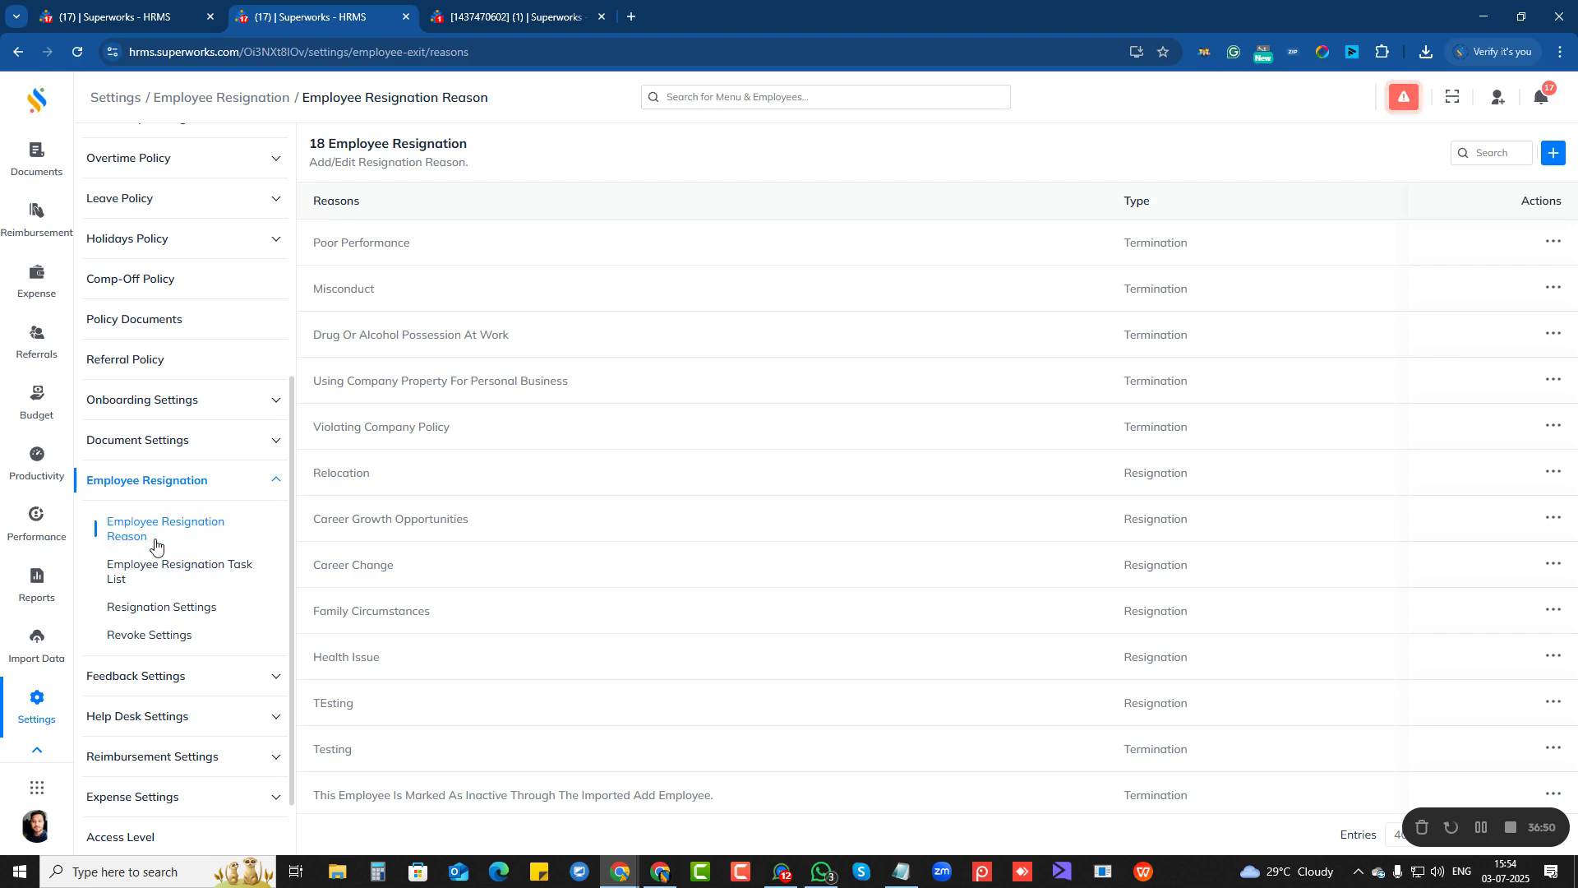
scroll(707, 575, down, 3)
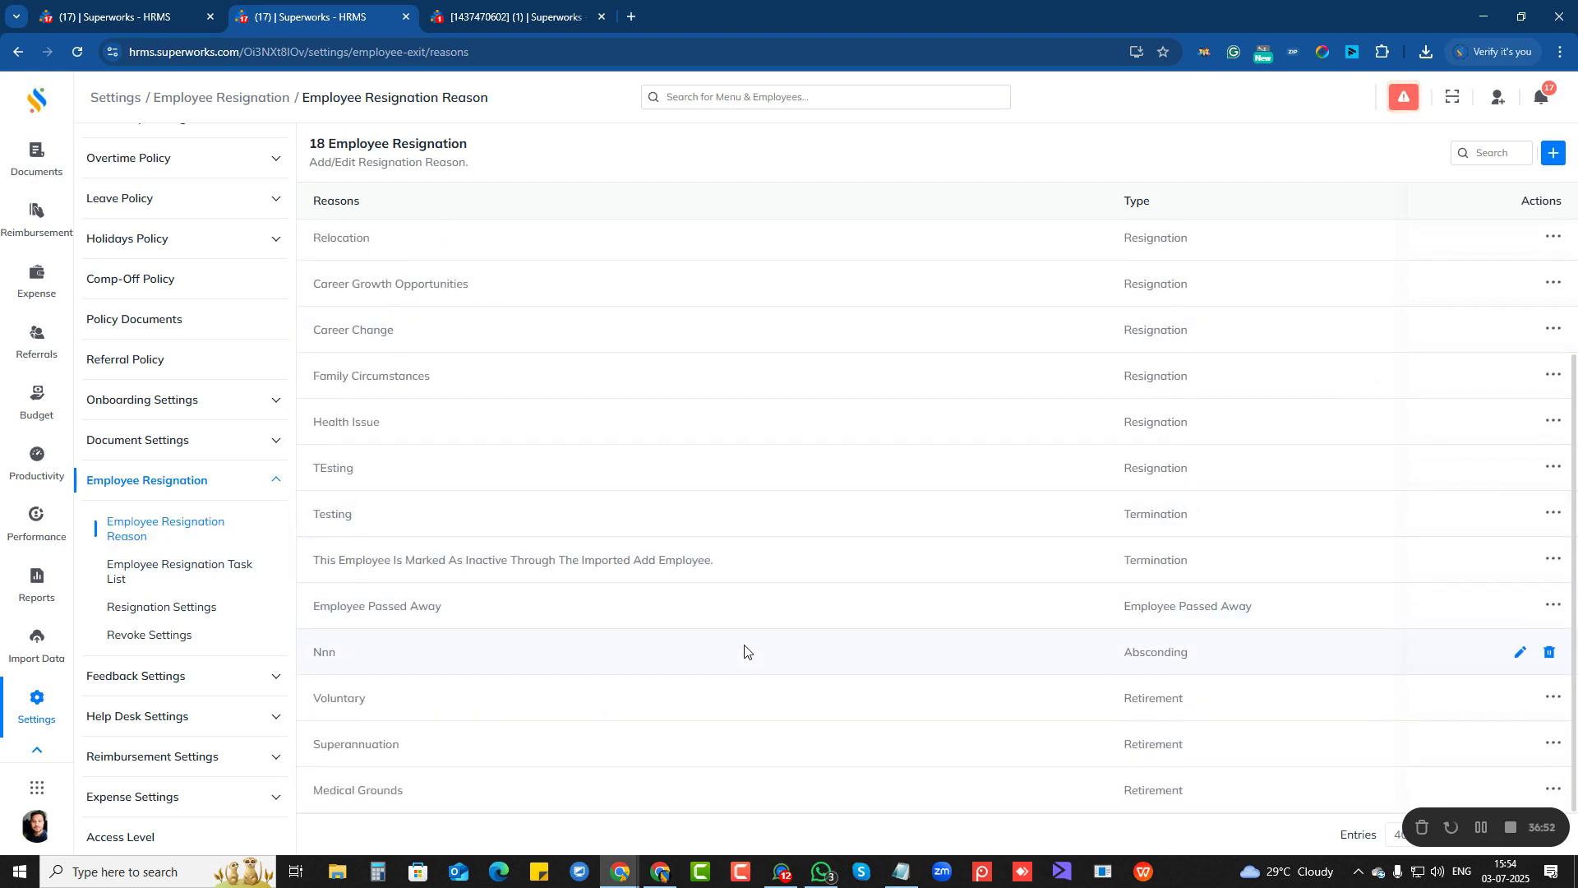
scroll(822, 624, up, 3)
Open the Add Reason dialog and close it without saving
click(707, 494)
scroll(699, 549, down, 2)
scroll(713, 567, up, 2)
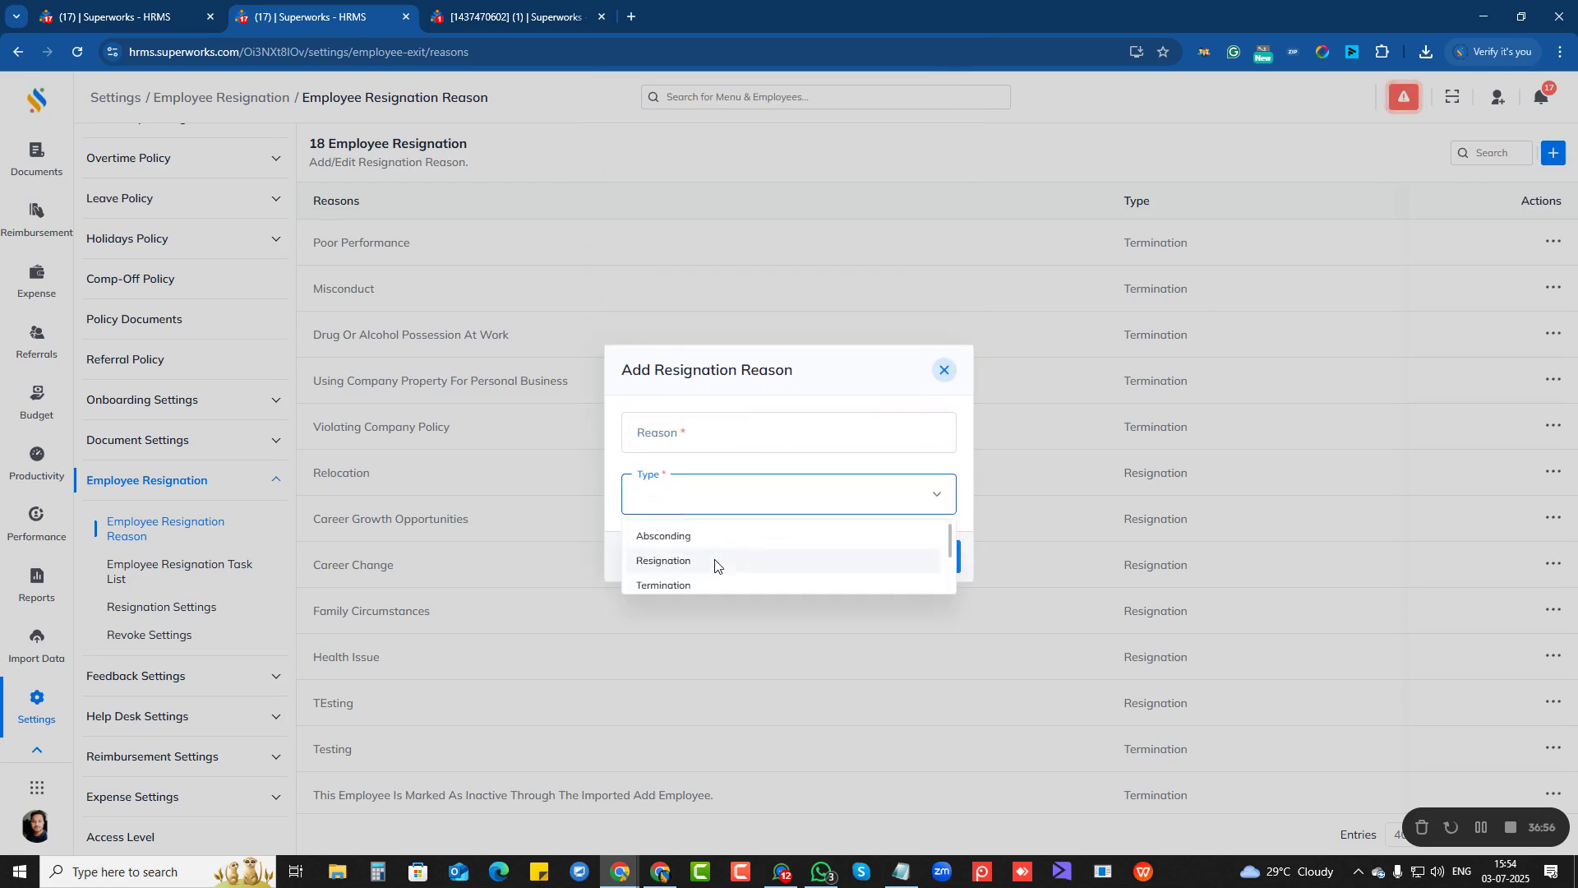
click(943, 370)
On the resignation form, set the resignation date to July 3
click(130, 7)
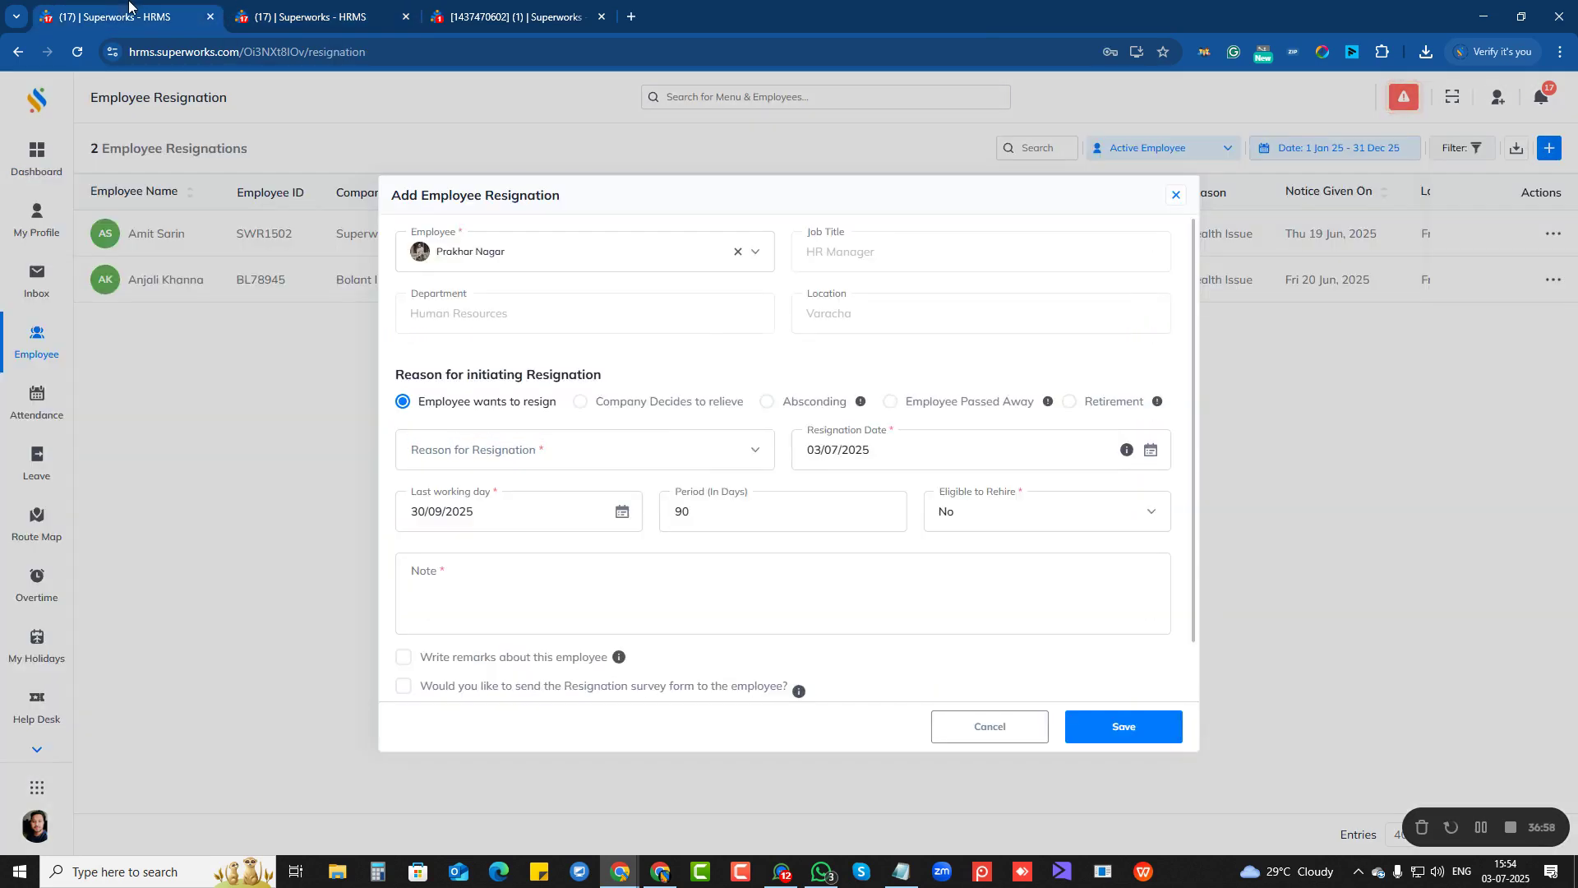
click(885, 463)
click(857, 568)
click(477, 524)
click(838, 450)
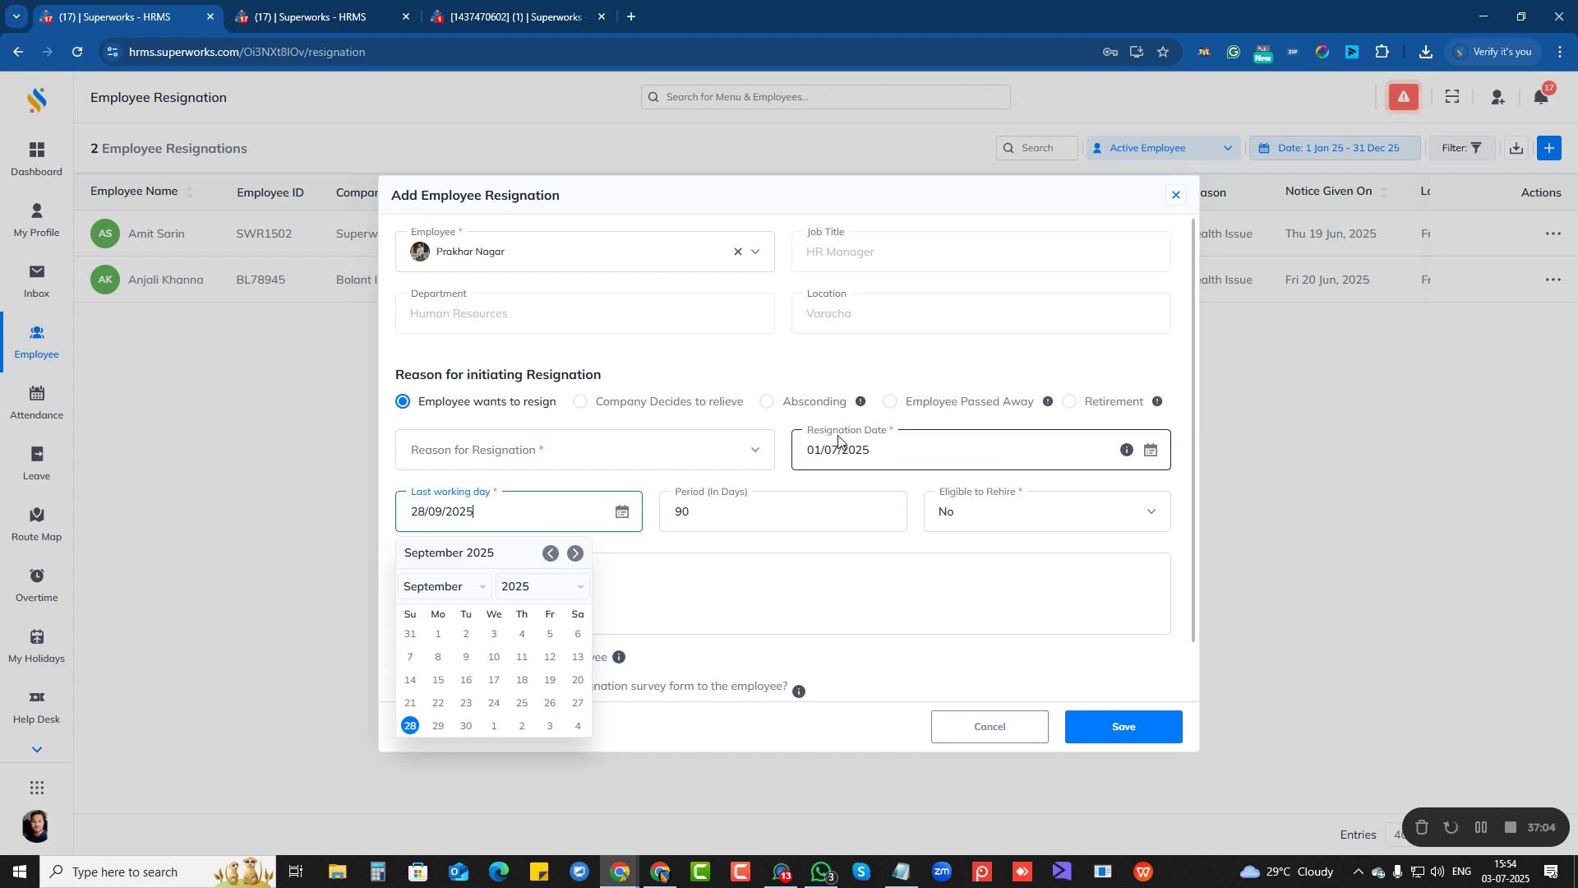
click(915, 573)
Change the notice period from 90 to 30 days and set the last working day to July 3
drag(729, 521, 670, 523)
text(90)
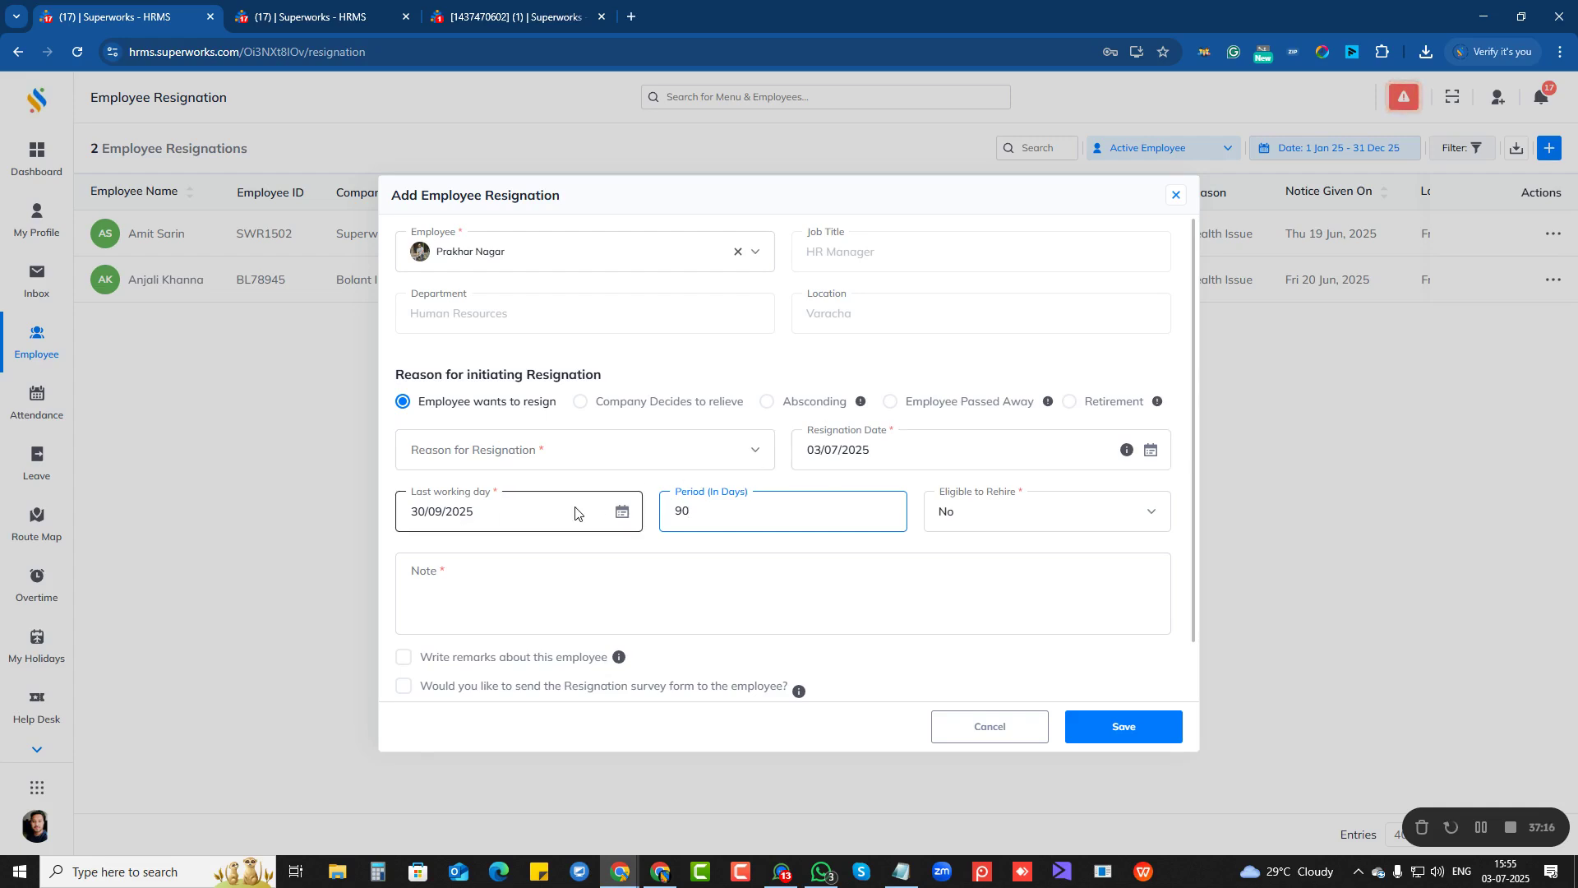
key(ctrl+a)
text(30)
click(472, 515)
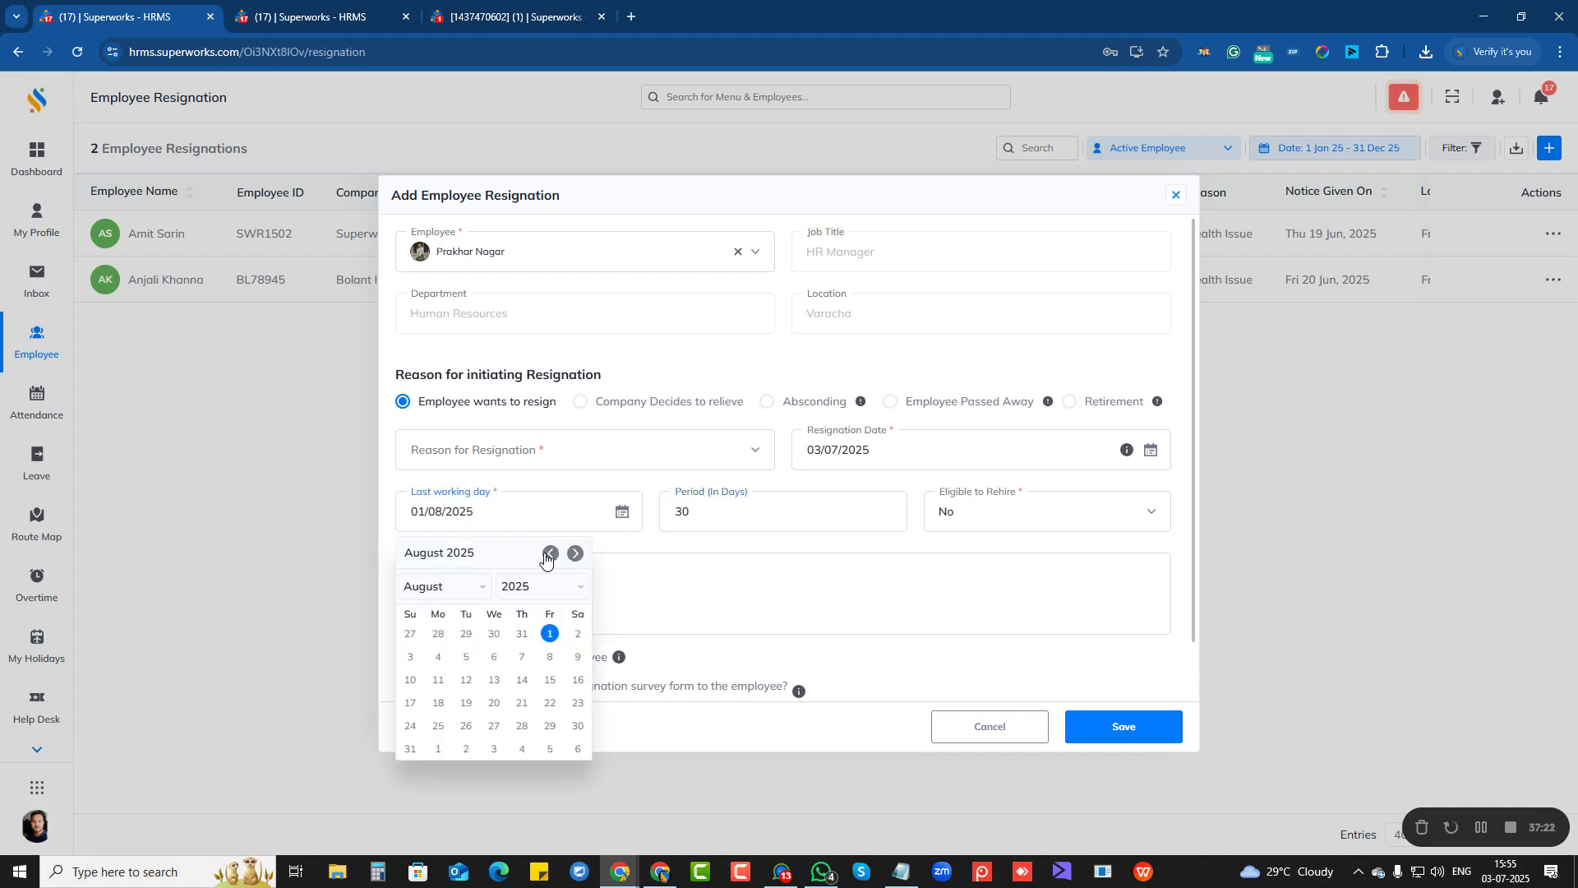
click(550, 553)
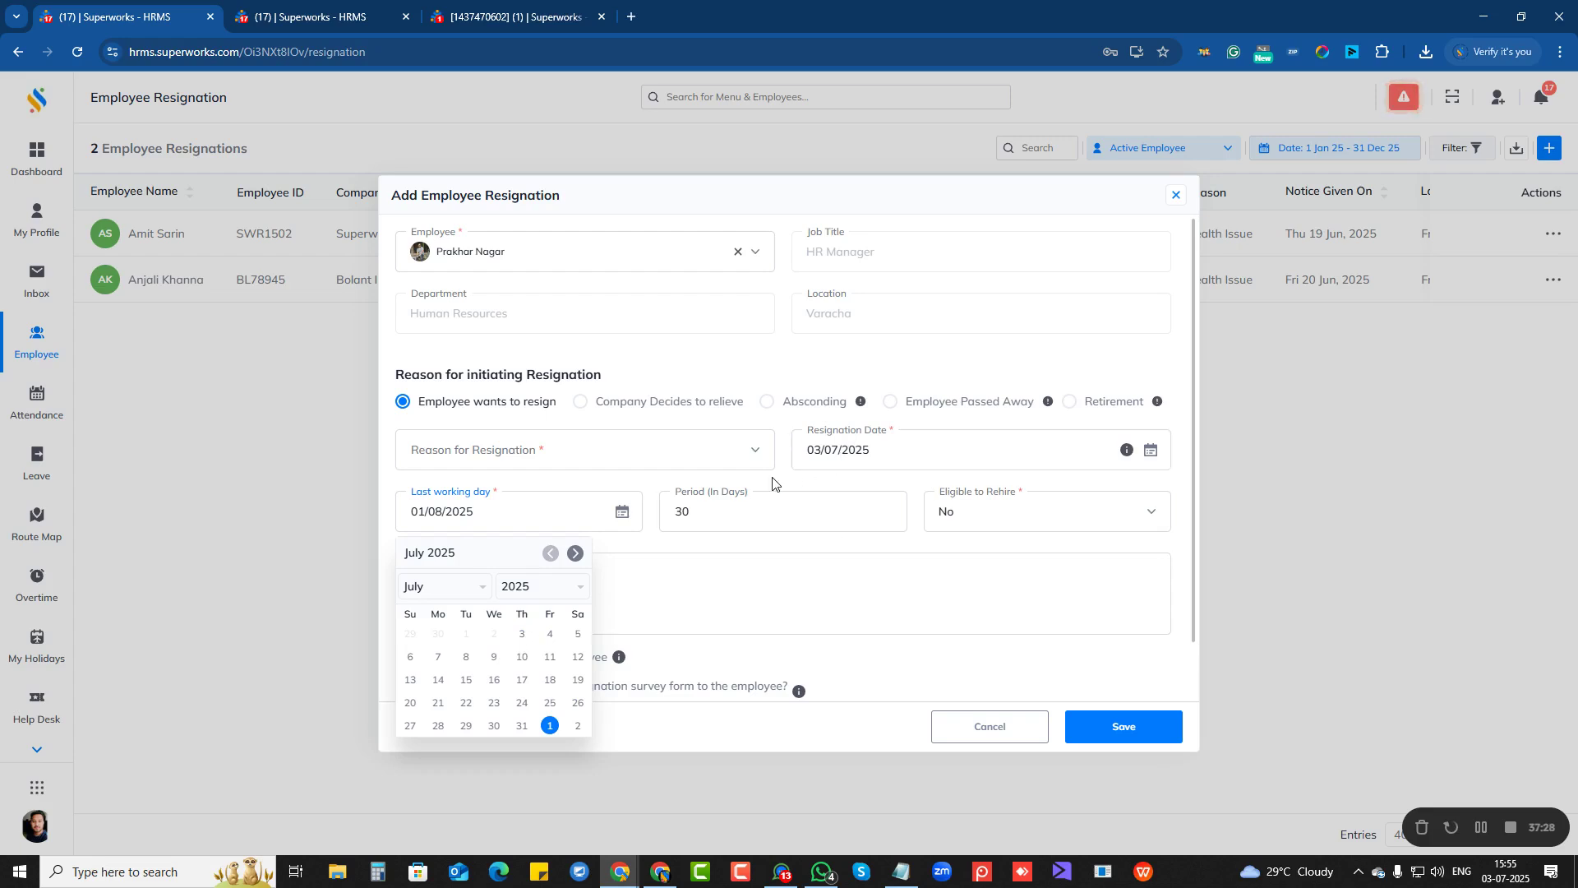
click(521, 634)
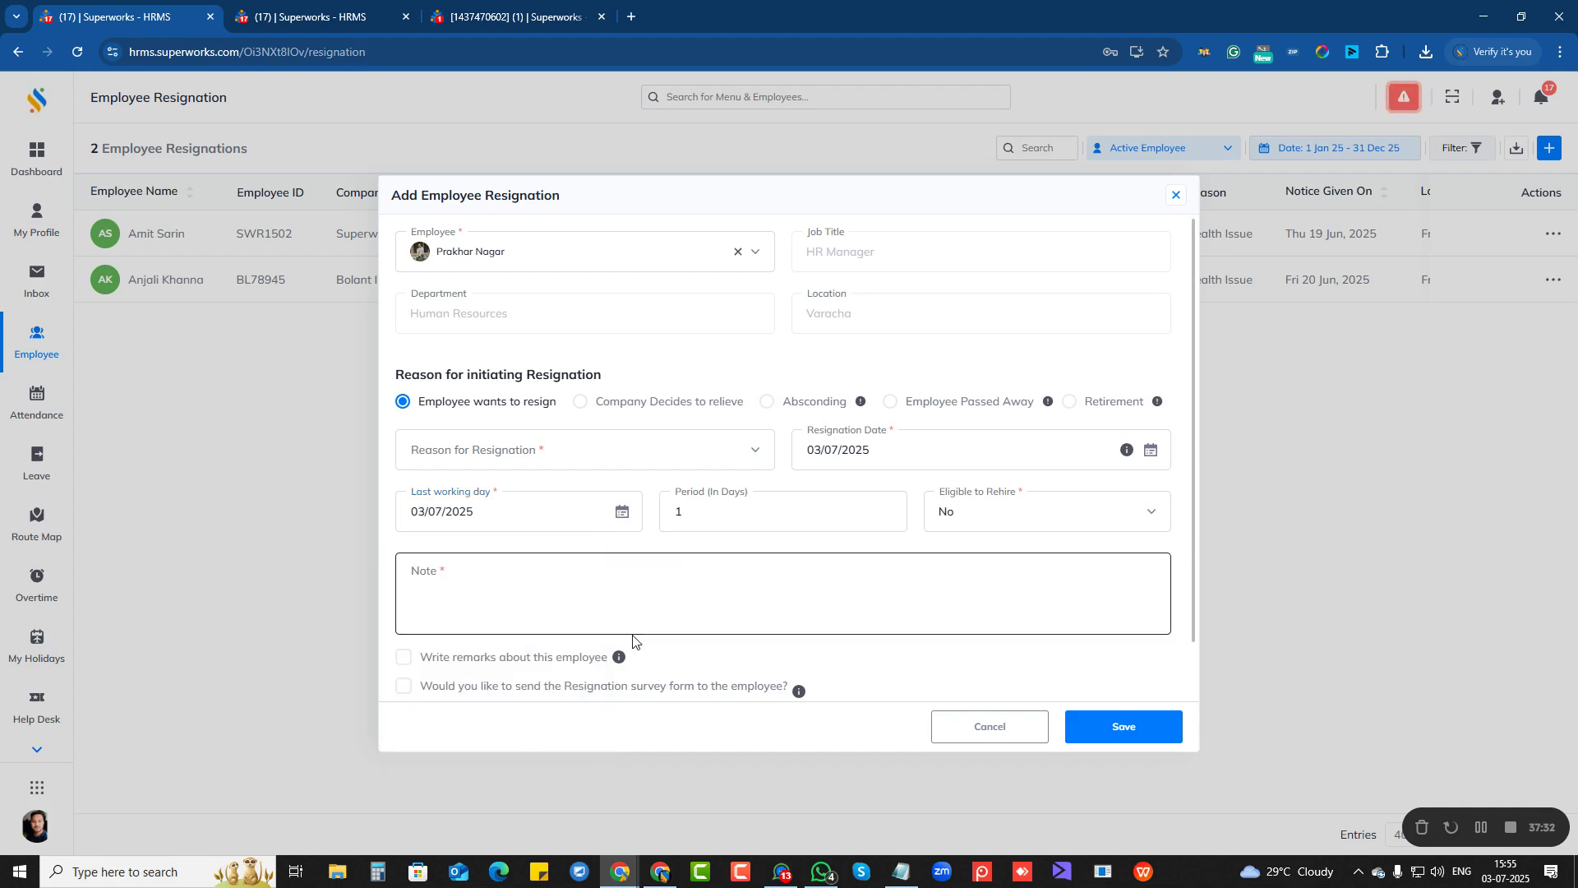
Recheck the resignation date (July 3), last working day and notice period fields
click(902, 457)
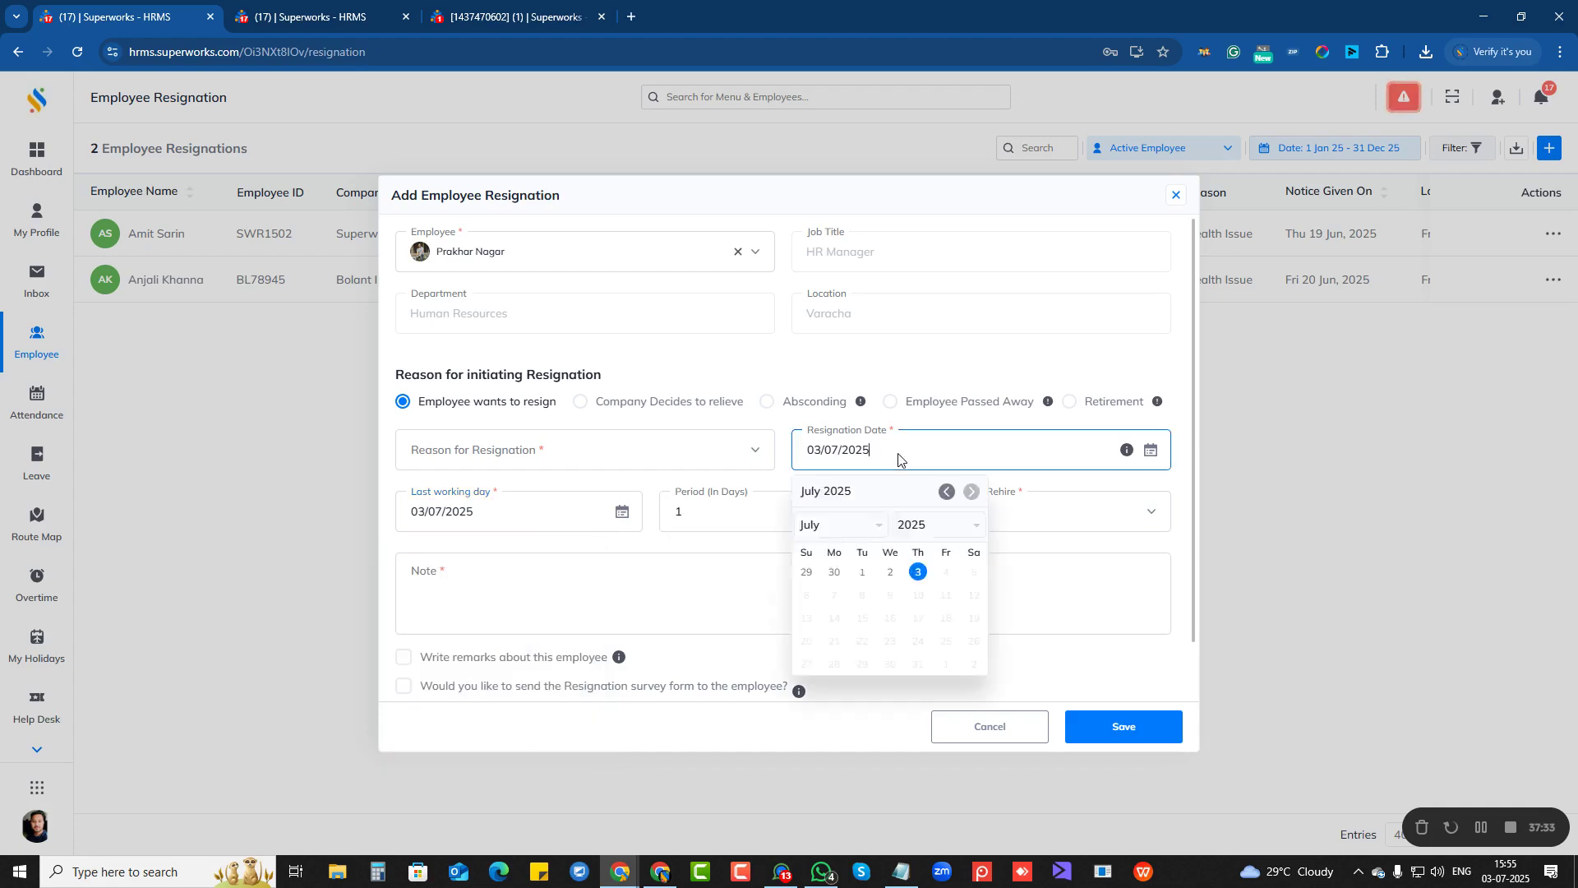
click(918, 573)
click(452, 511)
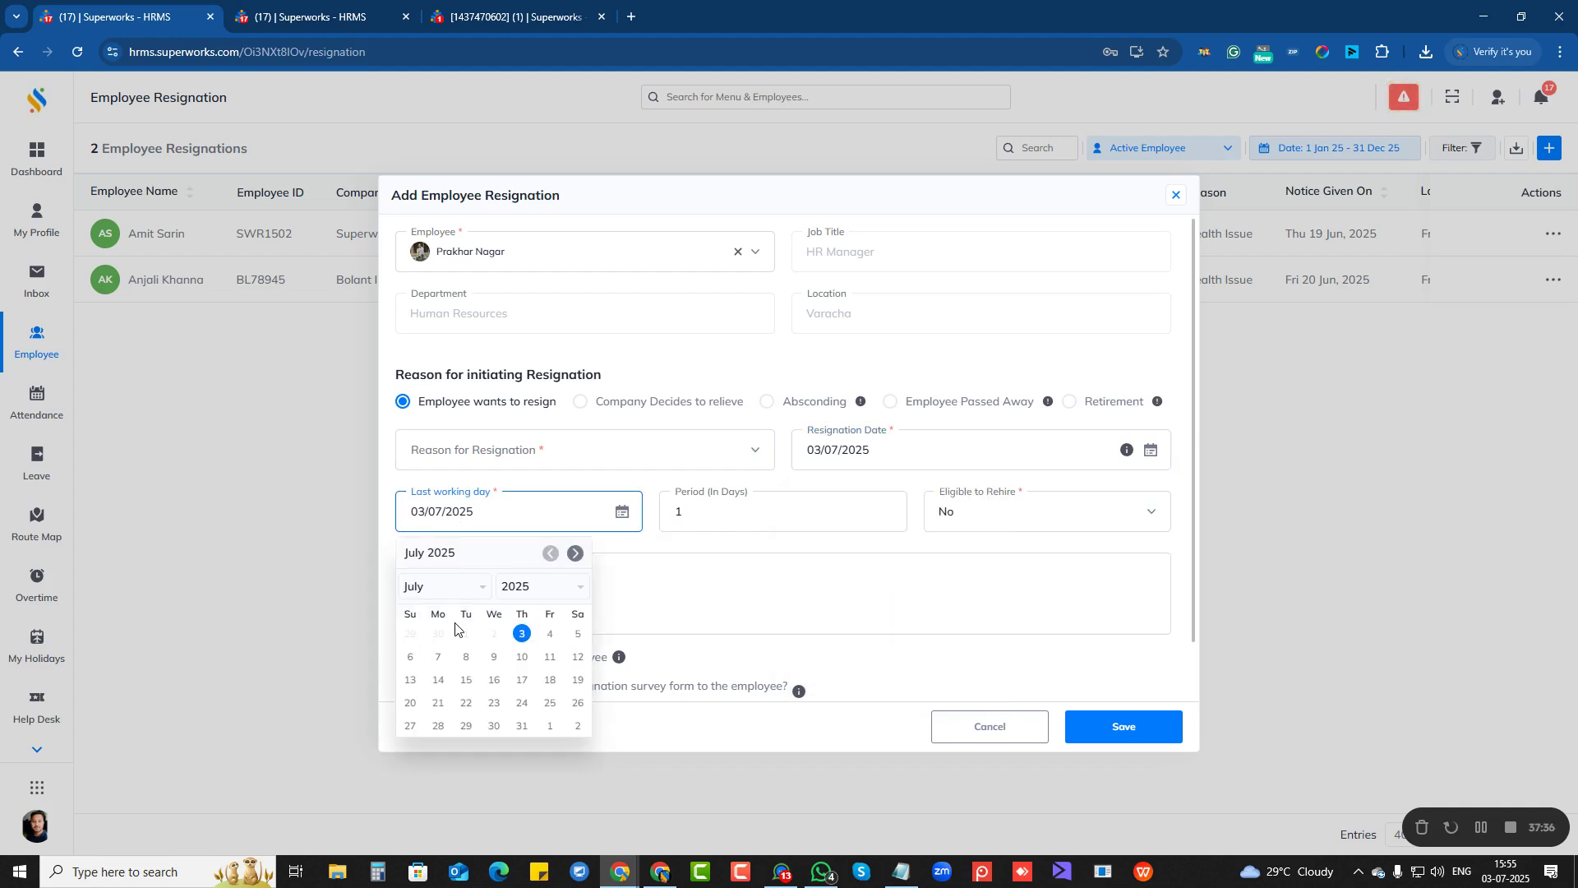
click(679, 511)
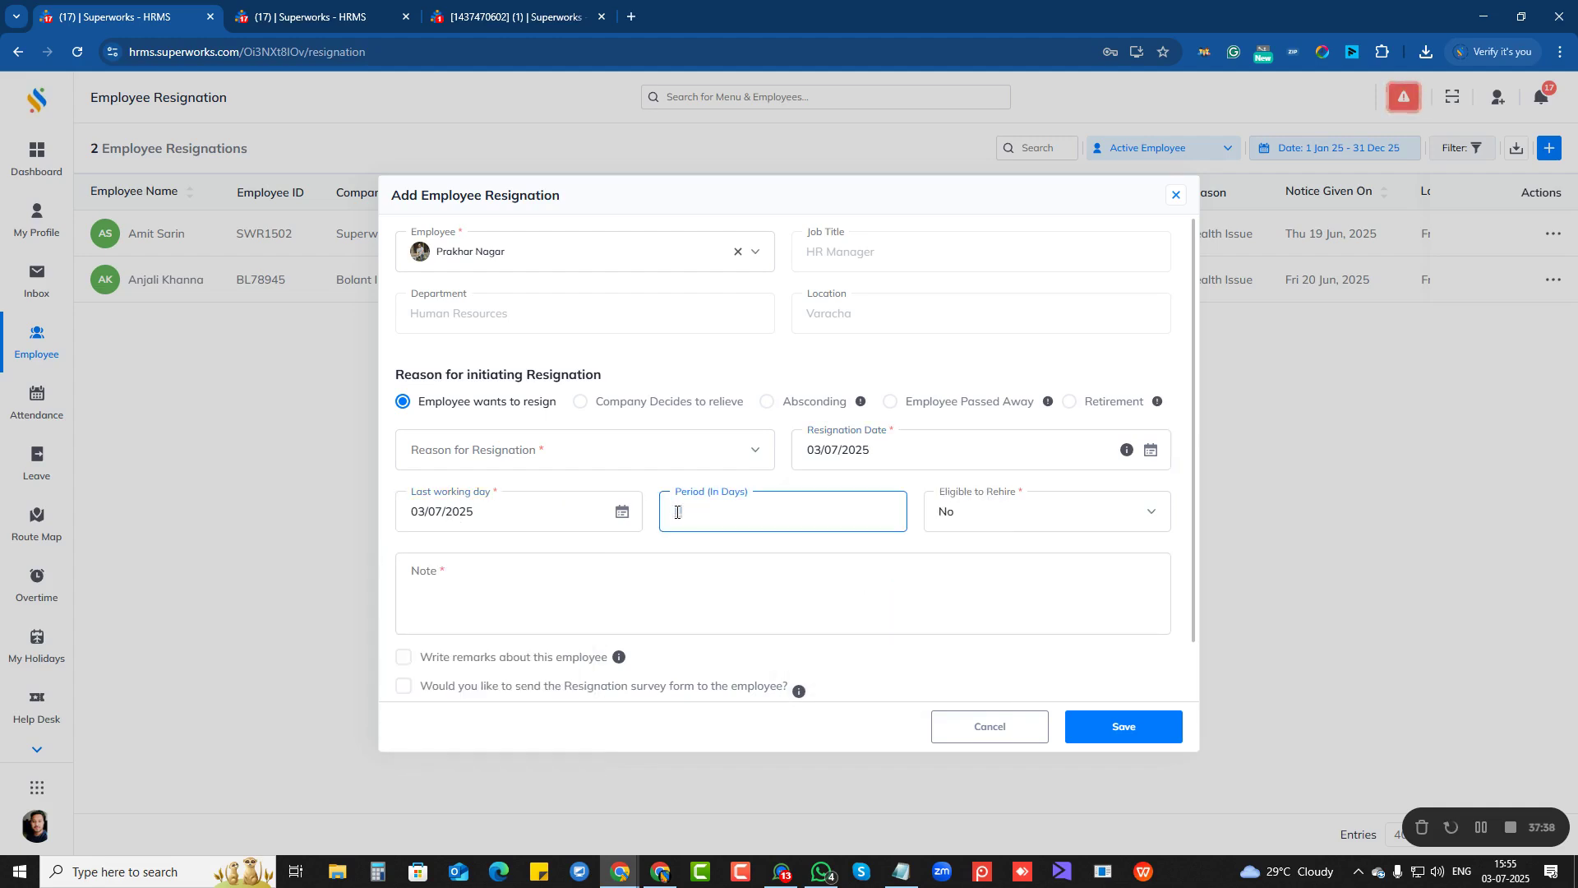
scroll(715, 606, down, 1)
scroll(731, 624, up, 1)
Cancel the resignation form and open the resignation approval settings in the settings tab
click(987, 726)
click(317, 16)
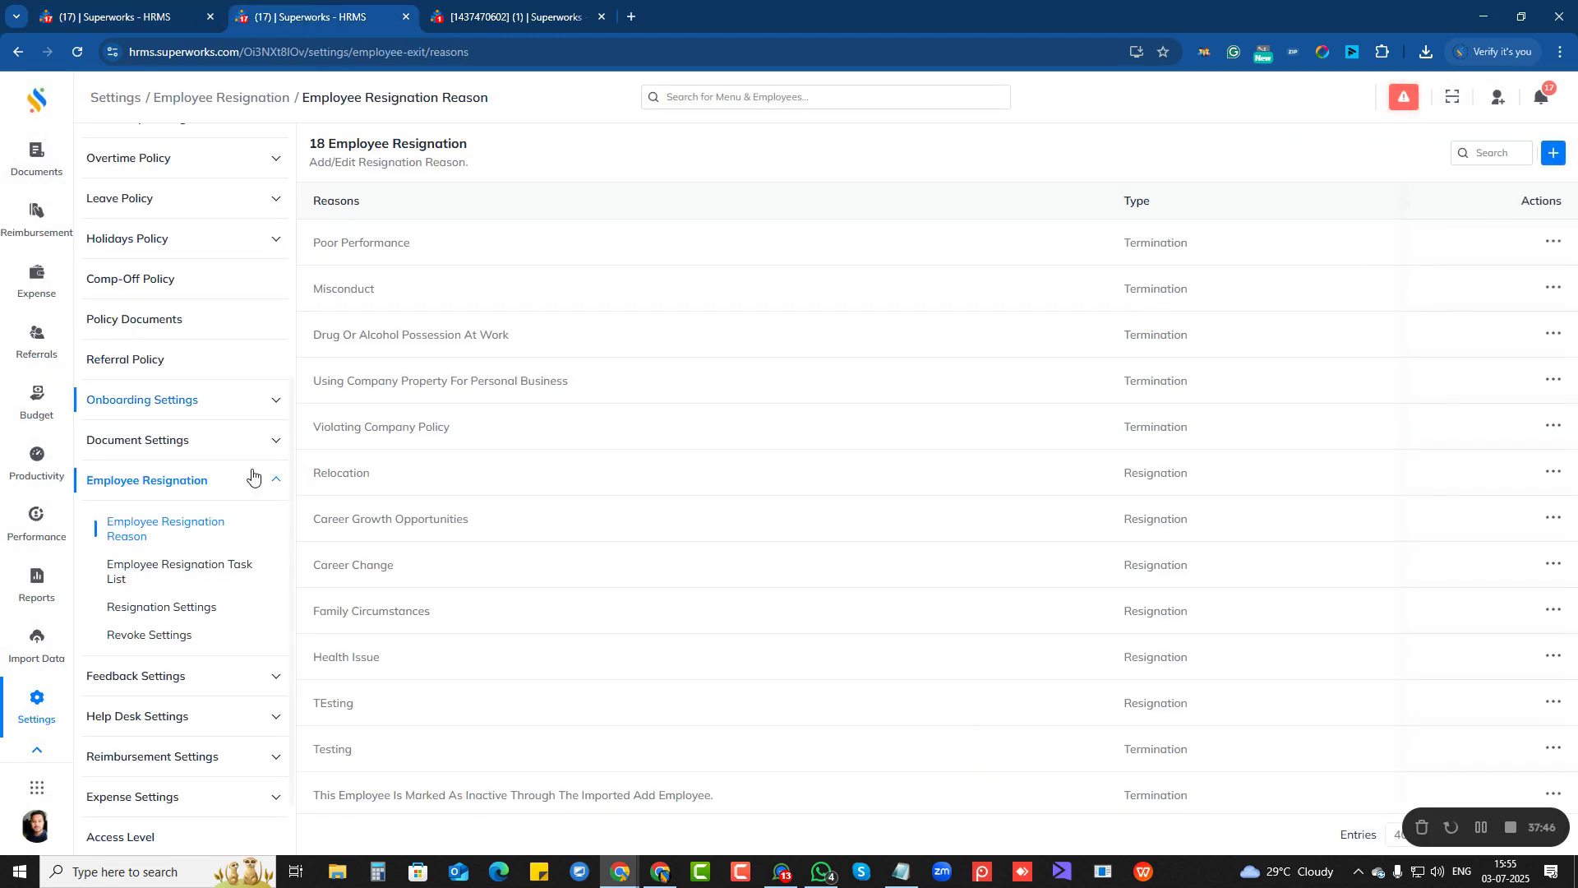
click(186, 615)
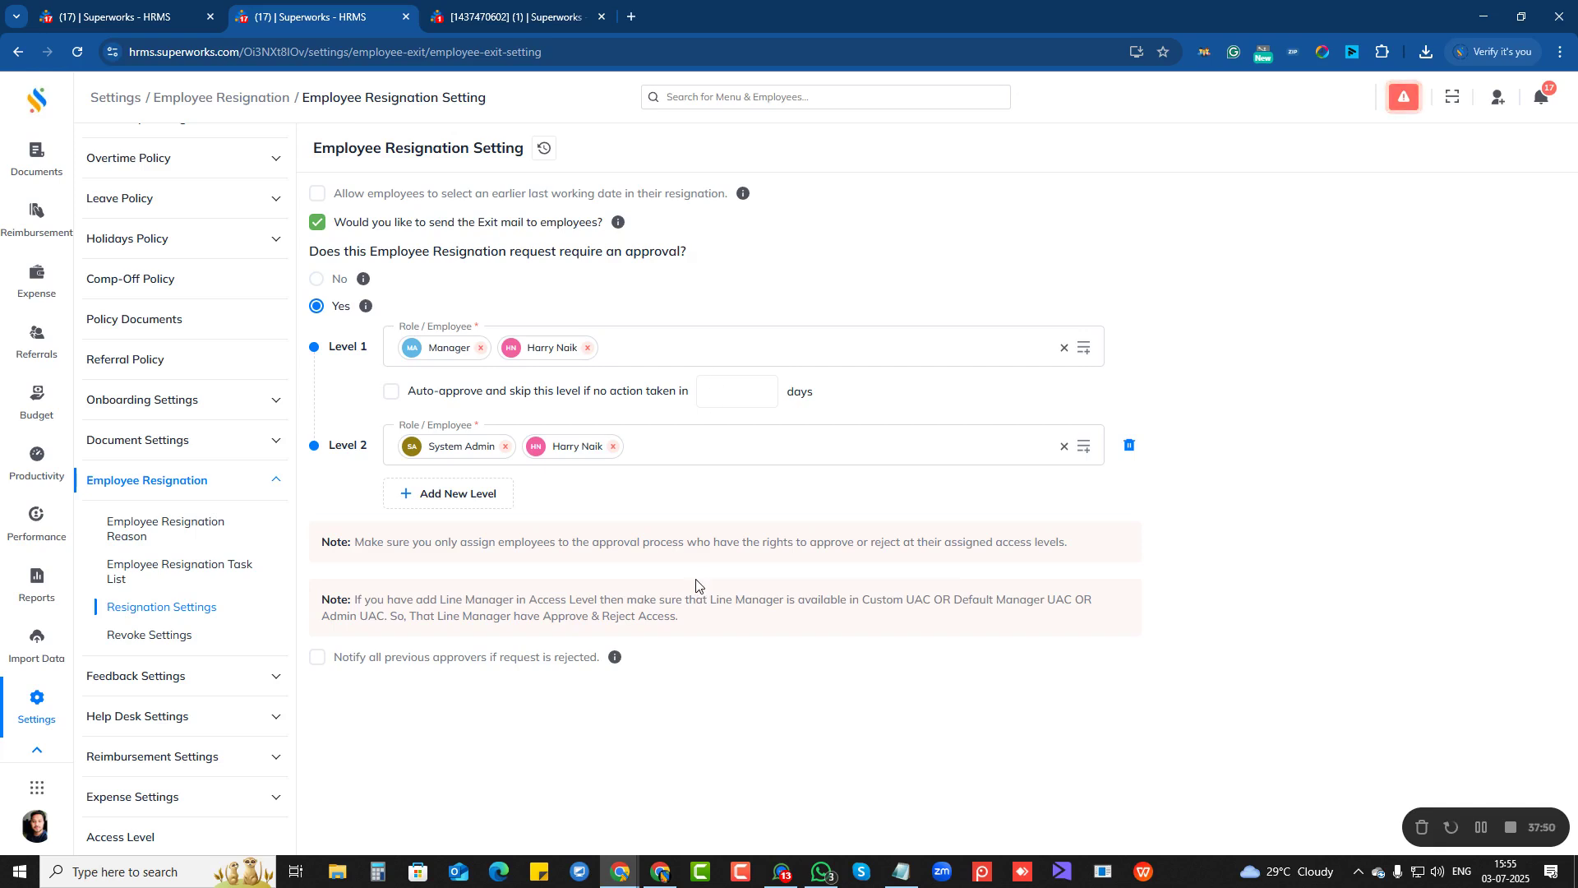
Delete approval Level 2, keep only Manager as the Level 1 approver, and save
click(1129, 445)
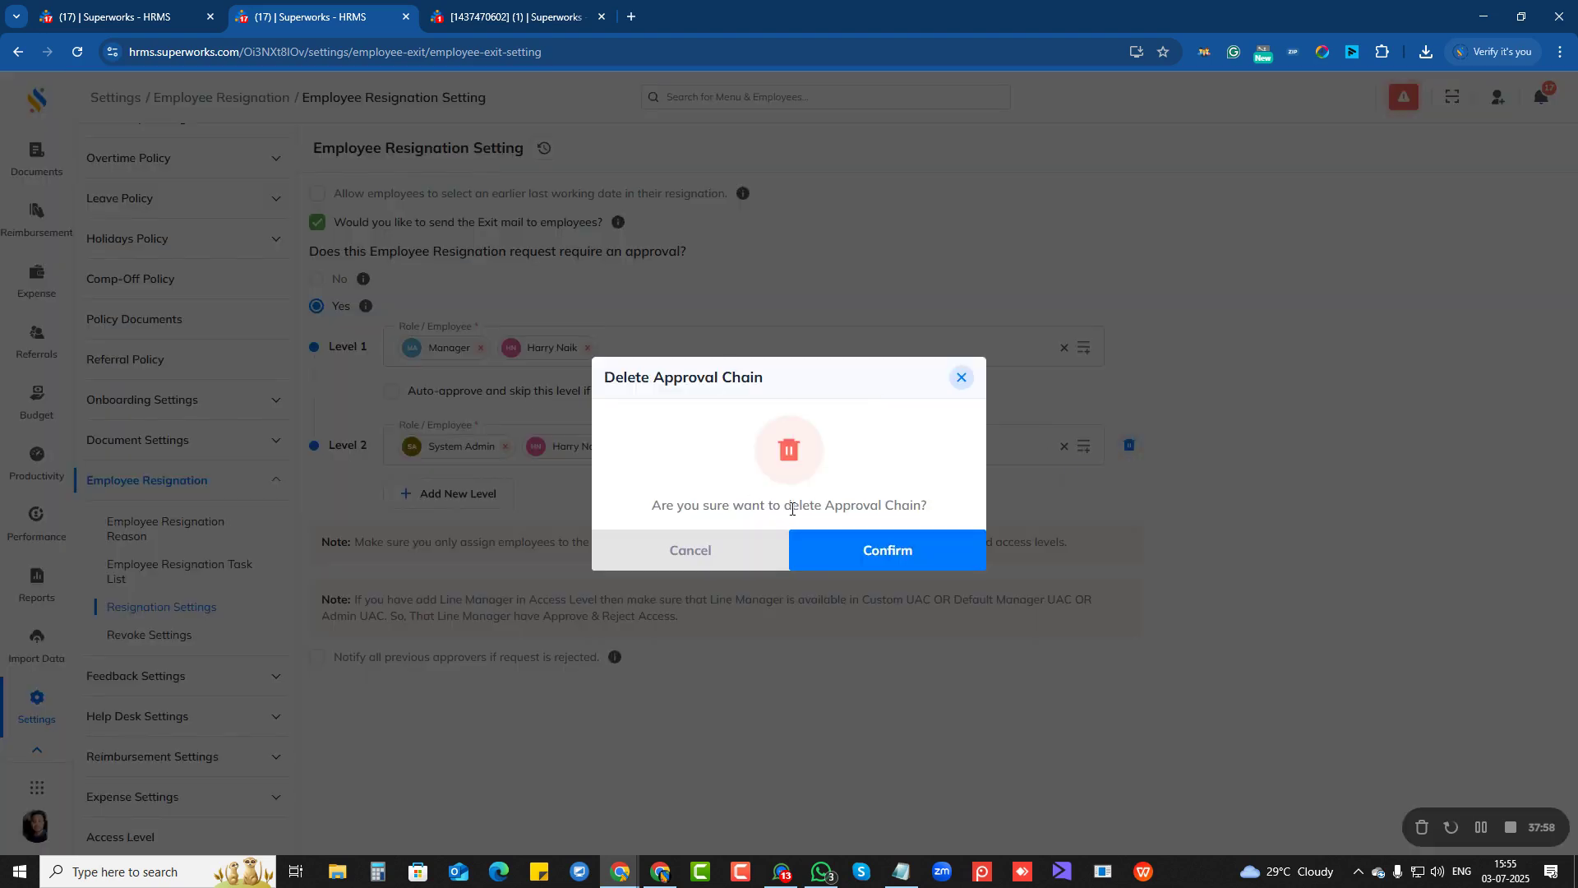
click(883, 549)
click(671, 352)
text(Sys)
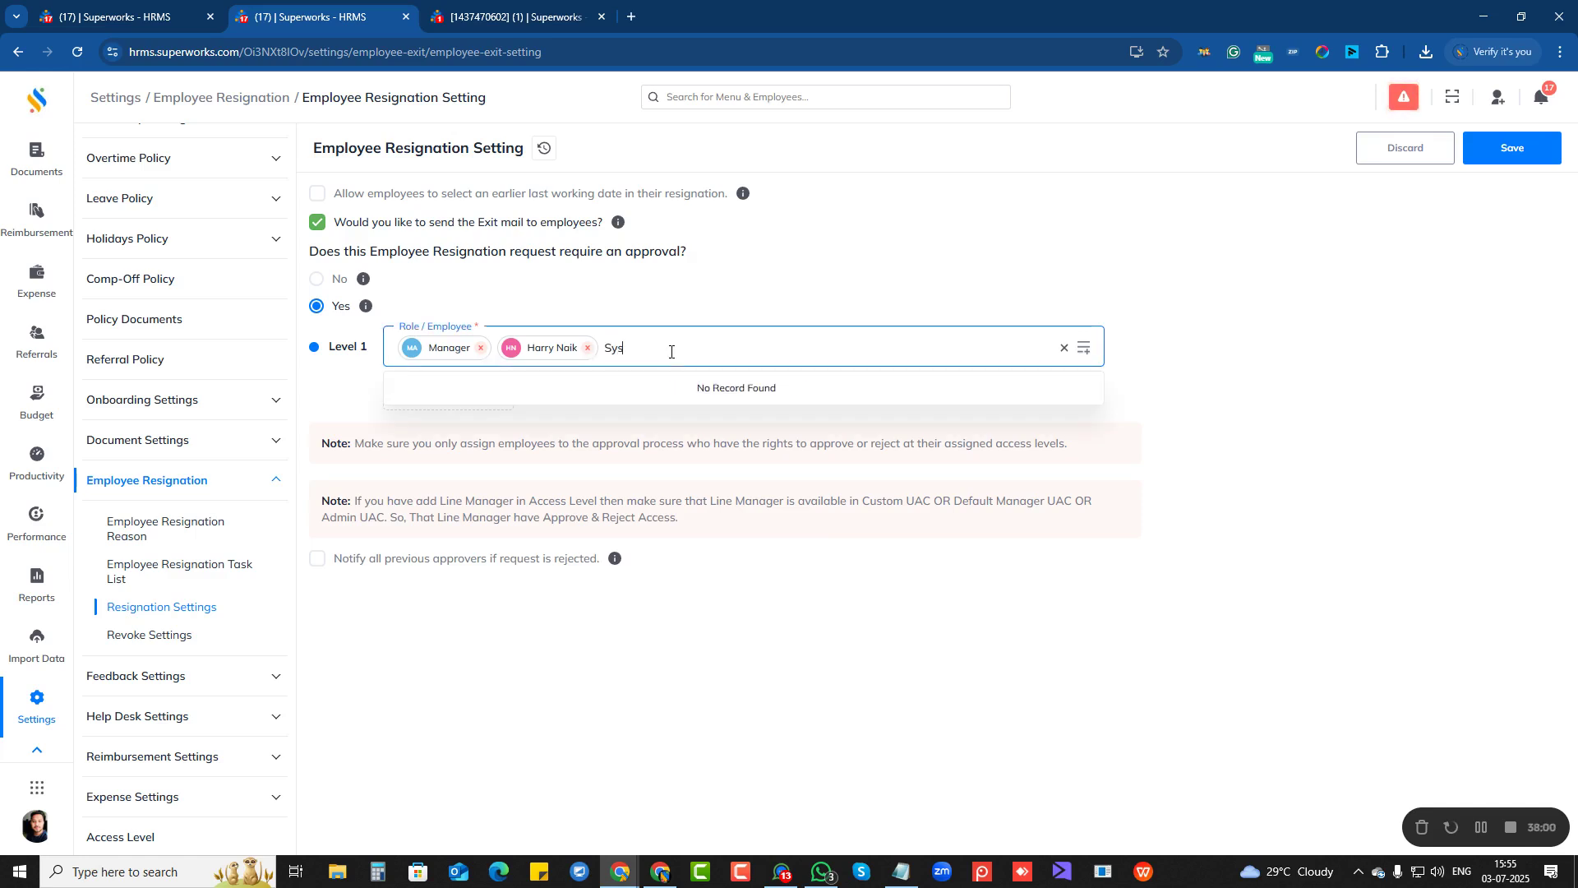
key(Return)
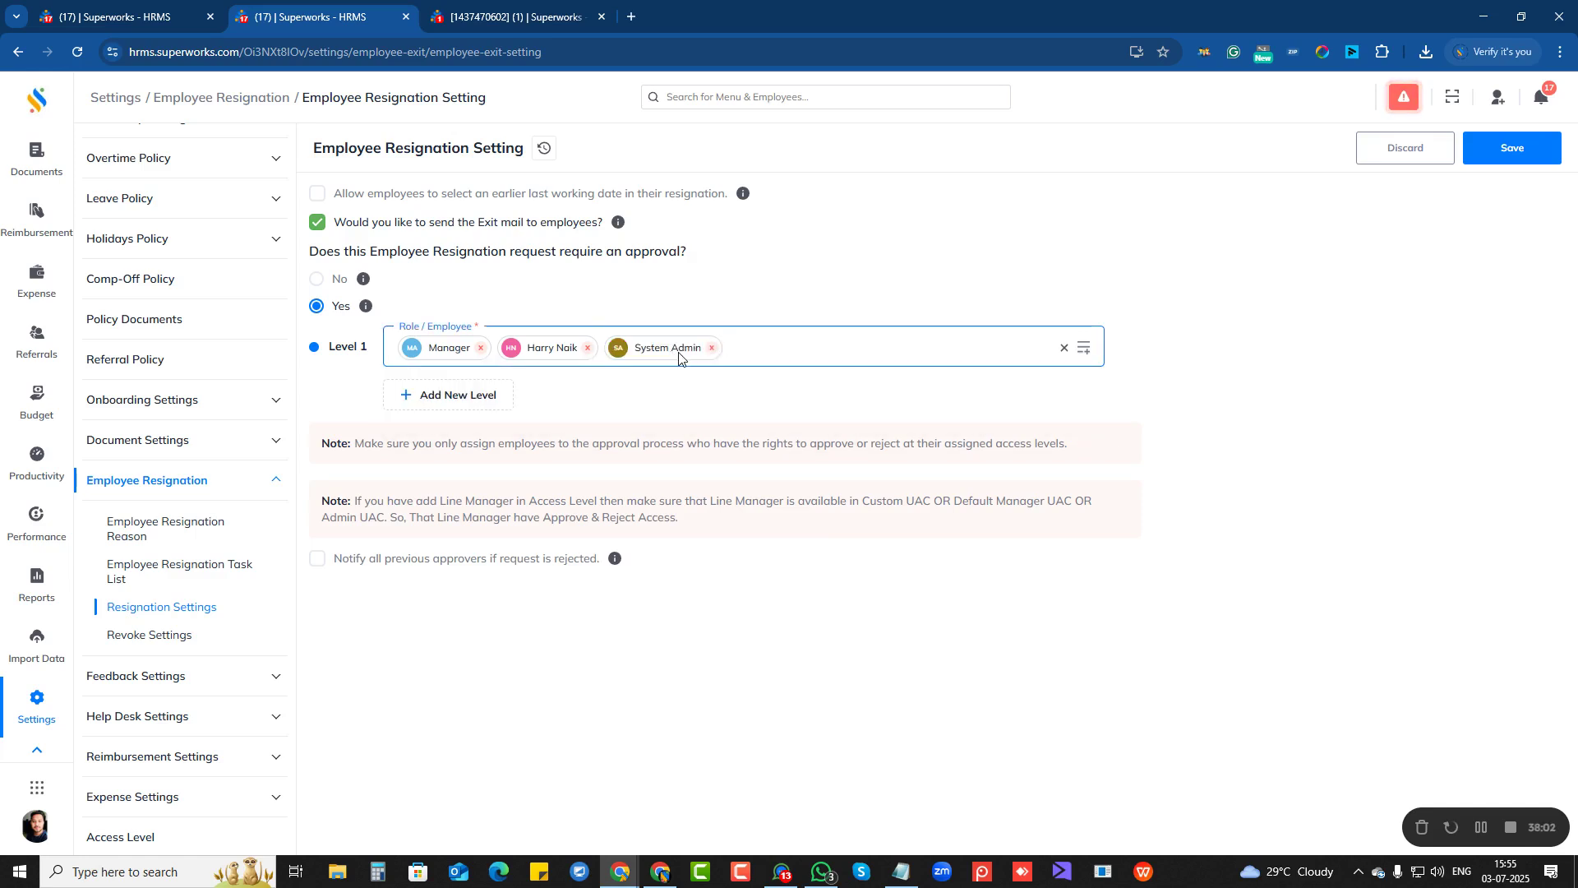
key(BackSpace)
key(BackSpace)
click(1515, 148)
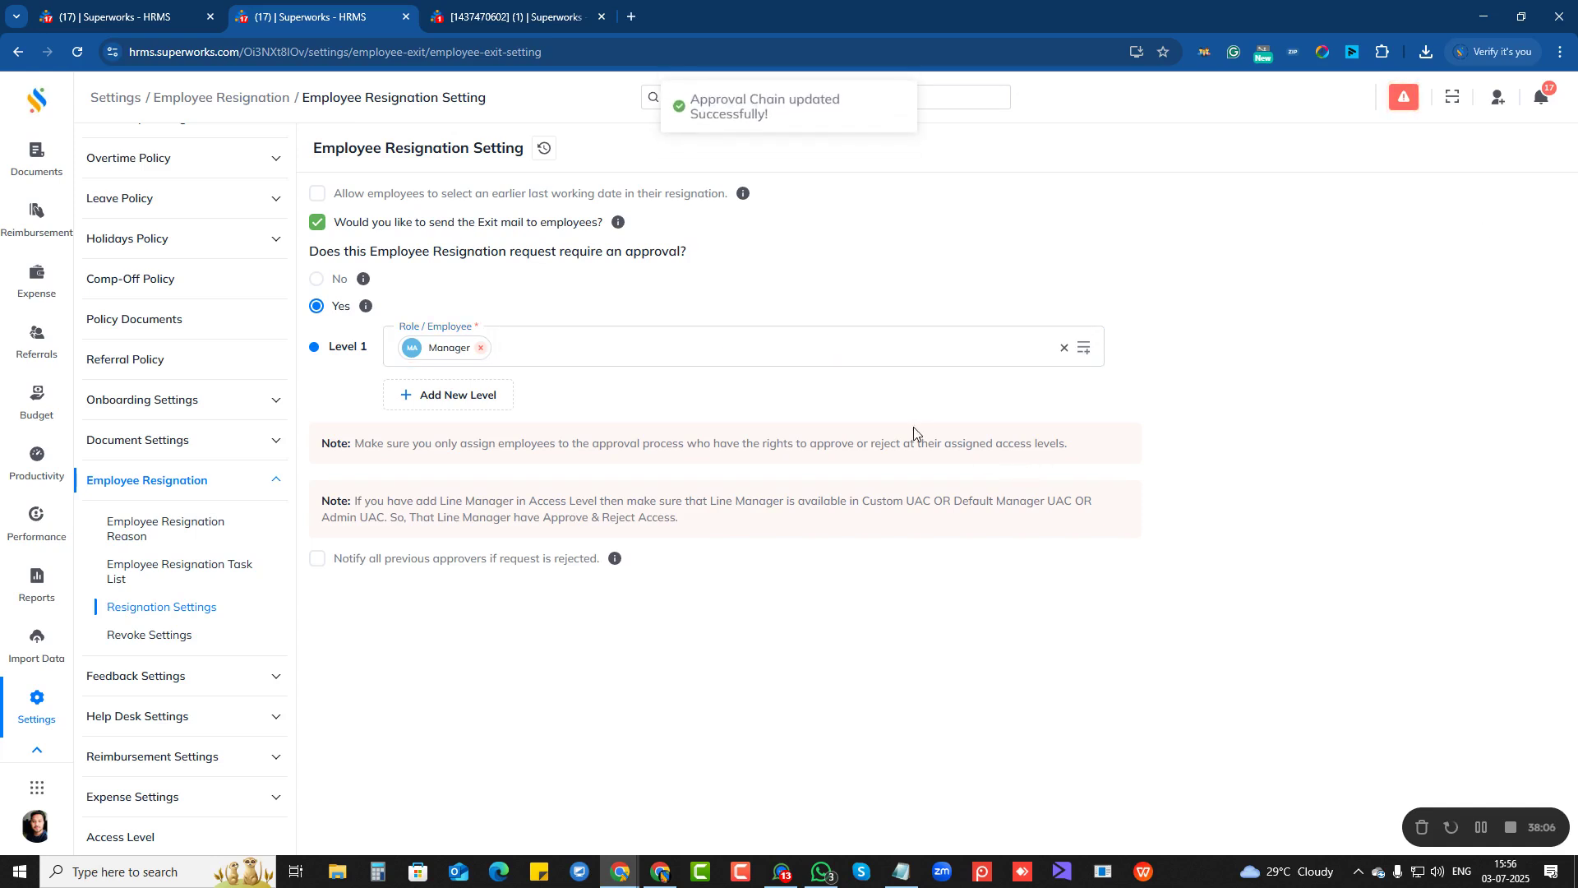
scroll(8, 526, up, 2)
scroll(3, 514, up, 3)
In the third tab, open your profile's Employee Resignation records and start a new resignation
click(505, 16)
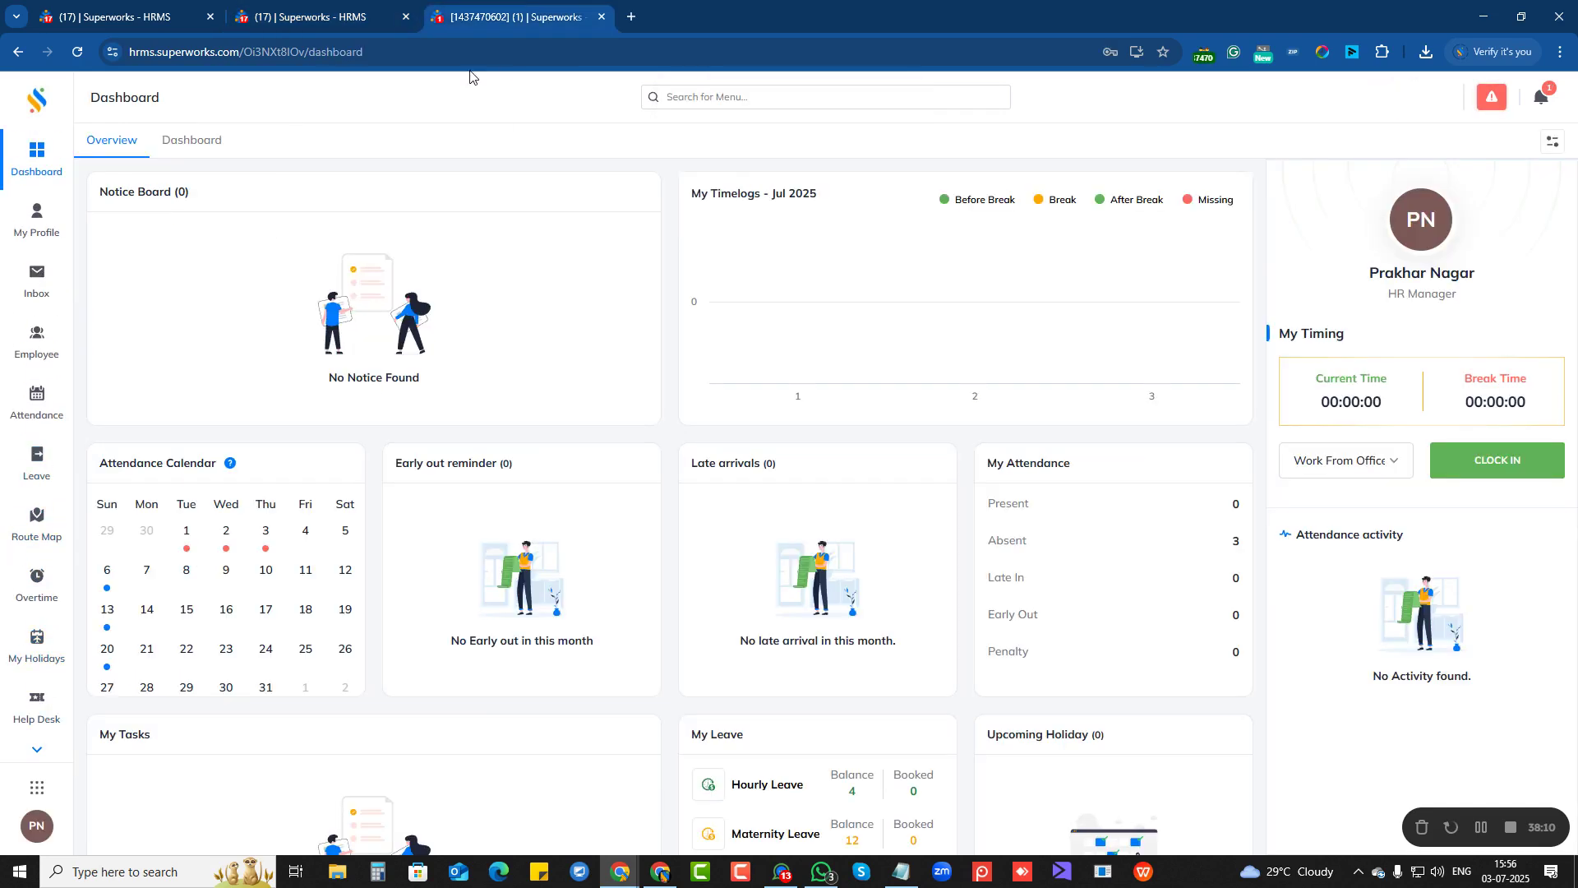
drag(1363, 272, 1460, 297)
click(1461, 297)
click(35, 229)
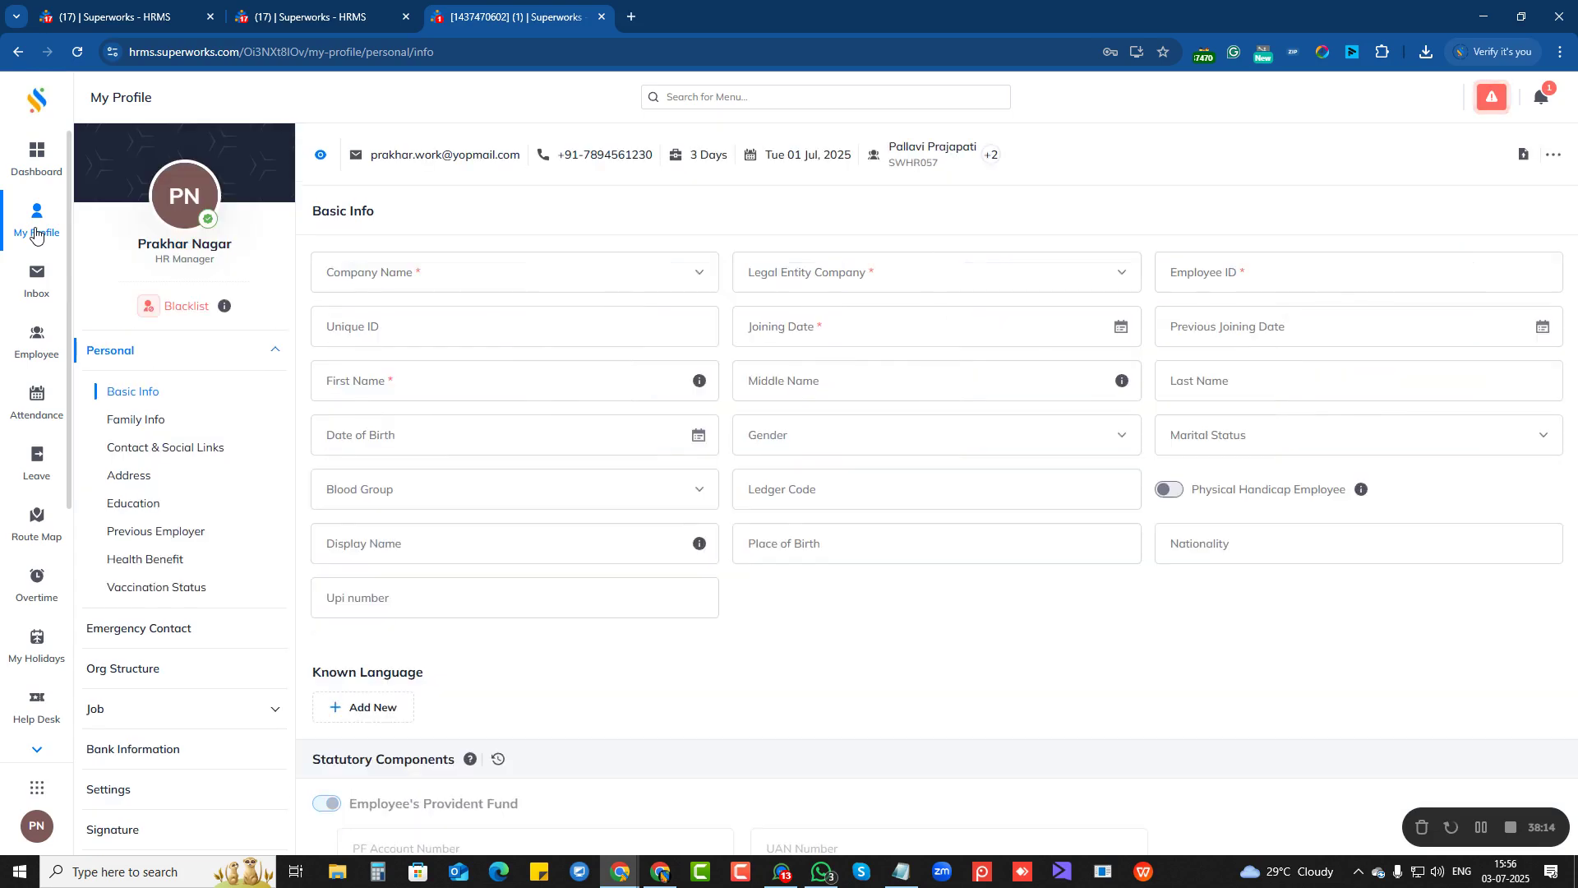
click(157, 711)
click(204, 601)
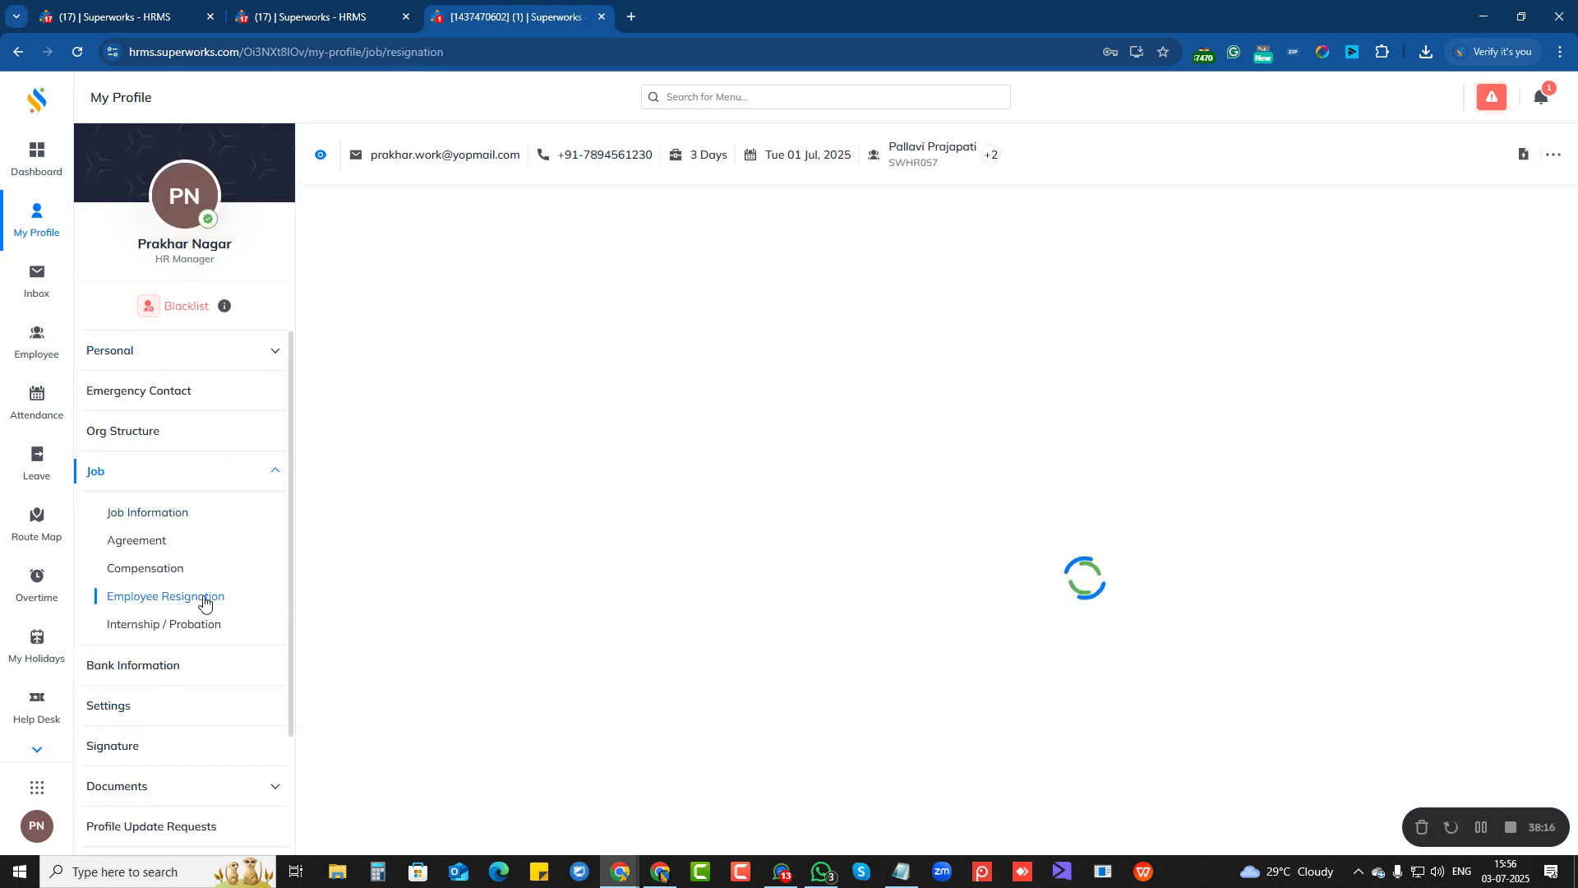
click(1548, 210)
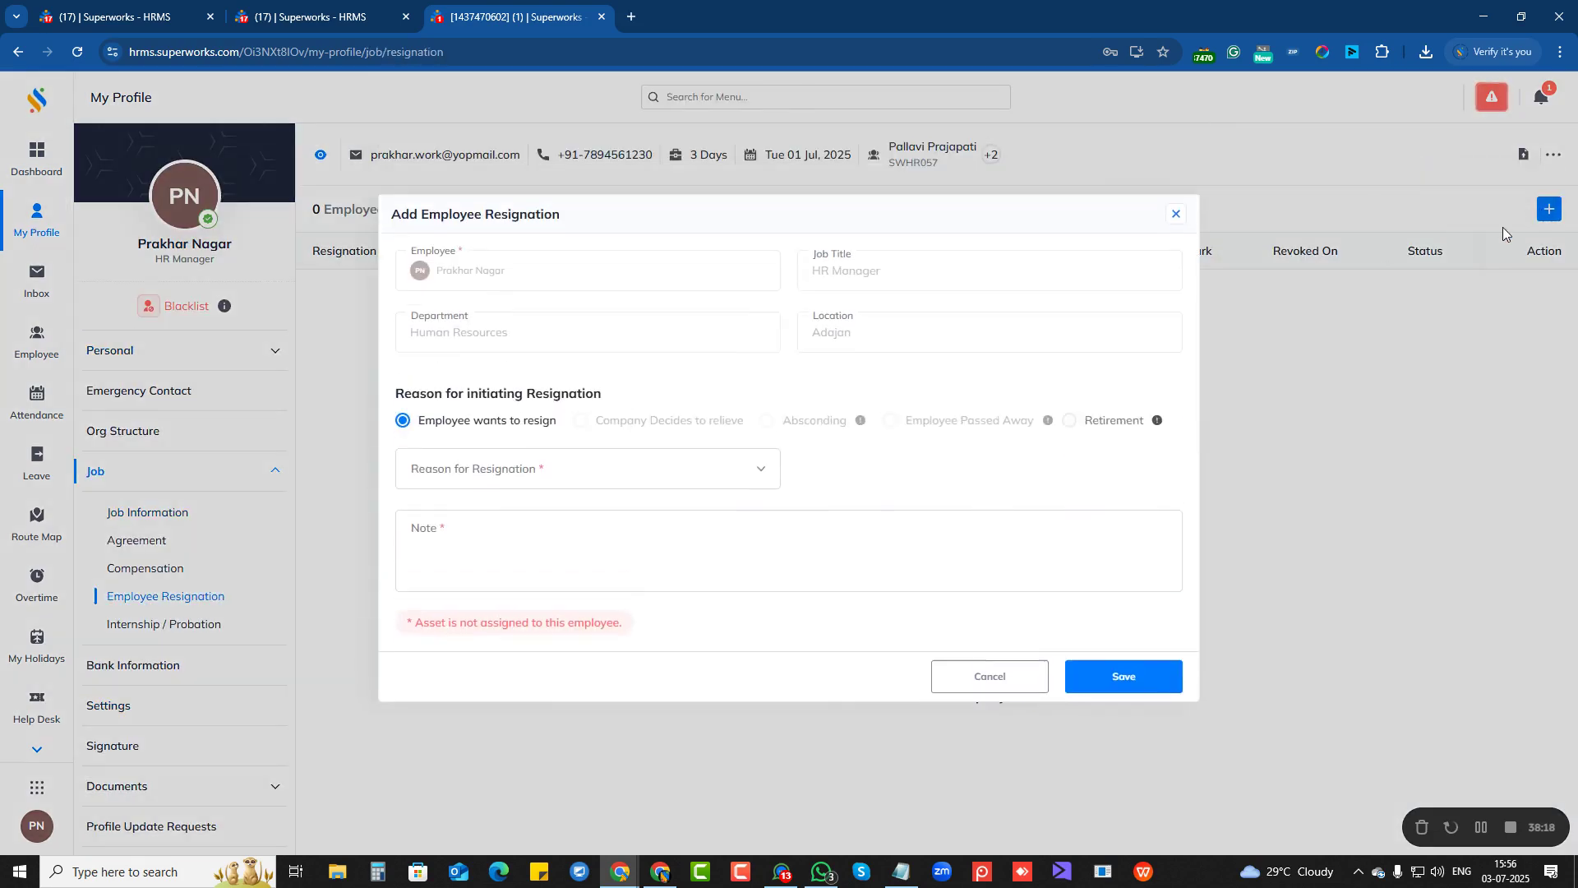
Choose 'Employee wants to resign' with Career Growth Opportunities as the reason
drag(426, 448, 547, 447)
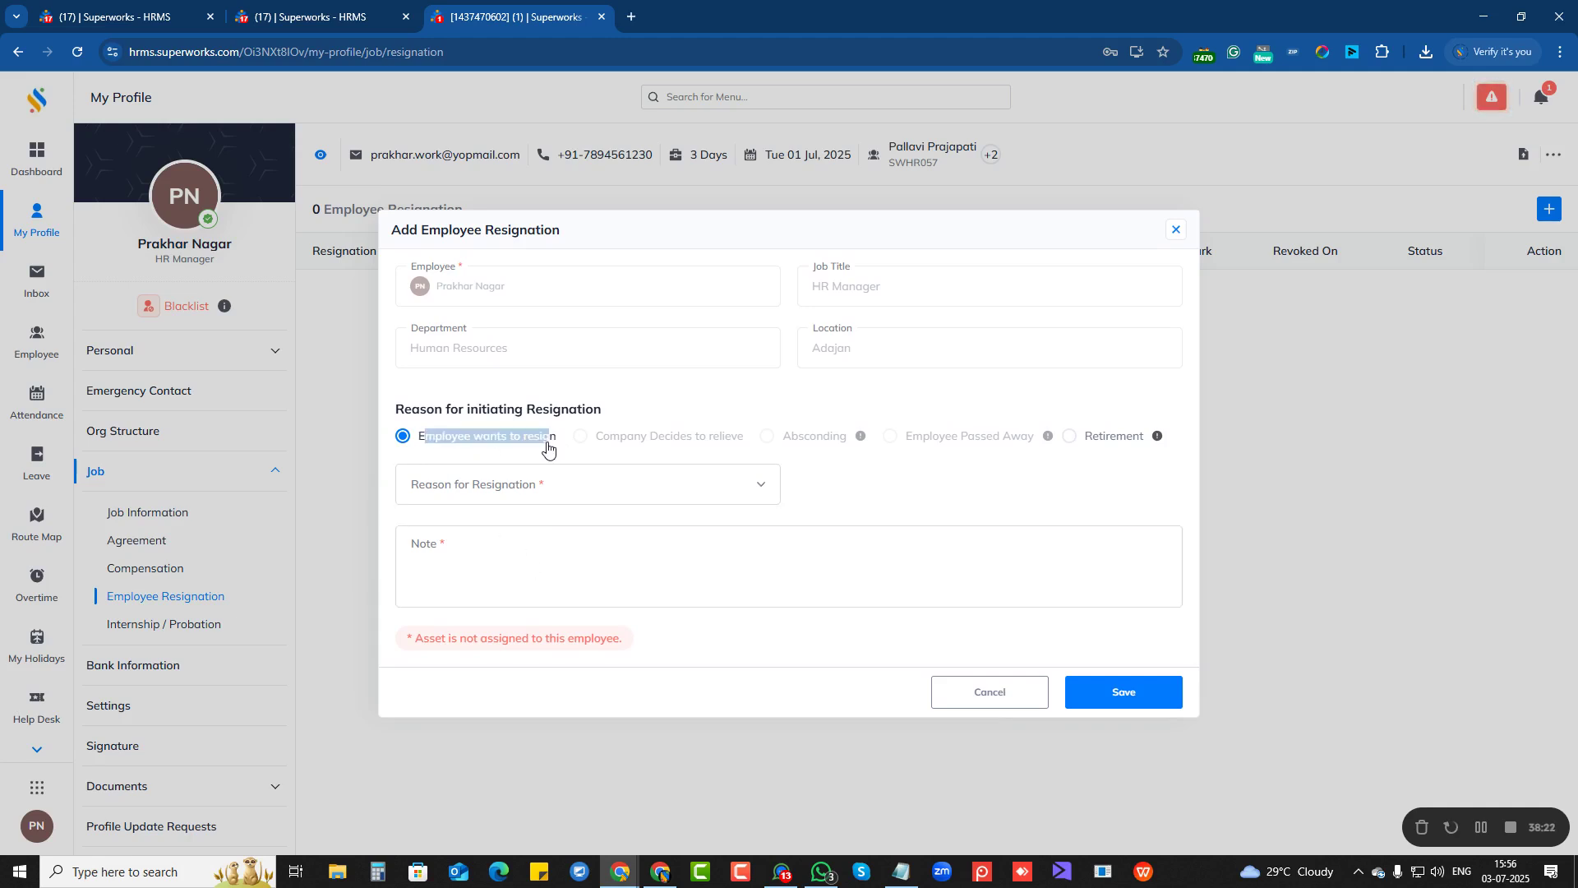
click(539, 486)
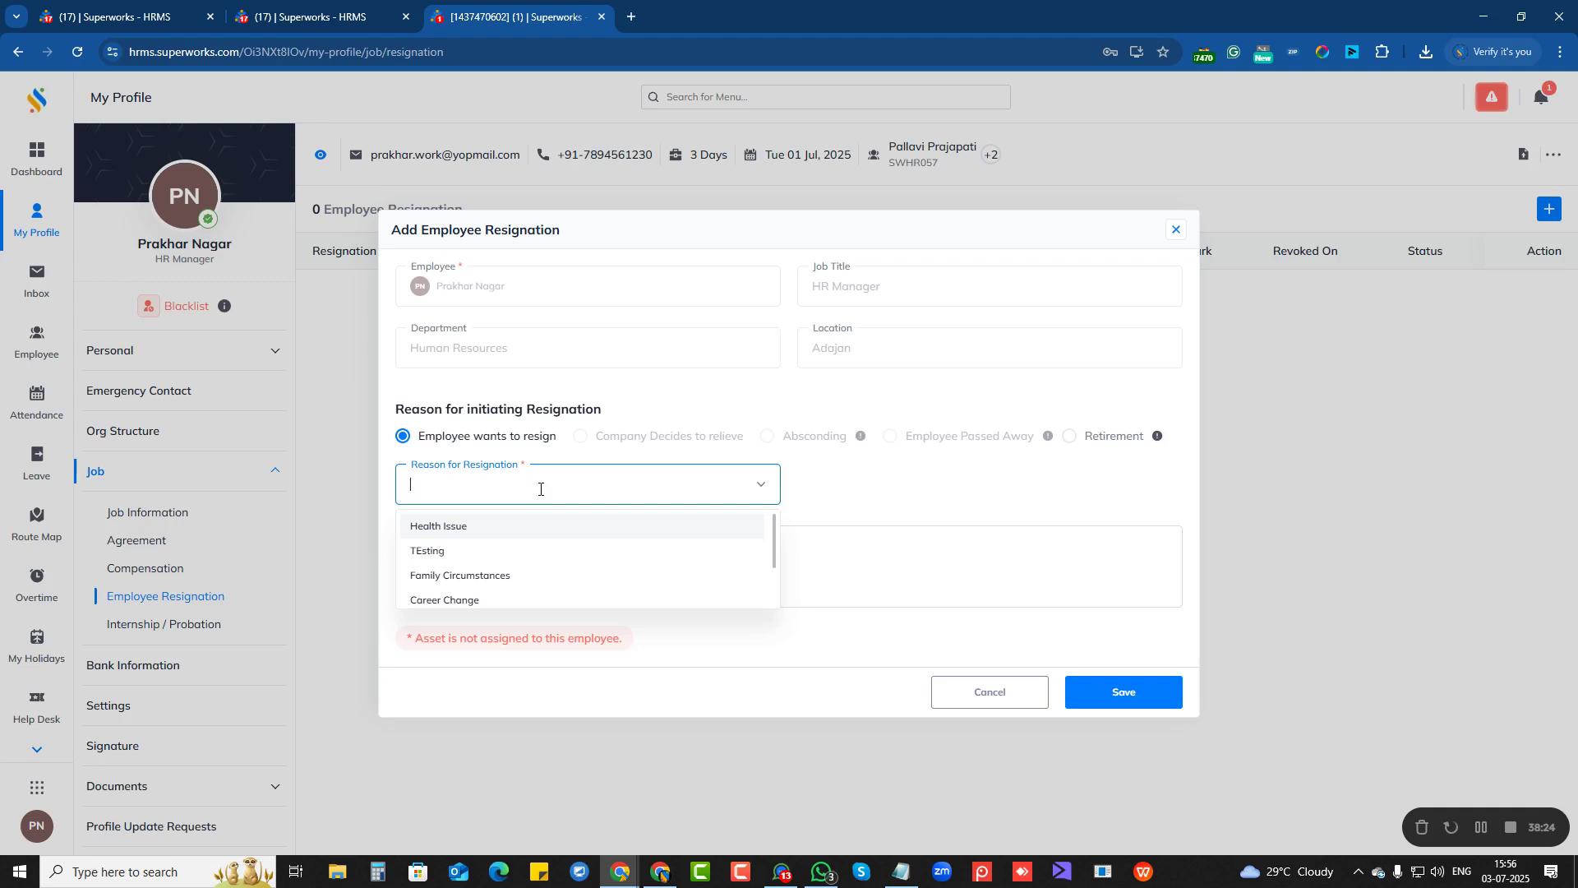
click(654, 444)
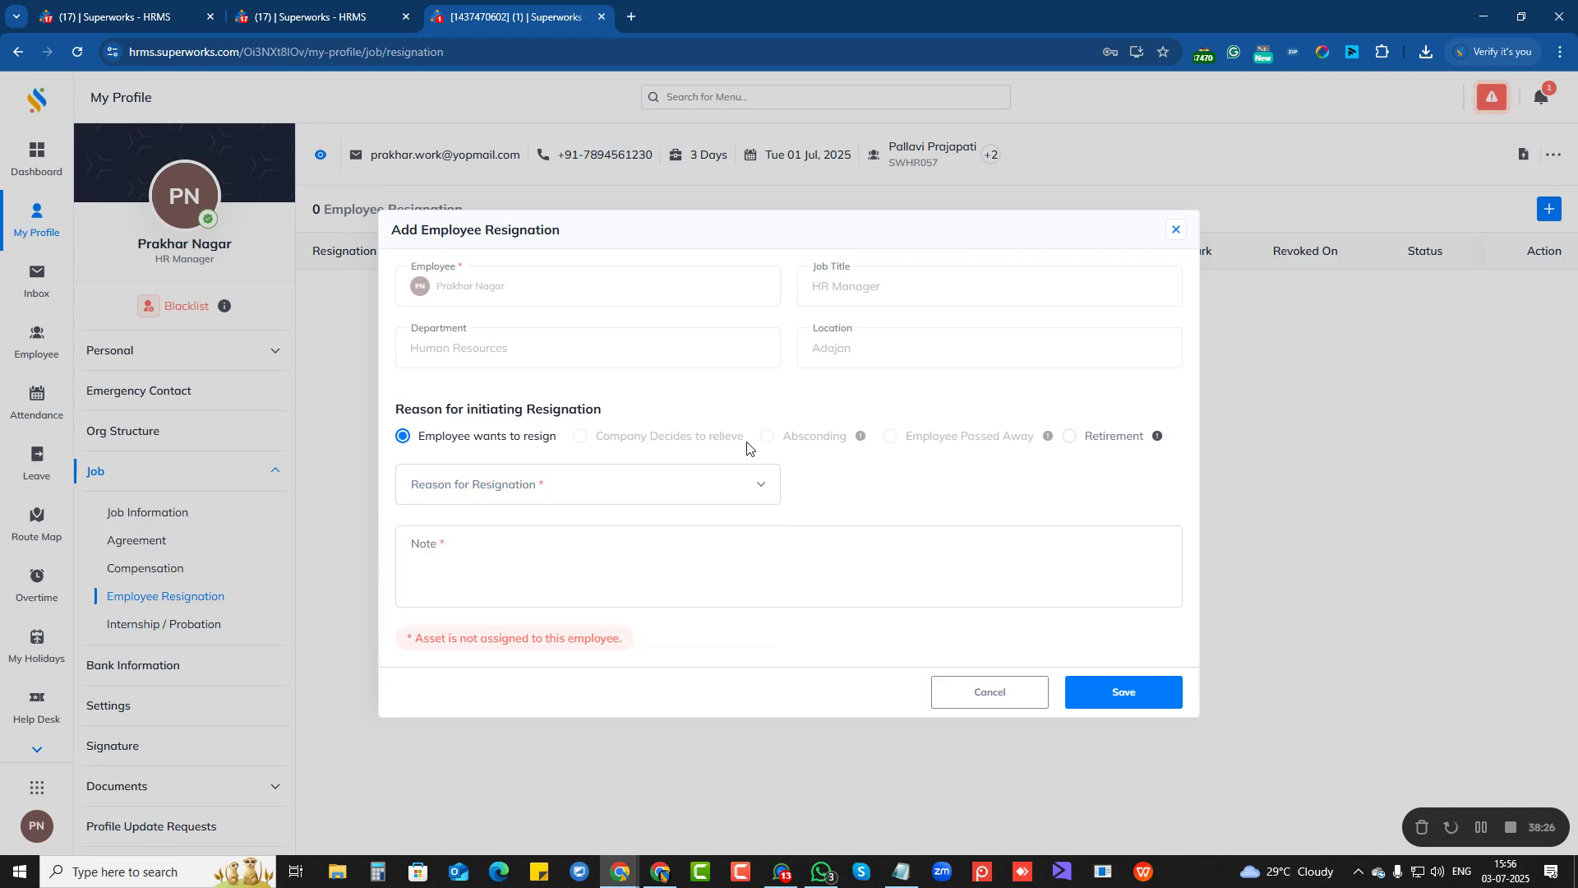
drag(416, 444, 553, 444)
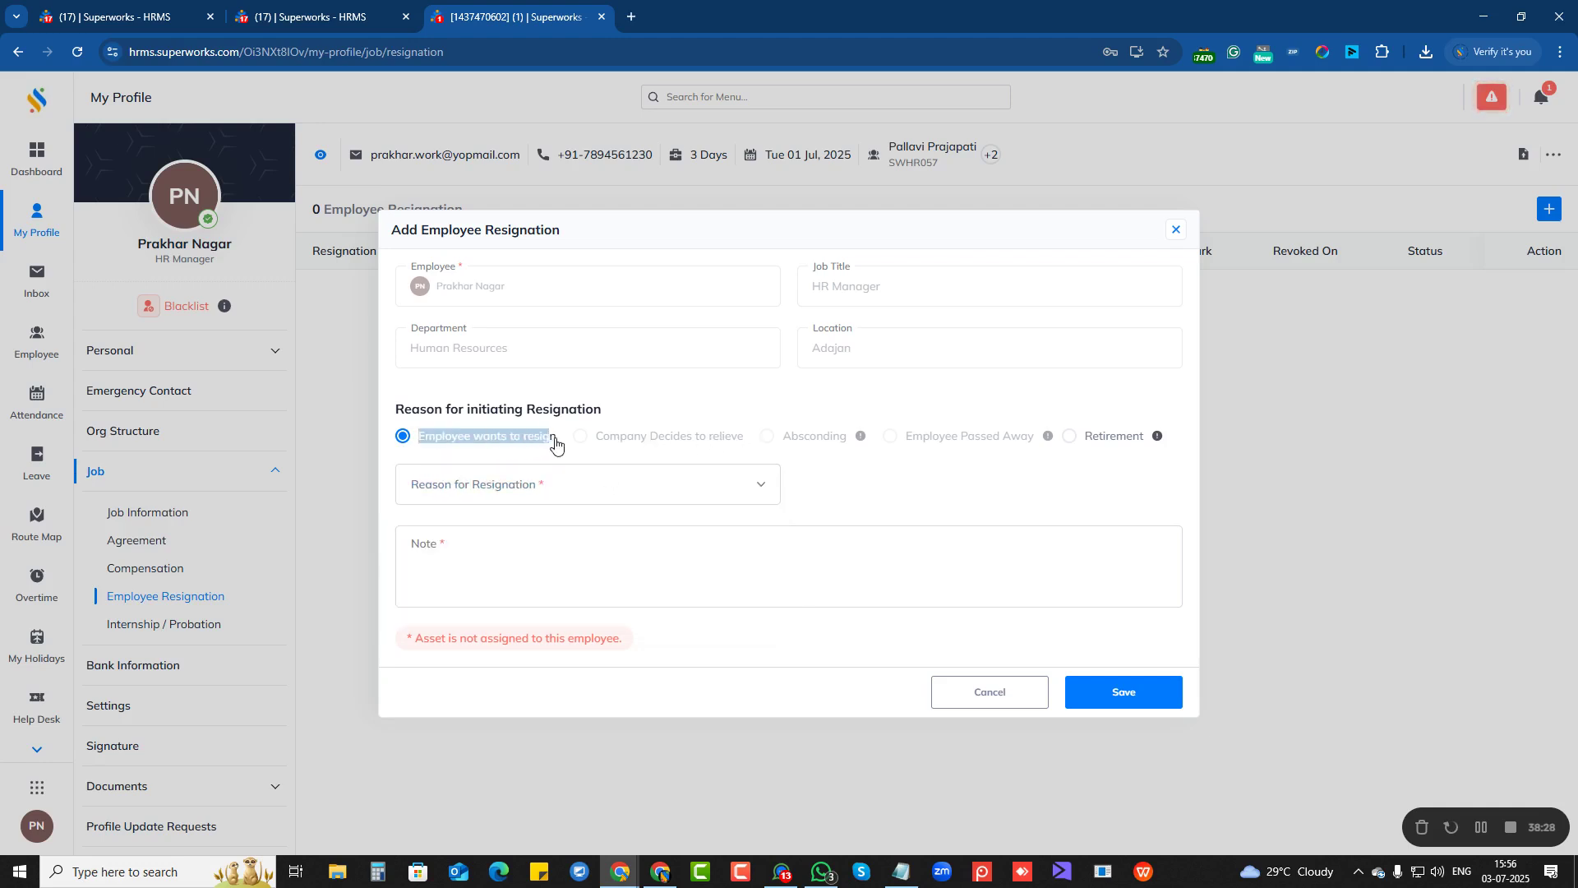
click(546, 472)
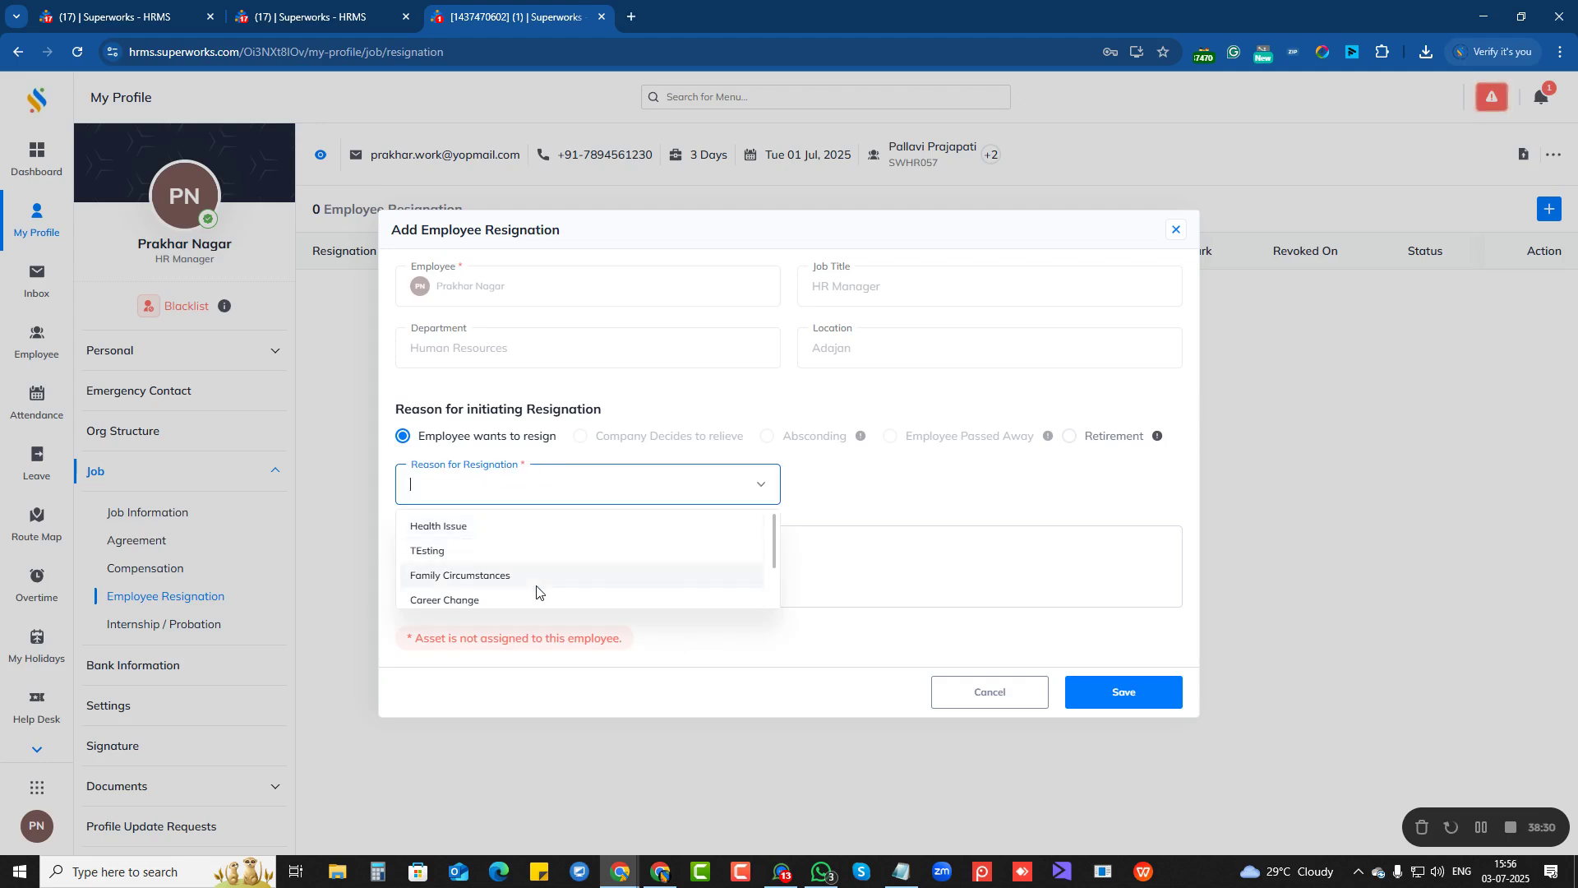
scroll(536, 590, down, 1)
click(518, 567)
Write the resignation note and save the resignation
click(478, 561)
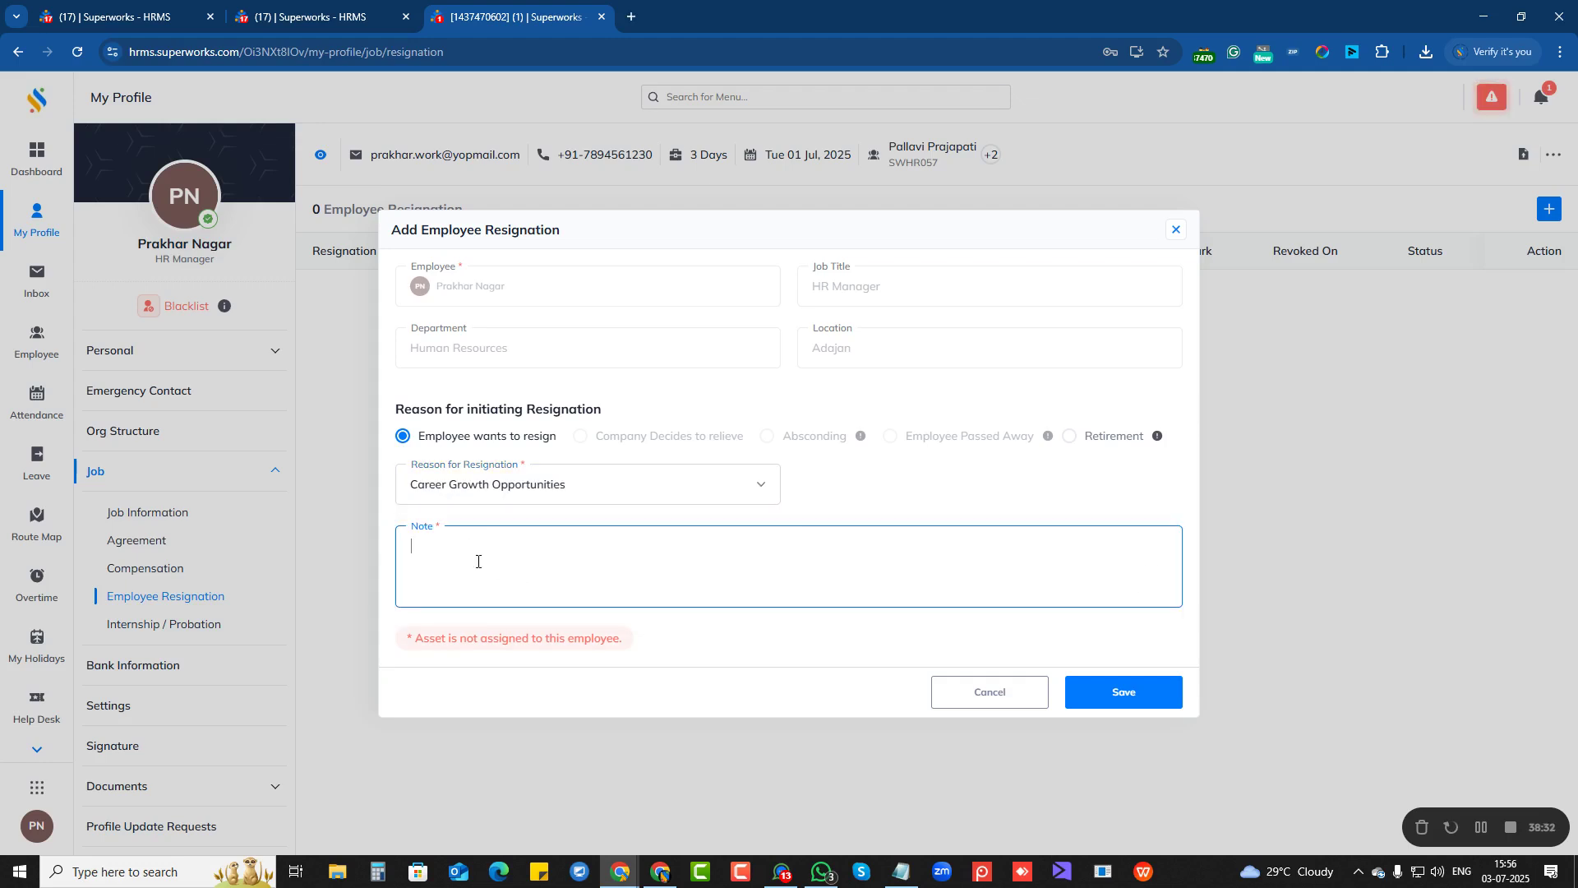
text(Hi)
key(BackSpace)
key(BackSpace)
key(Return)
click(1093, 697)
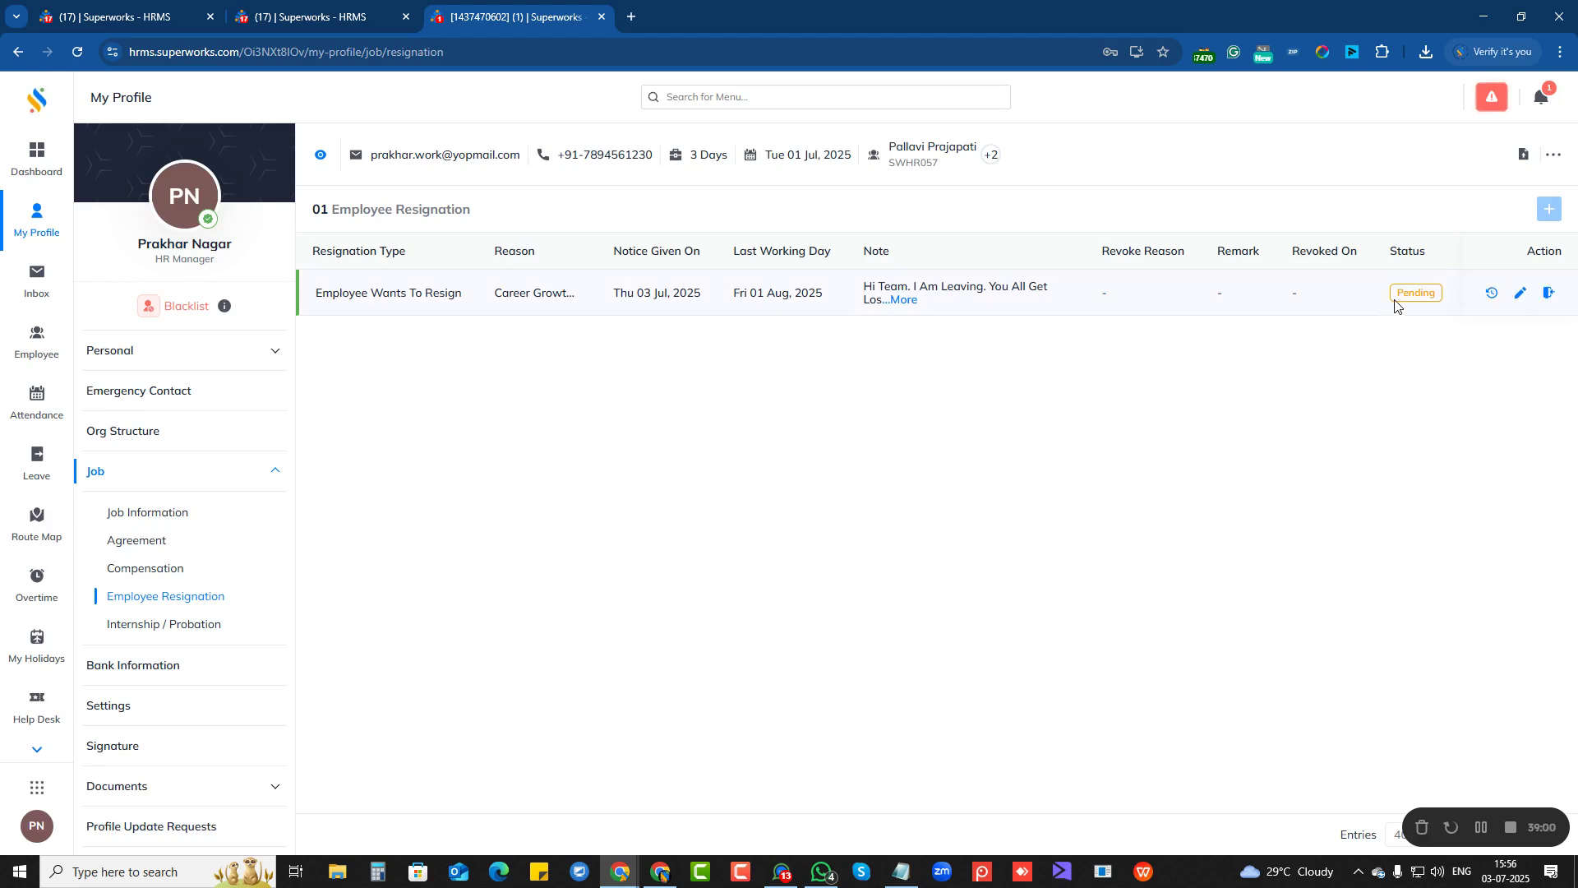
Revoke the Career Growth resignation with the revoke reason 'Jane Ka Man Nahi H'
mouse_move(1549, 301)
drag(307, 296, 1017, 319)
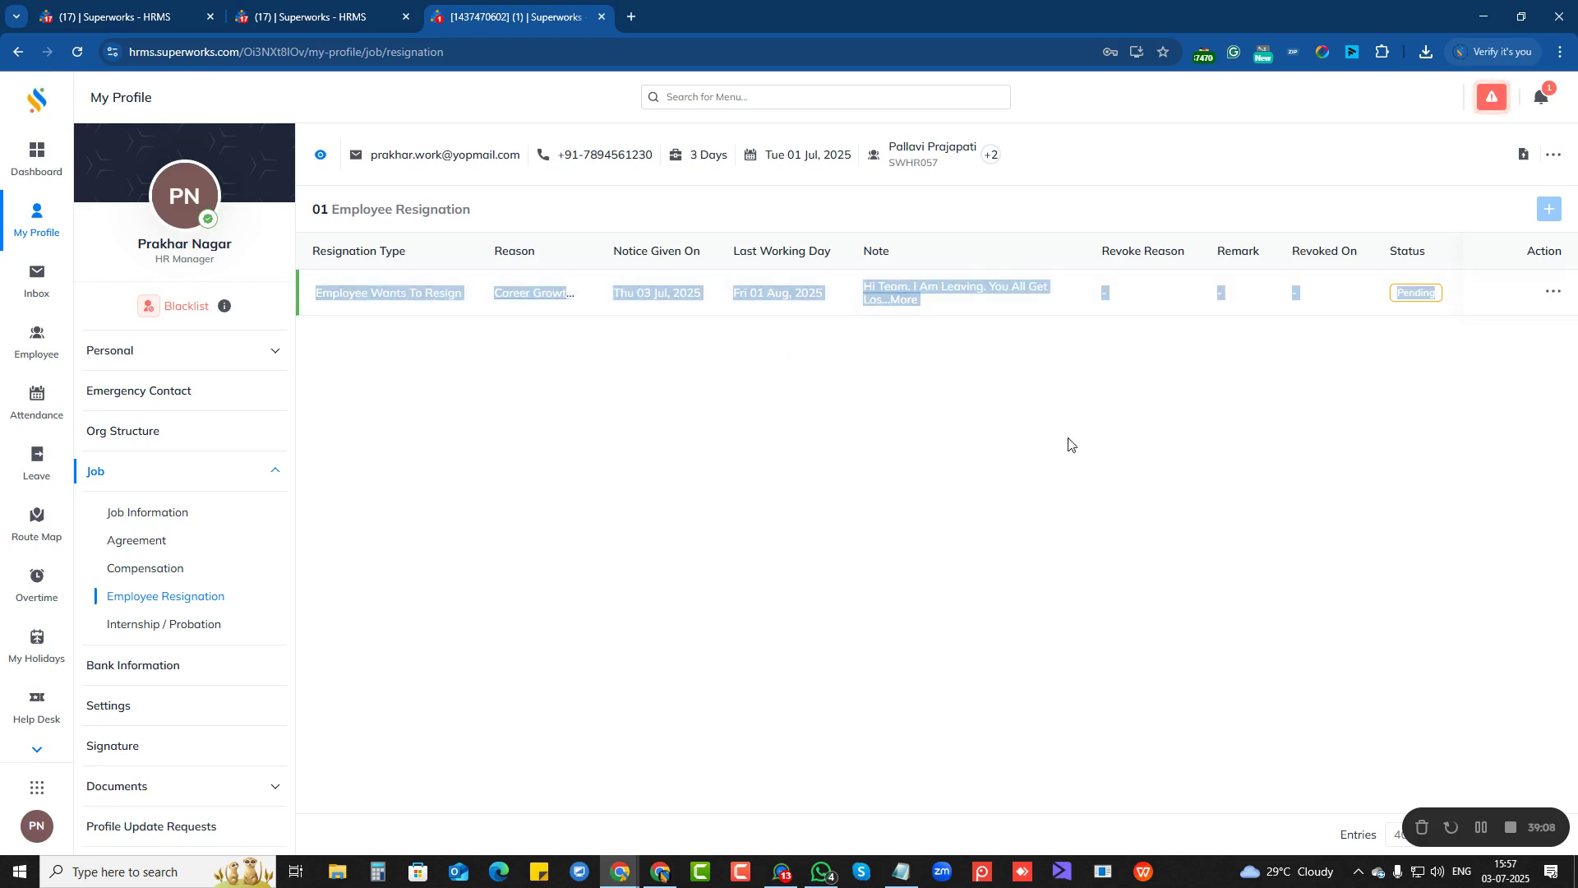
click(980, 418)
drag(307, 296, 1019, 316)
click(983, 407)
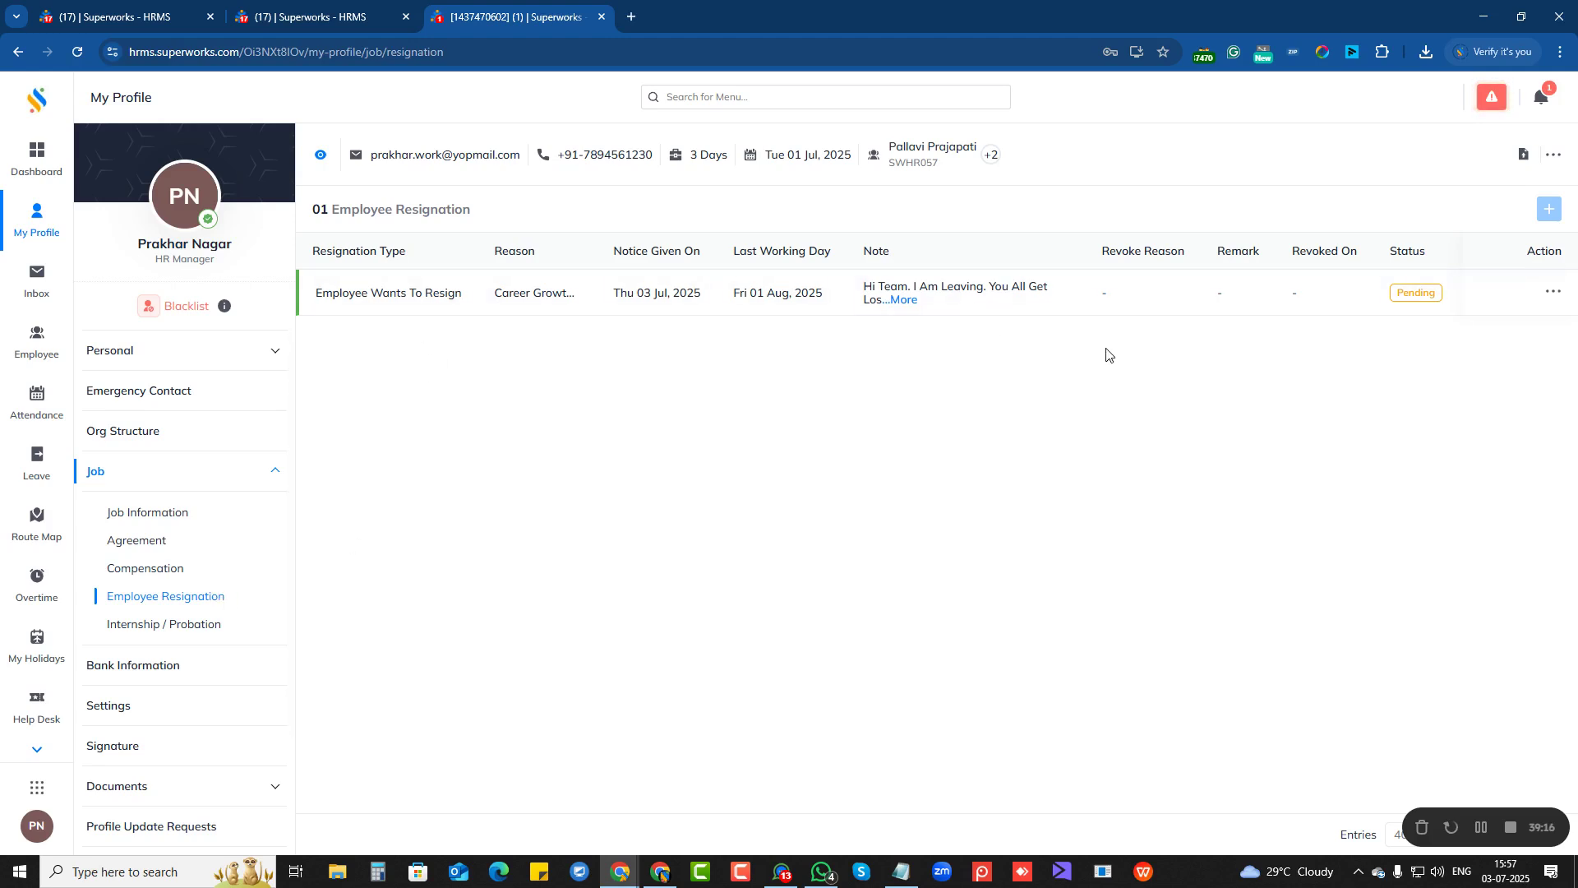
mouse_move(1474, 311)
click(1550, 293)
click(831, 451)
text(jo)
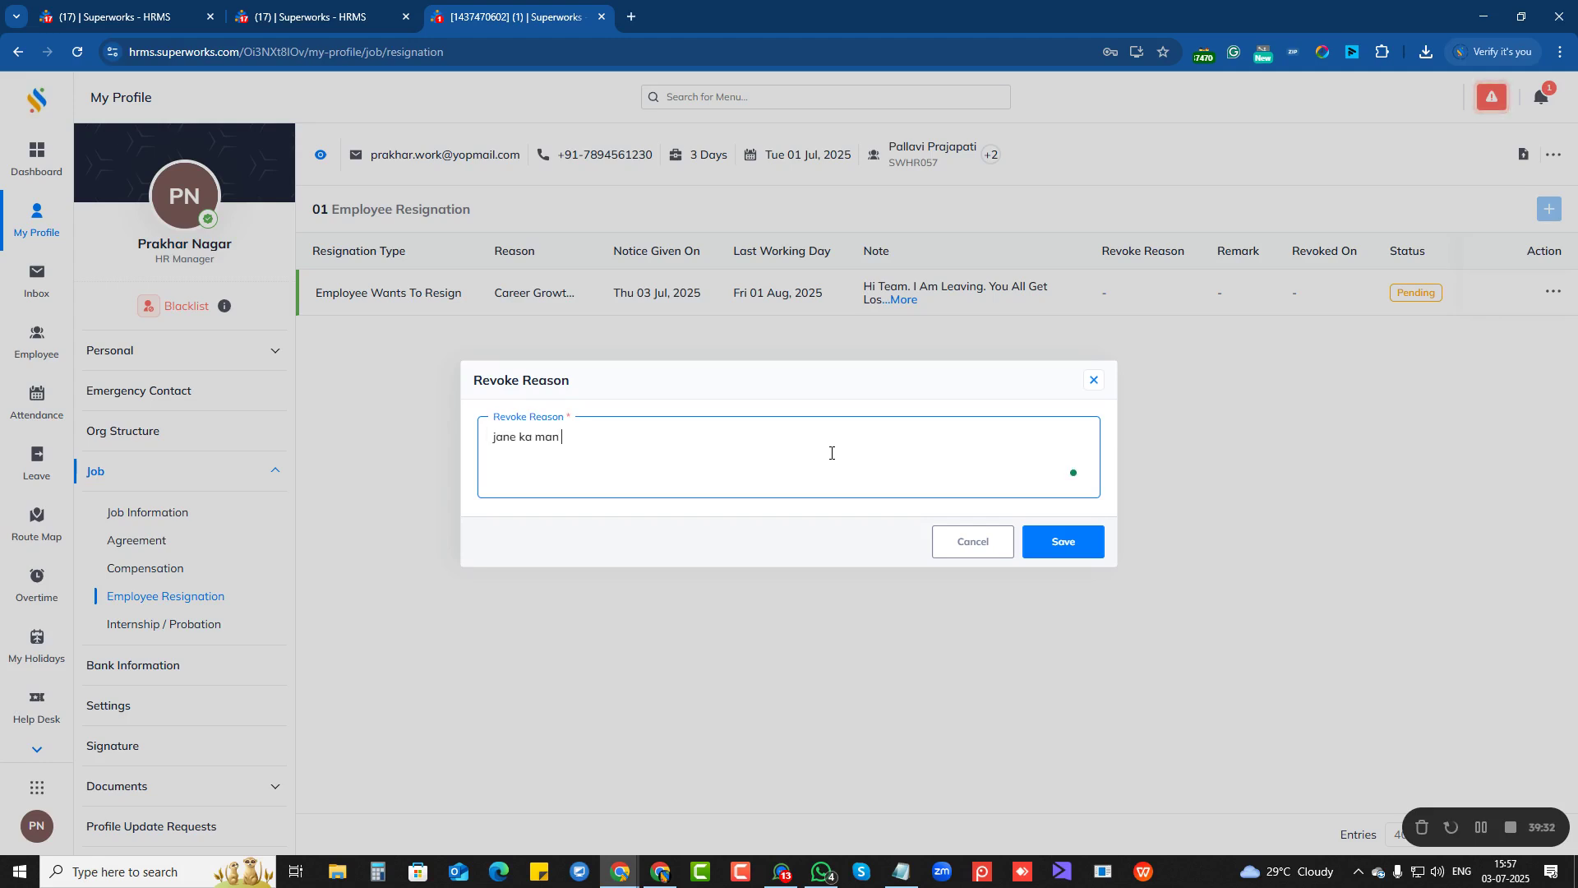
click(1062, 542)
scroll(1151, 378, right, 1)
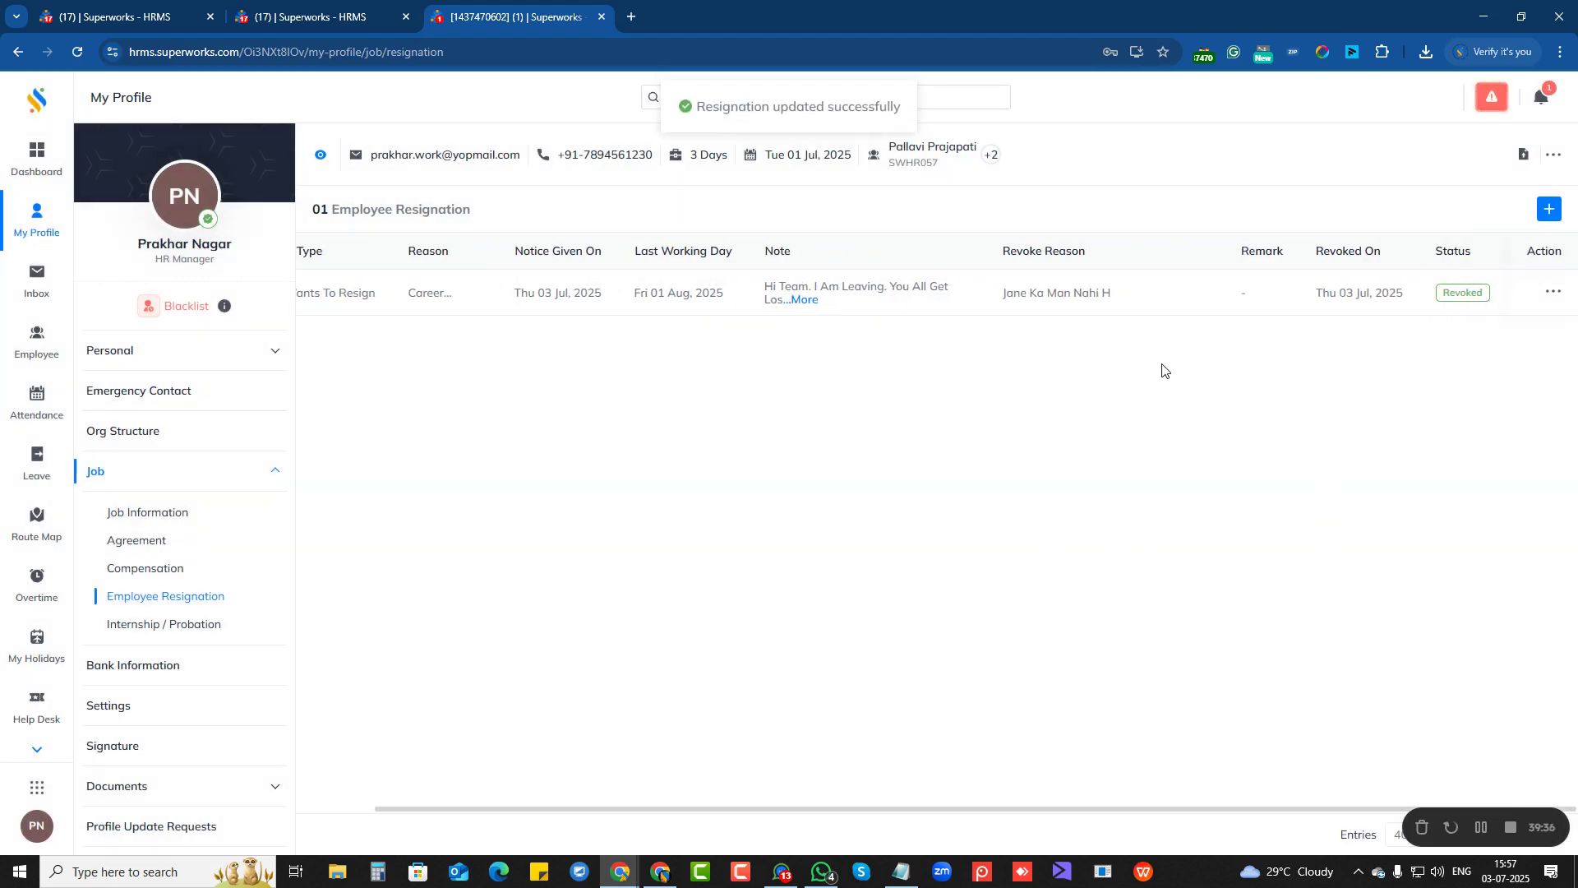
Add a resignation citing Family Circumstances with the note 'Hi. Going again'
click(1549, 208)
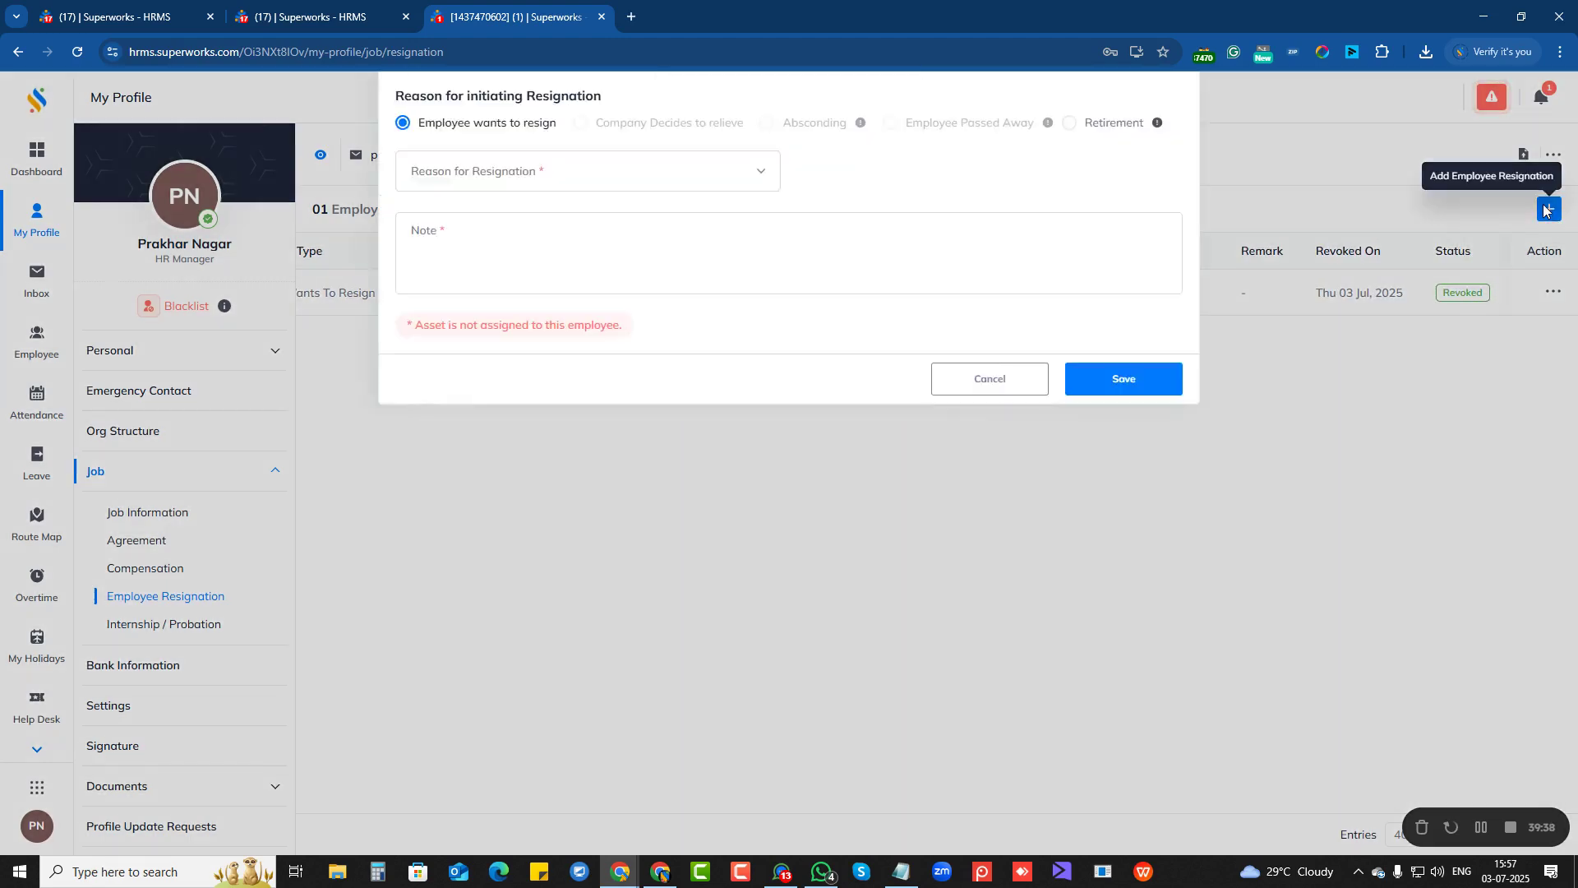
click(513, 483)
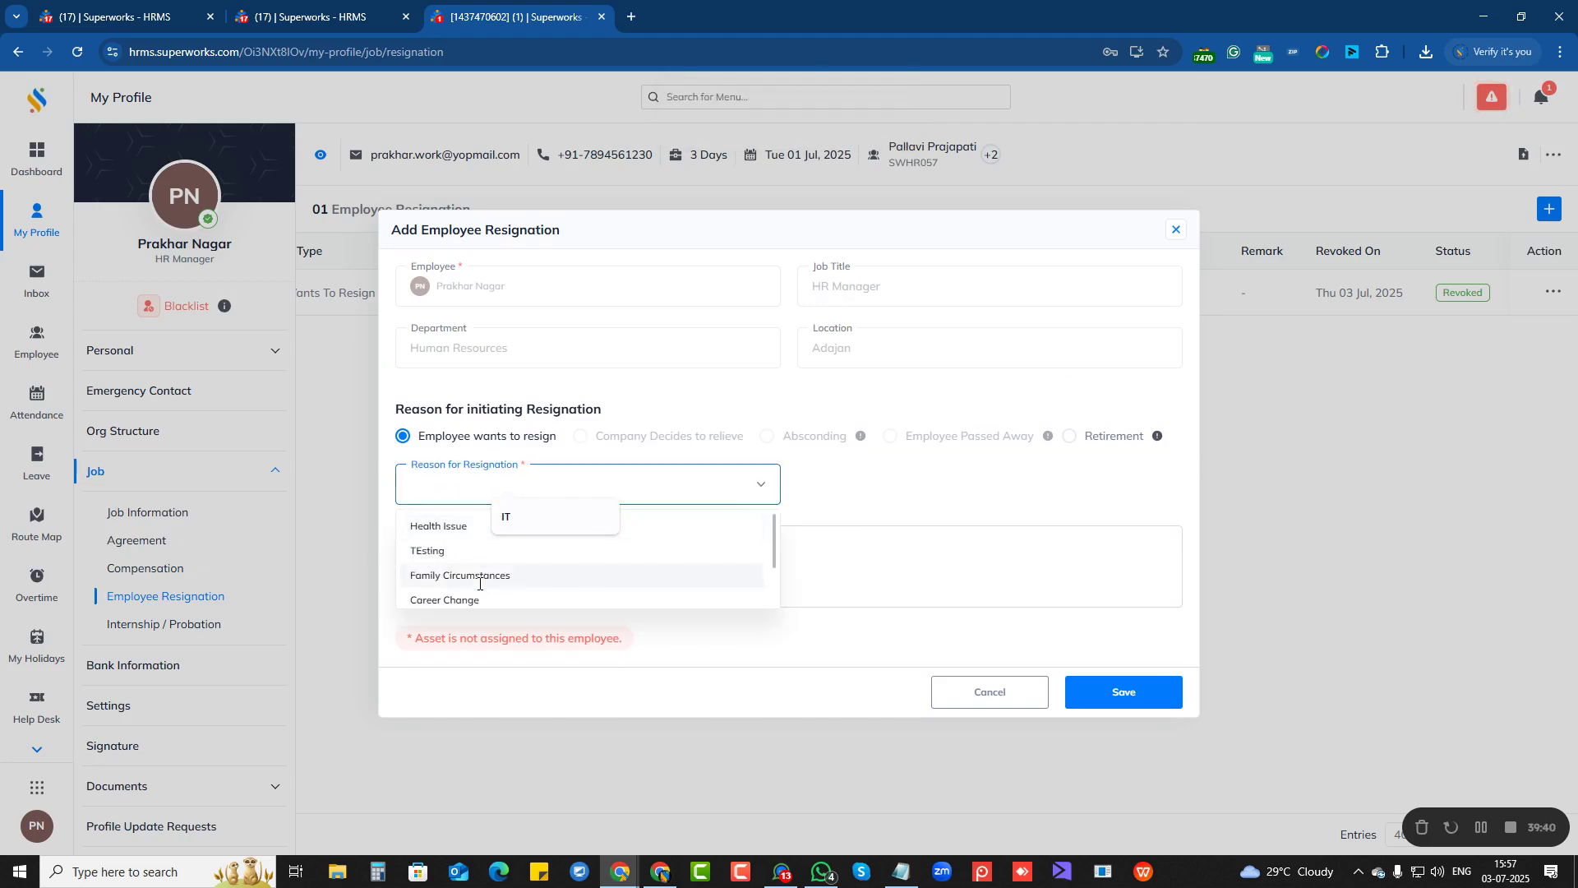
click(581, 575)
click(525, 562)
text(Hi.)
key(Return)
text(Going again)
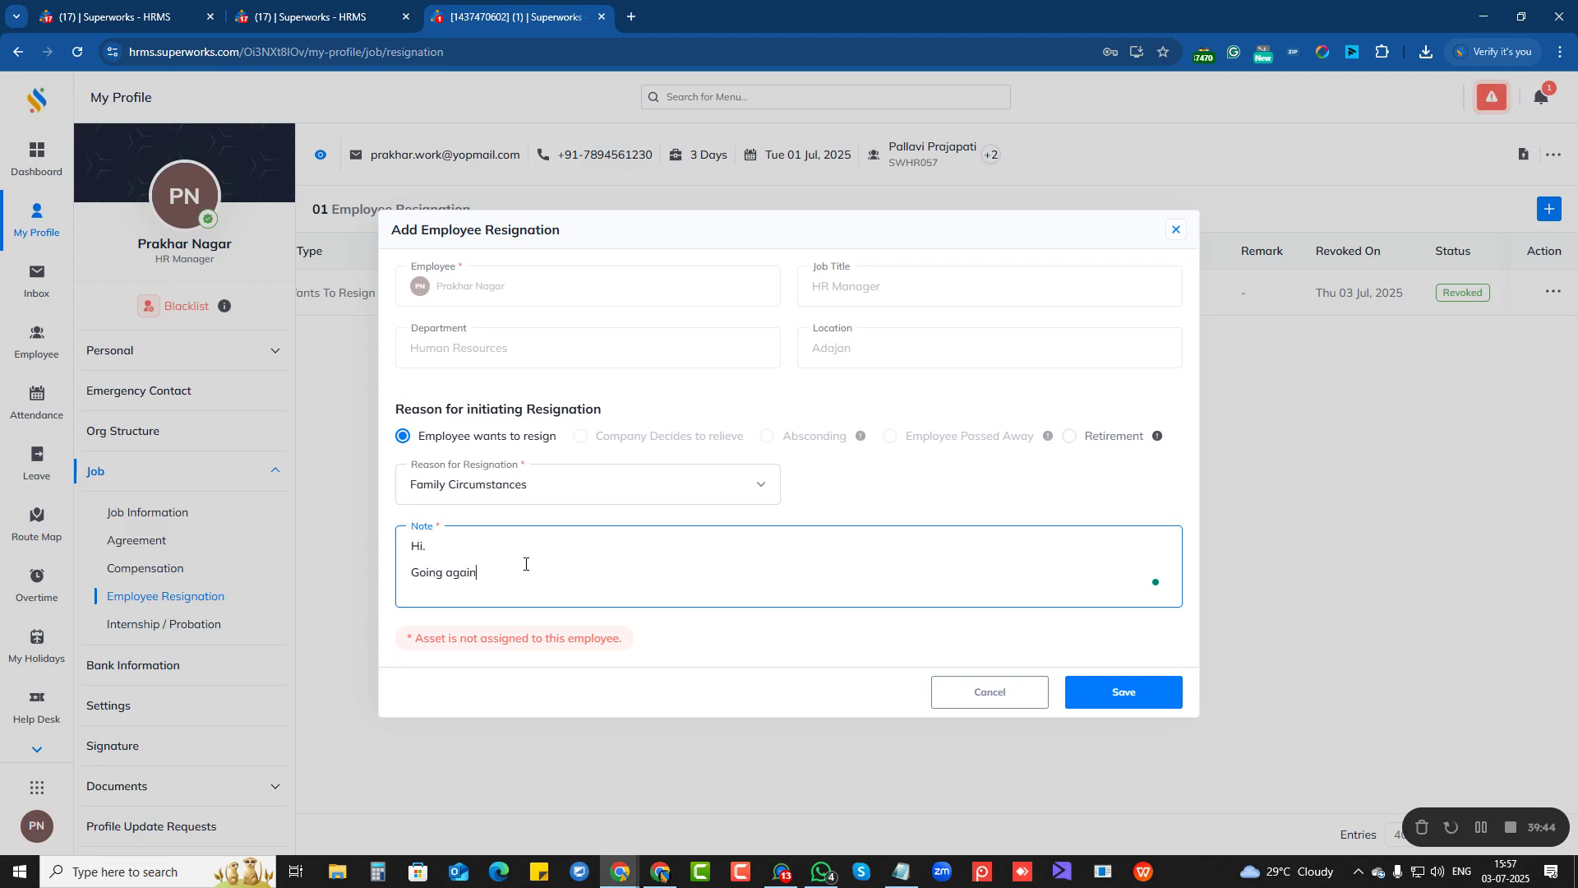
click(1120, 690)
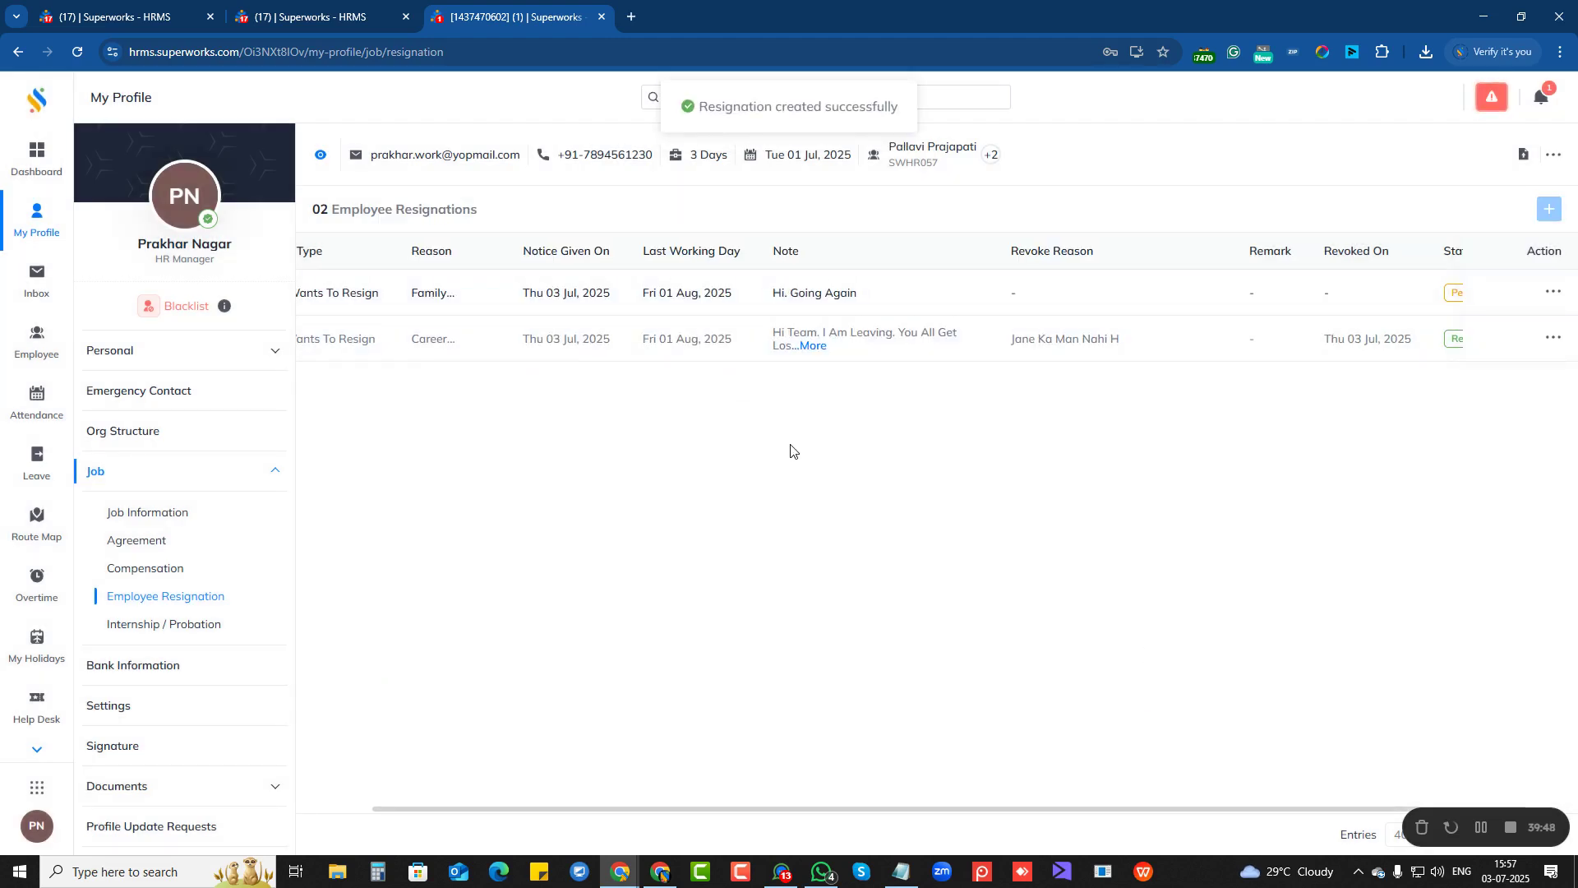
scroll(1232, 308, right, 2)
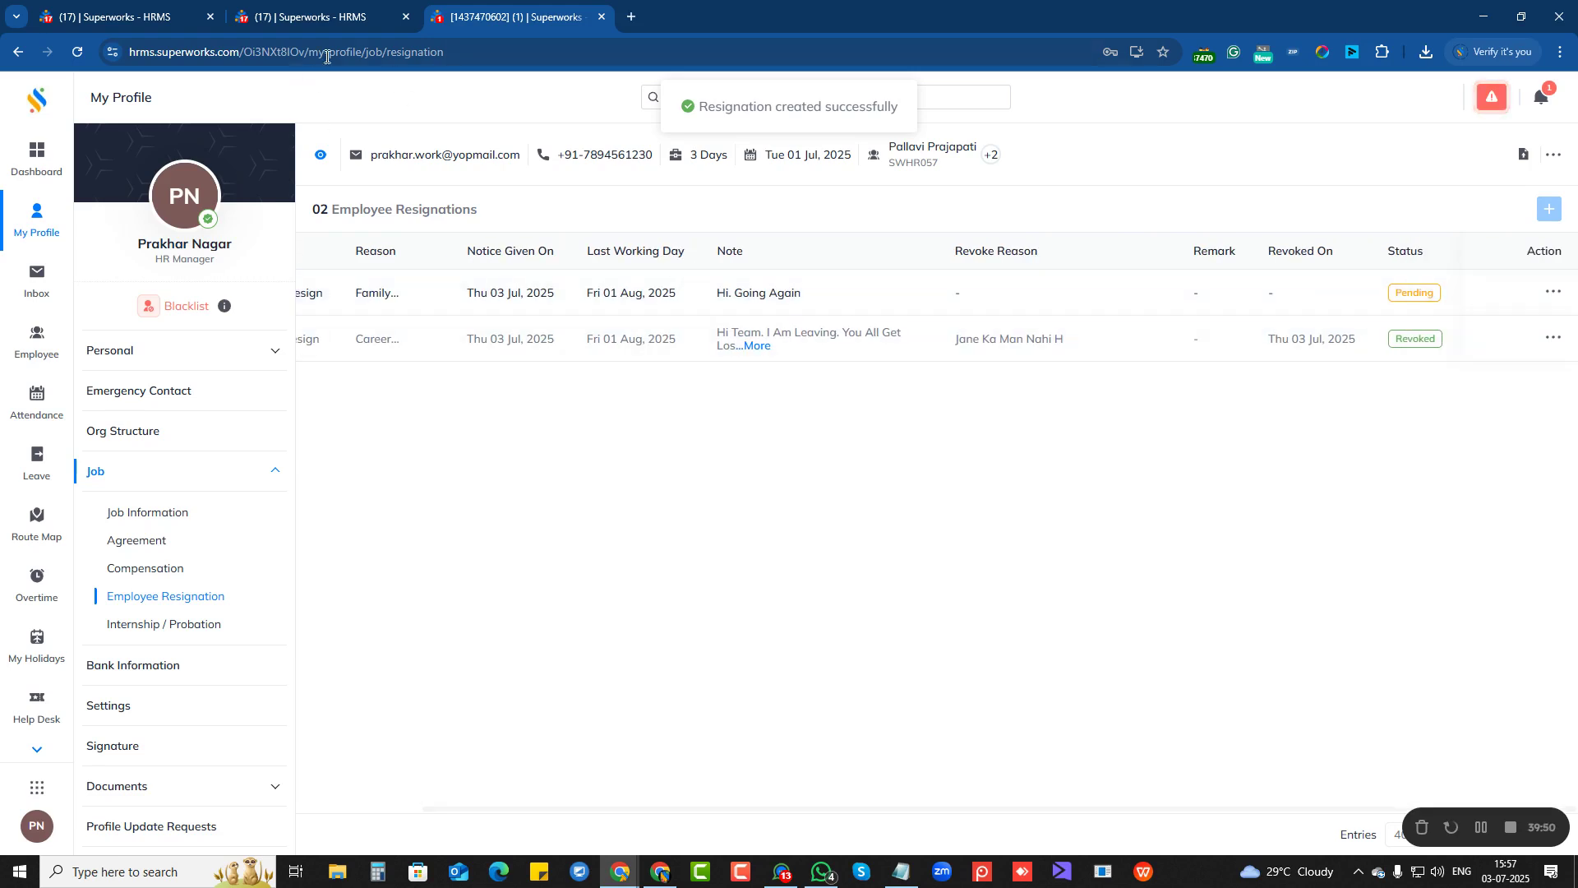
Check the inbox in the other session, then view the employee's reporting managers
click(123, 16)
click(24, 304)
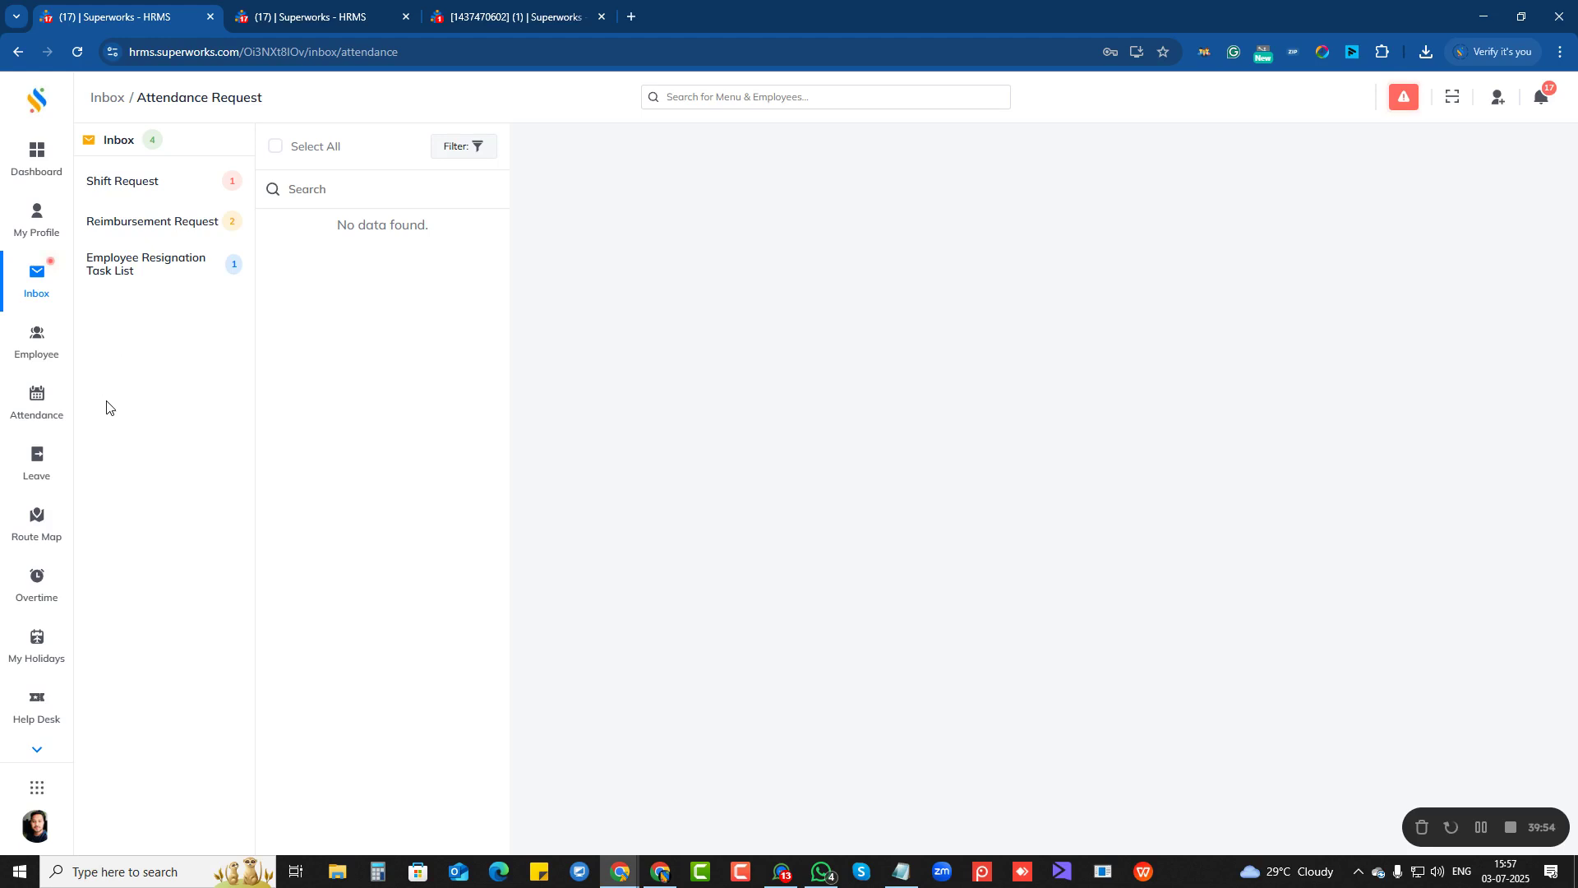
click(504, 12)
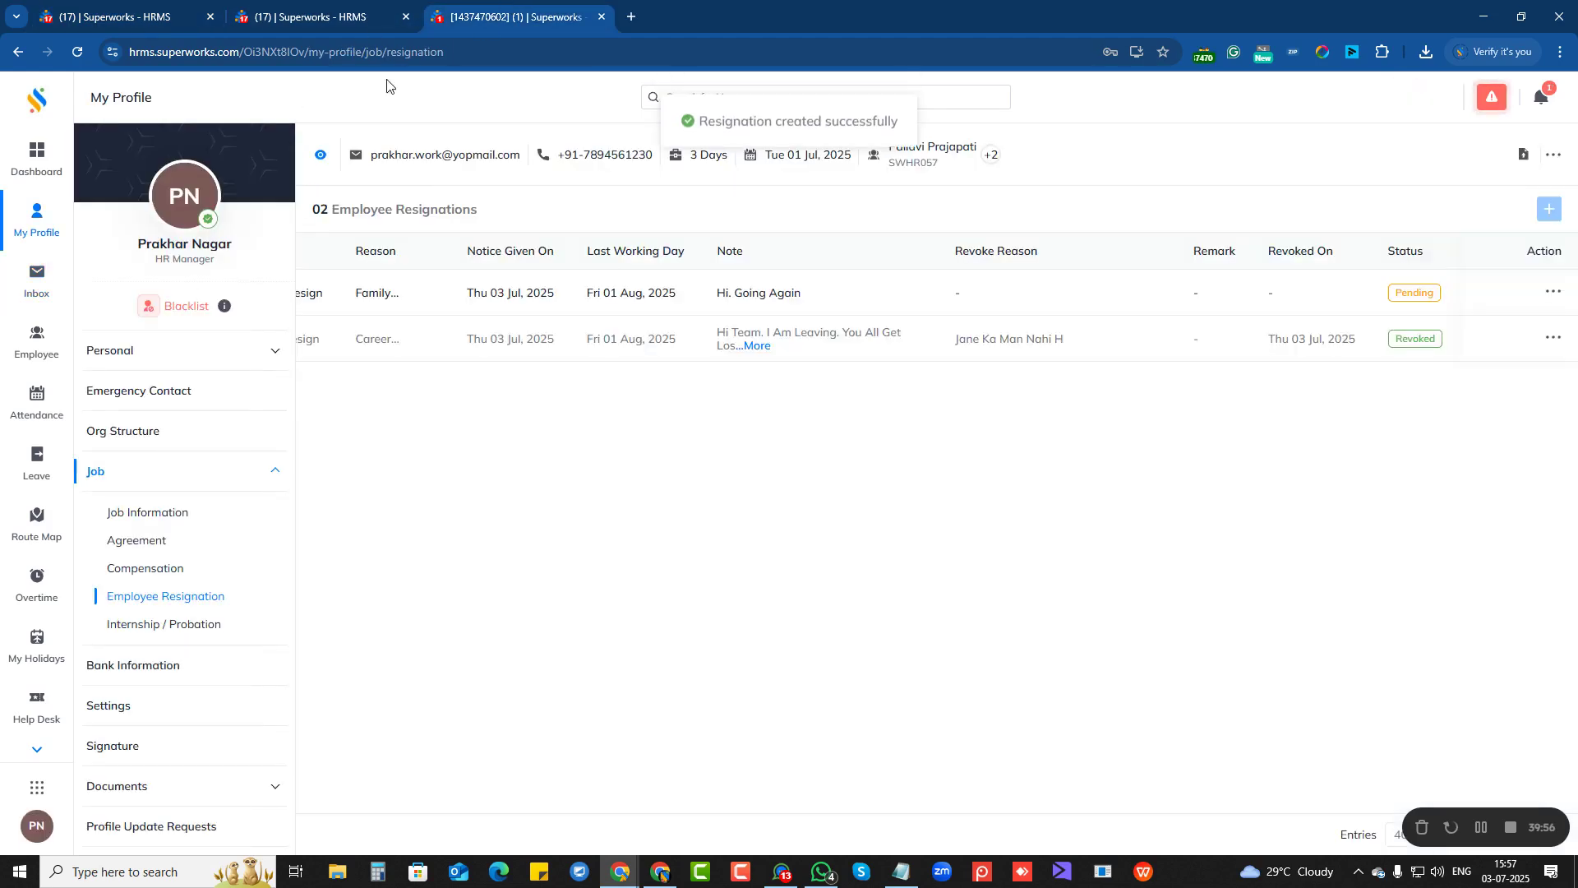
click(992, 154)
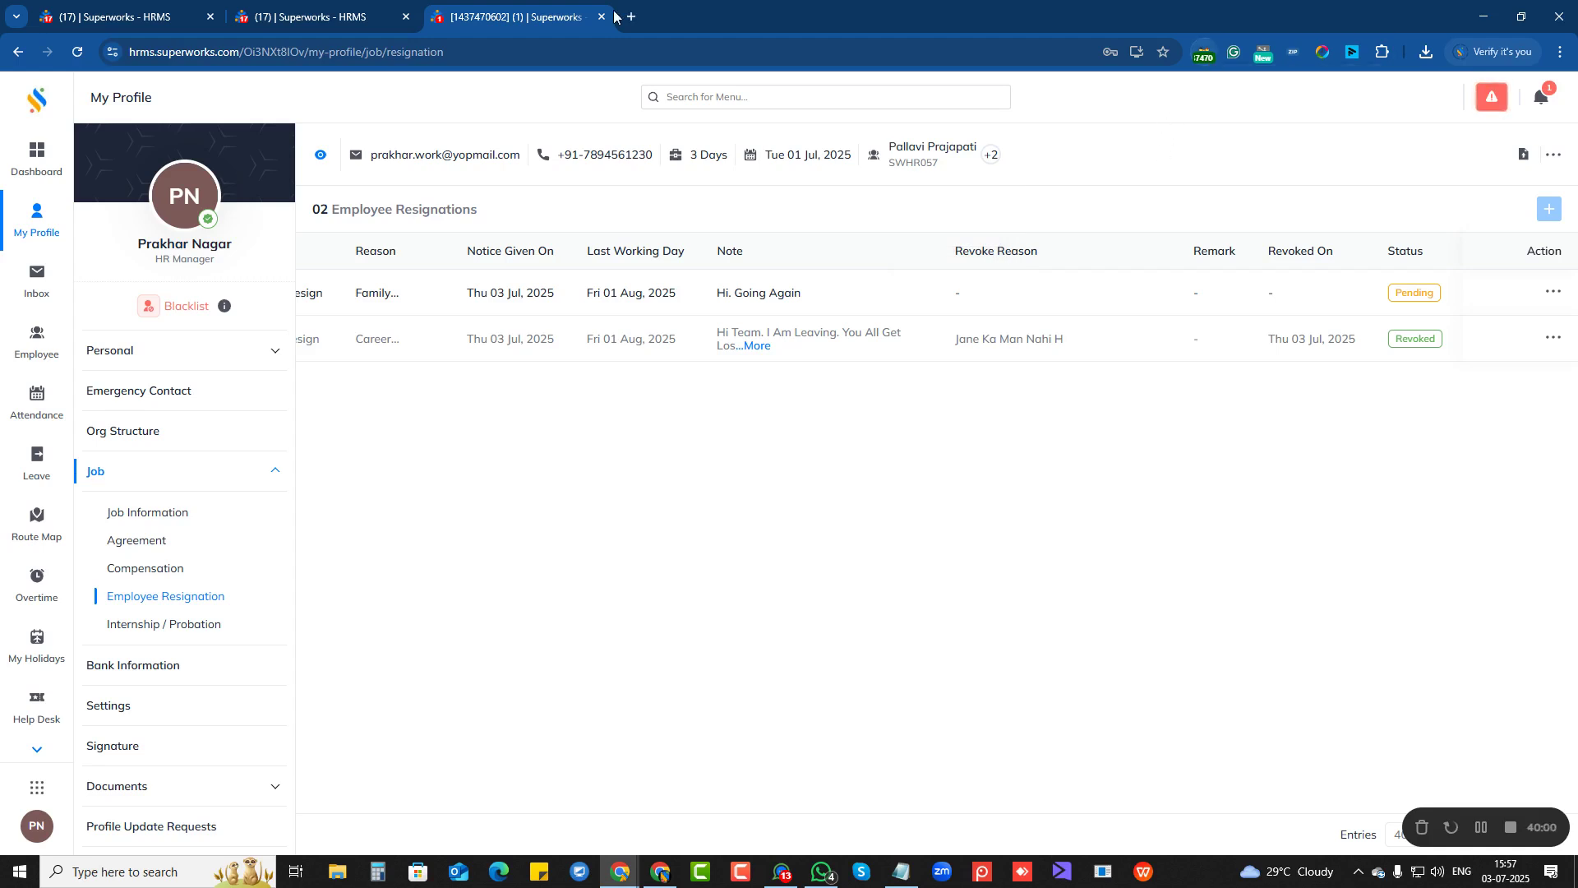
Open hrms.superworks.com in a new tab and sign in with the manager's saved account
key(ctrl+t)
text(hrms.superworks.com)
key(Return)
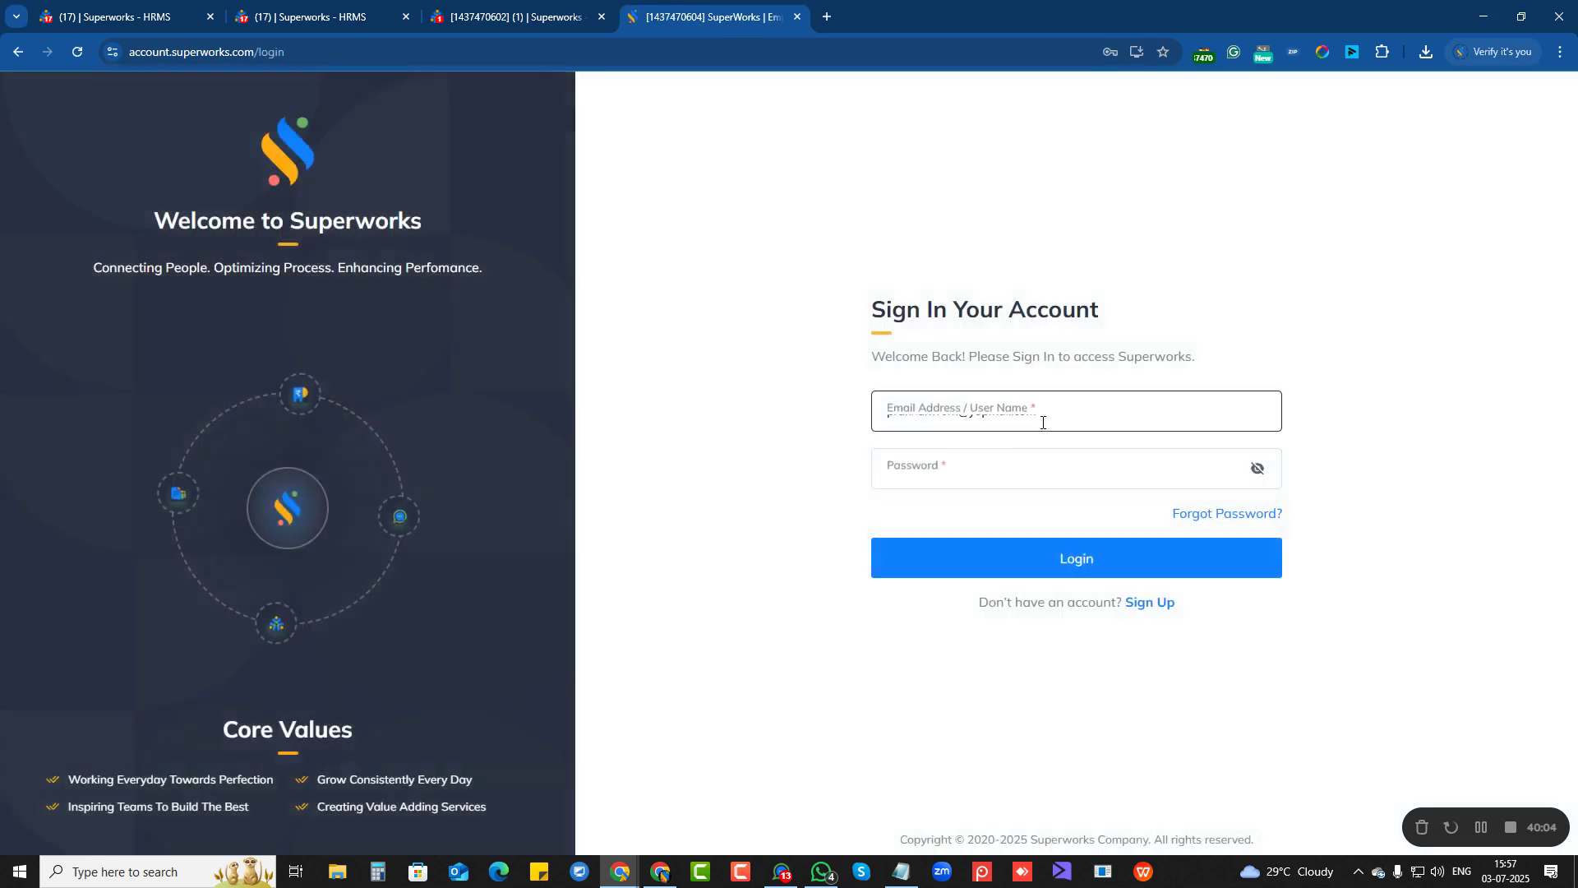
click(1085, 415)
key(ctrl+a)
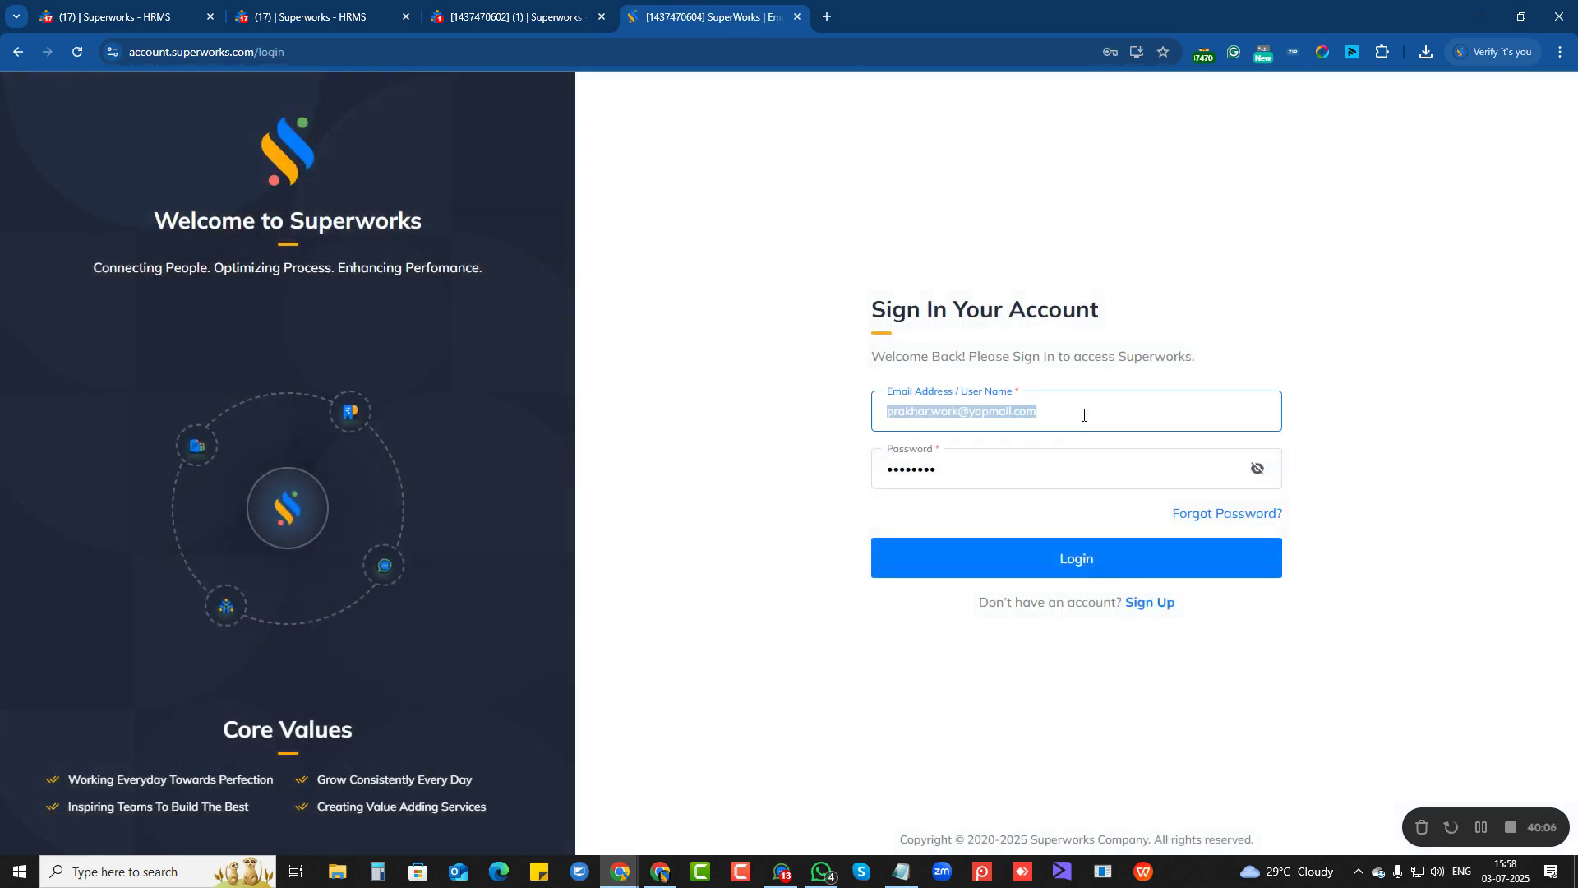
text(pal)
key(Down)
key(Down)
key(Down)
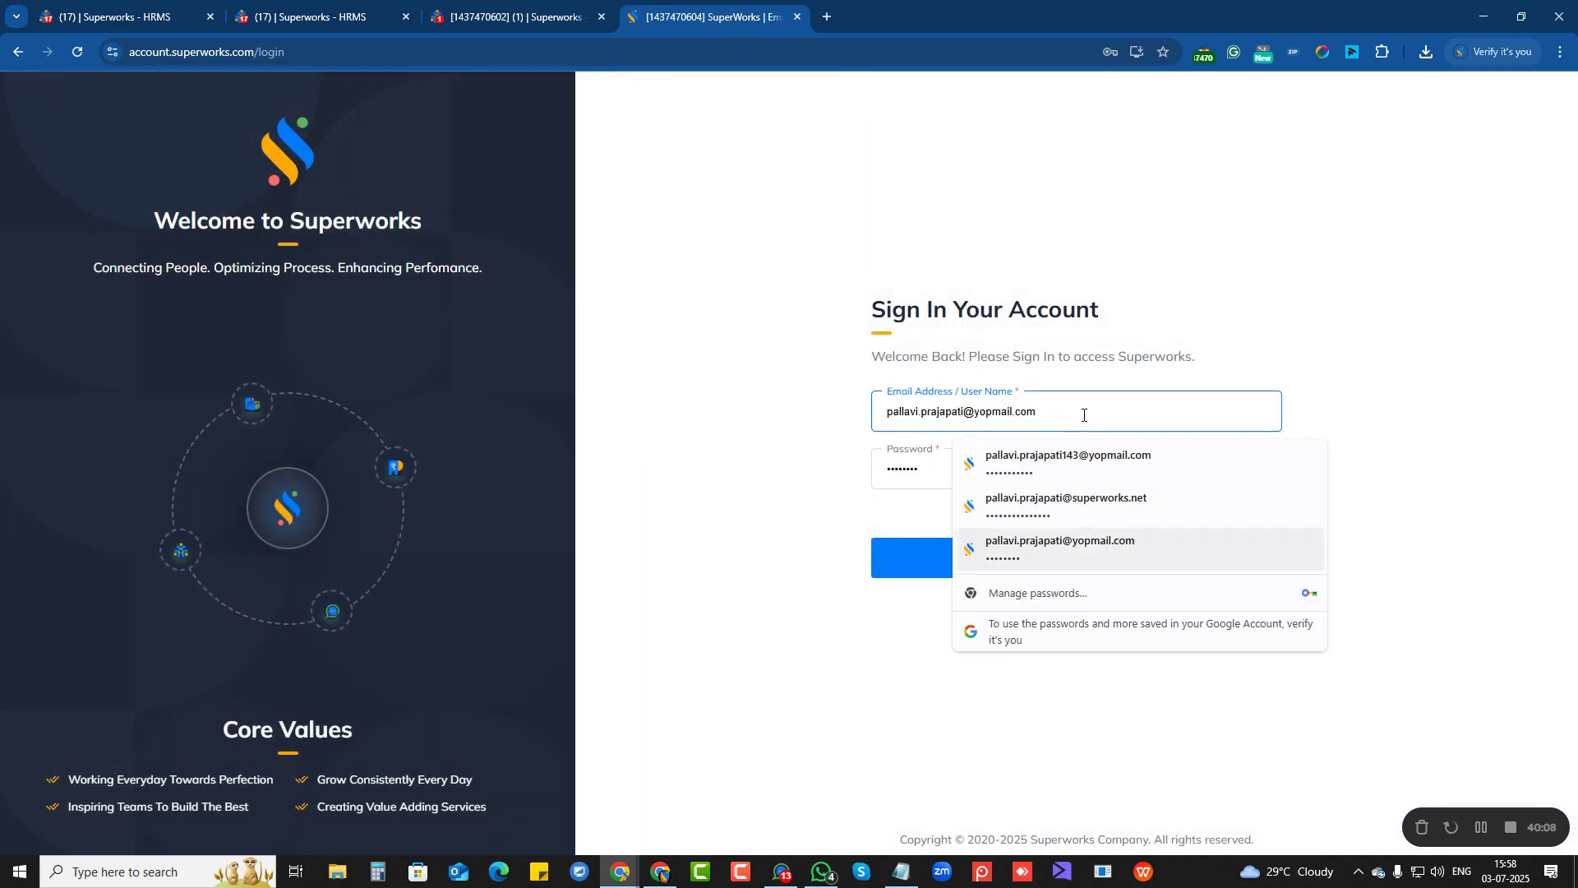
key(Return)
key(Return)
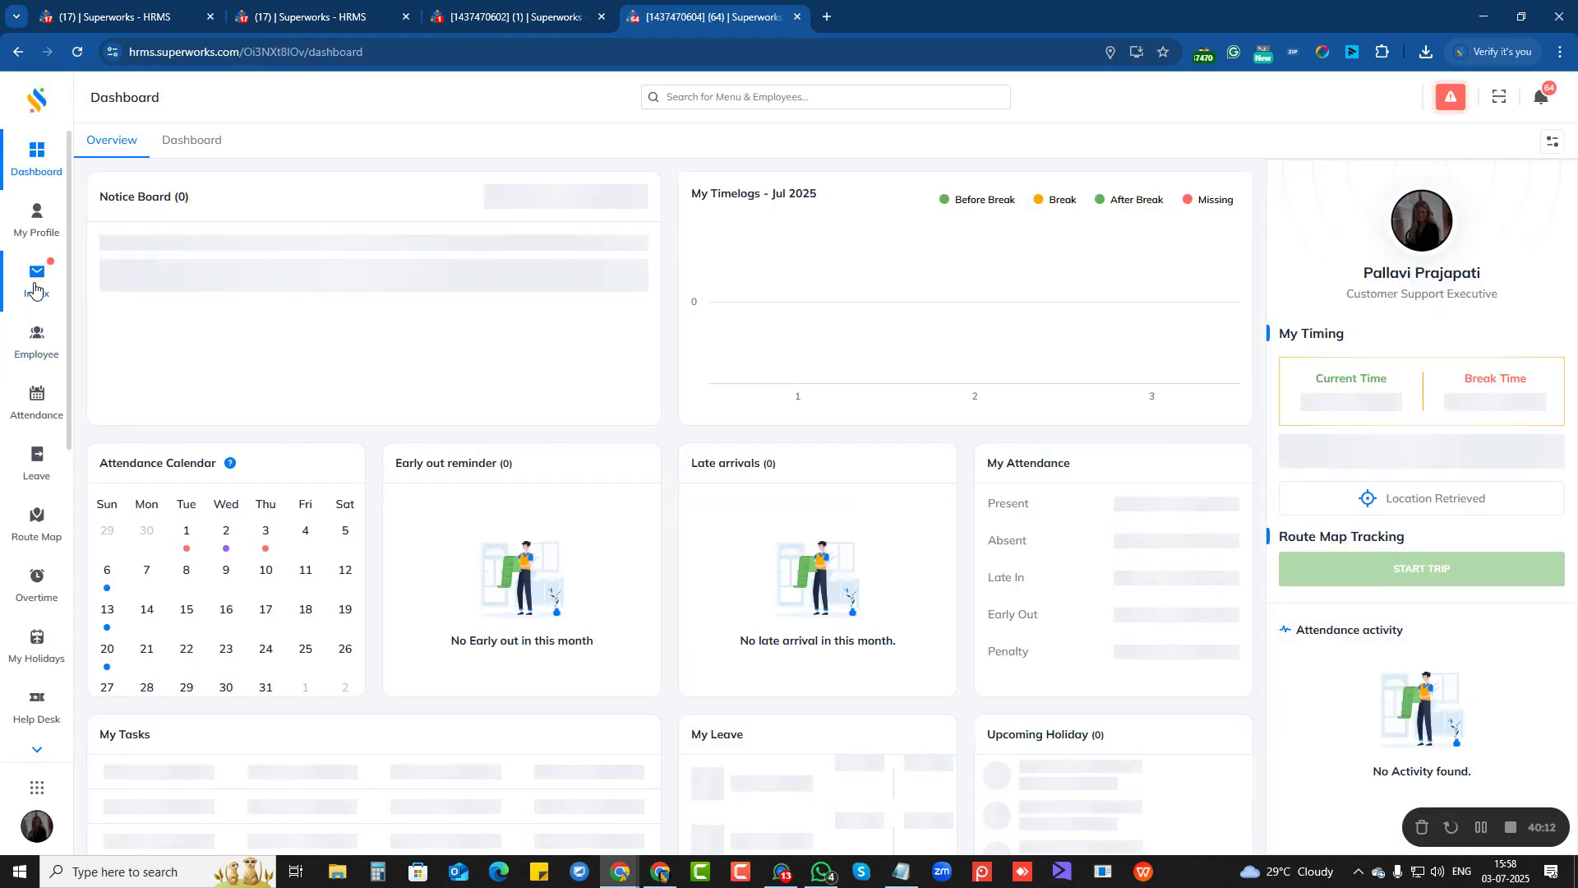
Open the inbox's pending Employee Resignation/Revoke requests
click(33, 290)
click(104, 227)
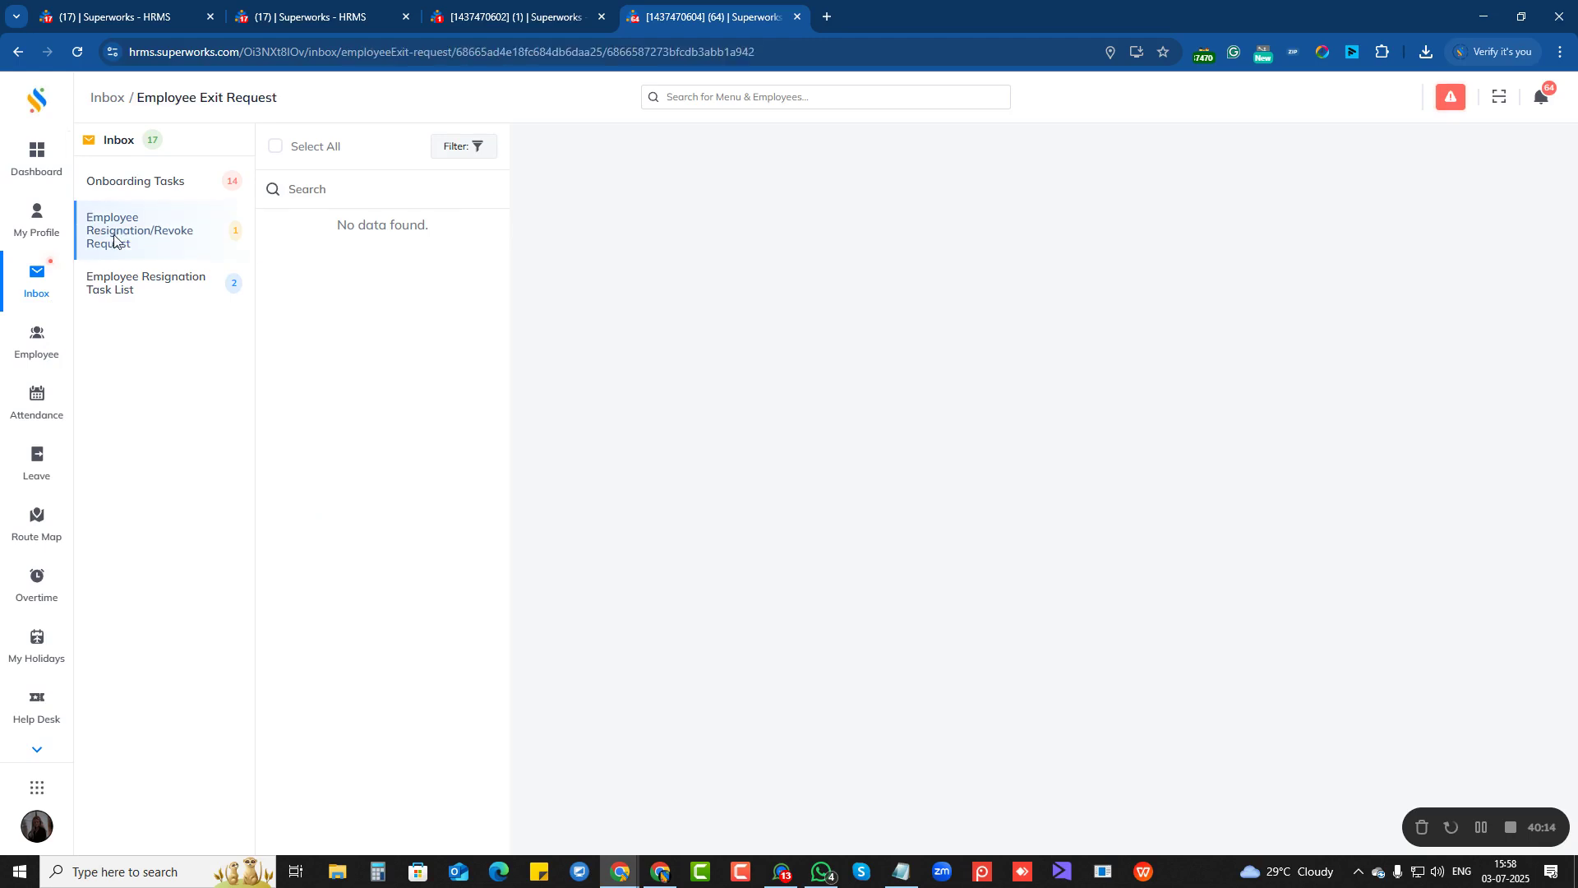
drag(100, 223, 151, 254)
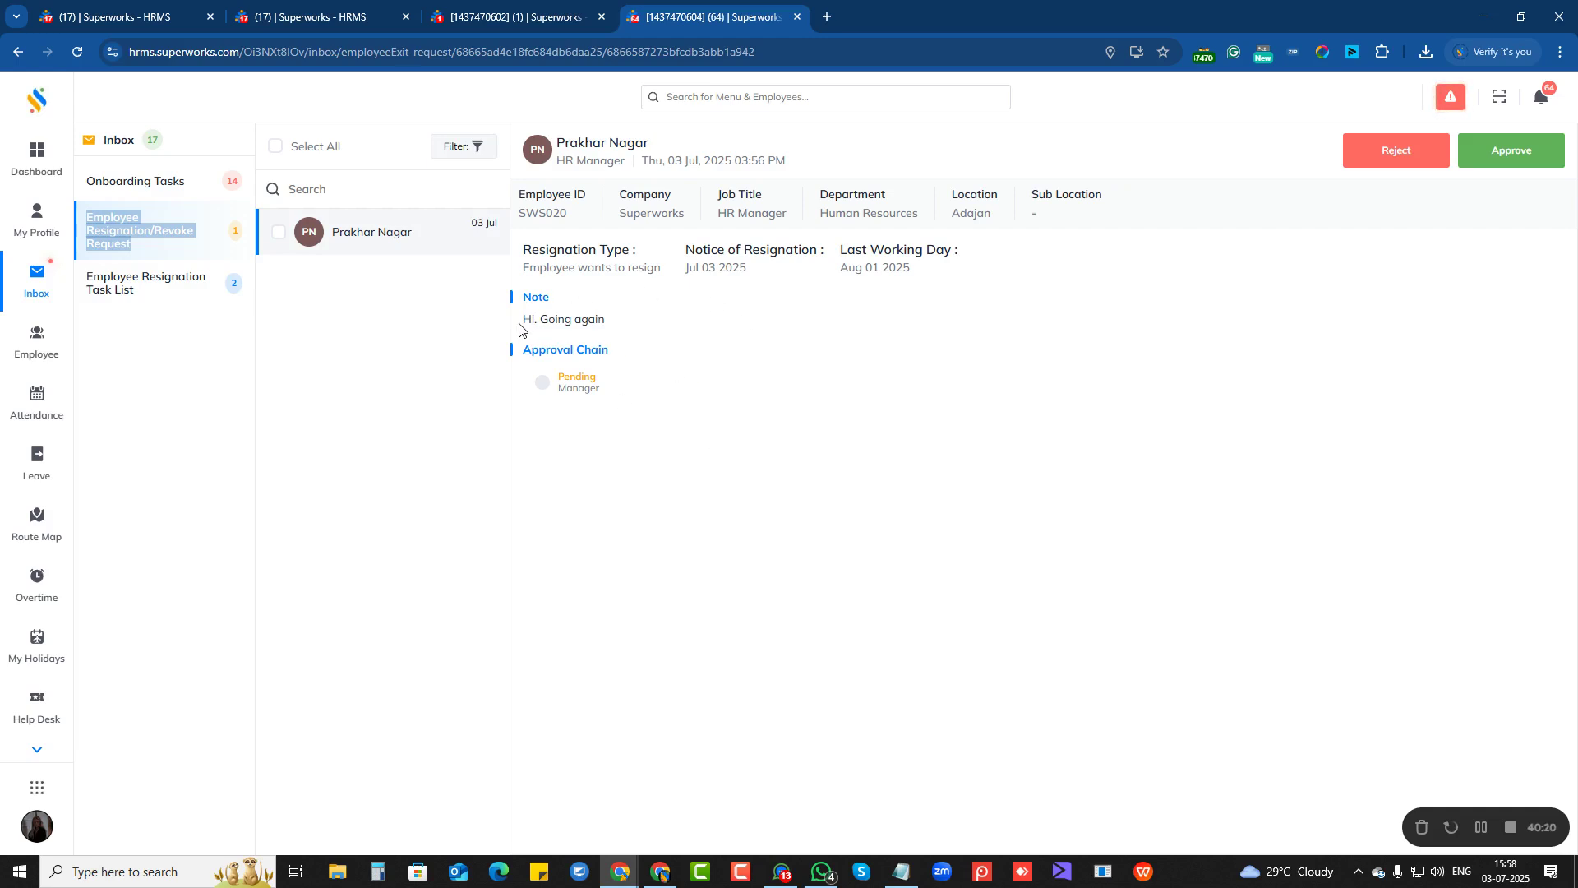
drag(519, 329, 642, 327)
click(643, 327)
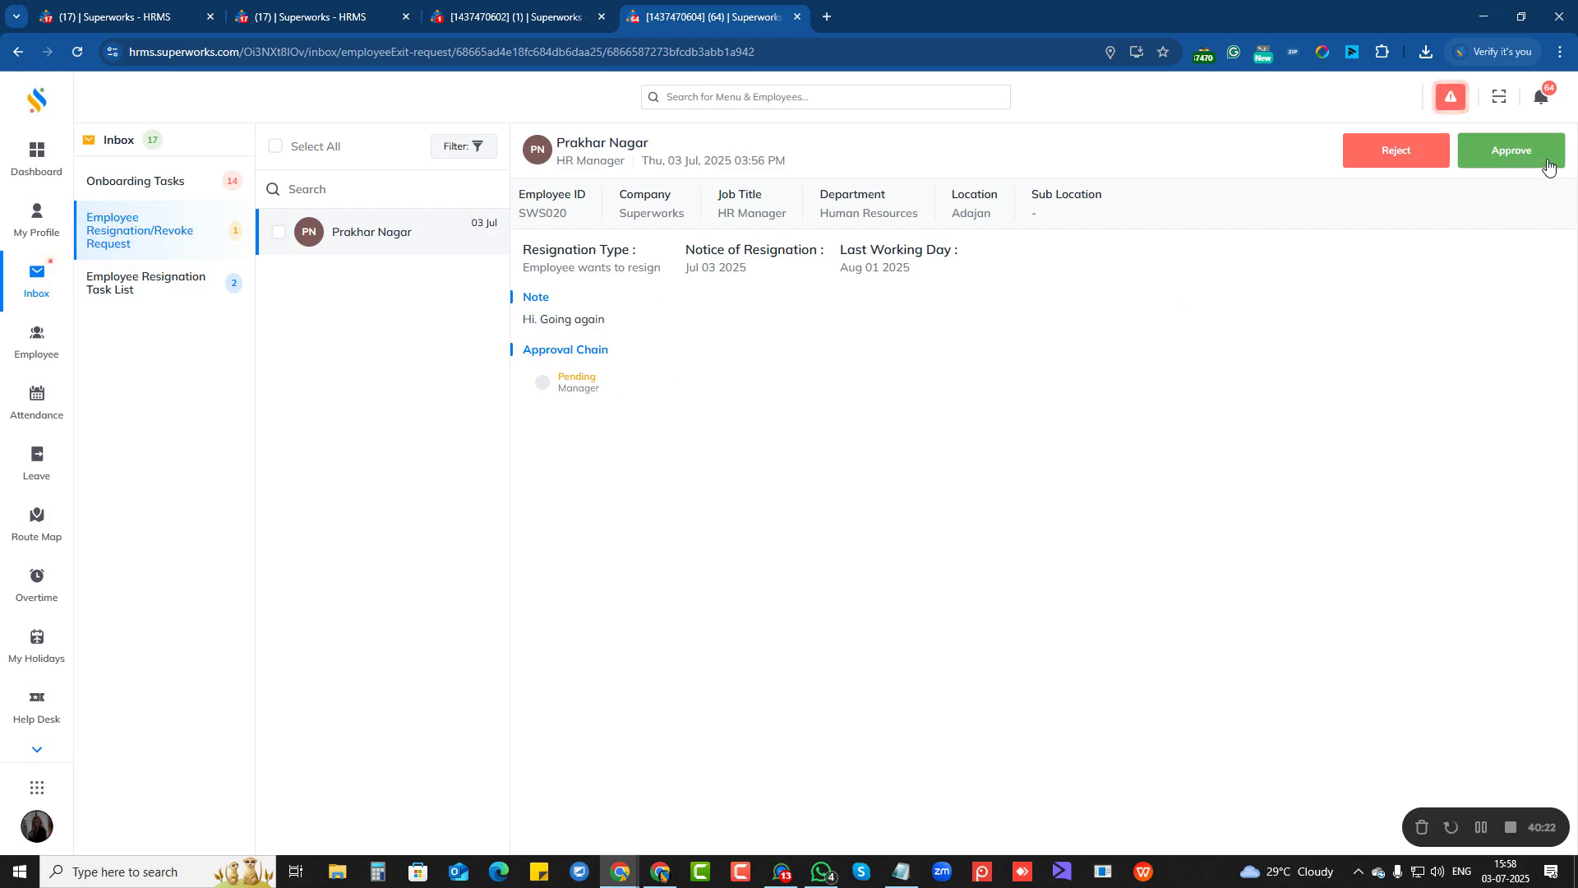
Approve the resignation with a 60-day notice period
click(1548, 162)
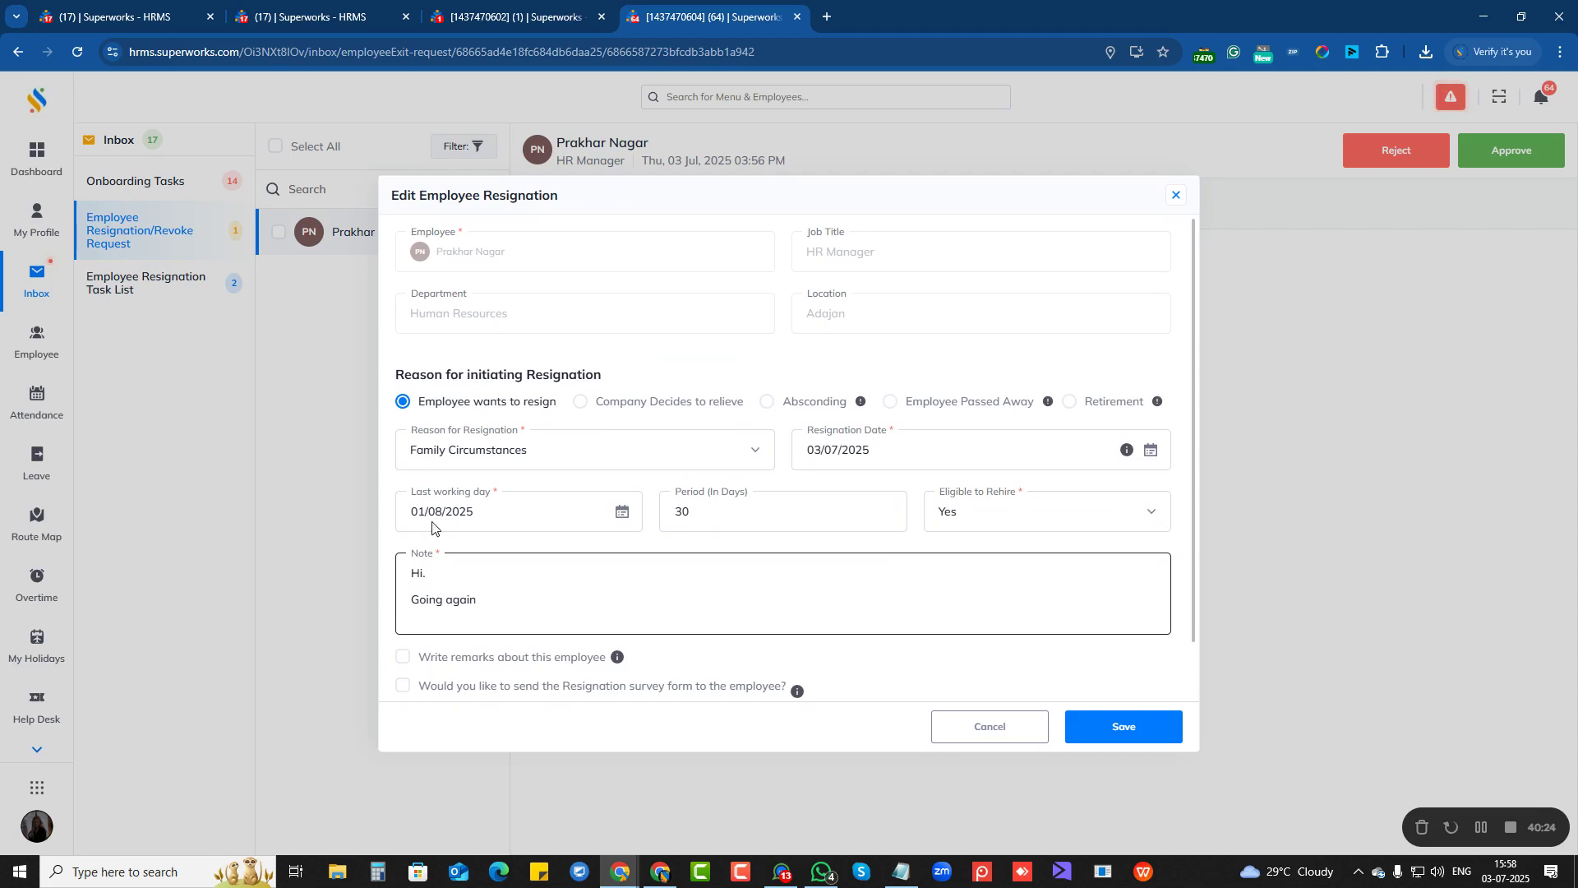
click(486, 524)
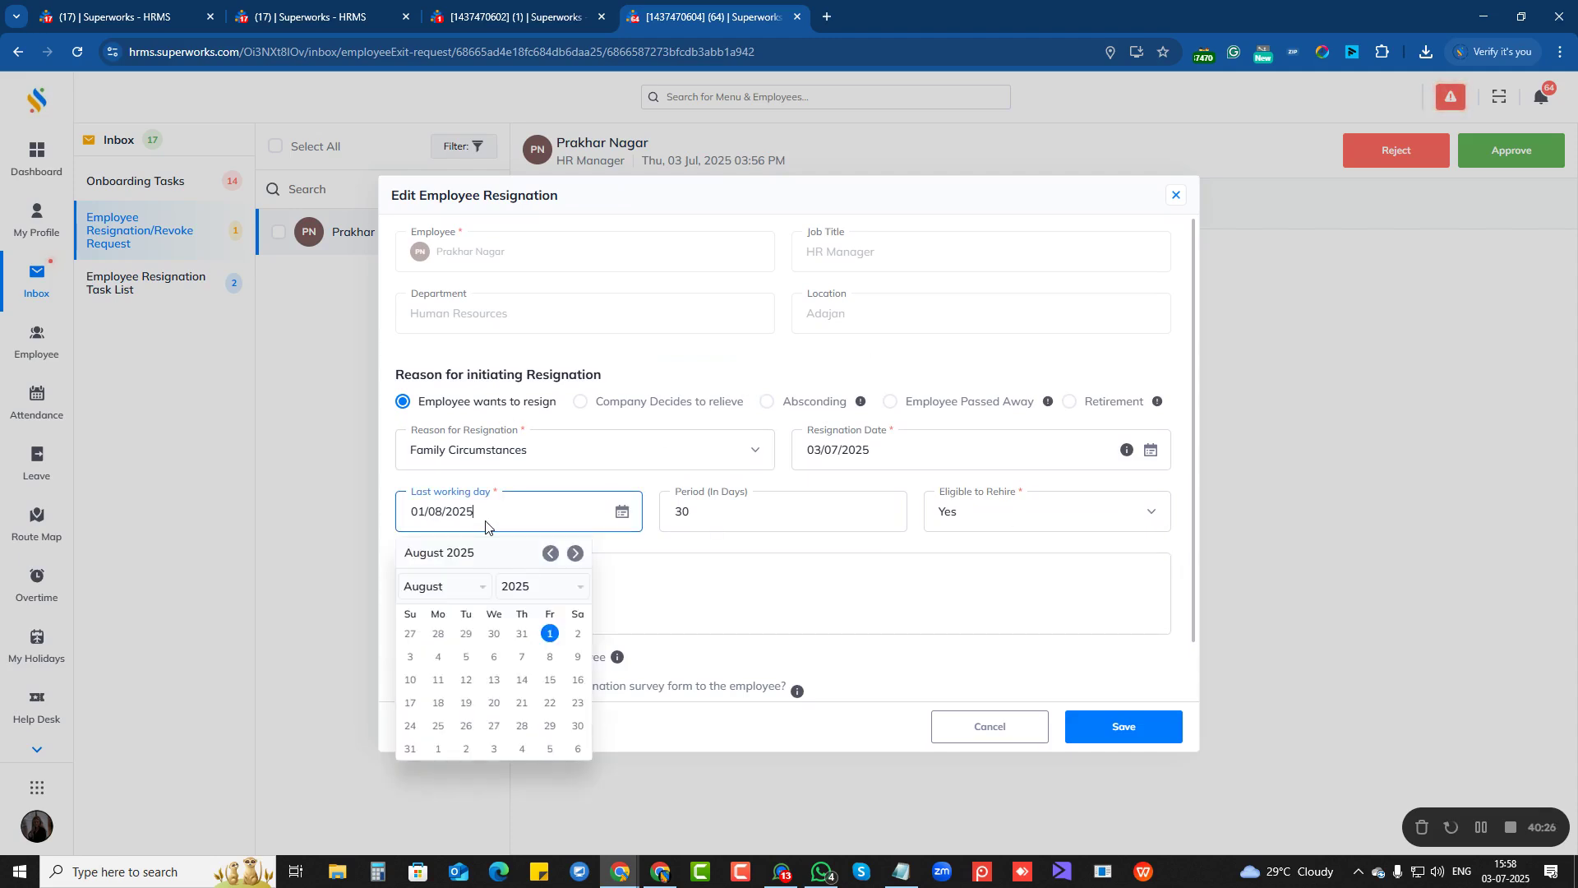
key(Tab)
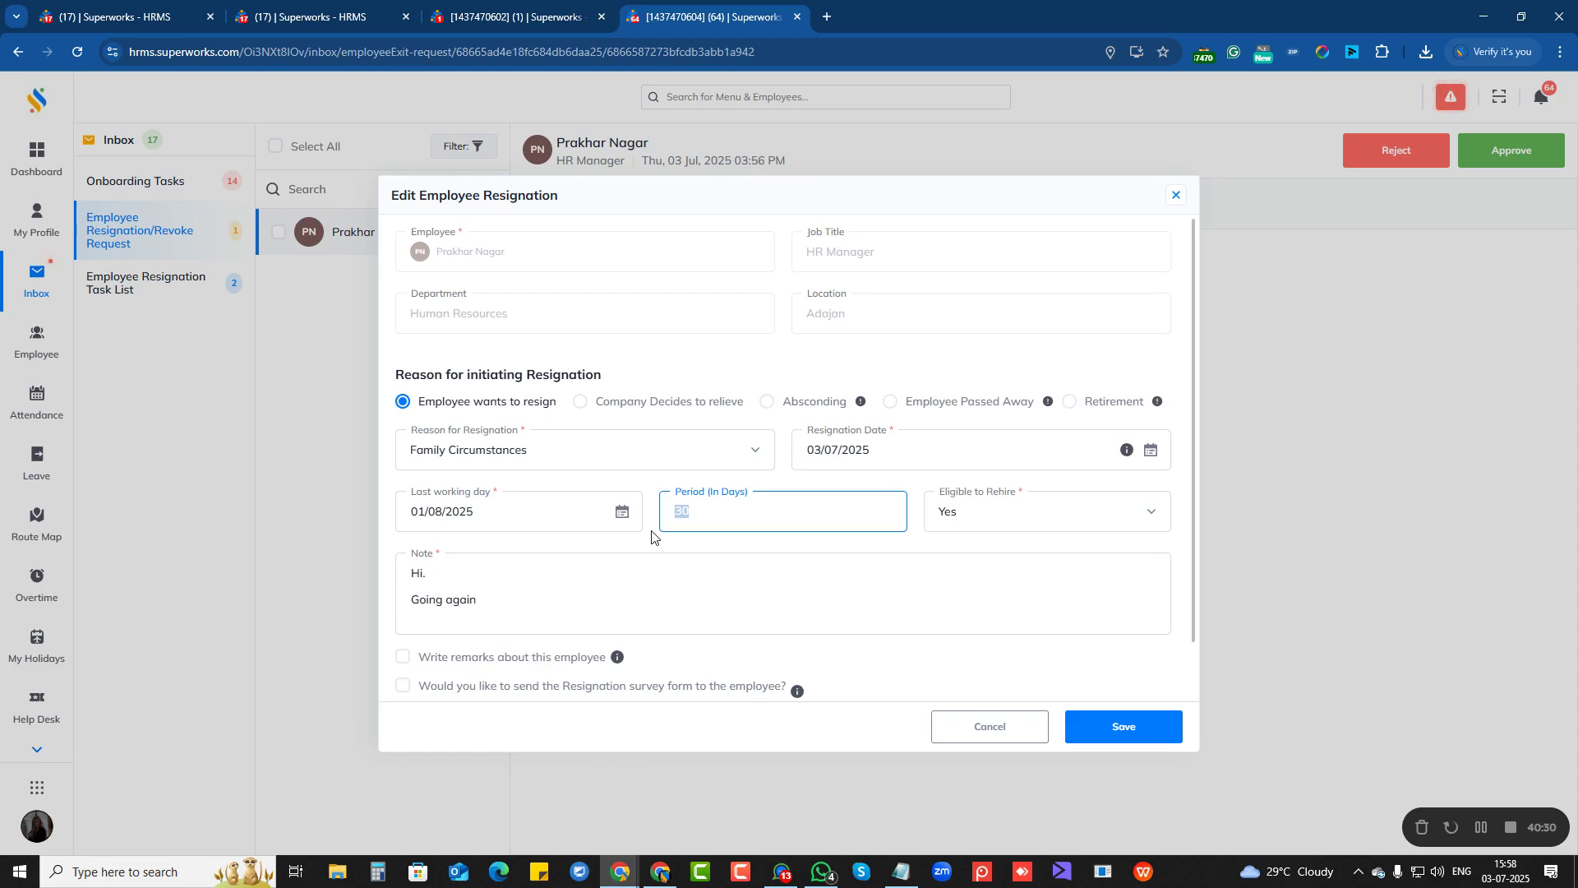
text(60)
click(1119, 729)
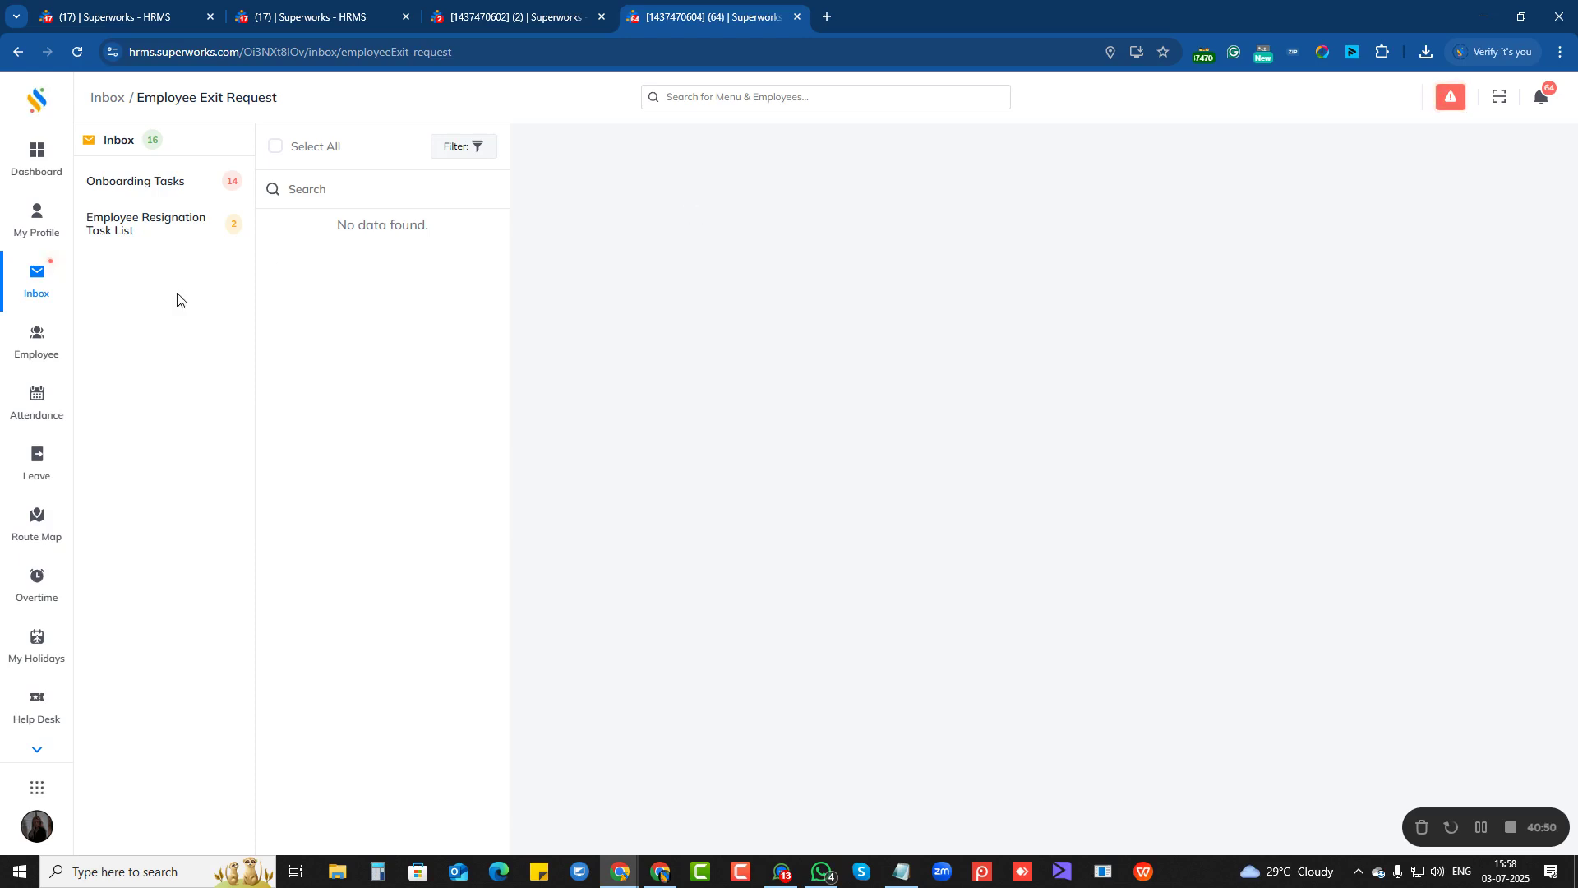
In the employee's session, reload the Employee Resignation list and scroll to its Status column
click(533, 8)
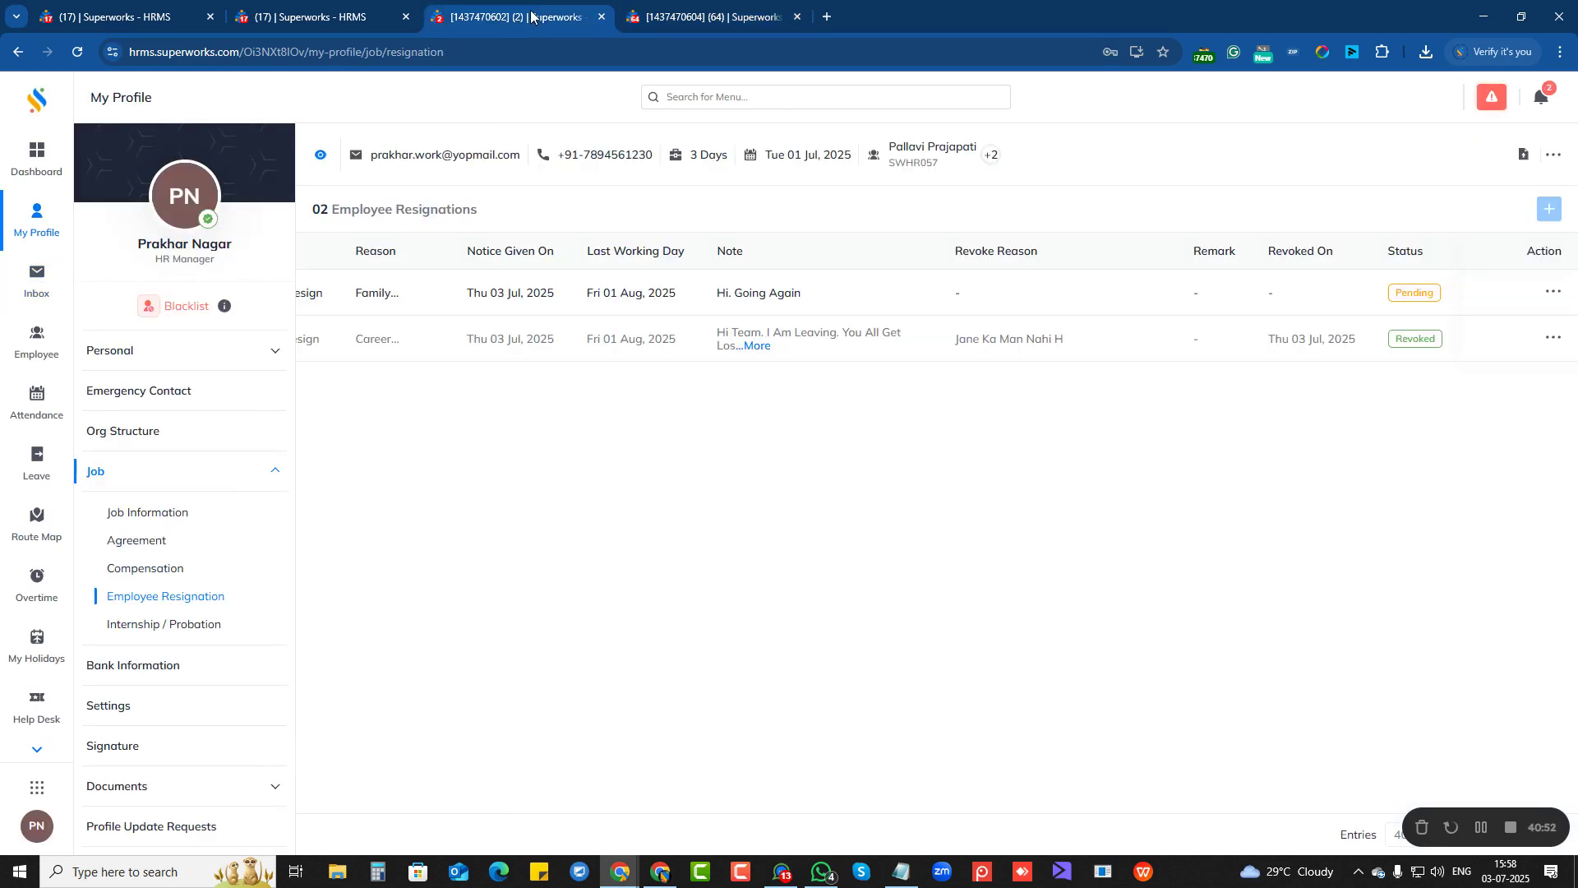
click(159, 544)
click(176, 597)
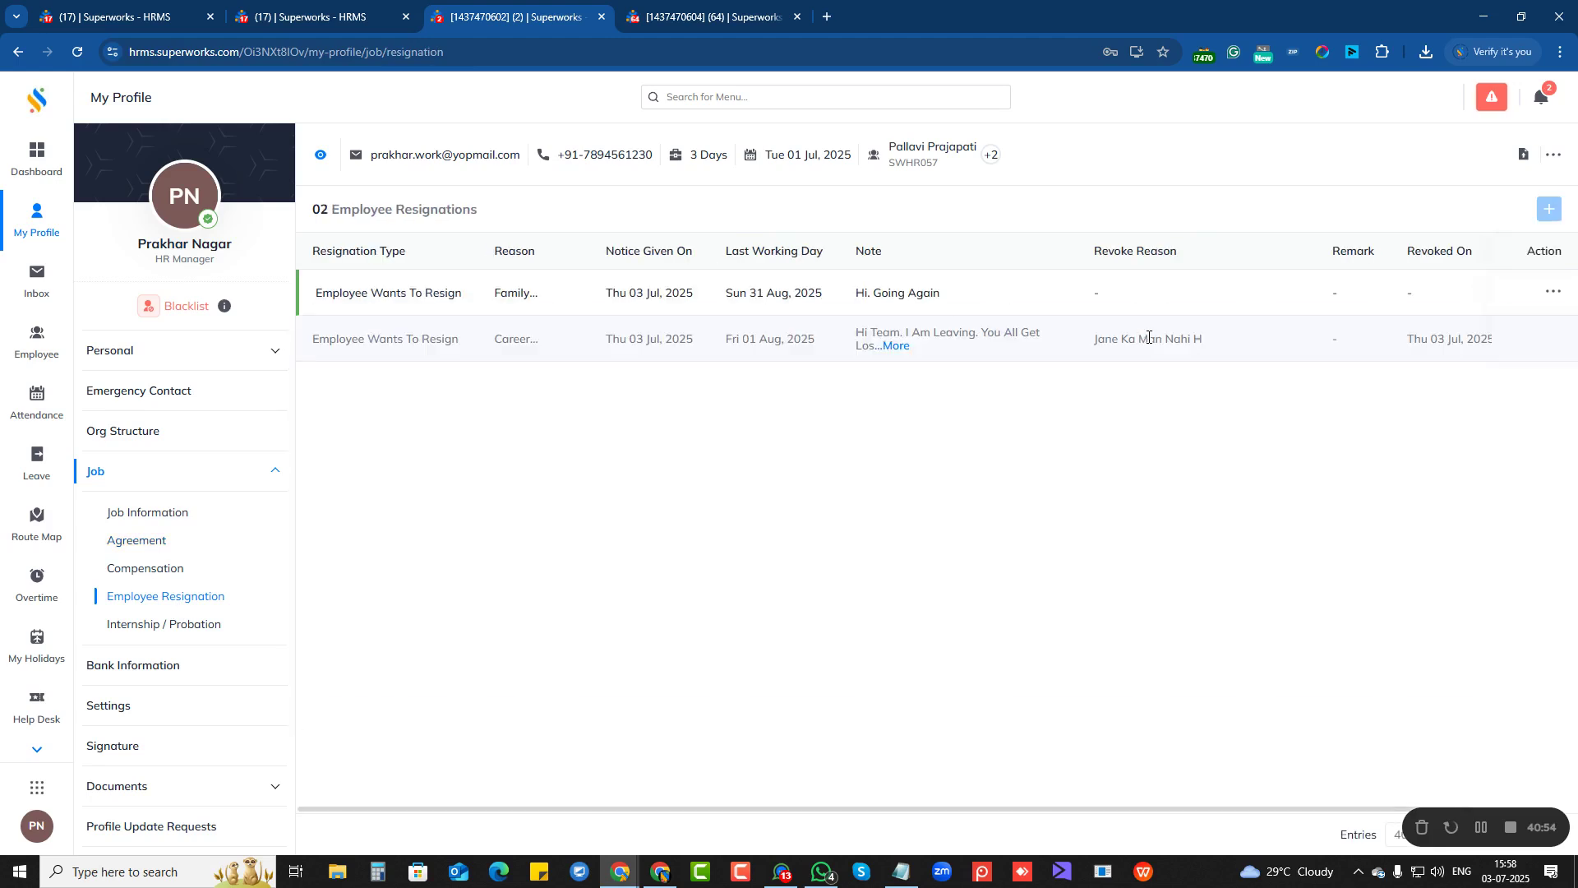
scroll(1068, 321, right, 3)
scroll(1056, 321, left, 3)
drag(599, 297, 823, 296)
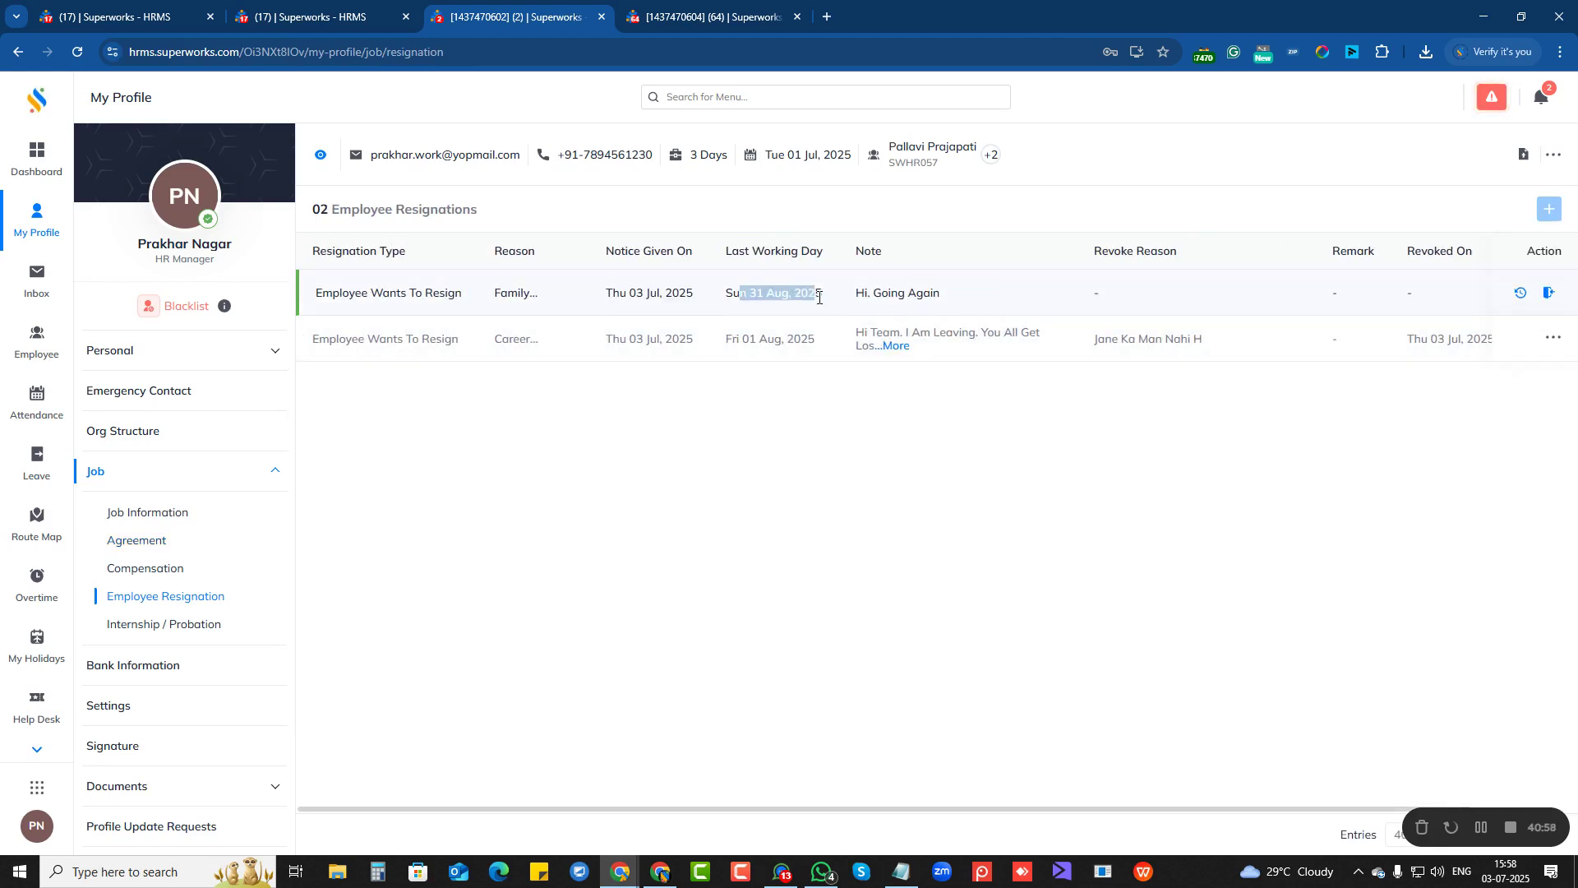
click(819, 297)
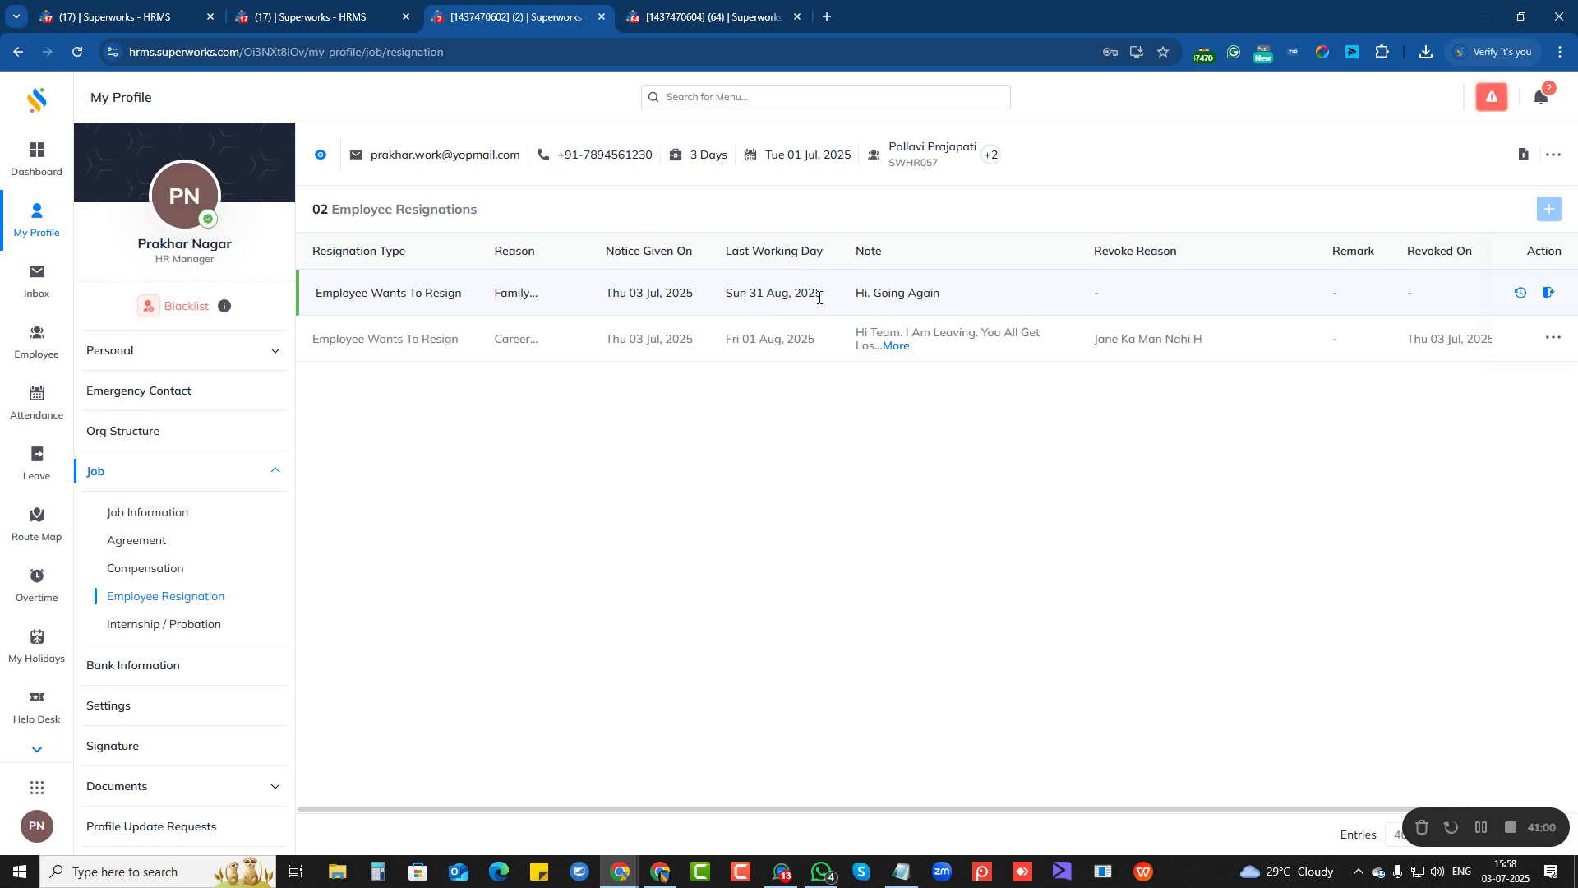
scroll(814, 296, right, 2)
Submit a revoke request on the approved Family resignation with reason 'Please mujhe rok lo'
drag(1422, 302, 1475, 300)
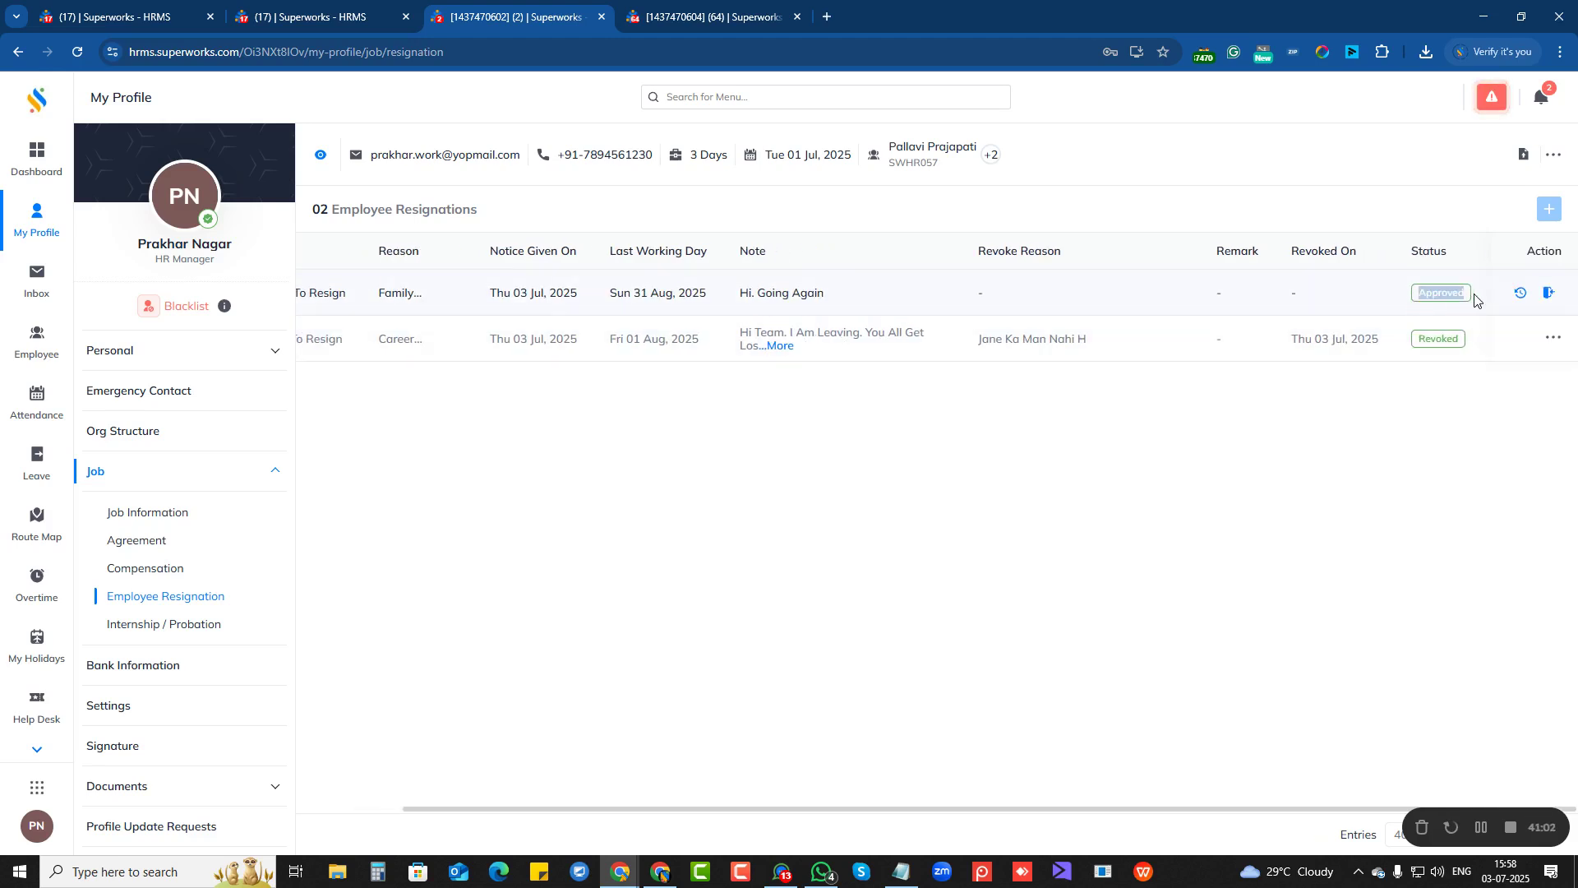
click(1285, 316)
click(1553, 298)
click(585, 467)
text(Pl)
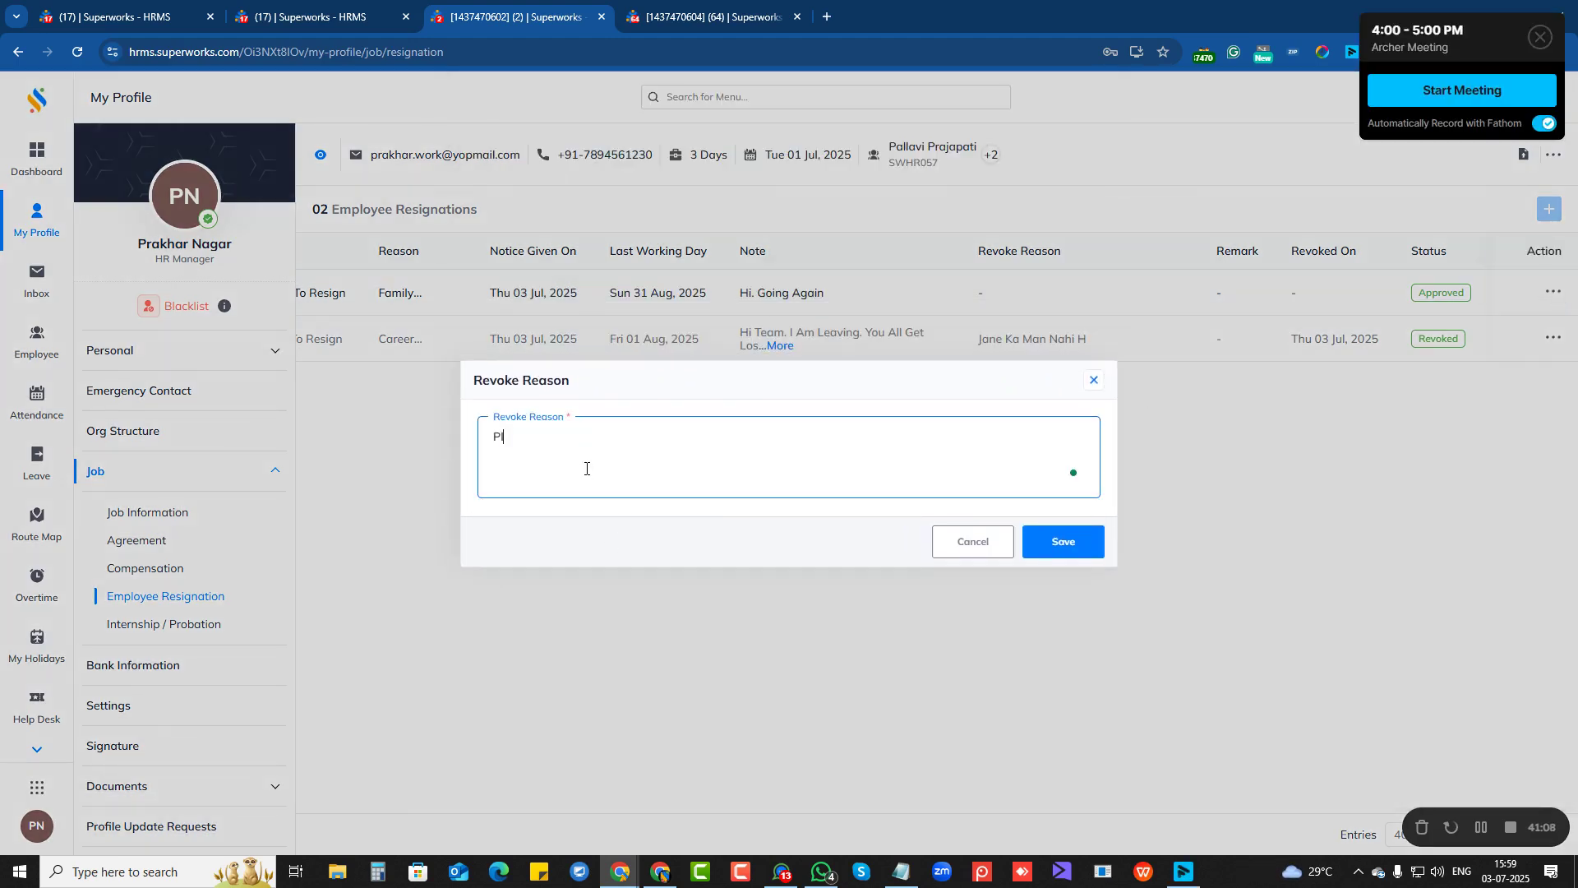
text(ease mujhe rao)
key(BackSpace)
text(k lo.)
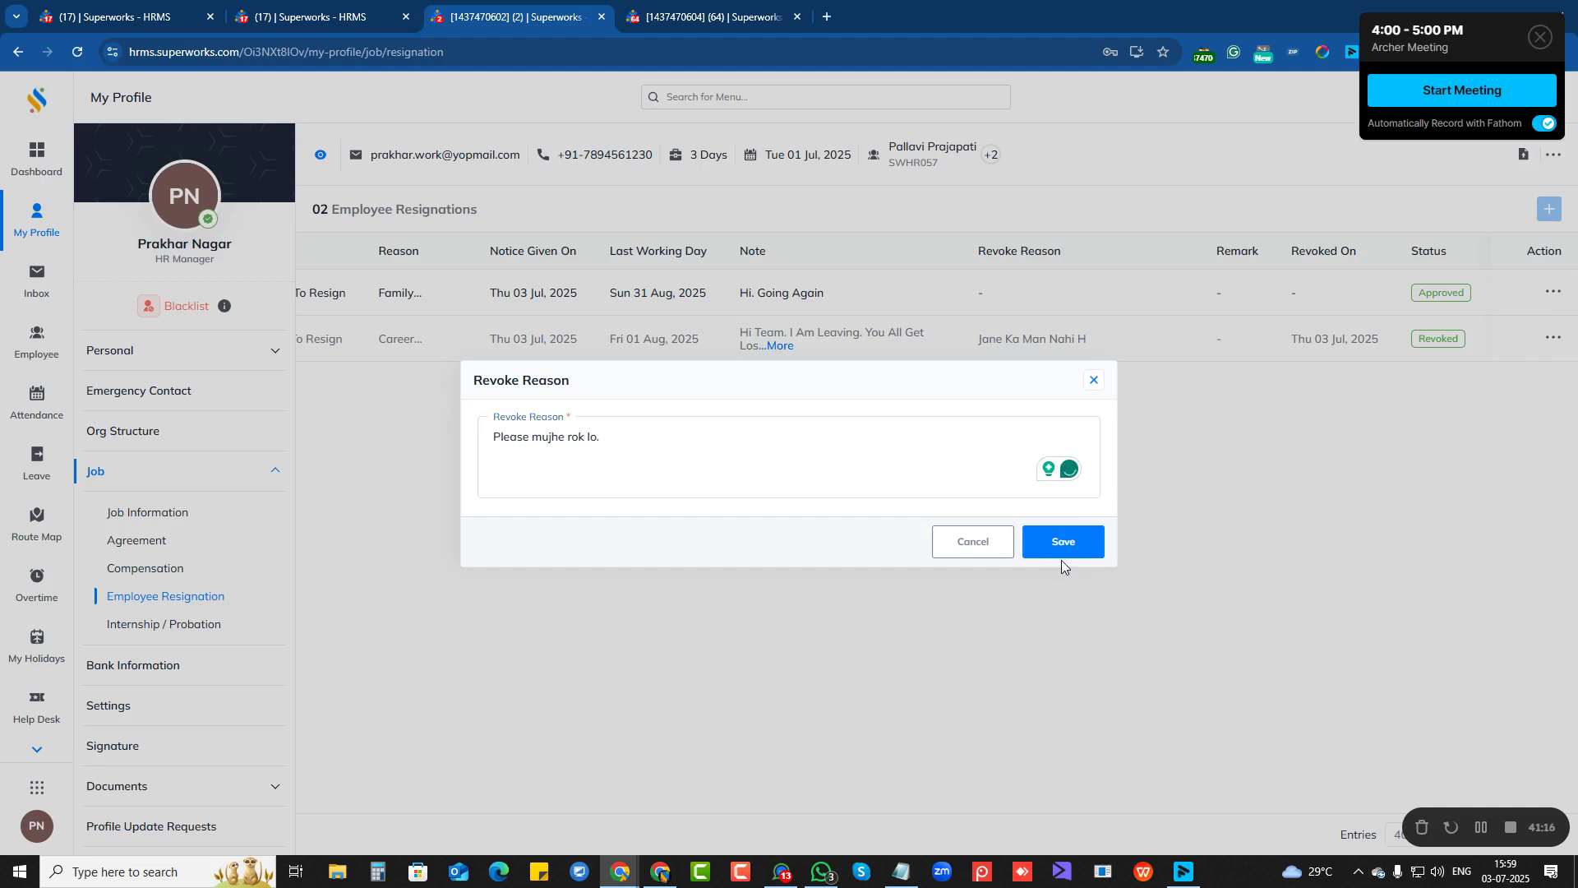
click(1062, 544)
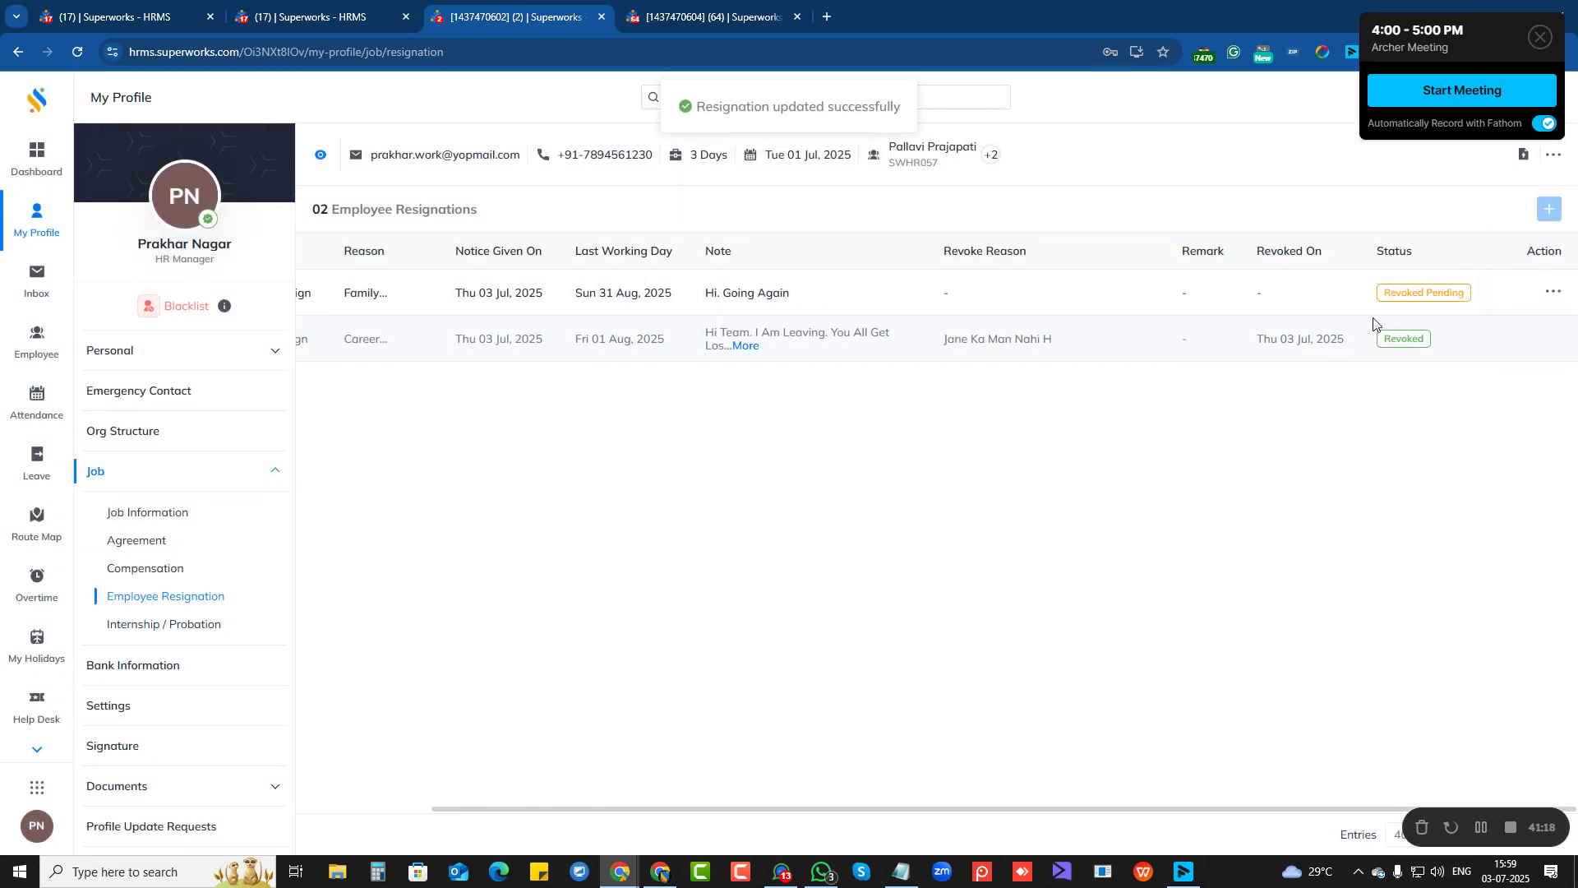
drag(1387, 300, 1457, 310)
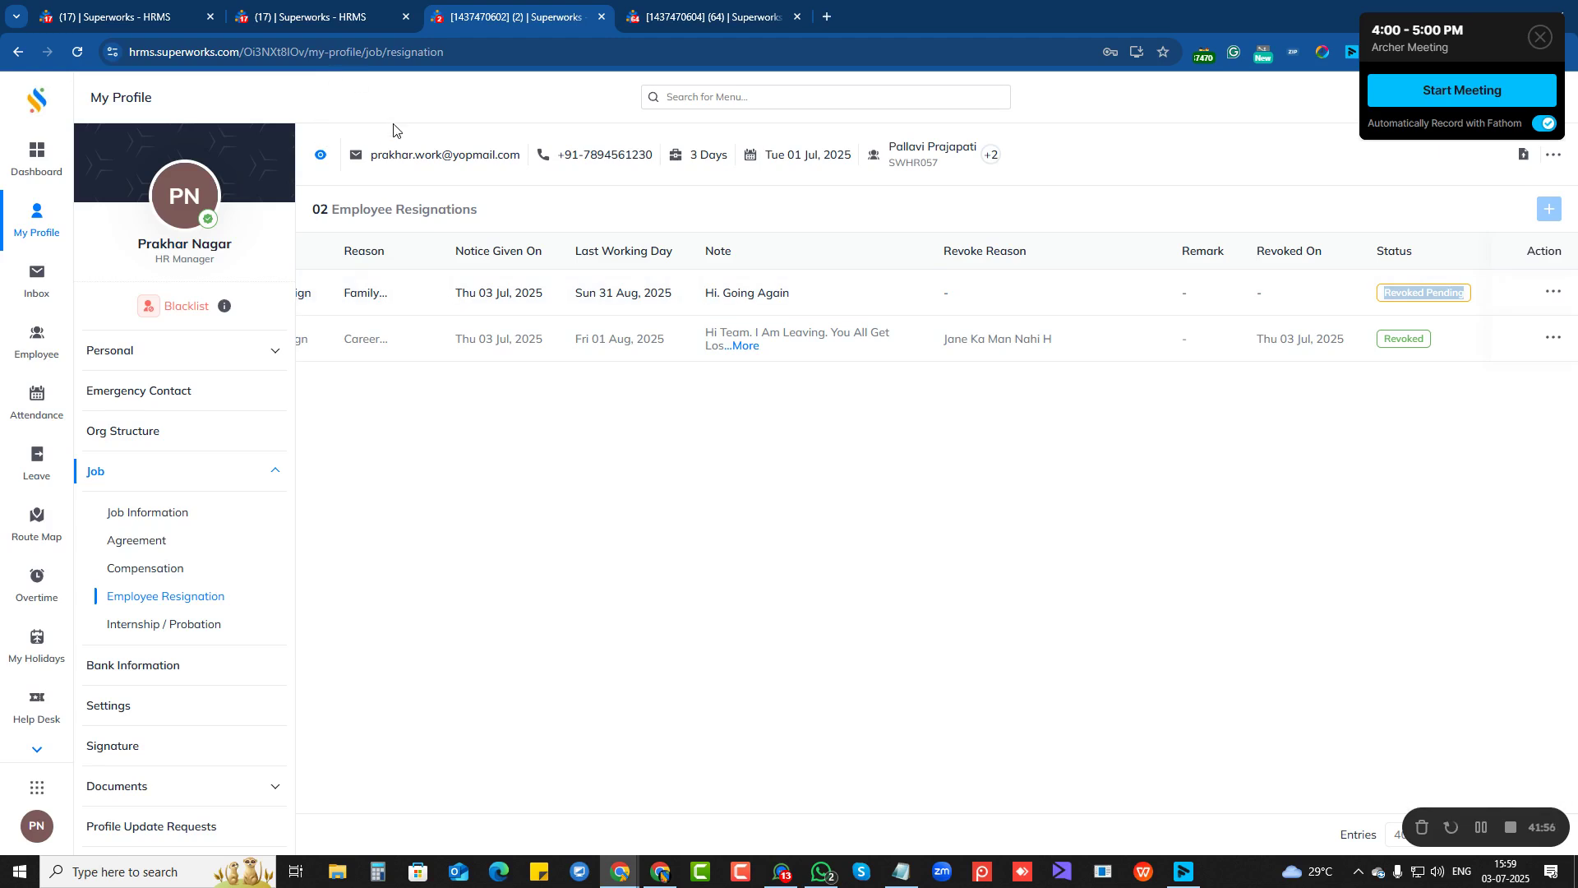
key(alt+Tab)
click(832, 15)
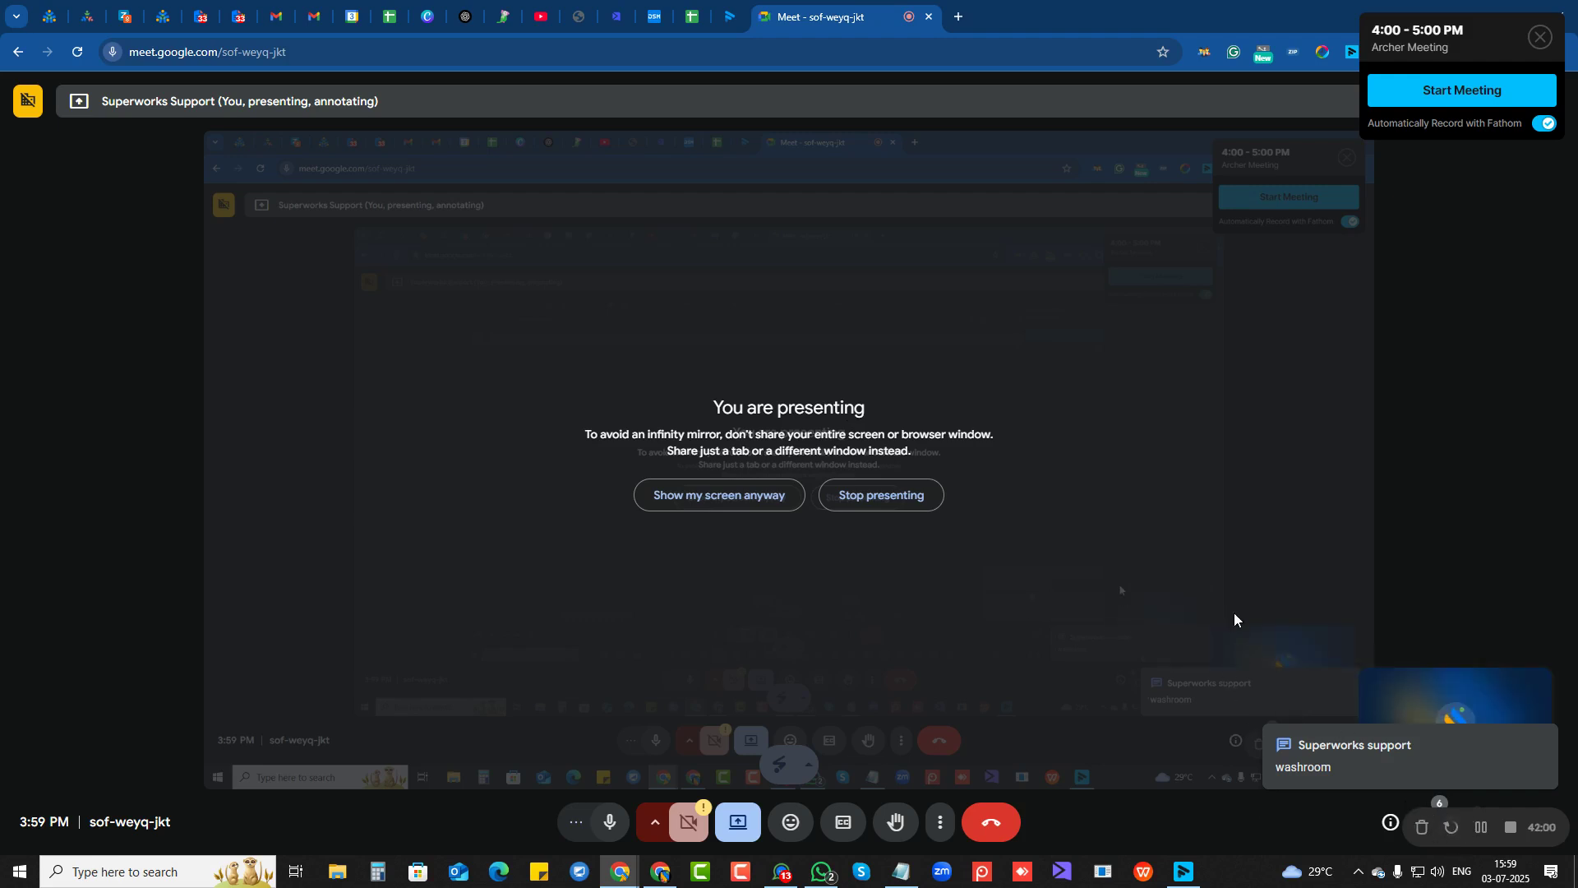
key(alt+Tab)
click(1233, 239)
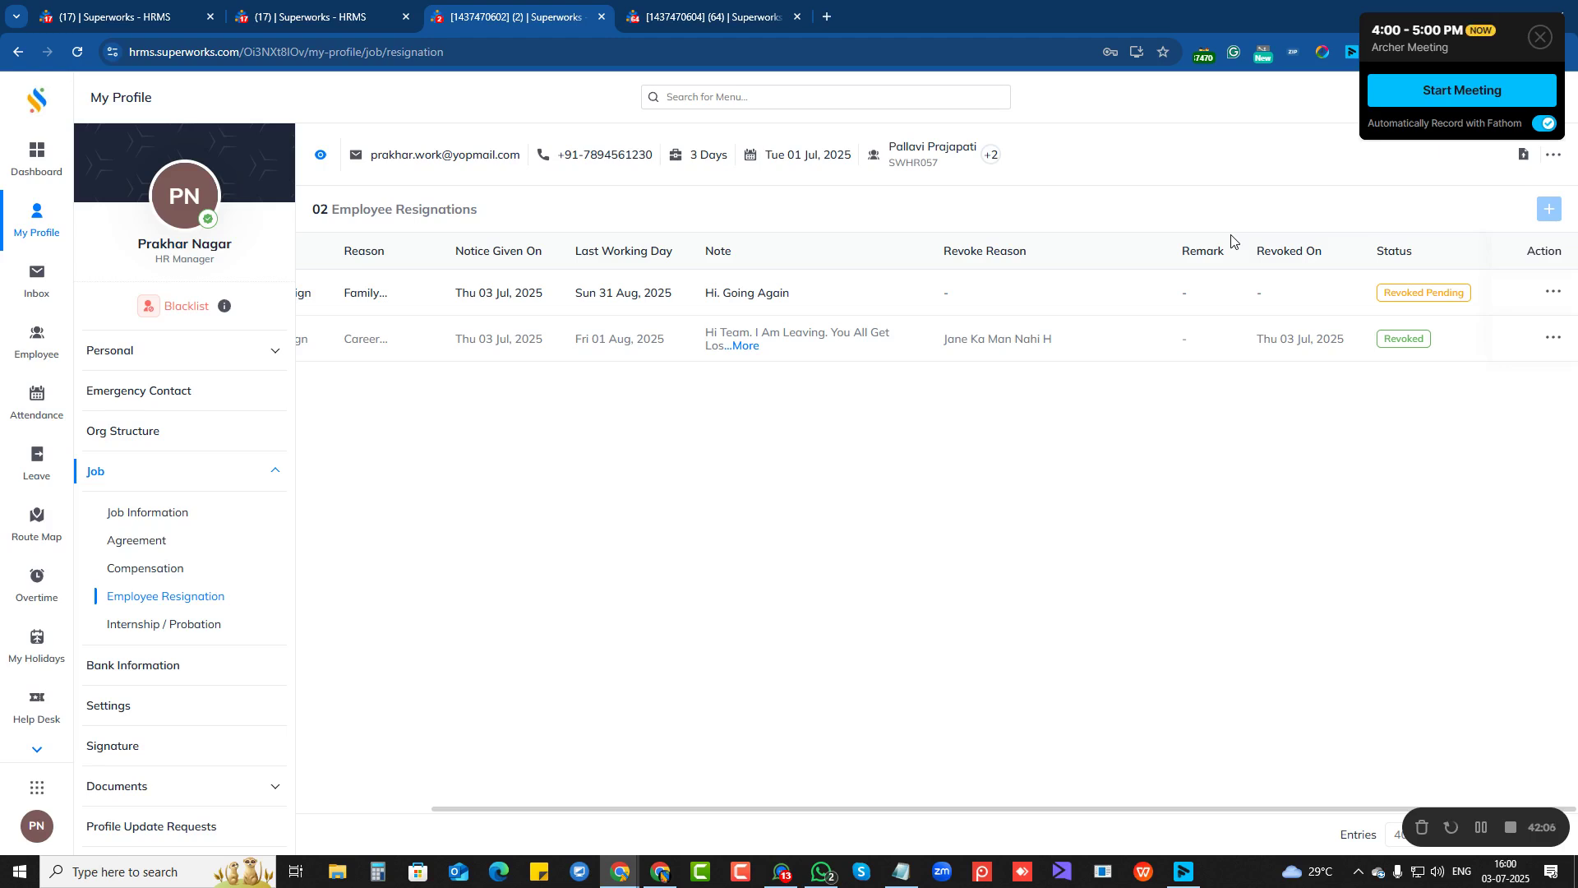
mouse_move(1230, 295)
click(1519, 292)
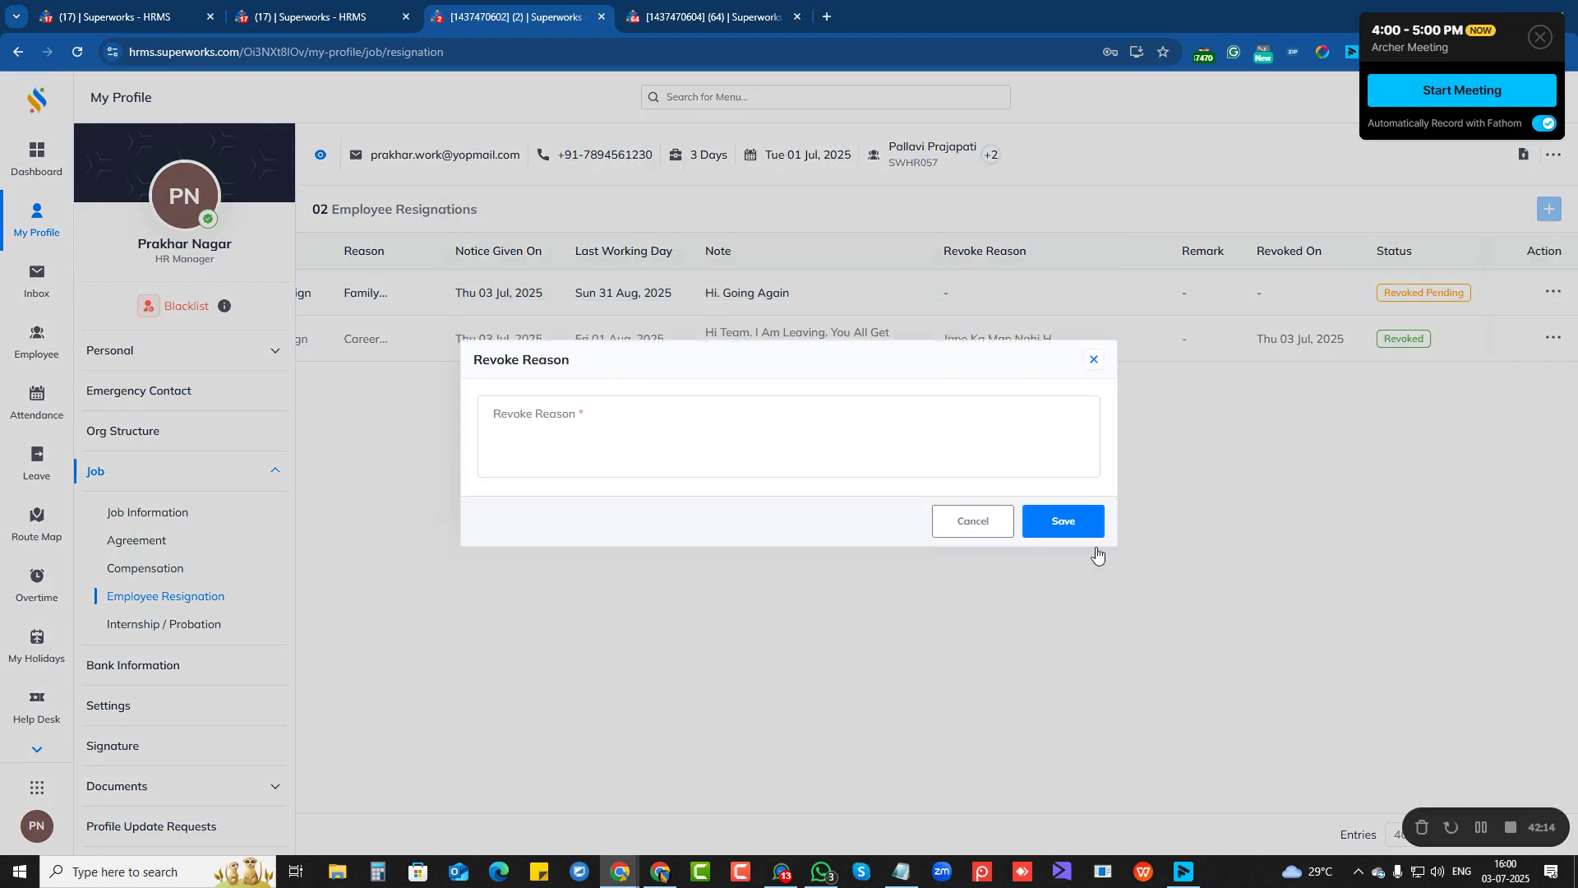
click(737, 452)
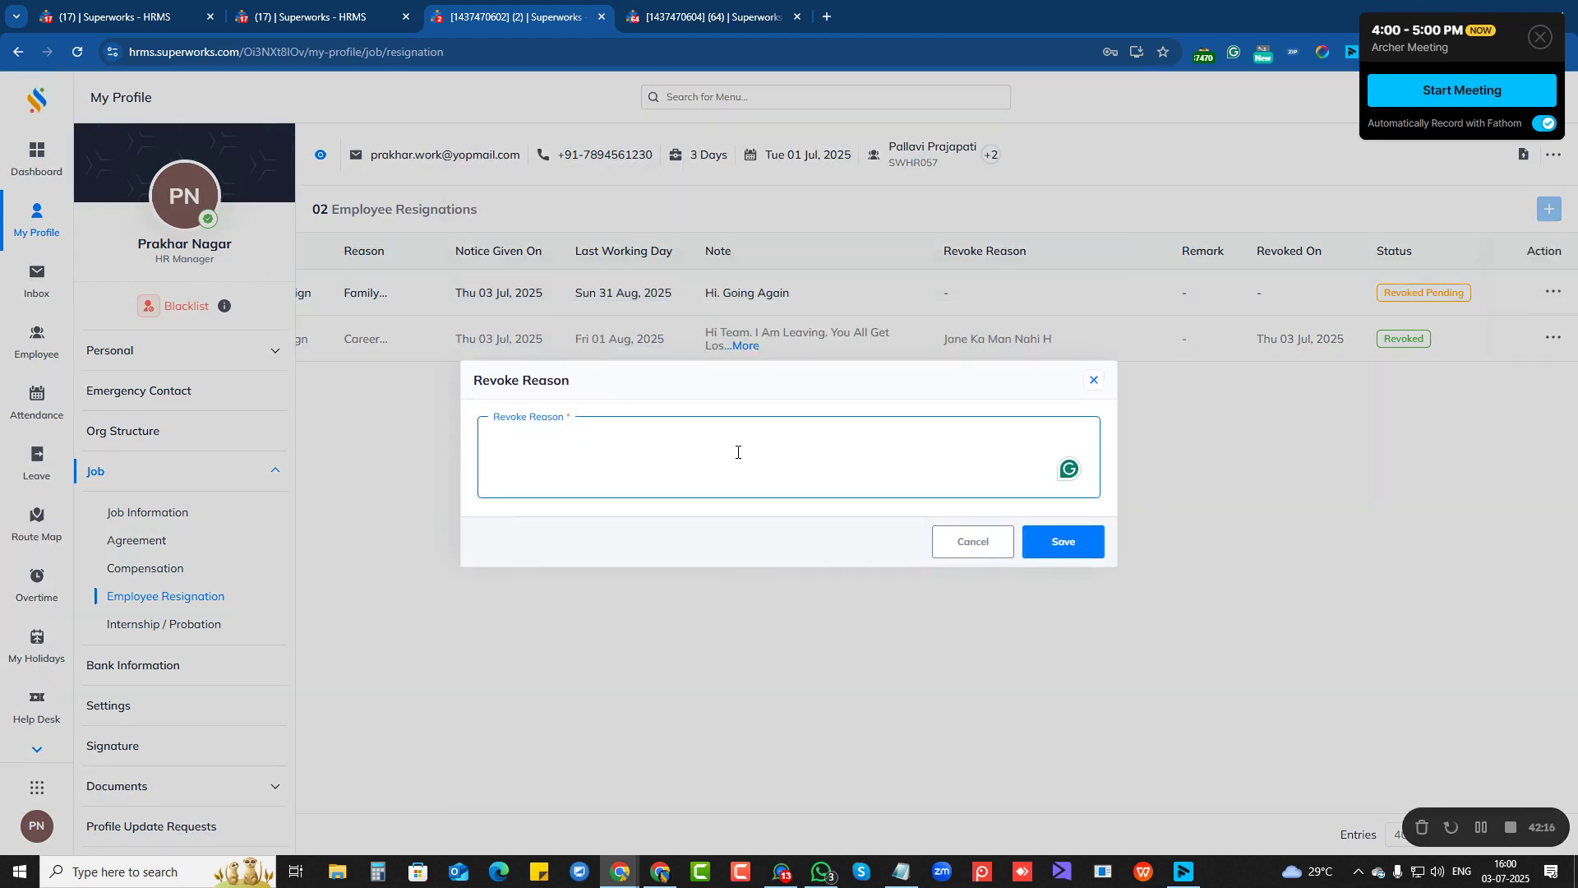
click(1060, 541)
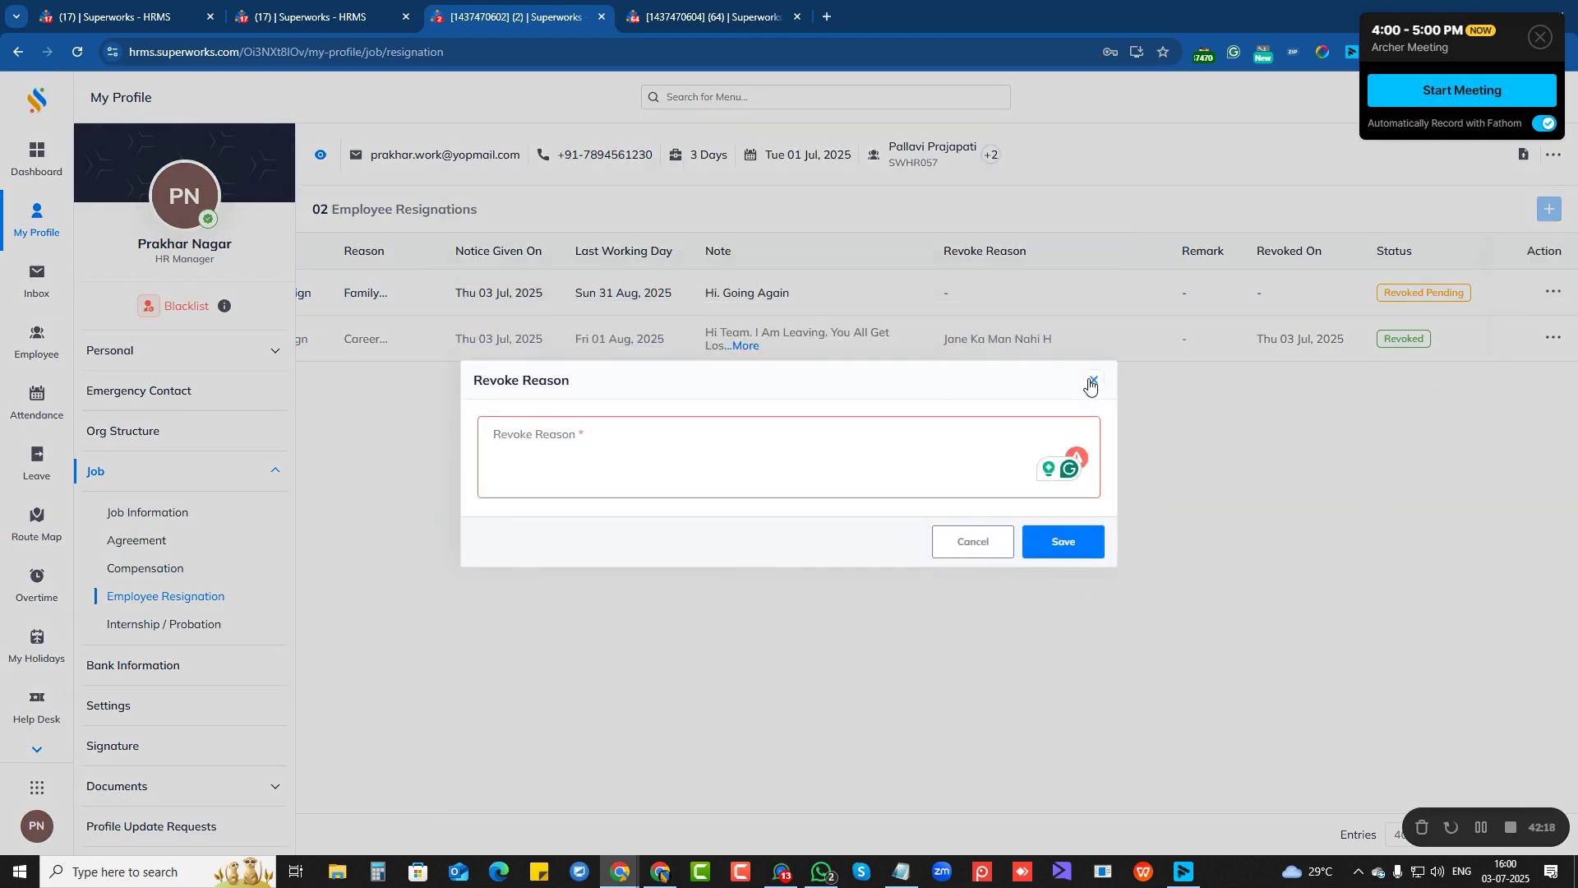
click(1092, 382)
drag(1386, 294, 1495, 311)
click(1493, 310)
Check the inbox from the fourth HRMS tab by way of the profile page
click(98, 10)
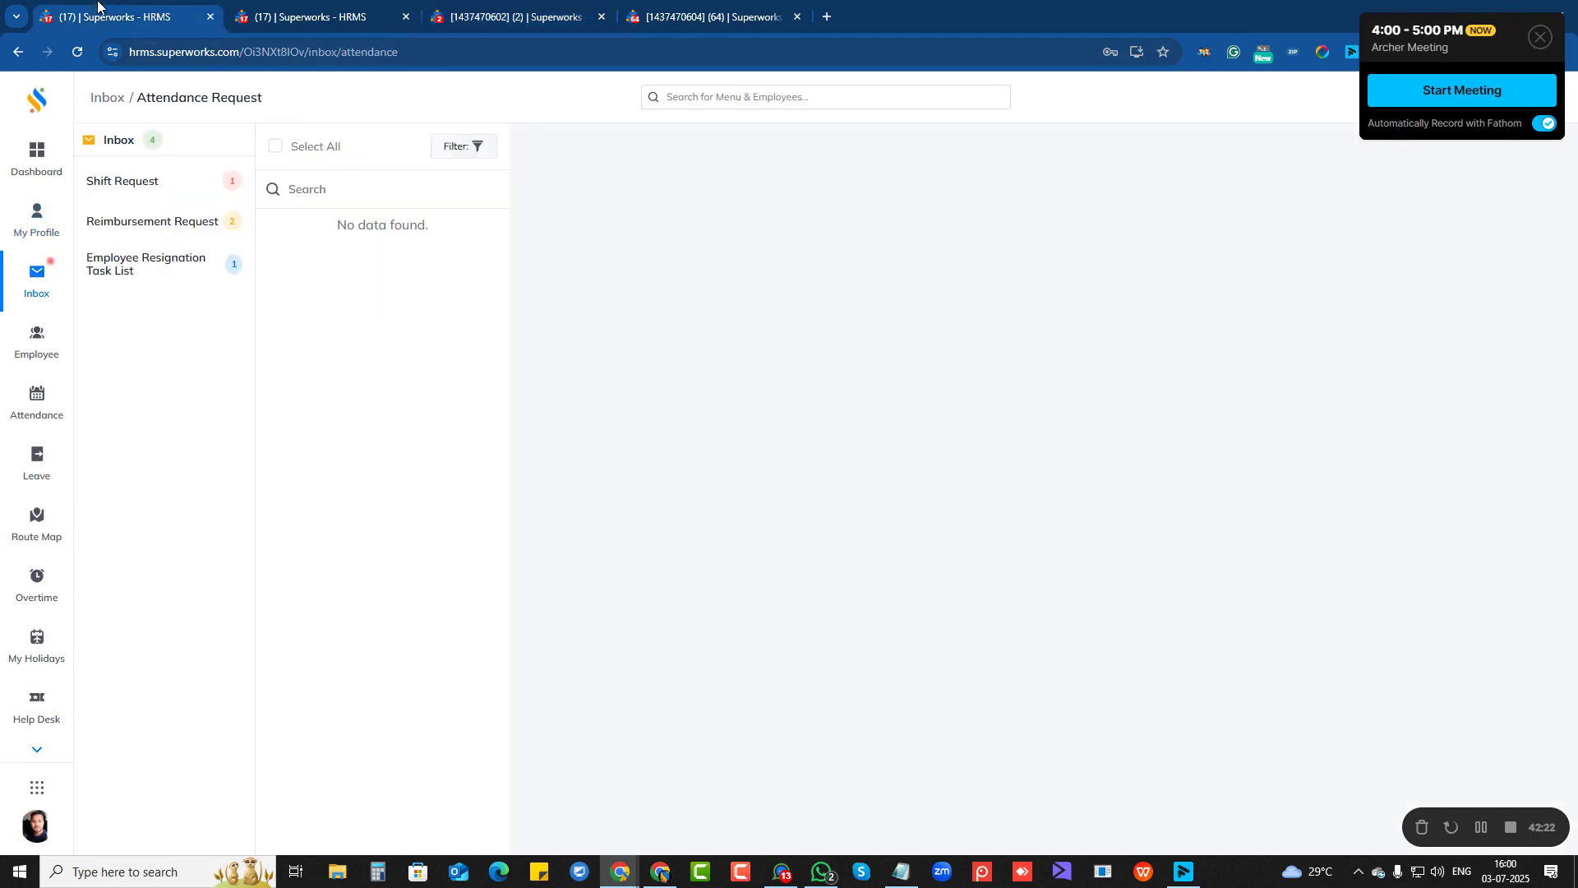
key(ctrl+shift+Tab)
click(36, 220)
click(37, 280)
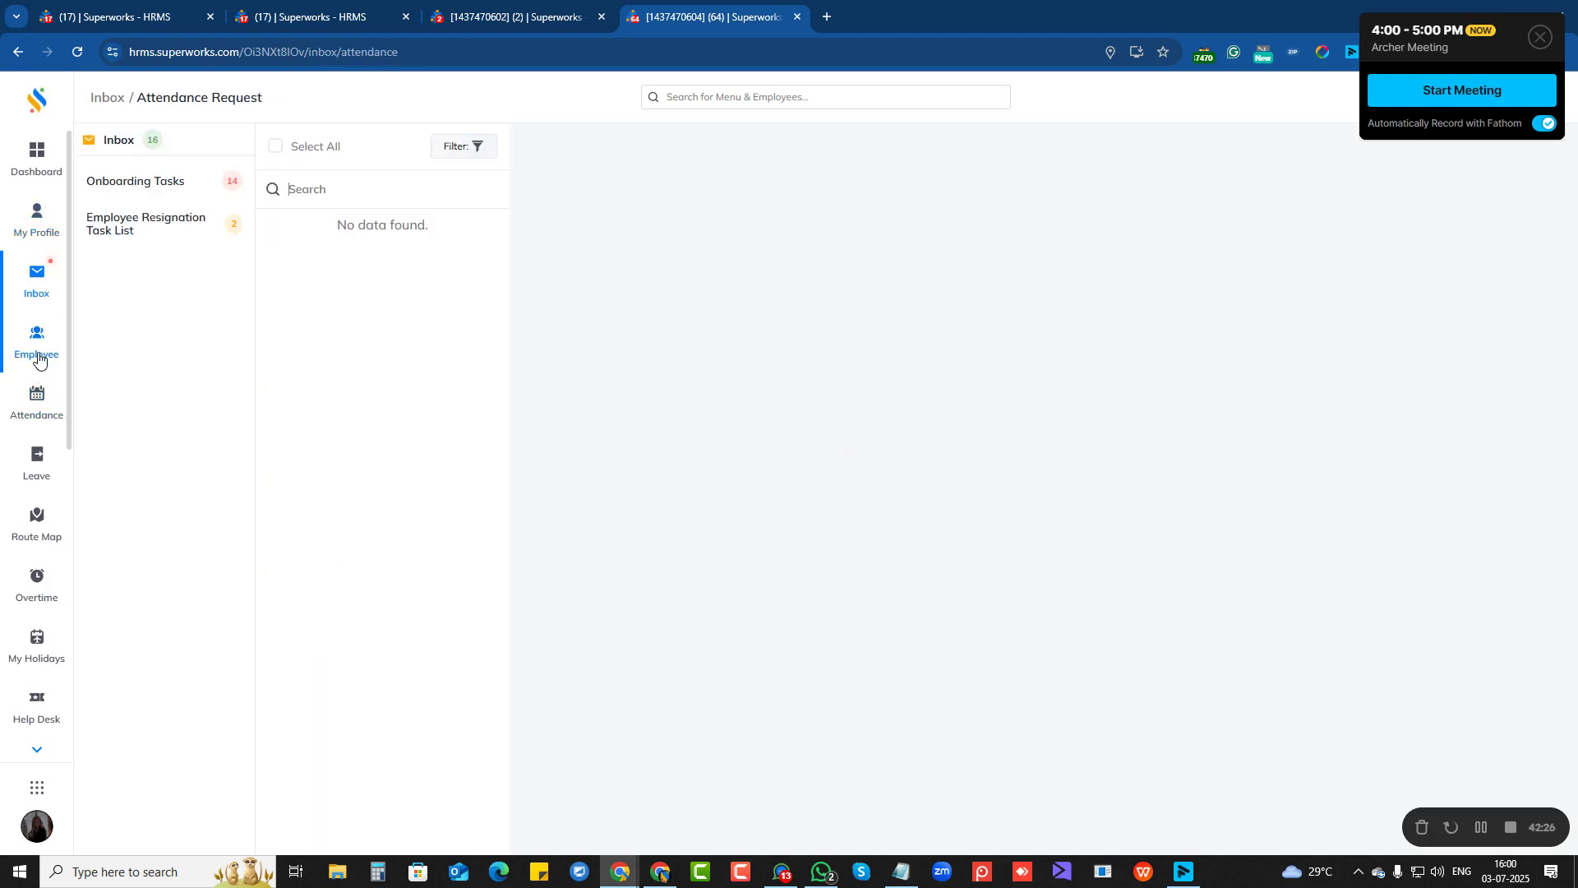
Review the Resignation and Revoke approval settings under Employee Resignation in Settings
click(123, 16)
scroll(15, 649, down, 5)
scroll(15, 649, down, 3)
click(36, 705)
scroll(164, 665, down, 2)
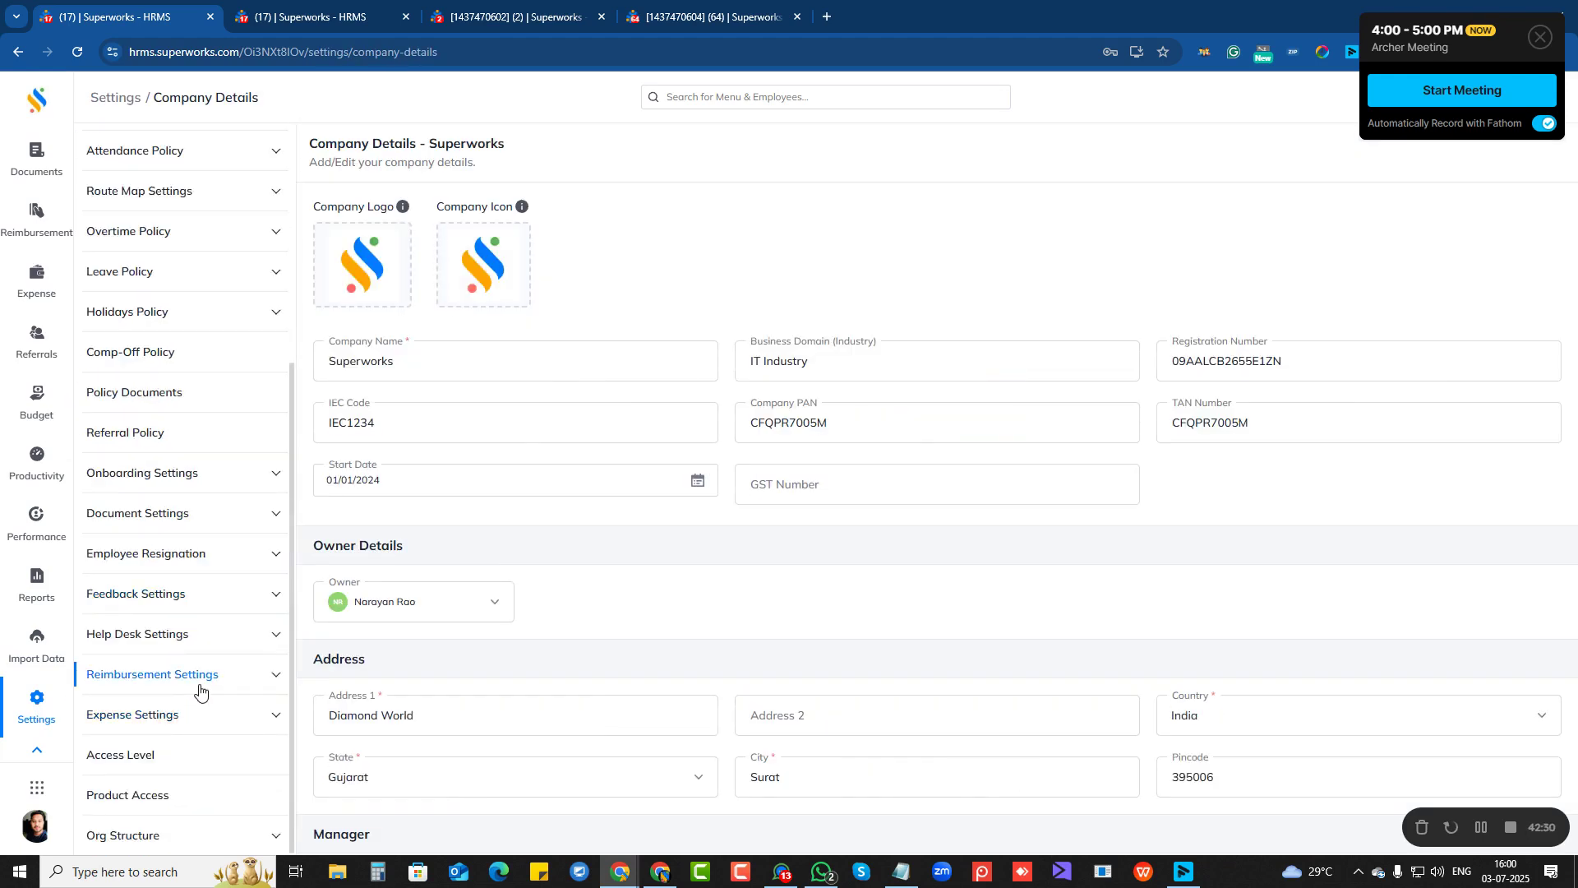
click(237, 561)
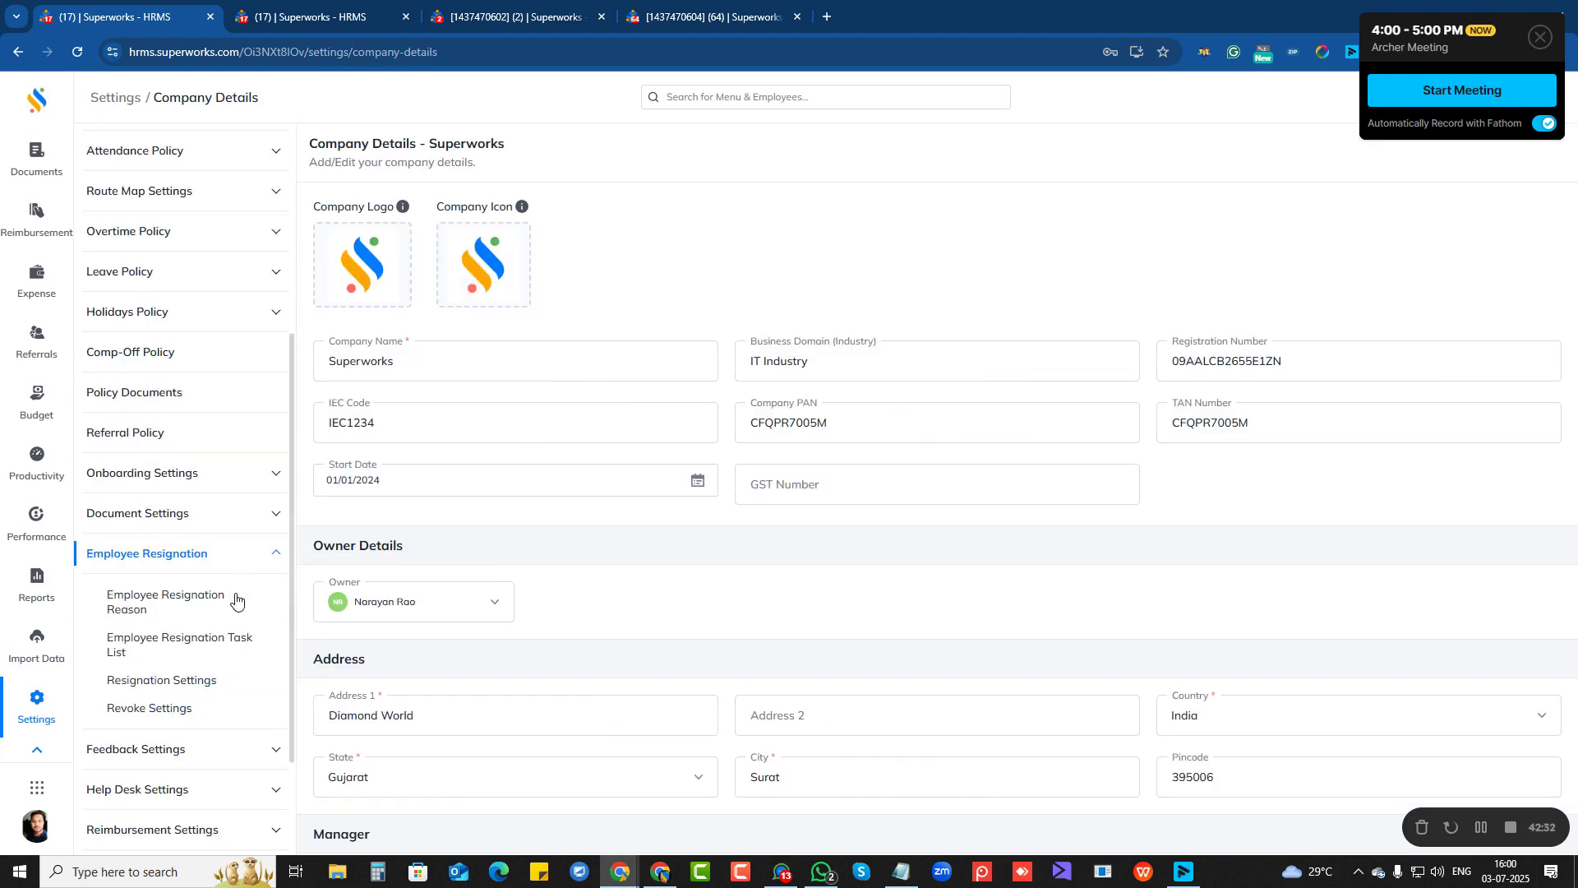
click(189, 686)
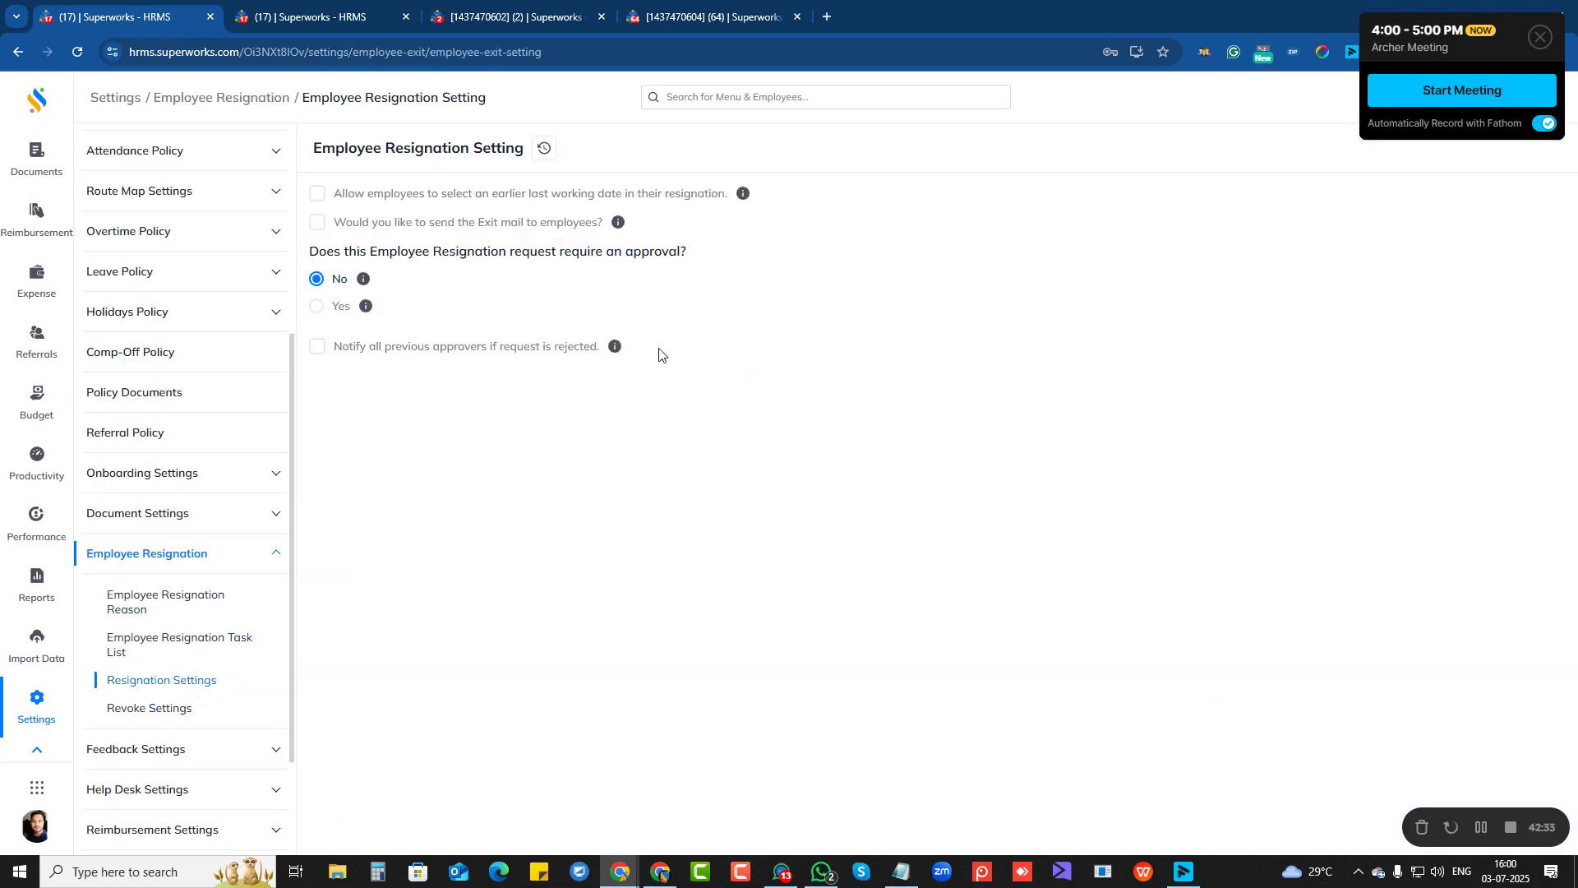
click(169, 704)
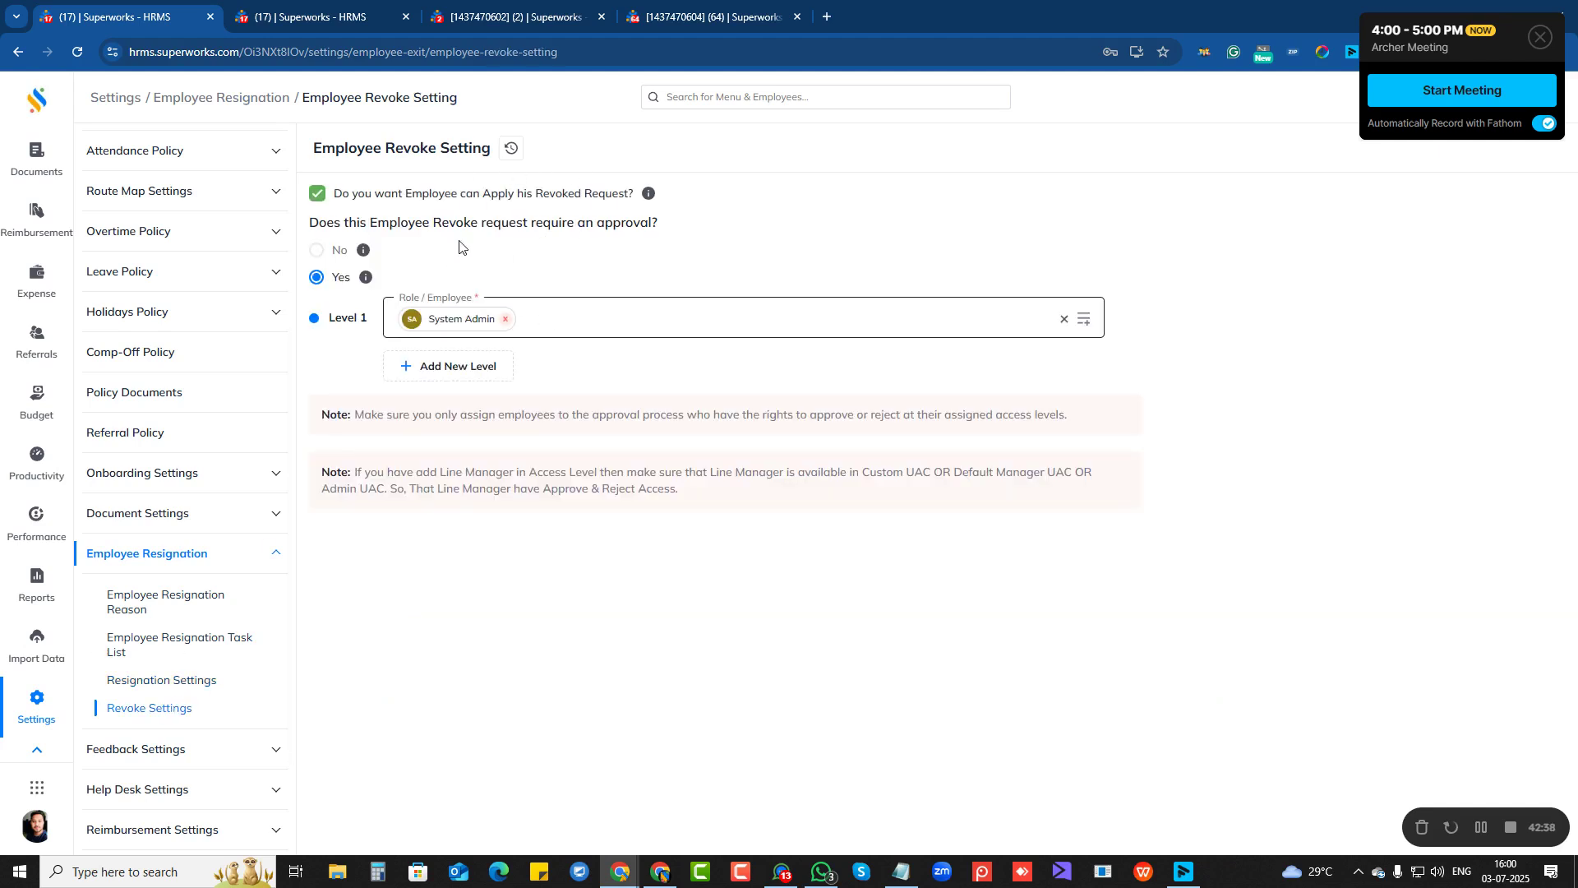
Open the pending Employee Resignation/Revoke Request in the inbox
scroll(34, 271, up, 5)
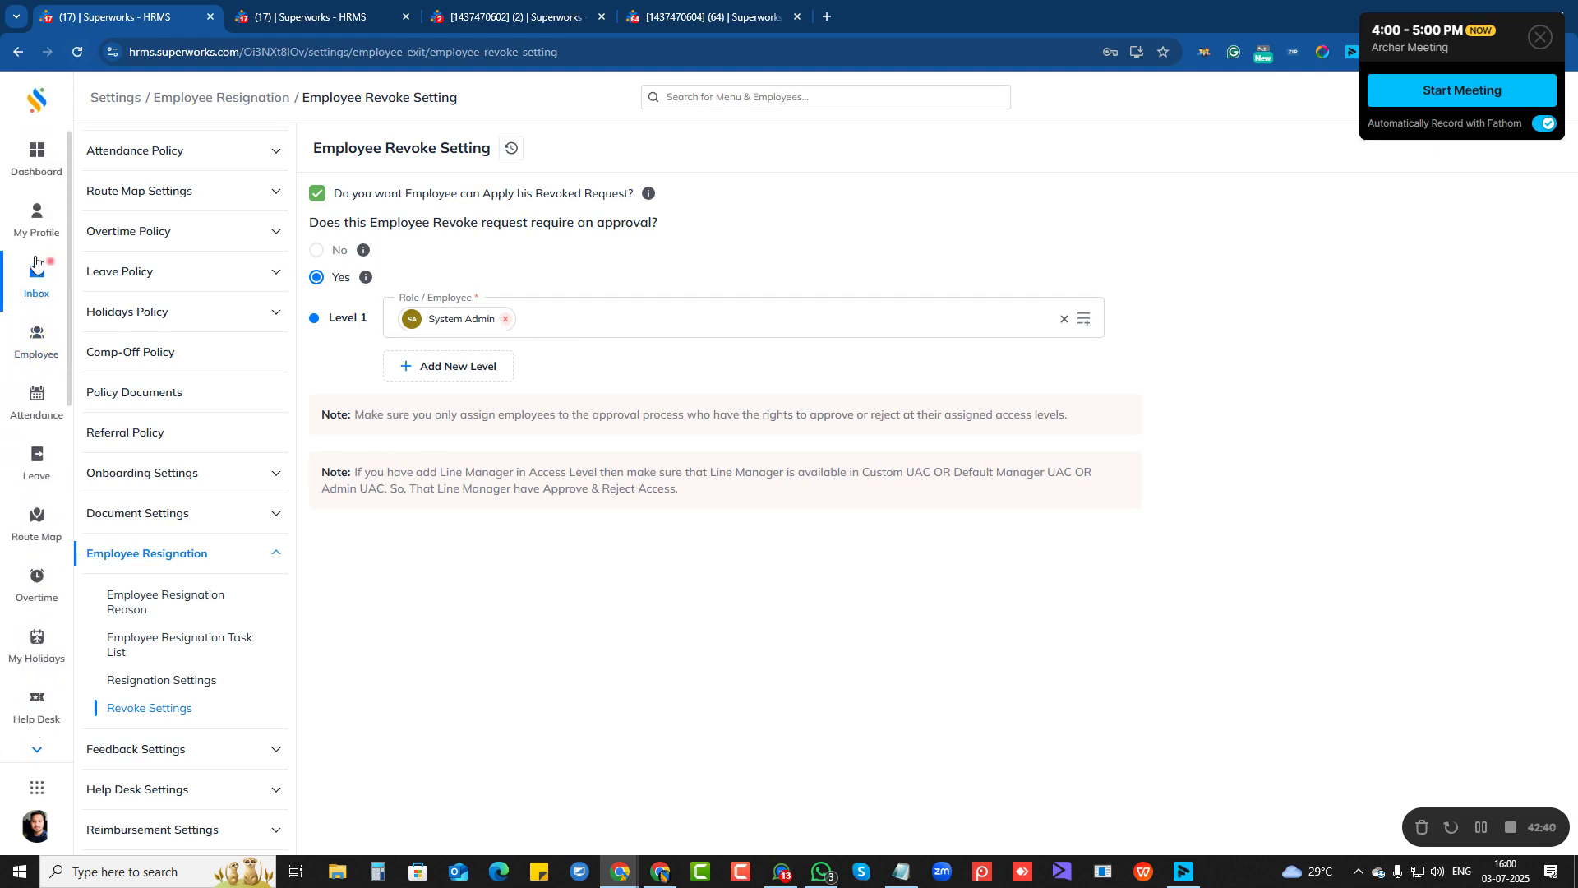
click(34, 271)
click(139, 277)
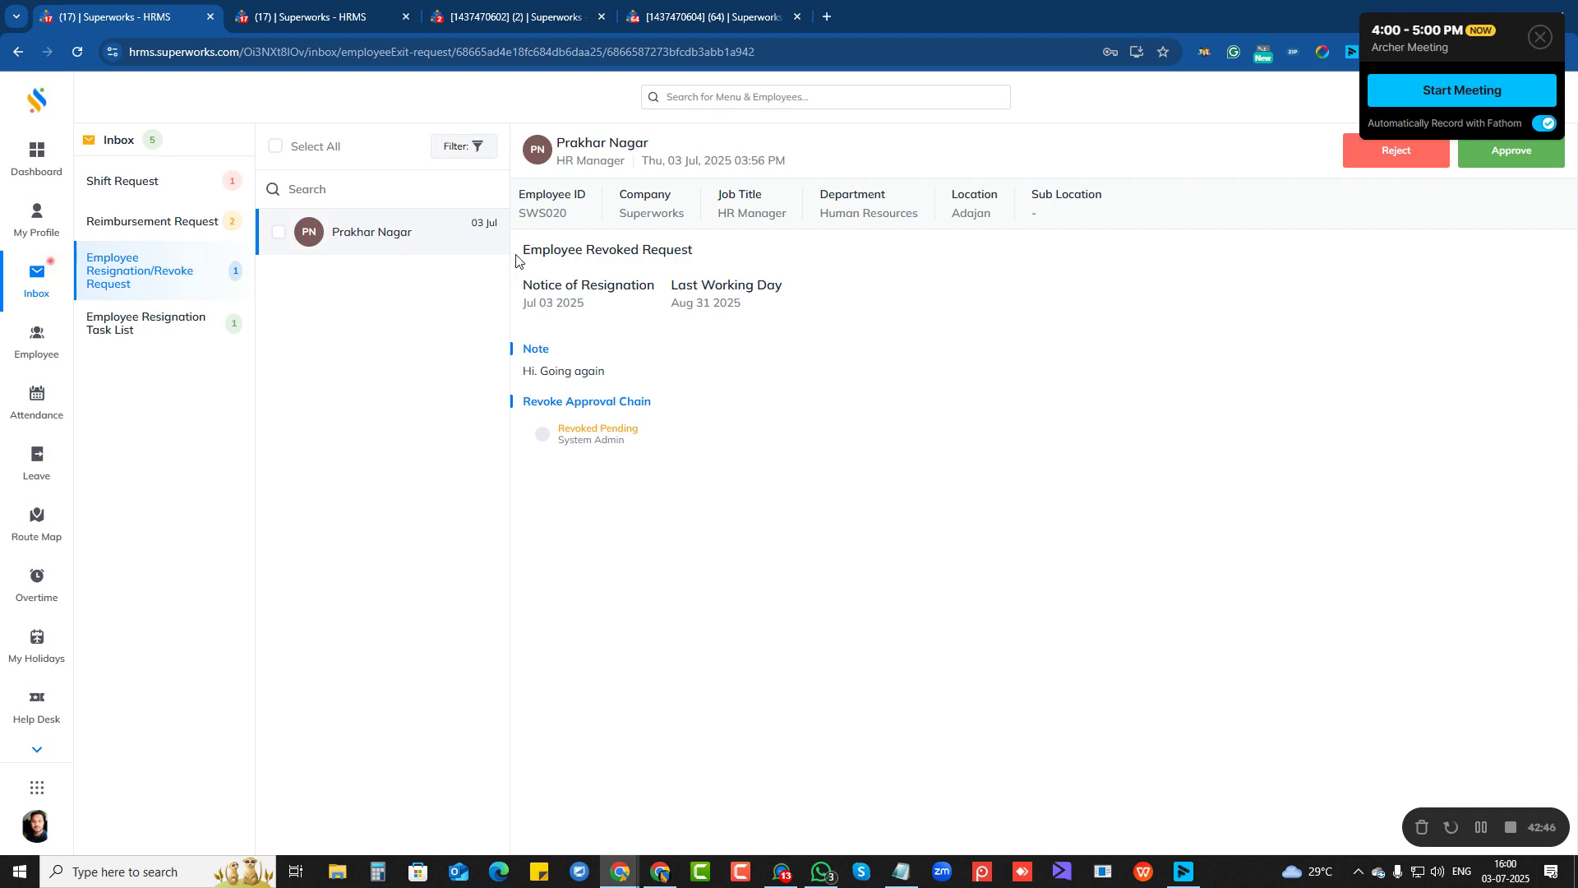
Approve the Employee Revoked Request with the comment 'Approved', then reload the resignation list
drag(521, 257, 713, 264)
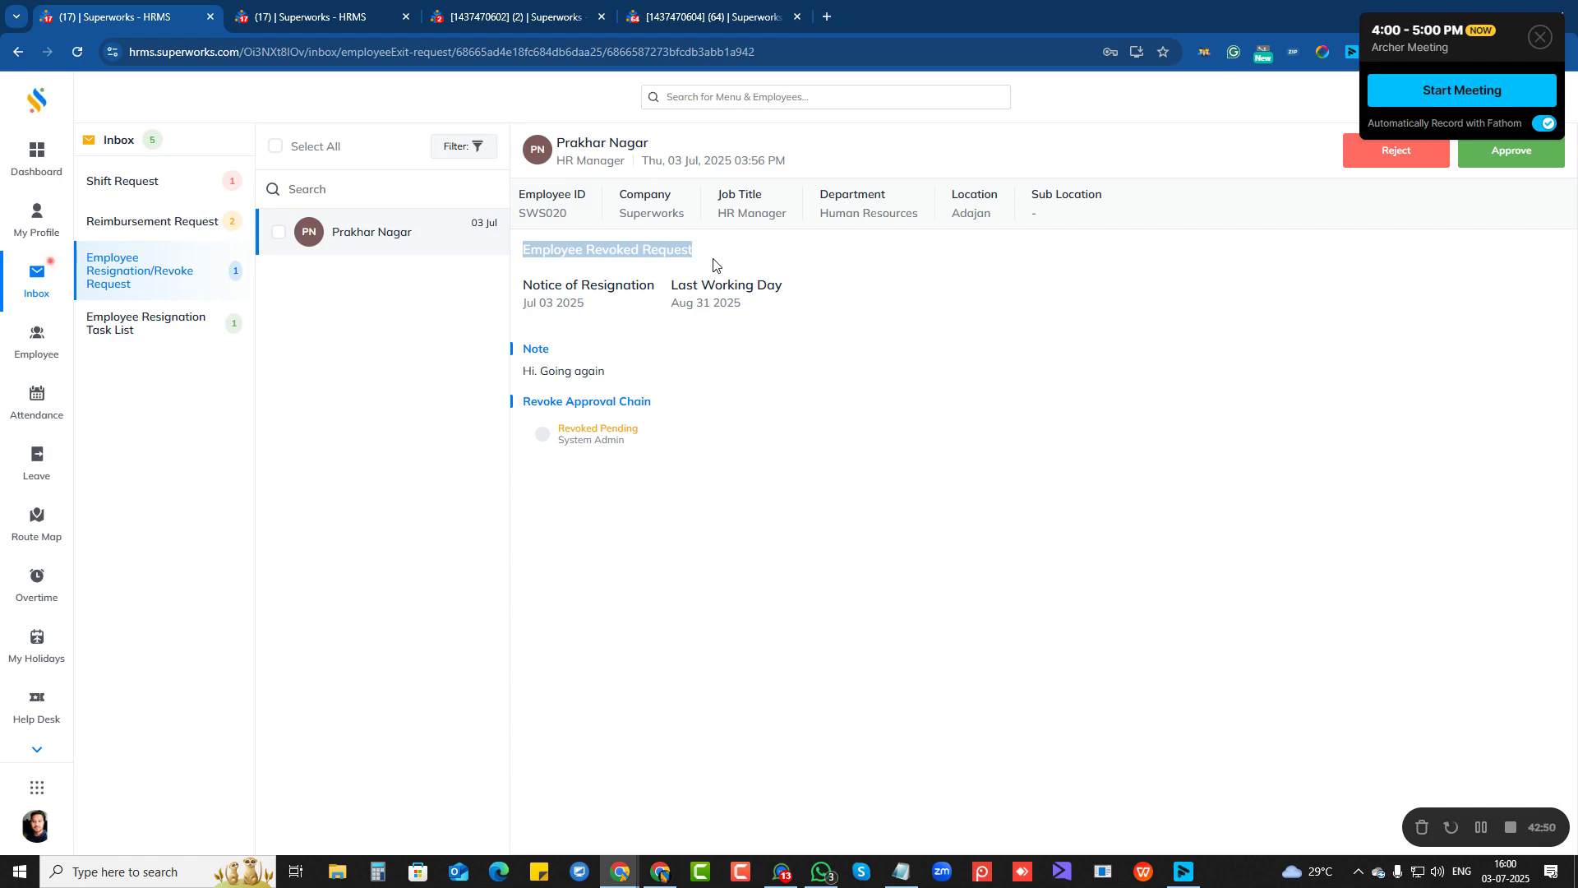
click(1511, 152)
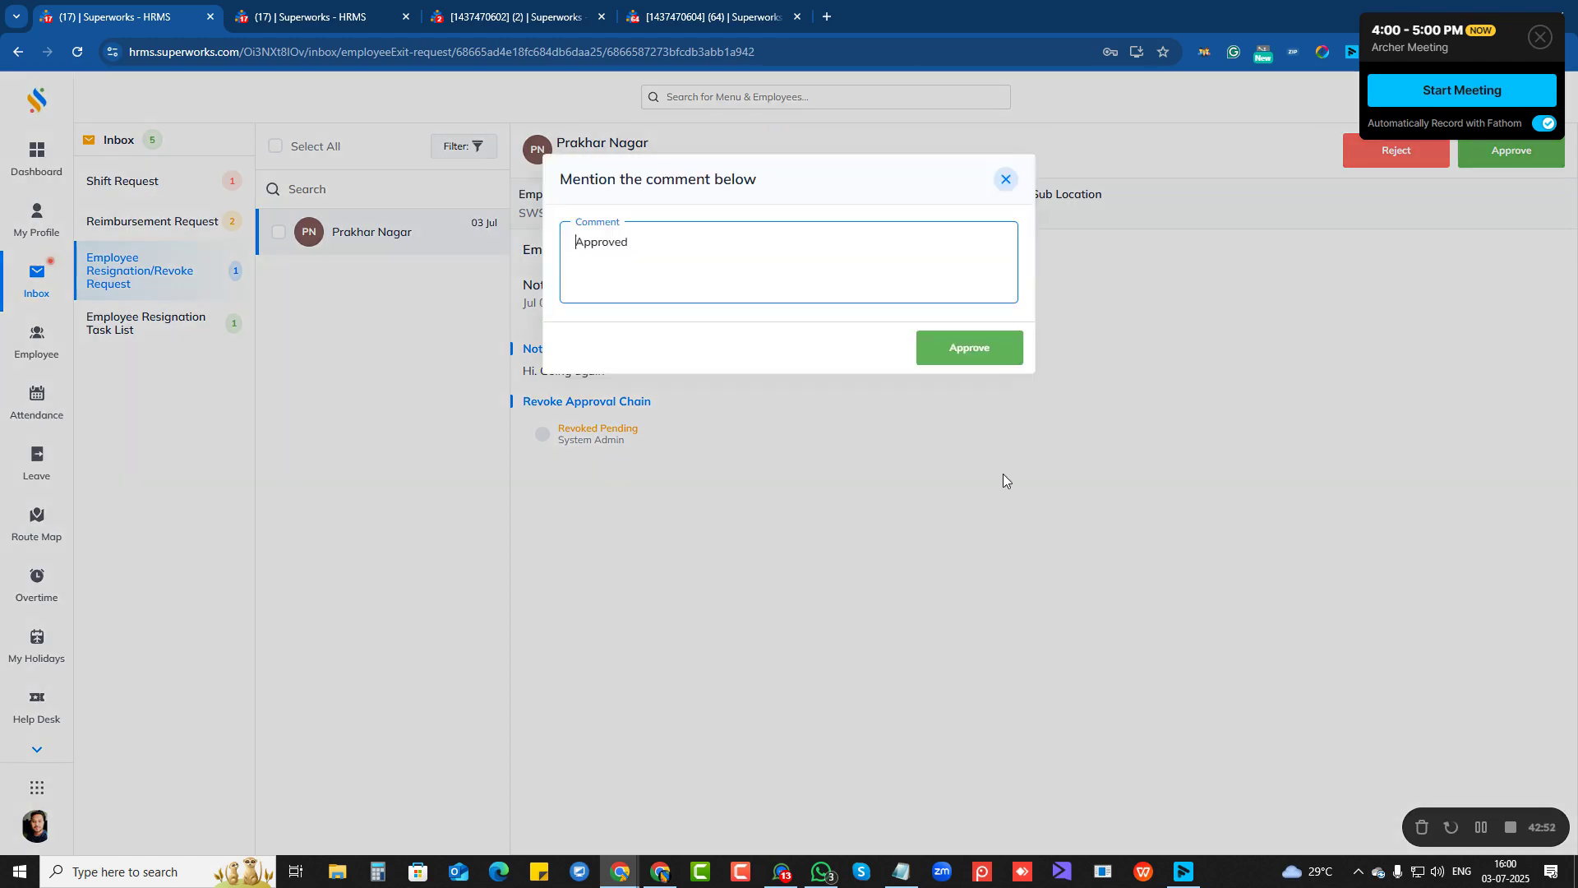
click(986, 548)
click(506, 17)
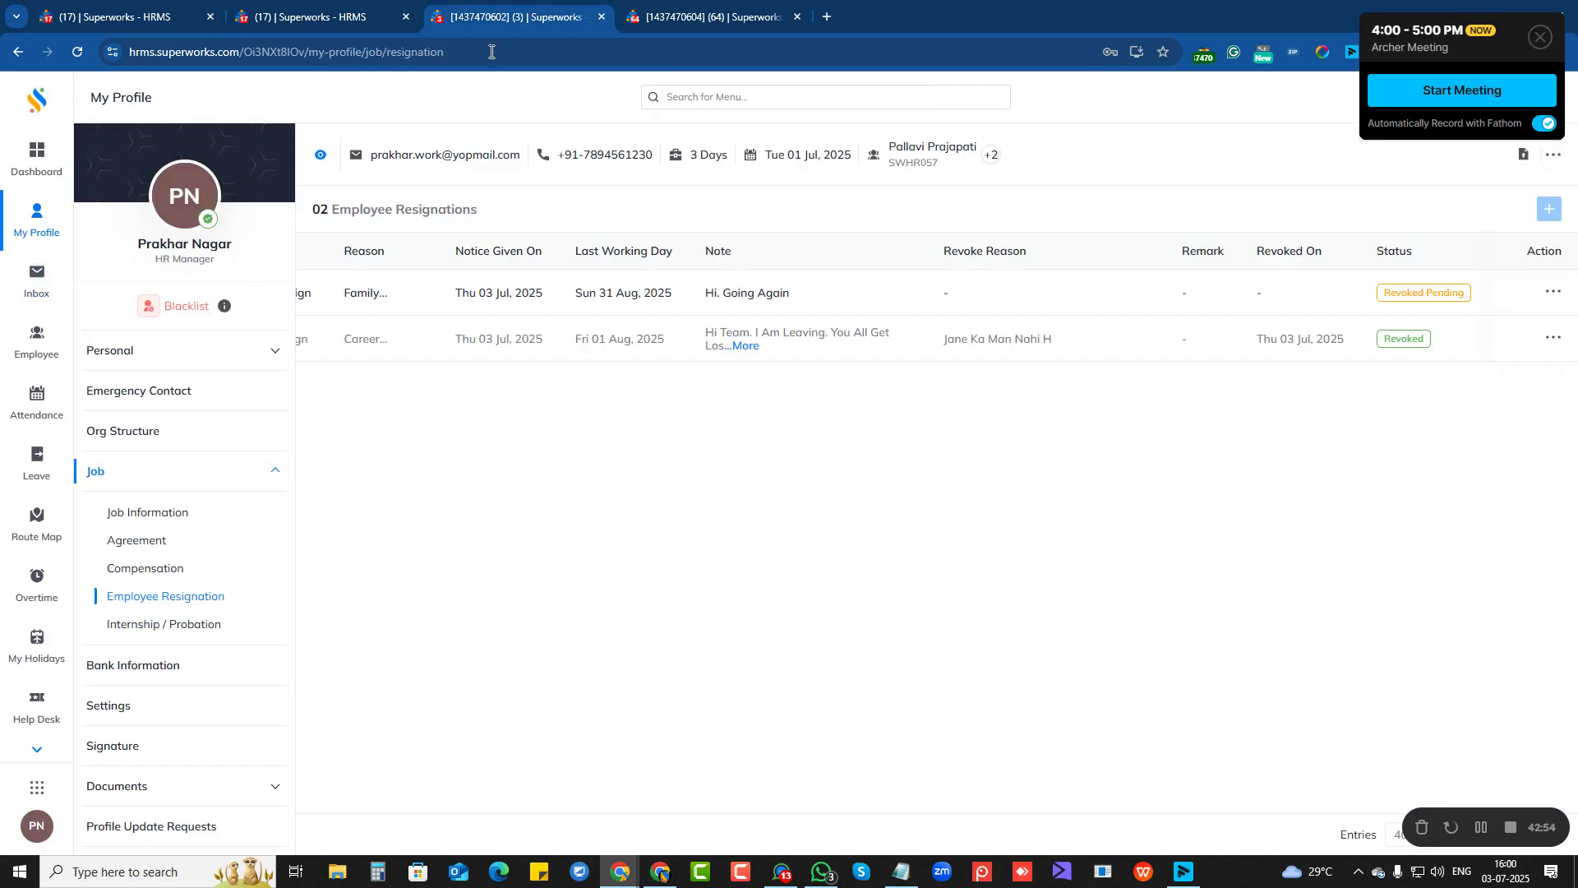
click(169, 593)
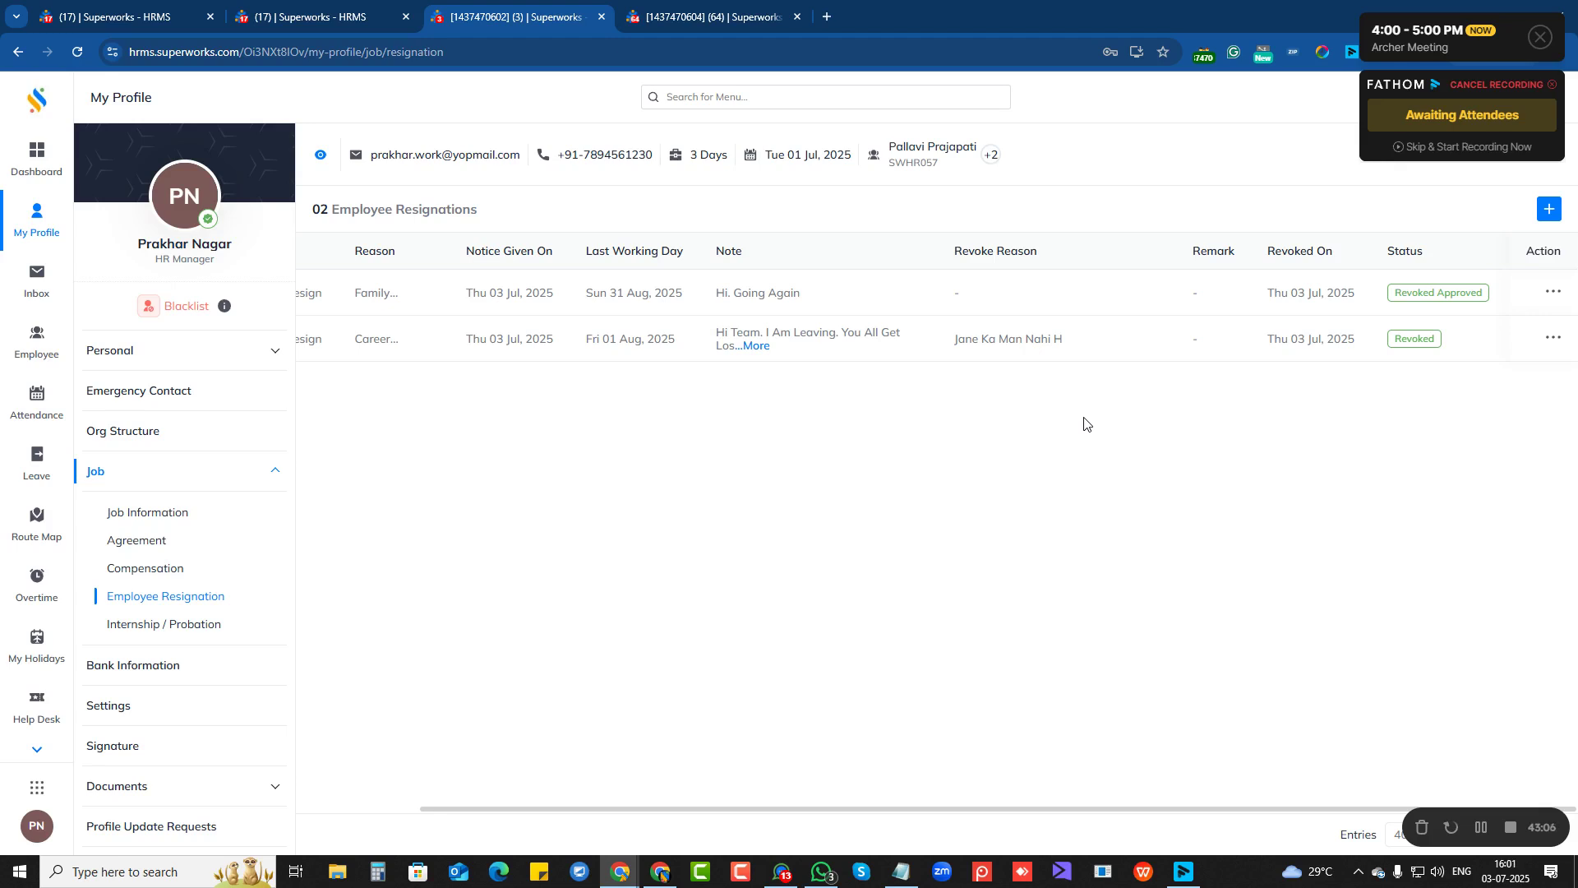
key(alt+Tab)
key(alt+Tab)
key(alt+Tab)
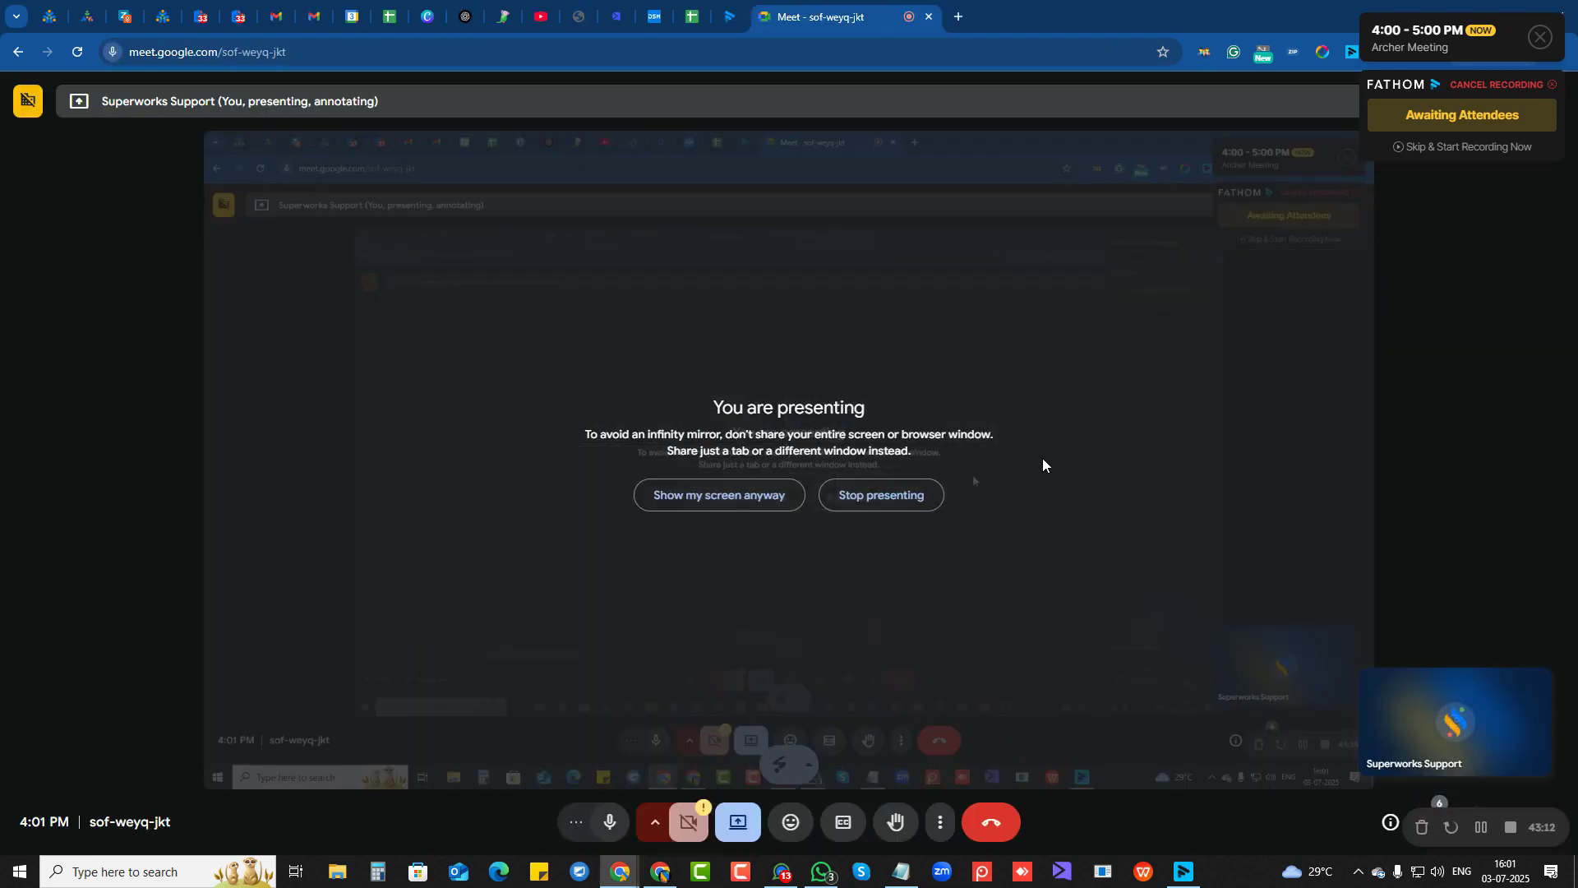
key(alt+Tab)
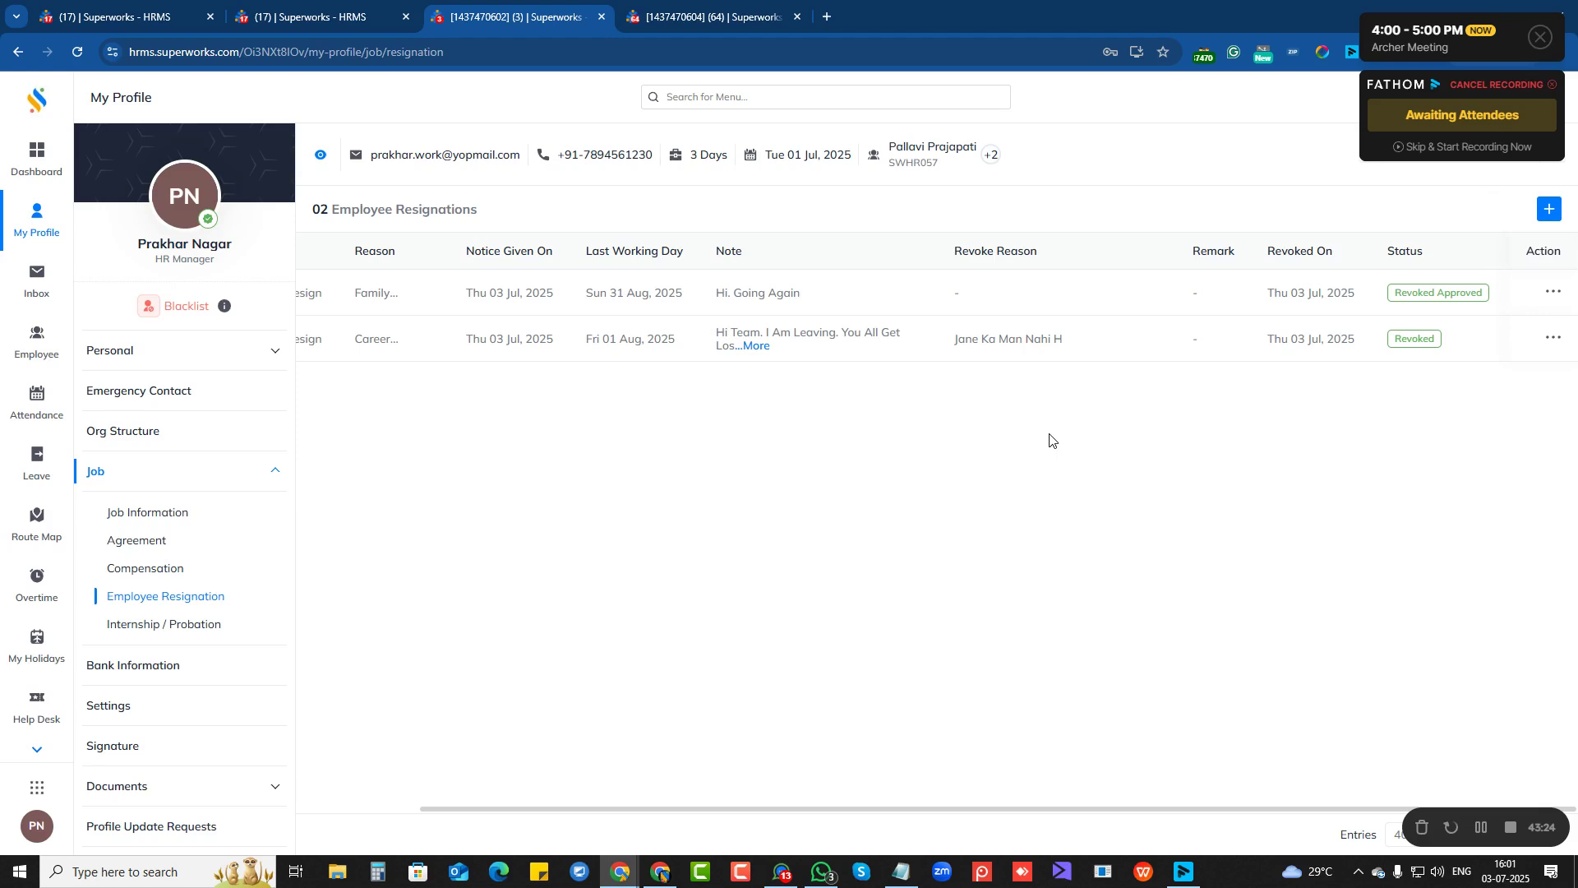
click(1549, 209)
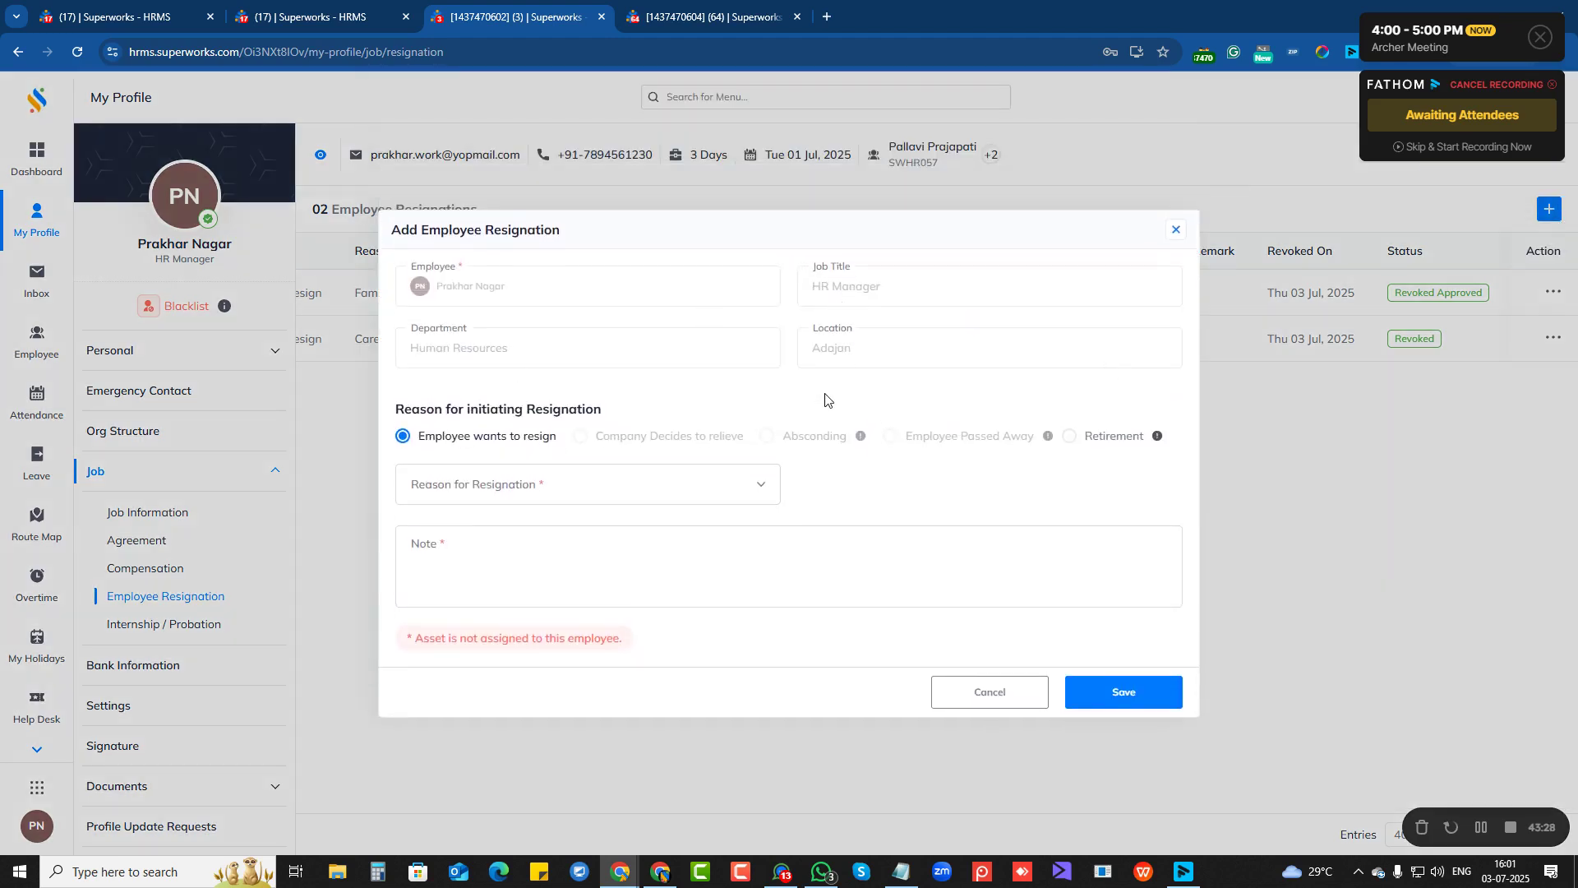
click(512, 485)
click(998, 687)
click(976, 697)
scroll(545, 316, left, 3)
drag(602, 251, 681, 267)
drag(598, 352, 676, 356)
drag(616, 297, 678, 310)
click(681, 431)
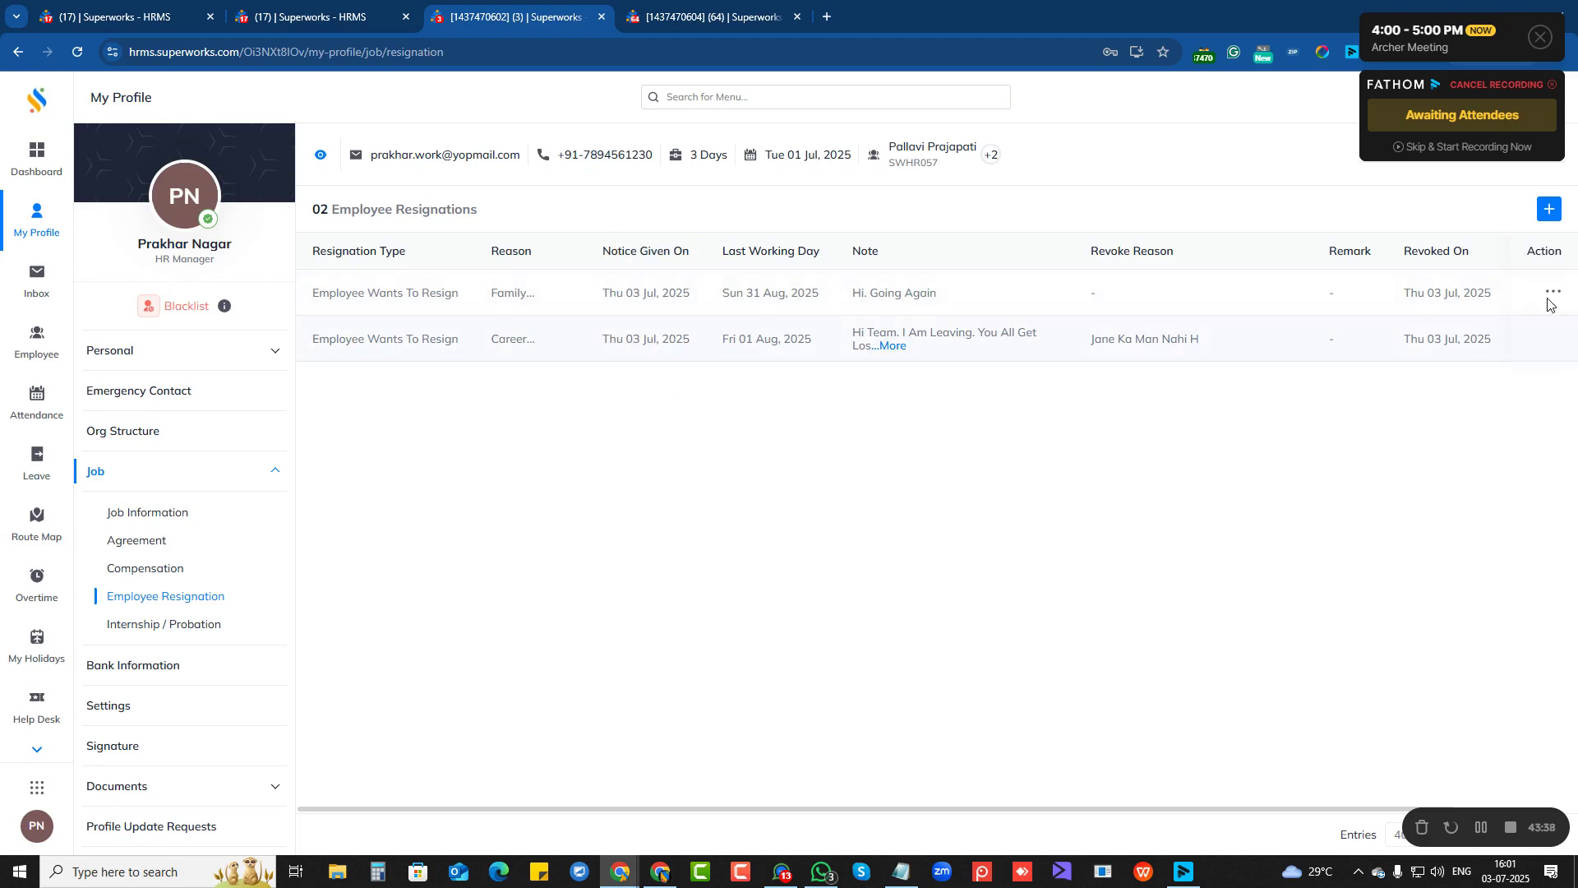
click(1550, 210)
click(616, 482)
click(1019, 694)
scroll(978, 492, right, 2)
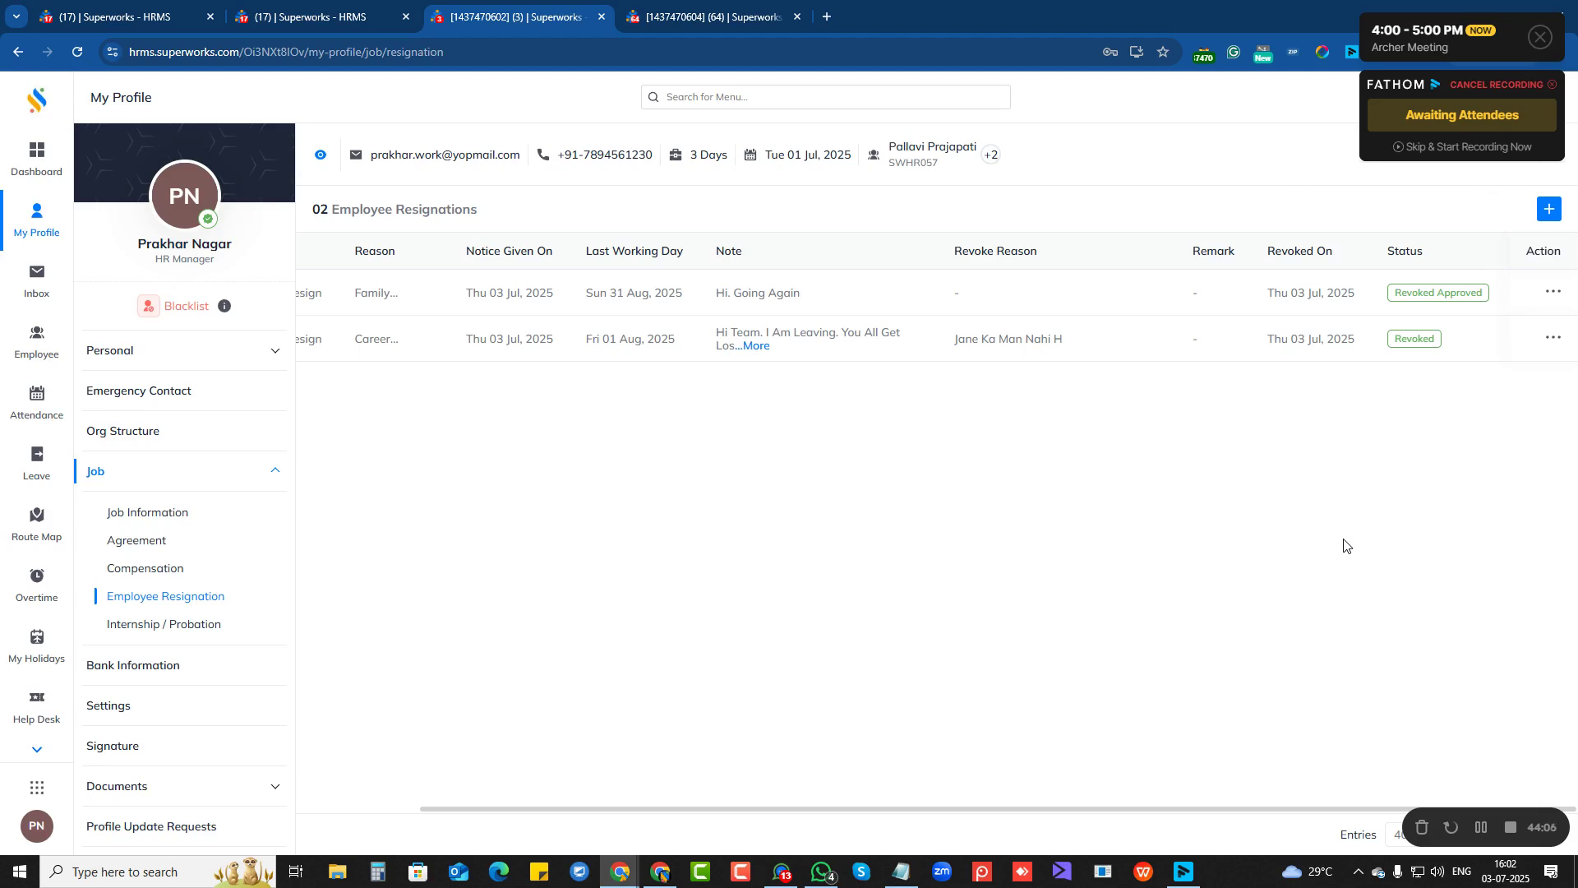
click(124, 16)
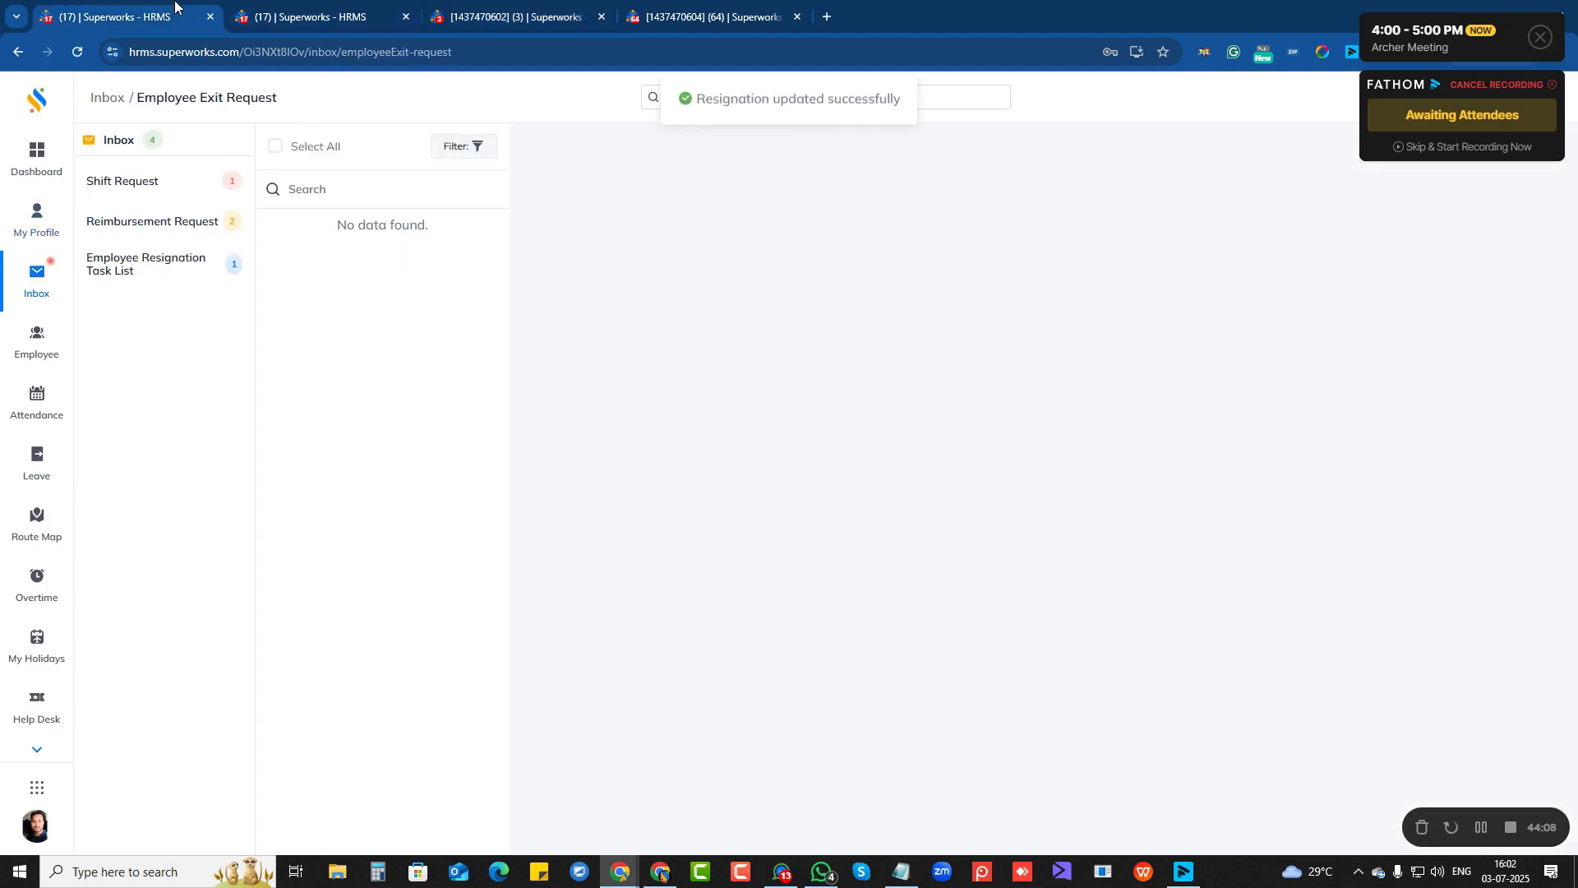
Review the resignation and revoke approval settings under Employee Resignation
scroll(33, 589, down, 5)
click(37, 697)
scroll(166, 651, down, 5)
click(195, 676)
click(177, 555)
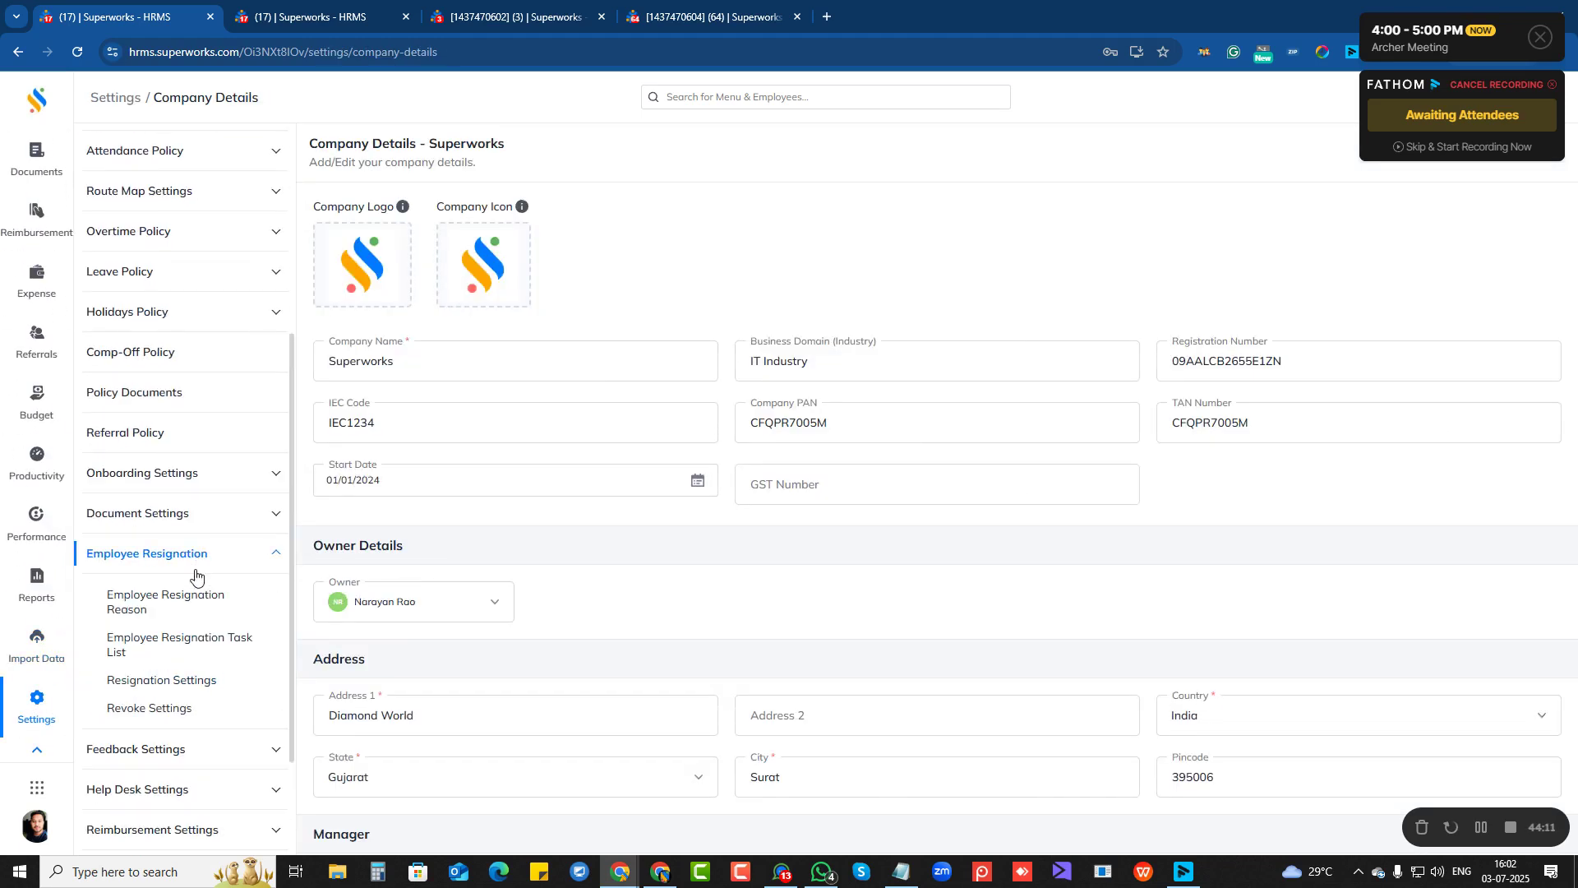
click(188, 681)
click(159, 710)
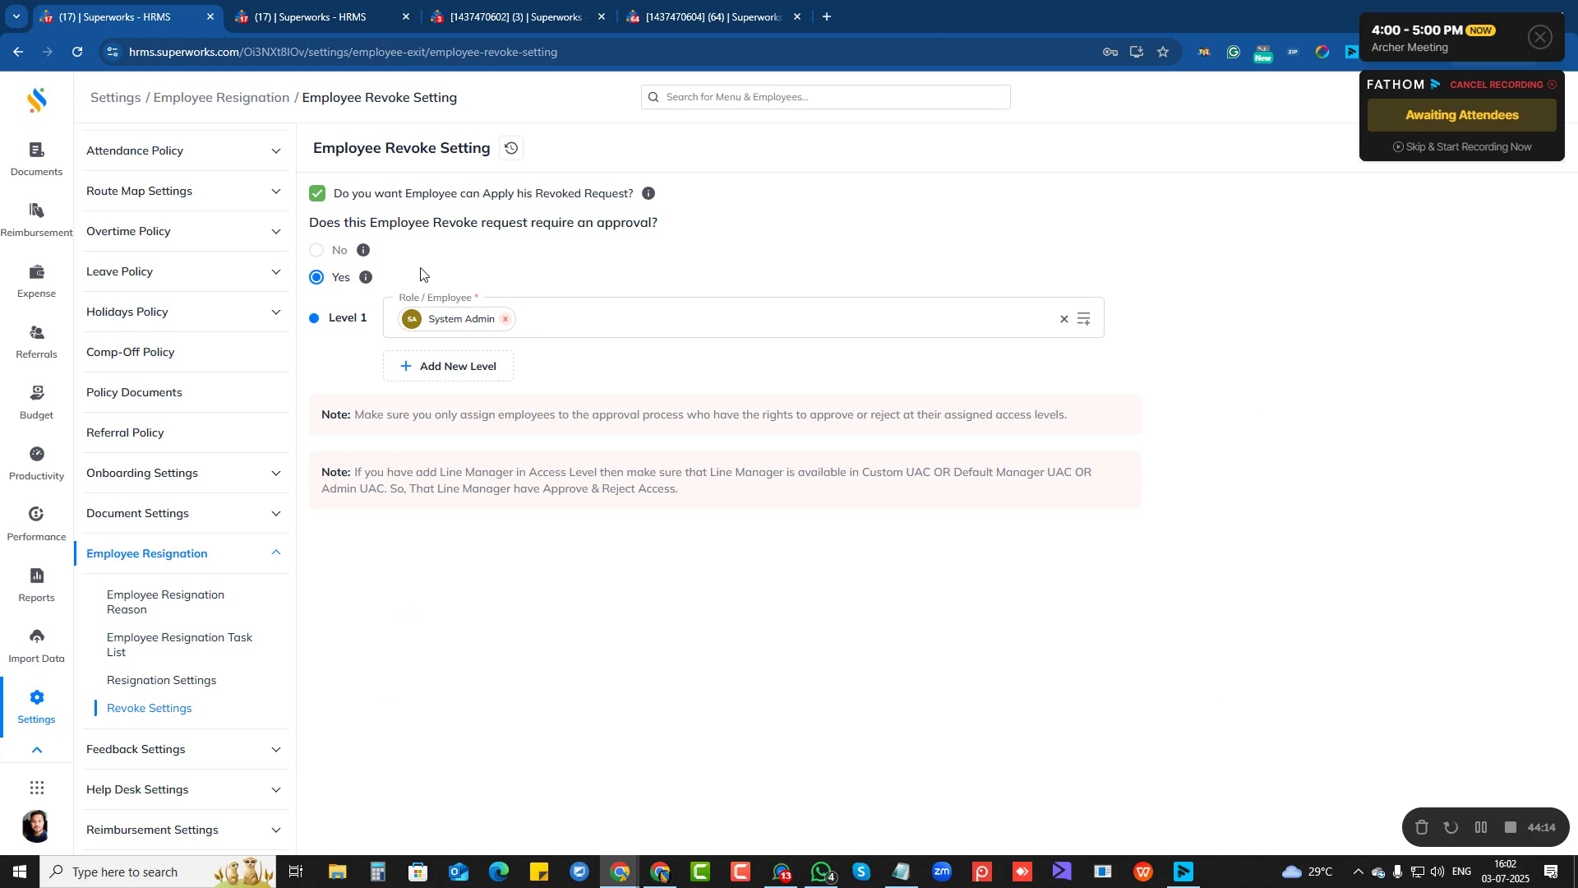
click(197, 682)
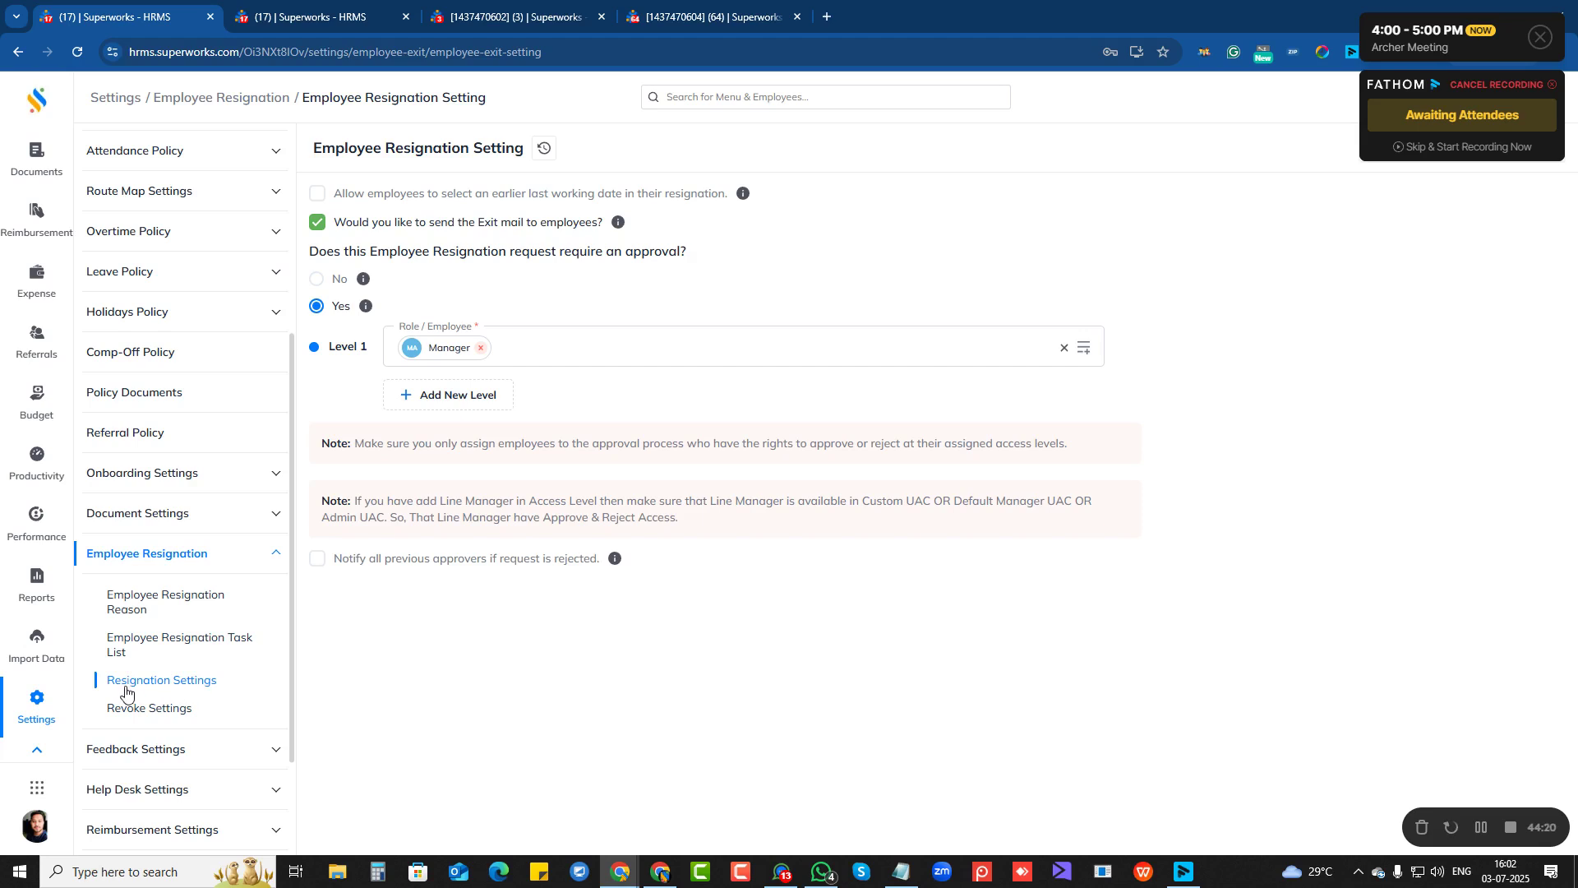
click(201, 708)
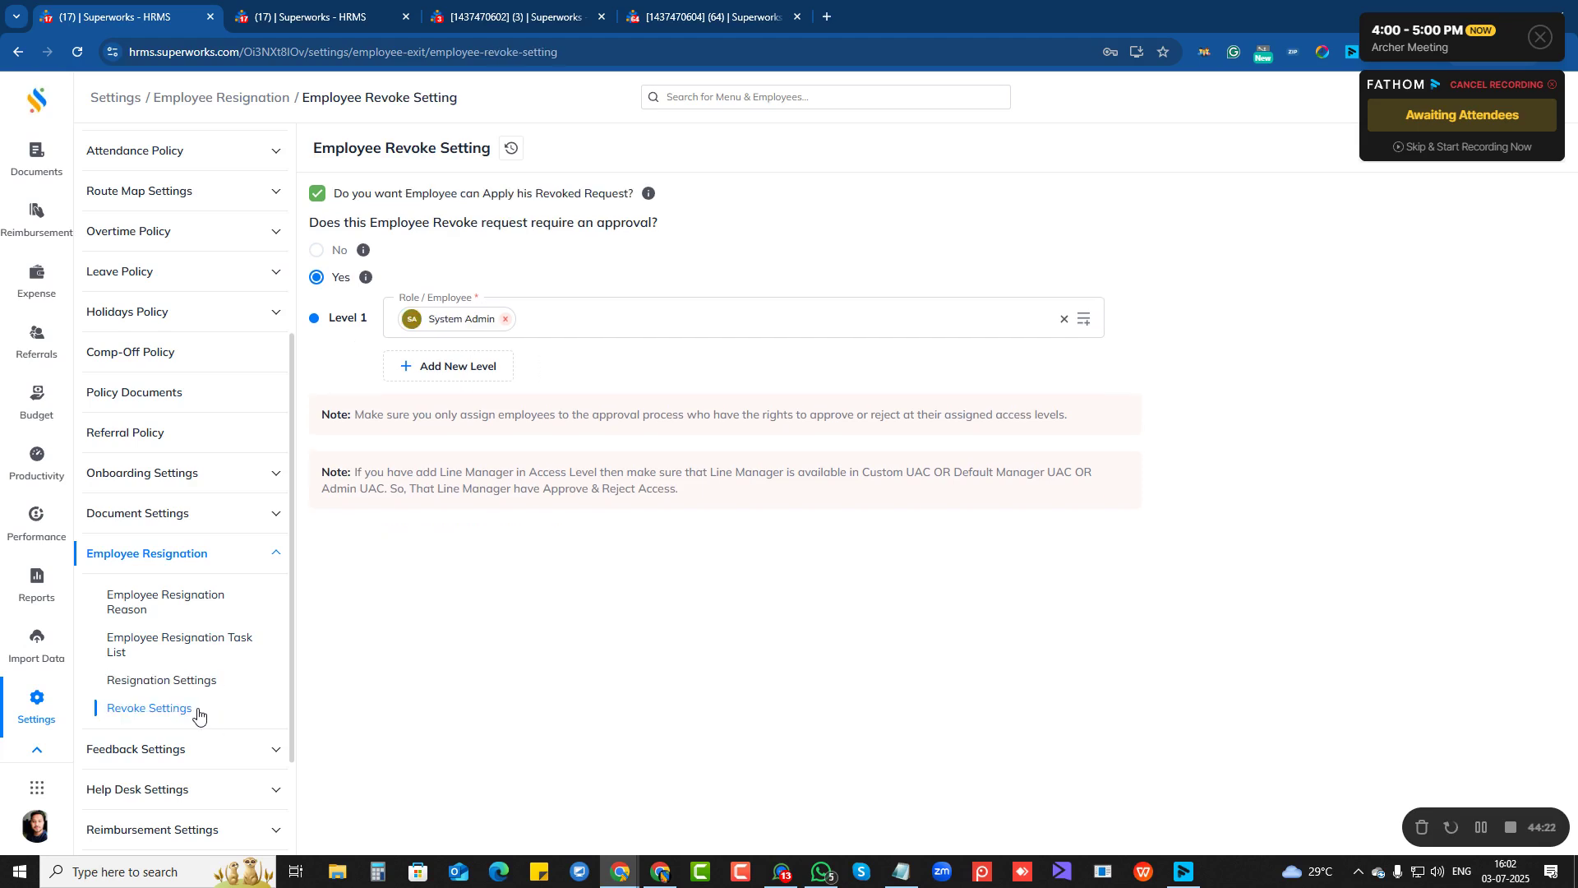
Scroll the Employee Resignation Reason list, then return to the profile's resignation history
click(217, 602)
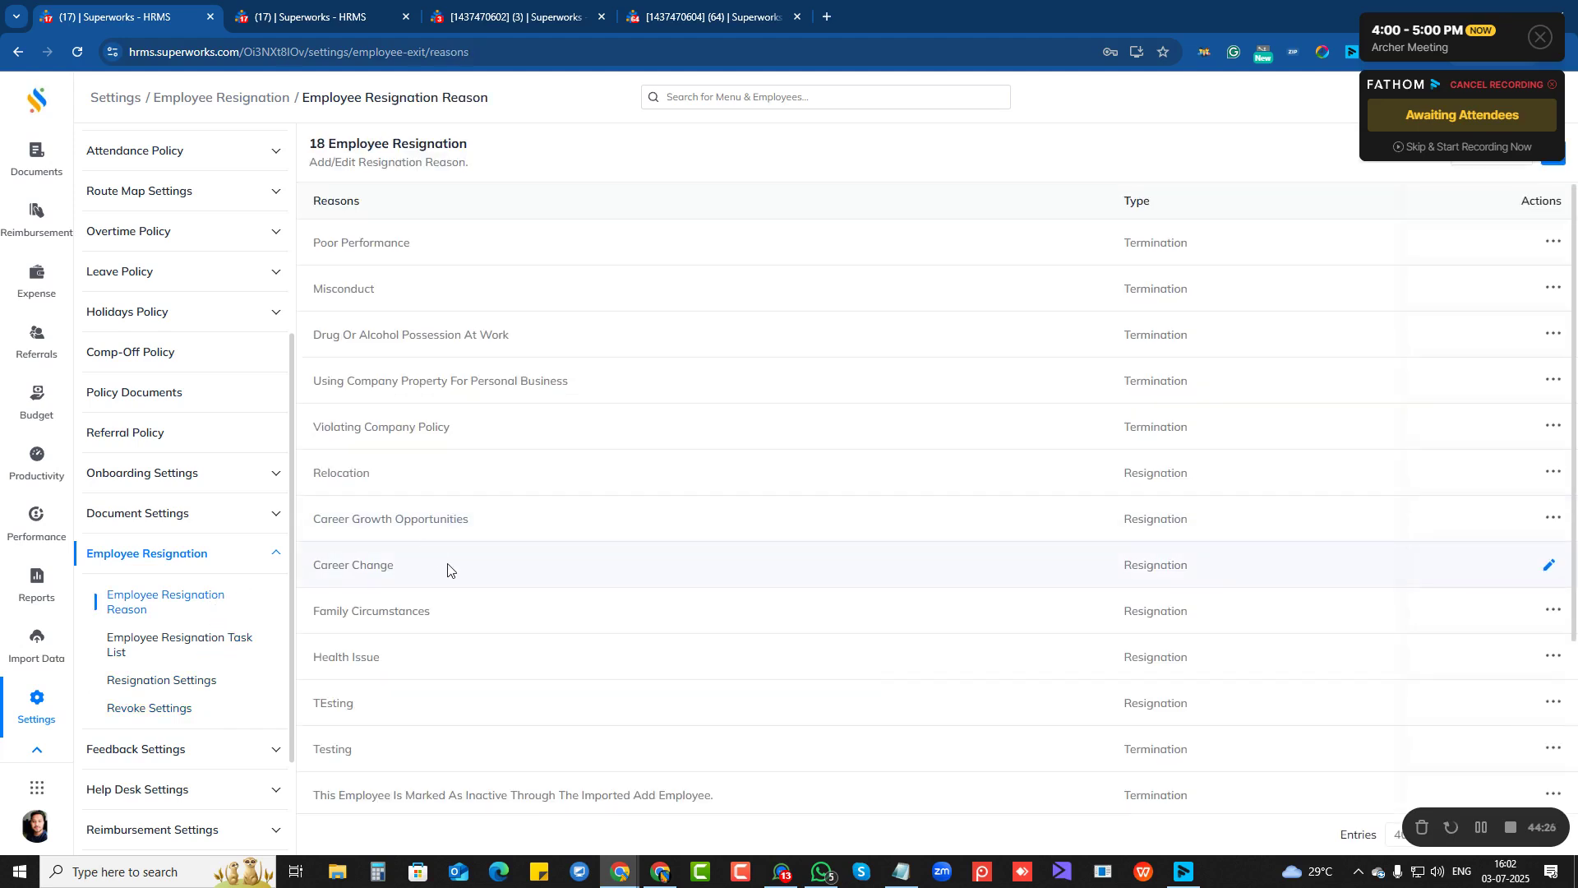
scroll(488, 607, down, 3)
click(549, 15)
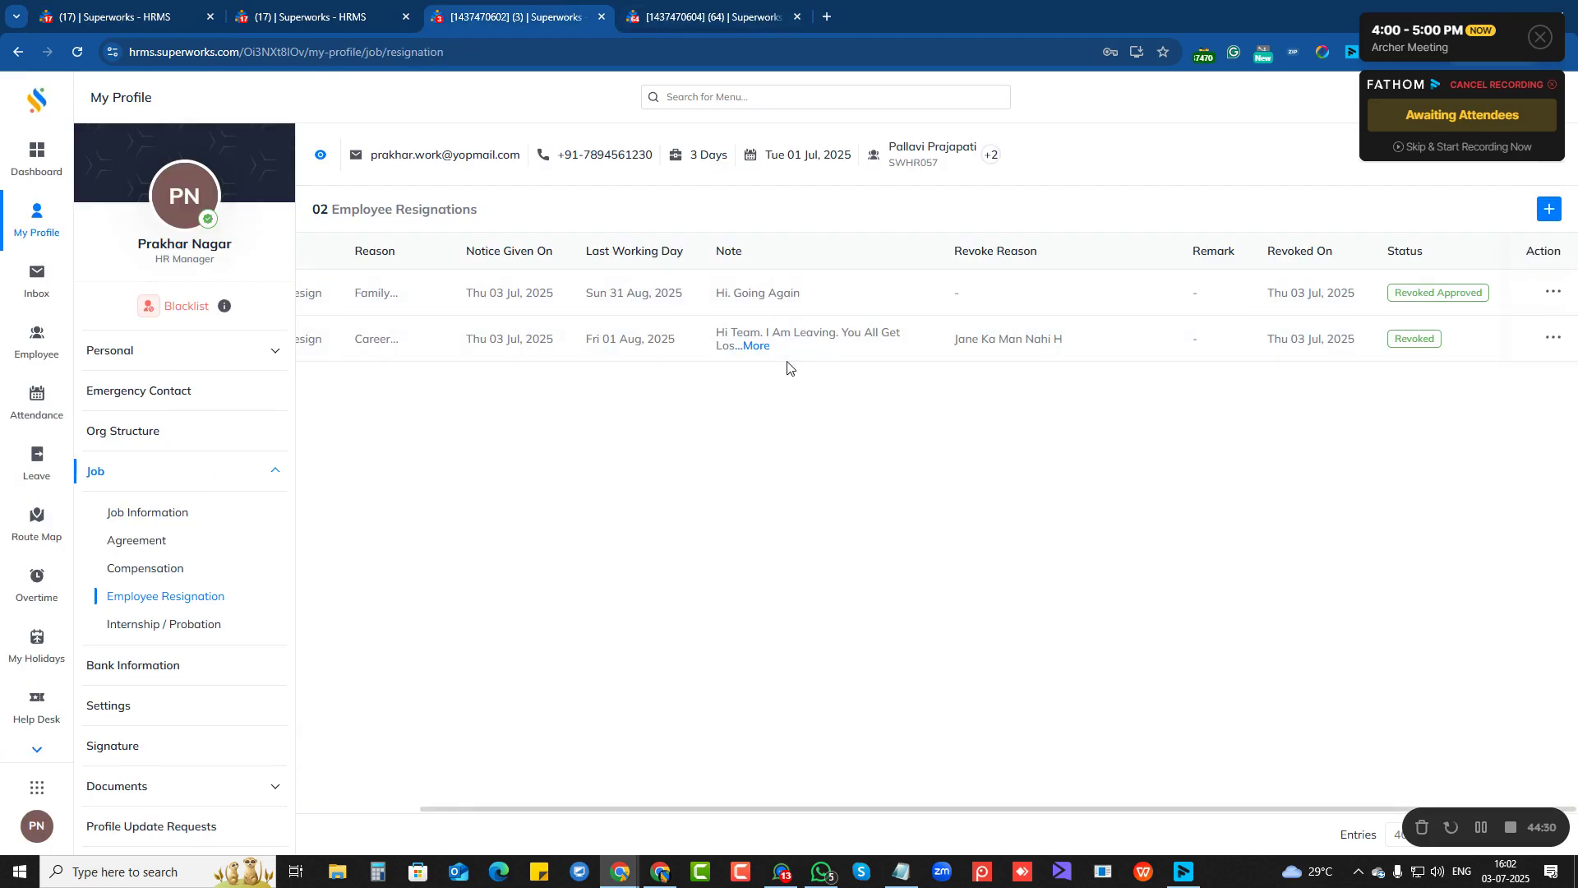
Highlight the Sun 31 Aug, 2025 last working day several times to point it out
drag(584, 293, 681, 297)
click(616, 322)
drag(587, 311, 680, 309)
click(679, 309)
drag(583, 304, 693, 309)
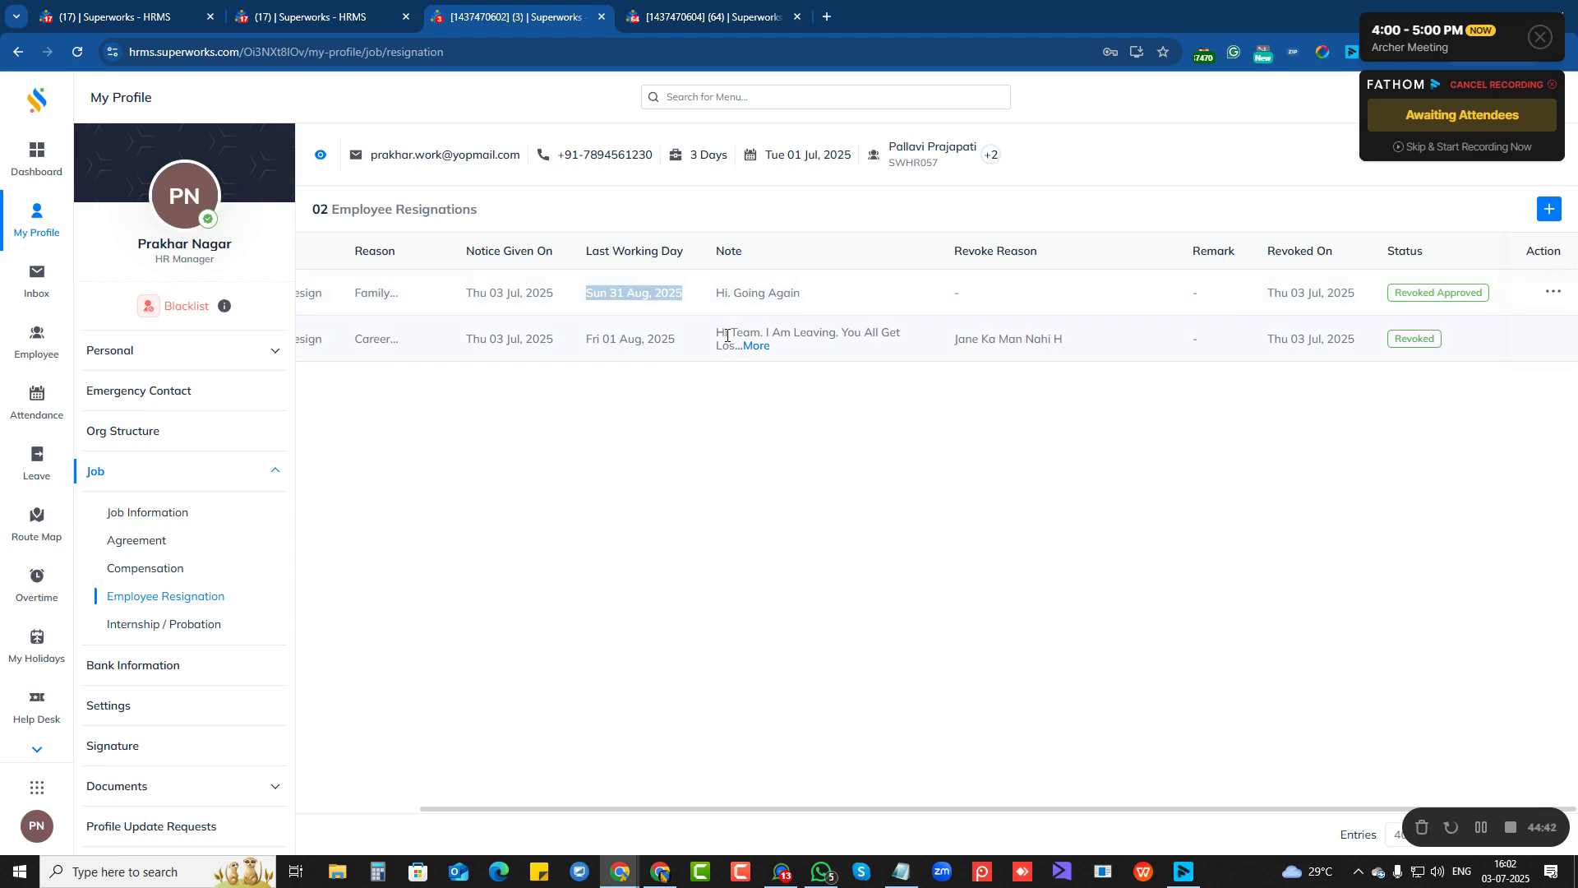
click(729, 517)
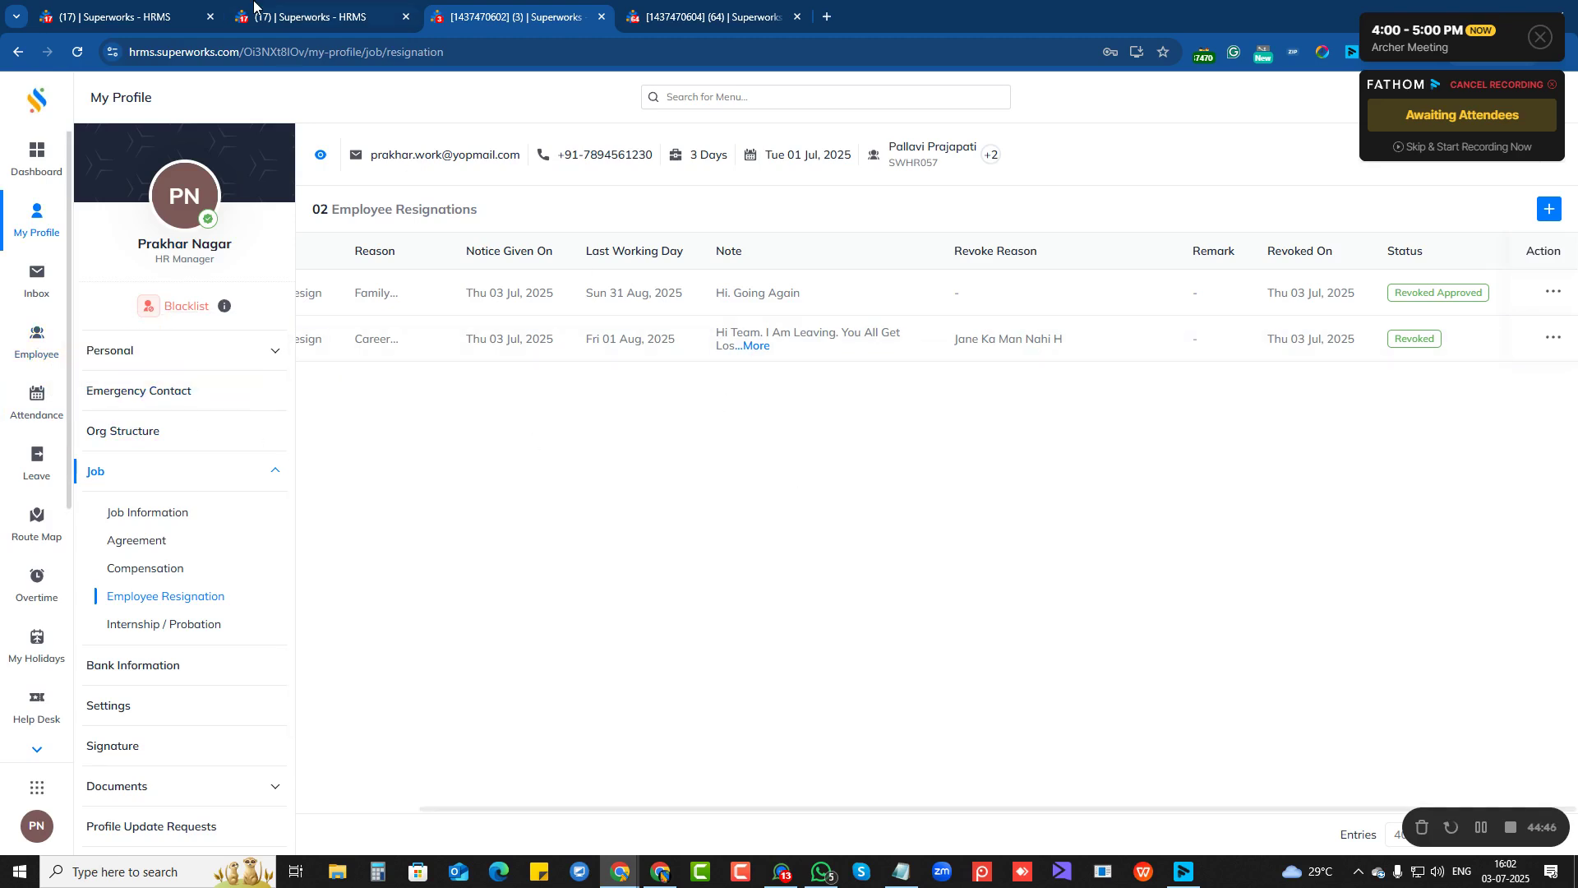
Return to the first browser tab showing the filtered Employee List
key(ctrl+1)
scroll(31, 452, down, 3)
scroll(31, 453, up, 3)
mouse_move(36, 341)
click(109, 388)
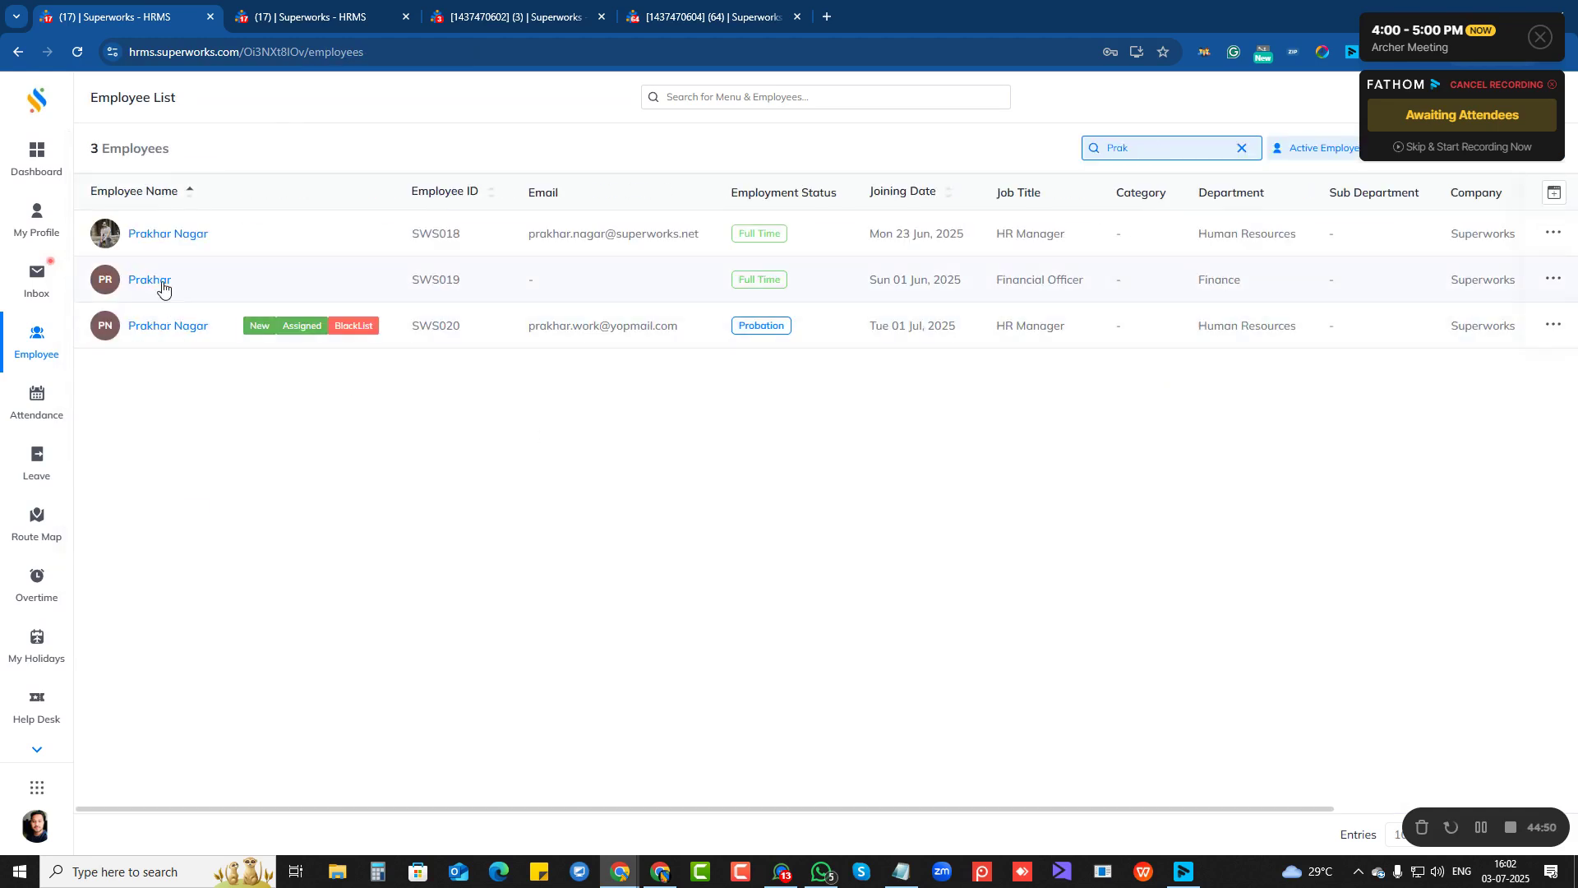
click(1244, 145)
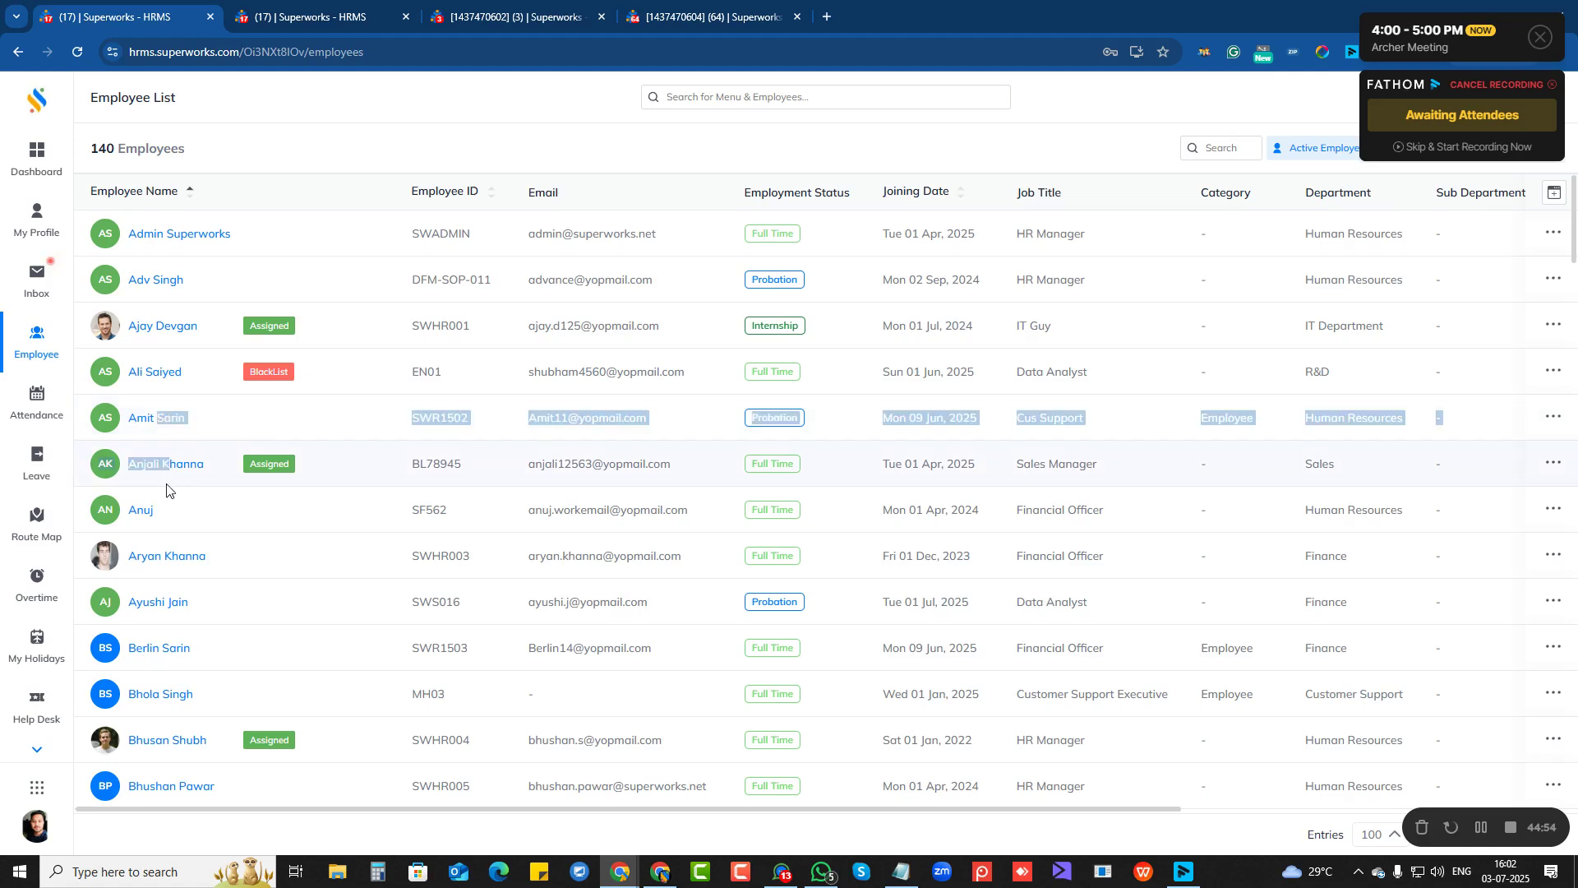
click(146, 511)
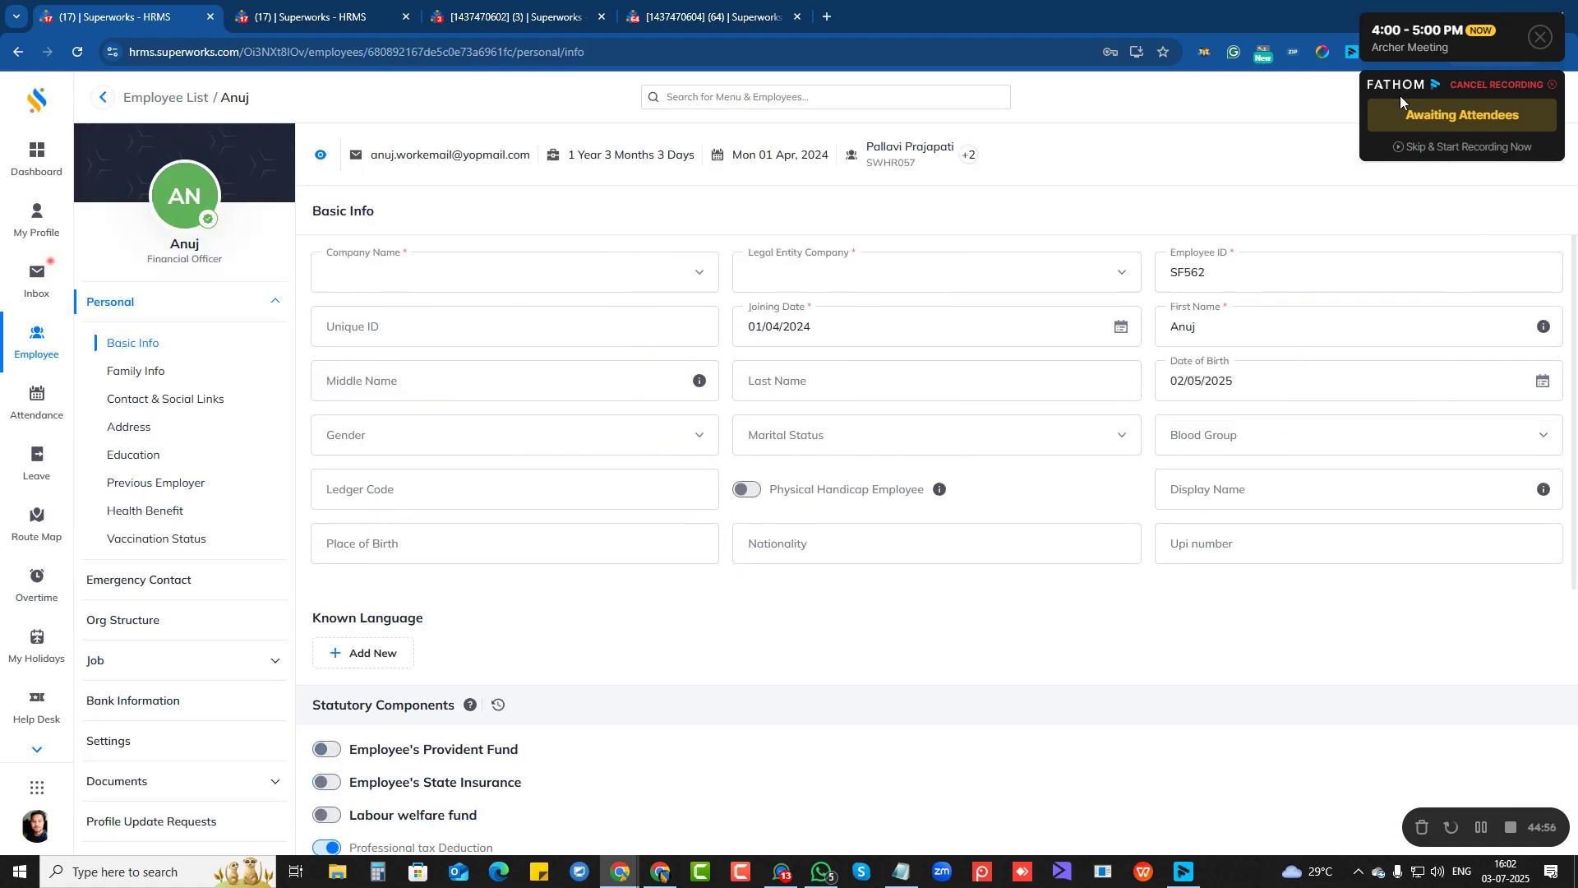
click(1554, 154)
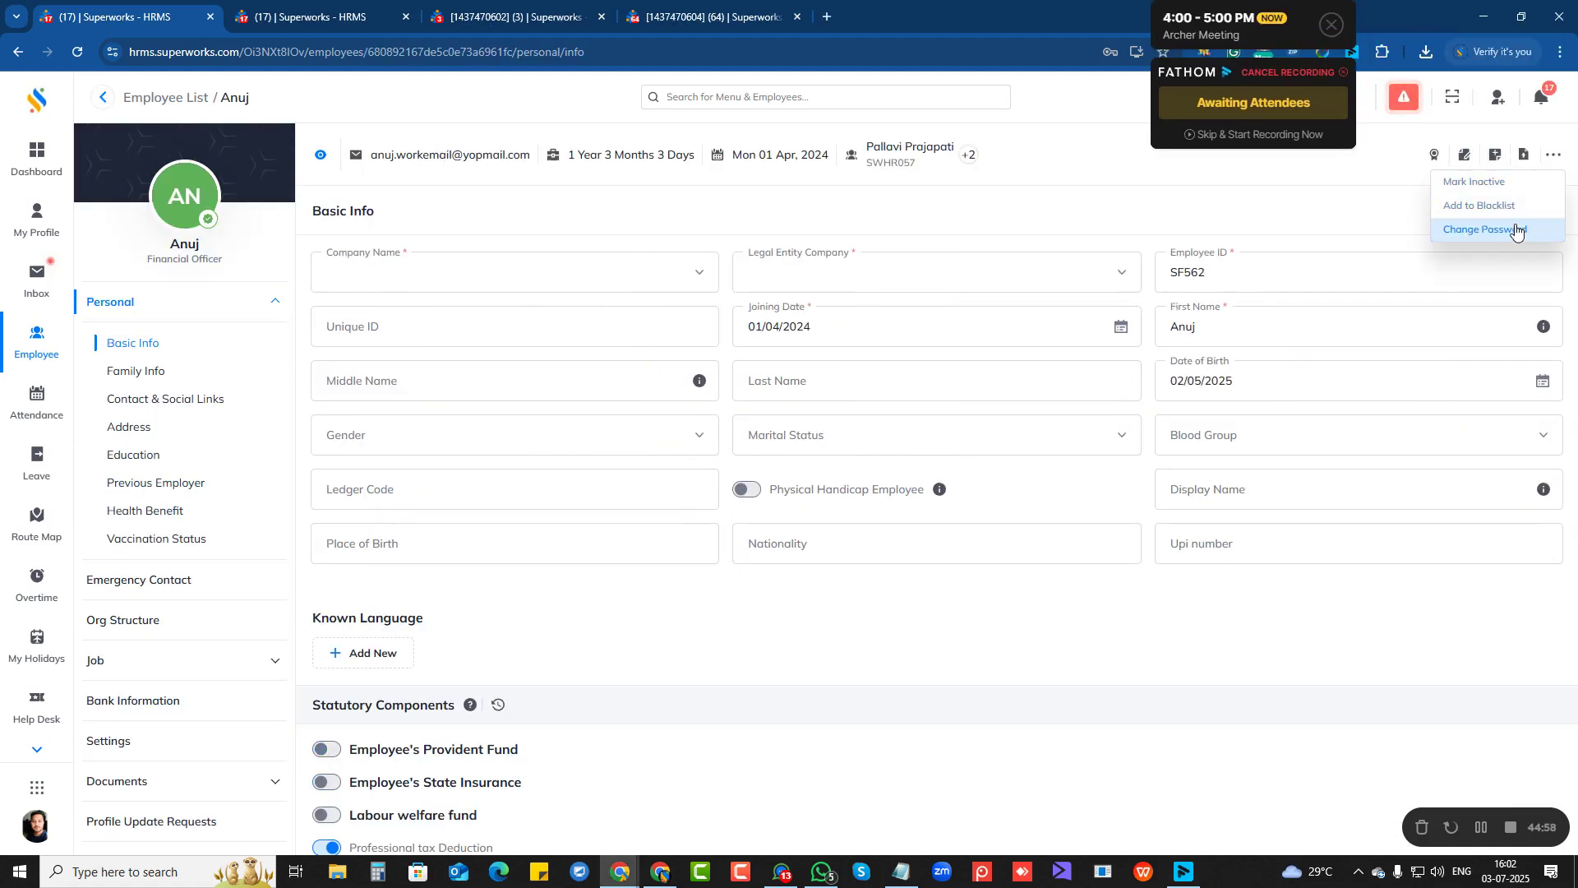
click(1515, 181)
Set reason Health Issue, with resignation date and last working day both 30/06/2025
click(546, 514)
click(493, 546)
click(817, 505)
click(945, 547)
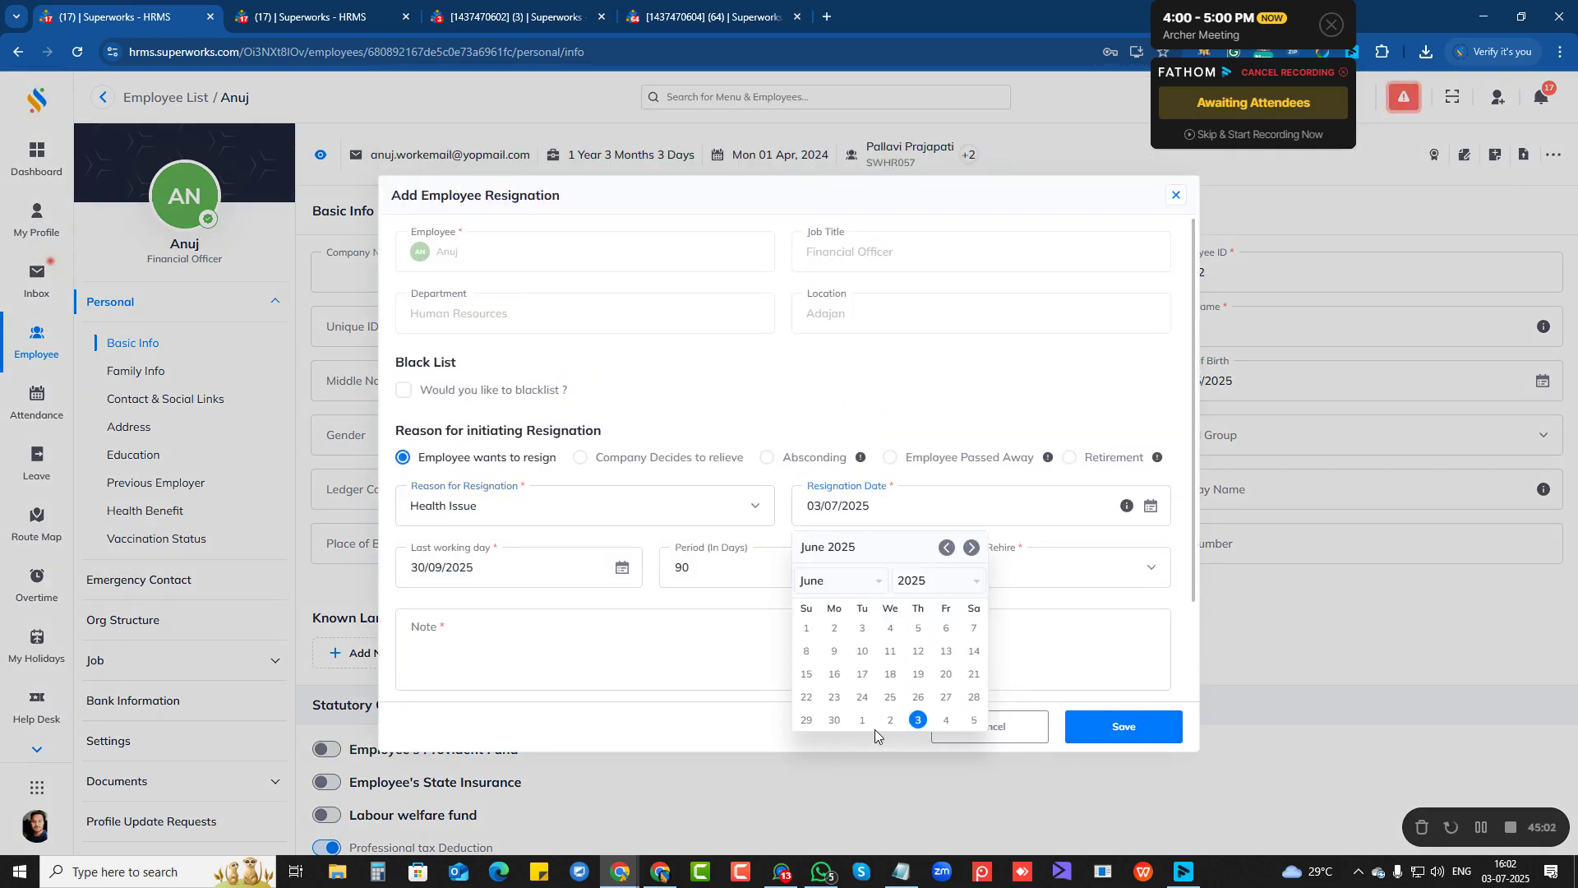
click(834, 720)
click(501, 574)
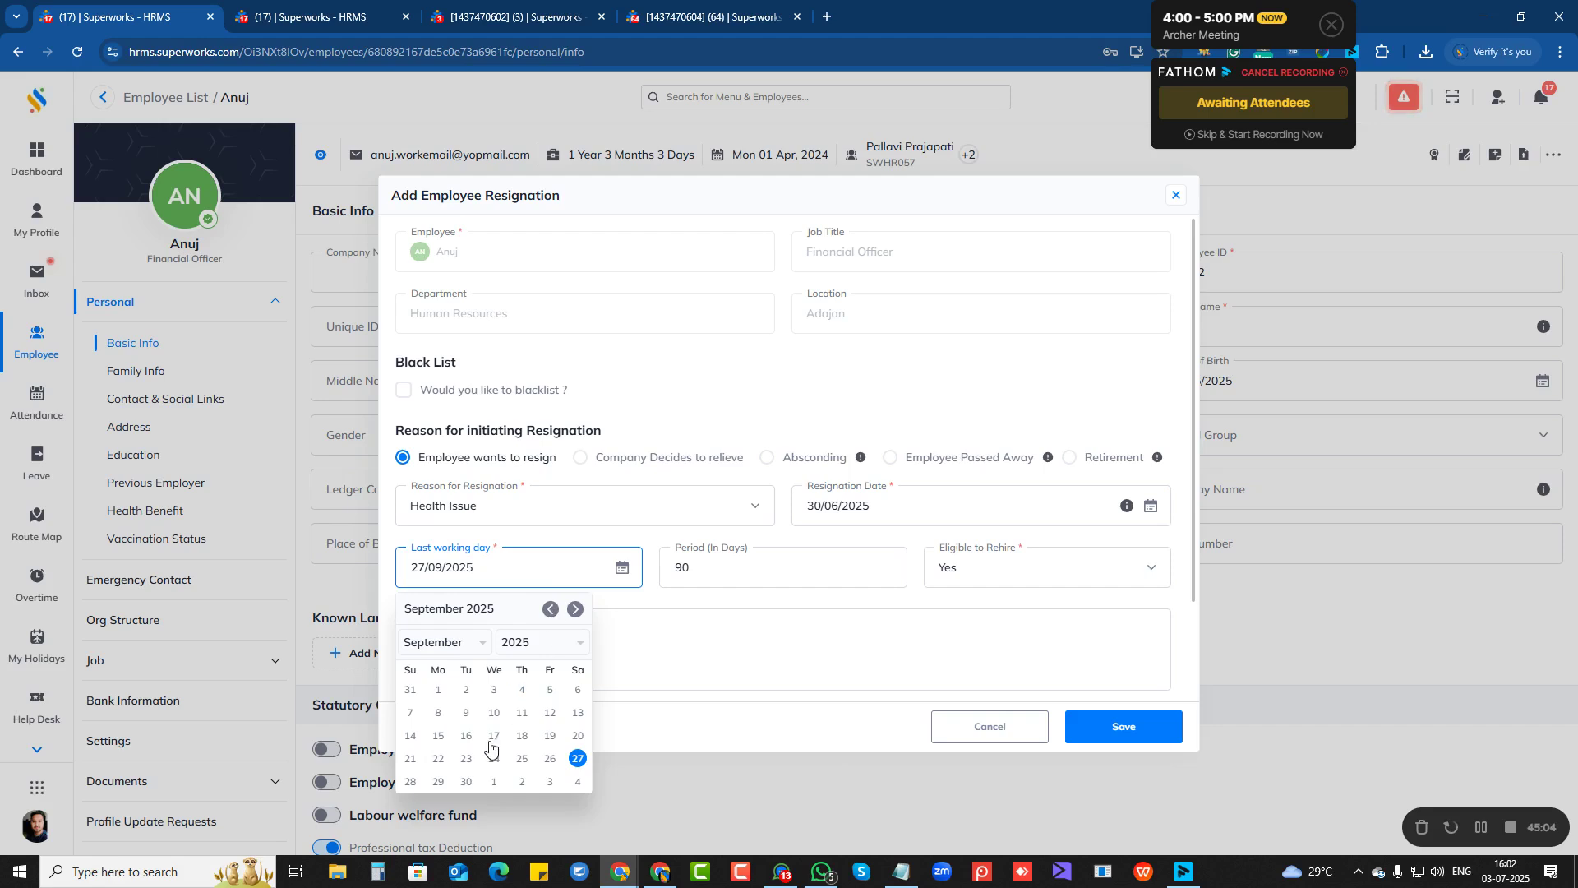
click(551, 609)
click(550, 609)
click(550, 609)
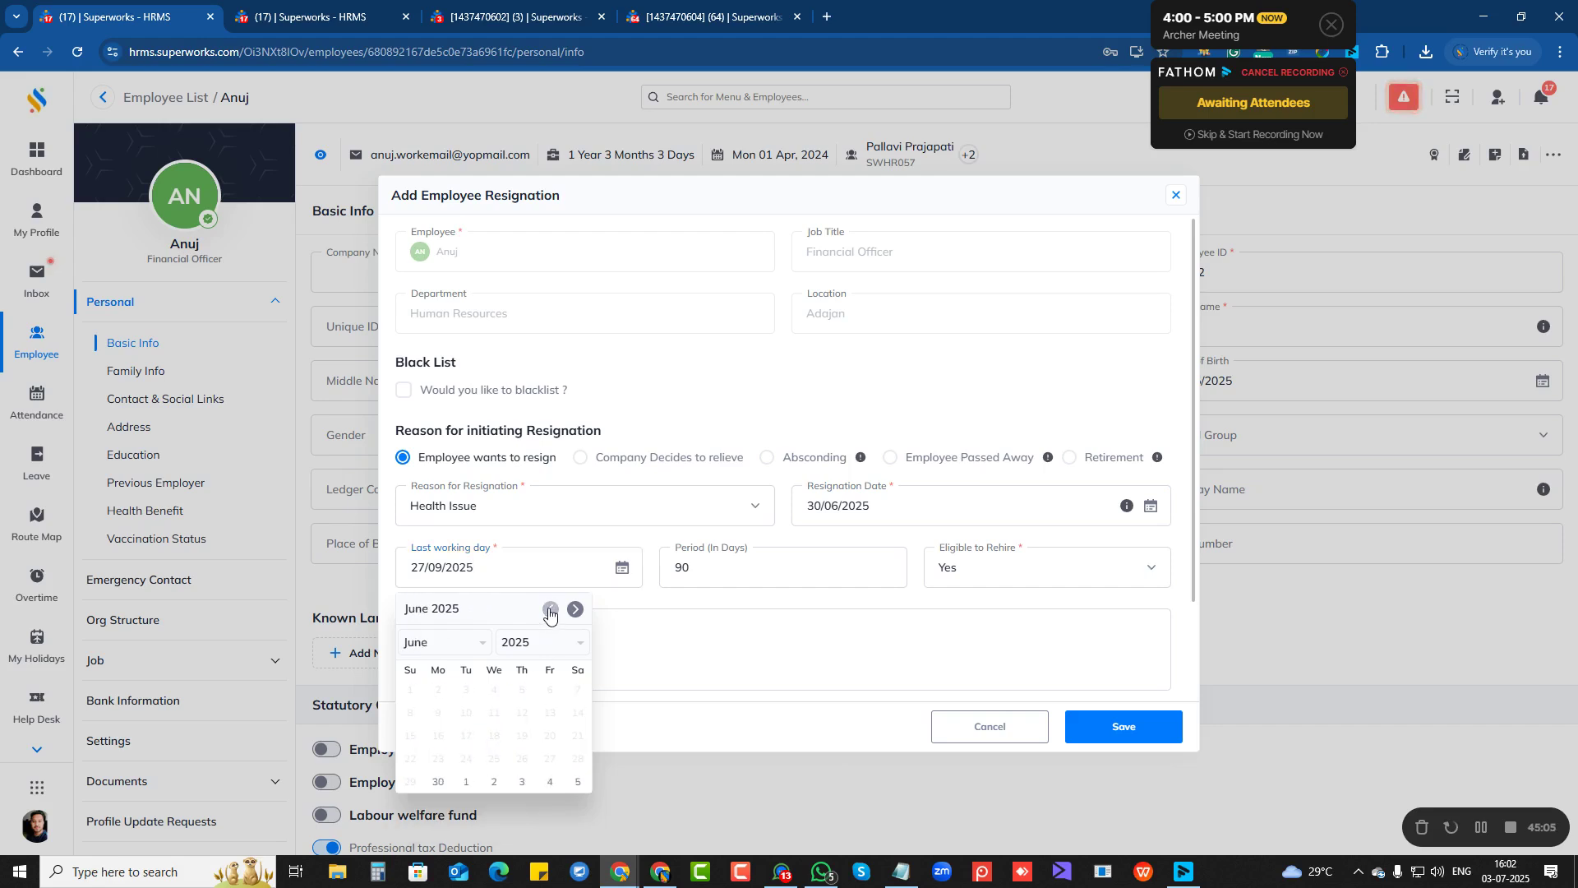
click(438, 782)
Add the required note 'ddssasd' and save the resignation
click(1130, 733)
click(570, 626)
text(ddssasd)
click(1121, 732)
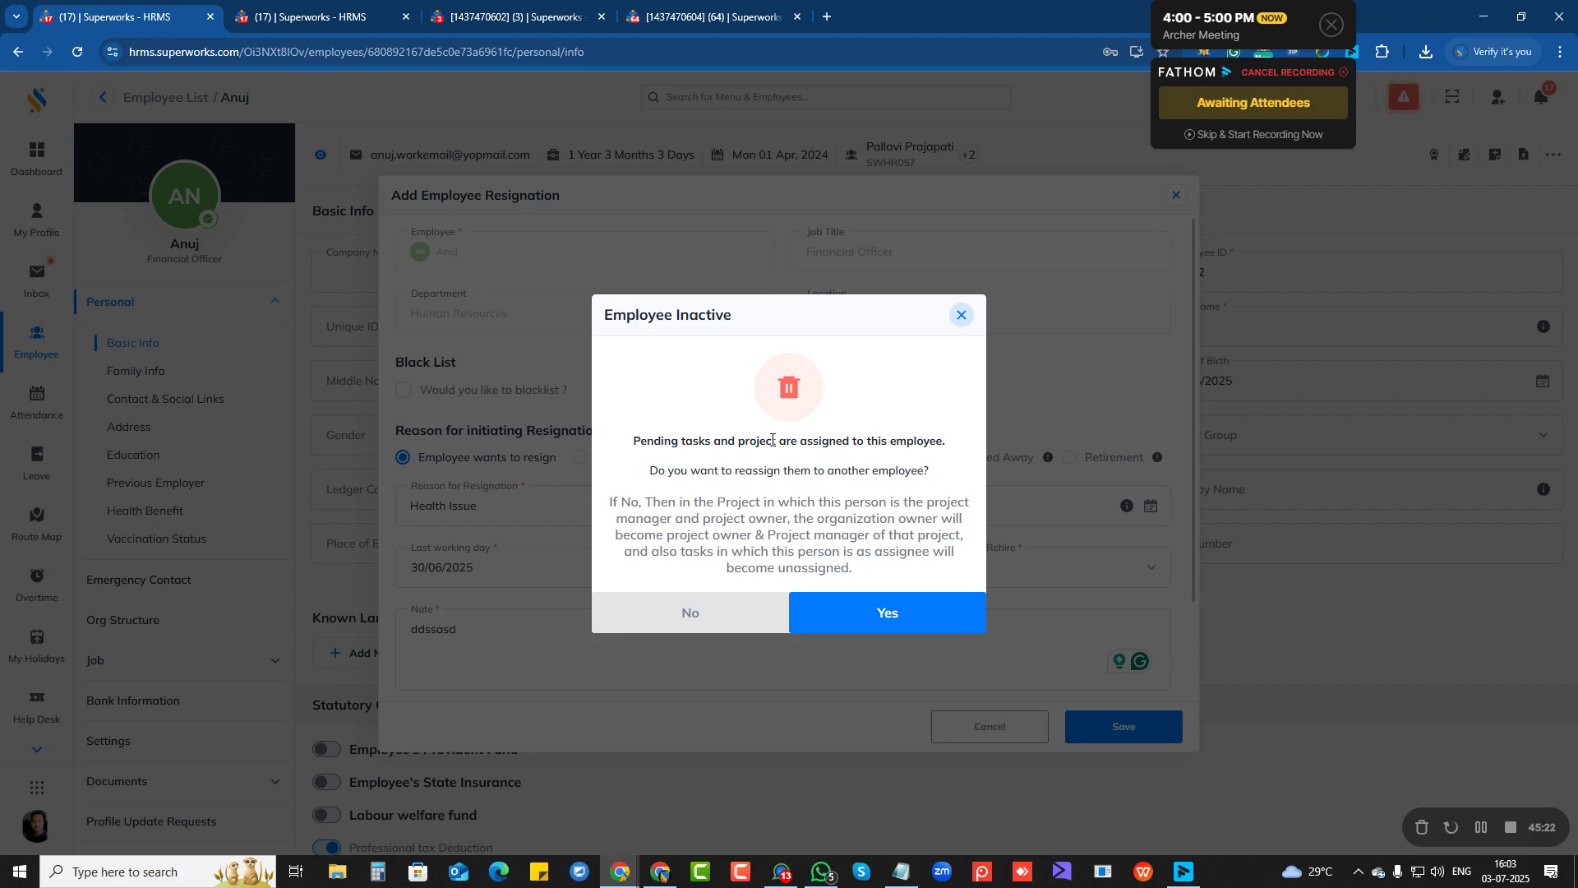
Review the pending-tasks warning, decline reassigning them, and confirm the Inactive status
drag(647, 444, 942, 486)
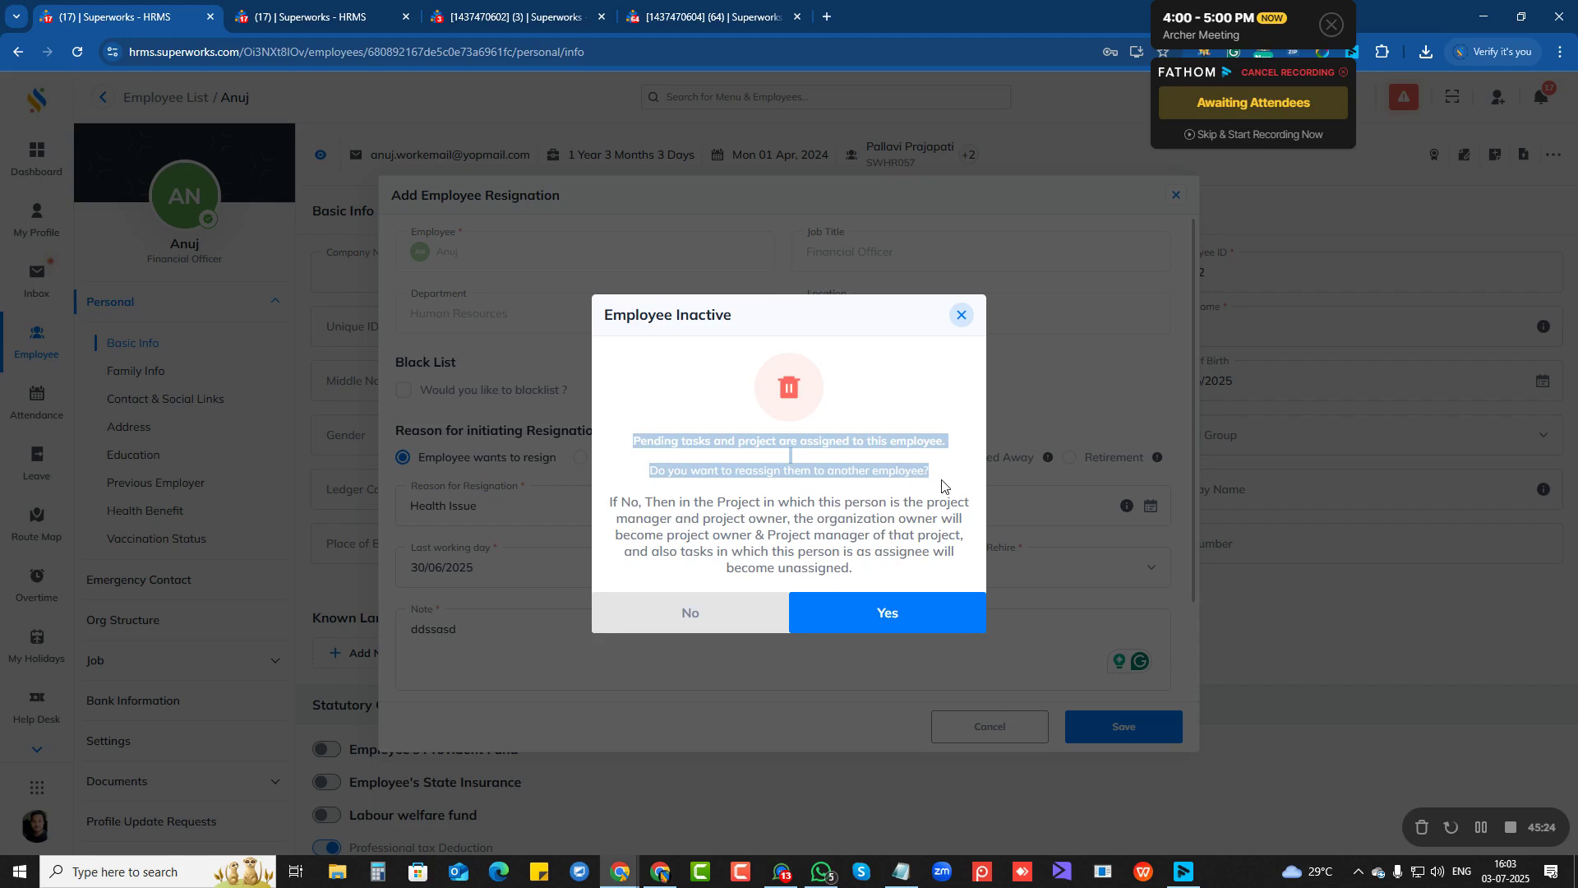
click(942, 486)
mouse_move(639, 433)
mouse_down()
mouse_move(947, 473)
mouse_move(642, 428)
mouse_up()
click(946, 479)
drag(612, 503, 903, 503)
click(665, 518)
drag(666, 518, 950, 535)
click(724, 617)
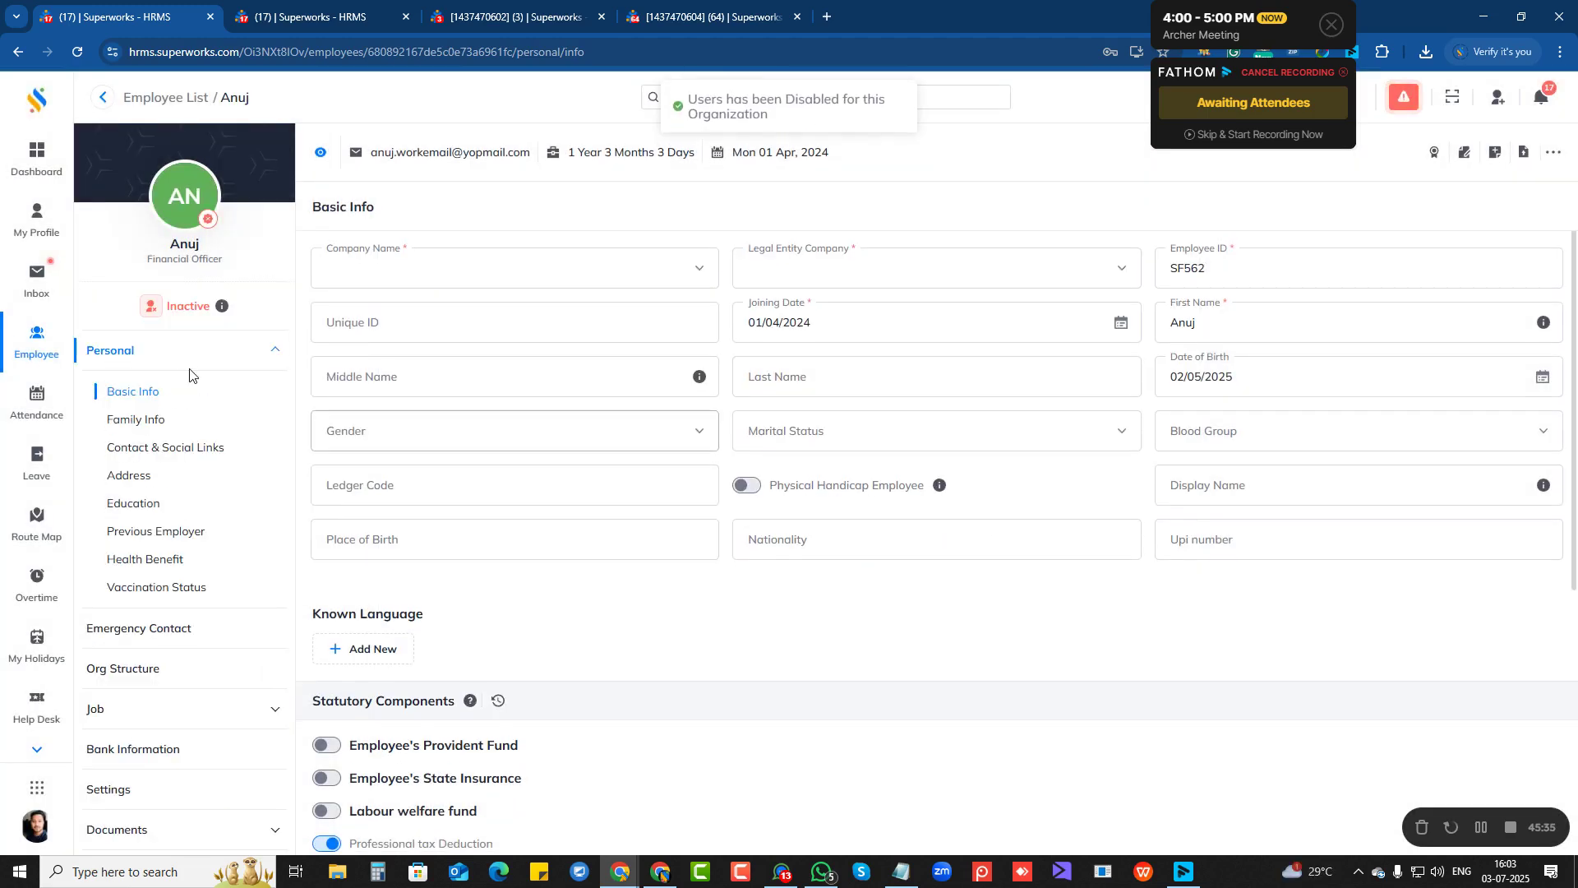
drag(166, 307, 202, 309)
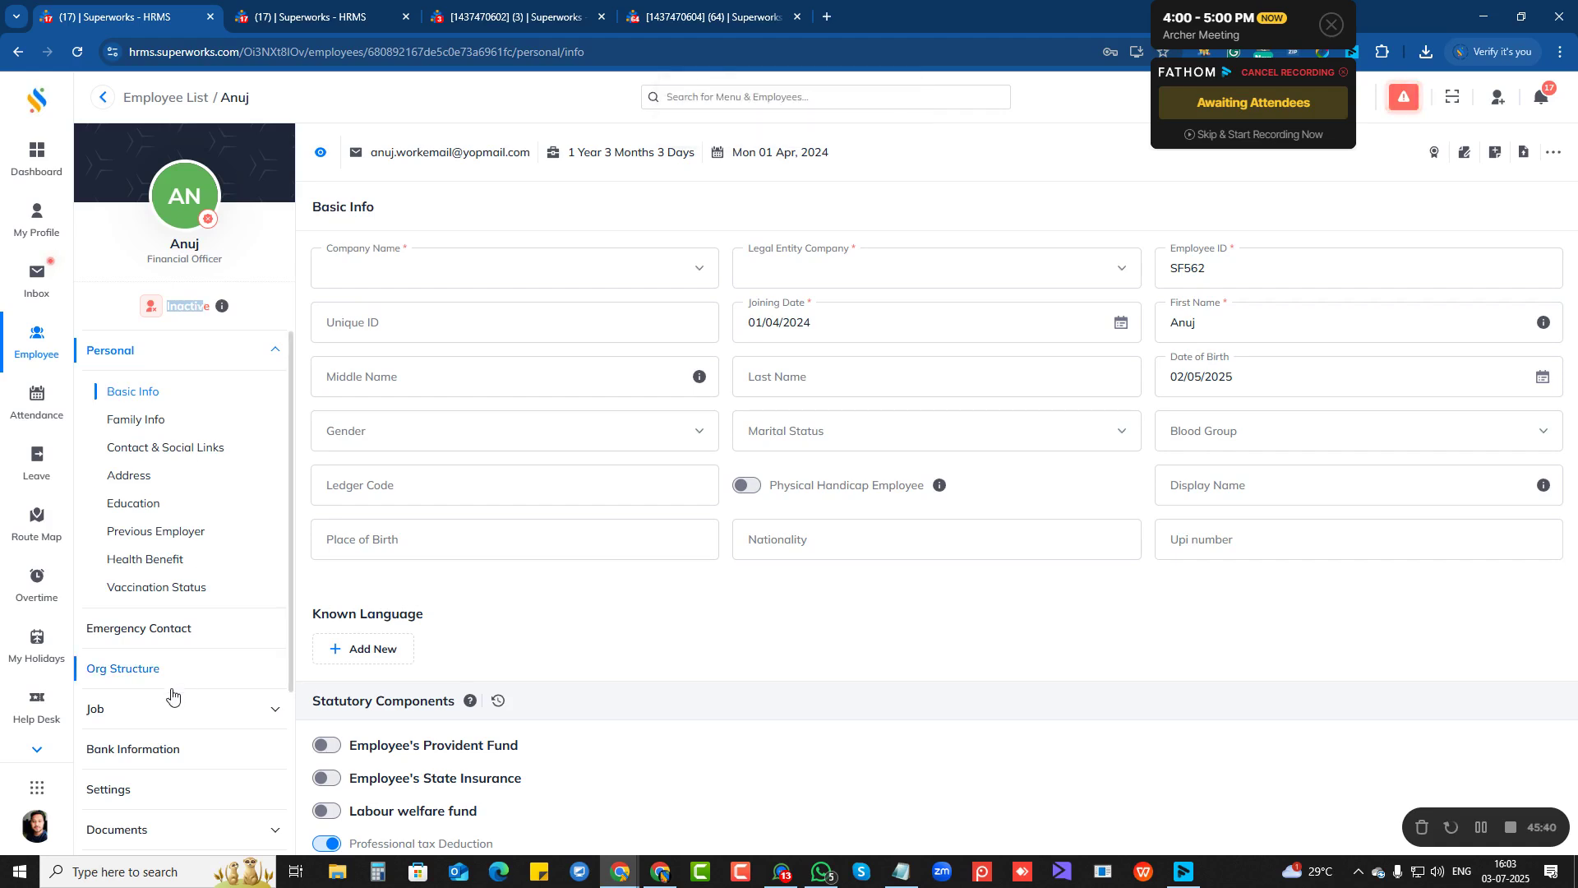
Open the employee's resignation record under Job and review its activity log
click(156, 710)
click(191, 597)
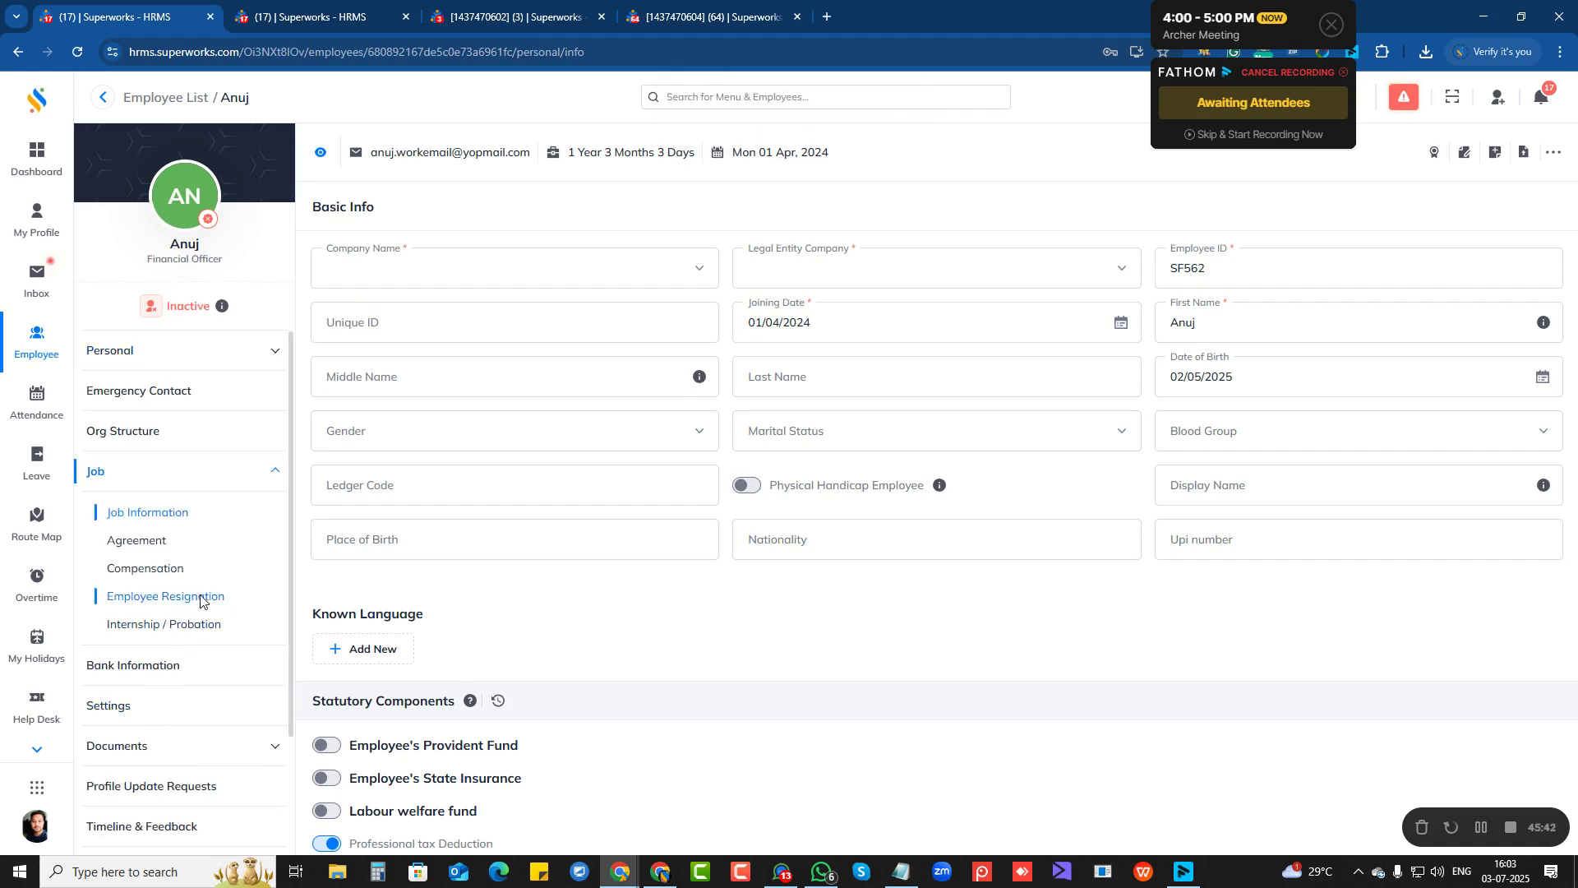
click(1521, 290)
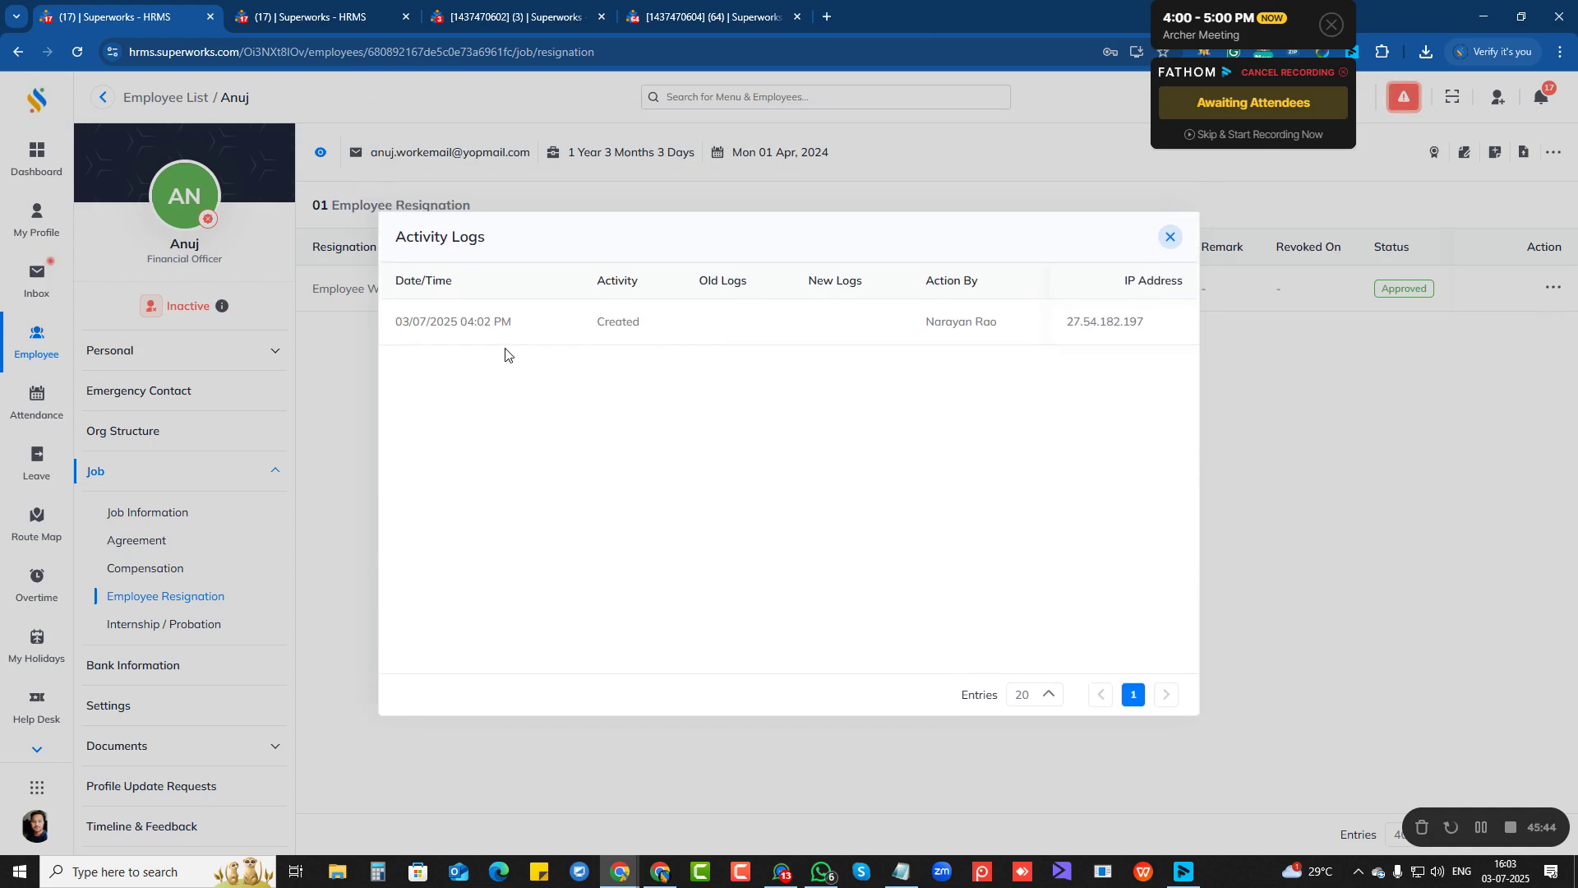
drag(390, 322, 559, 329)
drag(897, 324, 1022, 329)
click(1169, 240)
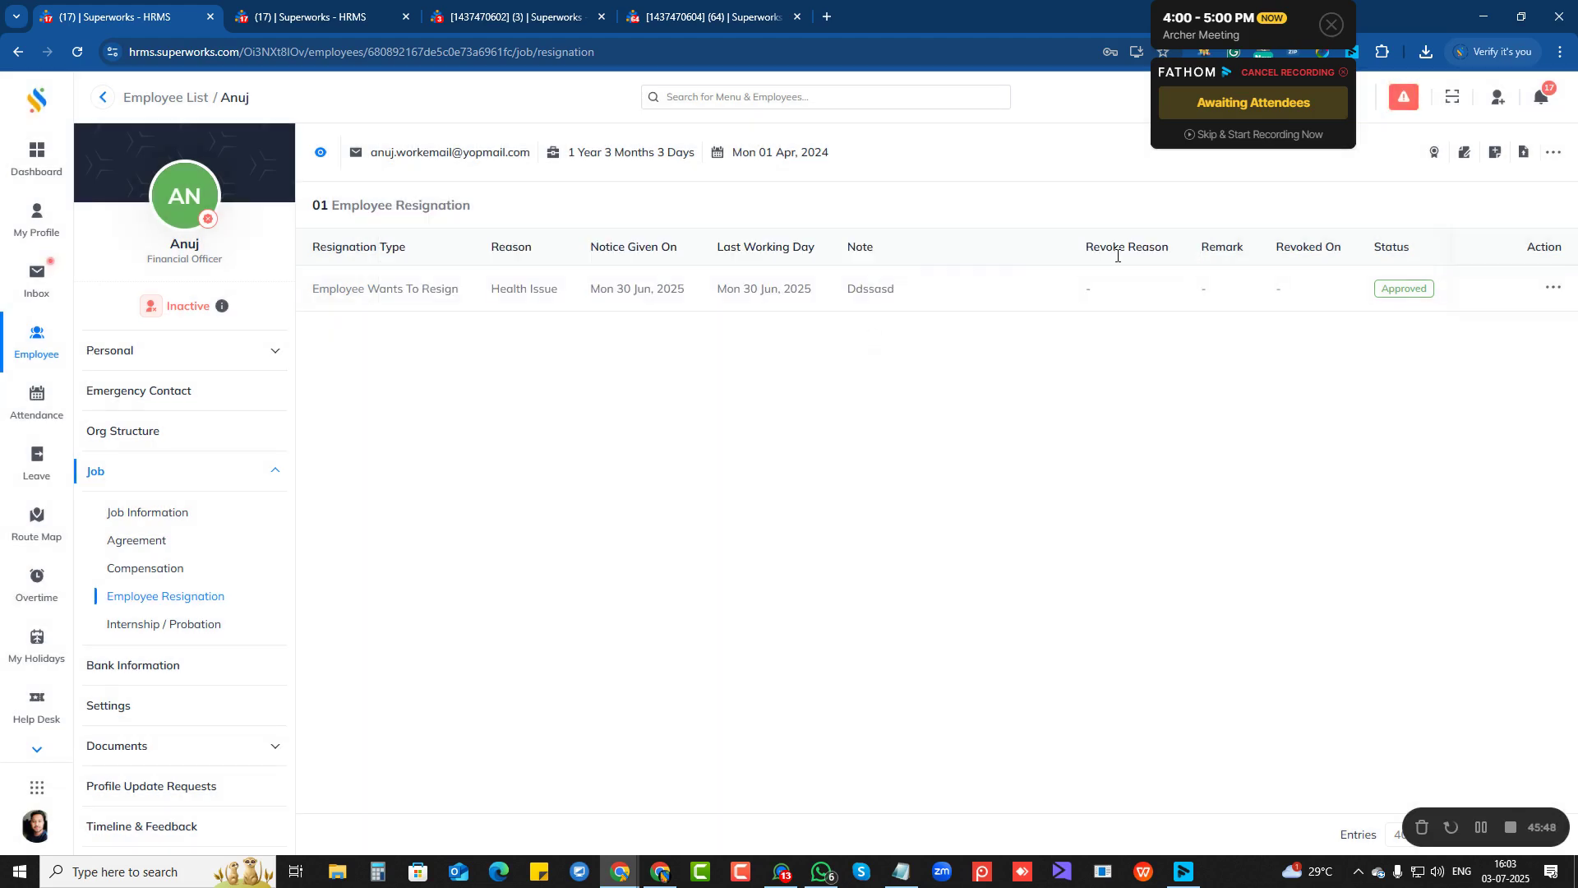
Switch to the profile resignations tab and then back to the employee's tab
mouse_move(222, 309)
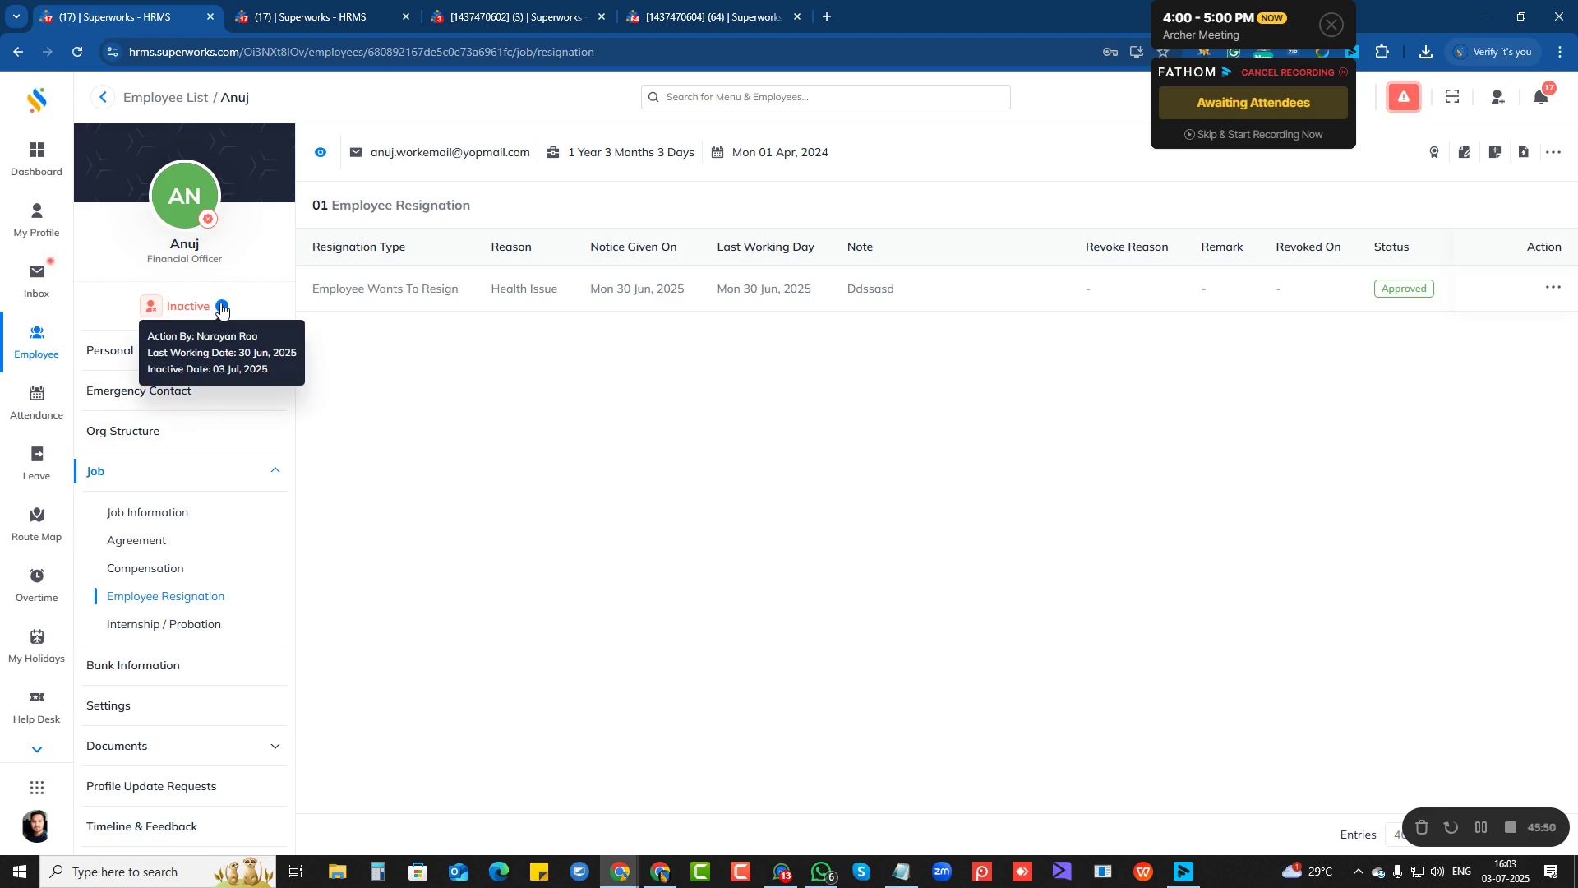
click(533, 8)
click(16, 12)
click(96, 10)
Open the Employee Resignation Task List settings showing 52 tasks by department
scroll(11, 501, down, 9)
click(18, 711)
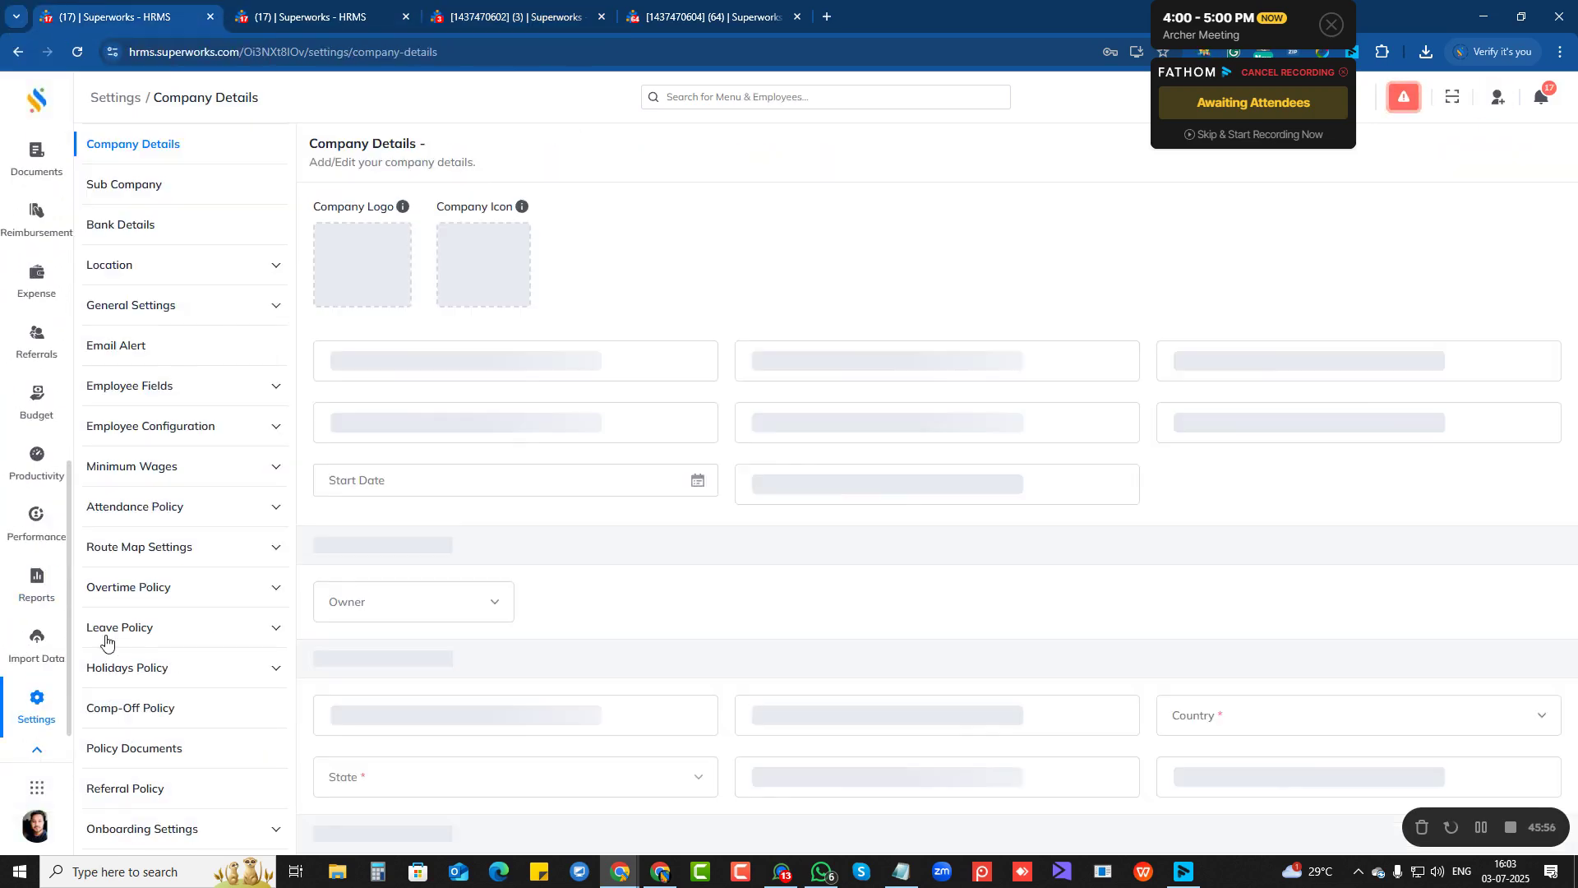
scroll(189, 670, down, 1)
click(213, 557)
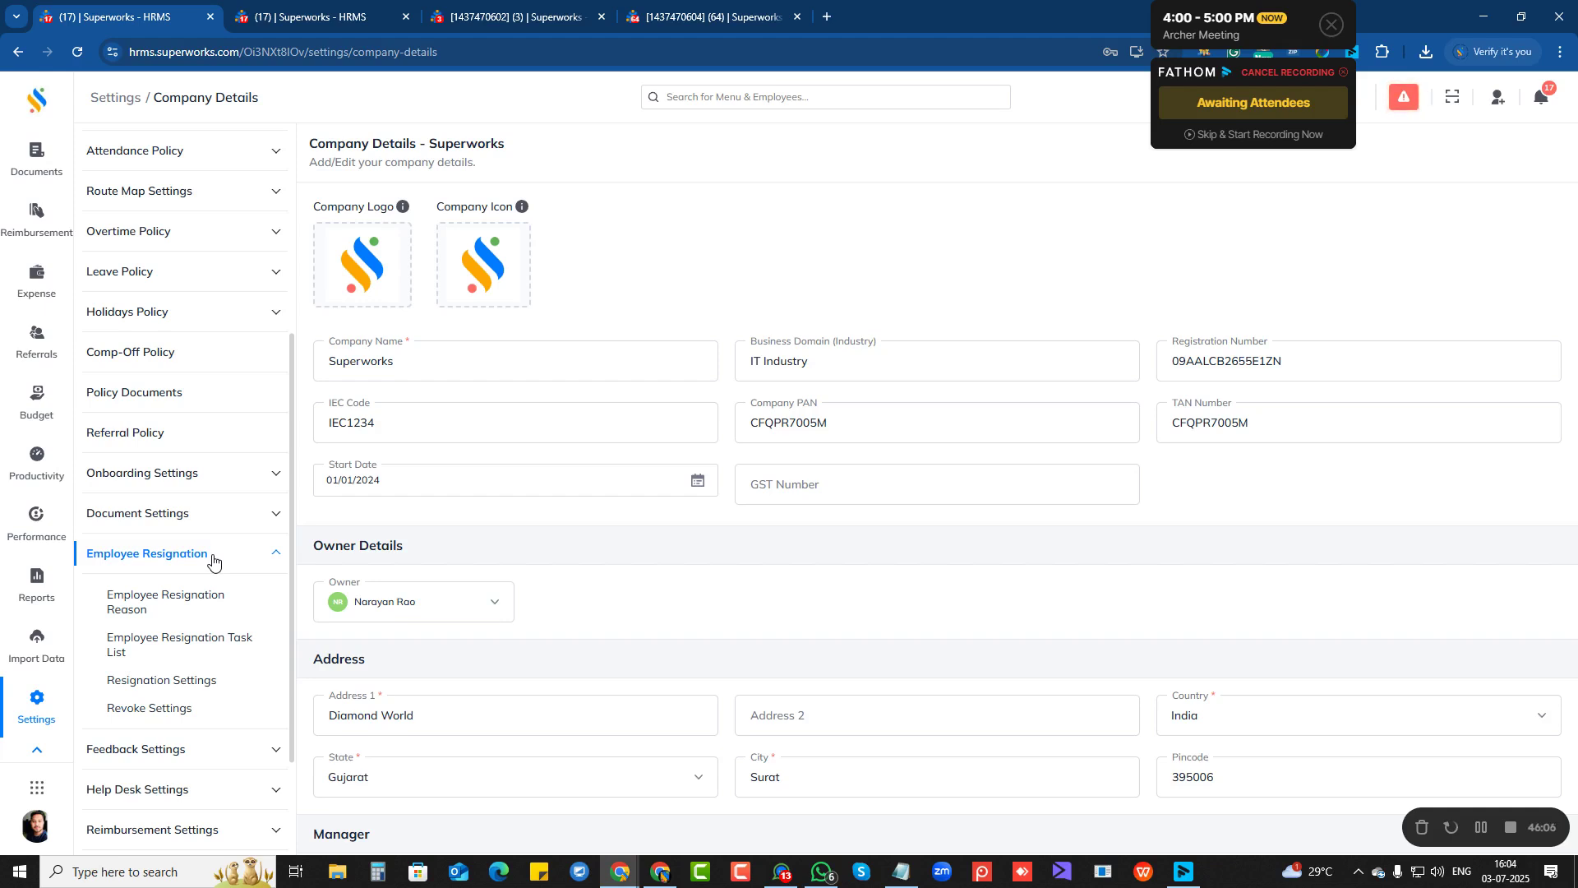
click(136, 645)
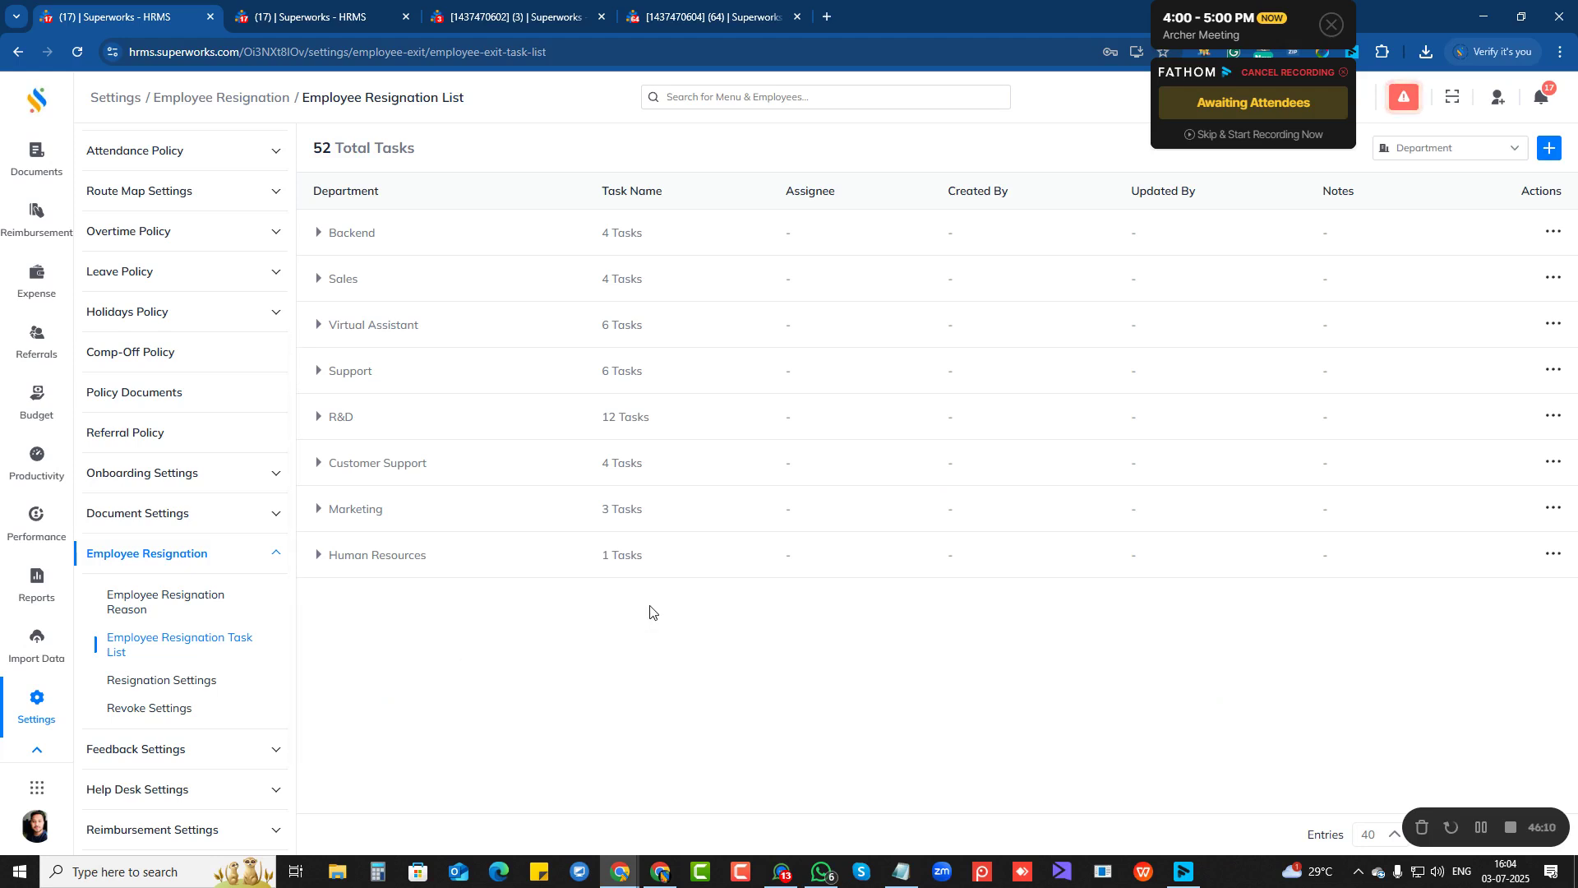
scroll(37, 493, up, 5)
Search the Employee List for the employee among Inactive Employees, noting the Human Resources department
mouse_move(37, 341)
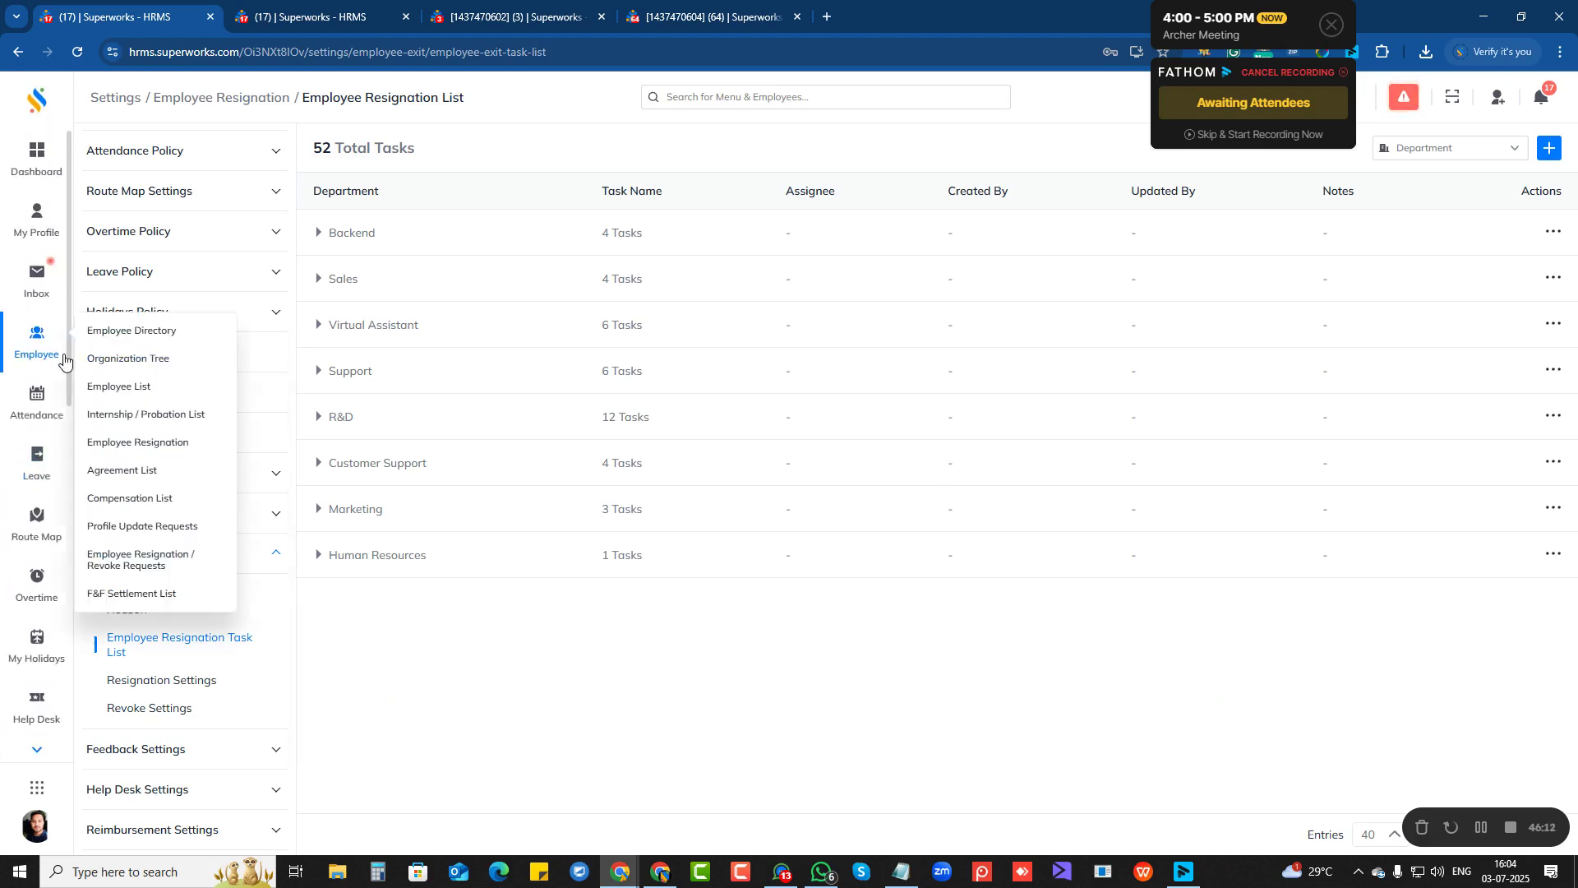
click(136, 395)
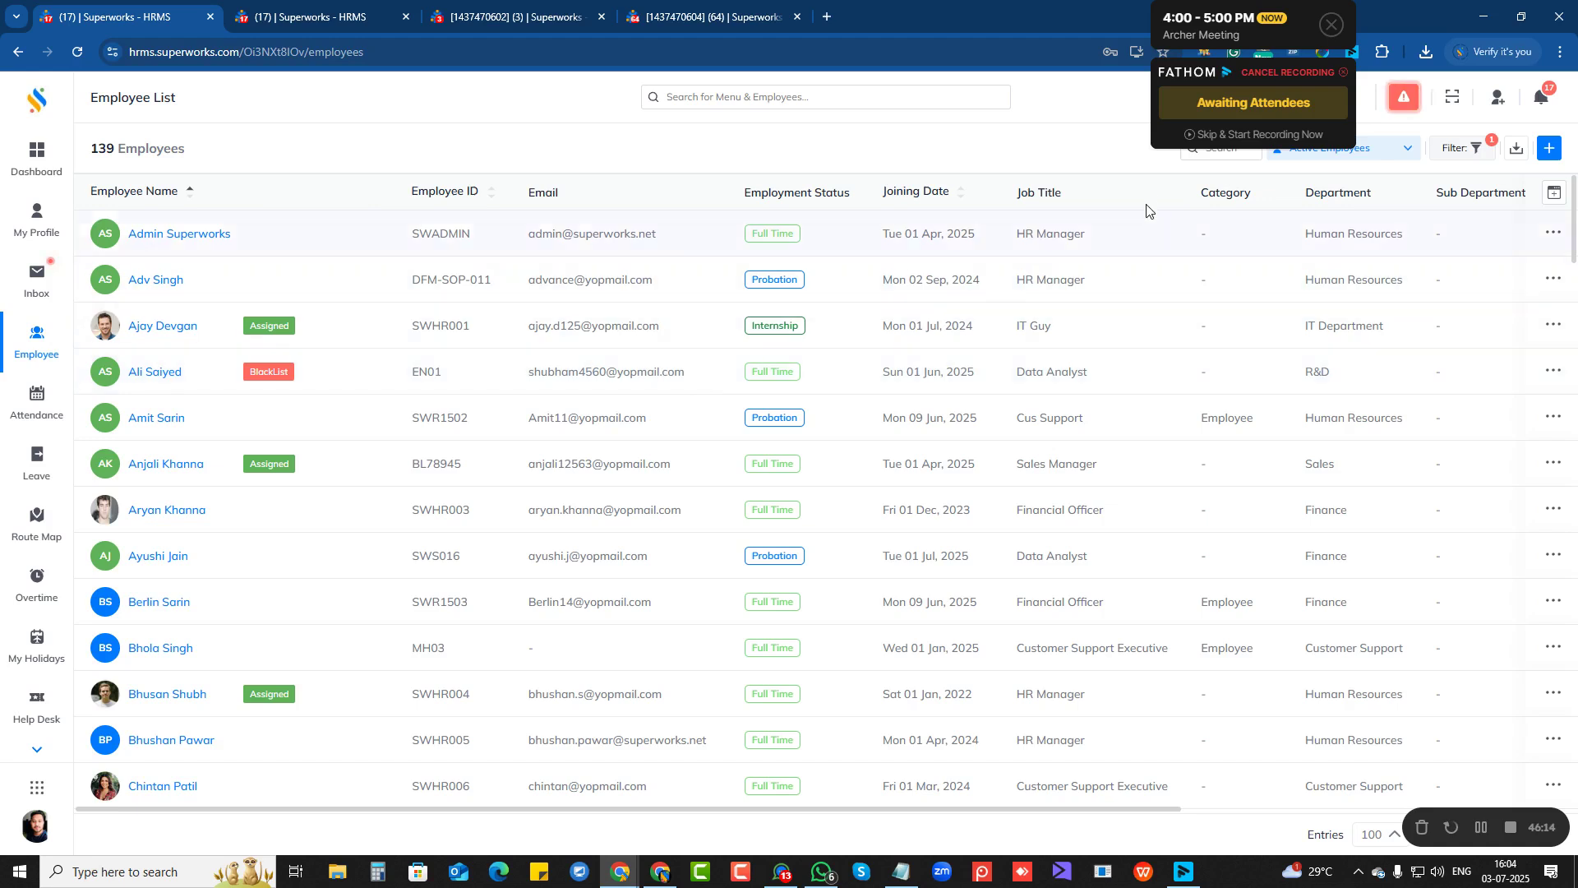
click(1217, 149)
text(An)
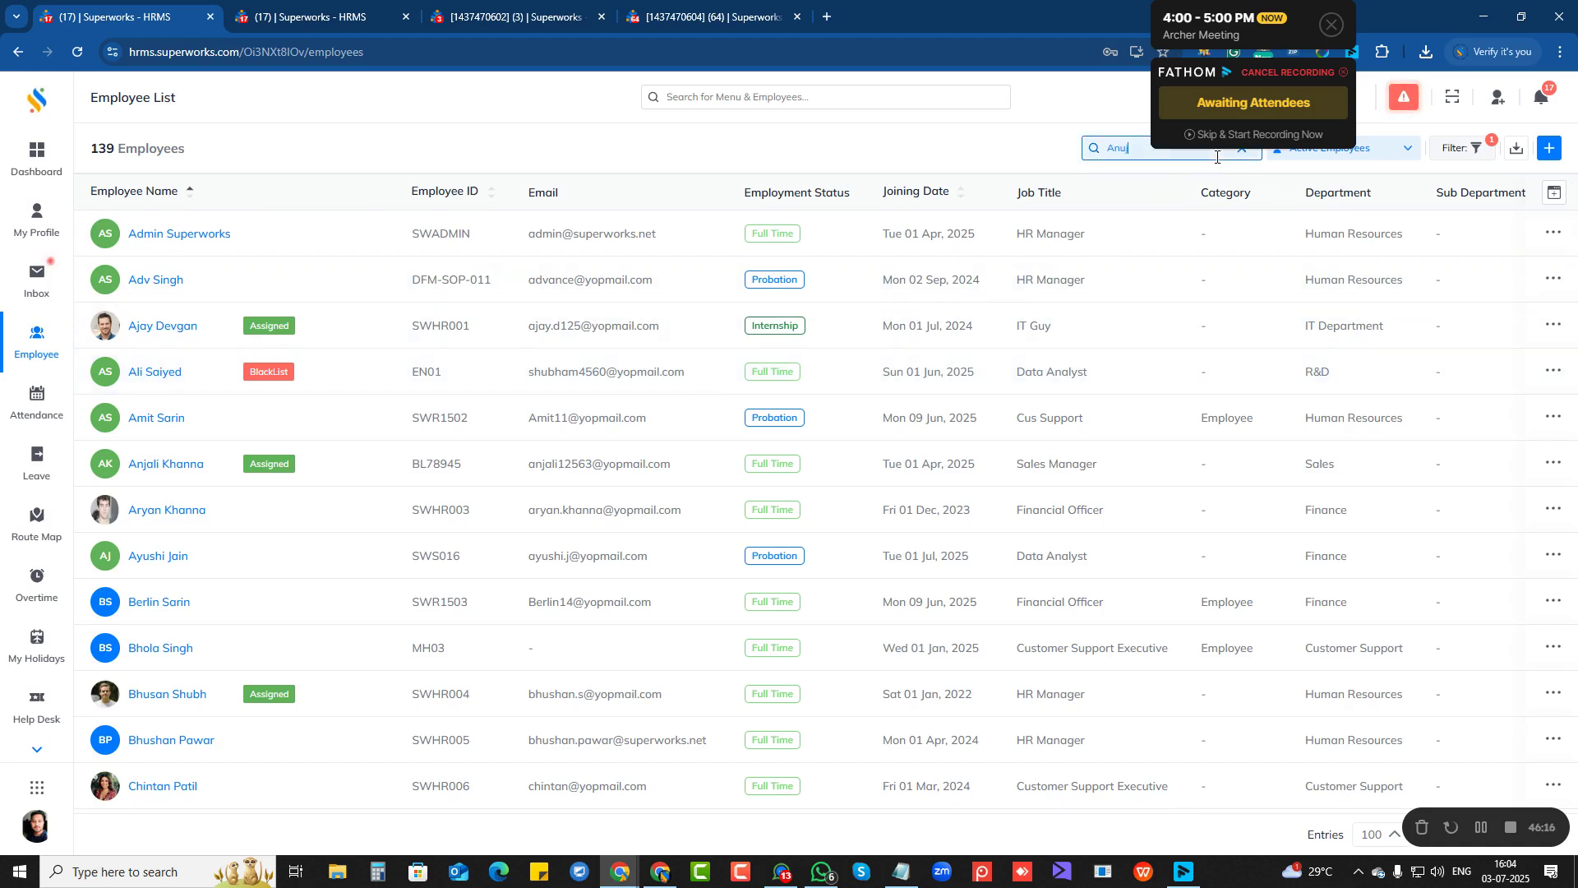
text(u)
click(1395, 153)
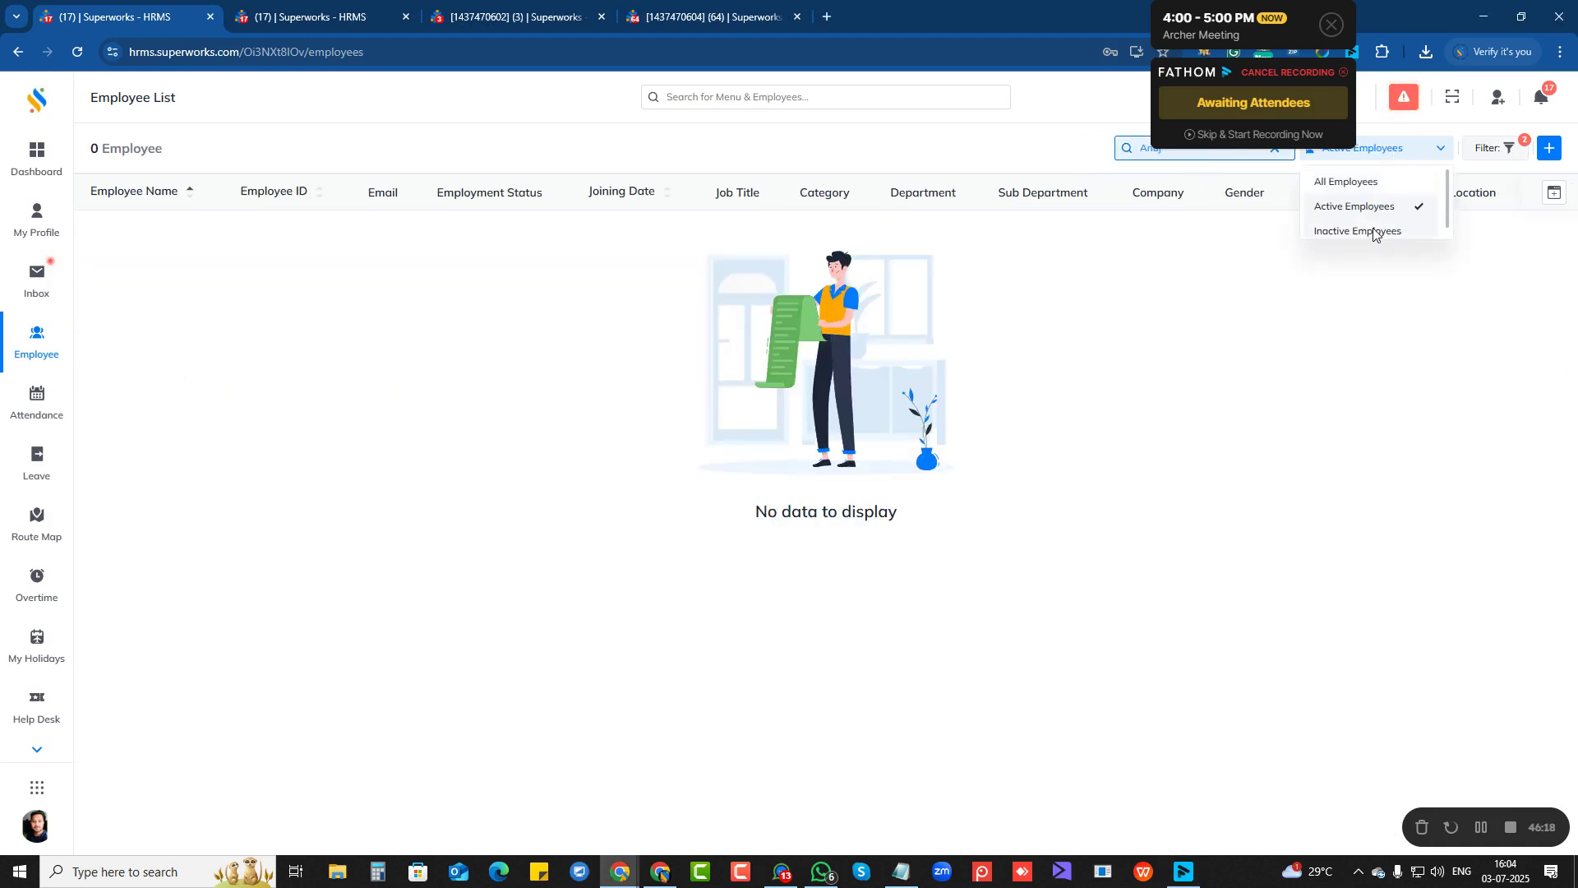
click(1377, 232)
scroll(807, 266, right, 2)
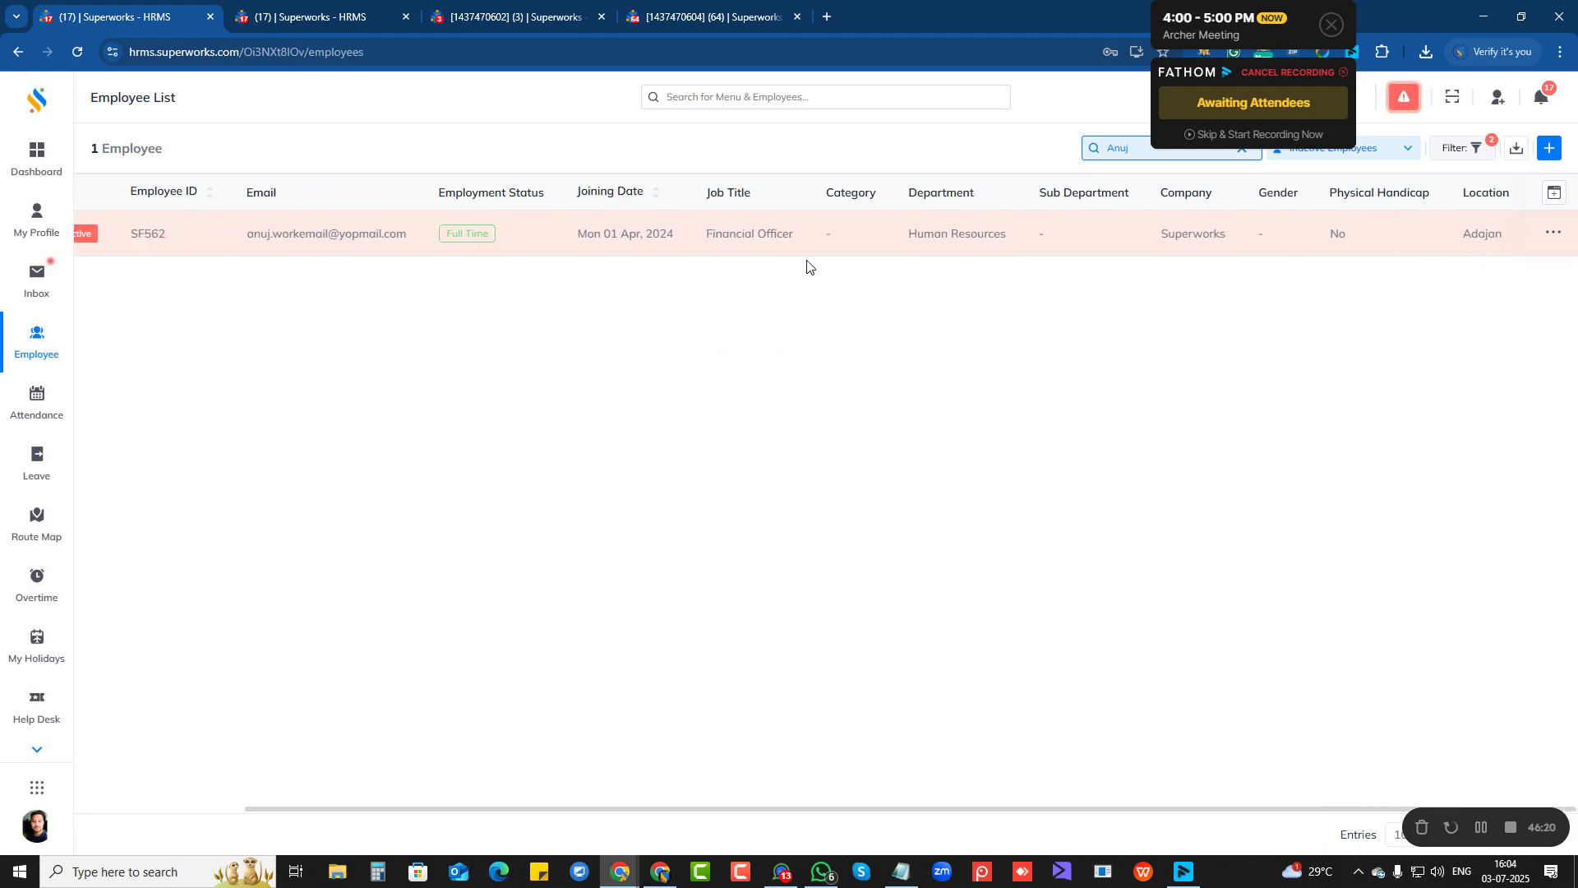
drag(888, 252, 1003, 247)
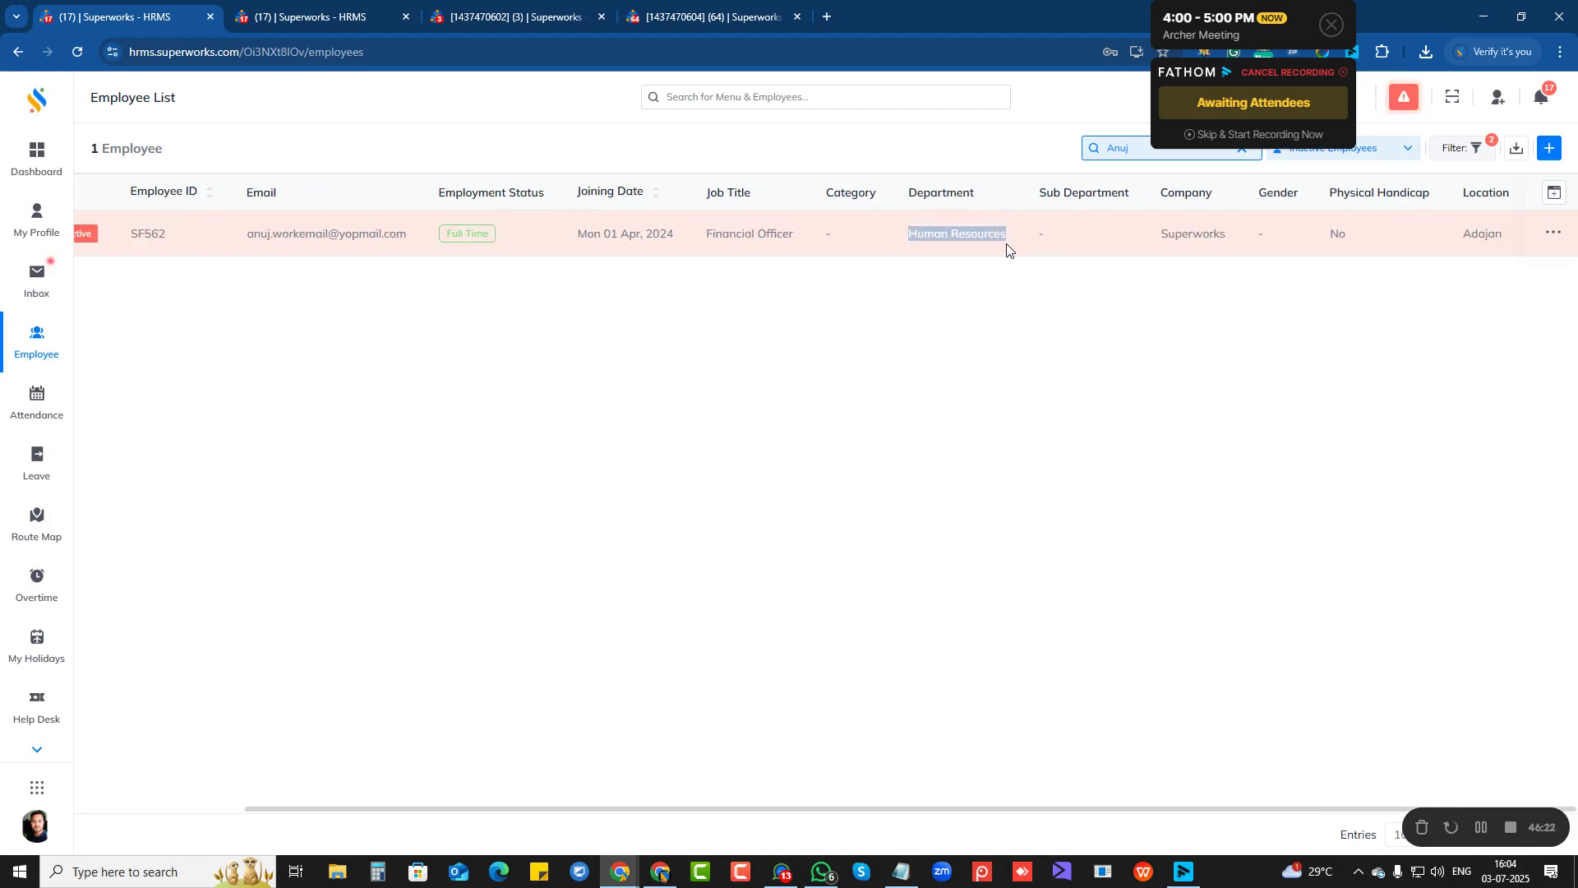
scroll(36, 534, down, 6)
Open the Employee Resignation Task List and expand the Human Resources department's tasks
click(36, 703)
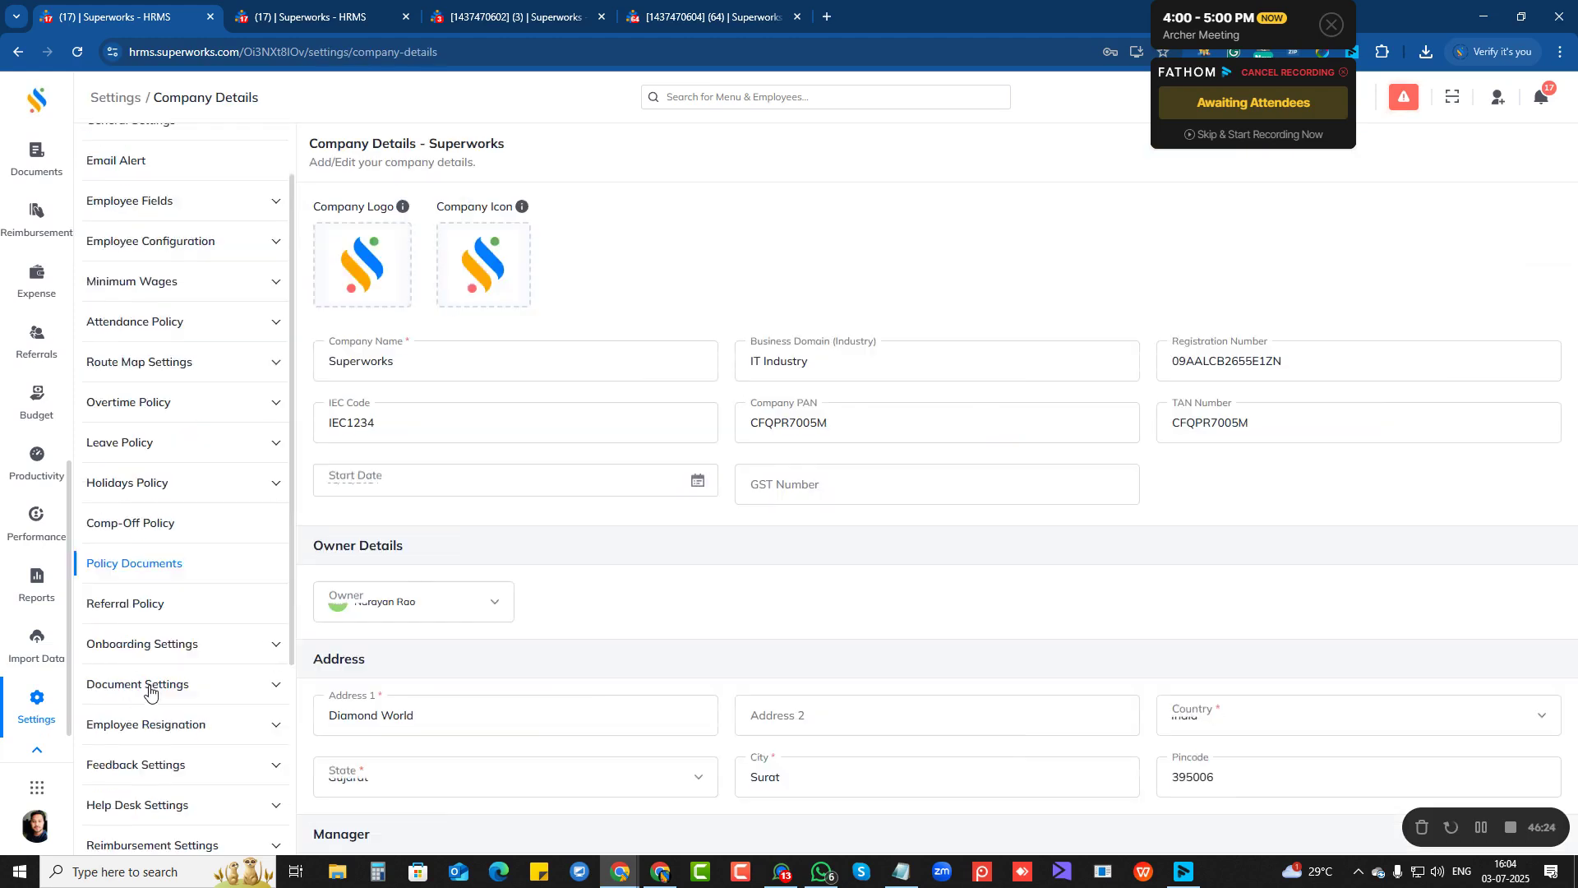
scroll(150, 690, down, 2)
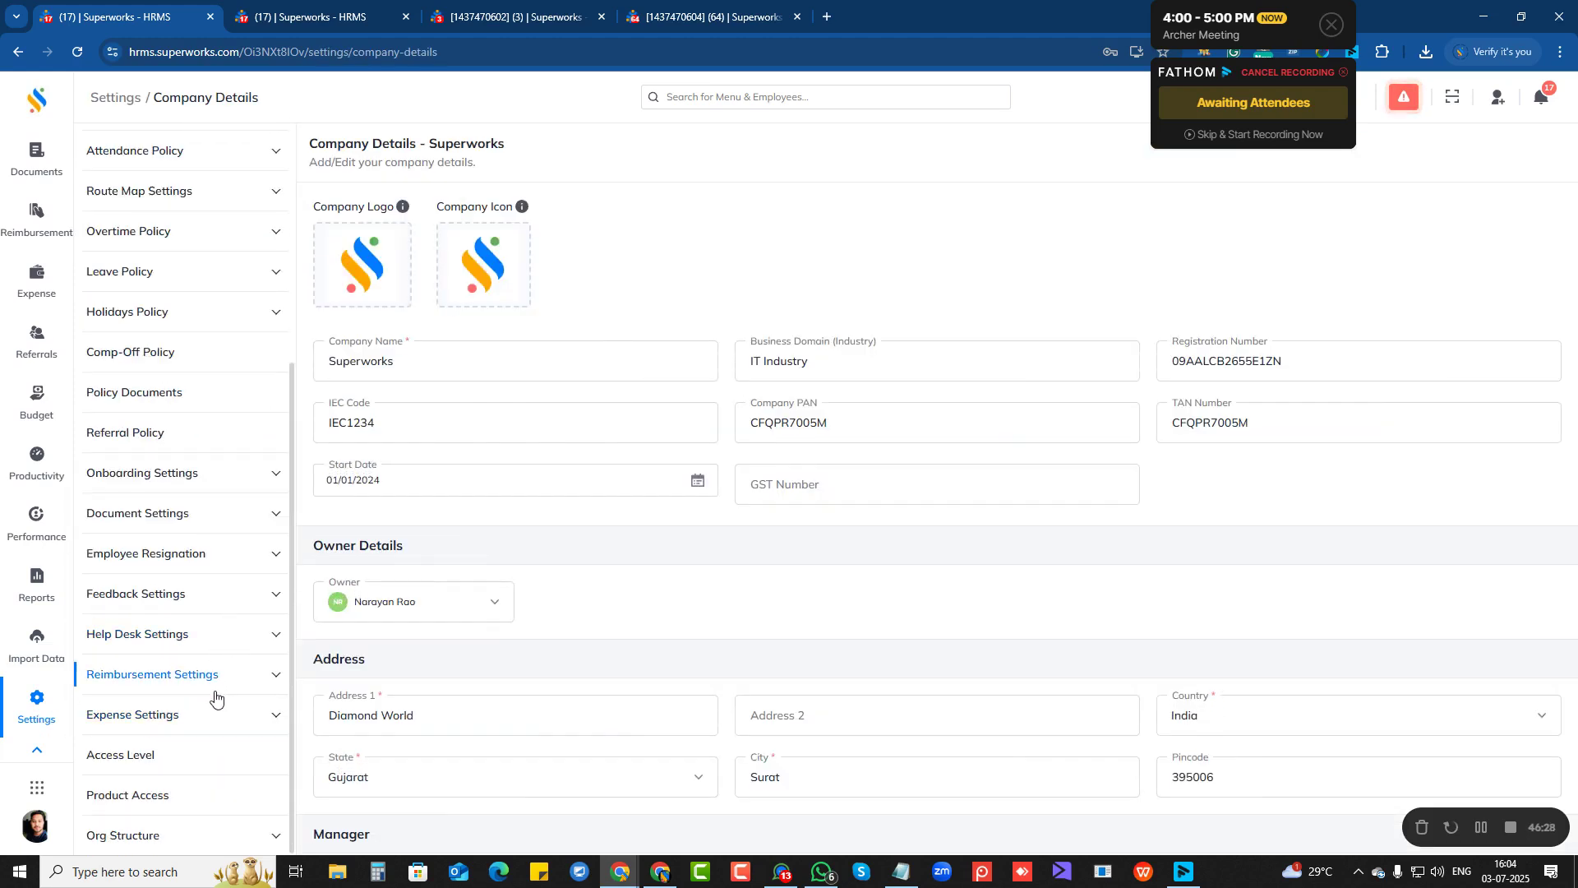
click(208, 555)
click(210, 650)
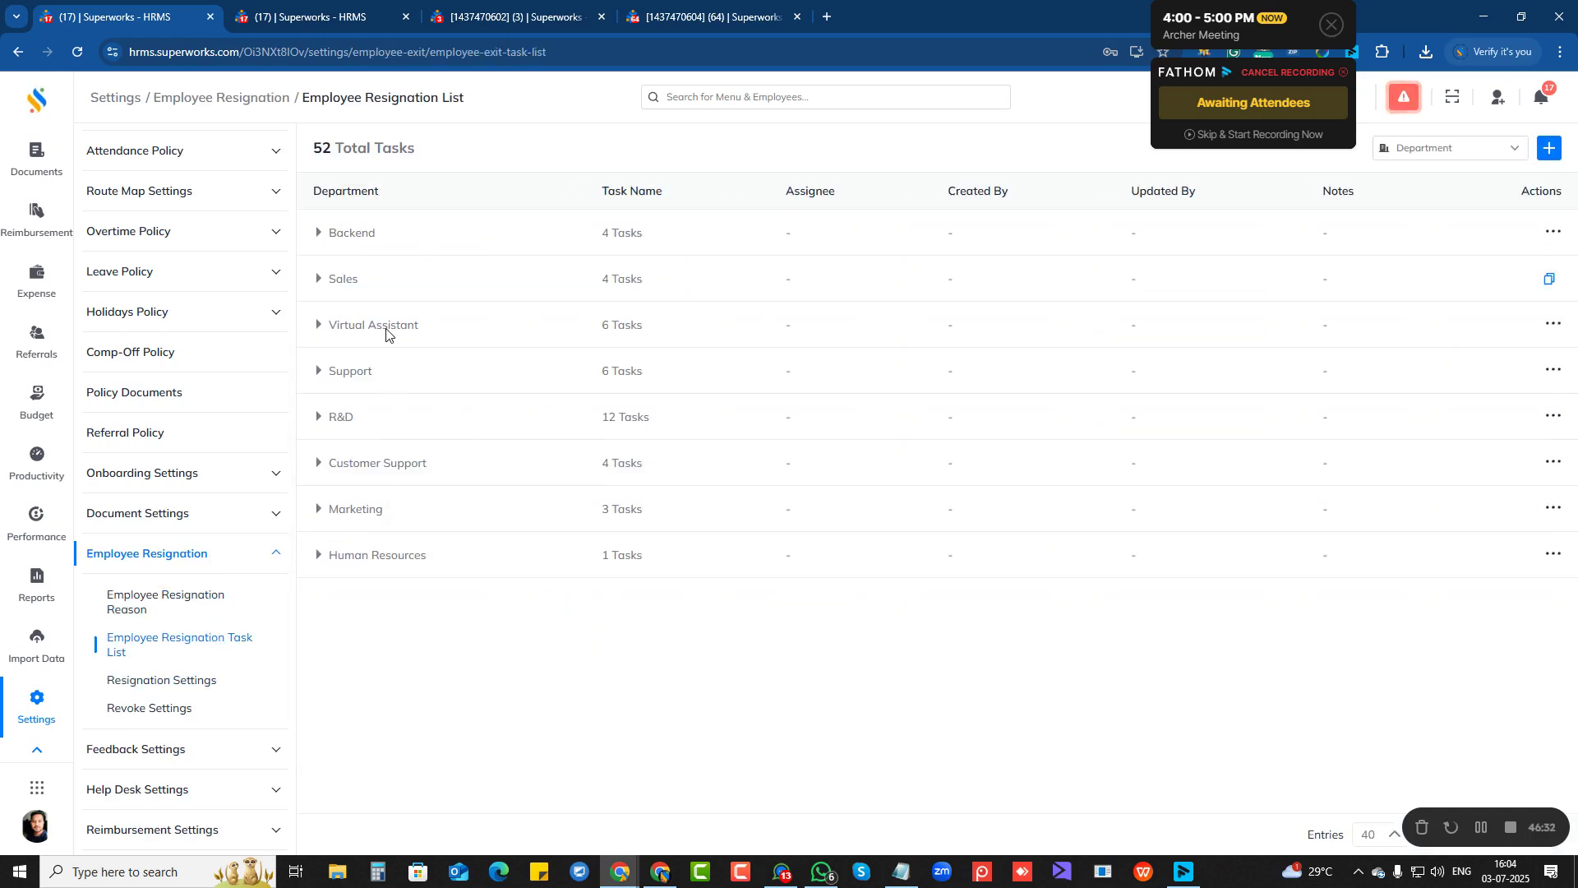
click(318, 555)
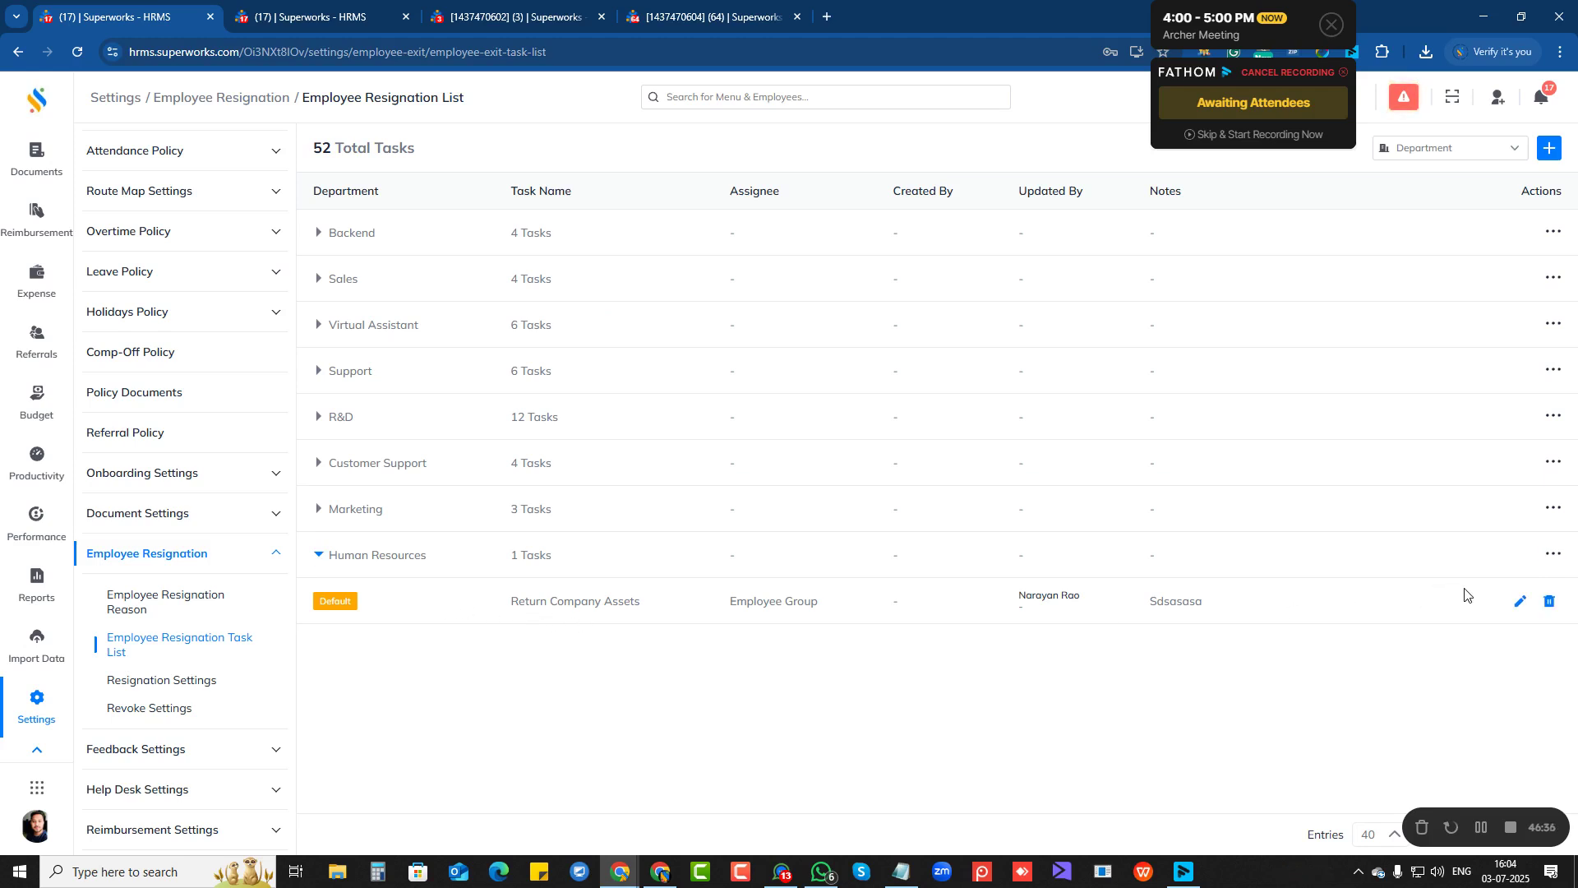
Edit Return Company Assets, keeping Employee Group type, and replace the assignee with the searched employee
click(1520, 601)
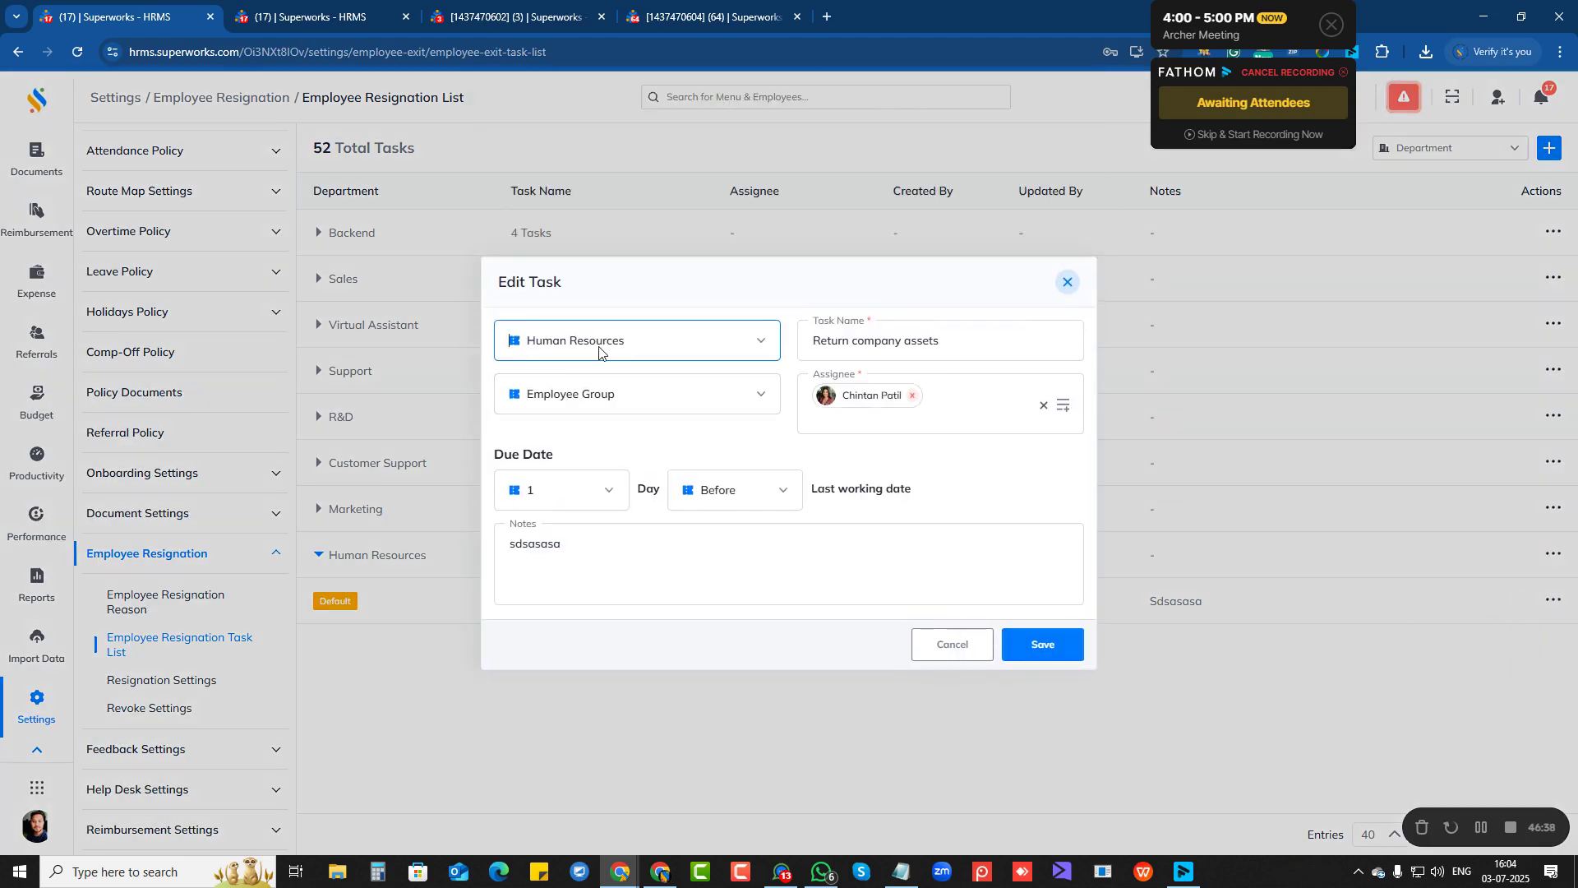
drag(978, 342, 808, 350)
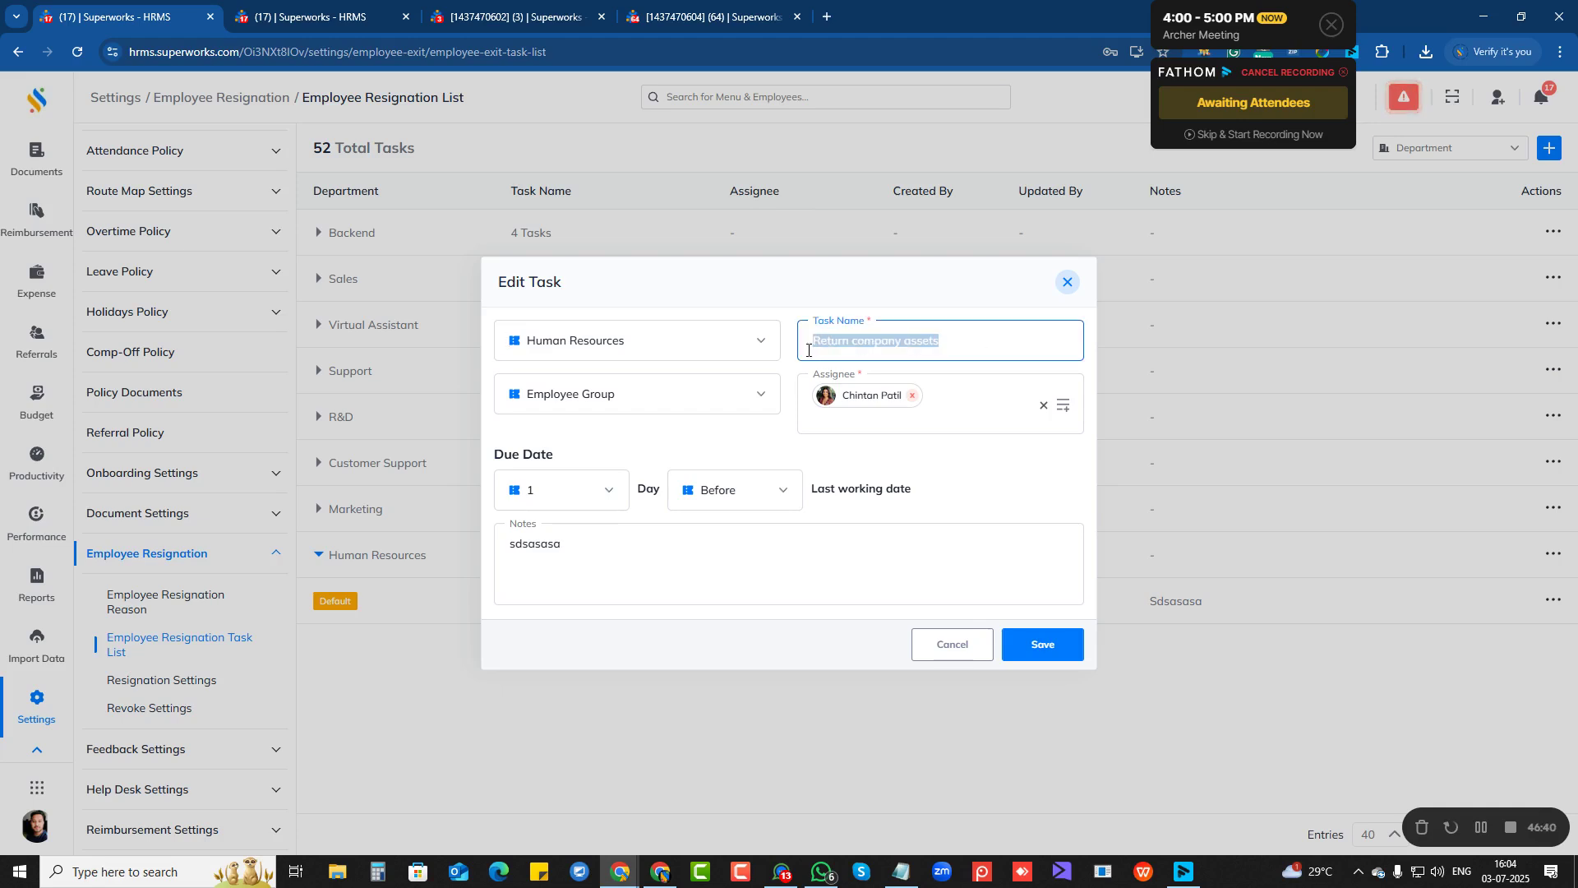
click(631, 394)
click(625, 463)
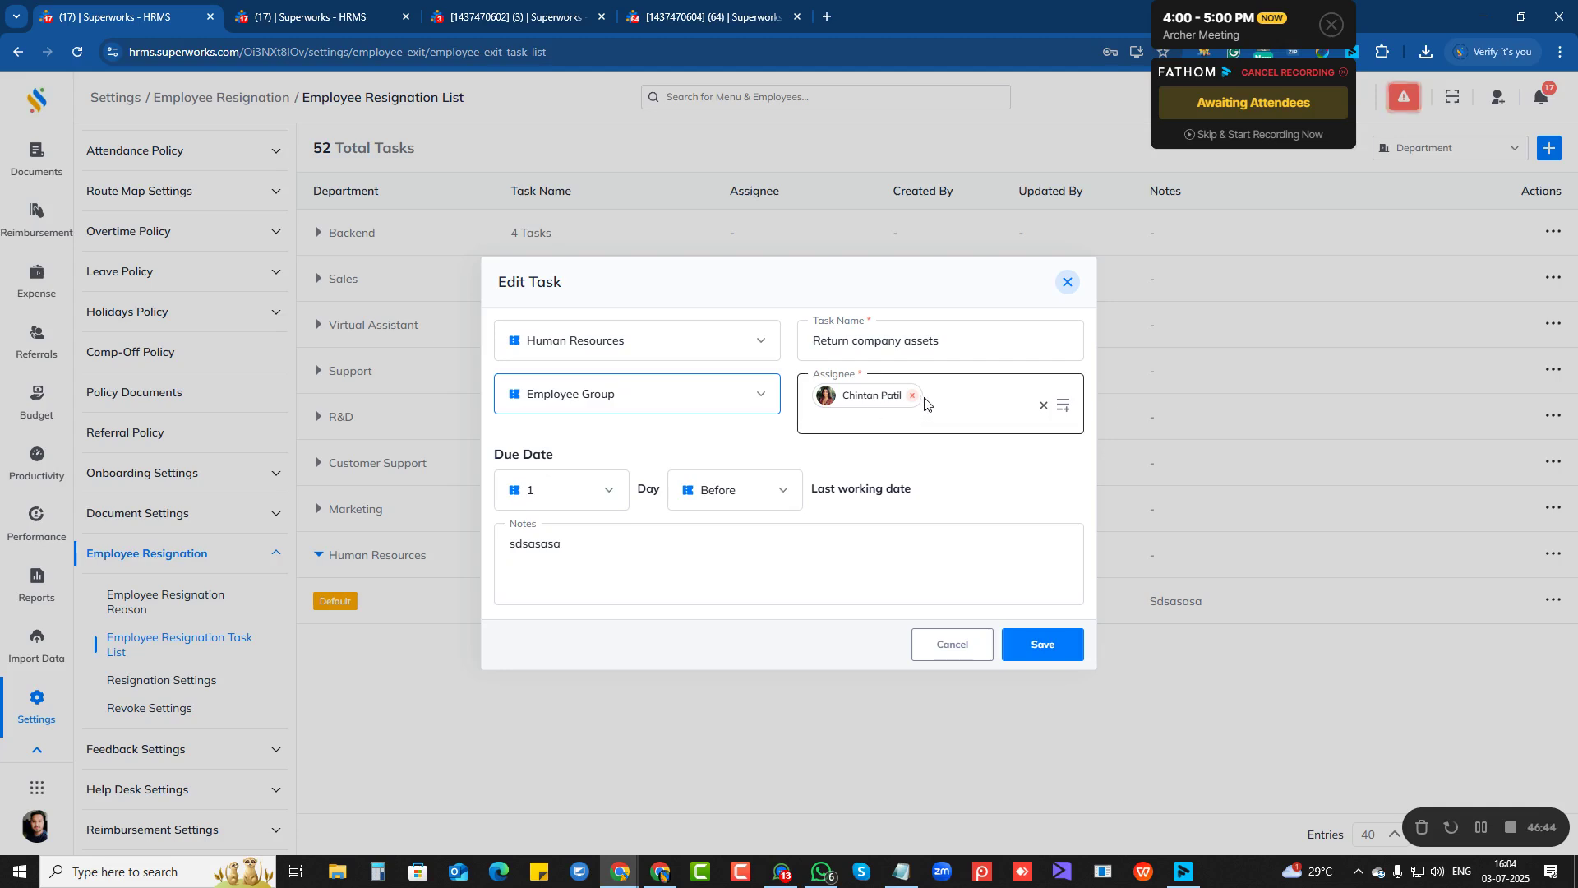
click(912, 396)
text(Aryan)
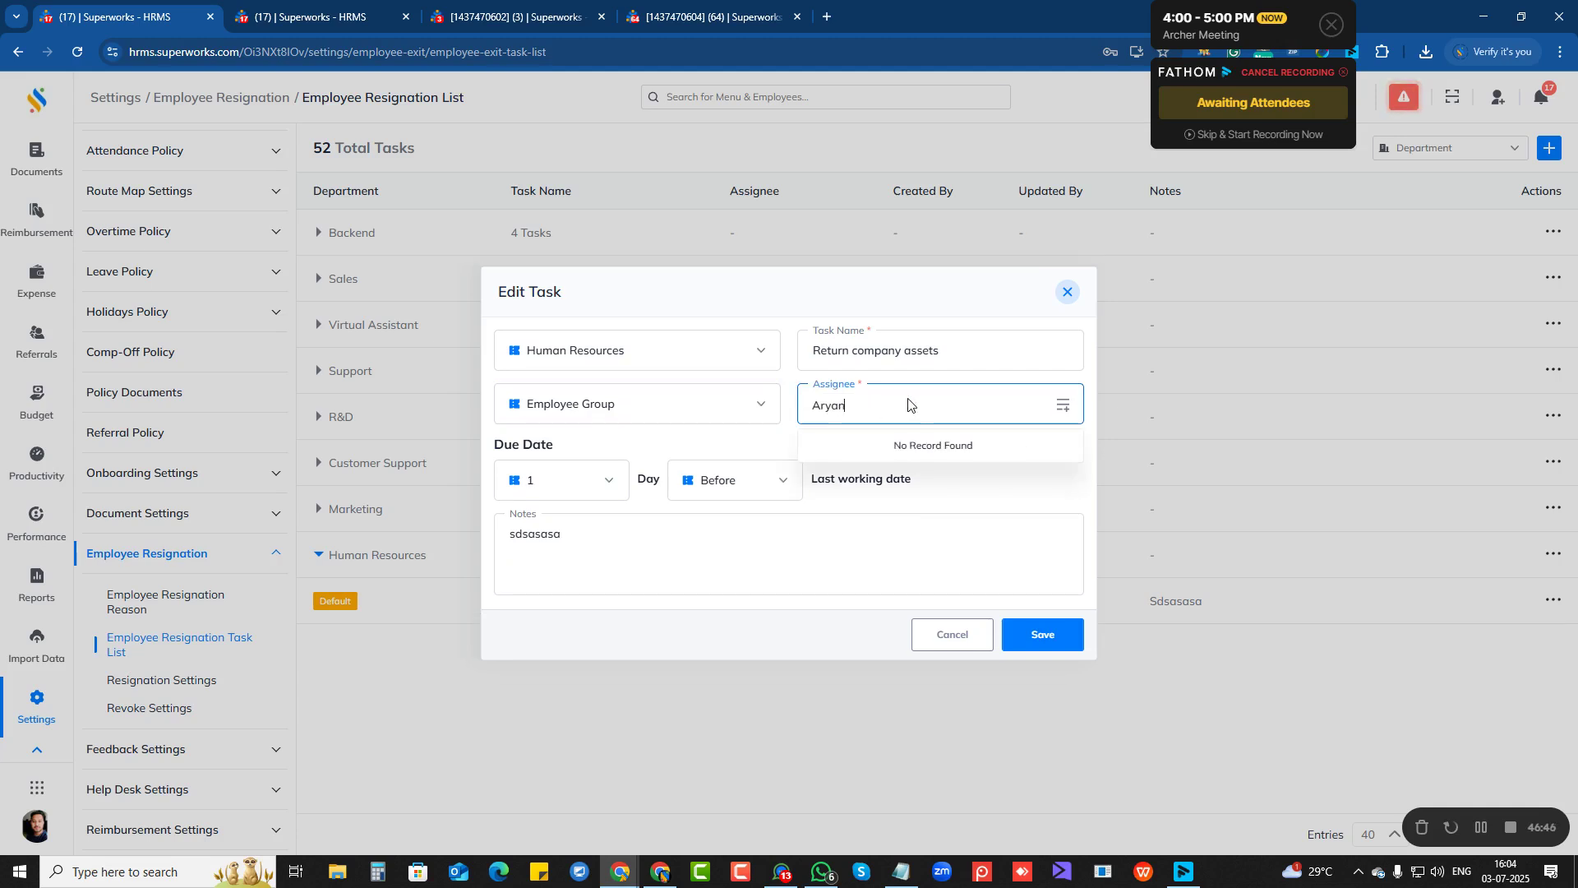
click(896, 448)
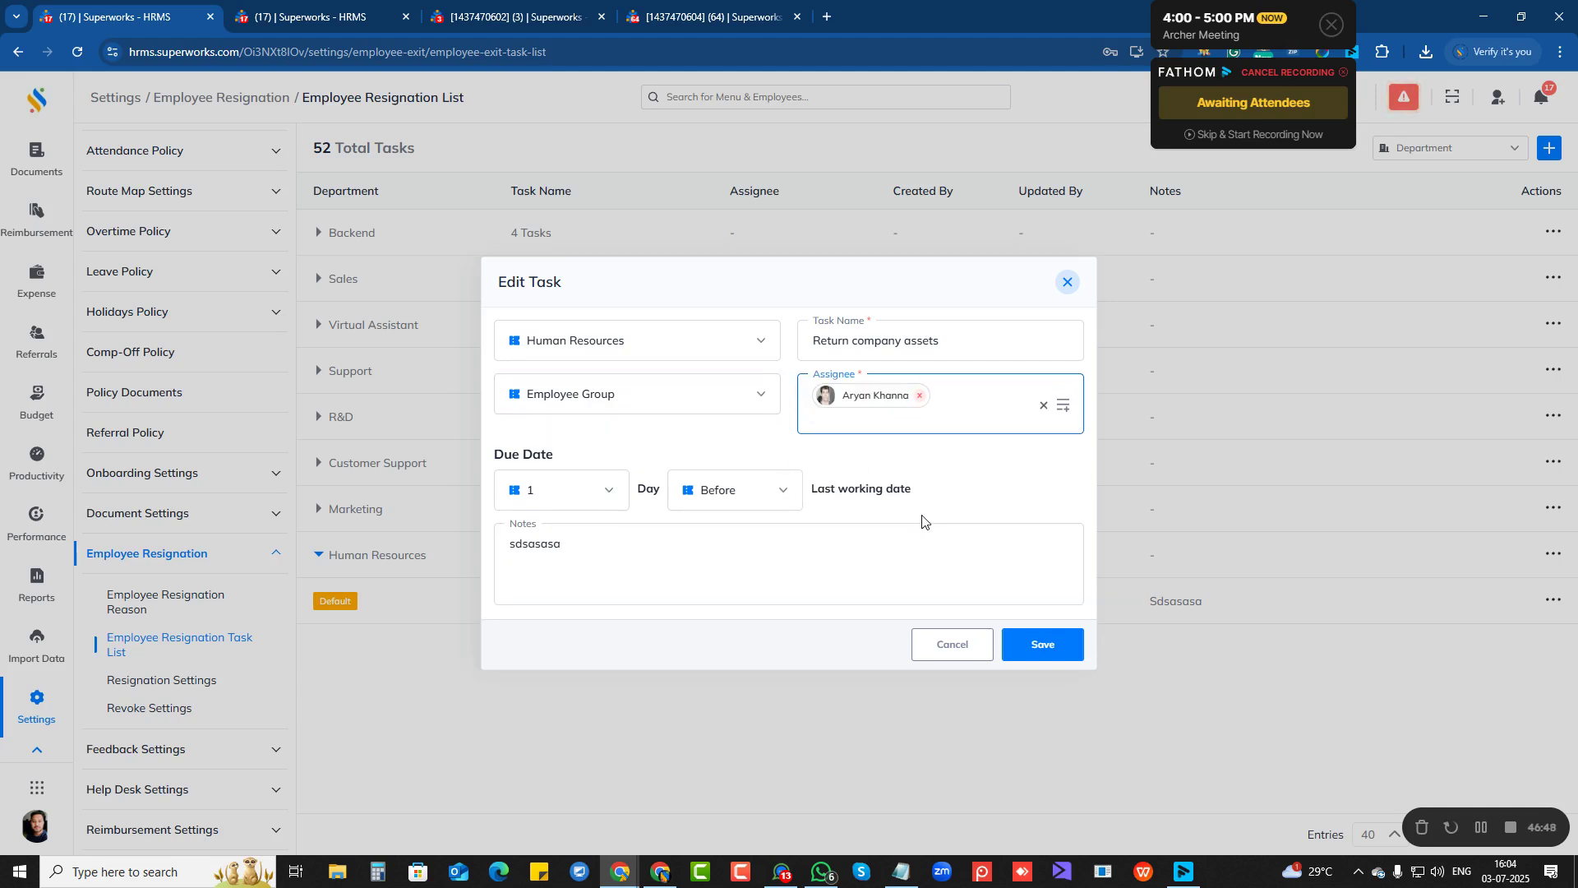
Set the task due 2 days before the last working date and save it
click(564, 491)
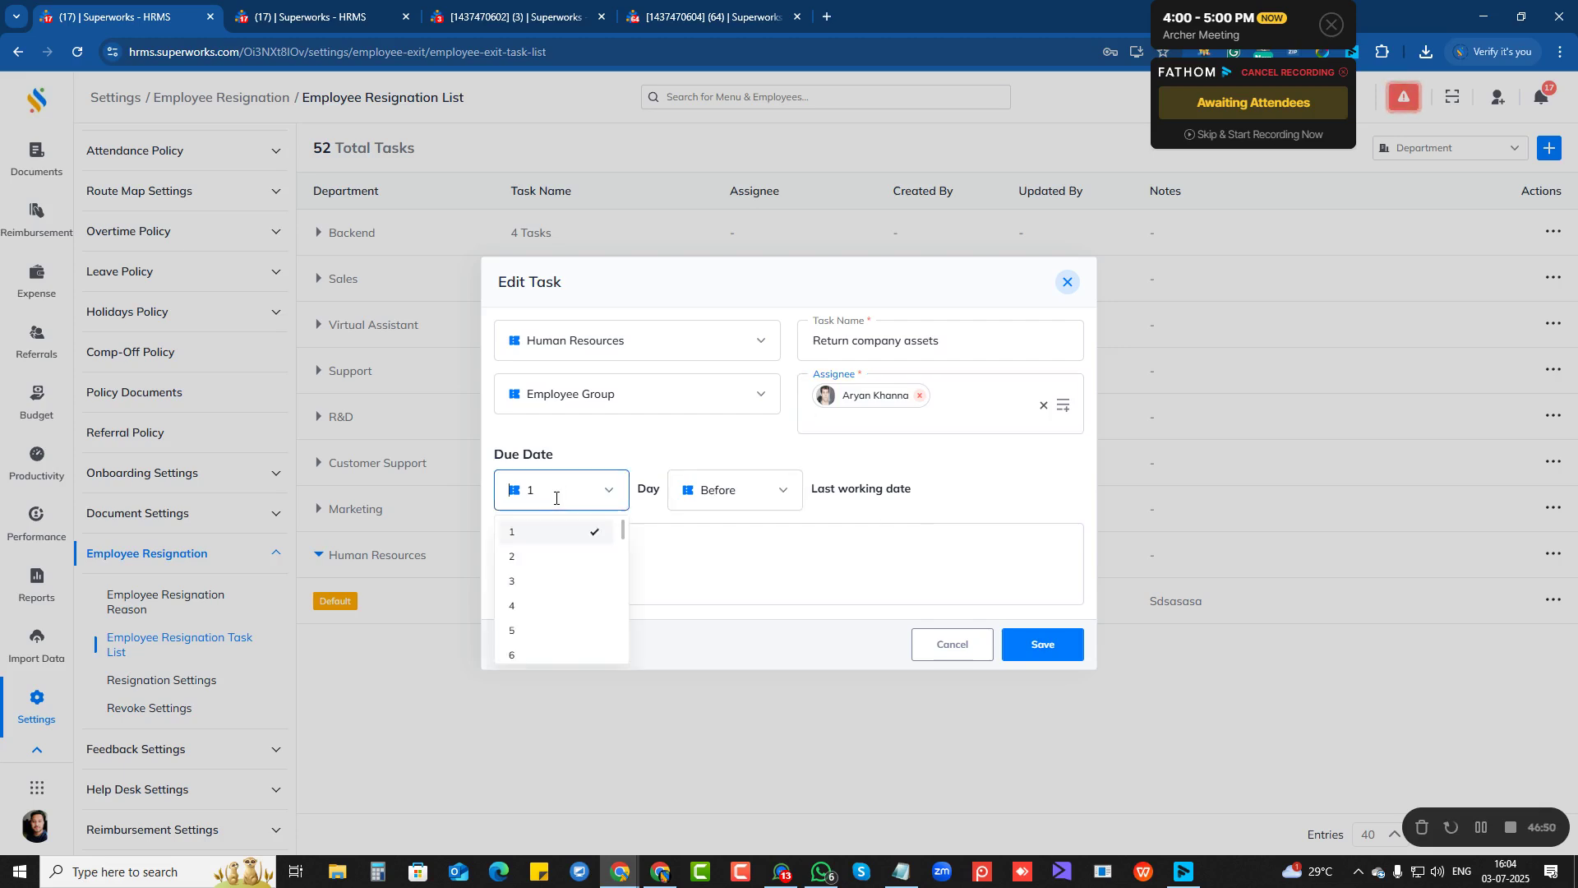
click(542, 553)
drag(812, 491, 918, 498)
click(918, 498)
click(1072, 650)
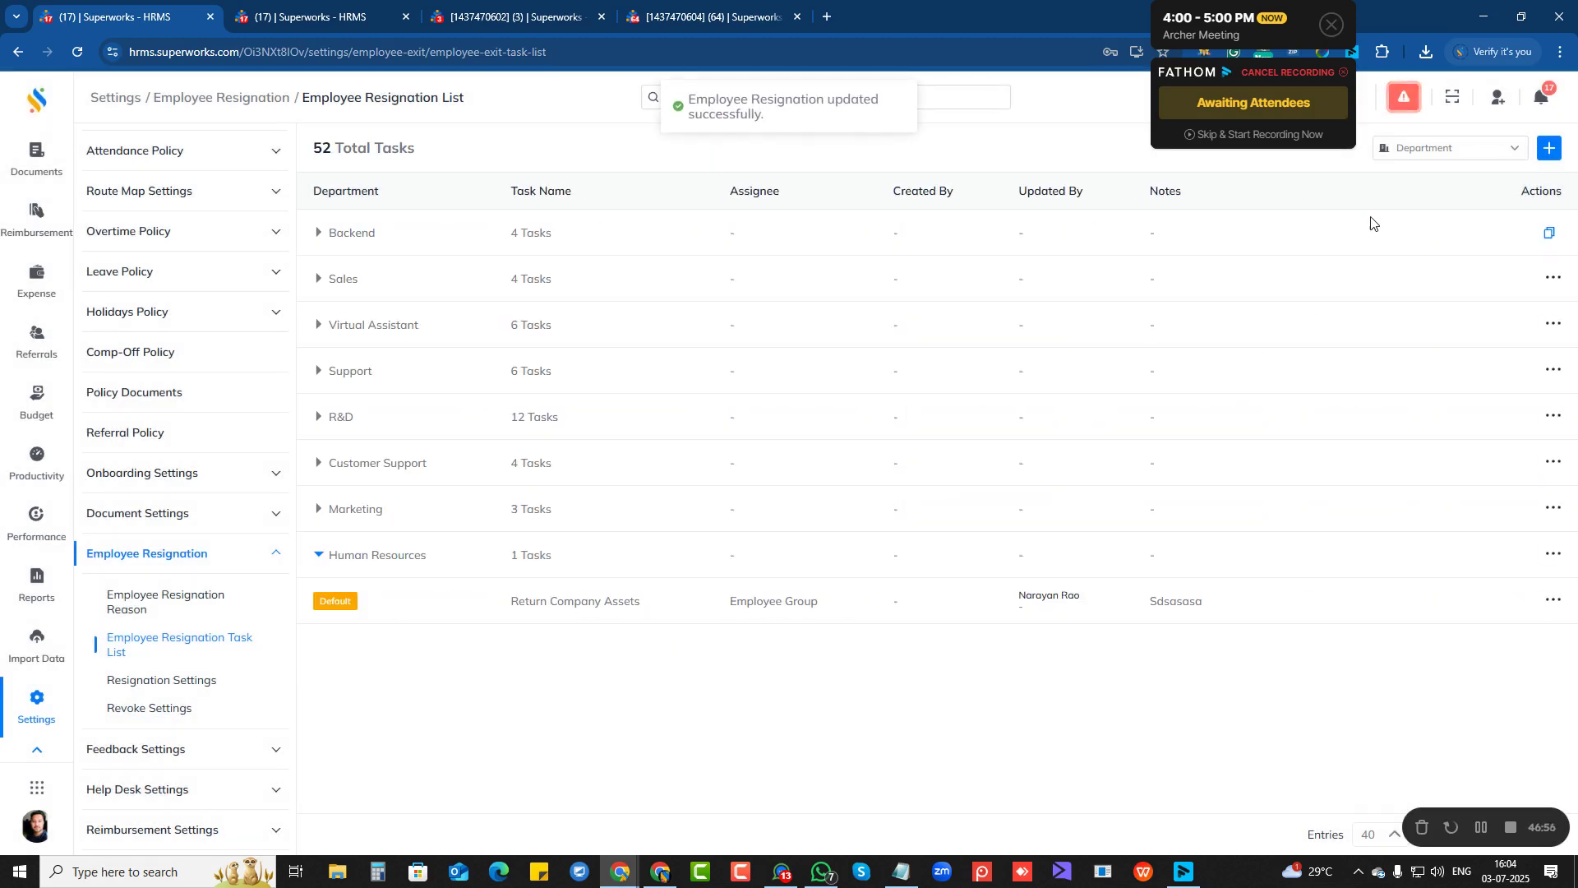
click(1549, 148)
Start a Human Resources task 'Hand over experience letter' with an Employee Group assignee
click(640, 356)
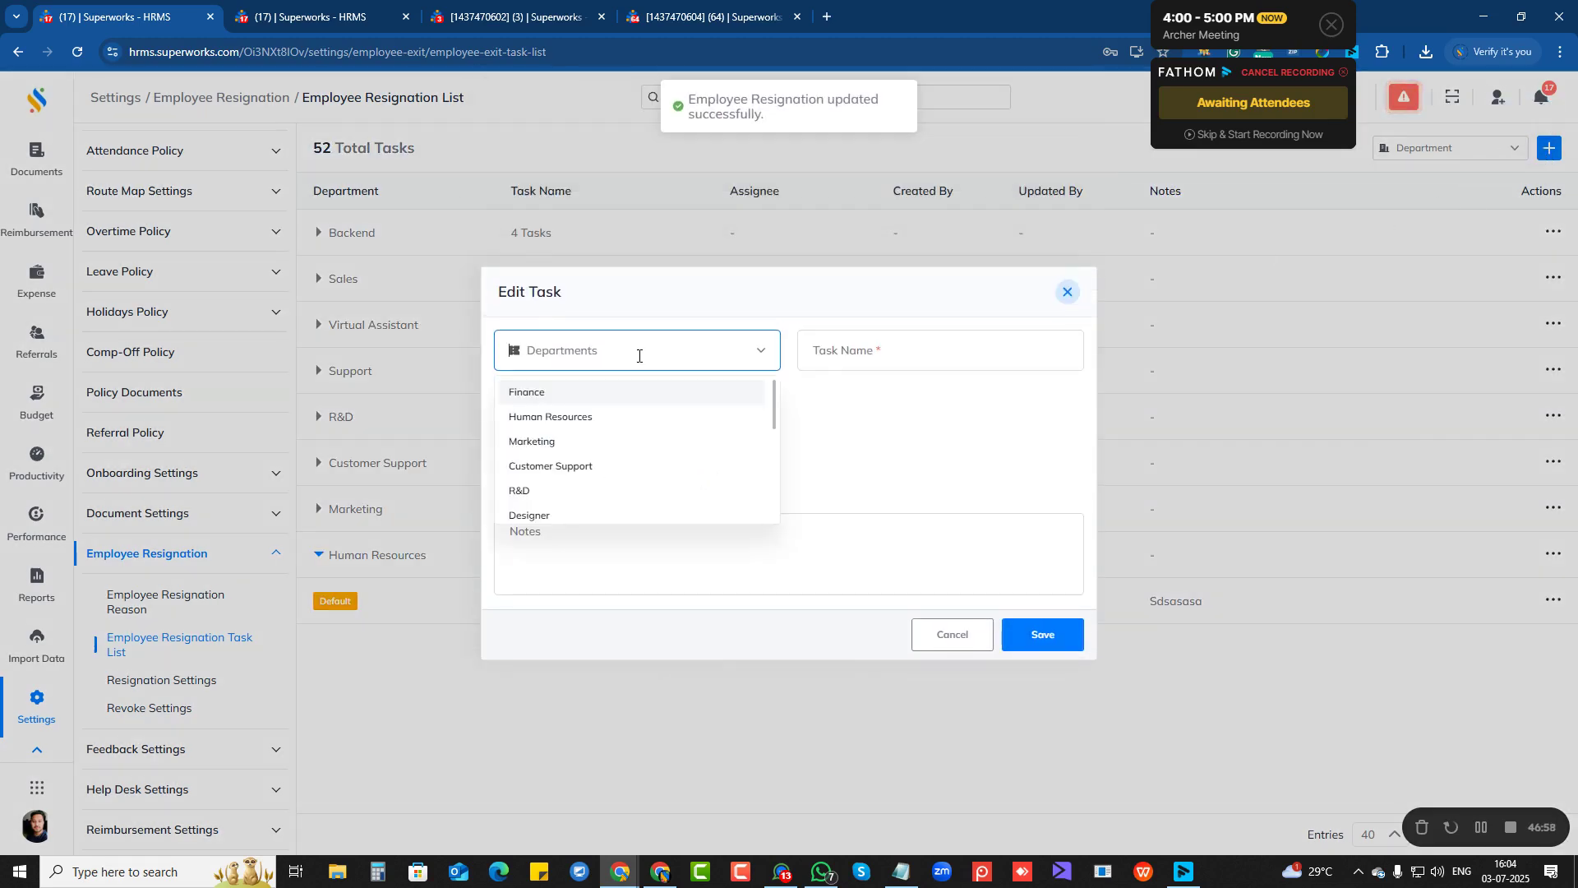
click(628, 416)
click(919, 352)
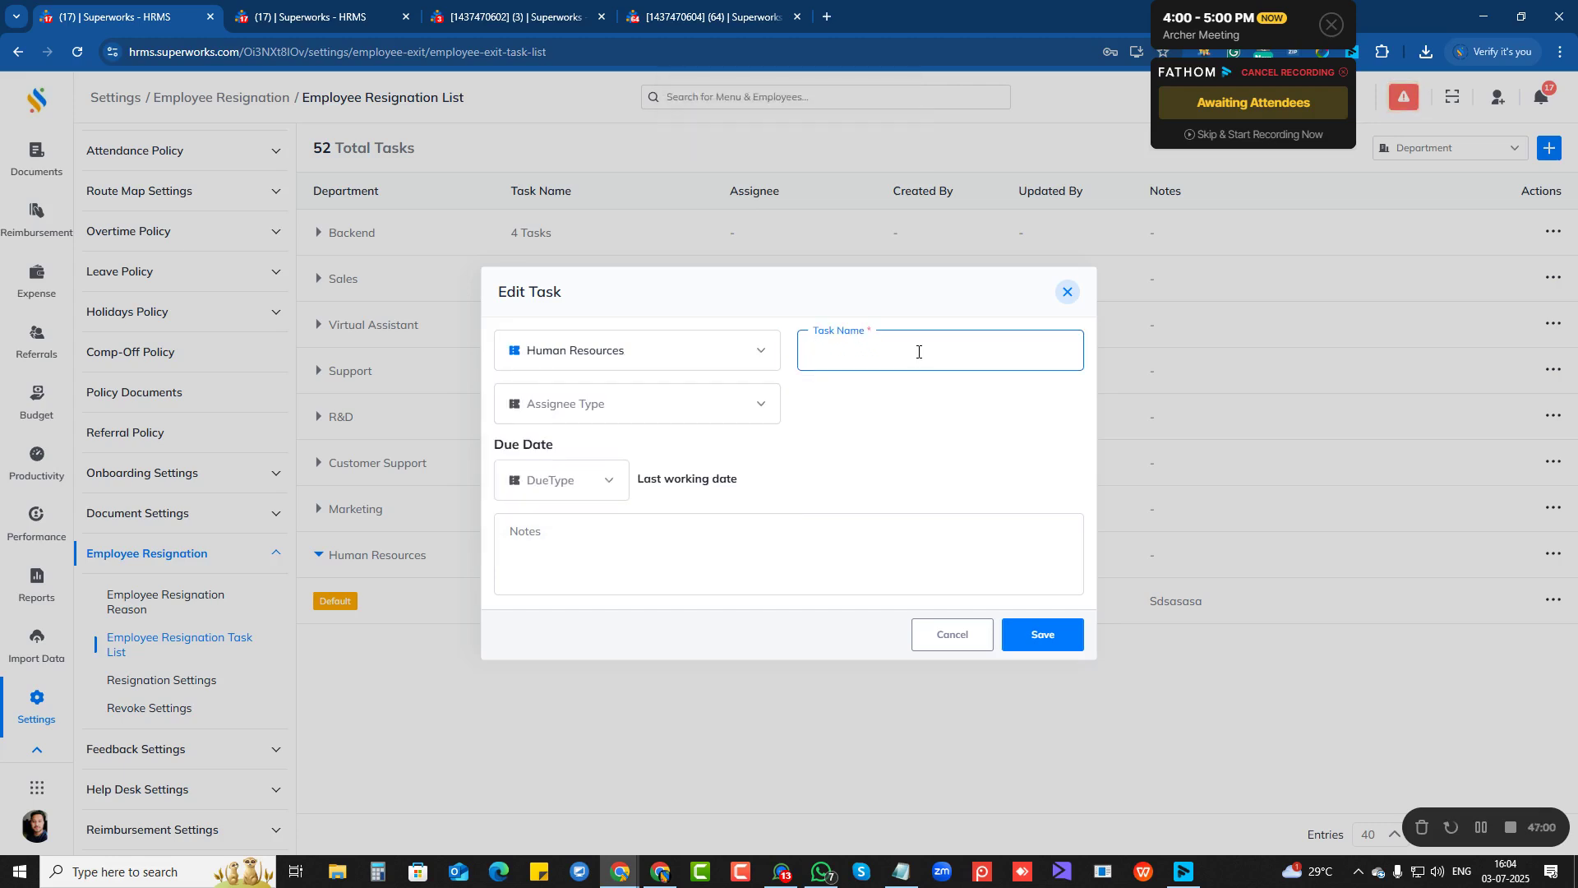
text(Hand over experience letter)
click(620, 408)
click(599, 471)
click(850, 411)
text(Pall)
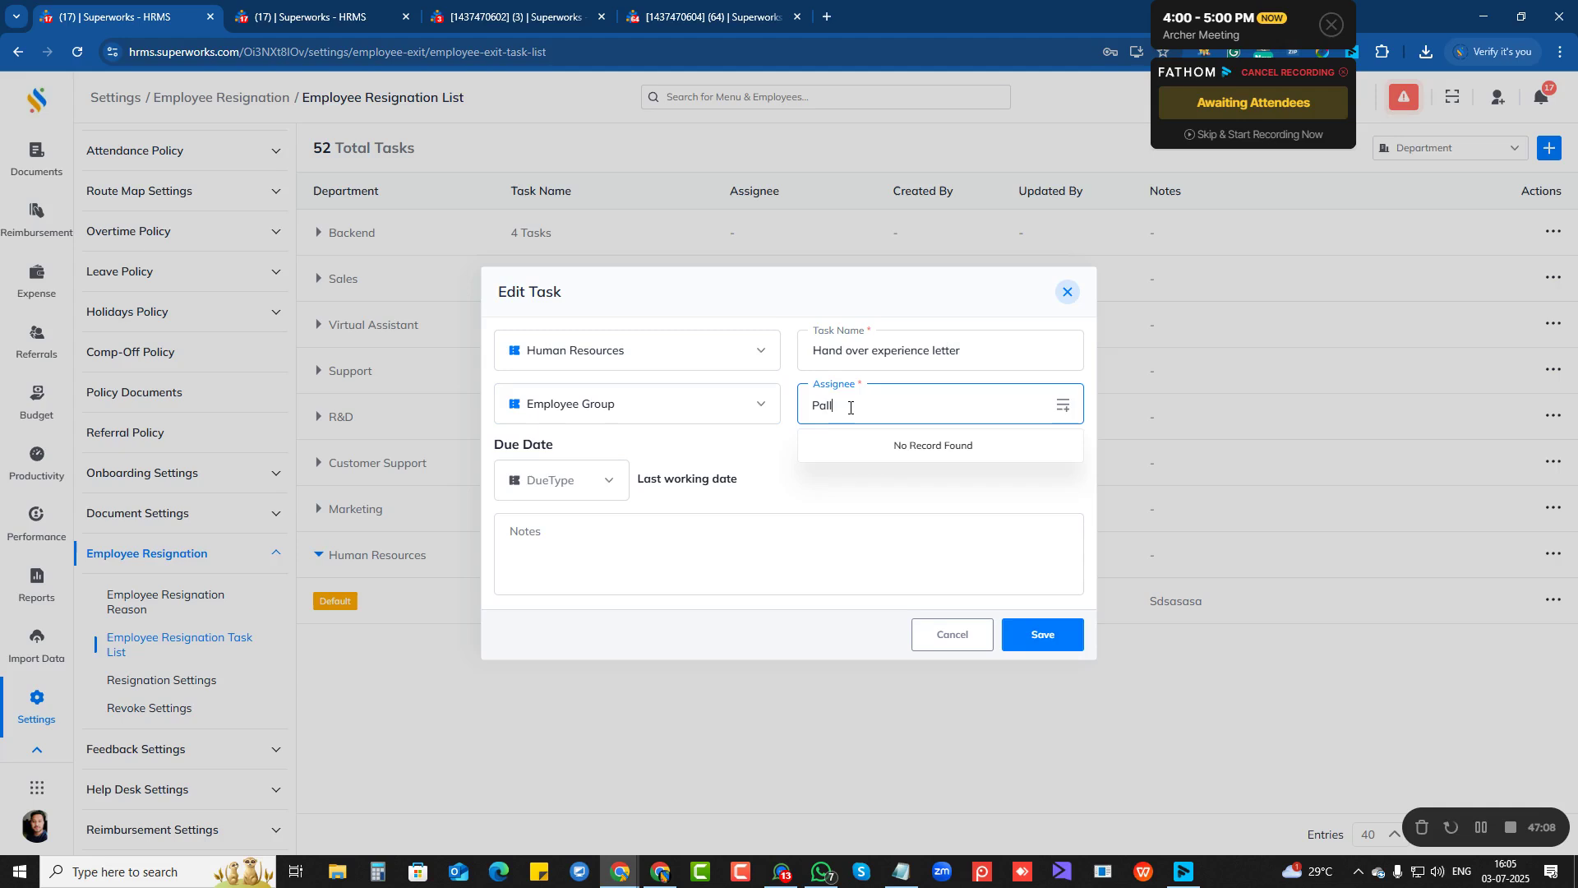
key(Return)
Set due timing Same, add a note, try saving, and dismiss the invalid task id error
click(570, 500)
click(561, 554)
click(624, 499)
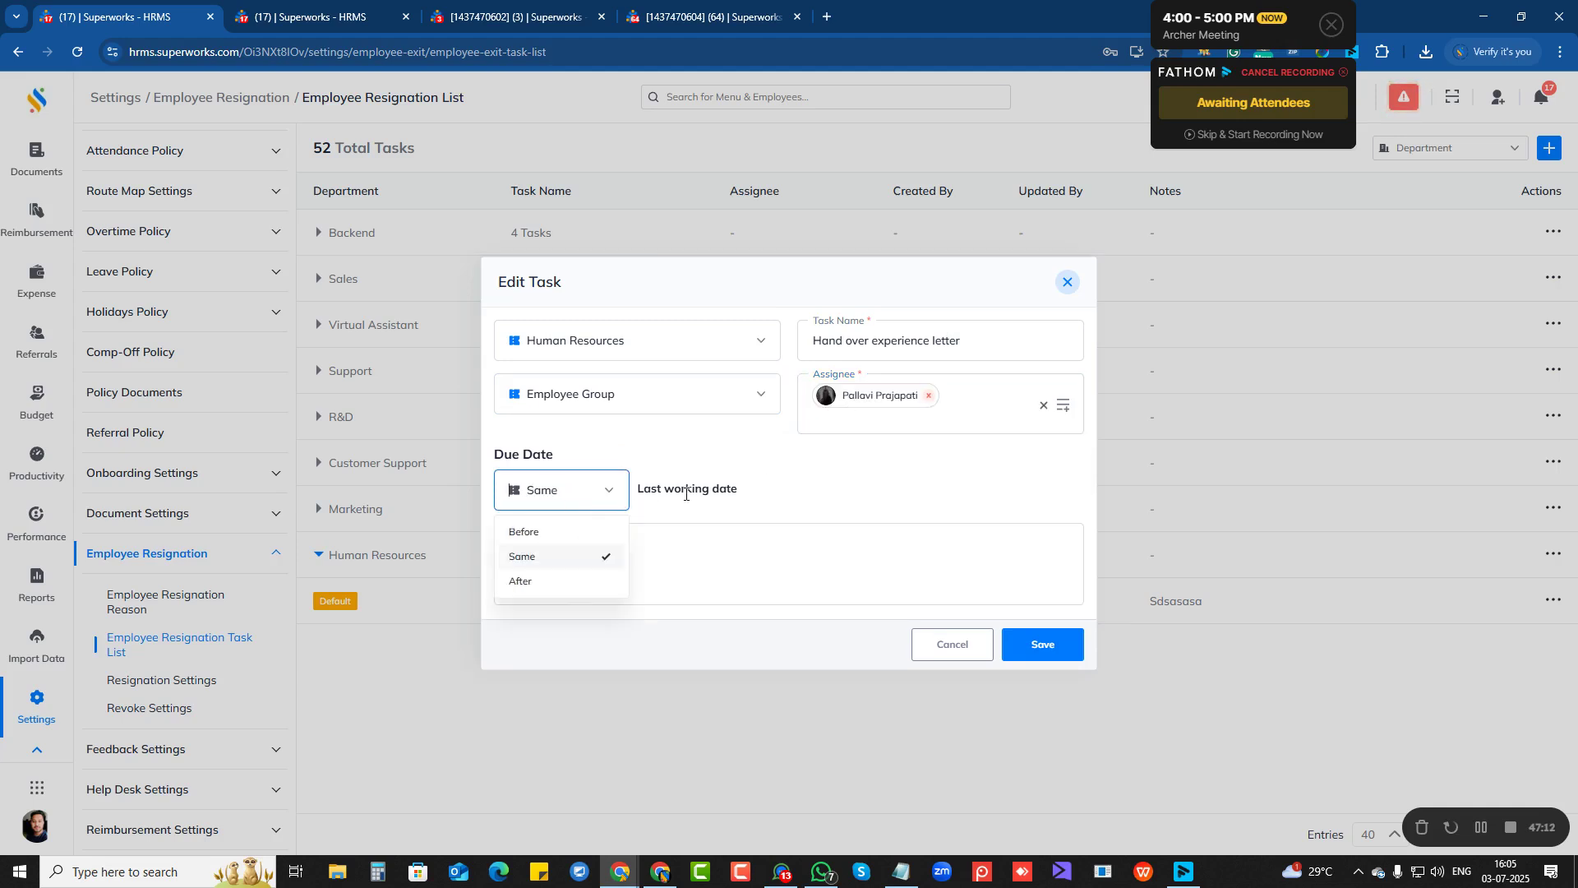
click(758, 501)
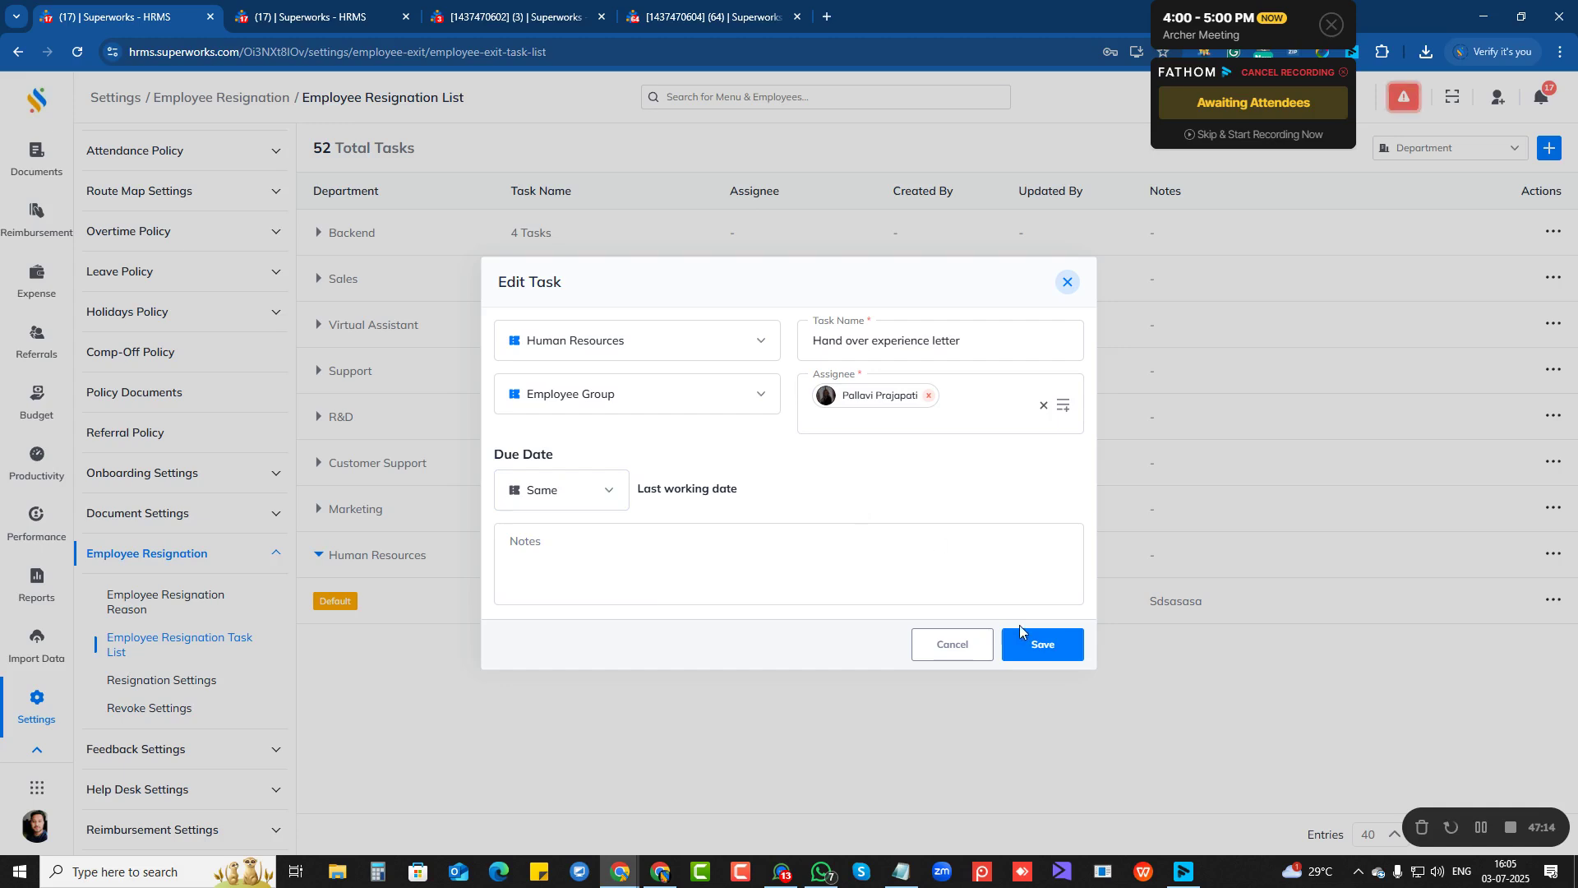
click(666, 555)
text(sdsdsd)
click(1045, 645)
click(787, 559)
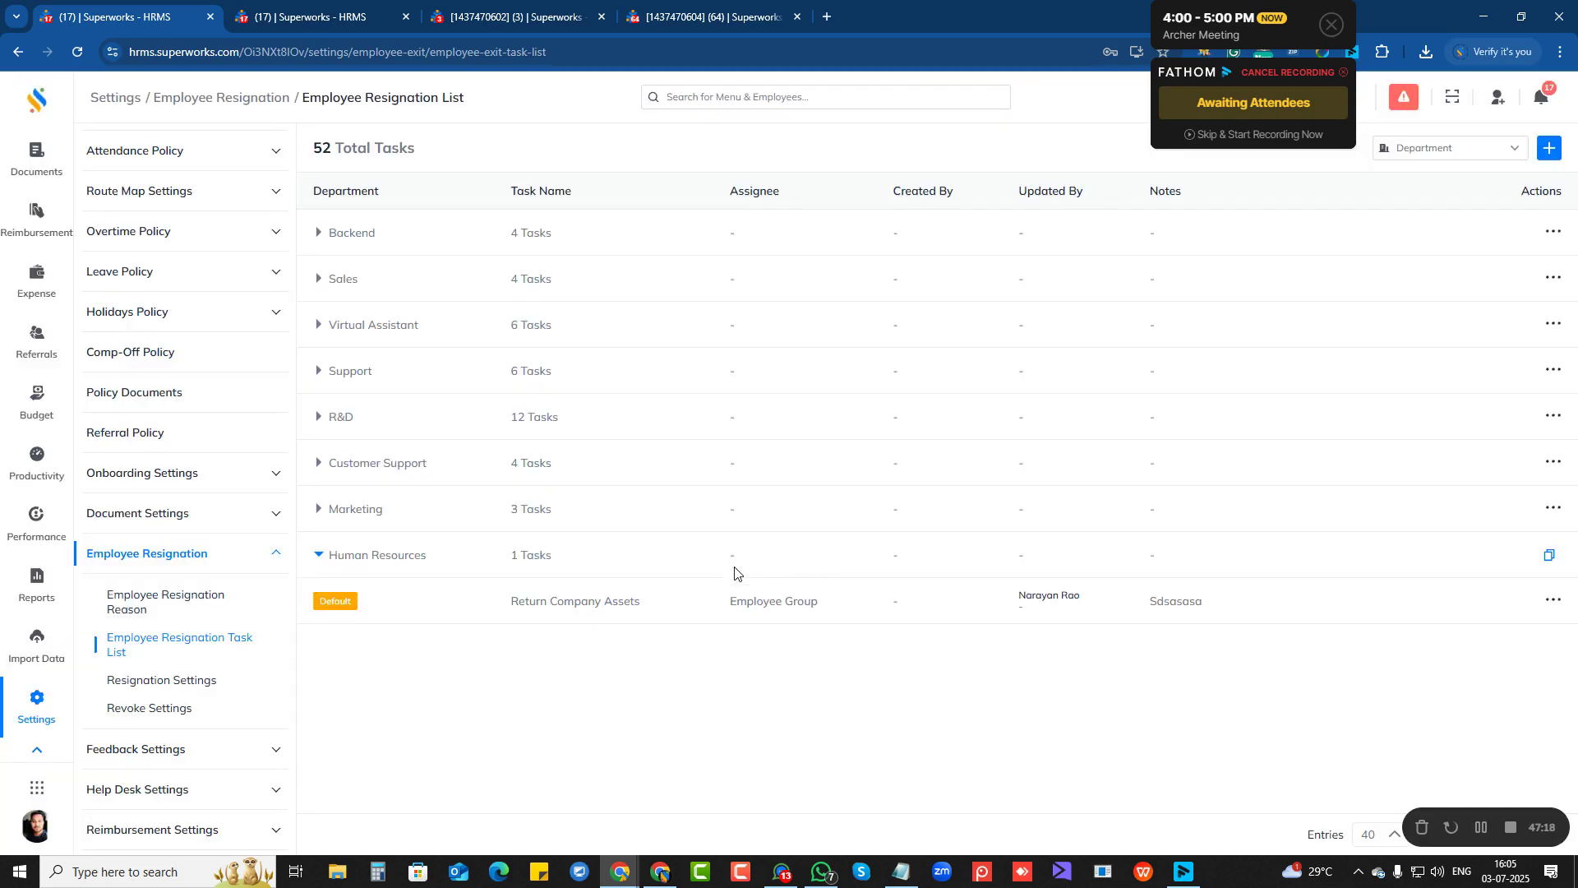
Discard the half-filled task form and reload the task list with Human Resources expanded
click(1549, 148)
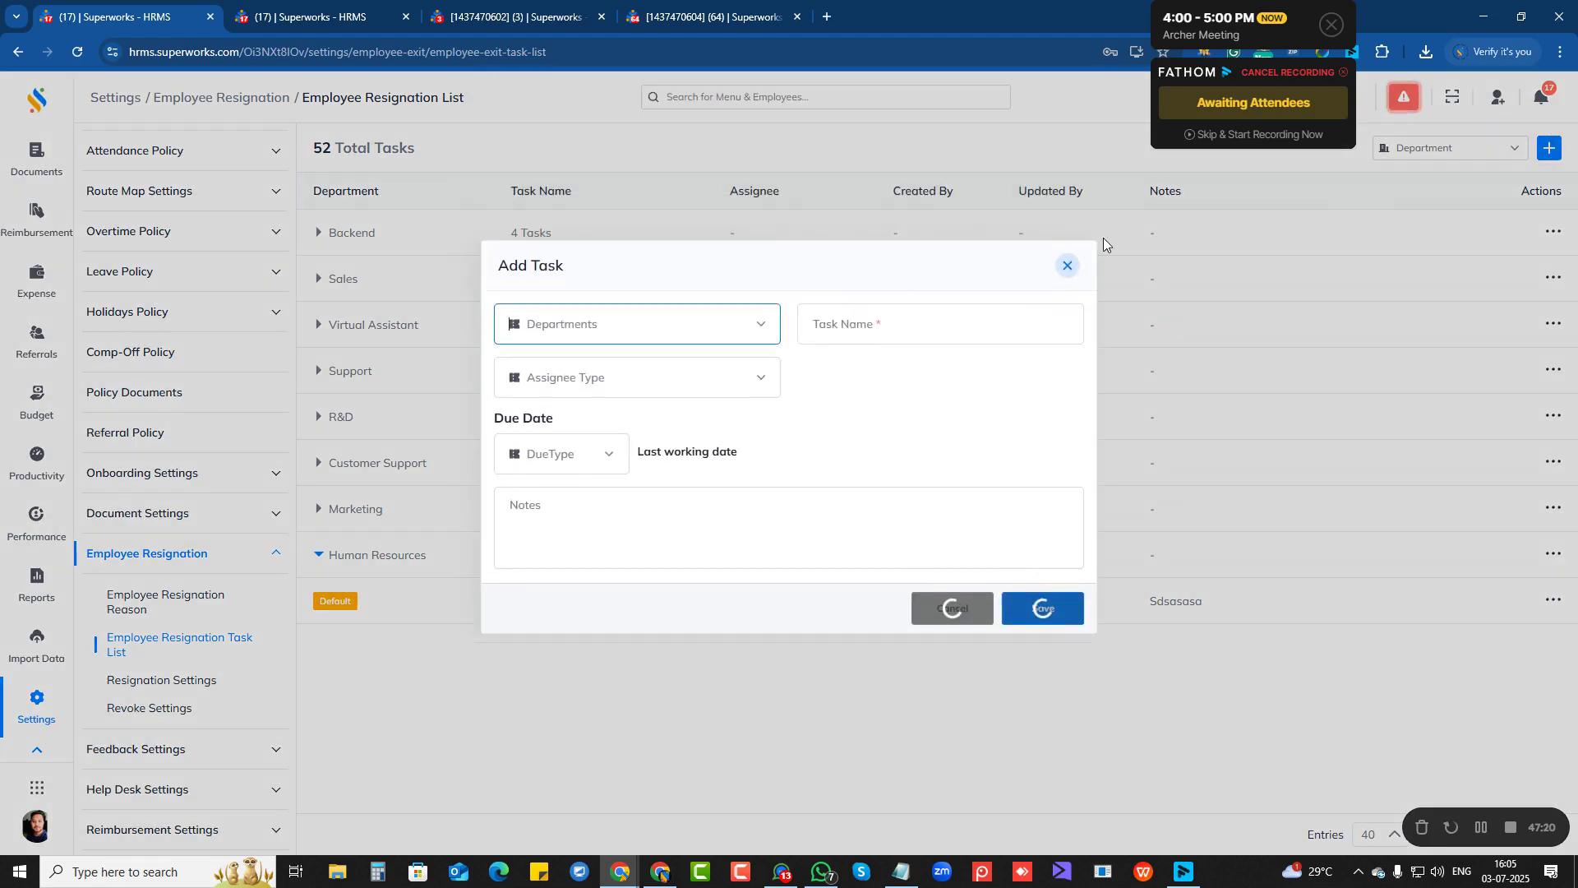
click(606, 361)
click(604, 416)
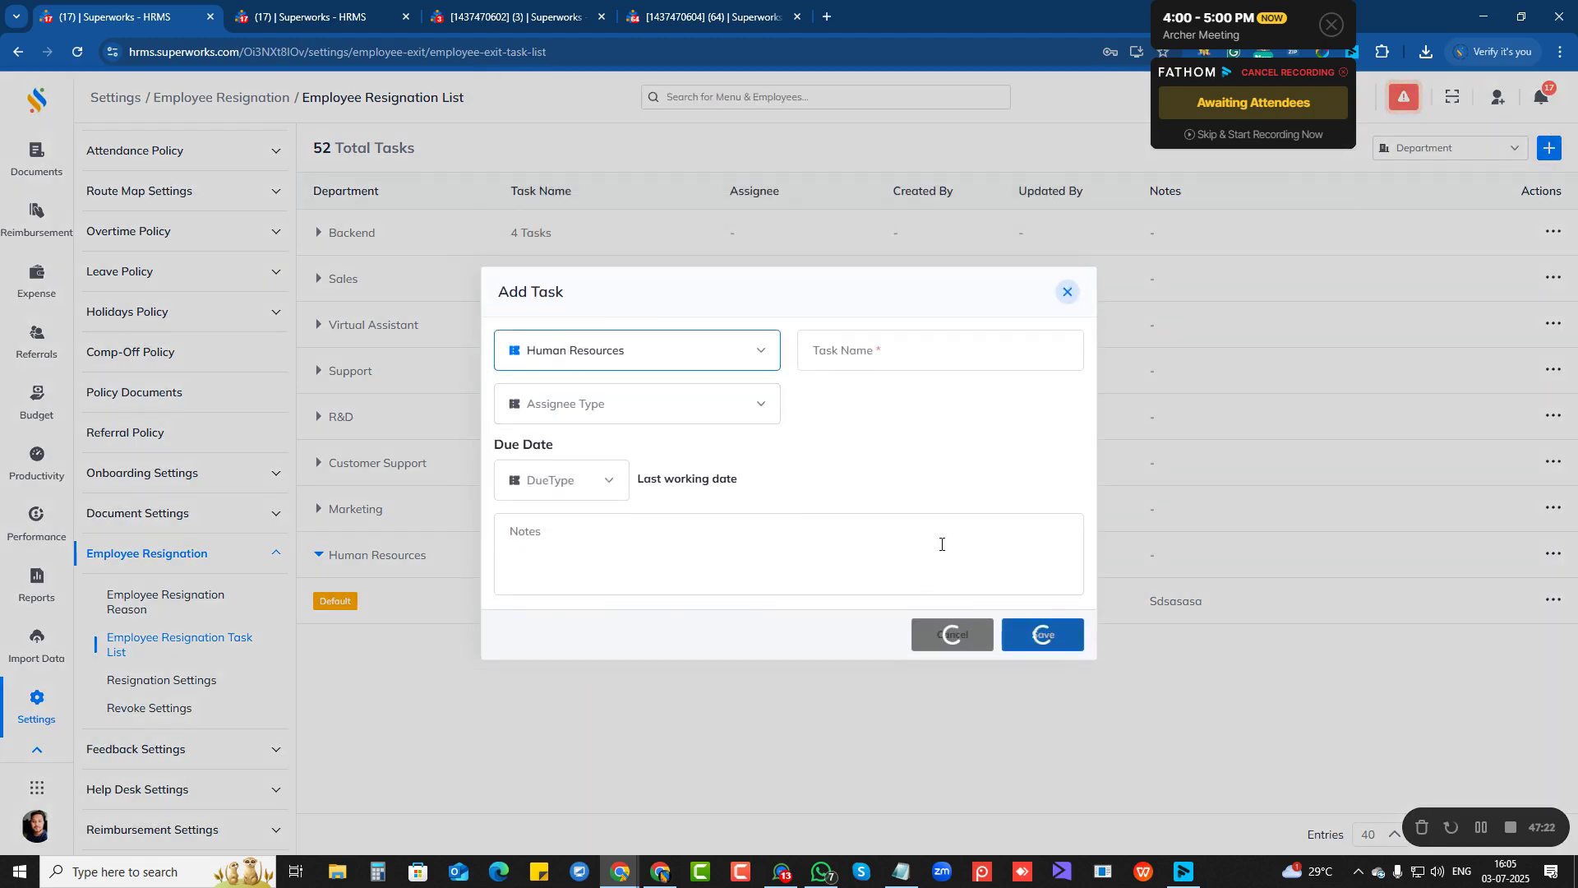
click(1067, 292)
click(1550, 148)
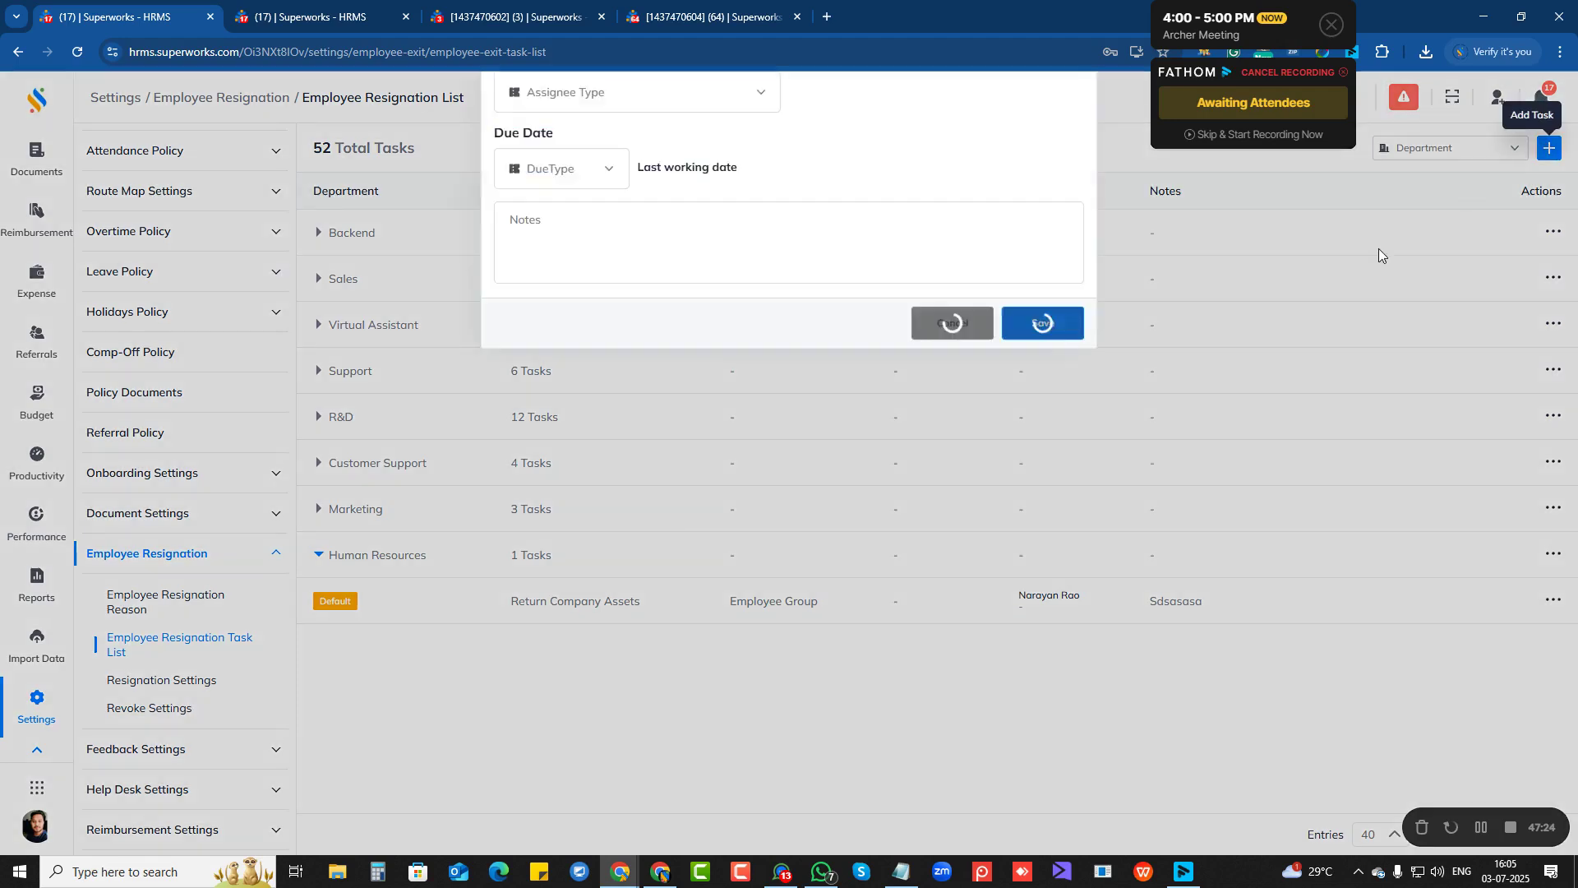
click(1067, 291)
click(74, 53)
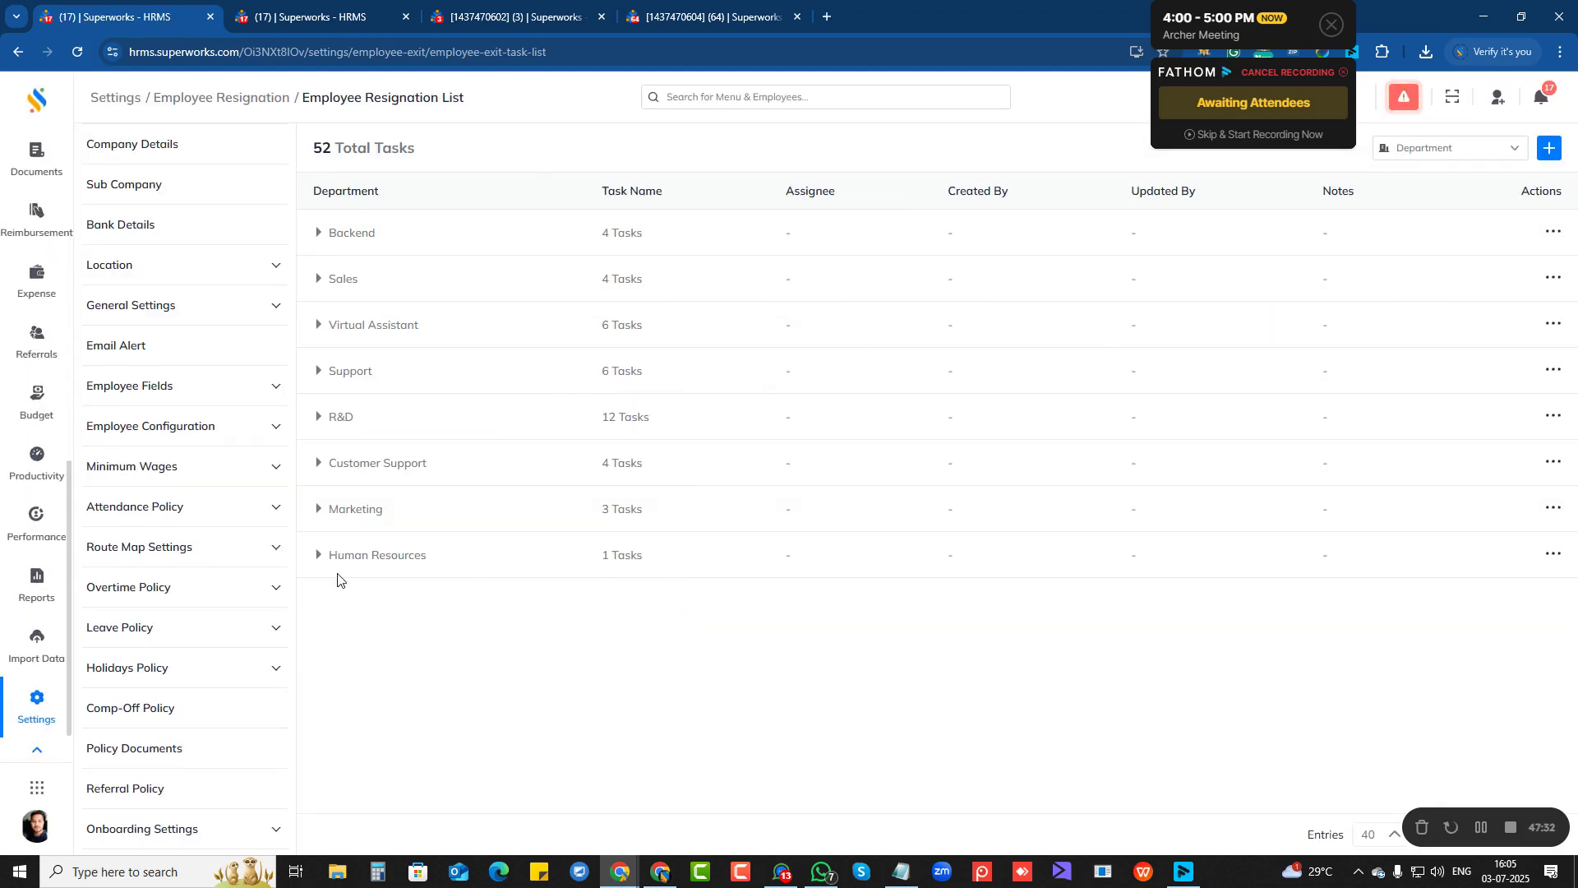
click(323, 562)
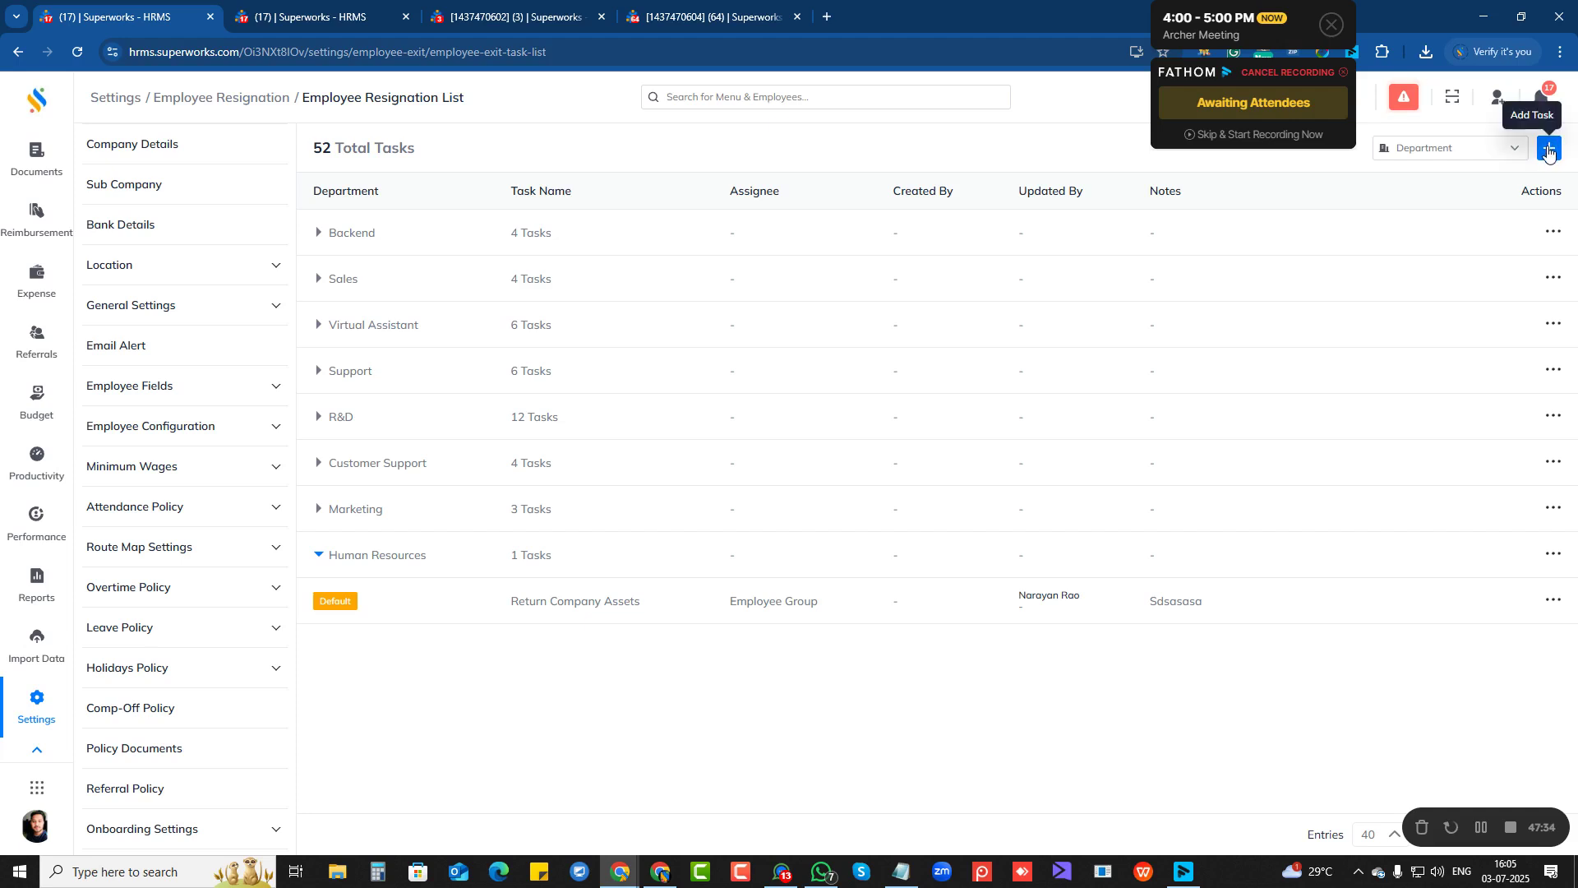
Refill a new Human Resources task form with its name and an Employee Group assignee
click(1549, 148)
click(655, 346)
click(616, 412)
click(868, 362)
text(hand over experience letter)
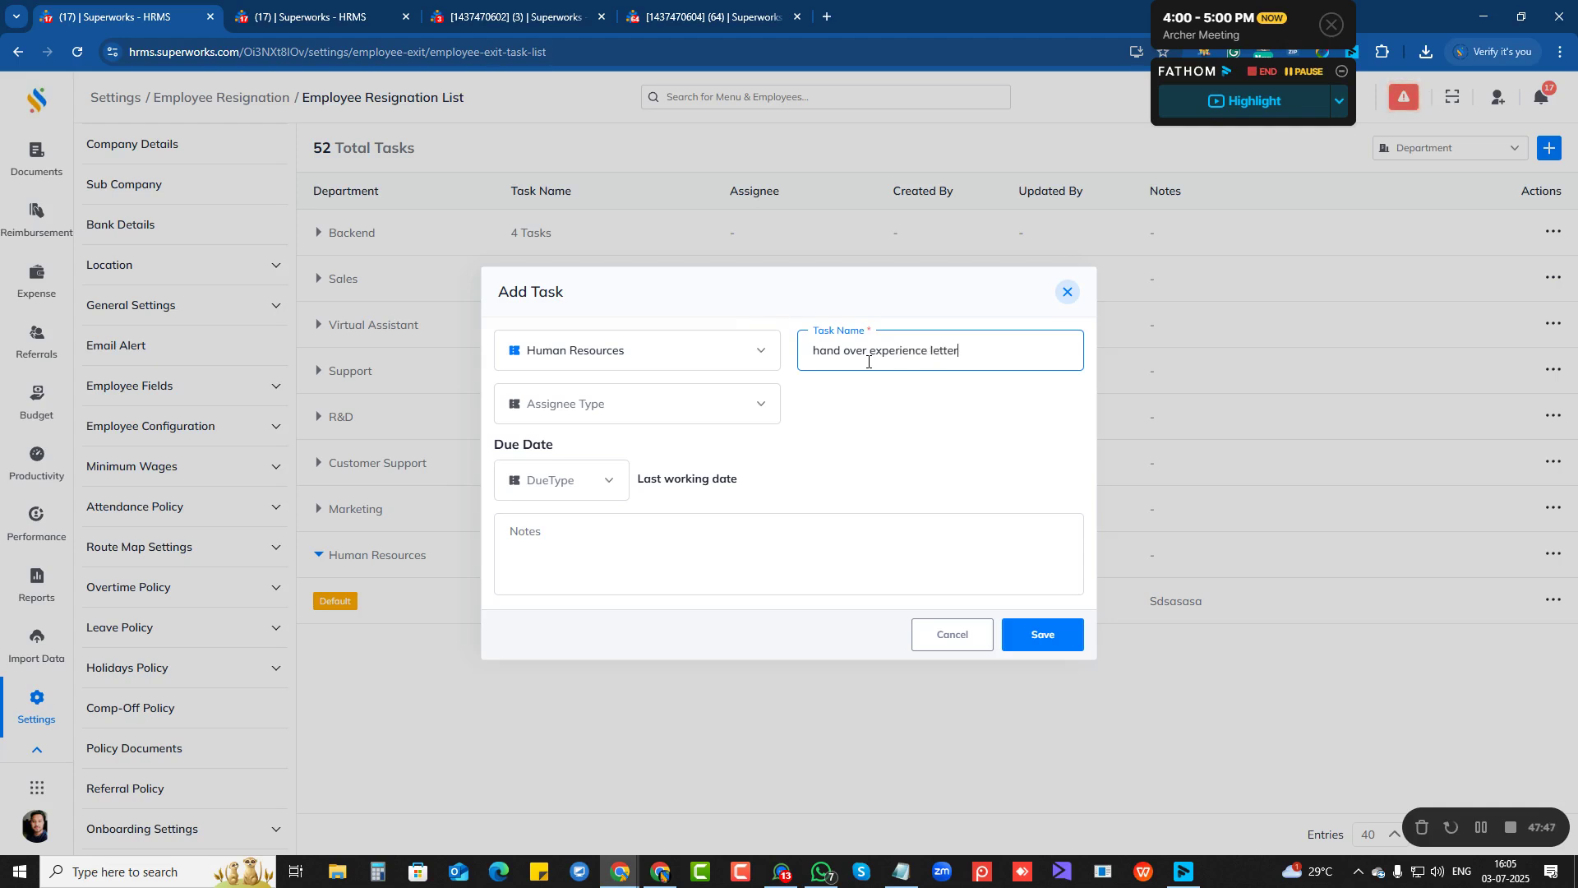
click(690, 403)
click(613, 479)
click(870, 411)
text(Pall)
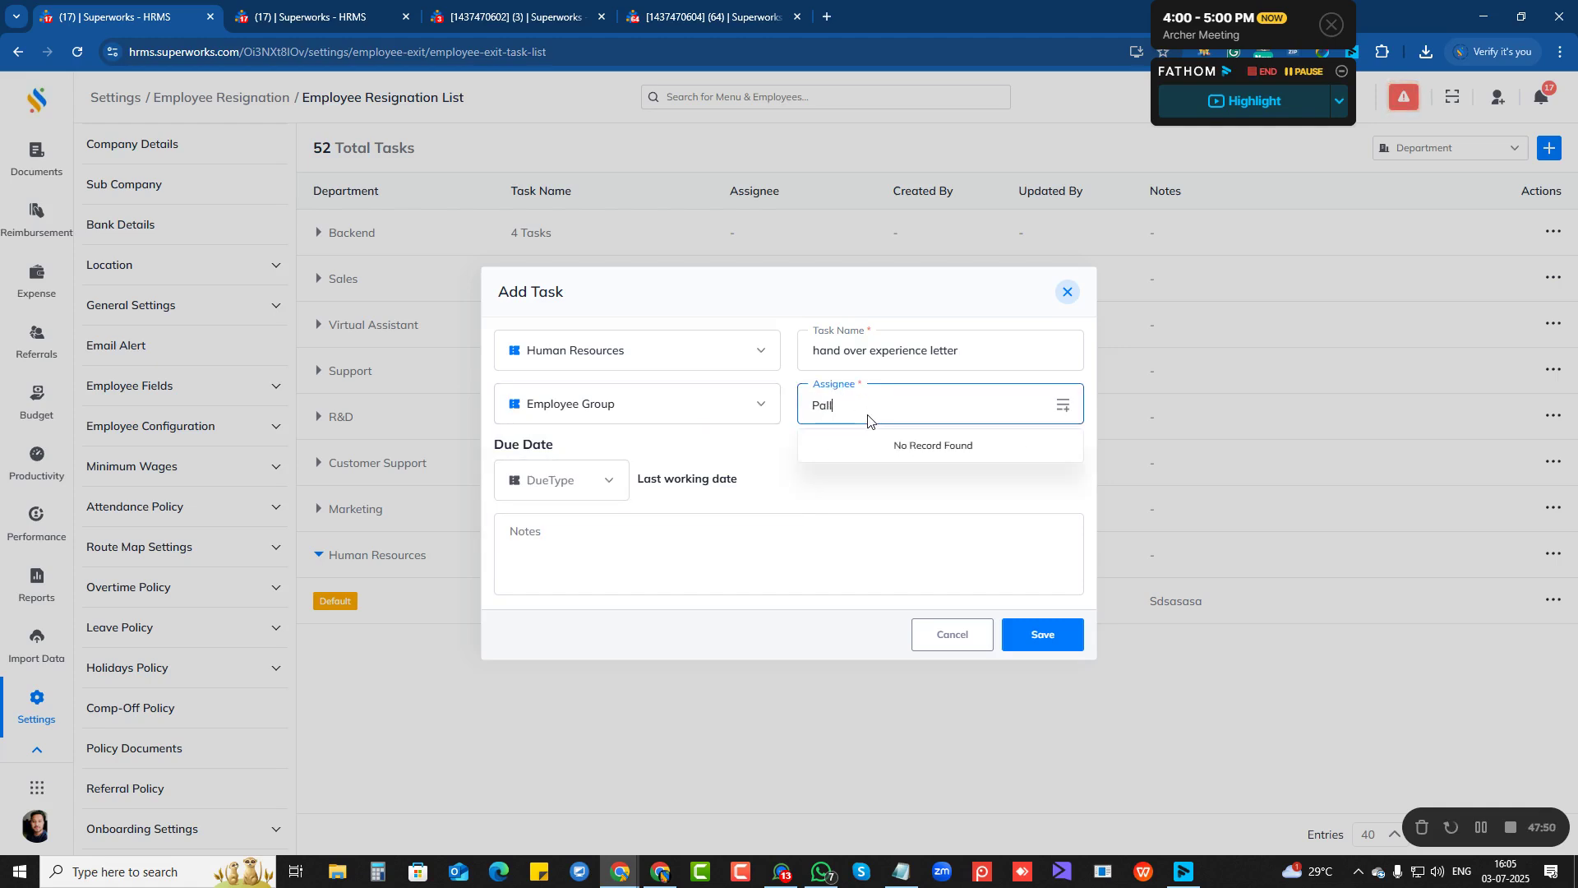
key(Return)
Make it due on the last working date, add a note, and save the task
click(562, 490)
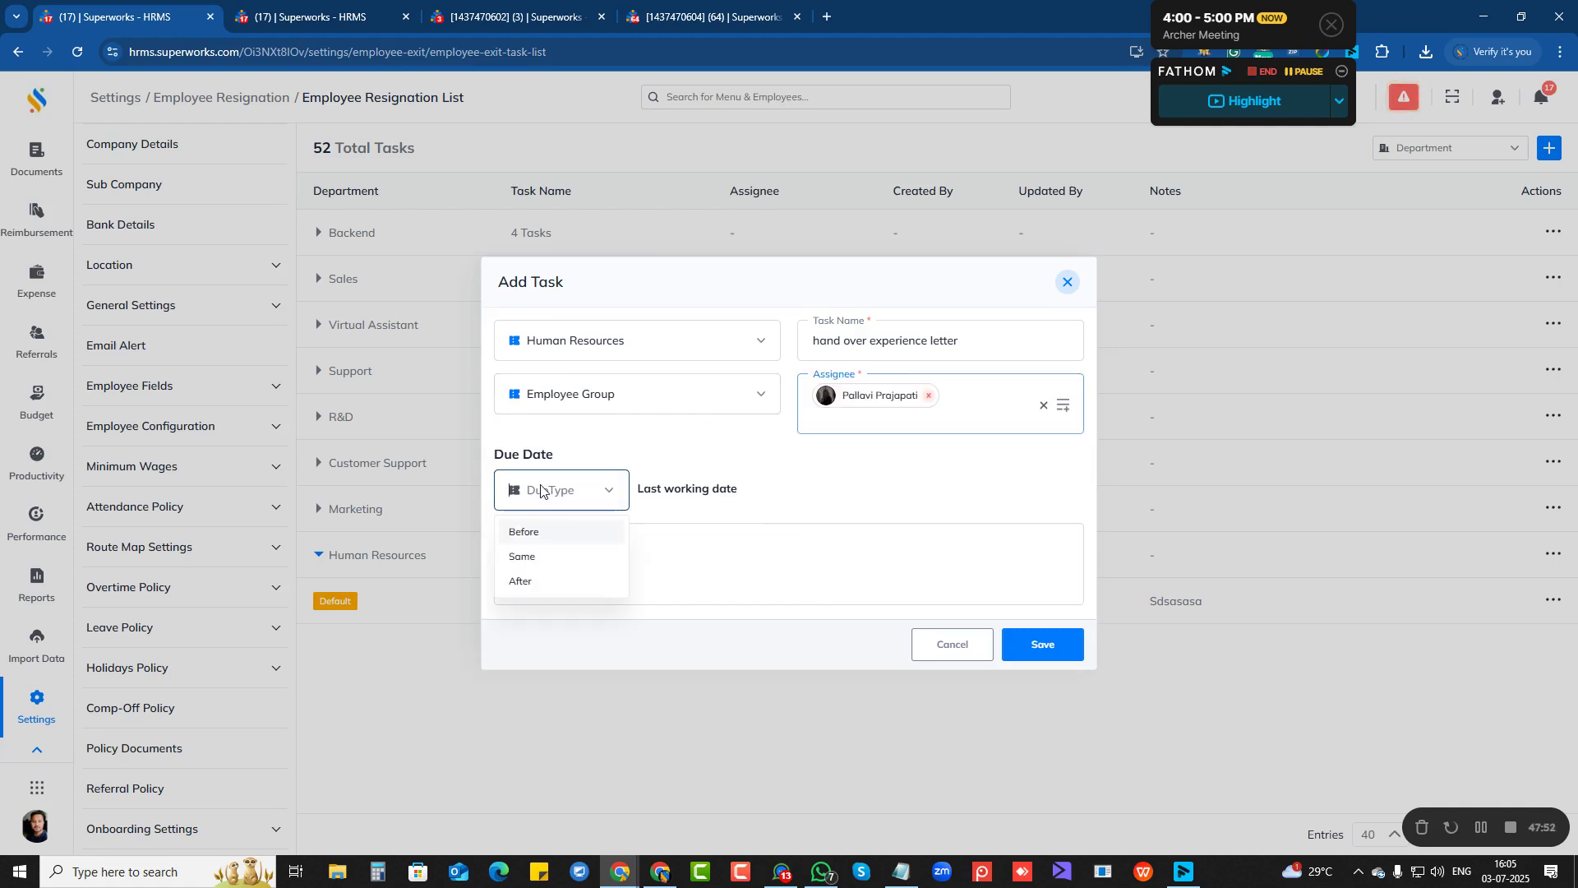
click(546, 554)
click(1040, 650)
text(sdssda)
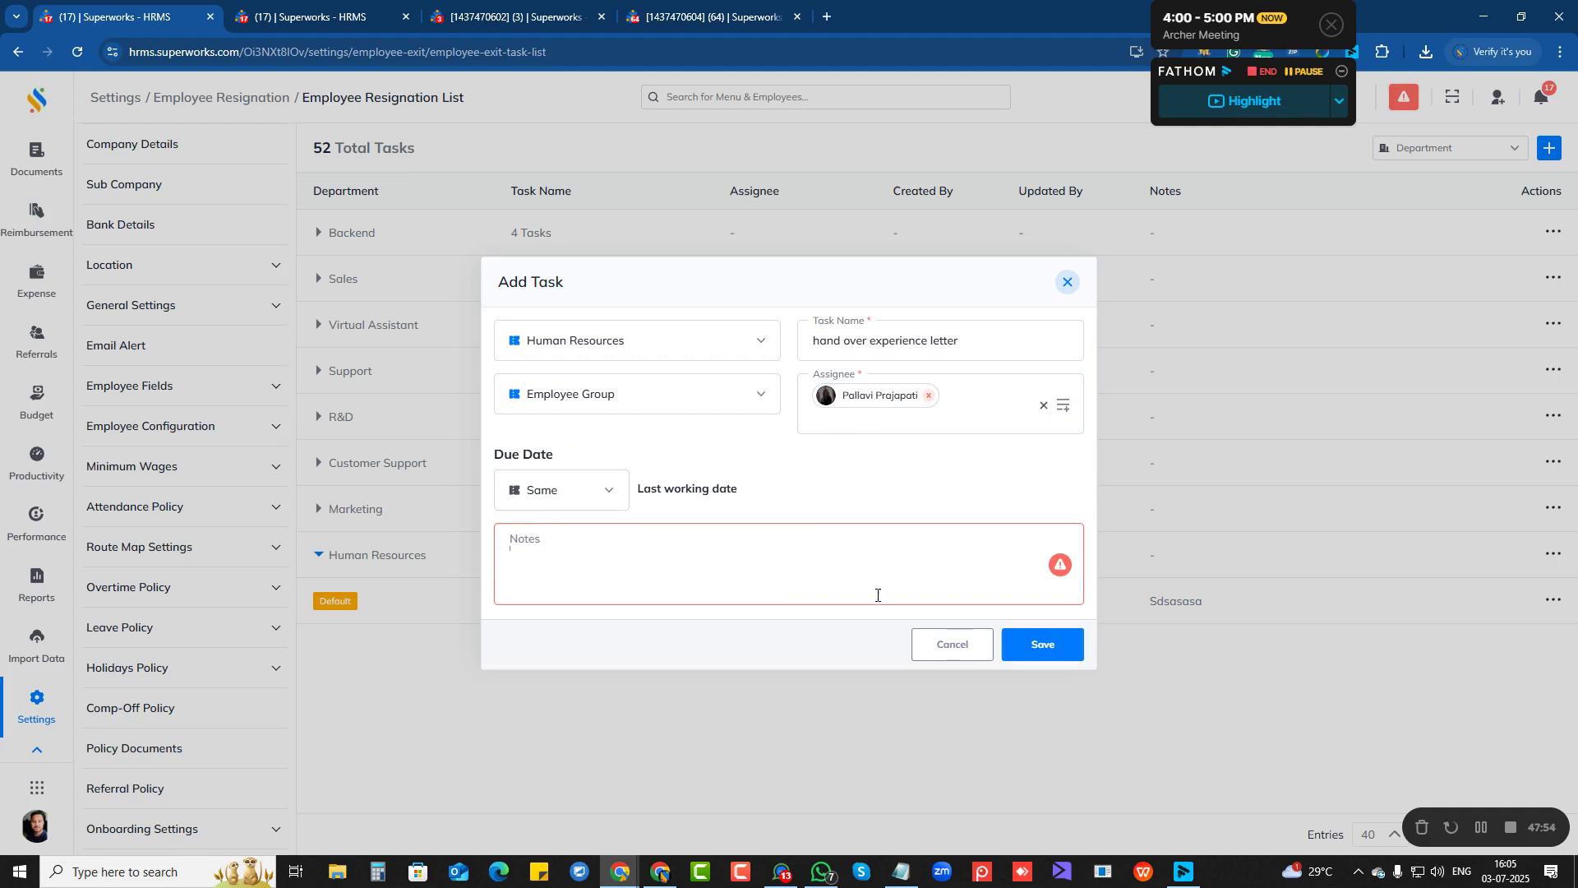
click(1040, 647)
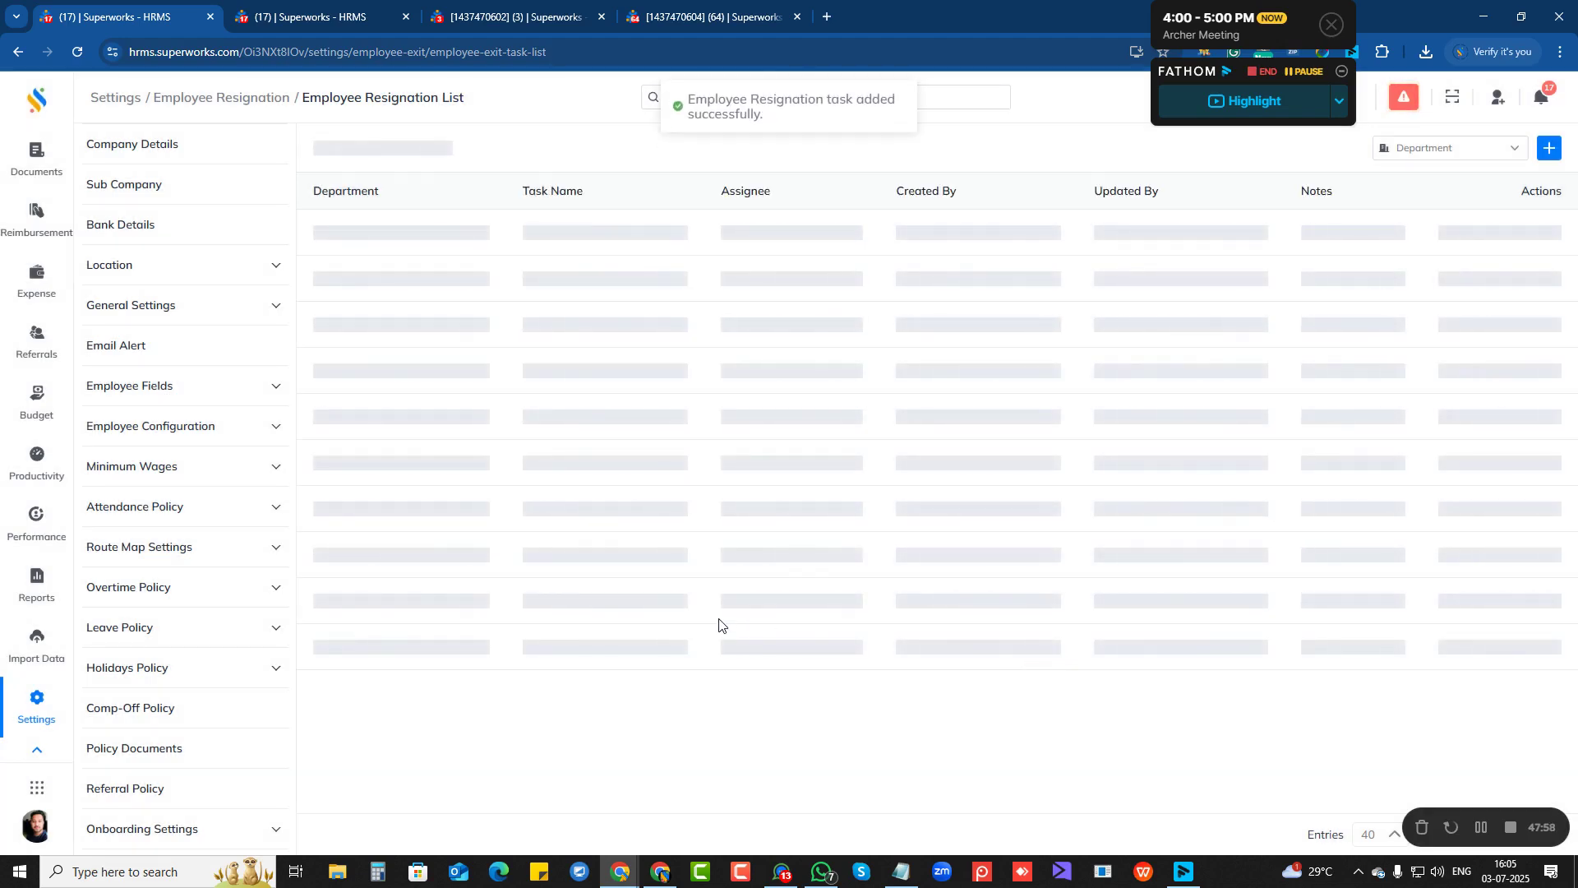
Check the new task under Human Resources in the Employee Resignation task list
scroll(194, 658, down, 6)
click(164, 525)
click(203, 494)
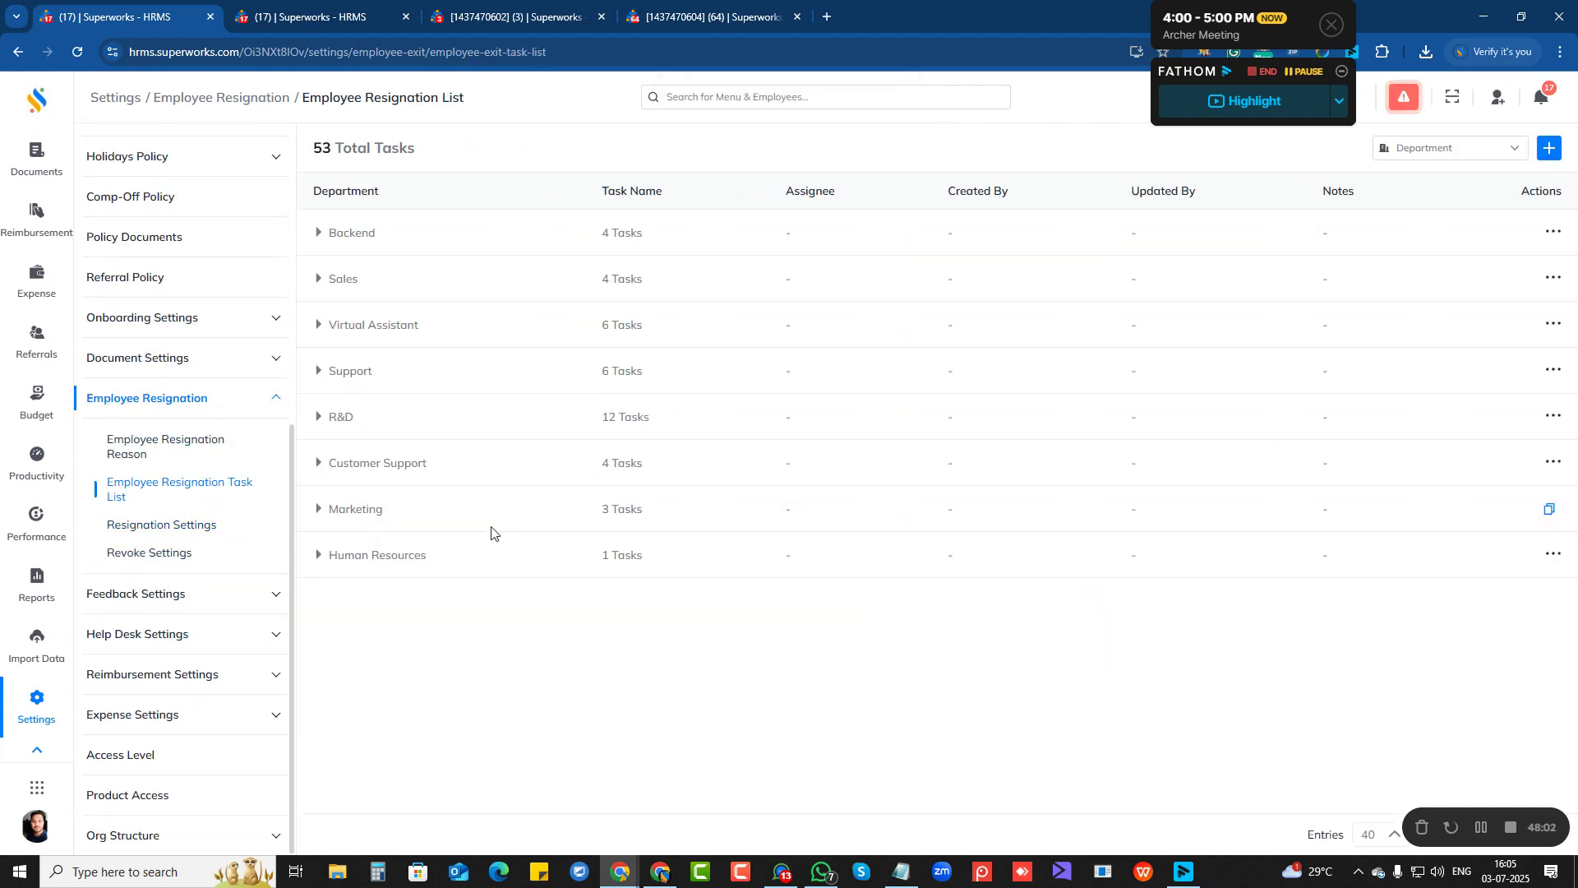
click(319, 556)
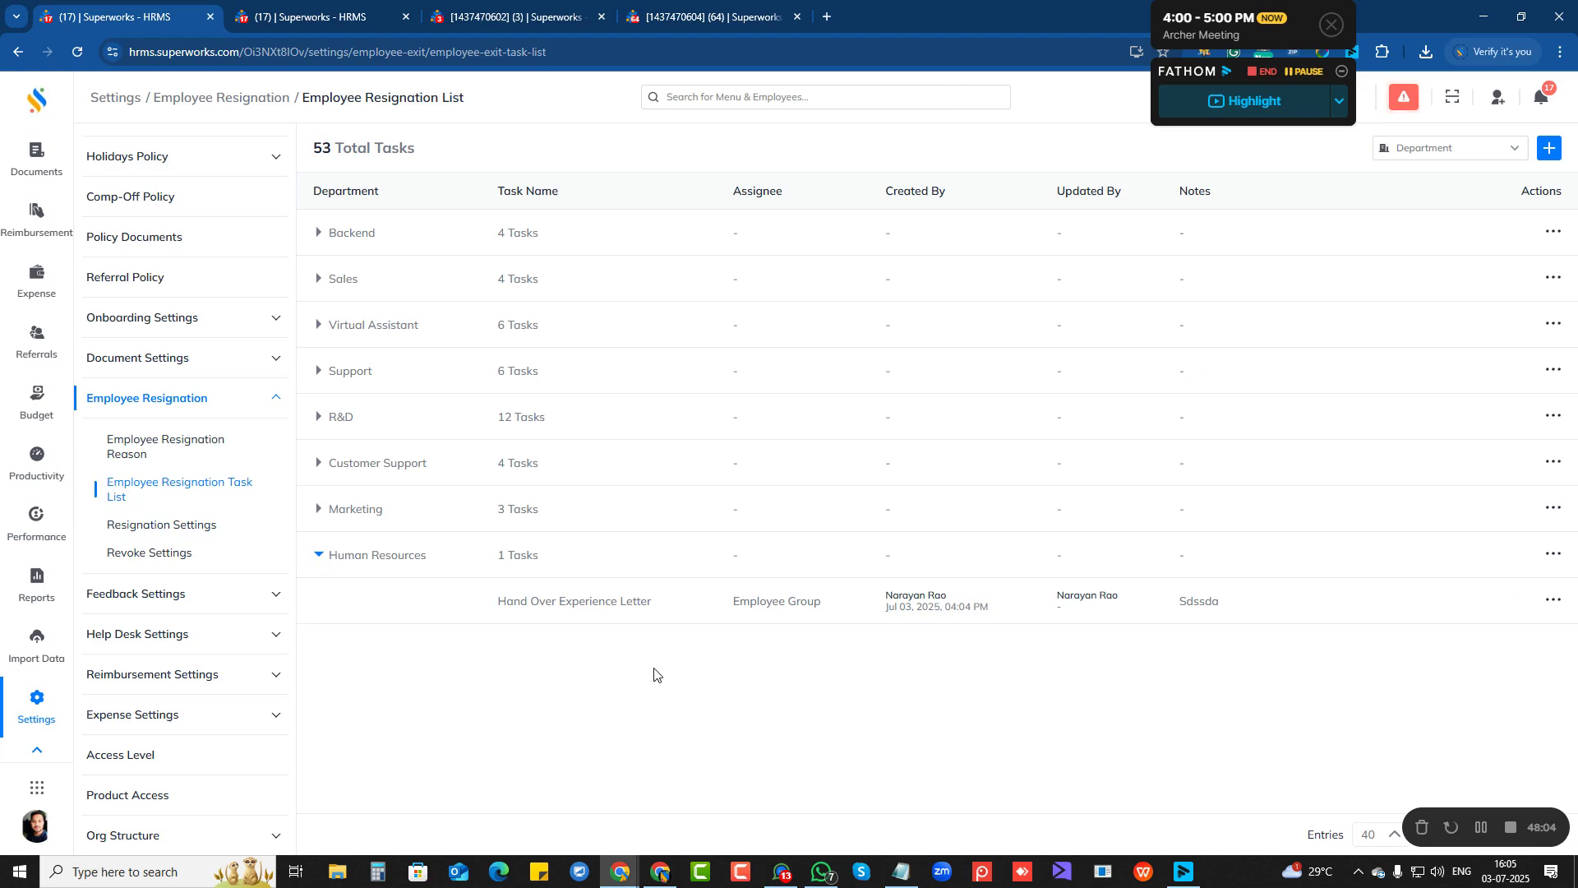
drag(481, 616, 937, 613)
click(920, 678)
click(1550, 148)
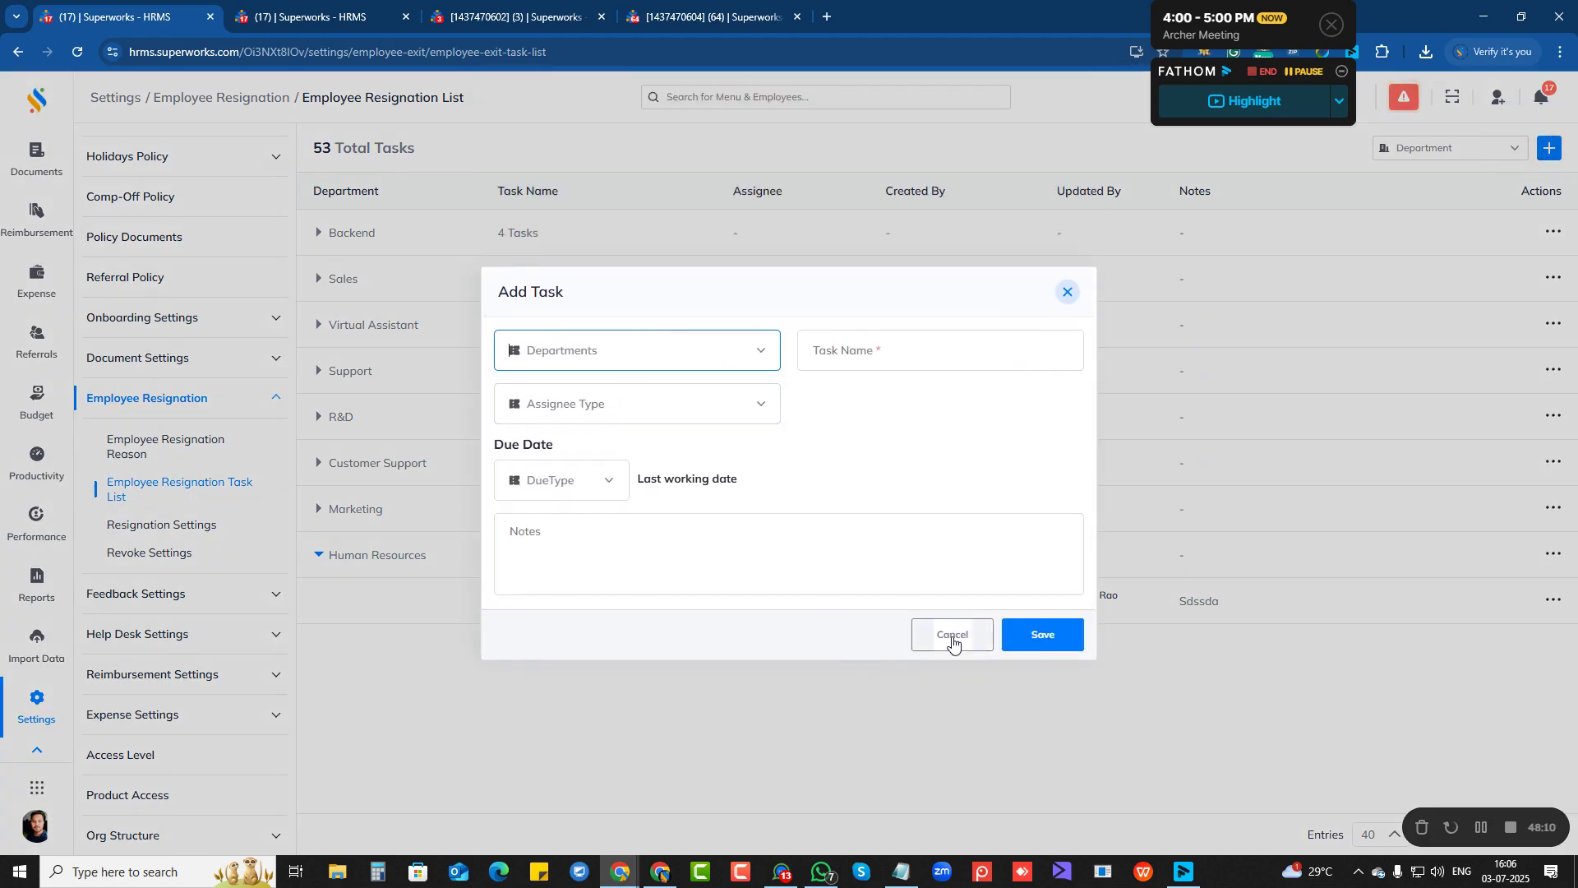
click(952, 634)
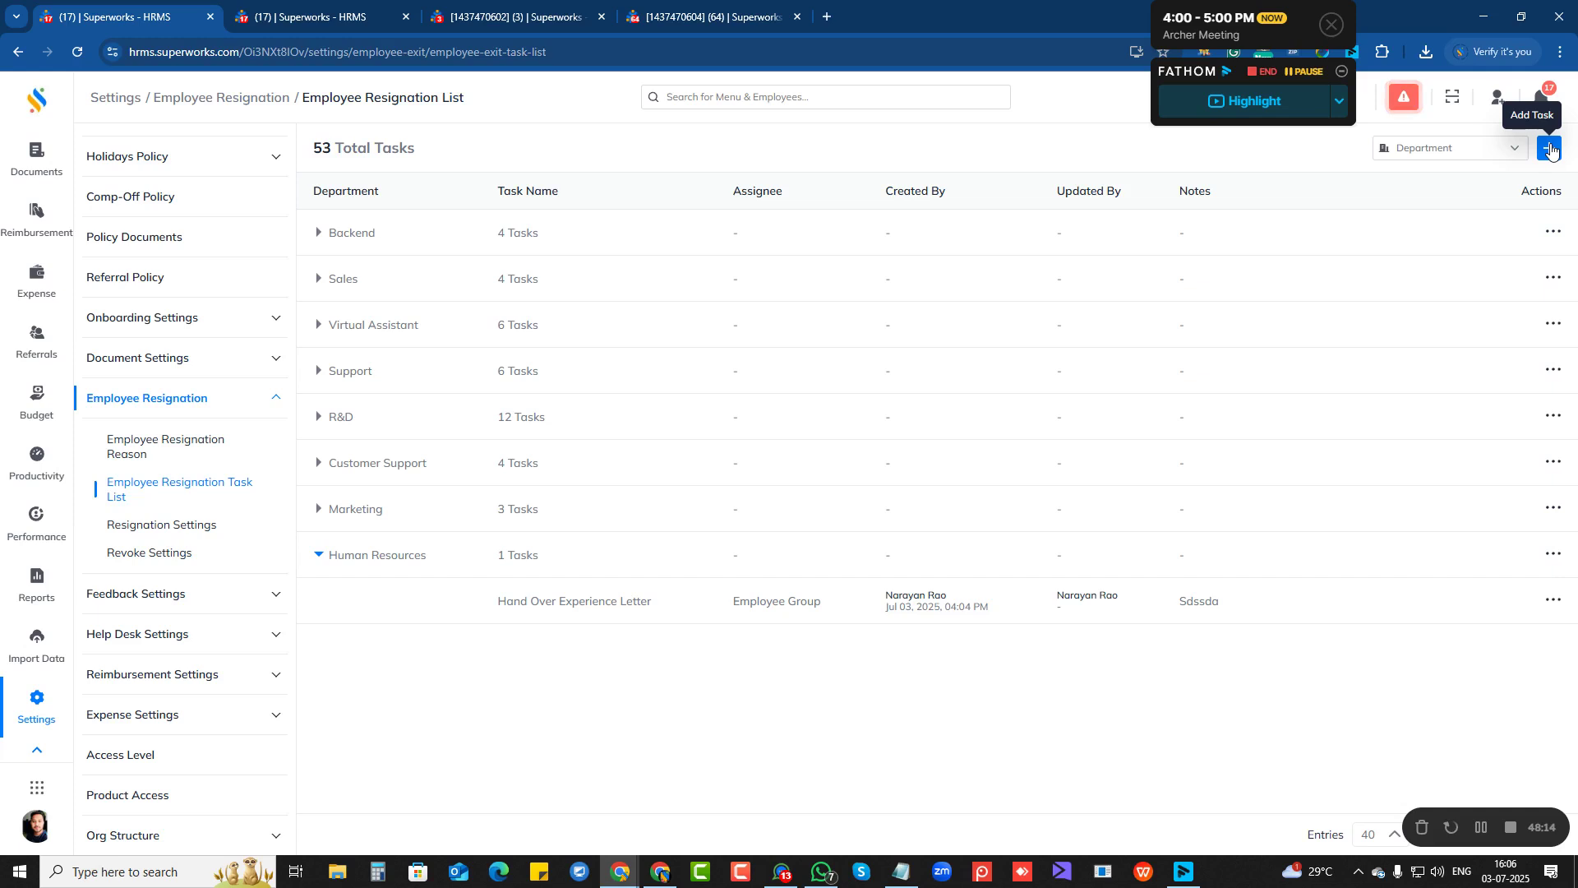
Start a Human Resources task, Return Company Assets, with an Employee Group assignee
click(1549, 148)
click(647, 362)
click(576, 416)
click(900, 346)
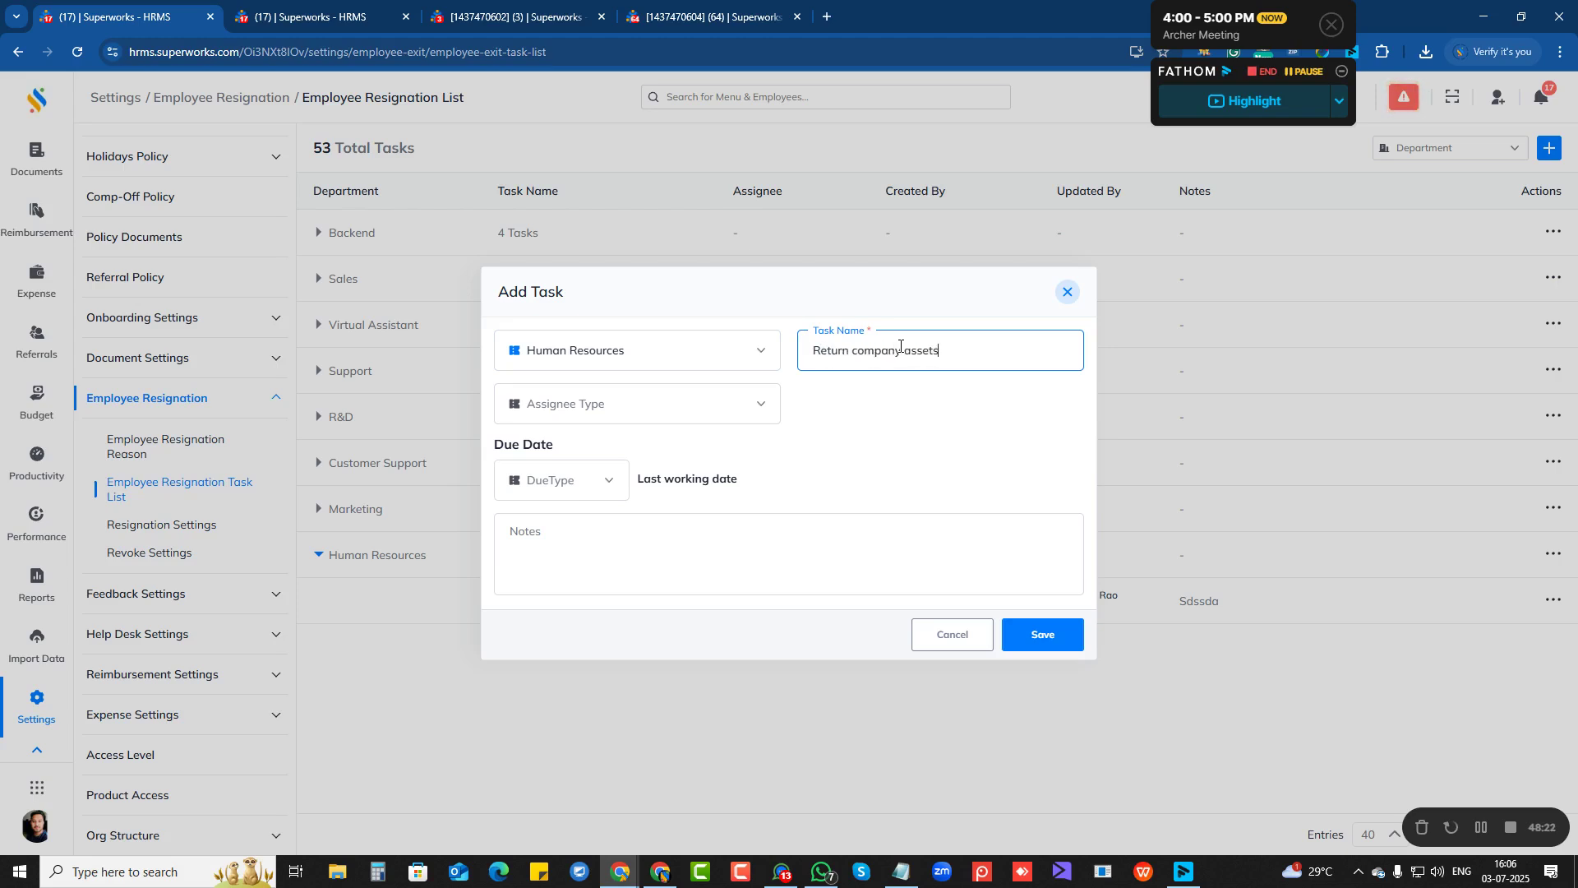
click(684, 404)
click(600, 469)
click(865, 402)
text(Aryna)
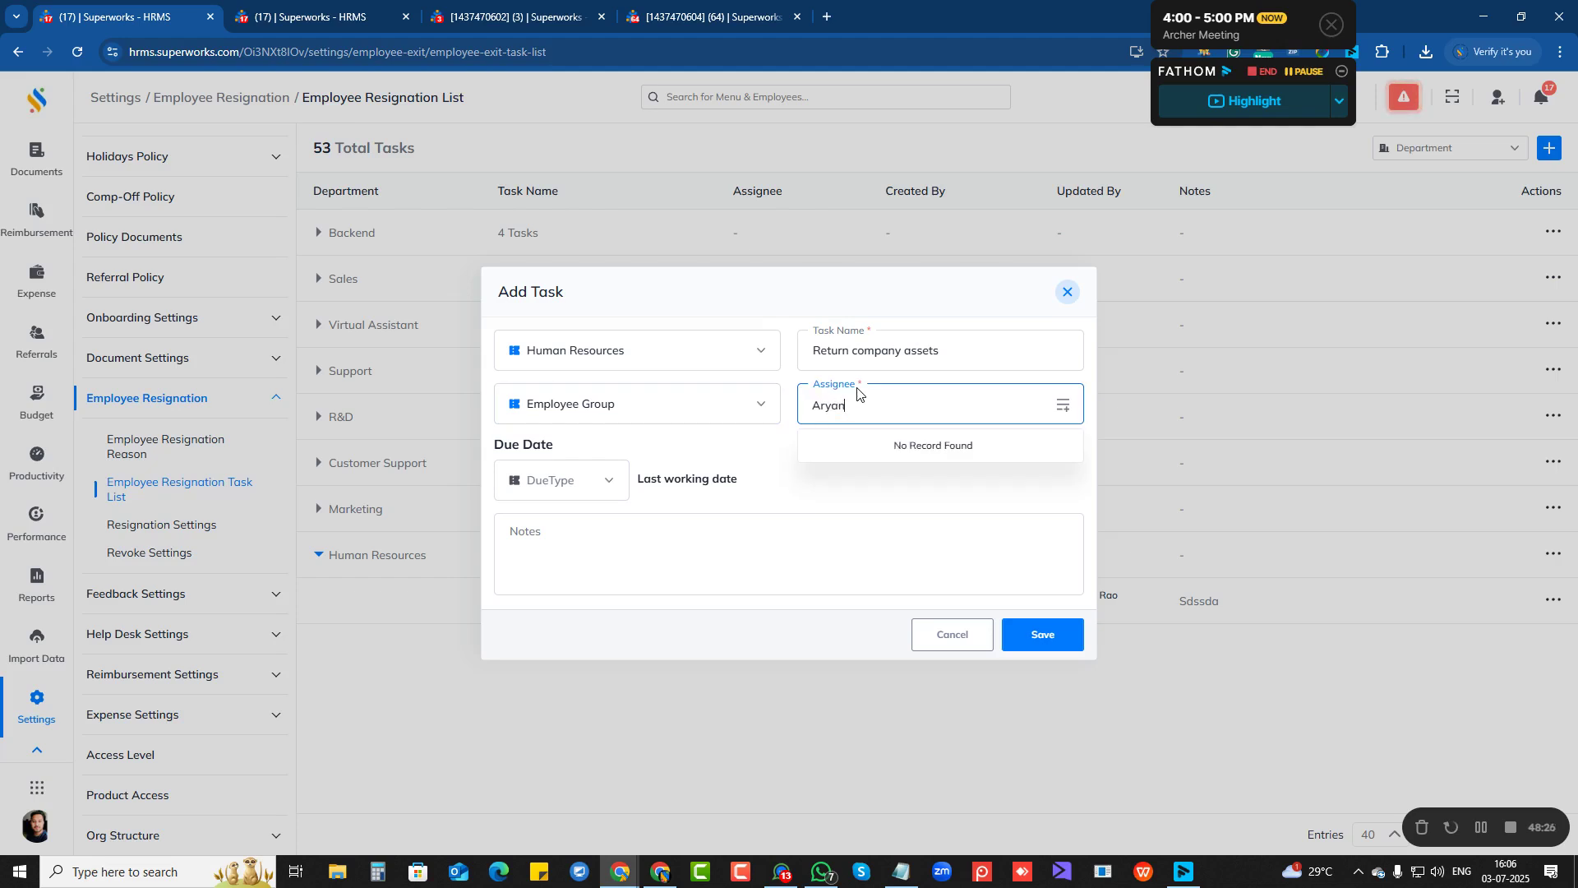
key(Return)
Make it due 2 days before the last working date, add a note, and save
click(559, 491)
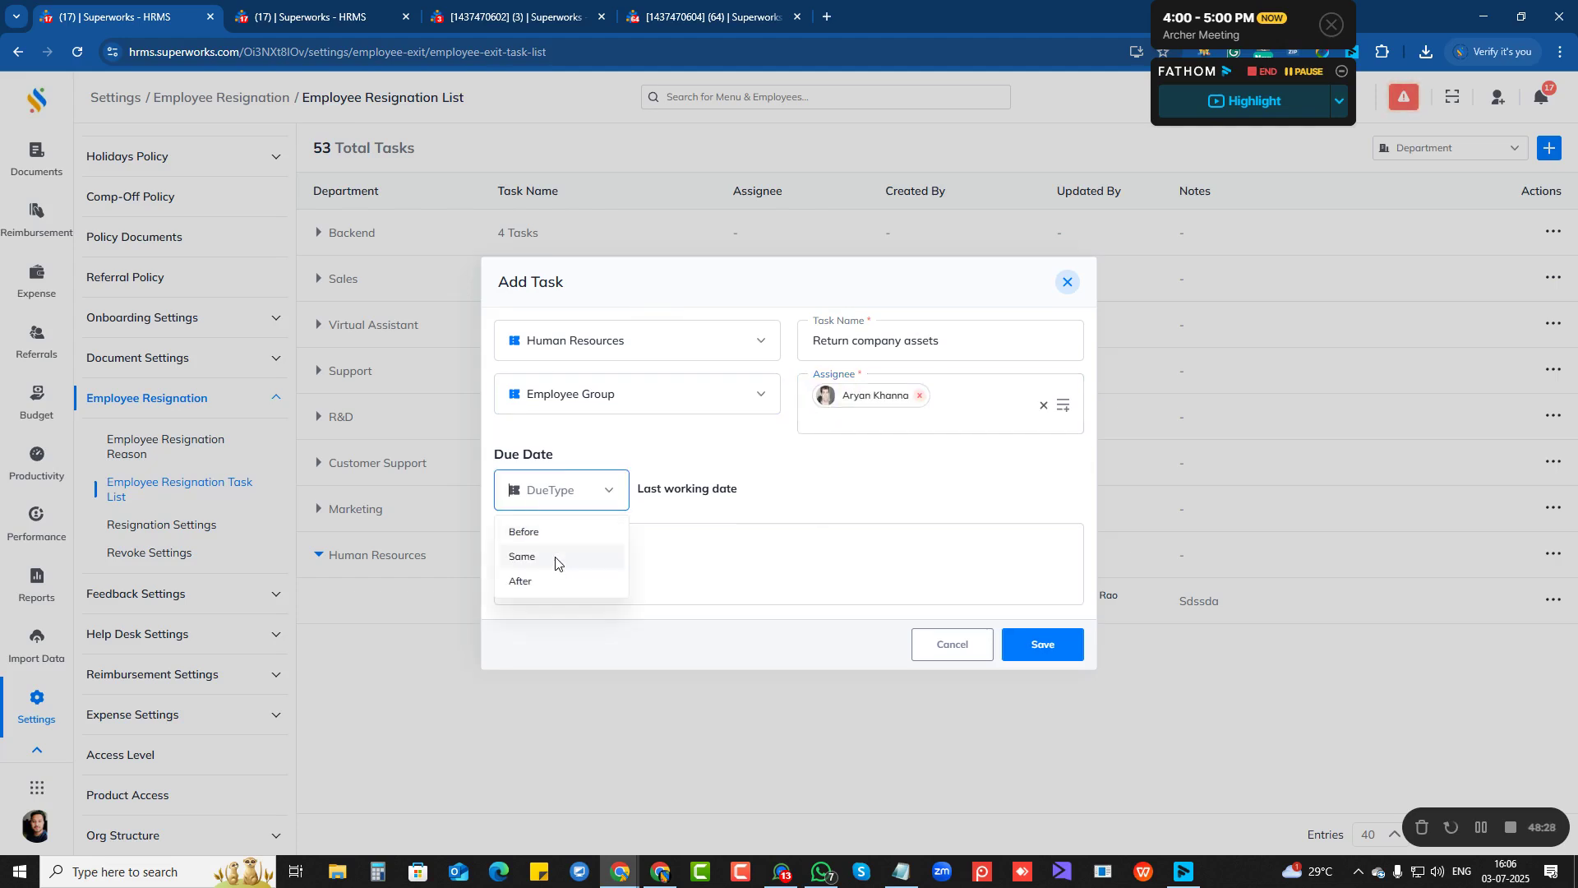
click(575, 532)
click(566, 490)
click(576, 557)
click(757, 553)
text(sdsadasas)
click(1038, 645)
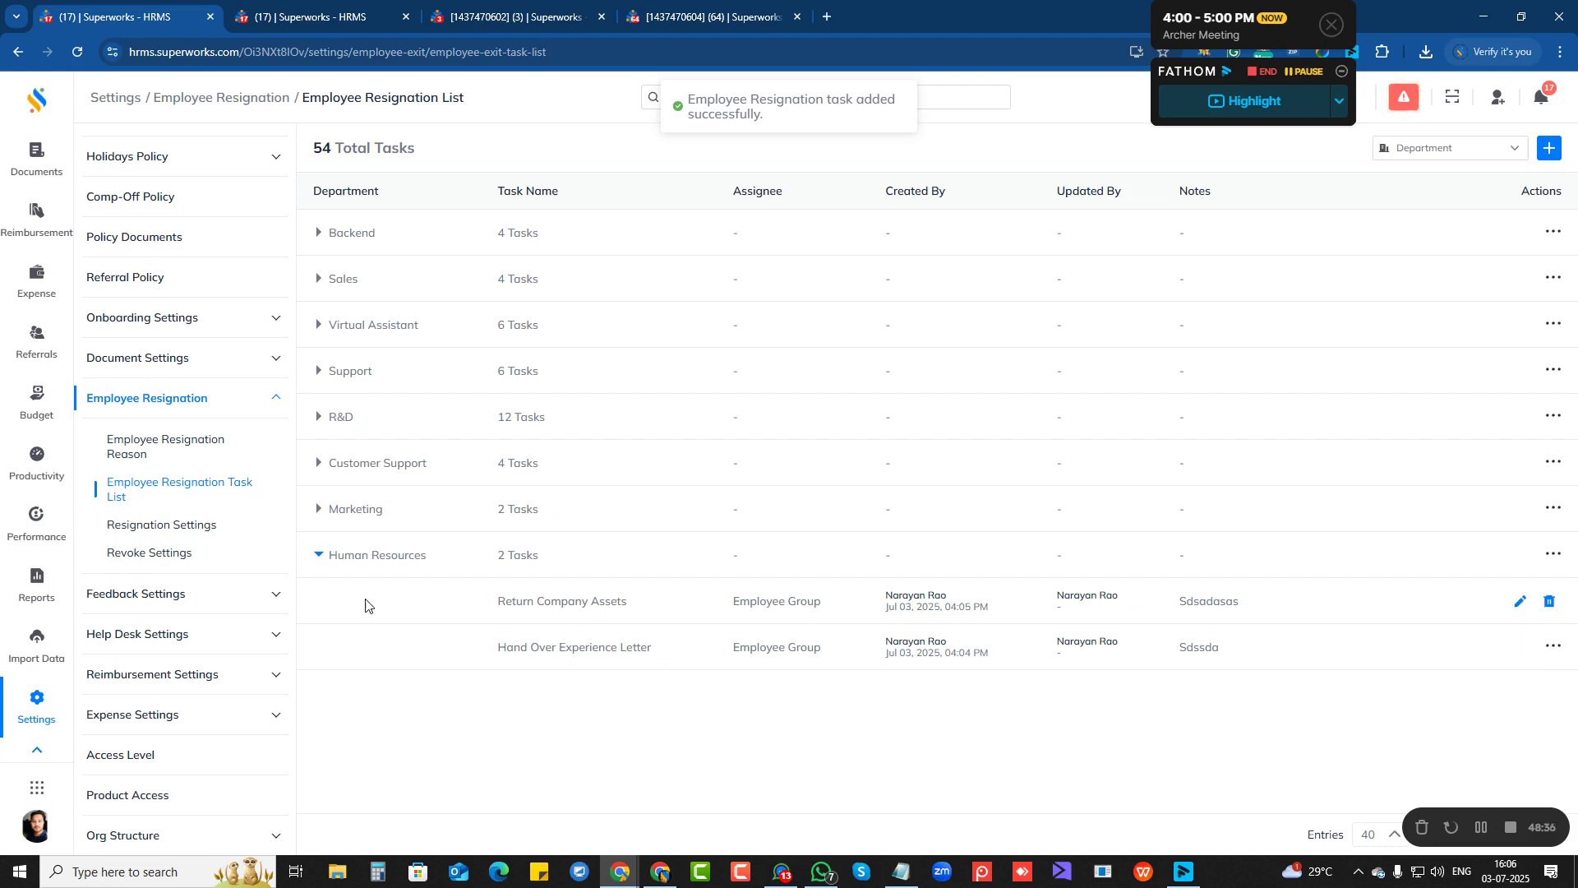
scroll(10, 345, up, 10)
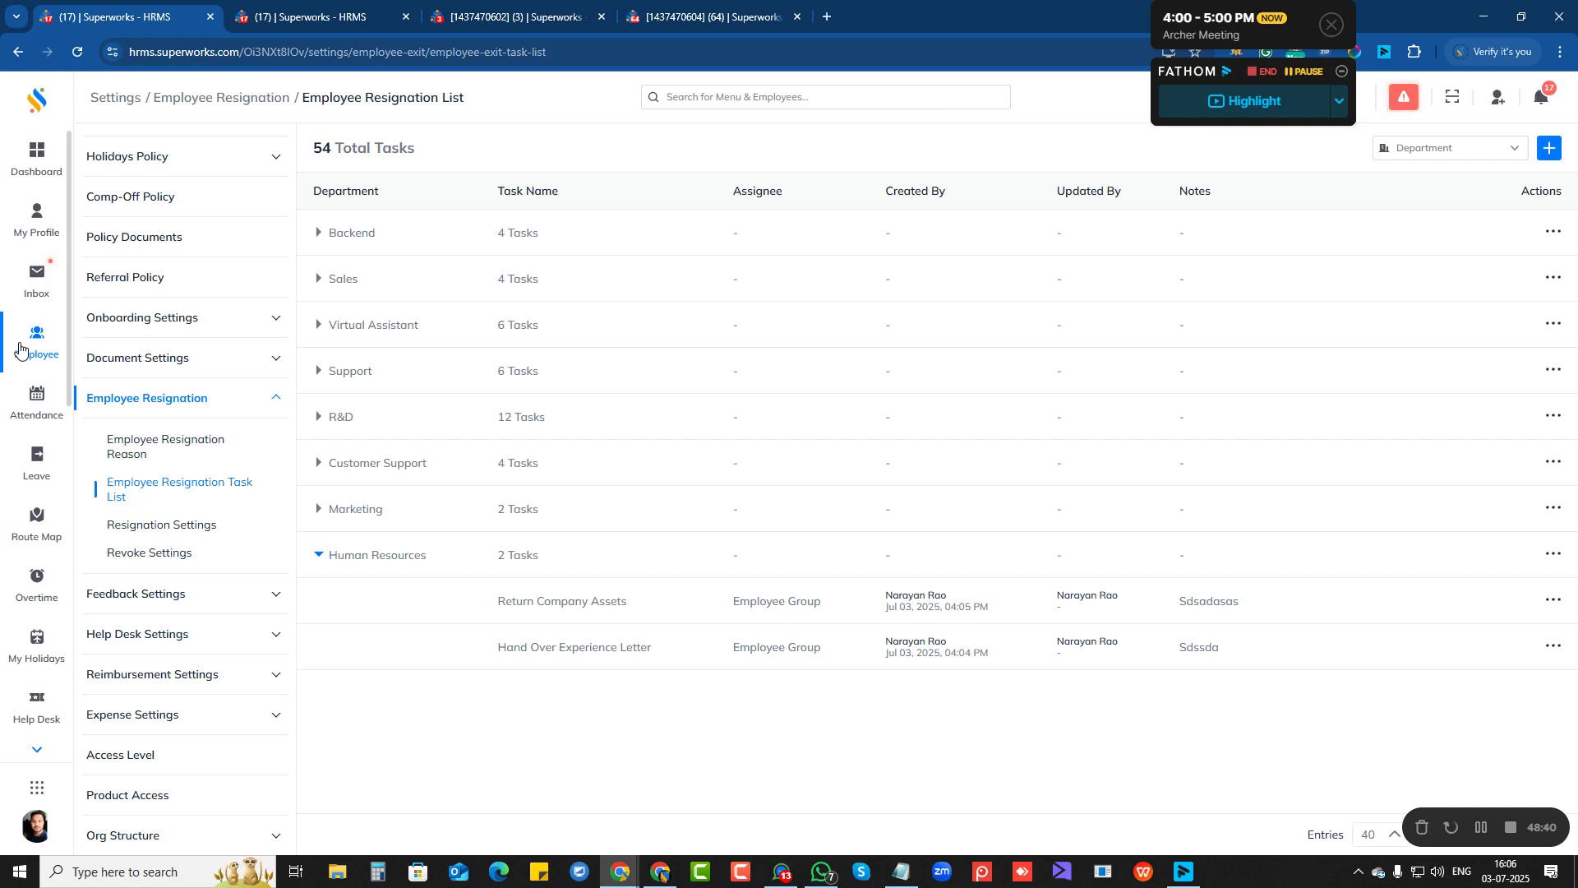
Open the F&F Settlement List and search for the departing employee
click(21, 350)
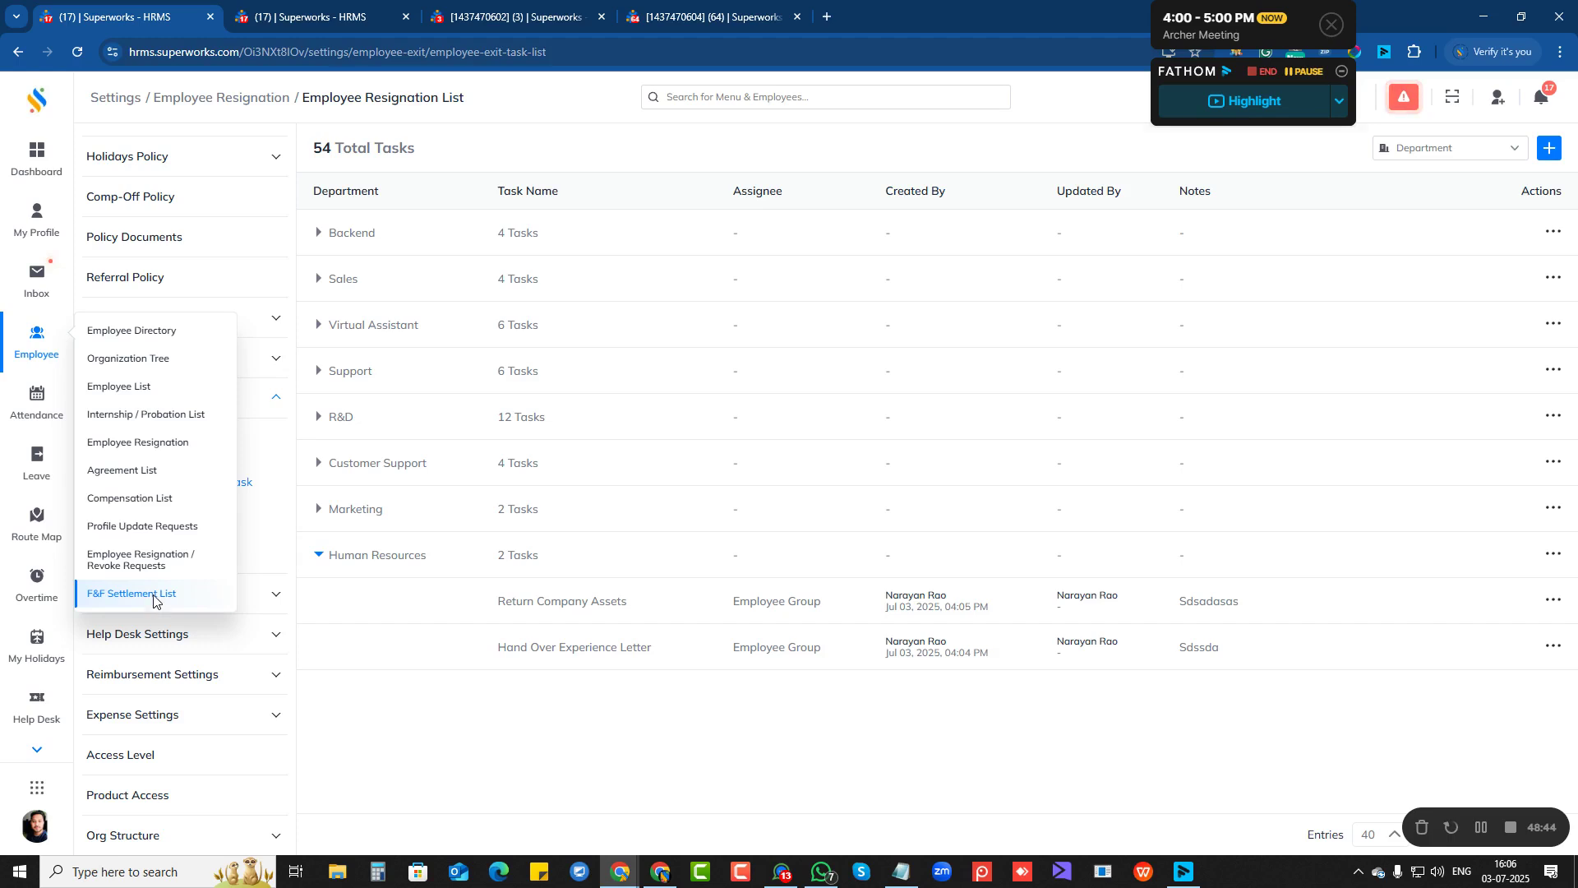
click(153, 601)
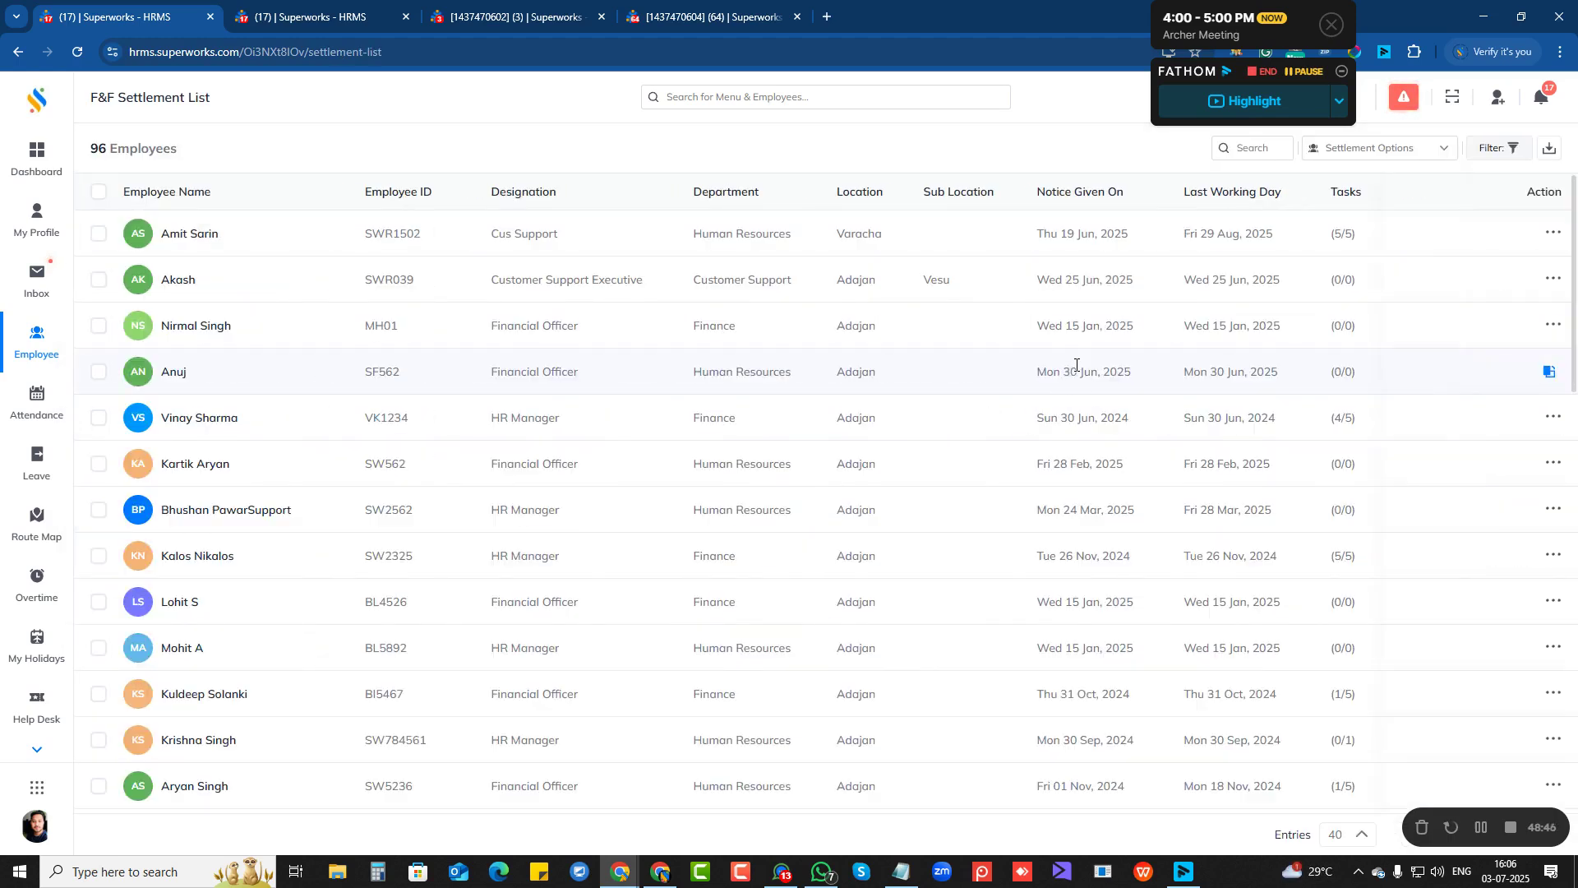
click(1259, 156)
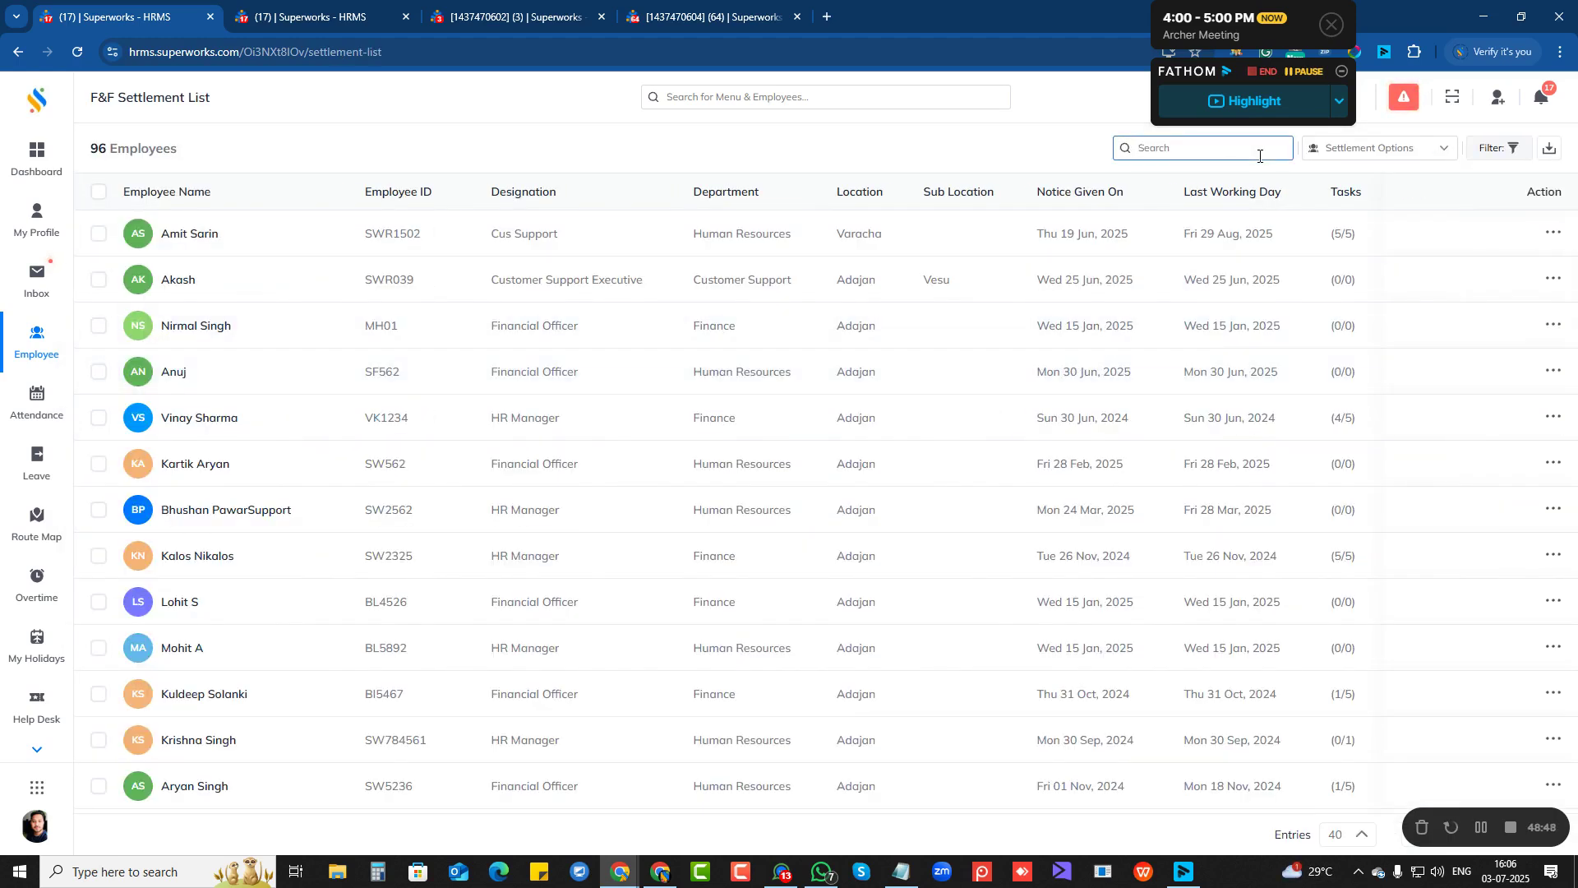
text(anuj)
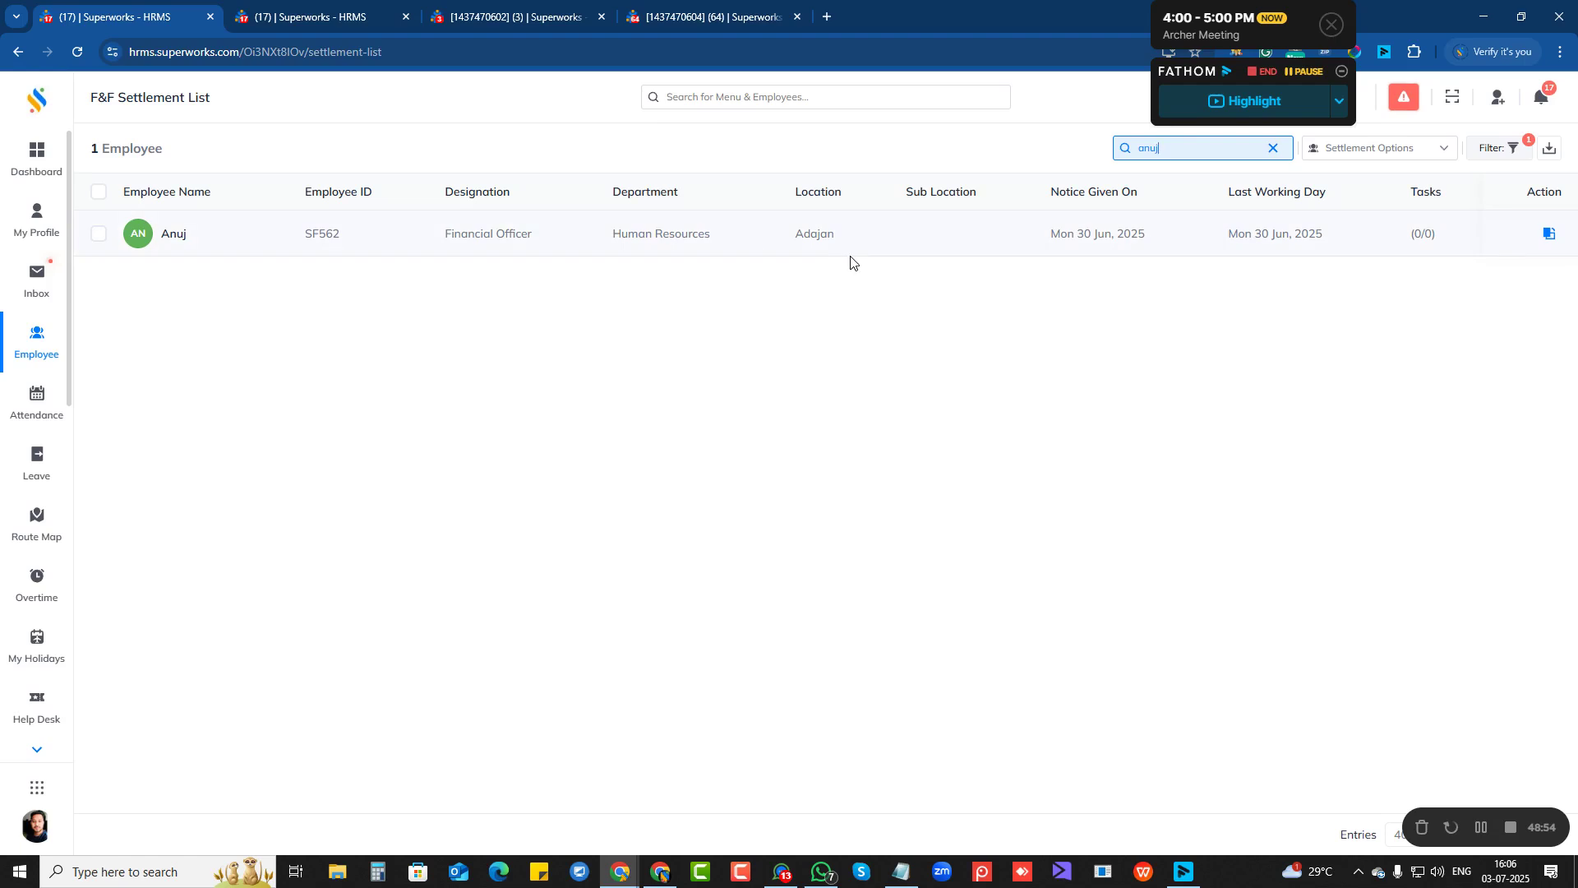
drag(1214, 245, 1332, 251)
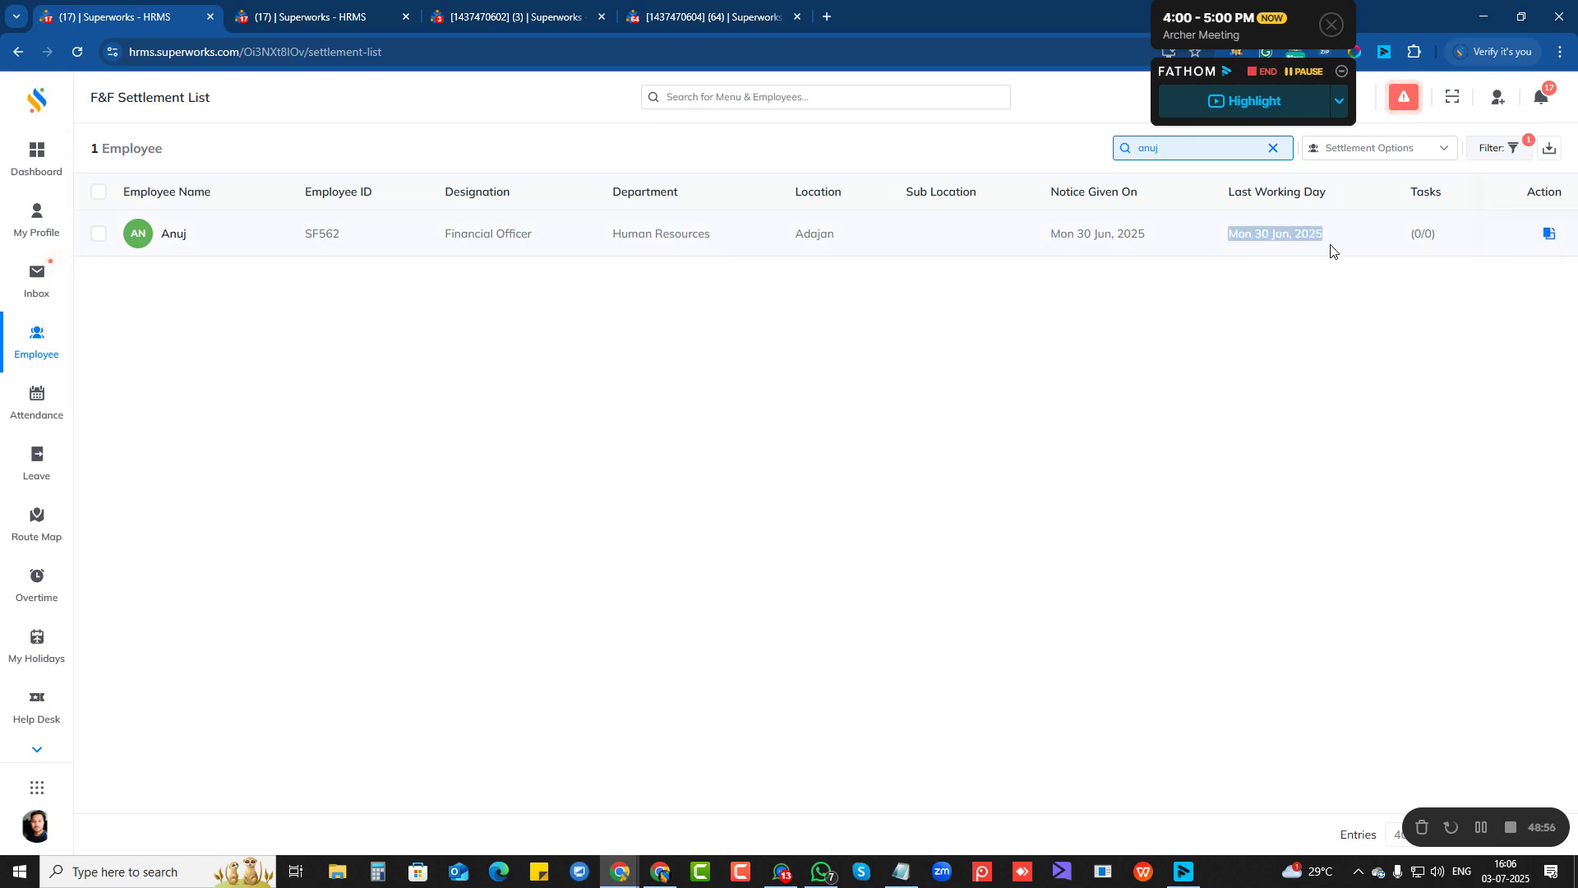
click(1287, 383)
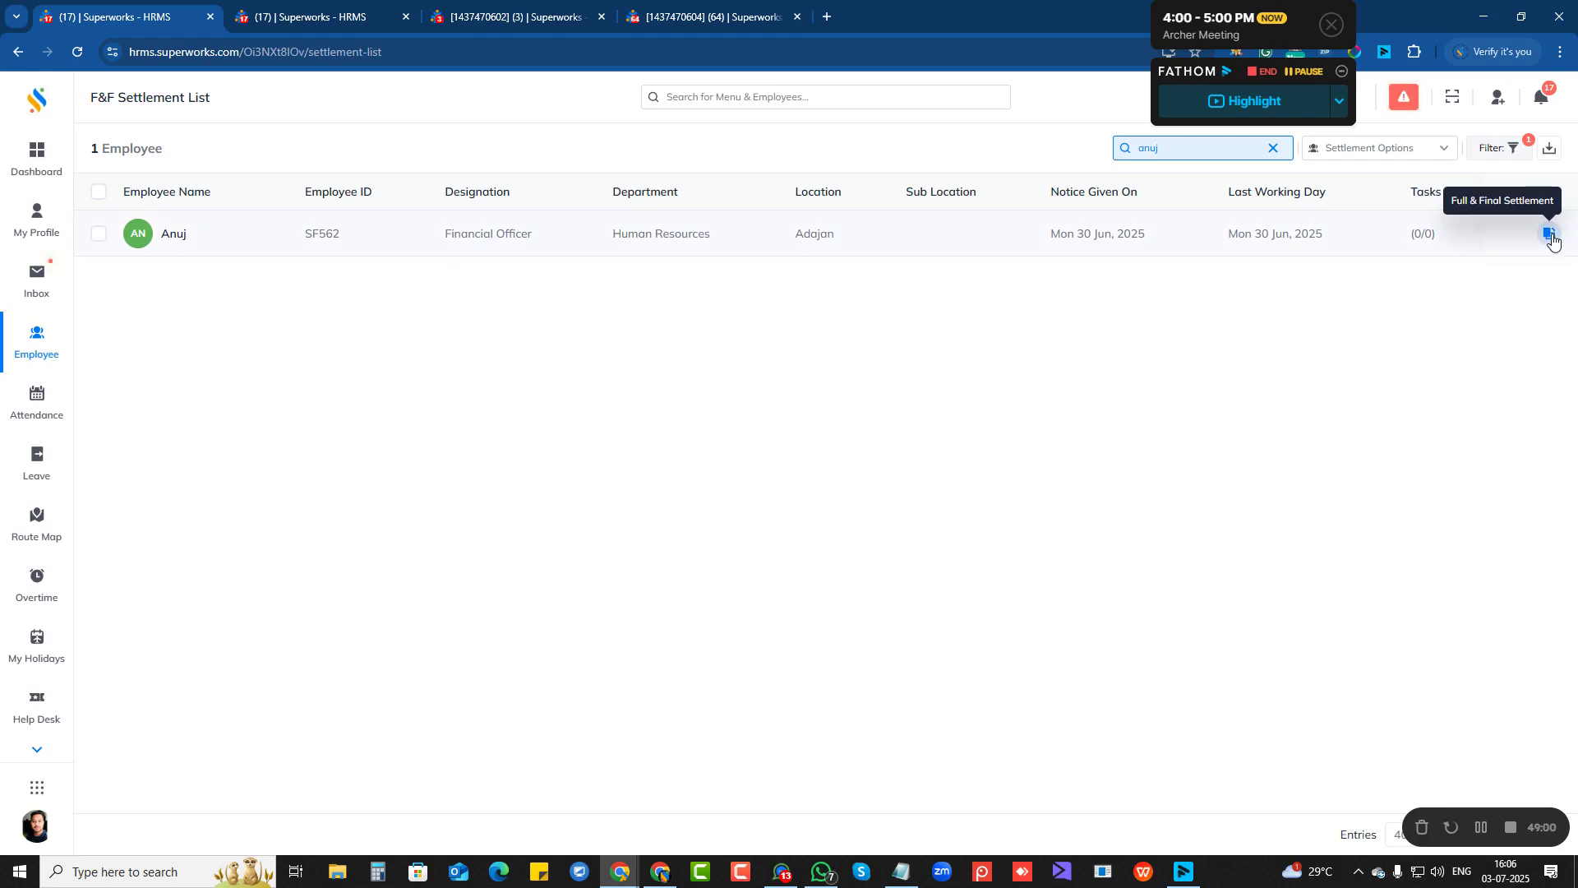
Start the employee's Full & Final Settlement and confirm assigning offboarding tasks
click(1550, 236)
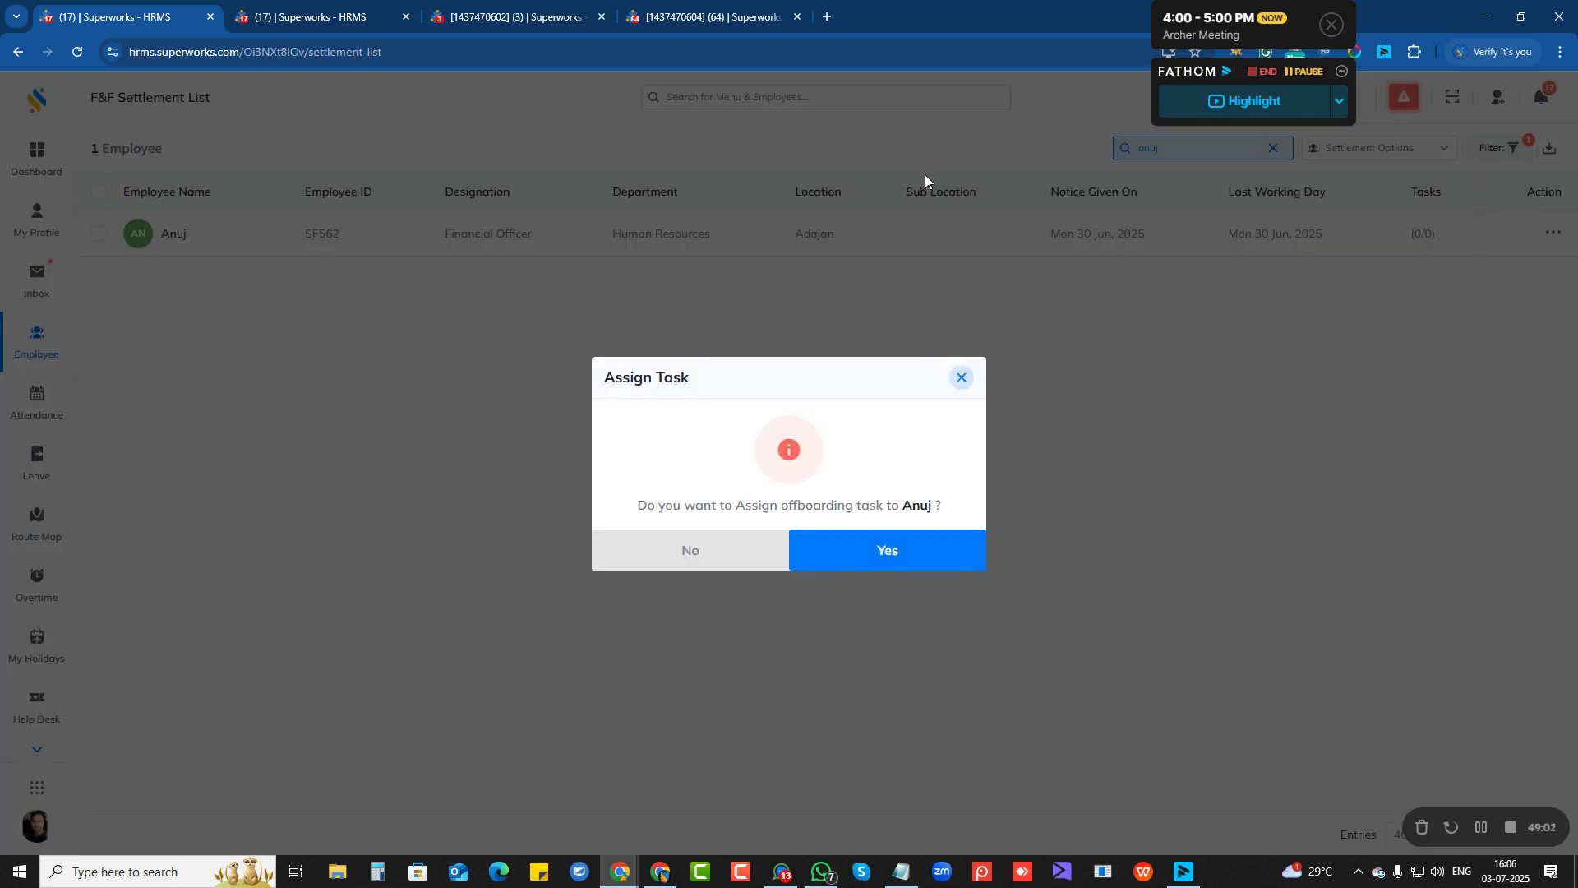
drag(641, 507, 957, 526)
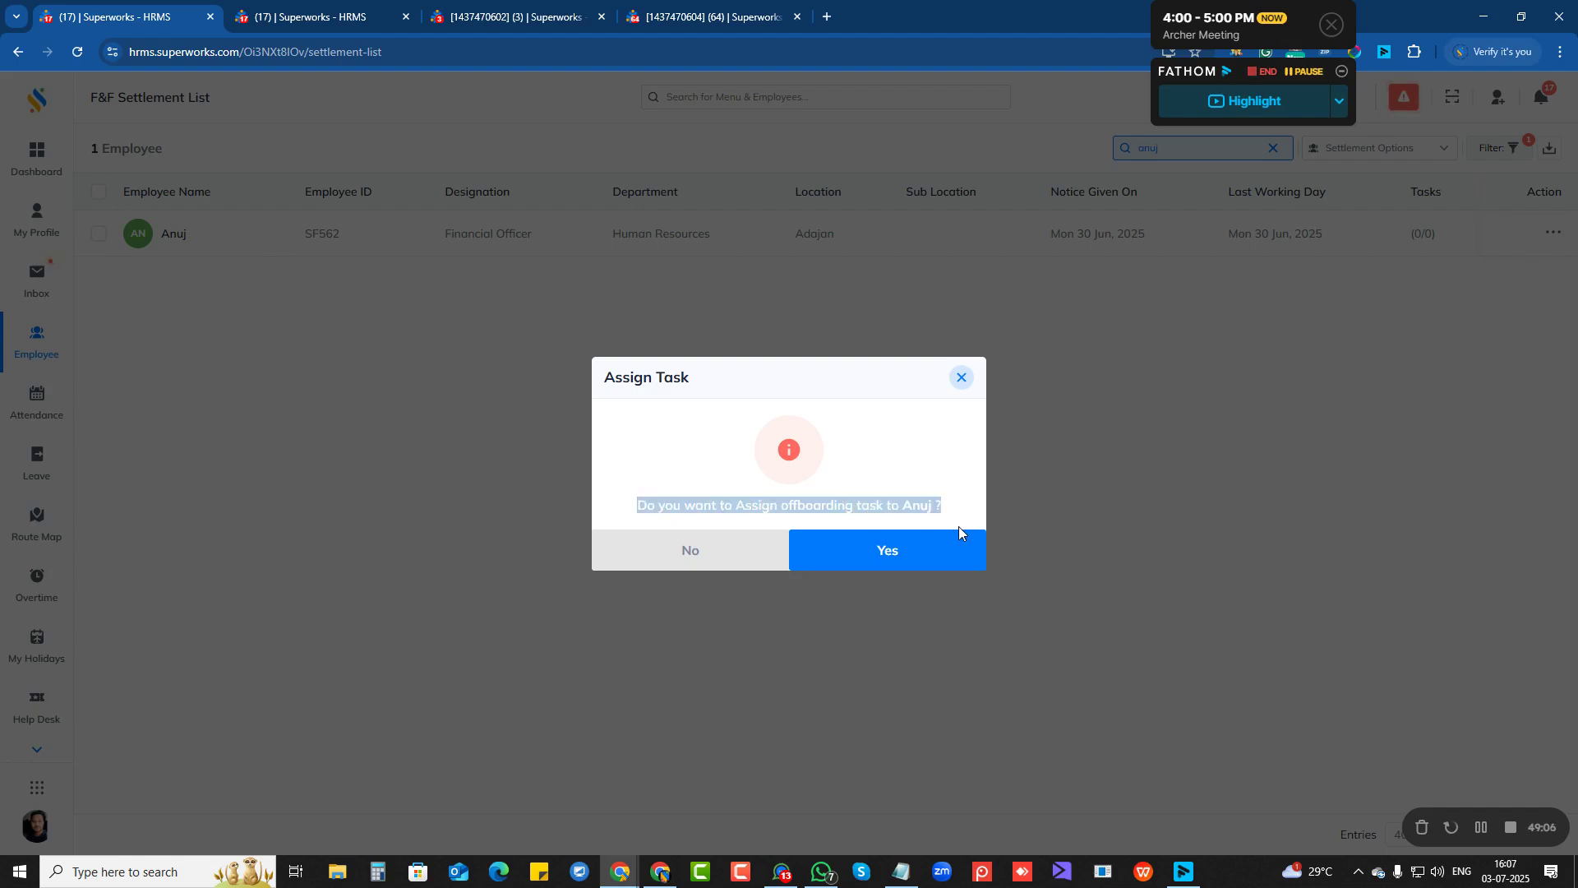
click(909, 565)
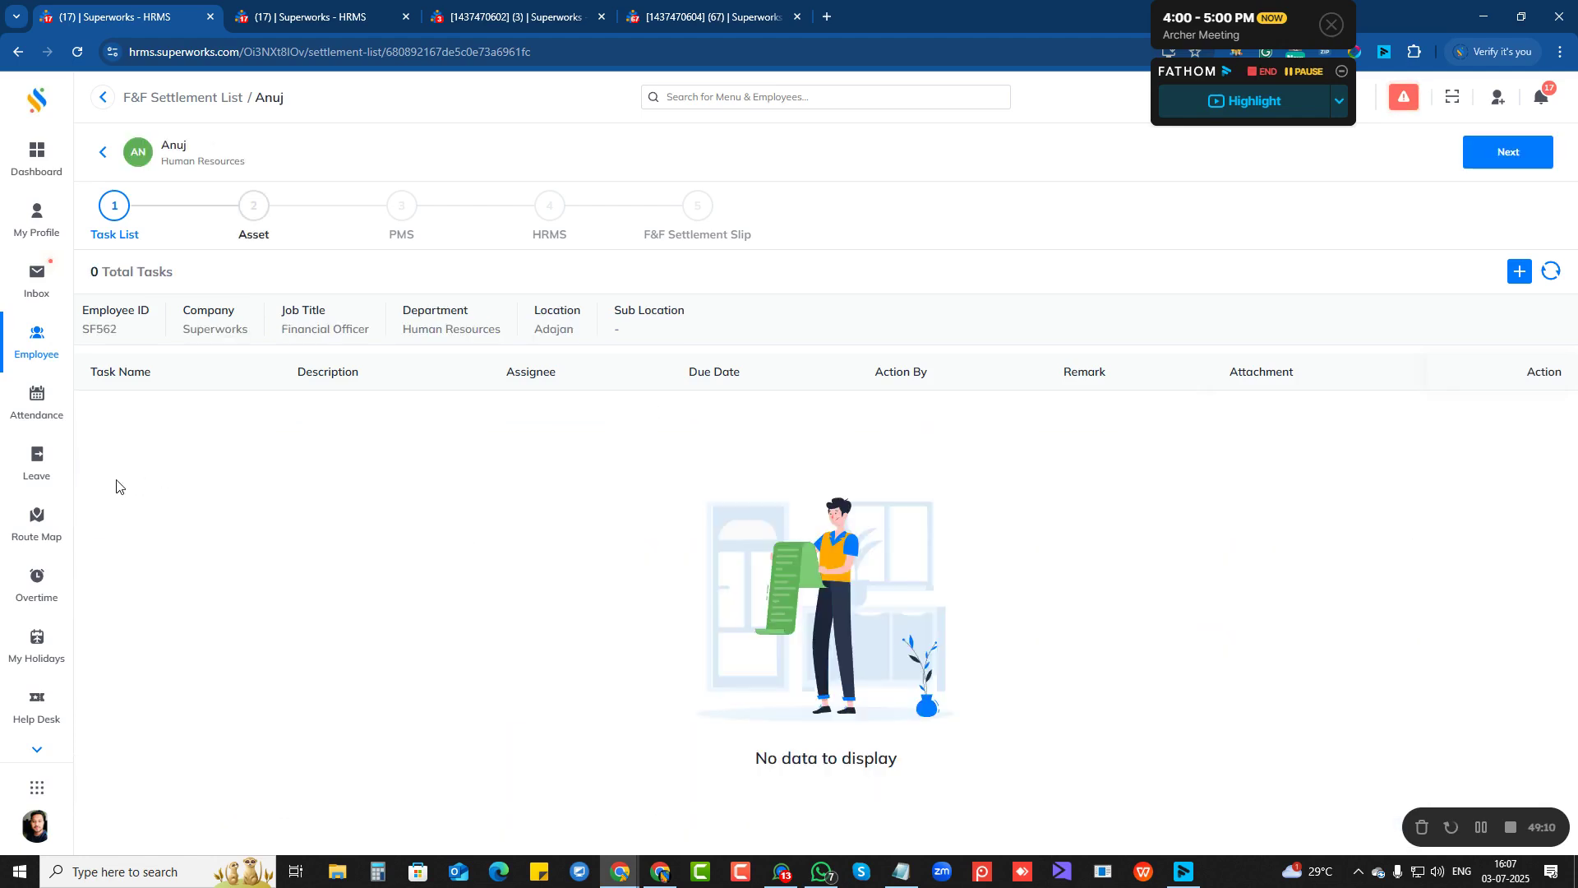
Reopen the employee's settlement from the F&F Settlement List to view the 7 assigned tasks
mouse_move(37, 339)
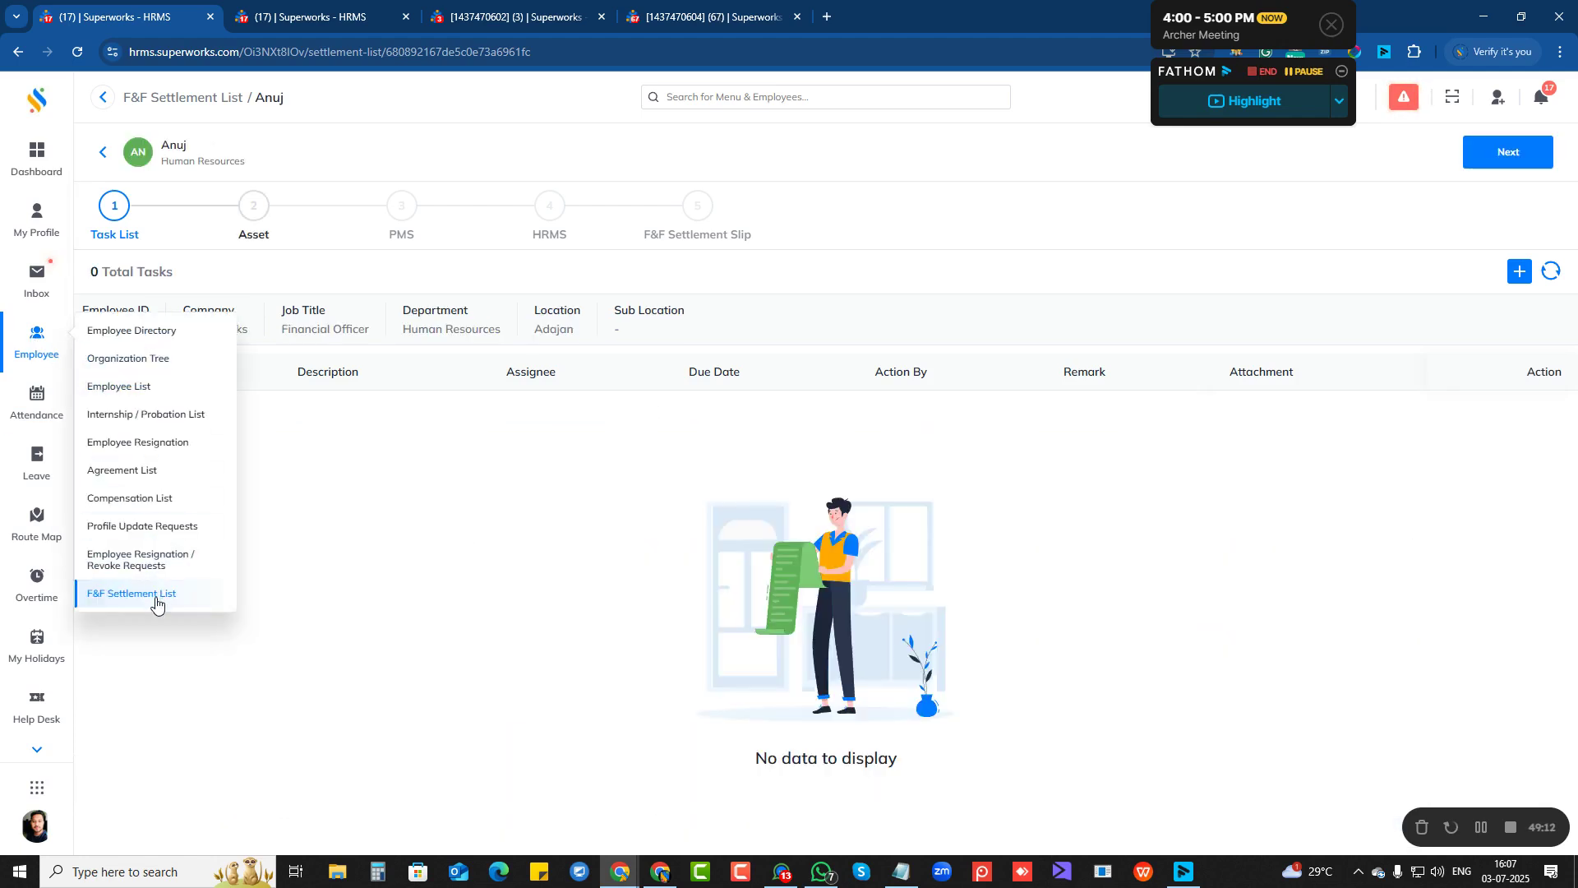
click(158, 597)
click(1548, 234)
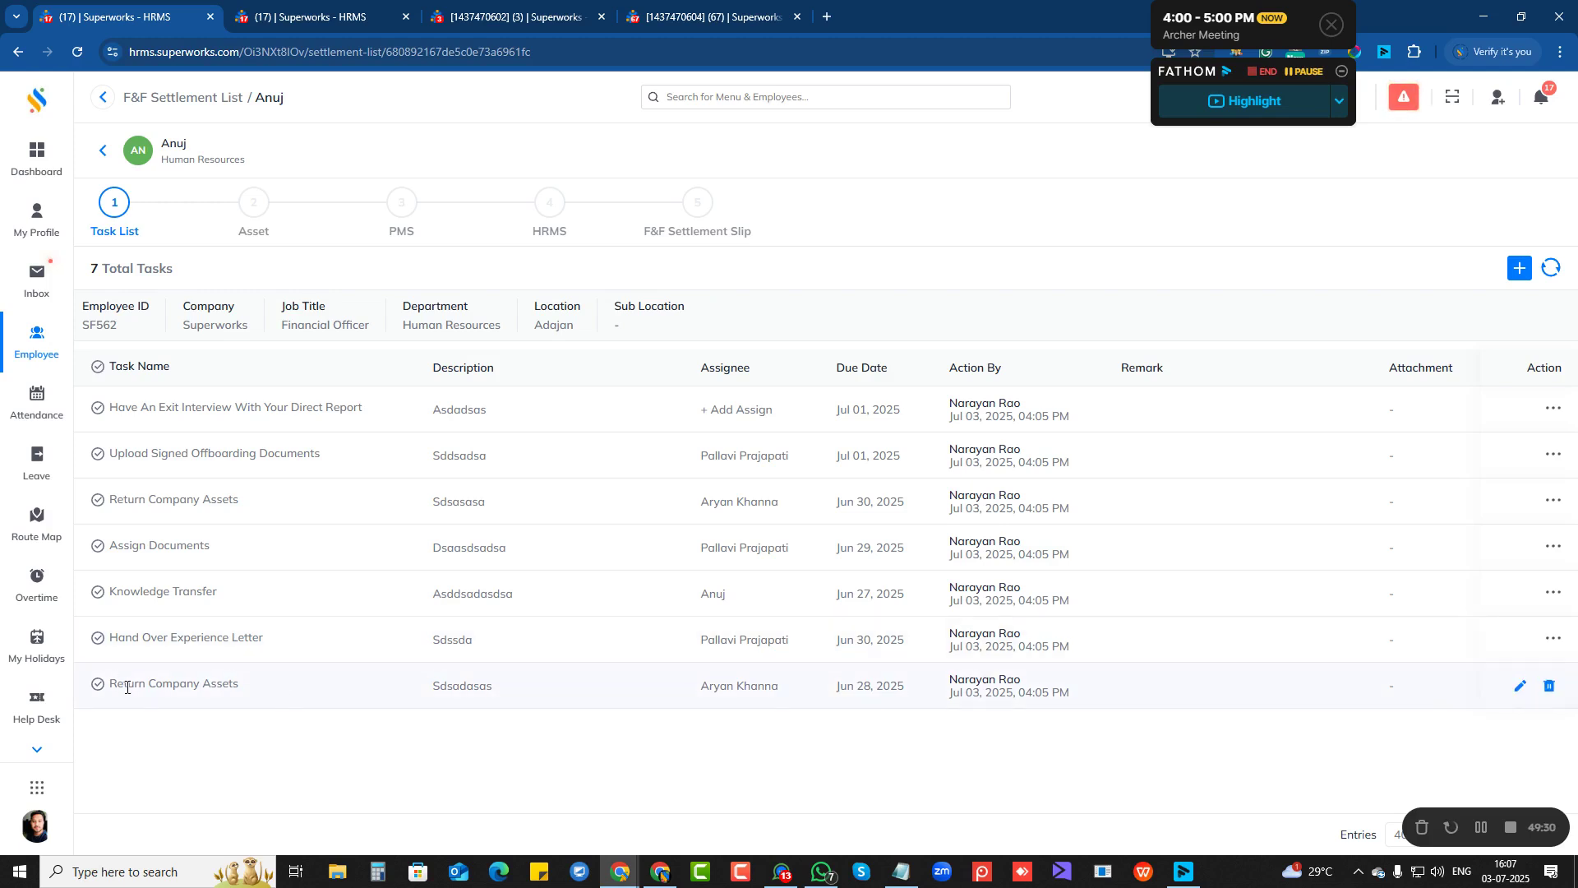
drag(1191, 28, 1229, 226)
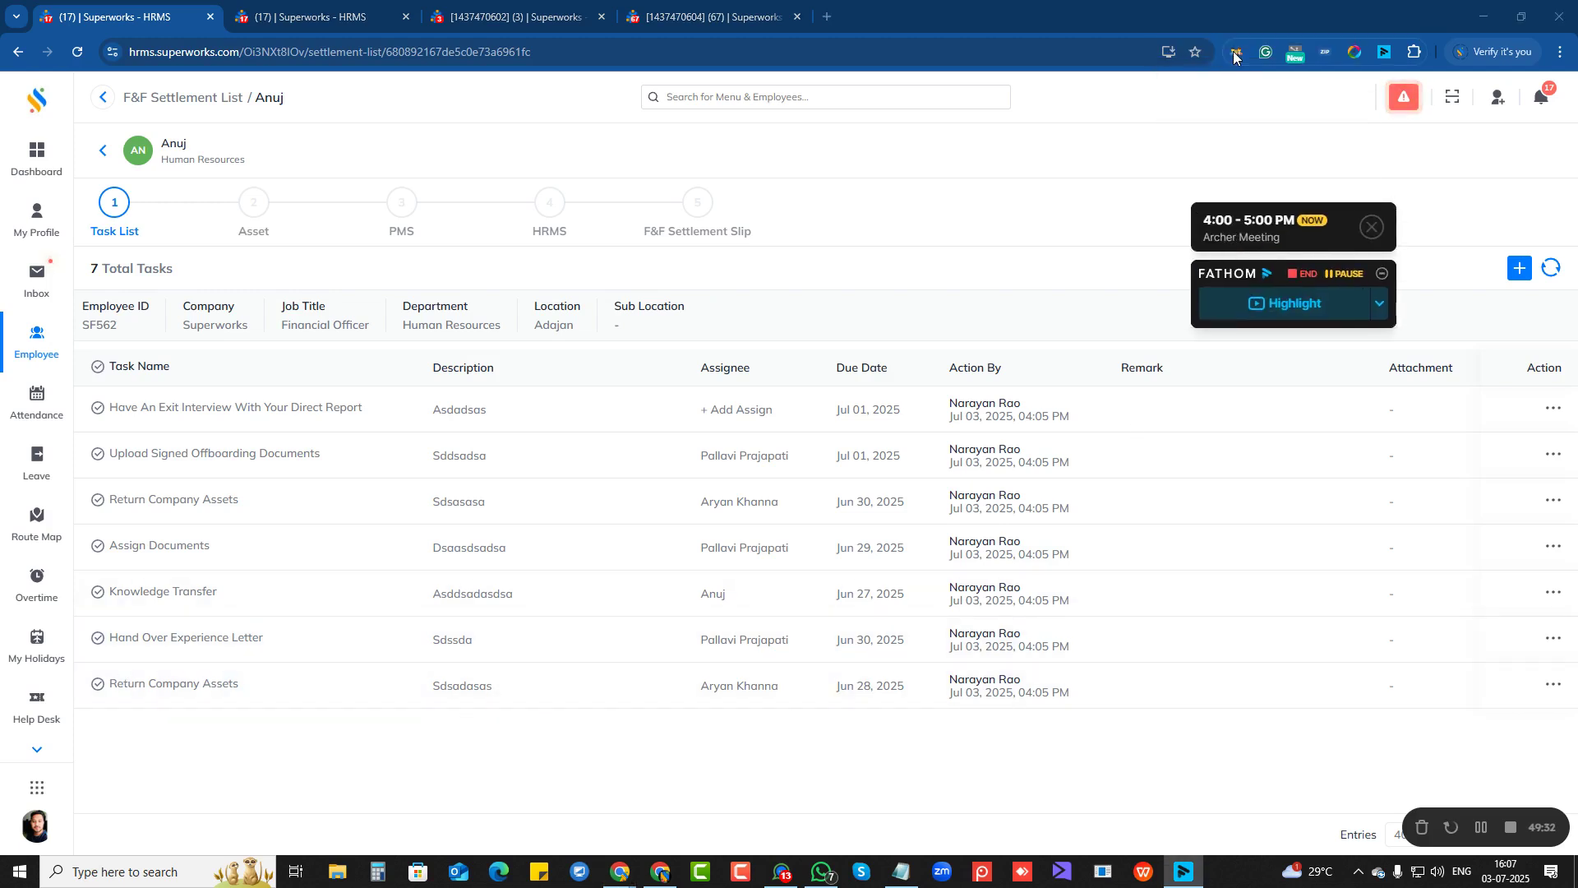
In a new browser tab, sign in to HRMS as the assignee using the saved account
key(ctrl+t)
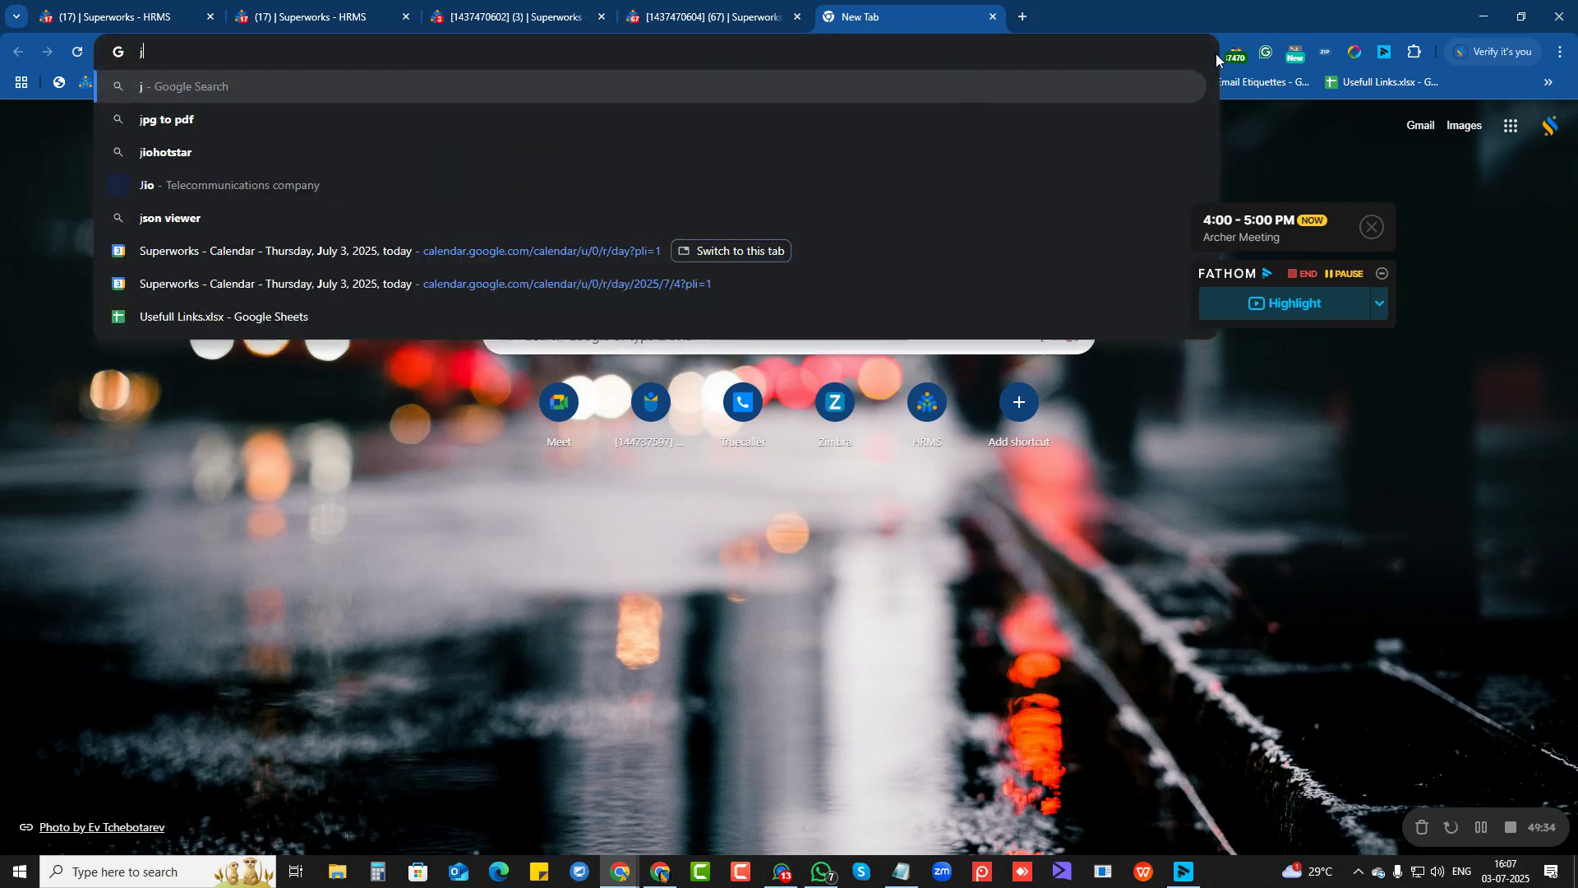
text(h)
key(Return)
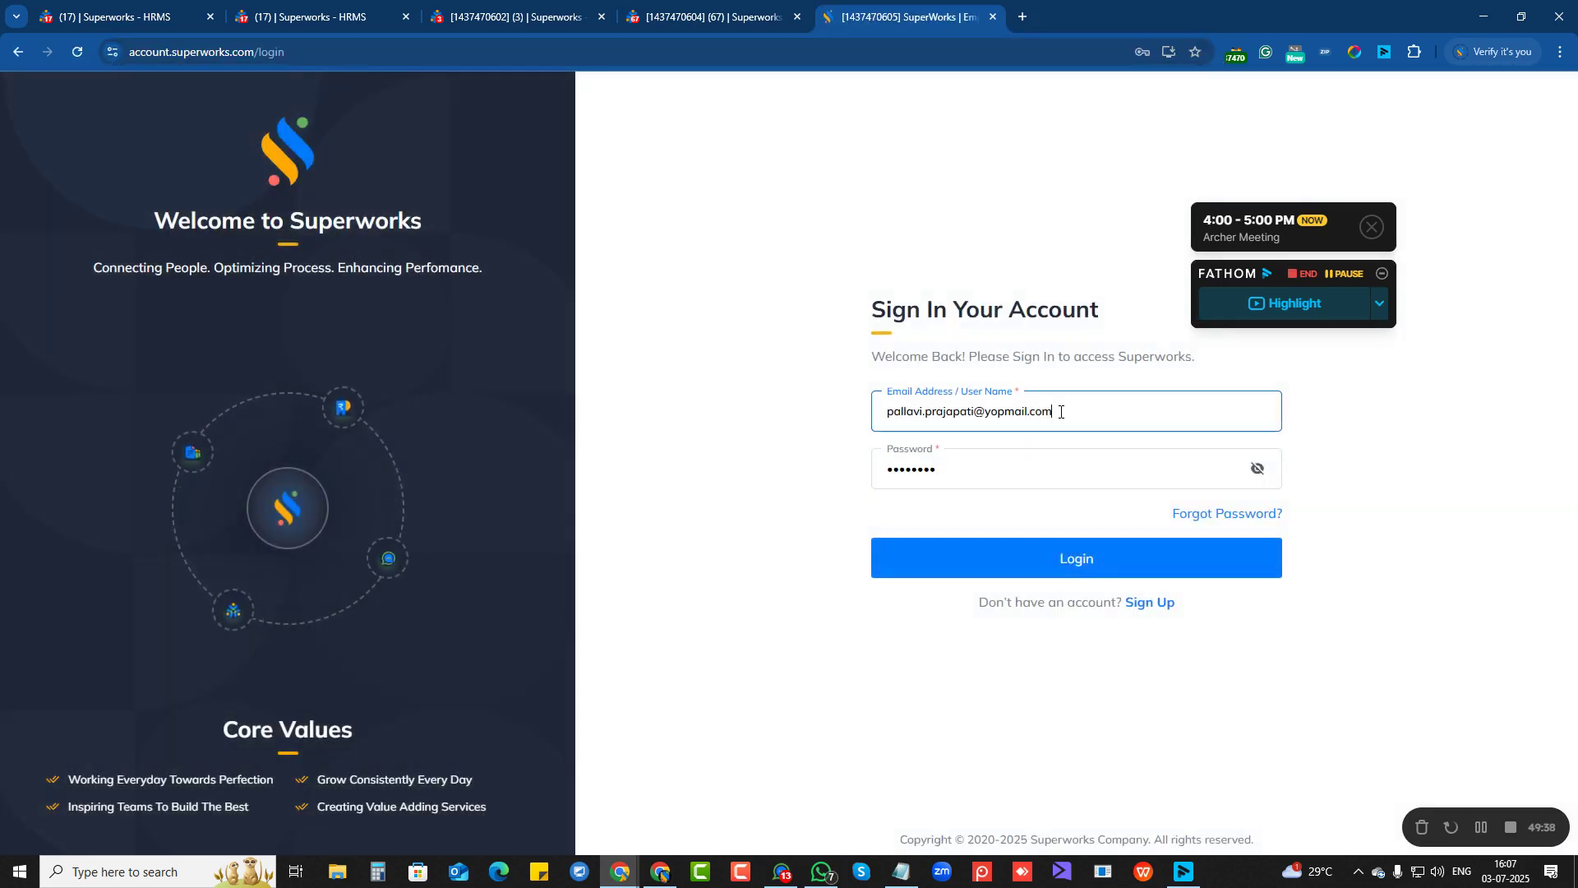
click(1060, 411)
text(arya)
key(Down)
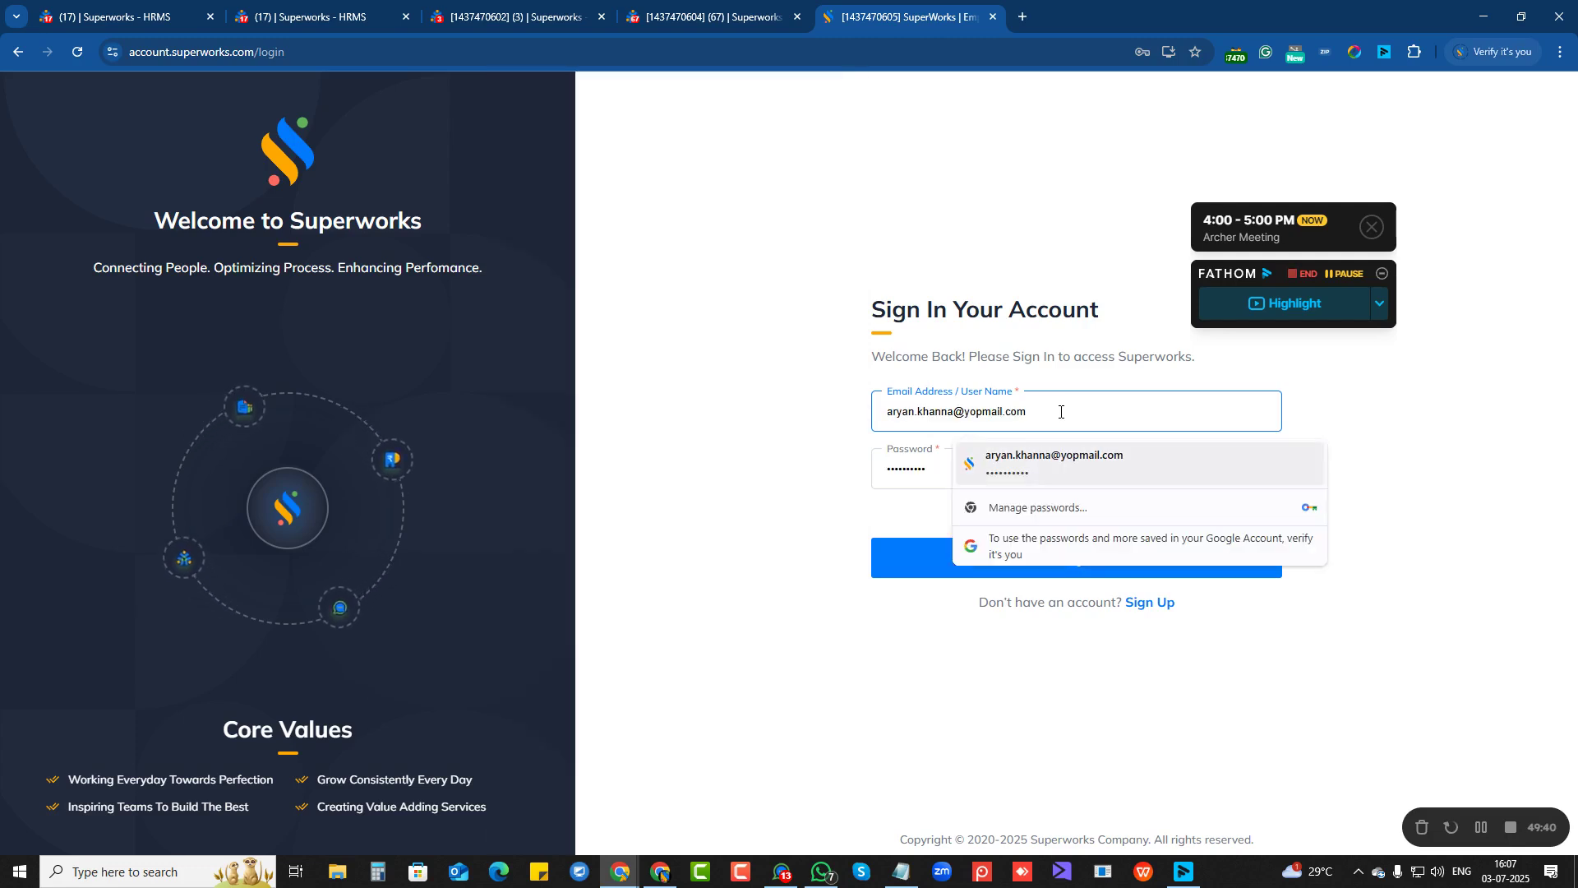
key(Return)
key(Return)
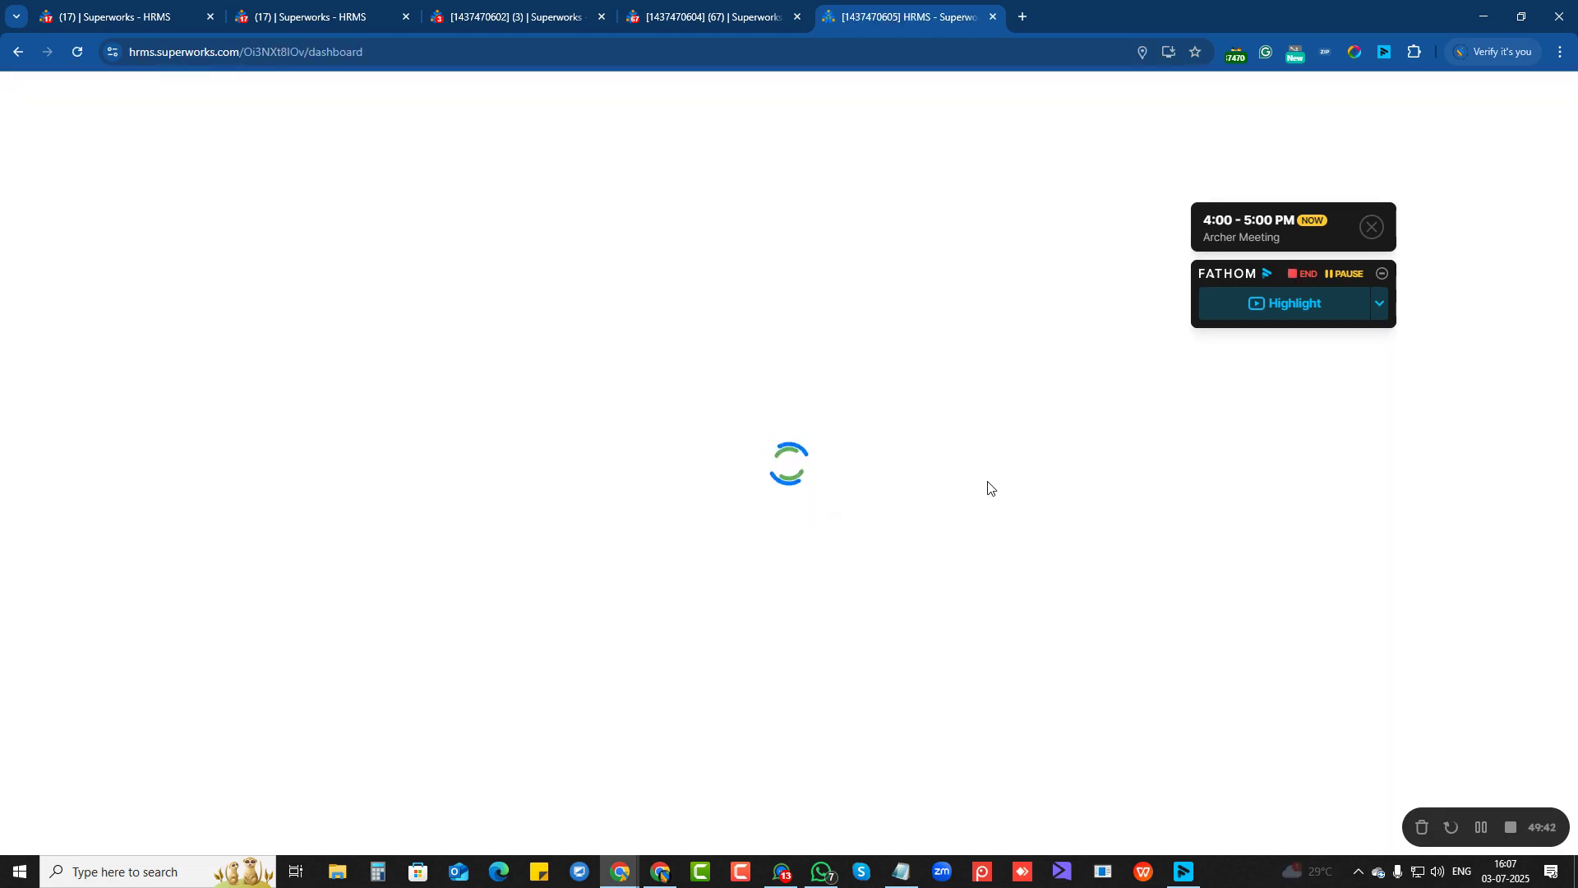
Mark both Return Company Assets tasks completed in Inbox > Employee Resignation Task List
click(35, 290)
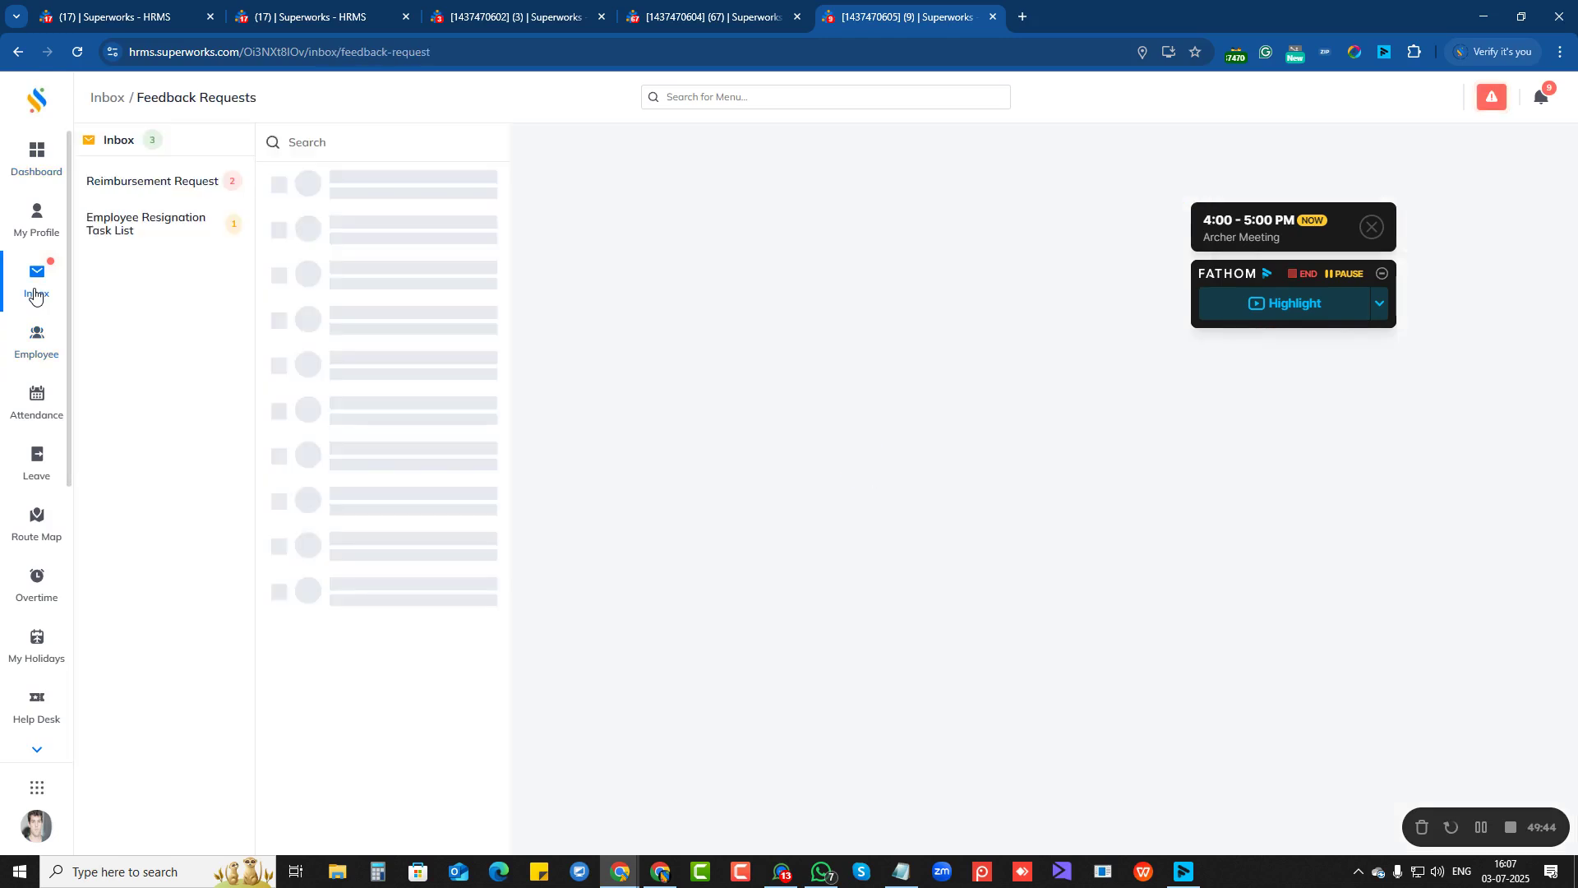
click(115, 280)
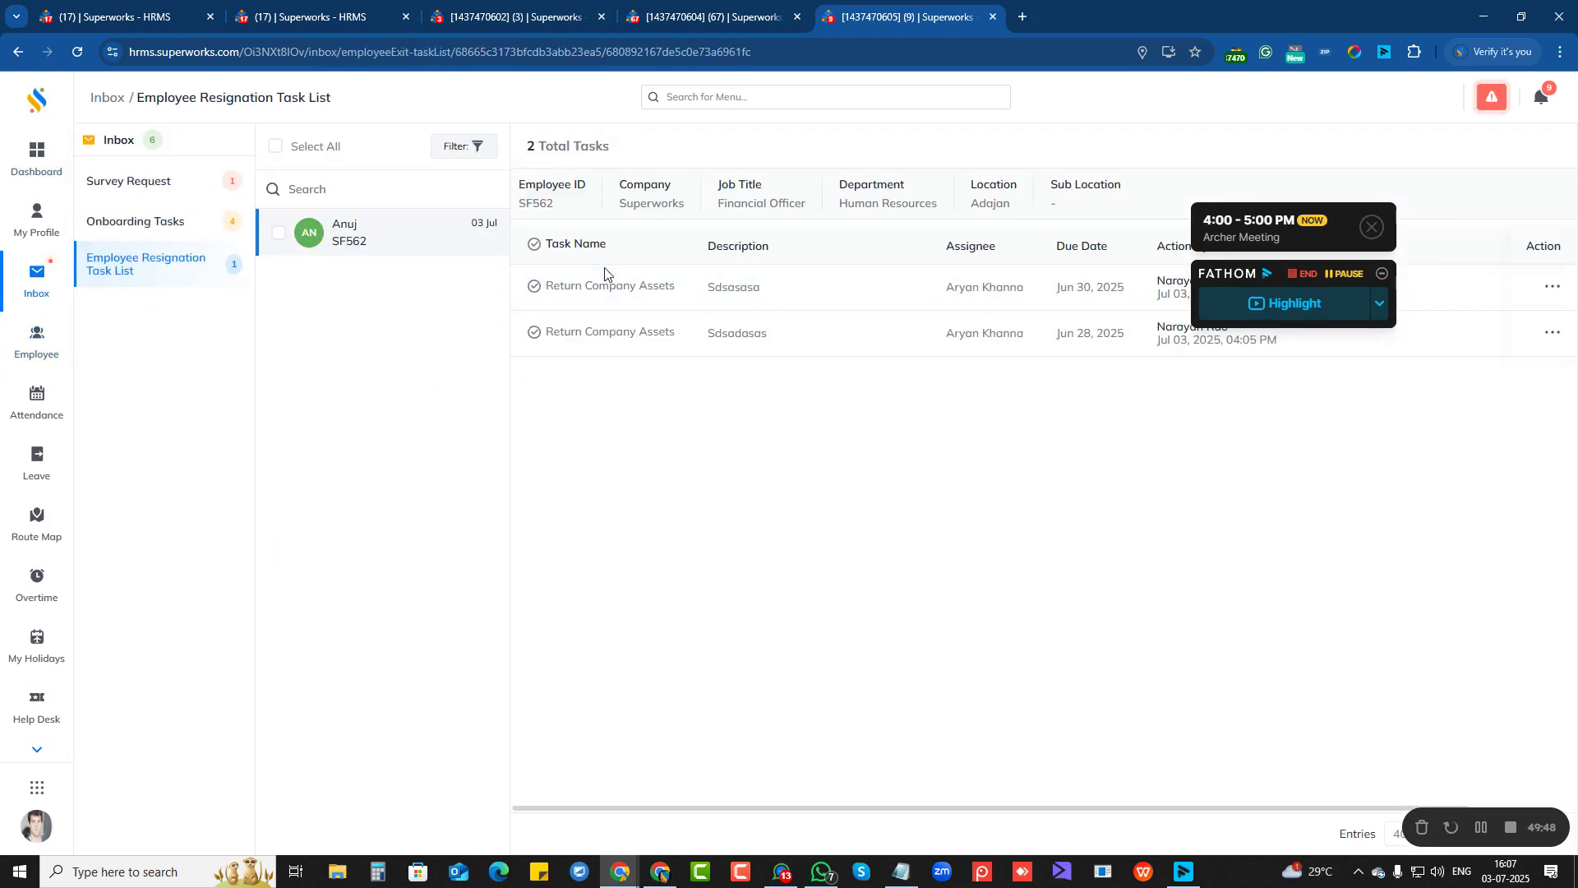
click(534, 286)
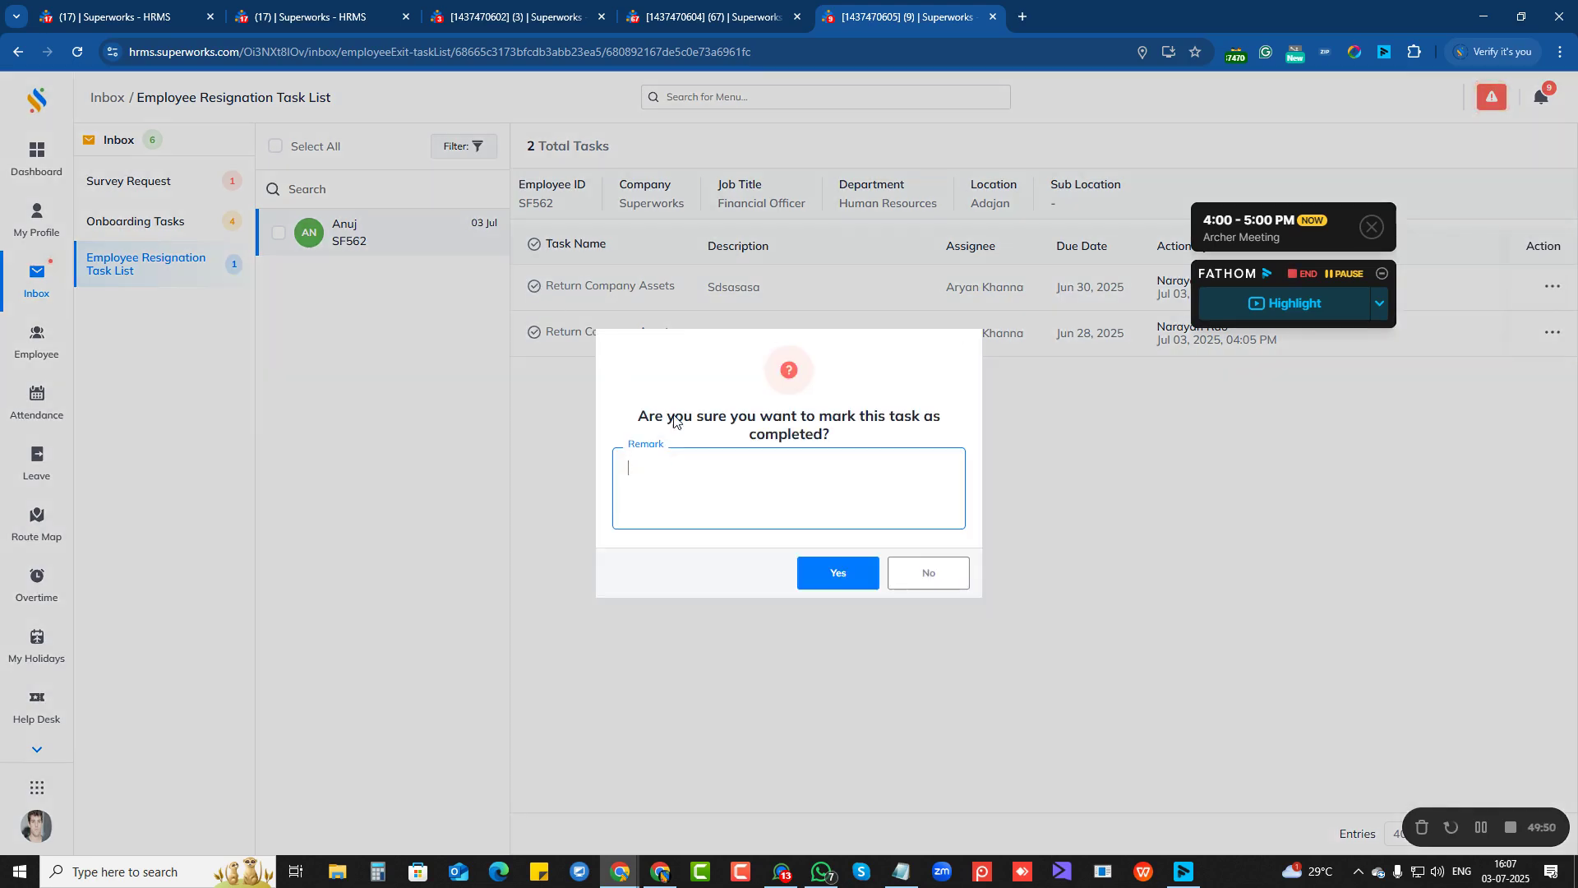
click(827, 584)
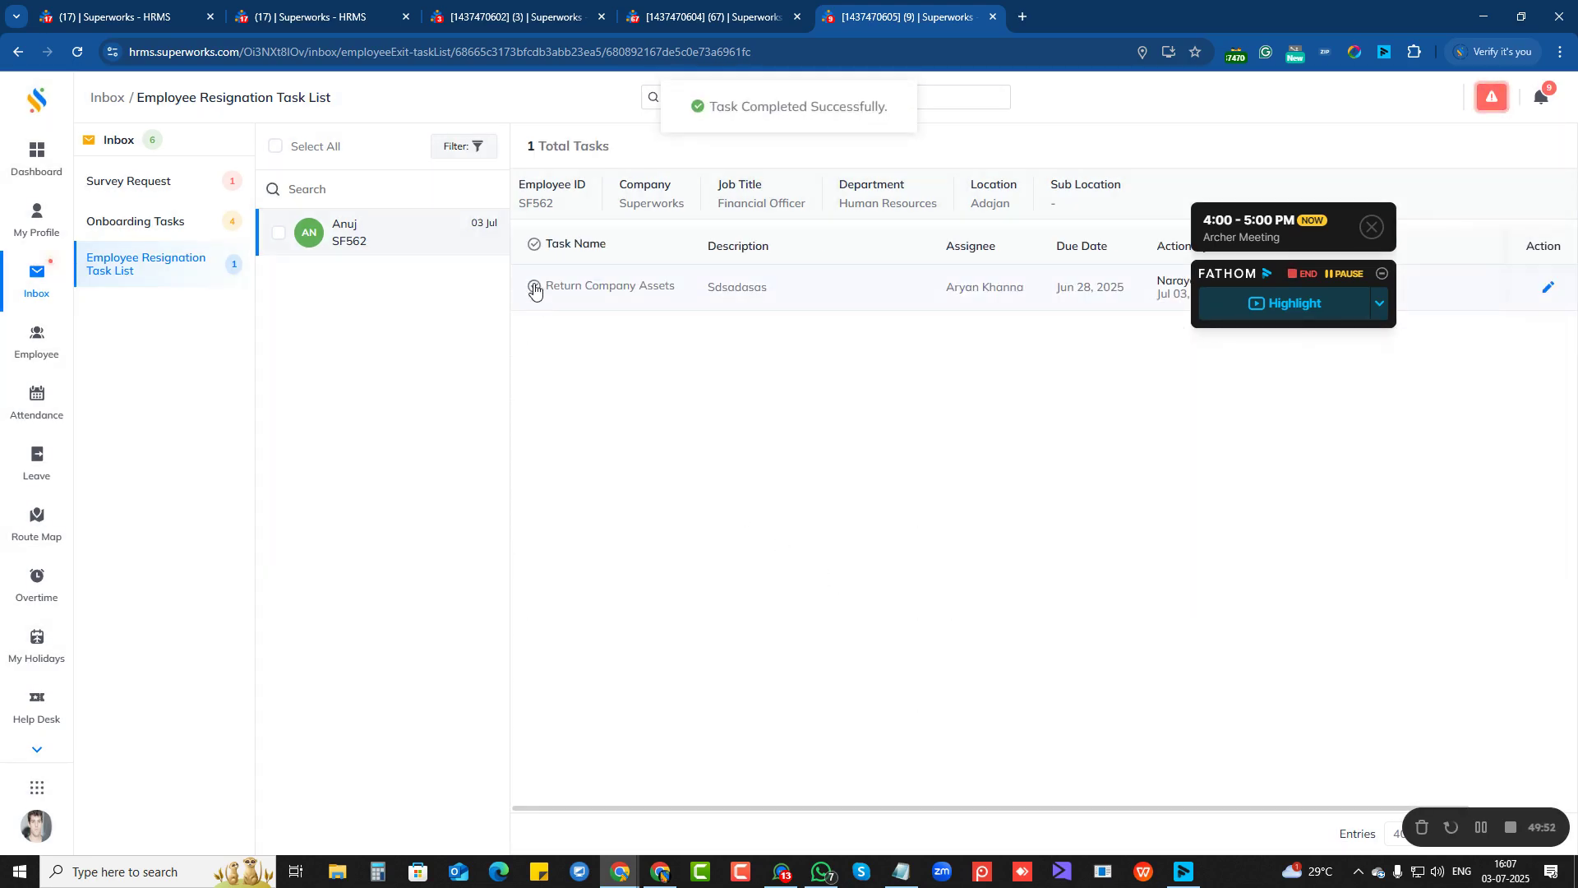
click(534, 286)
click(853, 581)
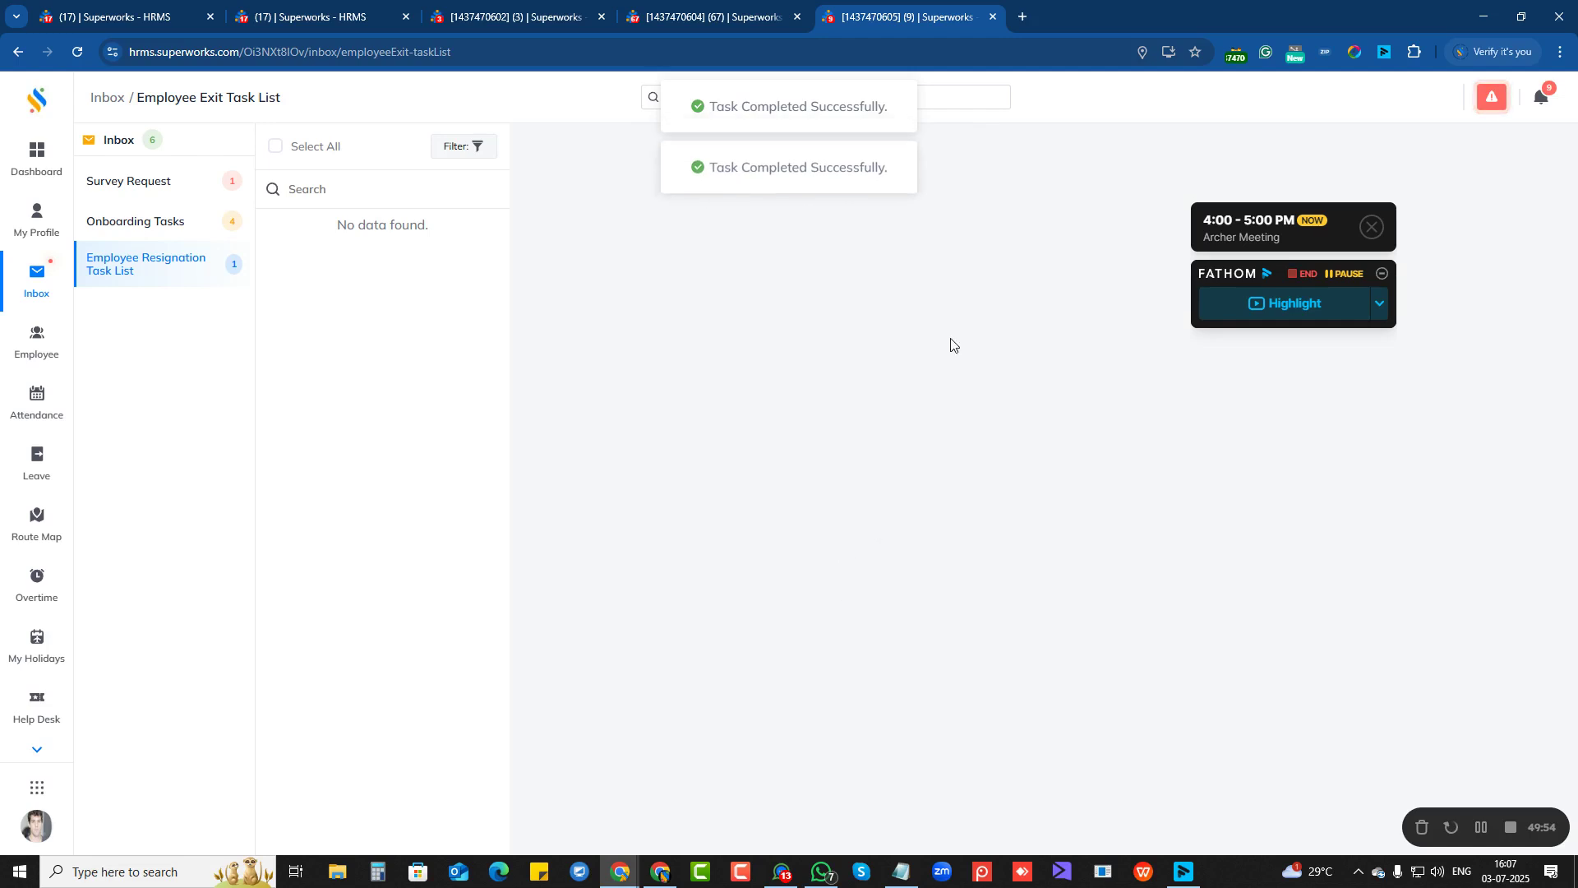
click(402, 10)
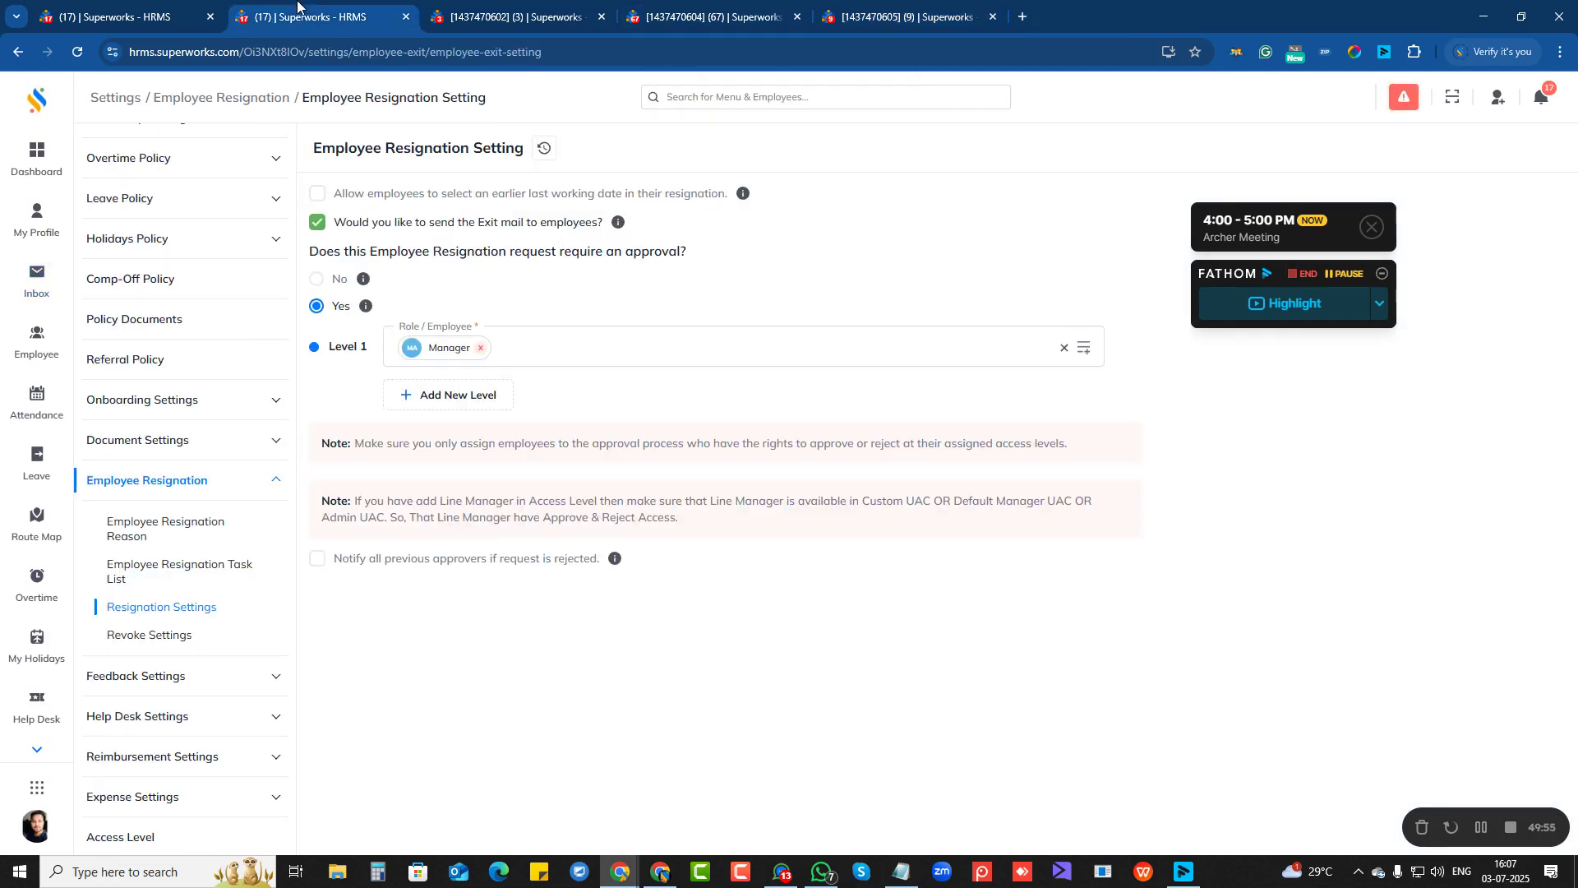
Back in the admin tab, reopen the employee's F&F settlement task list
click(123, 17)
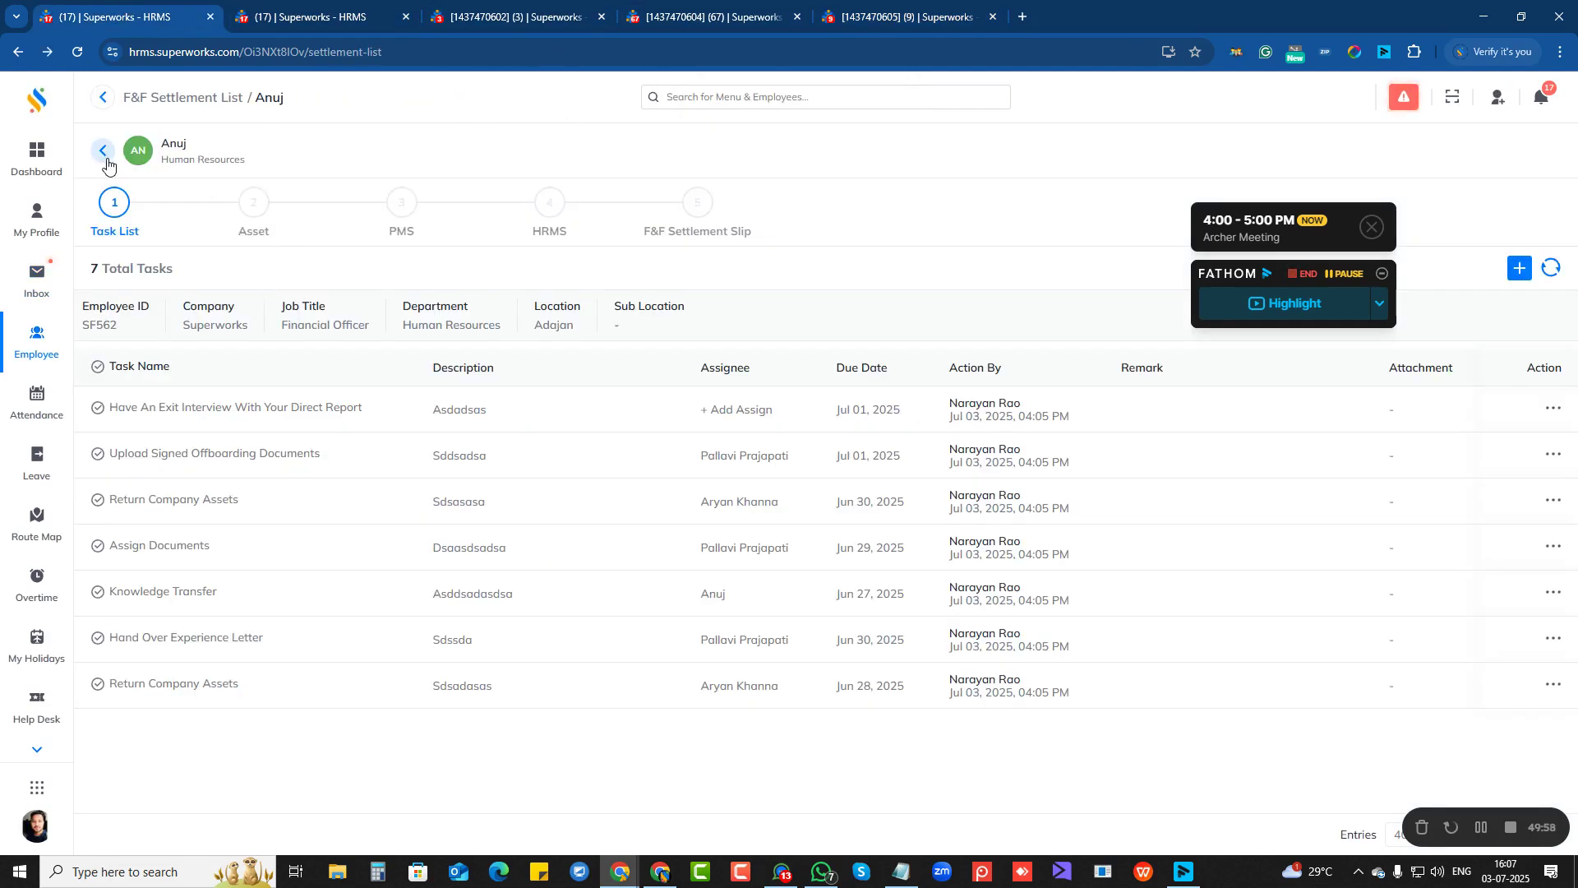
click(103, 150)
click(1551, 233)
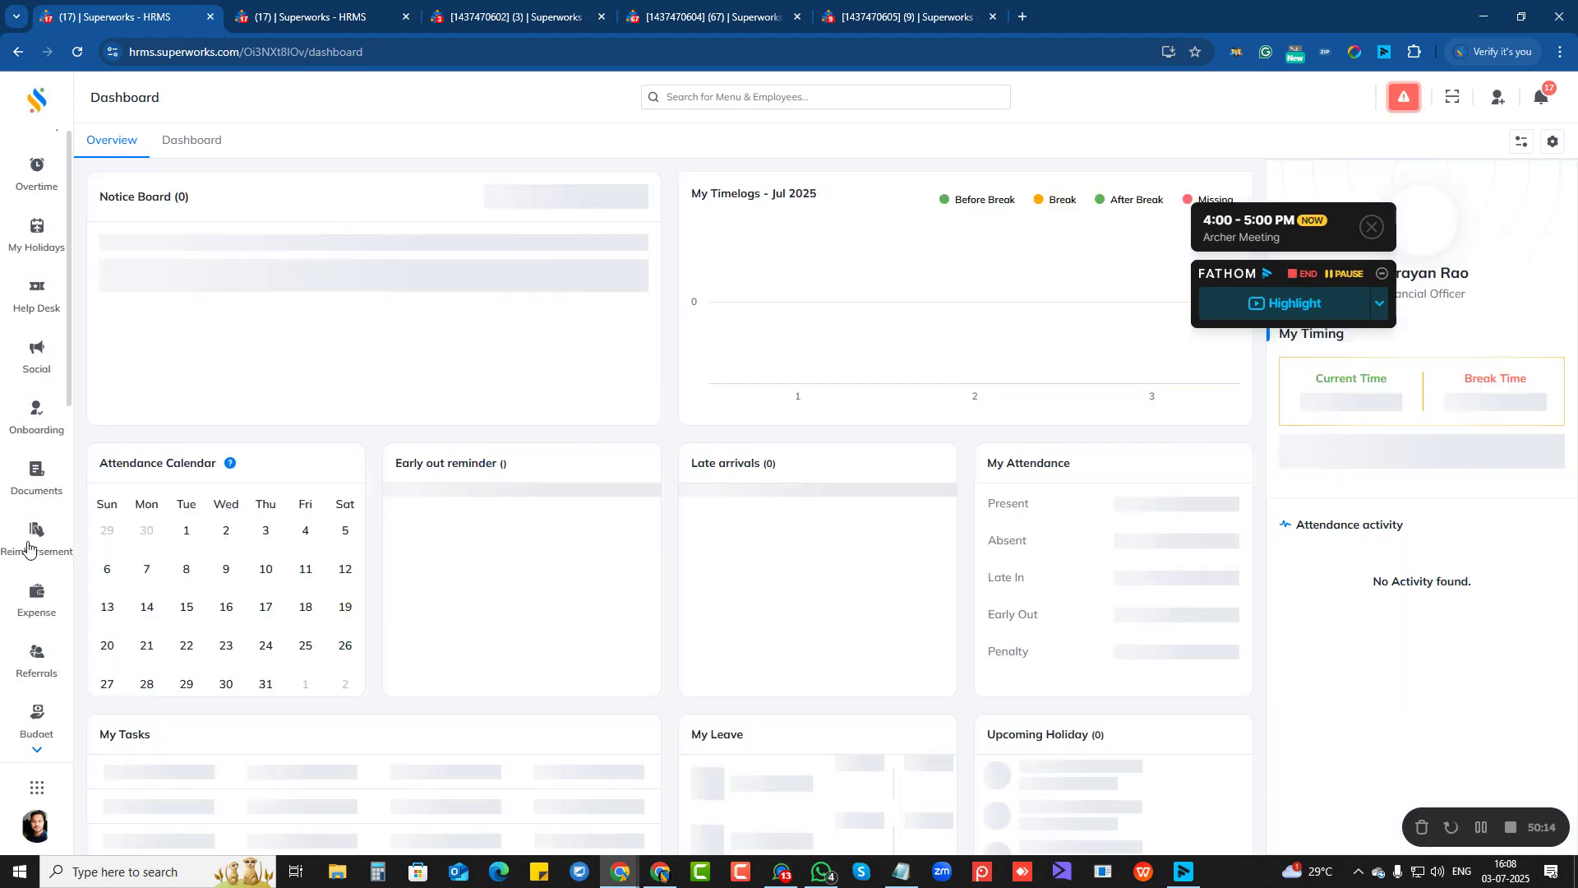
Go to the Company Details settings page and bring up the Superworks Chat window
scroll(33, 575, down, 5)
click(37, 702)
scroll(198, 626, down, 3)
scroll(198, 626, down, 2)
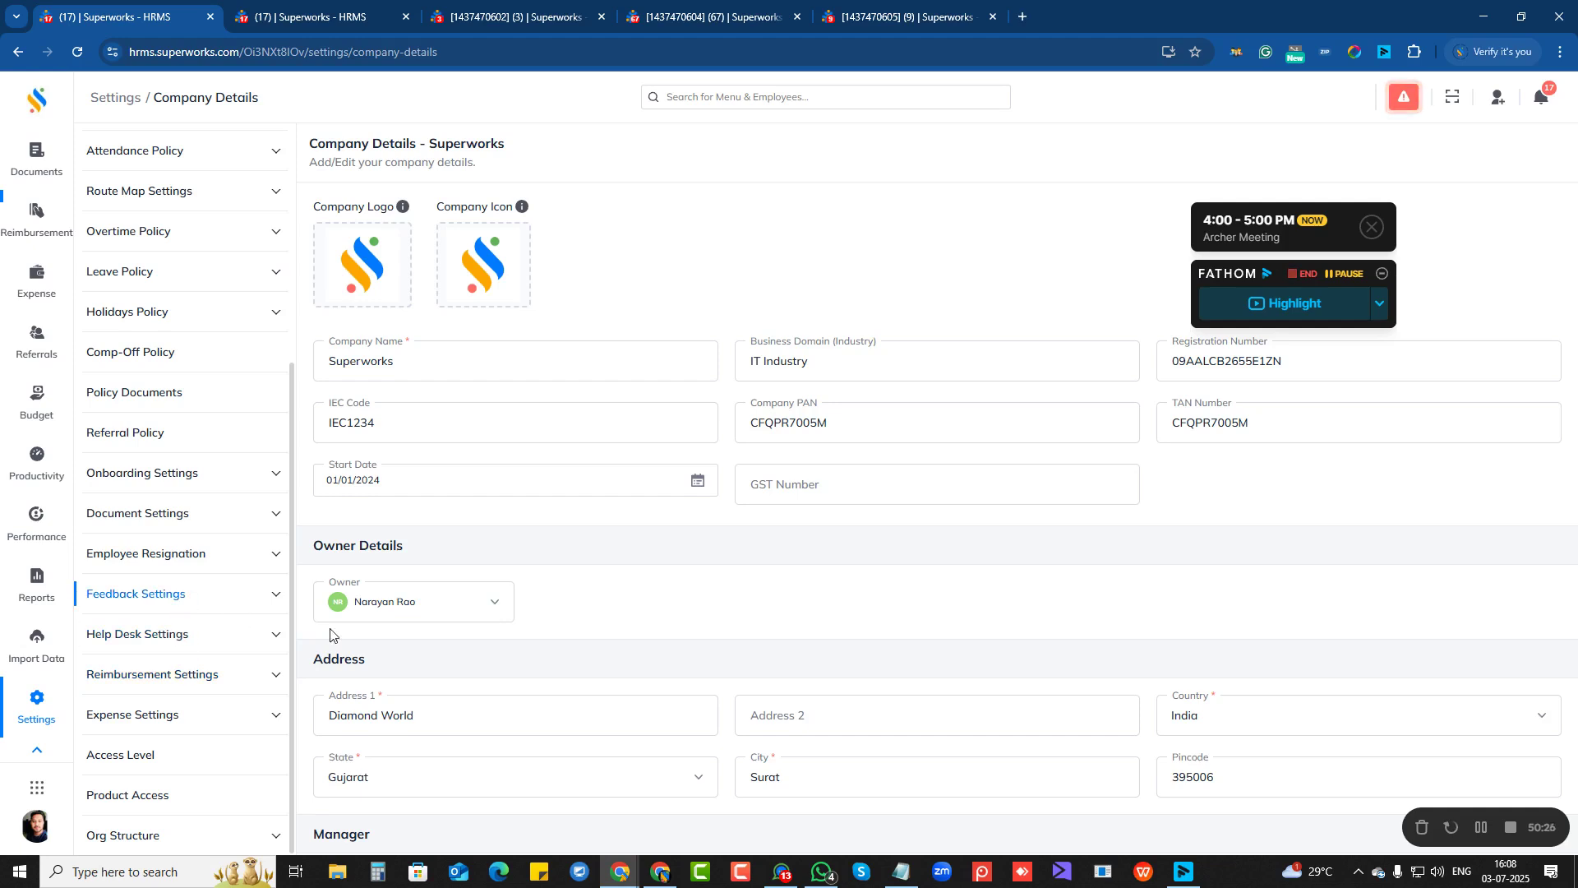
click(784, 873)
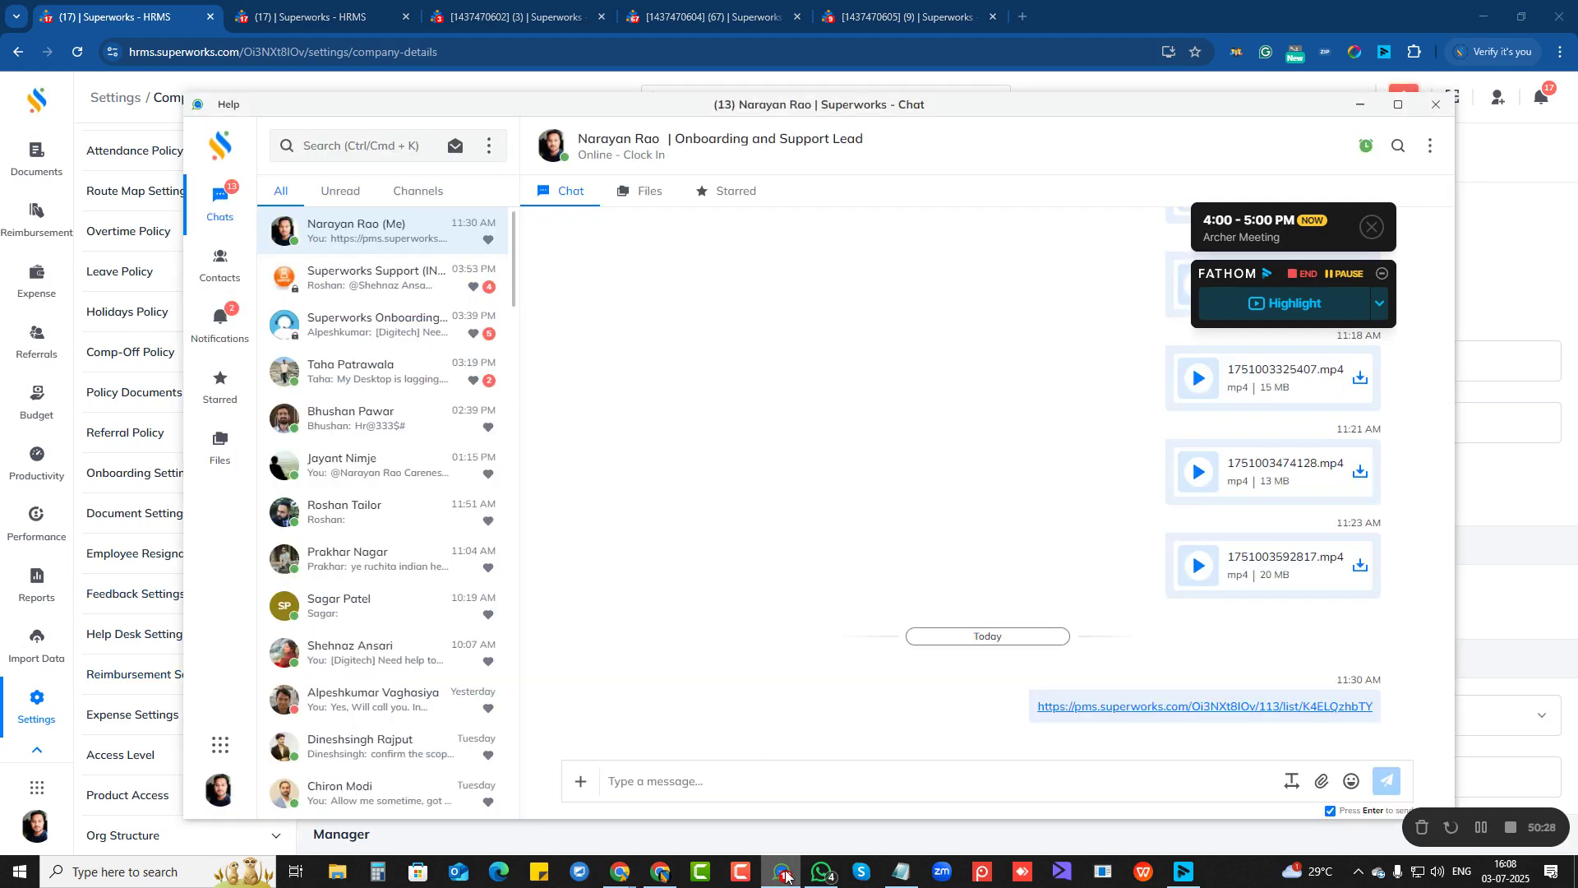
Minimize the chat window, bring the Google Meet call forward, and mute the microphone
click(784, 873)
click(784, 873)
click(784, 873)
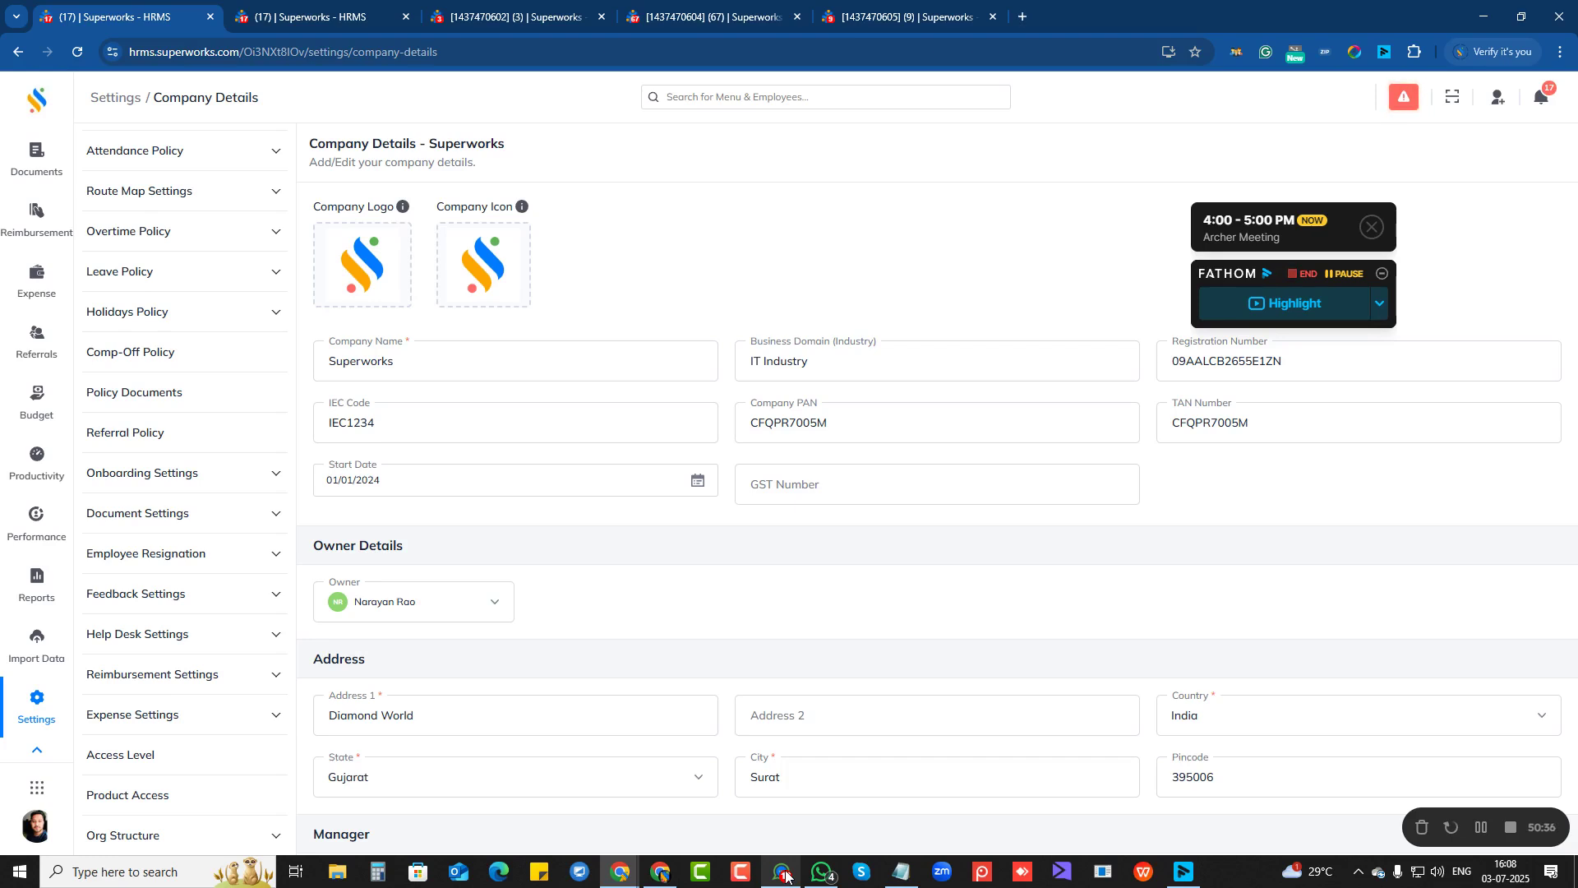
mouse_move(621, 873)
click(472, 805)
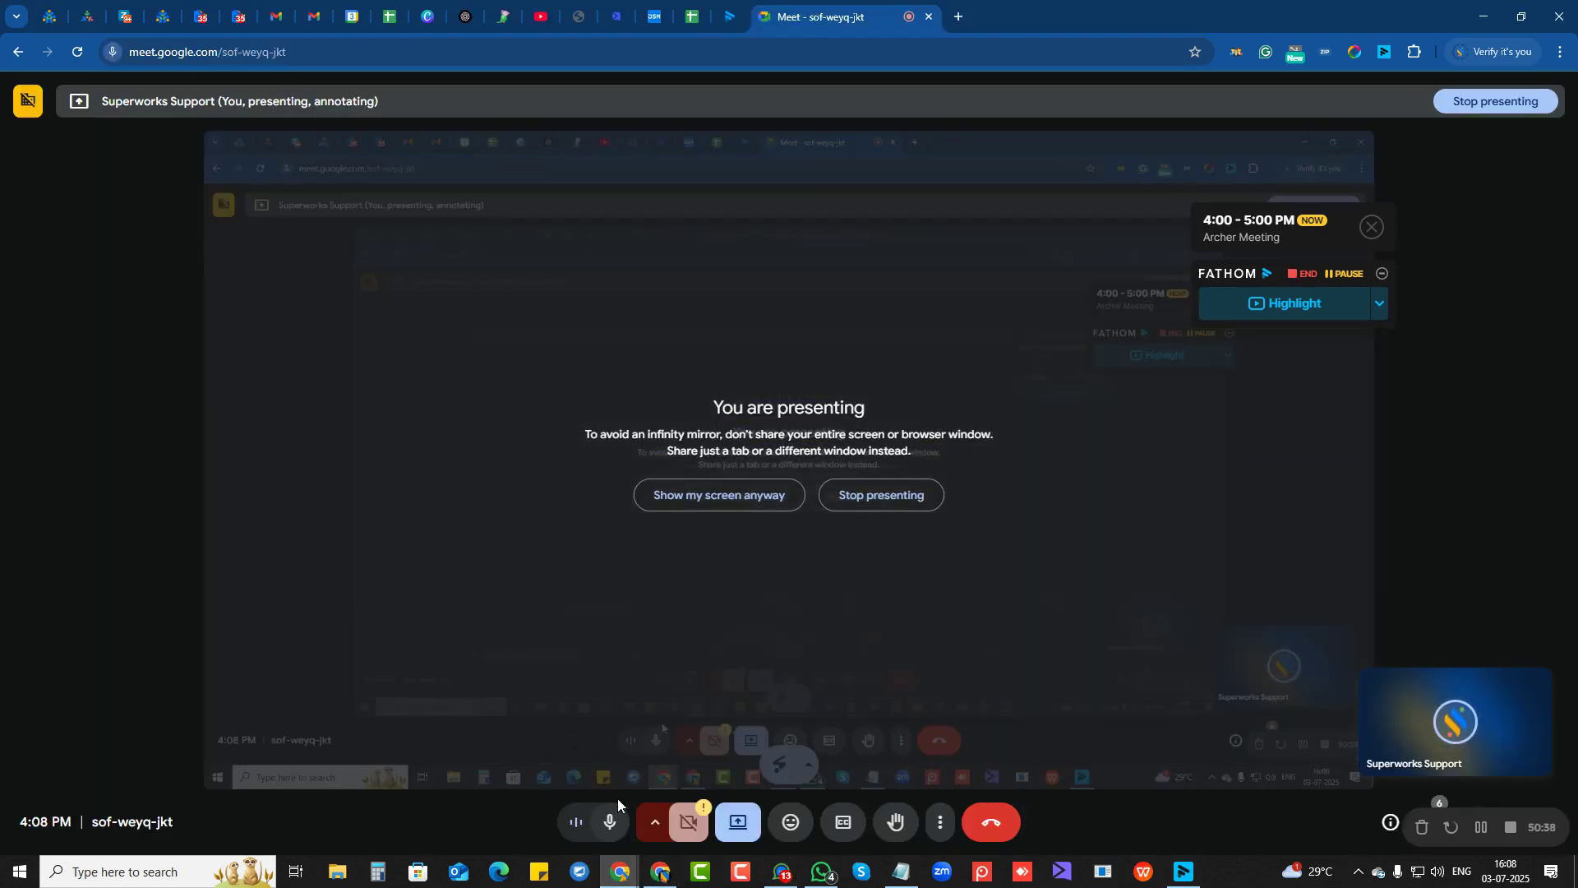
click(613, 822)
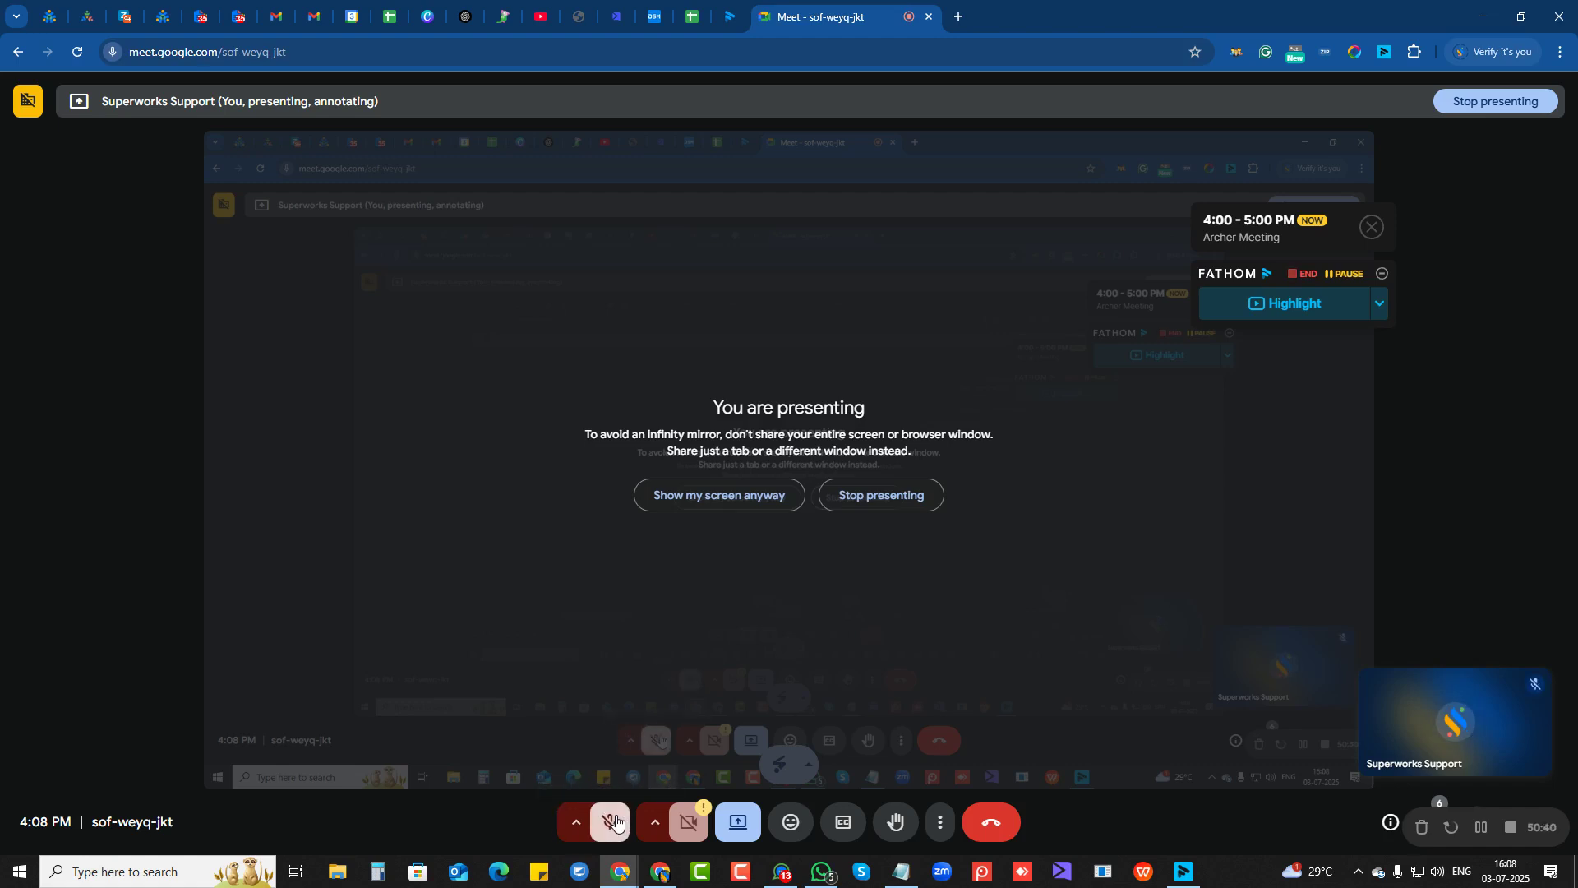
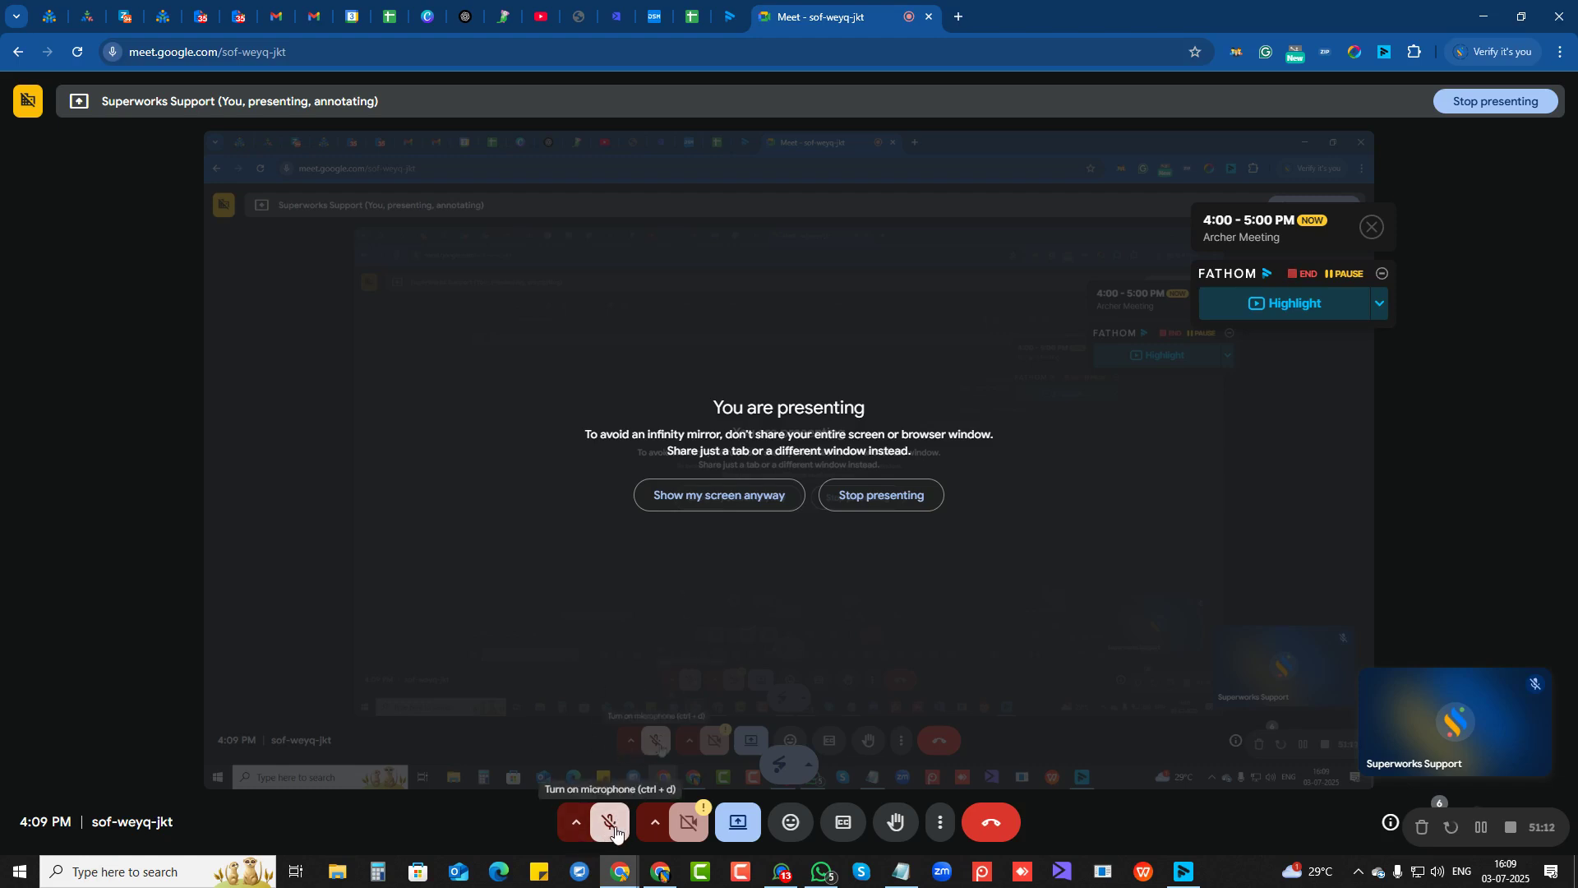
Cycle through the HRMS and Google Meet windows, then bring up WhatsApp
mouse_move(621, 872)
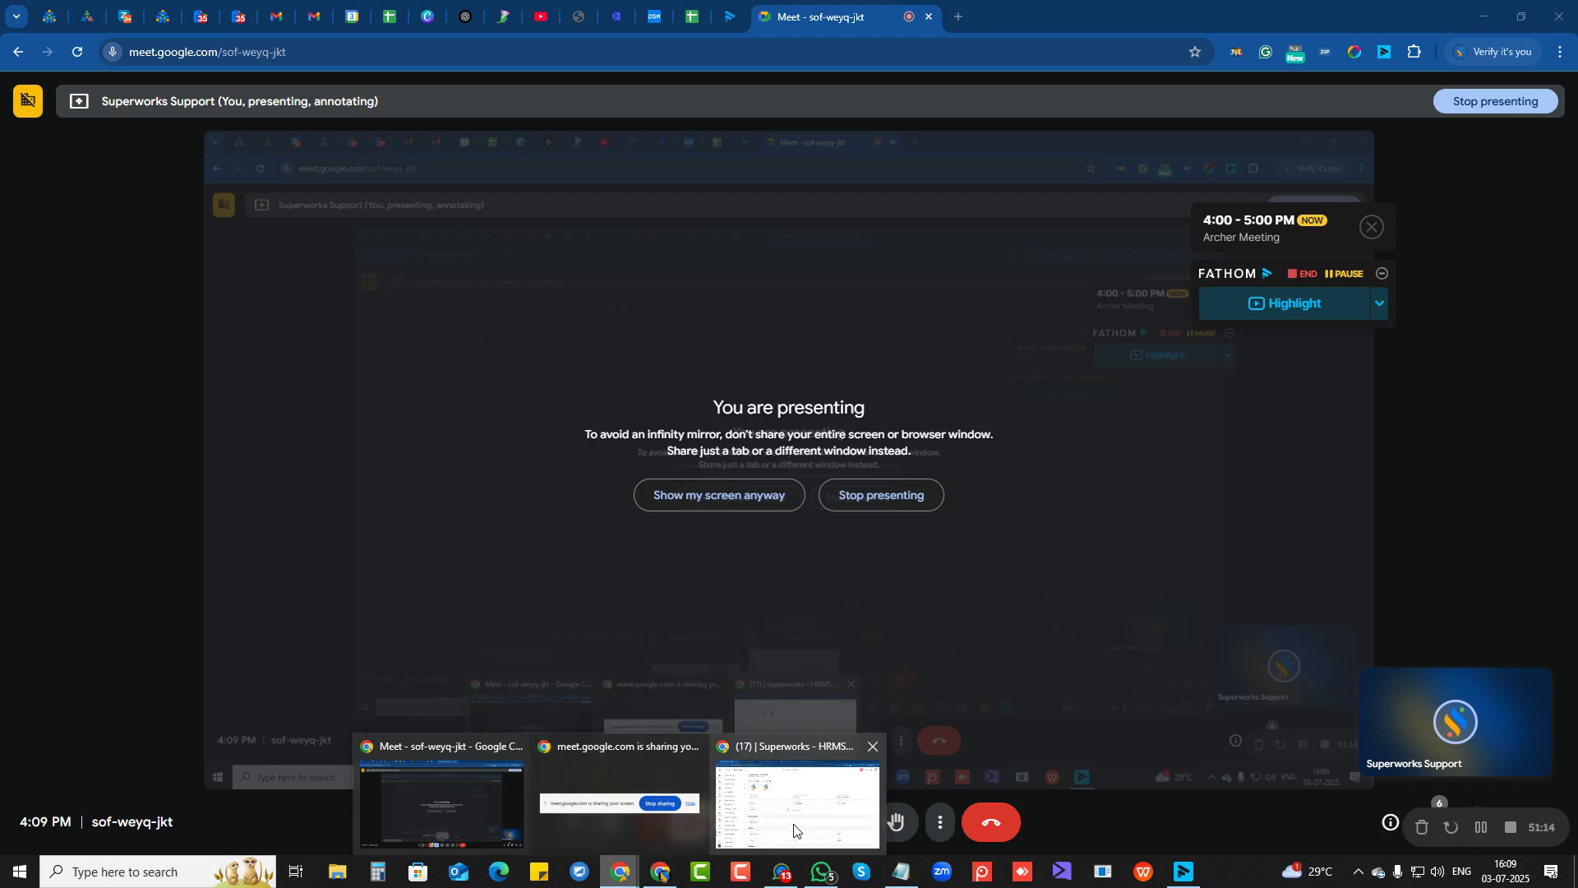
click(793, 829)
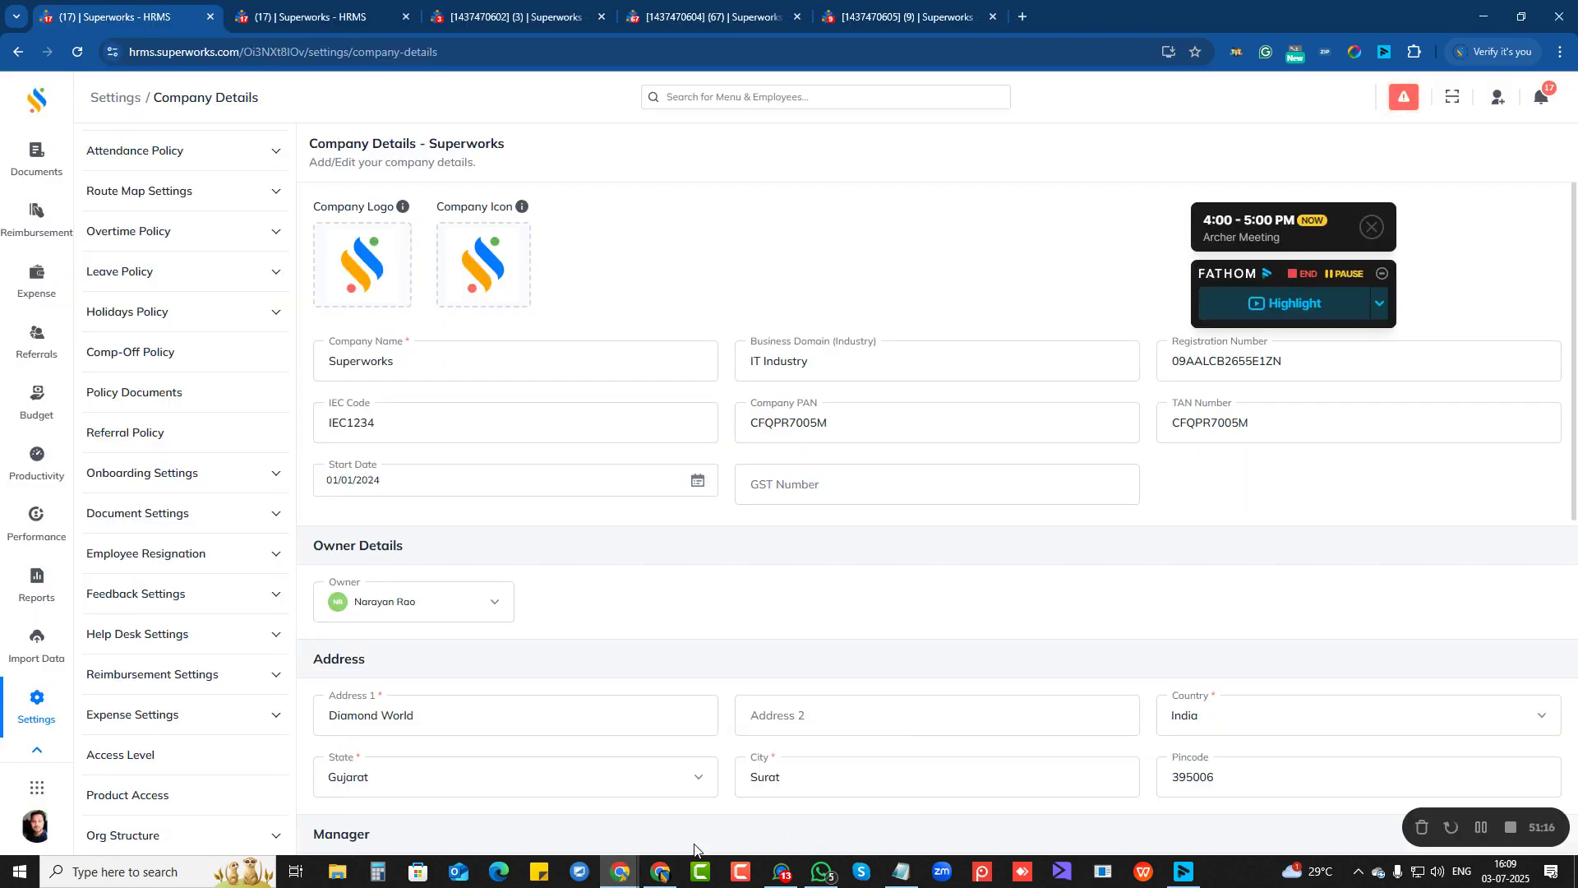
mouse_move(621, 871)
click(575, 834)
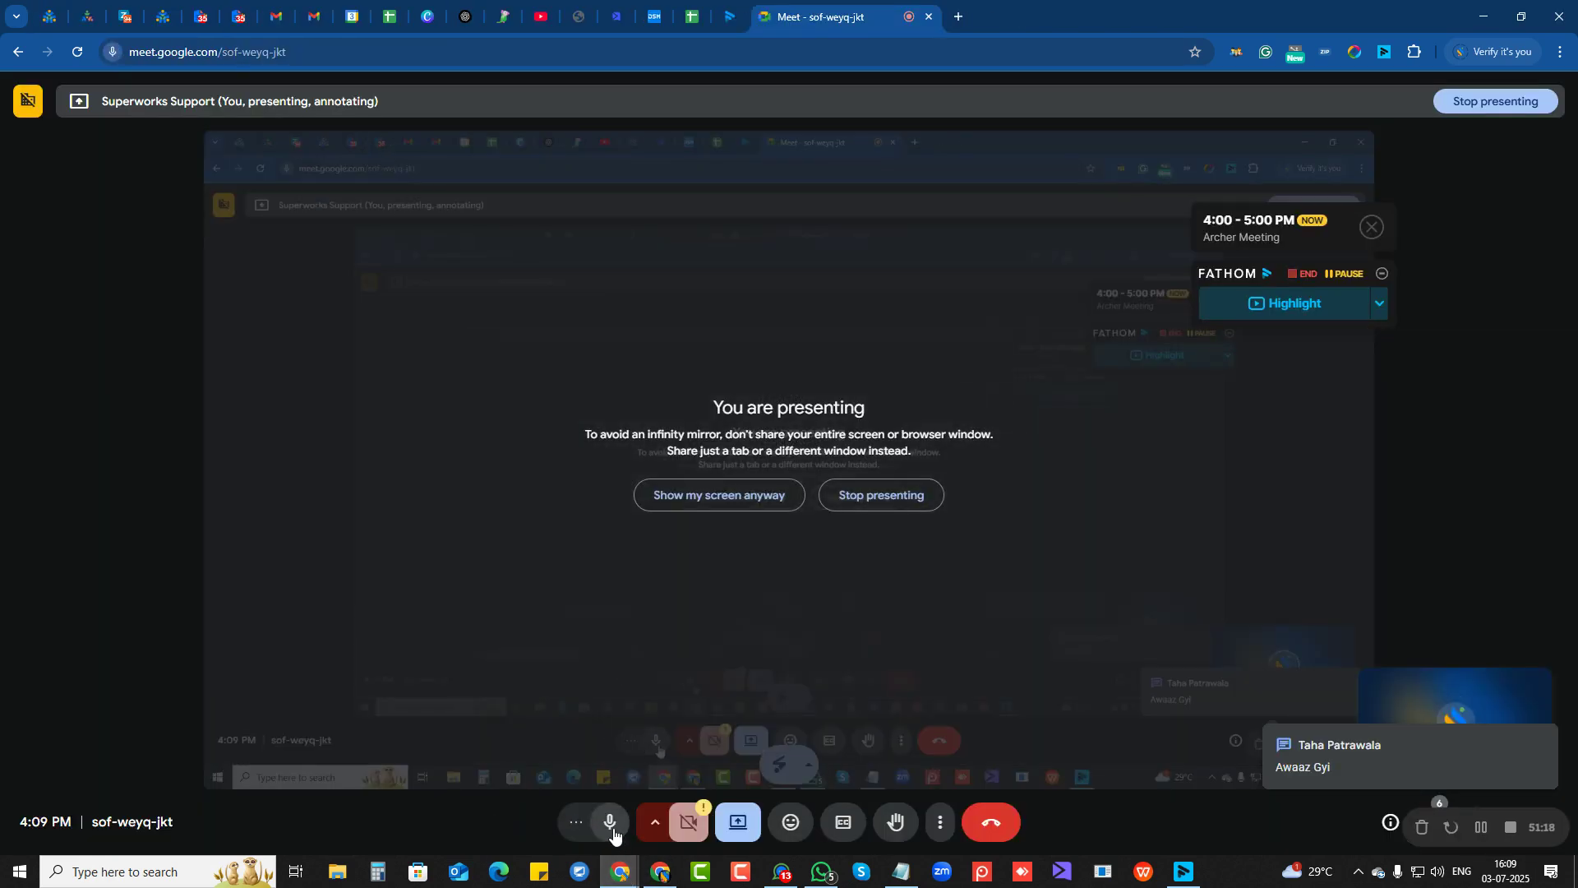
click(822, 871)
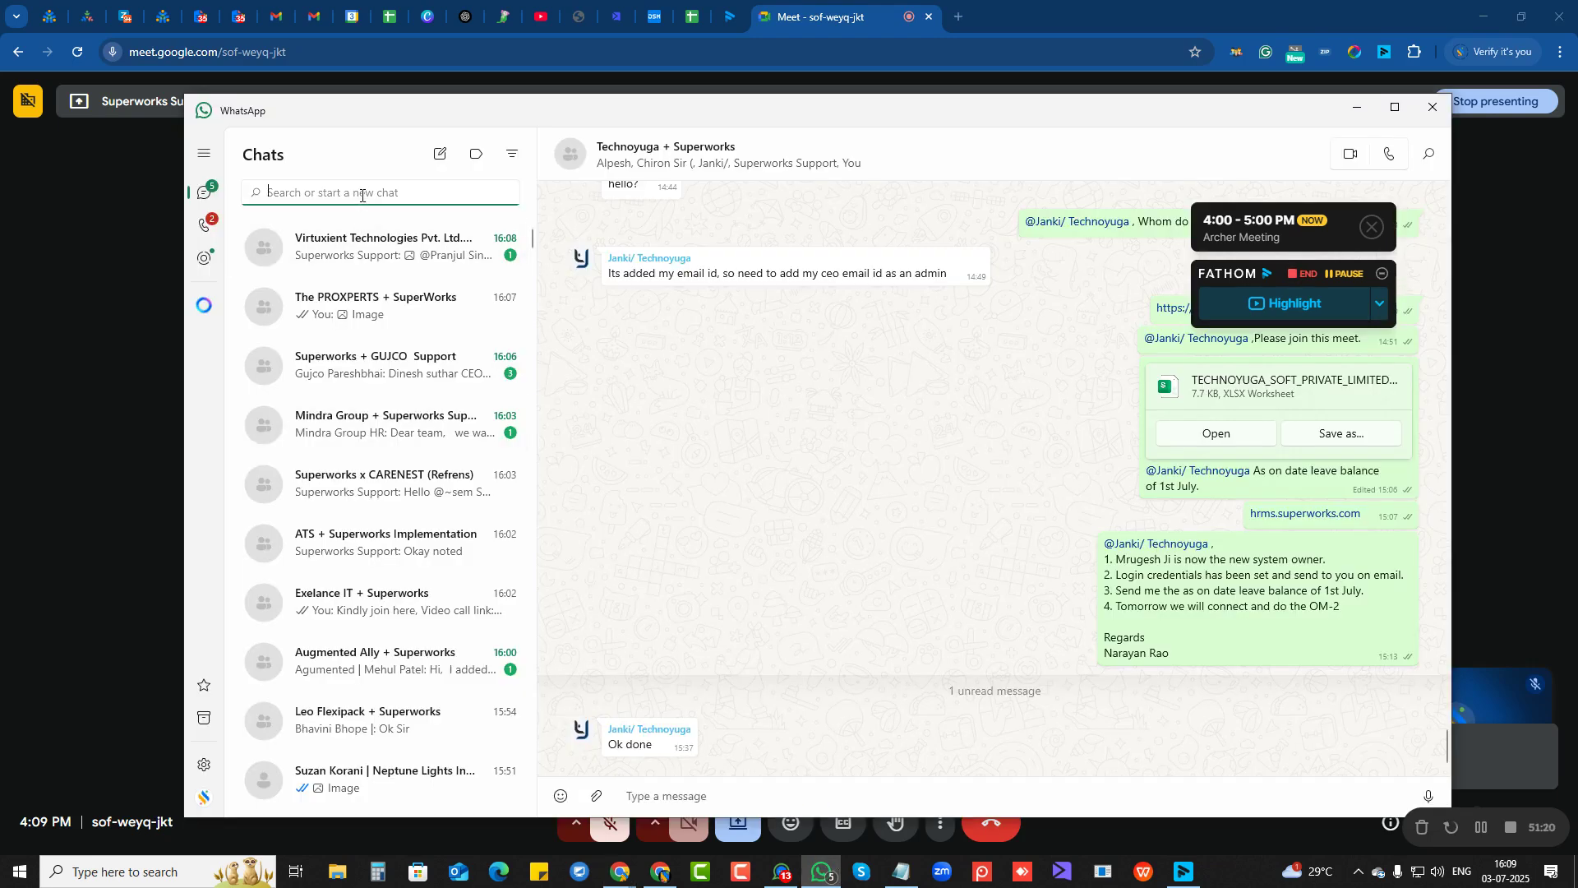
Find the Deskcode + Superworks group chat and show its member list
text(Desk)
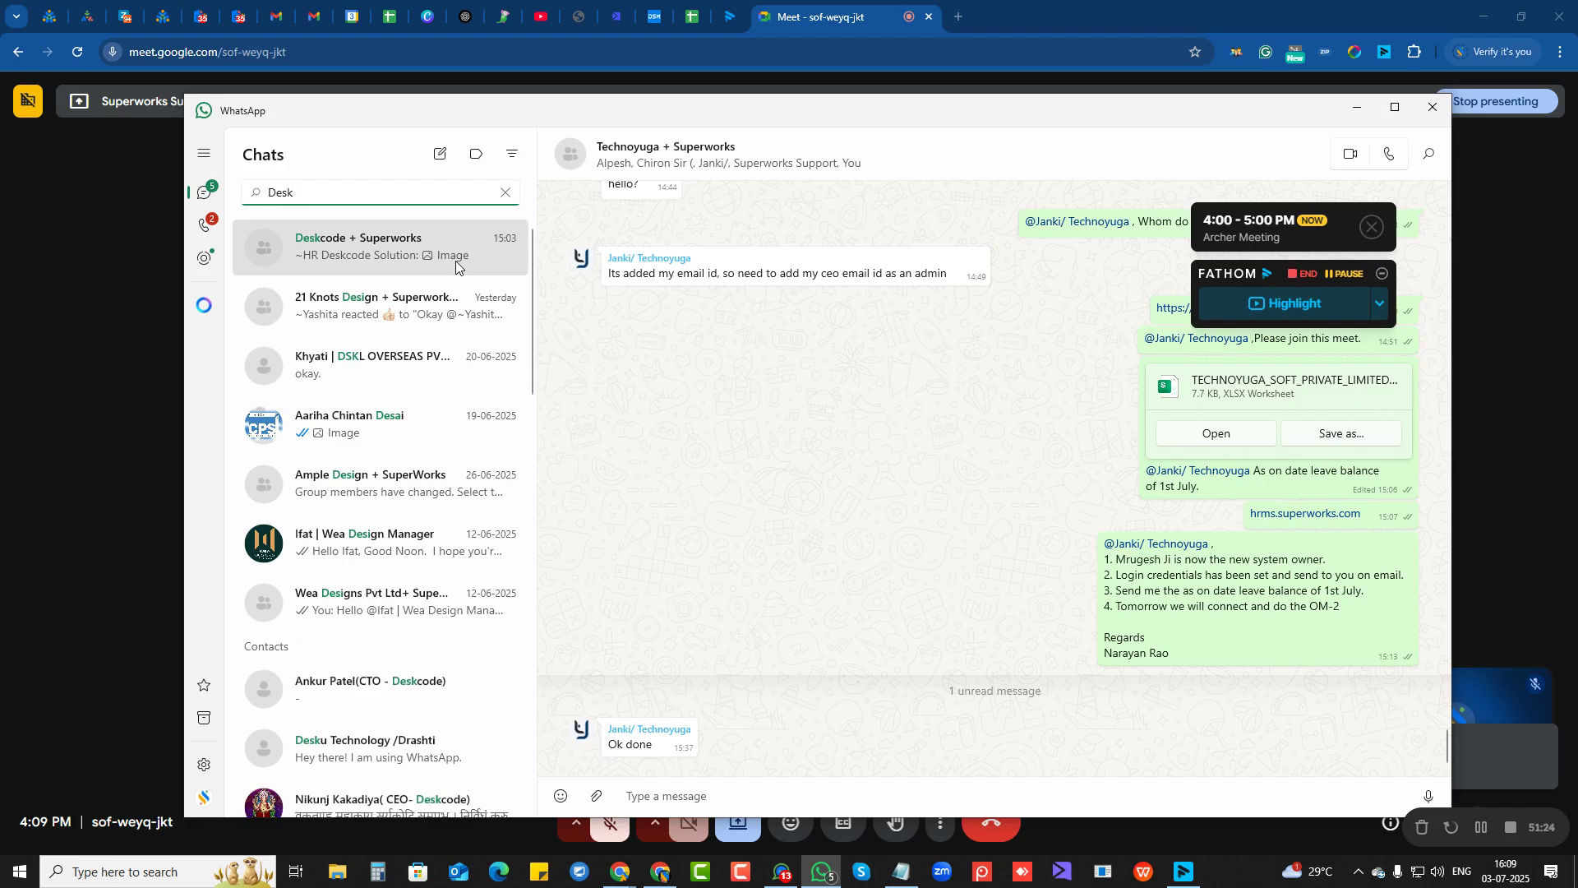
click(695, 162)
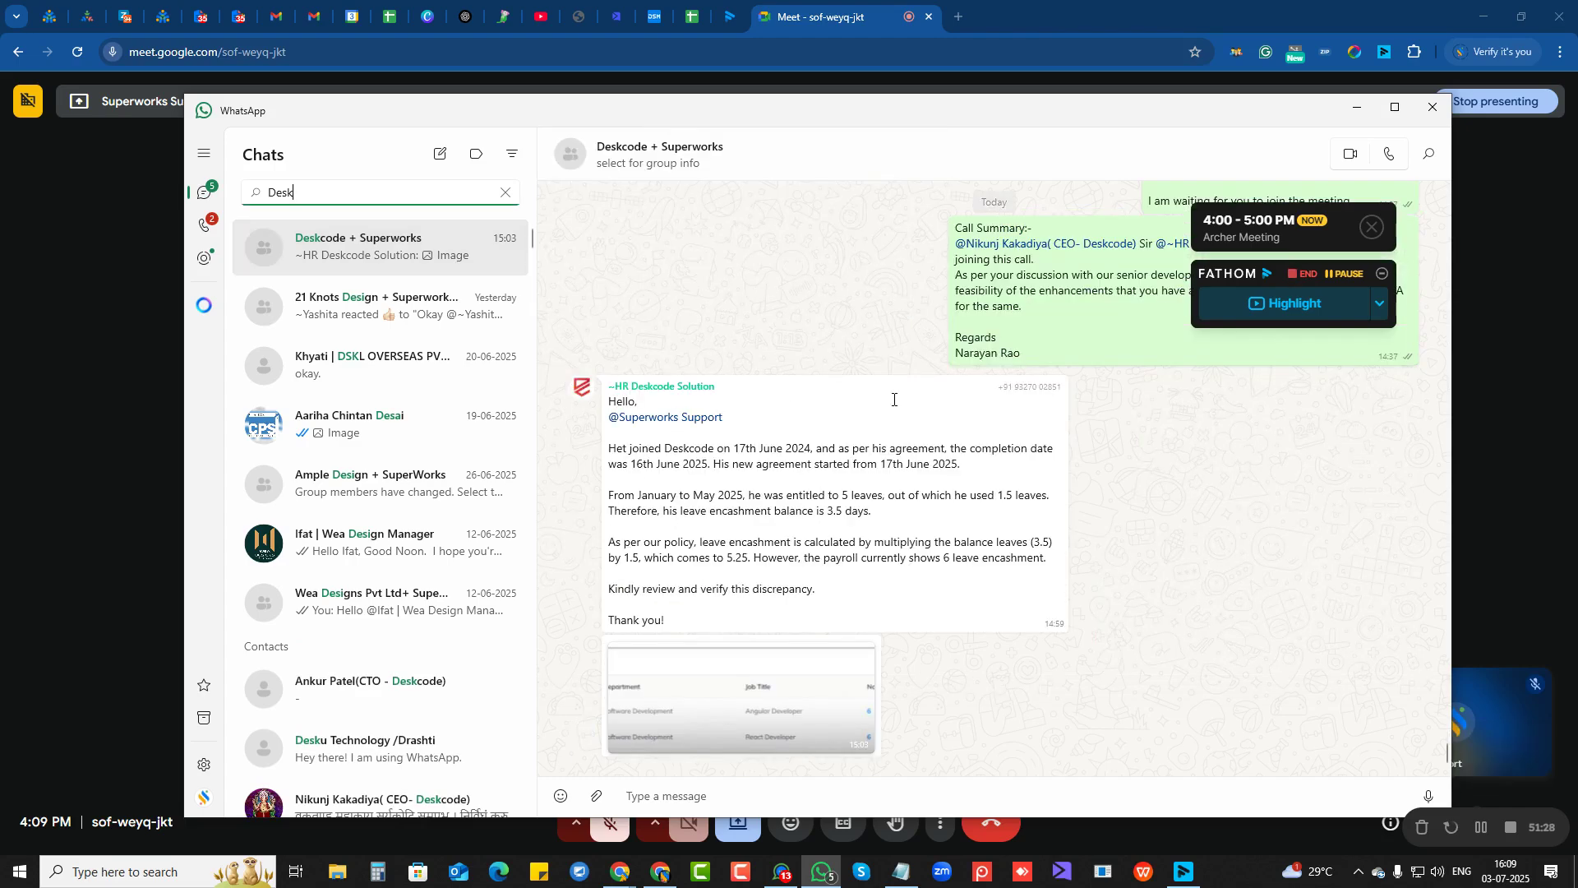
scroll(649, 329, up, 4)
click(675, 162)
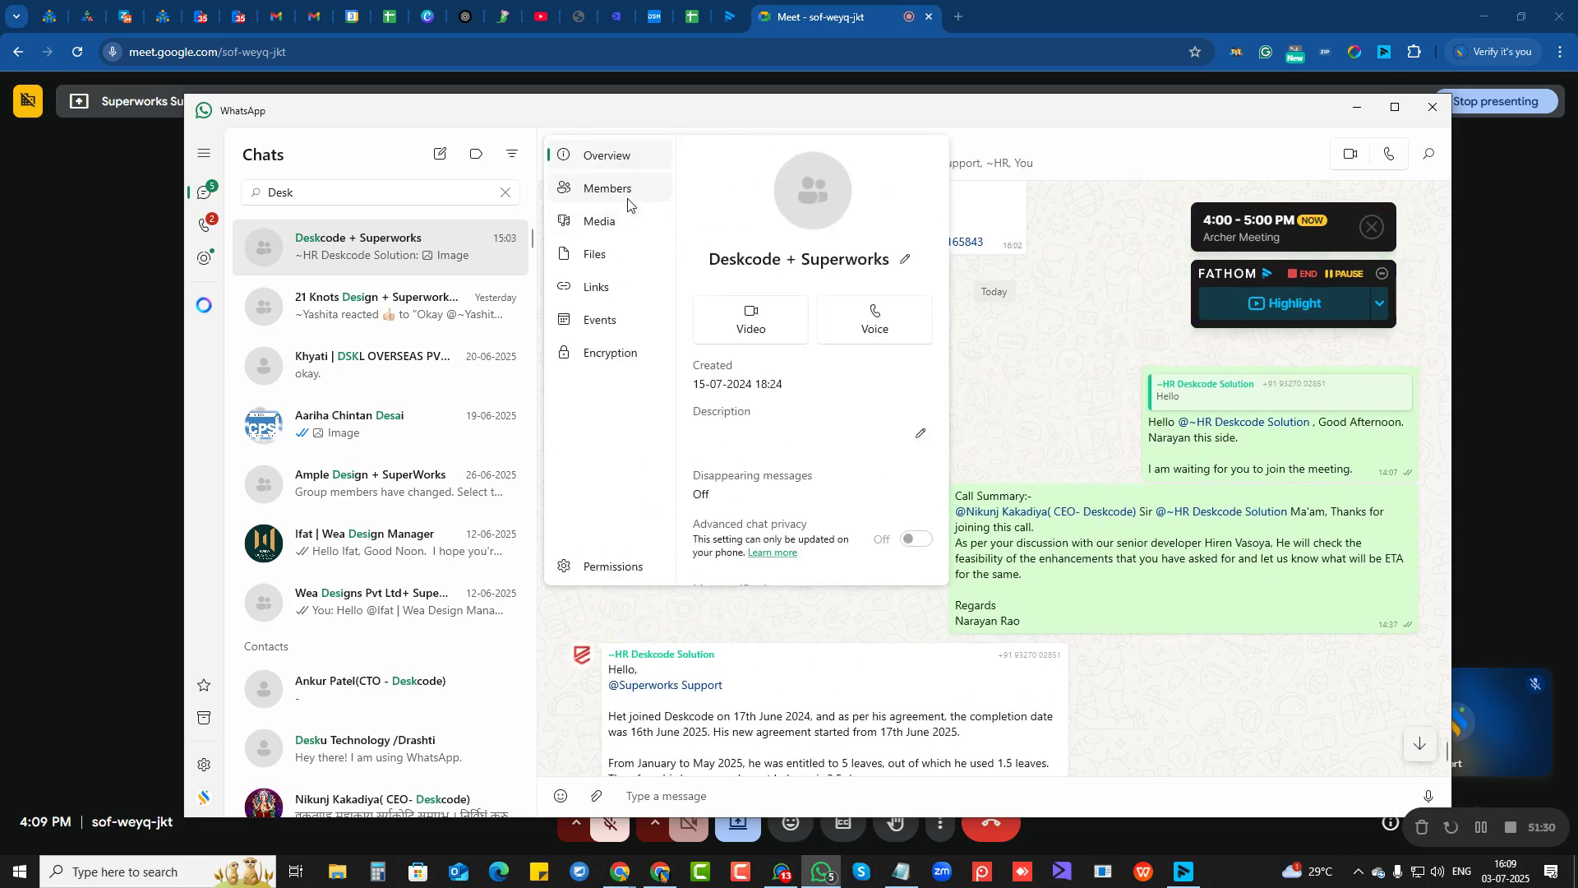
click(613, 188)
Open the Deskcode CEO's chat from the members and view his contact info
scroll(801, 349, down, 1)
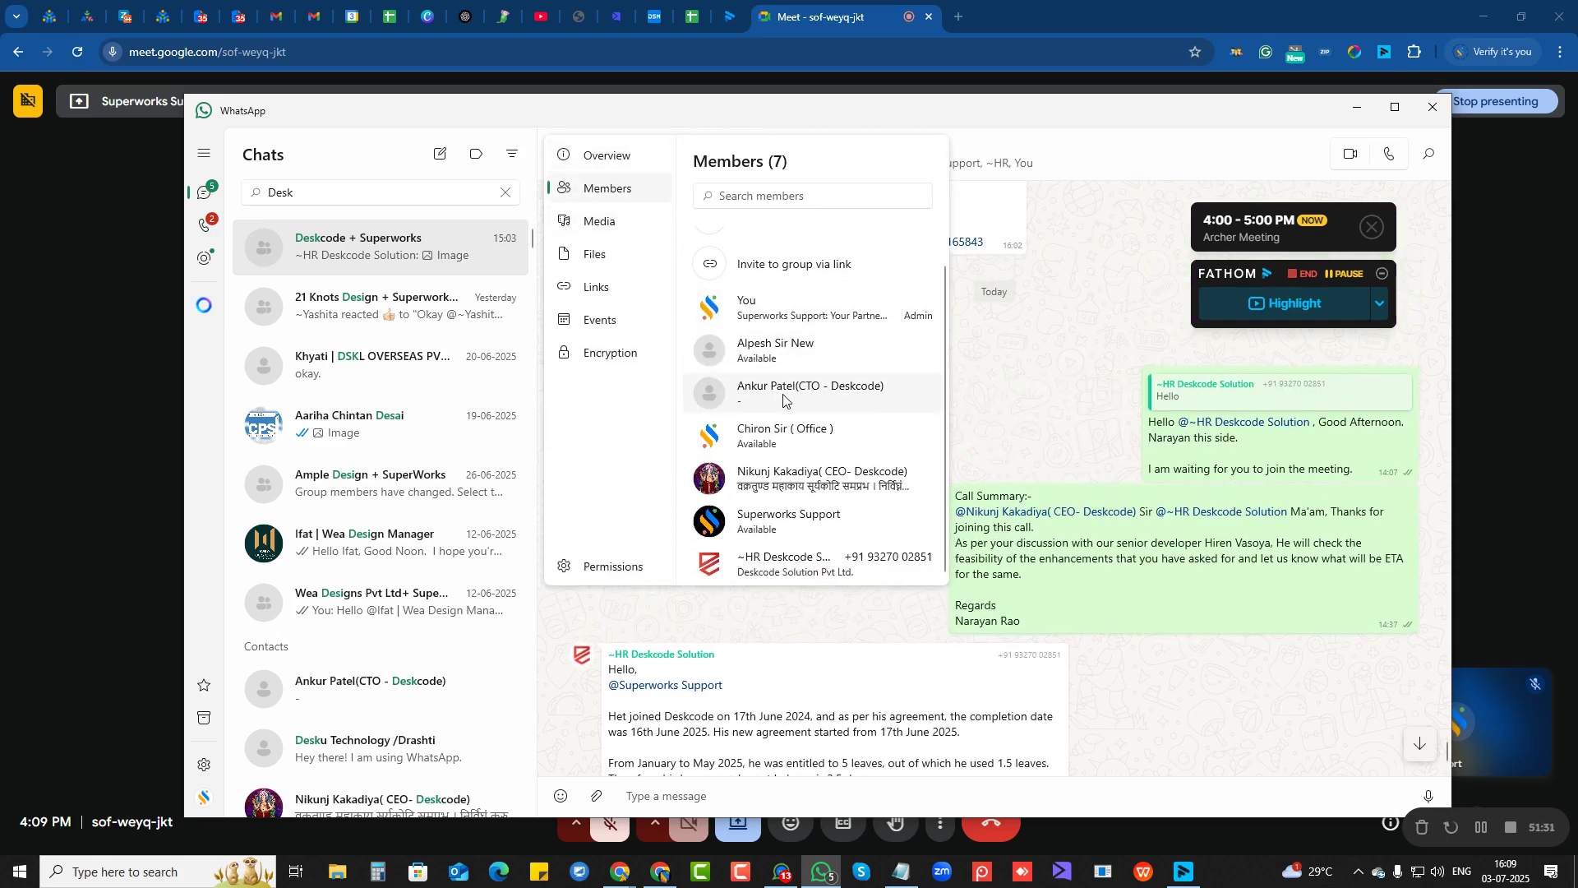
click(790, 479)
click(695, 159)
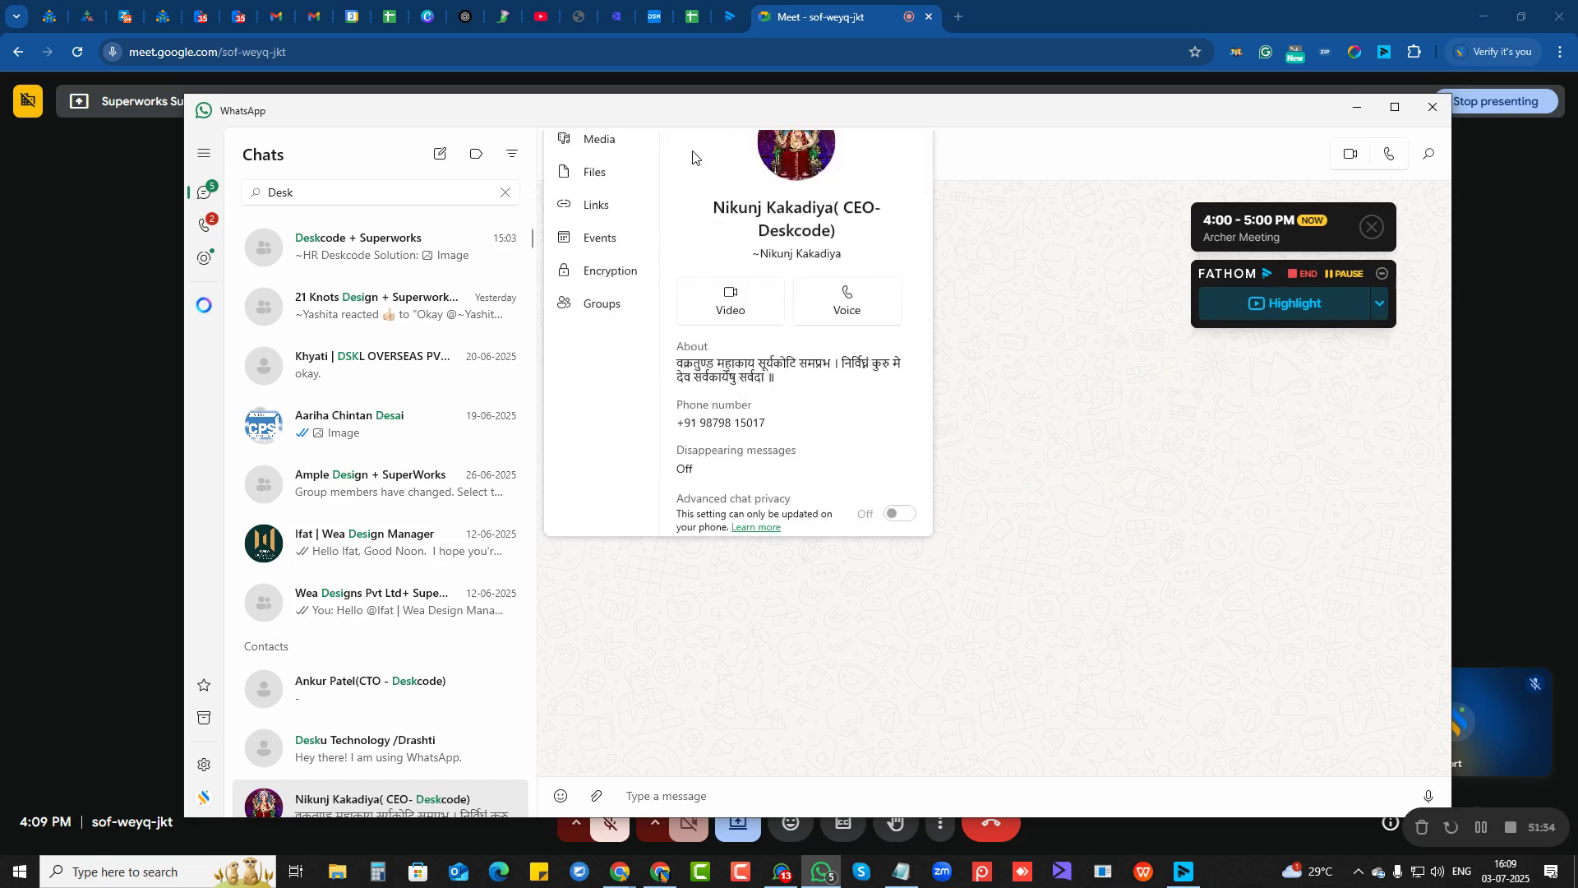
scroll(699, 493, down, 3)
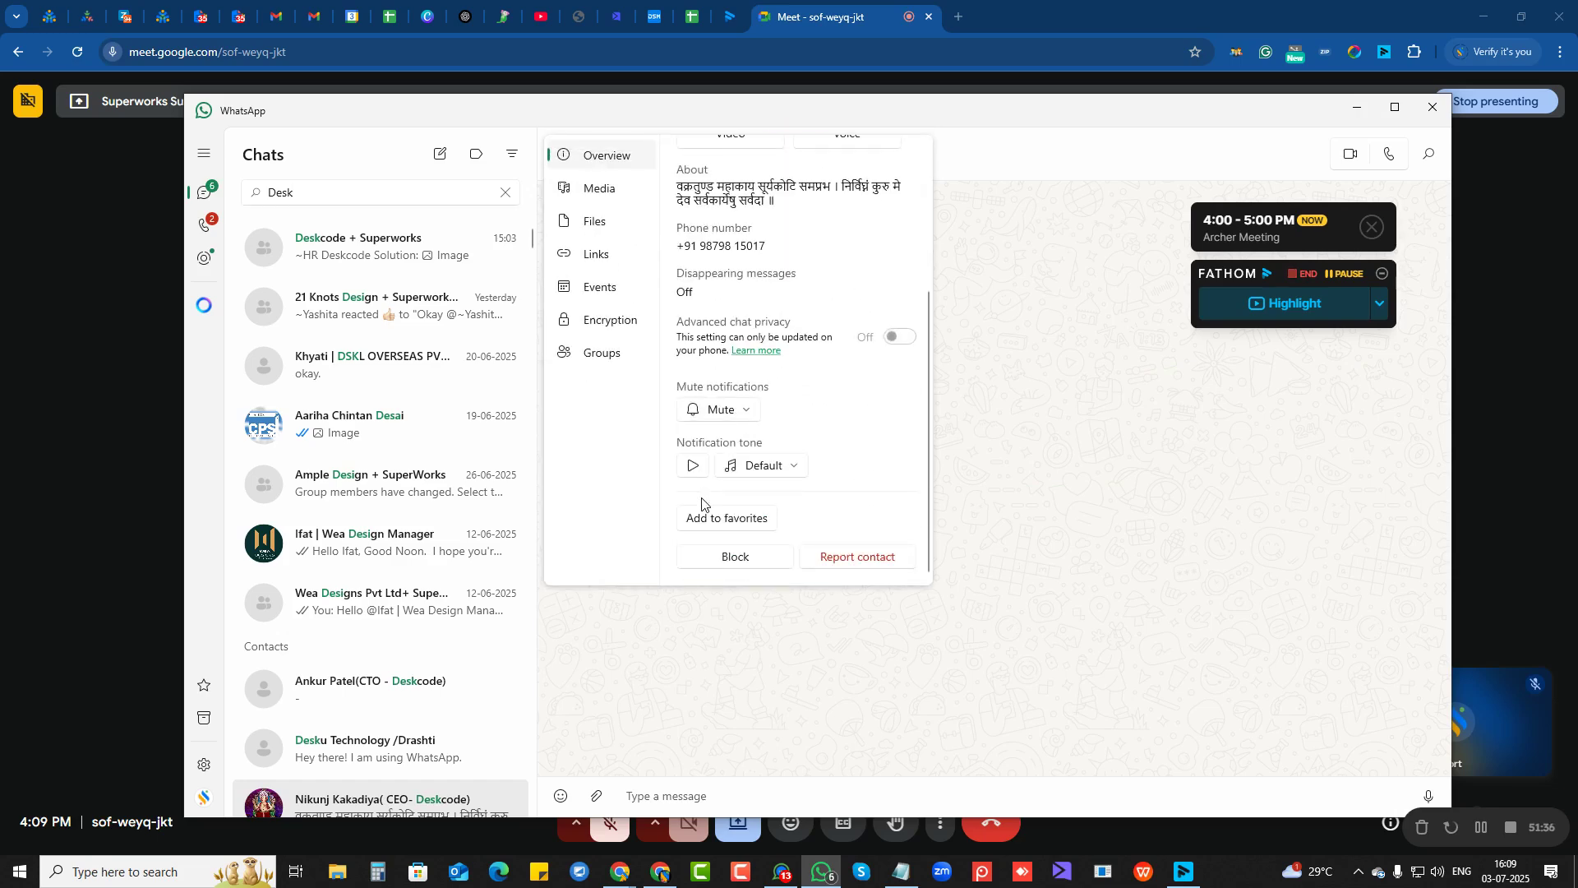
click(378, 873)
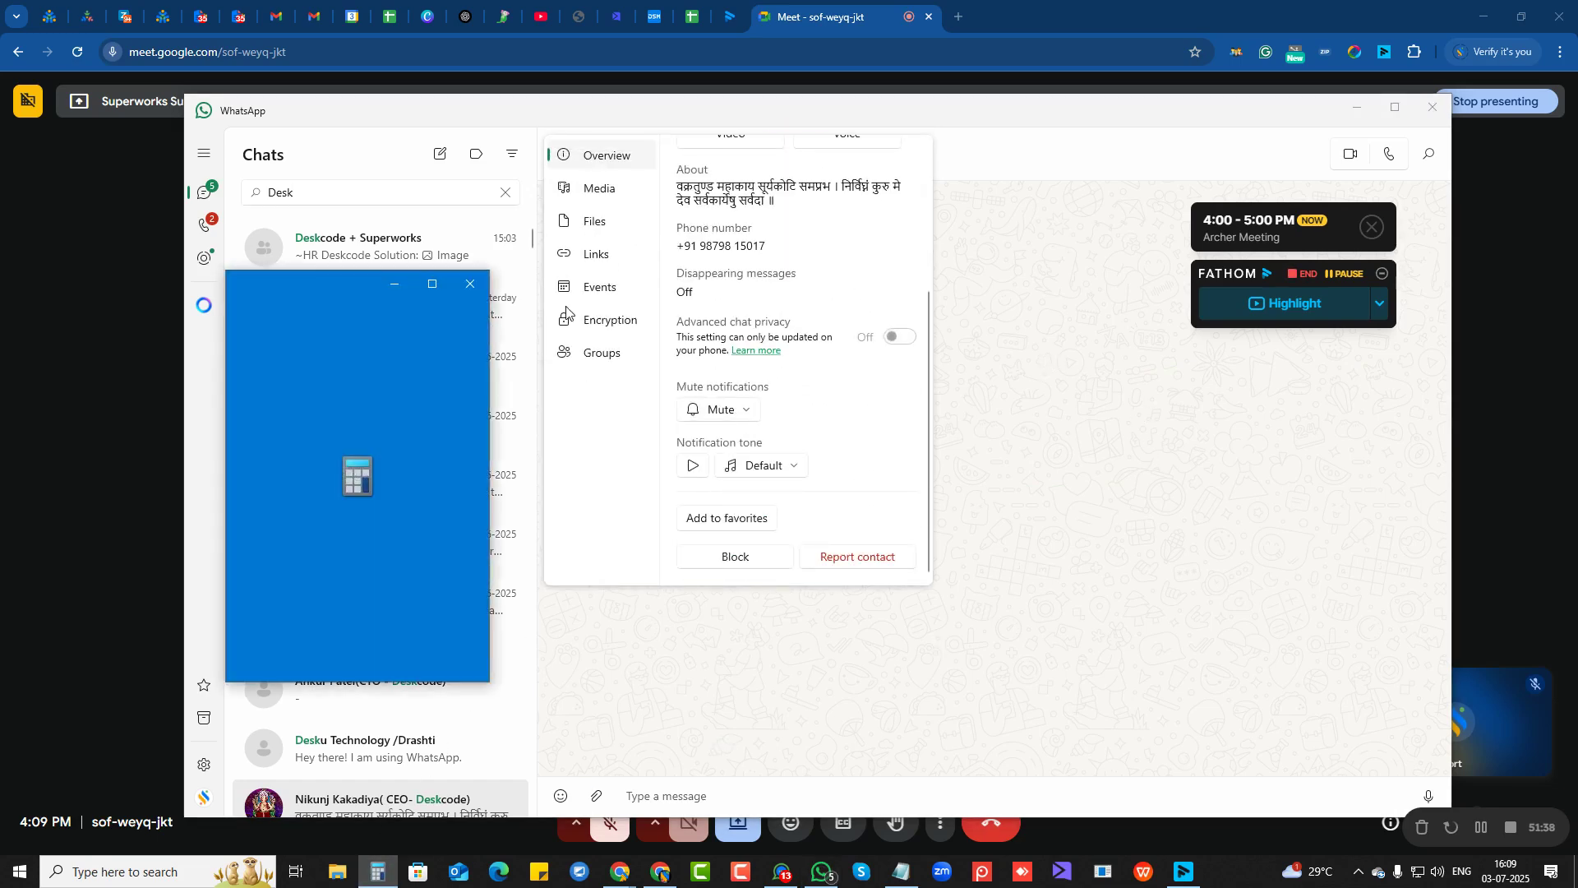
Close the calculator and jot the contact's phone number into Notepad, replacing the old text
click(468, 288)
click(902, 872)
key(ctrl+a)
key(BackSpace)
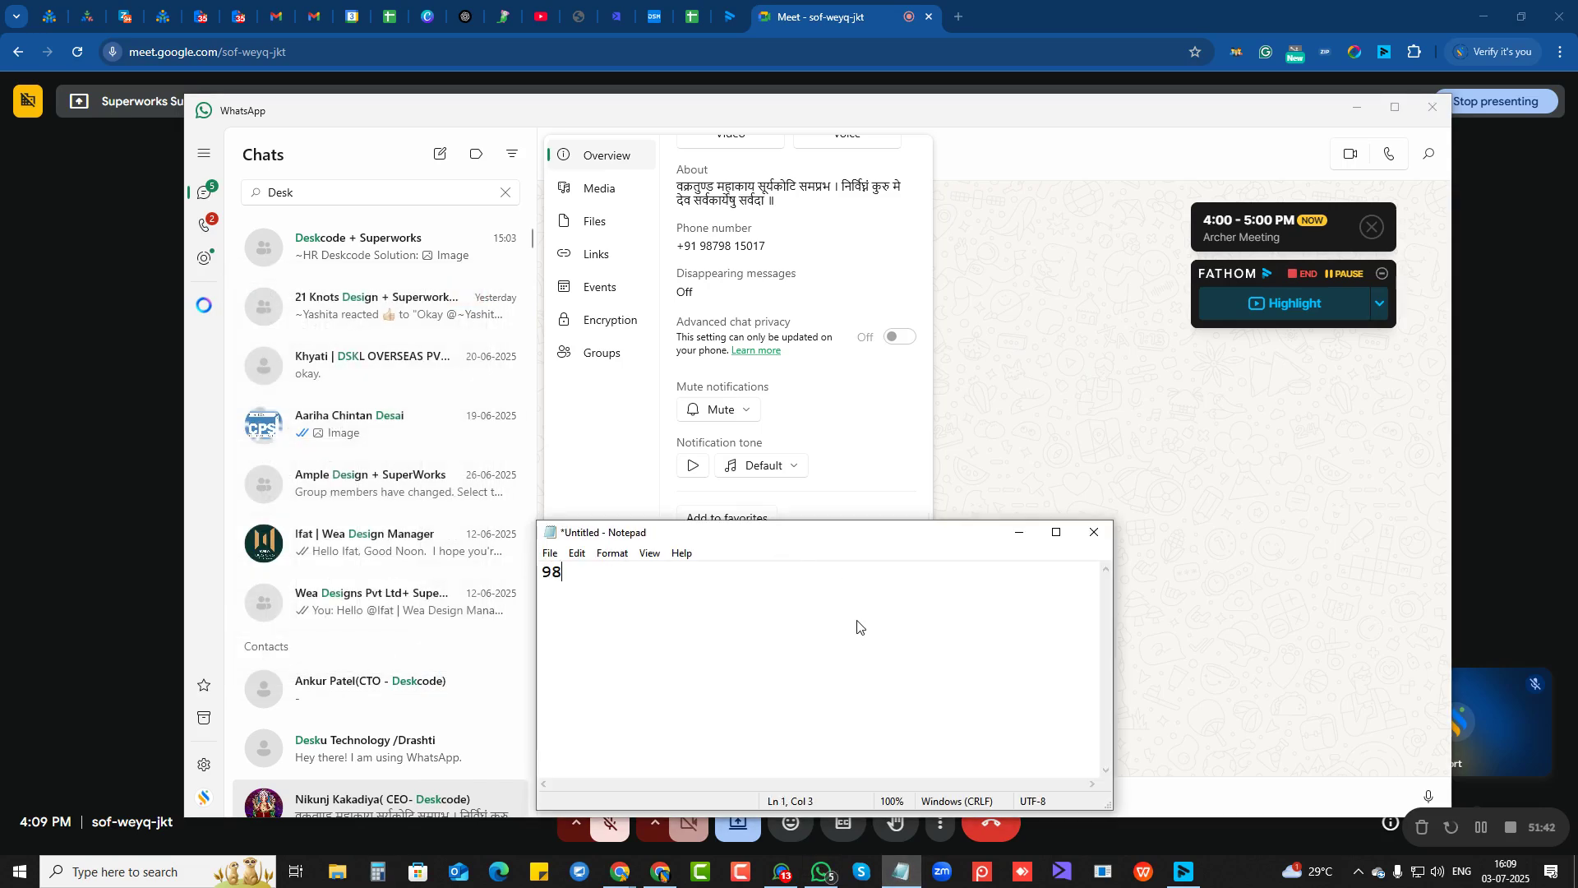
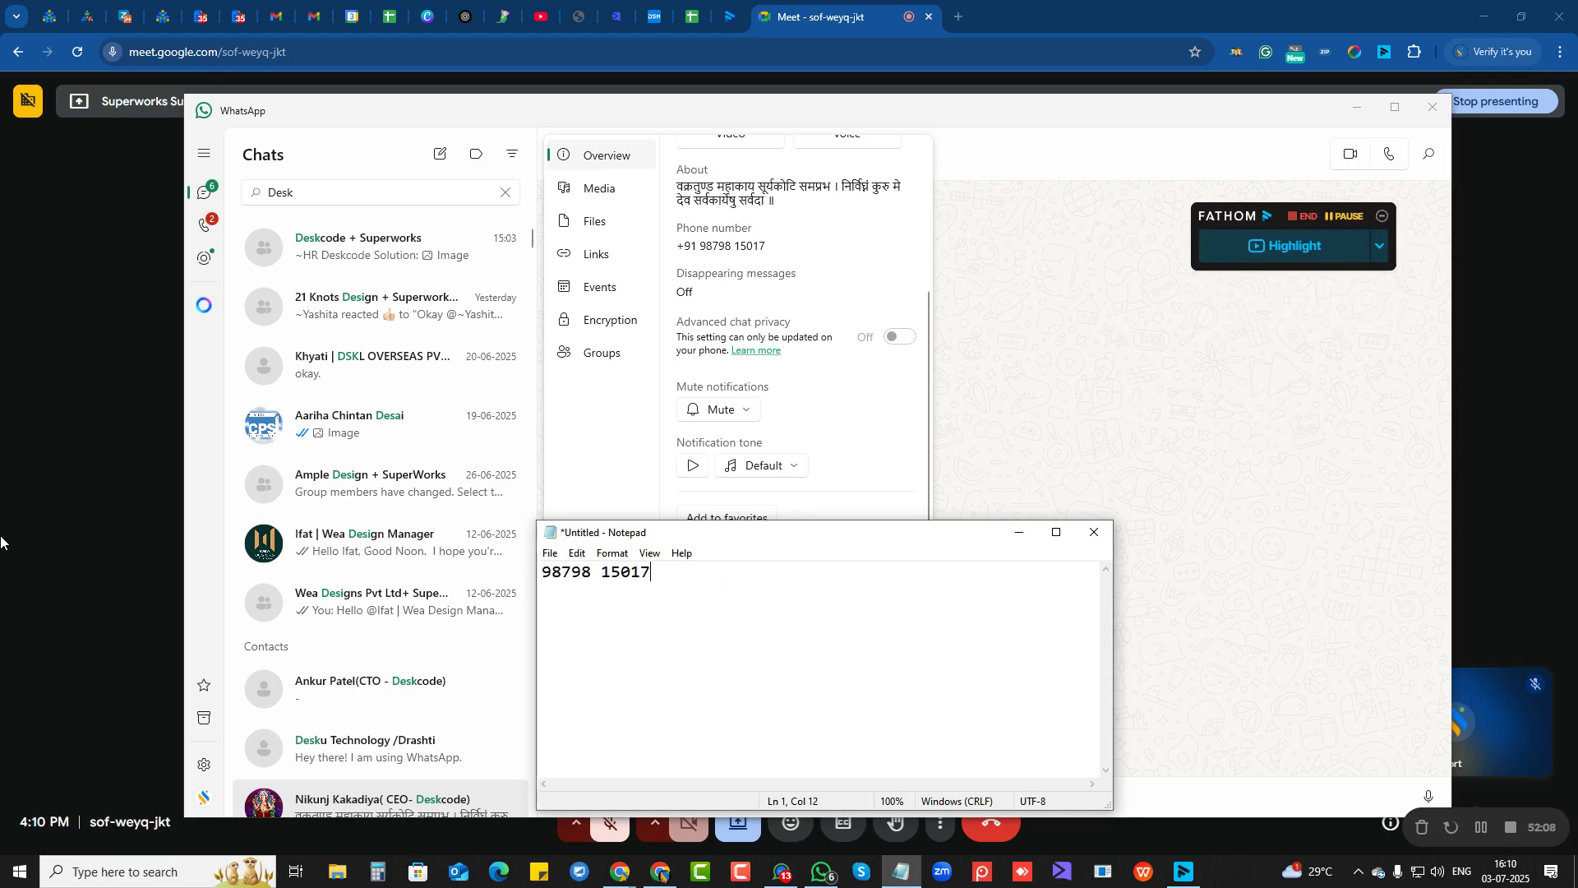
Close Notepad without saving and bring the HRMS Company Details page back
click(610, 822)
click(900, 872)
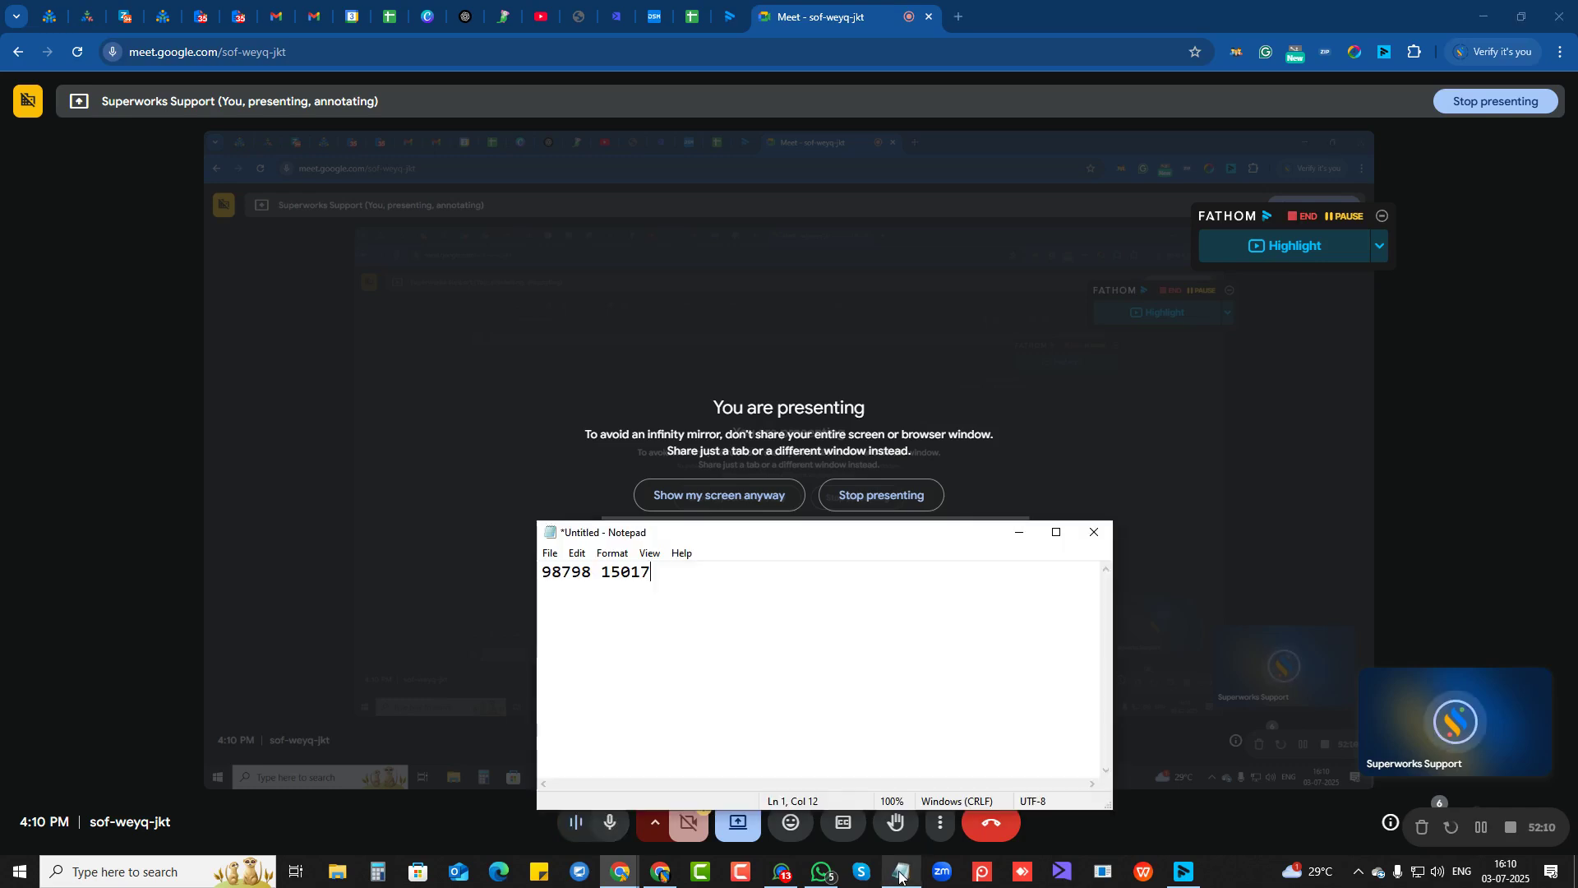
click(1094, 531)
click(814, 437)
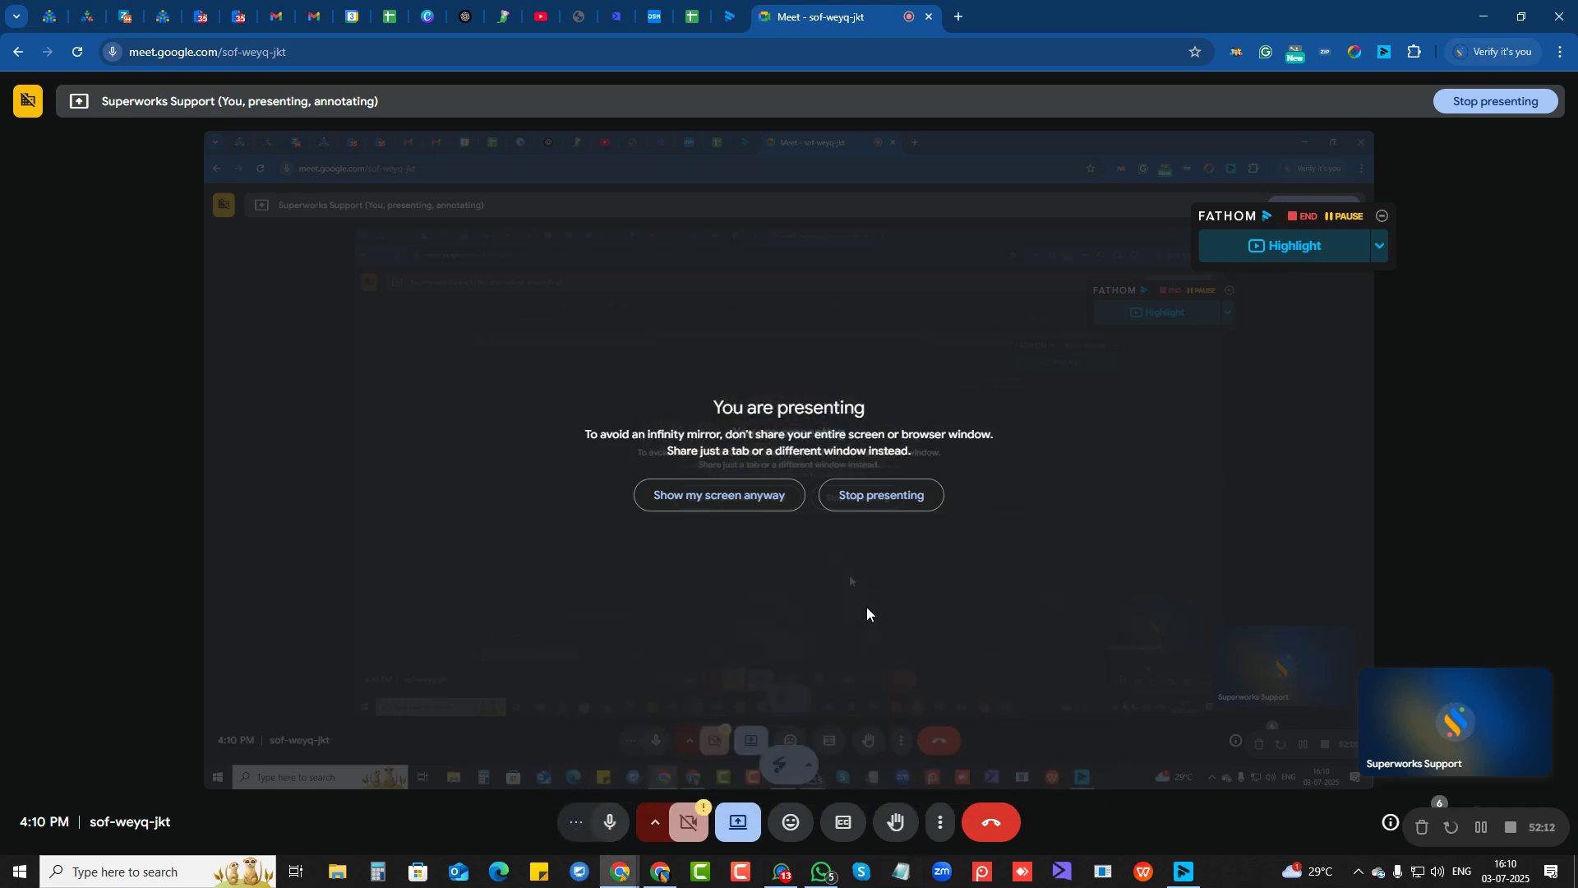
mouse_move(621, 871)
click(802, 809)
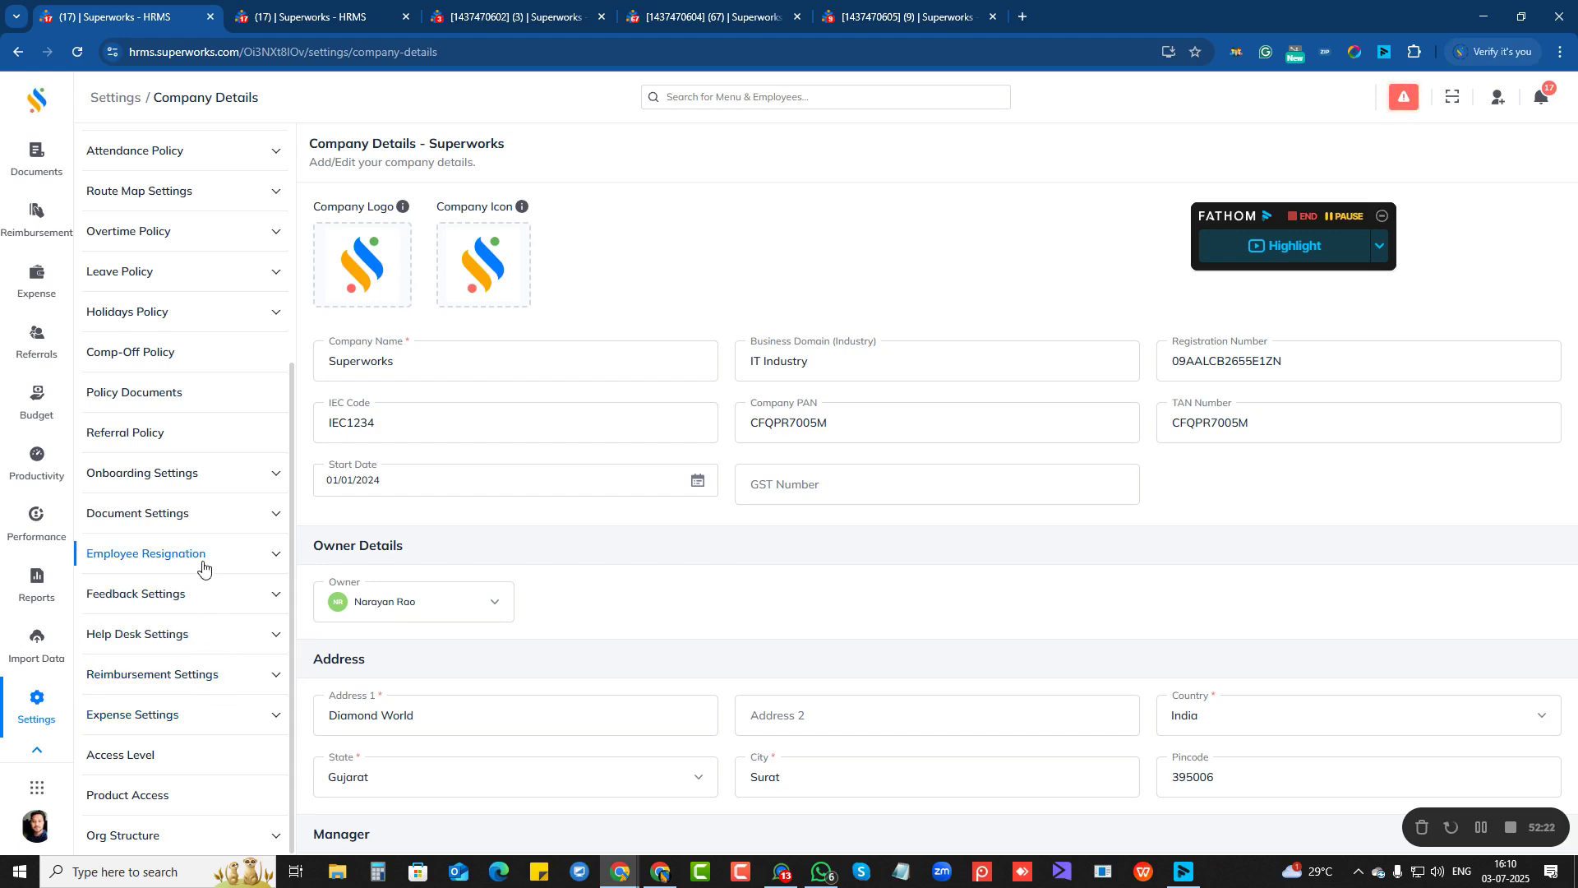
Under Feedback Settings, browse Badge and Core Value, then view the five Feedback Types (Good to Great)
click(208, 605)
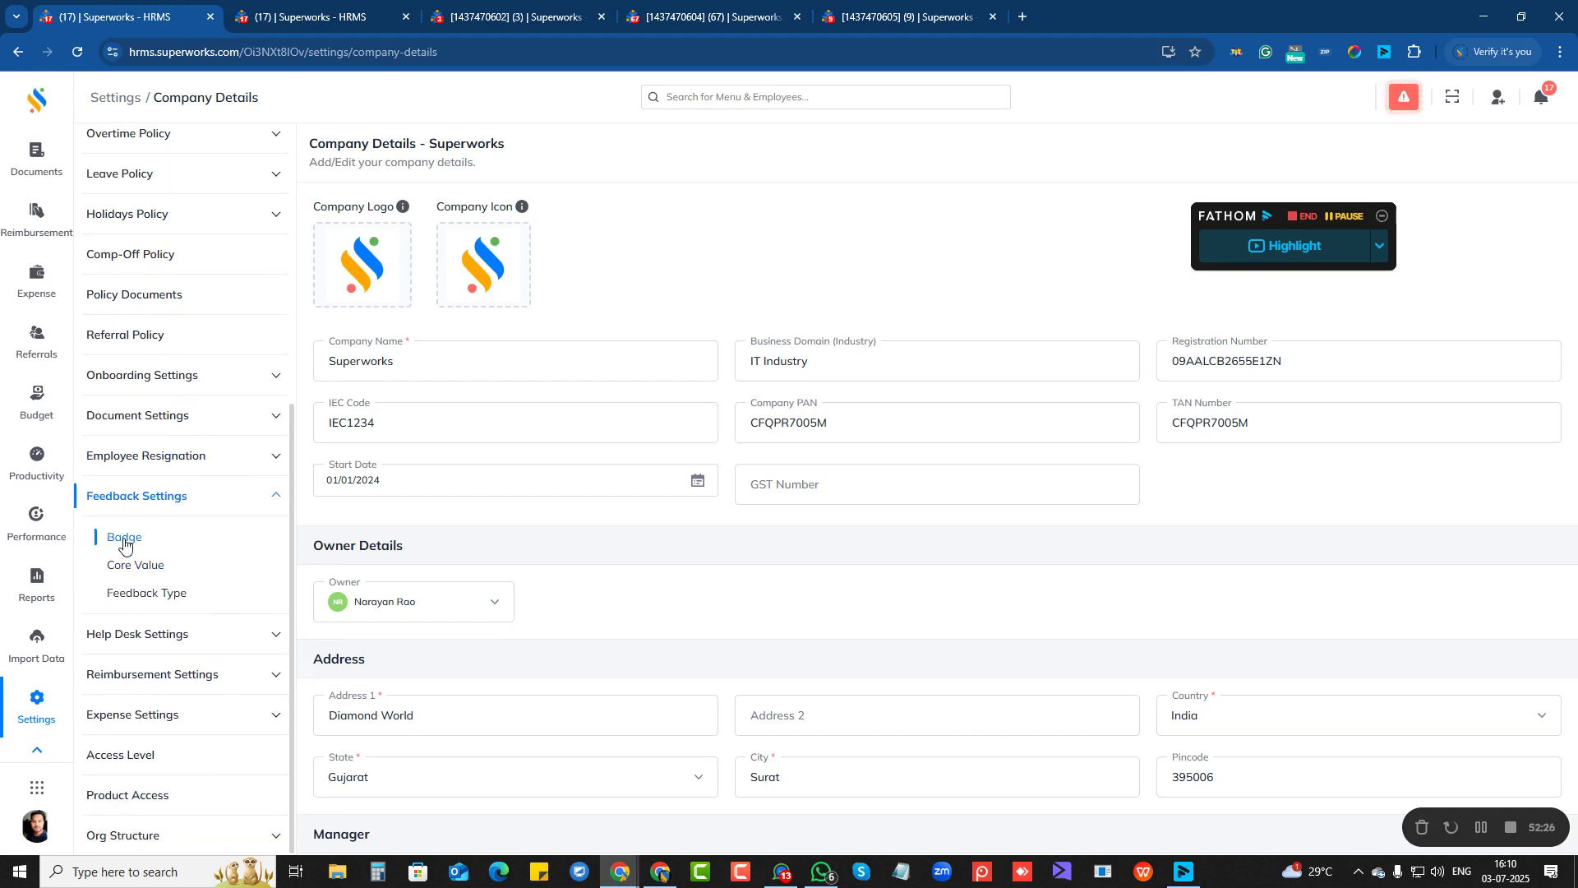
click(124, 541)
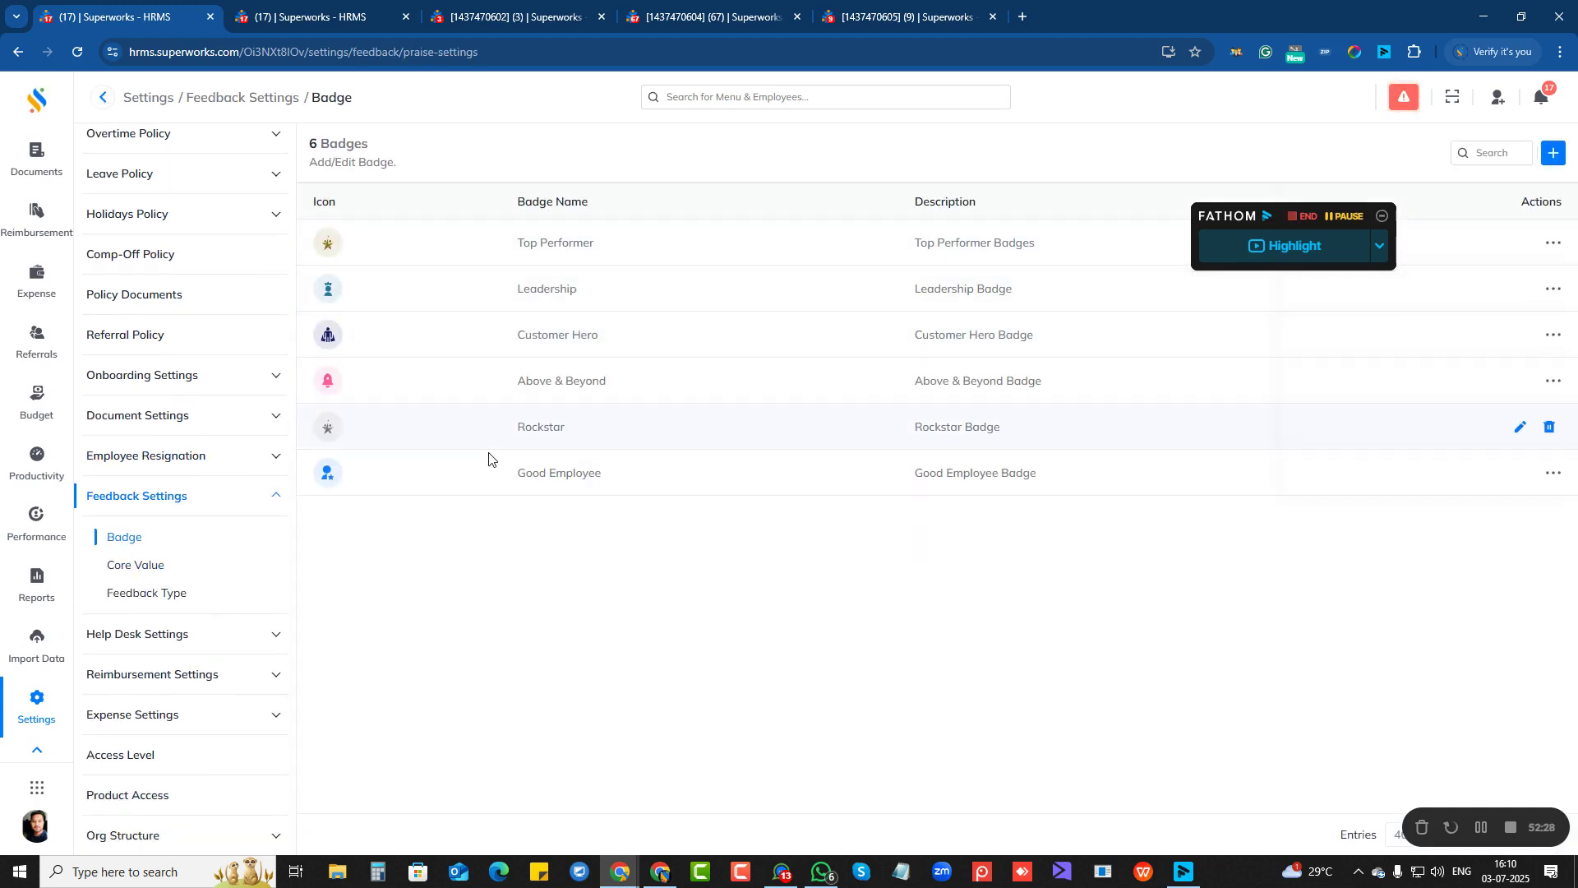
click(157, 566)
click(196, 560)
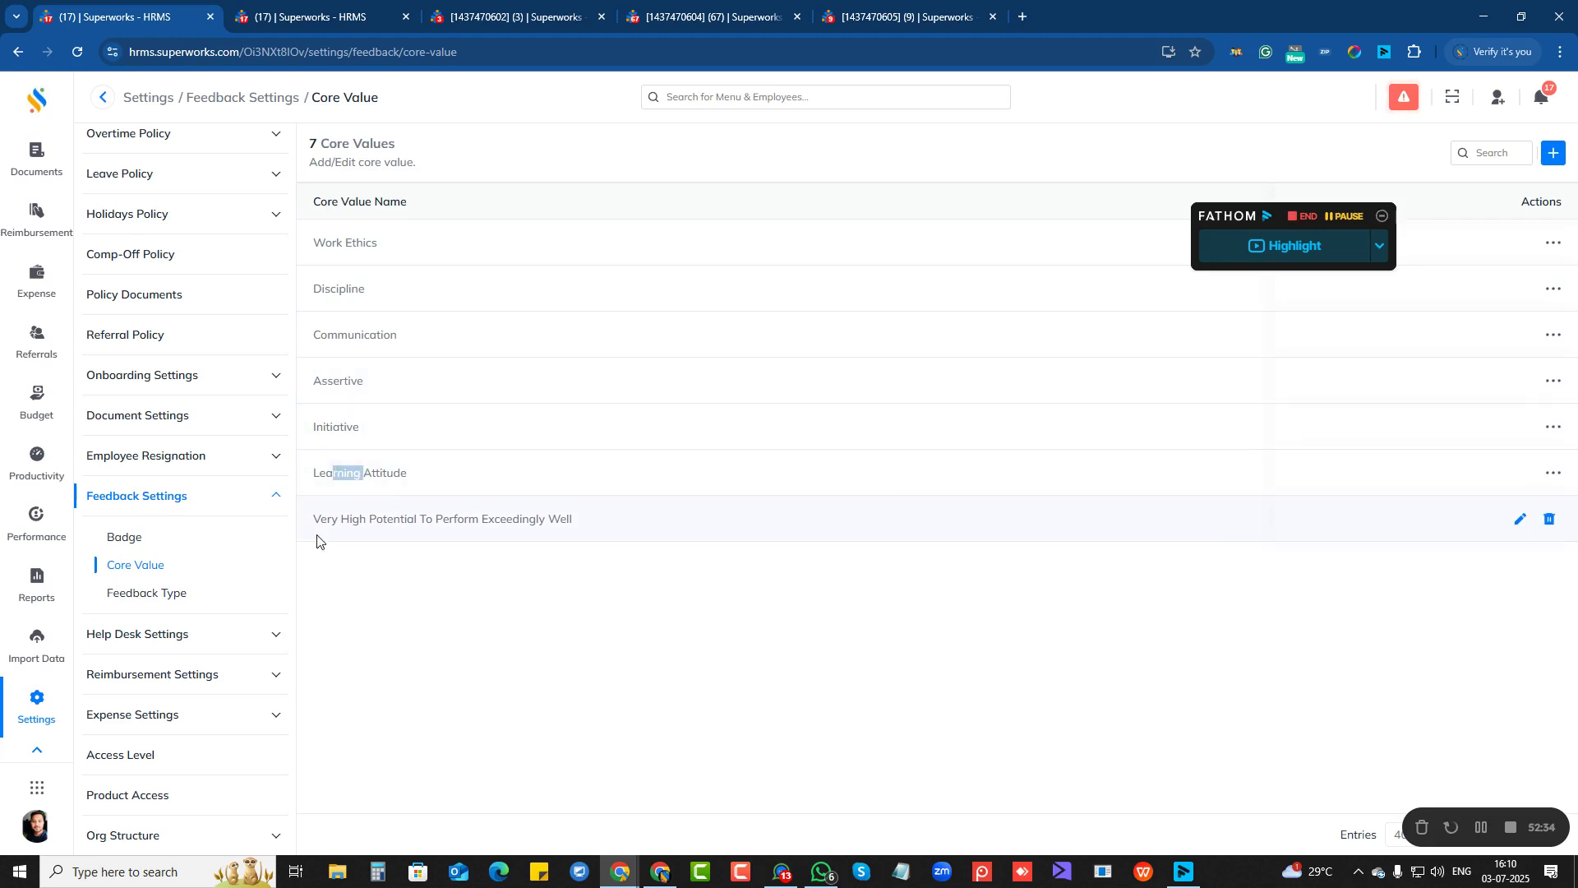
click(197, 598)
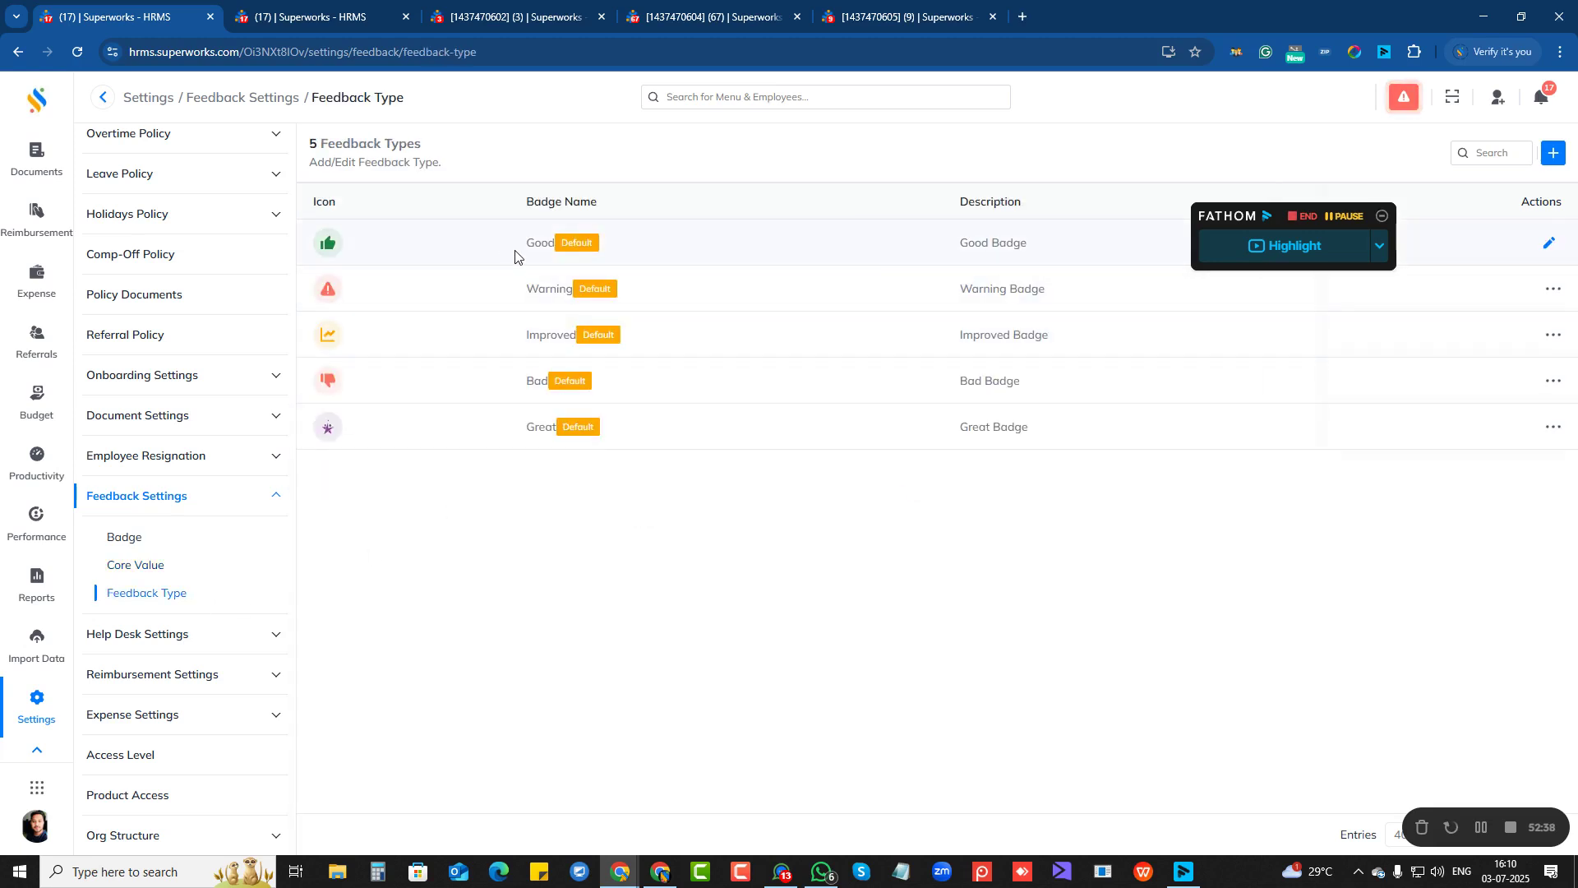
scroll(6, 568, up, 5)
Open the third employee's profile from the Employee List and go to Timeline & Feedback
mouse_move(49, 341)
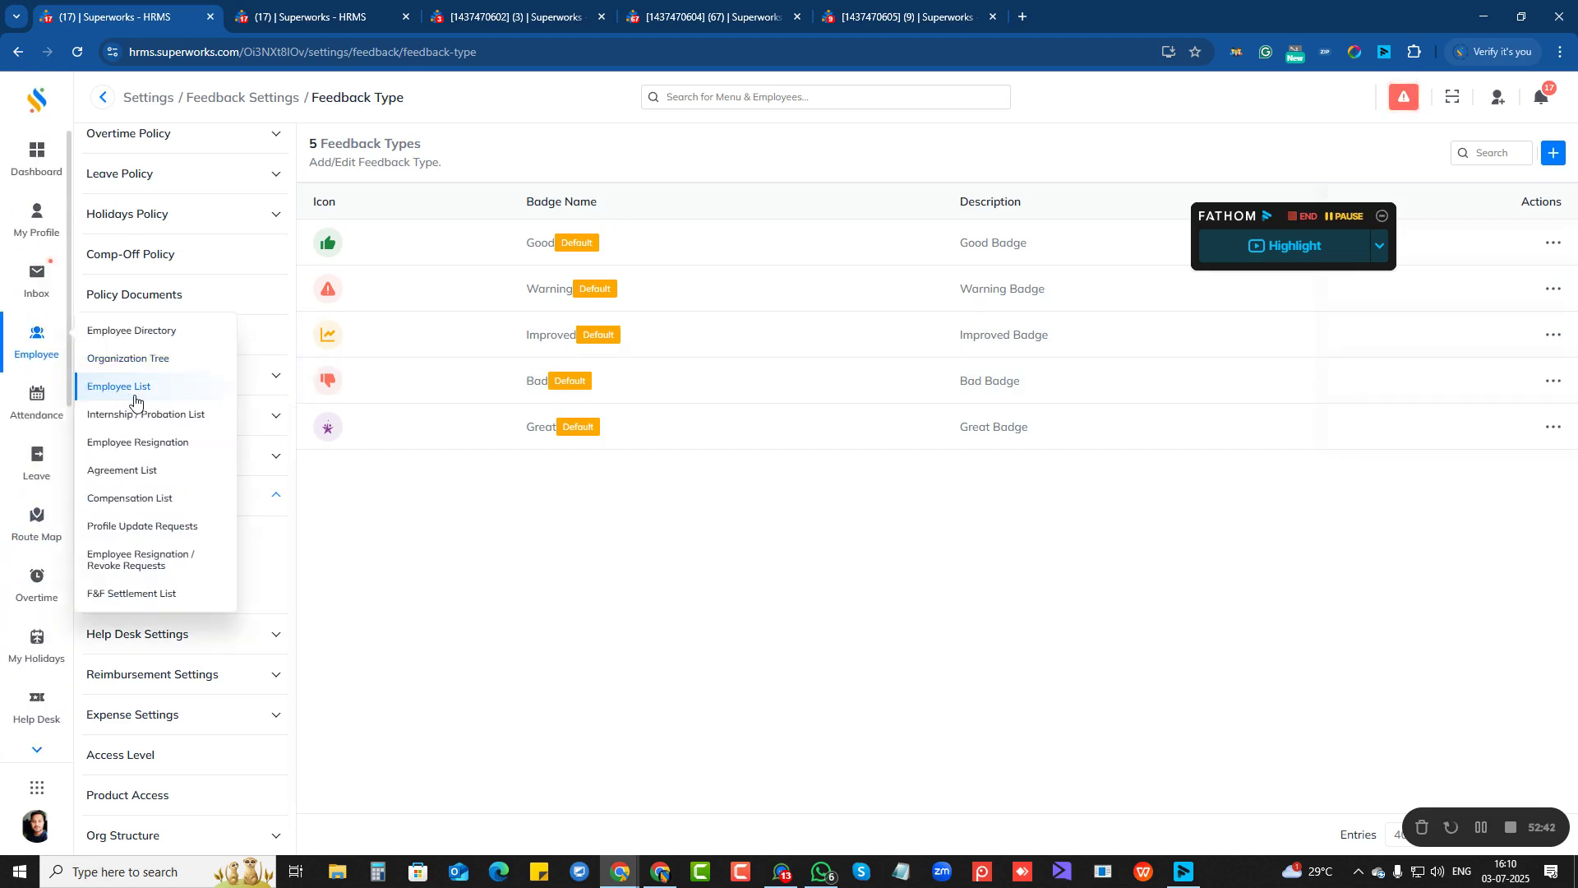
click(134, 395)
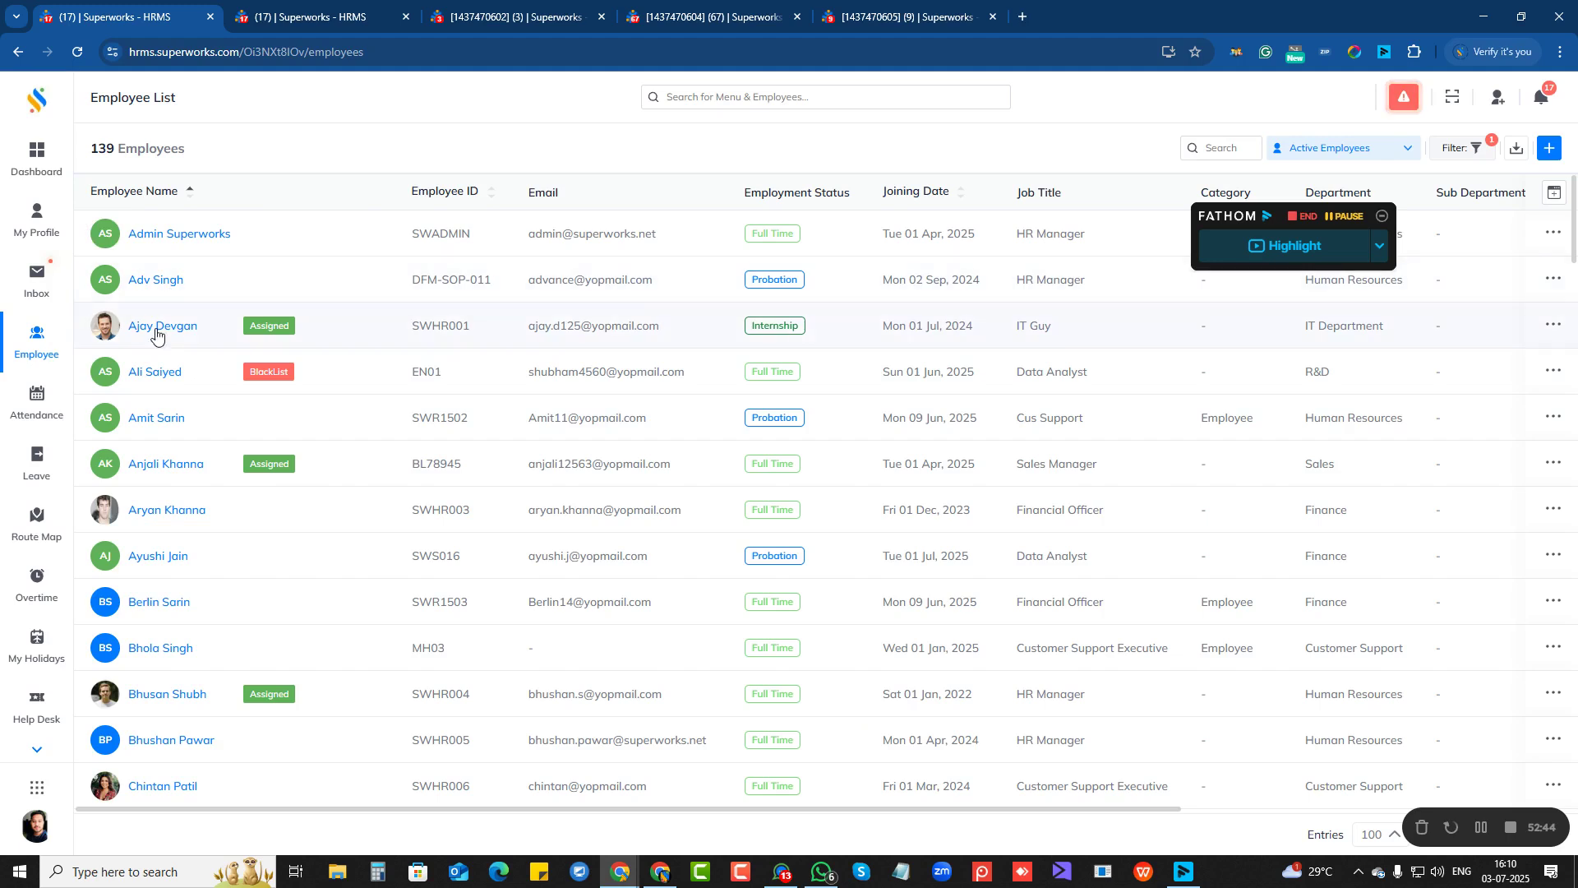
click(159, 328)
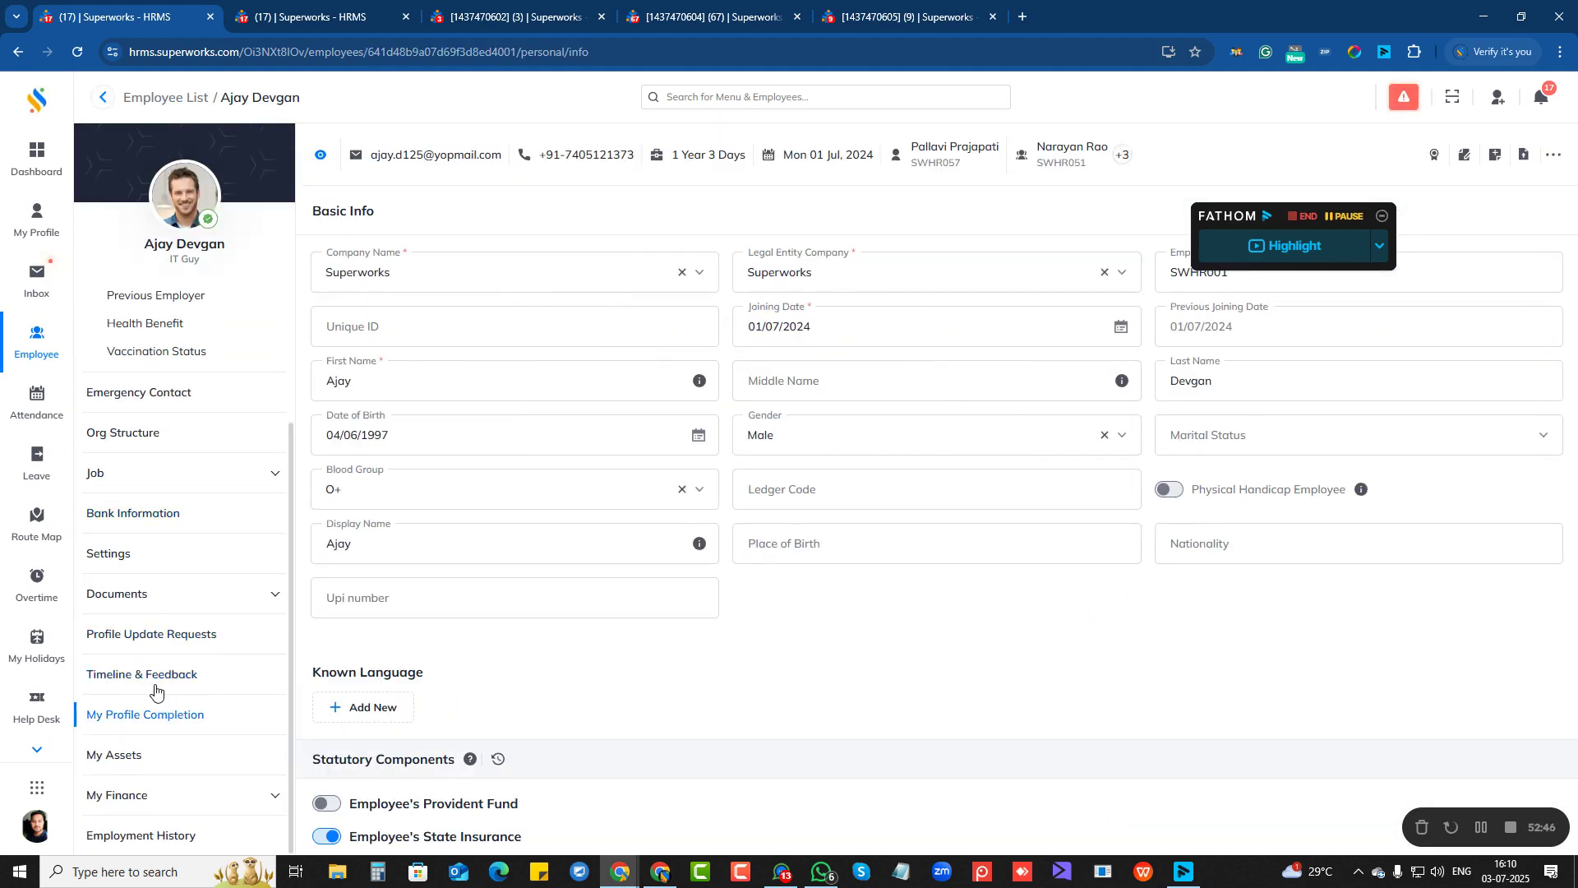
click(156, 670)
drag(1225, 210, 1361, 609)
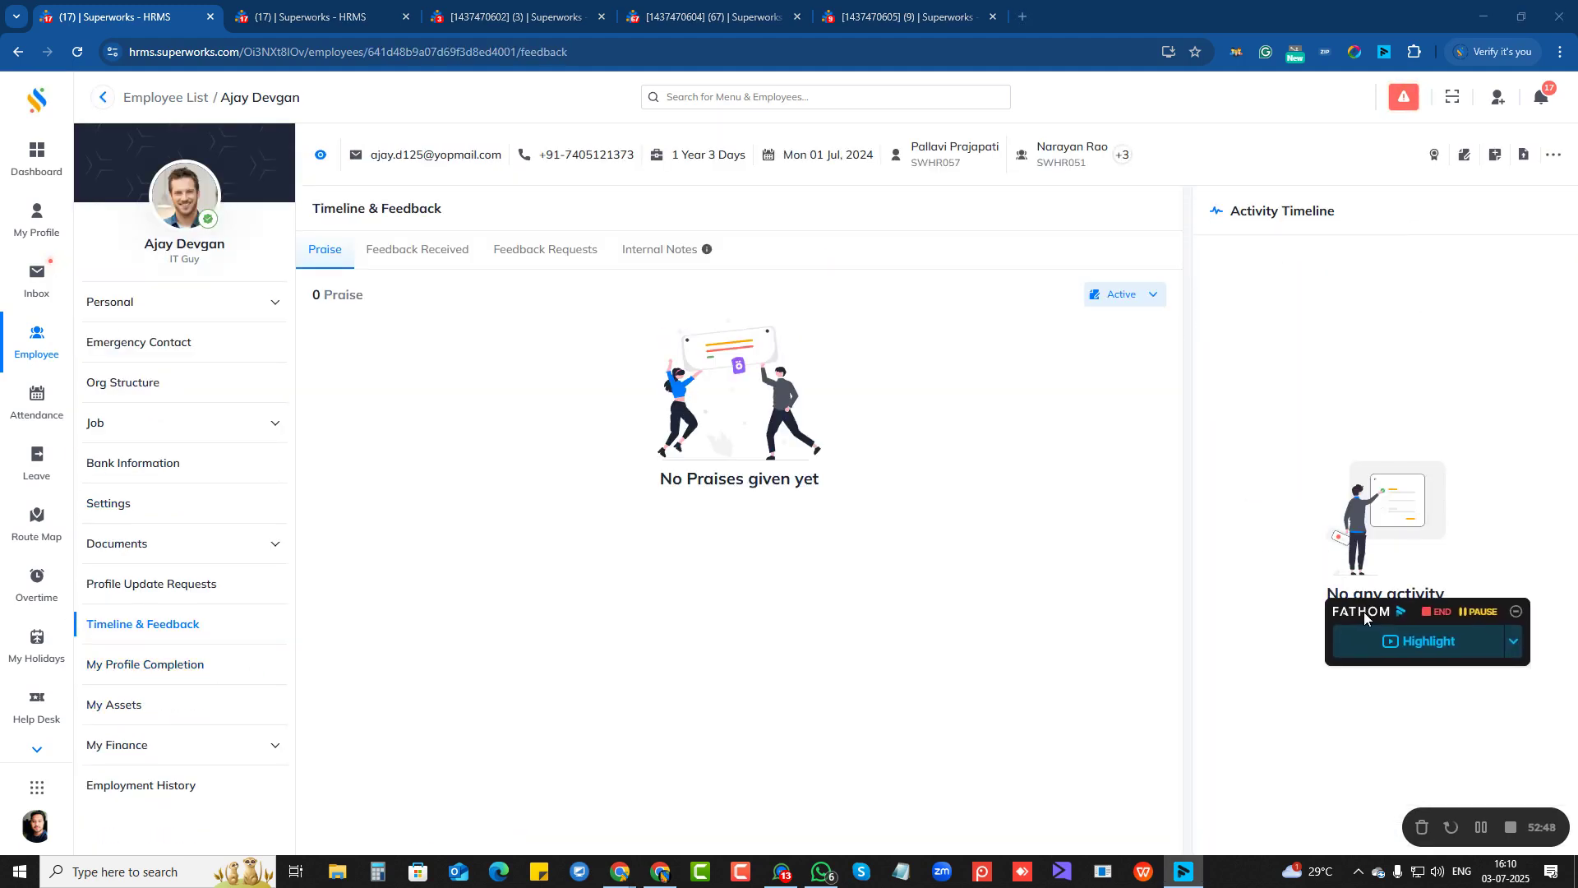
Post a Top Performer praise saying the employee is the top performer of the month
click(1434, 155)
click(1266, 147)
click(1267, 192)
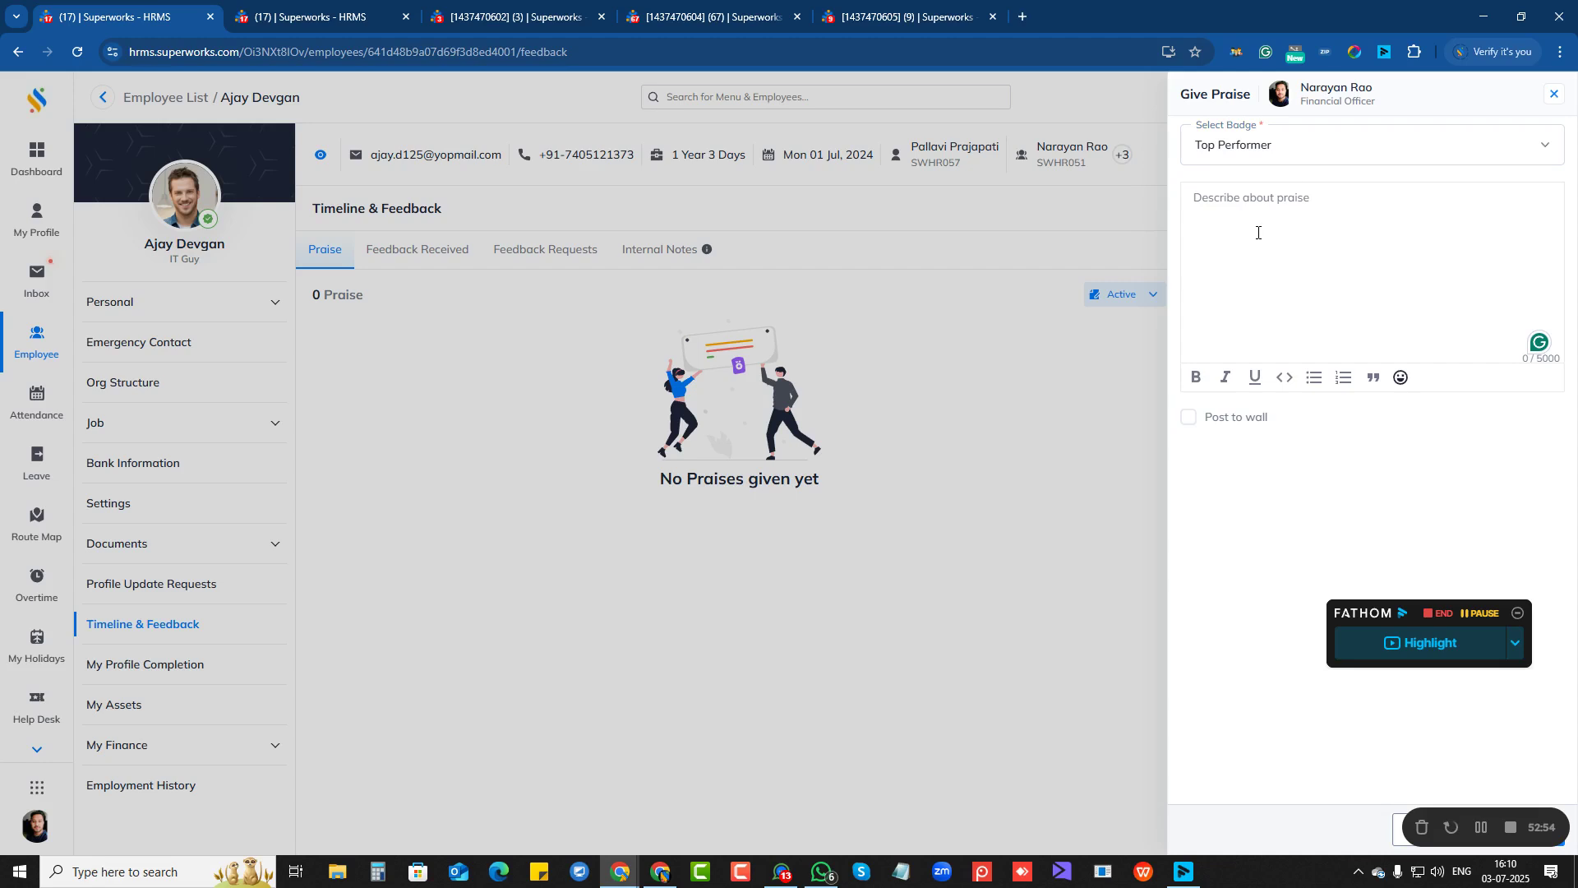
click(1303, 142)
click(1292, 194)
text(Ajay is )
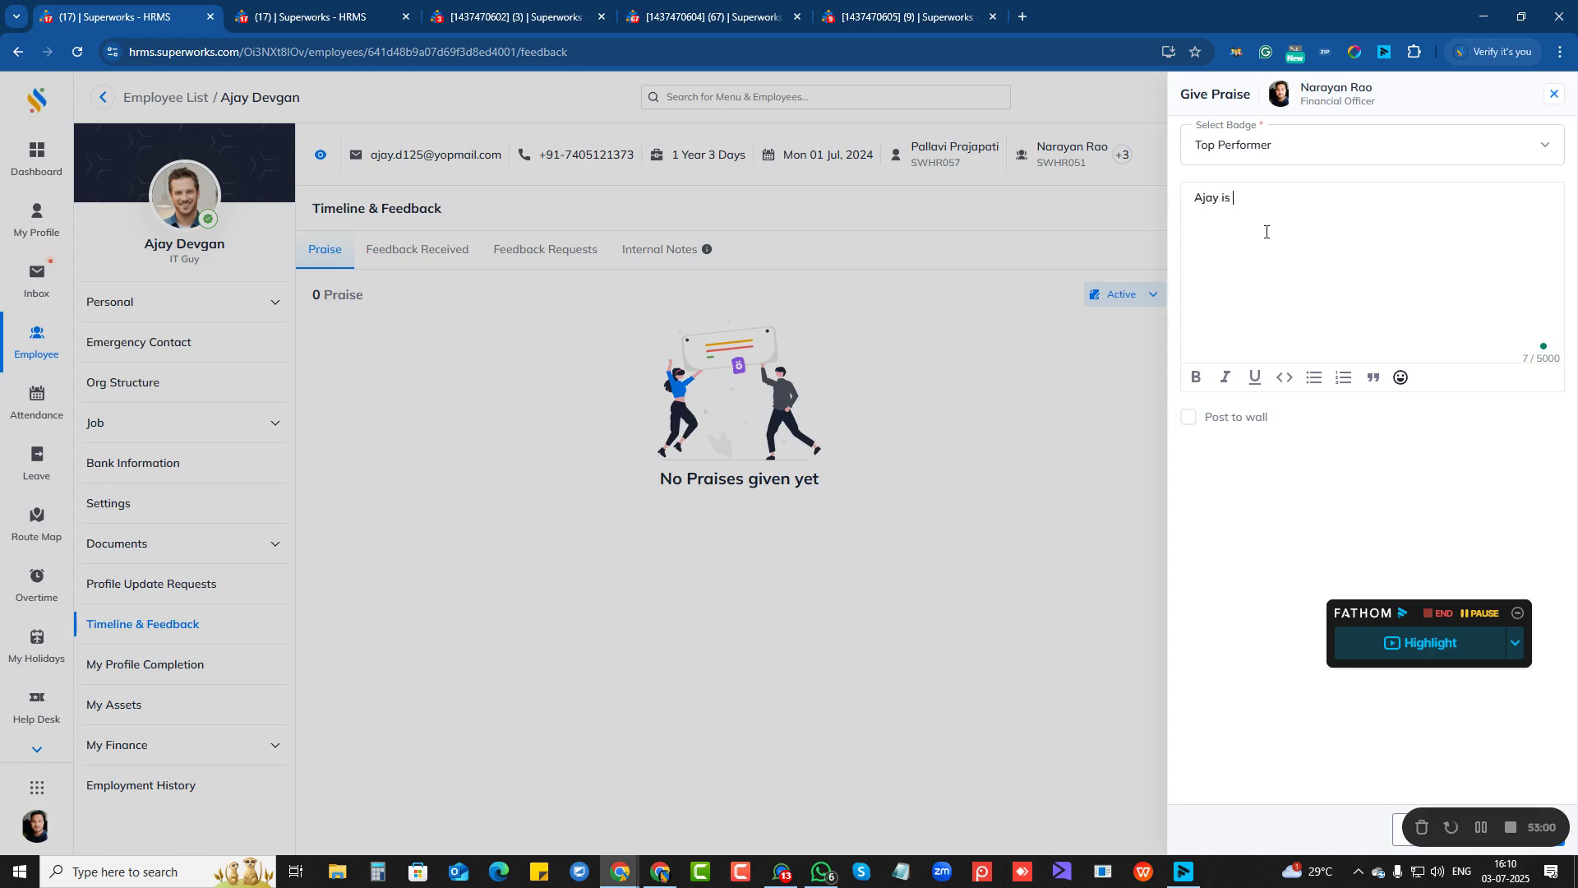
text(the top performer of the month)
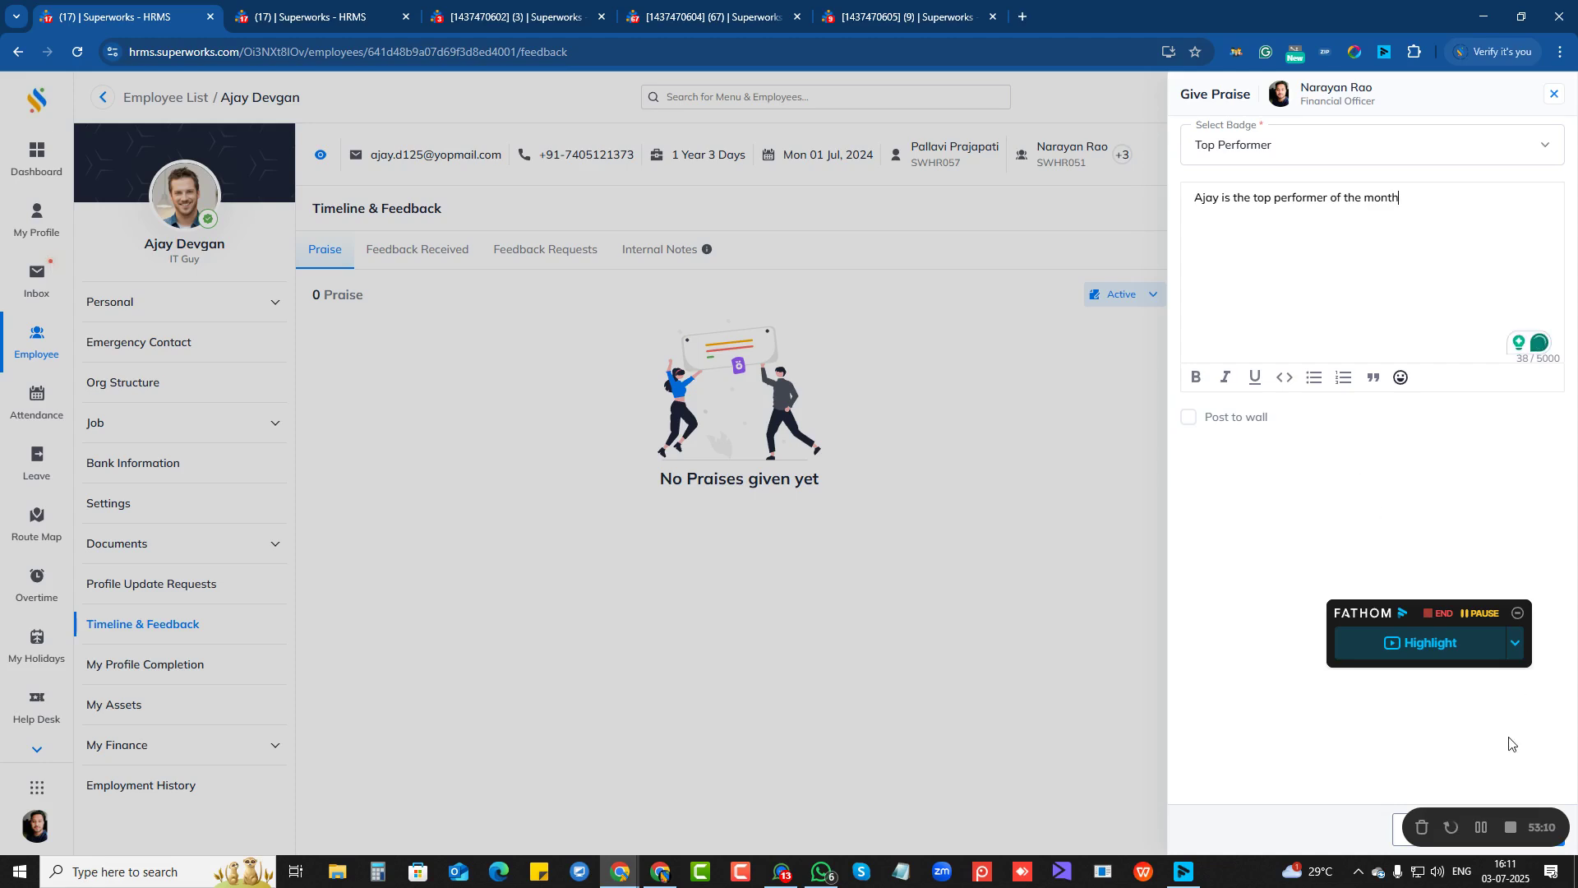
key(ctrl+plus)
key(ctrl+plus)
click(1474, 806)
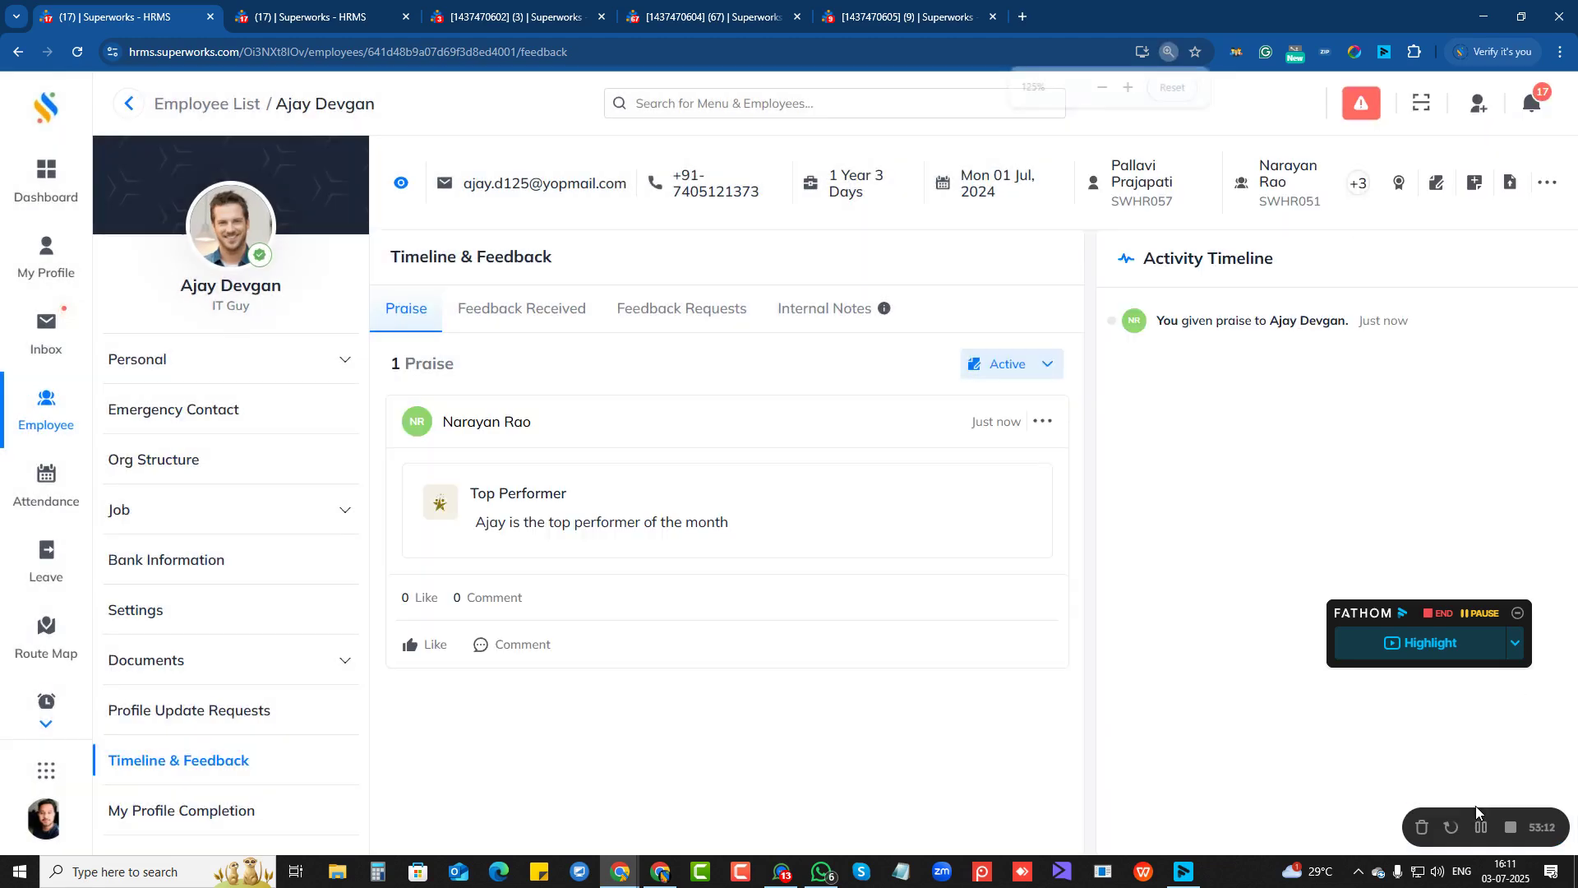
key(ctrl+minus)
key(ctrl+minus)
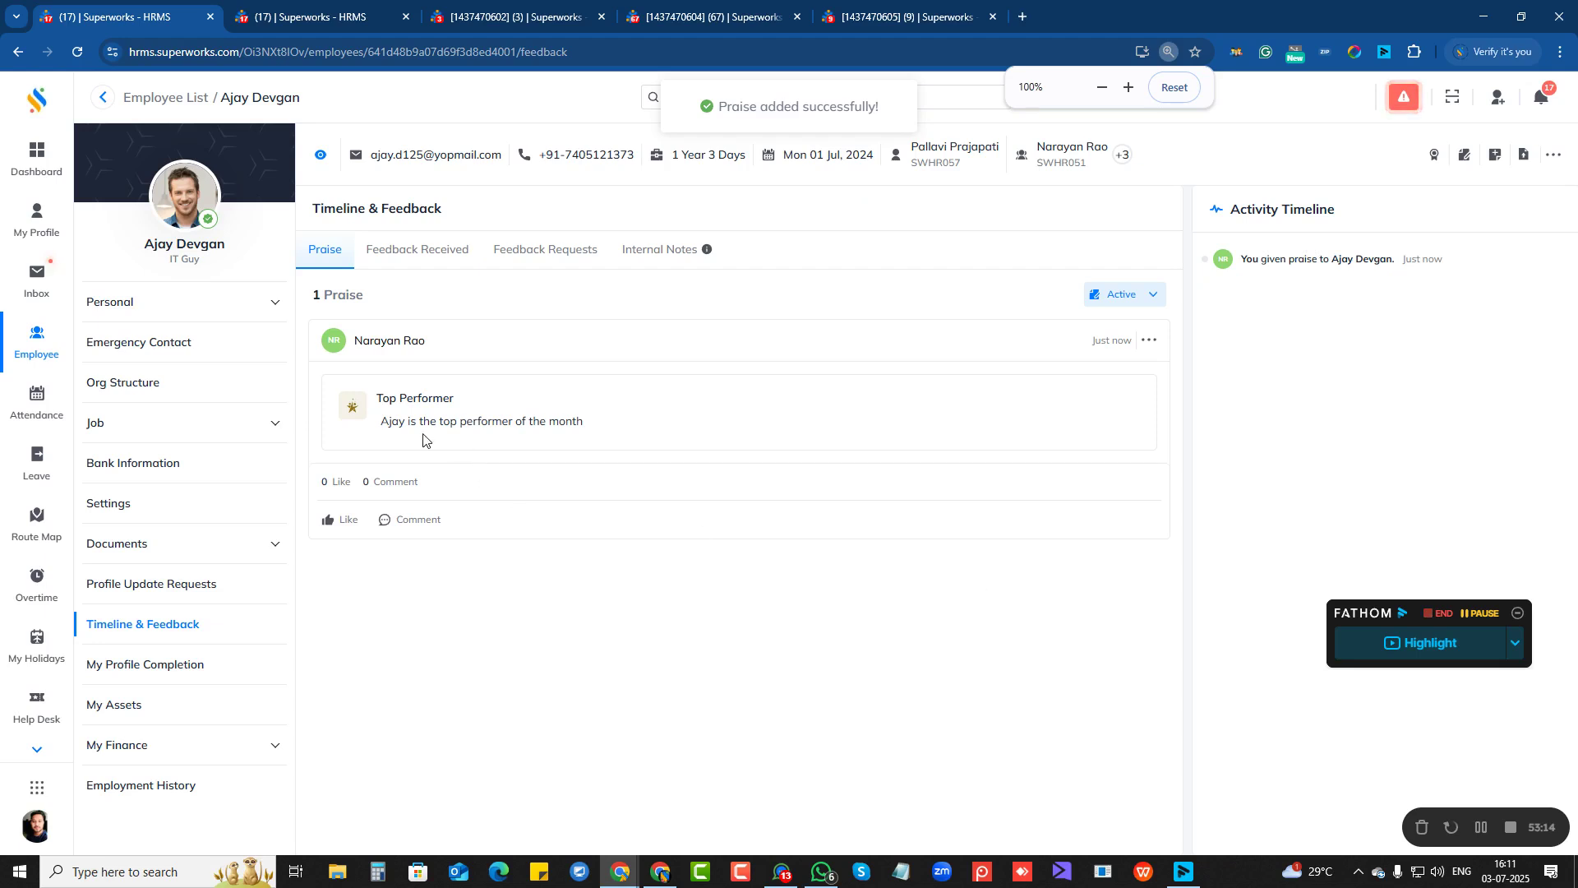
drag(377, 398, 609, 419)
click(609, 420)
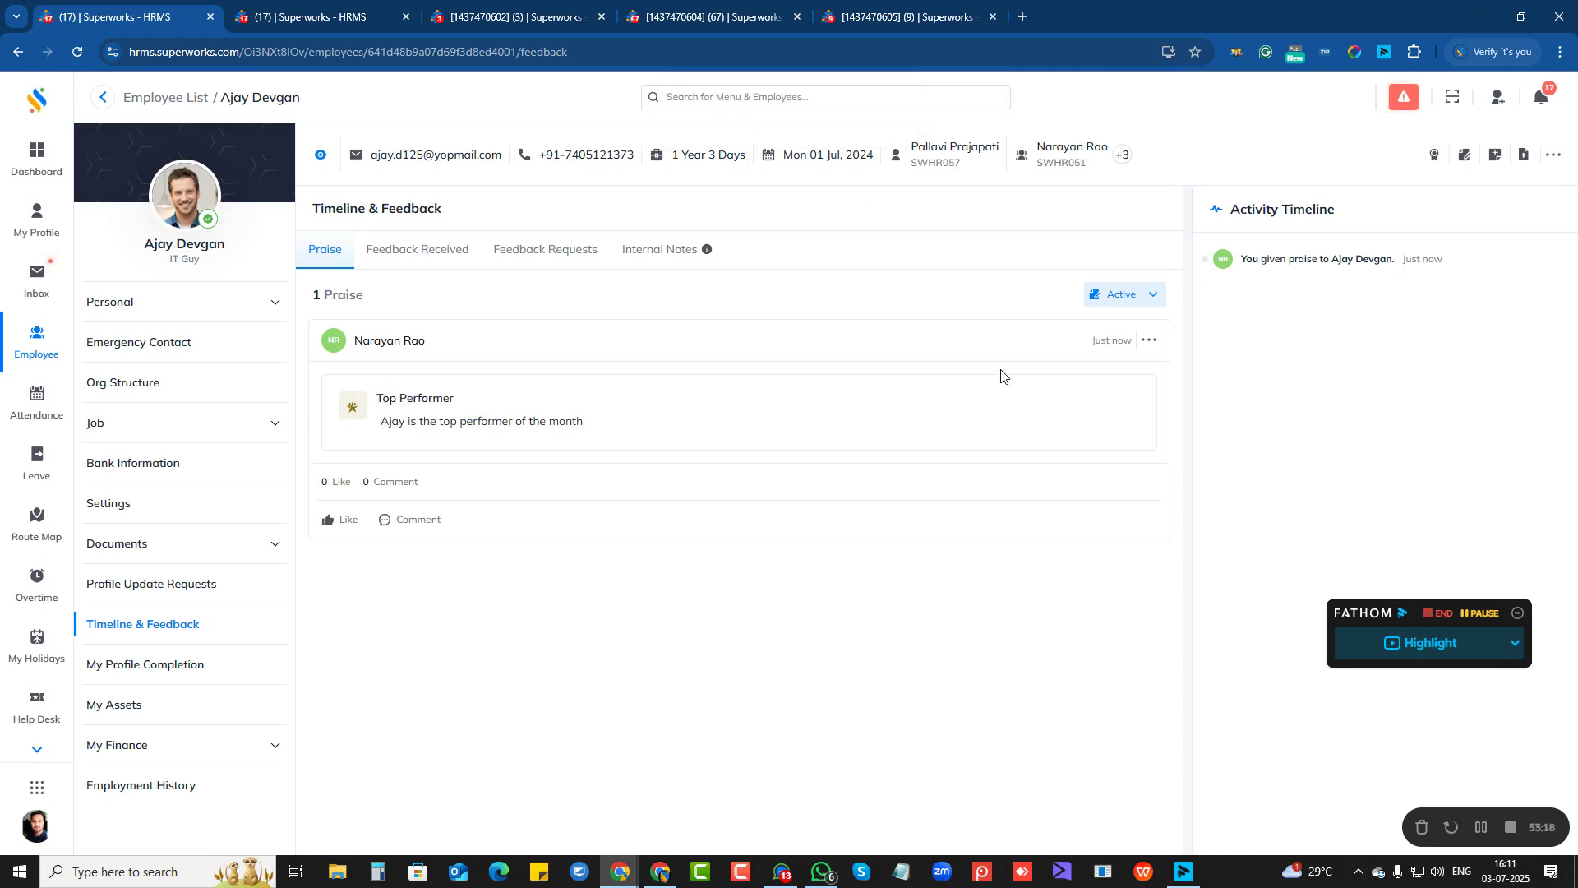
Give the employee Good feedback on Communication with the message 'You are doing good'
click(1464, 154)
click(1389, 146)
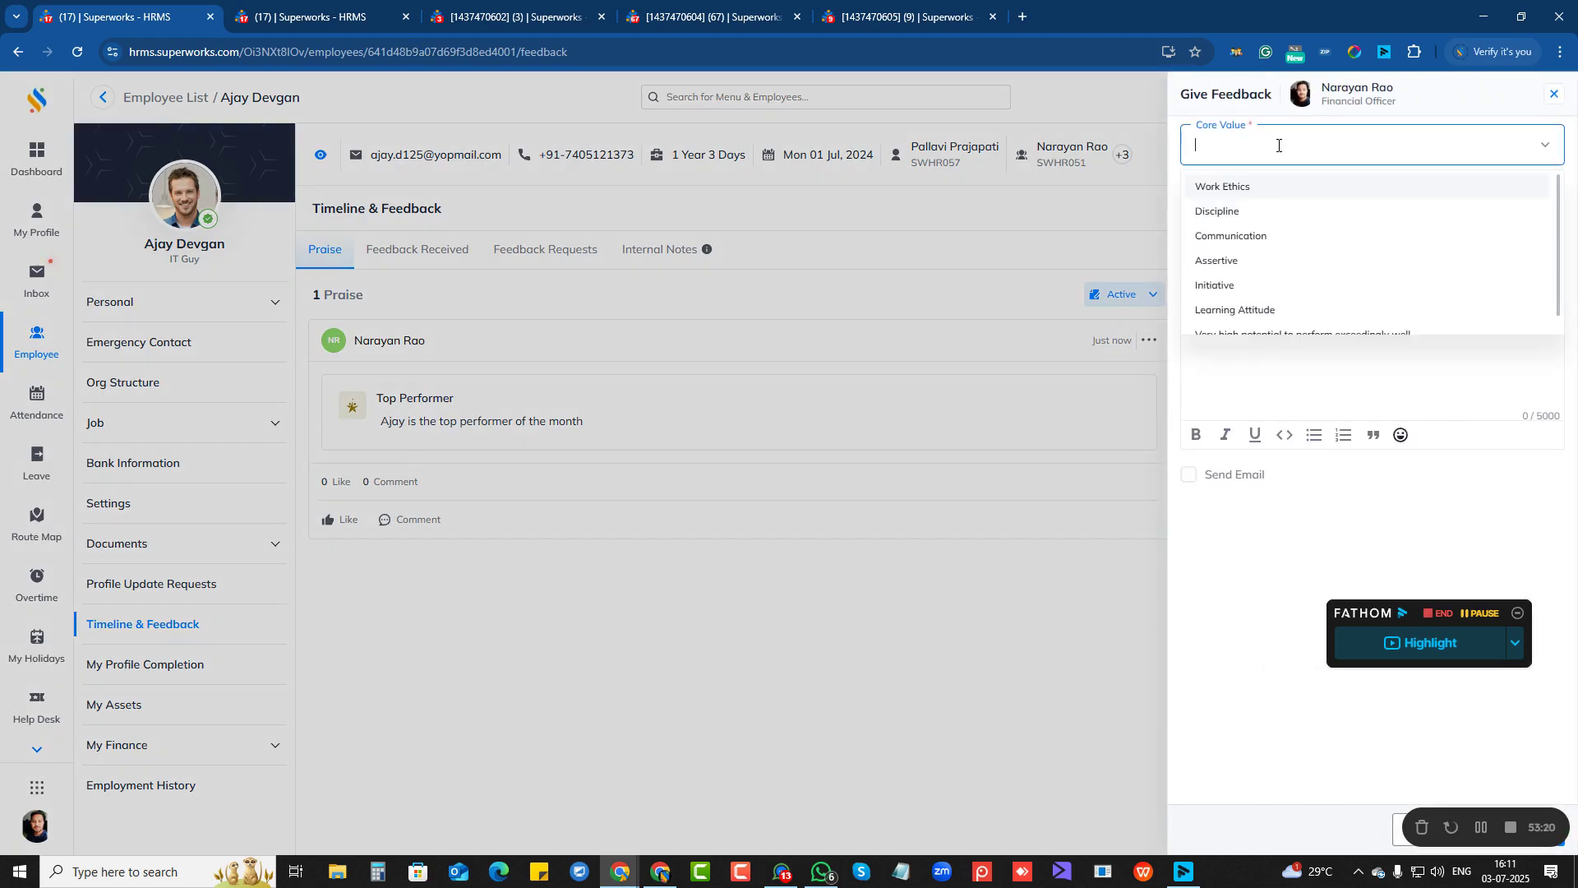
click(1261, 237)
click(1281, 202)
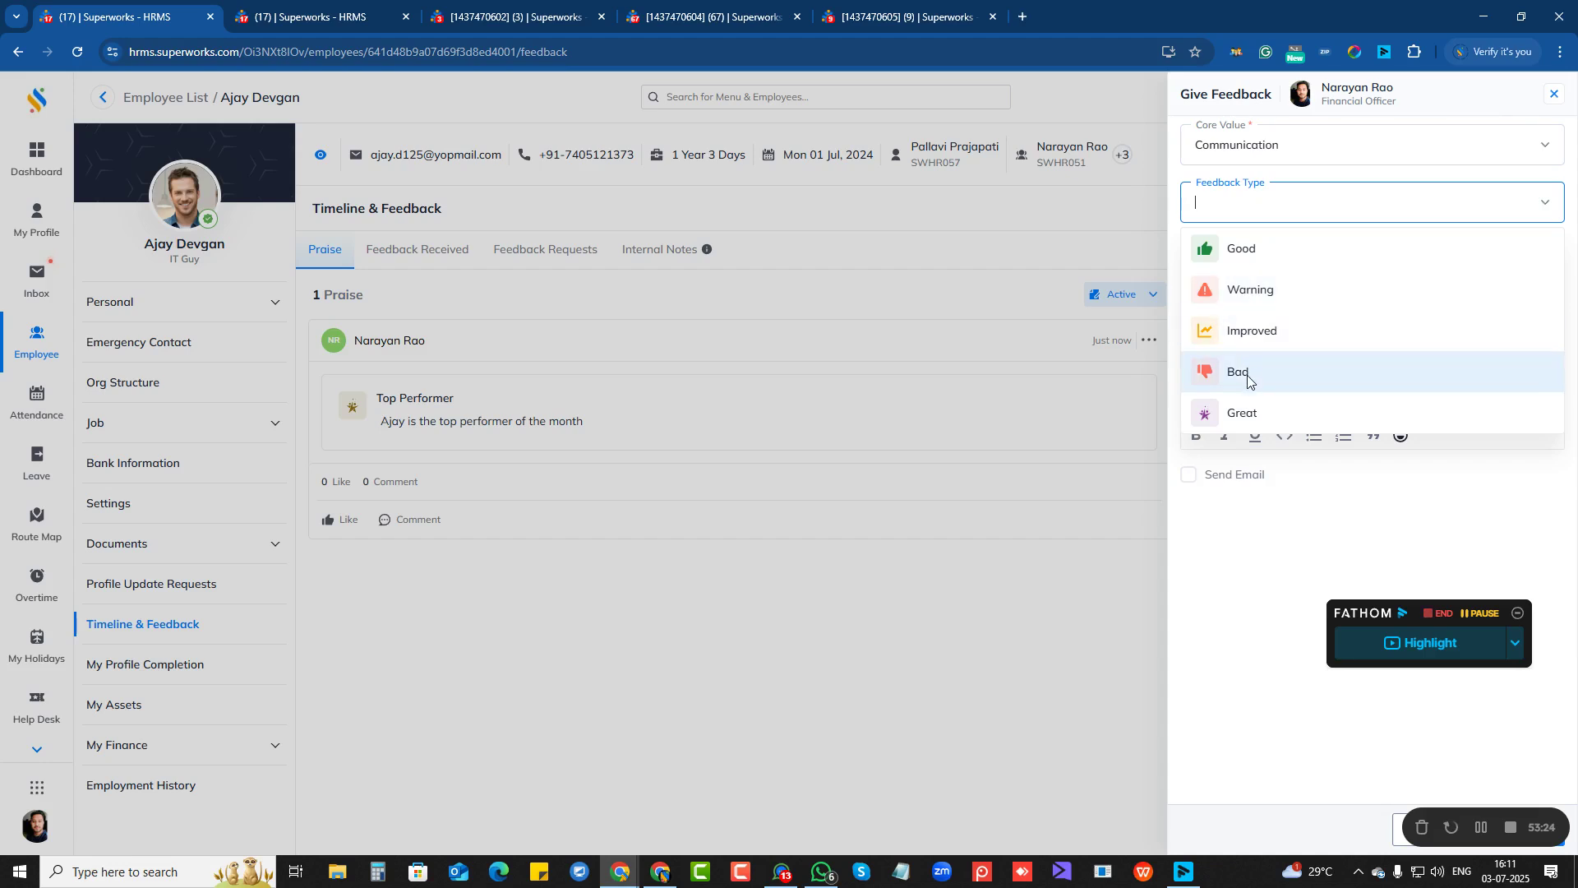
click(1274, 250)
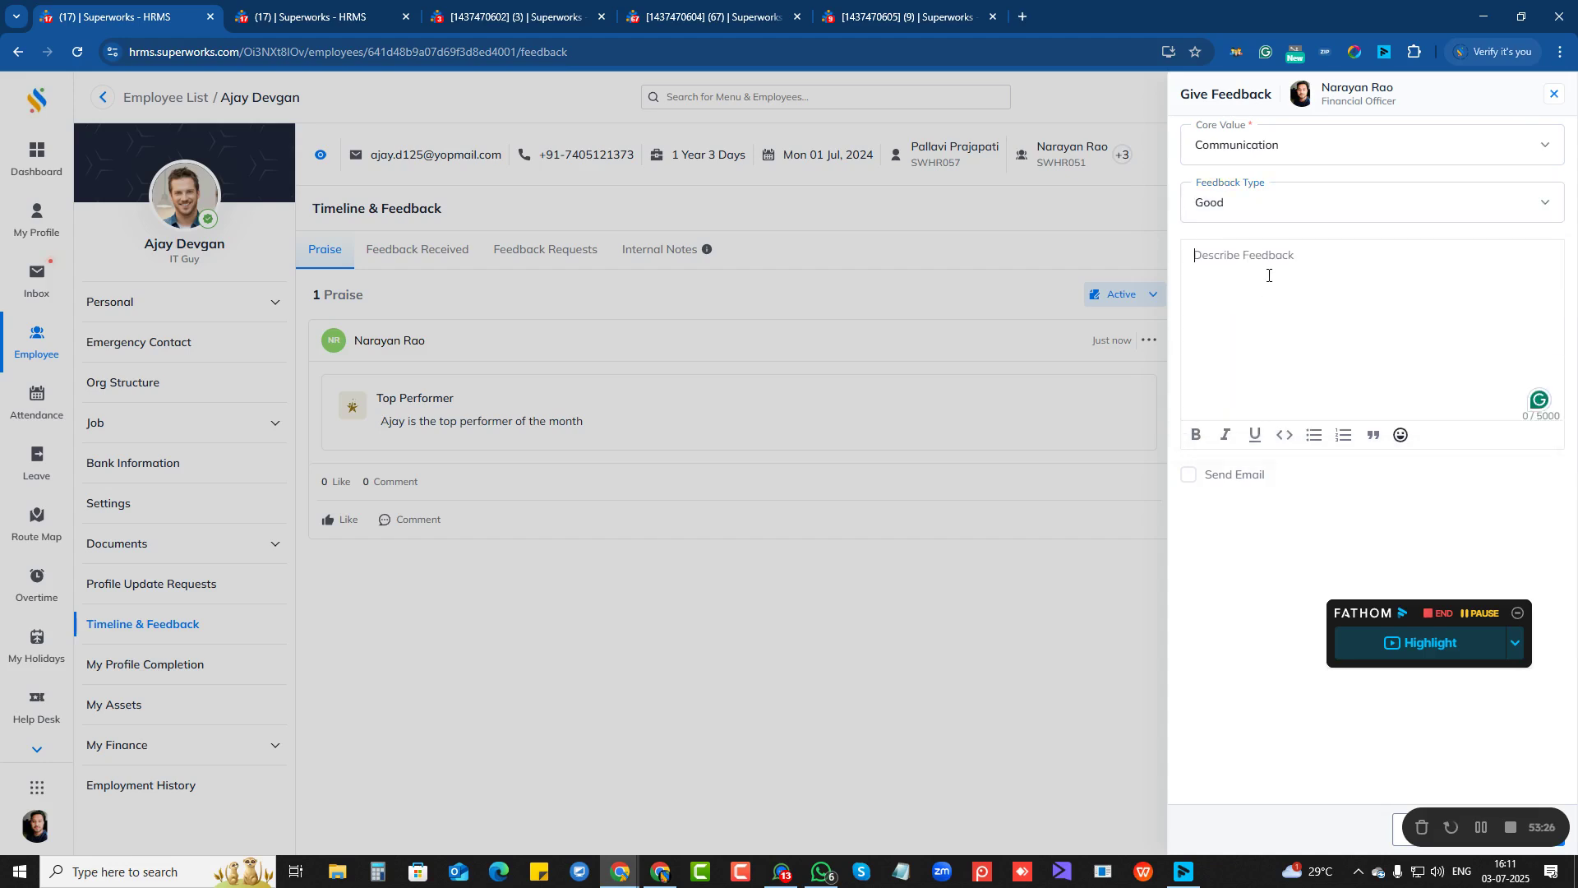
text(You are doing good)
key(ctrl+plus)
key(ctrl+plus)
click(1486, 812)
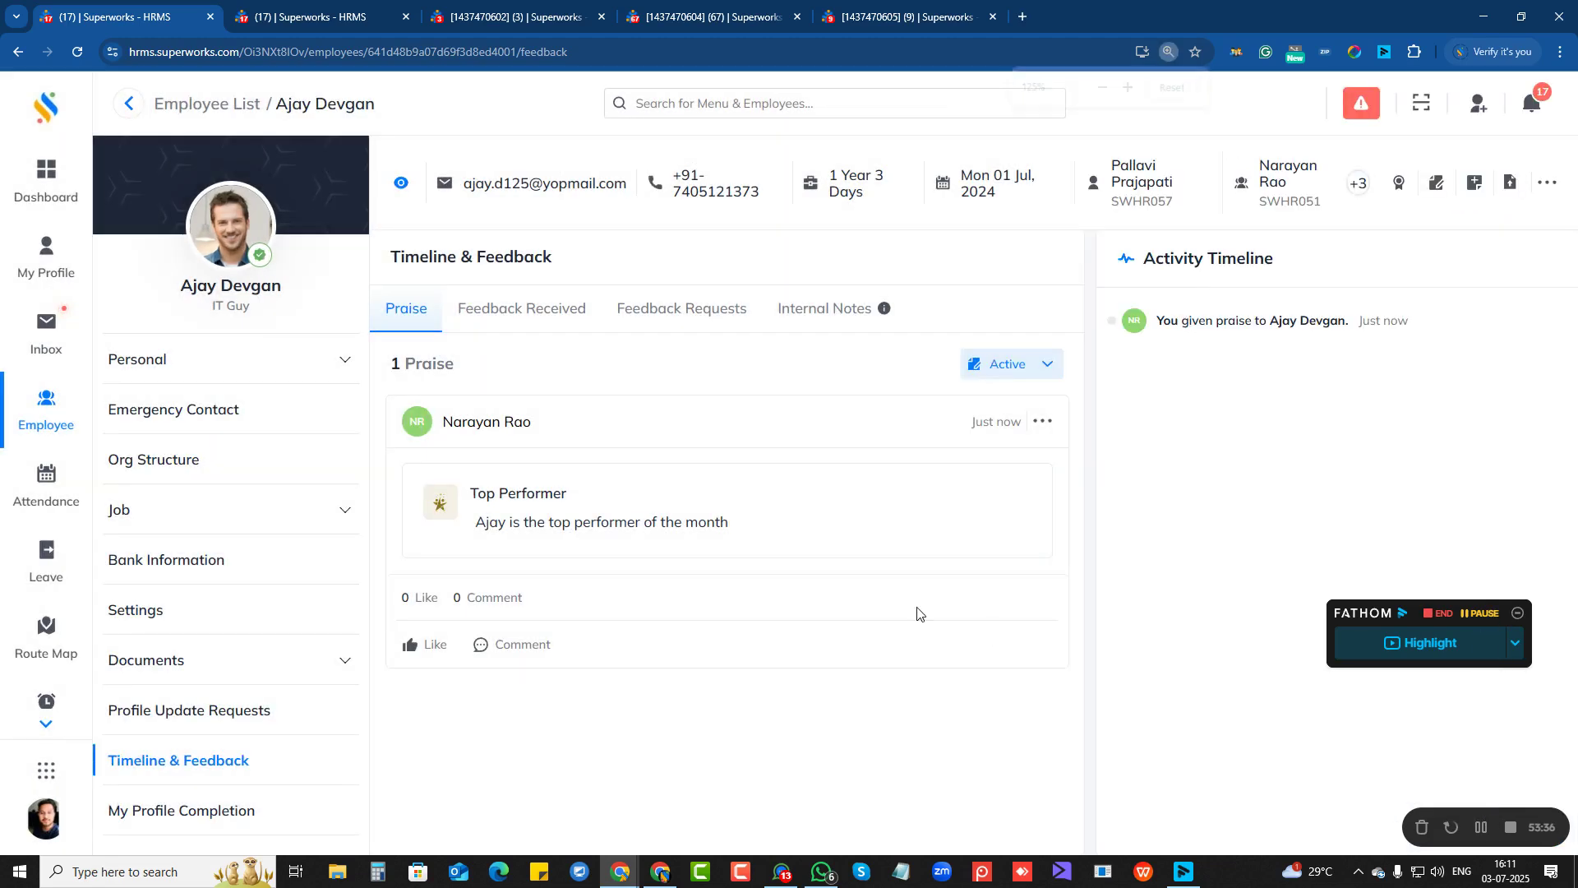
key(ctrl+minus)
click(474, 262)
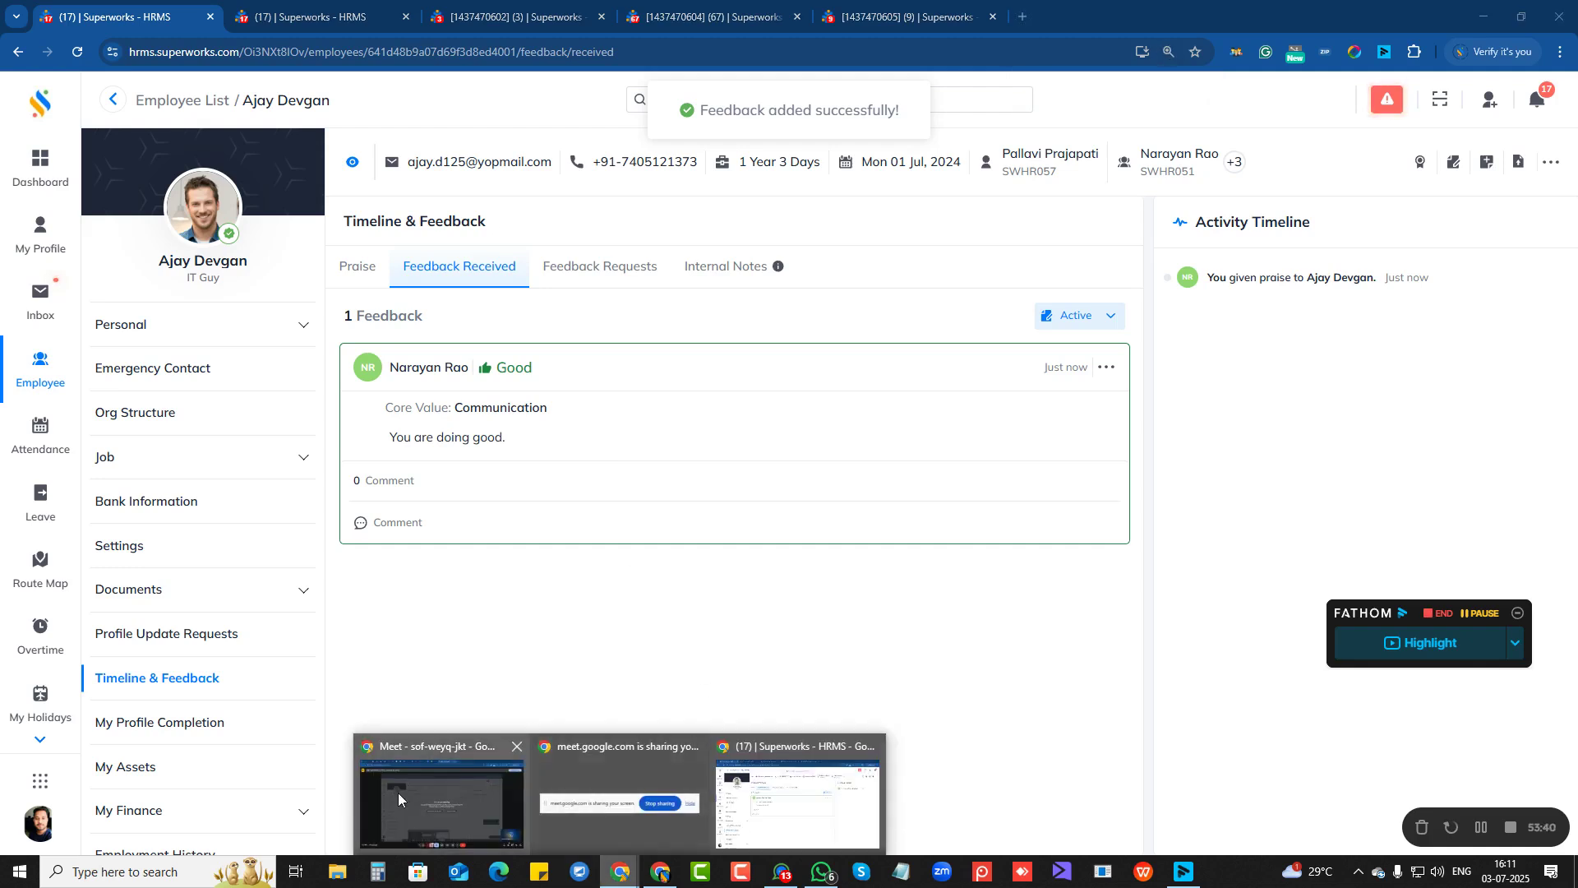
Switch to the other account's browser window and open its Employee List
click(416, 797)
key(ctrl+1)
click(178, 413)
key(ctrl+minus)
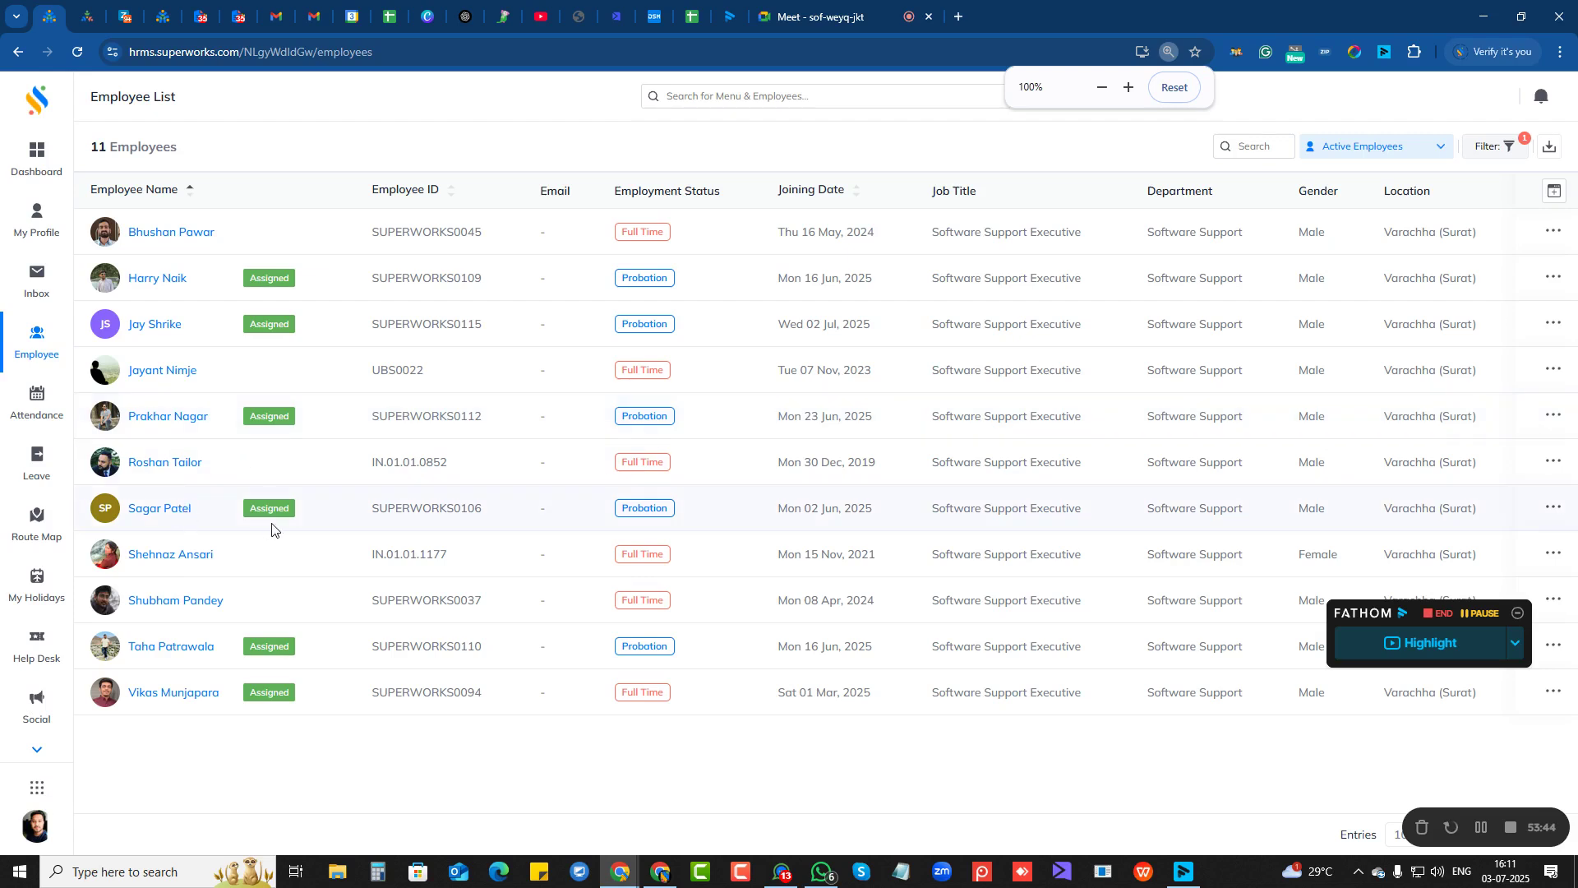
click(175, 693)
click(156, 578)
click(418, 248)
click(551, 250)
click(411, 255)
click(545, 256)
click(637, 259)
click(564, 261)
click(394, 270)
click(1122, 293)
click(1131, 345)
click(1124, 294)
click(1133, 325)
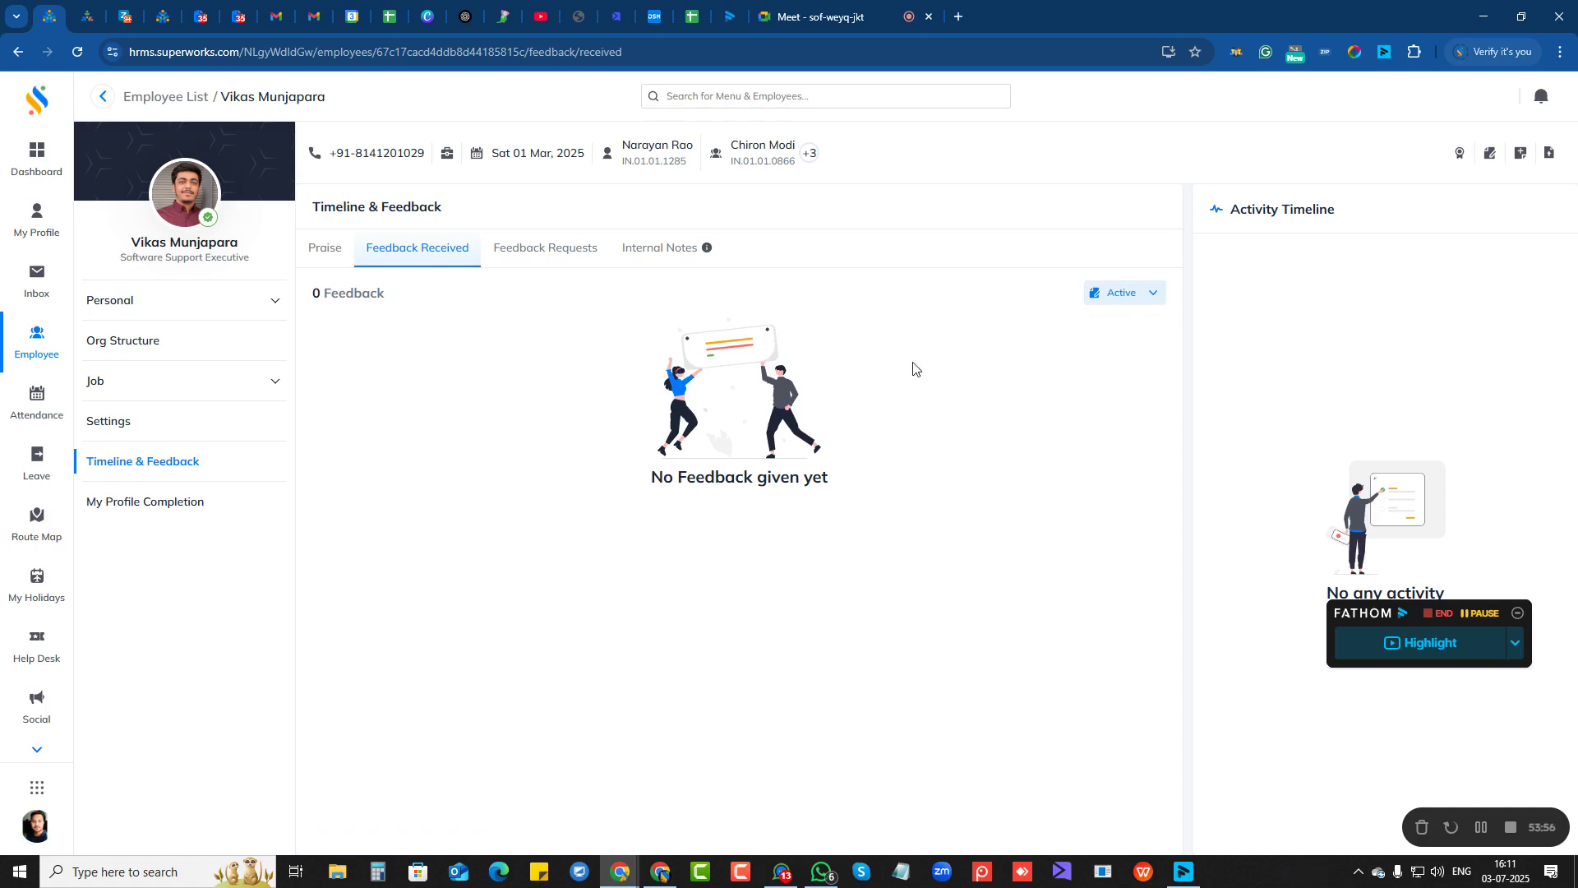
mouse_move(68, 374)
click(130, 386)
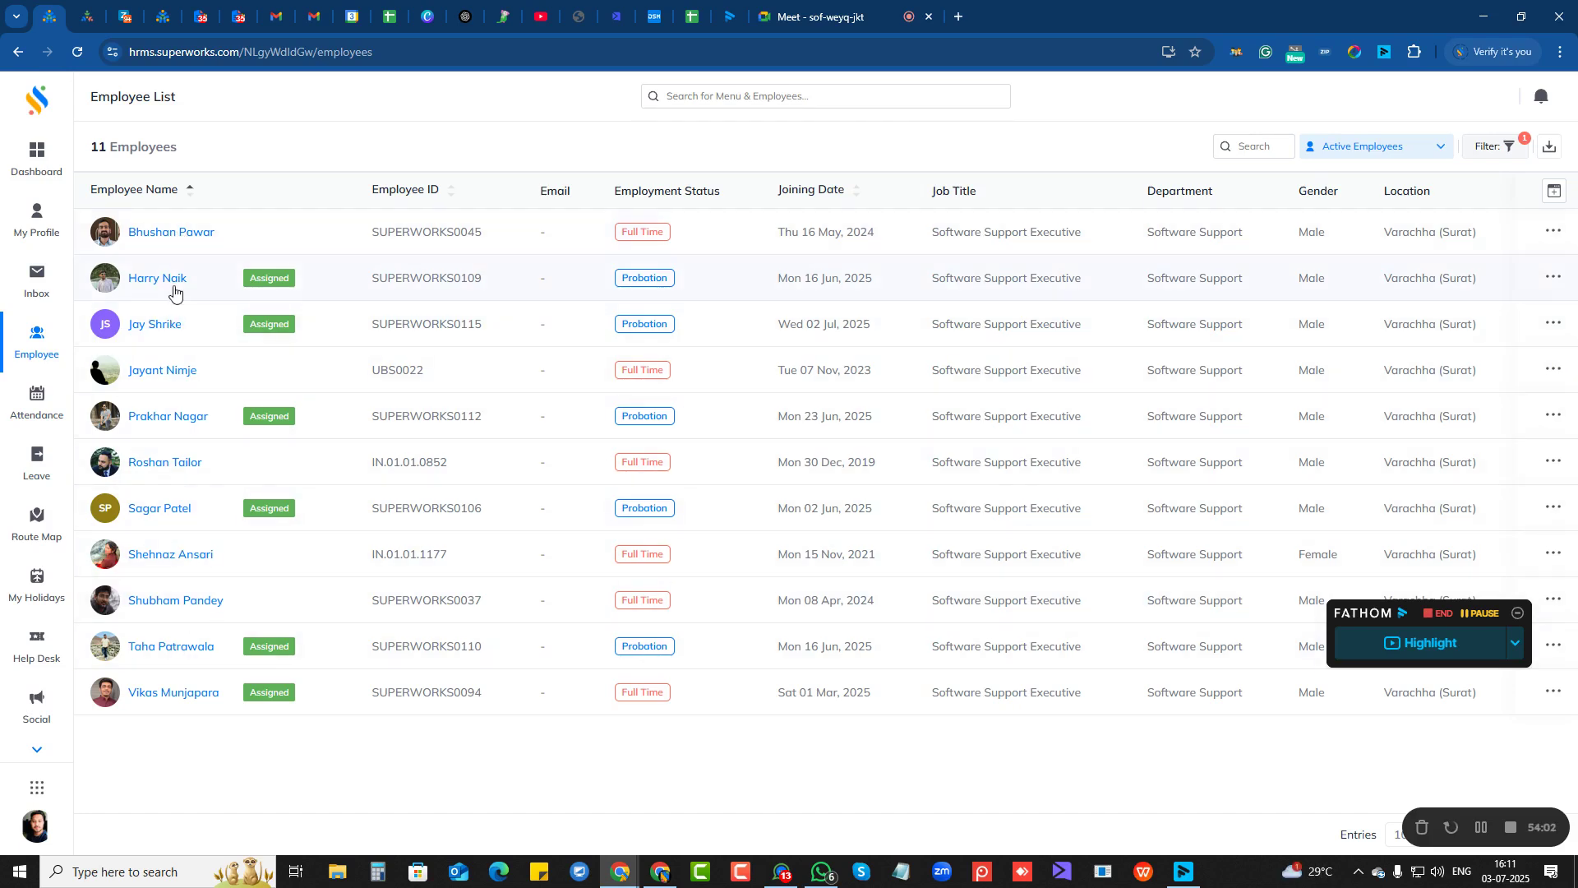
click(175, 462)
click(194, 627)
click(174, 462)
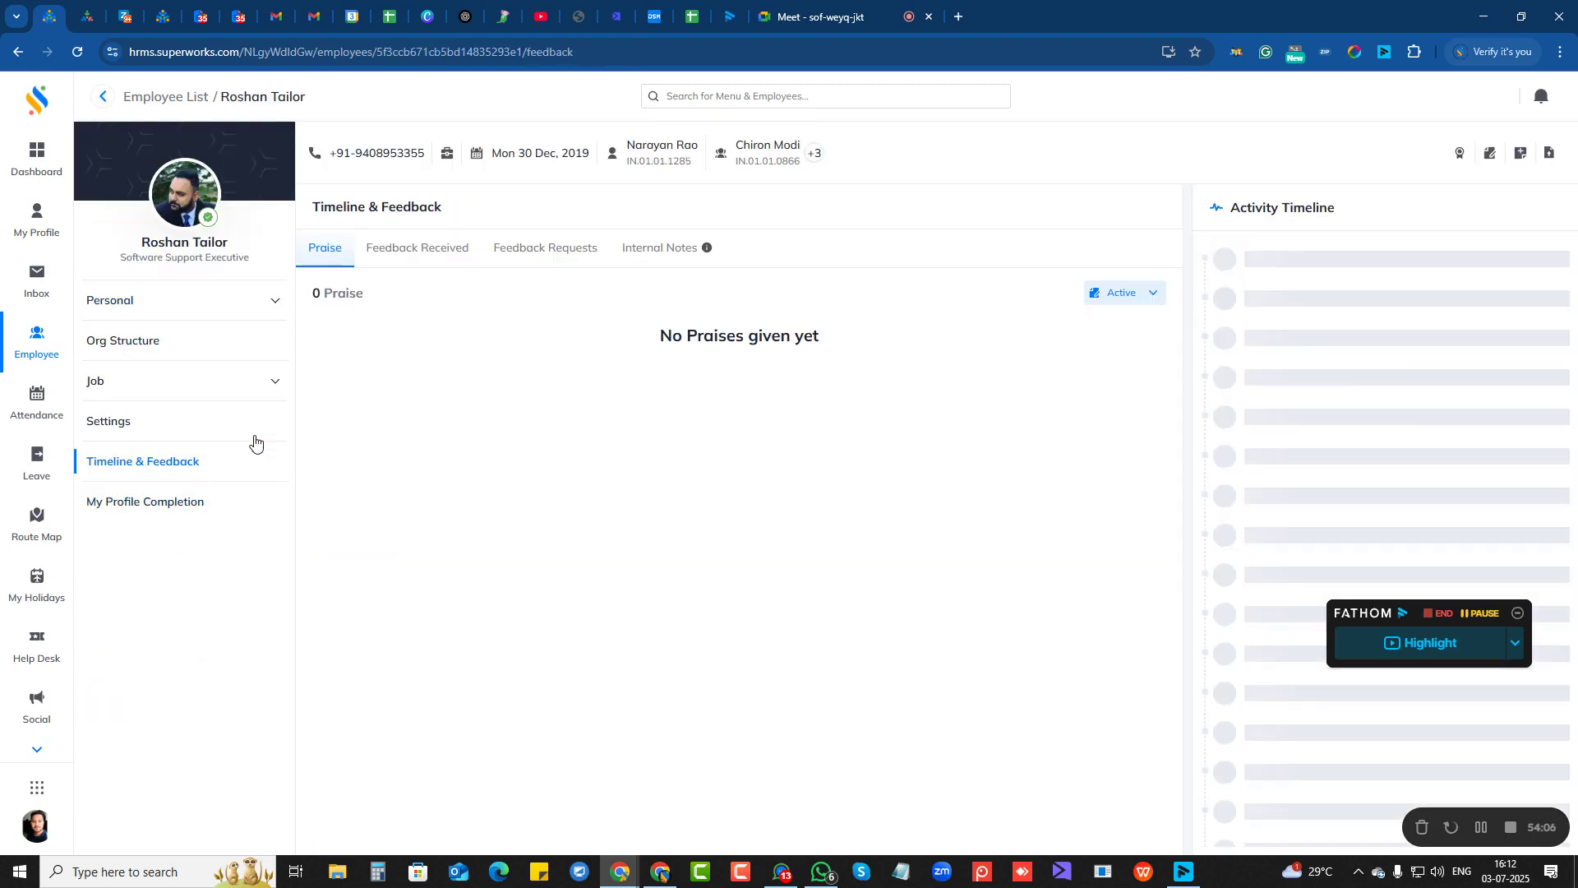
click(420, 249)
scroll(593, 494, down, 5)
scroll(593, 493, down, 10)
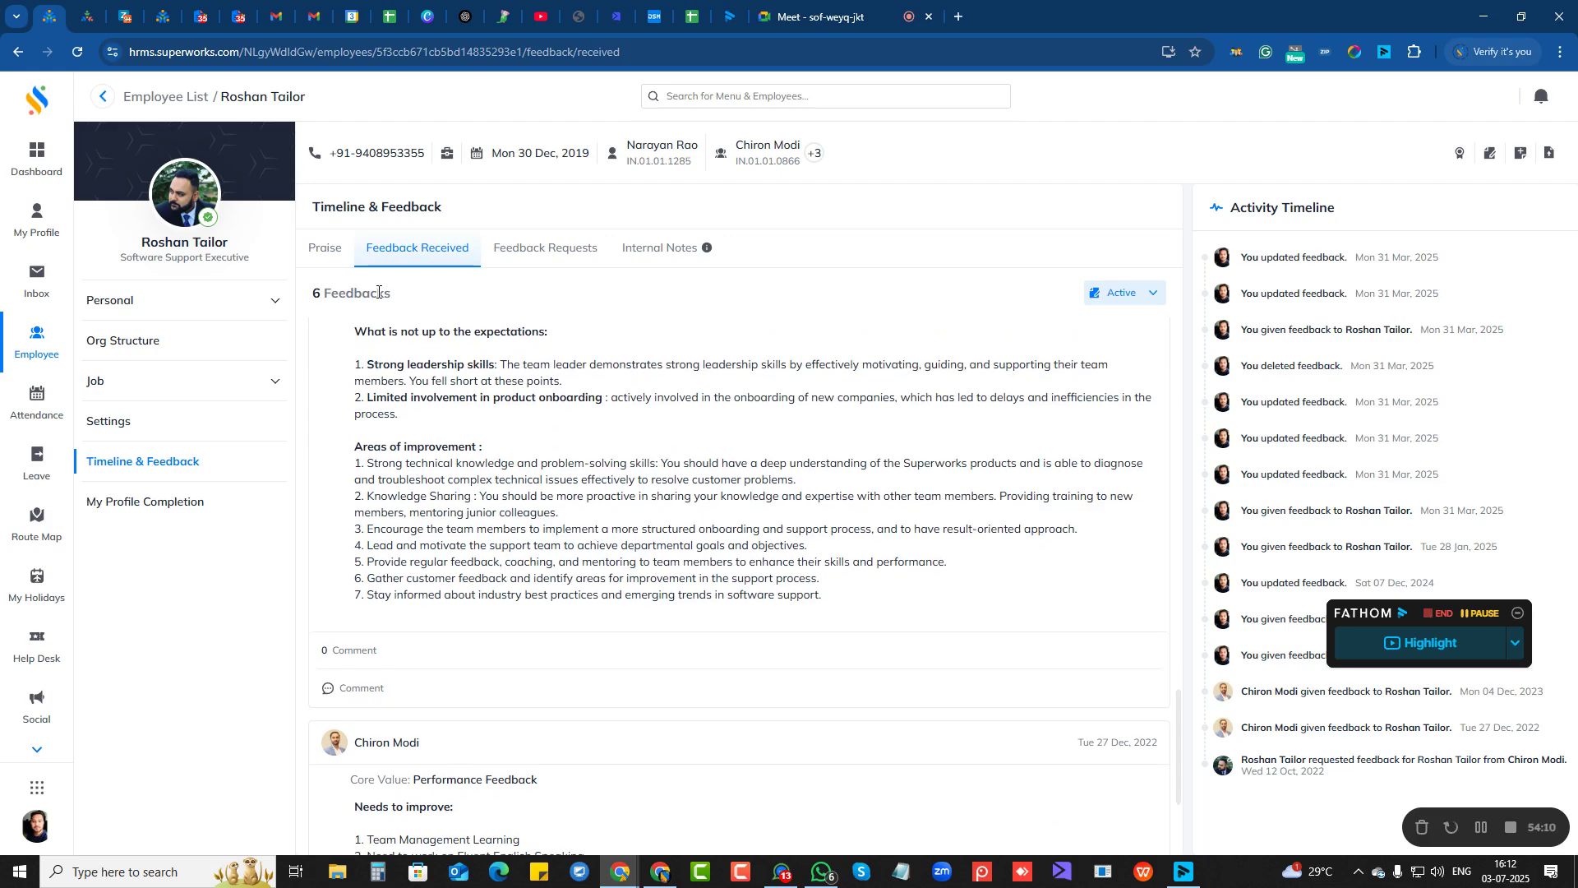
scroll(727, 543, down, 3)
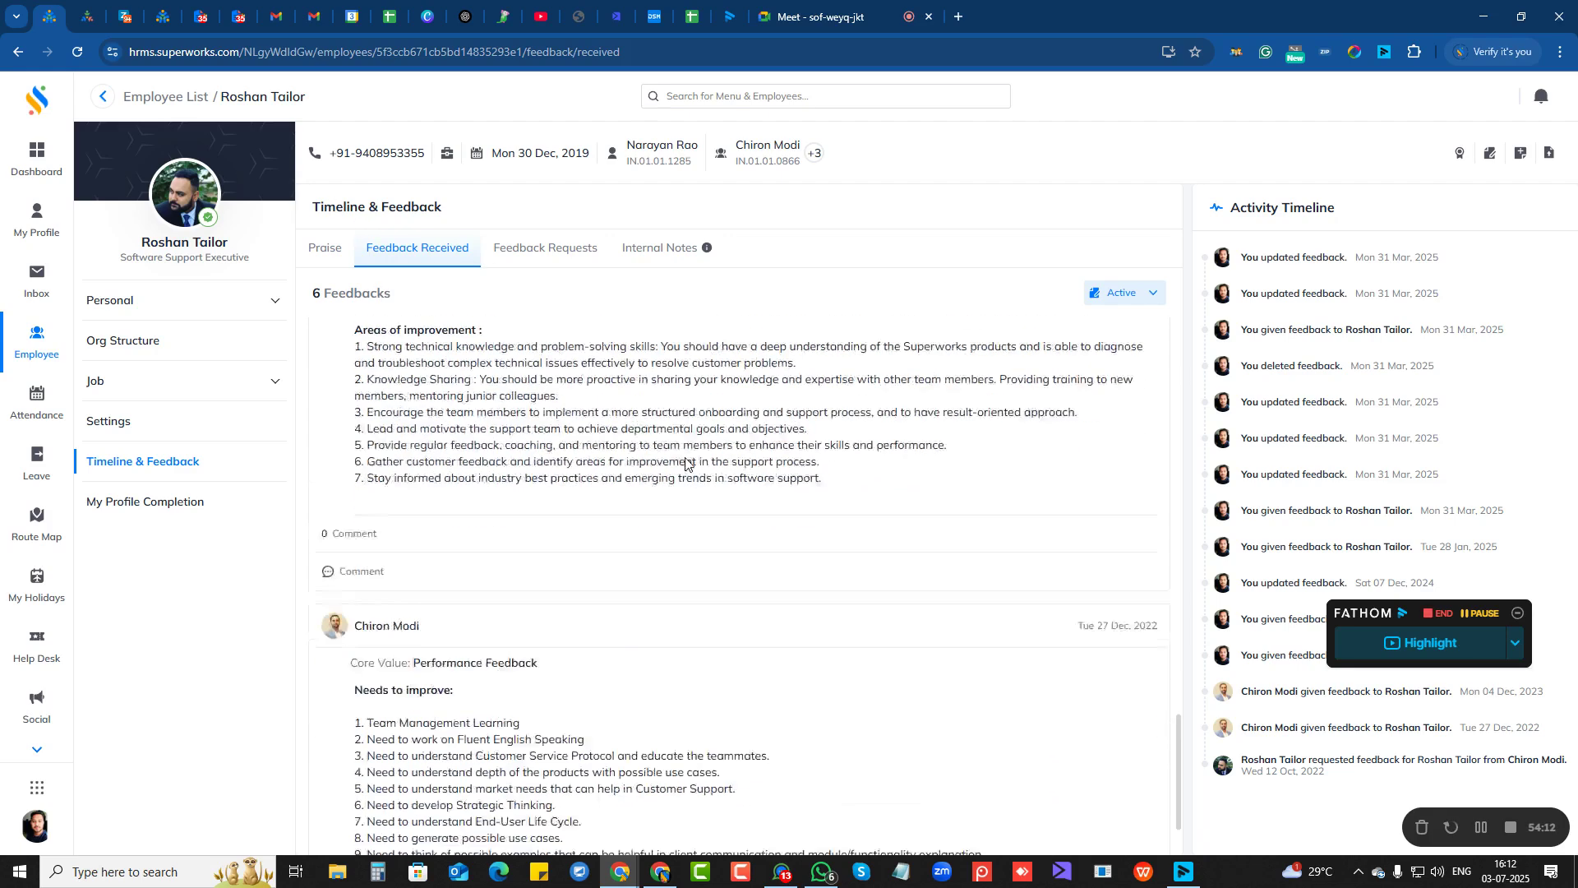
scroll(726, 542, up, 7)
scroll(727, 543, up, 8)
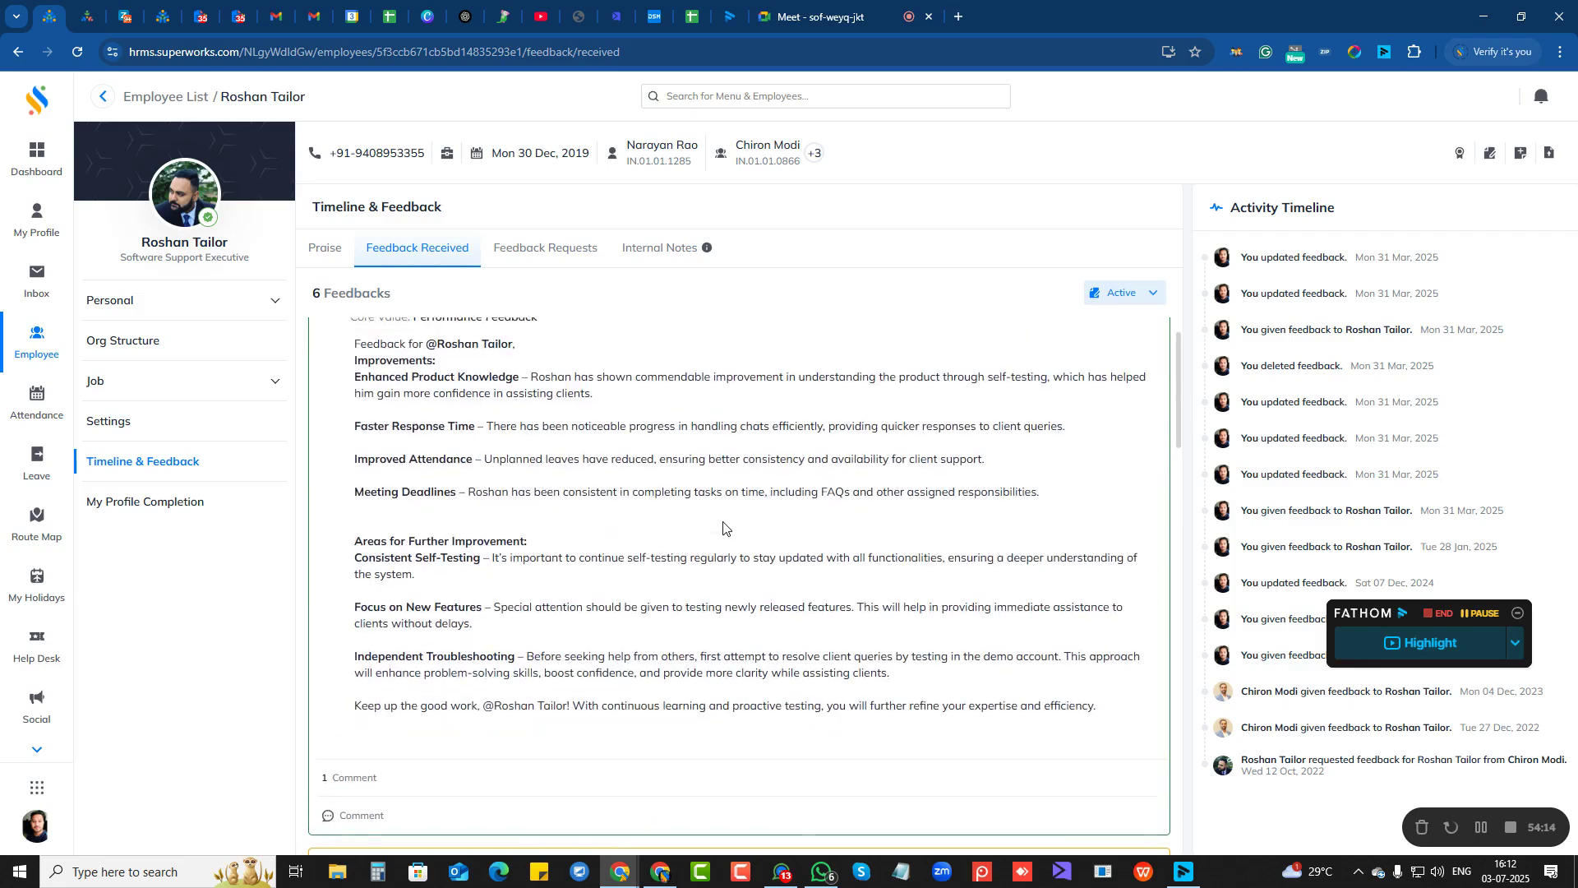
click(1125, 293)
click(922, 282)
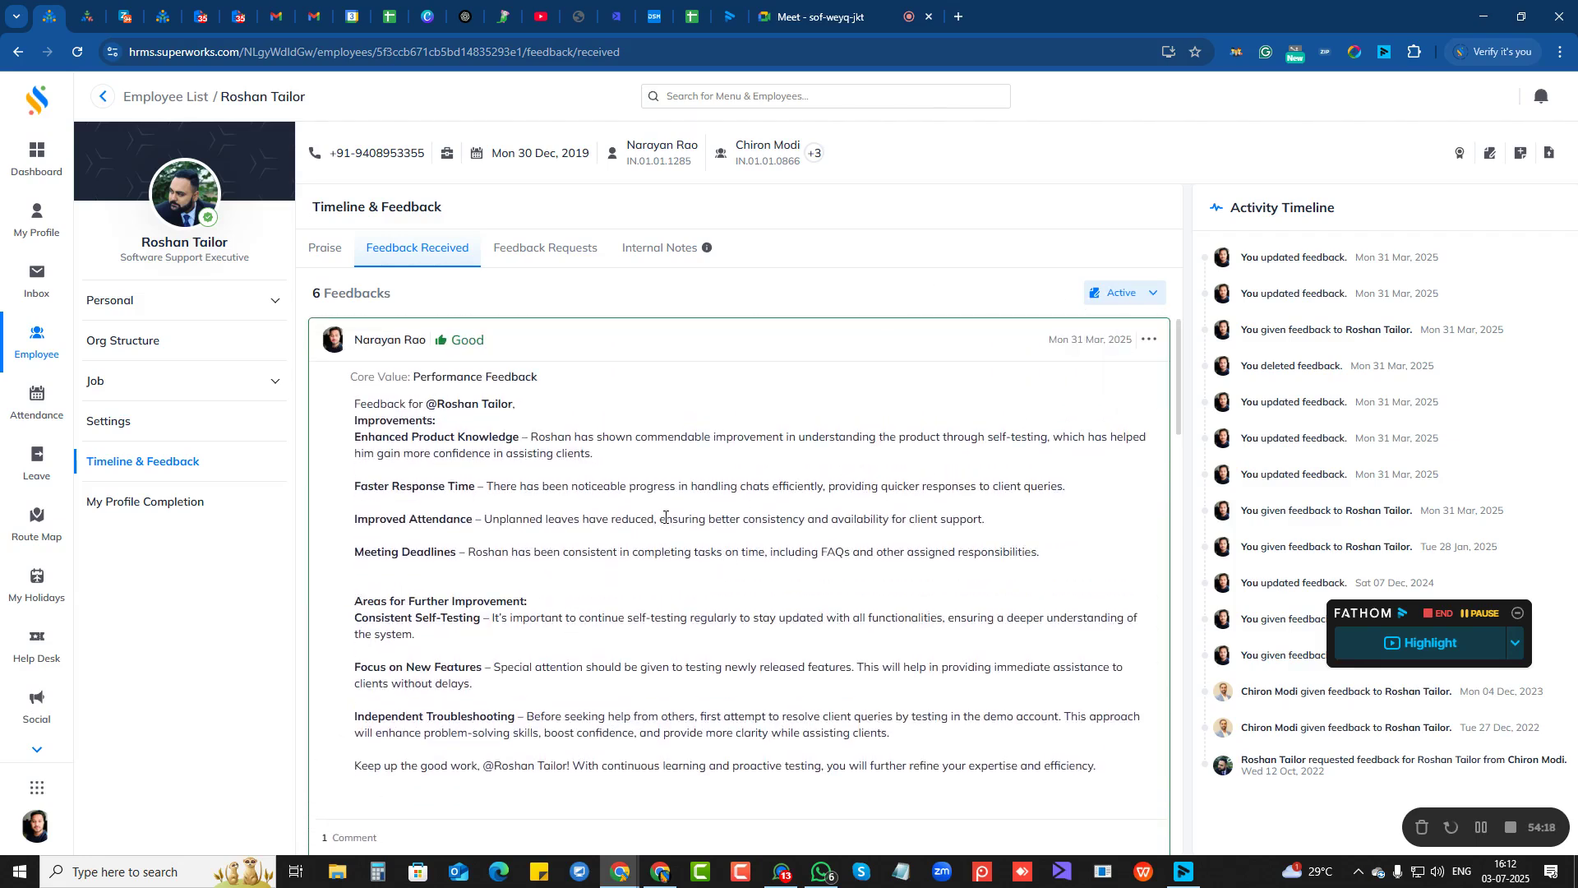
scroll(665, 516, down, 7)
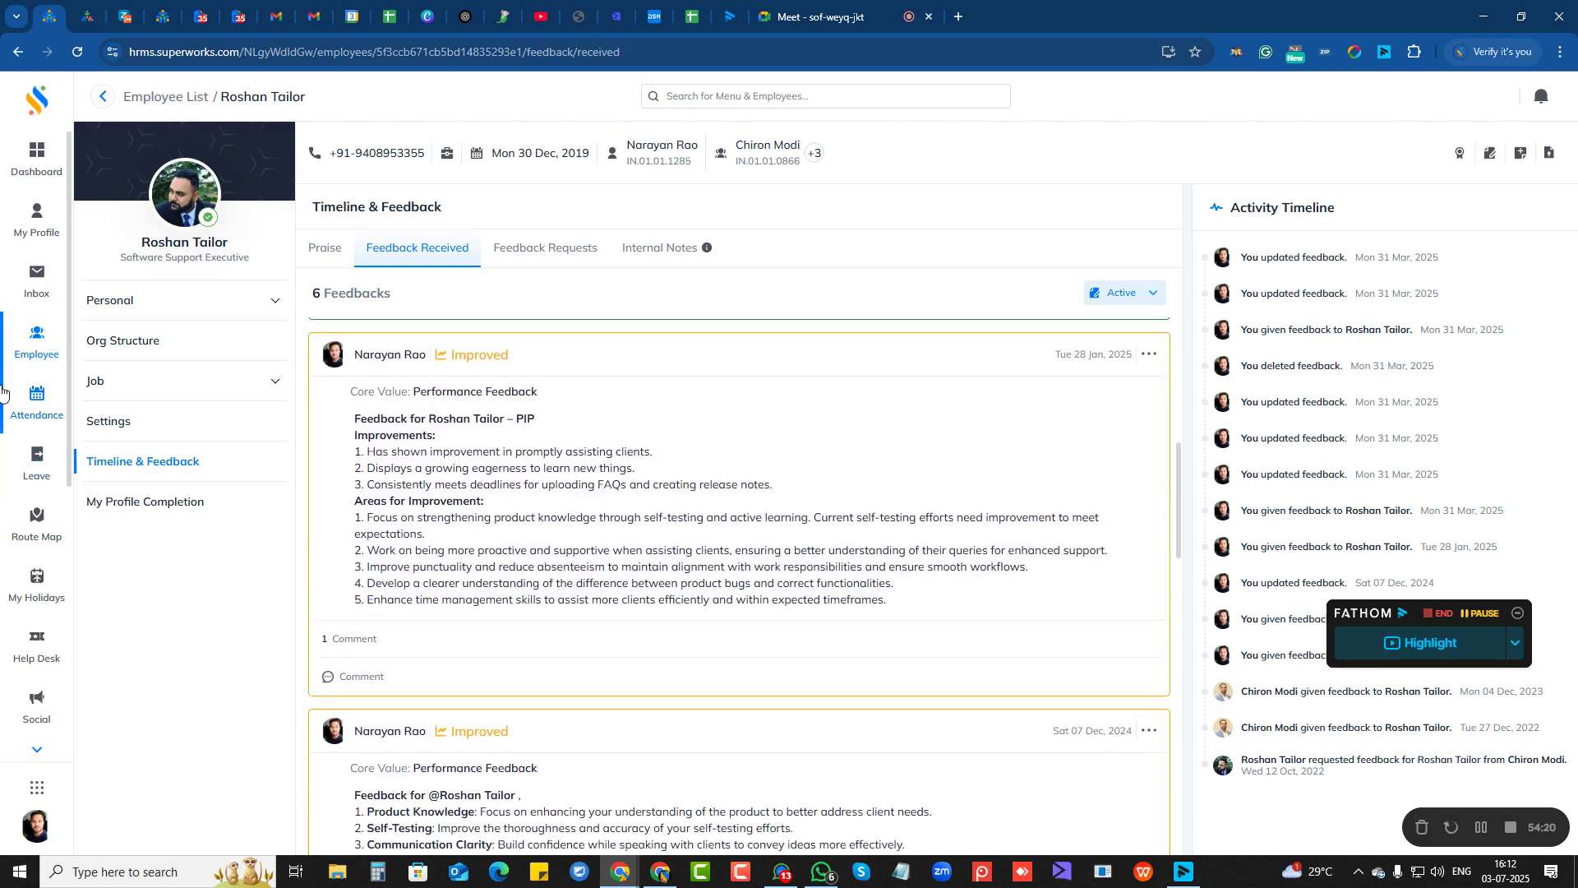
mouse_move(36, 345)
click(102, 386)
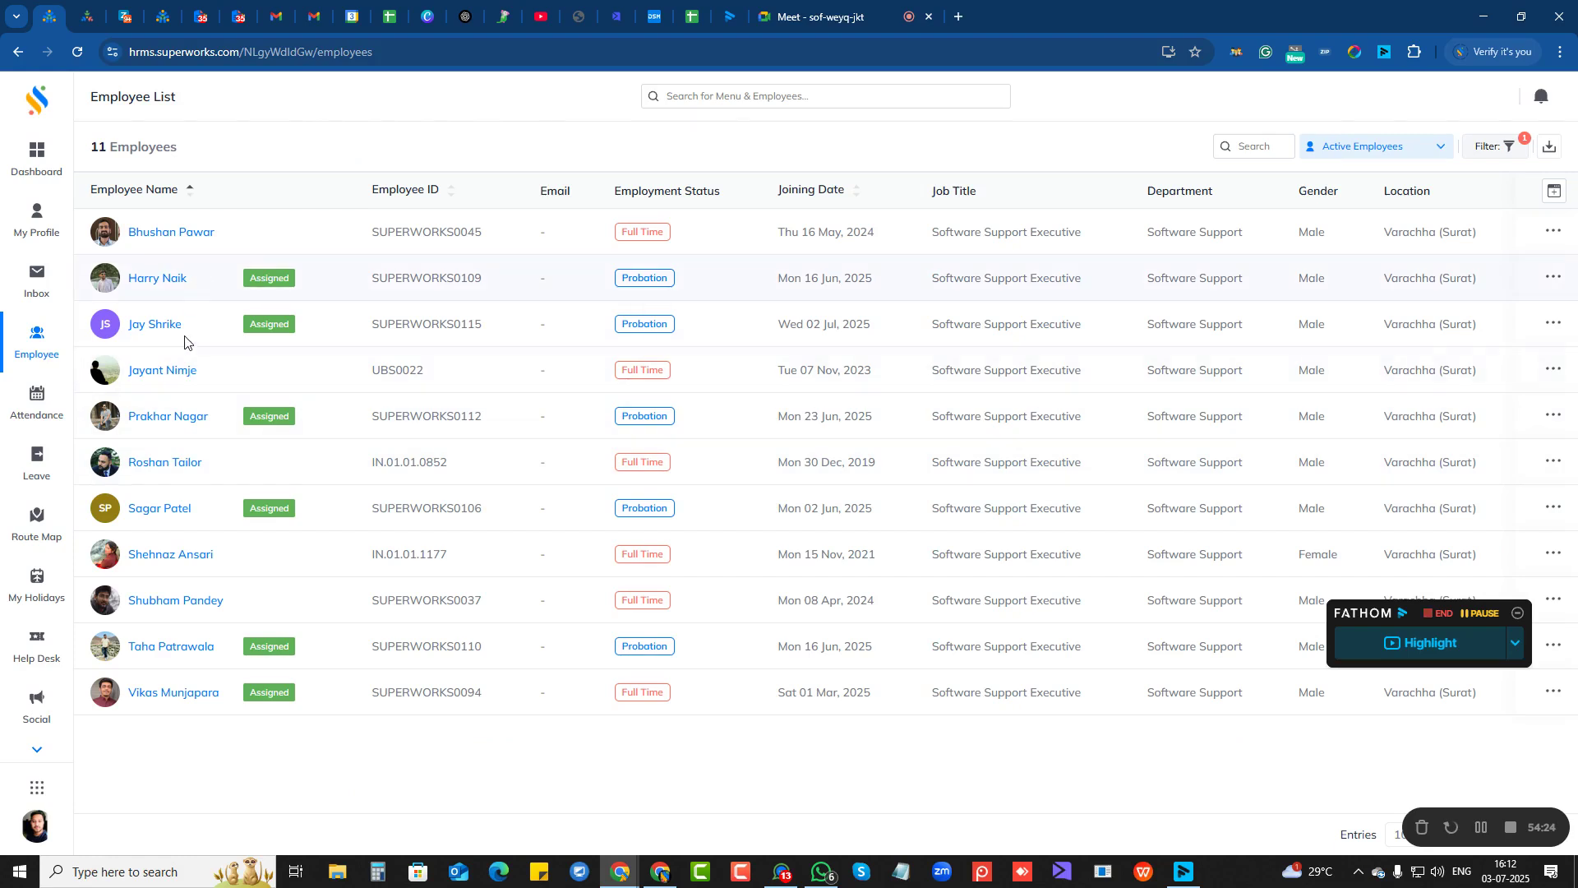
Review the first employee's Feedback Received tab, then switch back to the original HRMS window
click(174, 233)
click(168, 589)
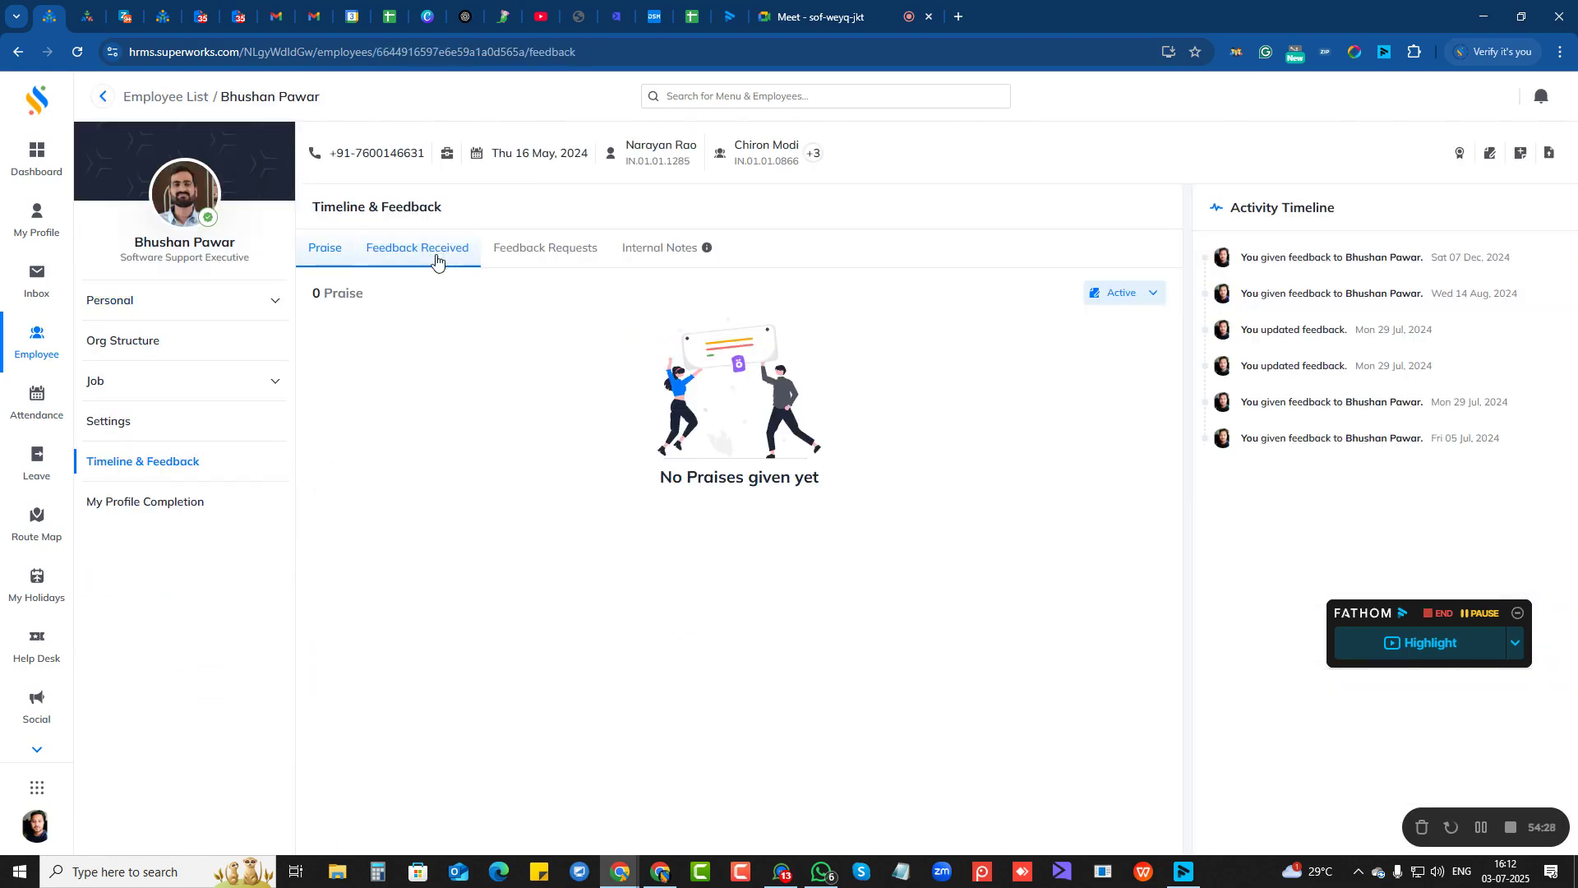
click(427, 248)
scroll(707, 650, down, 5)
scroll(710, 659, down, 5)
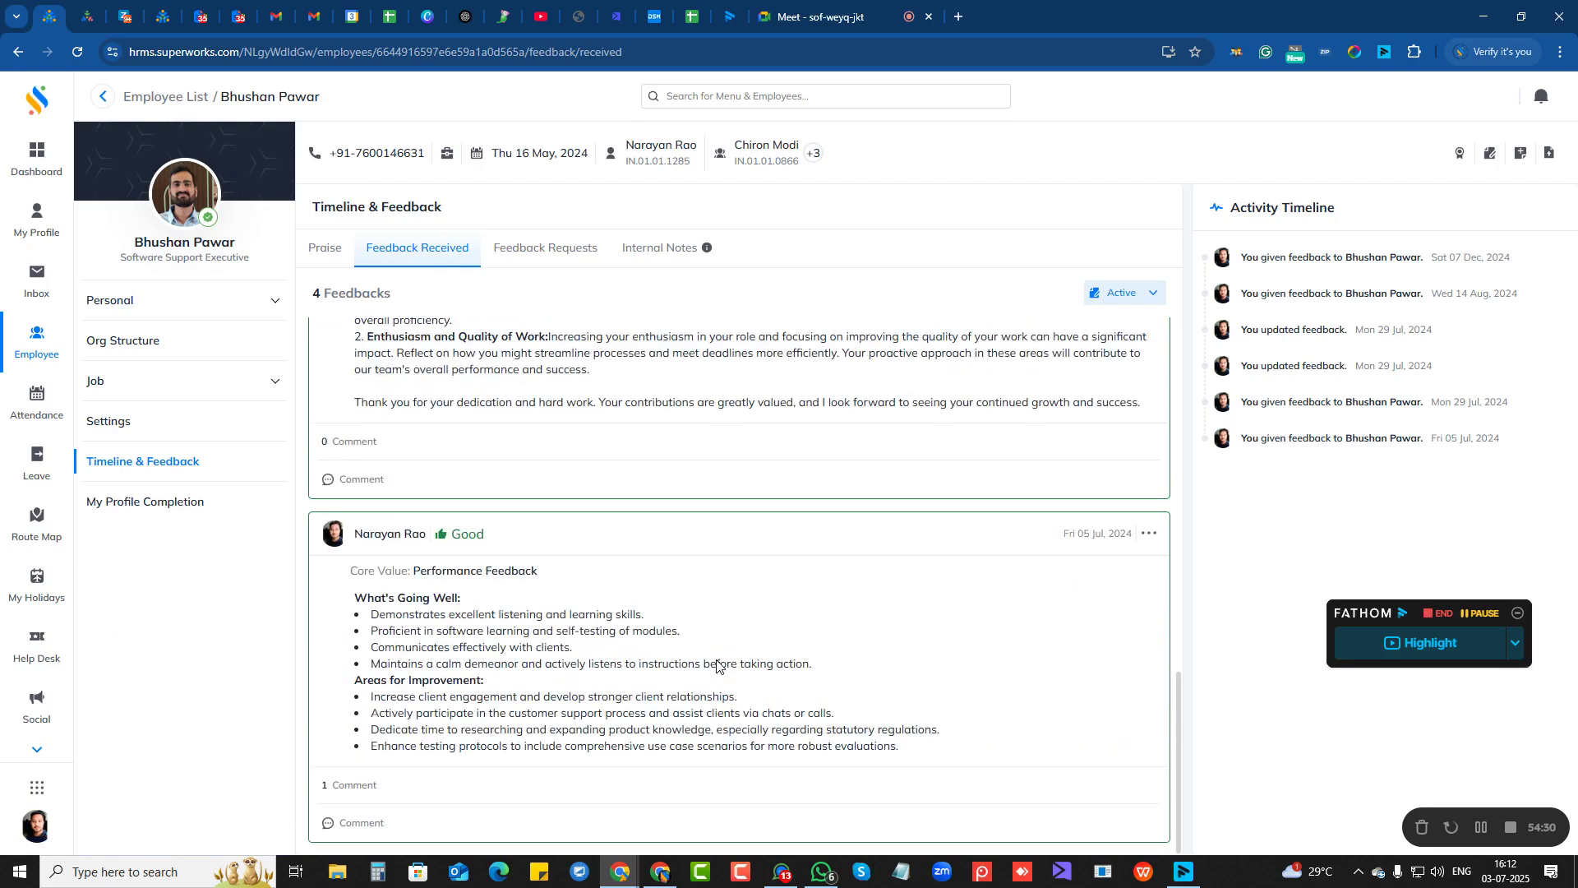
scroll(717, 666, up, 10)
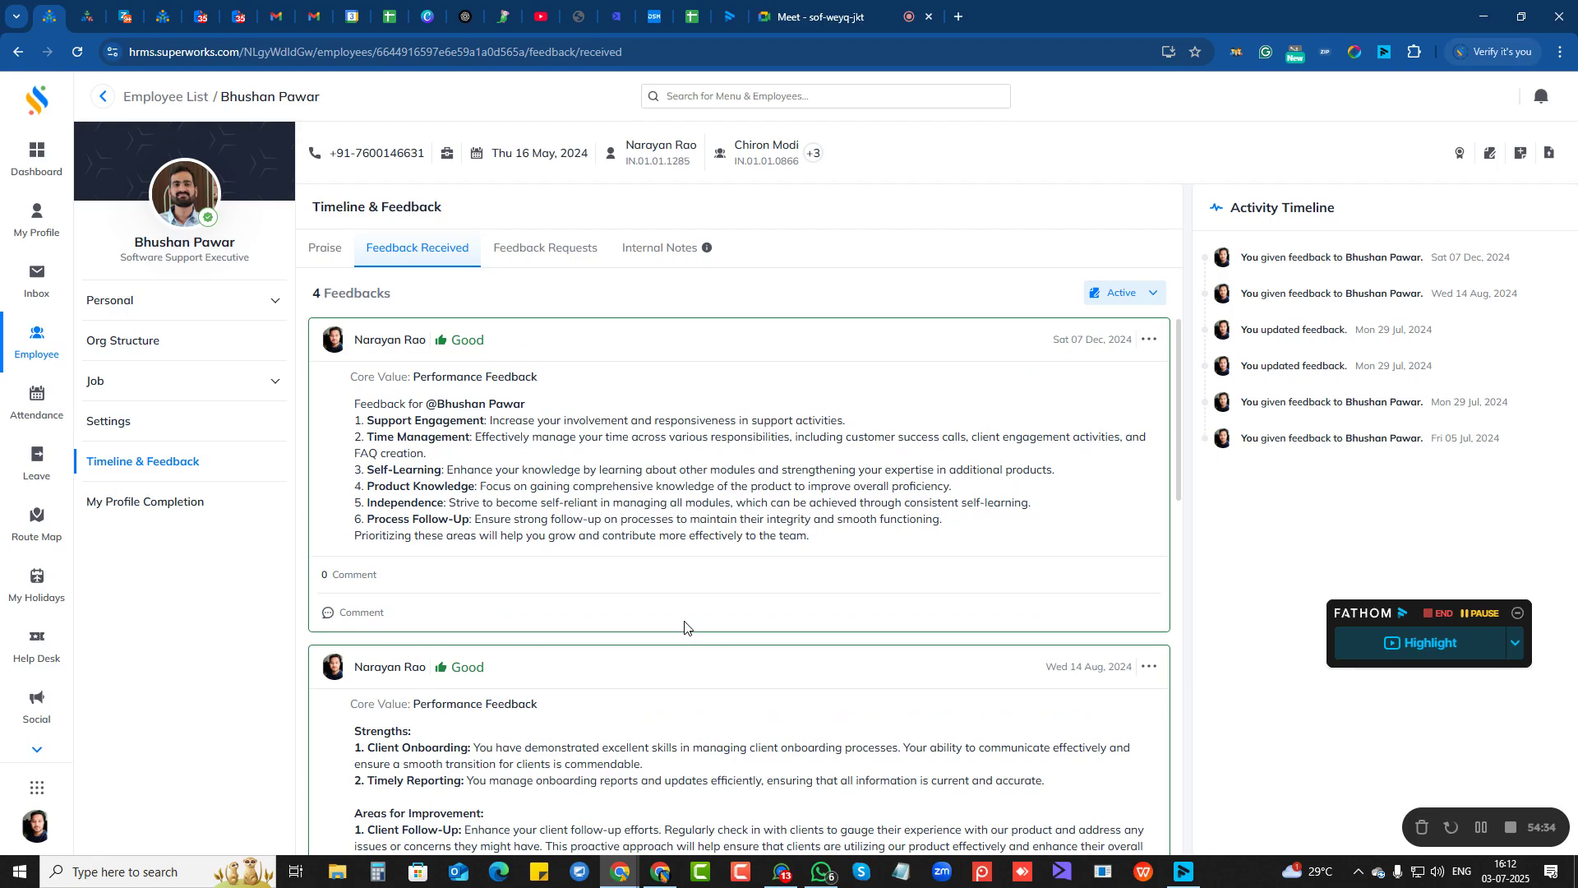
scroll(685, 627, down, 10)
scroll(686, 625, up, 10)
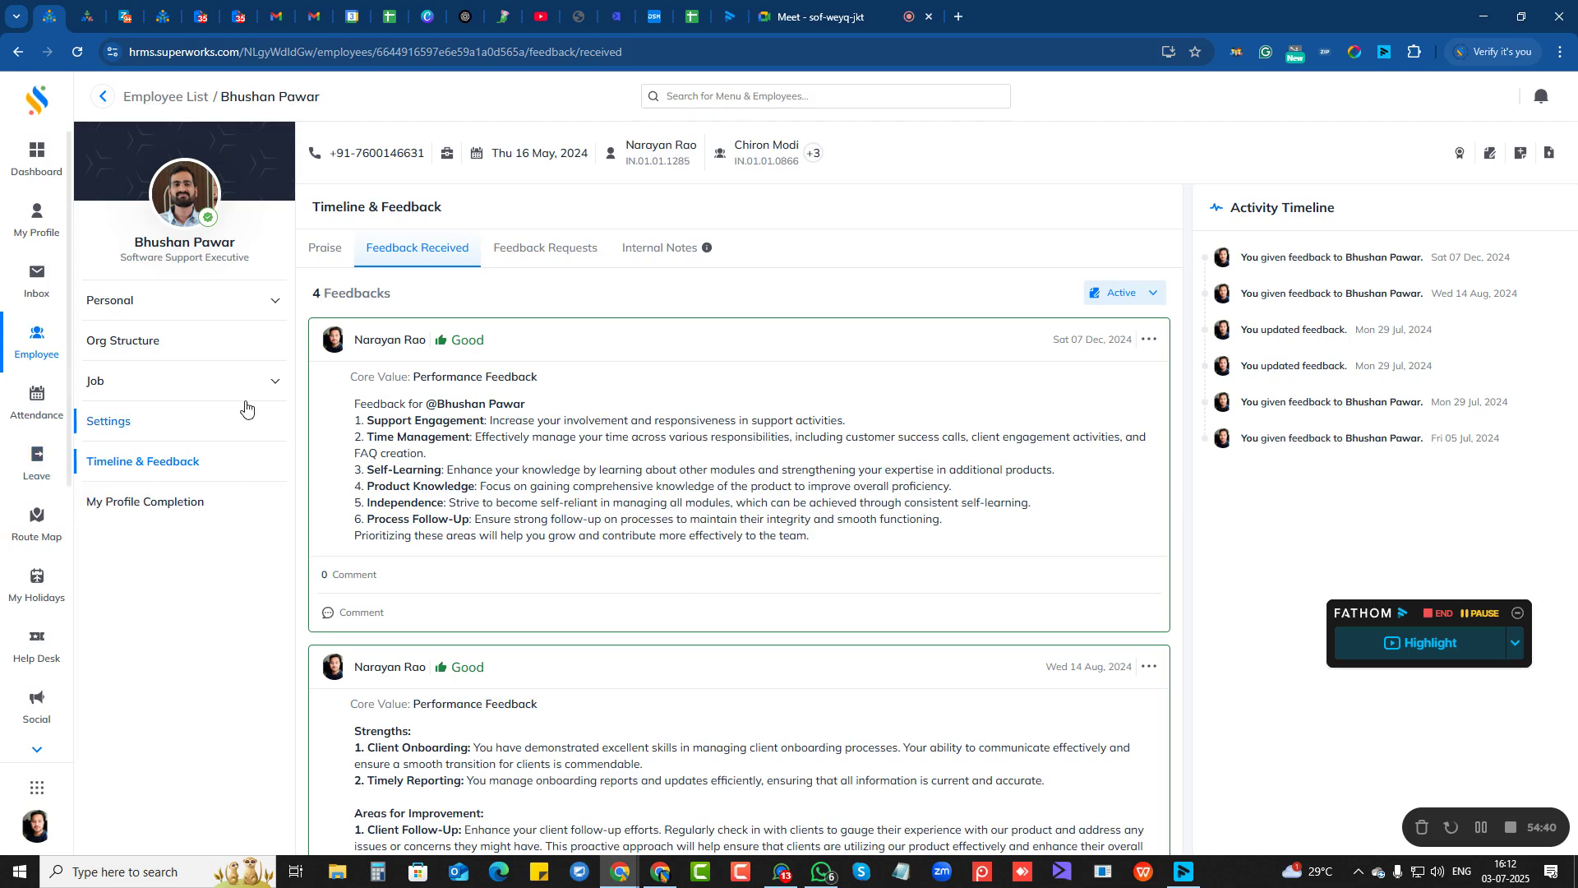
key(alt+Tab)
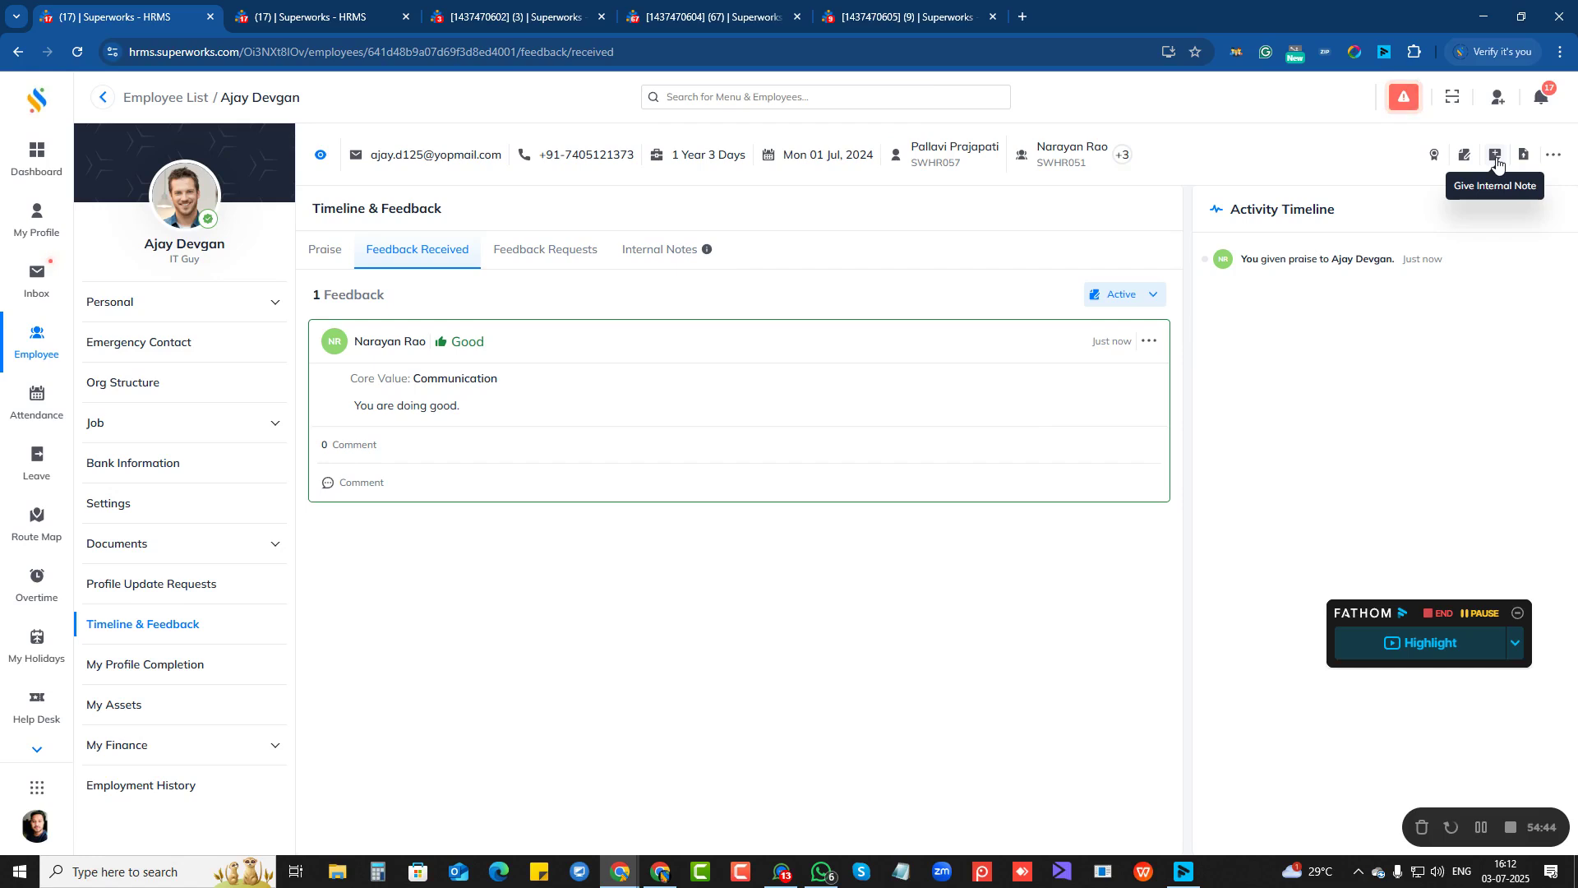
click(1496, 156)
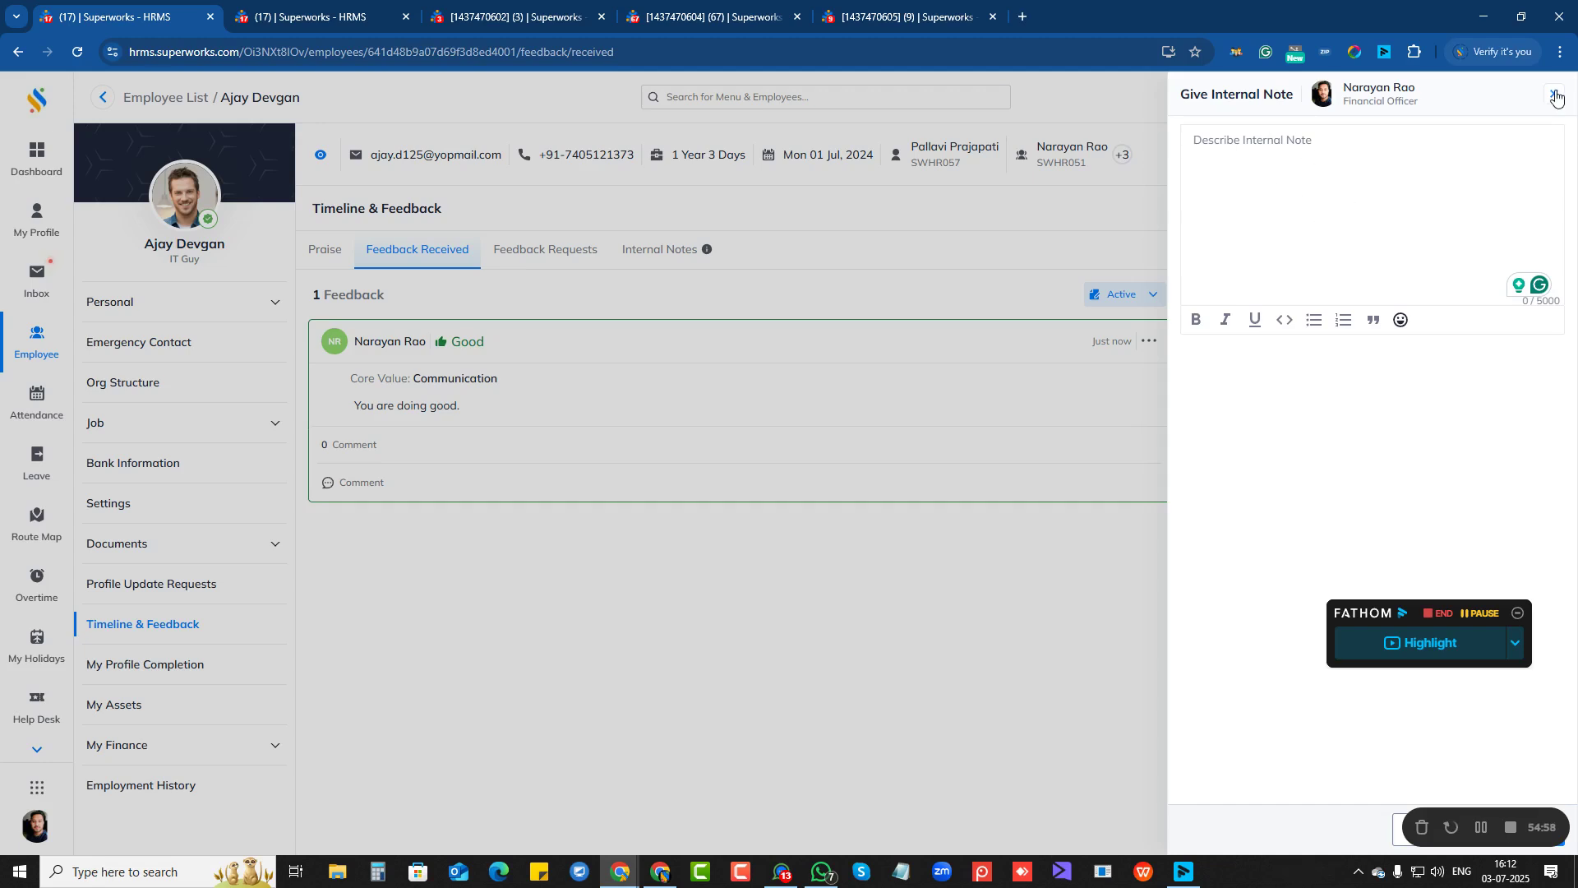
click(1555, 97)
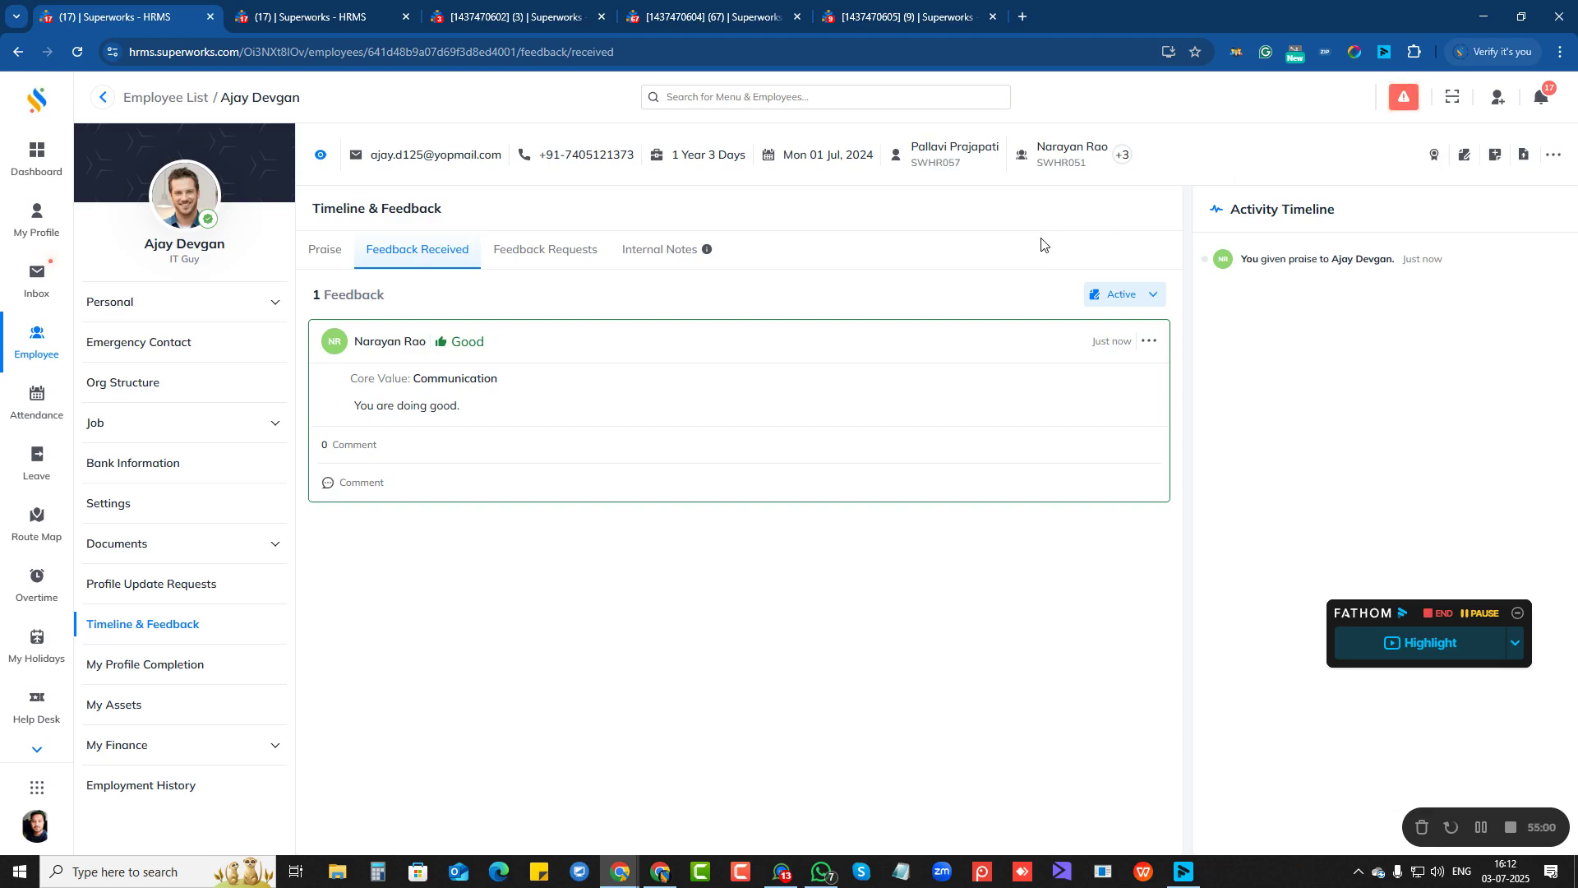
click(1524, 165)
Pick the colleague to request feedback from and set the core value to Discipline
click(1246, 136)
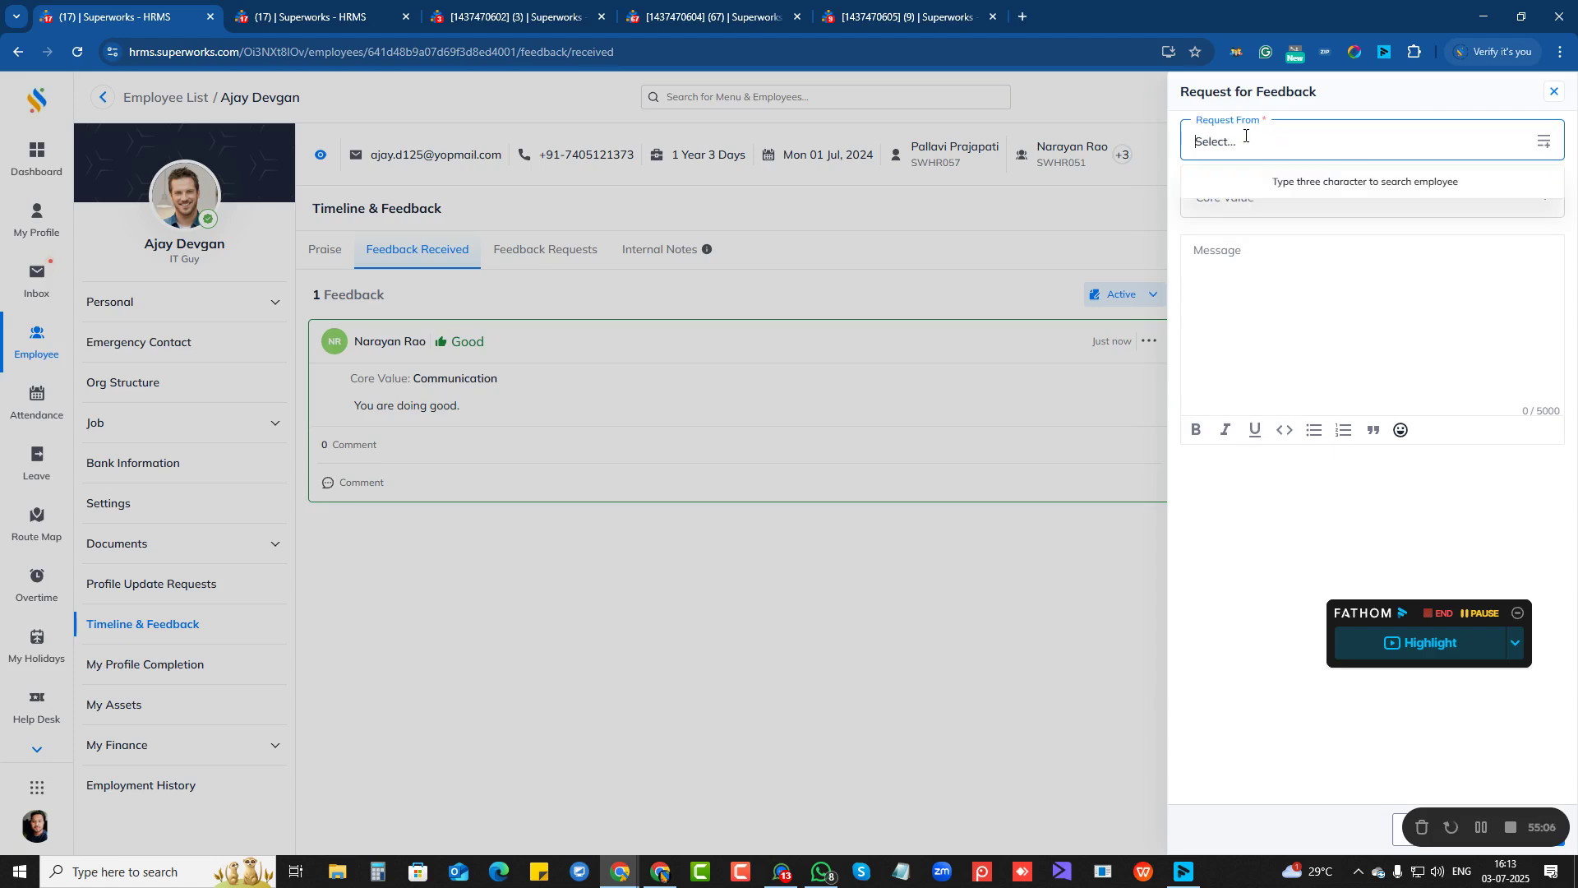
text(Pall)
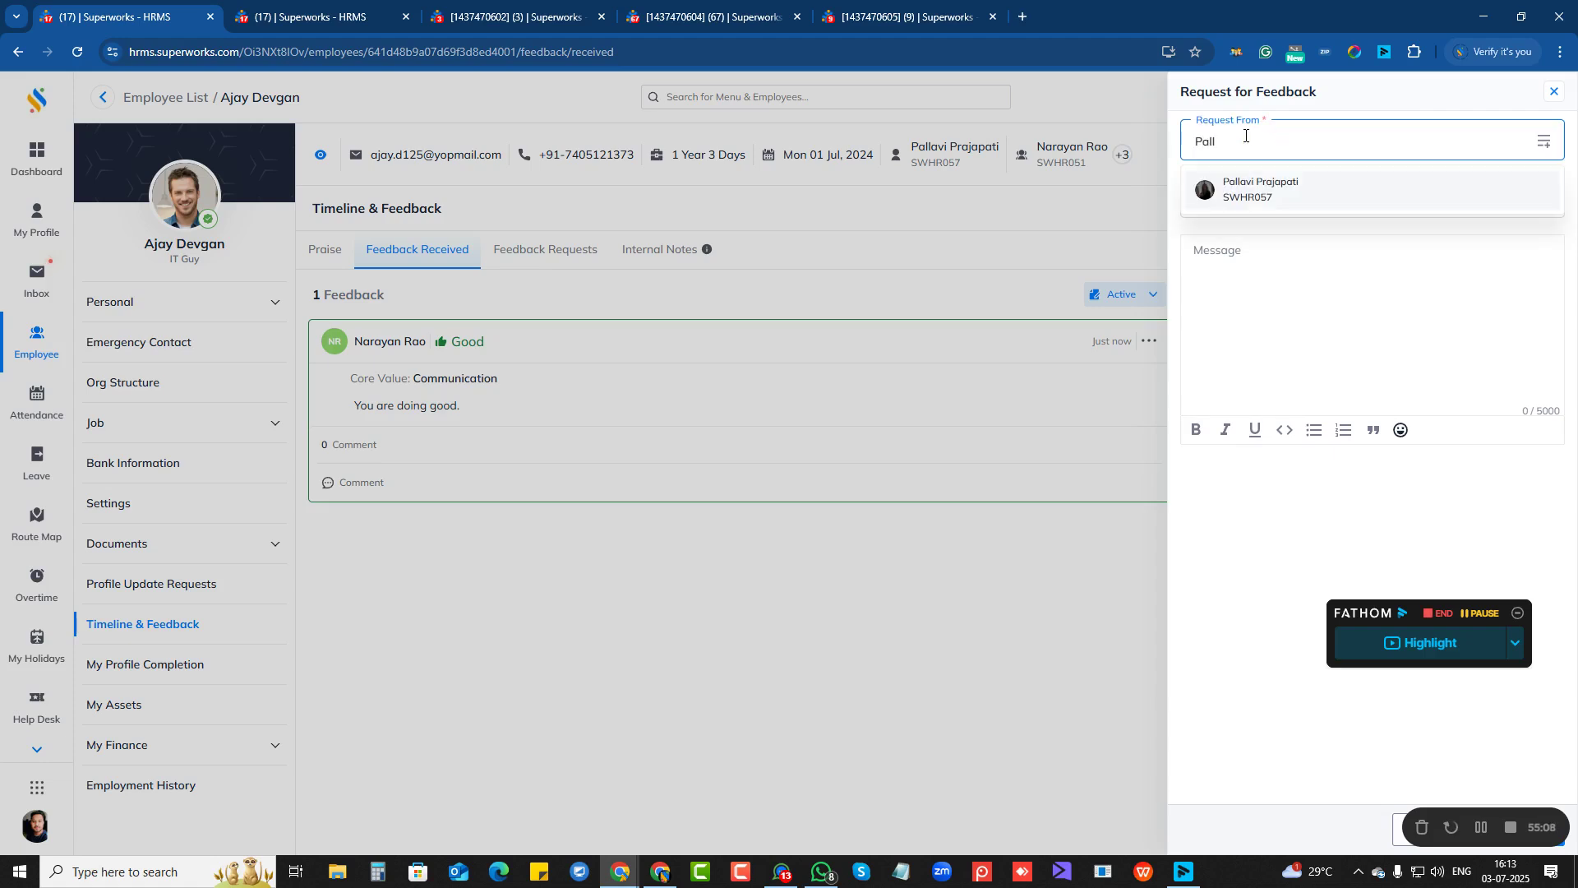
key(Return)
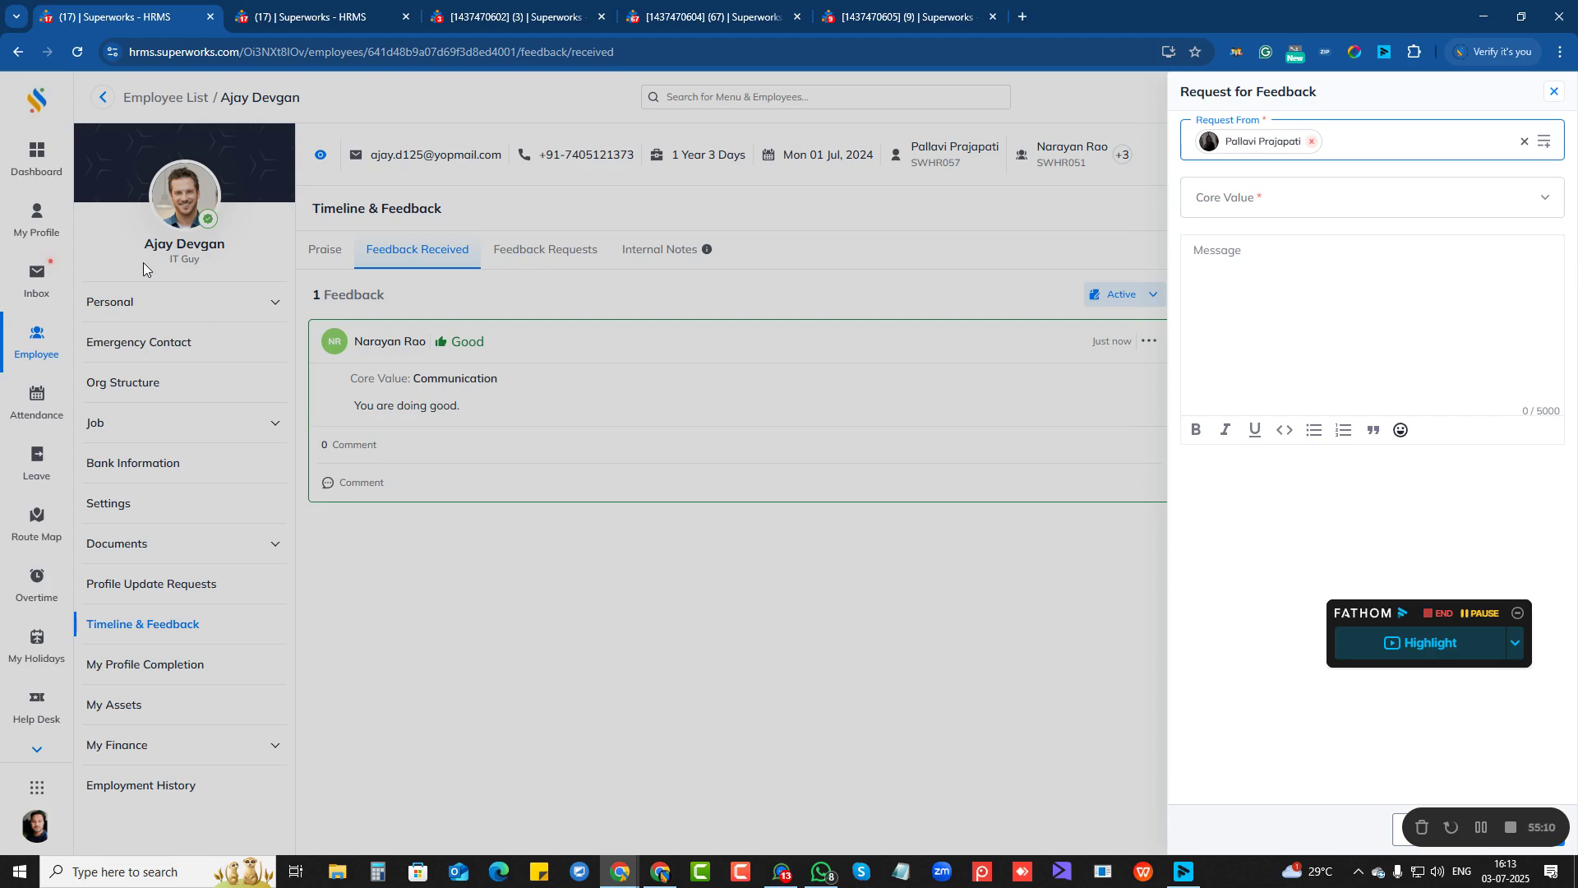
click(1274, 201)
click(1274, 289)
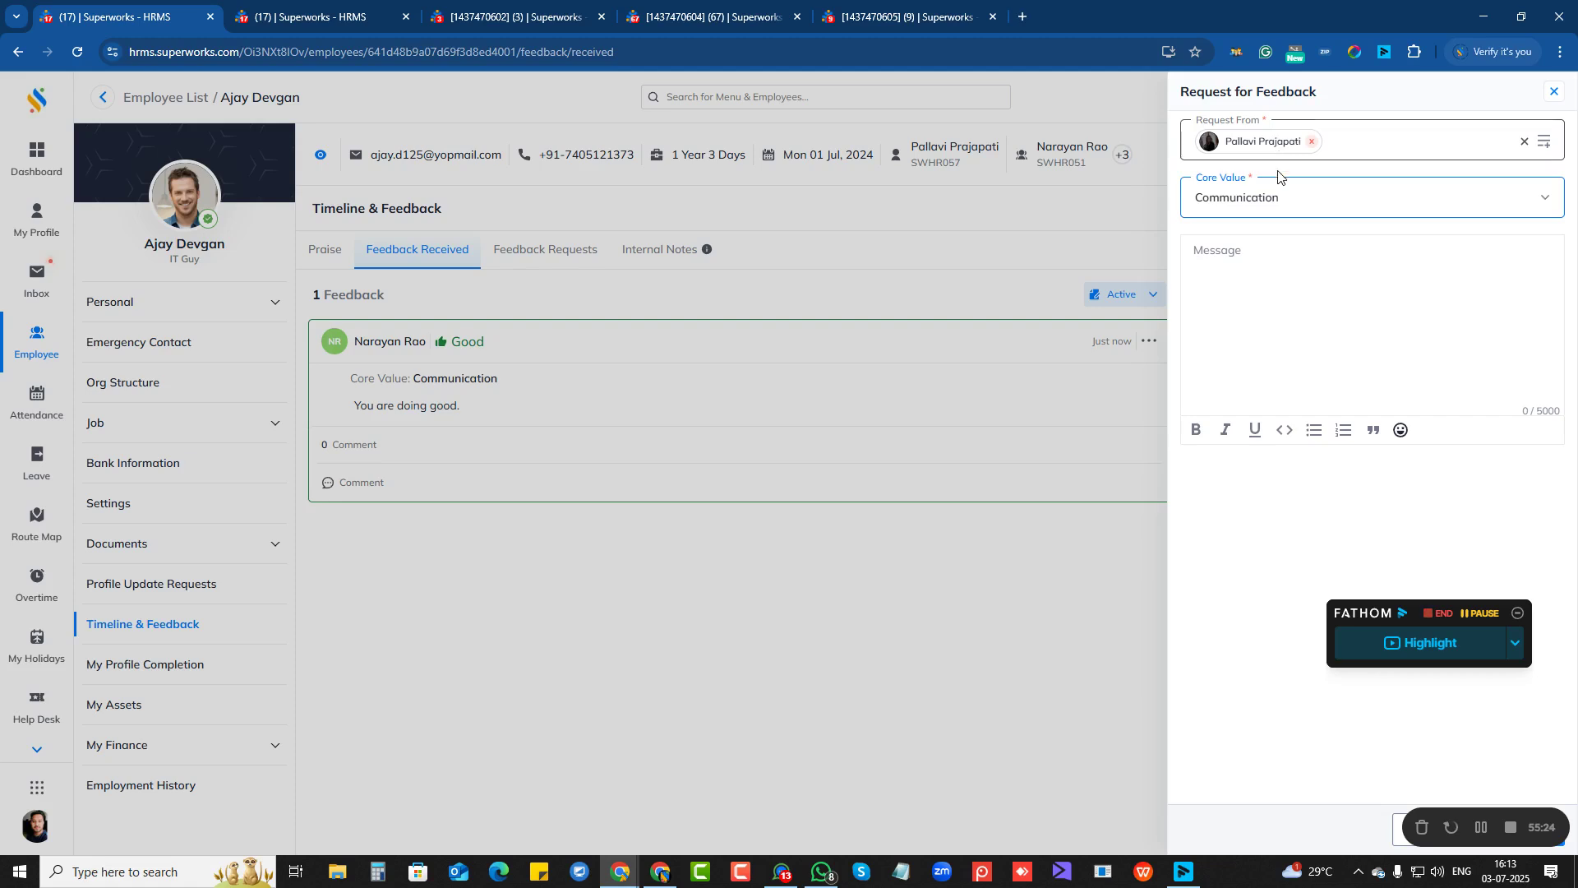
click(1277, 197)
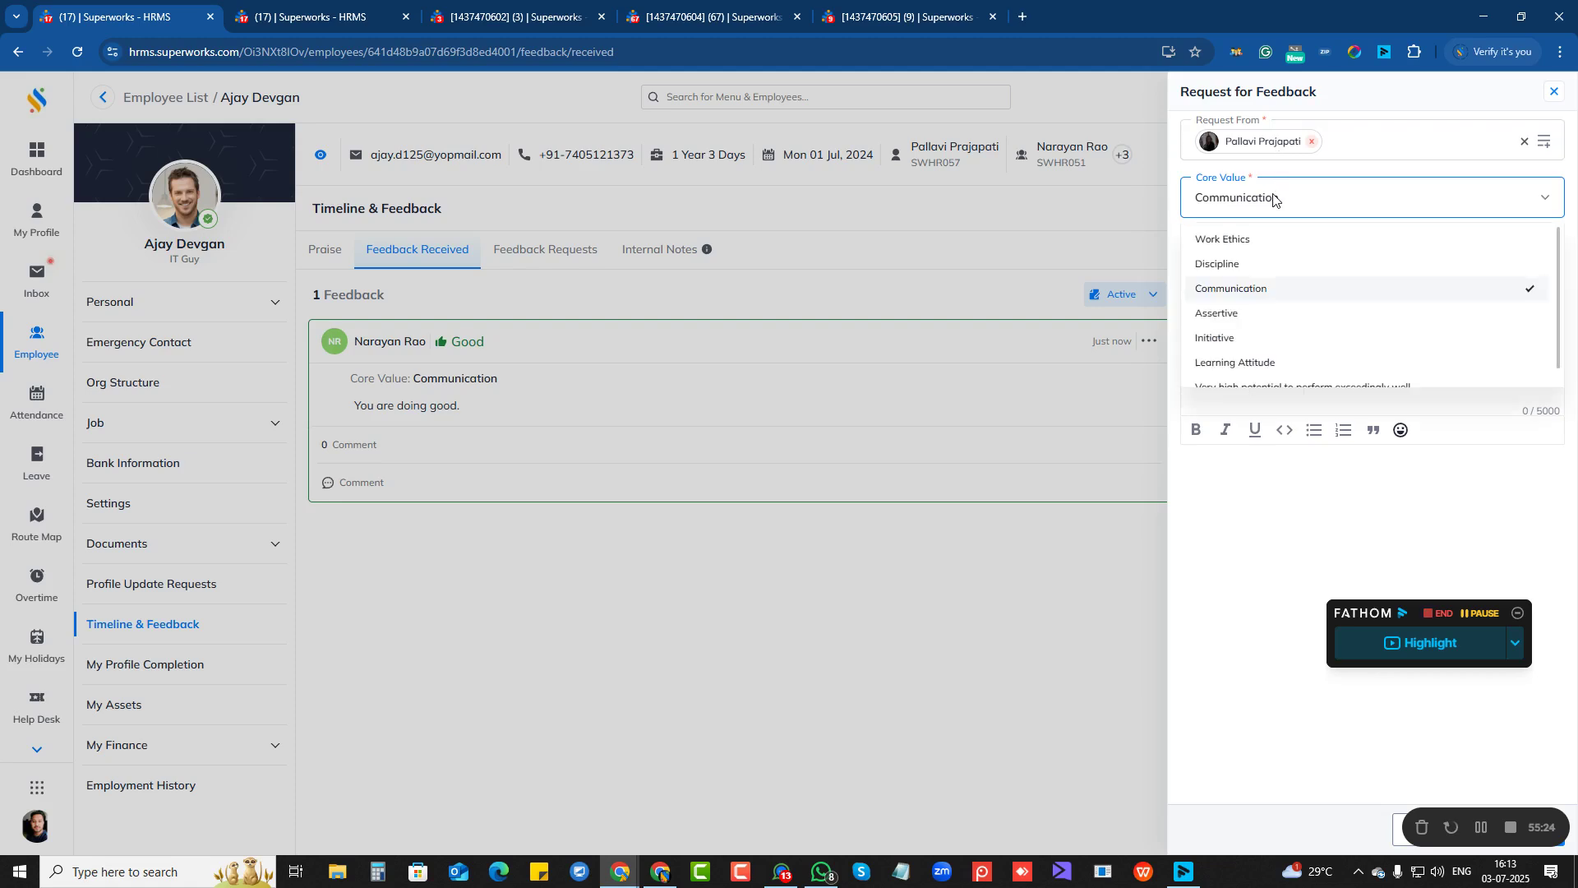
click(1253, 289)
click(1322, 216)
click(1250, 262)
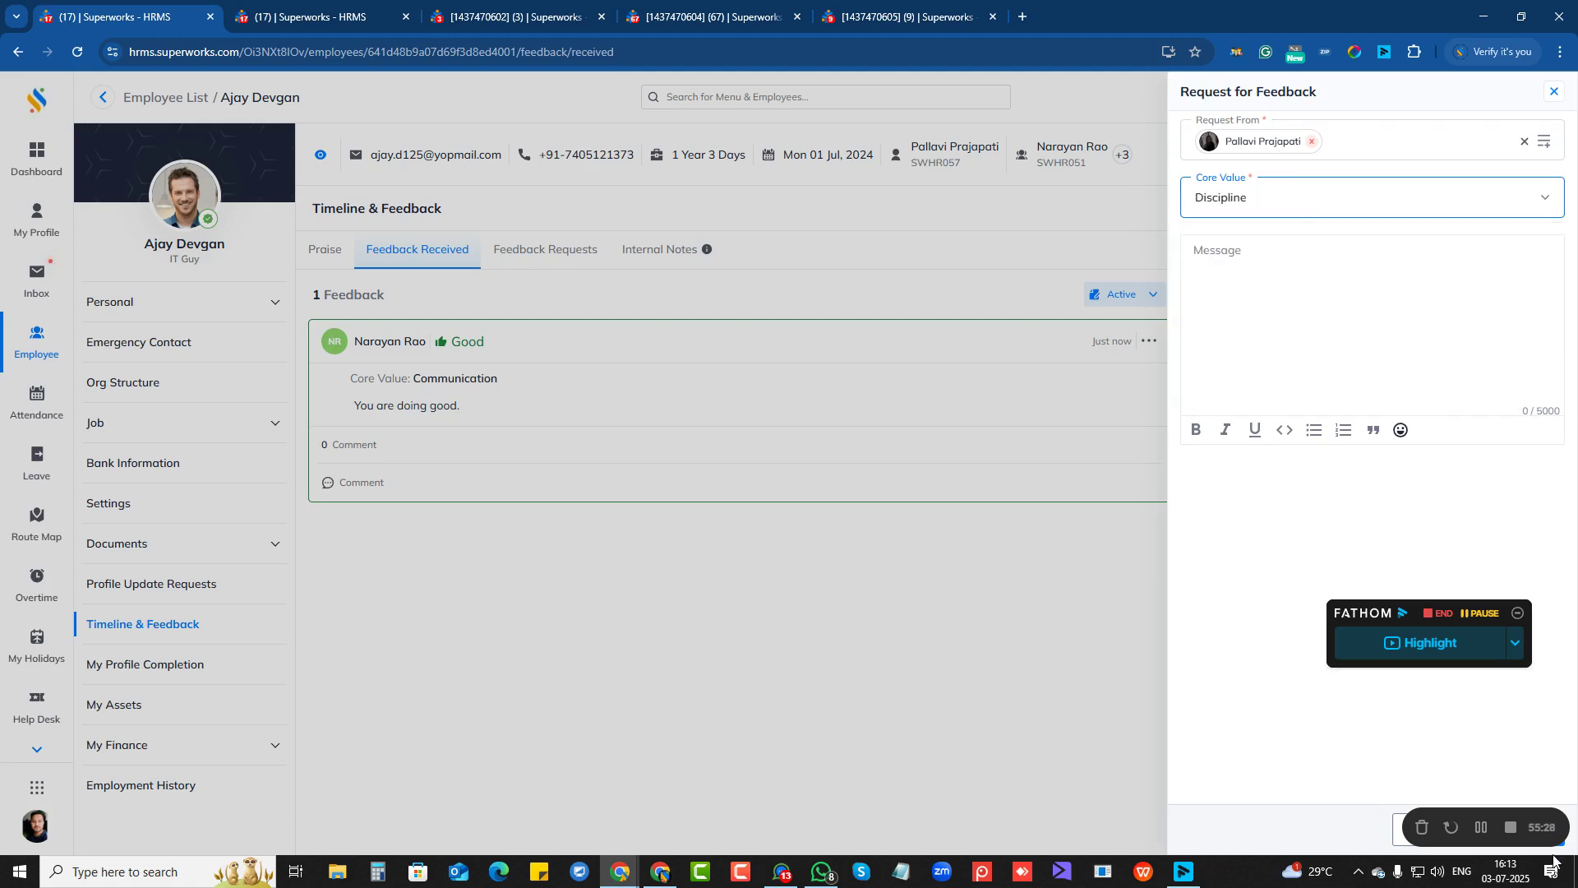
Enter the message 'GIve feedback' and submit the feedback request
key(ctrl+plus)
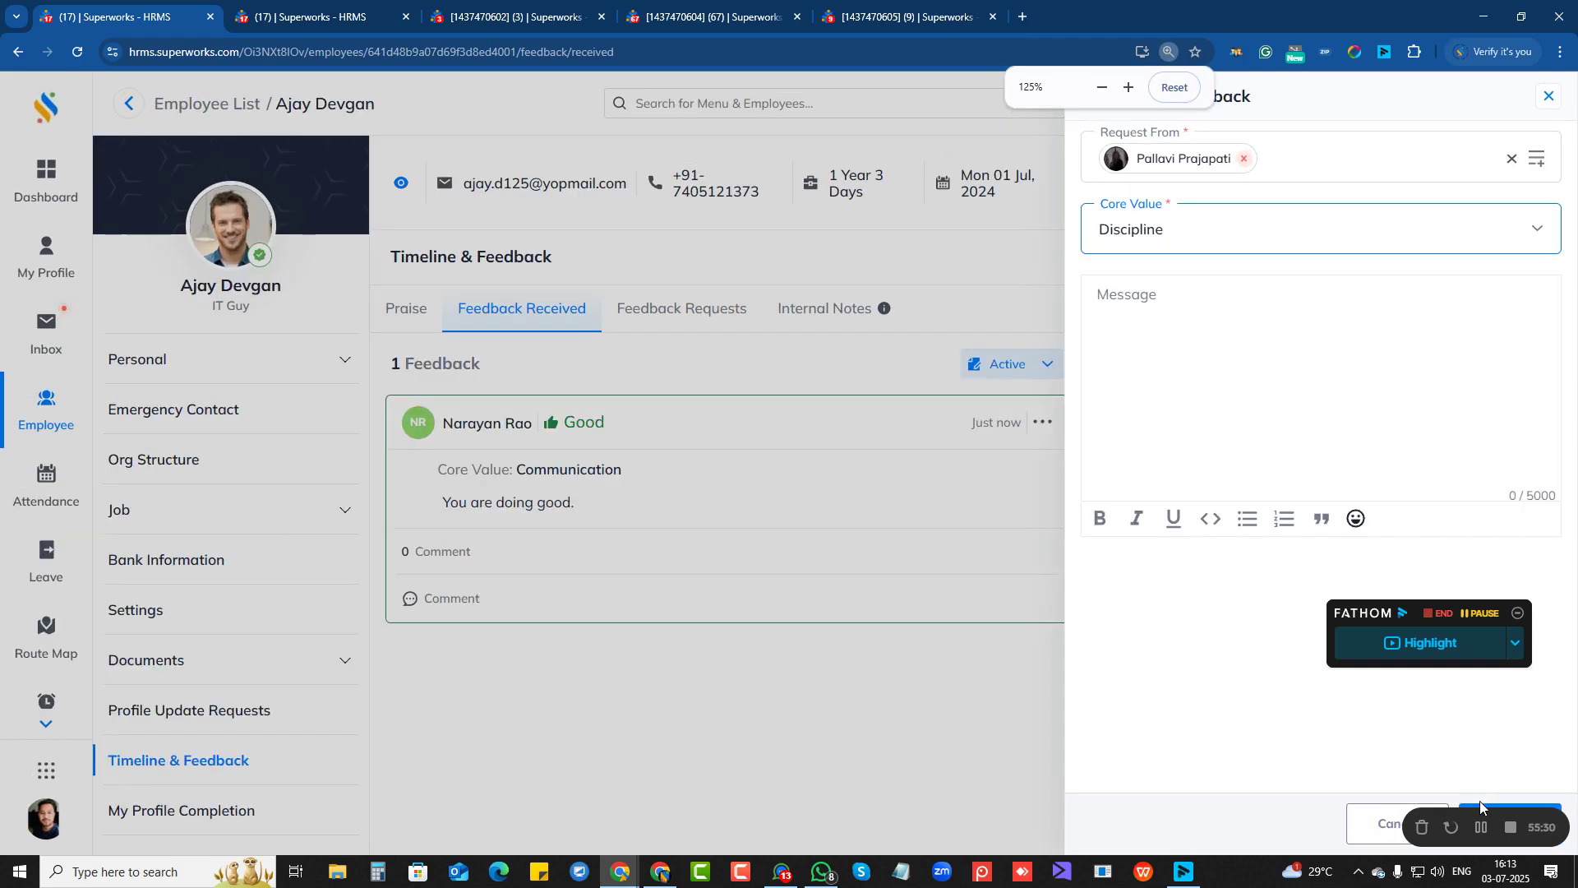
click(1241, 362)
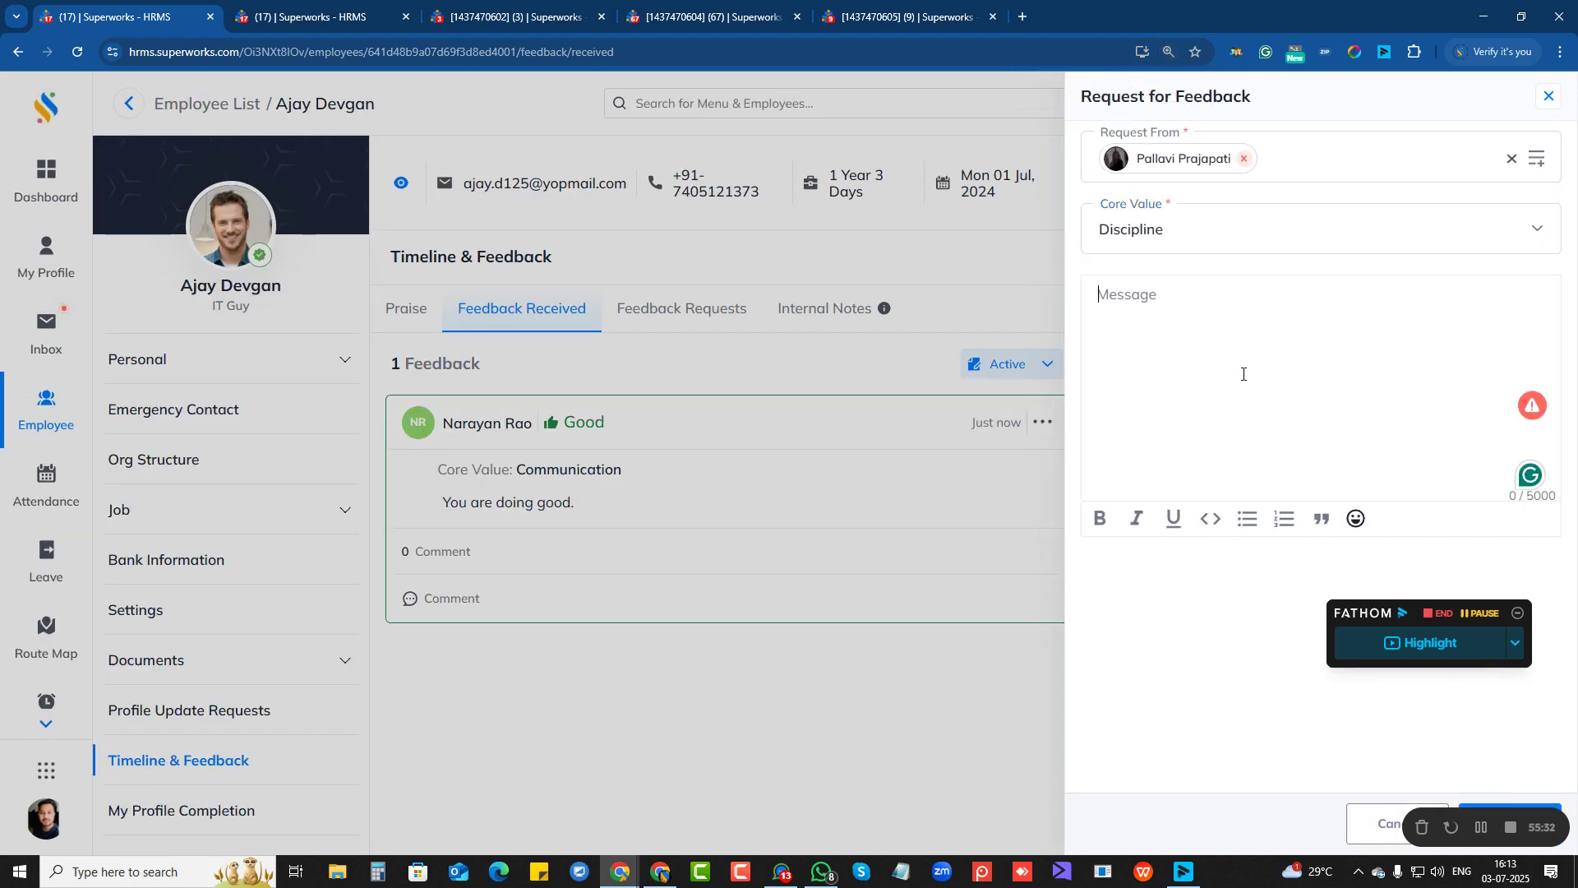
key(ctrl+minus)
key(ctrl+plus)
key(ctrl+plus)
text(GIve feedback)
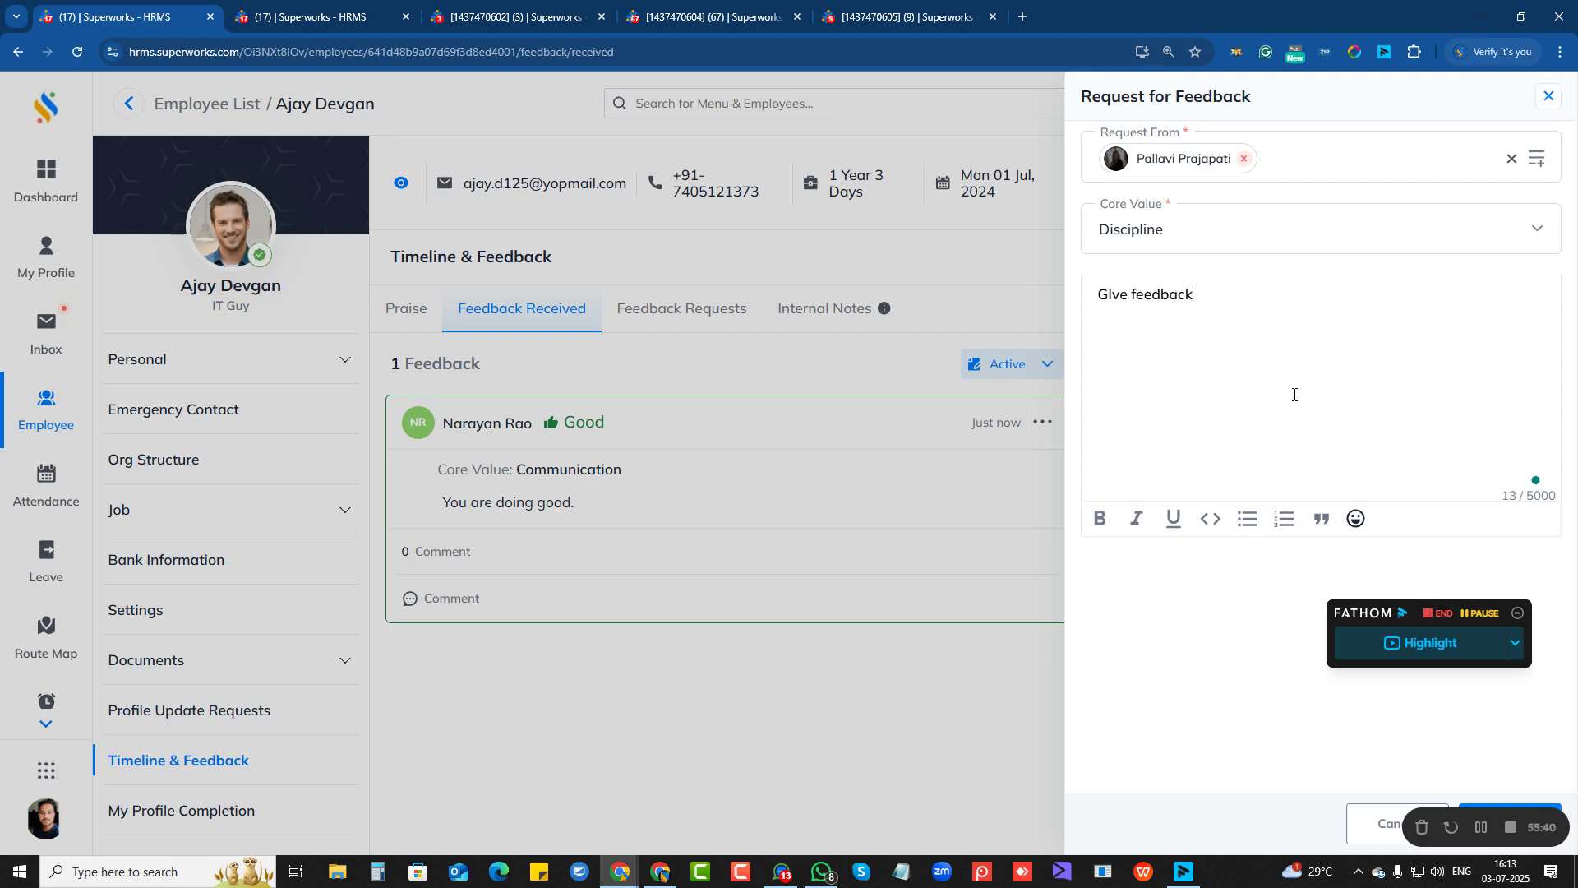
click(1516, 812)
key(ctrl+minus)
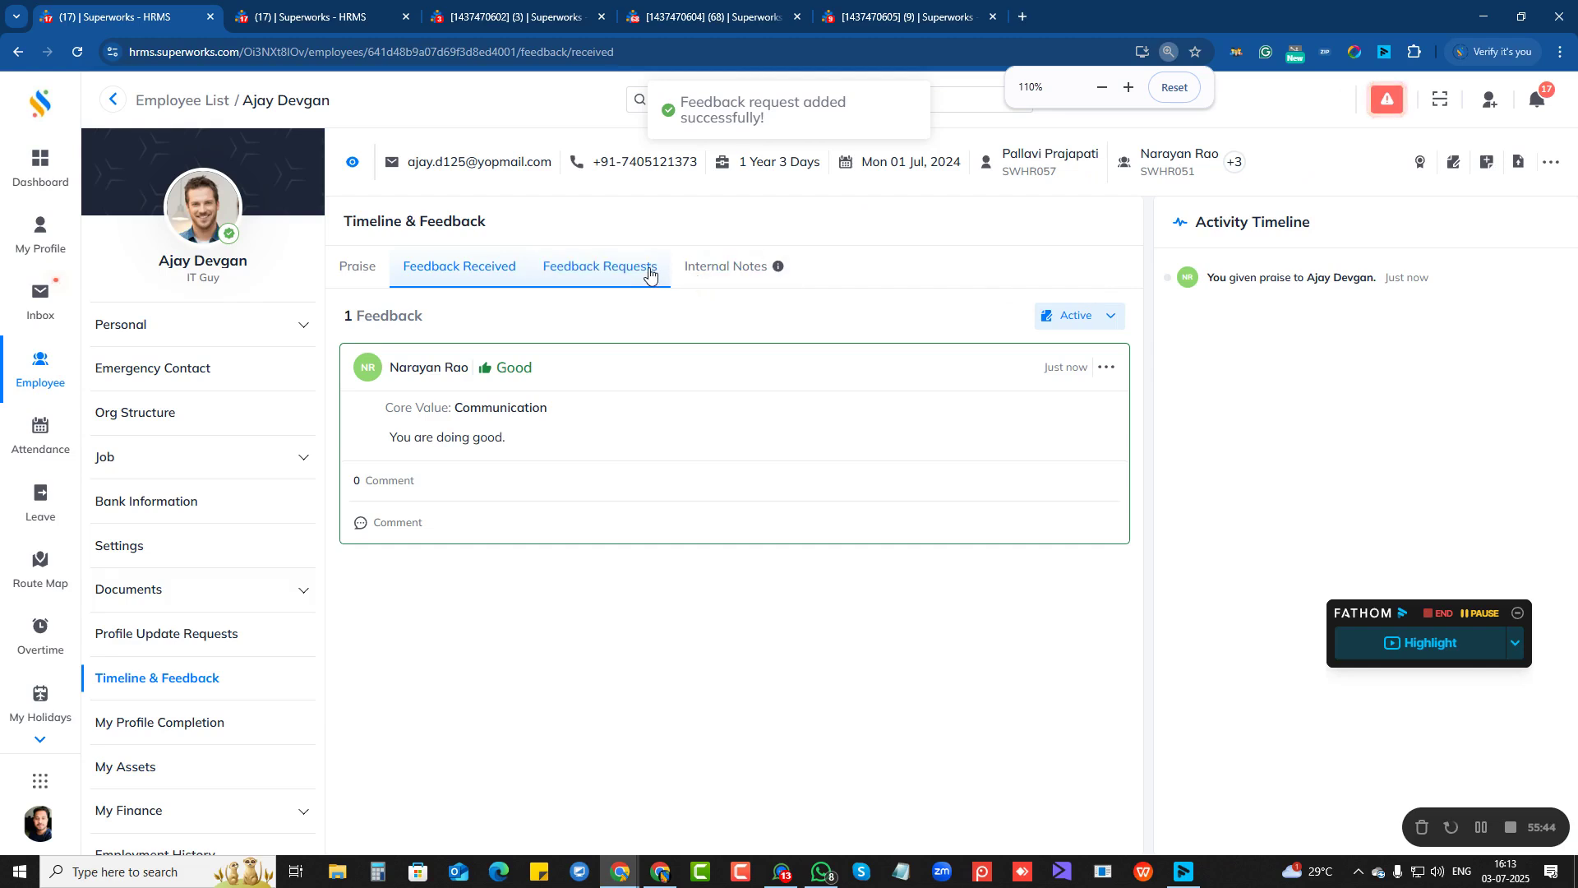
Check the new Discipline request under Feedback Requests, reset zoom to 100%, and open Company Details settings
click(649, 272)
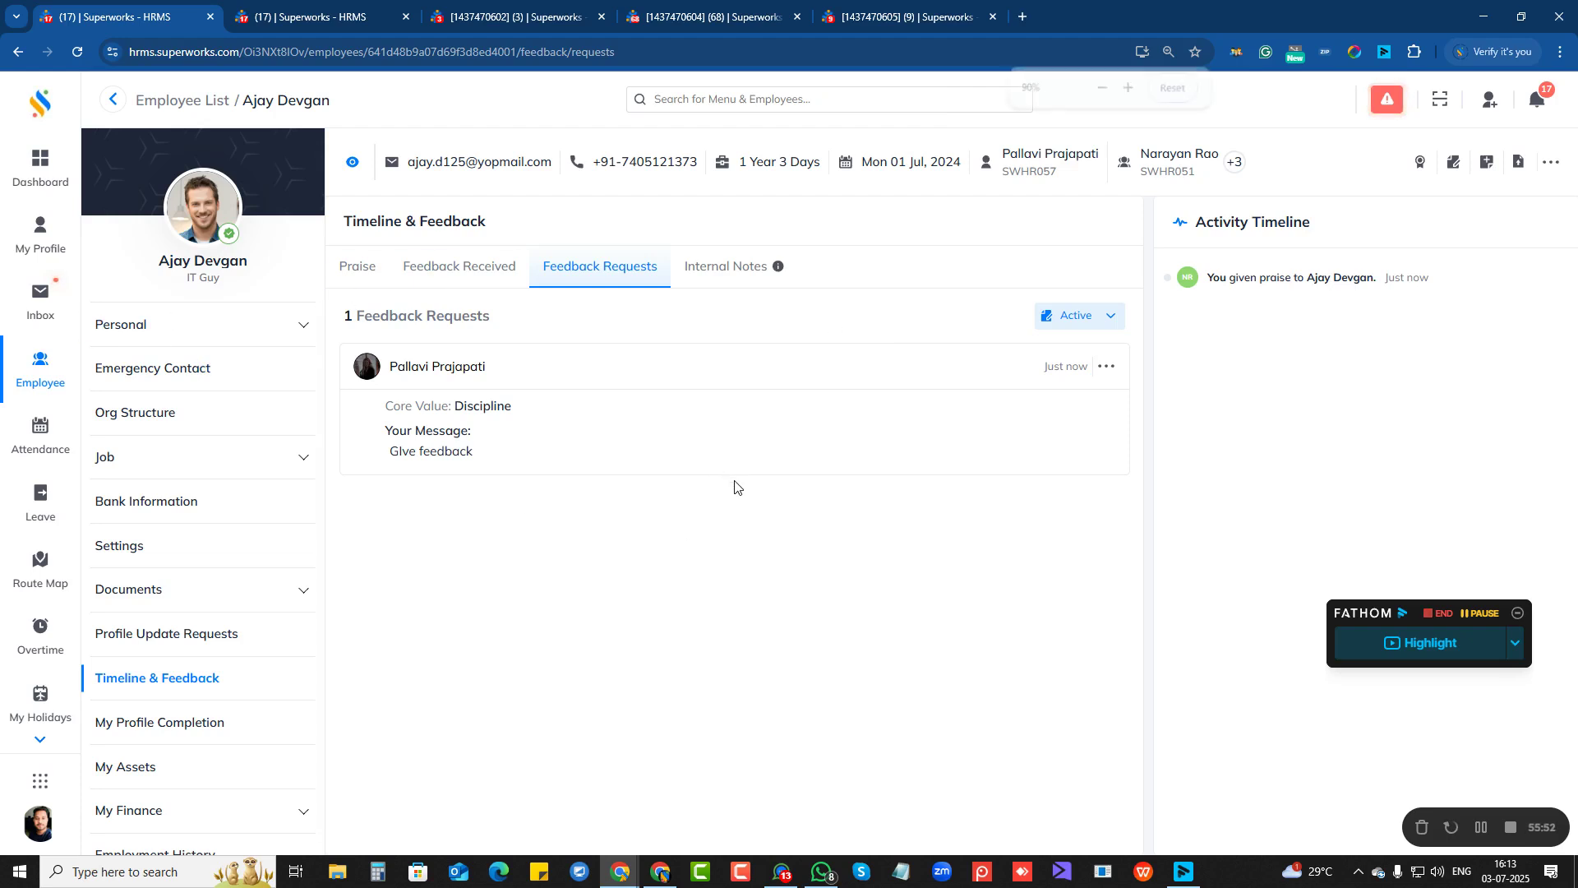
key(ctrl+minus)
scroll(8, 509, down, 5)
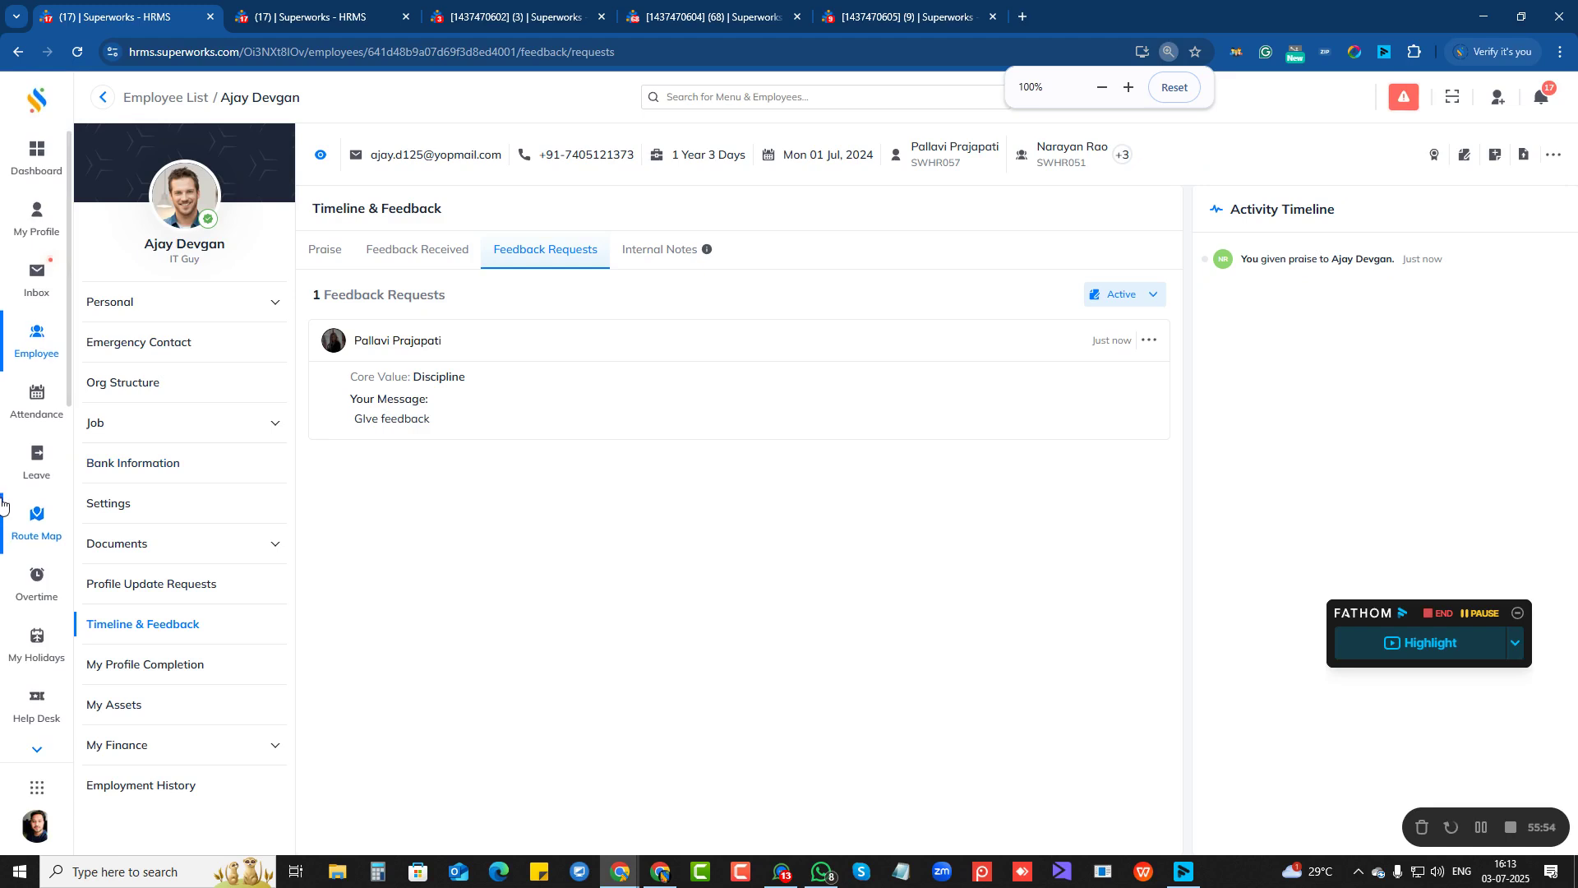
click(12, 727)
scroll(147, 650, down, 5)
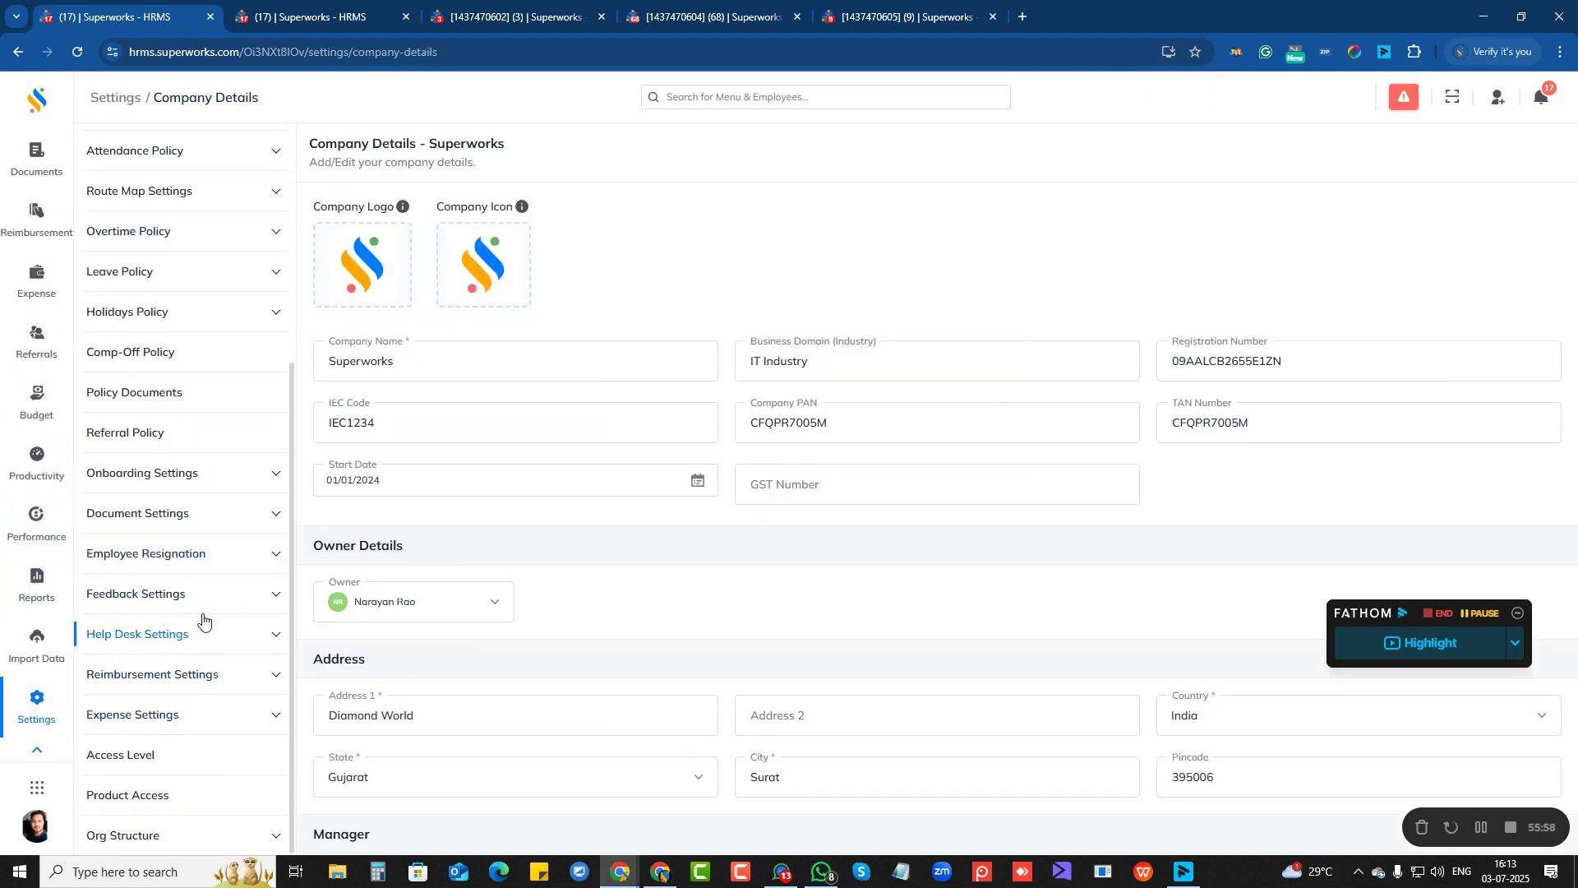
In the Help Desk Category List, start a new category named 'System & IT'
click(197, 645)
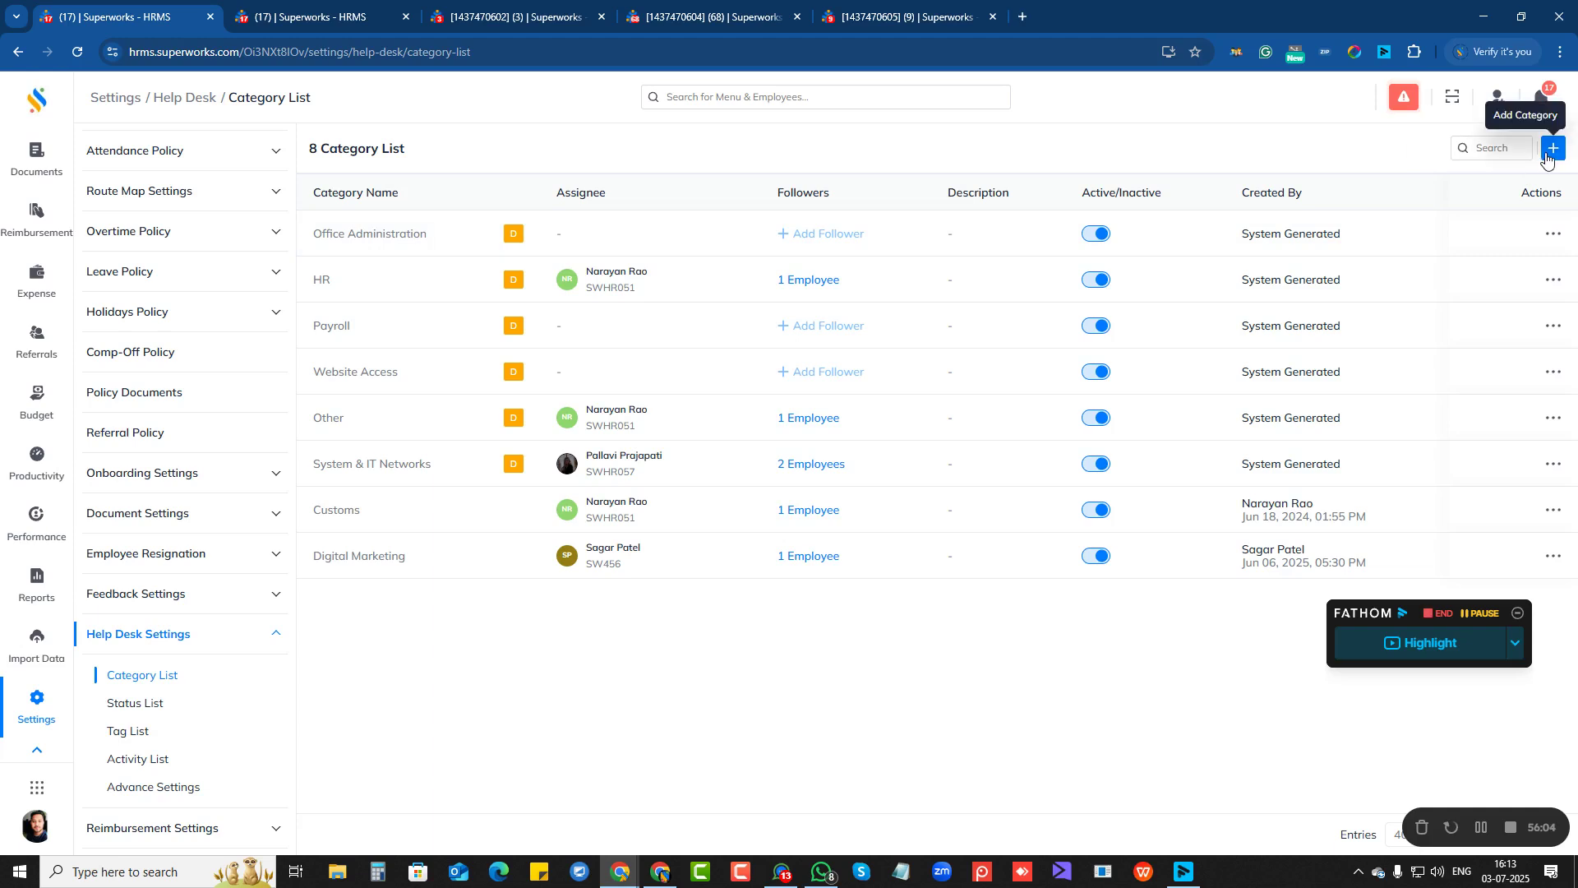
click(1553, 148)
click(570, 247)
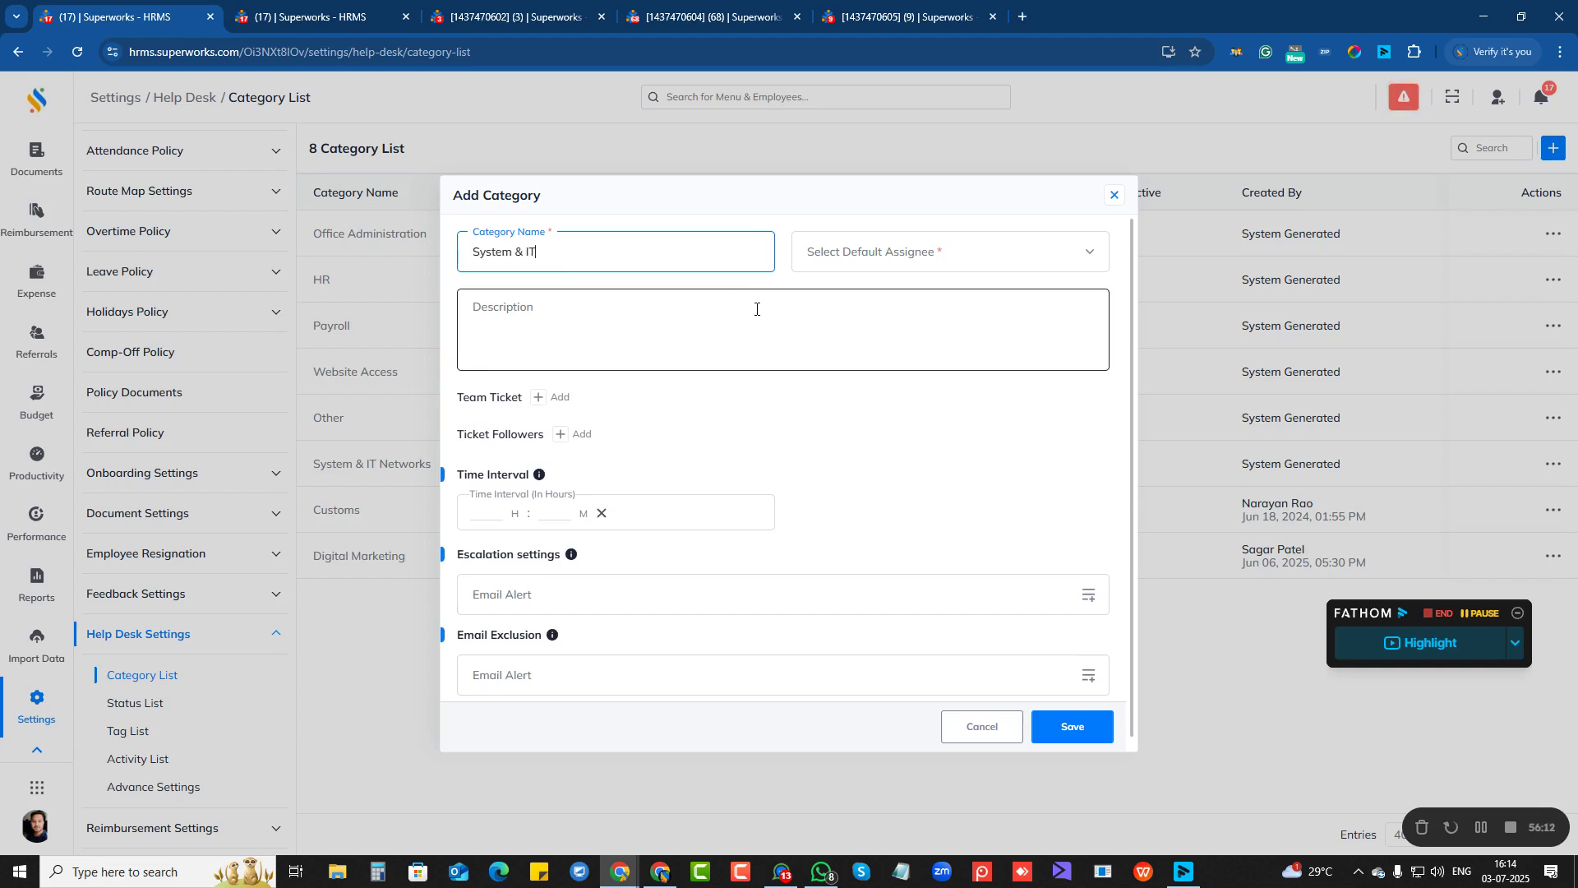
Choose the category's default assignee and set the time interval to 24 hours
click(909, 262)
text(Ary)
key(Return)
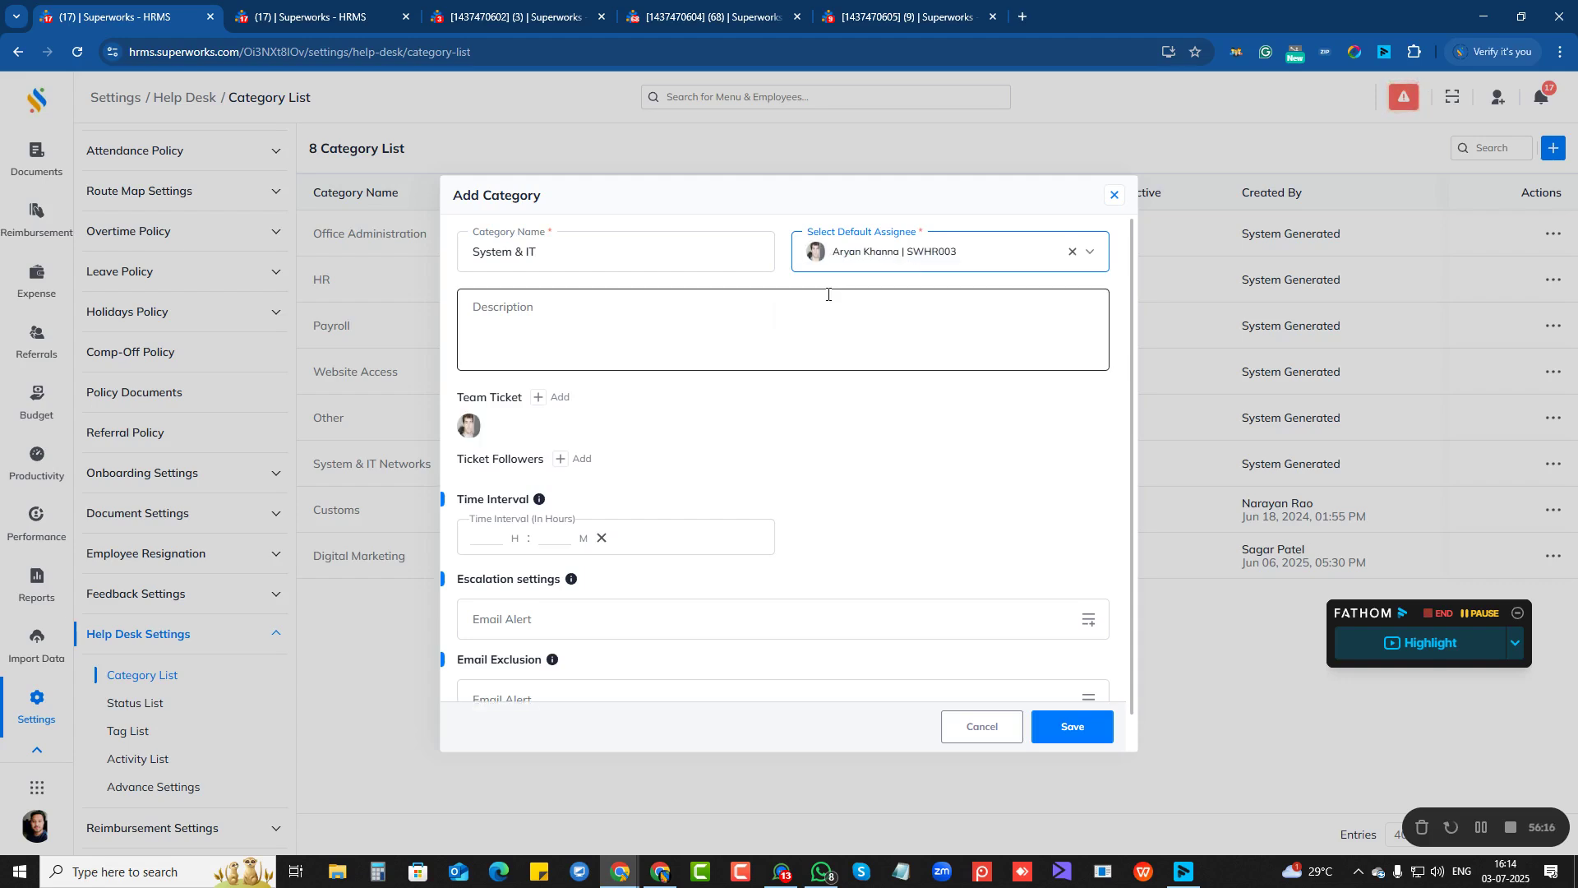
scroll(719, 507, down, 1)
click(486, 502)
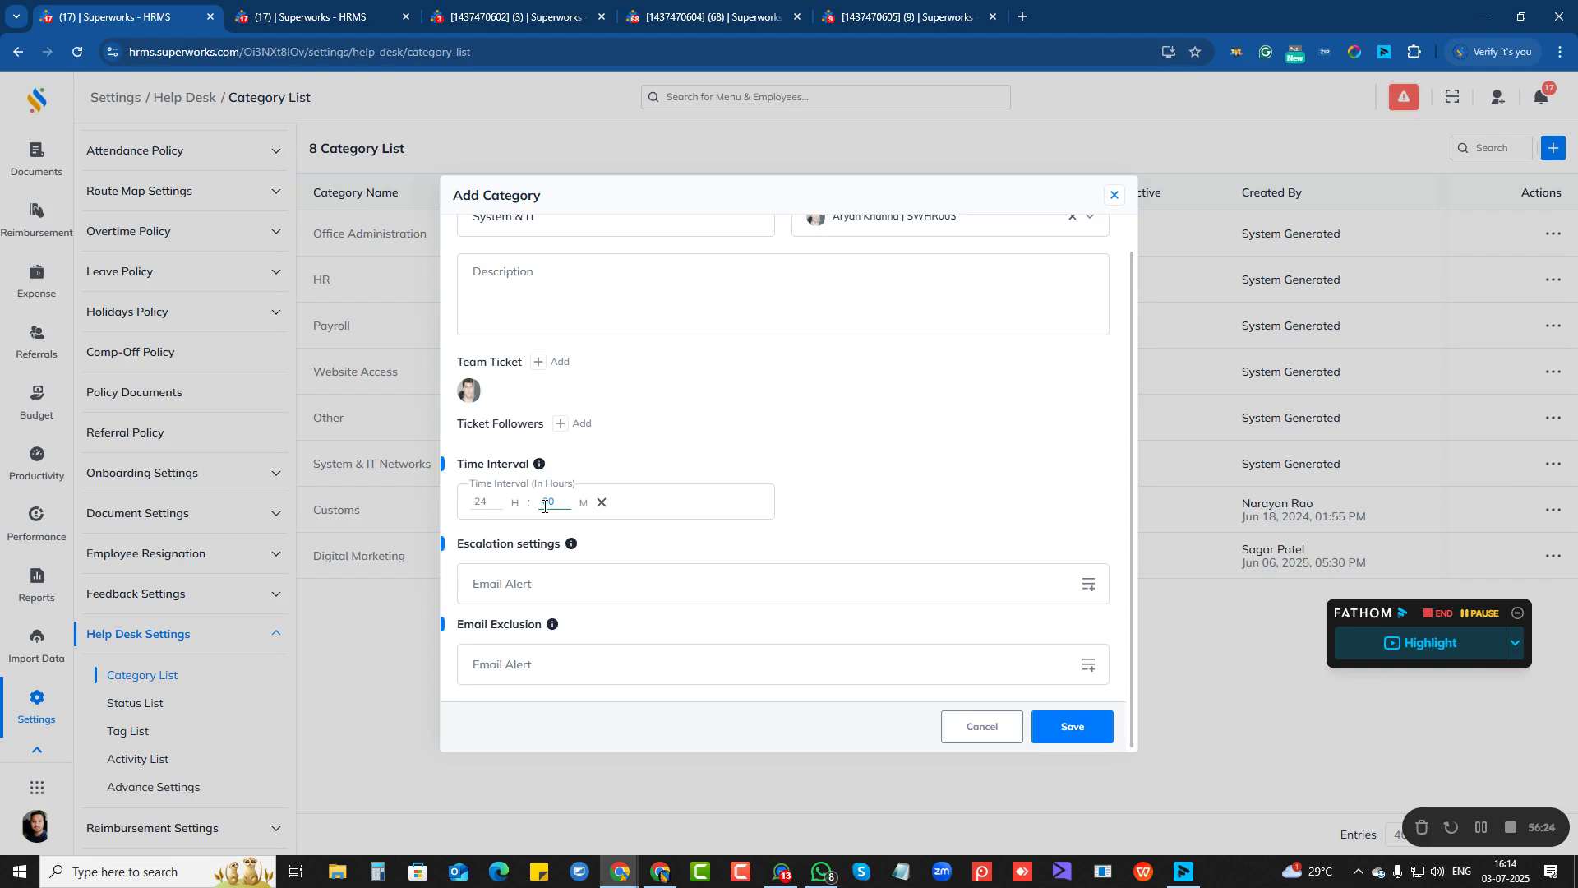
Add an escalation email alert recipient and save the System & IT category
click(521, 580)
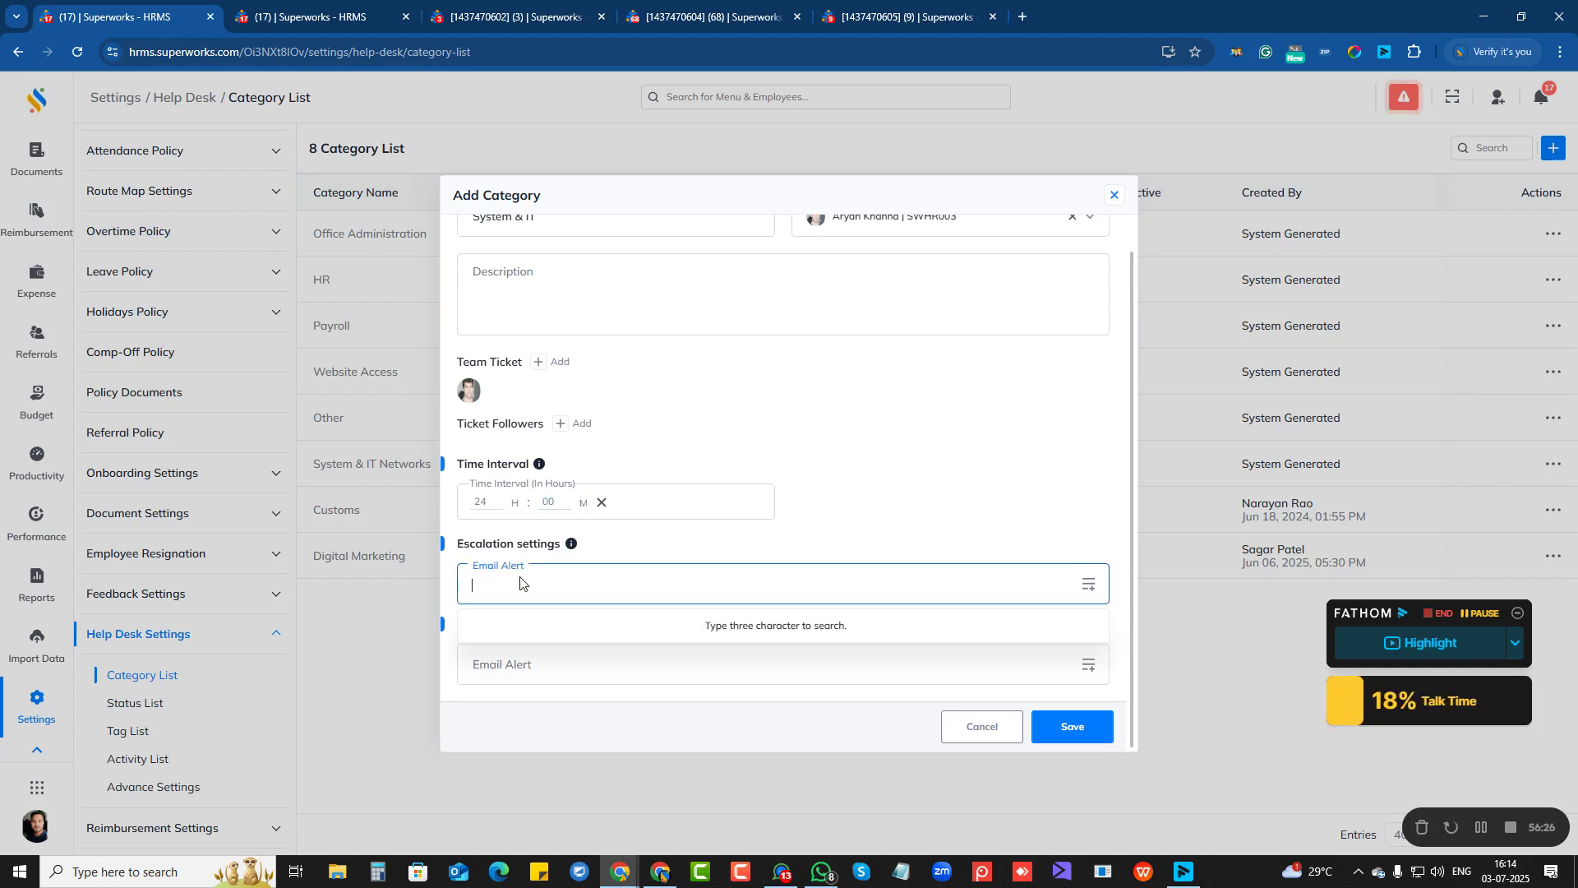
text(Nar)
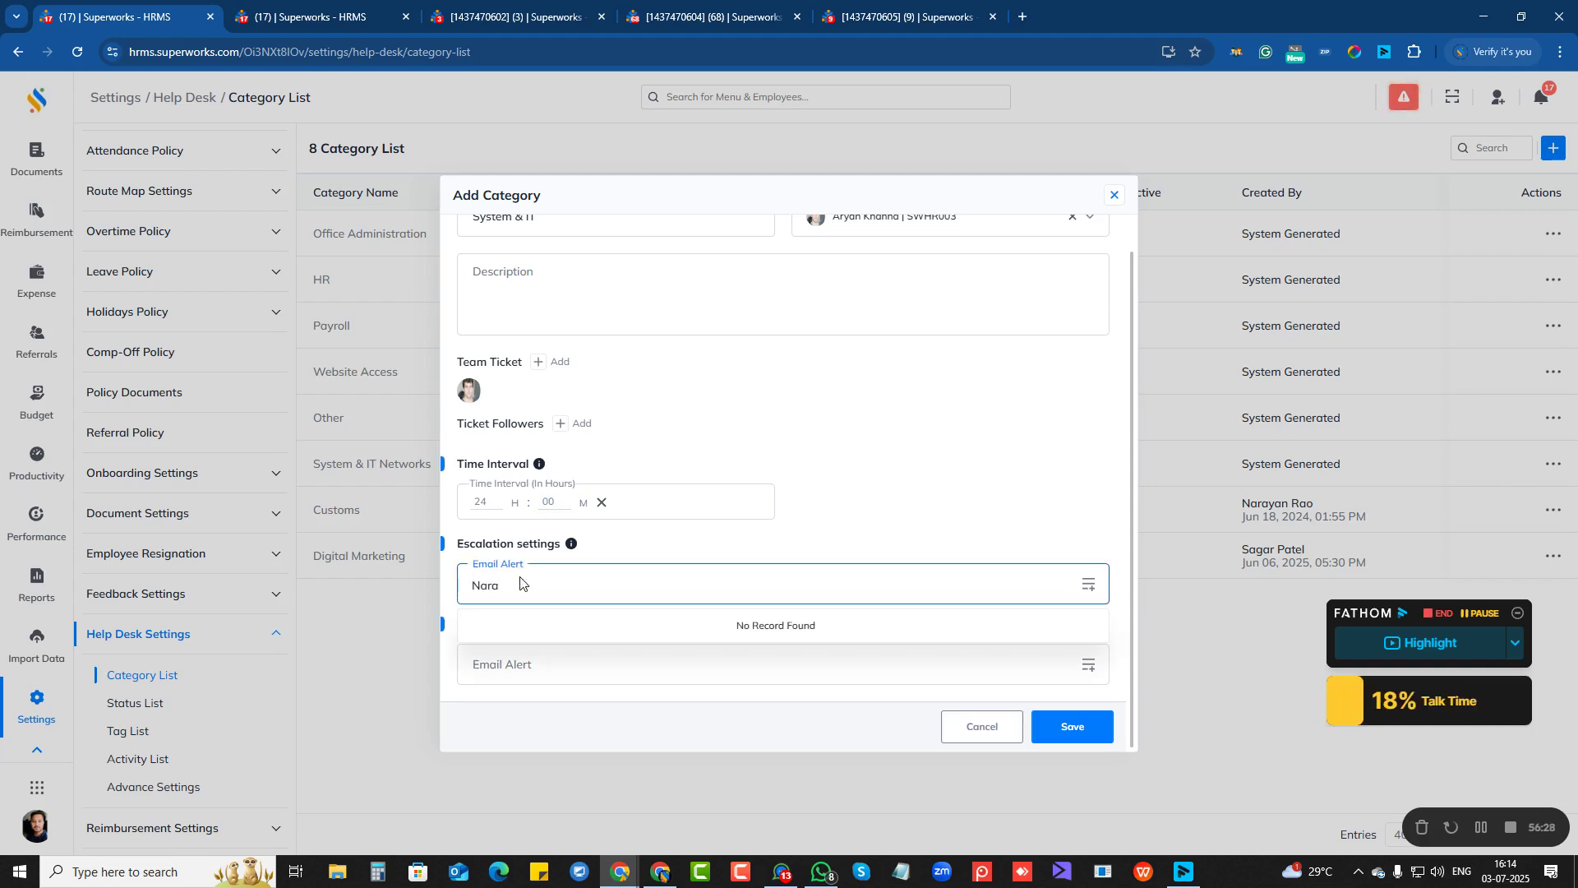
text(a)
key(Down)
key(Return)
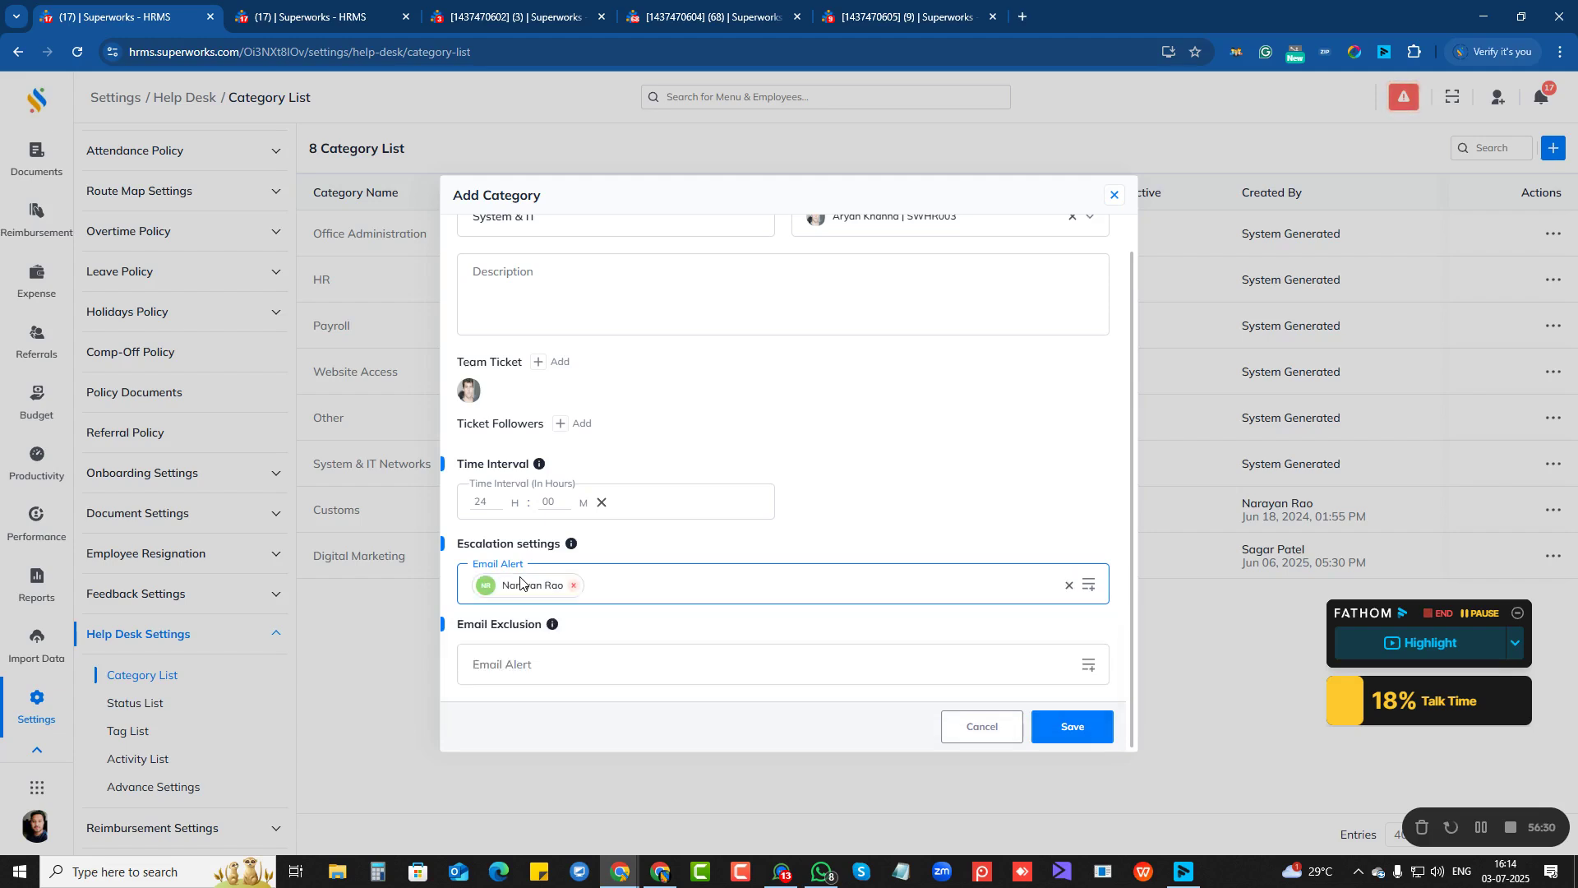
click(709, 455)
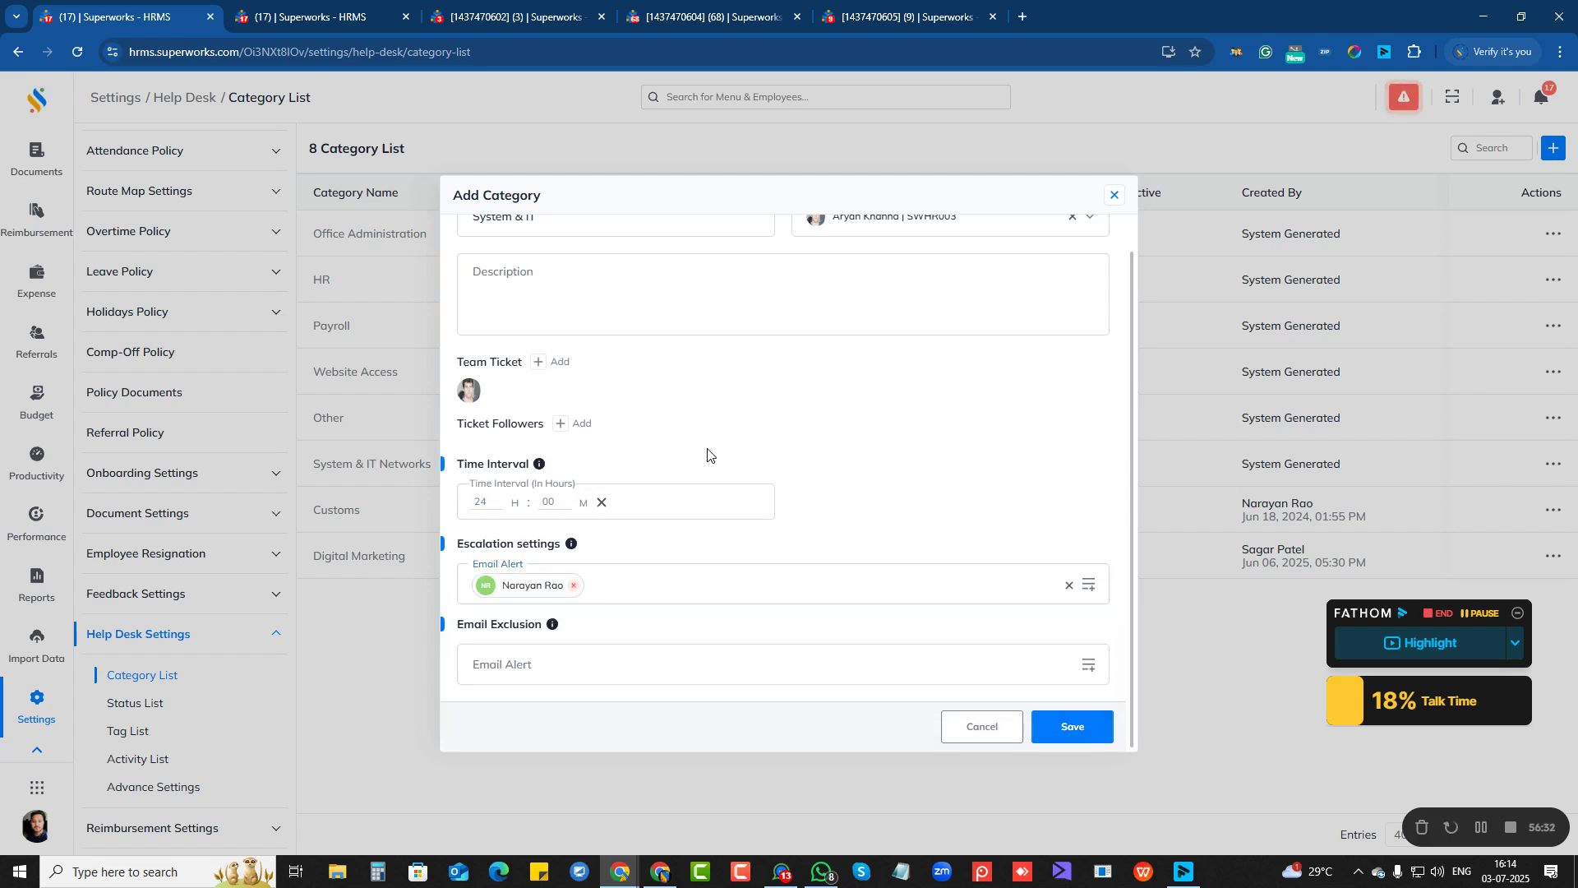
click(1057, 725)
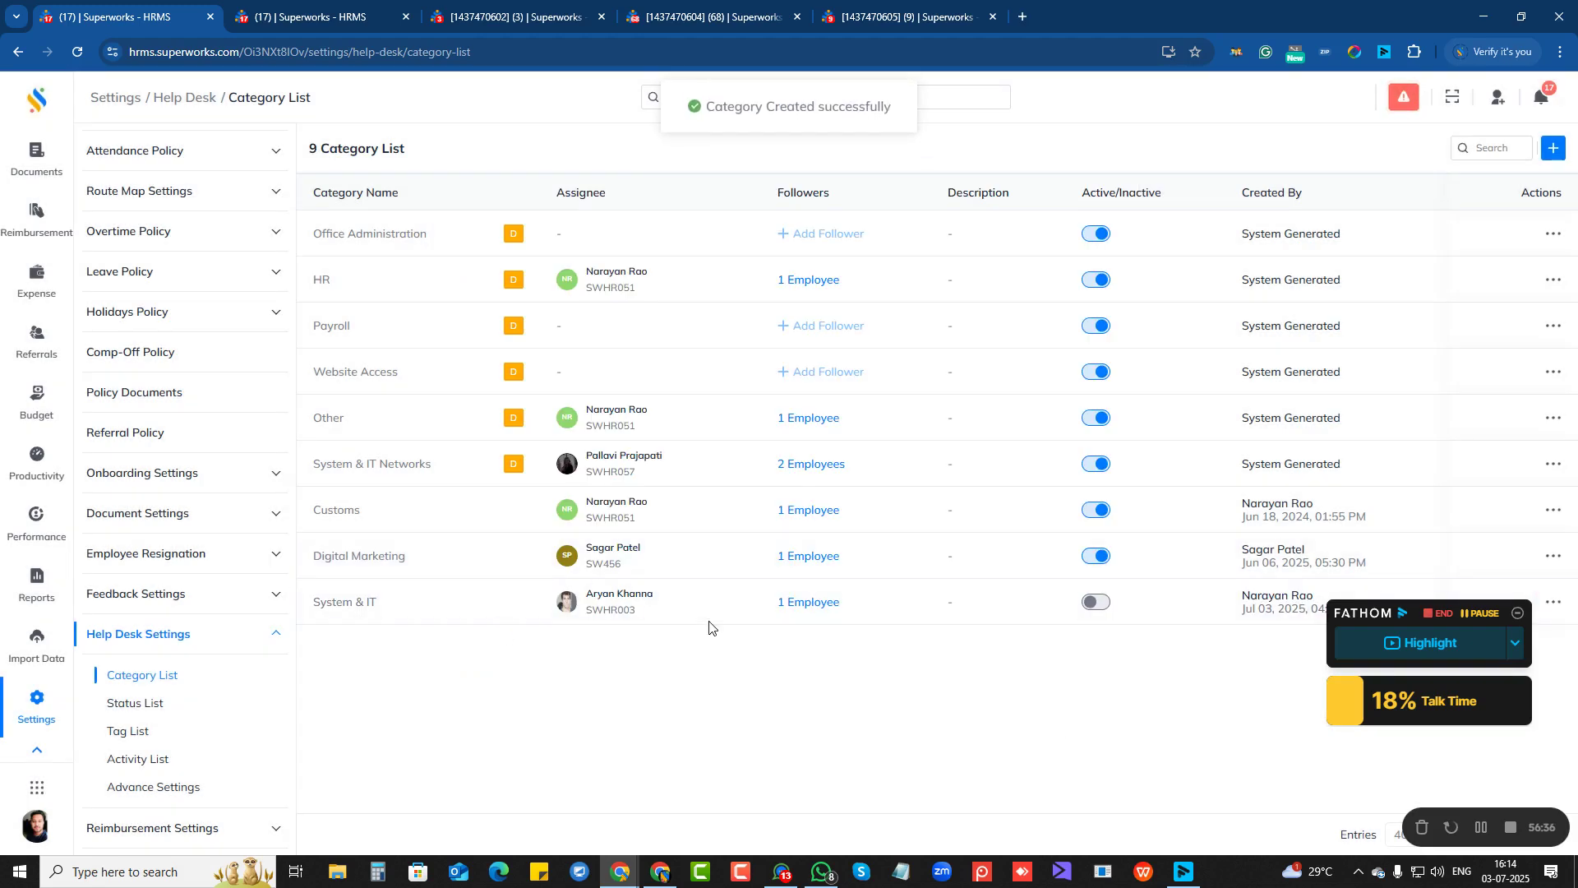
click(513, 11)
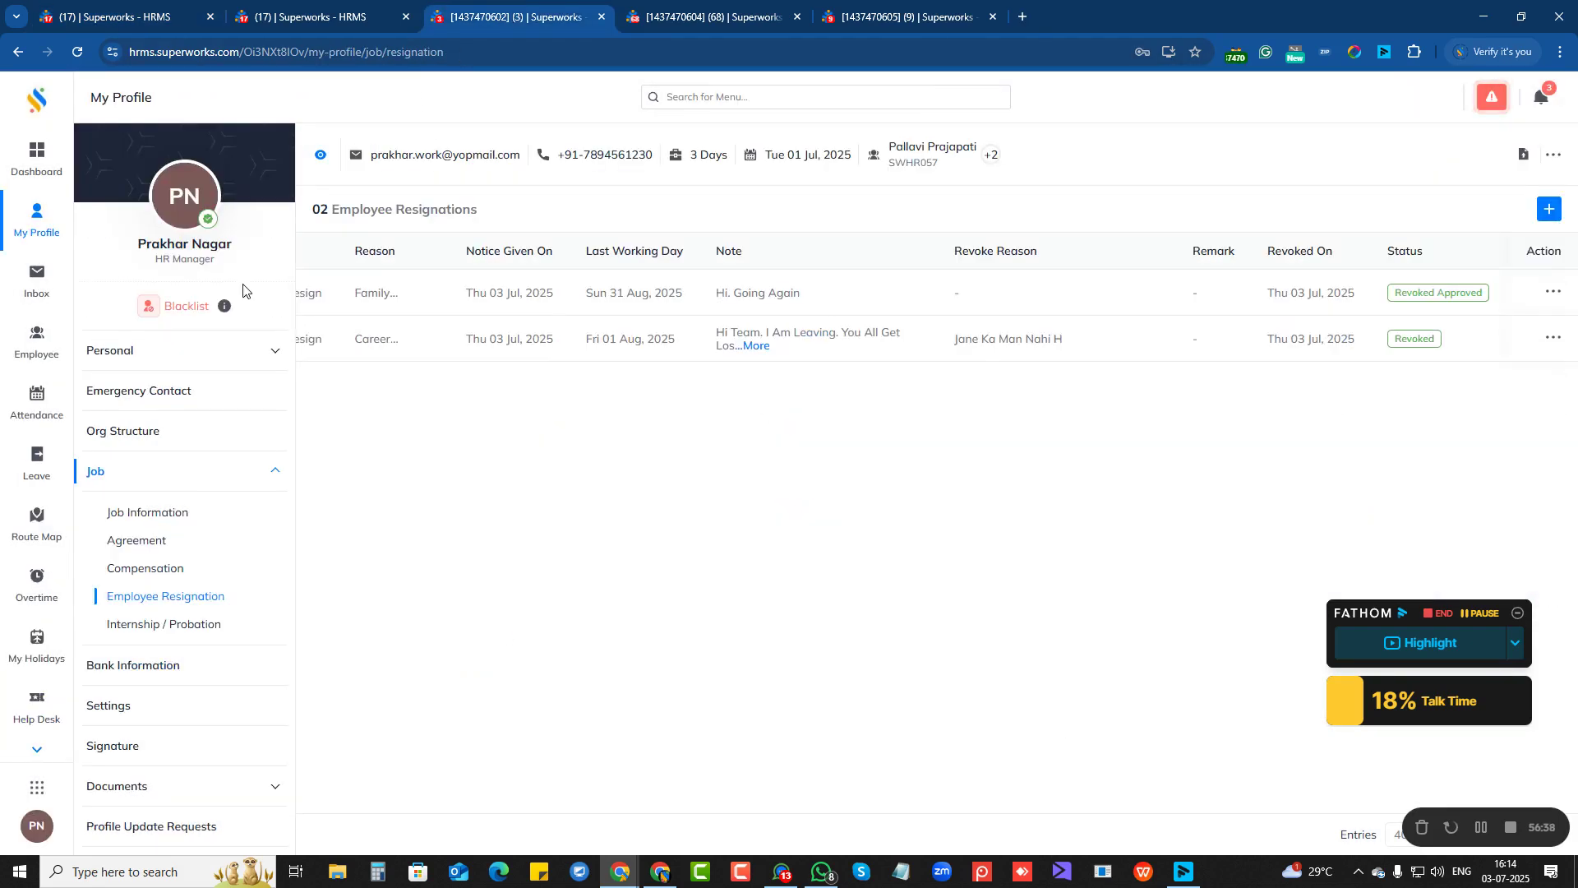
Check the Create Ticket category list by picking System & IT Networks as the category
scroll(24, 604, up, 2)
mouse_move(36, 590)
click(115, 575)
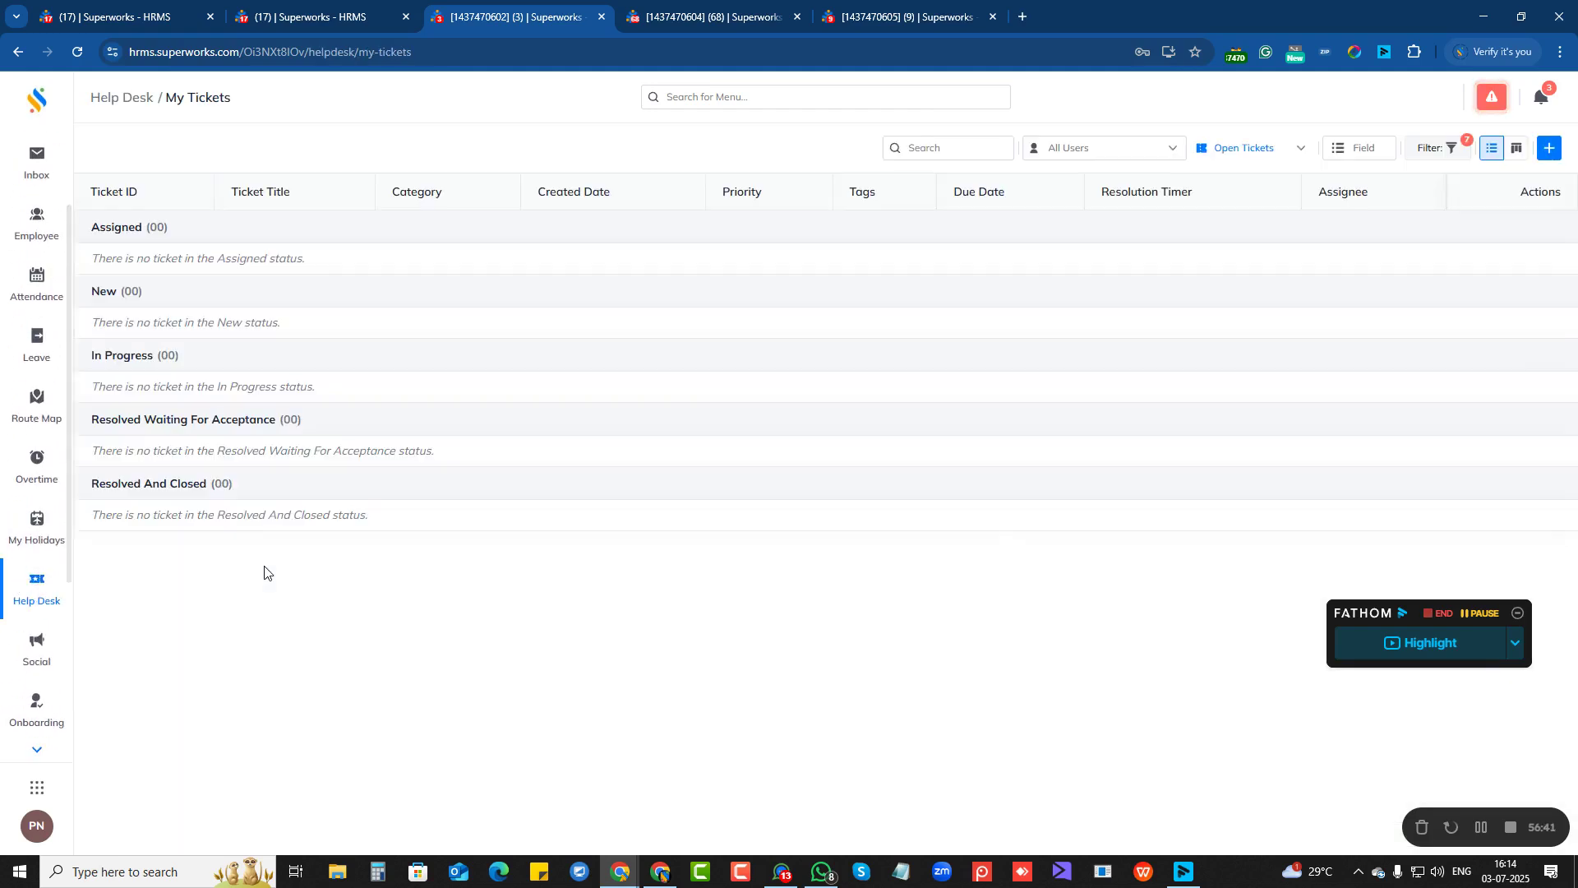
click(1550, 151)
click(214, 207)
text(Sys)
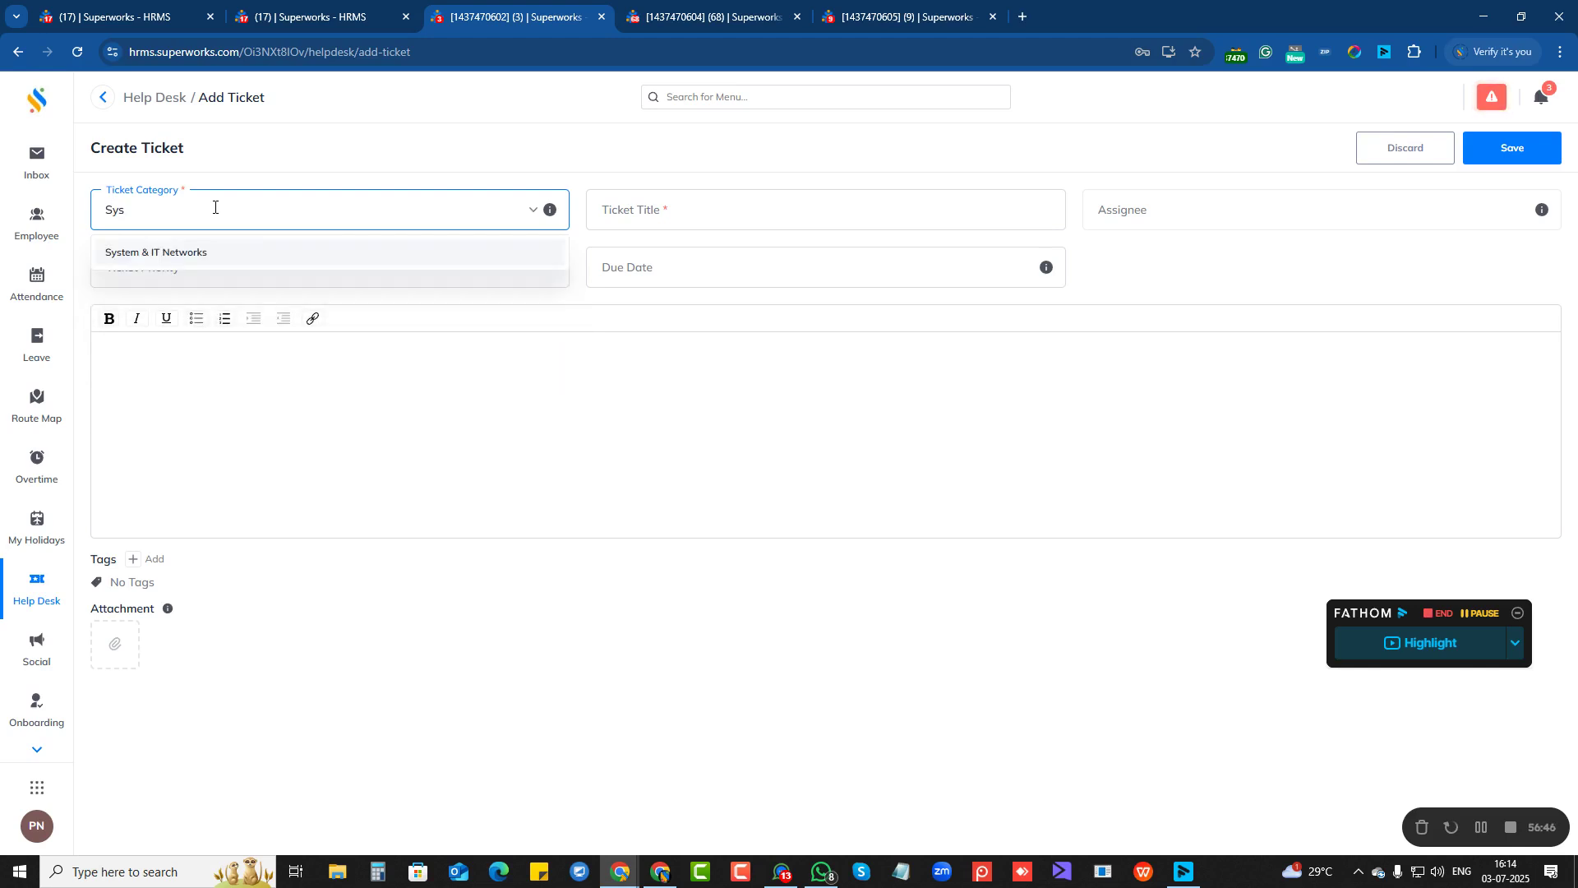
key(Return)
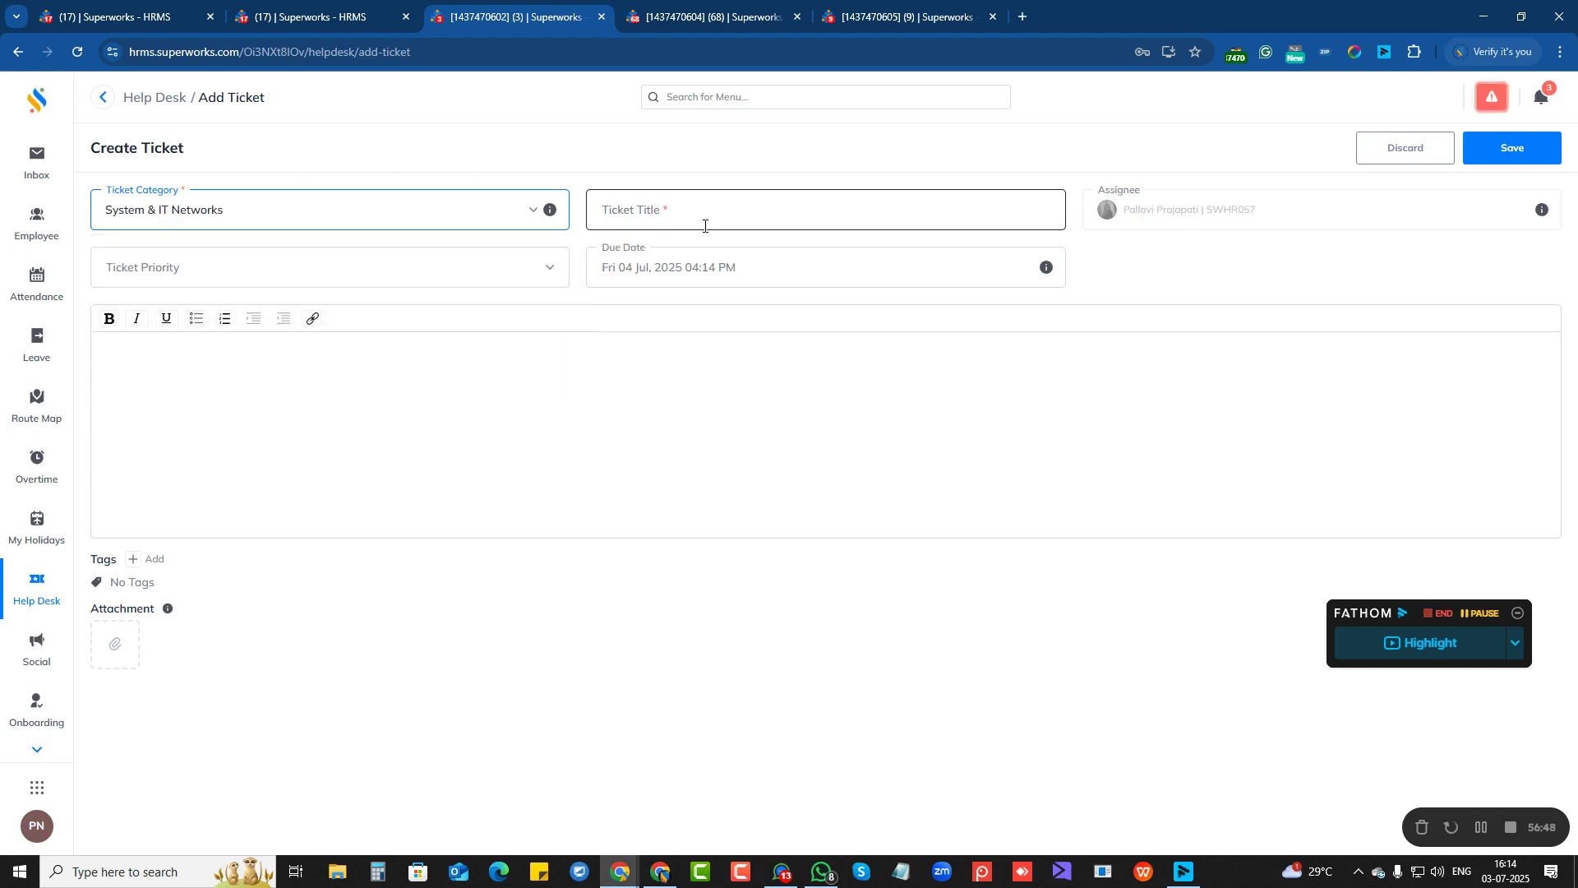
Reload the ticket page, then switch System & IT to Active in the Category List
key(F5)
click(845, 162)
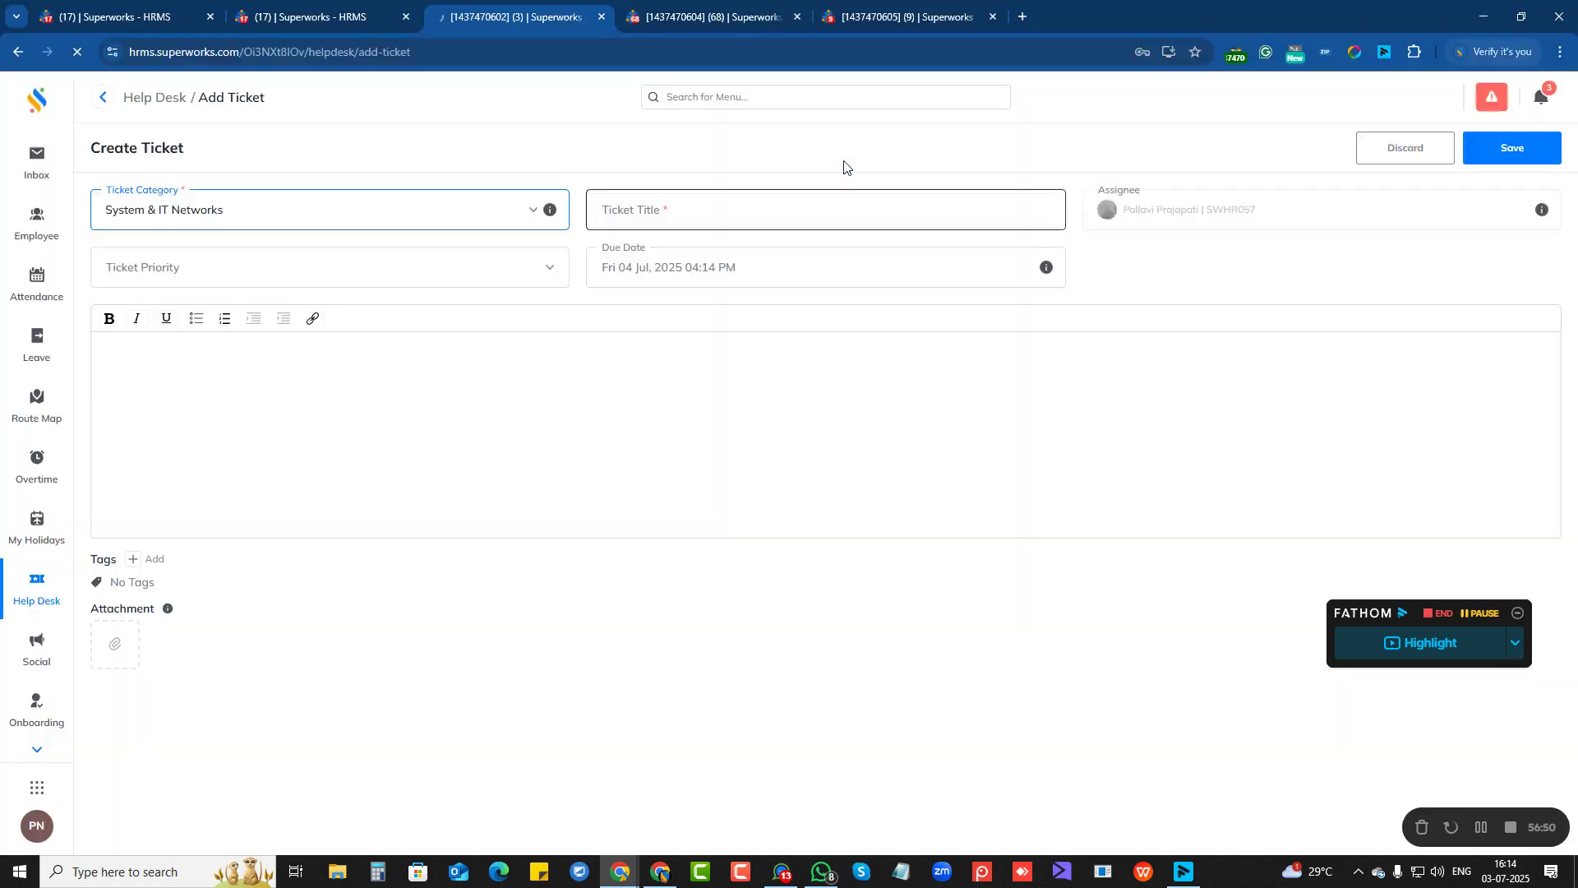
click(709, 14)
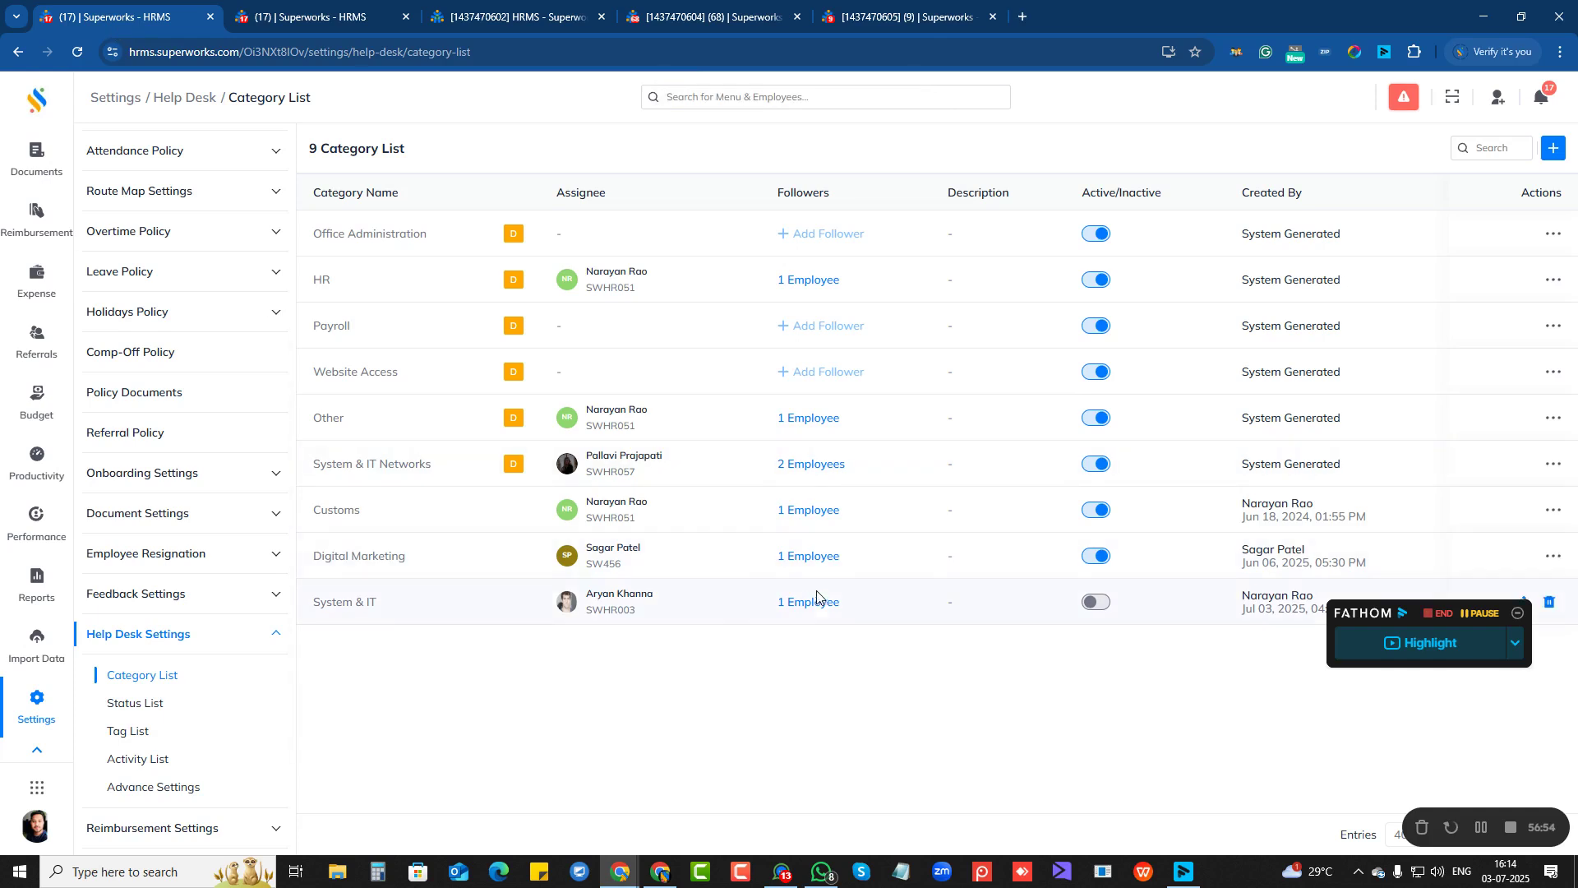
click(1097, 603)
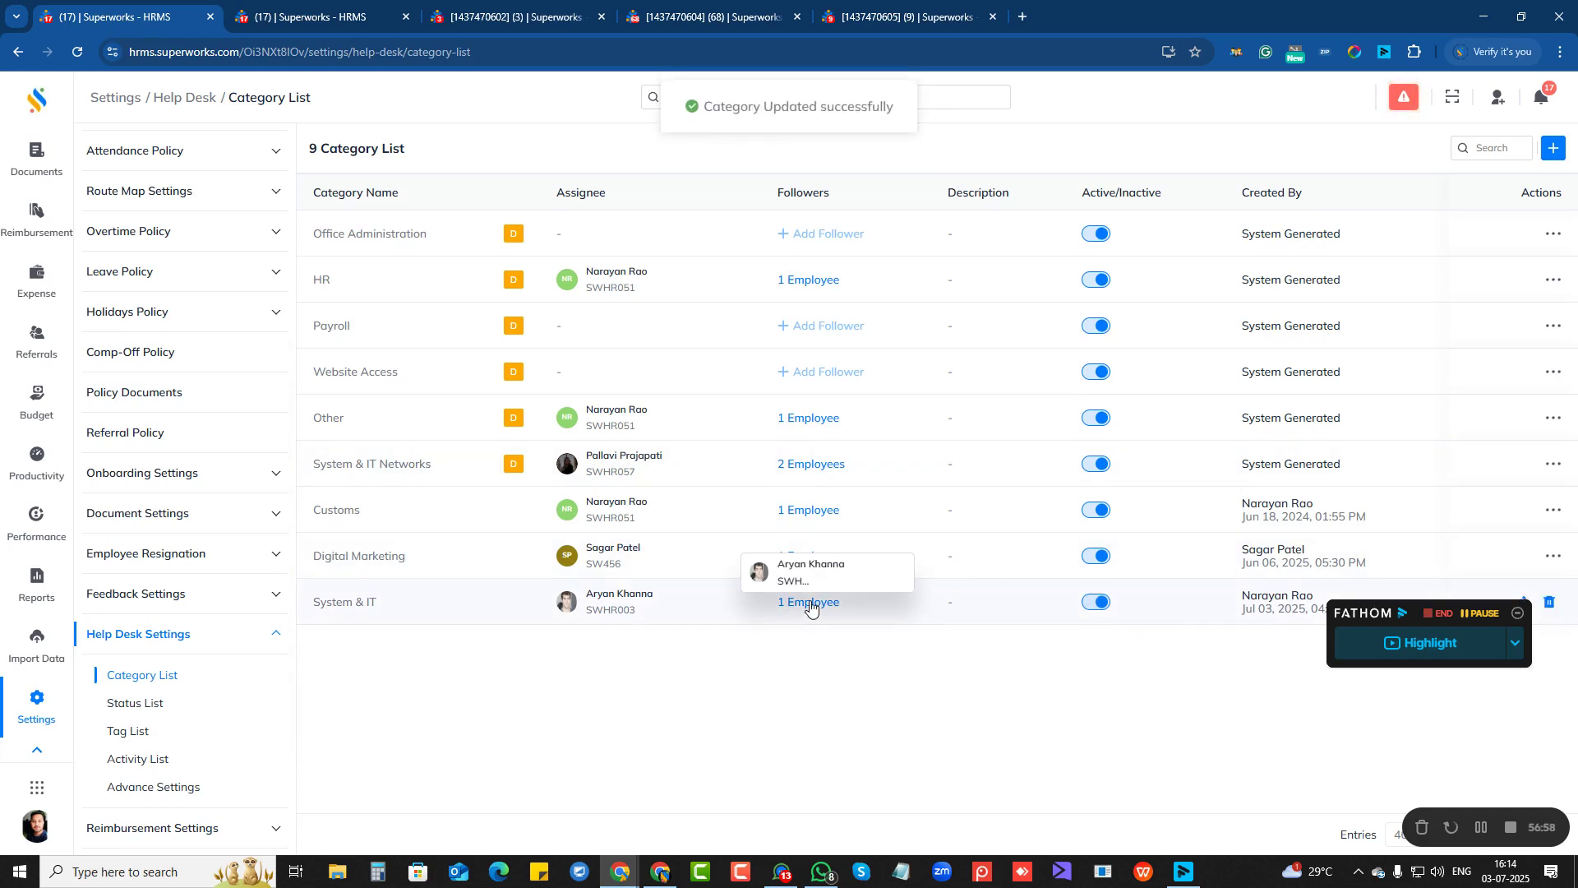
Create a System & IT ticket titled 'My Monitor Is Not Working'
click(740, 11)
click(557, 6)
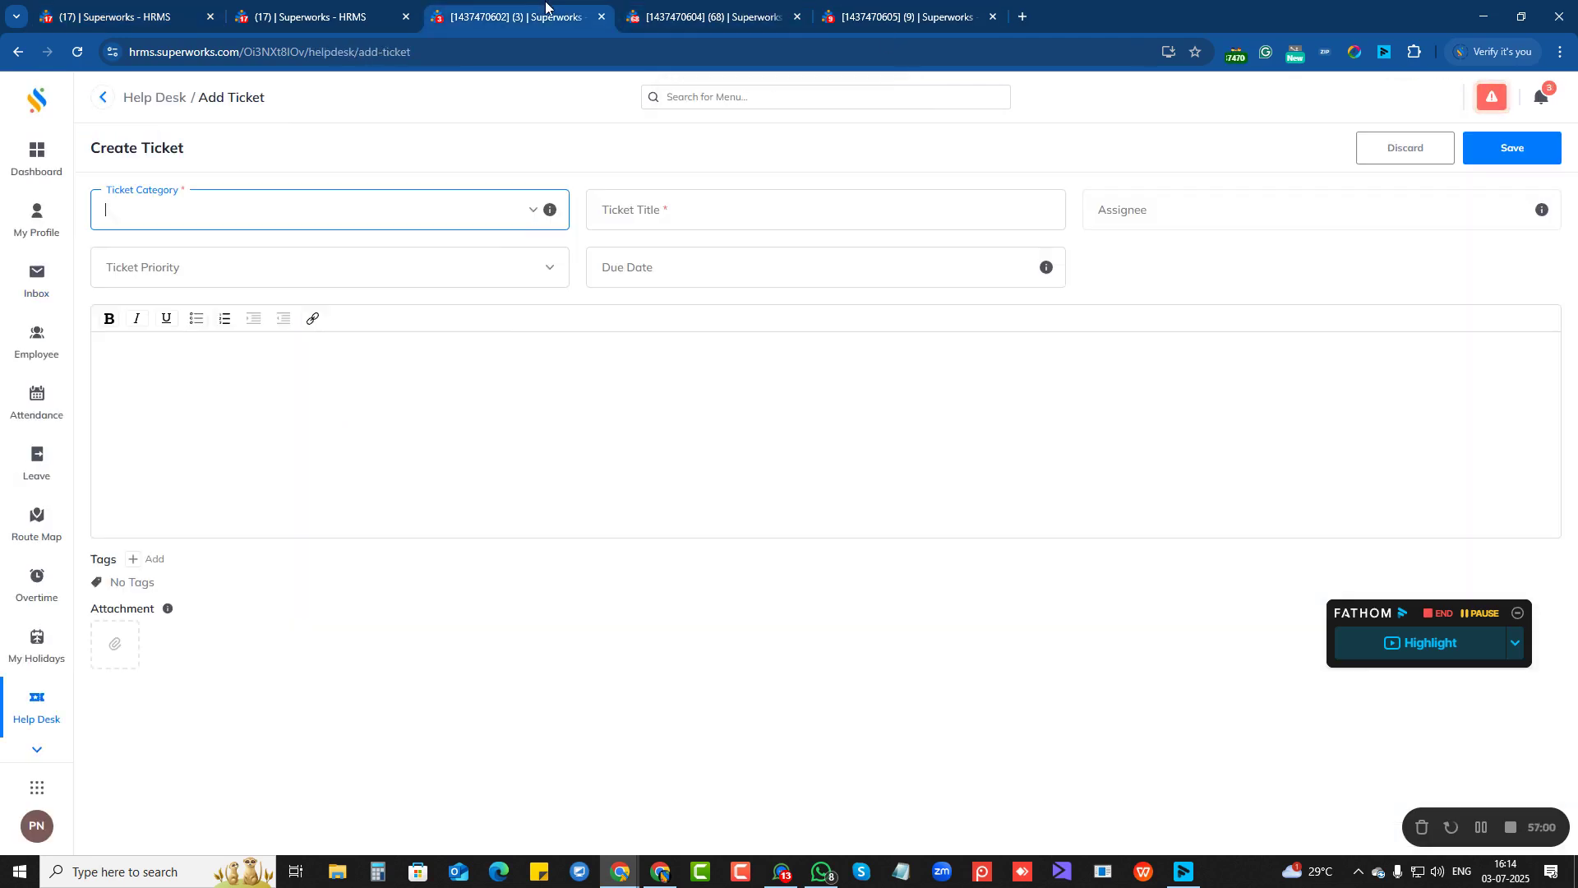
click(230, 197)
scroll(219, 328, down, 1)
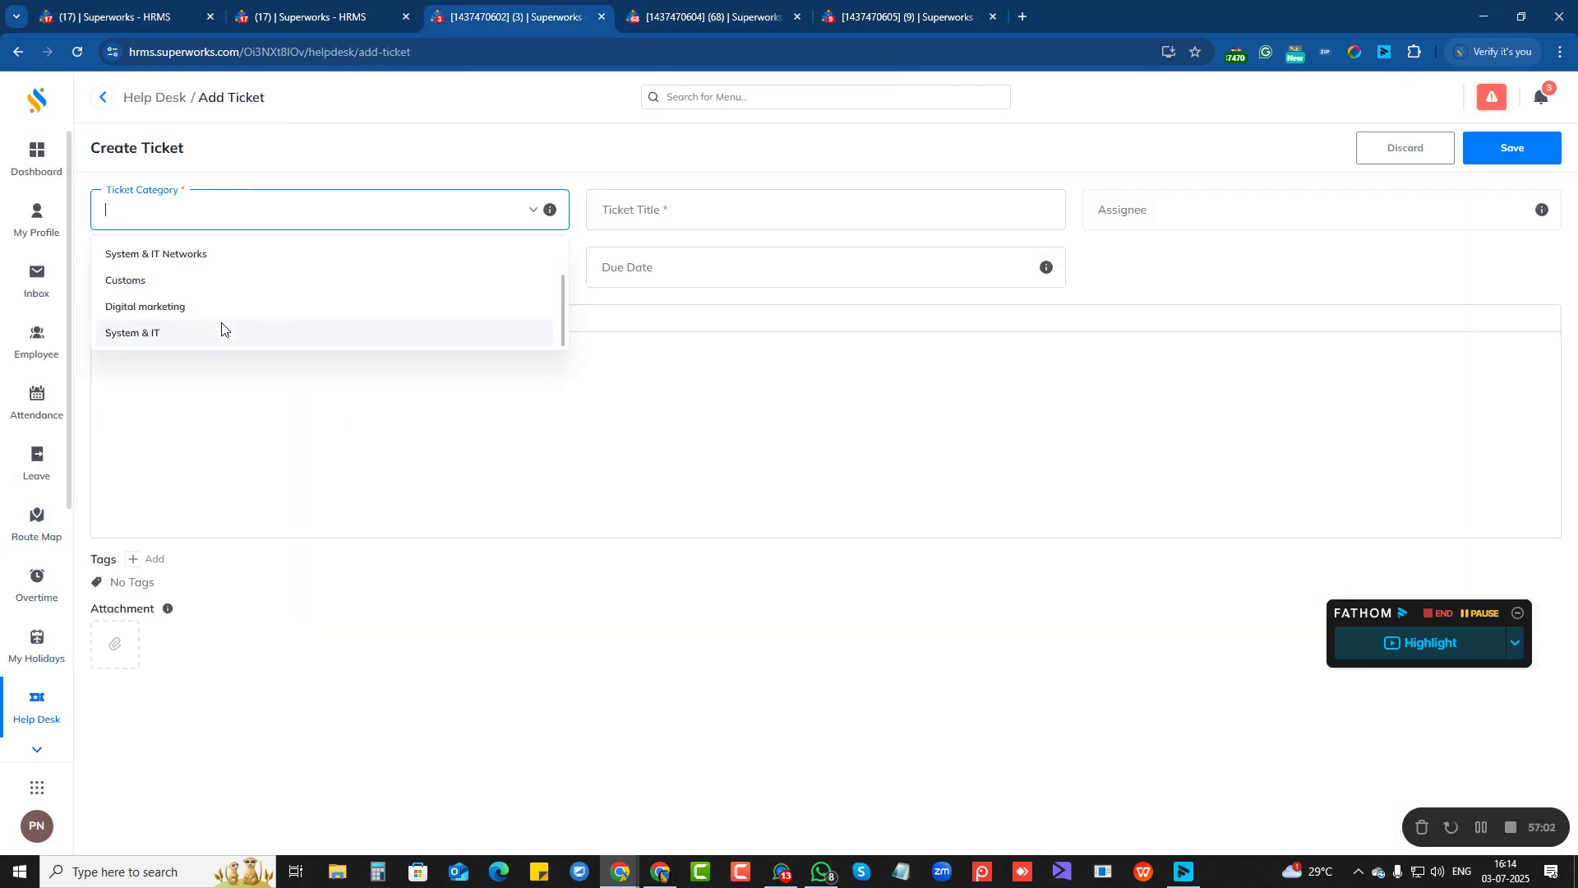
click(219, 331)
click(688, 217)
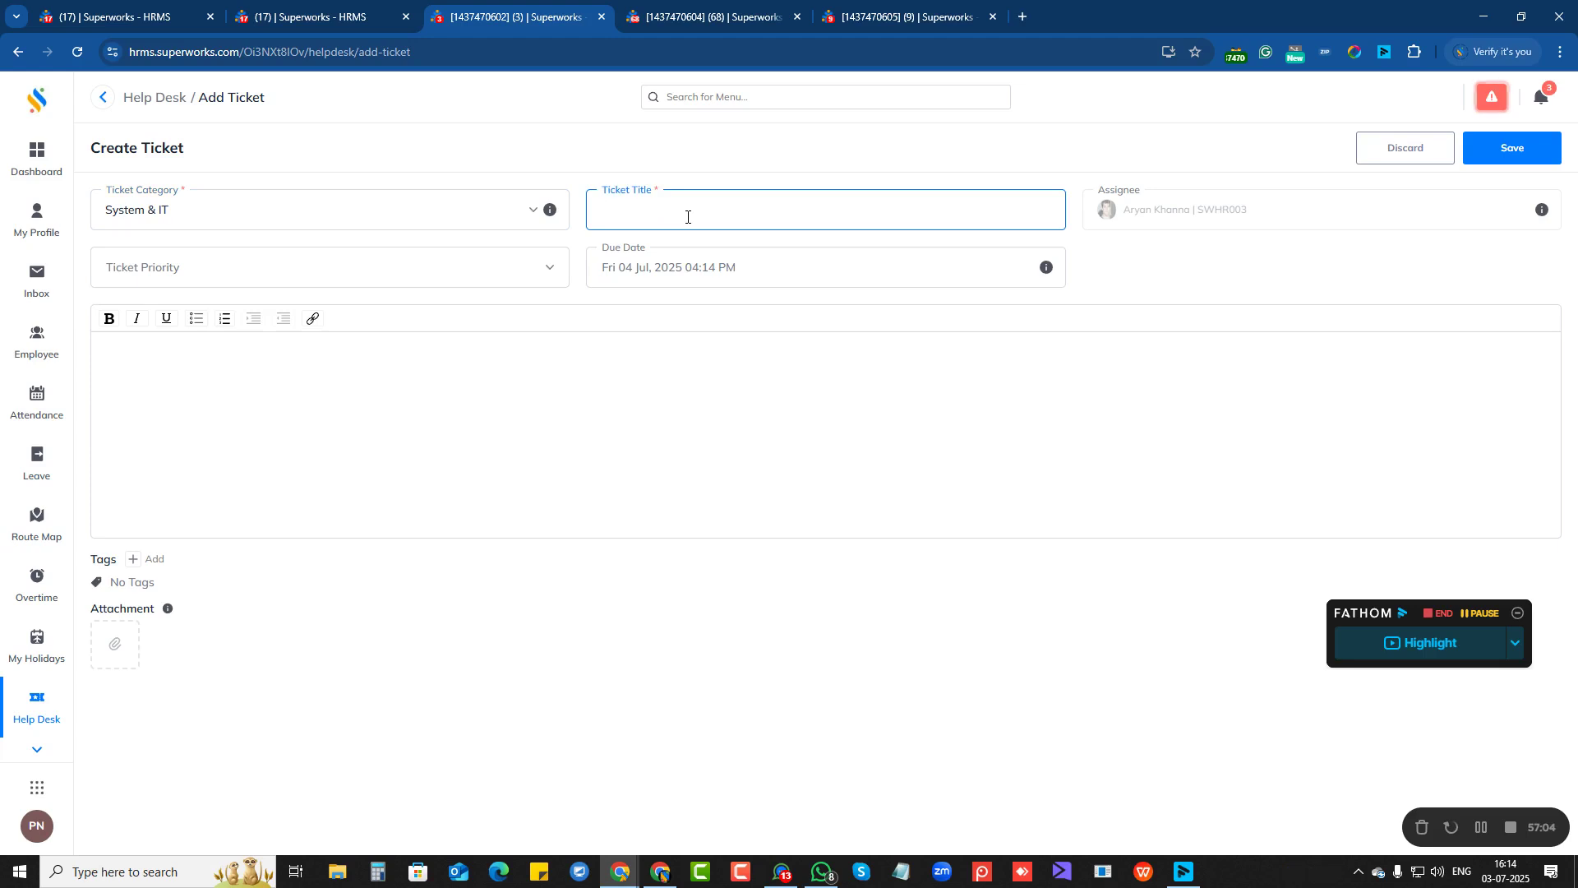
text(My min)
key(BackSpace)
text(onitor is not working)
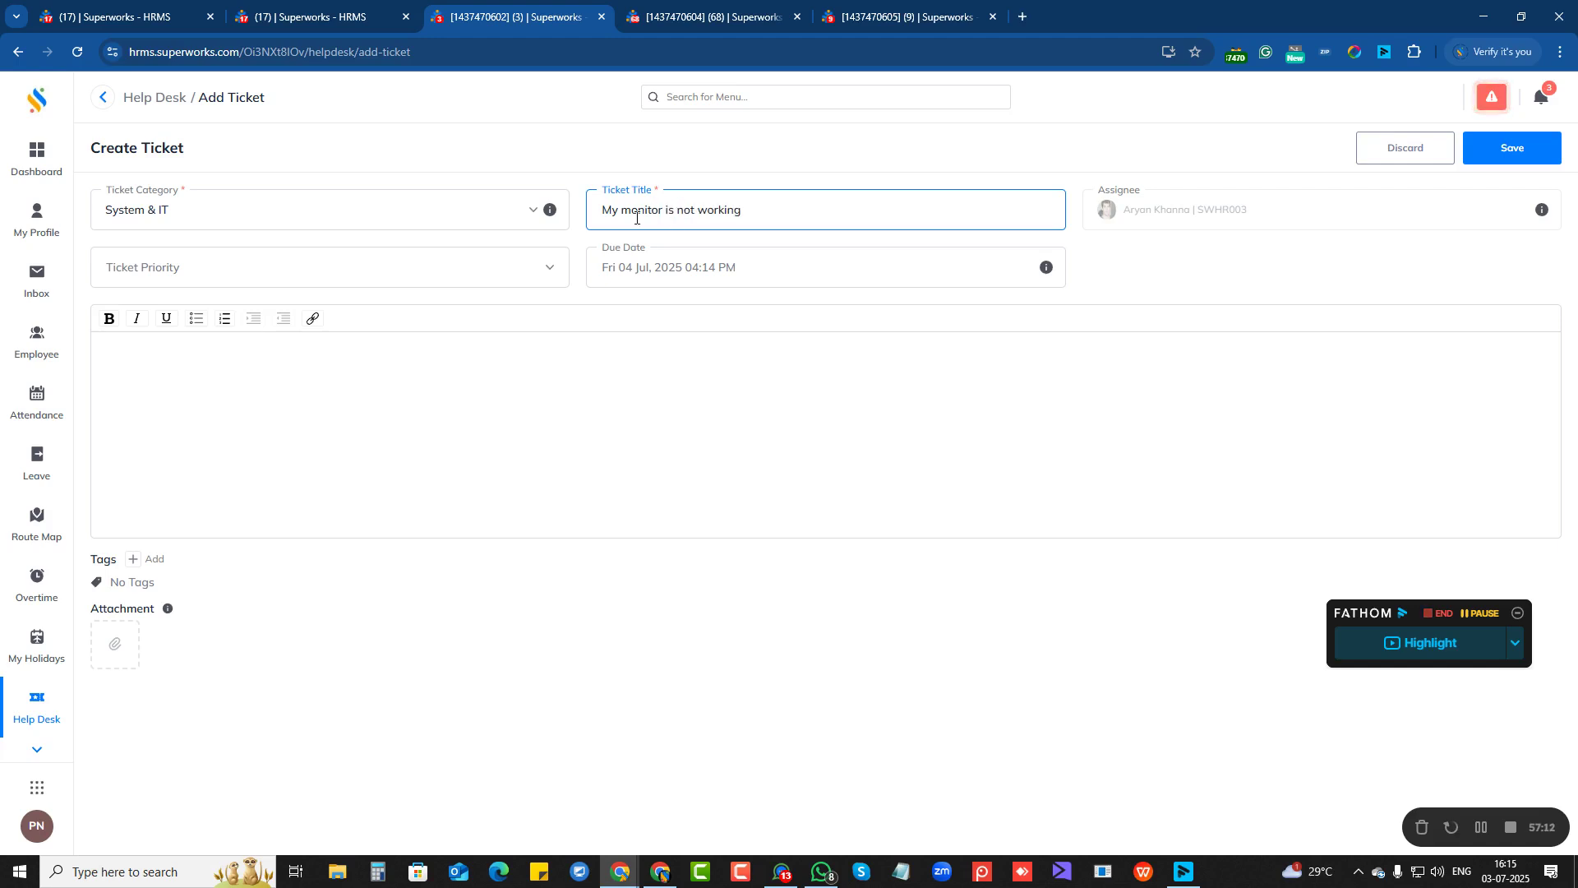
Set the ticket priority to High and save the ticket
click(146, 267)
click(153, 313)
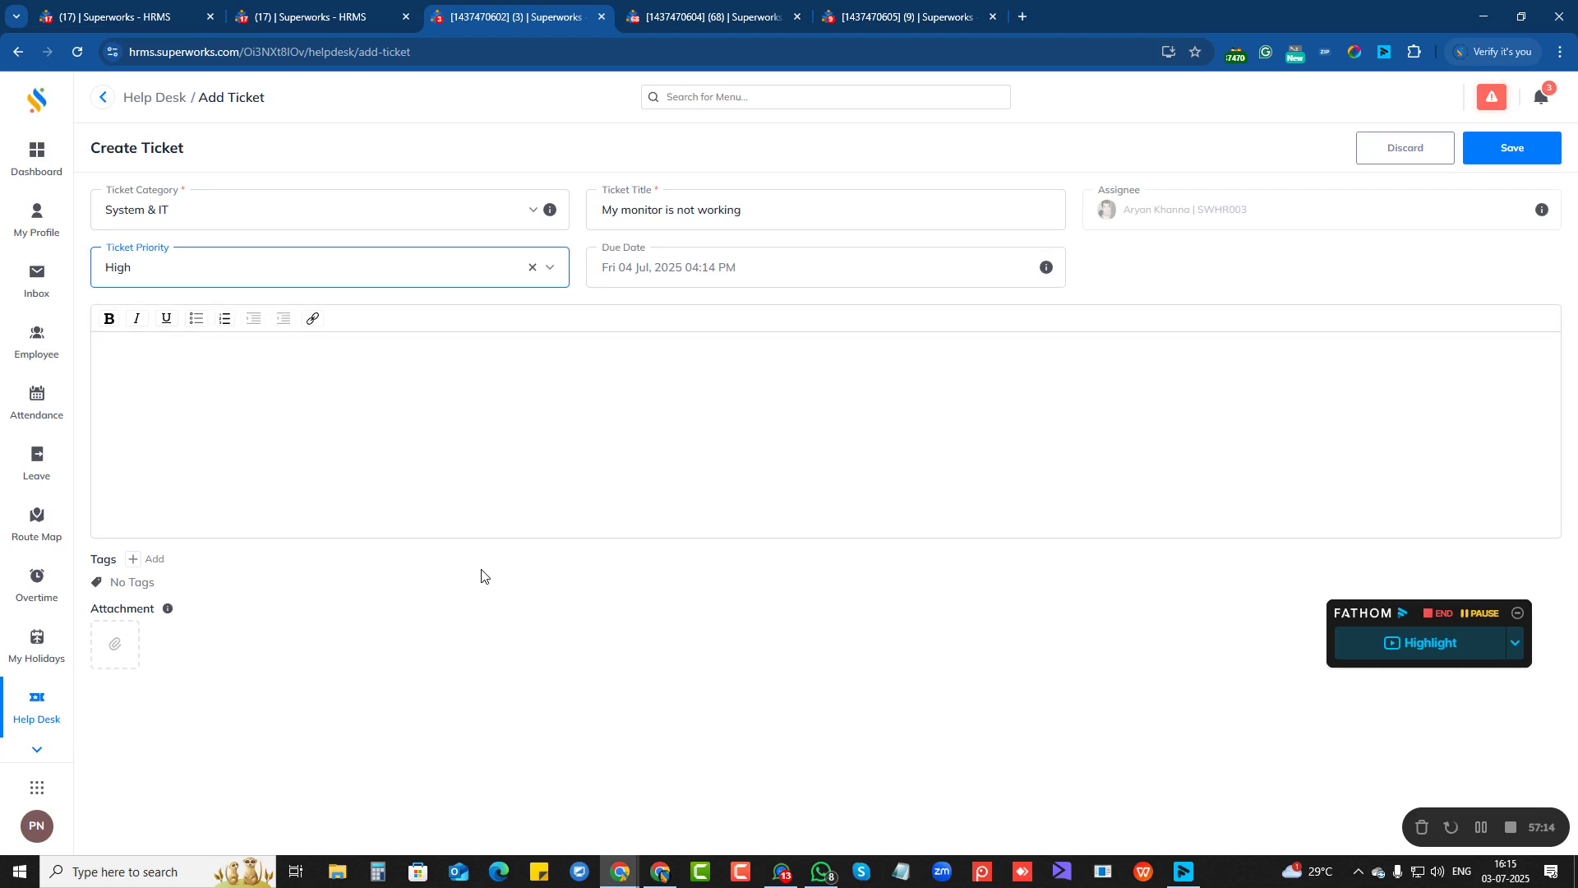
click(285, 441)
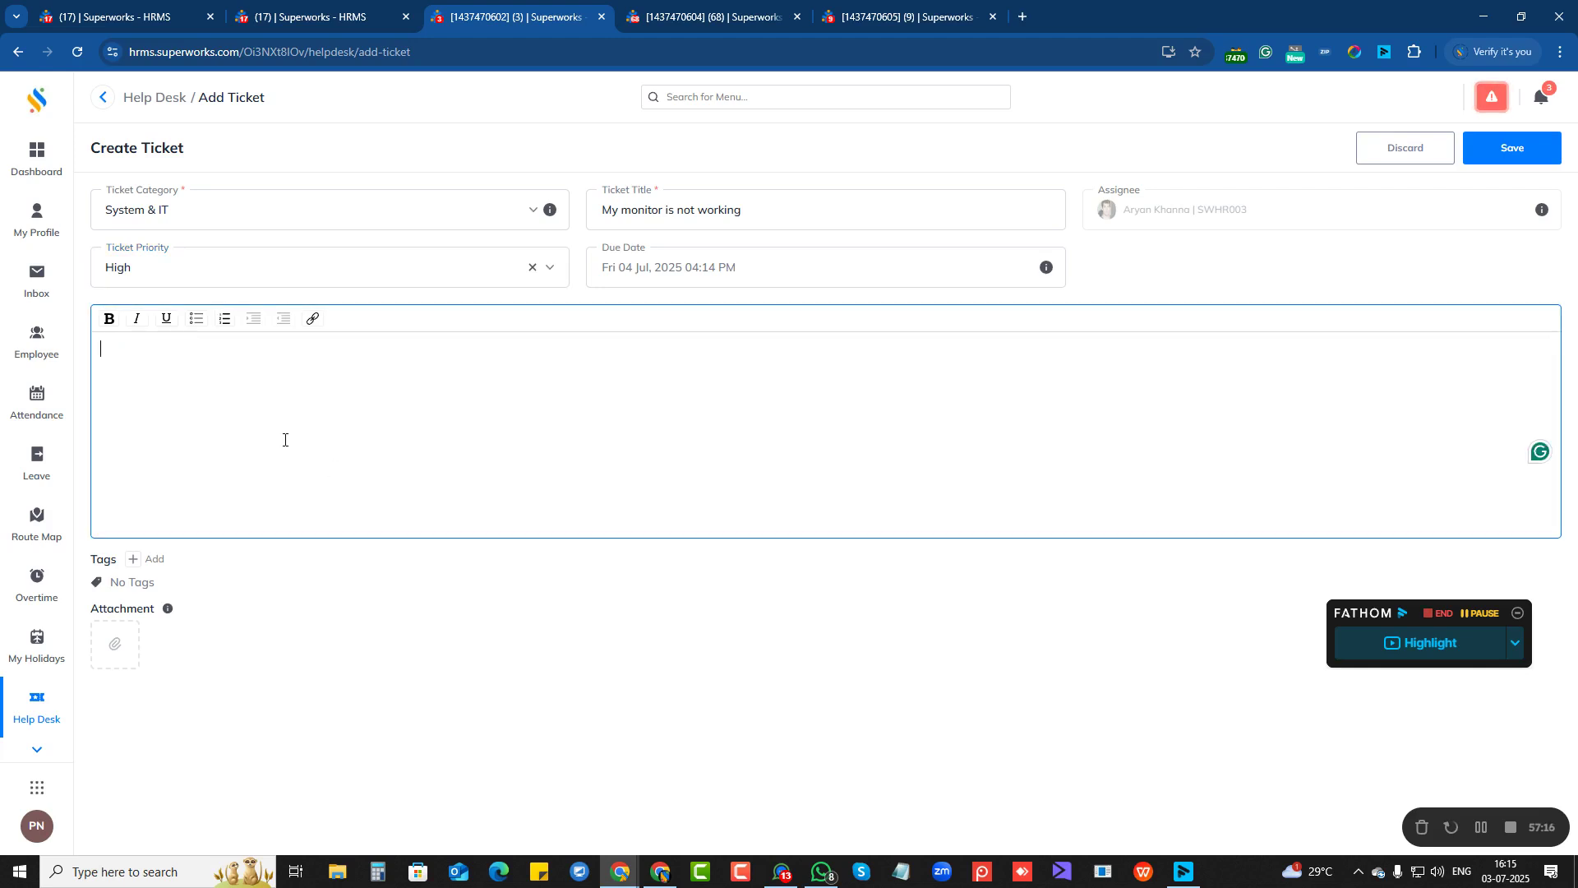
click(1512, 148)
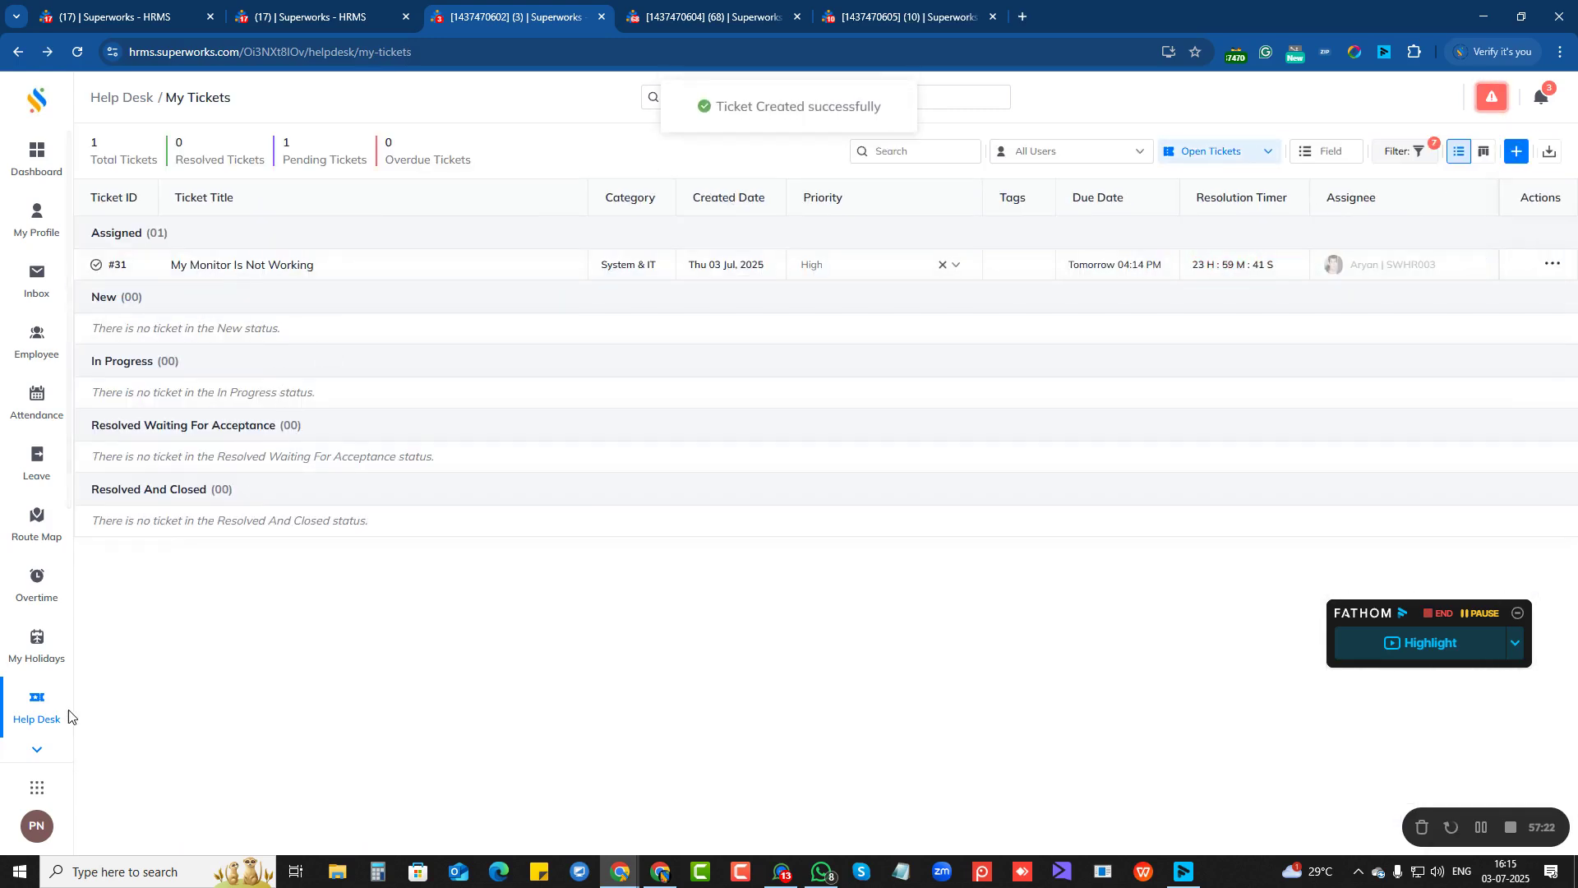
Open hrms.superworks.com in a new tab and review the resignation settings and exit task list tabs
mouse_move(58, 712)
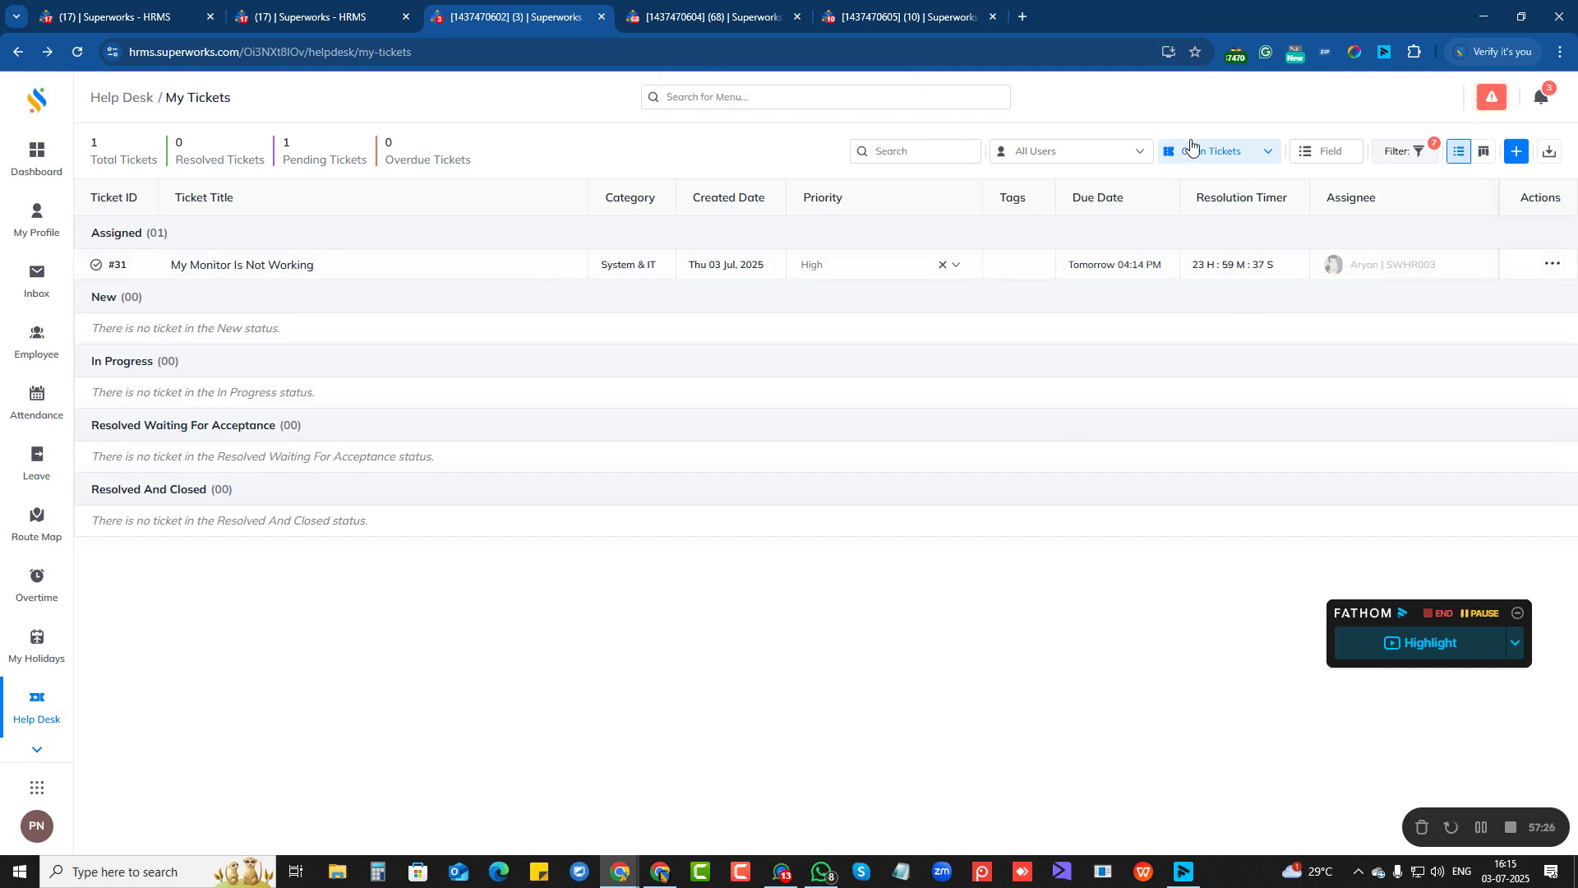
key(ctrl+t)
text(hrms.superworks.com)
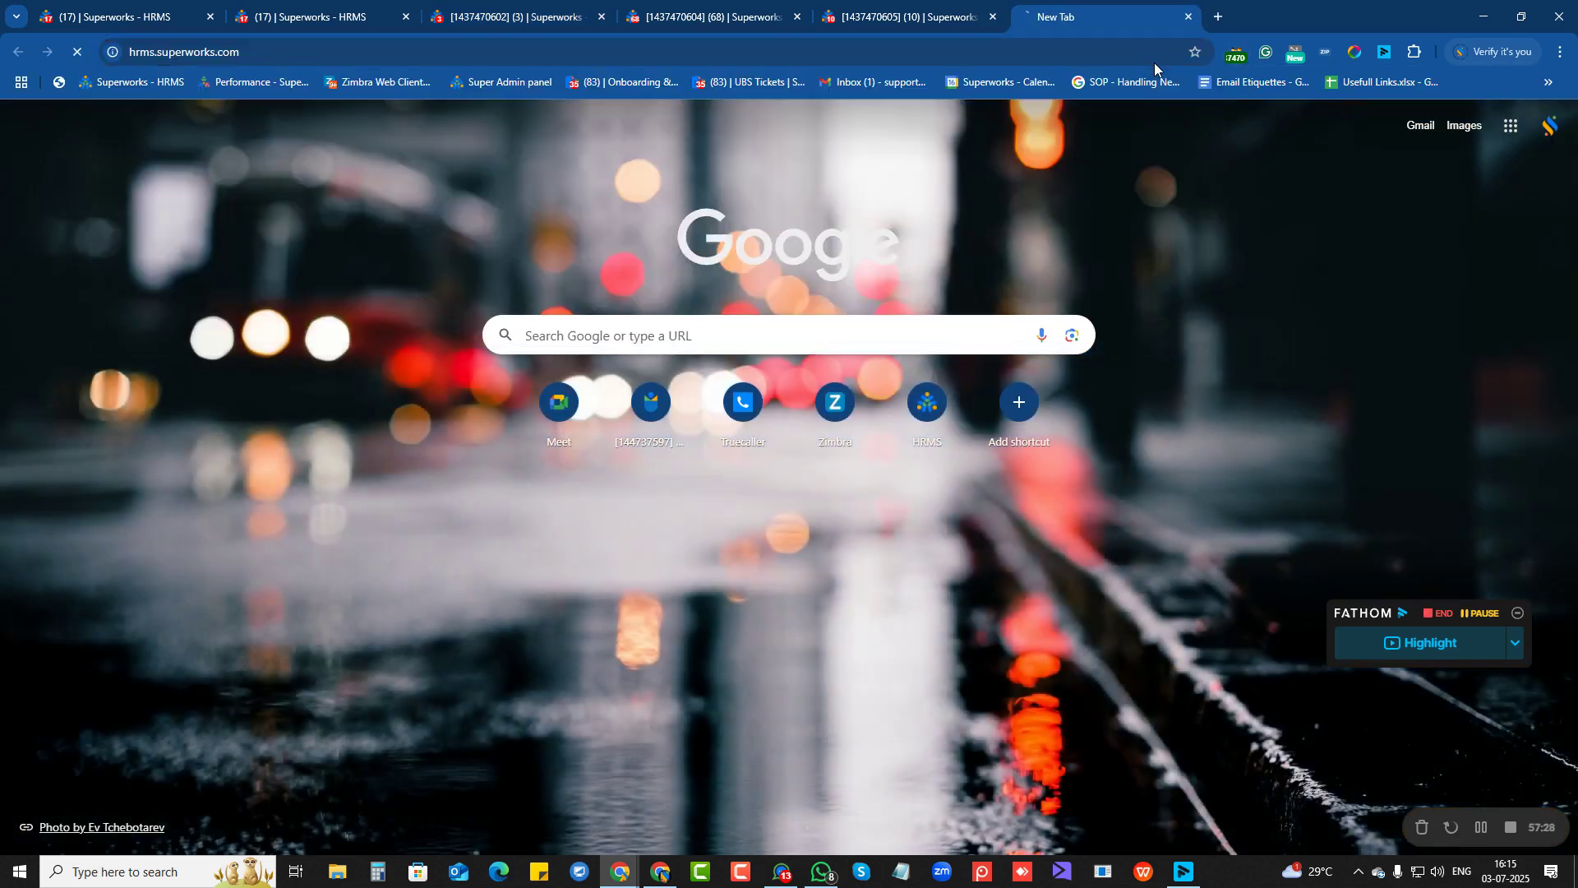
key(Return)
click(304, 16)
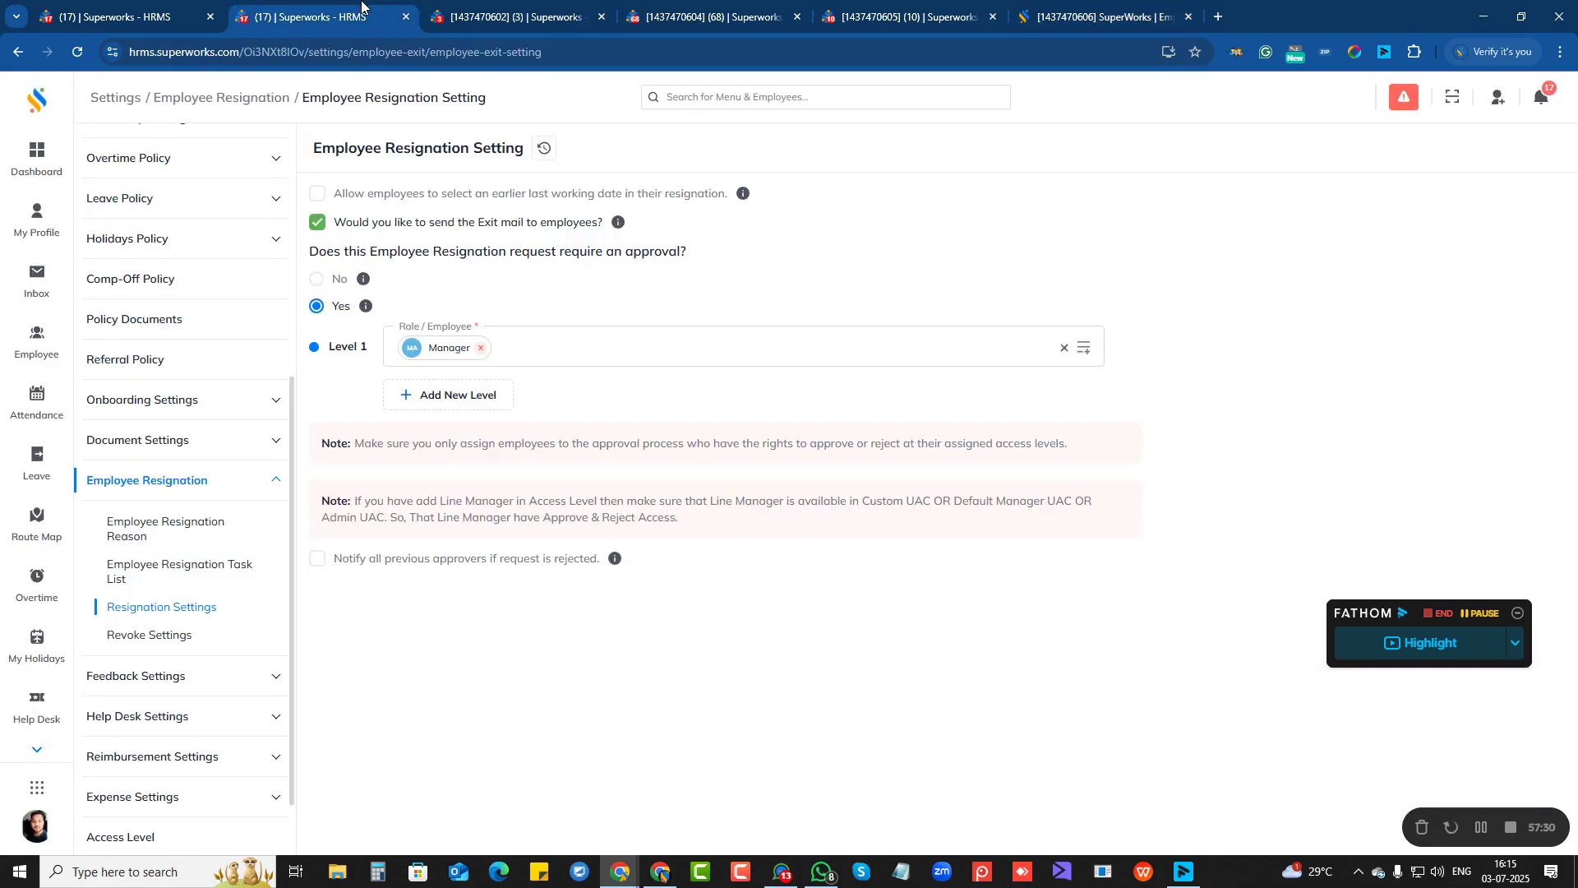
click(497, 7)
click(752, 9)
click(911, 11)
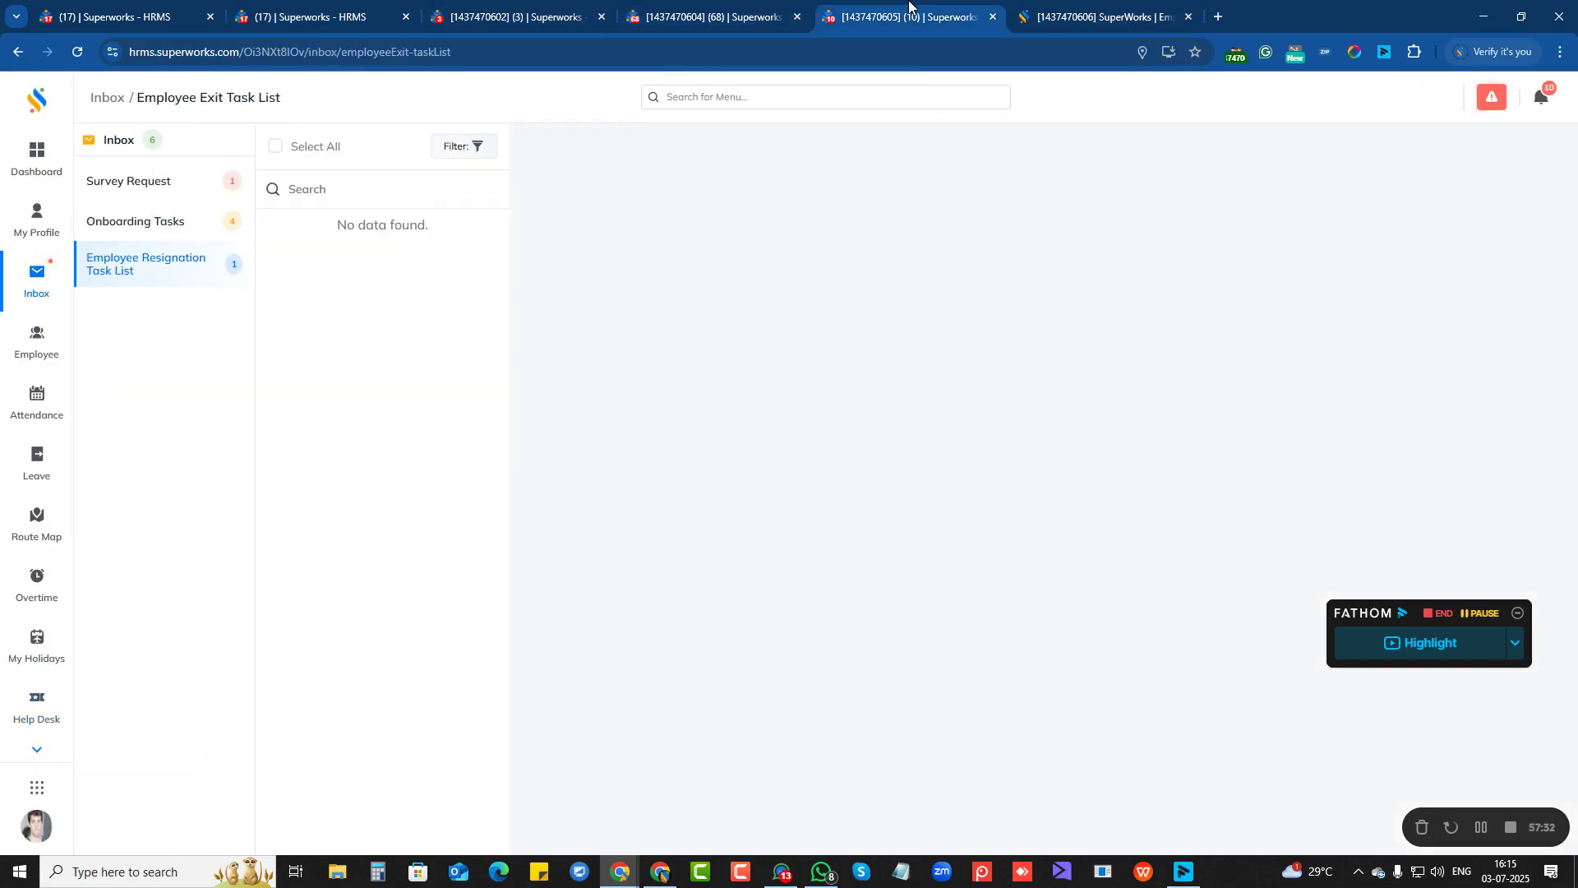
scroll(12, 452, down, 5)
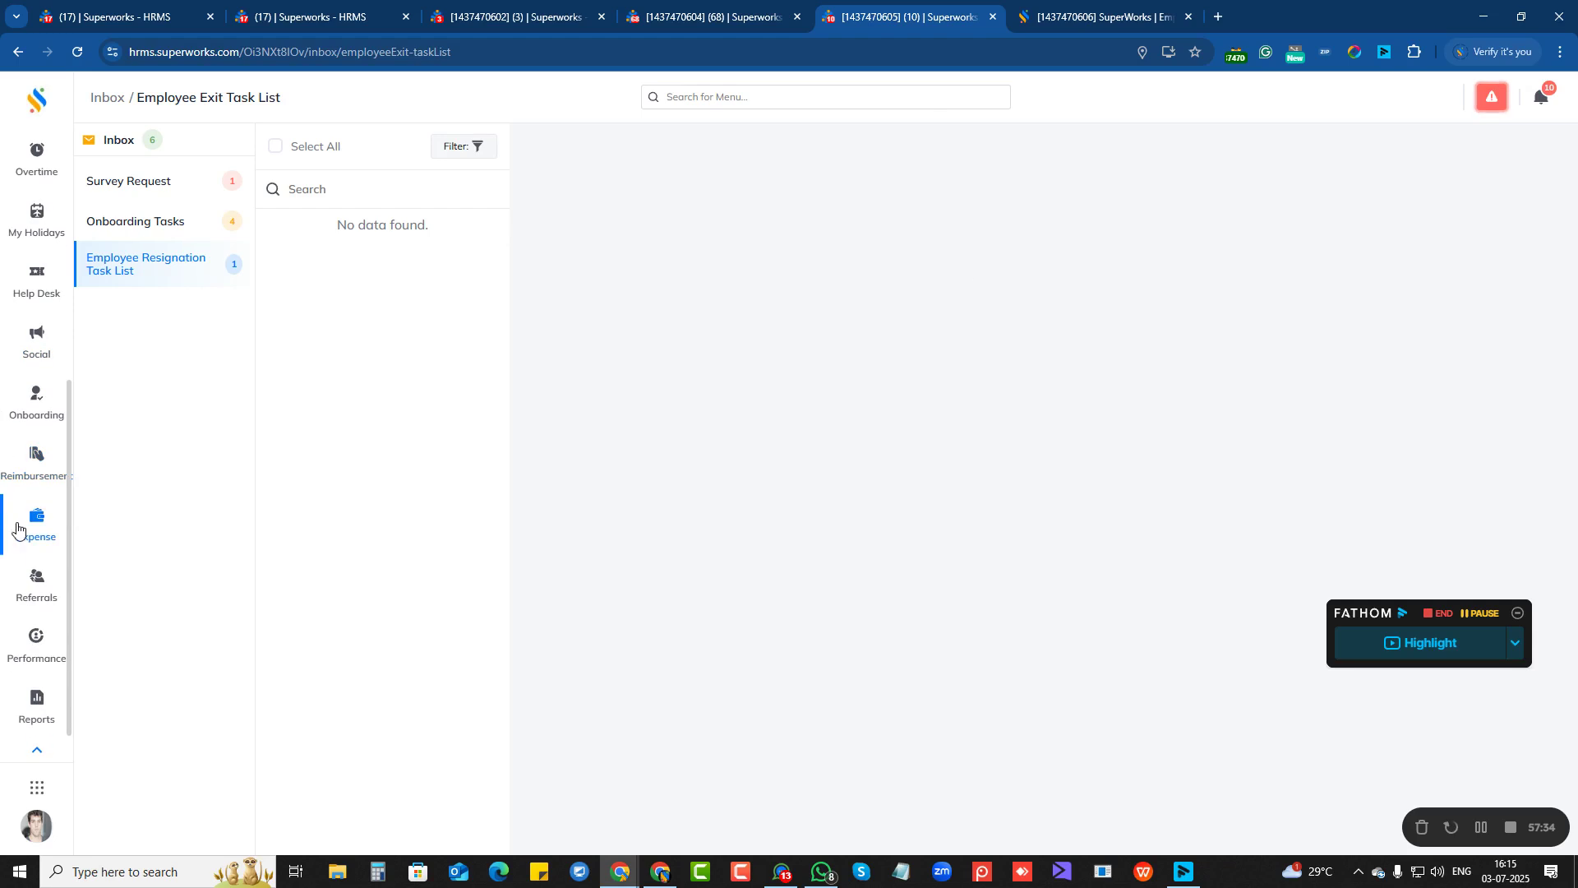
Open ticket #31 from its notification, close that tab, and go to Help Desk Assign Tickets
click(1545, 103)
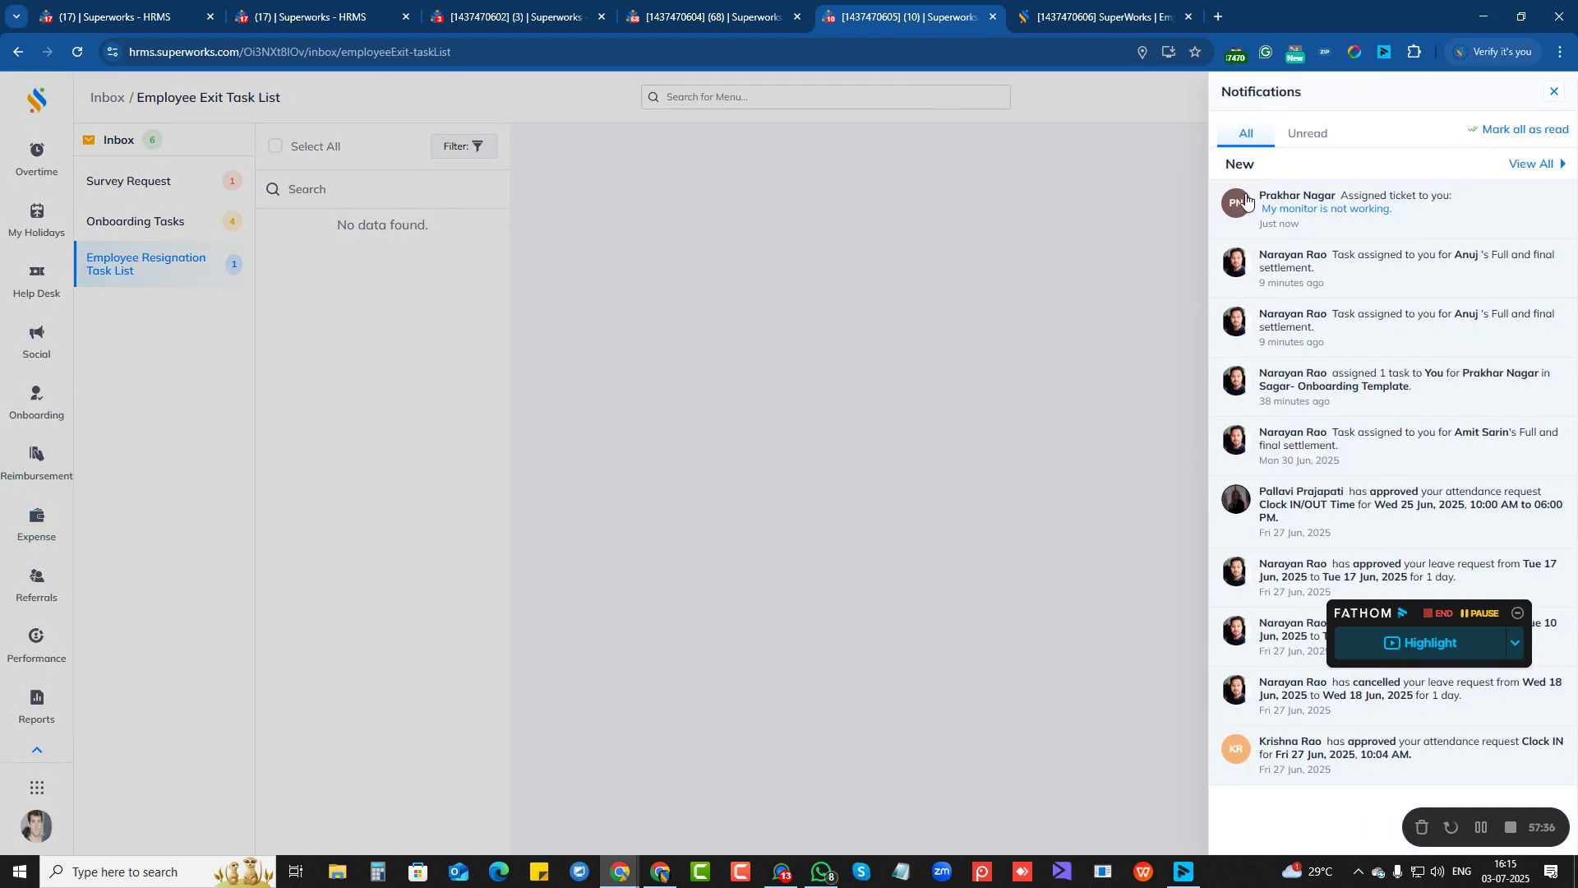
drag(1255, 197, 1405, 212)
click(1406, 212)
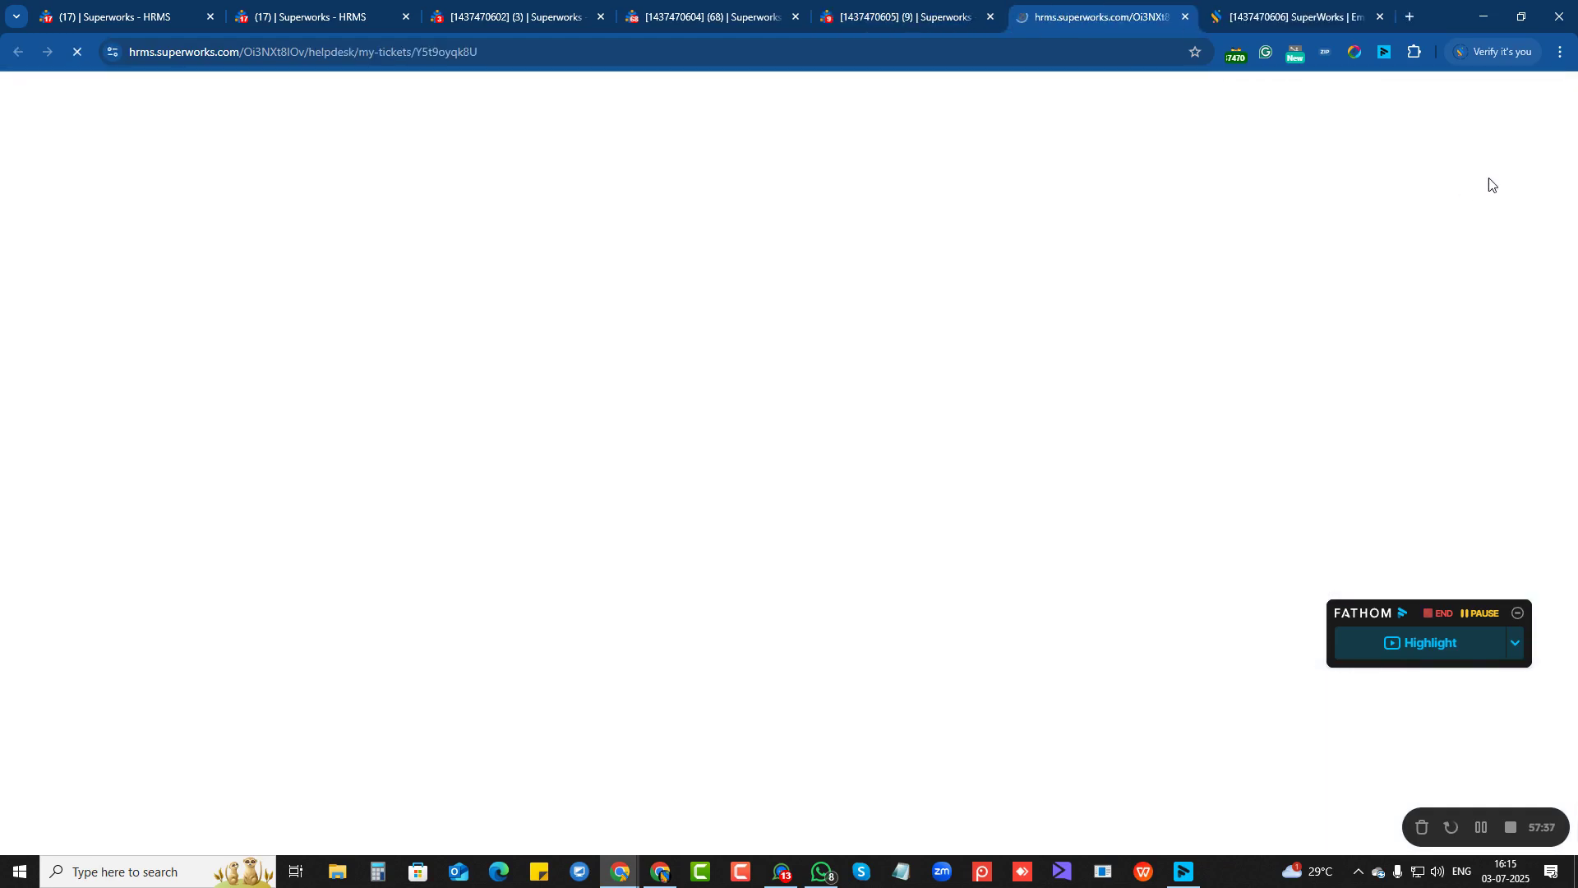
click(1184, 16)
scroll(37, 649, up, 5)
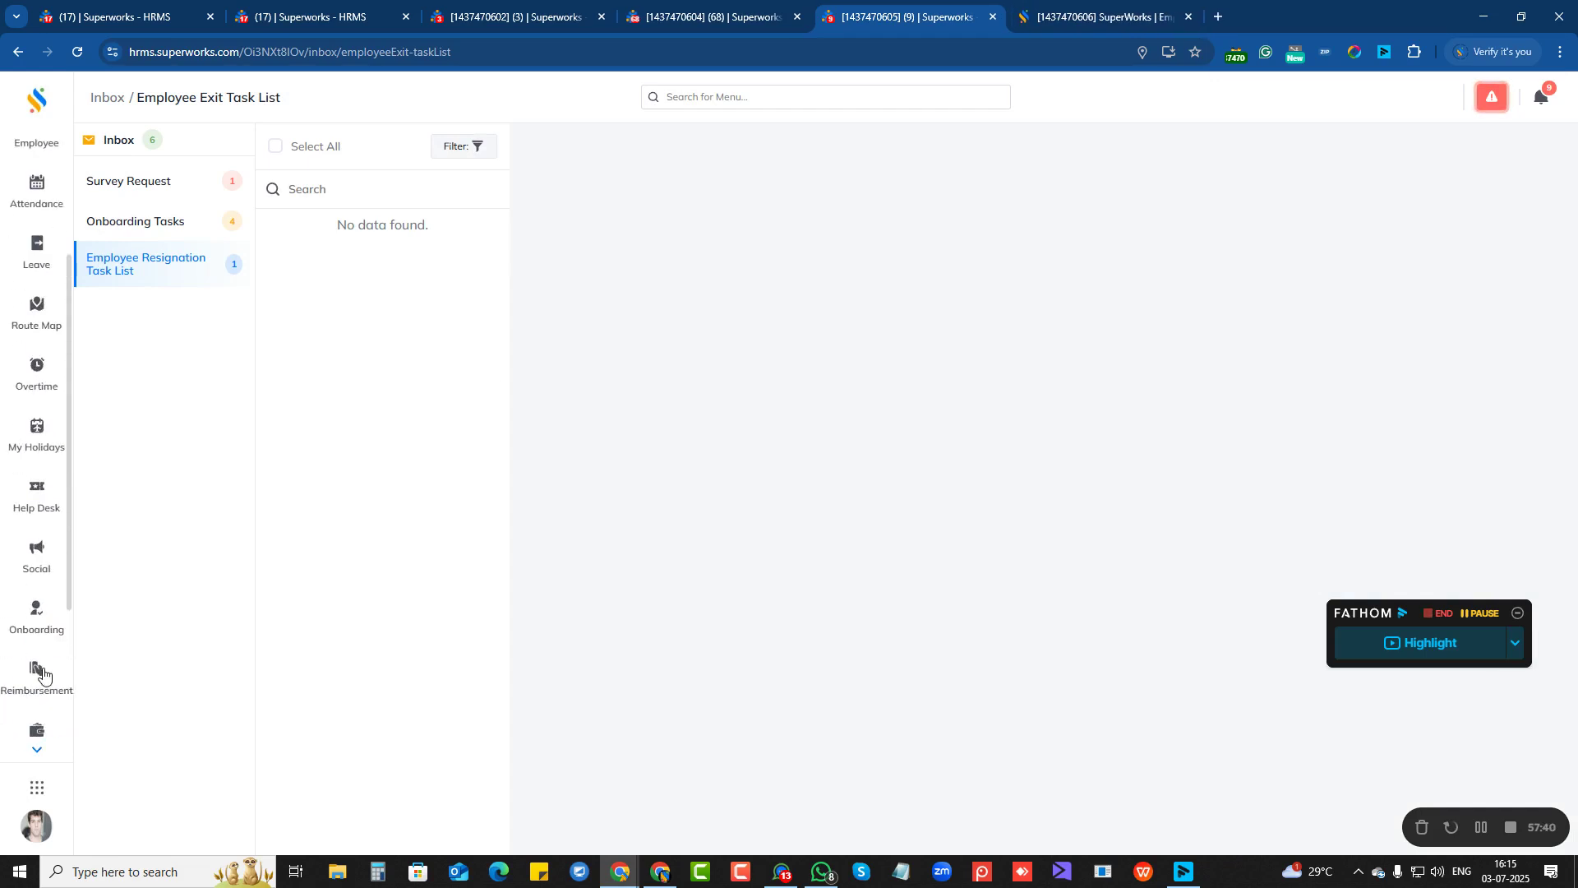
mouse_move(37, 612)
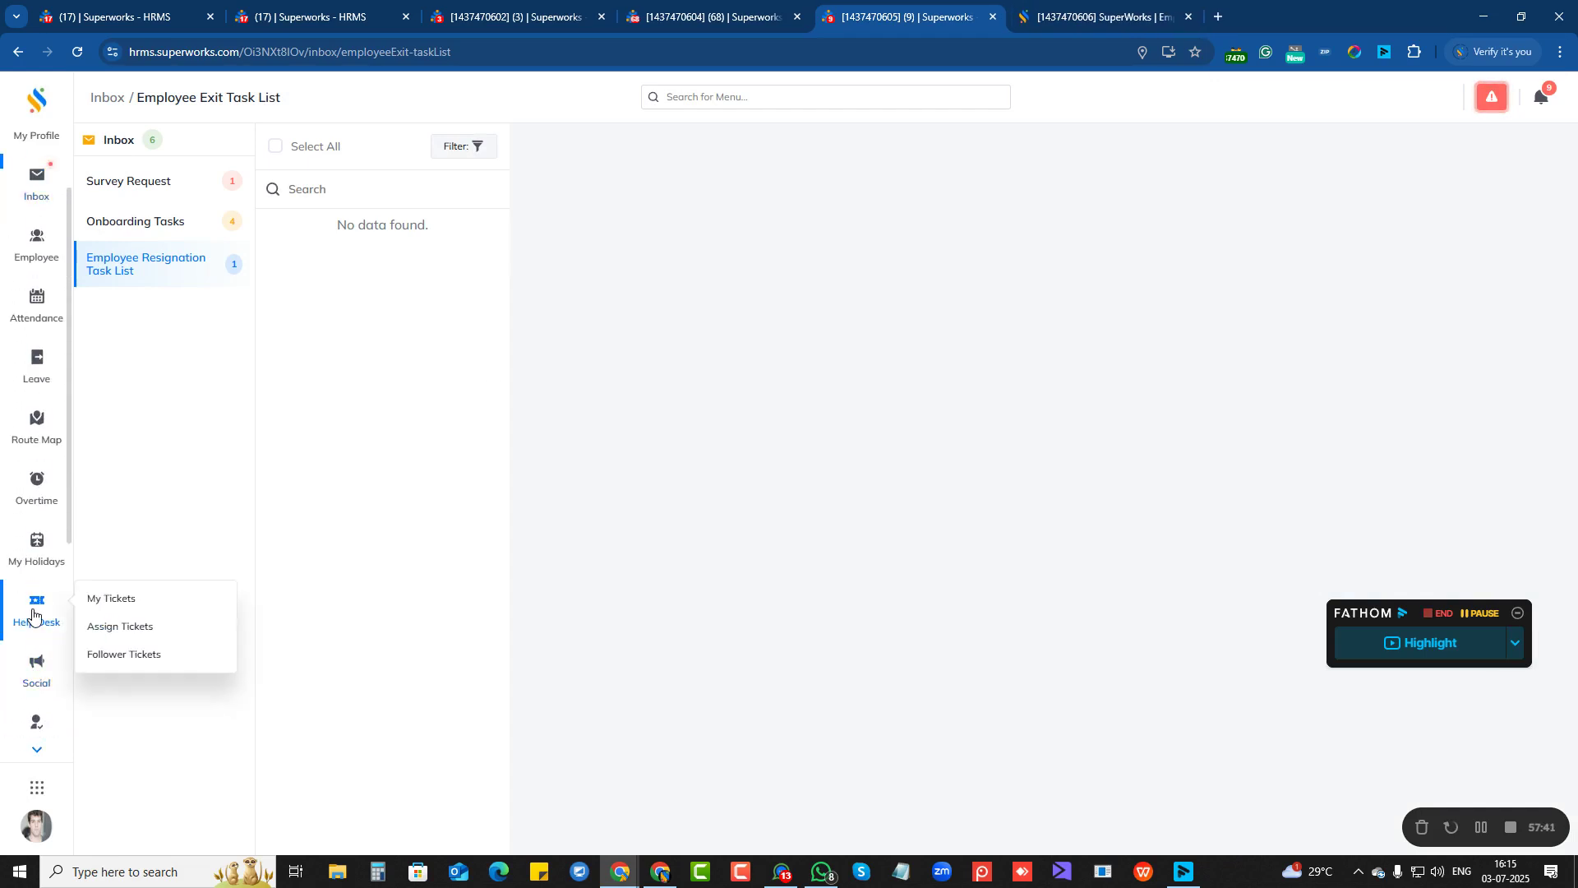
click(134, 627)
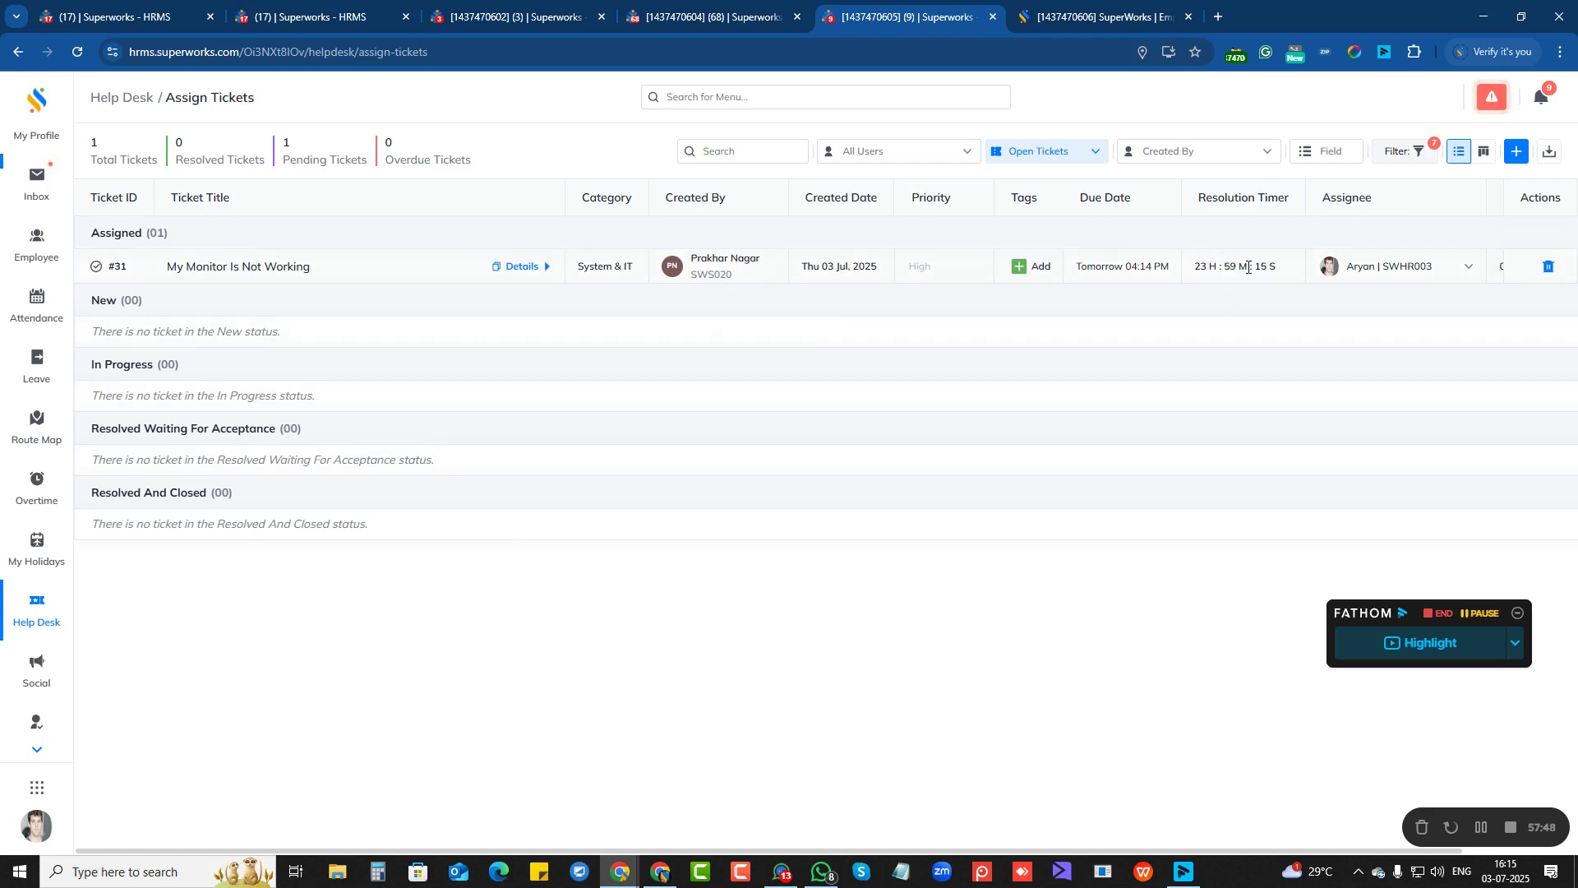
click(376, 267)
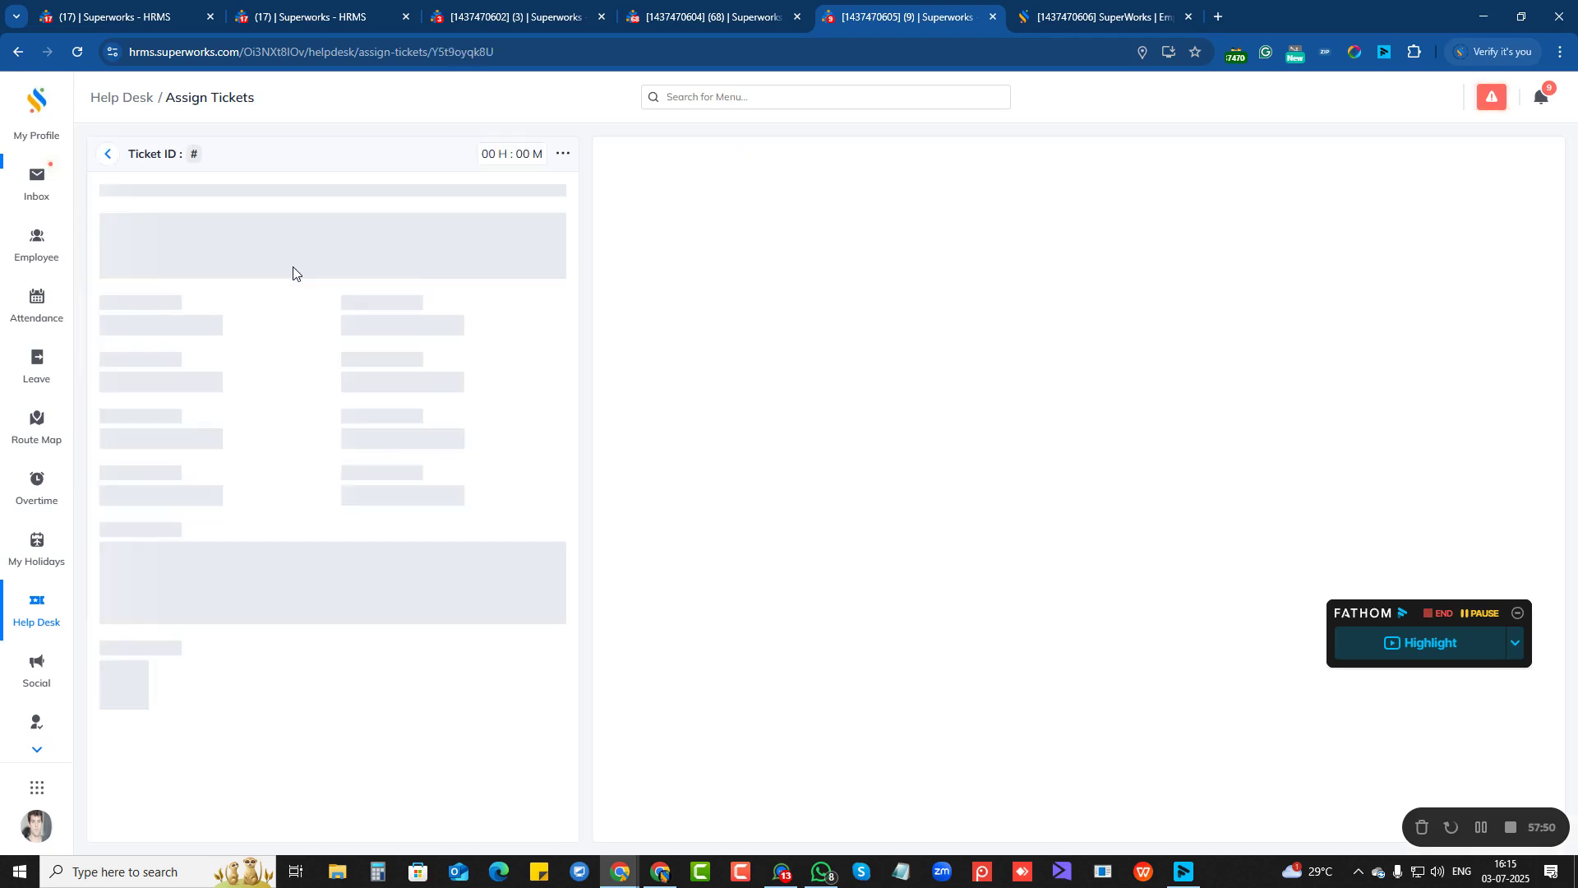
text(@pra)
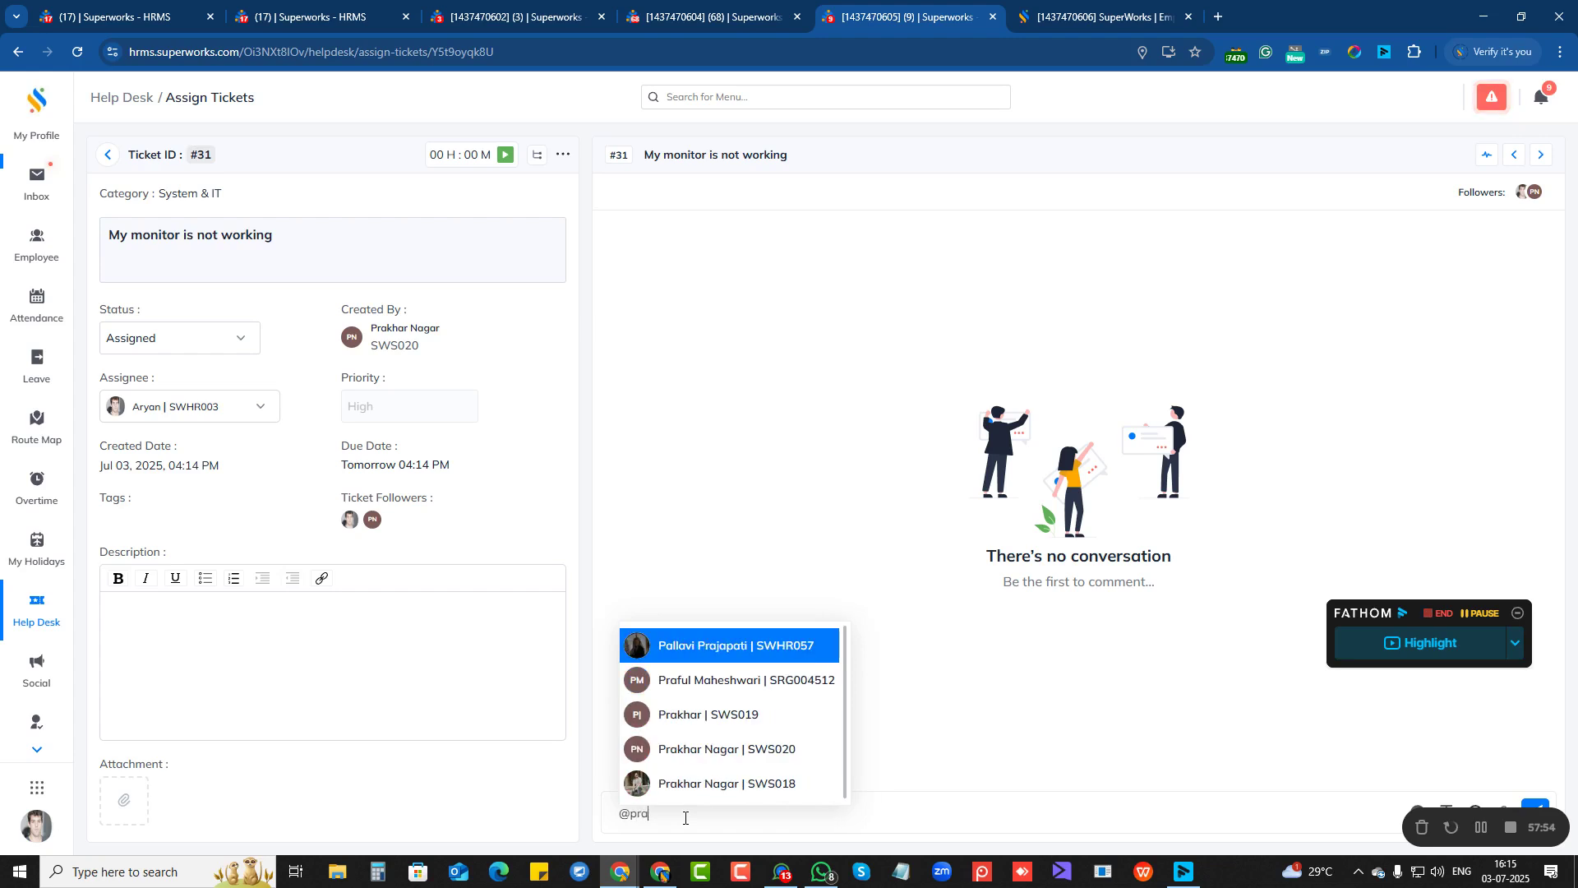
key(Down)
key(Down)
key(Down)
key(Return)
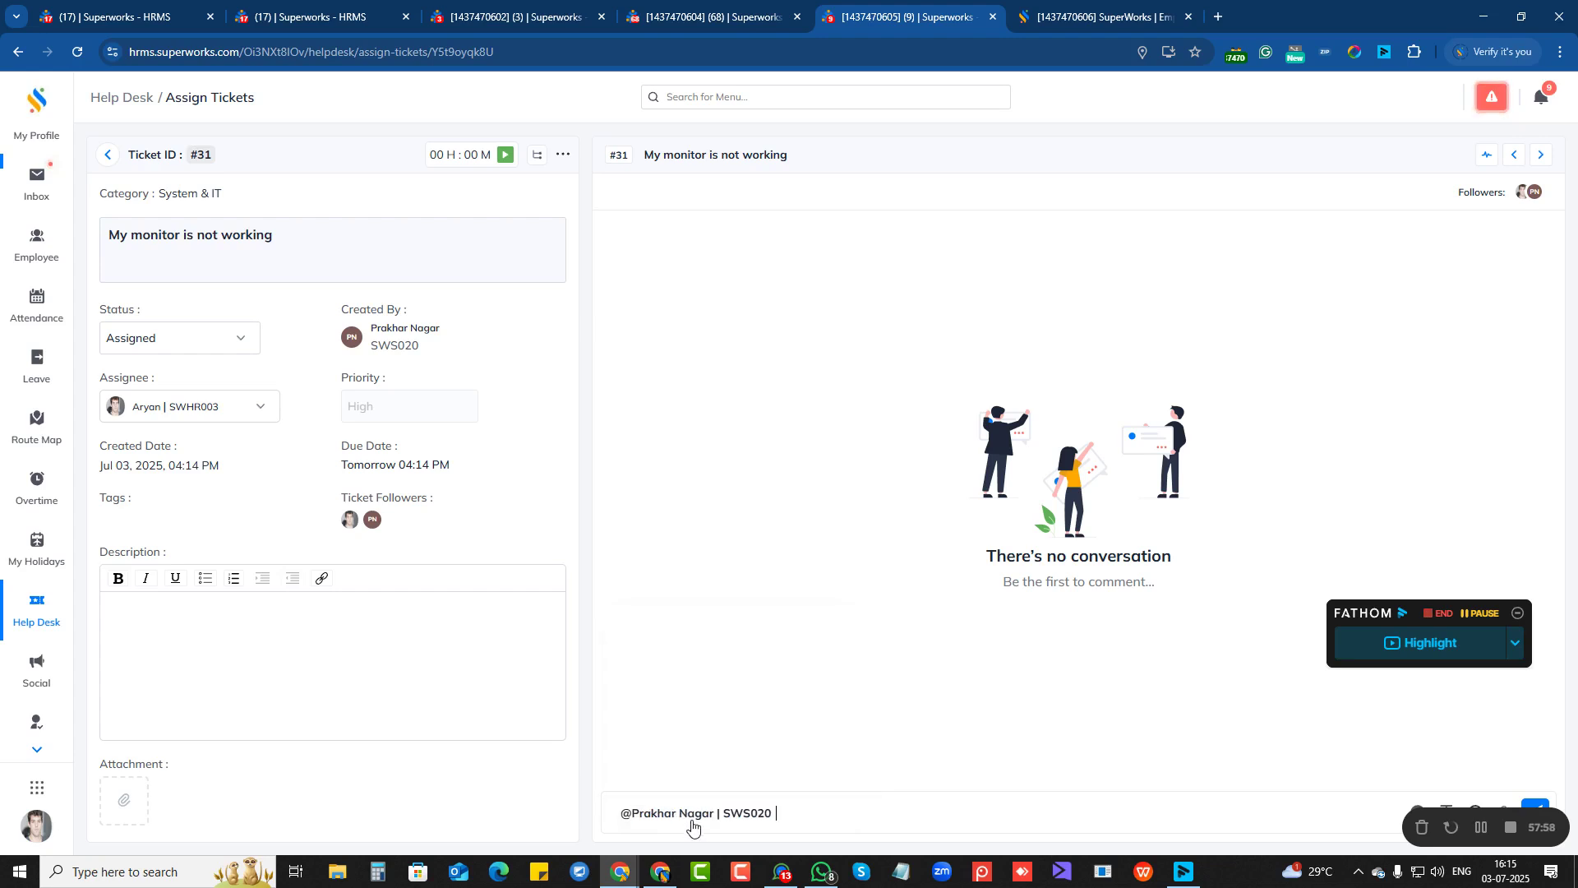
key(ctrl+a)
key(BackSpace)
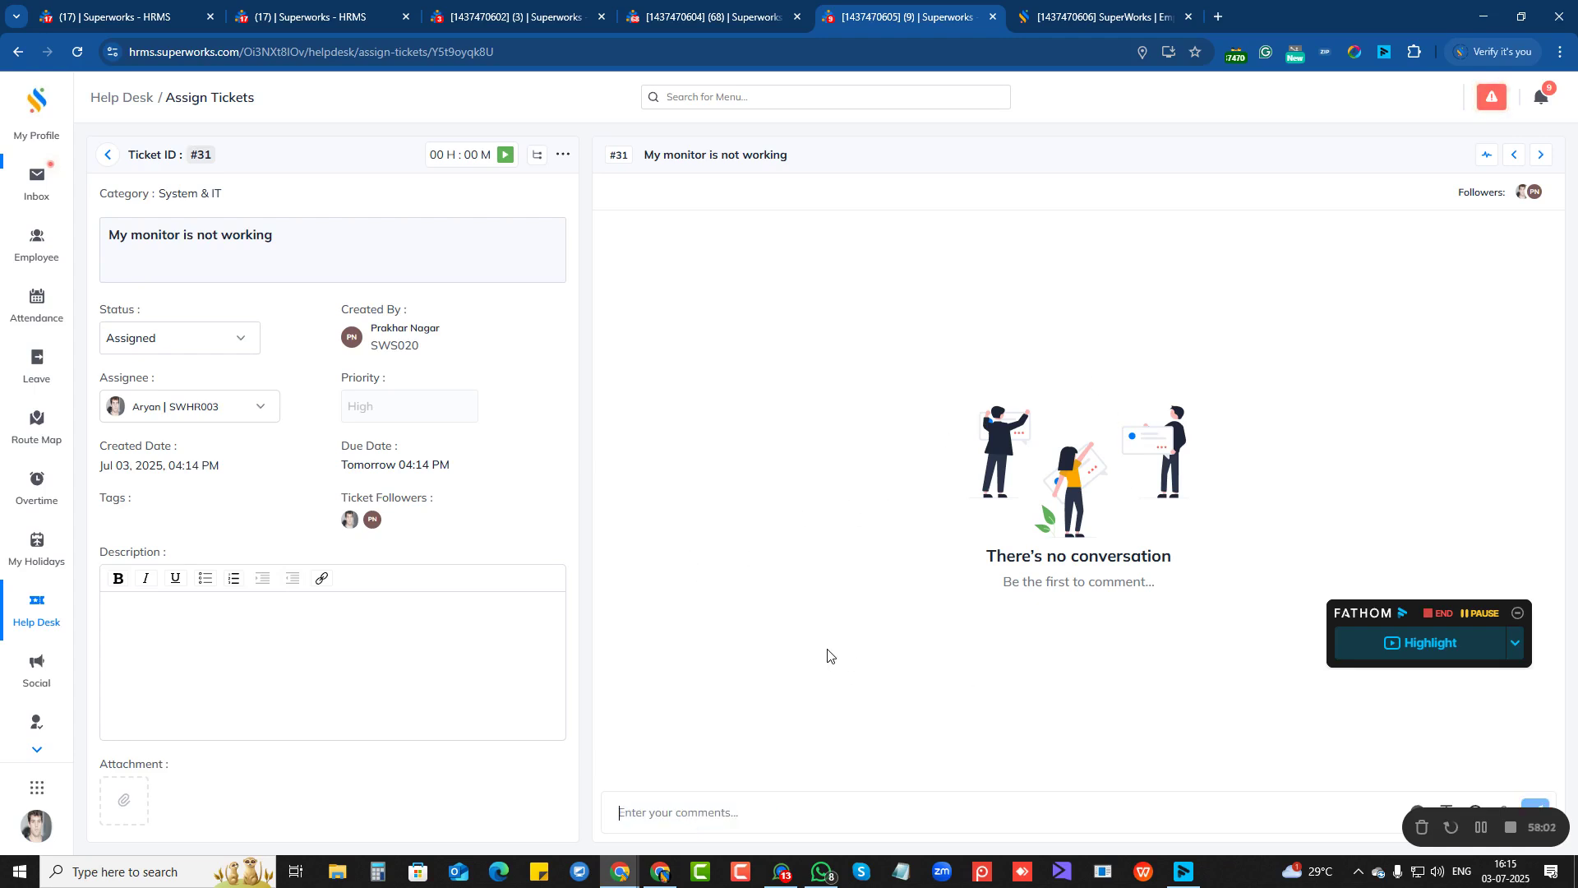
Set ticket #31's status to Resolved Waiting For Acceptance and go back to the list
click(213, 350)
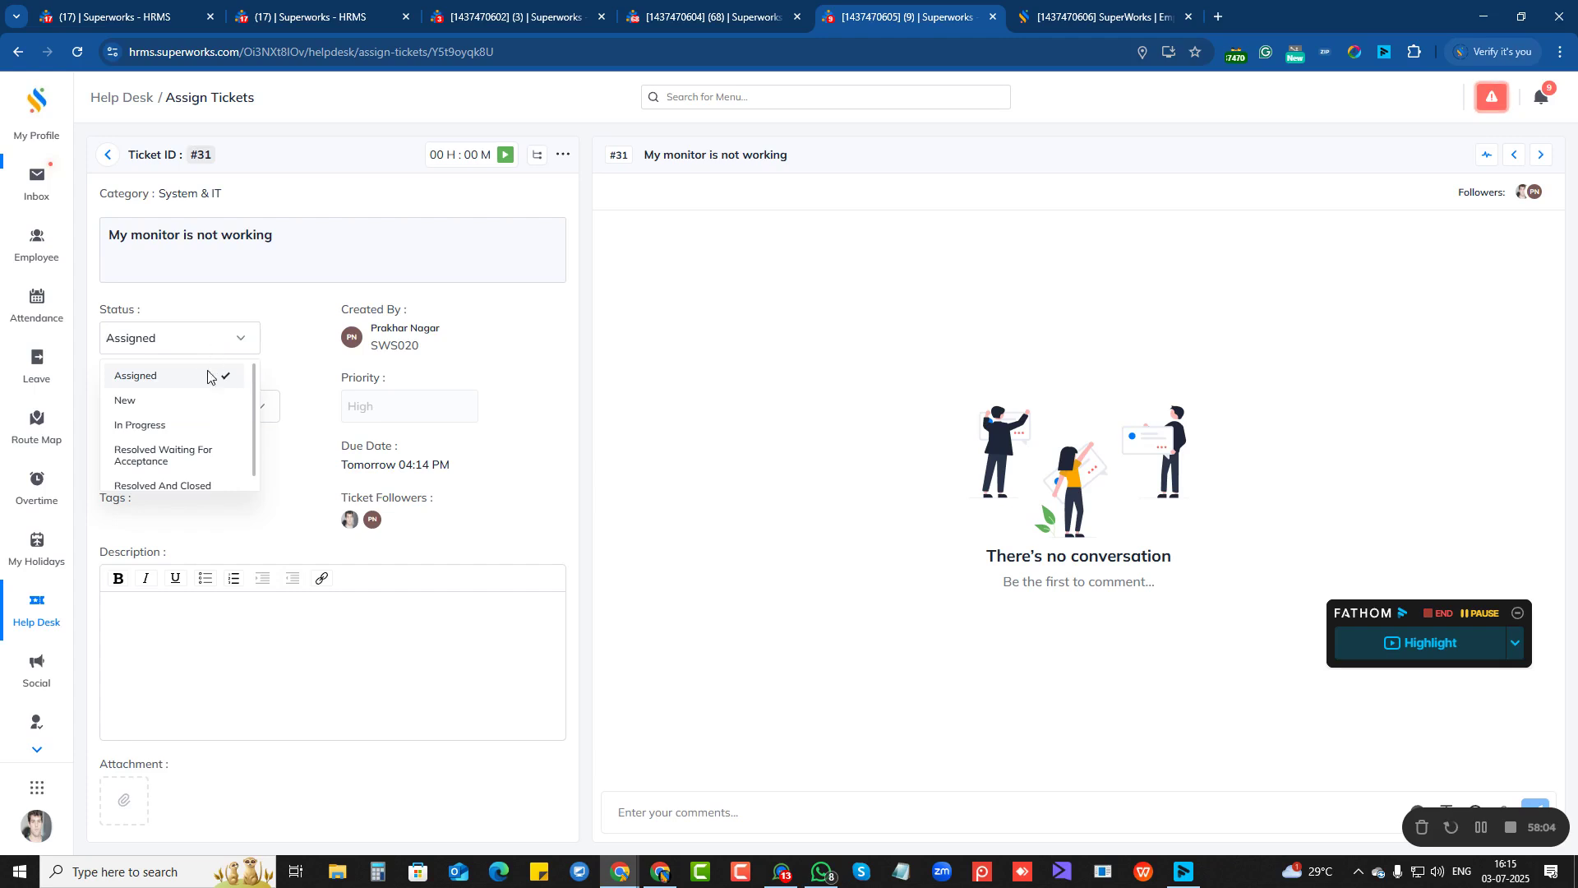
scroll(173, 444, down, 1)
click(163, 444)
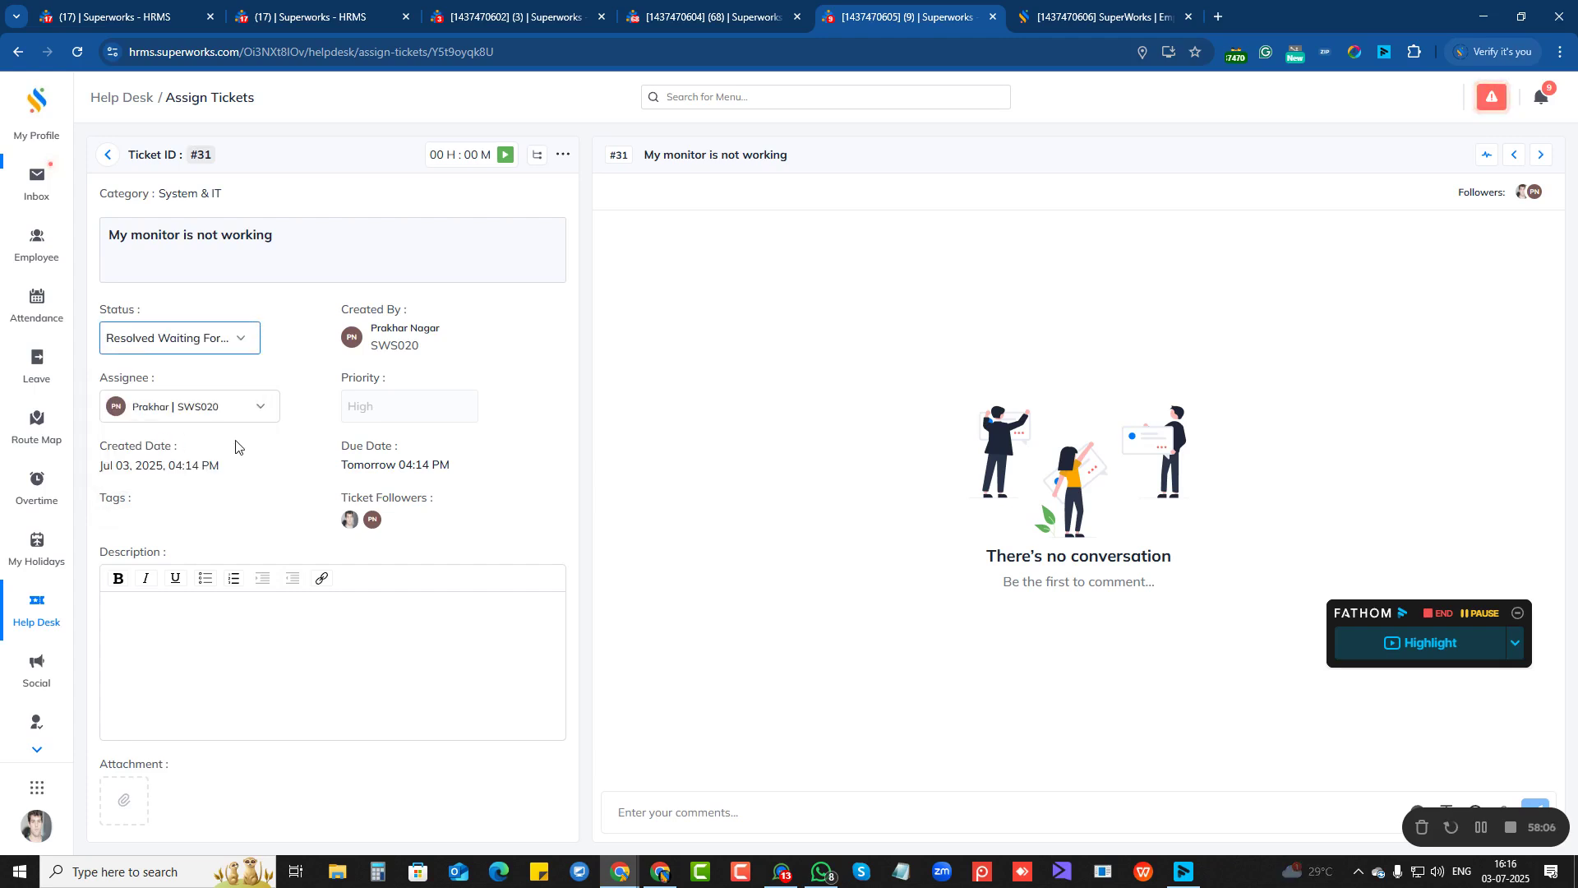
click(108, 156)
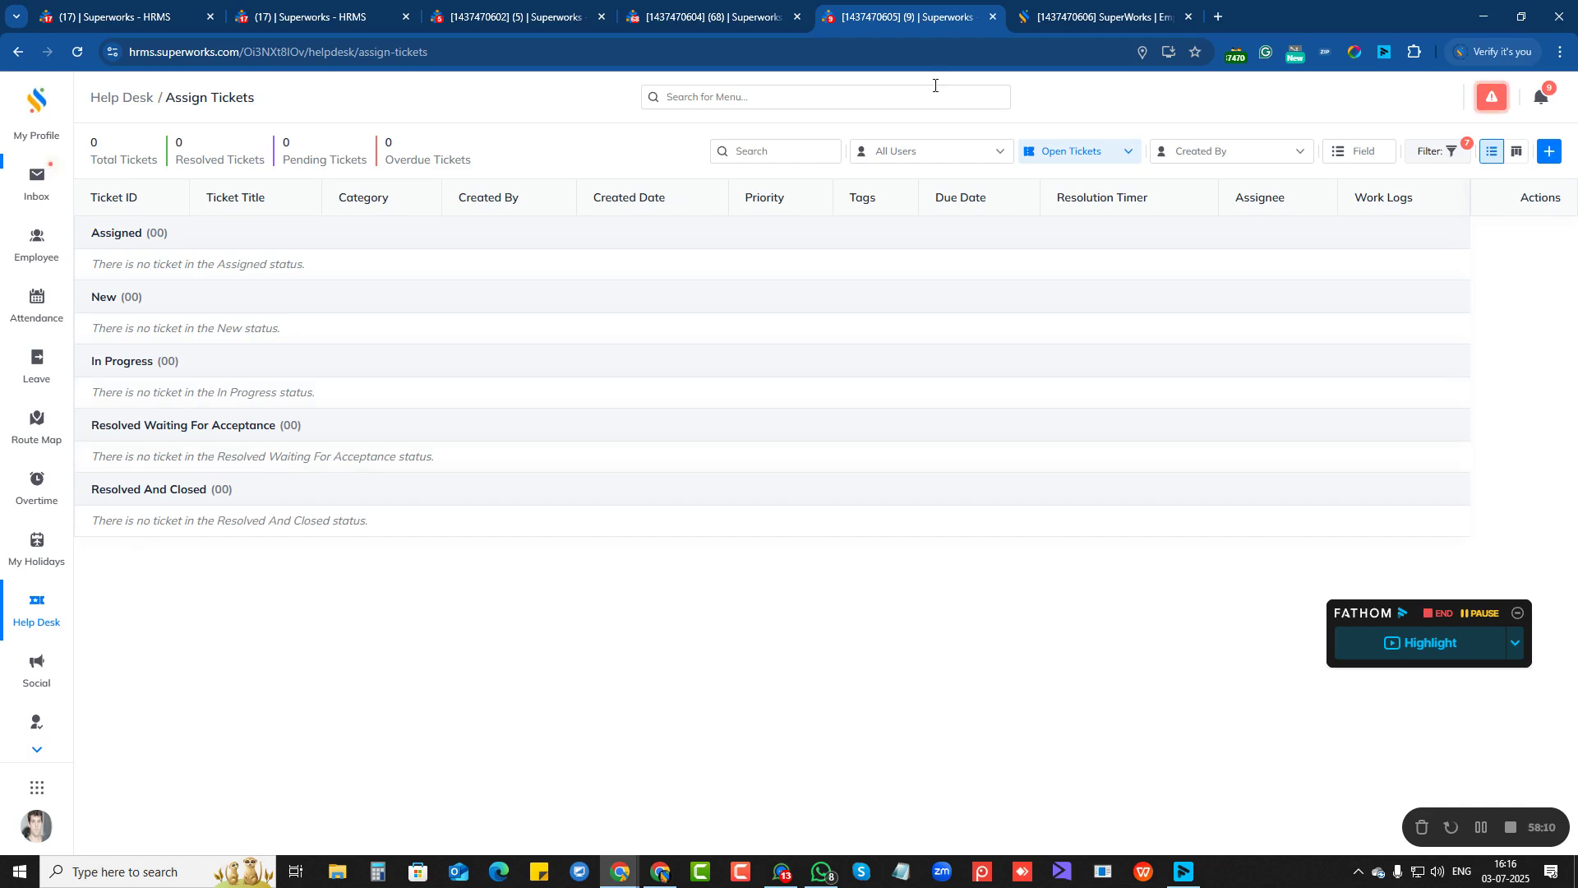
From the creator's account, mark ticket #31 resolved and filter My Tickets to All Tickets
click(726, 14)
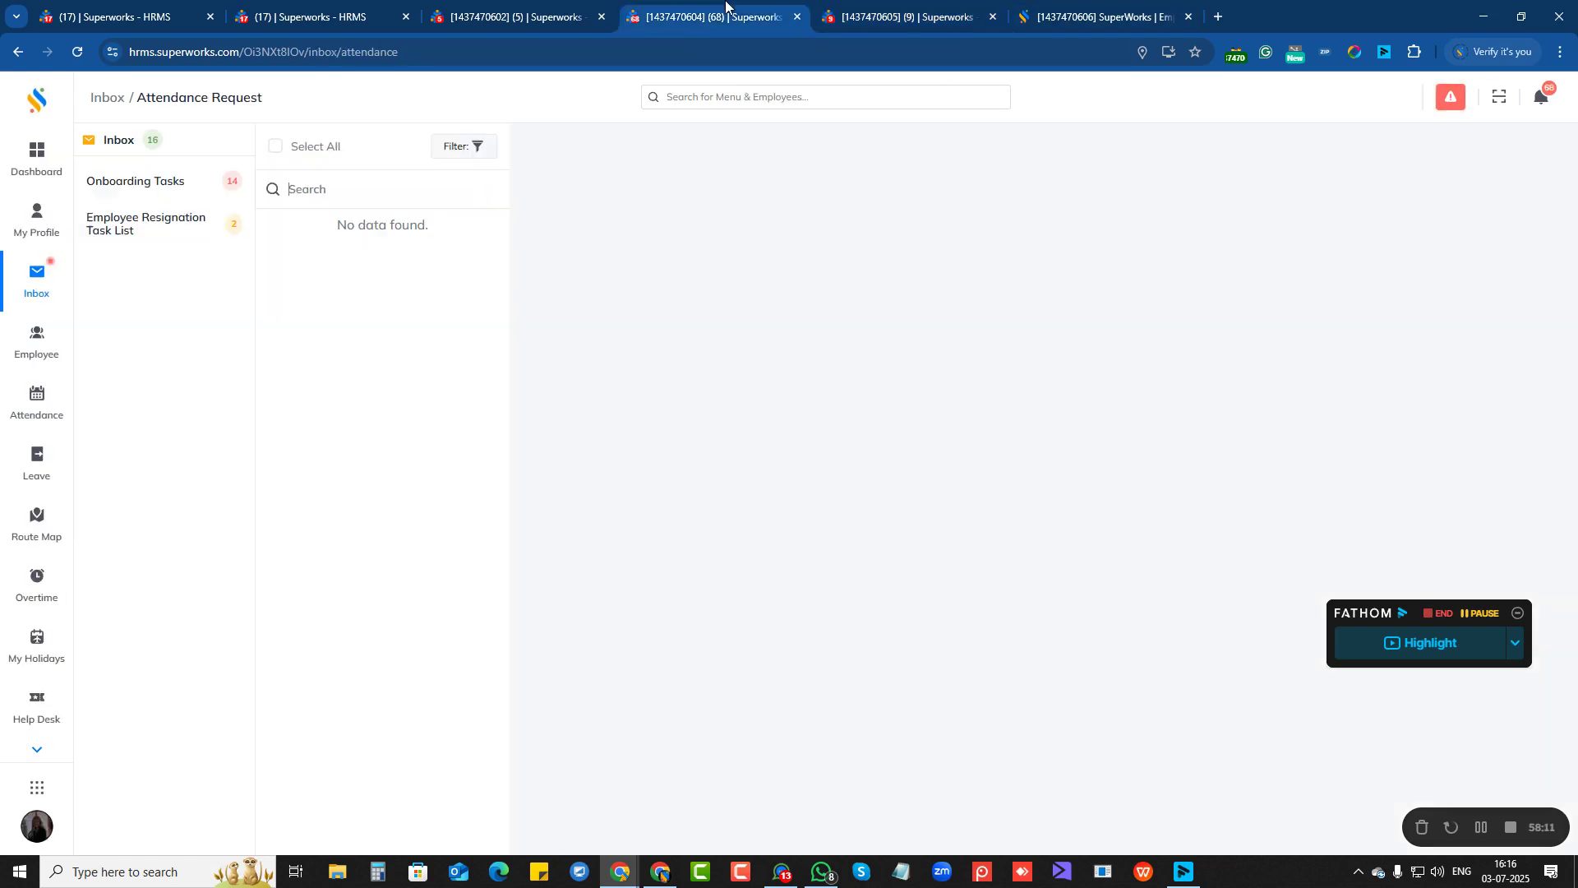
click(574, 15)
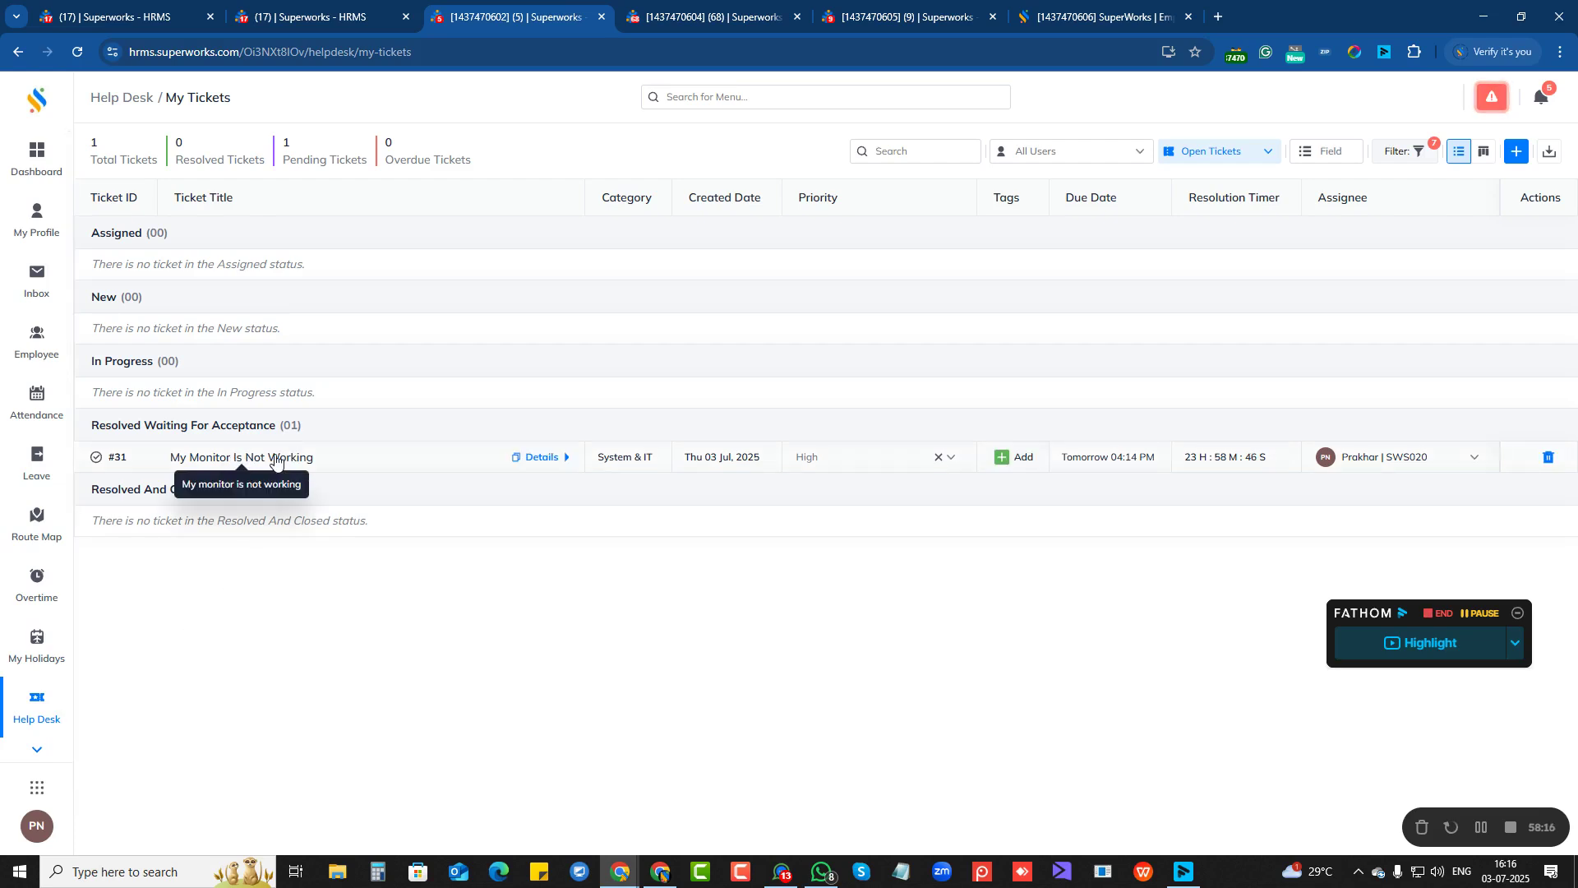
click(97, 457)
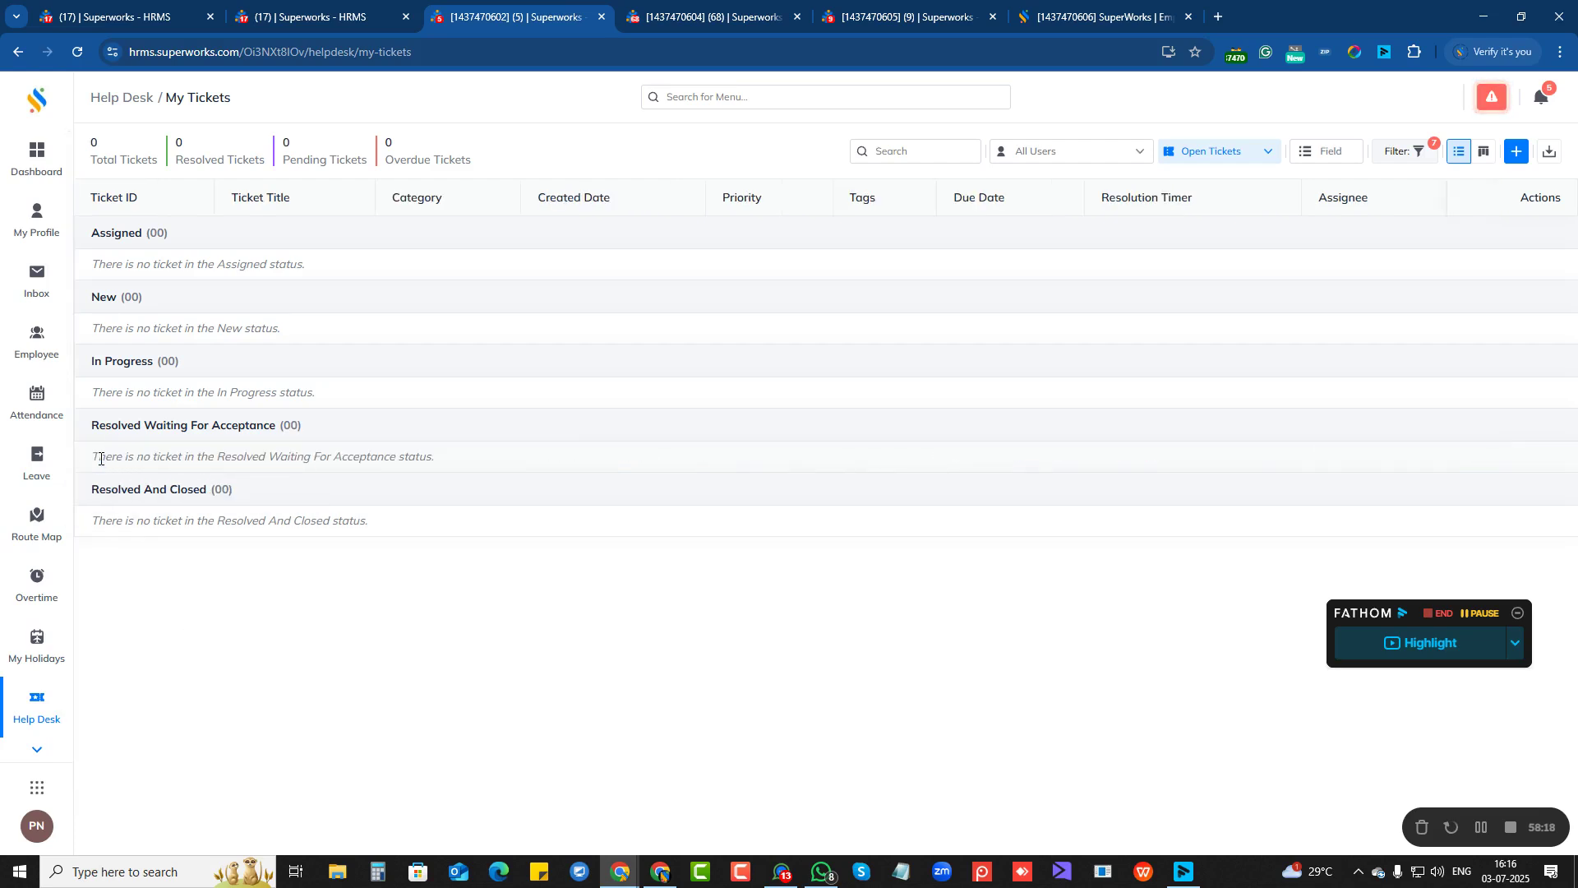
click(1222, 151)
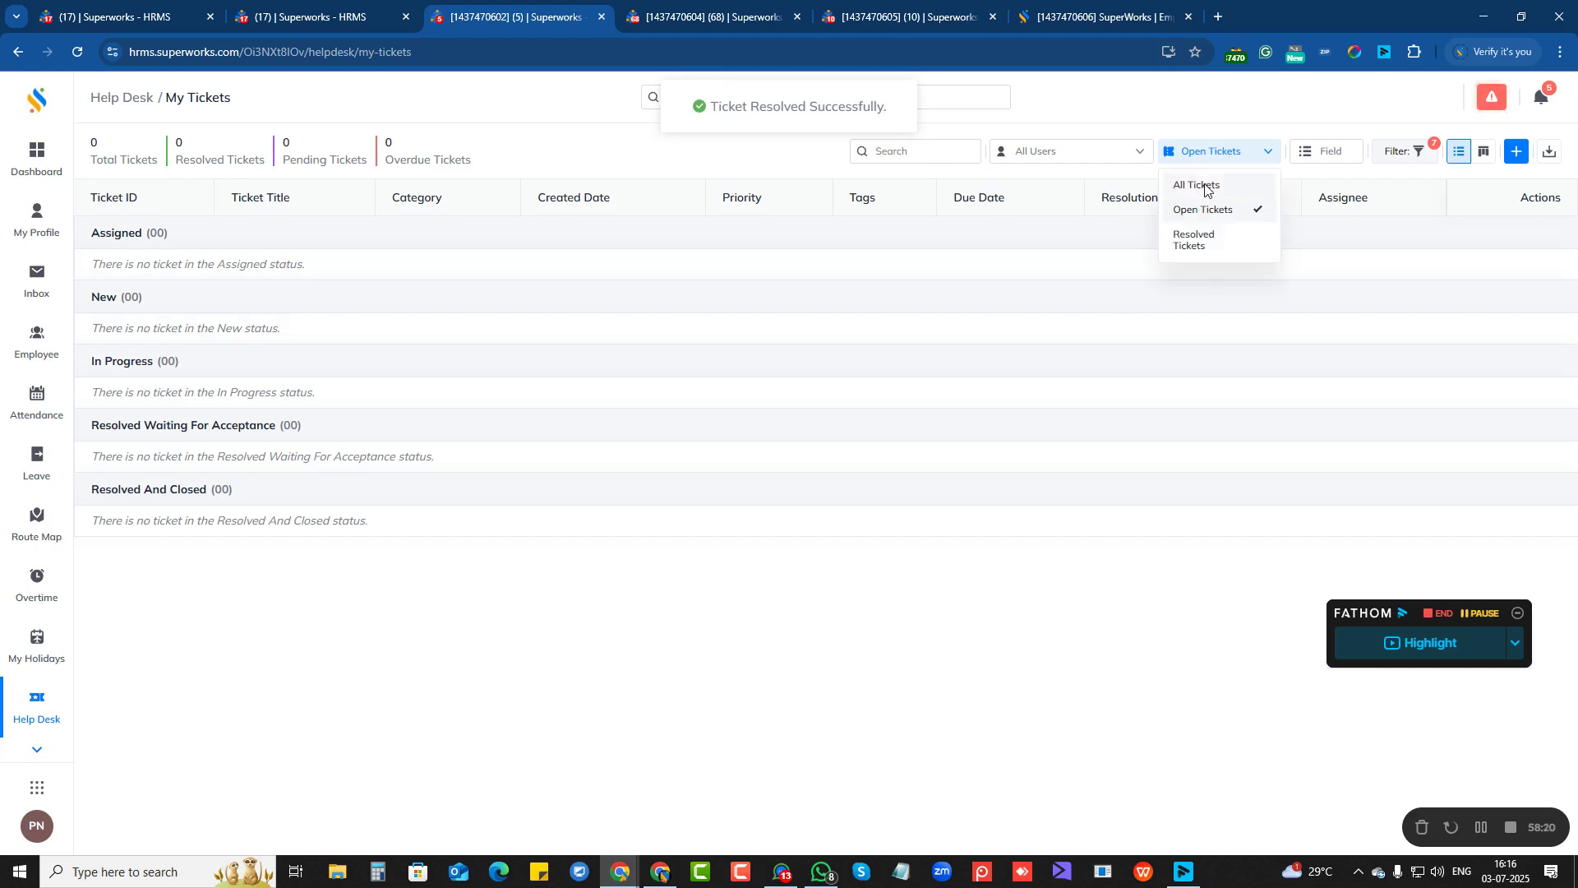
click(1204, 189)
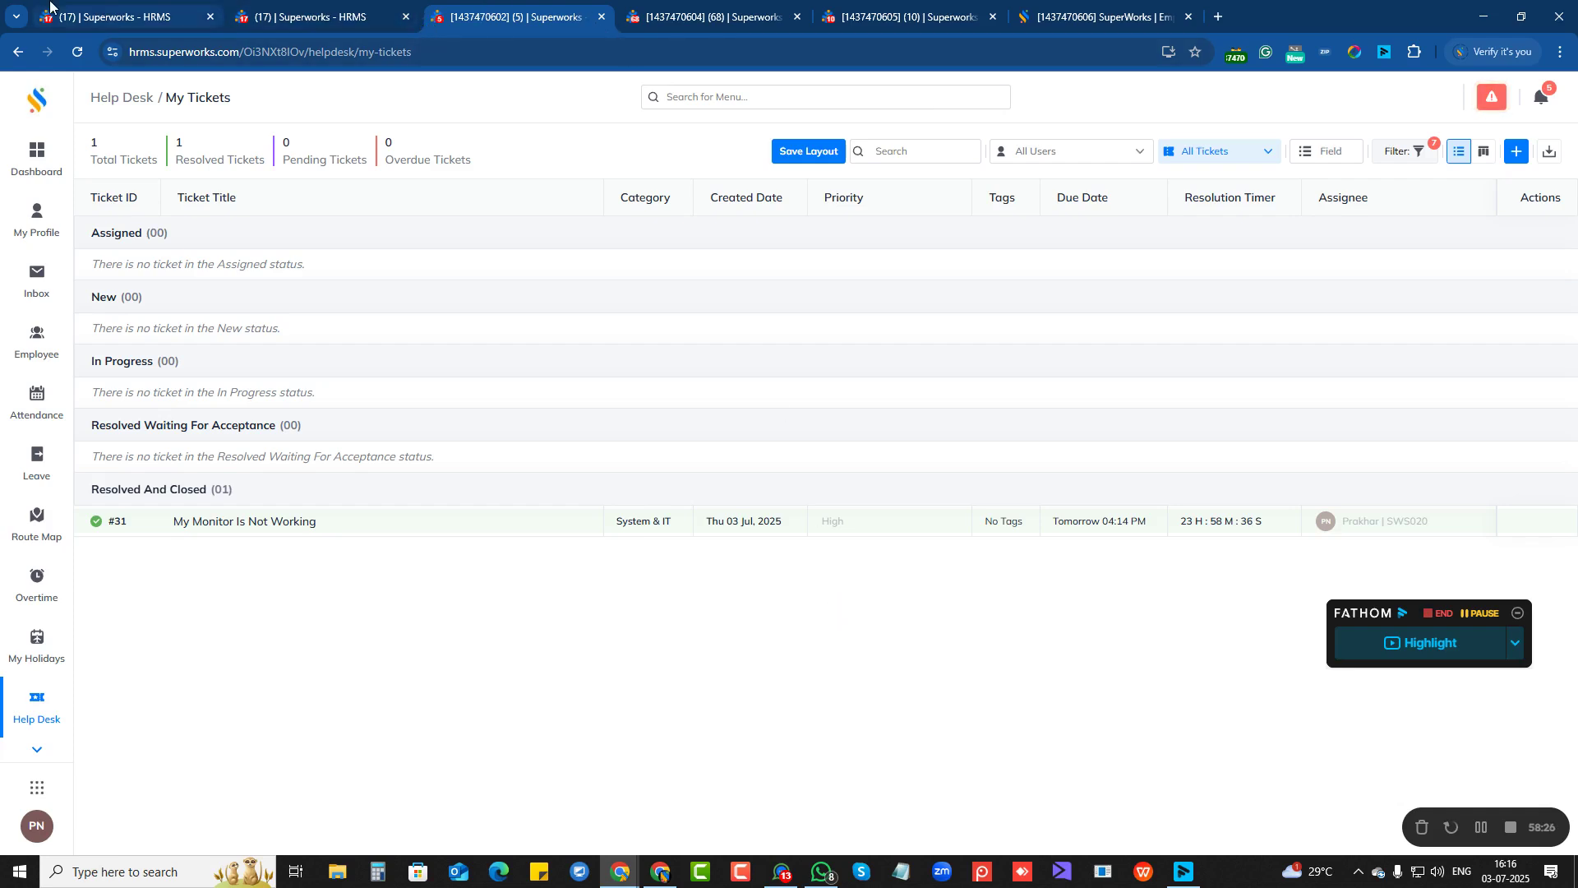
Browse the Help Desk Status list and try reordering the Resolved And Closed status
click(123, 16)
scroll(187, 701, down, 2)
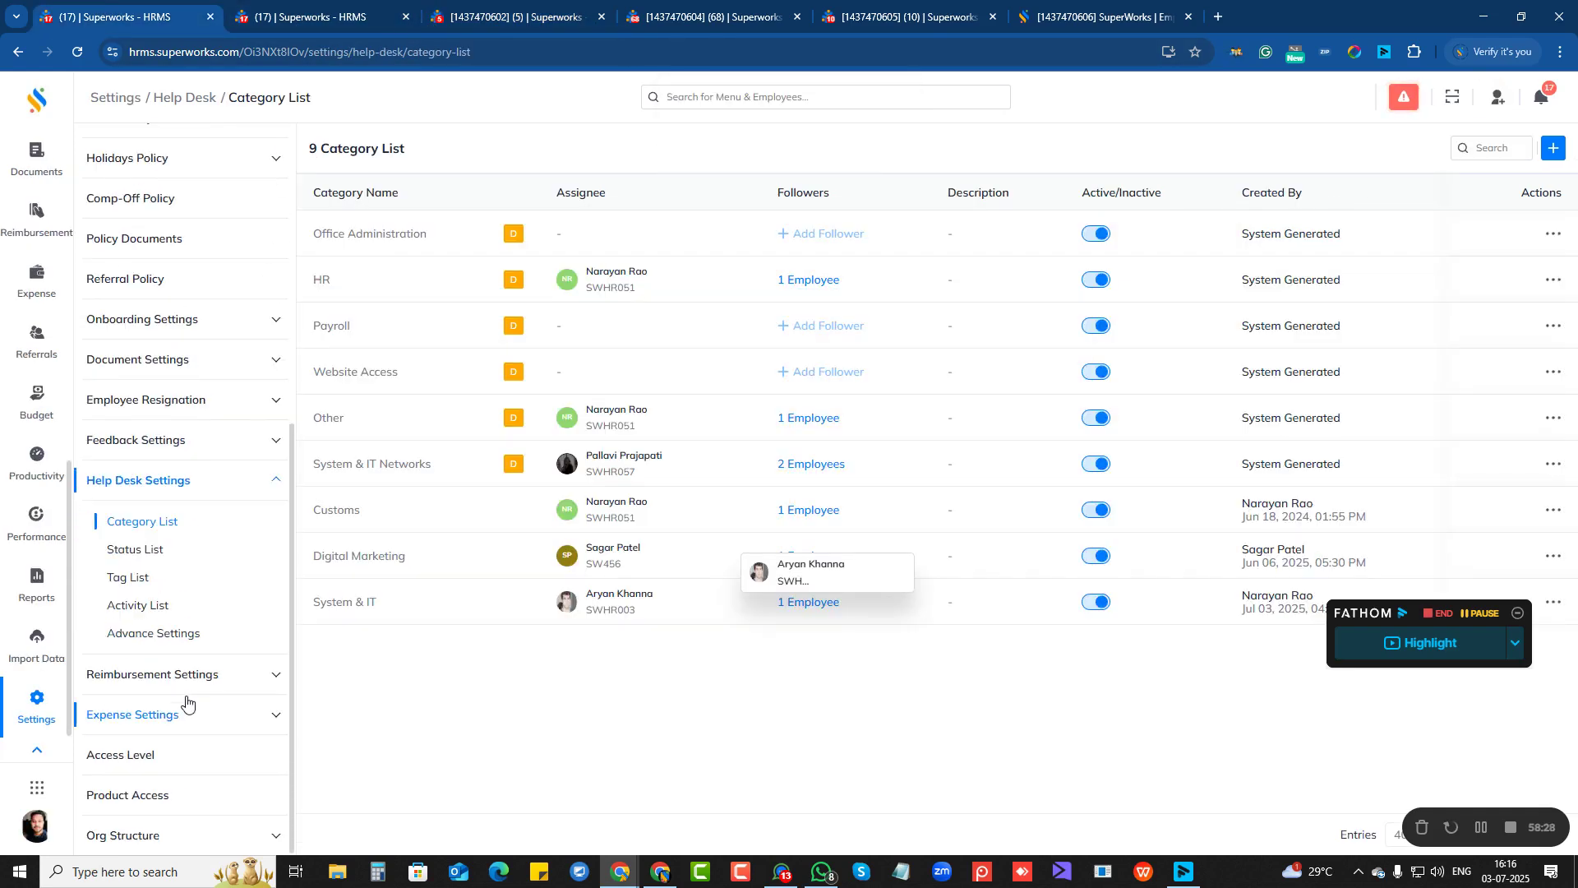
click(146, 549)
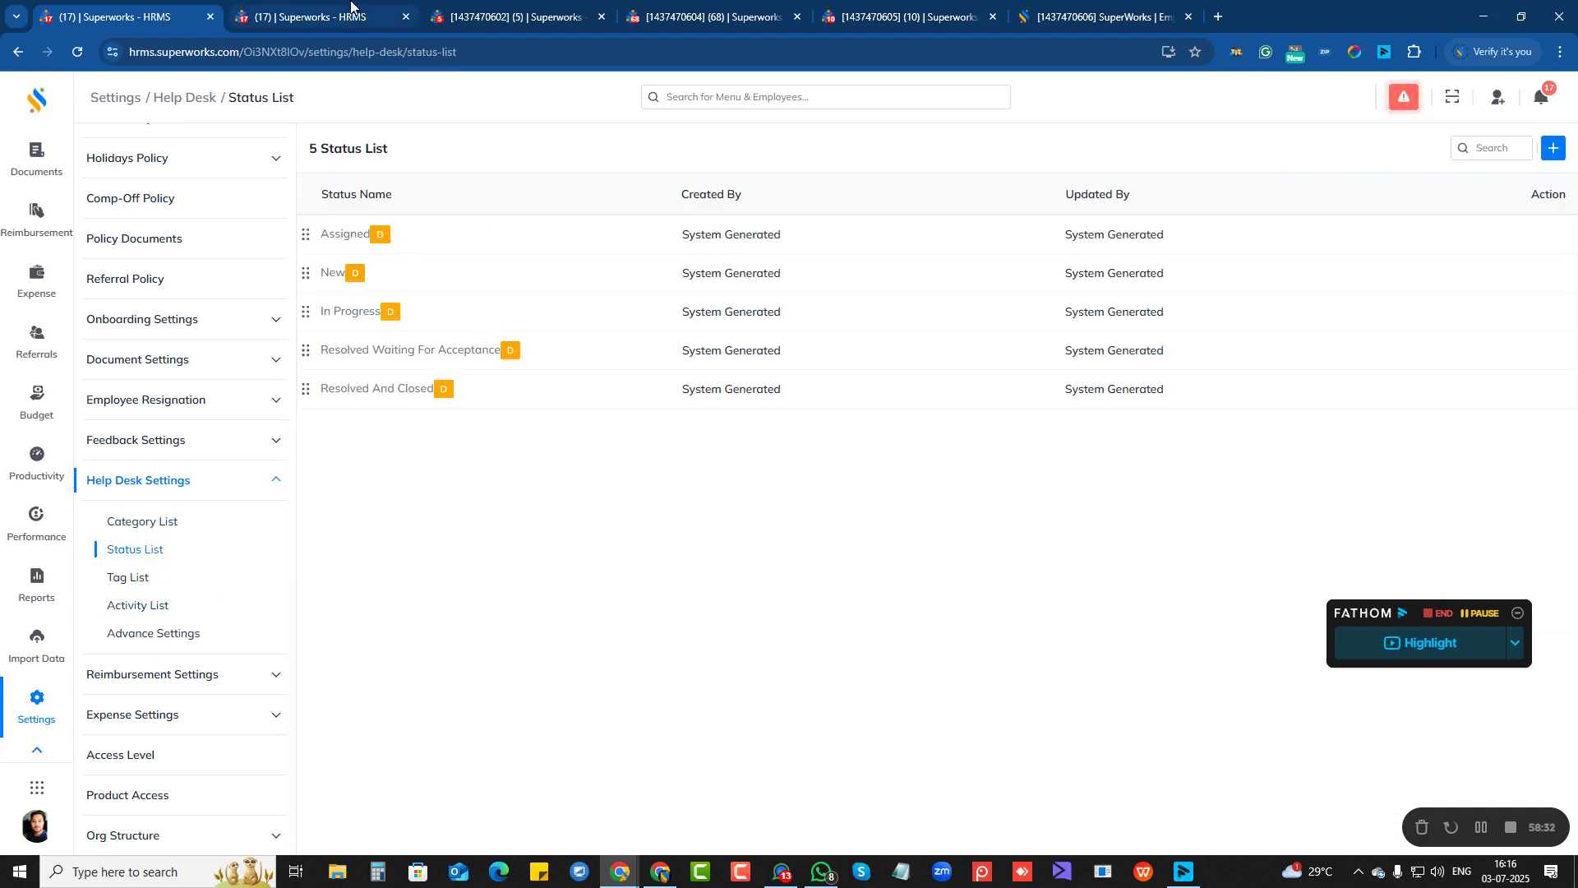
click(380, 16)
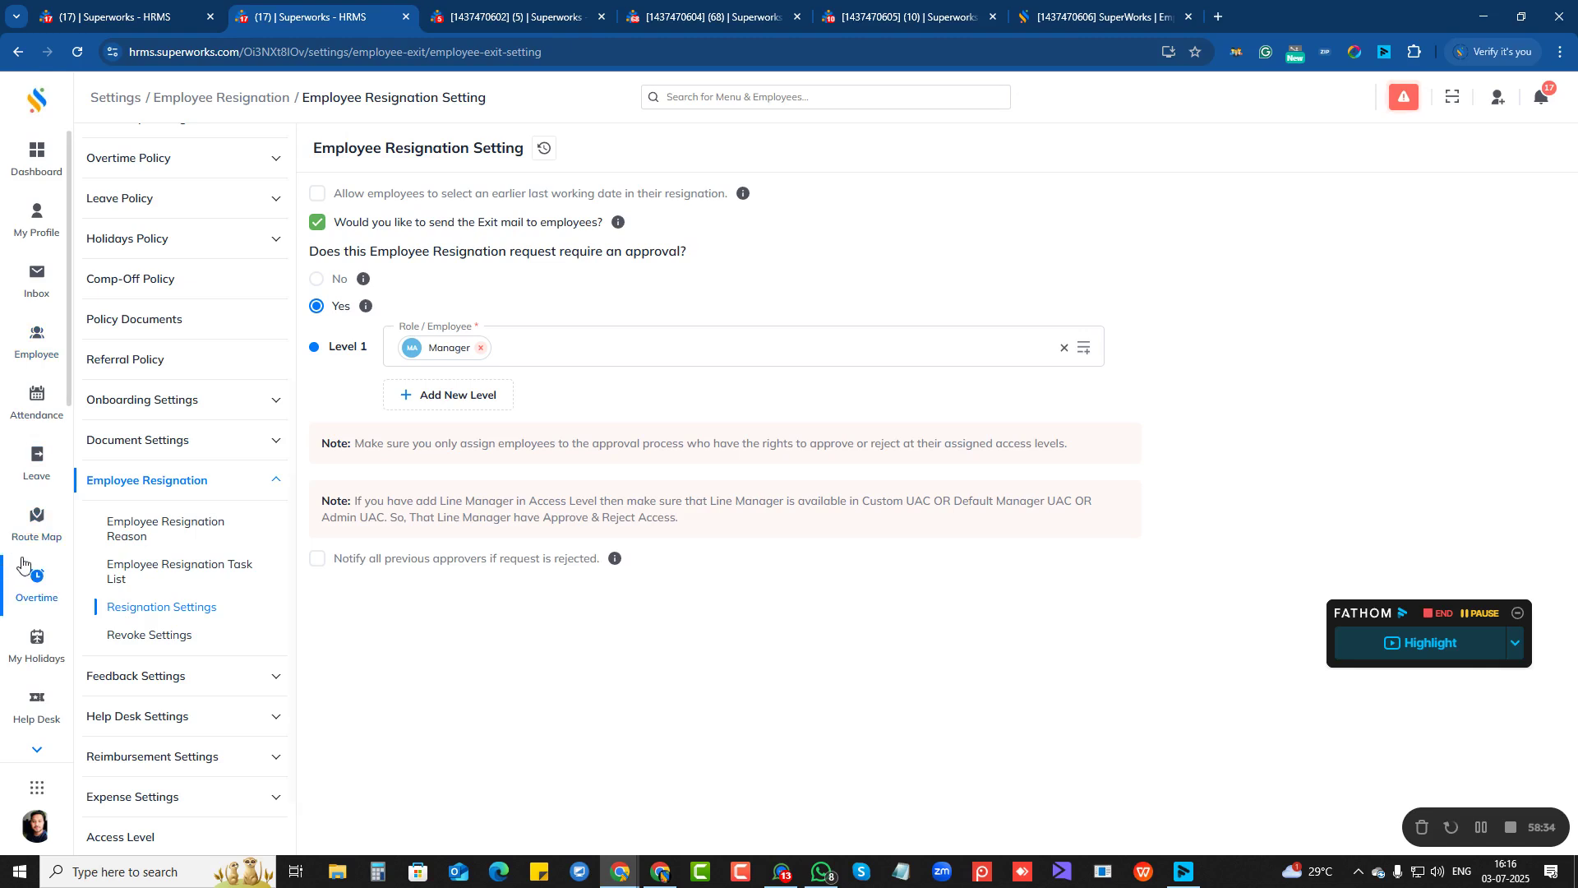
mouse_move(37, 702)
click(100, 694)
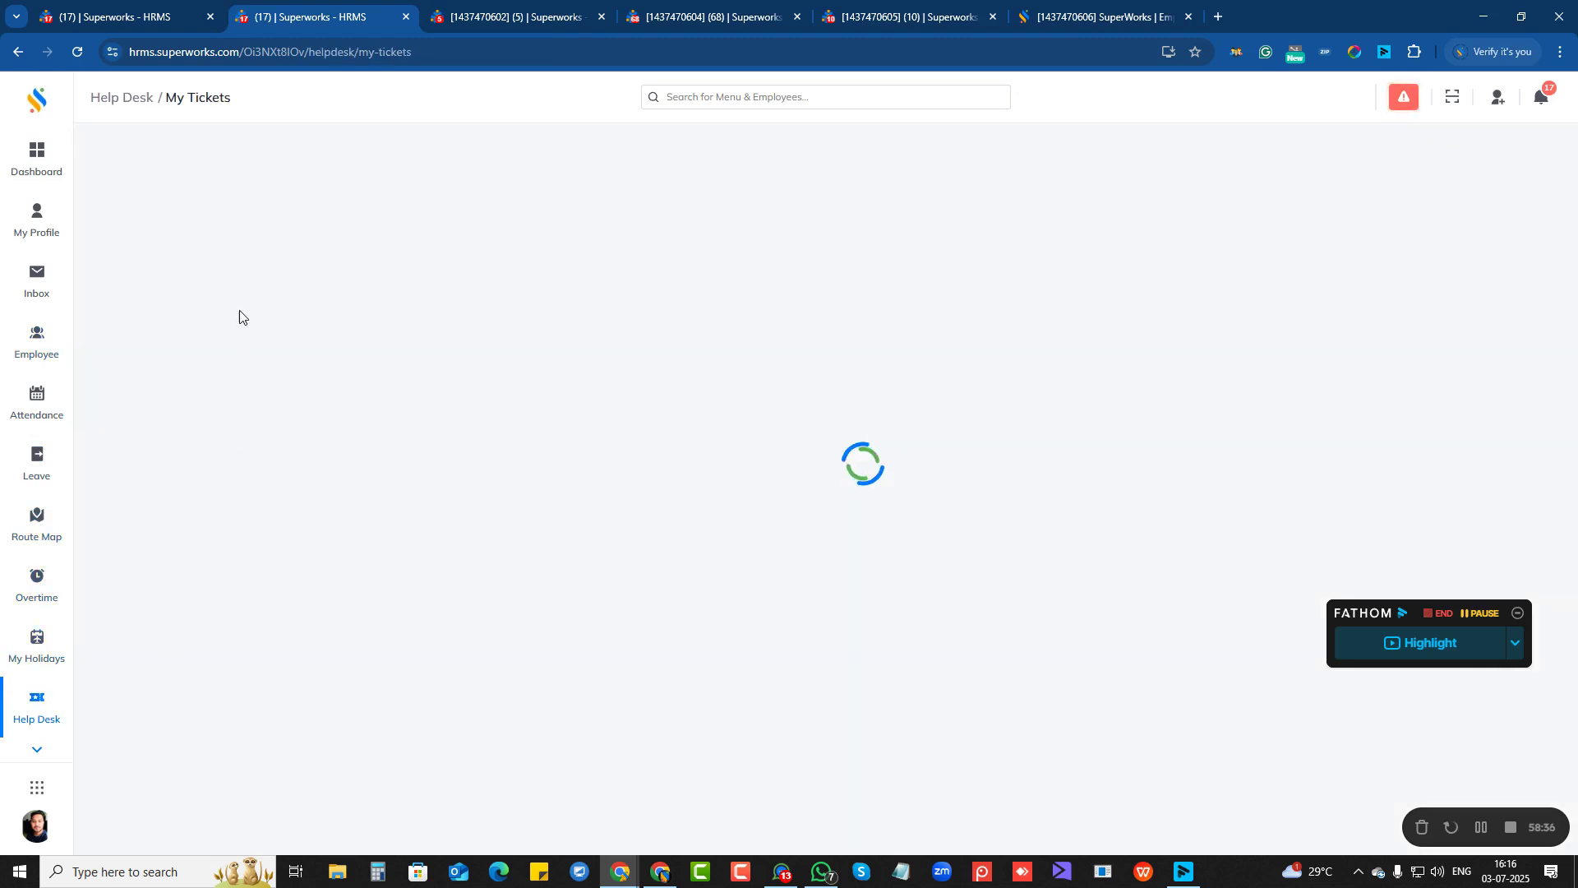
key(ctrl+shift+Tab)
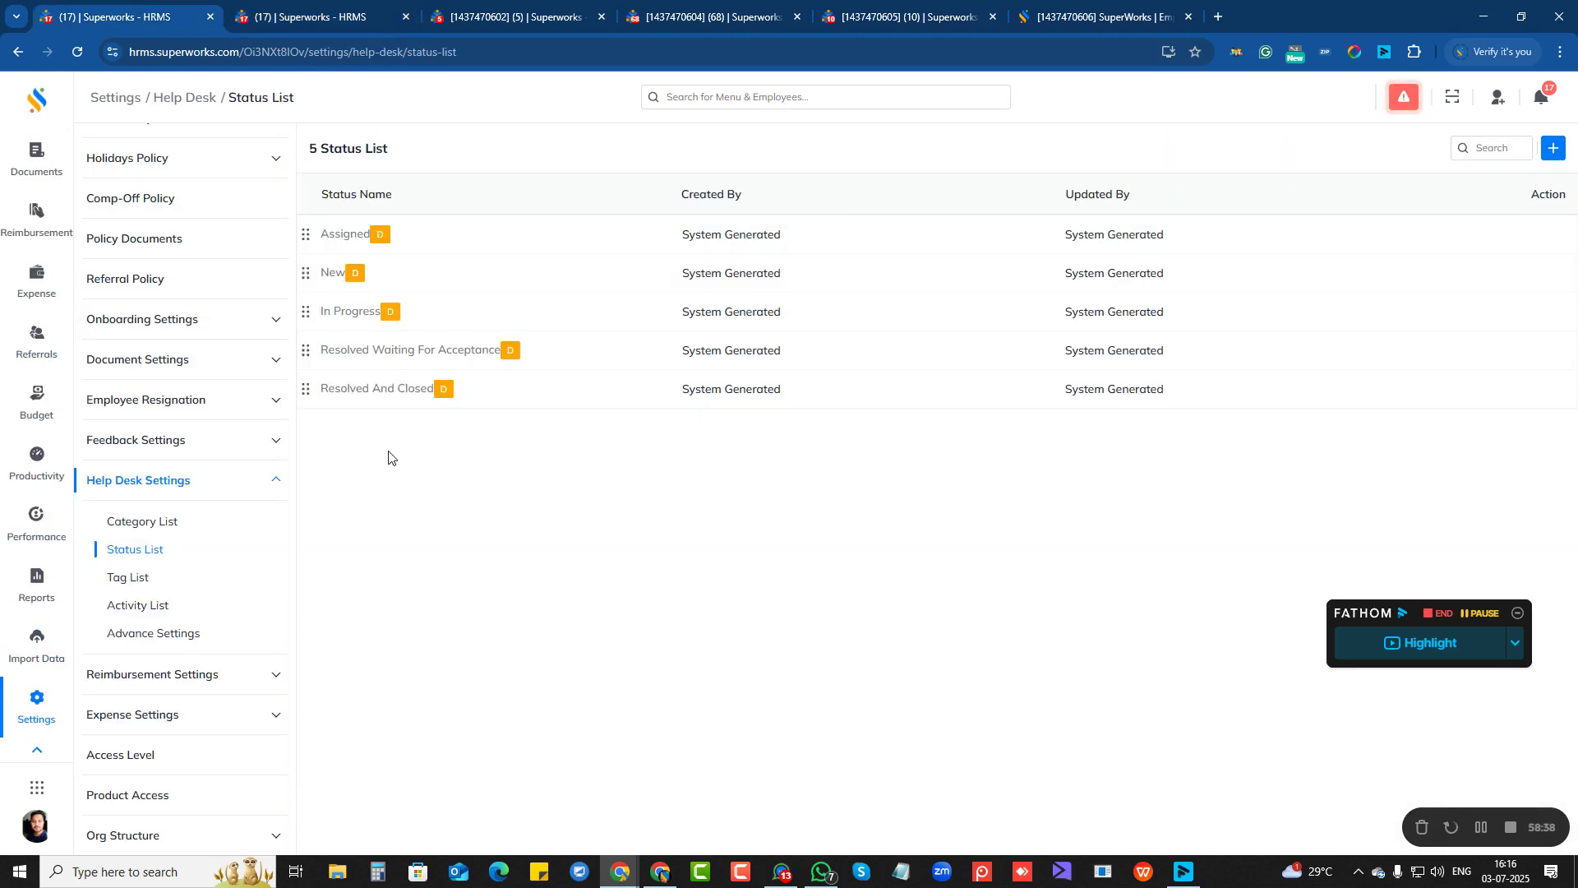
mouse_move(306, 390)
mouse_down()
mouse_move(307, 296)
mouse_move(316, 394)
mouse_up()
View the Tag and Activity lists, then tick 'Only creator can resolve the ticket?' in Advance Settings
click(146, 578)
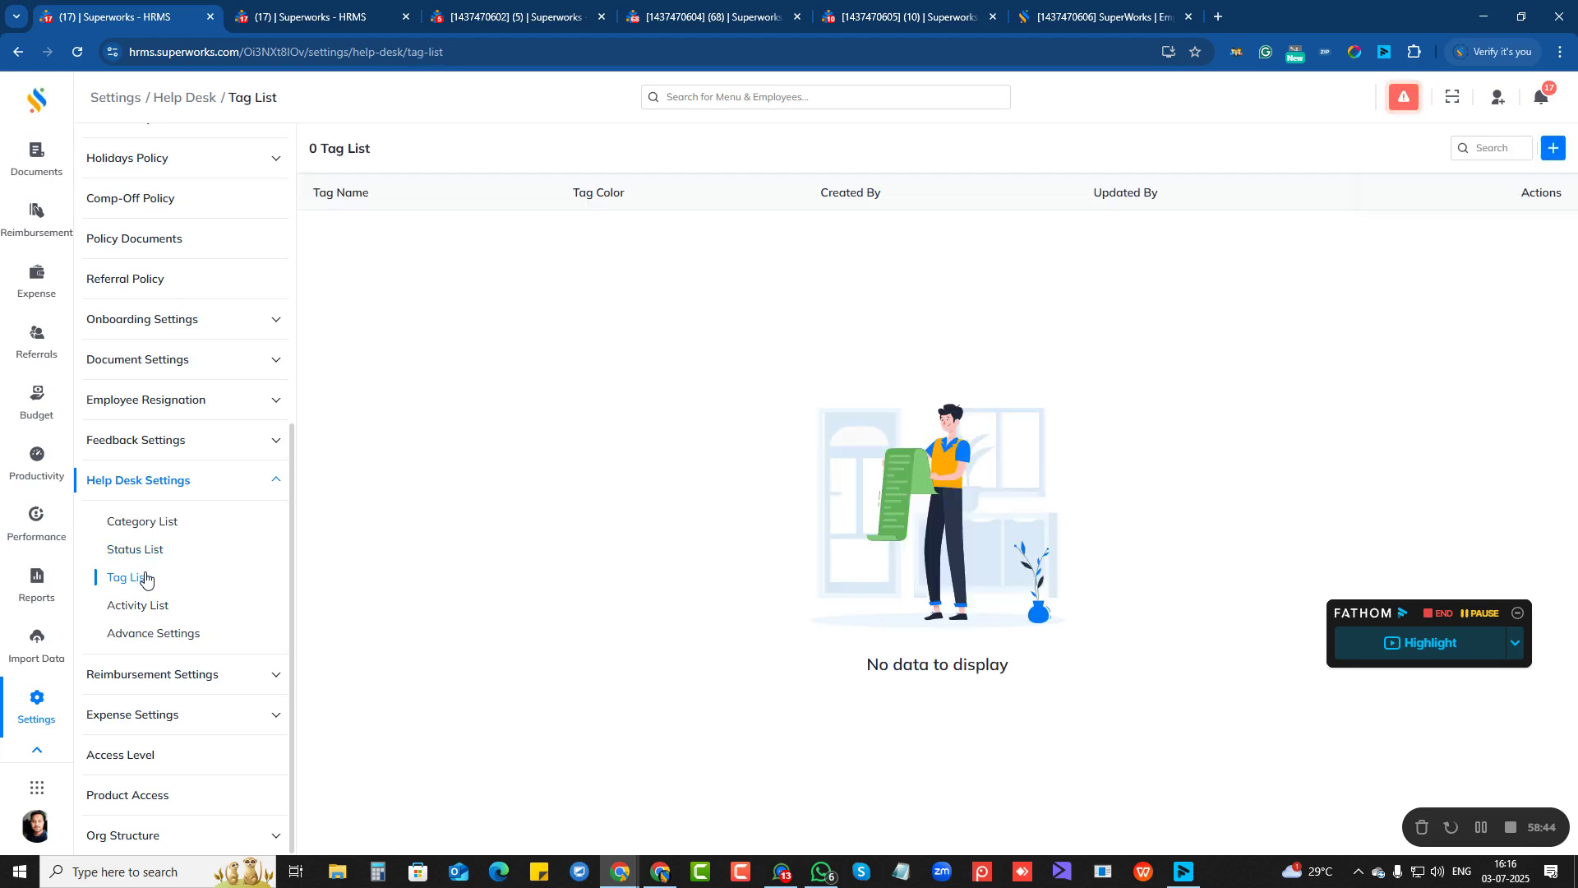
click(156, 617)
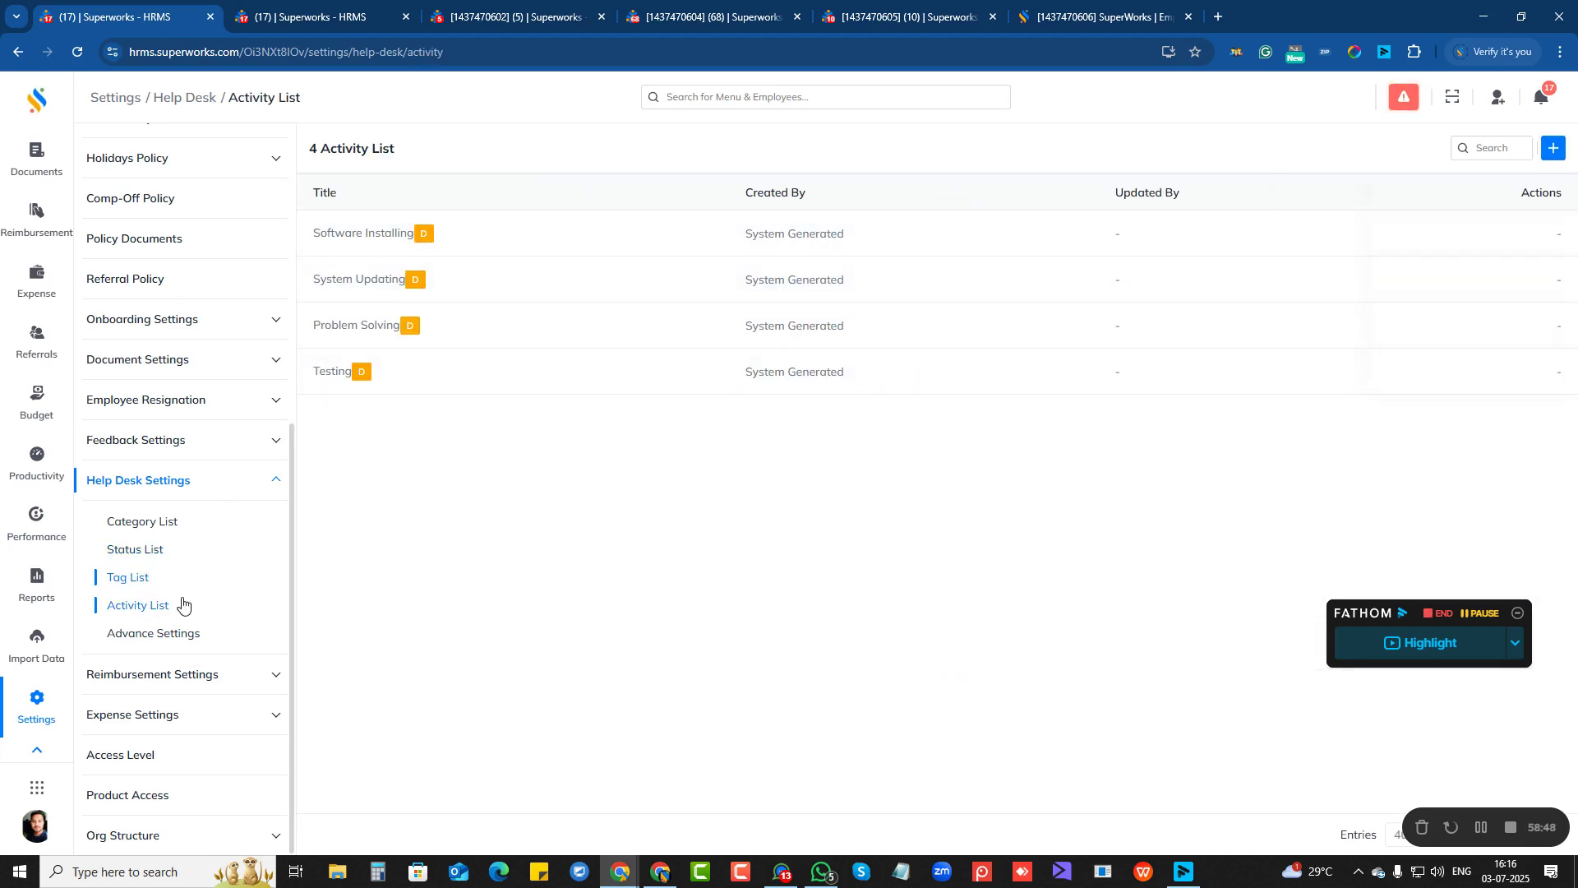
click(171, 632)
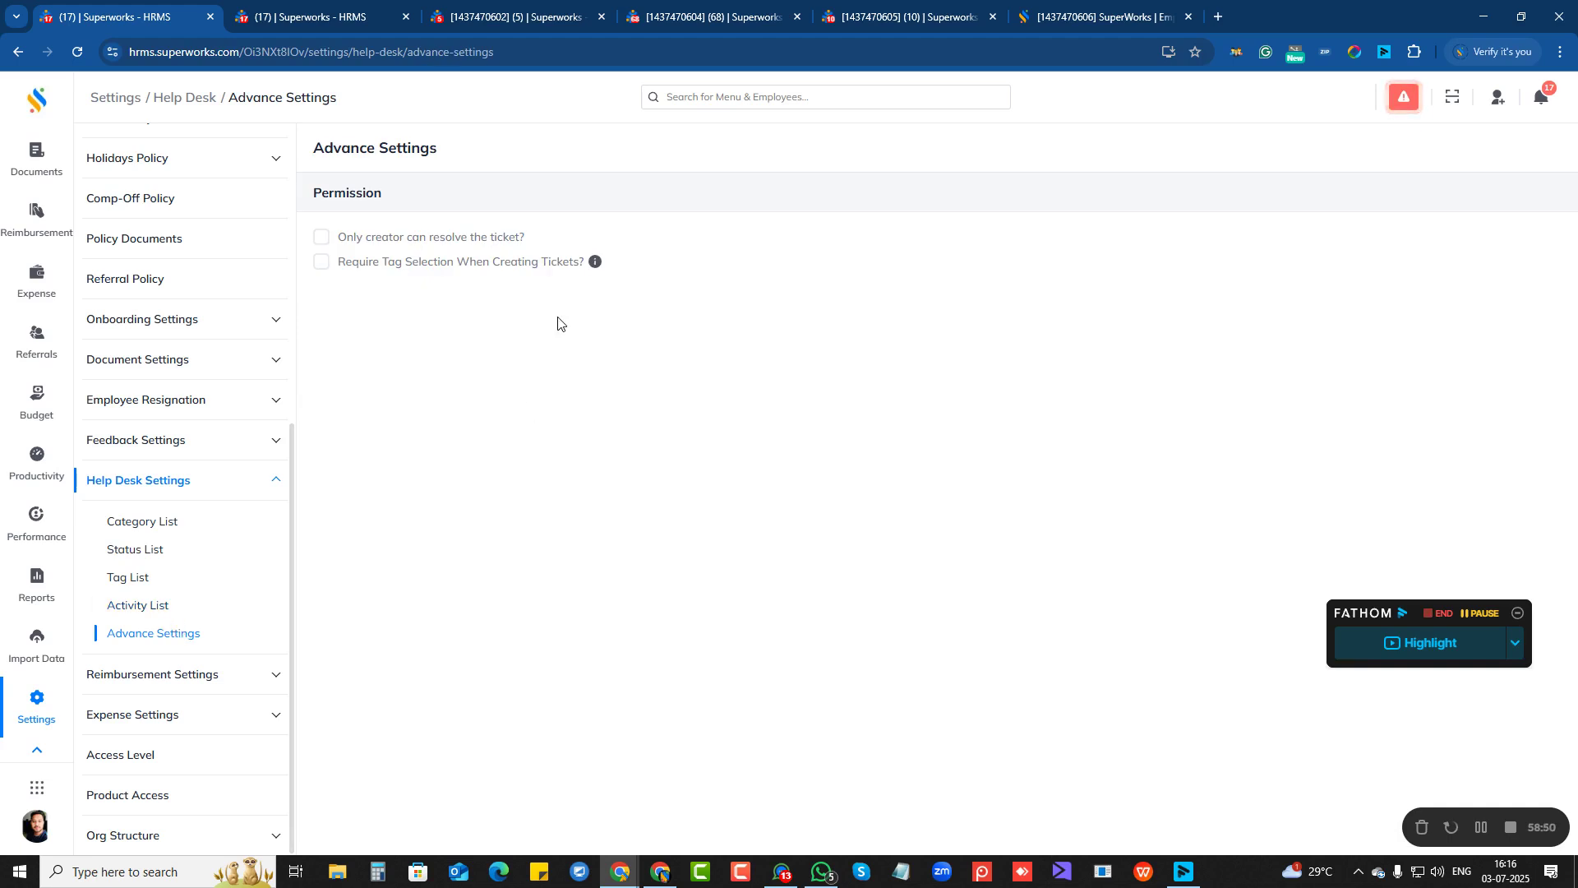
click(421, 240)
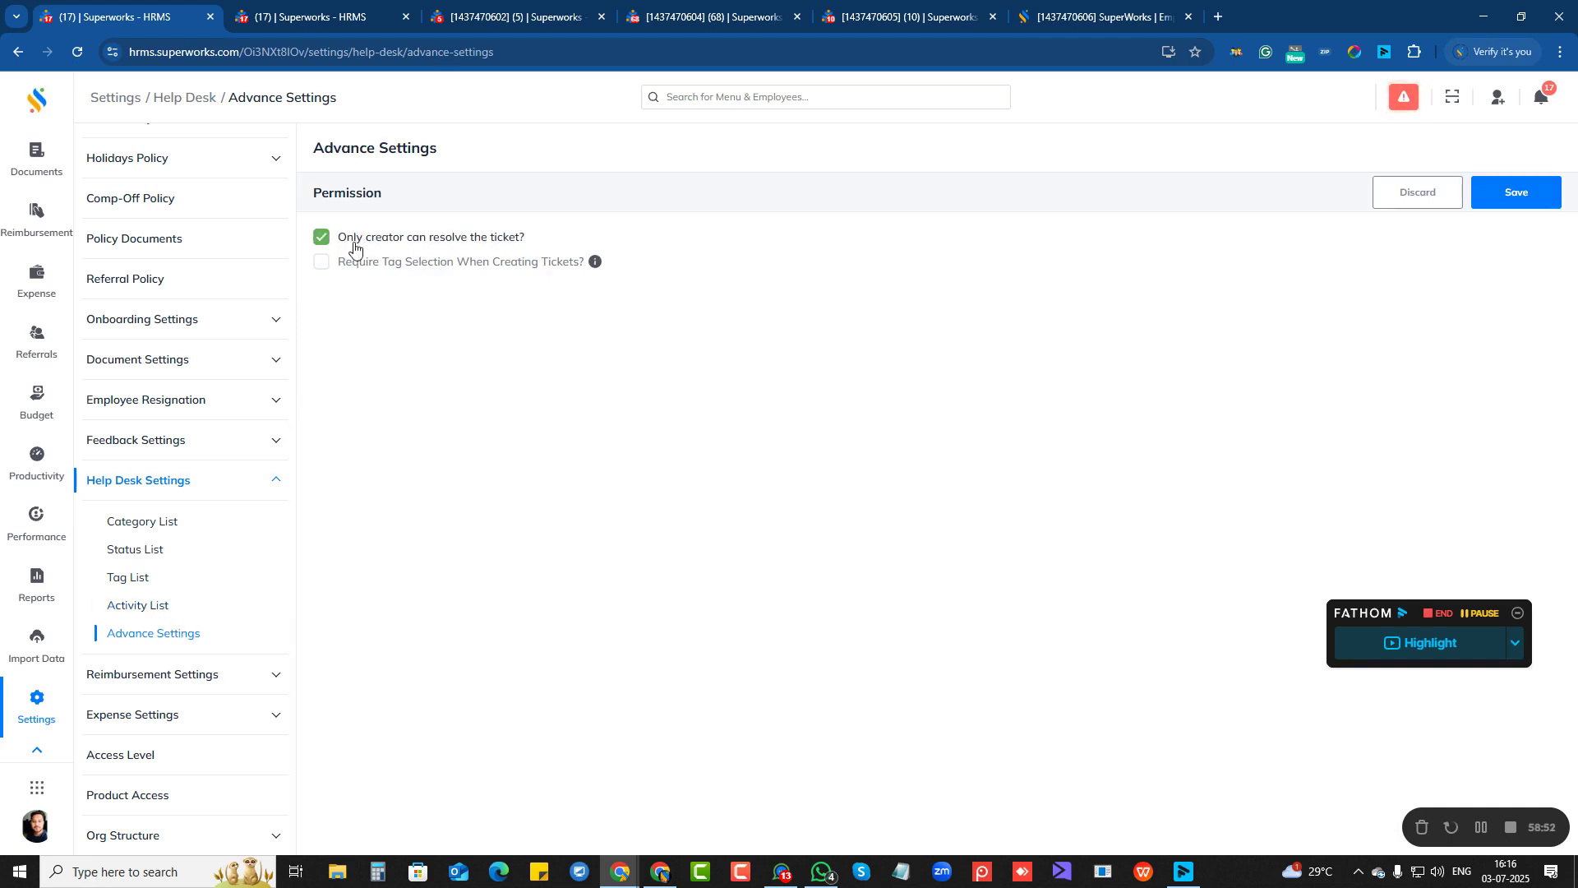
drag(337, 239, 523, 240)
click(500, 332)
Open Reimbursement Types, then save a Level 1 System Admin reimbursement approval chain
click(169, 672)
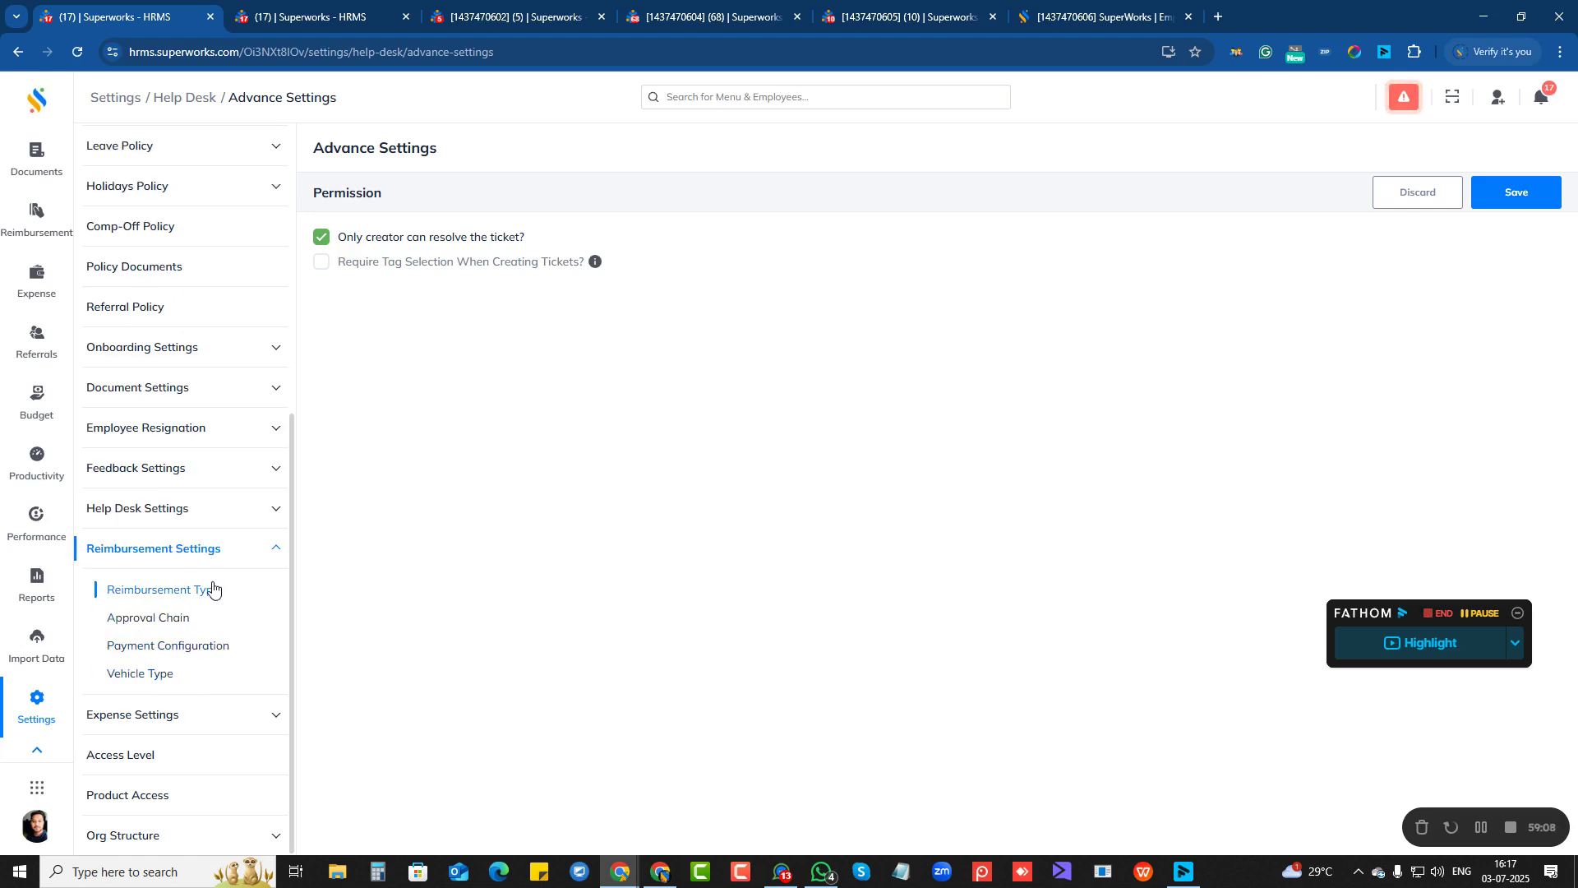
click(209, 588)
drag(1365, 615, 1394, 739)
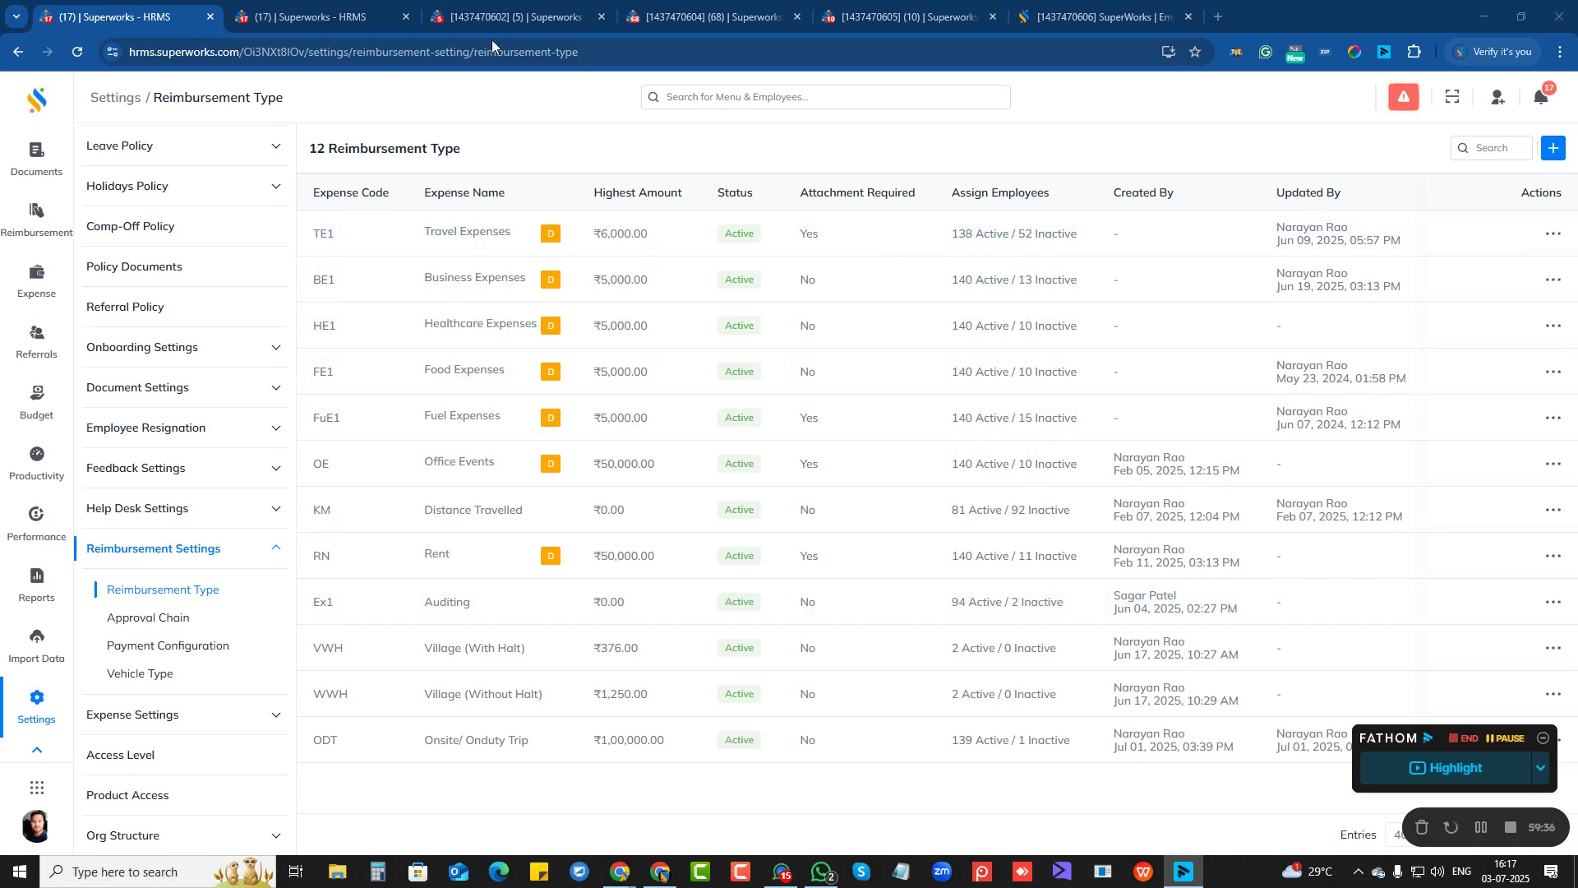
click(161, 618)
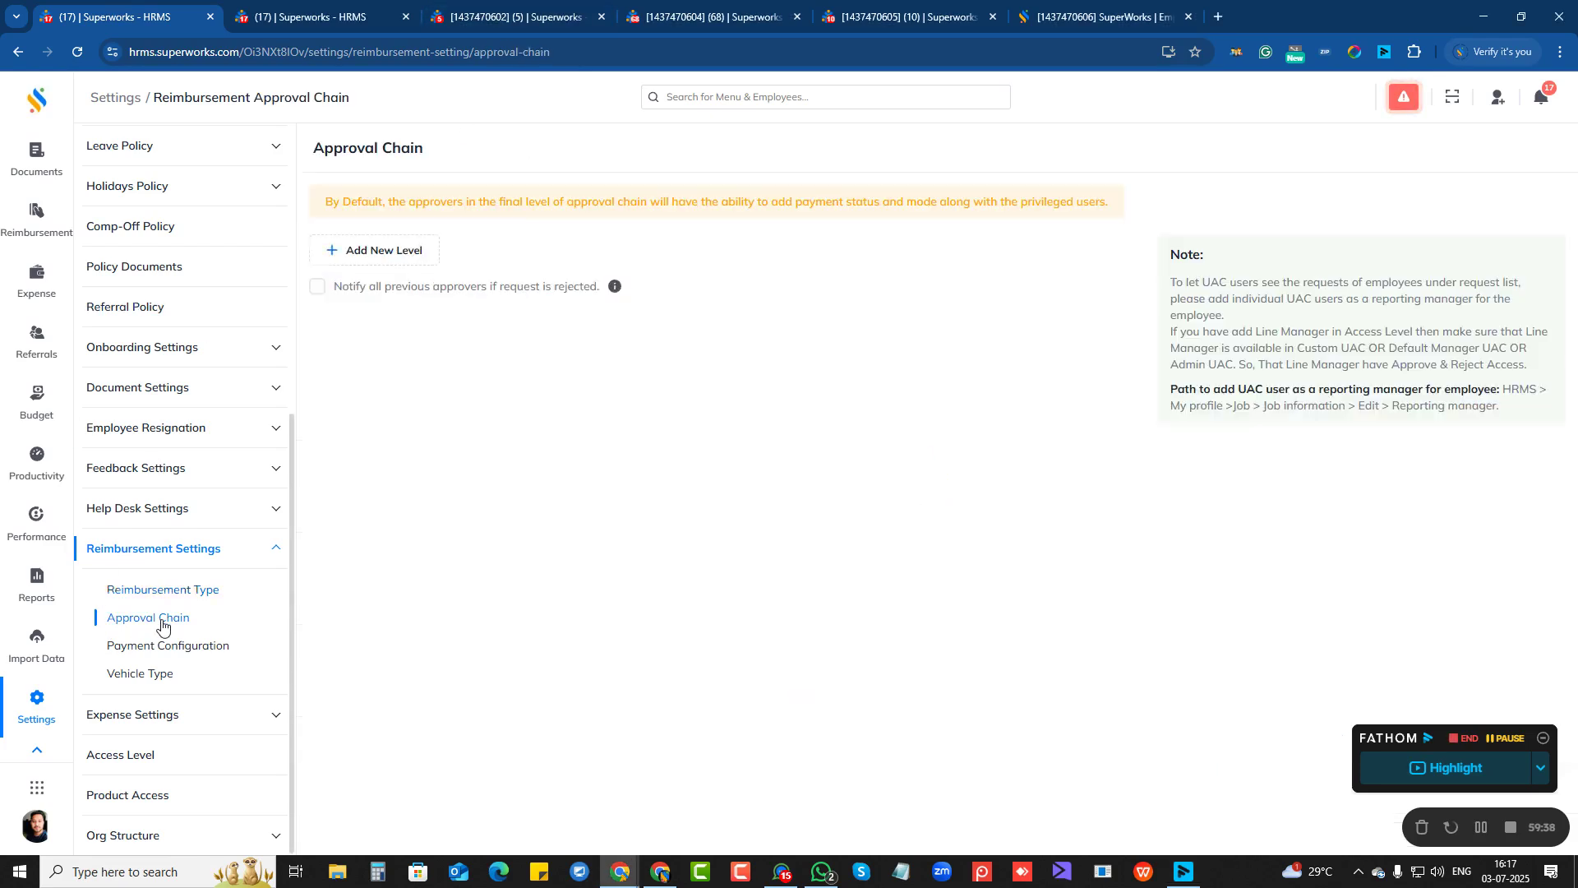
click(416, 263)
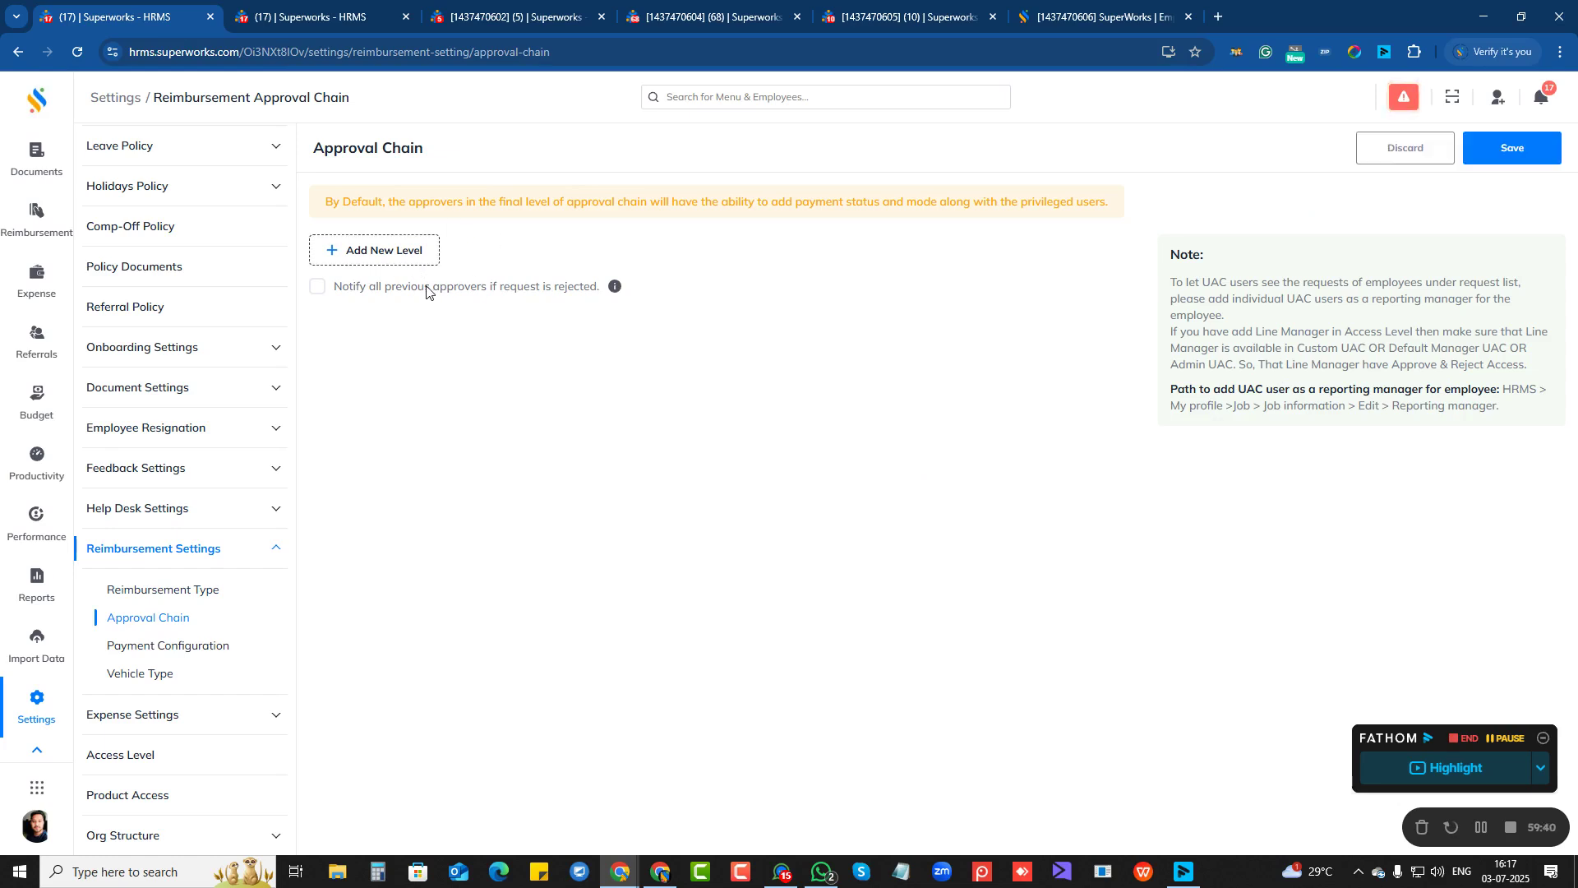
drag(574, 339, 580, 340)
click(1542, 157)
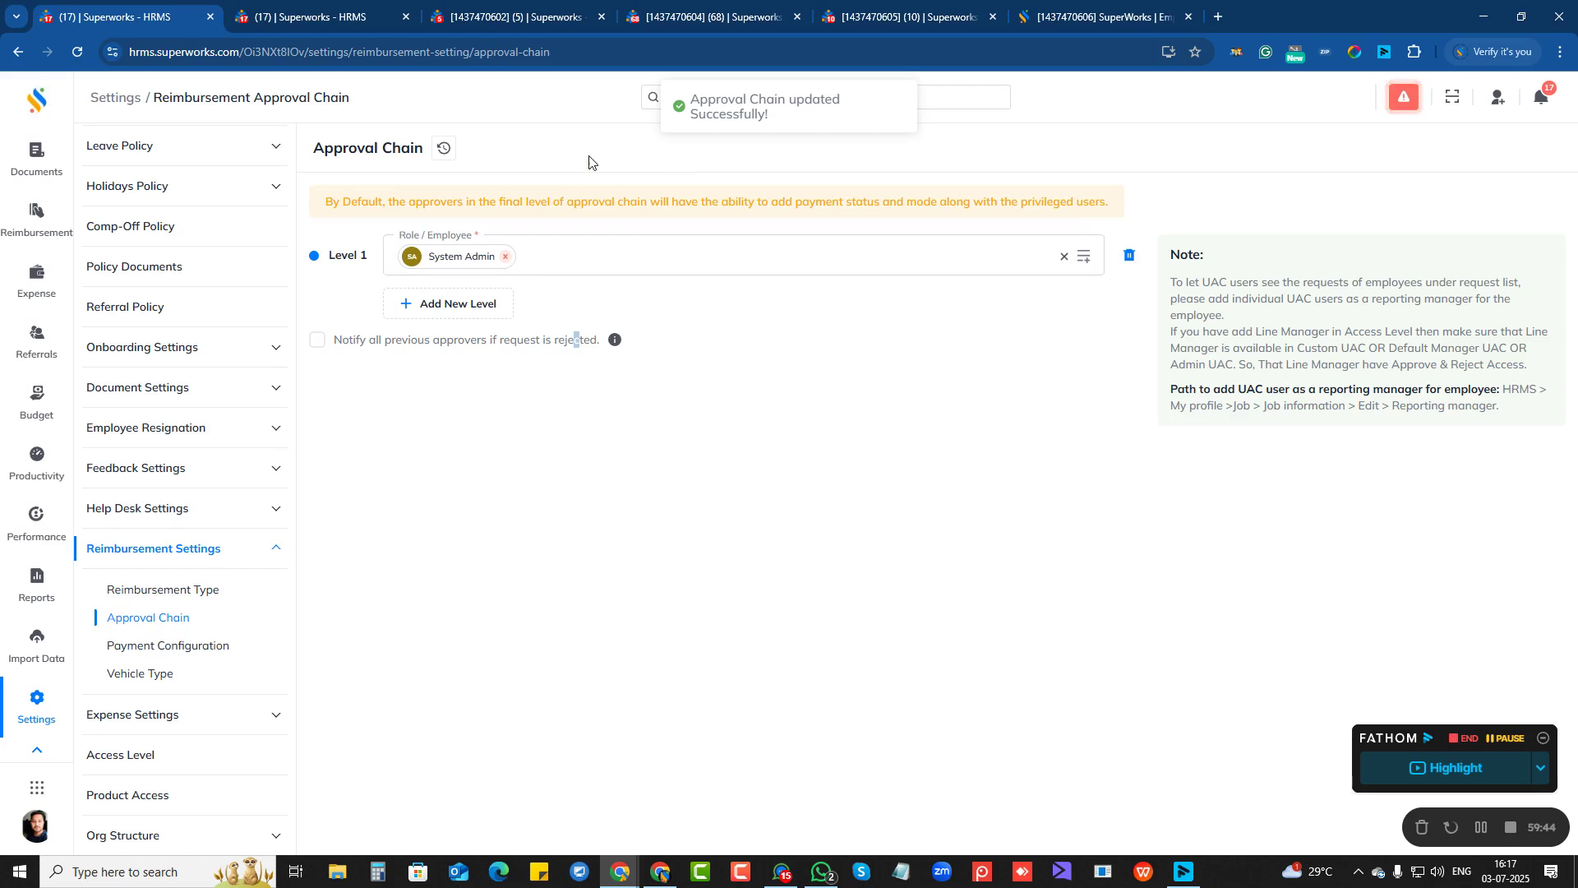
View the employees assigned Travel Expenses, then move to the employee account's tab
click(236, 8)
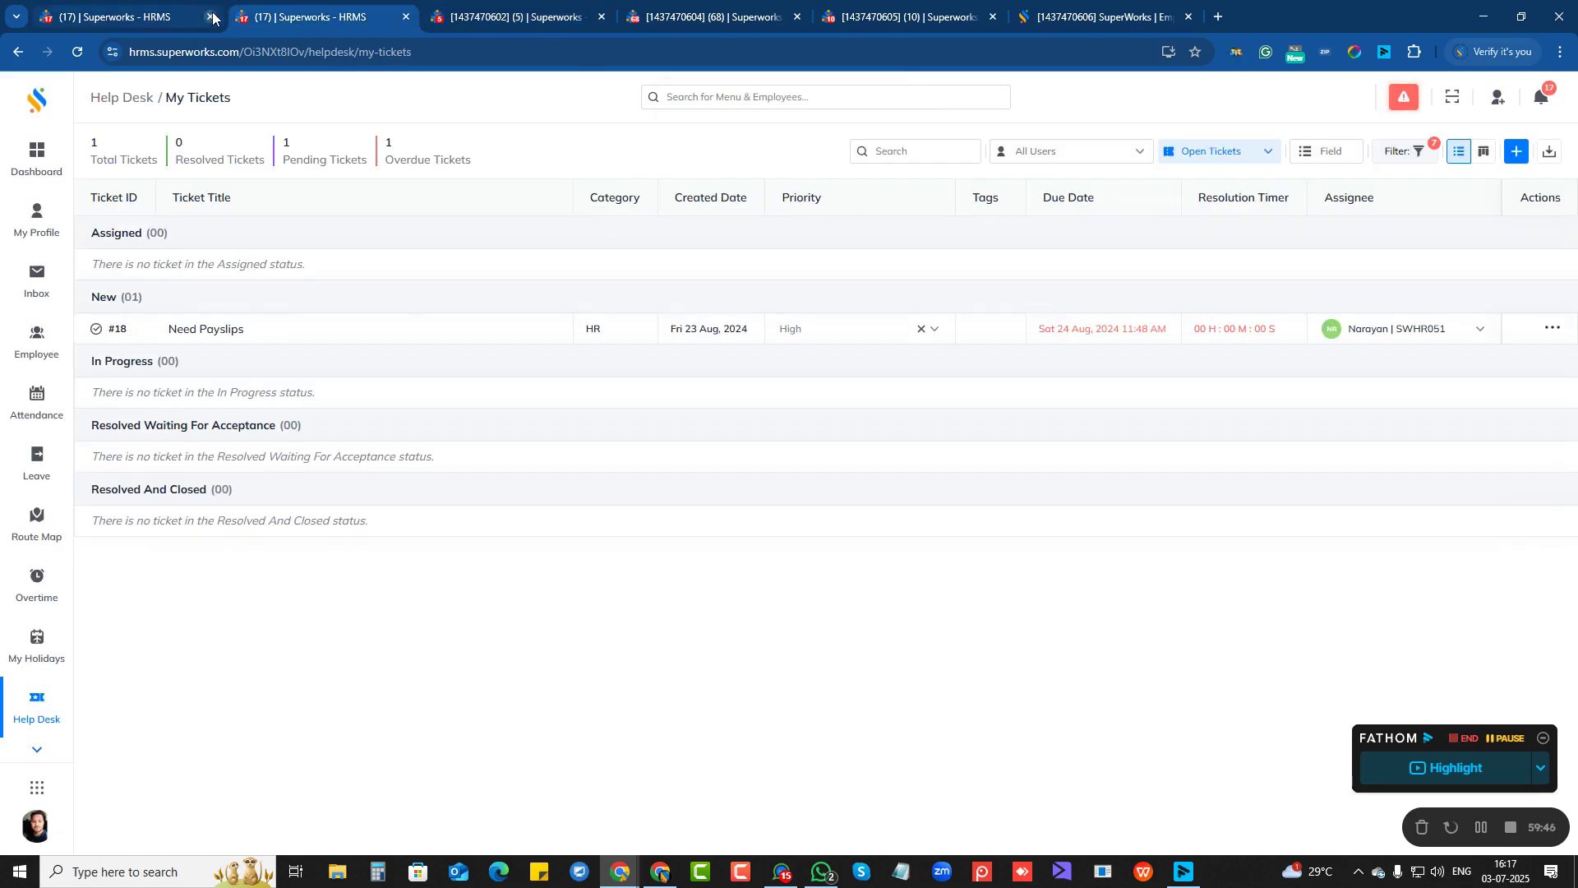
click(181, 14)
click(195, 582)
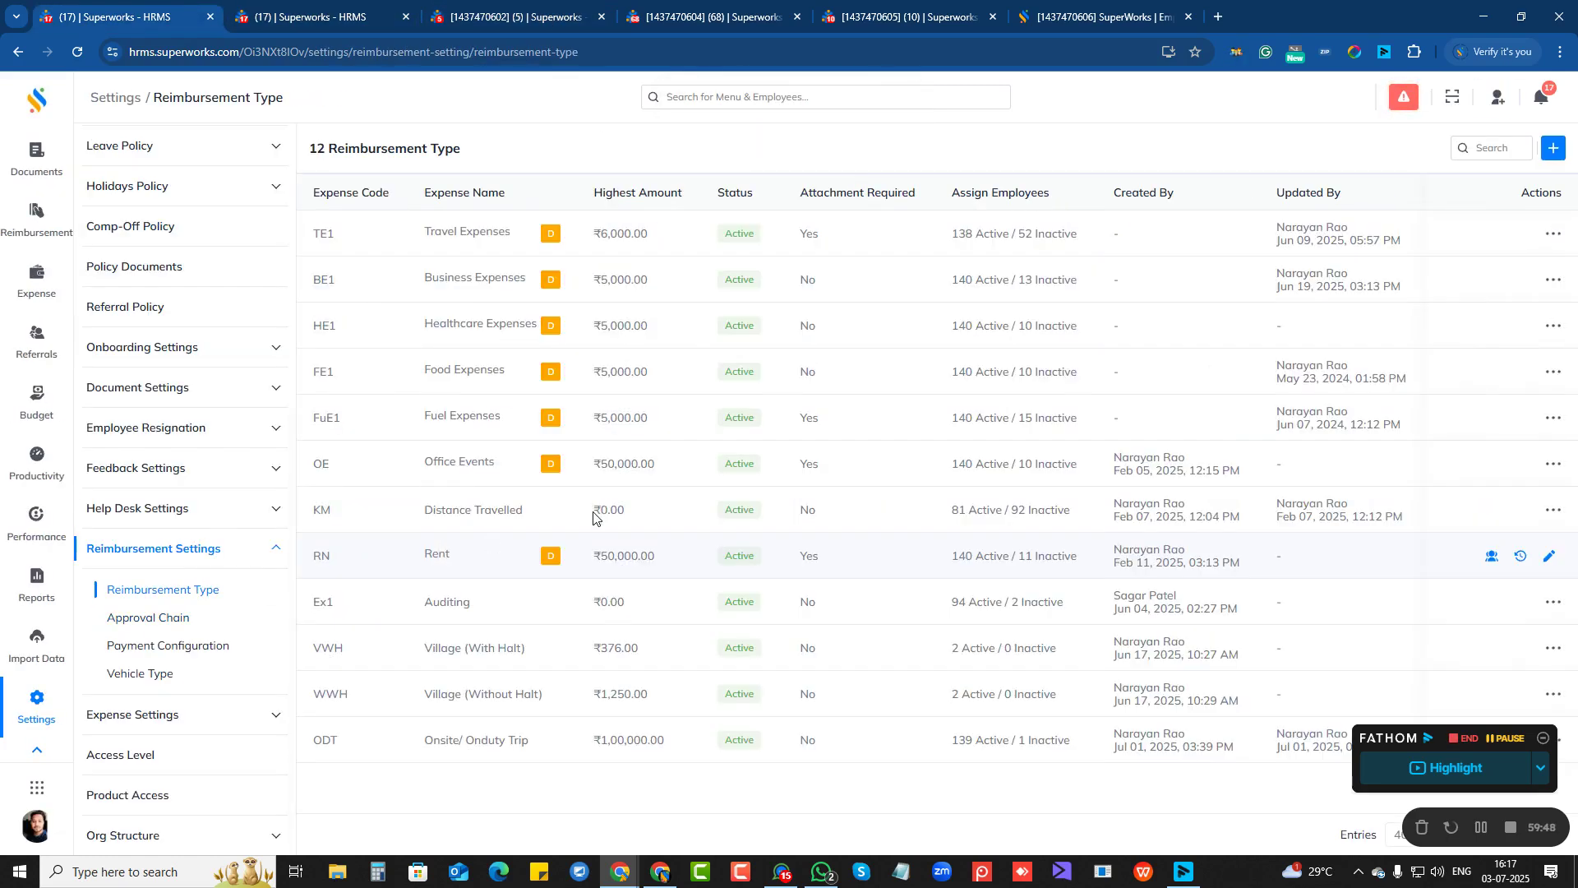
click(1004, 238)
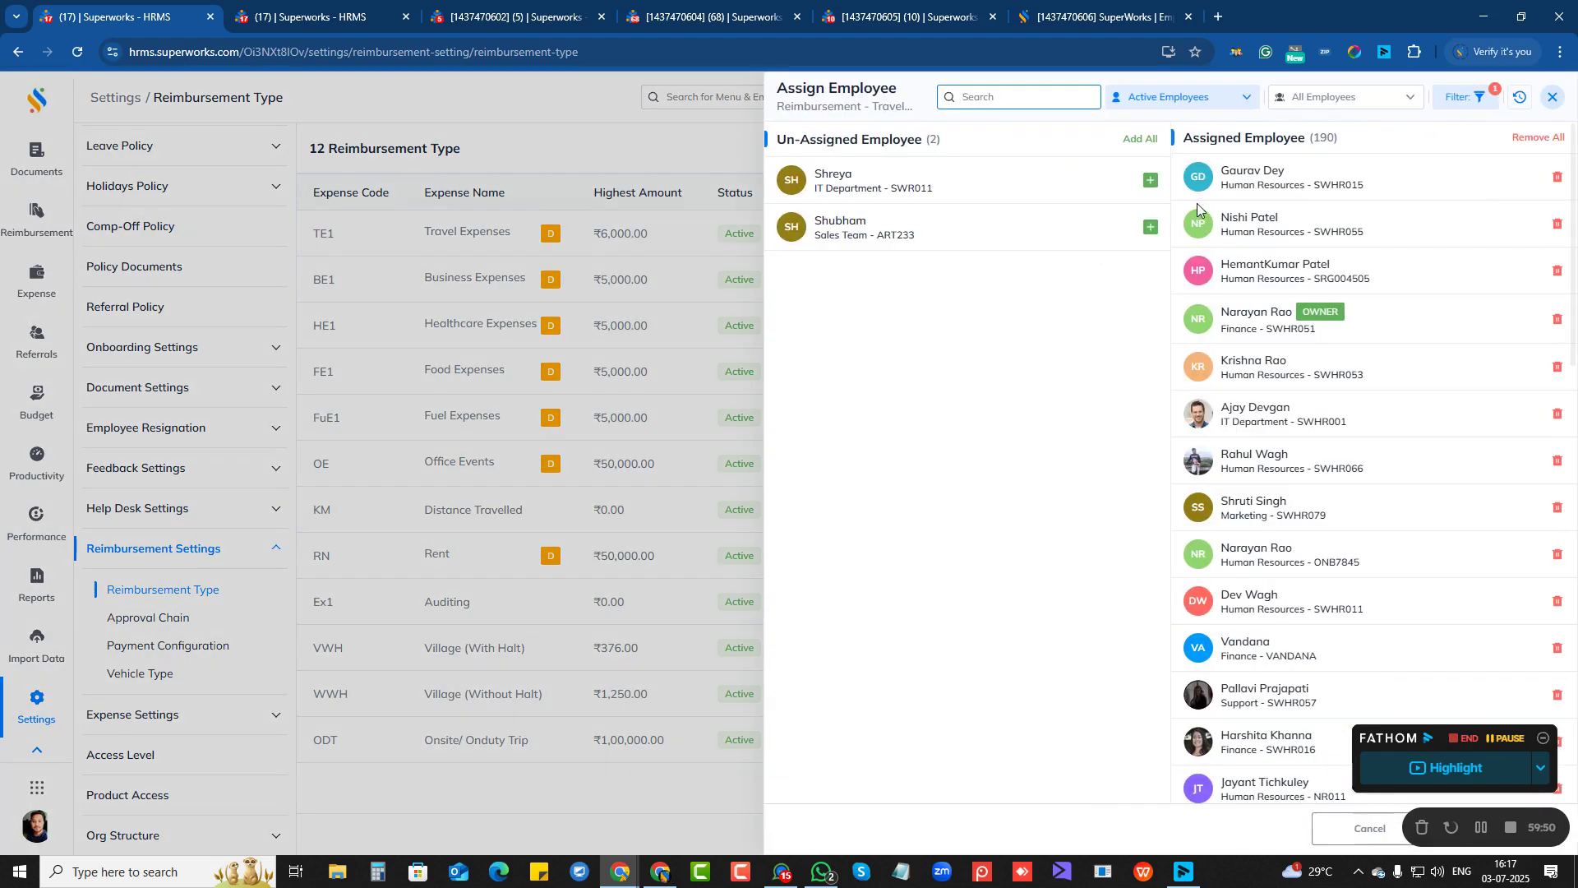
click(1556, 98)
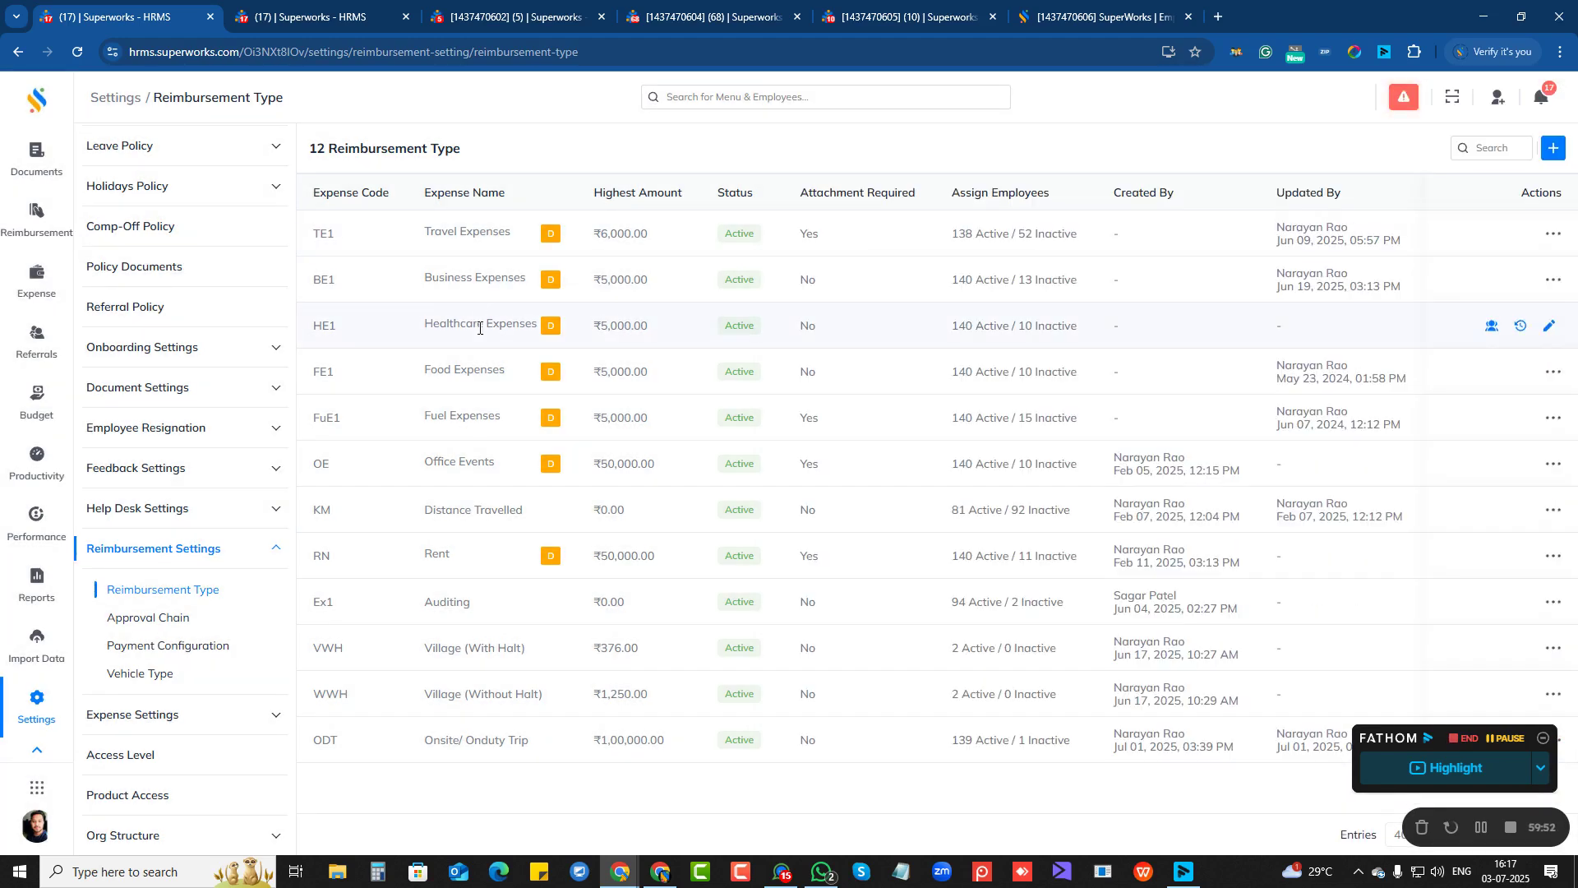
click(526, 17)
scroll(17, 625, down, 3)
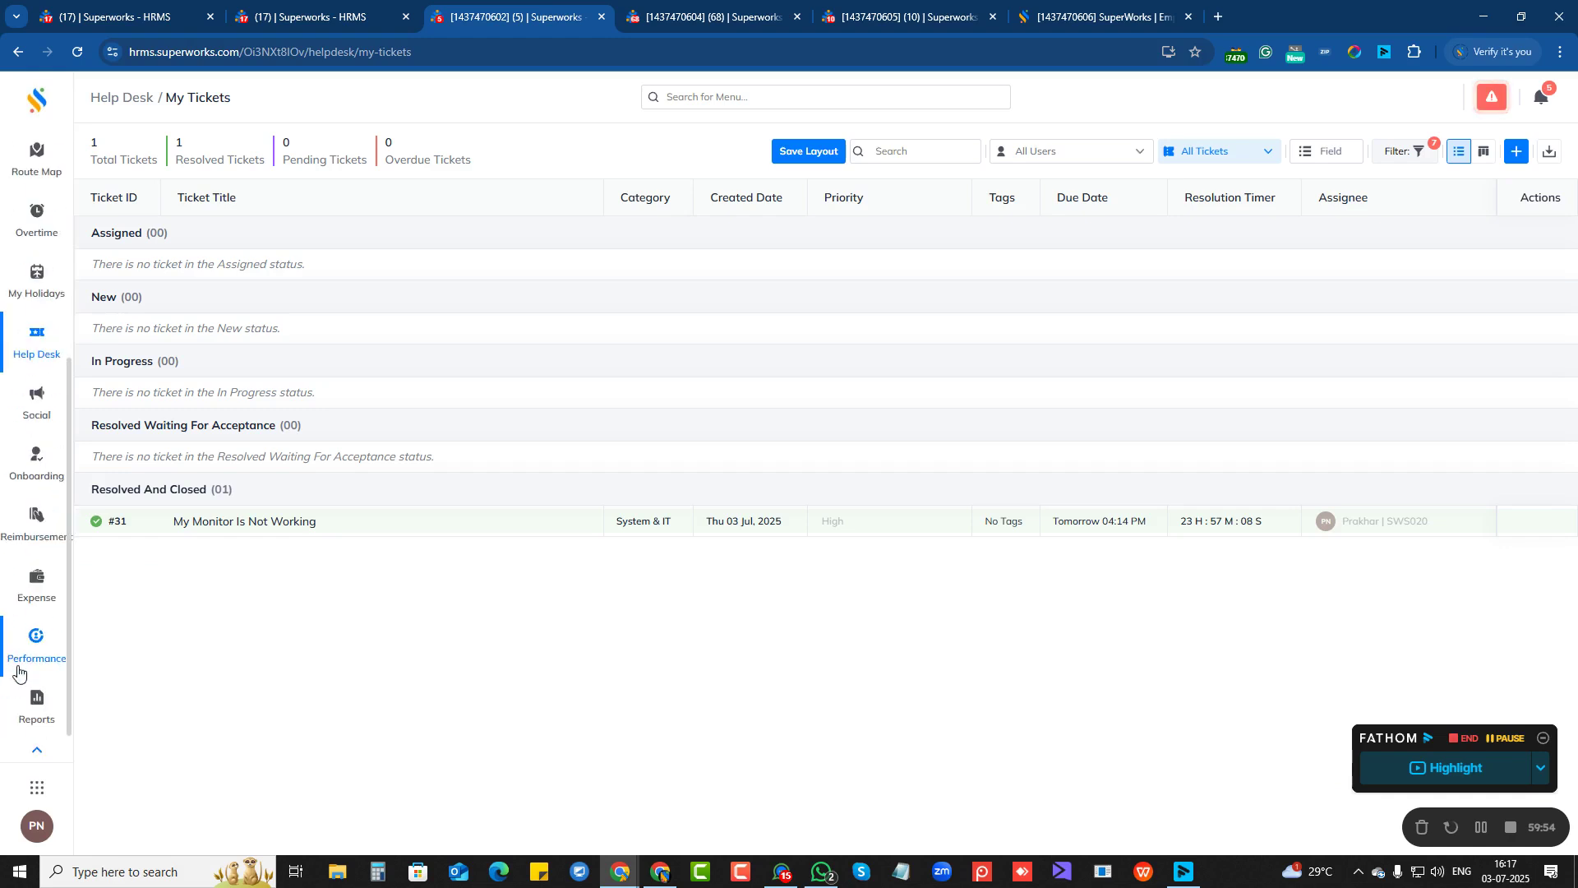
Start a Travel Expenses claim with bill number 123; amount 7500 triggers the ₹6,000 limit warning
click(31, 608)
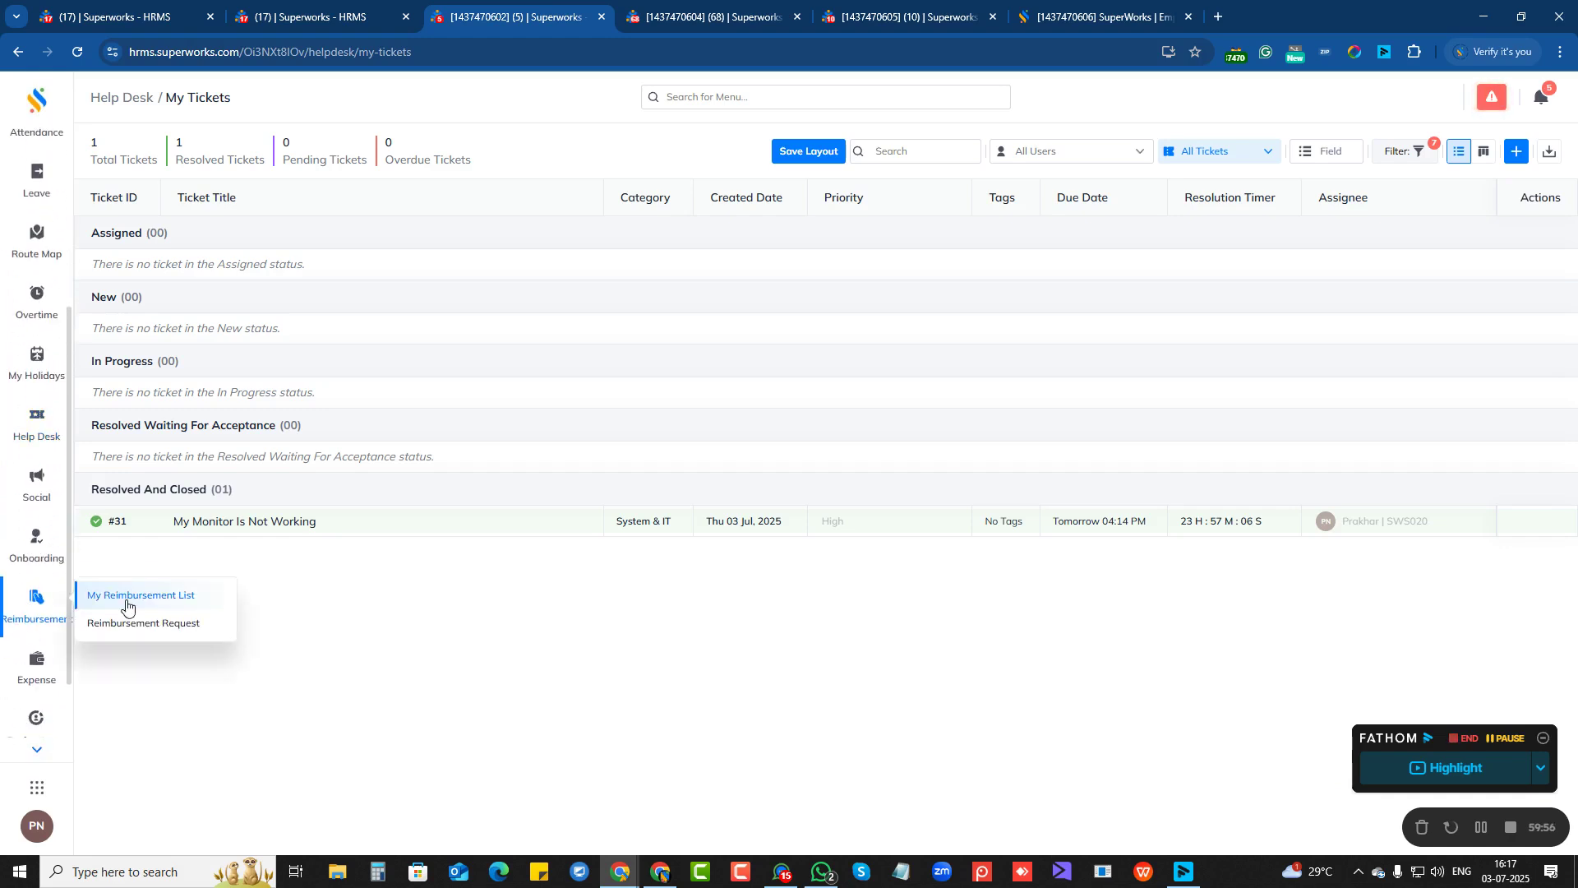
click(124, 597)
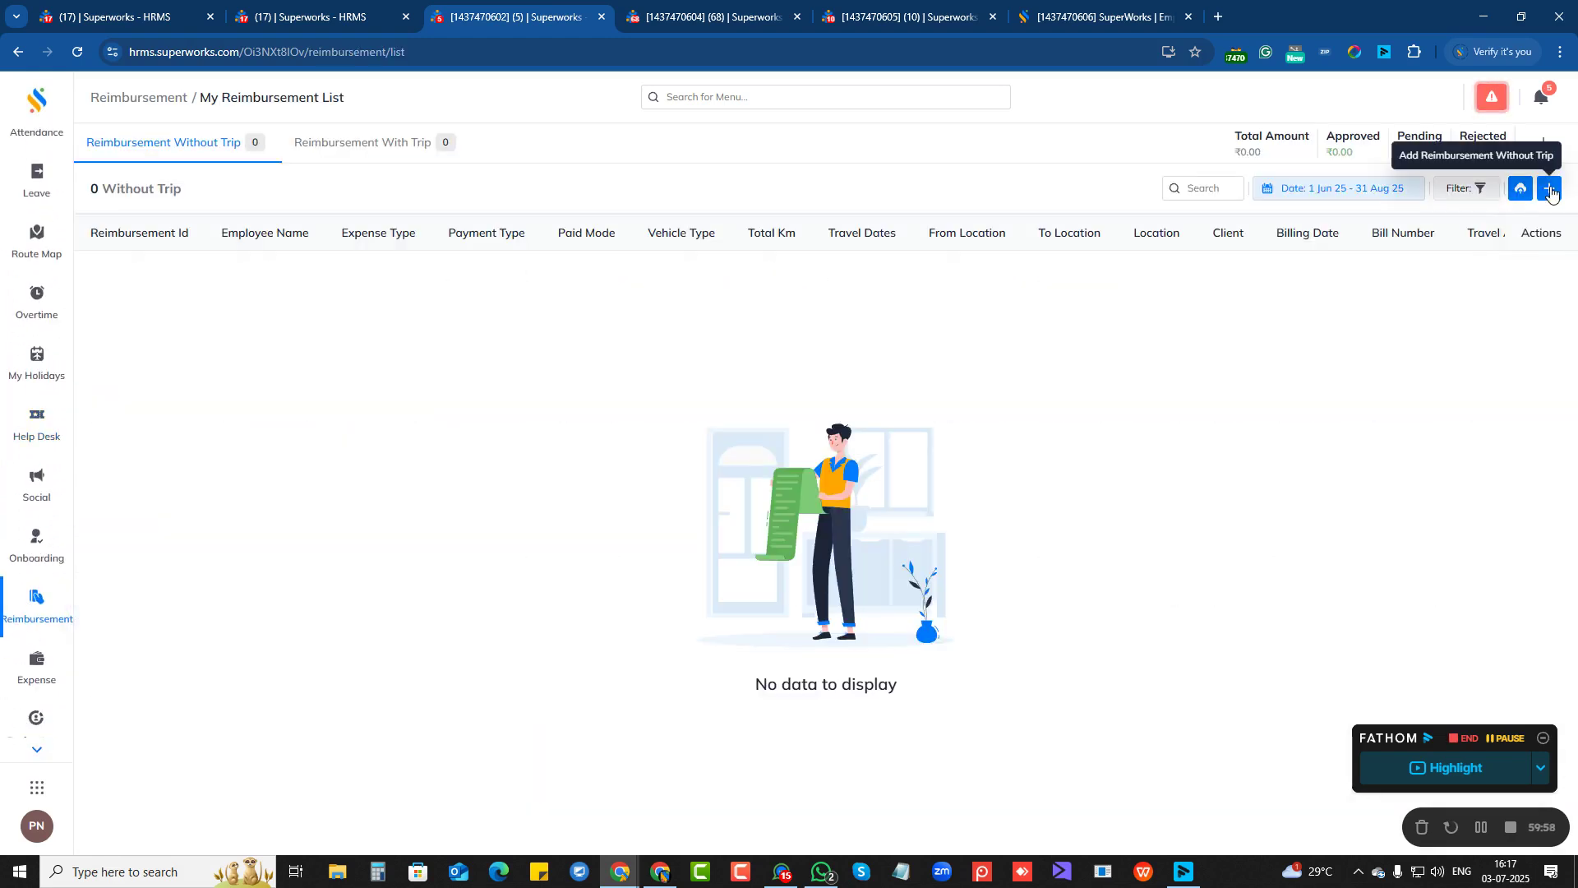
click(1551, 190)
click(1088, 160)
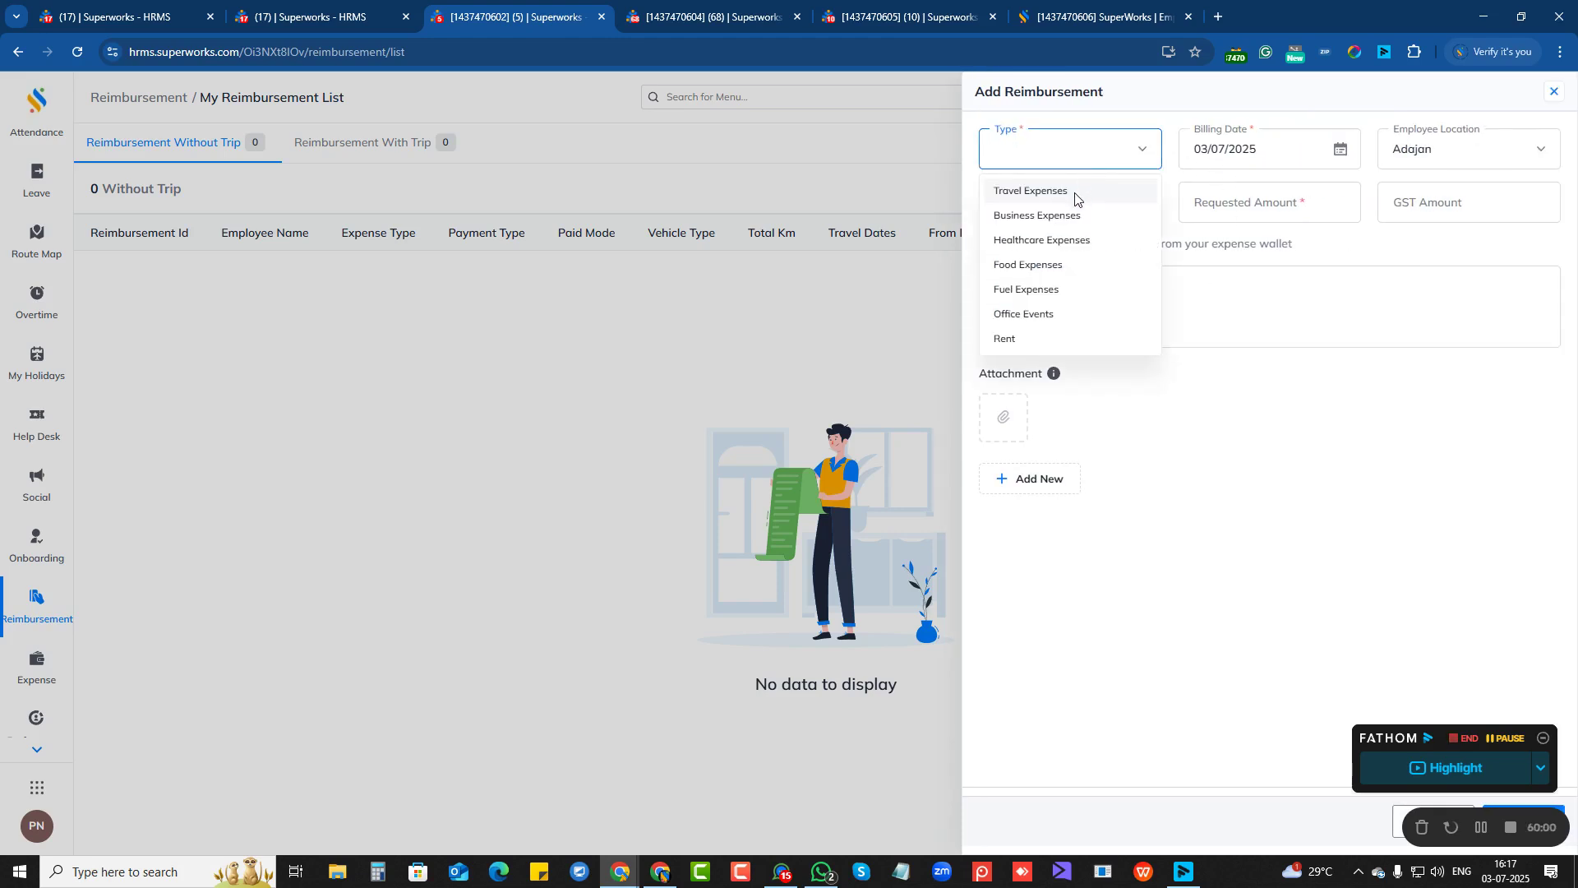
click(1076, 194)
click(1239, 247)
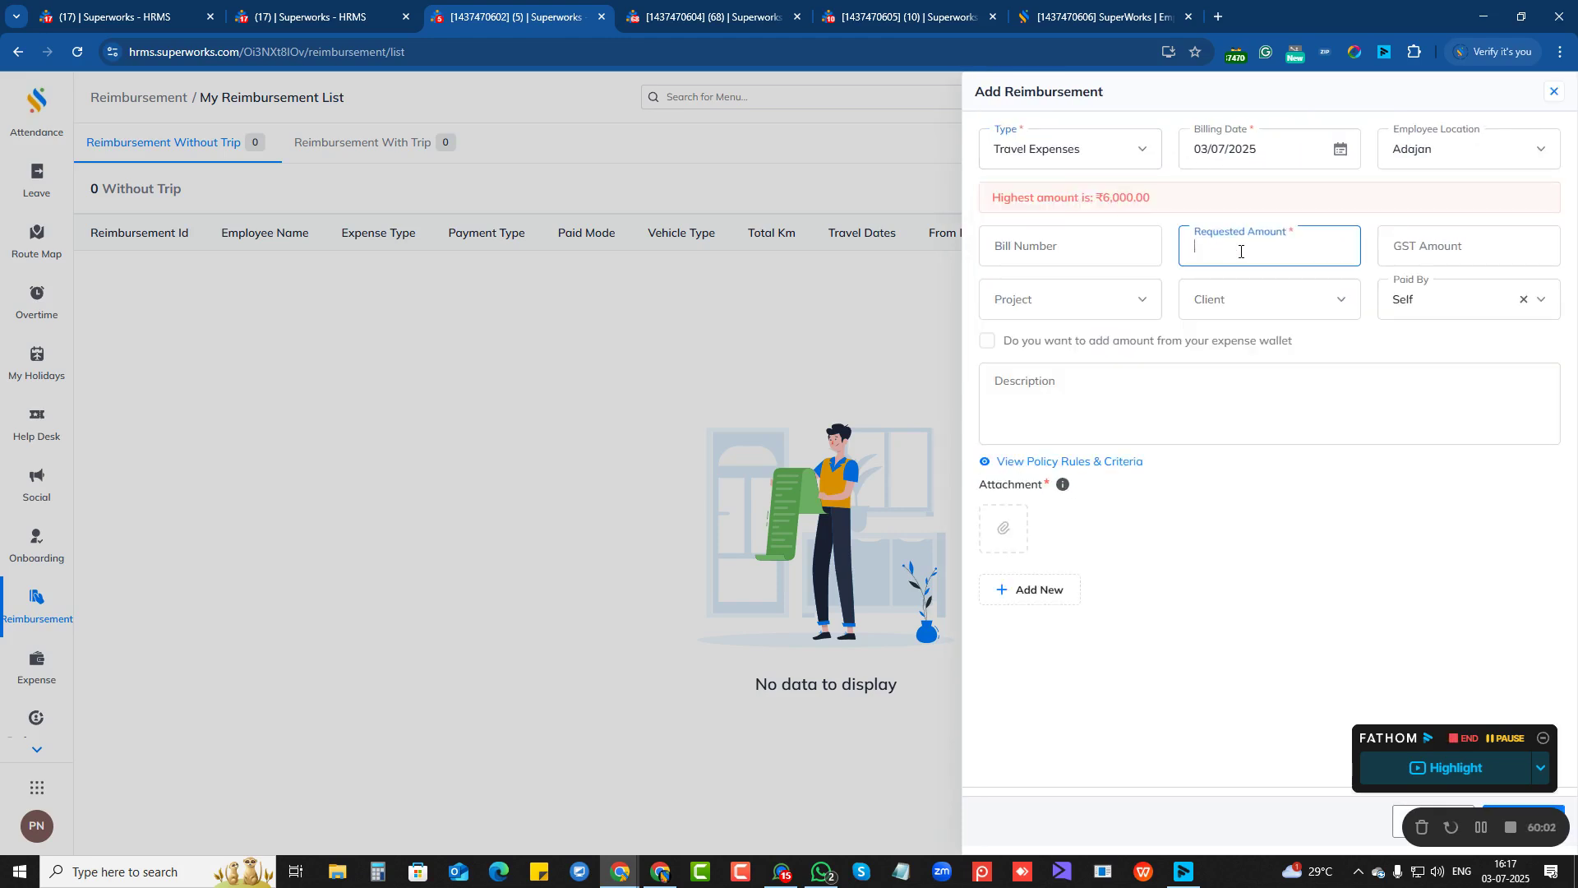
click(1039, 251)
key(Tab)
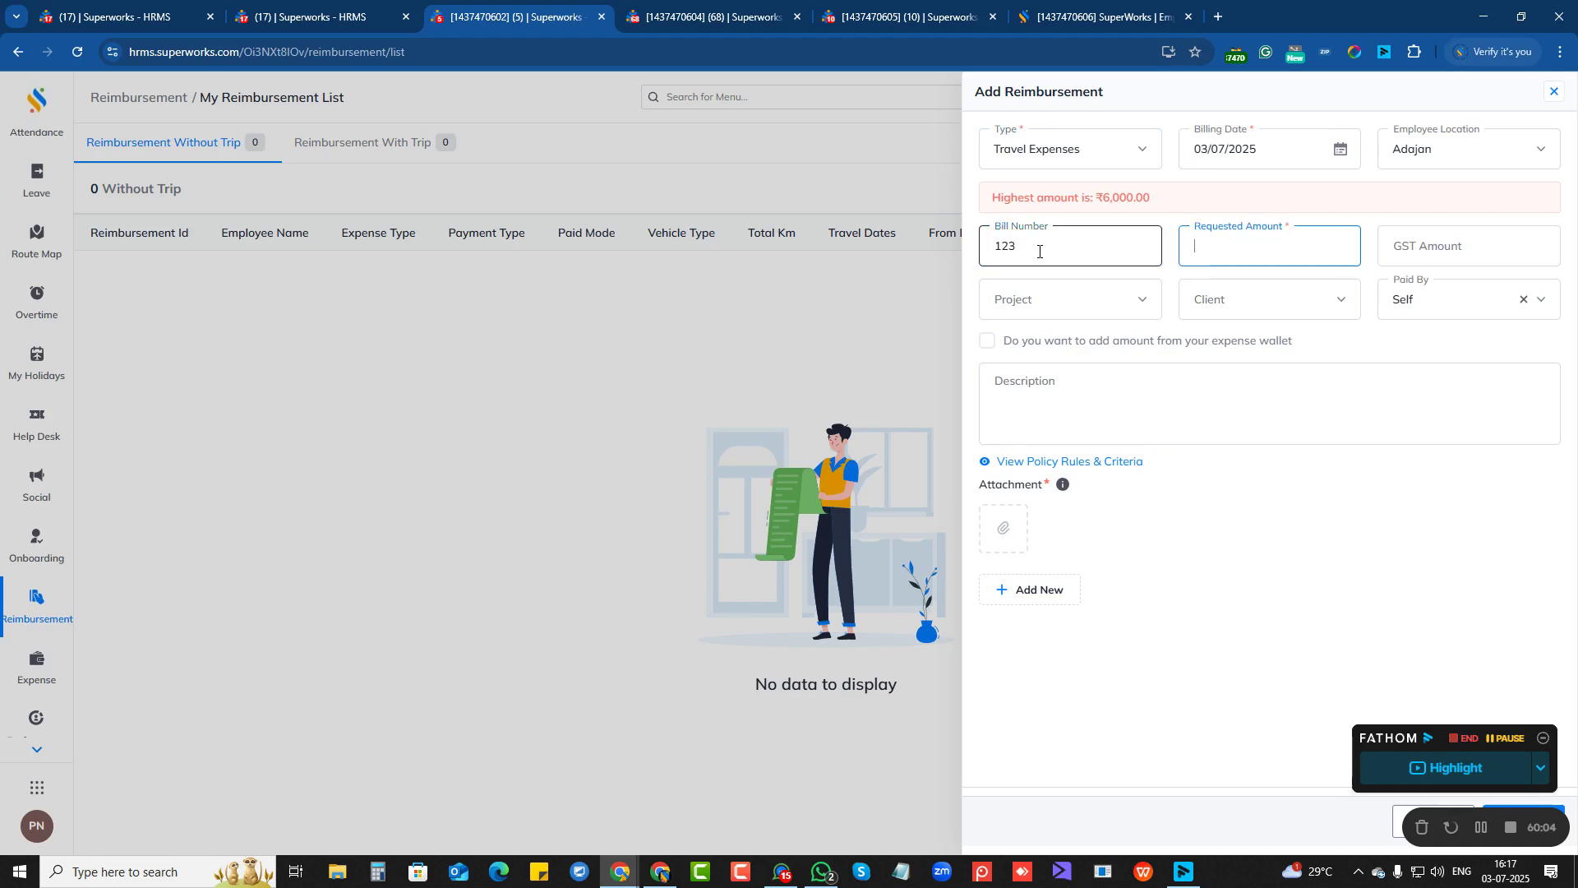
text(7500)
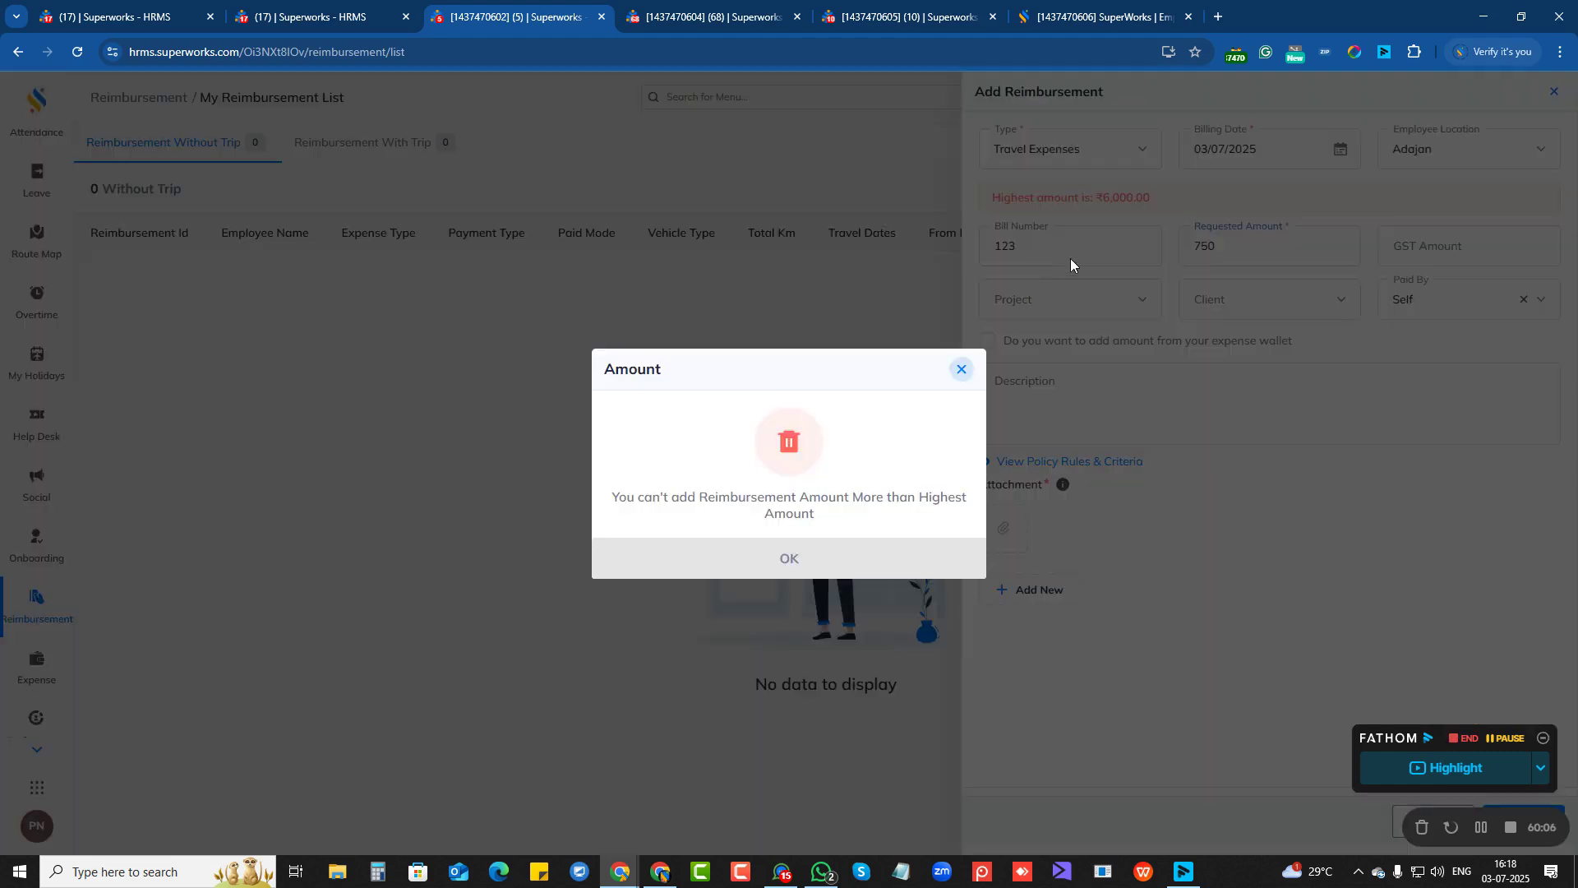
click(817, 552)
drag(1067, 198, 1162, 213)
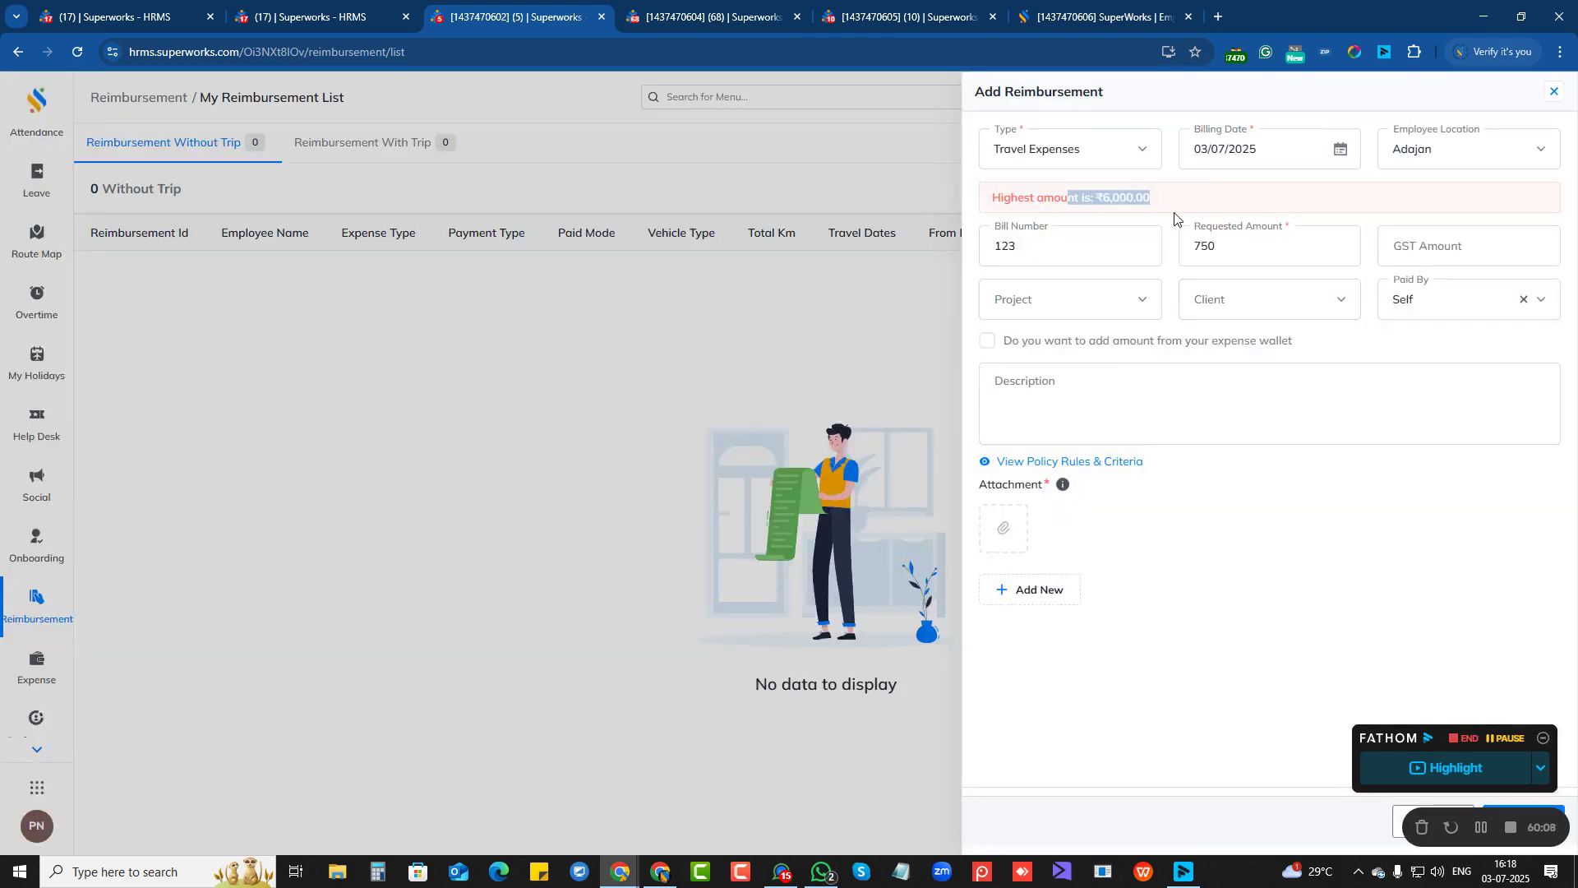
double_click(1233, 249)
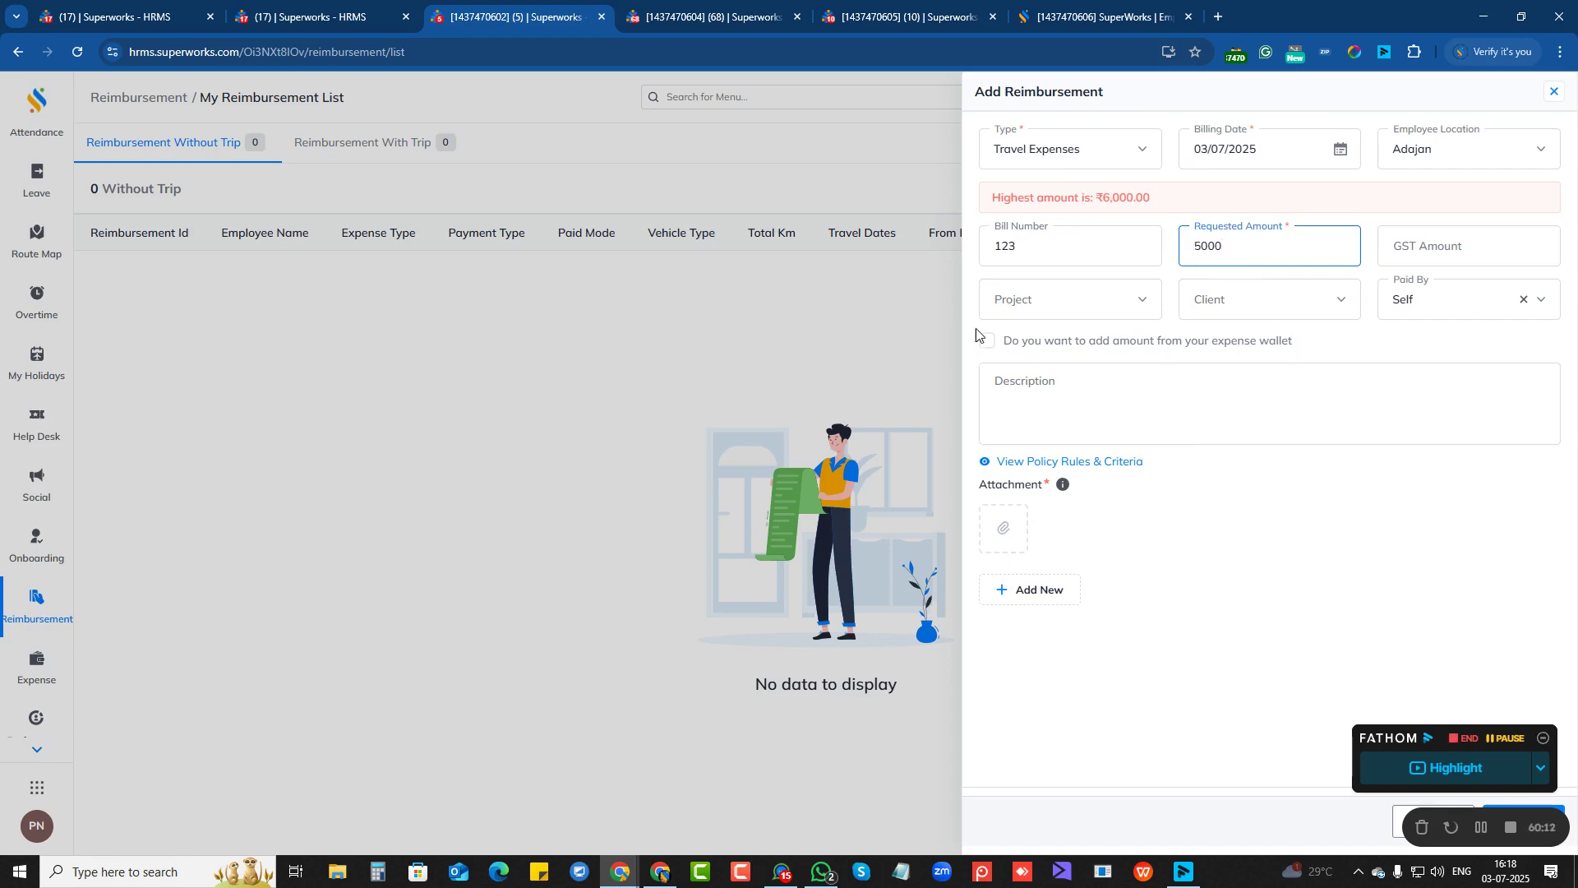
Attach the MOM_Data_3-7-2025_43021 file and submit the ₹5000 claim
click(1004, 535)
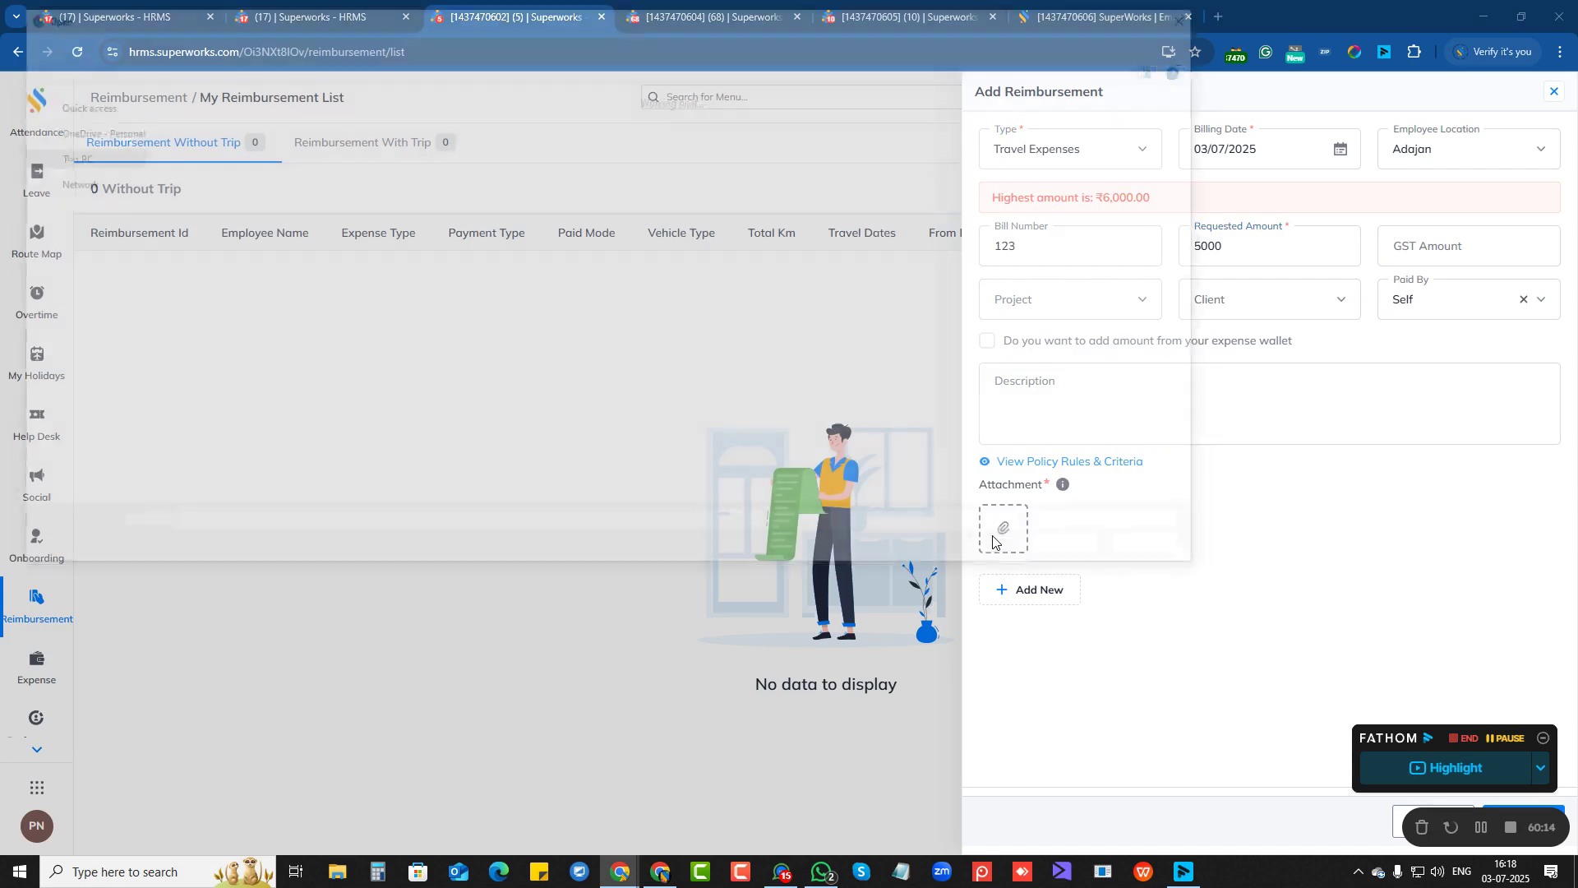
double_click(362, 131)
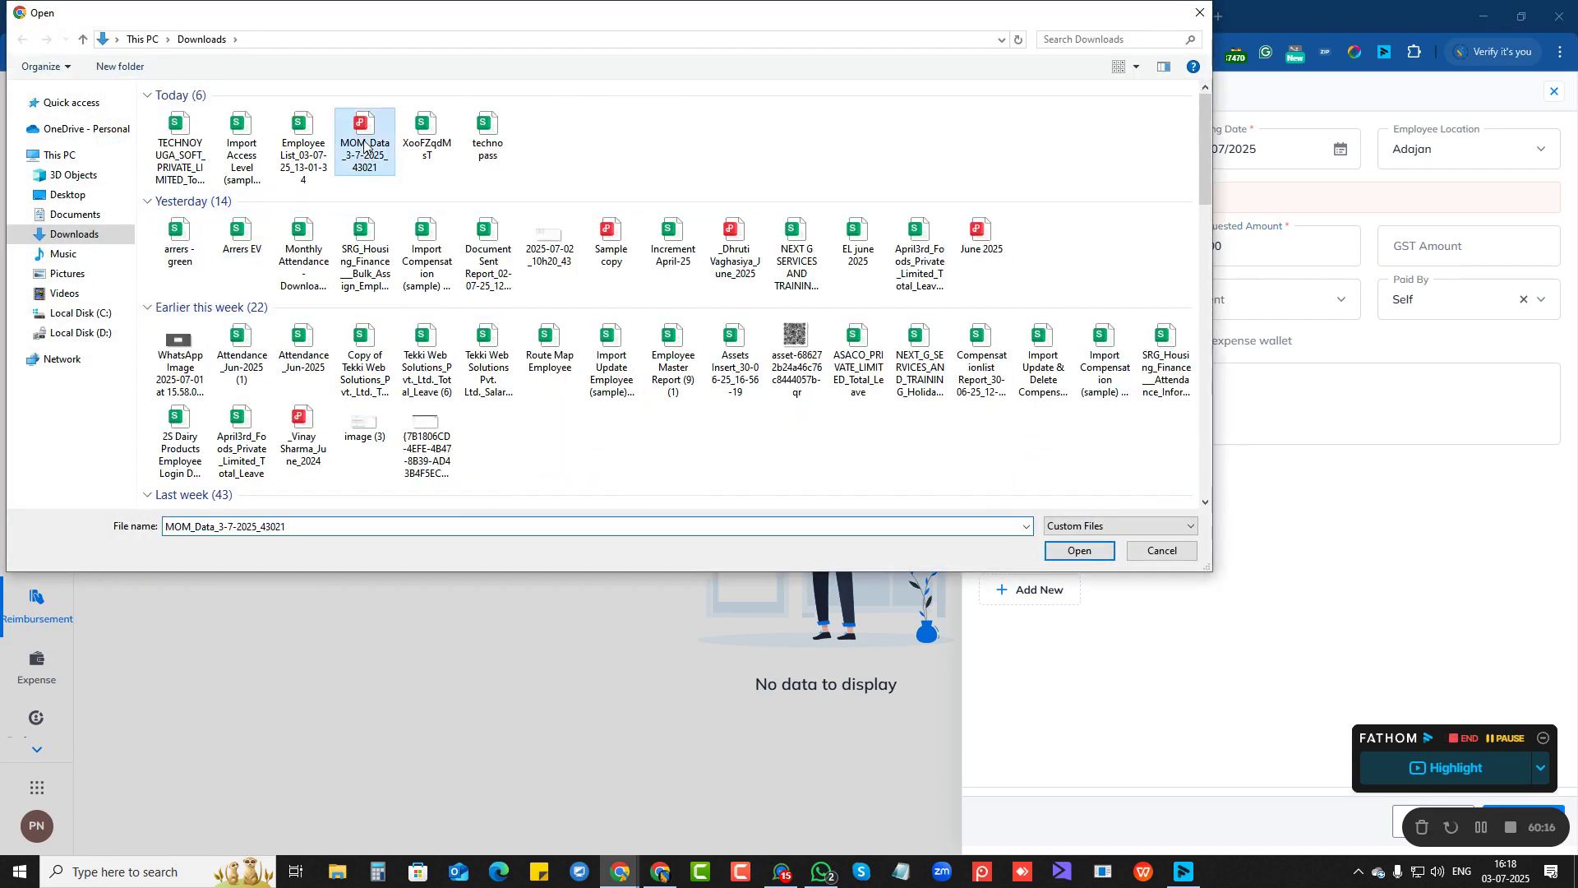
drag(1492, 785, 643, 644)
key(ctrl+plus)
key(ctrl+plus)
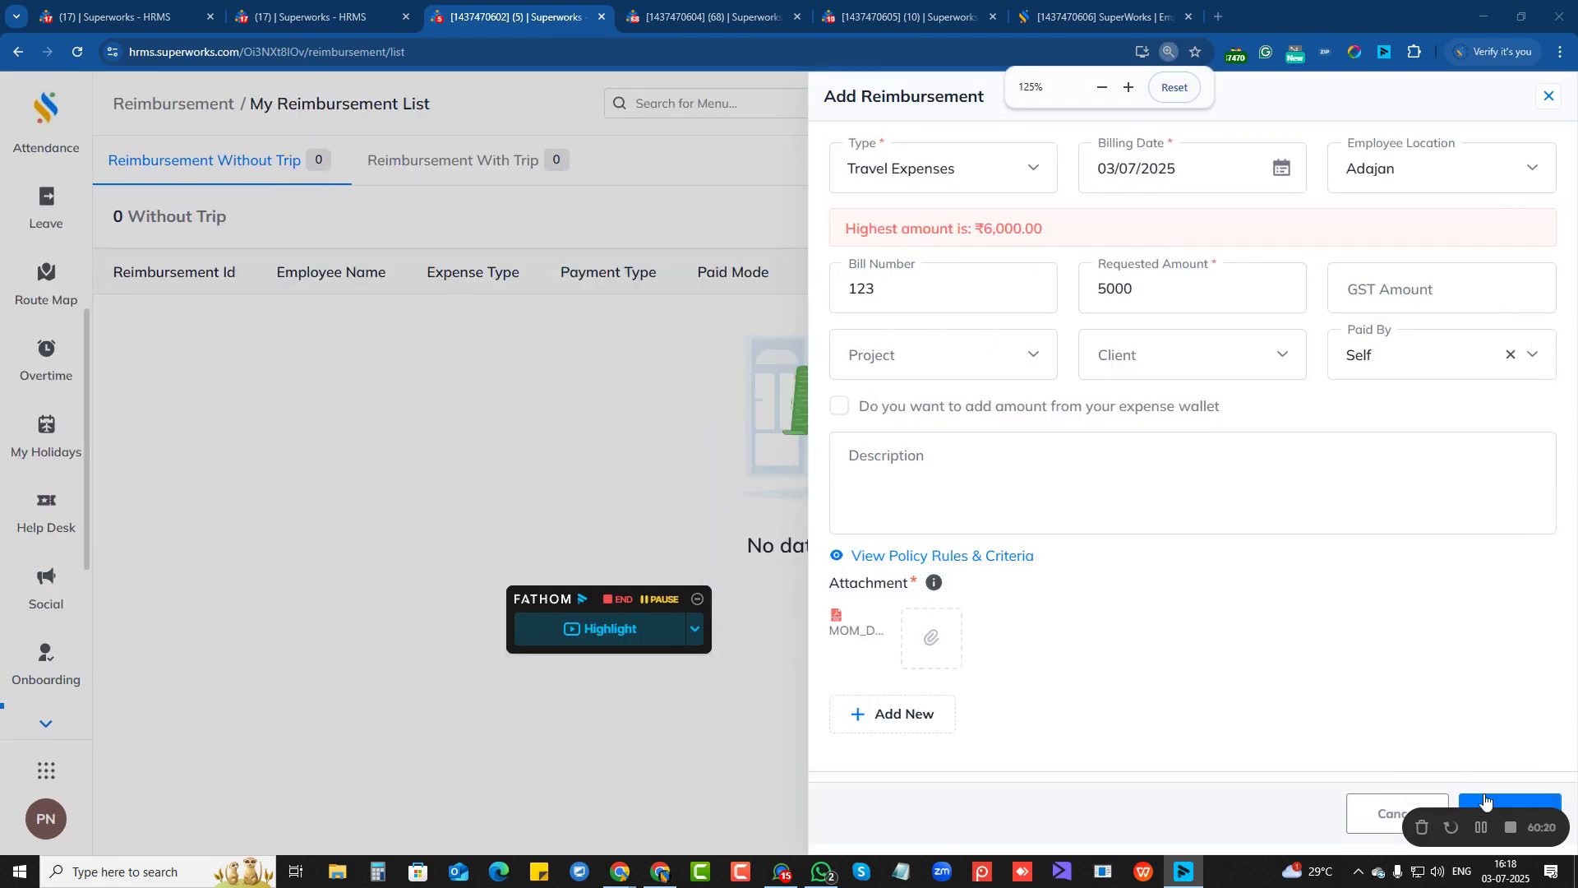
click(1488, 794)
key(ctrl+minus)
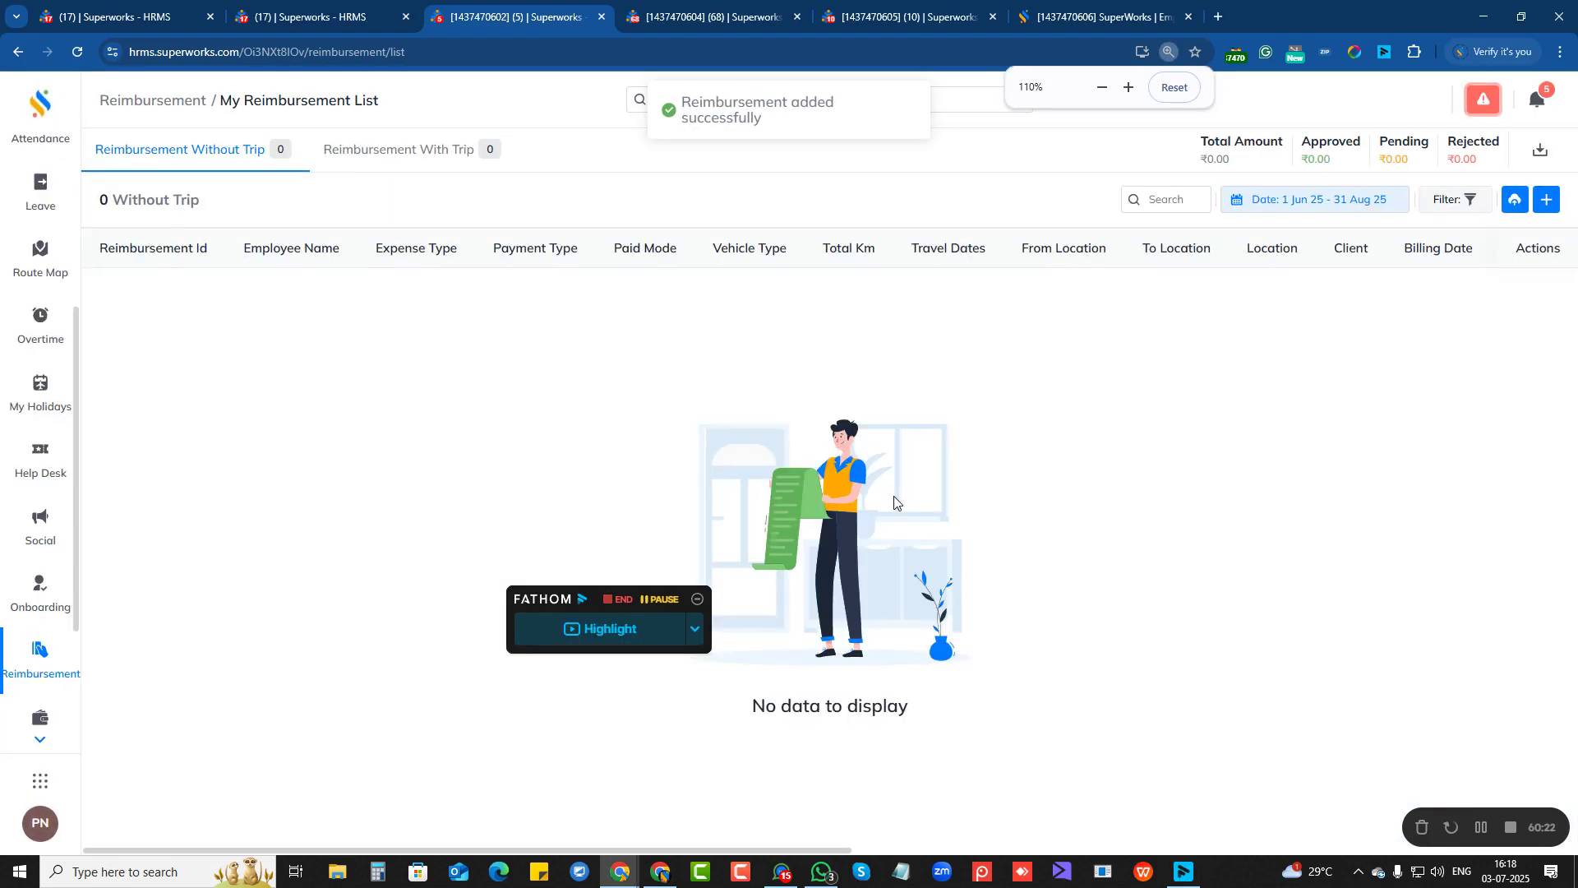
Refresh the employee's reimbursement list to show the new Travel Expenses claim
mouse_move(53, 674)
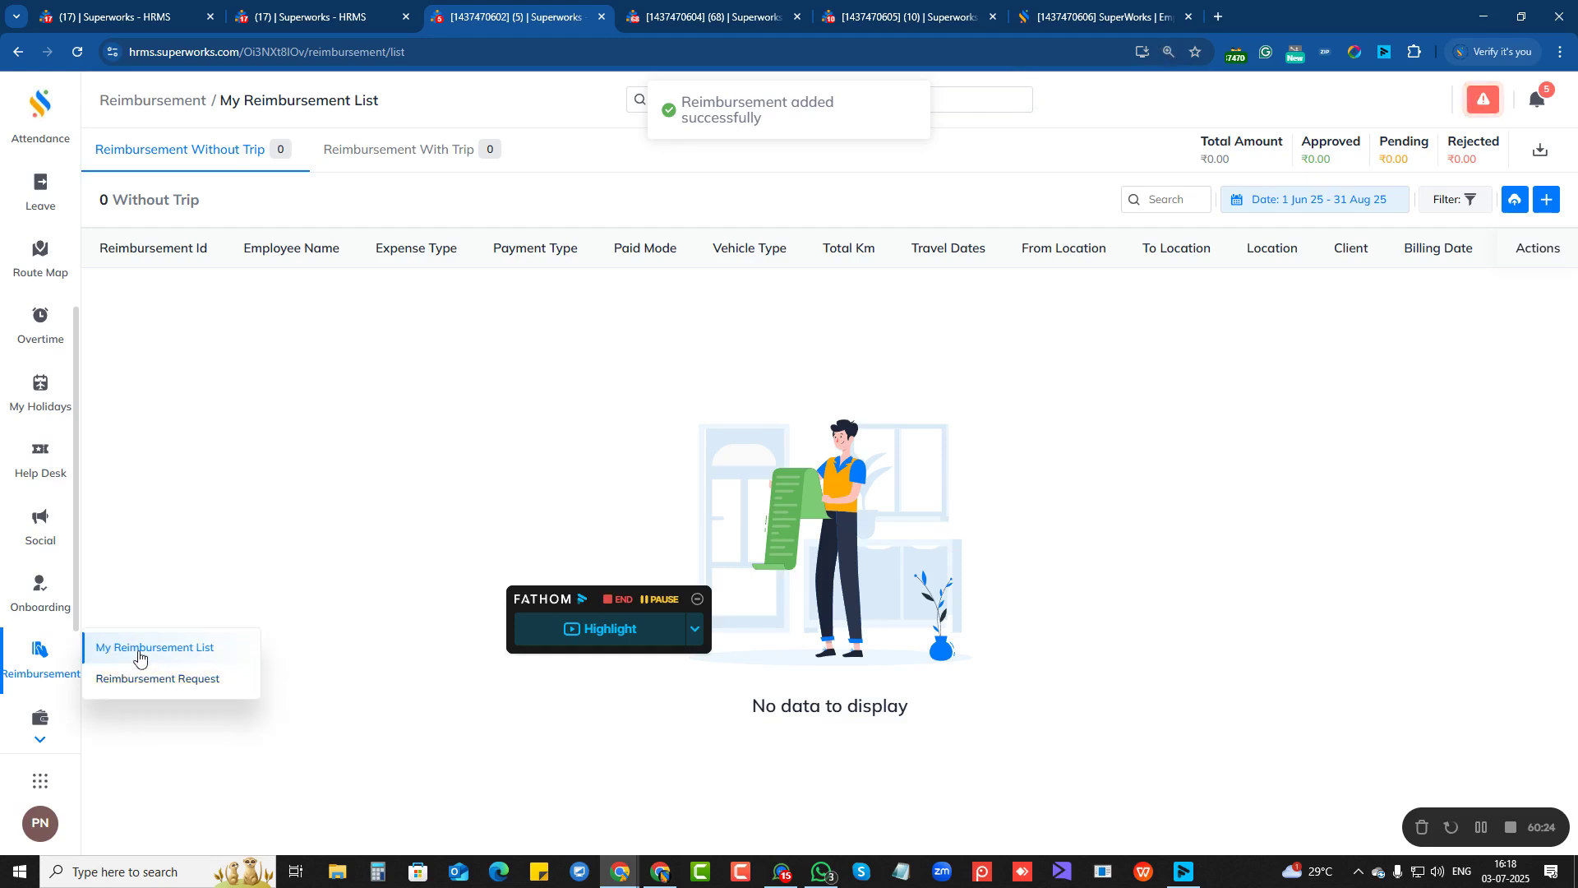
click(139, 652)
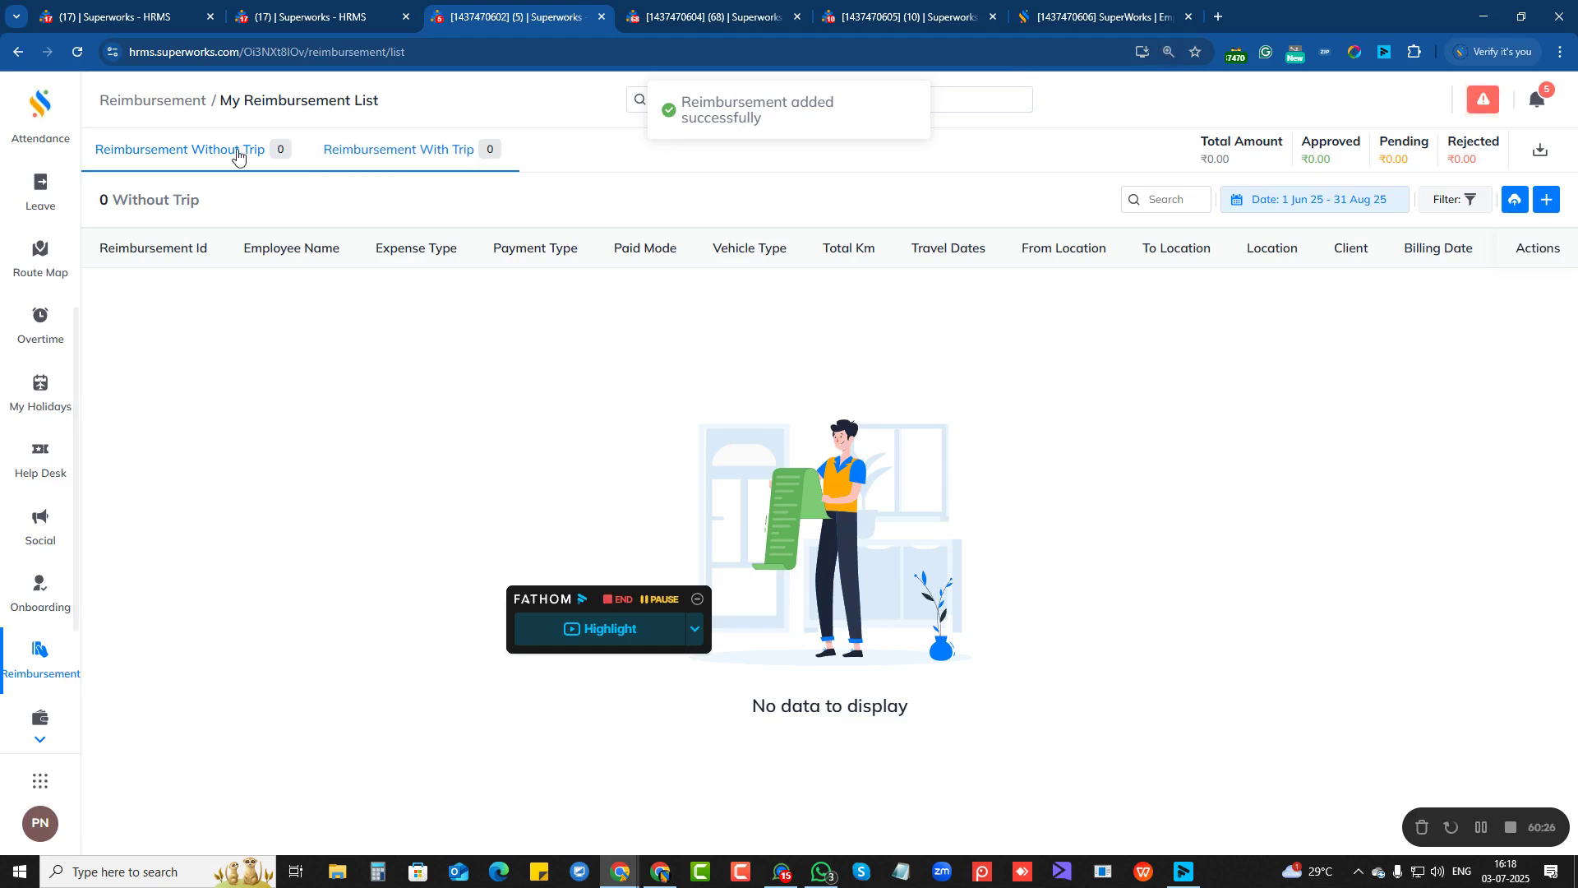
scroll(1149, 323, right, 3)
scroll(1149, 323, right, 8)
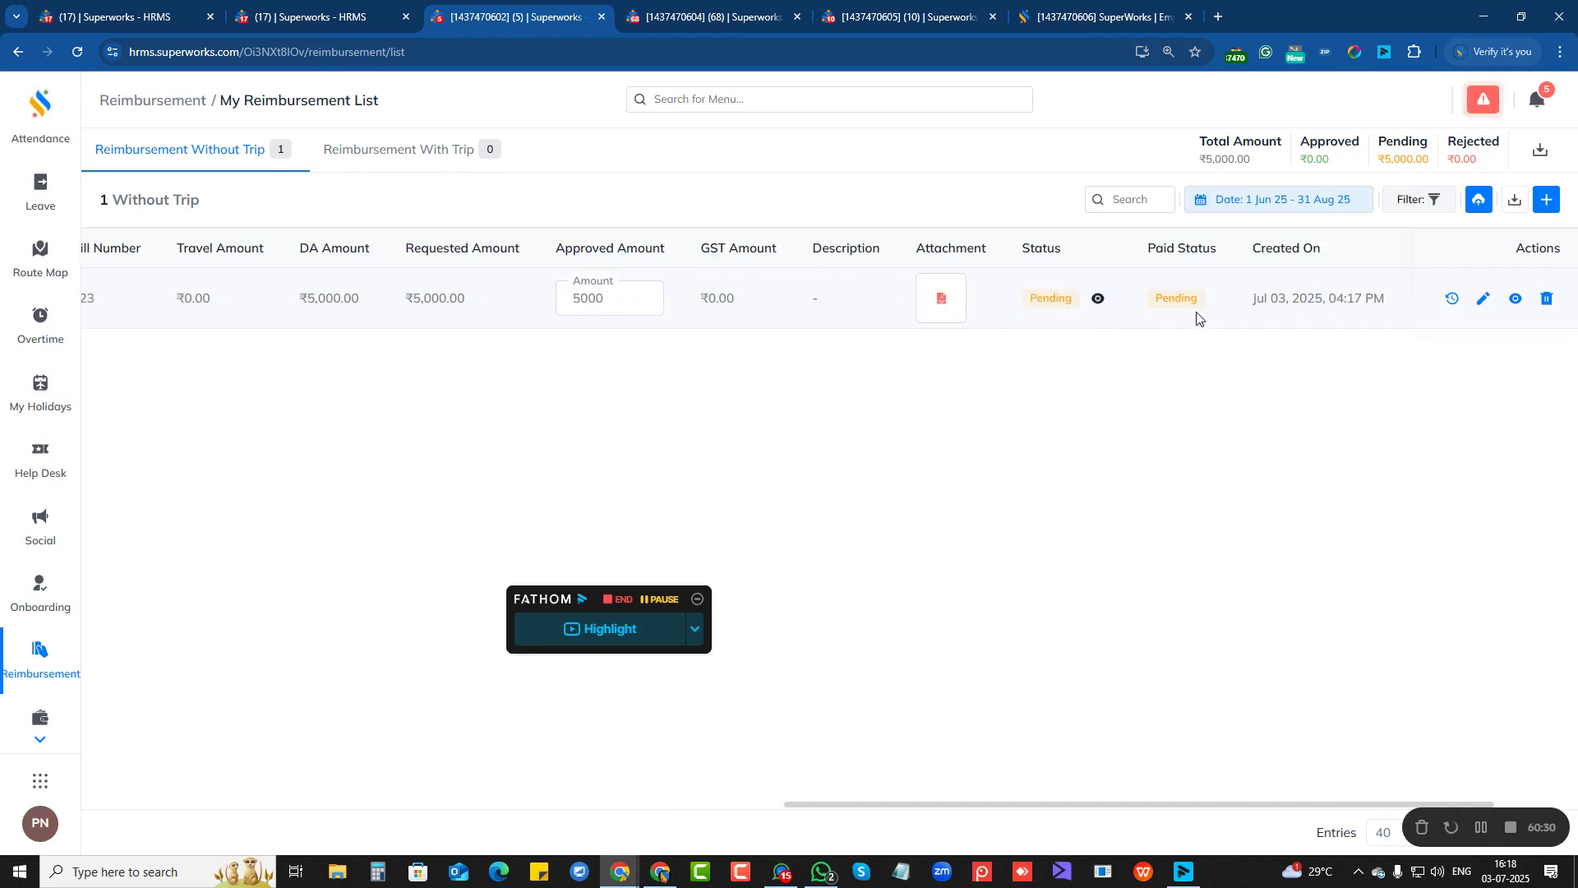
In the admin session, open Reimbursement Requests and review EXP00045 and its attached PDF
key(ctrl+1)
scroll(7, 327, up, 5)
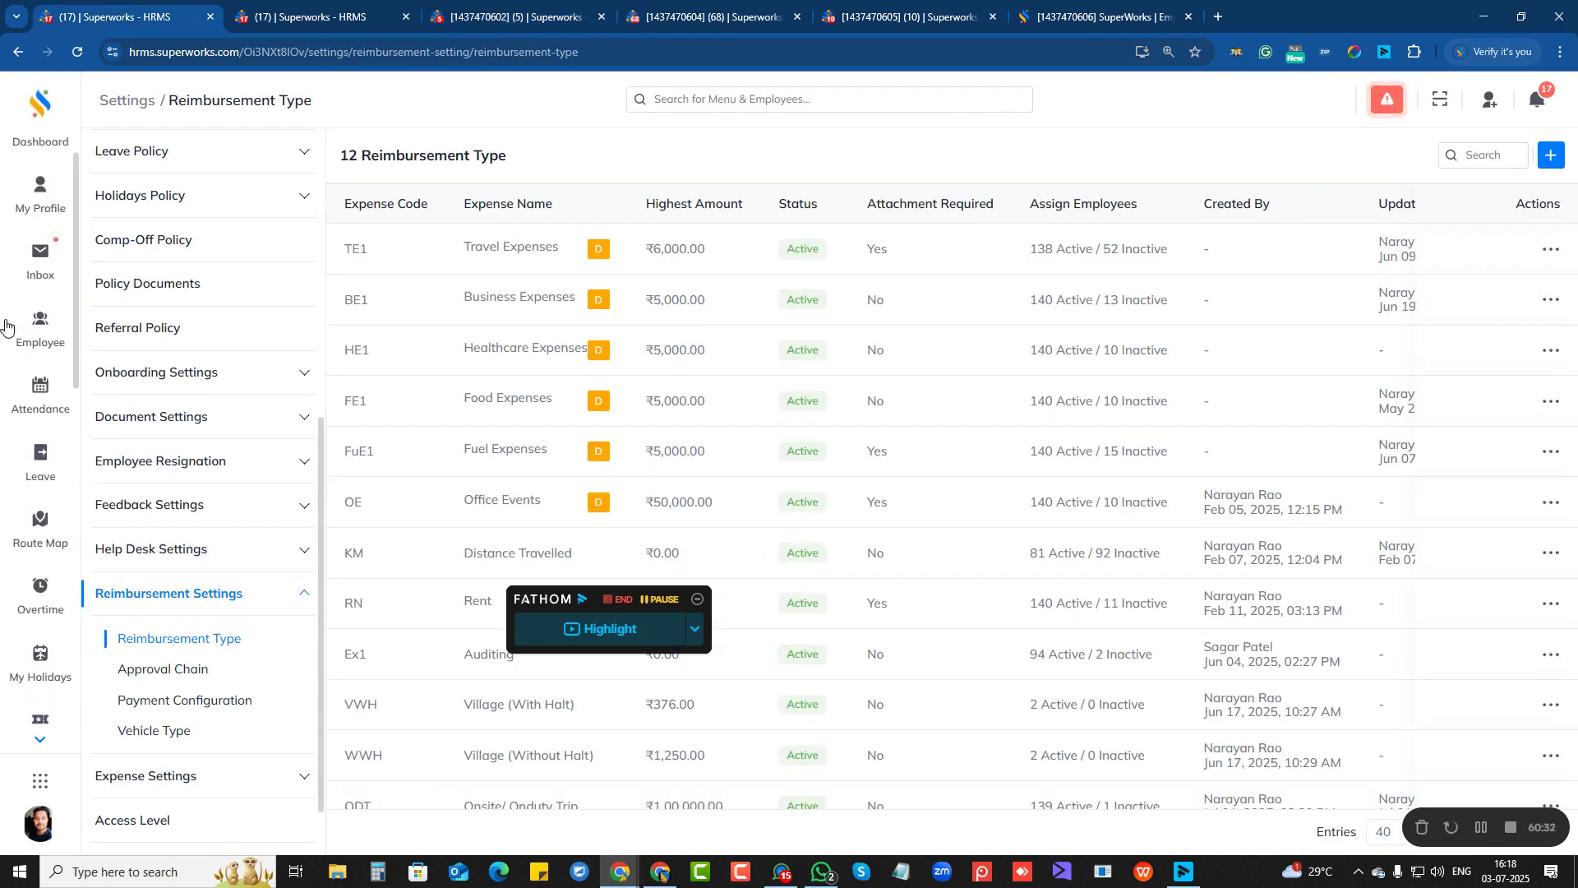
click(25, 302)
key(ctrl+minus)
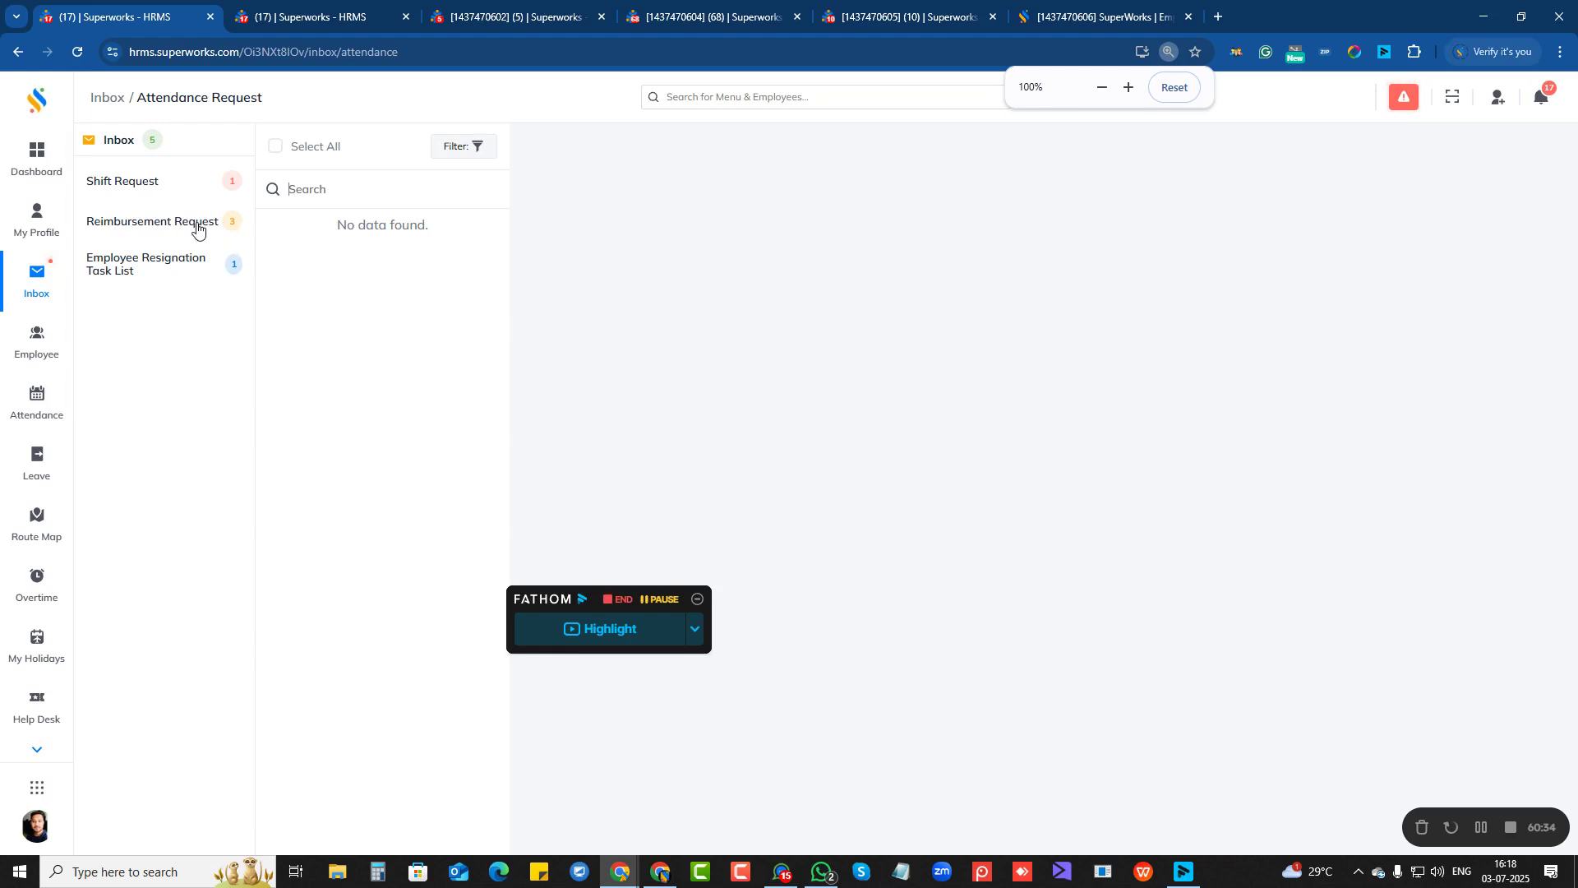
click(197, 227)
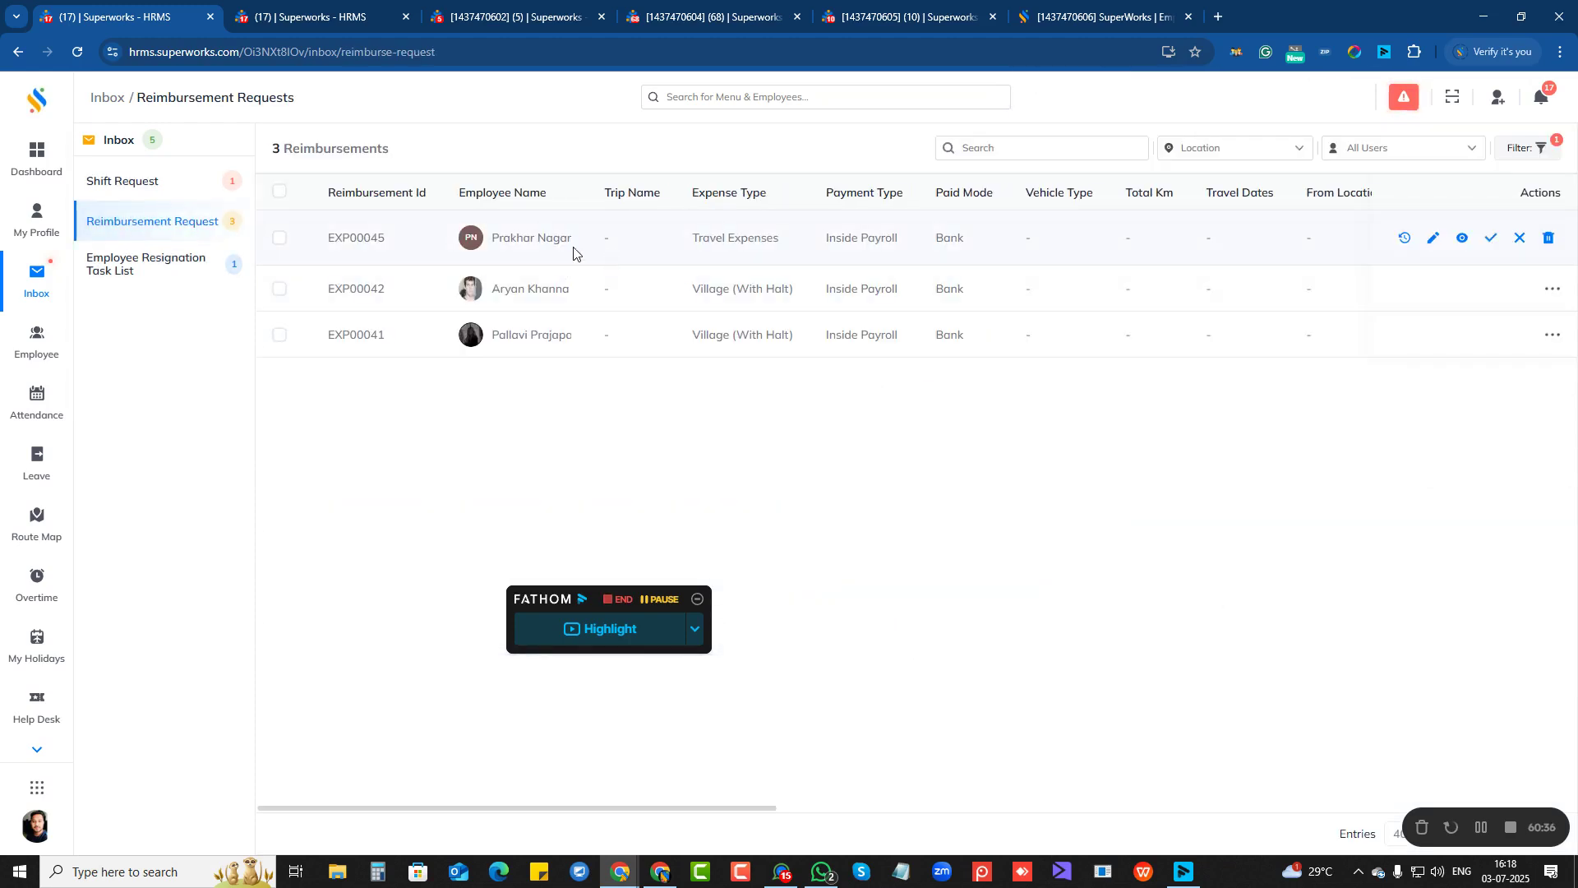
drag(499, 238, 571, 244)
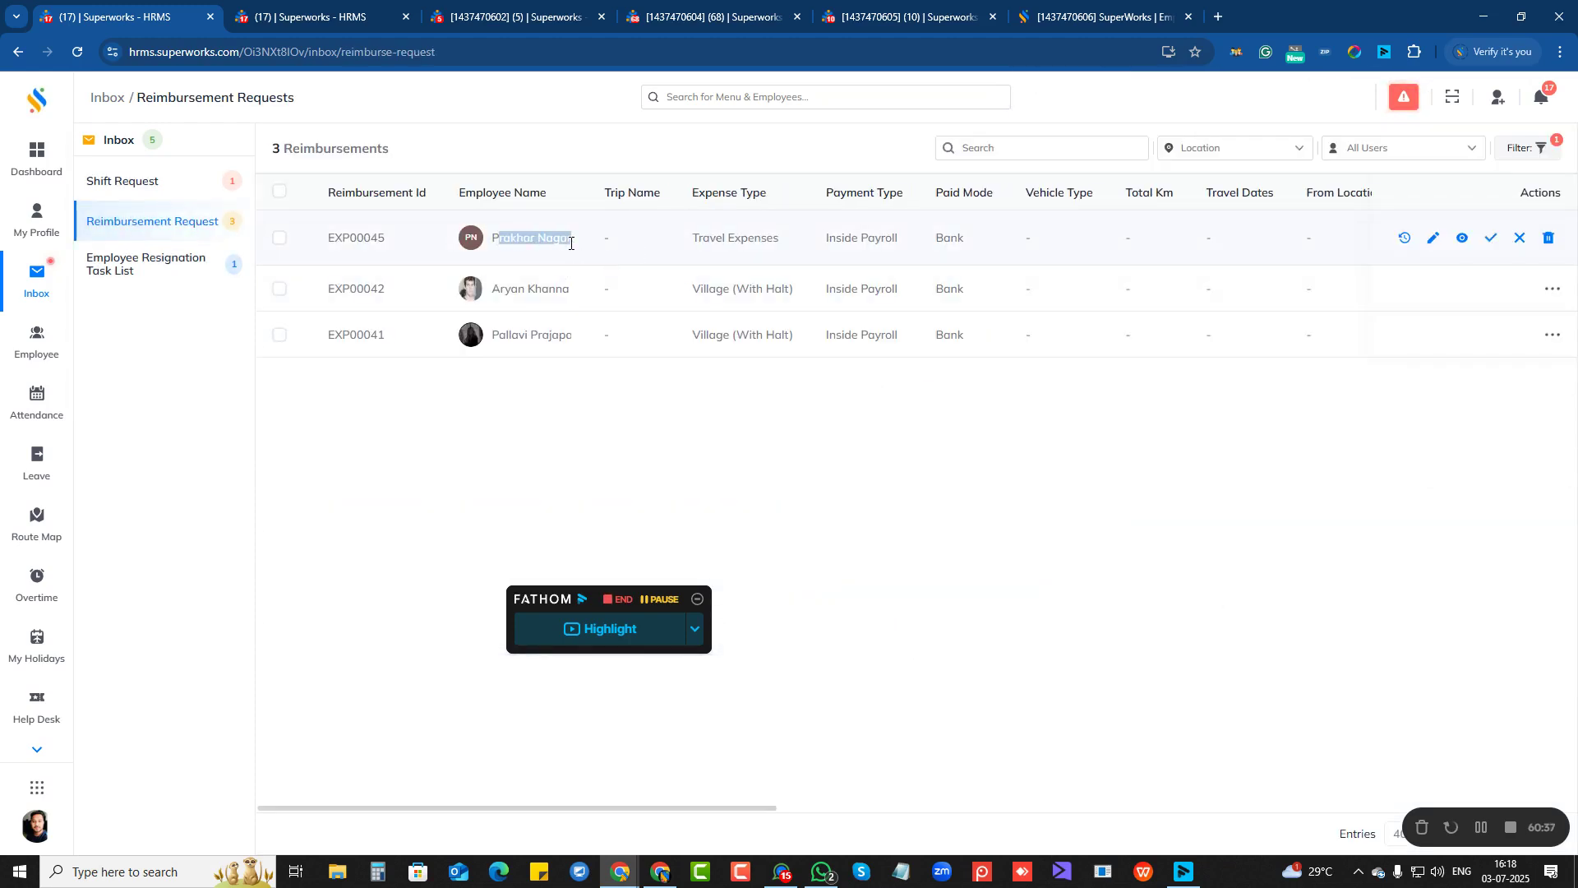
click(1462, 238)
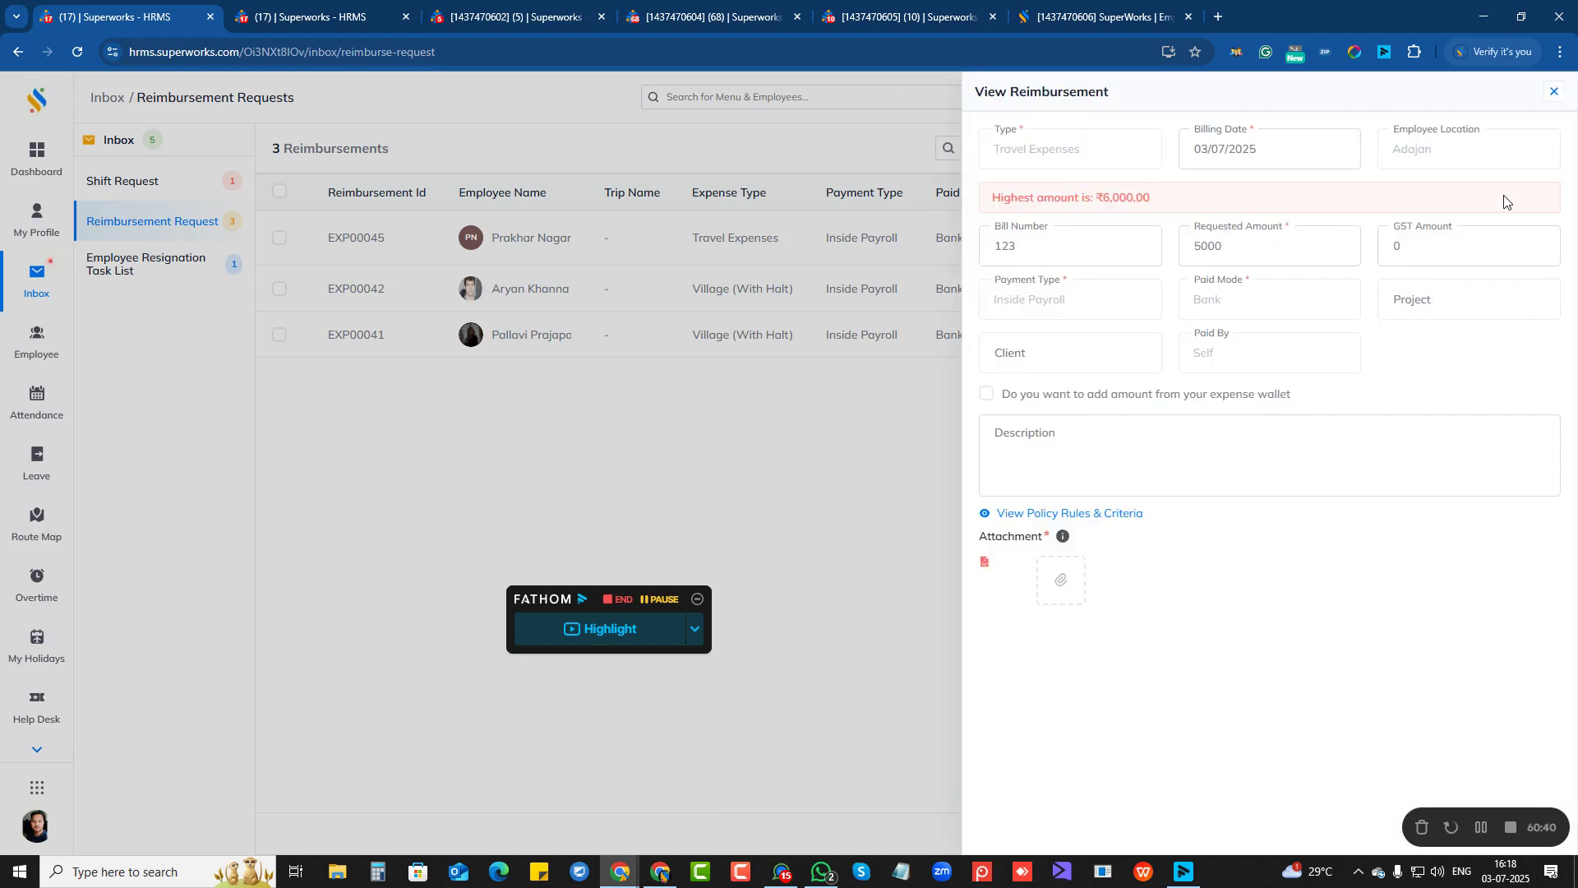
click(988, 578)
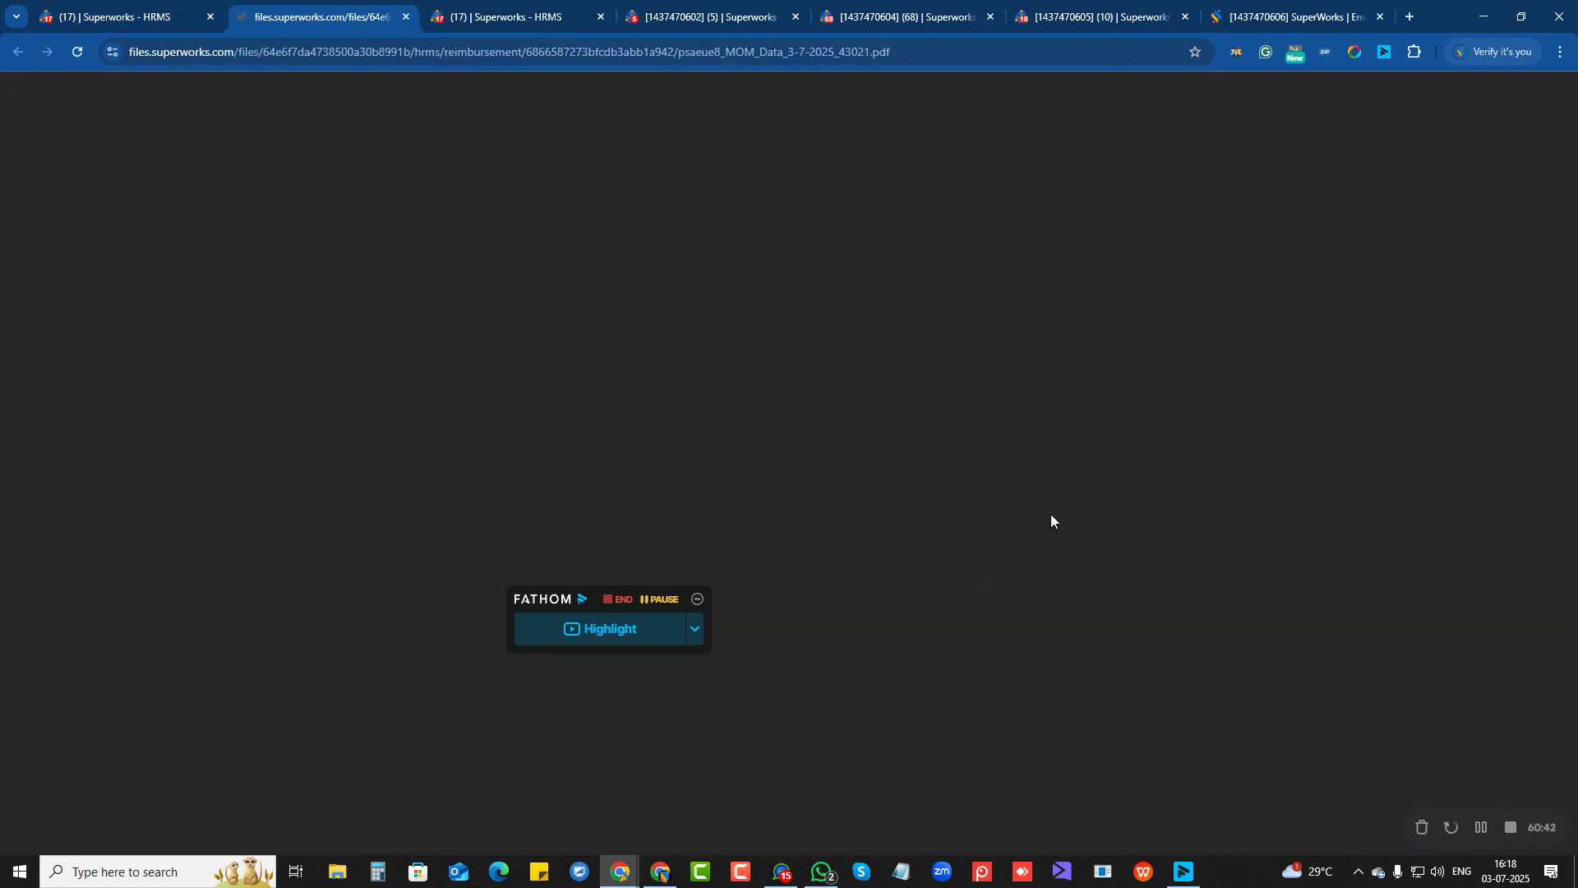
click(412, 23)
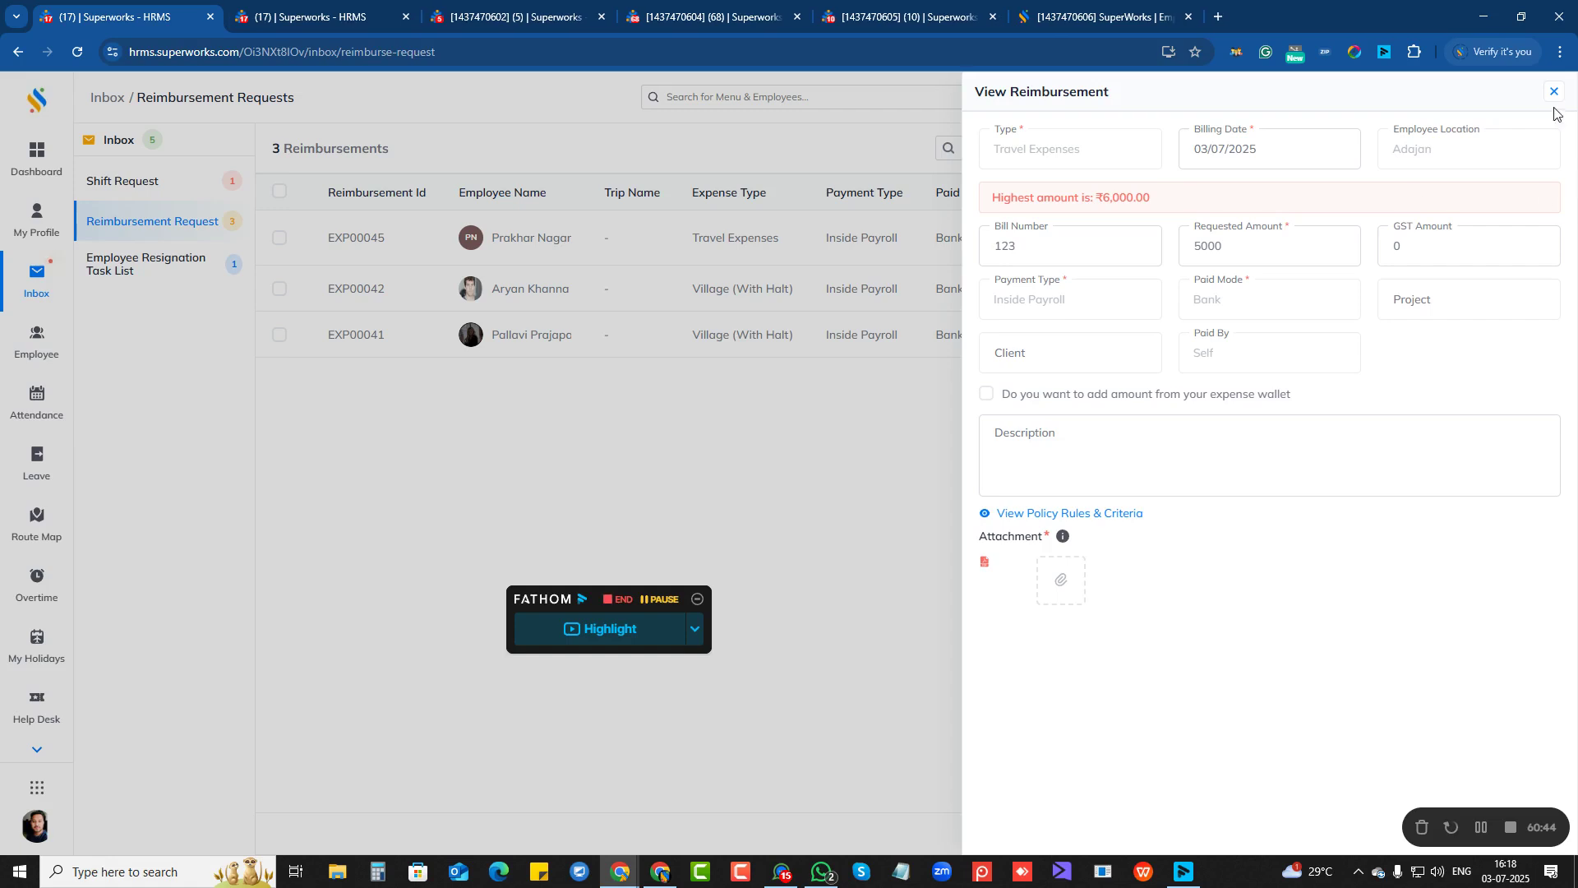
click(1555, 107)
Approve EXP00045 and confirm it shows Approved in the employee's reimbursement list
click(1490, 238)
click(969, 558)
click(528, 8)
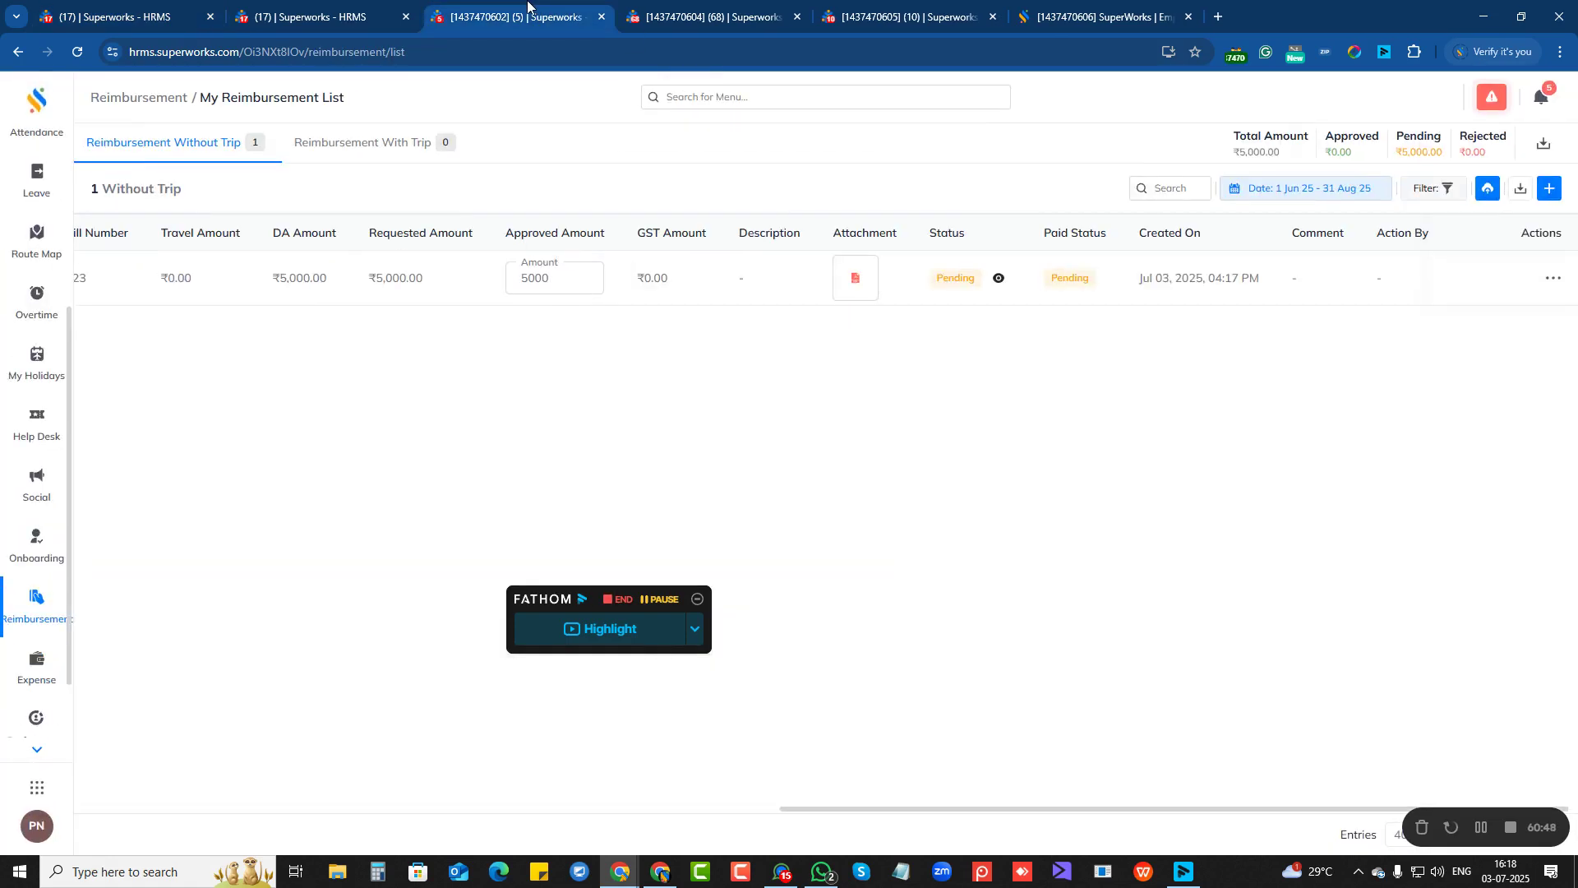
scroll(877, 338, right, 10)
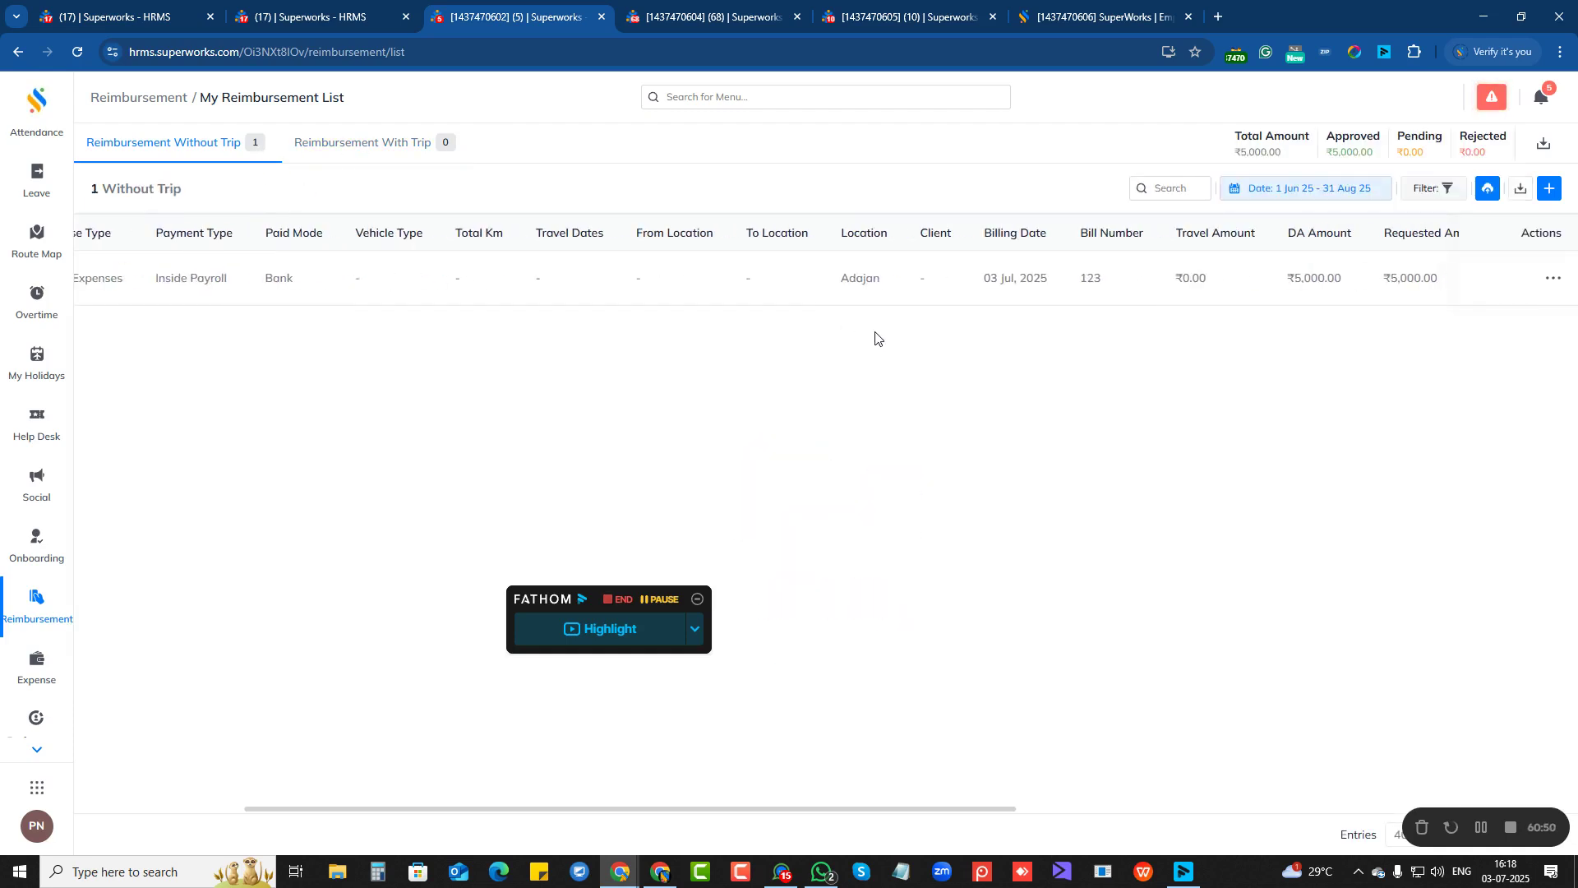
scroll(876, 337, right, 5)
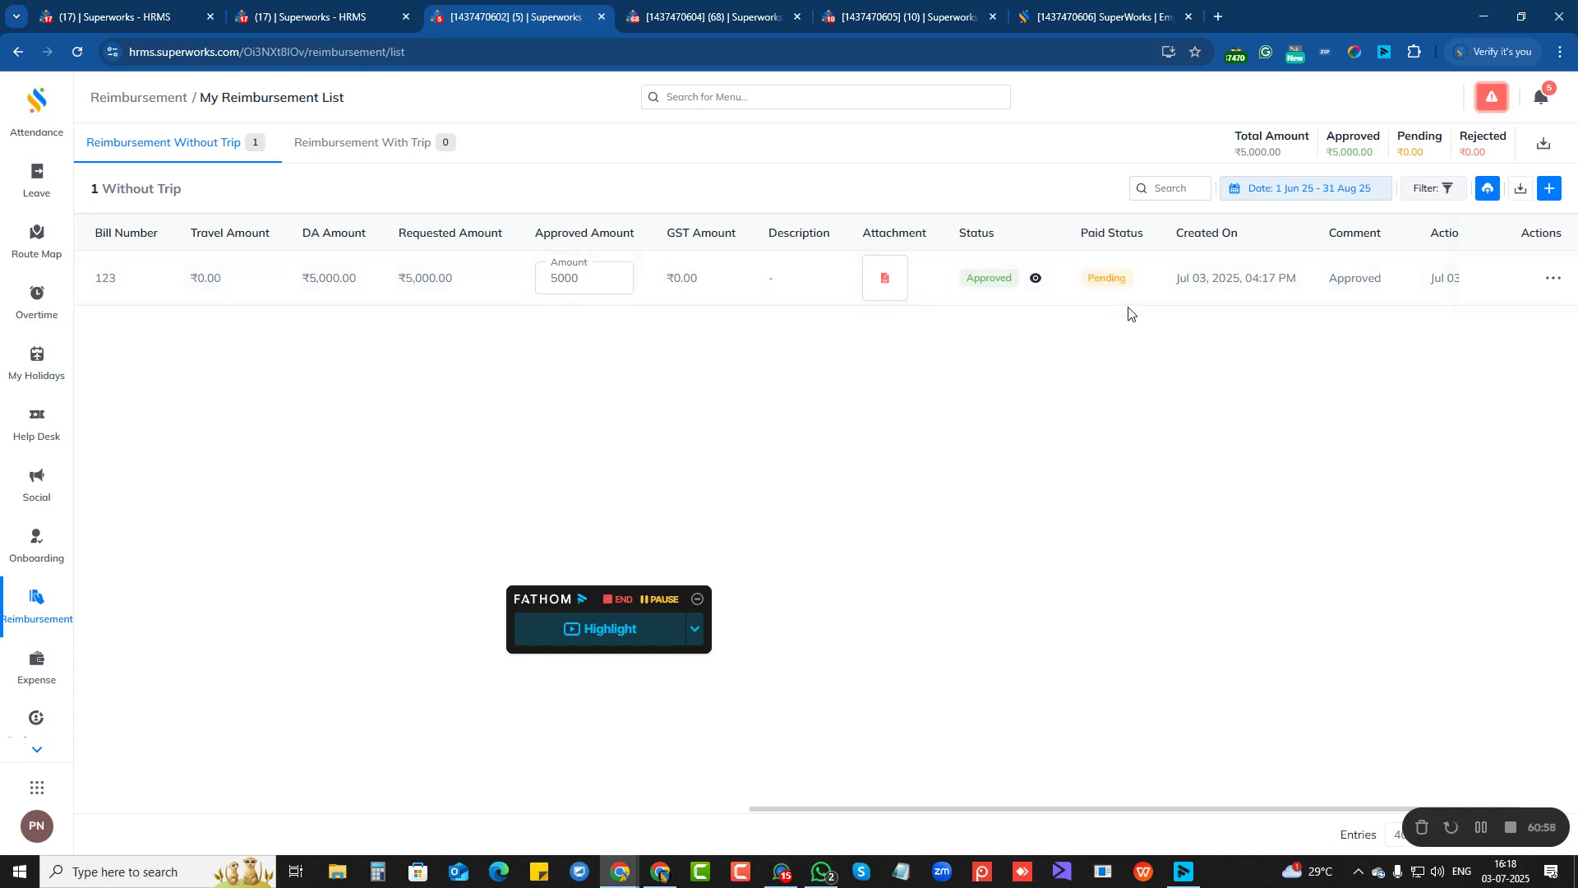
In the admin session's Settings, go through Reimbursement Types and Approval Chain to Payment Configuration
click(152, 16)
scroll(15, 625, down, 5)
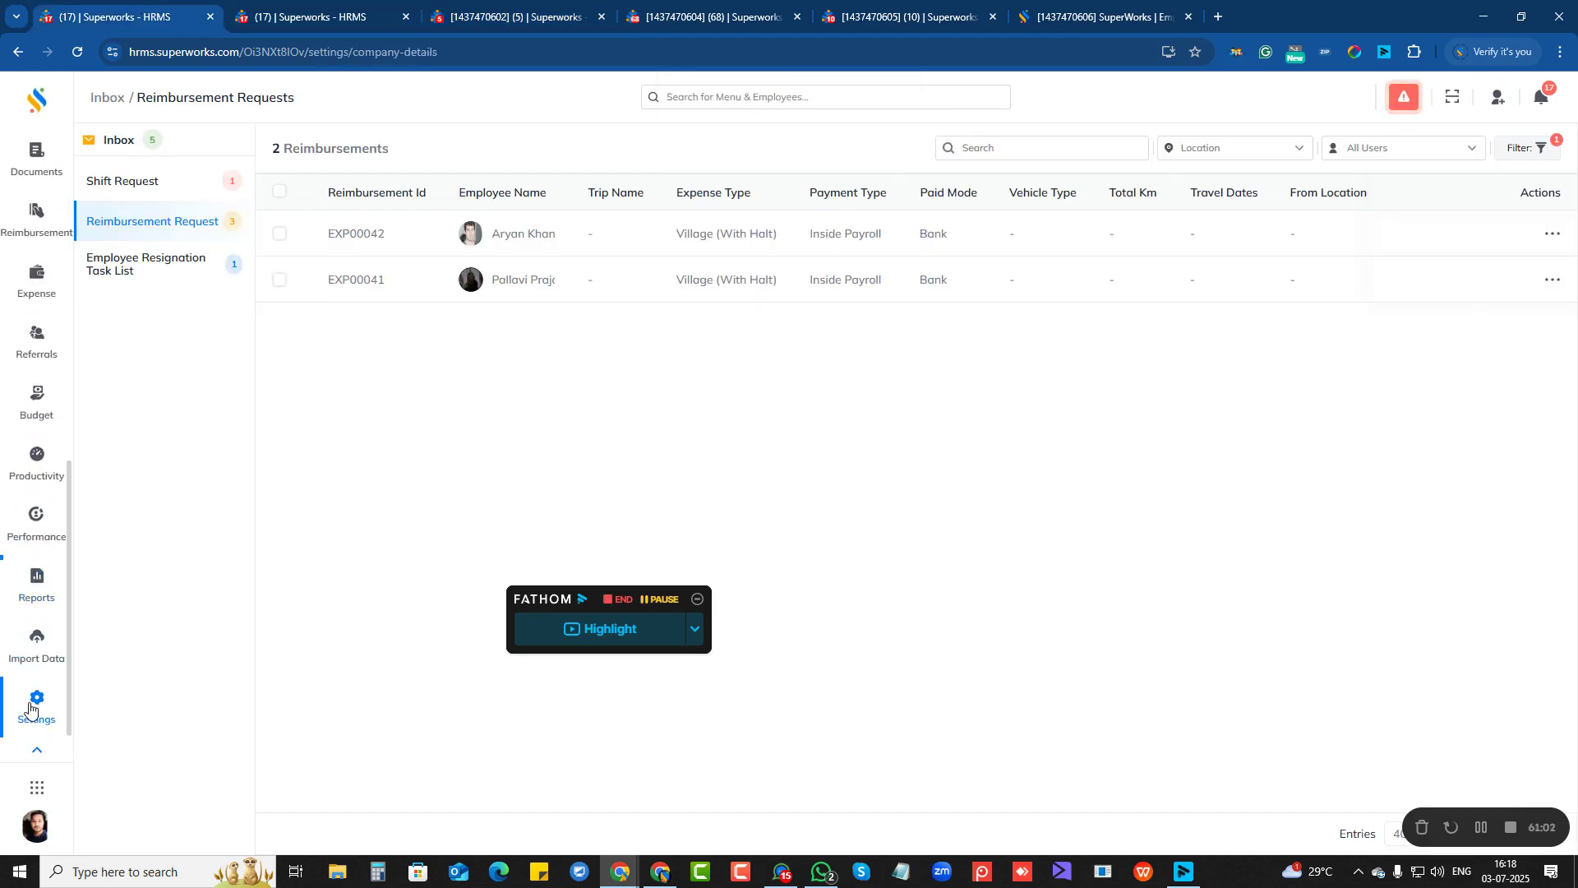
click(34, 699)
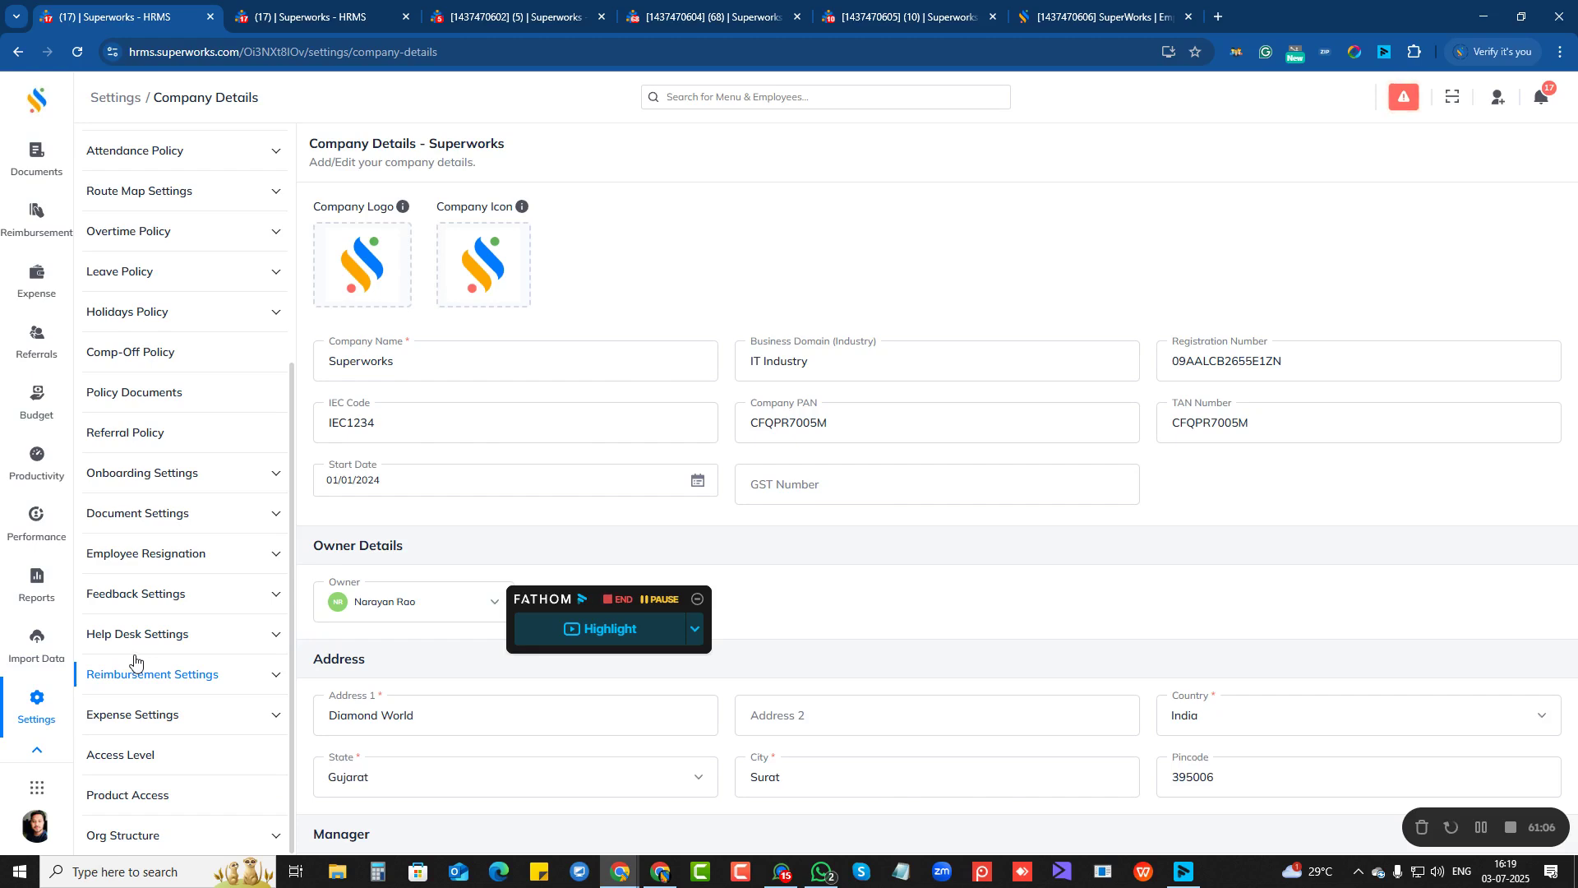
click(169, 675)
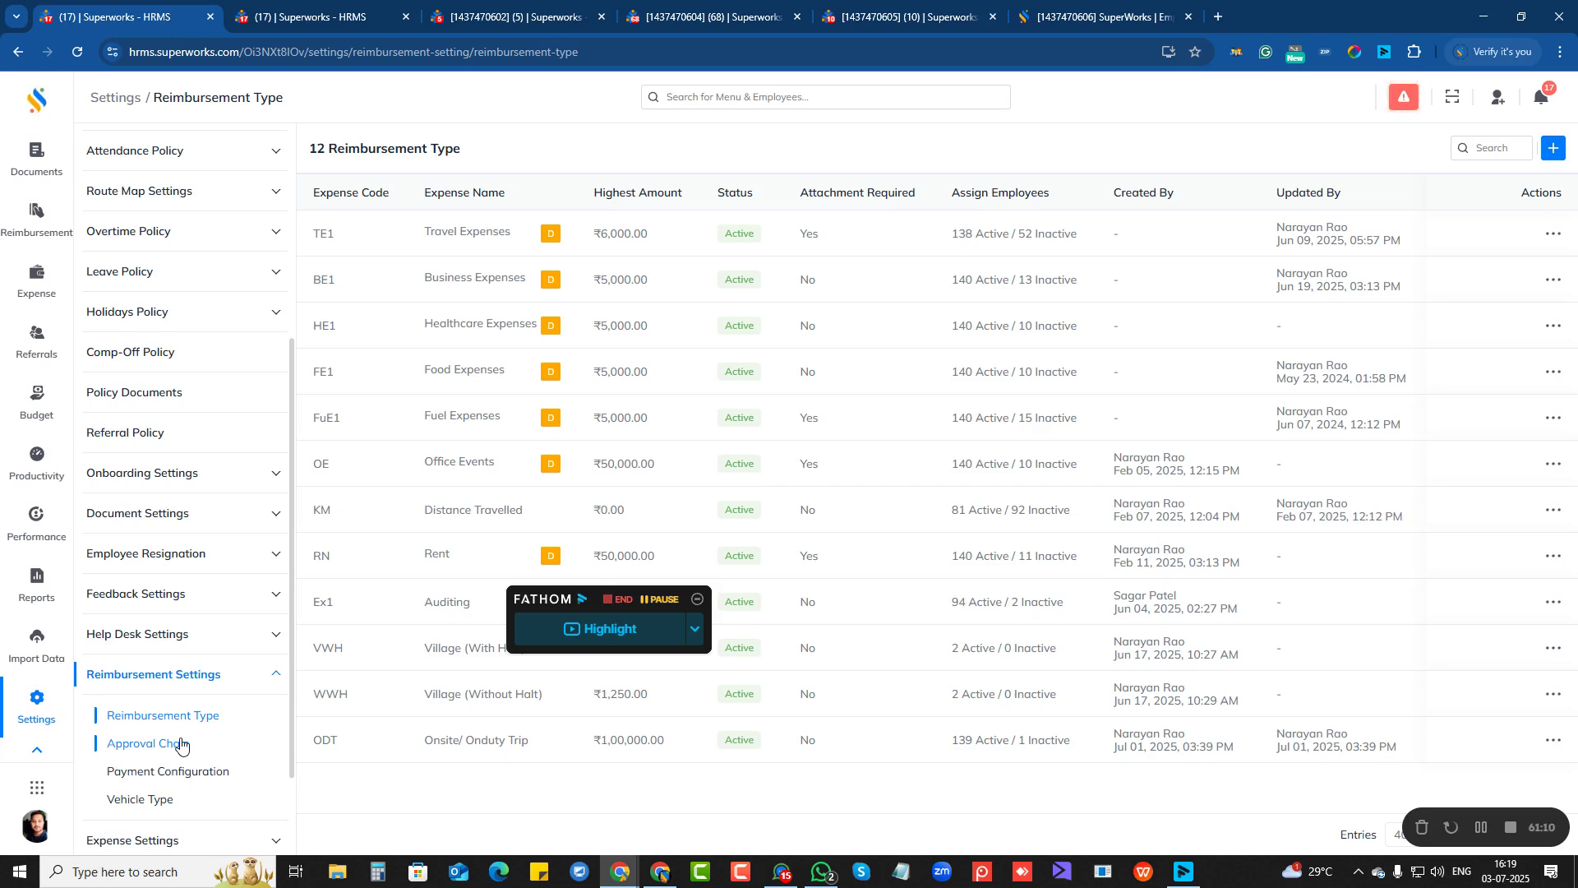
click(182, 745)
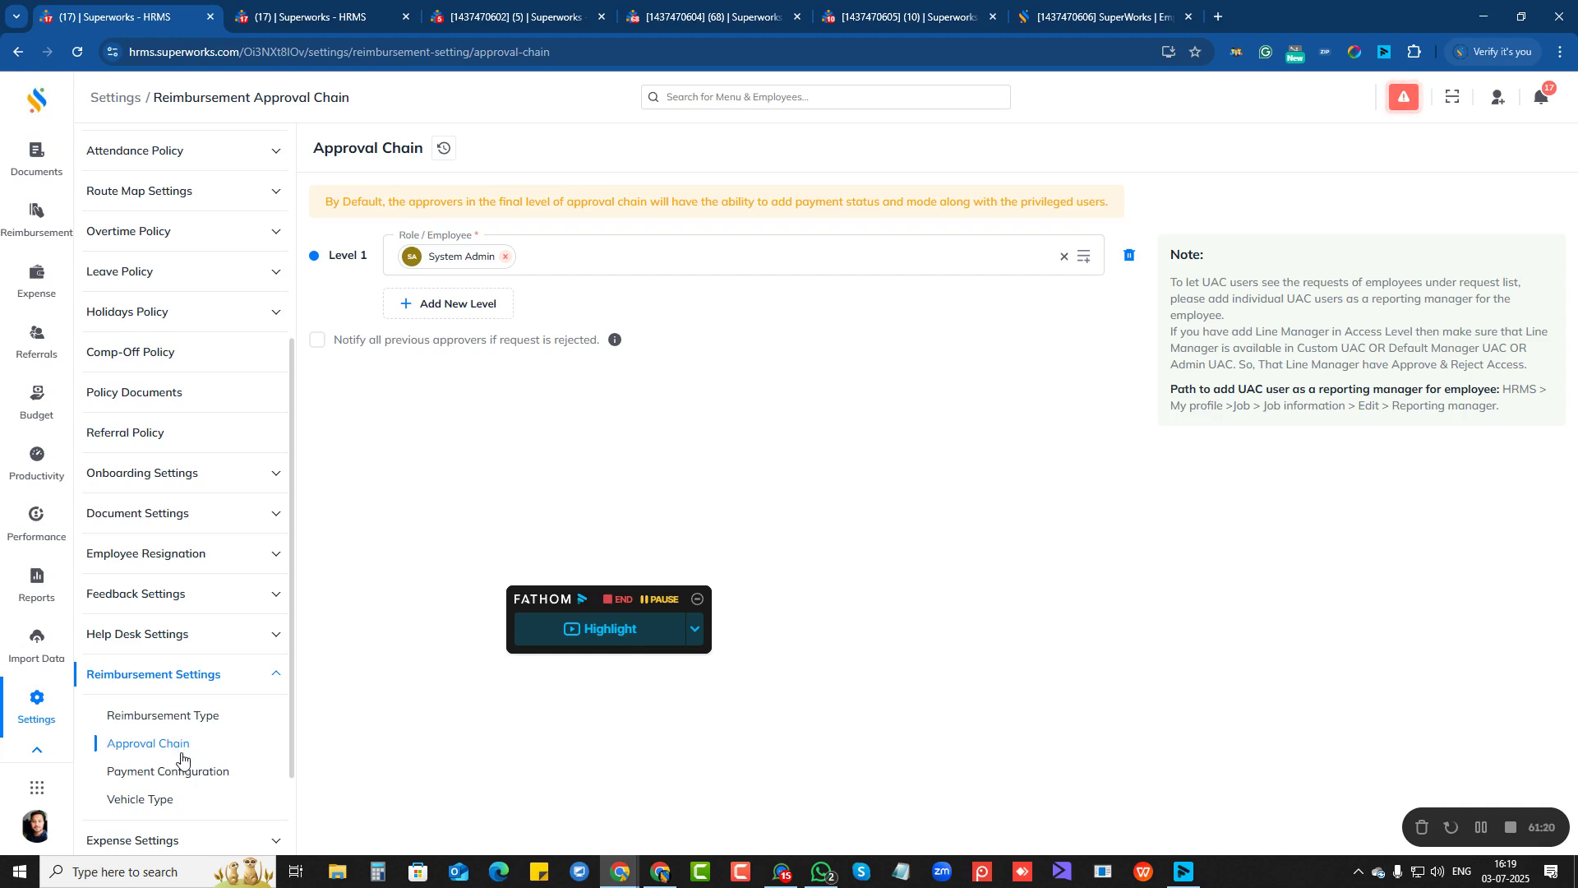
click(181, 778)
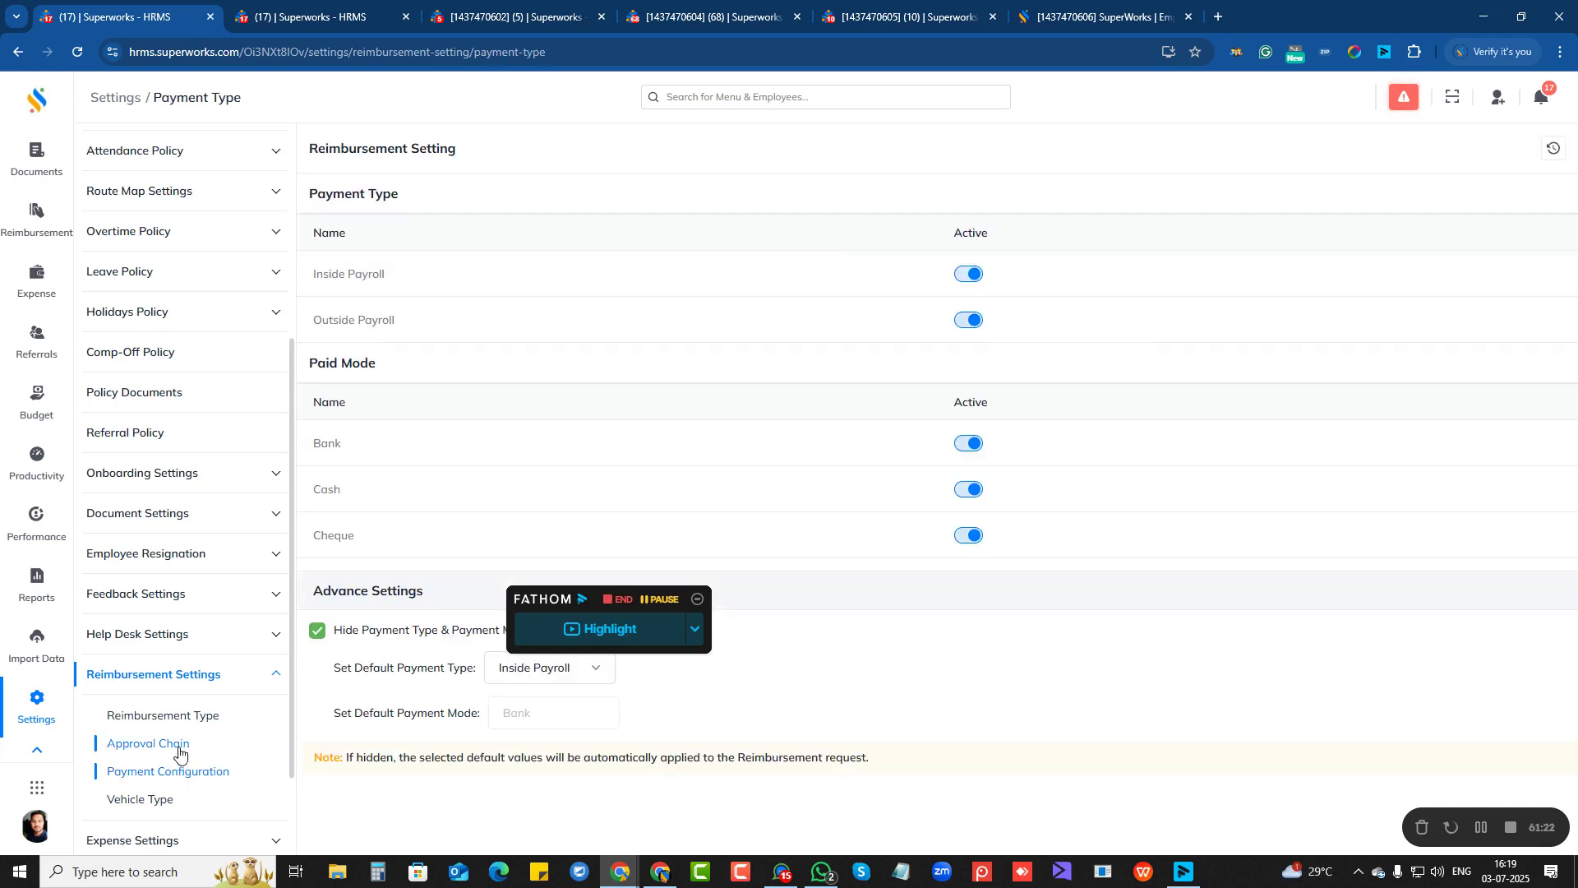
Switch between the reimbursement Approval Chain and Payment Configuration pages
click(175, 745)
click(179, 774)
click(177, 752)
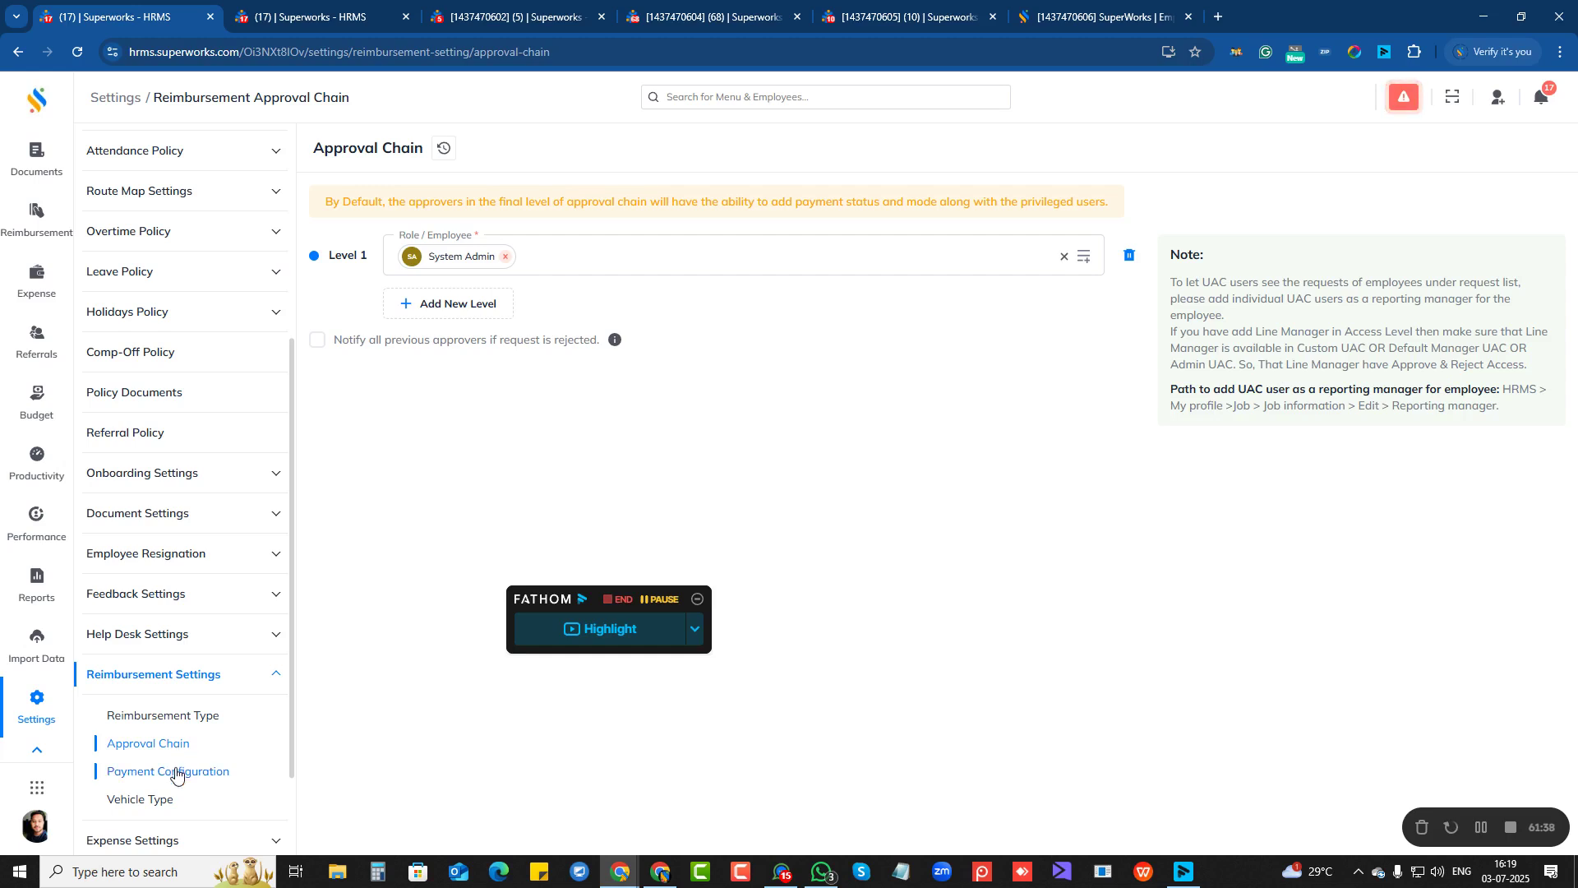
click(176, 774)
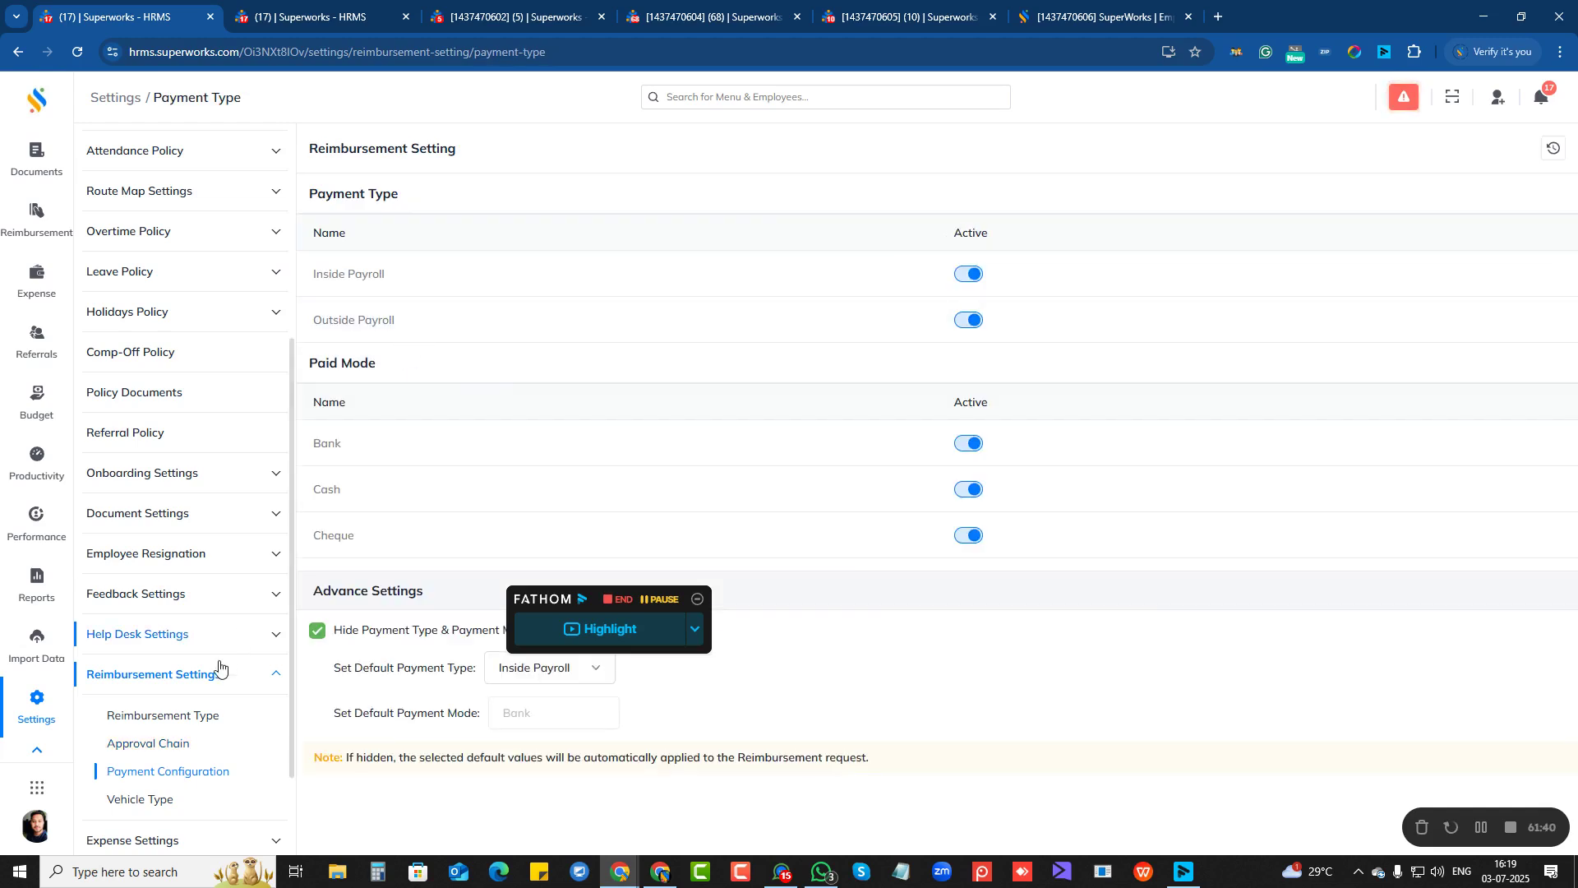
Review the Inside Payroll and Outside Payroll payment types
drag(314, 272, 386, 278)
drag(299, 328, 408, 346)
click(409, 346)
drag(314, 273, 351, 271)
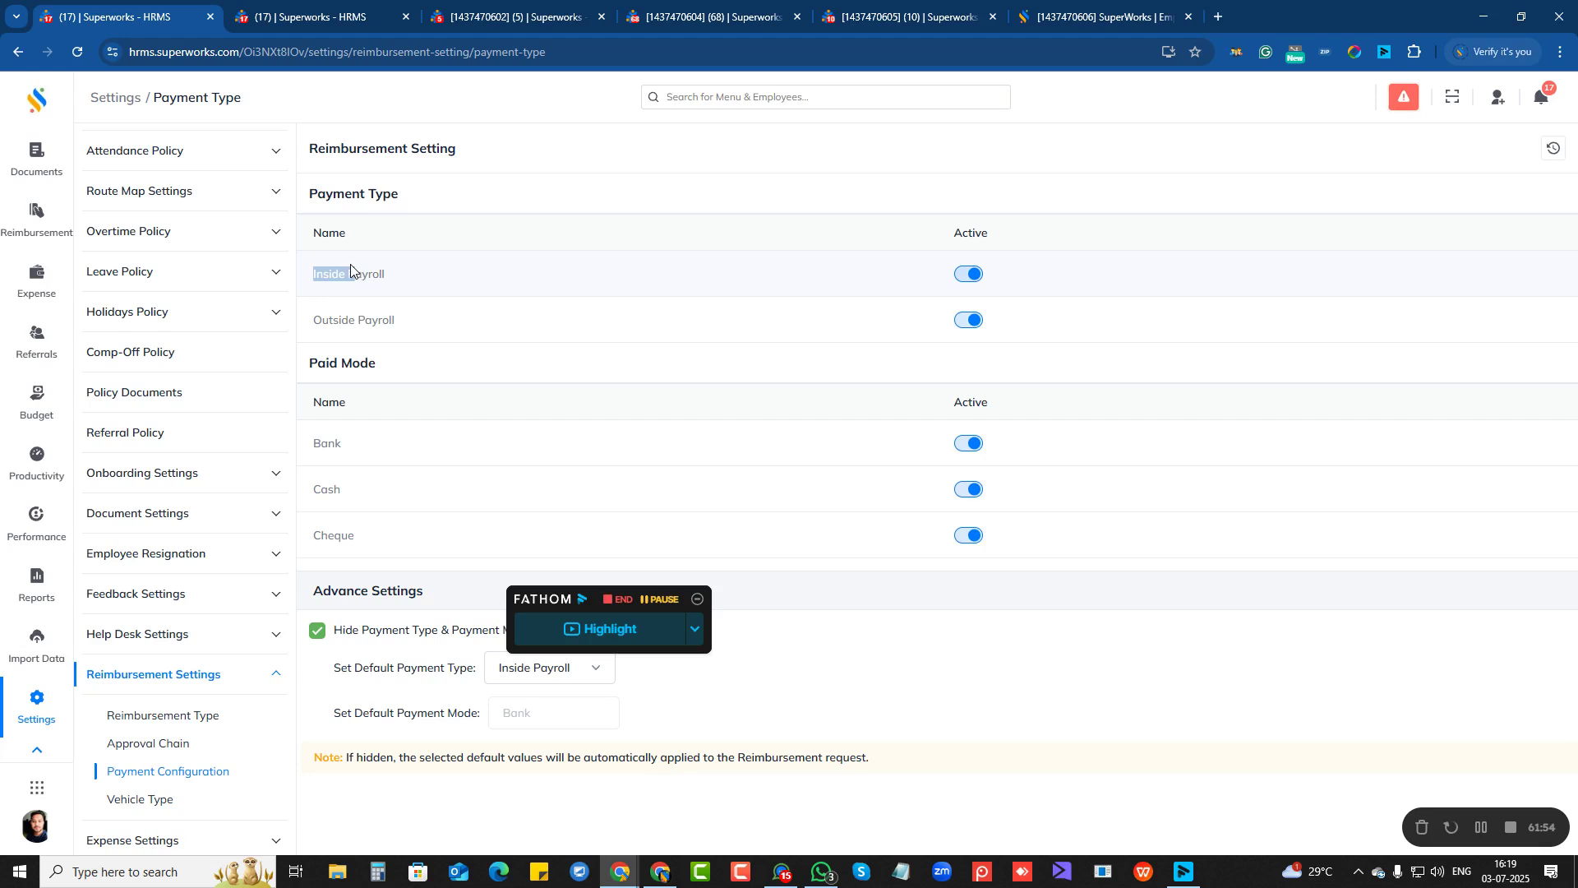
drag(315, 319, 438, 334)
click(436, 333)
Review the Bank, Cash and Cheque paid modes, check Vehicle Type, then return to Reimbursement Type
drag(314, 395, 327, 485)
click(328, 485)
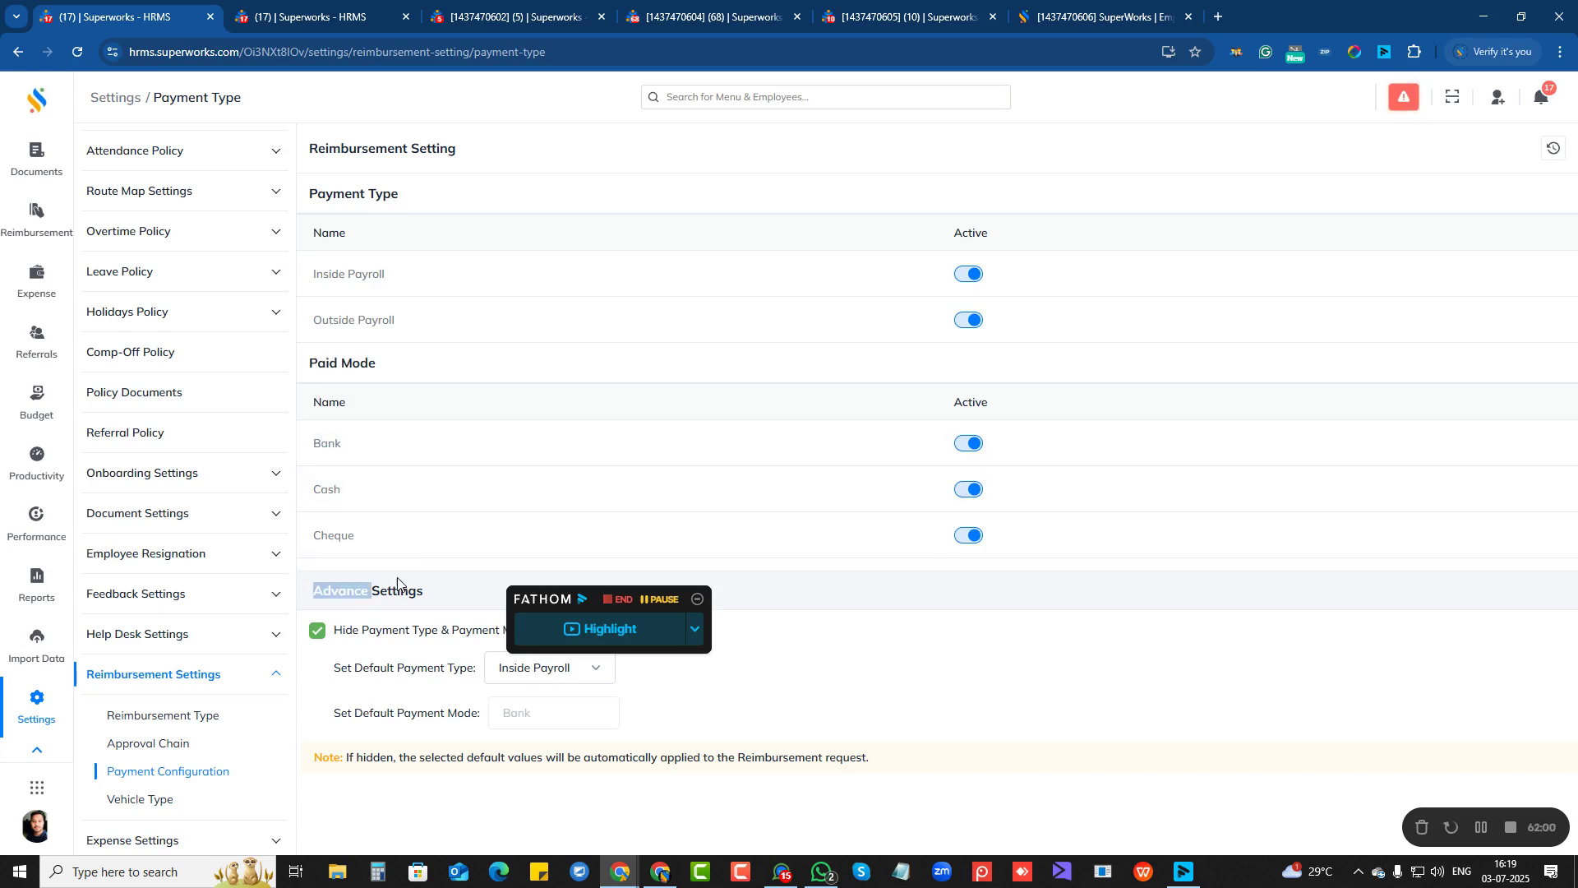
drag(320, 316, 413, 317)
drag(374, 441, 333, 551)
click(348, 552)
click(185, 802)
click(220, 718)
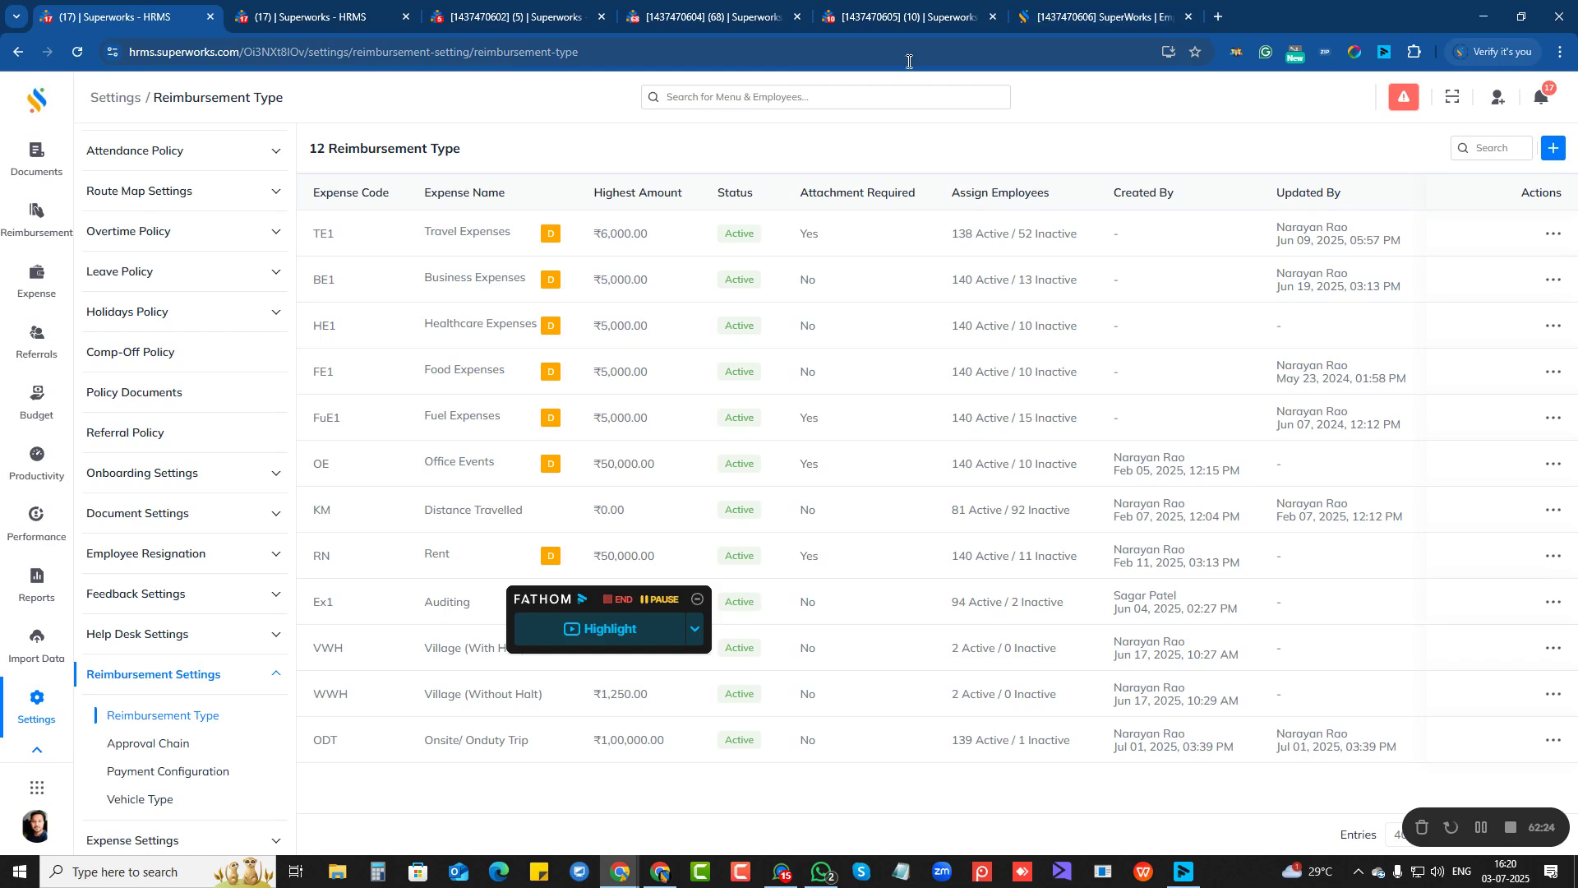
Close the six extra client-account browser tabs
click(370, 17)
click(406, 16)
click(408, 17)
click(407, 16)
click(407, 16)
click(408, 17)
Log into another saved client account on a new HRMS tab and open its Employee List
key(ctrl+t)
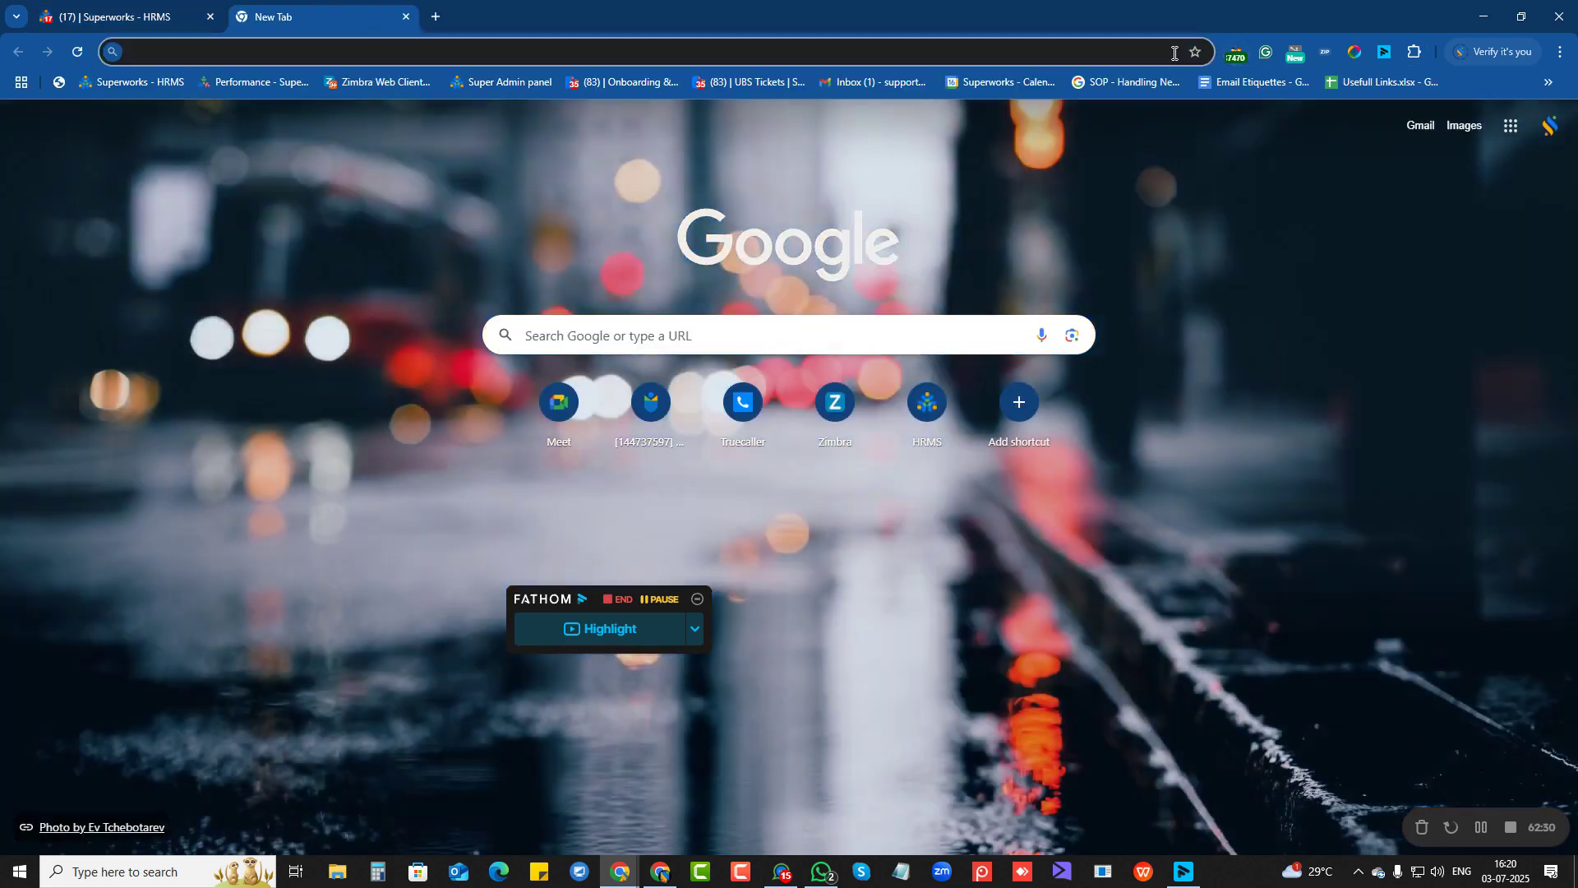
text(hrms)
key(Return)
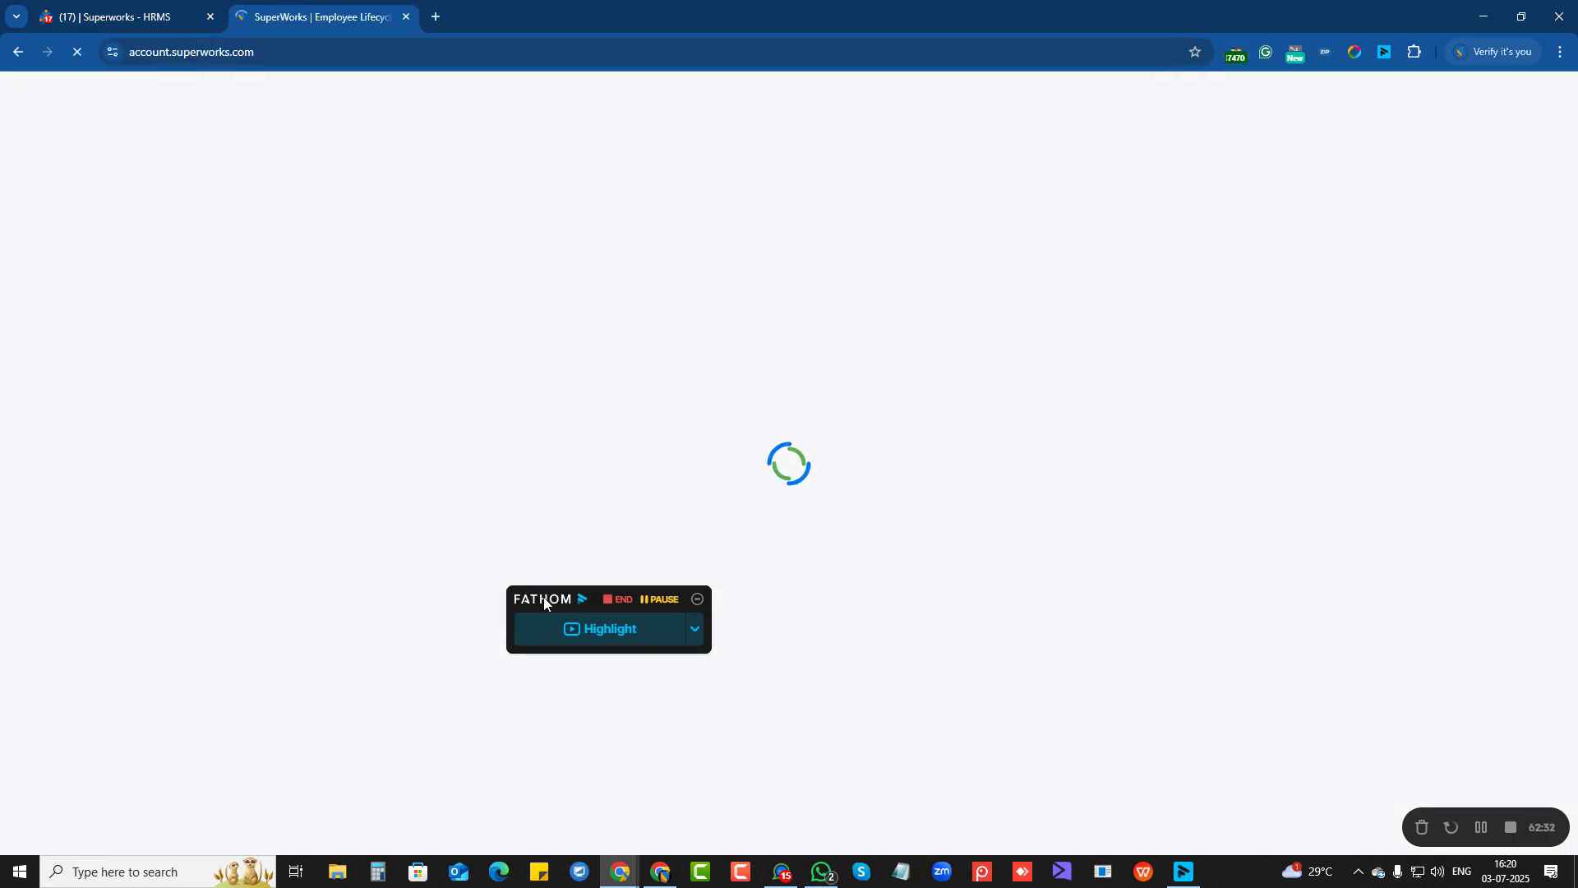
drag(548, 600, 1335, 564)
click(1086, 424)
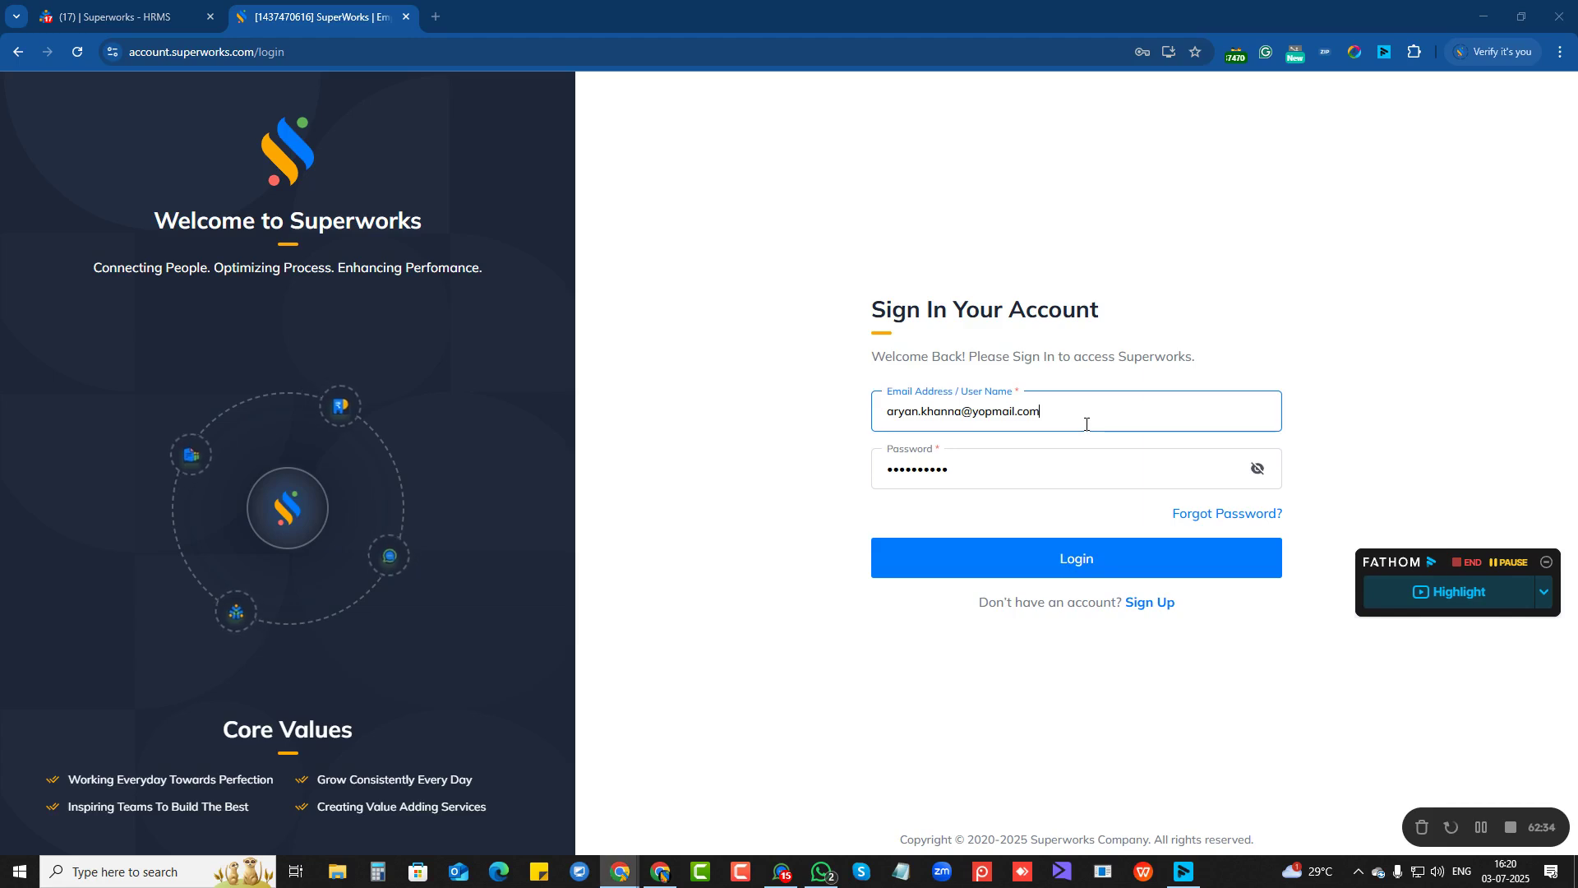
triple_click(1086, 424)
text(srik)
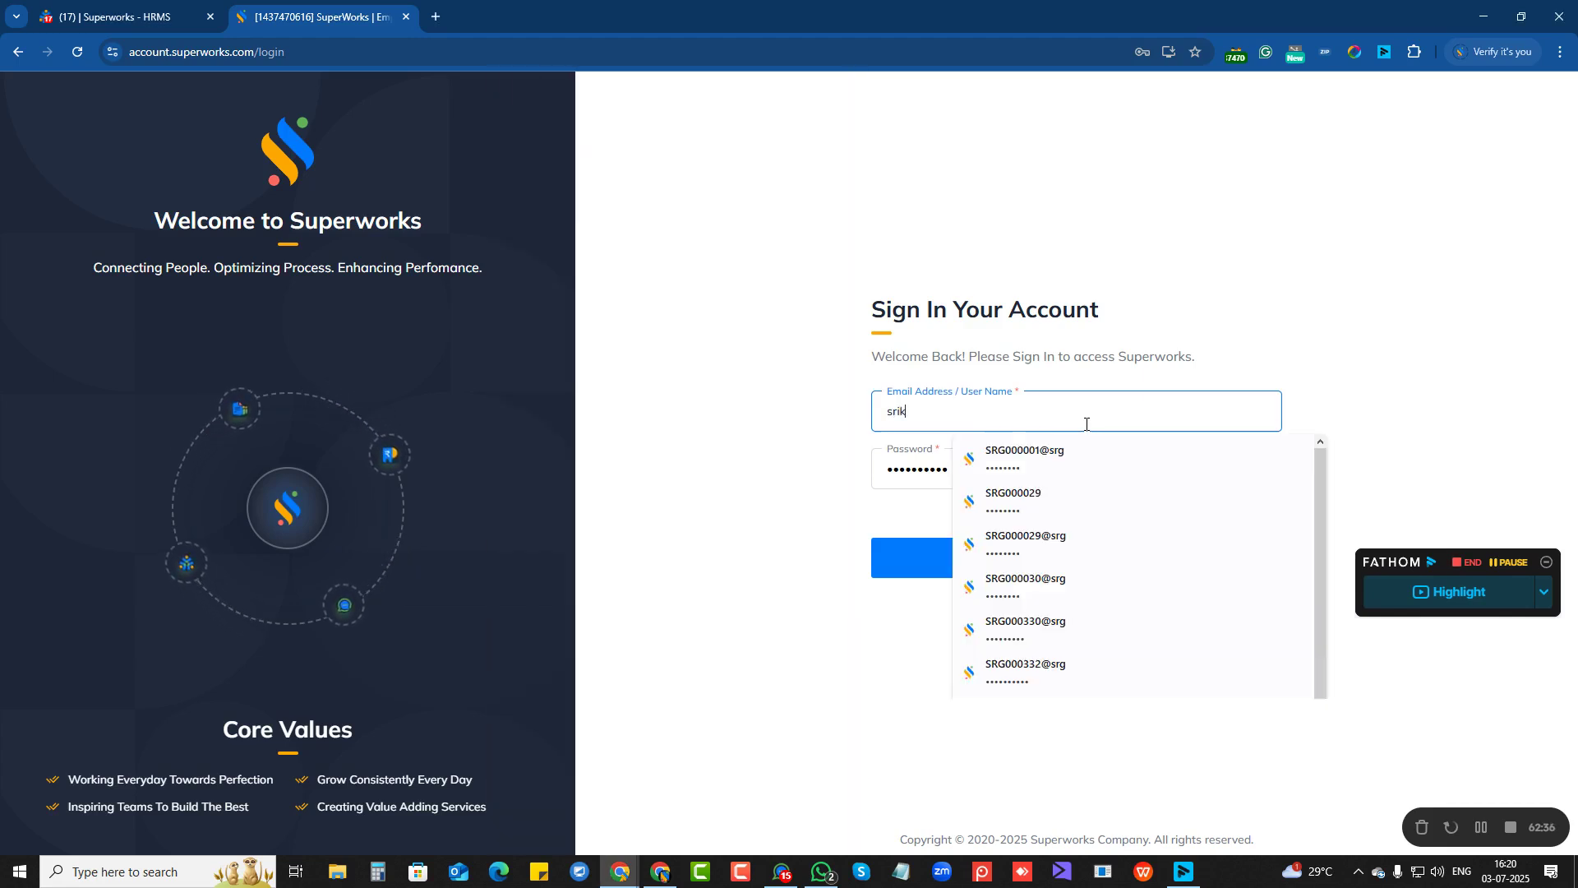
key(Down)
key(Down)
key(Down)
key(Down)
key(Return)
key(Return)
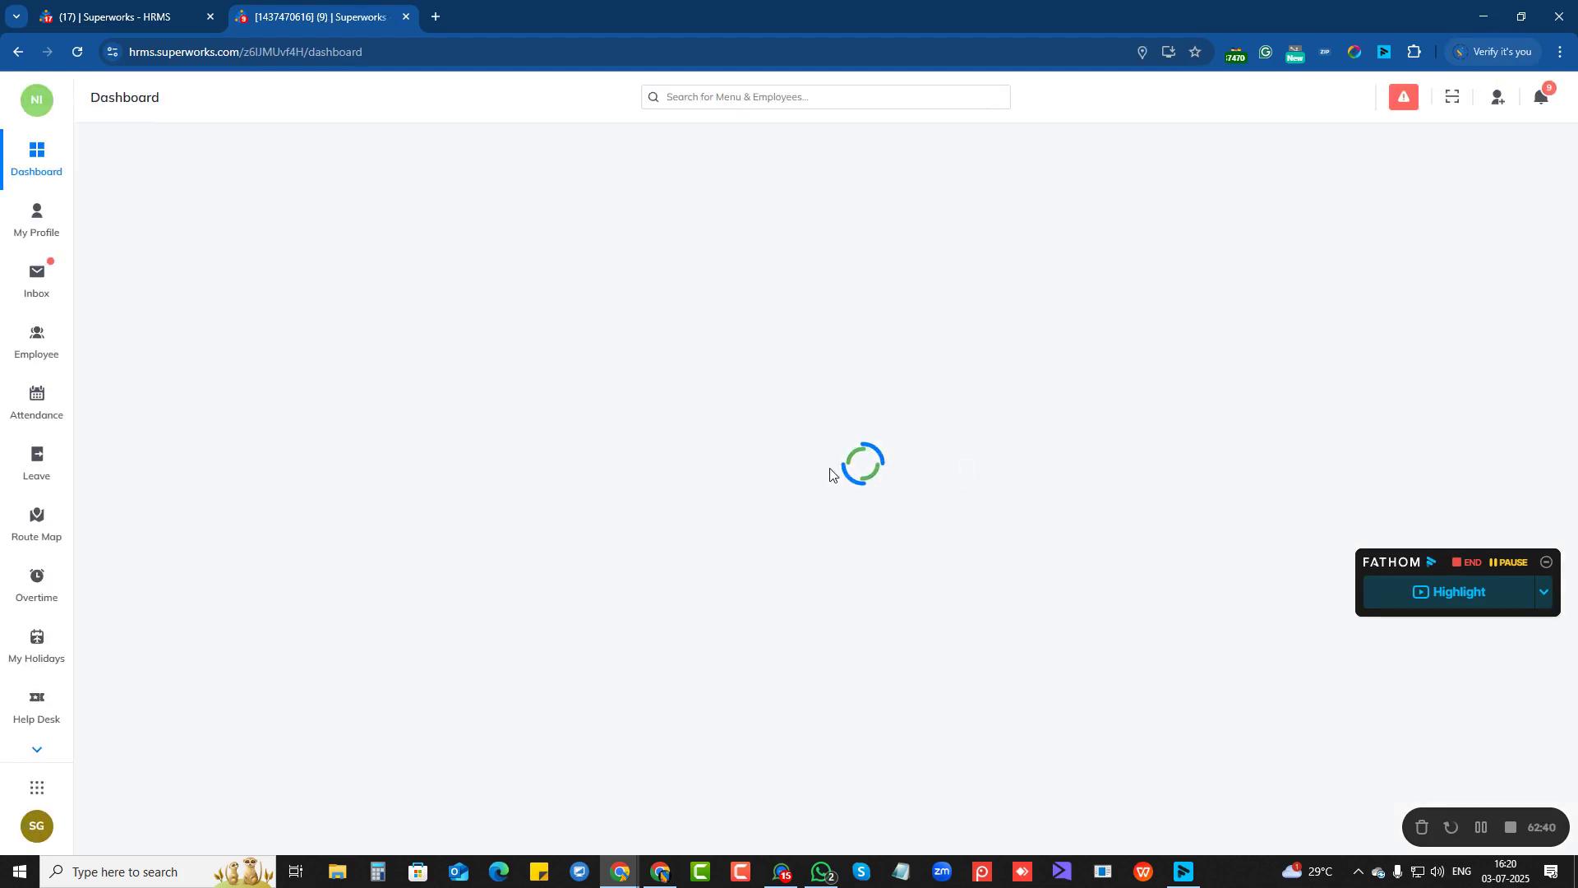
mouse_move(70, 355)
click(136, 391)
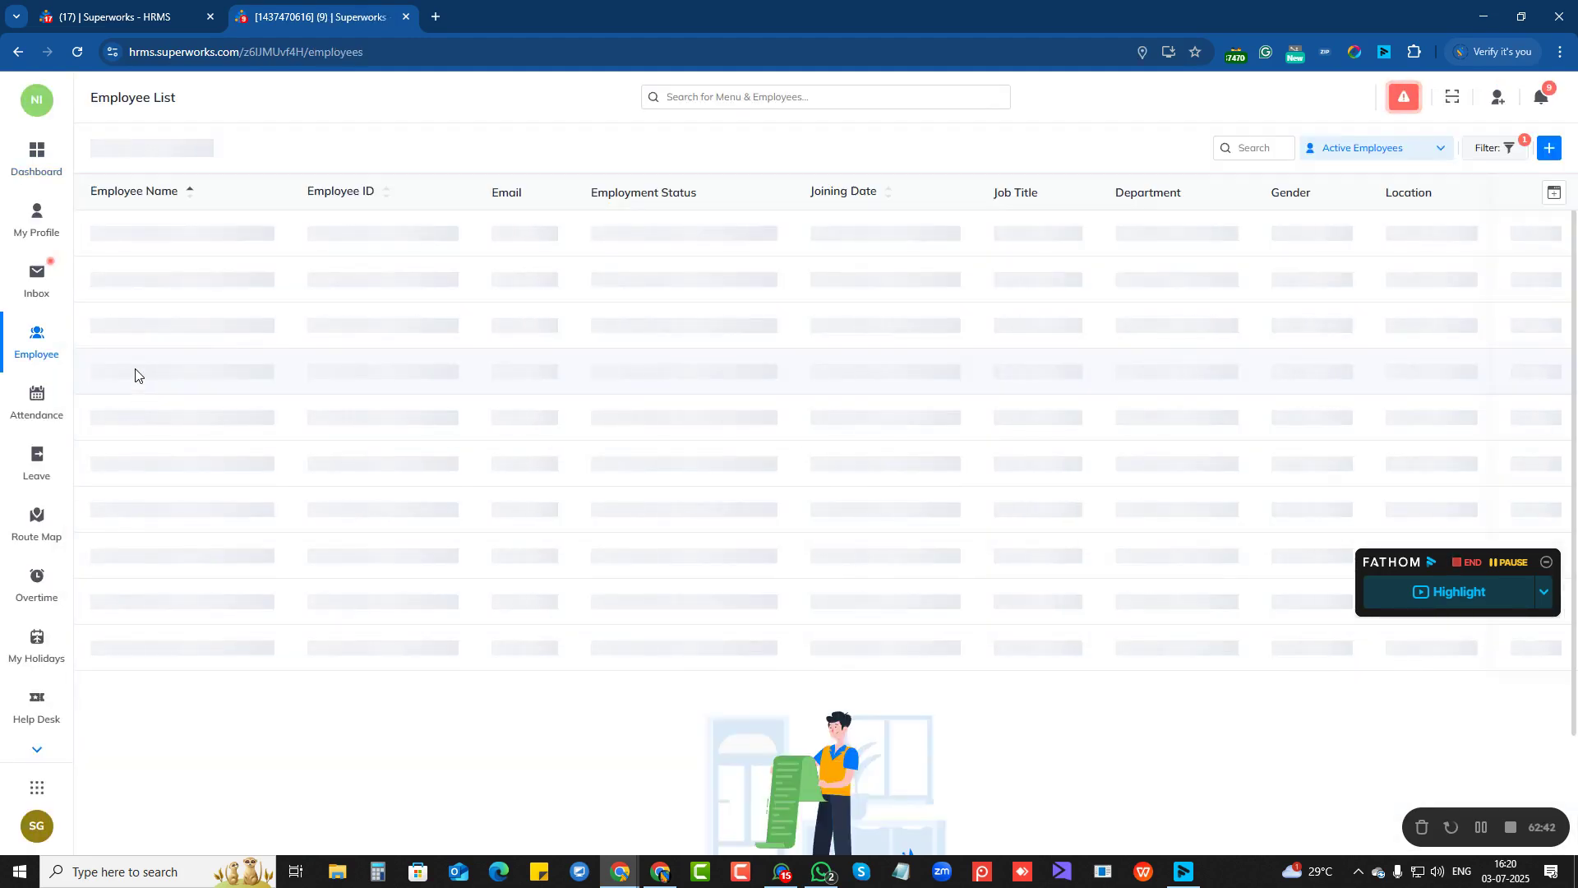
Open Settings and view the Route Map policy with its assigned employee counts
drag(99, 149, 165, 150)
scroll(4, 493, down, 5)
scroll(2, 499, down, 2)
click(36, 707)
click(185, 507)
scroll(160, 526, down, 7)
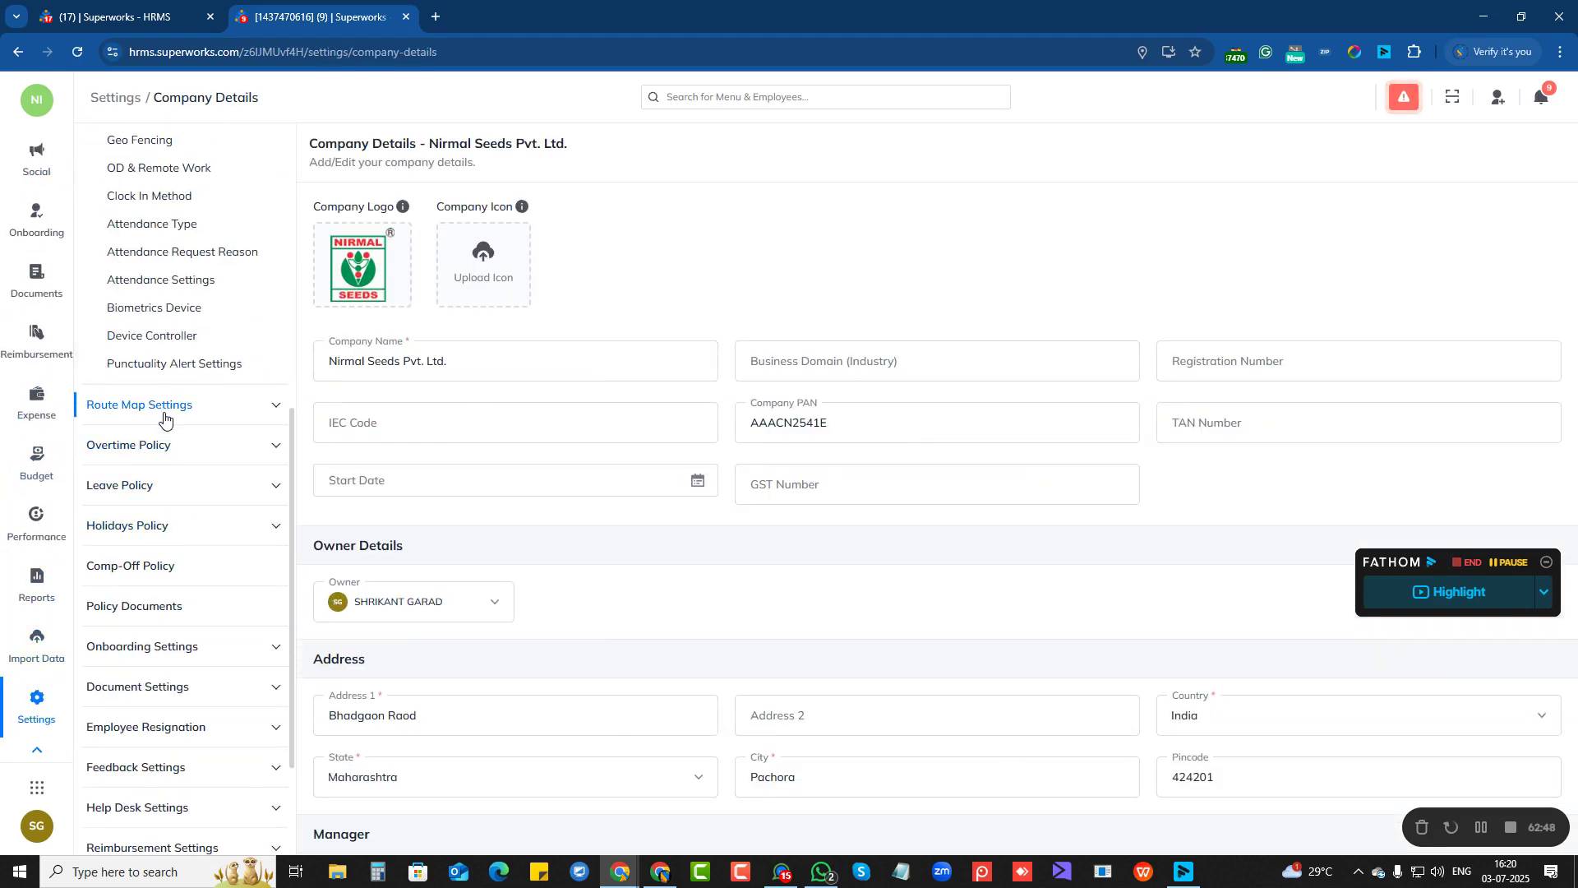
click(164, 419)
click(152, 231)
drag(765, 282, 914, 263)
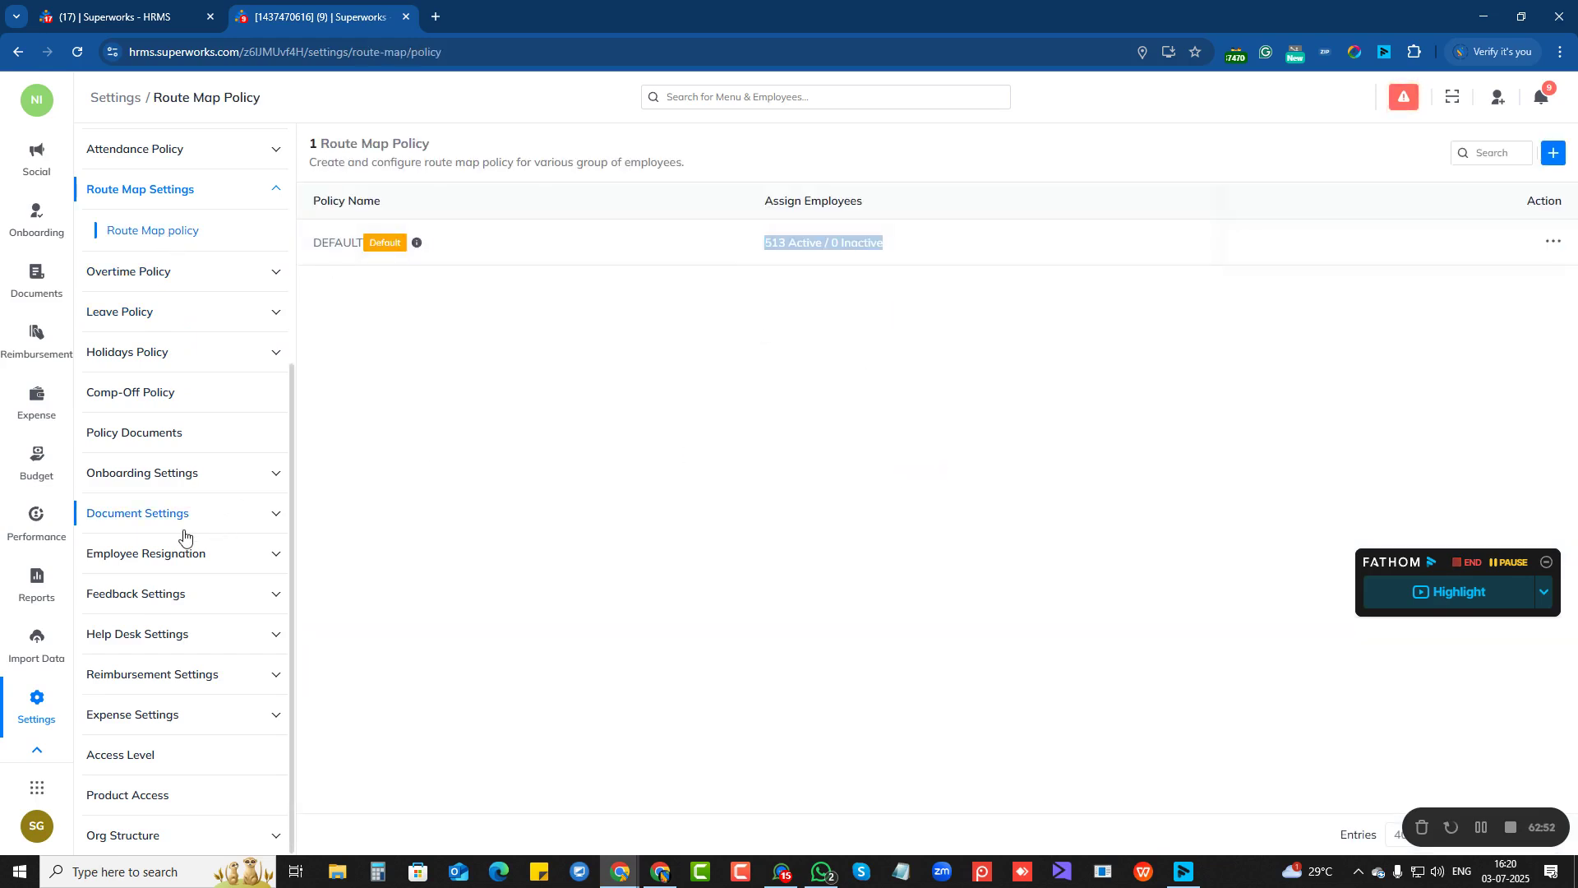
Browse this client's 15 reimbursement types and open Village DA (With Halt) for editing
click(168, 675)
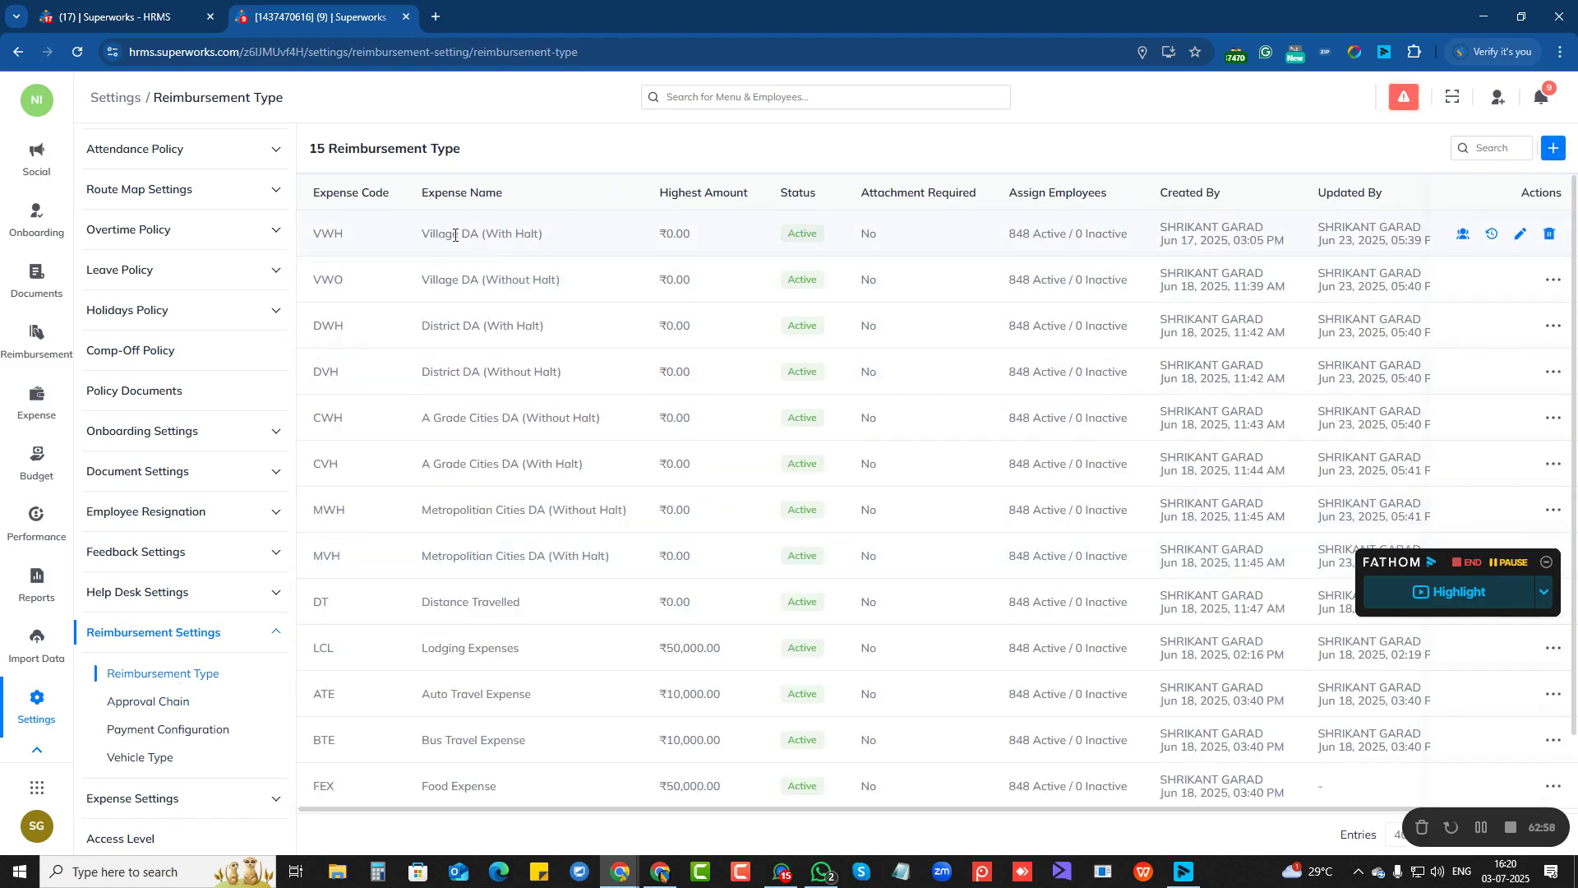
scroll(609, 300, down, 2)
drag(430, 539, 607, 660)
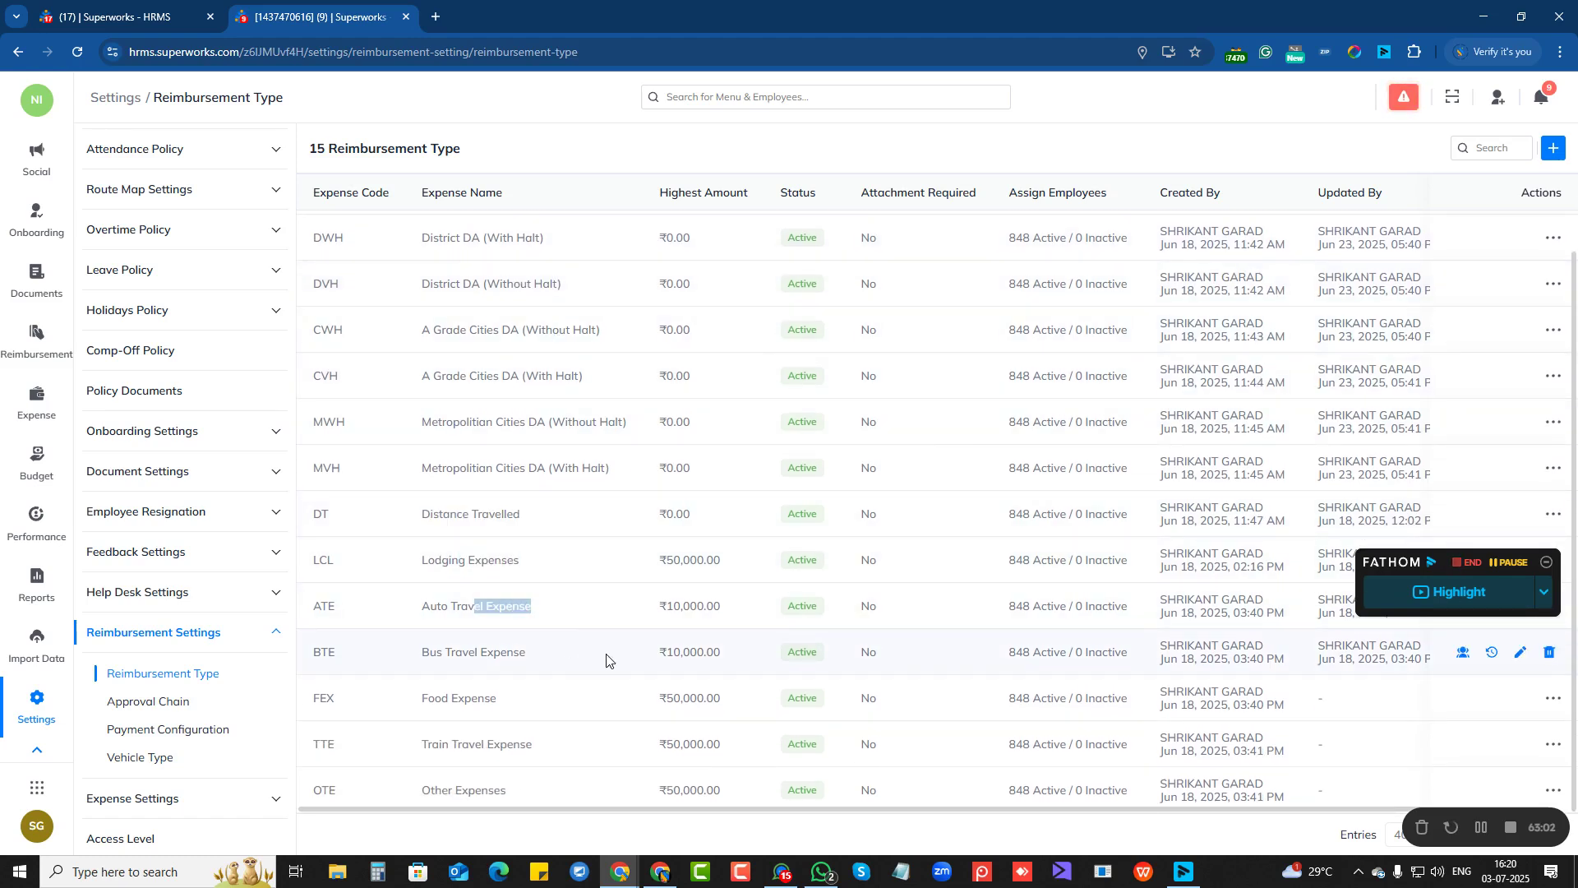
drag(1372, 568, 1288, 740)
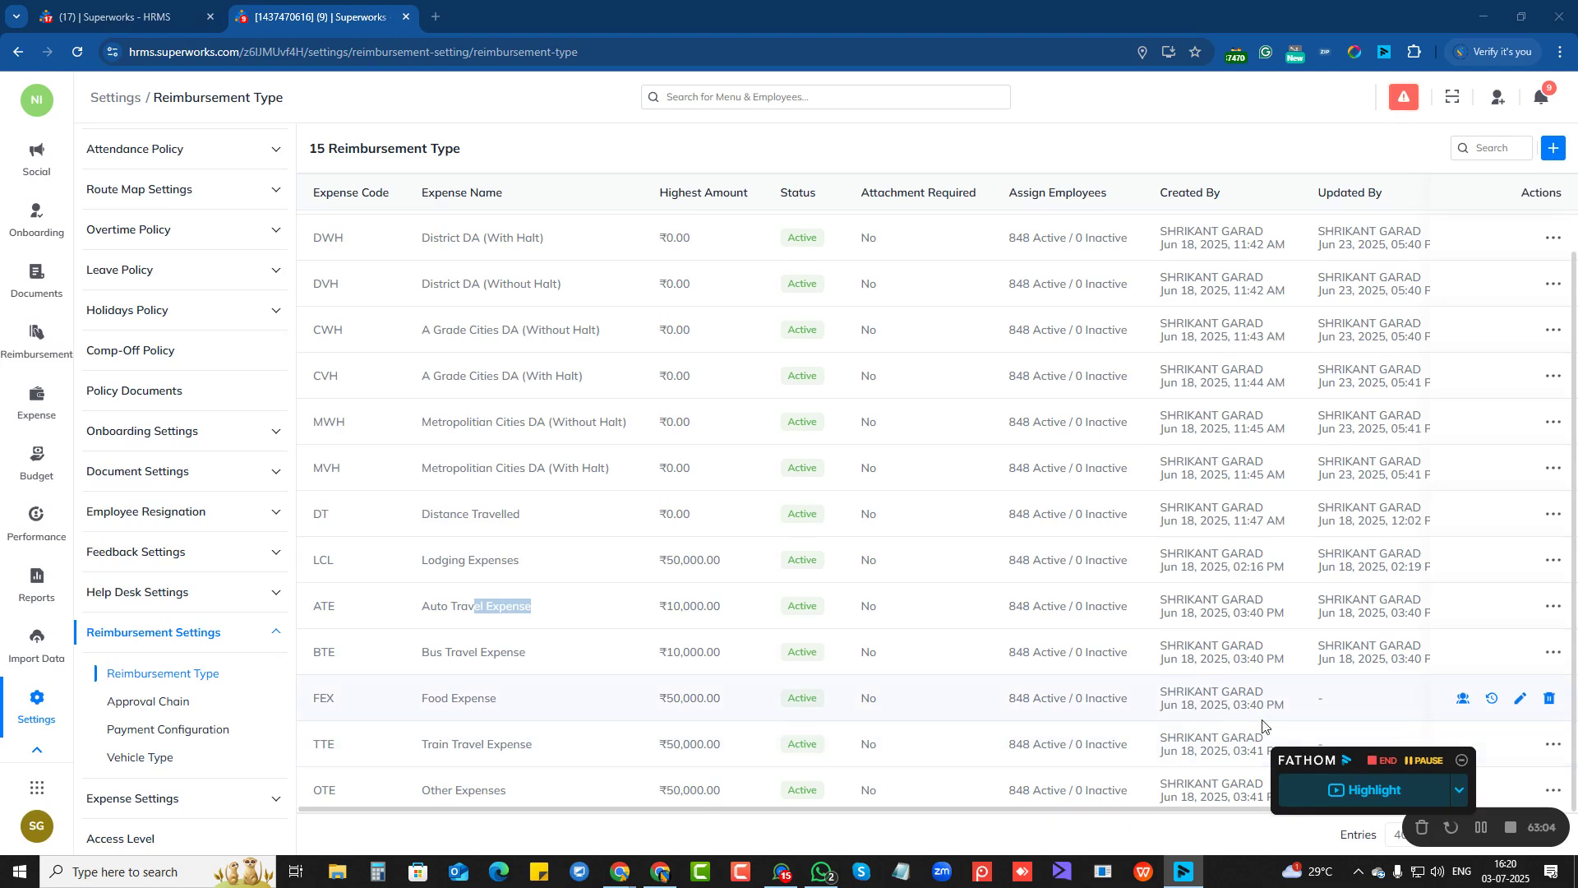
scroll(1545, 575, up, 2)
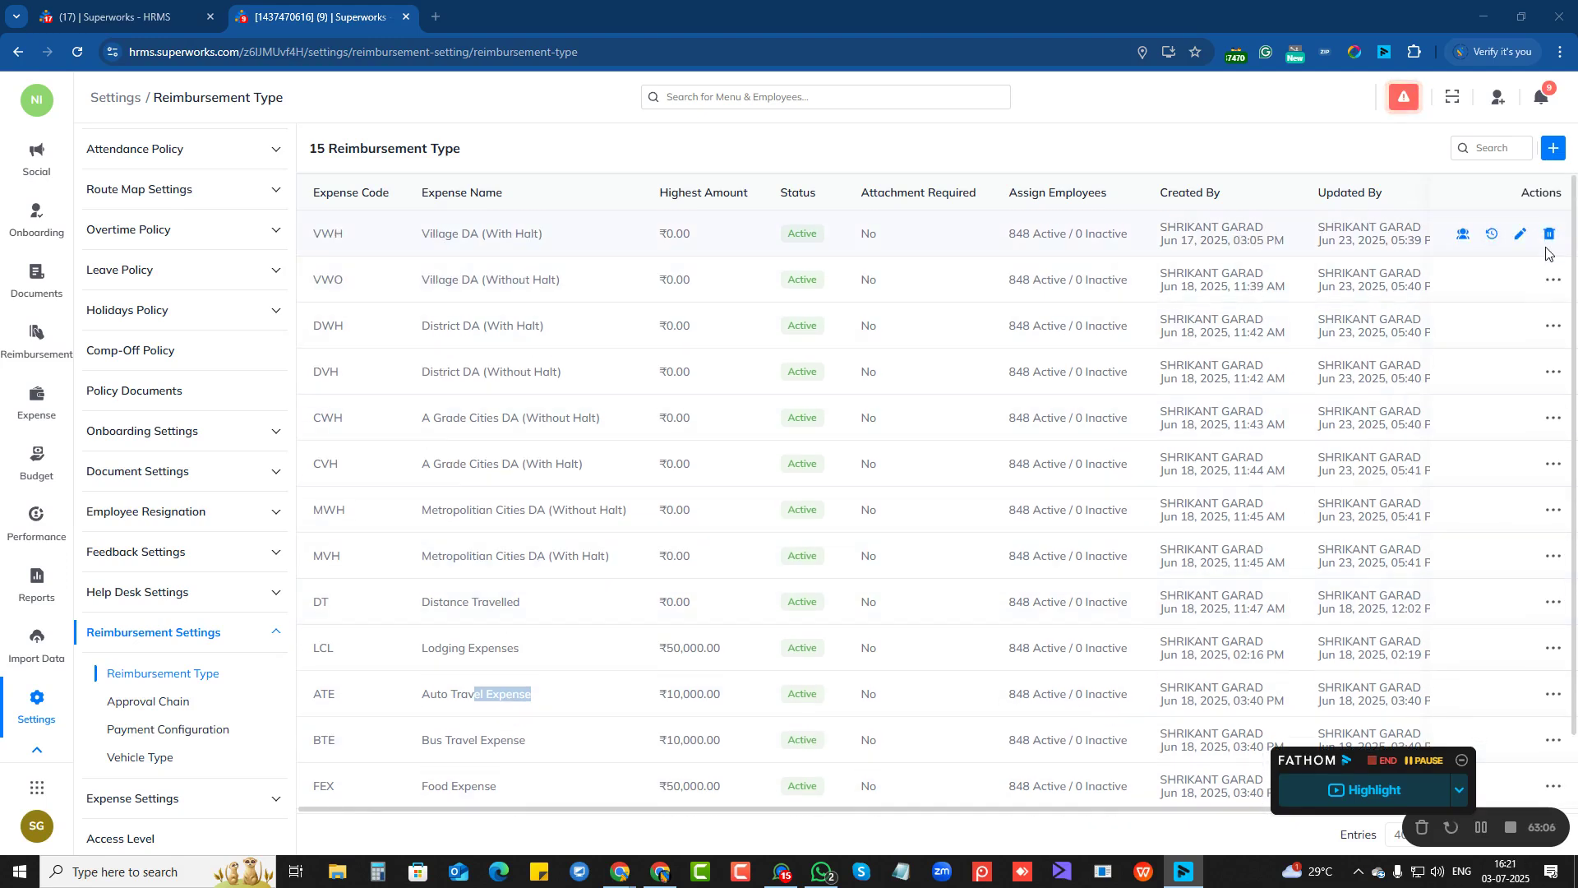
click(1522, 234)
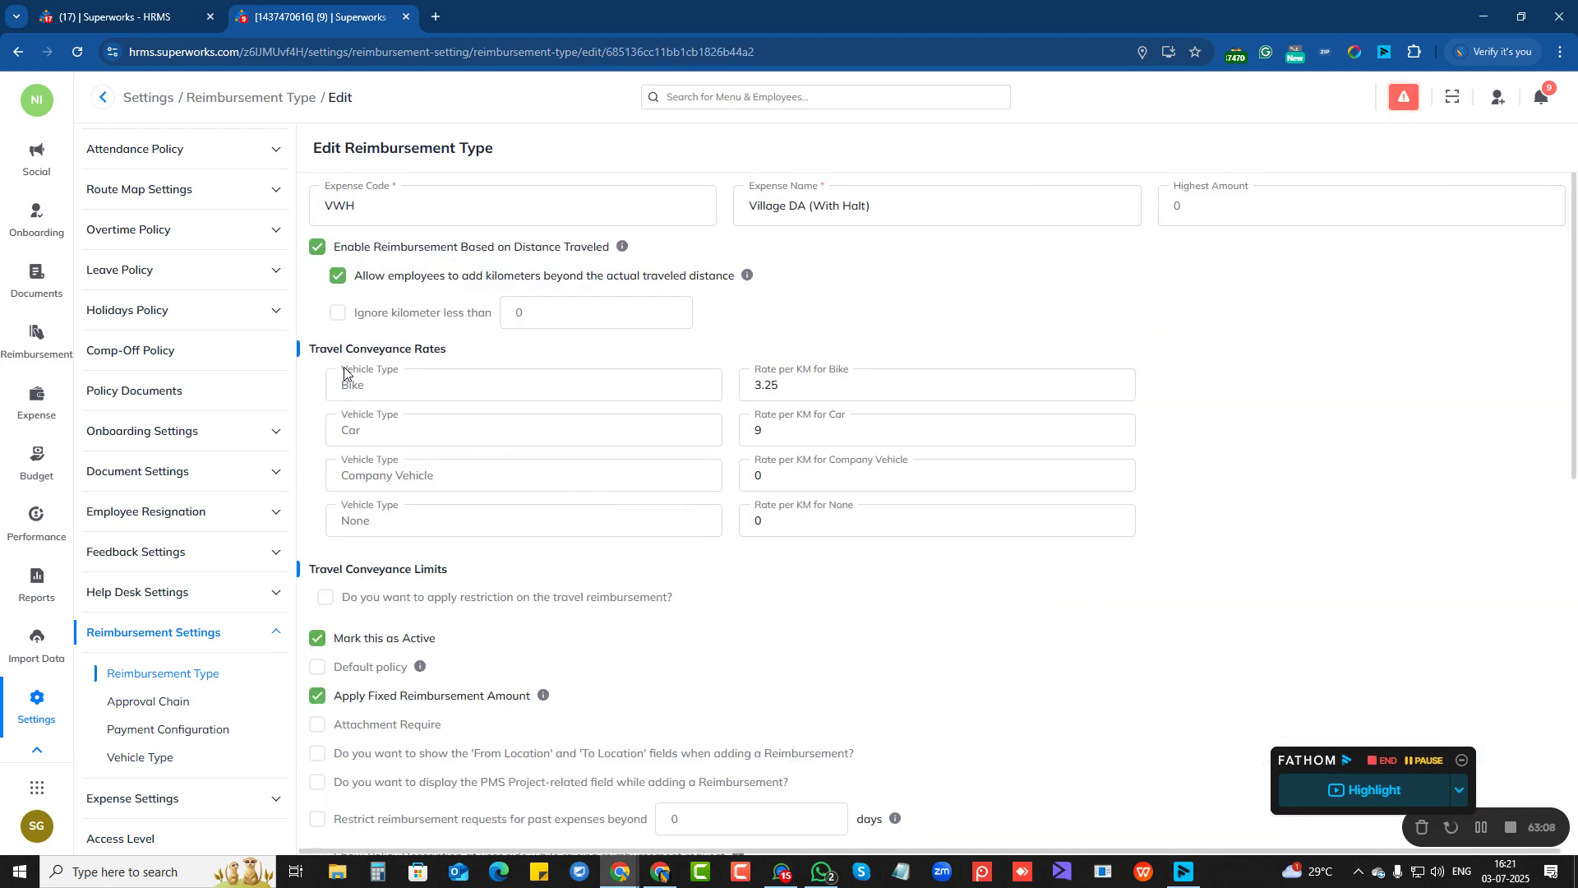
click(801, 387)
click(751, 430)
click(741, 484)
click(746, 530)
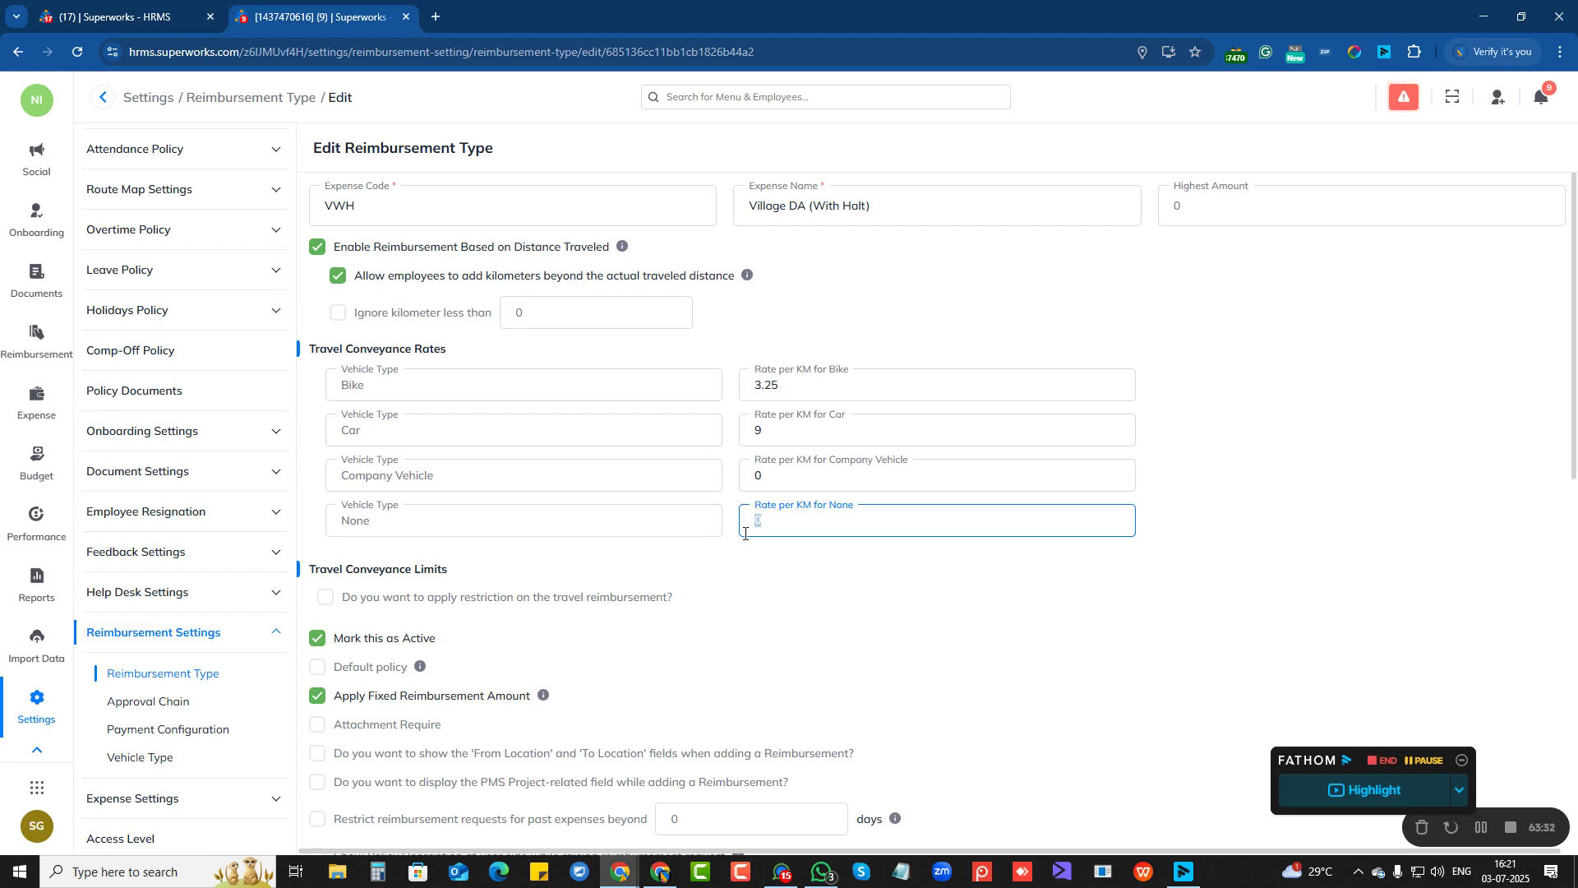
click(757, 324)
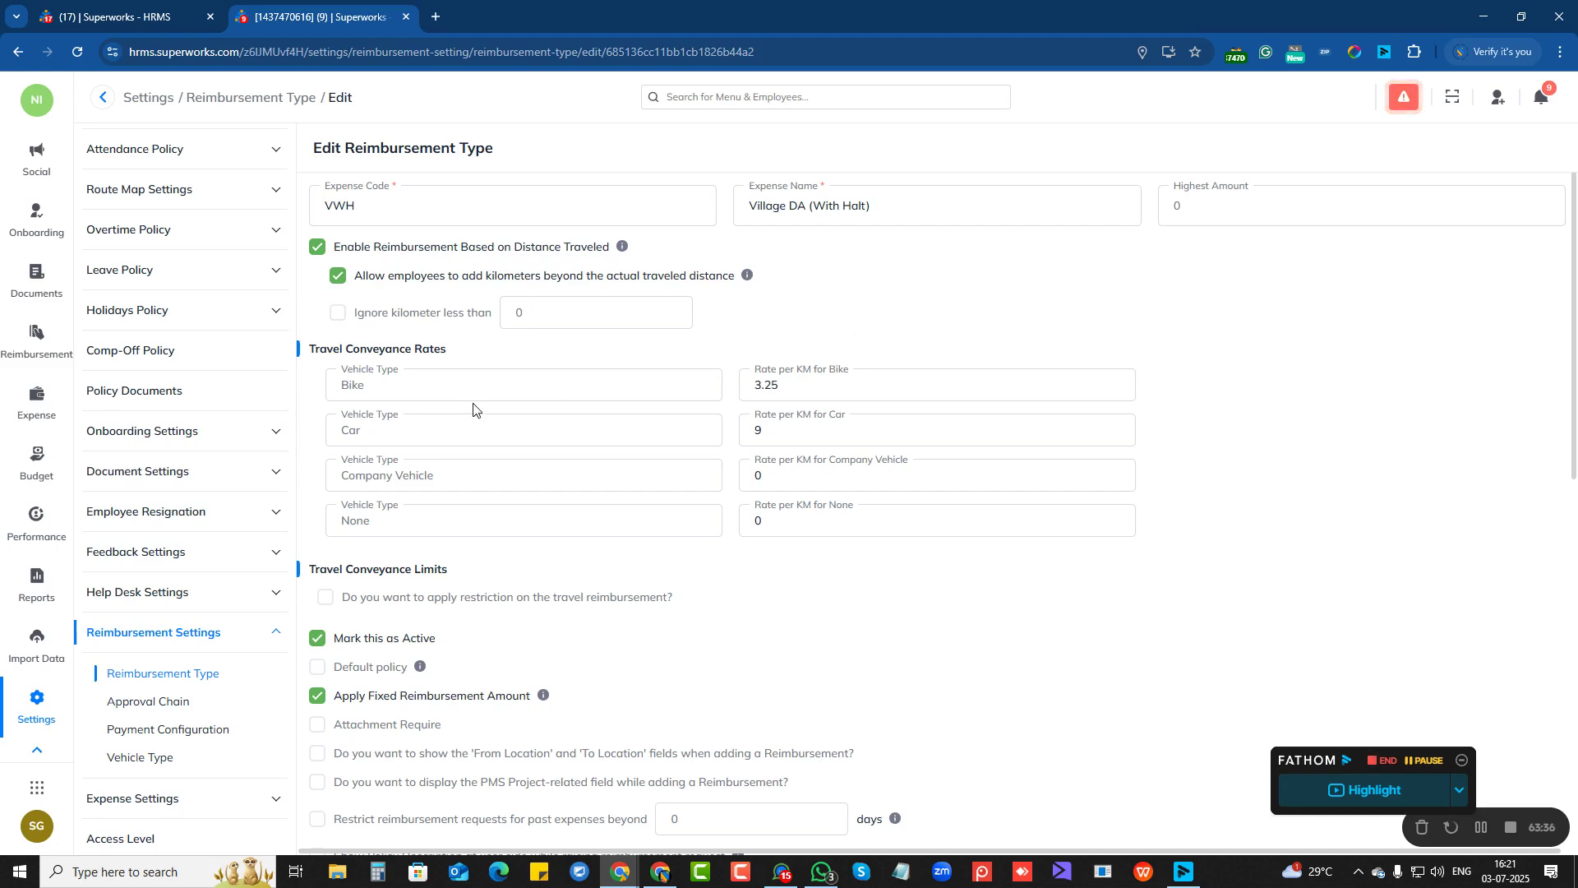
drag(344, 475, 438, 484)
click(769, 385)
click(761, 429)
click(743, 476)
drag(345, 438, 382, 437)
drag(777, 433, 735, 439)
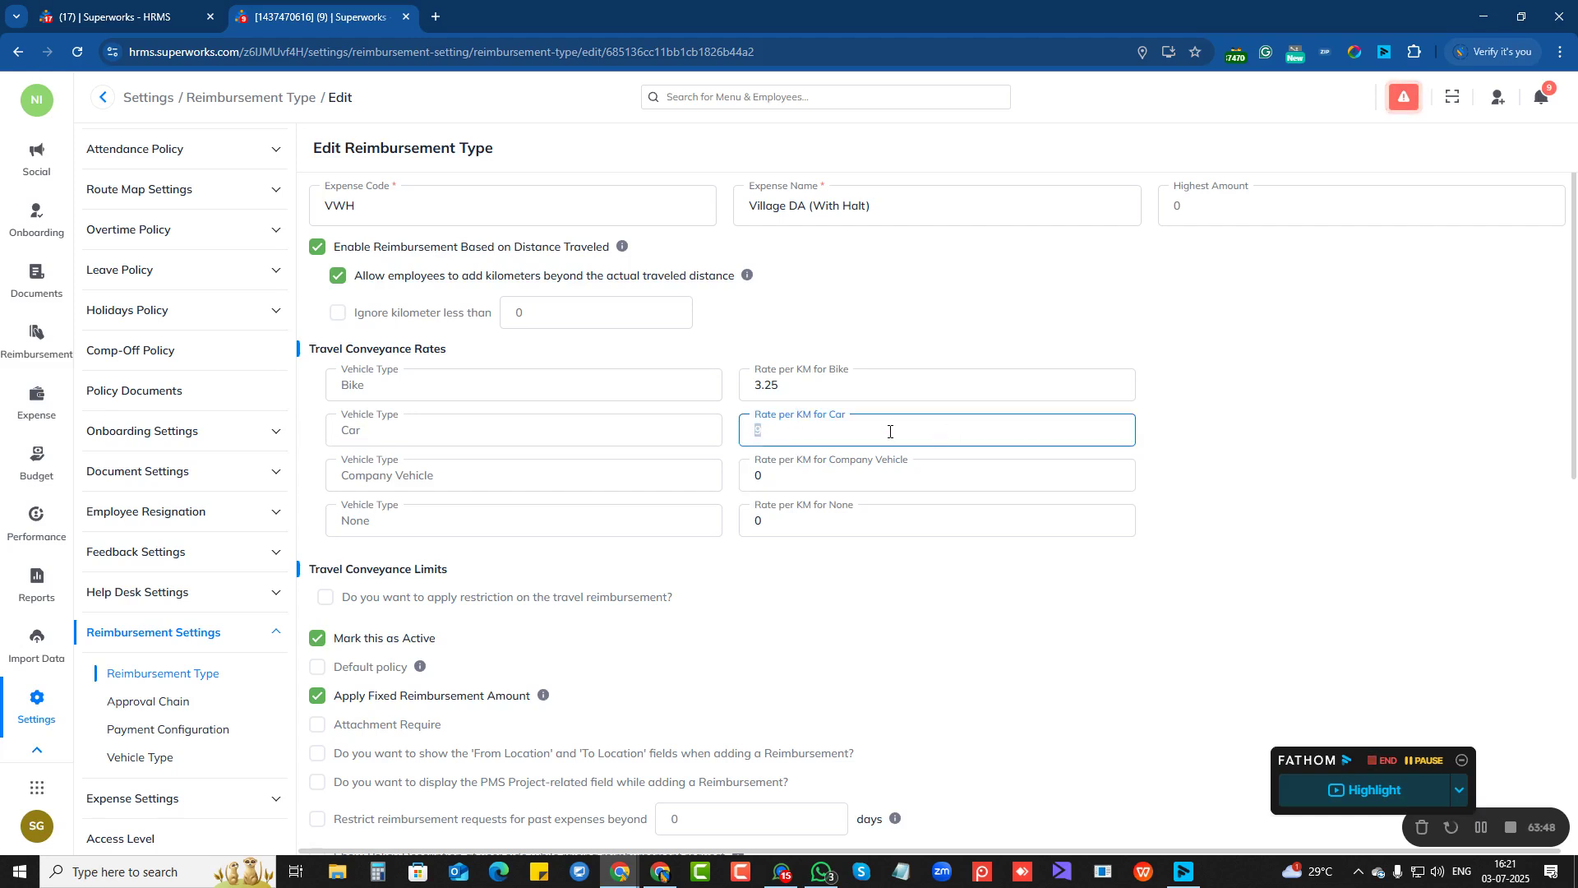
click(697, 658)
scroll(696, 658, down, 5)
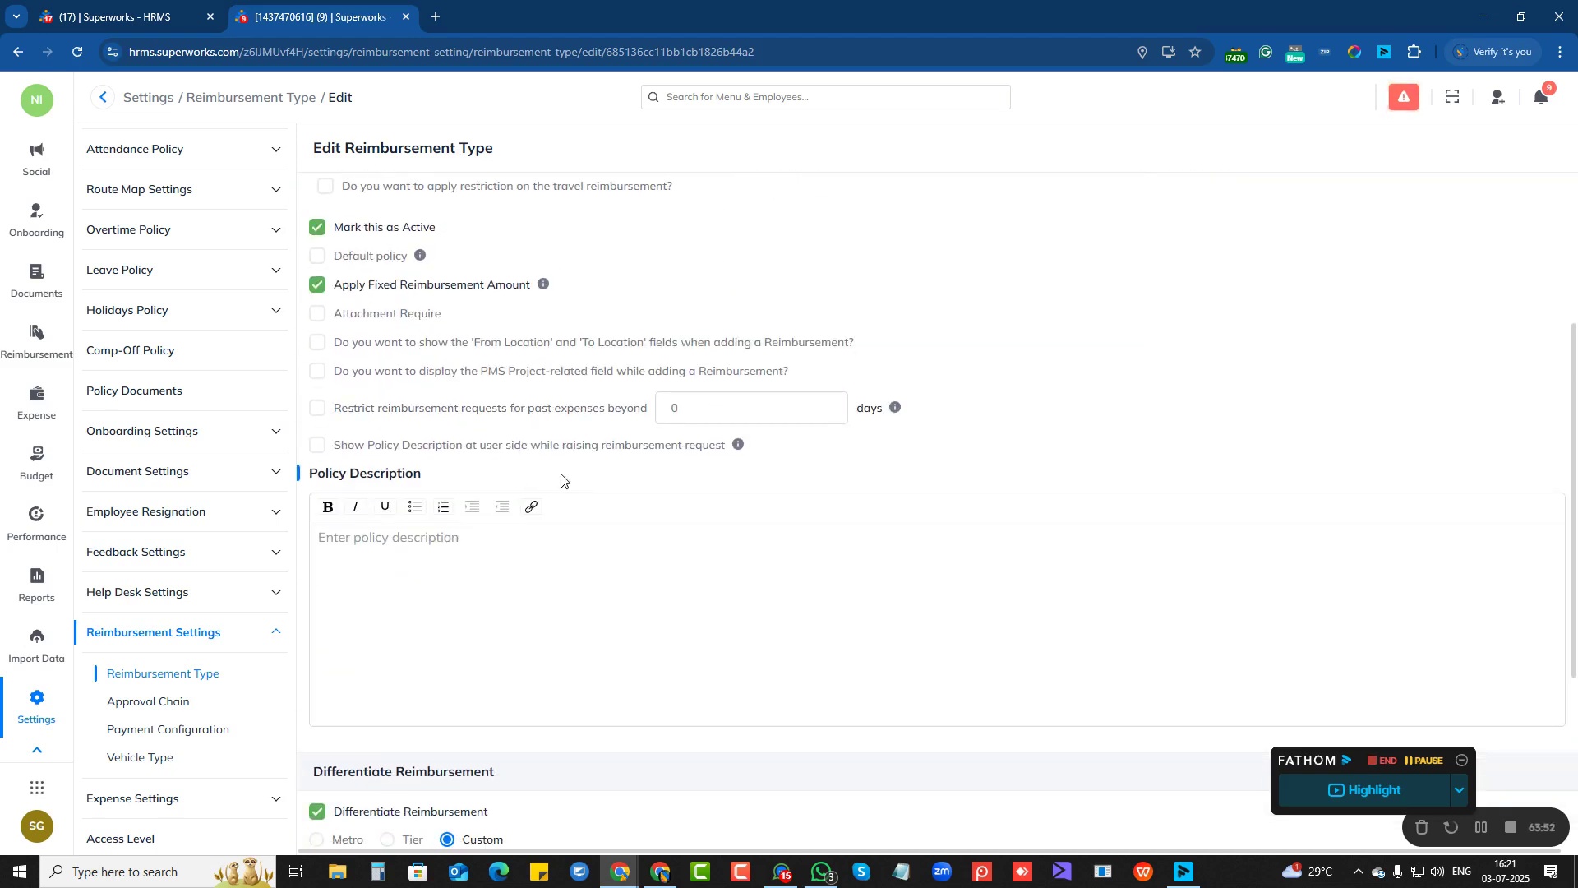
click(205, 672)
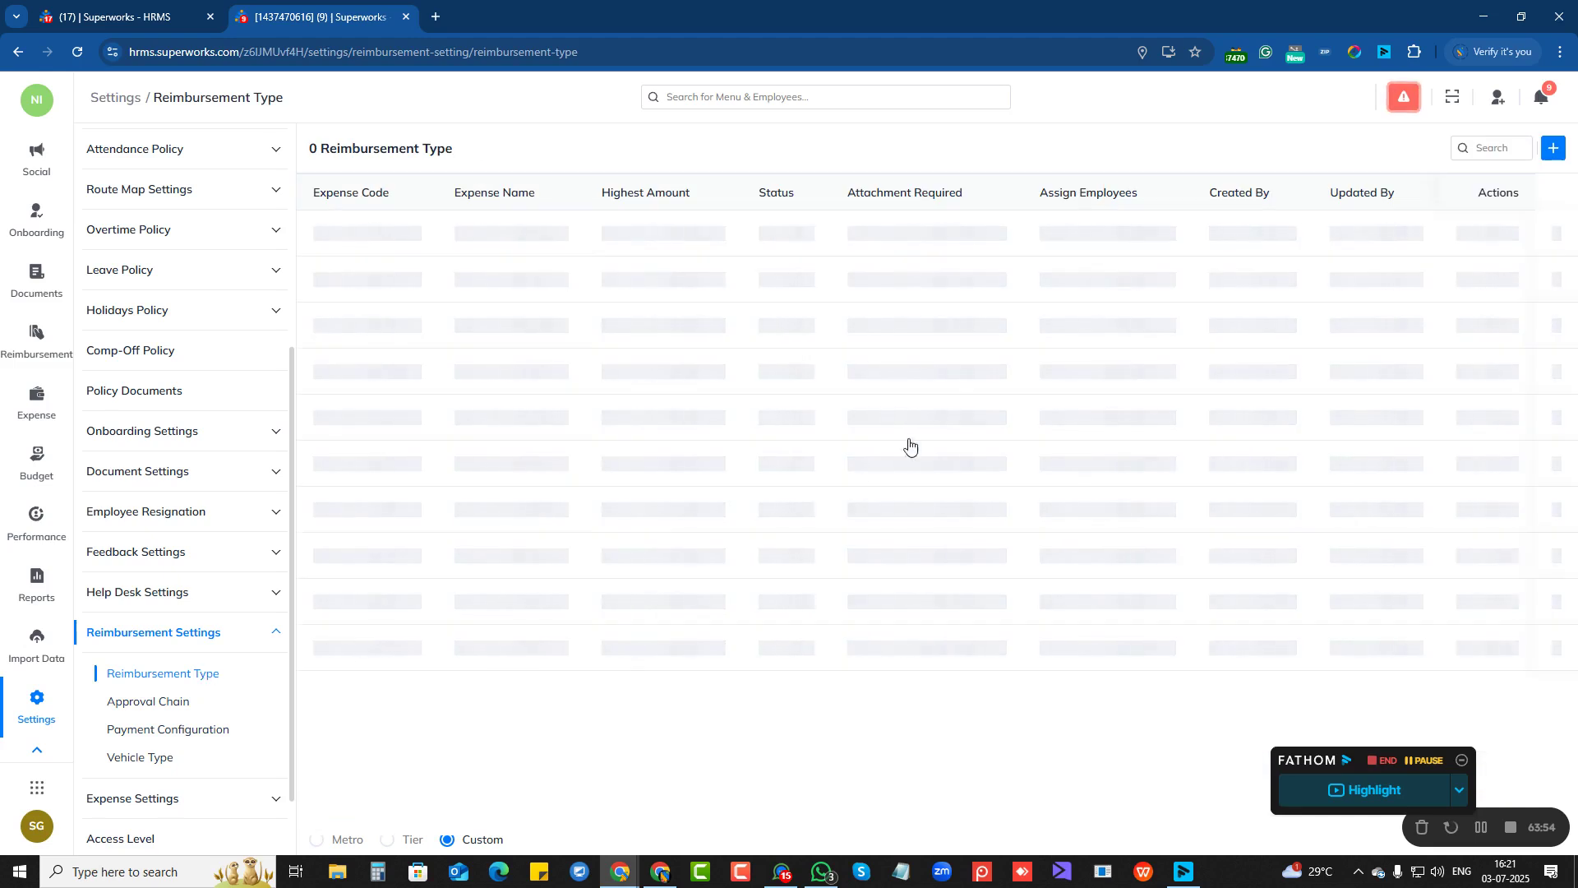
Pass through Expense Settings and Access Level to Product Access, showing HRMS and Payroll for 904 employees
scroll(888, 491, down, 2)
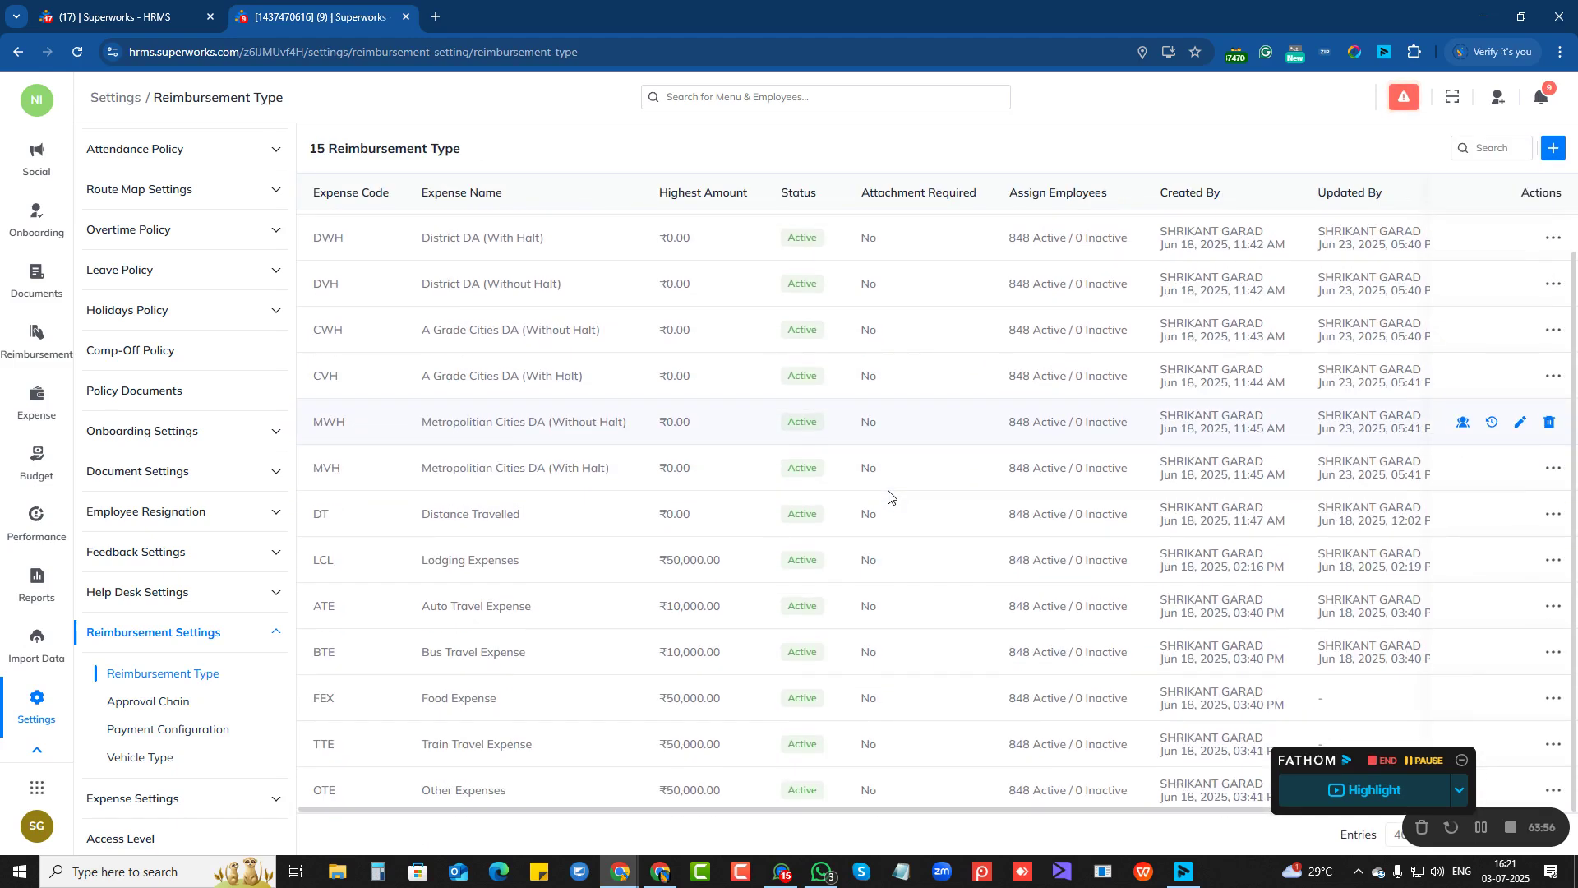
scroll(142, 682, down, 1)
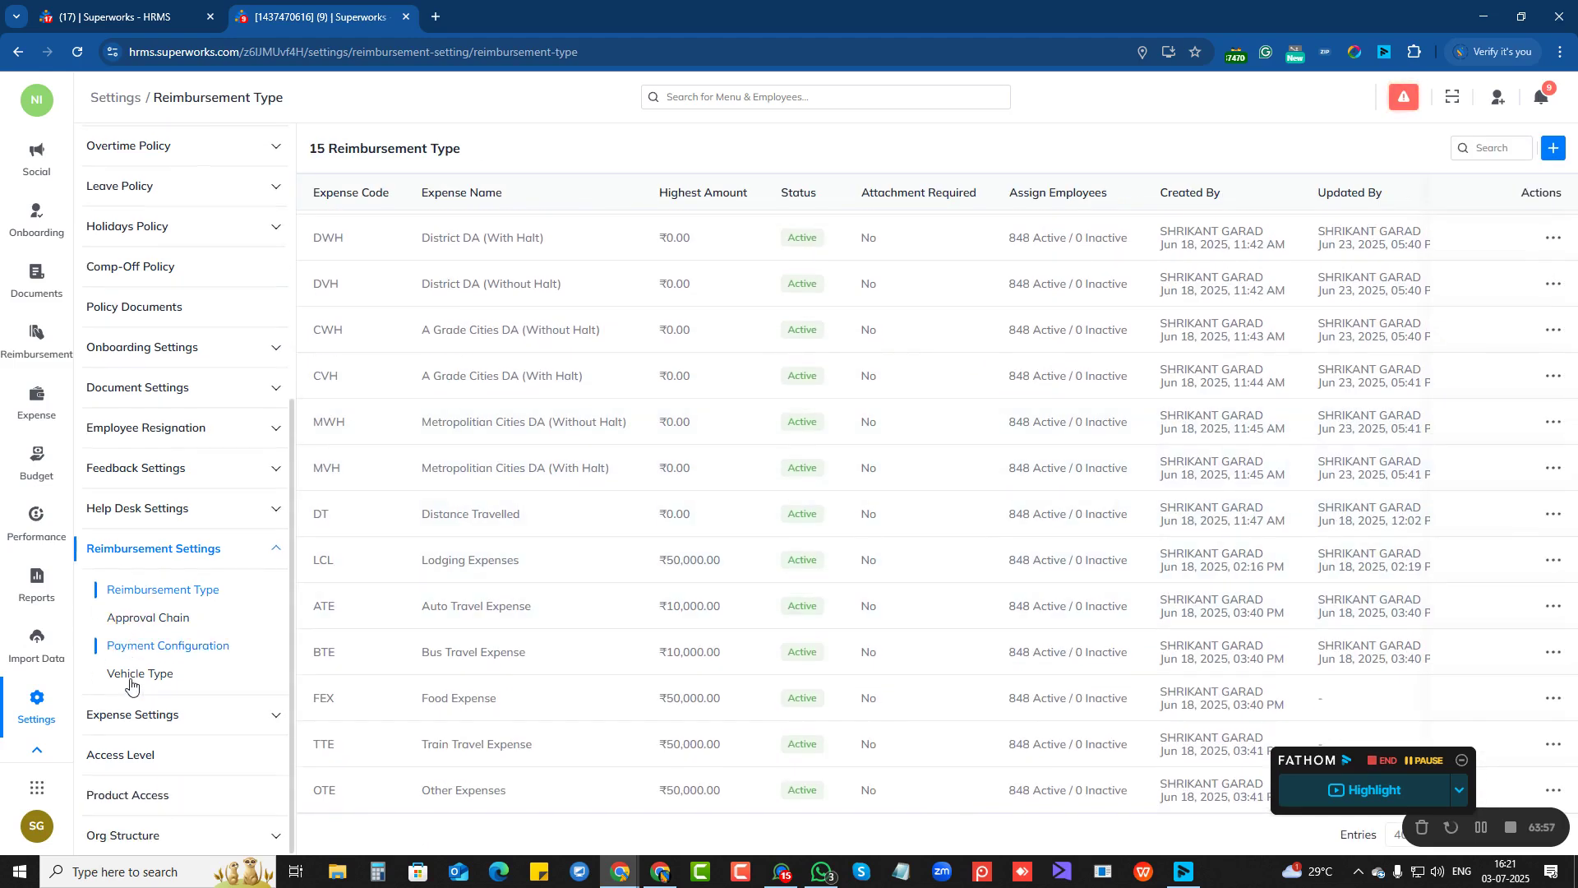
click(150, 720)
click(160, 732)
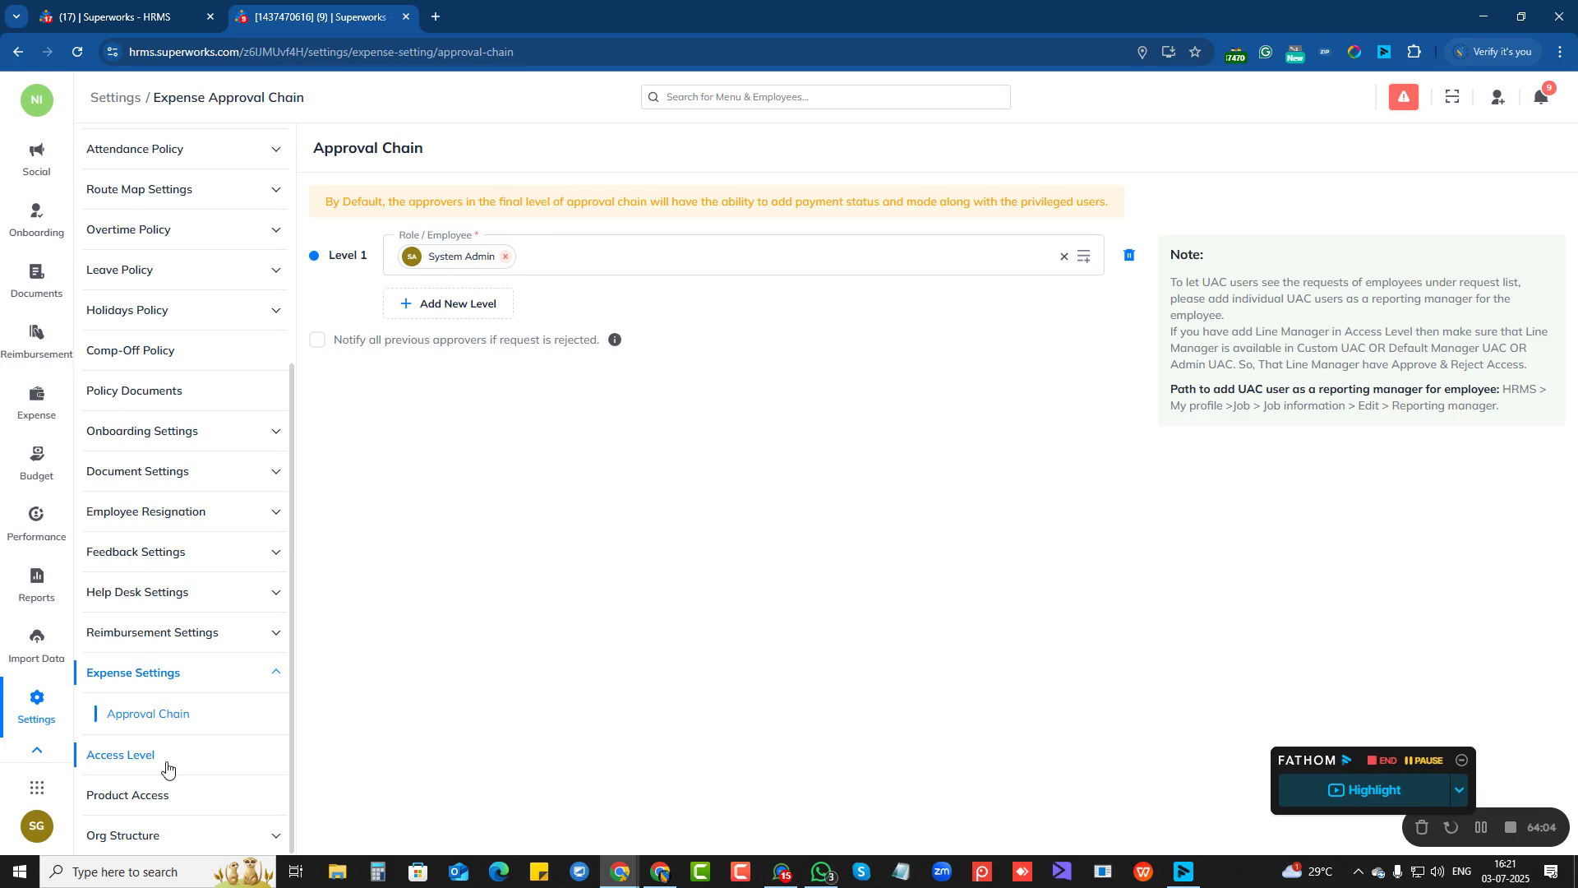
click(167, 768)
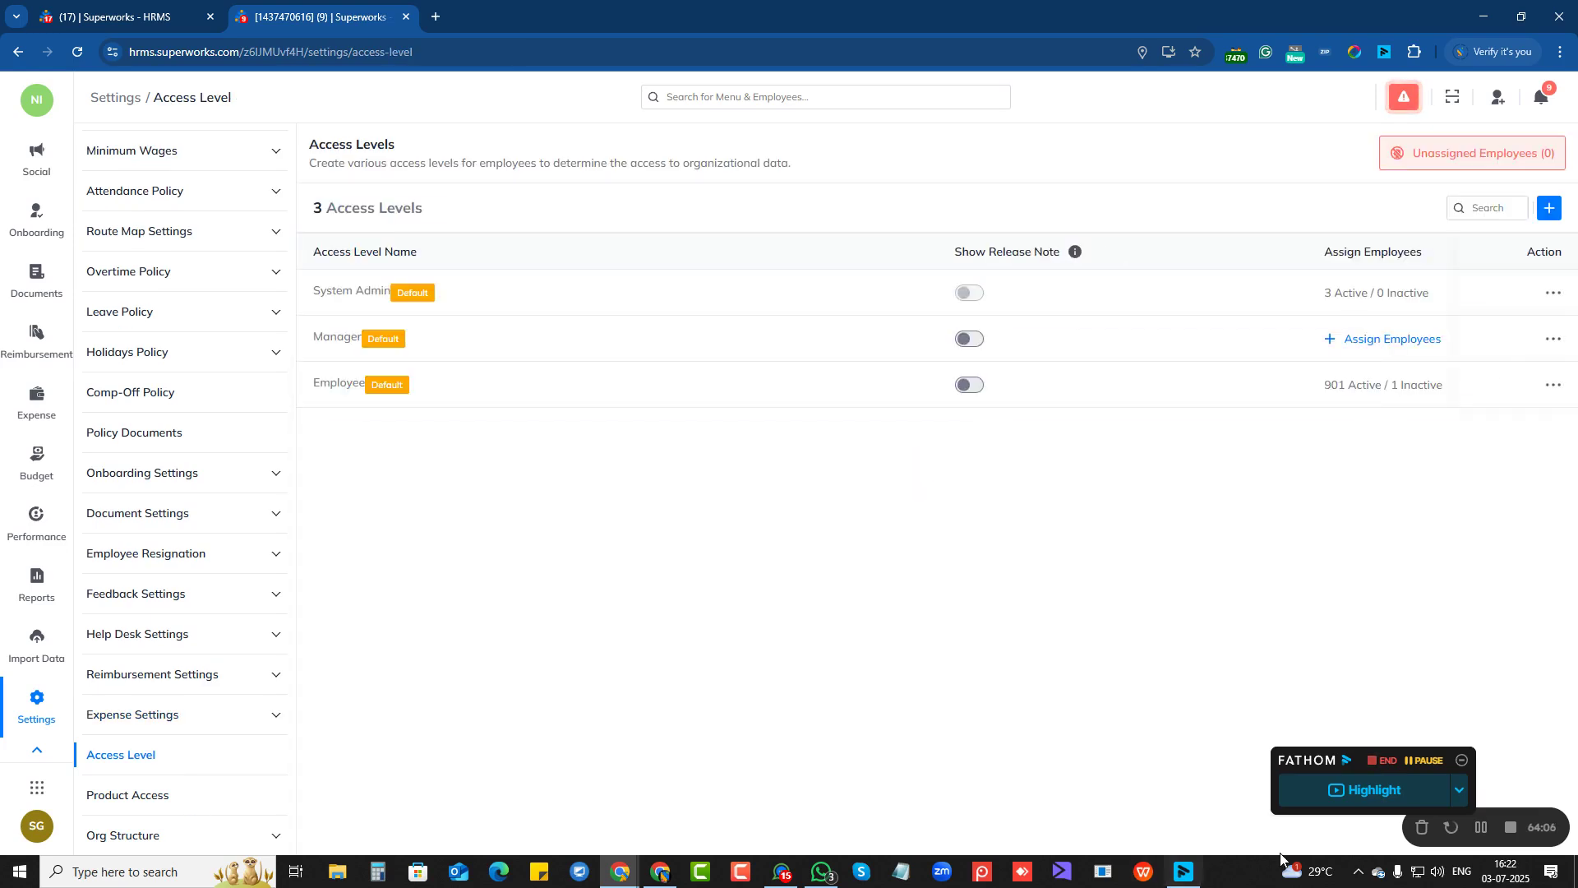
click(164, 796)
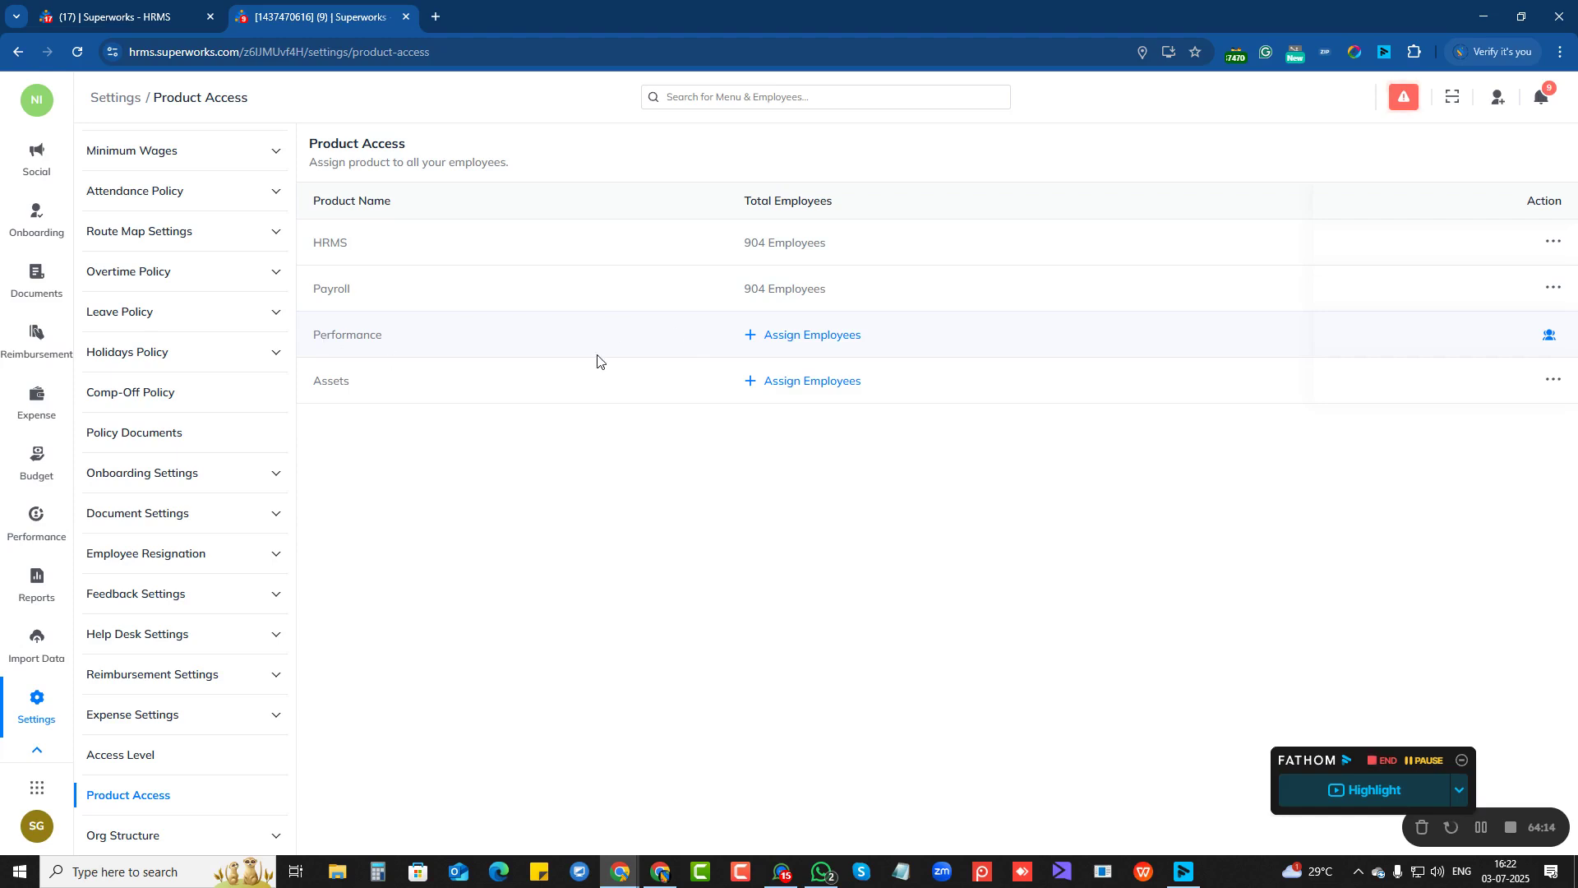
click(831, 344)
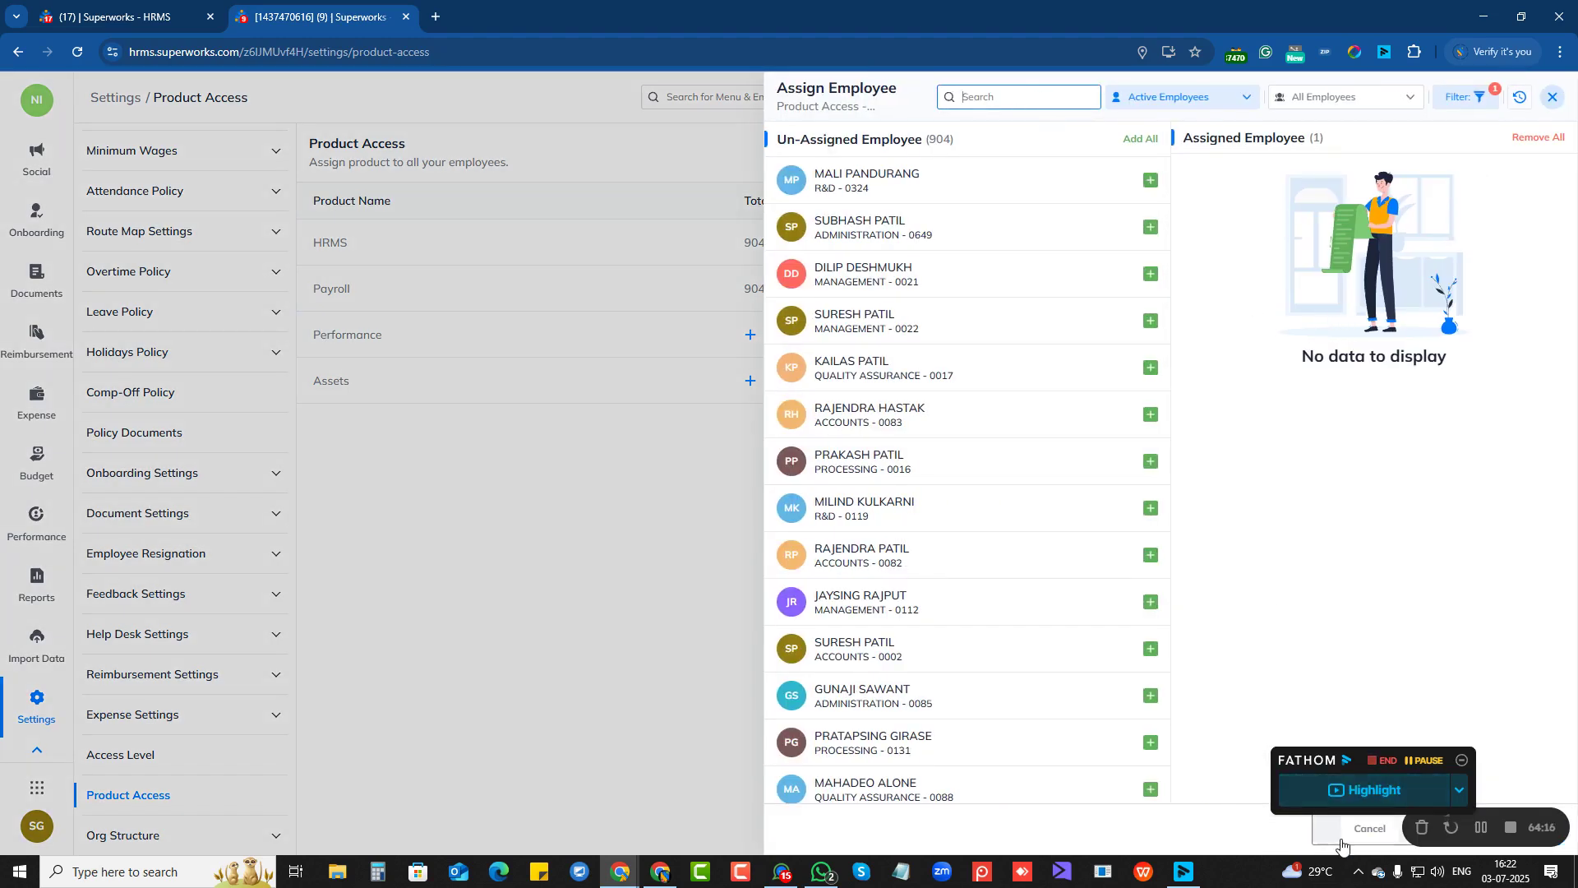
click(1332, 837)
click(37, 788)
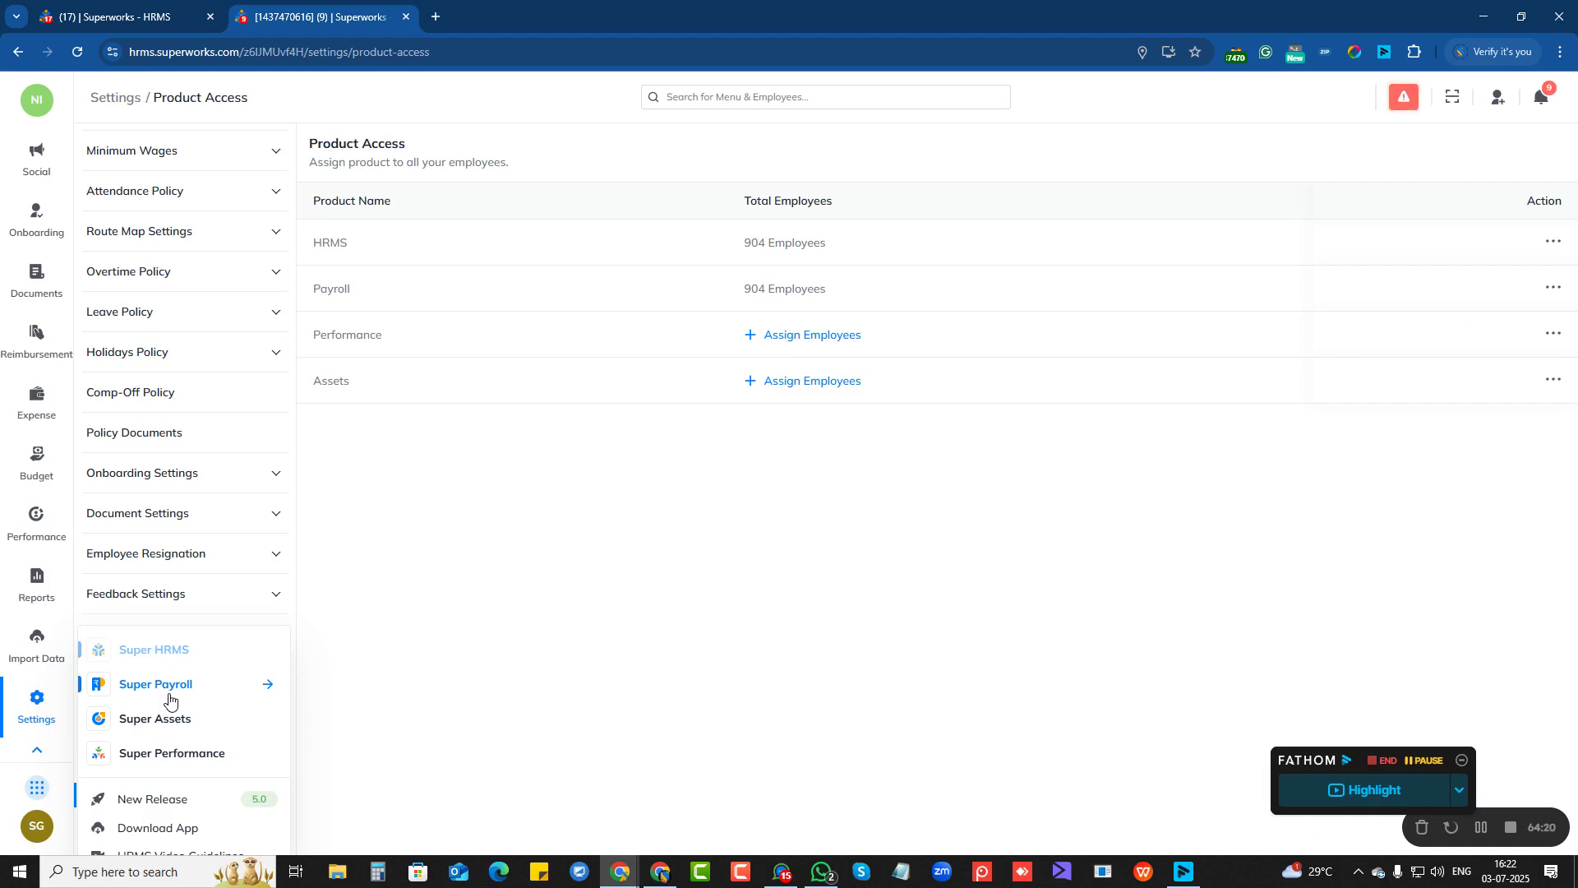
click(331, 688)
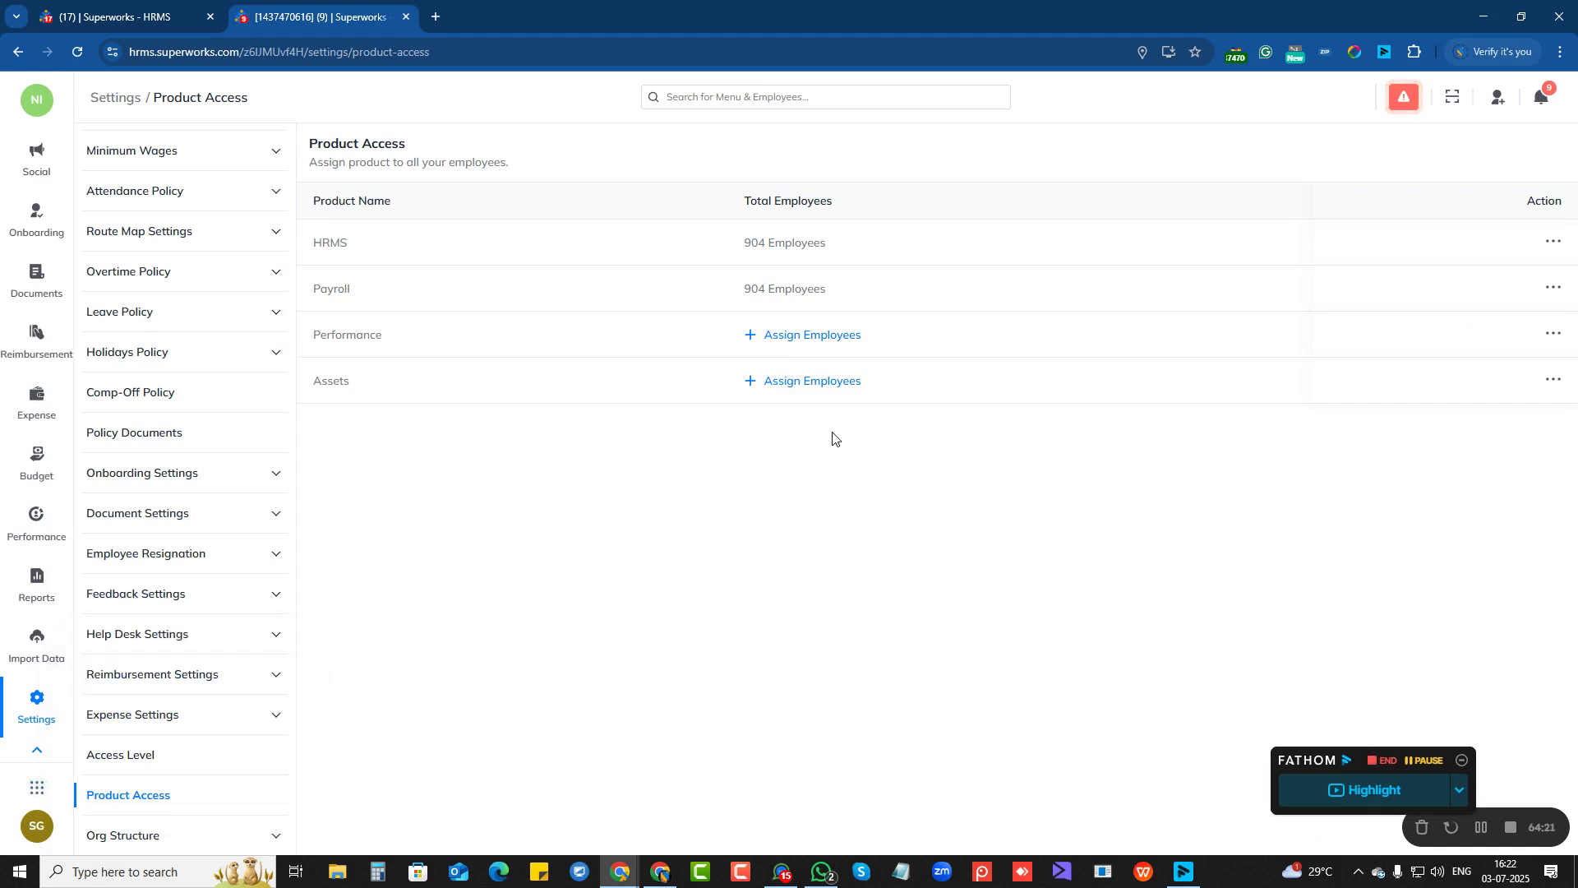
click(820, 383)
click(1364, 834)
click(37, 787)
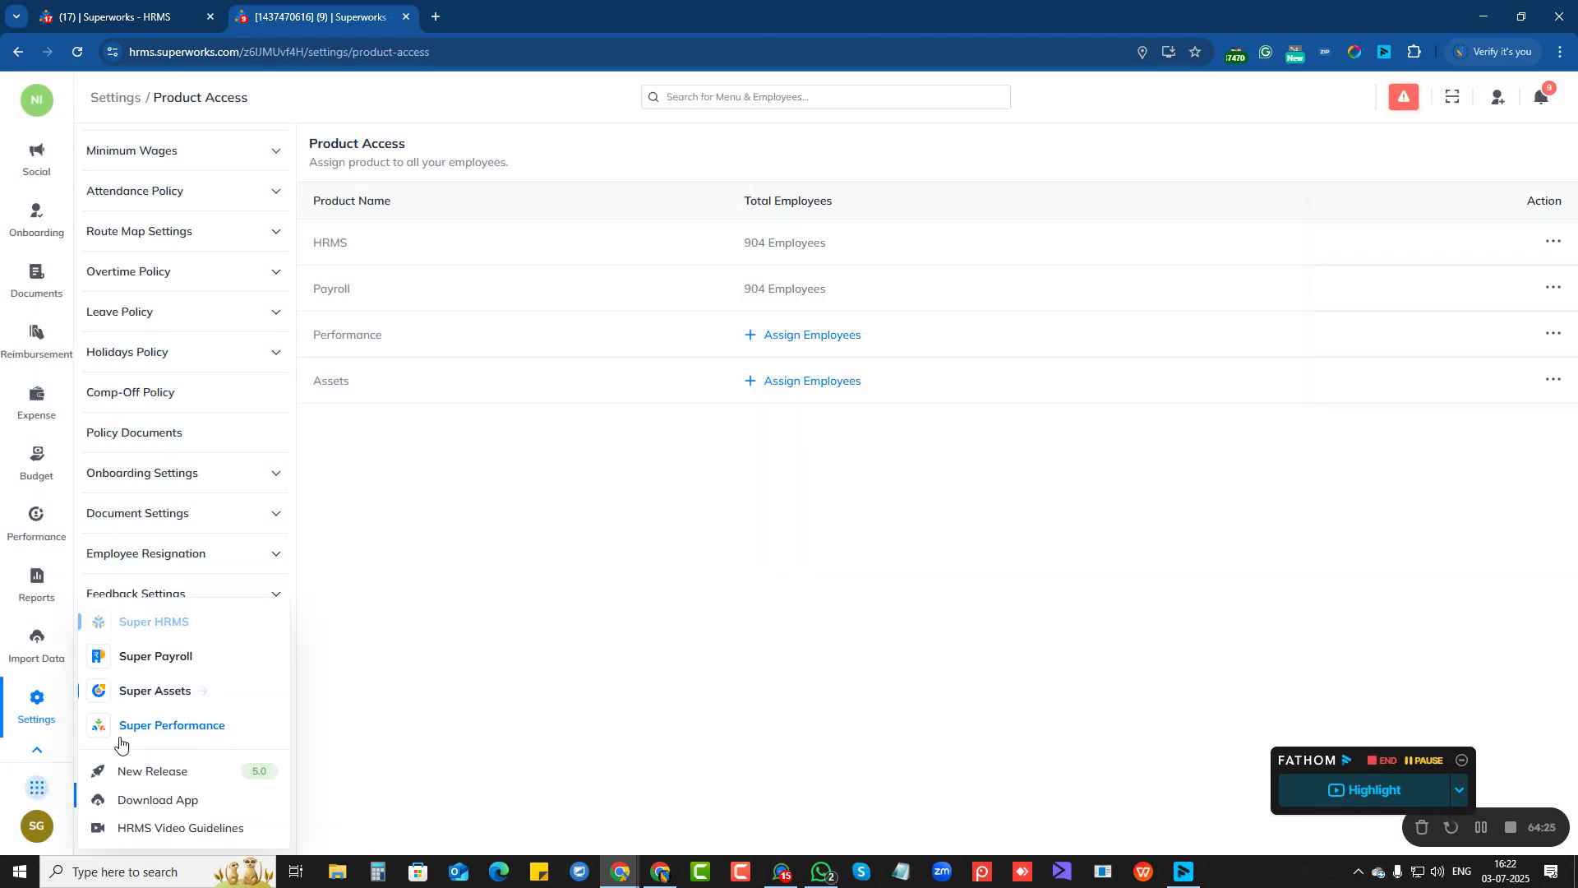
click(795, 654)
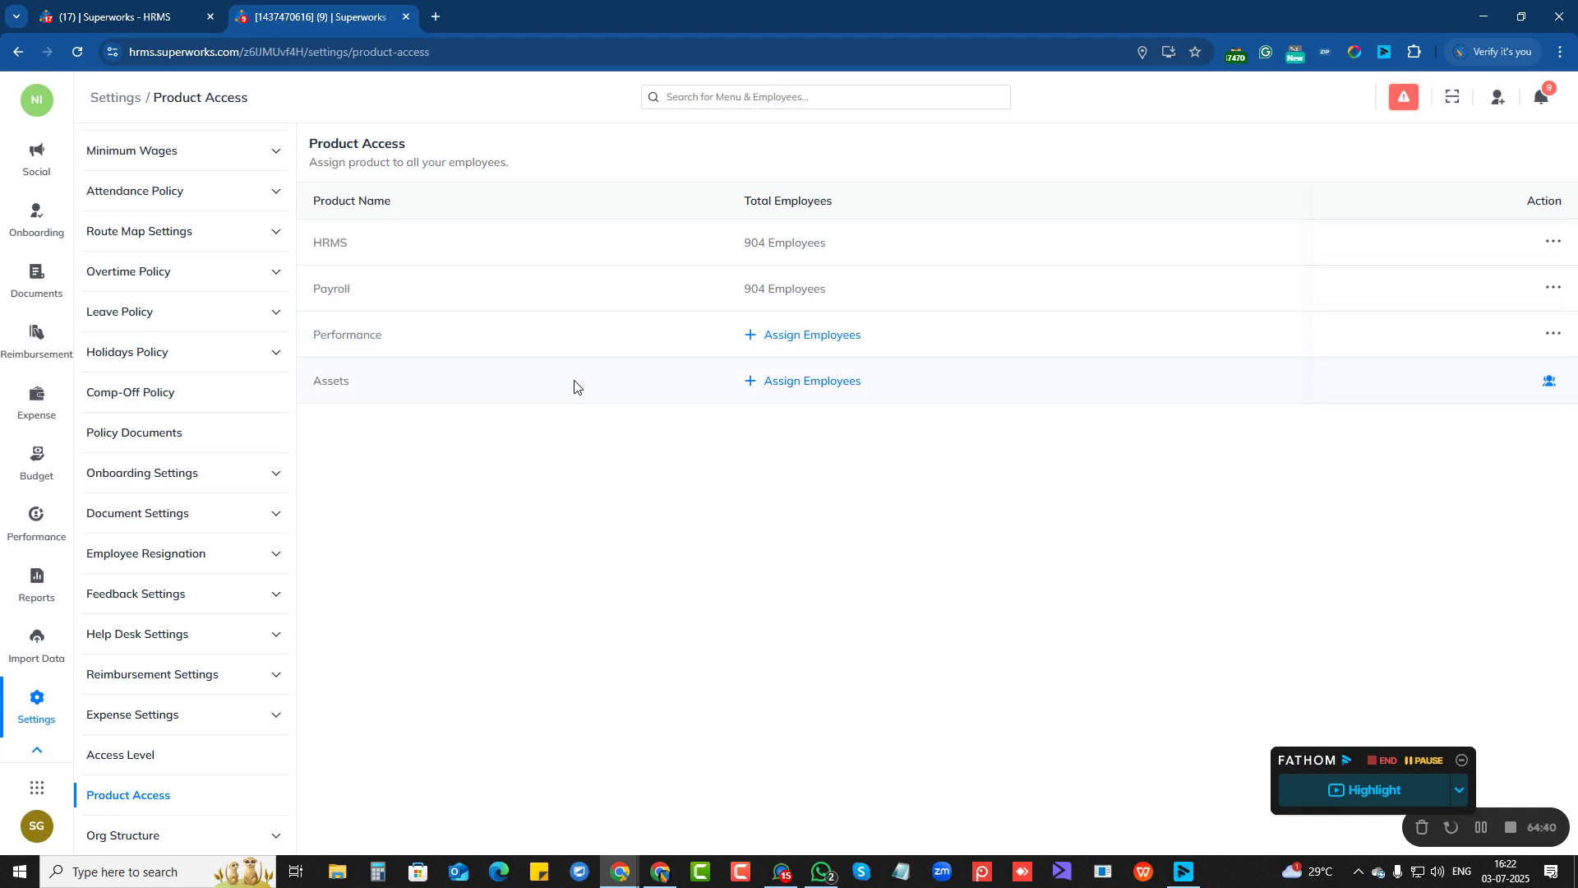
click(37, 787)
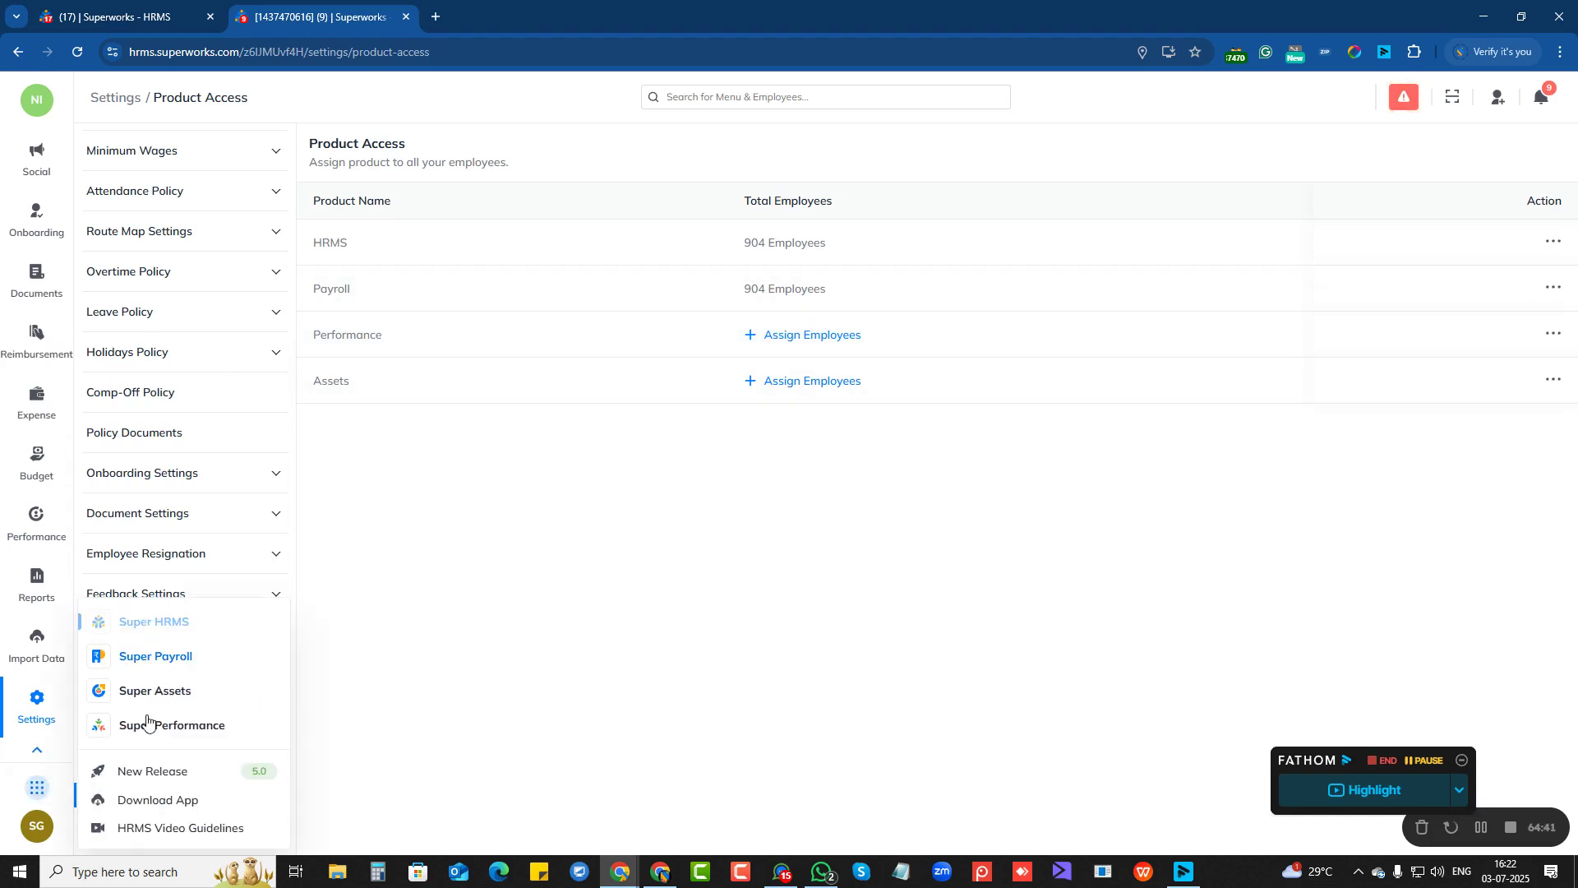
click(665, 595)
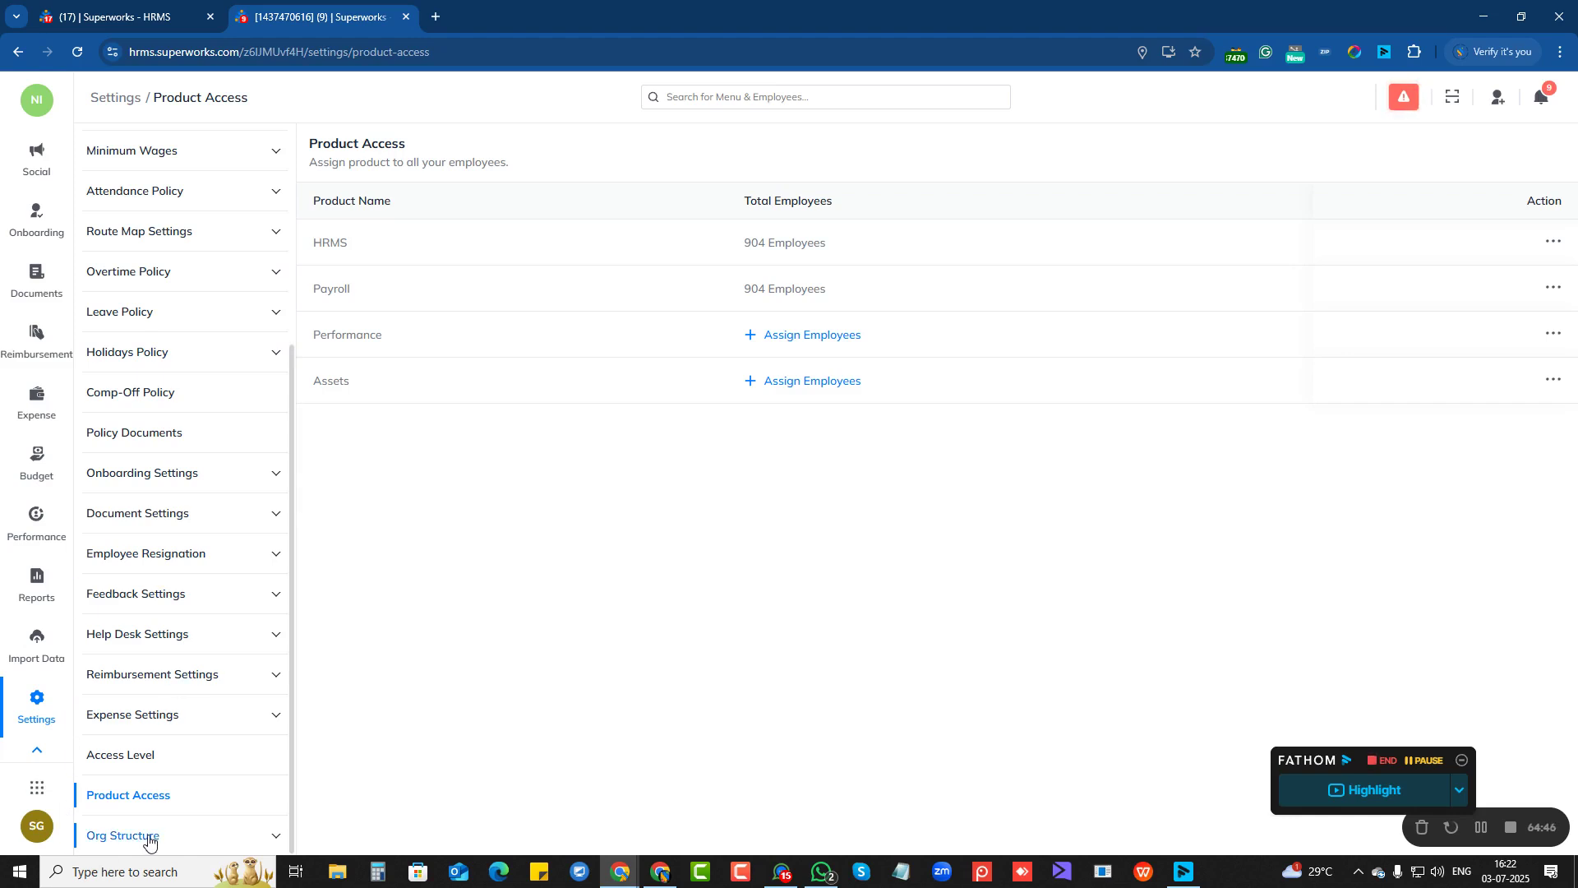
click(103, 836)
Browse the Org Structure sub-pages, including the Hub settings page
click(147, 667)
click(152, 694)
click(148, 750)
click(153, 779)
click(151, 807)
click(150, 833)
click(153, 612)
Check the Cost Center, Region and Work Area settings pages
click(153, 639)
click(152, 694)
click(152, 723)
click(152, 751)
click(152, 779)
click(155, 806)
click(156, 834)
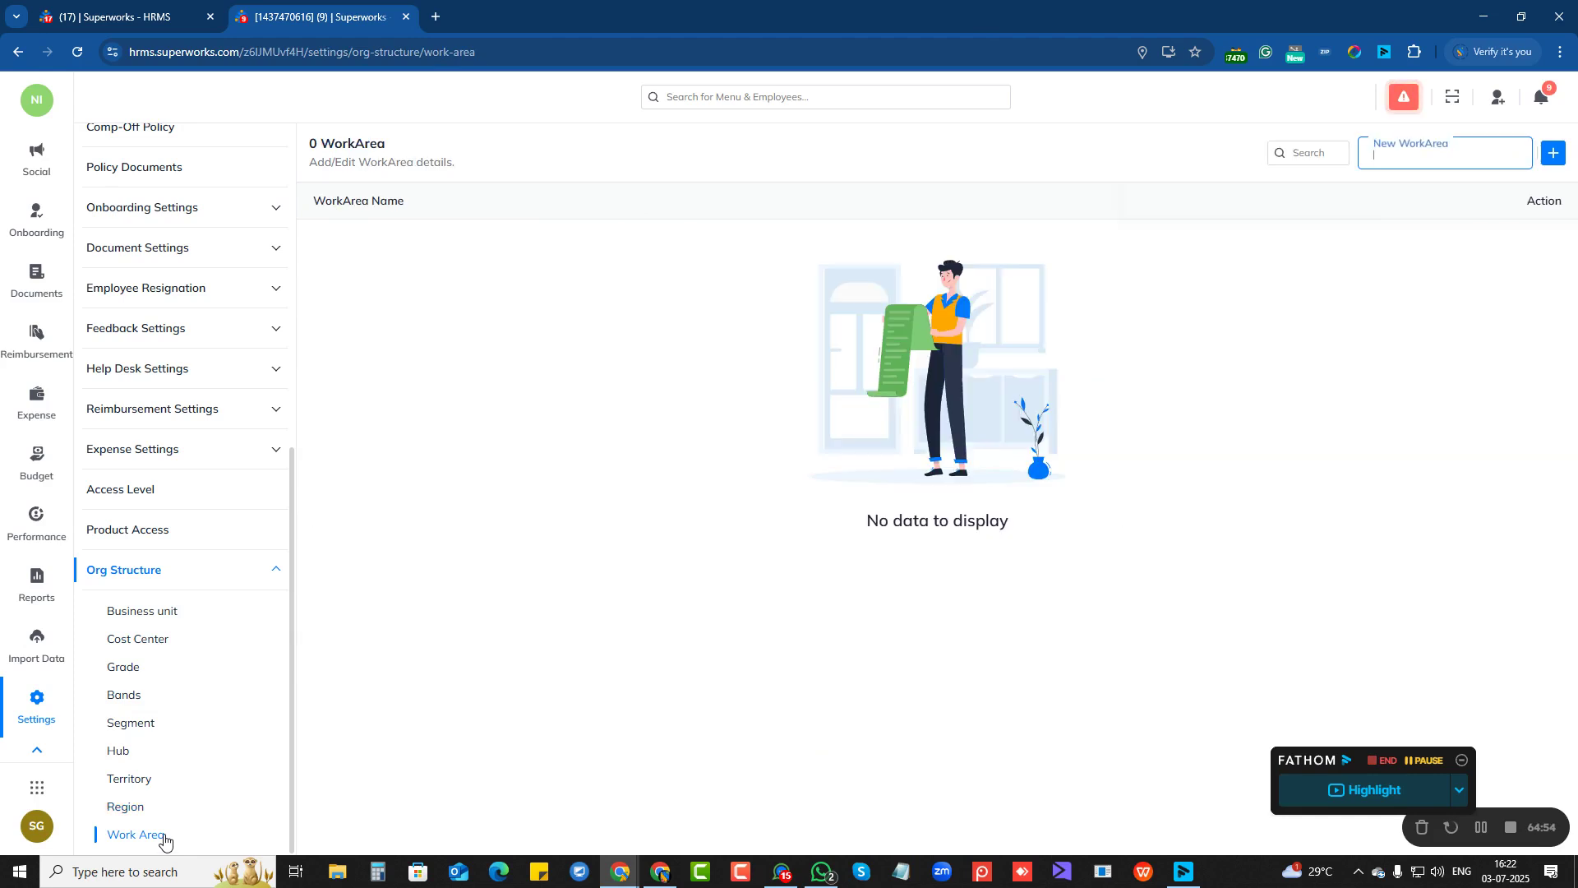
View the Grade and Bands pages, finding 0 bands, and open a new browser tab
click(188, 614)
click(141, 666)
click(141, 694)
click(627, 877)
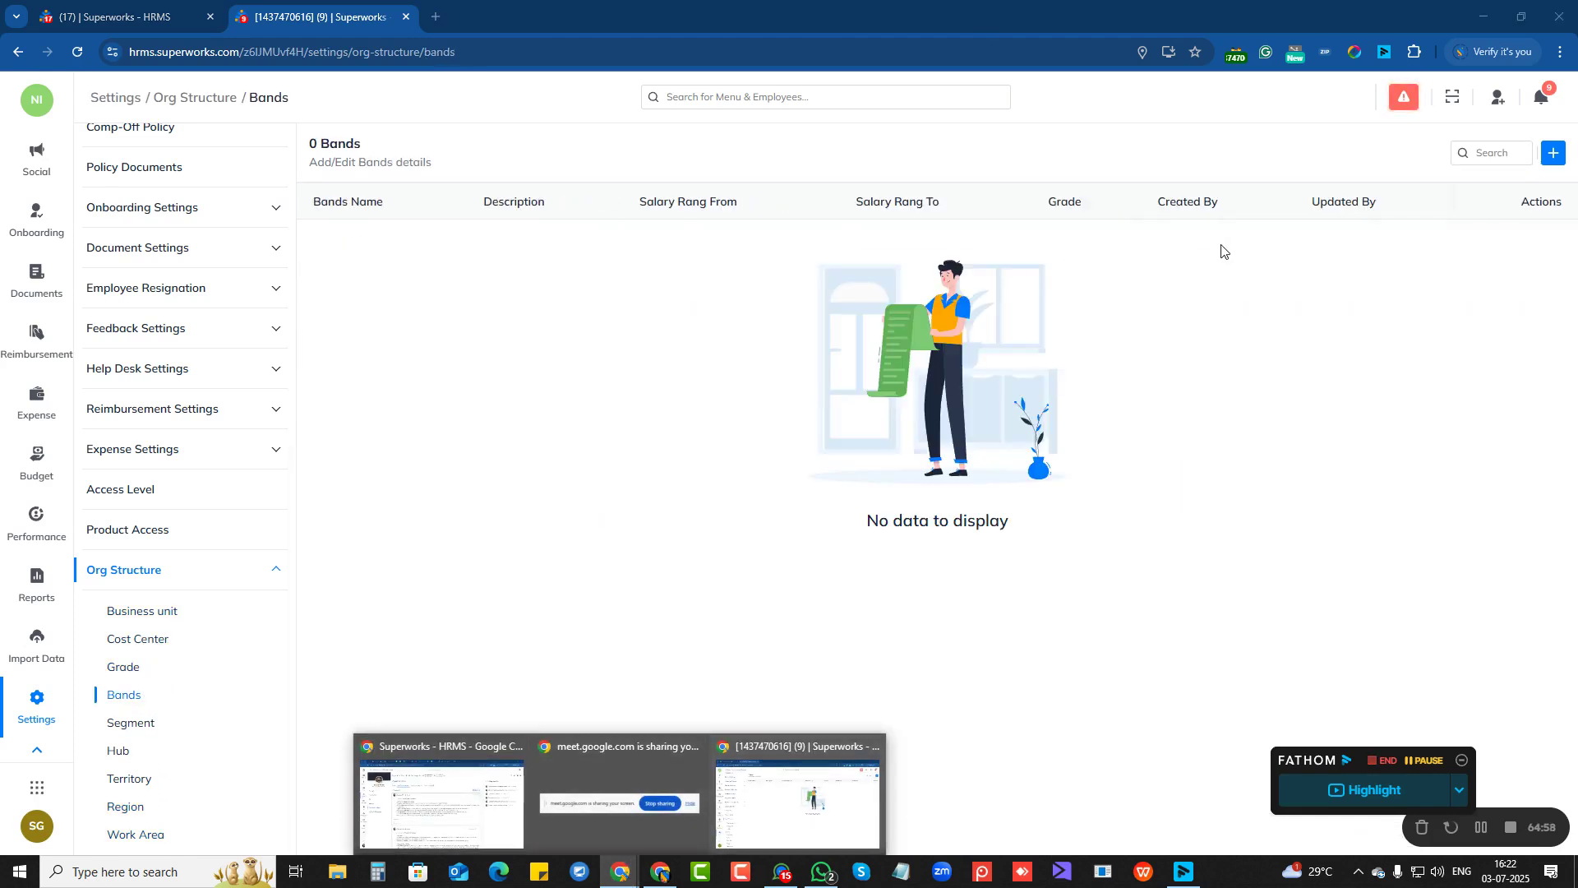
key(ctrl+t)
Go to the HRMS site and log in with a different saved account
text(hrms.superworks.com)
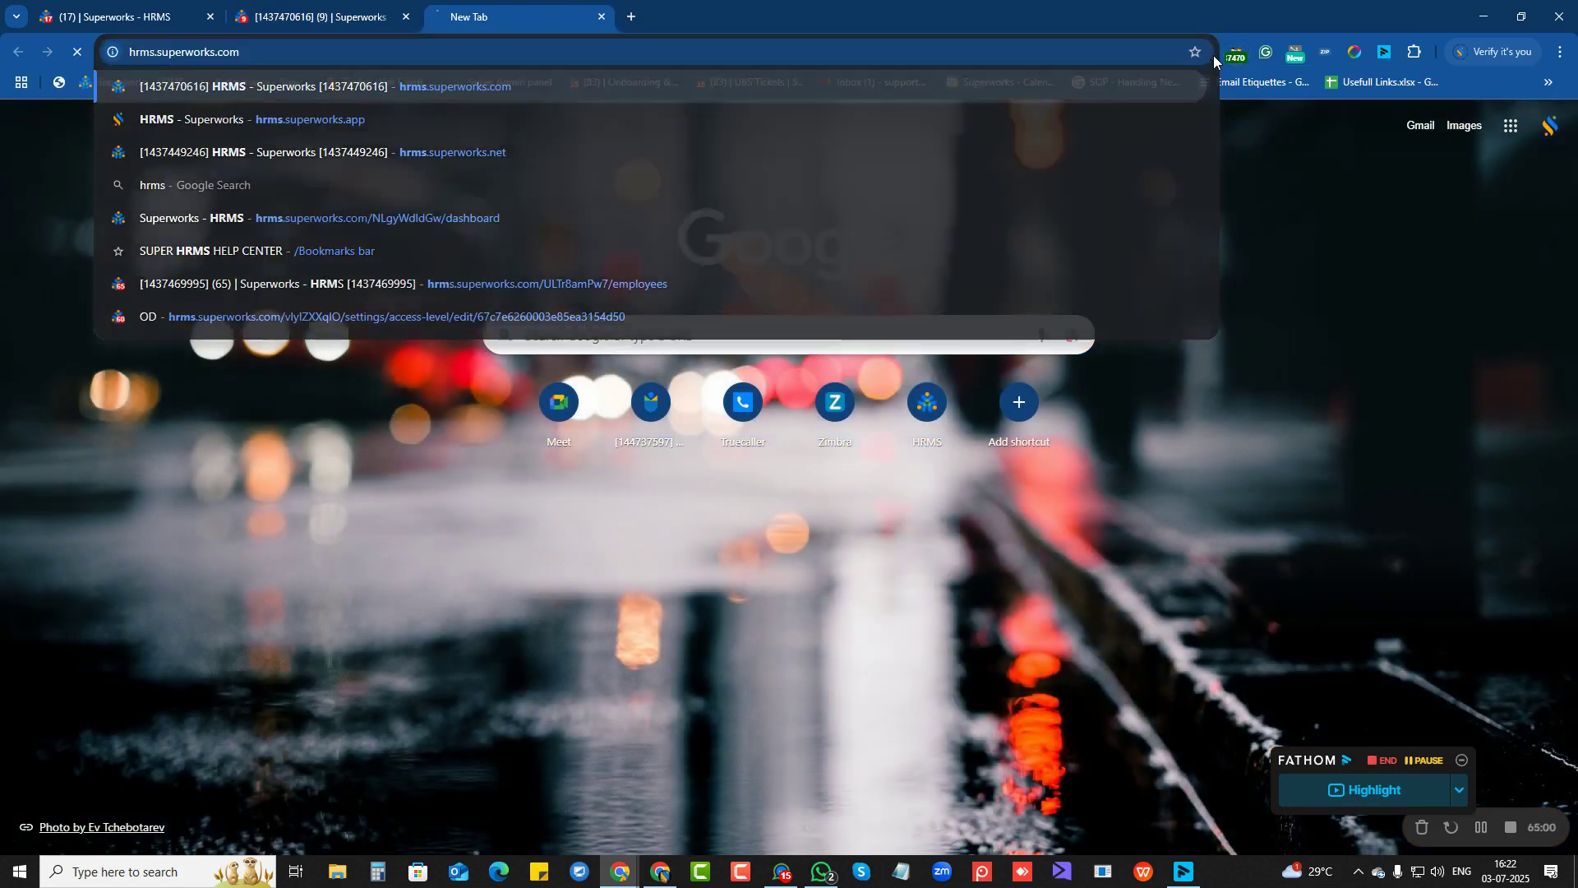
key(Return)
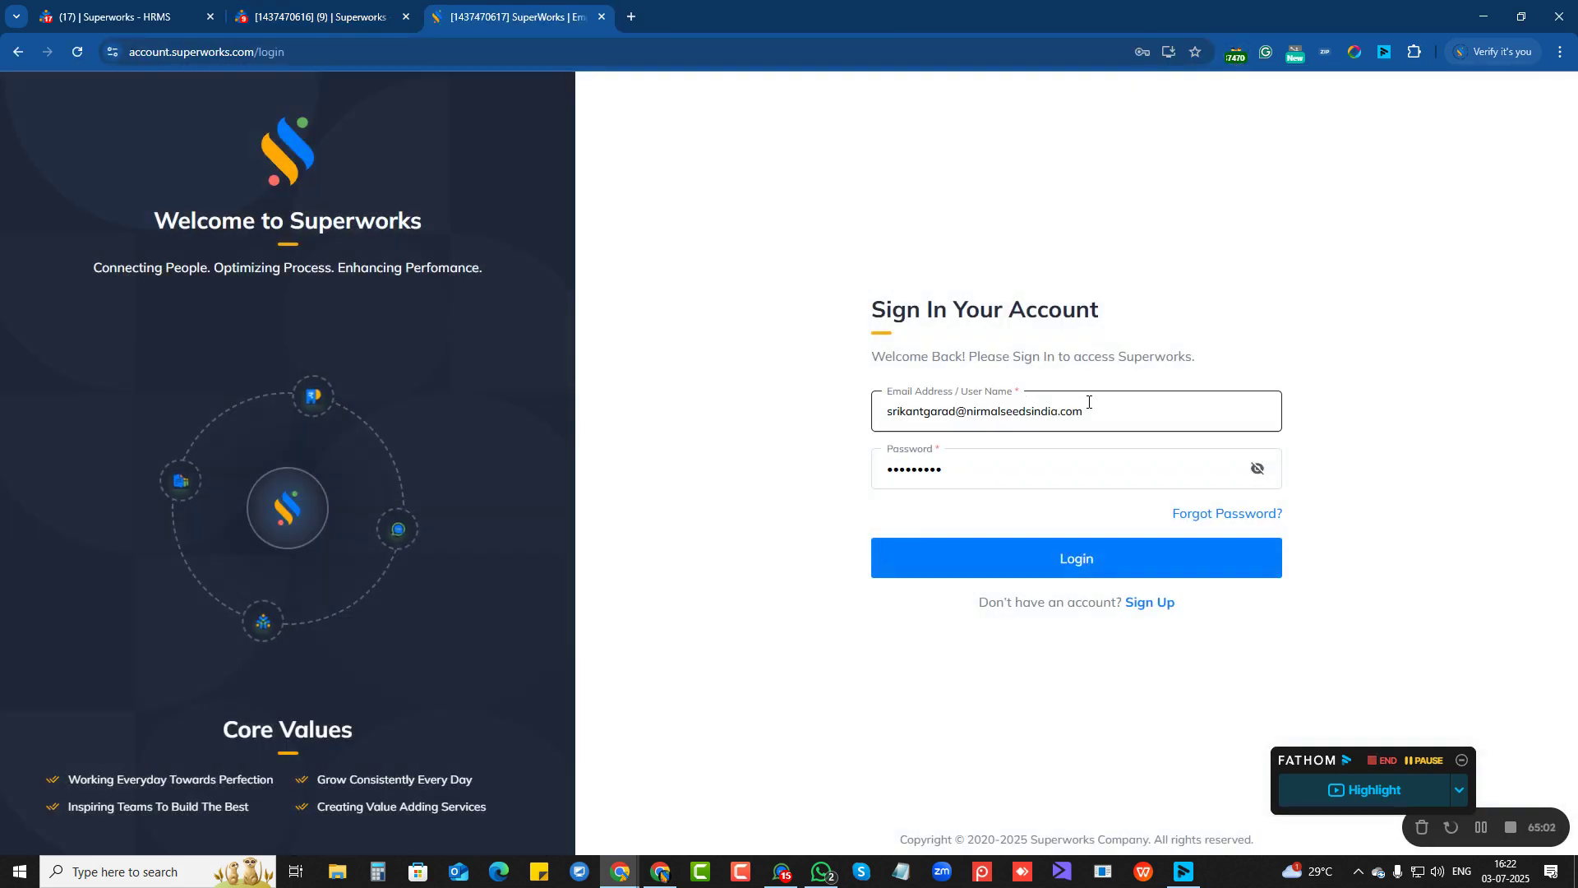
triple_click(1089, 402)
text(super)
key(Down)
key(Down)
key(Down)
key(Down)
key(Down)
key(Return)
key(Return)
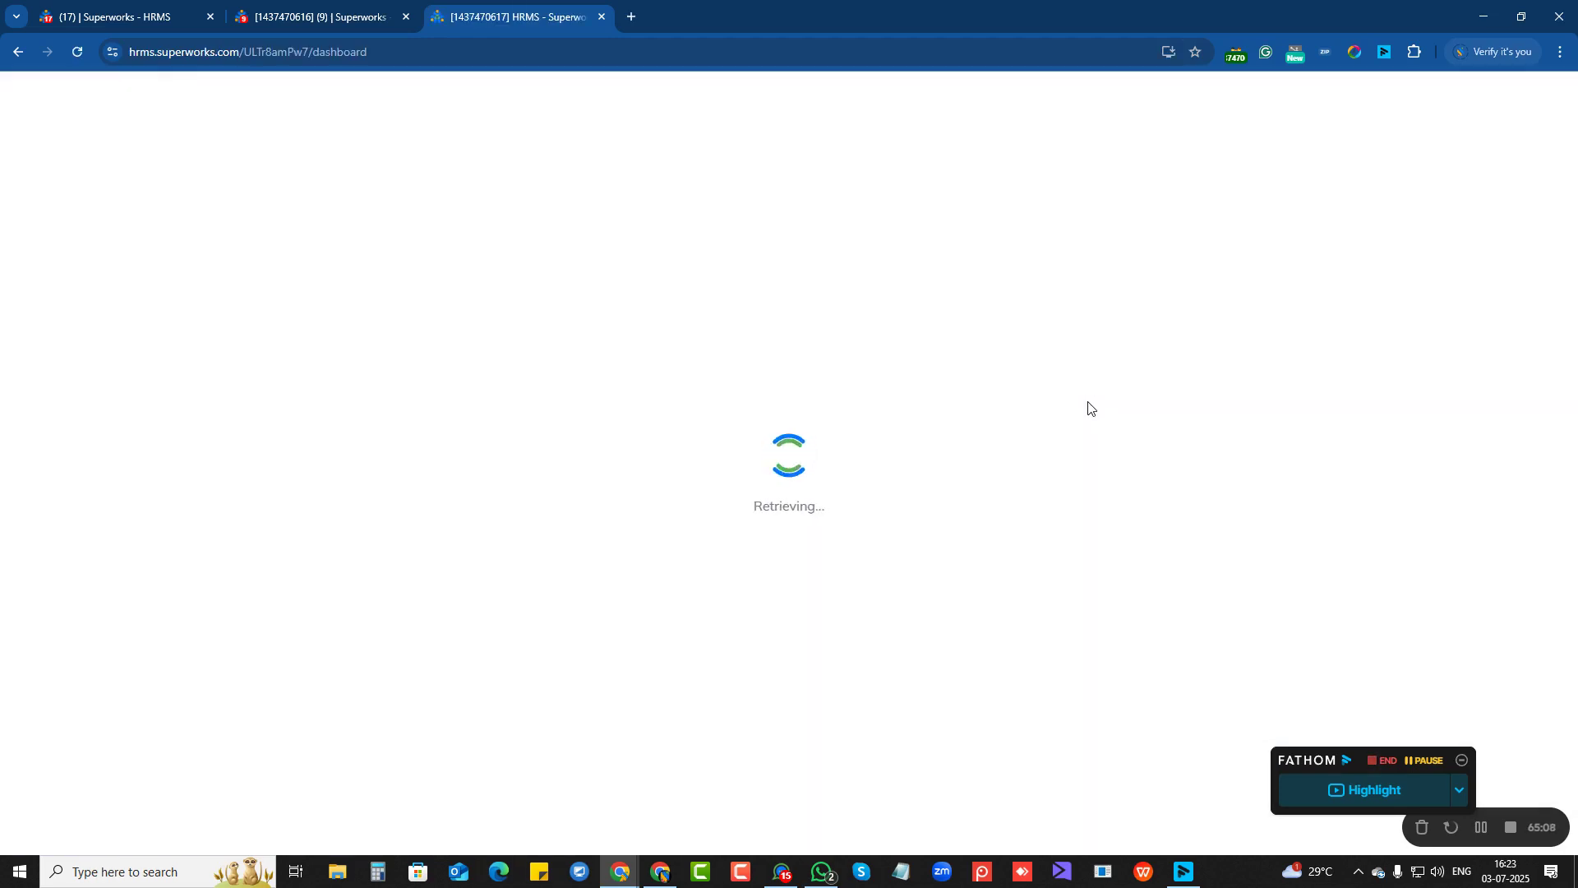
Open Settings > Org Structure > Grade for SRG Housing Finance
scroll(29, 535, down, 5)
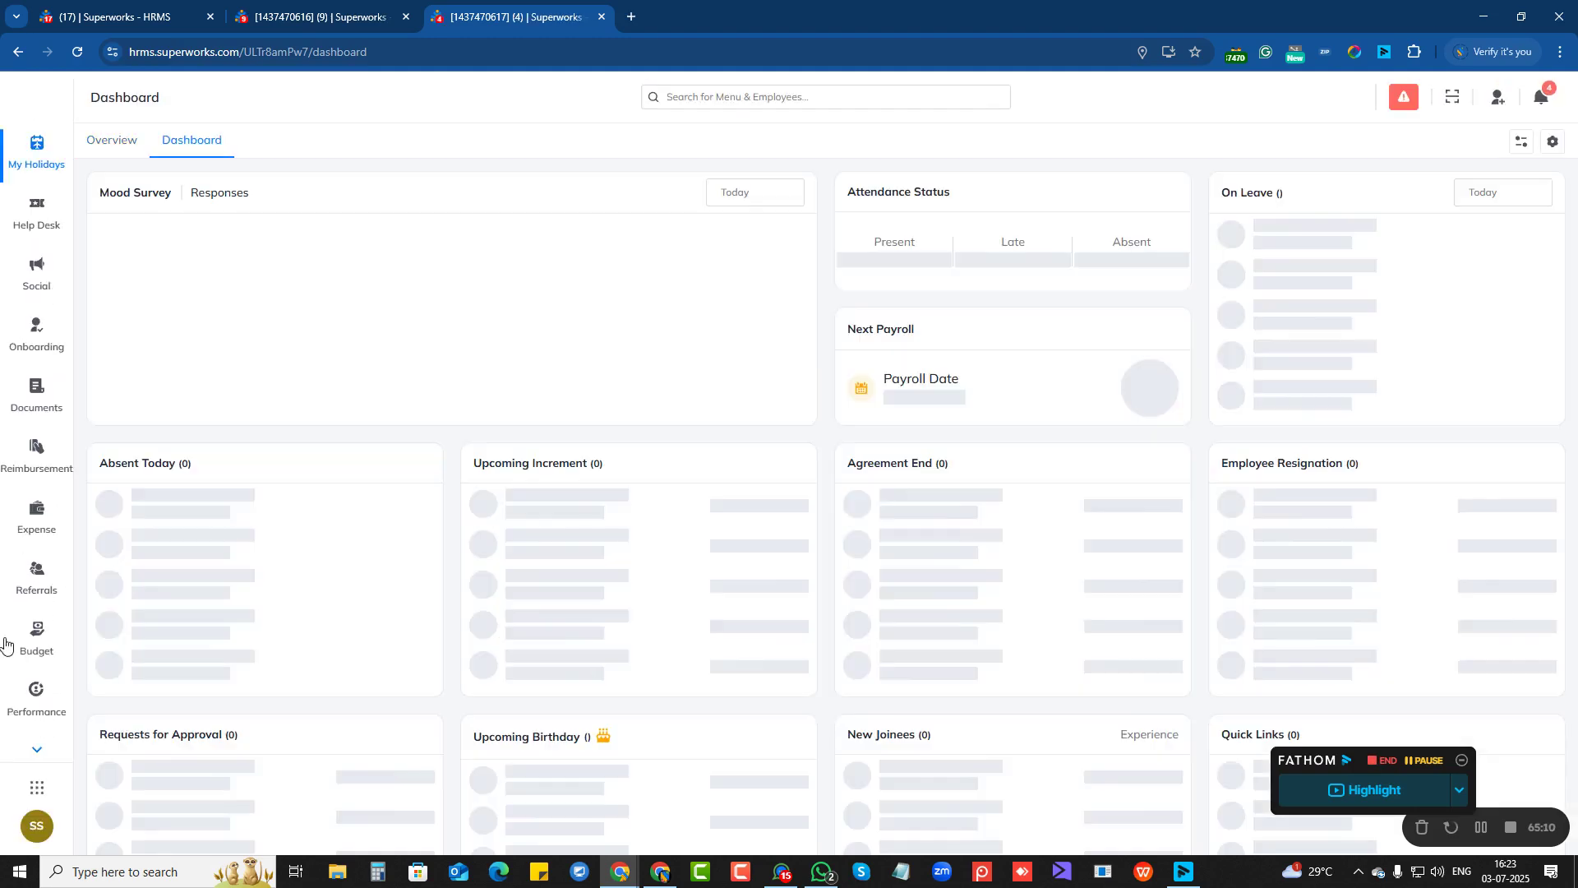
click(36, 705)
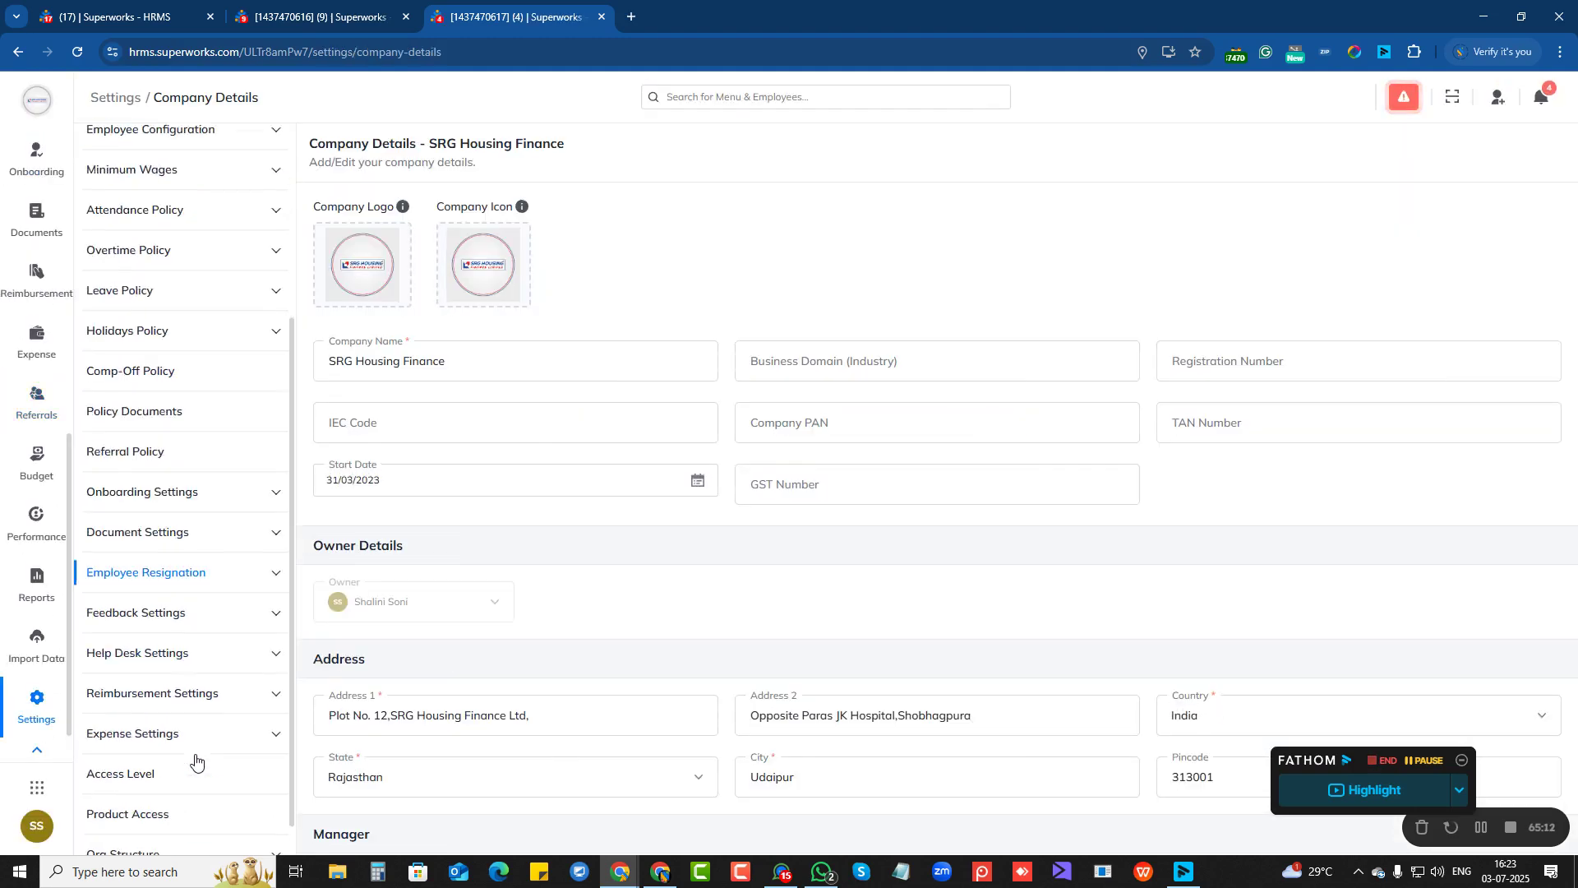
scroll(197, 789, down, 2)
click(182, 835)
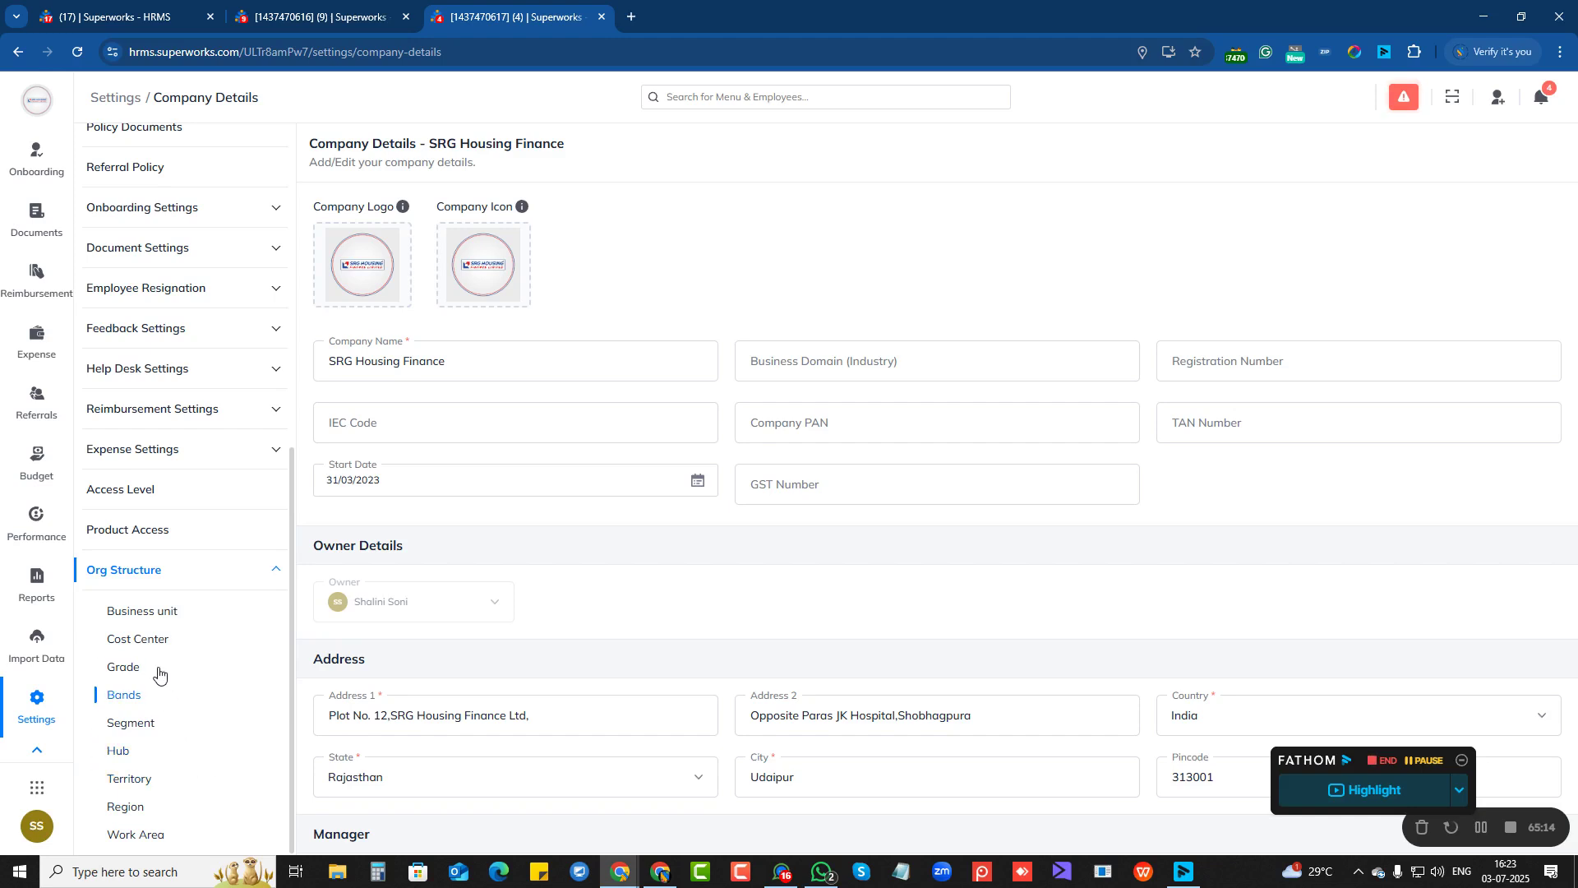
click(157, 667)
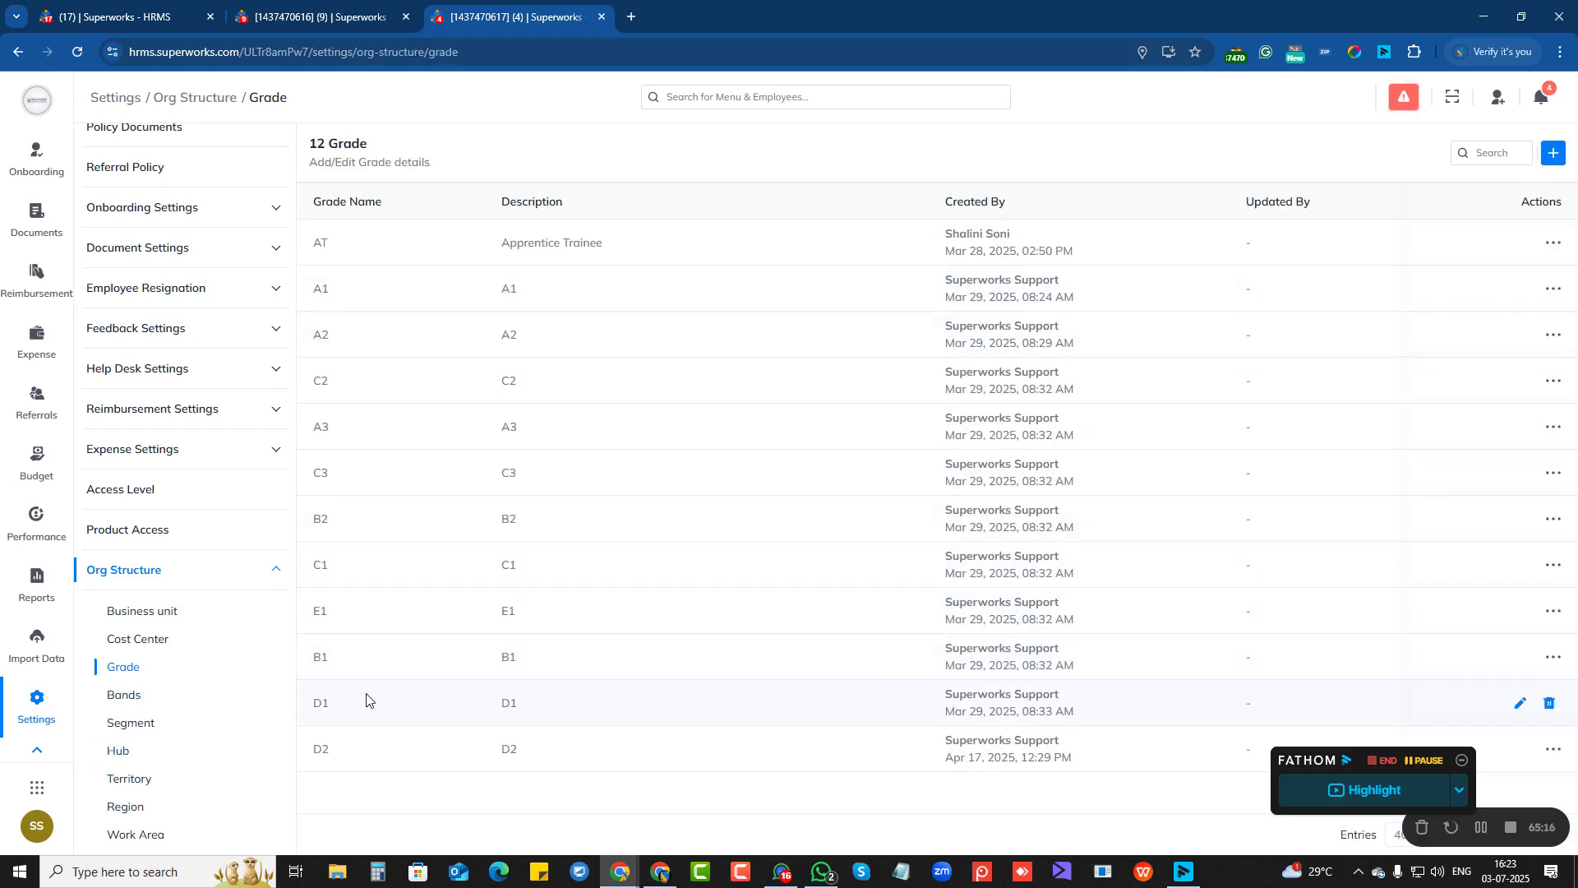
Review the 12 bands, open Executive (grade A1) for editing and cancel without changes
click(125, 695)
drag(317, 243, 551, 248)
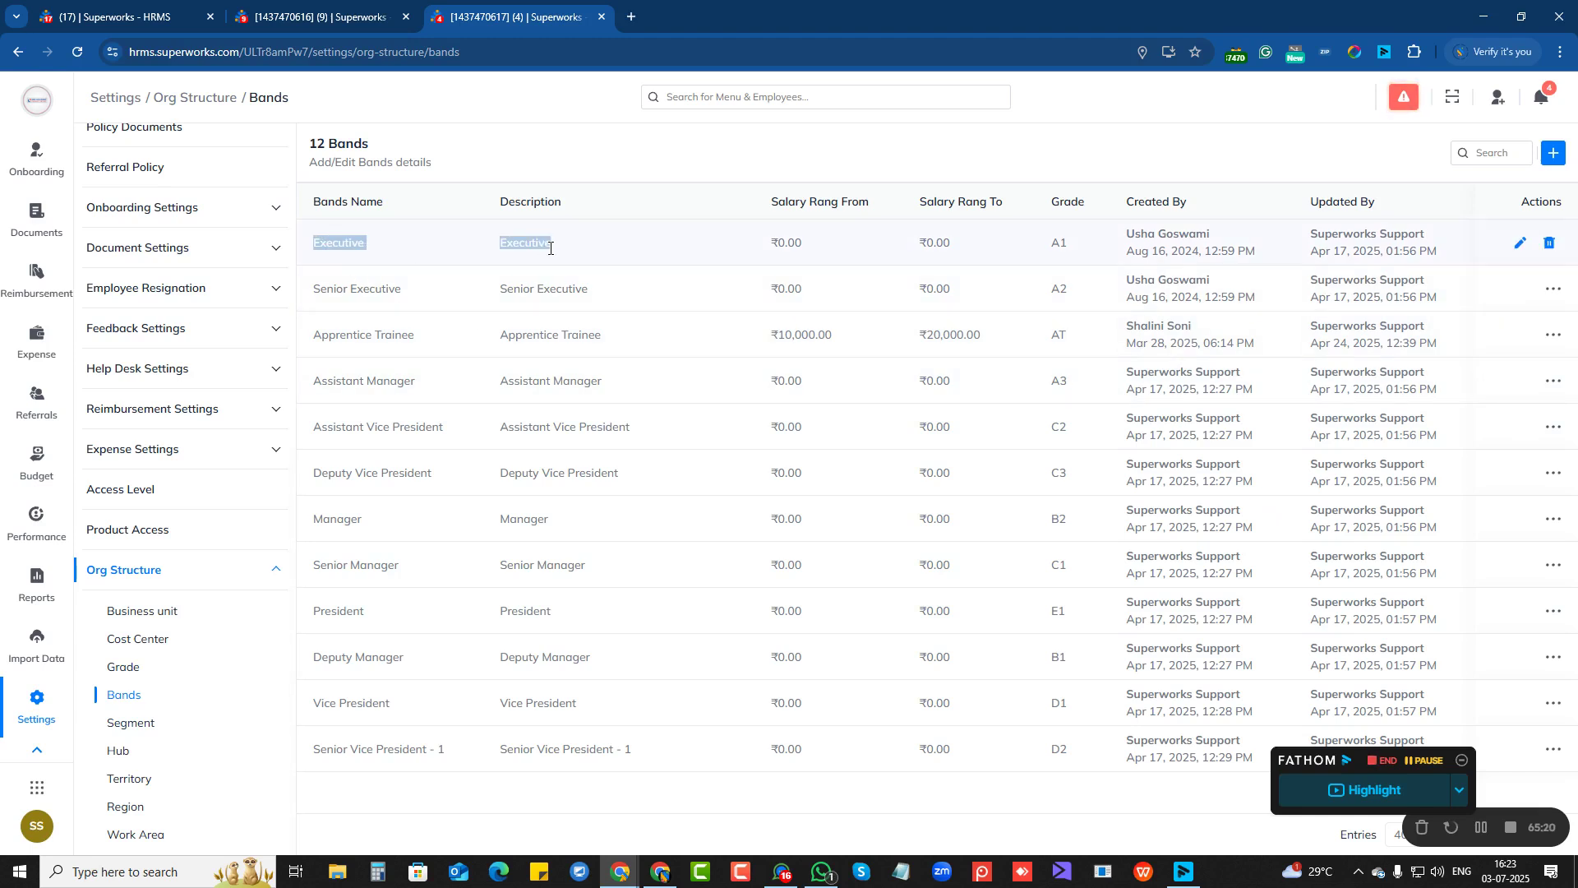
drag(1059, 251, 1083, 256)
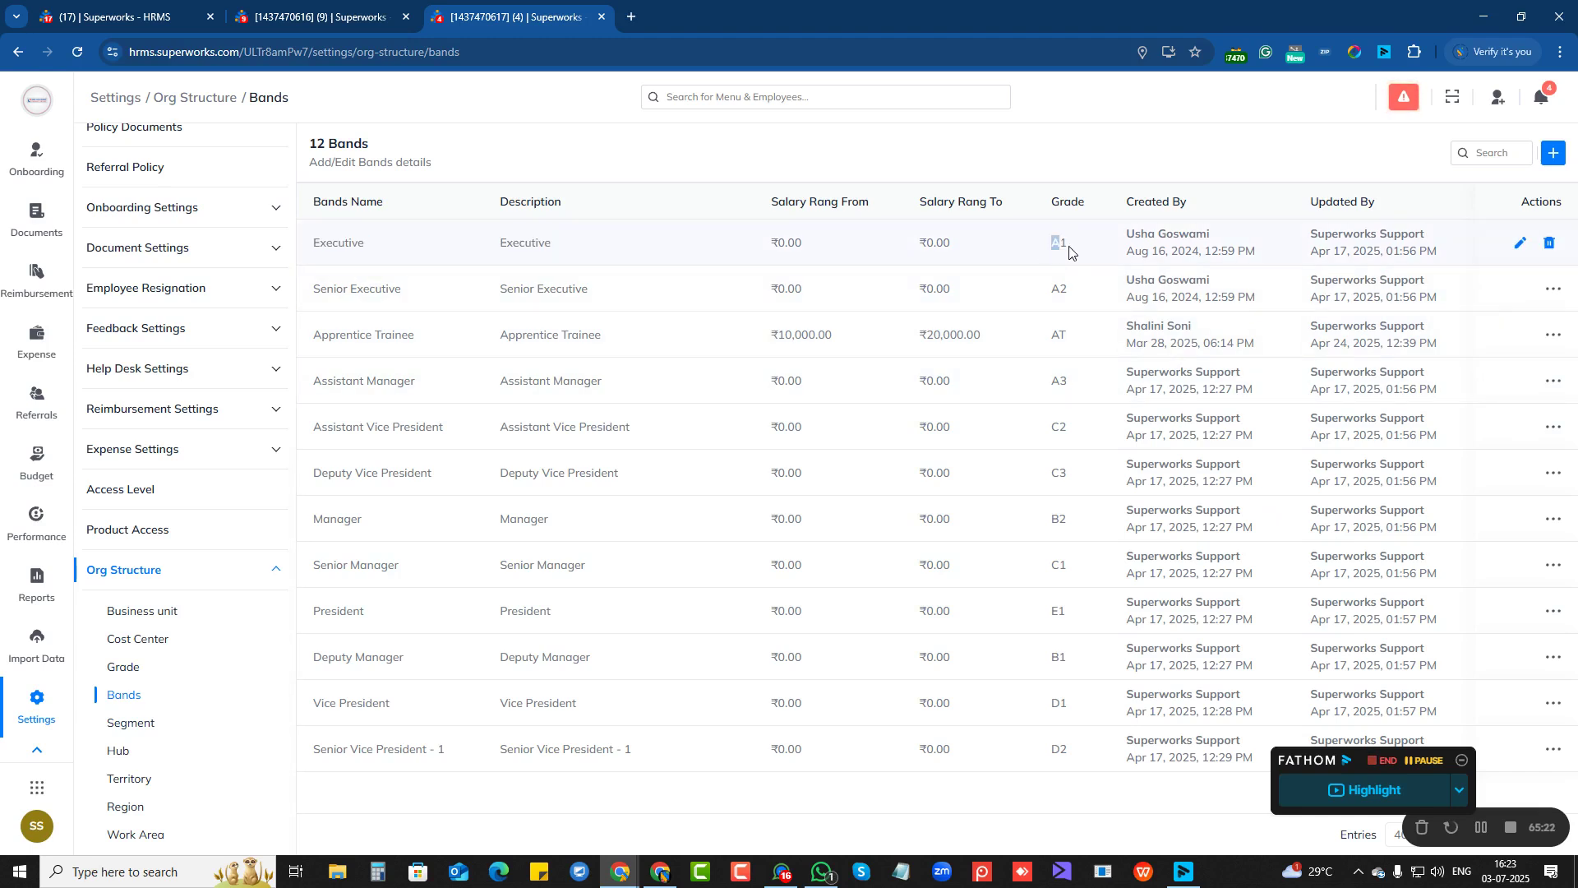
click(1520, 242)
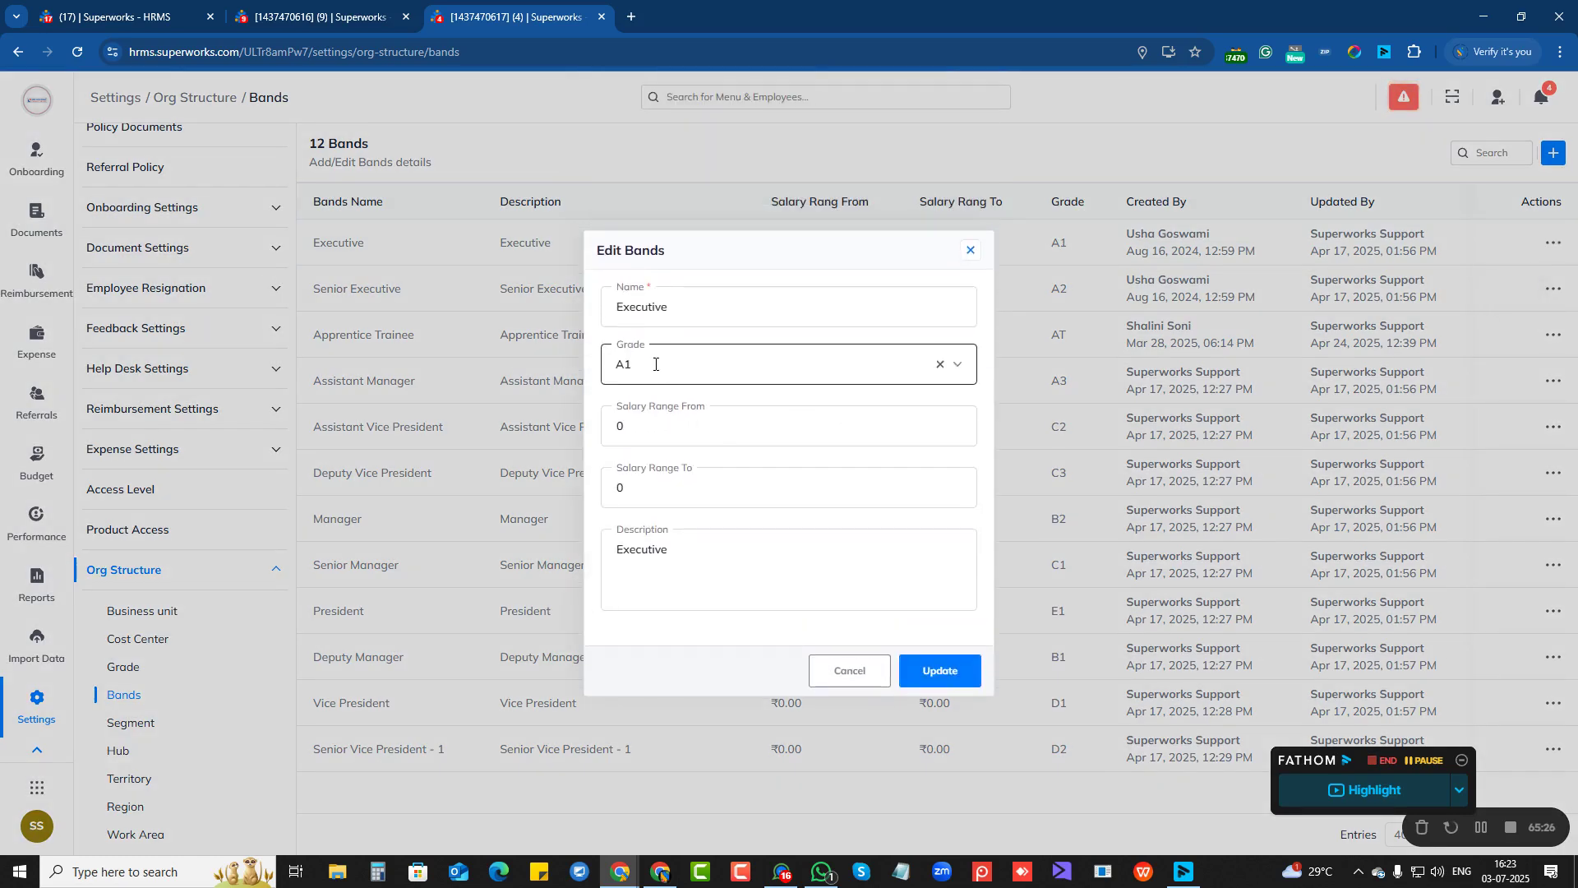
click(849, 670)
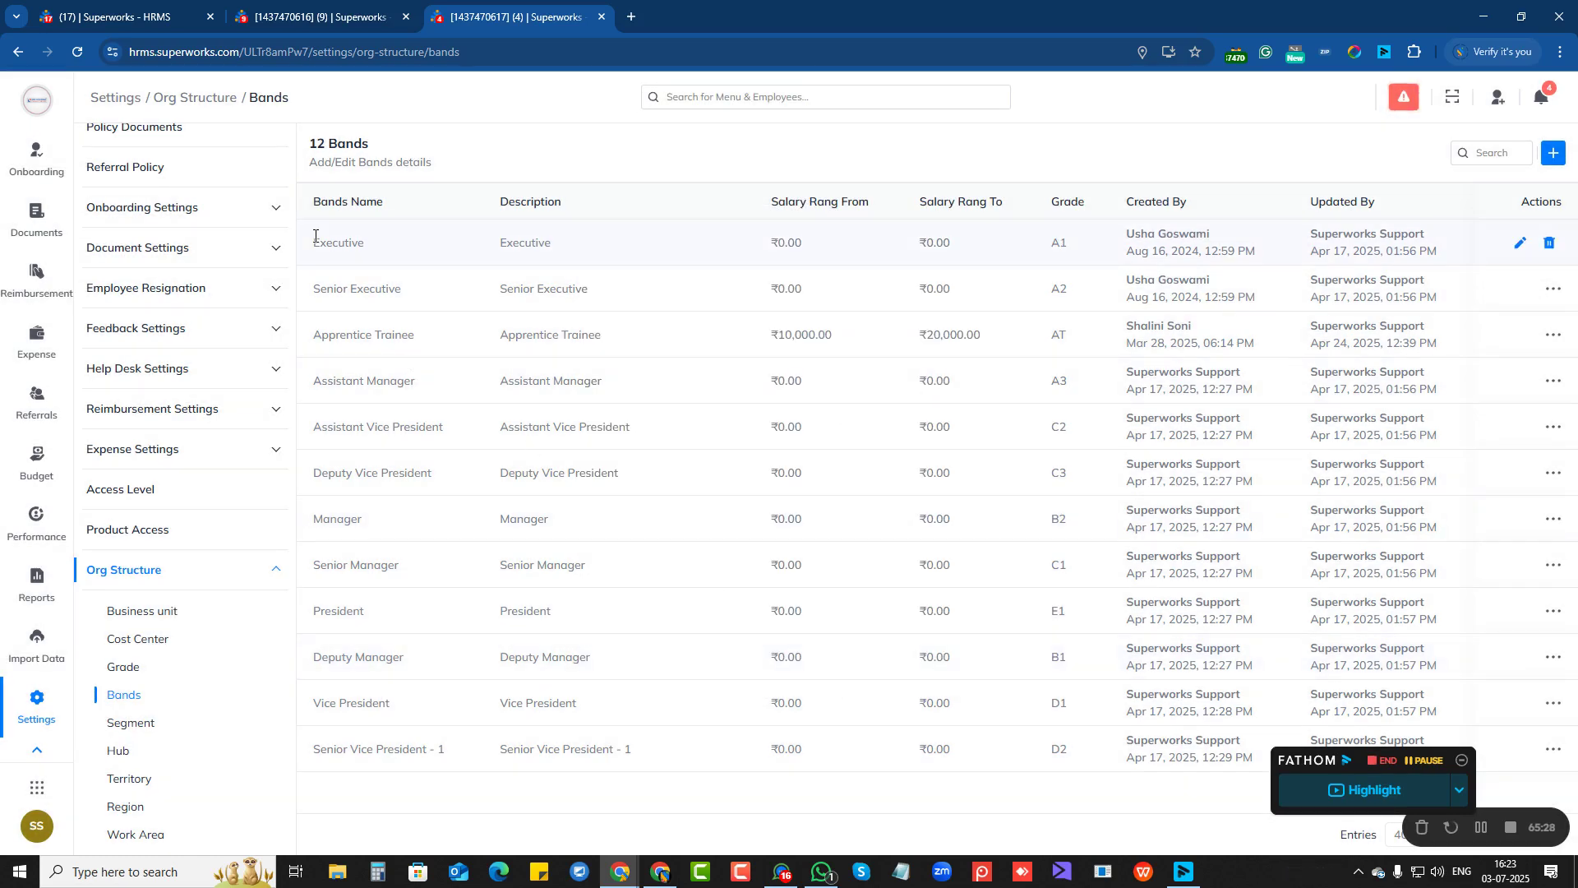
drag(1056, 257, 1070, 256)
scroll(37, 329, up, 10)
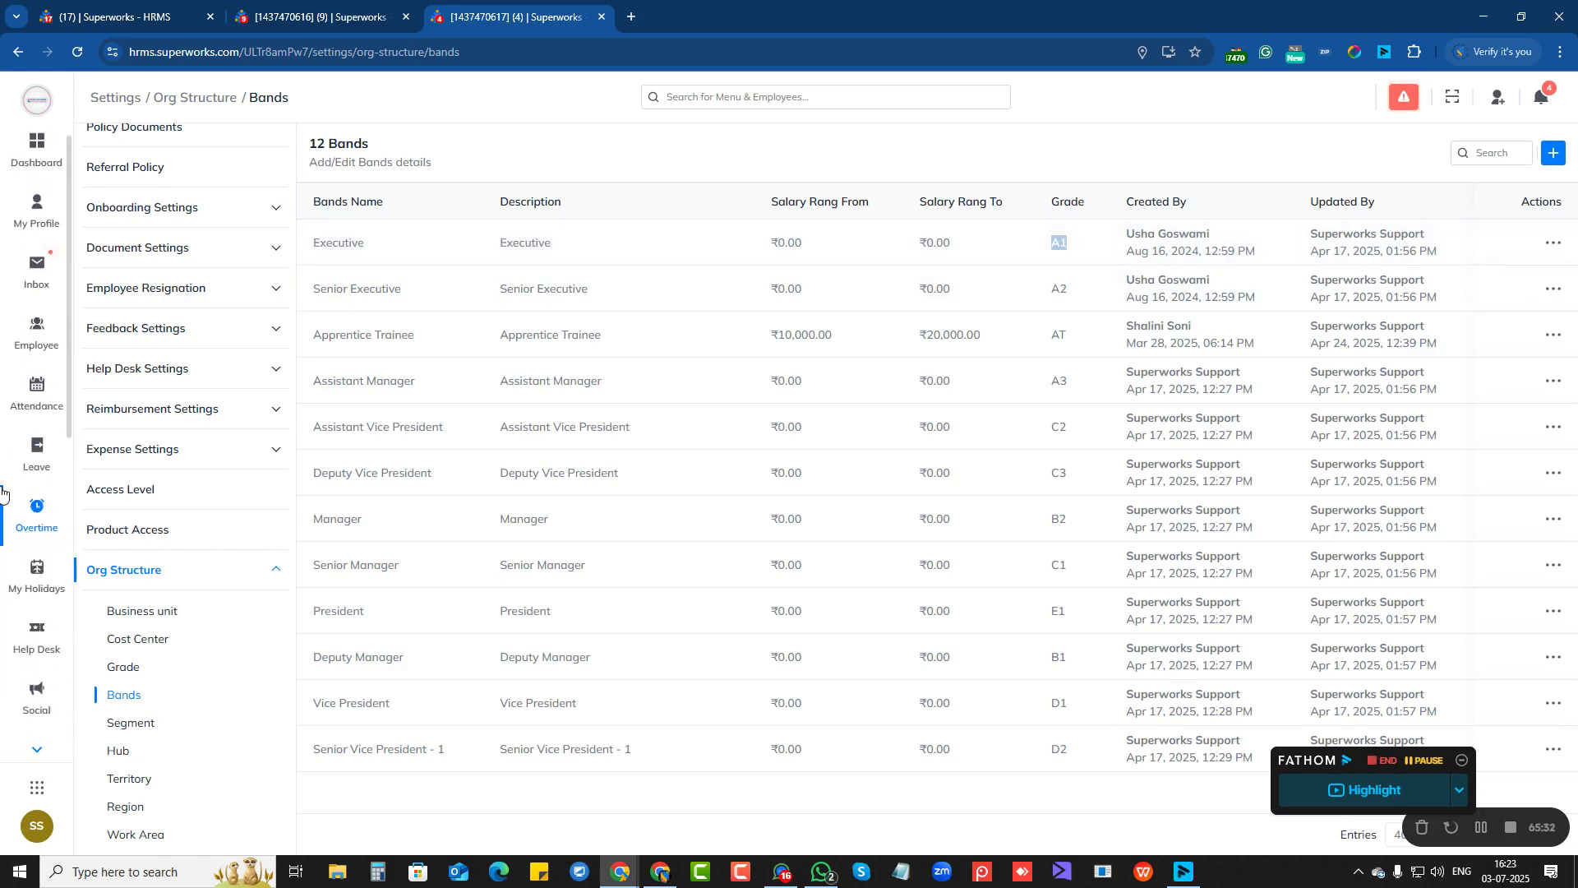
click(34, 218)
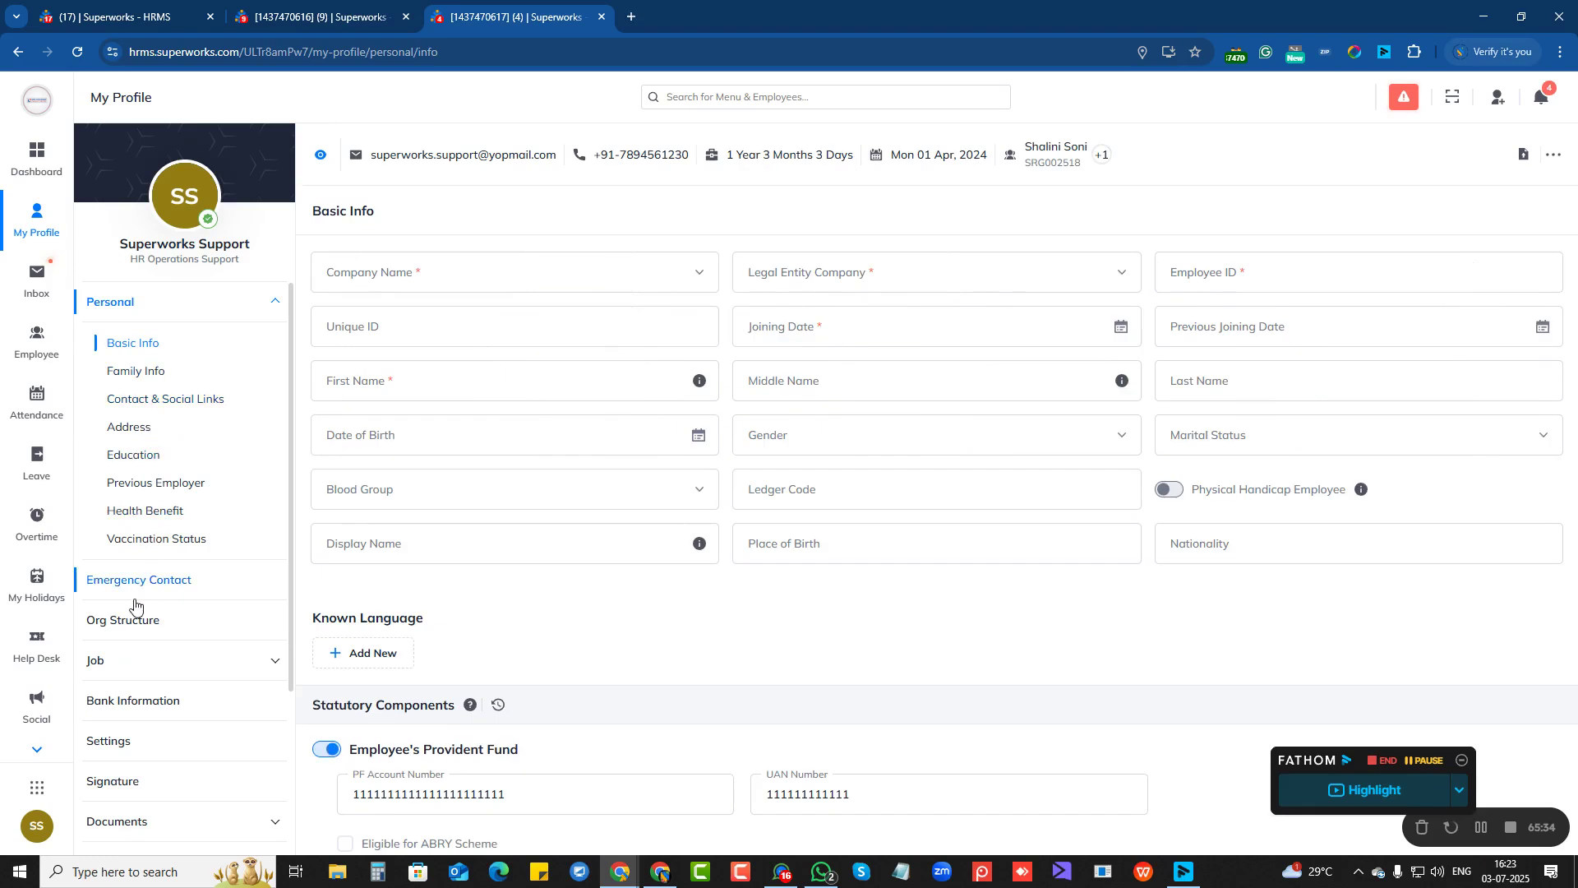
In the profile's Org Structure, set grade AT with band Apprentice Trainee
click(123, 613)
click(1240, 280)
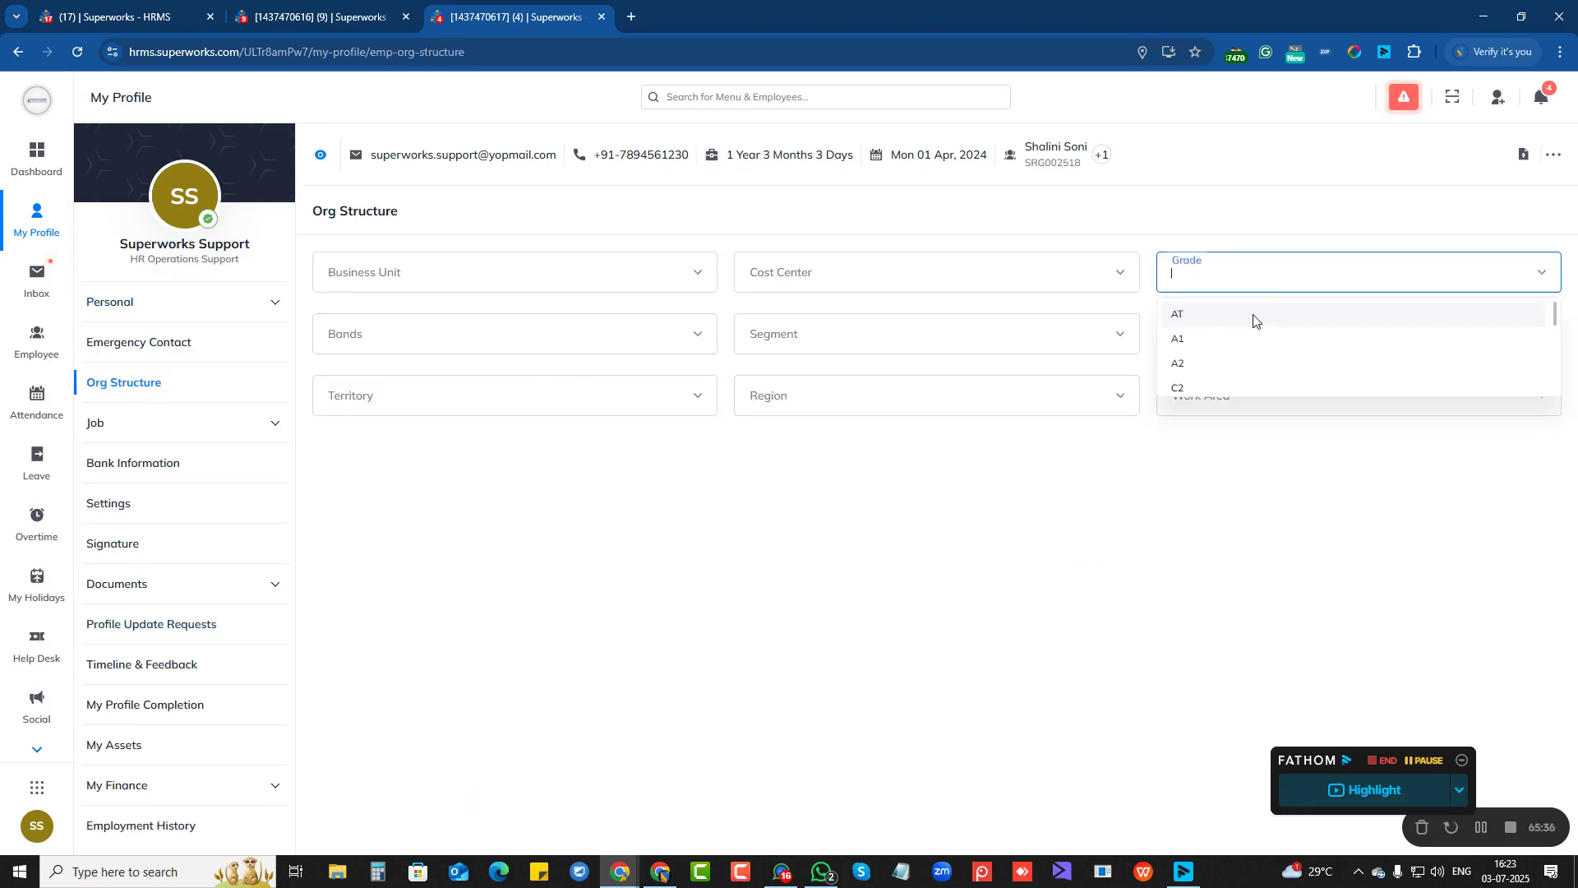
click(1238, 314)
click(507, 337)
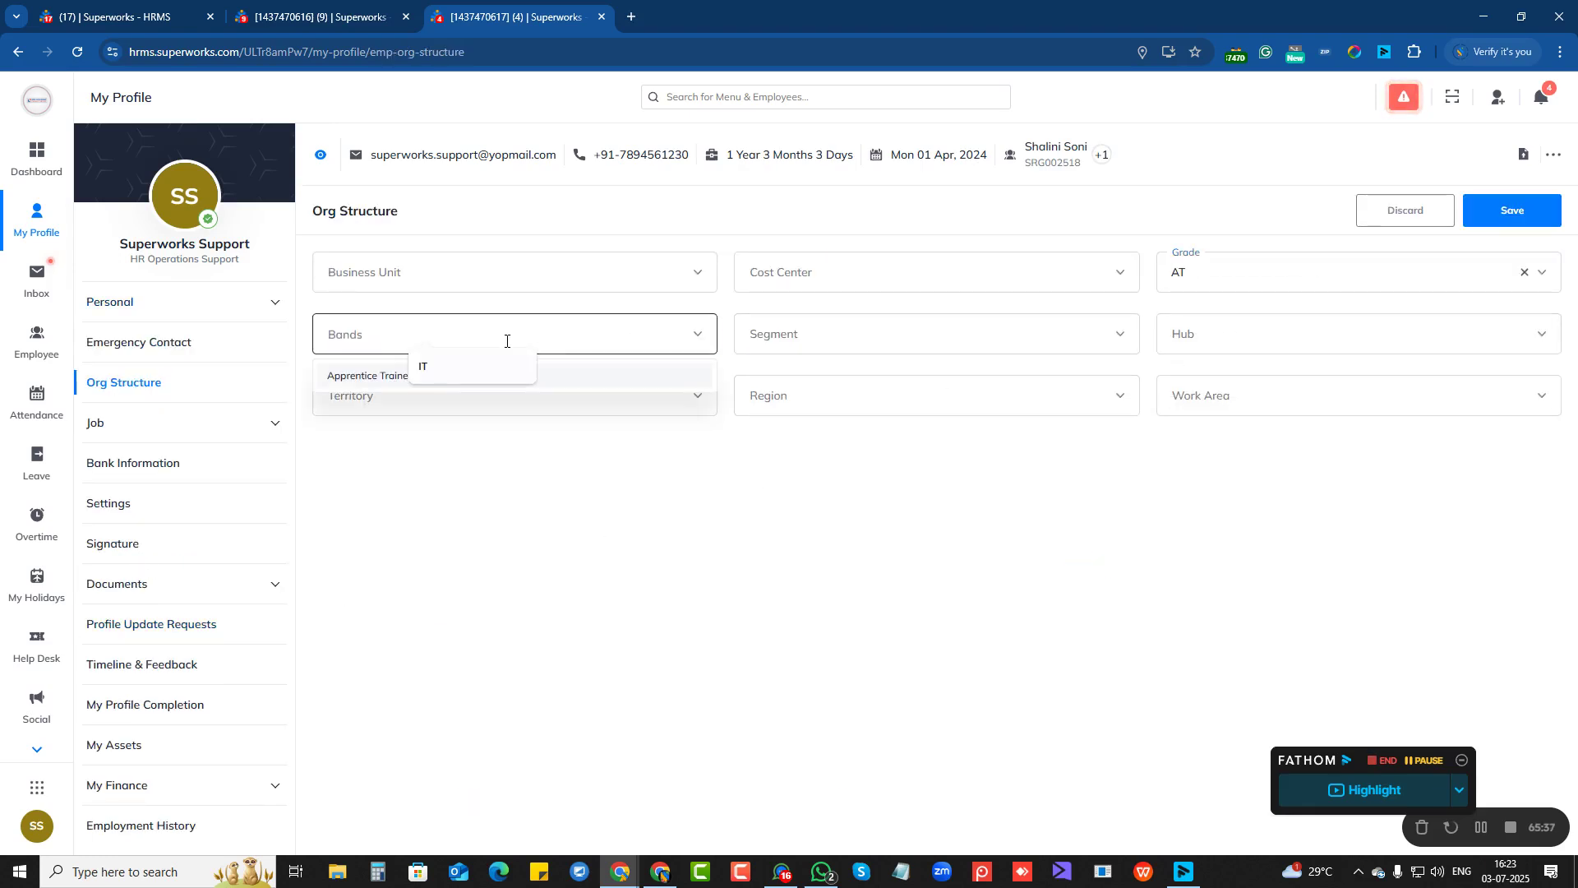
click(383, 386)
Clear the grade, then choose grade A2 with band Senior Executive
click(1239, 284)
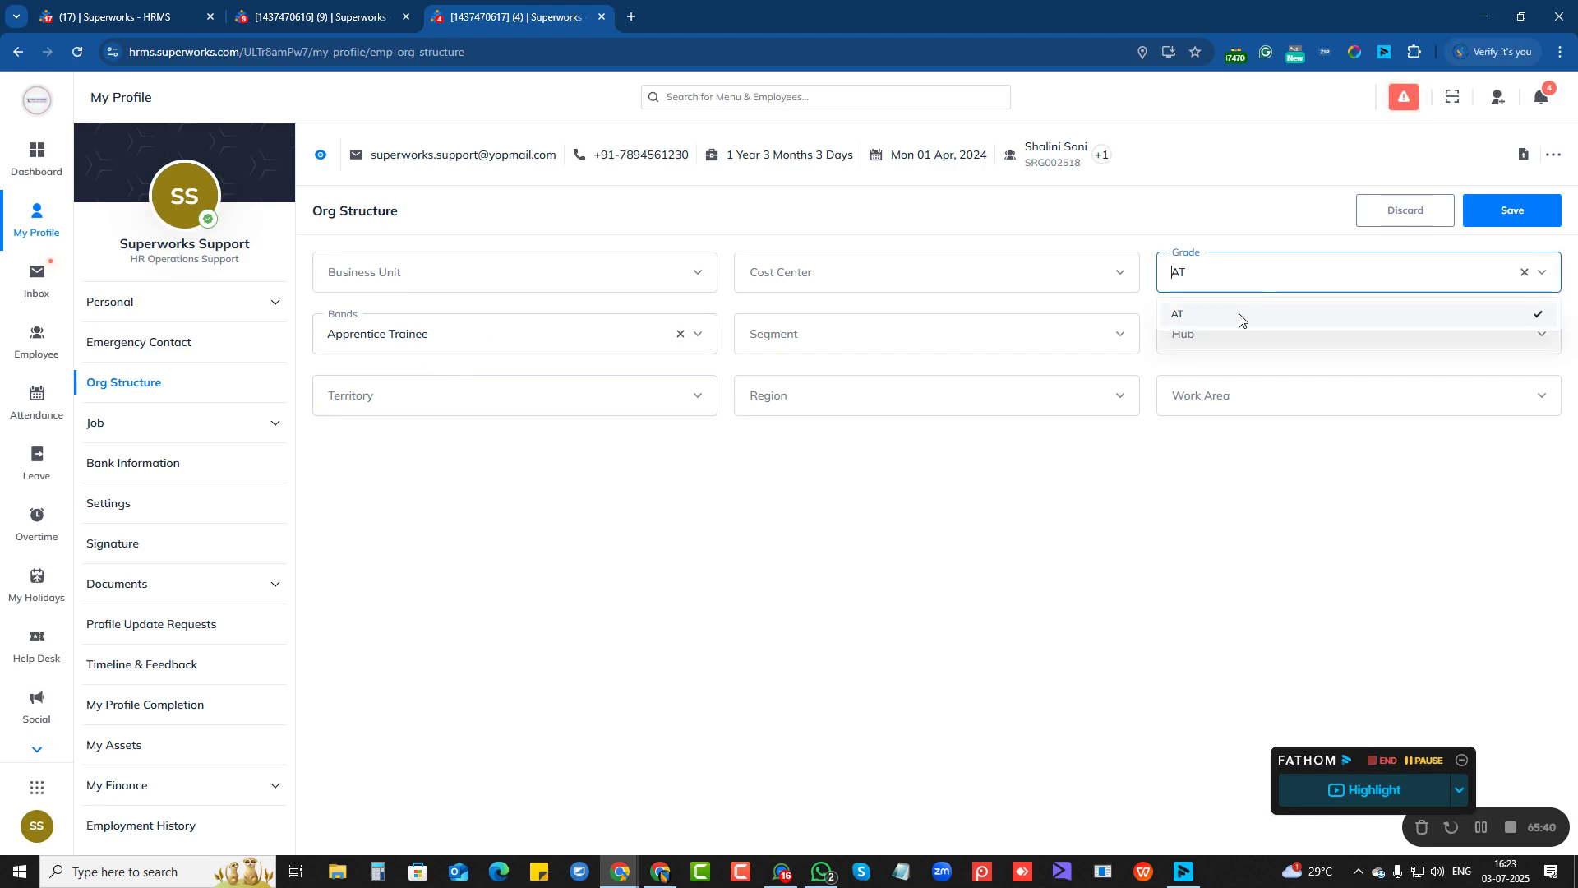
click(1524, 272)
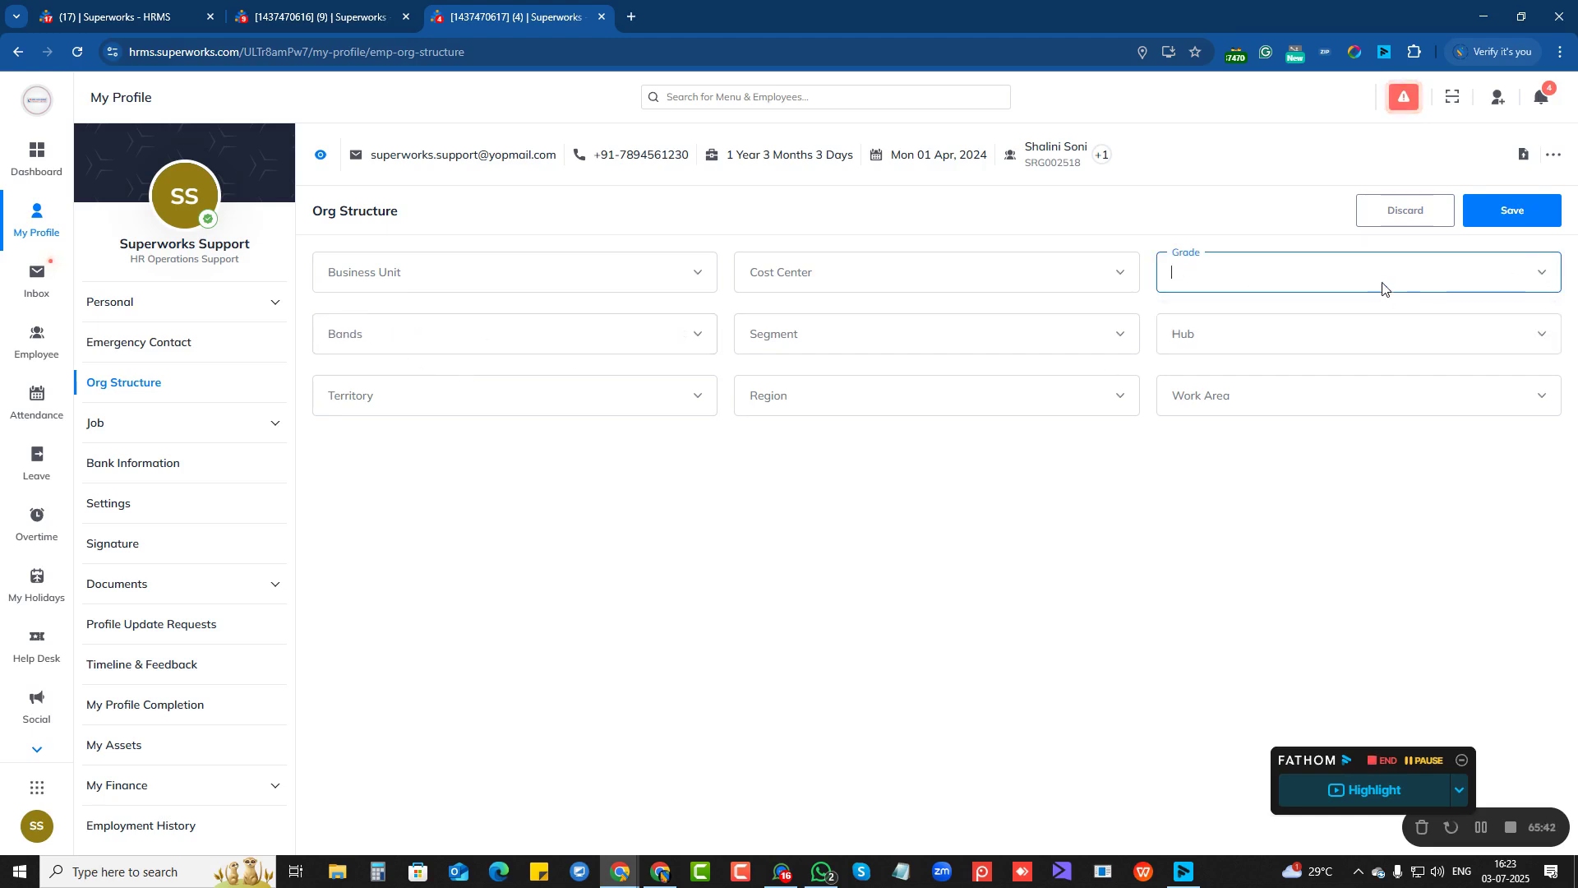
click(1227, 363)
click(669, 347)
click(402, 379)
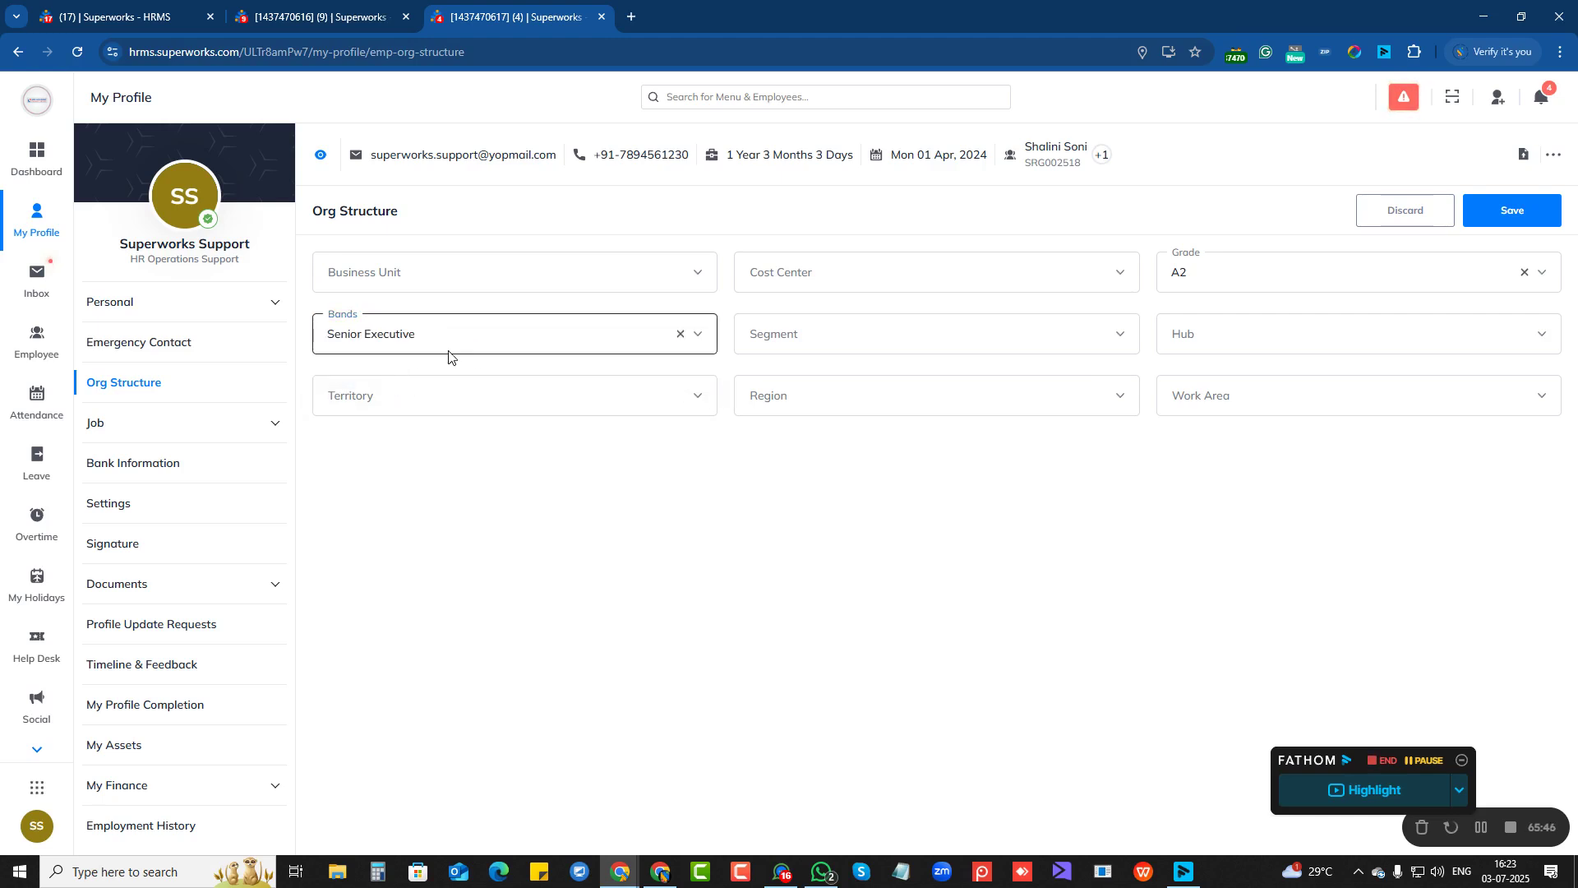
Clear both the band and grade fields, leaving them empty
click(689, 338)
click(680, 334)
click(1521, 275)
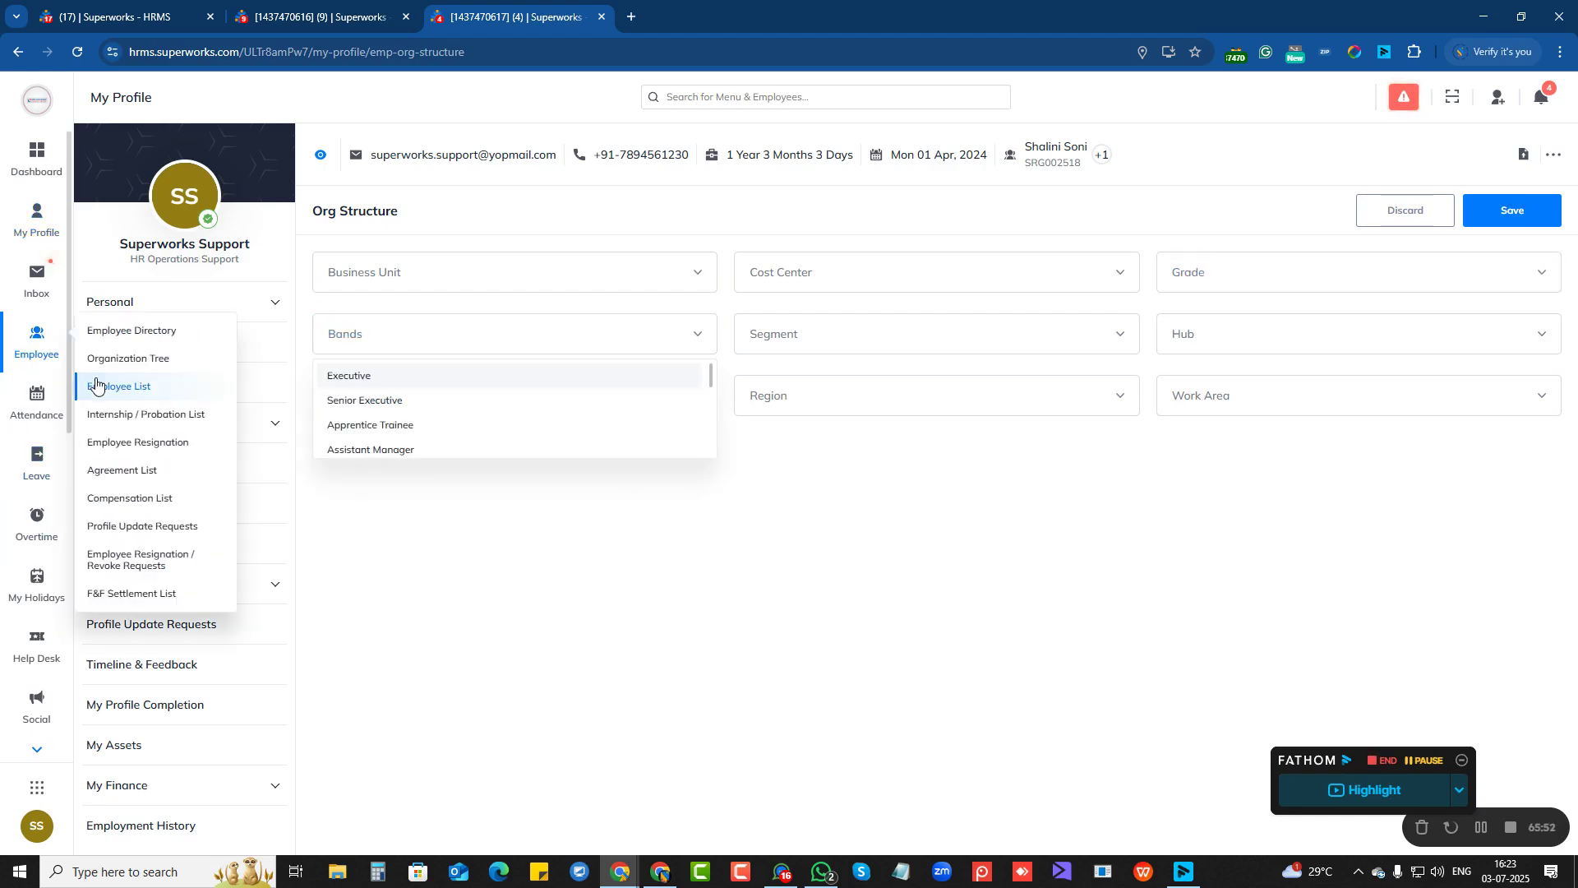
click(123, 385)
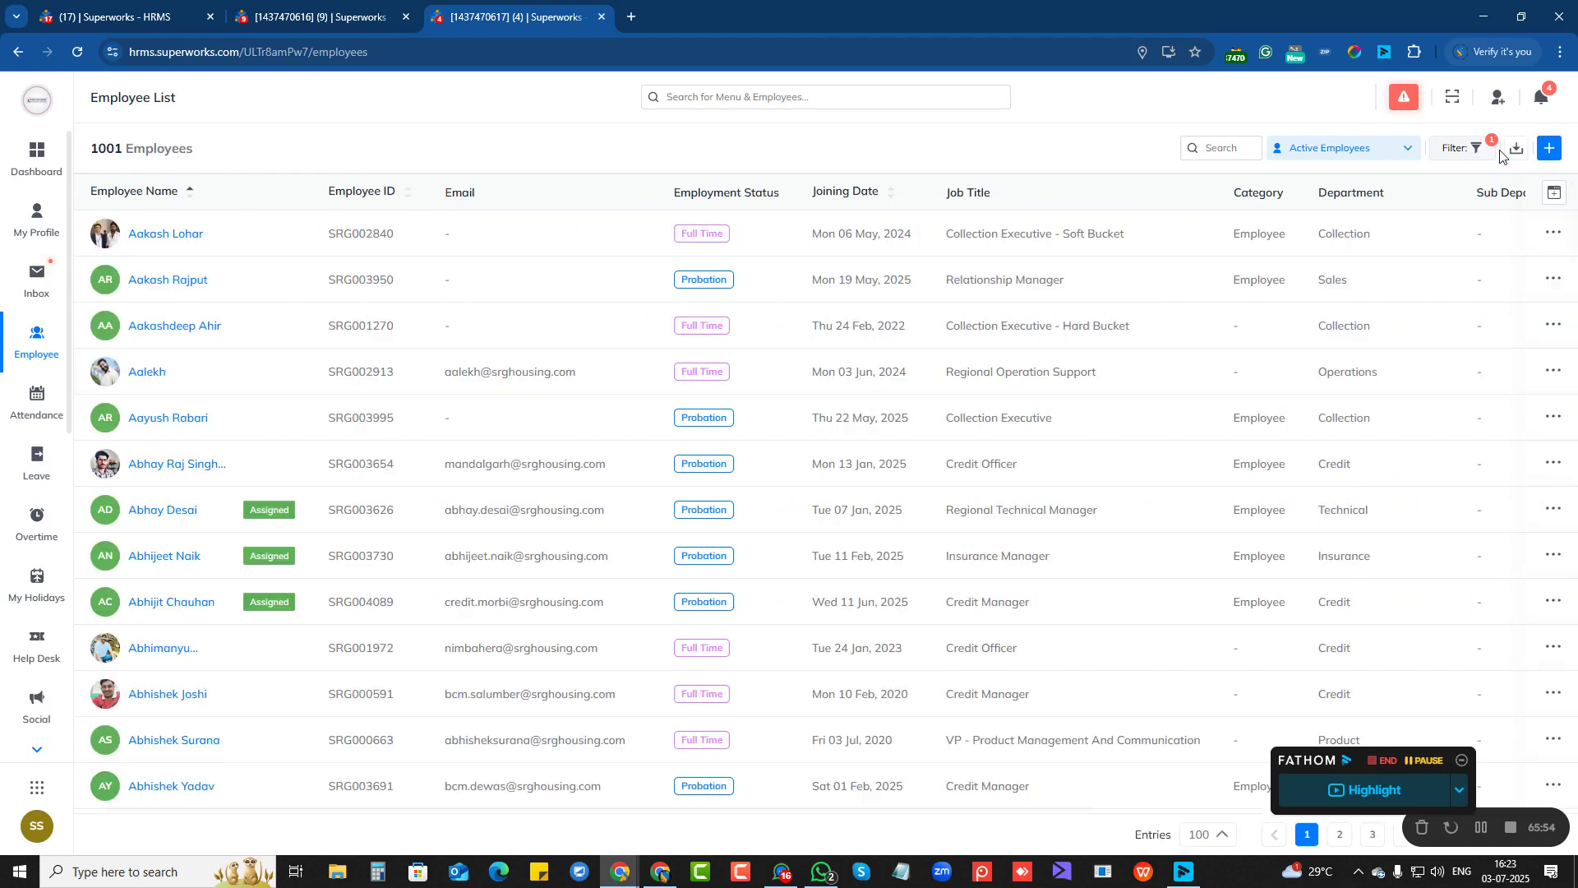
Filter the employee list by grade A1, narrowing it to 449 employees
click(1482, 156)
scroll(1467, 370, down, 3)
click(1385, 262)
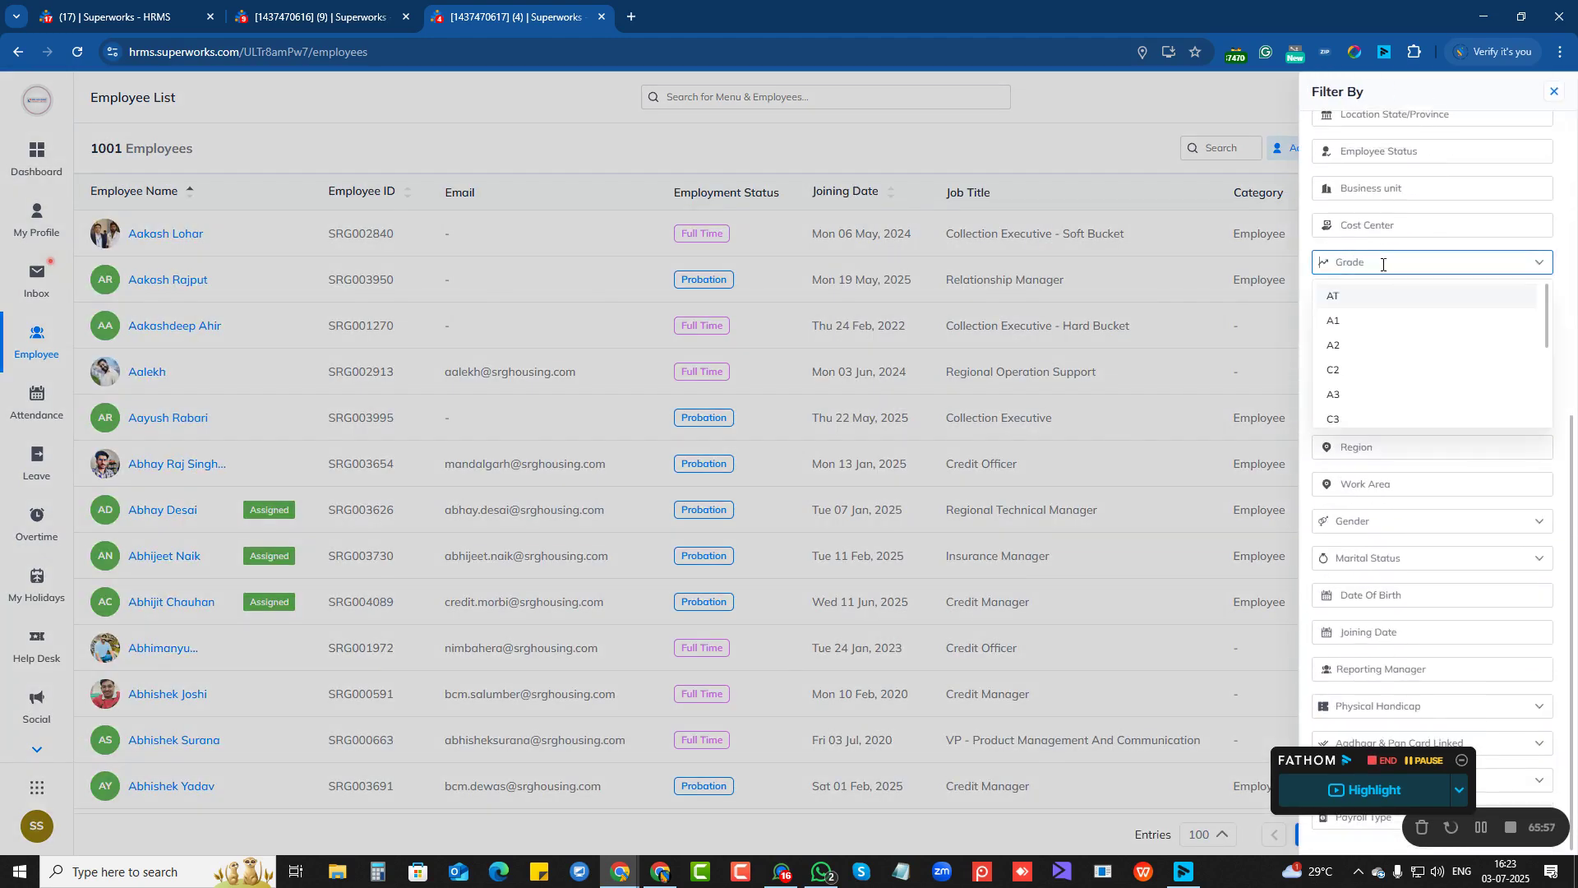
click(1368, 321)
click(1148, 174)
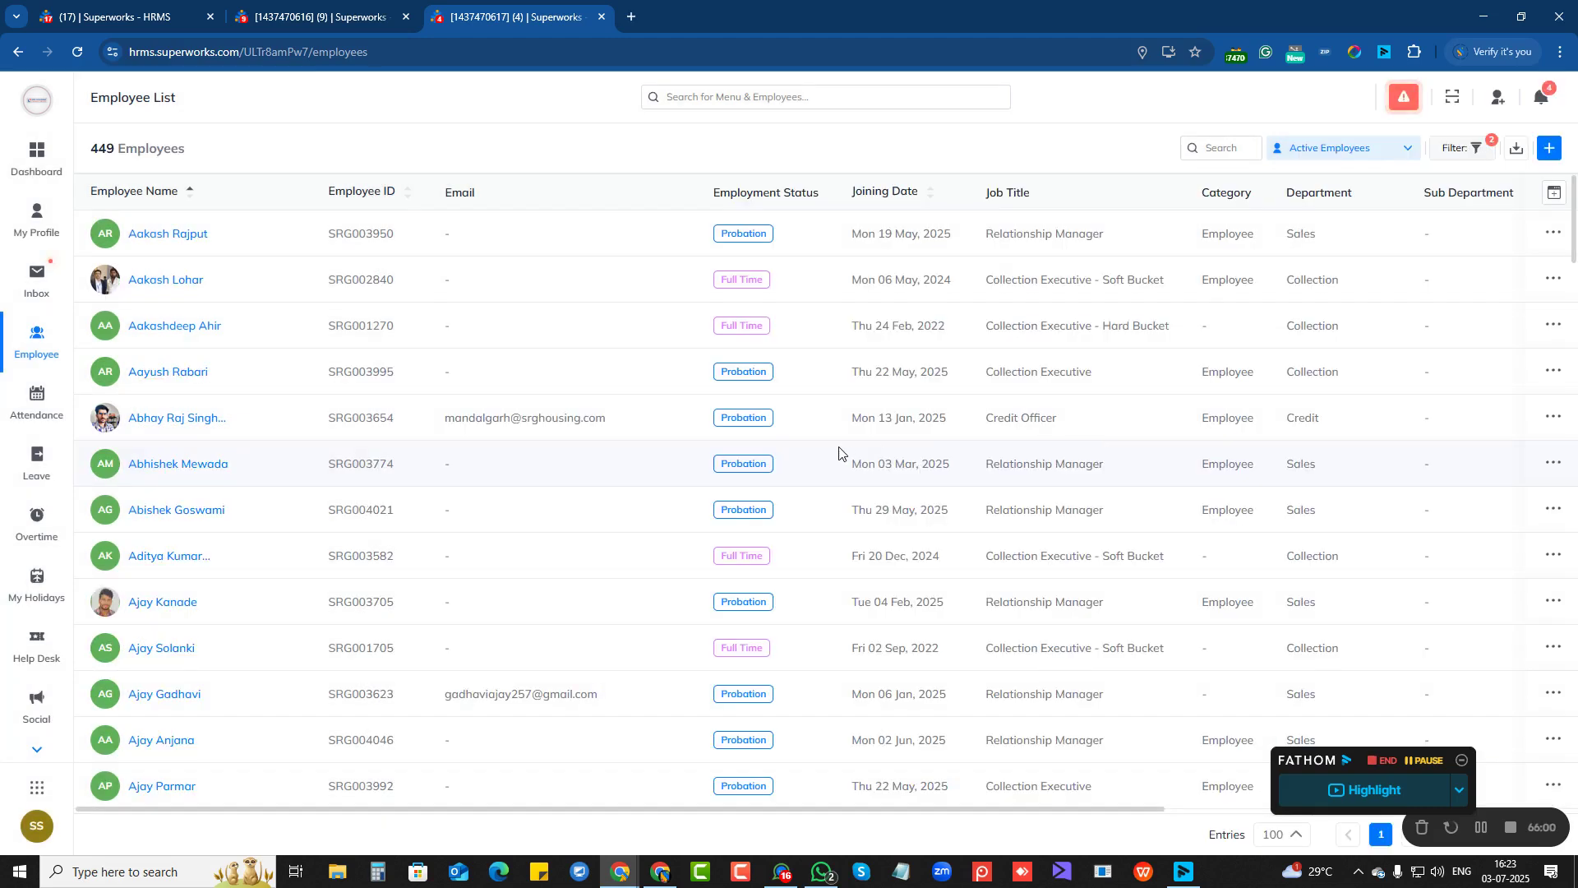
Remove the A1 grade filter so all 1001 employees show again
click(1471, 150)
scroll(1447, 378, down, 5)
click(1529, 273)
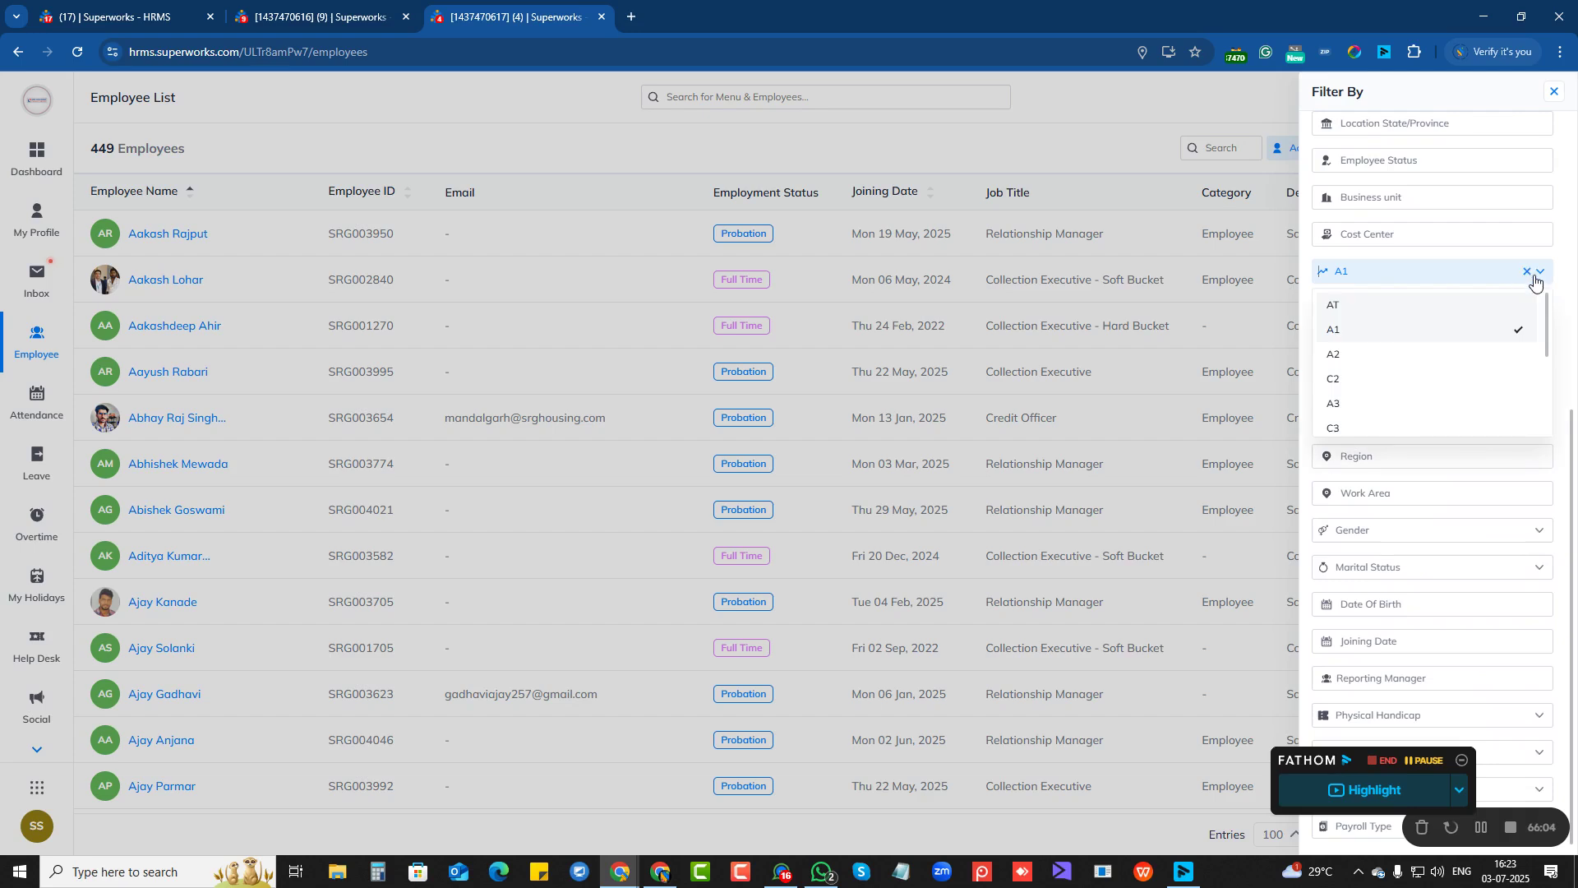
click(1527, 272)
click(1553, 91)
Open SRG Housing Finance's Company Details settings
scroll(29, 468, down, 5)
scroll(29, 469, down, 3)
click(37, 703)
scroll(181, 723, down, 5)
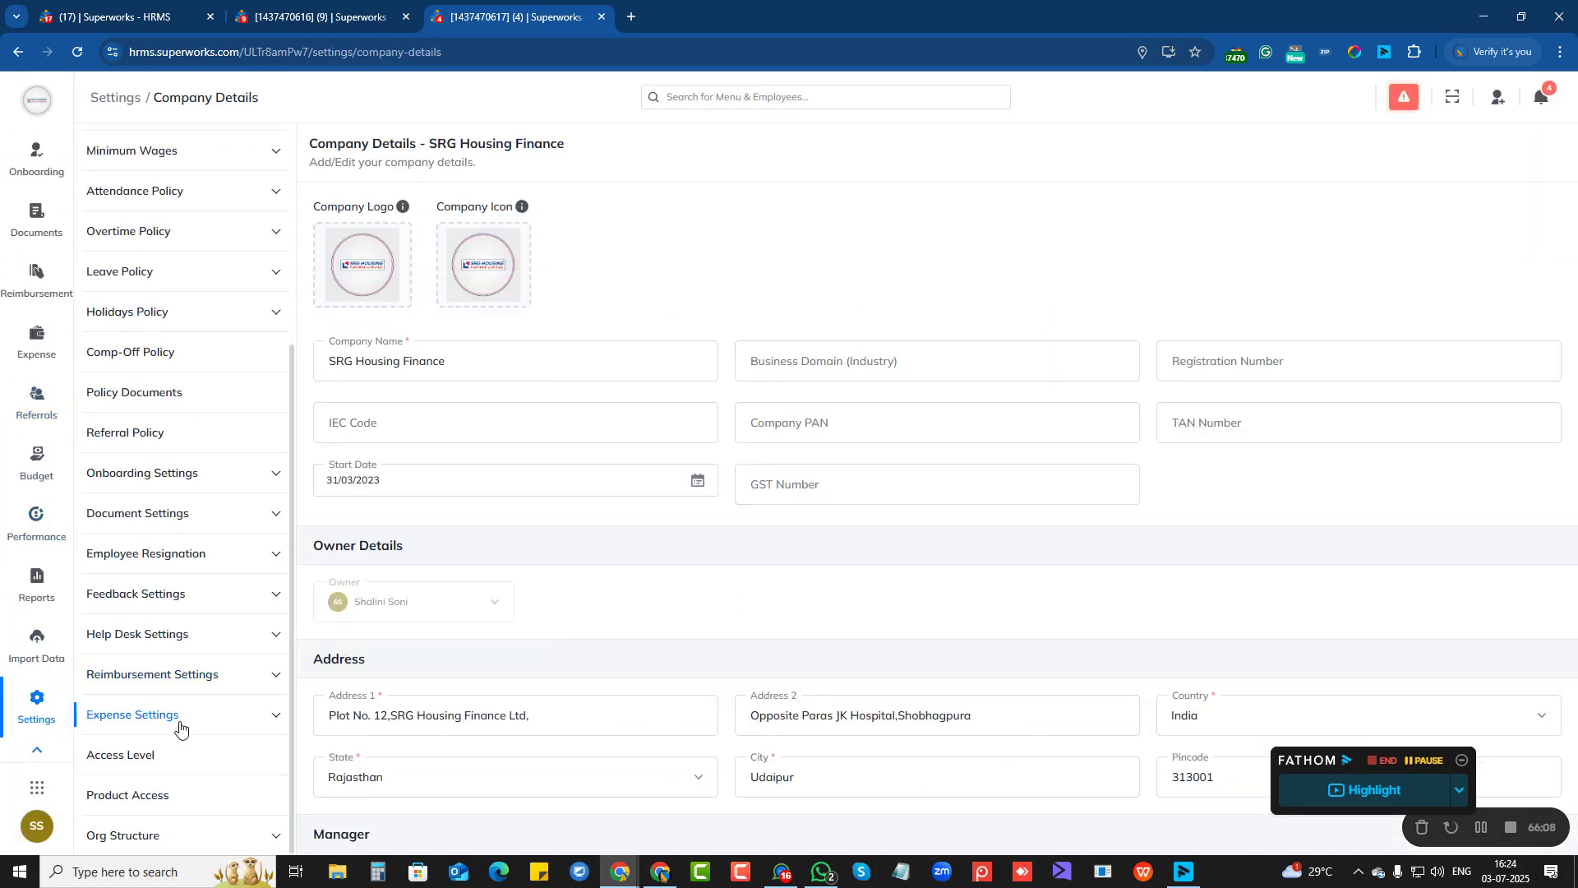
Expand Org Structure, then try a saved client login in a new HRMS tab; it fails (user doesn't exist), so close that tab
click(123, 835)
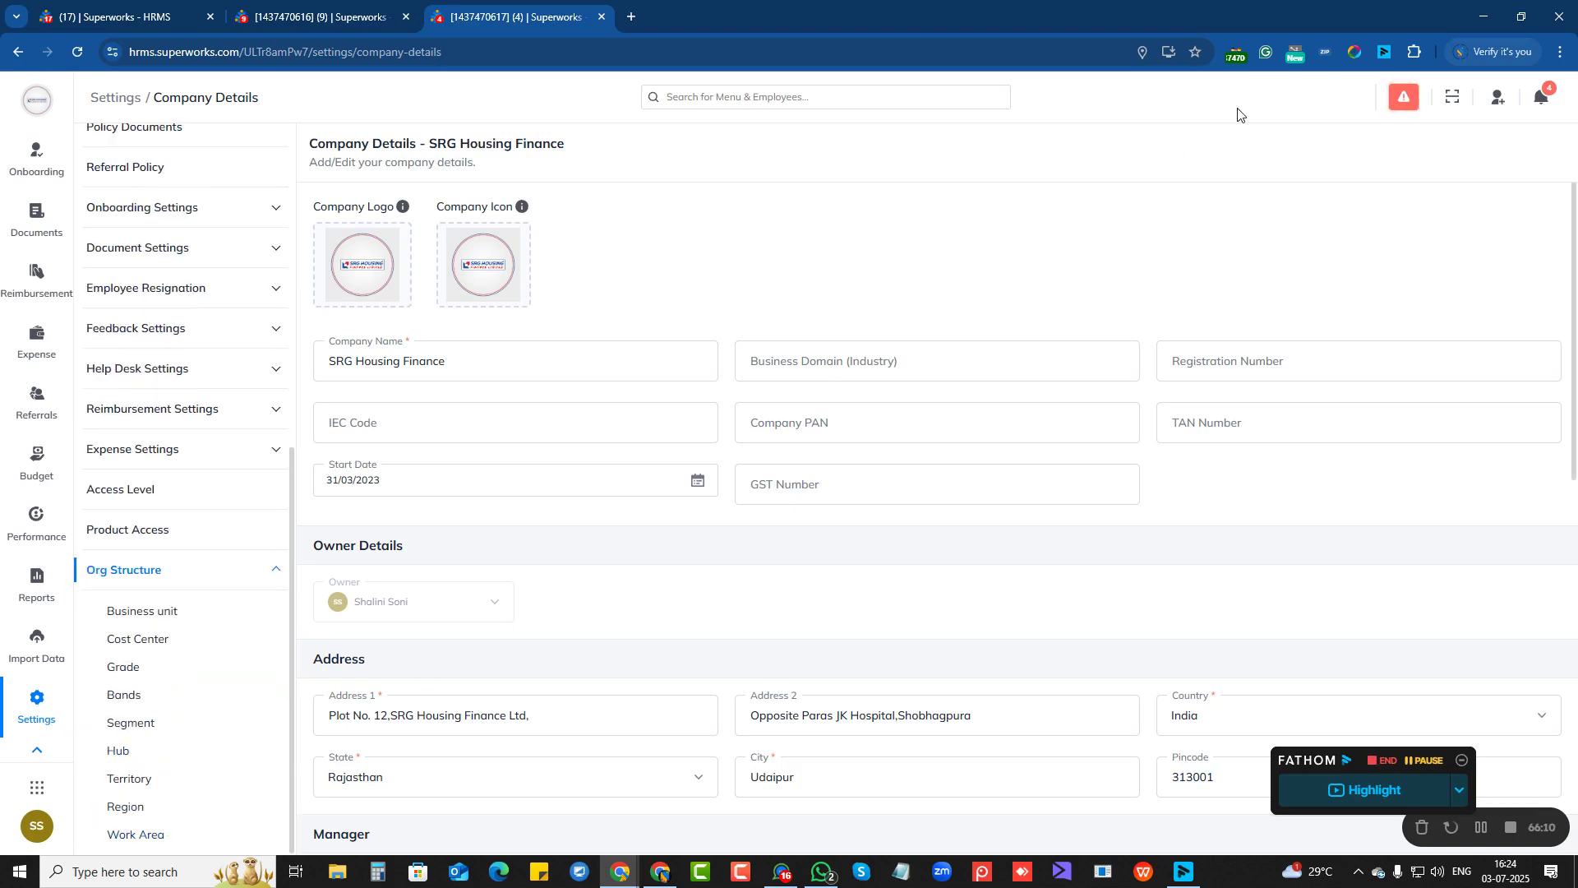
key(ctrl+t)
text(hrms)
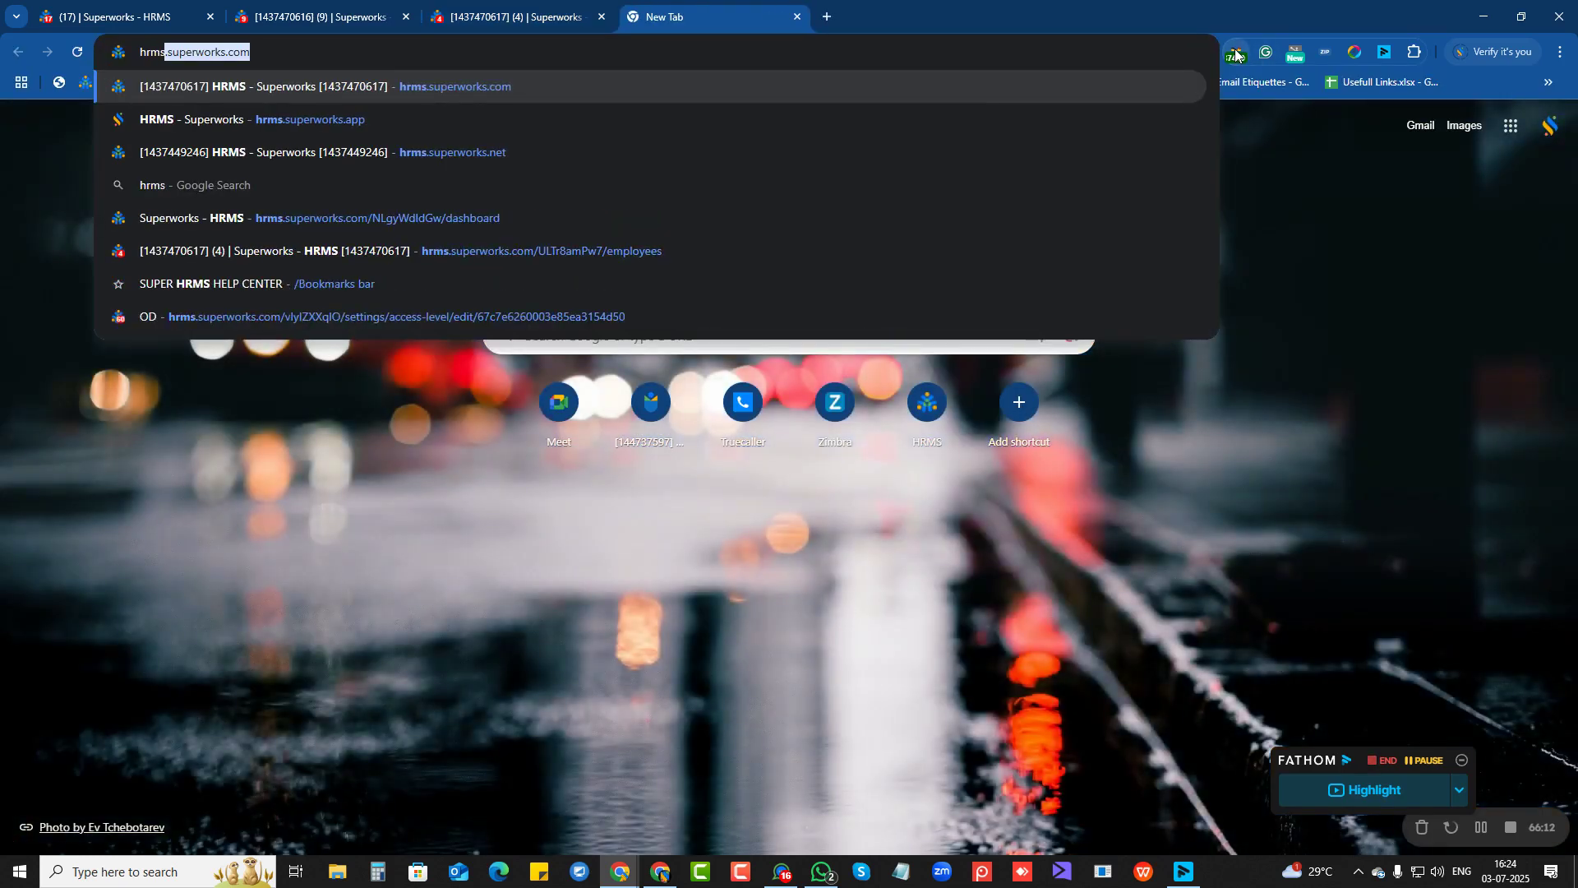
key(Return)
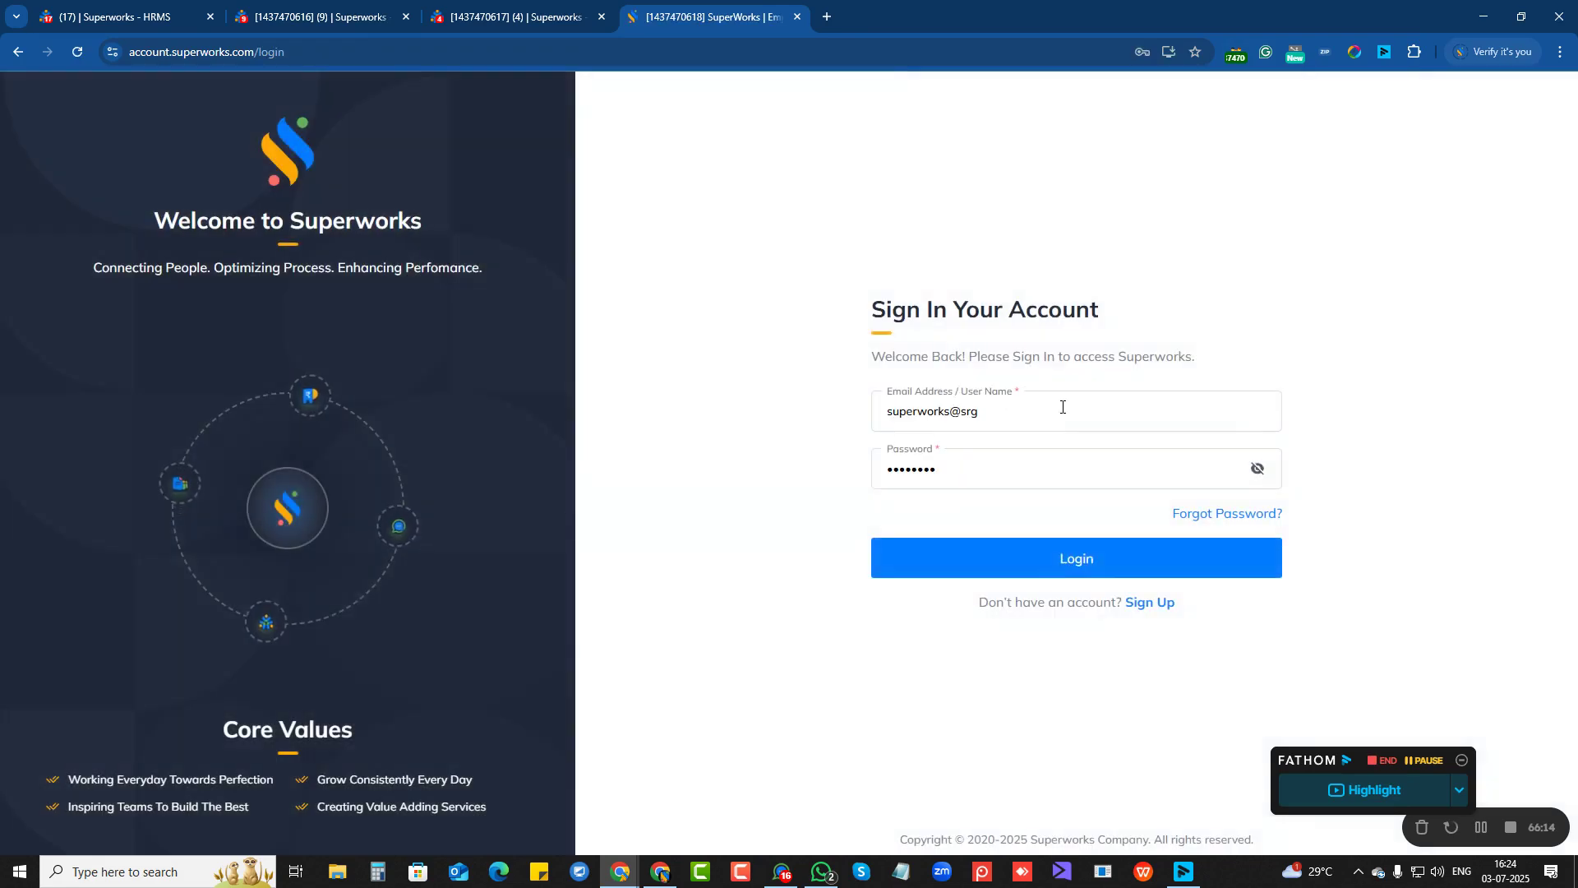
click(1062, 407)
key(ctrl+a)
text(ubs)
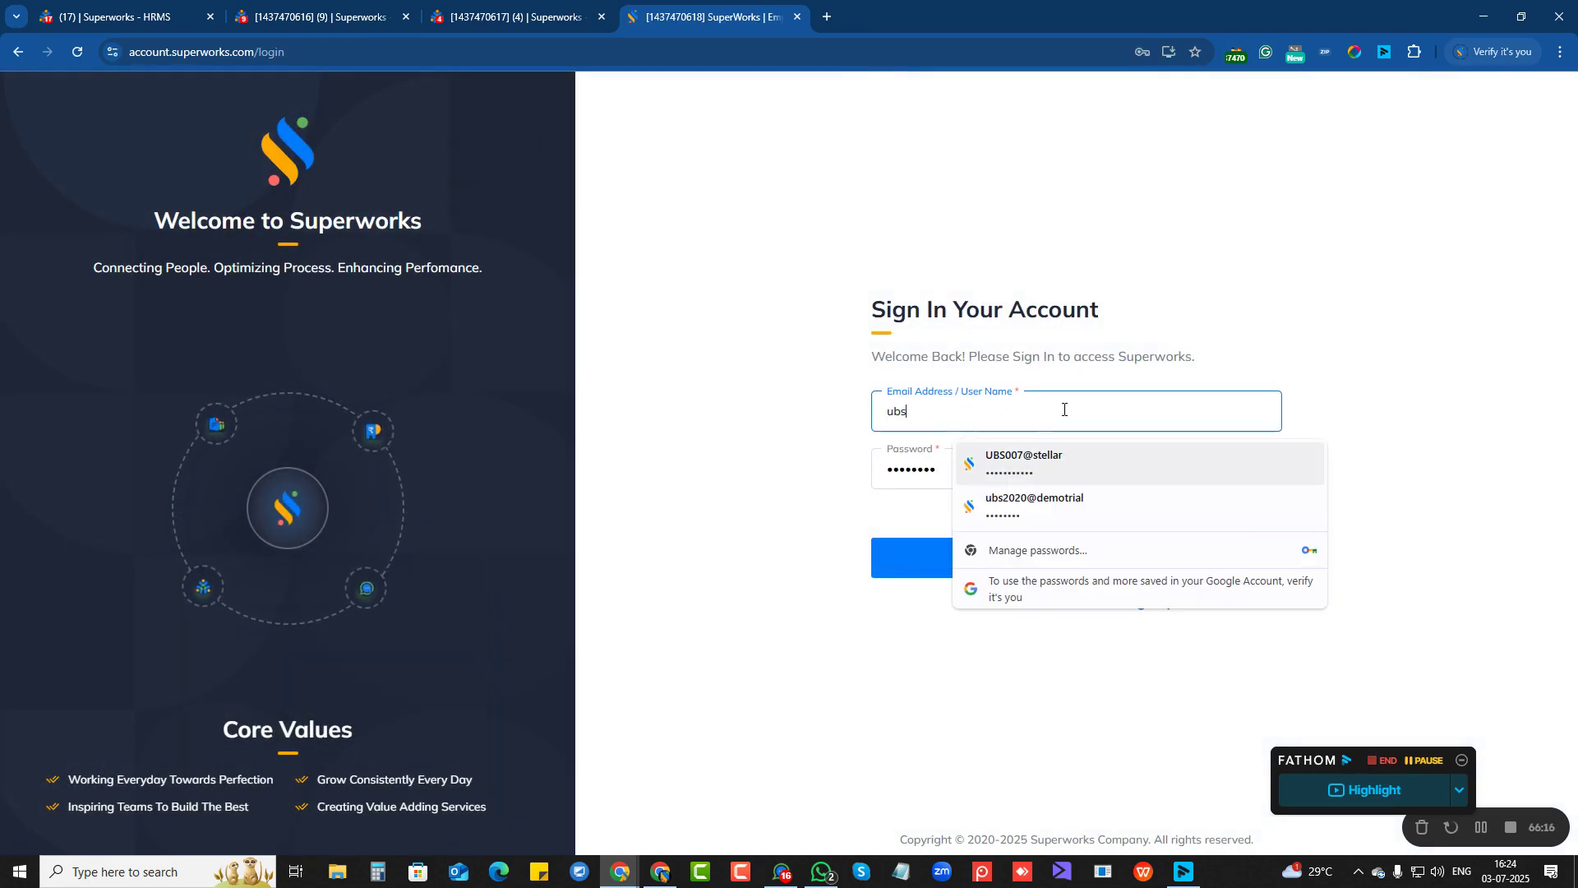
key(Return)
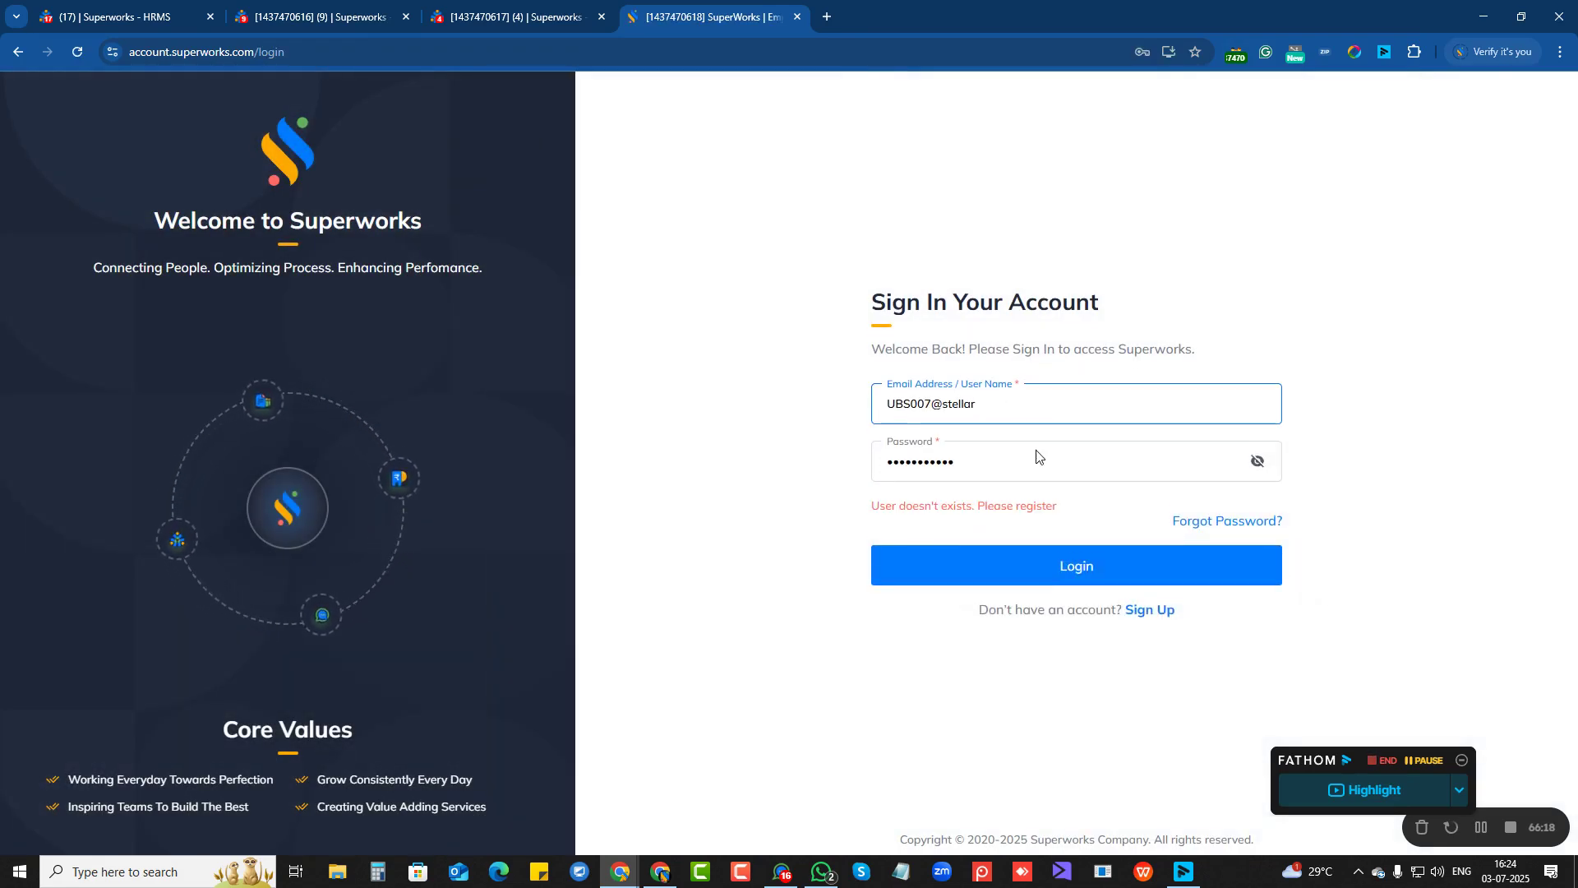
drag(869, 517, 1060, 508)
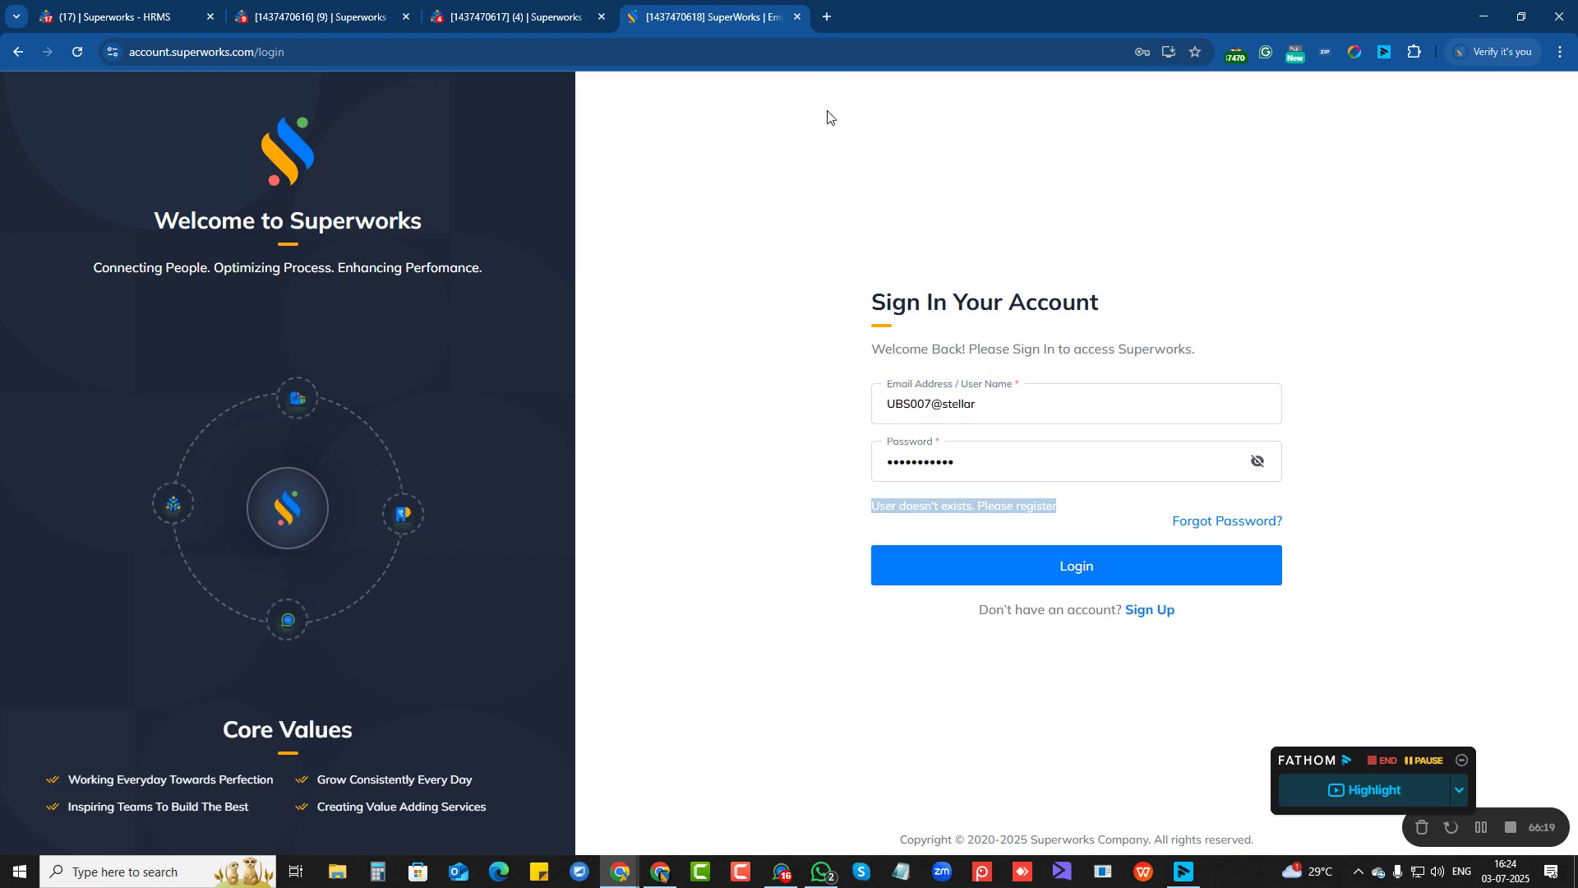
click(798, 18)
Check the Org Structure Region list, which shows 0 regions, and close the Region tab
scroll(515, 422, down, 3)
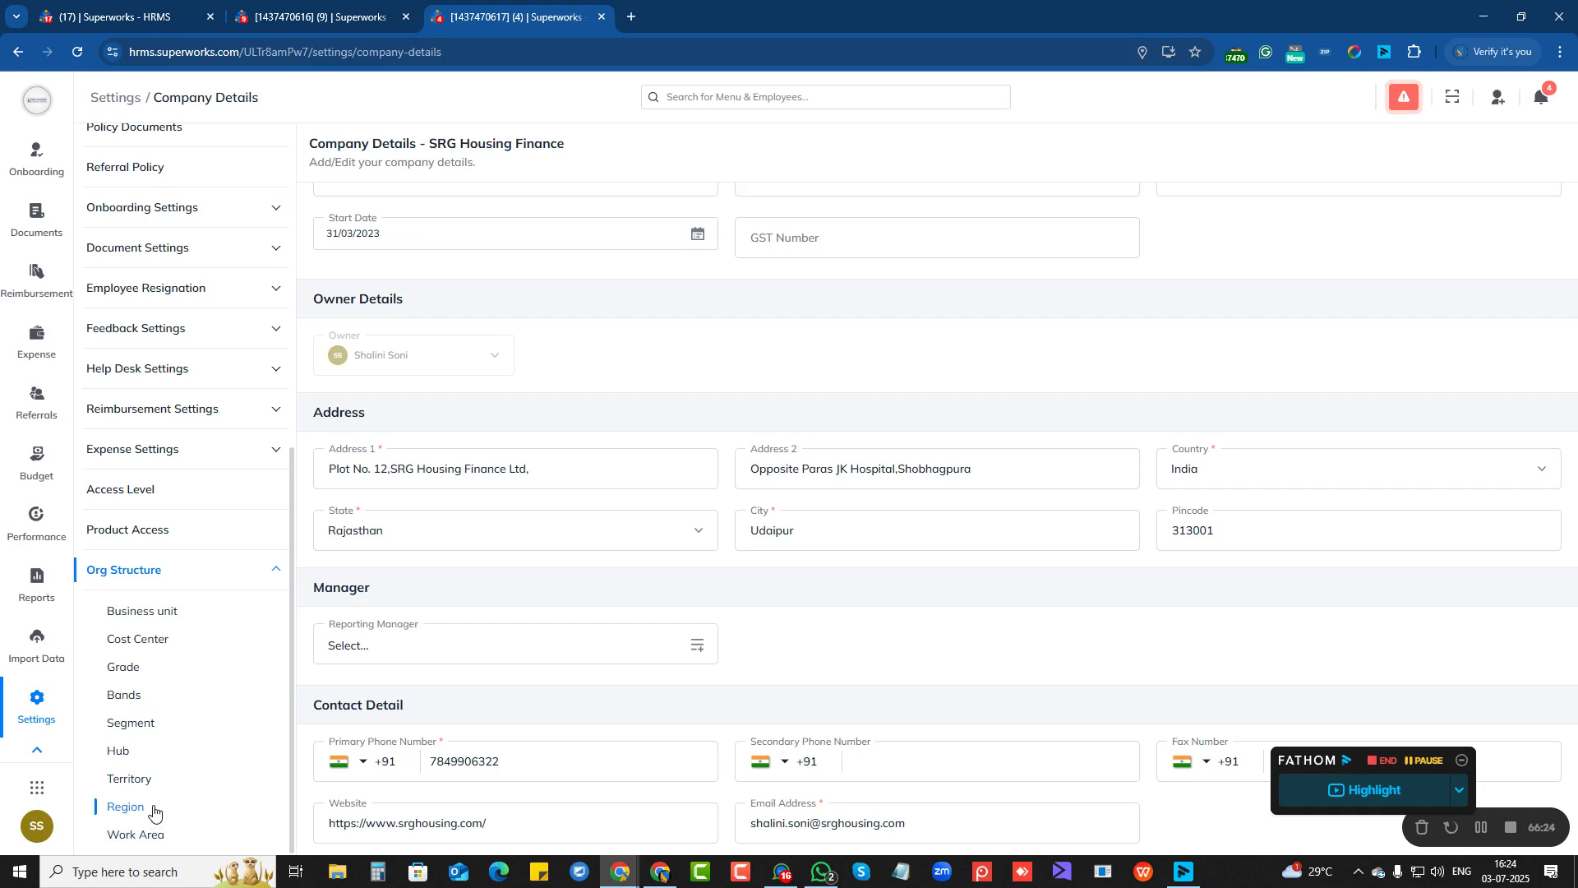
click(103, 812)
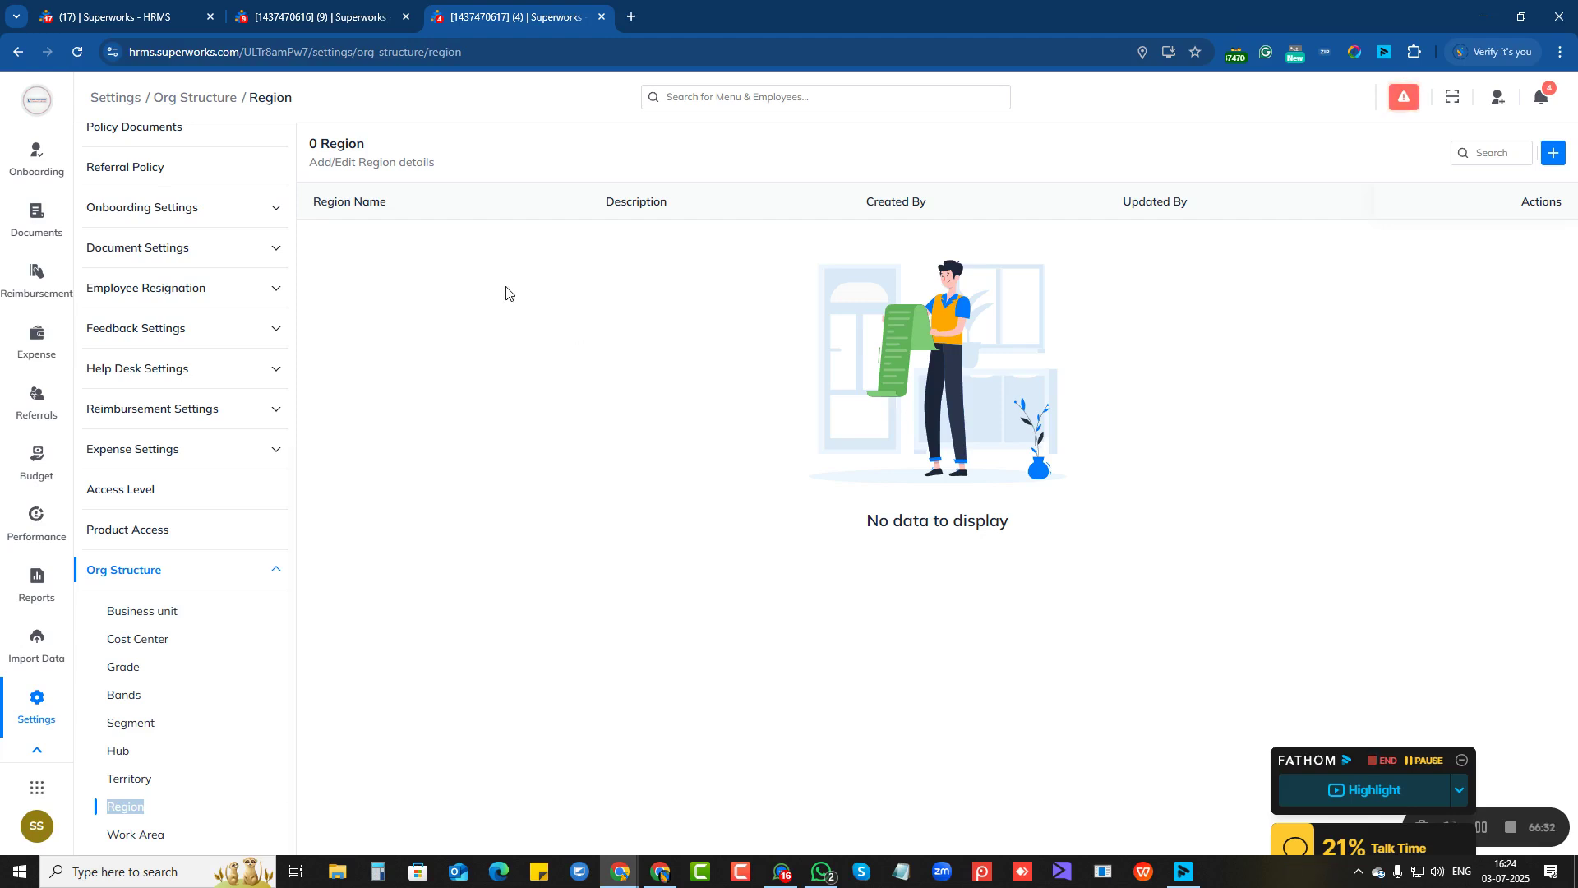
click(602, 18)
Close the Bands tab and scroll through the HRMS dashboard
click(405, 18)
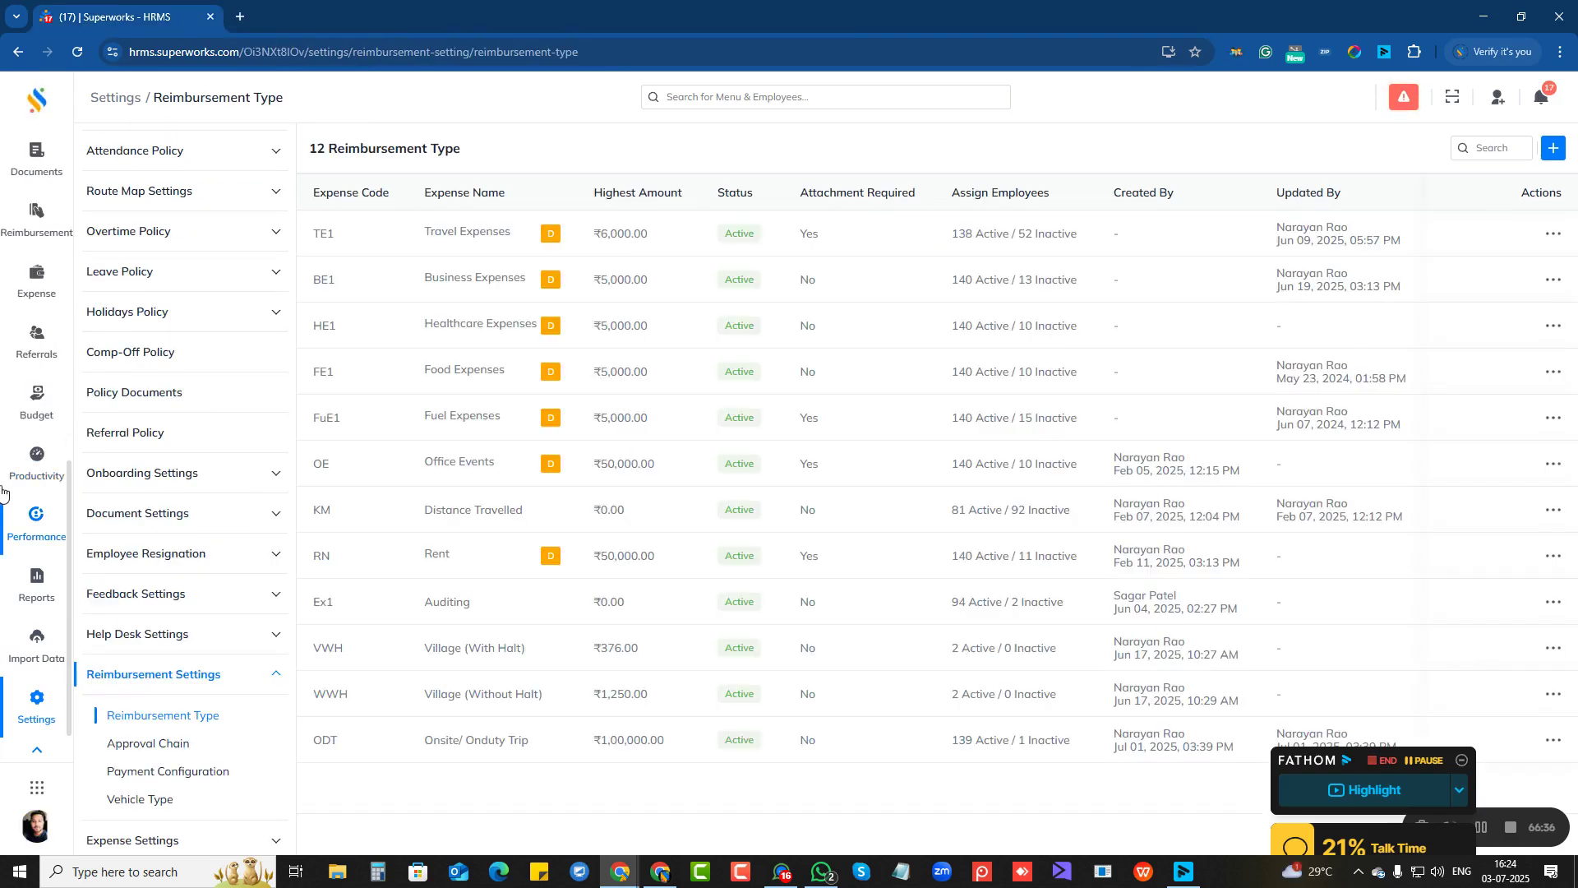
click(32, 191)
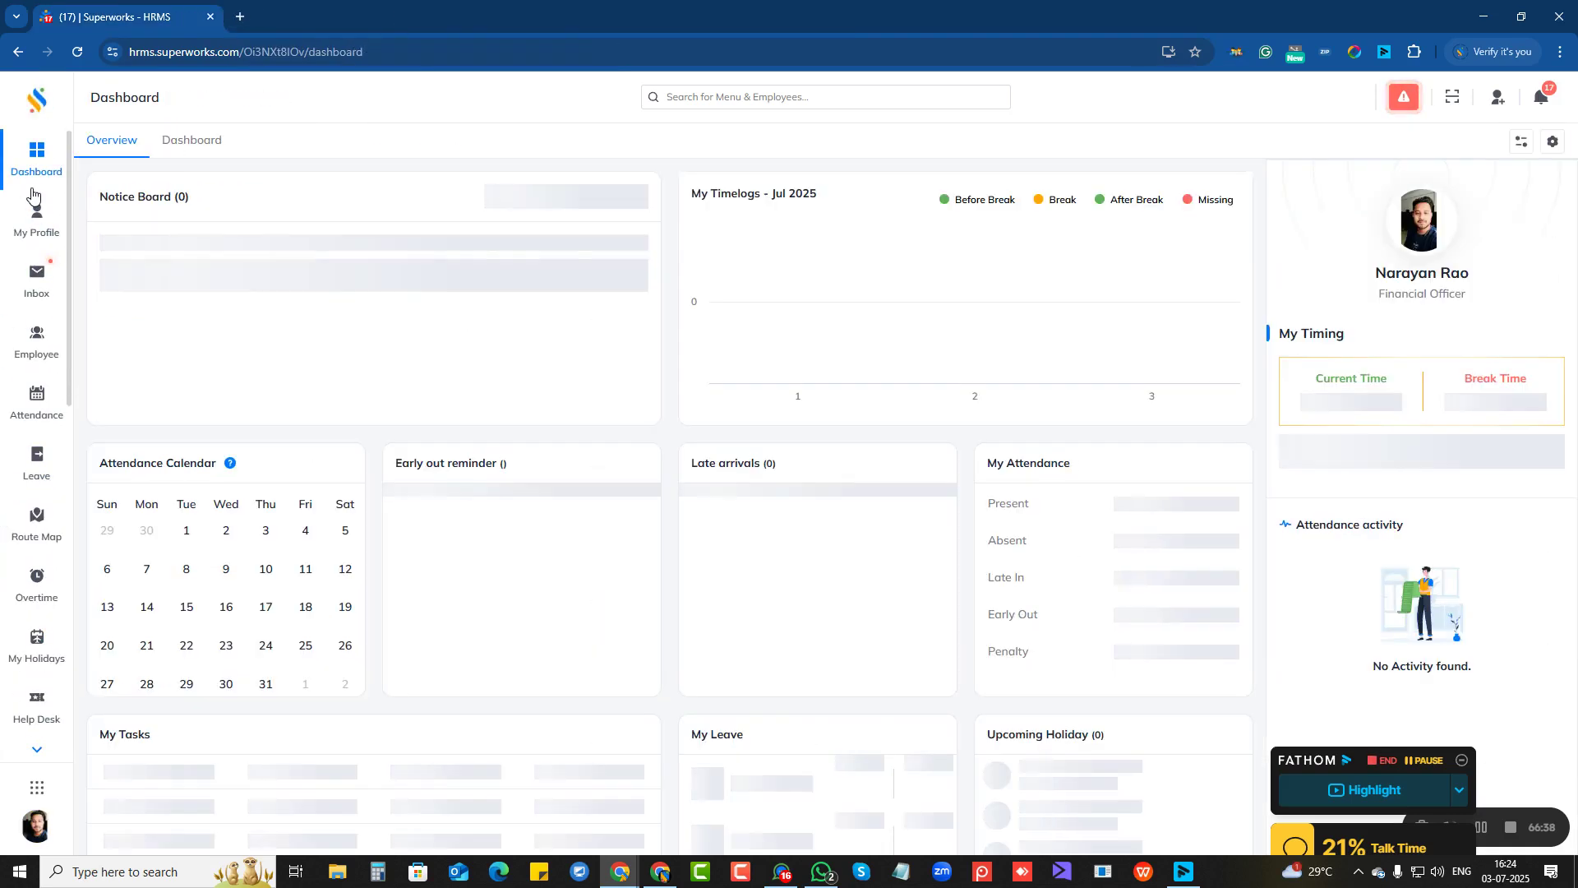
scroll(14, 493, down, 3)
scroll(25, 575, down, 5)
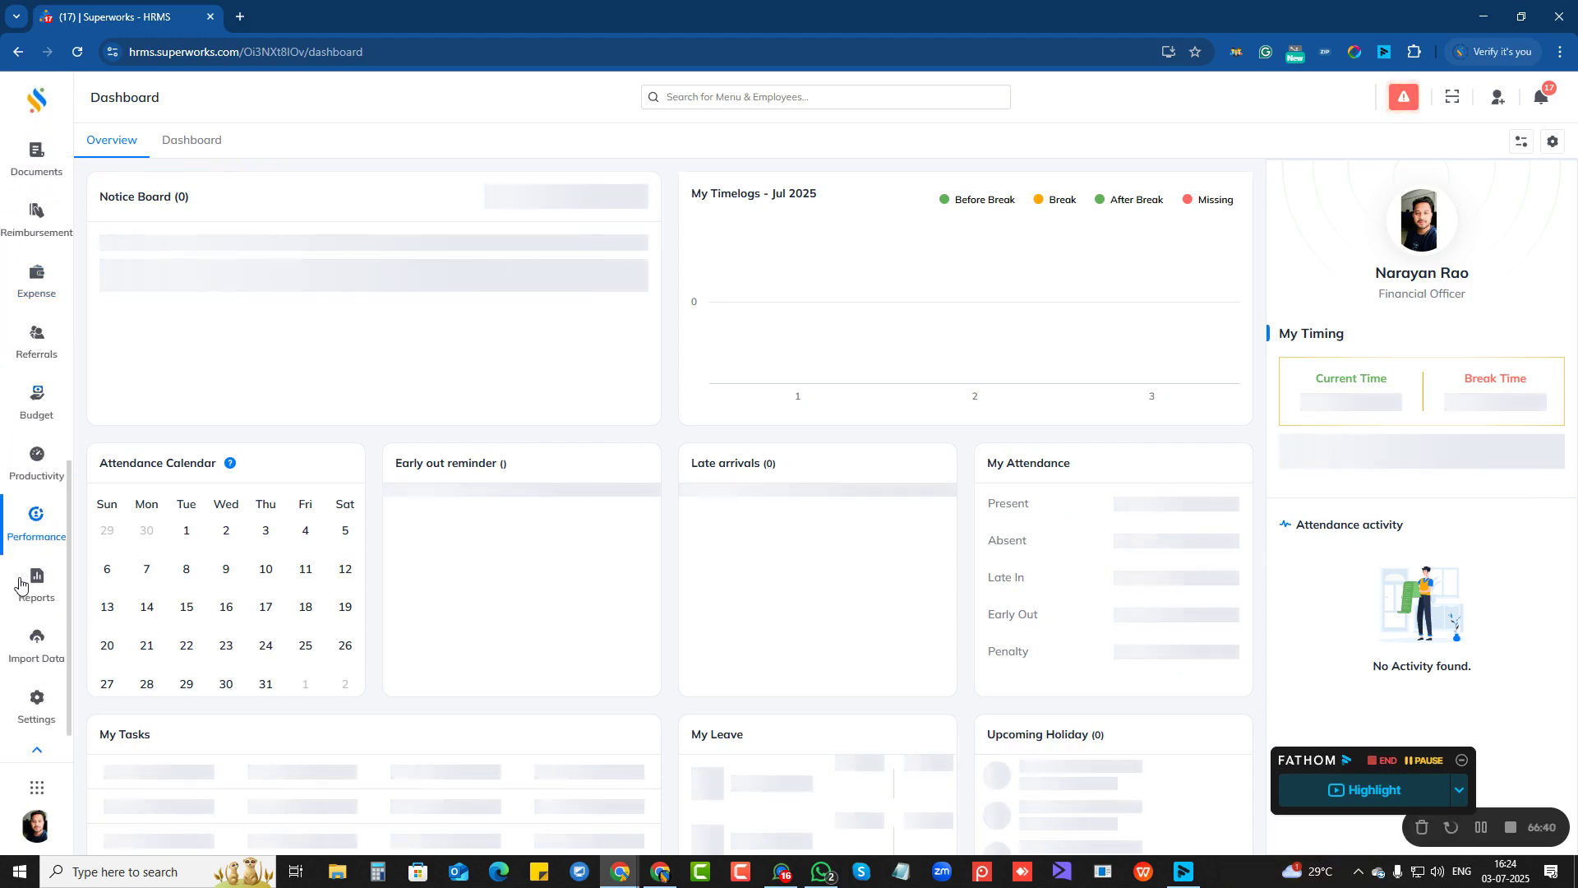
scroll(30, 667, up, 3)
scroll(29, 667, down, 3)
scroll(33, 664, up, 5)
scroll(38, 662, down, 3)
scroll(44, 658, down, 1)
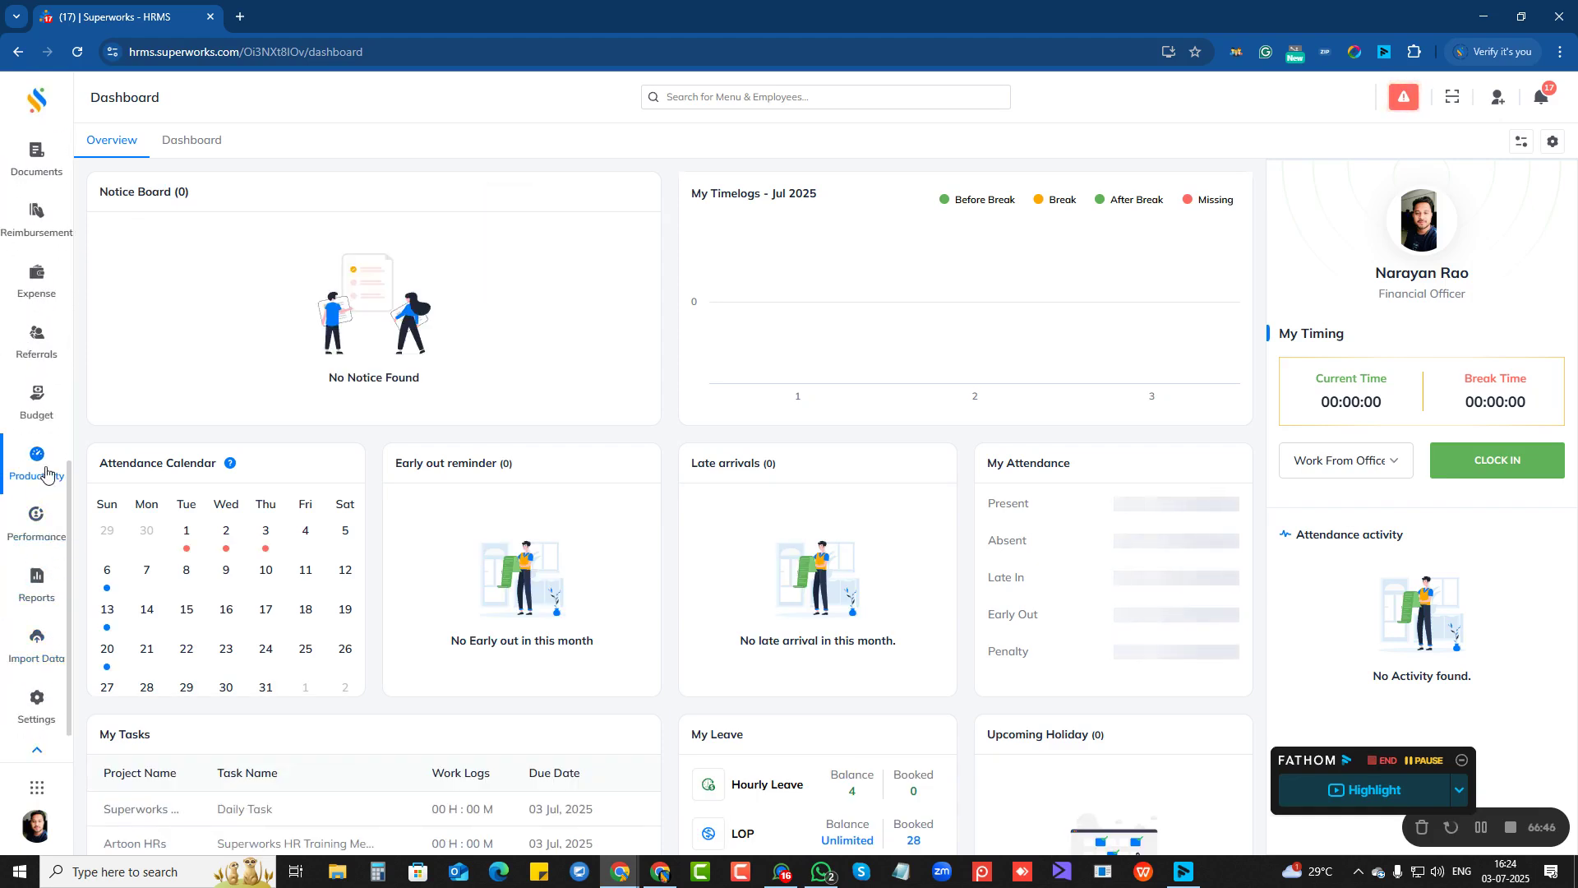
Review the Performance report, then bring forward the other window showing an employee's 4 Good feedbacks
mouse_move(43, 459)
click(18, 526)
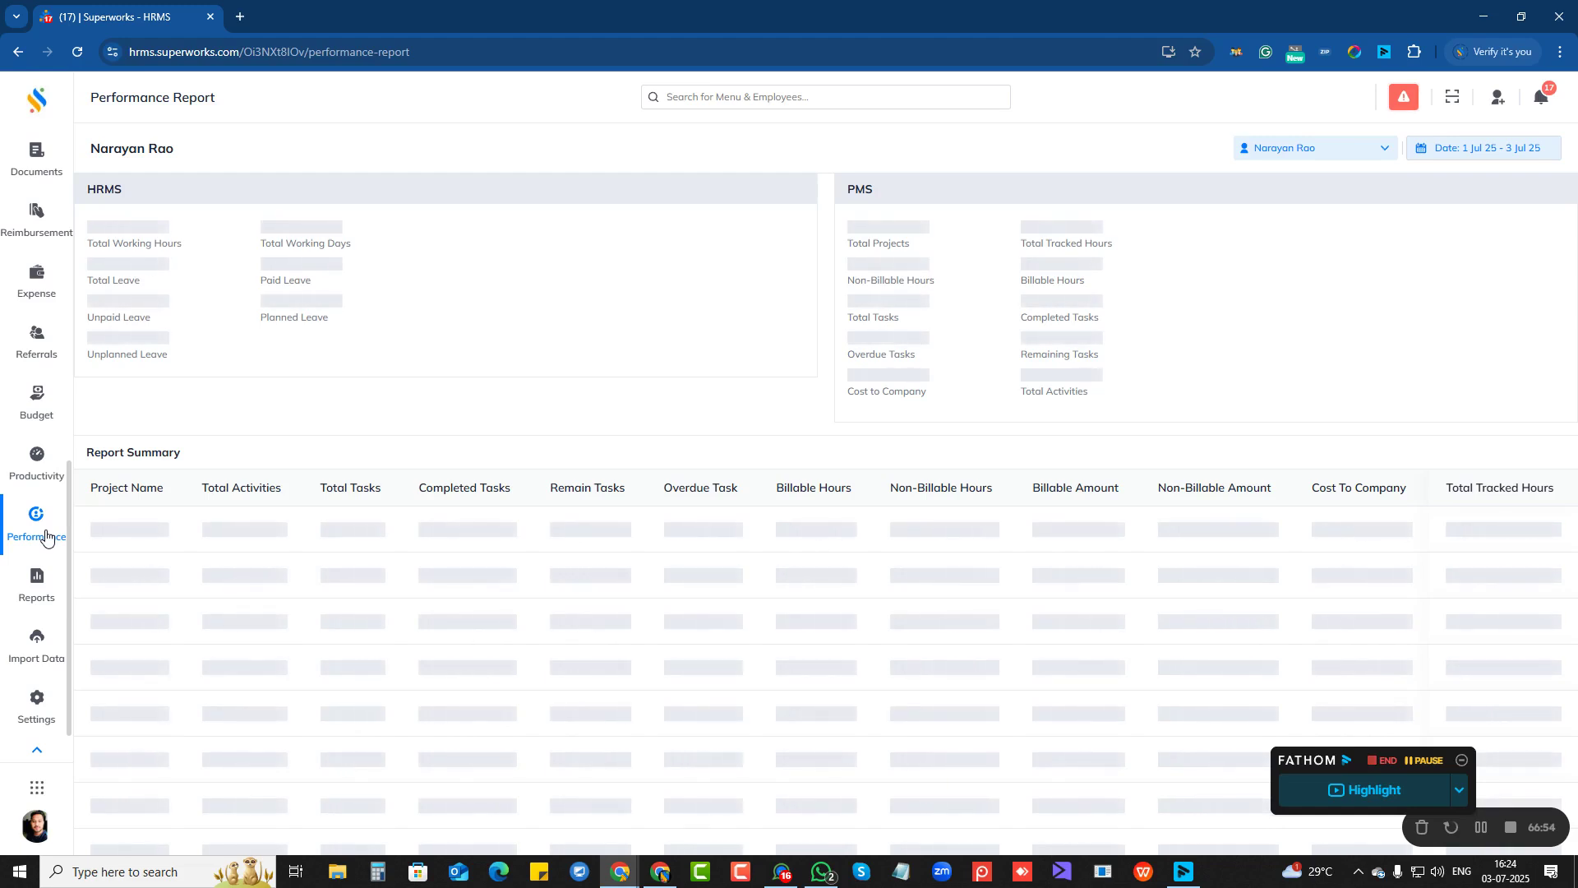
scroll(45, 536, up, 1)
scroll(45, 536, up, 5)
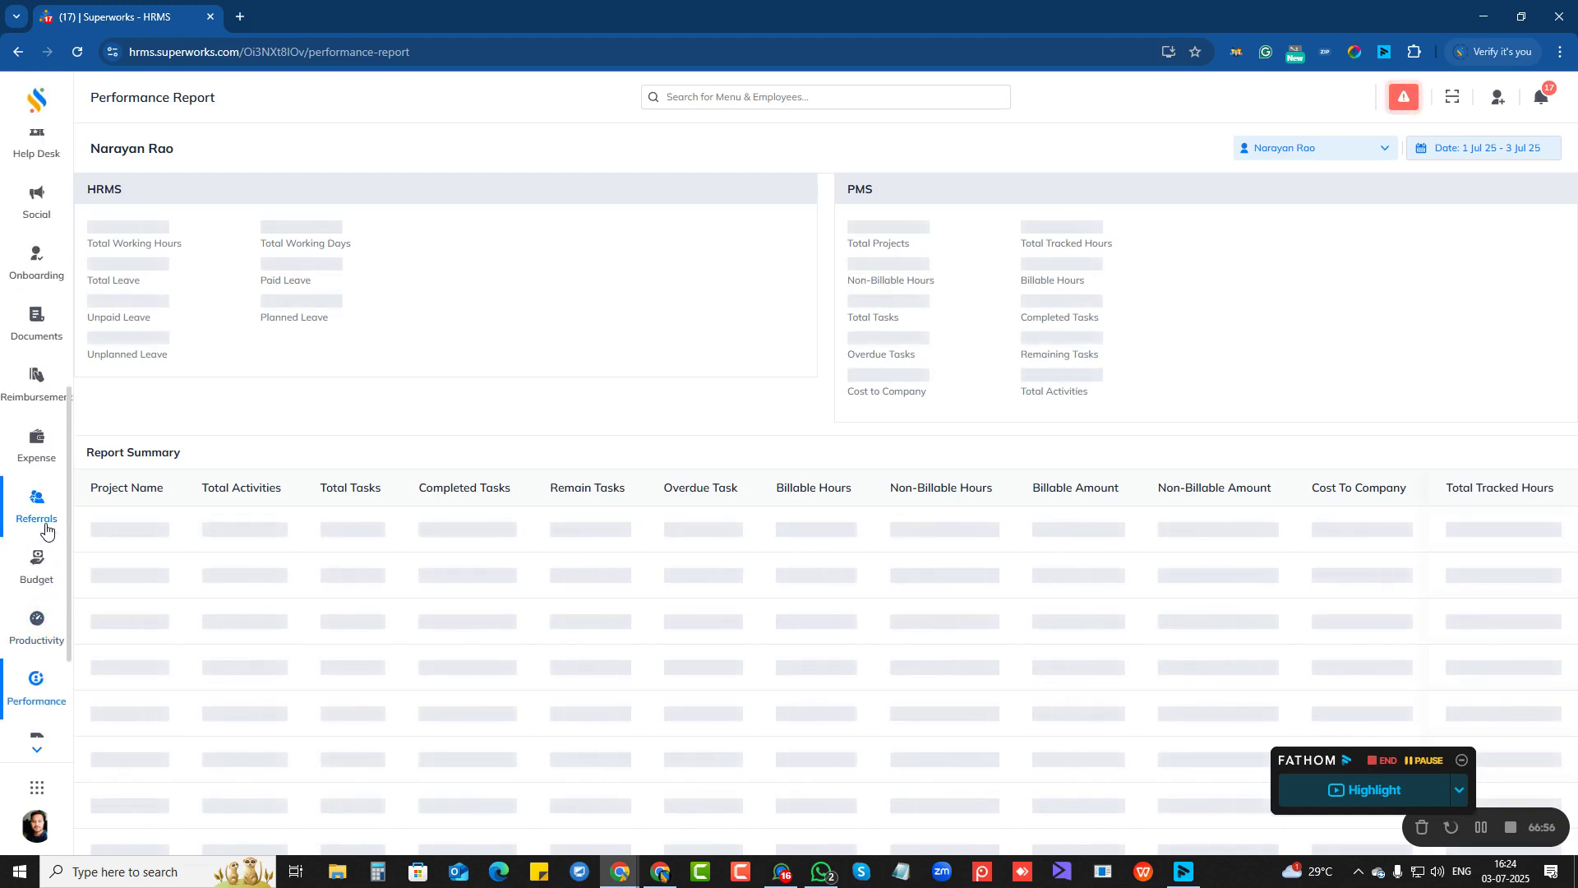
mouse_move(46, 573)
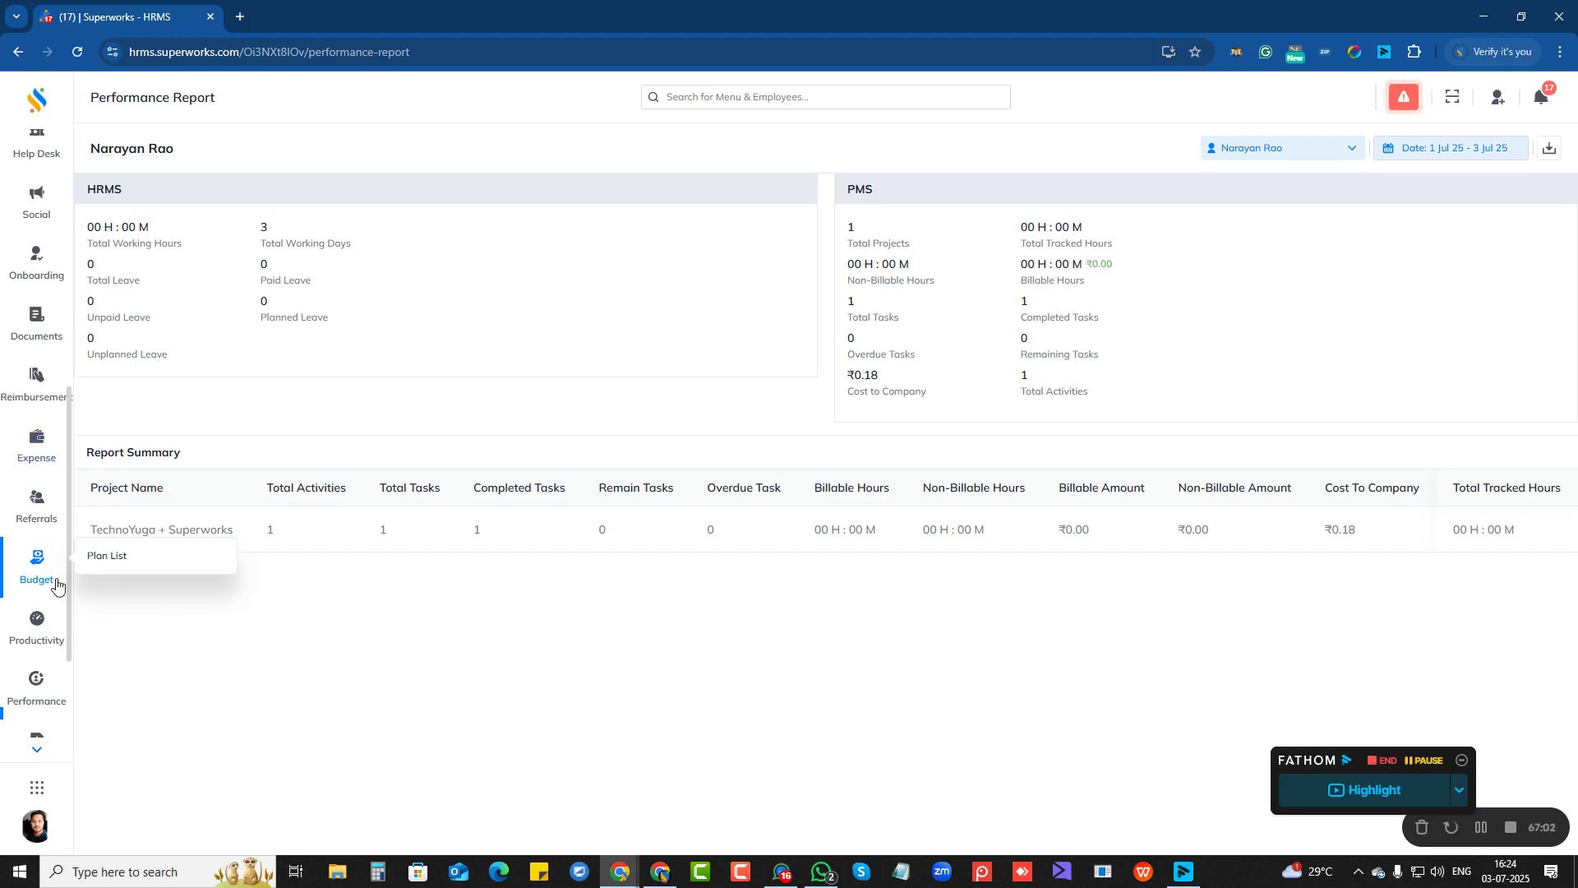
scroll(60, 583, down, 1)
scroll(64, 593, down, 1)
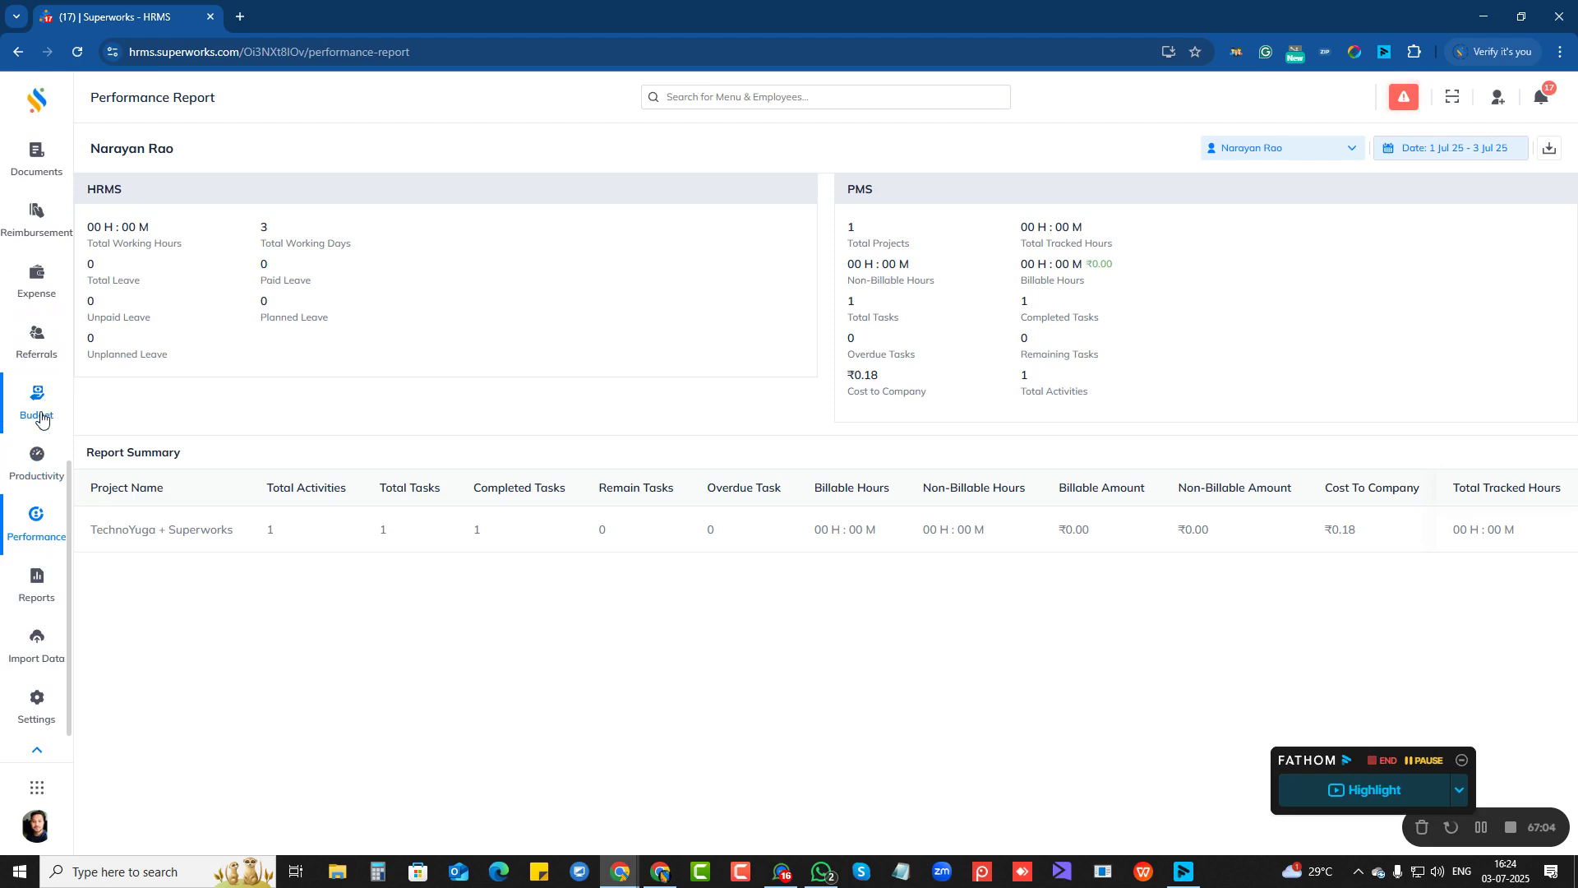
mouse_move(43, 305)
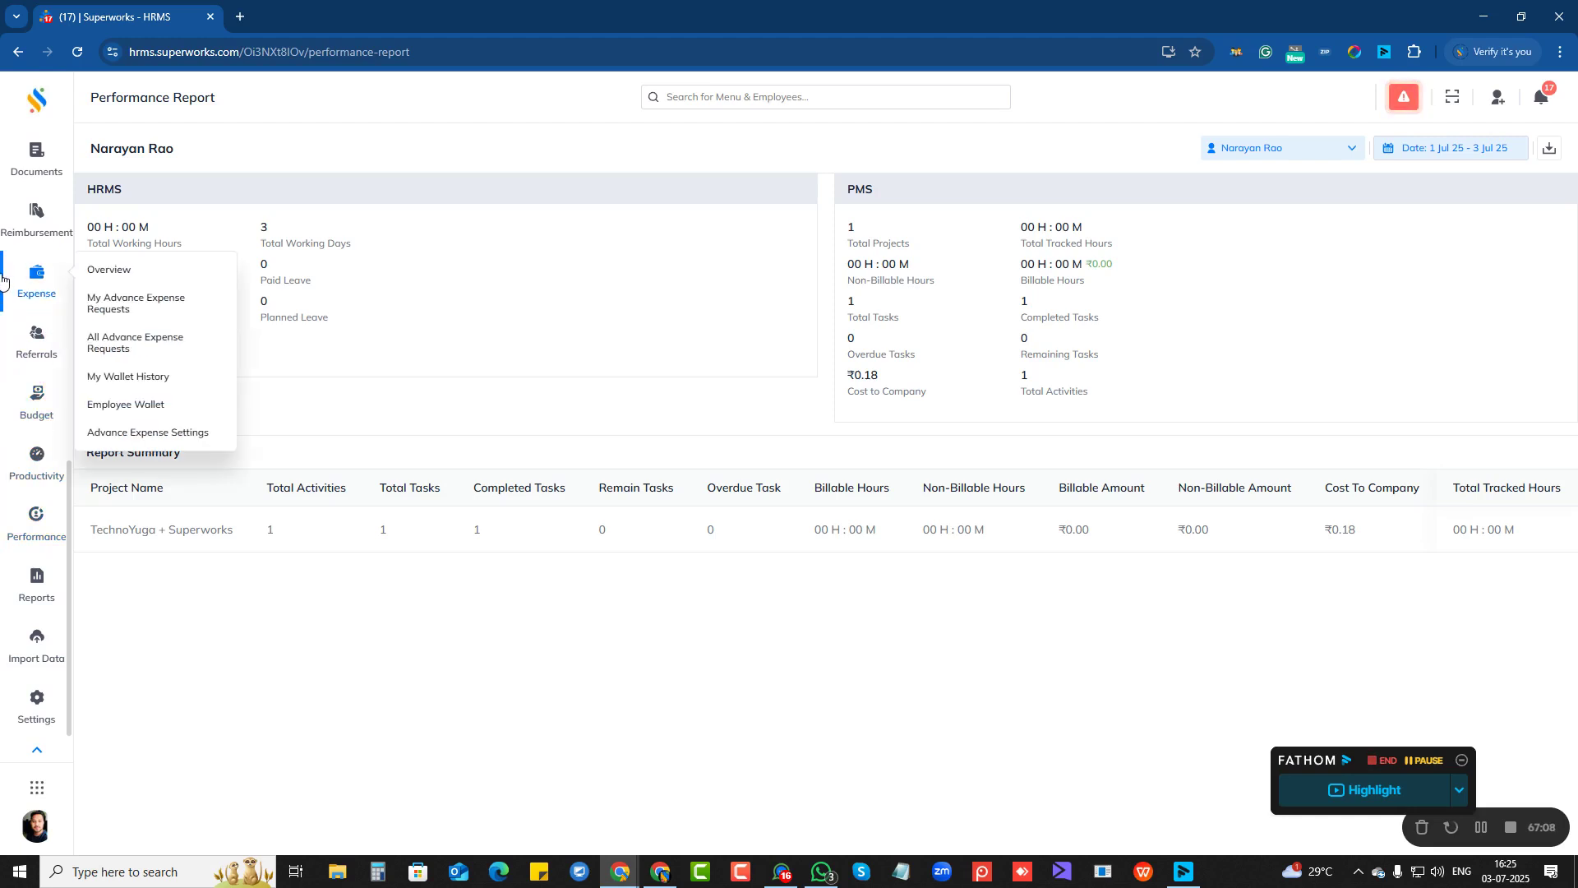
scroll(24, 329, up, 4)
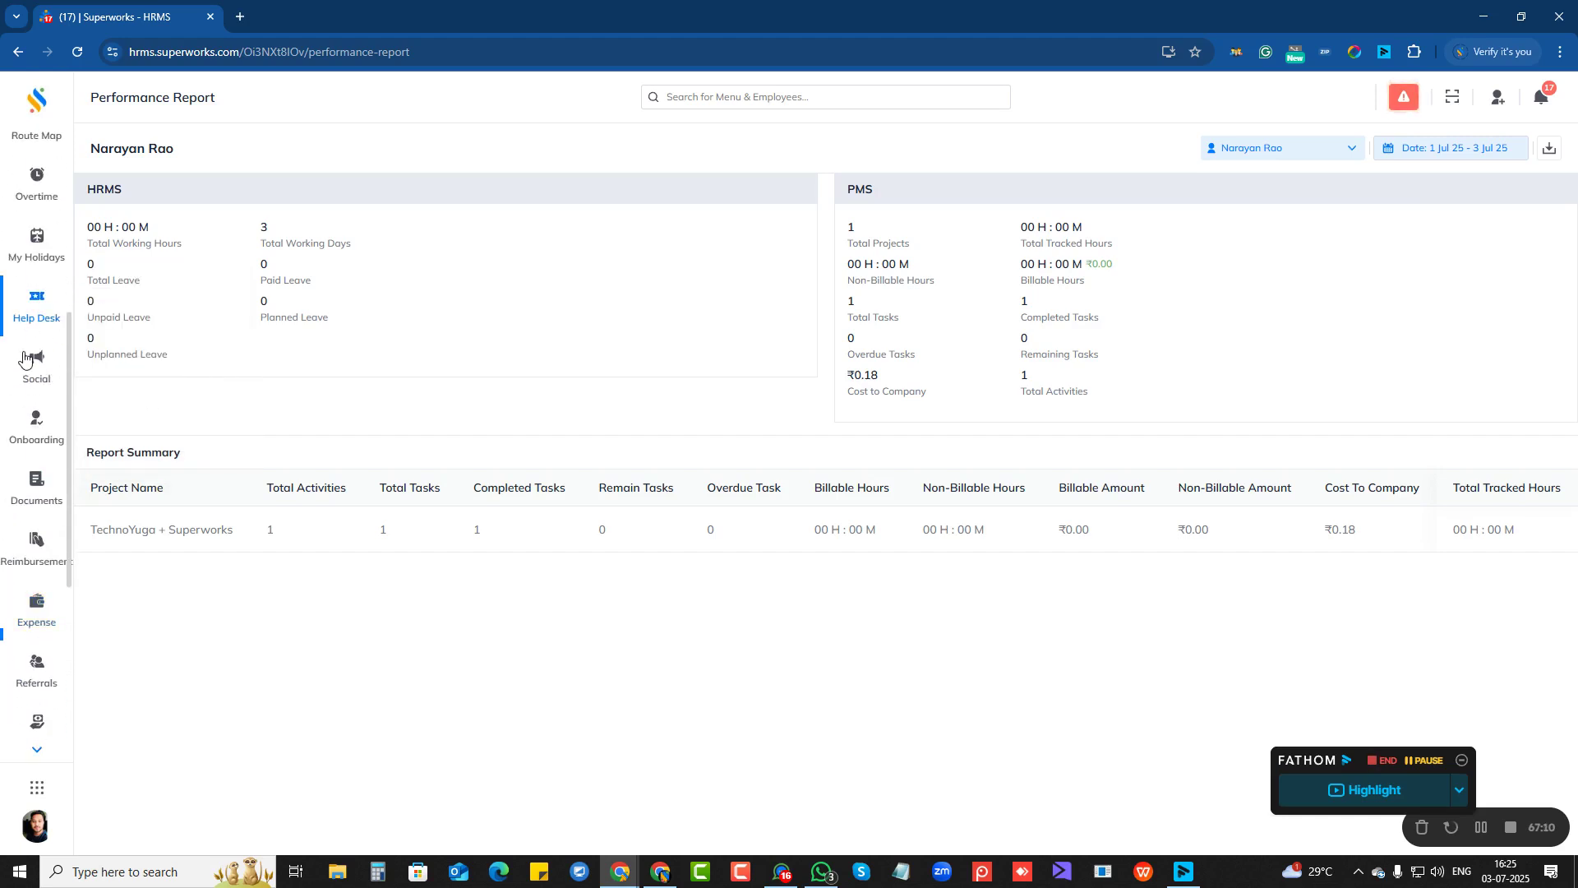
mouse_move(620, 872)
click(448, 789)
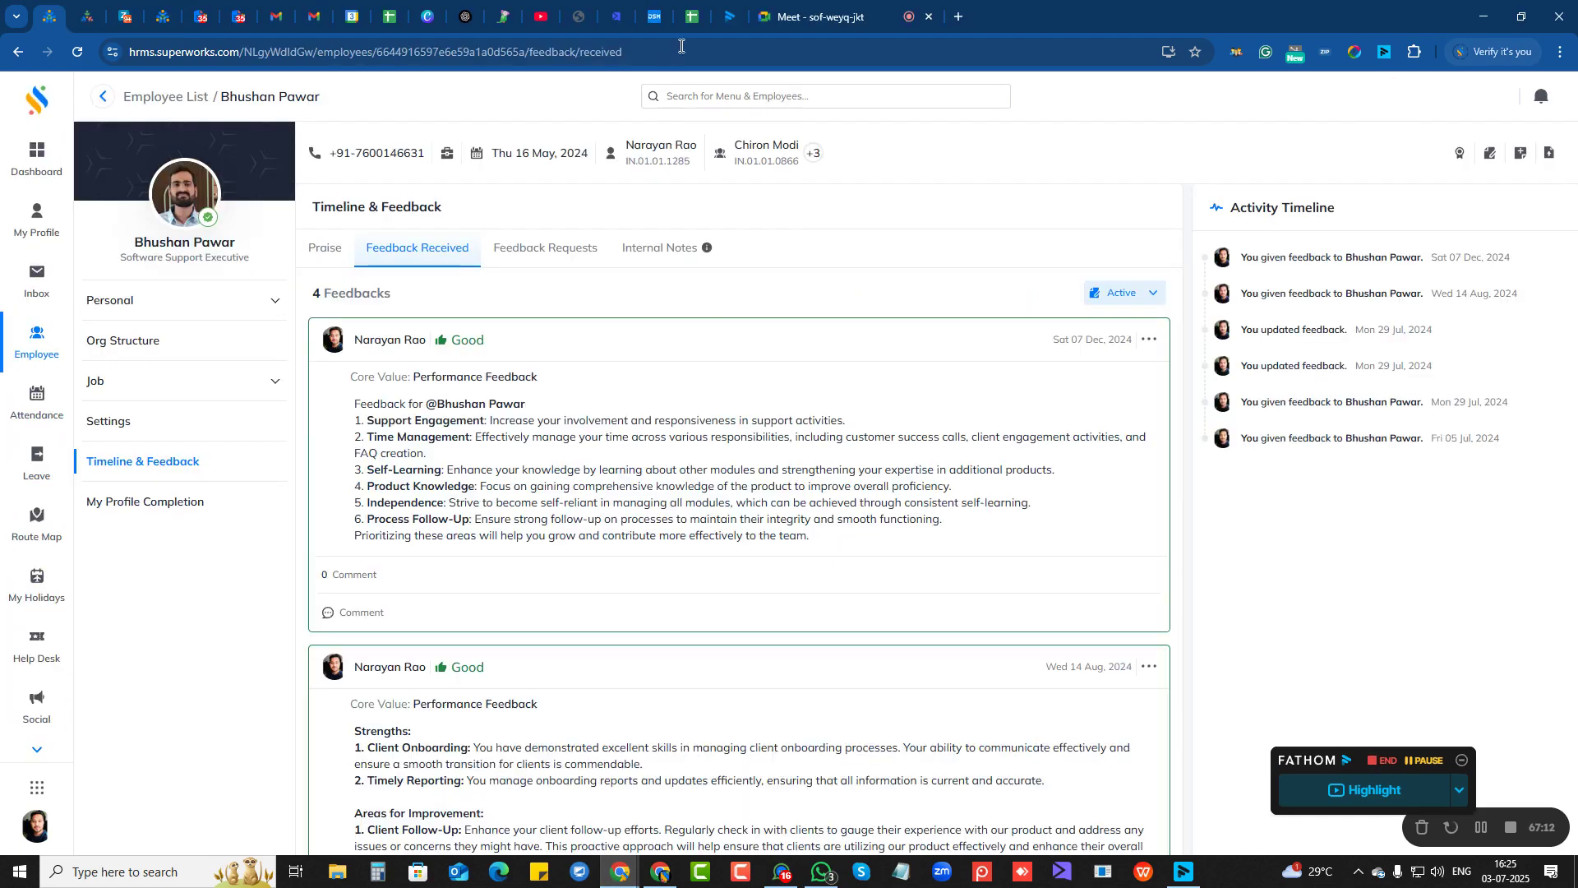
Switch to the Training Videos Google Sheet and reload it so all 19 episode topics load
click(703, 11)
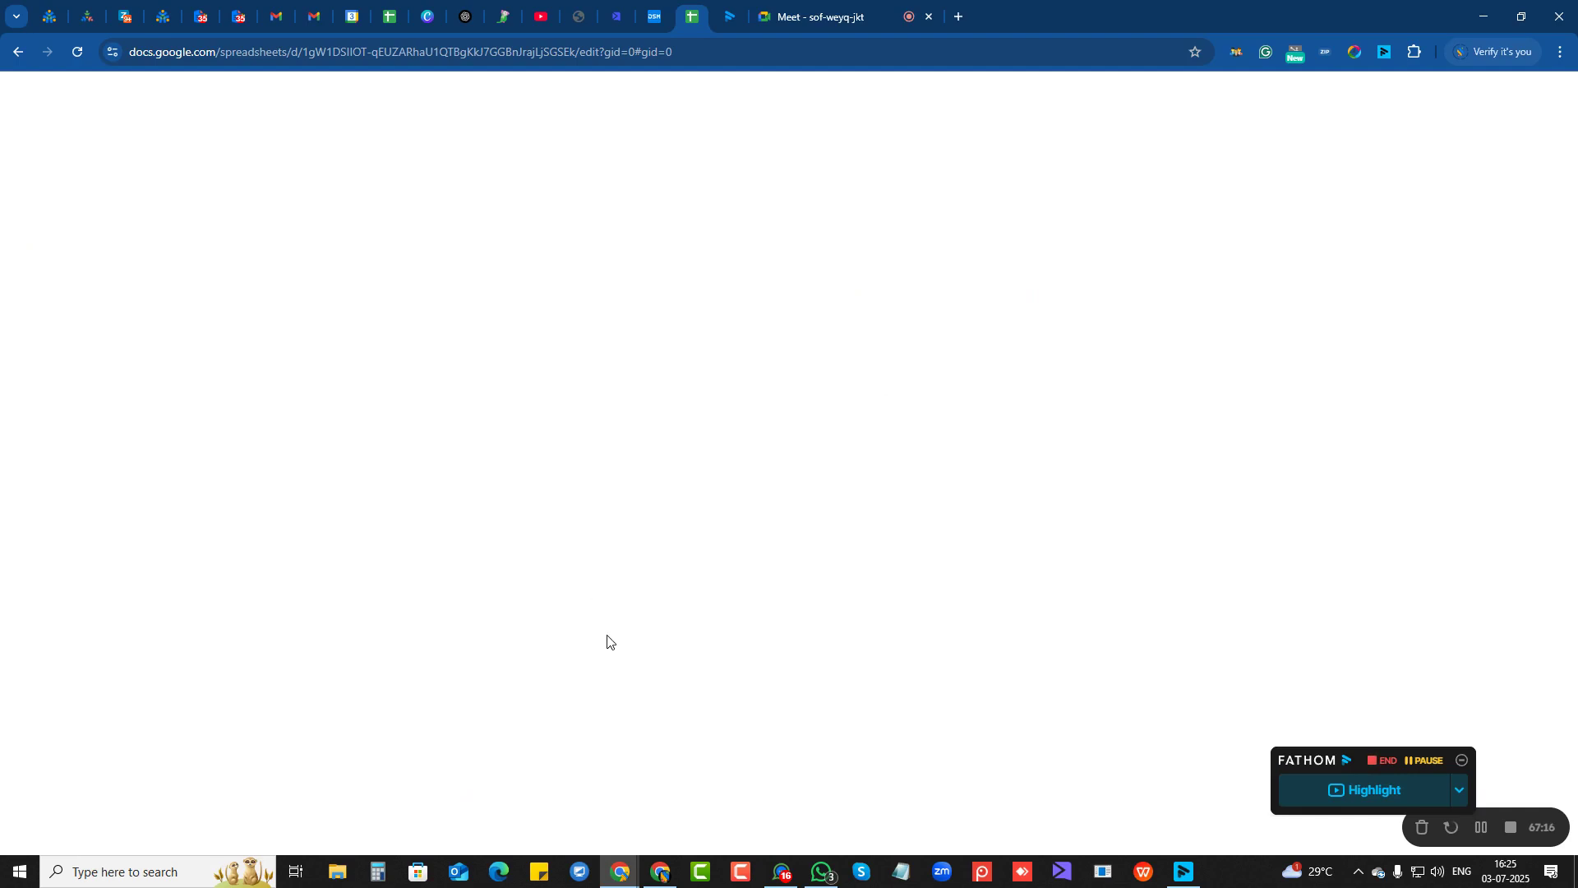
click(79, 54)
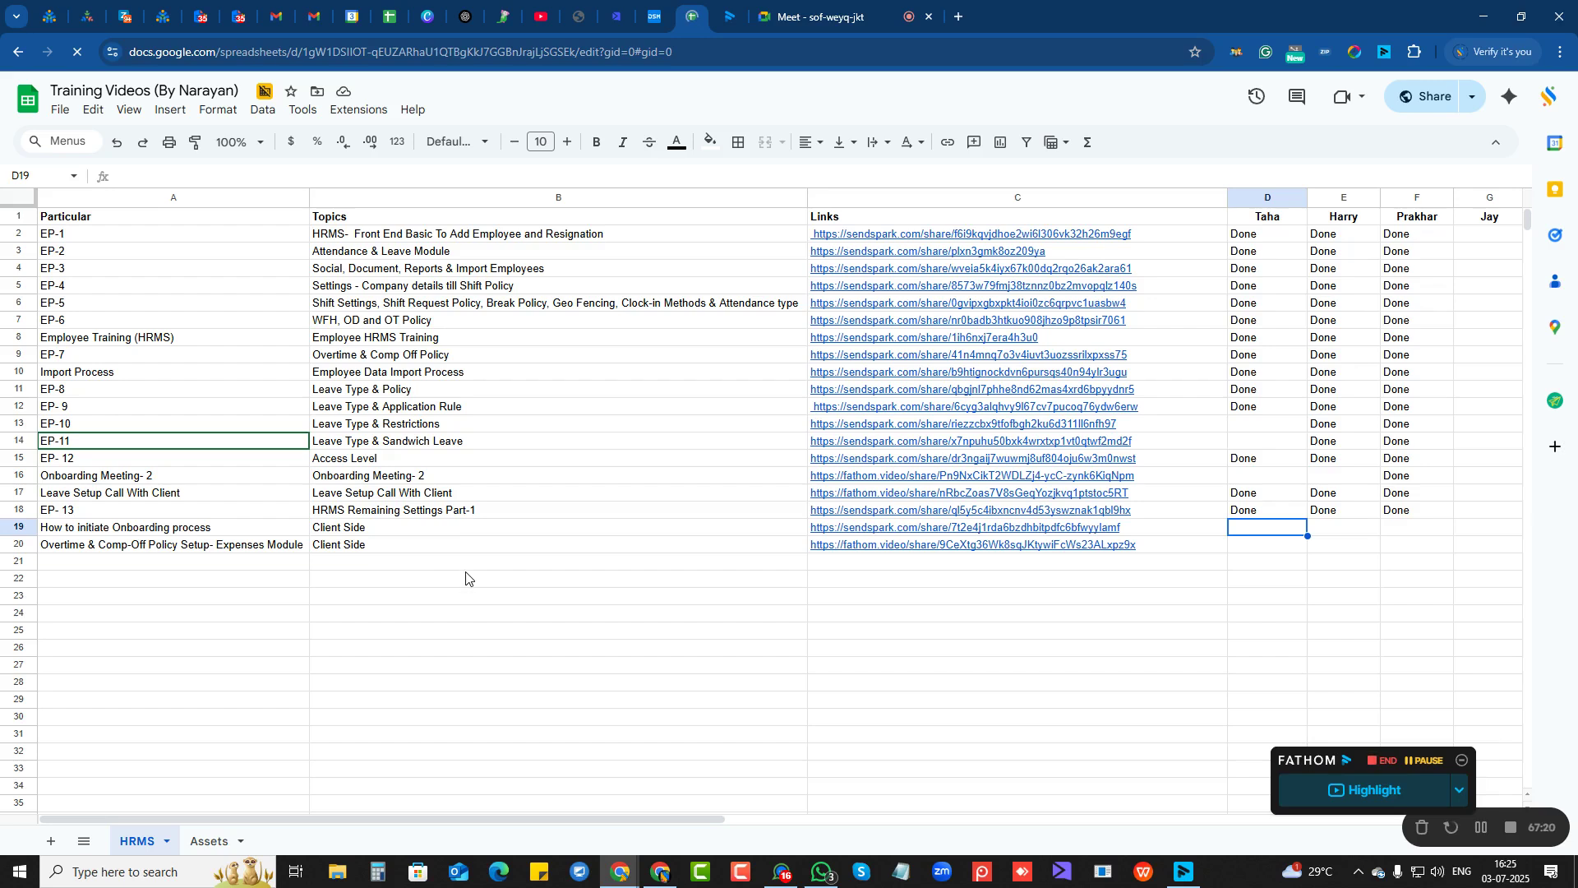
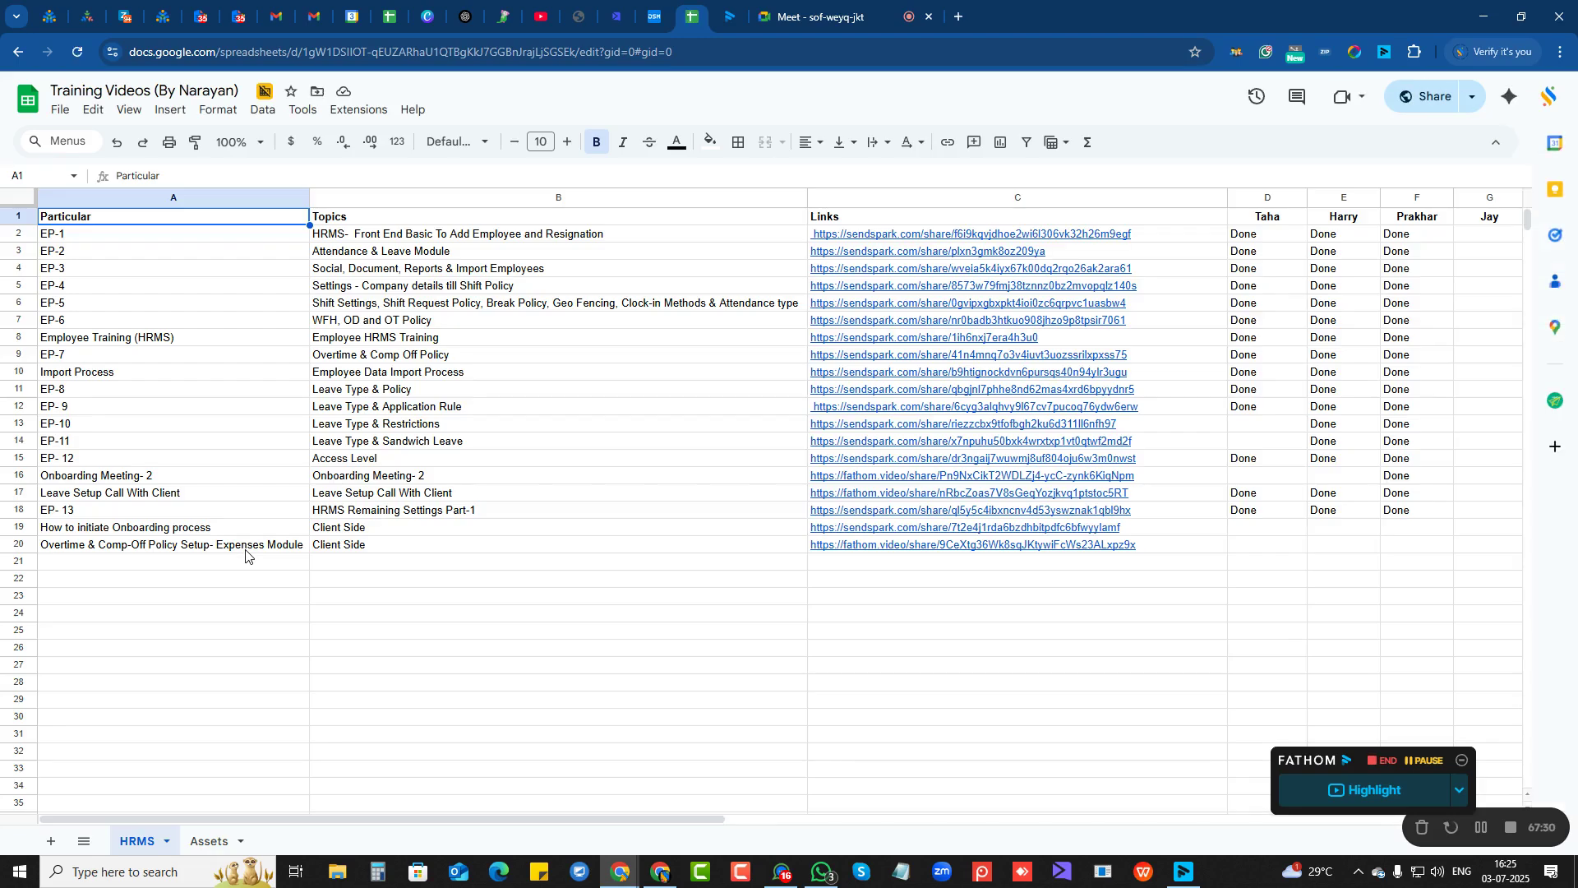
Check the Overtime & Comp-Off Policy Setup video link, then load the HRMS site in a new tab
click(245, 551)
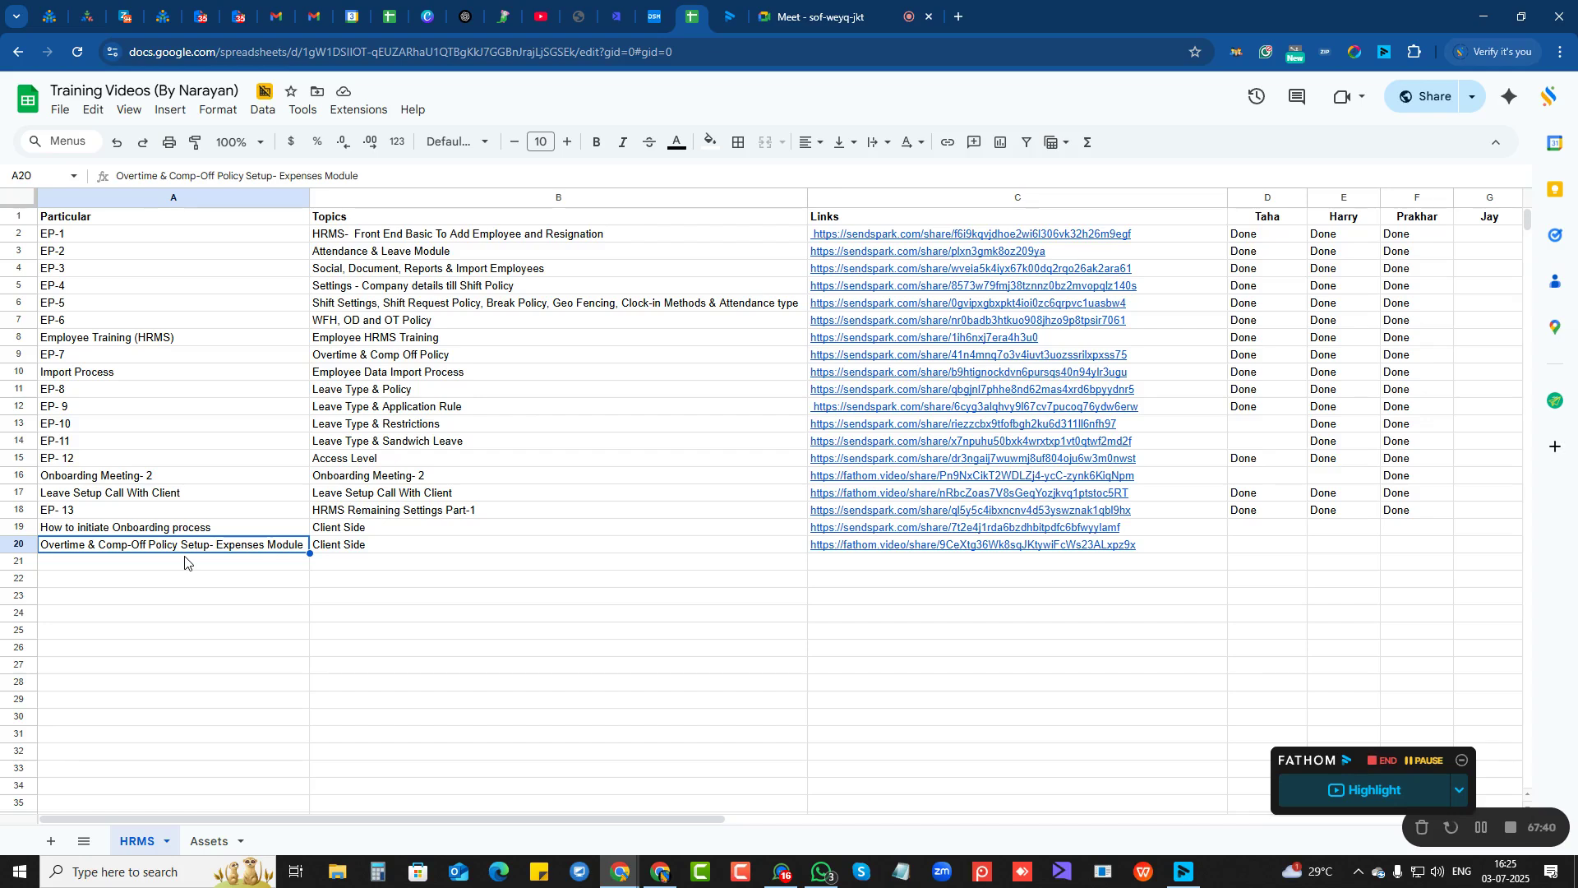
key(Right)
key(Right)
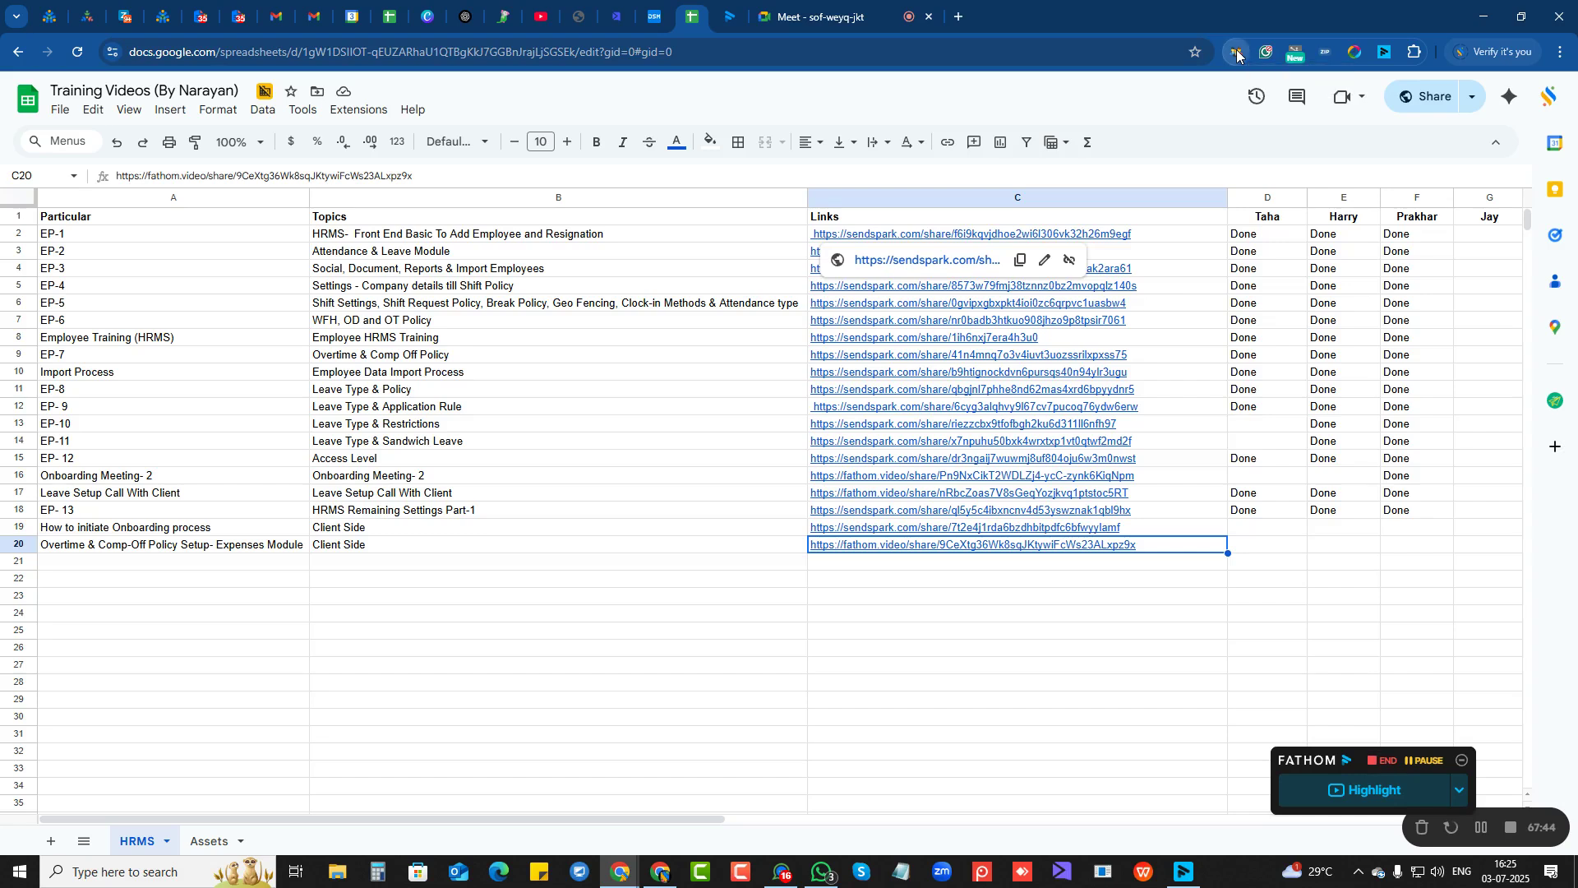
key(ctrl+t)
text(hrms)
key(Return)
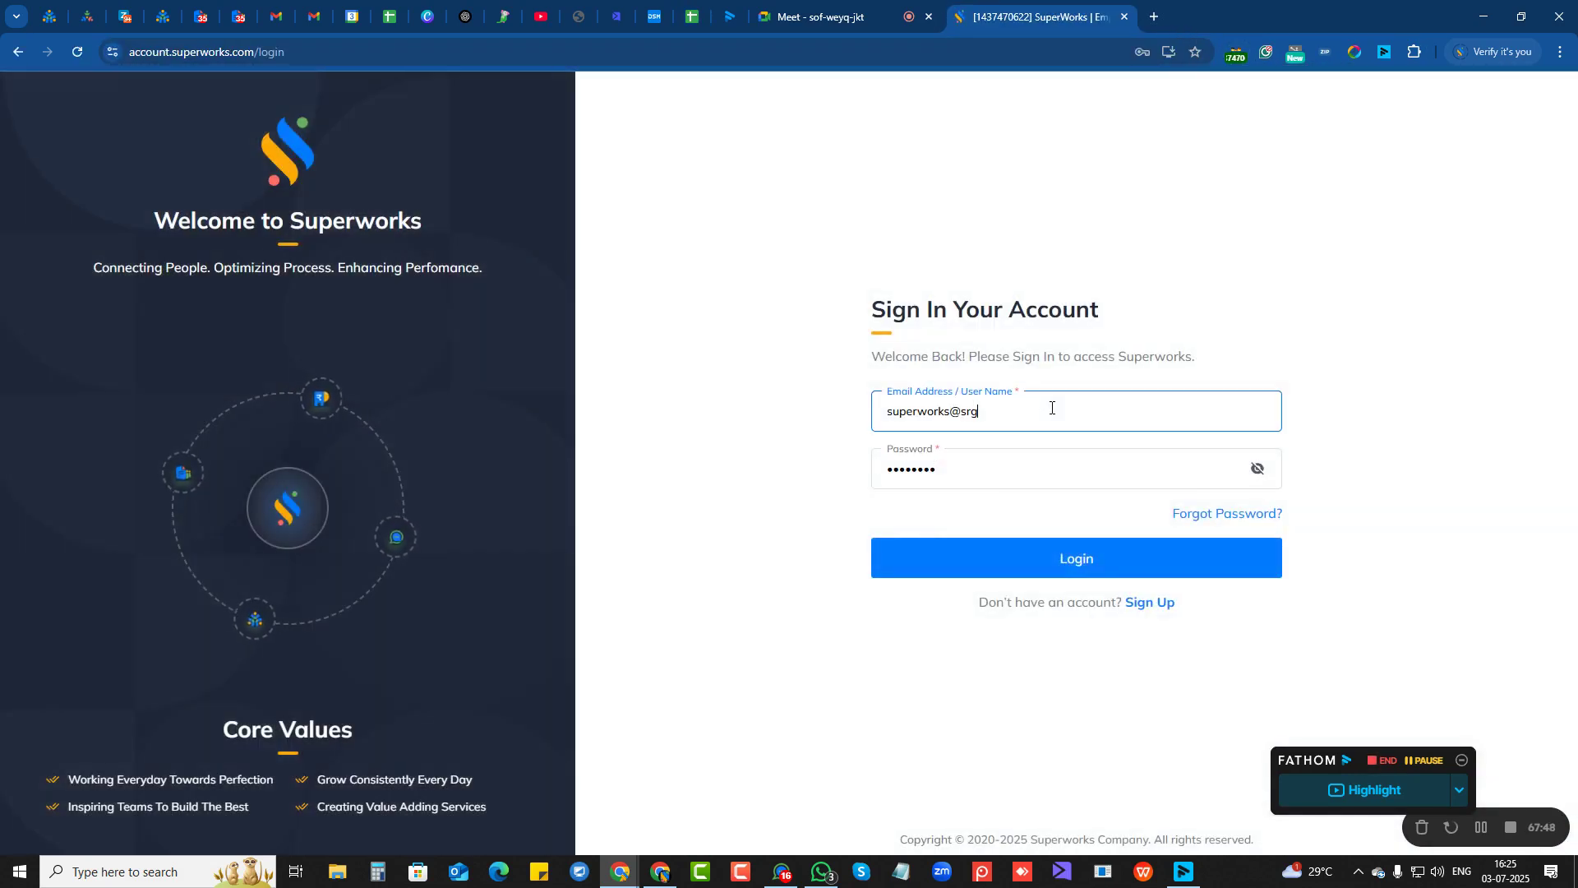
Sign in to Superworks HRMS using the saved 'sr' login
triple_click(1051, 408)
text(sr.)
key(Down)
key(Return)
key(Return)
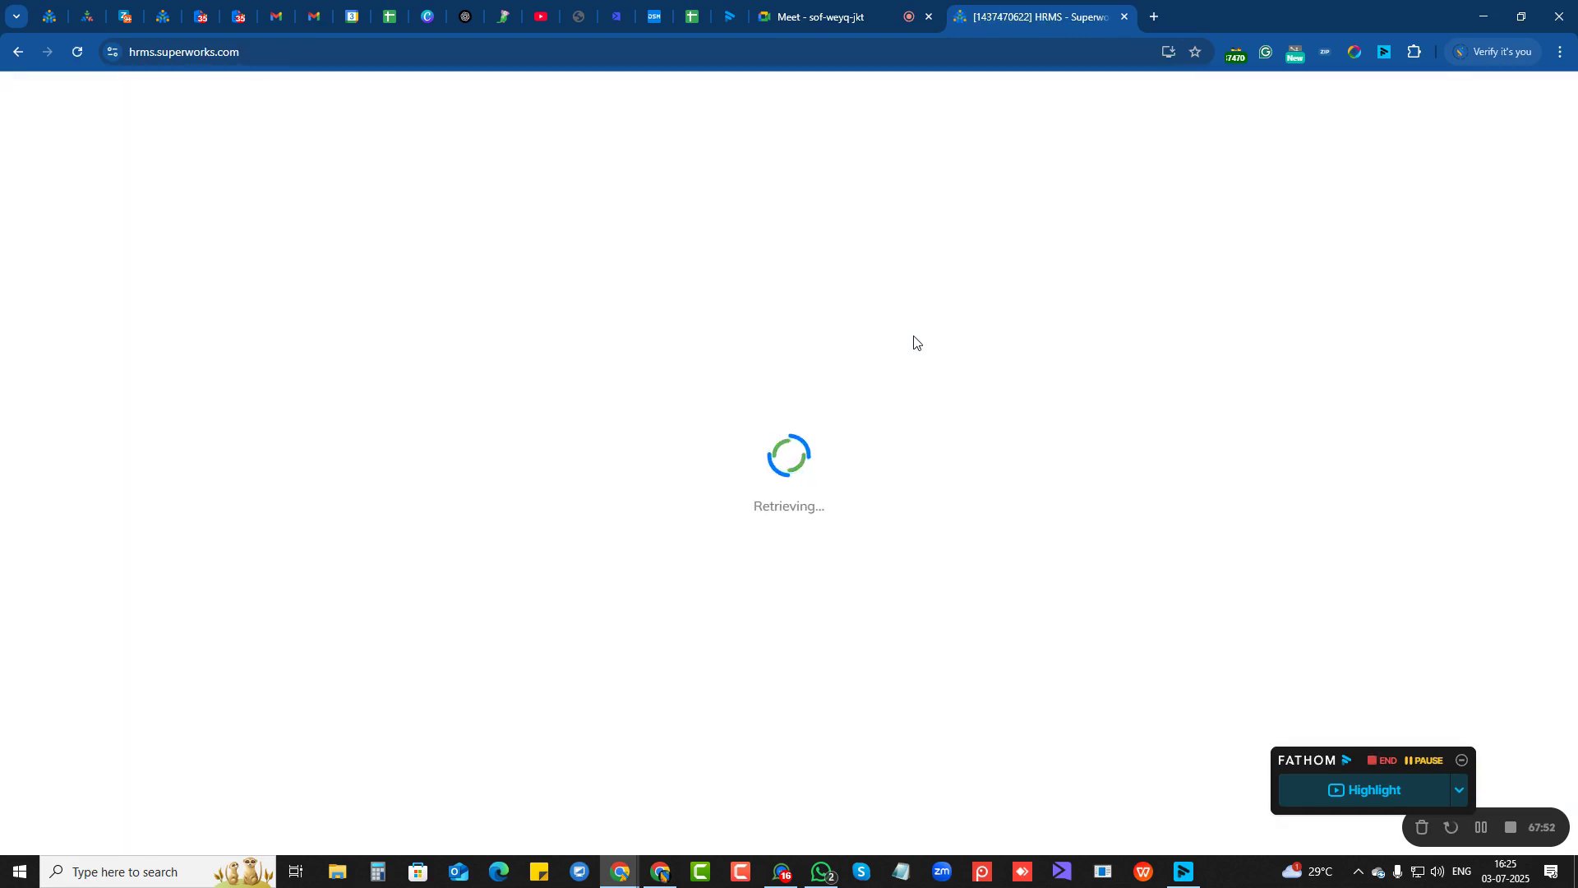
Open the Overtime policy list under Settings and review the Production policy's edit form
scroll(36, 493, down, 5)
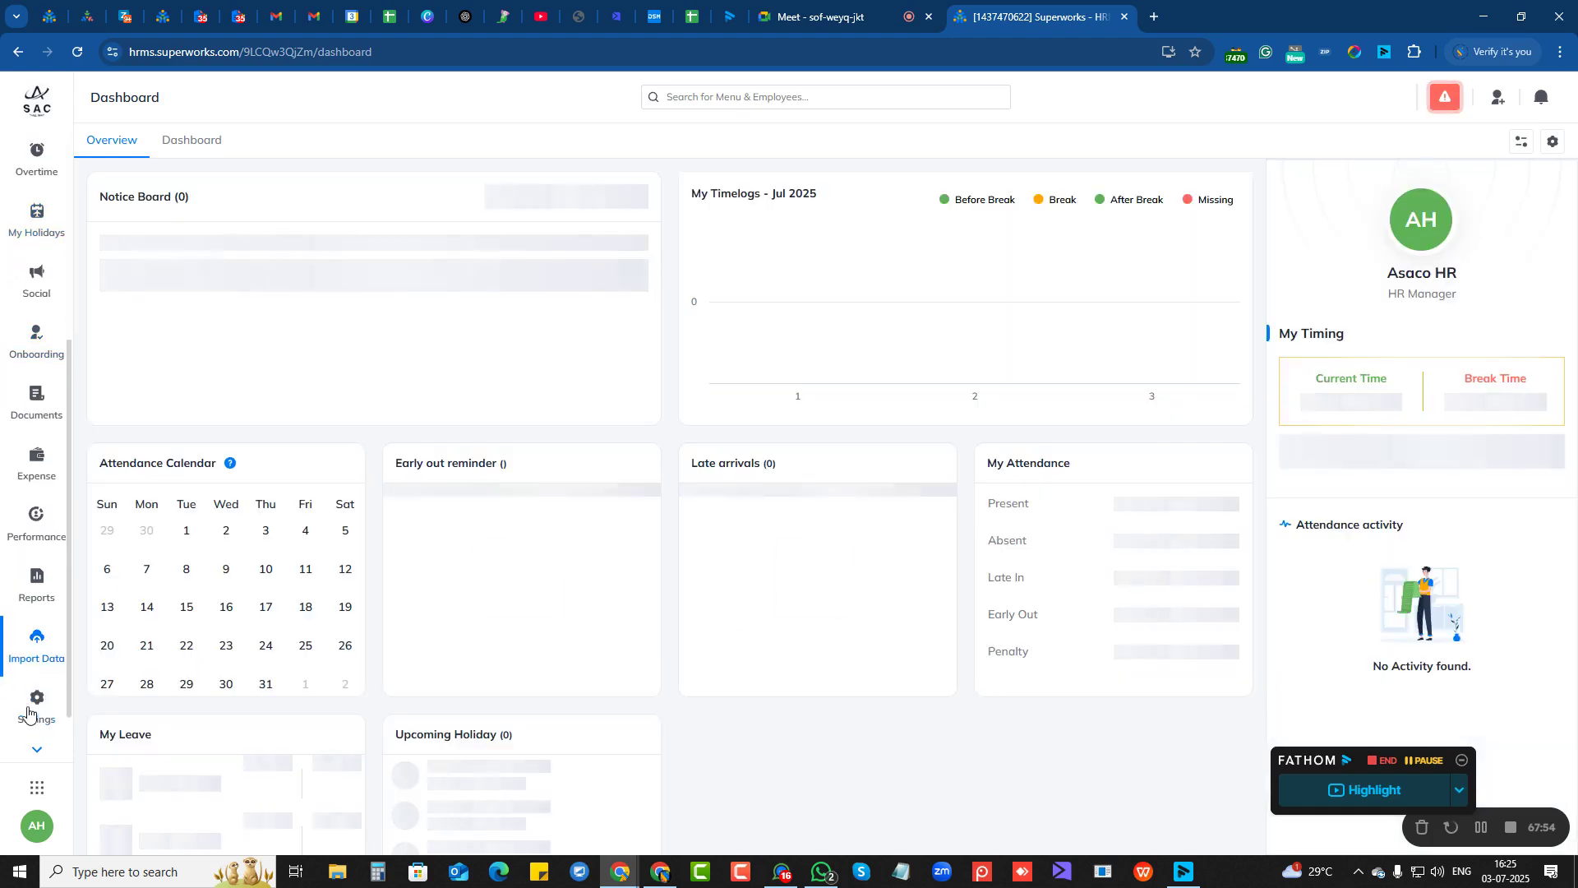
click(37, 703)
click(169, 549)
click(165, 588)
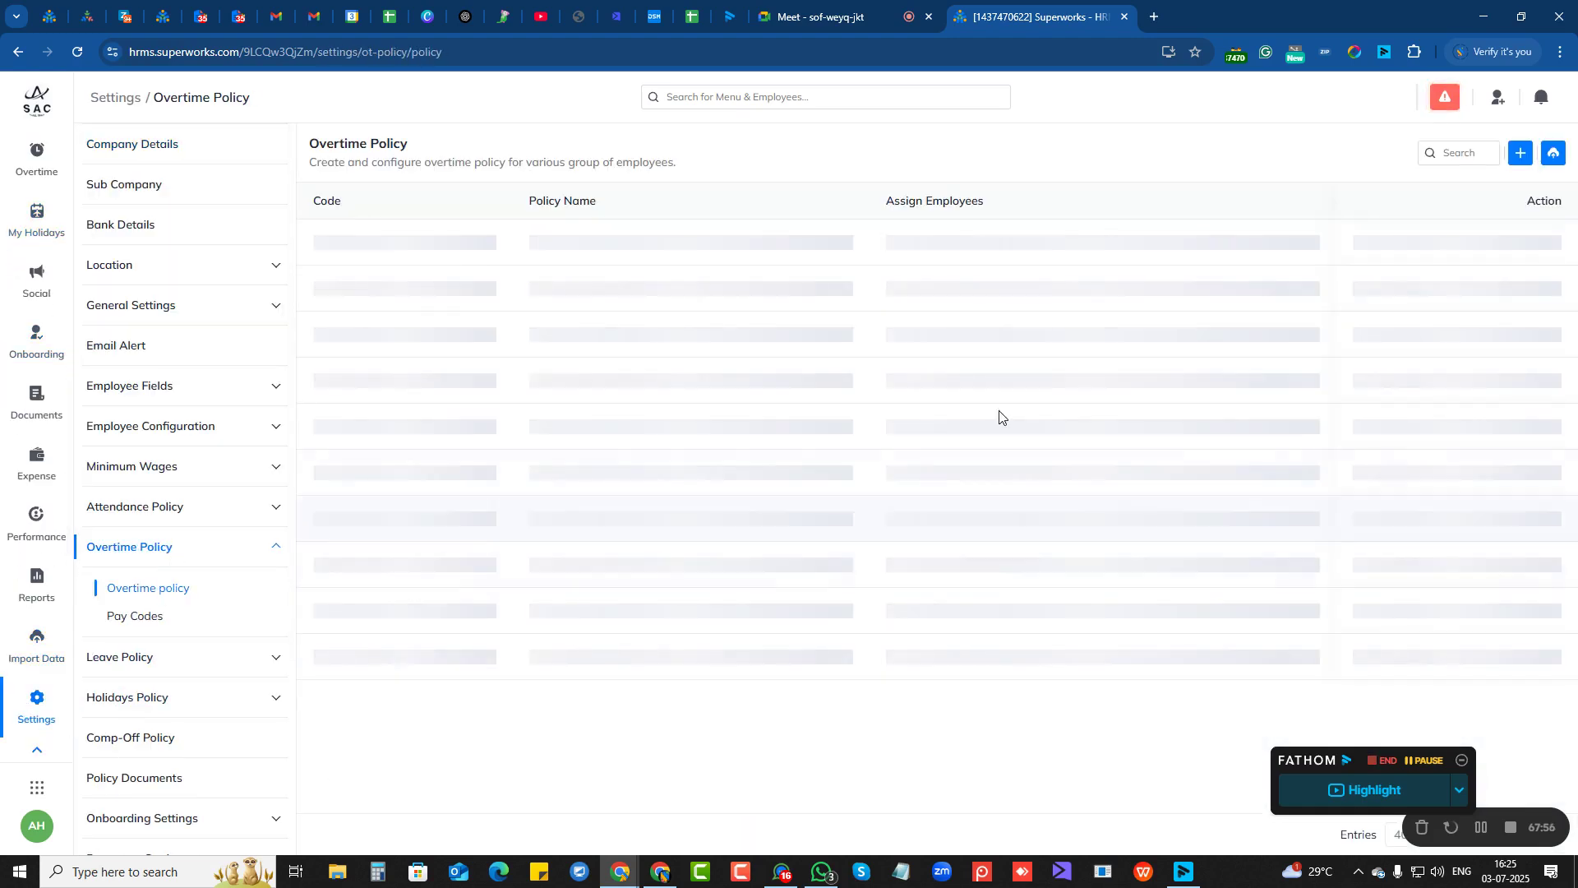
click(1550, 244)
scroll(879, 504, down, 8)
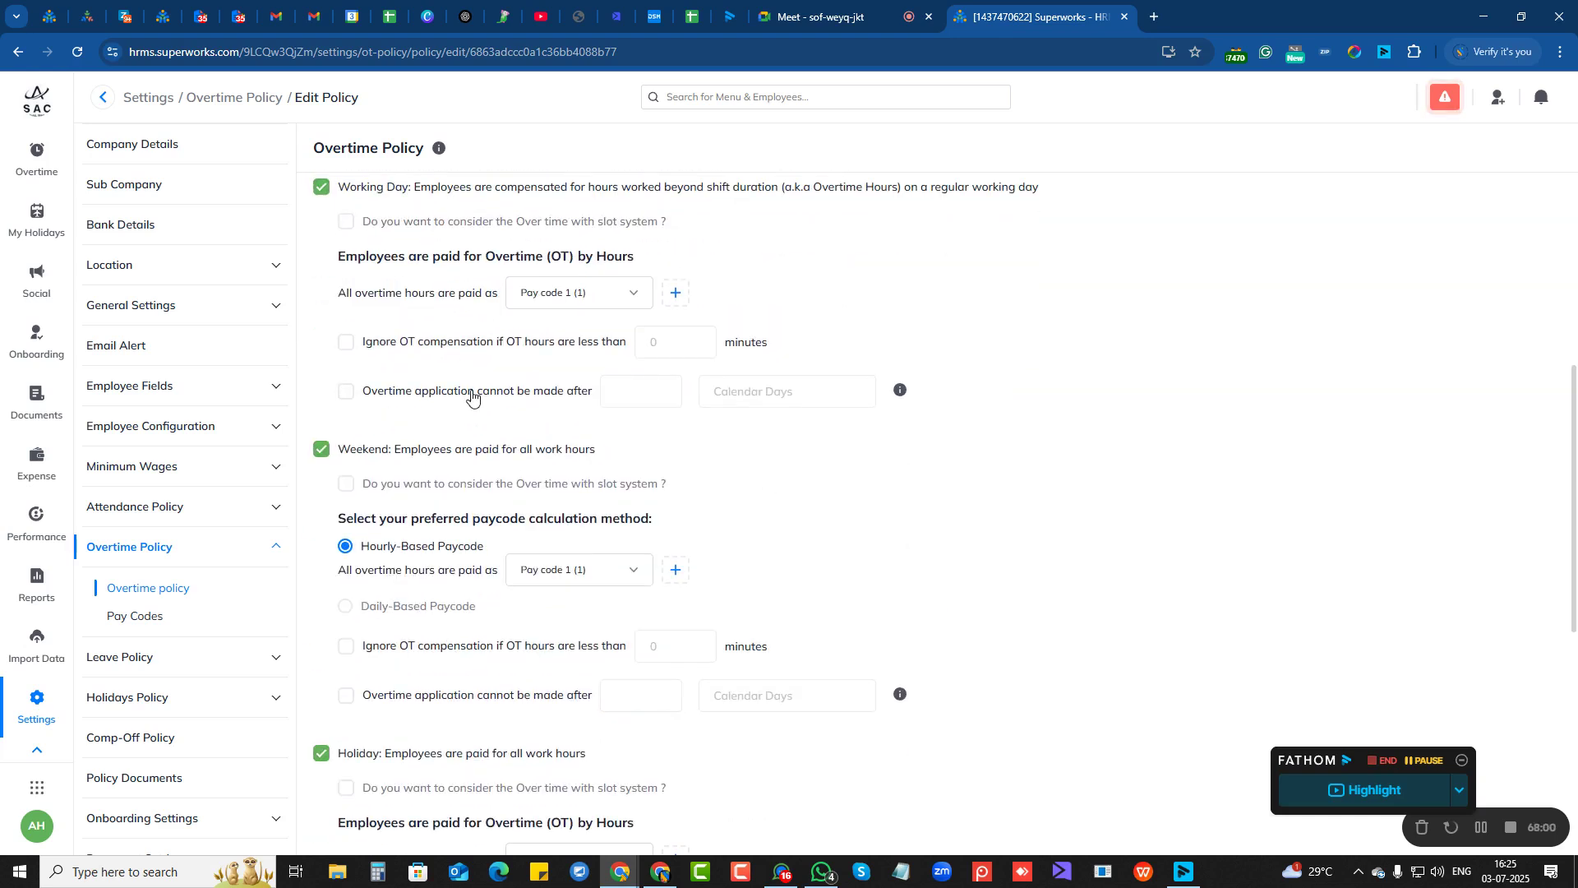
scroll(565, 383, down, 2)
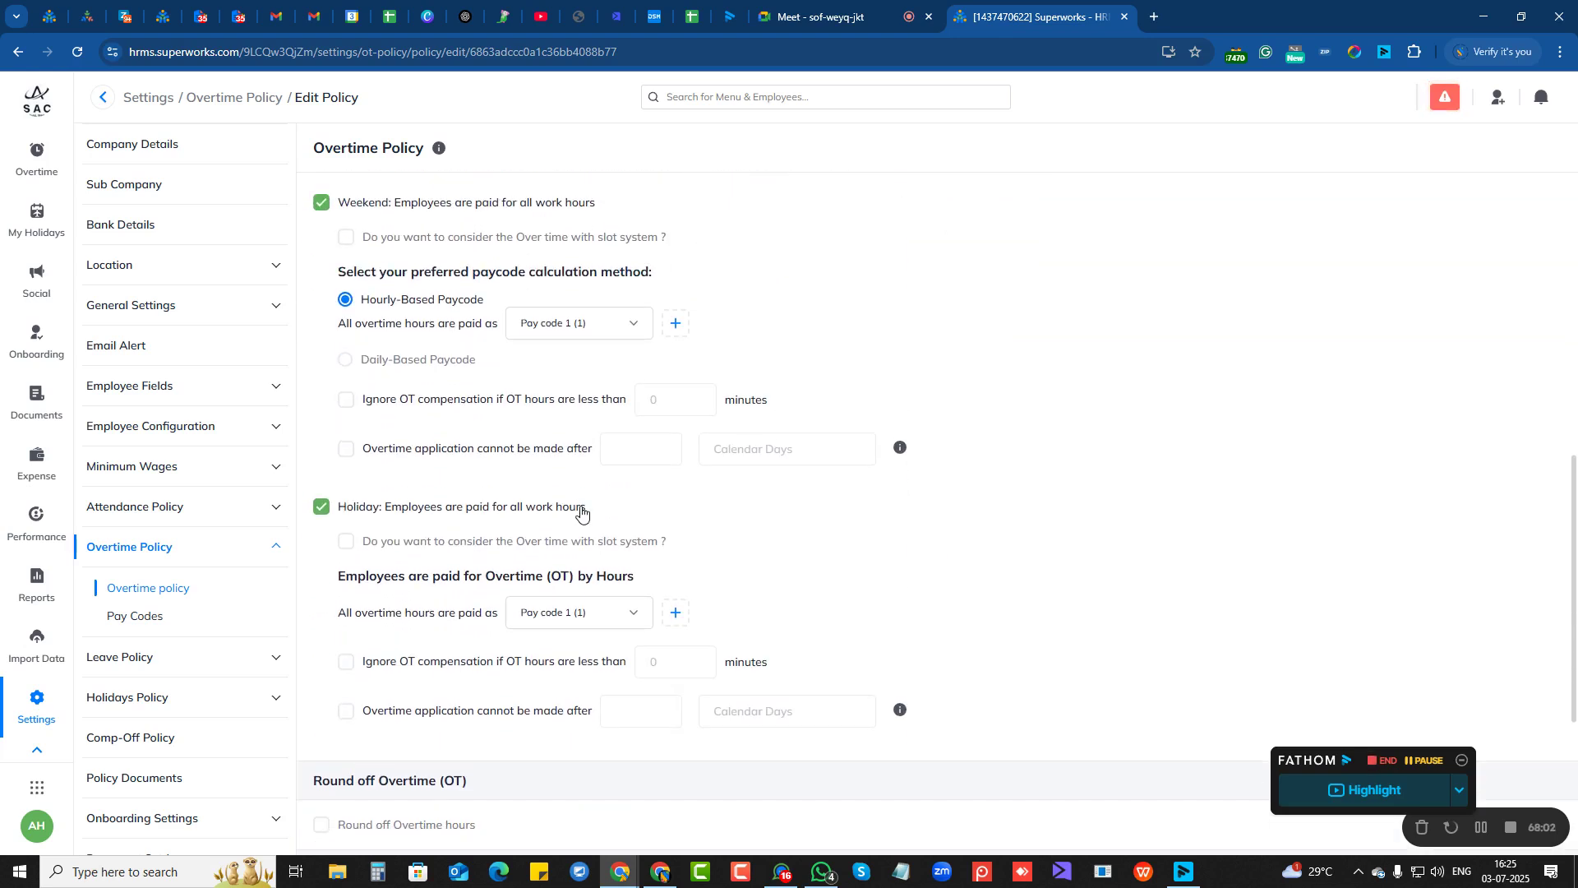
scroll(567, 387, up, 10)
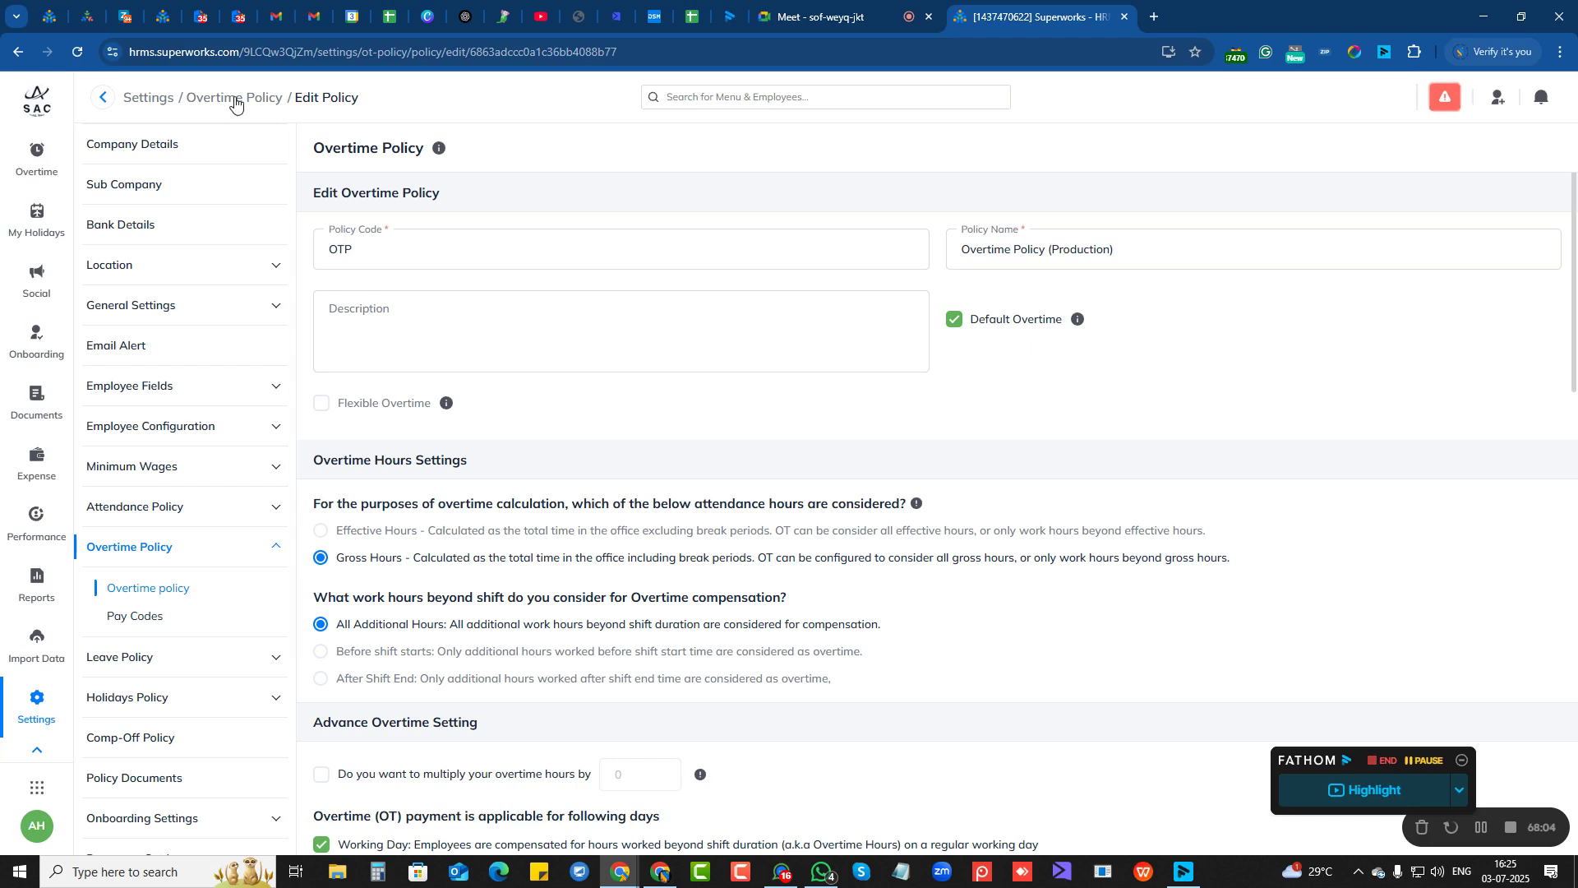
click(235, 100)
View the policy's assigned employees grouped by Department, noting Production (83), then close the panel
click(1039, 245)
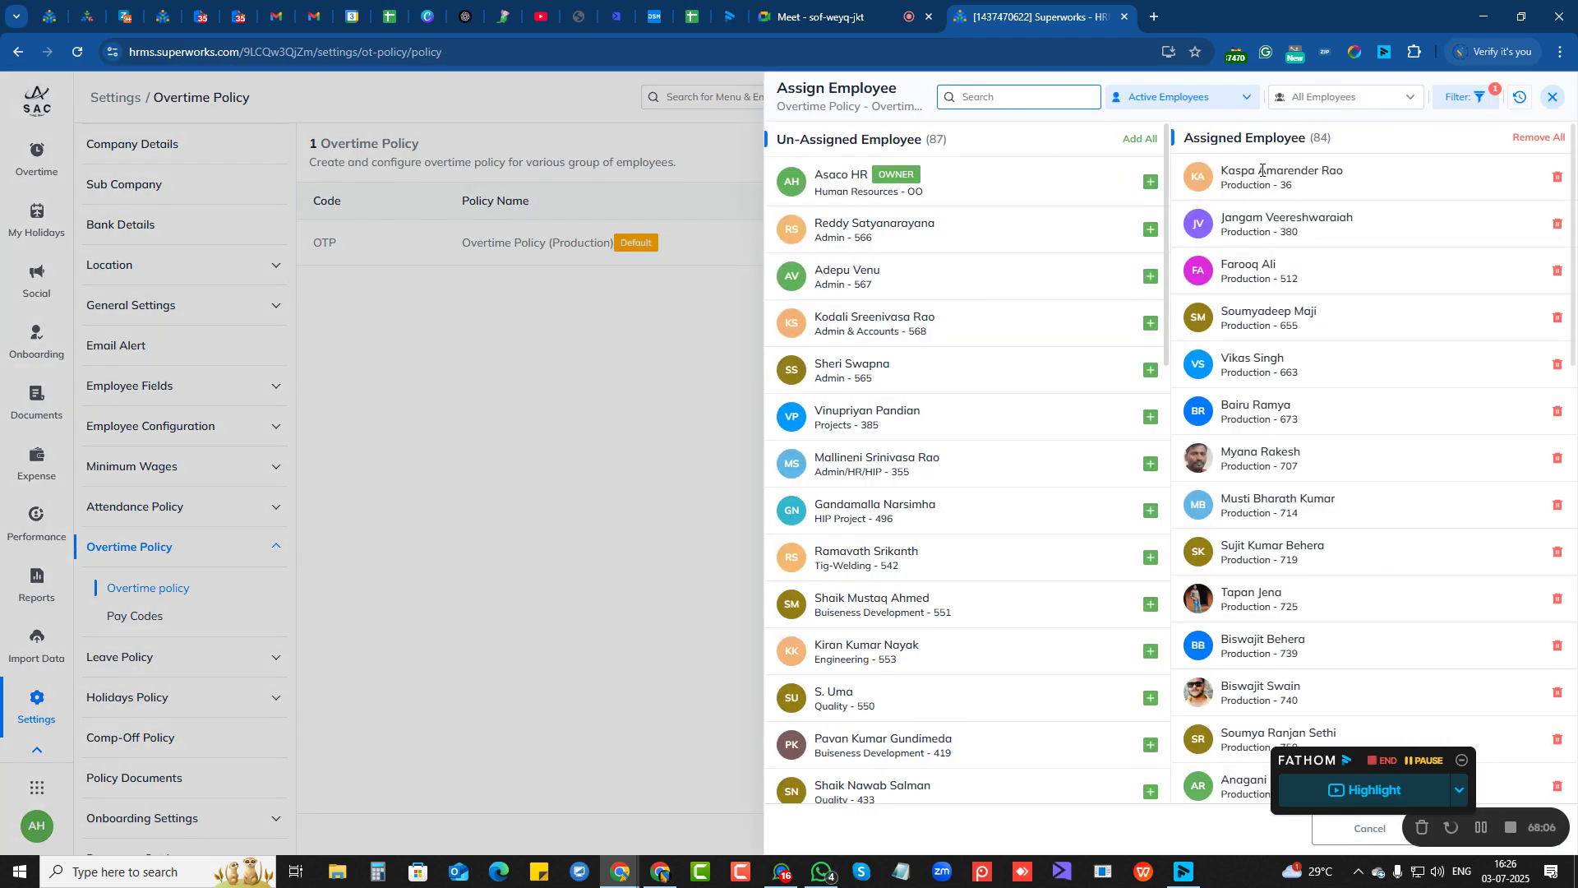
click(1321, 107)
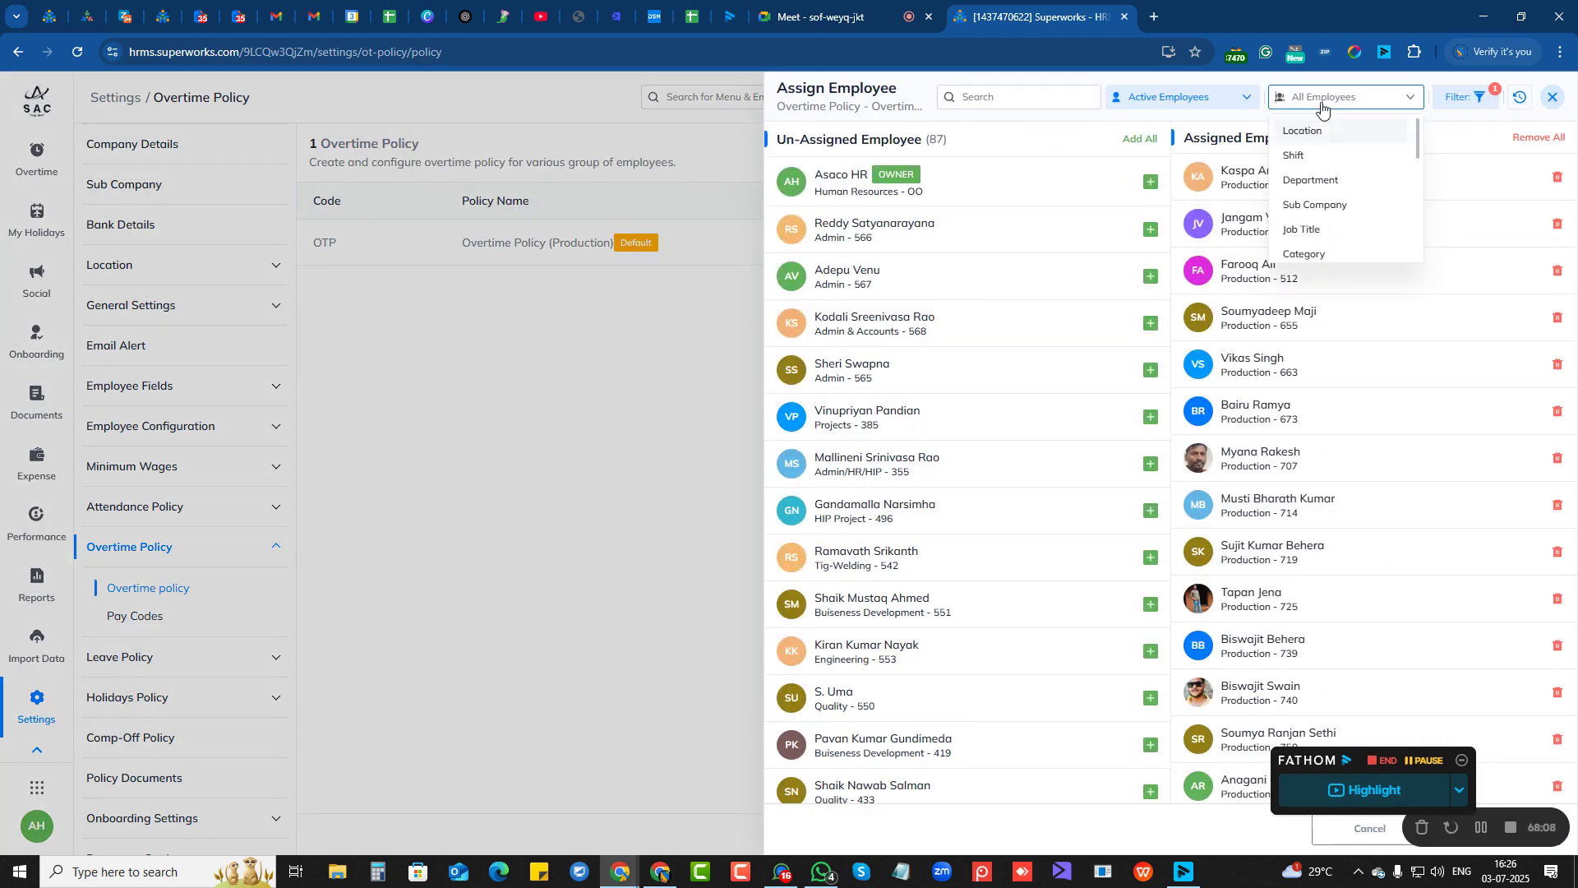
scroll(1333, 189, down, 5)
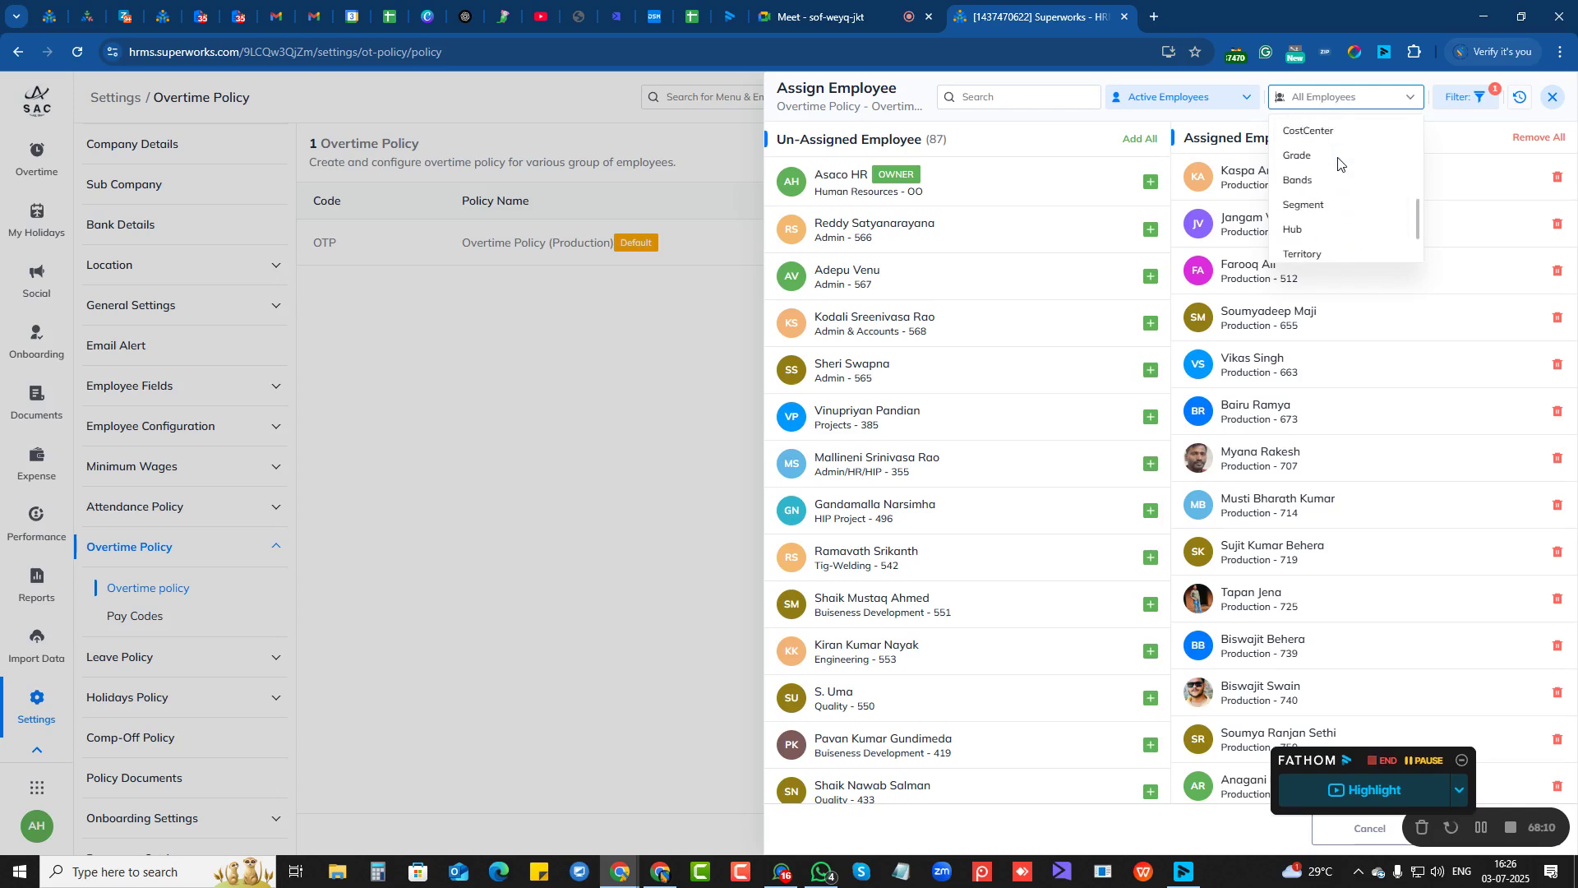
scroll(1331, 198, up, 5)
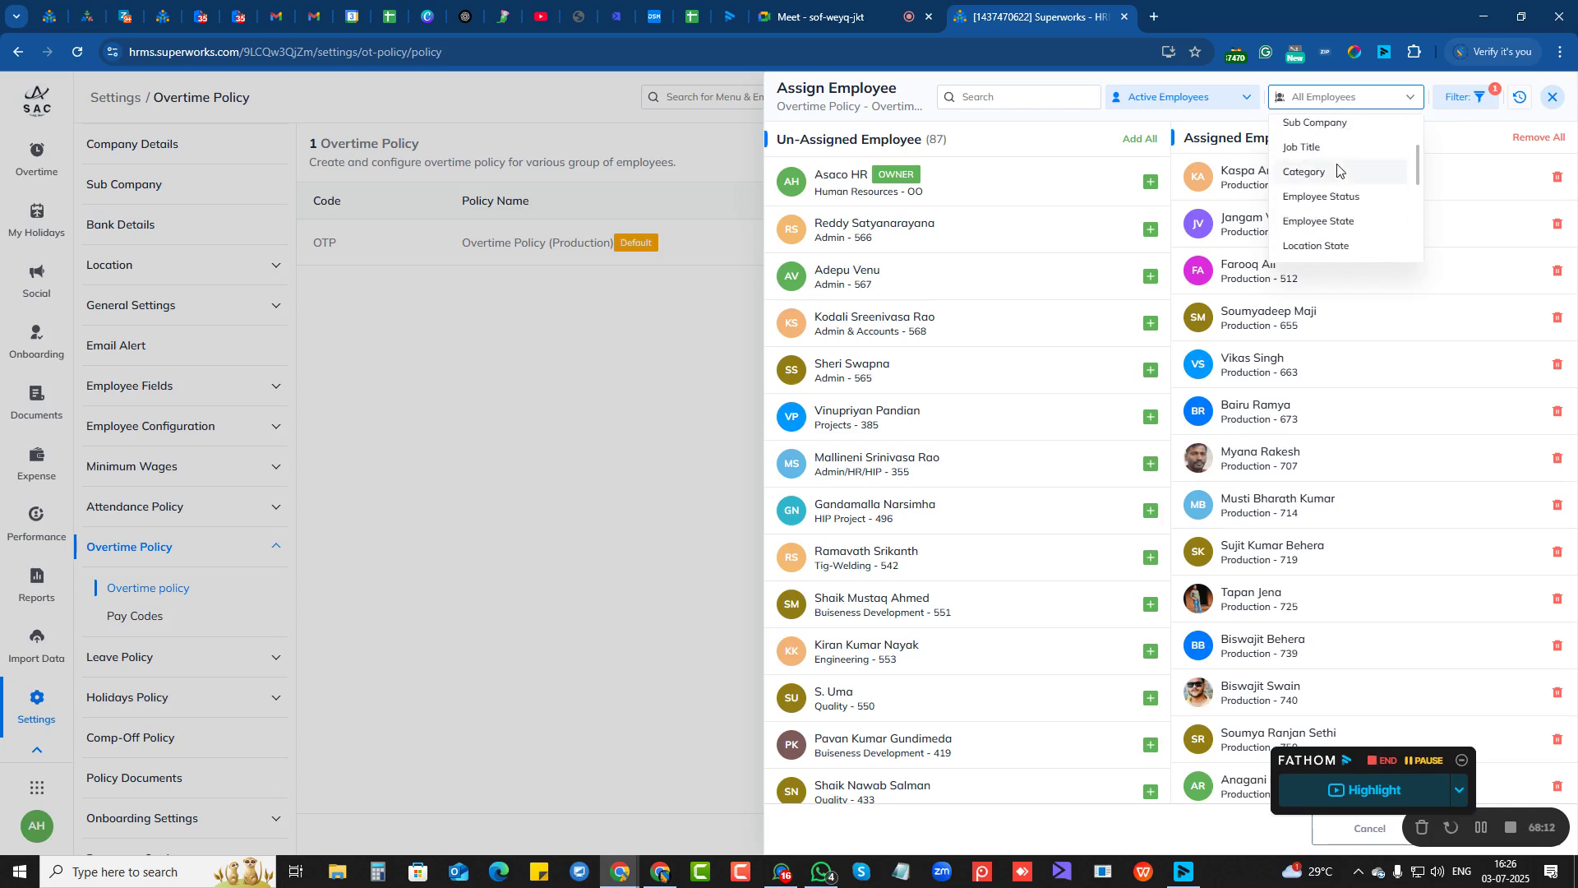
click(1340, 180)
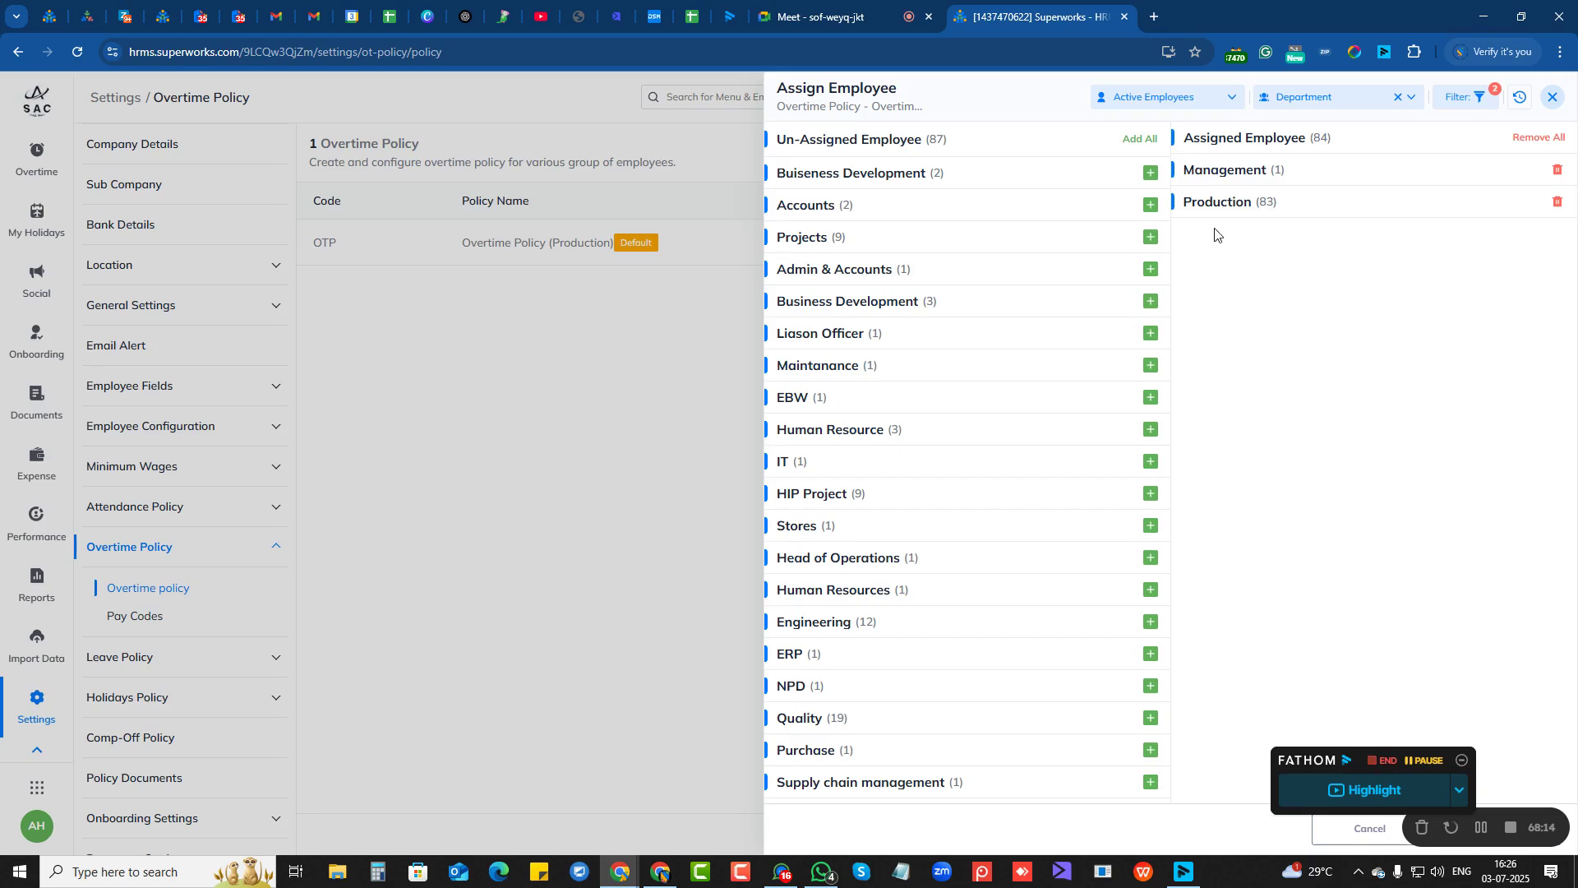
drag(1192, 212, 1292, 207)
drag(1181, 206, 1278, 206)
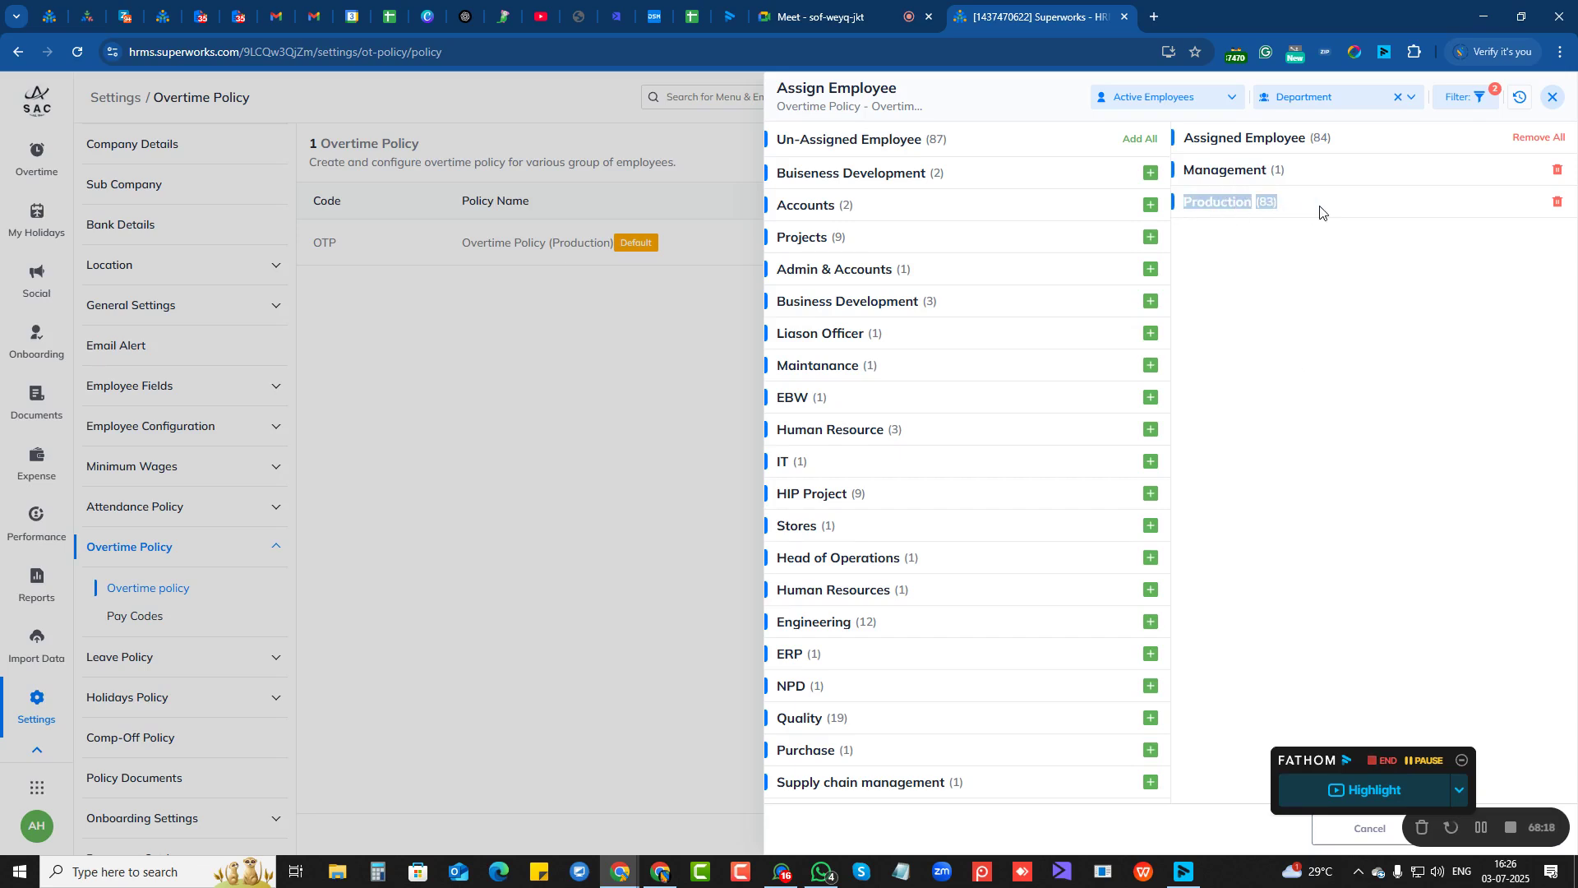
click(1316, 237)
click(1321, 97)
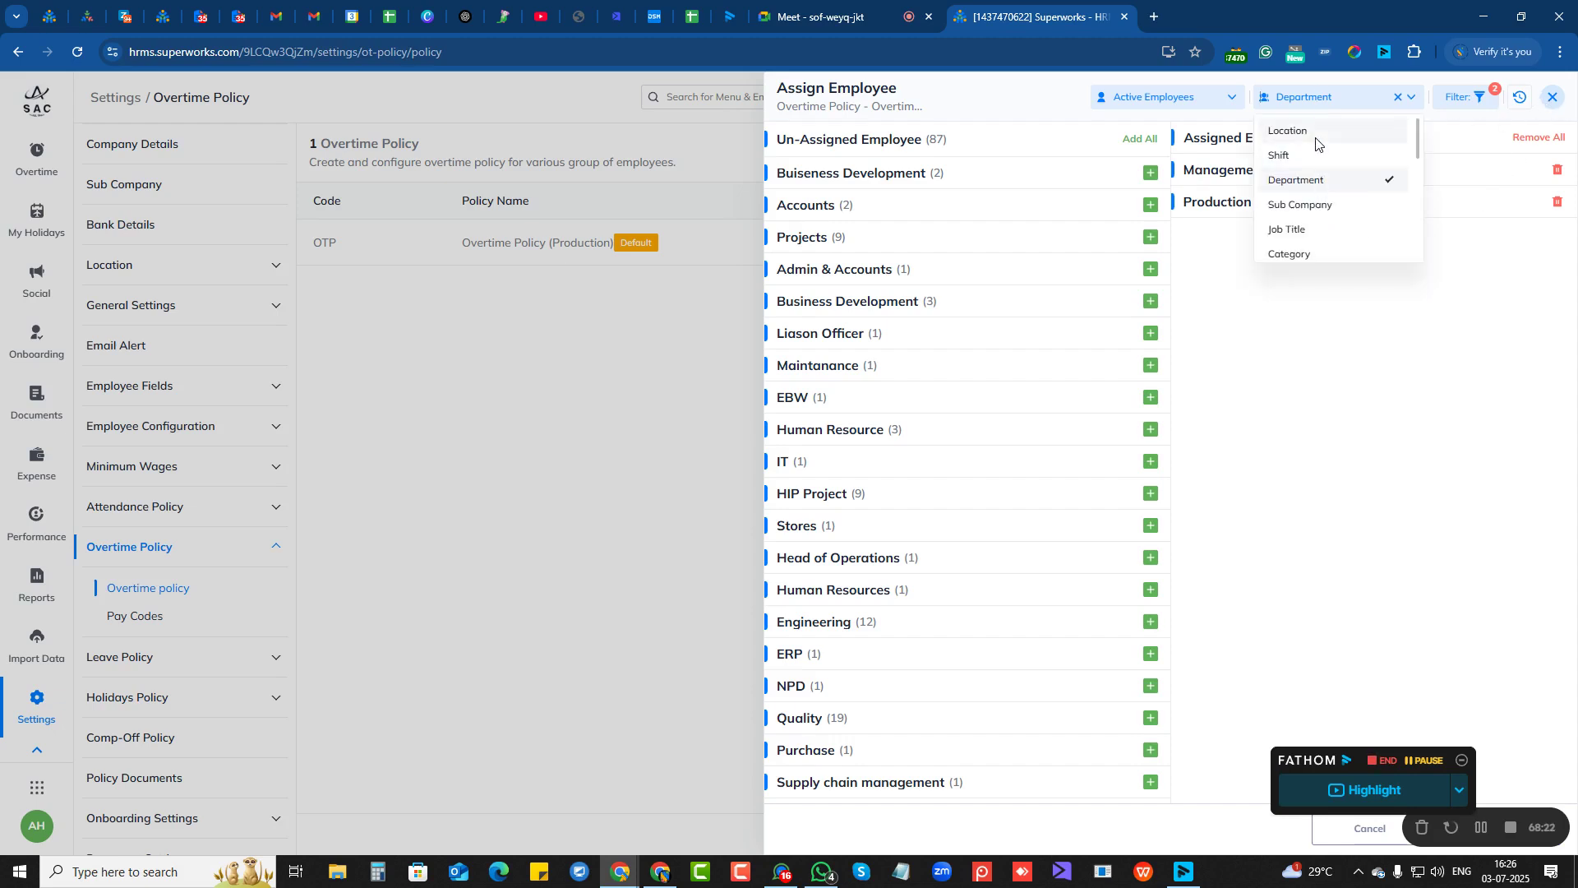
scroll(1318, 218, down, 5)
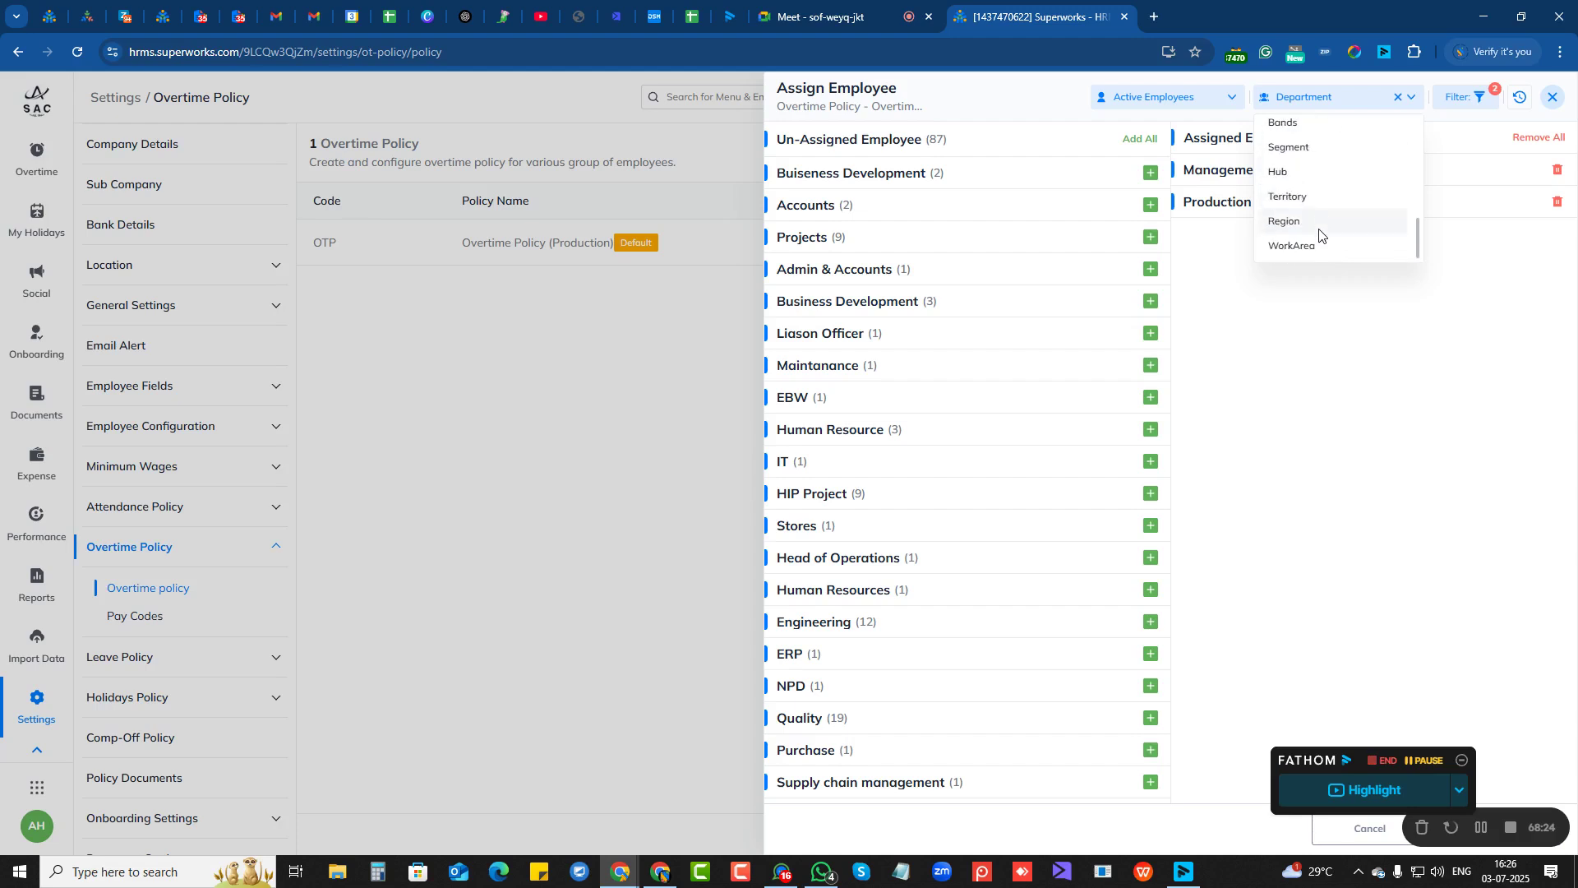
click(1338, 322)
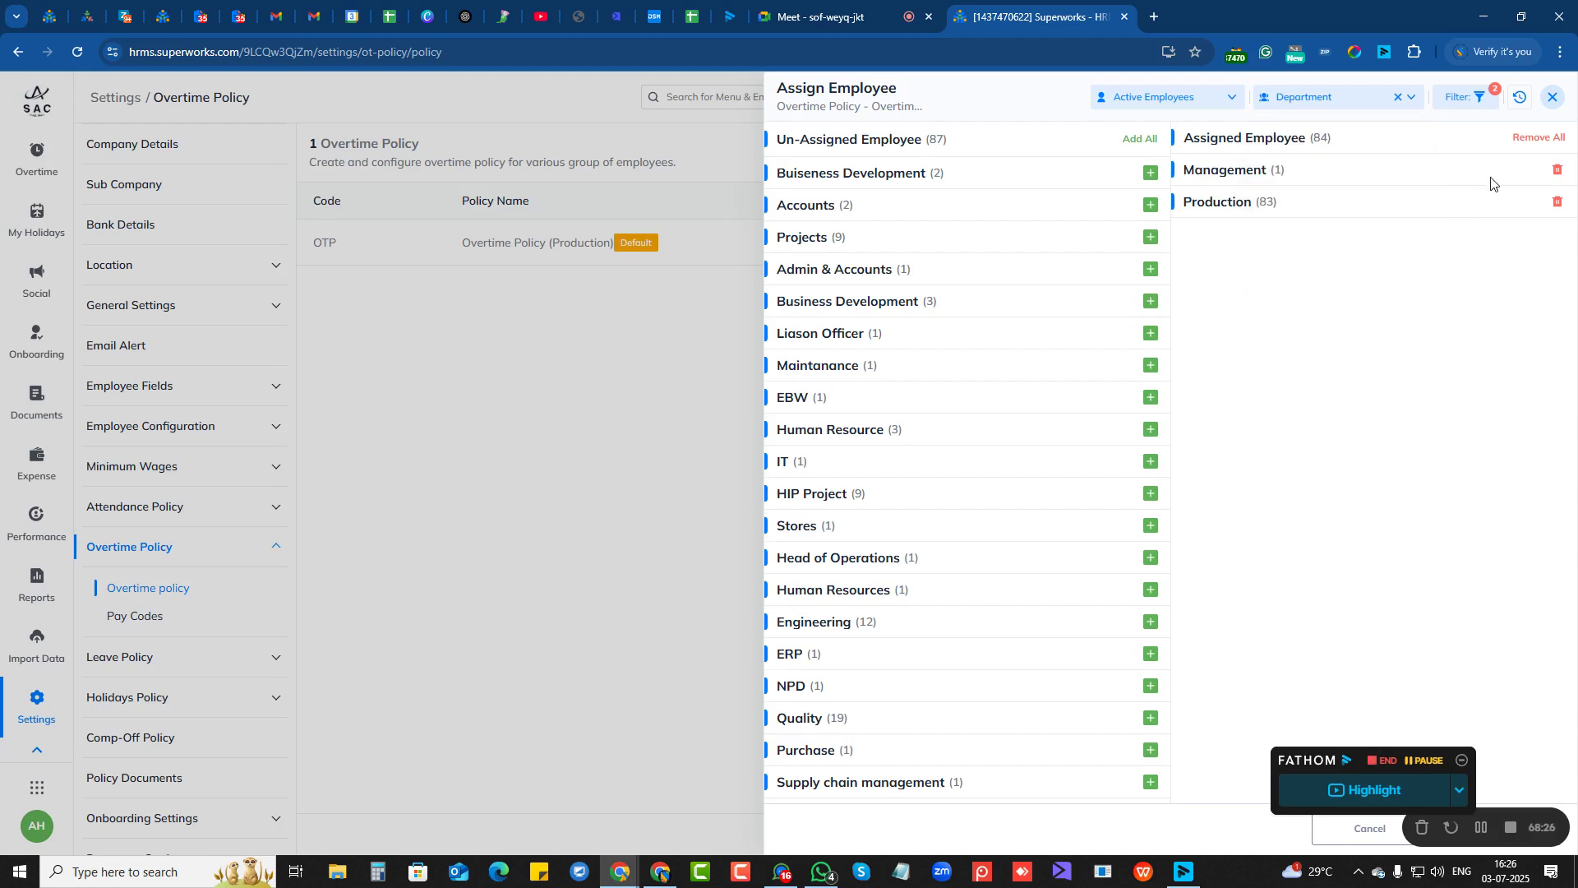
click(1554, 97)
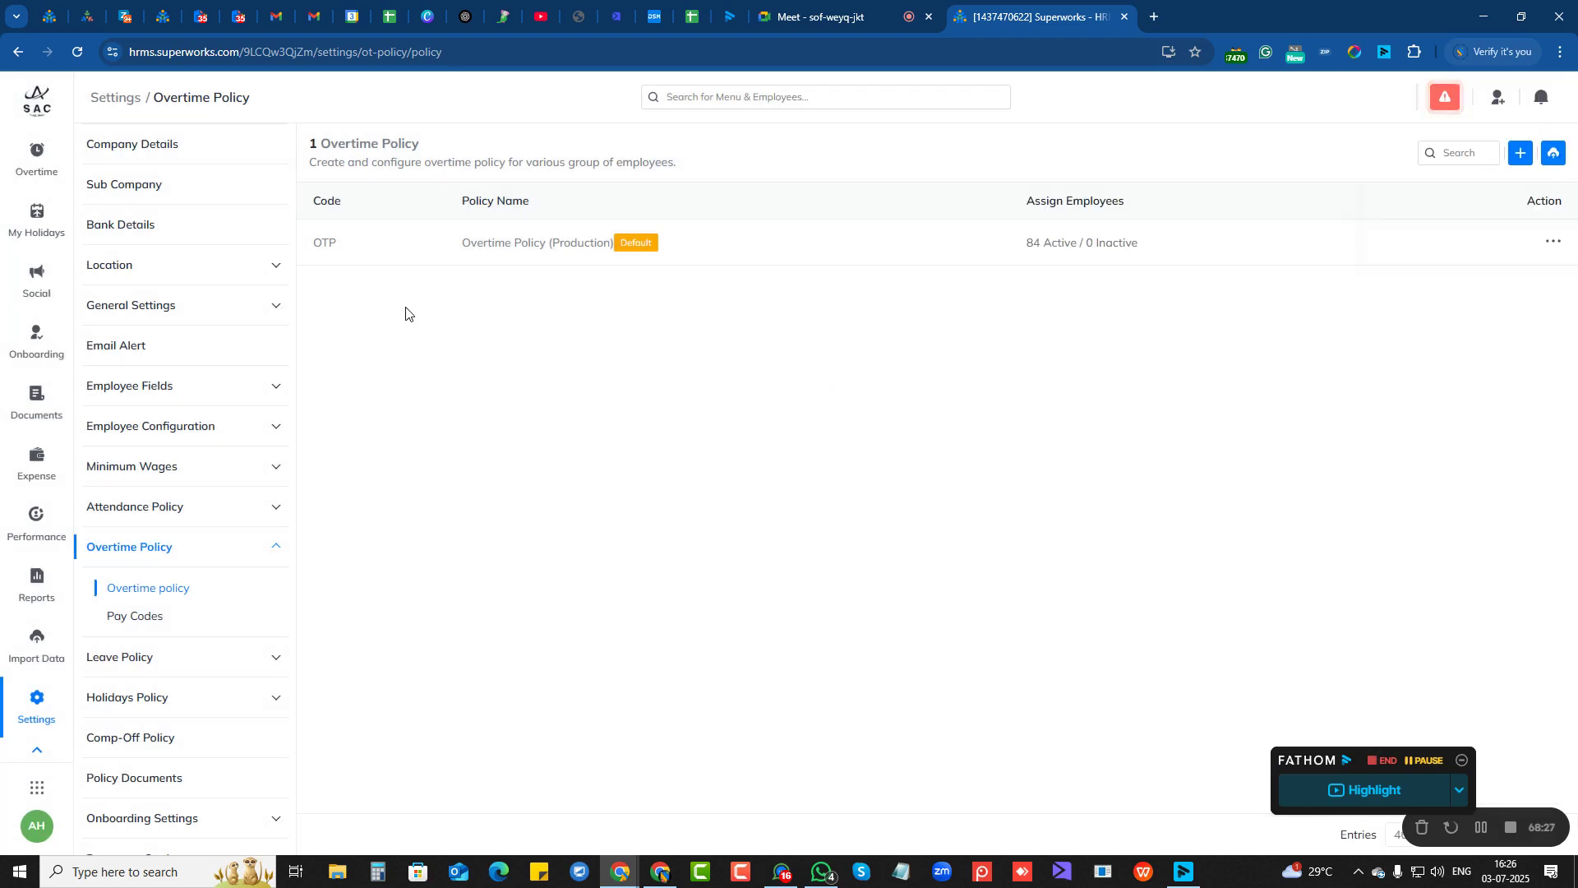
click(148, 741)
mouse_move(1483, 240)
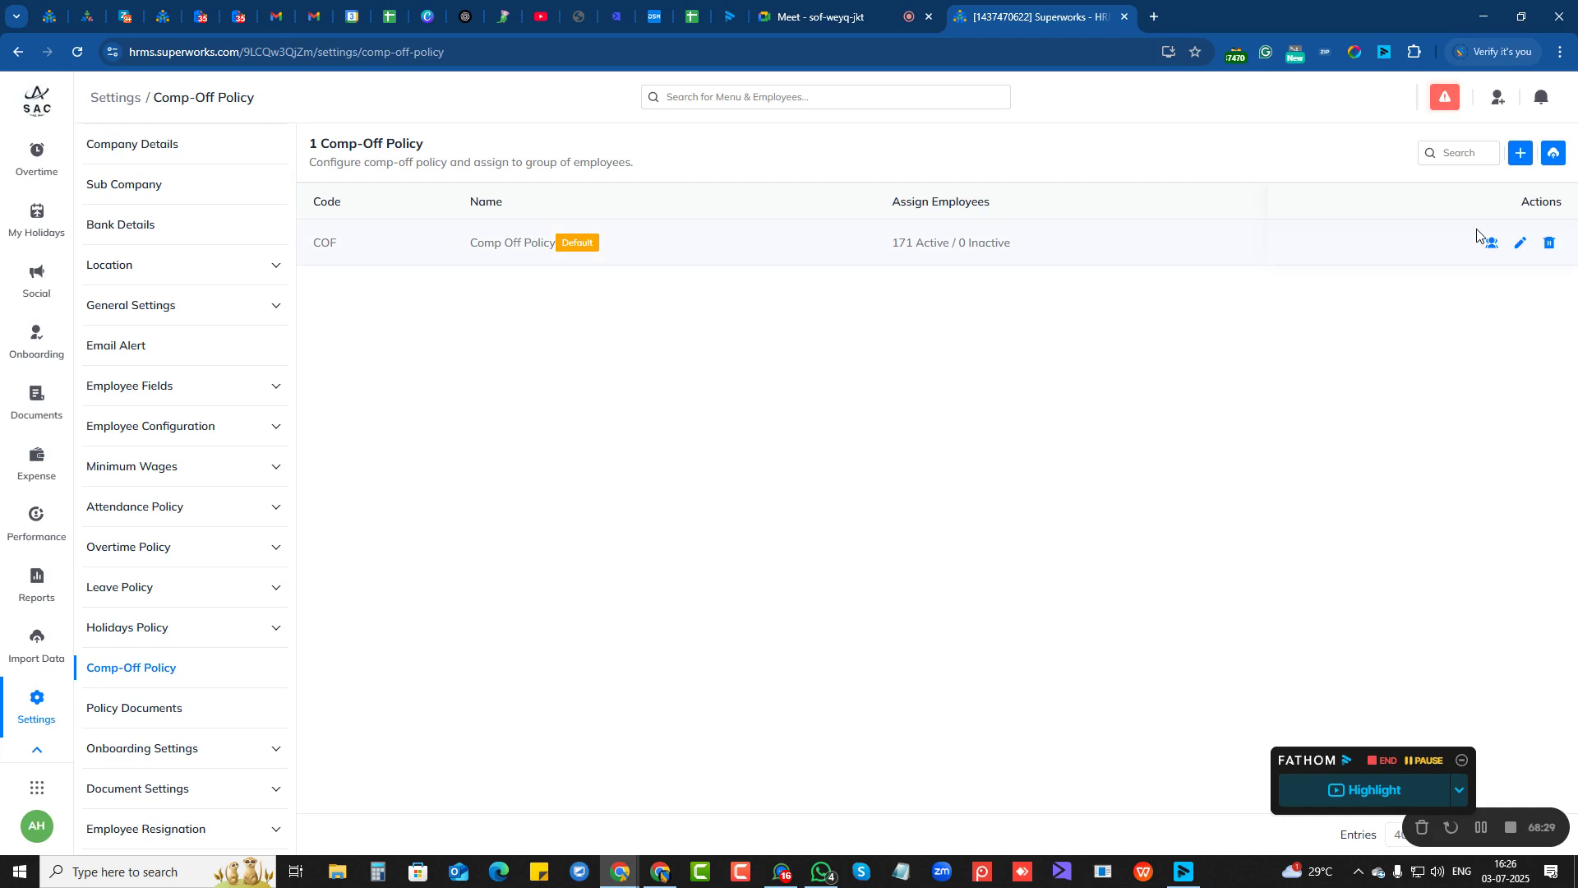
click(1521, 244)
scroll(1019, 384, down, 2)
double_click(393, 342)
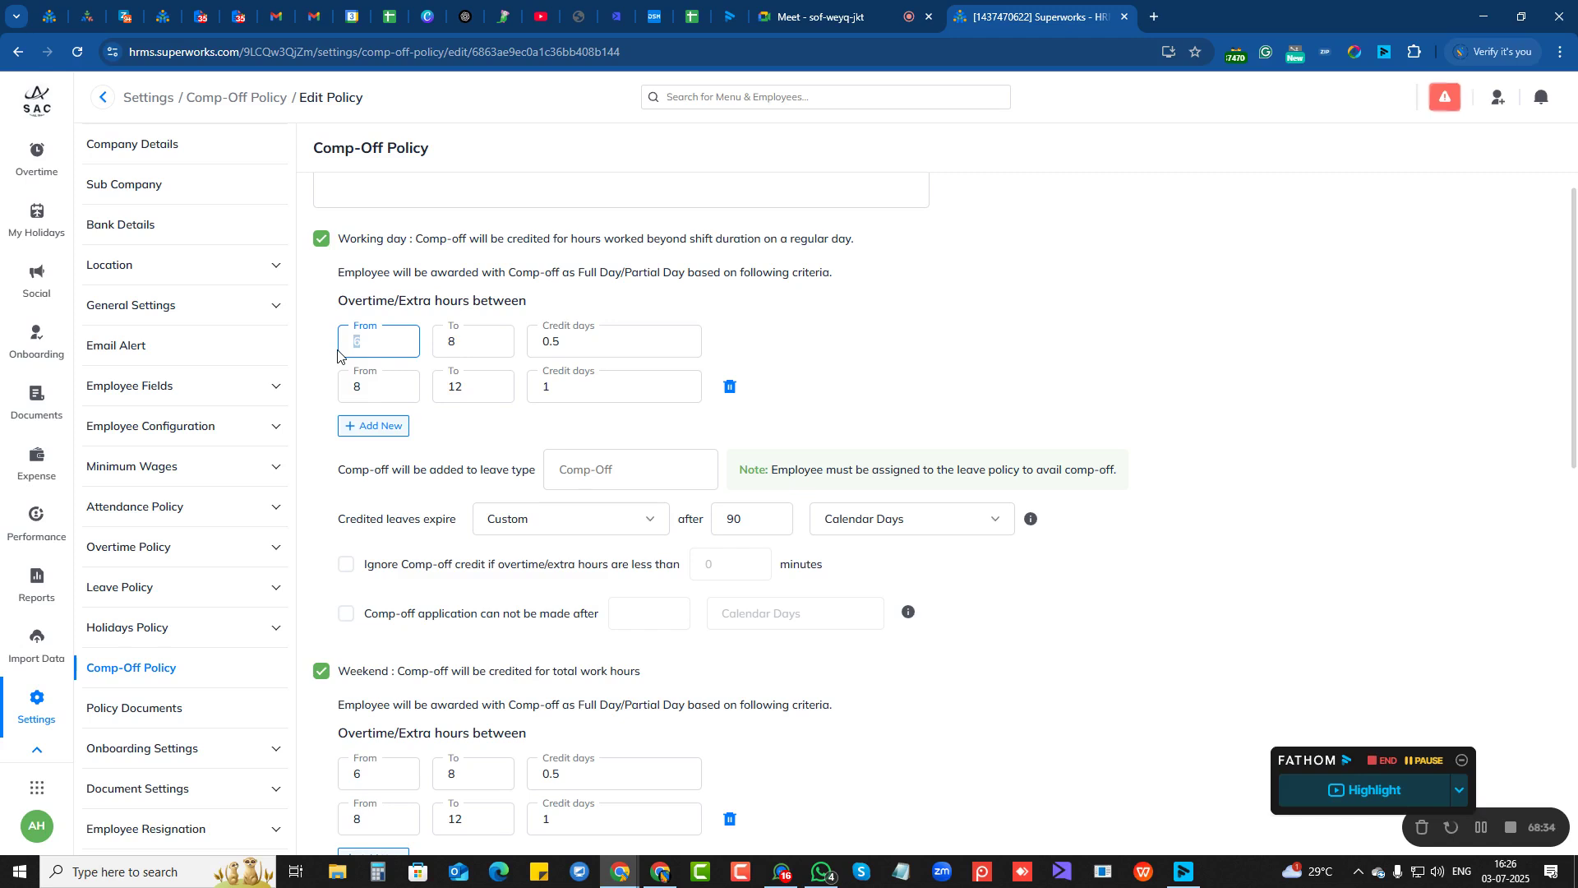
double_click(531, 343)
click(360, 396)
drag(569, 388, 511, 389)
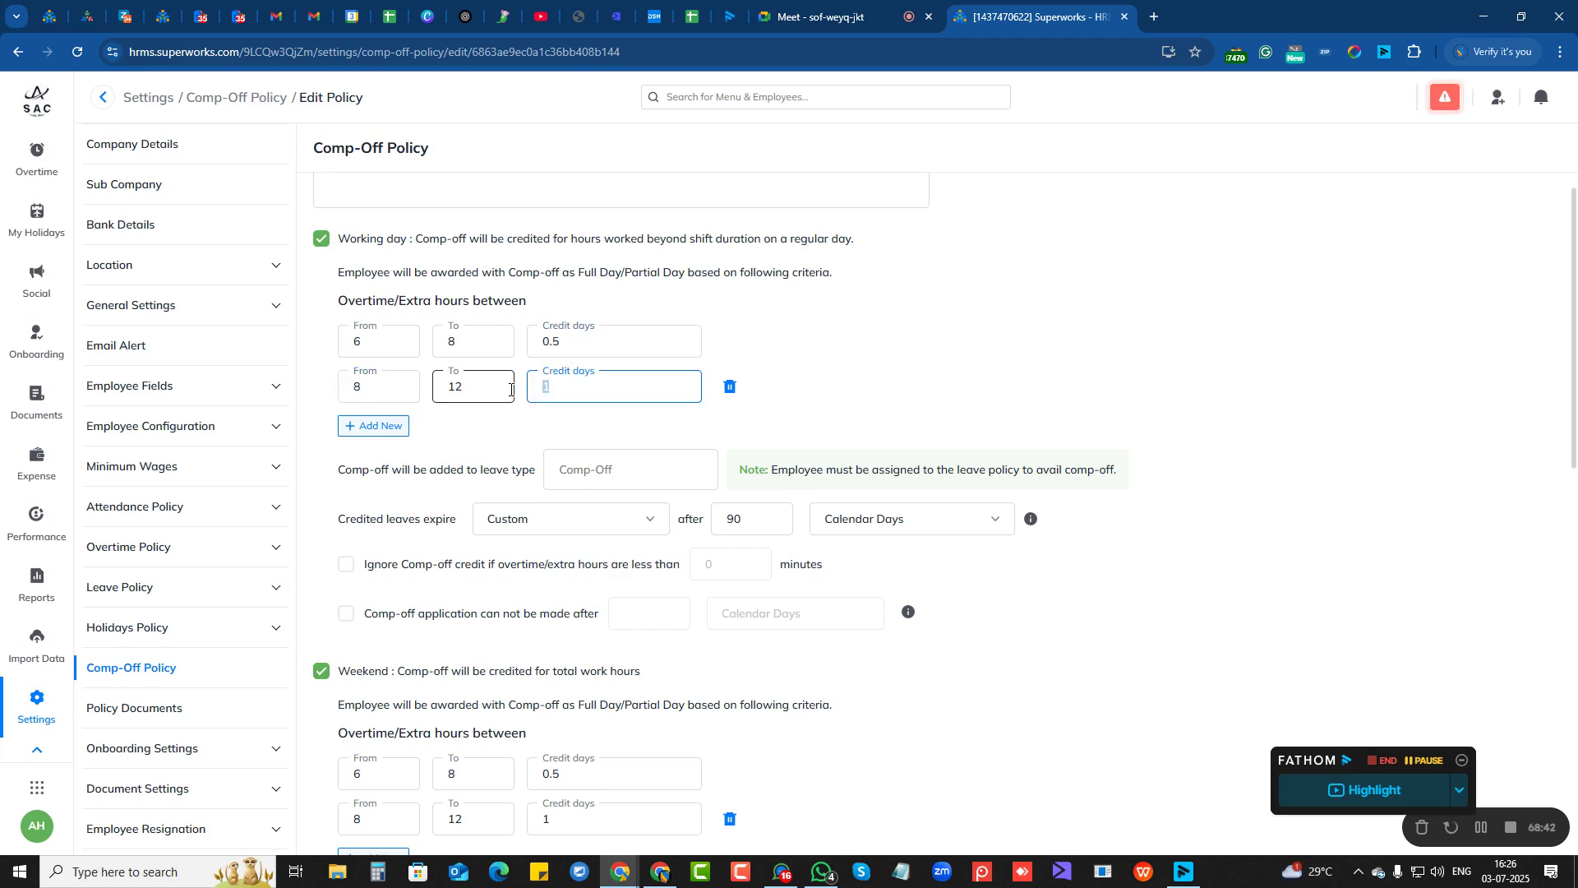
click(556, 377)
drag(340, 529, 836, 485)
click(837, 485)
scroll(829, 484, down, 5)
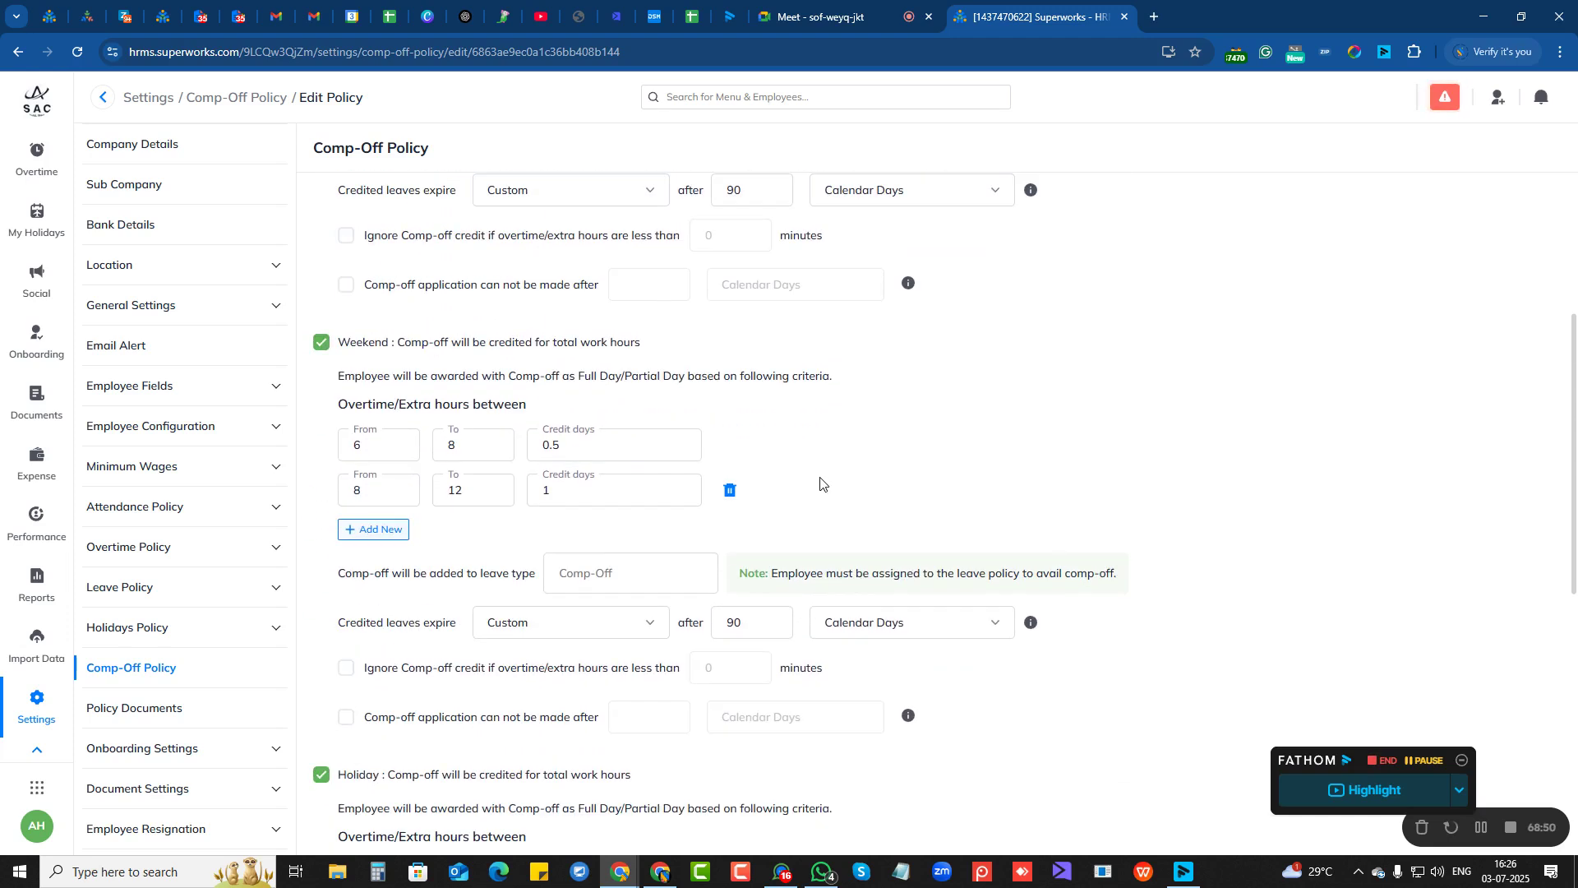
scroll(820, 482, up, 2)
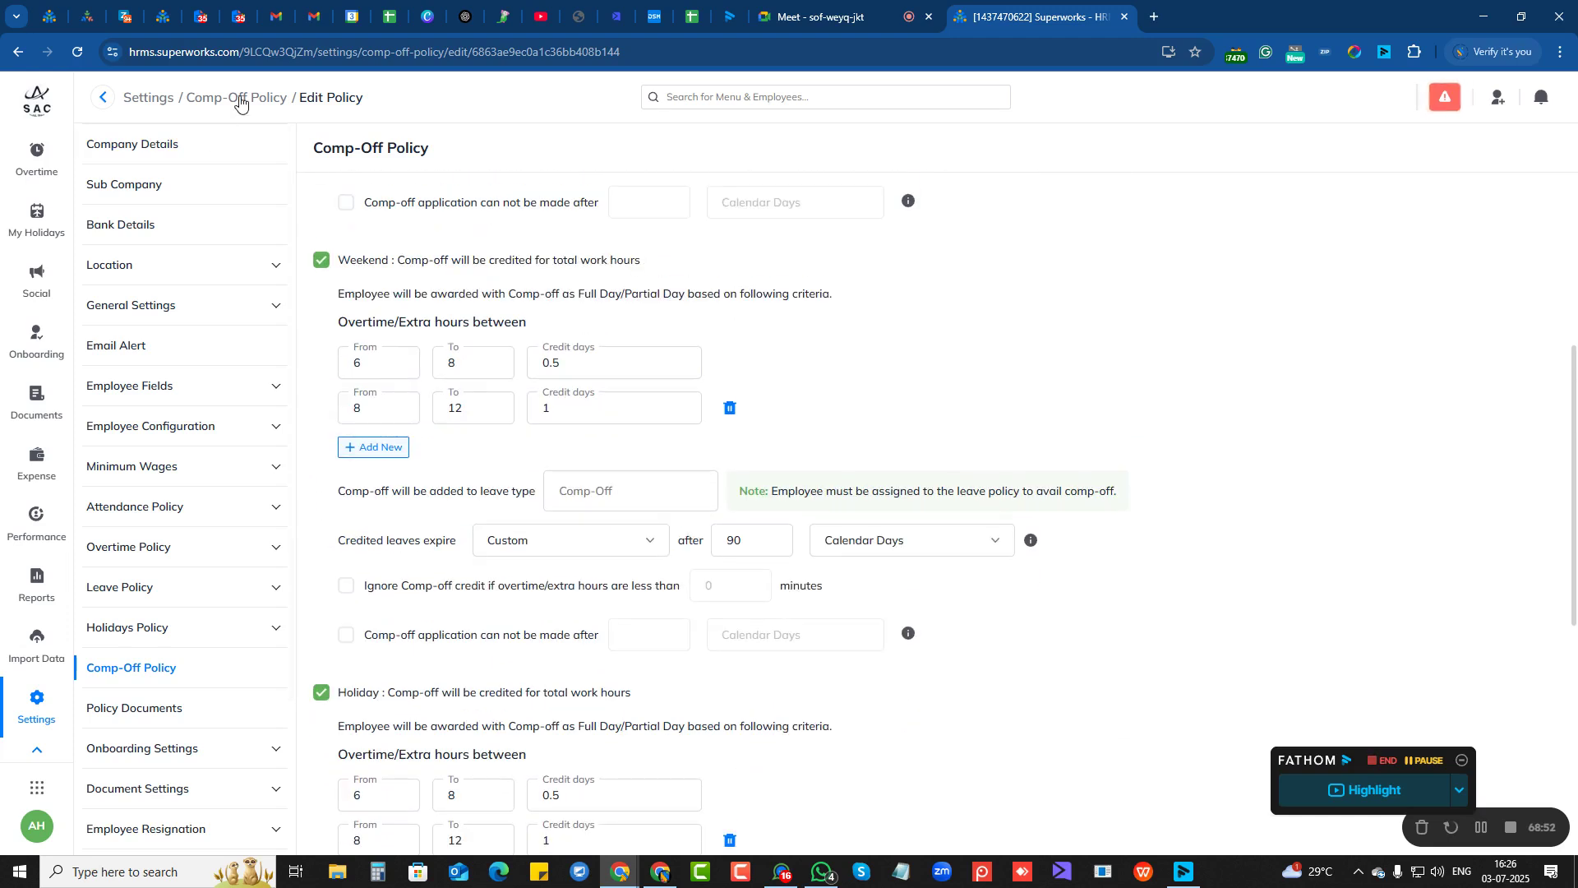
click(240, 97)
click(936, 247)
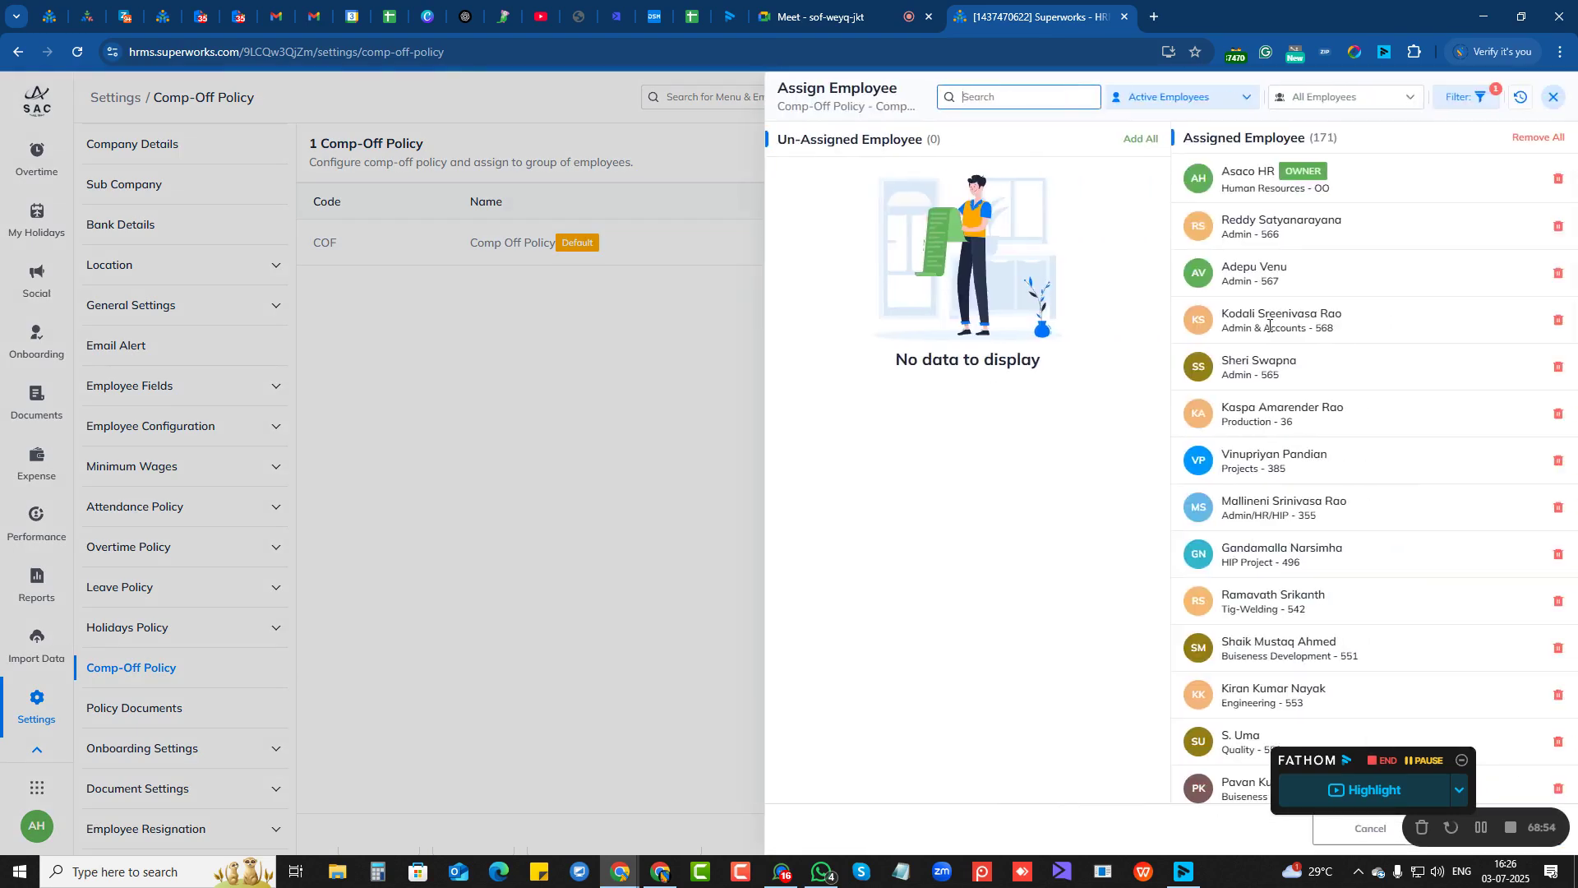
click(1553, 97)
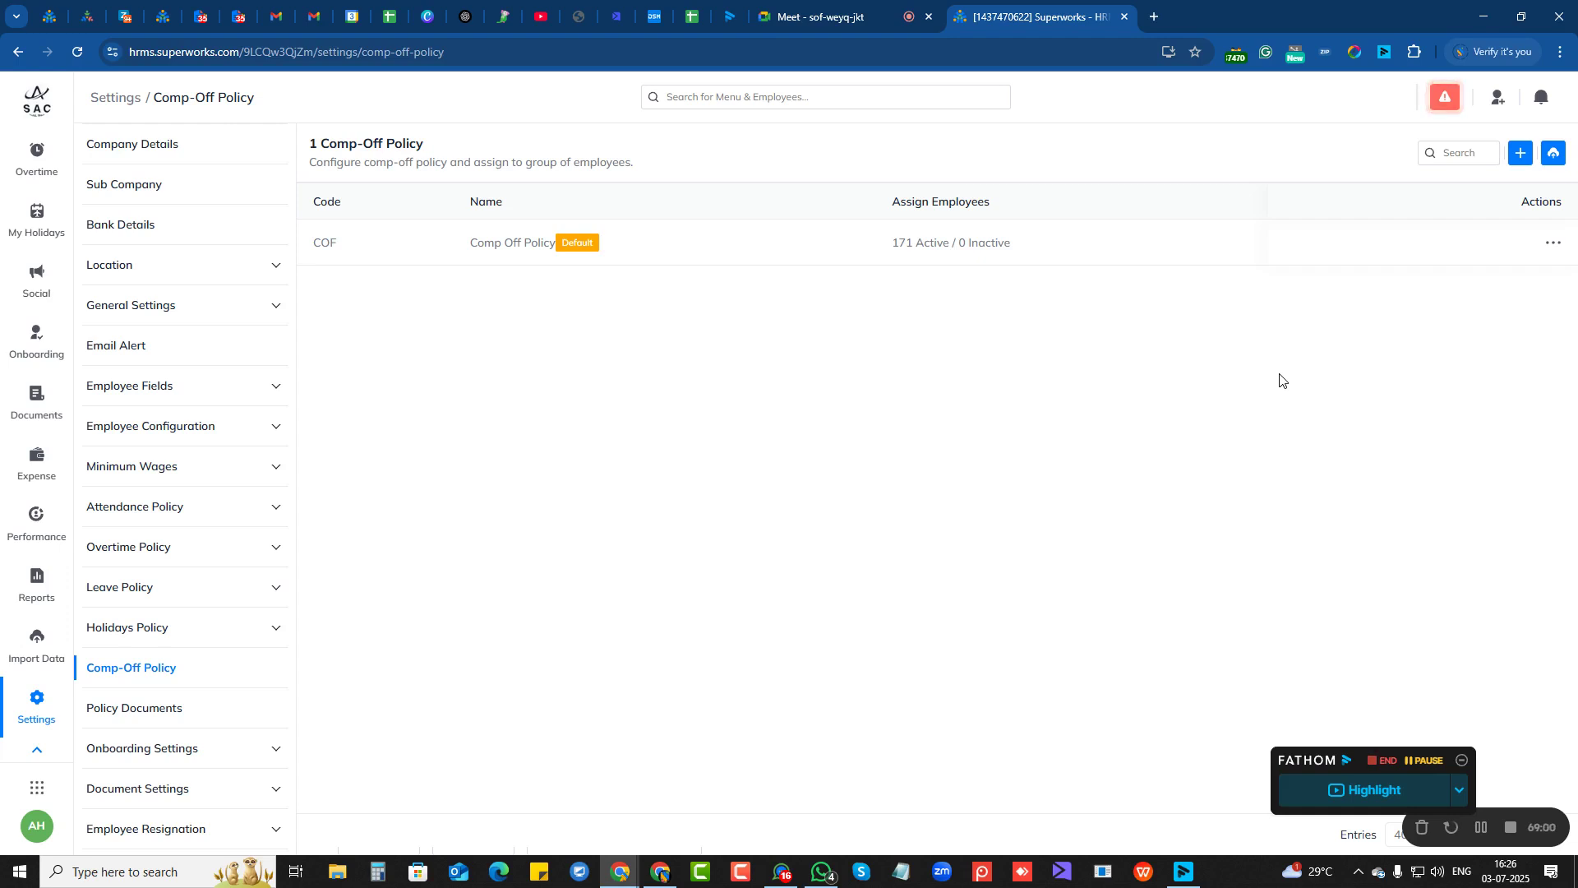
click(197, 562)
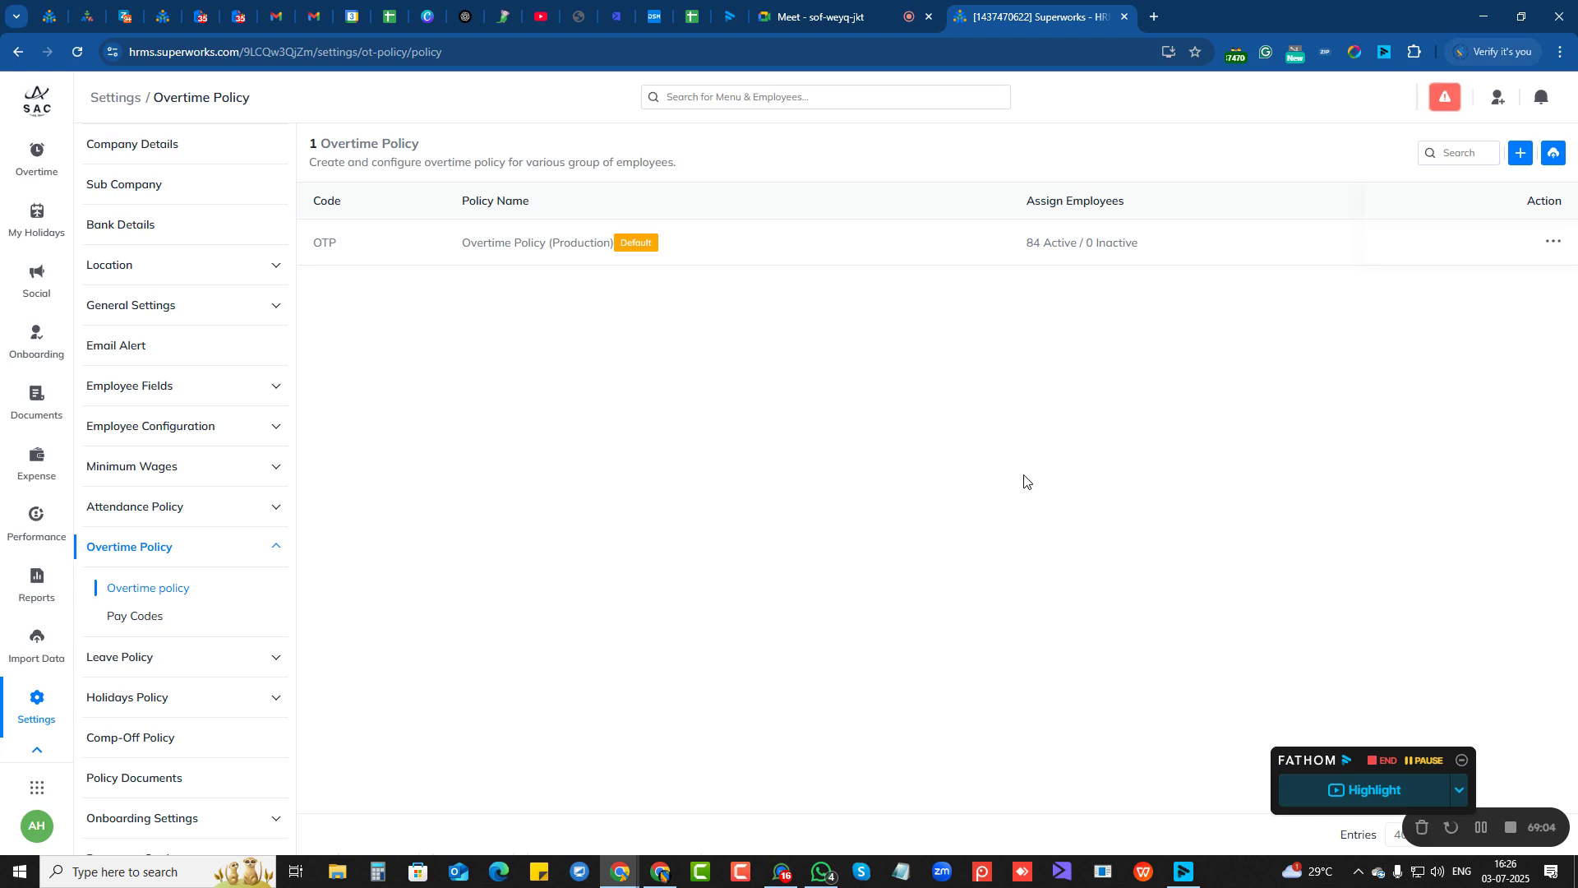
Return to the HRMS window and browse the My Route Map page
click(1124, 16)
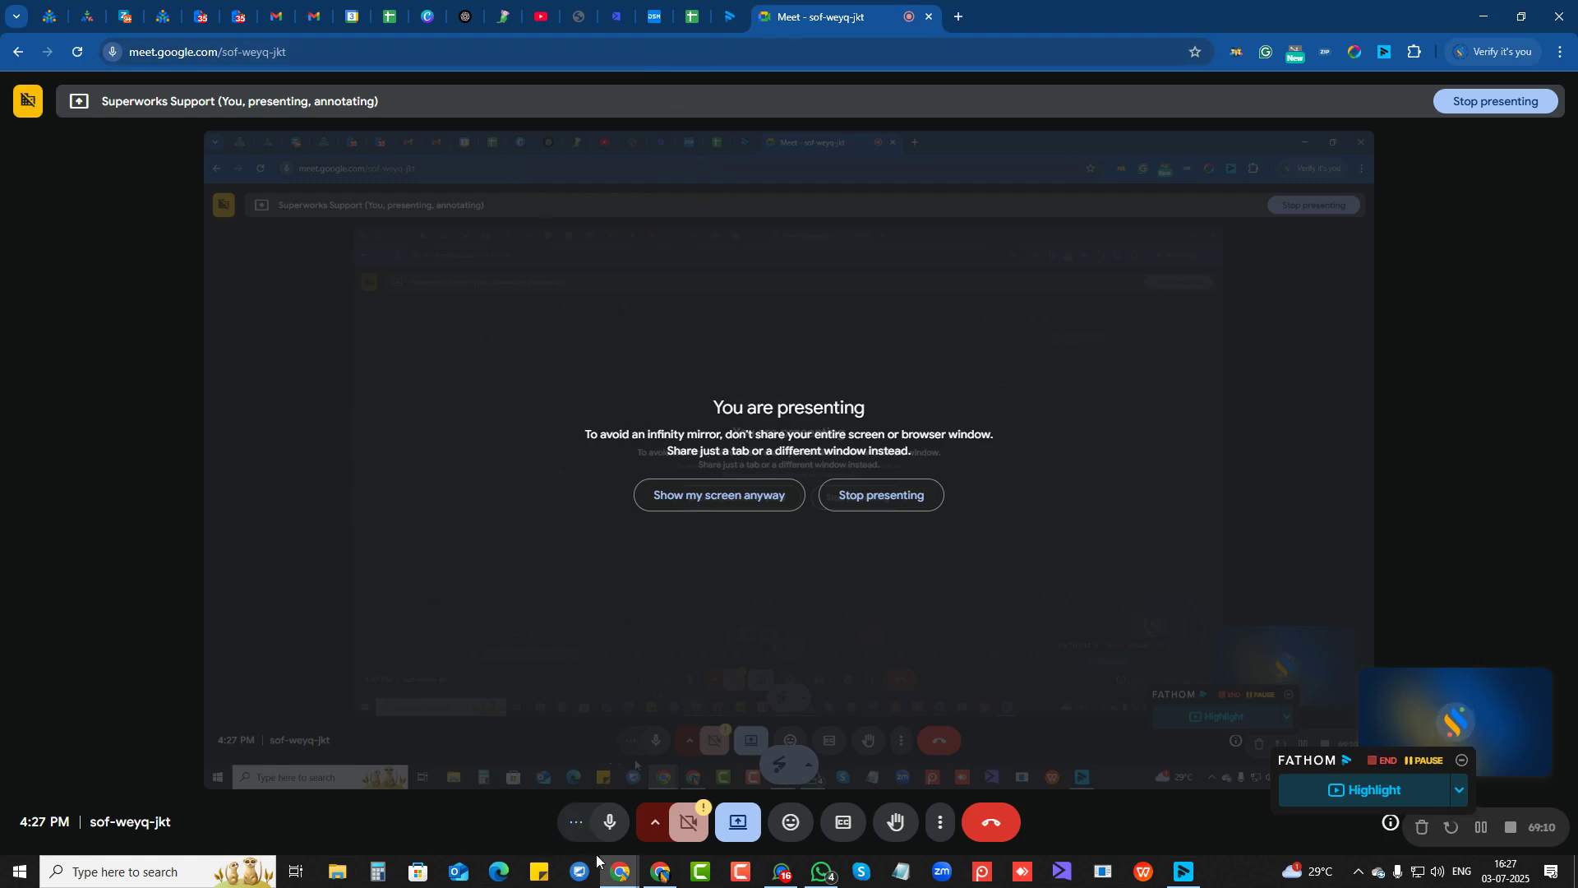
mouse_move(621, 871)
click(795, 810)
scroll(3, 436, down, 3)
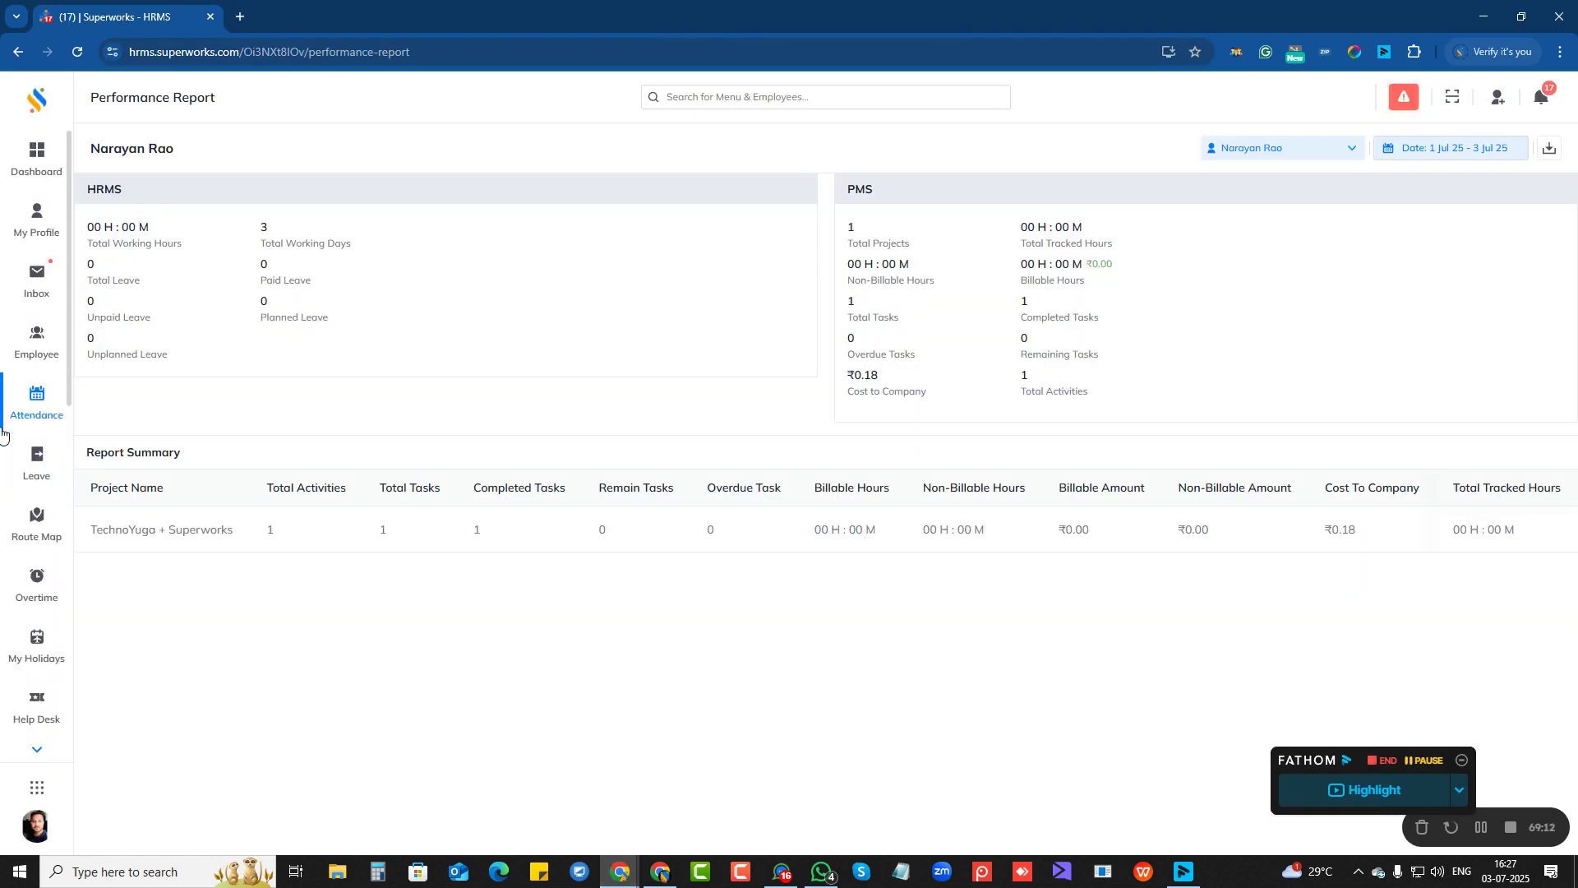
scroll(4, 436, down, 3)
scroll(5, 435, up, 5)
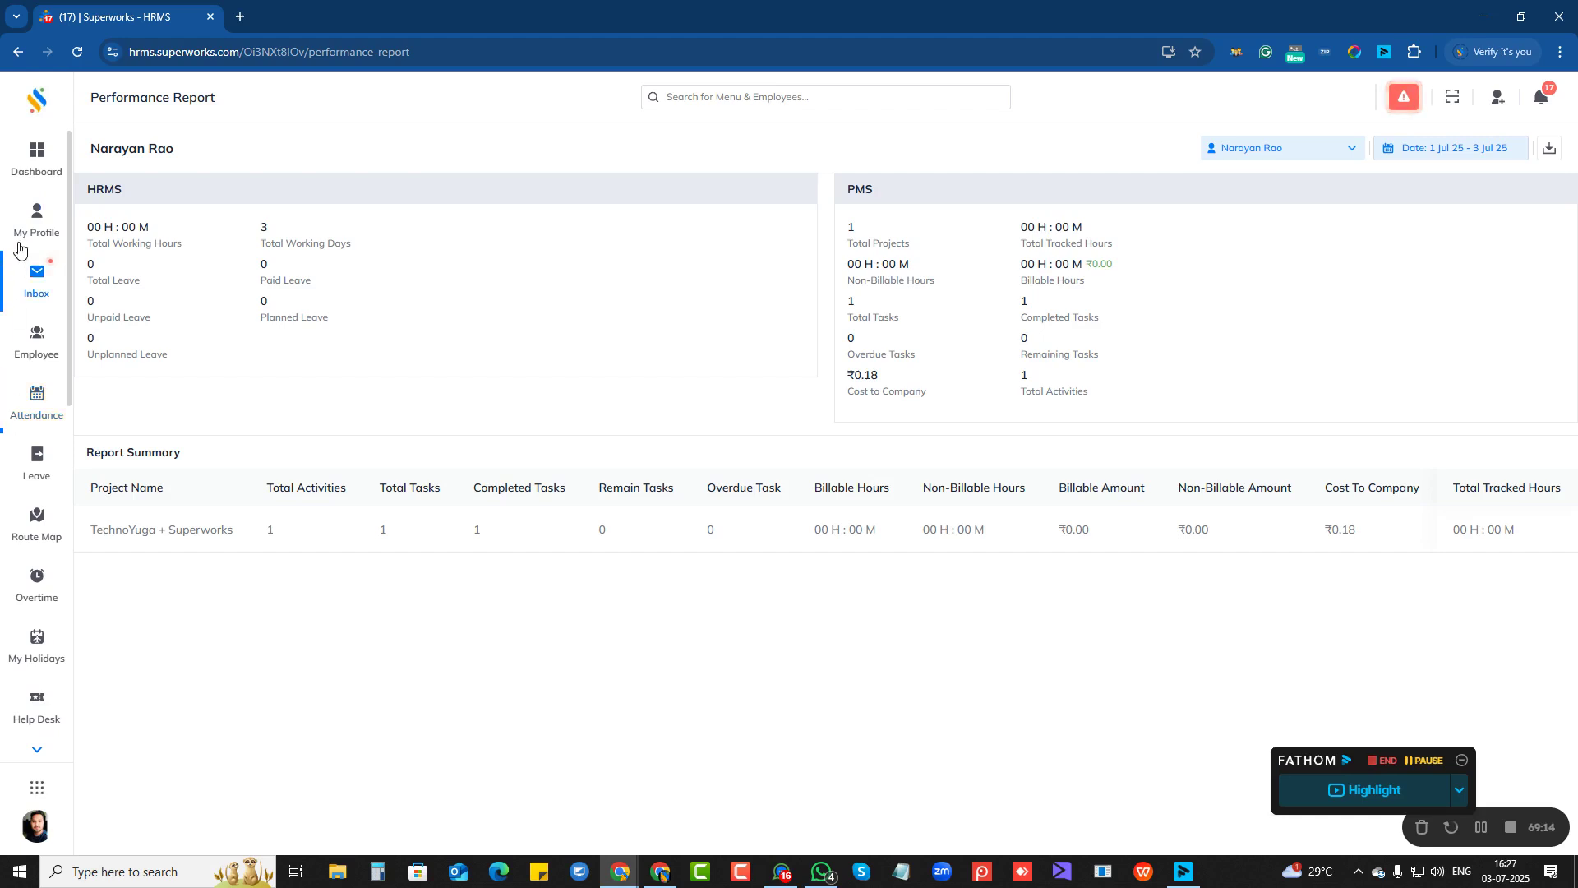
scroll(24, 374, down, 2)
scroll(23, 372, down, 1)
mouse_move(33, 362)
click(127, 356)
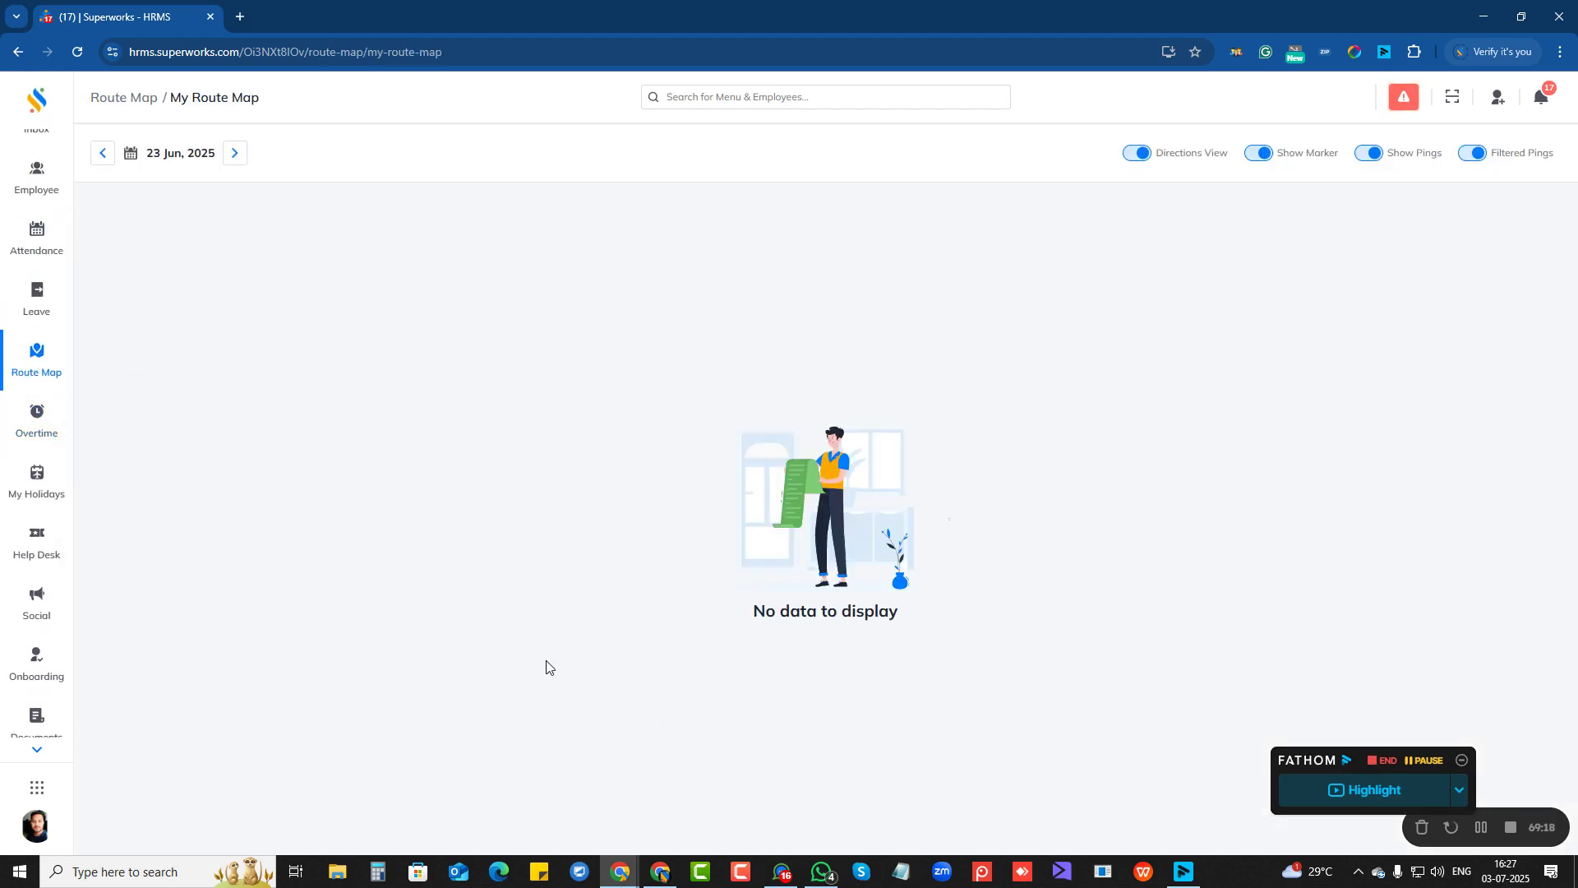
scroll(35, 526, down, 1)
scroll(35, 538, down, 2)
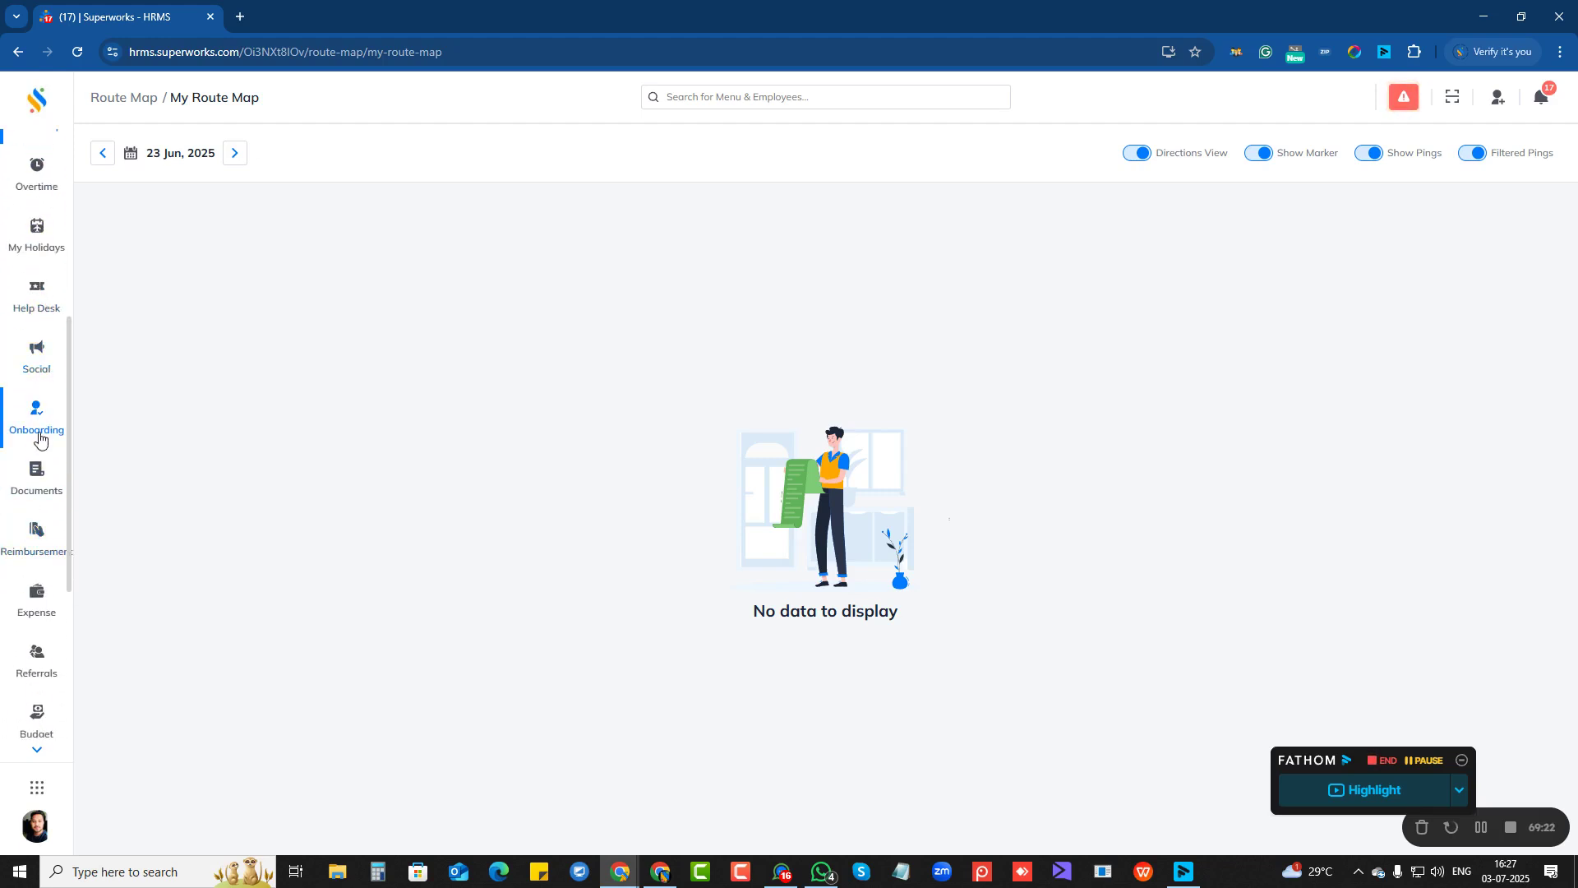
scroll(45, 491, down, 2)
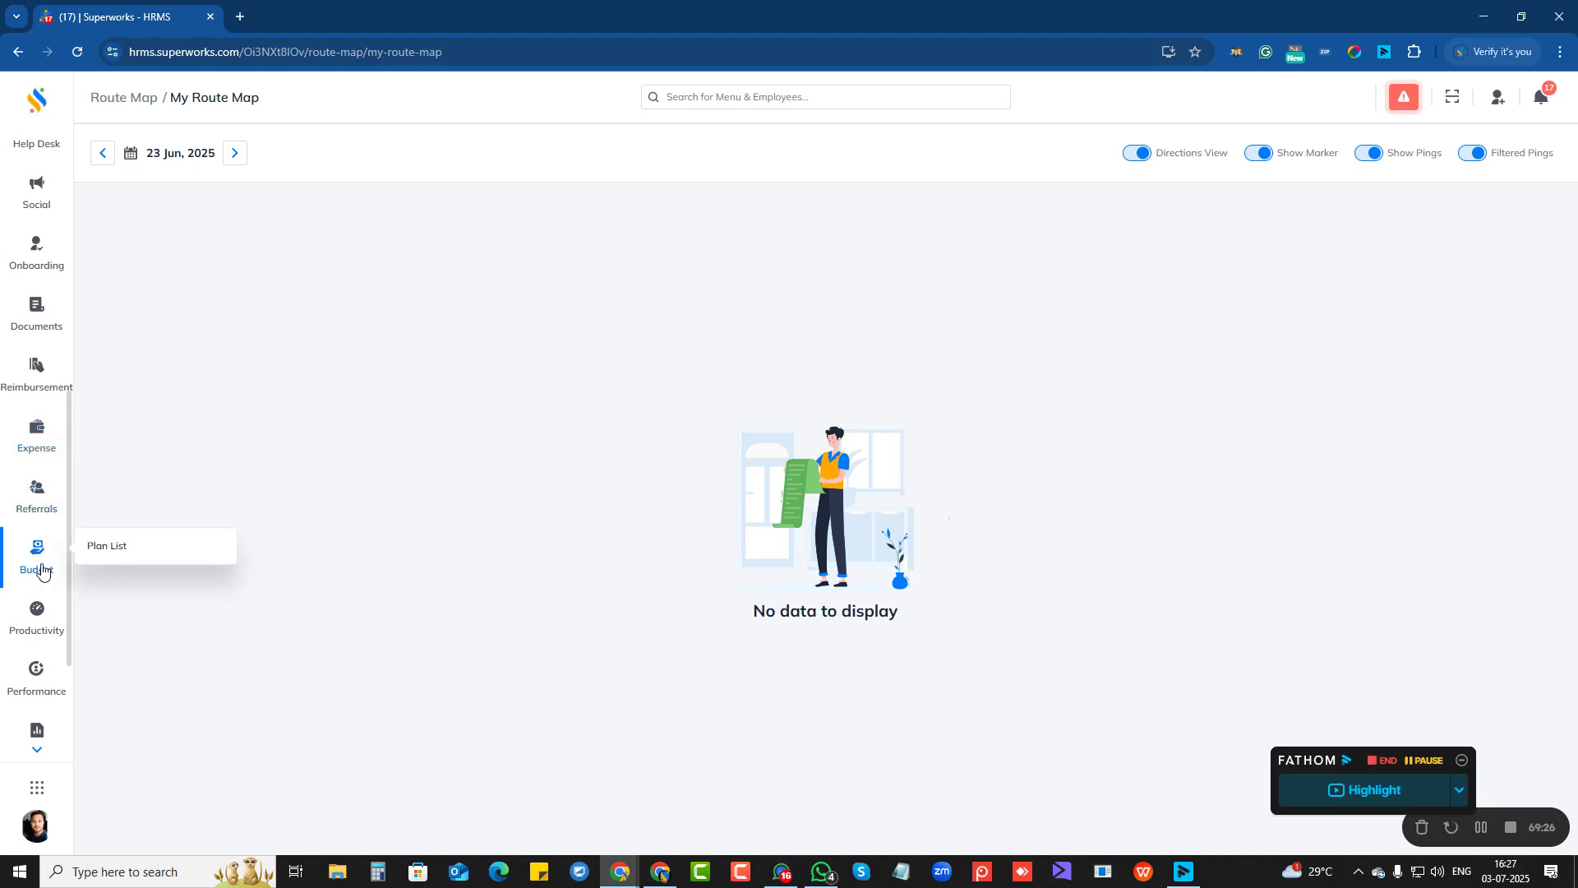
scroll(39, 567, down, 2)
Open Settings > Attendance Policy > Biometrics Device to see the ESSL DNA device at Adajan
click(41, 699)
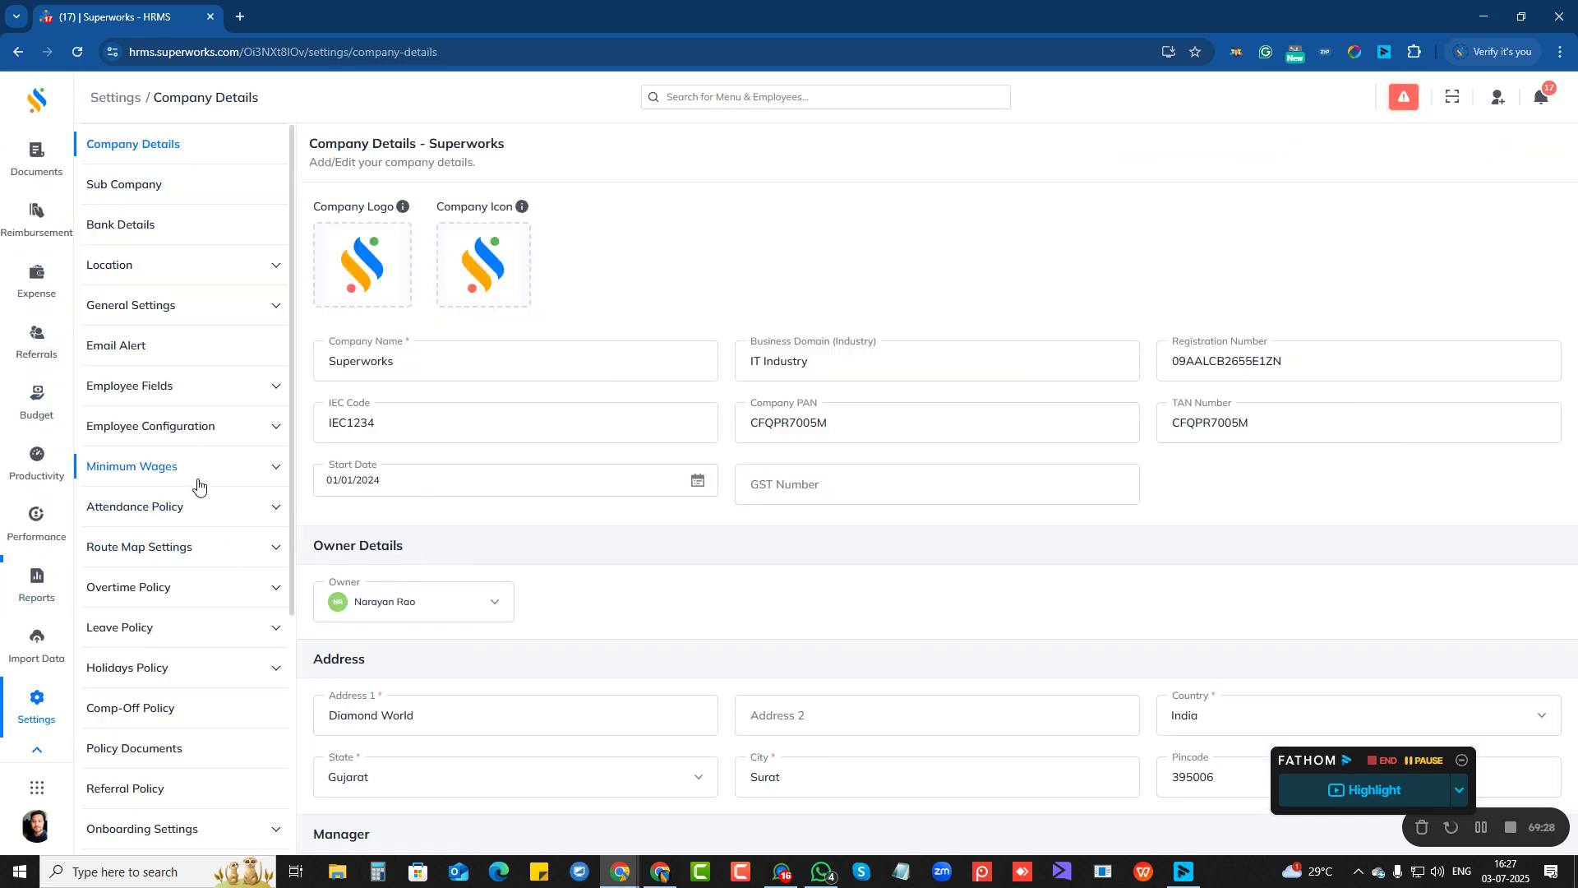
click(190, 507)
scroll(194, 707, down, 3)
click(147, 645)
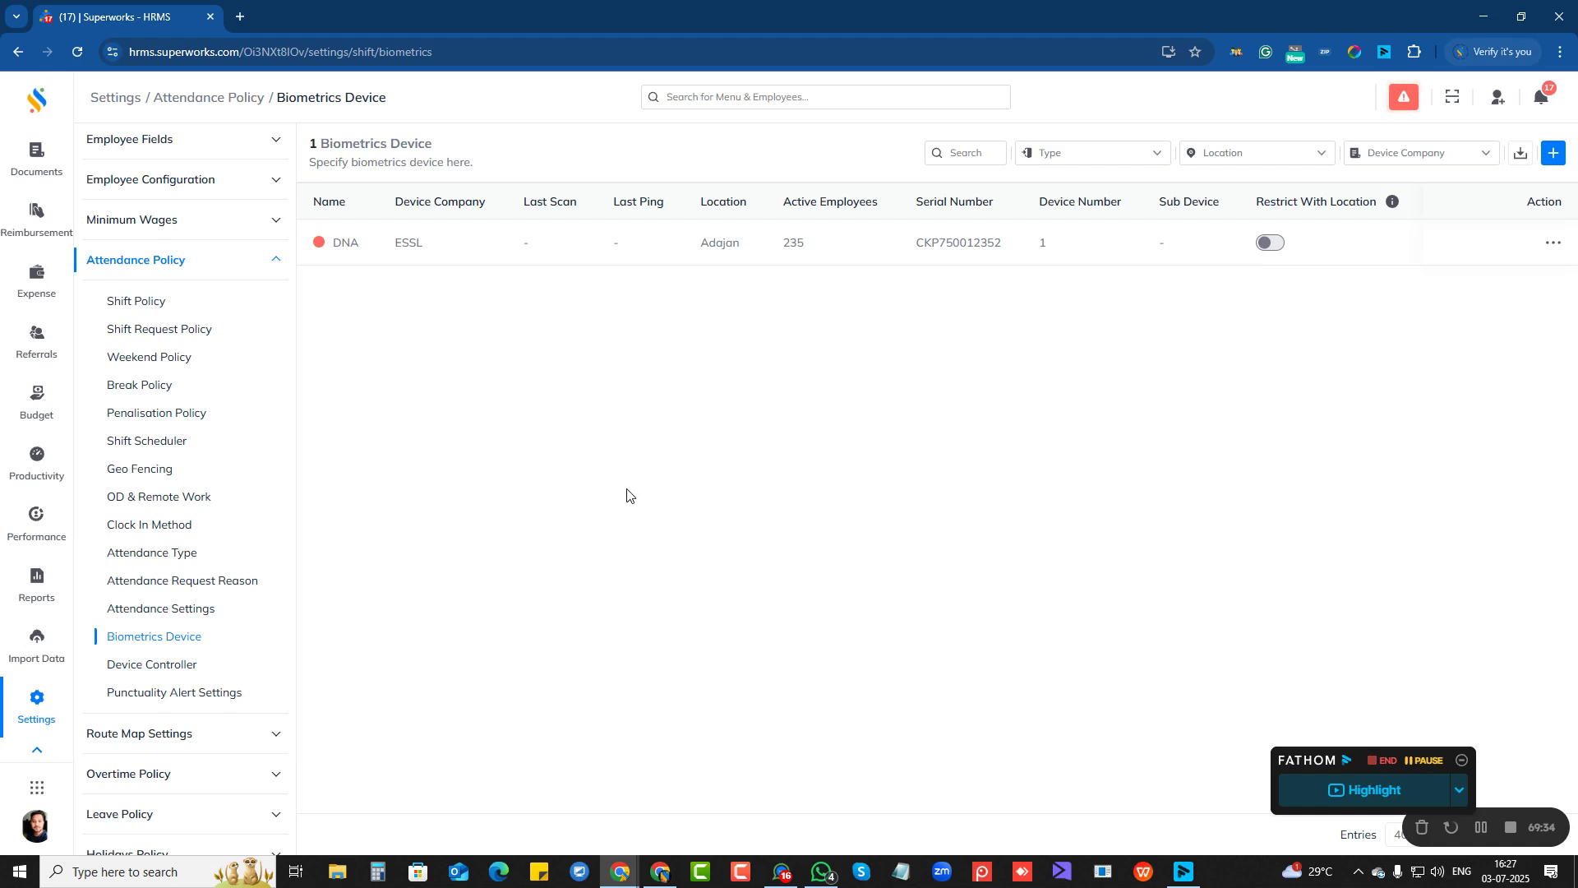
drag(108, 638, 190, 639)
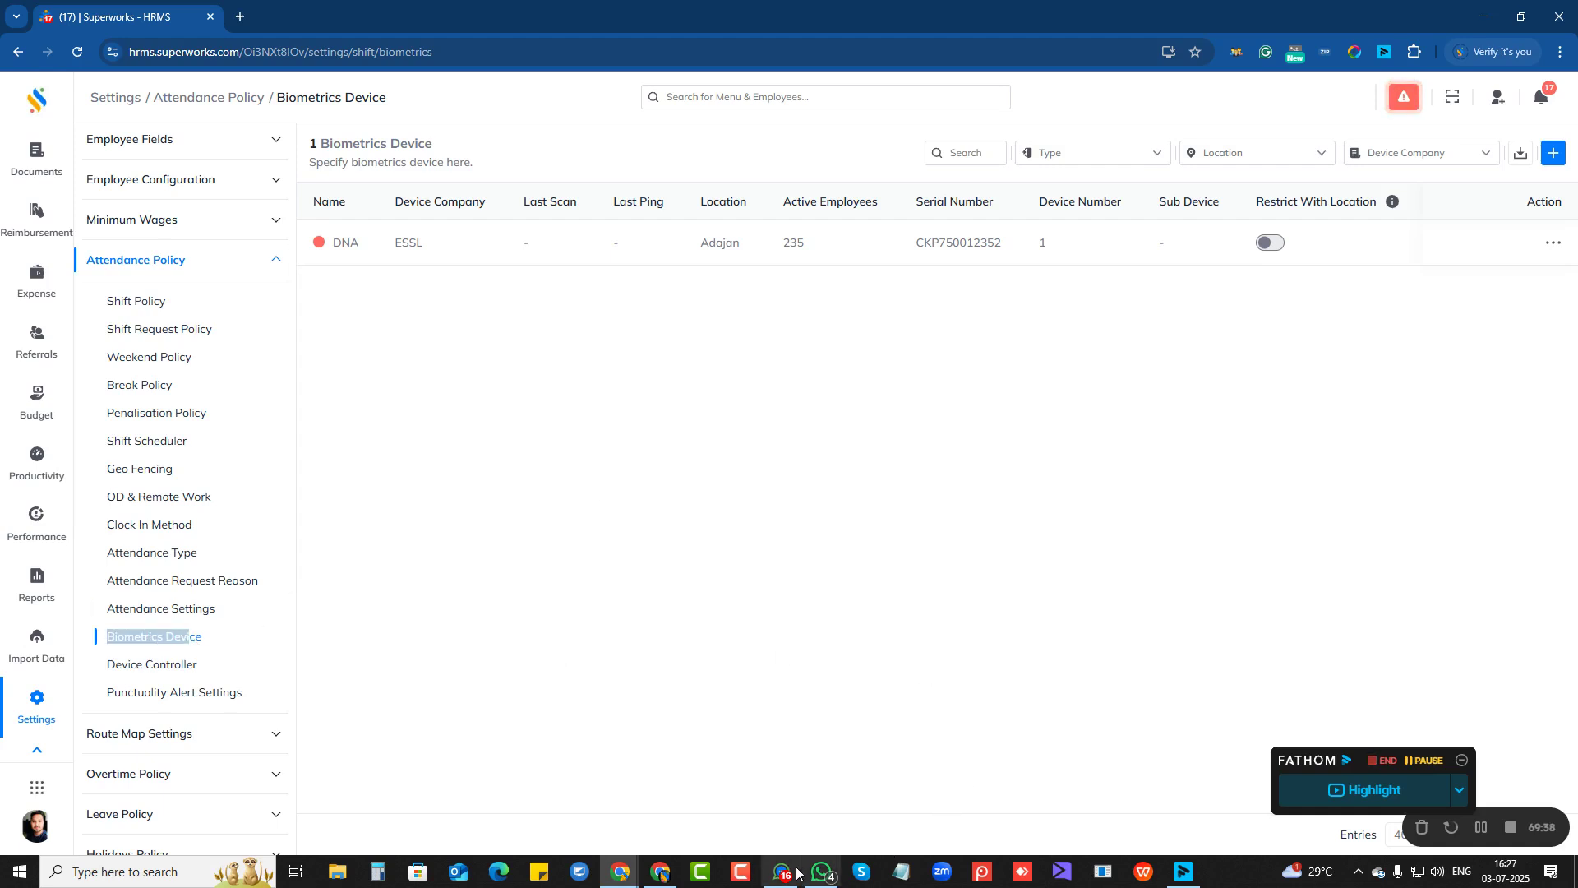
In Notepad, type a numbered list: Expense, Budget, Biometric, Penalty Policy, Route Map
click(901, 871)
text(1.)
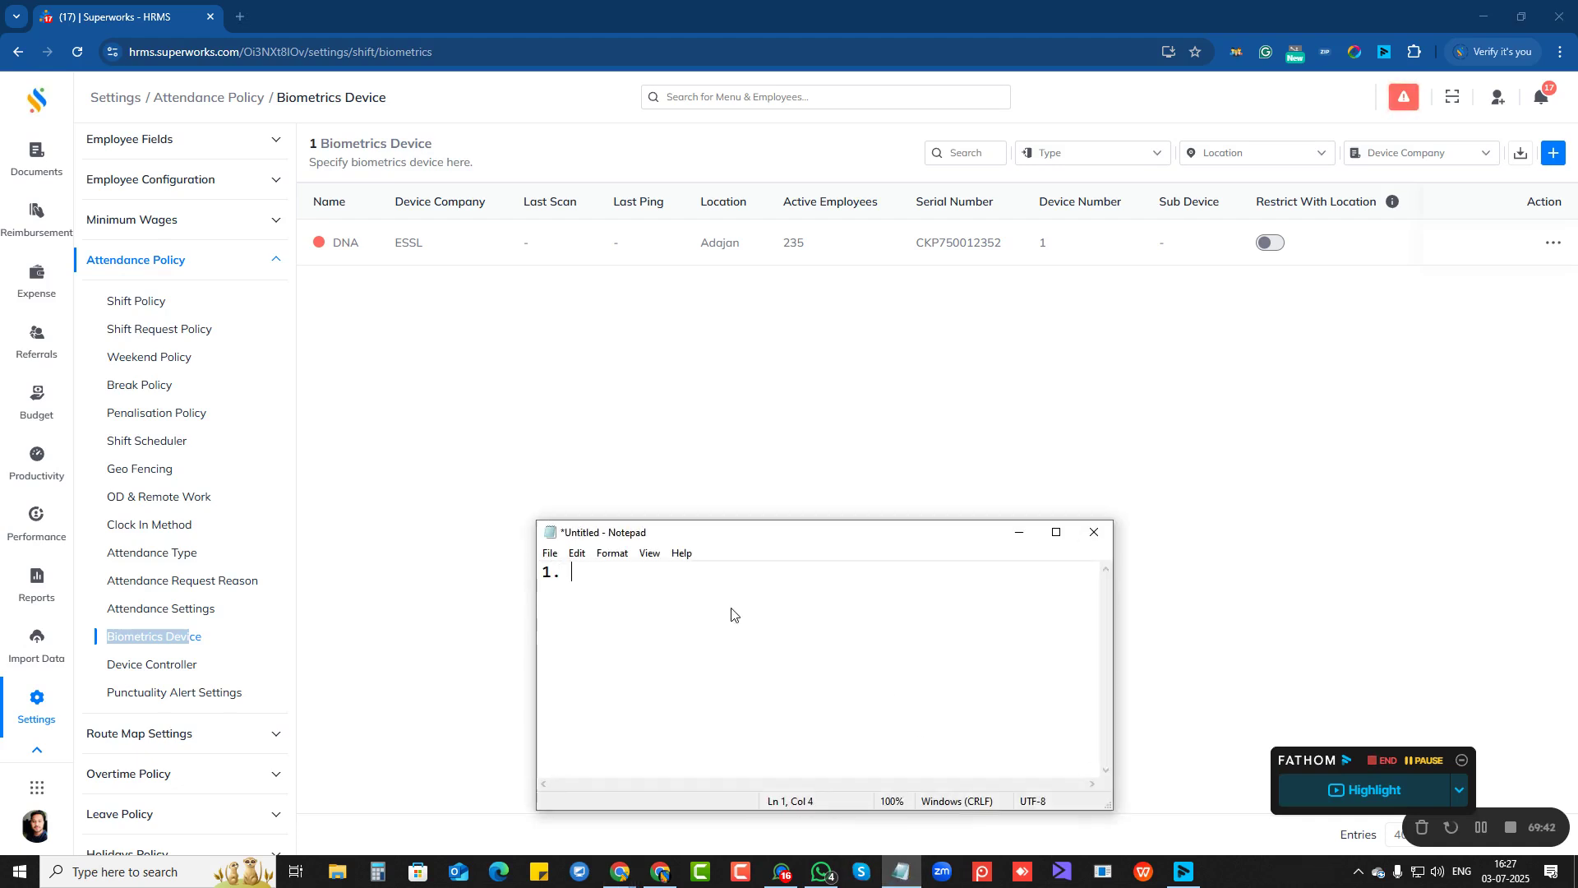
text( Expense )
text(2. Budget)
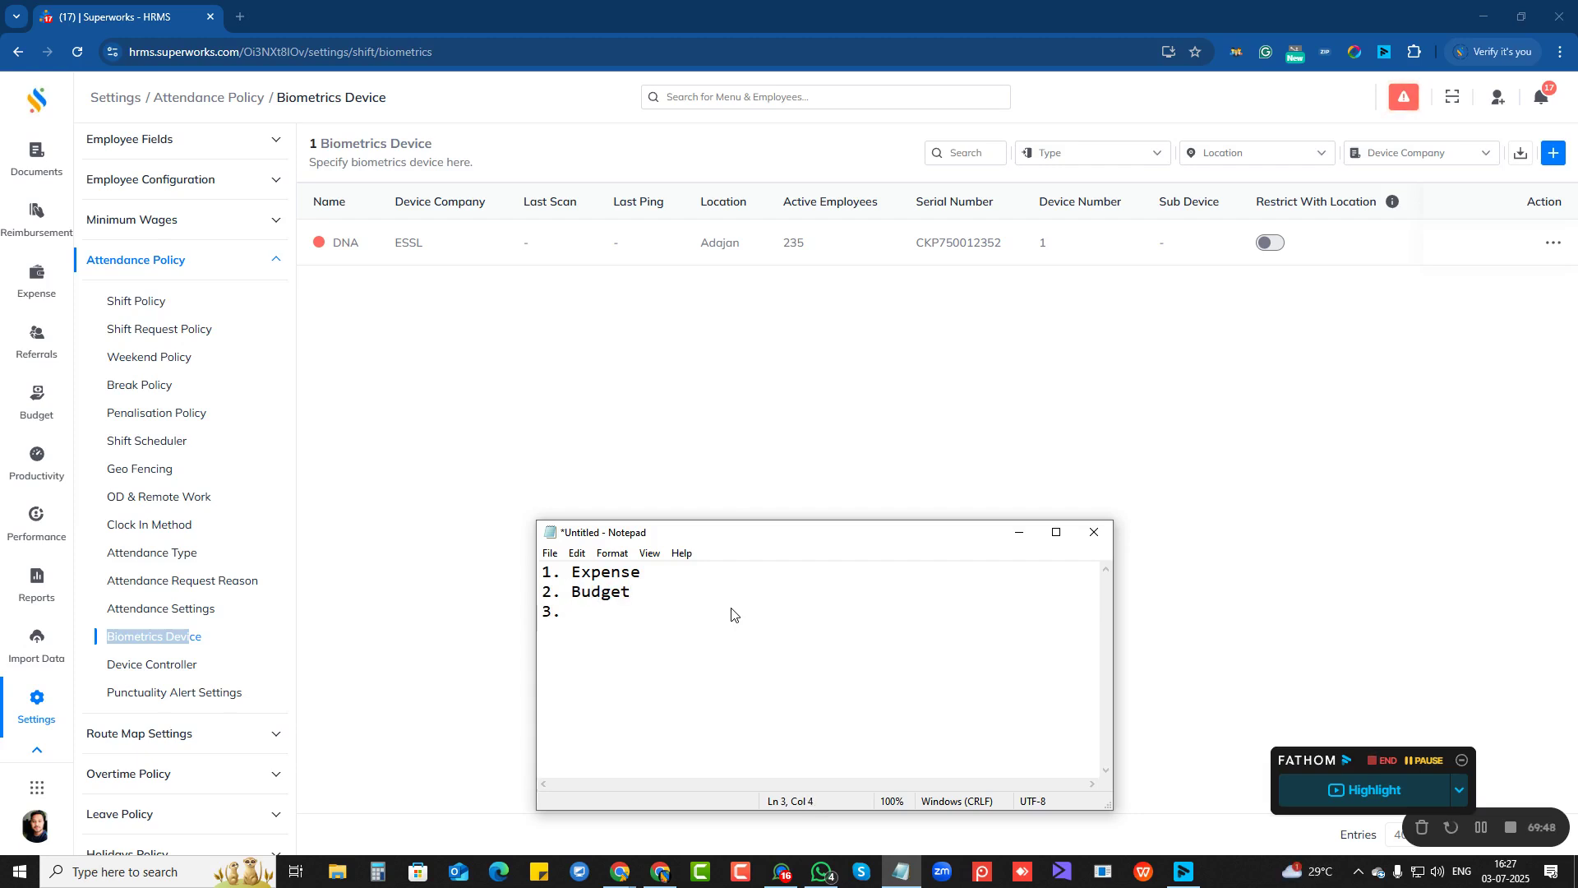
text(met)
text(nalty Policy)
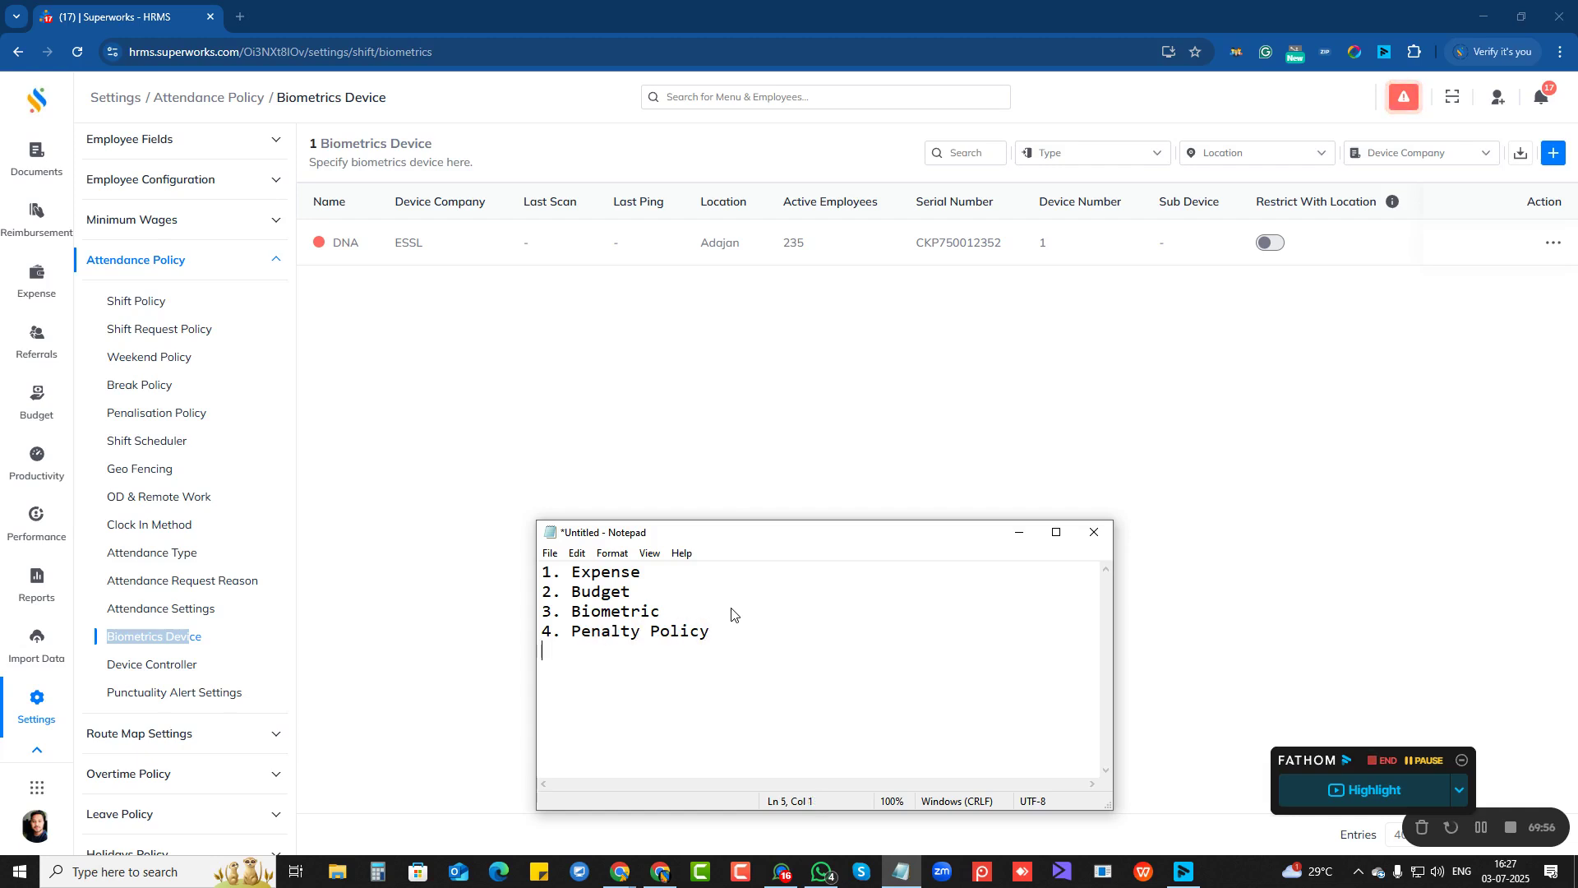
scroll(8, 522, up, 7)
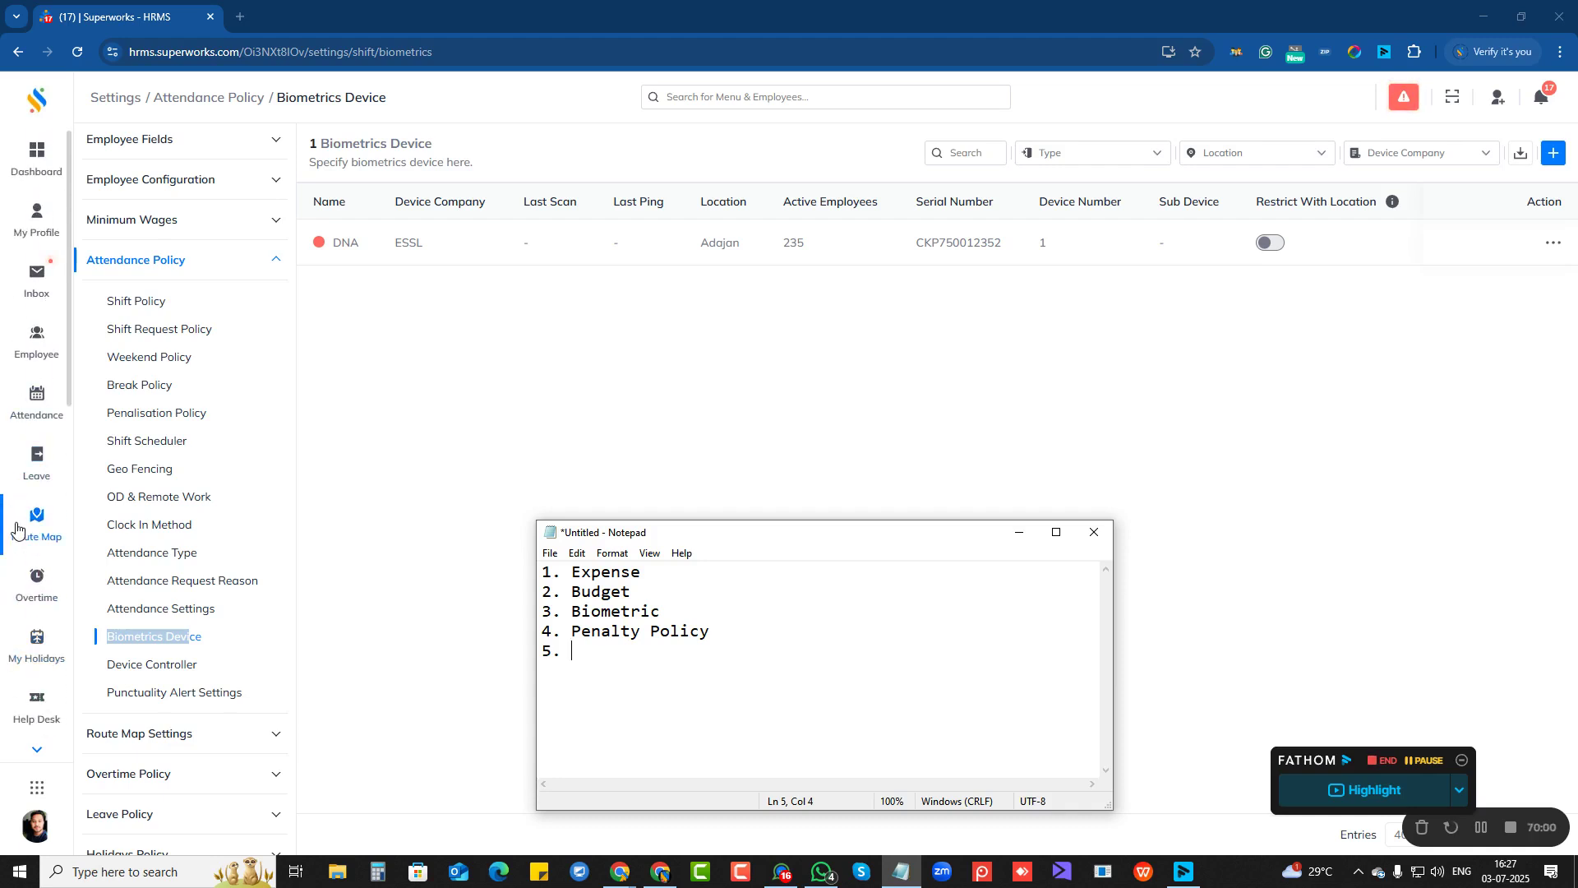
text(Map)
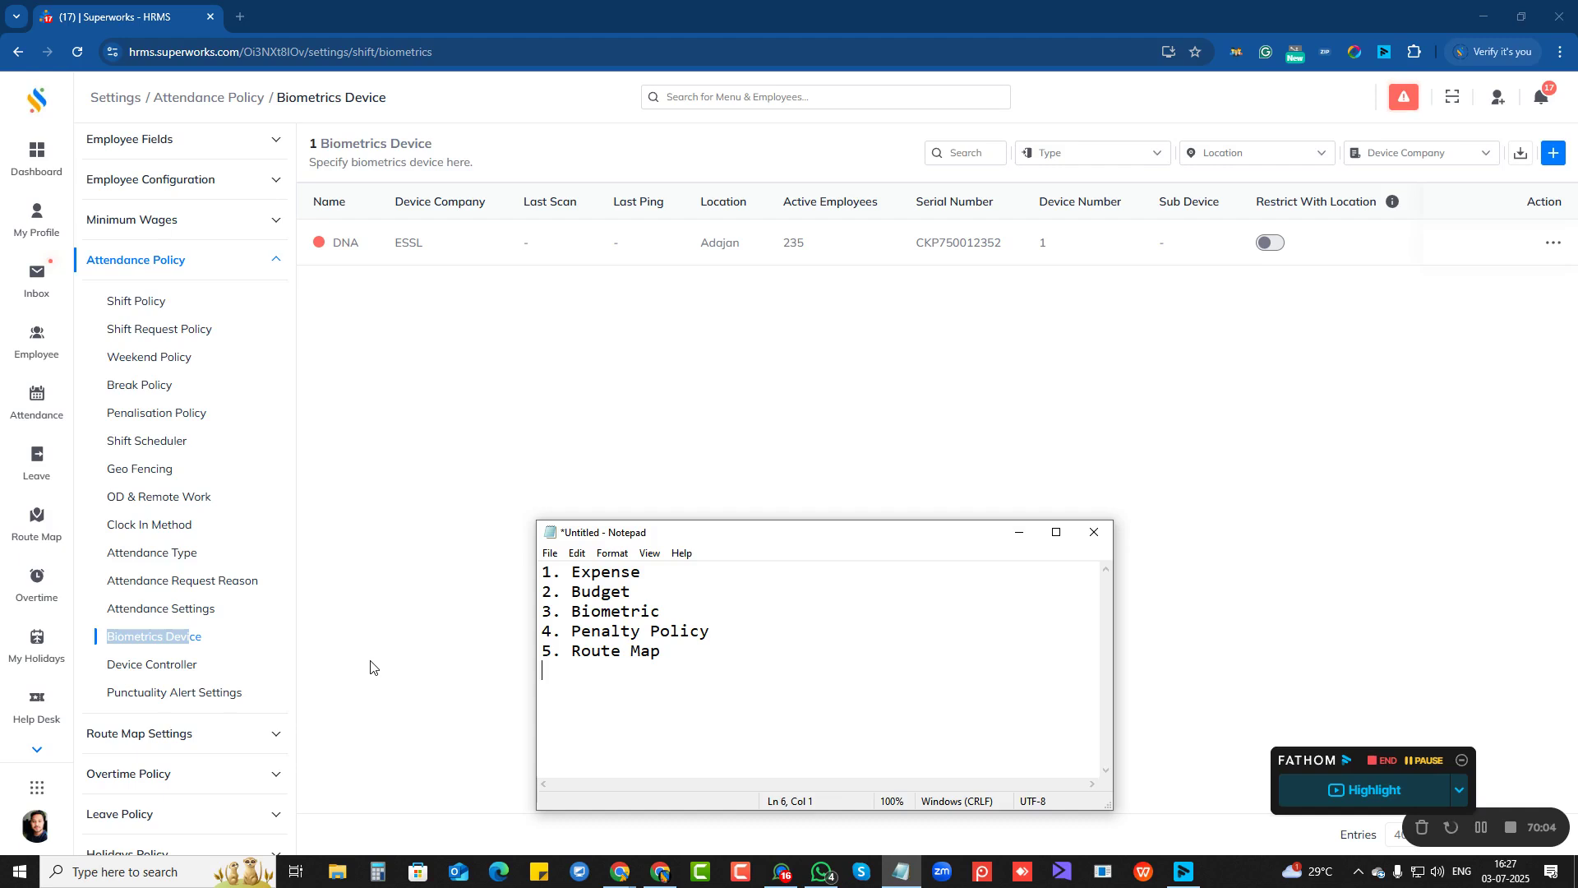
Start saving the Notepad list, then cancel the Save As dialog
key(ctrl+s)
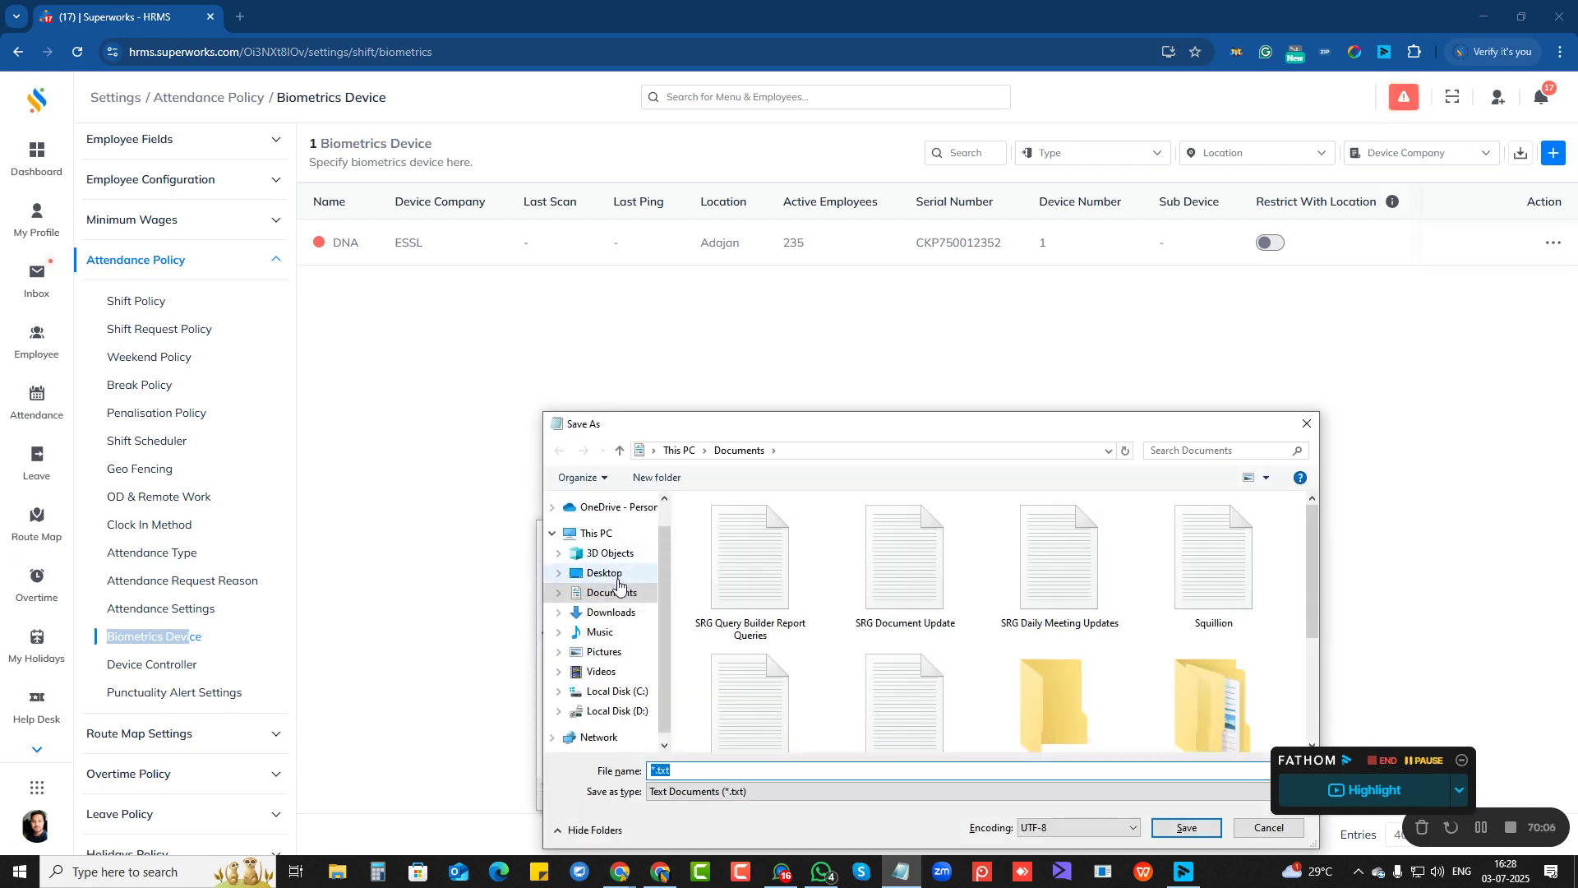
click(733, 789)
click(719, 771)
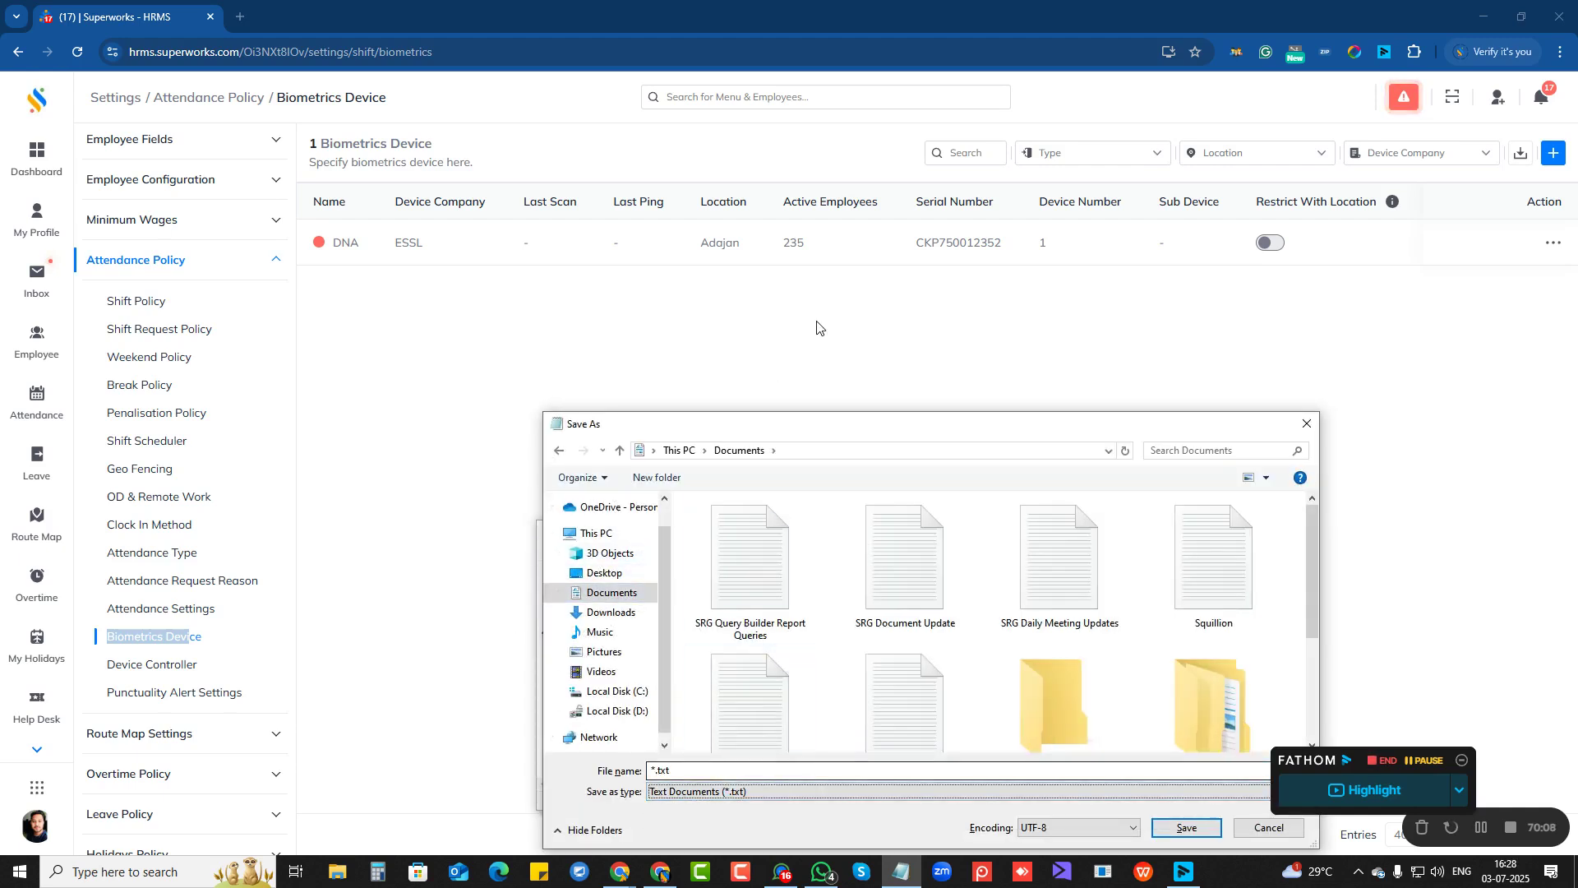
click(769, 375)
key(alt+Tab)
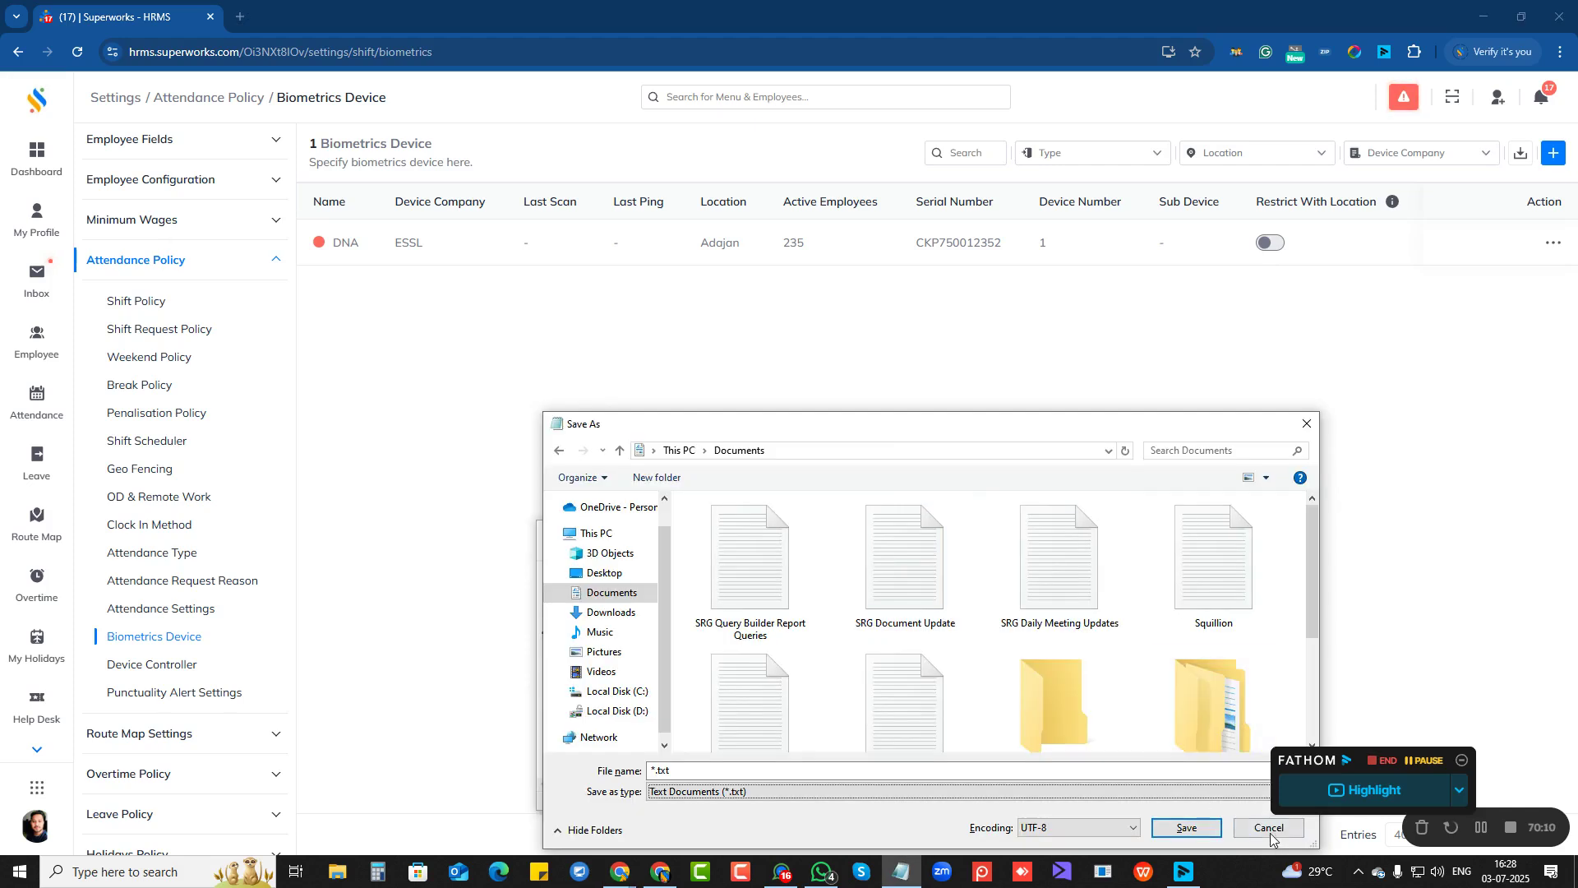
click(1283, 832)
Paste the topic list into Superworks Chat under the heading 'New Joinees Pending Topics:' and send it
key(ctrl+a)
key(ctrl+c)
click(781, 872)
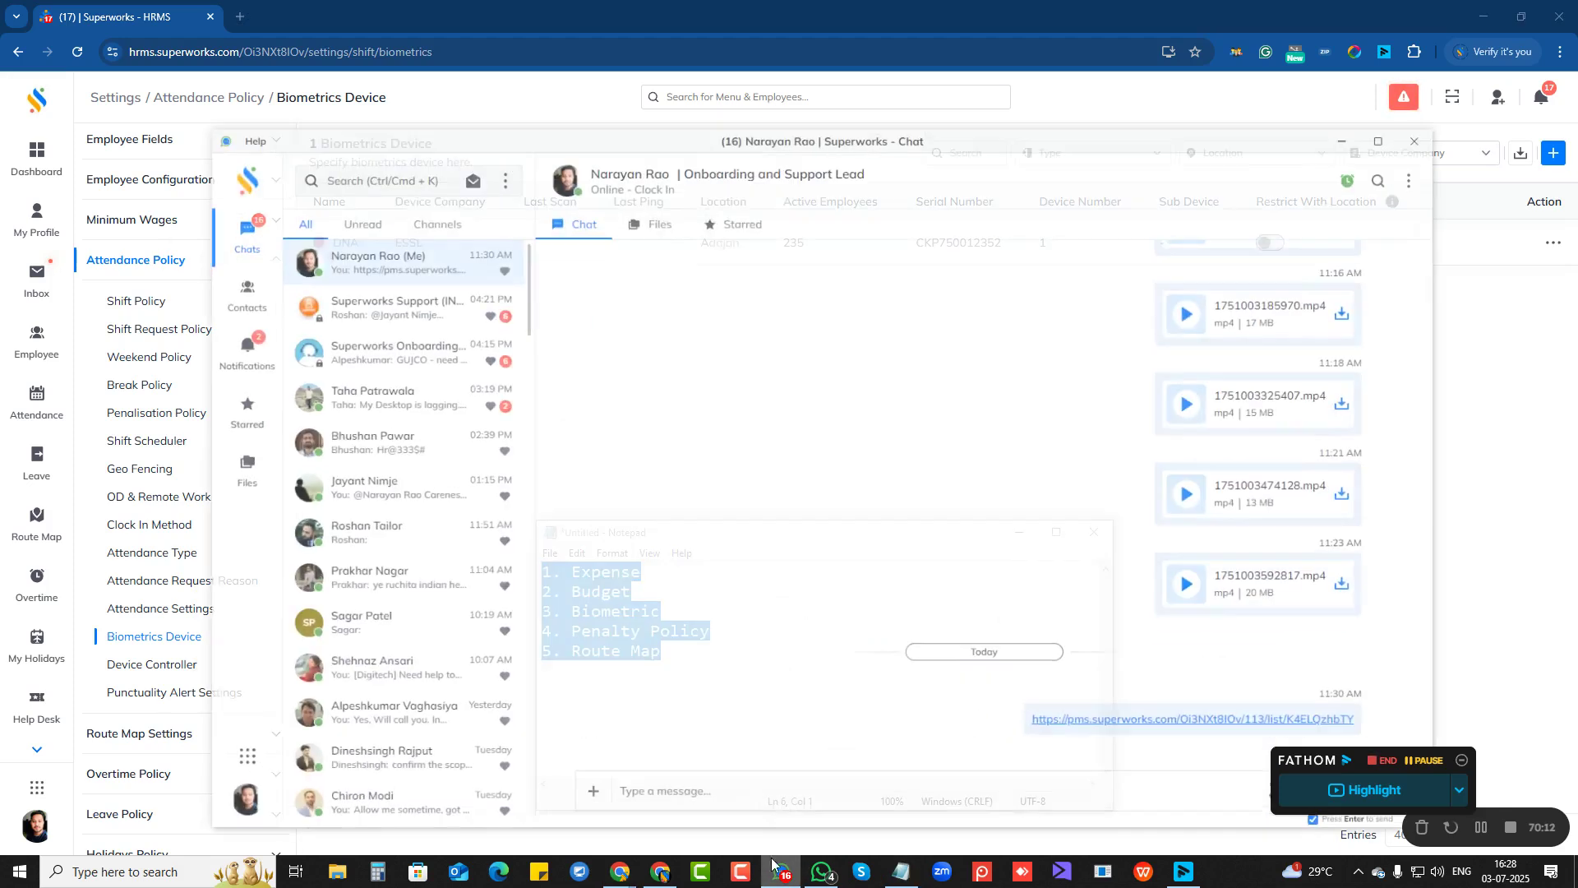
key(ctrl+v)
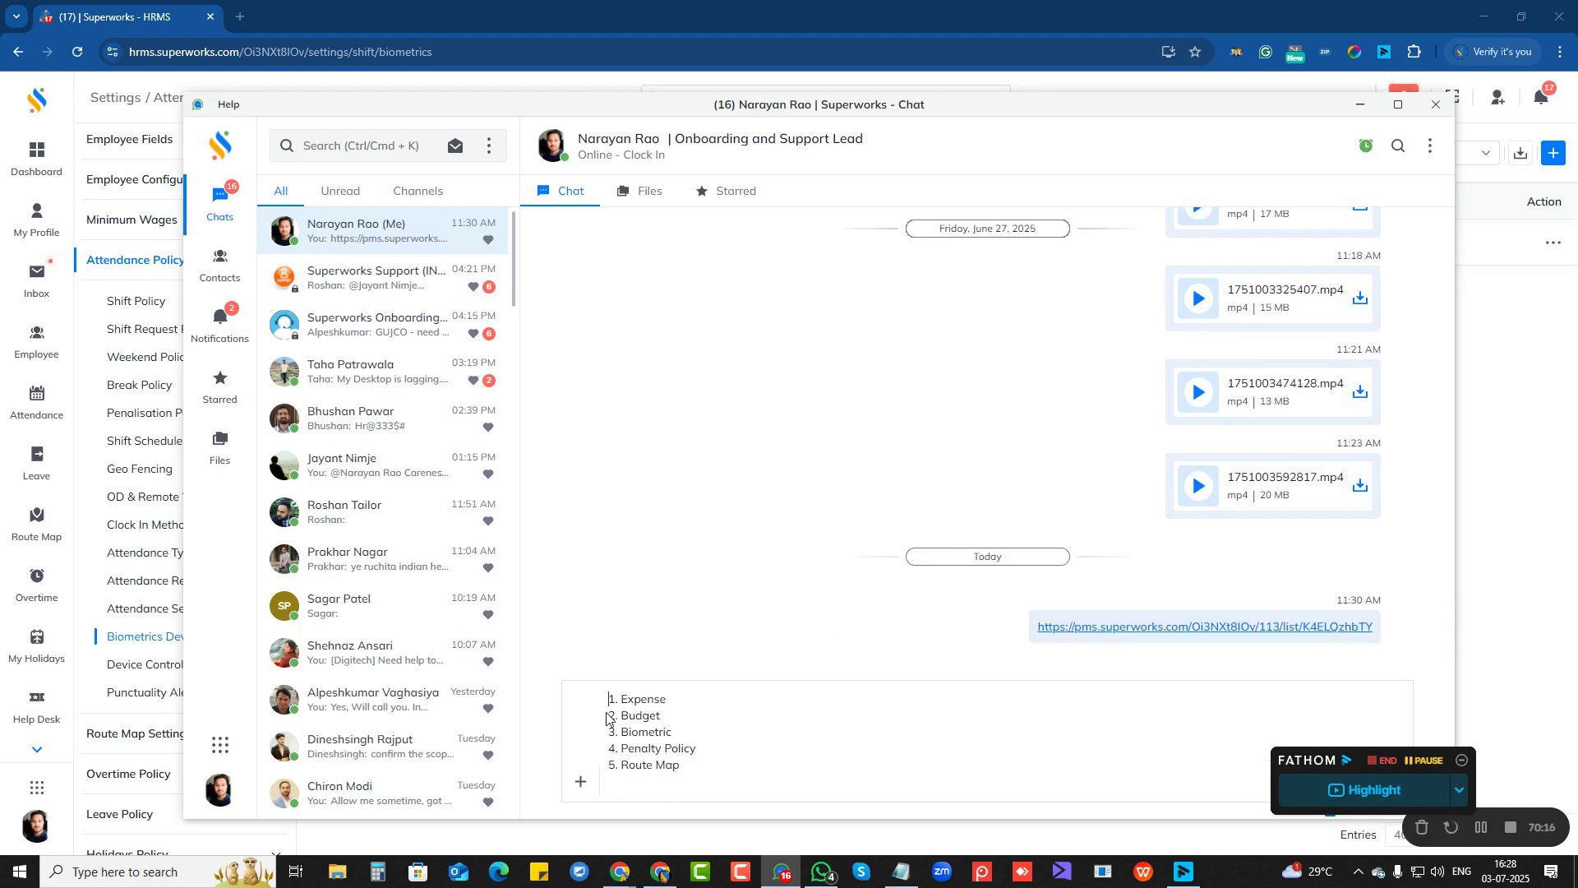
key(shift+Return)
text(Ne)
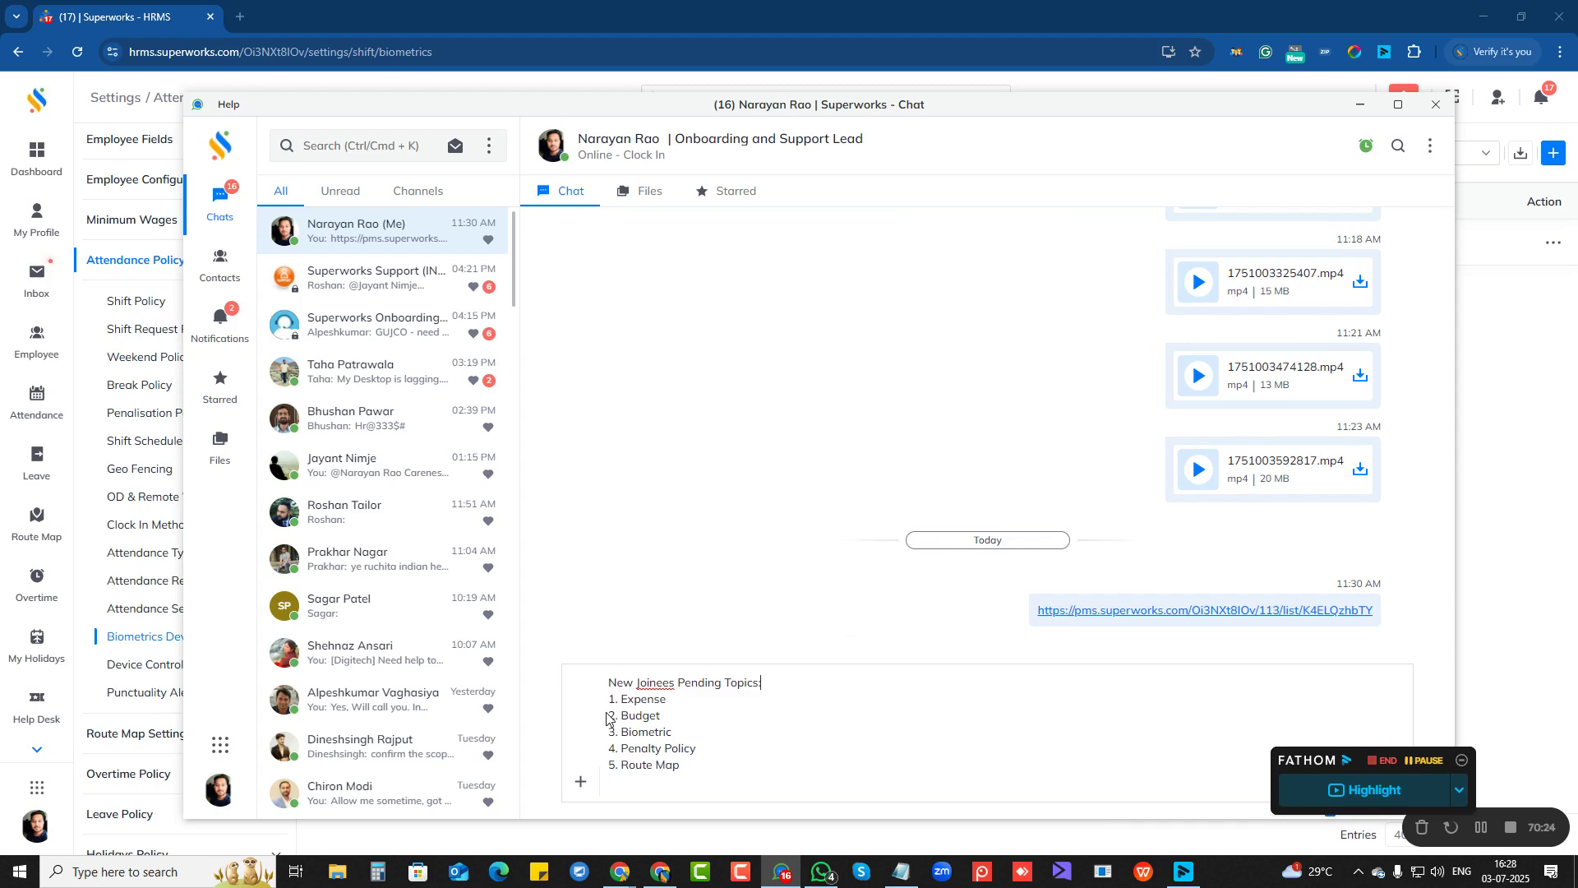
text(w Joinees Pending Topics:)
key(Return)
Close the Notepad note without saving and bring the HRMS page back
key(alt+Tab)
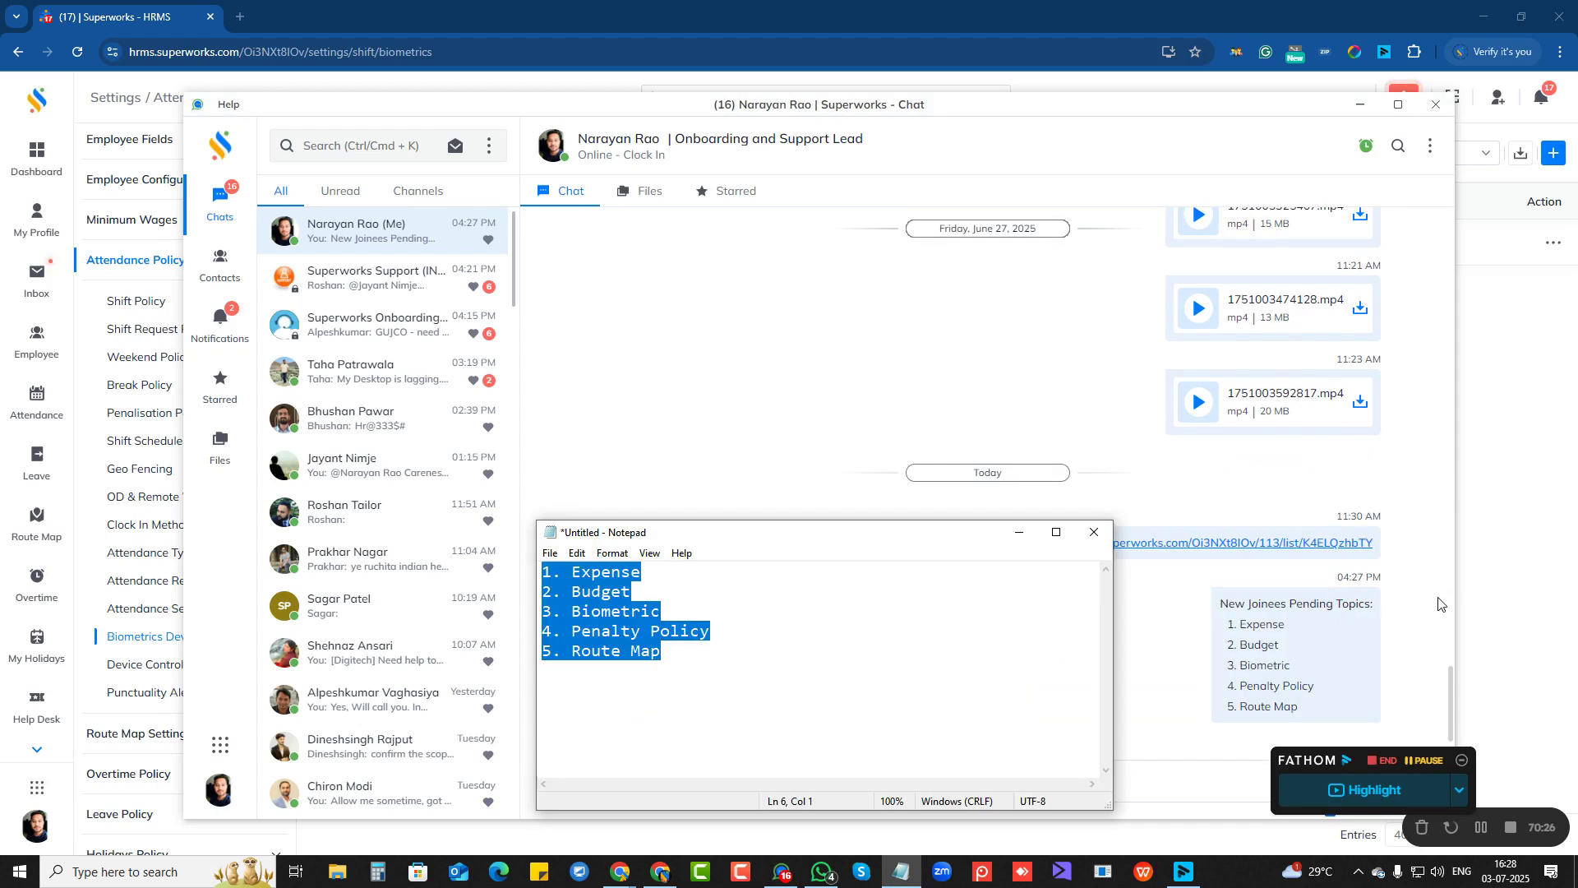
click(1287, 660)
key(alt+Tab)
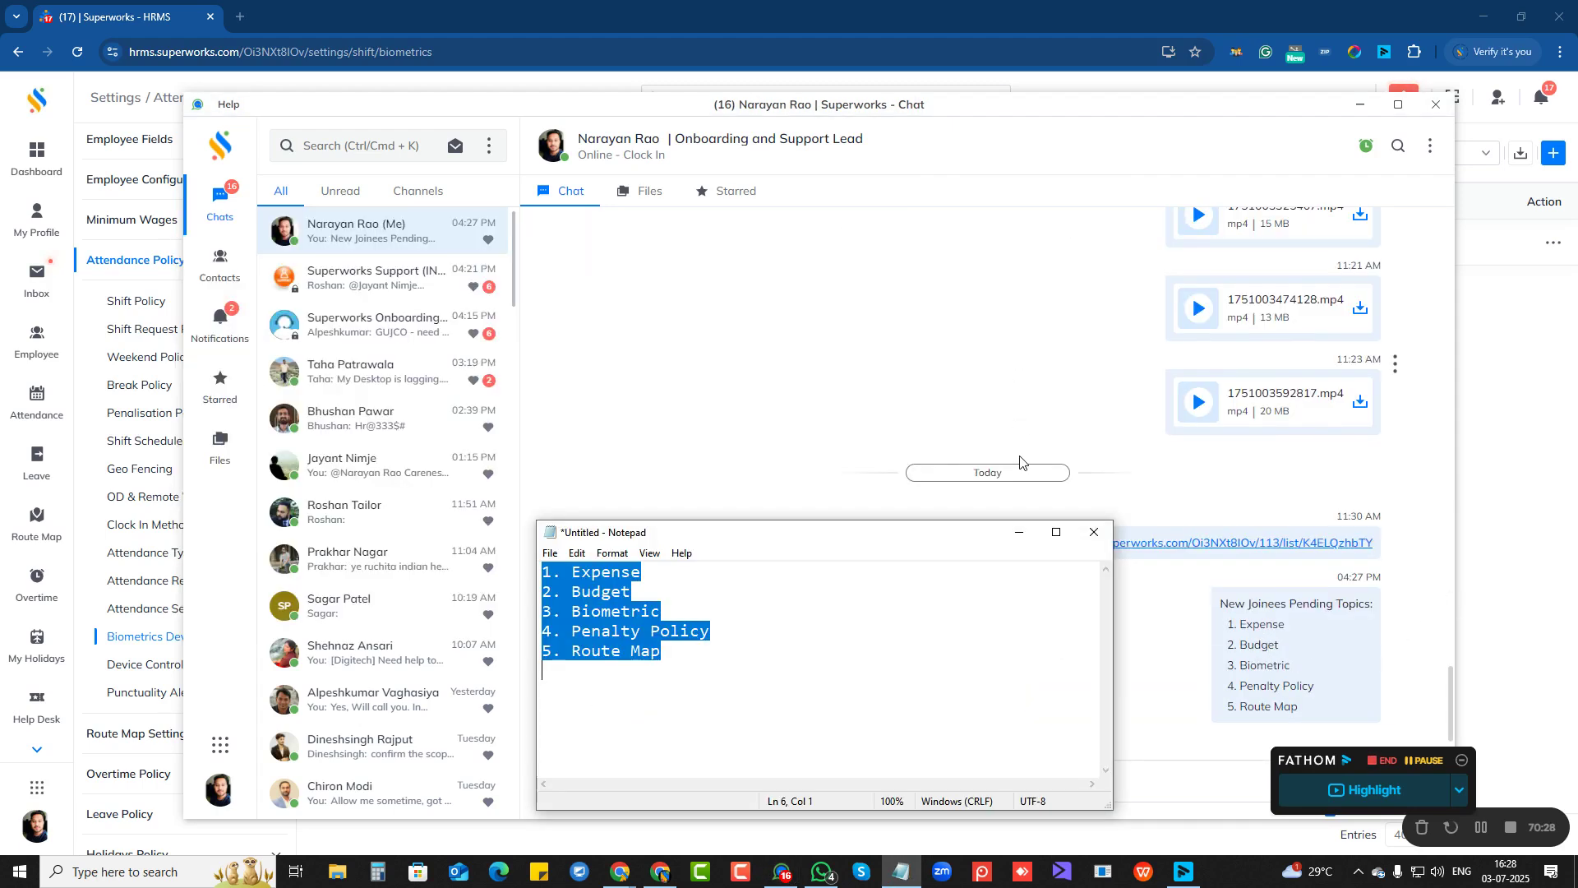
click(1092, 532)
click(813, 434)
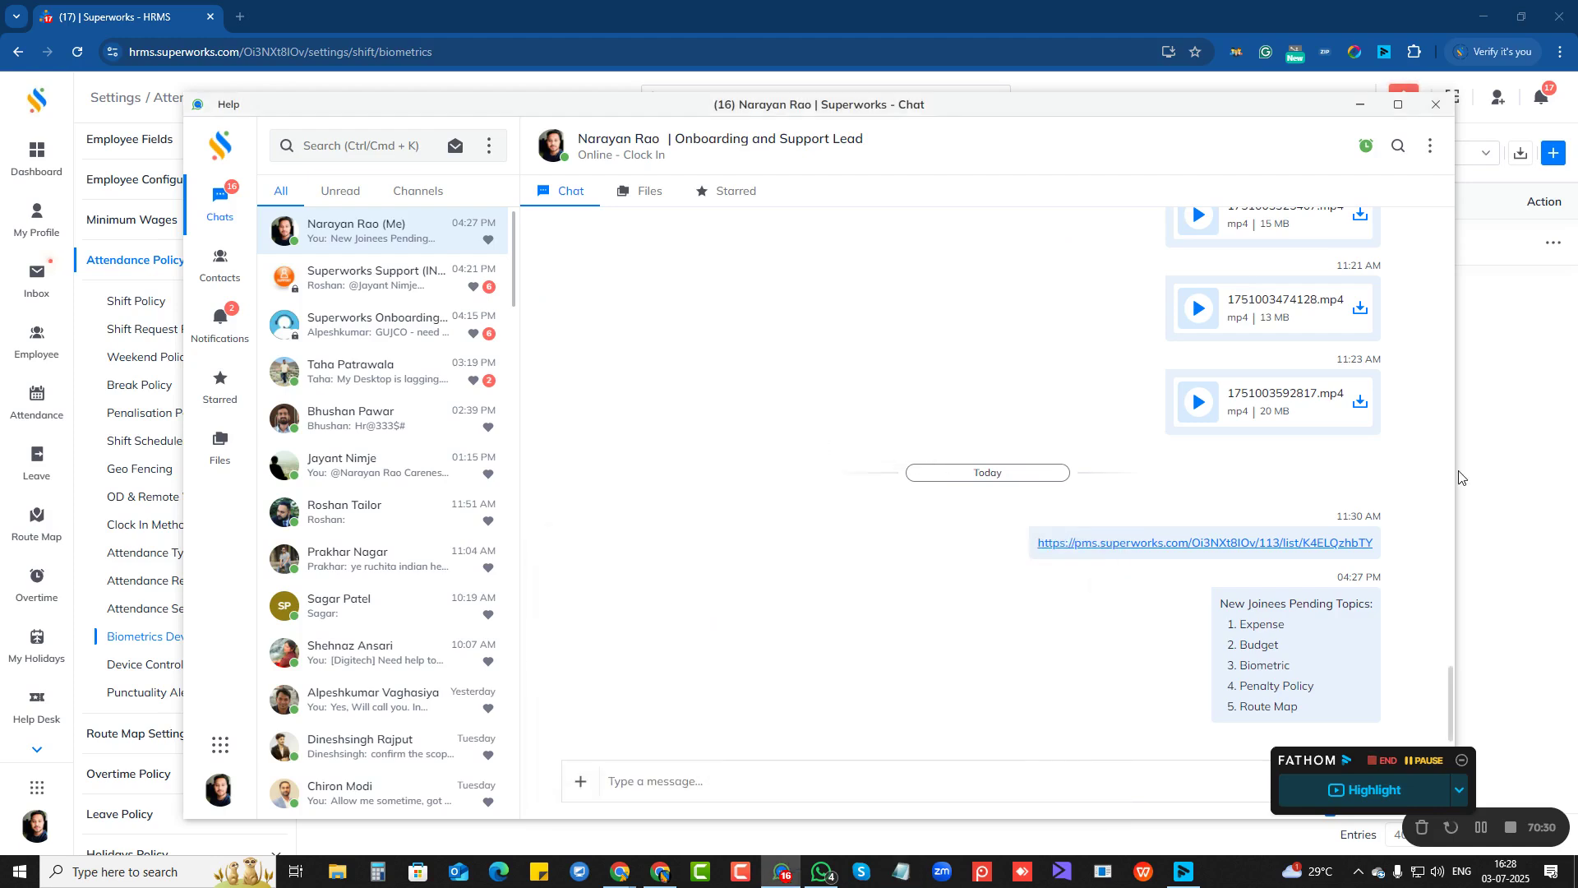
click(1481, 485)
mouse_move(620, 871)
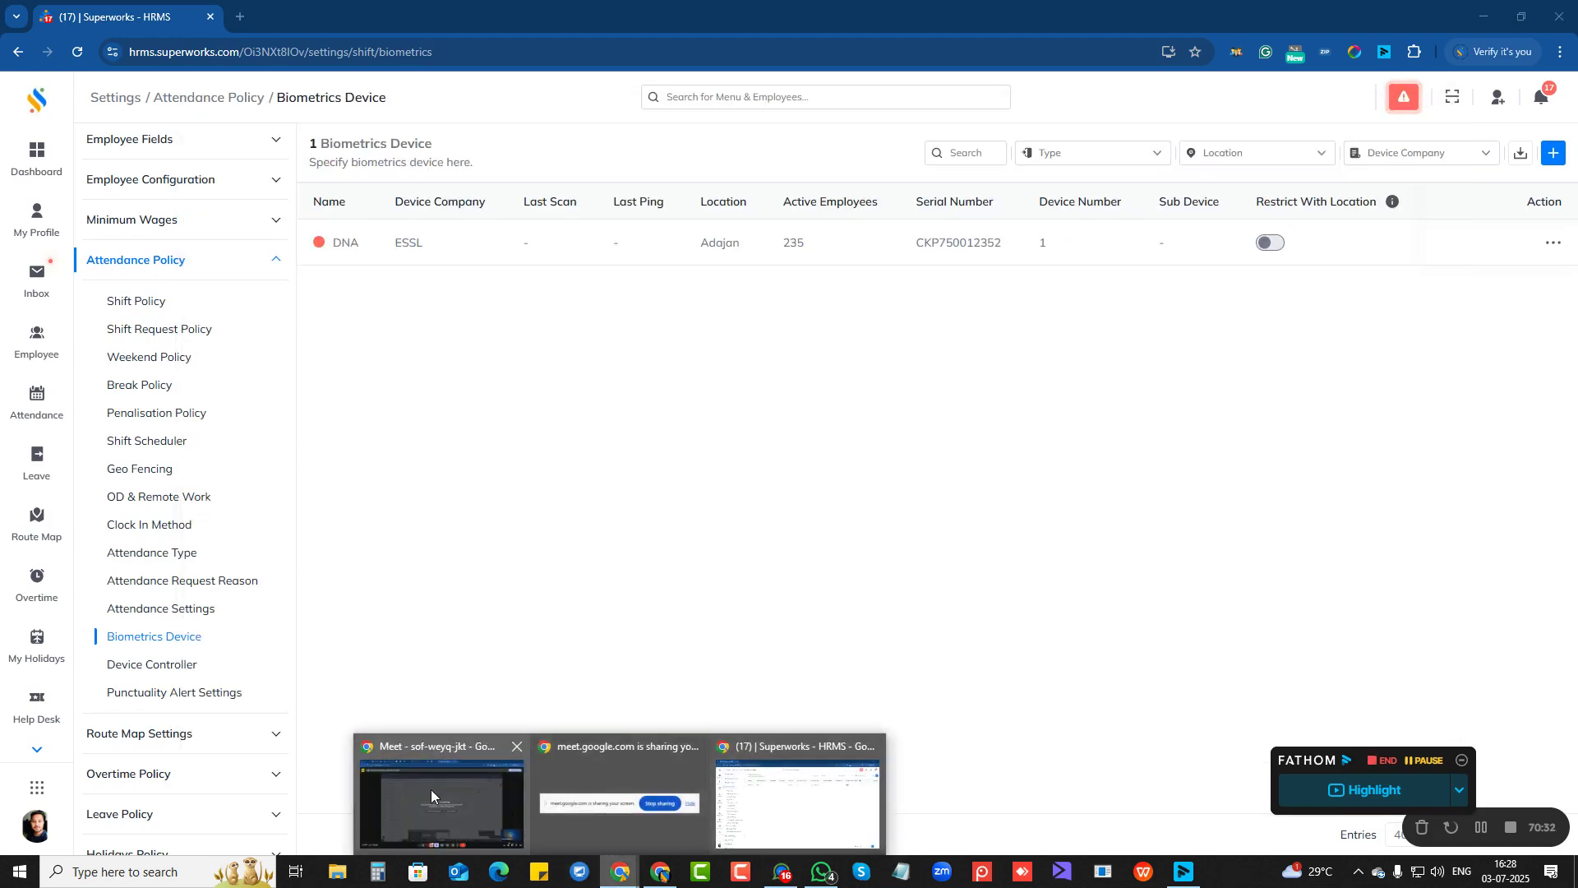
click(431, 789)
click(352, 17)
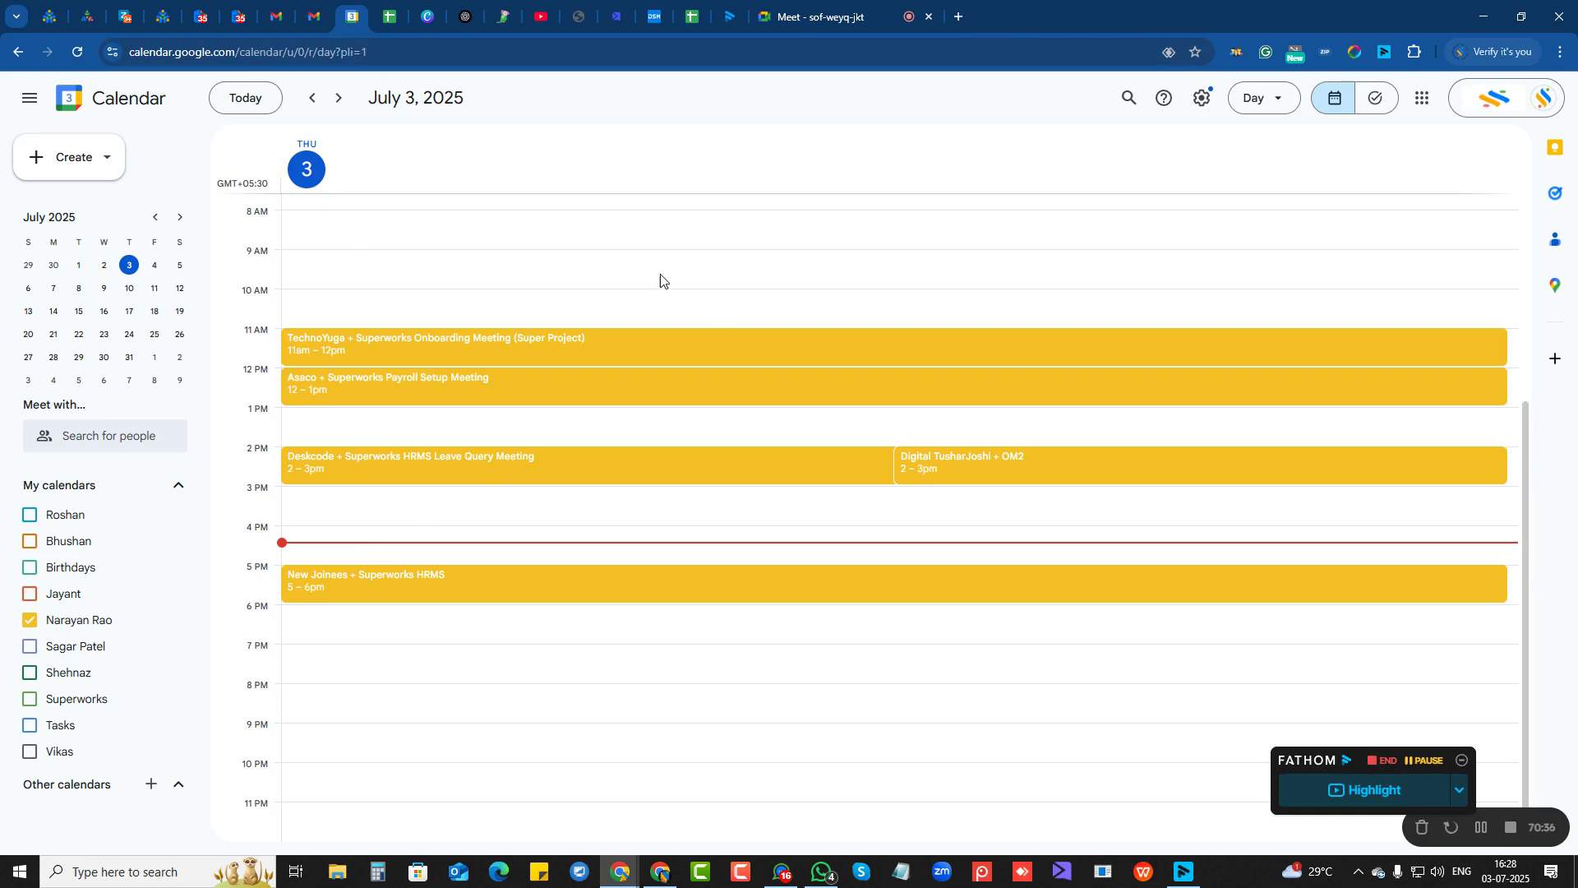
click(46, 18)
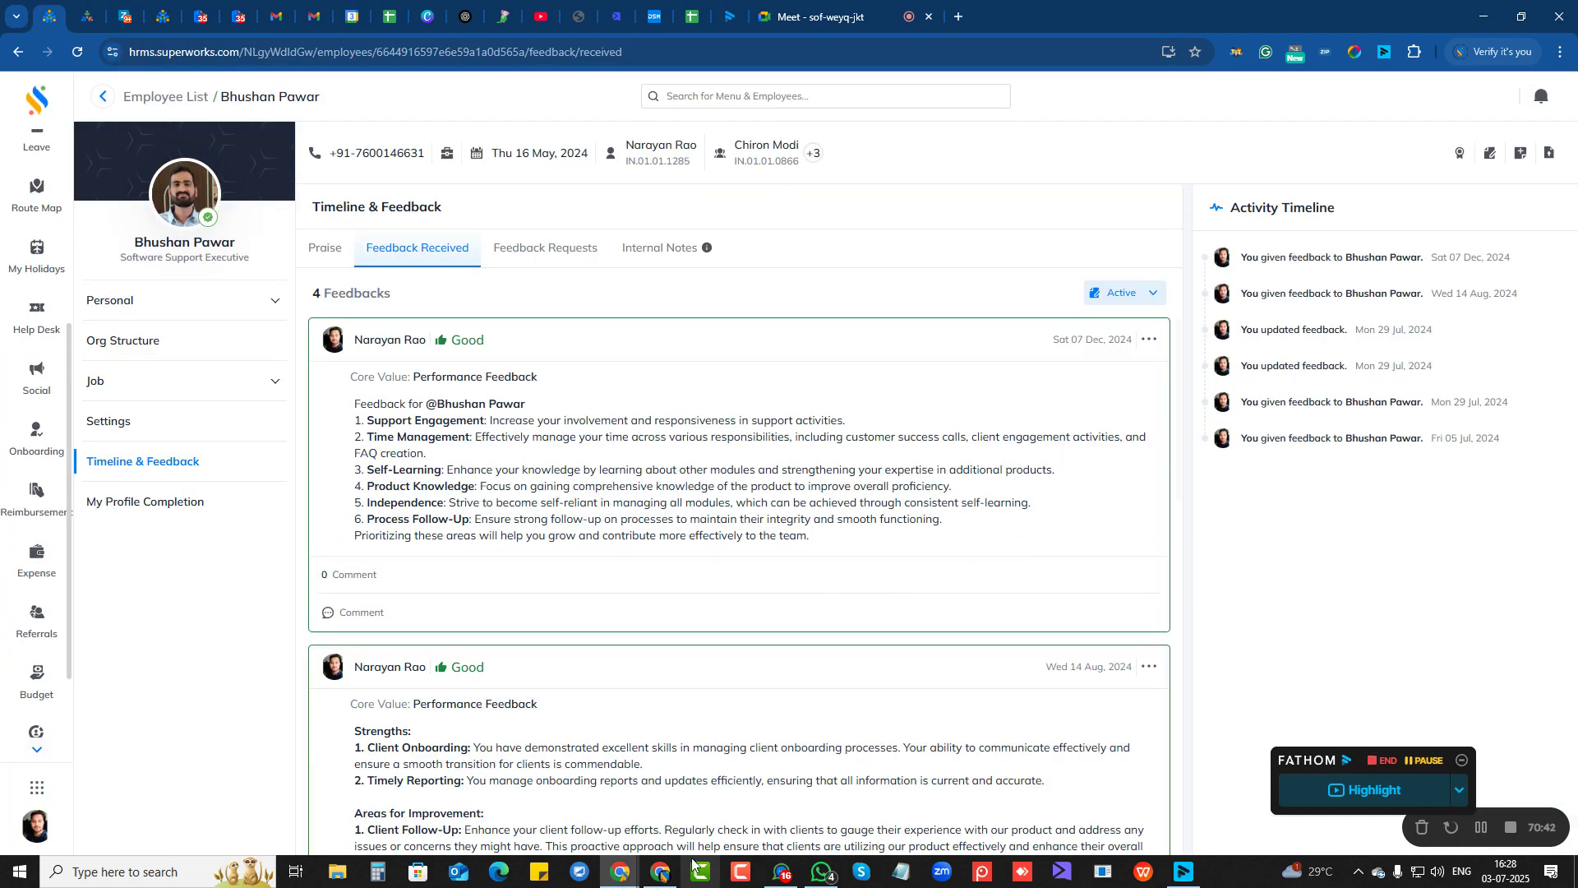
mouse_move(621, 872)
click(793, 808)
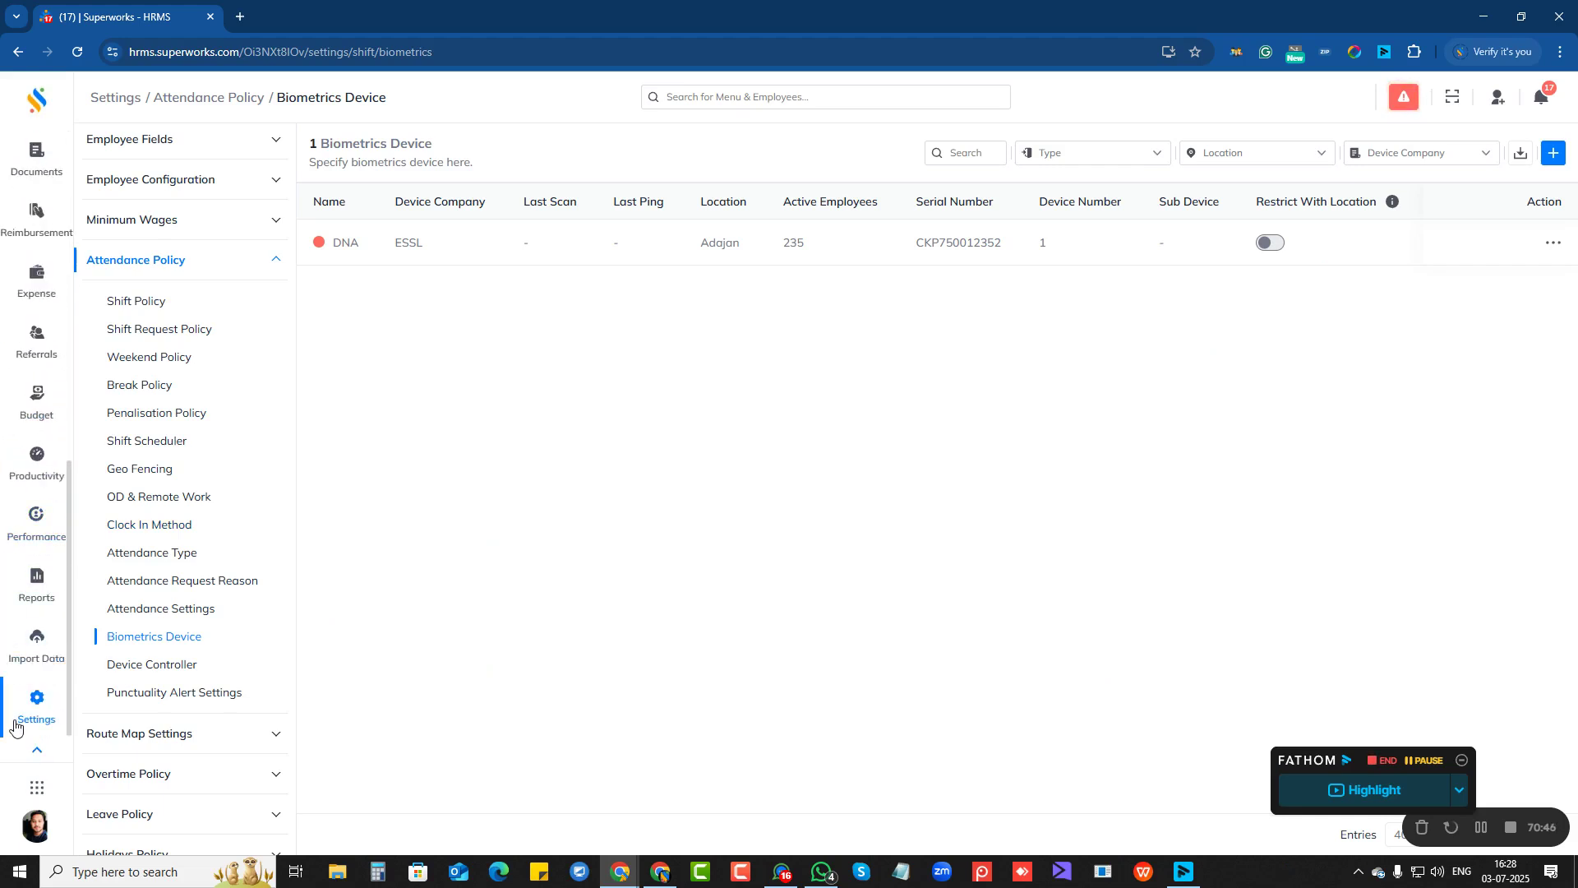
Launch Super Project from the Superworks apps menu to view all 31 project cards
click(37, 787)
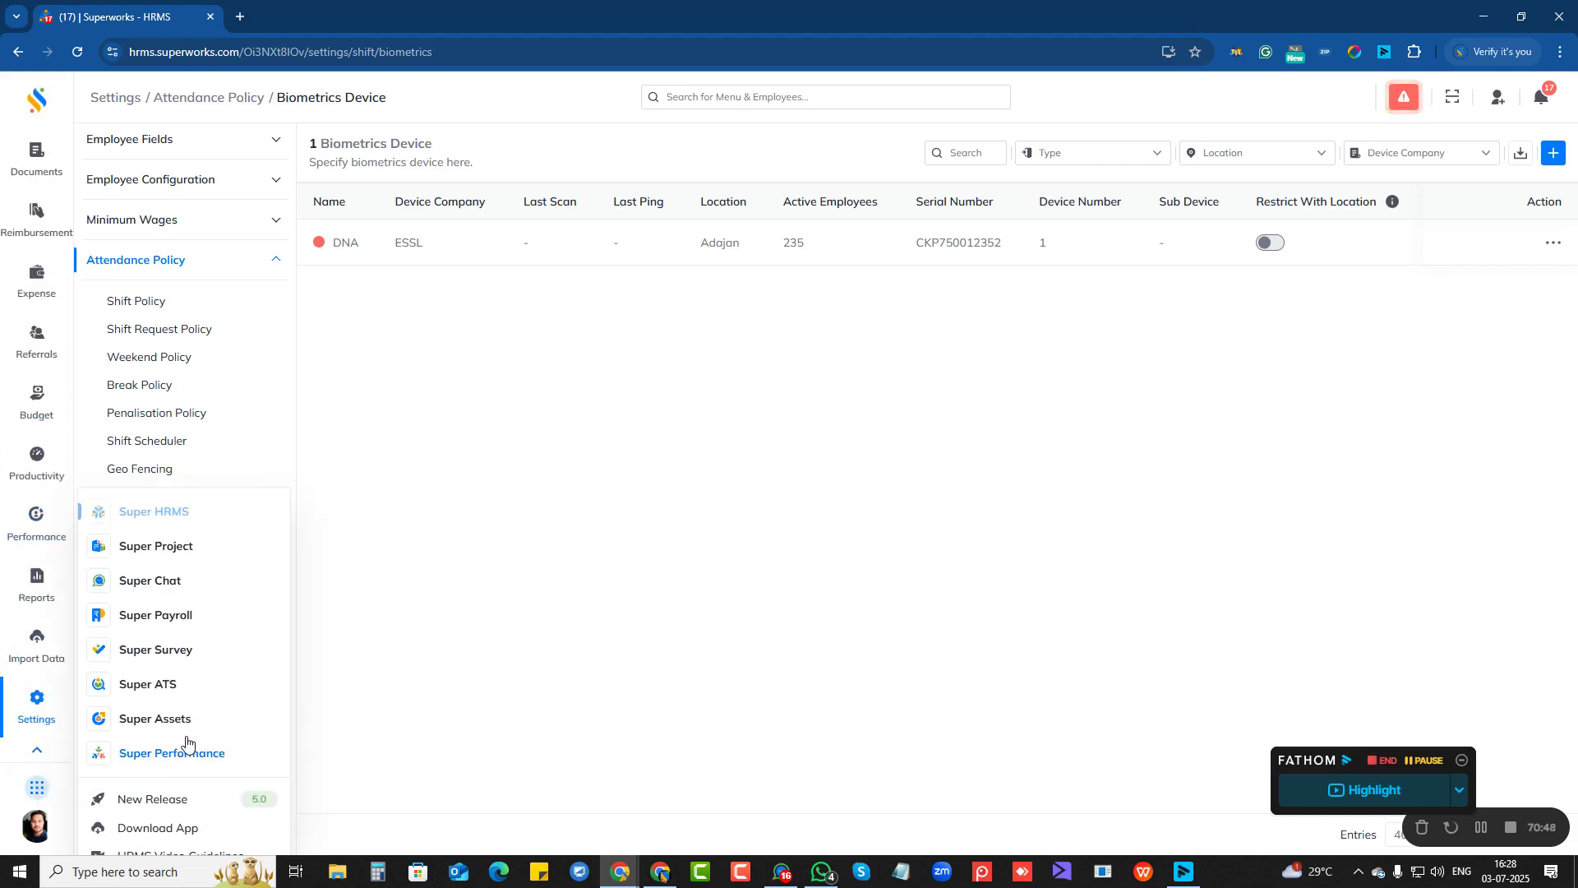
click(186, 552)
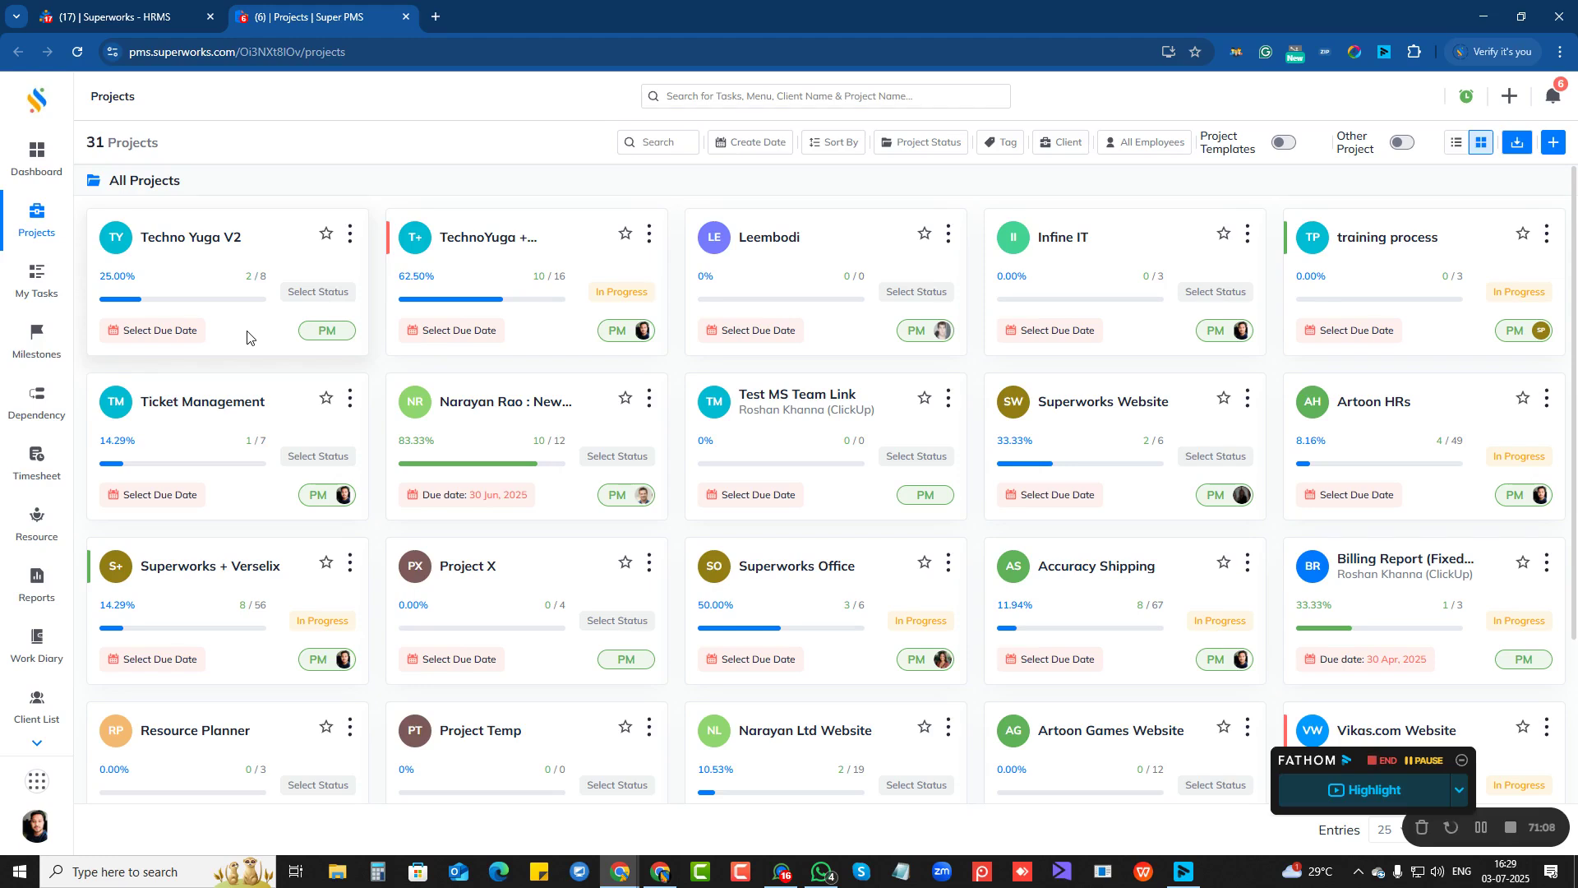
scroll(3, 352, down, 1)
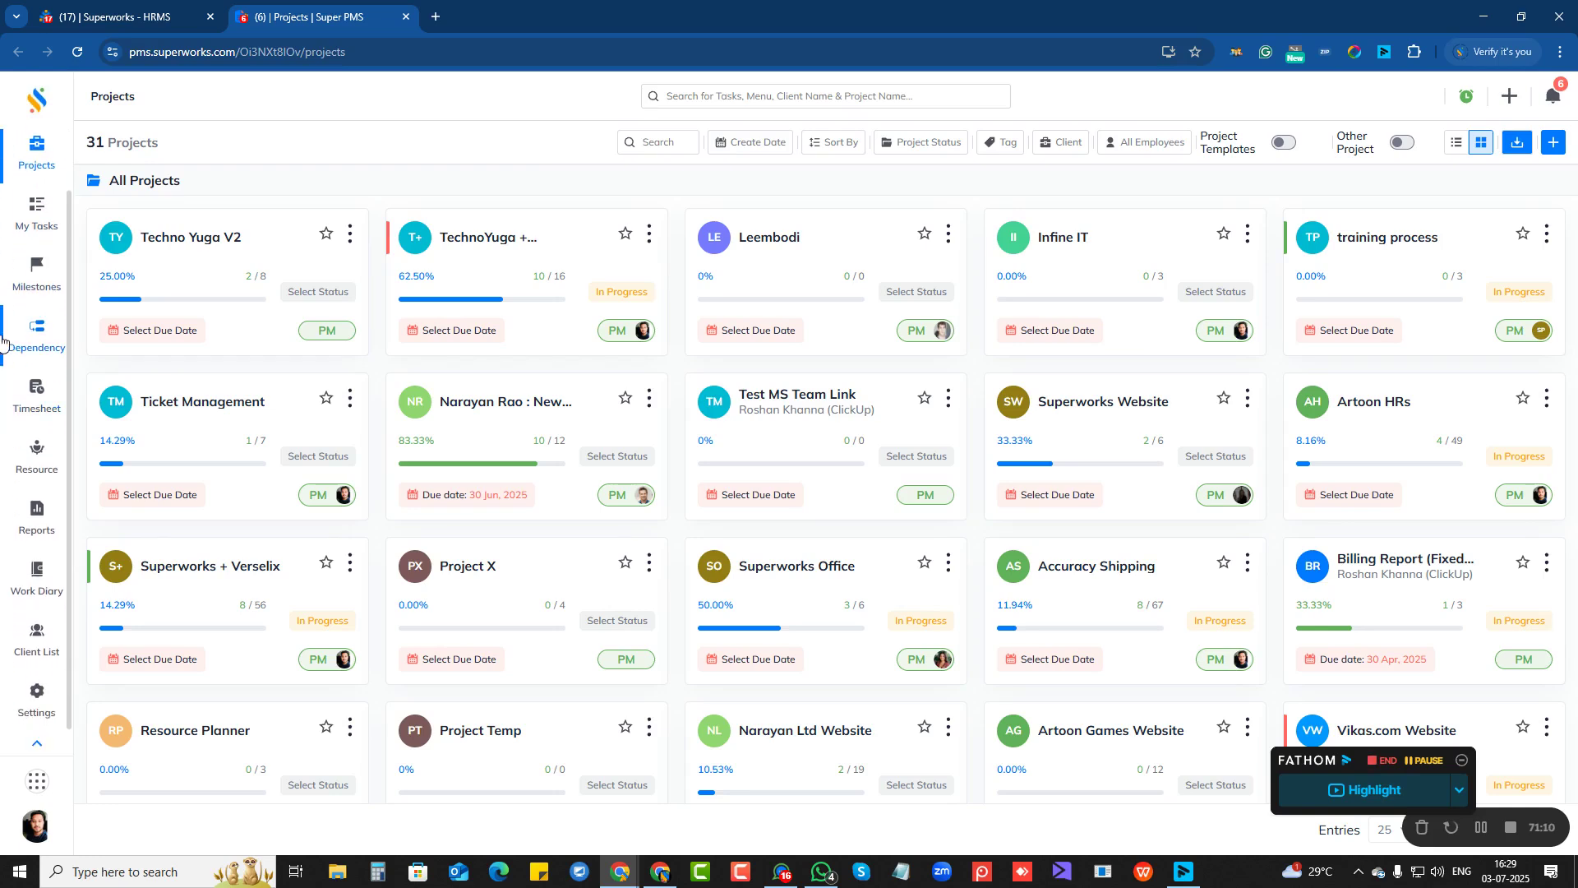
Add a new Work Diary policy named 'Screenshot Policy', reusing the name as its description
click(23, 703)
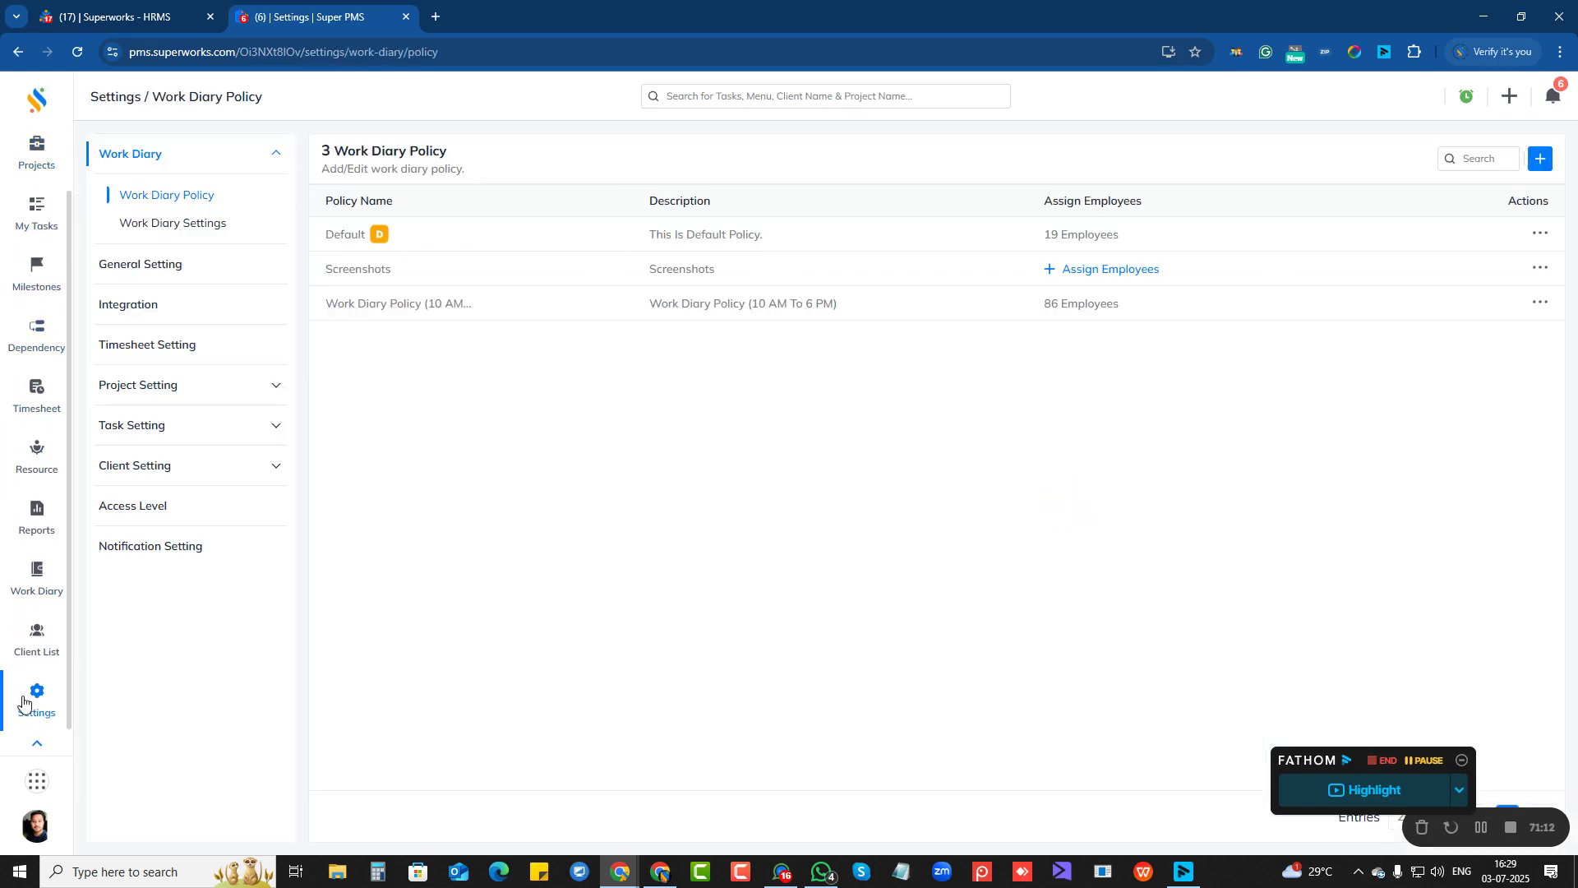
drag(113, 198, 228, 206)
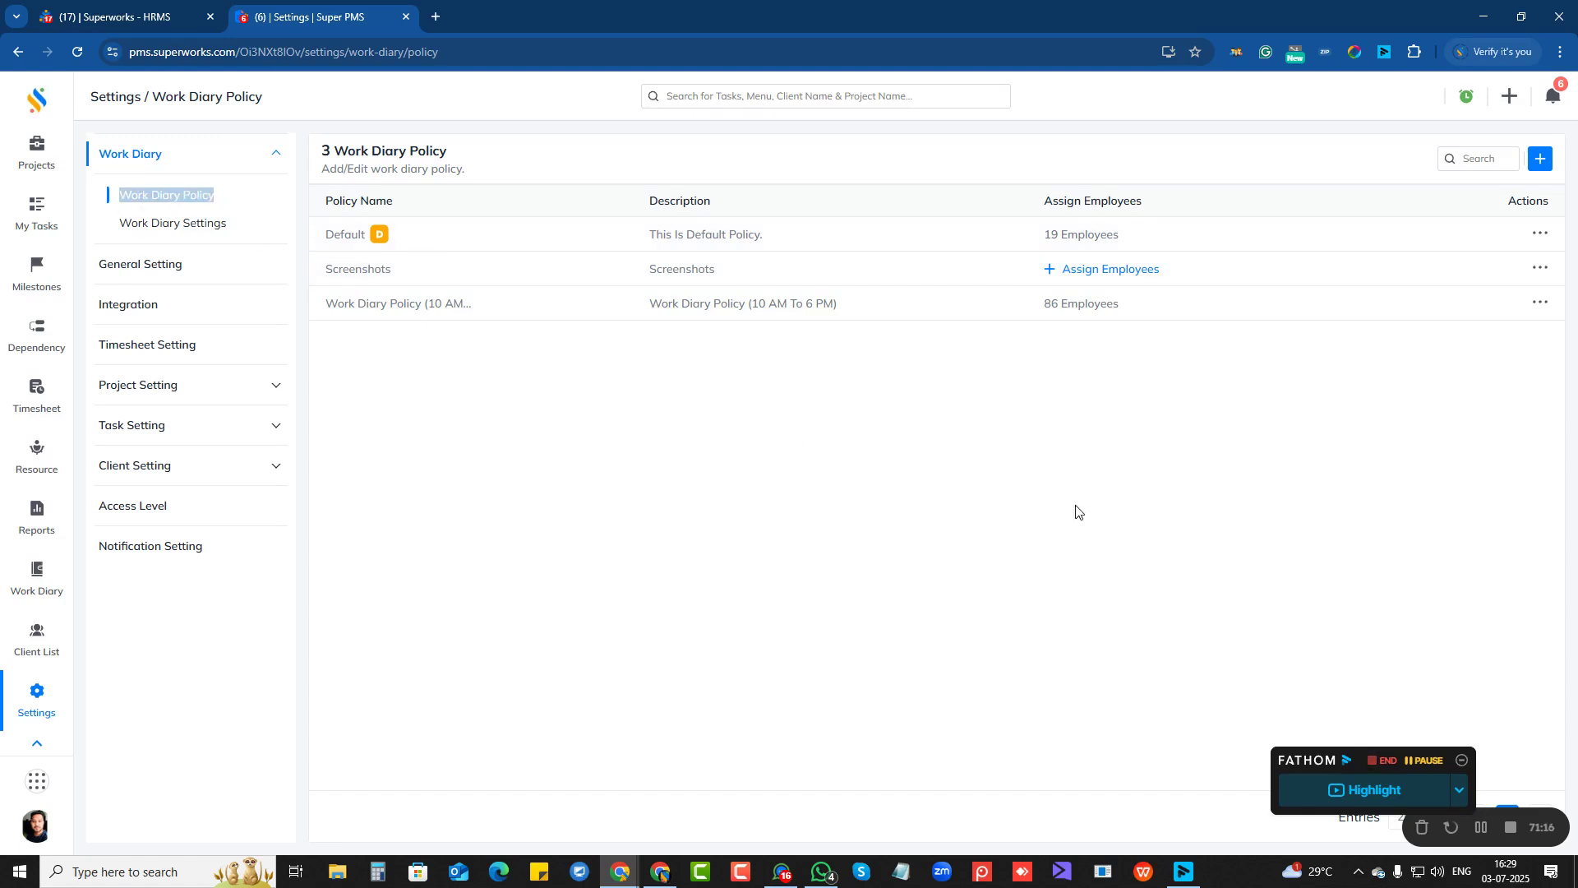
click(1535, 162)
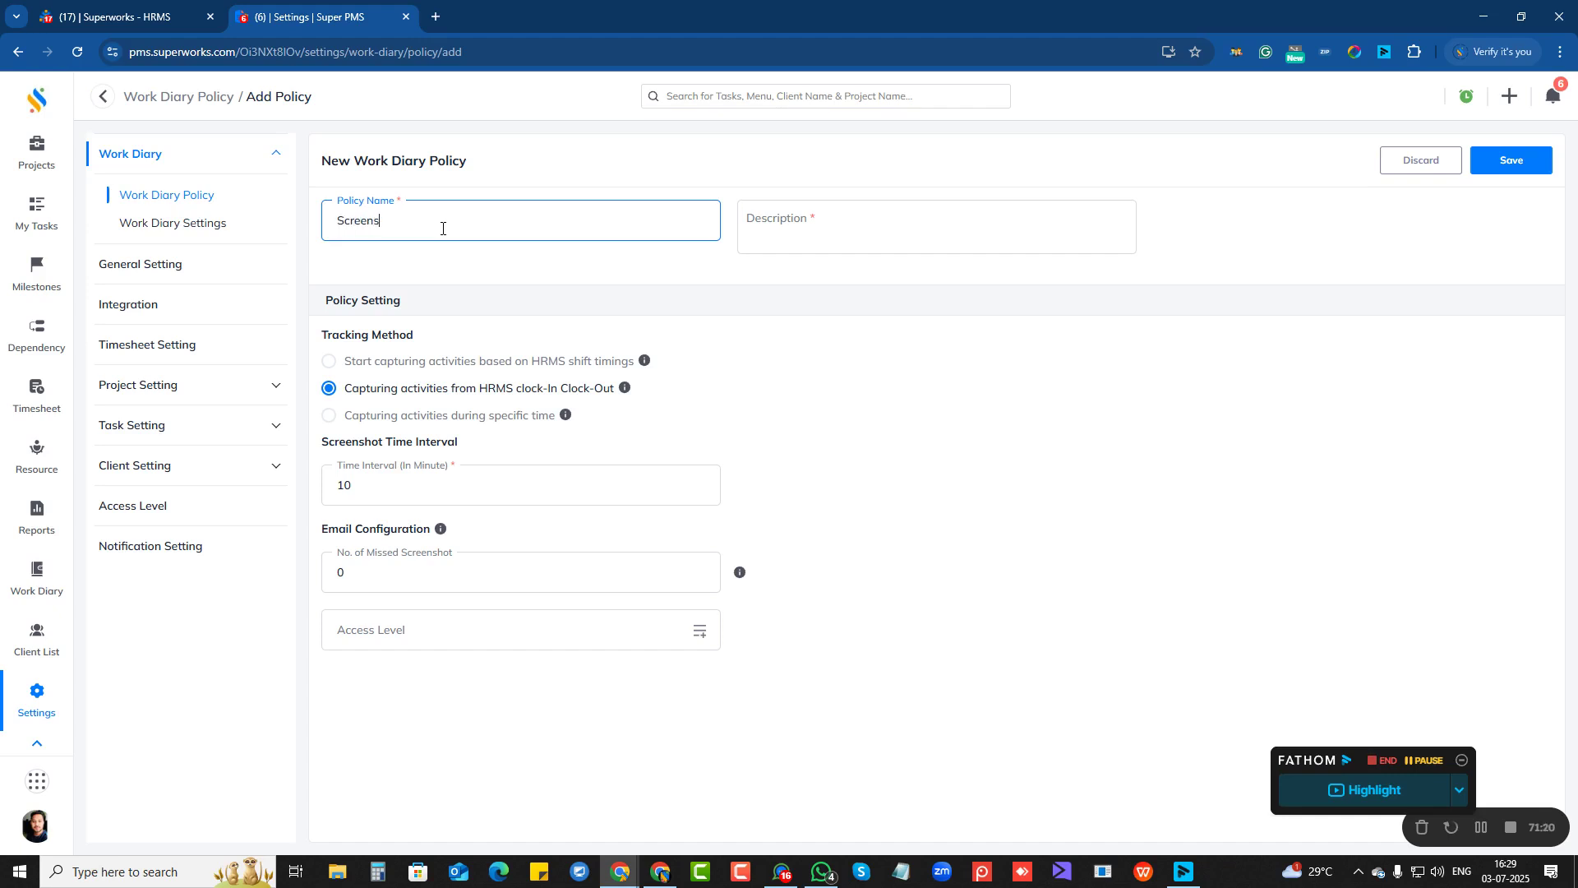
text(y)
key(ctrl+a)
key(ctrl+c)
click(790, 223)
key(ctrl+v)
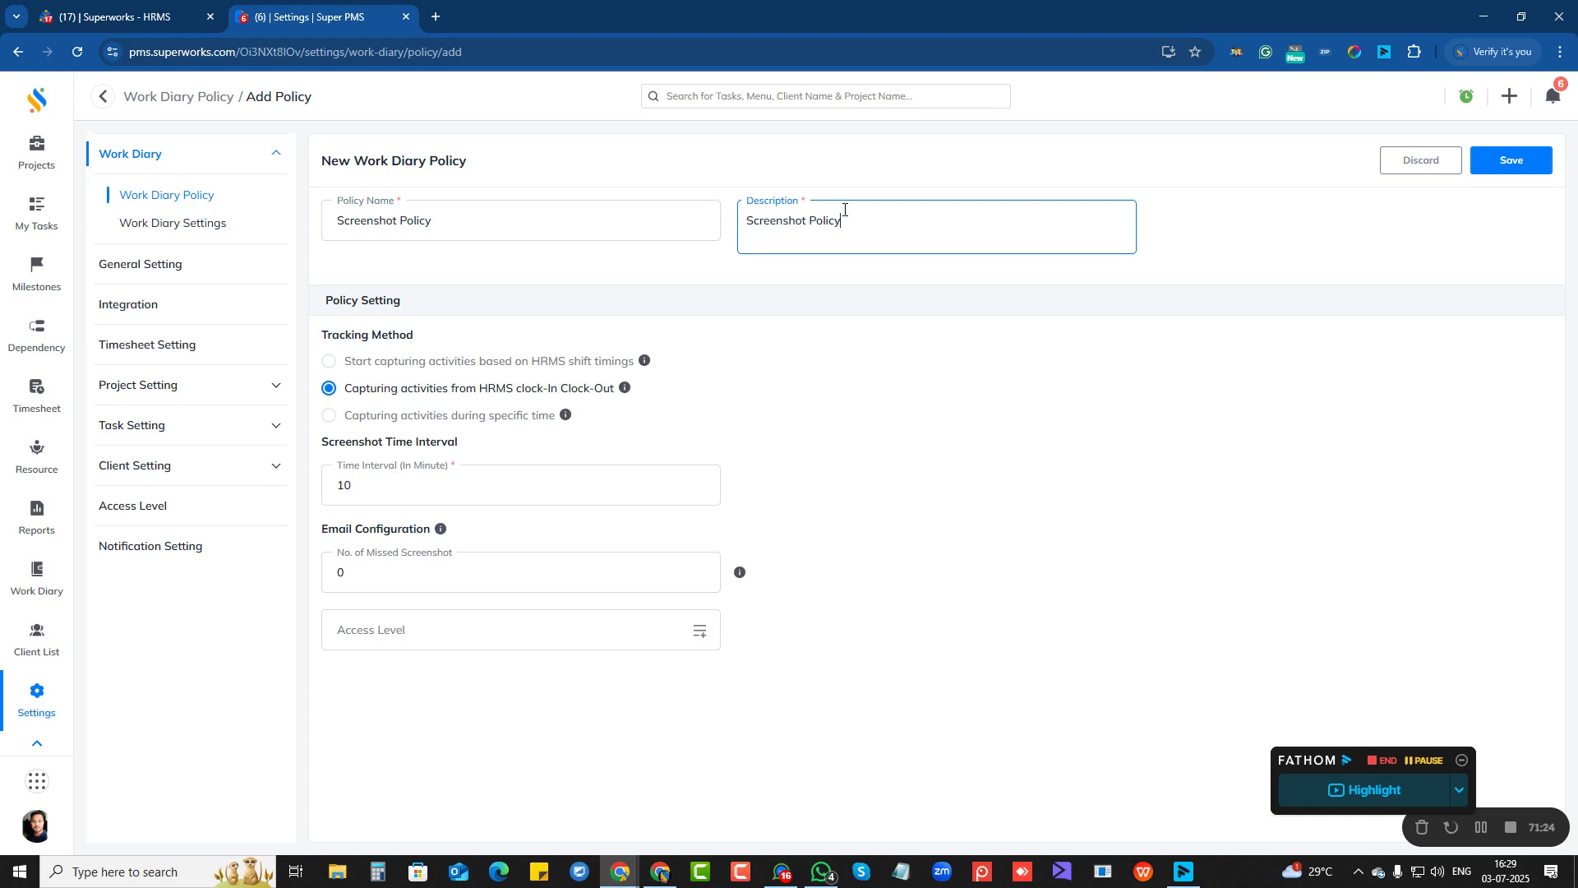
Set the policy to track activity based on HRMS shift timings
click(397, 362)
triple_click(388, 363)
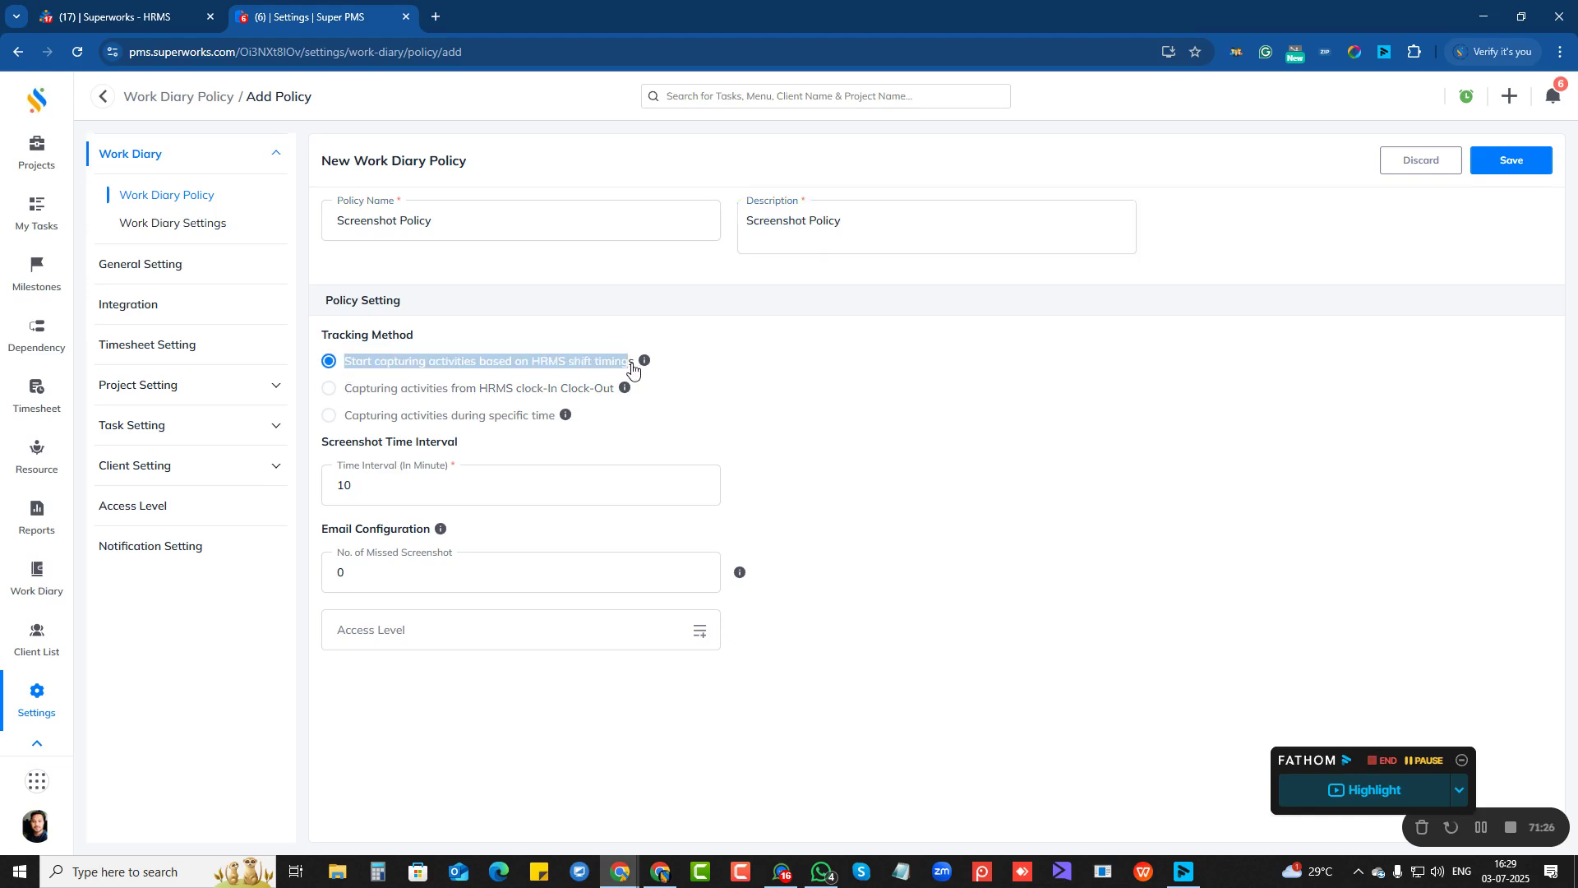
click(564, 358)
drag(350, 362, 634, 364)
click(627, 301)
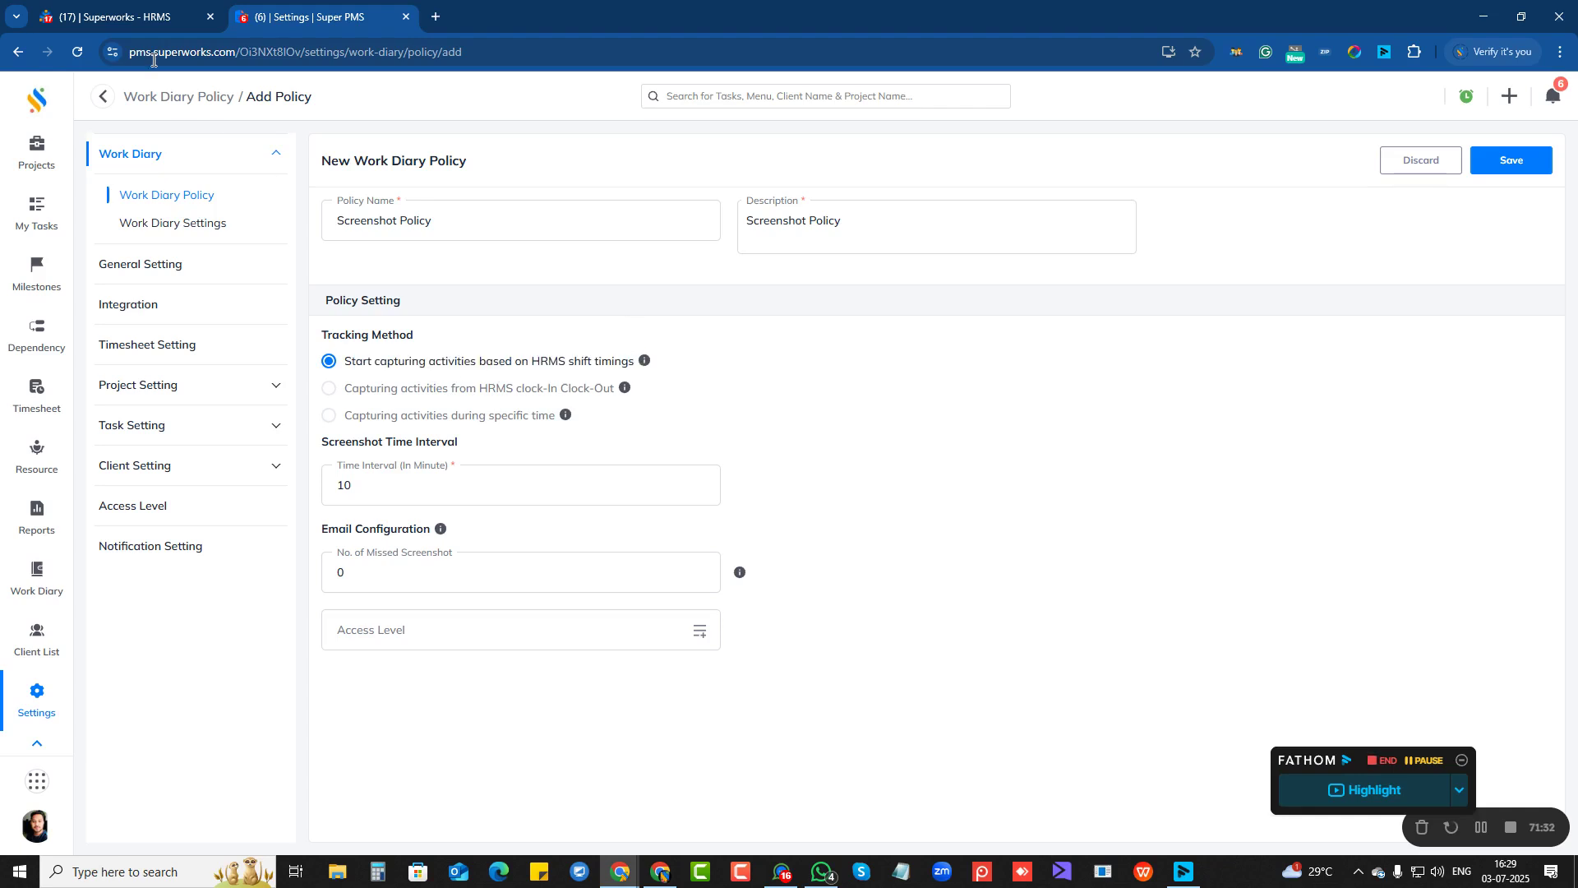
click(123, 16)
Review the HRMS Shift Policy times, noting SH5 at 09:30 AM – 06:30 PM, then return to Super PMS
click(36, 700)
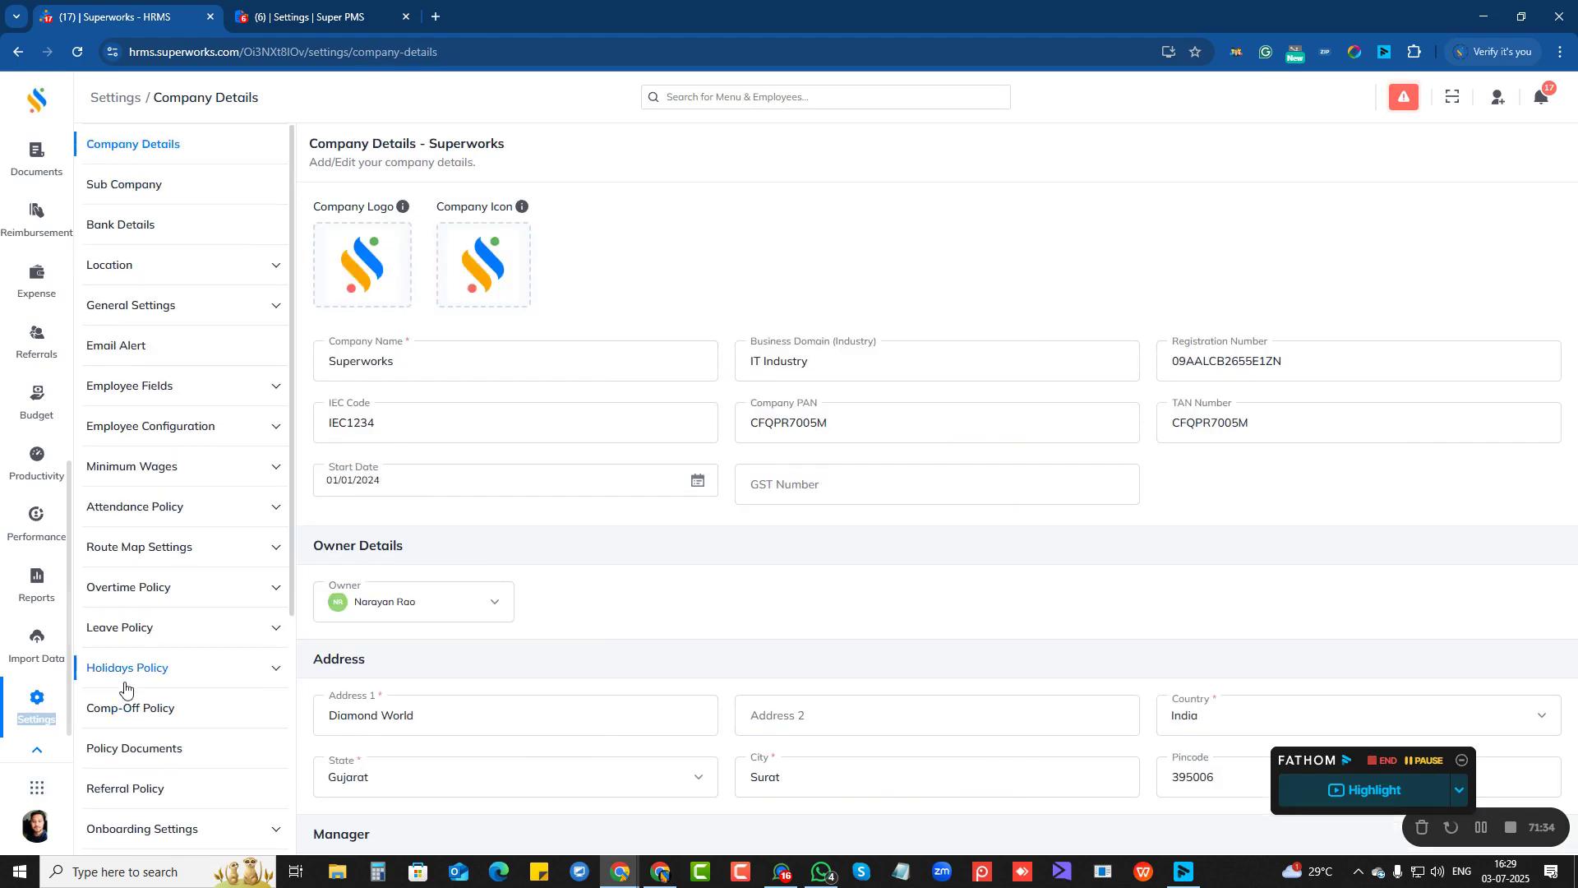
click(181, 515)
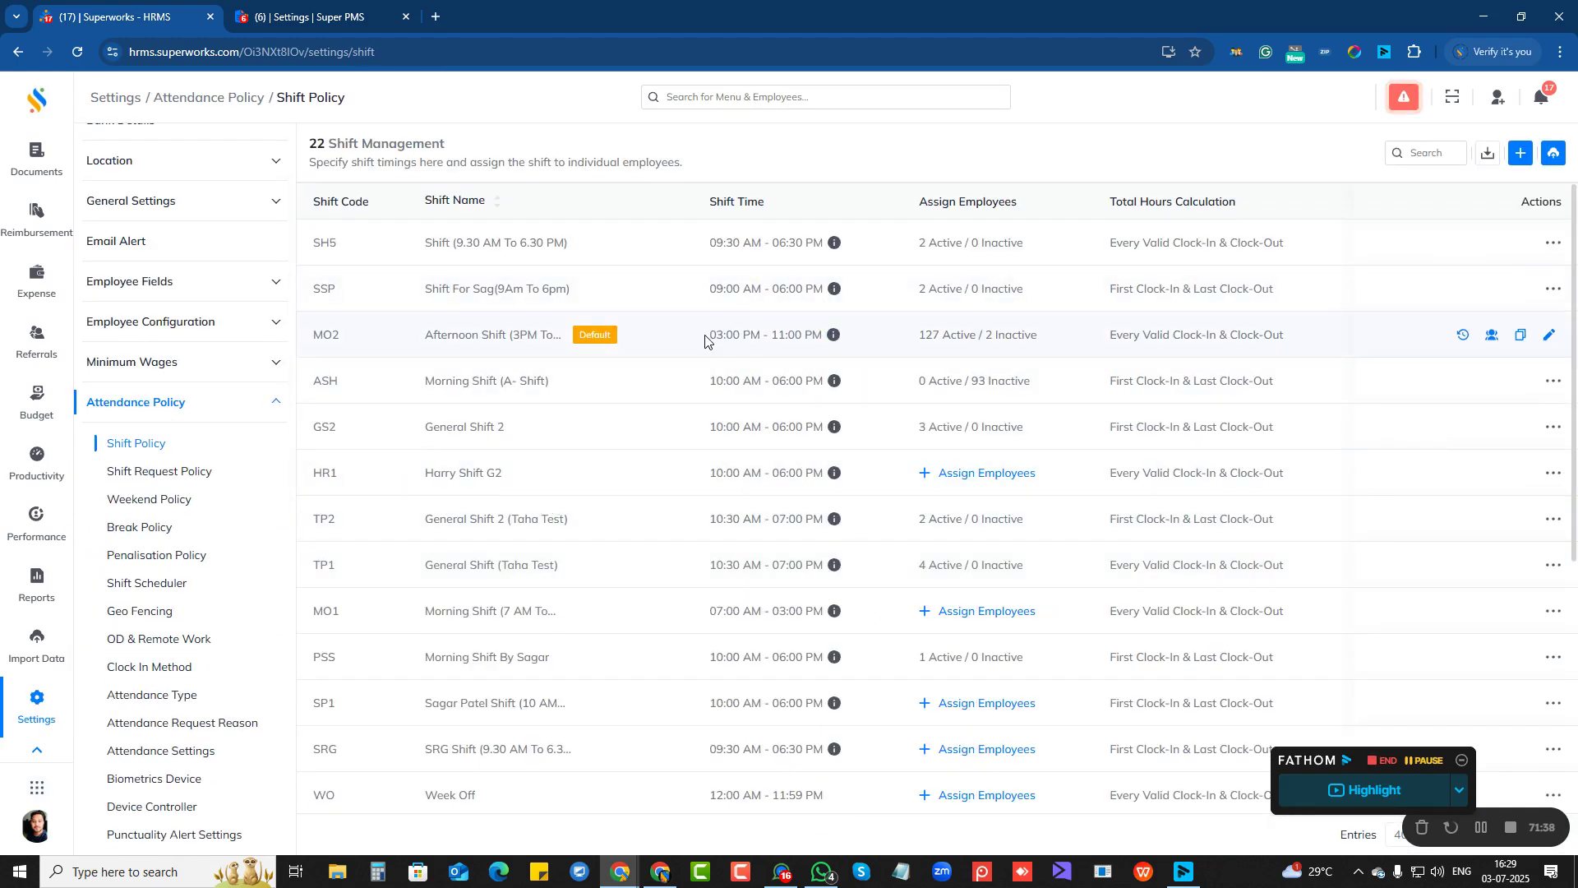
drag(710, 243, 824, 249)
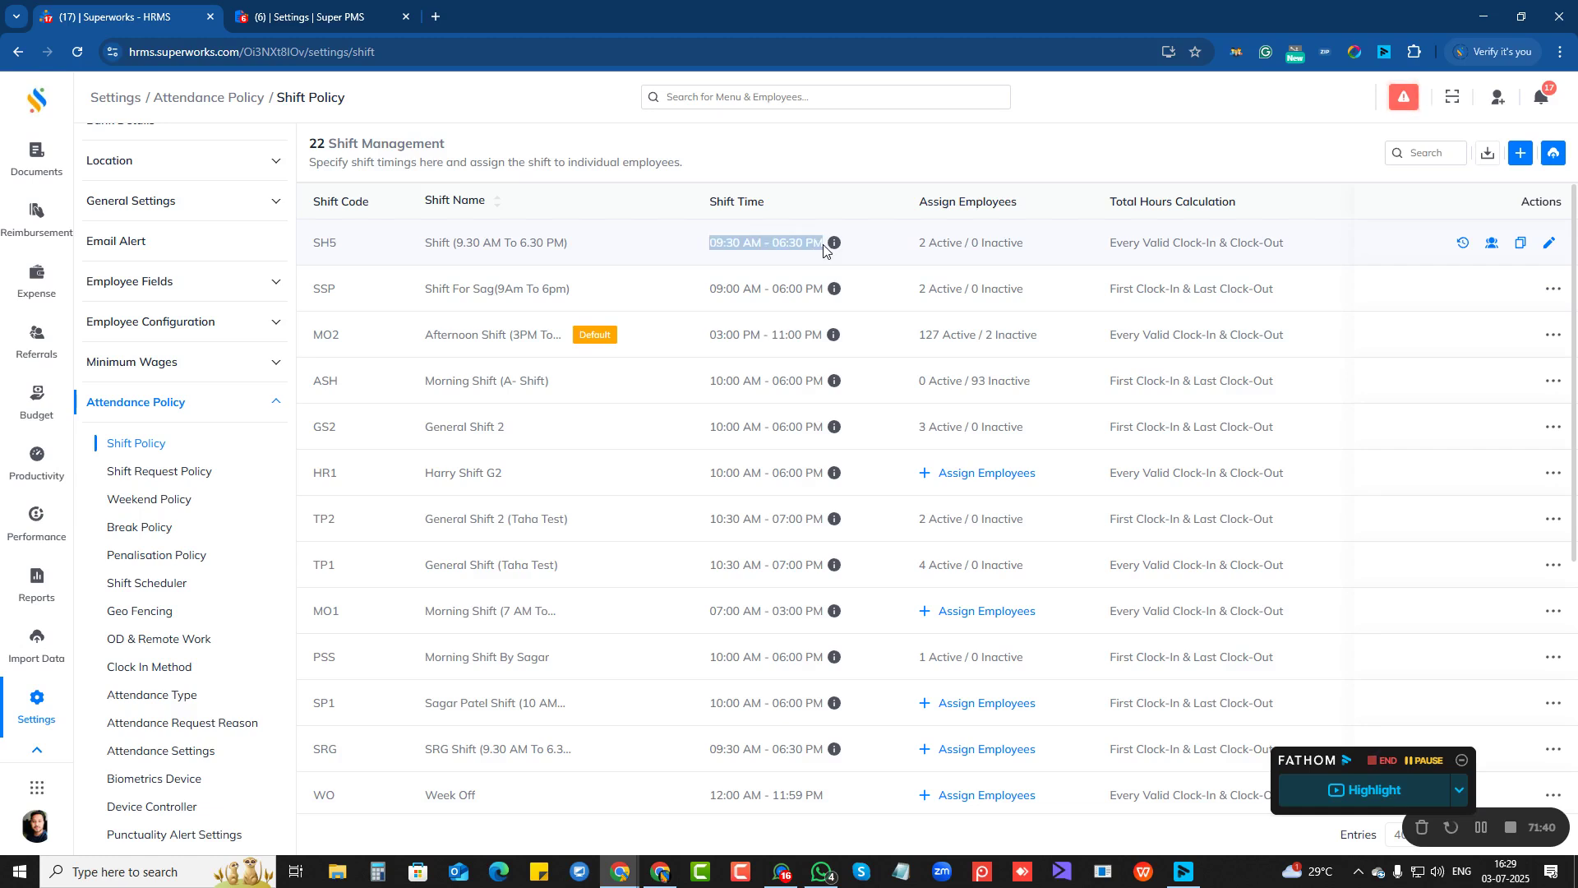
click(663, 218)
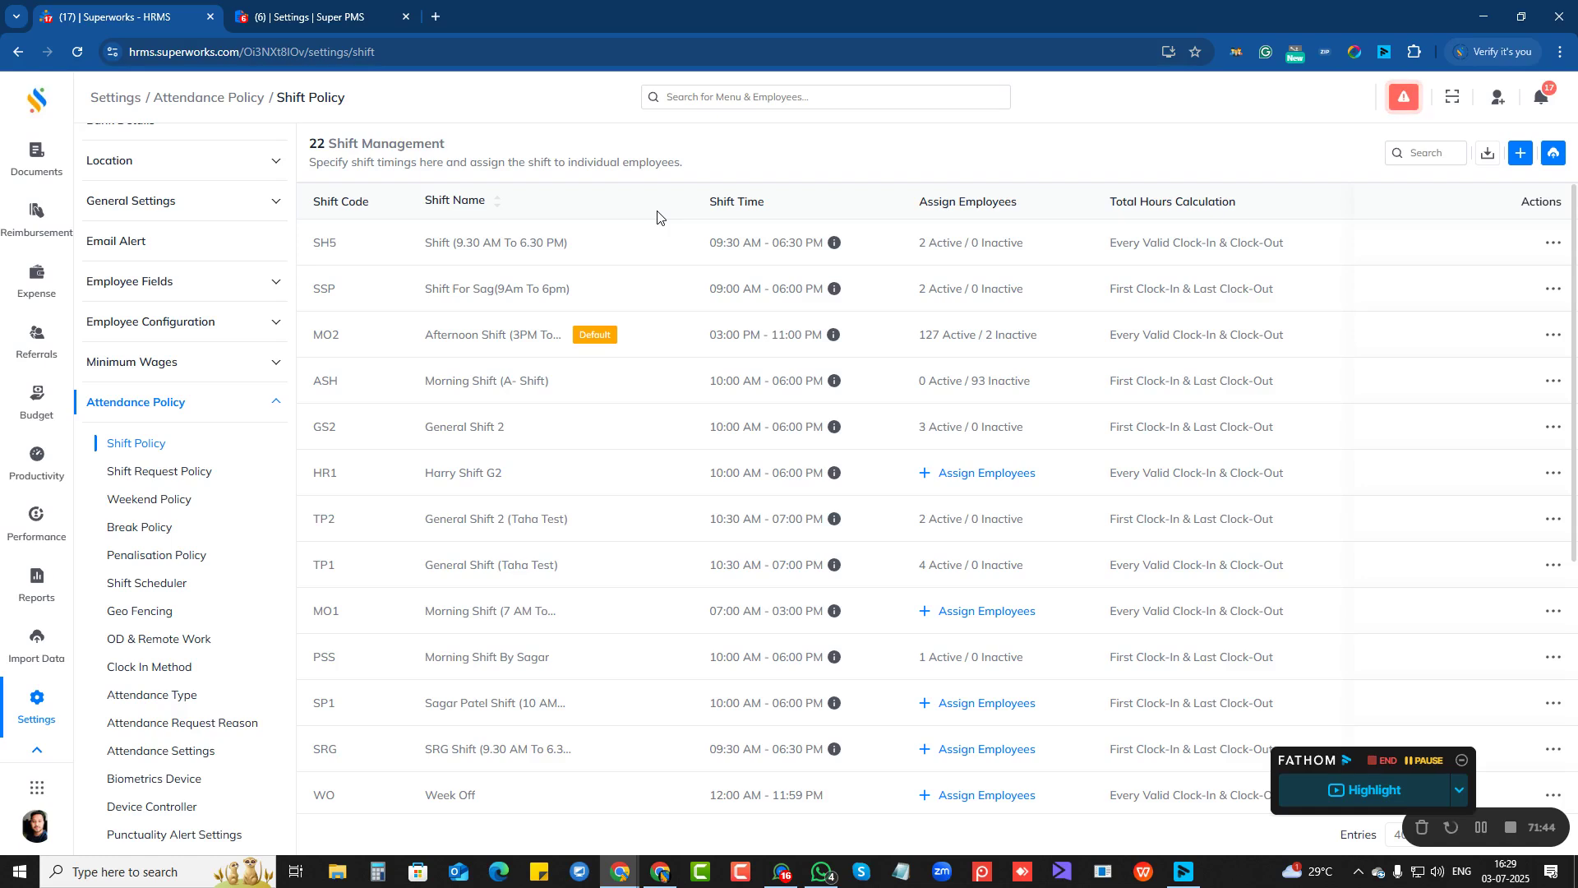
drag(708, 243, 830, 246)
click(815, 186)
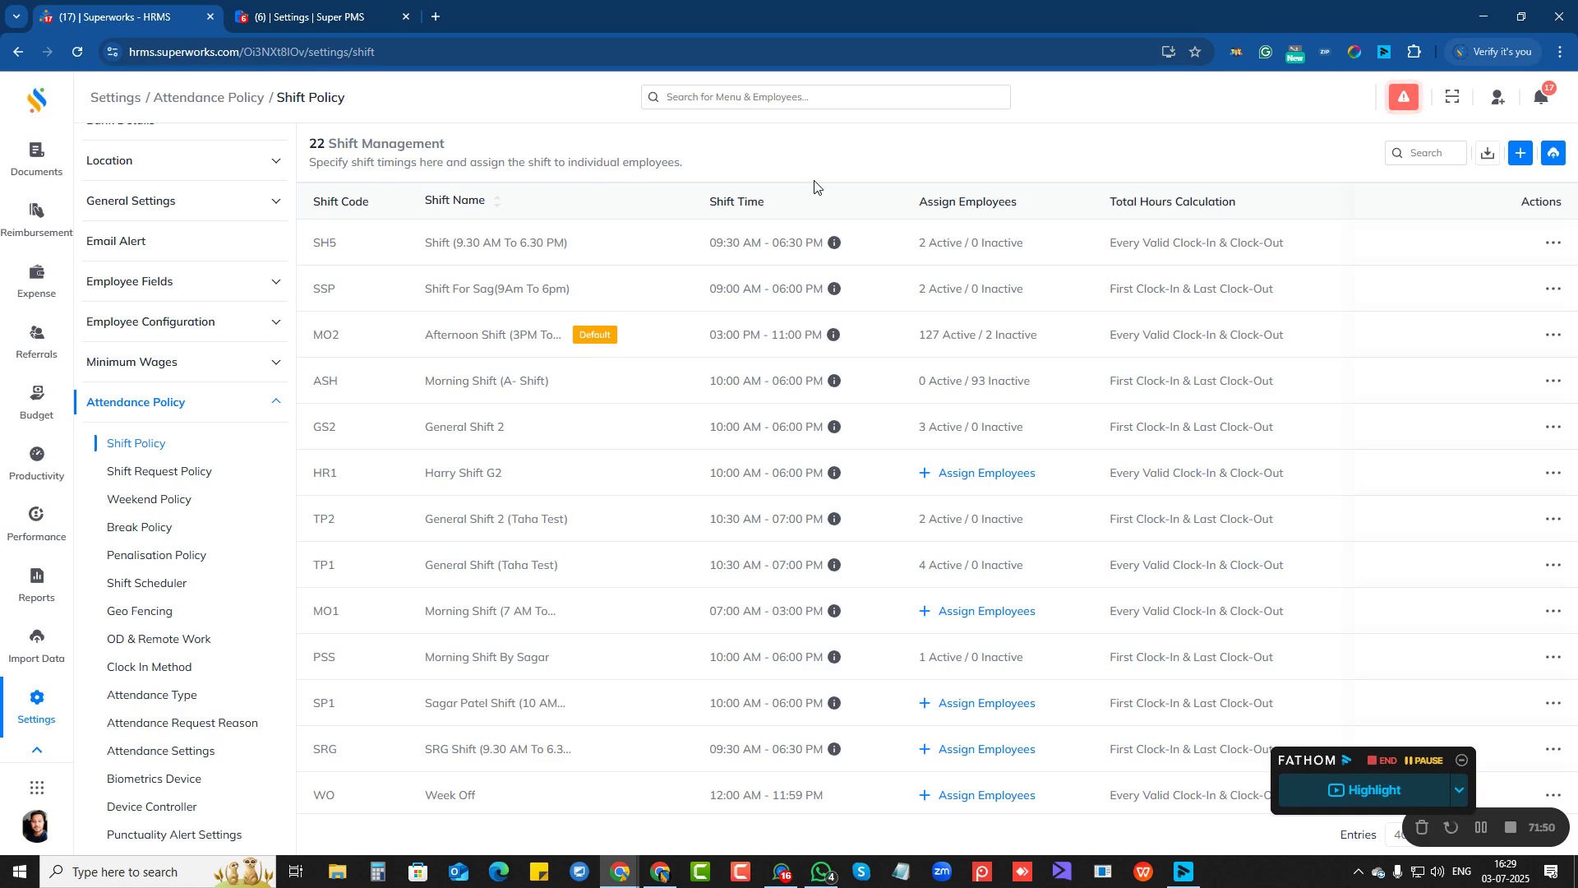
mouse_move(619, 240)
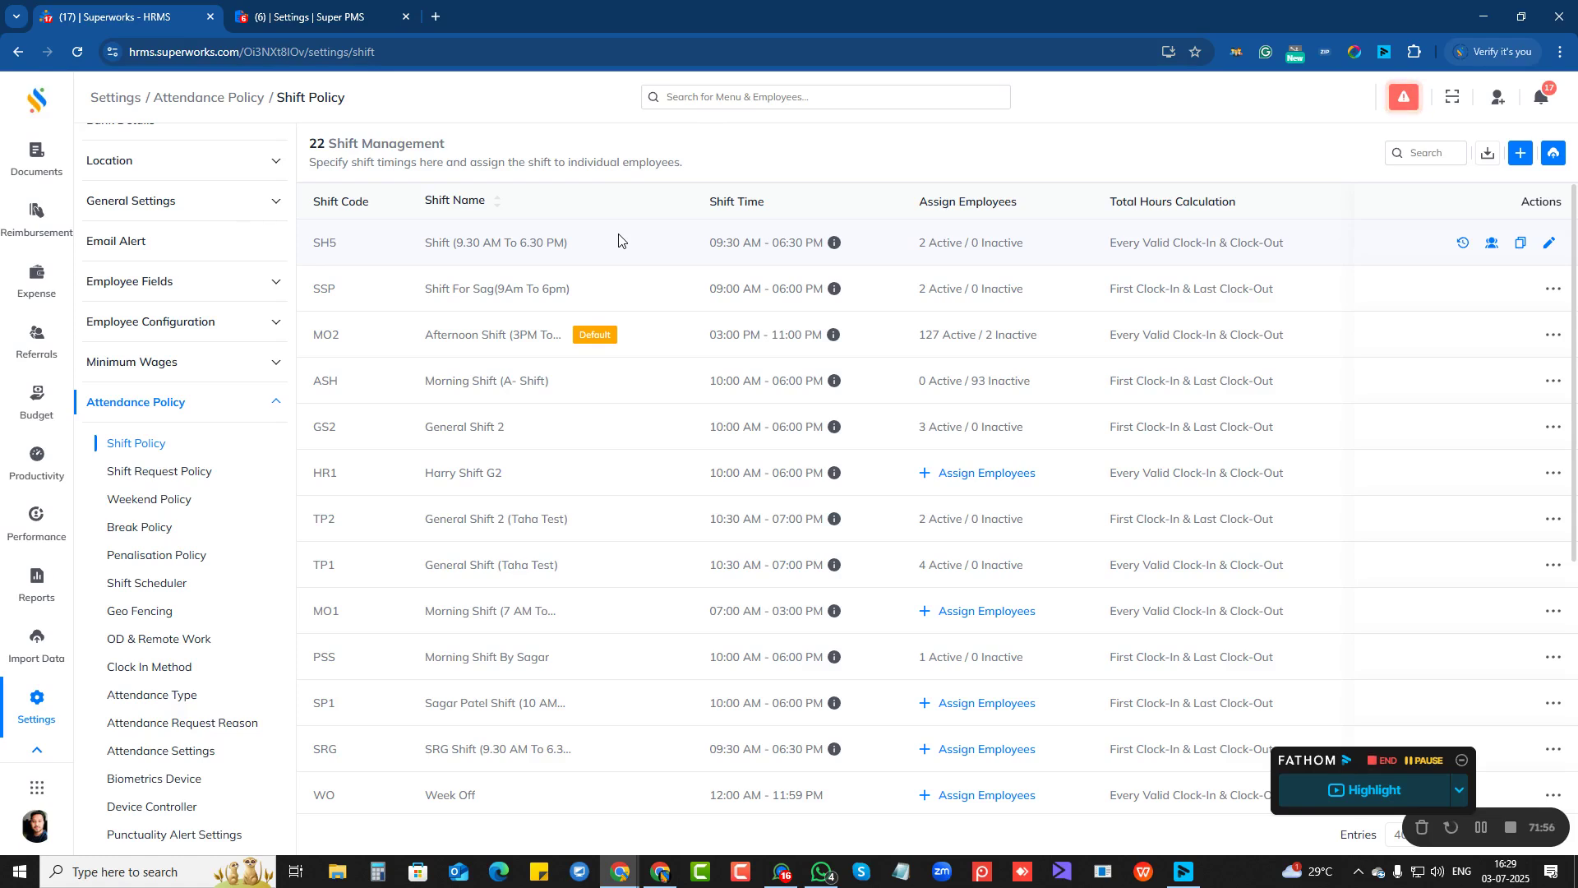
mouse_move(724, 283)
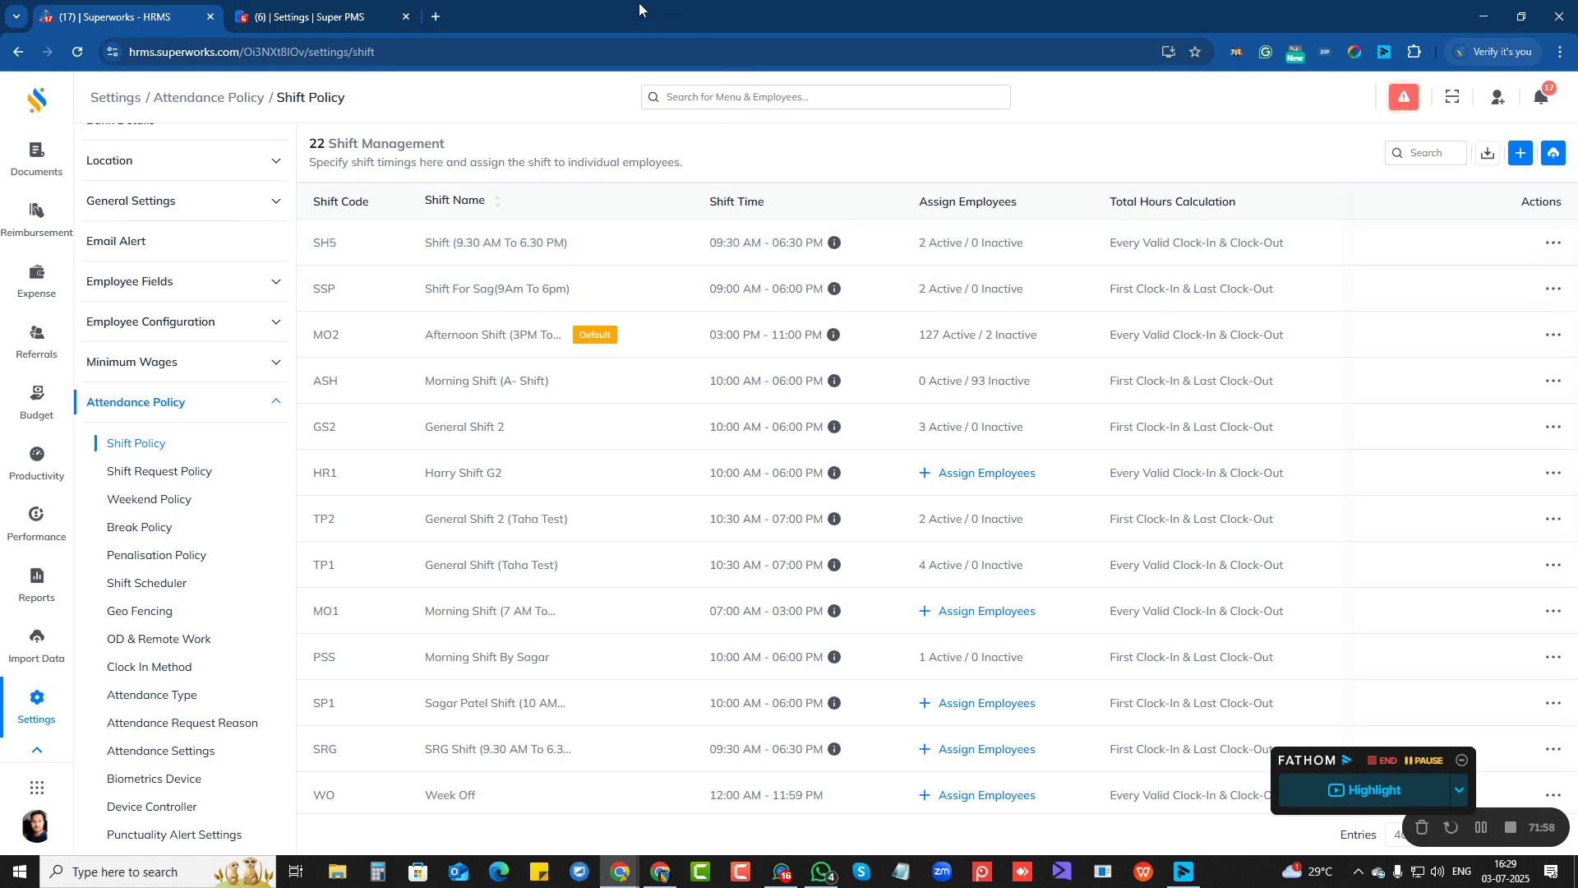
click(308, 16)
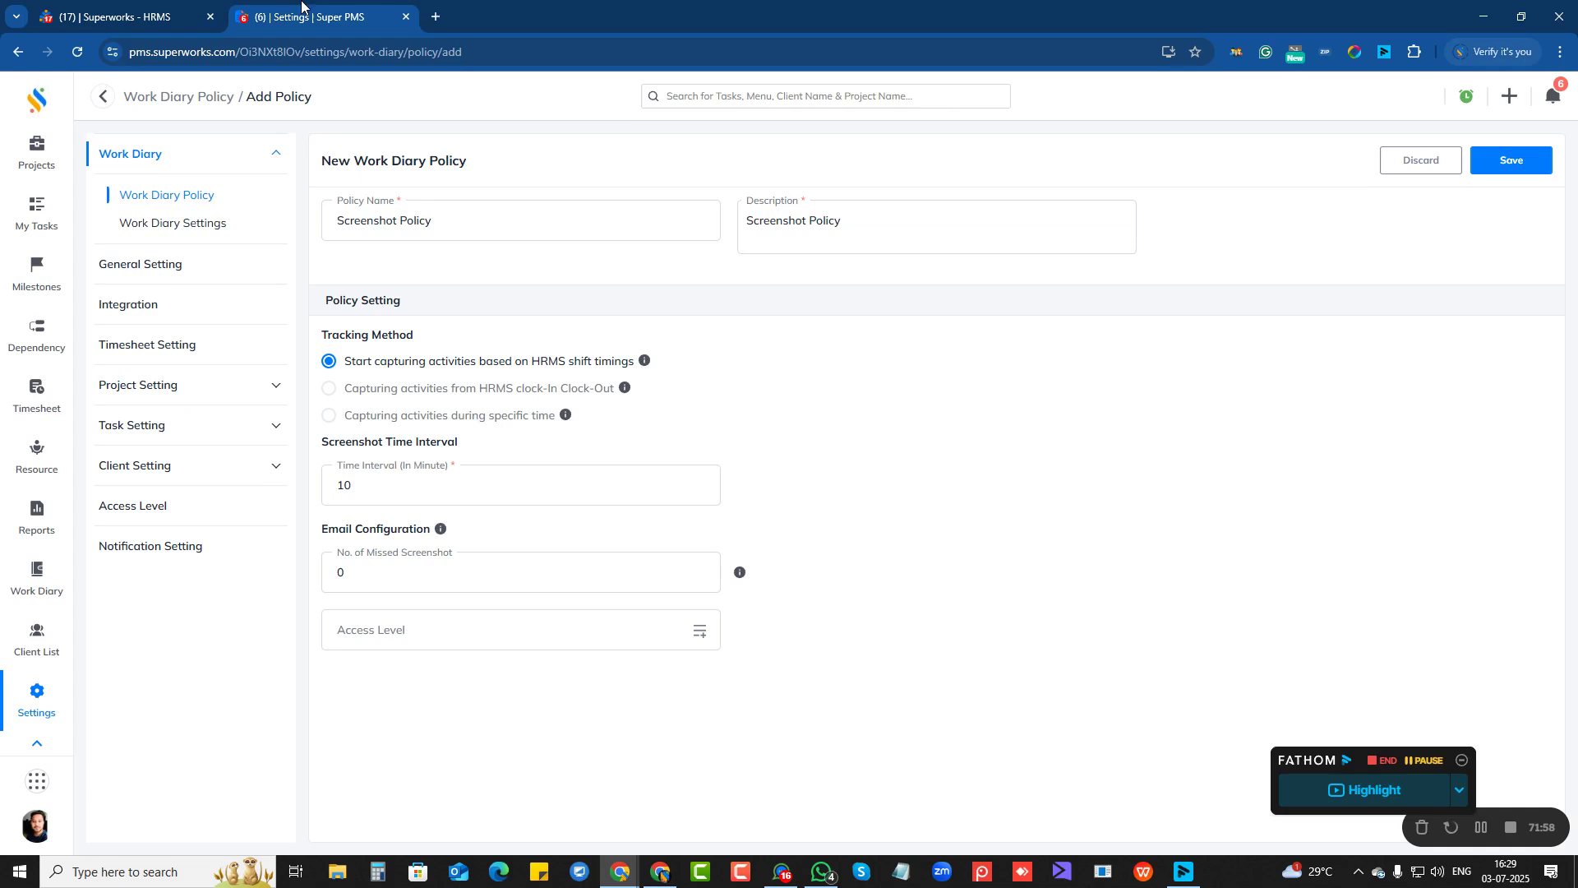
Try clock-in/clock-out tracking, then switch to specific-time tracking for Monday through Saturday
click(439, 399)
drag(344, 393, 609, 396)
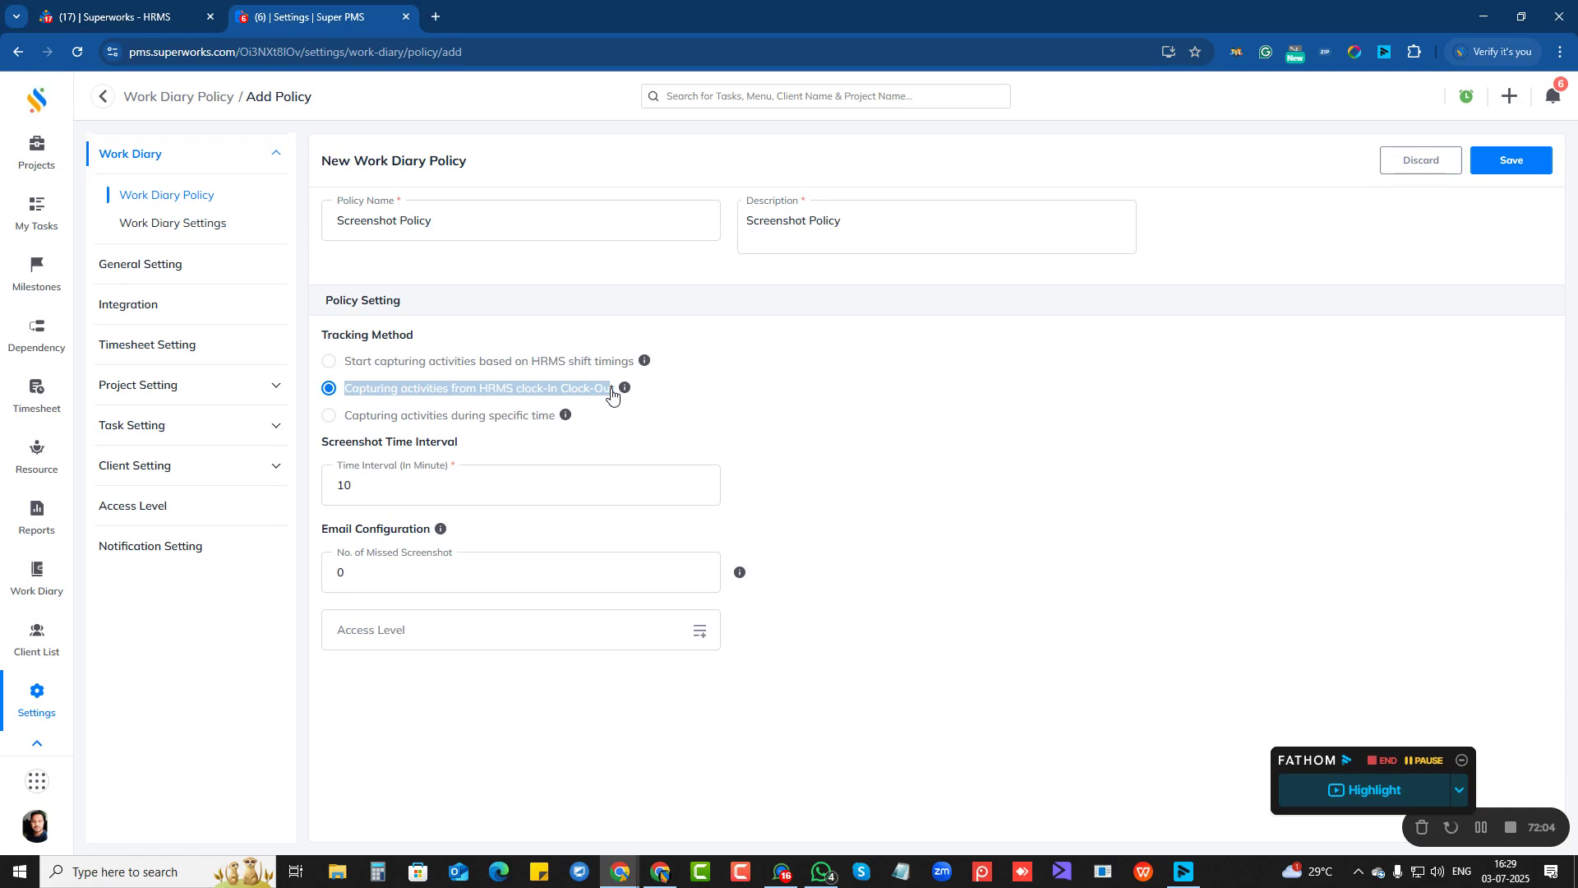
click(647, 288)
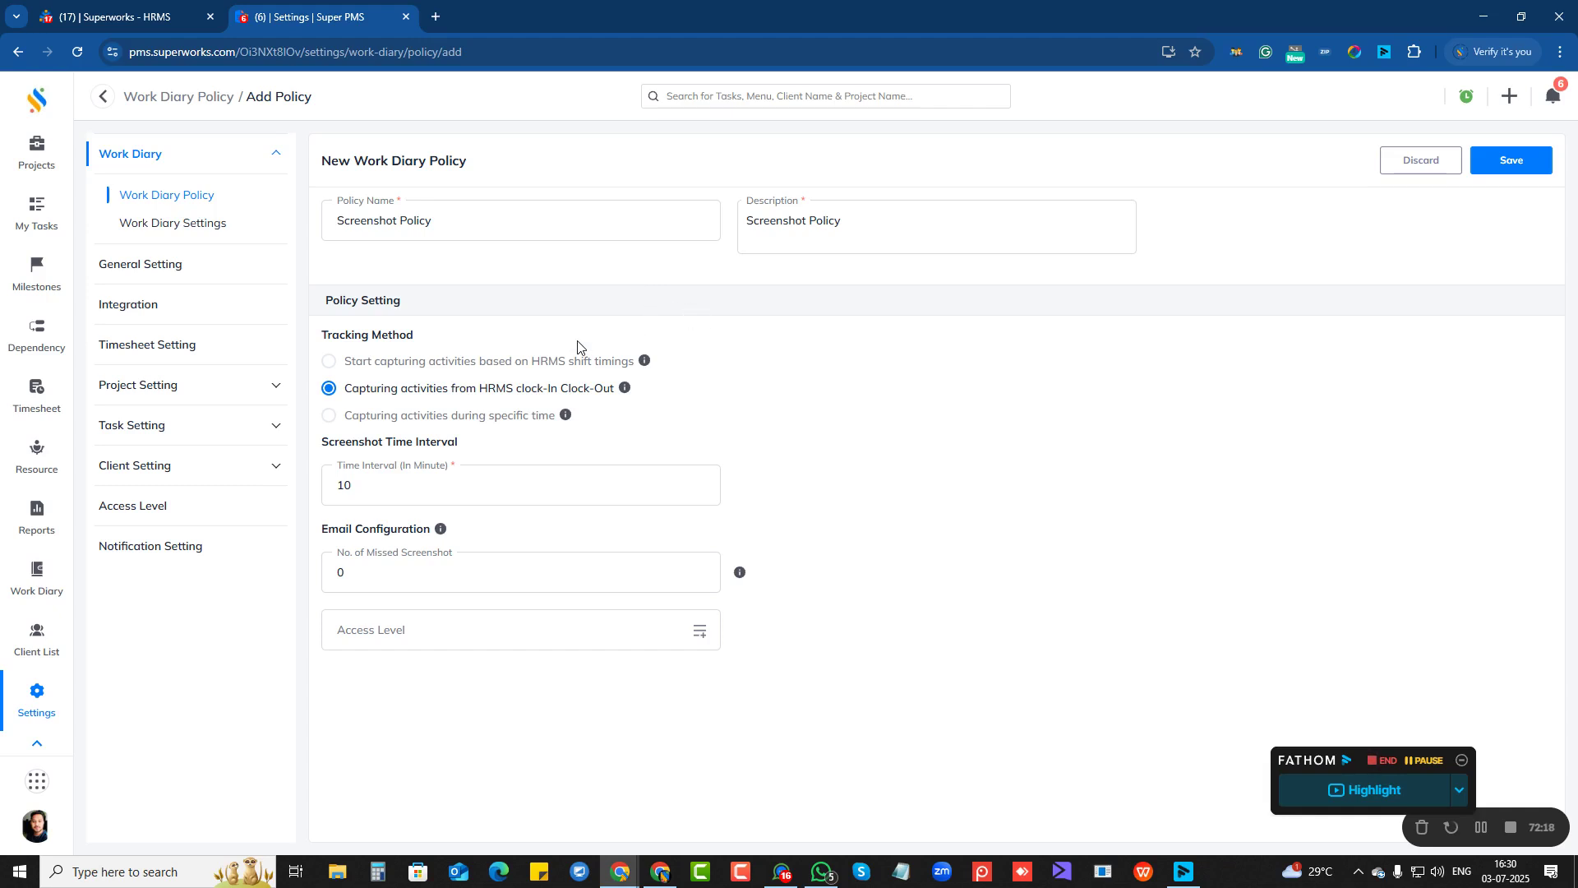
click(415, 416)
click(412, 448)
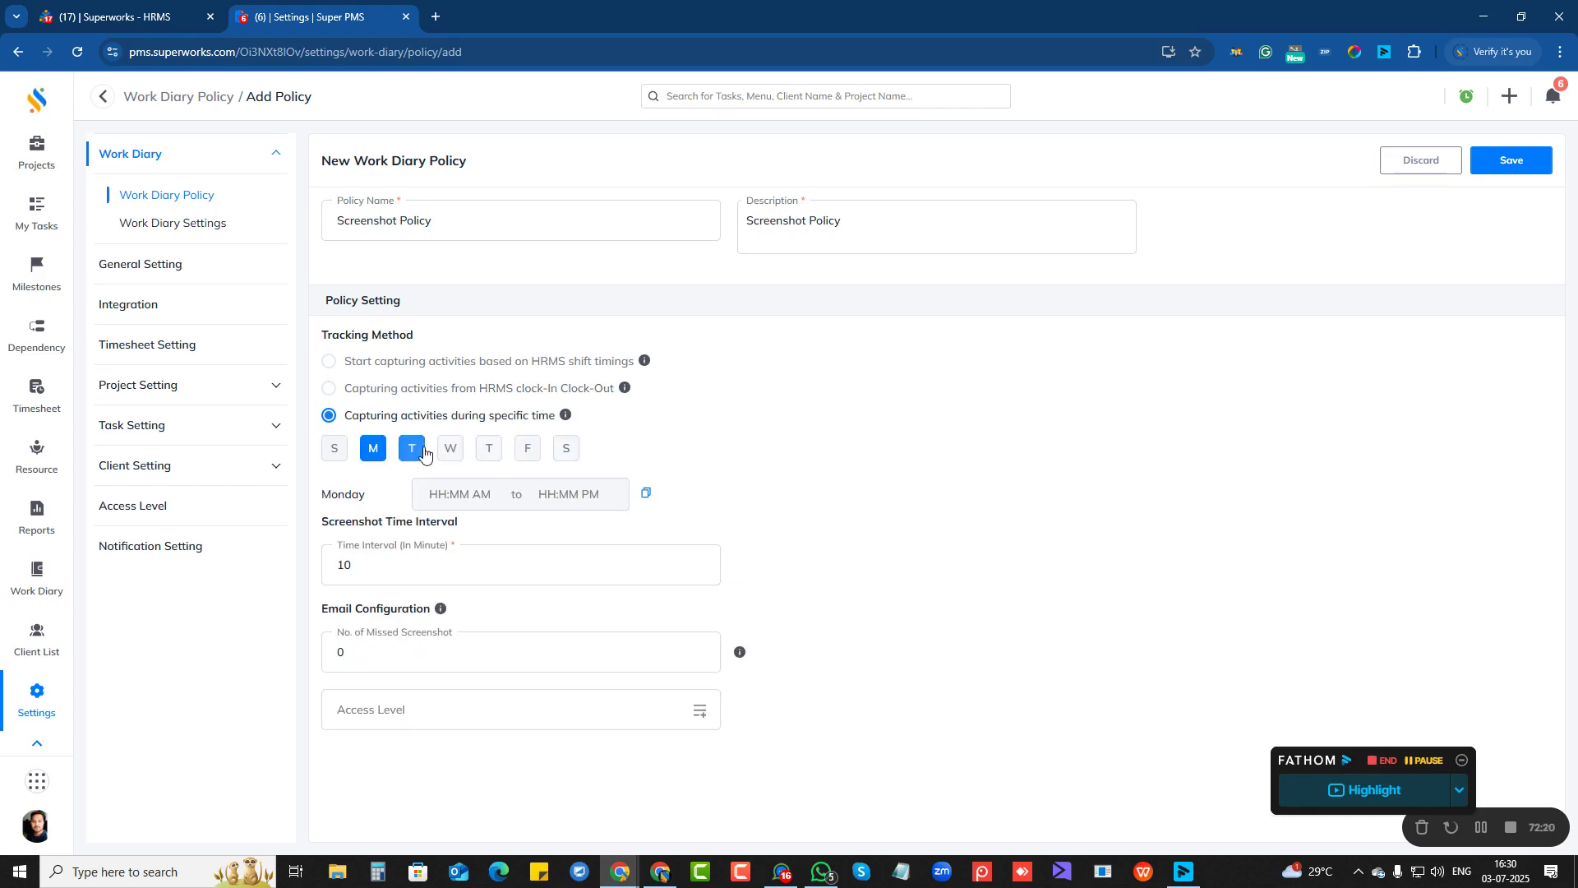
click(446, 449)
click(489, 448)
click(528, 448)
click(567, 448)
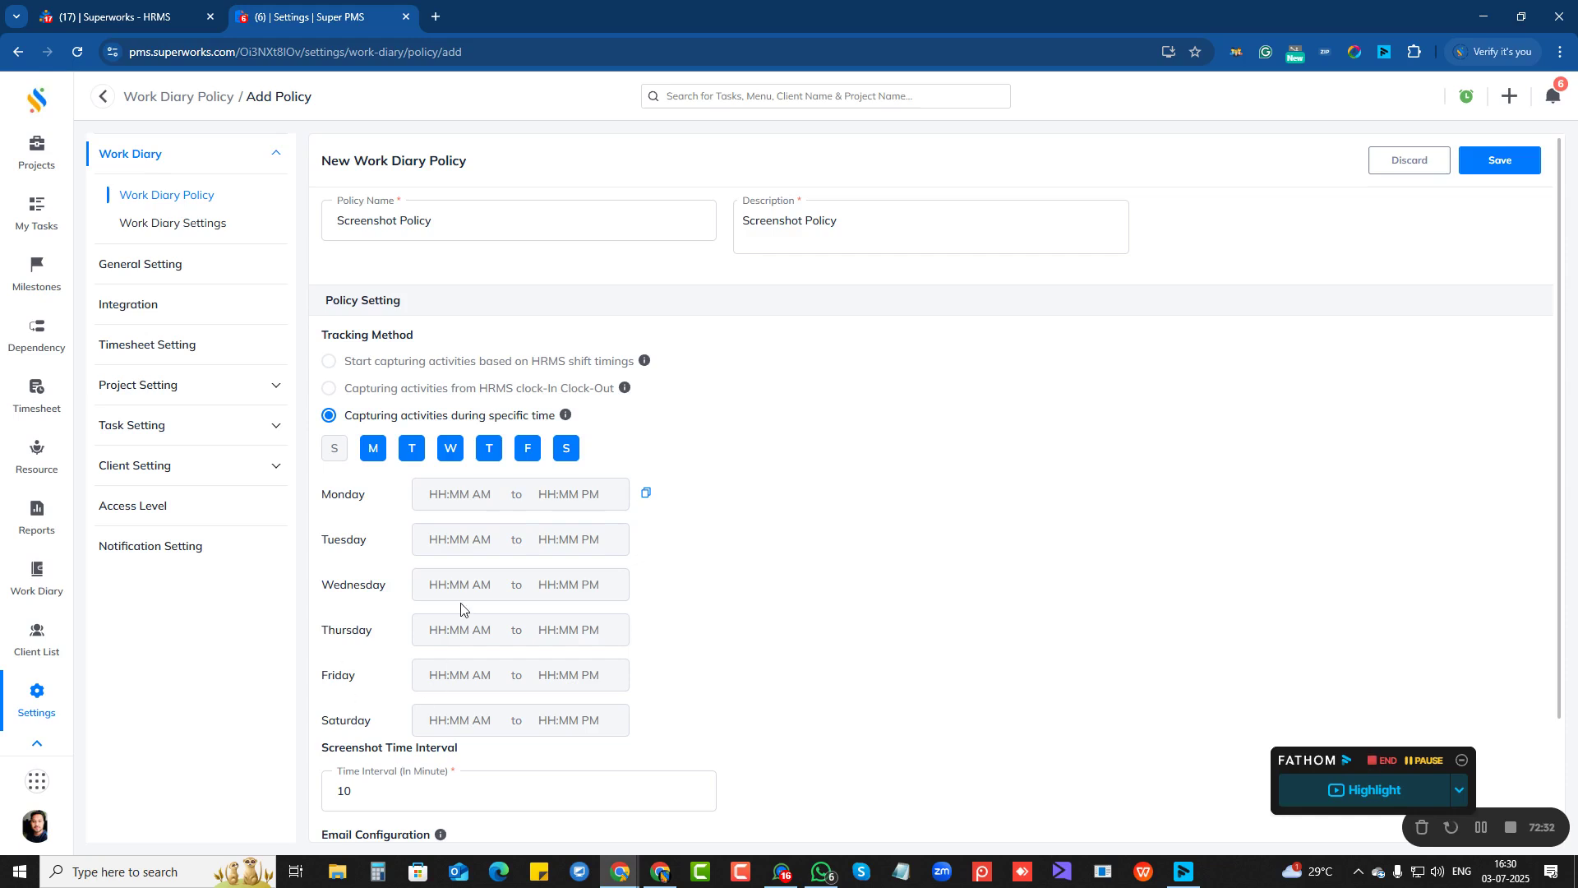
Set Monday's hours to 09:00 AM – 06:00 PM and copy them to all days
click(445, 503)
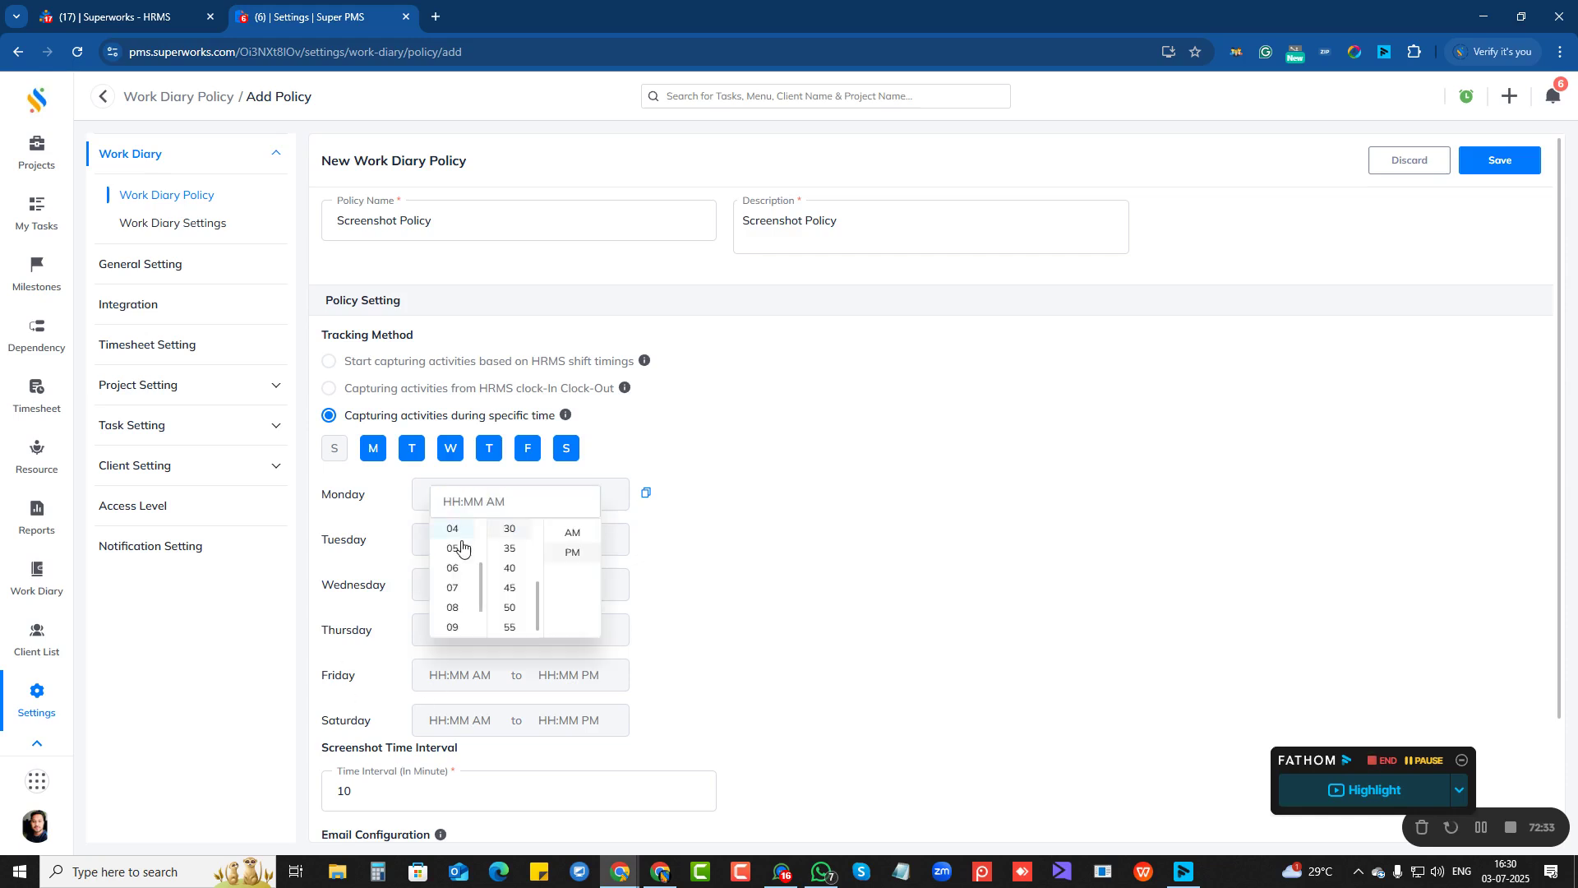
click(452, 627)
scroll(515, 549, up, 3)
click(517, 536)
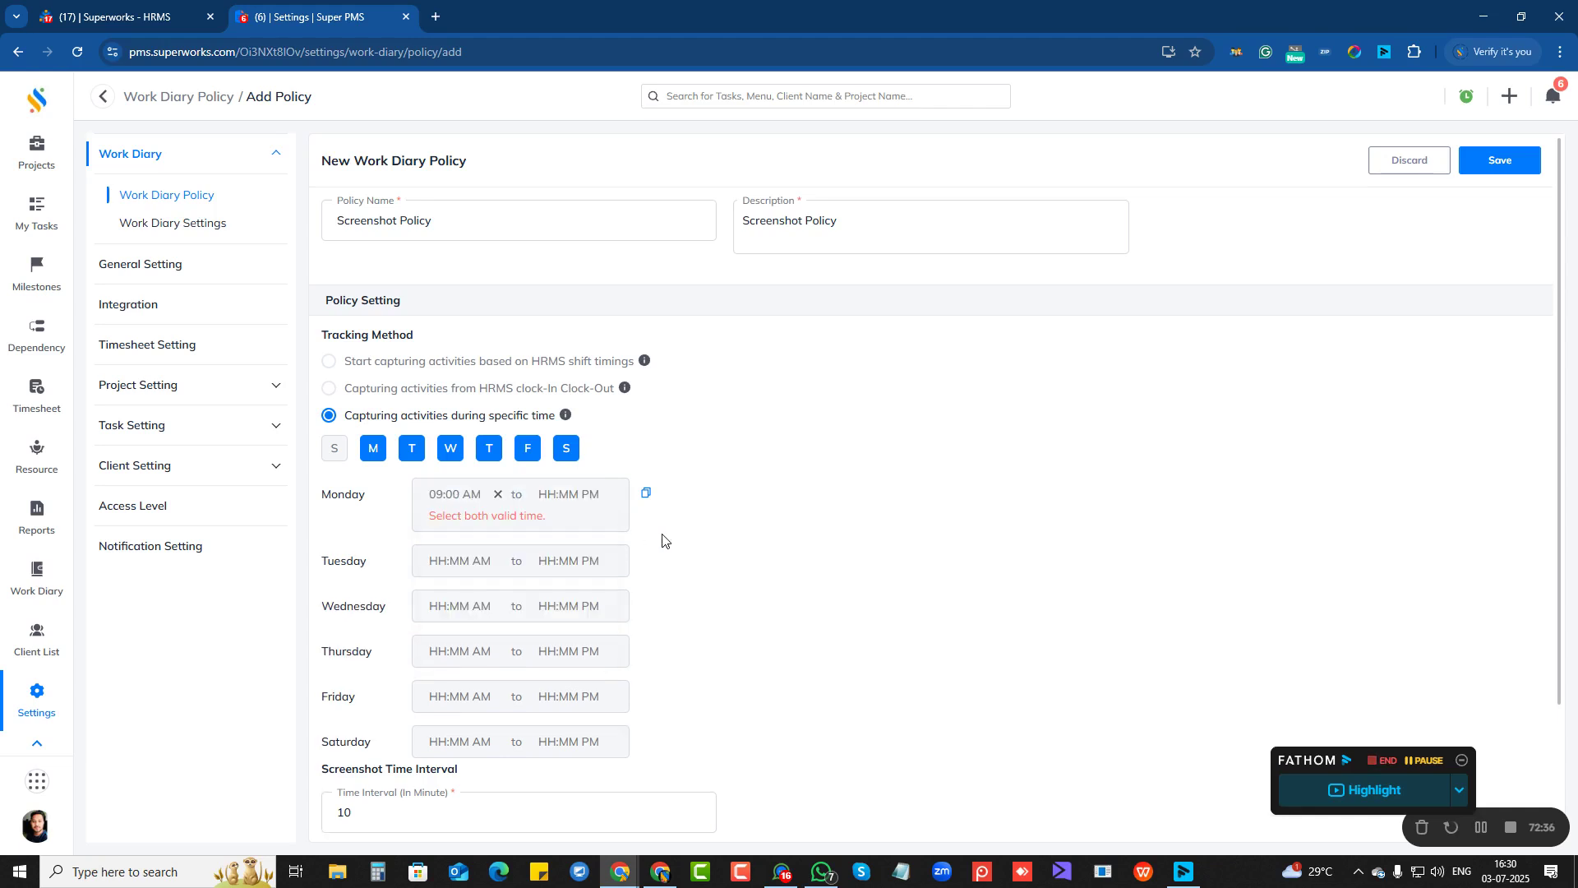
click(580, 500)
scroll(618, 571, up, 2)
click(620, 531)
click(670, 552)
click(647, 494)
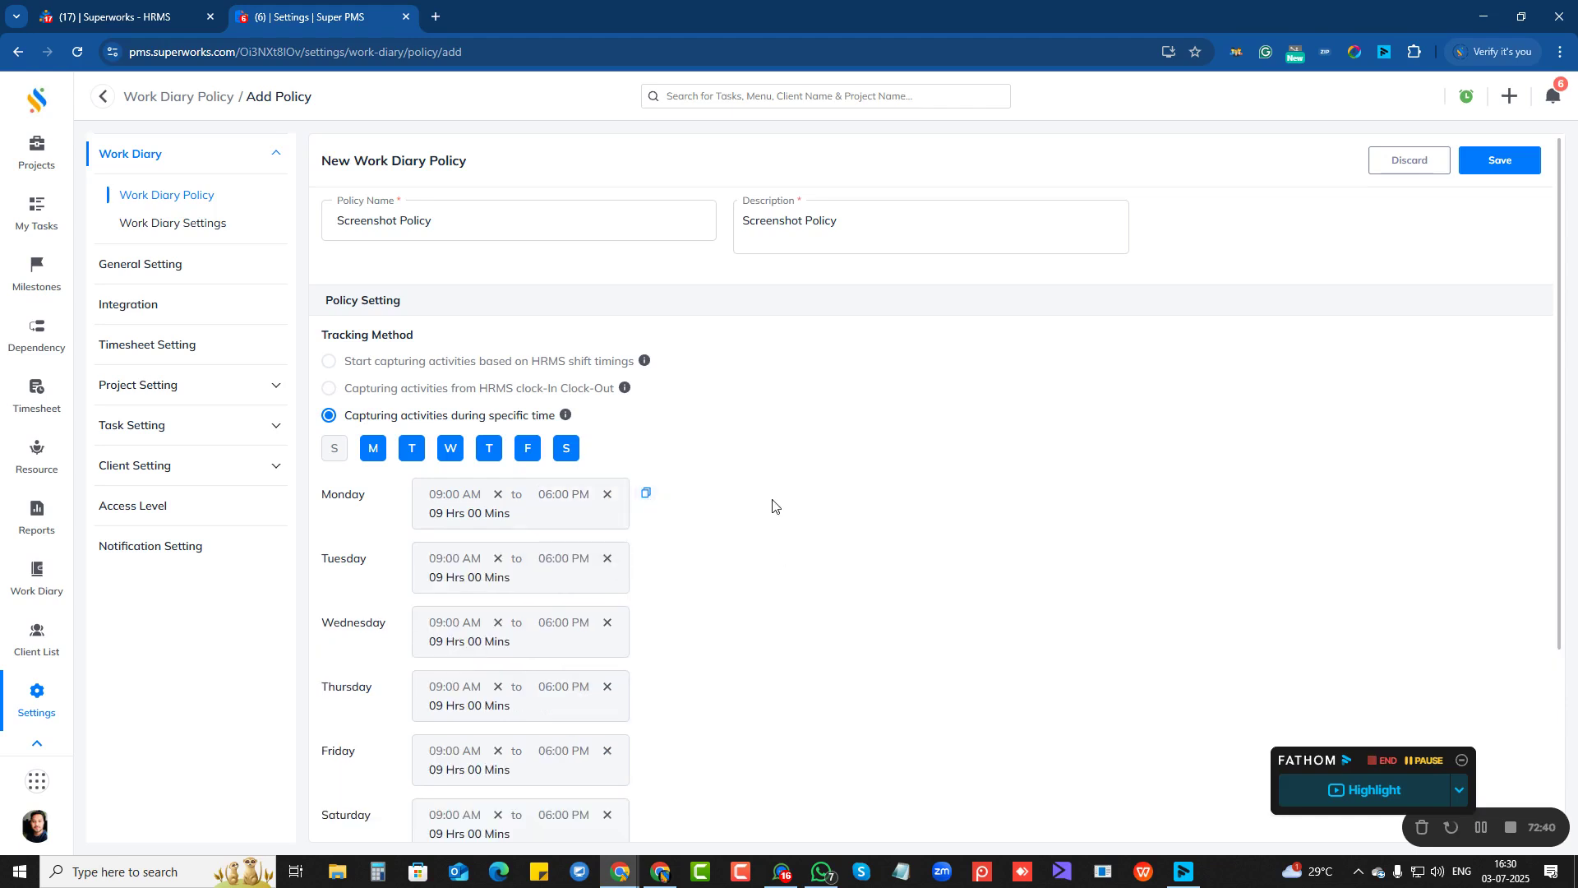
Switch tracking back to HRMS clock-in and clock-out
scroll(801, 477, down, 3)
scroll(805, 470, up, 3)
click(461, 388)
drag(346, 397, 610, 397)
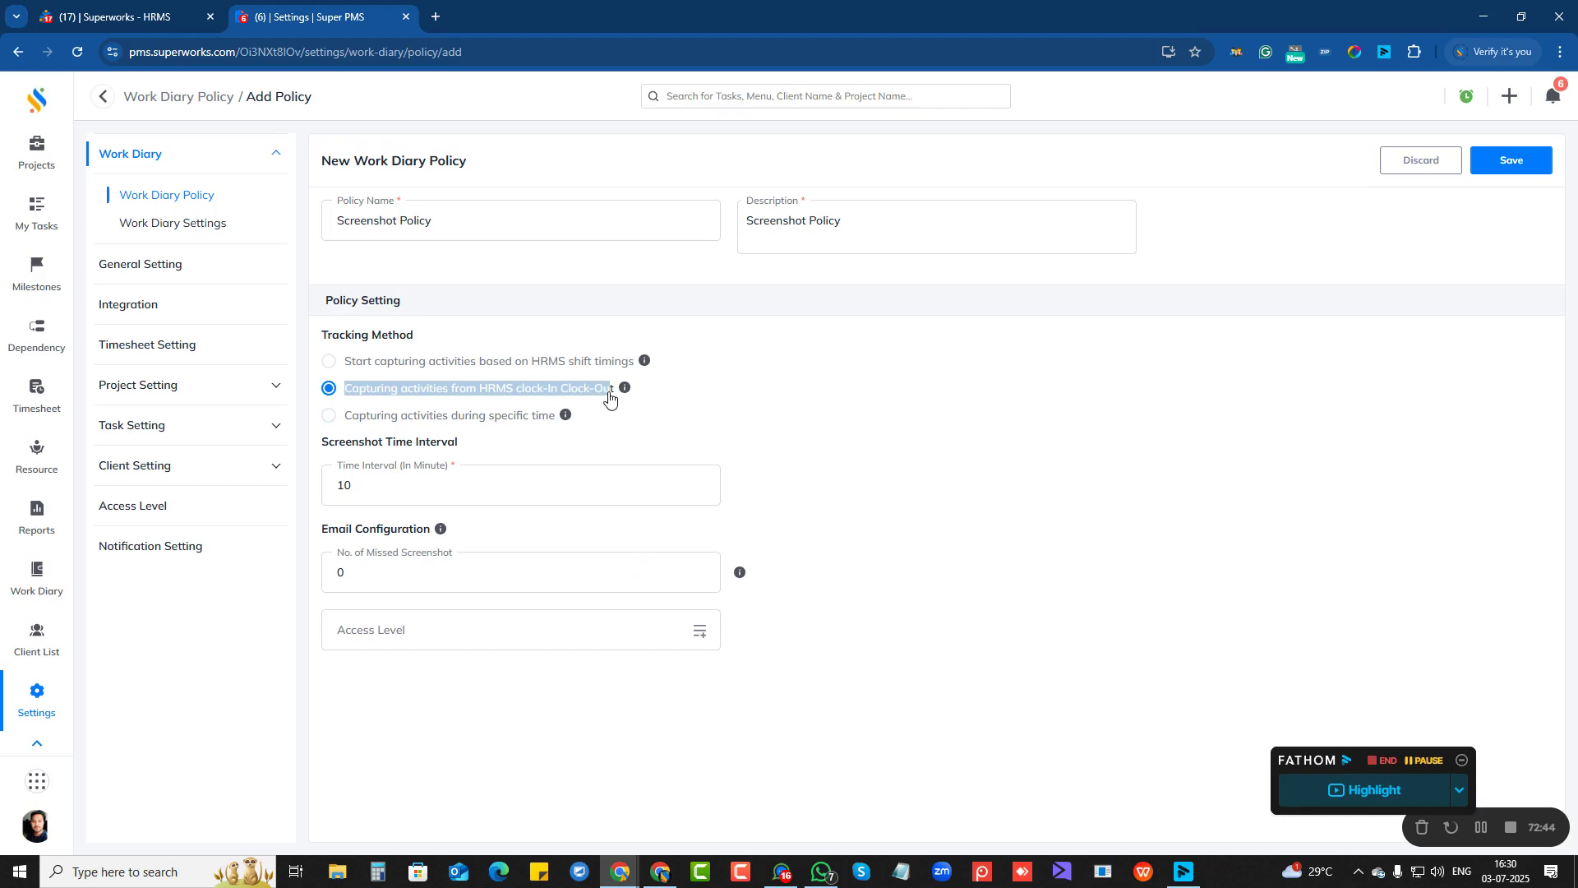
Keep the 10-minute screenshot interval, set missed screenshots to 3, and choose Manager access level
drag(419, 473, 280, 497)
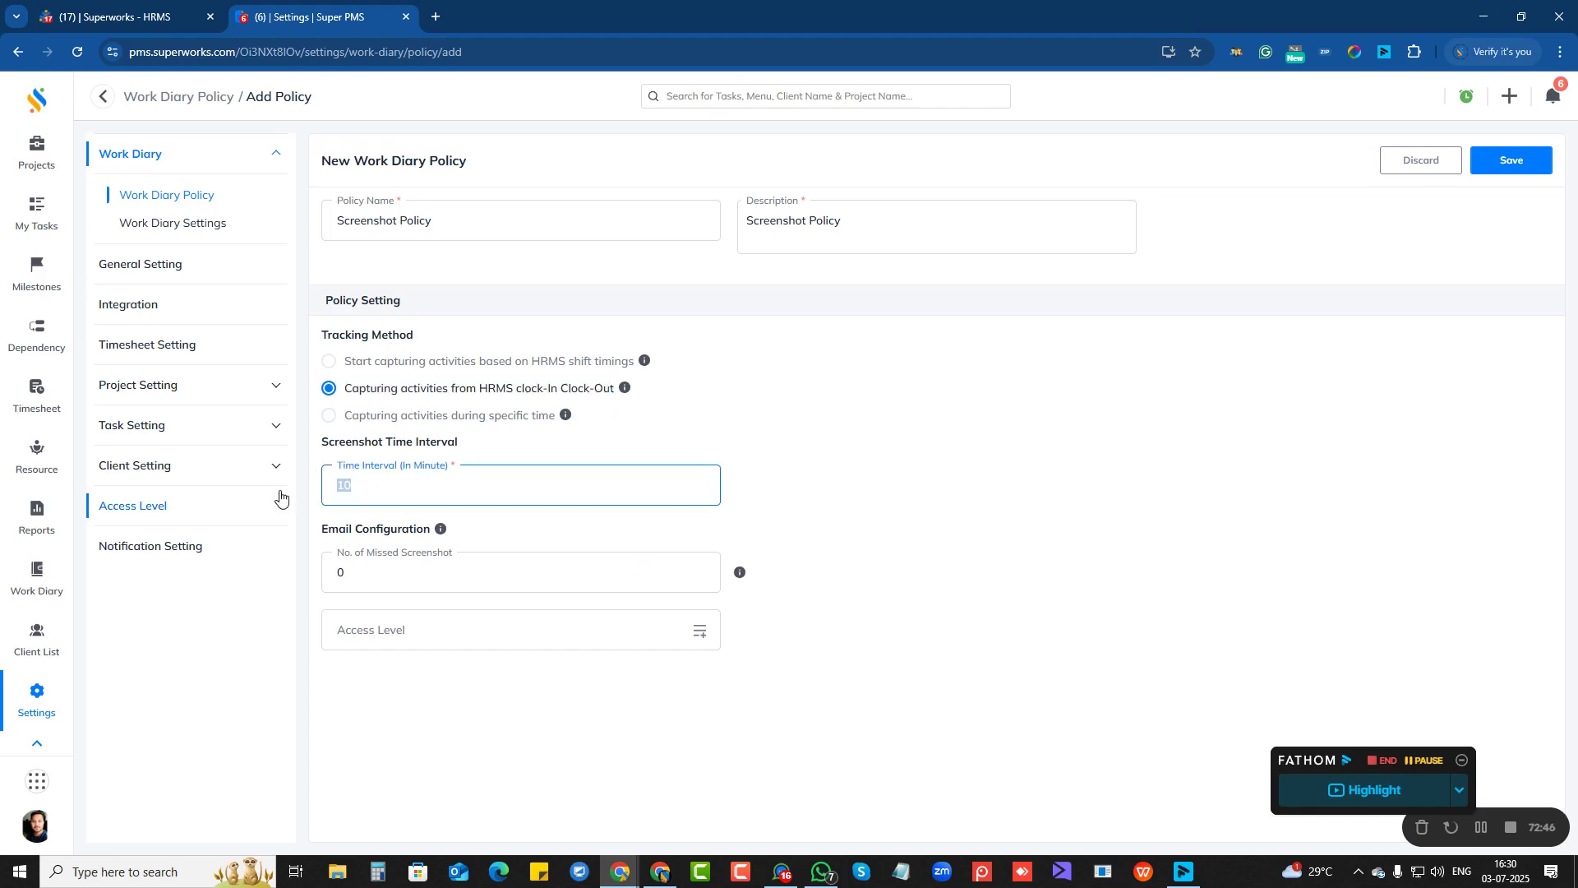
text(0)
key(ctrl+a)
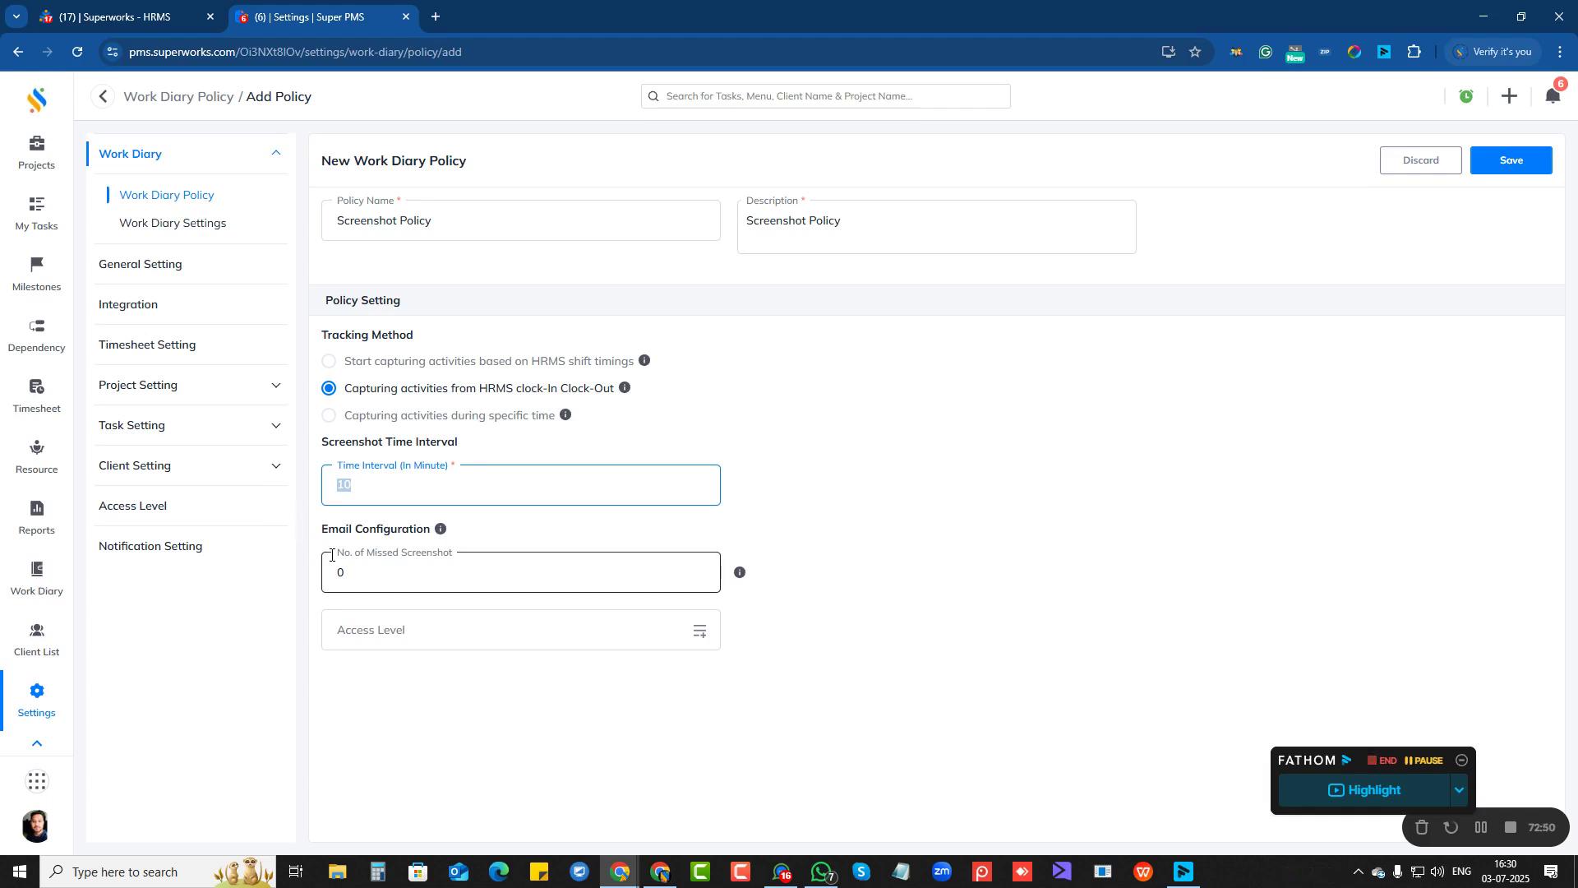
click(355, 578)
text(3)
click(374, 628)
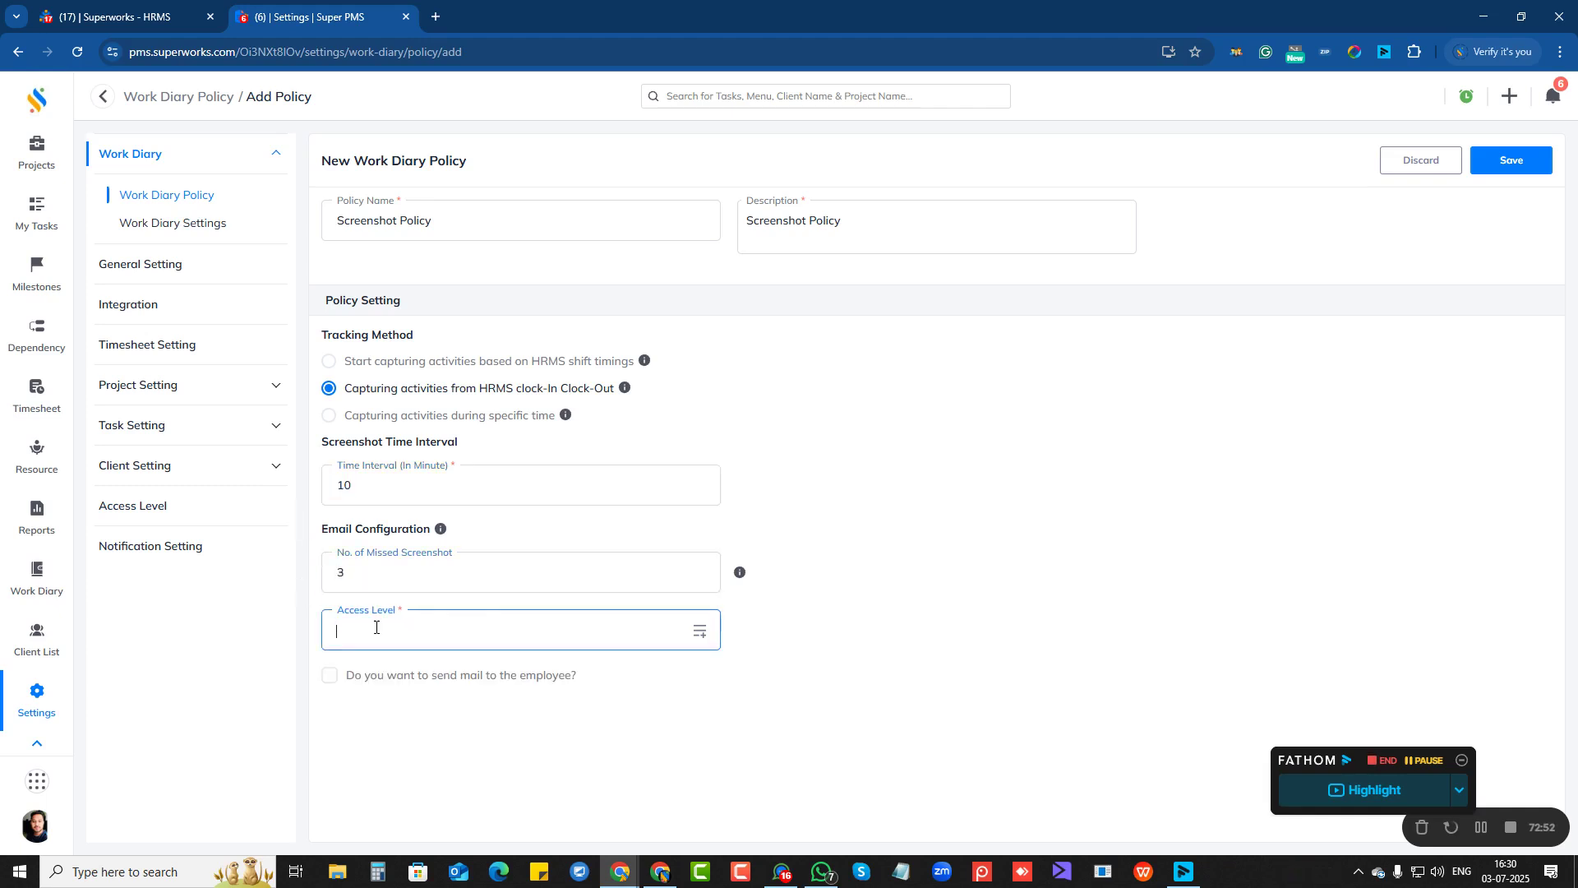
text(Mana)
key(Return)
click(380, 565)
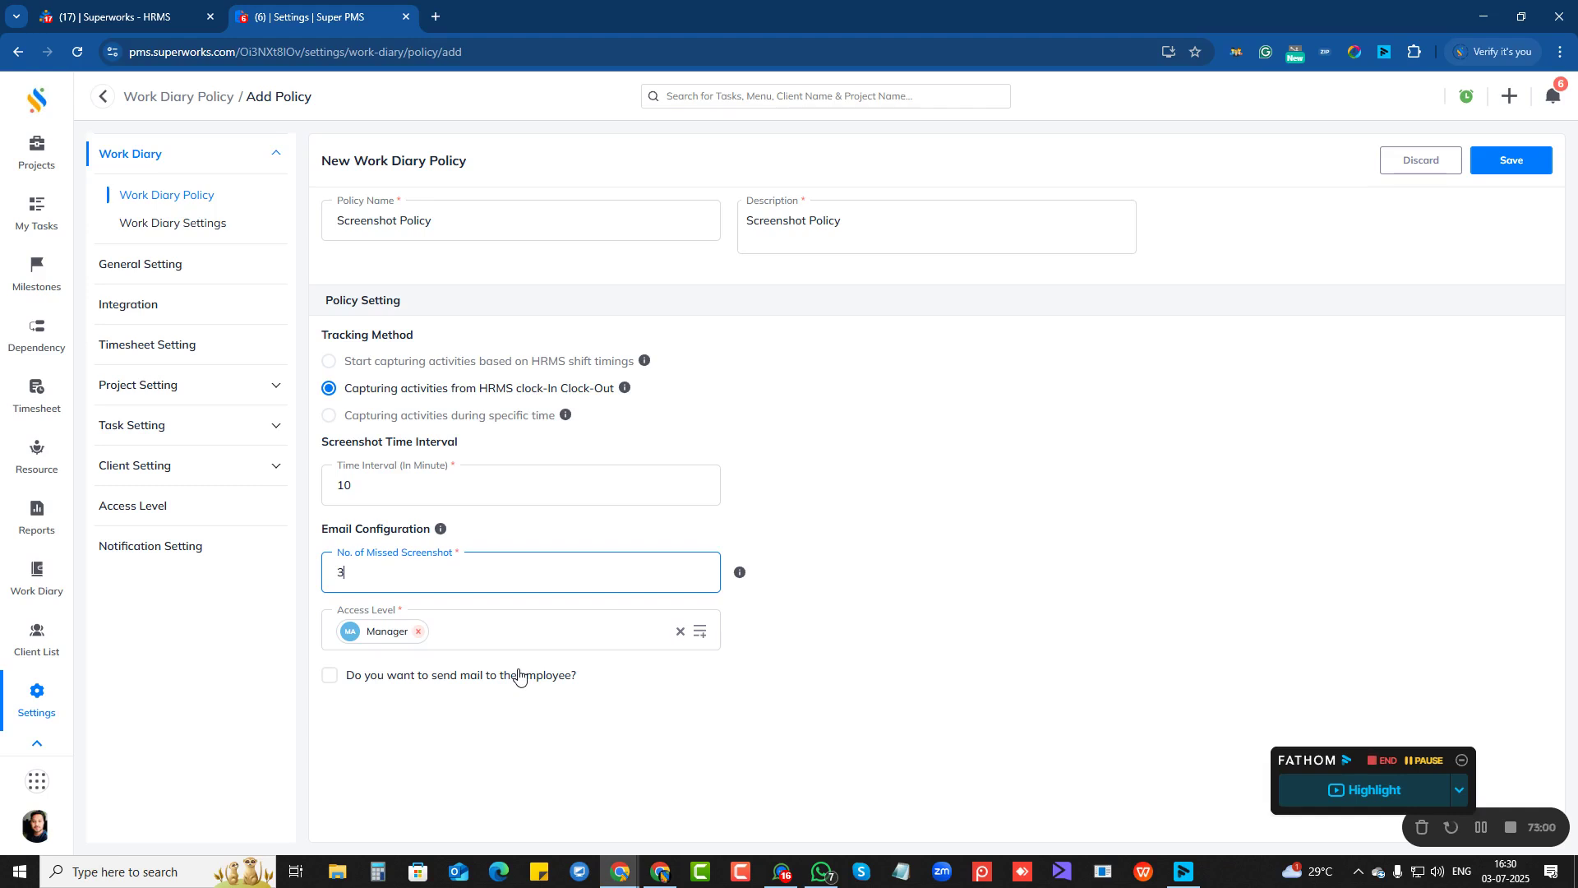
Save the new Screenshot Policy and switch over to the Zimbra mail inbox
click(1512, 161)
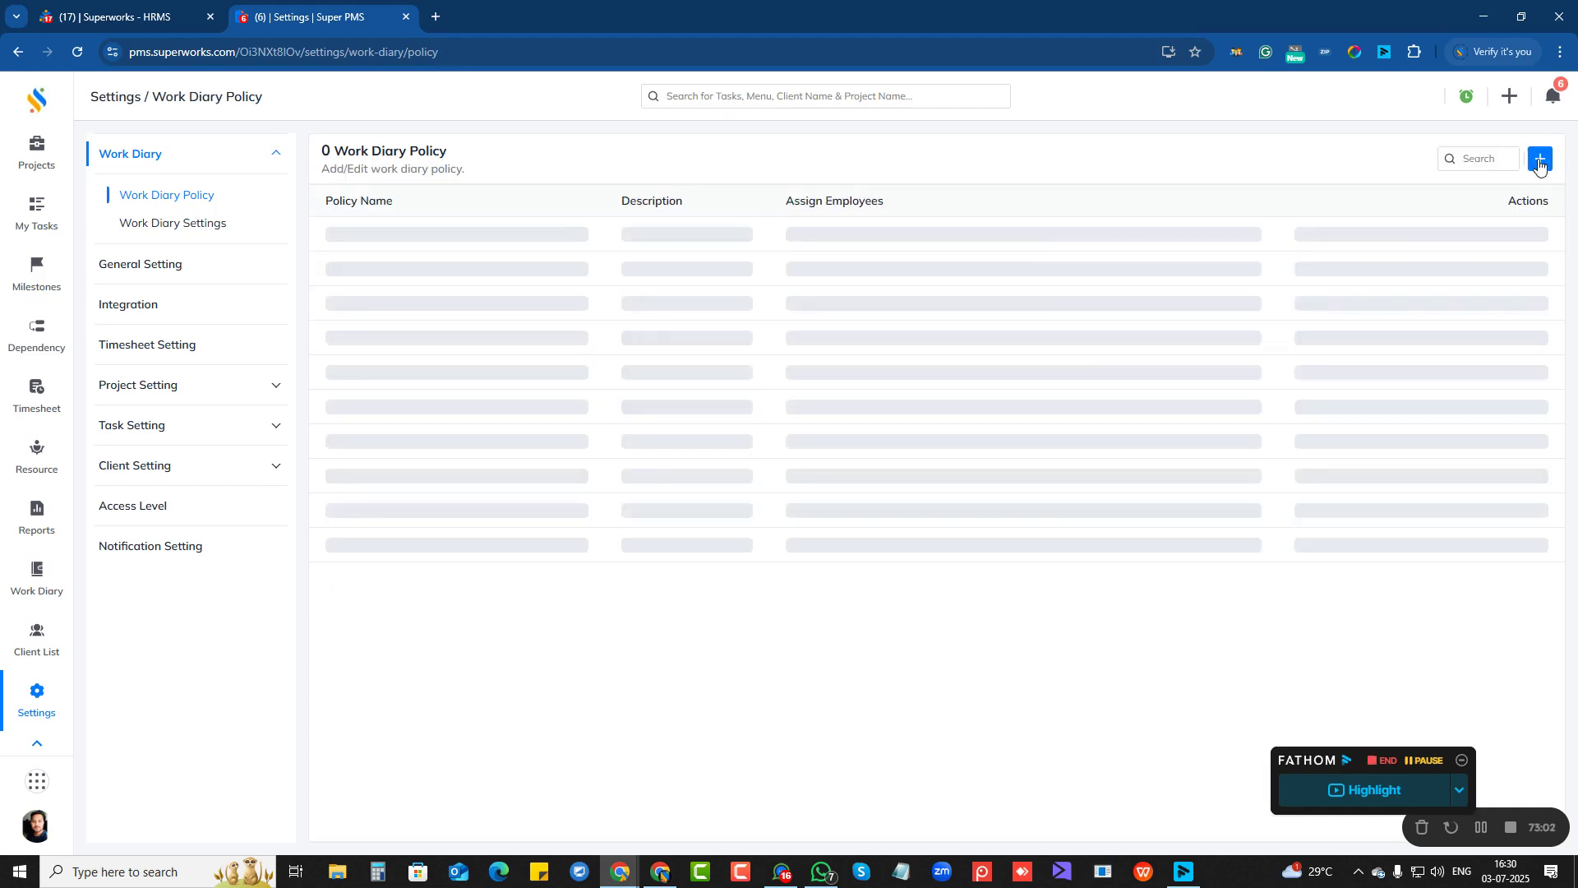
mouse_move(621, 871)
click(433, 801)
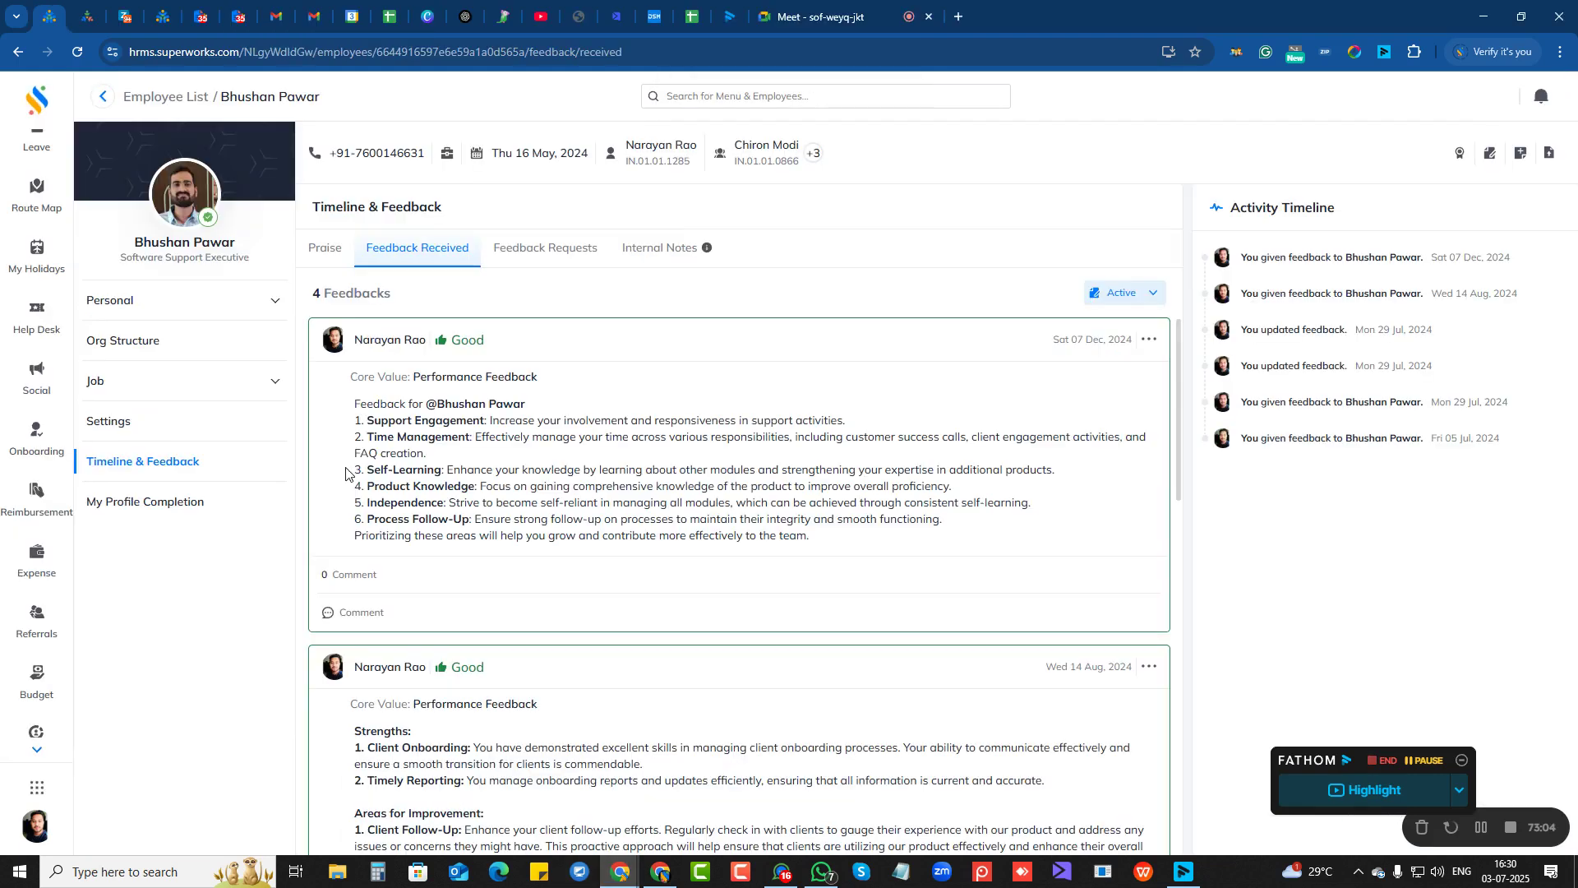
click(131, 16)
Read the 4:00 PM 'Screenshot capturing stop' alert, including the employee details and heading
click(278, 323)
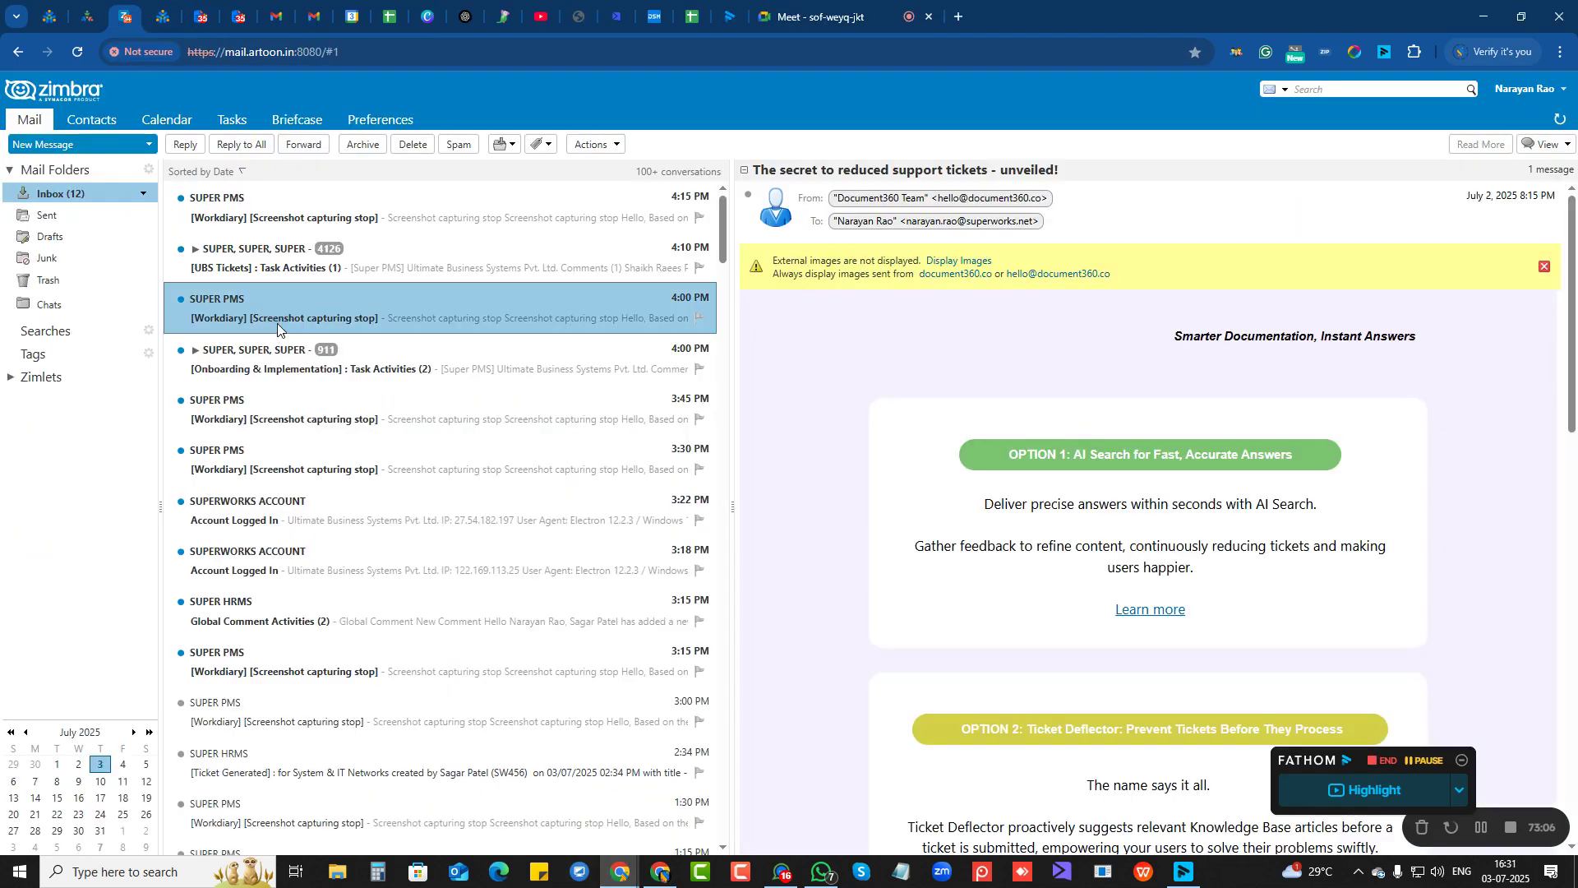
drag(862, 558, 1131, 566)
click(1131, 567)
scroll(905, 599, down, 1)
drag(860, 530, 1160, 556)
click(1161, 556)
drag(855, 278, 1056, 286)
click(1055, 286)
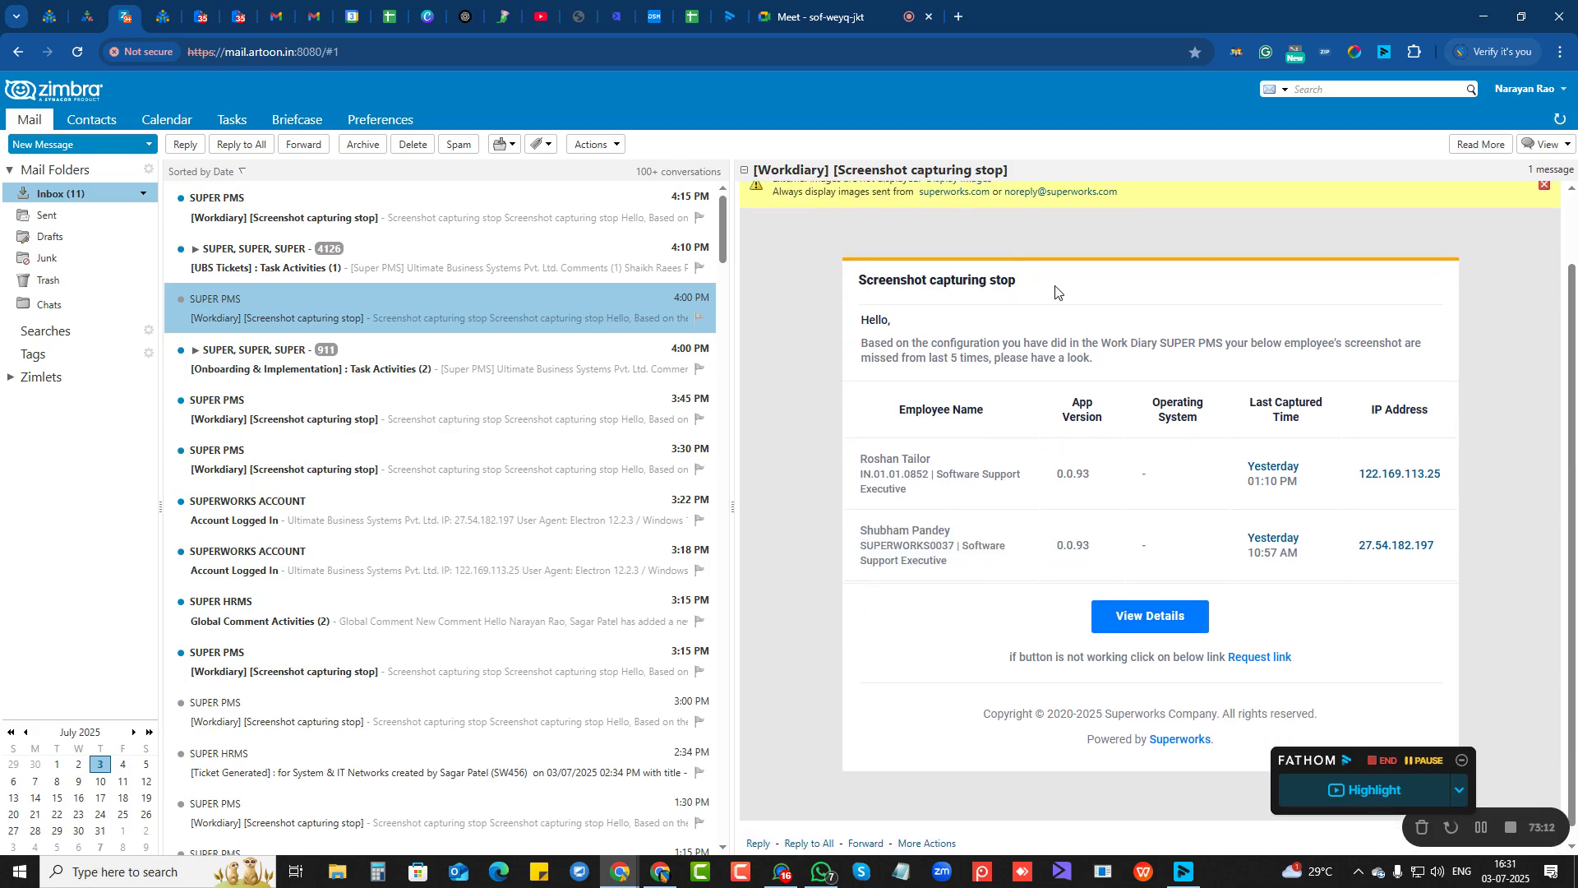
Read the 3:45, 3:30 and 3:15 PM alerts, then return to Super PMS
click(353, 424)
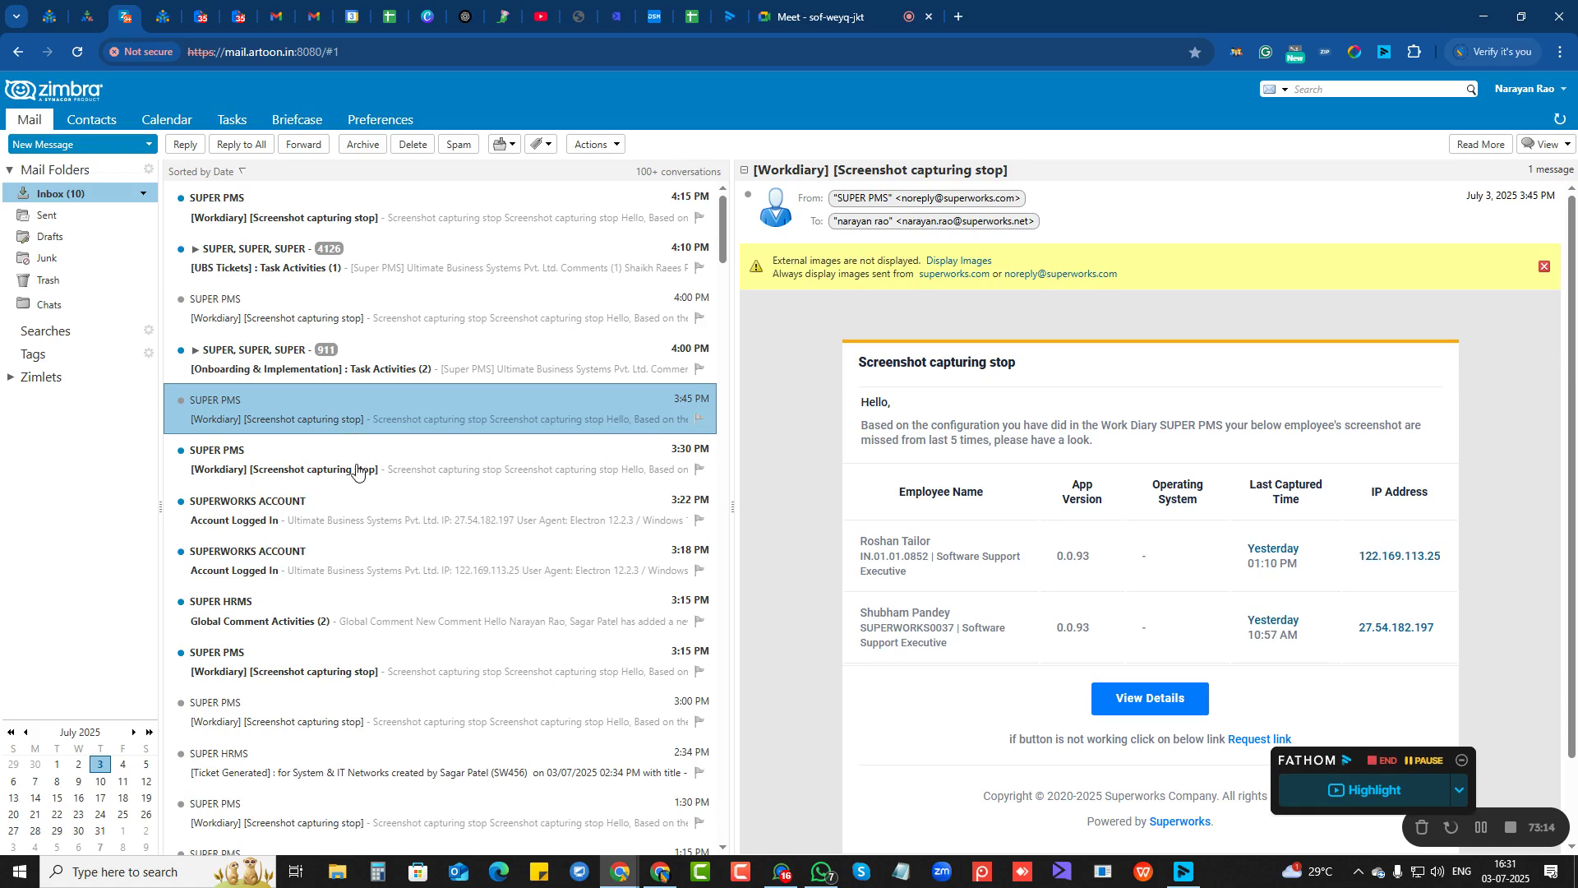
click(355, 466)
click(354, 659)
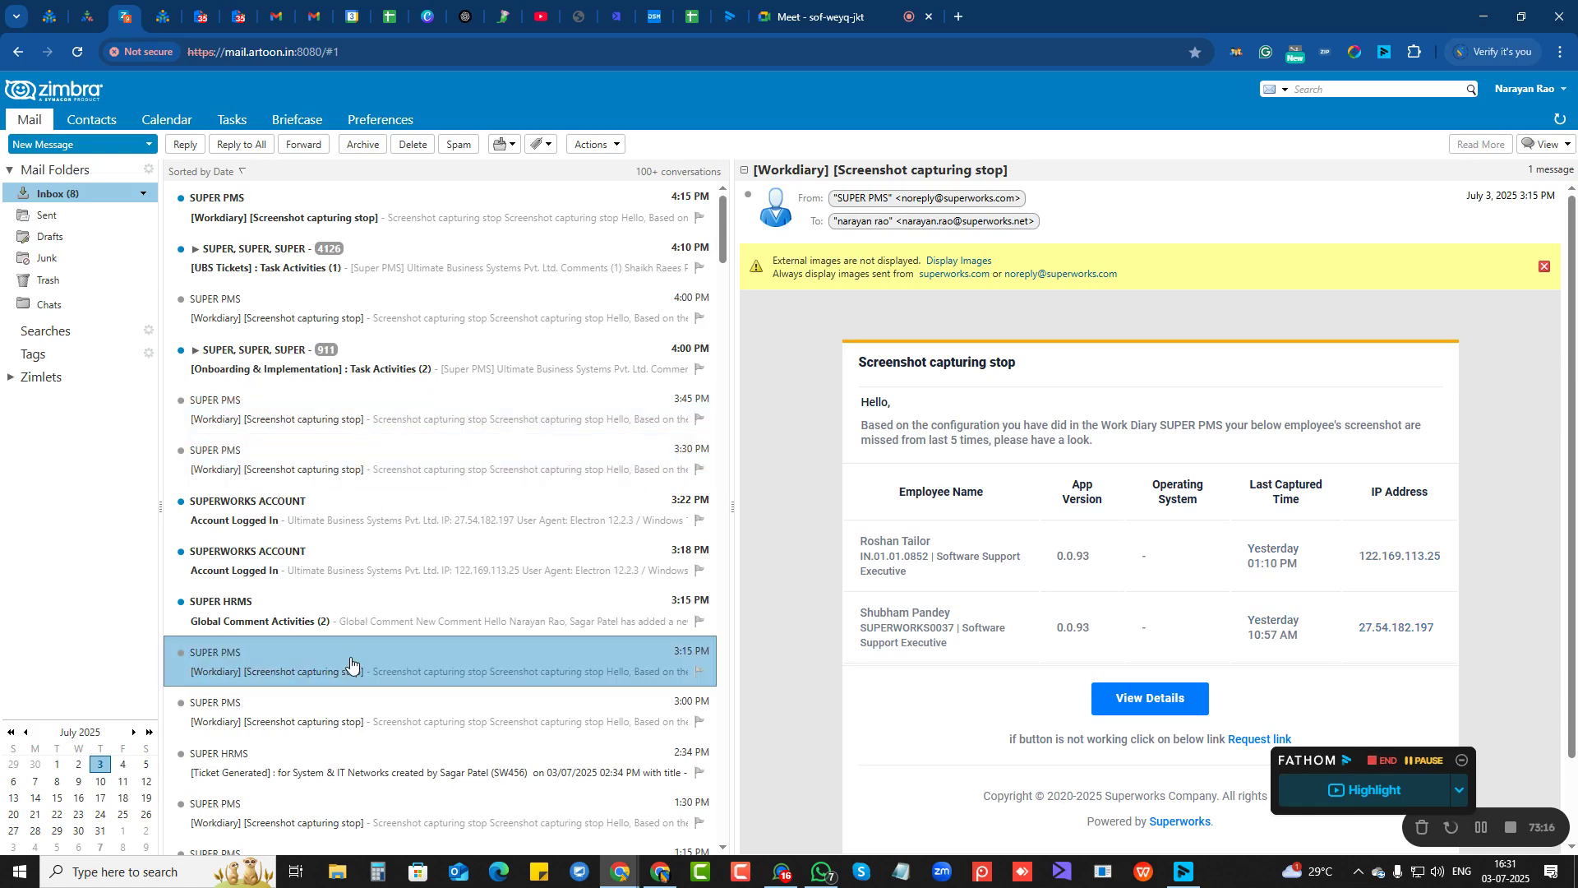
key(alt+Tab)
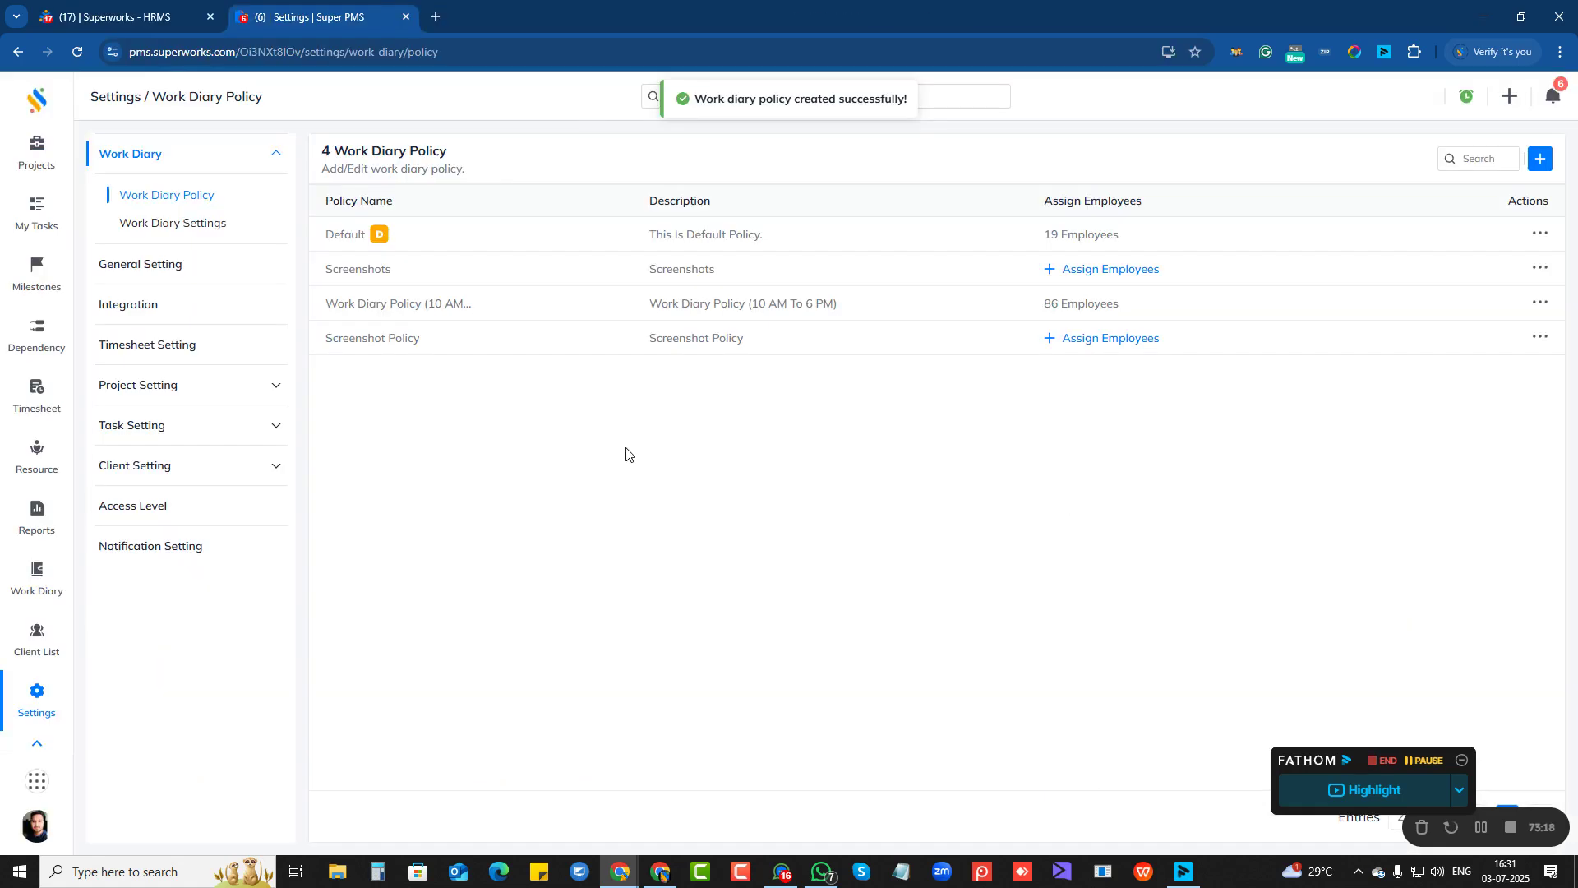
Go to the Superworks tab and open the Work Diary page from the sidebar
mouse_move(1099, 355)
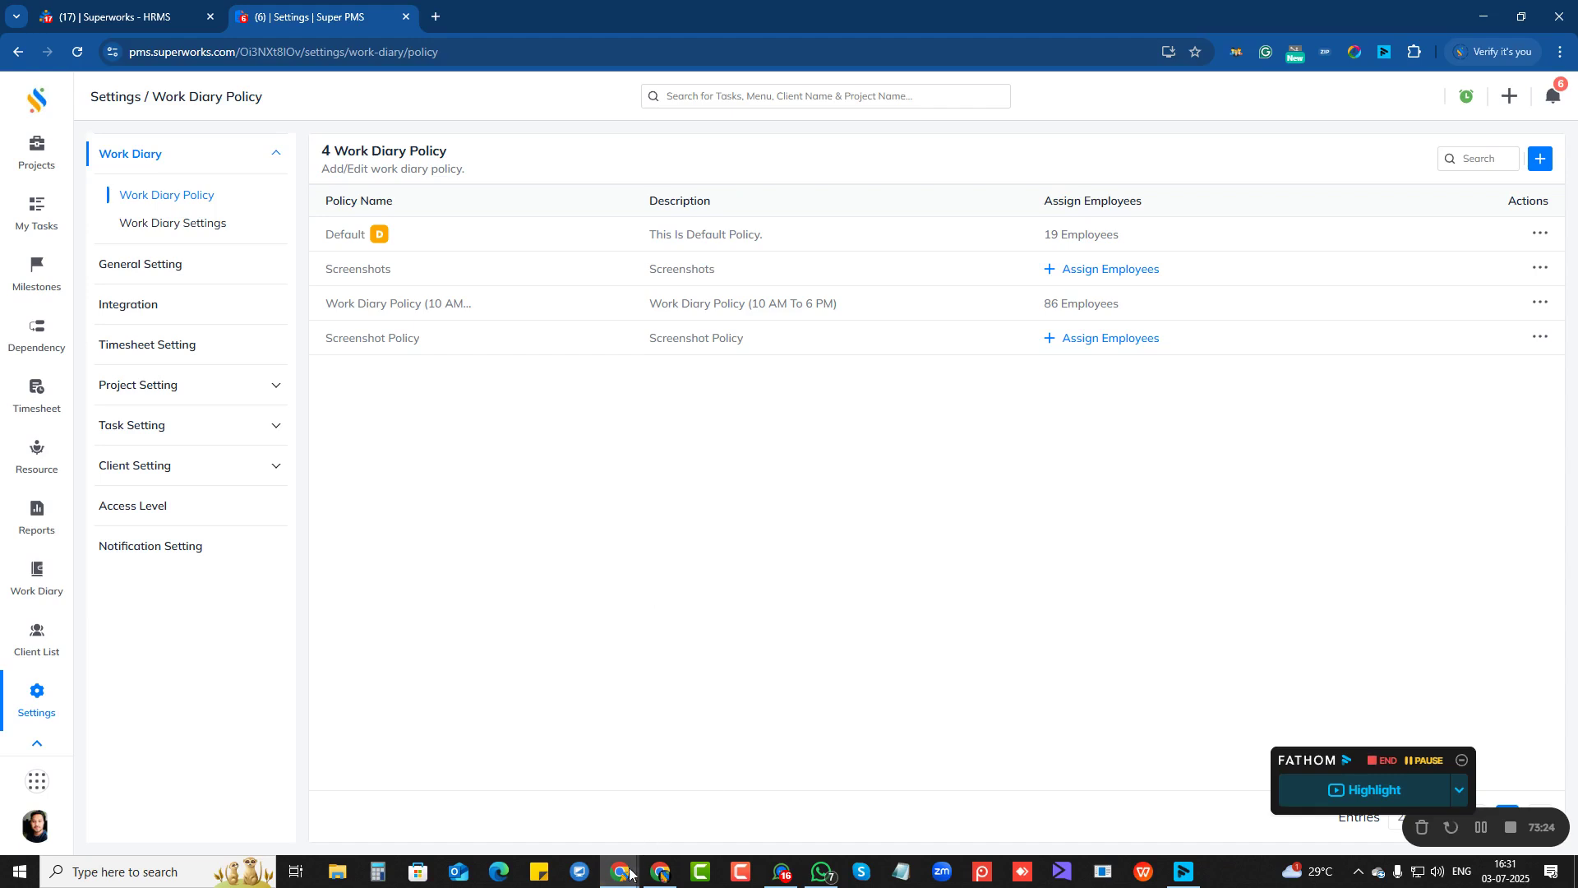
mouse_move(620, 871)
click(444, 796)
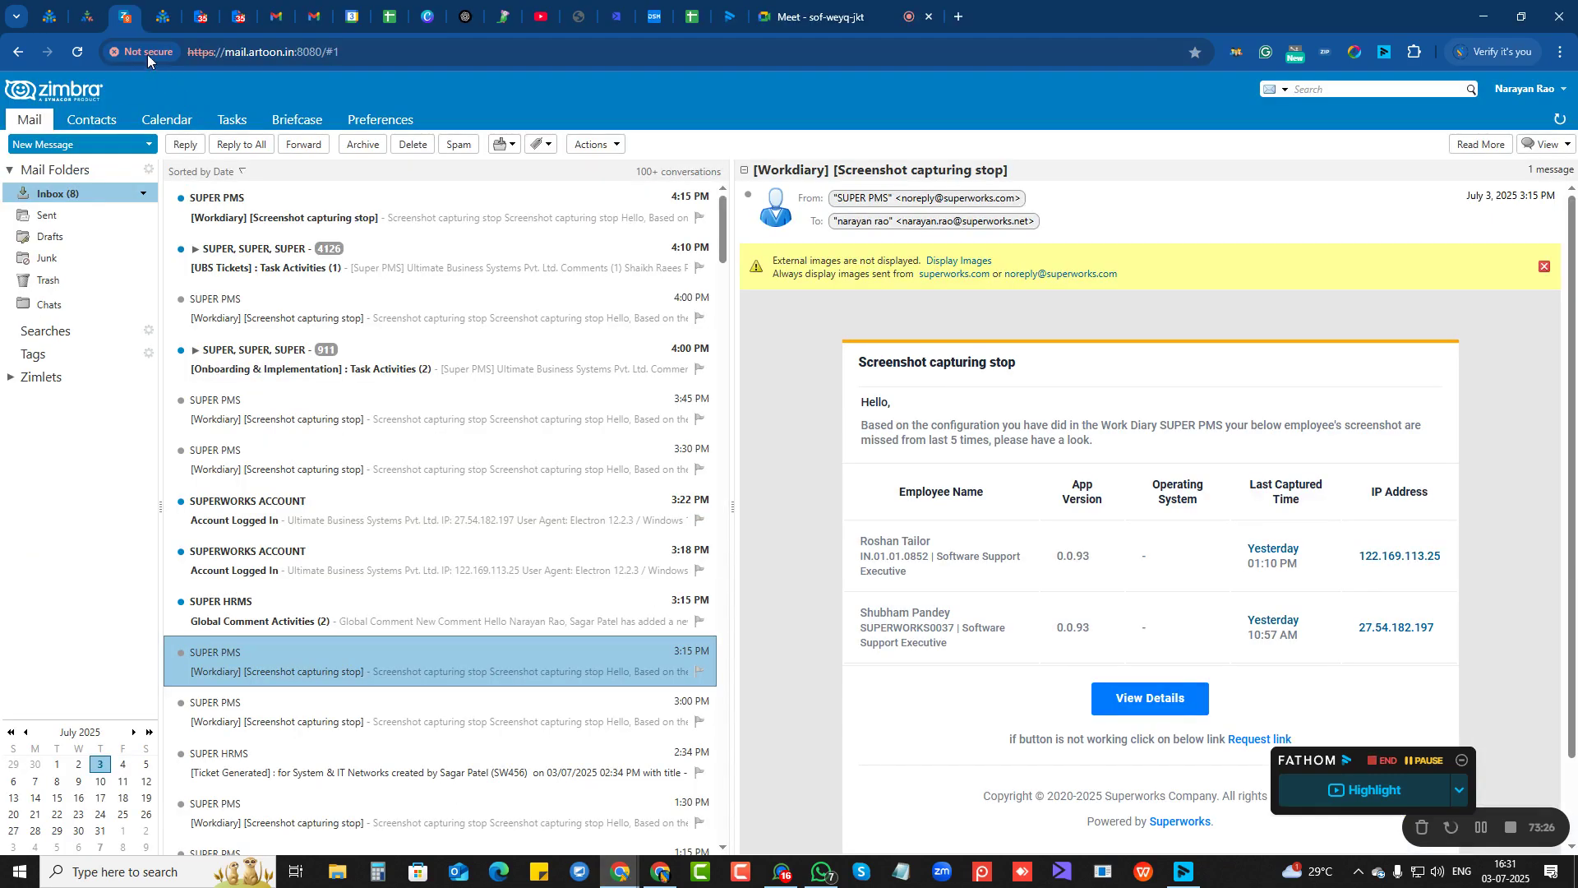
click(163, 16)
key(ctrl+Tab)
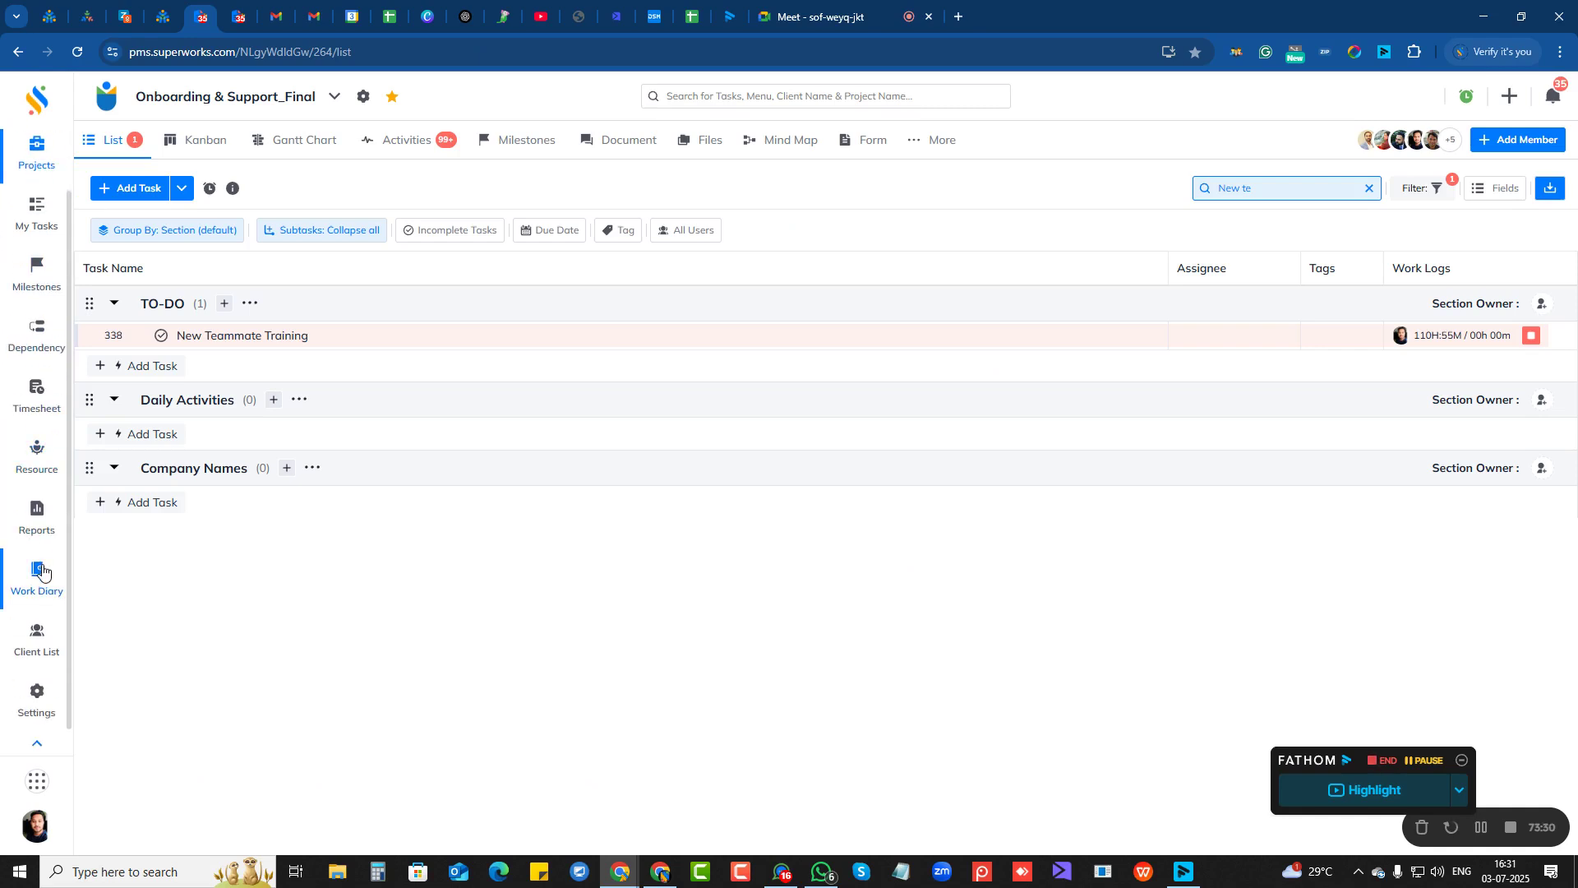
mouse_move(41, 575)
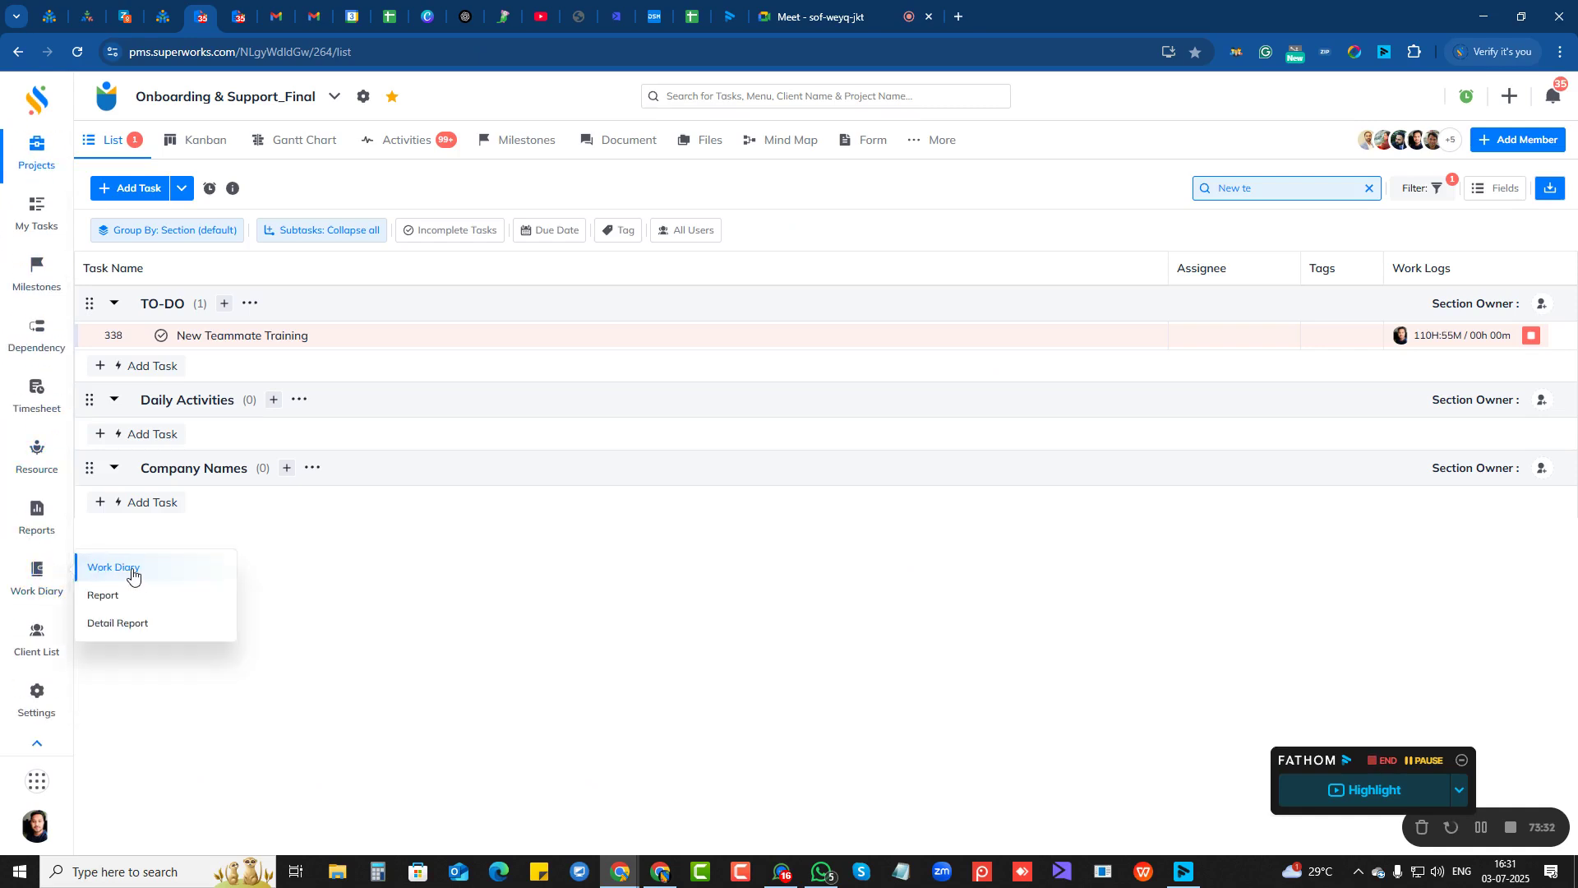
click(132, 575)
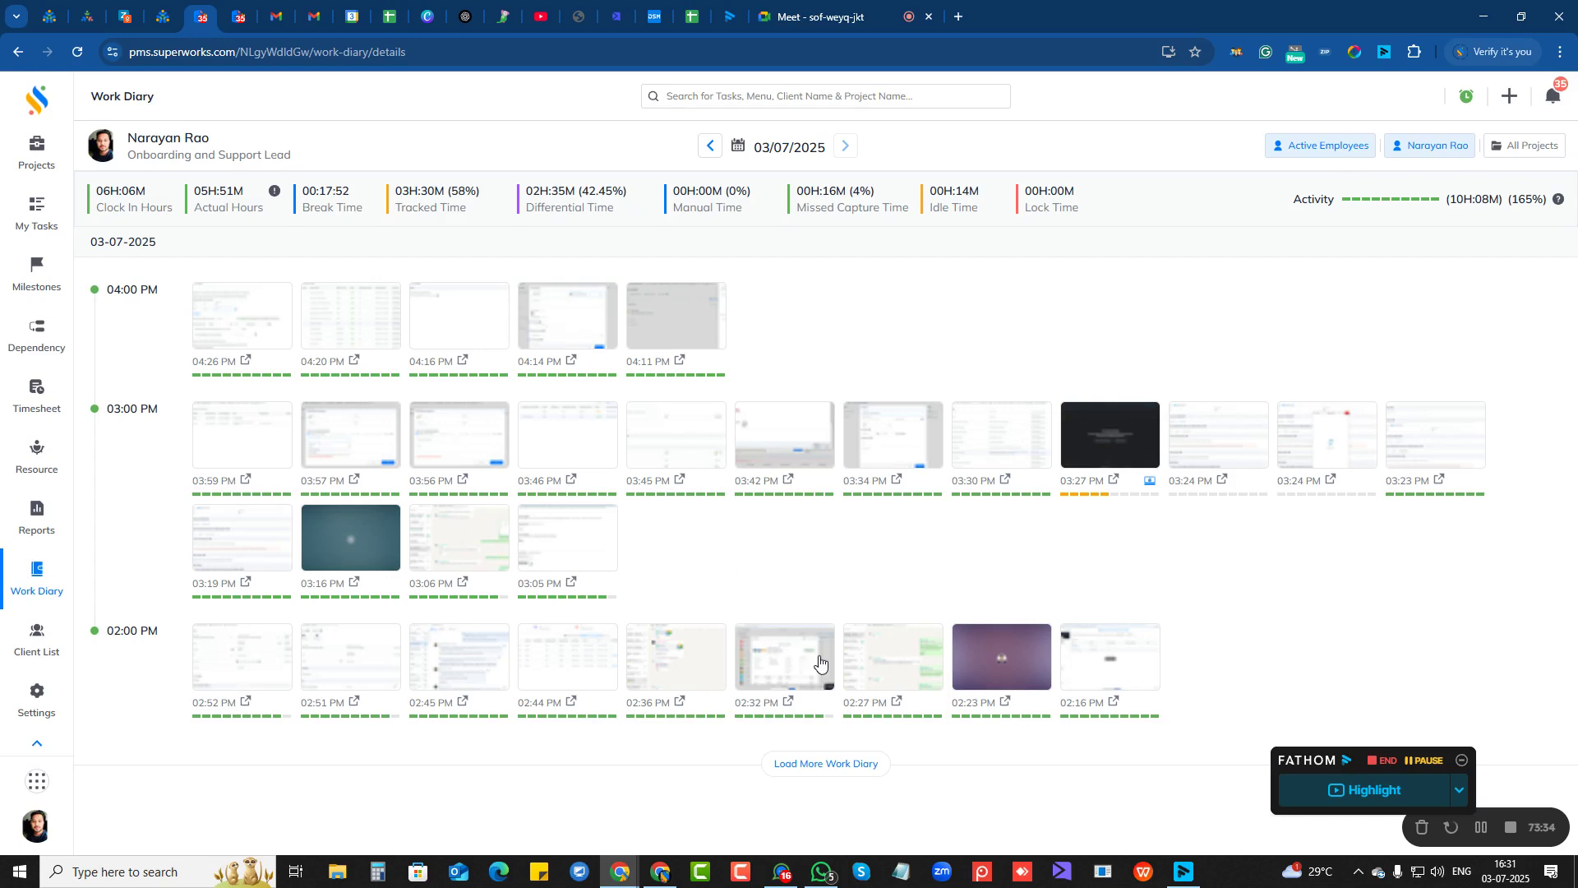
Load more screenshots and browse them full size, starting from the 04:26 PM capture
click(829, 764)
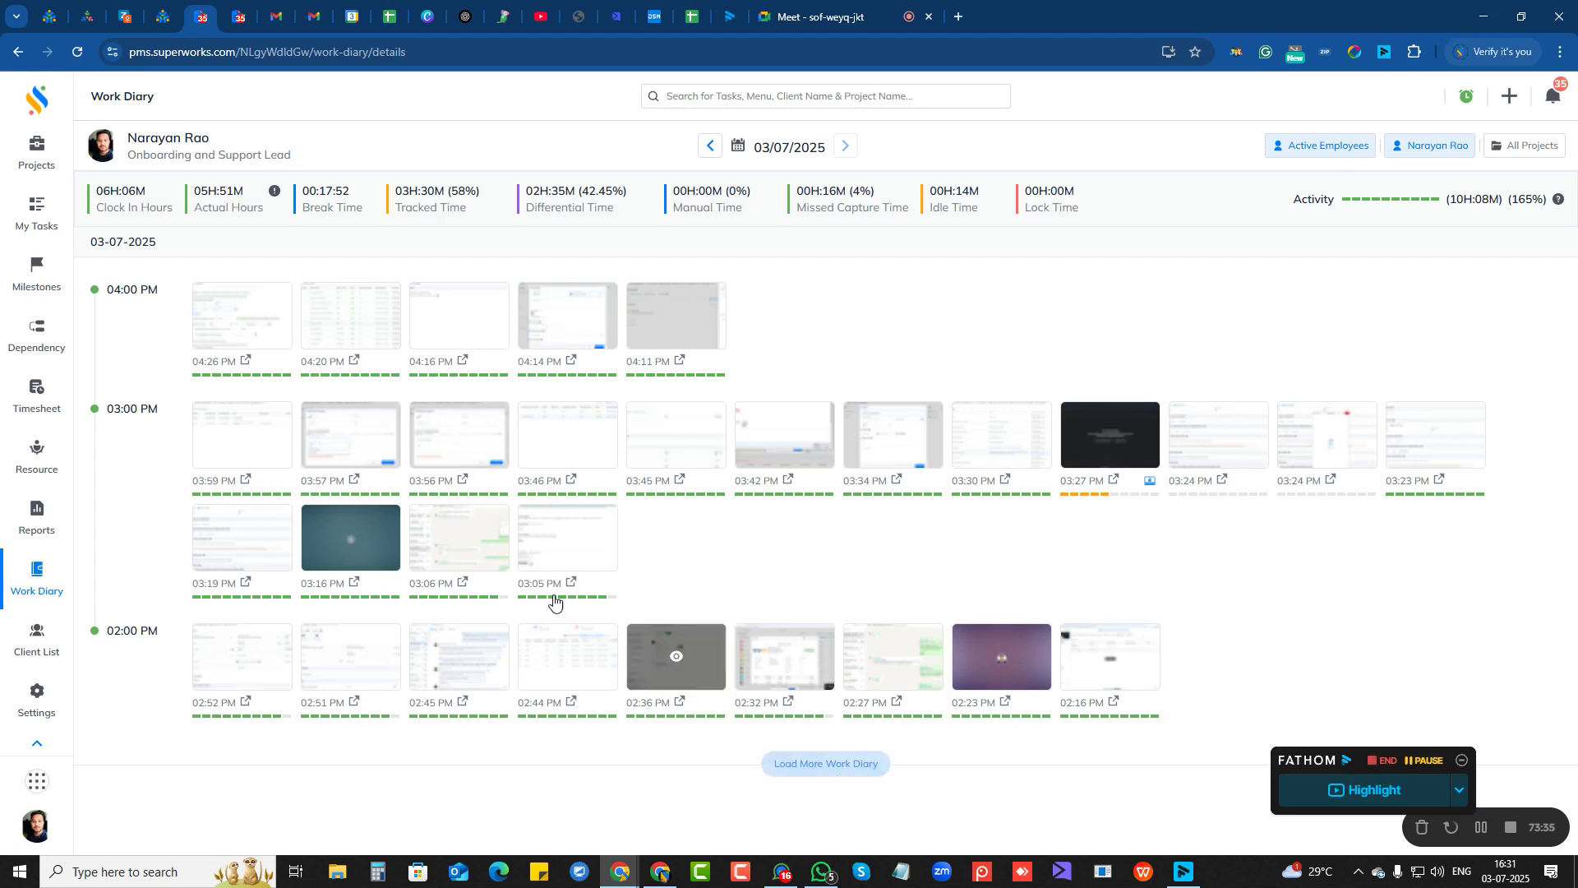
click(255, 329)
click(1159, 301)
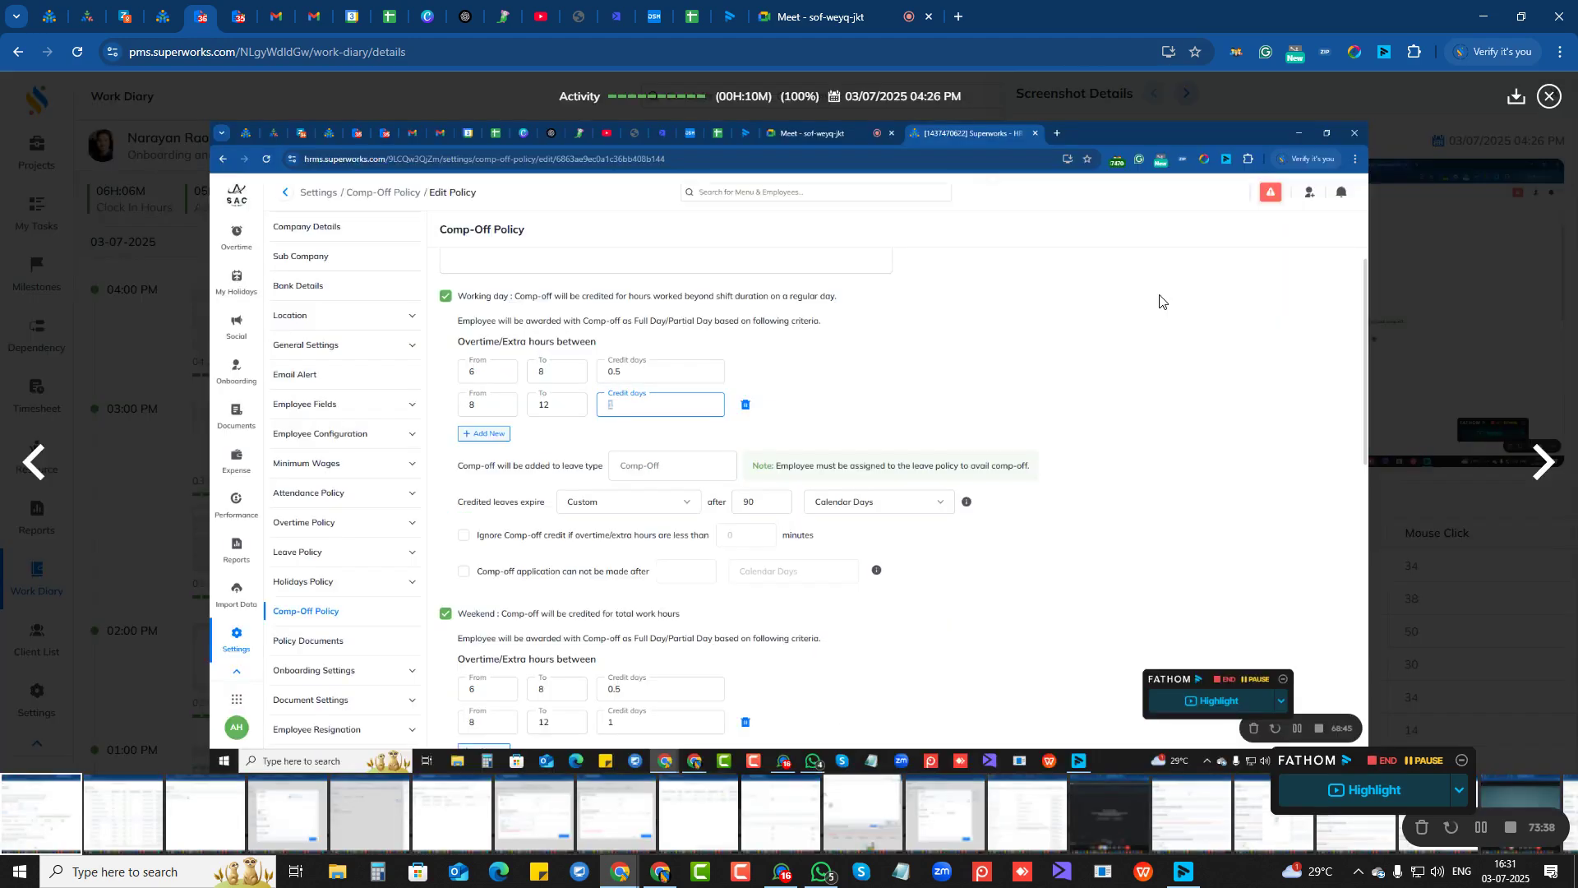
key(Right)
key(Right)
key(Right)
key(Right)
key(Right)
key(Right)
key(Right)
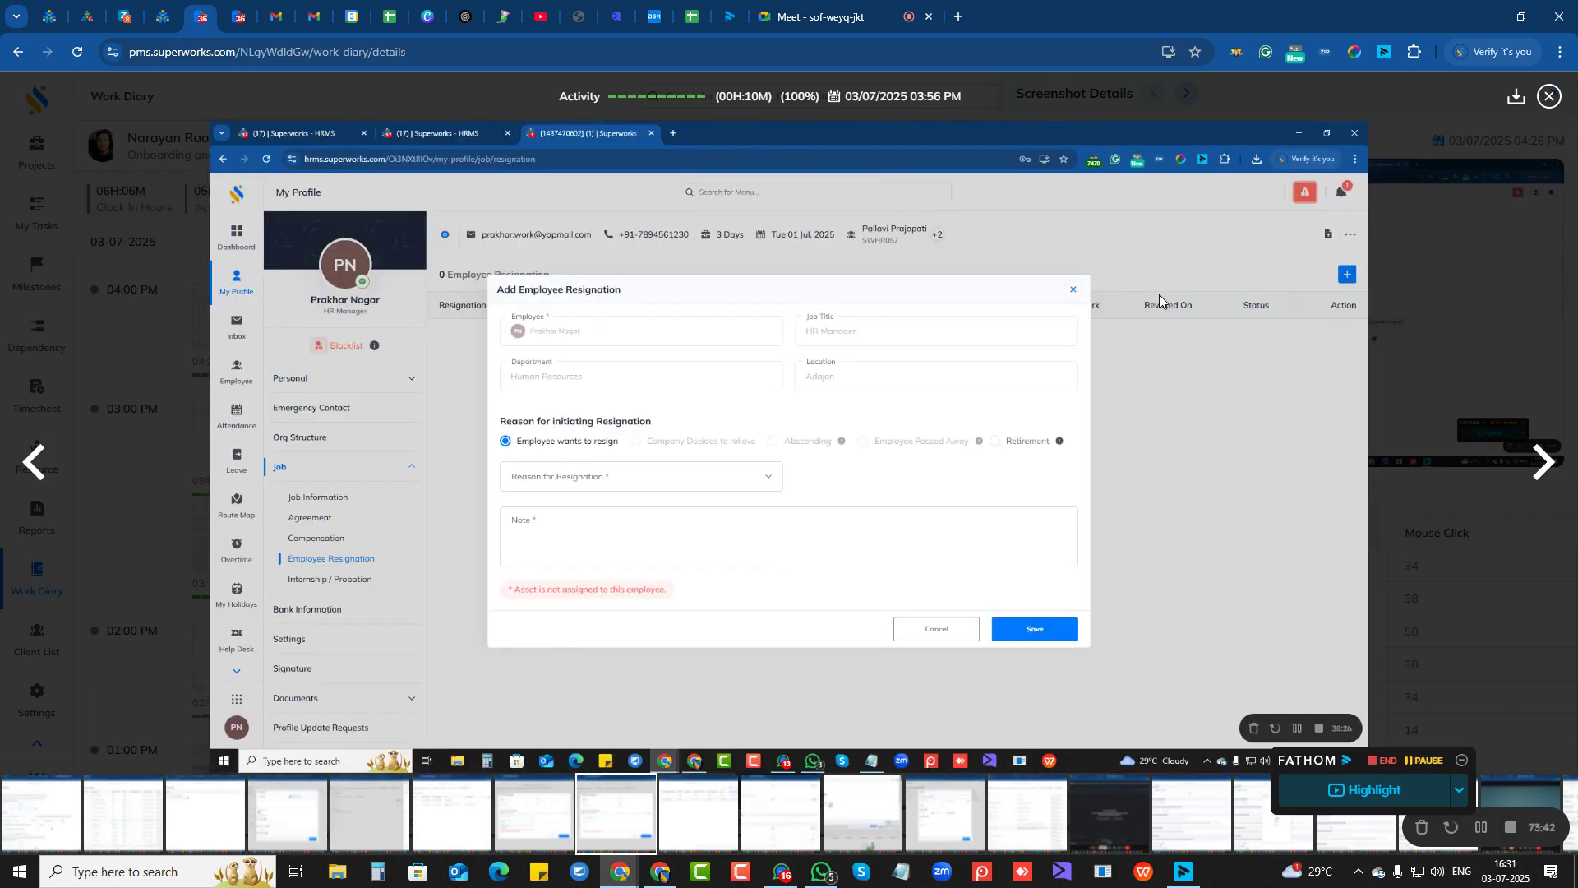
key(Escape)
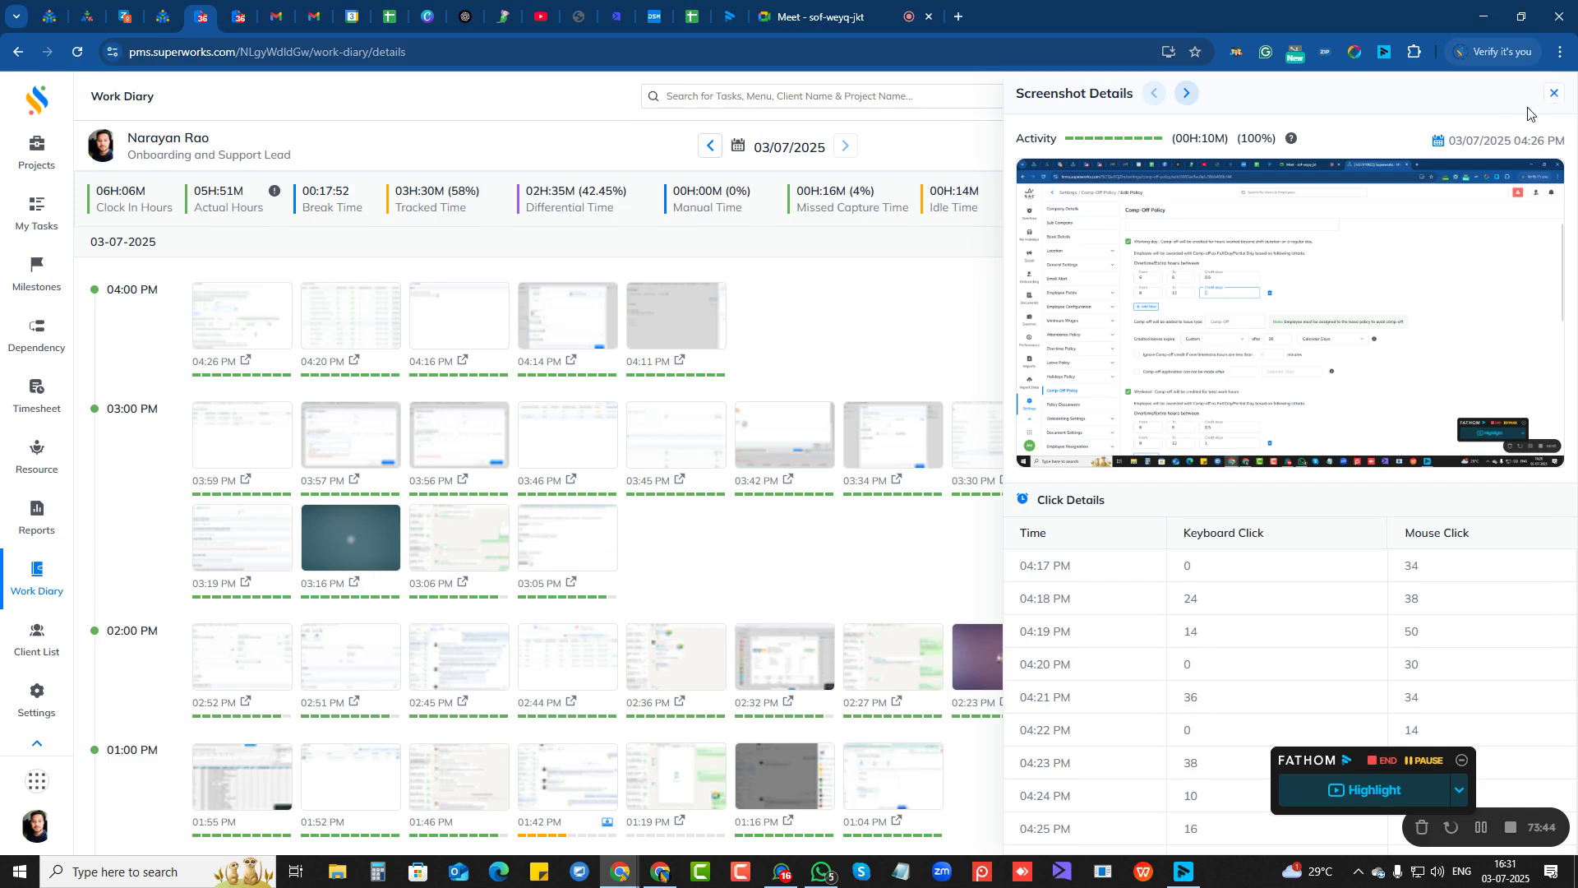
click(1553, 93)
Search 'sh' in the employee selector and pick that employee's work diary
click(1420, 151)
text(sh)
key(Return)
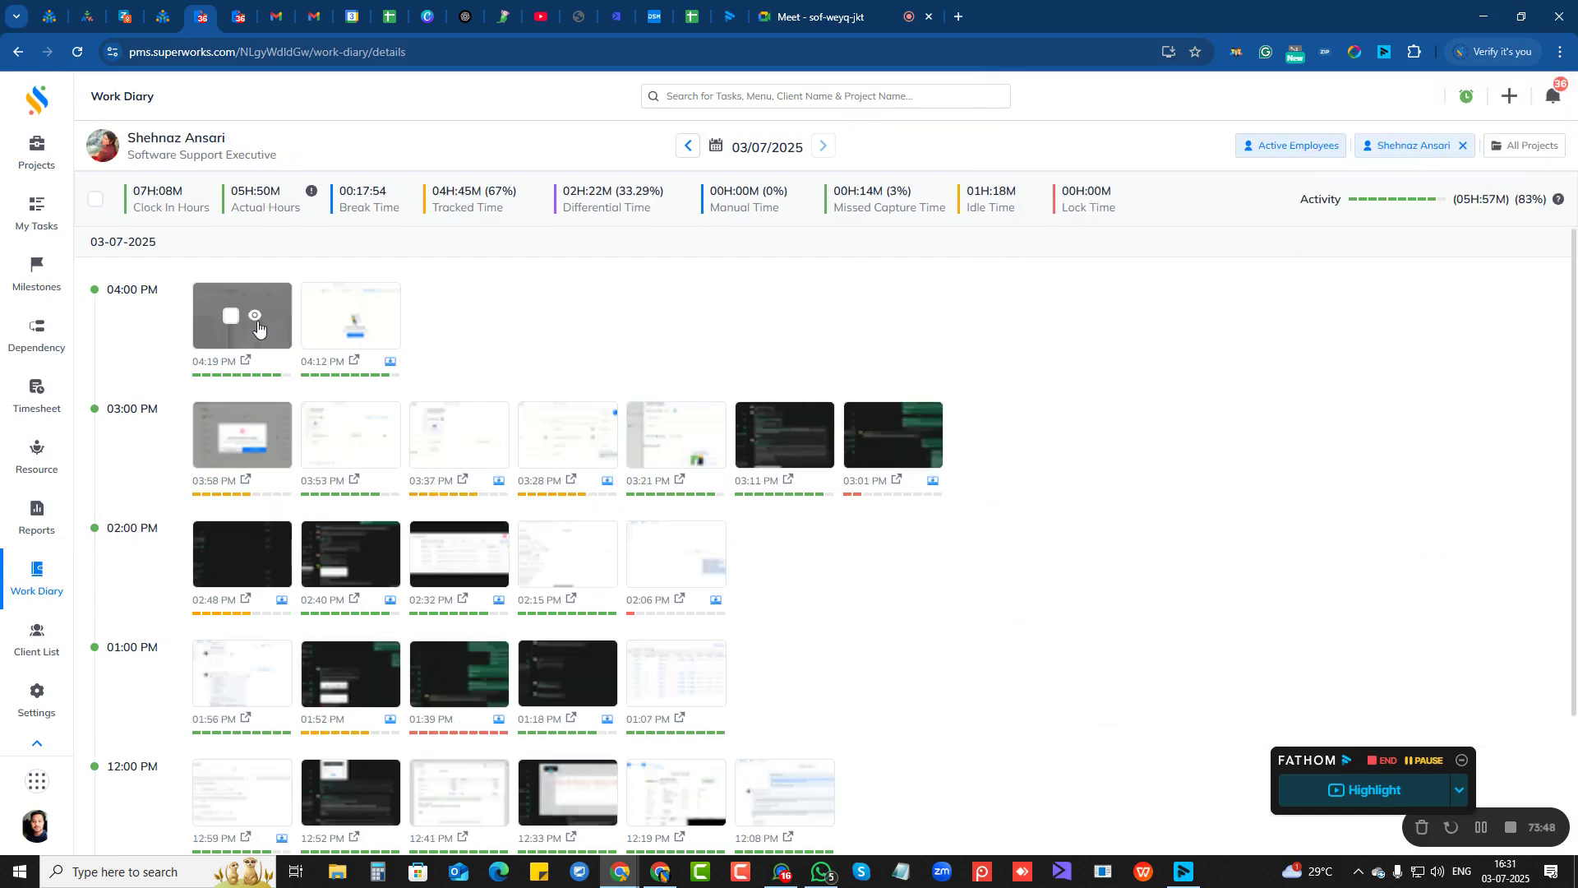
click(258, 328)
click(1202, 280)
key(Right)
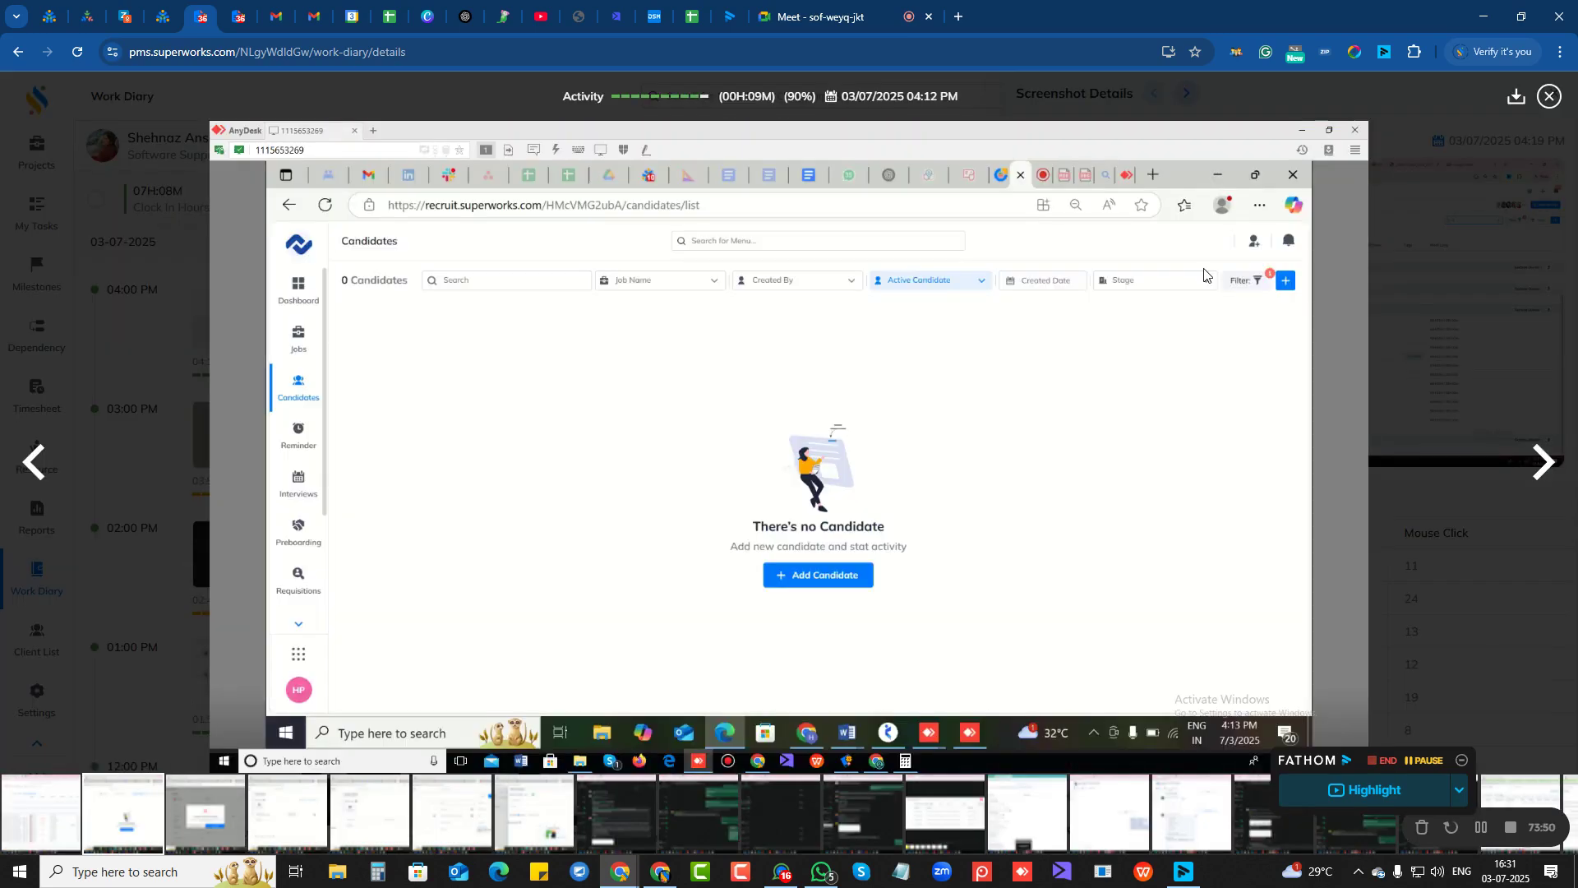
key(Right)
key(Right)
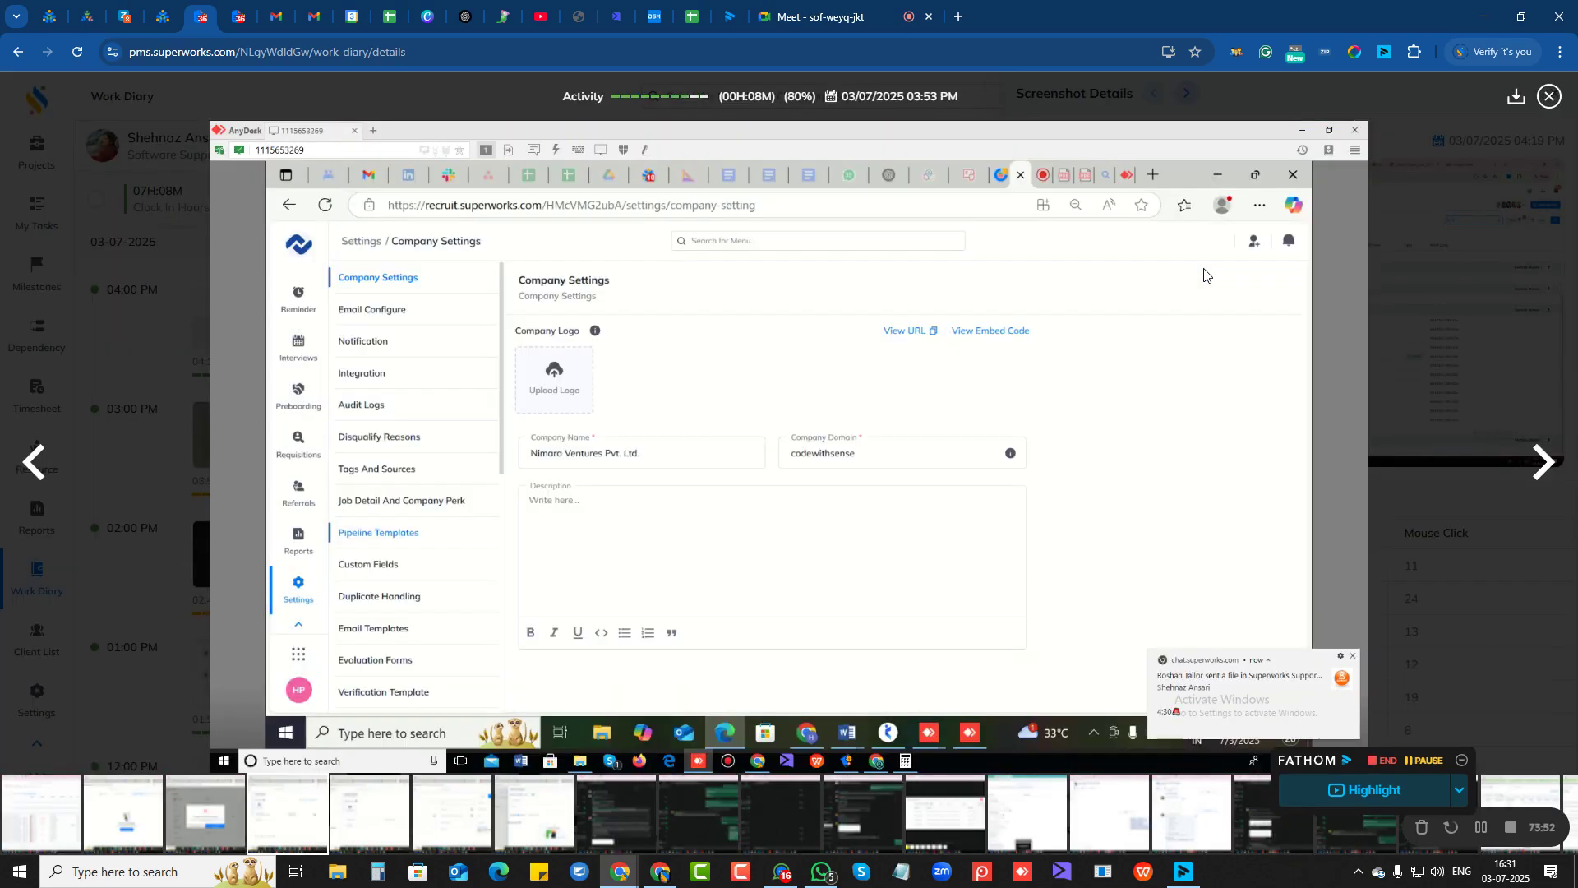
key(Escape)
scroll(1265, 395, down, 2)
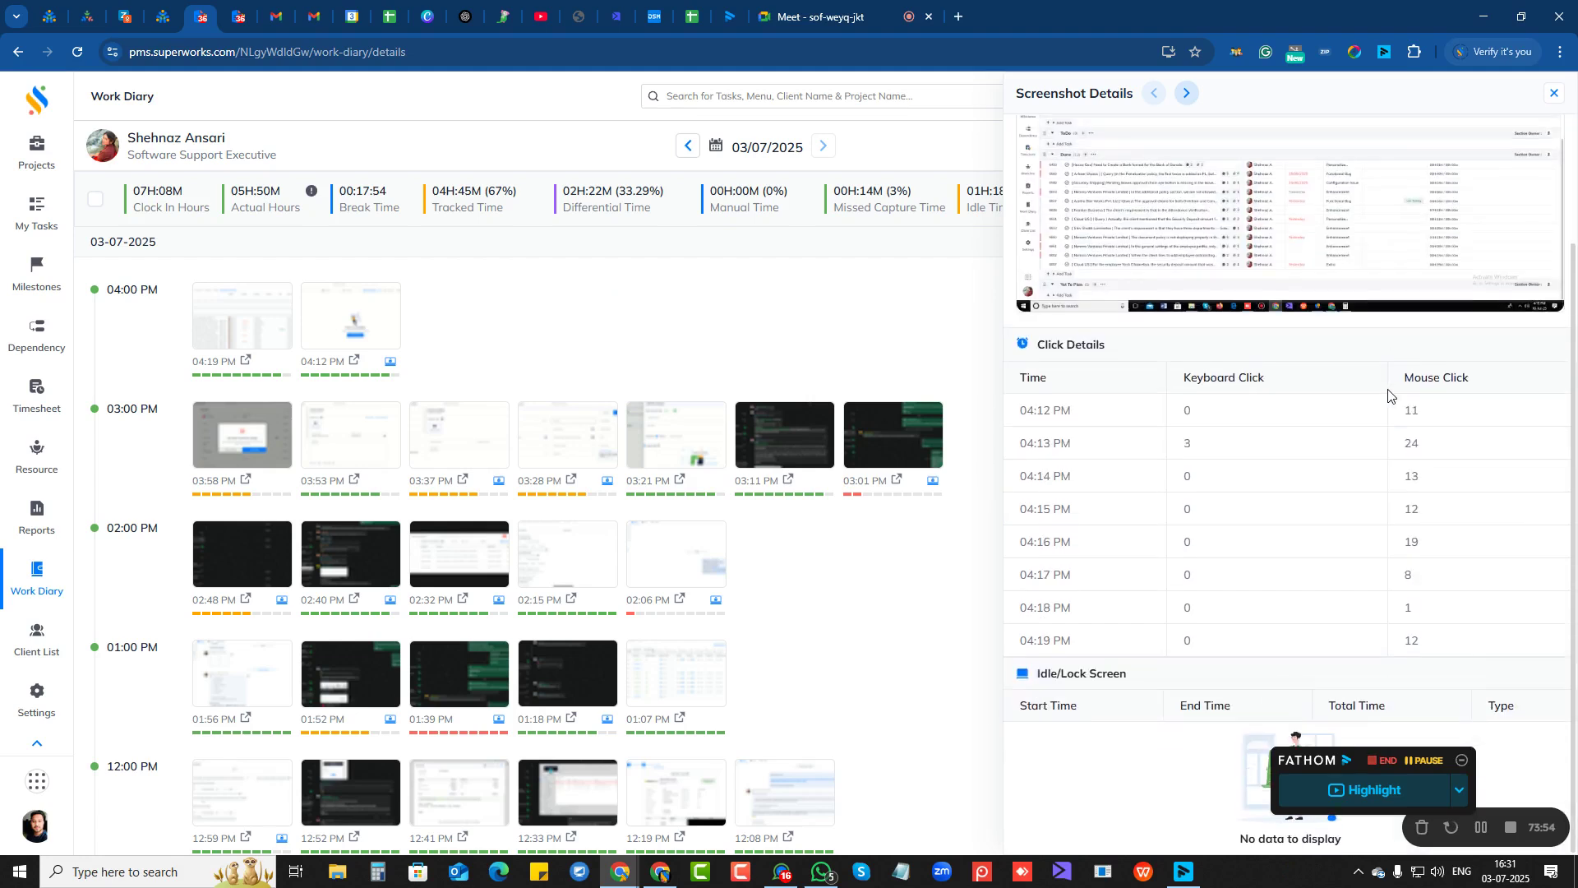
drag(1181, 378, 1503, 389)
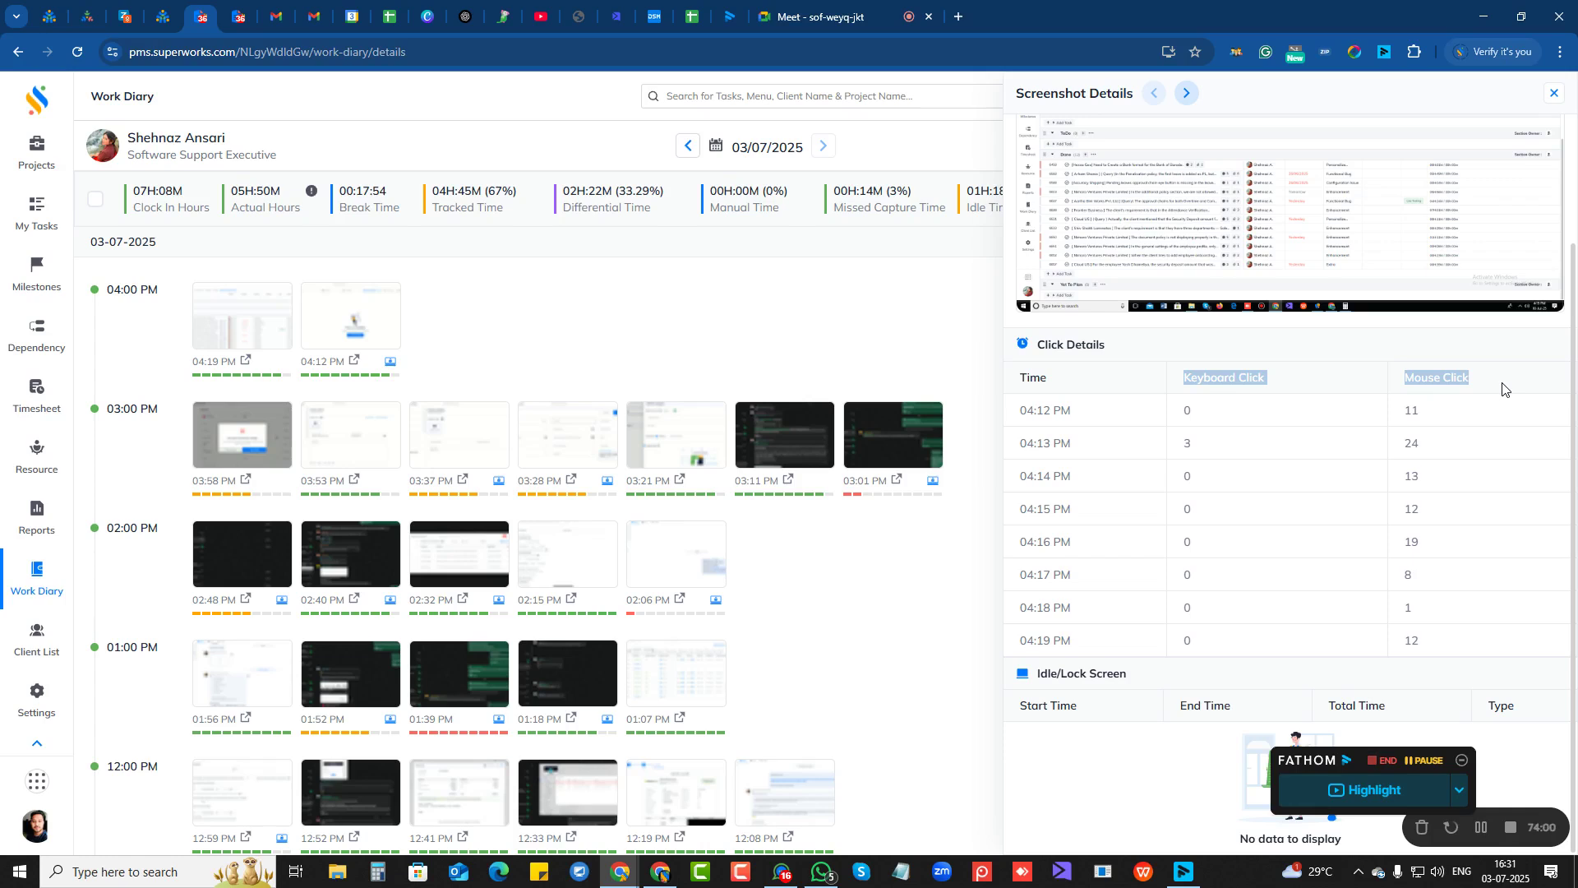
drag(1182, 376, 1485, 381)
drag(1171, 413, 1444, 433)
click(1443, 432)
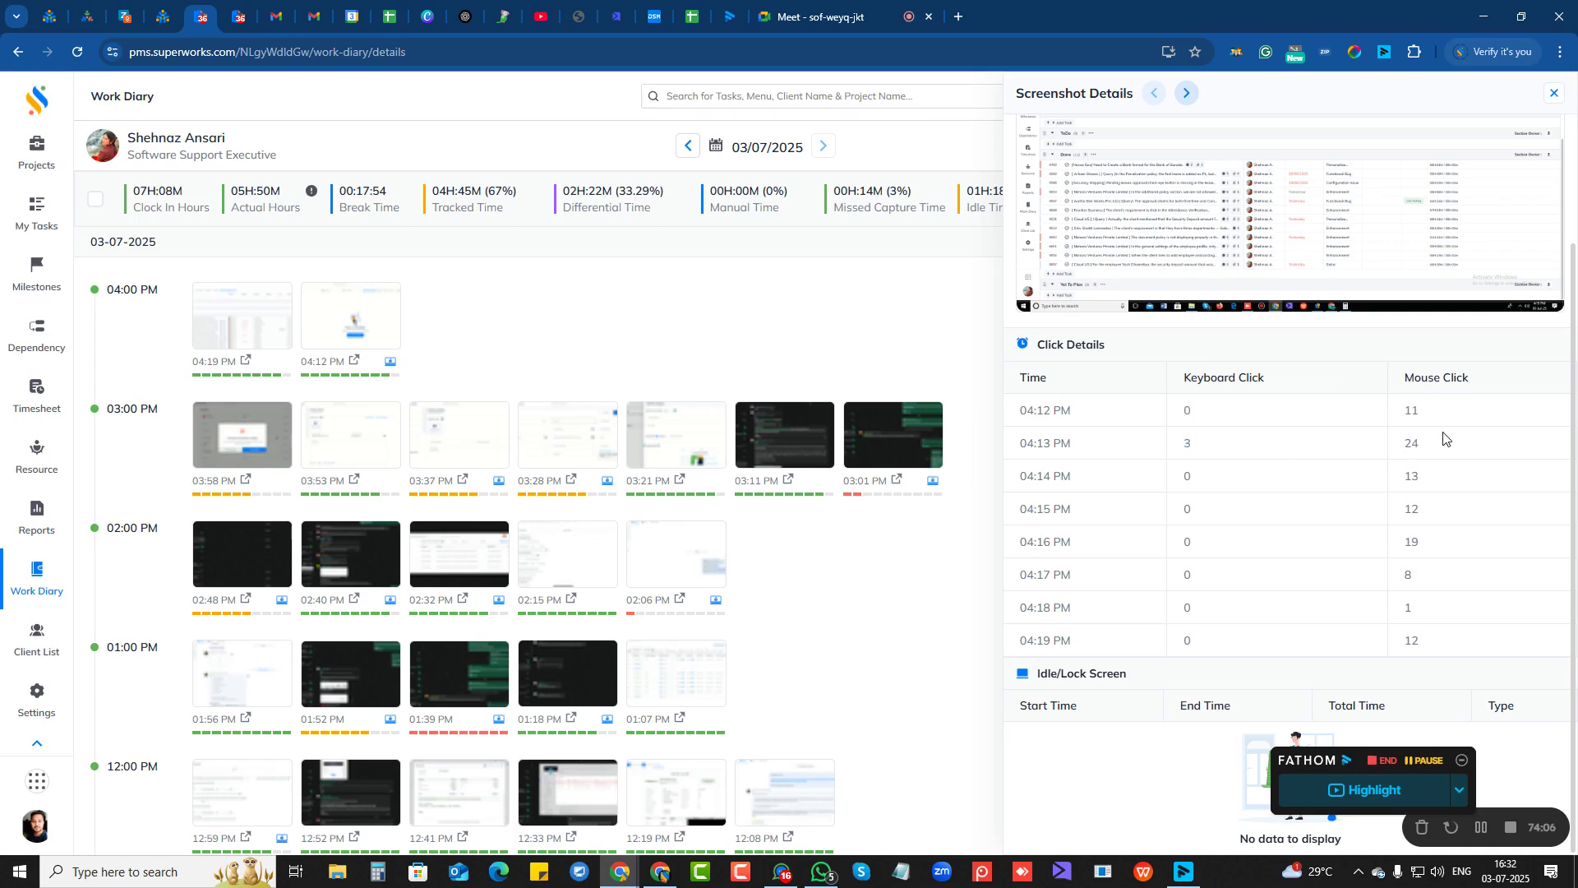
click(1554, 93)
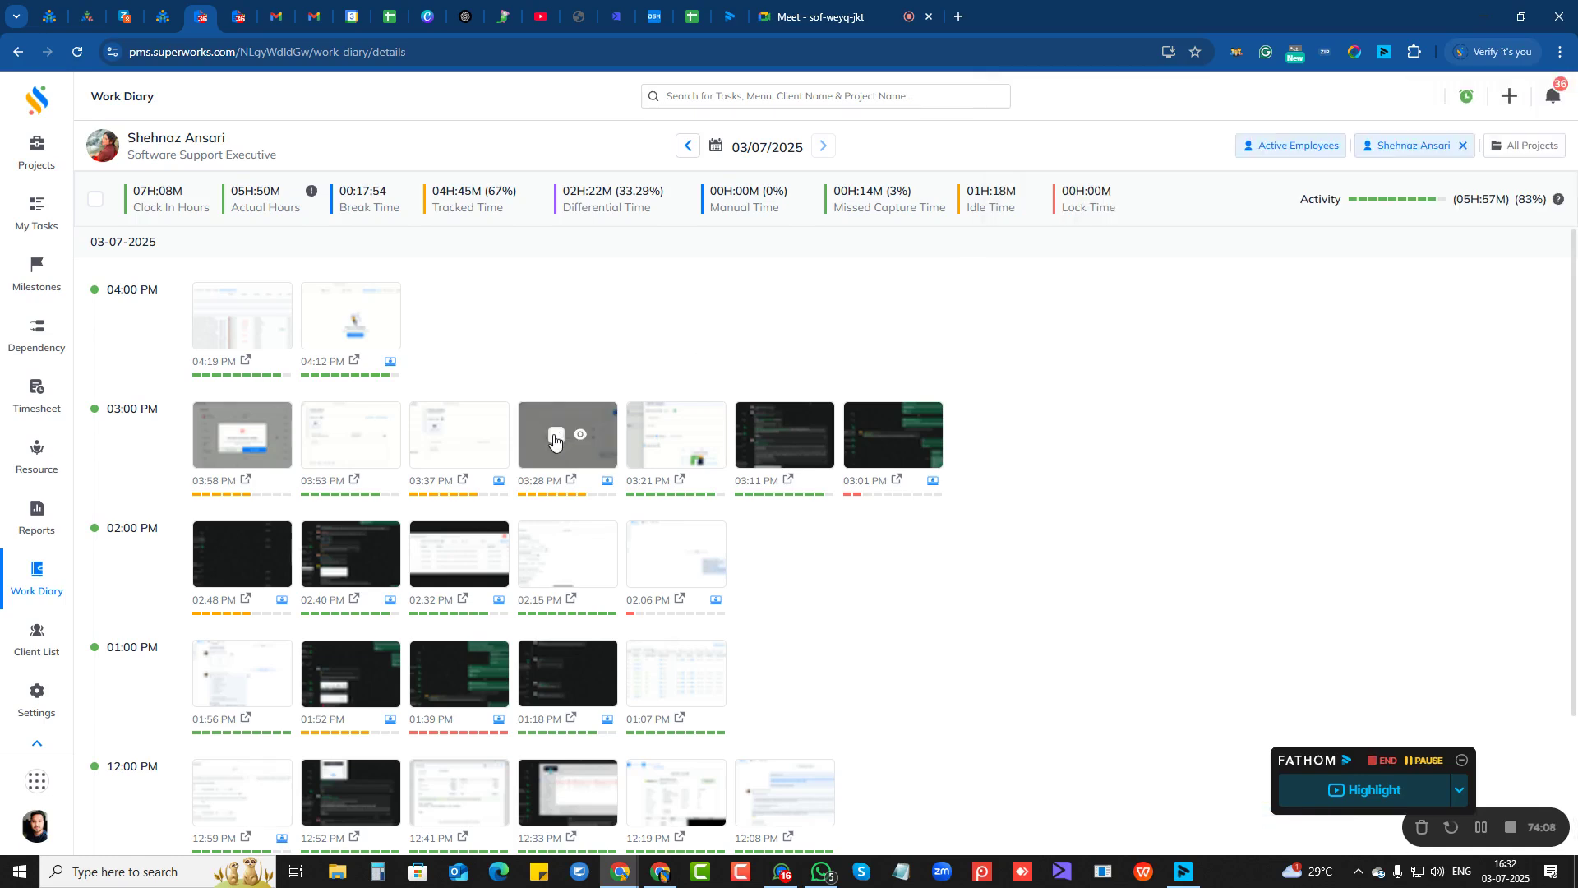
click(581, 435)
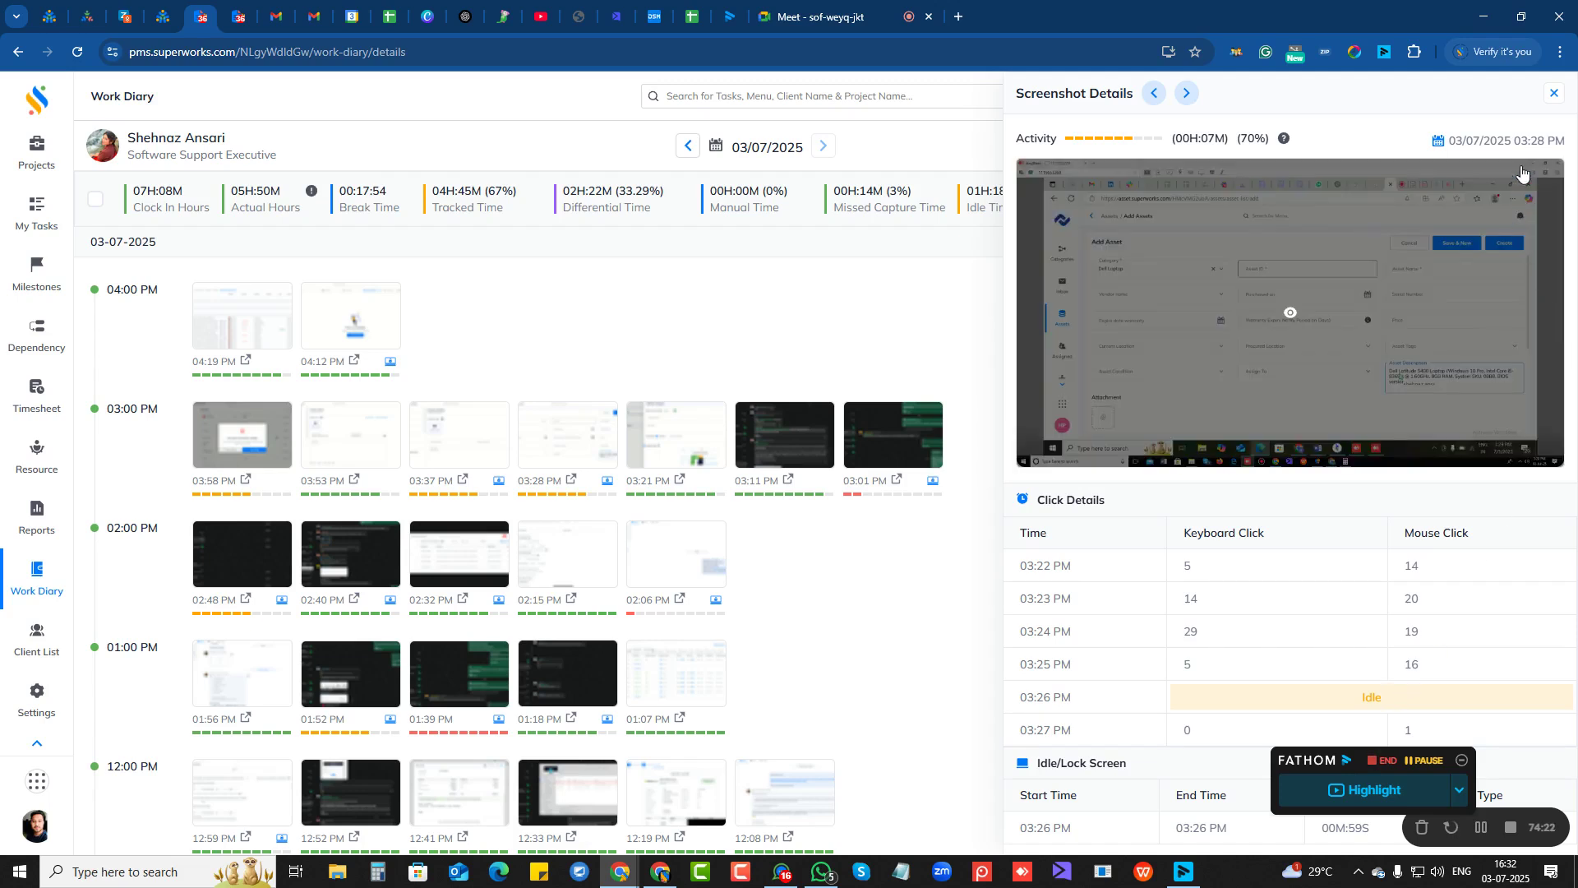
click(1556, 95)
scroll(817, 605, down, 3)
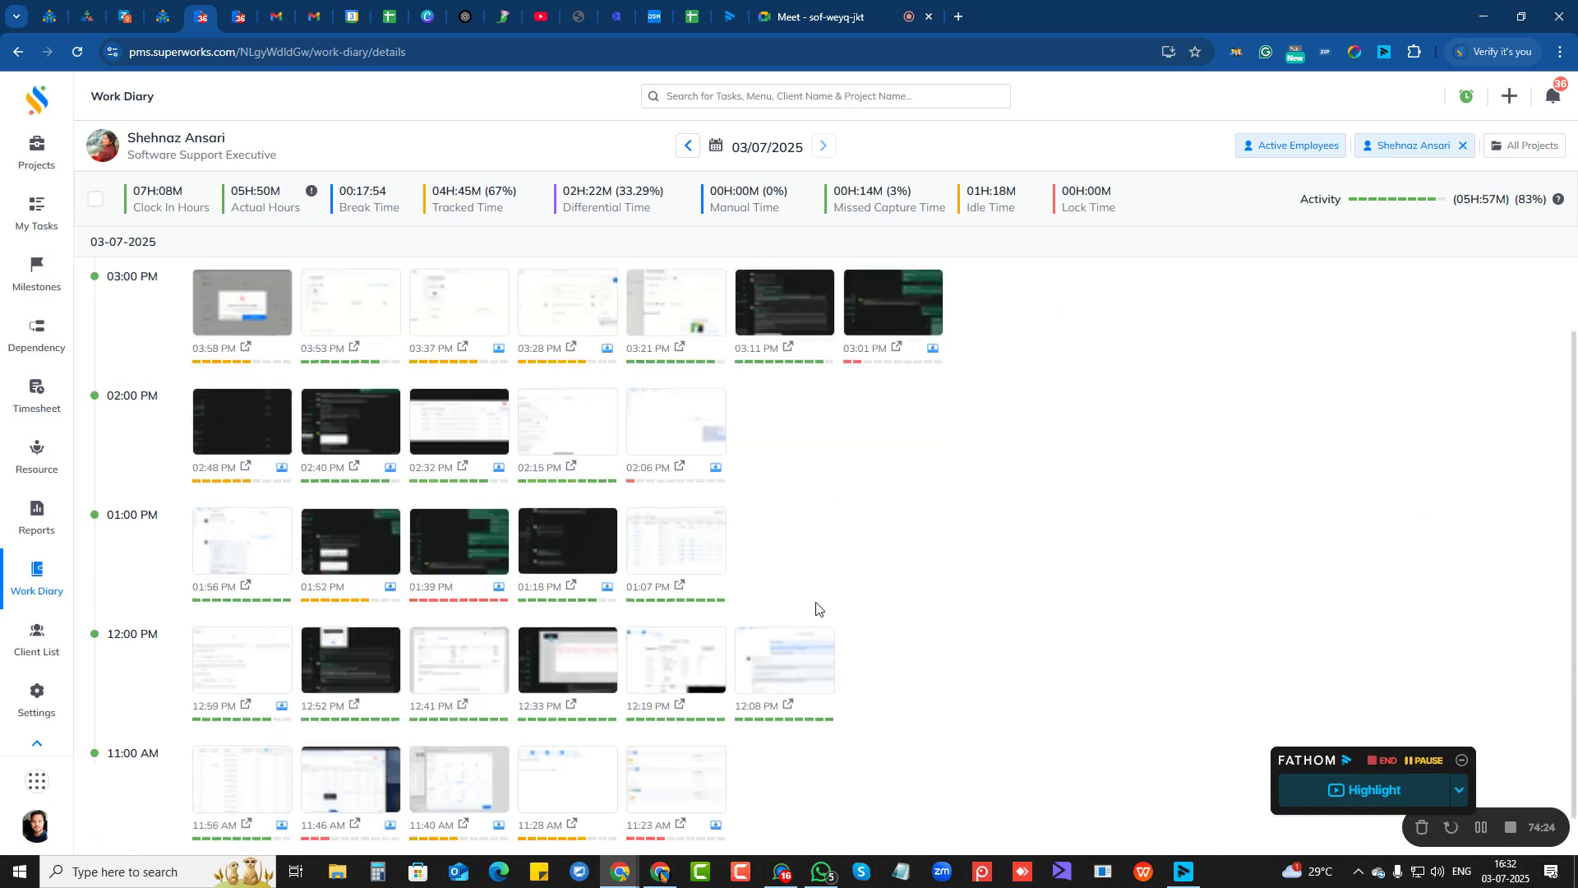
Load more diary entries and review the Clock In Hours and 00:17:54 Break Time figures
click(843, 834)
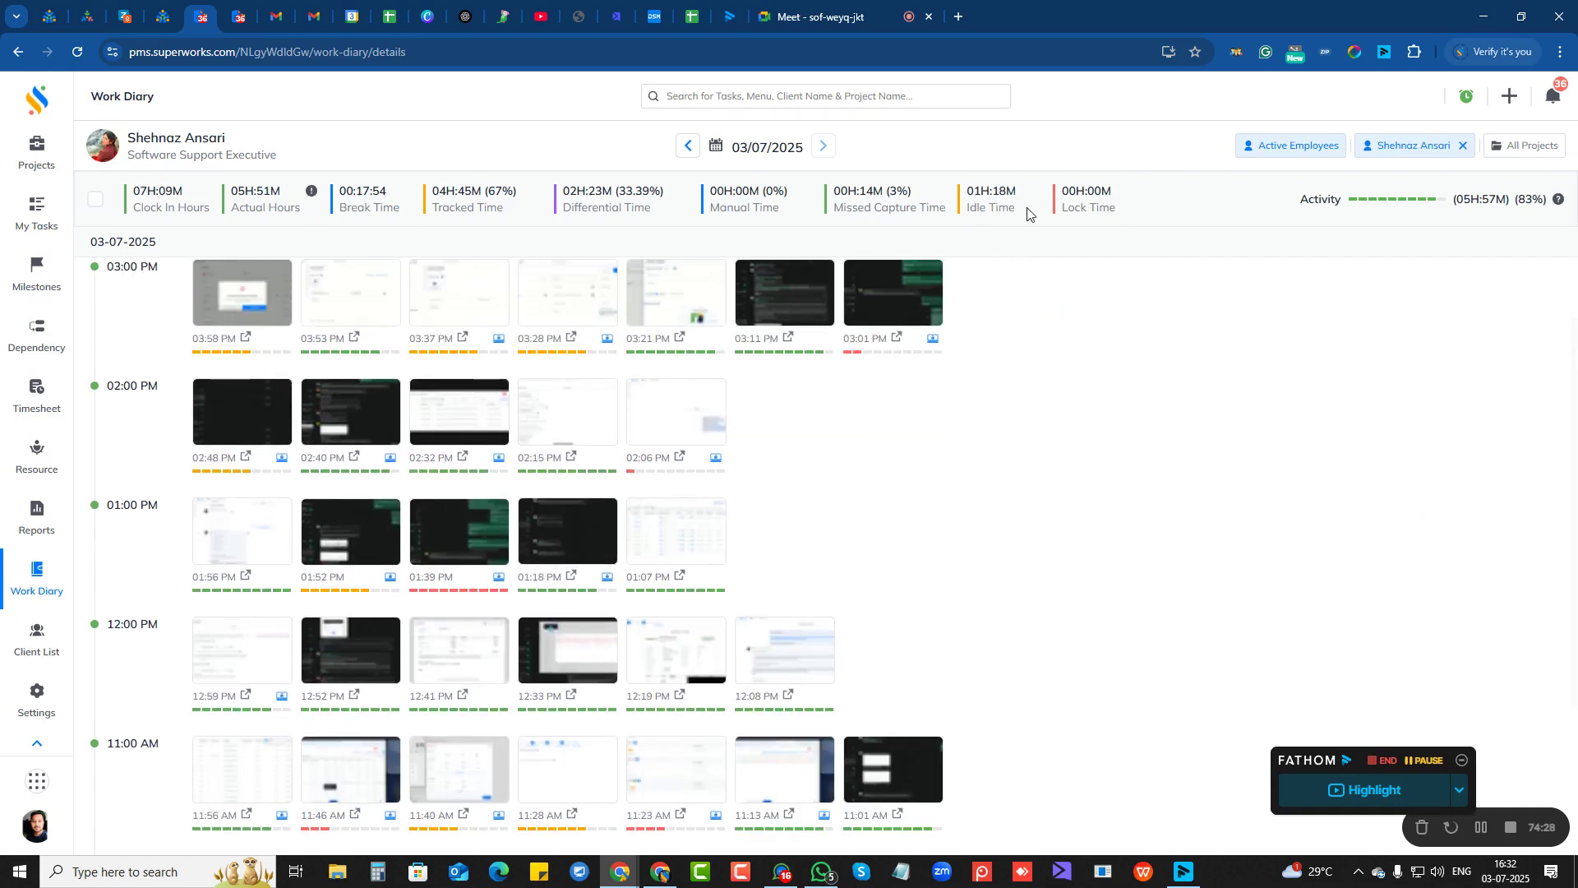
drag(133, 195, 199, 207)
click(210, 215)
drag(133, 192, 213, 206)
click(207, 209)
click(213, 206)
drag(343, 190, 403, 209)
click(406, 207)
click(403, 210)
Review the Tracked Time figure in the Work Diary summary bar
drag(433, 191, 510, 213)
click(515, 211)
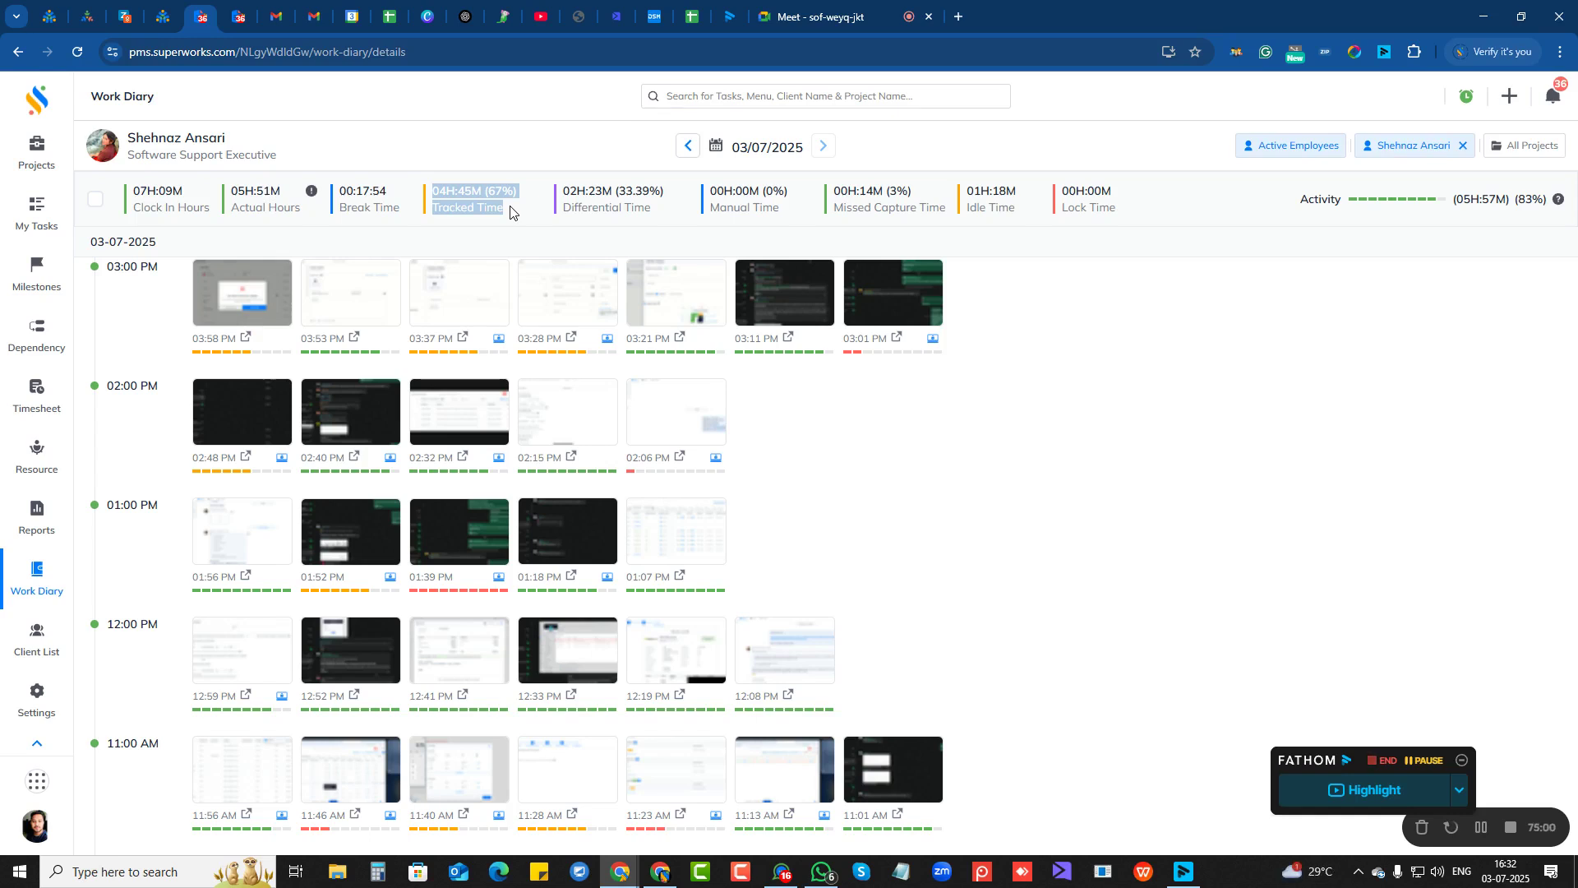
click(510, 212)
drag(436, 191, 503, 208)
click(138, 201)
drag(439, 191, 524, 224)
click(523, 220)
Compare the Differential Time and its 33.39% share against Clock In Hours
drag(564, 190, 651, 204)
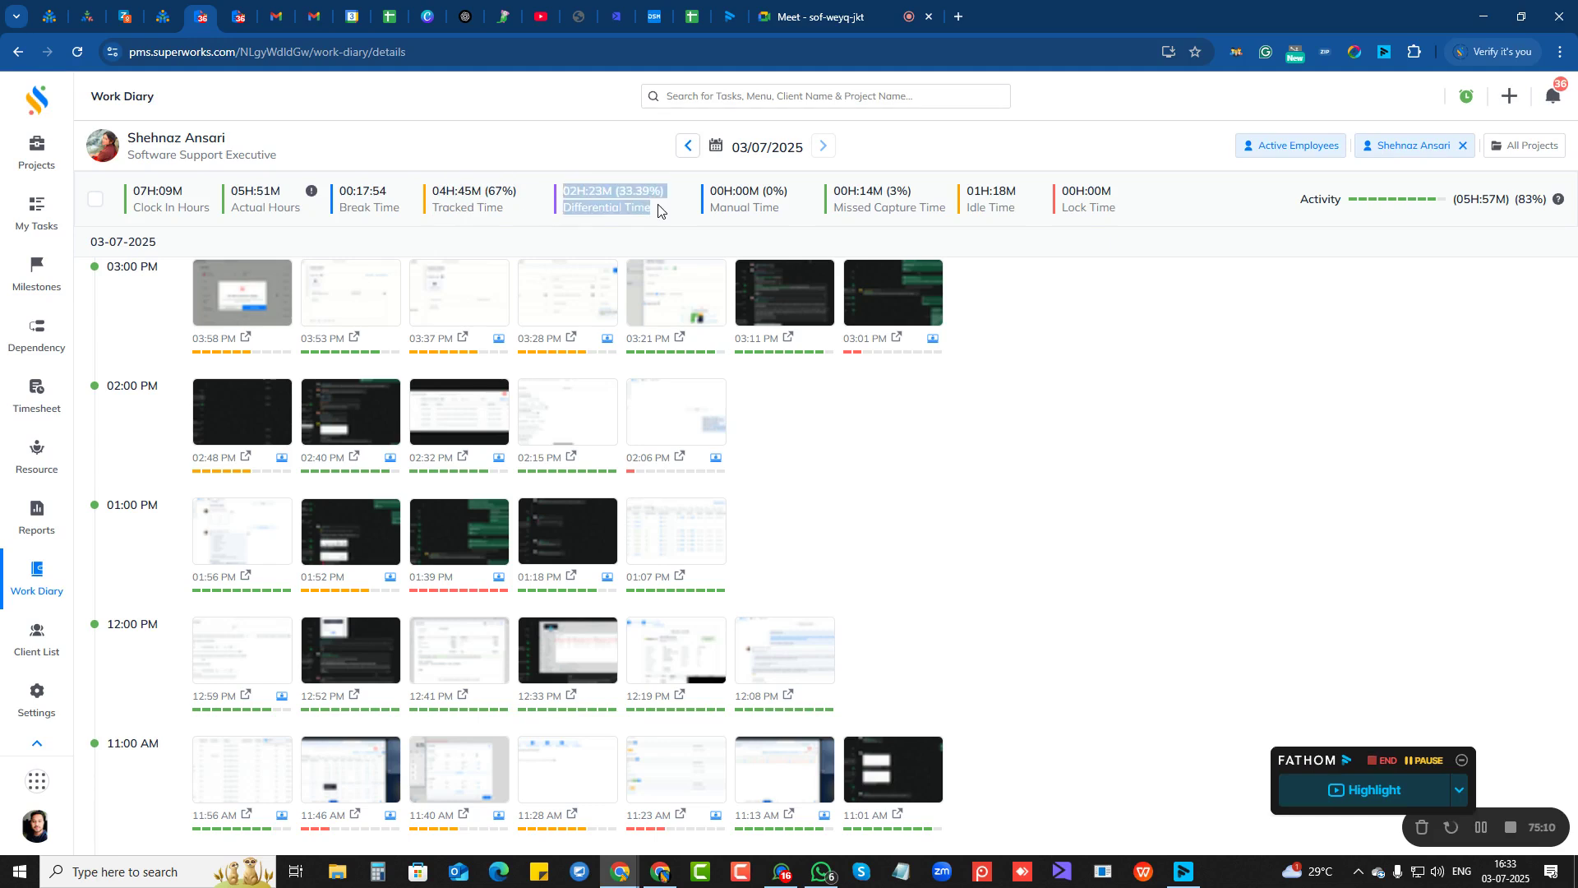
drag(134, 190, 200, 209)
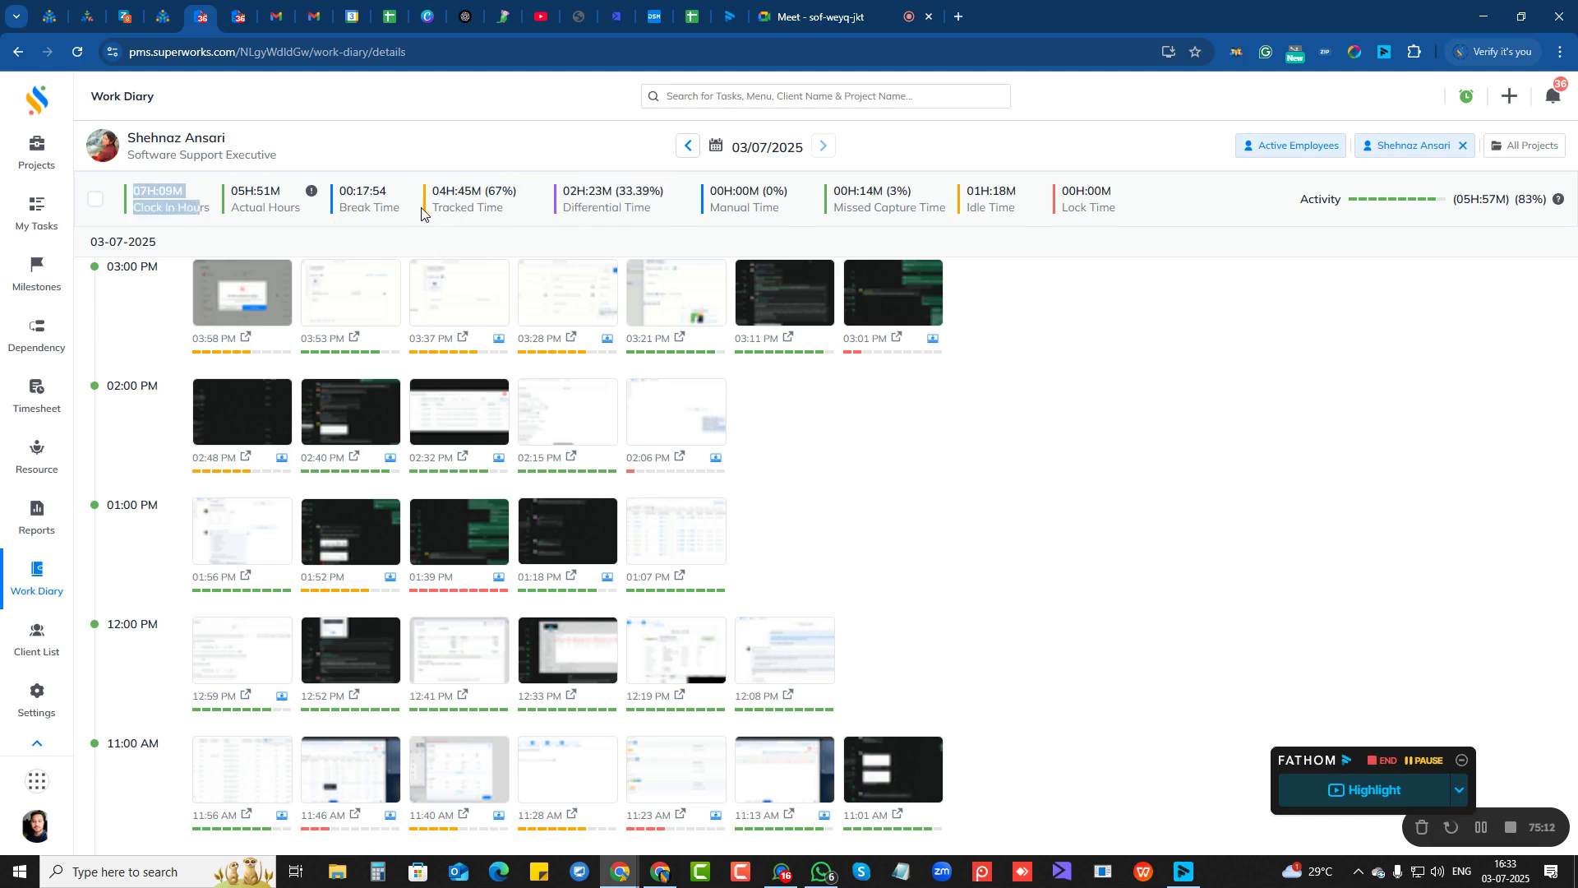
drag(433, 188, 668, 210)
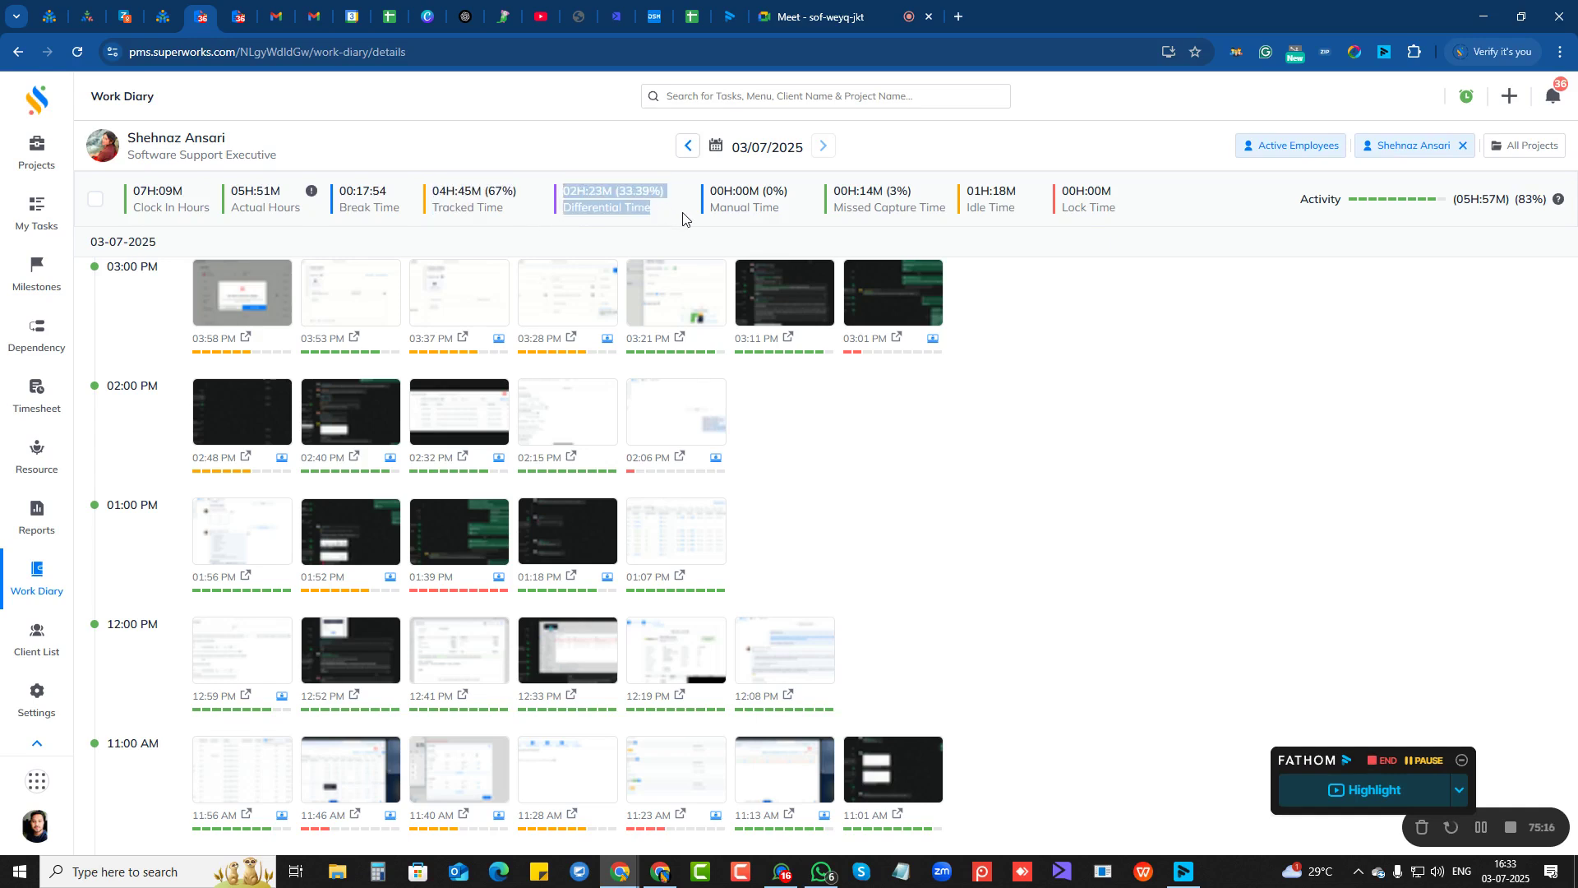
click(682, 219)
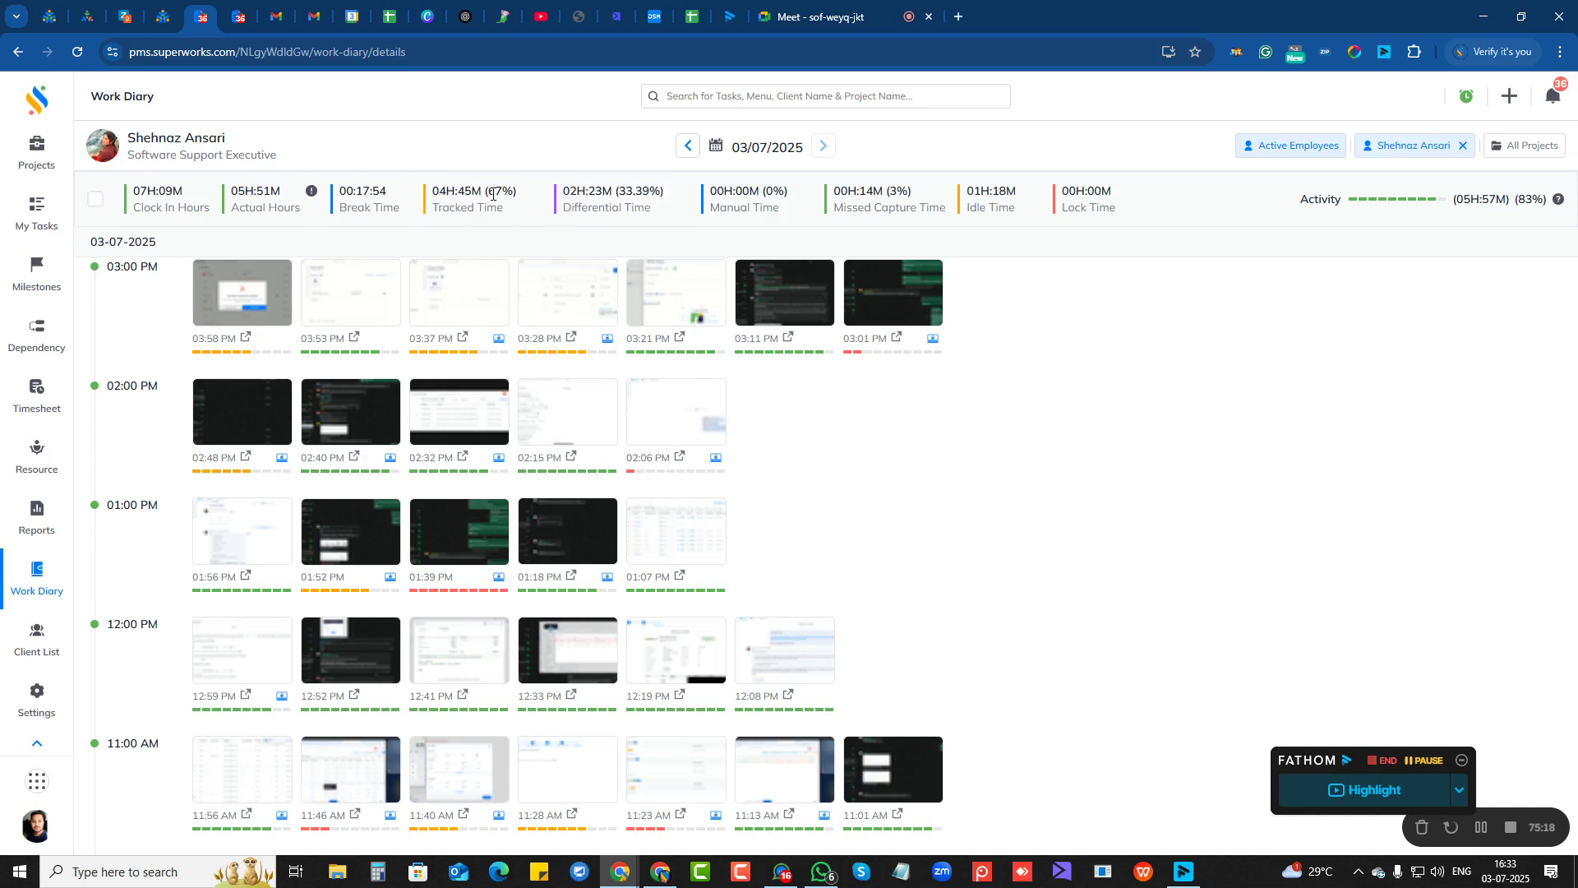
drag(618, 191, 662, 191)
drag(140, 191, 211, 212)
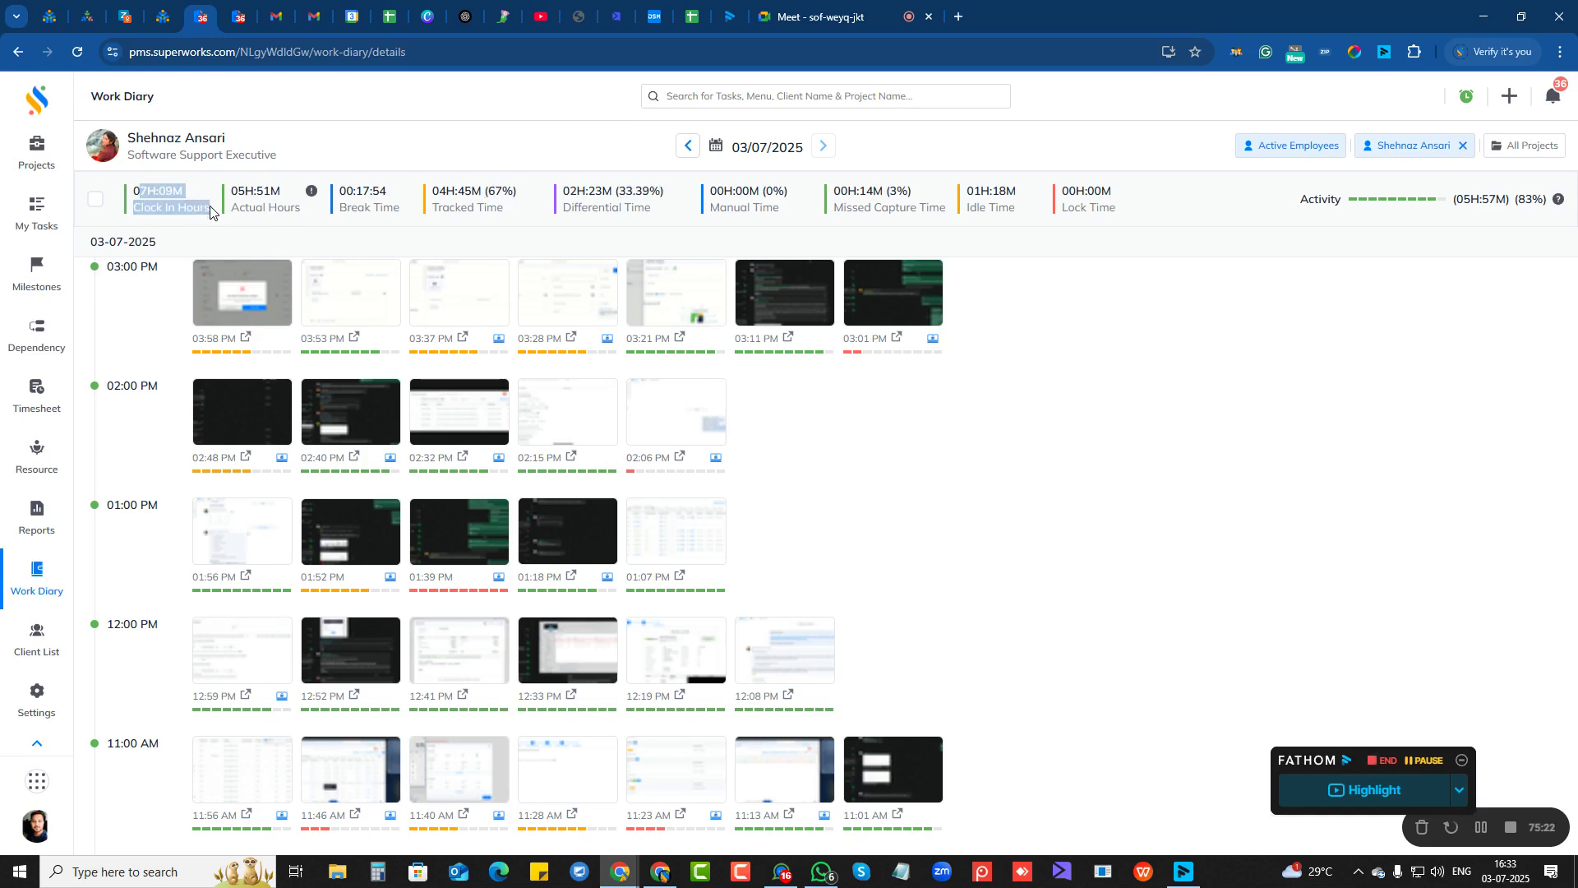
Review Manual Time and Missed Capture Time, then launch Super Track from the tray
drag(717, 197, 781, 207)
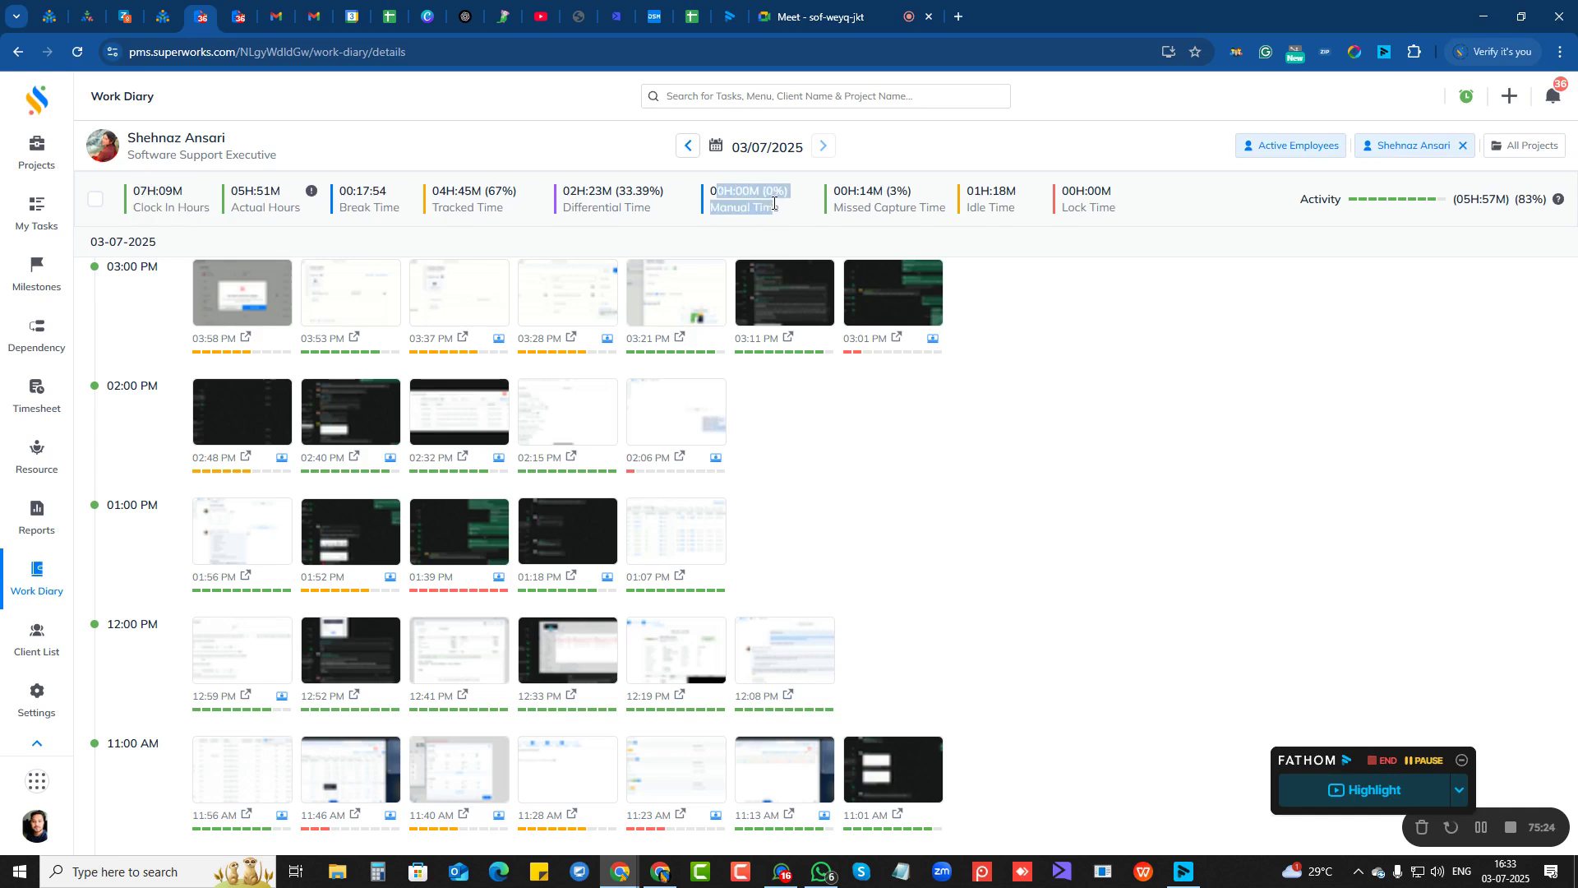
click(754, 202)
drag(717, 191, 948, 212)
click(793, 214)
click(953, 215)
drag(833, 189, 951, 213)
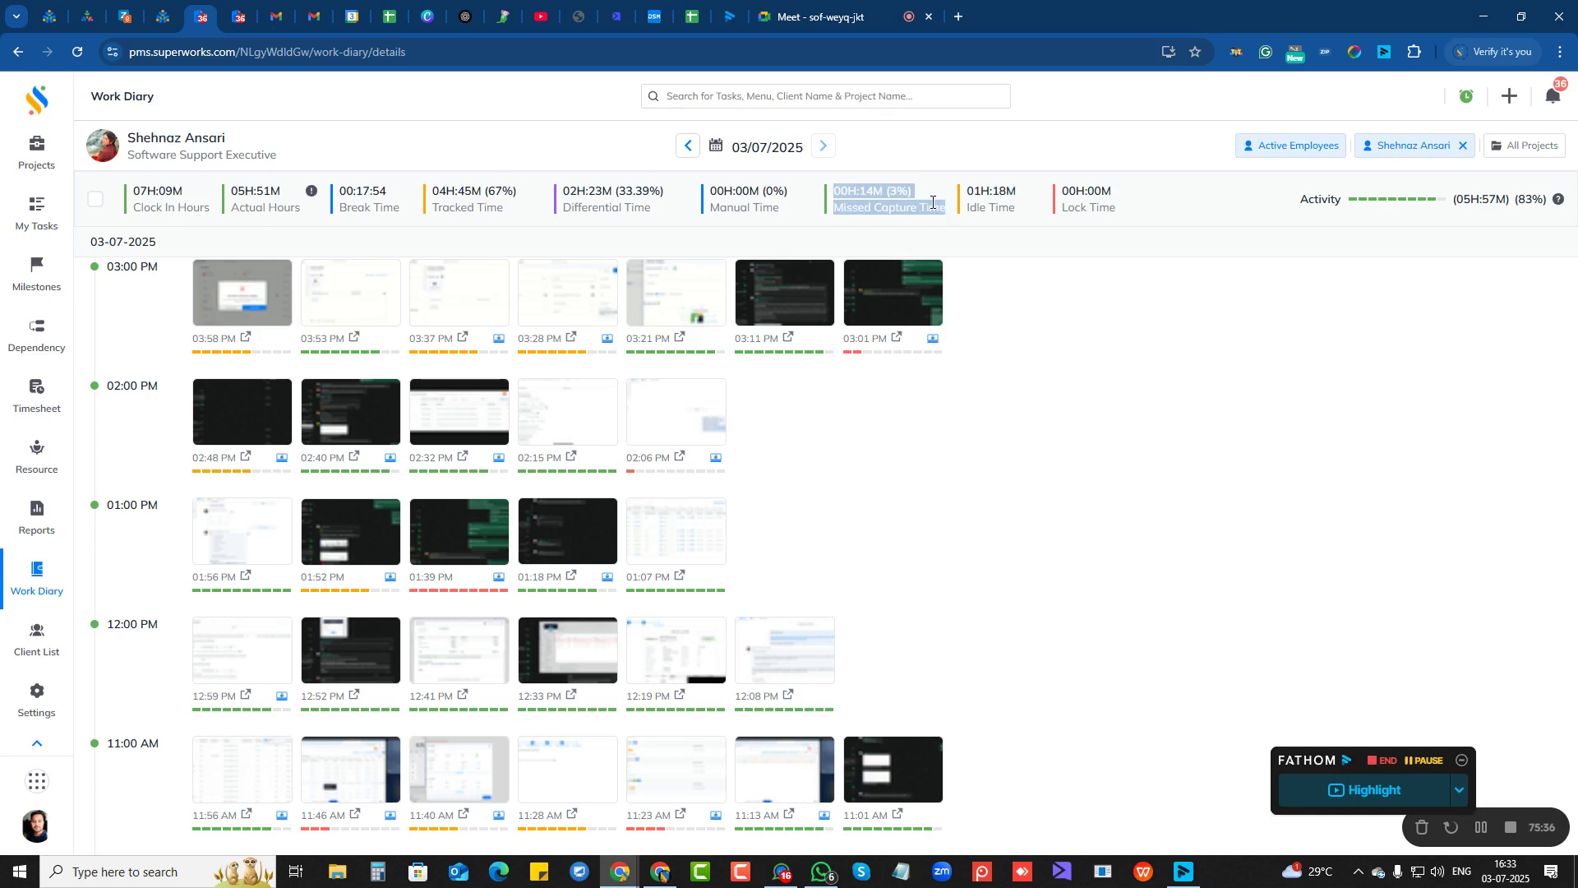
click(1358, 871)
click(1375, 772)
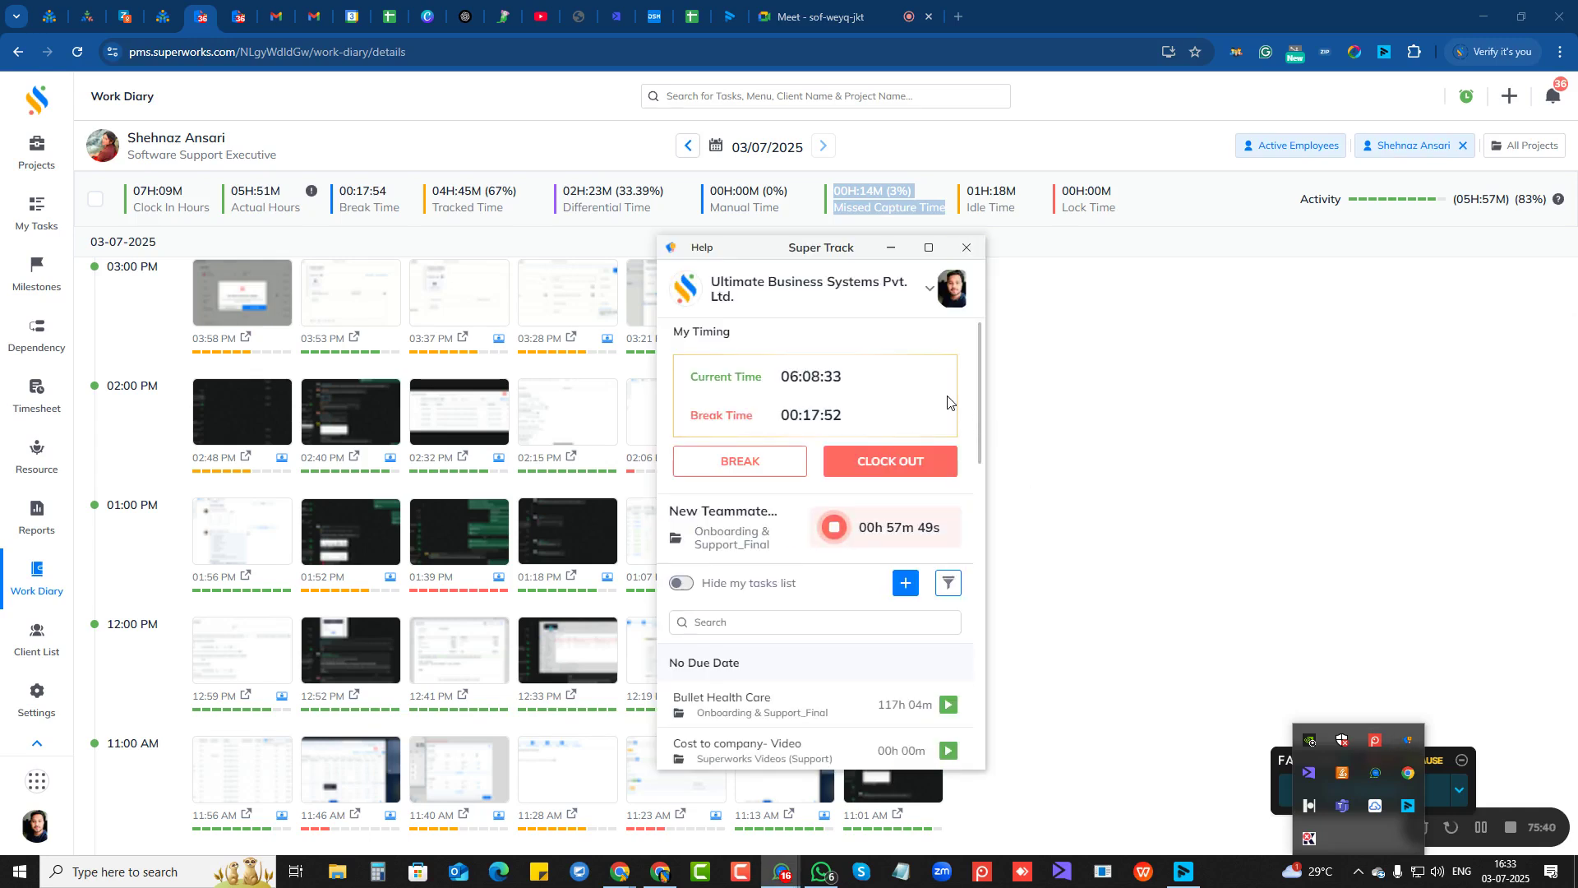
View the Super Track profile, close the Super Track window and dismiss the taskbar menus
click(926, 294)
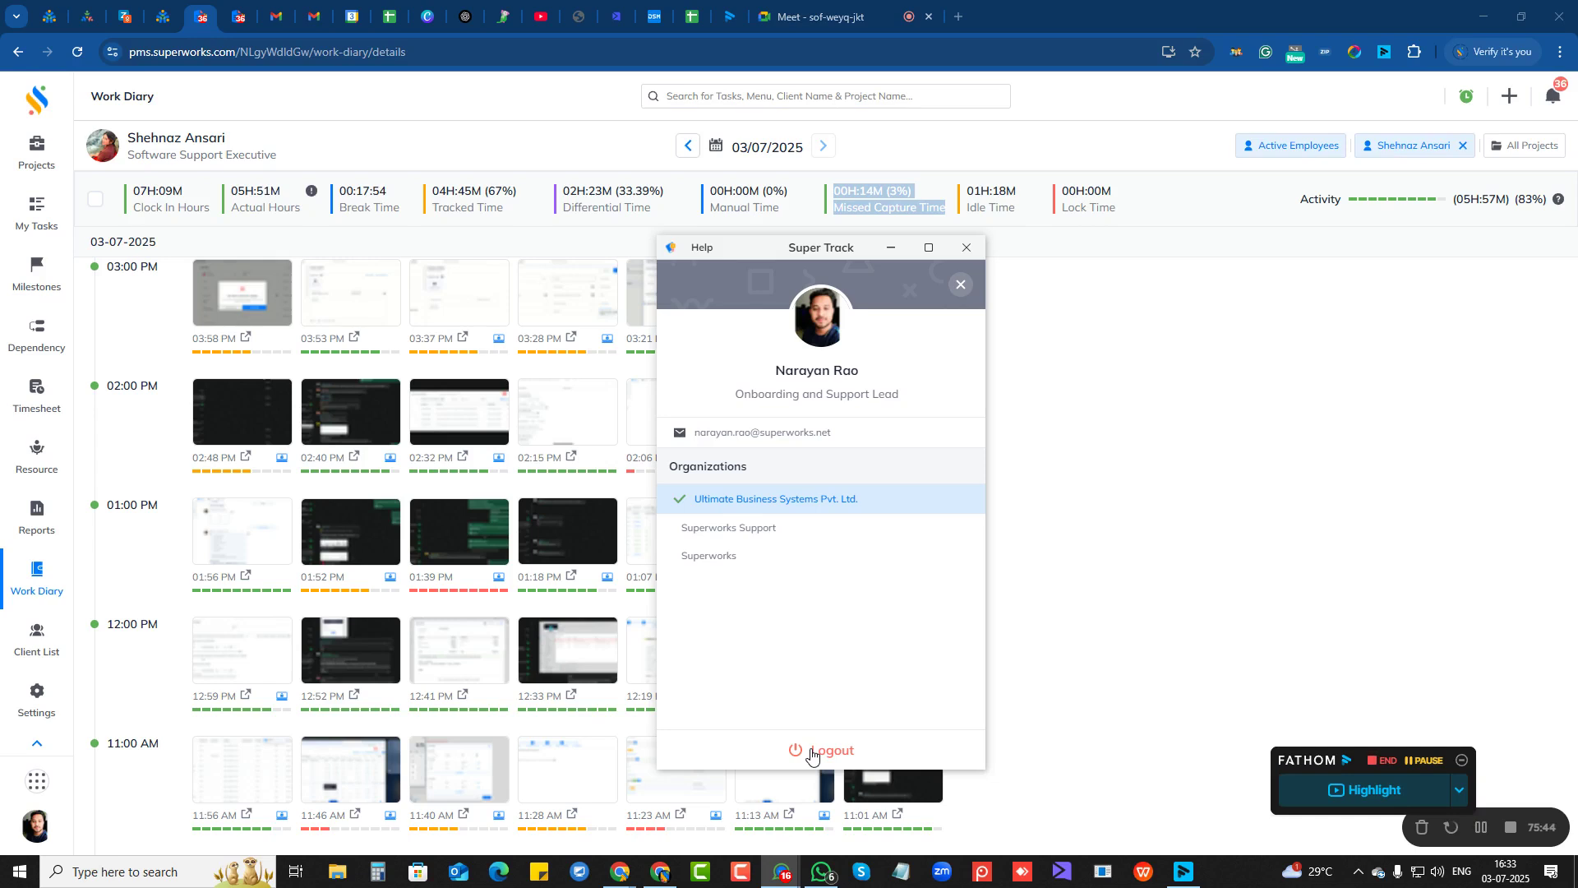
click(960, 285)
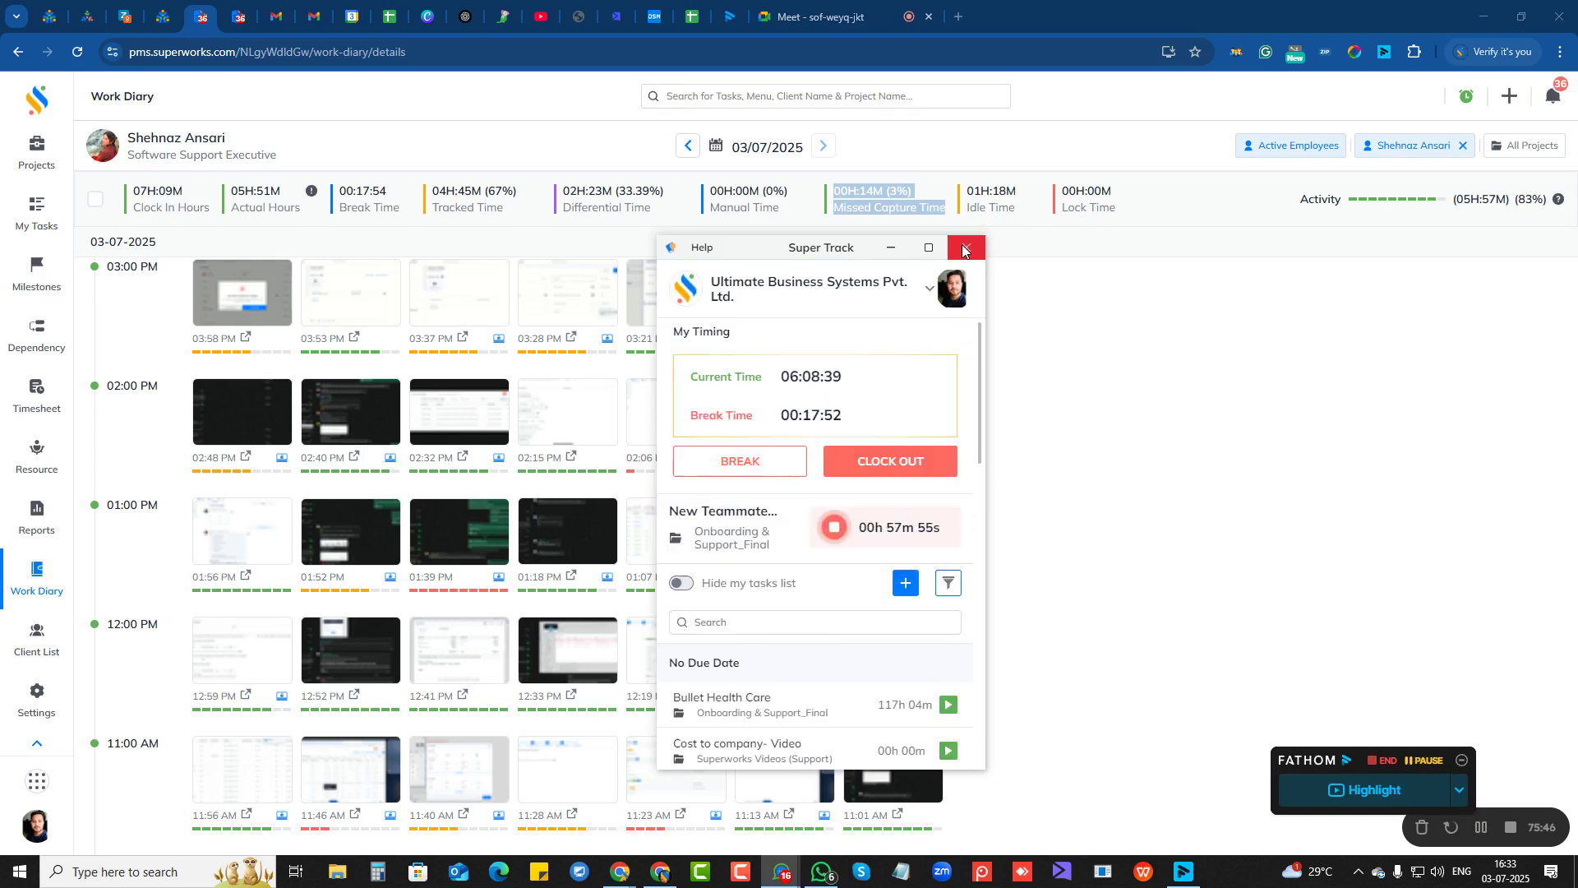
right_click(1237, 876)
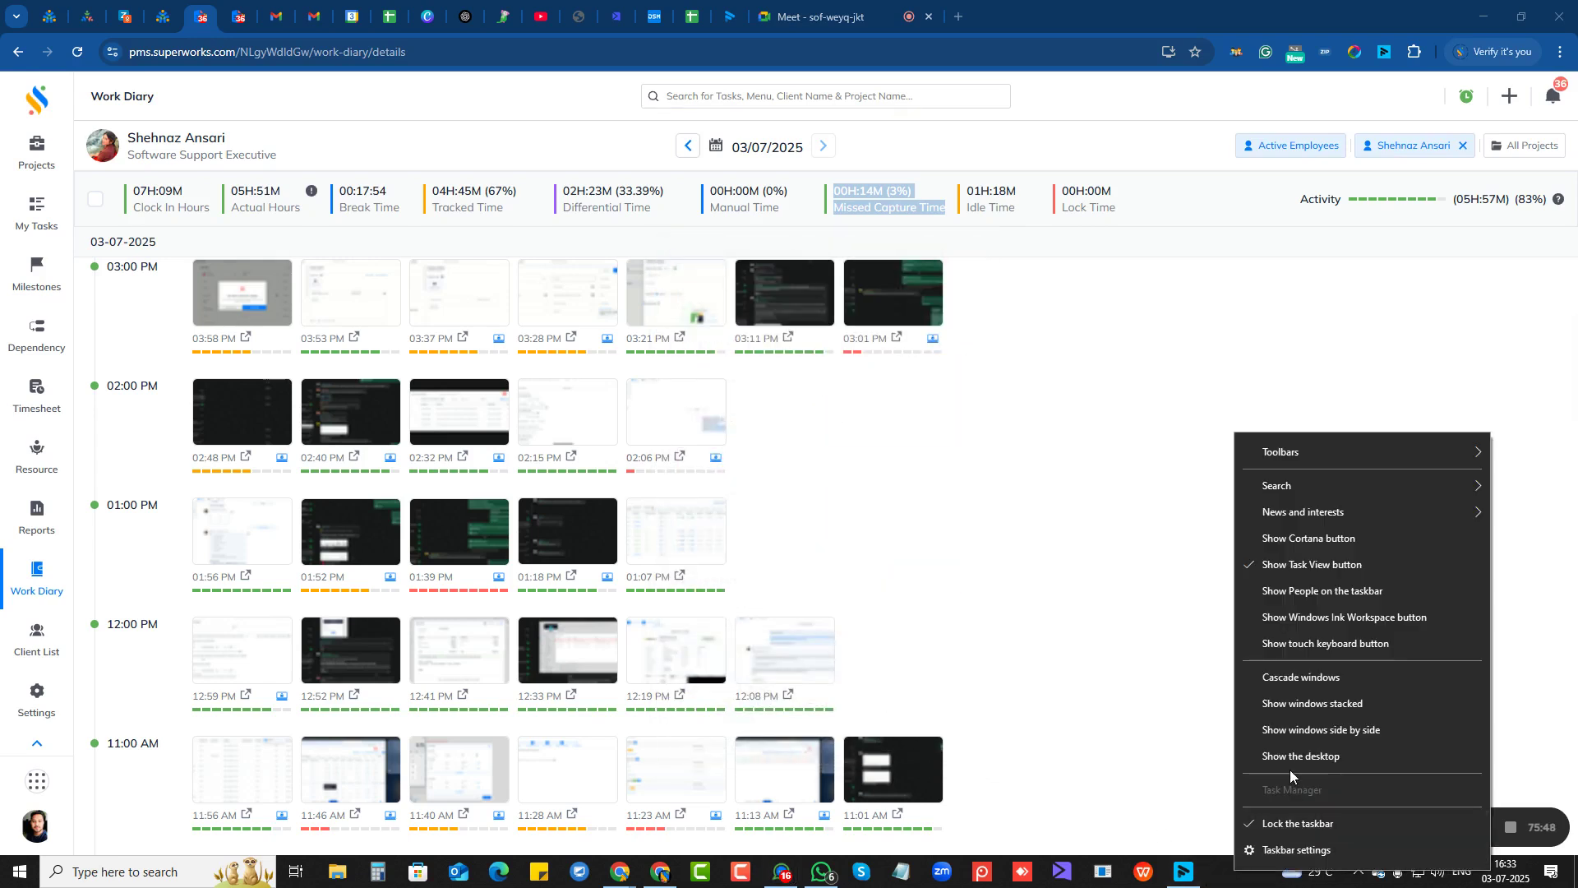
click(1046, 451)
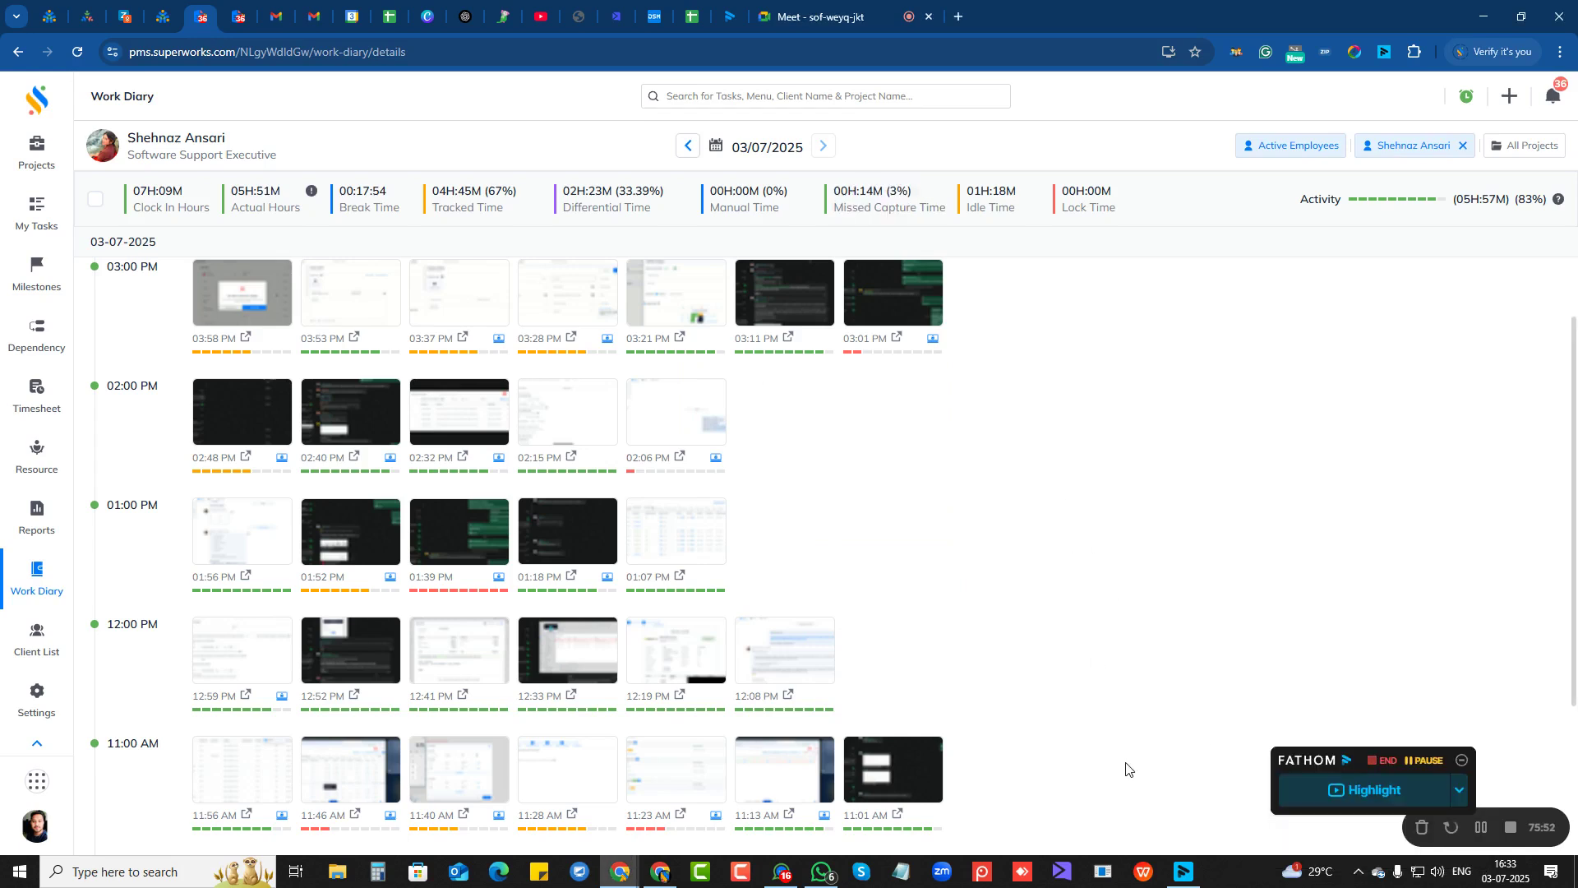
right_click(1245, 873)
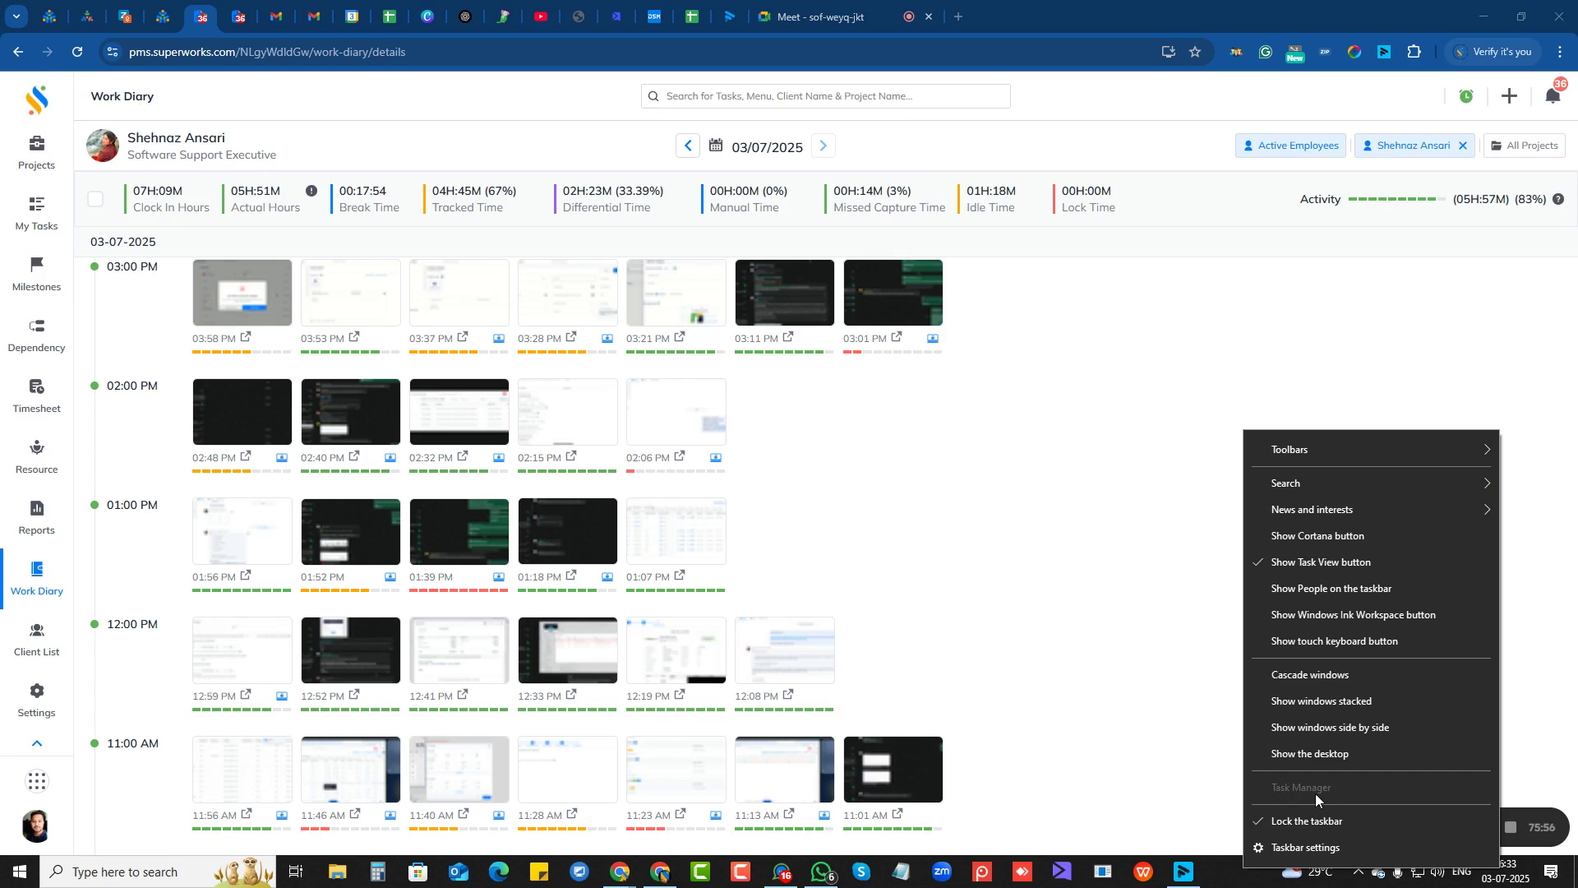
click(991, 486)
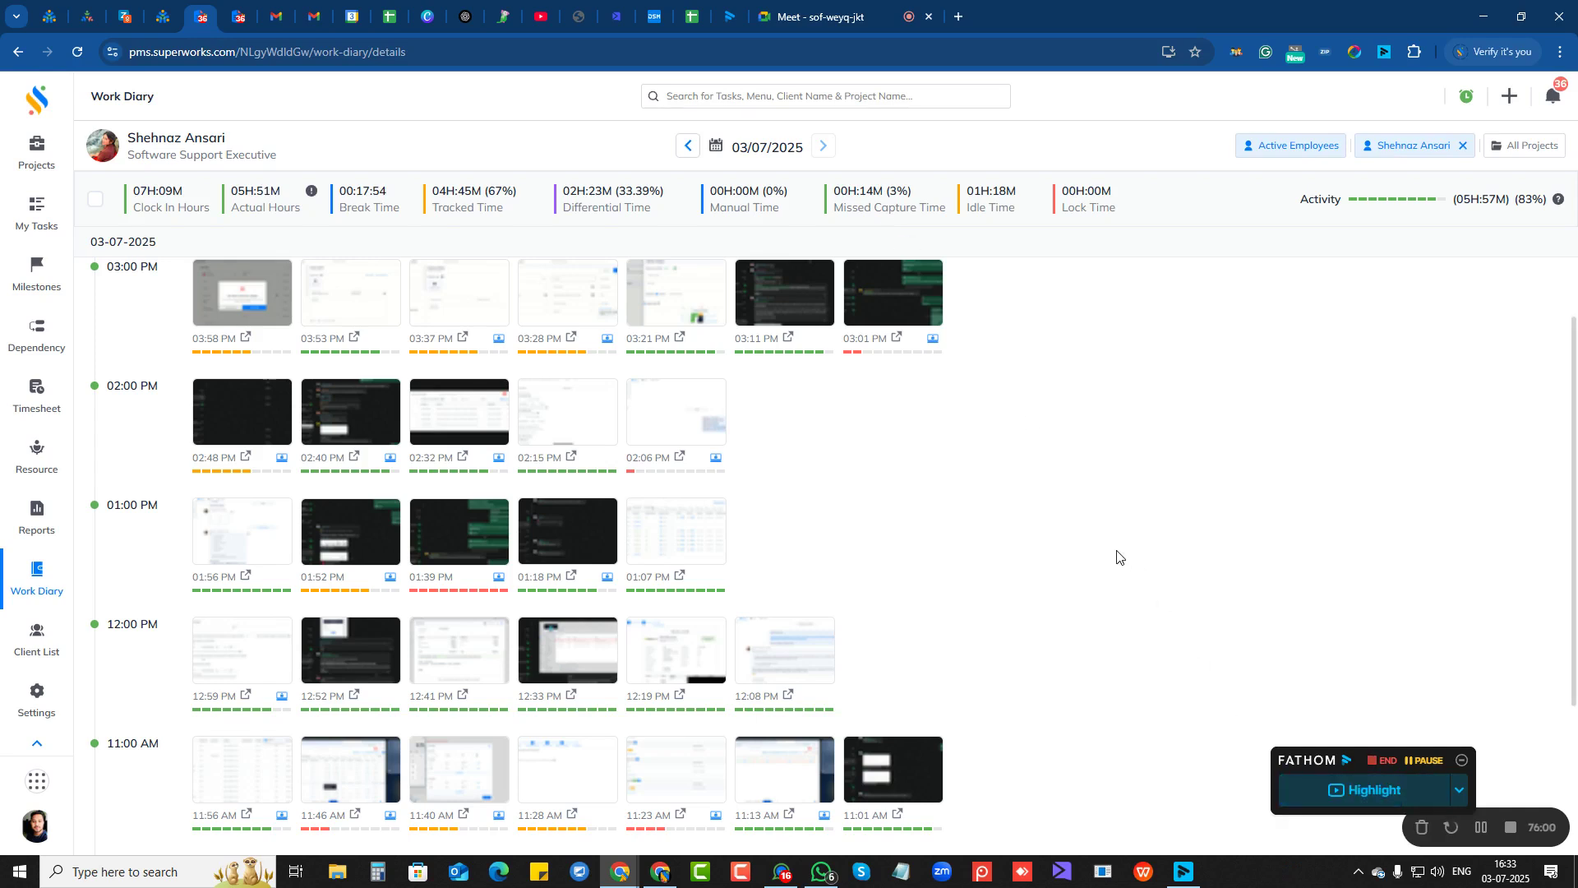
Check the Idle Time figure and open the 01:39 PM screenshot's details
drag(967, 185, 1019, 216)
click(1018, 215)
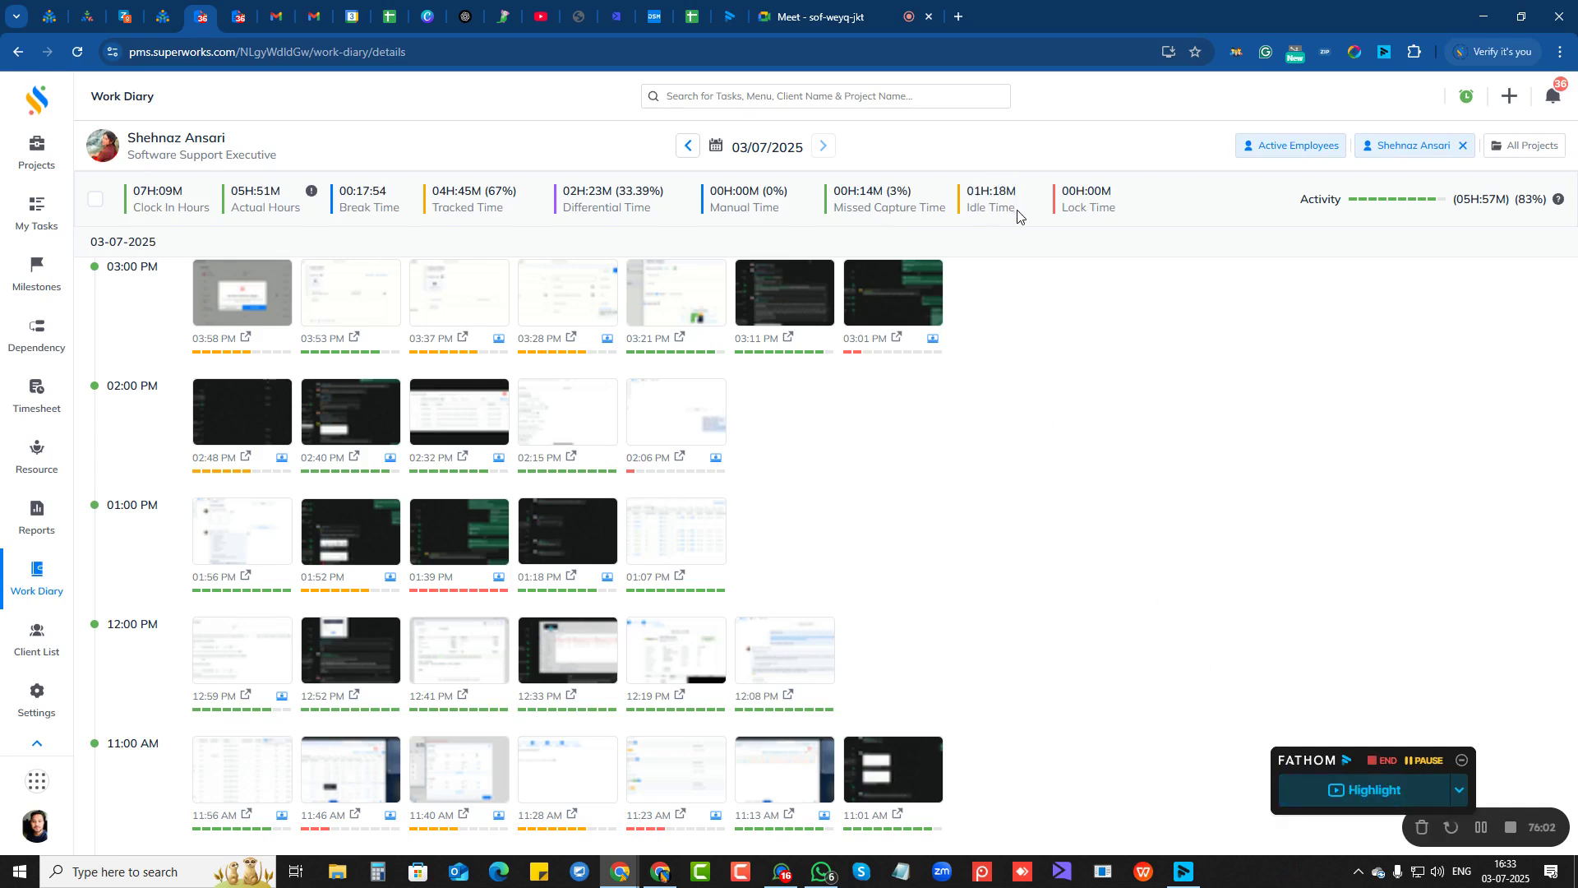
scroll(478, 308, down, 3)
click(473, 296)
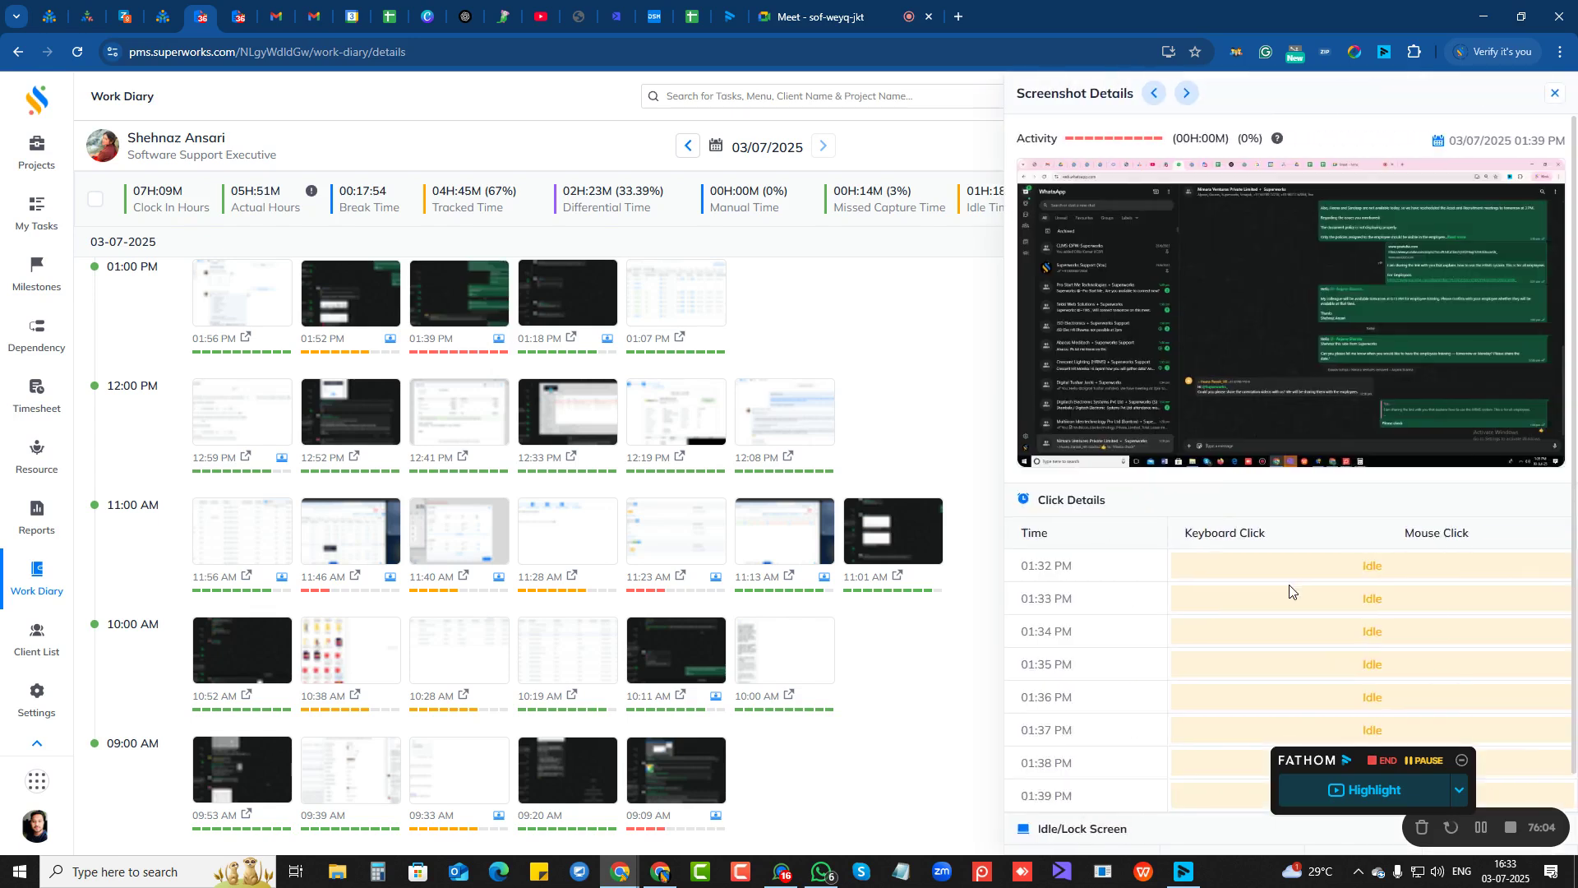
Close the 01:39 PM screenshot details and bring the Google Meet call tab forward
click(1553, 93)
scroll(1126, 443, up, 4)
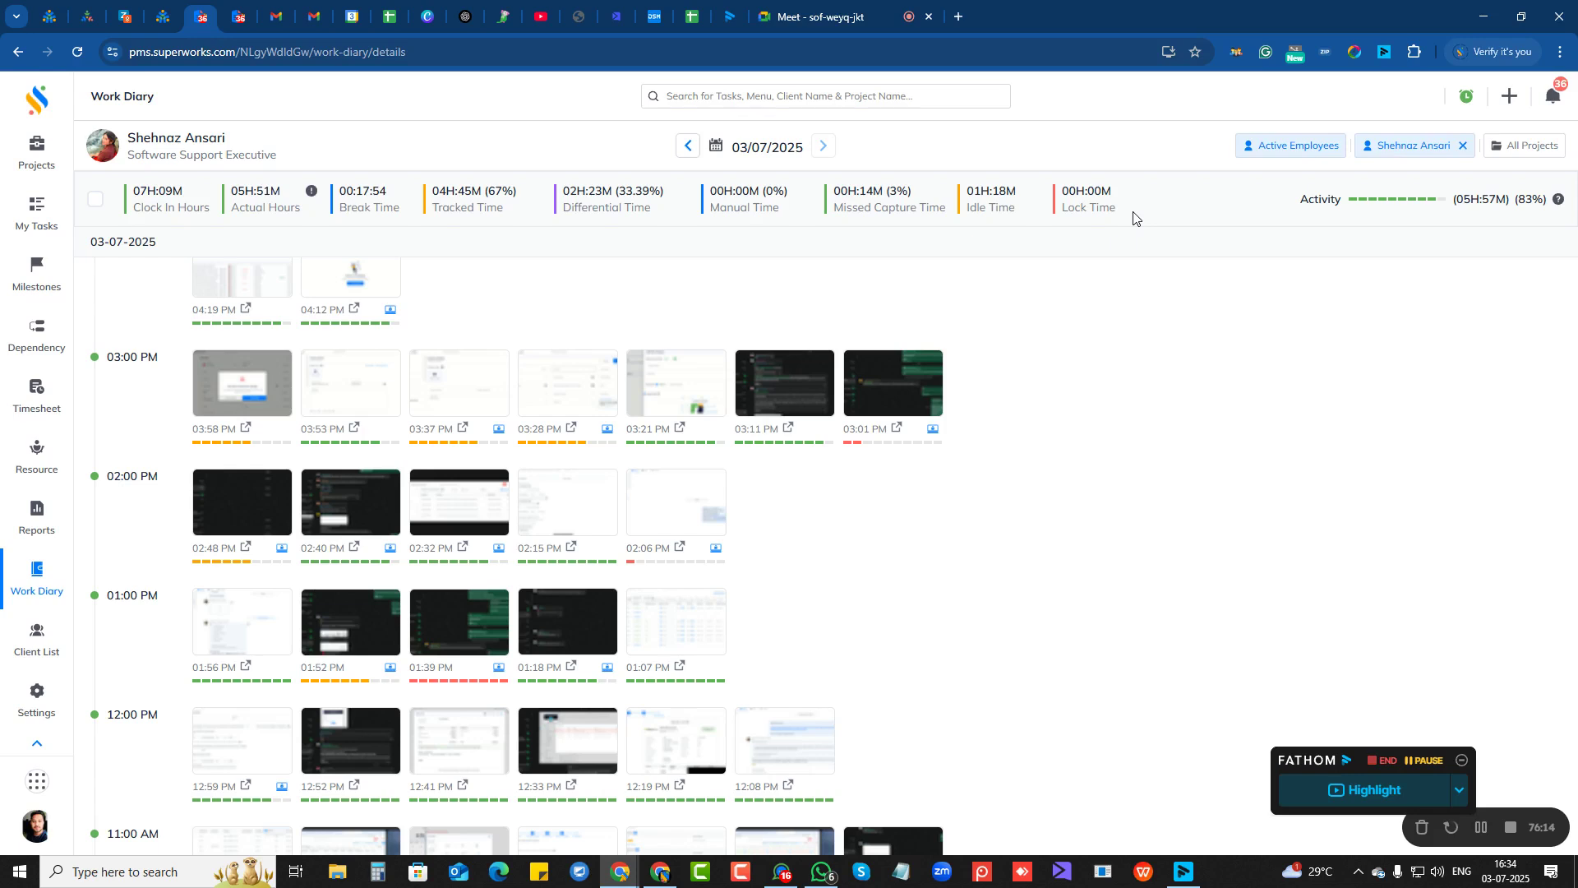
click(829, 5)
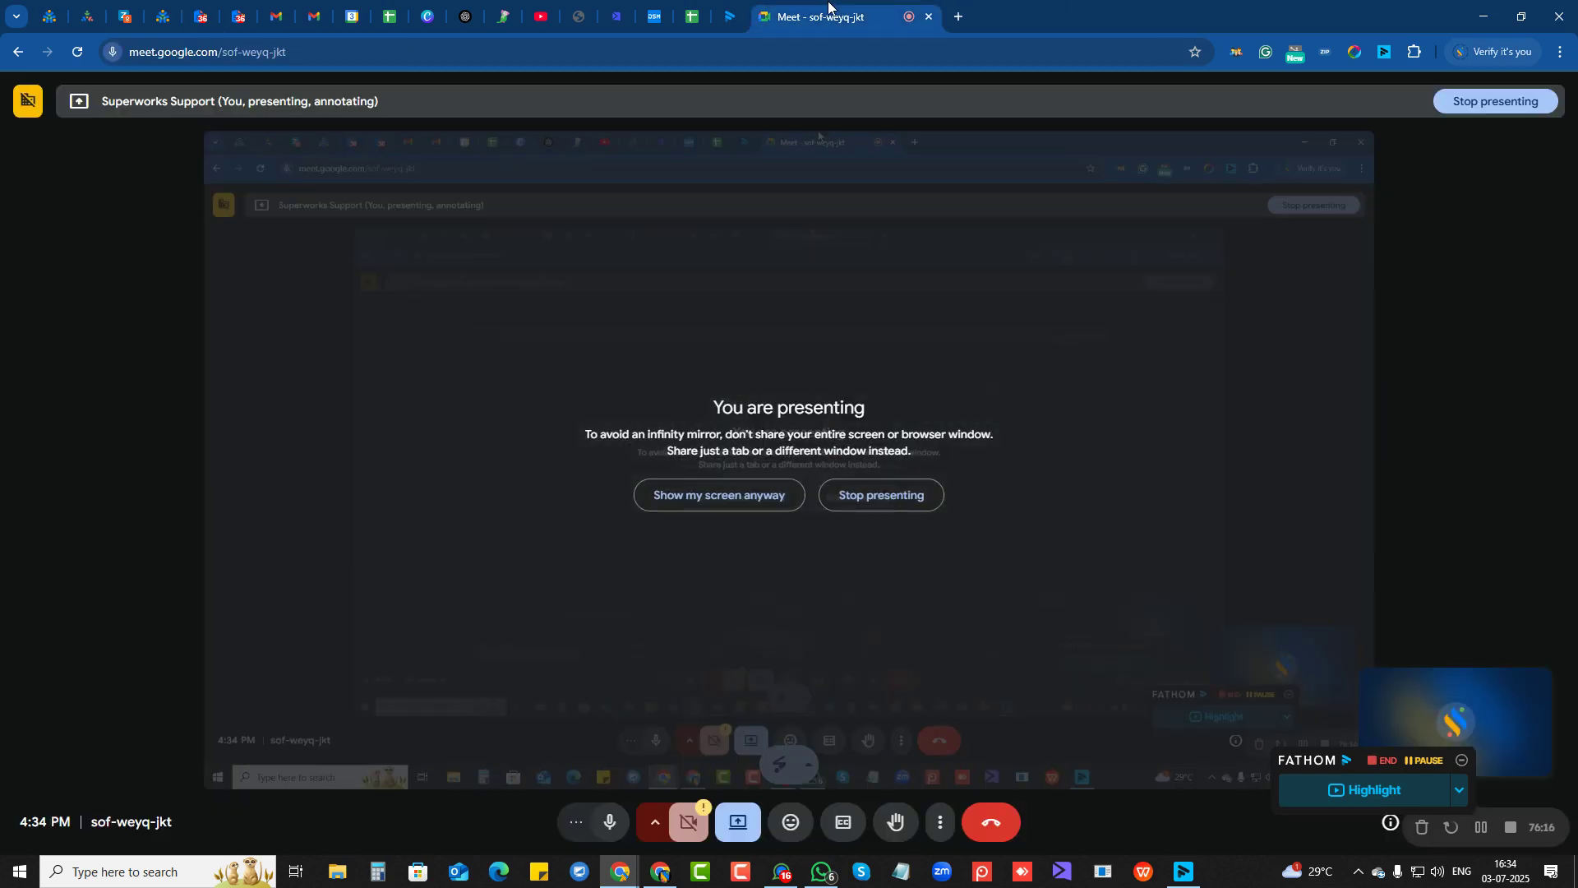
click(609, 821)
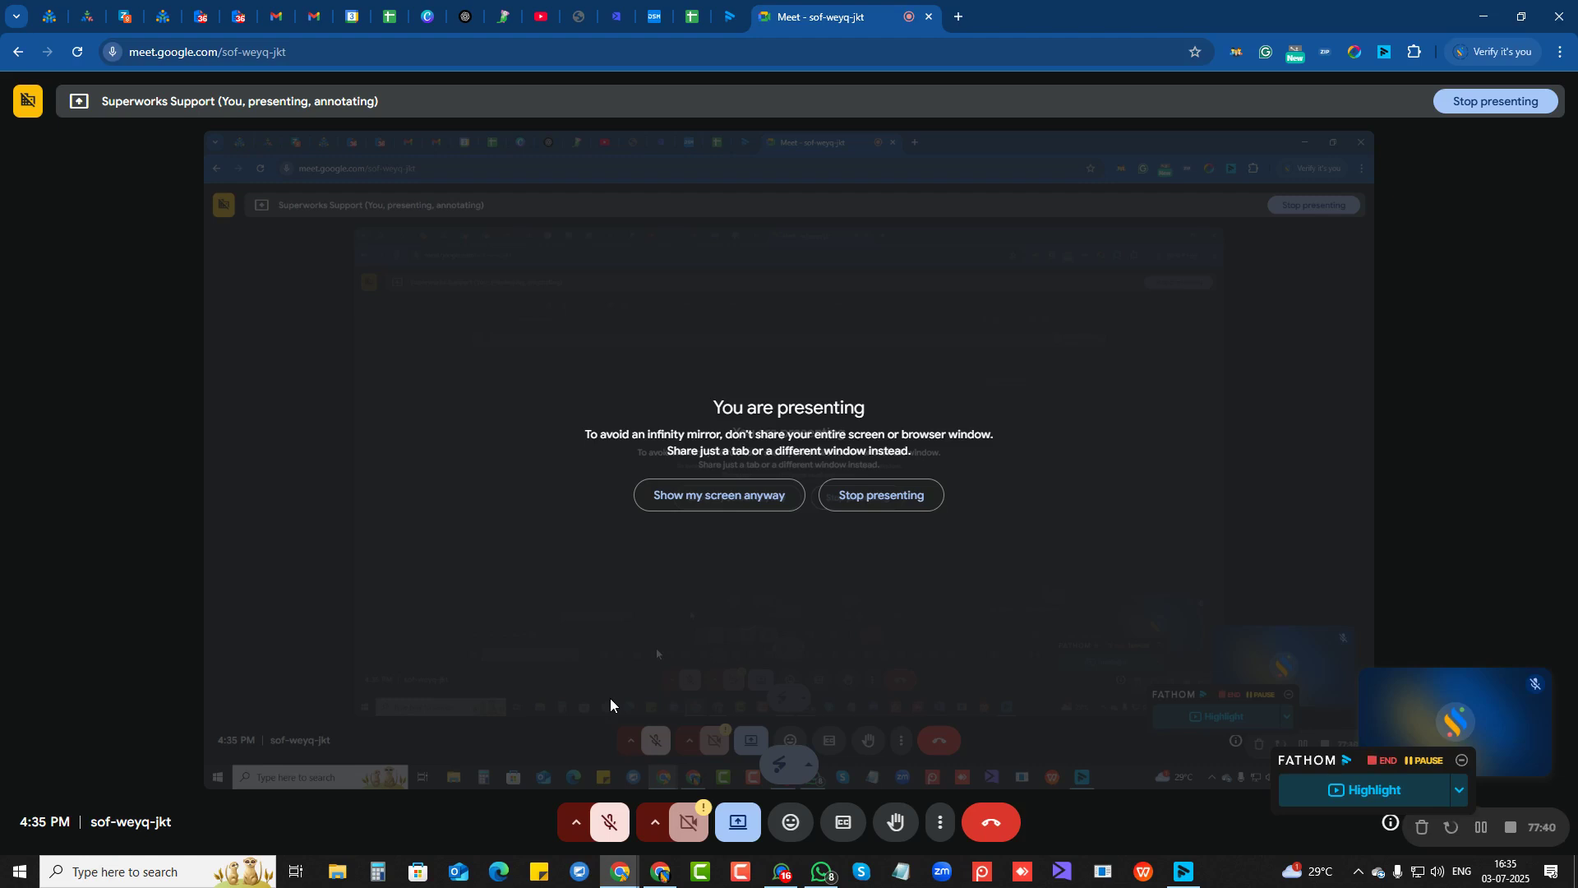
key(ctrl+d)
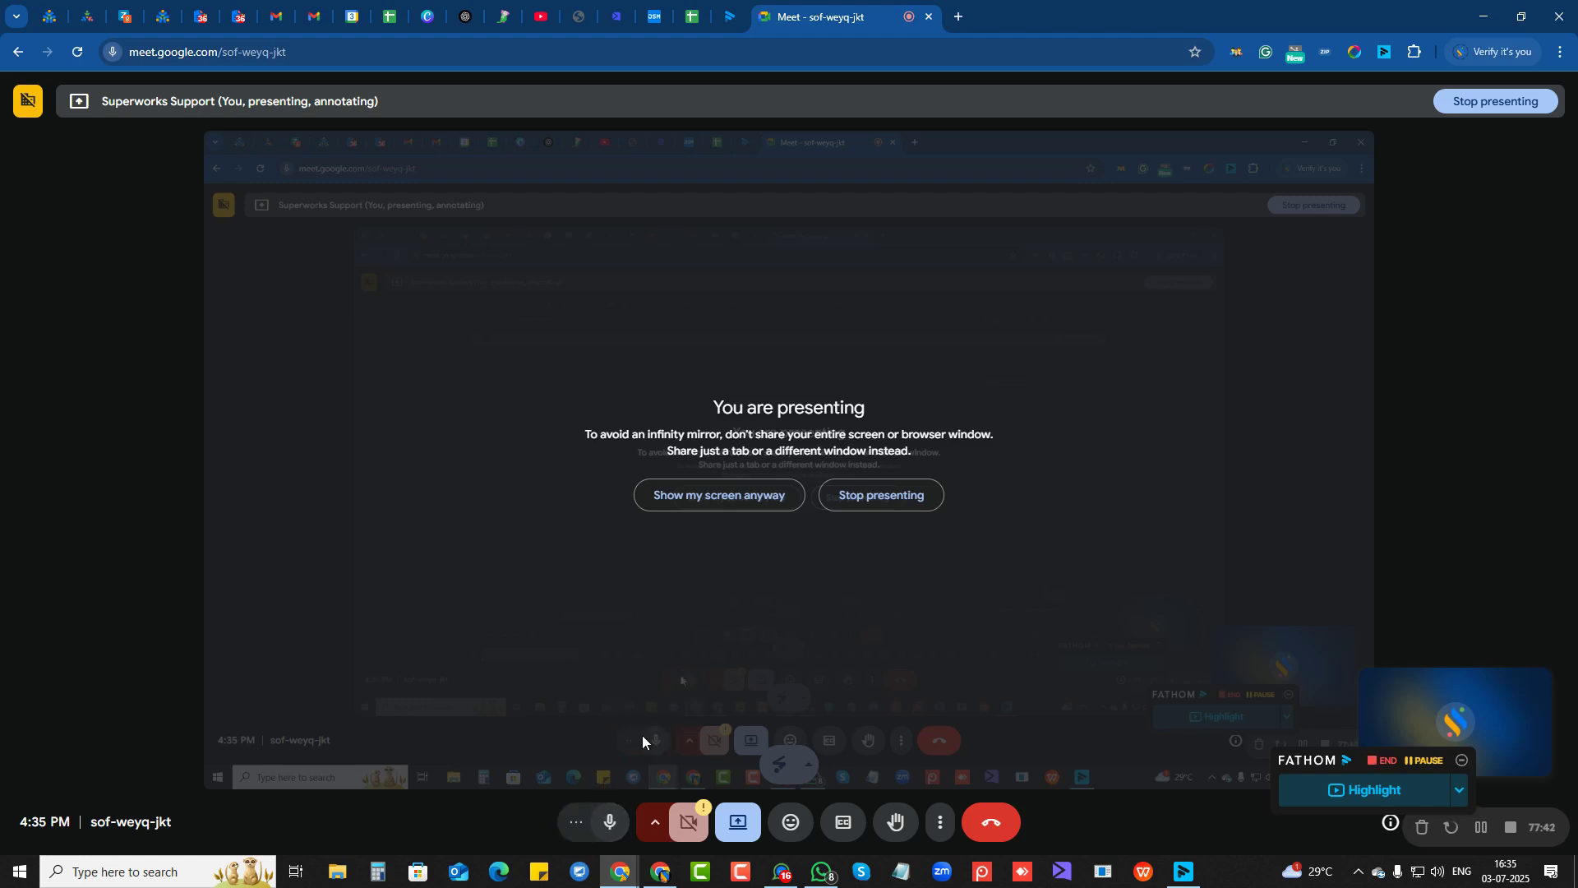
mouse_move(621, 871)
click(780, 824)
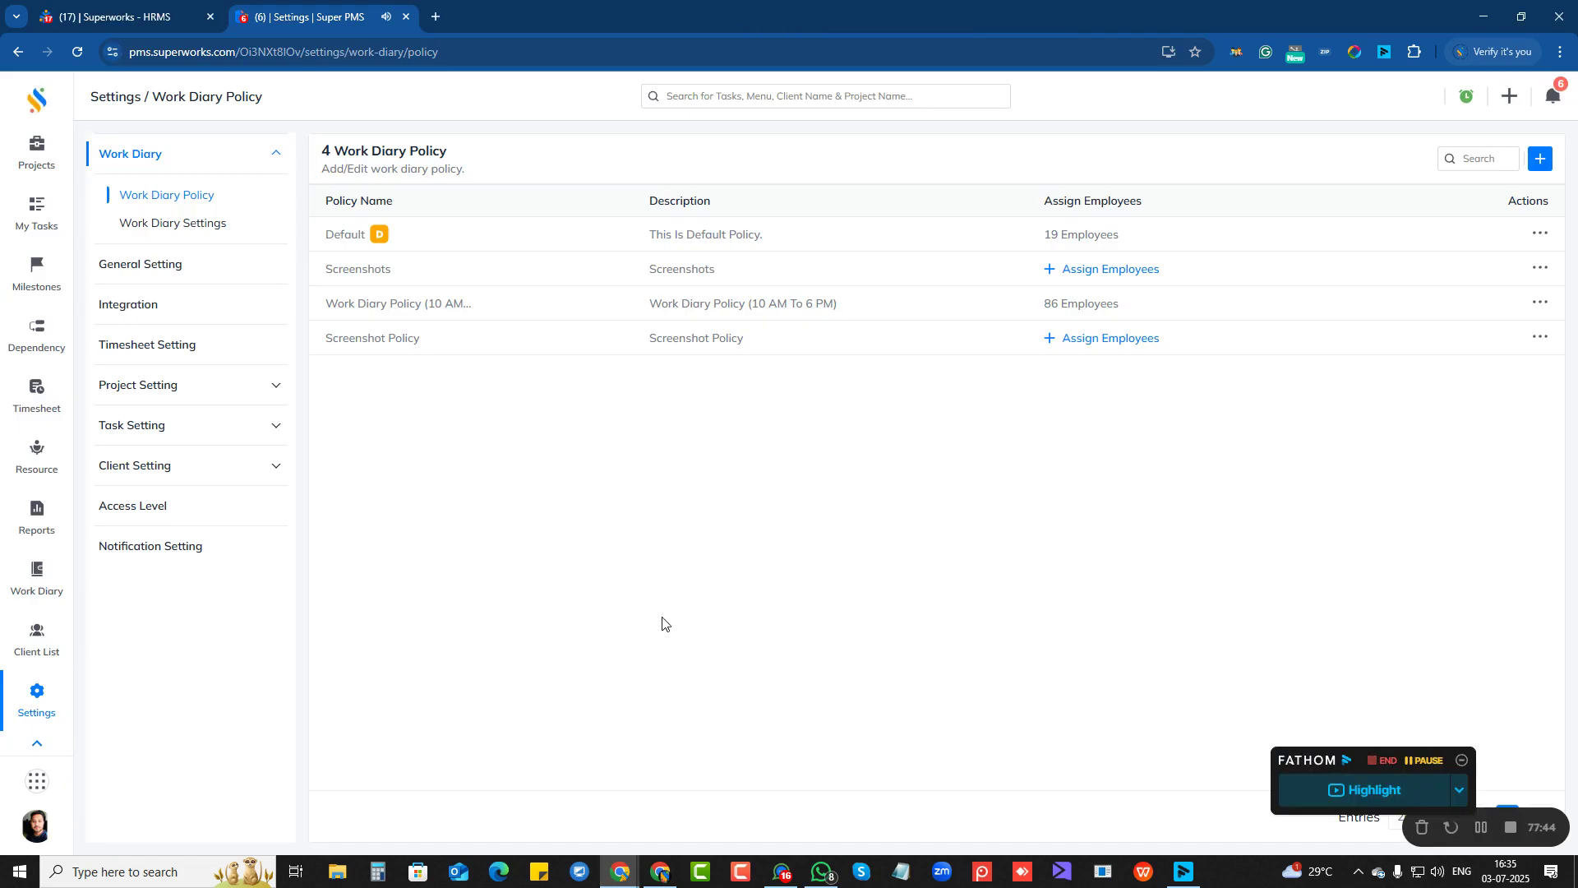
mouse_move(625, 871)
click(448, 801)
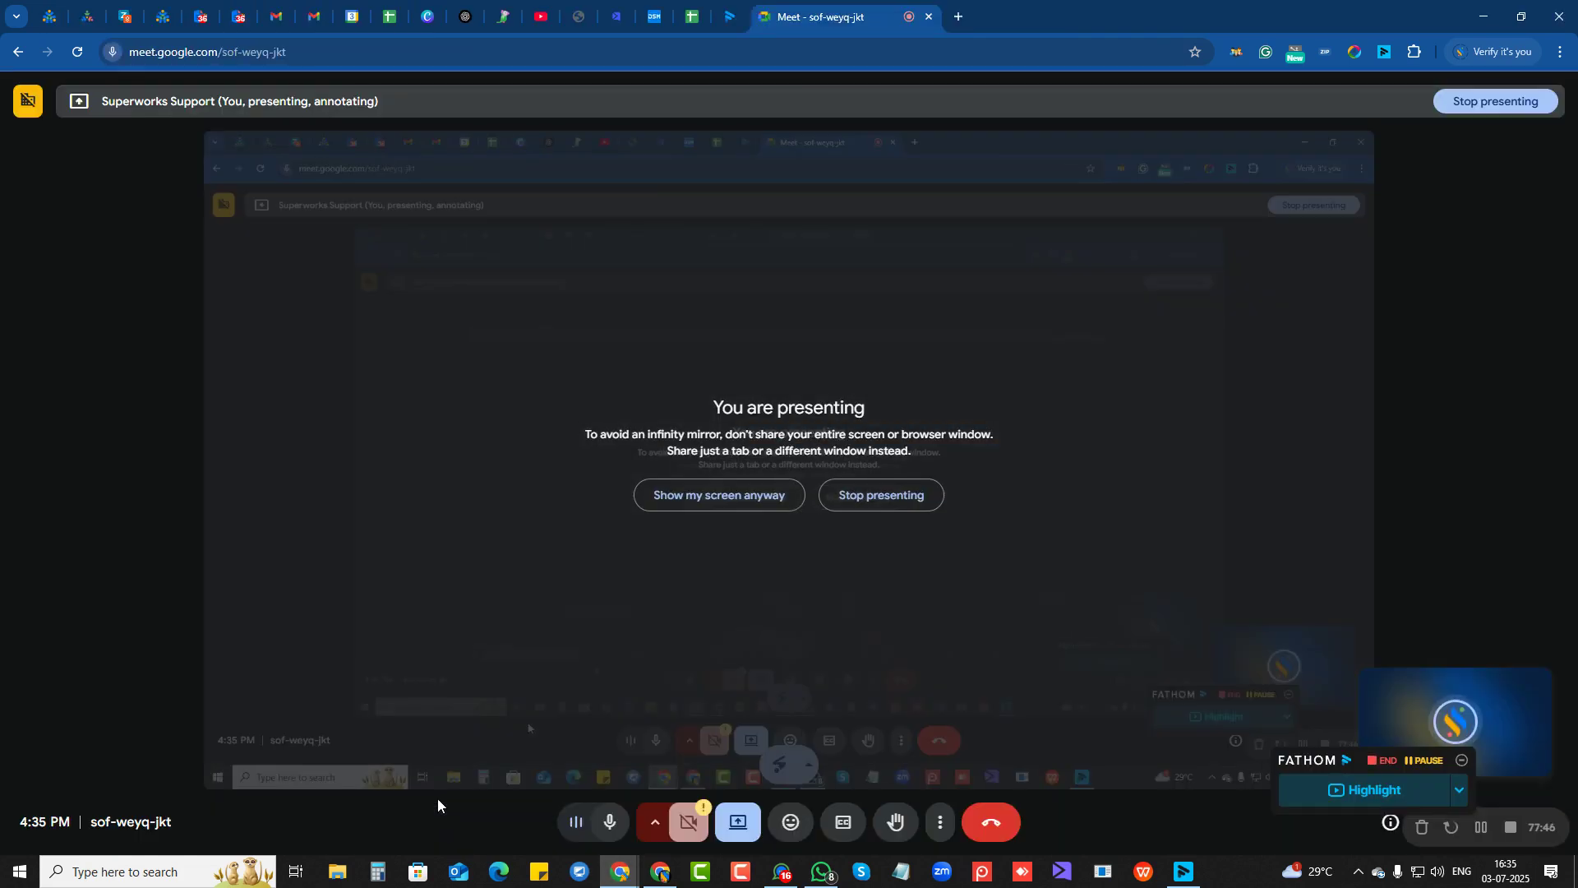
Check the July 3, 2025 calendar schedule, glance at Superworks Chat, and return to the work diary
click(345, 23)
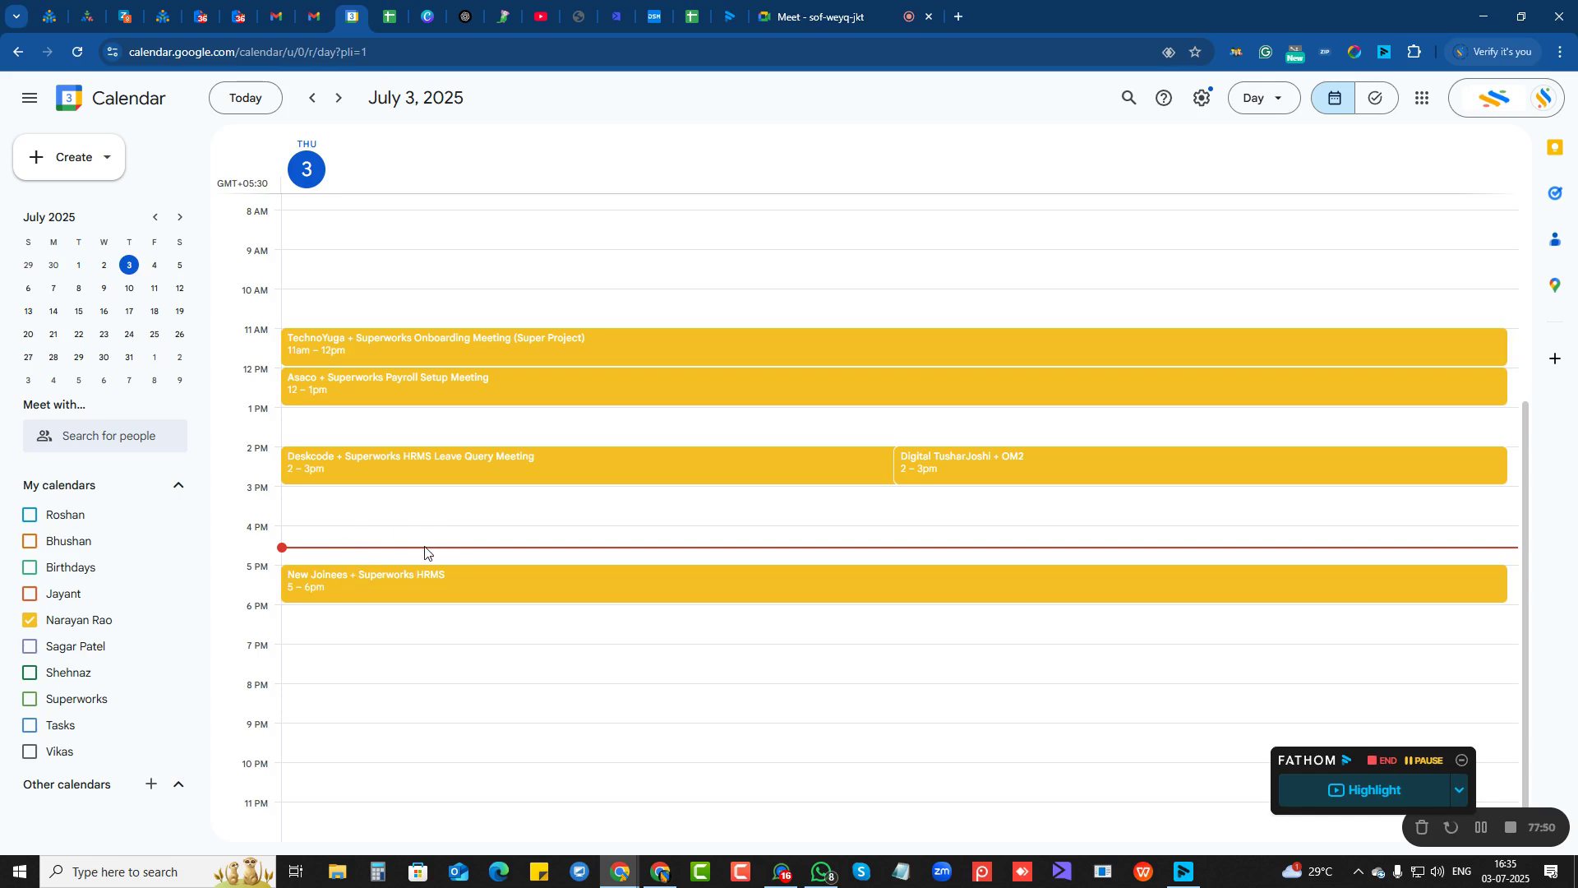
click(782, 871)
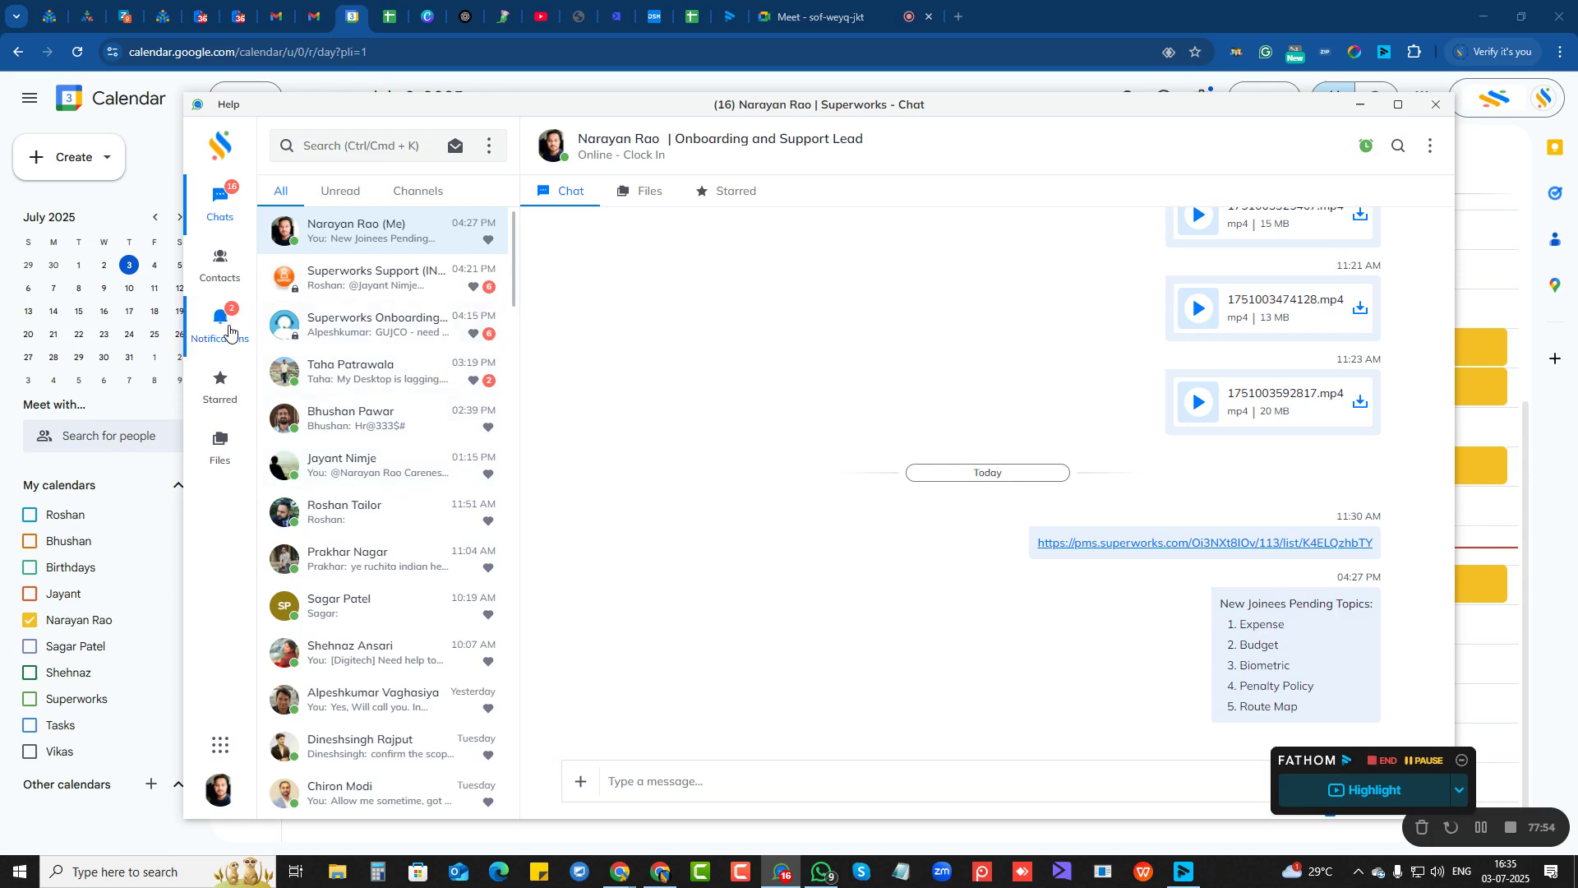
scroll(423, 552, down, 3)
scroll(423, 552, up, 3)
click(1360, 104)
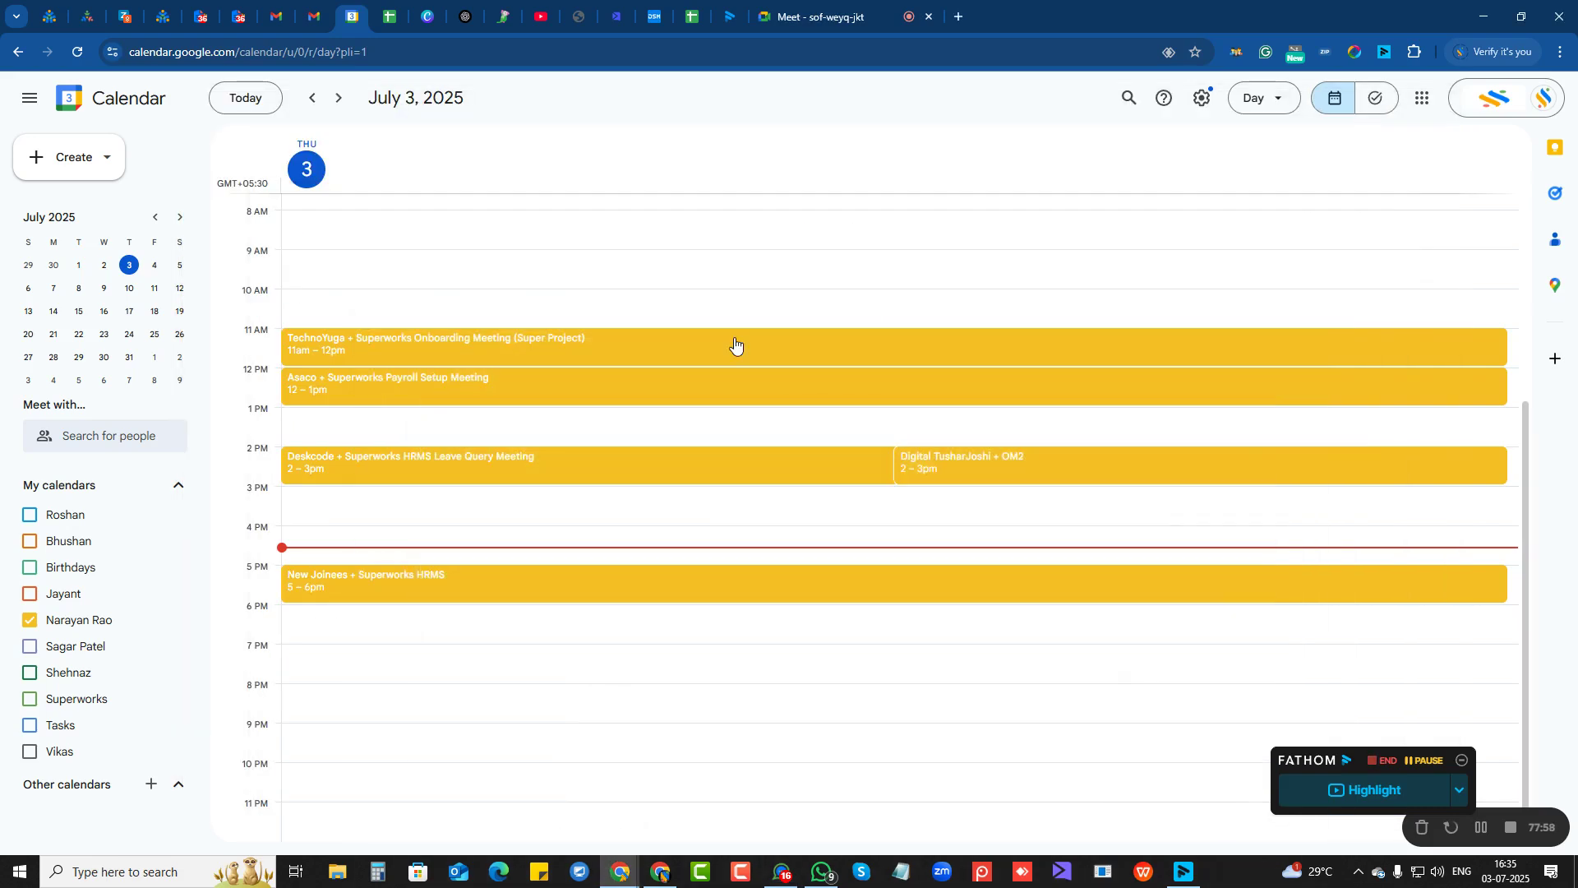
click(201, 17)
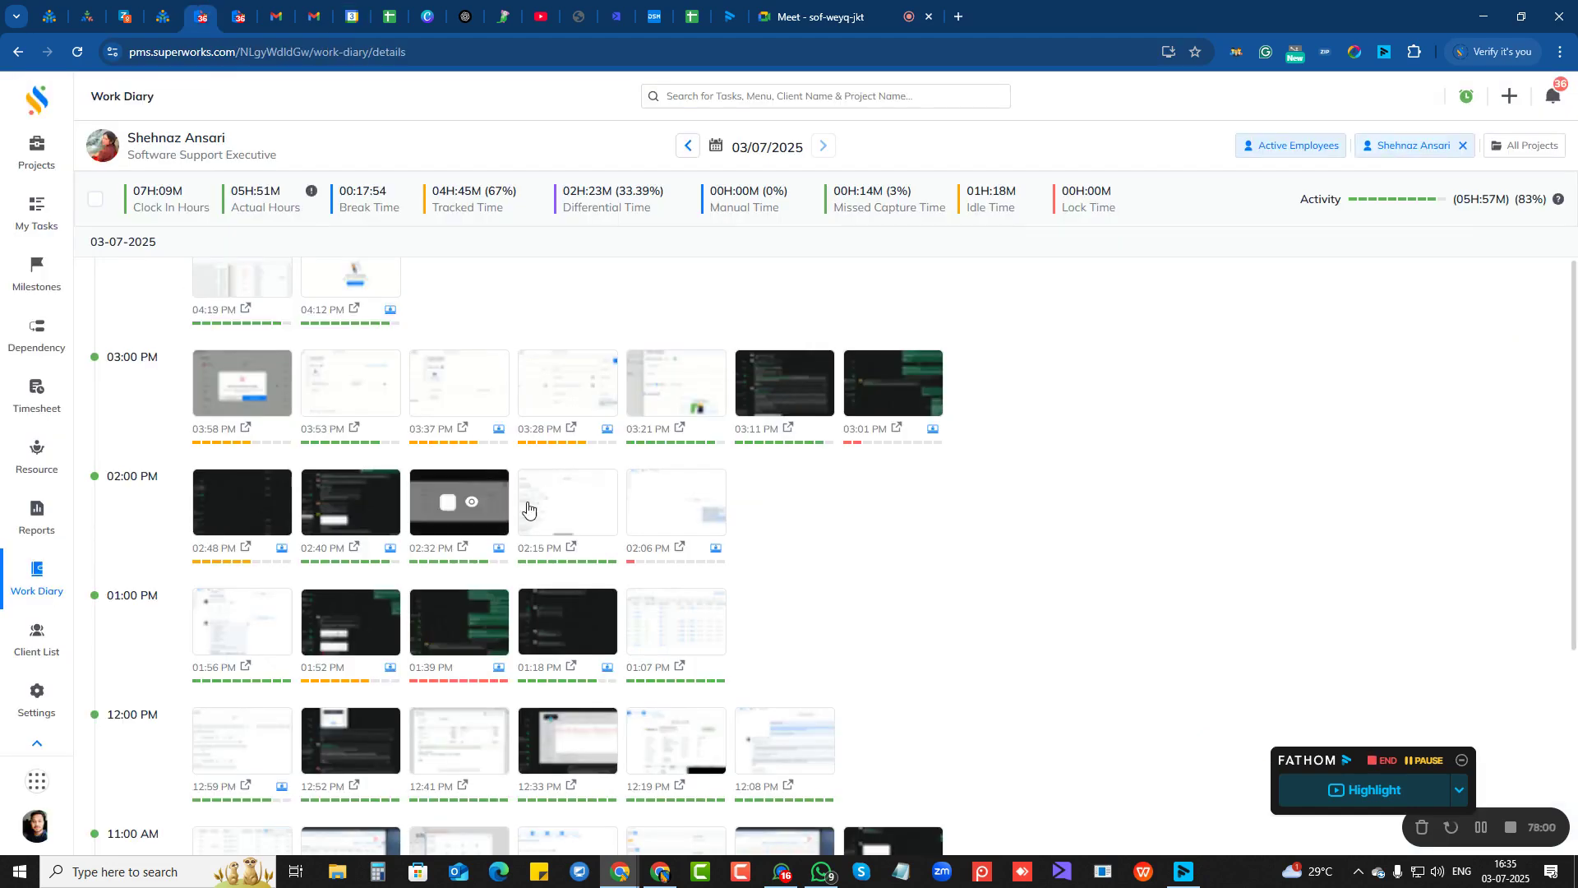
Review the full row of work diary time stats, then bring up the Onboarding & Implementation task list
scroll(520, 505, up, 1)
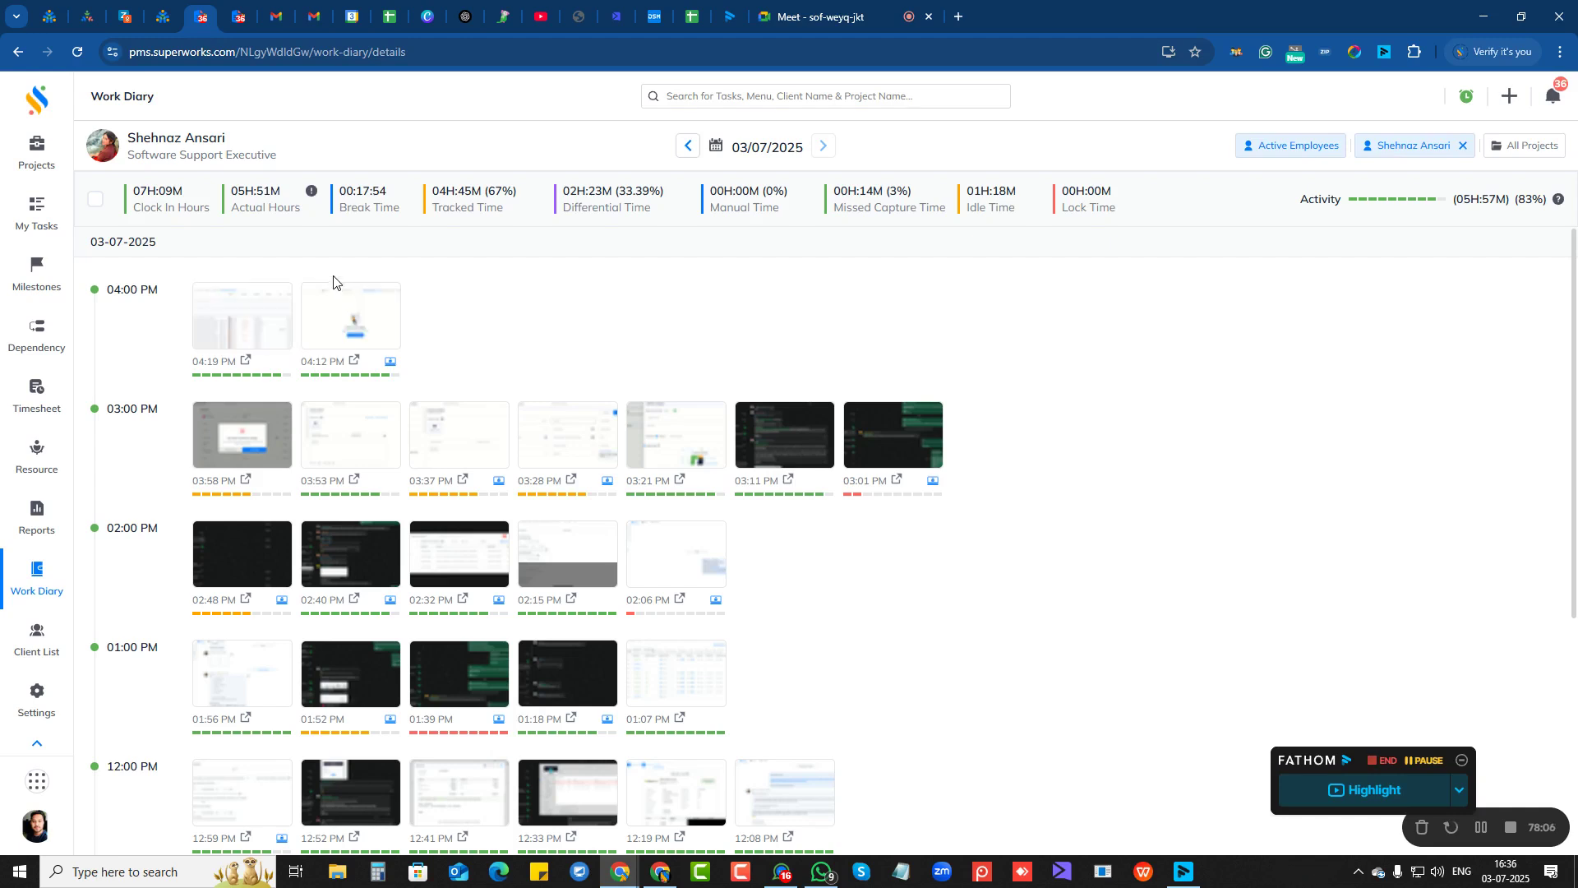
drag(128, 205, 1153, 211)
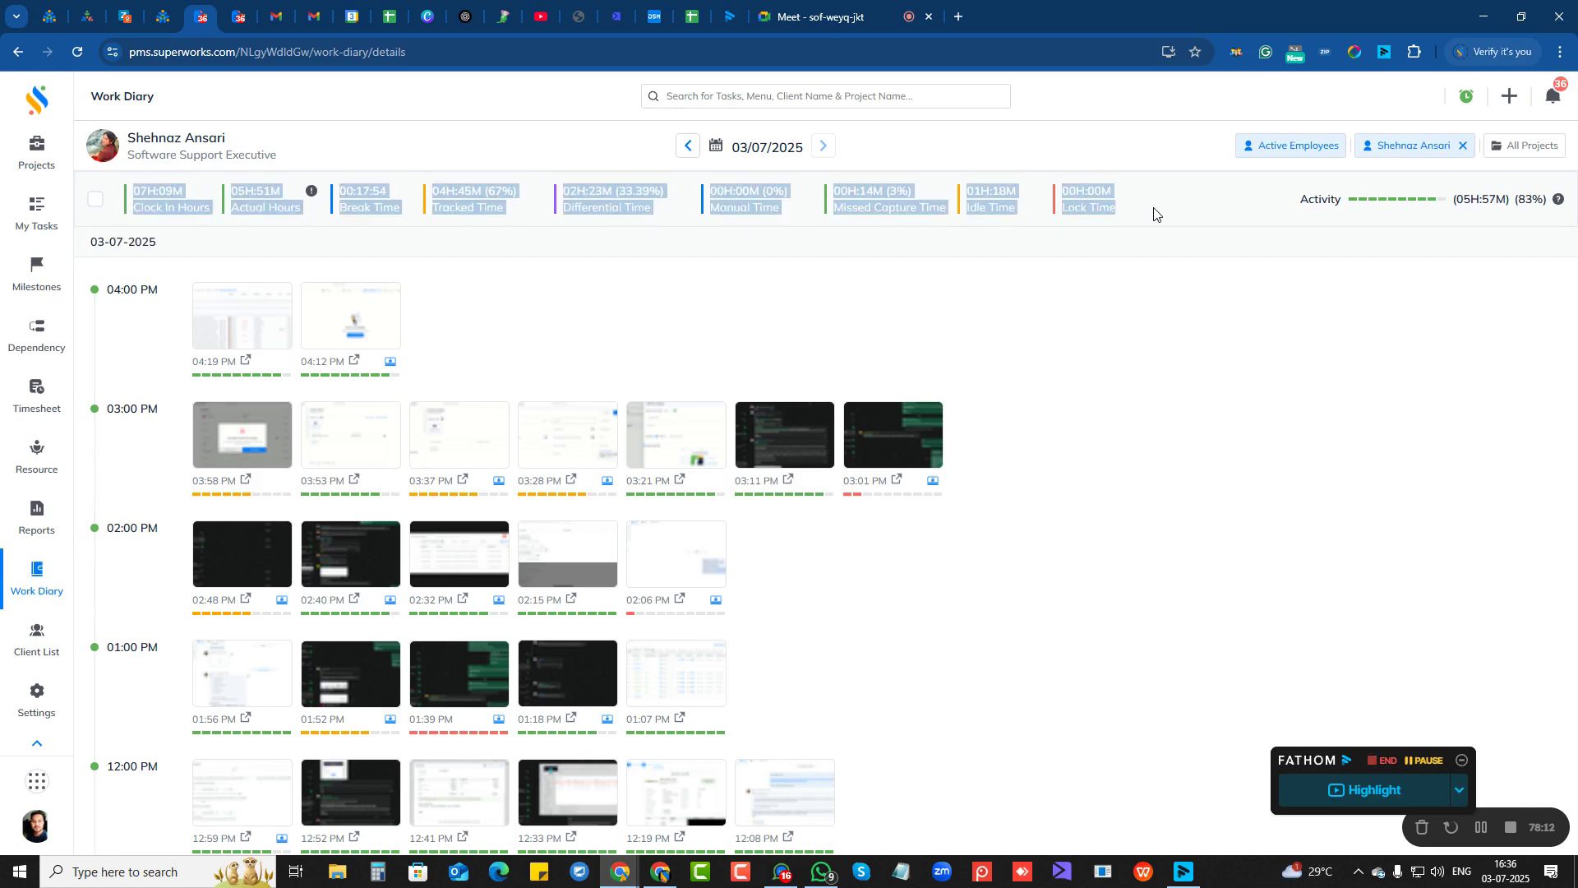
click(1153, 211)
drag(1126, 216, 121, 182)
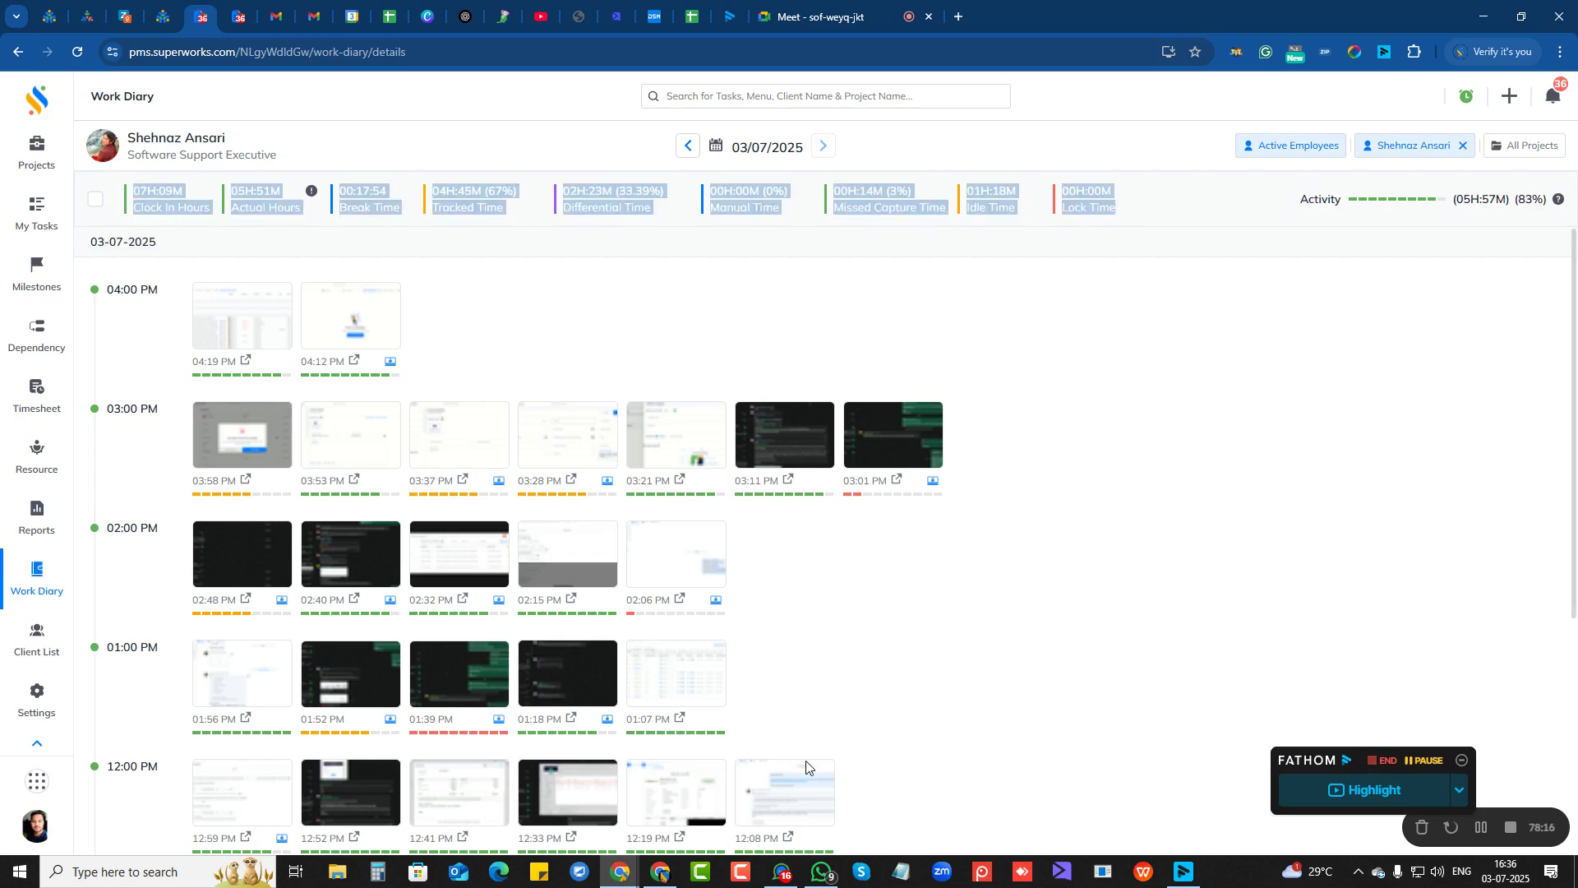
click(663, 870)
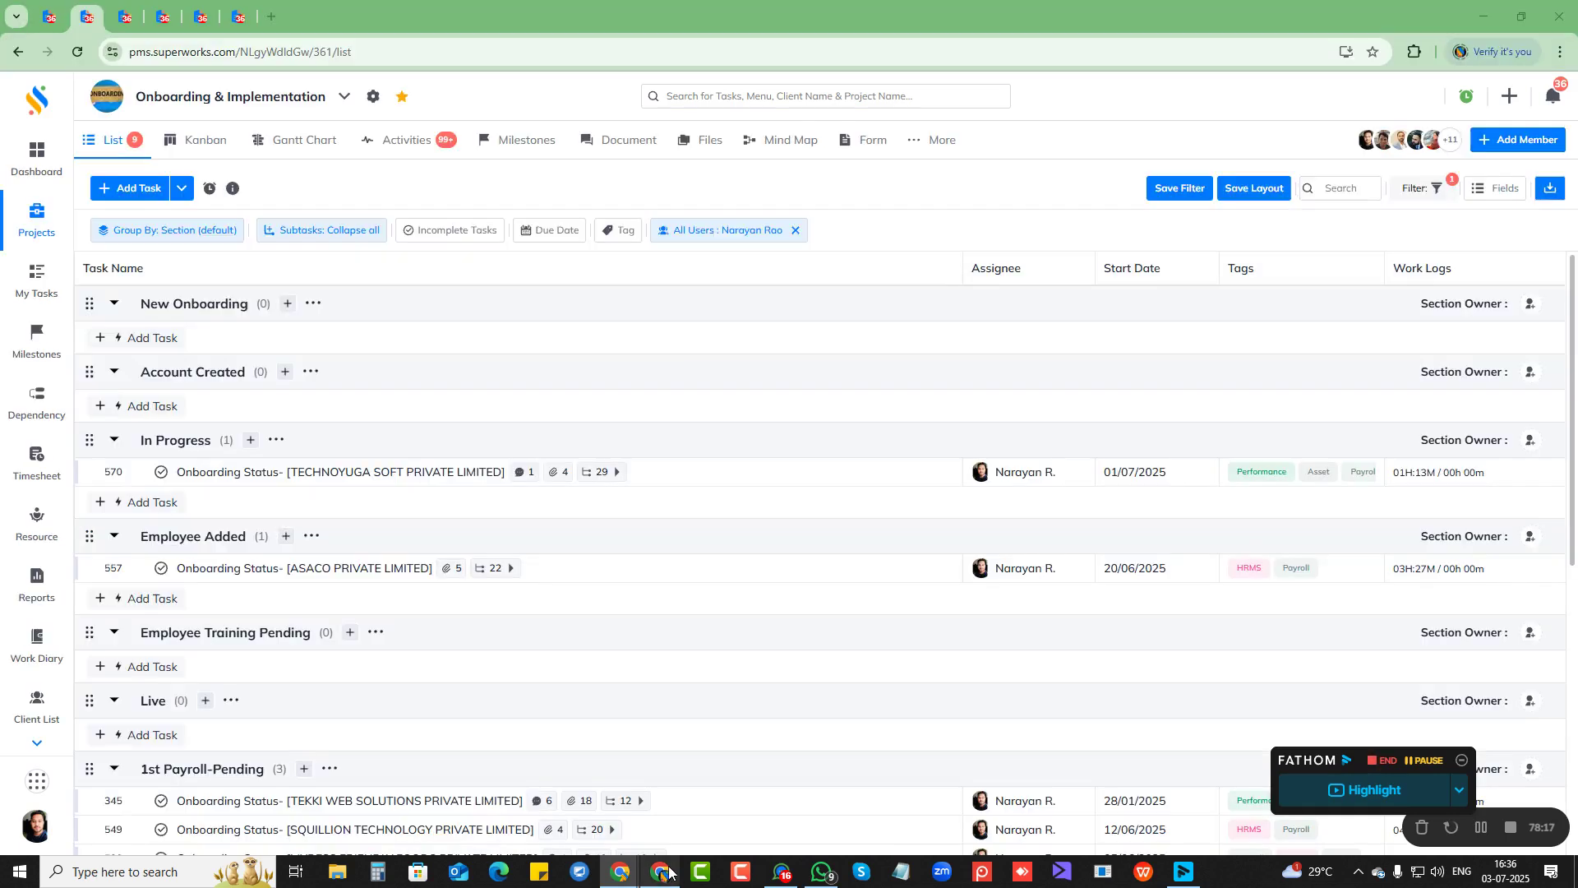
Remove the All Users filter and filter tasks by Create Date 1 Jun – 3 Jul 2025
click(795, 232)
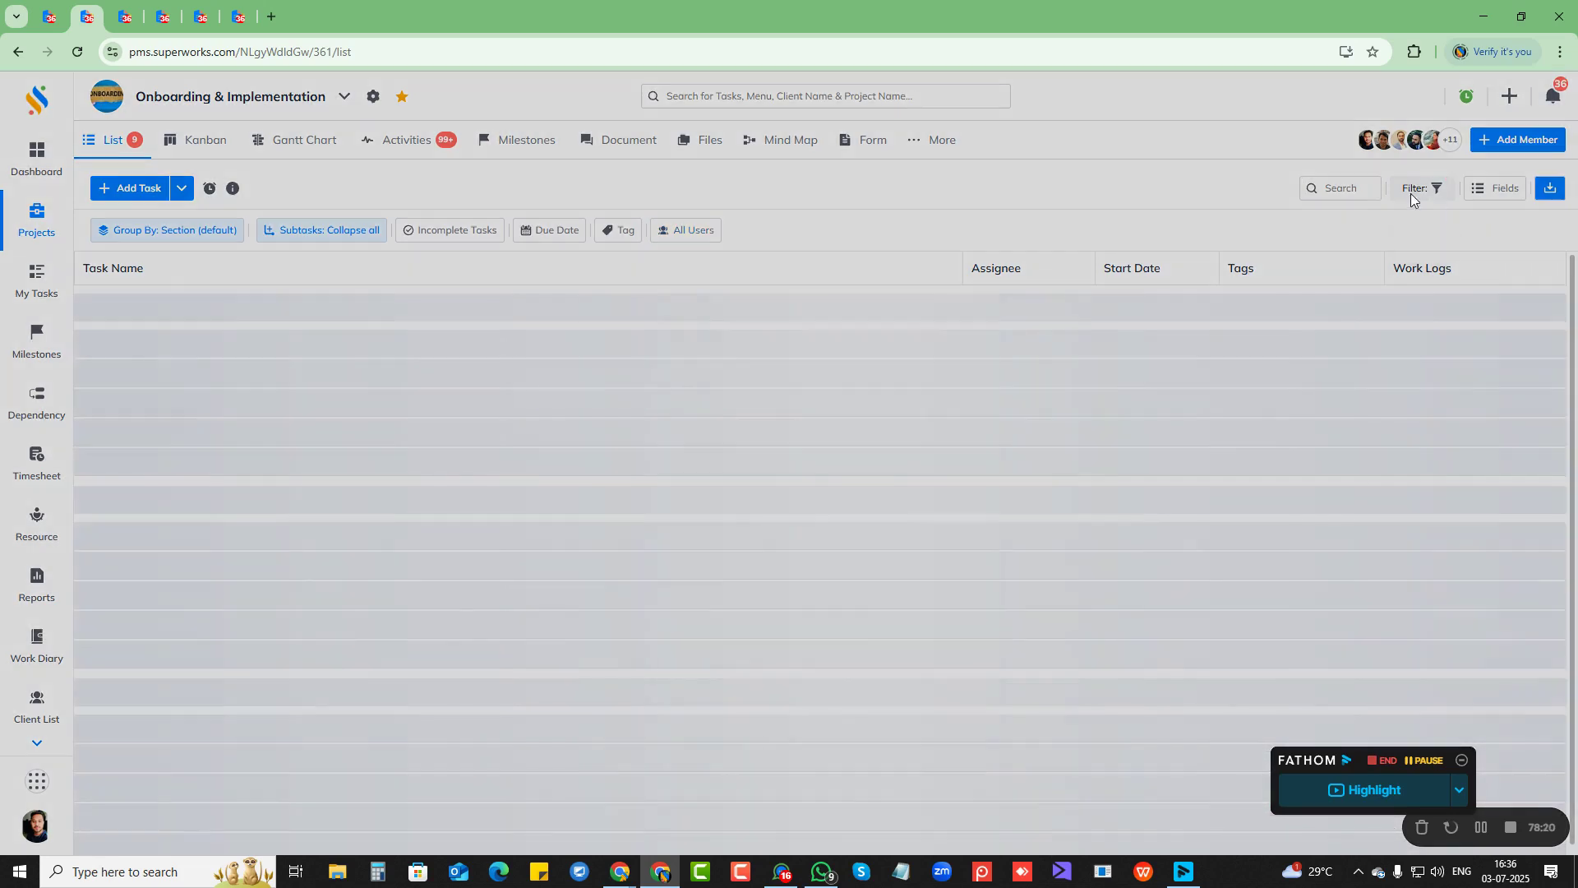
click(1410, 194)
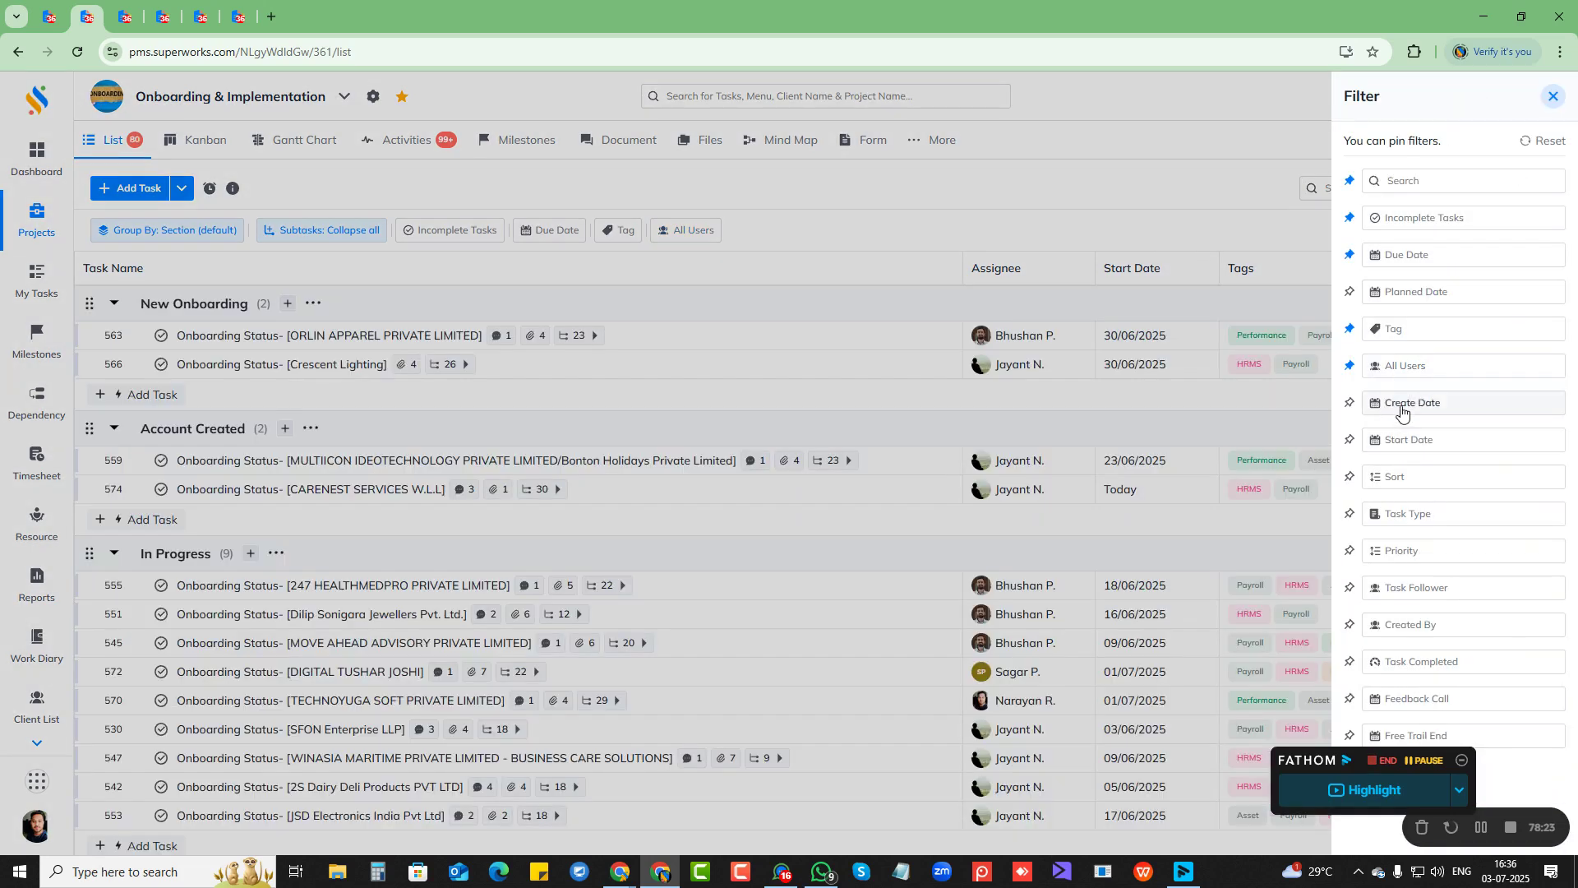
click(1402, 408)
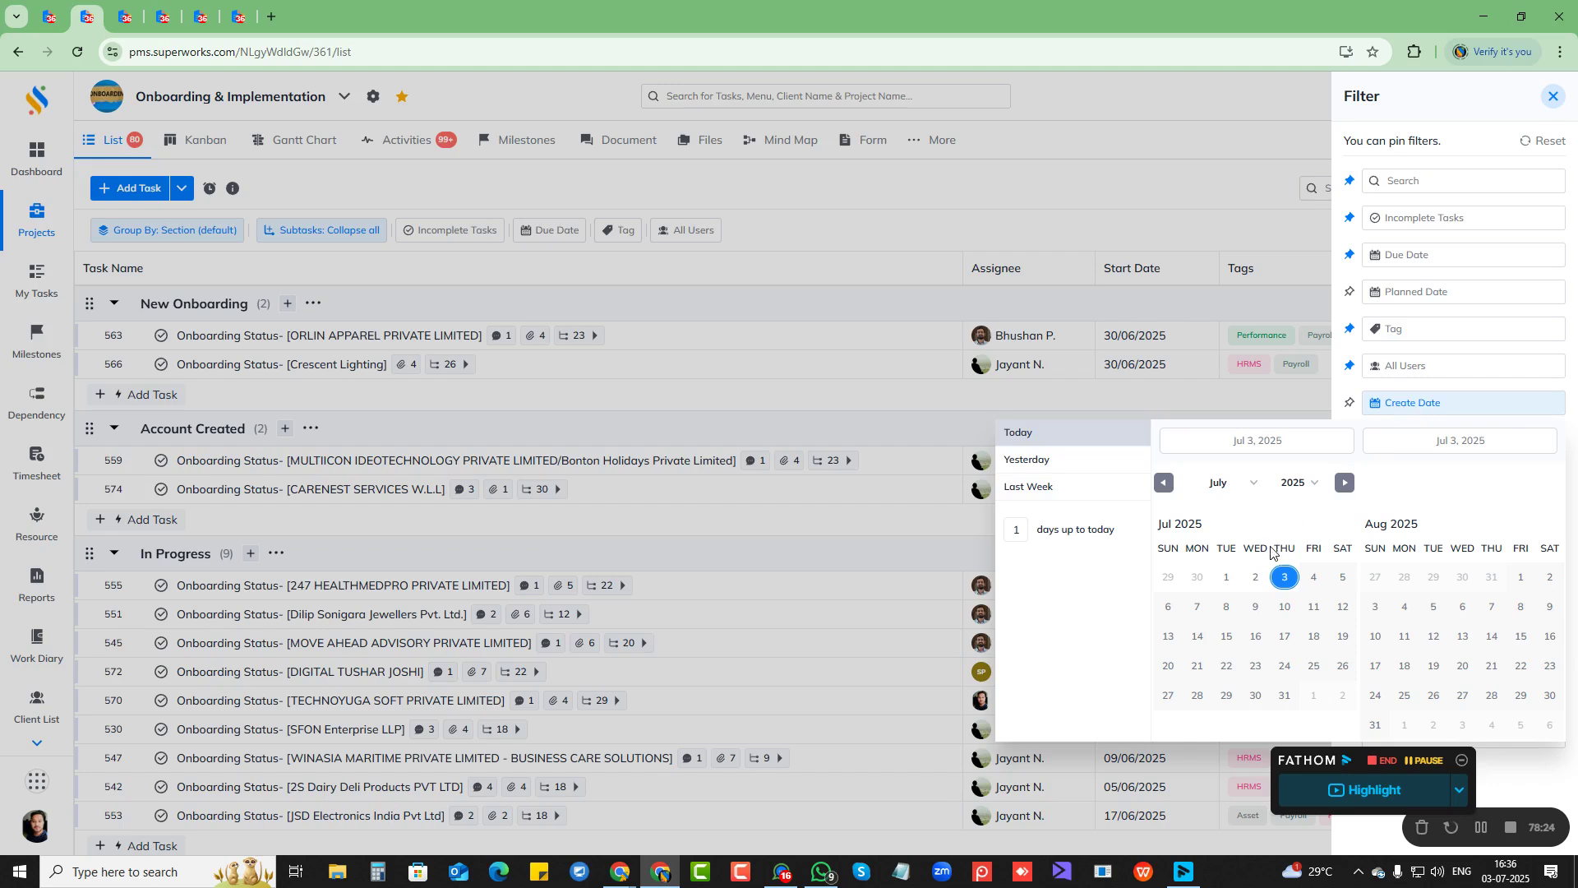
click(1164, 483)
click(1168, 577)
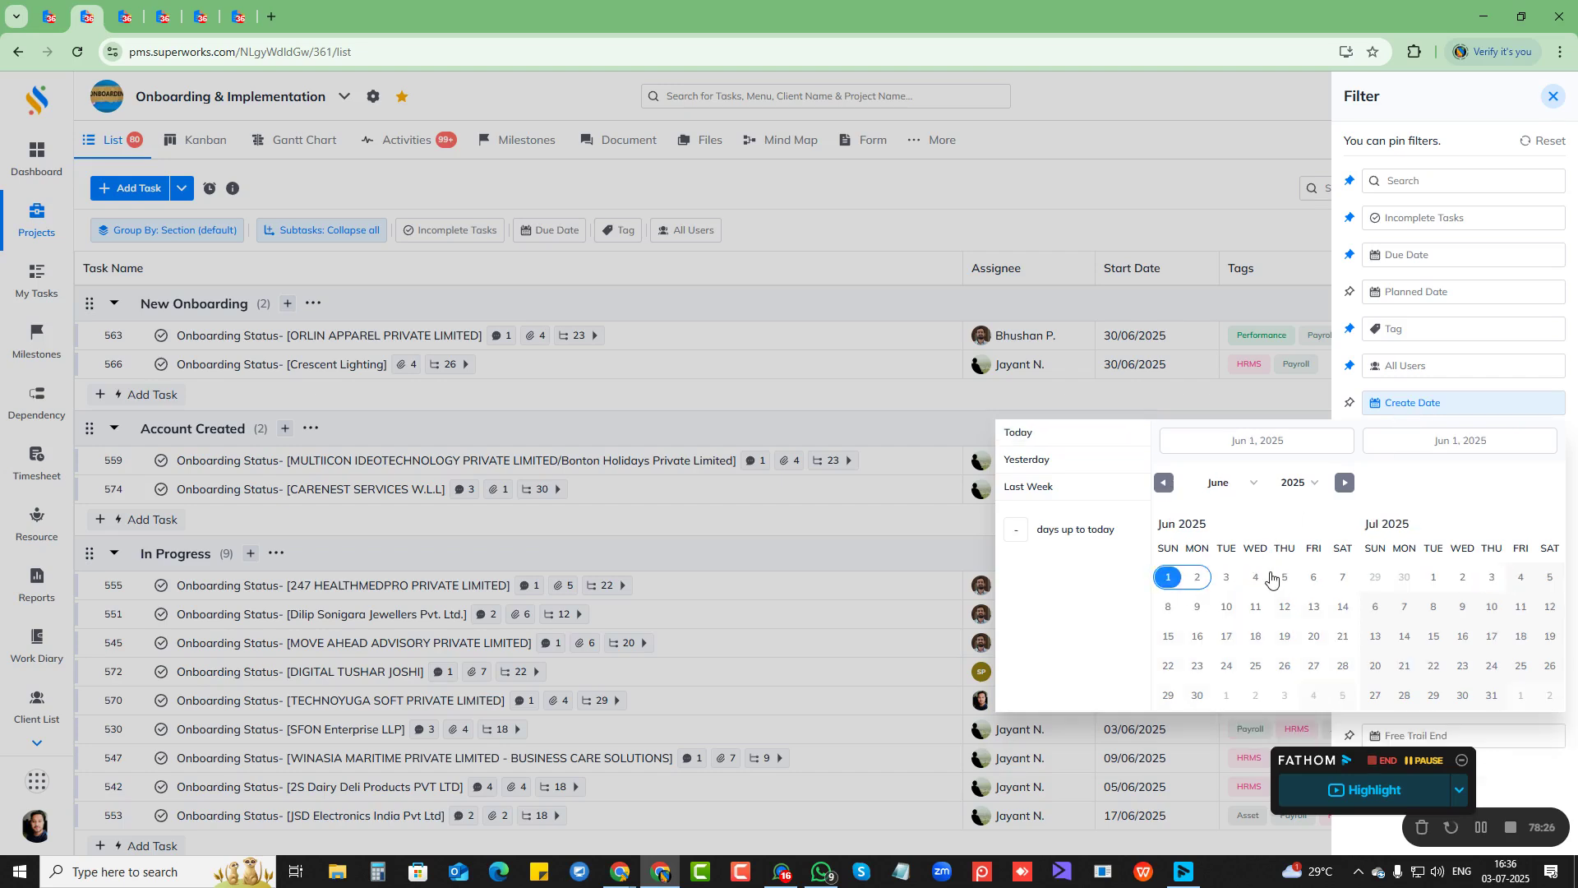
click(1491, 577)
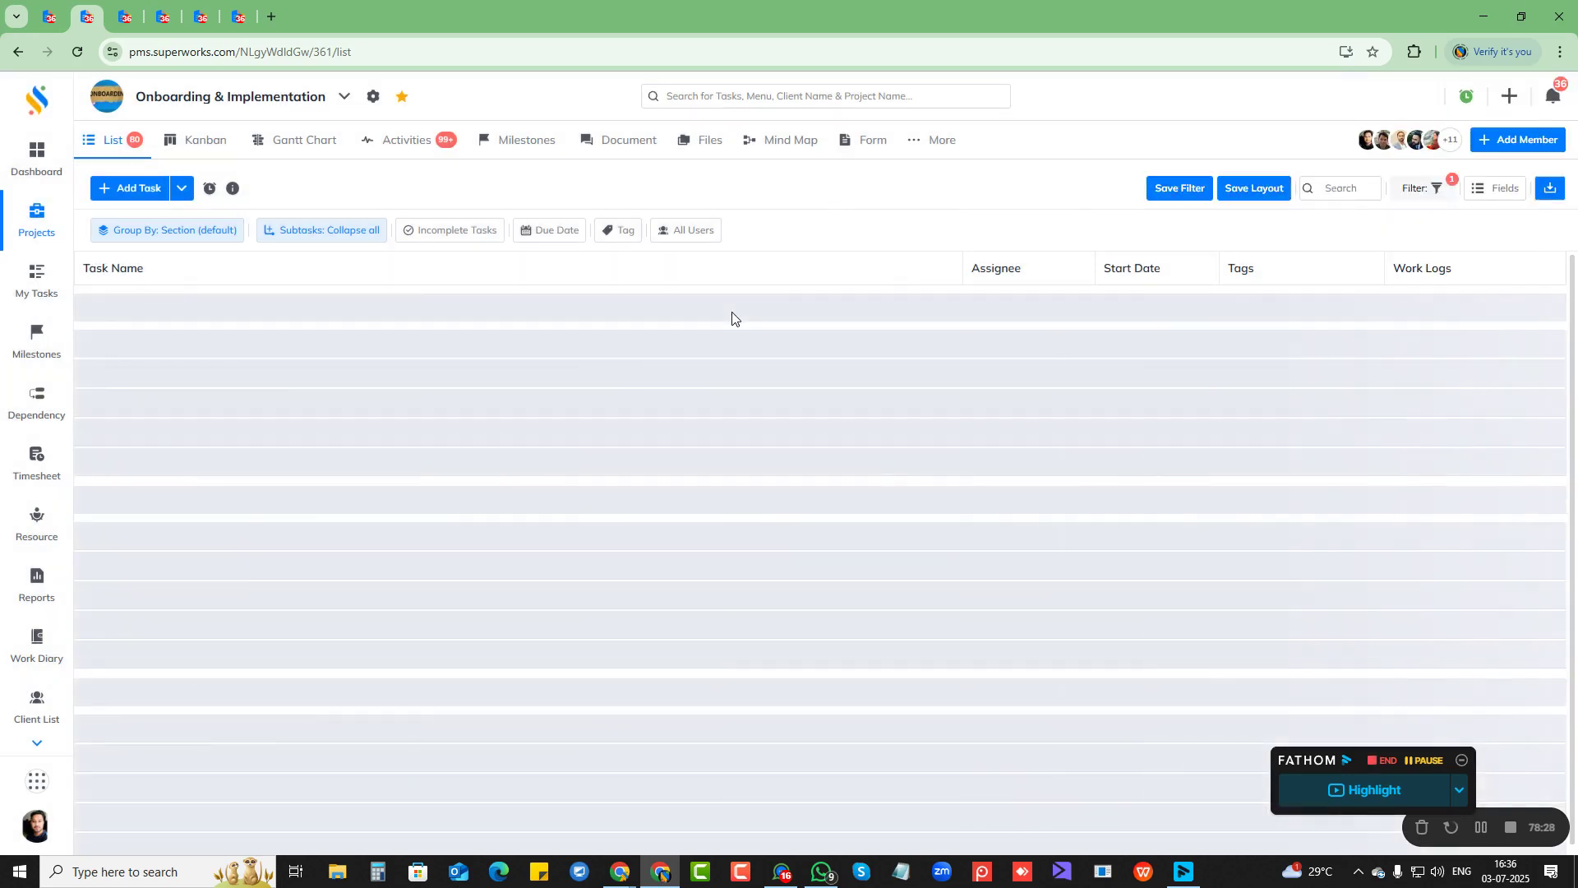
scroll(362, 441, down, 12)
scroll(432, 594, up, 12)
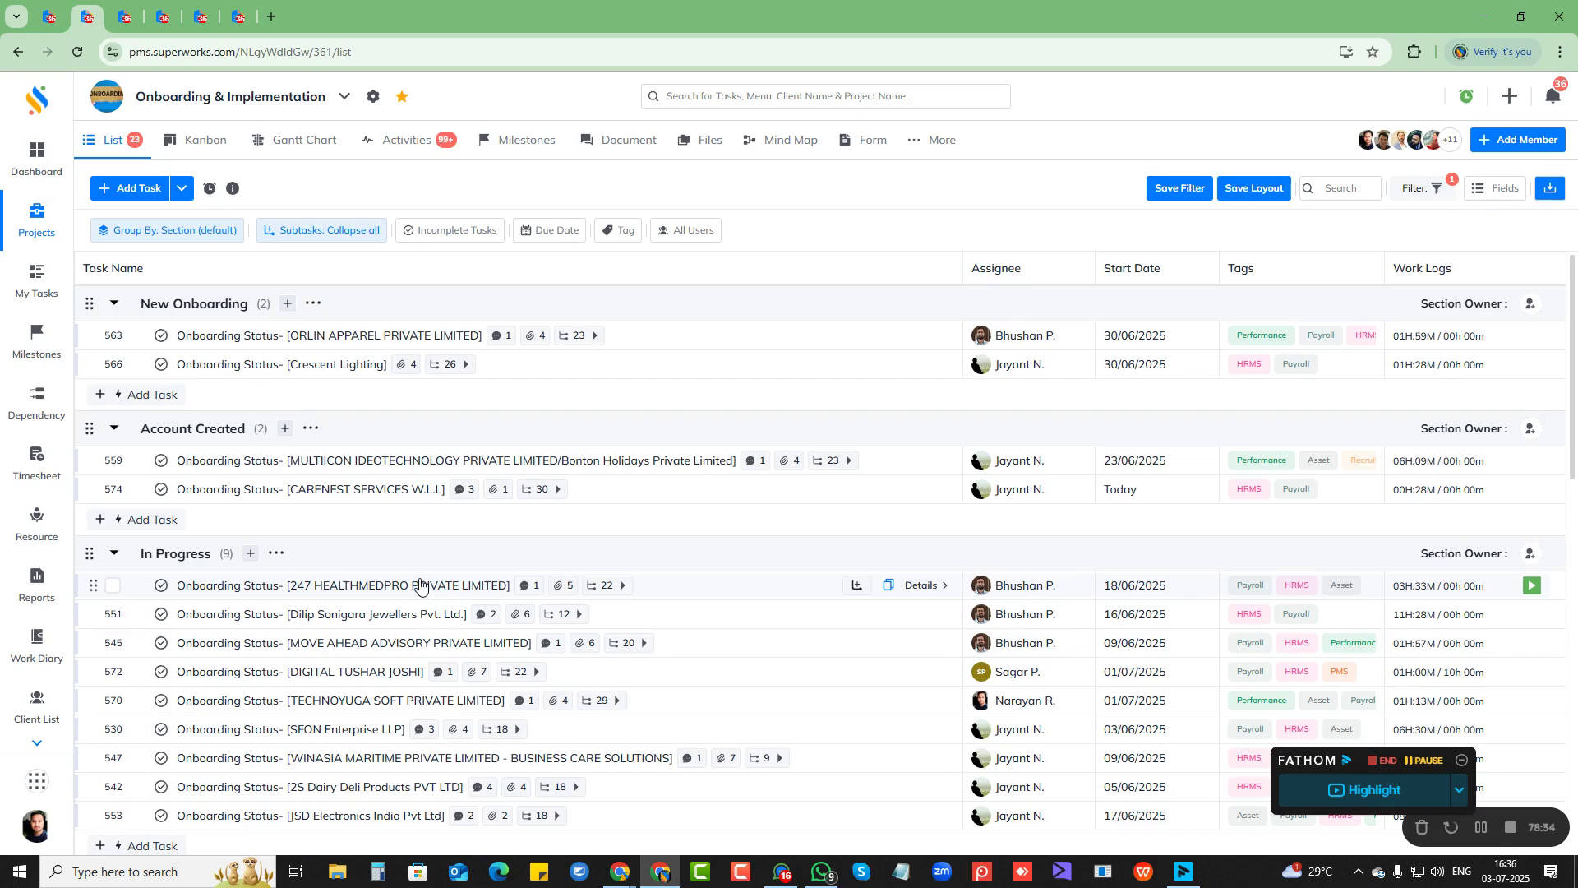
scroll(514, 526, down, 6)
scroll(522, 538, down, 2)
scroll(525, 542, up, 10)
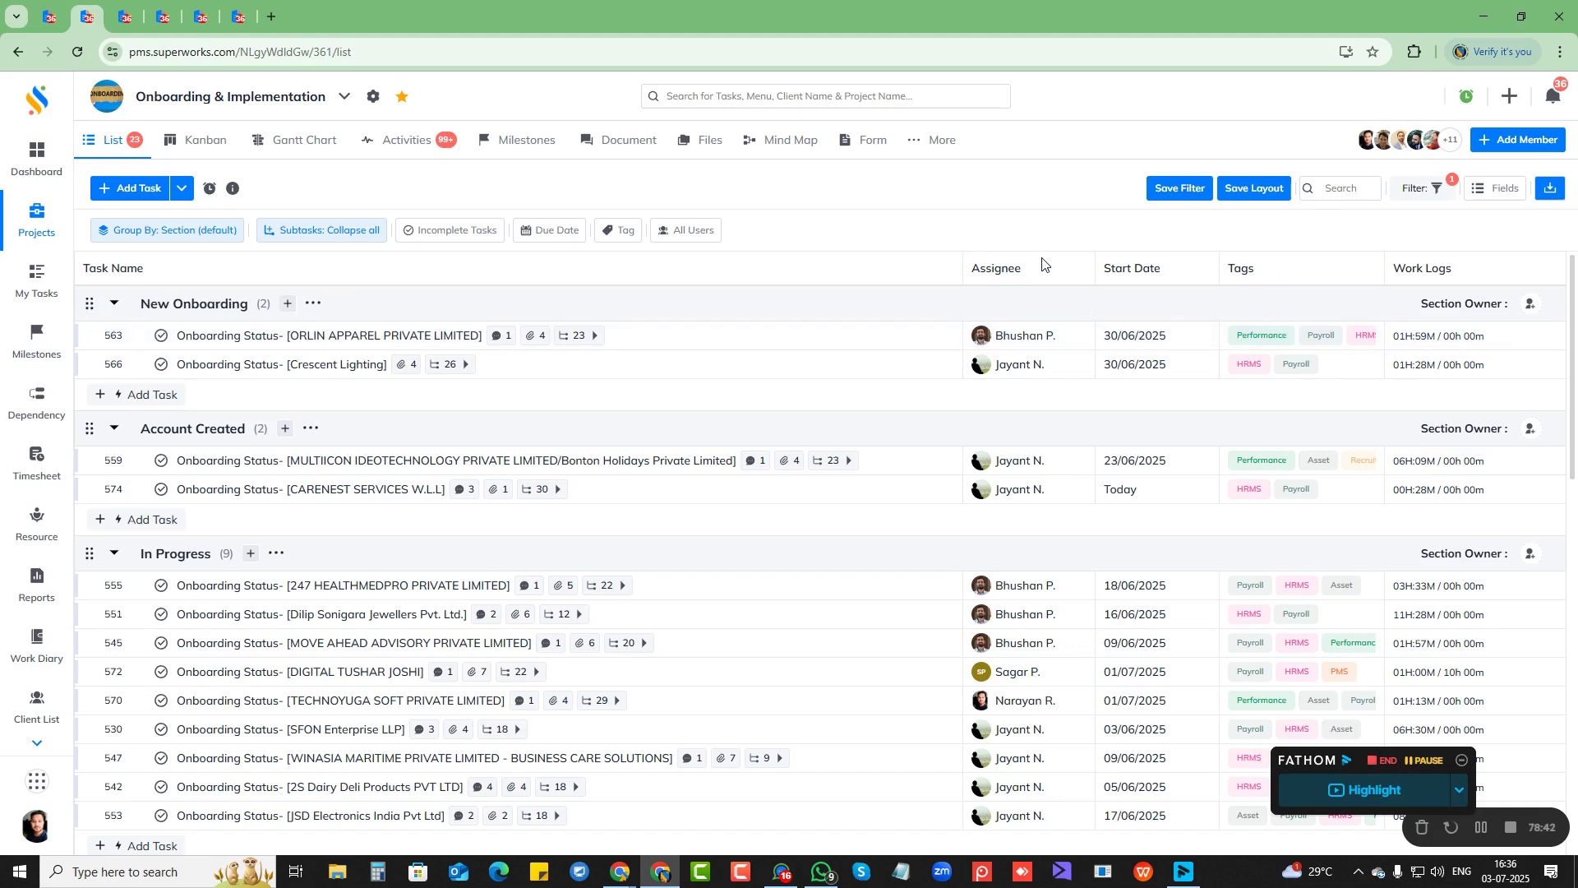
Clear the Create Date filter and switch back to the Work Diary window
click(1415, 189)
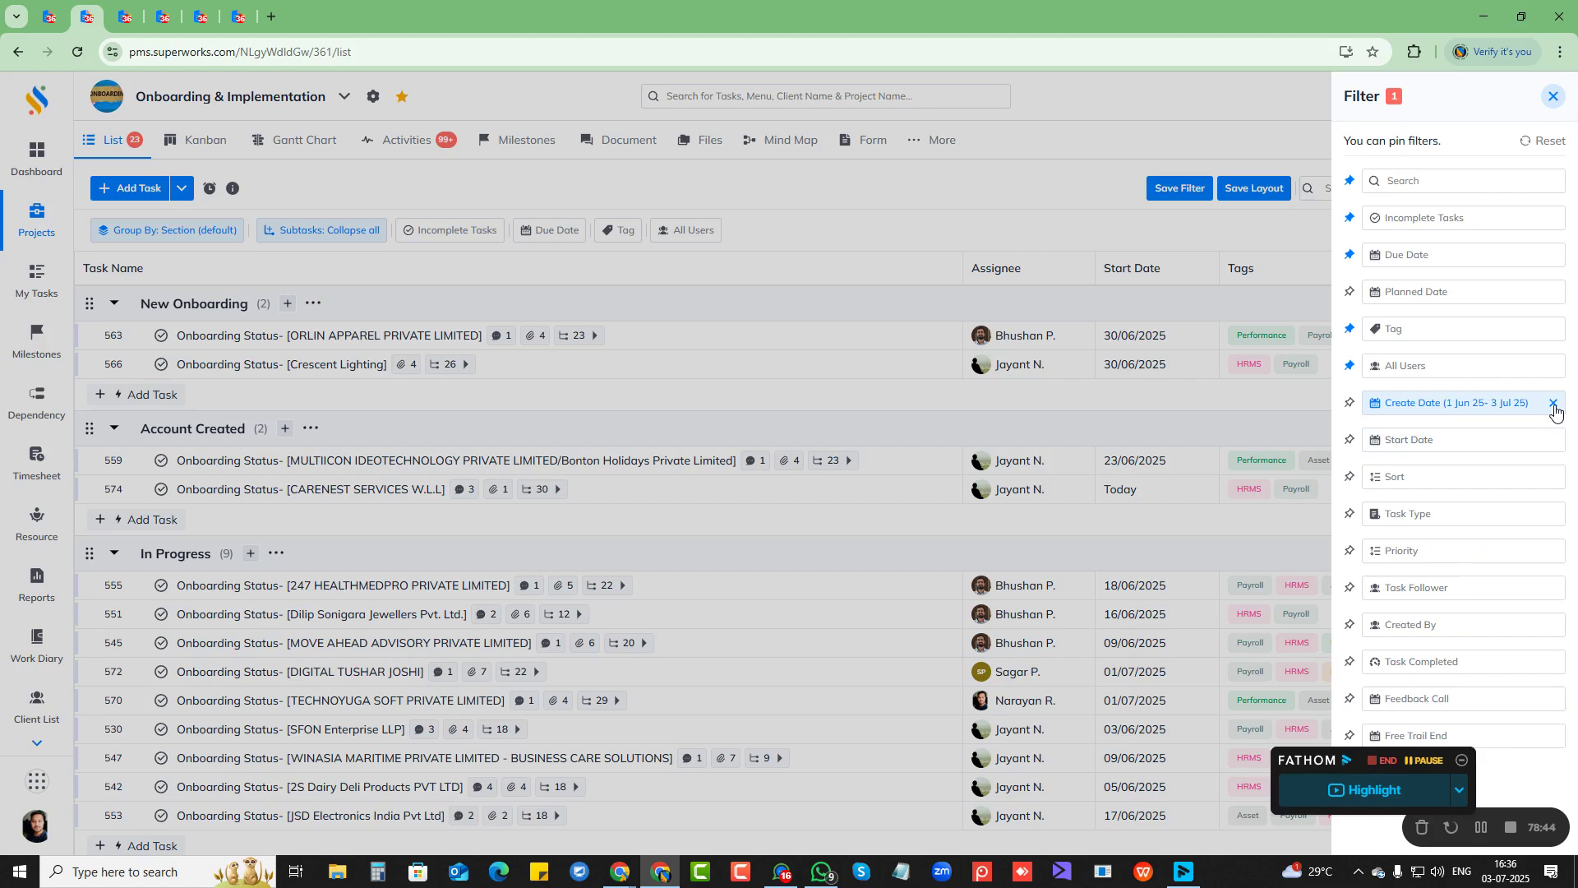
click(1554, 407)
click(1553, 96)
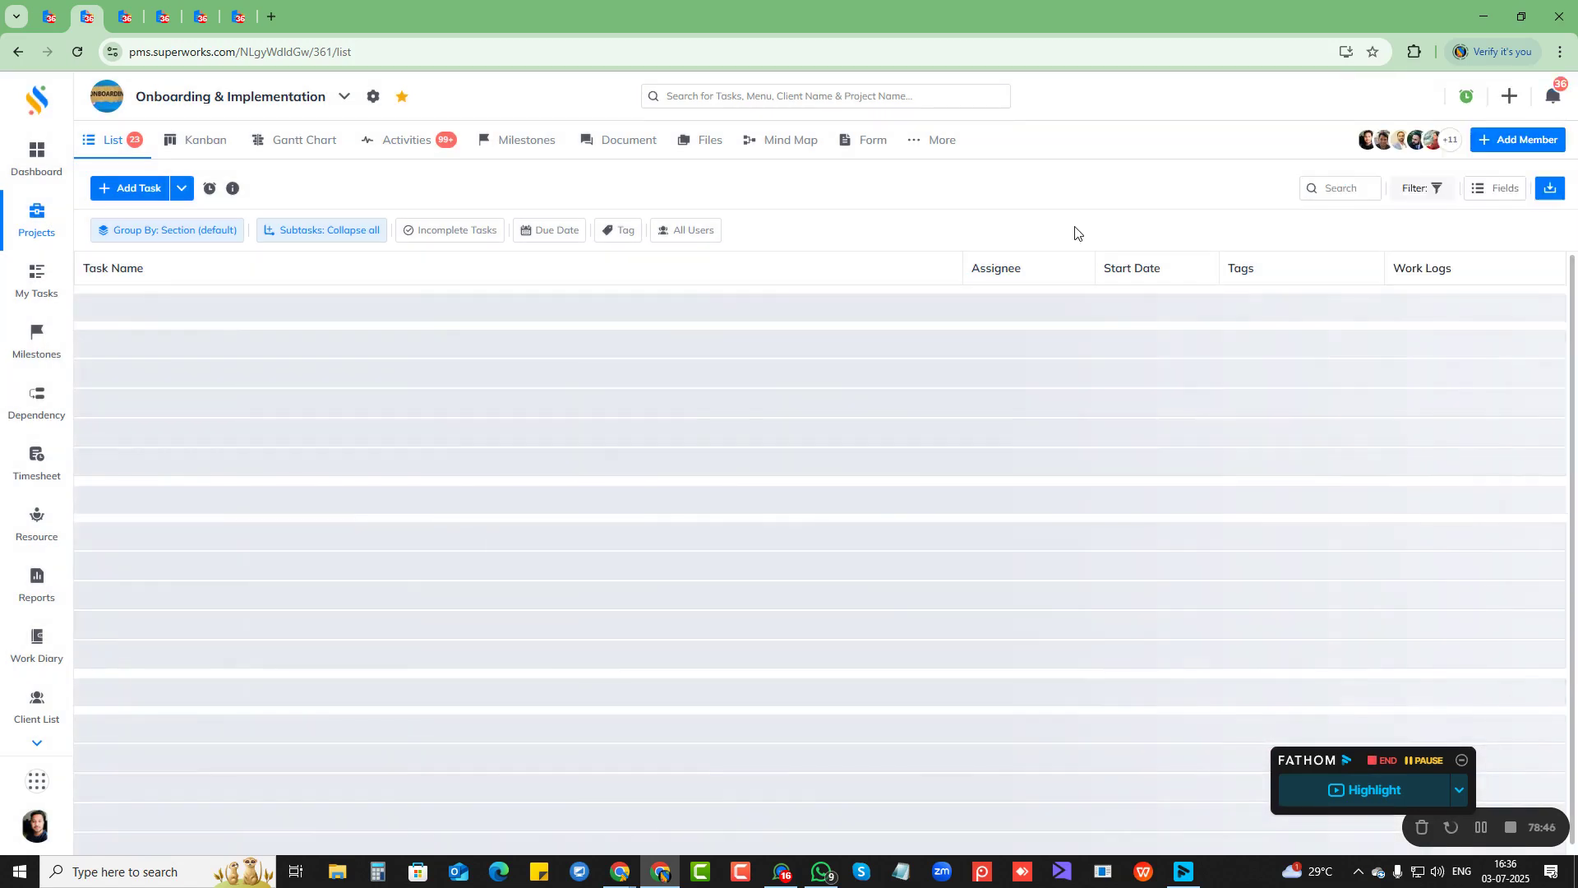
key(alt+Tab)
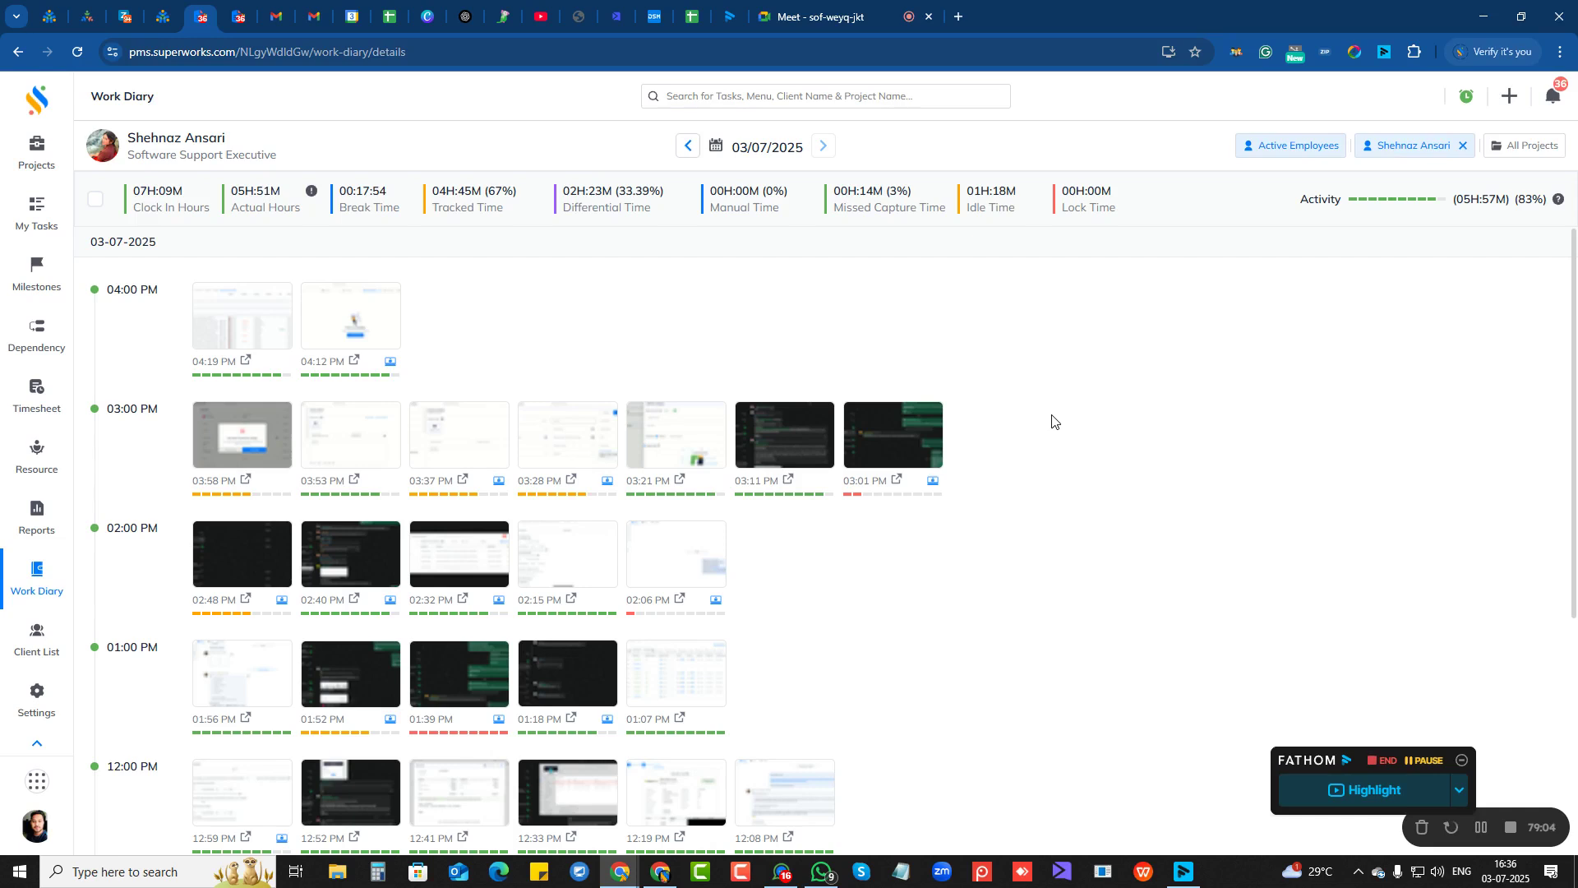
scroll(976, 526, down, 5)
scroll(982, 528, up, 5)
drag(130, 191, 1135, 224)
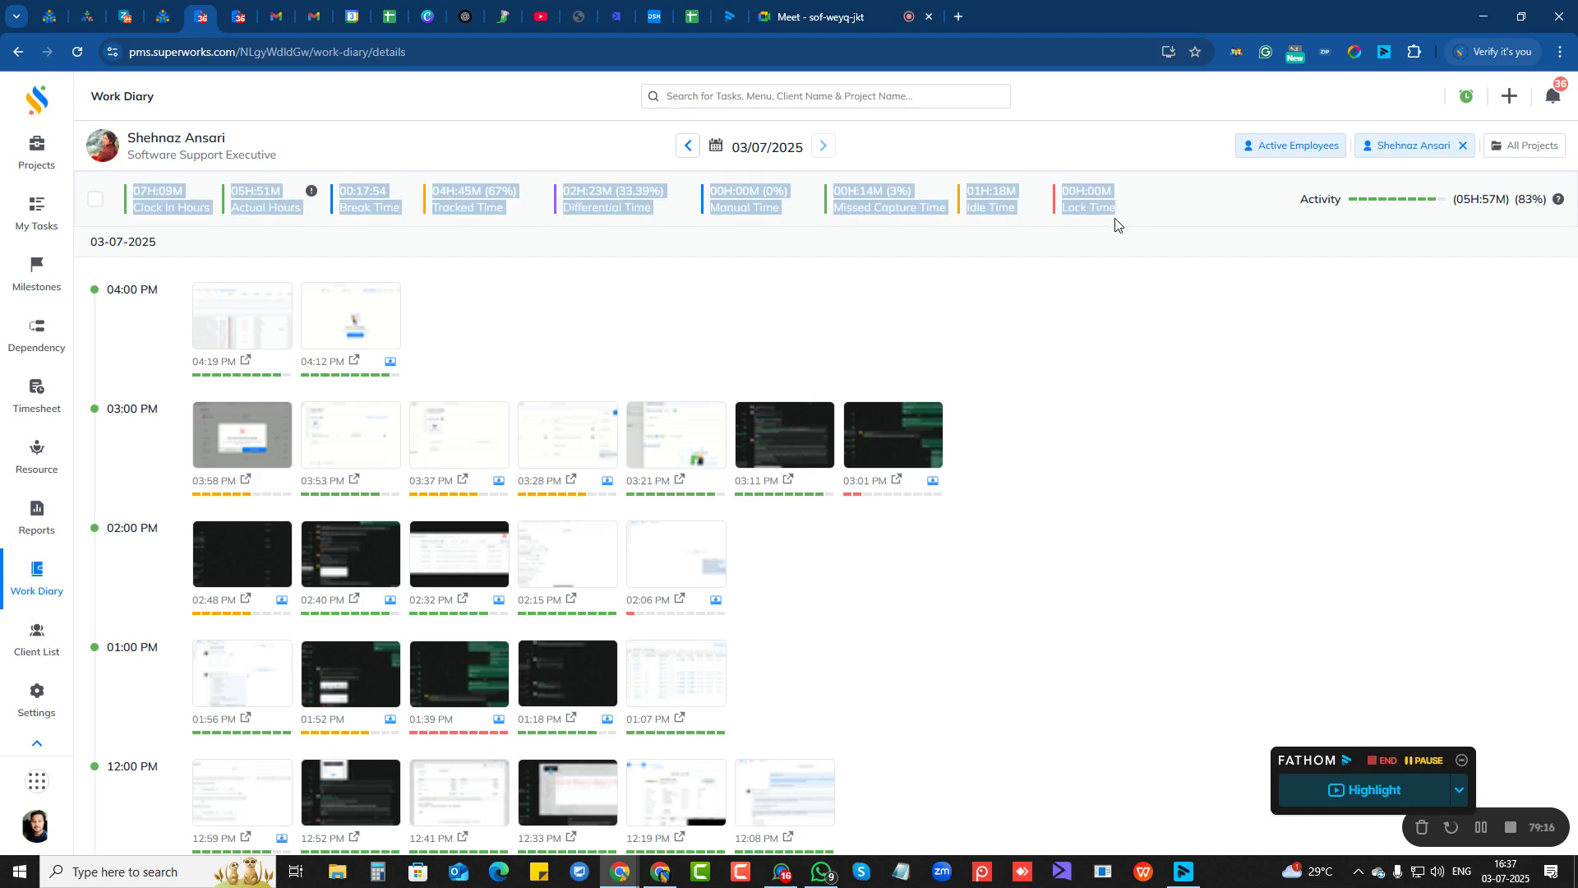
click(1117, 218)
drag(1299, 201, 1497, 205)
click(1515, 205)
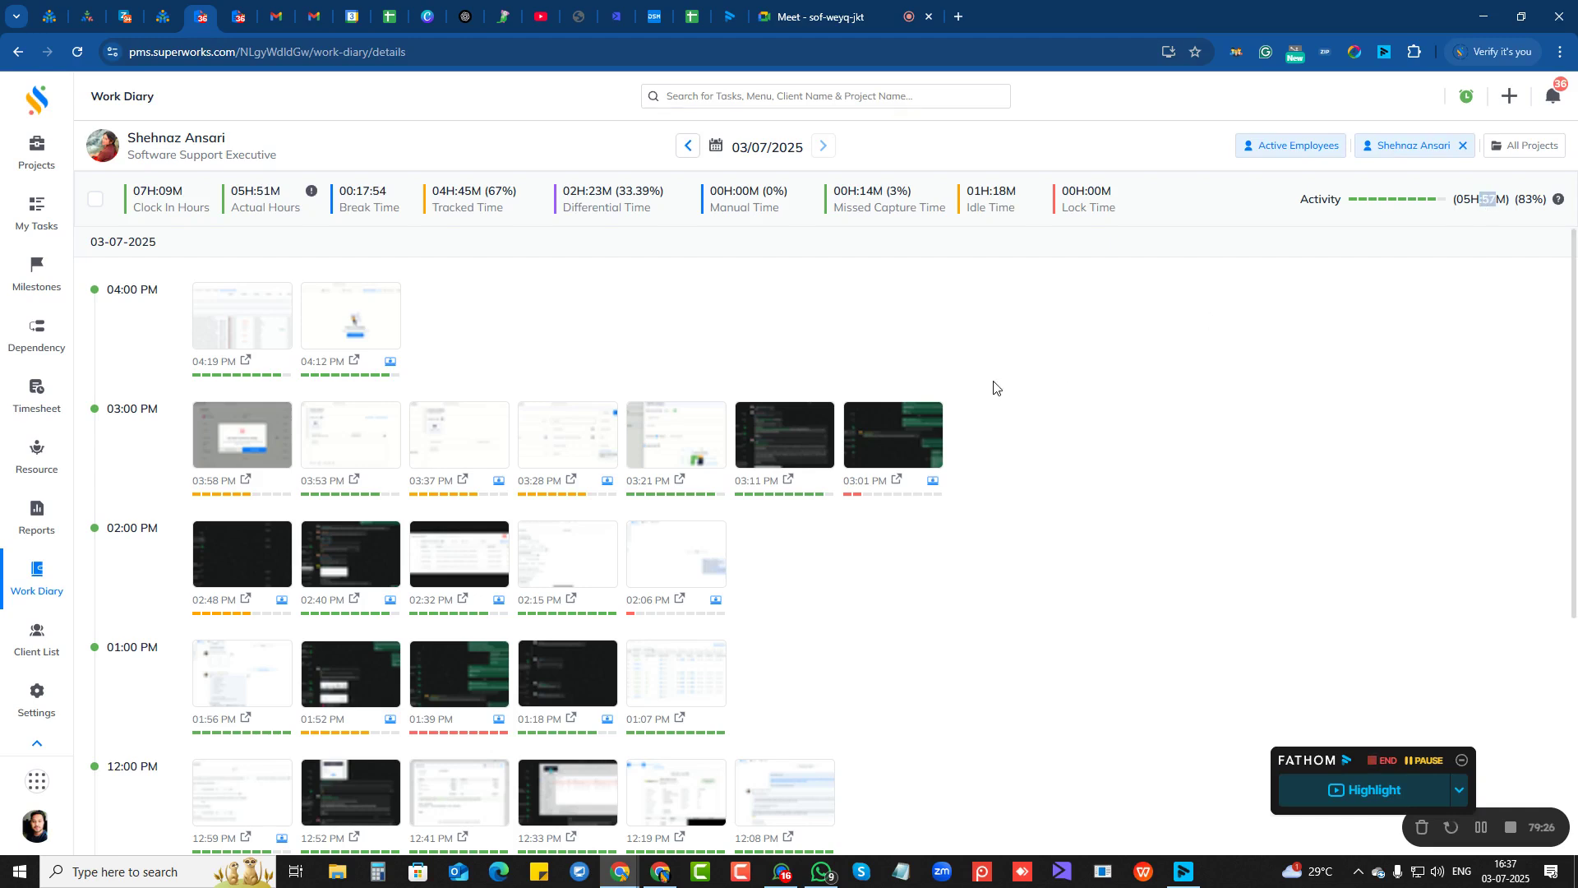
click(351, 320)
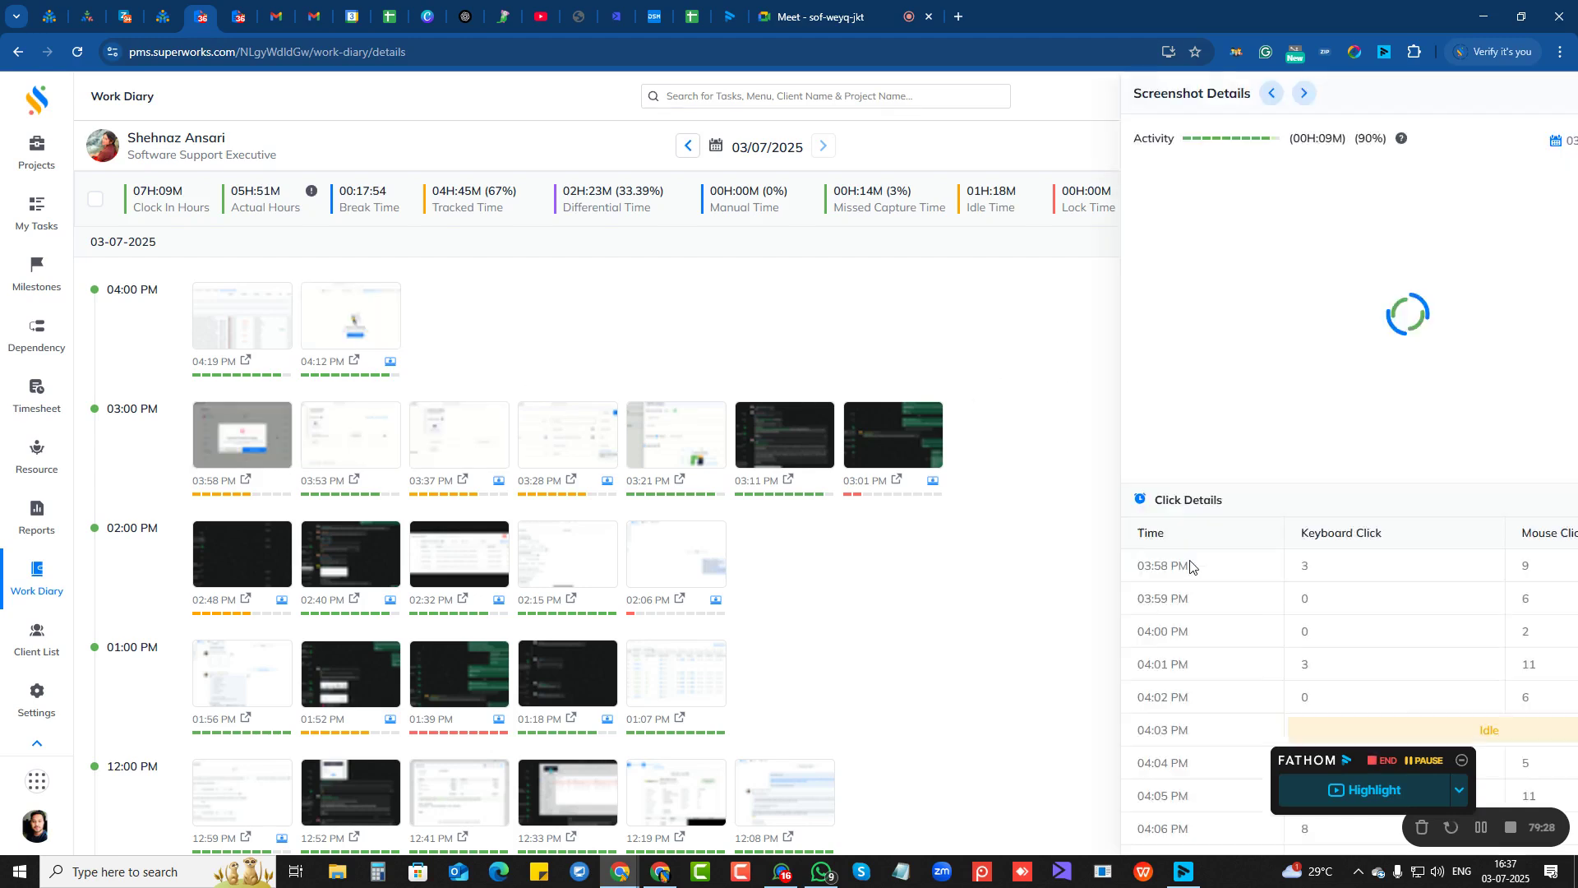
drag(1018, 599, 1072, 567)
drag(1019, 632, 1037, 664)
click(1553, 93)
drag(1453, 199, 1499, 215)
drag(127, 192, 1105, 191)
click(1349, 215)
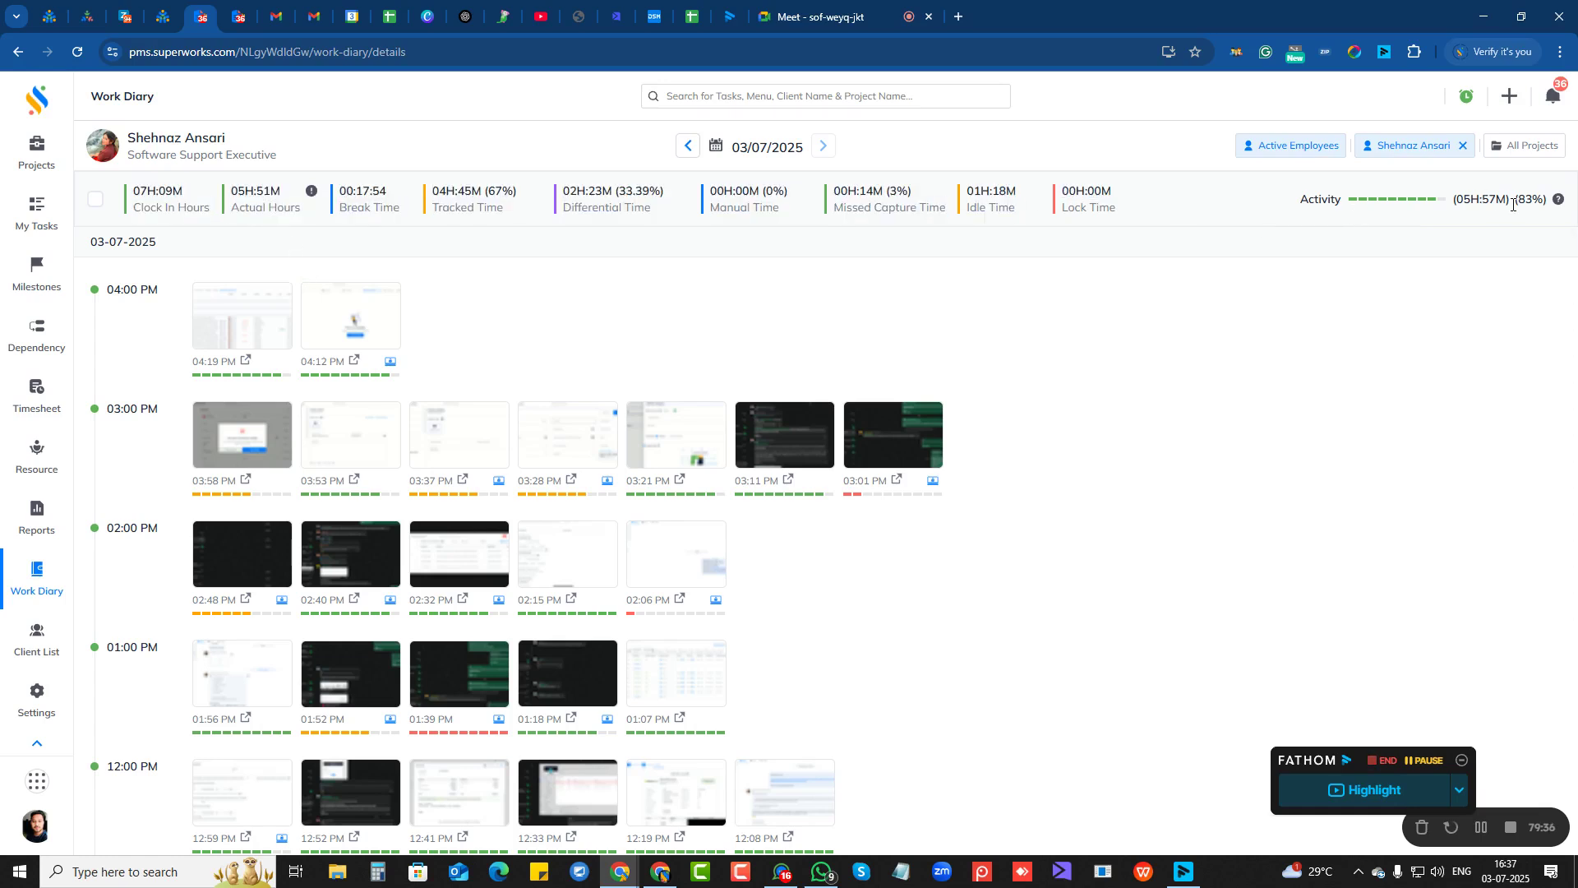
mouse_move(1558, 202)
scroll(1444, 362, down, 4)
scroll(1226, 443, up, 4)
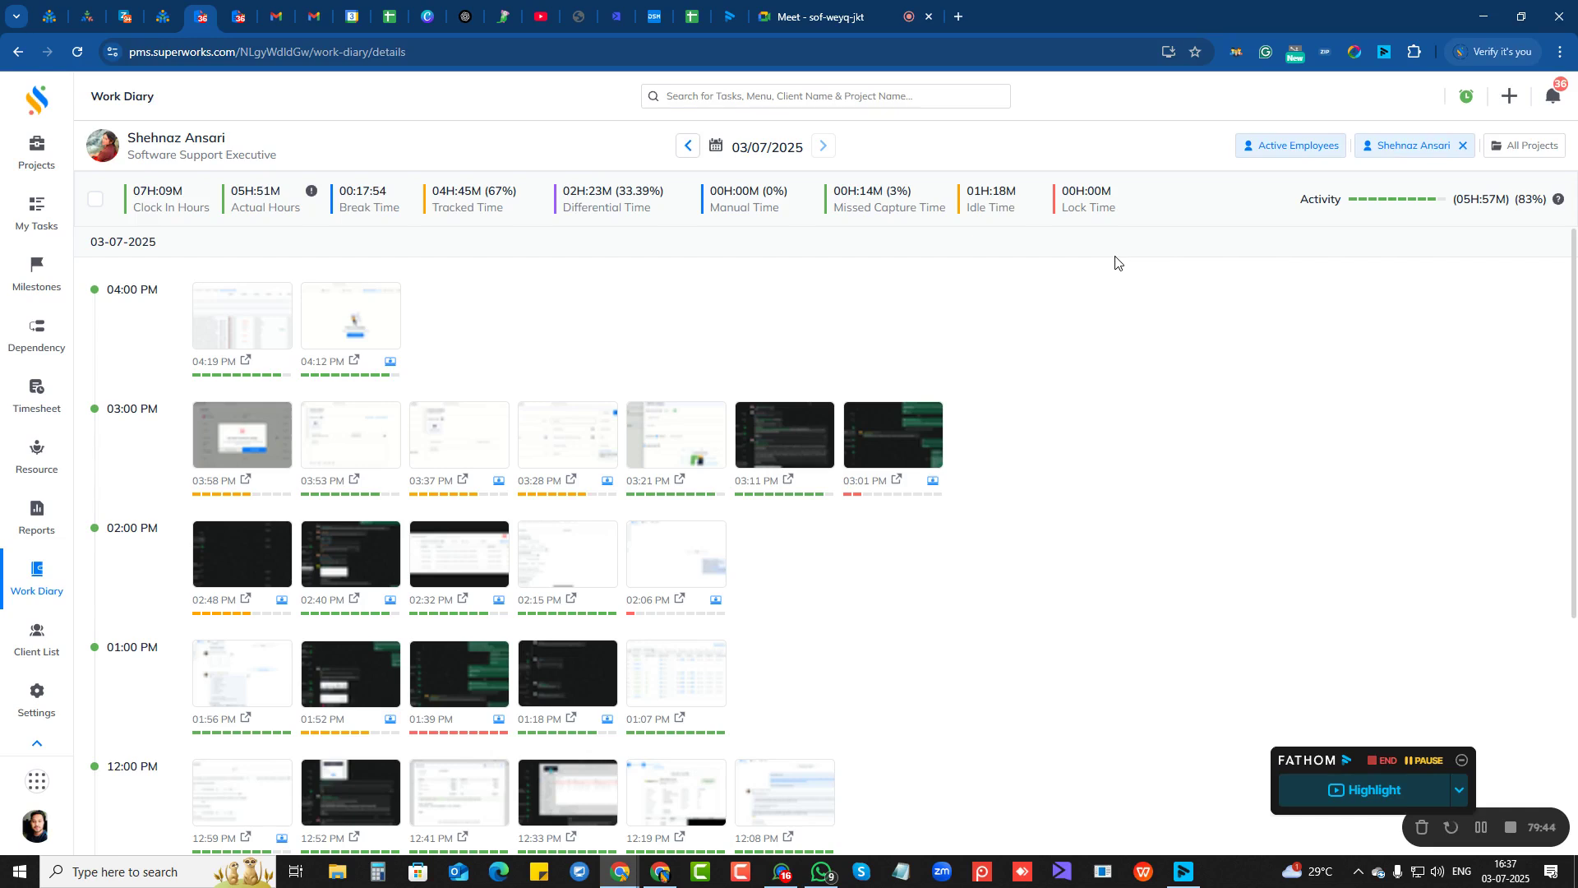
drag(1300, 212, 1554, 211)
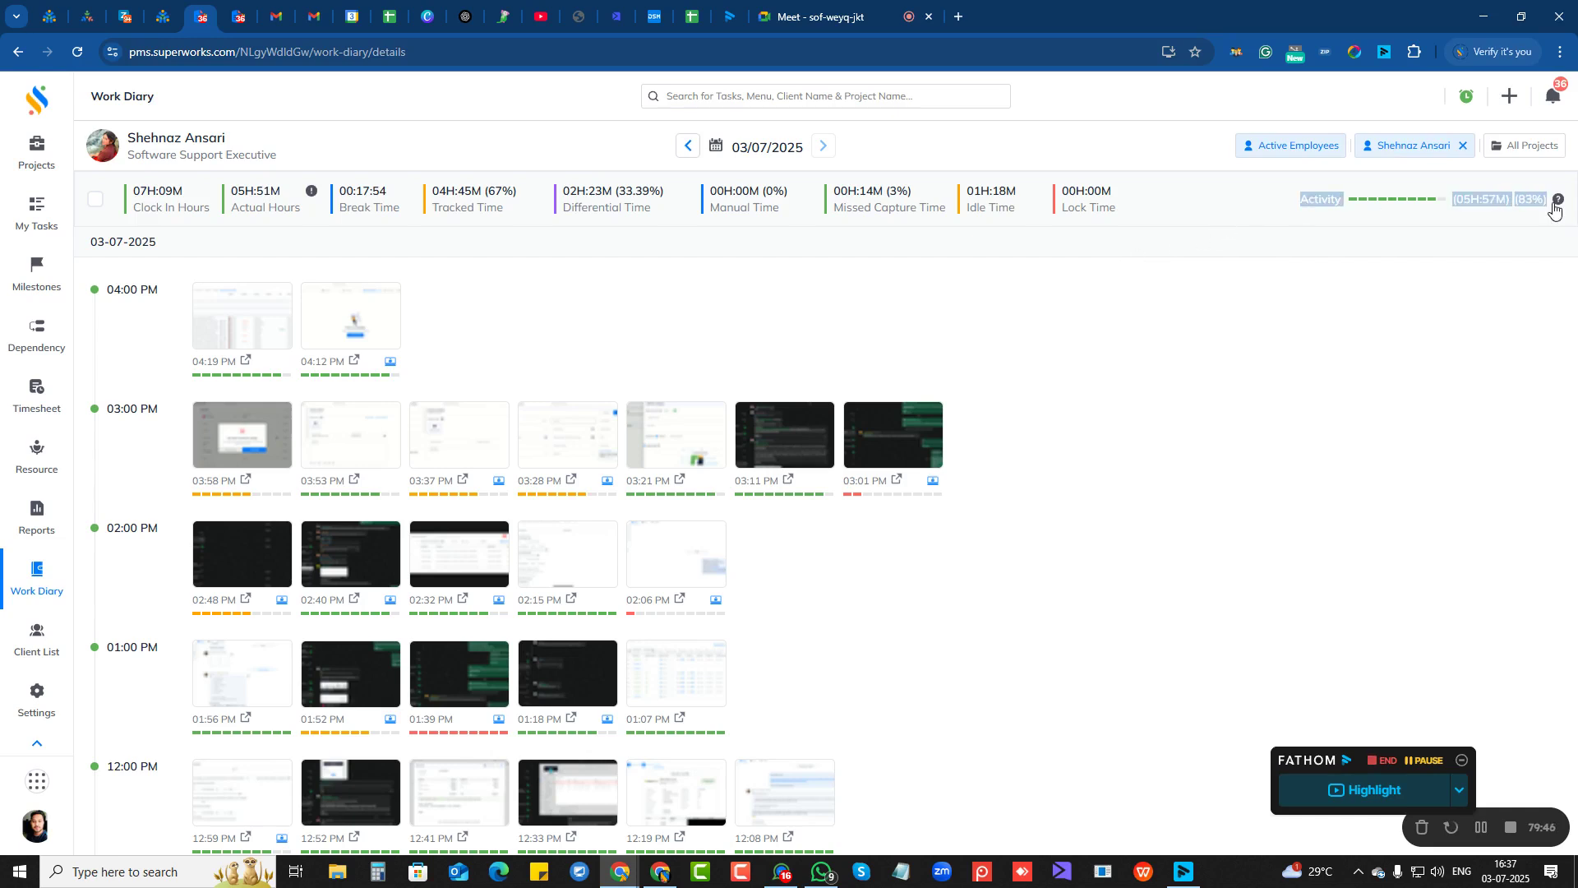
click(1272, 192)
drag(1298, 203, 1544, 218)
click(1484, 232)
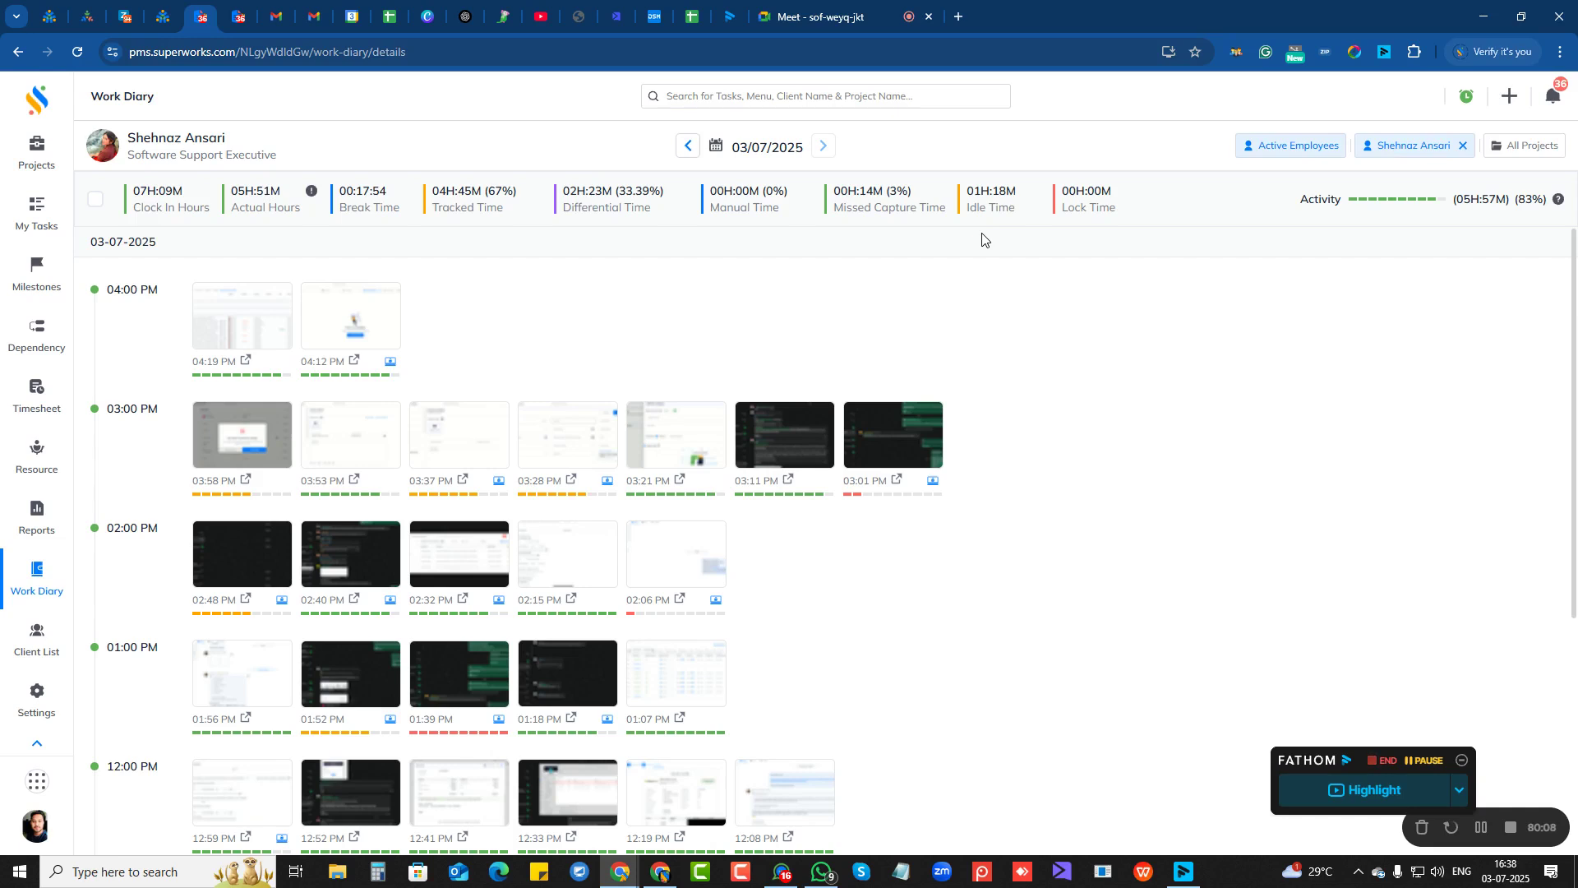
Read the New Joinees Pending Topics message in Superworks Chat, then return to the Meet call
mouse_move(854, 416)
click(783, 873)
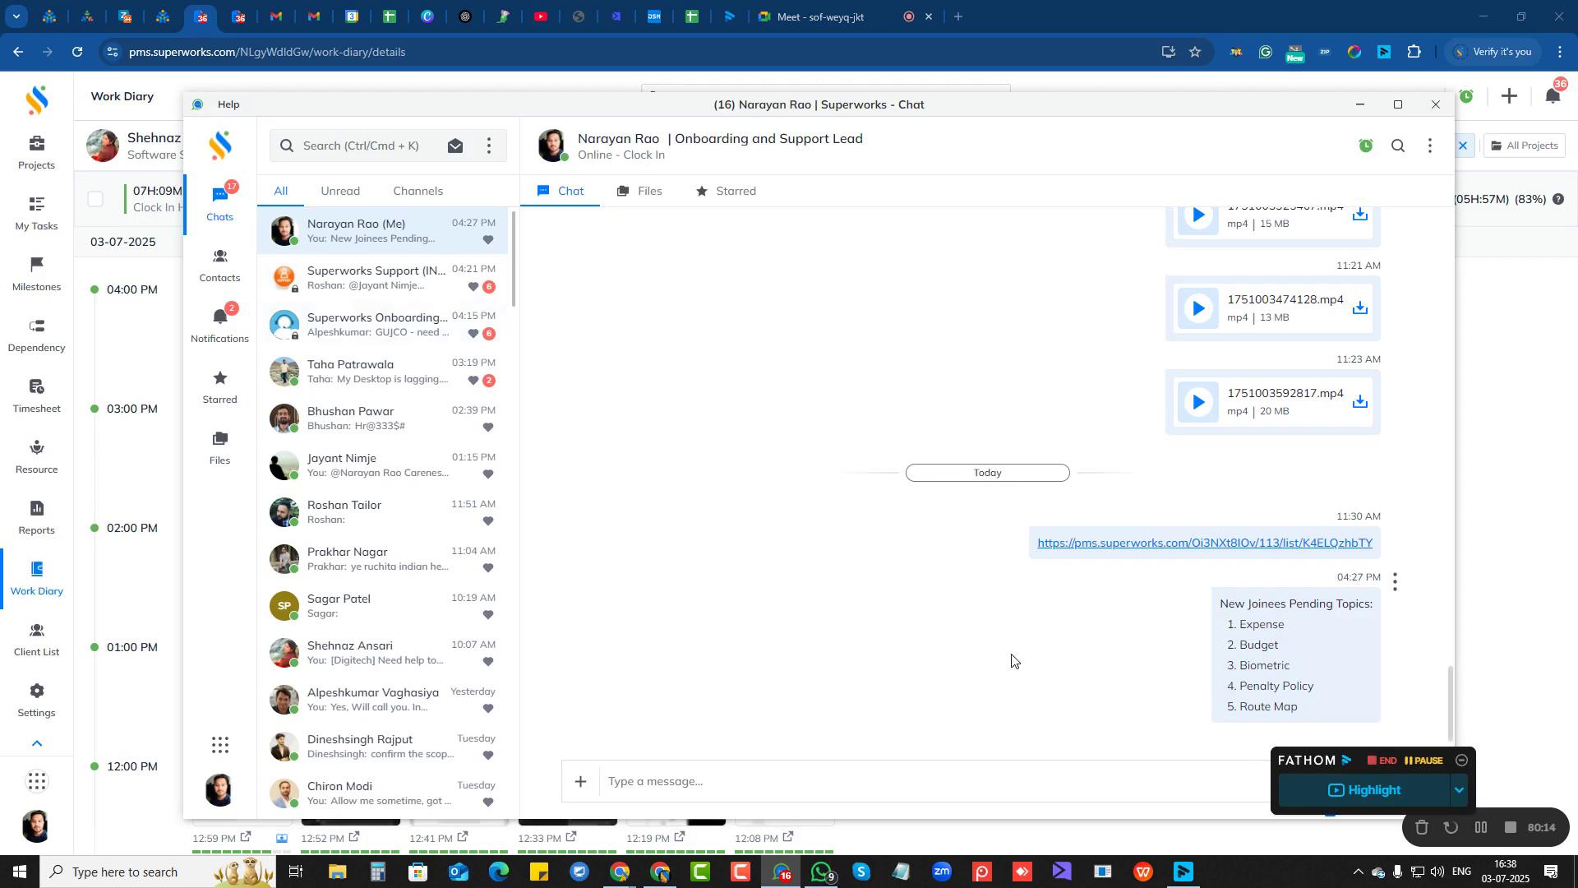
drag(1215, 630, 1294, 709)
click(1288, 686)
drag(1225, 609, 1327, 714)
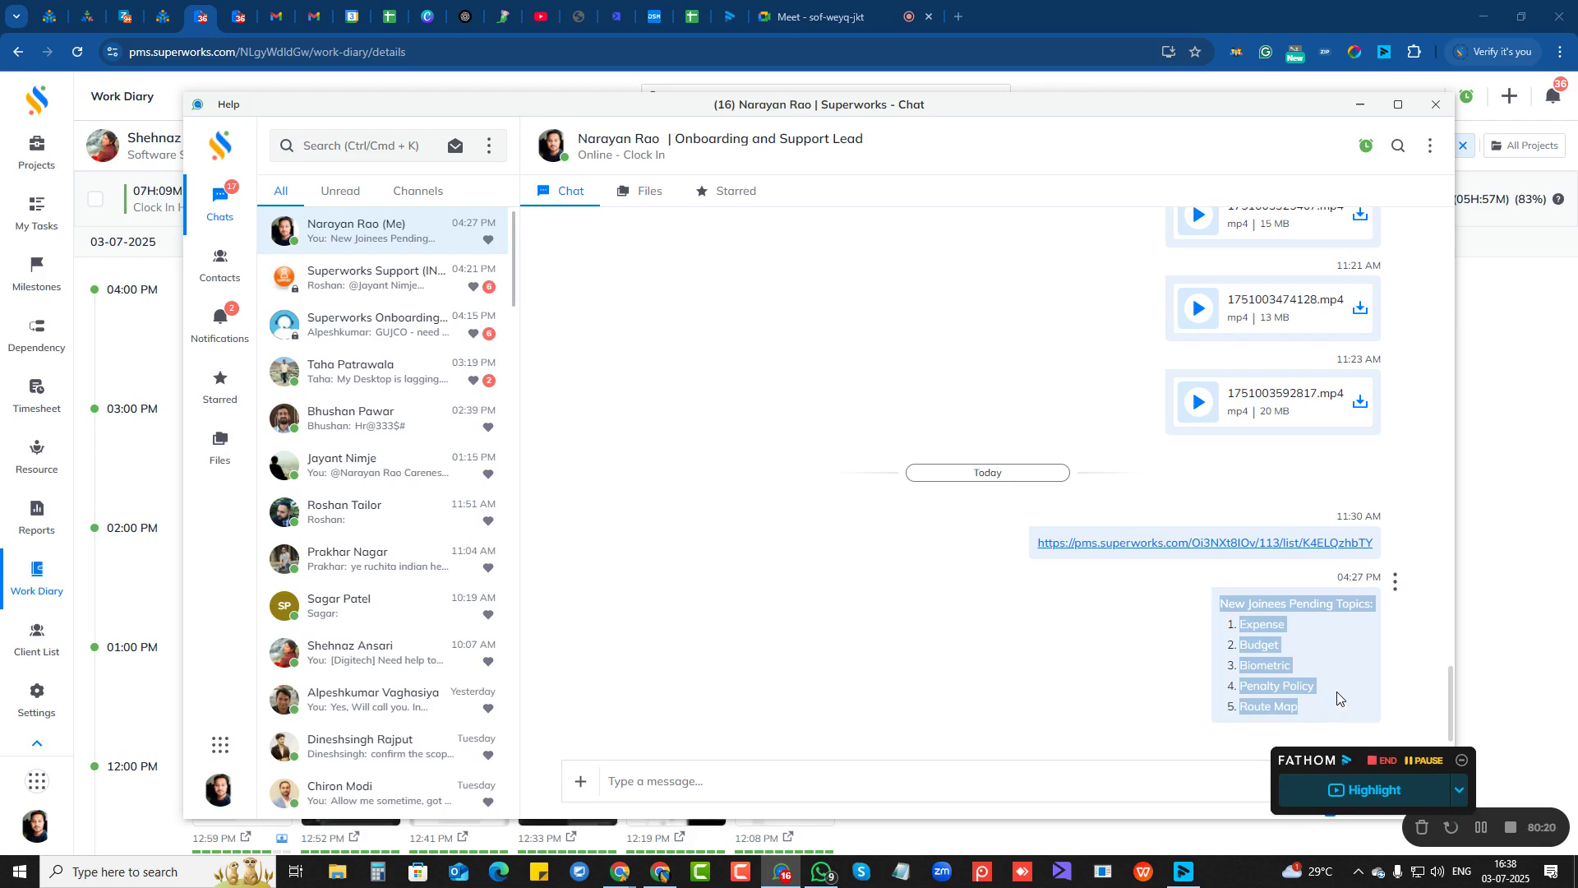
click(822, 16)
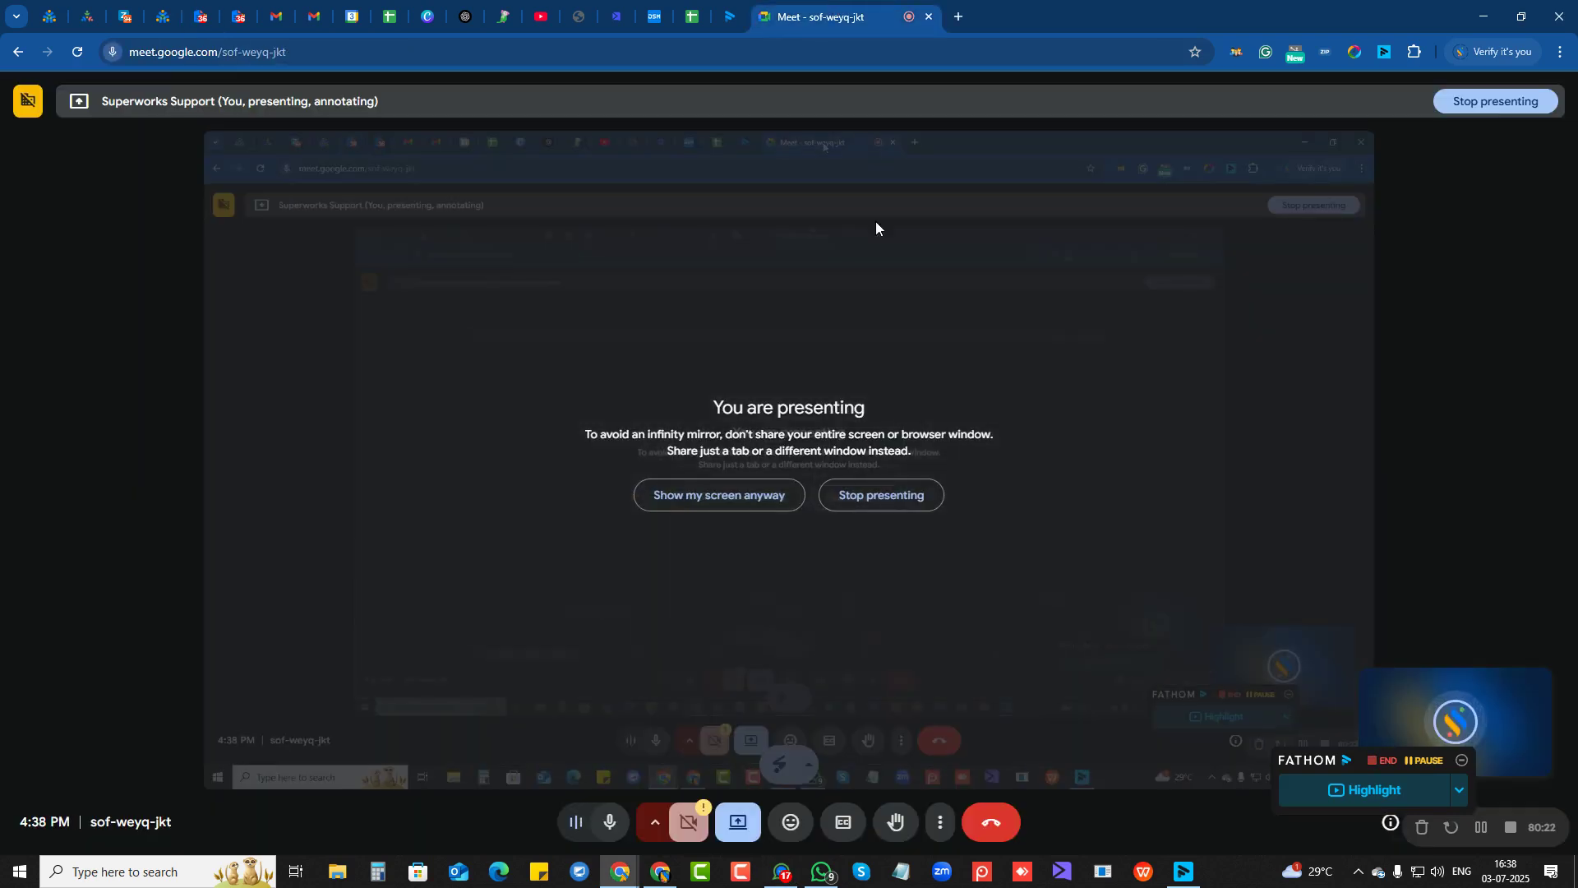
Stop presenting, dismiss the Archer Meeting reminder and move the recorder panel aside
click(885, 498)
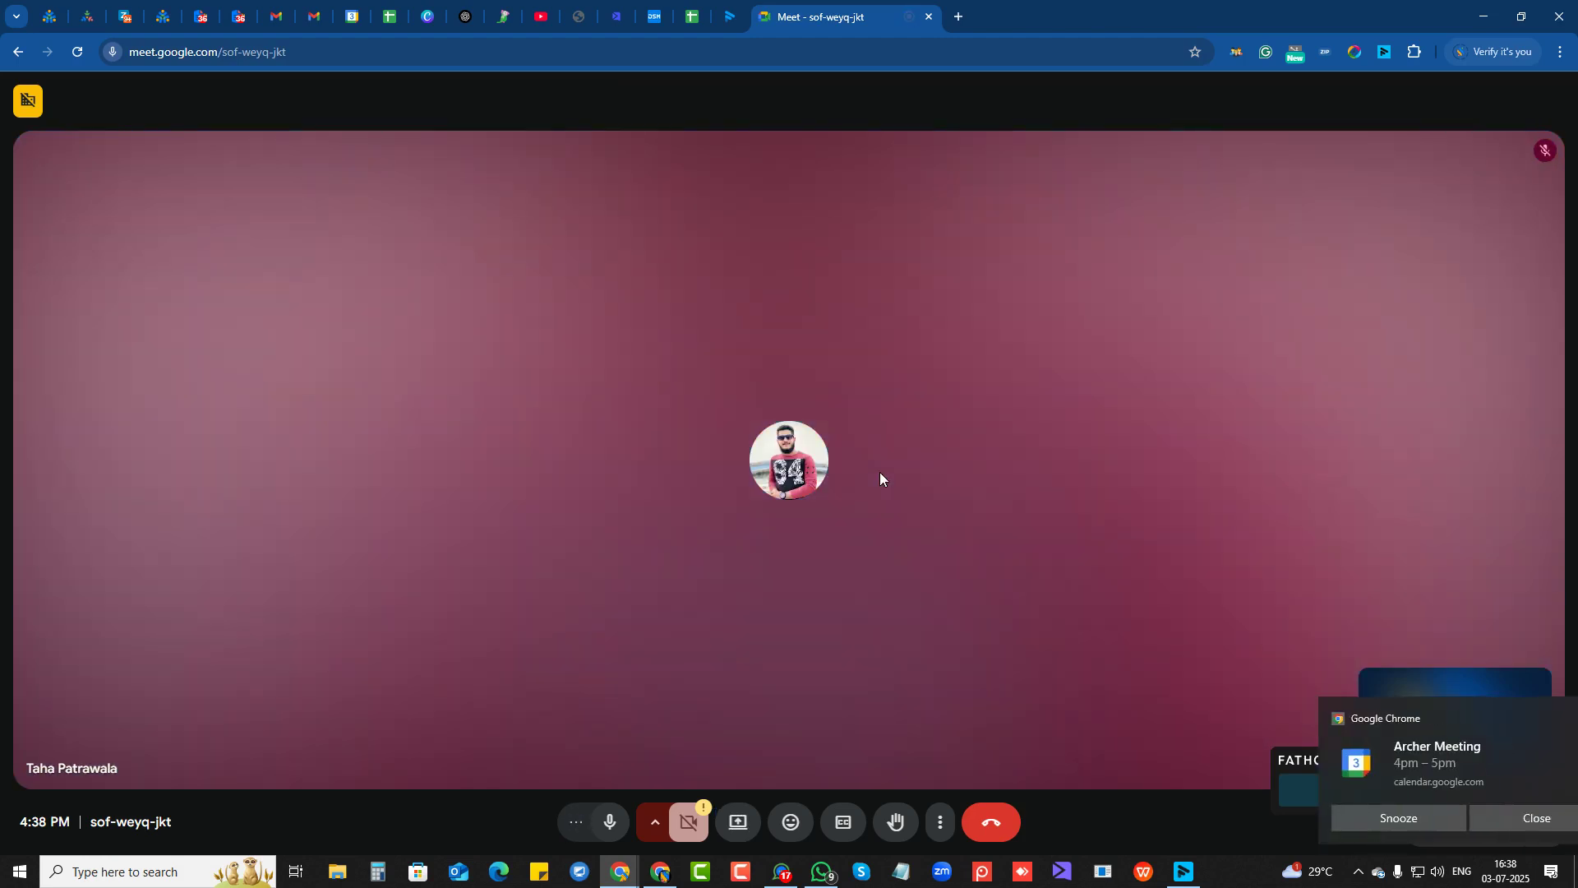
click(1433, 806)
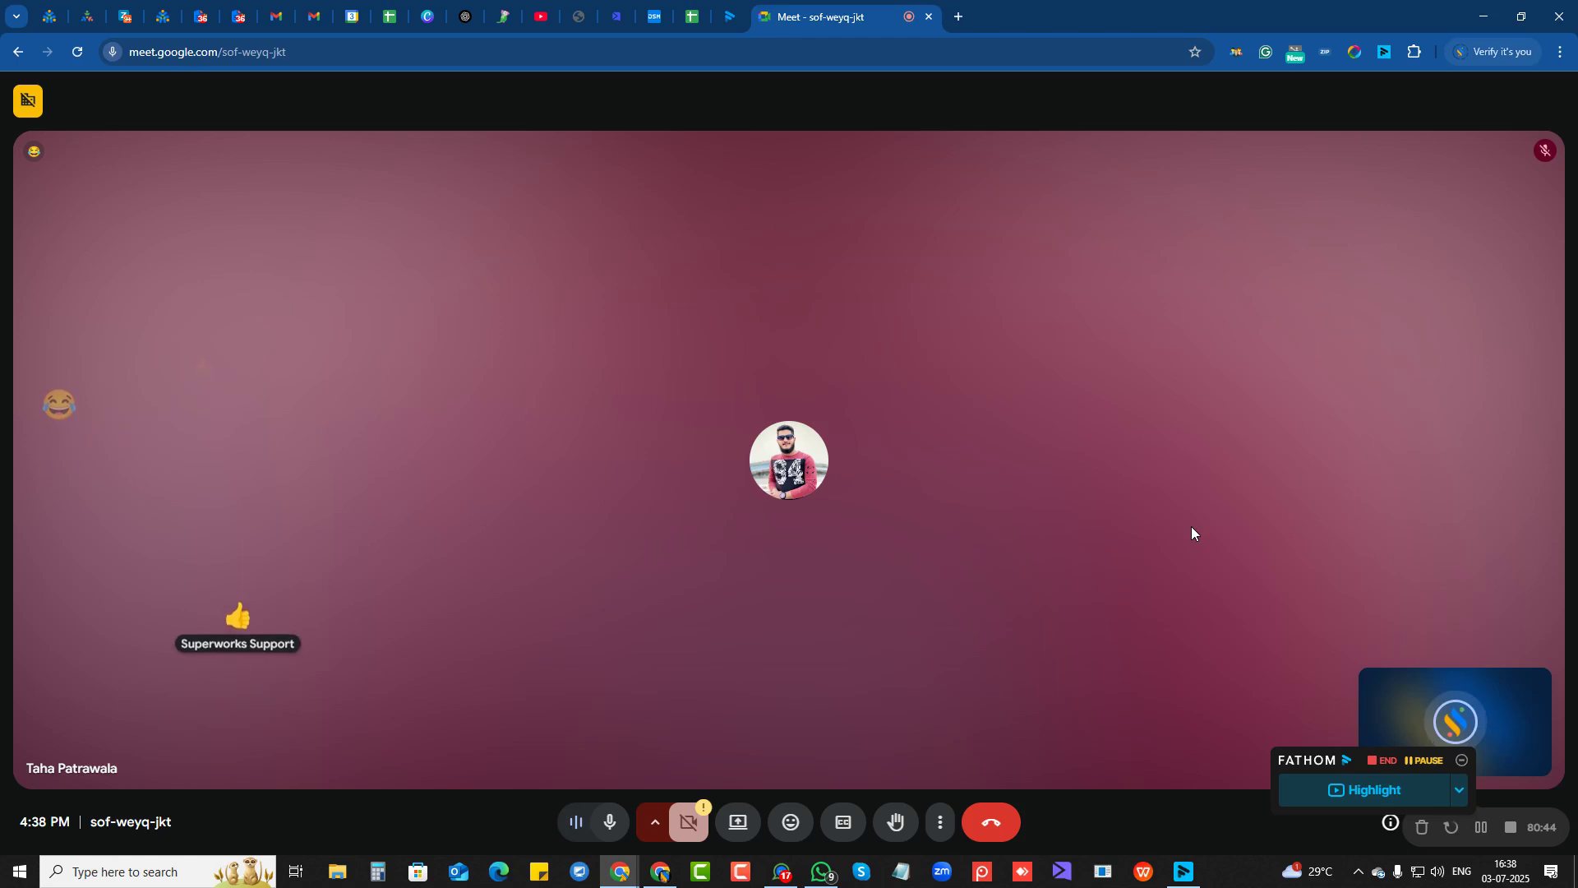
drag(1299, 757, 1250, 505)
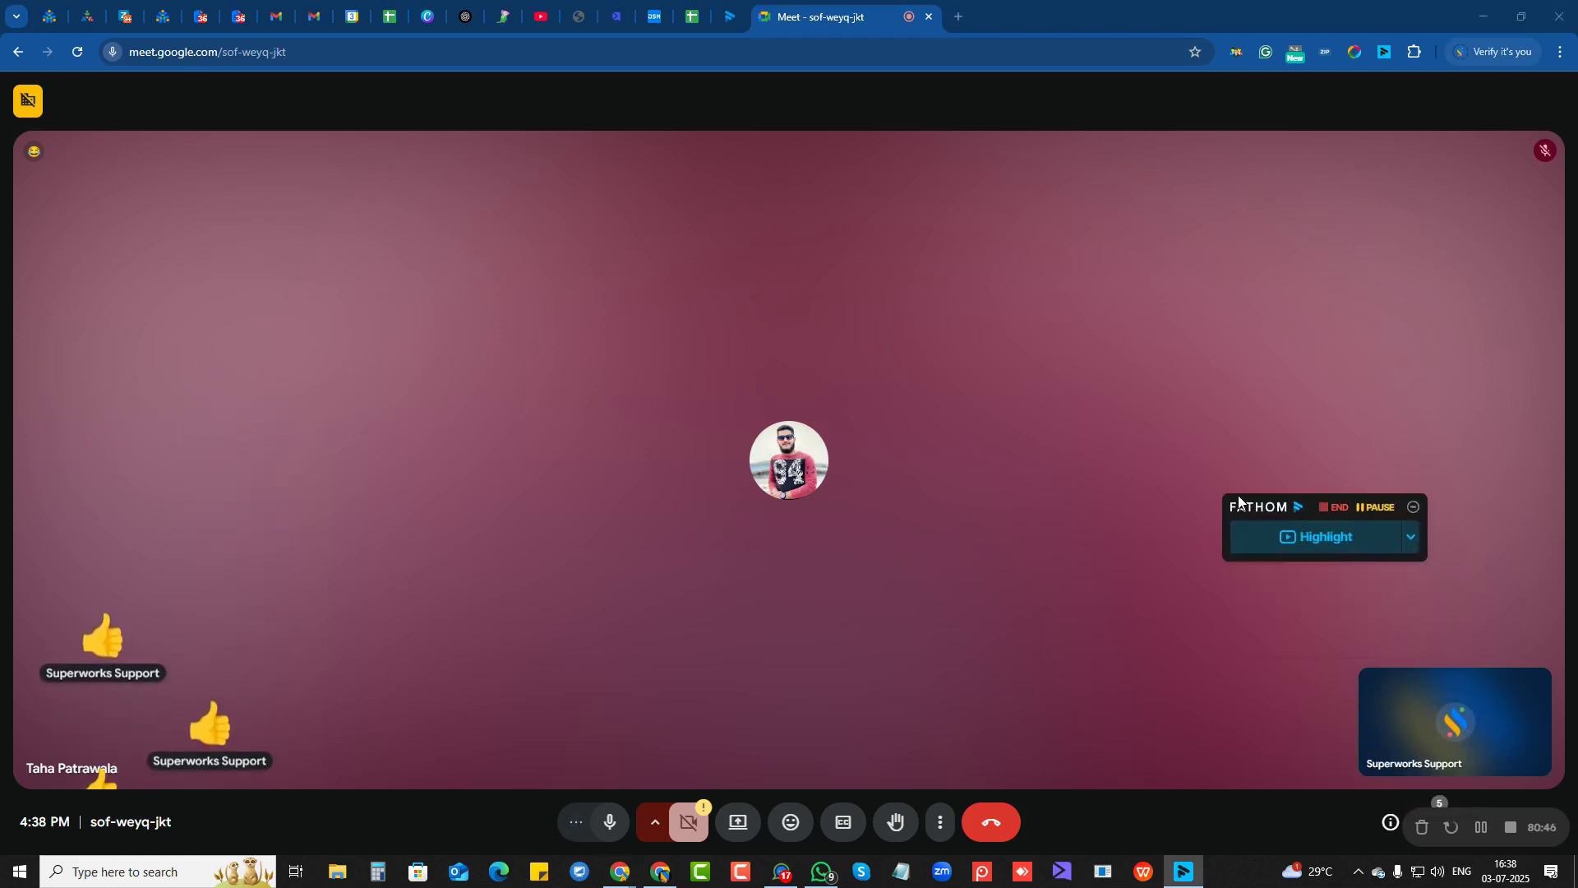
Check the current date and time, then minimize the Superworks Chat window
click(1507, 876)
click(1509, 877)
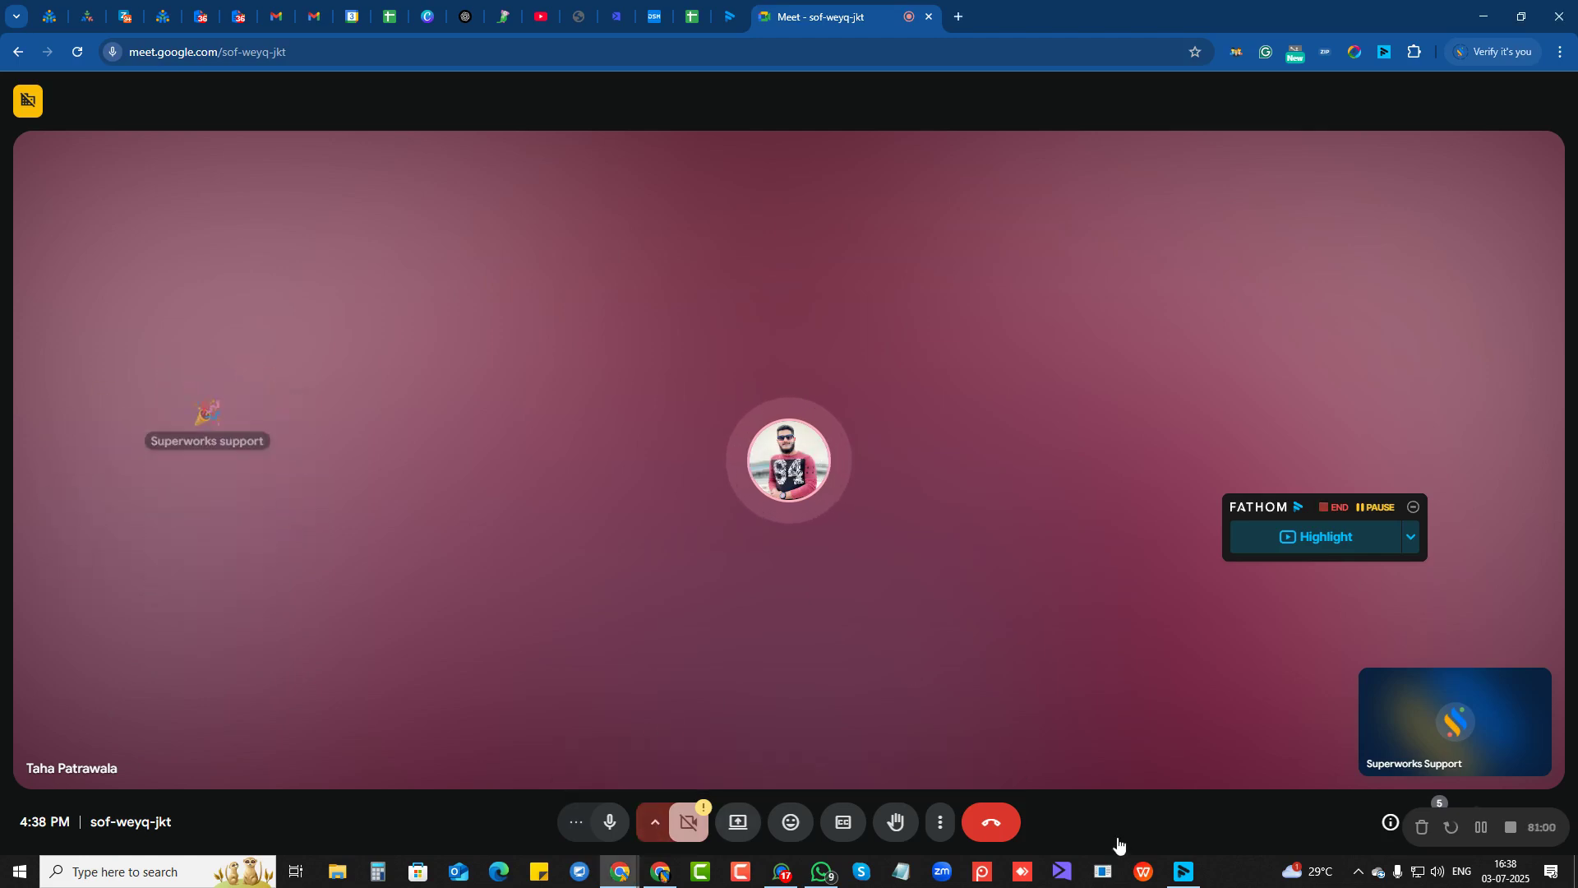
click(1517, 875)
click(1517, 876)
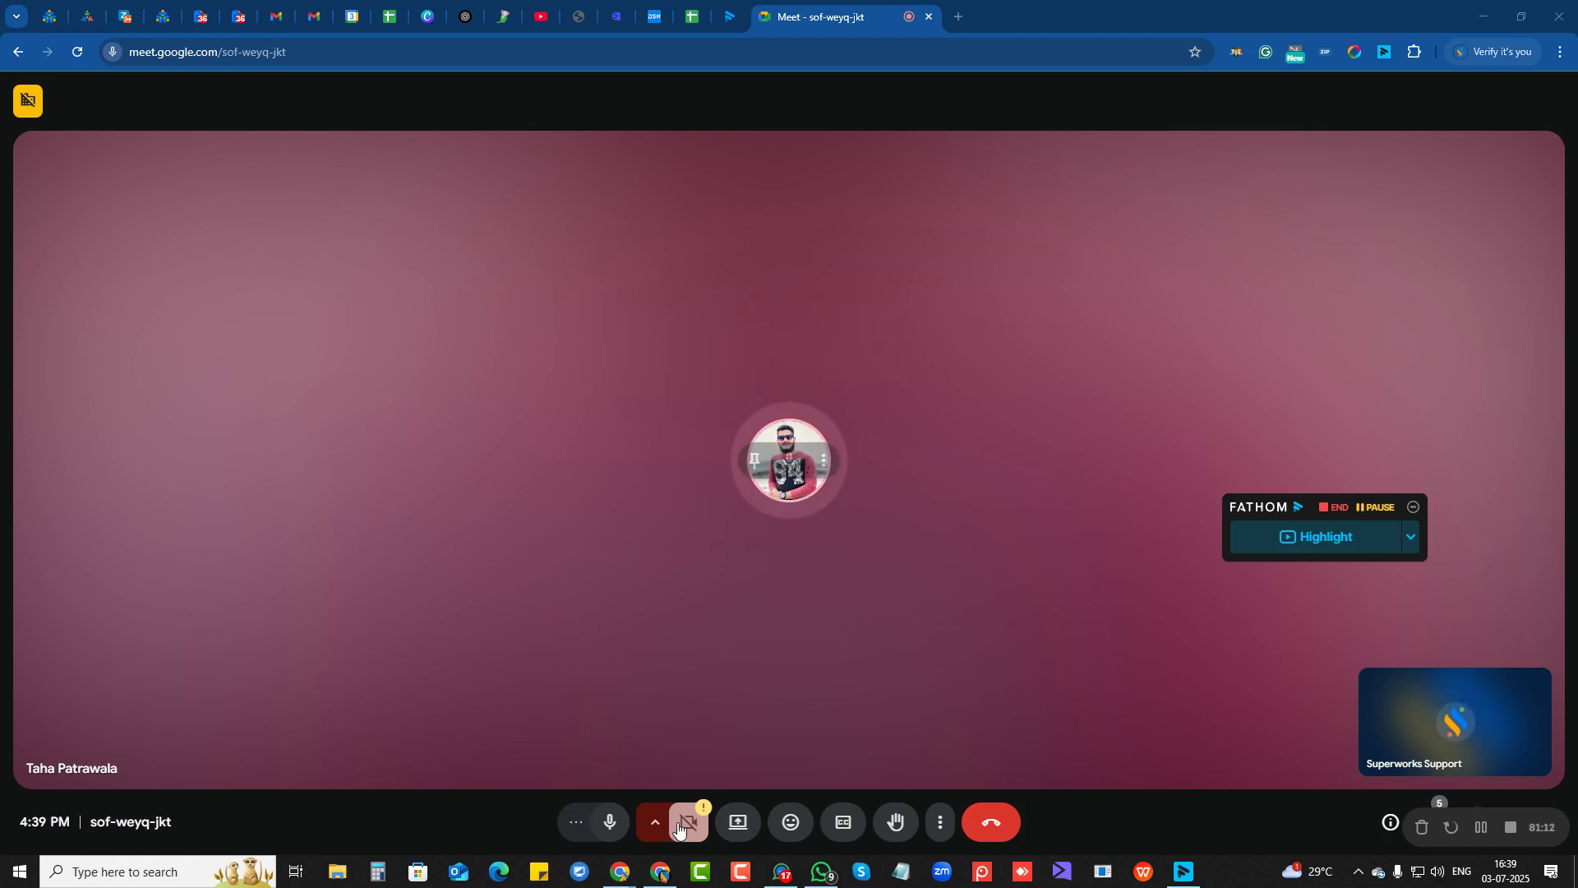
click(785, 876)
click(785, 876)
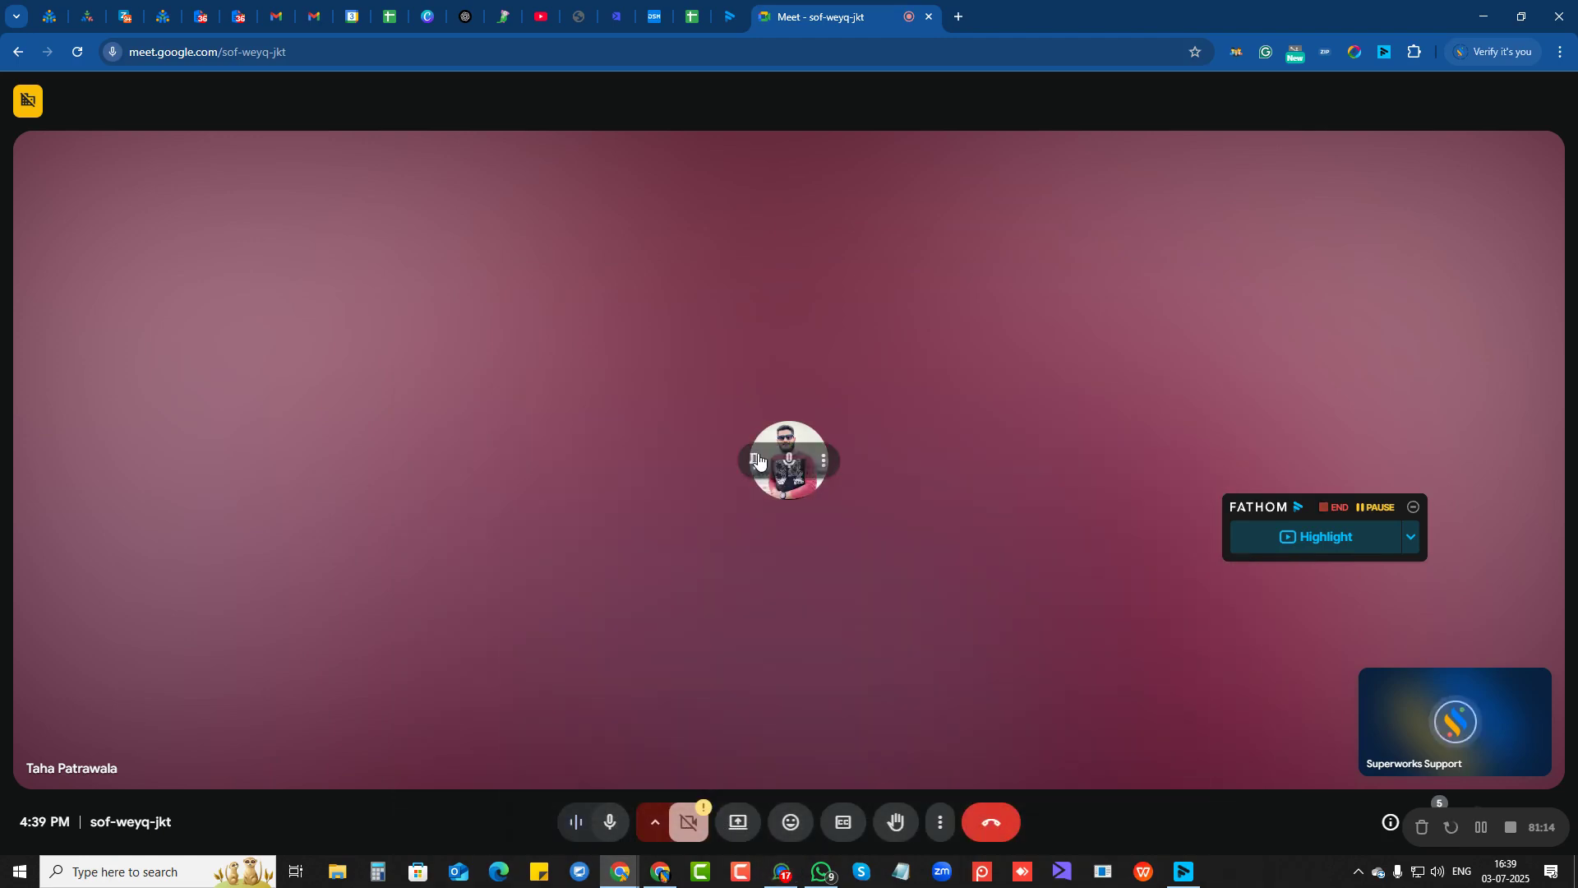